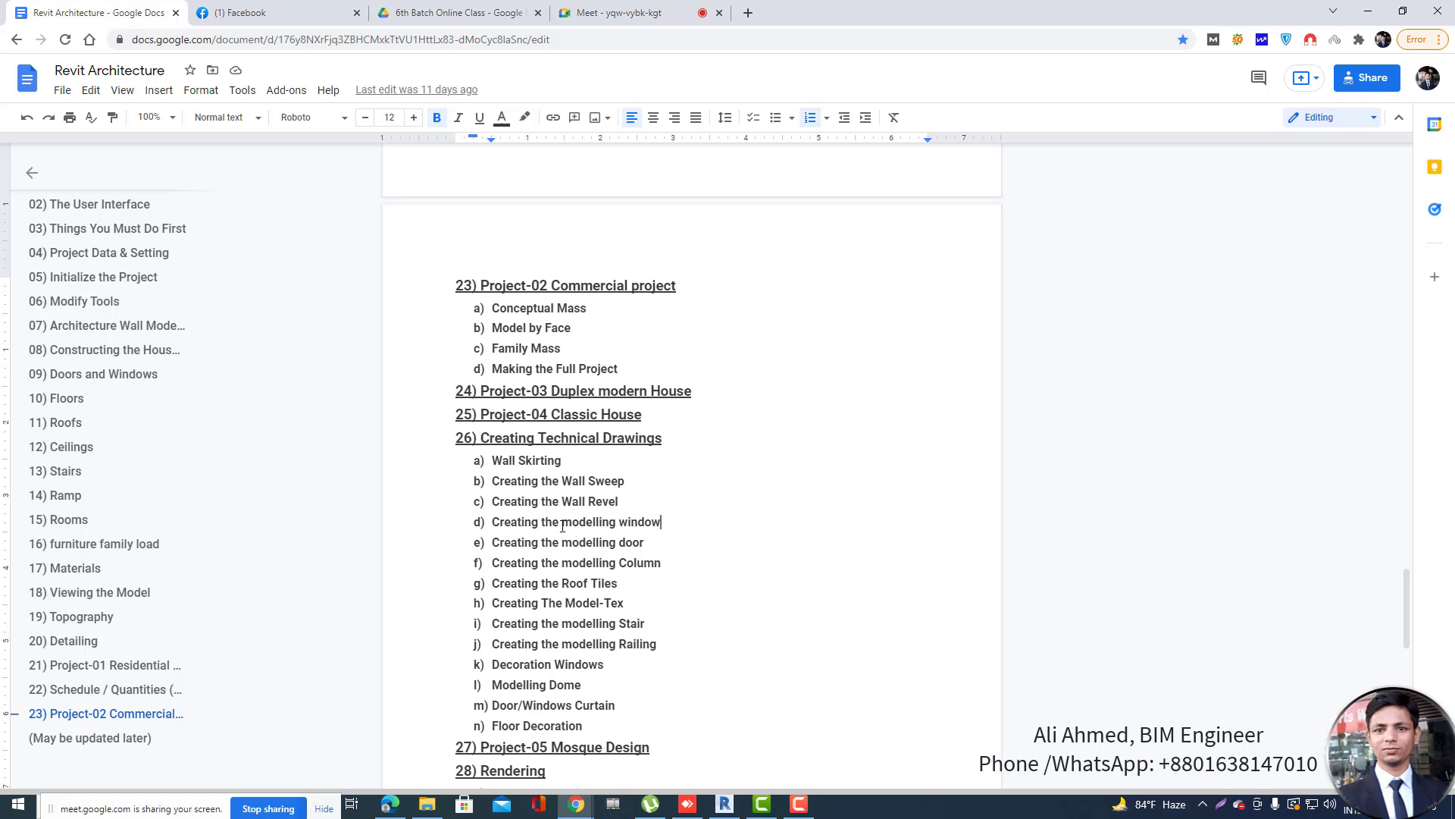
Highlight the "Creating the modelling window" topic in the course outline, and switch to the house project in Revit.
drag(563, 523, 497, 531)
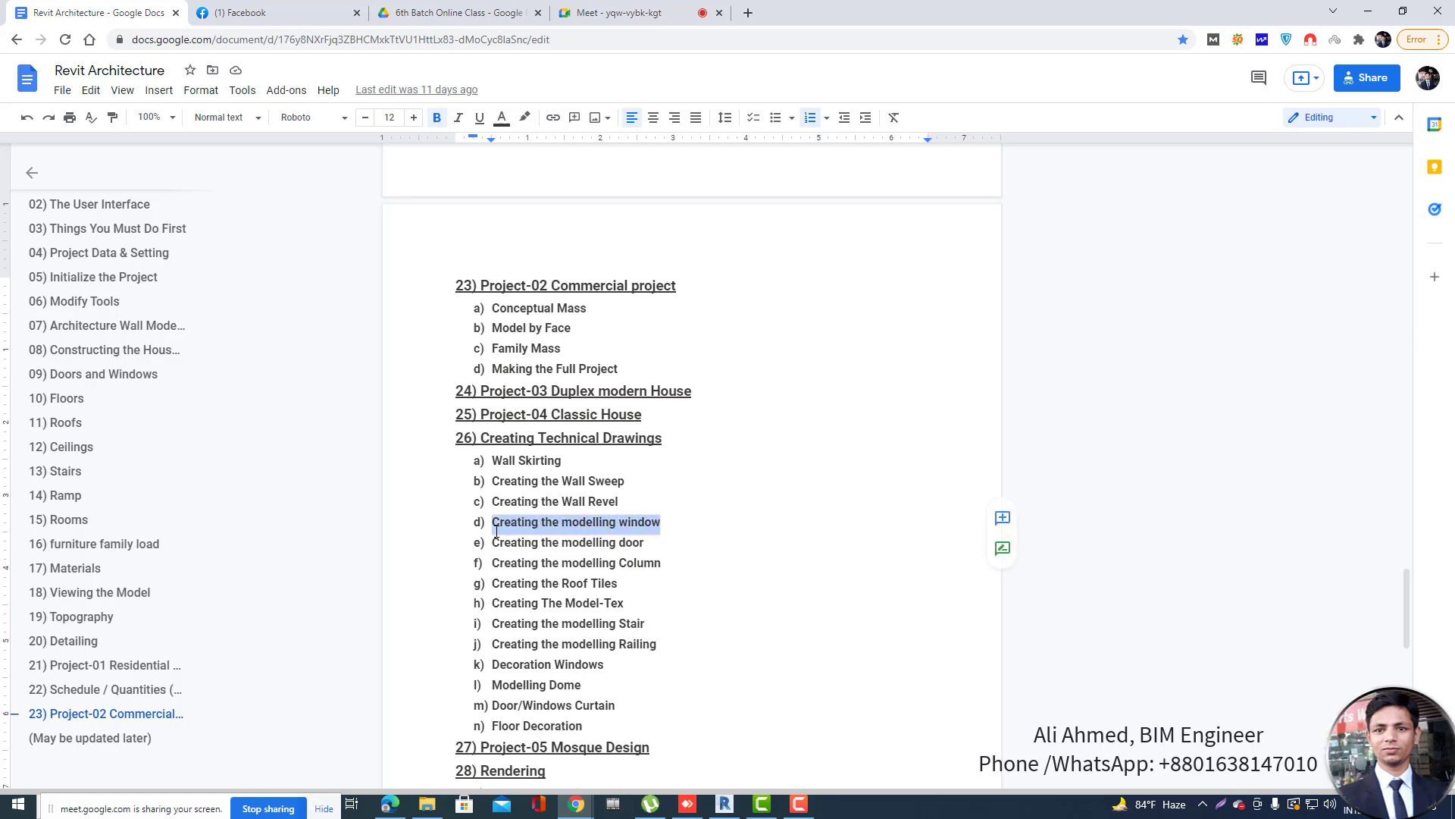
click(689, 519)
click(724, 804)
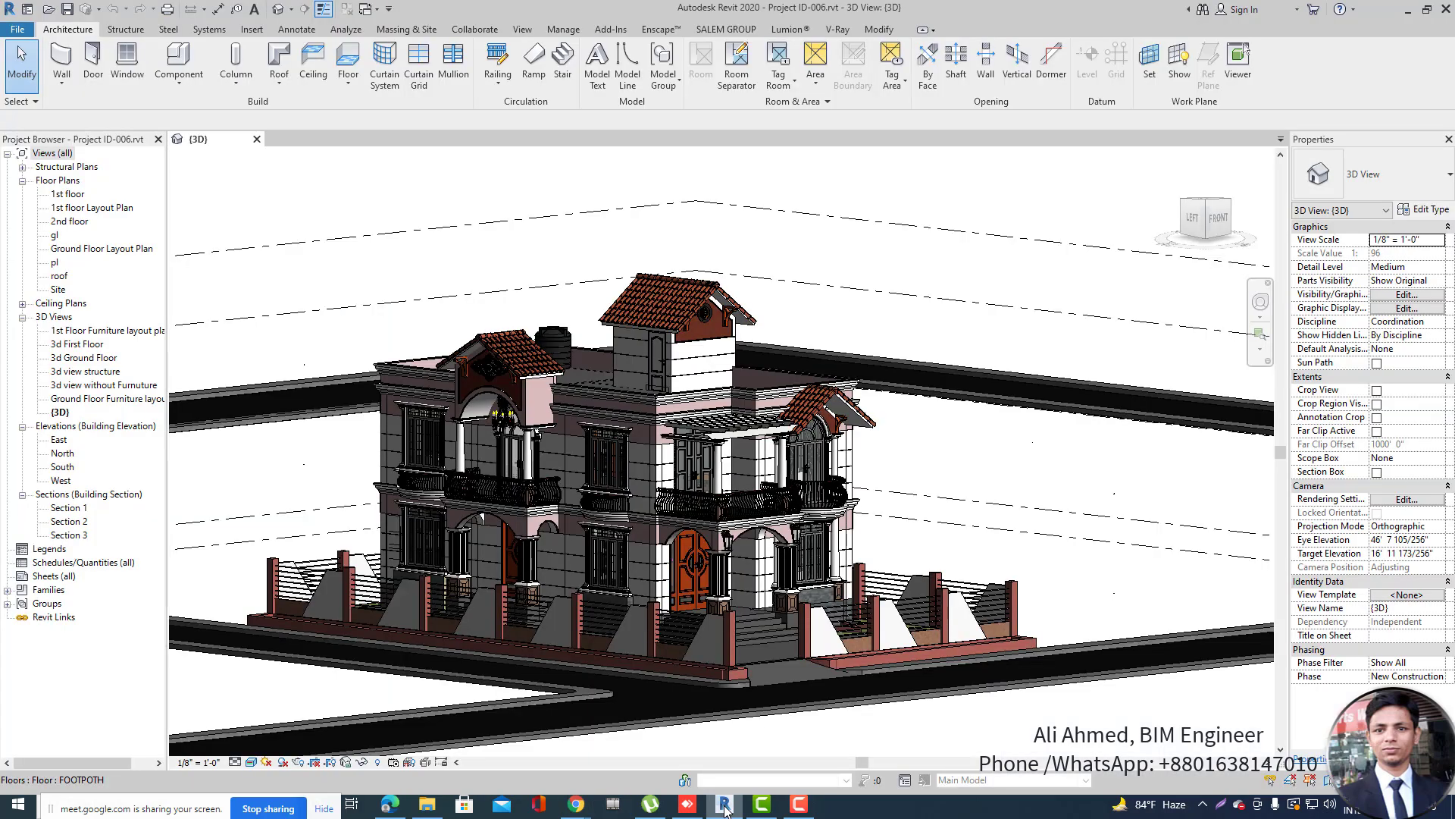
Examine the arched upper-floor balcony door, its moulded frame and the curved railing on the front facade.
scroll(887, 459, up, 6)
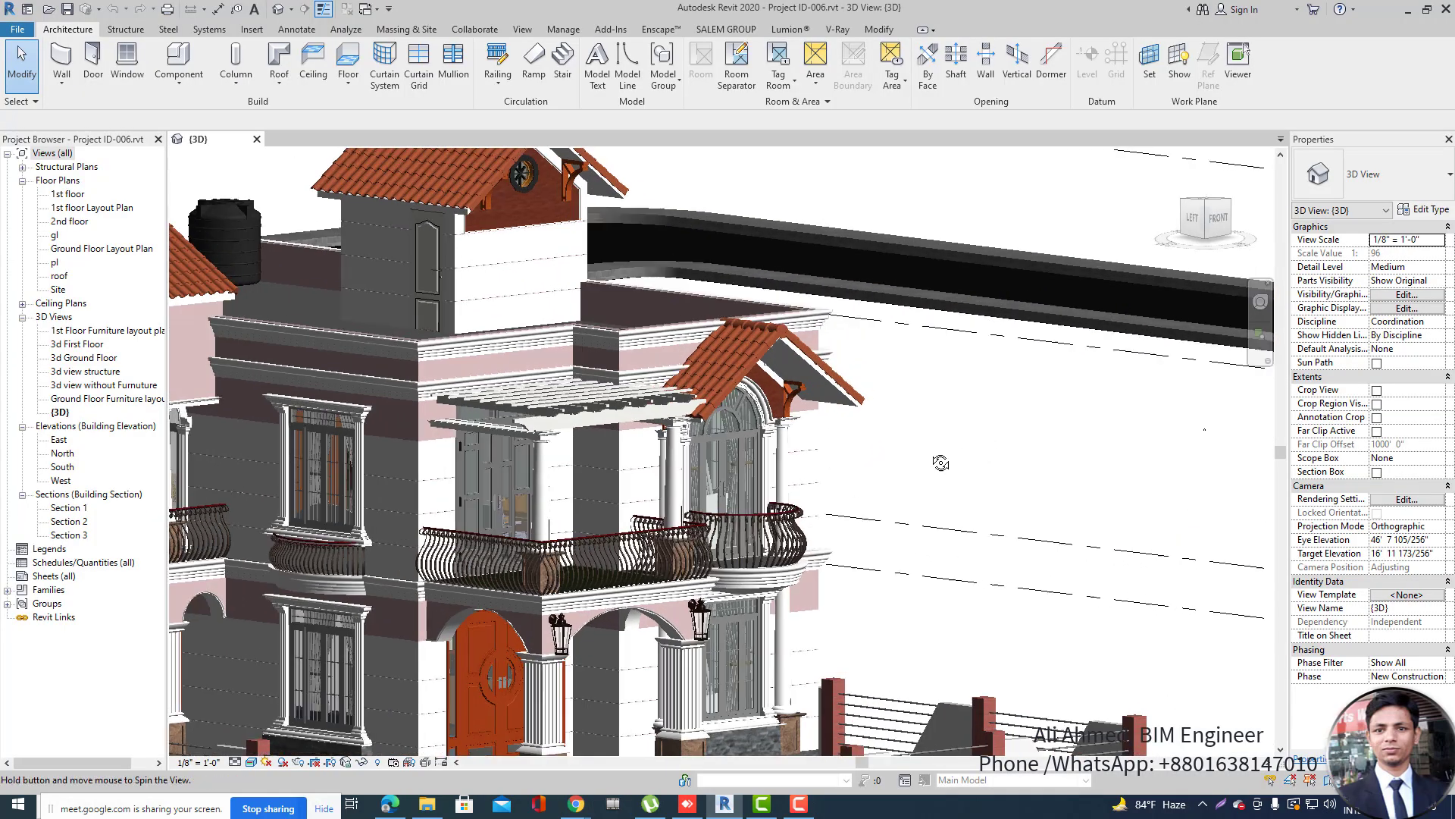
scroll(362, 595, up, 1)
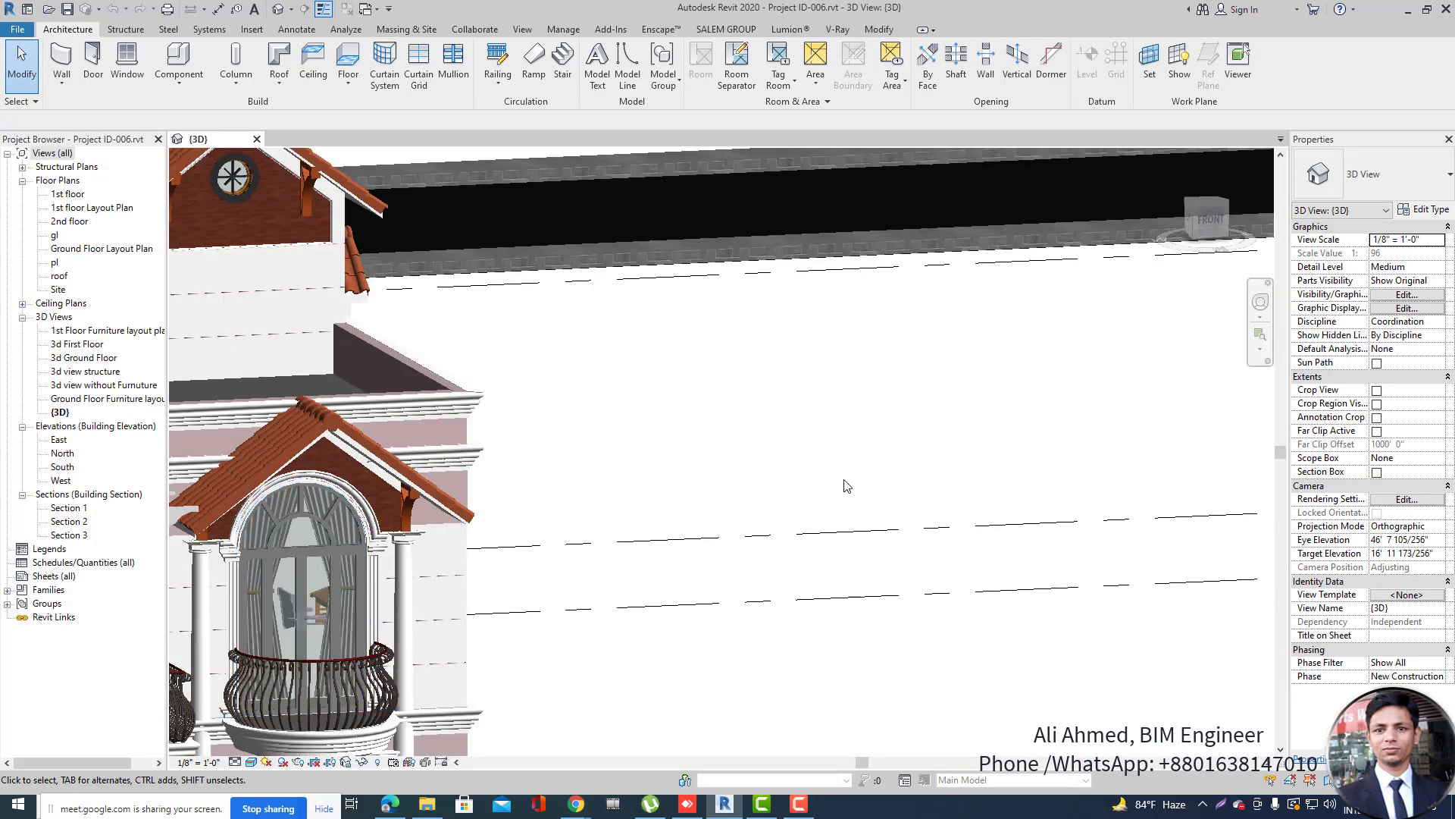
scroll(904, 456, down, 2)
scroll(492, 599, up, 4)
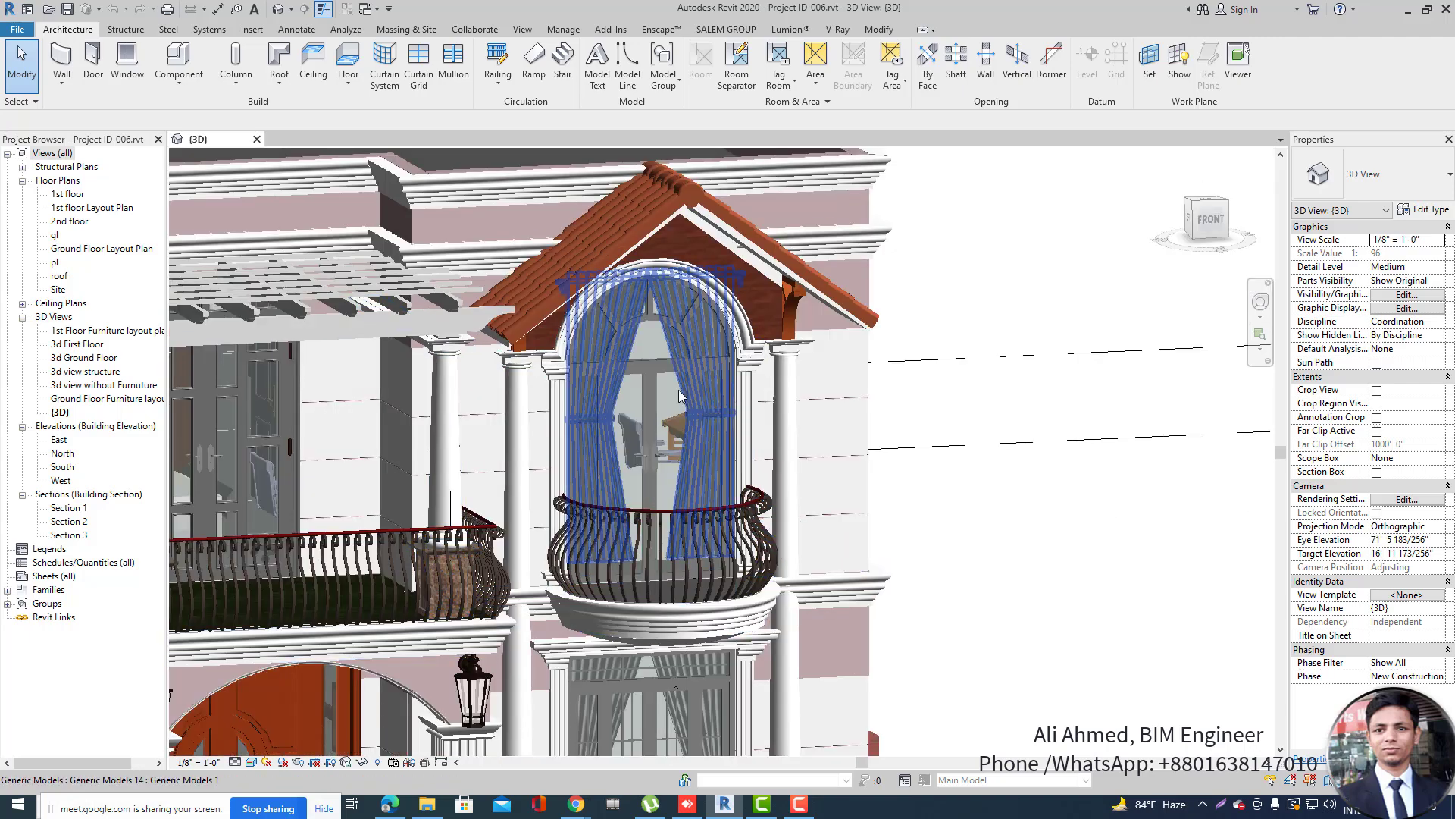
scroll(679, 389, up, 2)
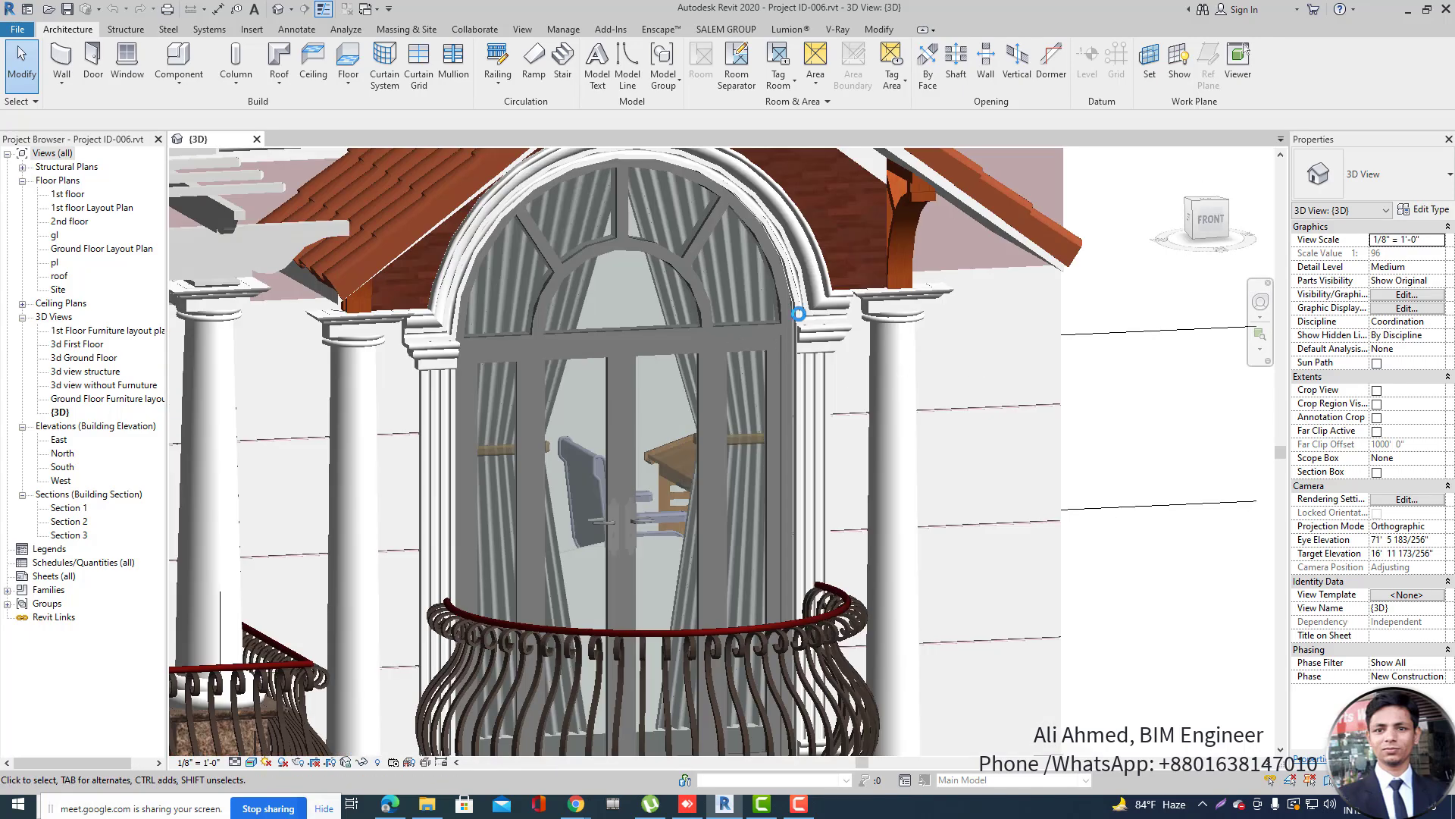
scroll(802, 312, down, 2)
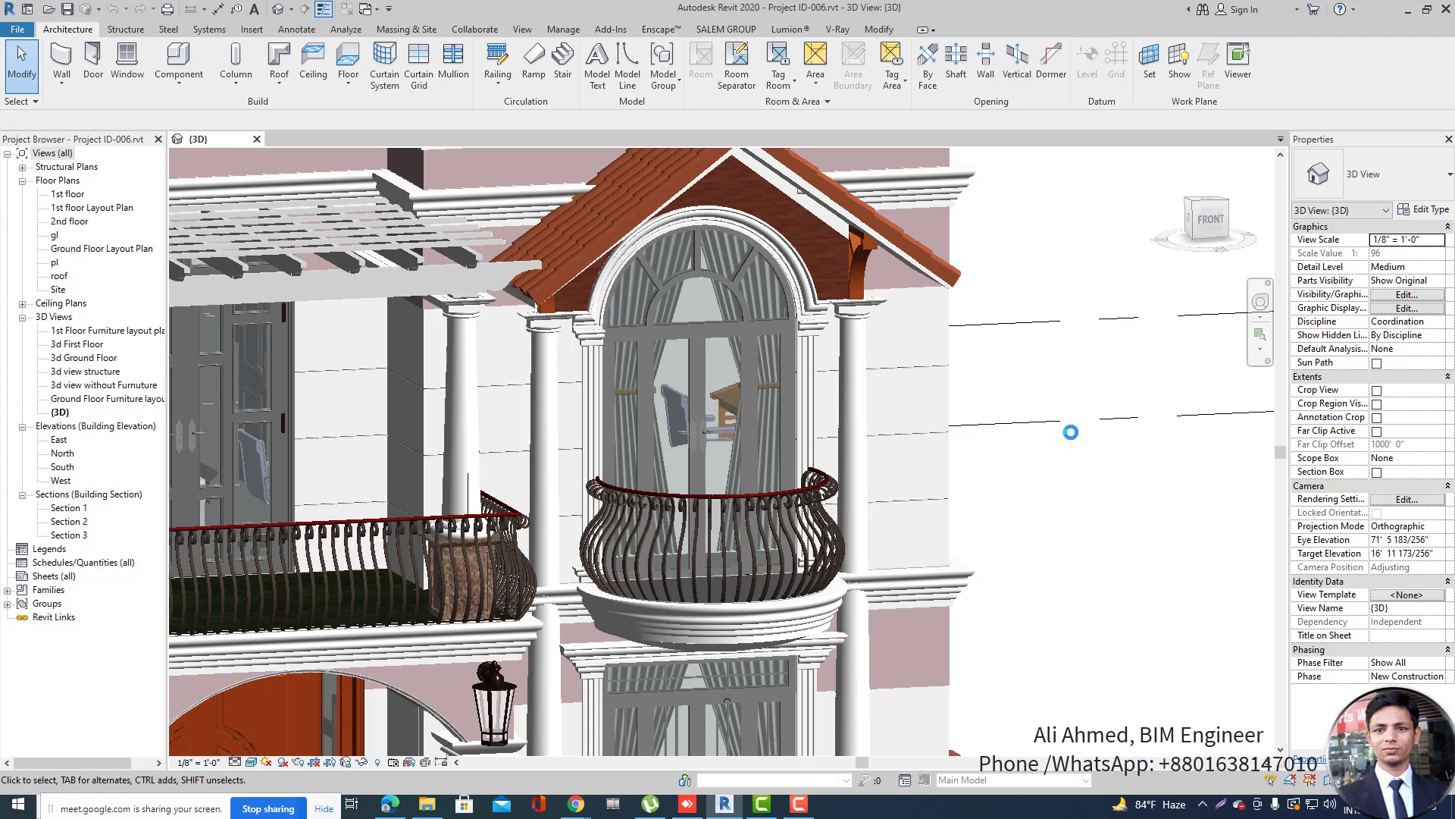
scroll(1072, 436, down, 1)
shift+middle_drag(1075, 445, 1064, 444)
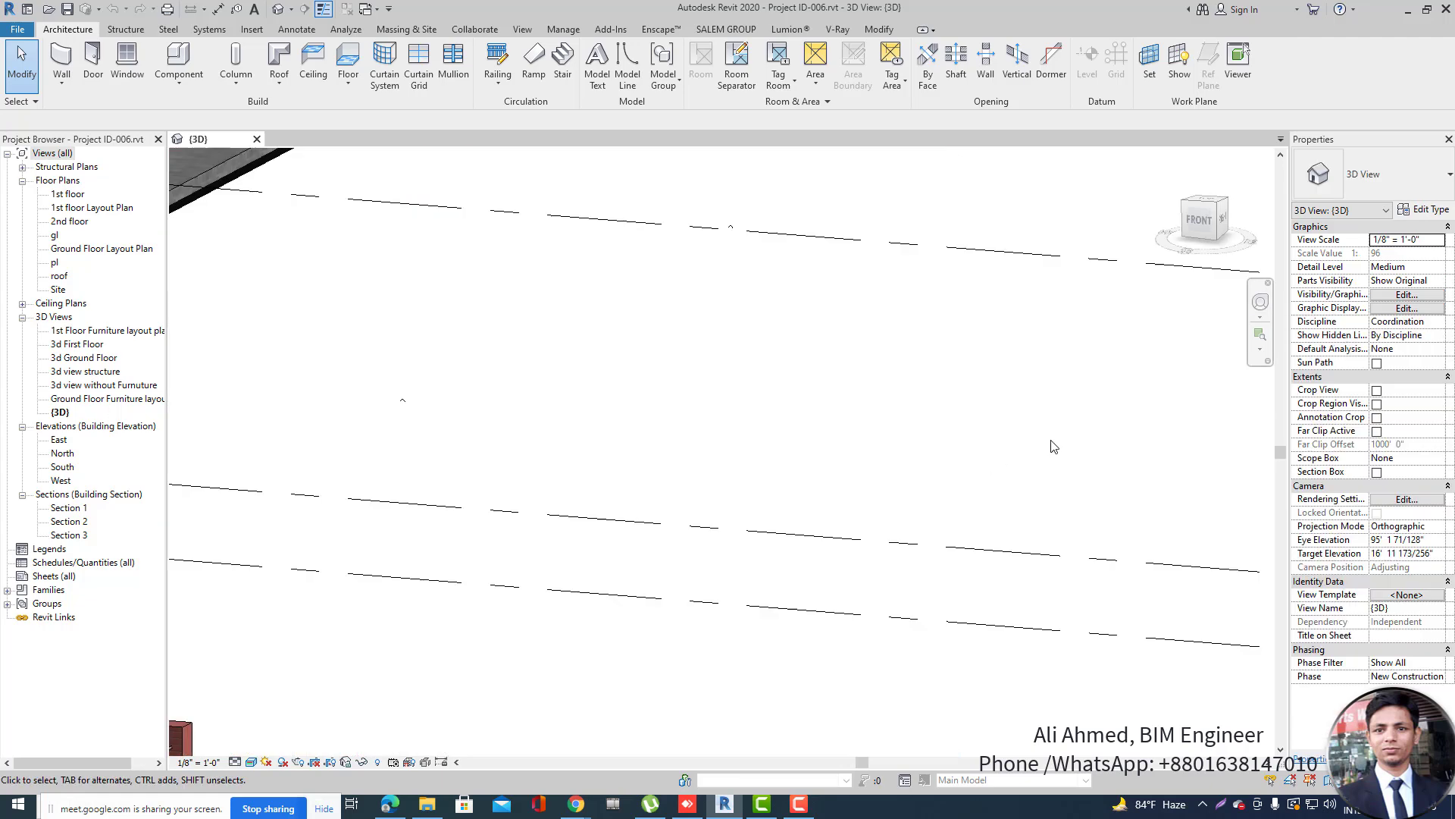
scroll(1061, 432, down, 3)
Reset the 3D model to its home orientation and examine the side windows, entrance porch and arched balcony door.
click(1172, 163)
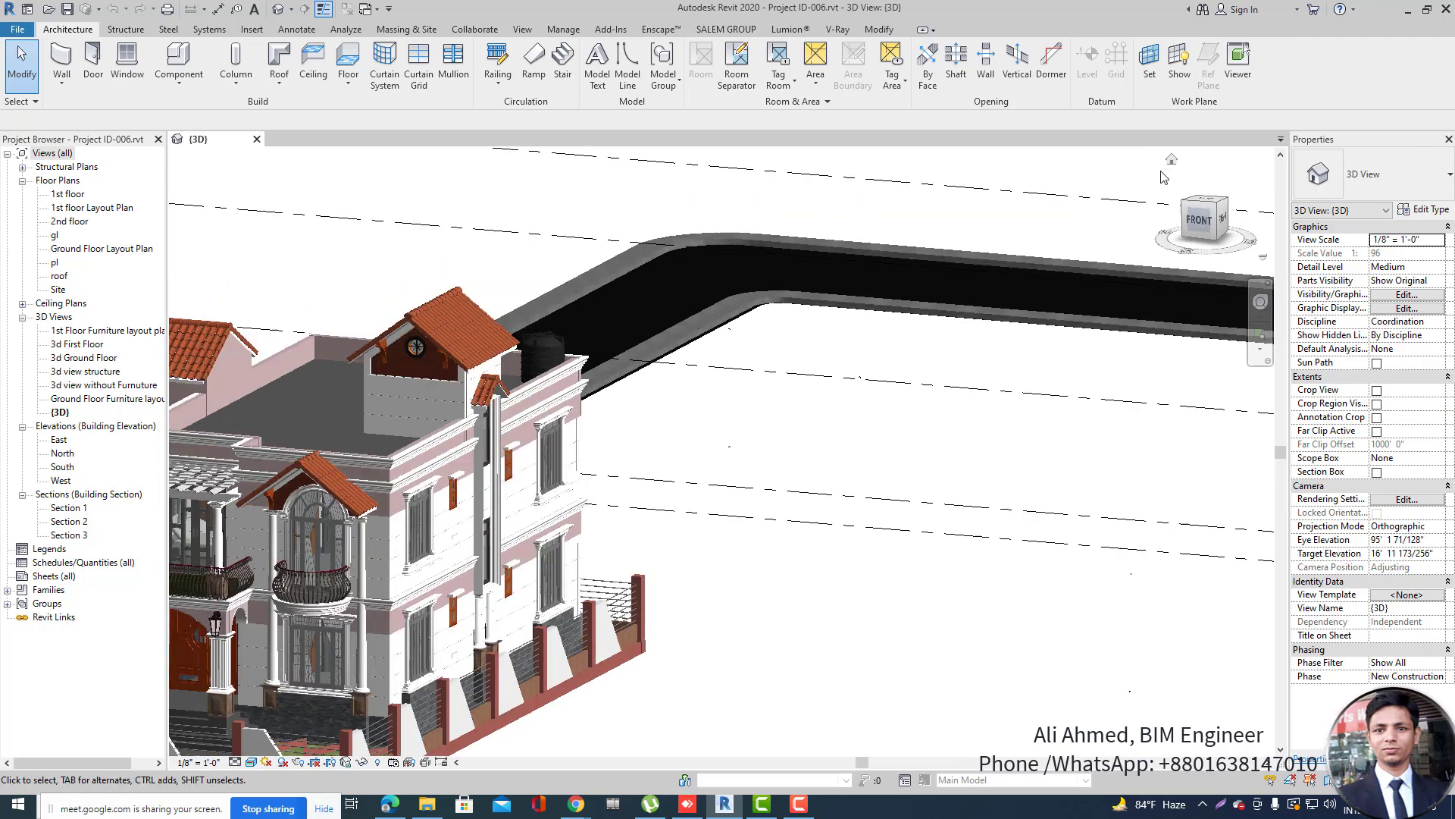
scroll(999, 466, up, 6)
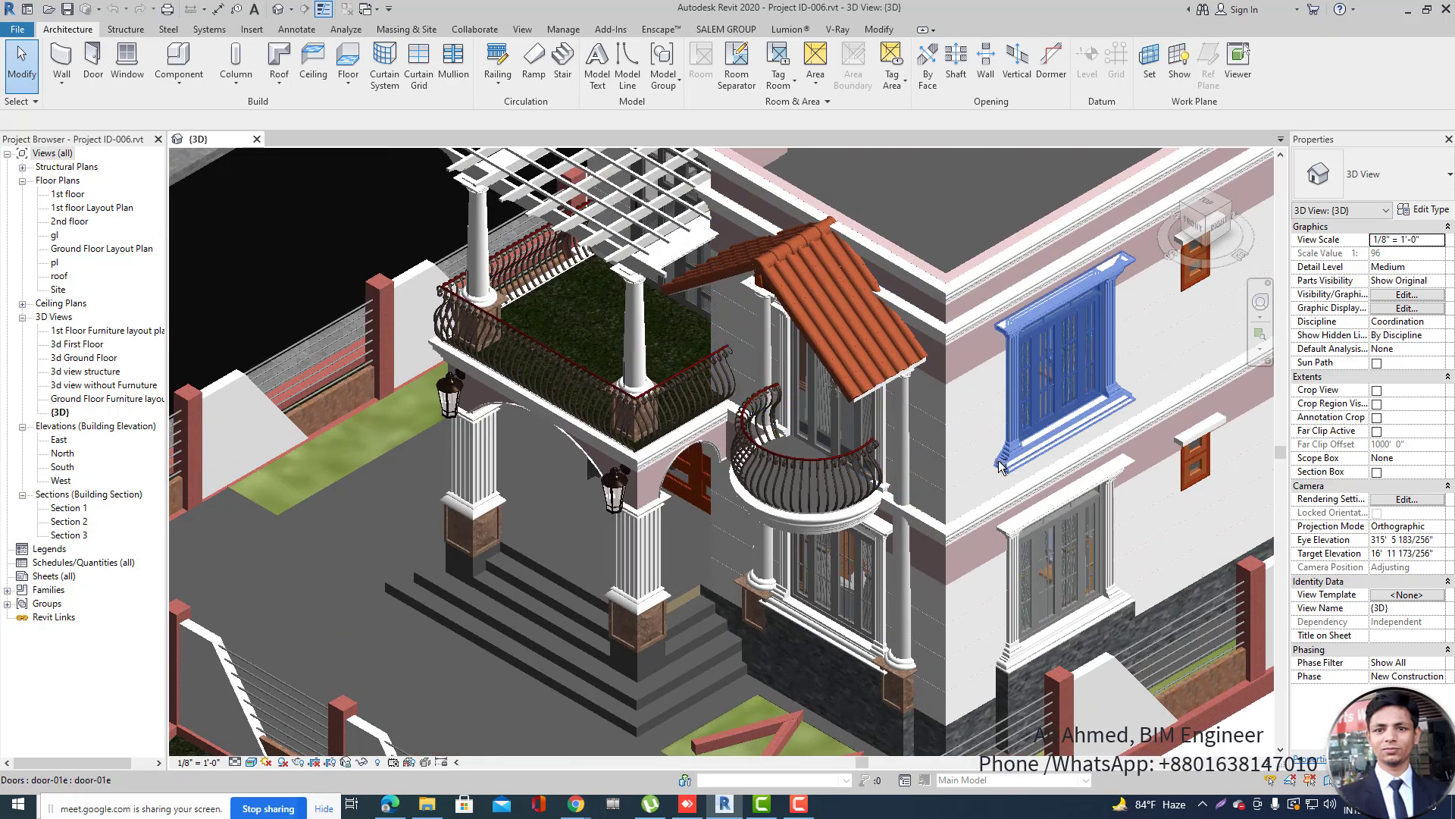
shift+middle_drag(999, 464, 936, 402)
scroll(582, 609, down, 2)
middle_drag(829, 397, 766, 606)
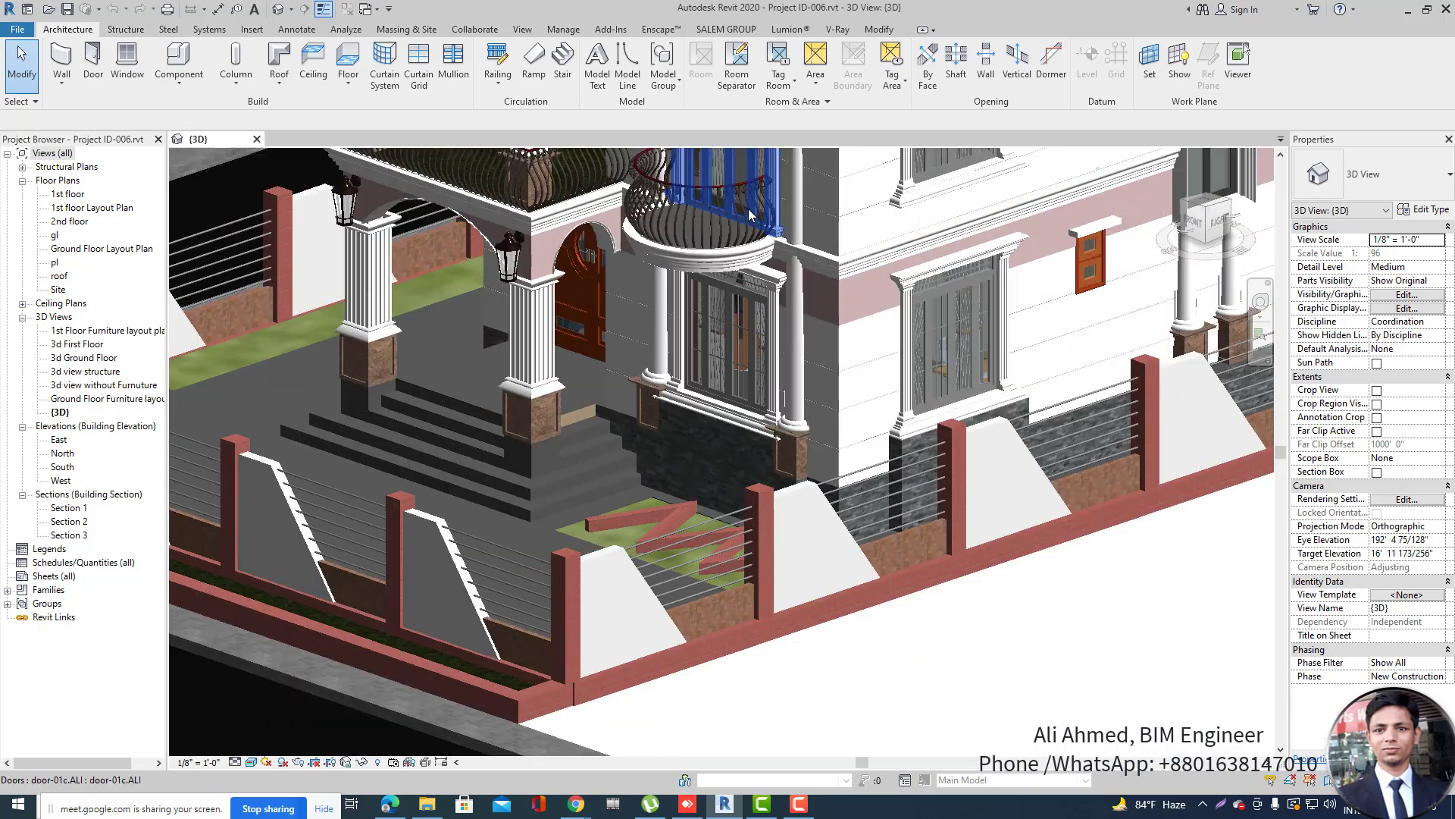
scroll(776, 662, up, 2)
scroll(775, 352, down, 3)
scroll(775, 353, up, 3)
scroll(775, 353, up, 3)
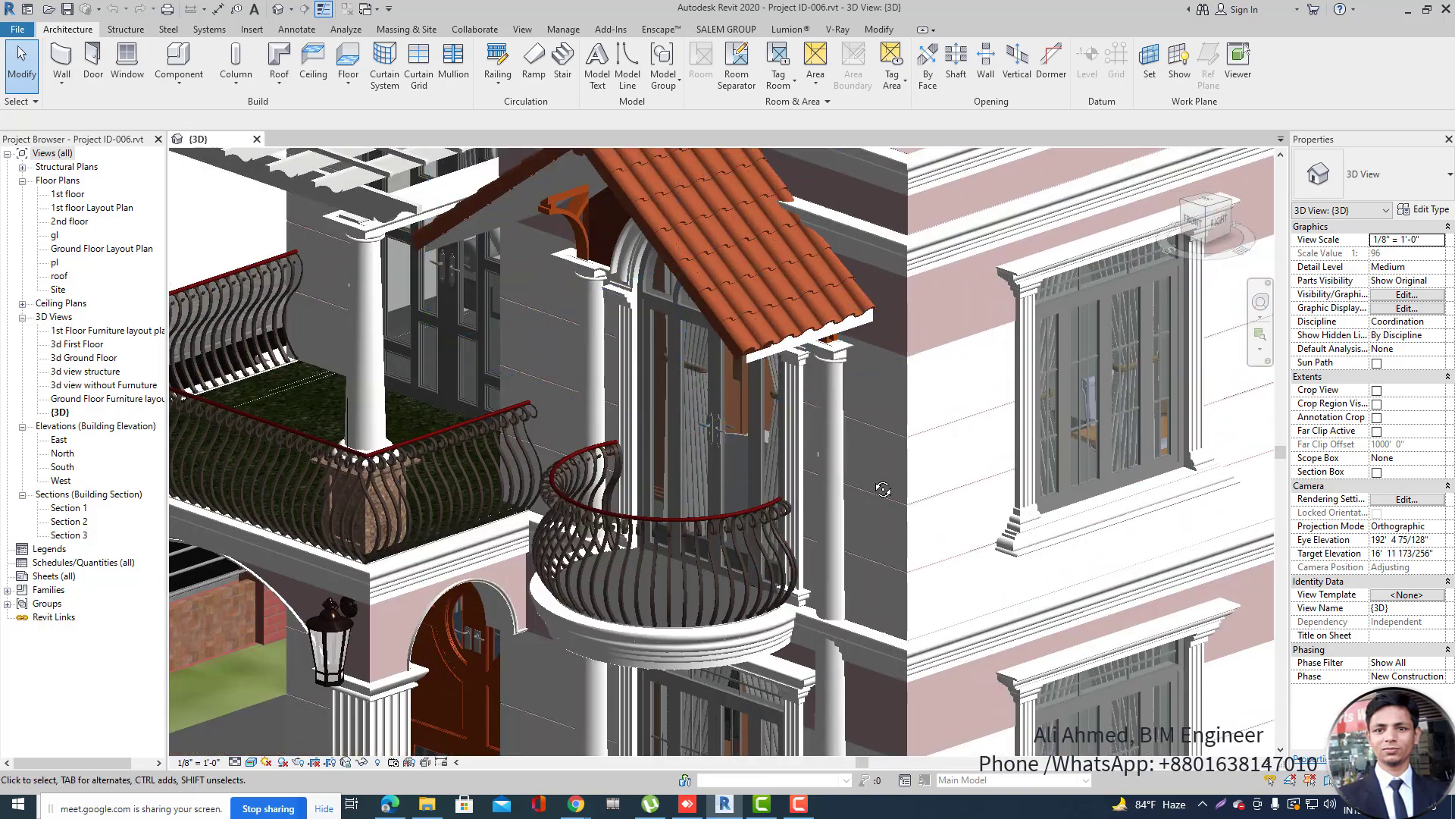
shift+middle_drag(881, 489, 942, 474)
scroll(422, 507, down, 5)
scroll(952, 455, up, 6)
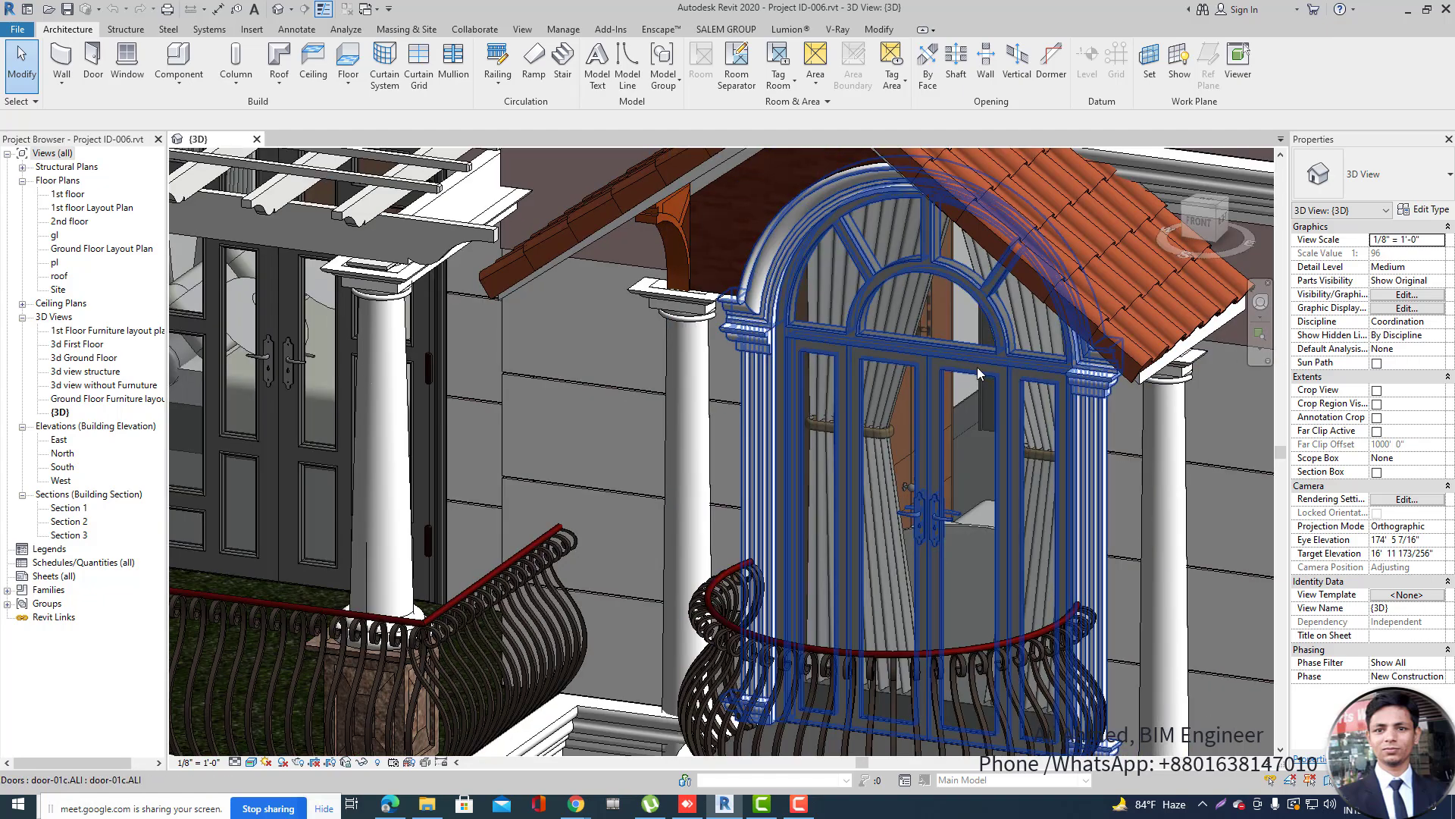
scroll(728, 391, down, 2)
scroll(716, 397, down, 2)
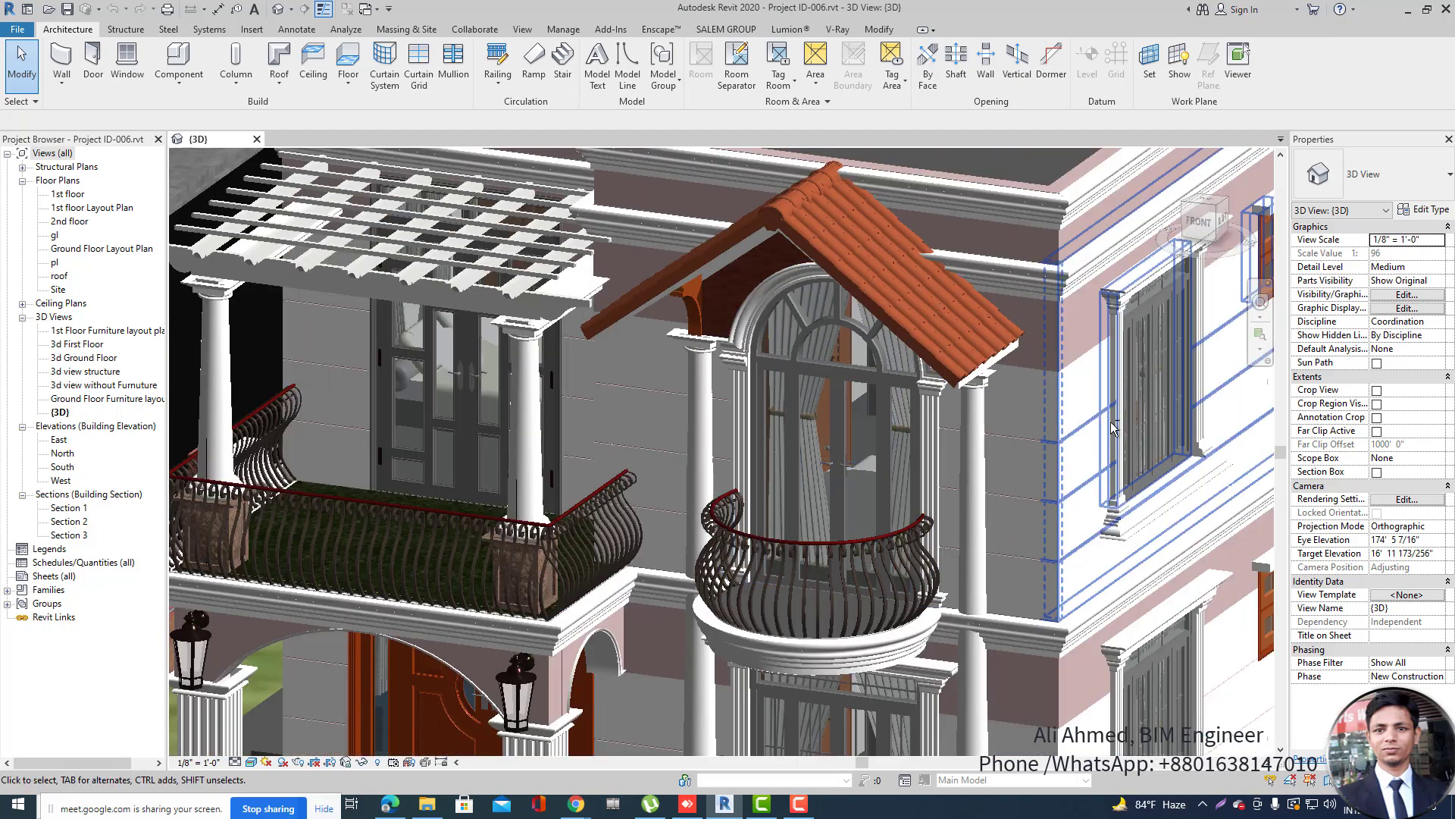
Examine the house's overall front and front-left corner, including the pergola balcony and the arched door.
shift+middle_drag(425, 492, 503, 503)
scroll(469, 510, down, 2)
scroll(468, 510, down, 2)
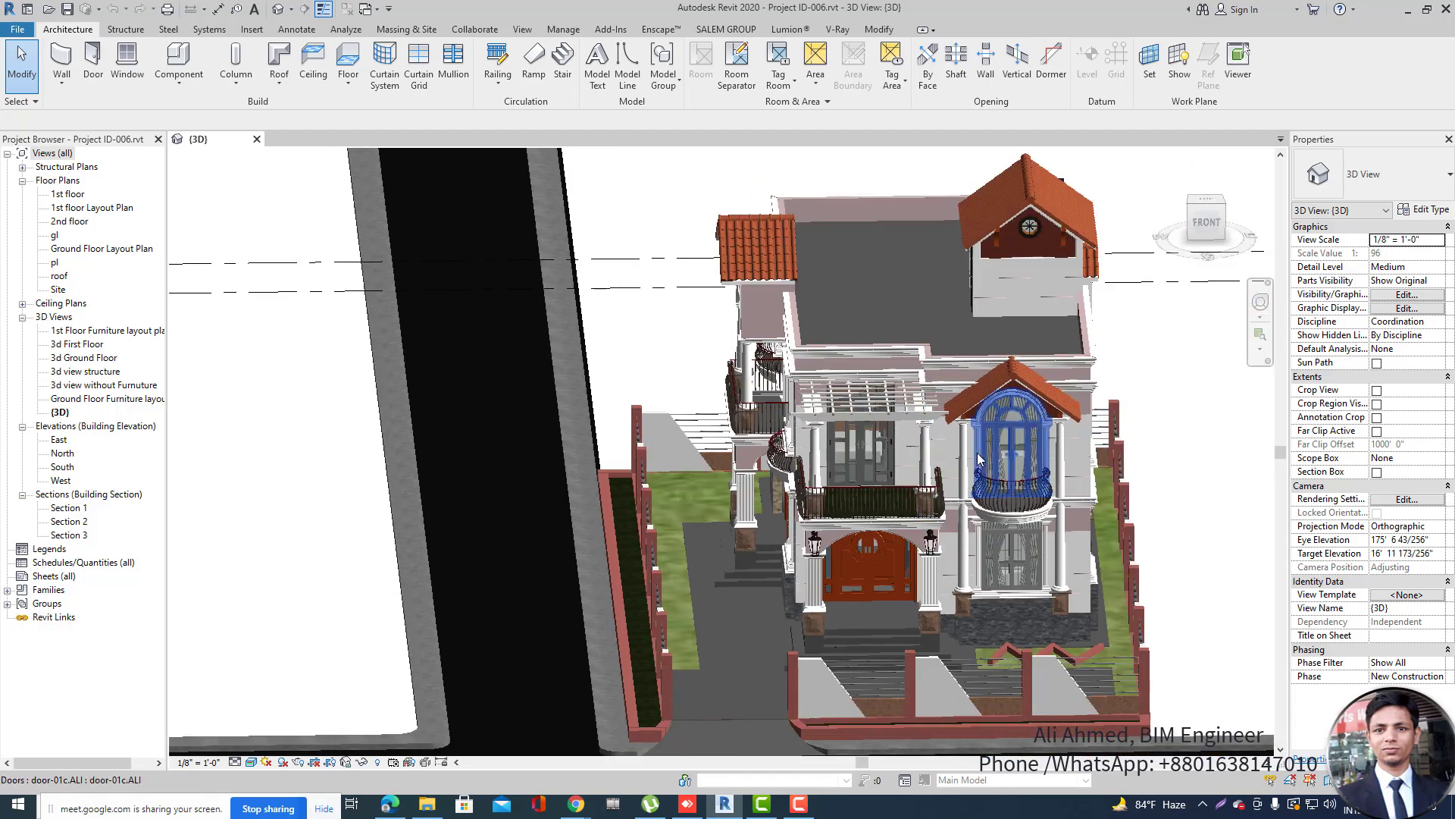
shift+middle_drag(429, 580, 497, 556)
scroll(497, 557, down, 1)
scroll(686, 513, up, 5)
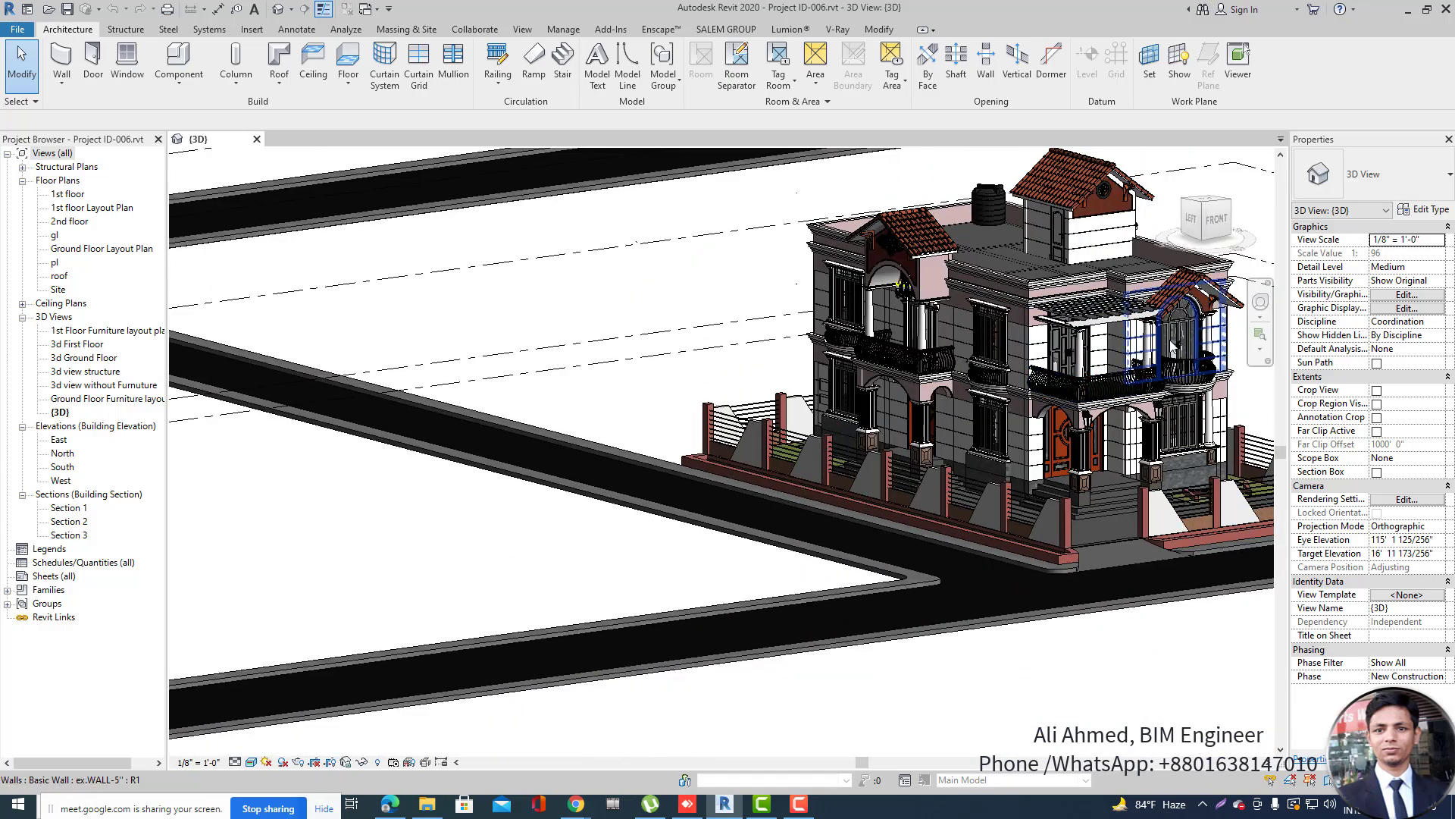
scroll(747, 518, down, 3)
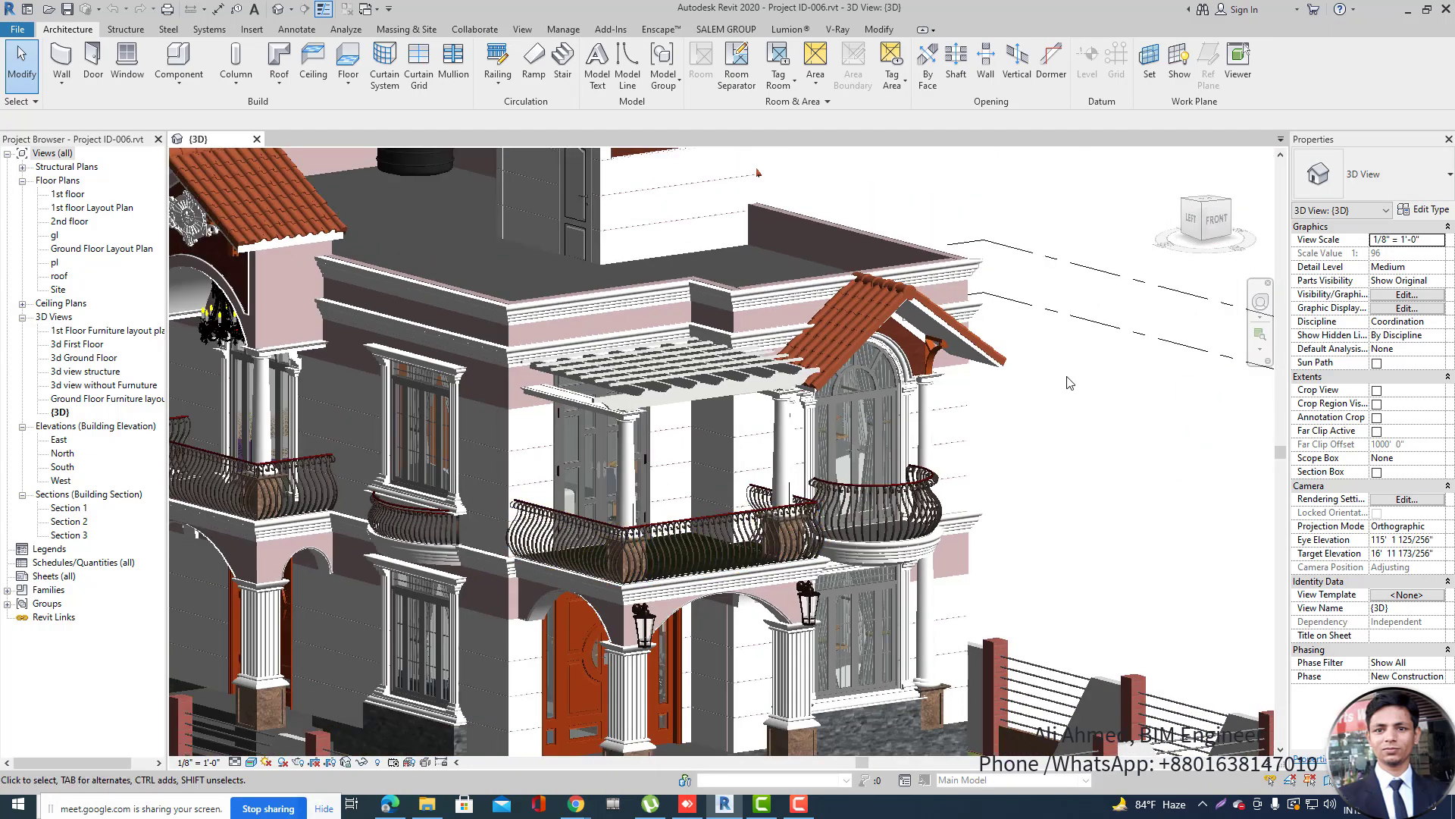
scroll(869, 429, up, 6)
scroll(817, 411, down, 4)
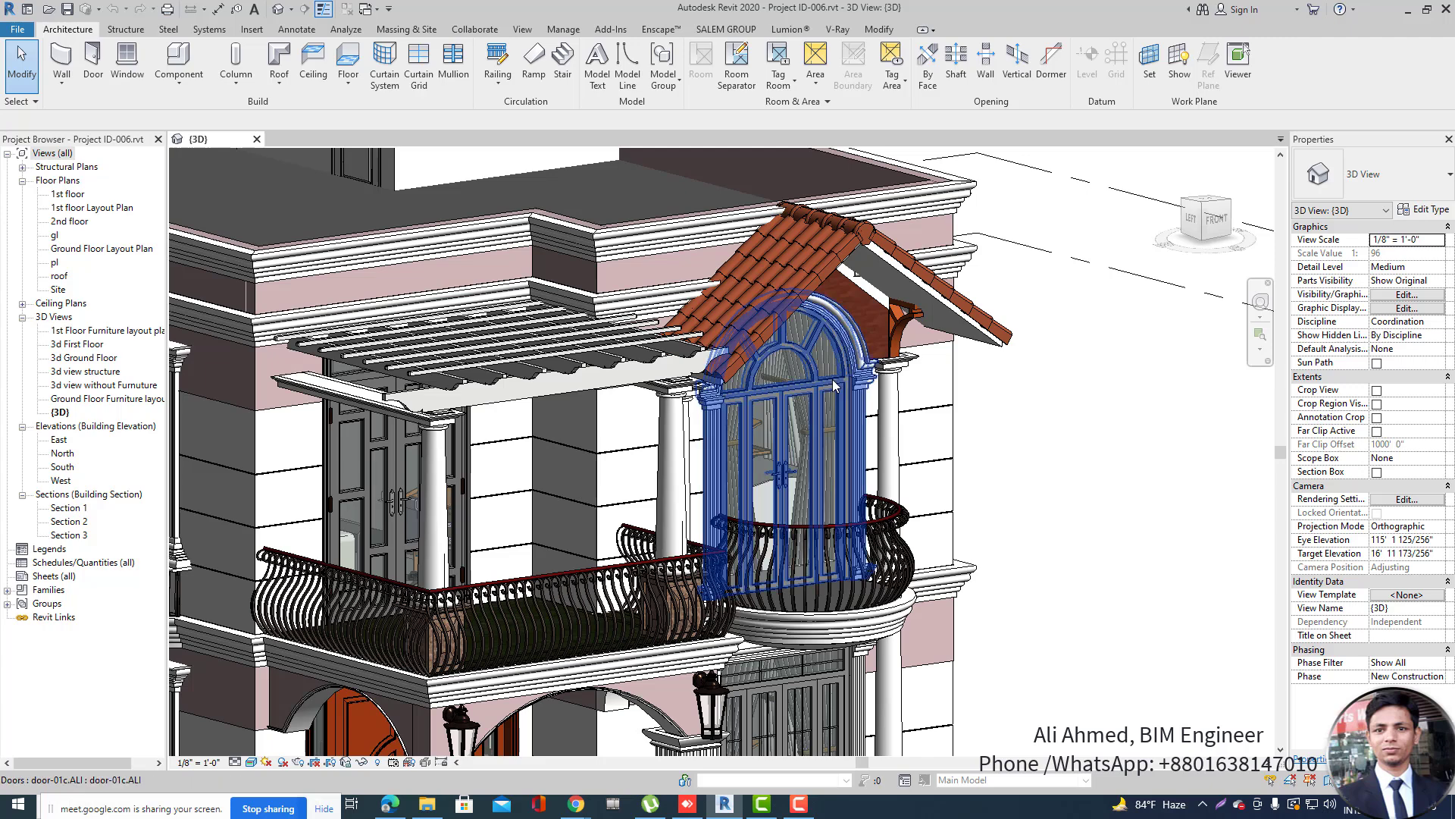
mouse_move(1092, 394)
shift+middle_down()
mouse_move(1119, 405)
mouse_move(1121, 443)
mouse_move(1077, 383)
shift+middle_up()
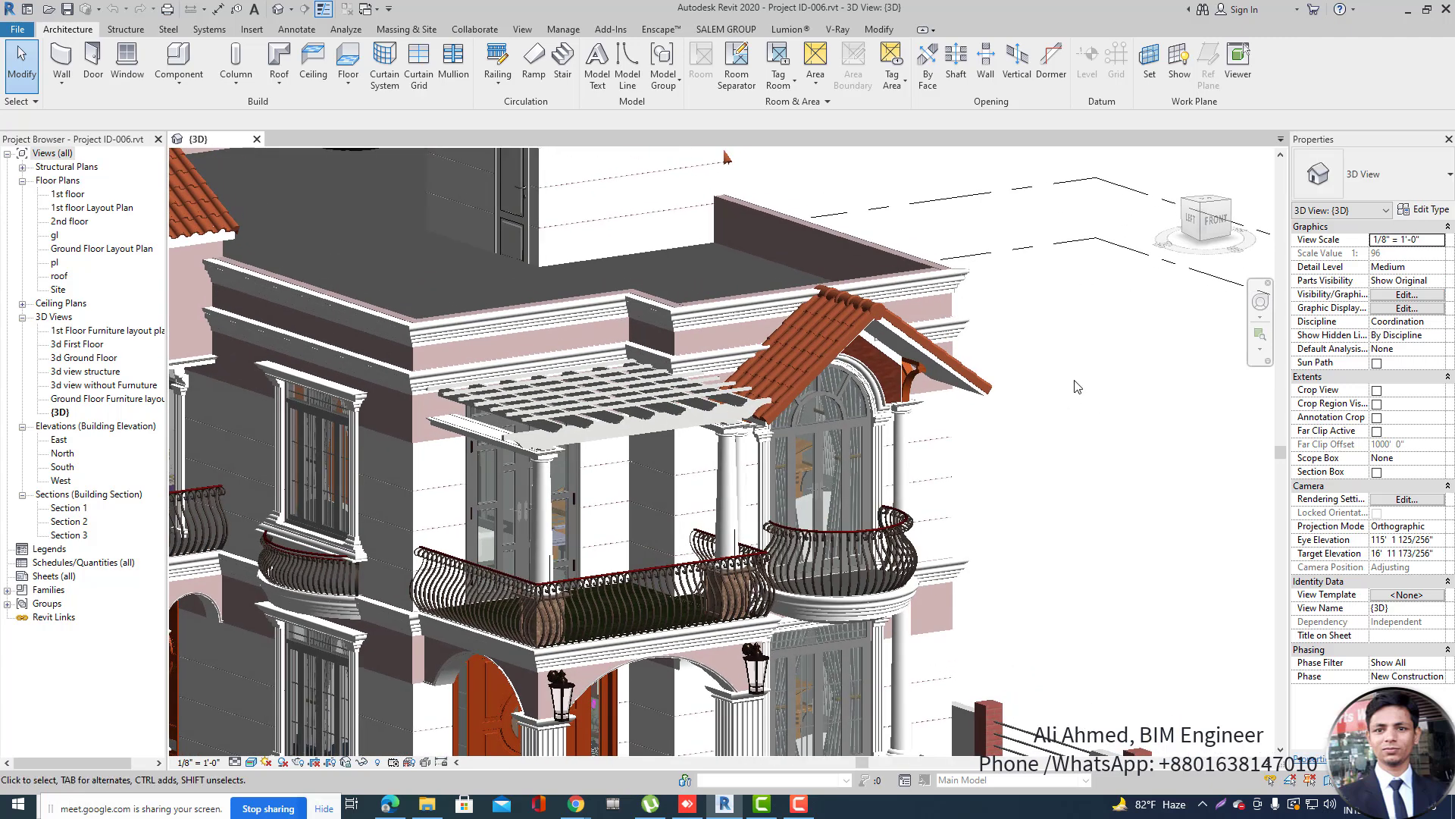
scroll(1085, 353, down, 4)
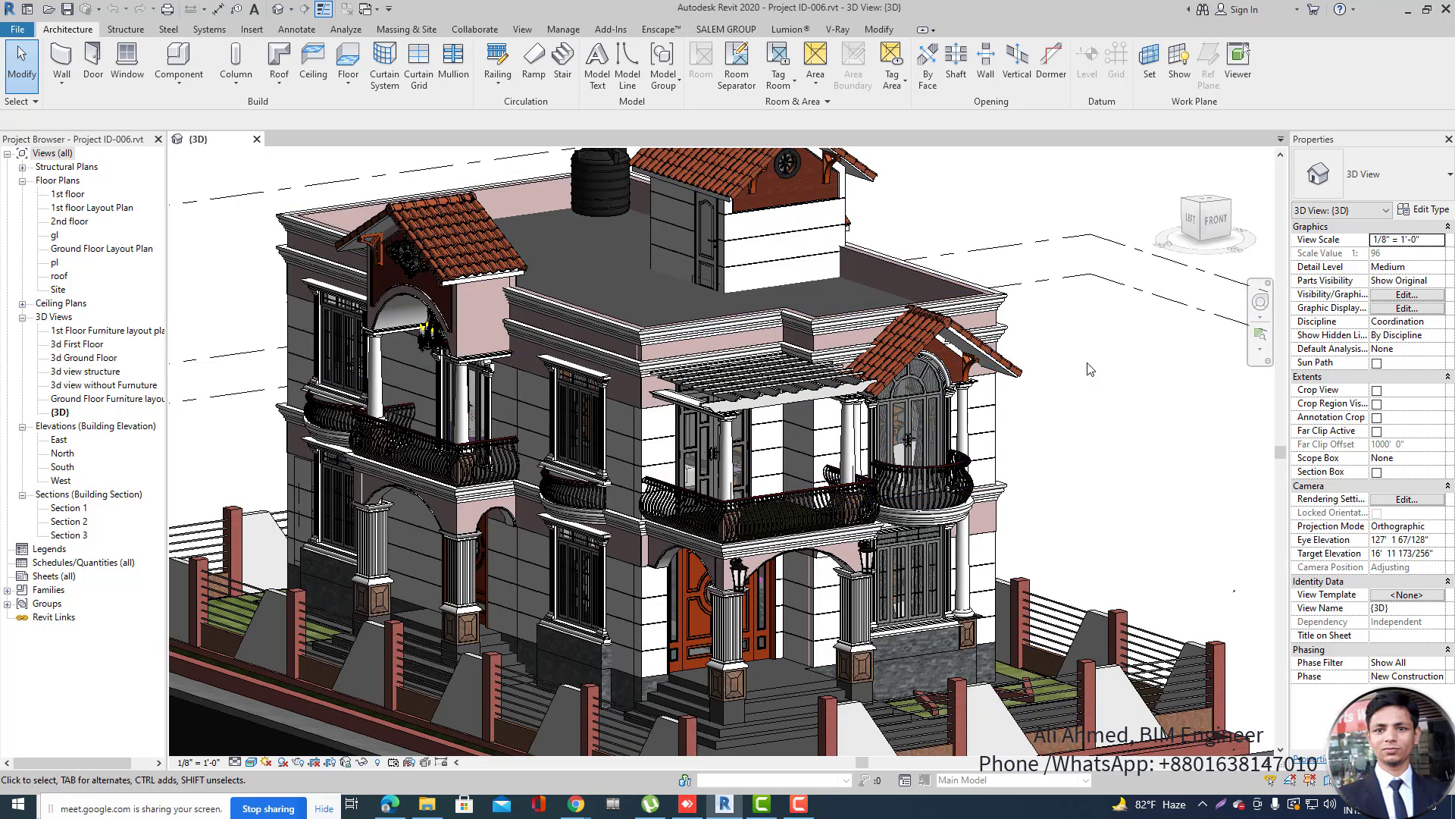
Start a new family and browse the available templates in the English_I folder.
click(20, 29)
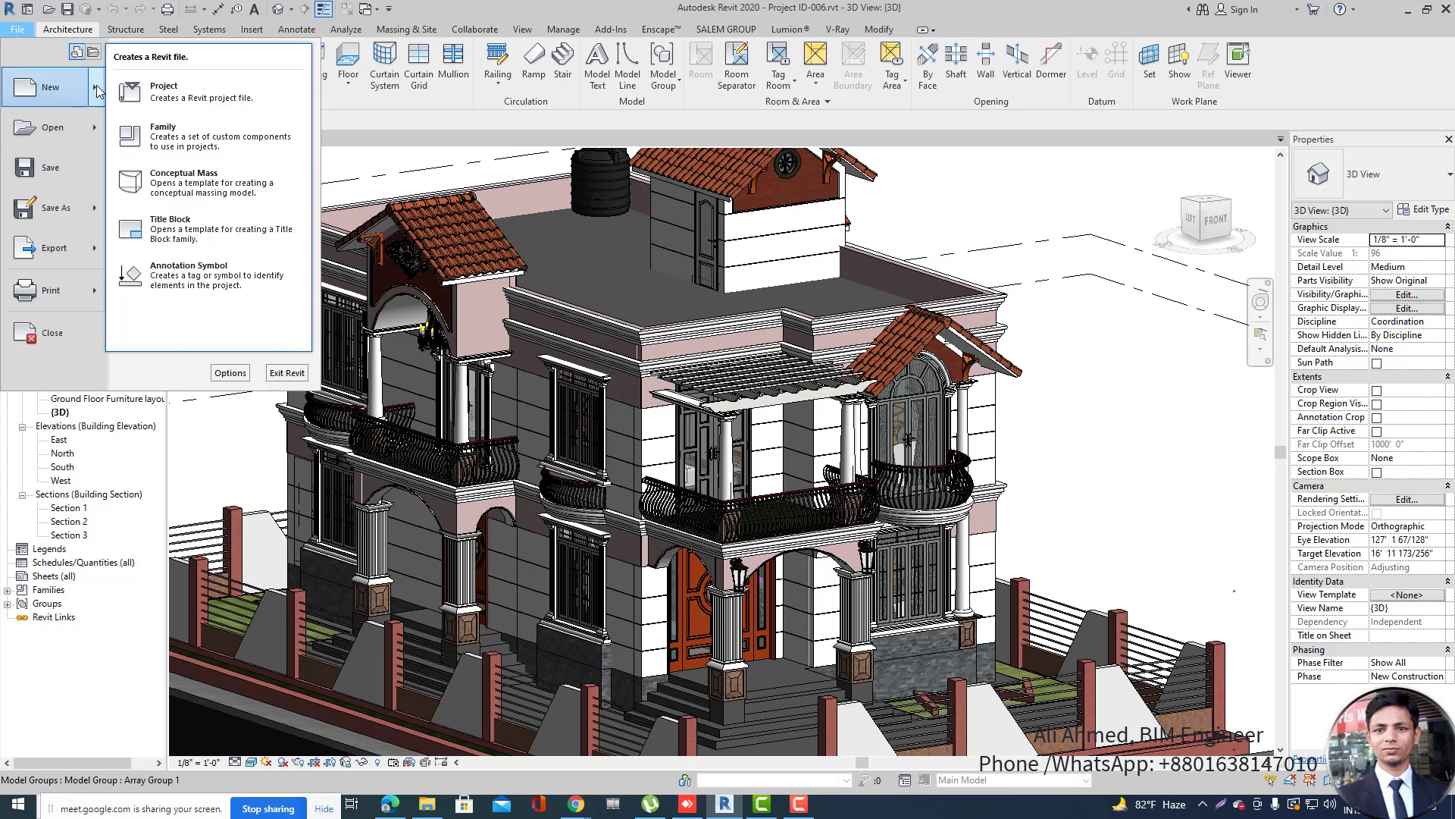
mouse_move(96, 92)
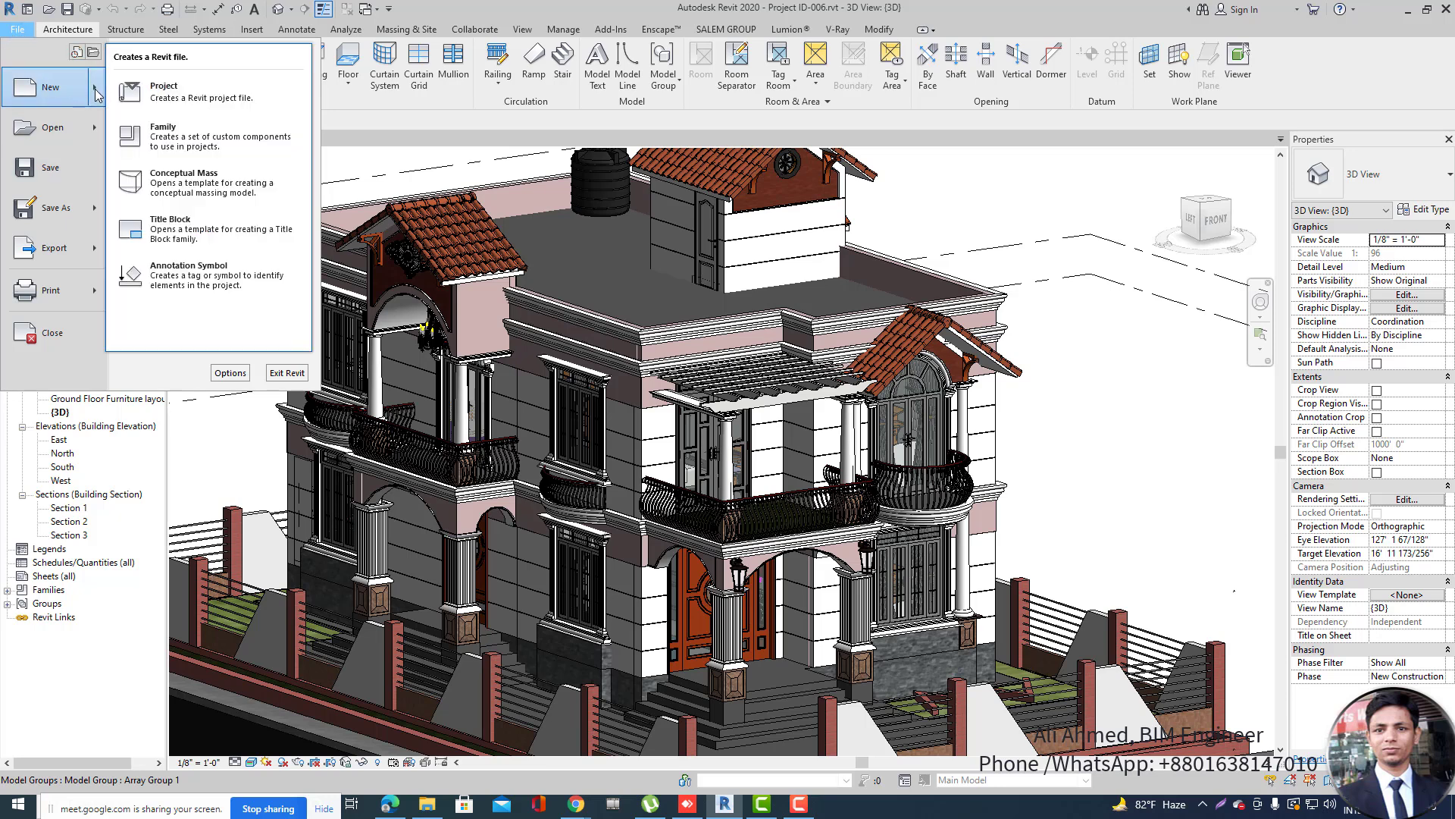
click(218, 141)
drag(746, 190, 658, 154)
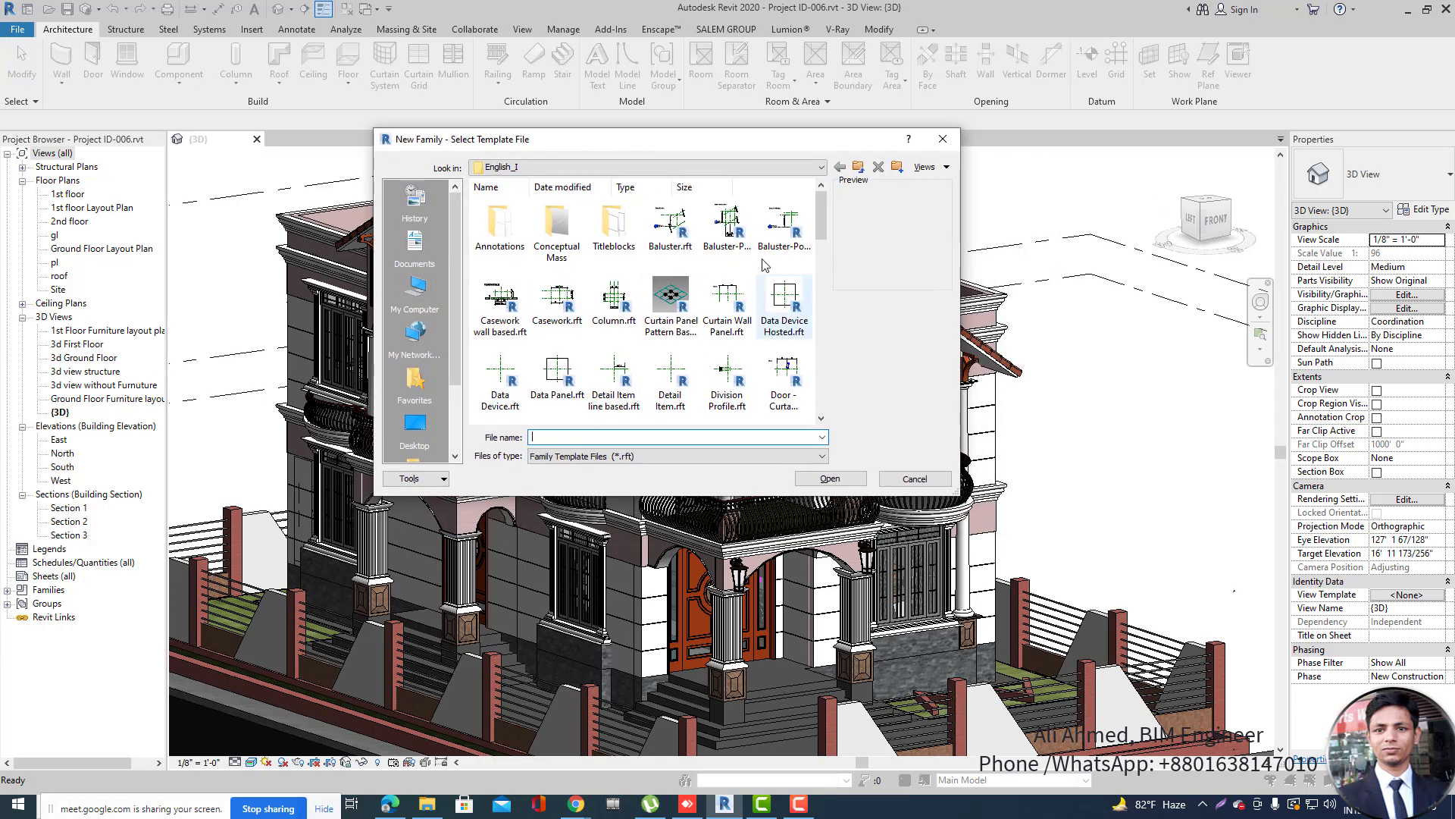
mouse_move(823, 214)
mouse_down()
mouse_move(819, 415)
mouse_move(831, 204)
mouse_move(824, 243)
mouse_up()
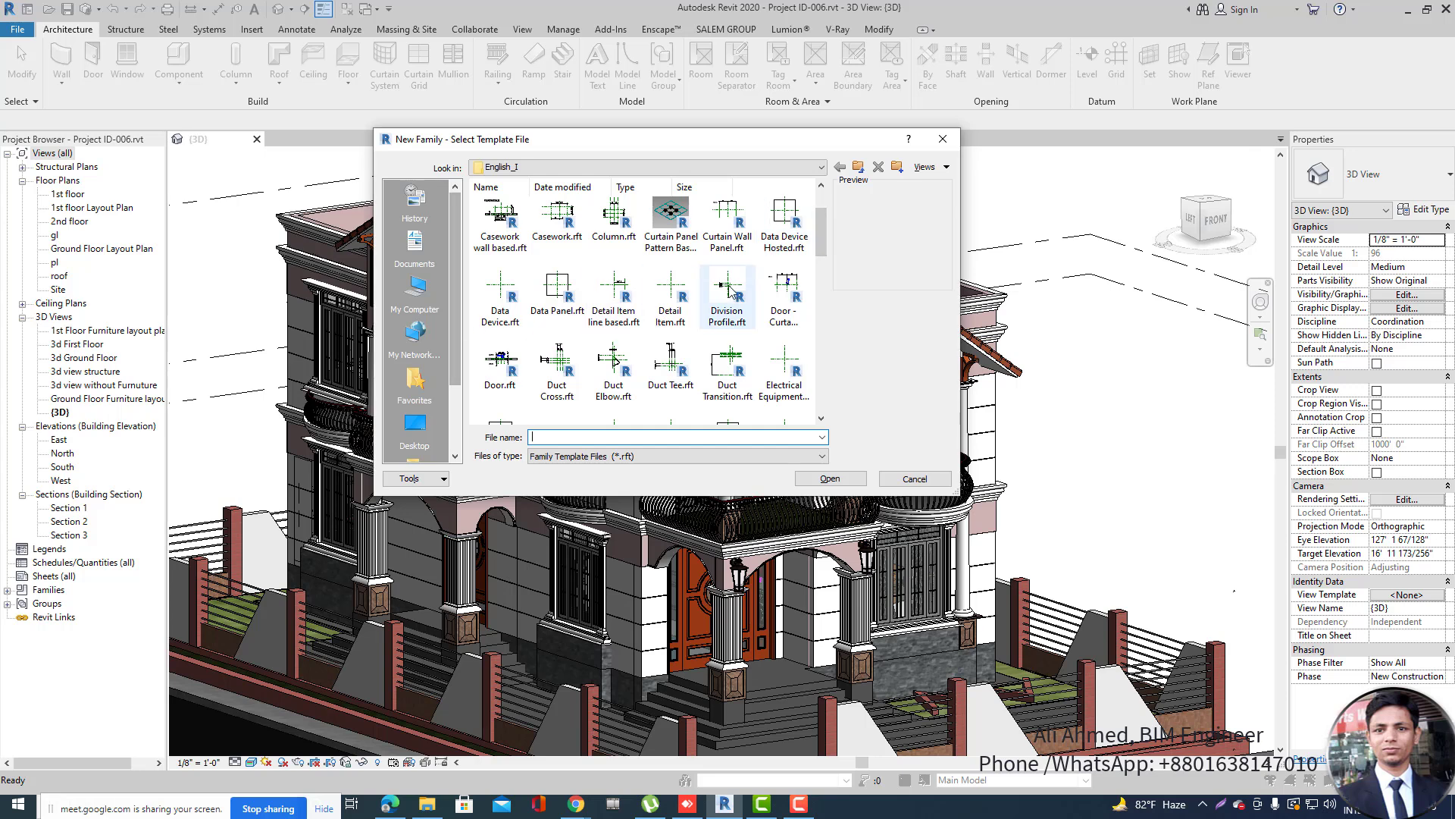
scroll(788, 303, up, 1)
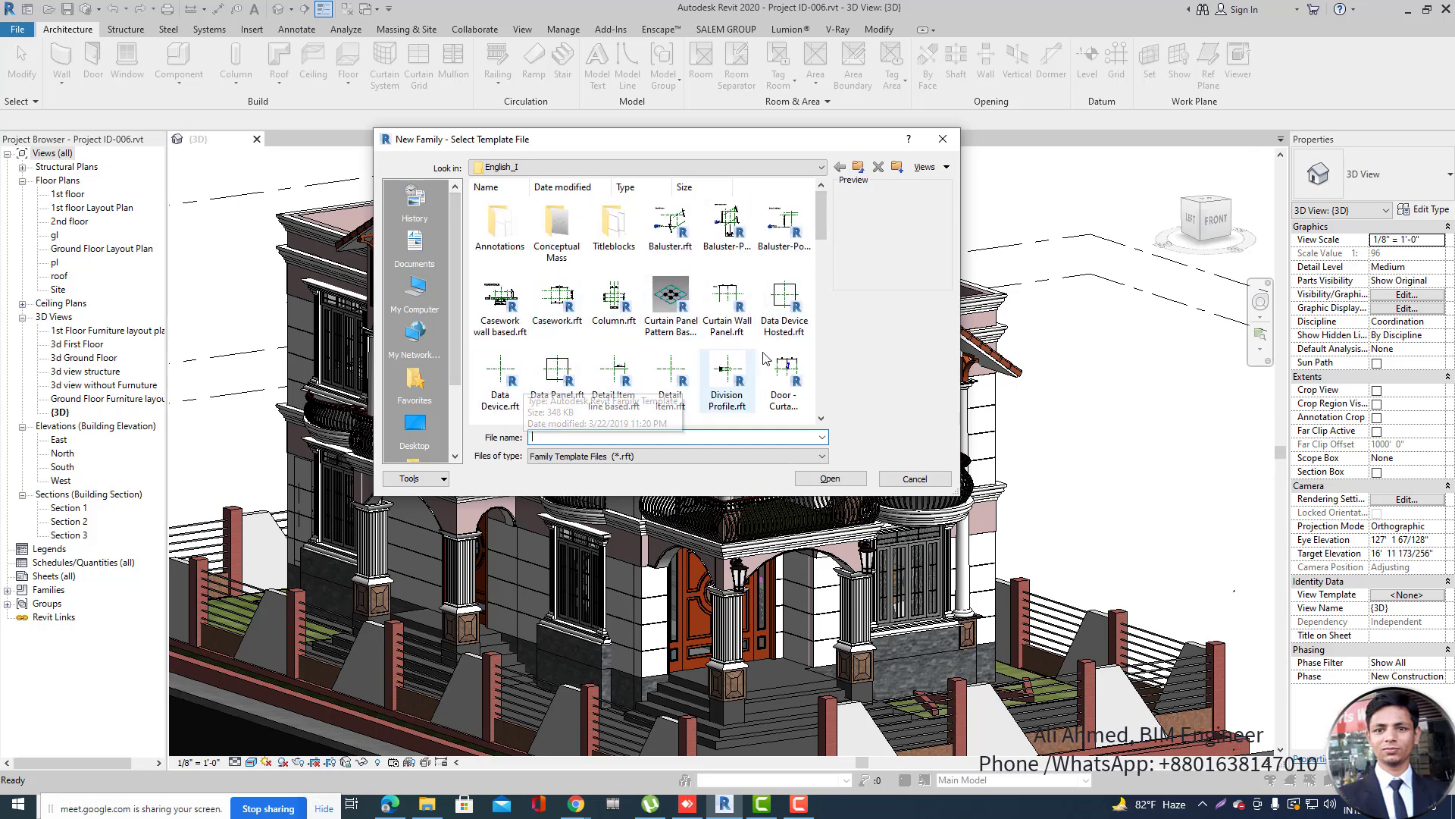
Switch to the browser's Google Meet call to check it, and return to the template selection in Revit.
click(577, 805)
click(493, 739)
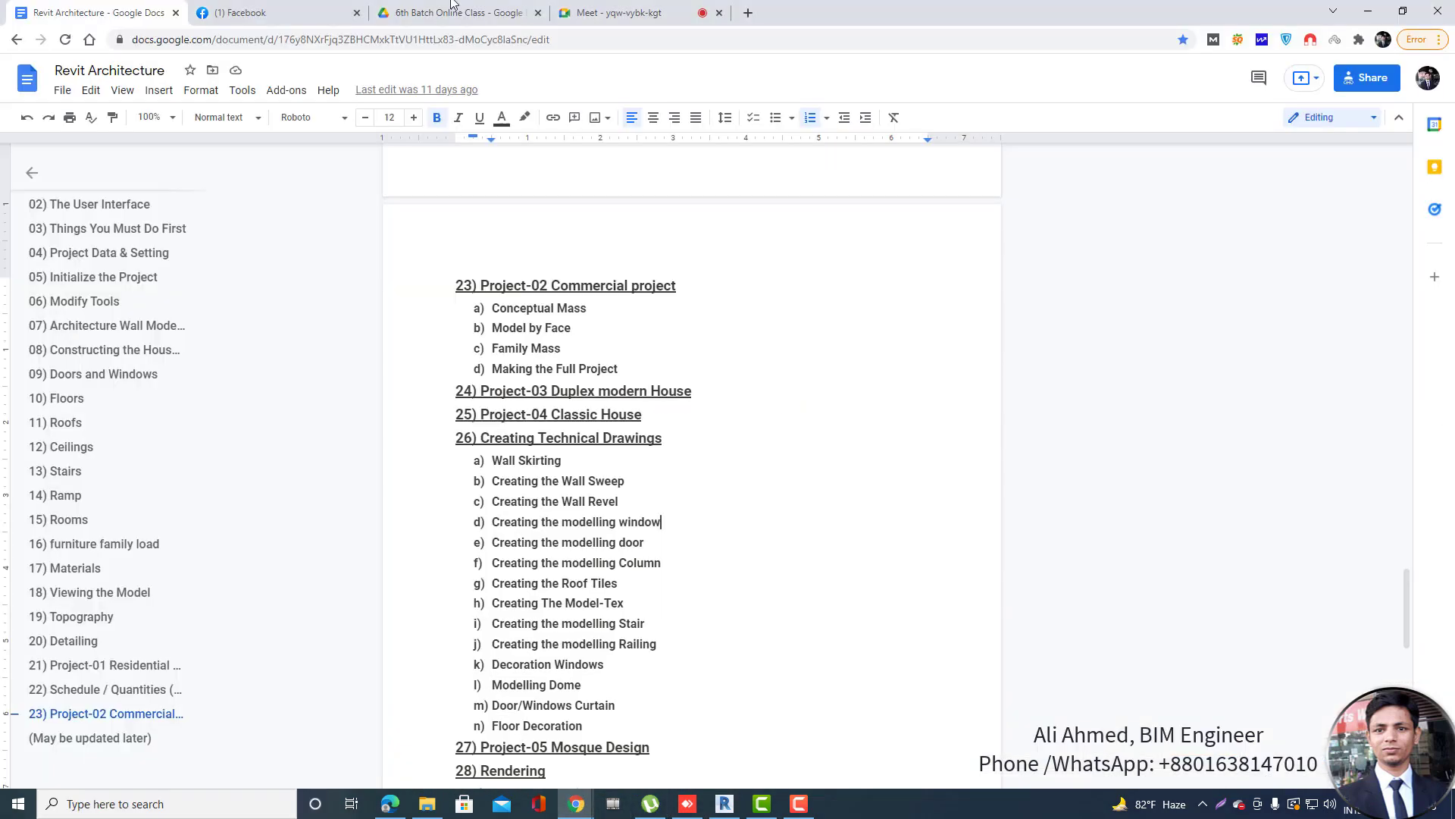
click(629, 12)
click(883, 145)
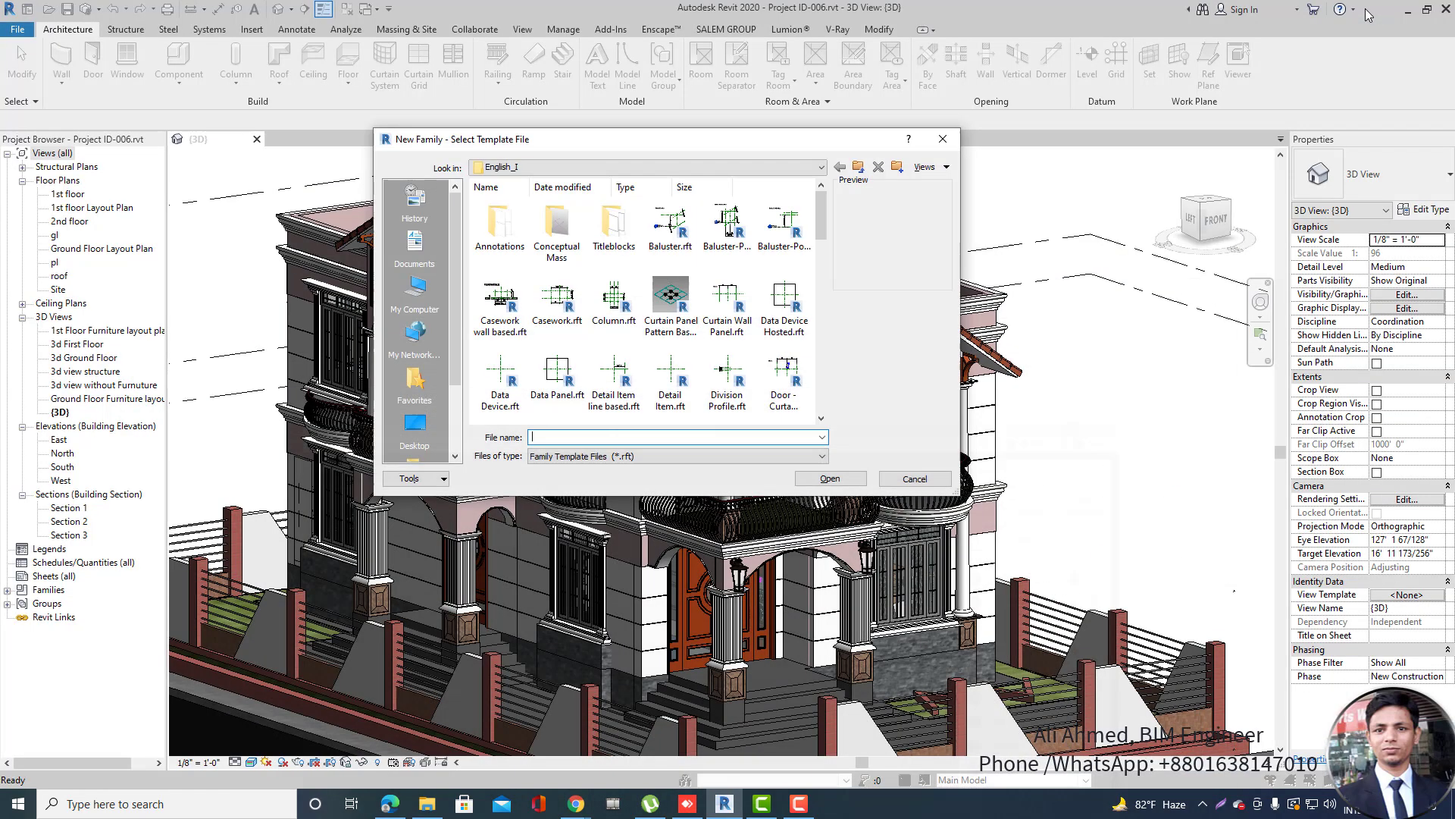
click(1368, 12)
Create the new family from the Door.rft template.
scroll(722, 383, down, 1)
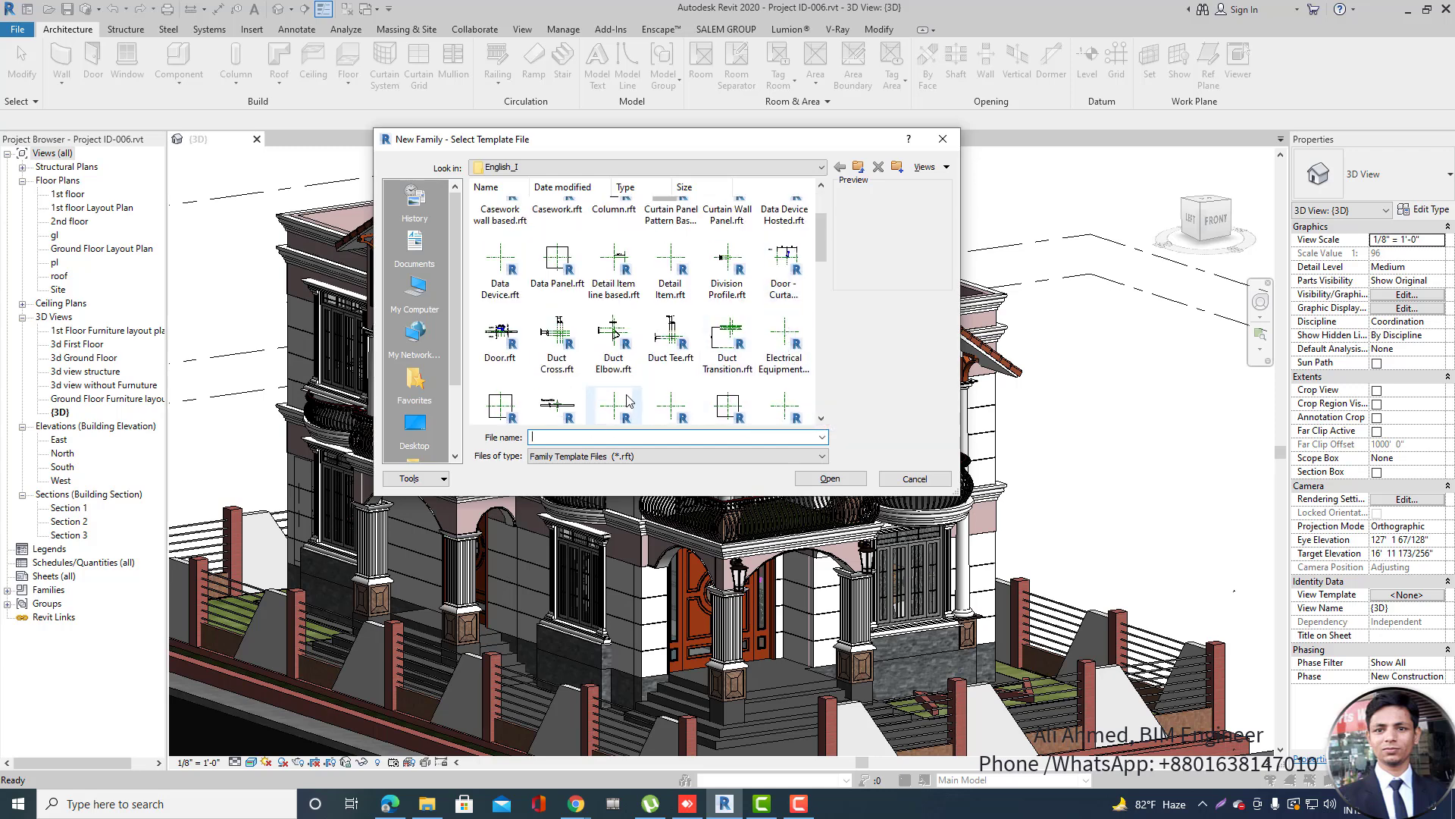
click(493, 357)
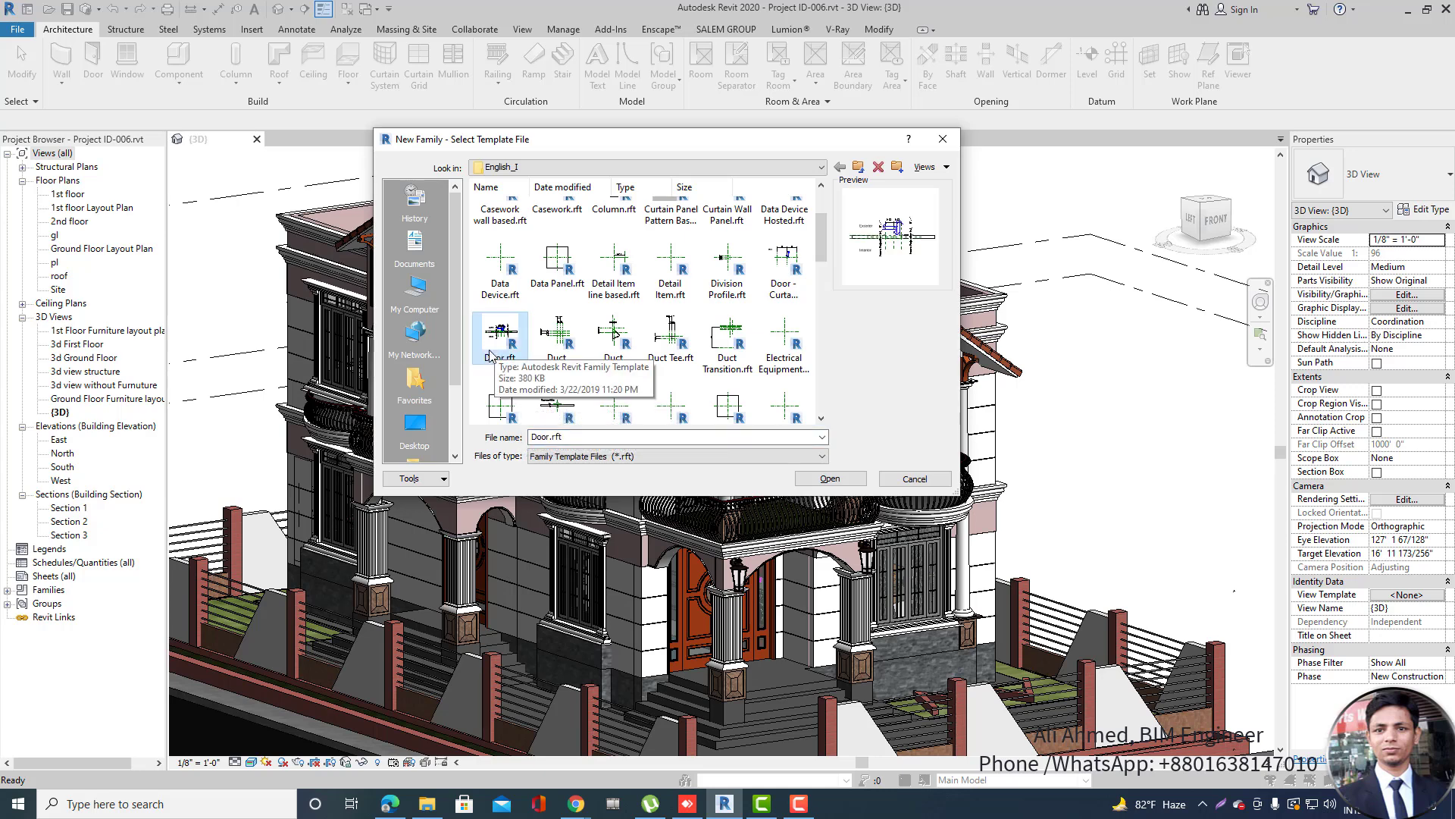
click(834, 479)
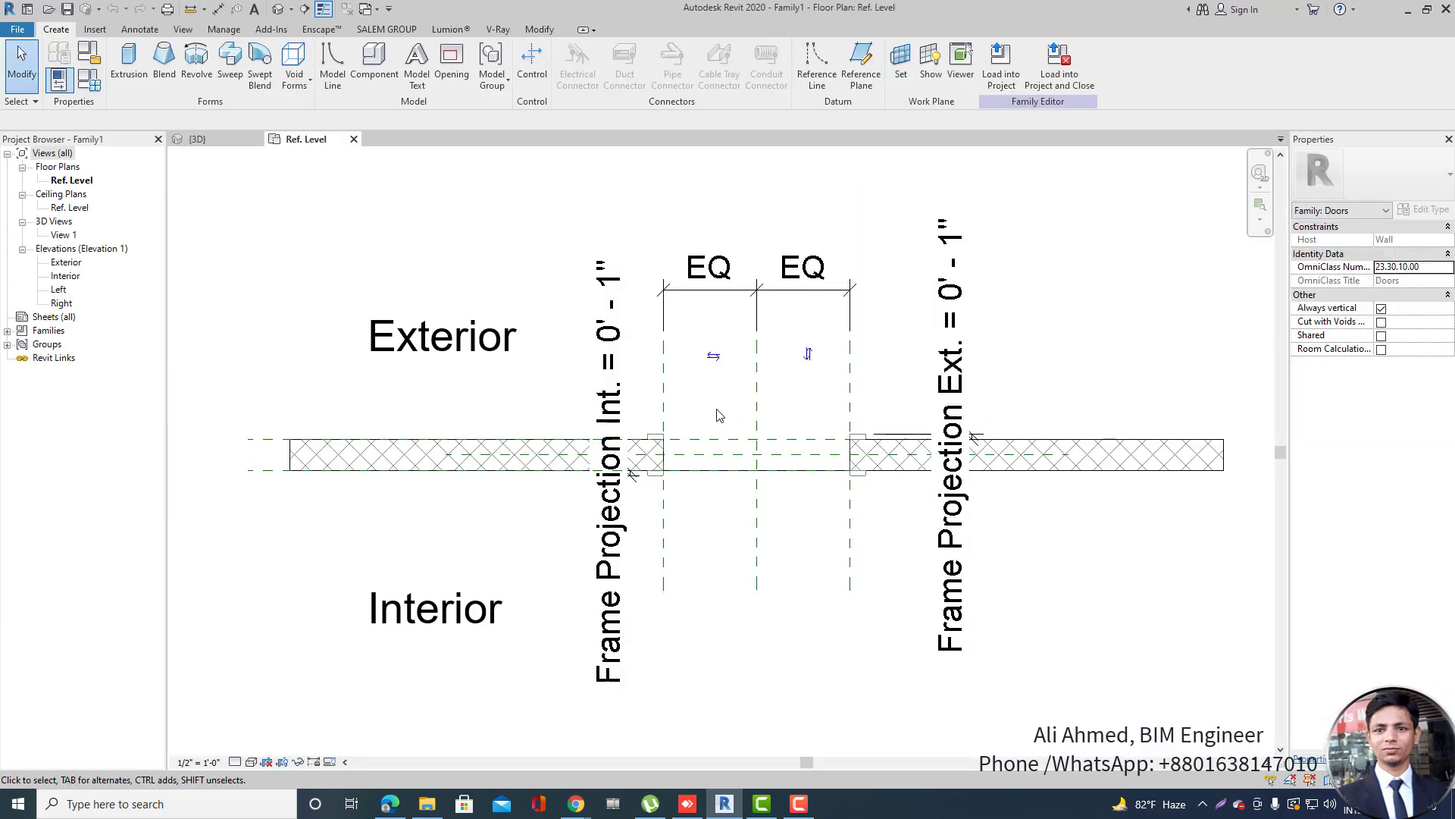
Set the Ref. Level floor plan's view scale to 1" = 1'-0".
scroll(720, 415, down, 1)
scroll(953, 303, up, 1)
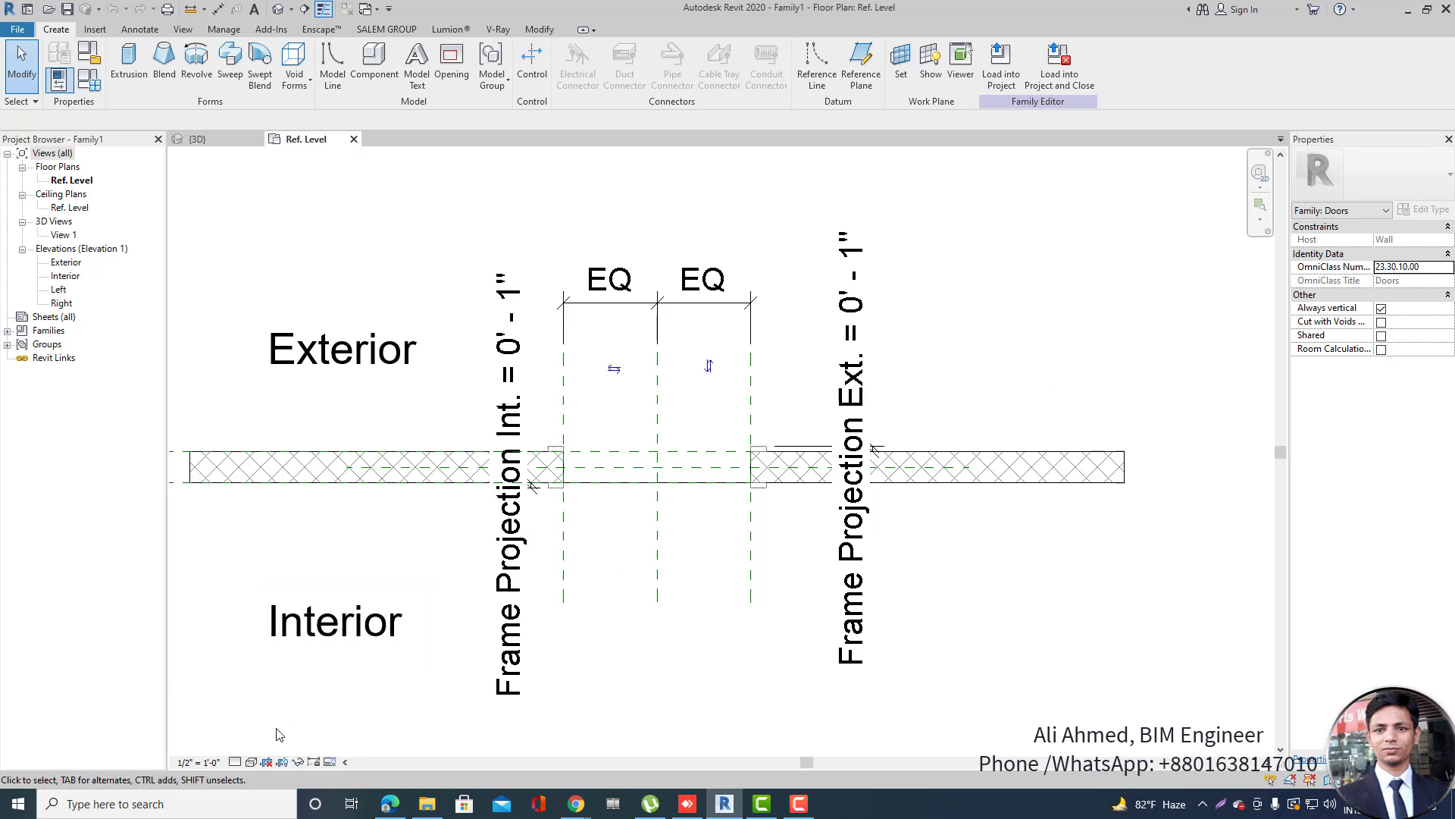
click(199, 762)
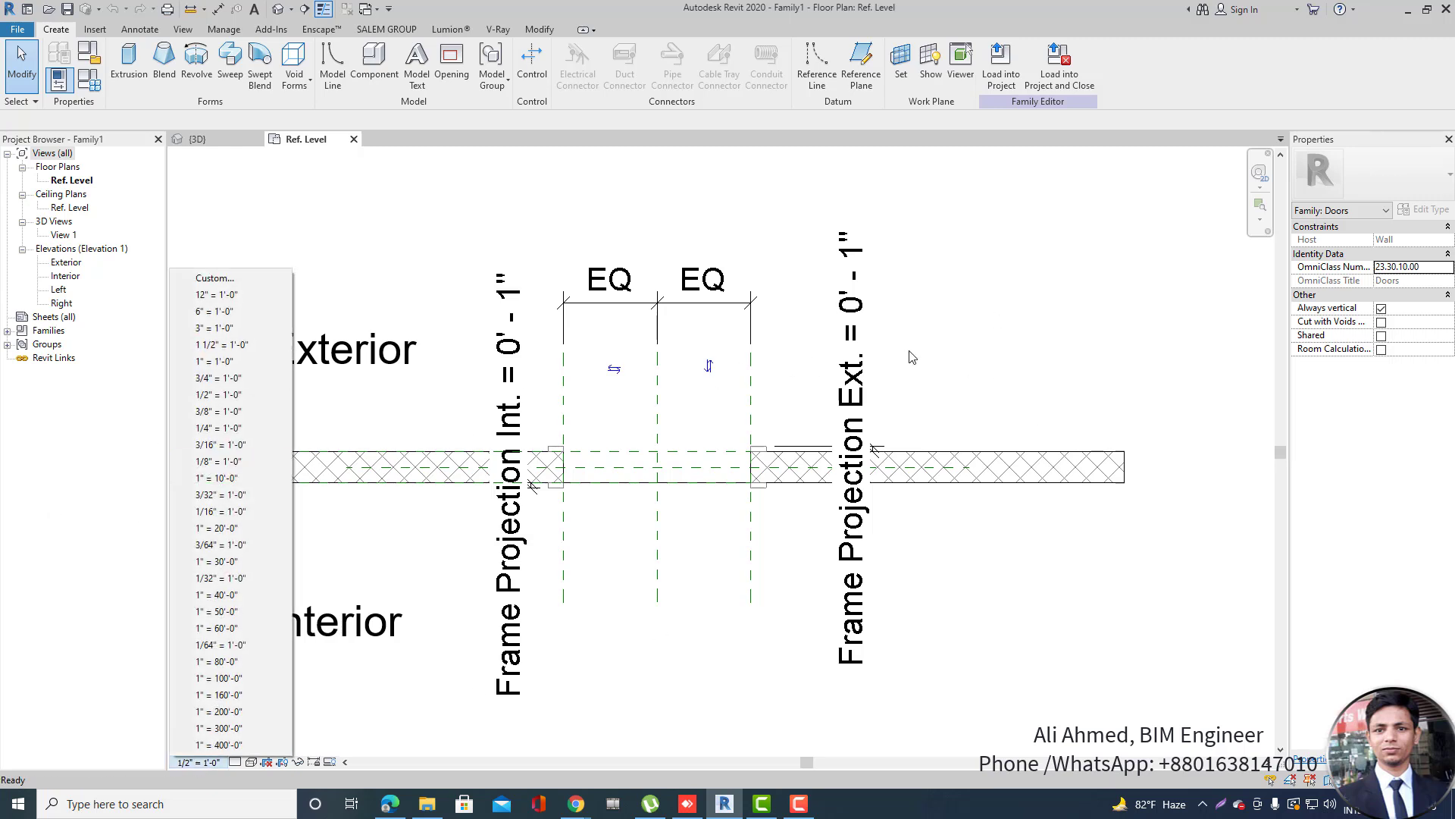
click(218, 362)
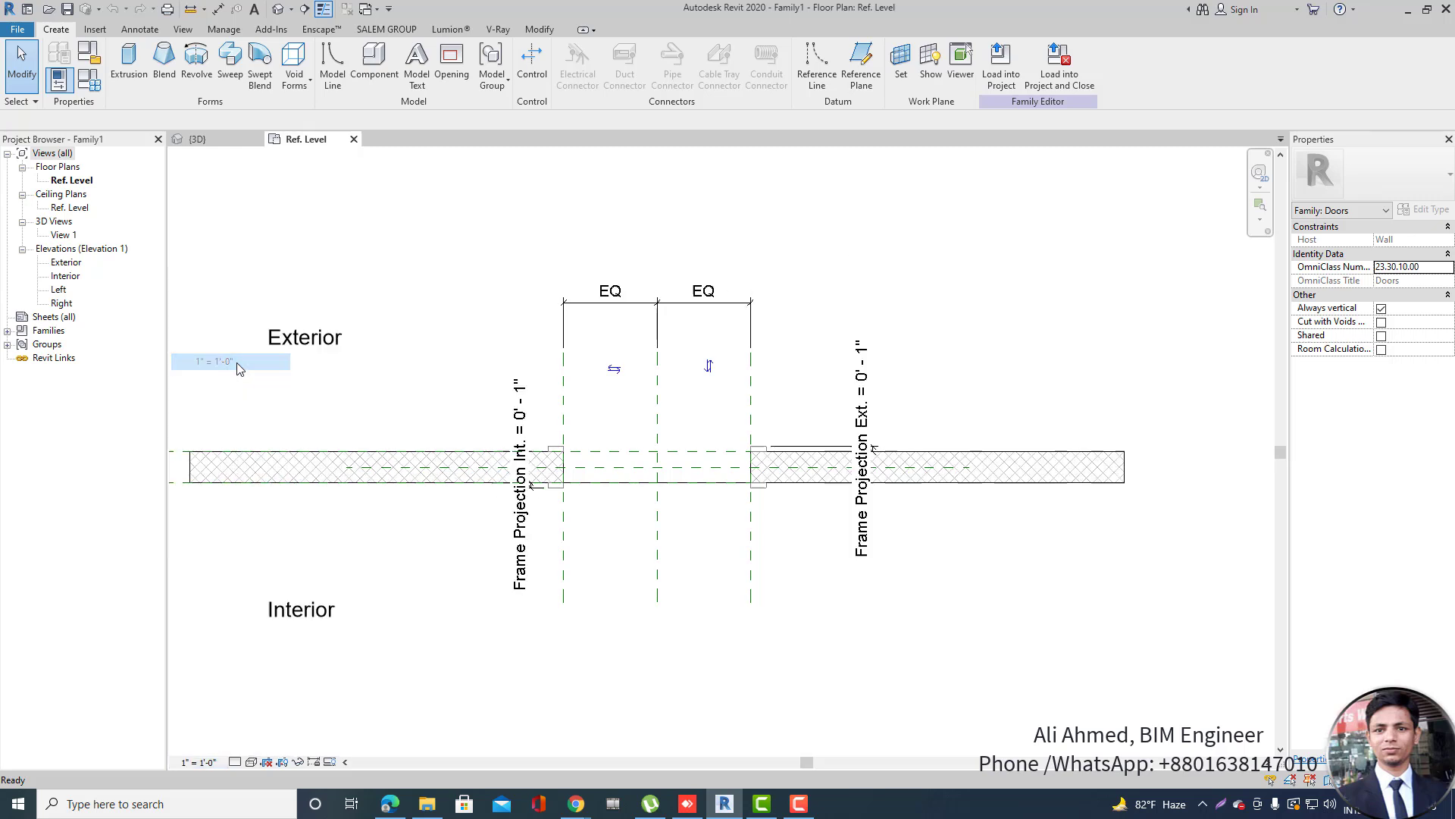
scroll(717, 437, up, 3)
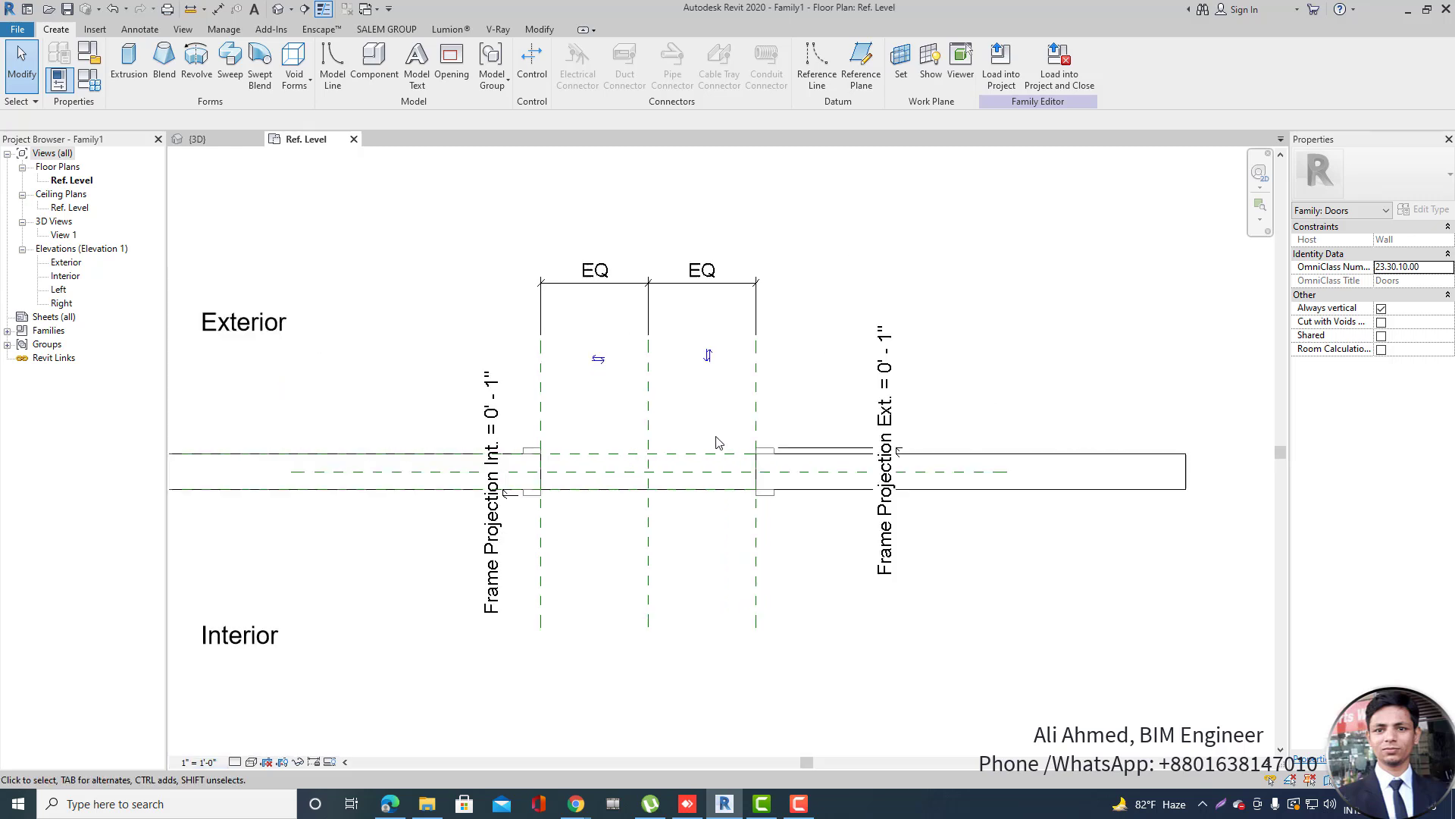
scroll(944, 472, down, 4)
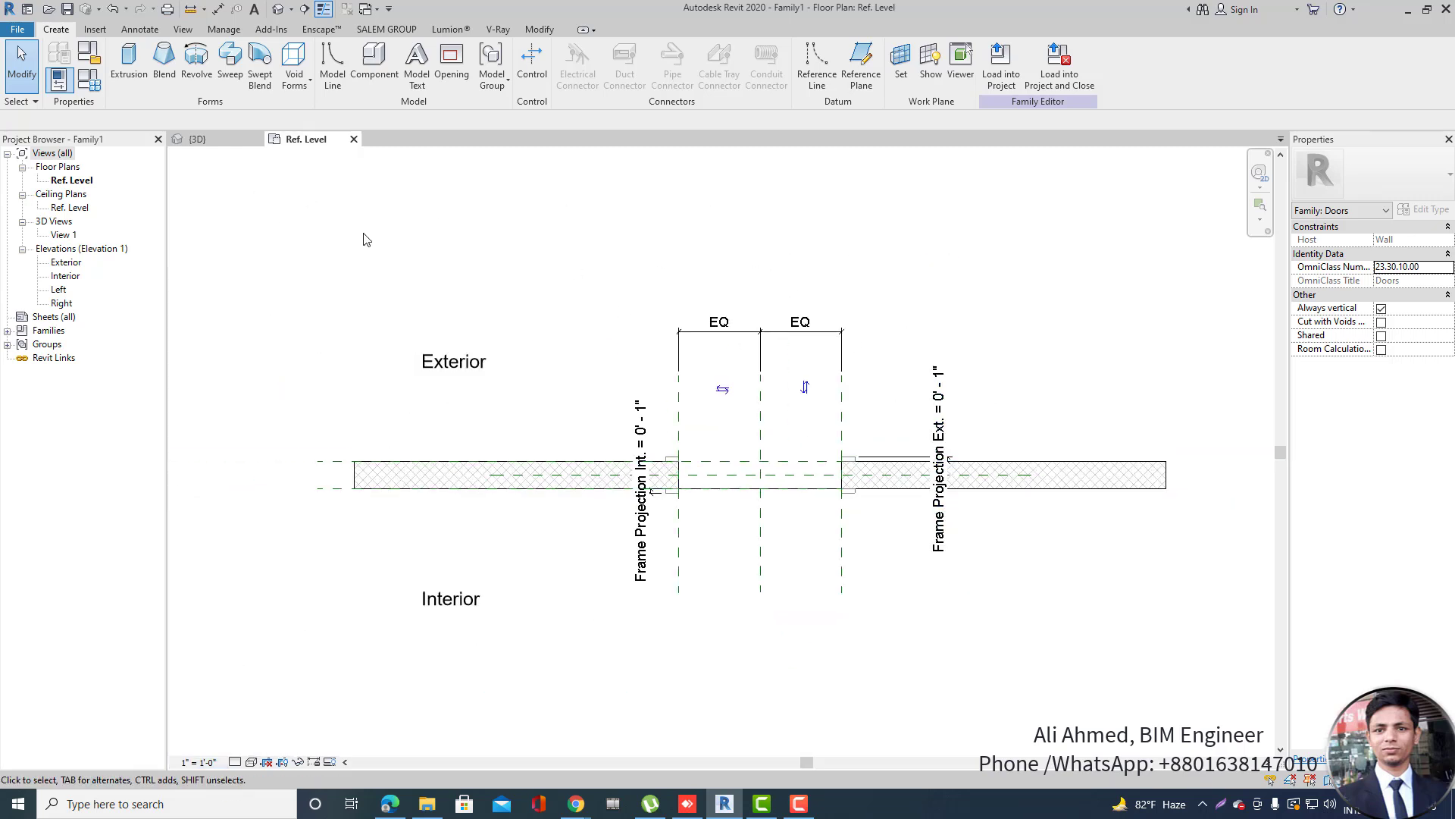
Set the door family's Width to 5' 0" and Height to 8' 0" in Family Types and apply the changes.
click(89, 79)
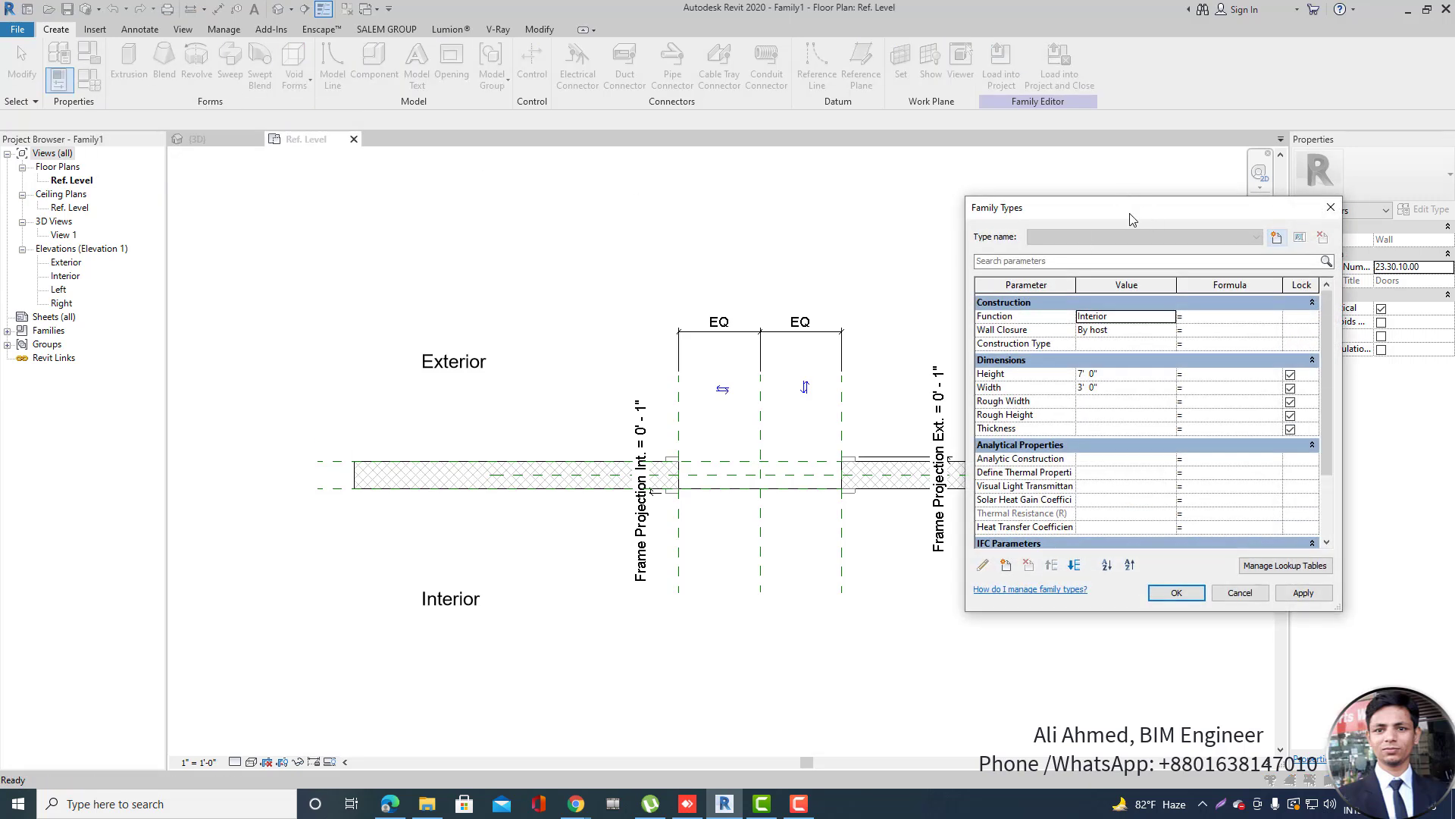
drag(1119, 215, 1175, 171)
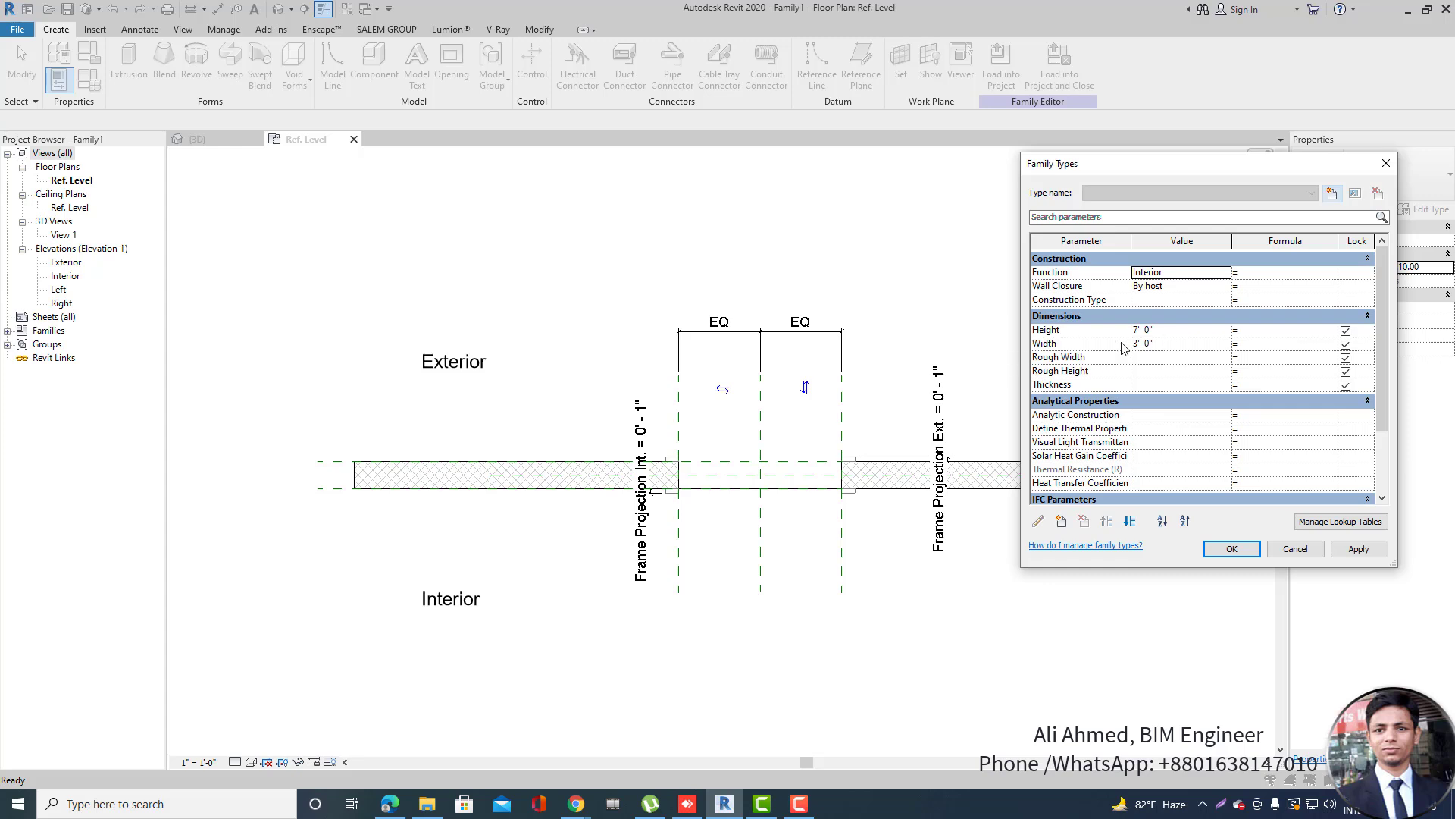
drag(1194, 166, 1100, 178)
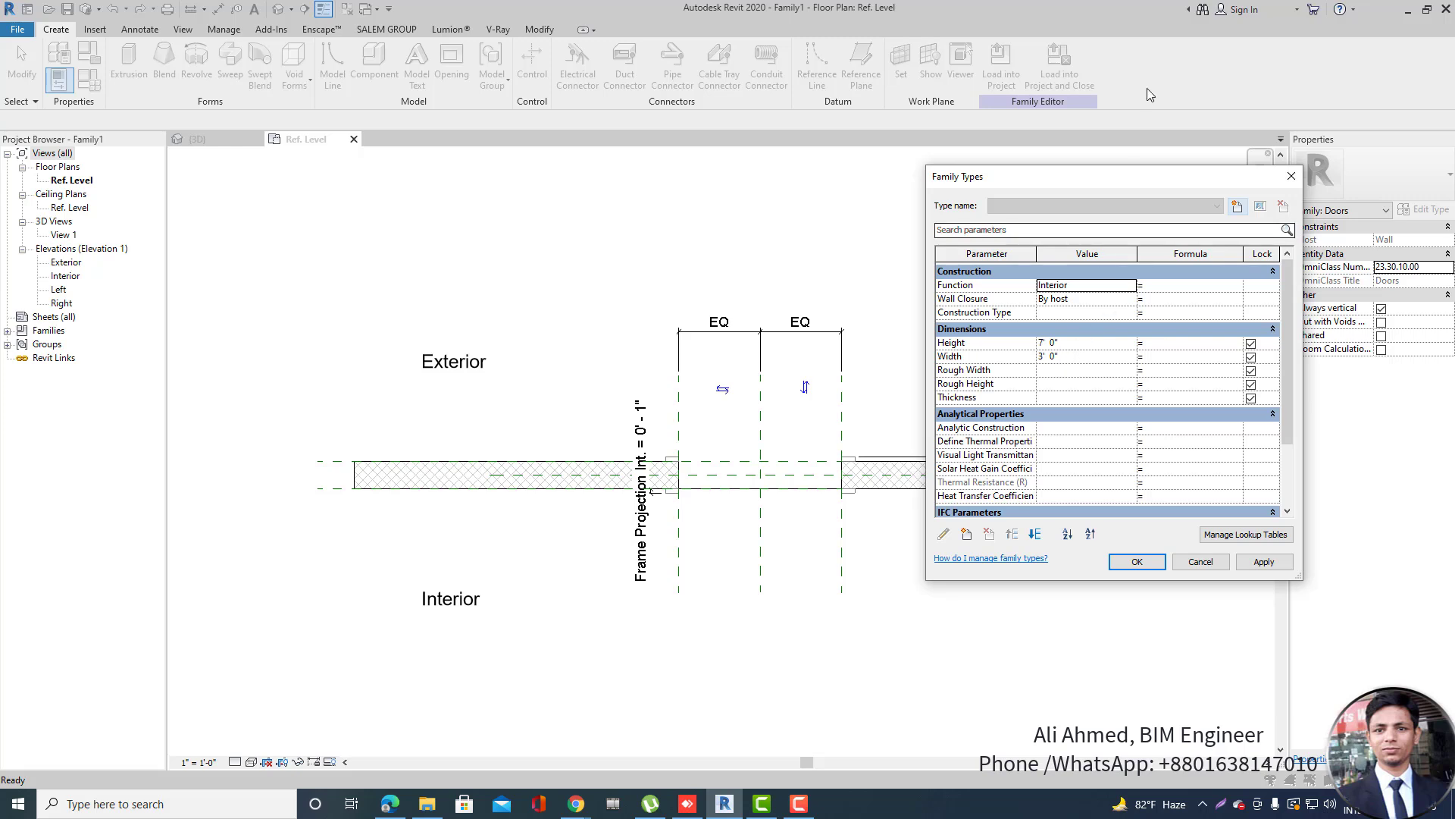
drag(1137, 179, 1184, 119)
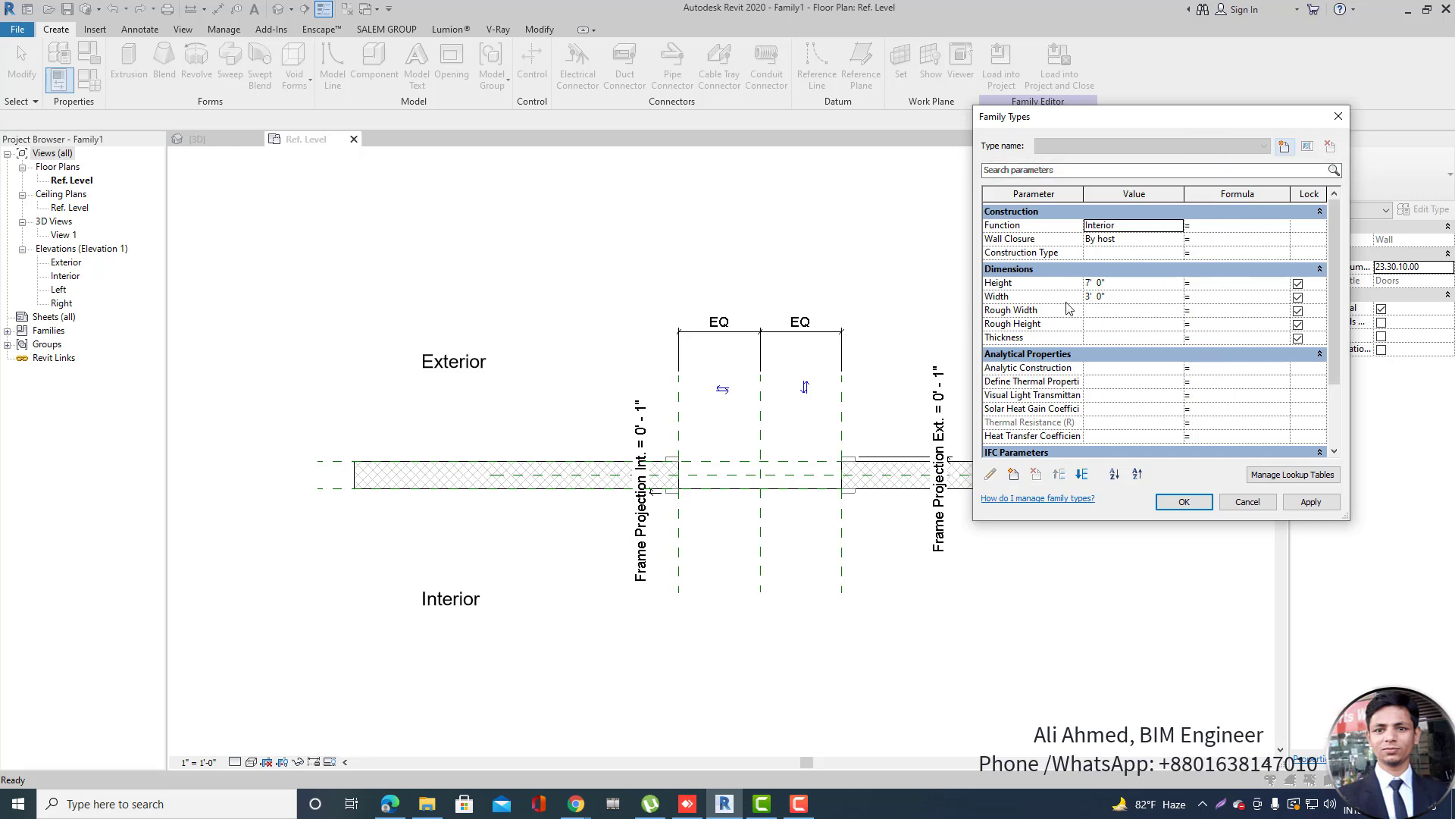
click(1145, 301)
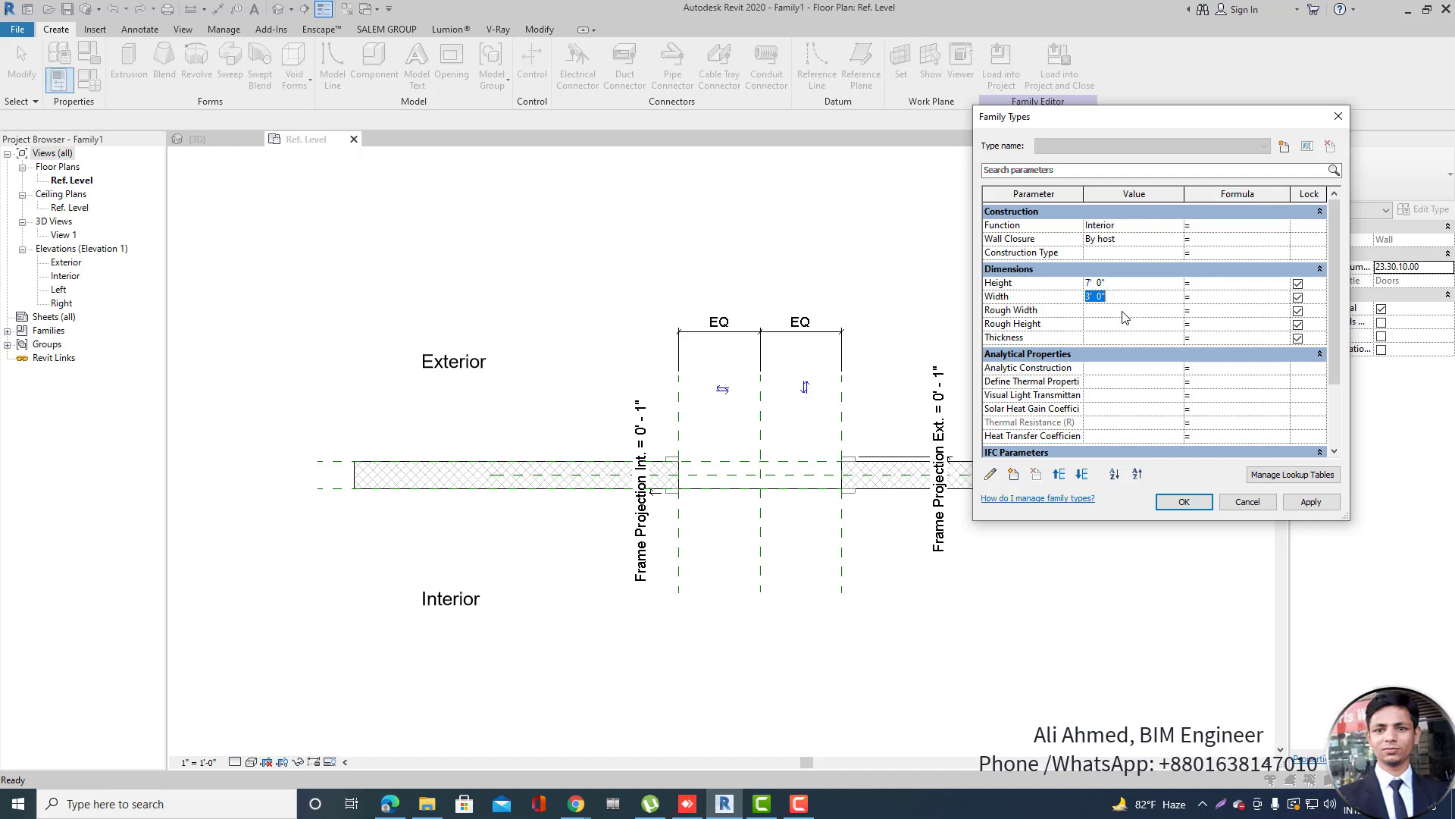
text(5)
click(1133, 287)
click(1311, 501)
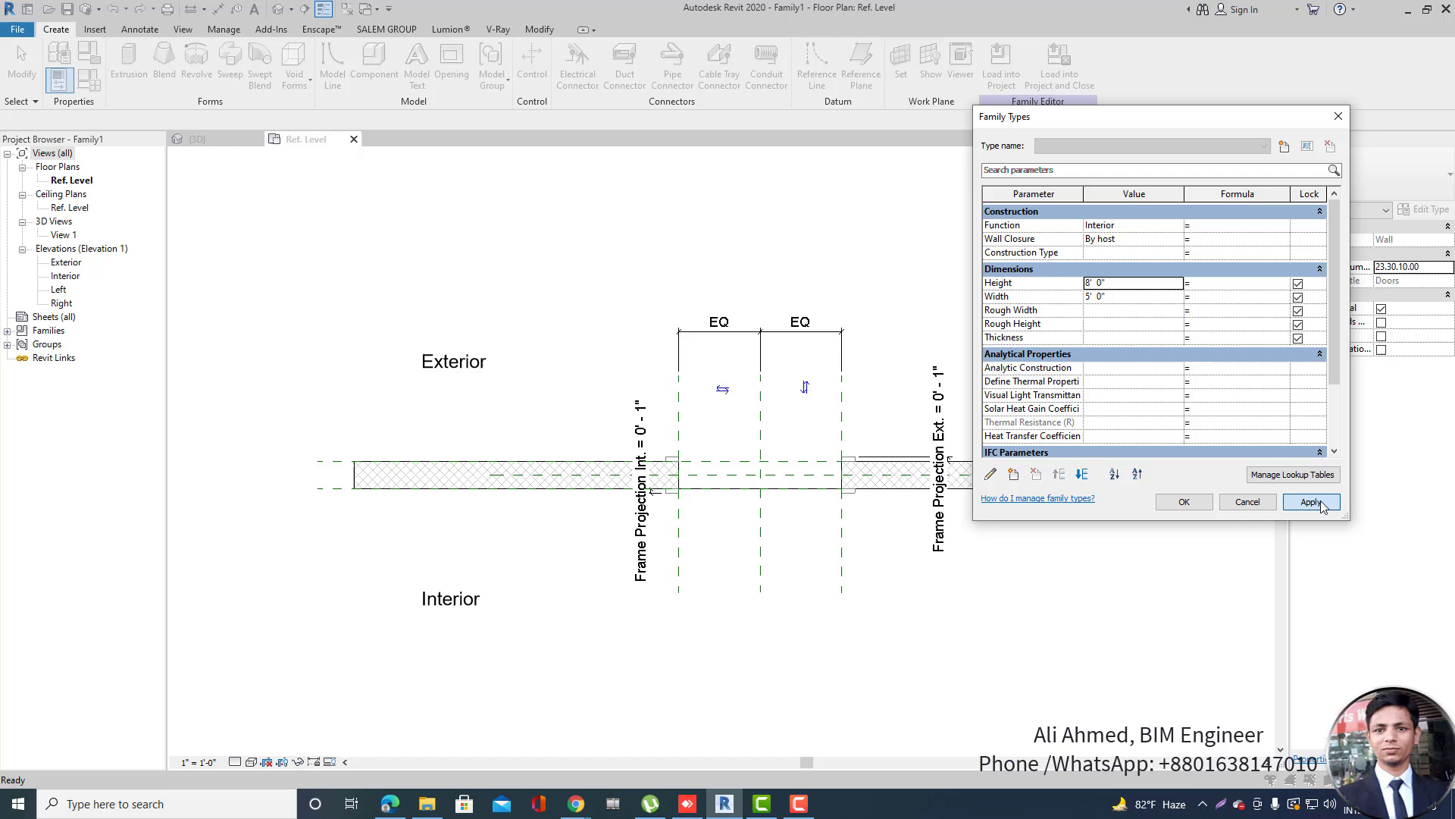
click(1184, 503)
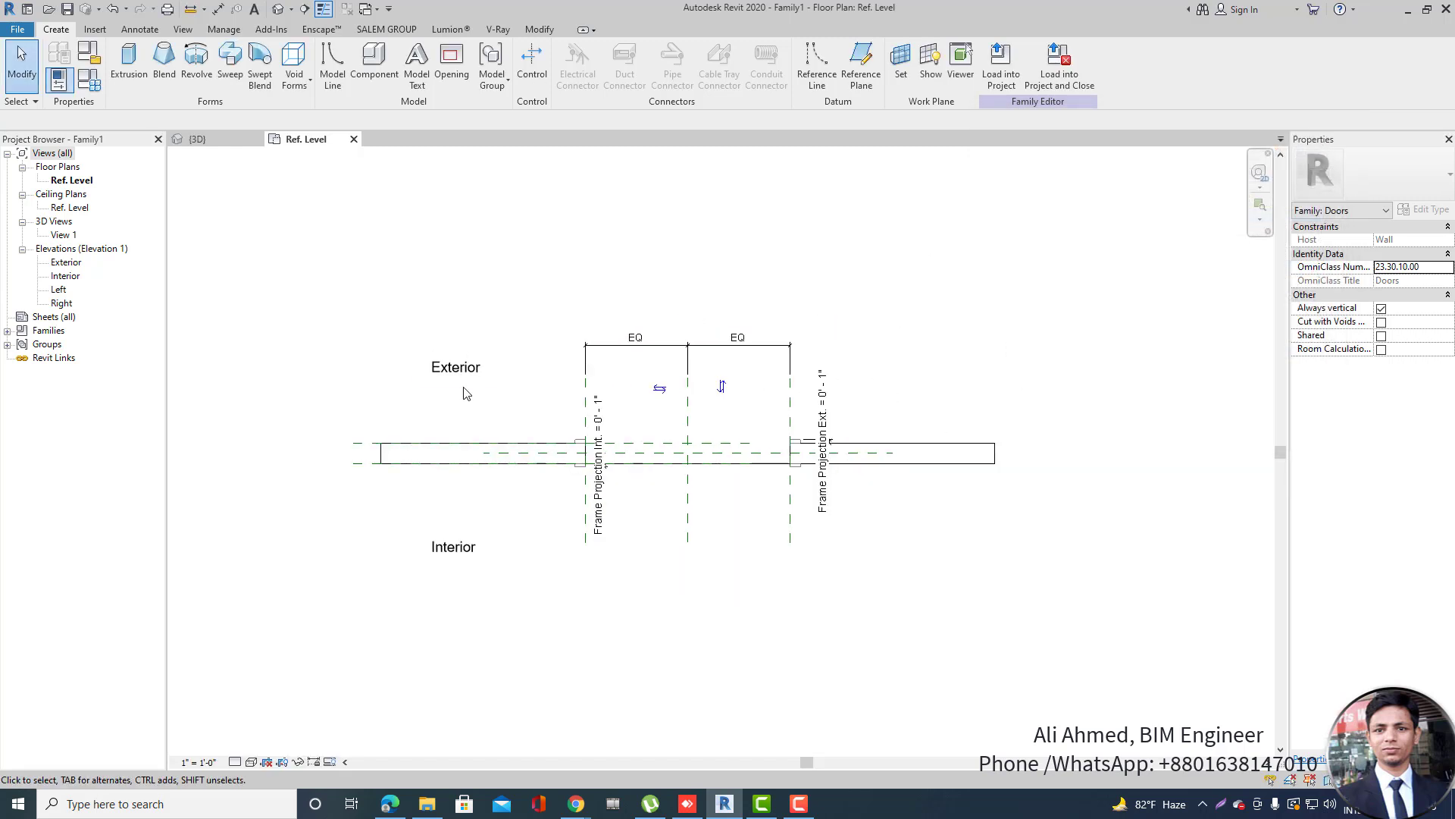
Open the Exterior elevation and delete the frame/mullion extrusion around the door opening on that side.
scroll(461, 396, up, 3)
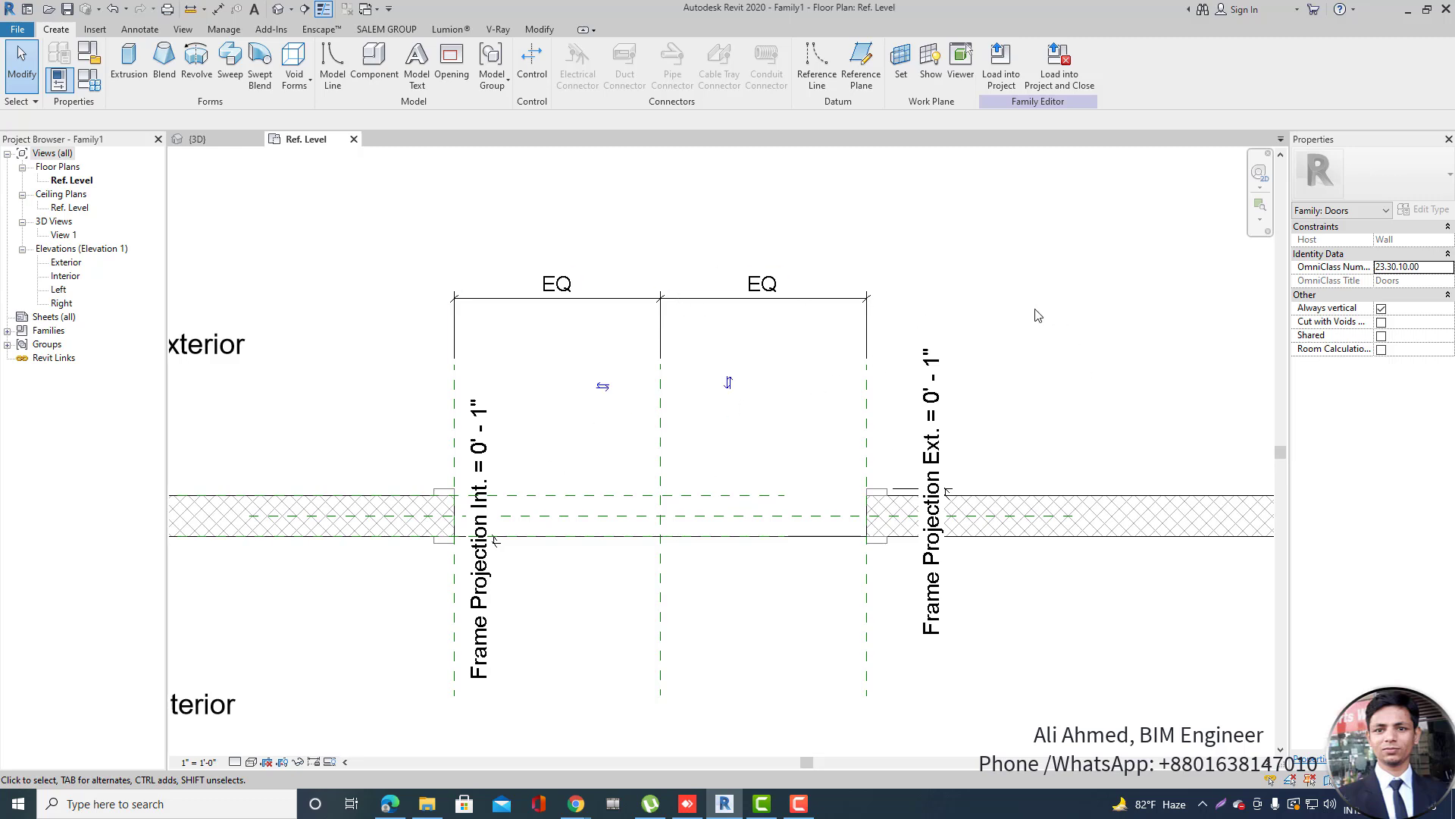
scroll(1039, 316, down, 2)
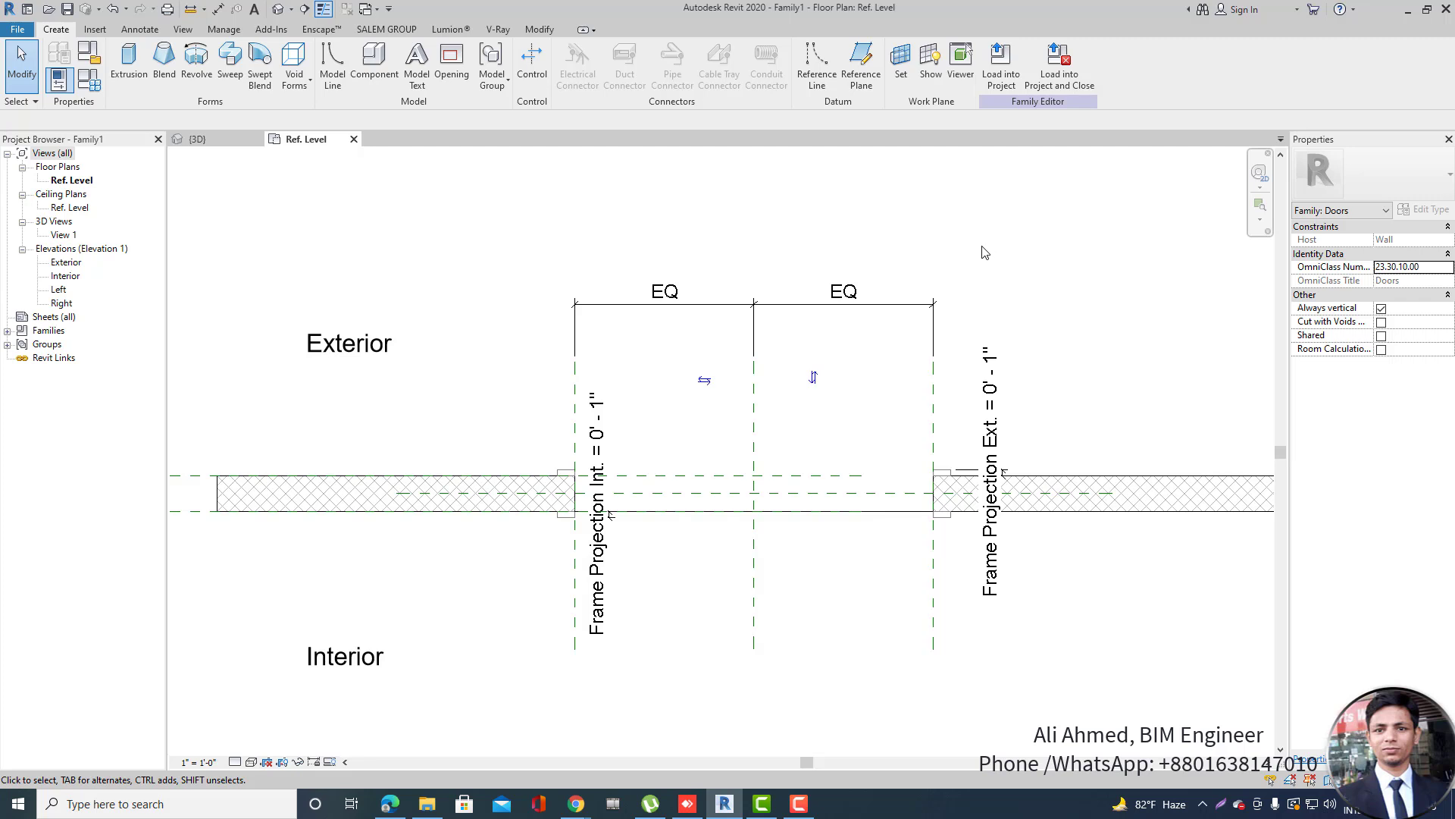
double_click(66, 262)
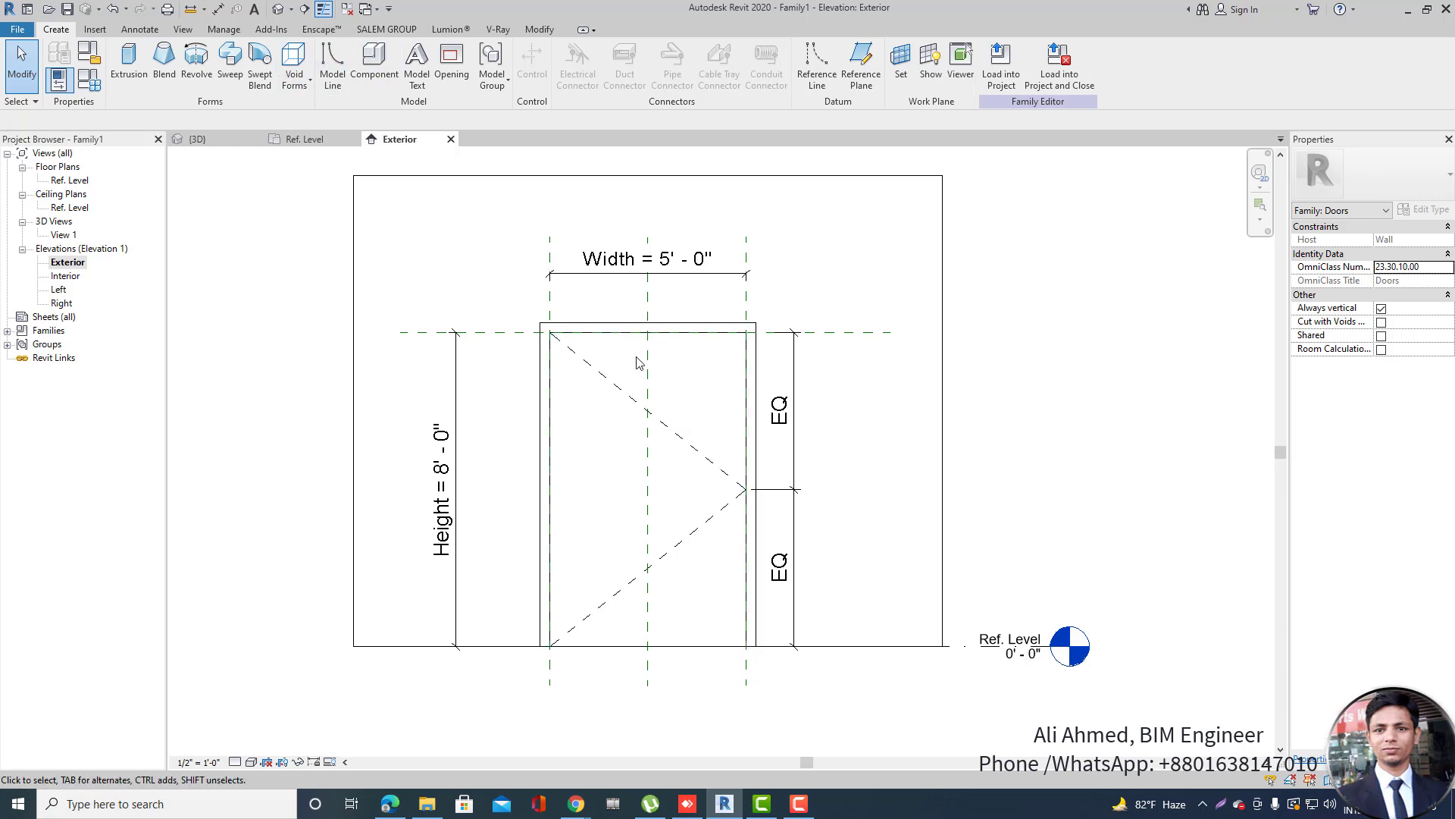
click(603, 338)
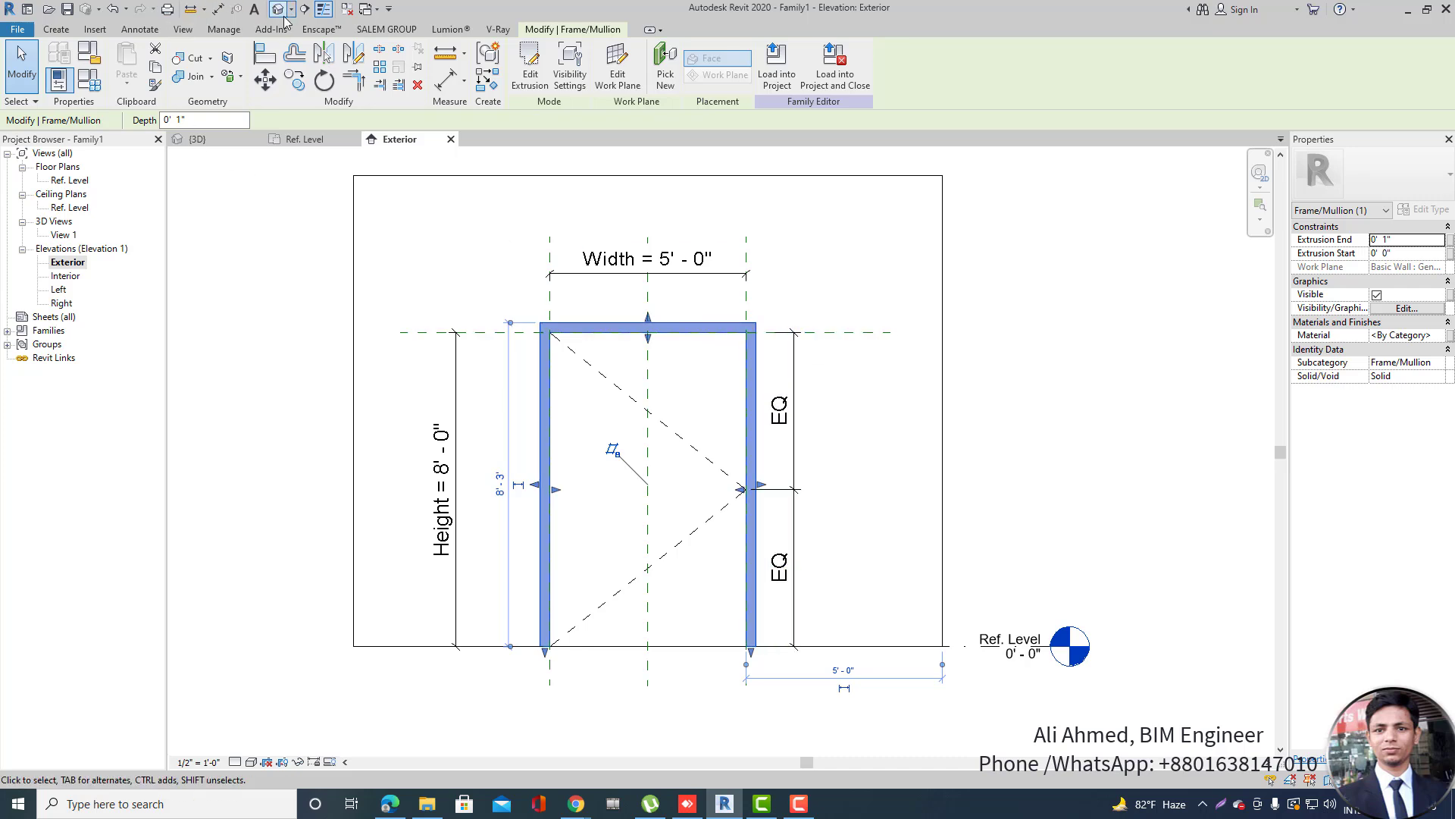
click(833, 410)
click(697, 335)
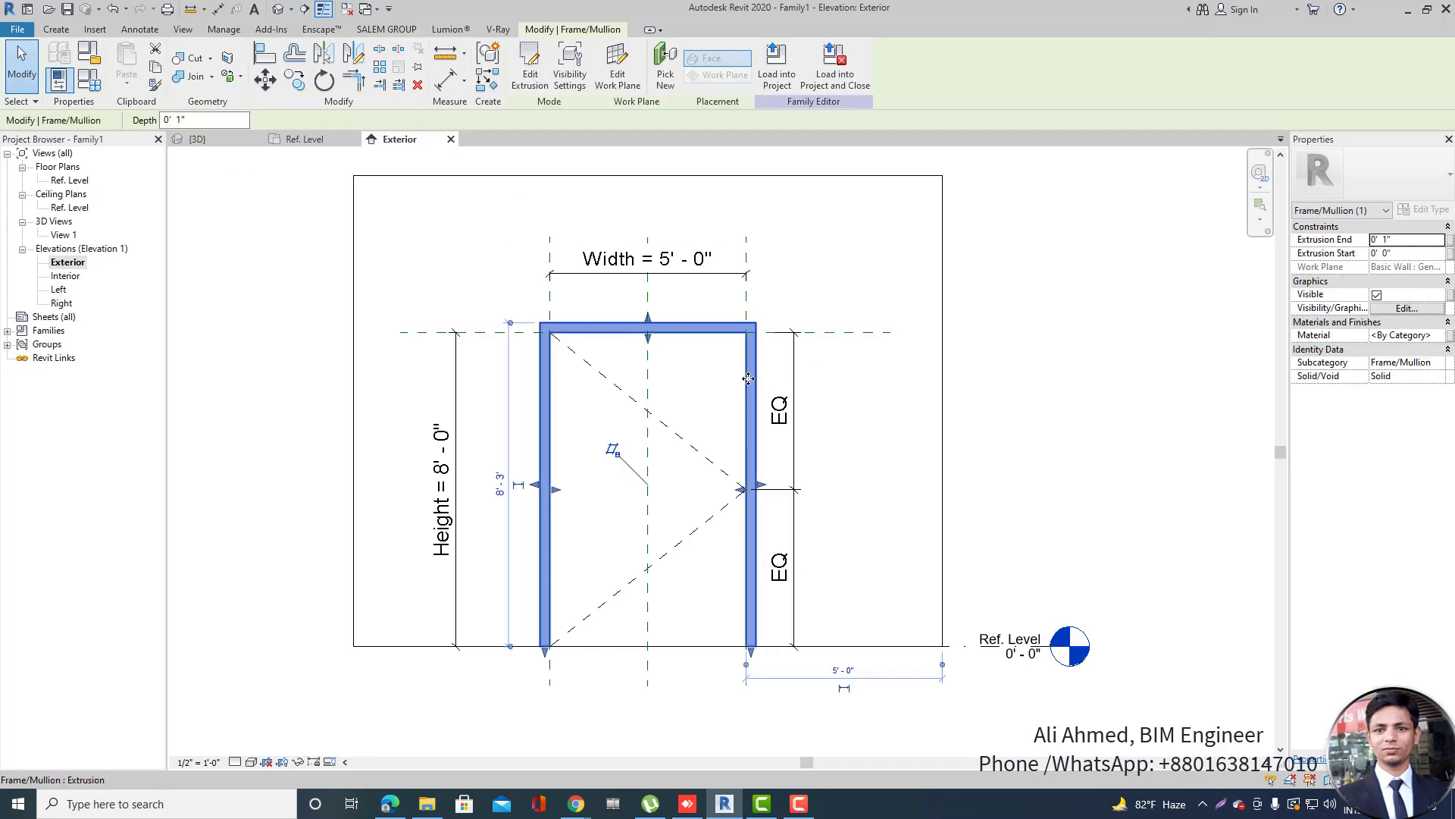
key(Delete)
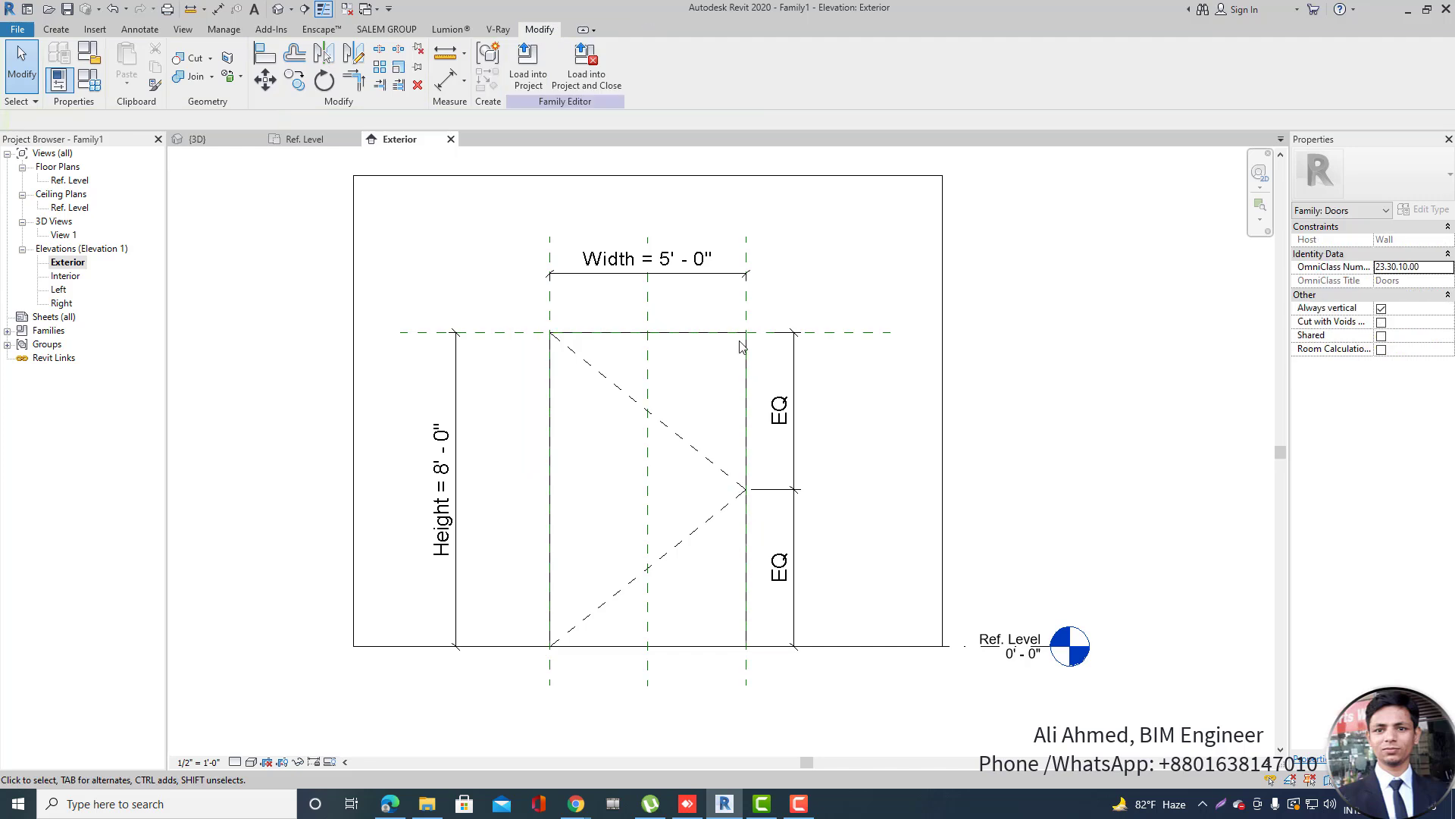
Open the family's default 3D view and switch its visual style to a shaded display.
click(279, 9)
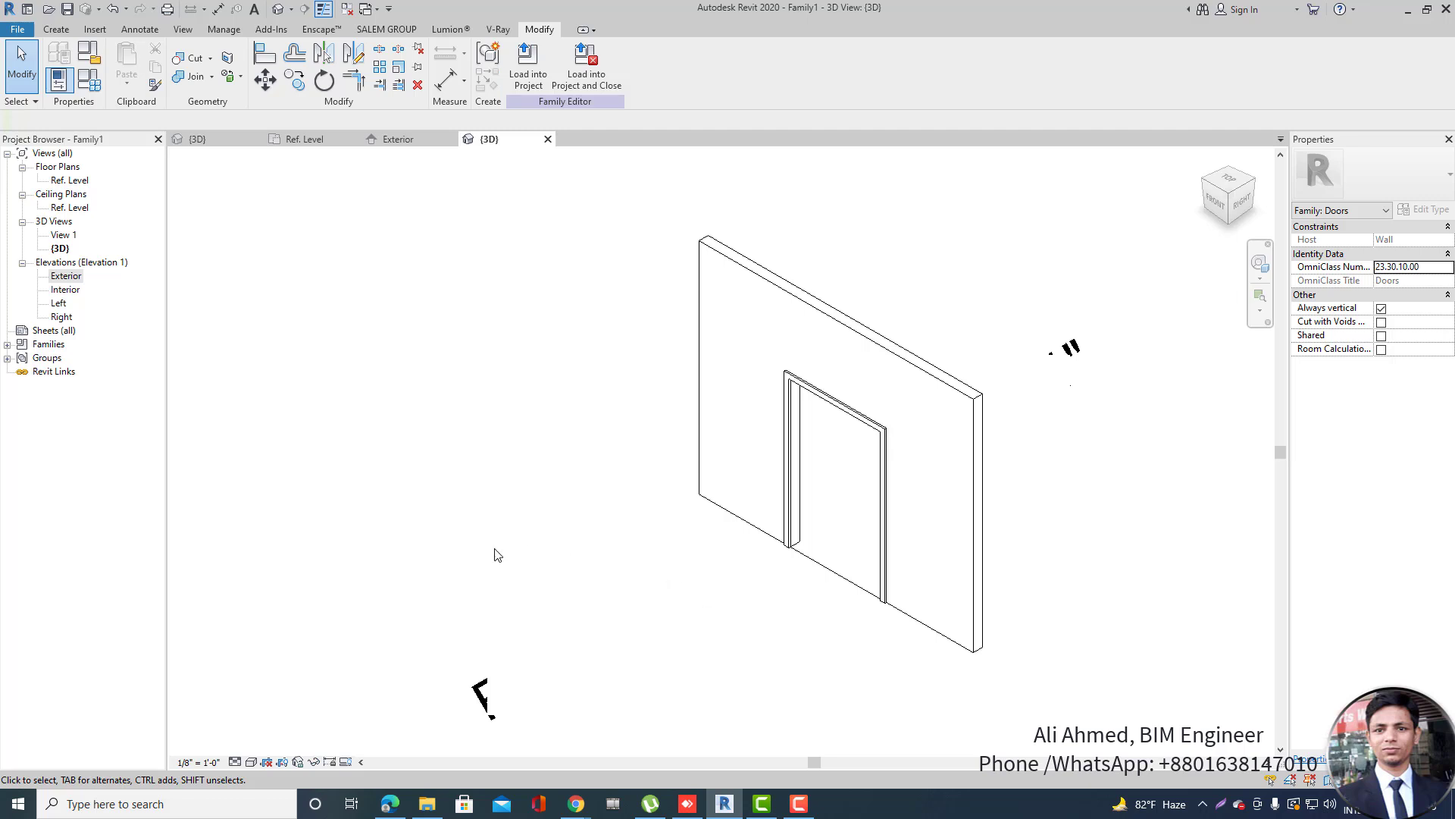
scroll(637, 679, down, 2)
scroll(690, 642, up, 4)
scroll(495, 629, down, 1)
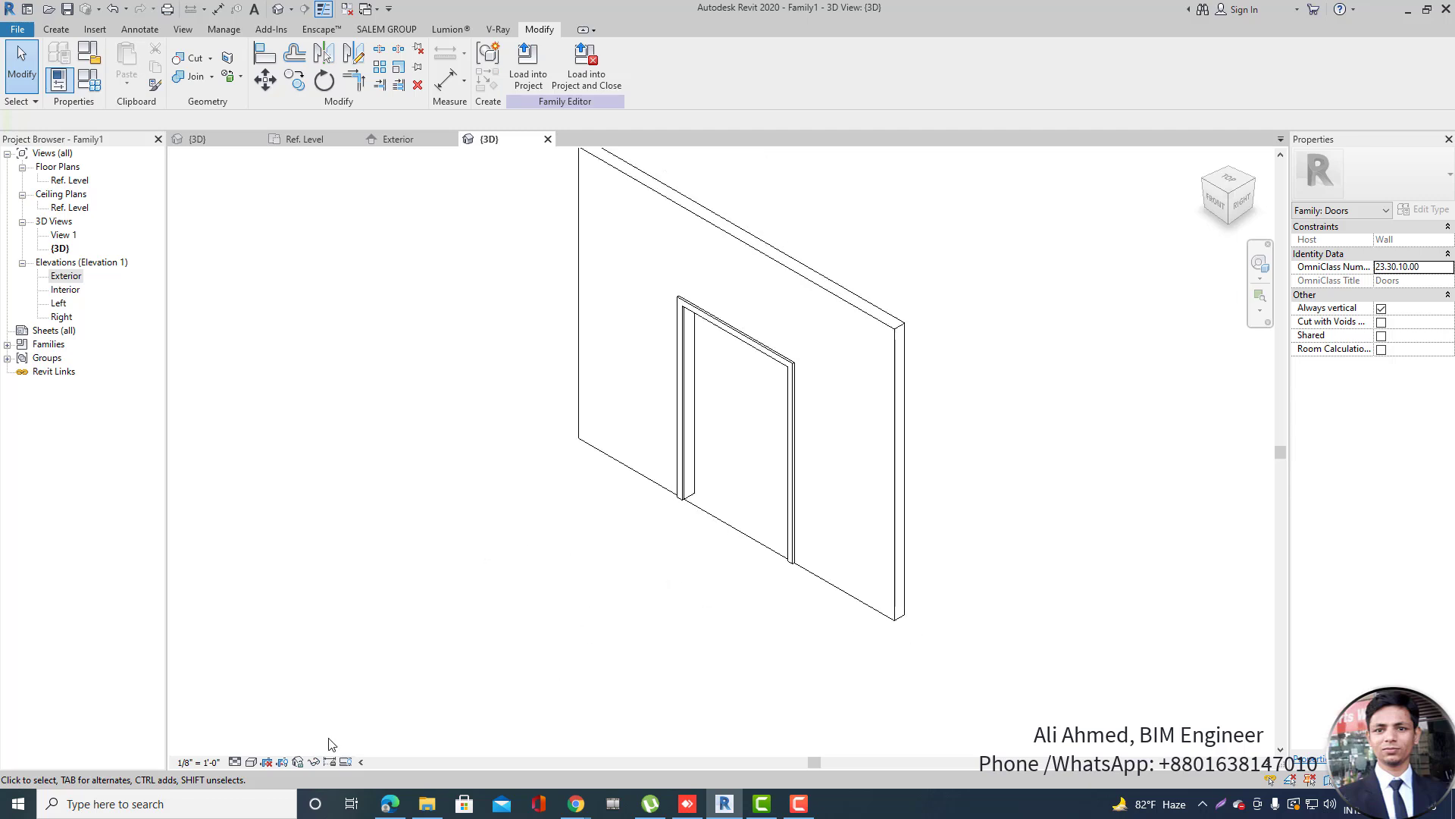
click(253, 763)
click(280, 722)
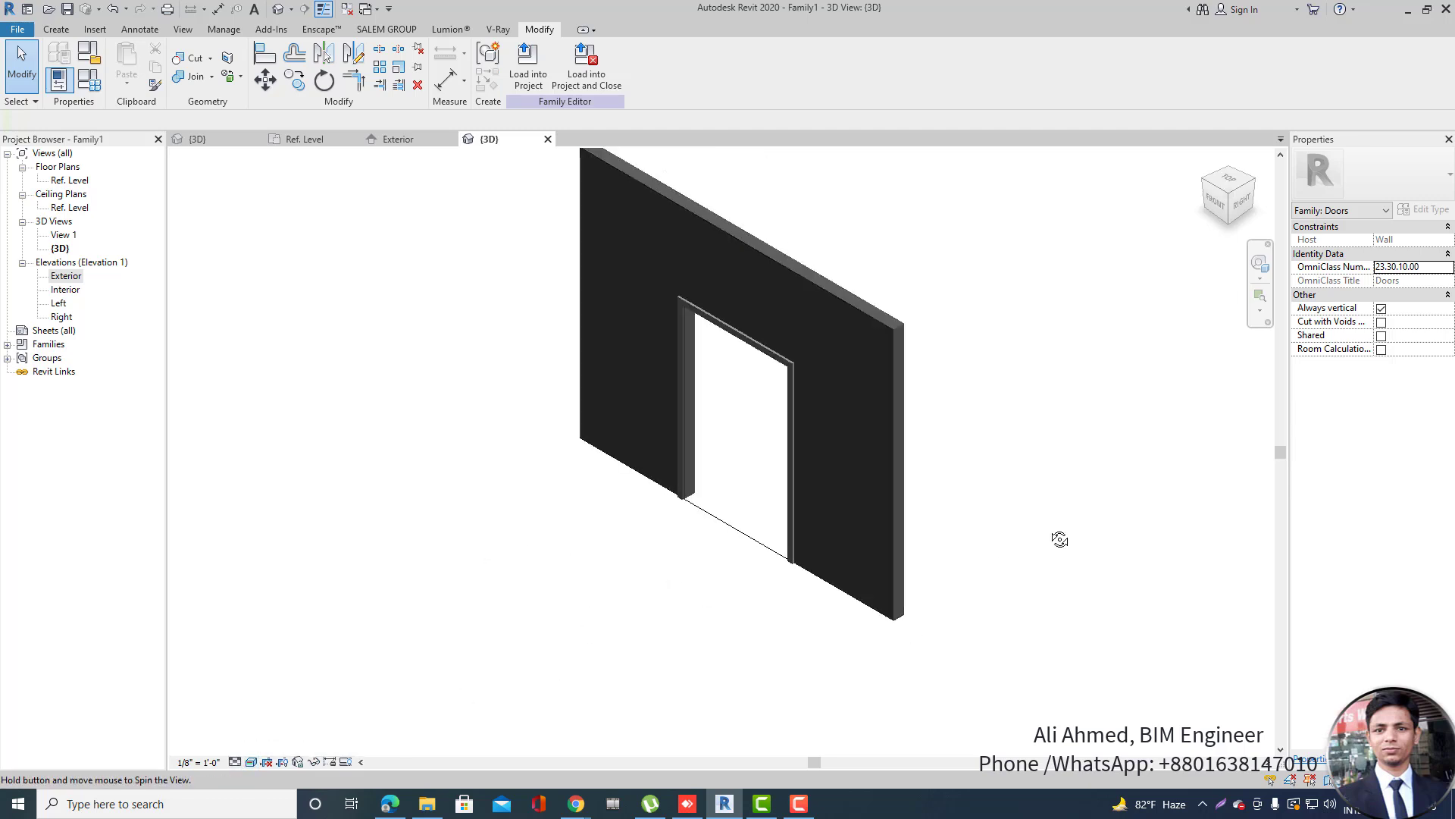
Delete the remaining frame/mullion extrusion from the opposite side of the wall opening.
shift+middle_drag(1059, 539, 1358, 504)
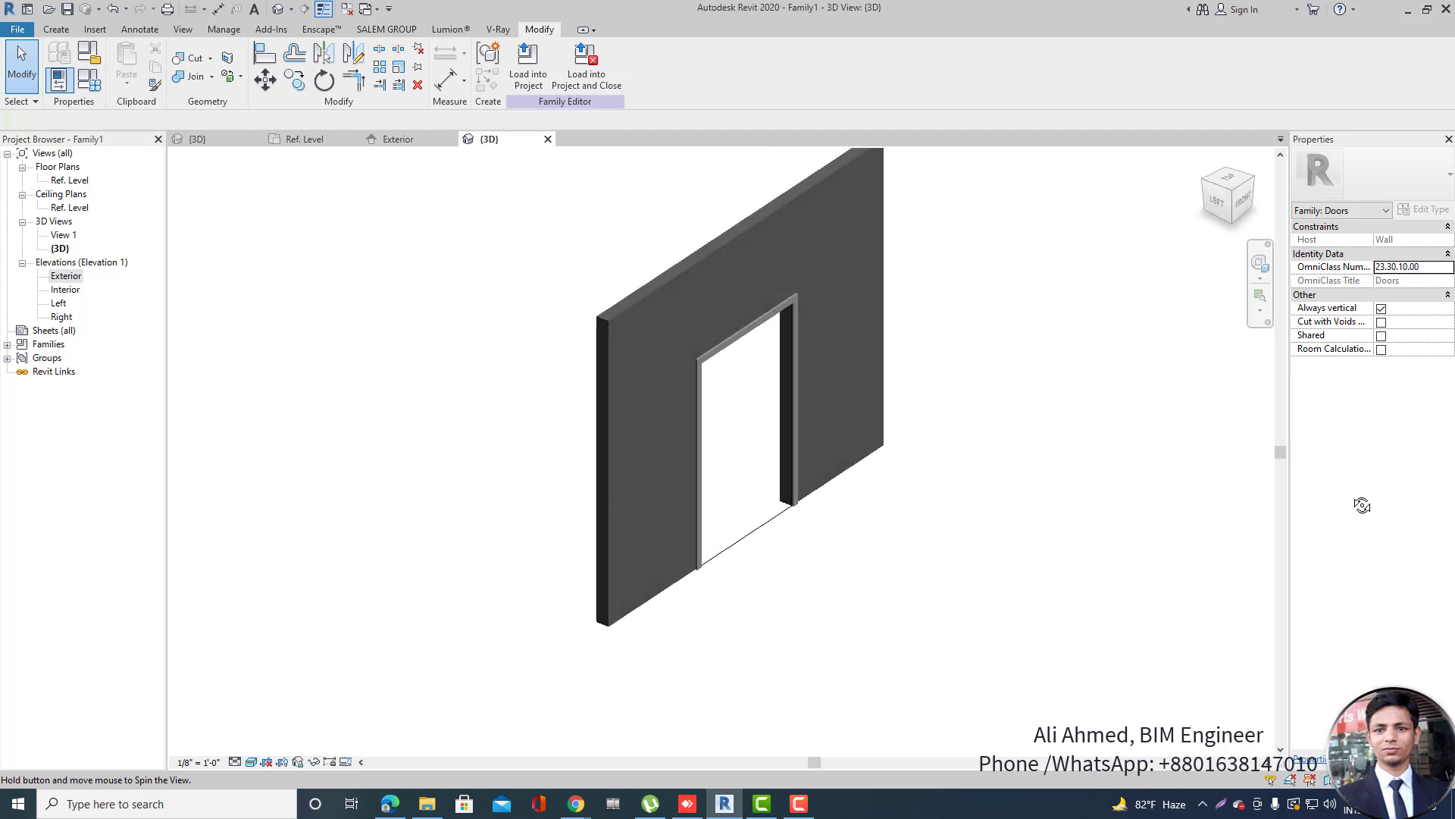
click(769, 332)
scroll(773, 284, up, 1)
key(Escape)
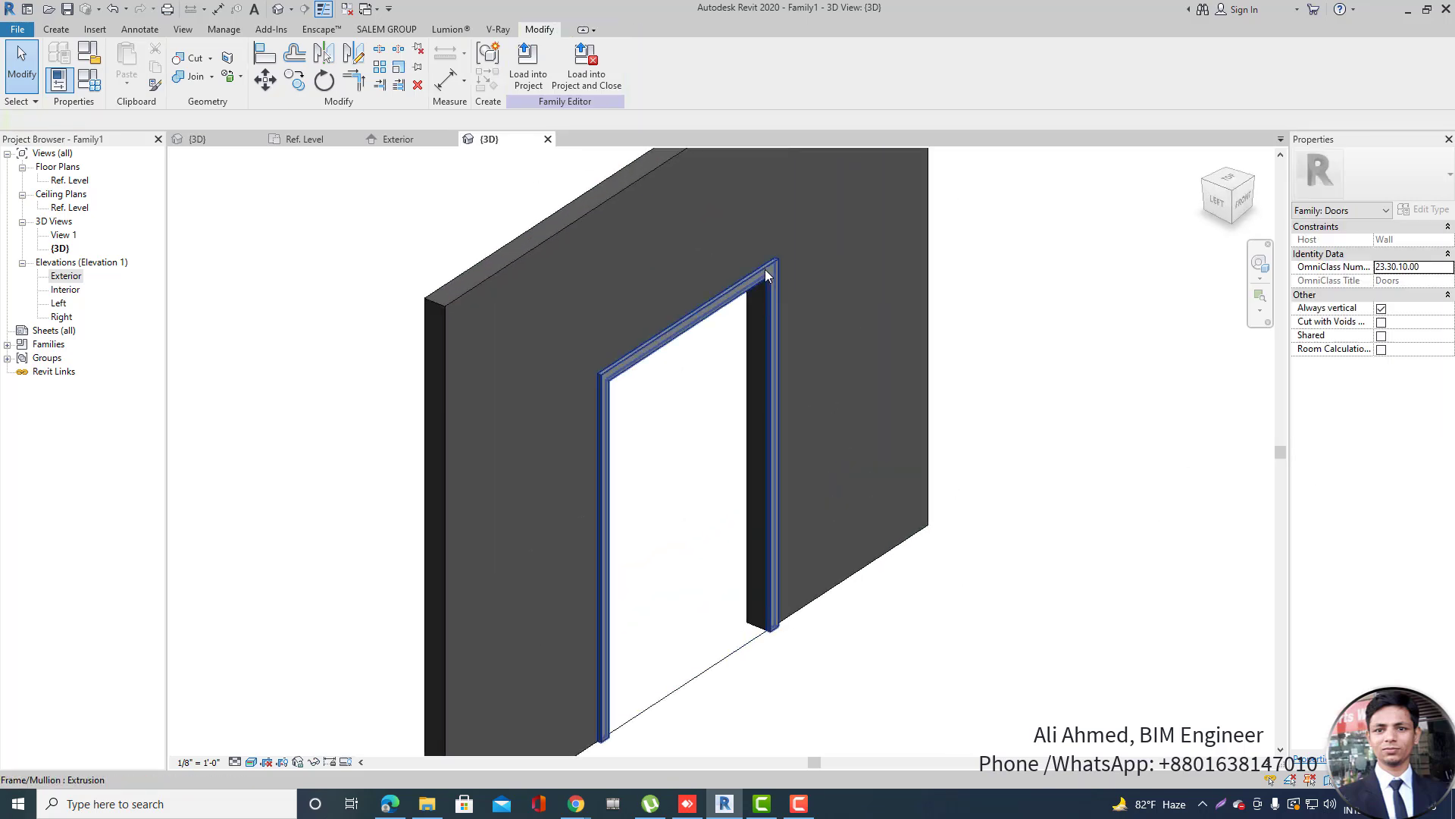
click(767, 273)
key(Delete)
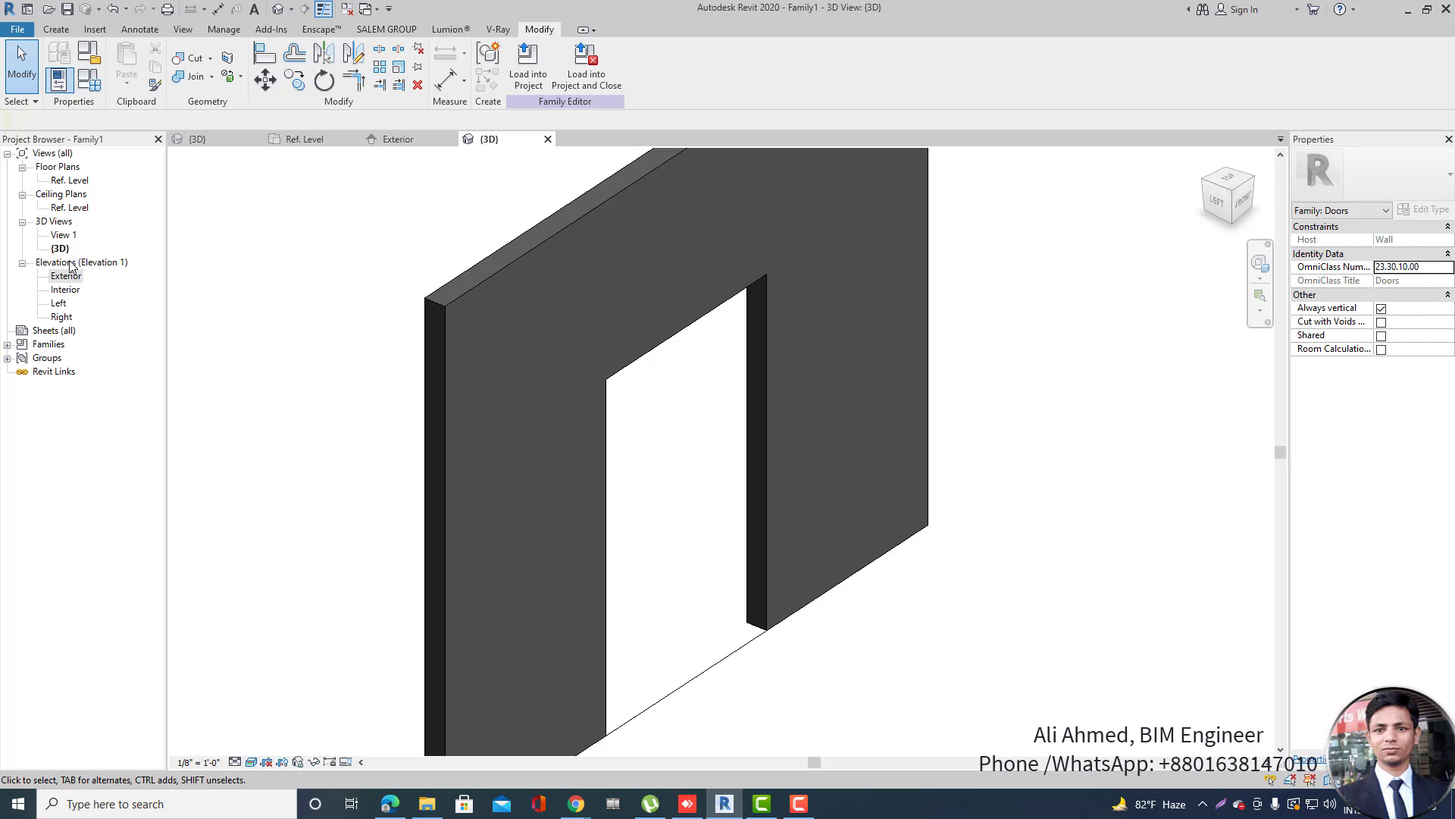
Return to the family's Exterior elevation and close all inactive views.
double_click(74, 277)
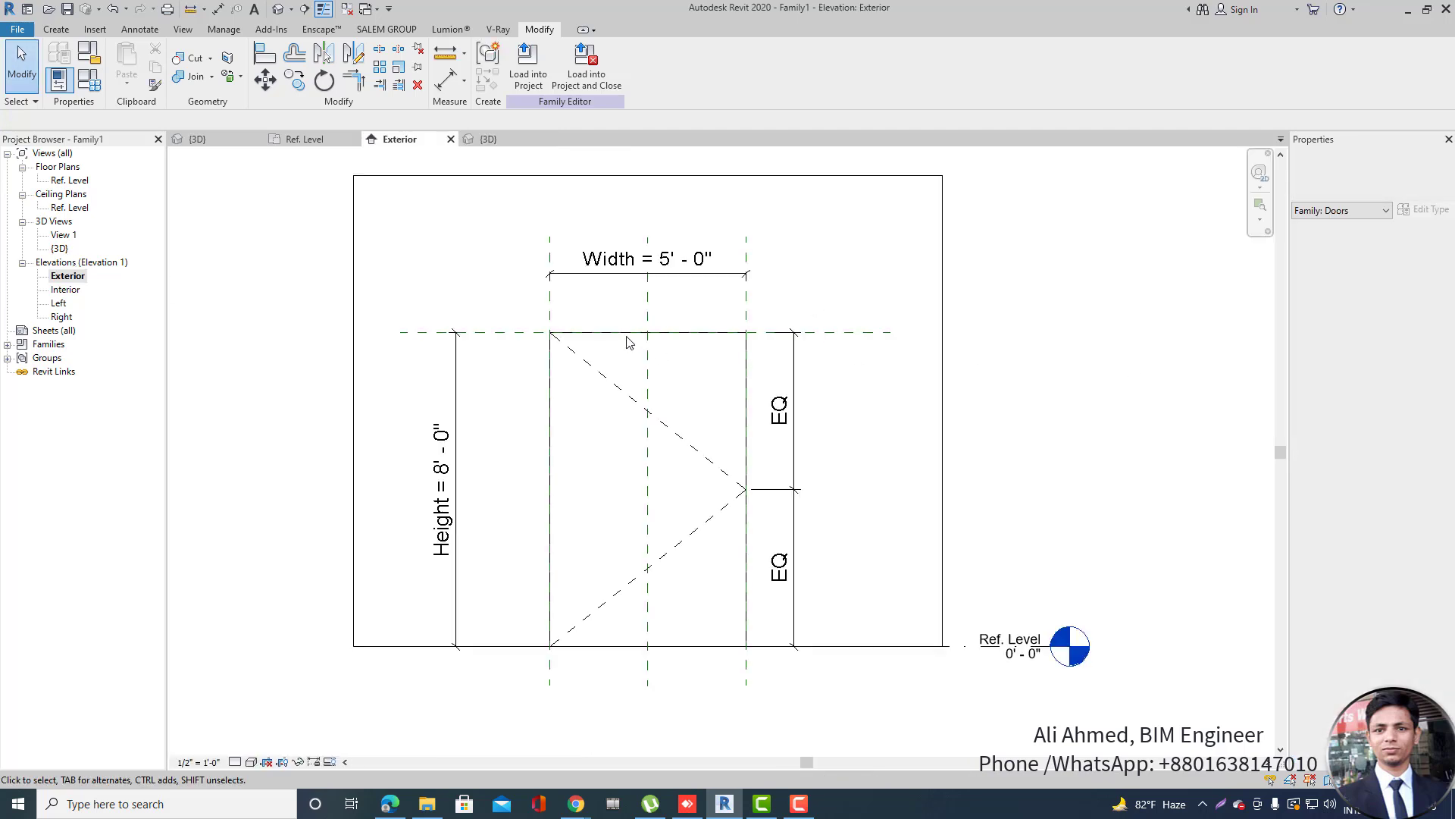
scroll(626, 337, up, 1)
scroll(519, 366, down, 1)
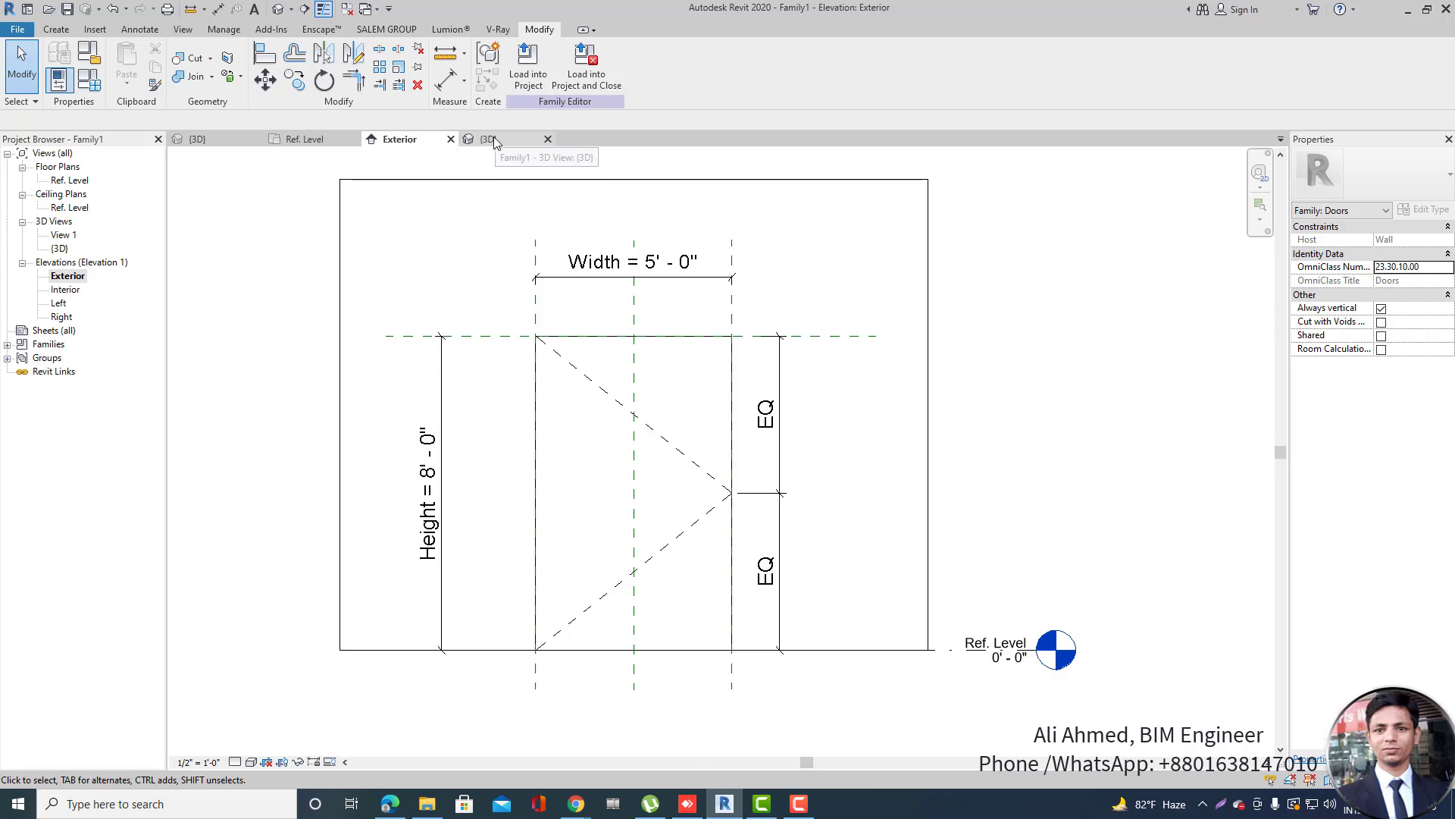
click(347, 9)
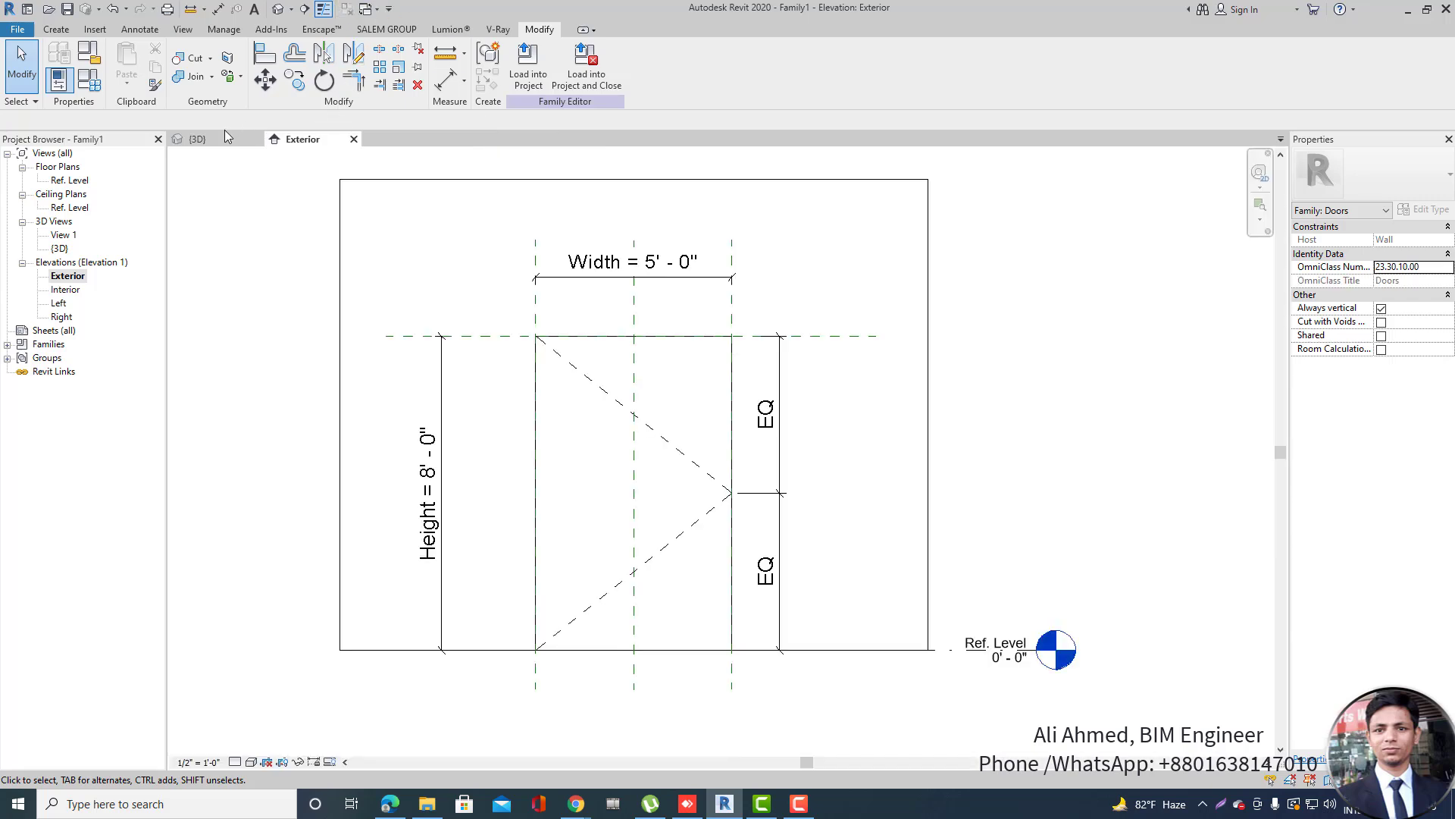
Examine the arched balcony door's frame, glazed leaves and arched top in the house project's 3D view.
click(225, 137)
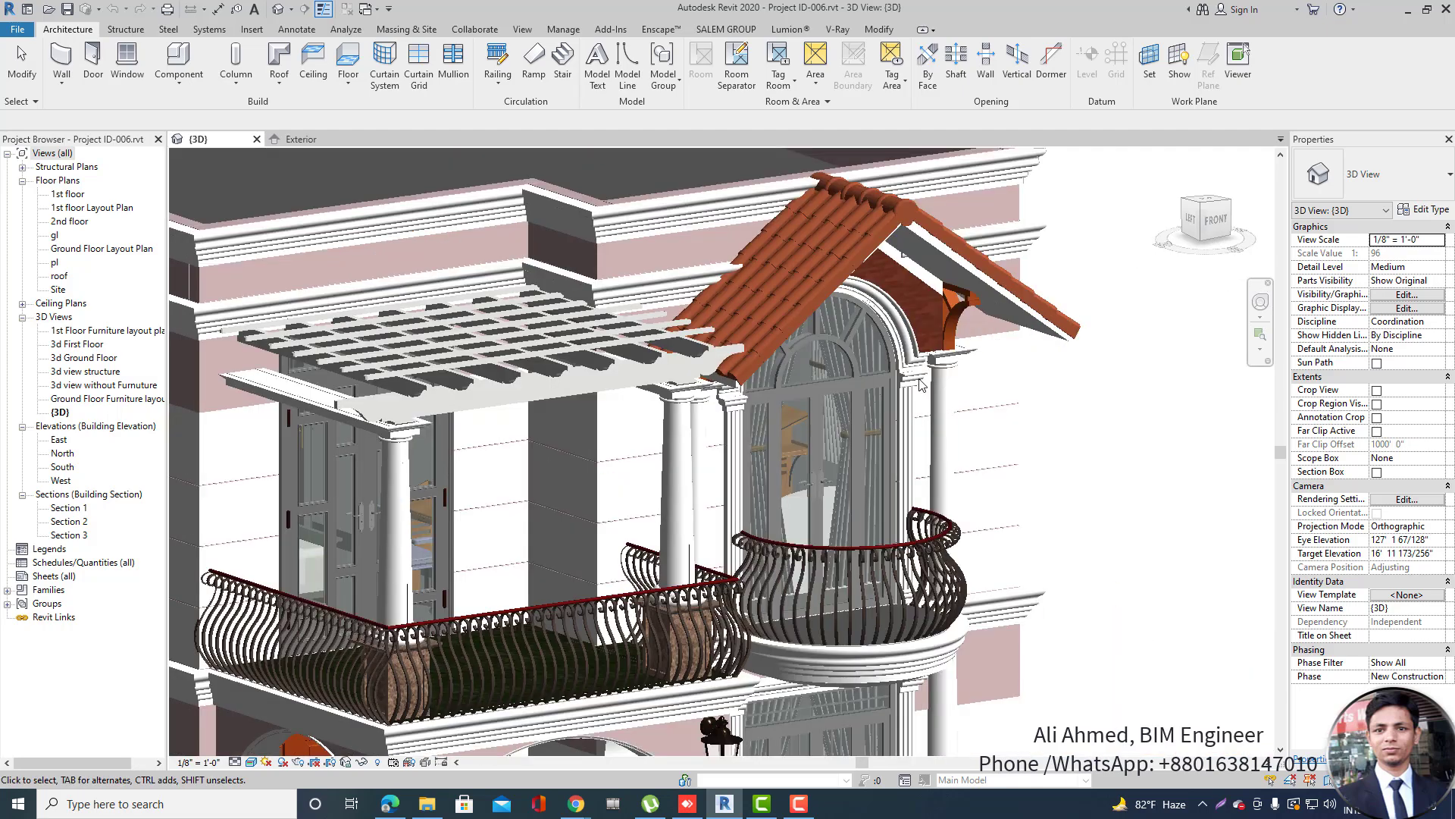
scroll(922, 385, up, 2)
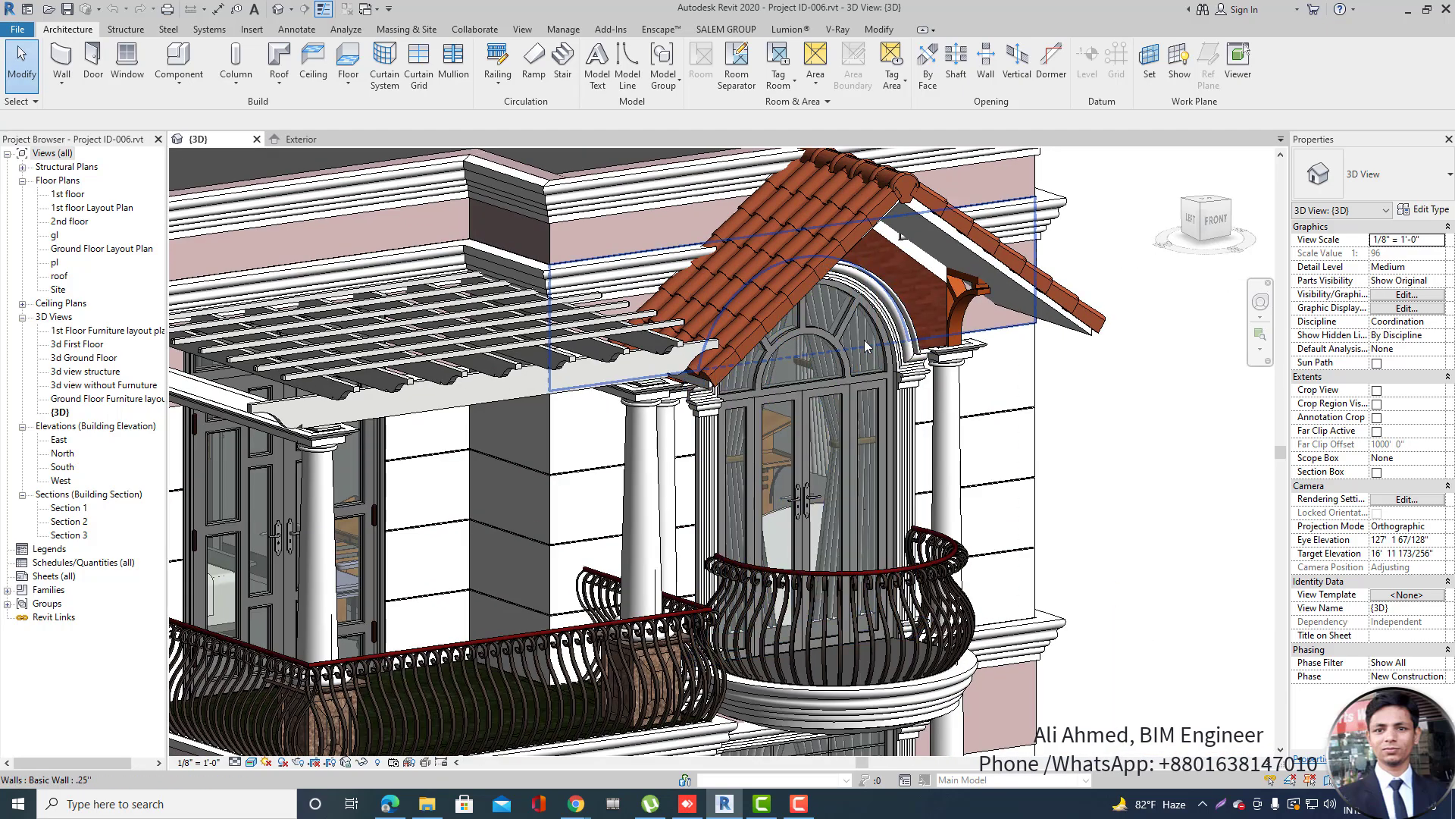
scroll(866, 346, up, 3)
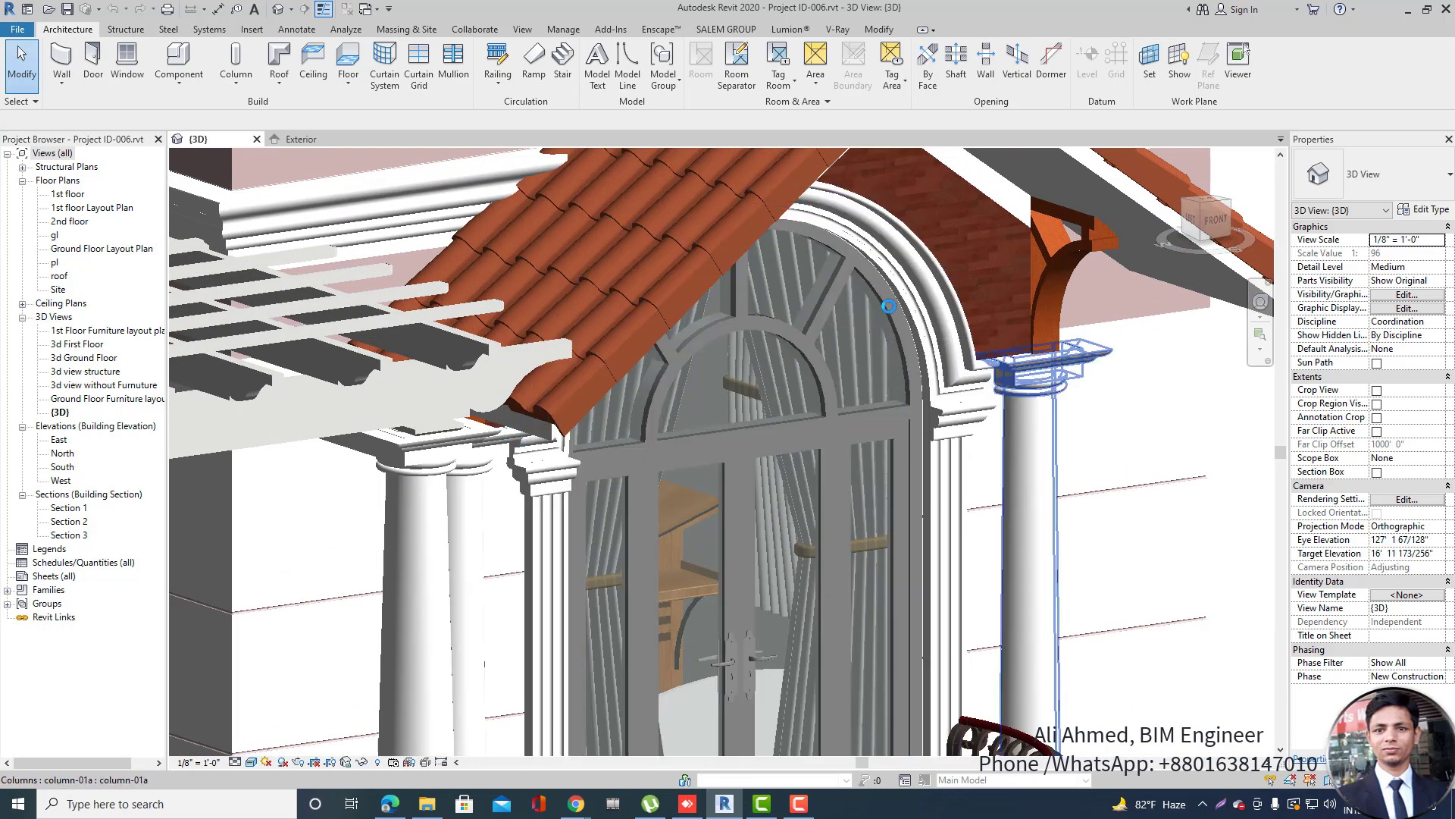
scroll(889, 306, down, 3)
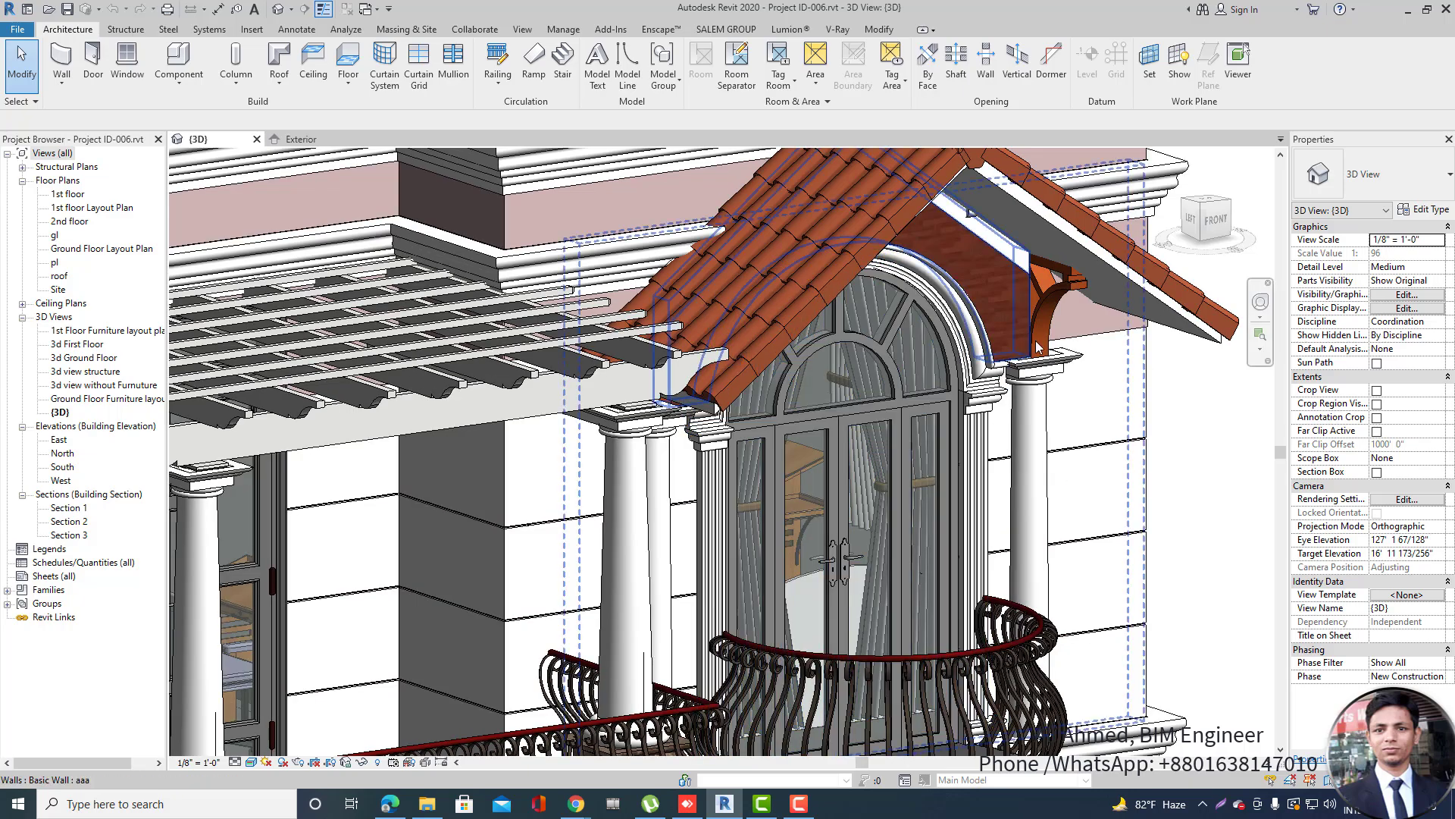
scroll(1166, 533, down, 2)
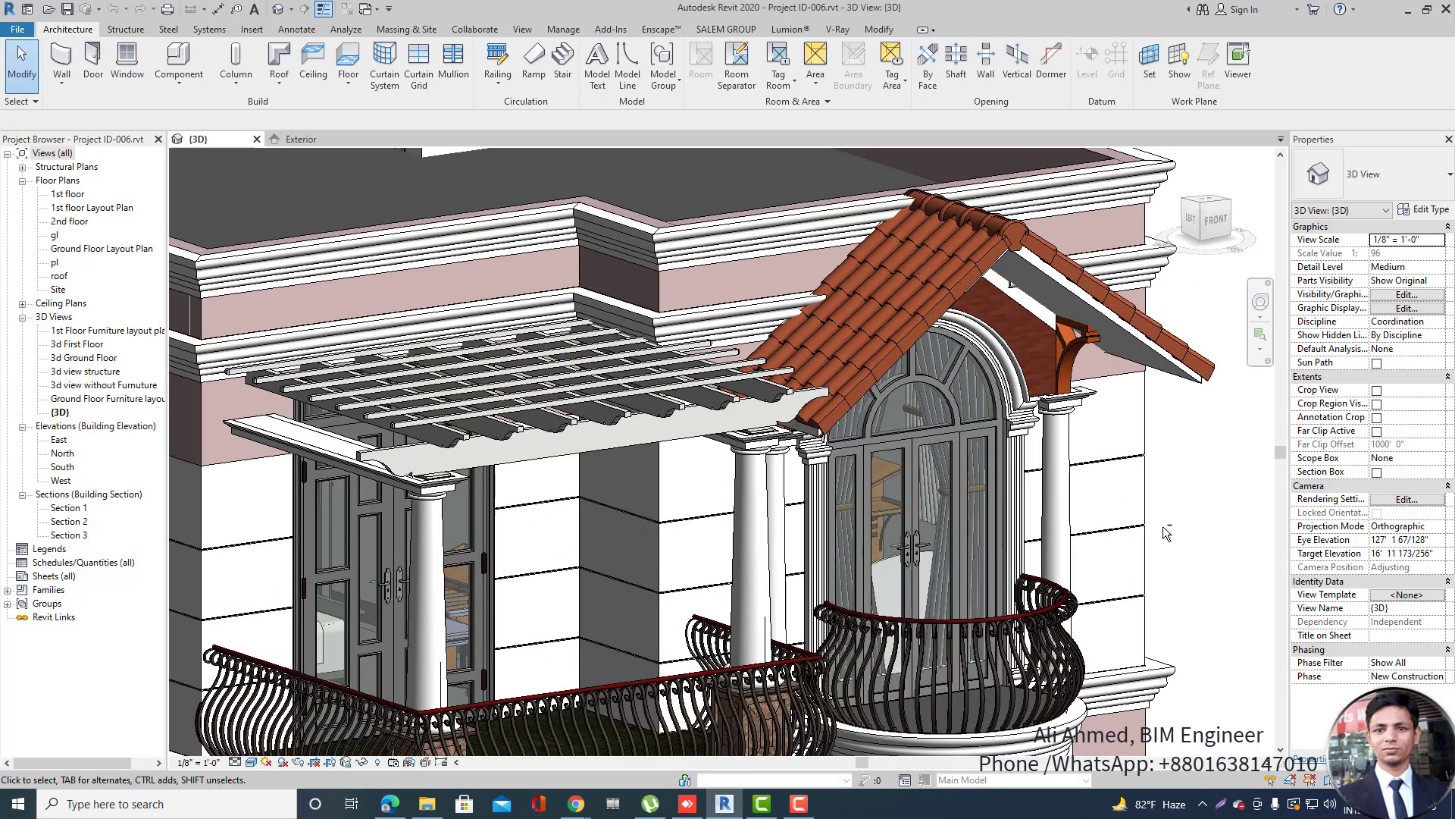
scroll(934, 289, up, 4)
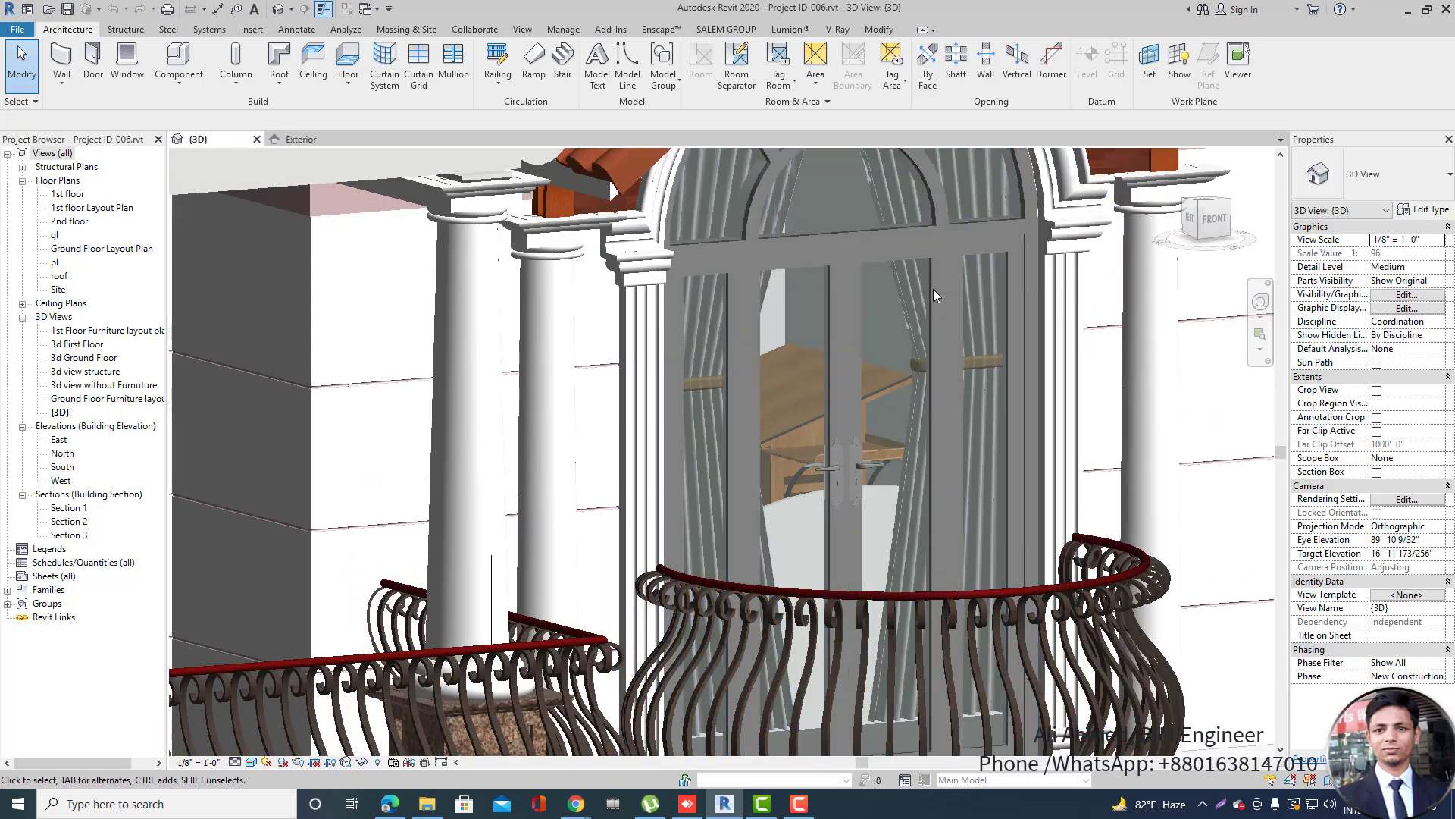
scroll(934, 289, down, 3)
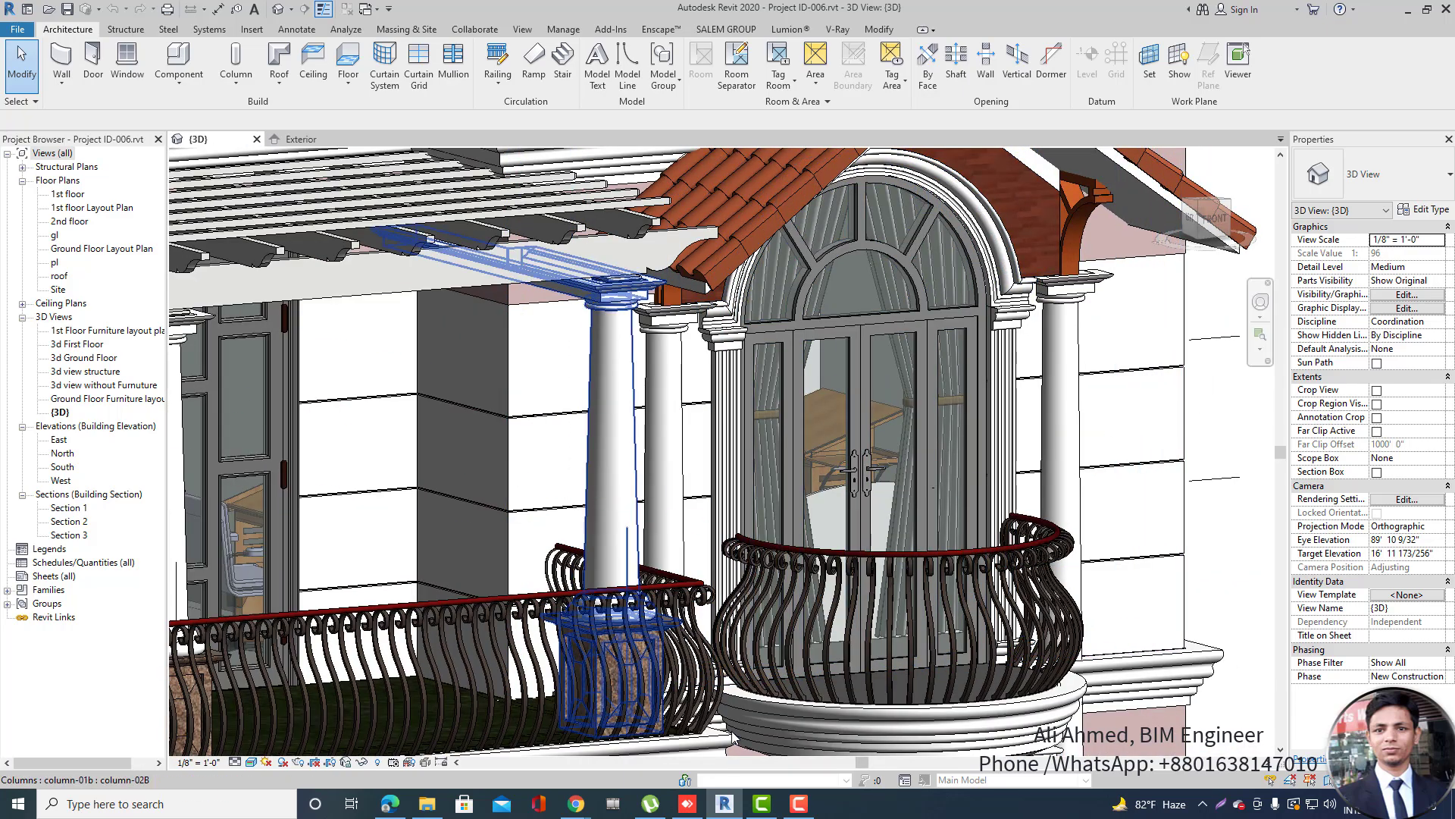
click(724, 805)
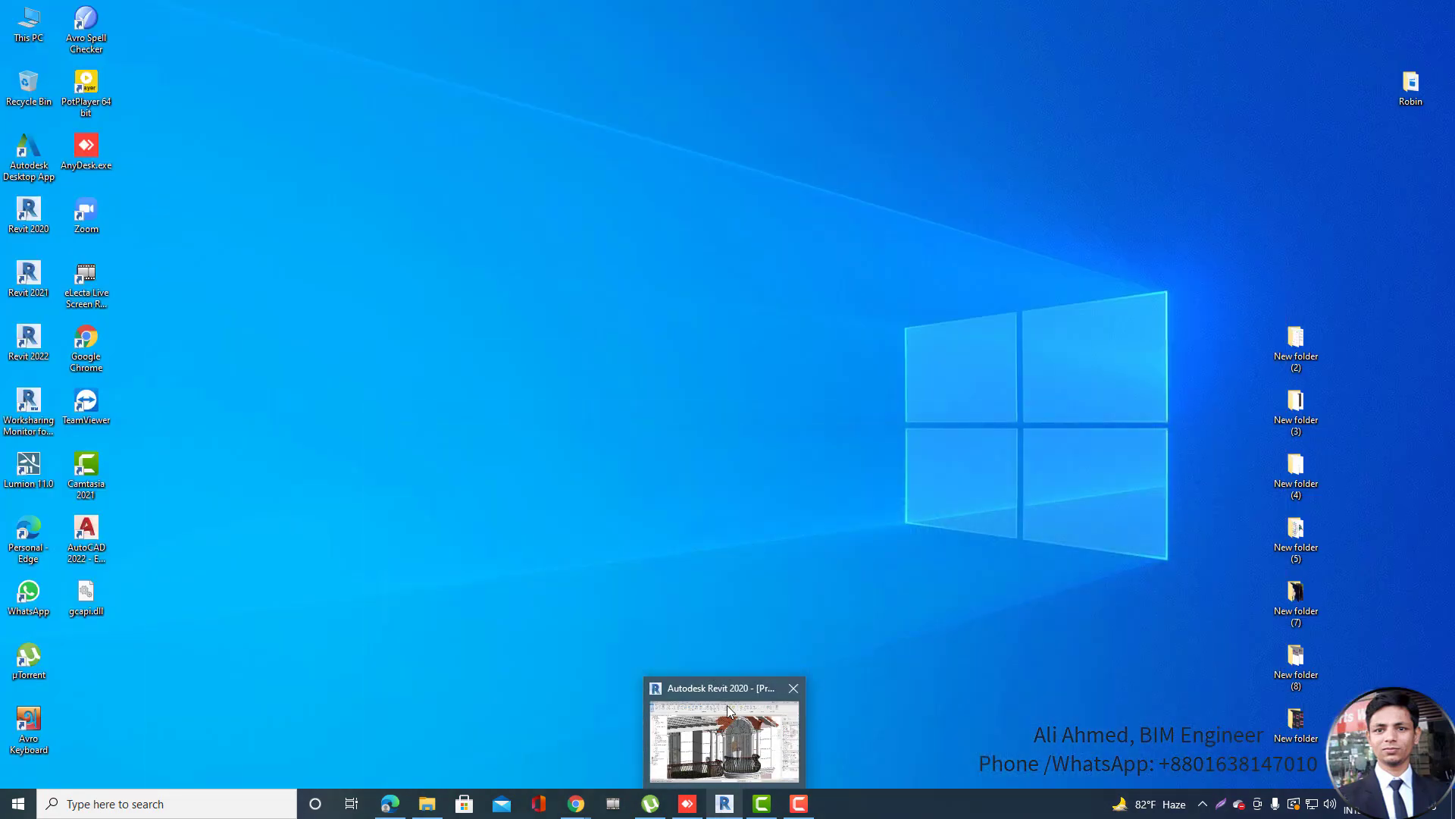
click(727, 804)
click(732, 802)
click(732, 802)
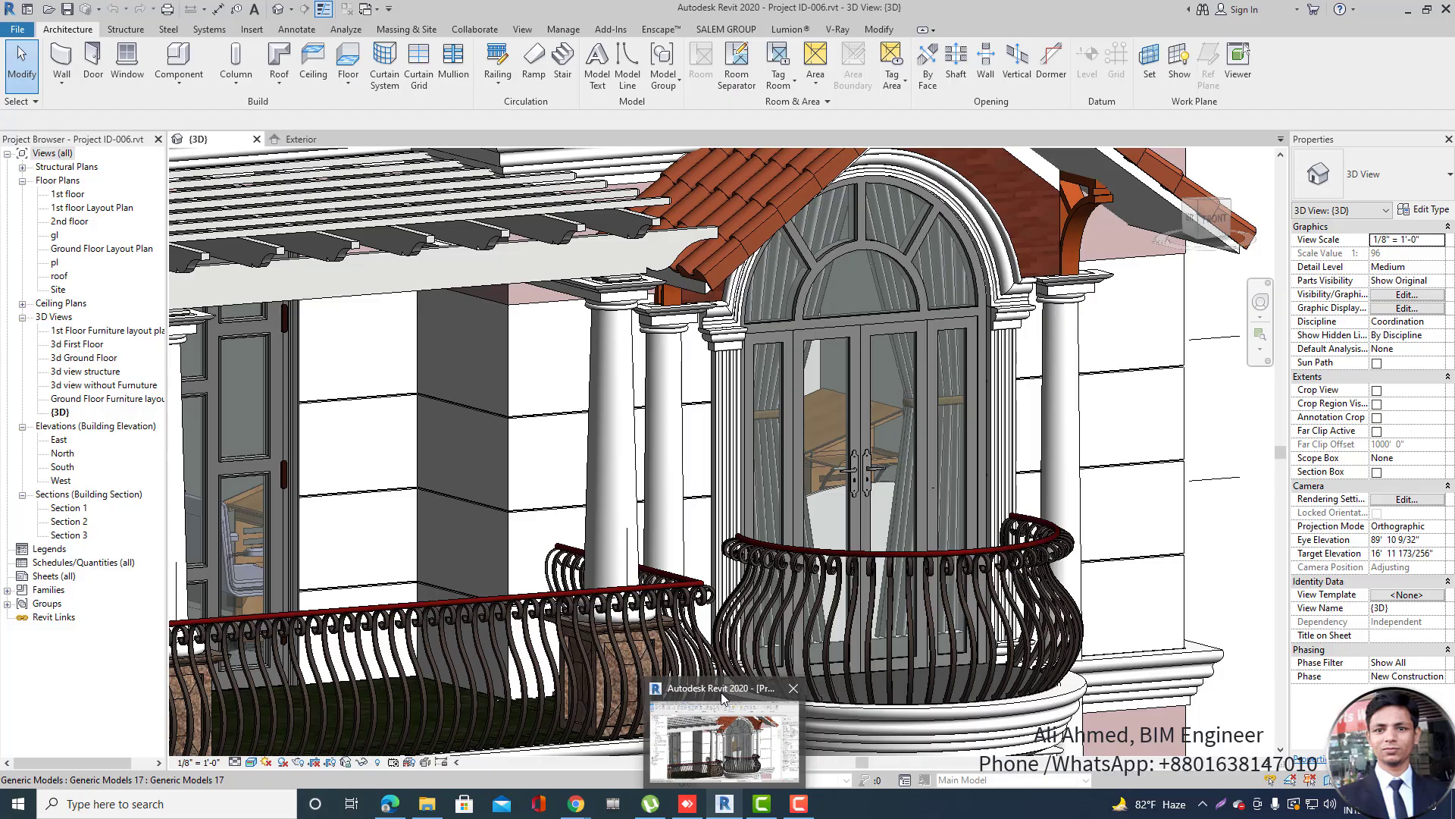
Start an extrusion in the family's Exterior elevation and sketch a rectangle along the edges of the 5' x 8' door opening.
click(292, 142)
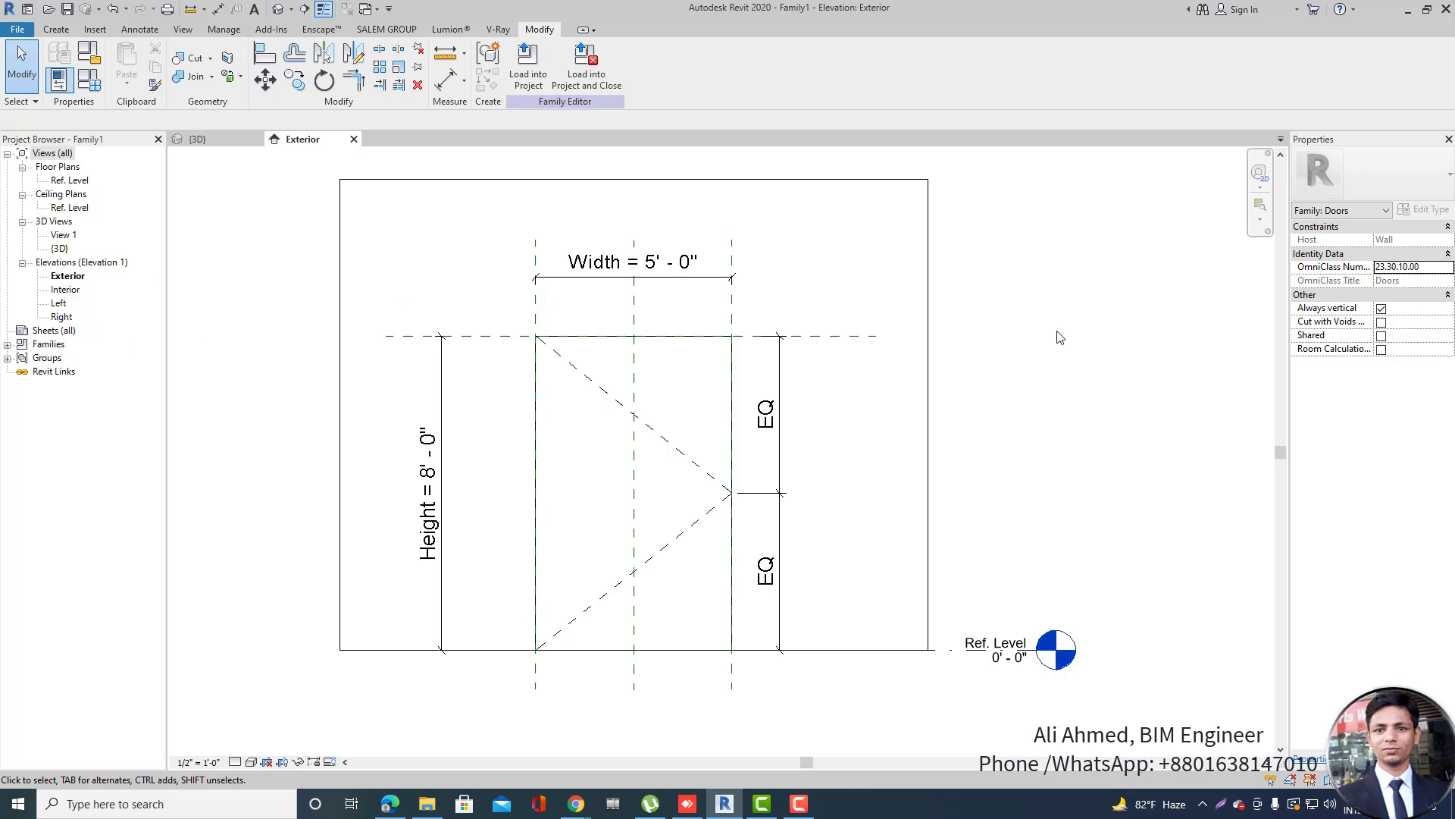
click(61, 31)
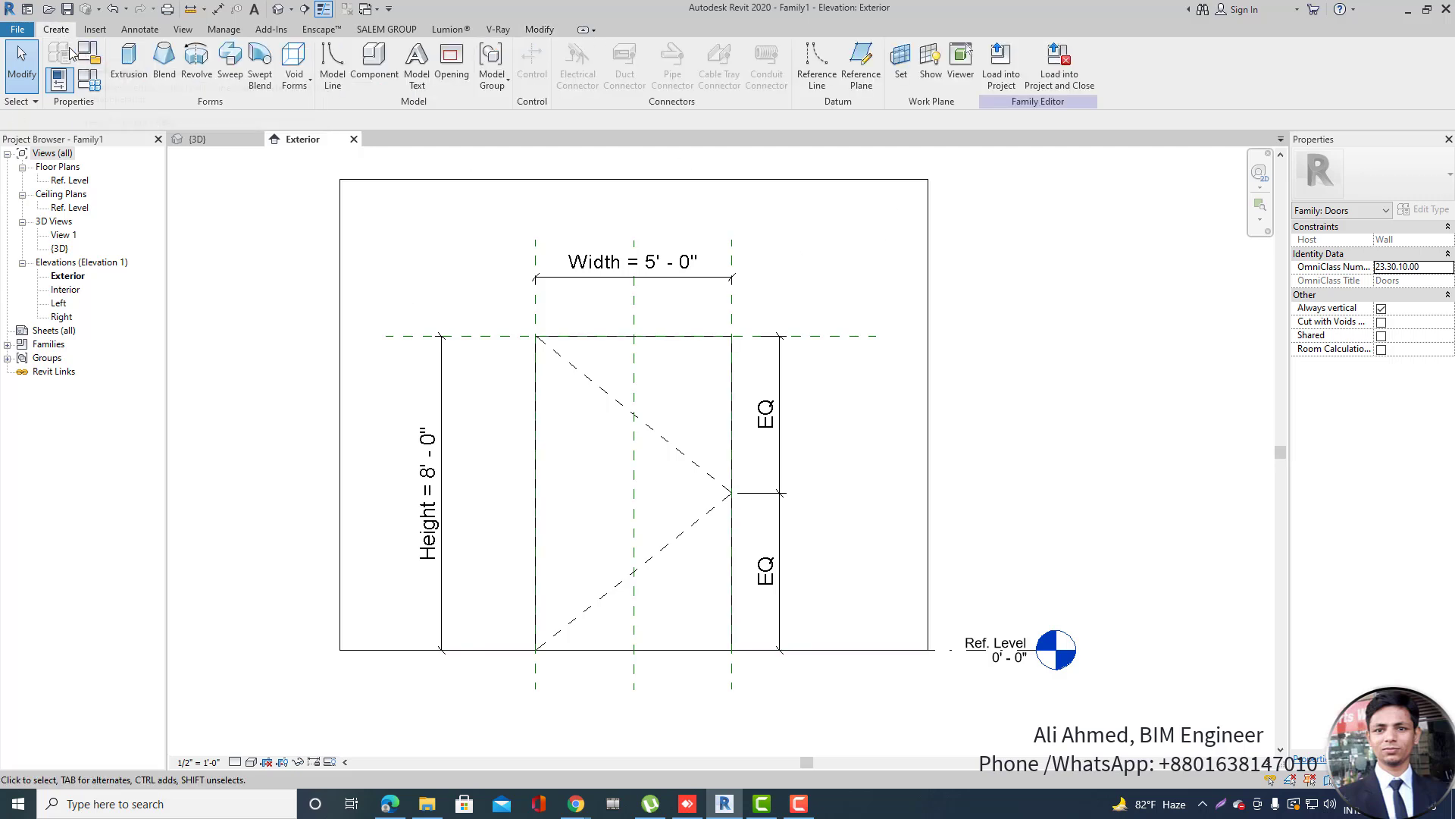
click(126, 66)
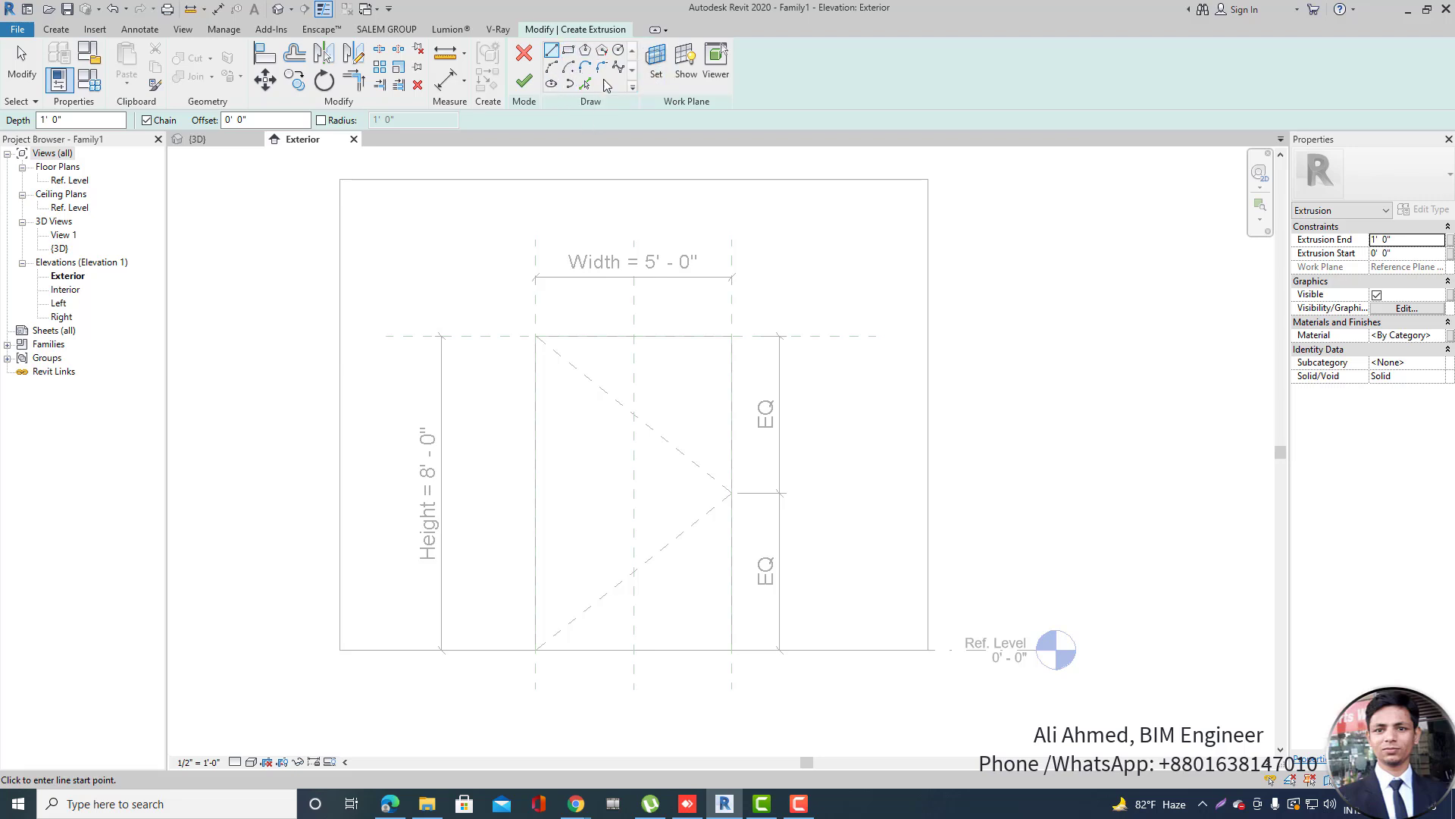
click(568, 53)
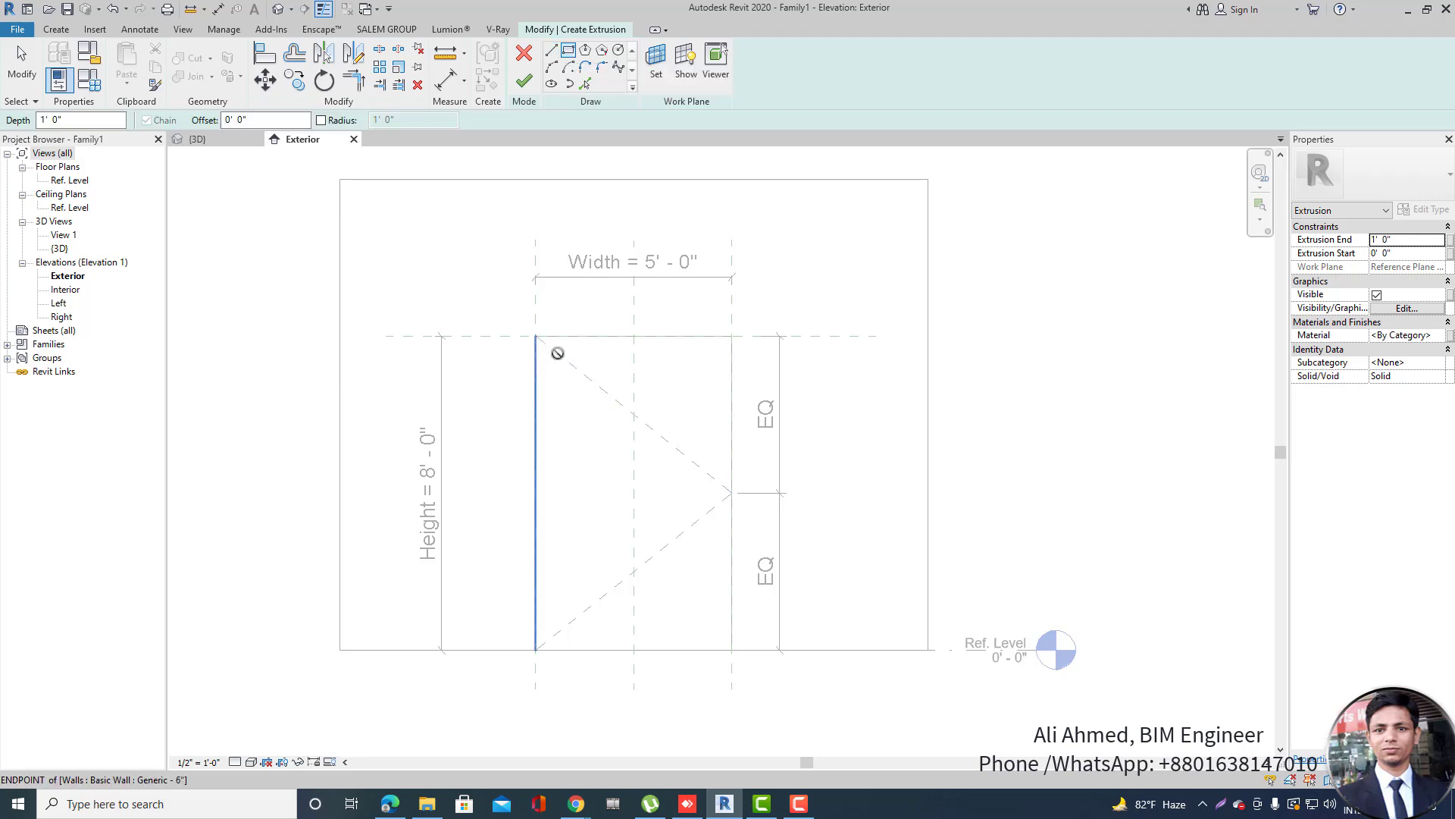
click(537, 336)
click(734, 648)
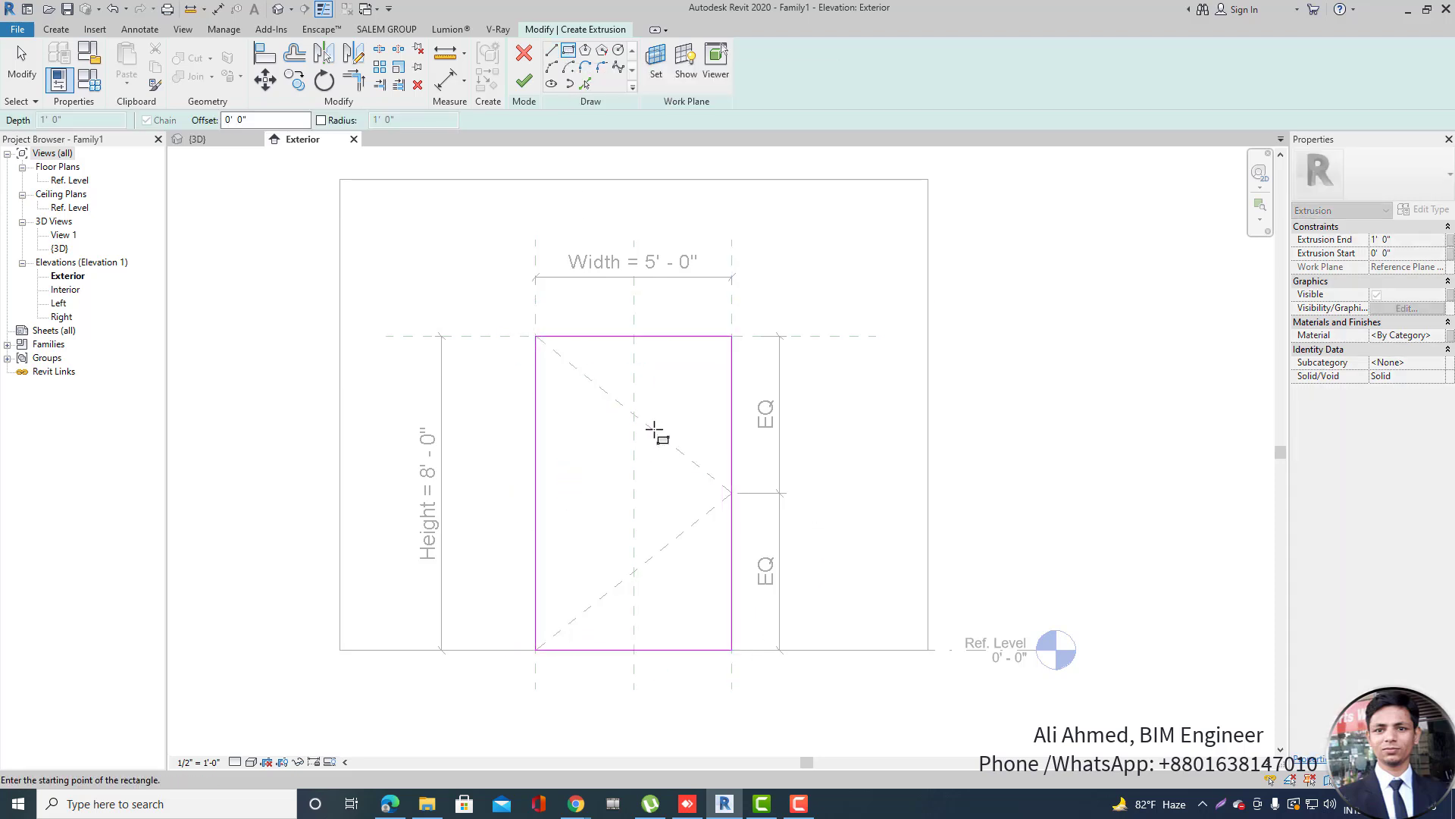
scroll(632, 415, up, 1)
scroll(566, 282, down, 2)
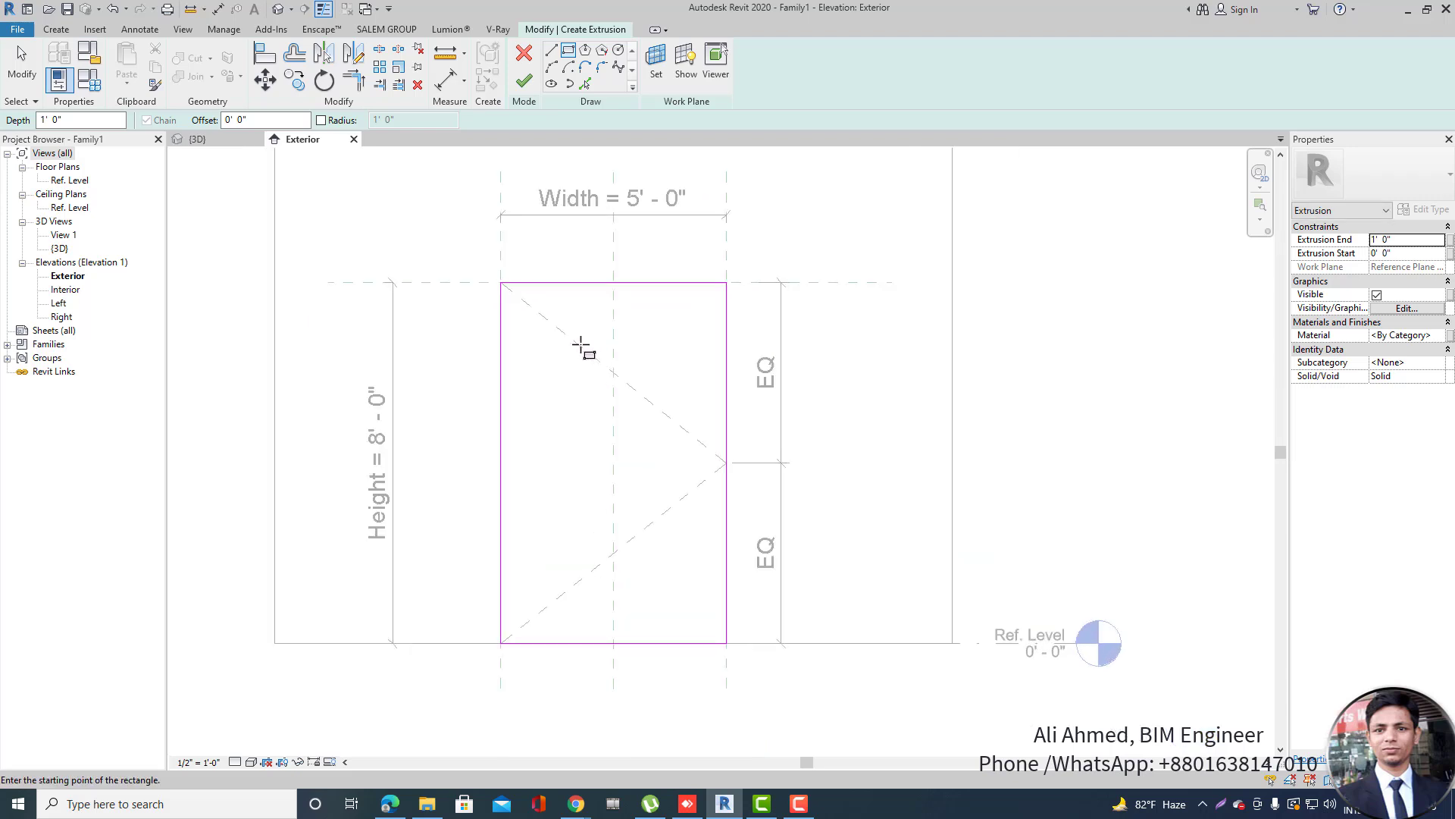
scroll(582, 344, up, 1)
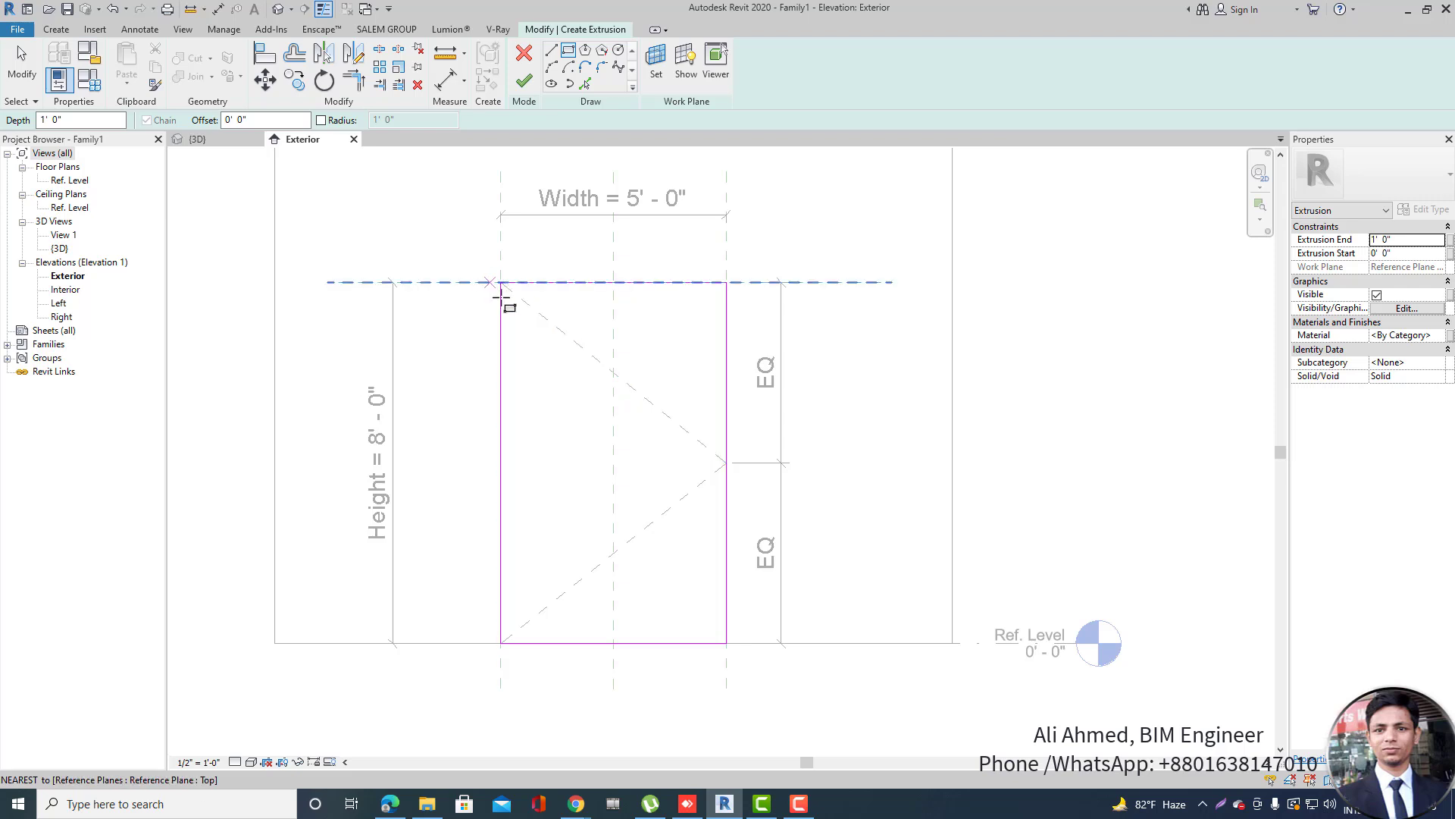
click(295, 53)
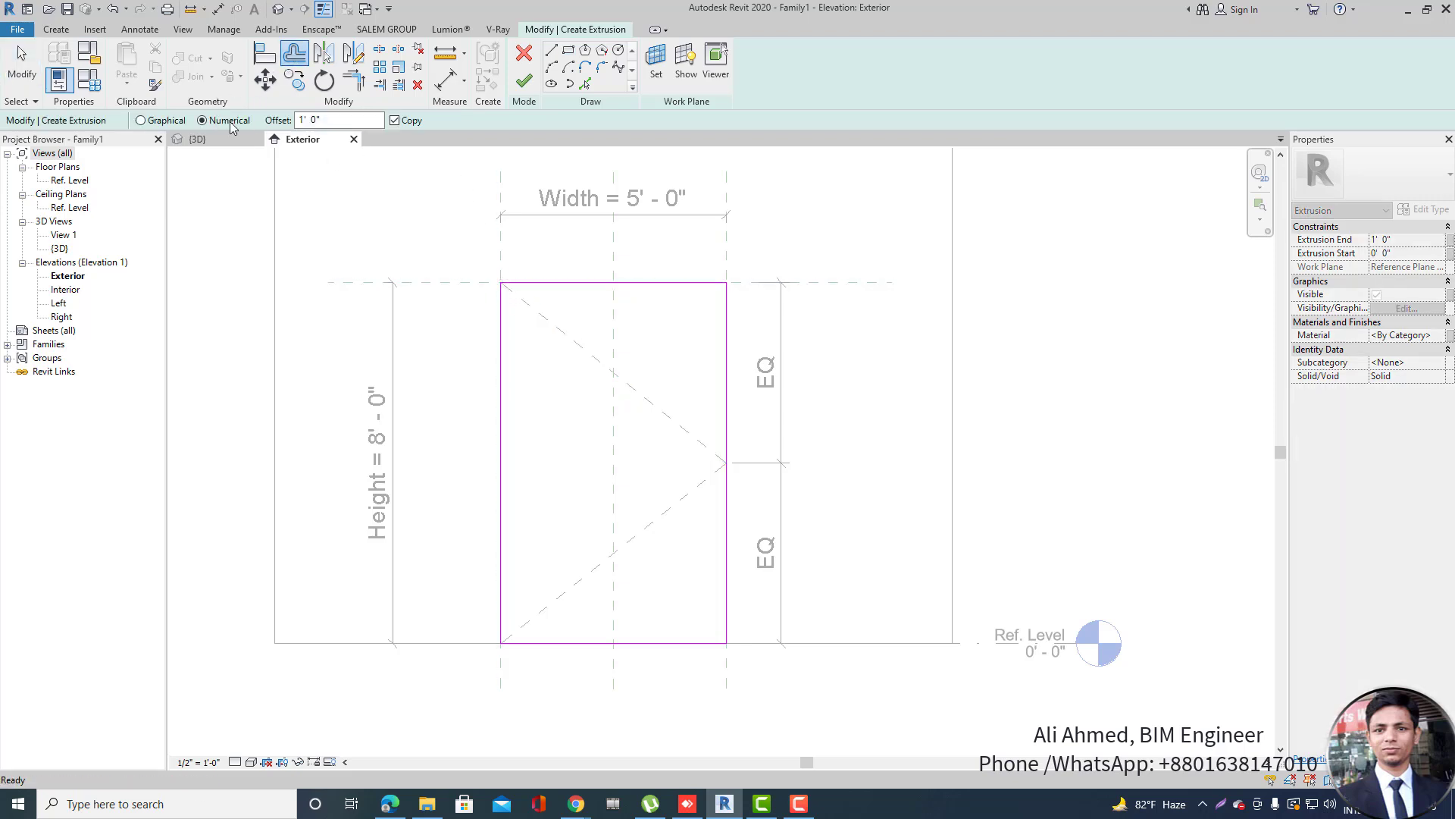
drag(342, 121, 221, 122)
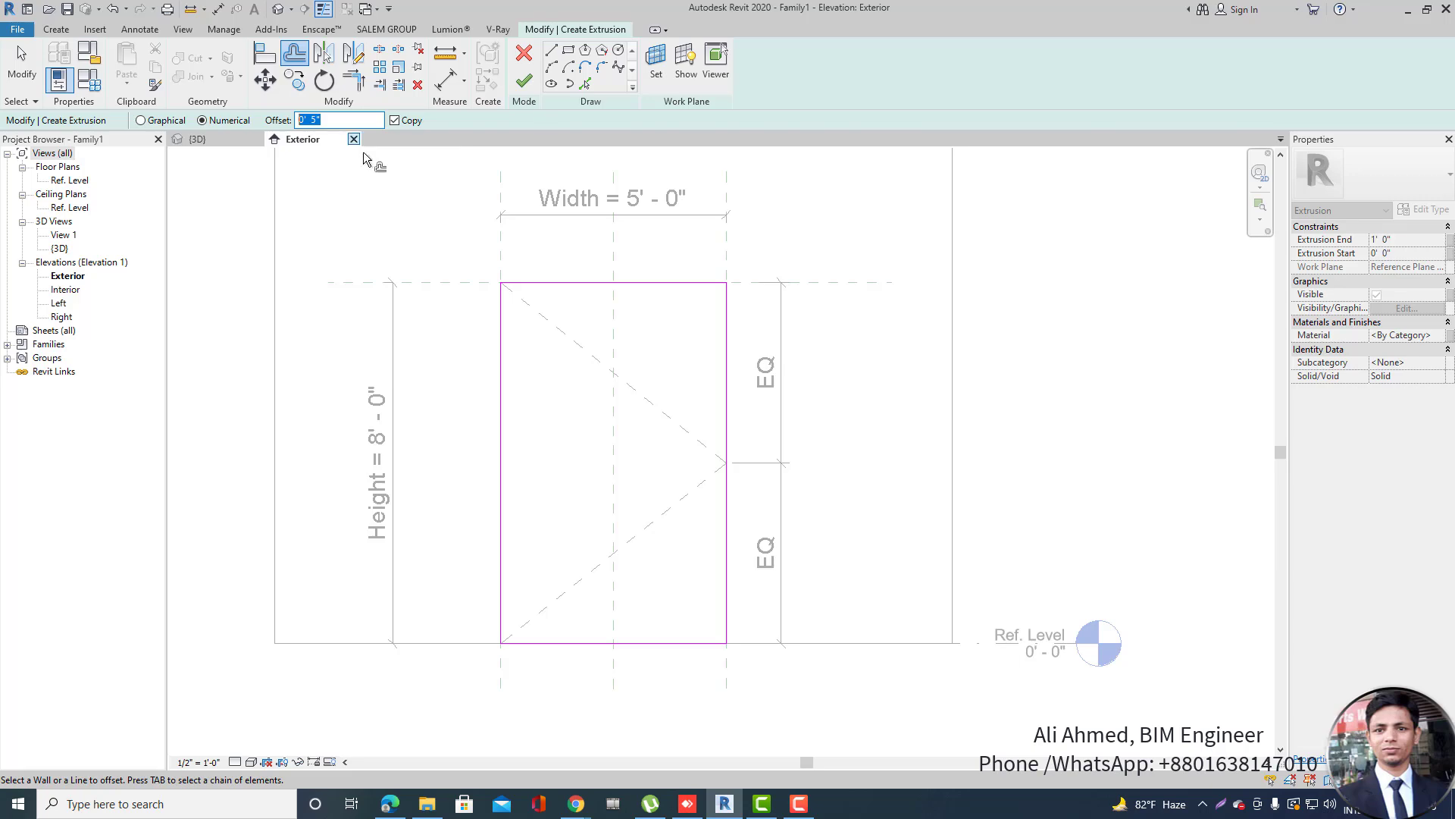
click(200, 140)
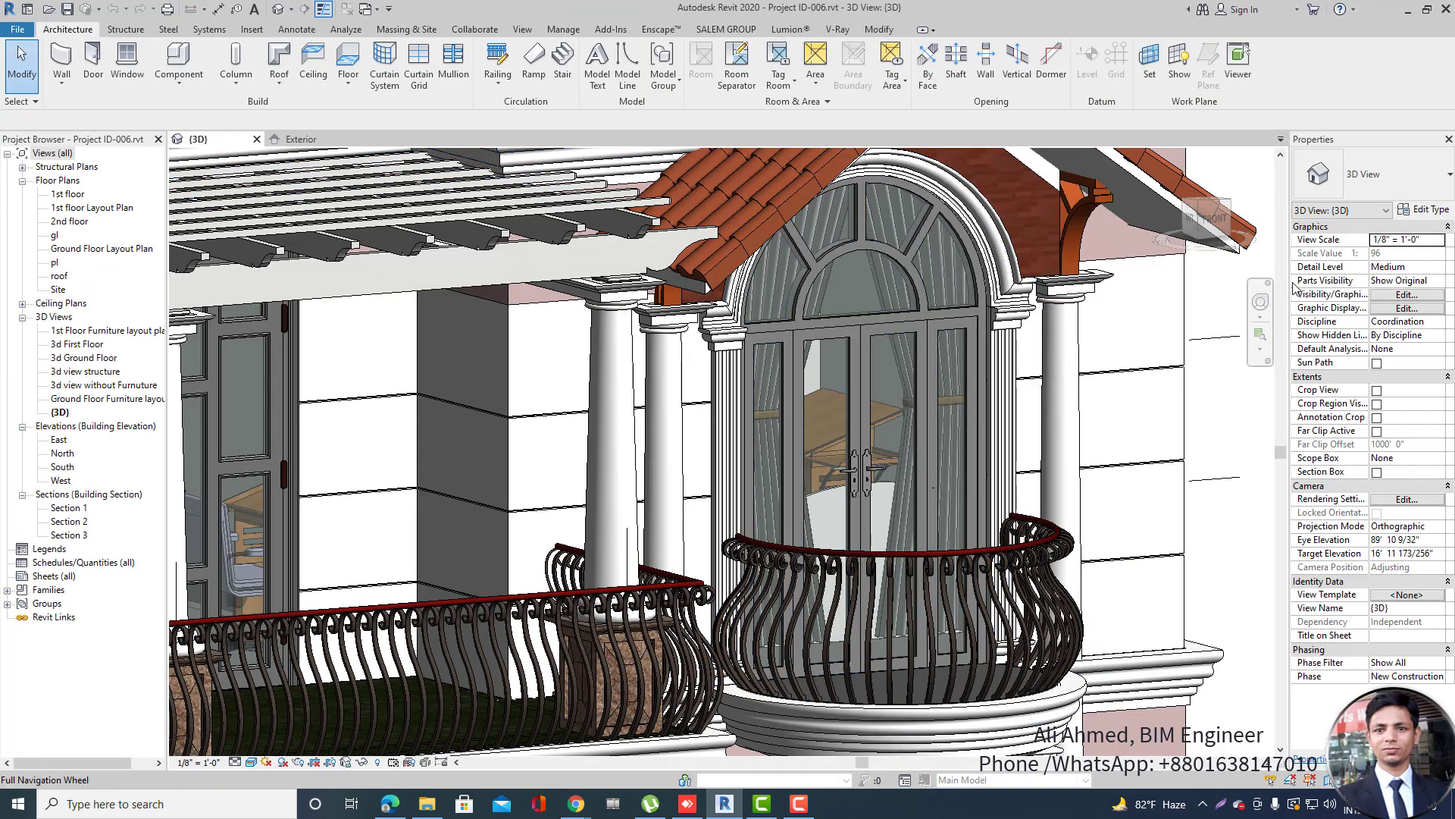
scroll(970, 331, up, 5)
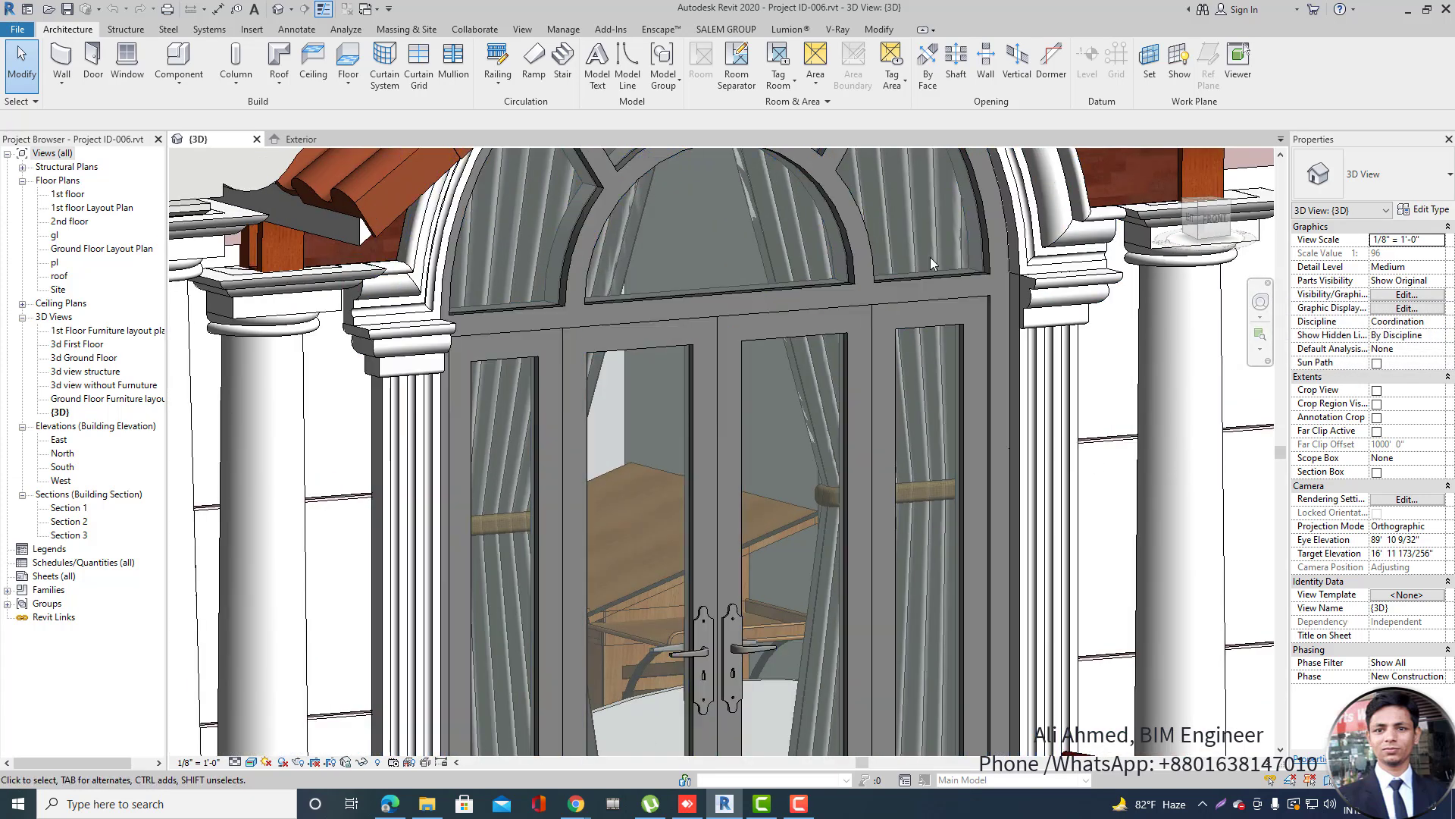
click(301, 139)
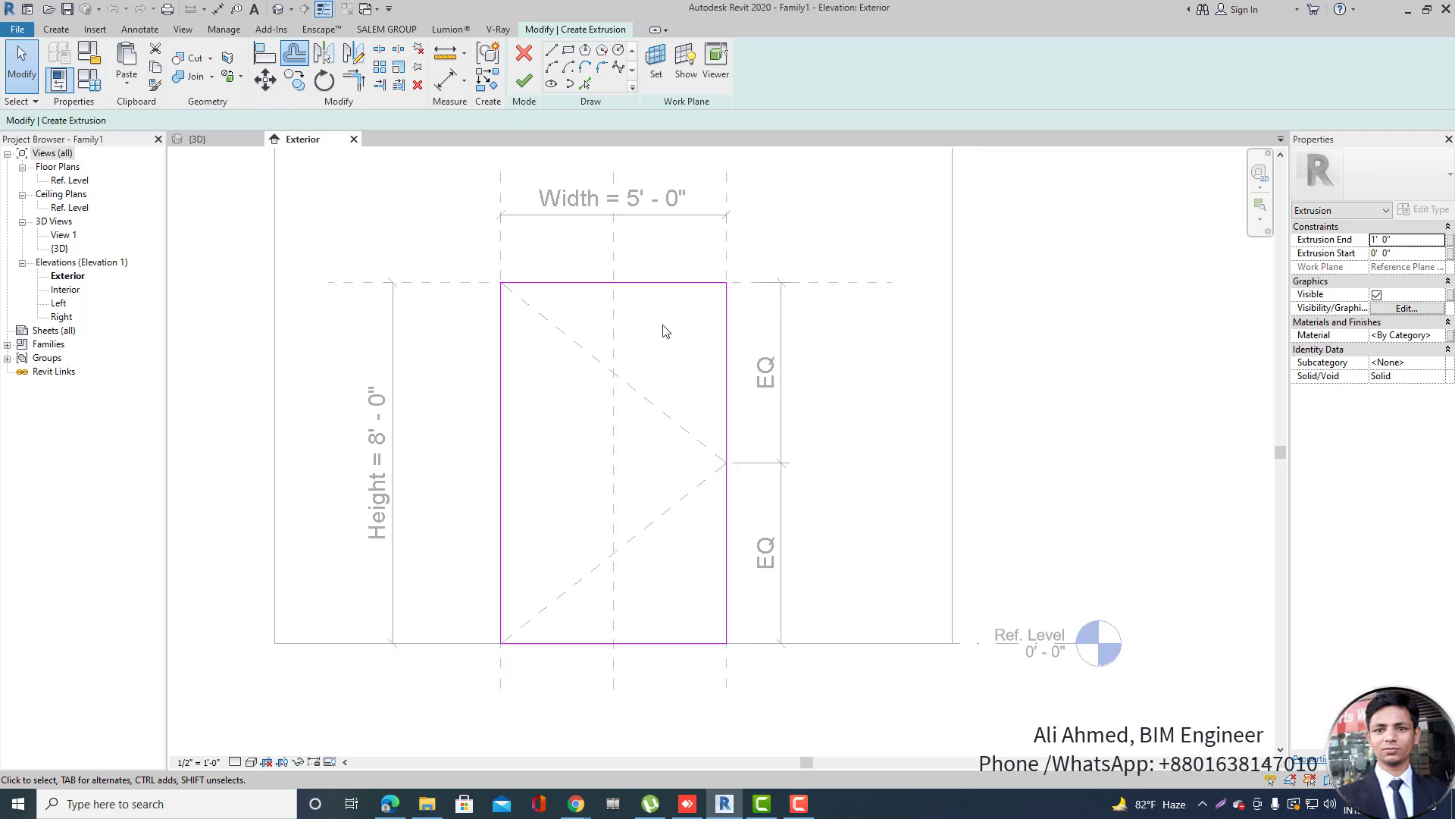
click(295, 53)
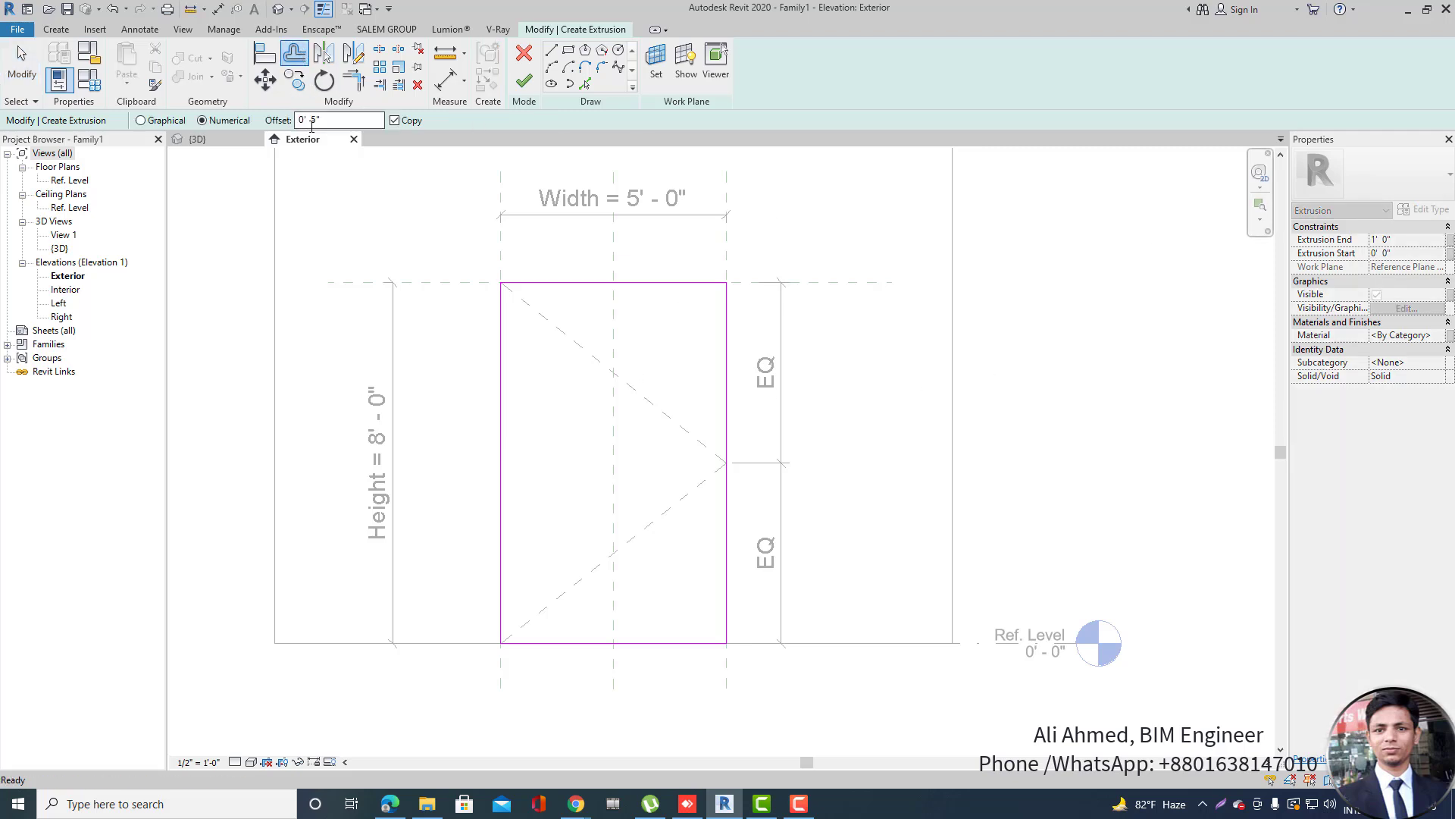
double_click(319, 120)
text(3)
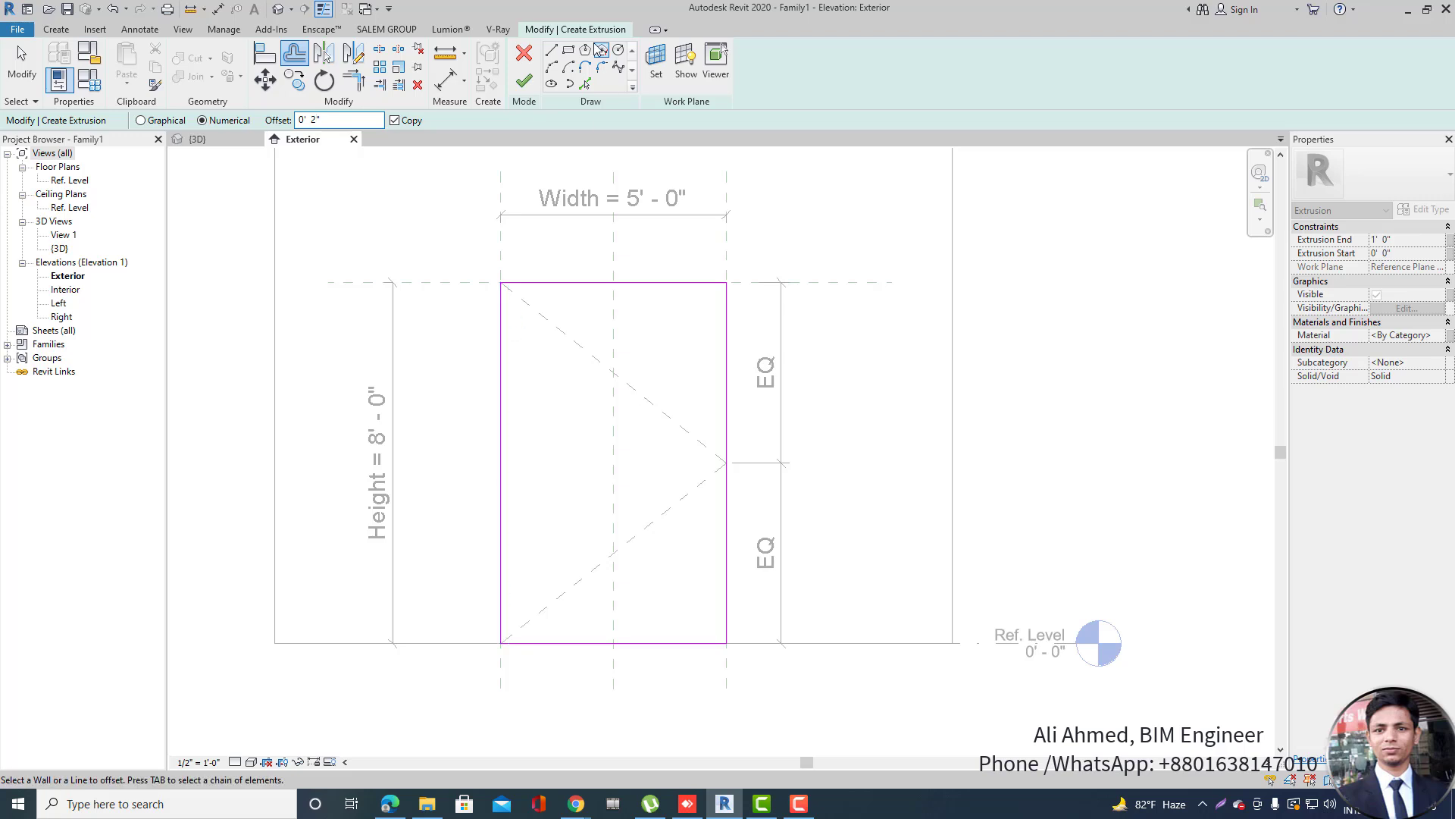
Sketch a second rectangle inside the door opening outline, using the opening's corners and an offset of -0' 2".
click(568, 50)
drag(254, 120, 185, 125)
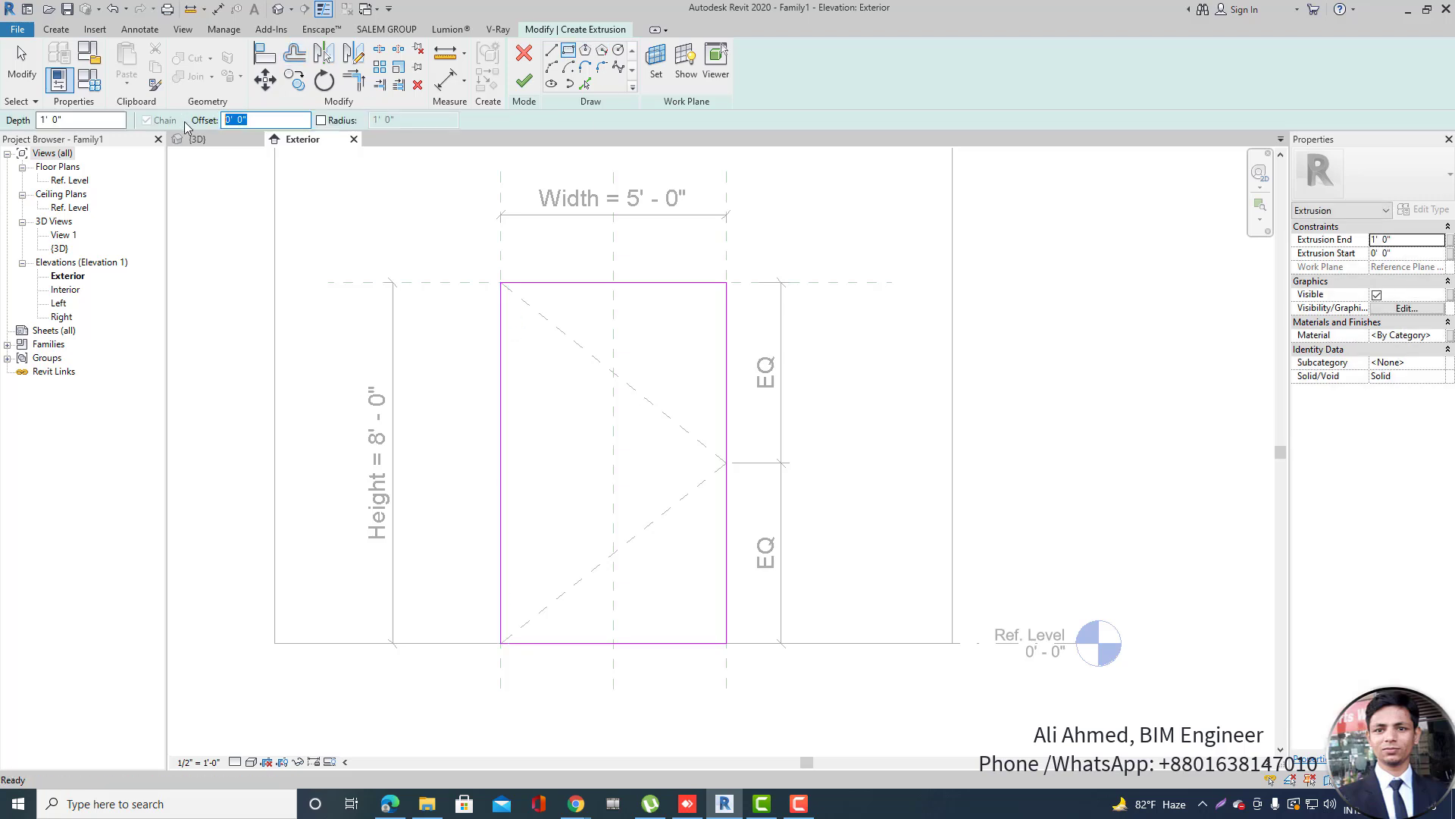
text(2")
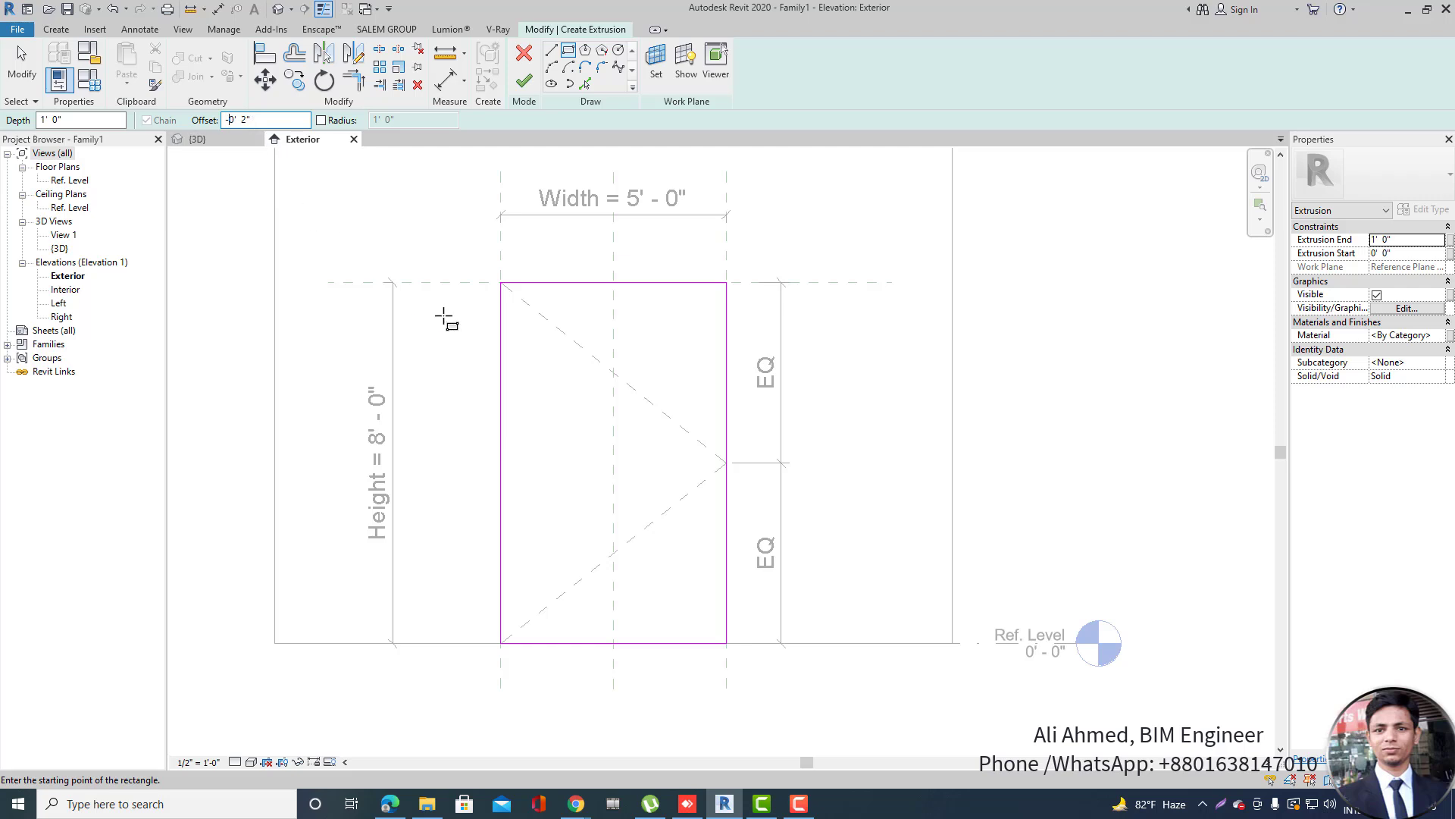
click(500, 283)
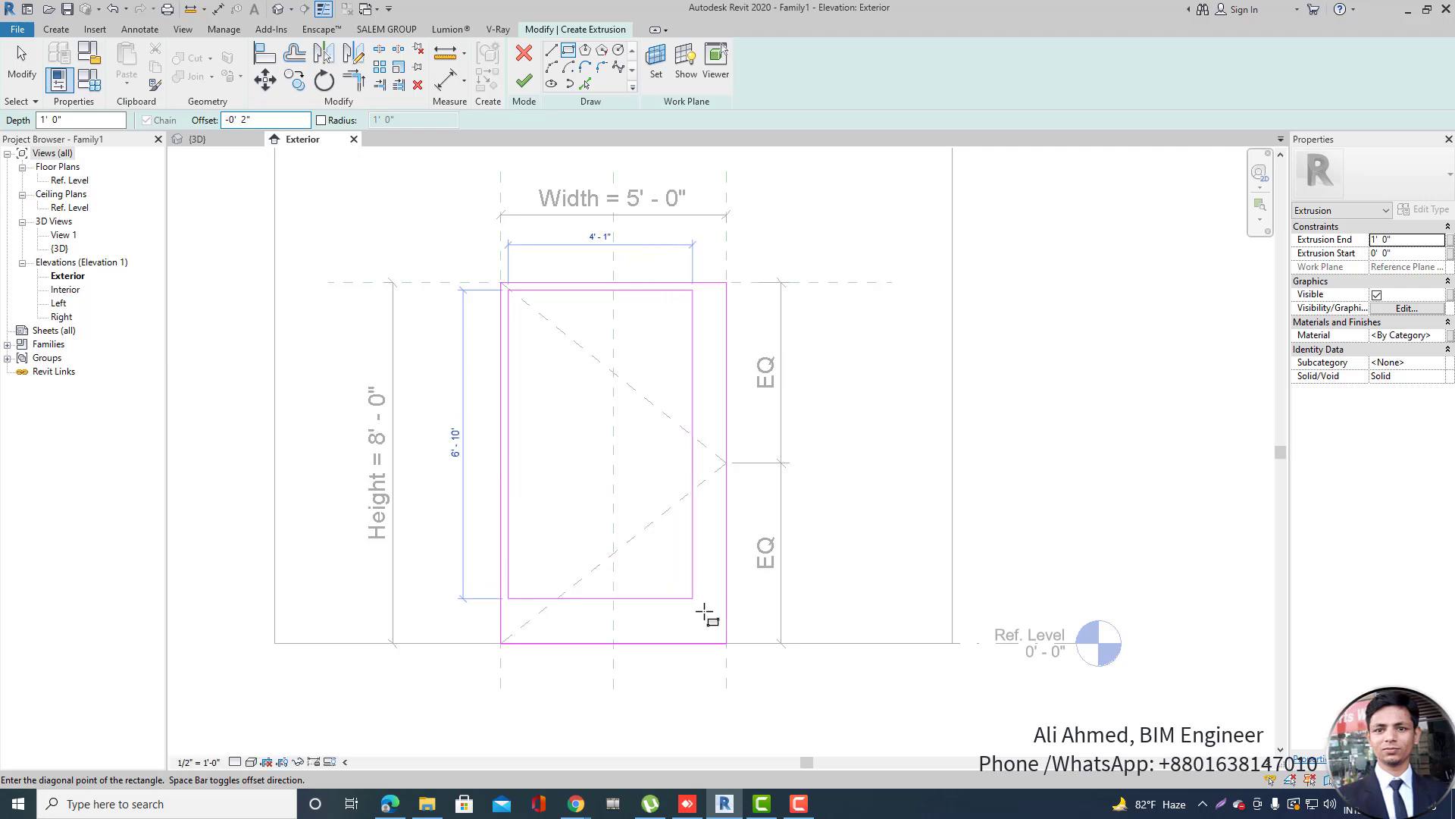
click(726, 642)
key(Escape)
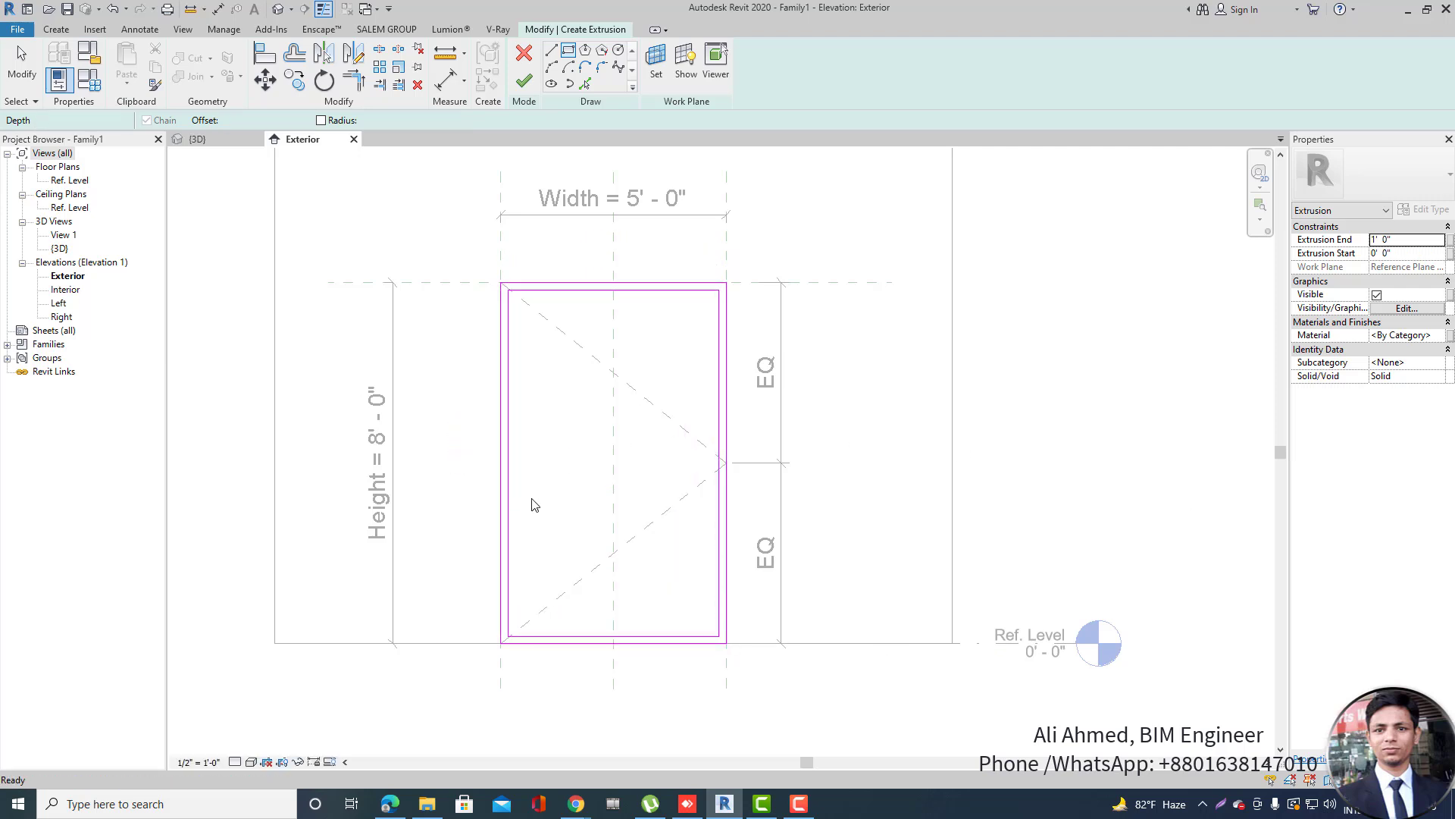
scroll(531, 502, up, 1)
scroll(664, 430, down, 2)
scroll(601, 521, up, 1)
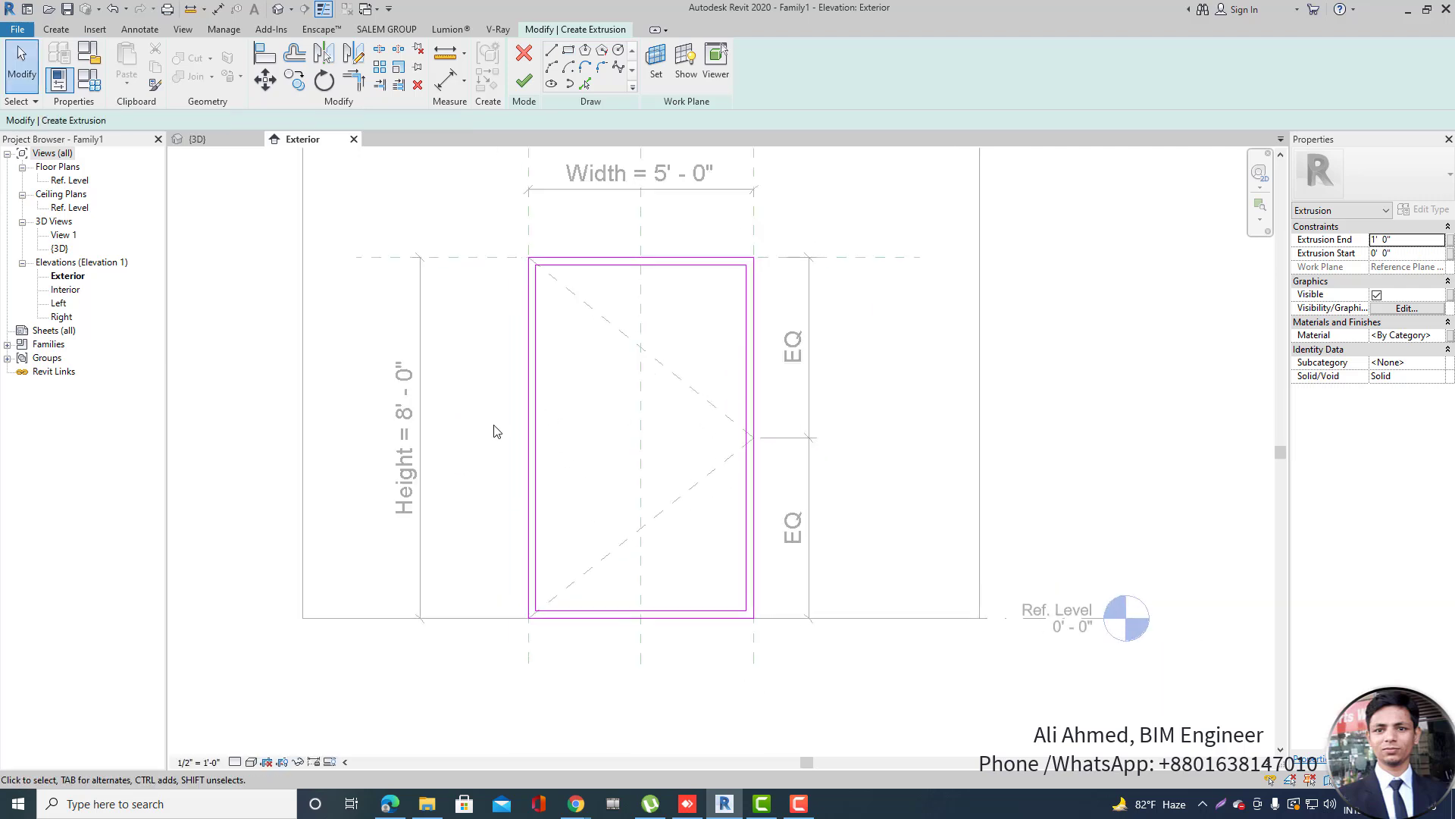
scroll(660, 640, up, 2)
scroll(705, 622, down, 2)
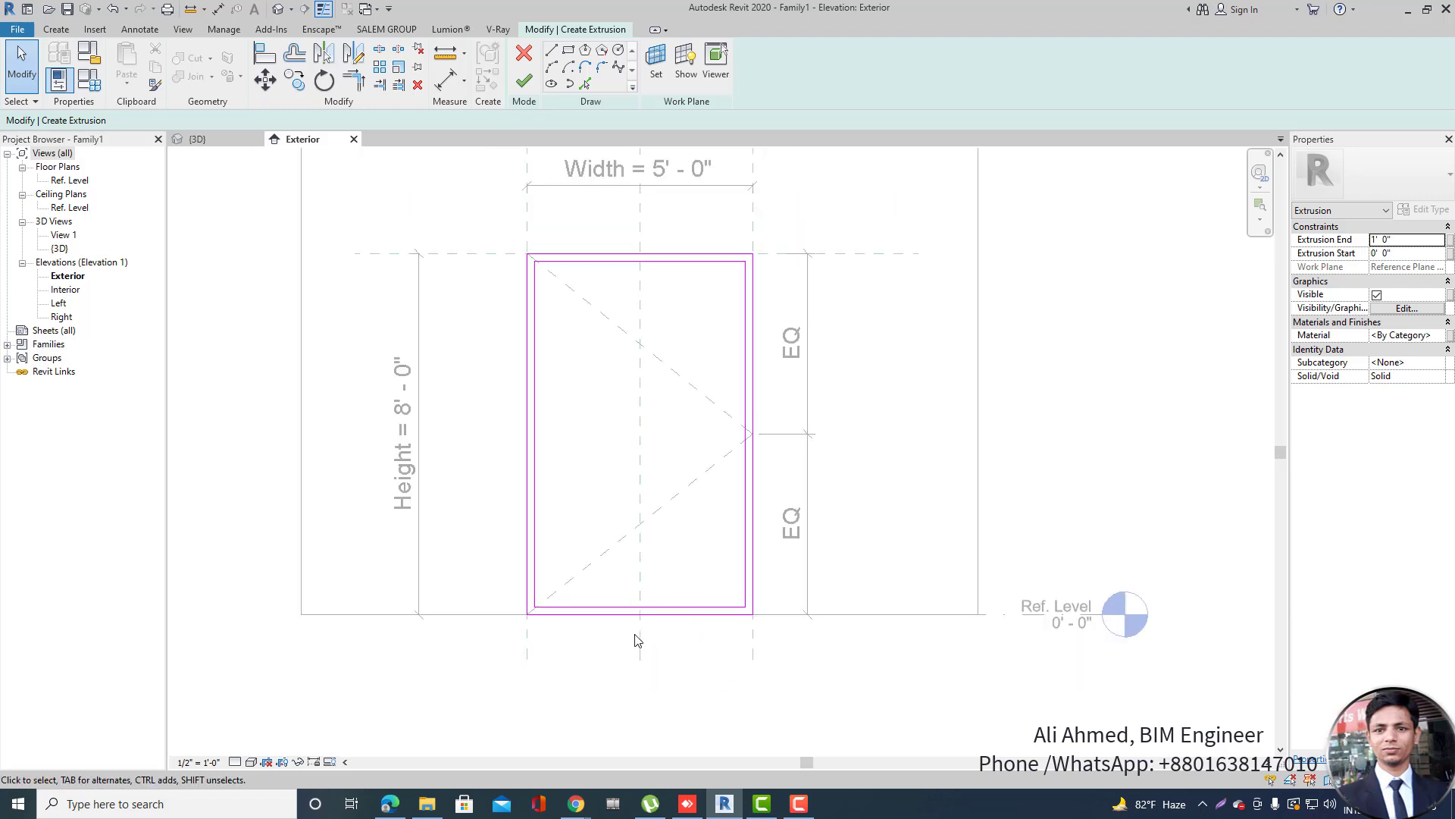
Check the reference door's base, delete the inner rectangle's bottom line and extend both inner side lines down to the outer bottom line.
click(223, 135)
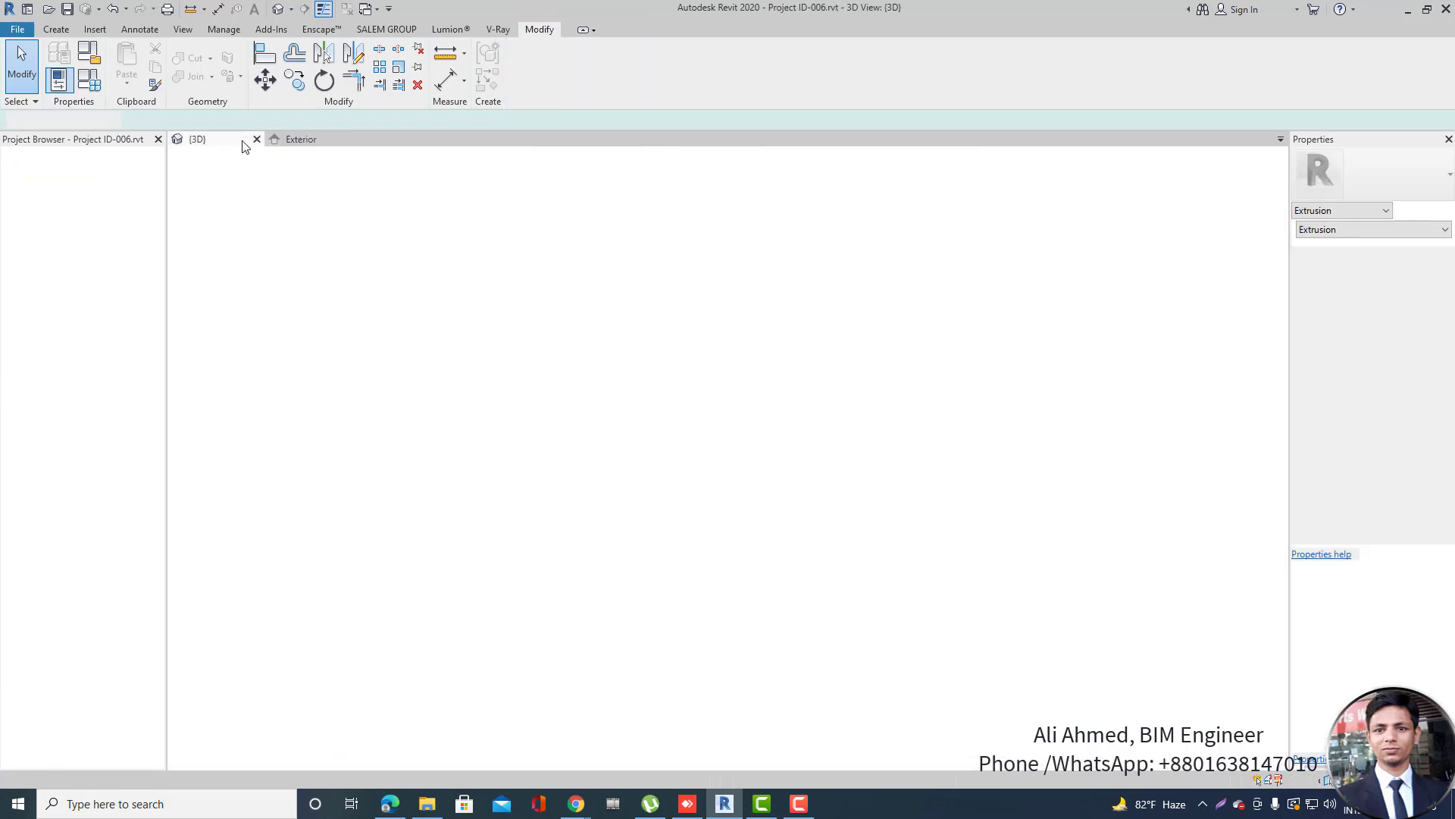
scroll(876, 339, down, 4)
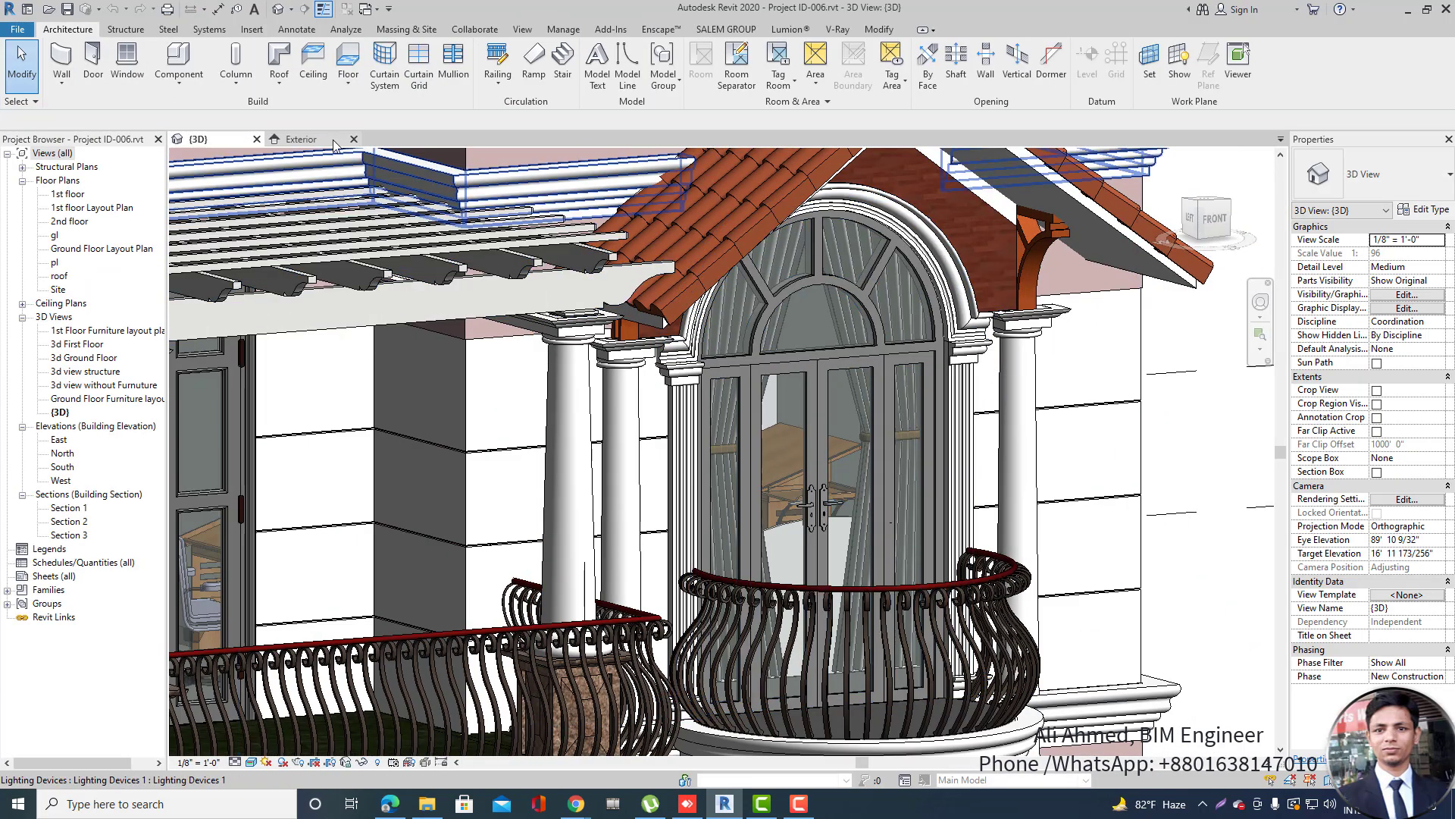
click(301, 139)
scroll(675, 594, up, 3)
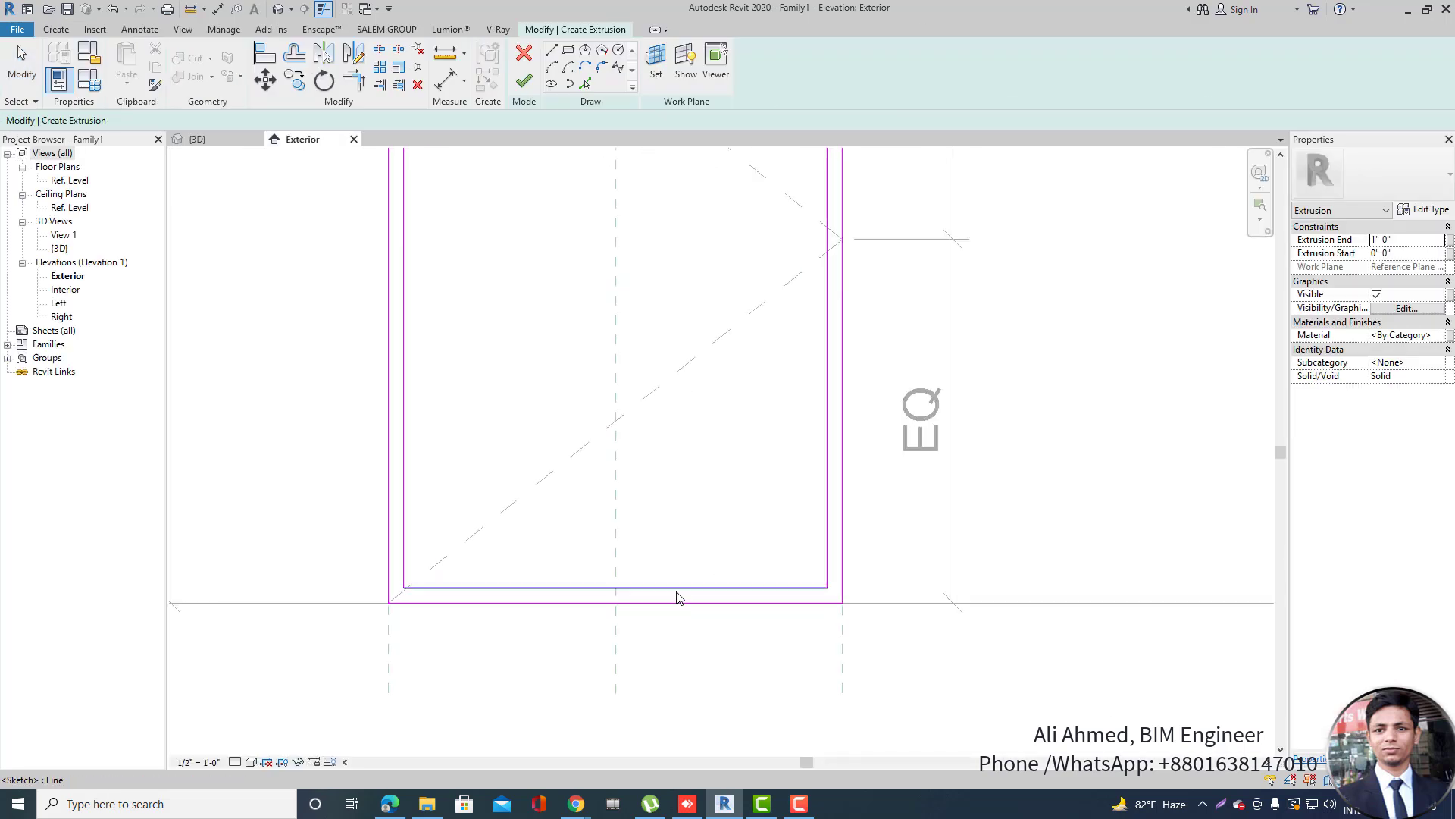
click(701, 592)
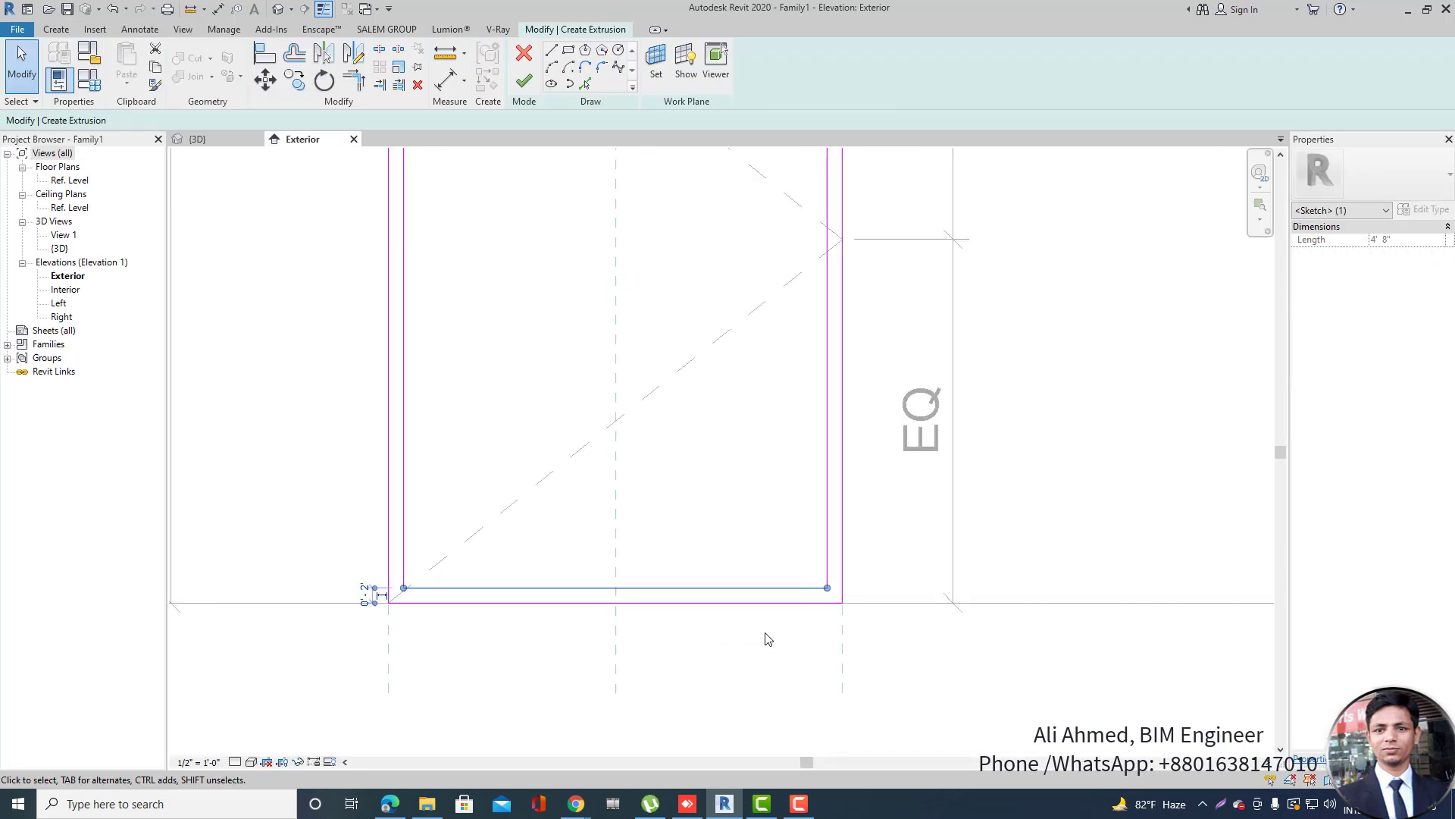
key(Delete)
click(404, 601)
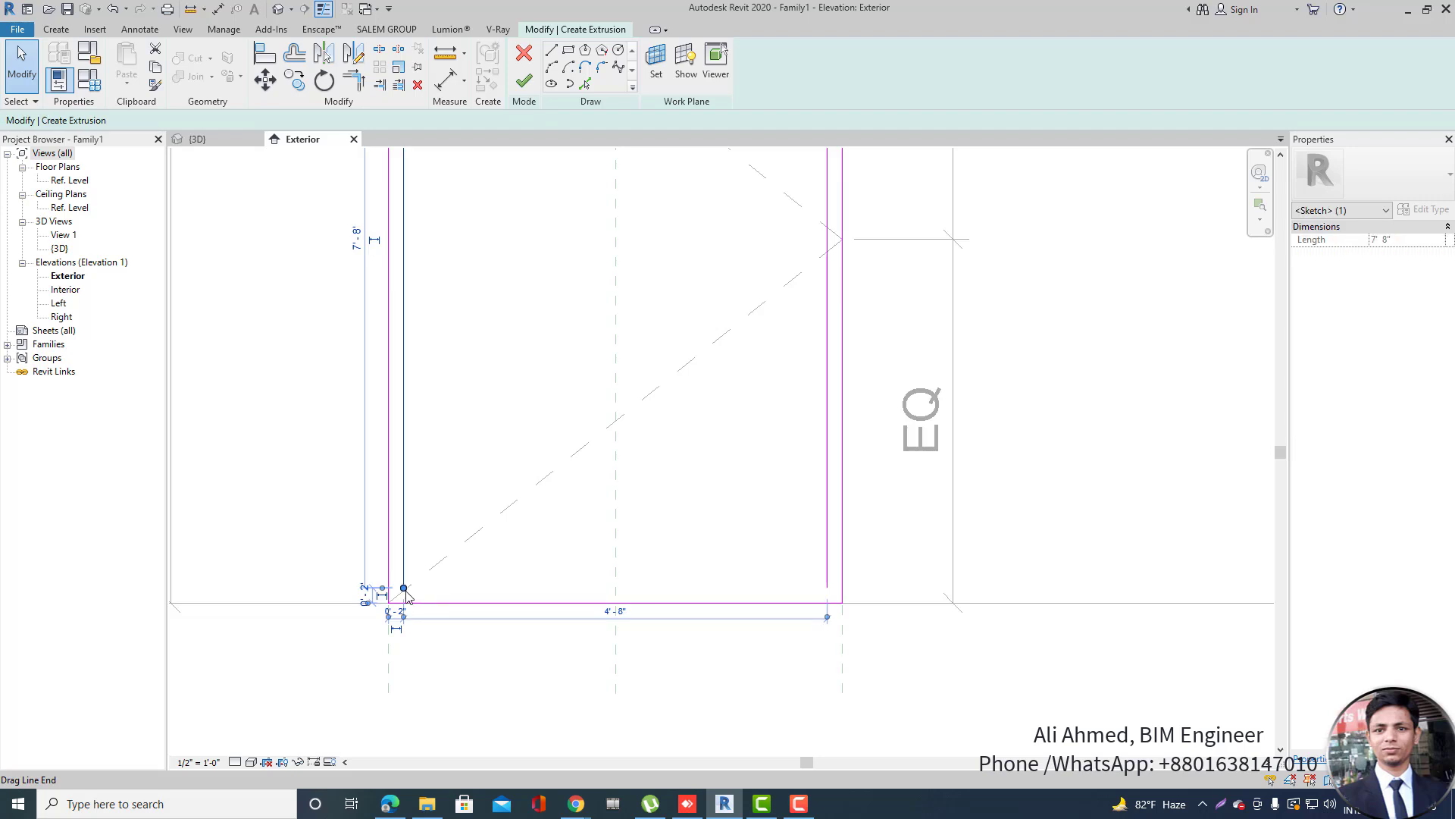
drag(406, 600, 405, 601)
click(828, 542)
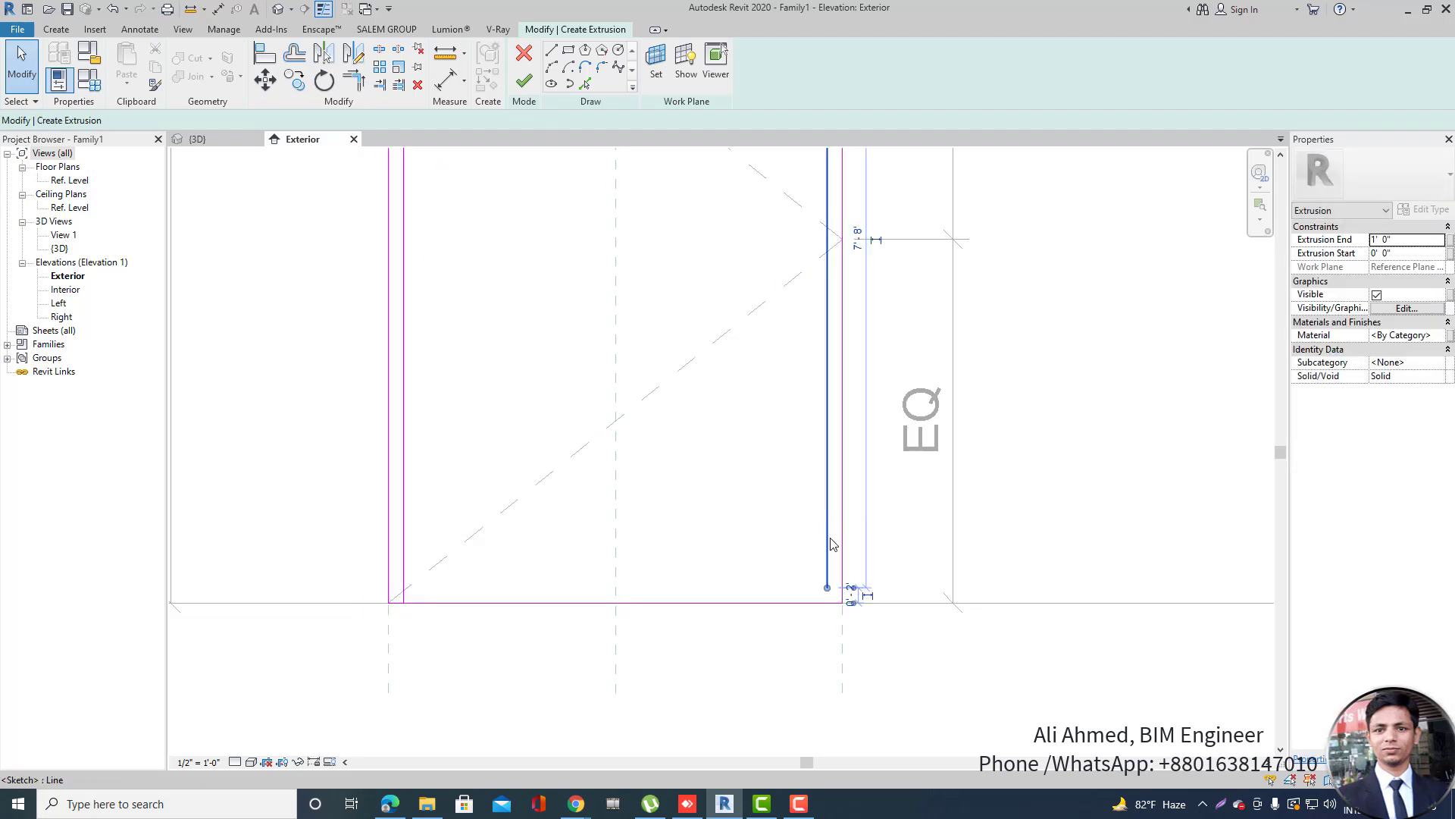
drag(827, 587, 828, 602)
scroll(735, 653, down, 3)
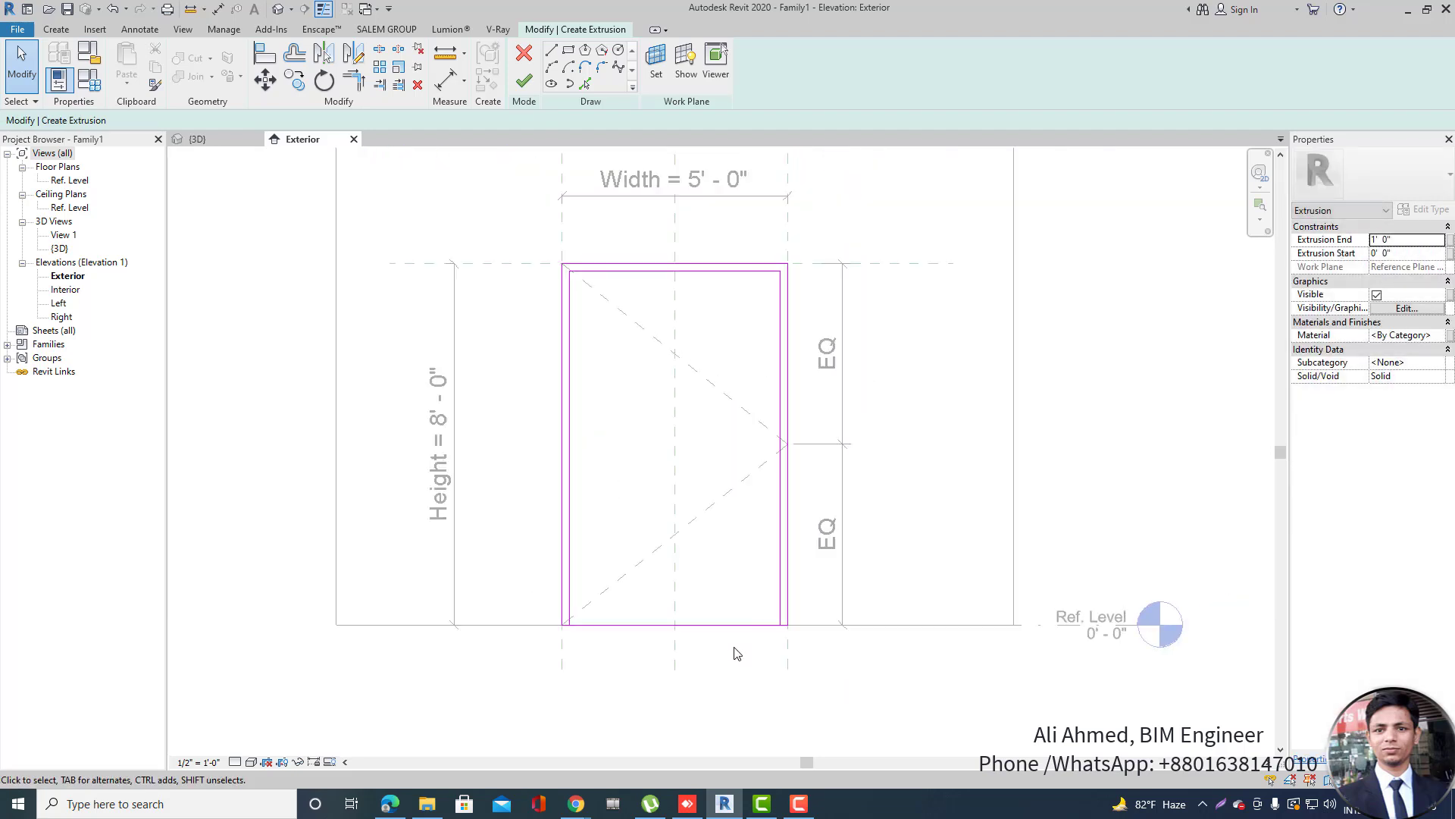
Sketch a horizontal line across the frame's full outer width, about 2' 6" below its top edge.
scroll(797, 362, up, 2)
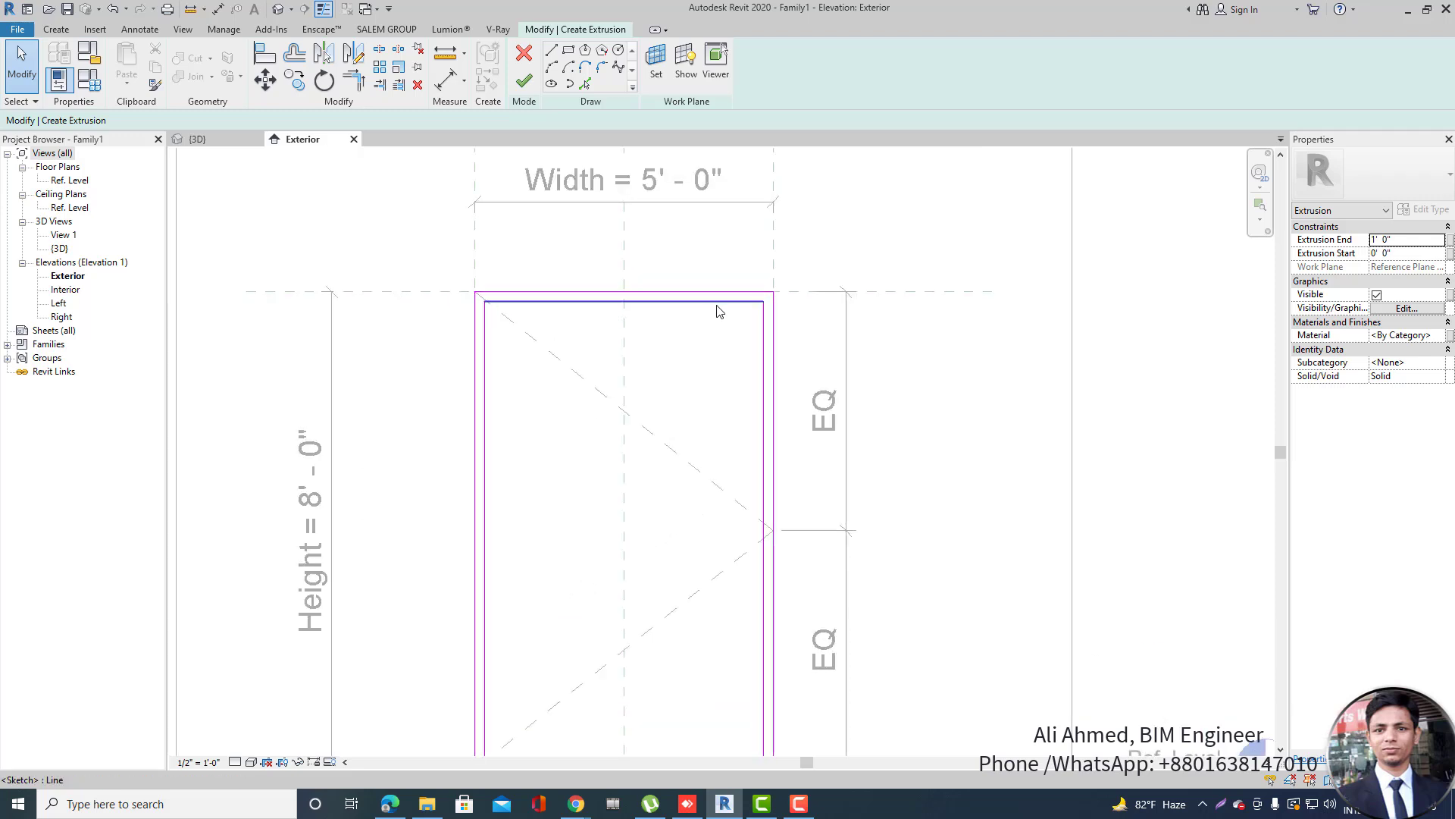
scroll(720, 312, down, 1)
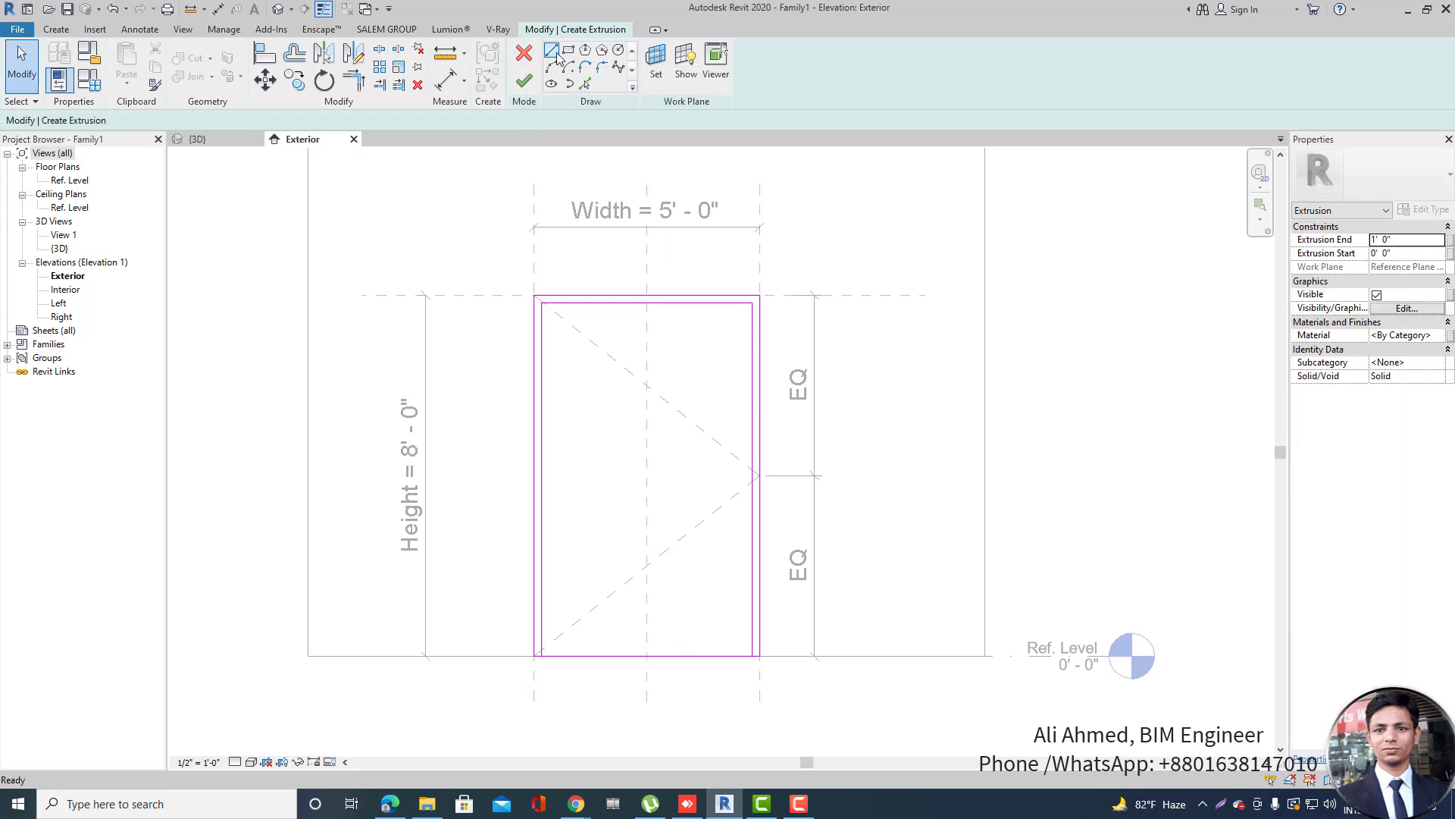
click(533, 407)
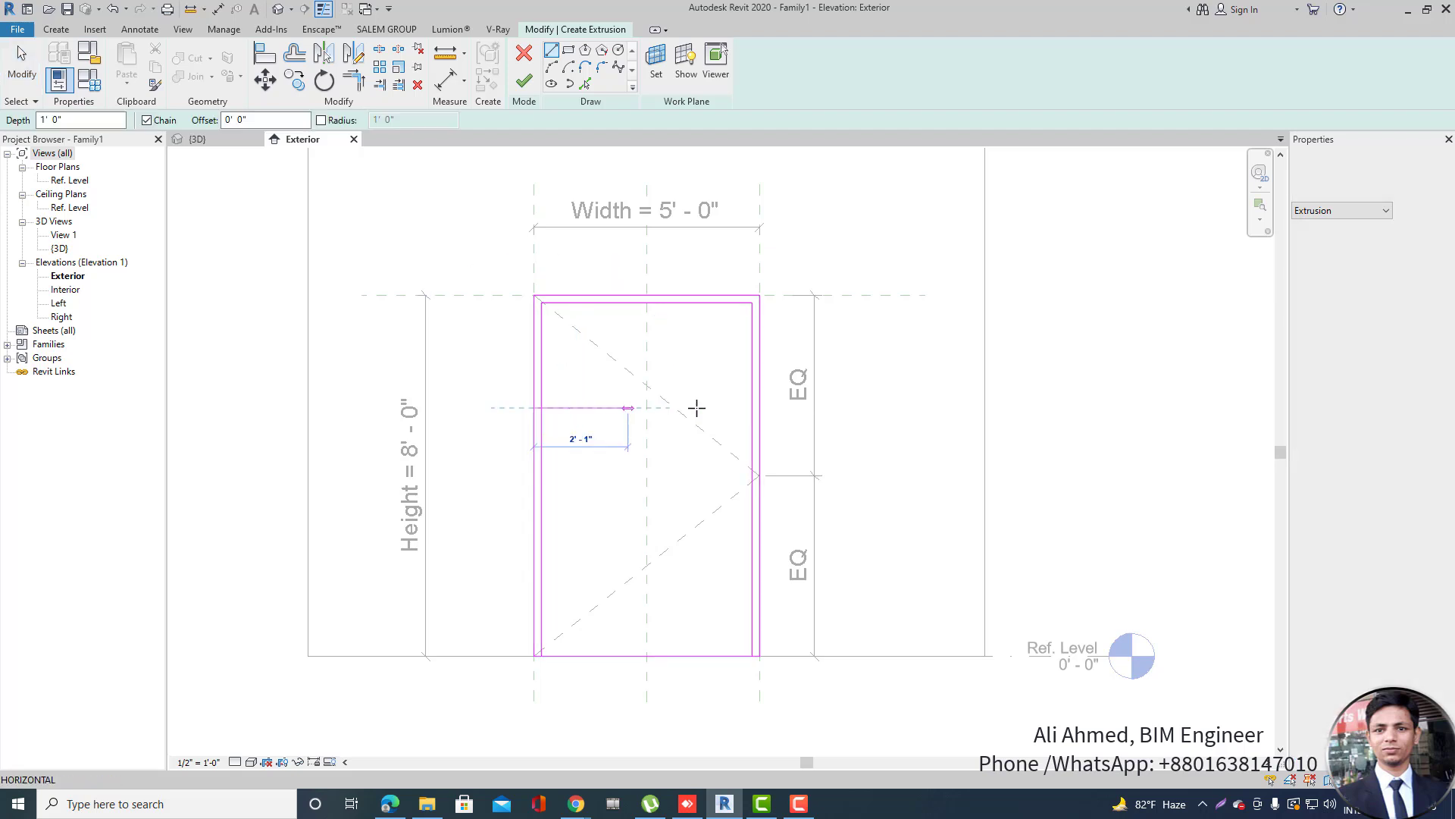
click(760, 407)
scroll(652, 405, up, 1)
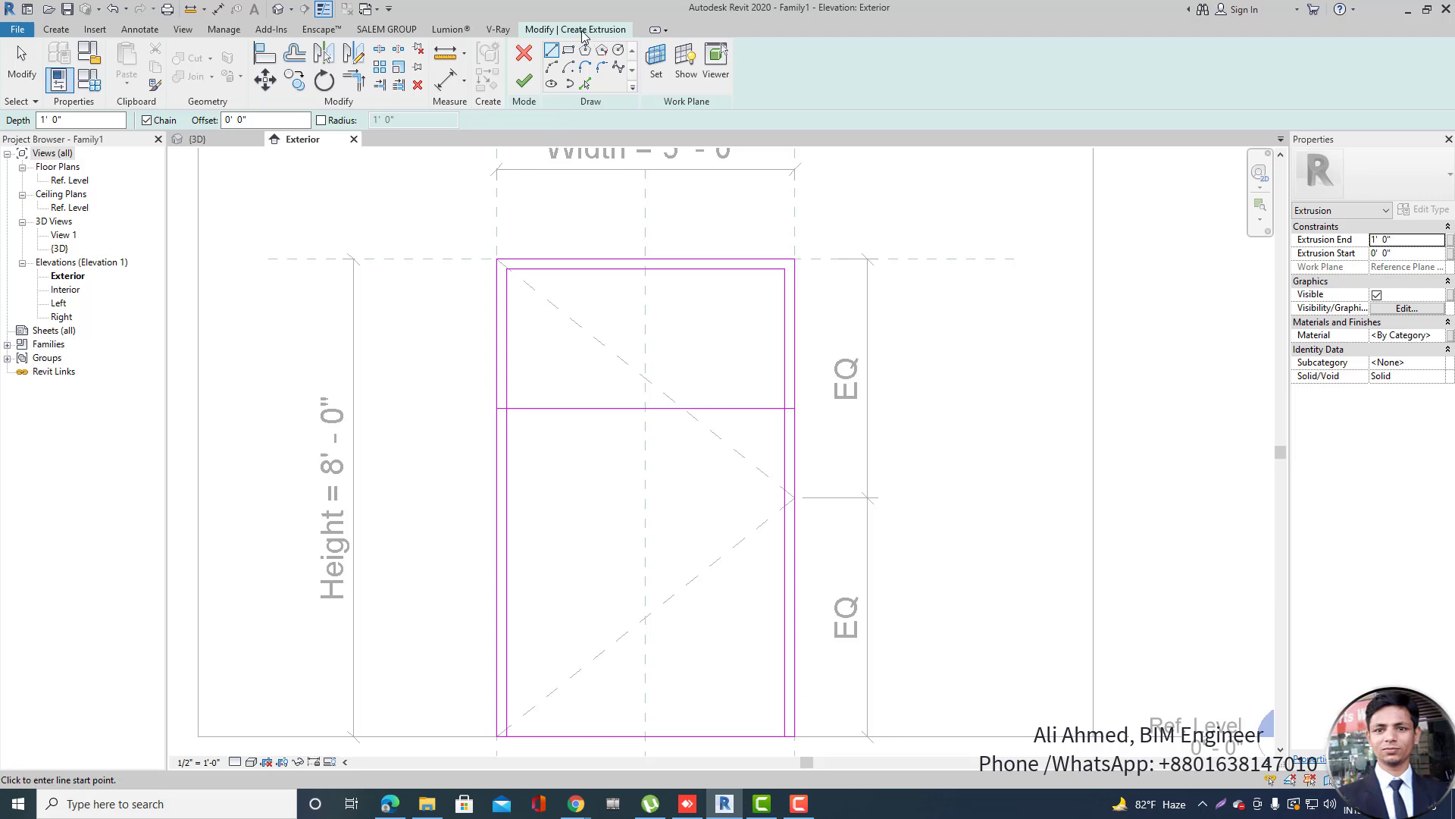
Sketch a semicircular arc of 2' 6" radius between the horizontal line's ends, passing through the midpoint of the frame's top line.
click(552, 67)
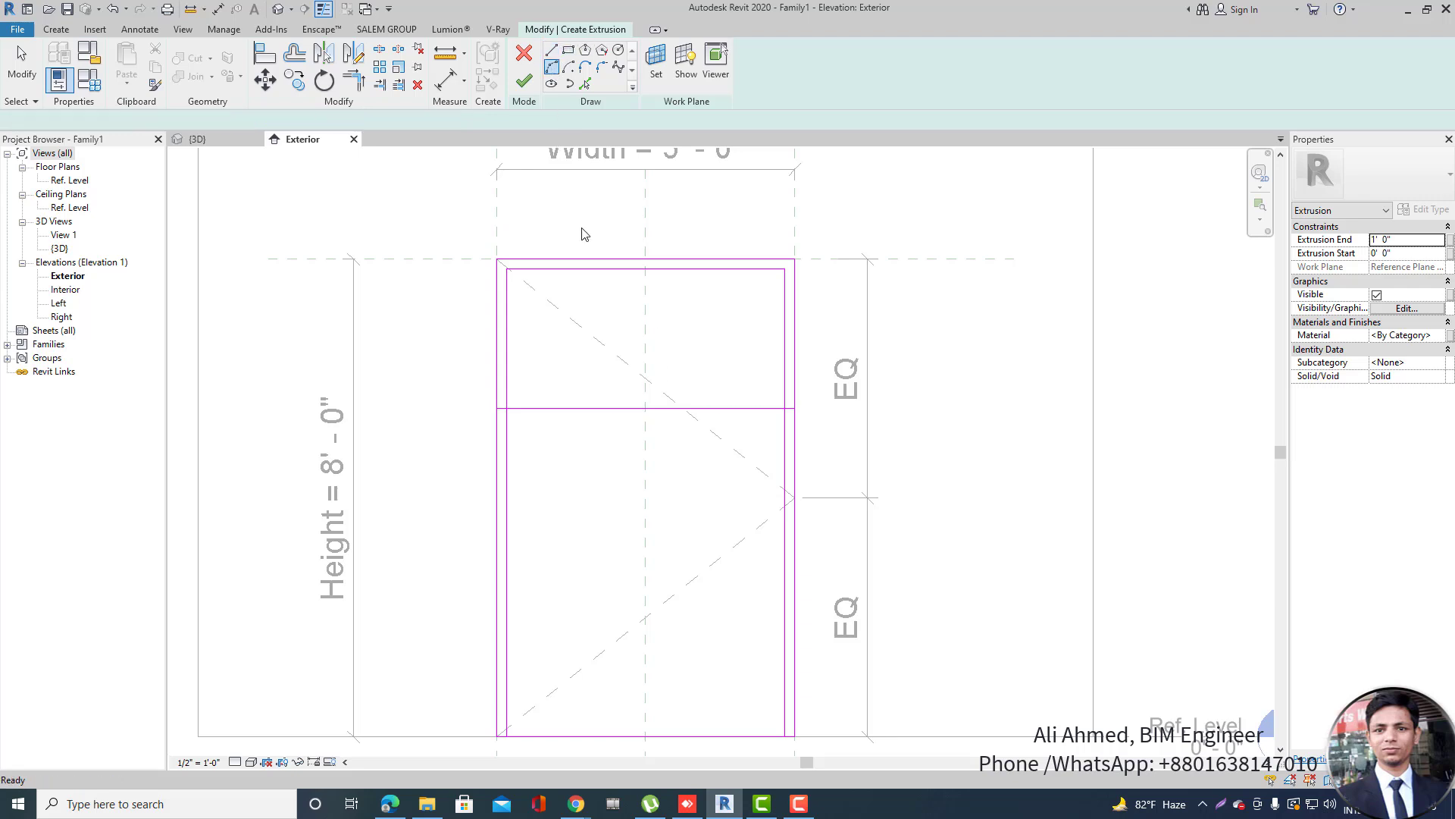
click(498, 408)
click(795, 408)
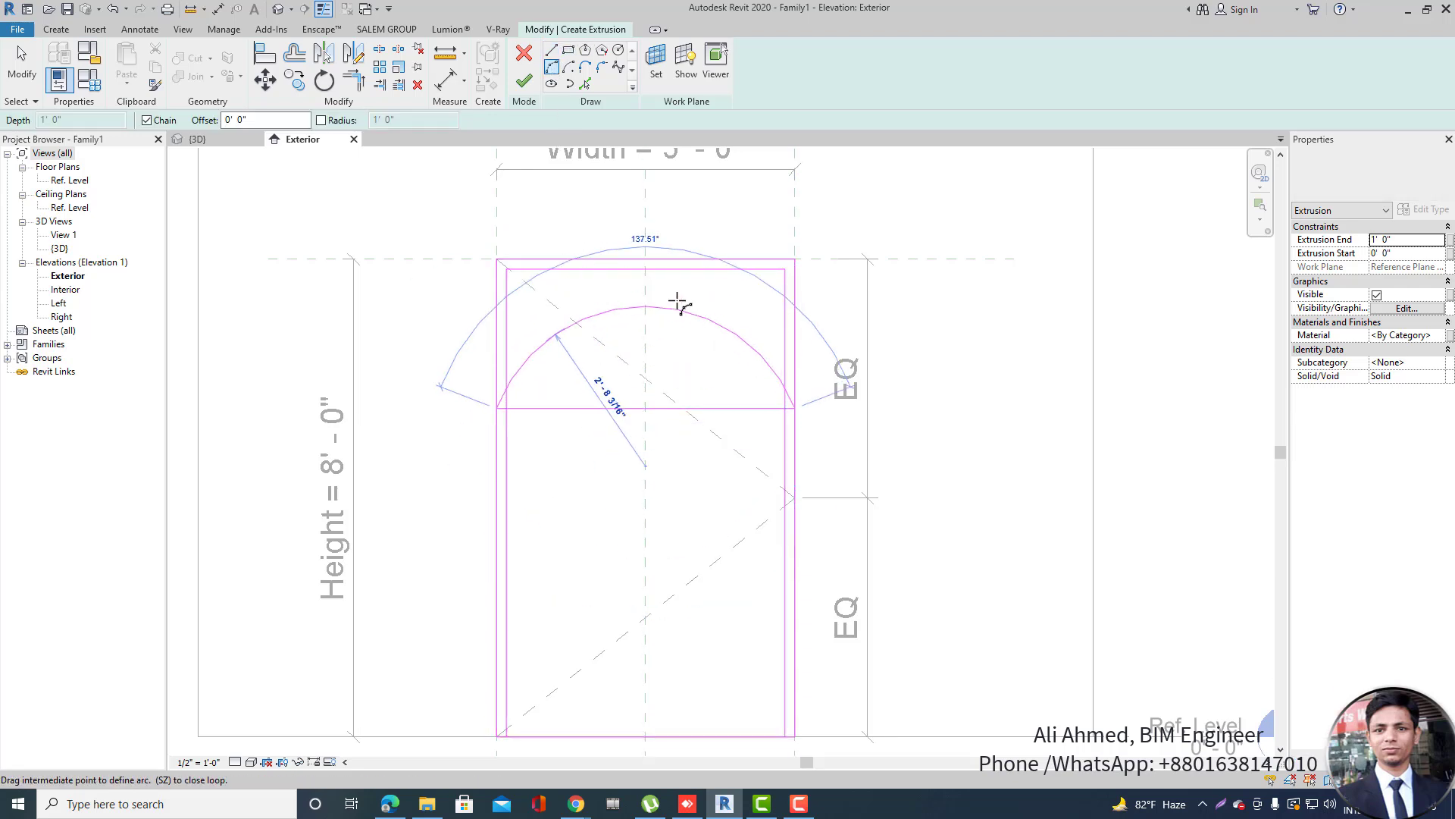
click(652, 267)
scroll(649, 267, up, 2)
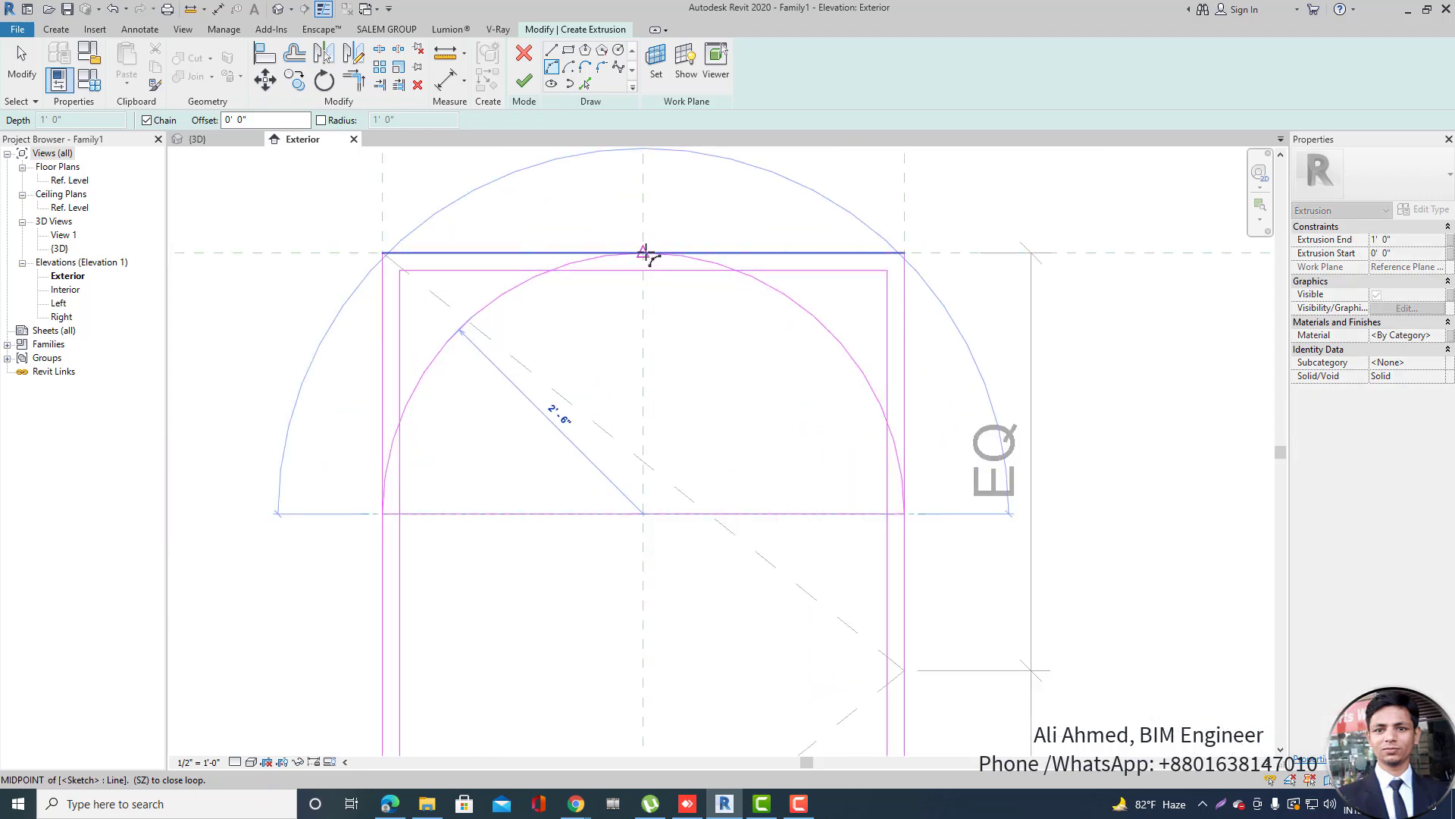
scroll(542, 324, down, 2)
key(Escape)
key(Escape)
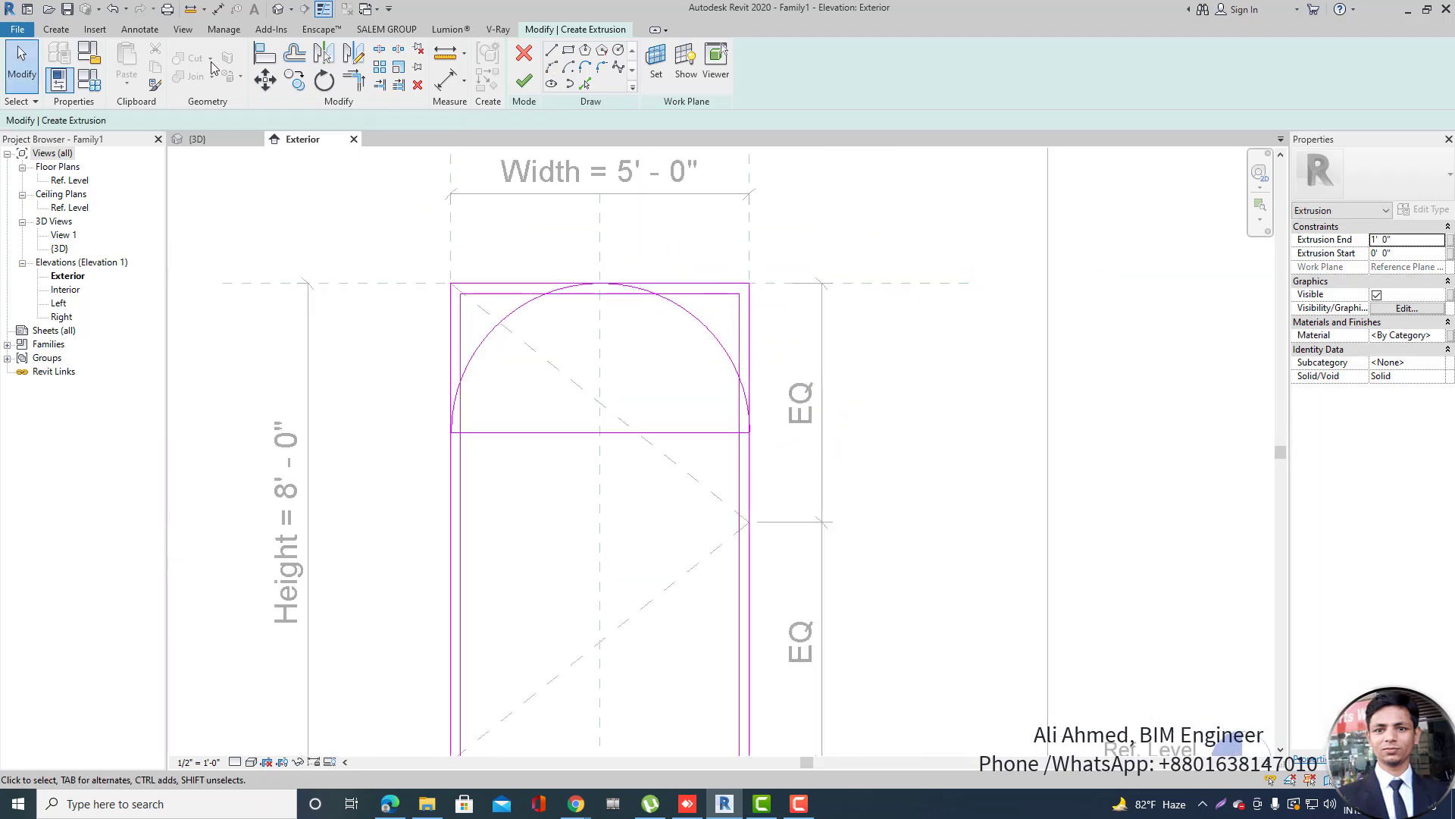
Offset a copy of the door's semicircular arc inward by 0' 2".
click(295, 80)
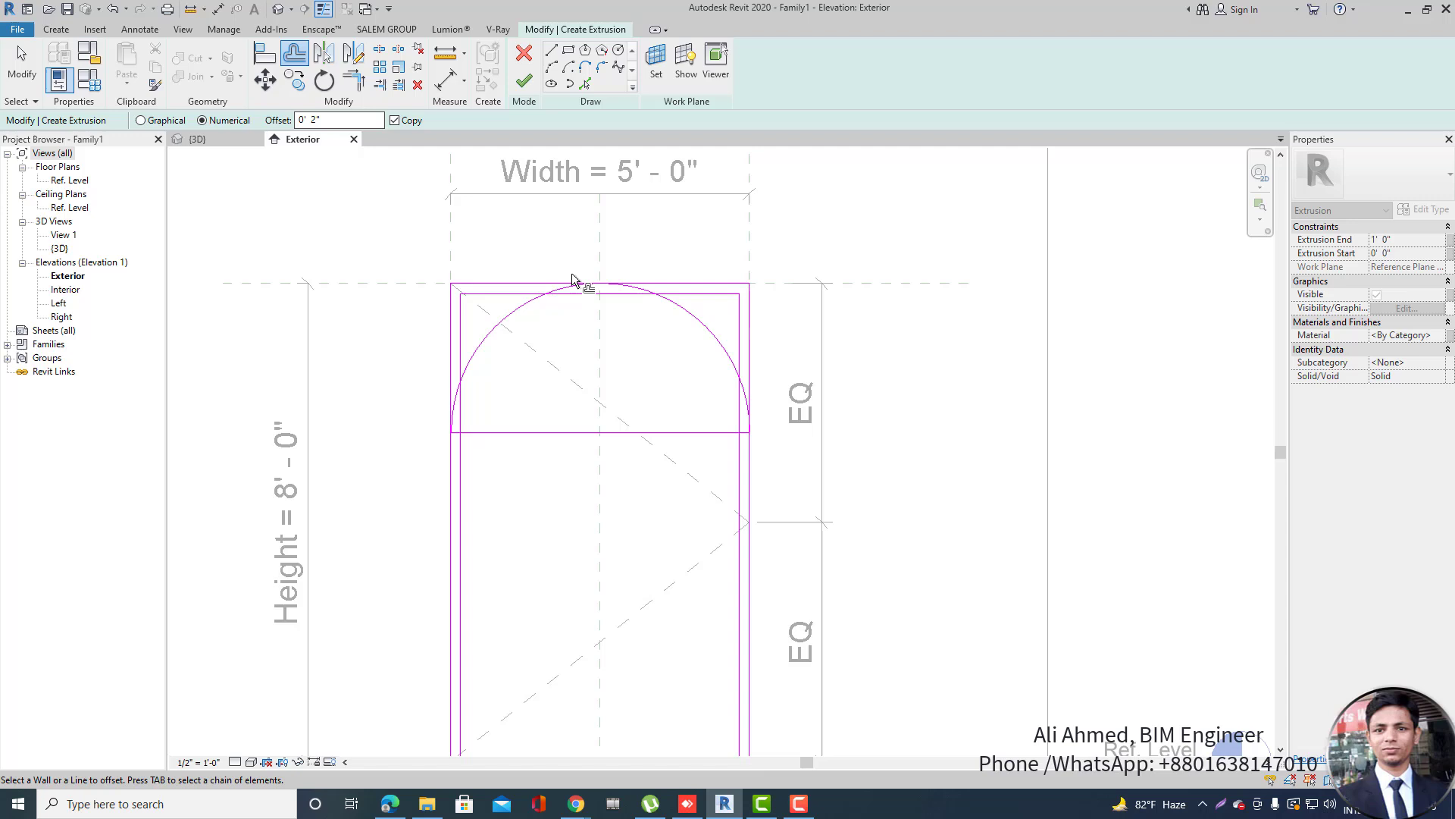
click(664, 301)
scroll(539, 304, down, 1)
scroll(473, 330, up, 2)
key(Escape)
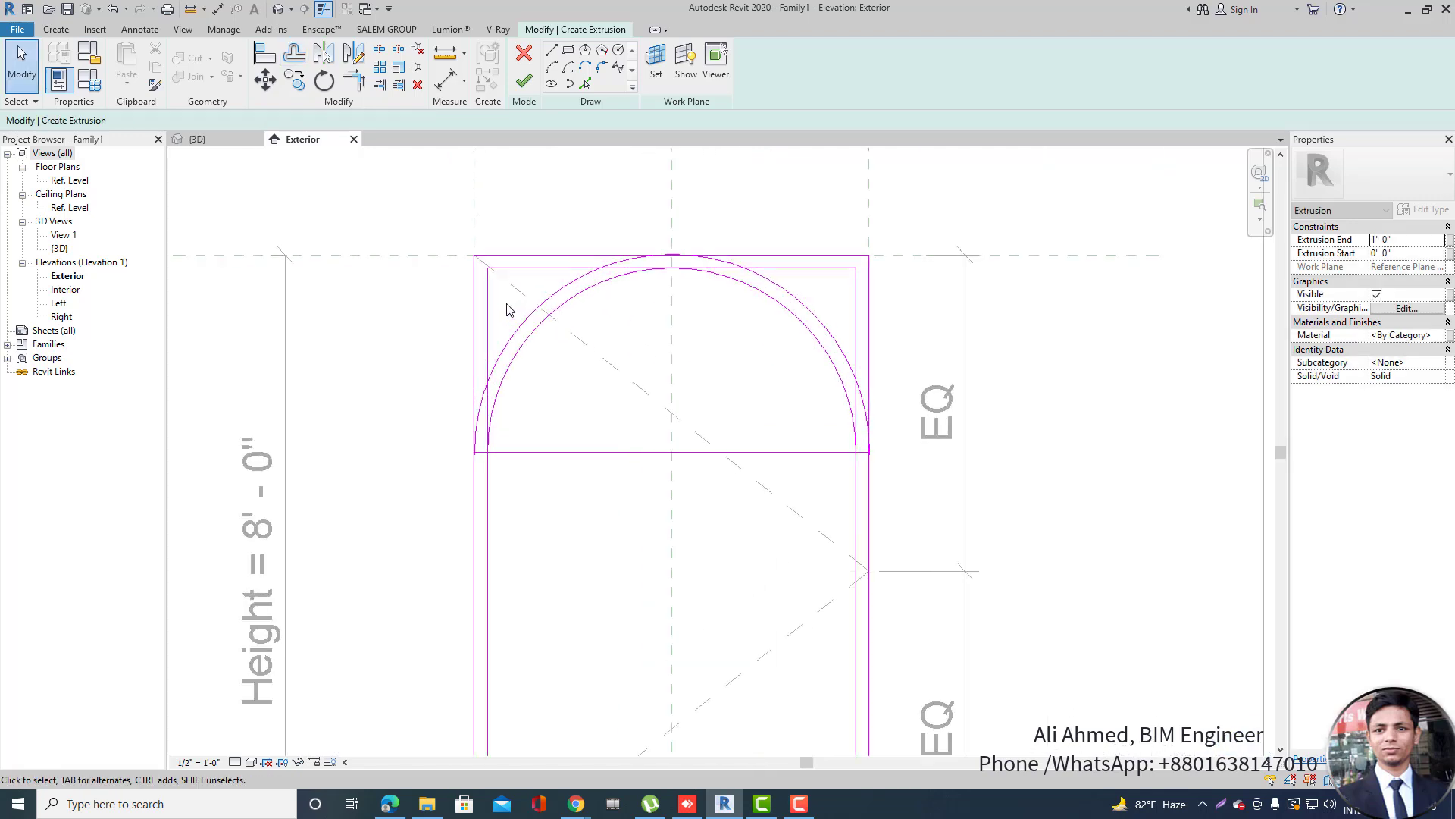
scroll(467, 295, down, 2)
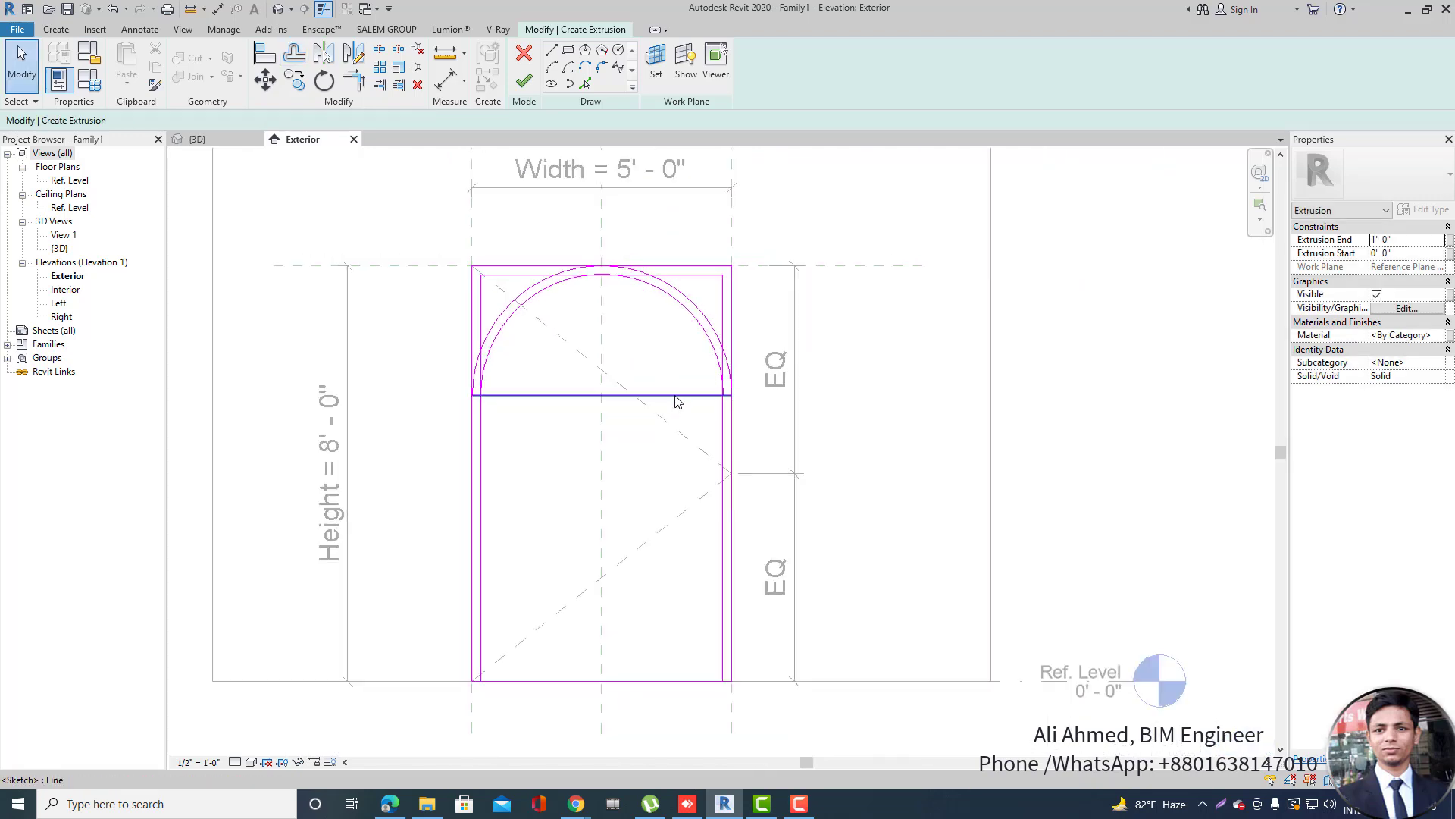
Offset a copy of the horizontal line under the arch upward by 0' 2".
click(297, 54)
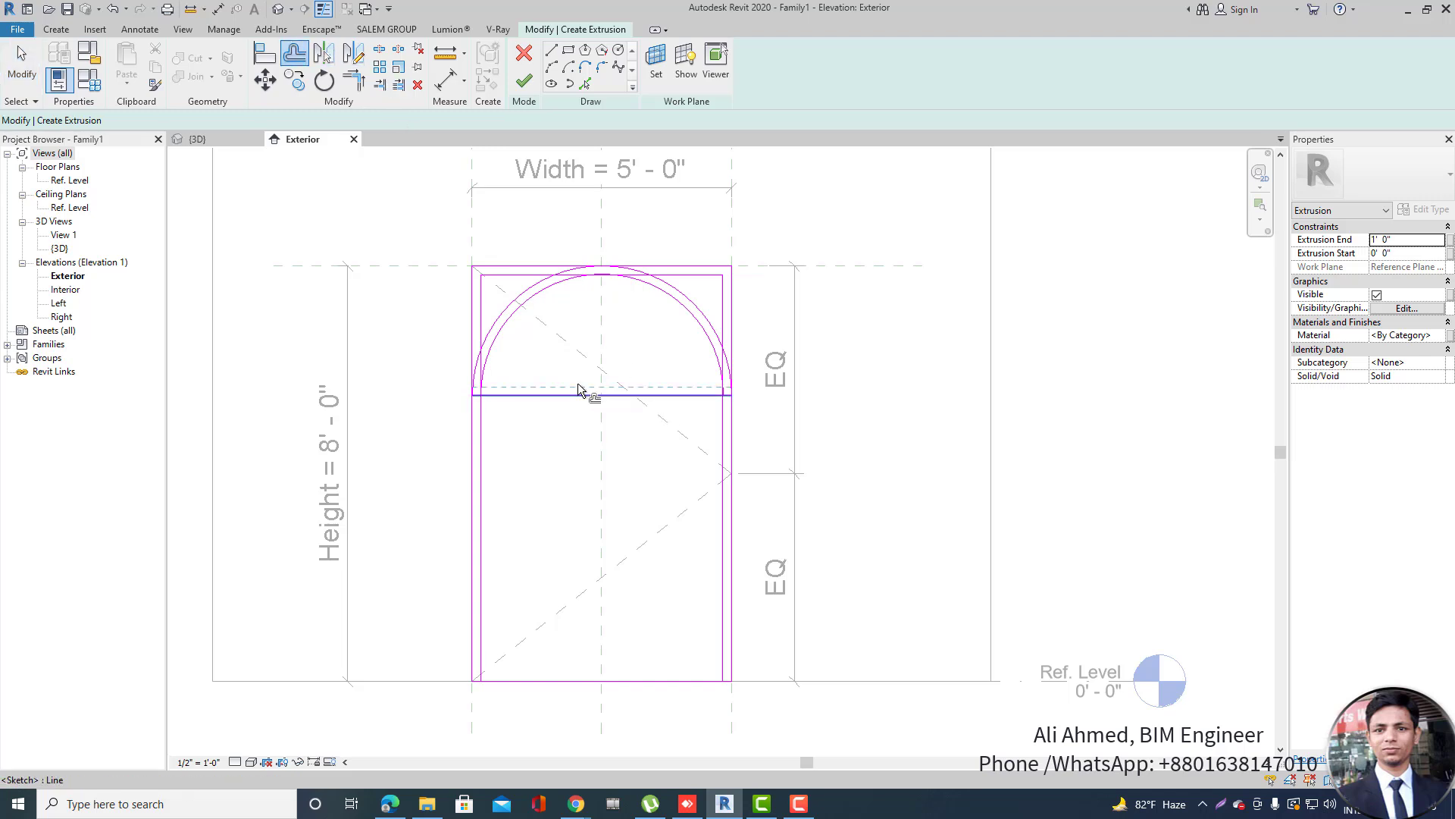
key(Escape)
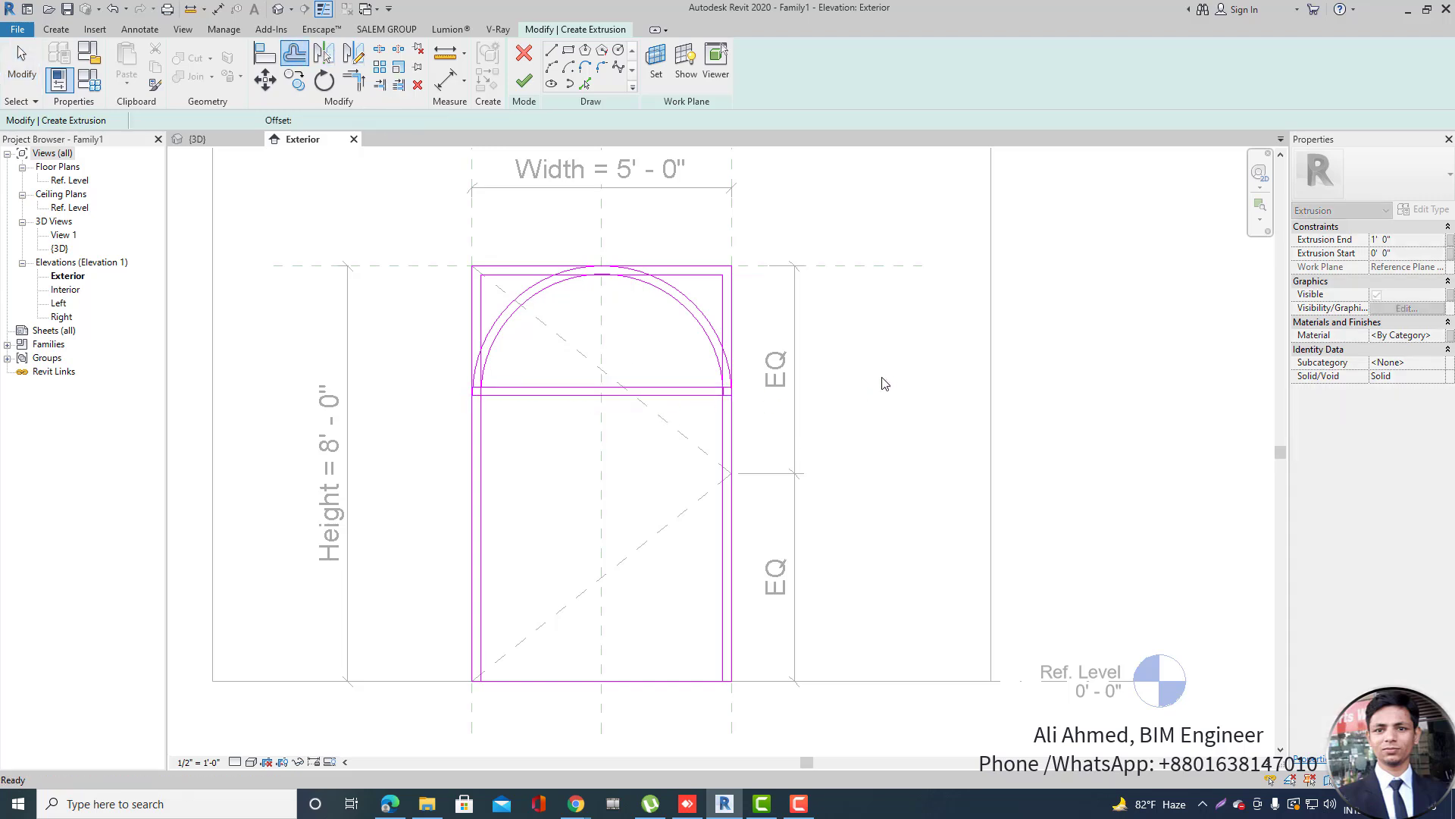
key(Escape)
scroll(625, 432, up, 2)
scroll(576, 379, down, 2)
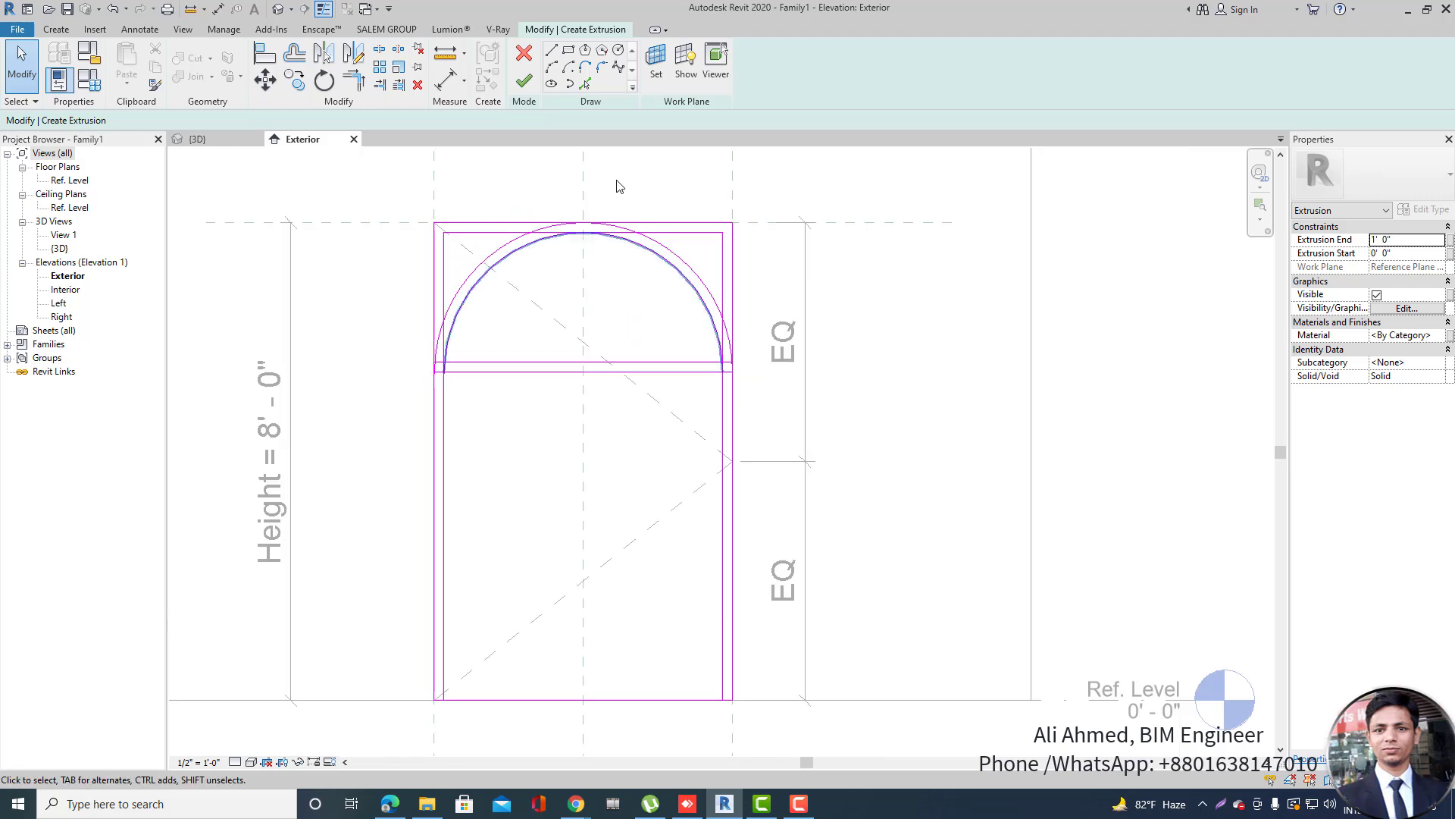
Offset the inner arch line inward to make a smaller concentric semicircle, and offset that semicircle a further 0' 2" inward.
click(294, 54)
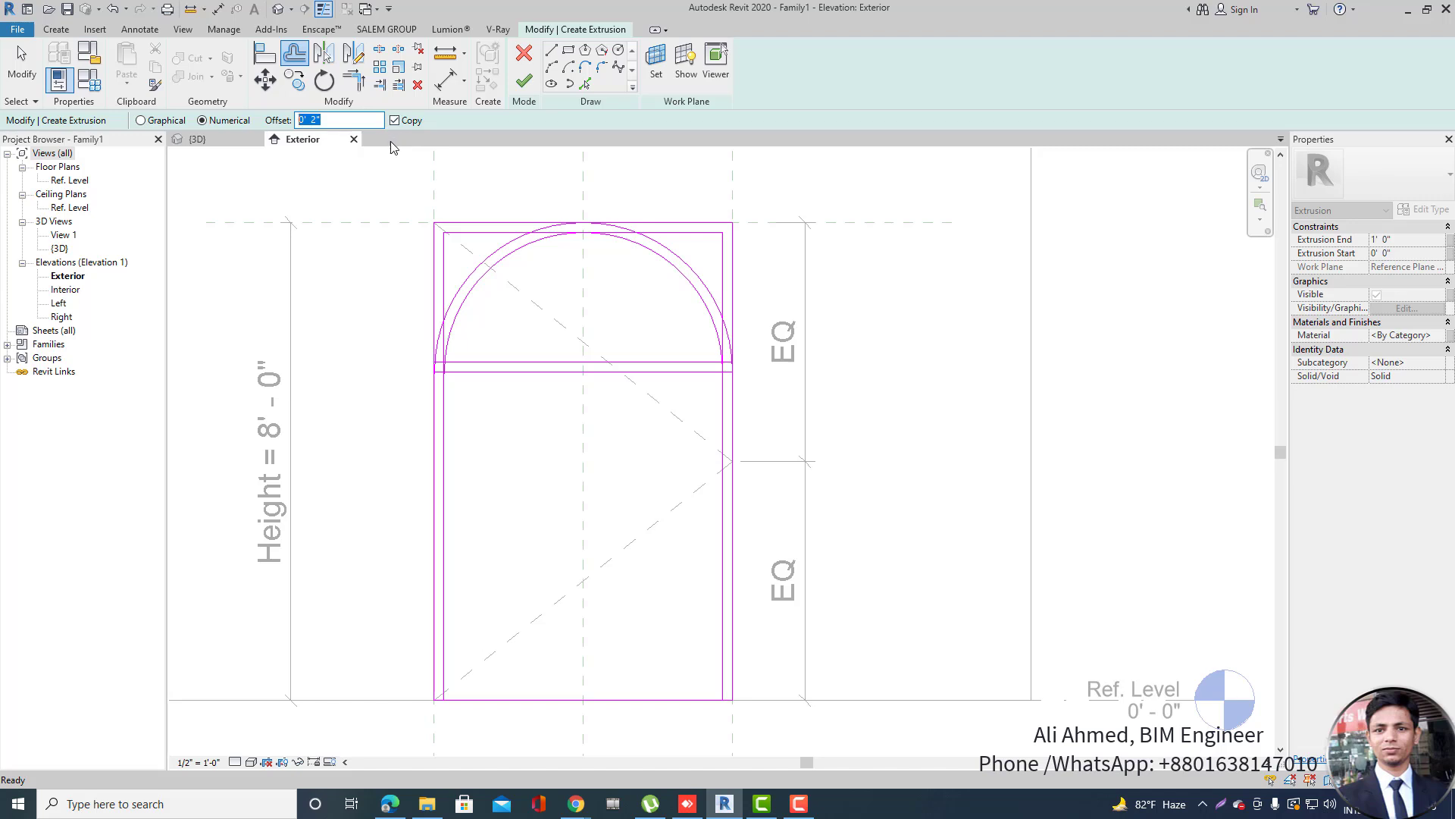
text(2)
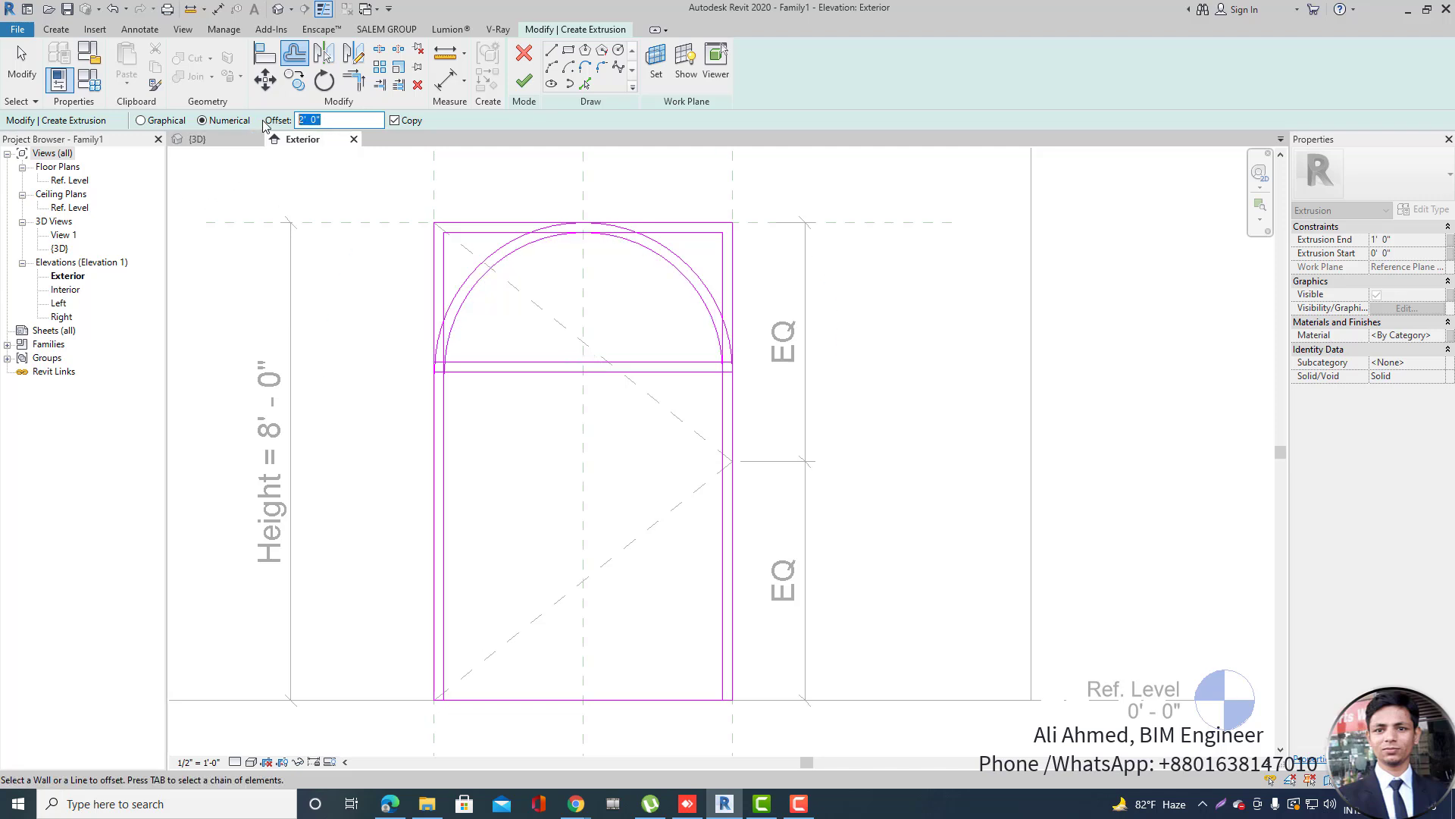
click(552, 245)
scroll(519, 343, up, 2)
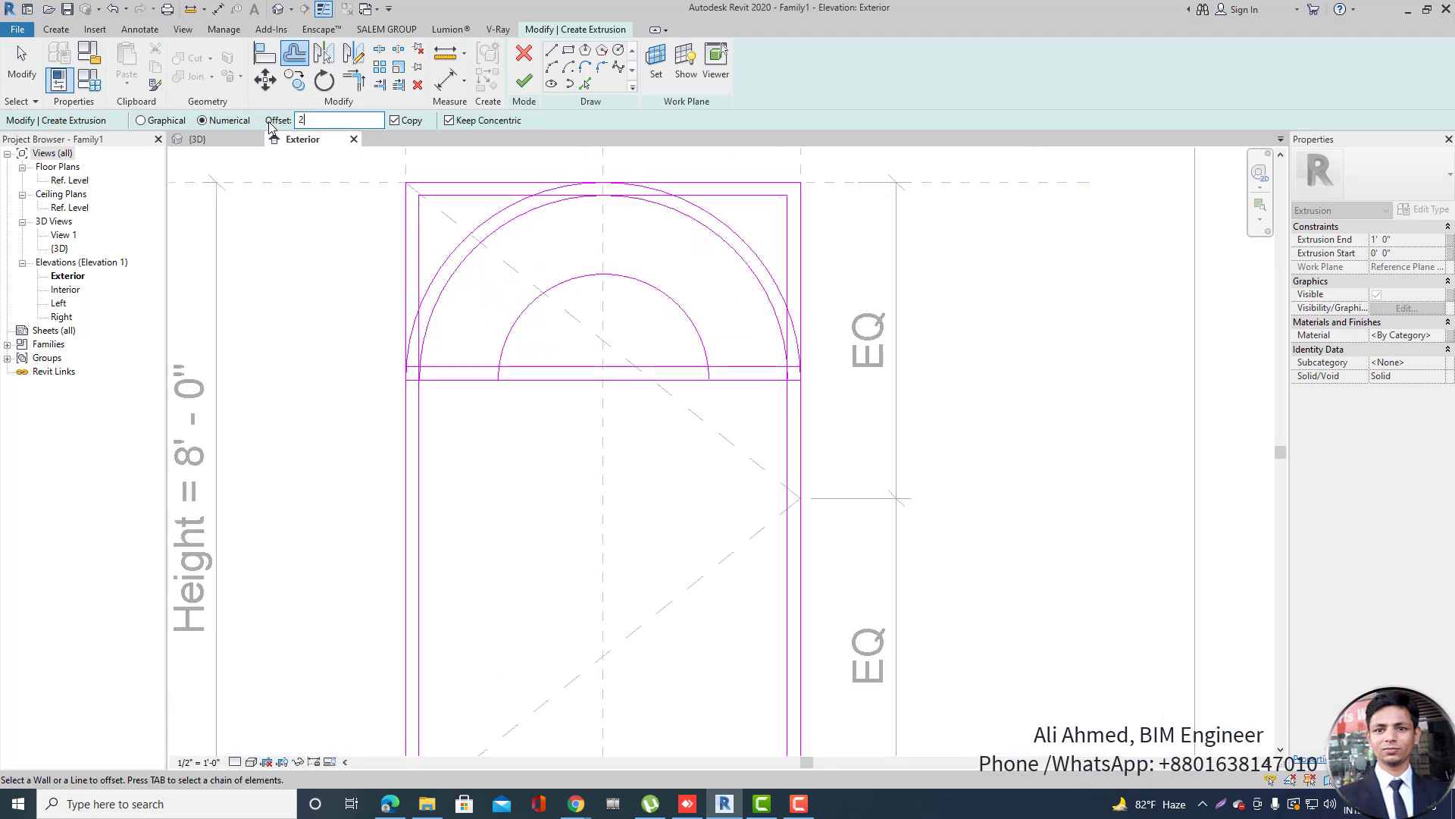
click(646, 296)
scroll(705, 307, down, 2)
key(Escape)
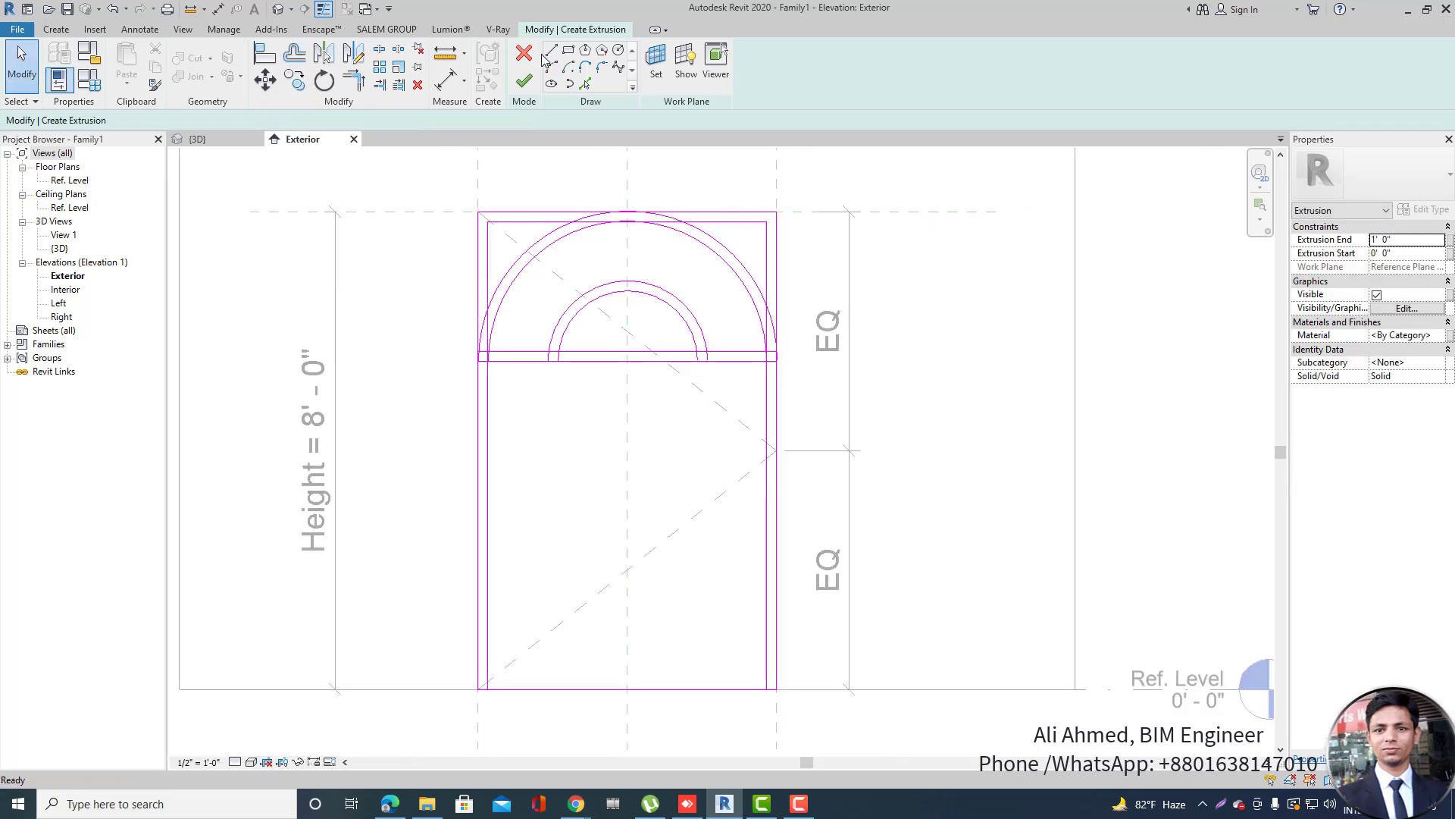
Sketch a vertical line and a 45° line on the right side, each from the small outer semicircle to the inner arch line.
click(551, 51)
scroll(611, 315, up, 2)
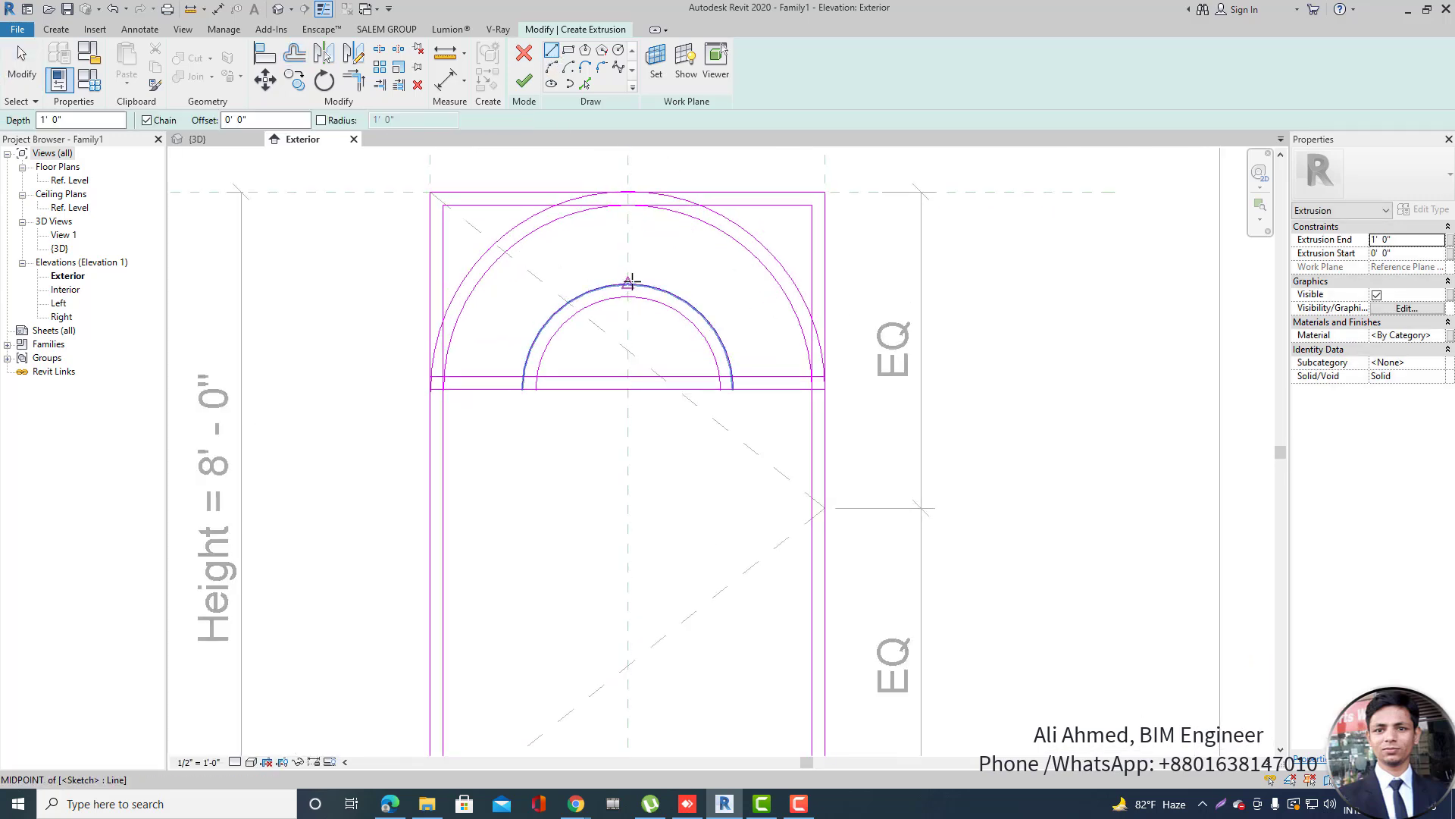
click(627, 284)
click(628, 205)
key(Escape)
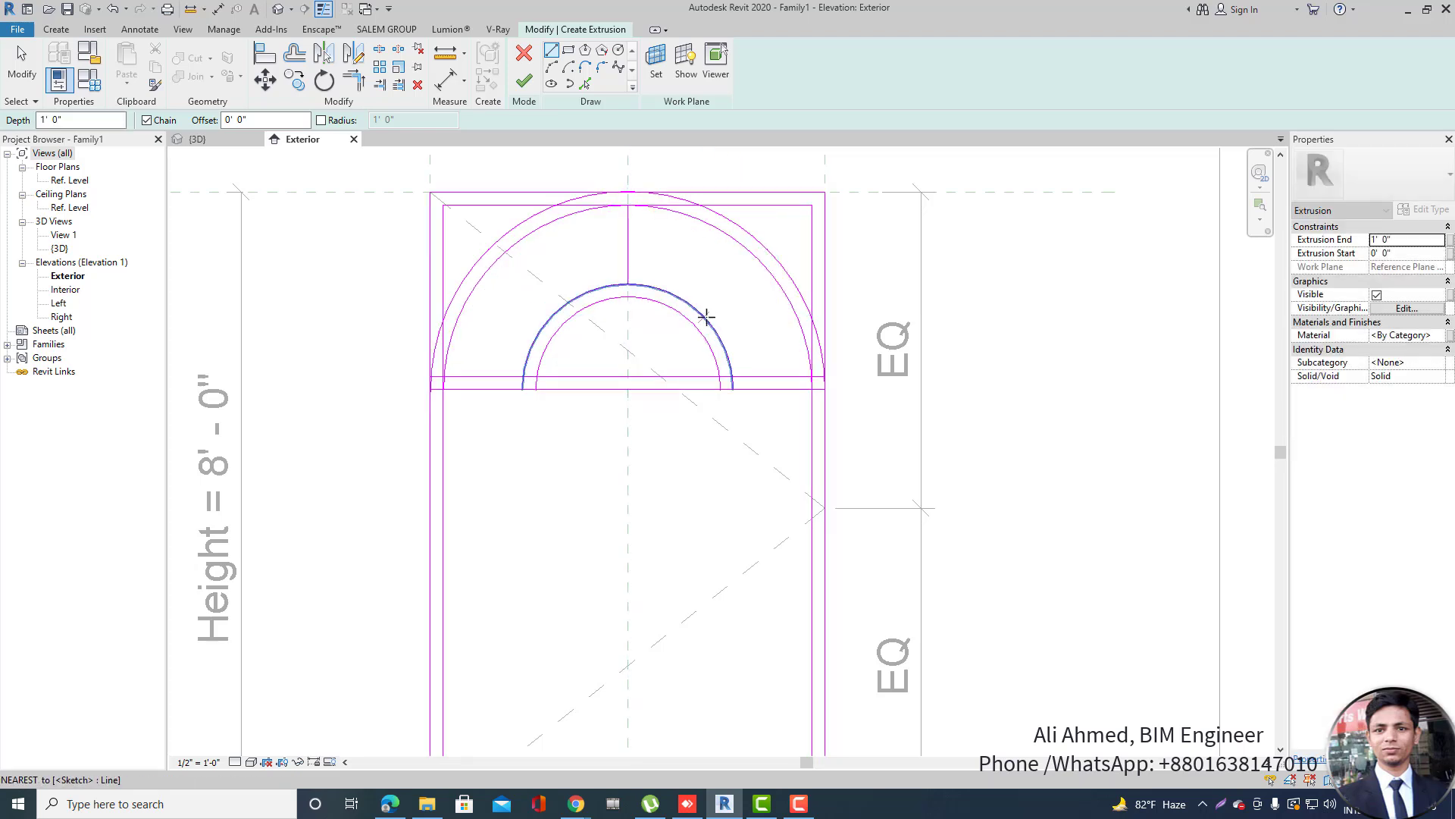
click(705, 323)
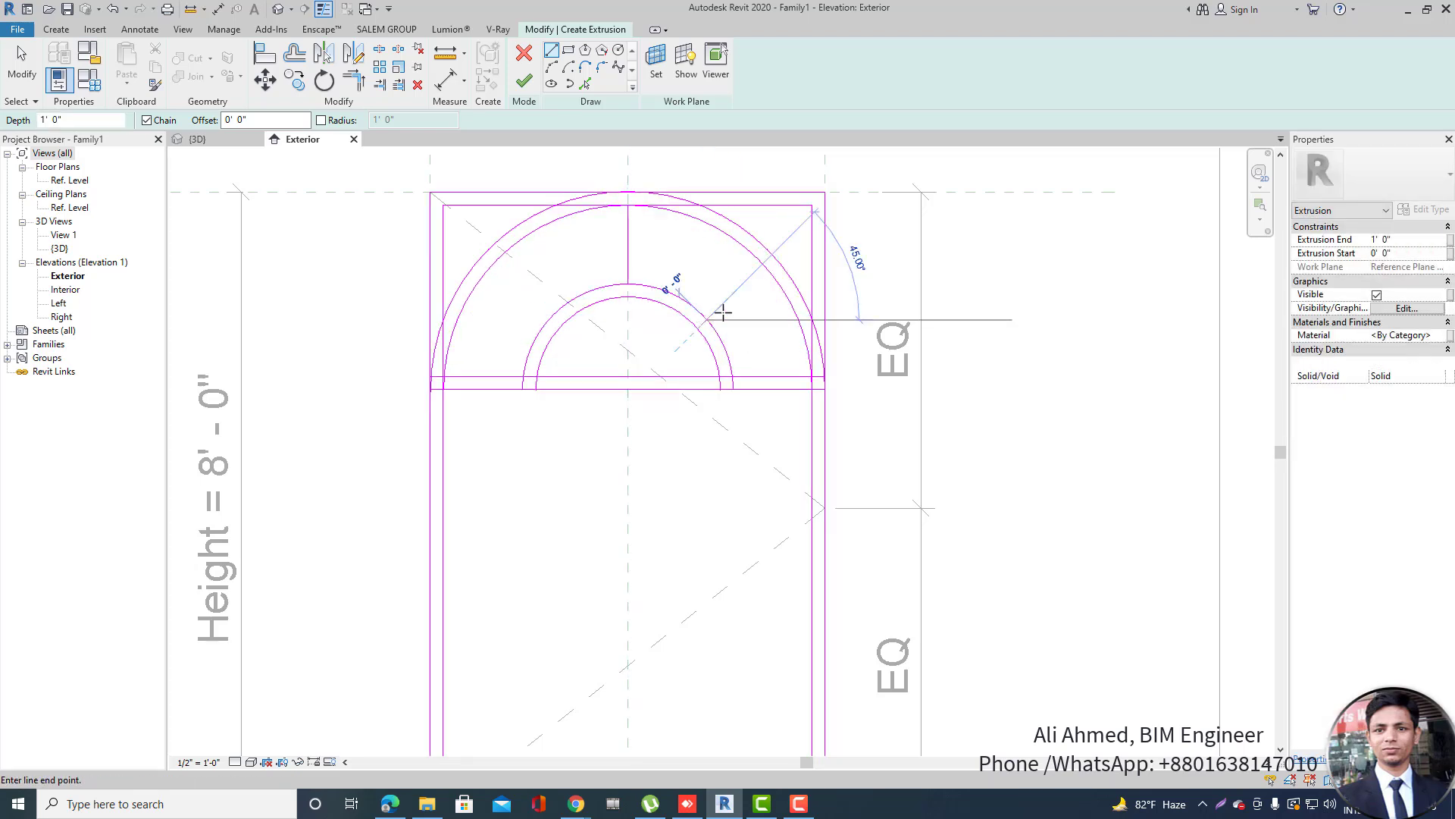
click(763, 263)
key(Escape)
key(Escape)
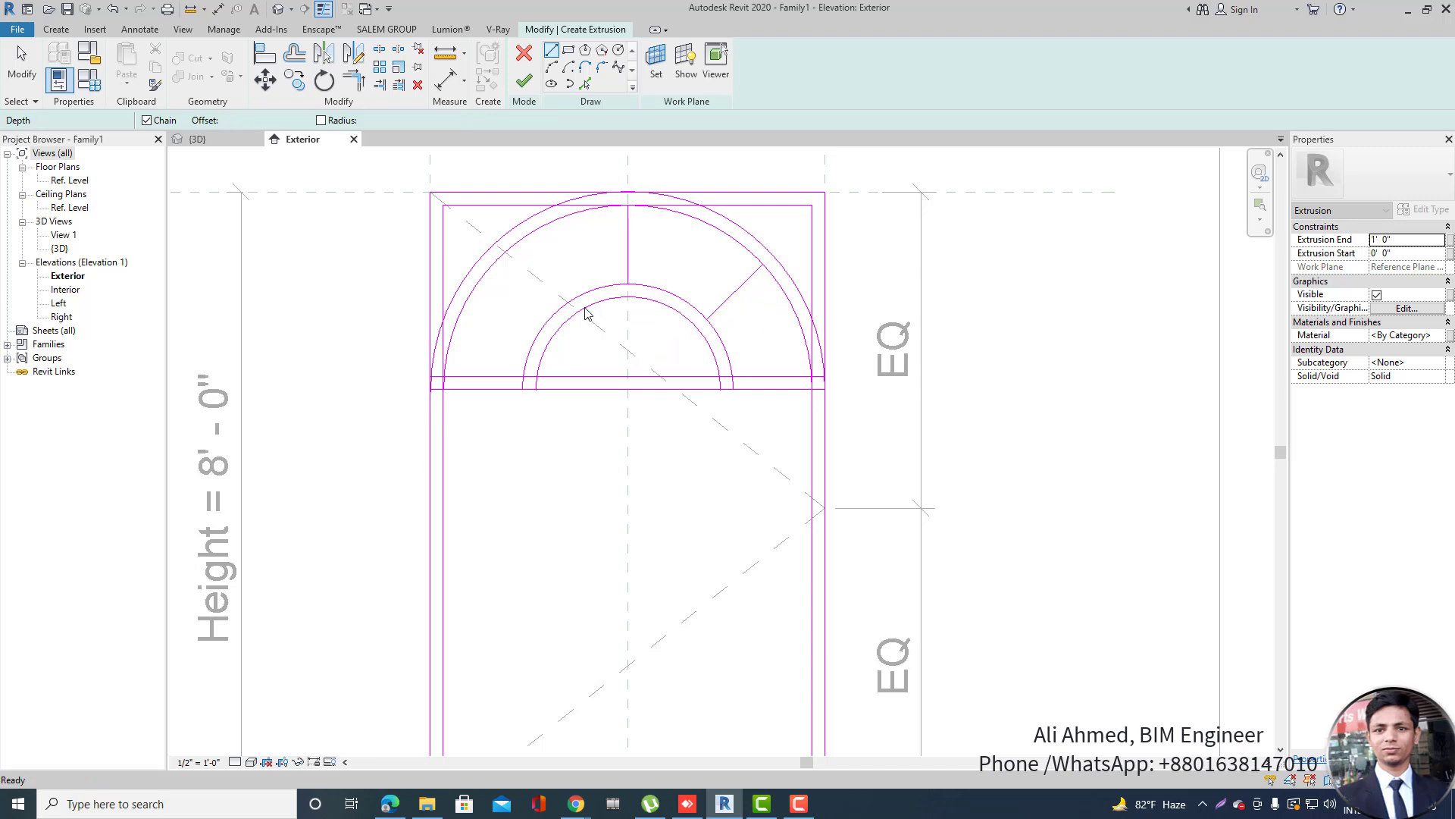
Offset copies of the vertical and 45° bar lines by 0' 1" to both sides.
scroll(753, 230, up, 1)
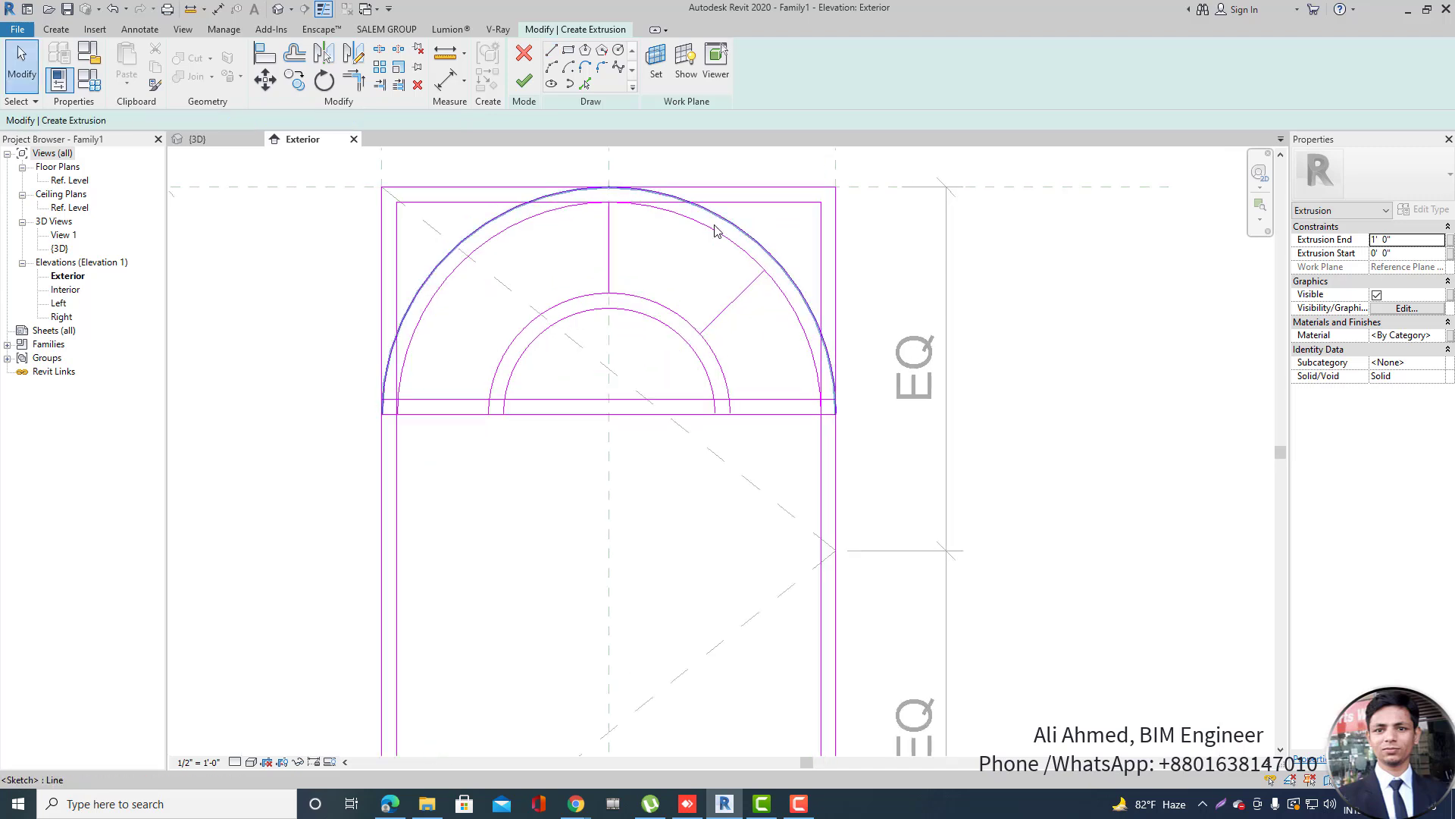
click(295, 53)
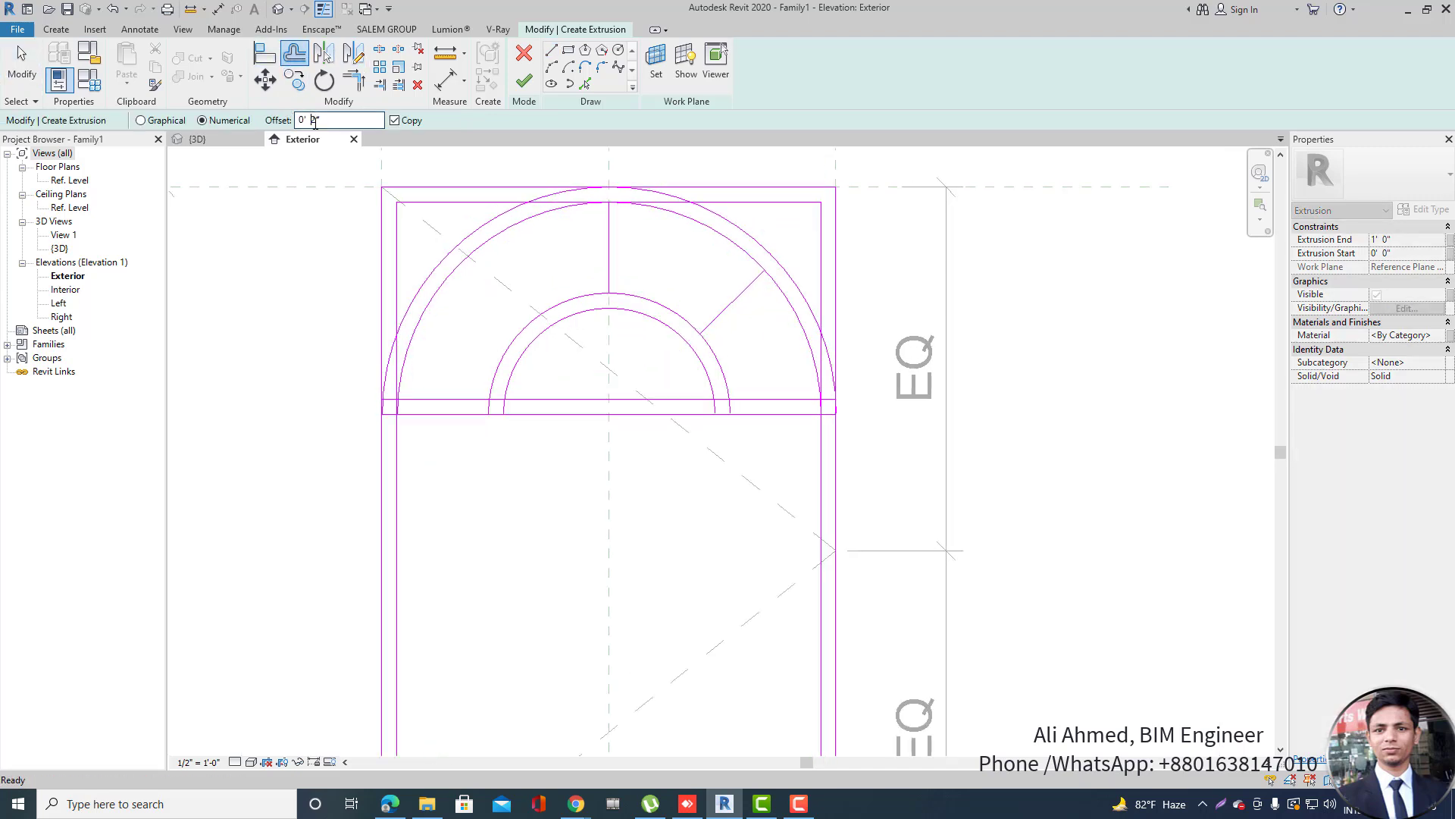
text(1)
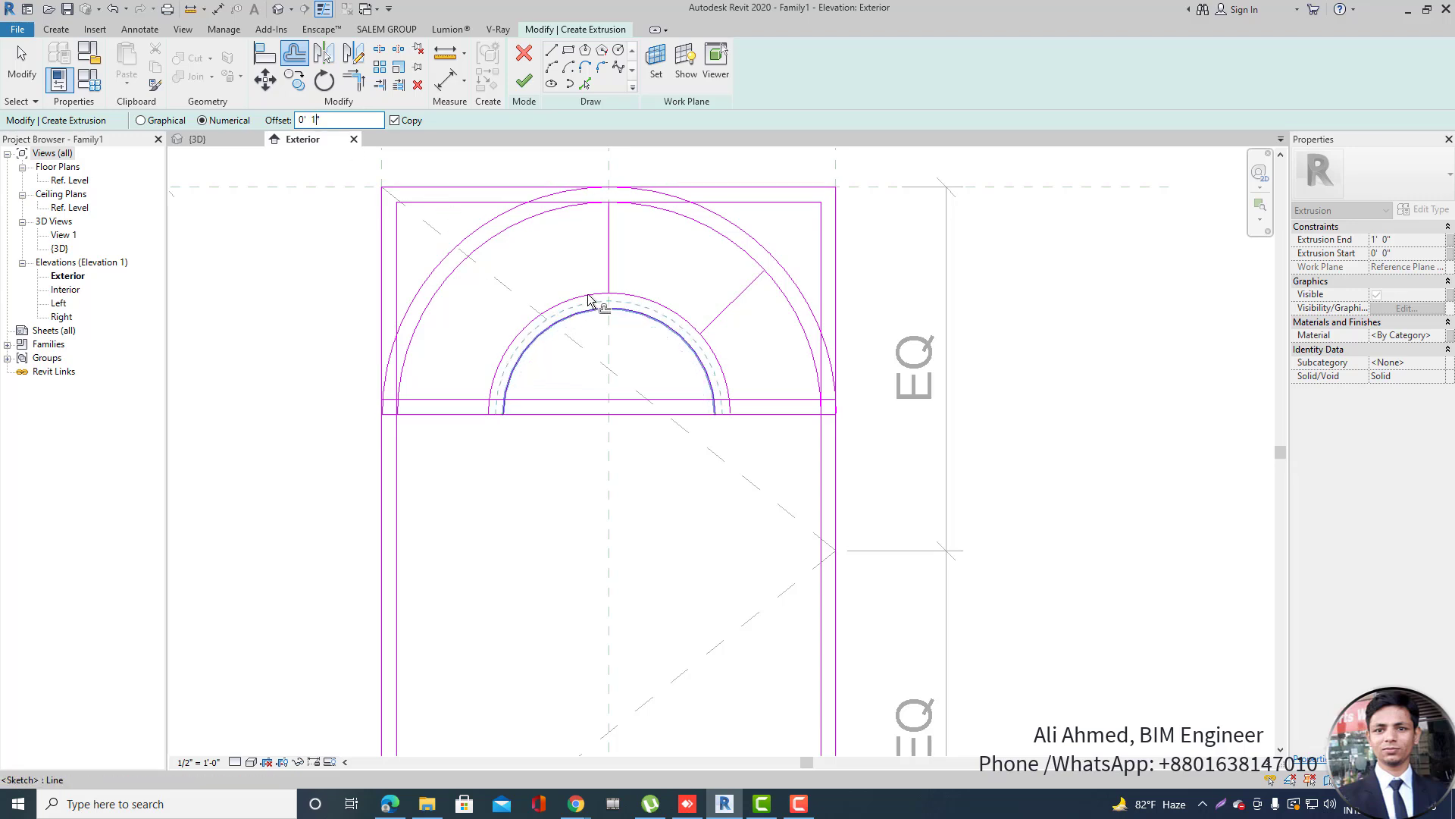
scroll(615, 247, up, 1)
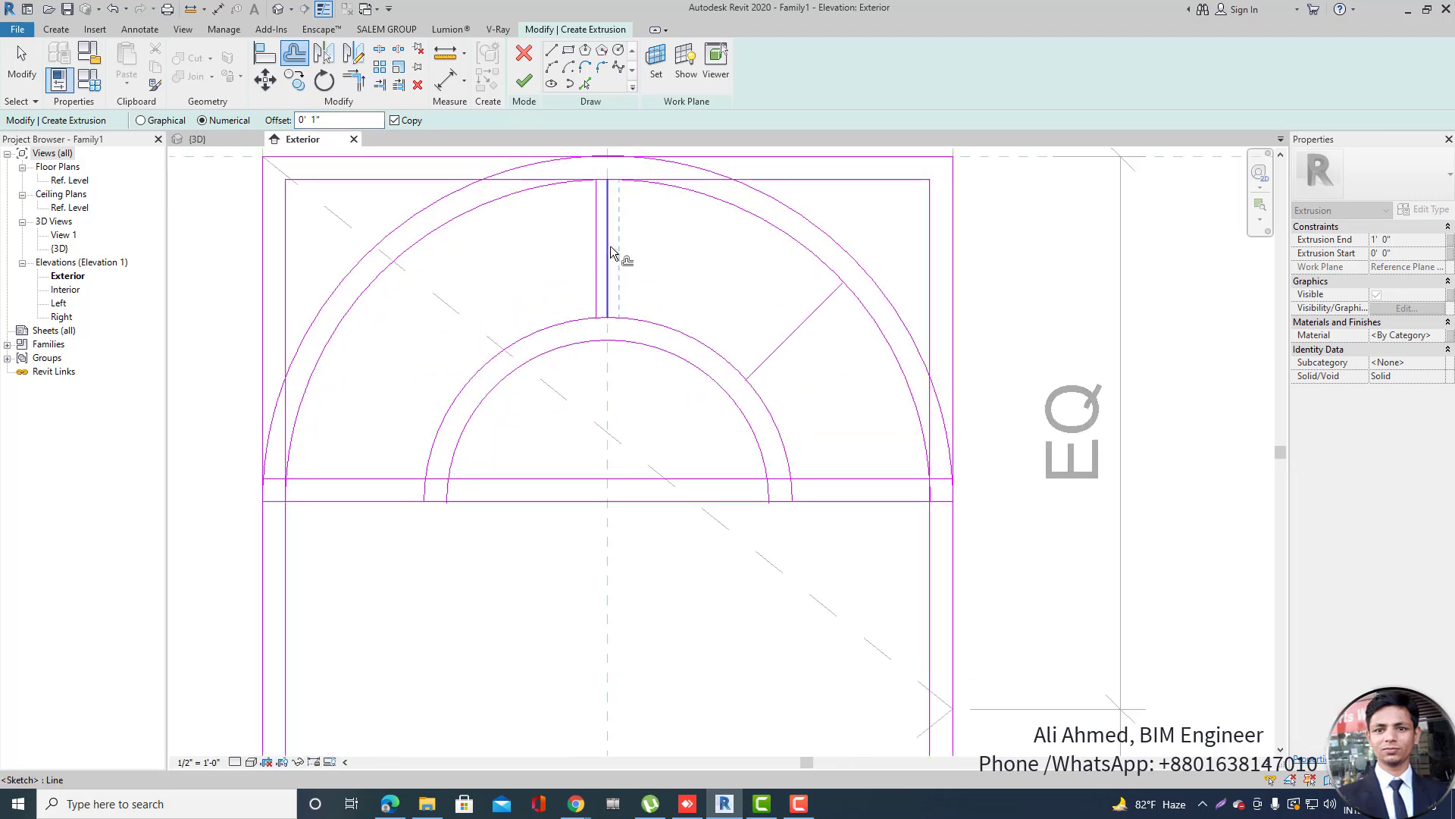
click(616, 251)
click(802, 336)
scroll(728, 266, down, 1)
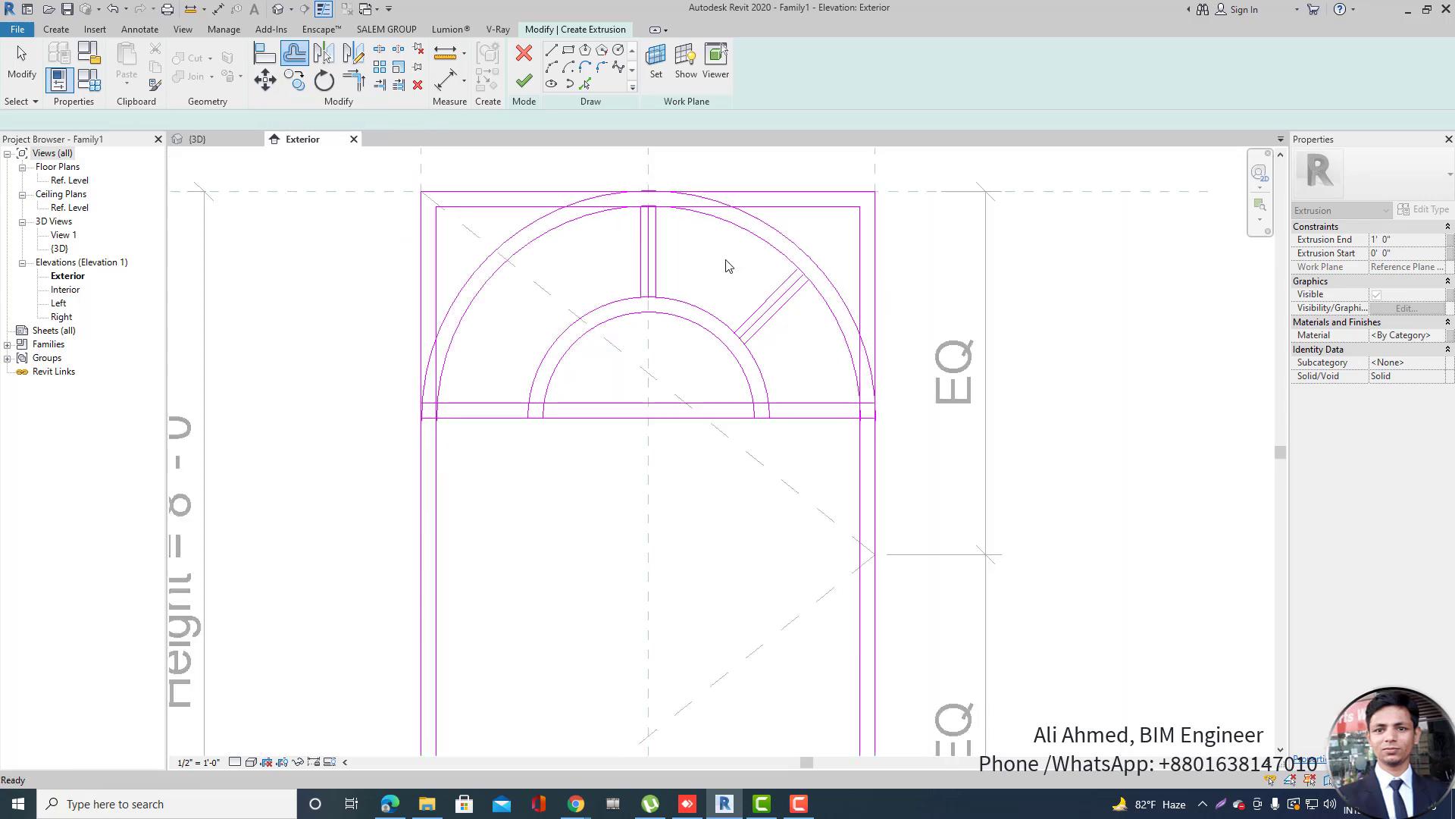
key(Escape)
Delete the centre line of the 45° bar, keeping its two offset lines.
scroll(652, 387, down, 1)
scroll(607, 432, down, 1)
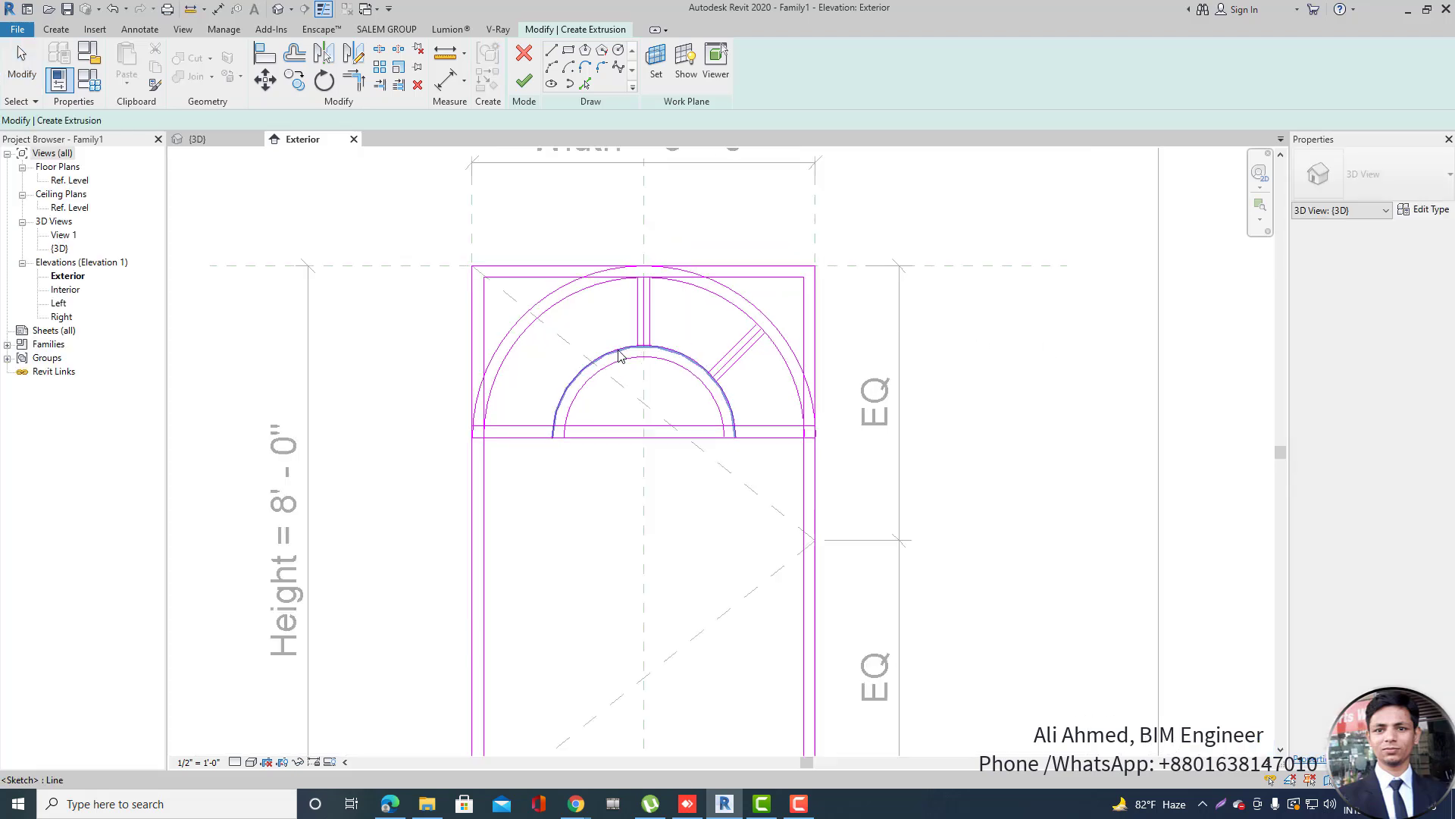
scroll(576, 311, up, 2)
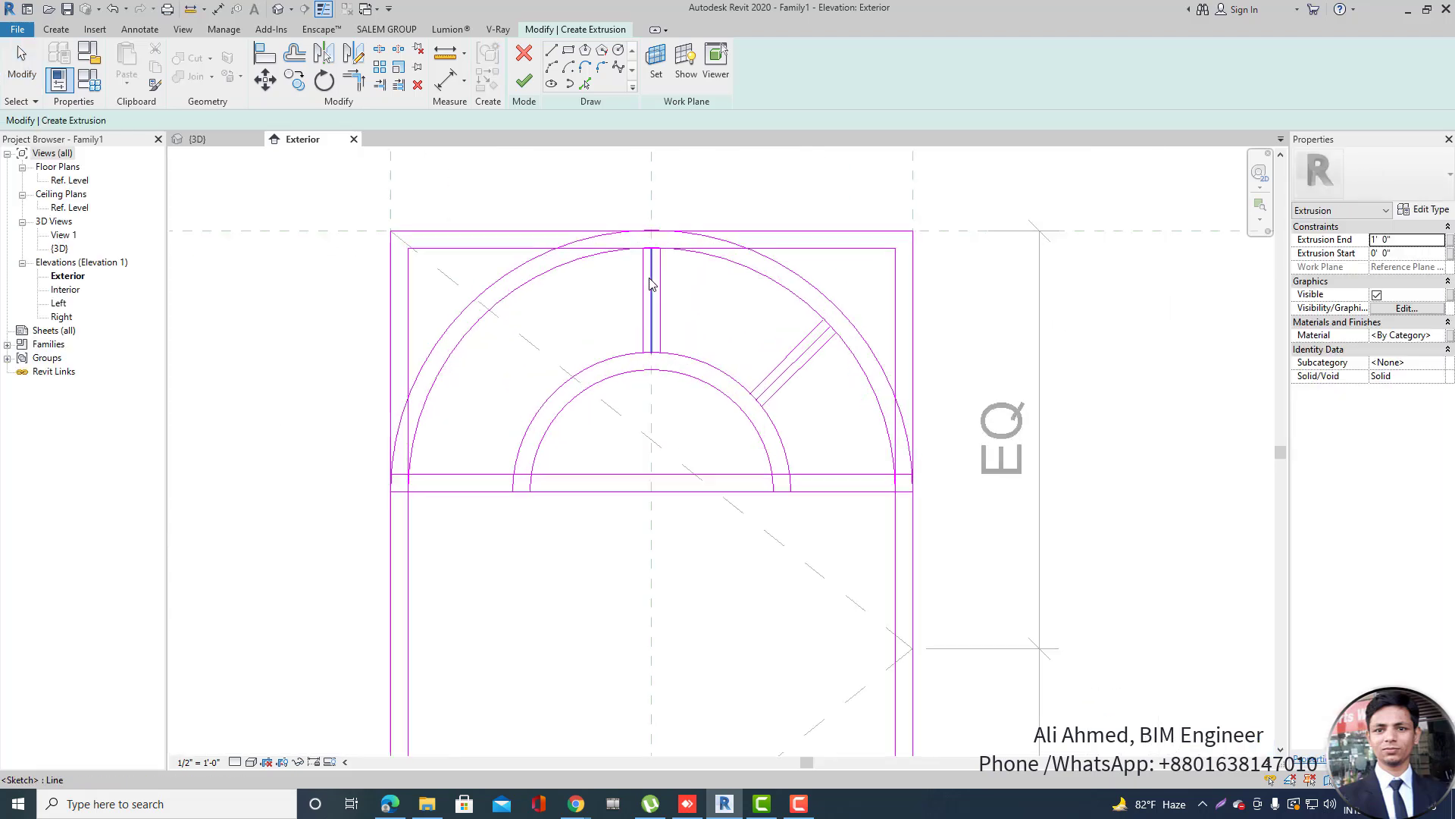
scroll(796, 368, up, 1)
click(796, 367)
key(Delete)
scroll(796, 361, down, 4)
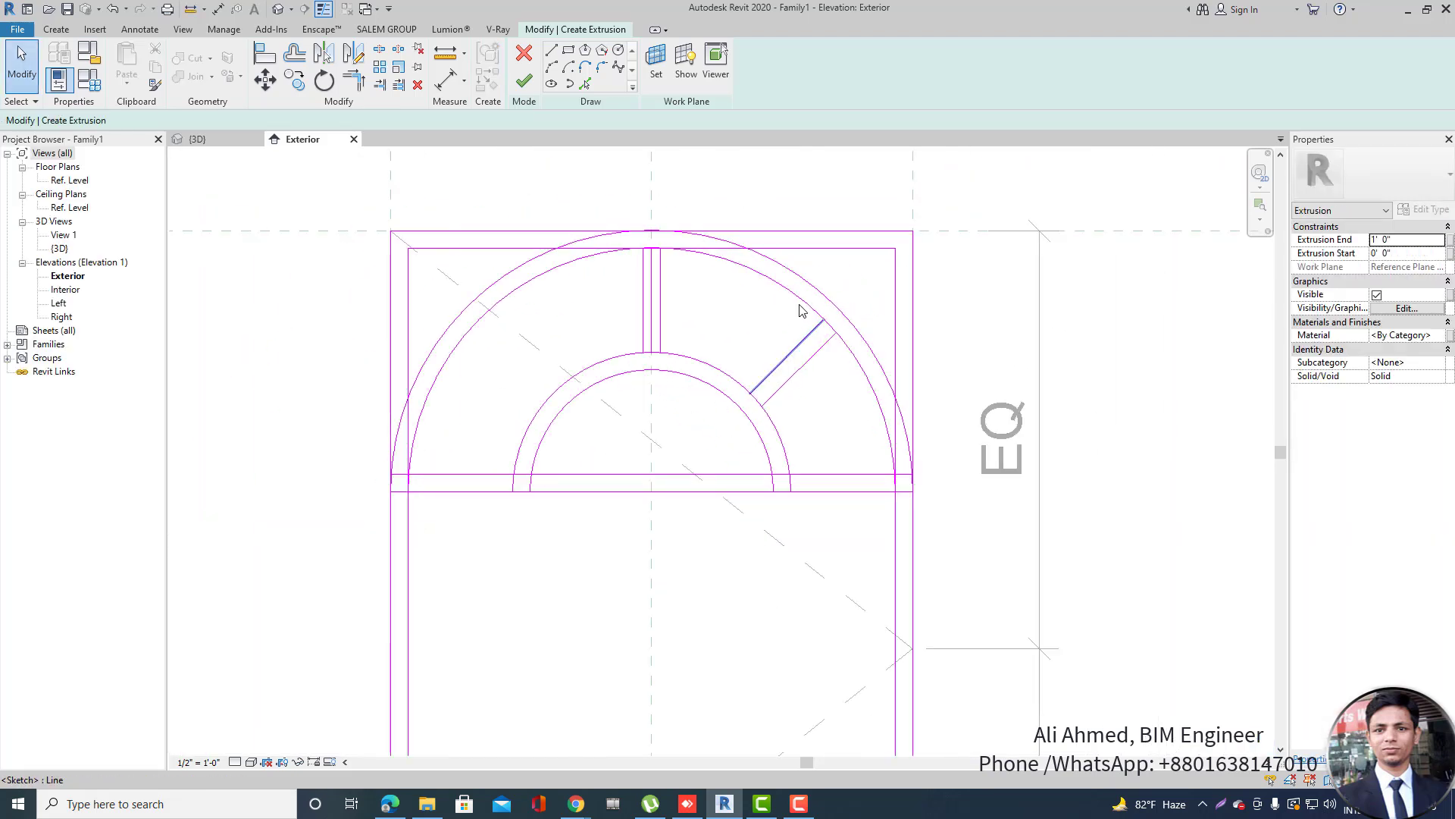
Mirror a copy of the two 45° bar lines about the arch's vertical centre line.
drag(733, 179, 880, 534)
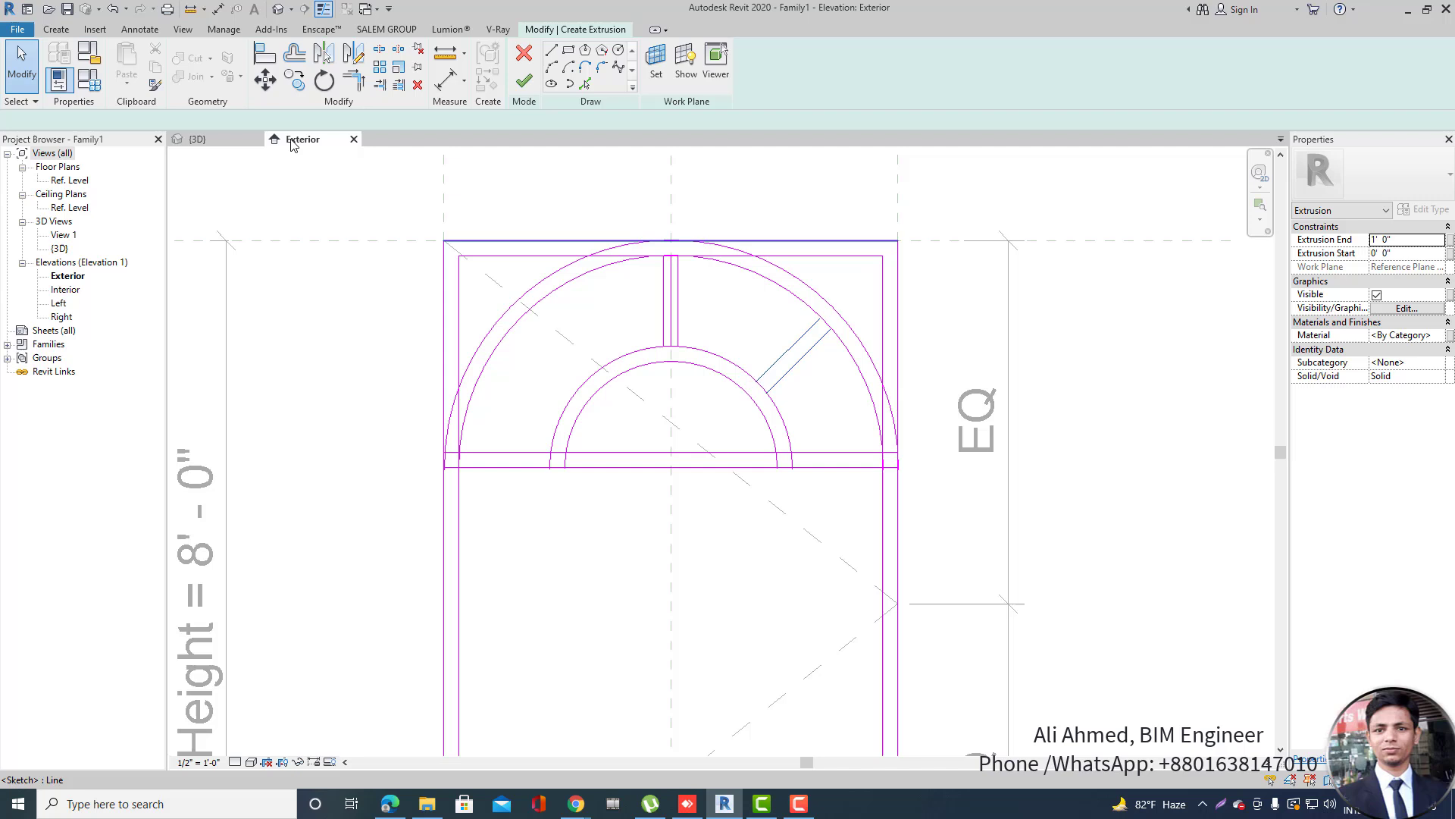
click(354, 53)
scroll(668, 269, up, 1)
scroll(668, 269, up, 1)
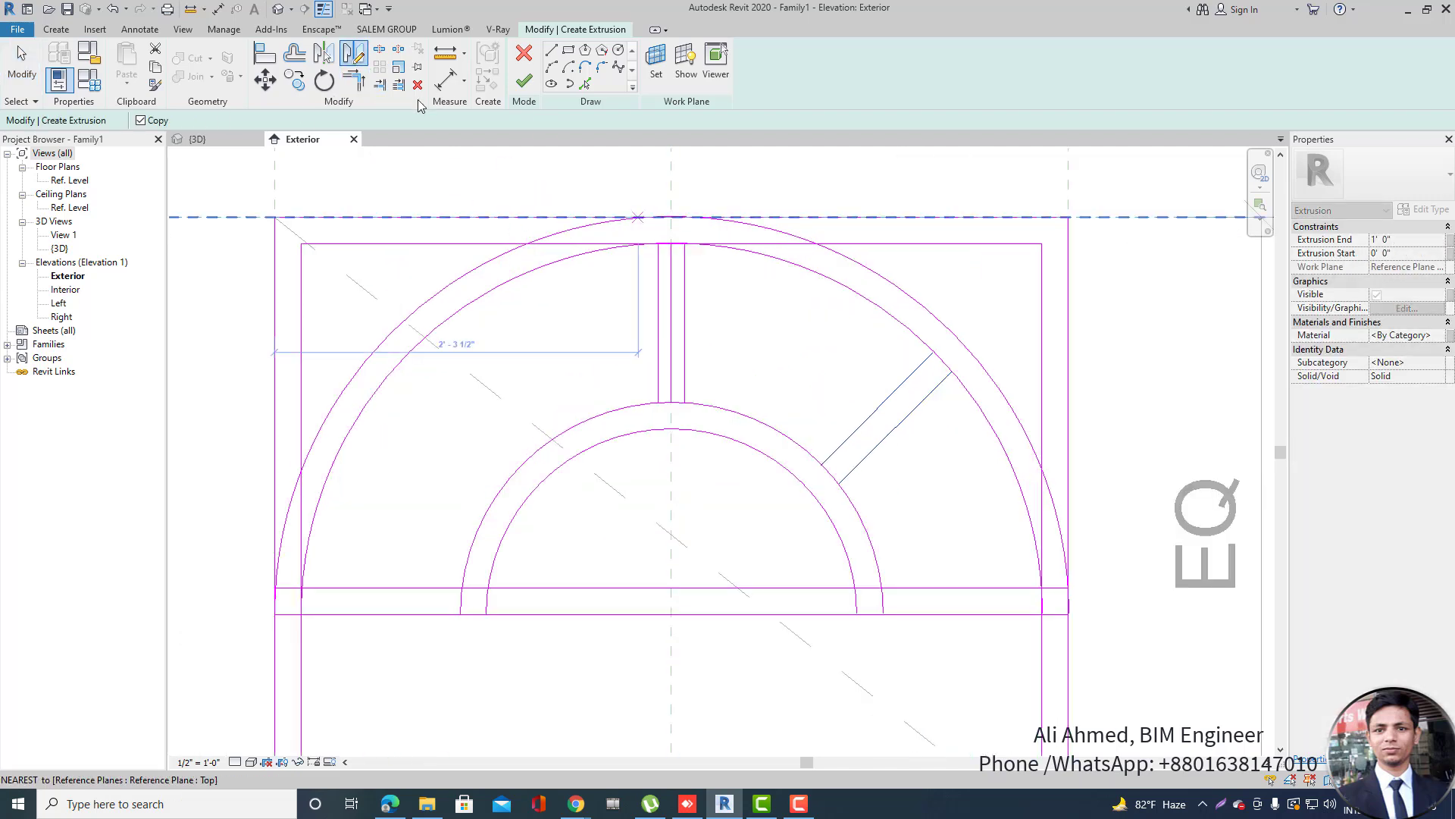
click(671, 275)
click(671, 404)
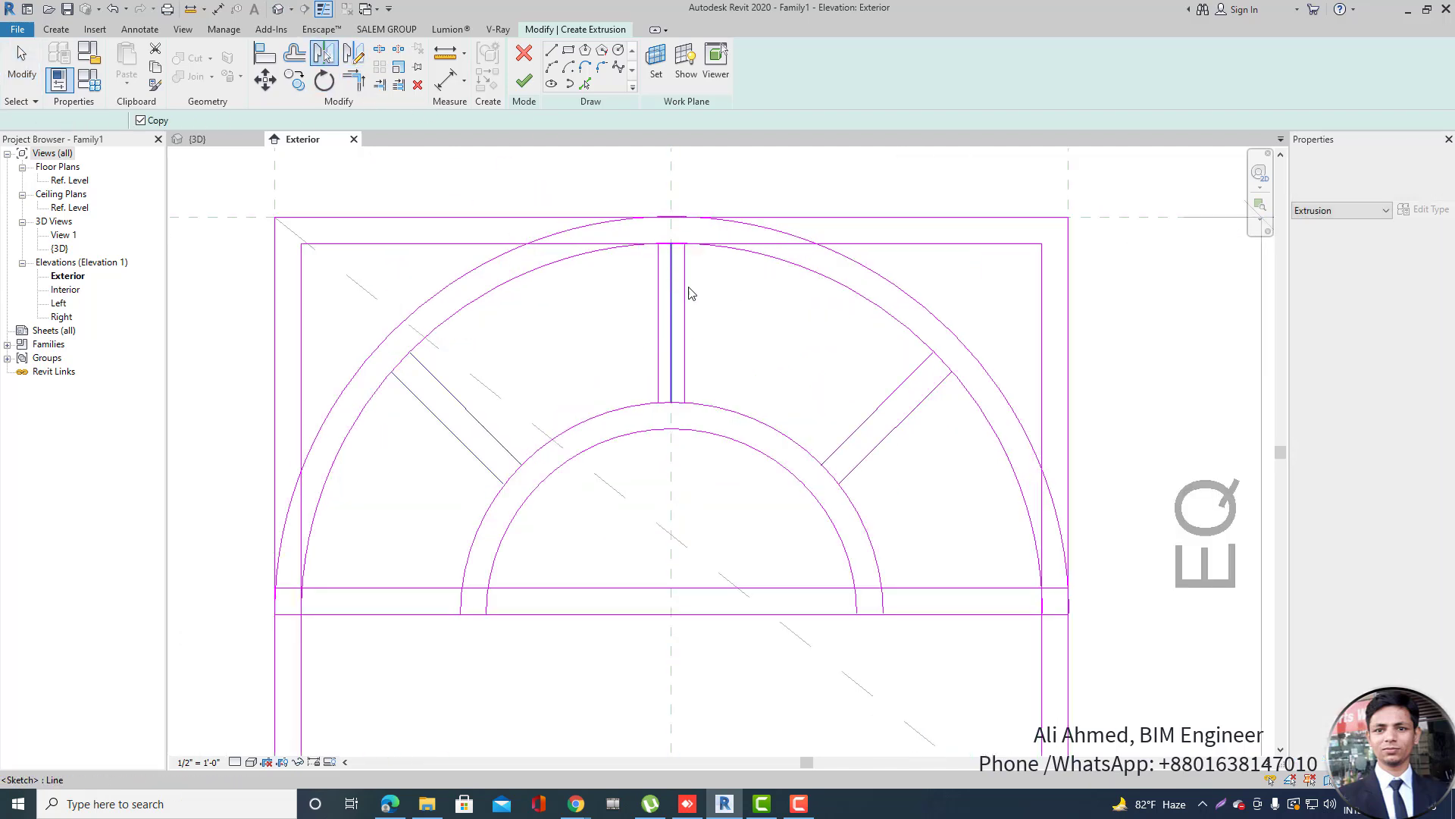
scroll(724, 329, down, 2)
scroll(721, 325, down, 3)
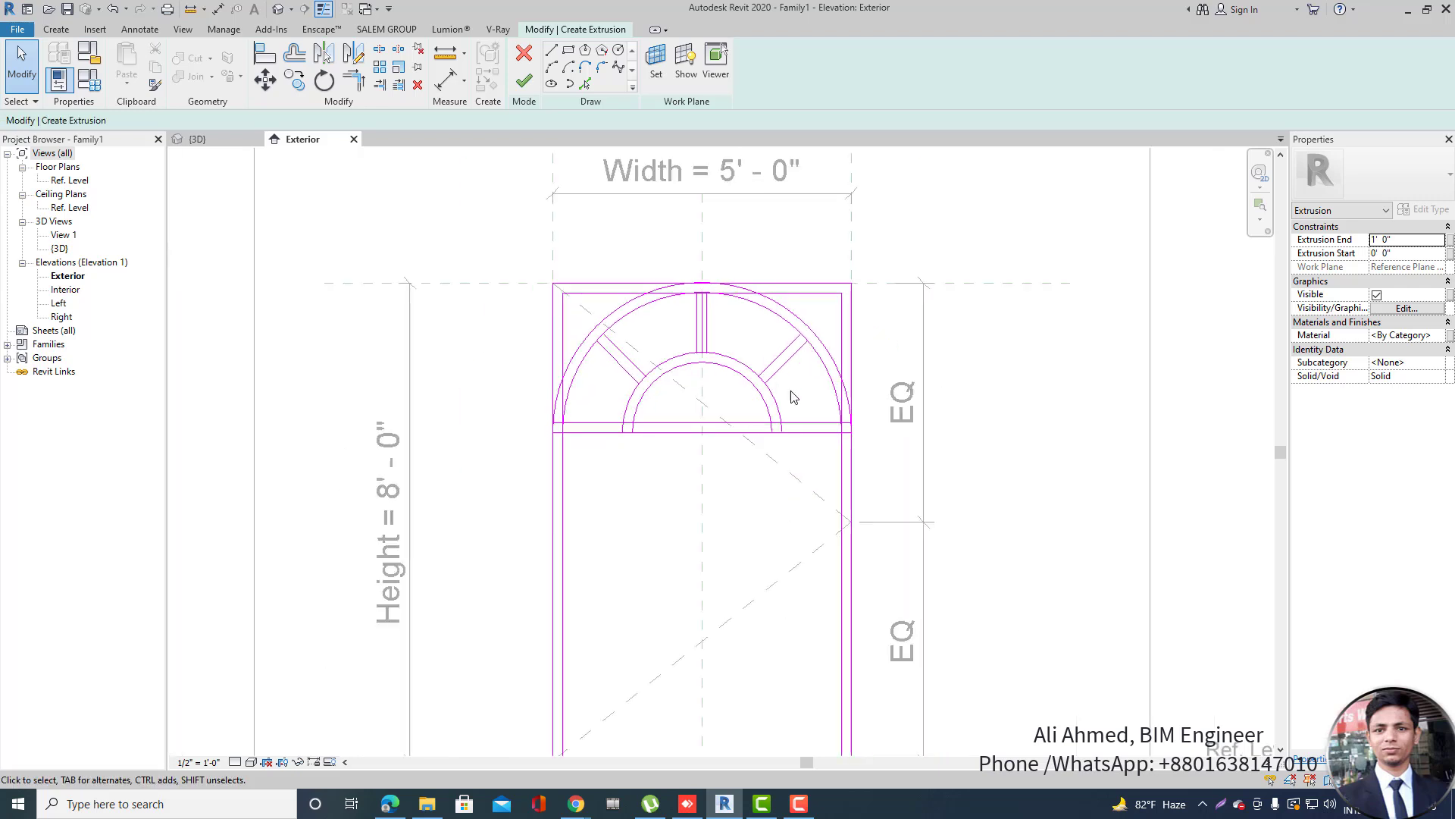
Trim the two inner side lines and the lower horizontal line into corners below the arch.
scroll(682, 404, up, 2)
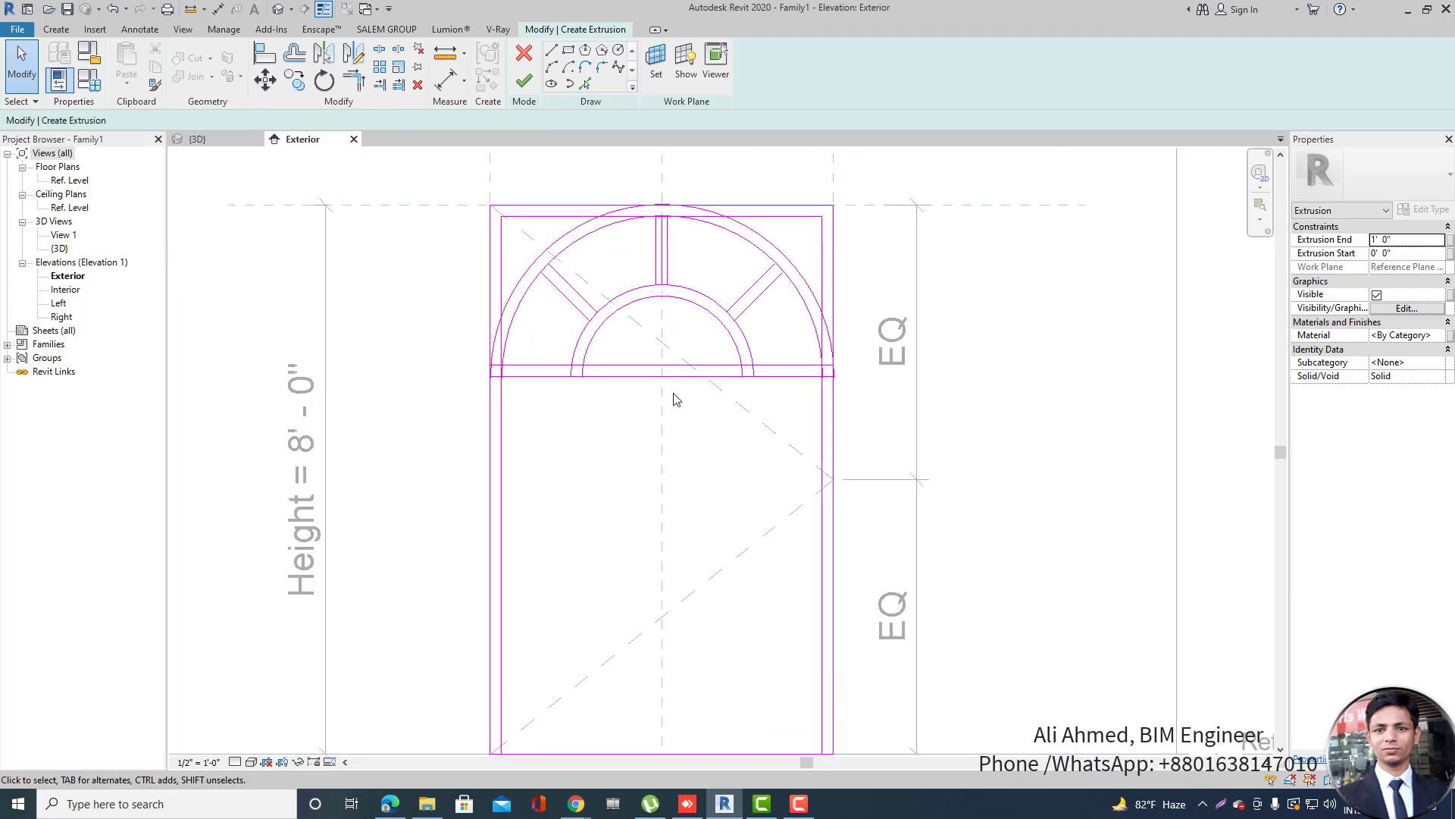
scroll(599, 377, down, 2)
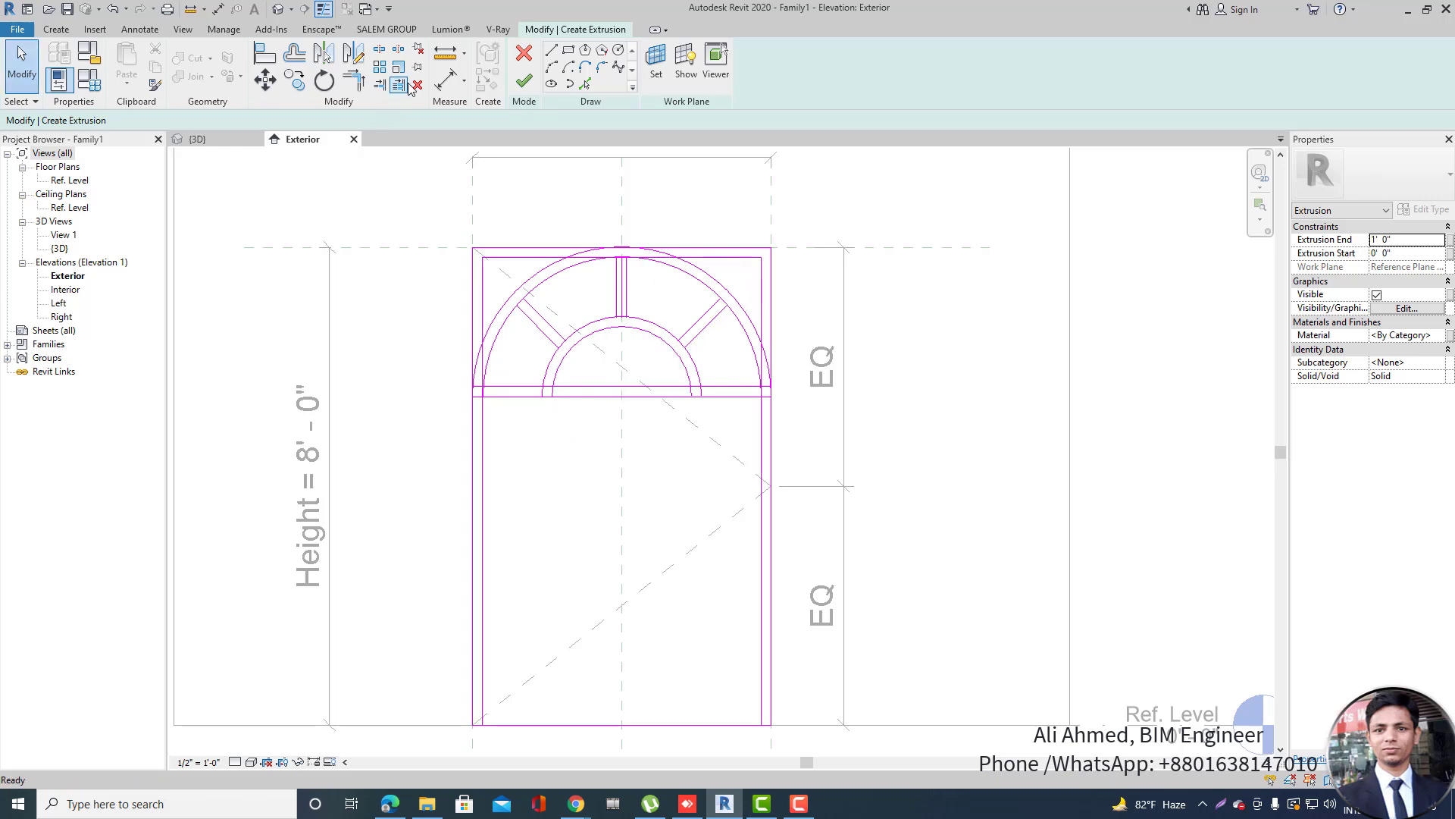
click(353, 80)
scroll(515, 497, up, 2)
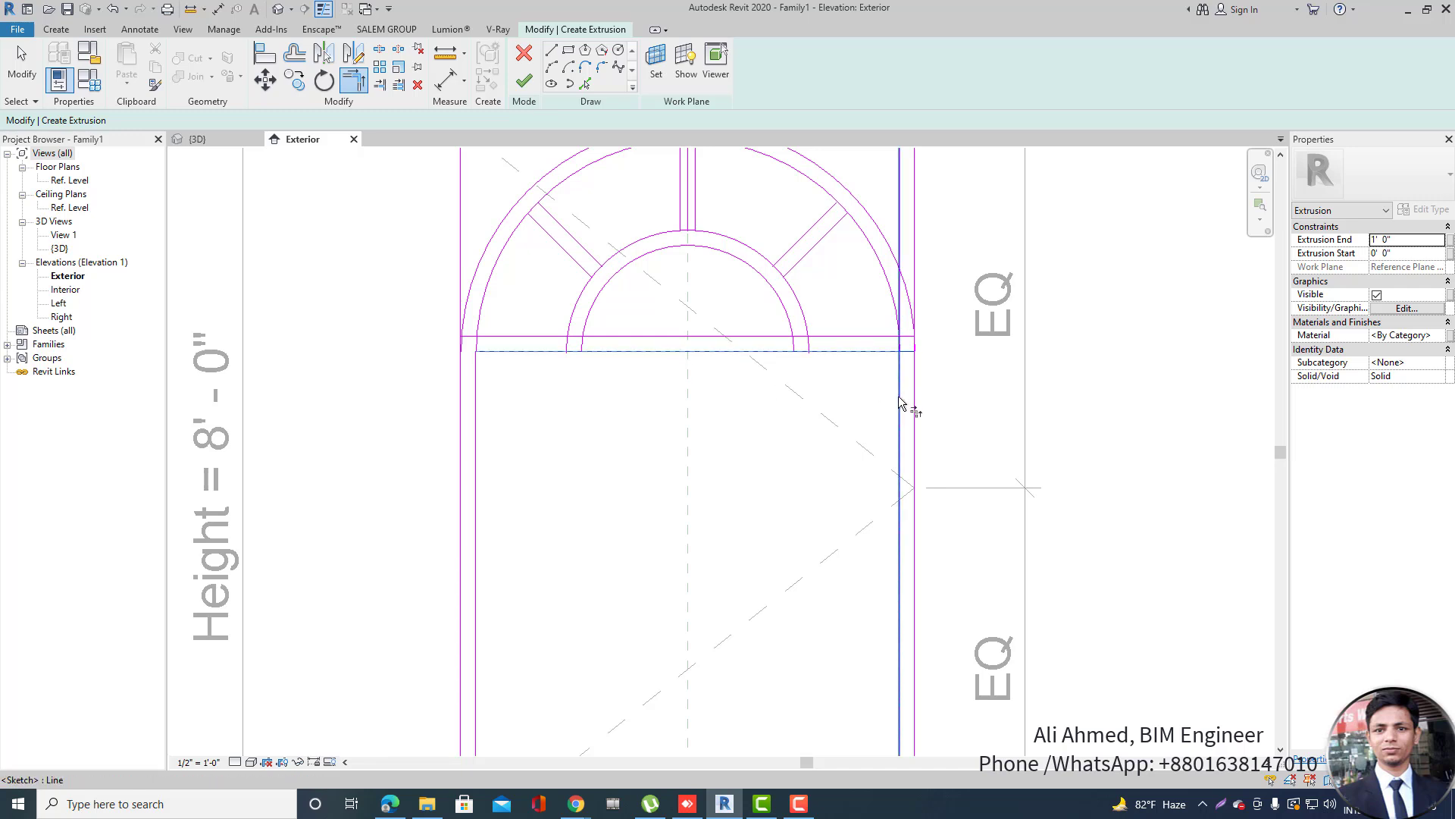
click(897, 353)
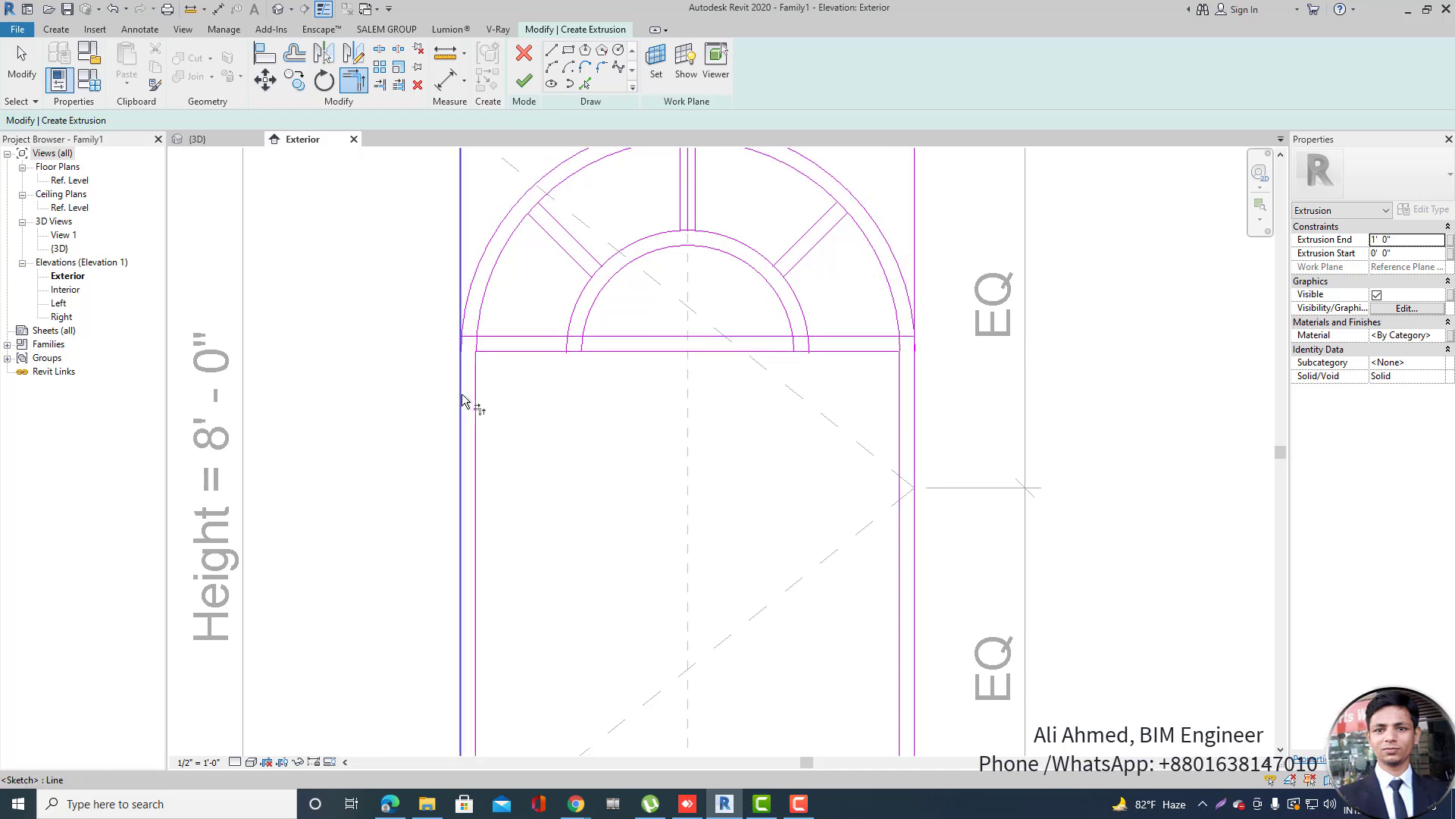
Trim the outer side lines to the outer arc, and the inner arc to corners with the upper horizontal line.
click(470, 313)
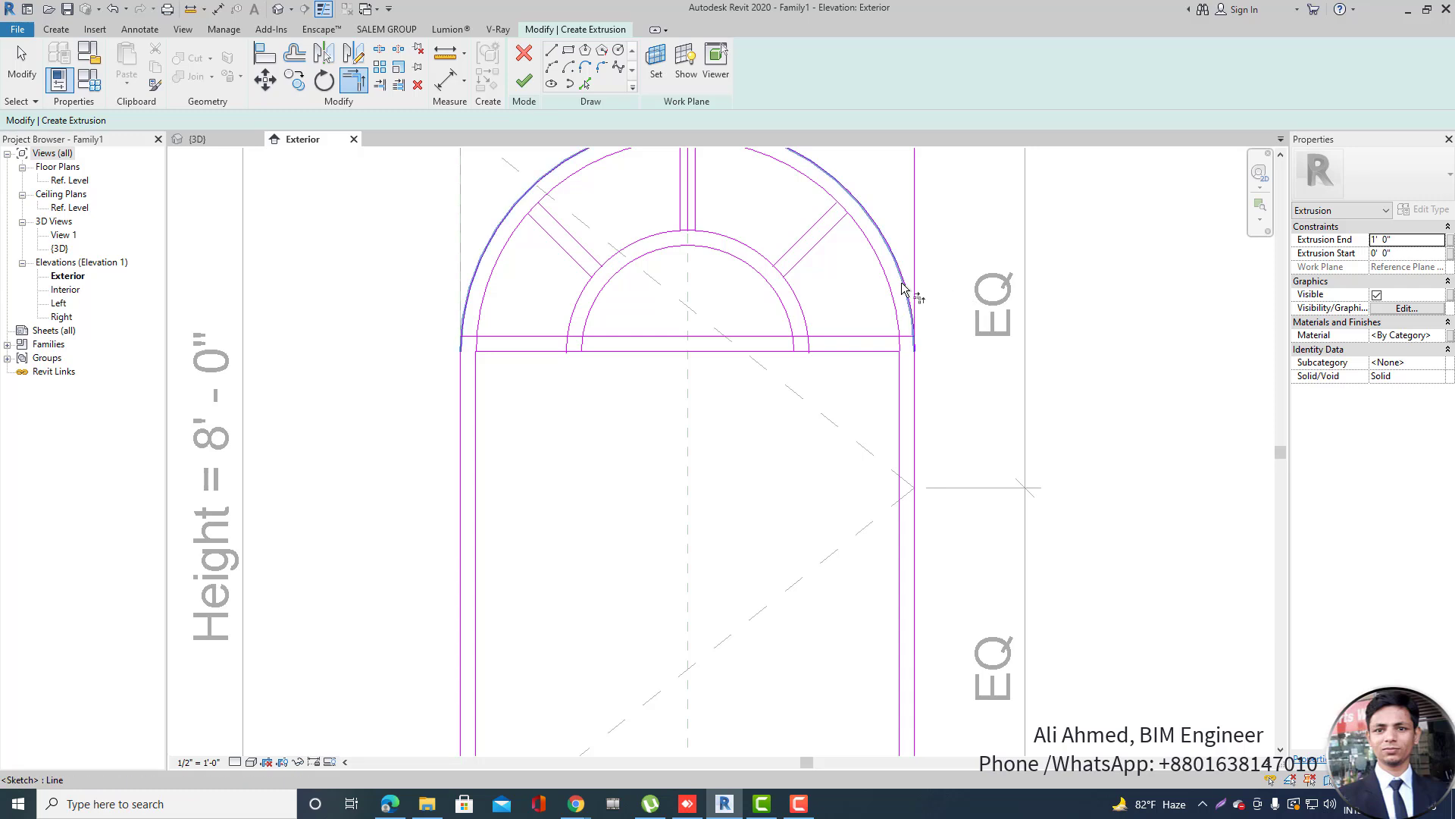
click(915, 380)
click(894, 336)
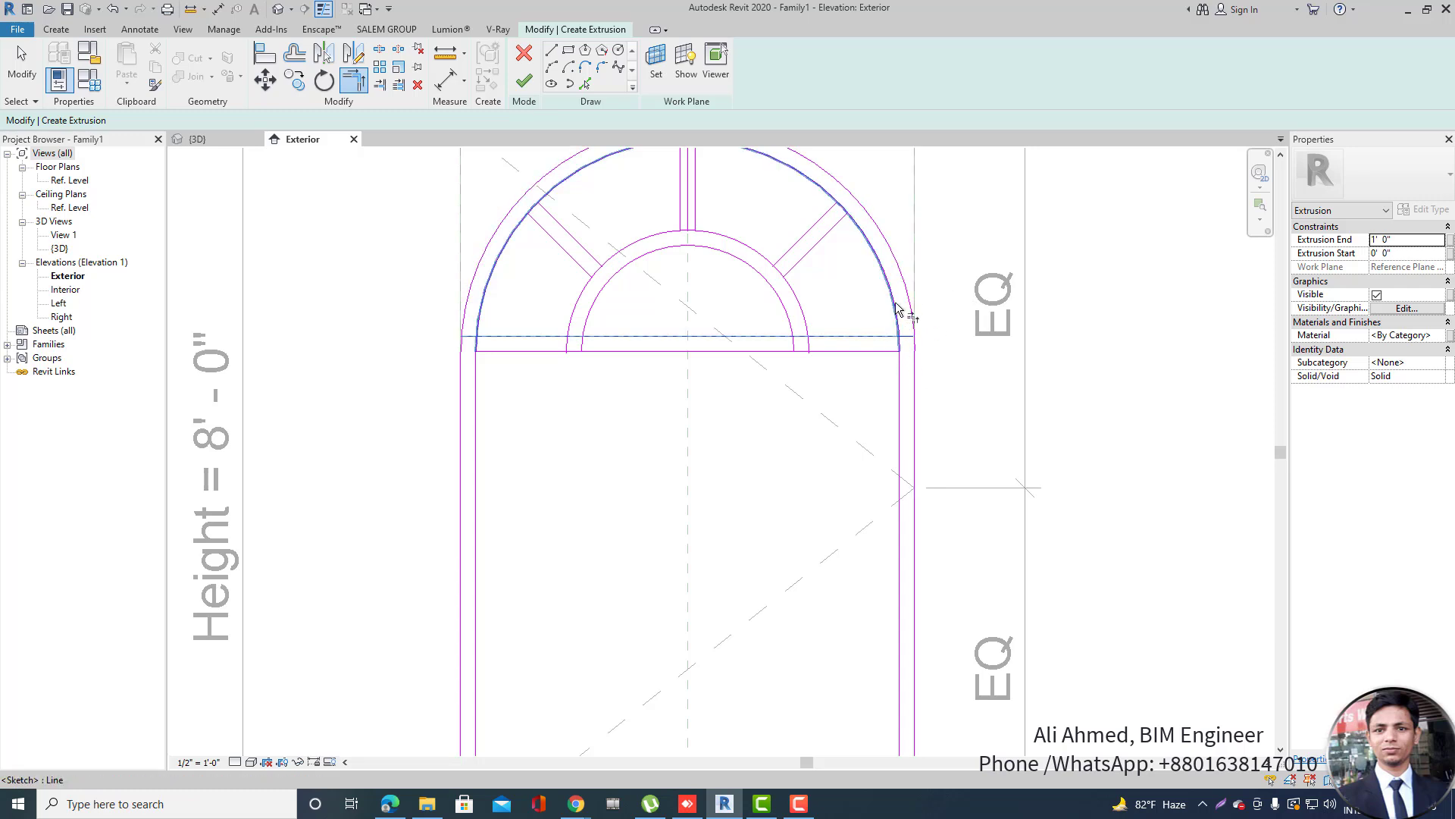
click(898, 310)
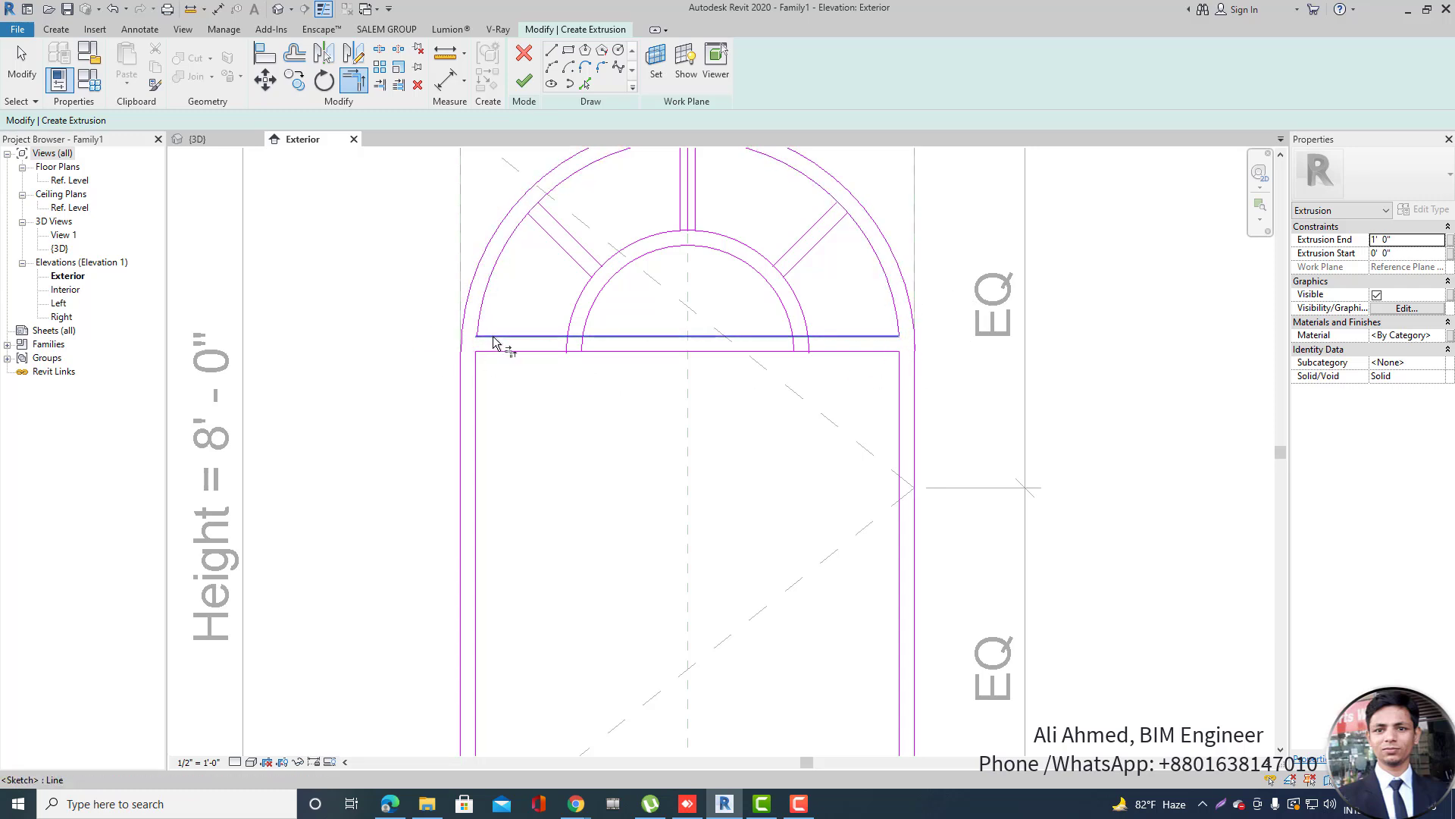
scroll(534, 470, down, 1)
scroll(535, 476, down, 1)
scroll(598, 380, up, 2)
scroll(669, 409, up, 1)
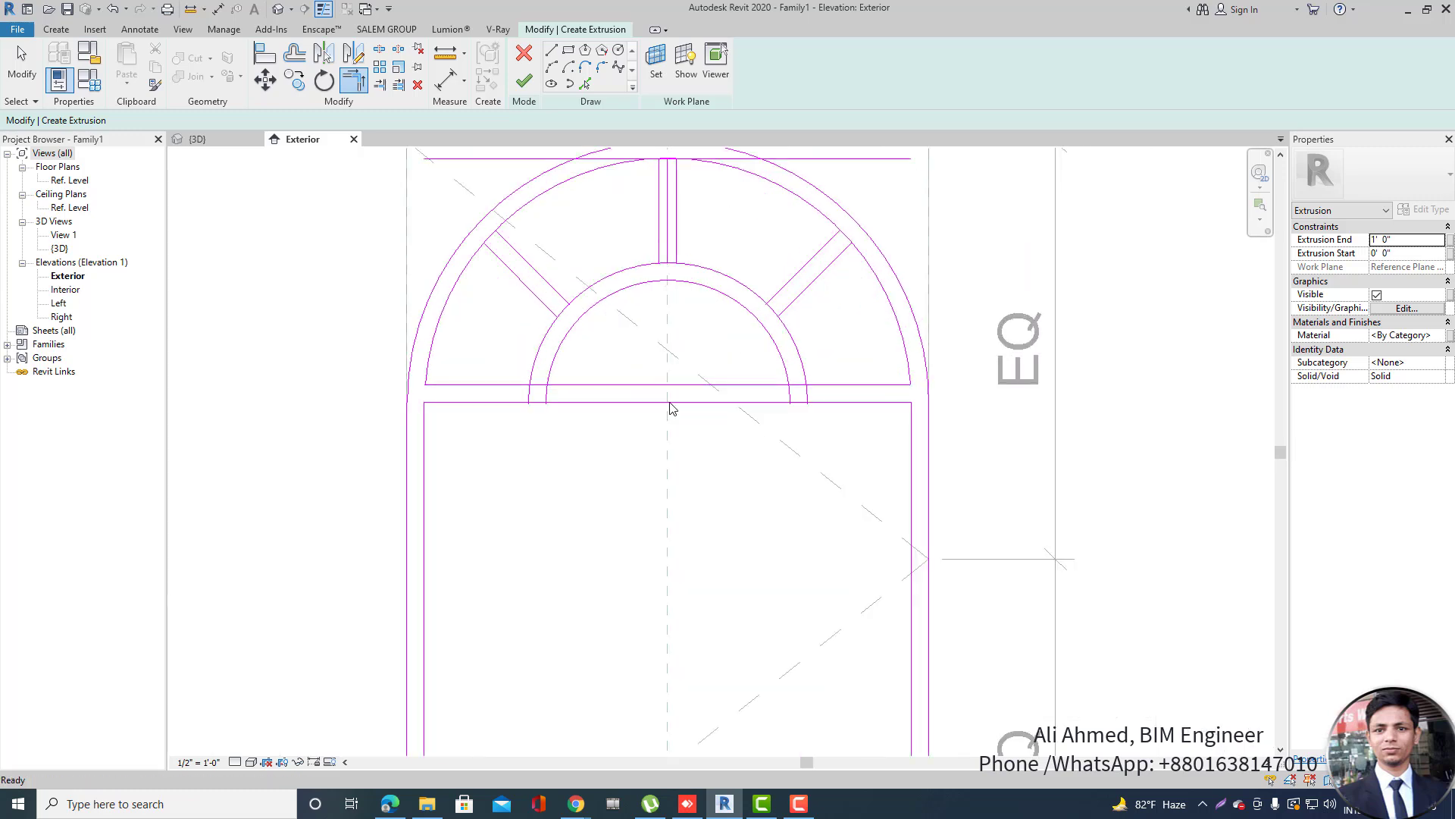
key(Escape)
Split the fanlight's upper horizontal line at two points, one between the two small arcs on each side.
scroll(539, 387, up, 1)
click(379, 49)
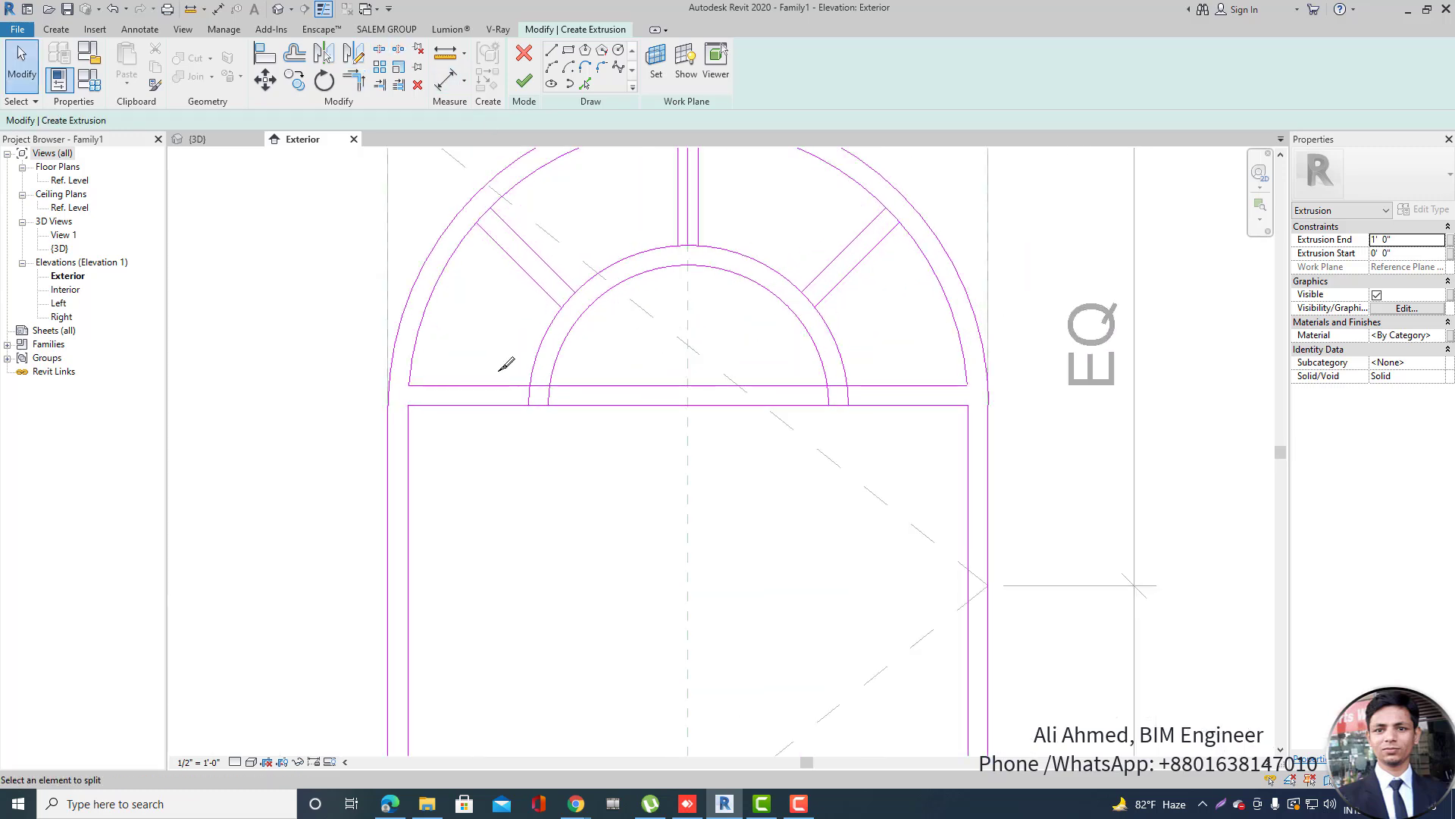
scroll(568, 344, up, 2)
click(550, 375)
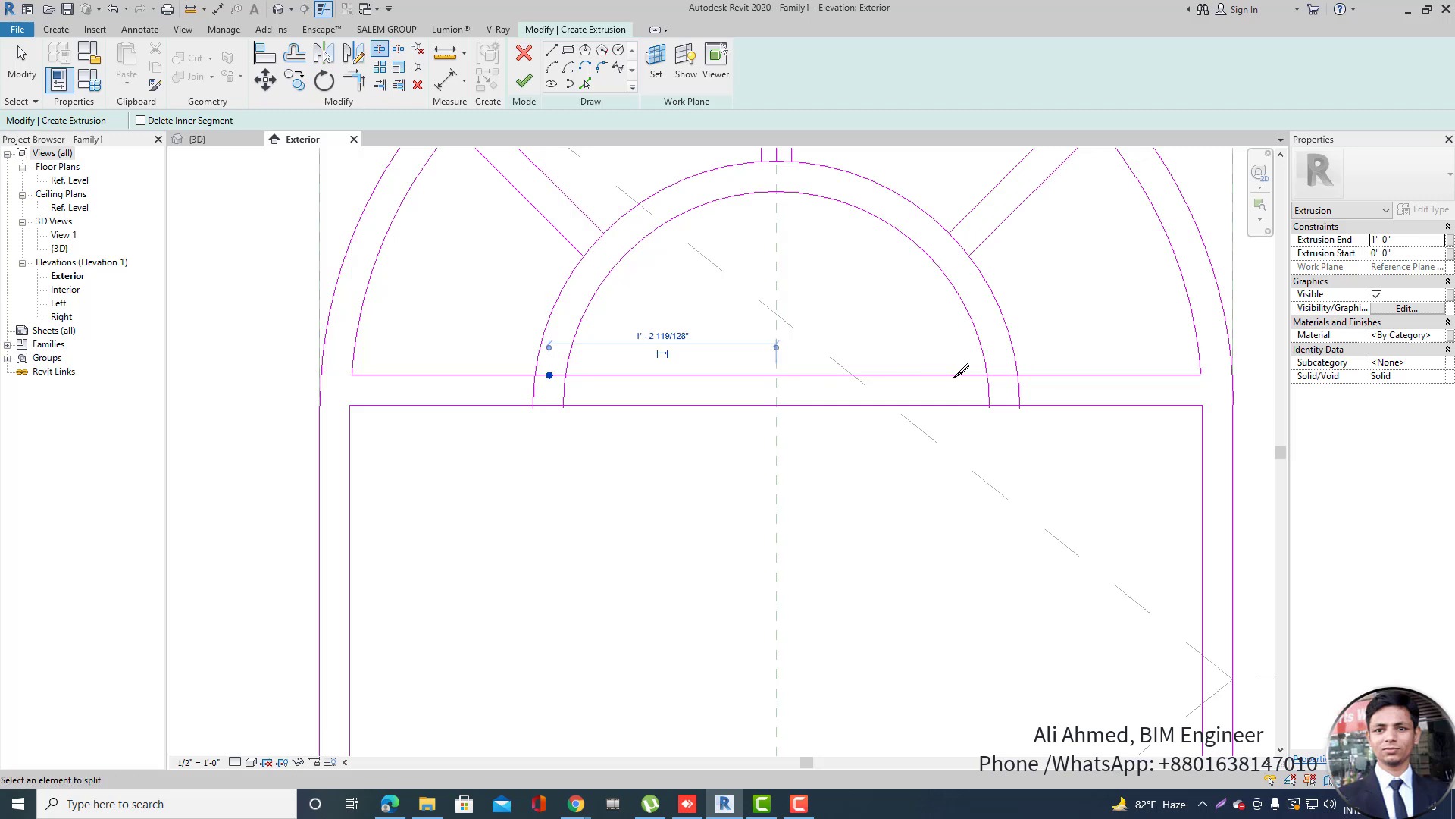
click(1001, 373)
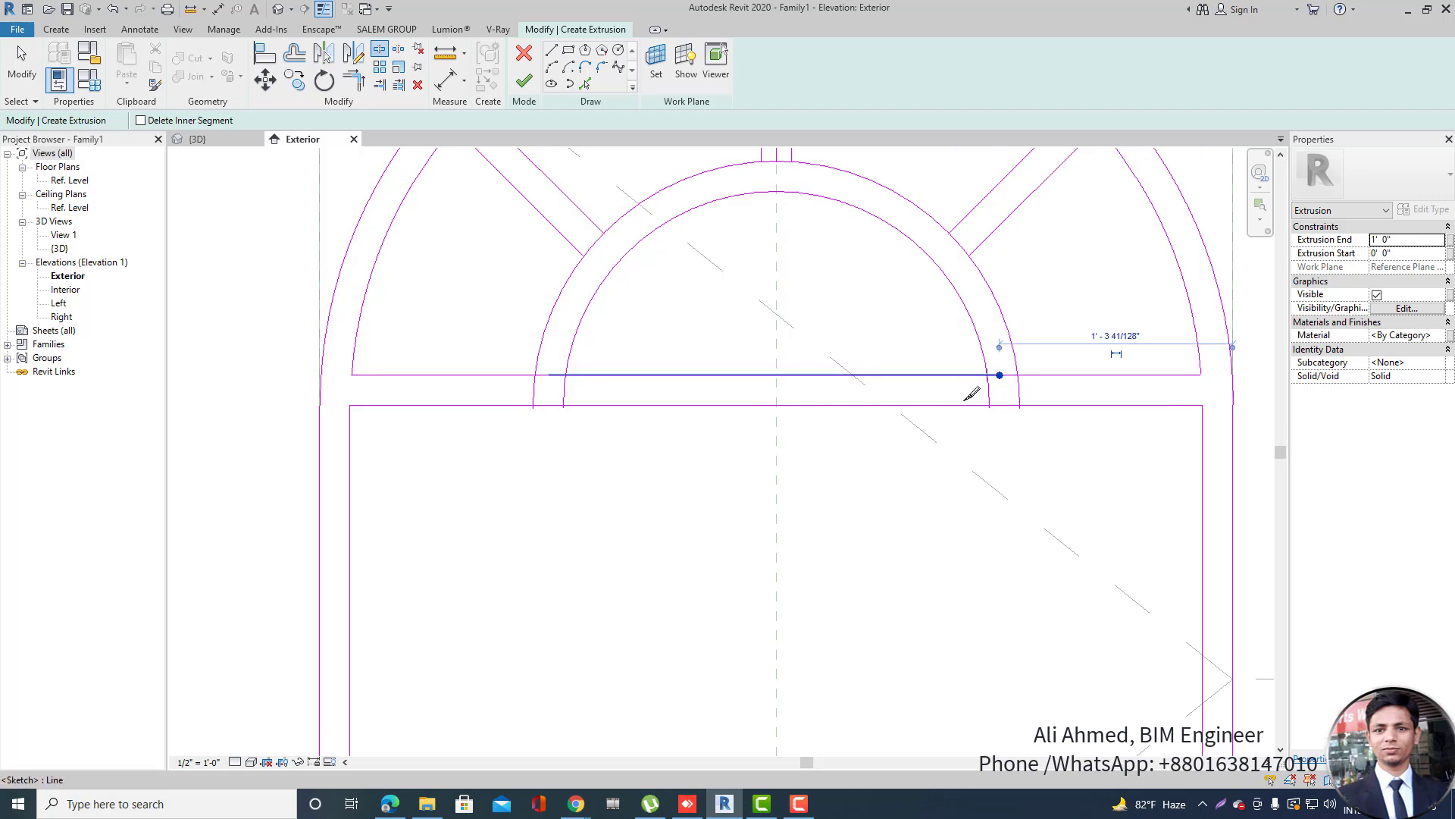
Split the outer of the two small arcs between the line pairs of the left 45° bar, right 45° bar and vertical bar.
scroll(692, 285, up, 2)
click(703, 315)
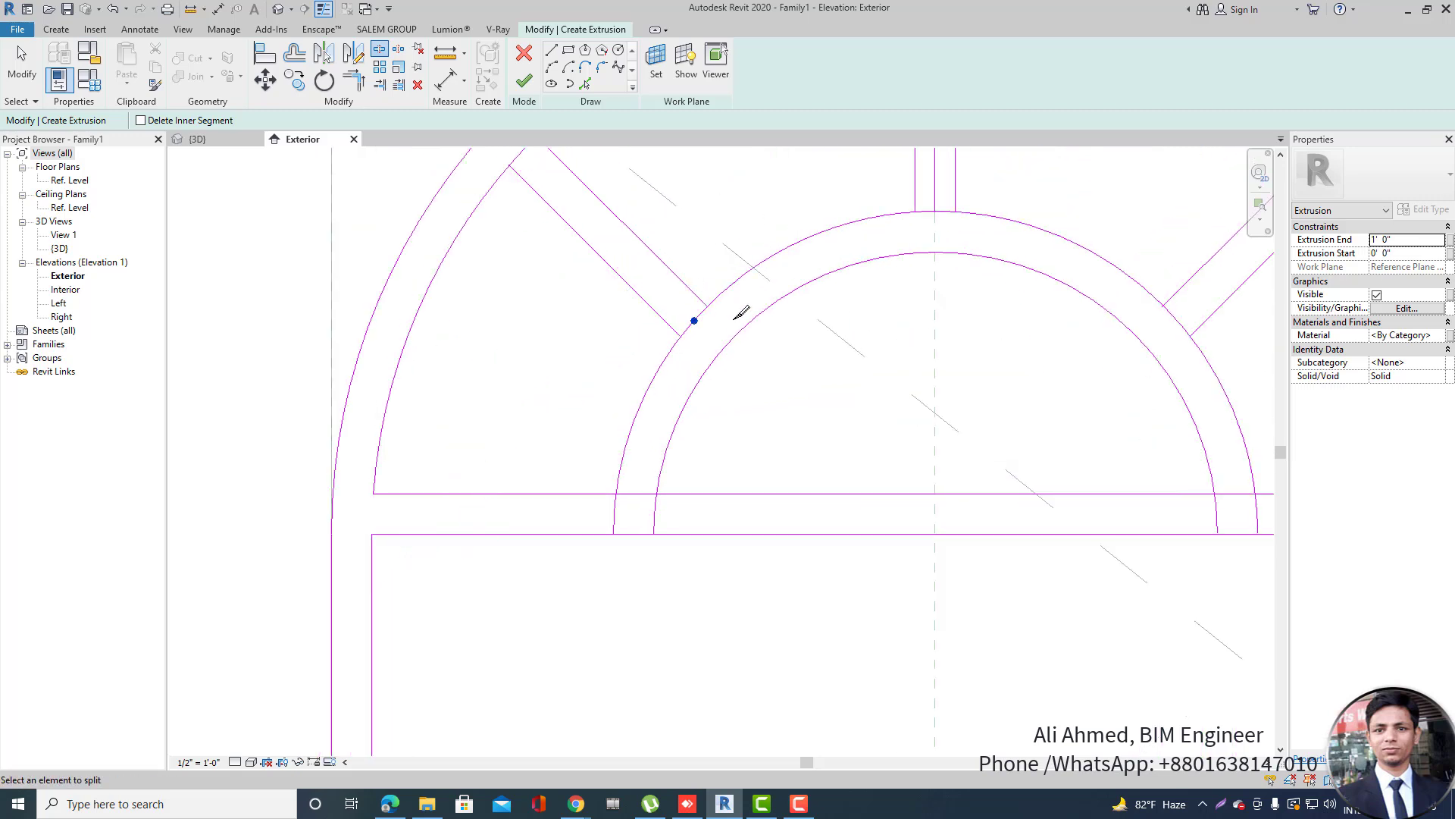
scroll(877, 243, down, 2)
scroll(974, 312, up, 2)
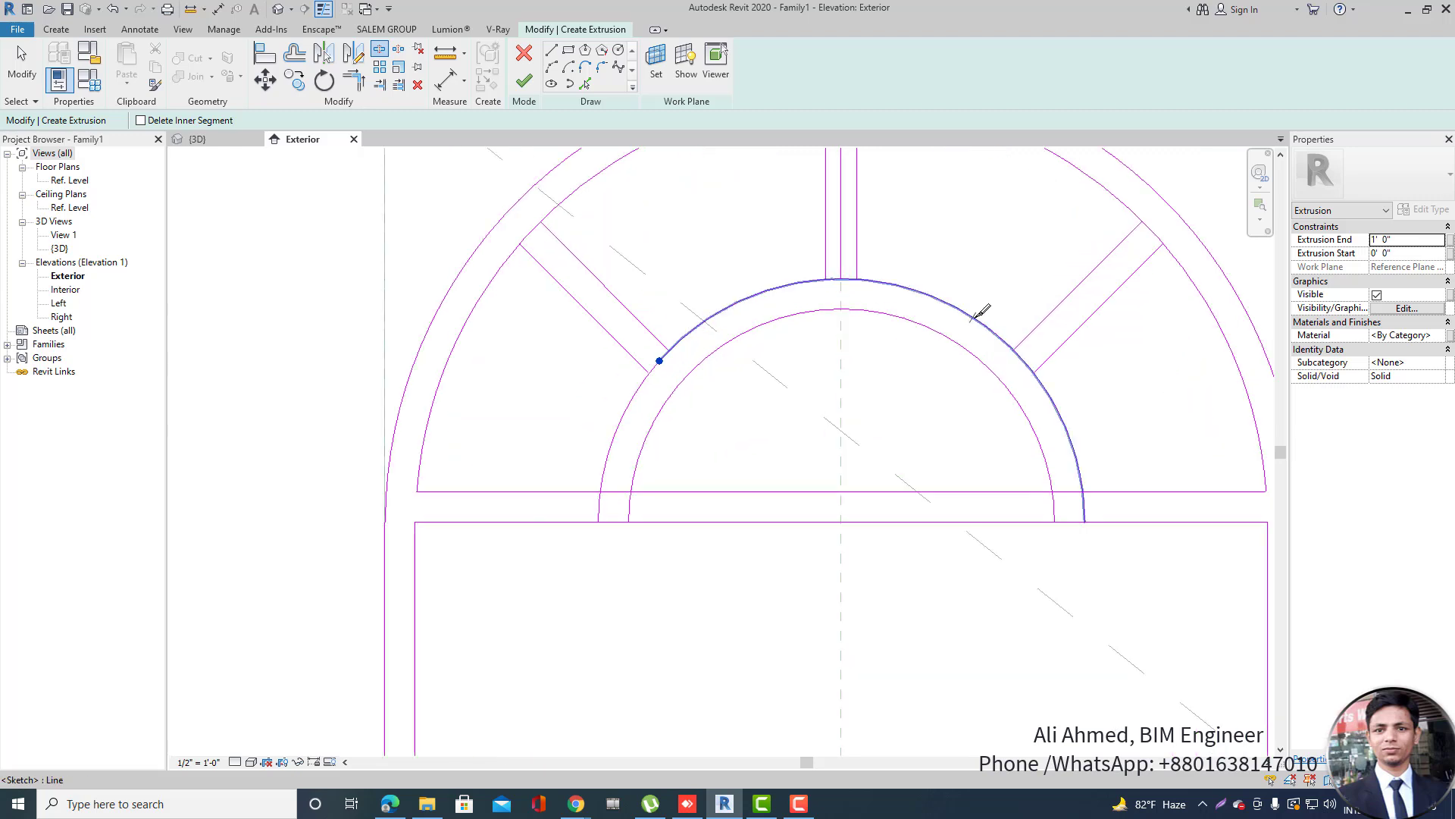
click(1048, 378)
scroll(834, 254, up, 2)
click(823, 262)
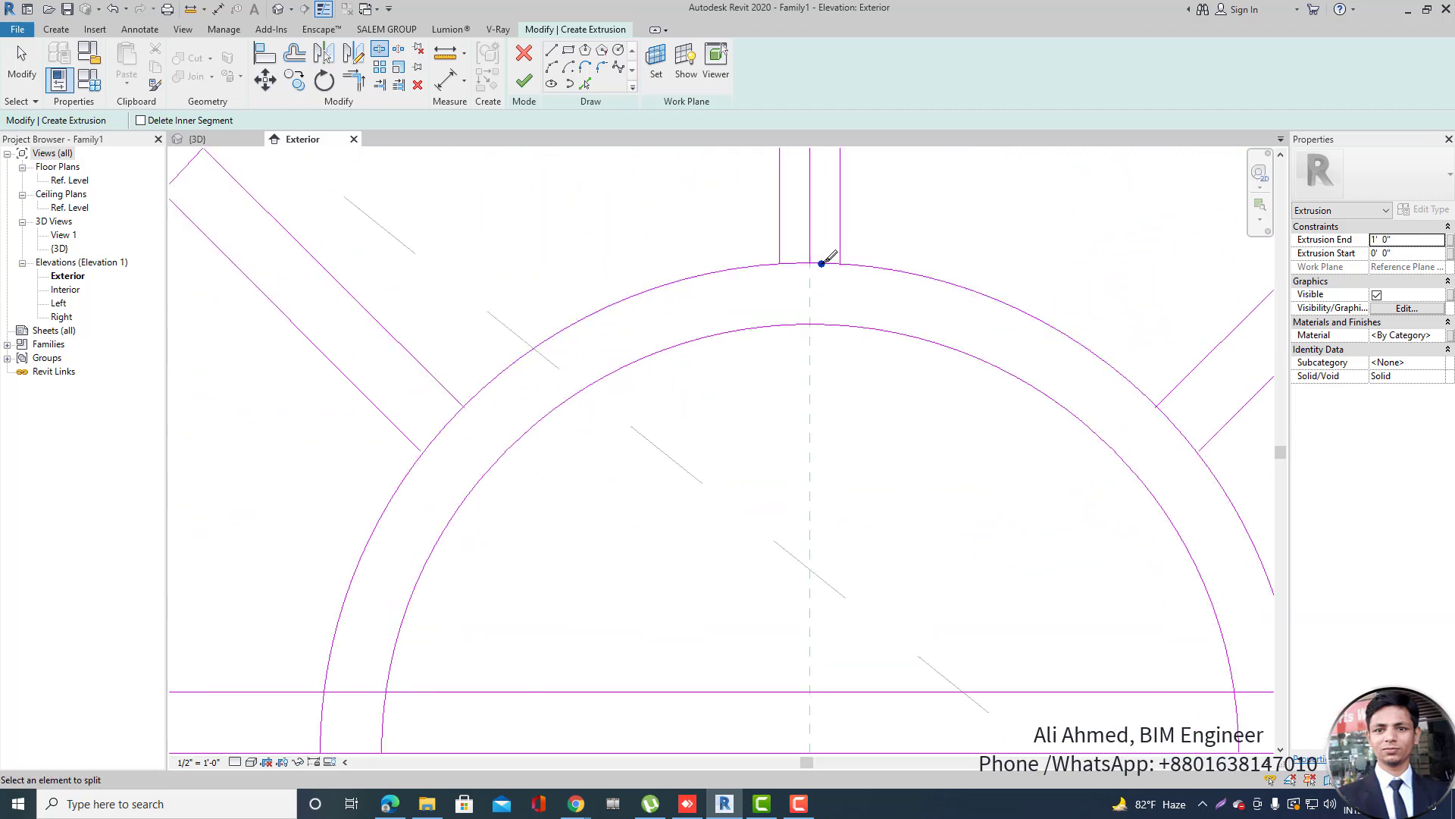
scroll(414, 280, down, 2)
Split the large inner arc between the line pairs of the left 45° bar, the vertical bar and the right 45° bar.
scroll(432, 254, up, 2)
click(446, 260)
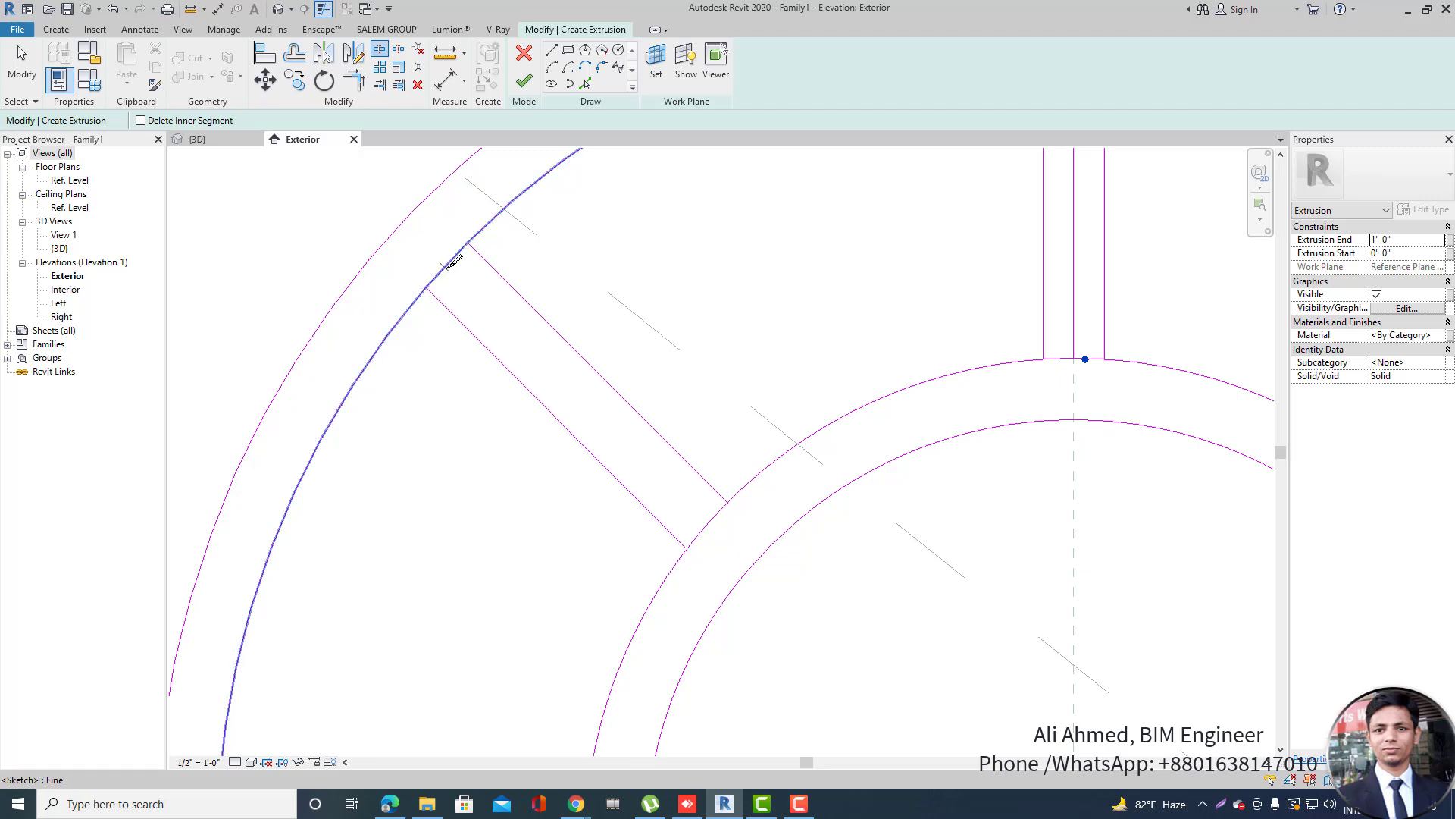
scroll(441, 397, down, 2)
scroll(739, 225, up, 4)
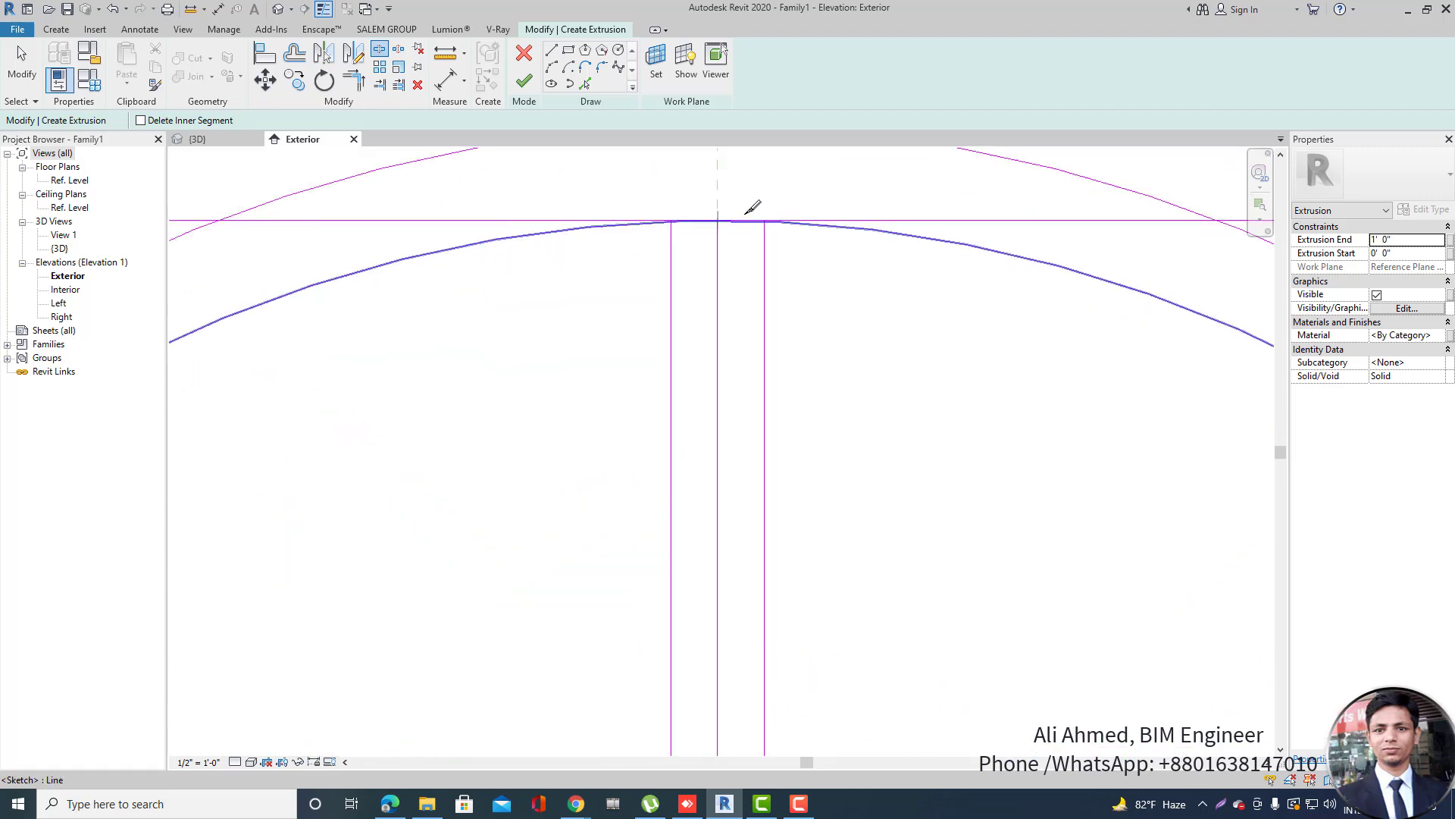
click(717, 221)
scroll(465, 280, down, 4)
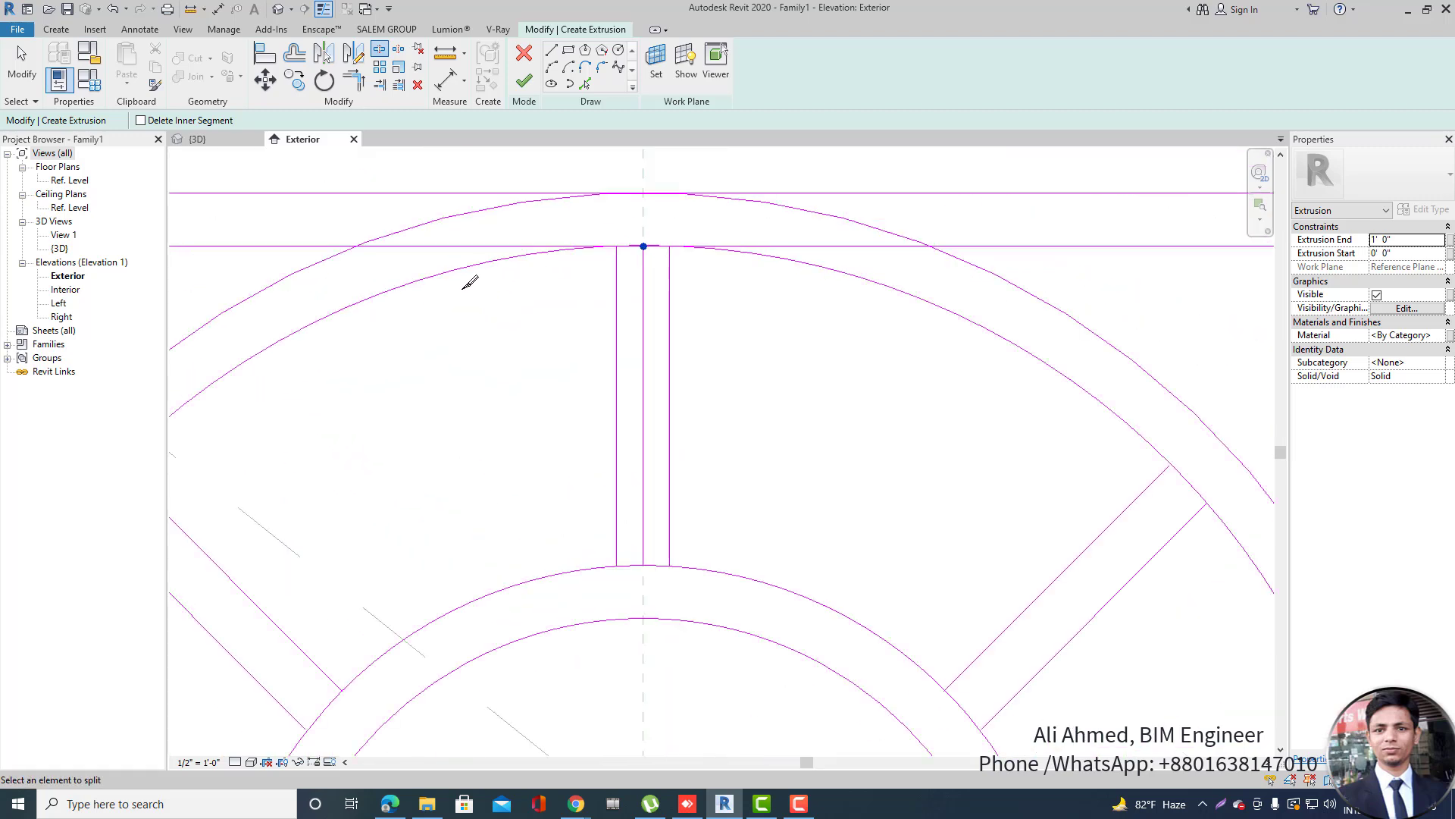
scroll(906, 297, down, 2)
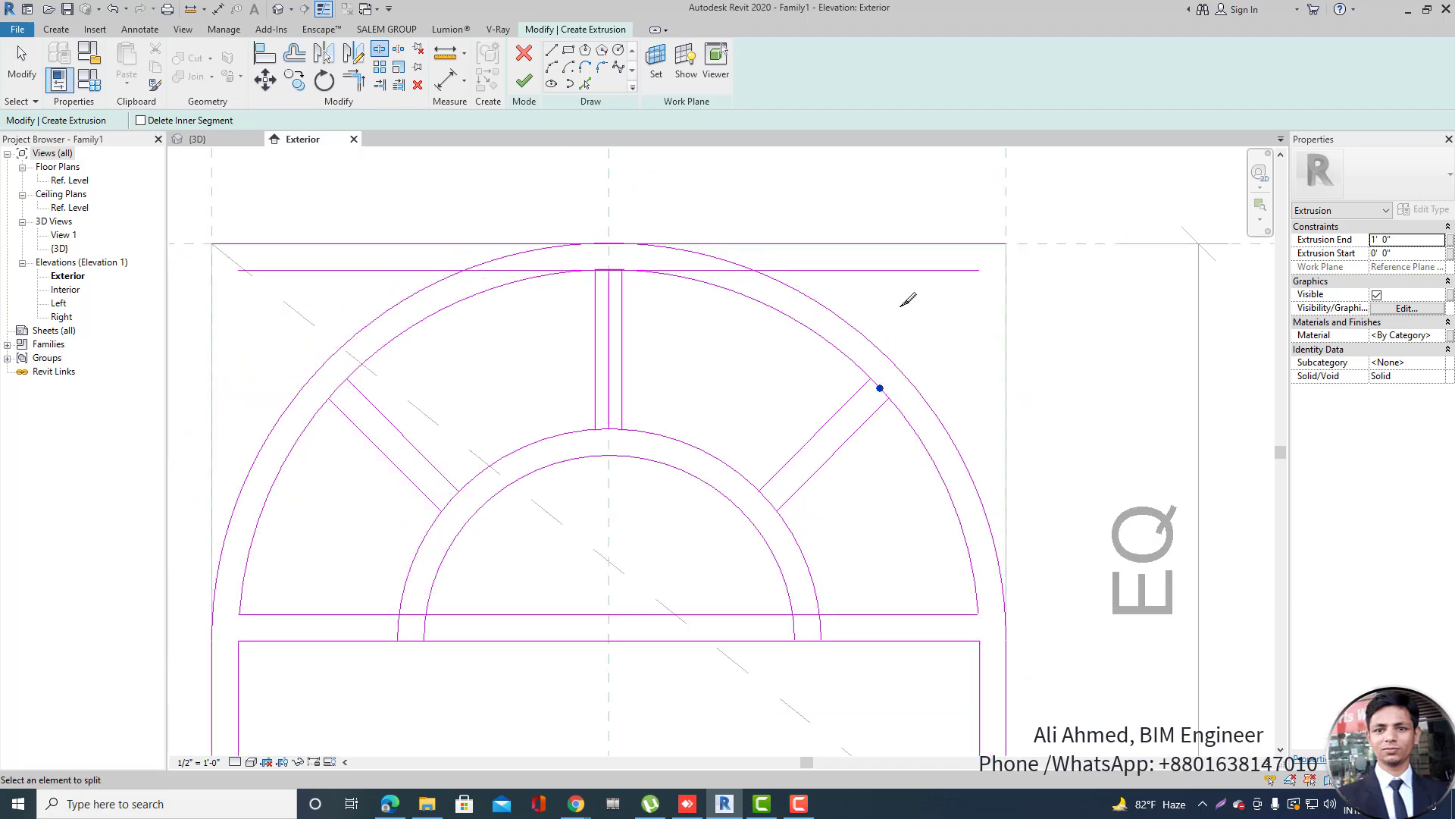
Trim the right ends of both small arcs into corners with the split segments of the upper horizontal line.
key(Escape)
key(t)
key(r)
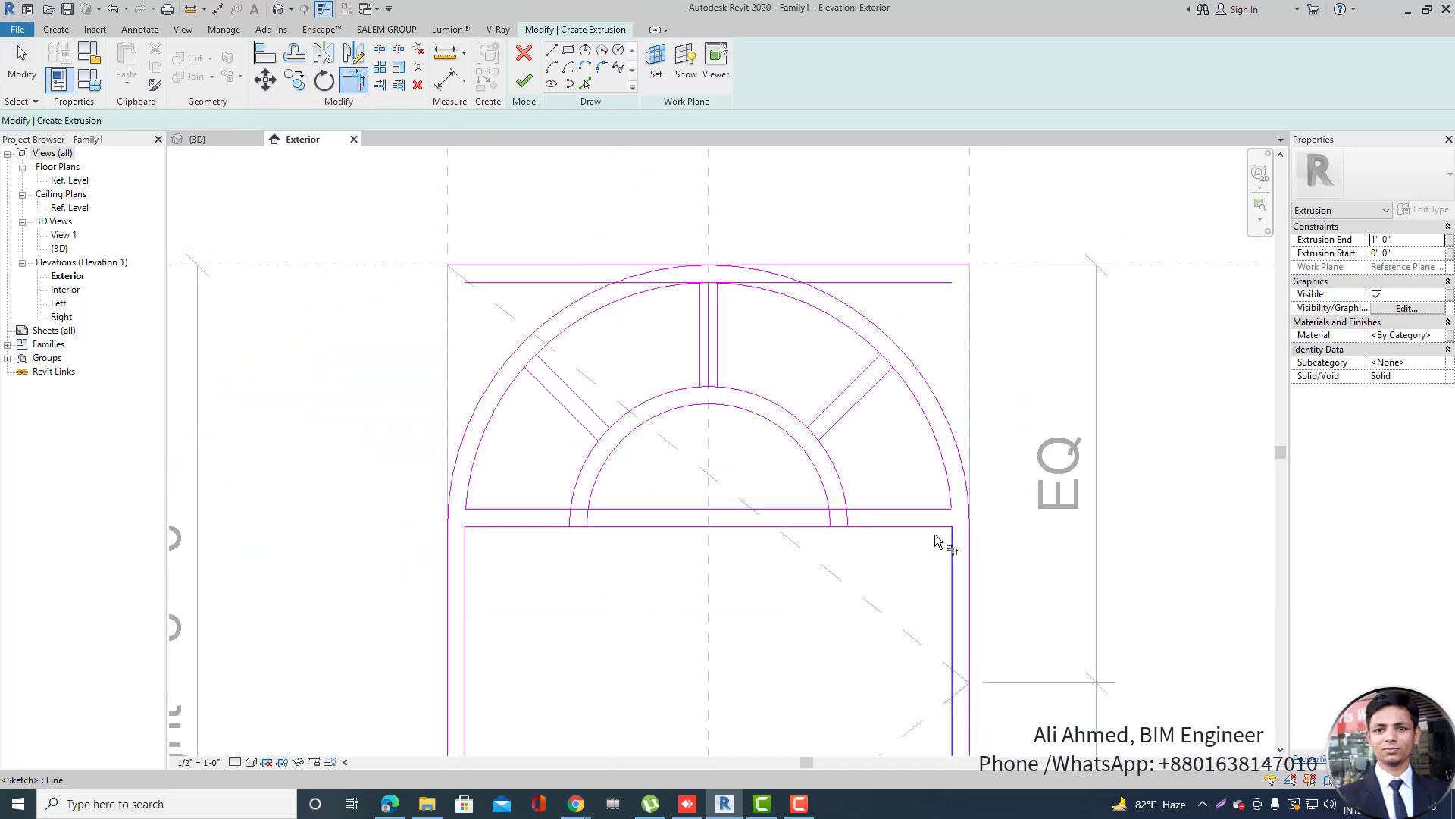
scroll(849, 510, up, 2)
click(831, 501)
click(835, 493)
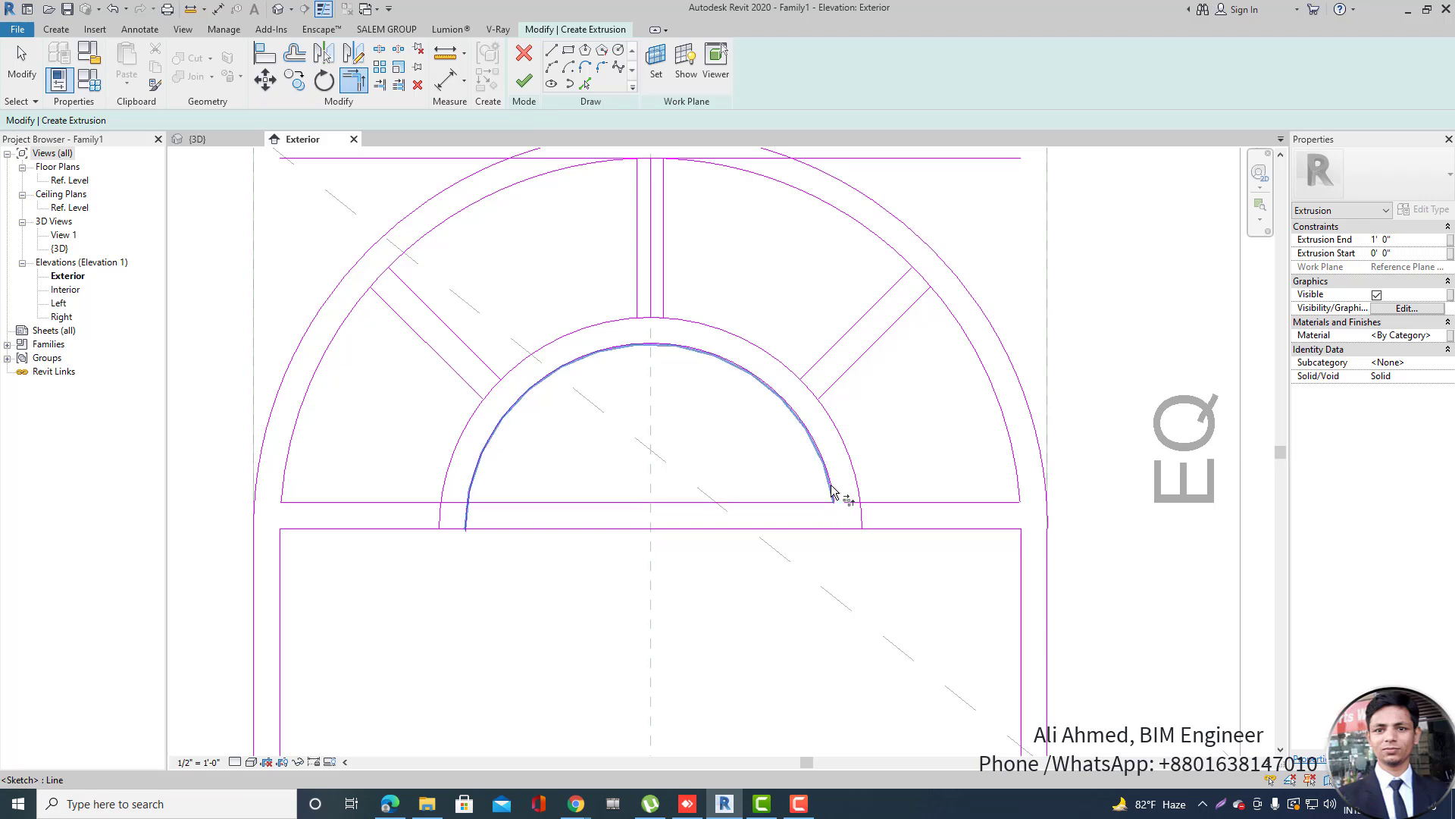
click(877, 501)
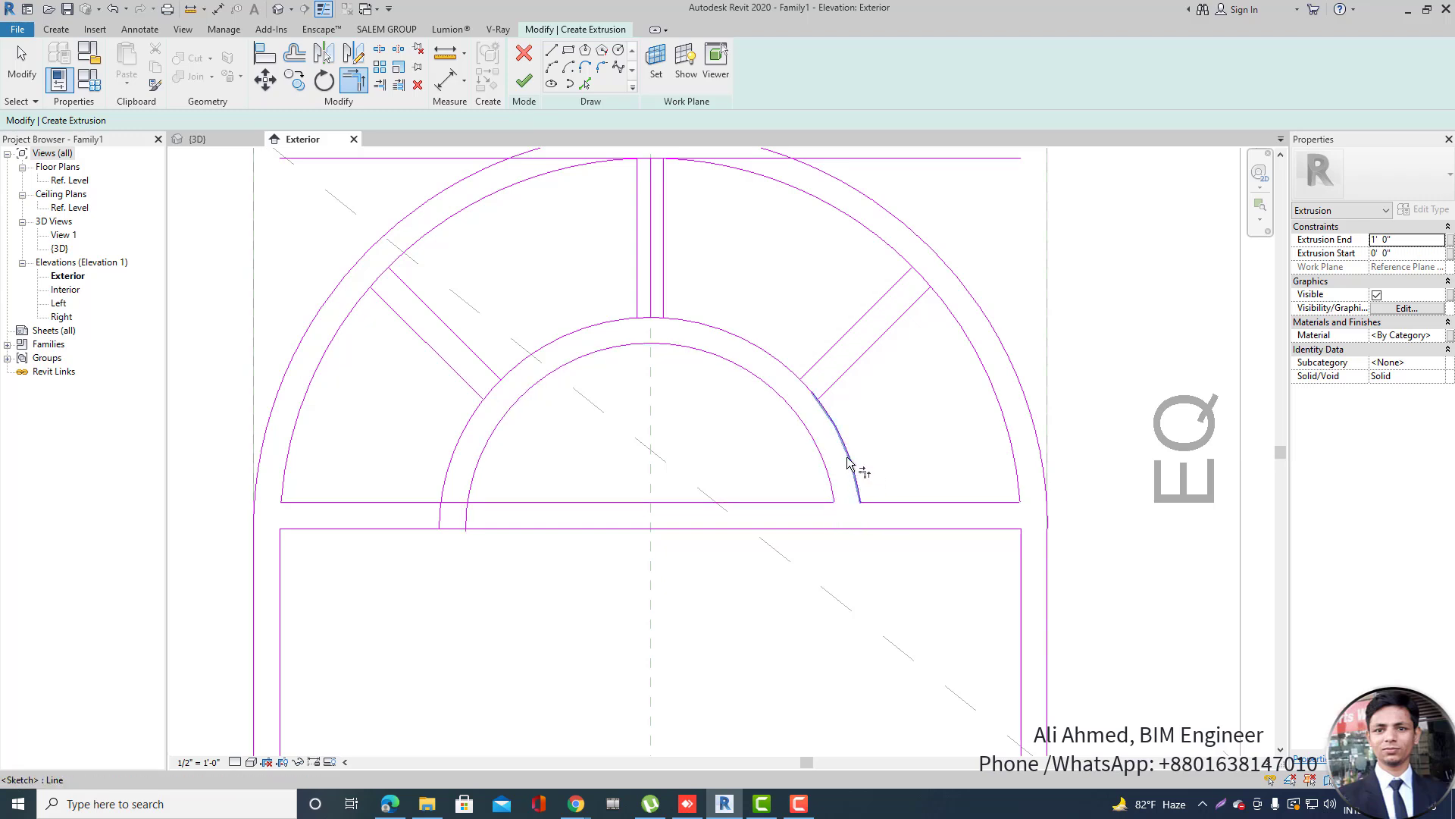
Trim the split arcs and the bar lines into closed pane outlines, unjoining the elements that cannot stay joined.
click(832, 383)
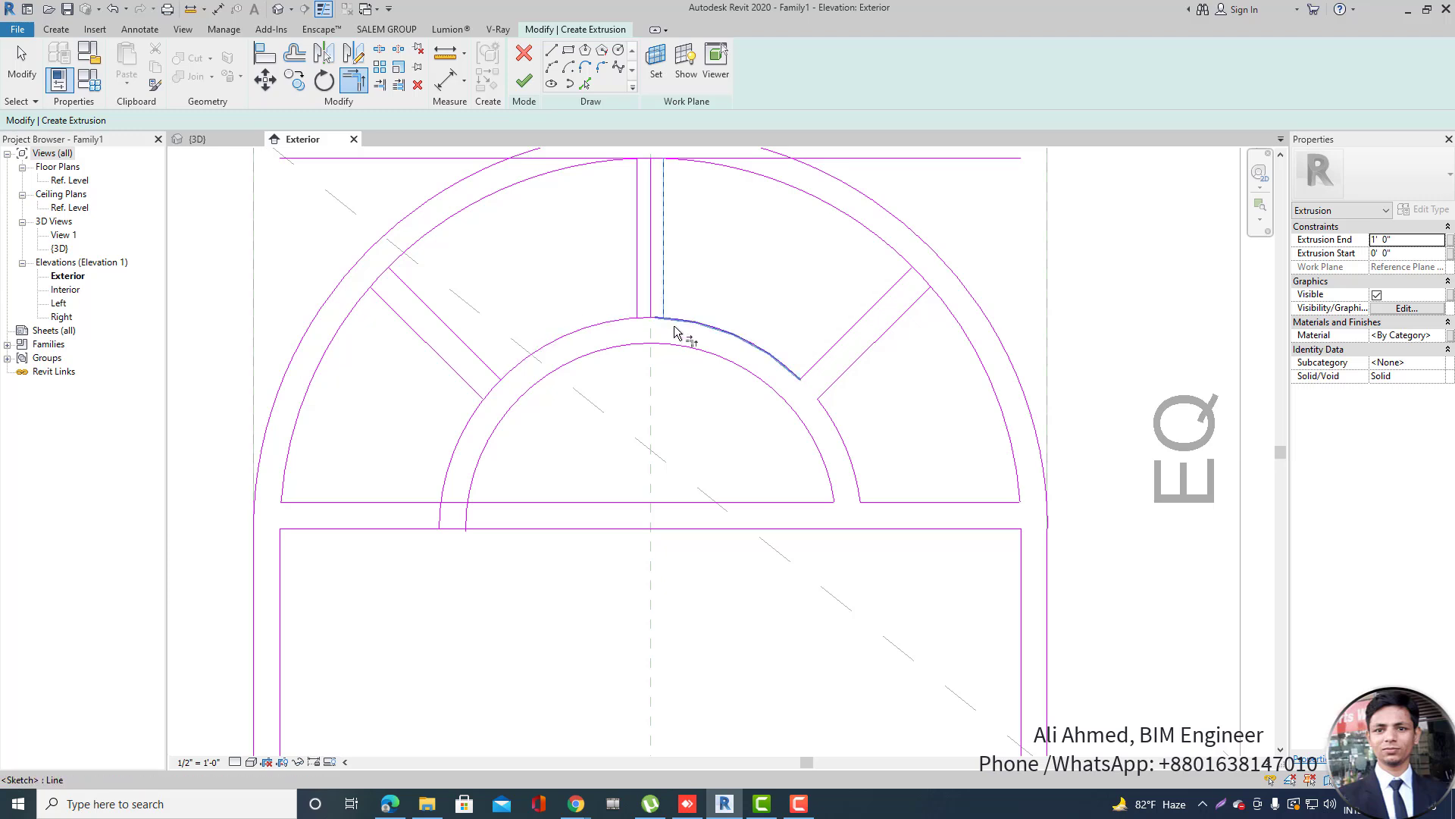
click(645, 303)
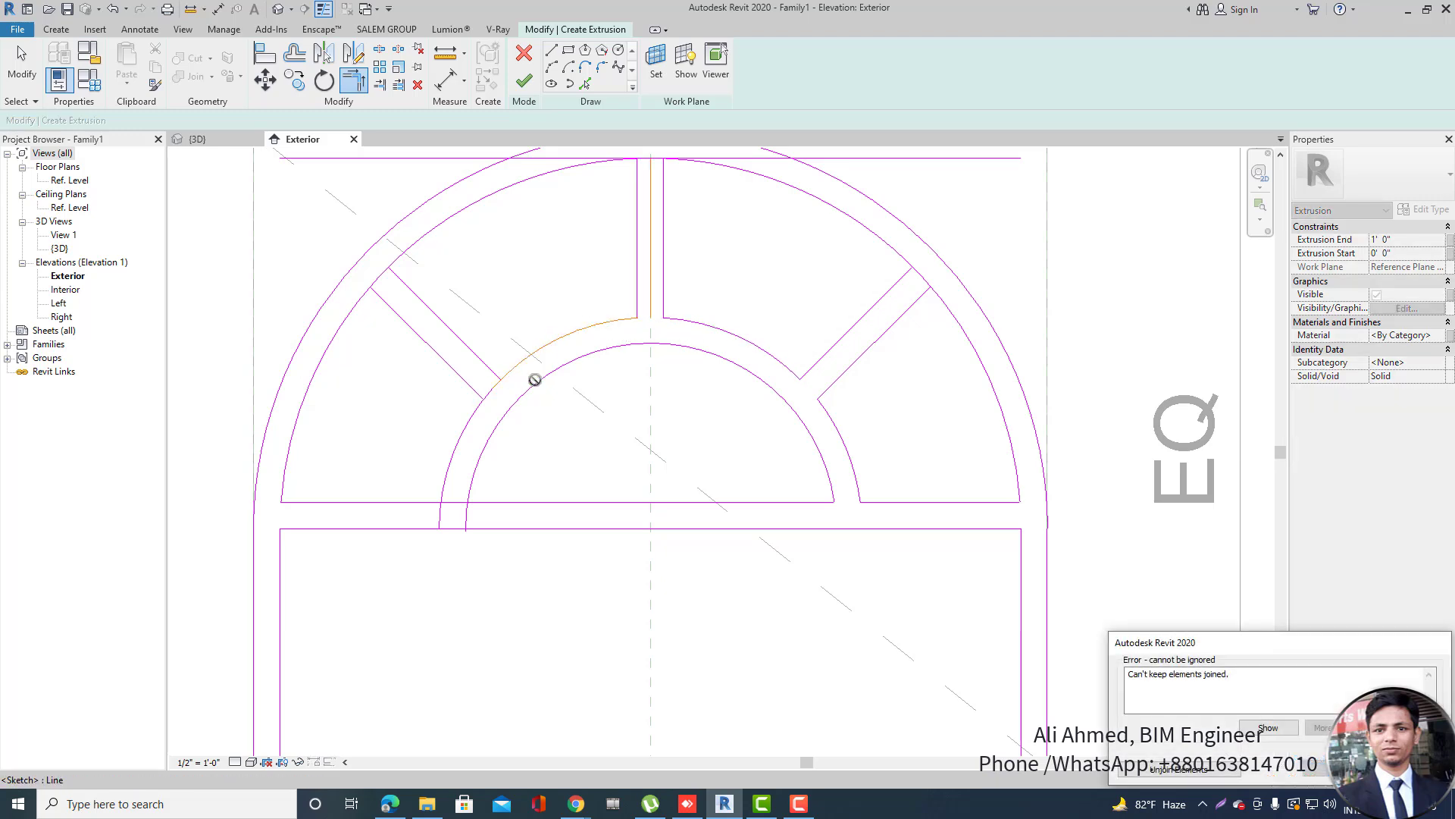
click(1173, 768)
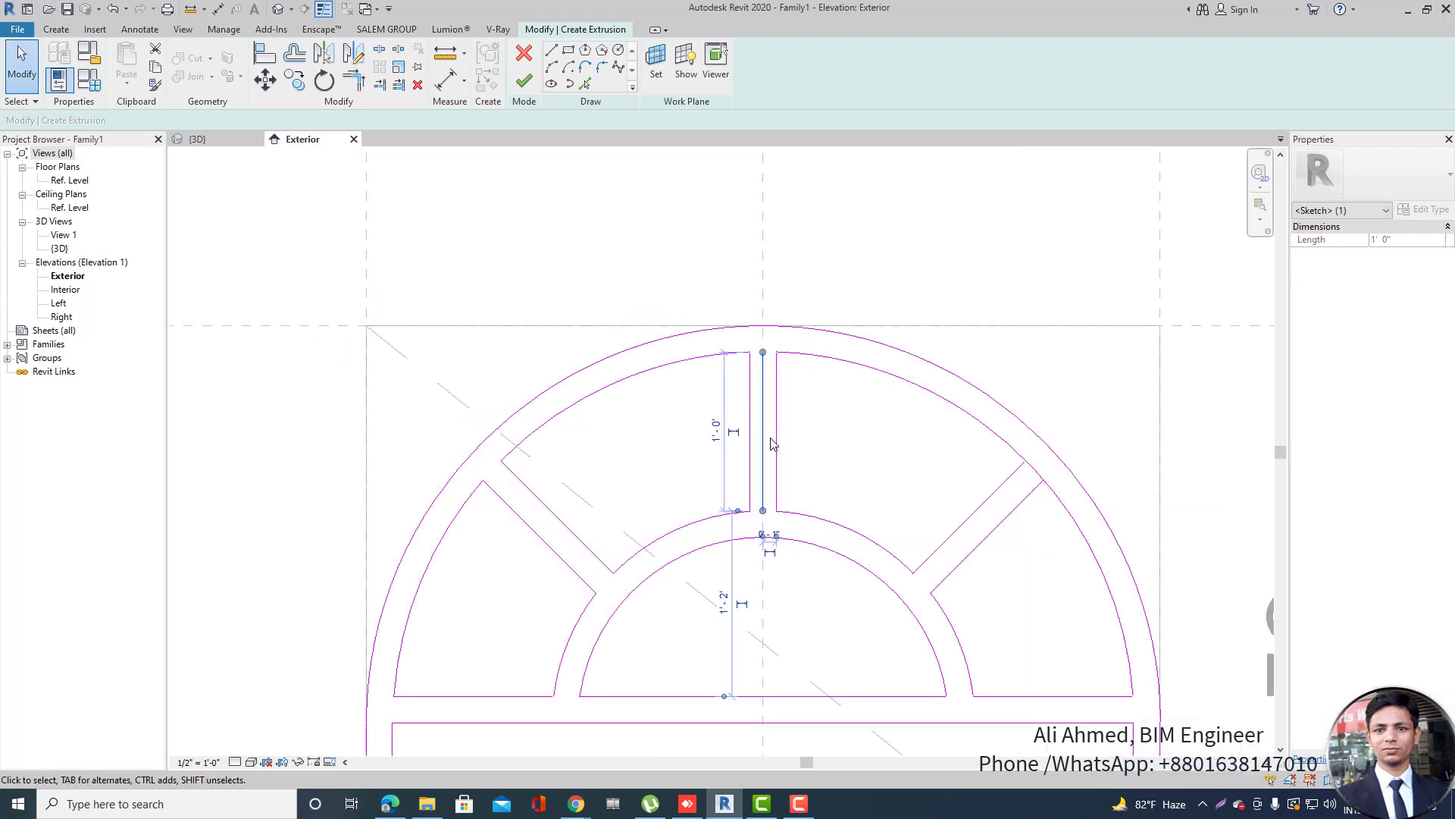
Delete the centre line of the vertical bar, keeping its two offset lines.
key(Delete)
scroll(684, 328, down, 3)
scroll(711, 338, down, 2)
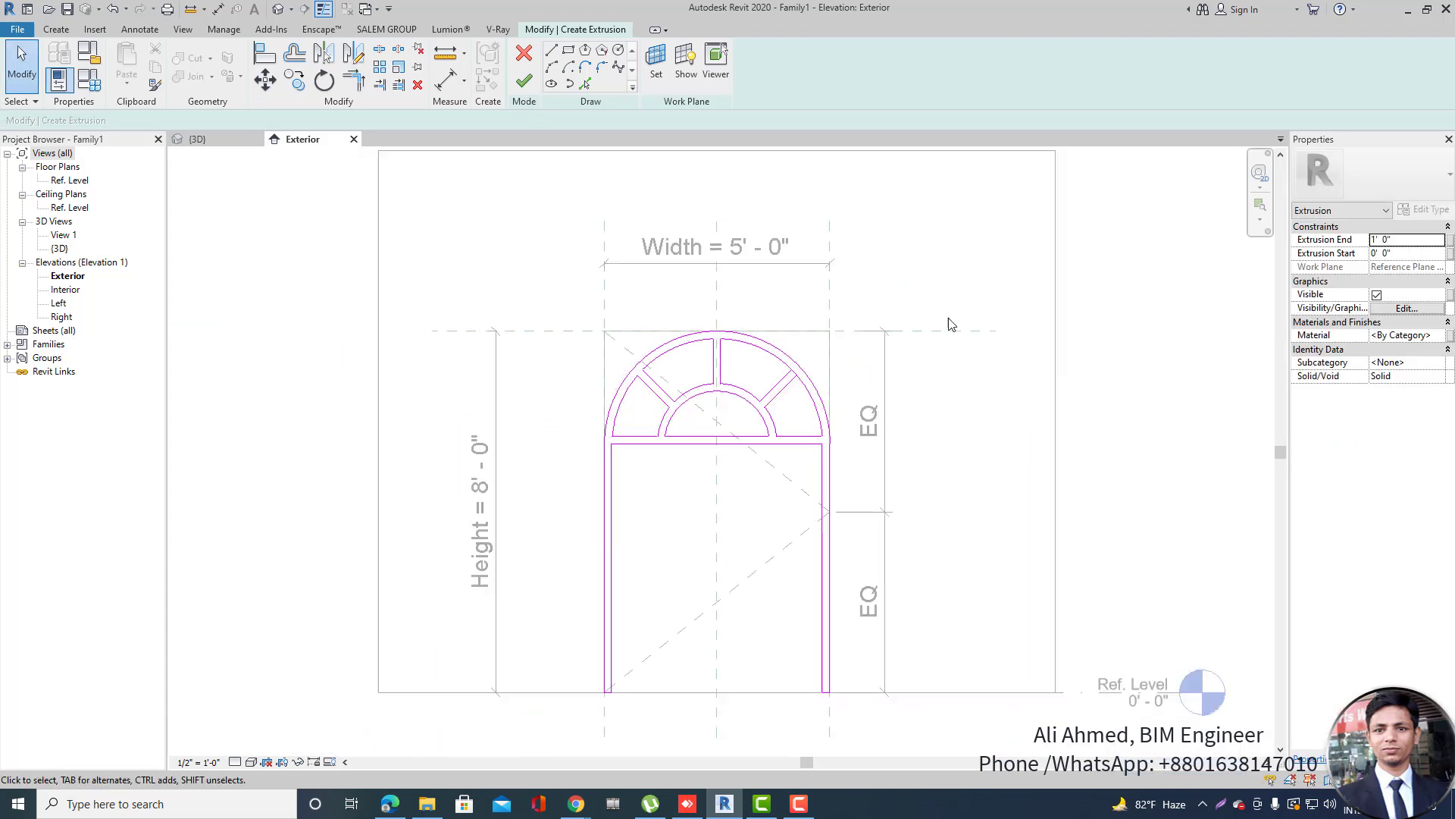
scroll(902, 364, down, 2)
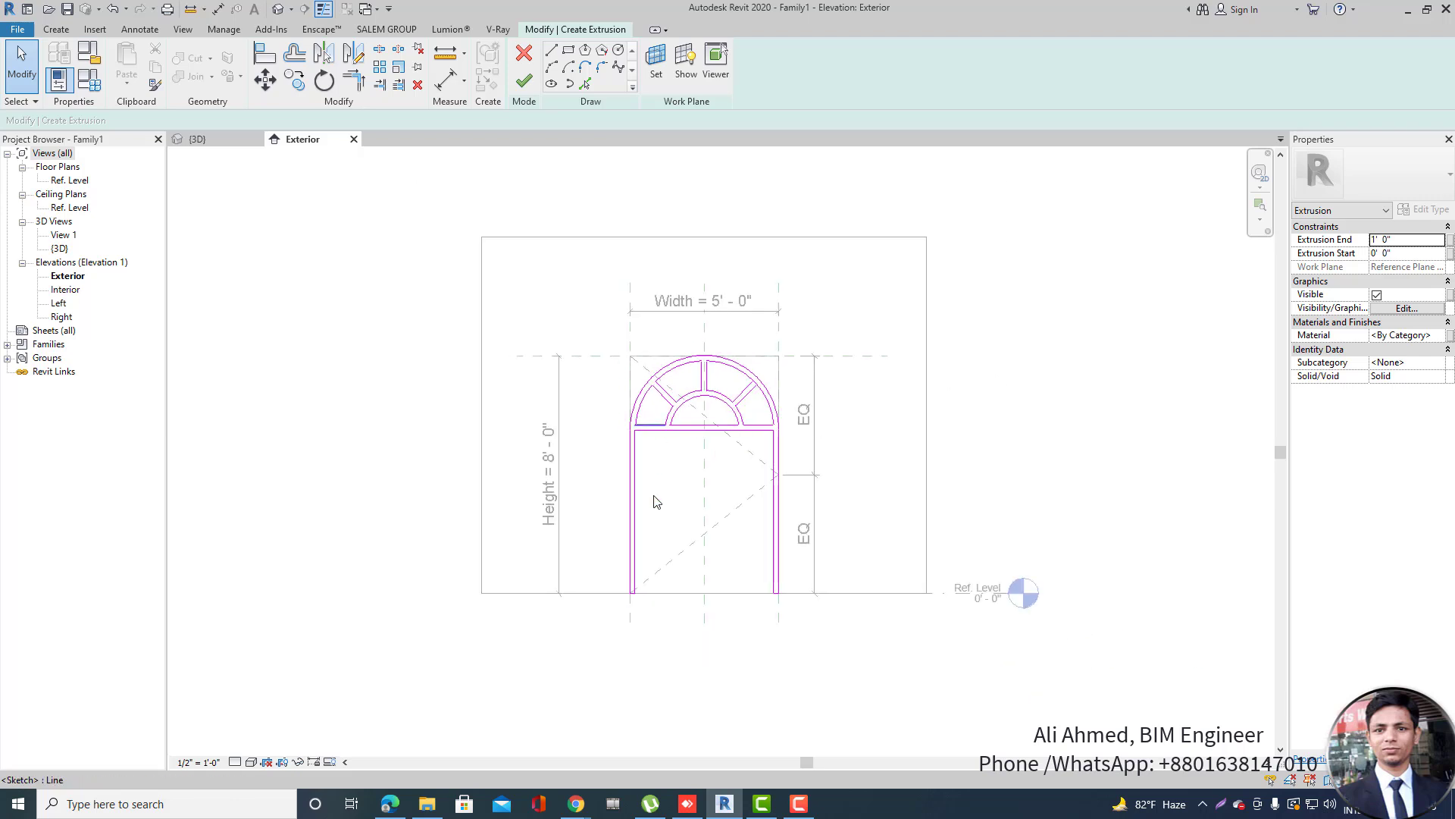
scroll(765, 548, up, 1)
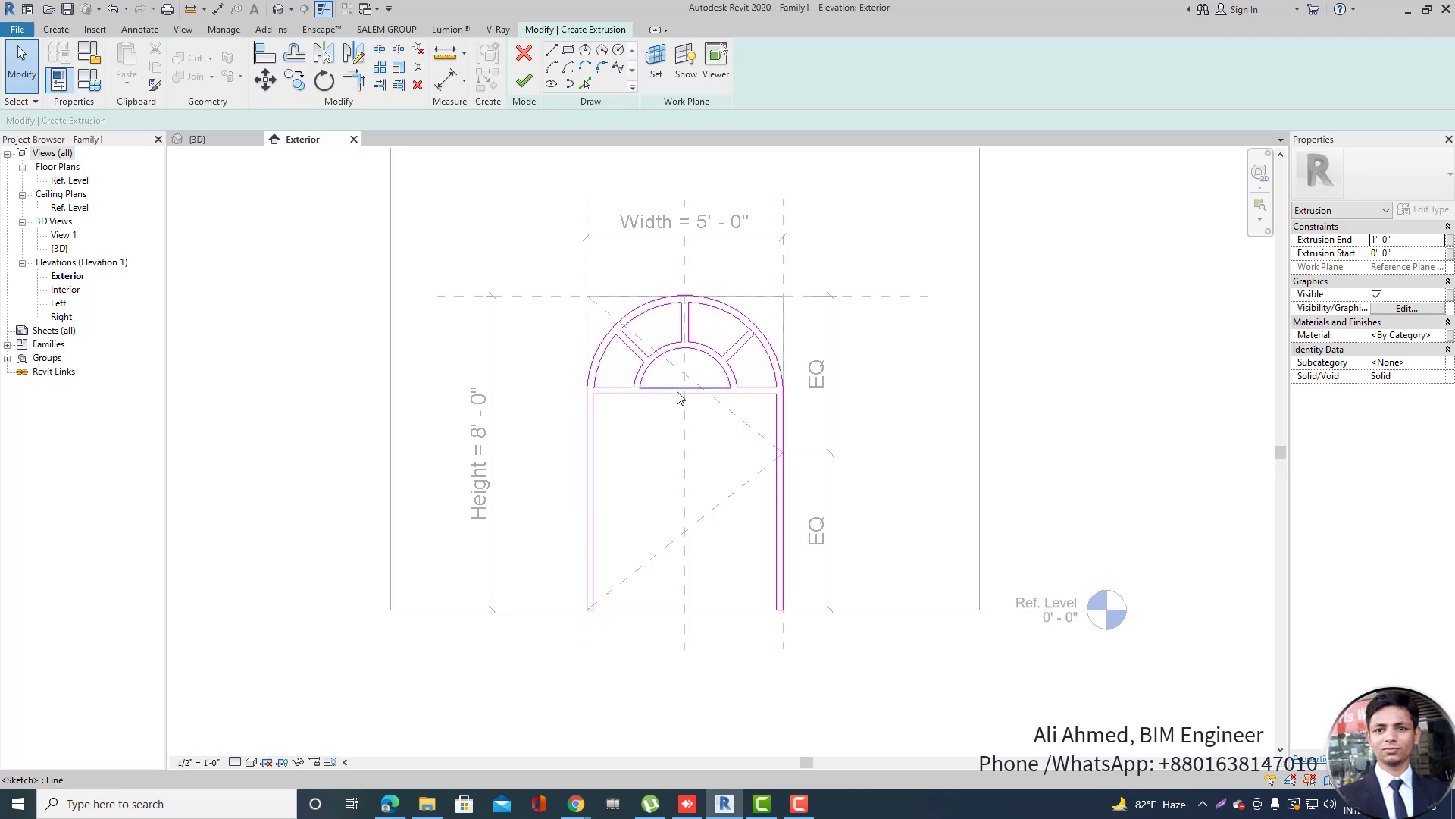
scroll(605, 410, up, 2)
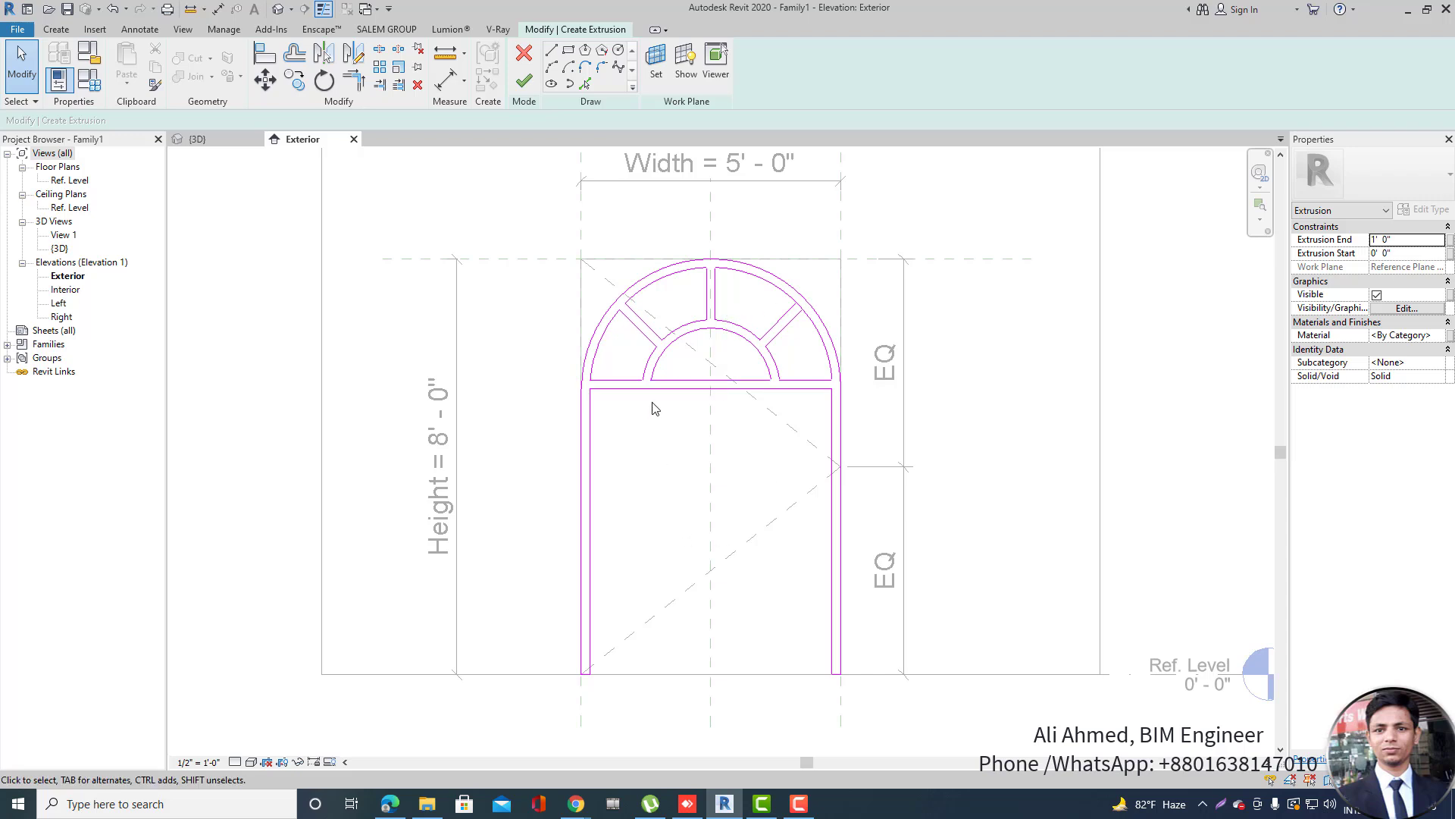
scroll(605, 416, down, 2)
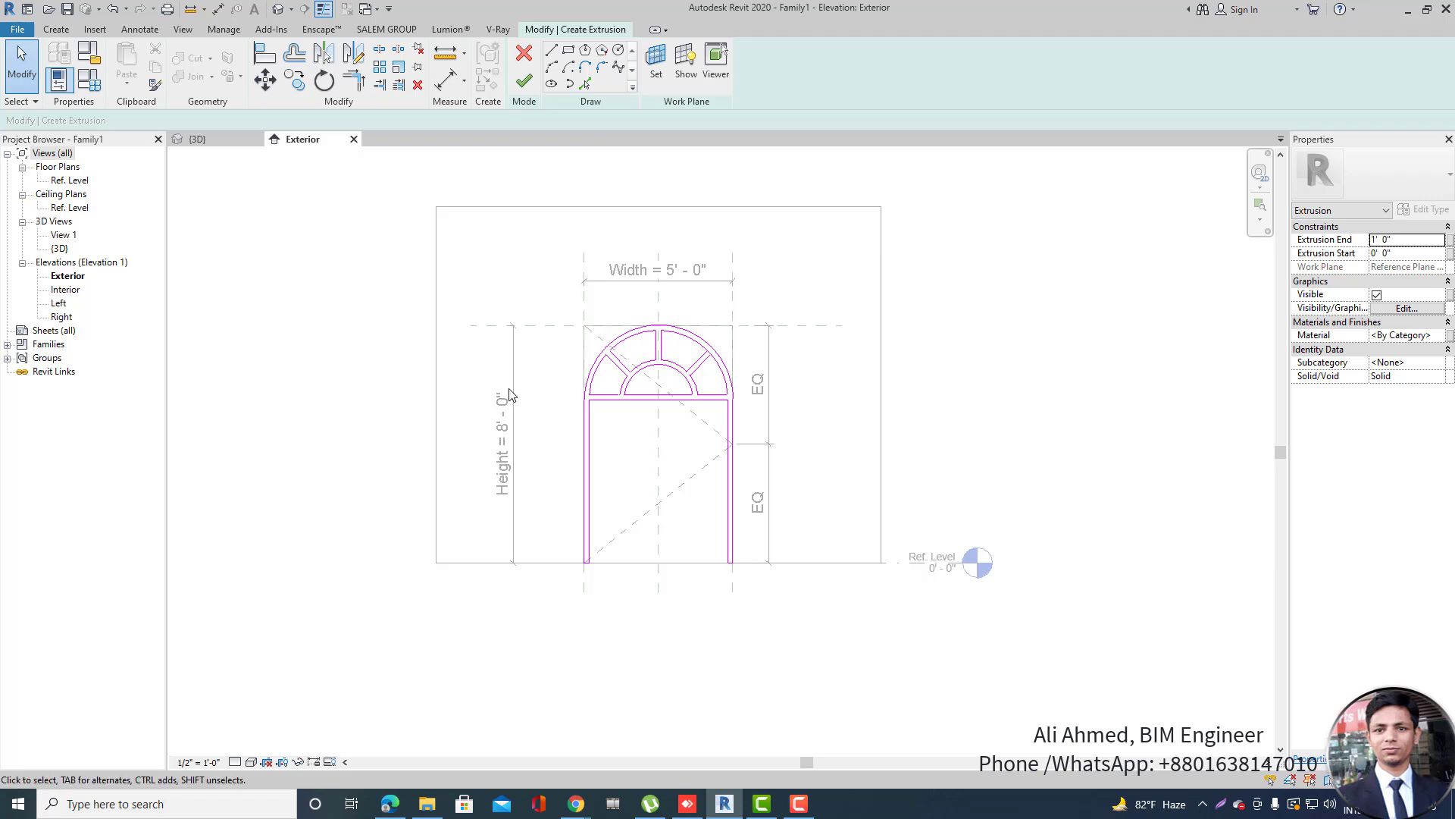
Try to finish the door frame's extrusion sketch.
click(523, 83)
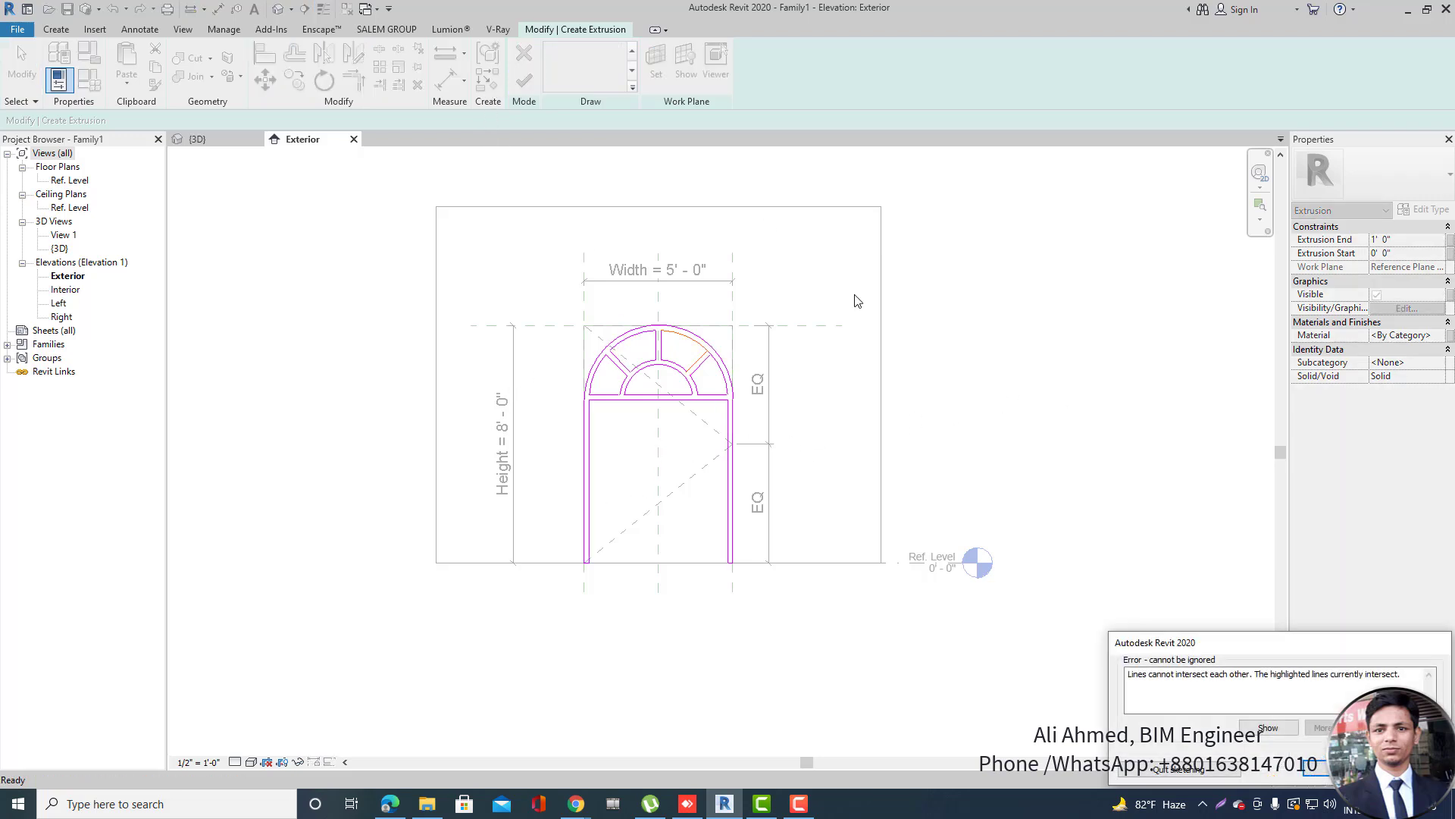
scroll(719, 334, up, 6)
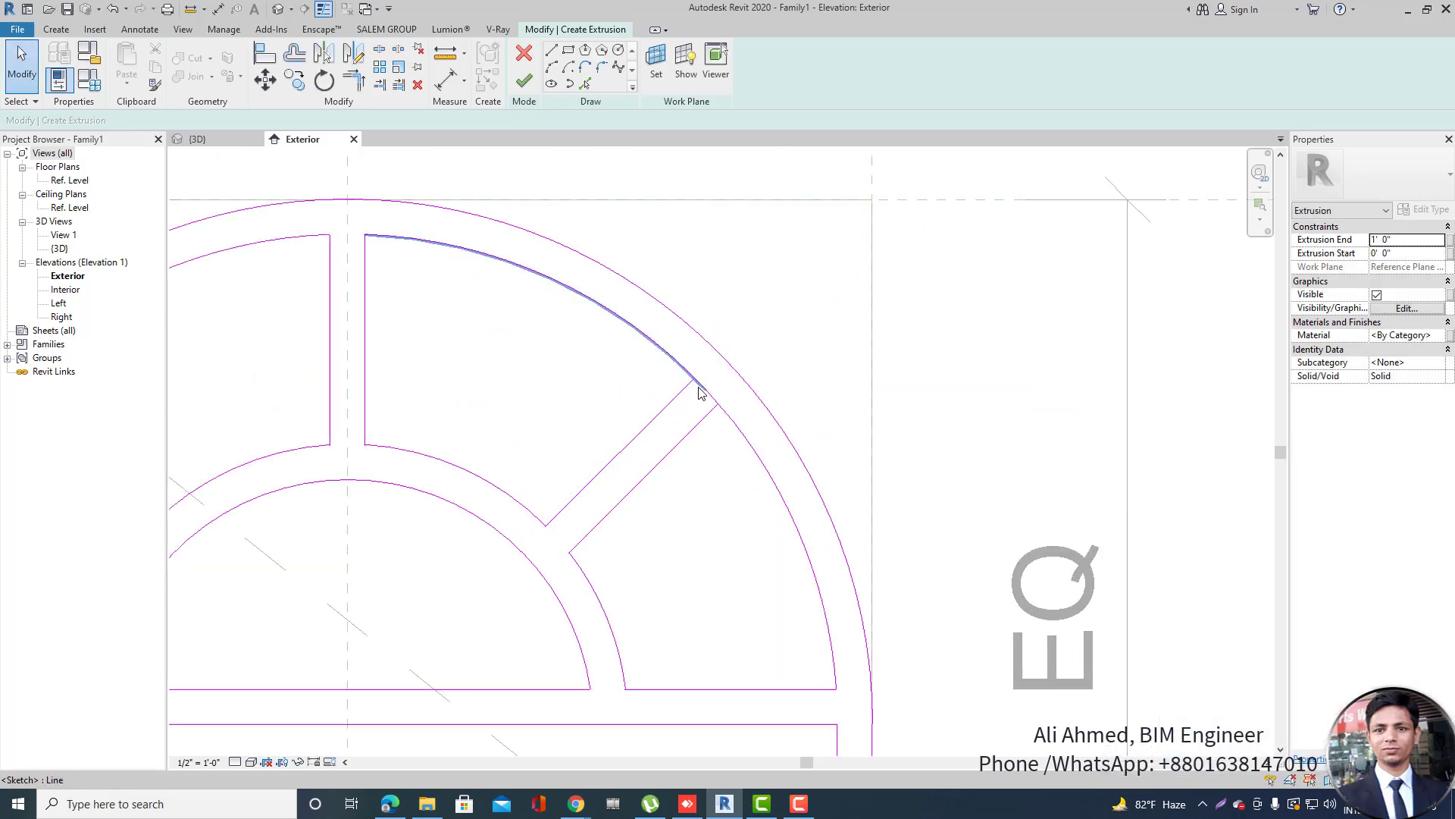
click(523, 81)
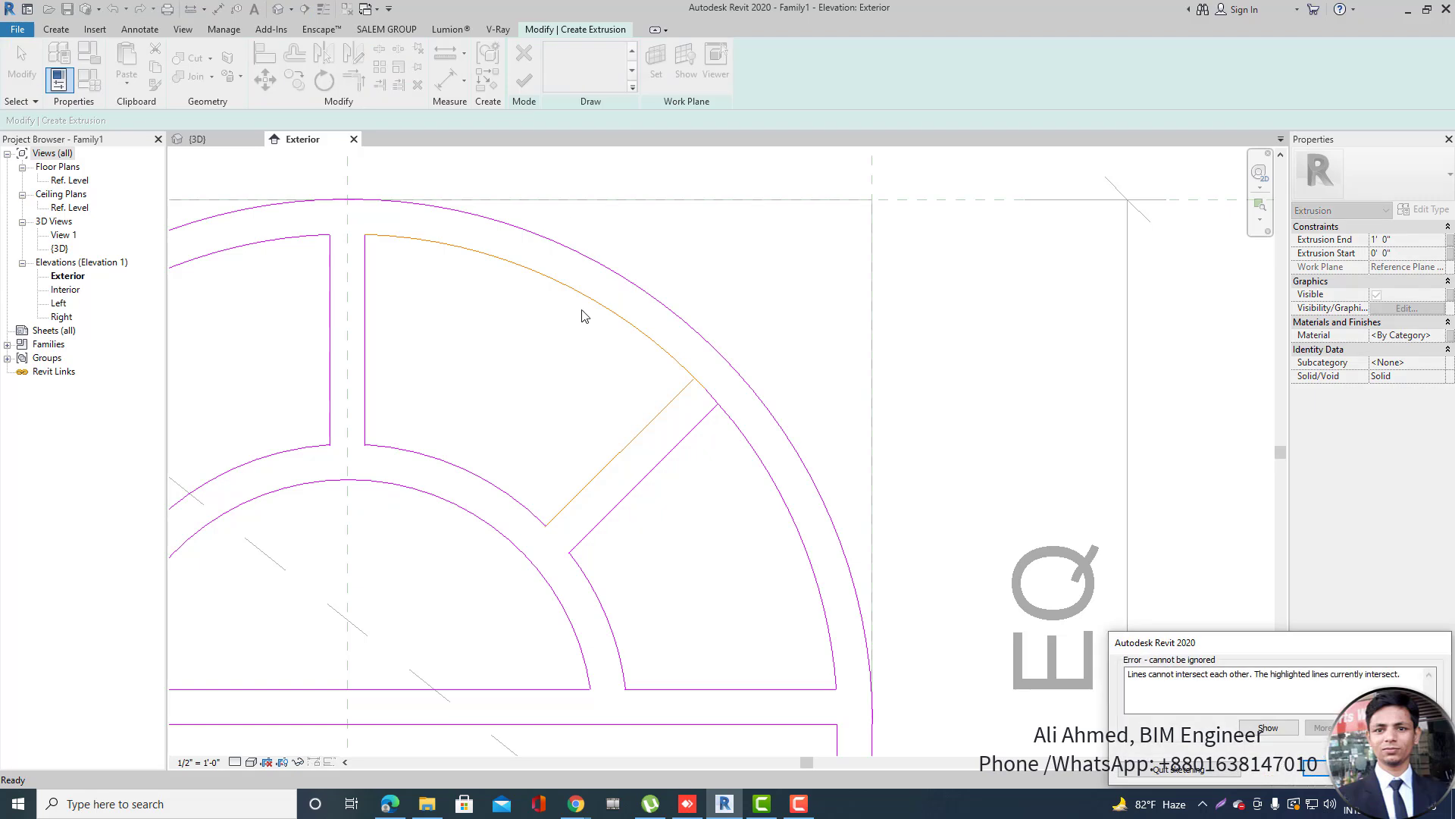
key(Escape)
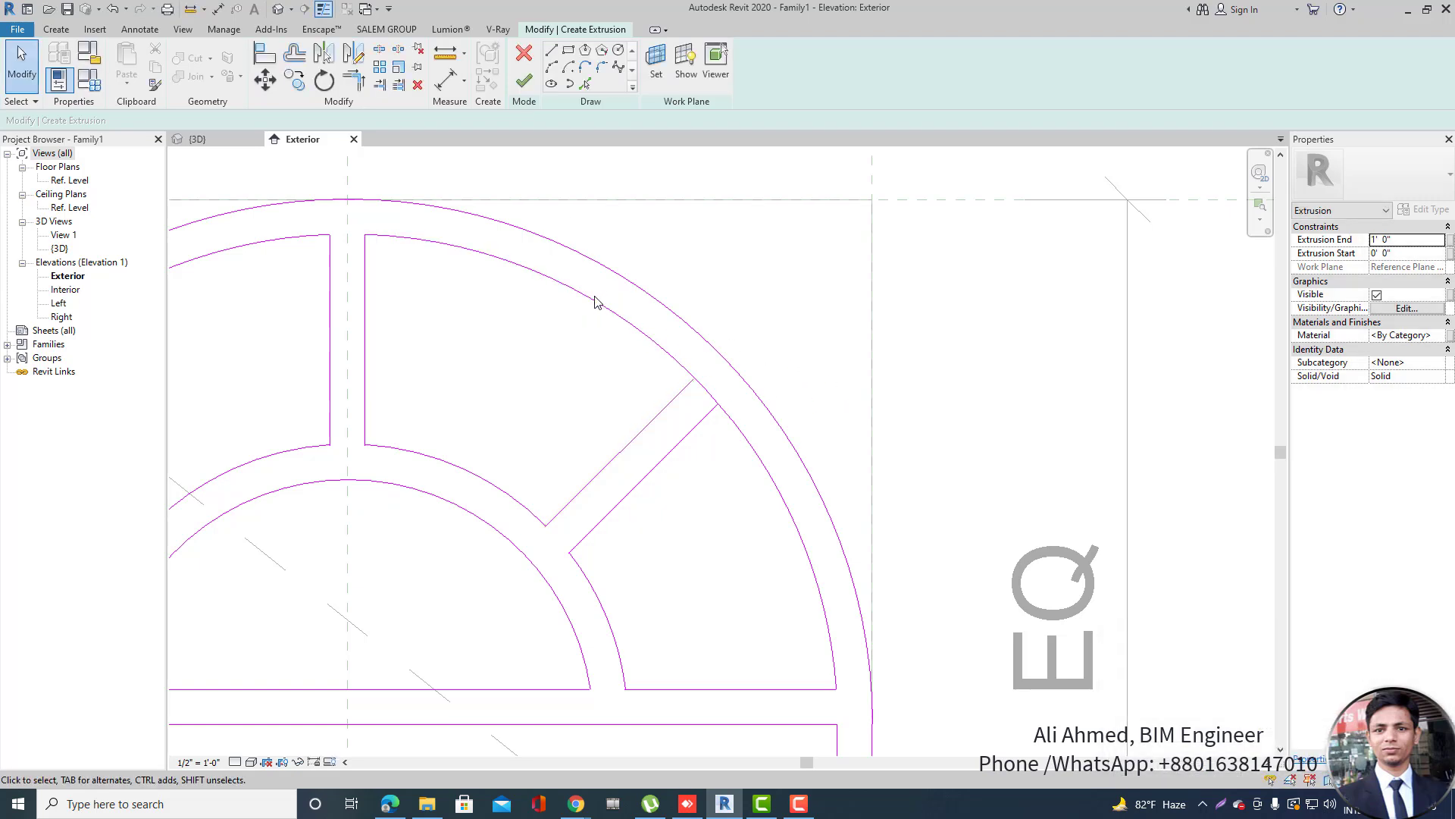
Trim the large inner arc's segments into corners with the right 45° bar's two lines, and finish the extrusion sketch.
click(358, 83)
click(667, 354)
click(685, 395)
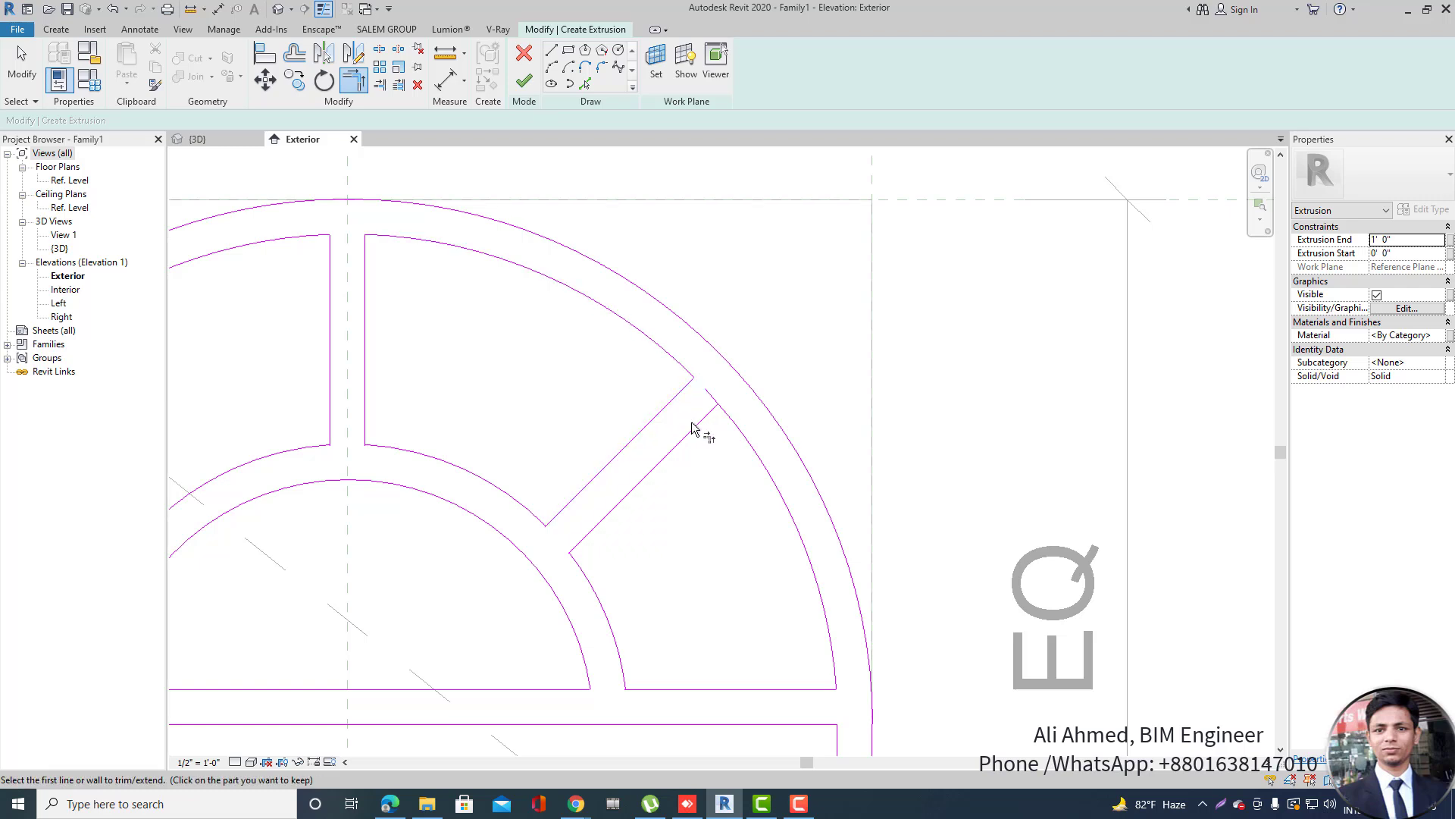
click(692, 430)
scroll(948, 432, down, 5)
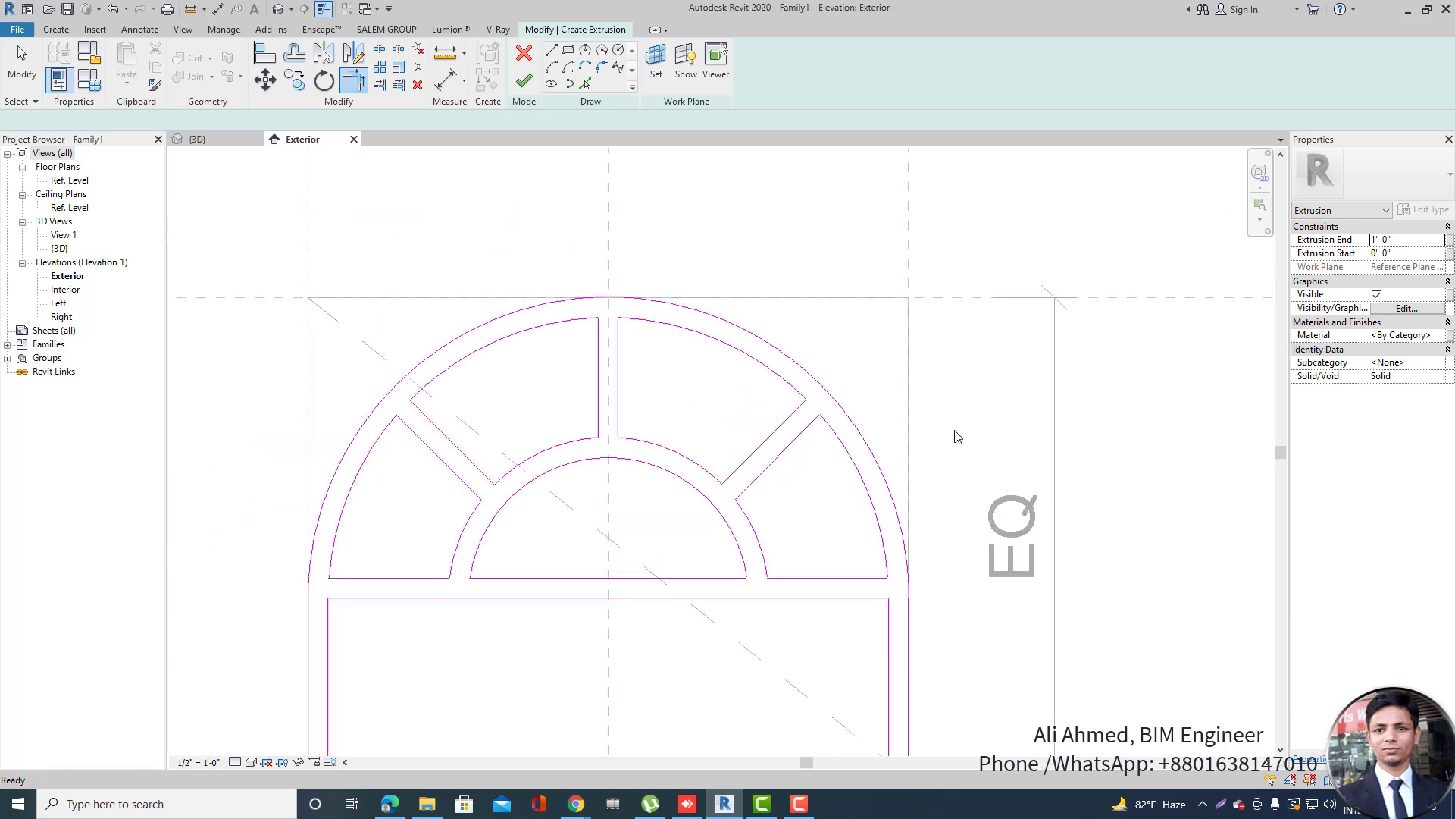
key(Escape)
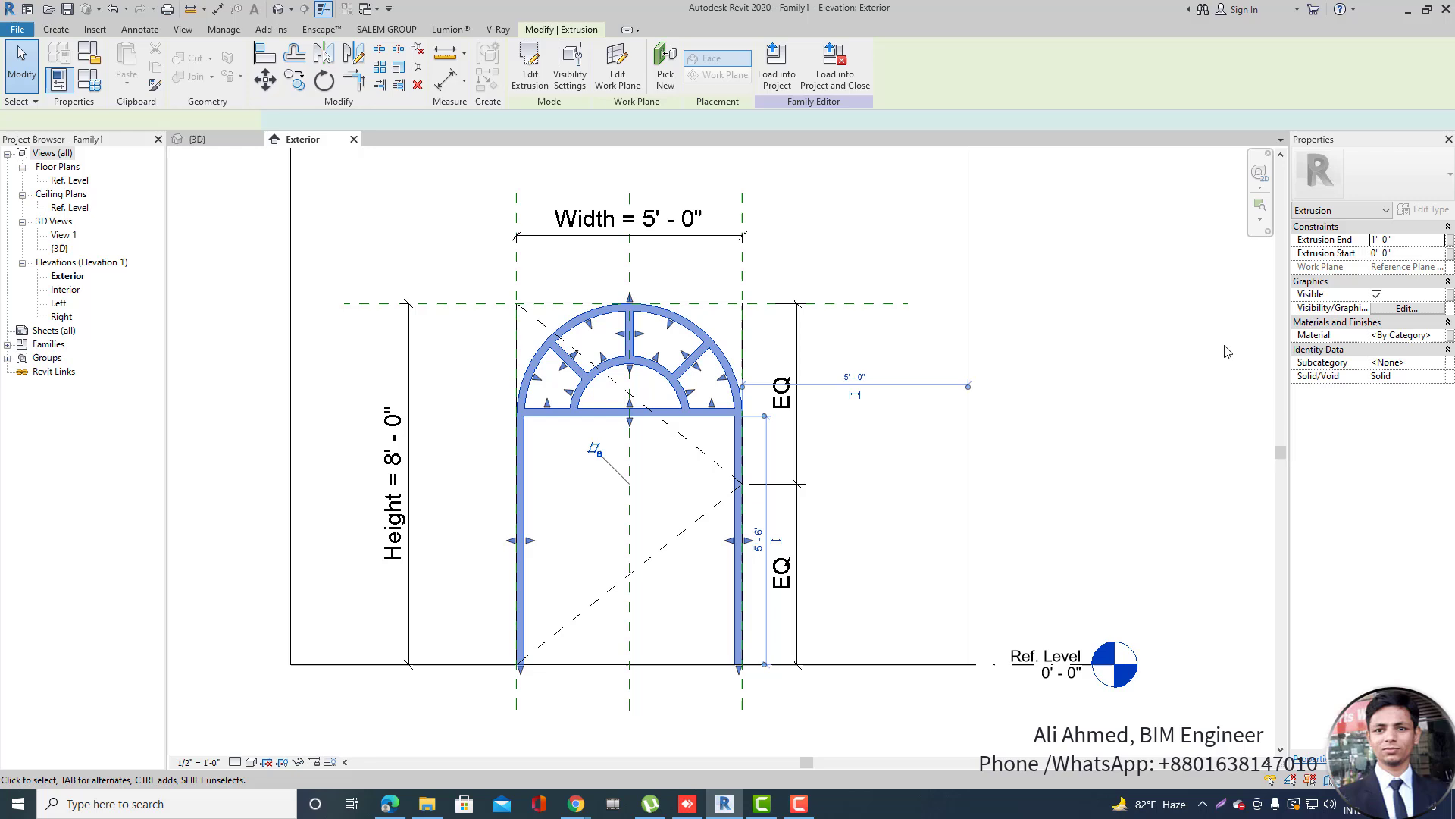
click(329, 292)
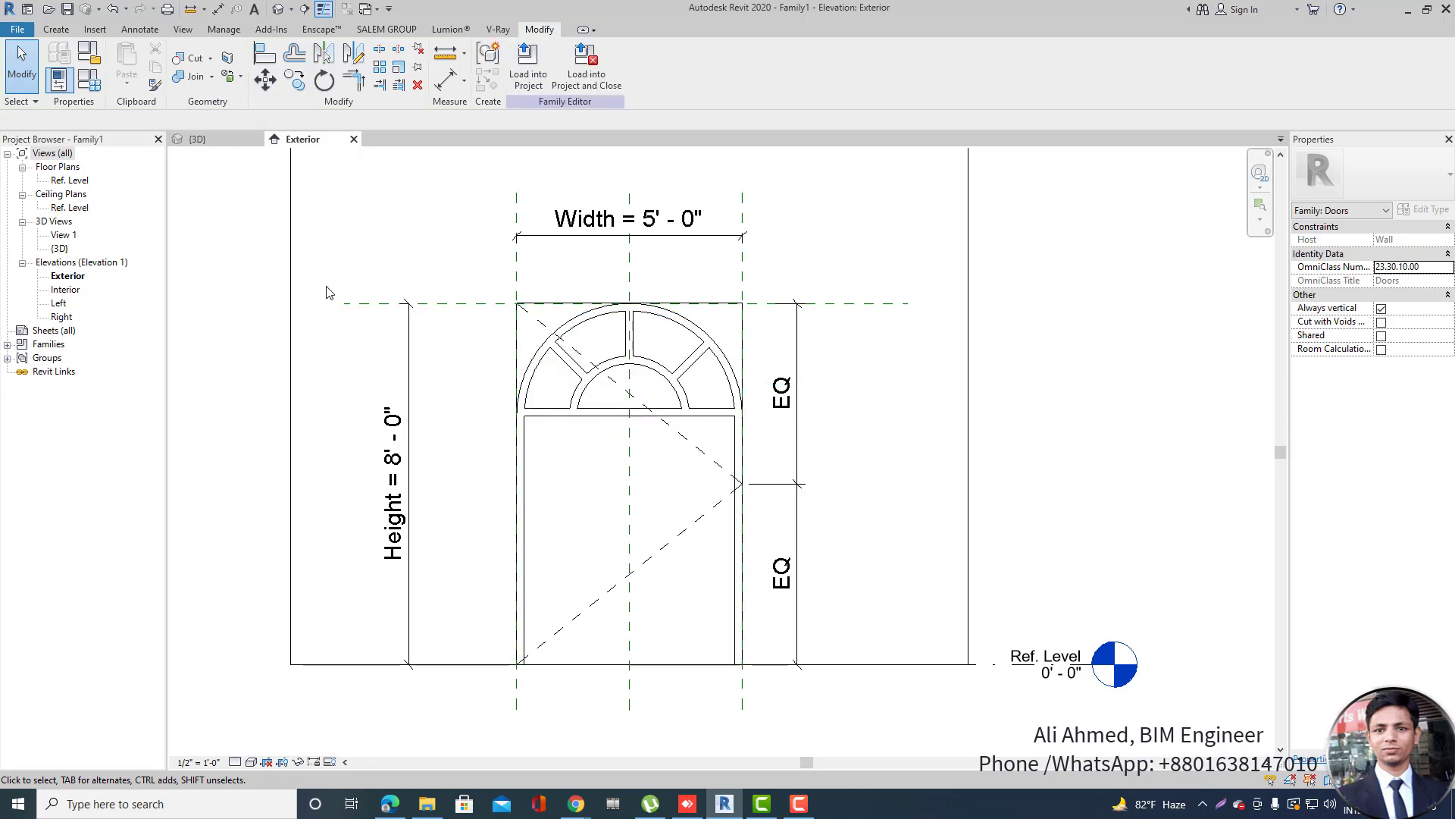
In the Ref. Level floor plan, stretch the frame extrusion just past the exterior wall face, to an Extrusion Start of -0' 3 89/128".
double_click(70, 181)
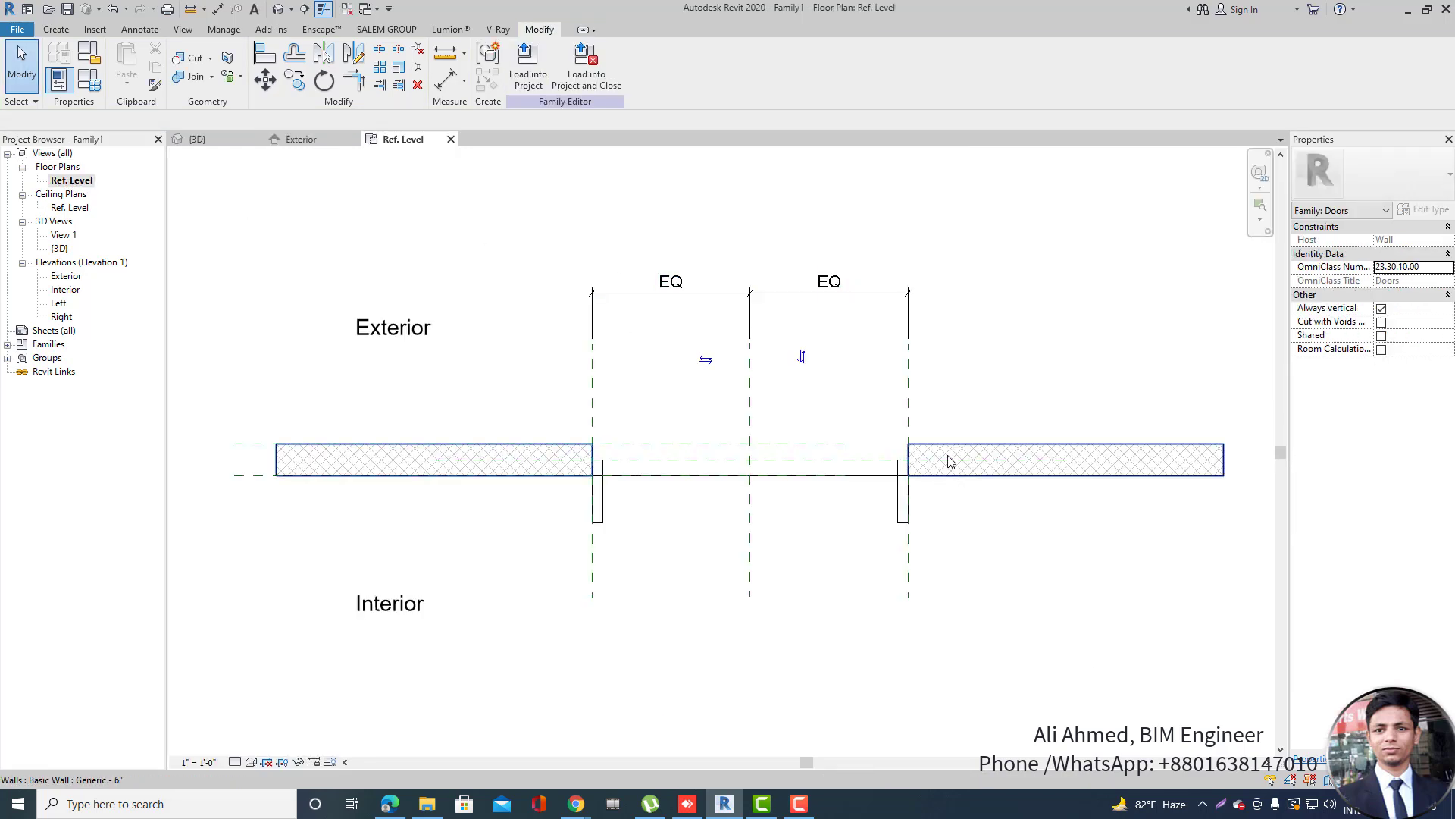
scroll(883, 519, up, 2)
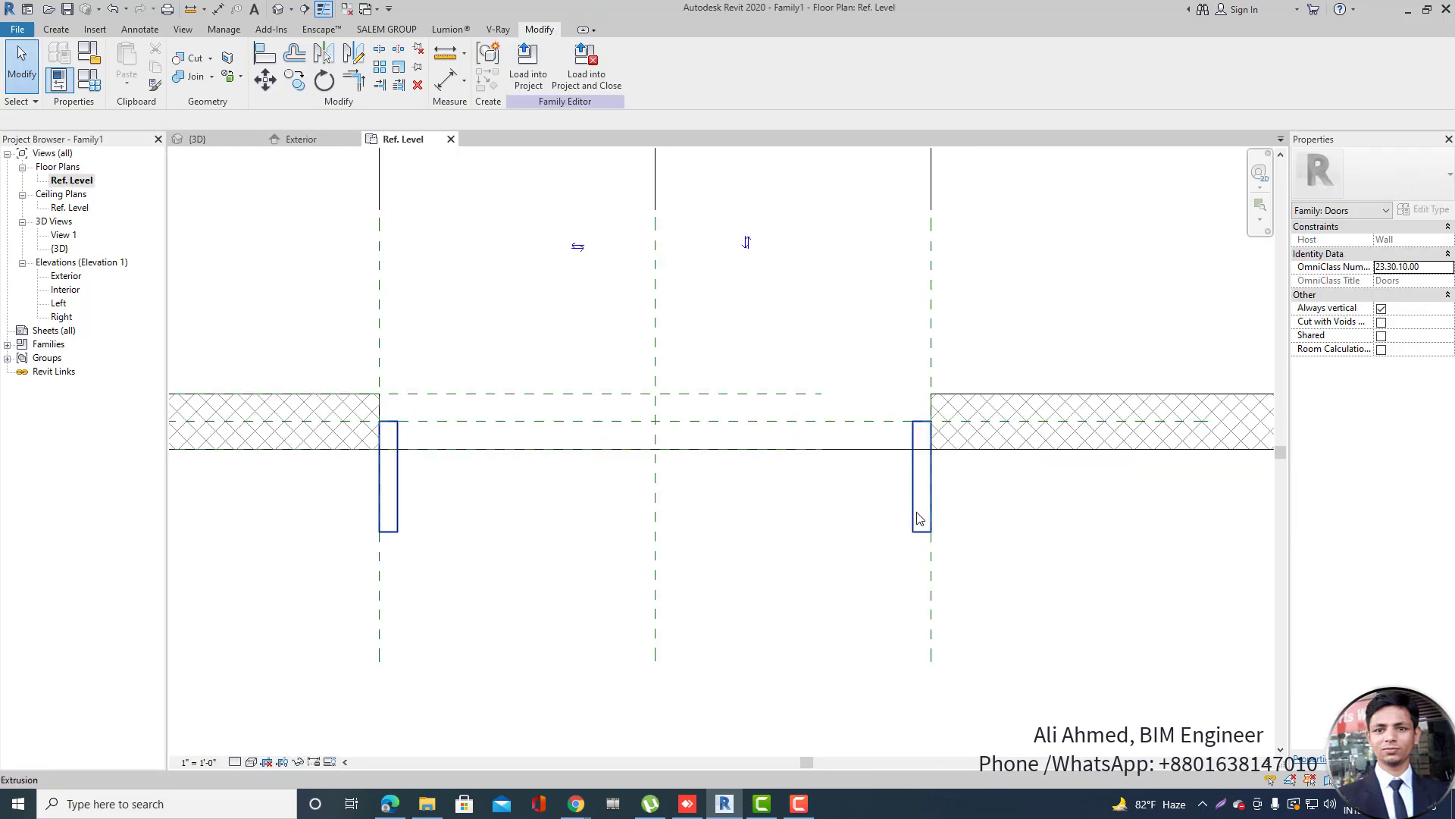
click(916, 426)
scroll(916, 426, up, 1)
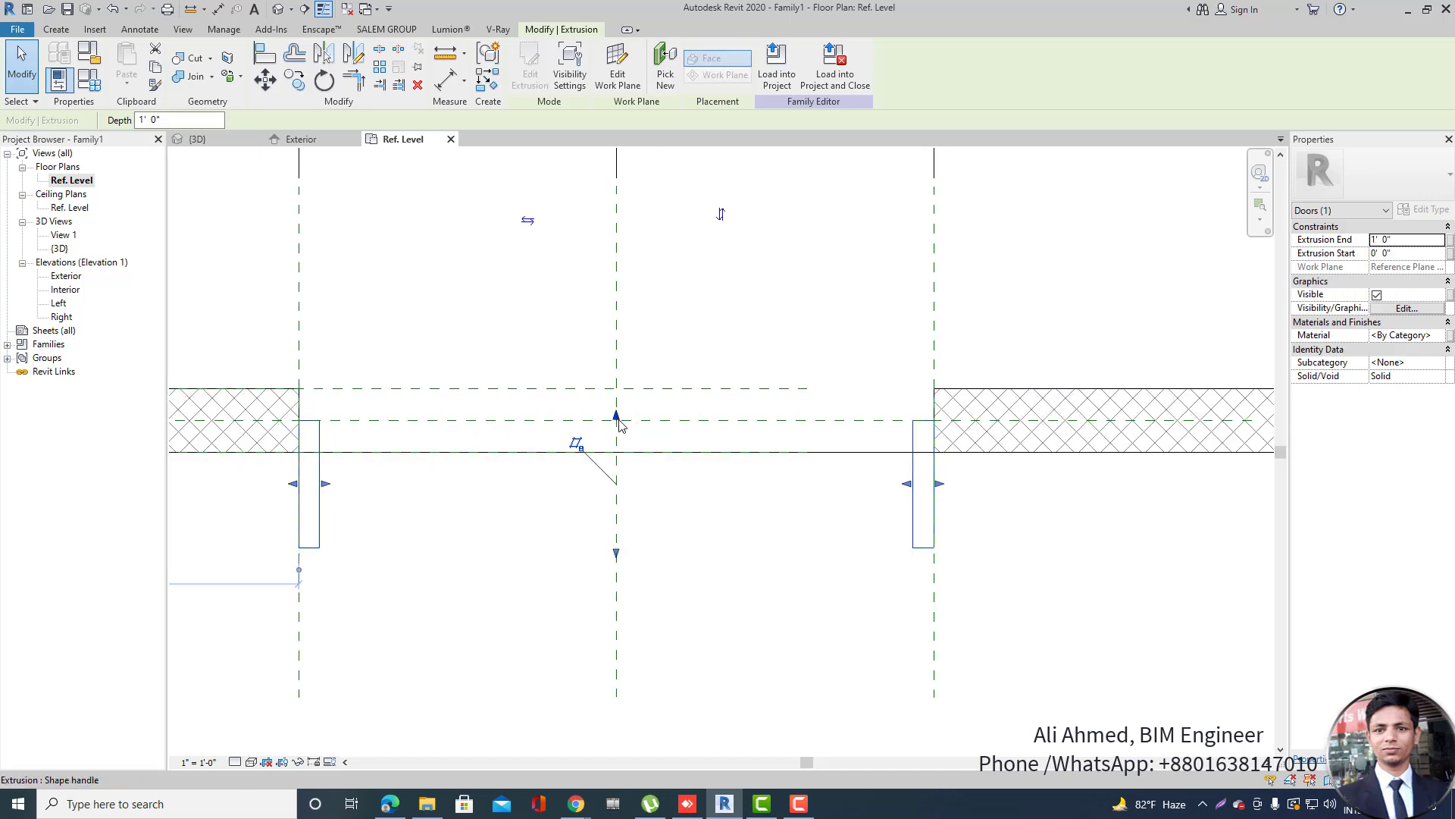
drag(619, 403, 619, 383)
scroll(607, 391, up, 2)
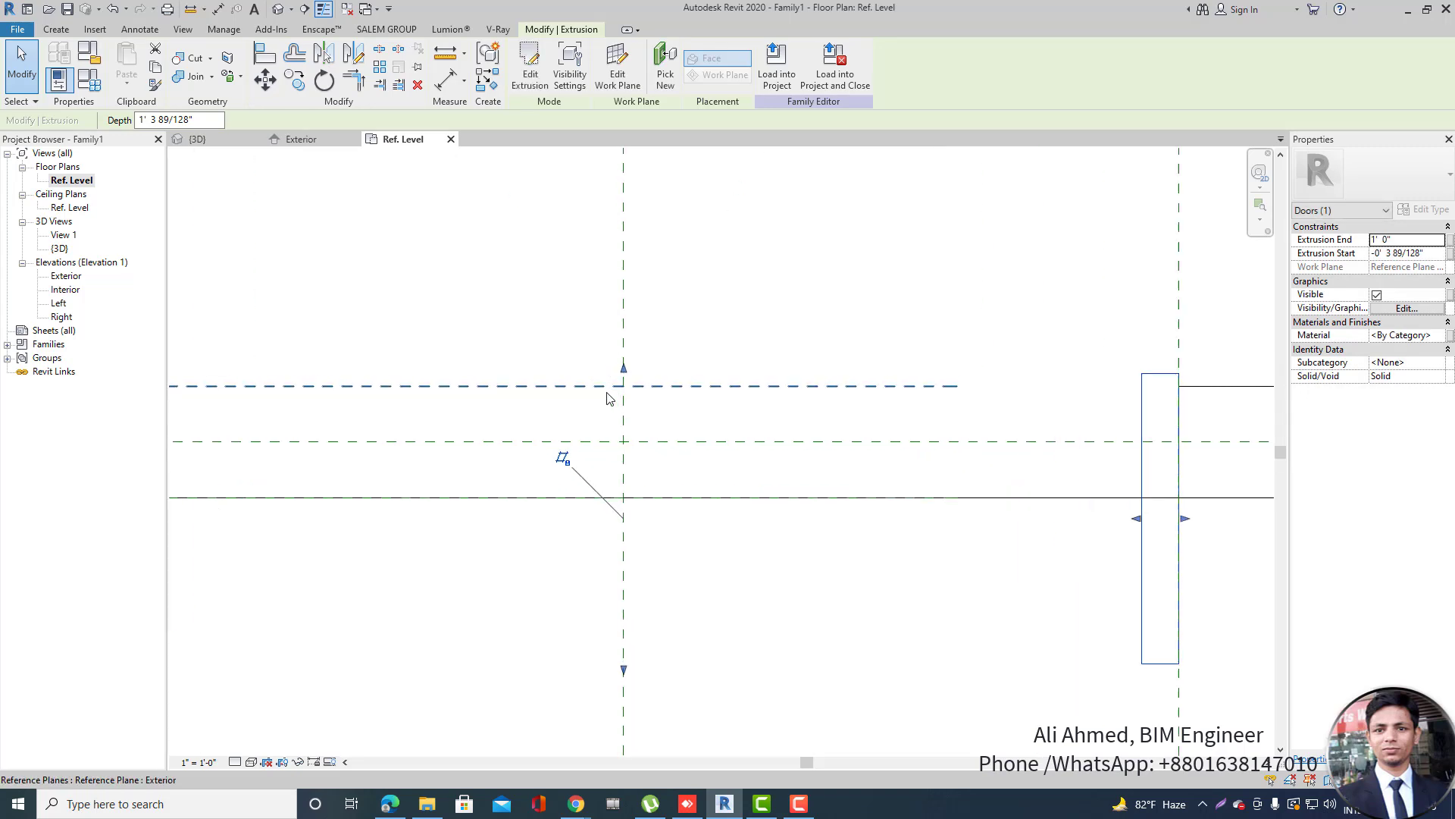
Pull the frame extrusion's interior end back near the interior wall face, to an Extrusion End of 0' 3 3/4", and open the 3D view.
drag(626, 376, 664, 449)
scroll(625, 376, down, 2)
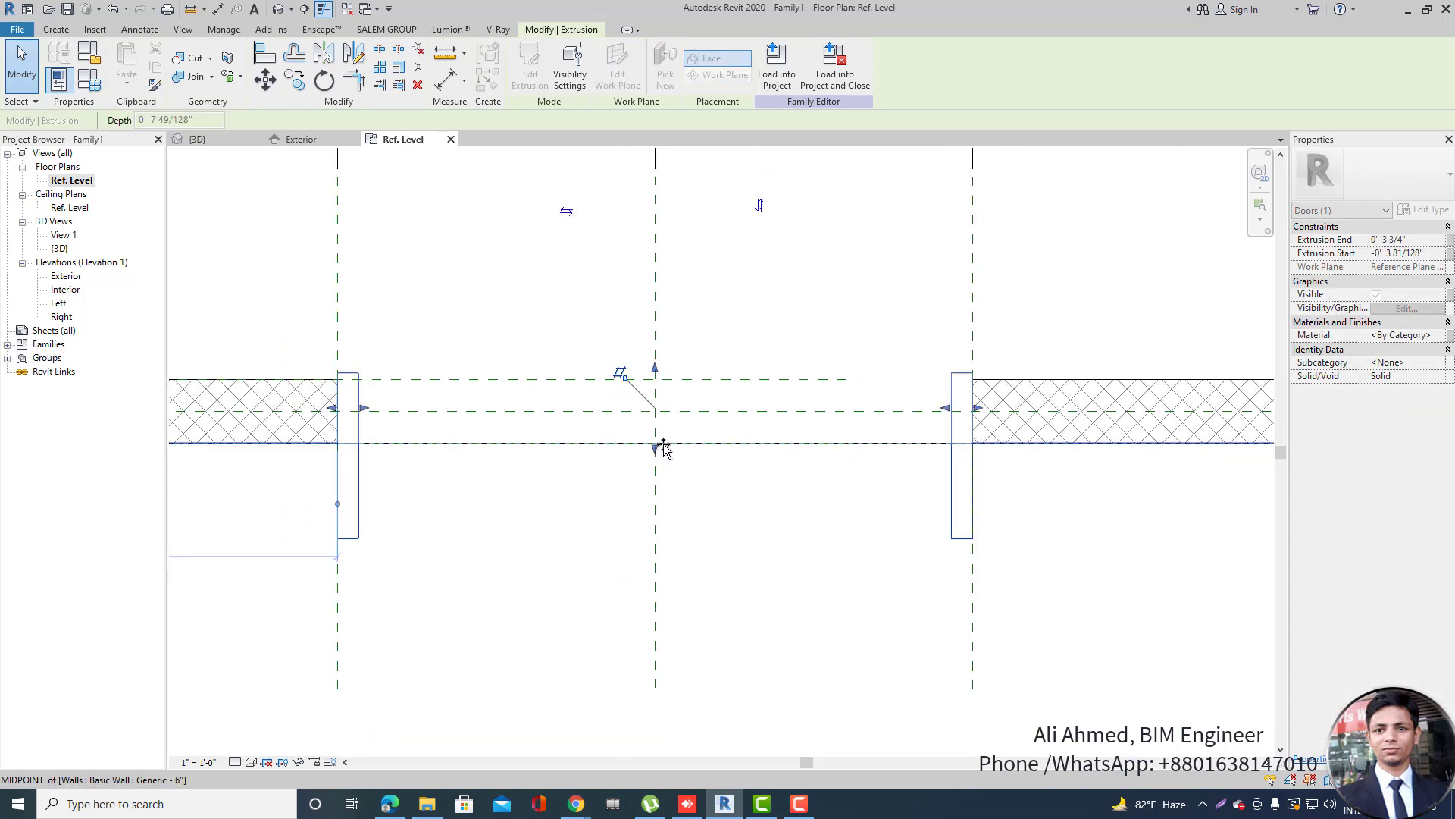
click(780, 280)
click(278, 10)
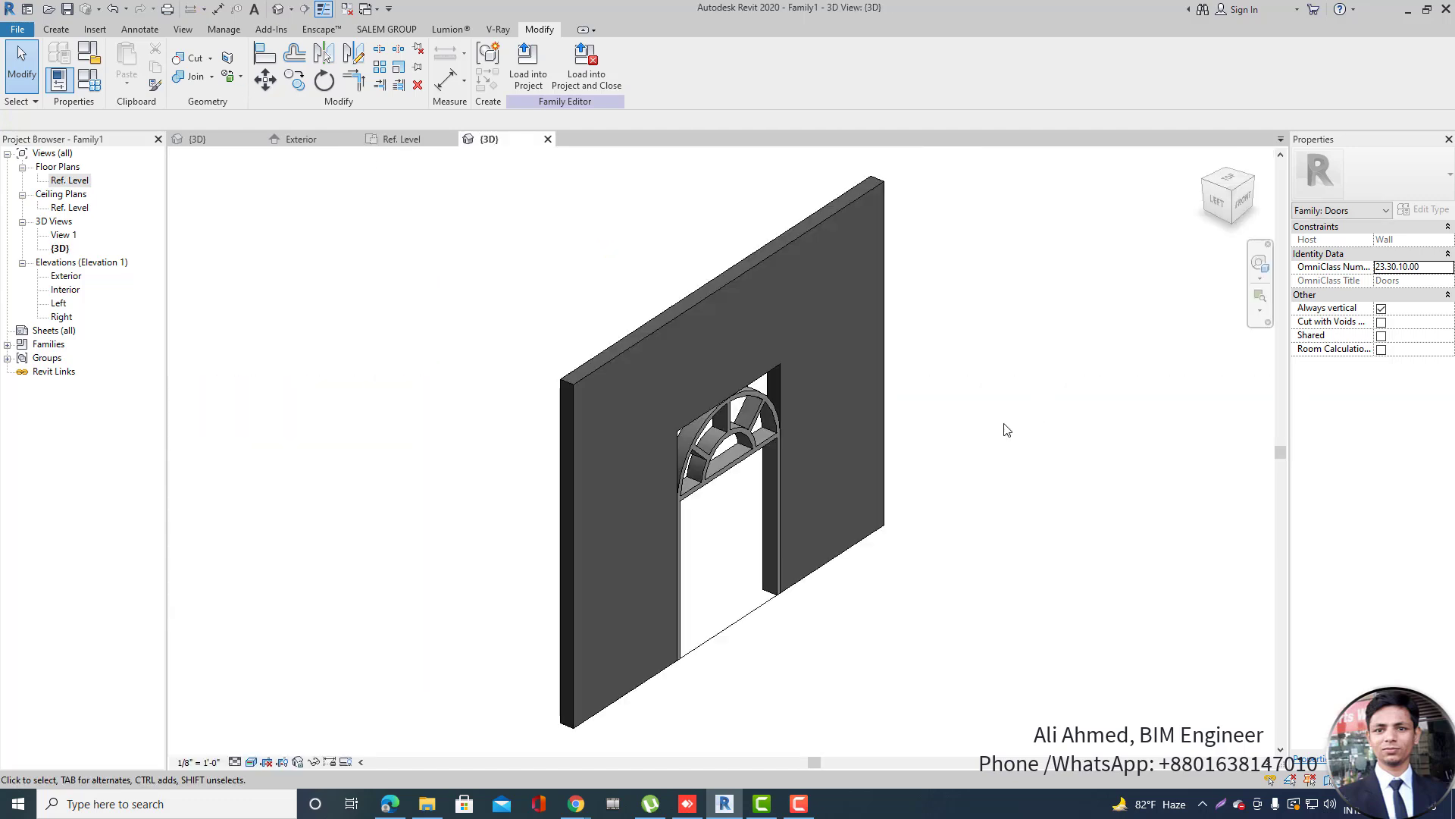
Examine the arched door frame and its fit in the wall opening from both sides in the 3D view.
shift+middle_drag(1029, 452, 637, 479)
scroll(555, 448, up, 5)
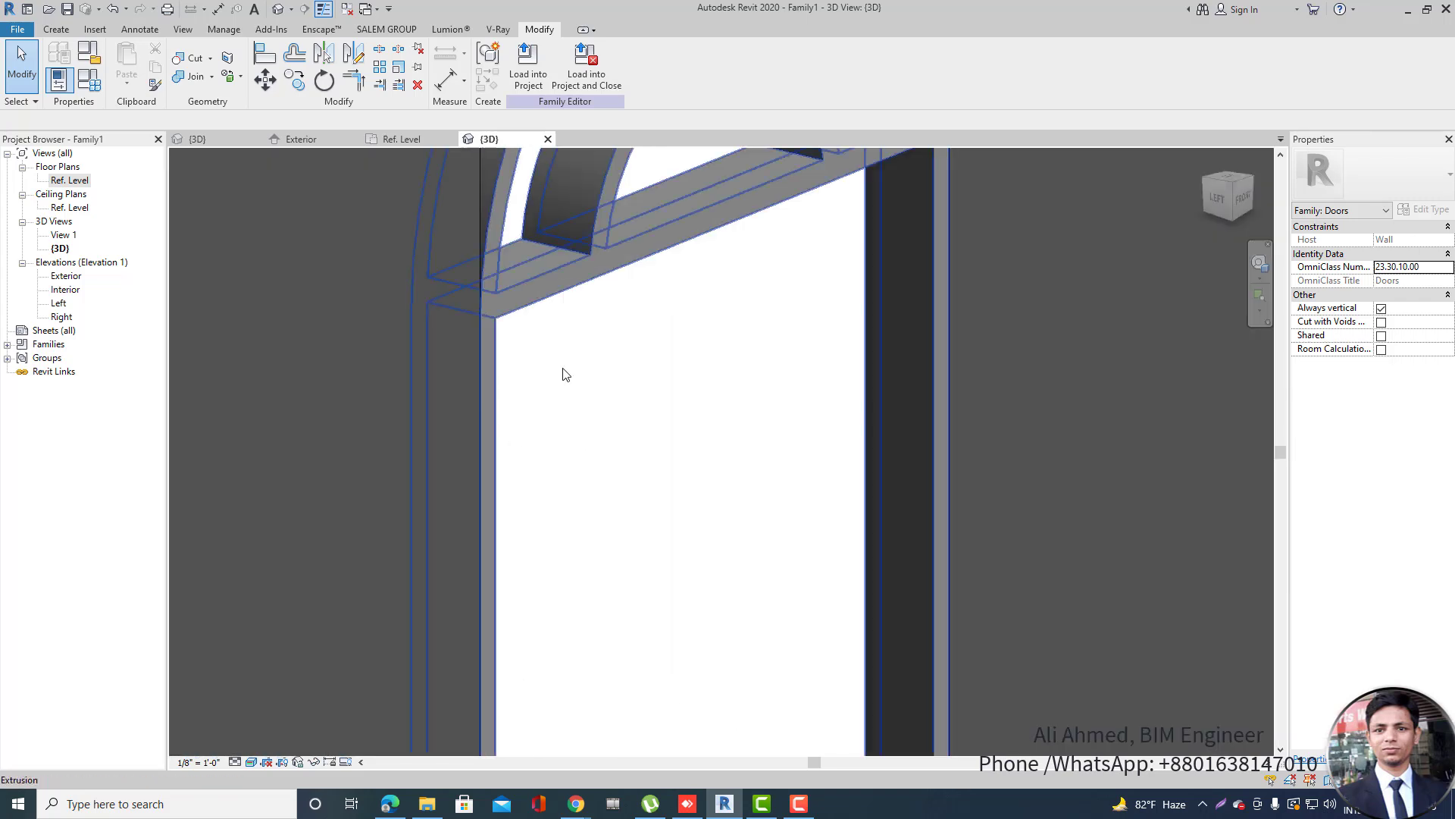
shift+middle_drag(565, 373, 758, 379)
scroll(766, 467, down, 4)
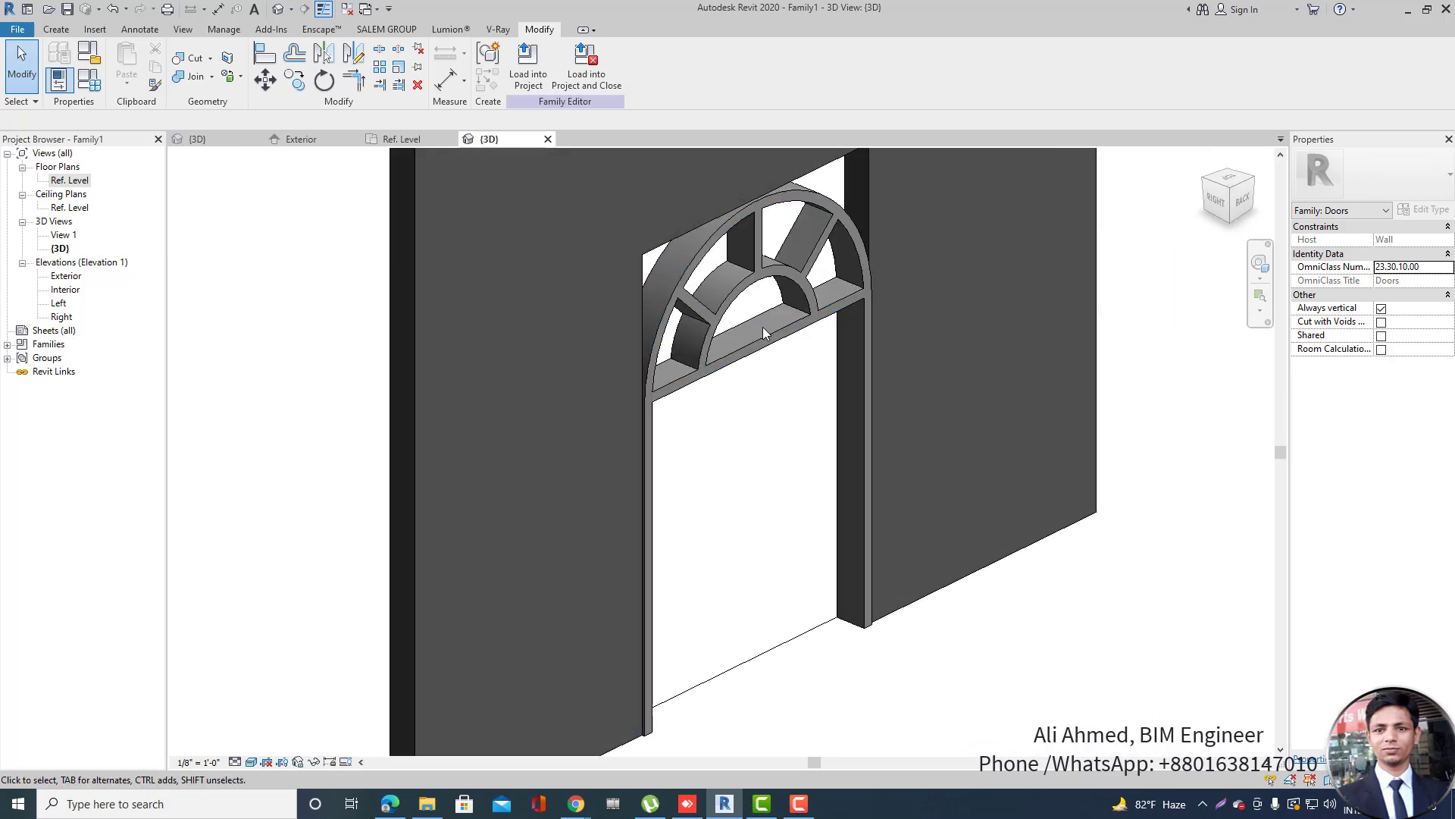
scroll(691, 350, up, 5)
scroll(579, 410, down, 4)
shift+middle_drag(1075, 471, 972, 377)
scroll(677, 296, down, 3)
scroll(650, 257, up, 2)
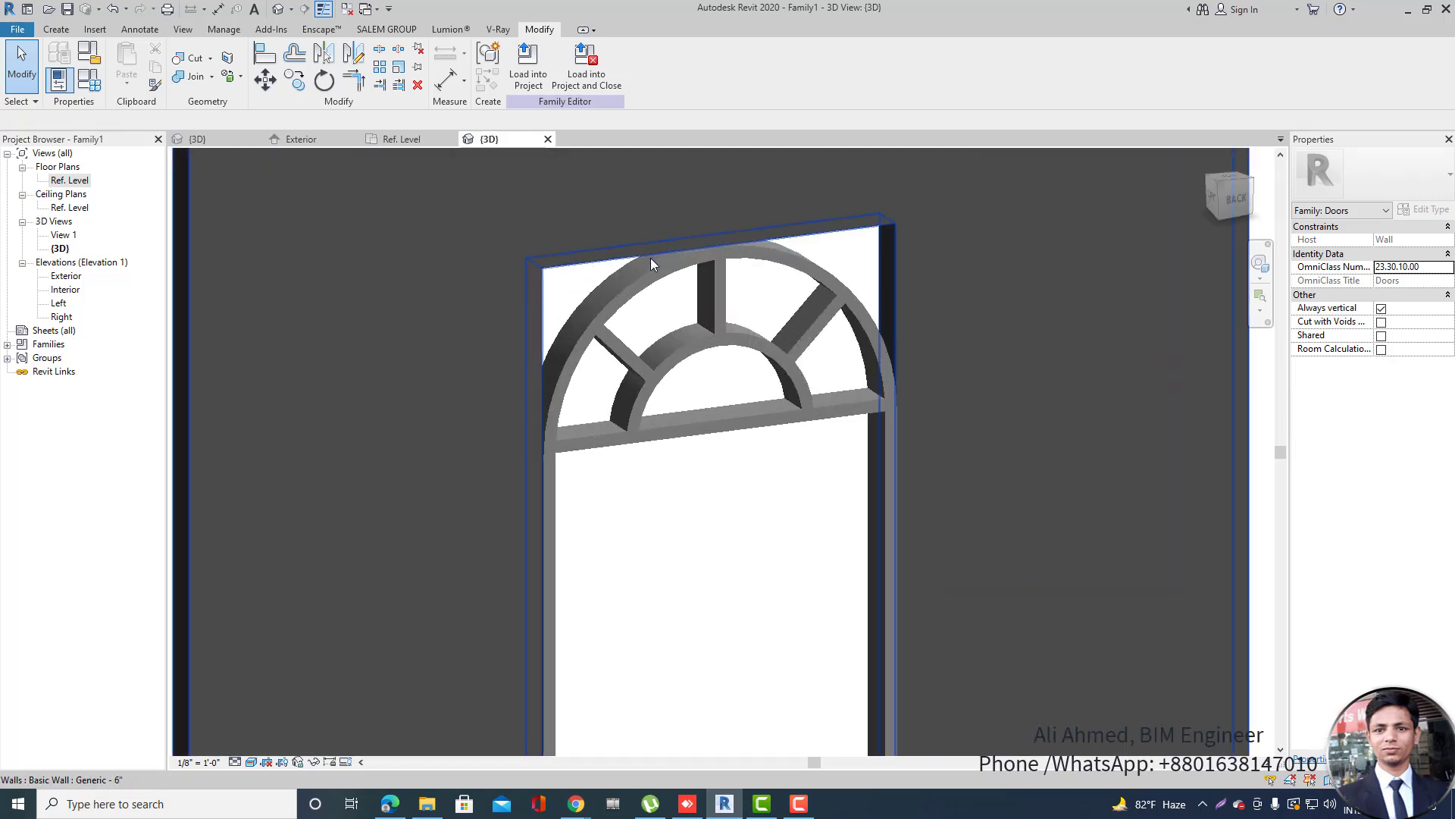
scroll(639, 295, down, 1)
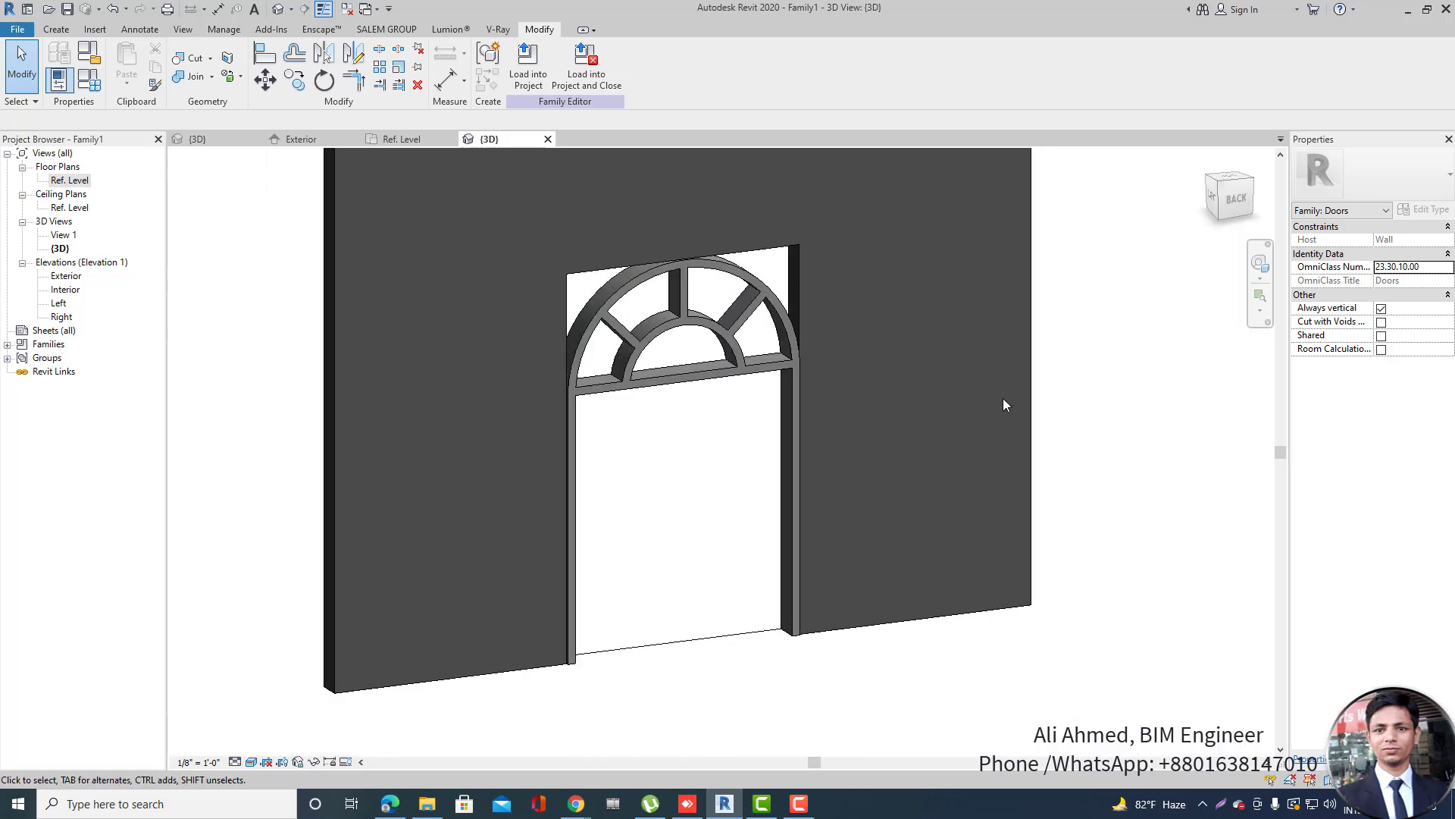
shift+middle_drag(1003, 398, 975, 406)
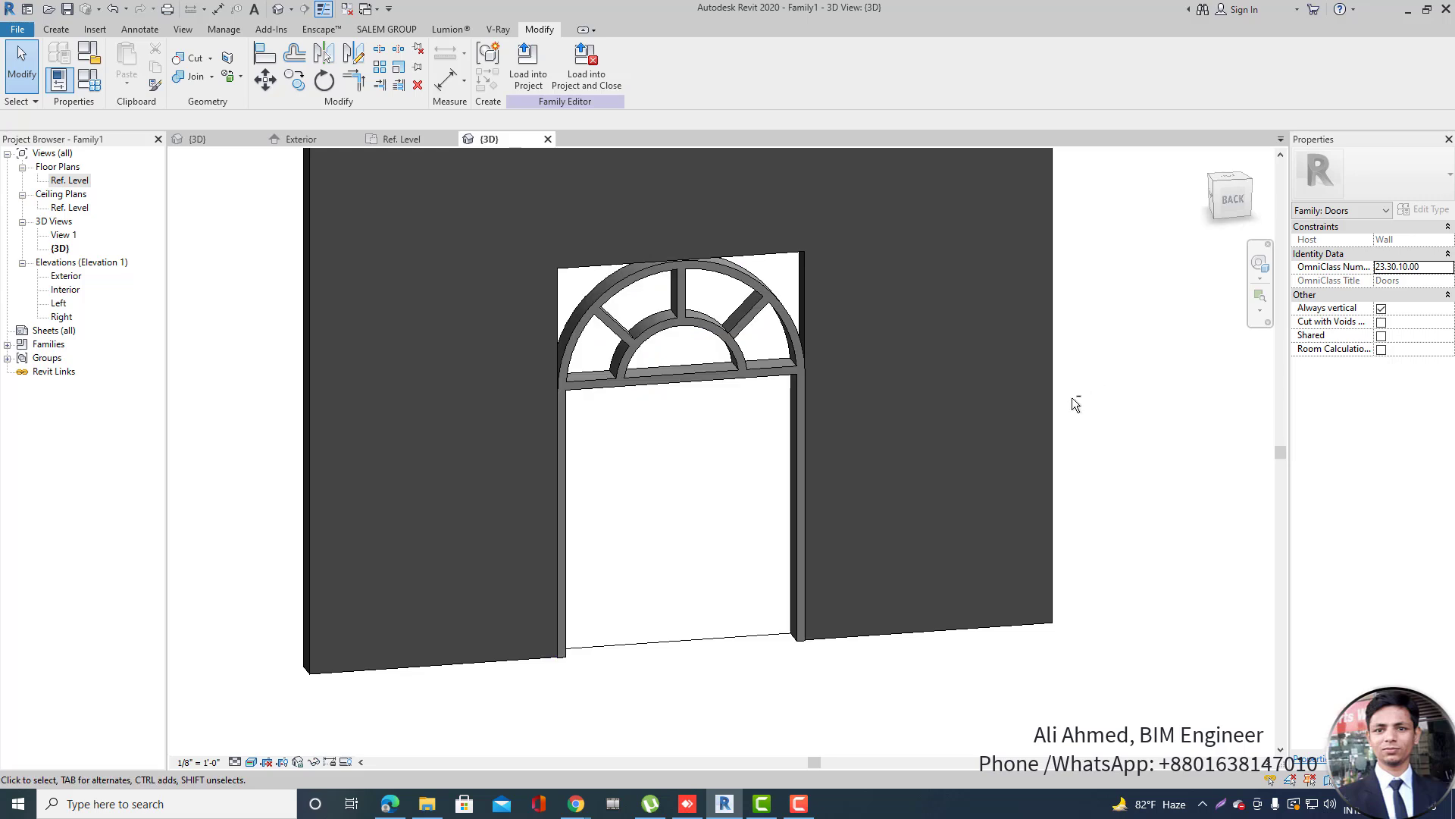
shift+middle_drag(1072, 402, 1156, 410)
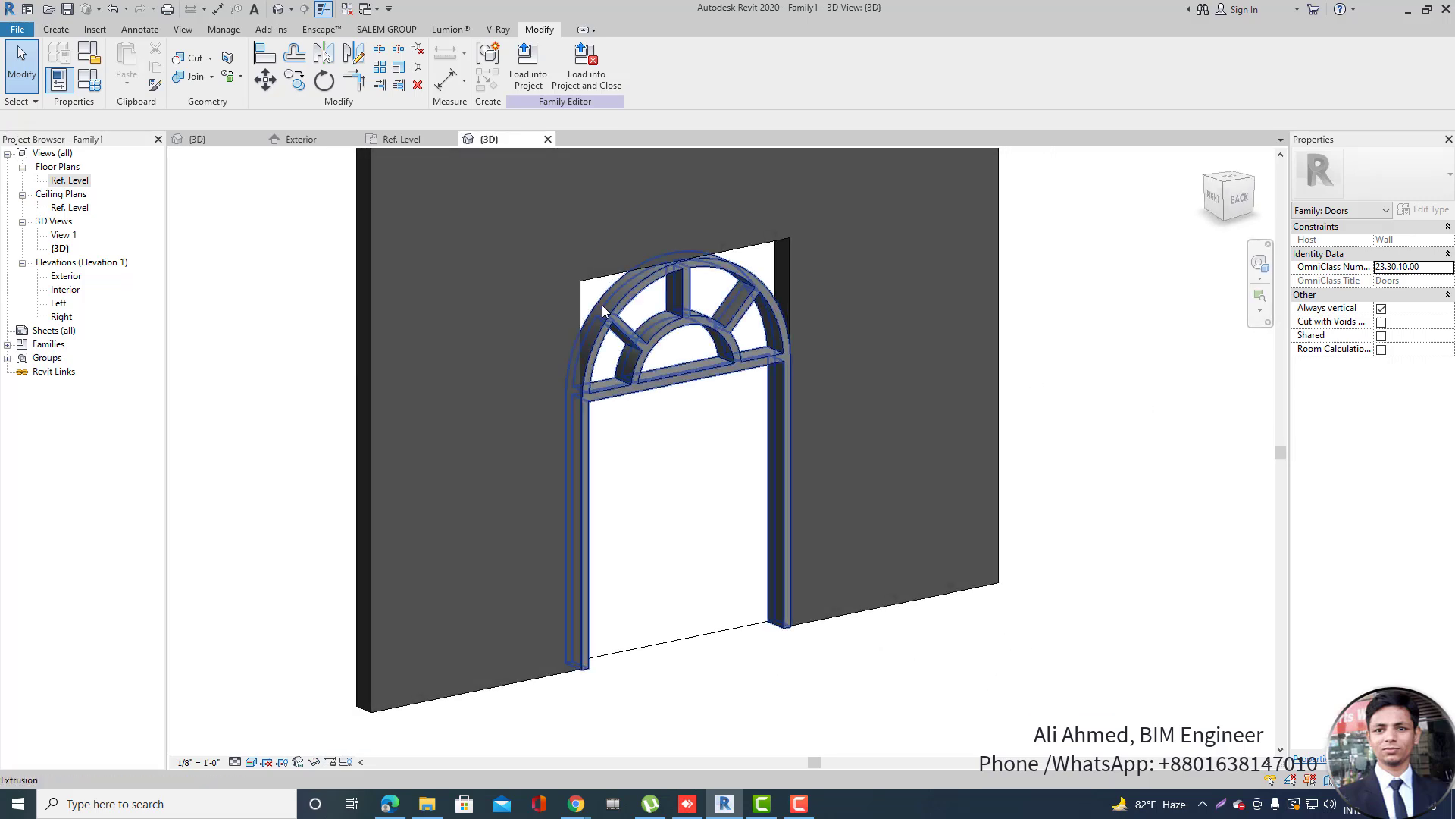
shift+middle_drag(637, 326, 663, 318)
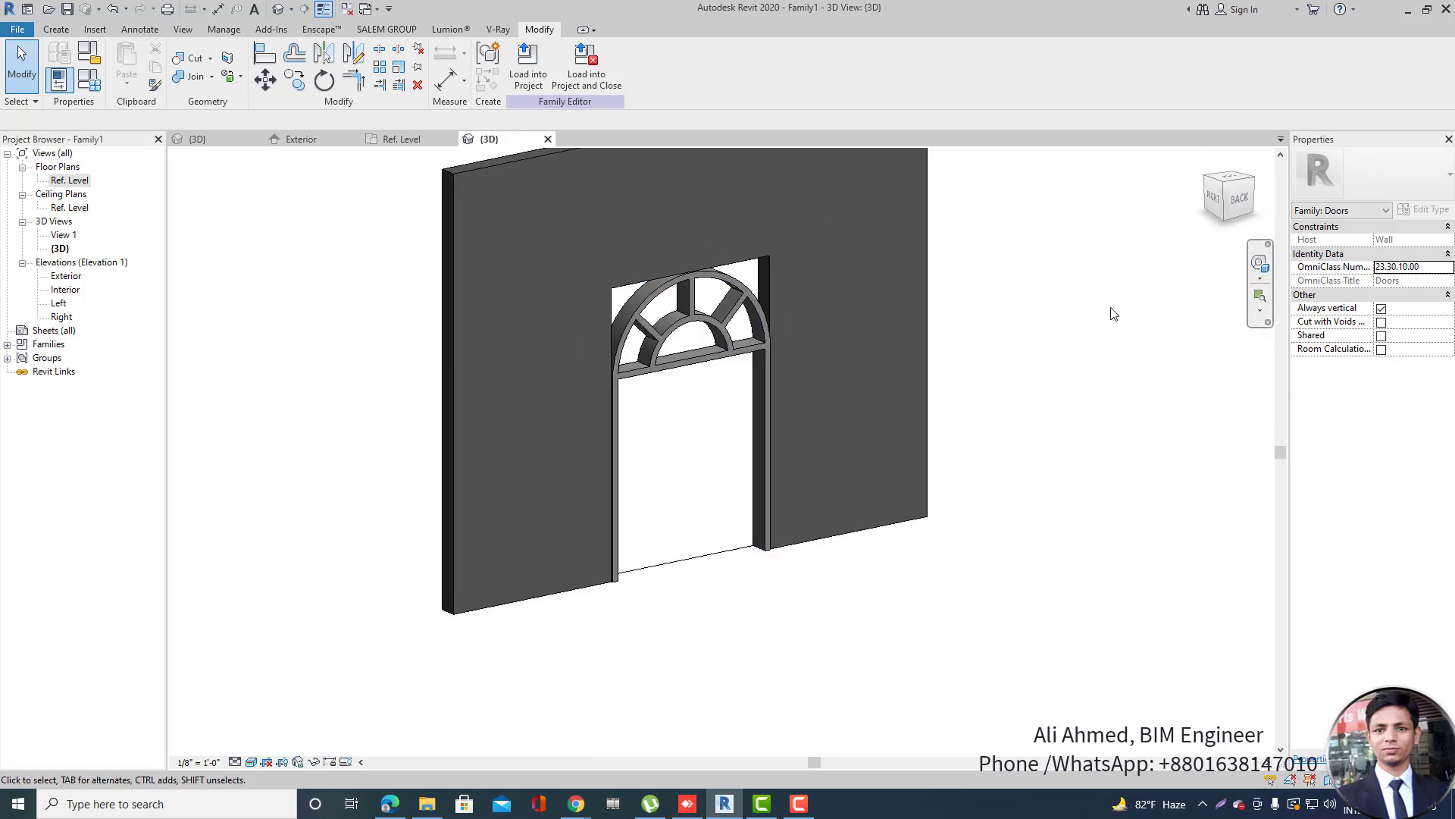
In the Exterior elevation, start an extrusion and sketch a rectangle about 1' 2 1/16" by 5' 6" in the opening's left side, down to Ref. Level.
double_click(65, 277)
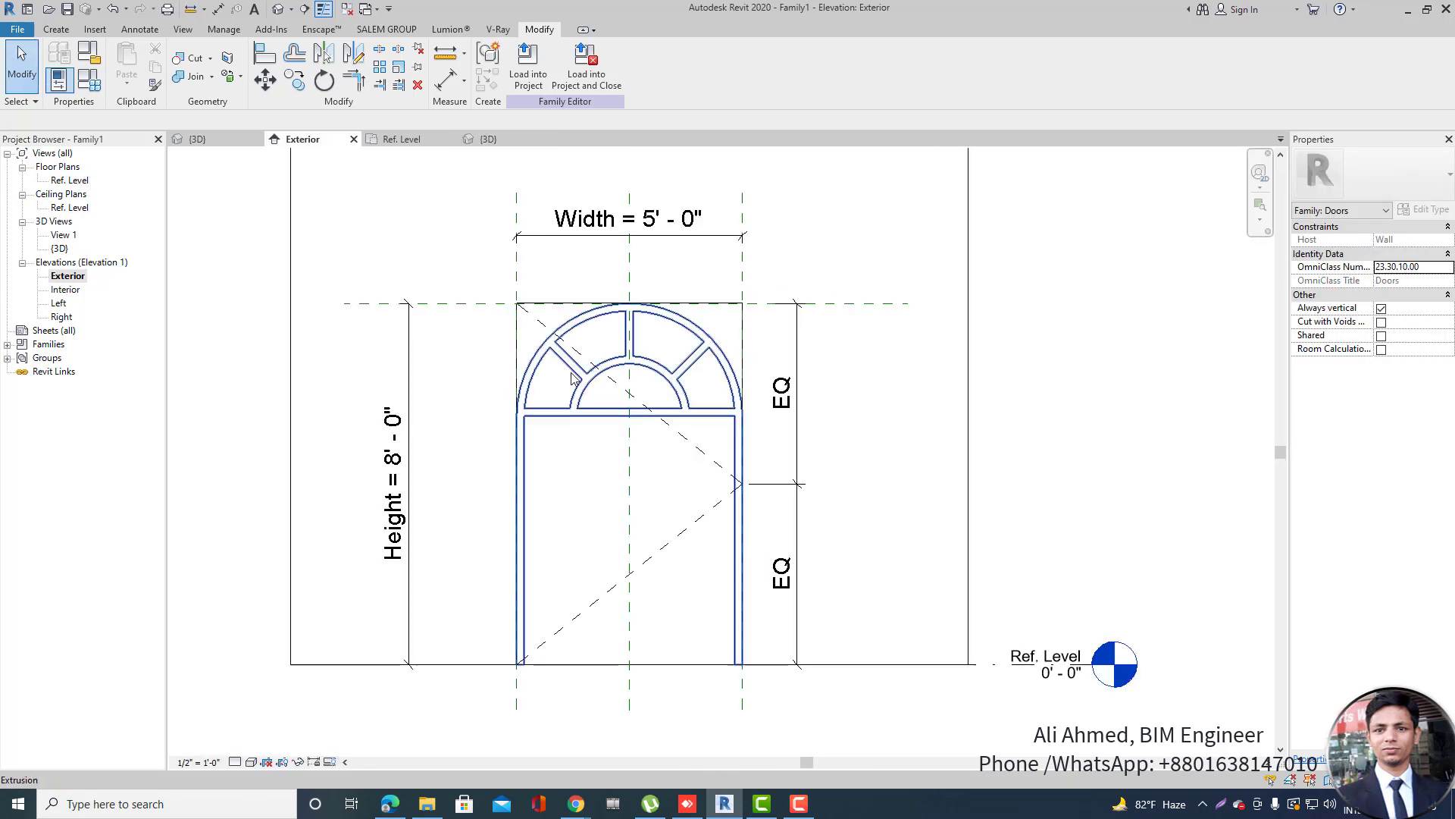
scroll(573, 377, down, 1)
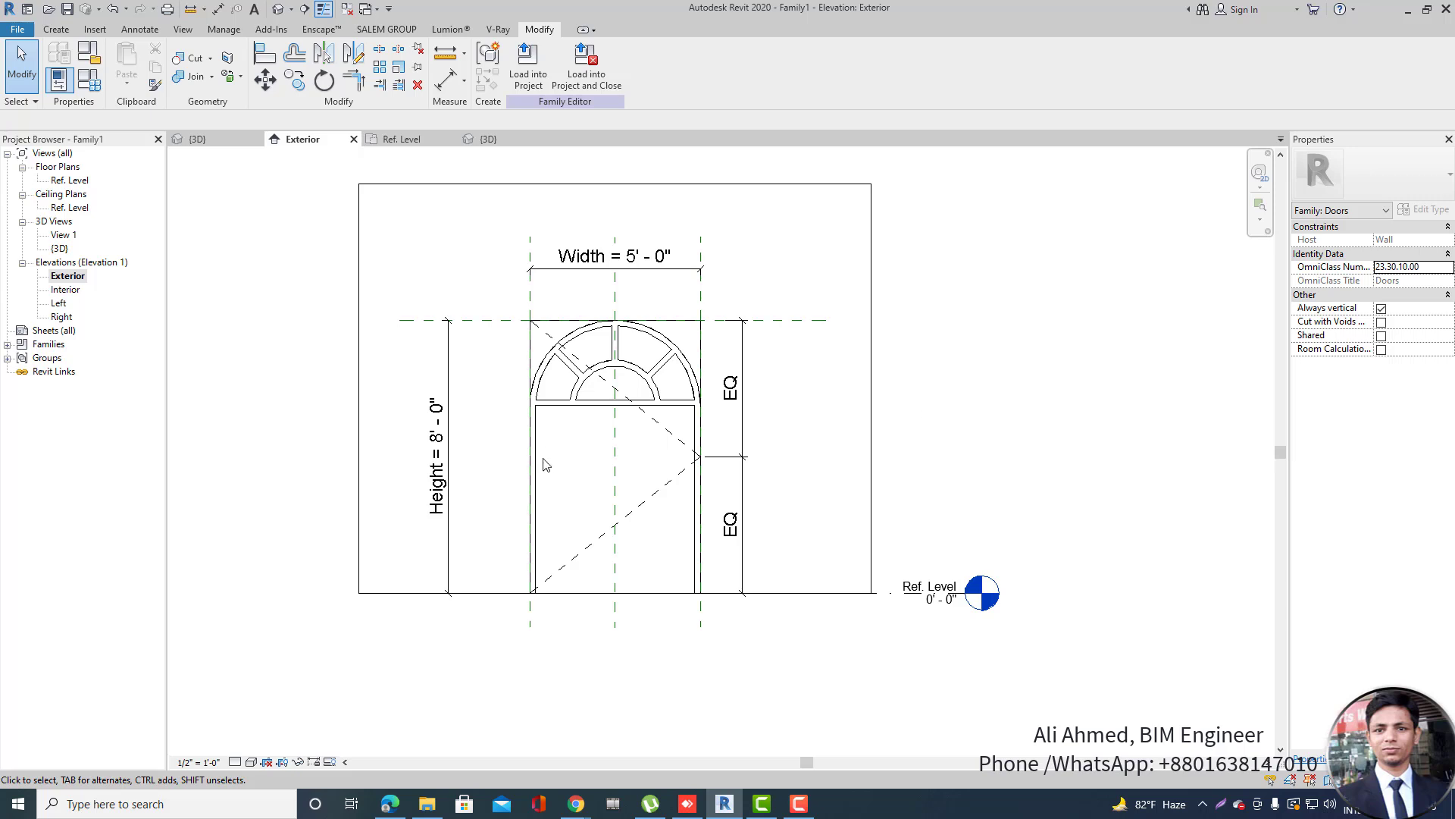
scroll(603, 584, up, 2)
click(57, 29)
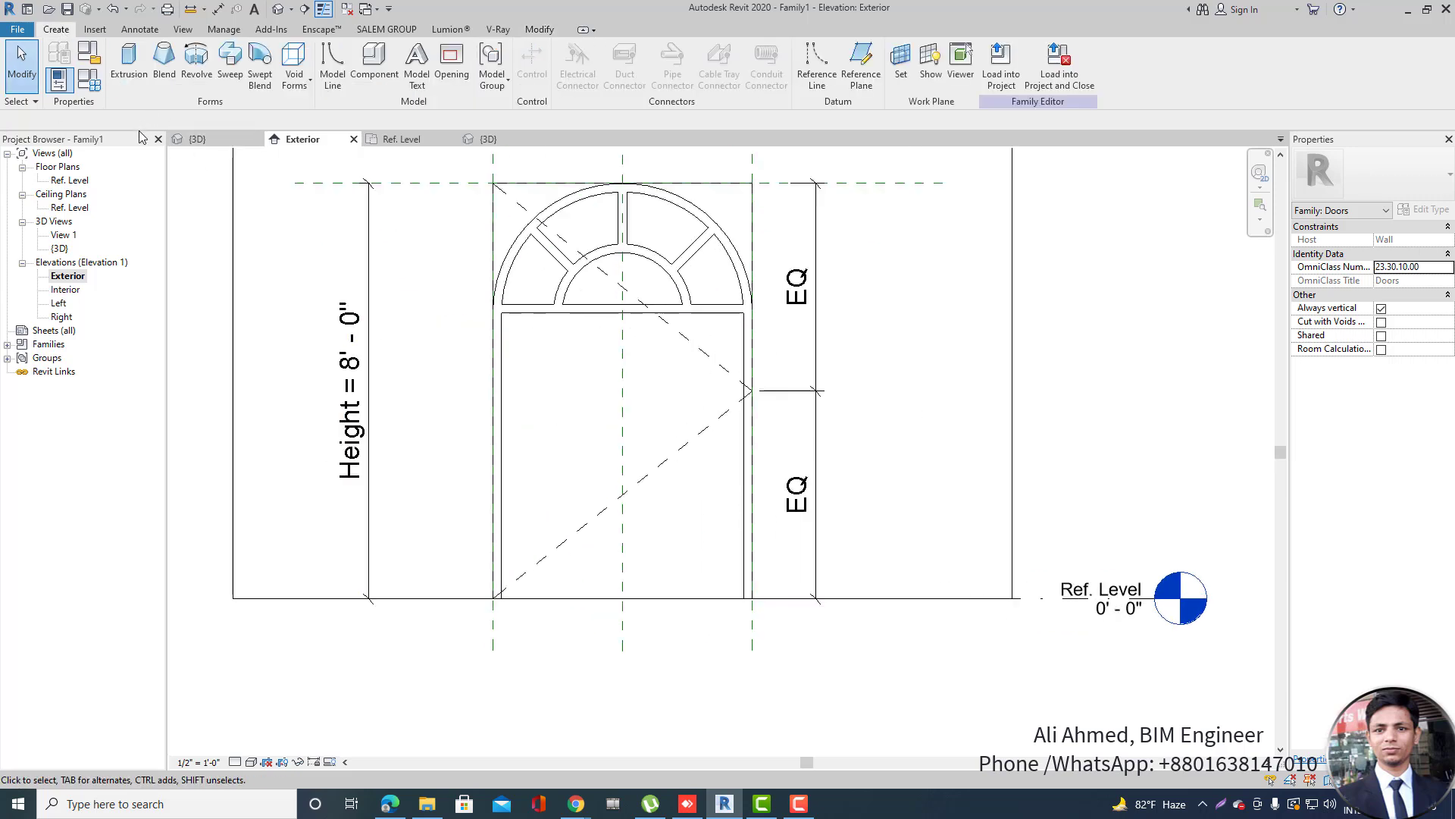
click(129, 67)
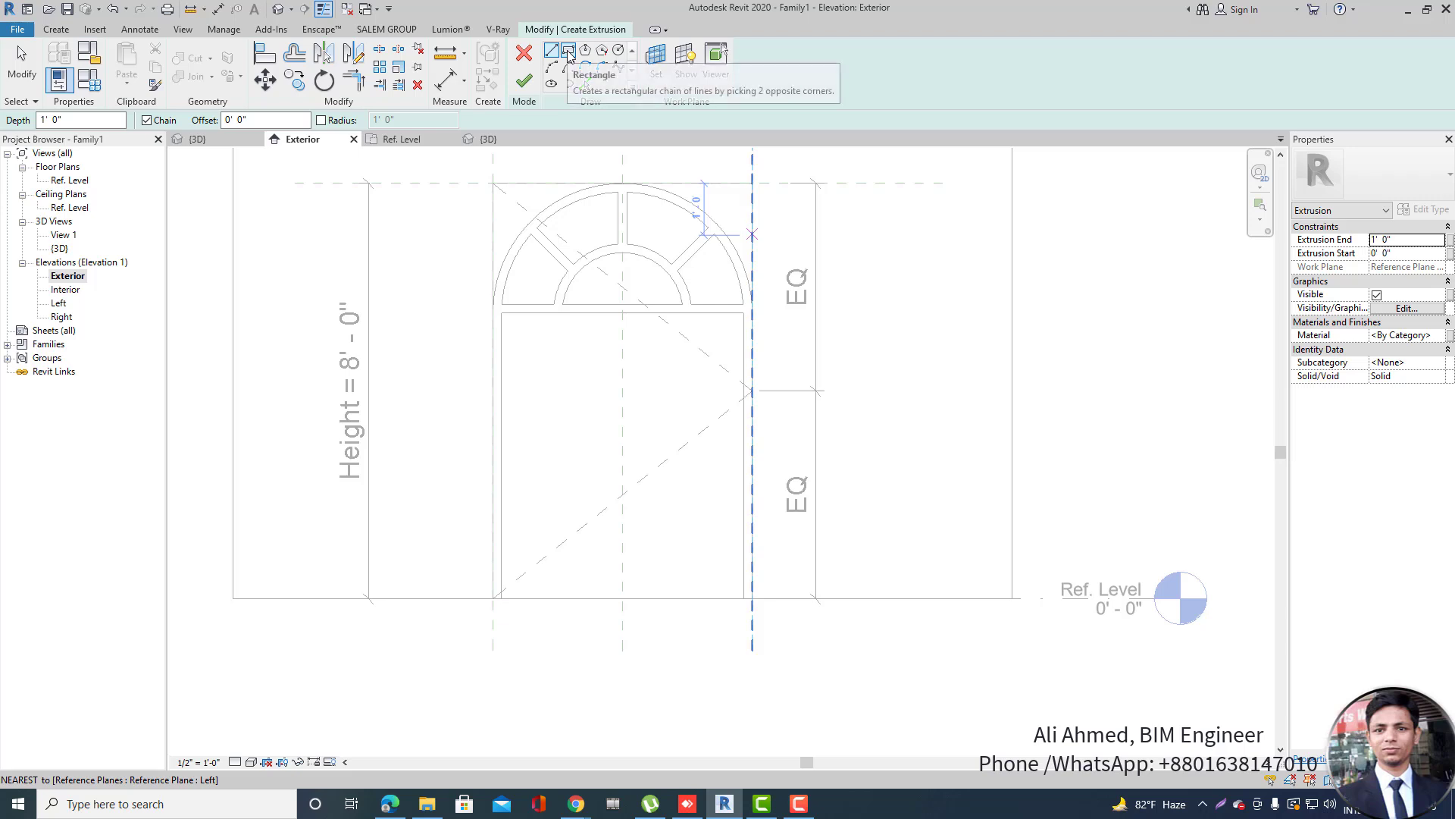
click(569, 52)
click(502, 313)
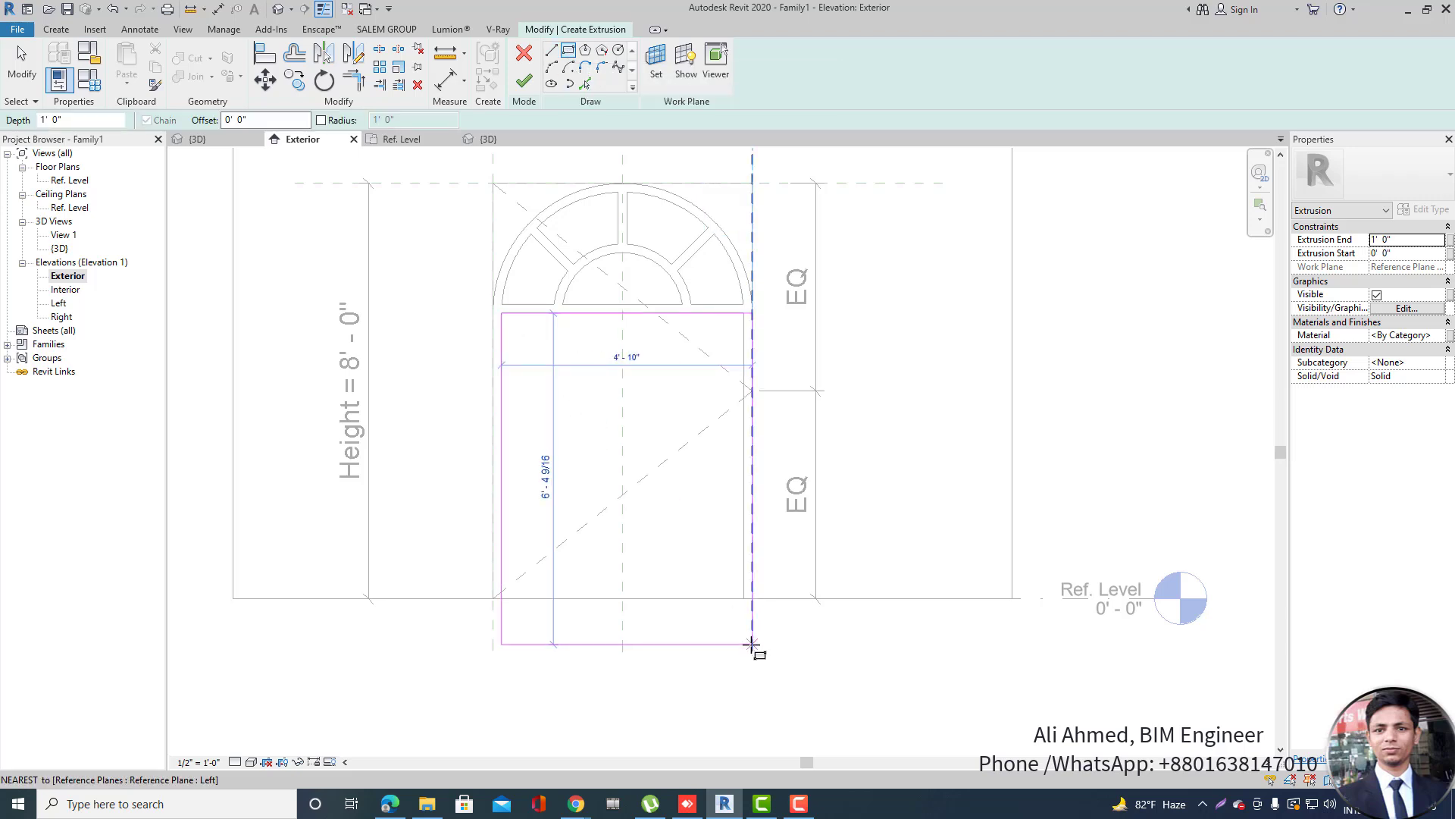
click(744, 598)
scroll(591, 578, up, 3)
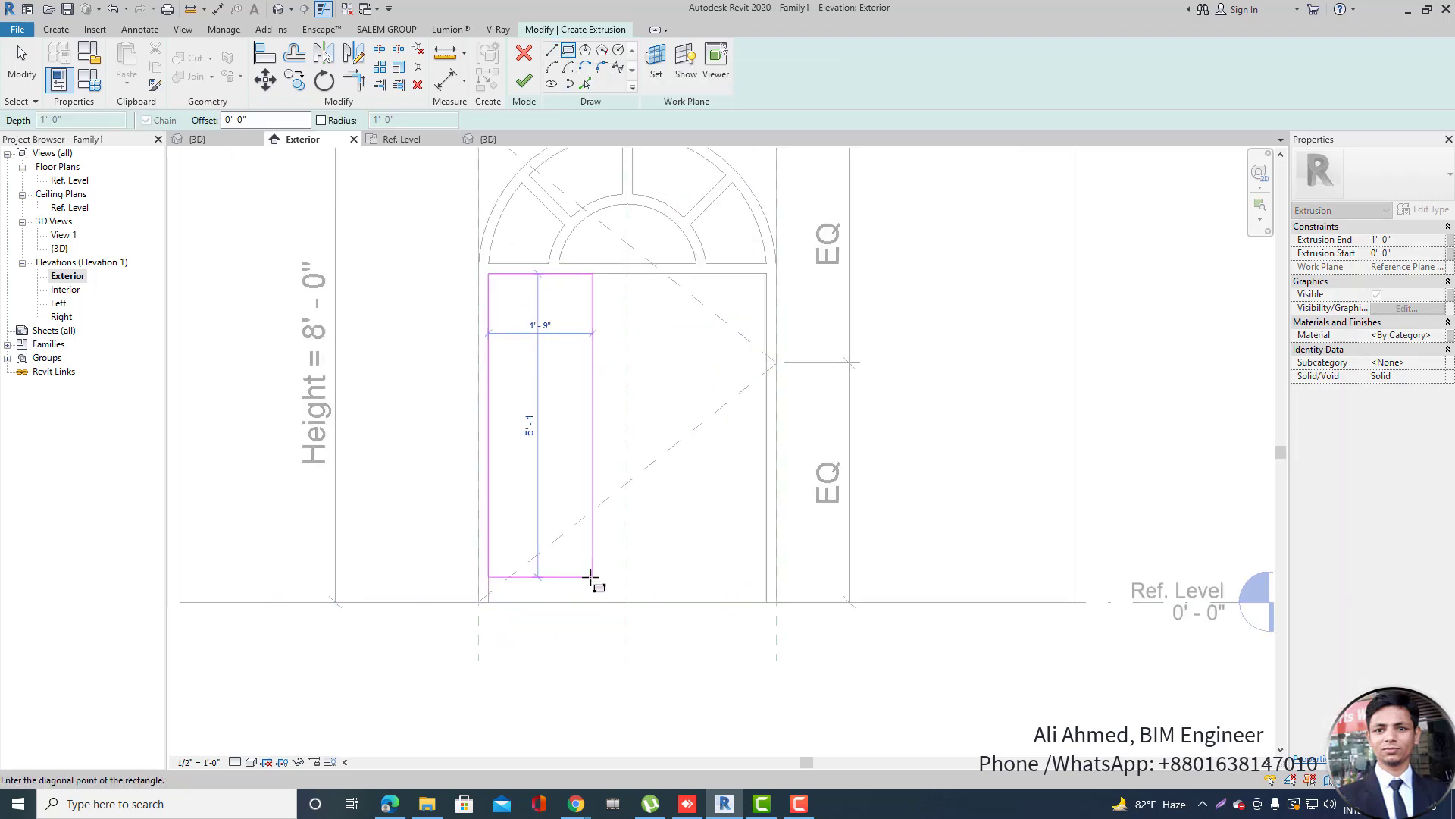
scroll(552, 607, down, 2)
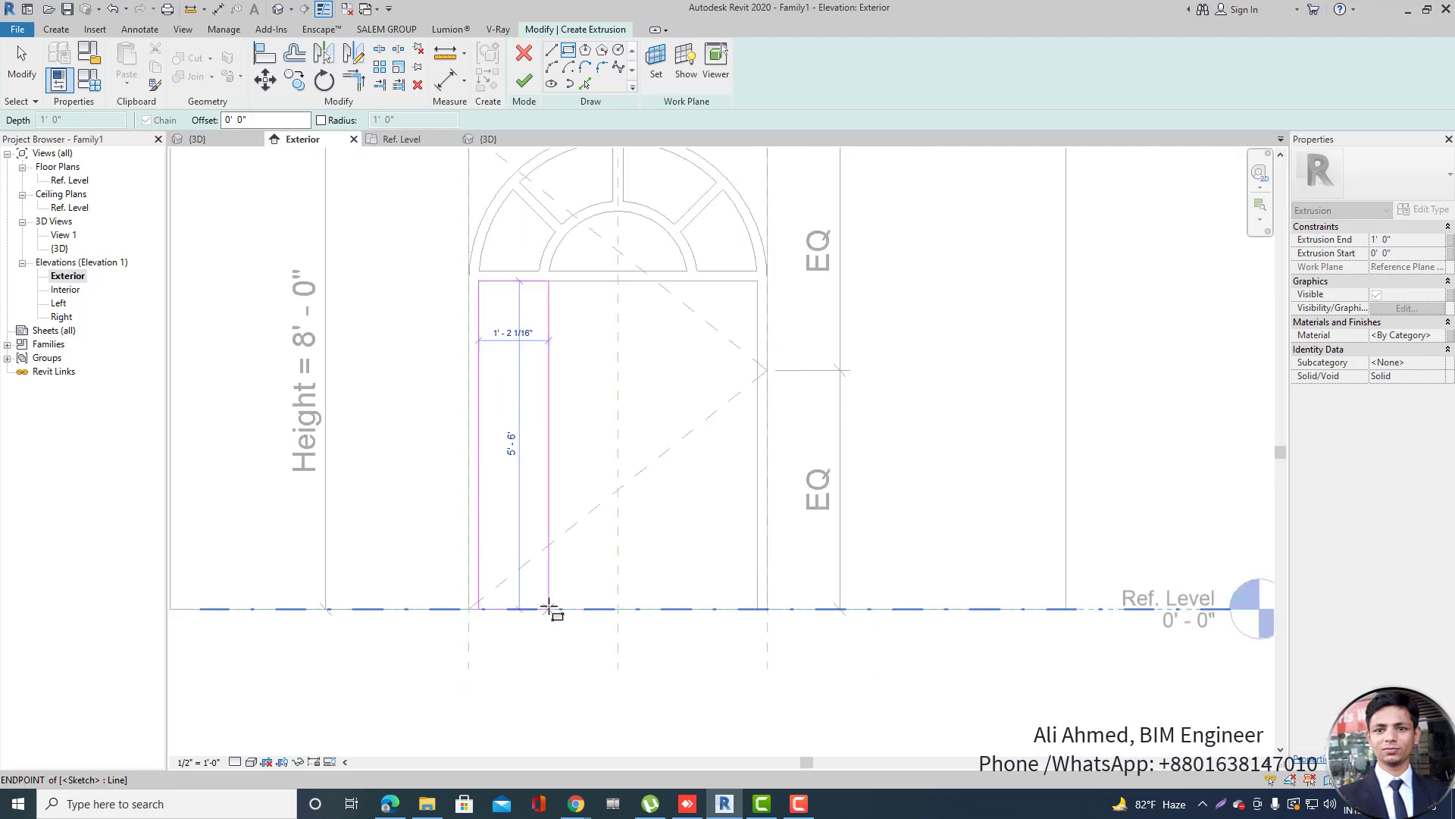
click(549, 608)
scroll(565, 352, up, 2)
scroll(549, 319, down, 2)
key(Escape)
key(Escape)
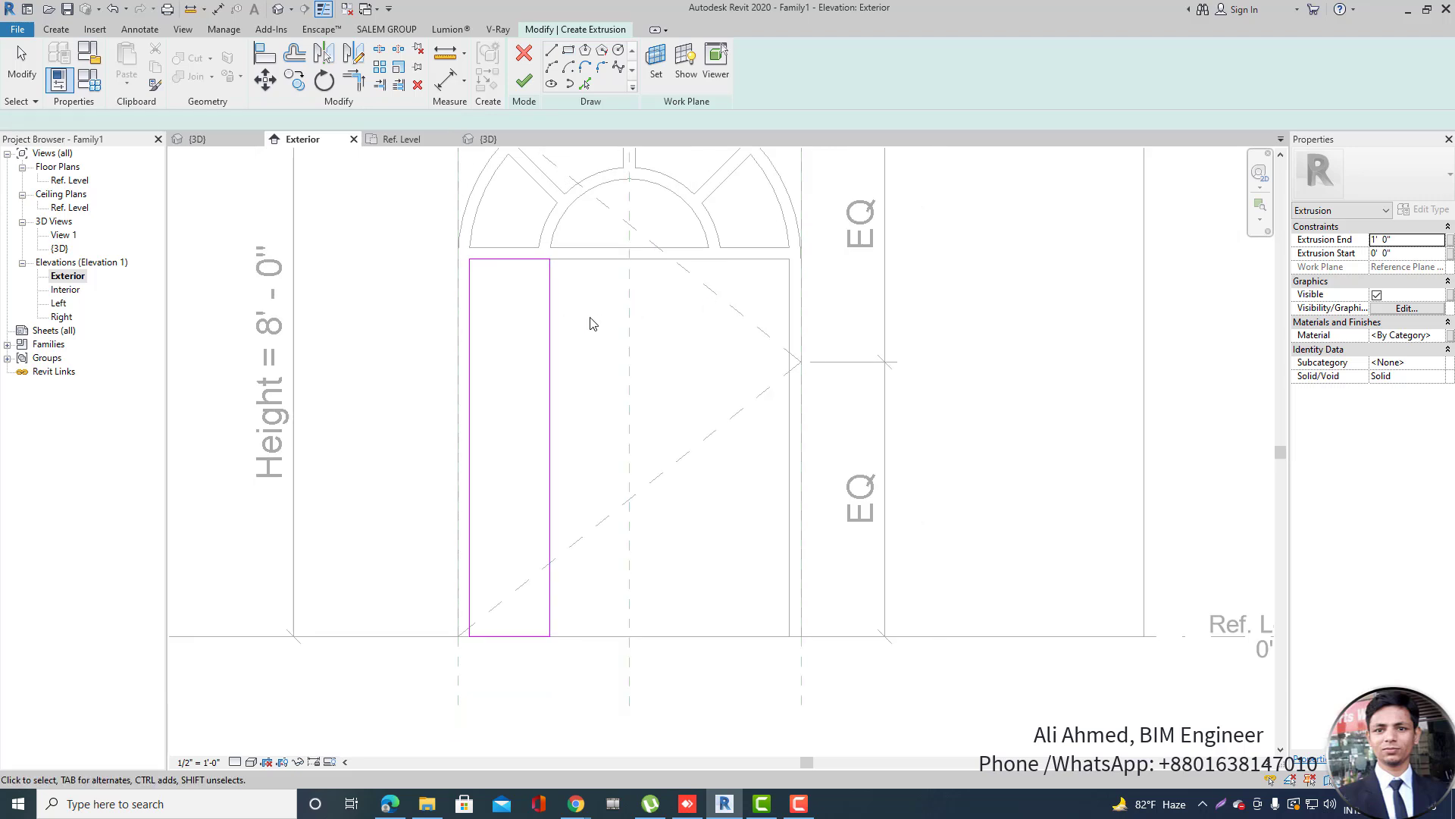
scroll(529, 410, down, 2)
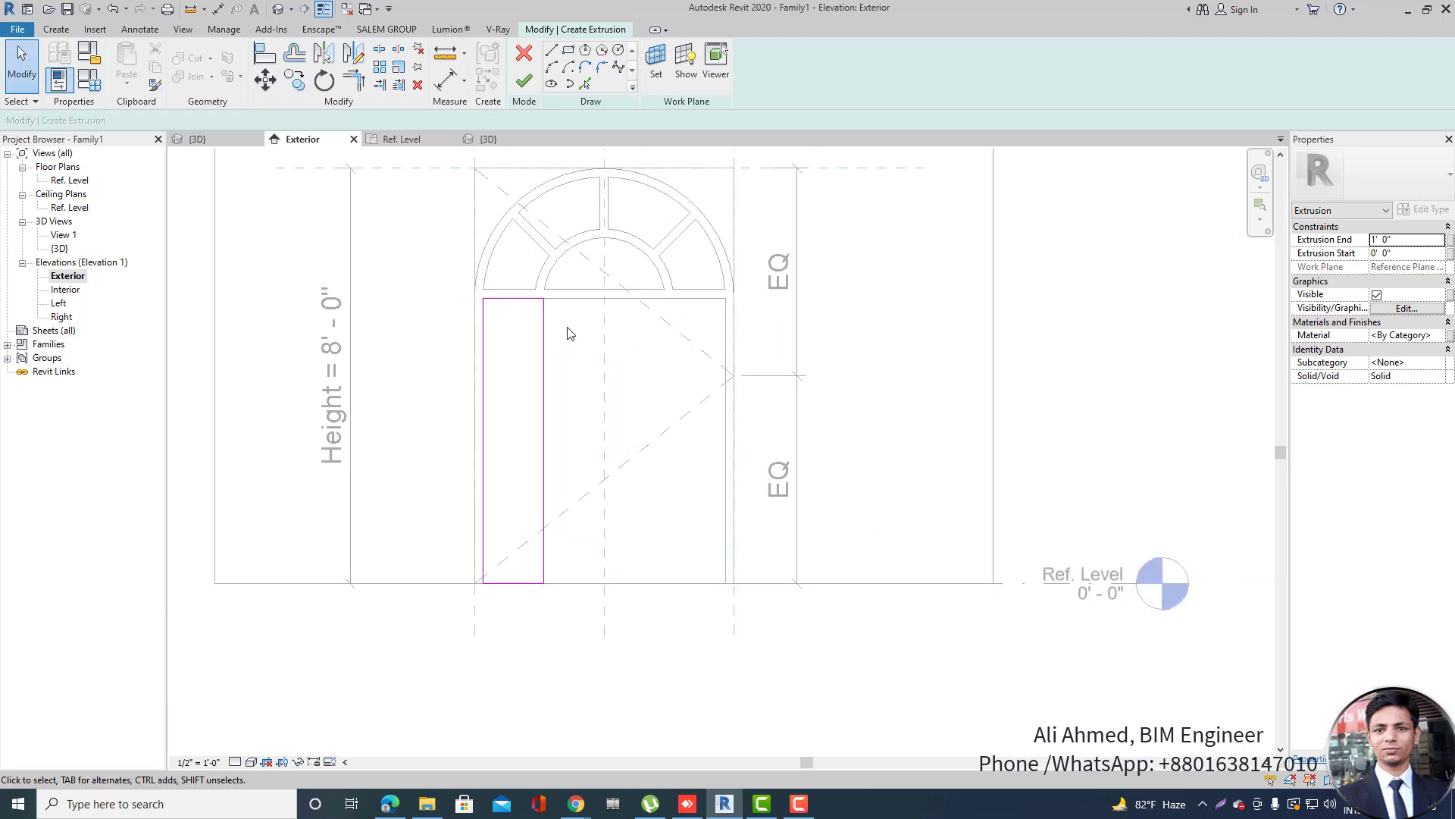
scroll(573, 334, up, 1)
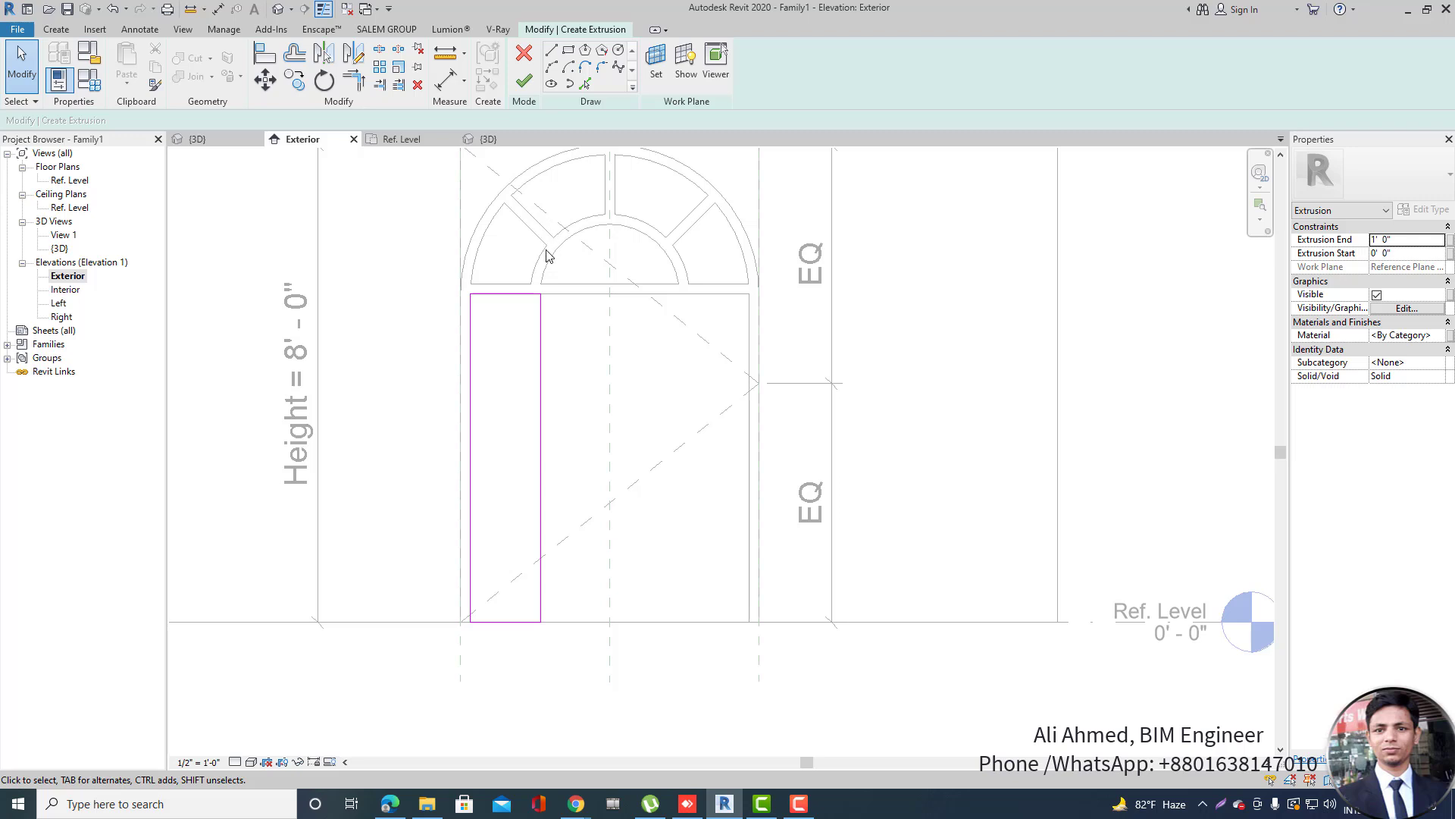
Sketch a second rectangle inside the panel outline with an offset of -0' 2", and finish the extrusion.
click(569, 55)
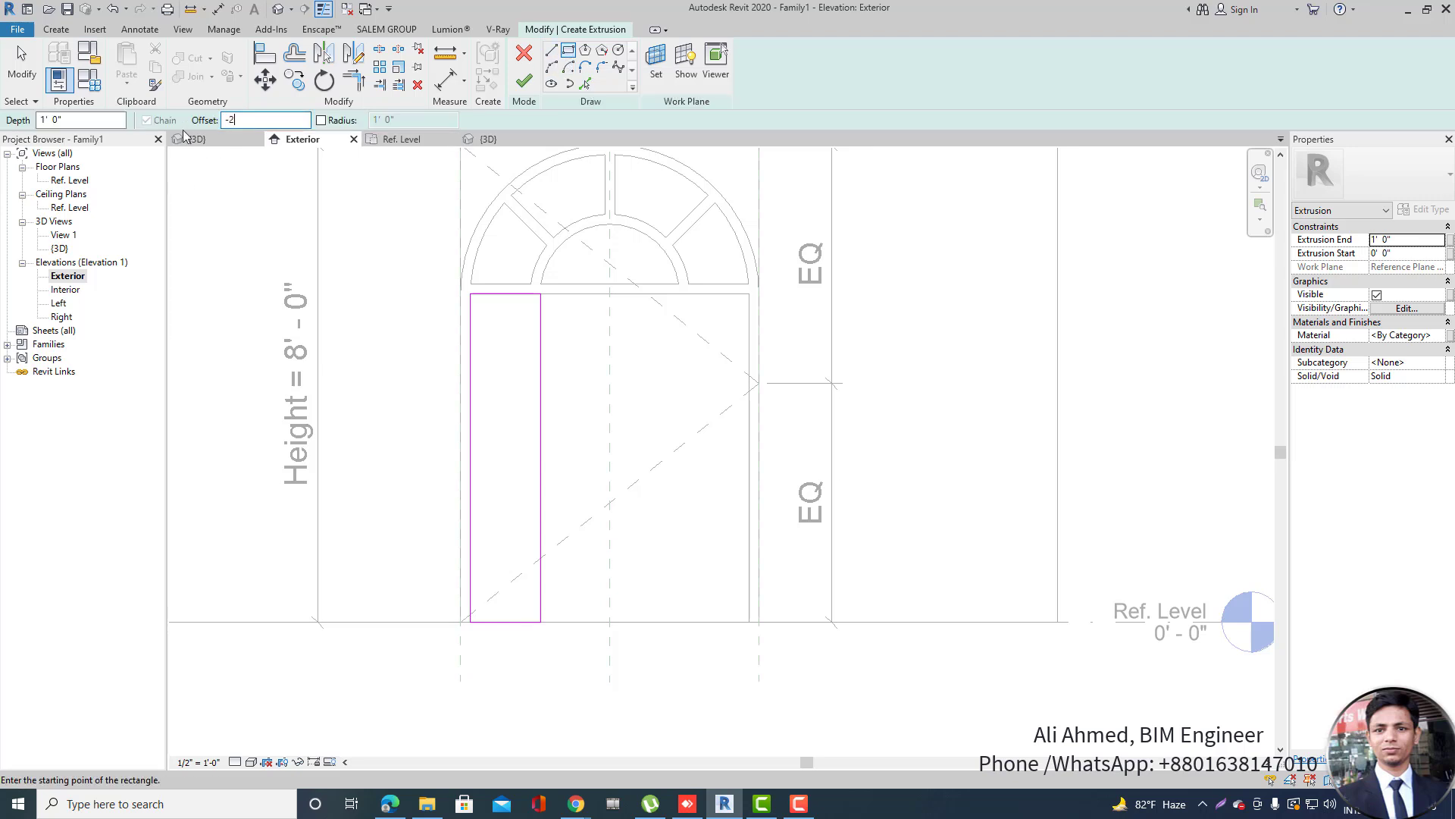
click(475, 297)
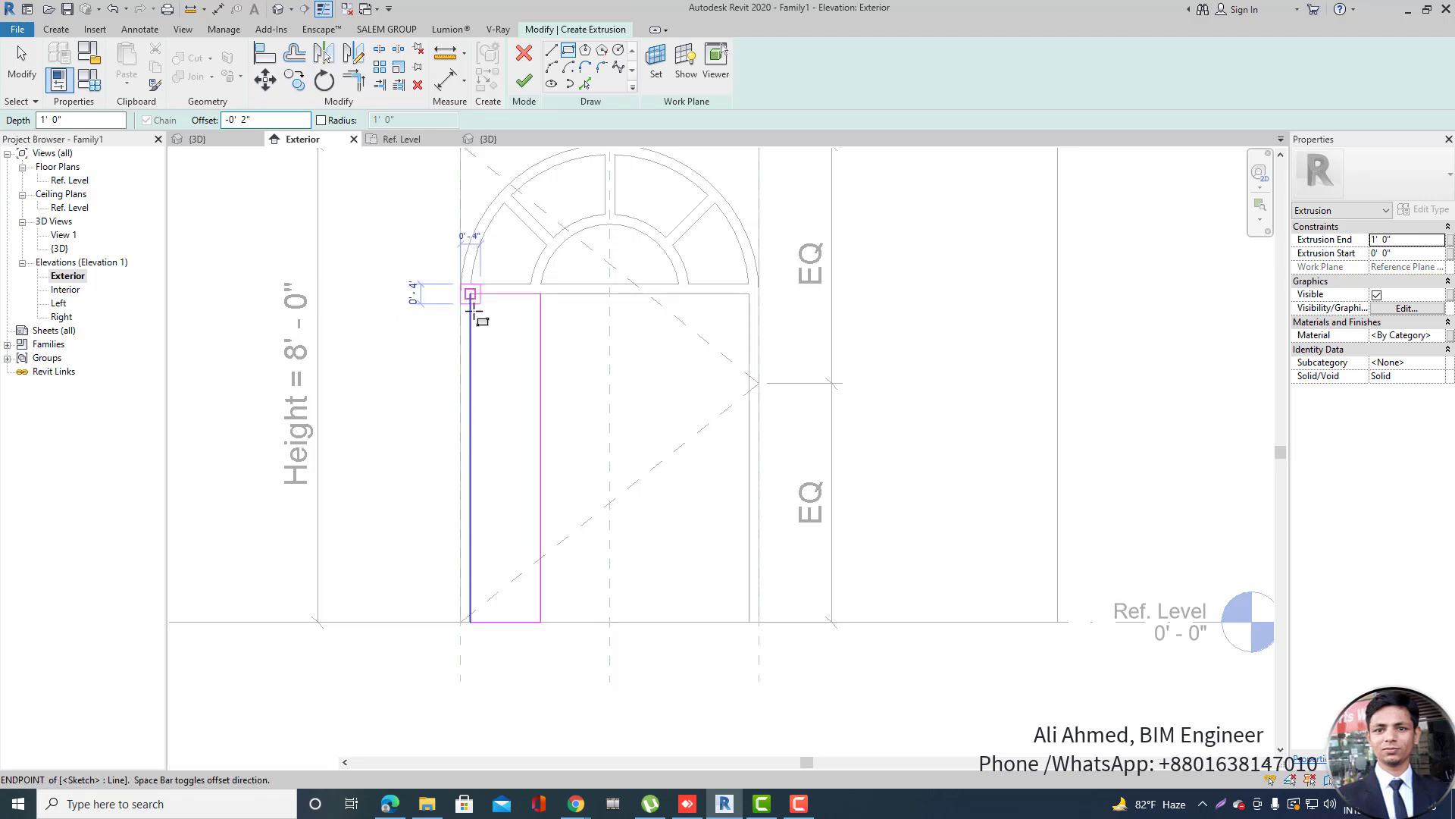
click(539, 622)
key(Escape)
scroll(562, 627, up, 2)
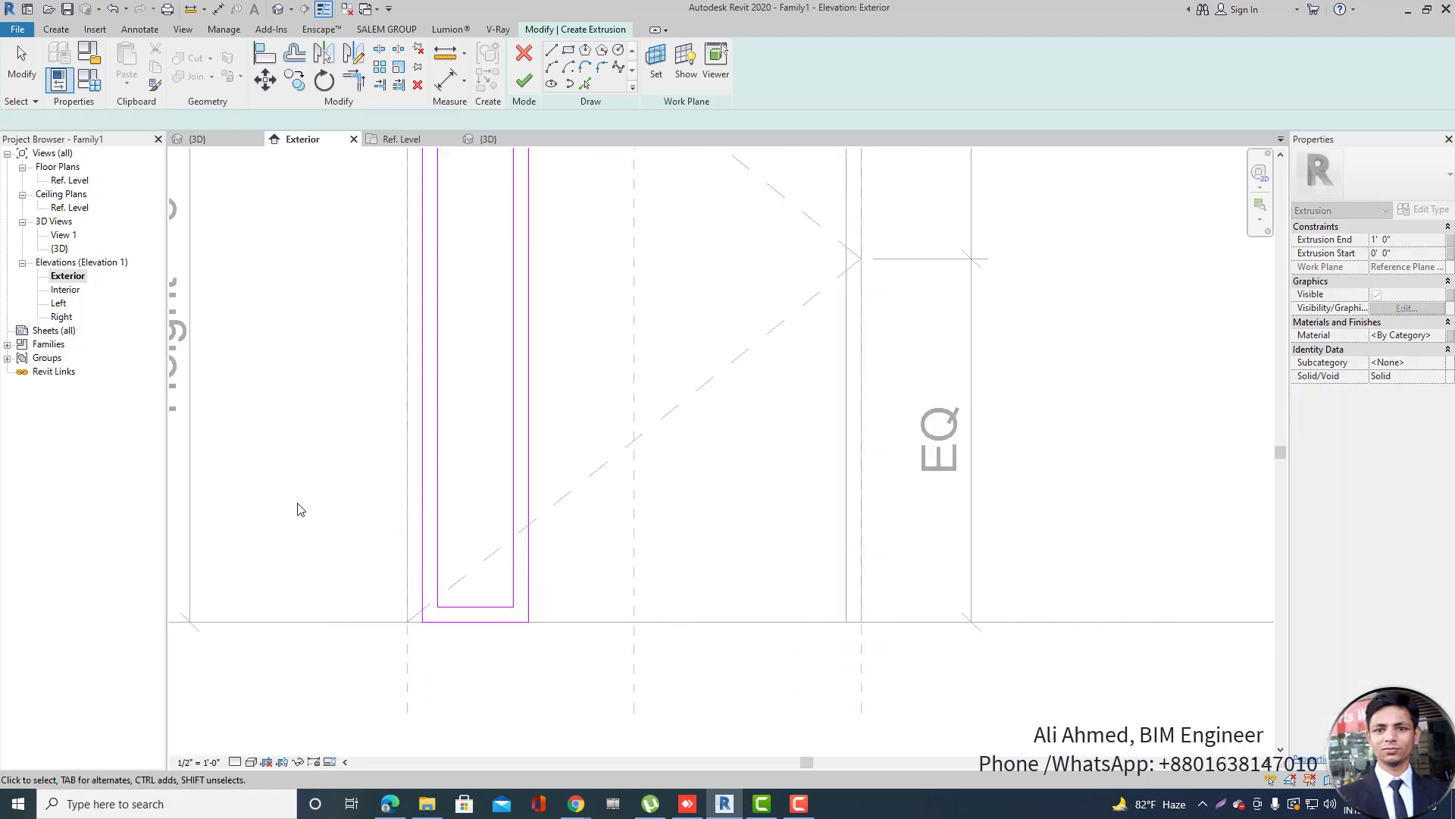
scroll(297, 508, down, 4)
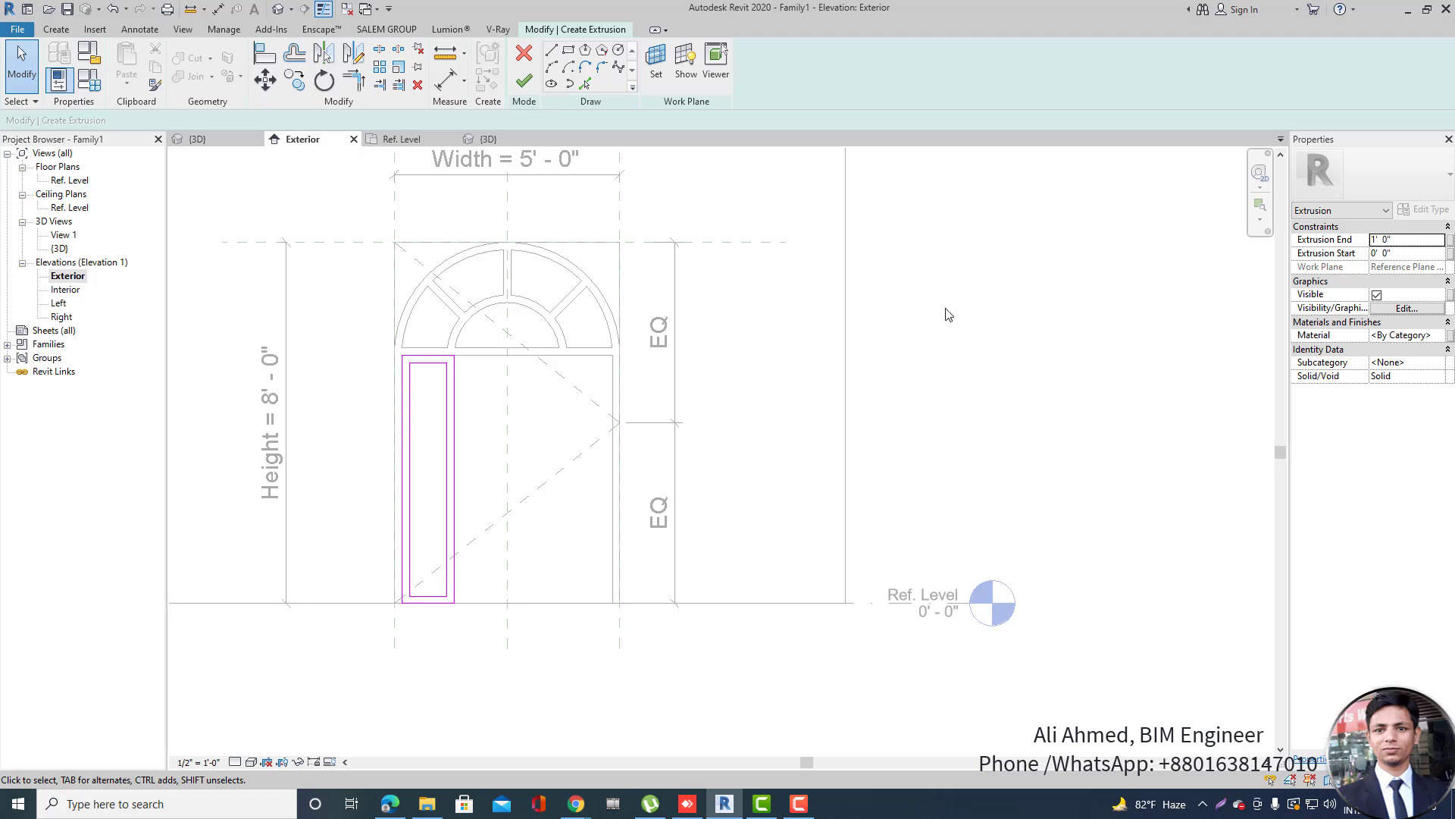
scroll(443, 466, up, 3)
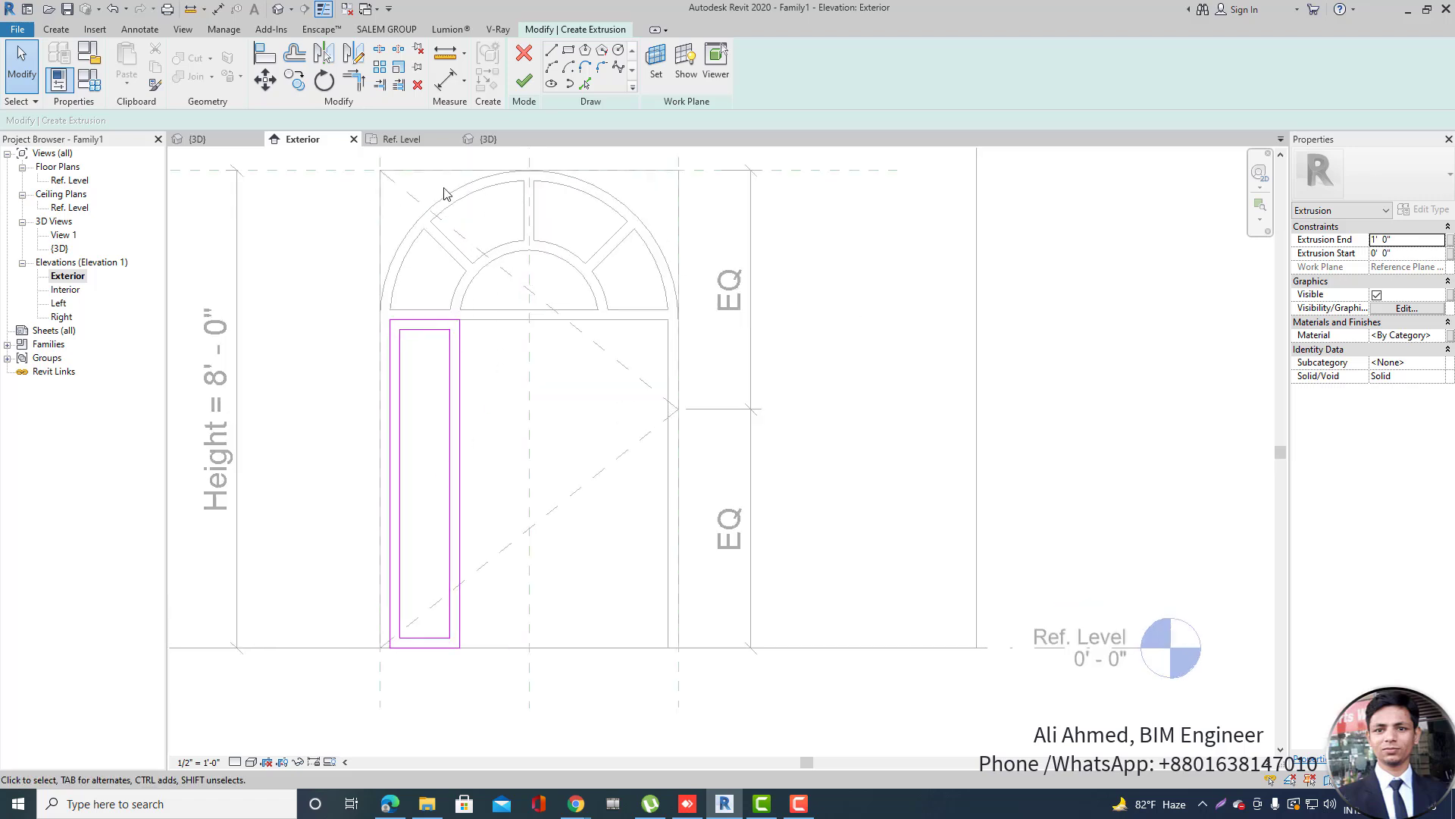
click(524, 83)
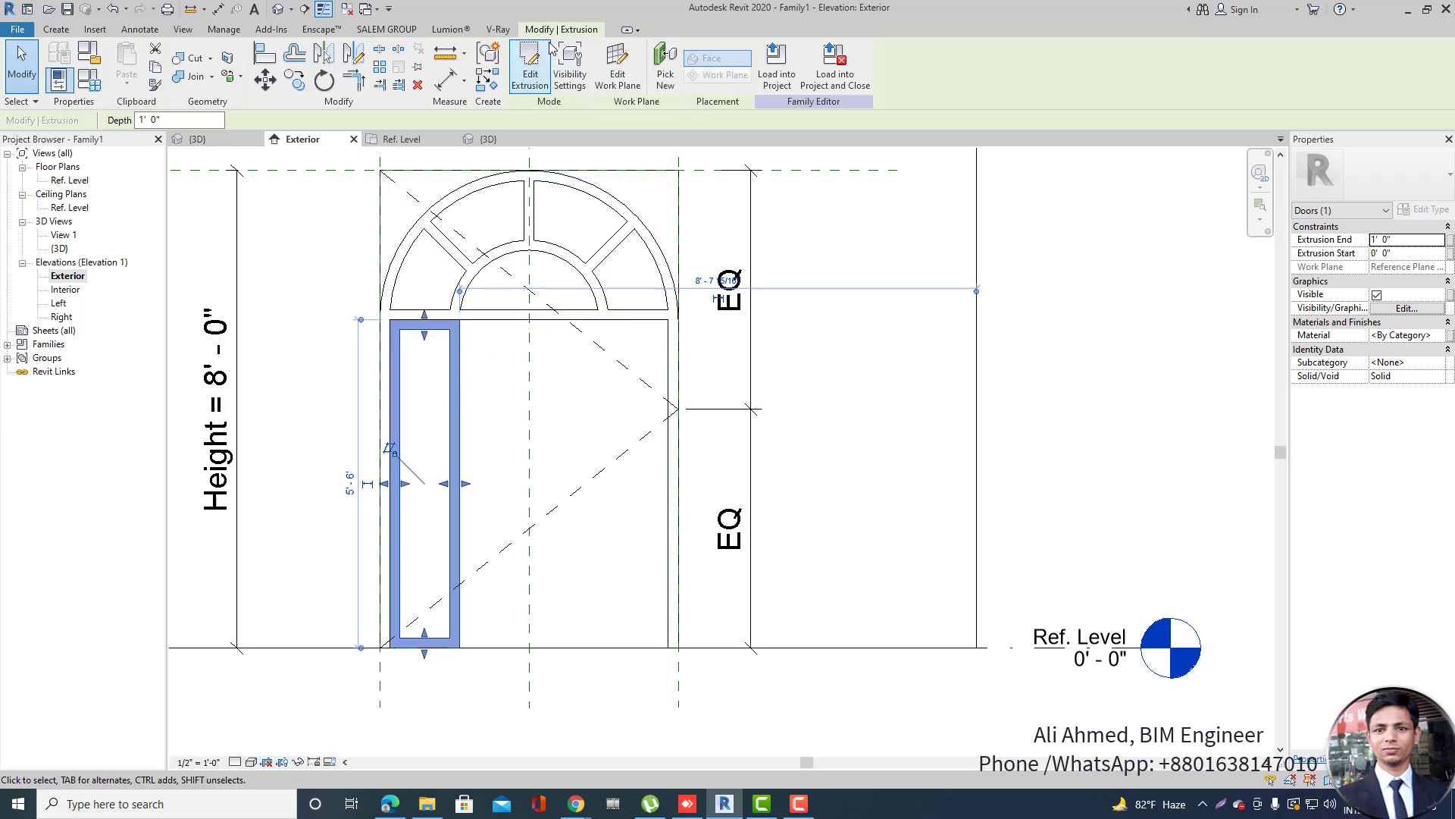
Edit the panel frame extrusion to associate its Material with a new type parameter named Panel-01, and finish the edit.
click(530, 61)
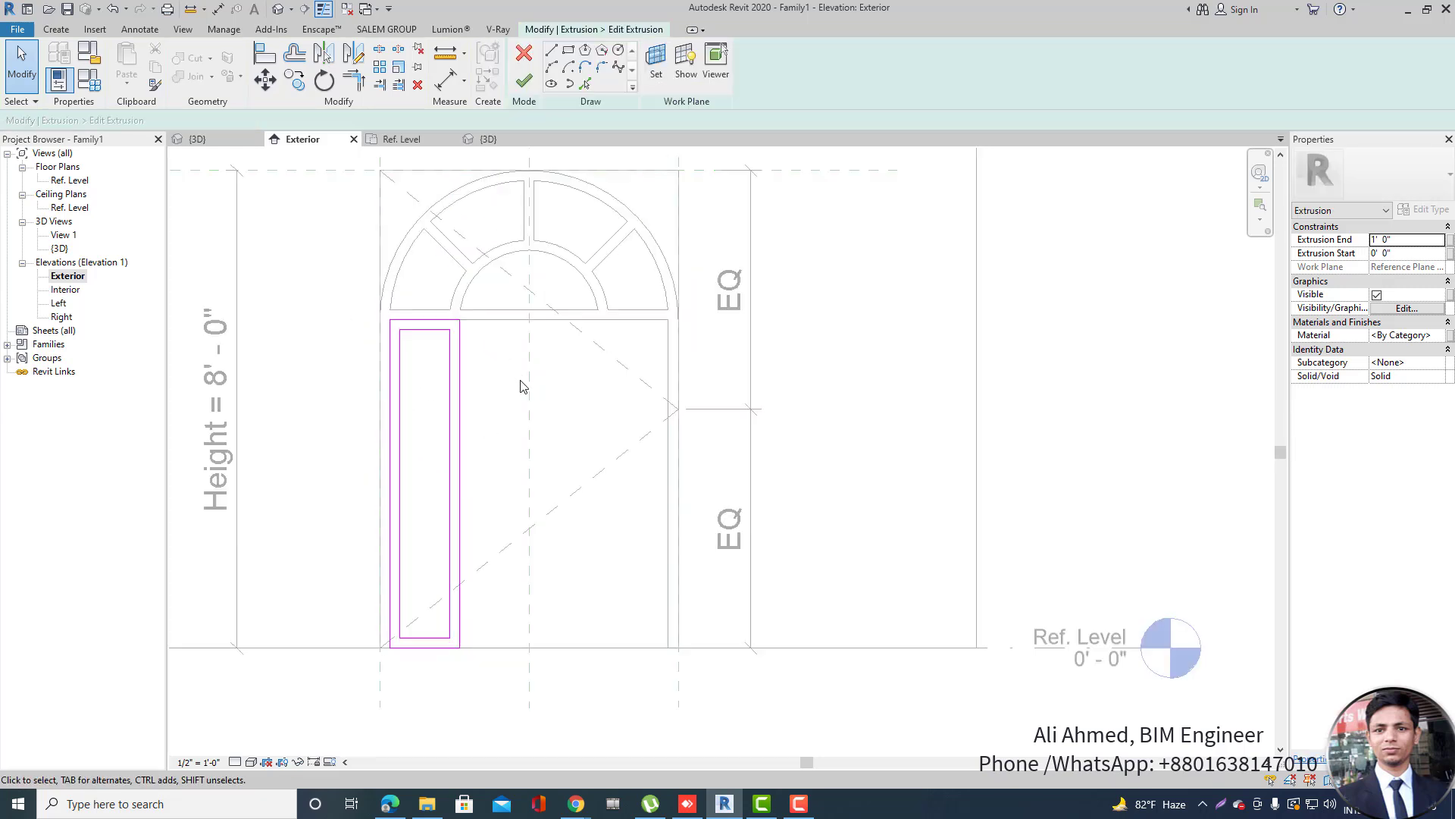
click(1450, 337)
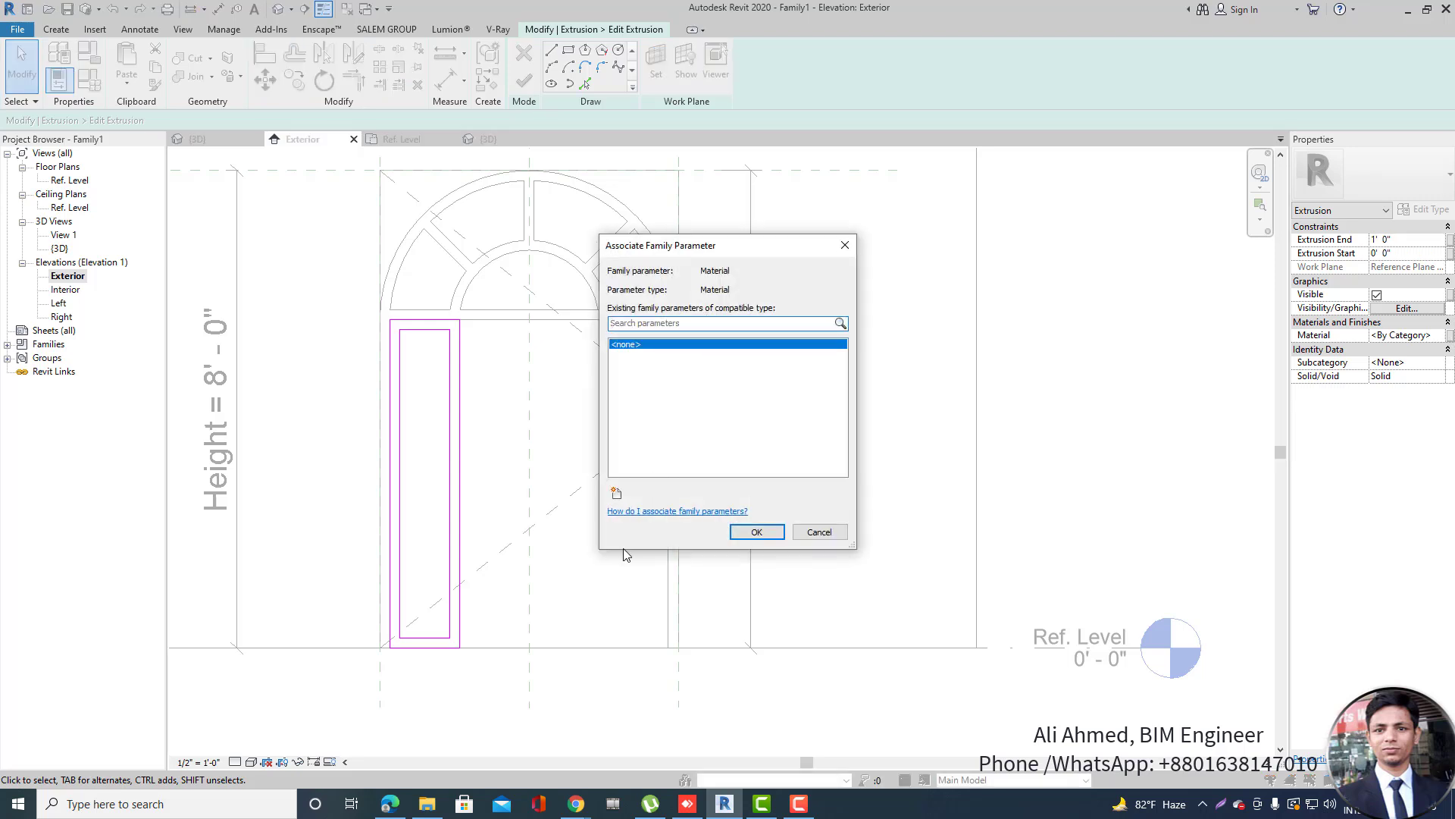
click(617, 494)
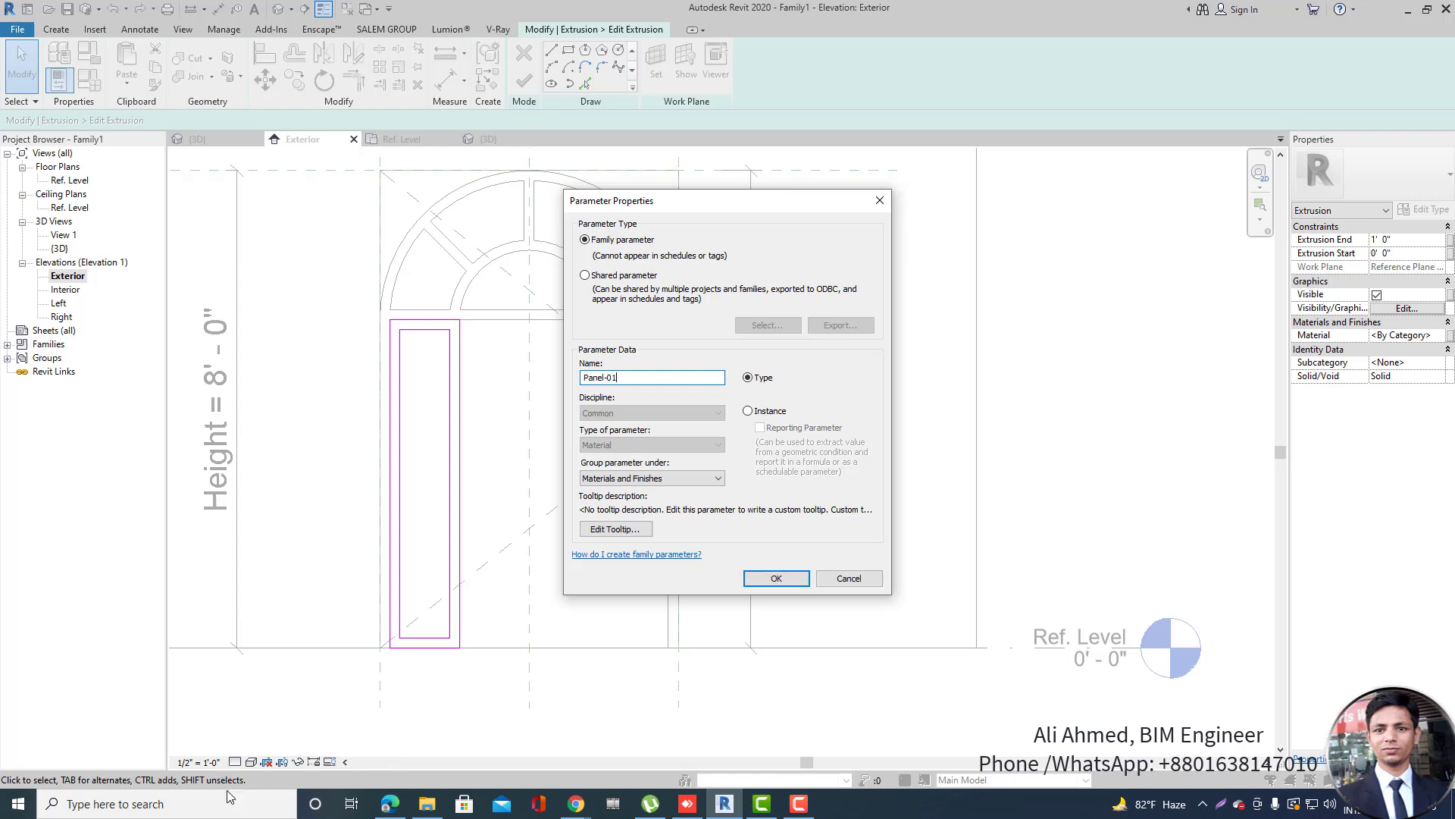
click(770, 580)
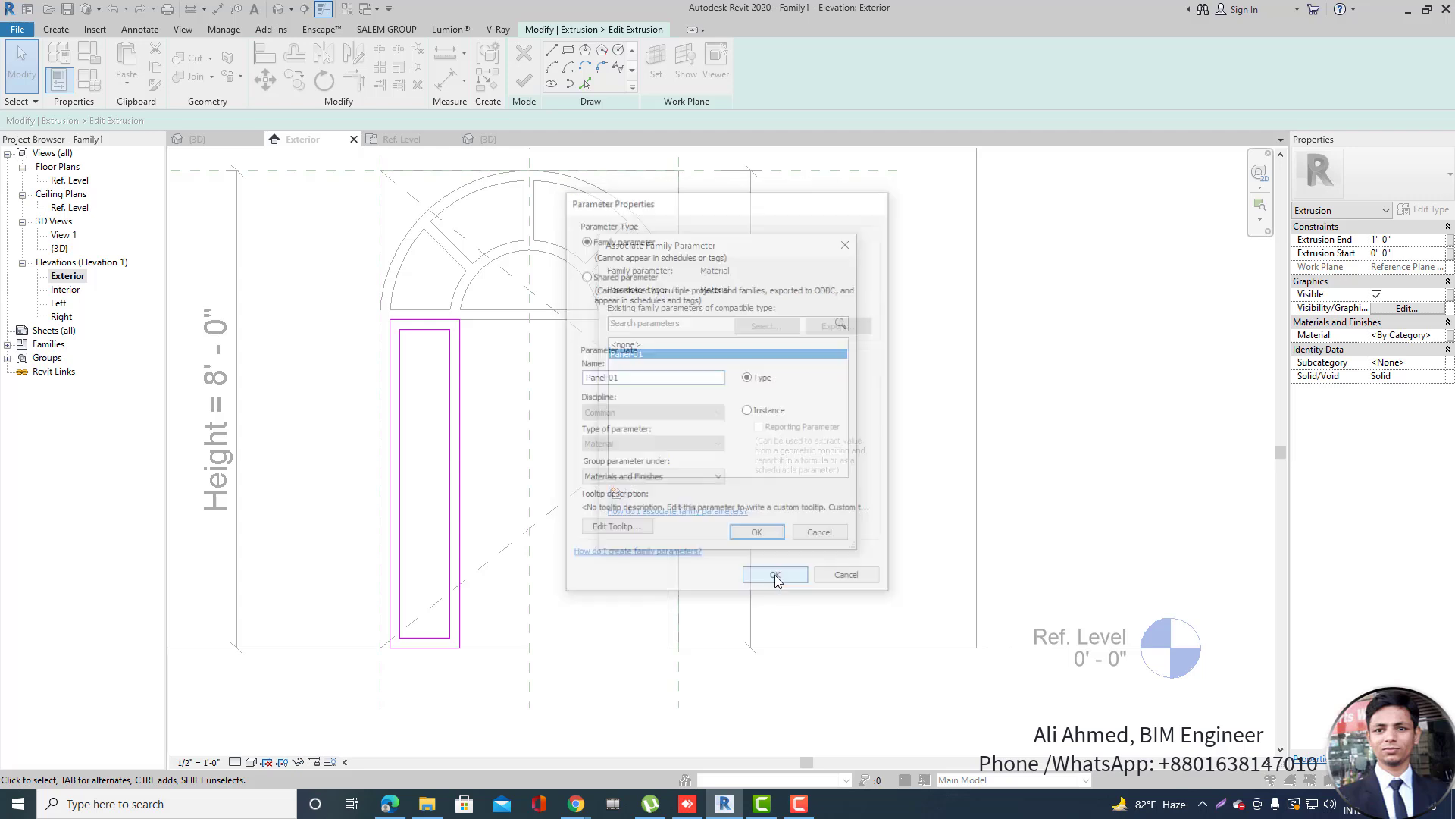
click(771, 534)
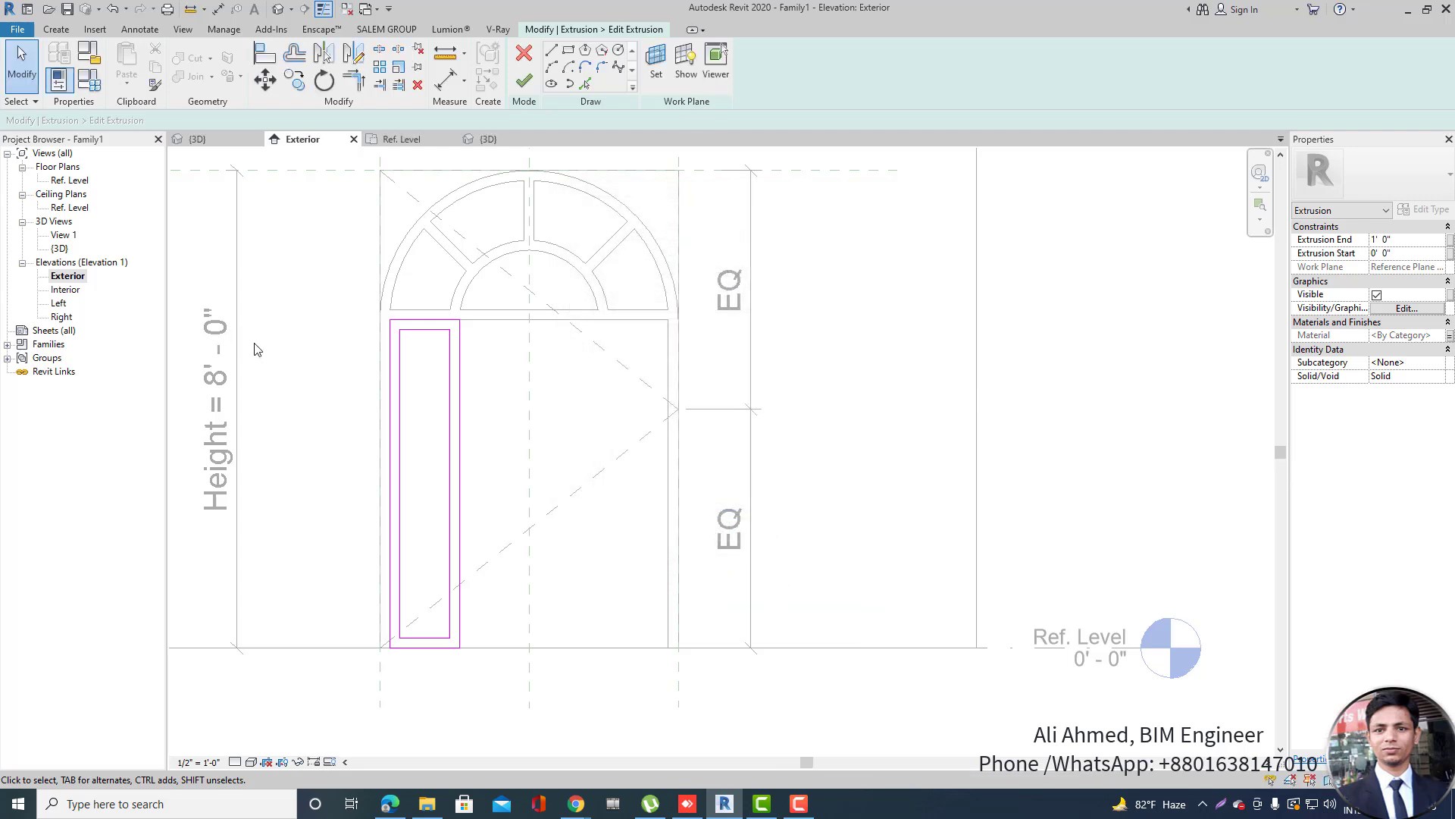
click(524, 80)
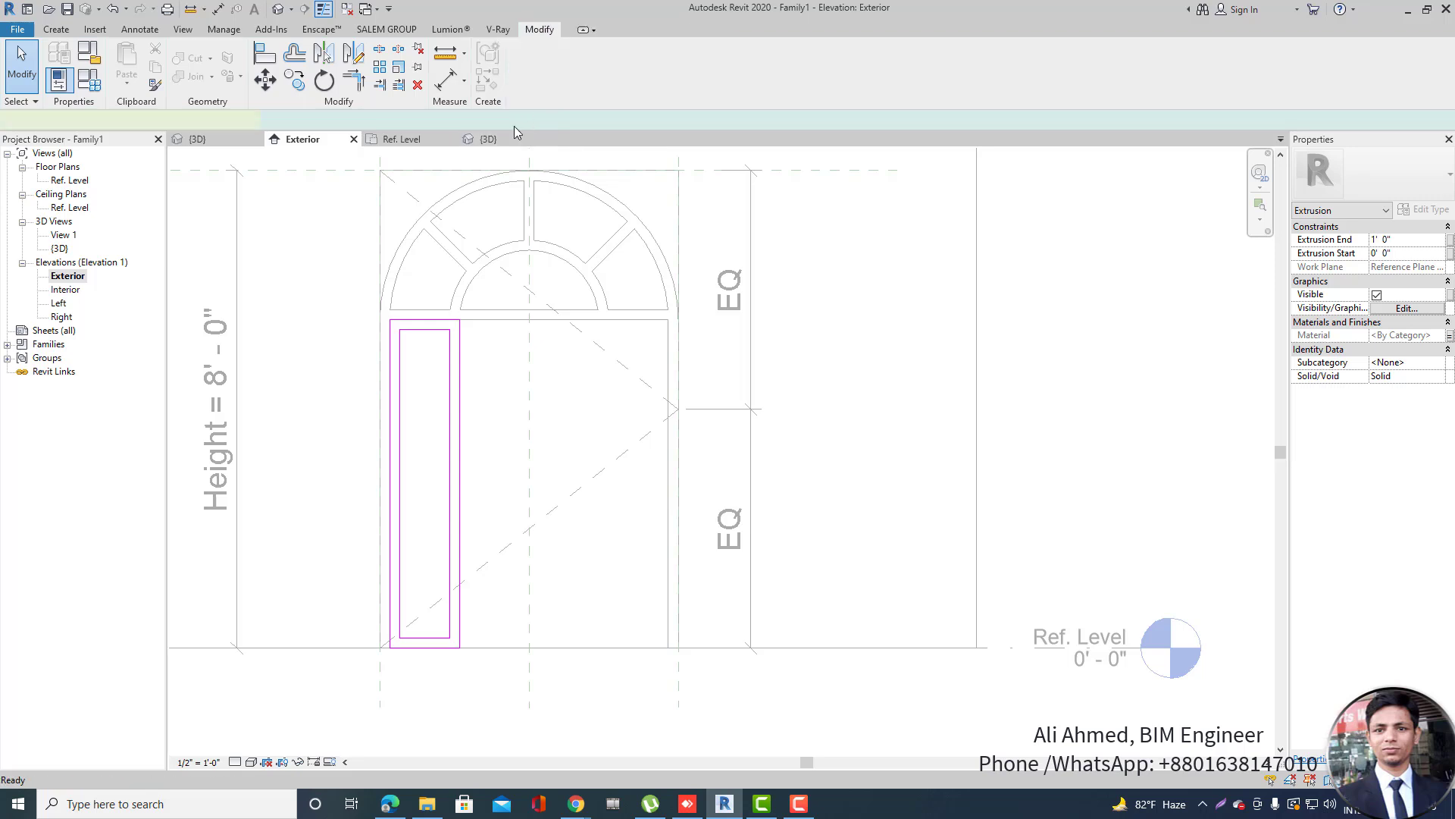
Copy the panel frame to the right, from its top-left corner to its top-right corner.
click(292, 79)
scroll(376, 354, up, 4)
click(407, 291)
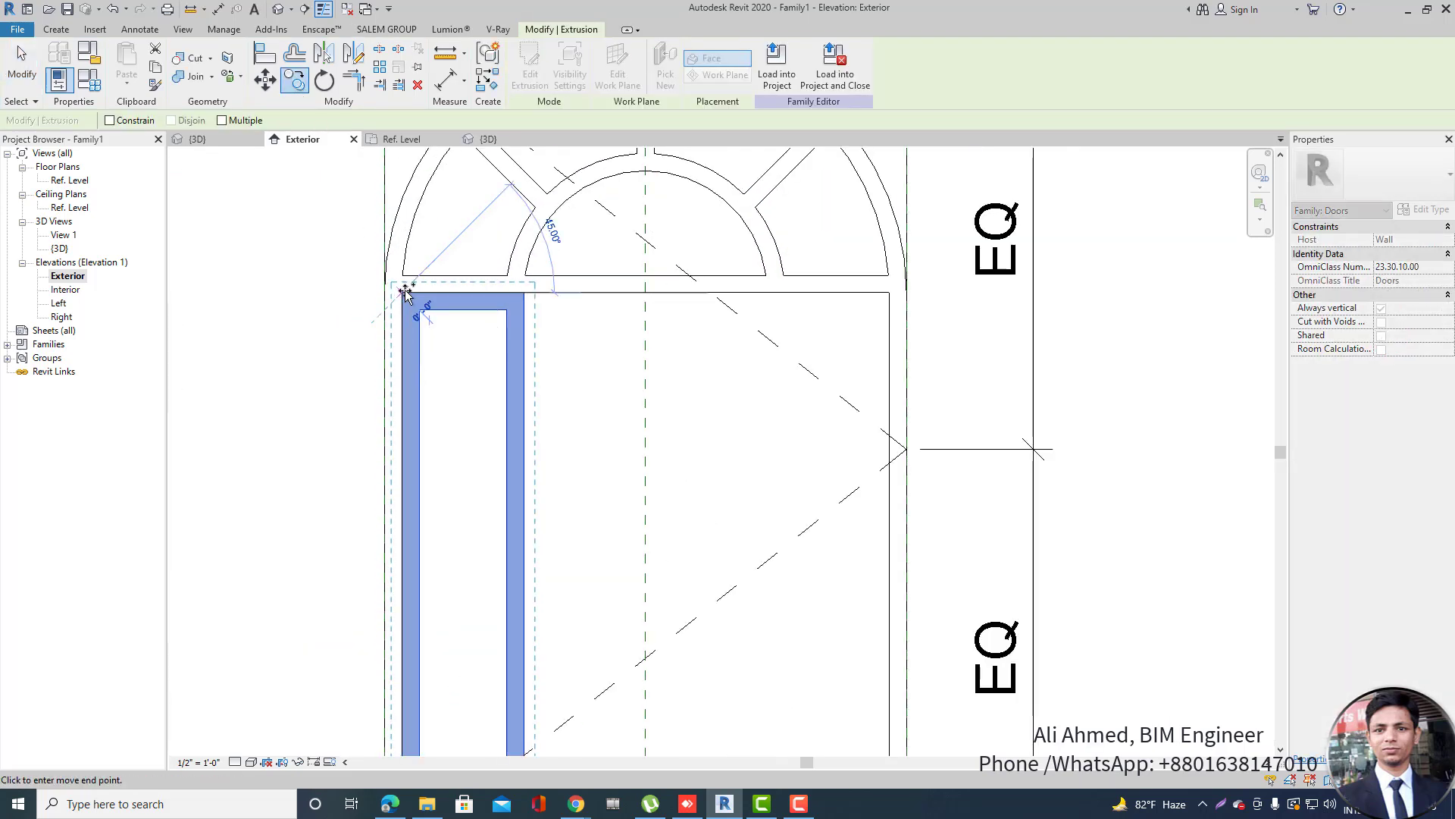
click(524, 292)
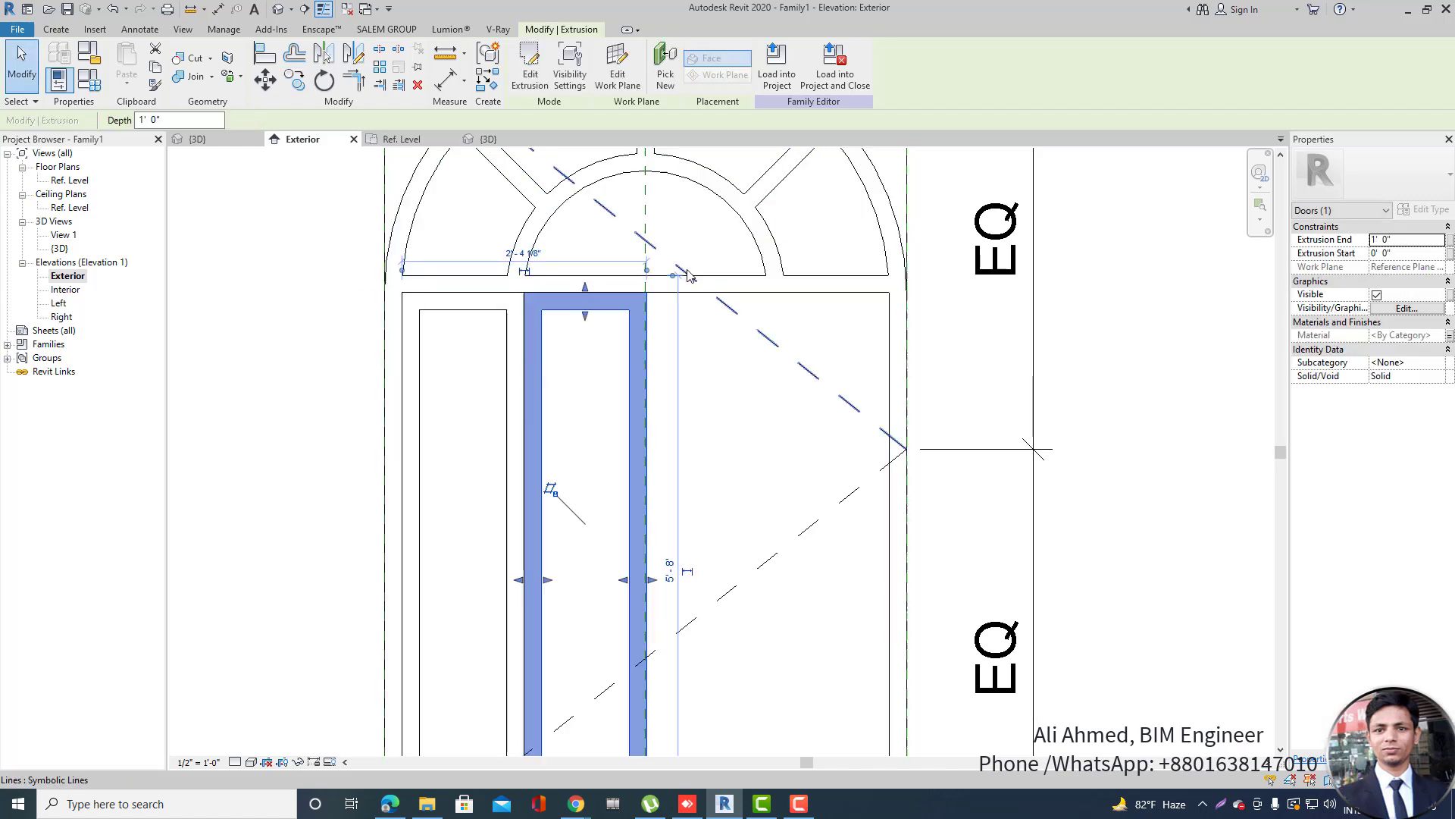
scroll(682, 288, down, 3)
Pull the copied panel frame's right edge back to just short of the Center (Left/Right) reference plane.
click(672, 448)
scroll(634, 445, up, 5)
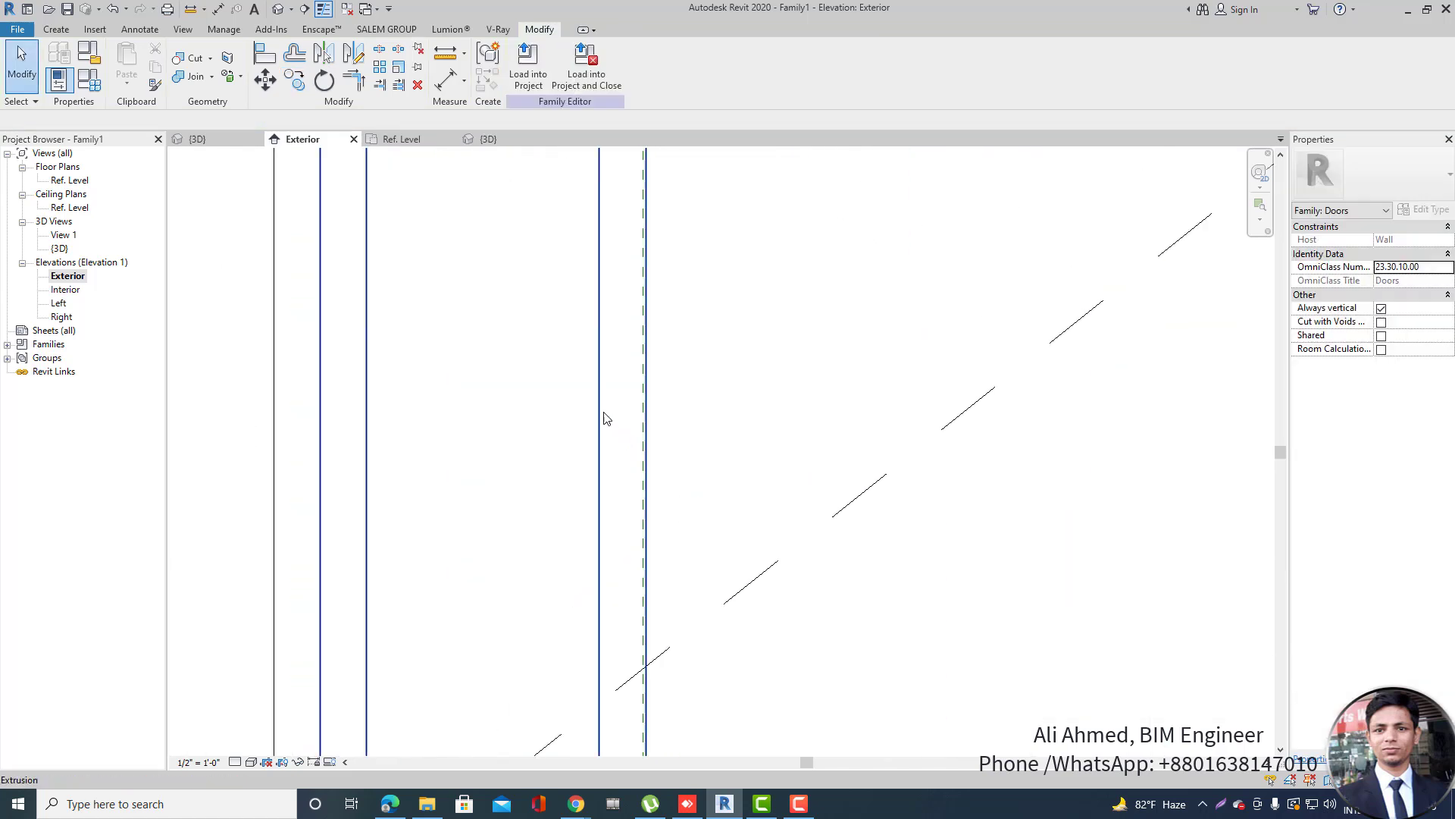
click(651, 468)
scroll(656, 471, up, 2)
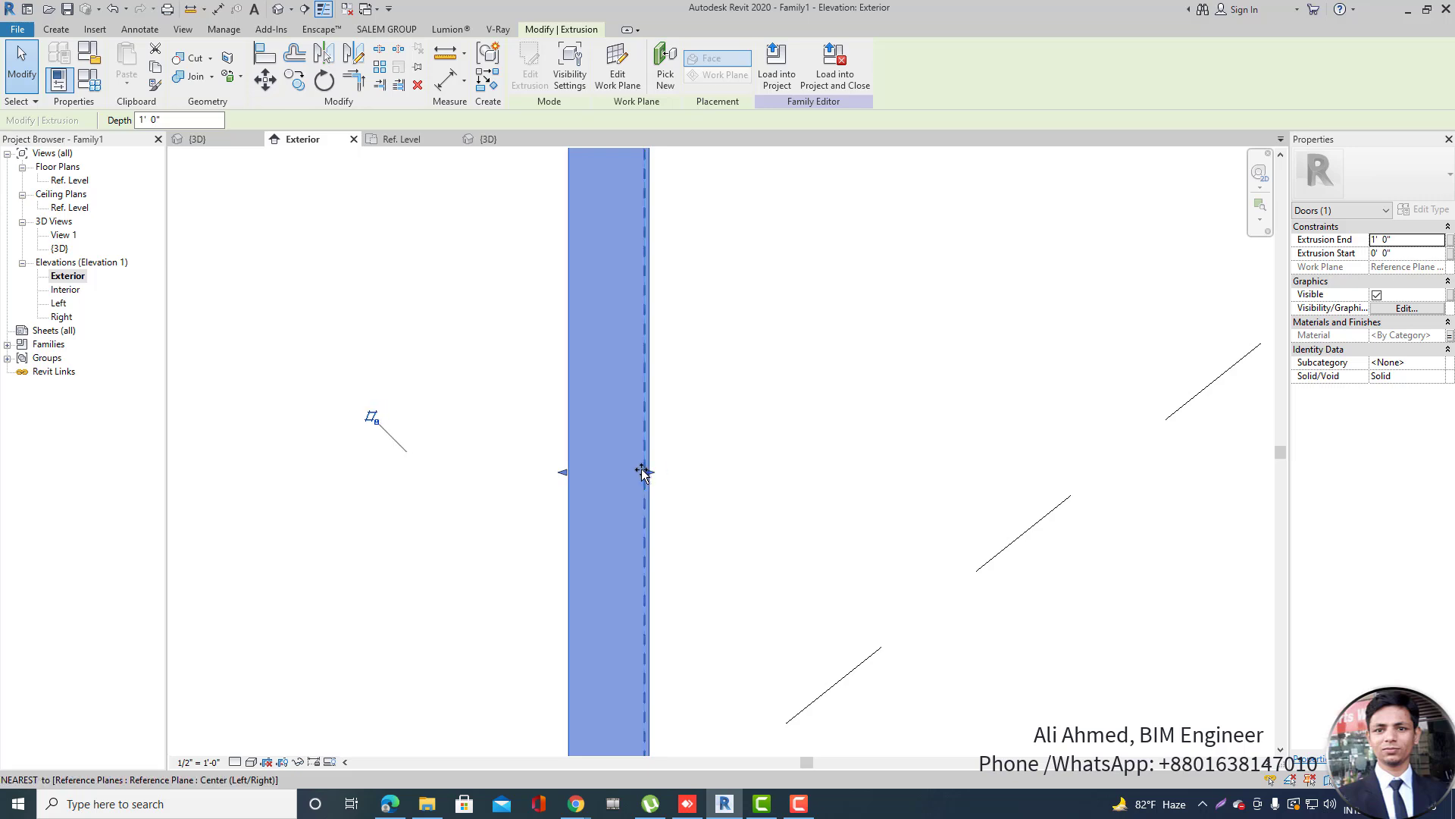
drag(639, 471, 636, 476)
scroll(641, 478, up, 5)
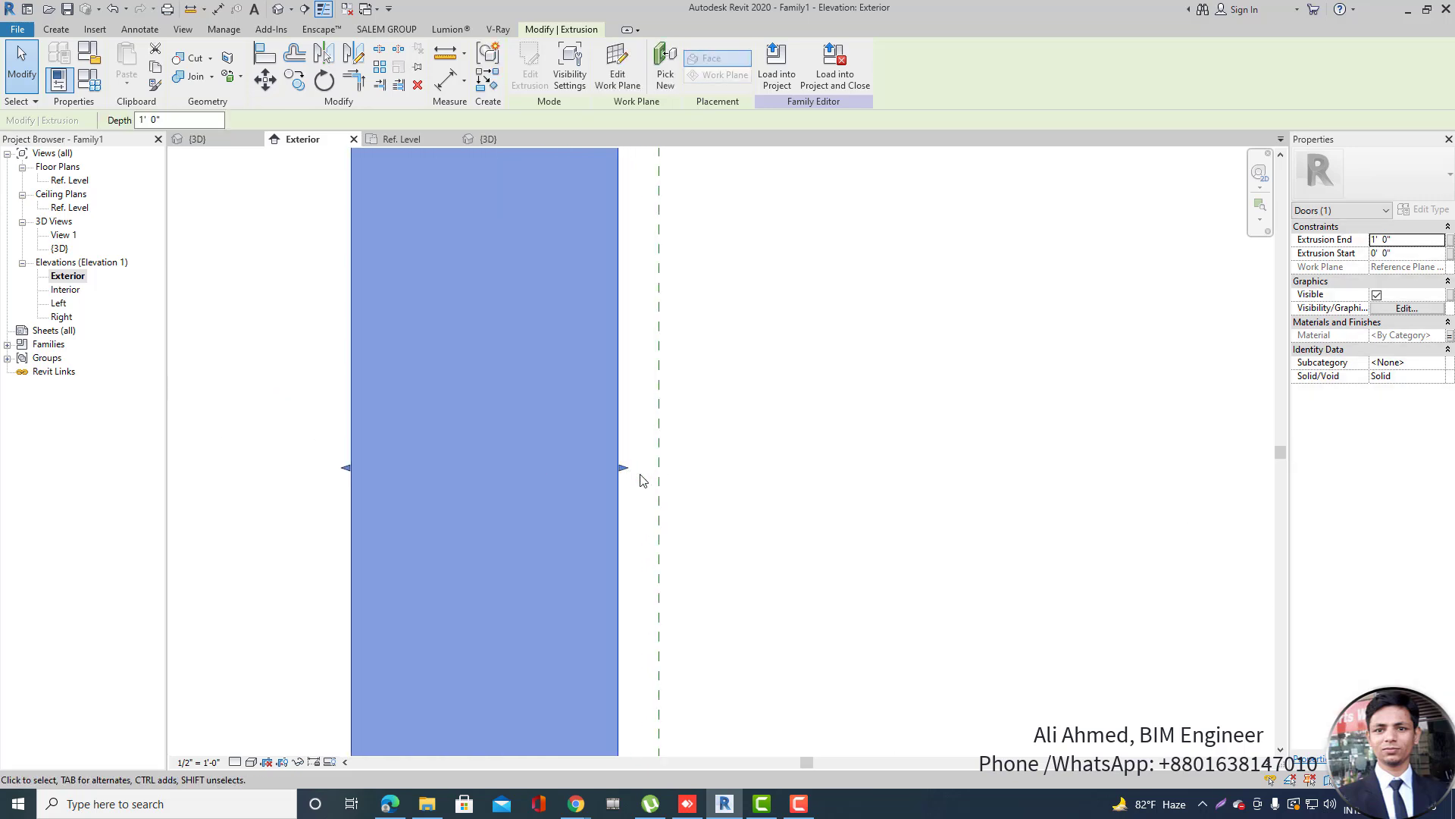
scroll(641, 479, up, 2)
drag(601, 461, 679, 472)
click(740, 481)
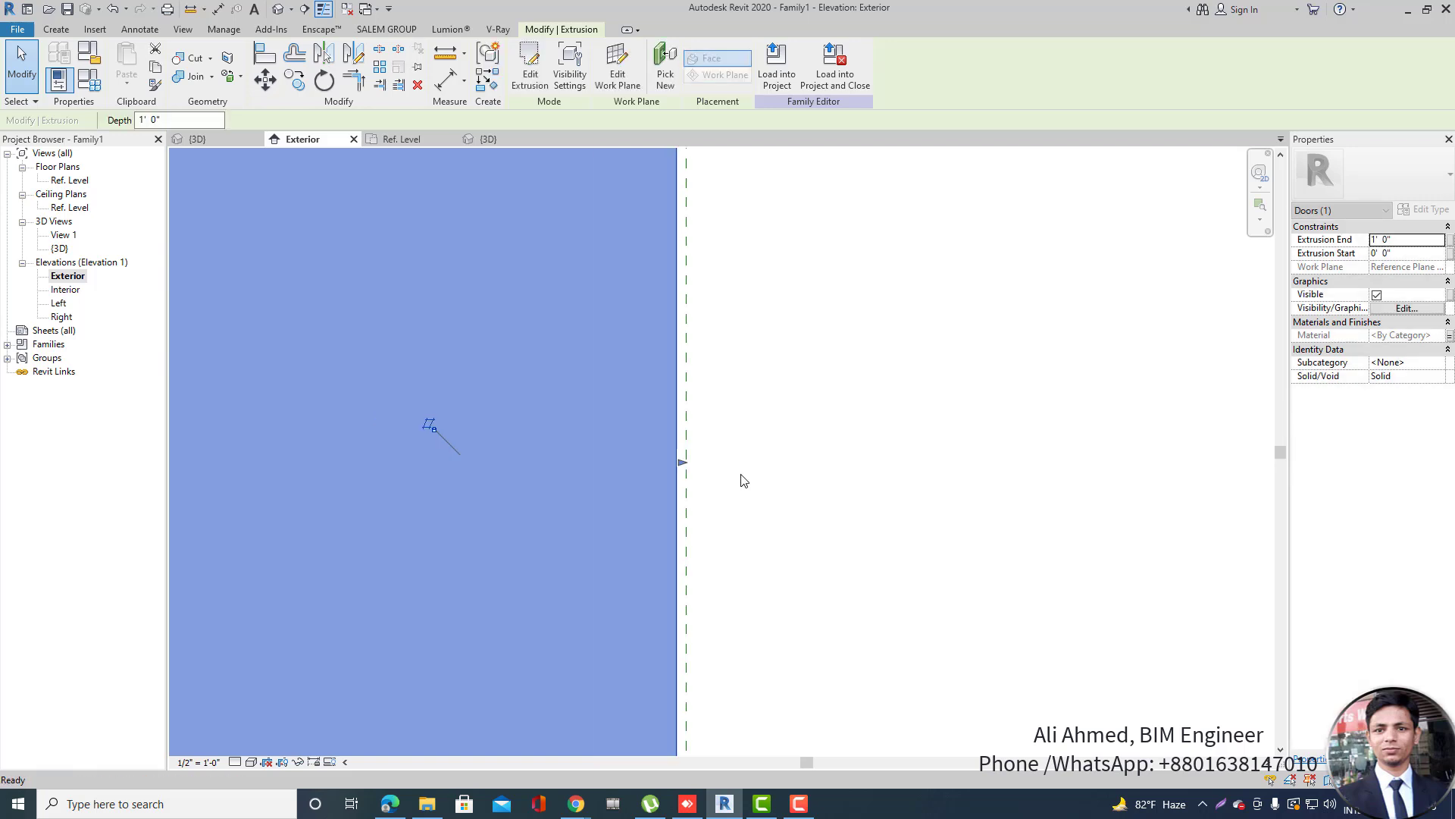
Mirror both panel frames about the Center (Left/Right) reference plane and check the door in the 3D view.
scroll(705, 478, down, 6)
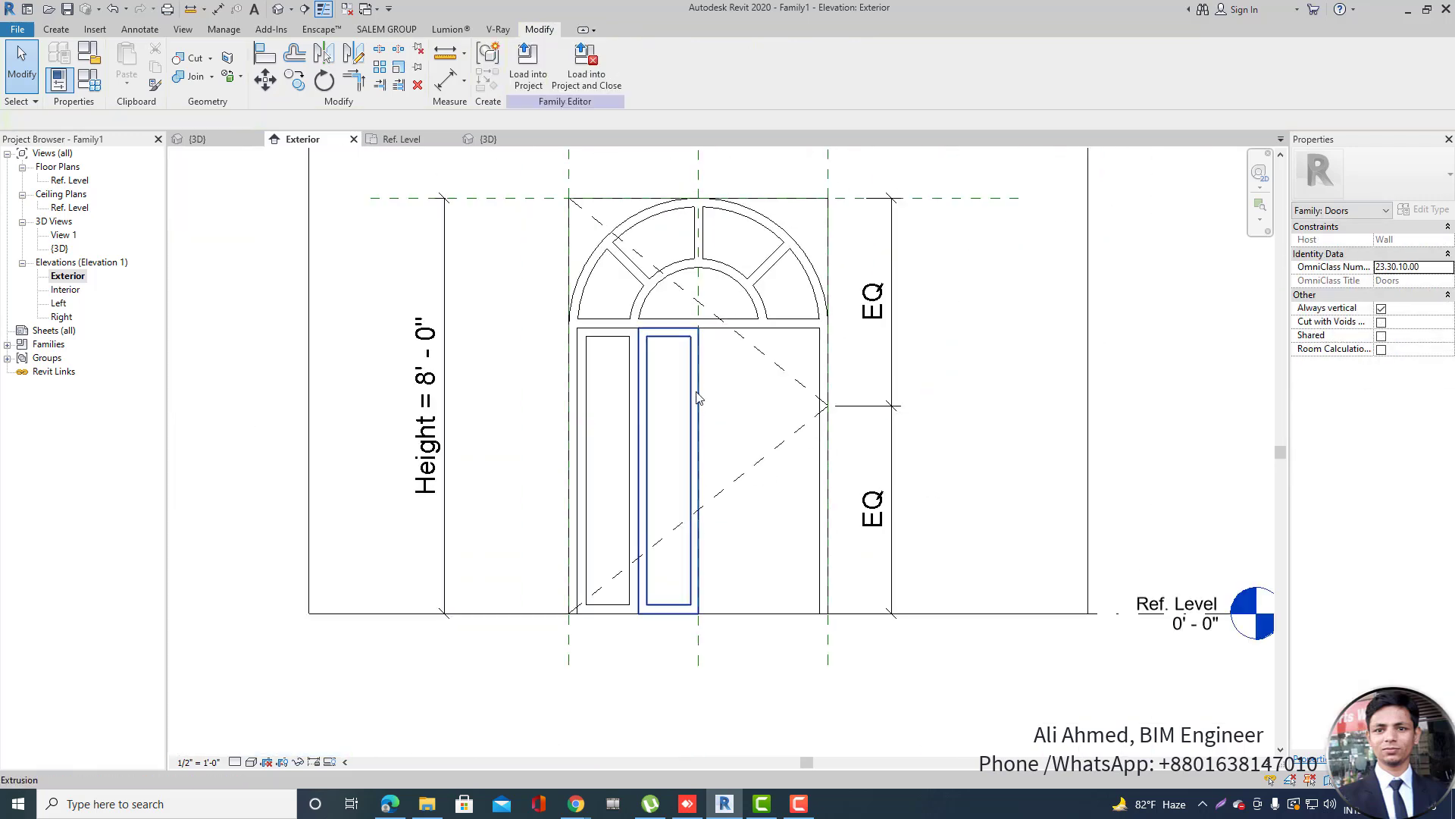
scroll(633, 426, up, 1)
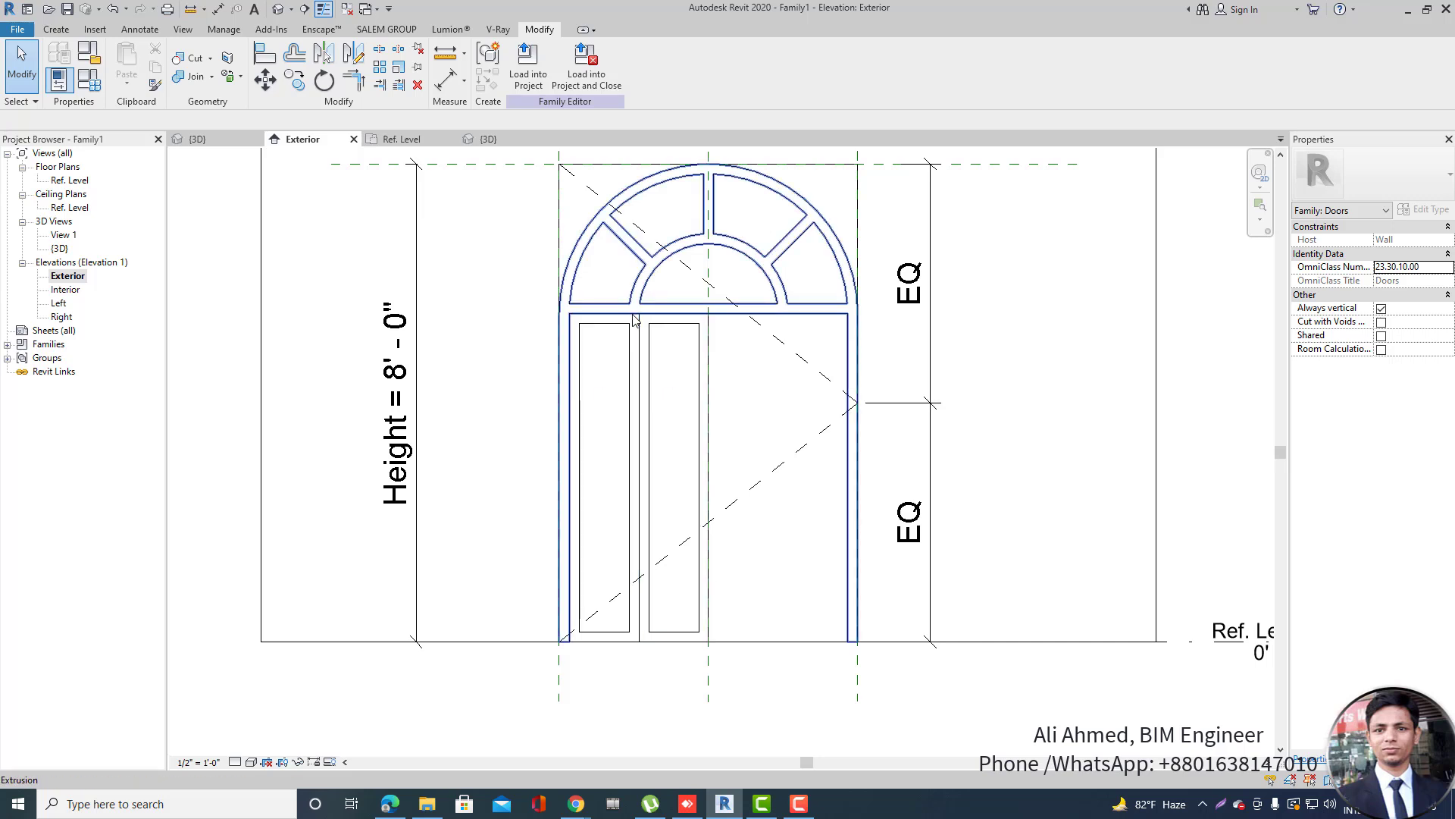
scroll(670, 371, up, 2)
click(628, 352)
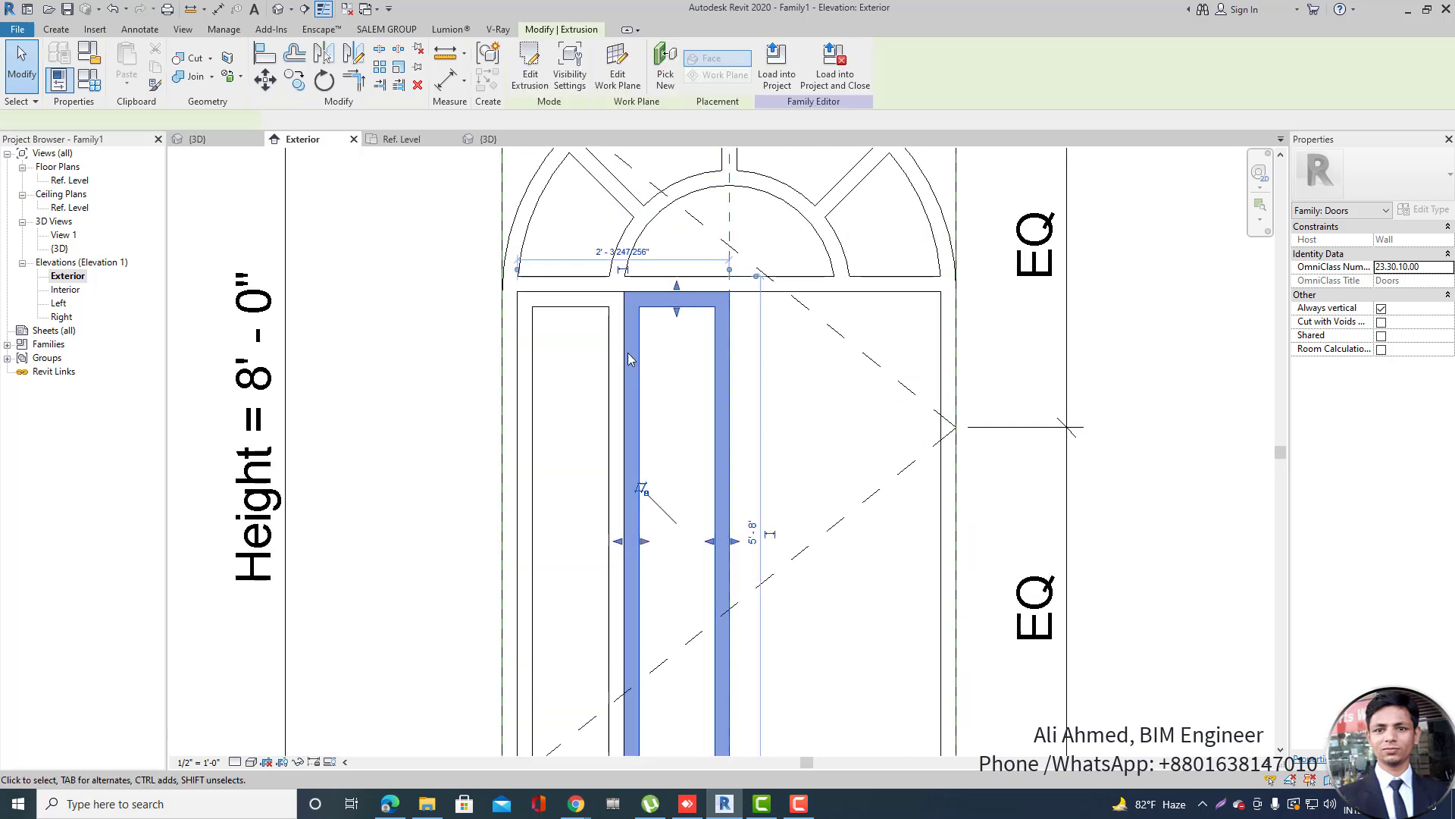
ctrl+click(609, 319)
scroll(508, 375, down, 3)
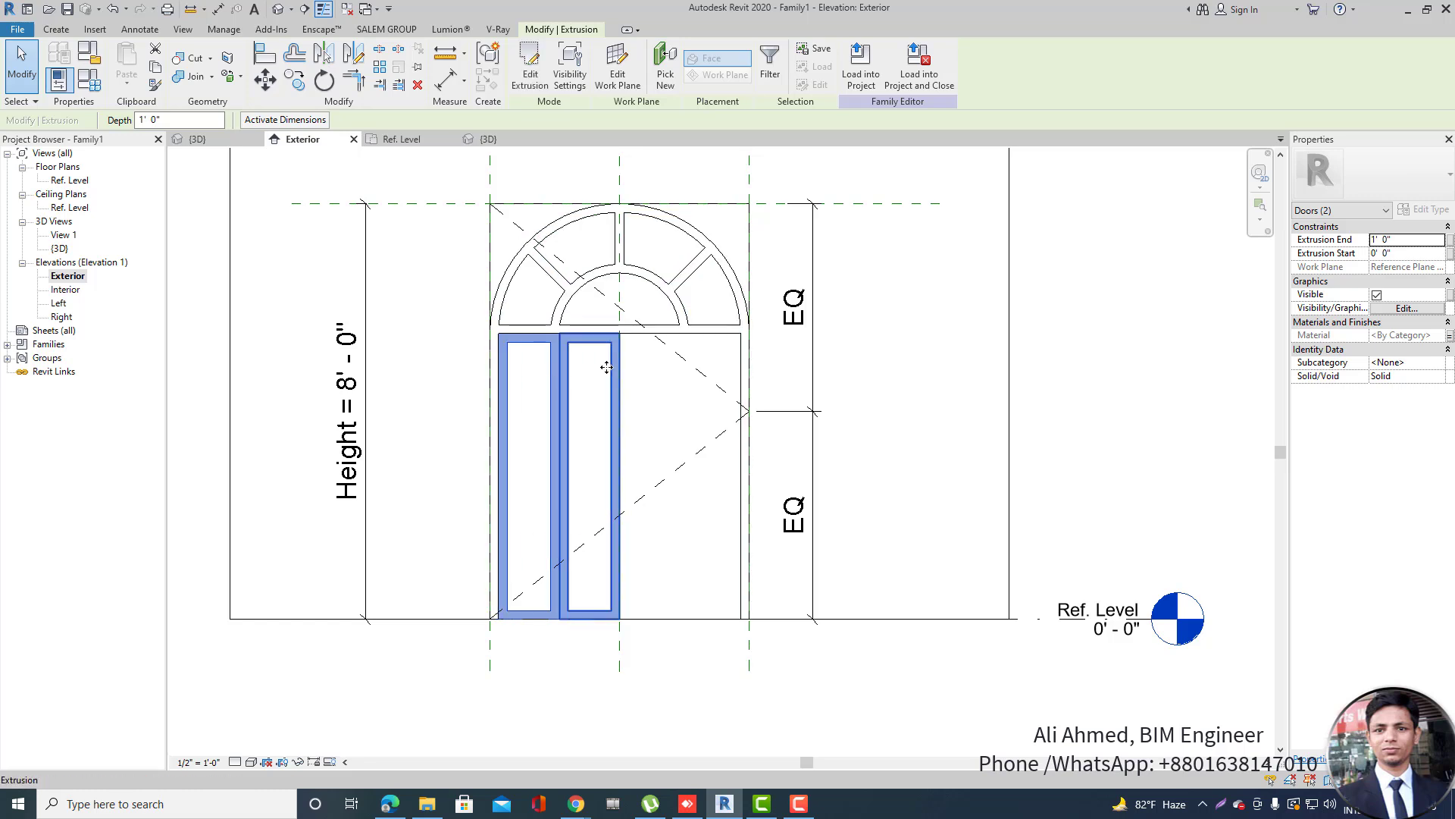
click(317, 56)
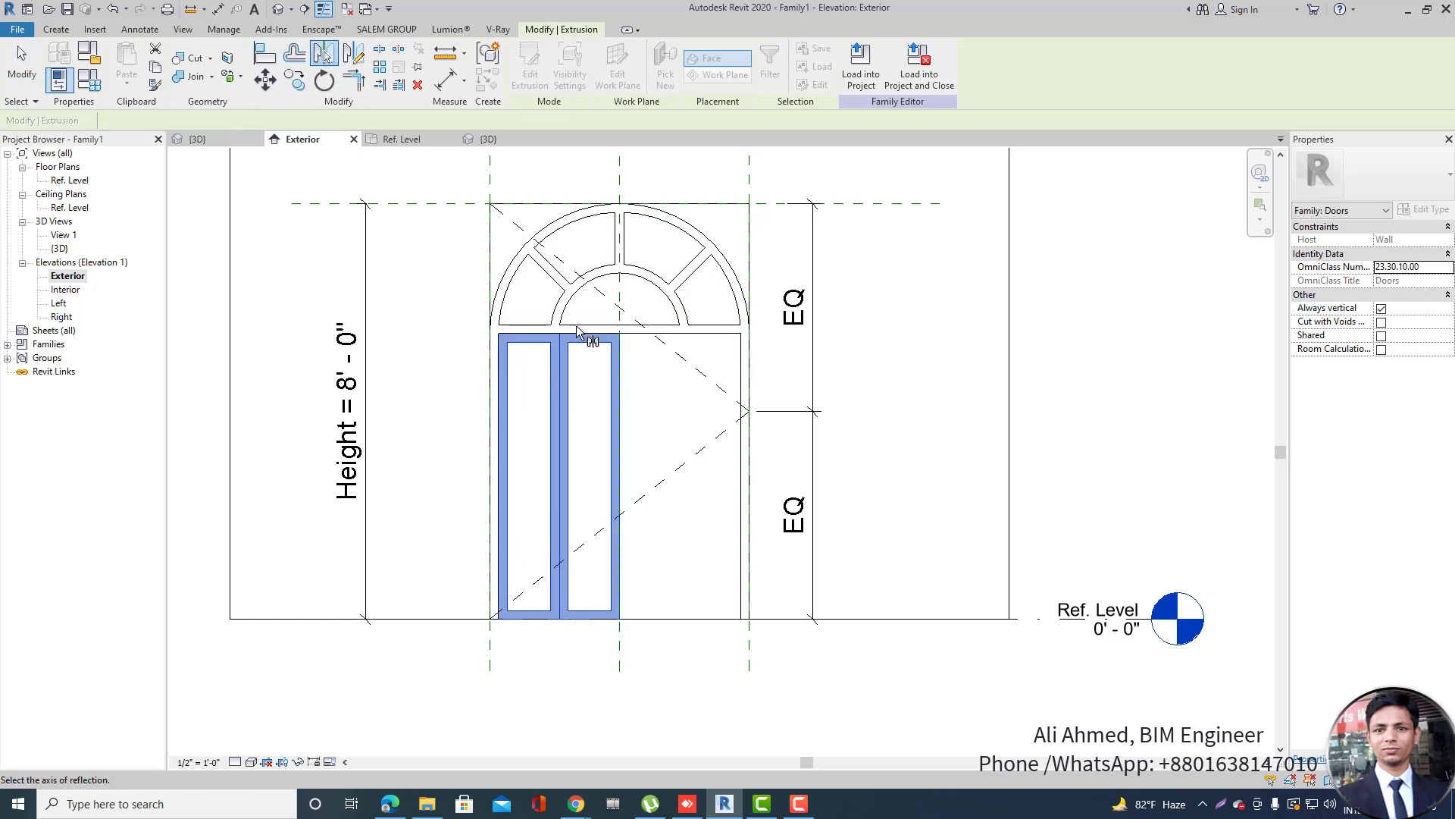
click(620, 290)
click(837, 335)
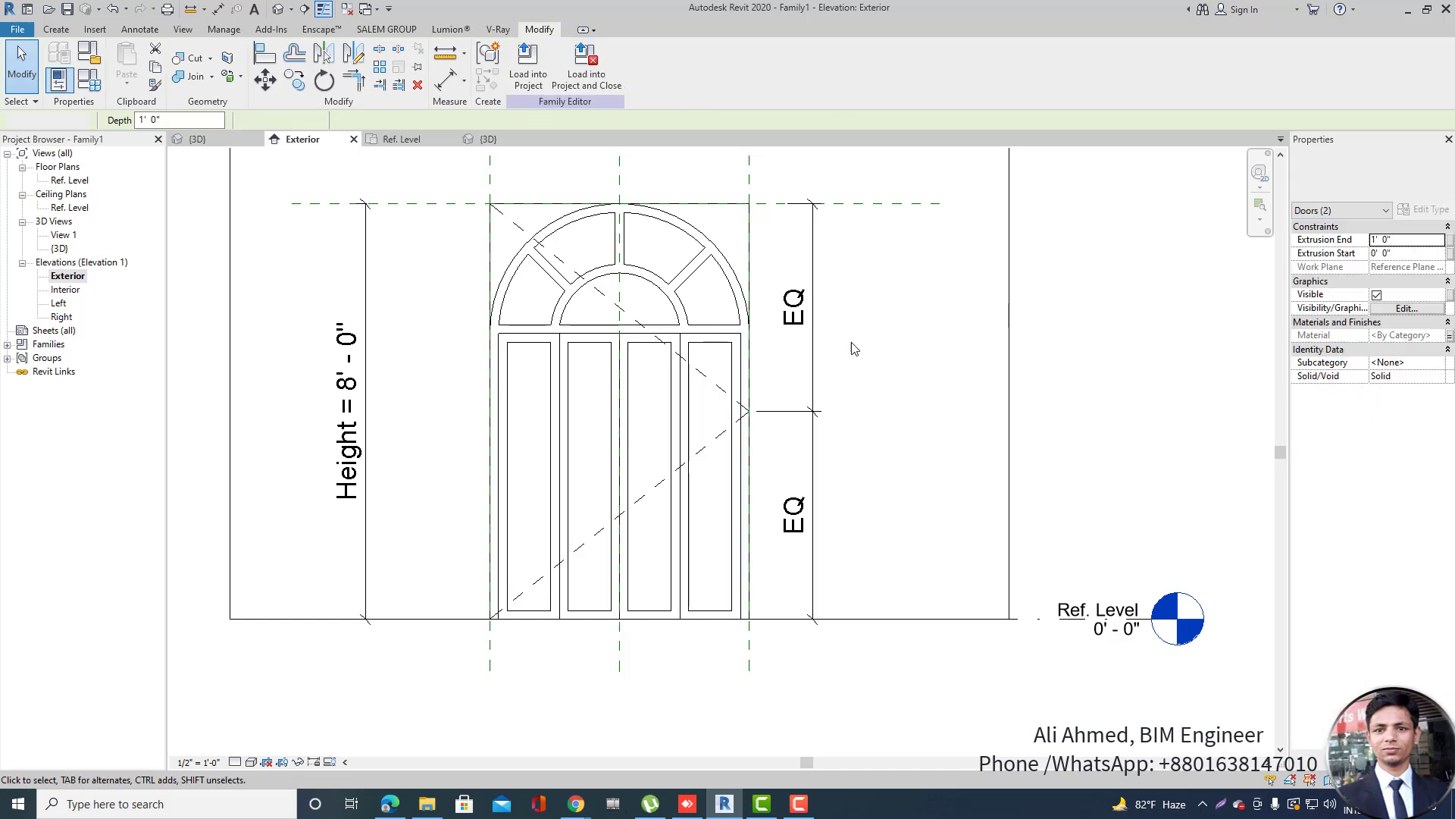
click(282, 11)
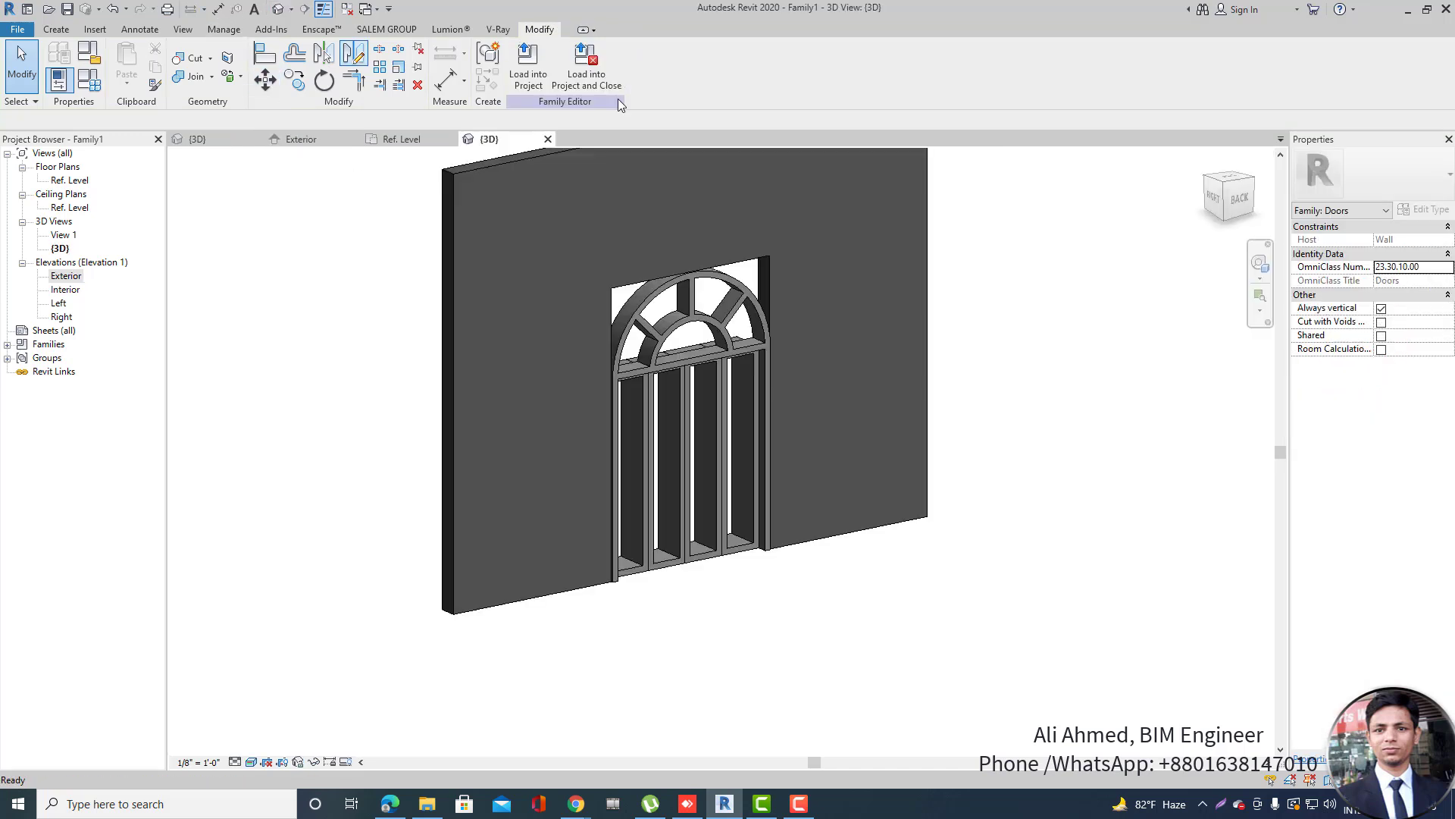
scroll(732, 437, up, 2)
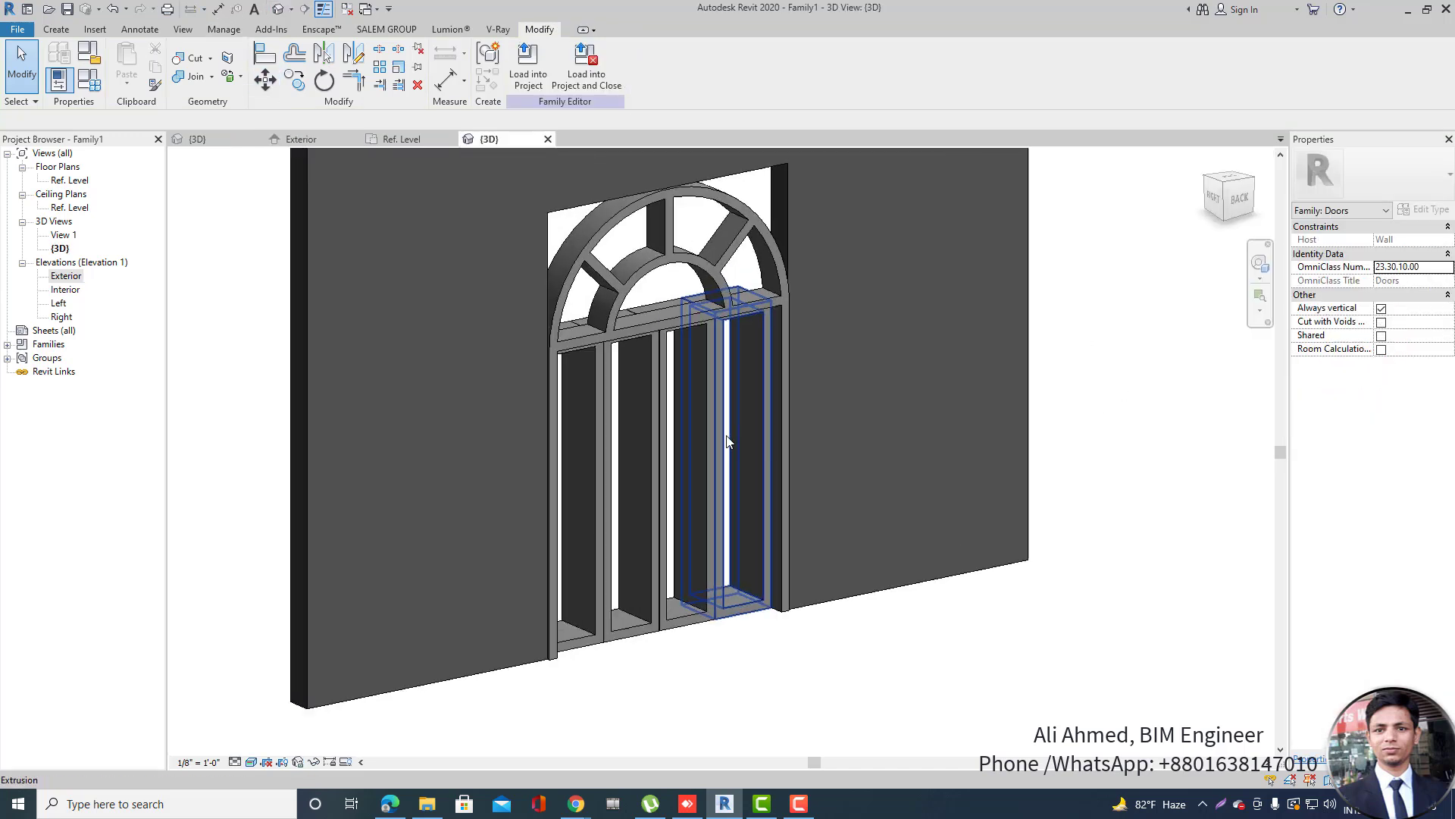
Open the Ref. Level floor plan and undo the mirroring of the panel frames.
double_click(70, 182)
click(788, 501)
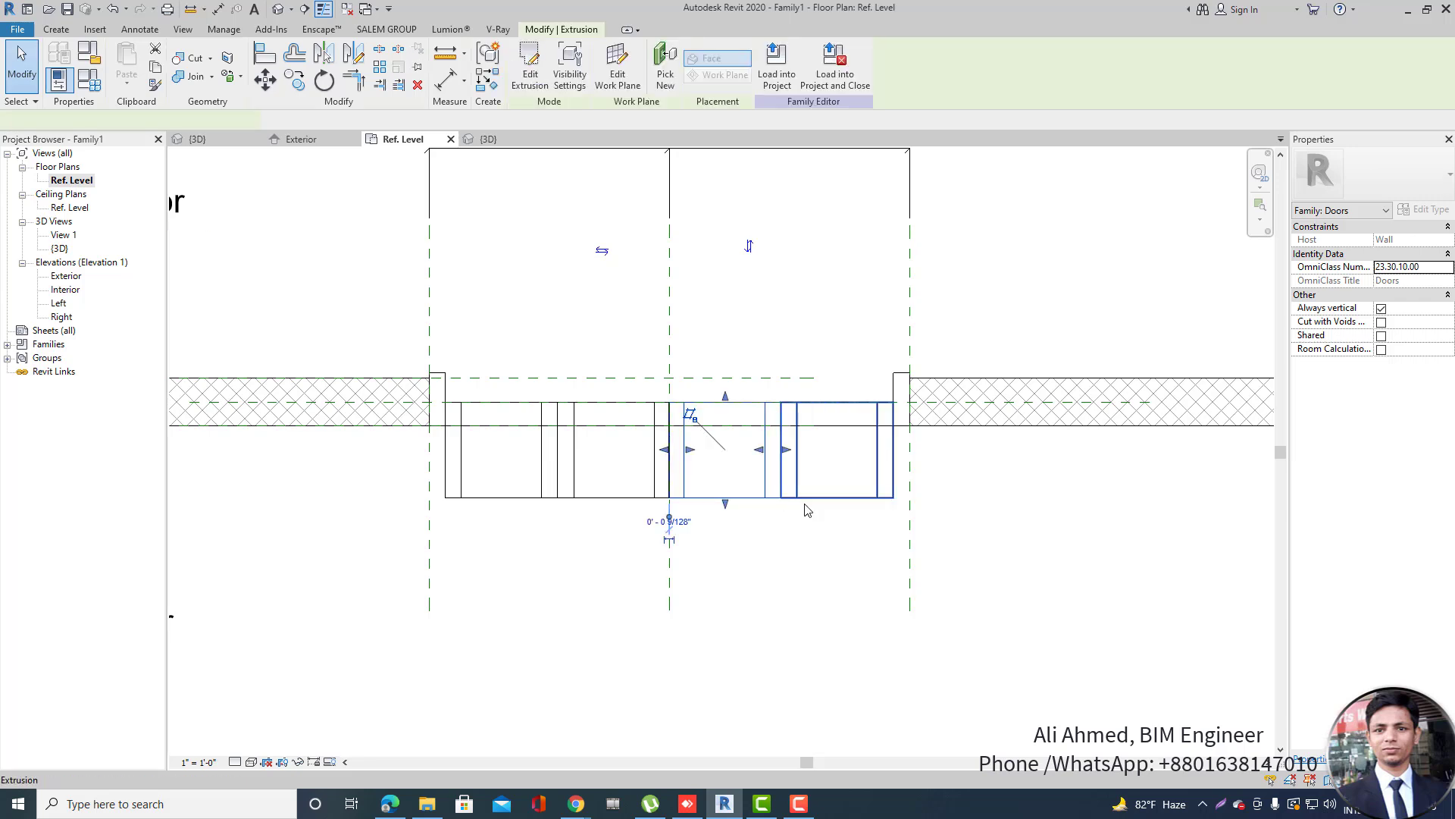
click(815, 498)
click(781, 531)
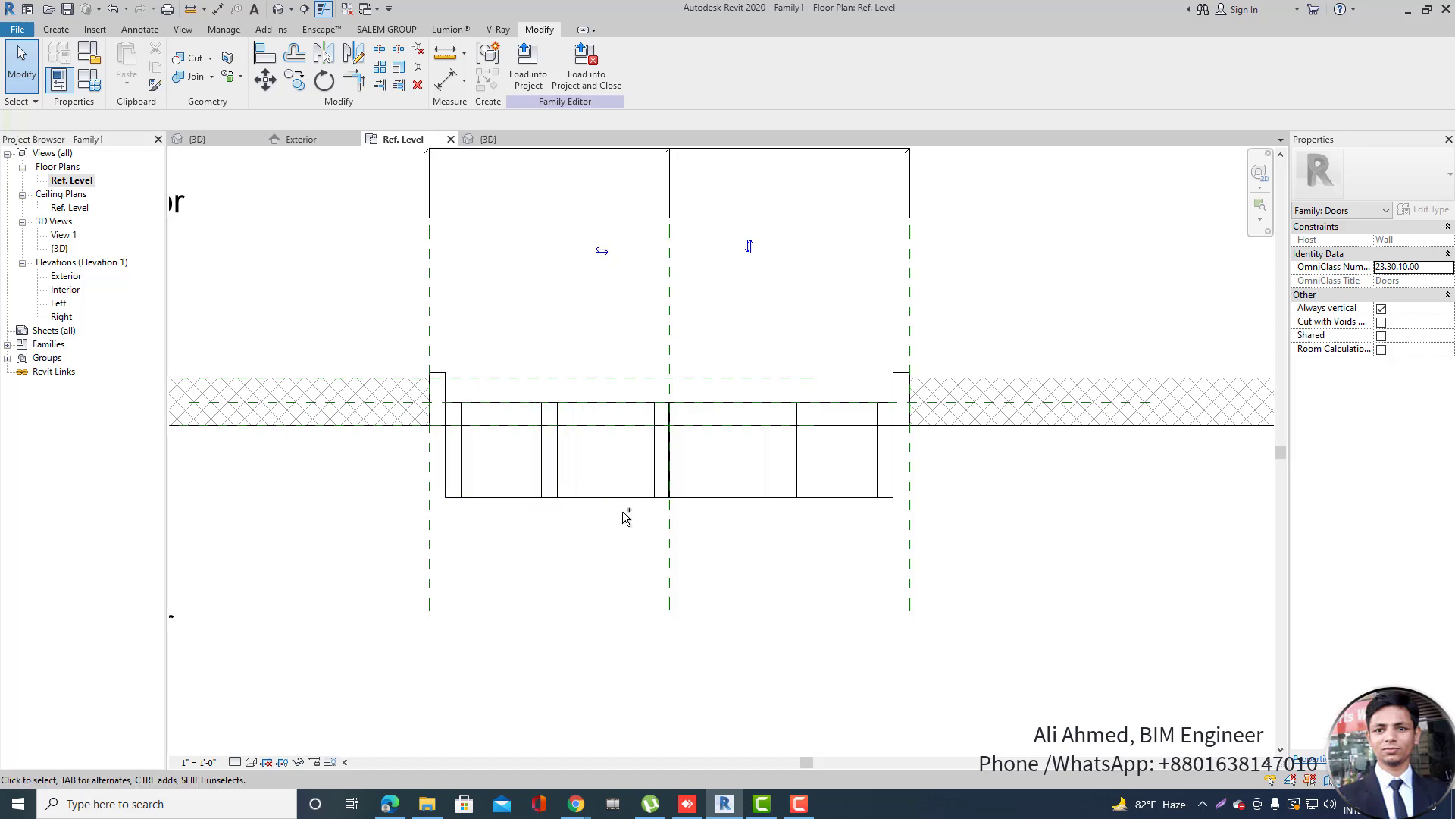
key(ctrl+z)
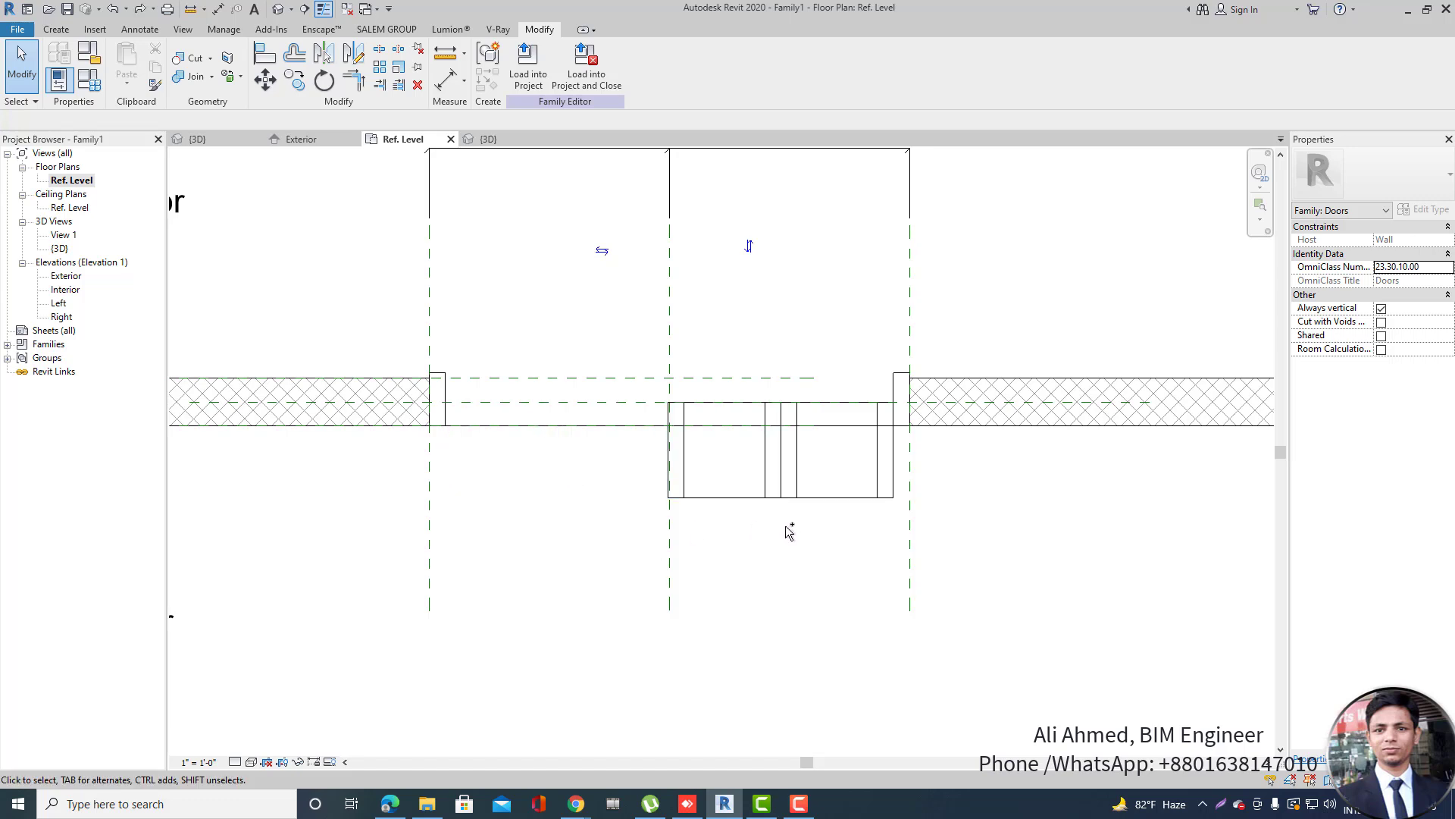
Reduce the depth of both panel frames in plan by pulling their extrusion ends back to about 0' 1 29/128".
click(823, 498)
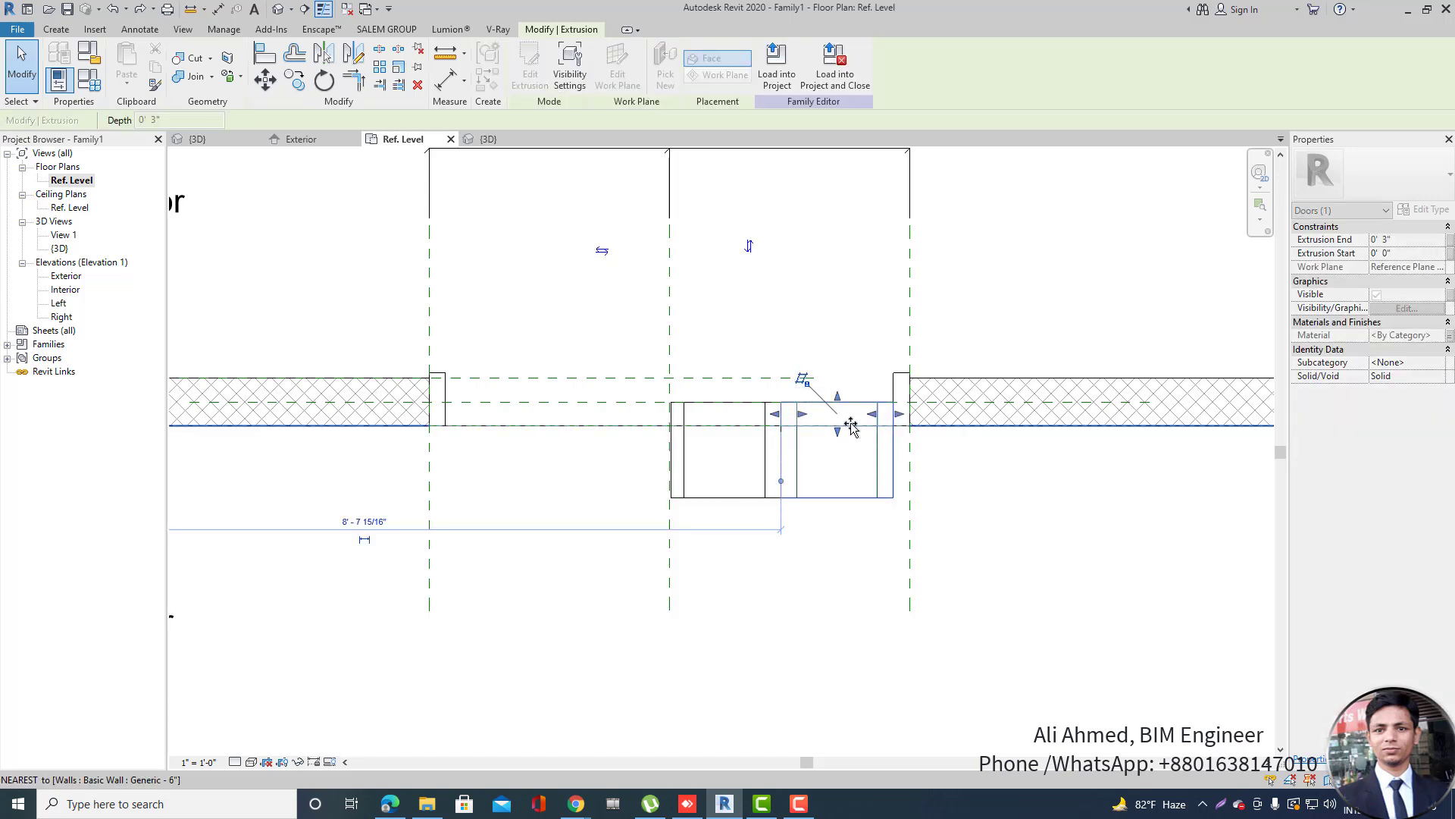
drag(851, 427, 848, 414)
scroll(812, 446, up, 3)
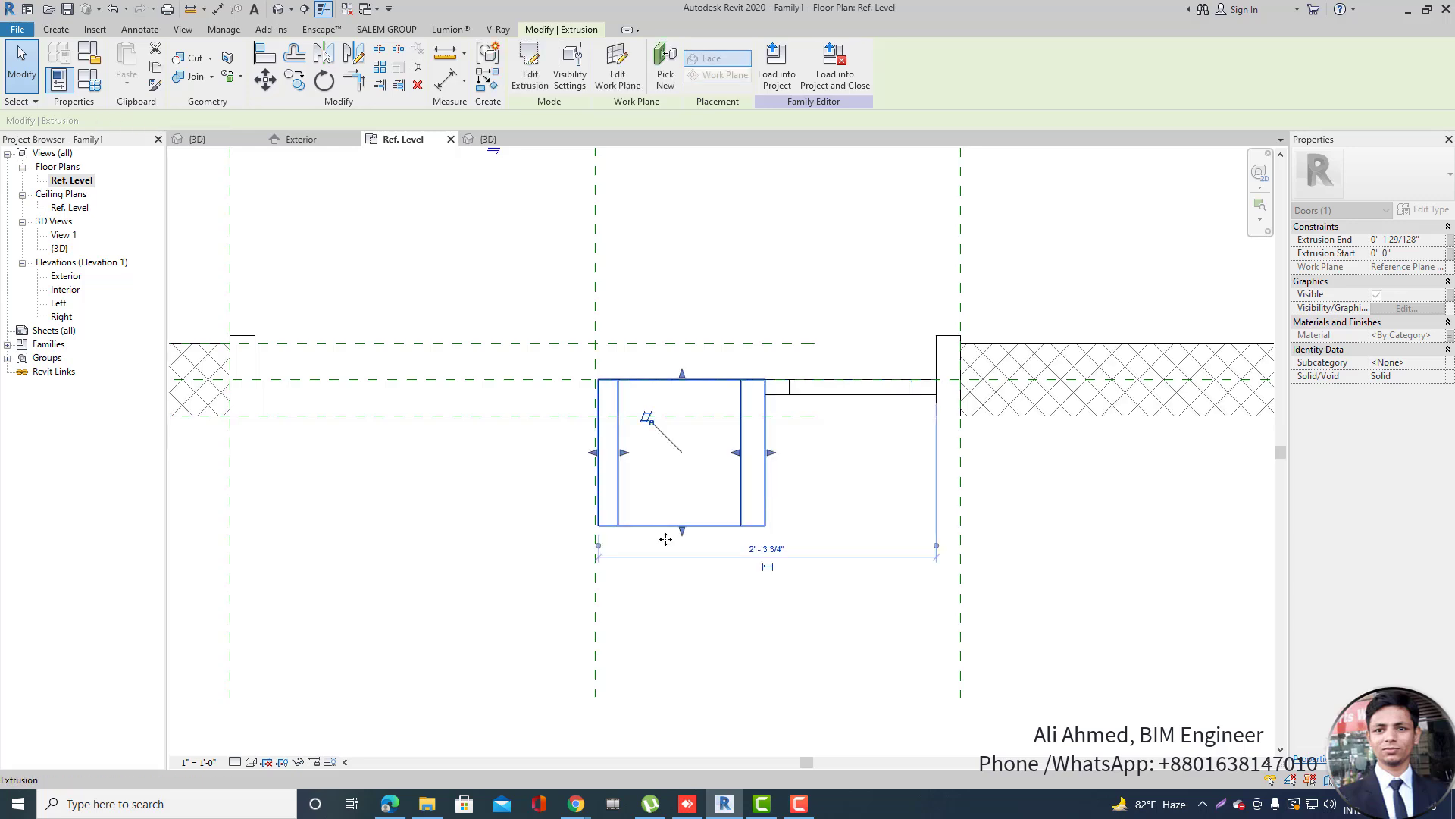
drag(667, 530, 698, 399)
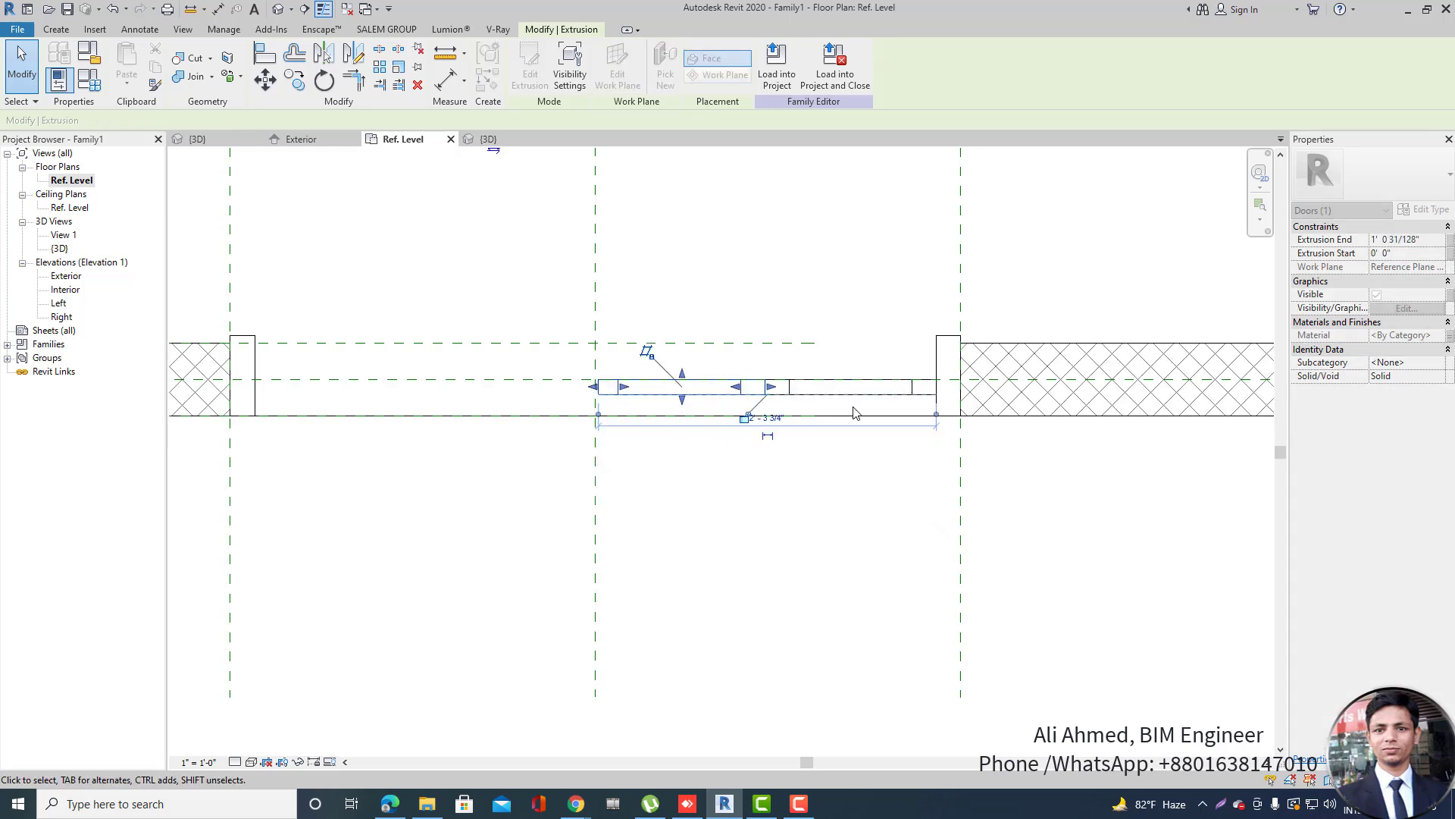
scroll(854, 408, up, 3)
scroll(815, 476, down, 4)
key(Escape)
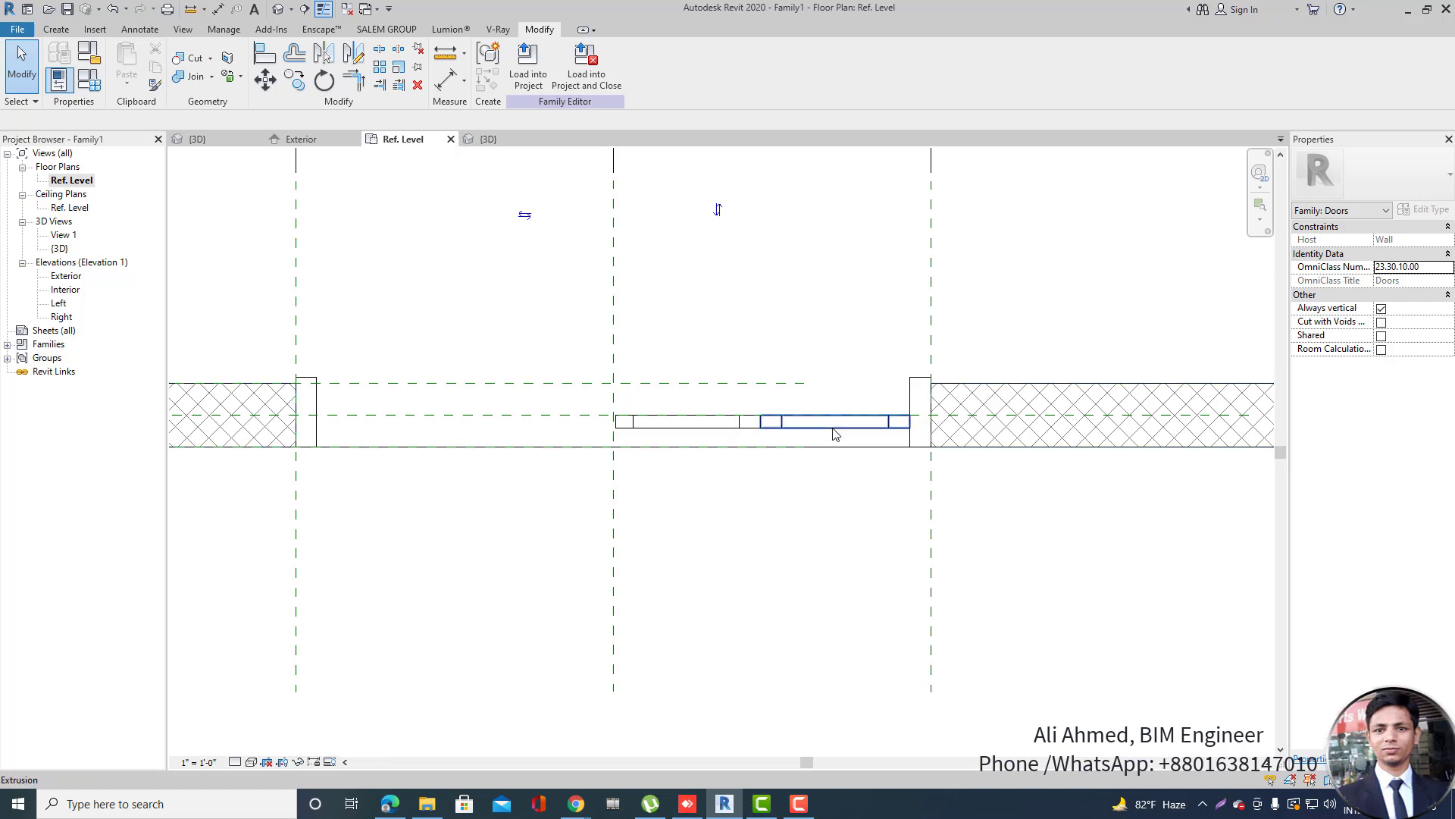
Shift both panel frames to the exterior wall face, with extrusion start at -0' 3" and extrusion end at about -0' 1 181/256".
click(836, 434)
drag(834, 410, 834, 390)
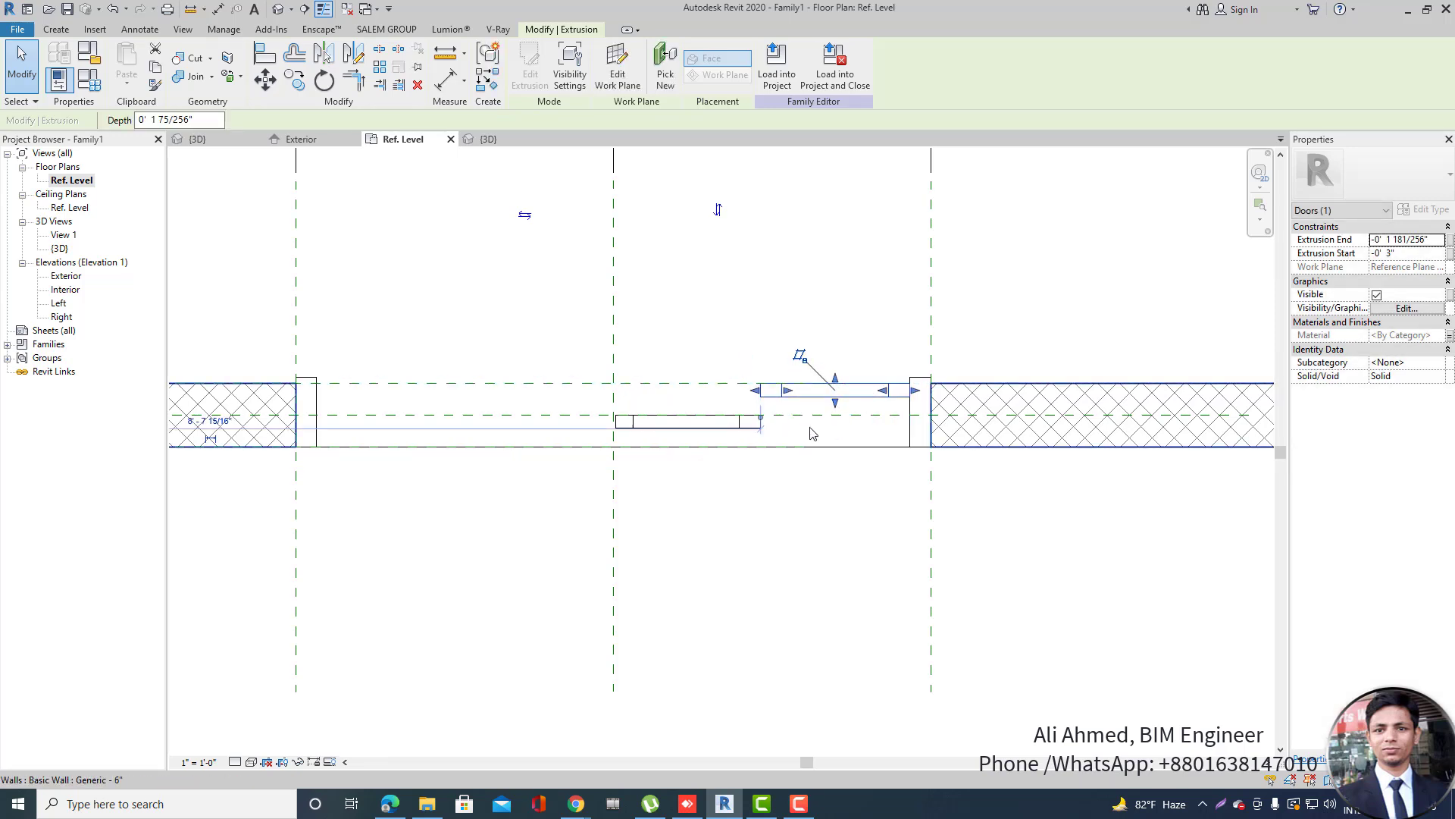
click(733, 439)
click(700, 415)
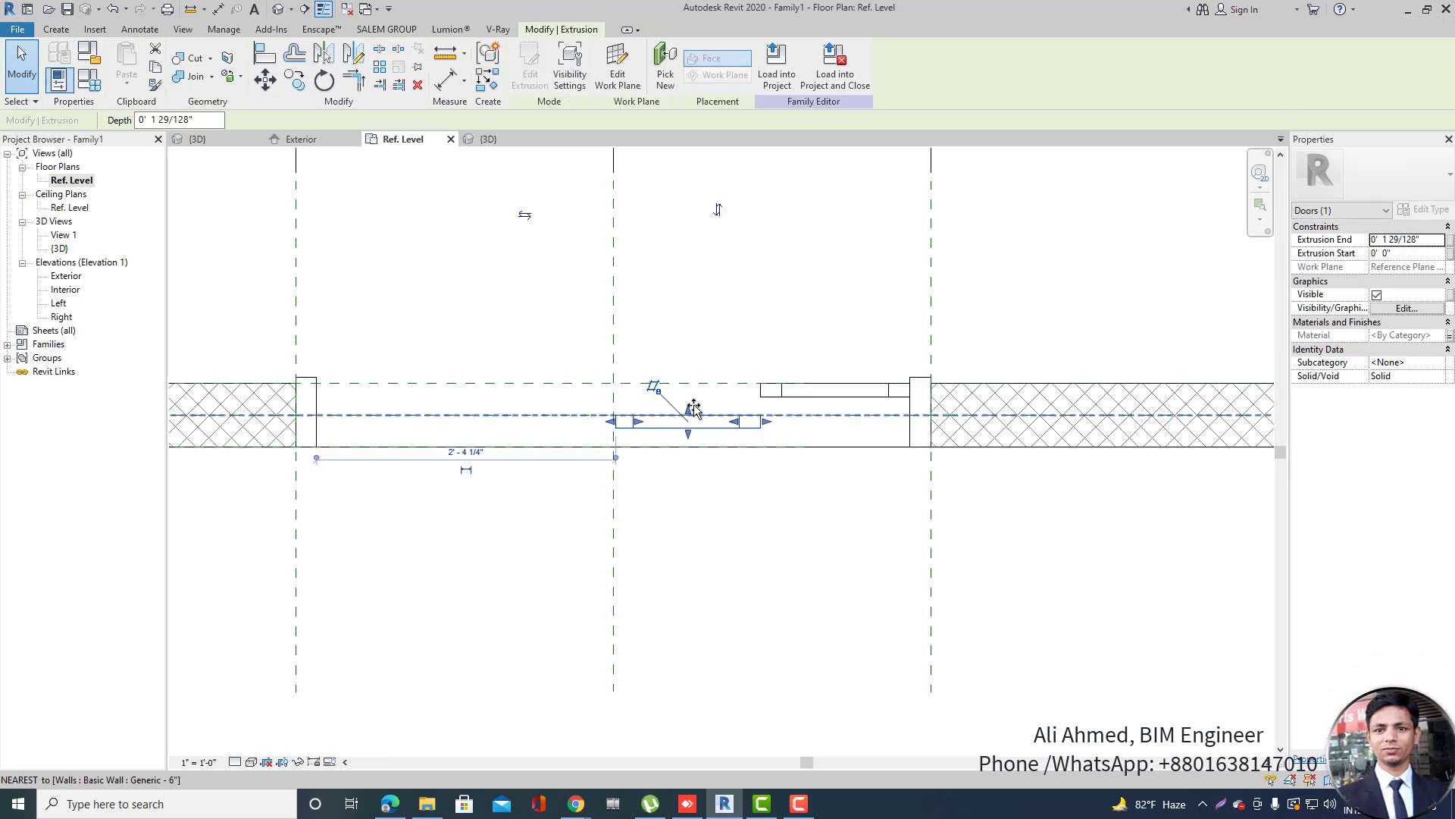
drag(688, 410, 687, 383)
scroll(713, 411, up, 2)
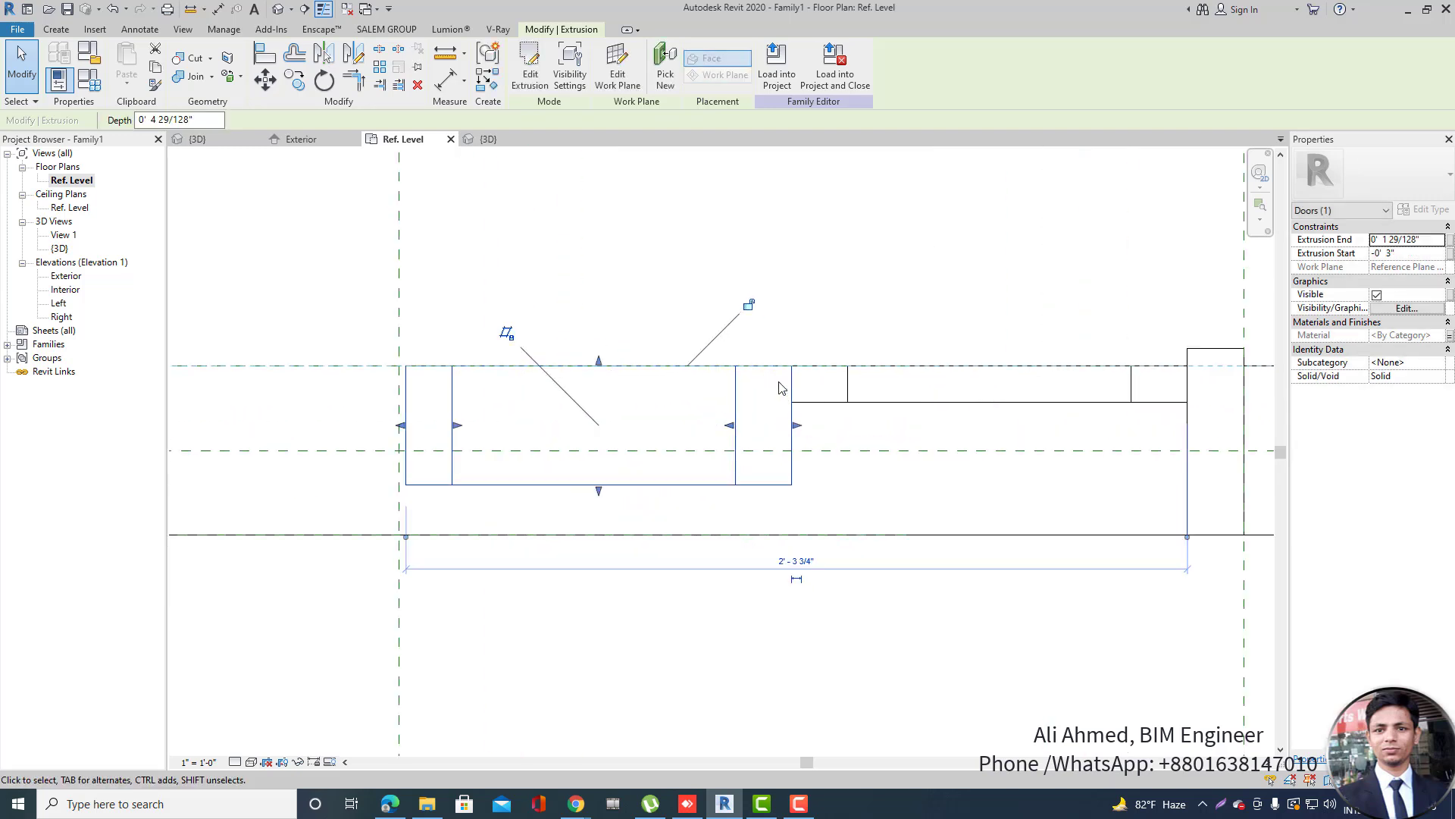
scroll(660, 455, up, 2)
drag(667, 421, 666, 395)
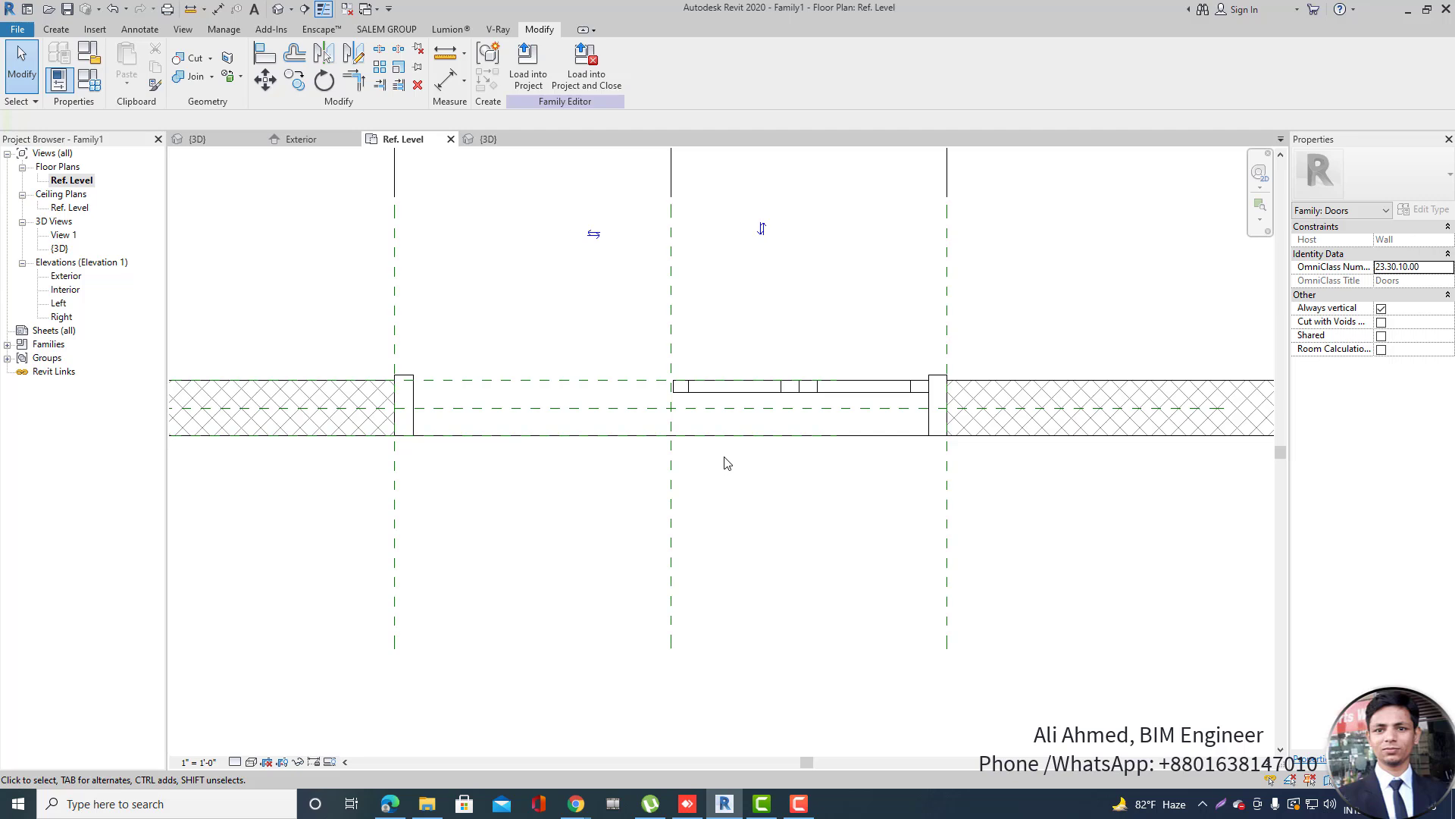
Mirror the two thinned panel frames about the Center (Left/Right) reference plane in the floor plan.
mouse_move(626, 353)
mouse_down()
mouse_move(883, 420)
mouse_move(957, 414)
mouse_up()
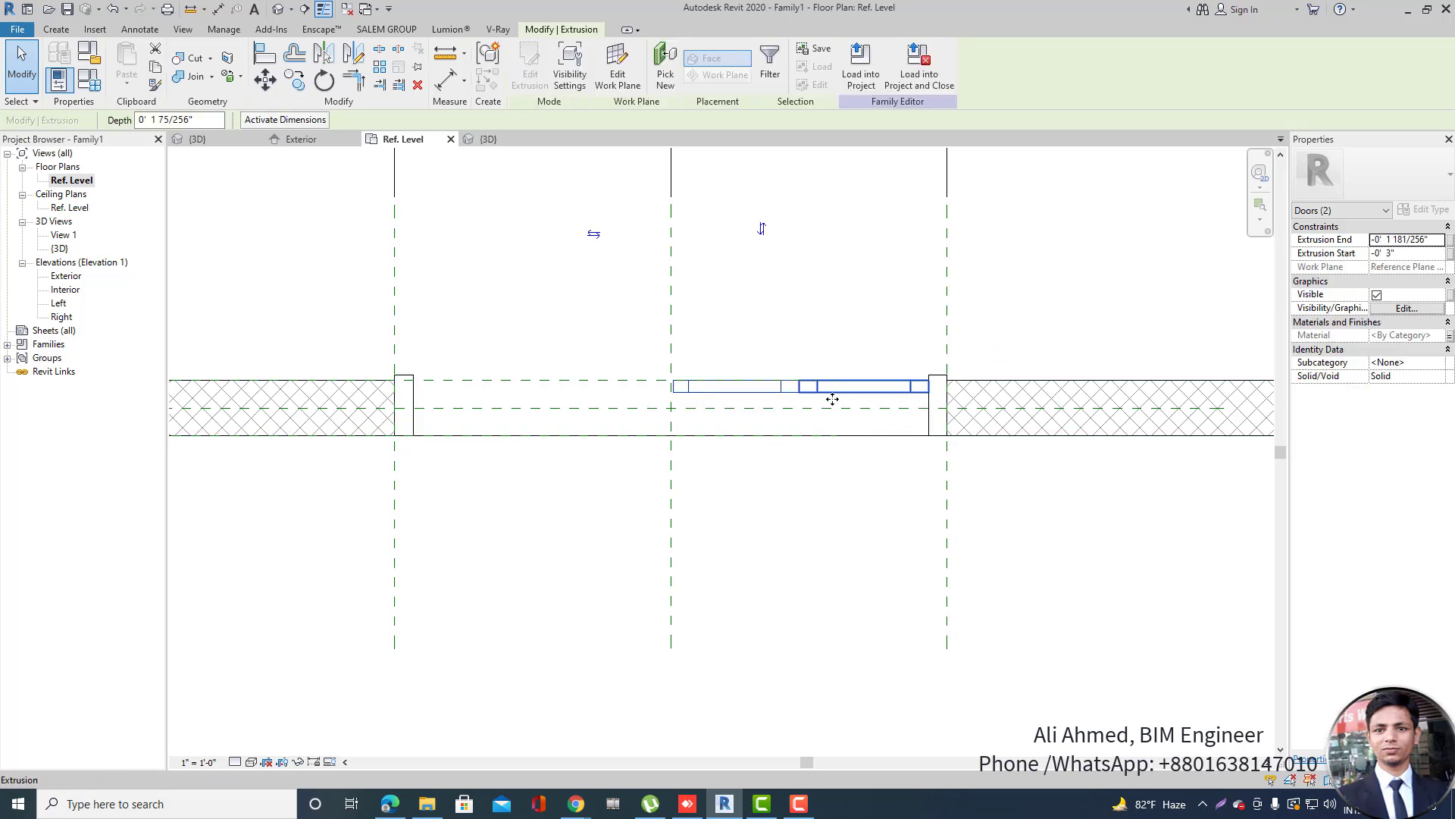
scroll(824, 401, up, 2)
scroll(806, 370, down, 2)
key(Escape)
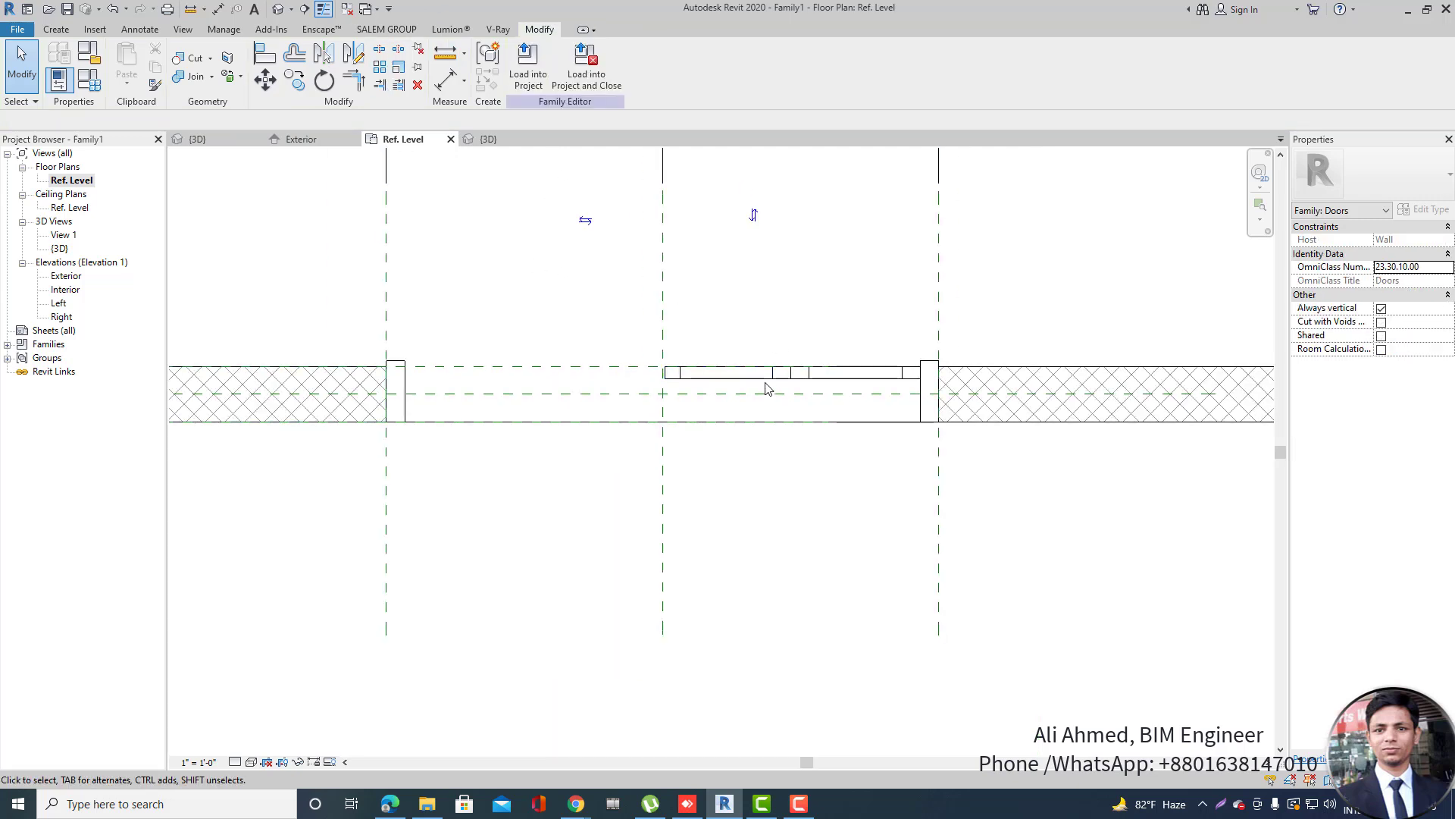
drag(602, 329, 977, 394)
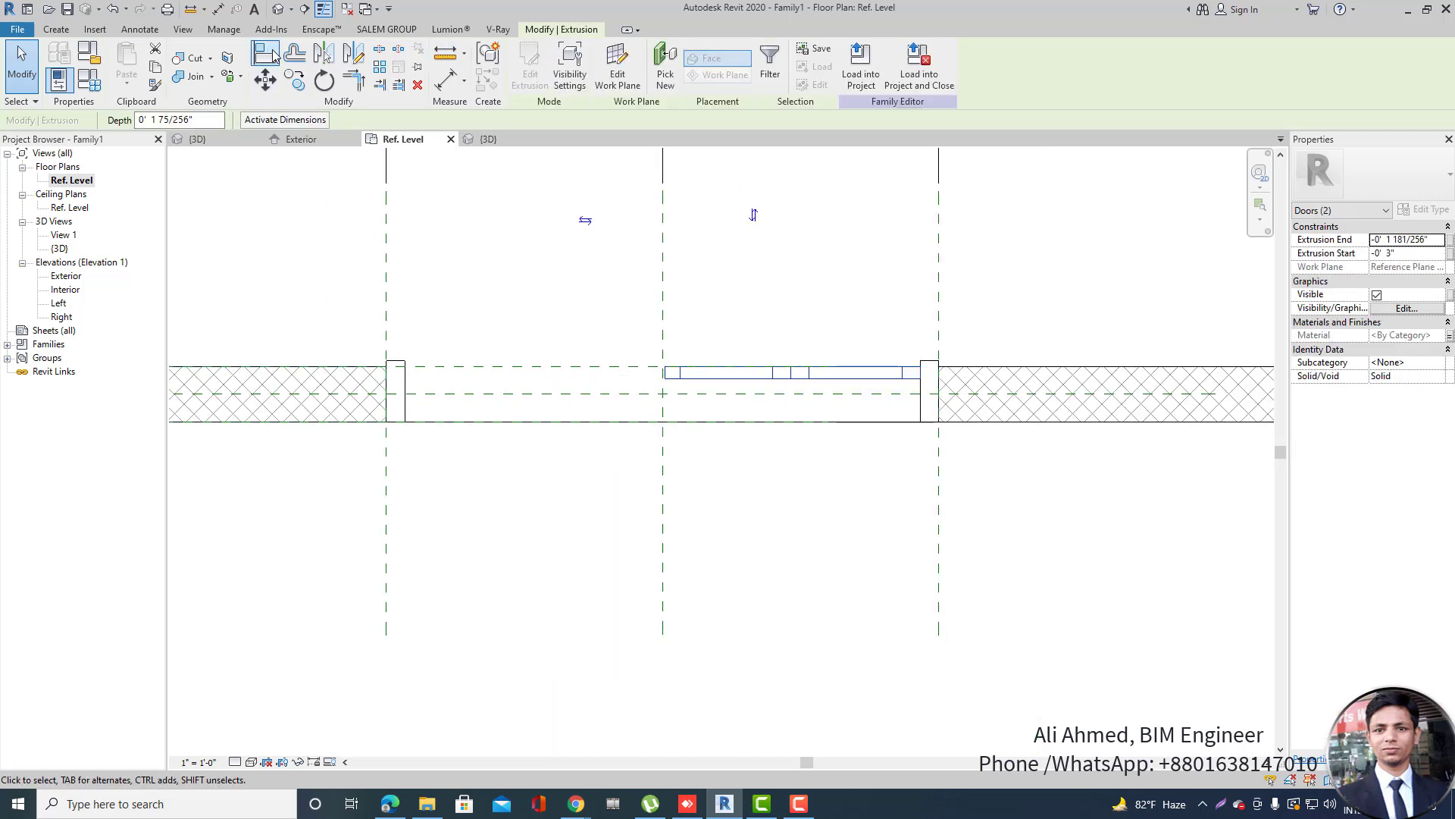
click(324, 59)
click(663, 307)
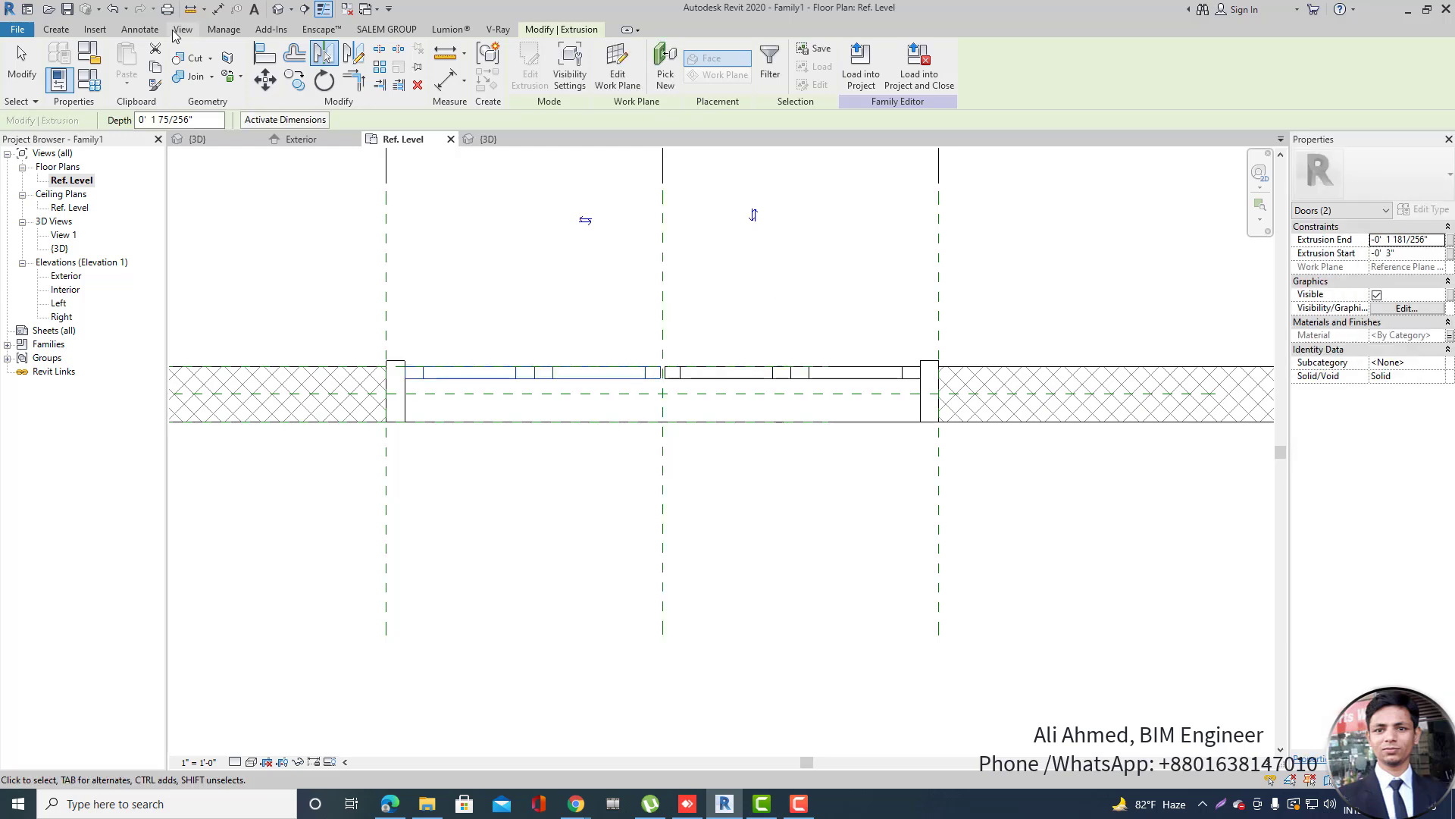
Inspect the four door panels in the 3D view, including their bases and the joint between the two middle panels.
click(277, 11)
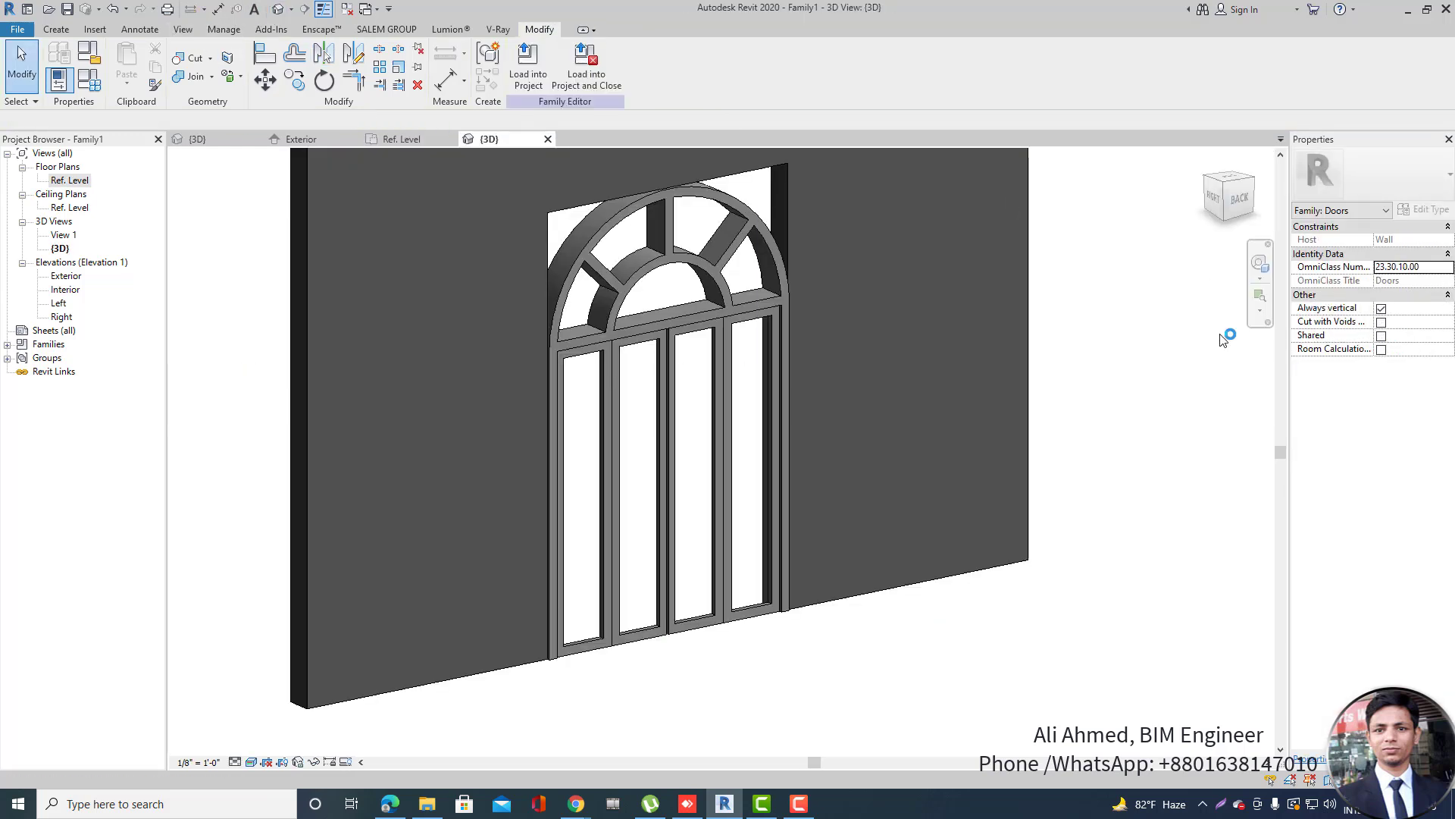
shift+middle_drag(917, 427, 992, 479)
scroll(743, 572, up, 3)
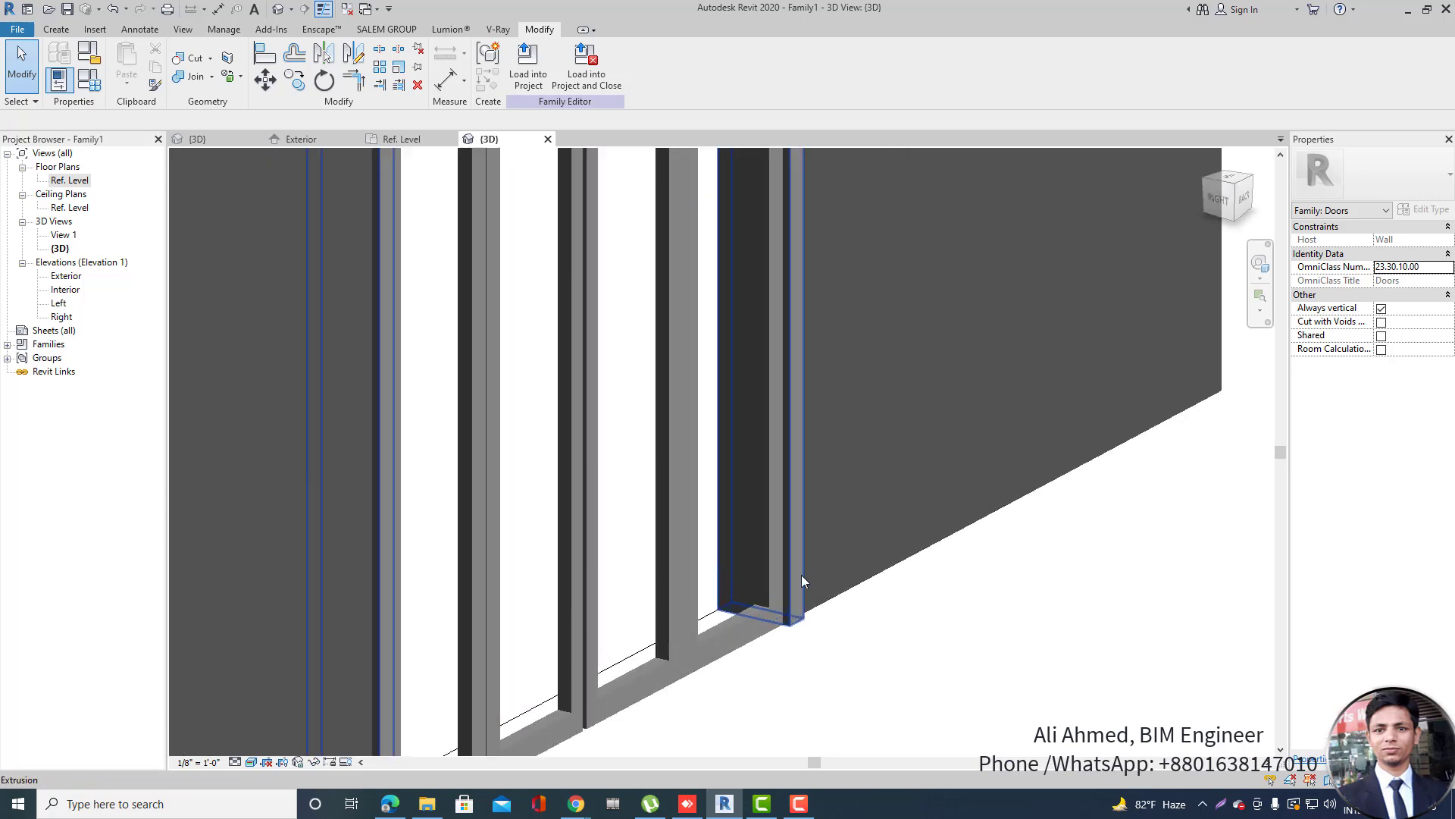
scroll(798, 634, up, 3)
scroll(798, 640, down, 6)
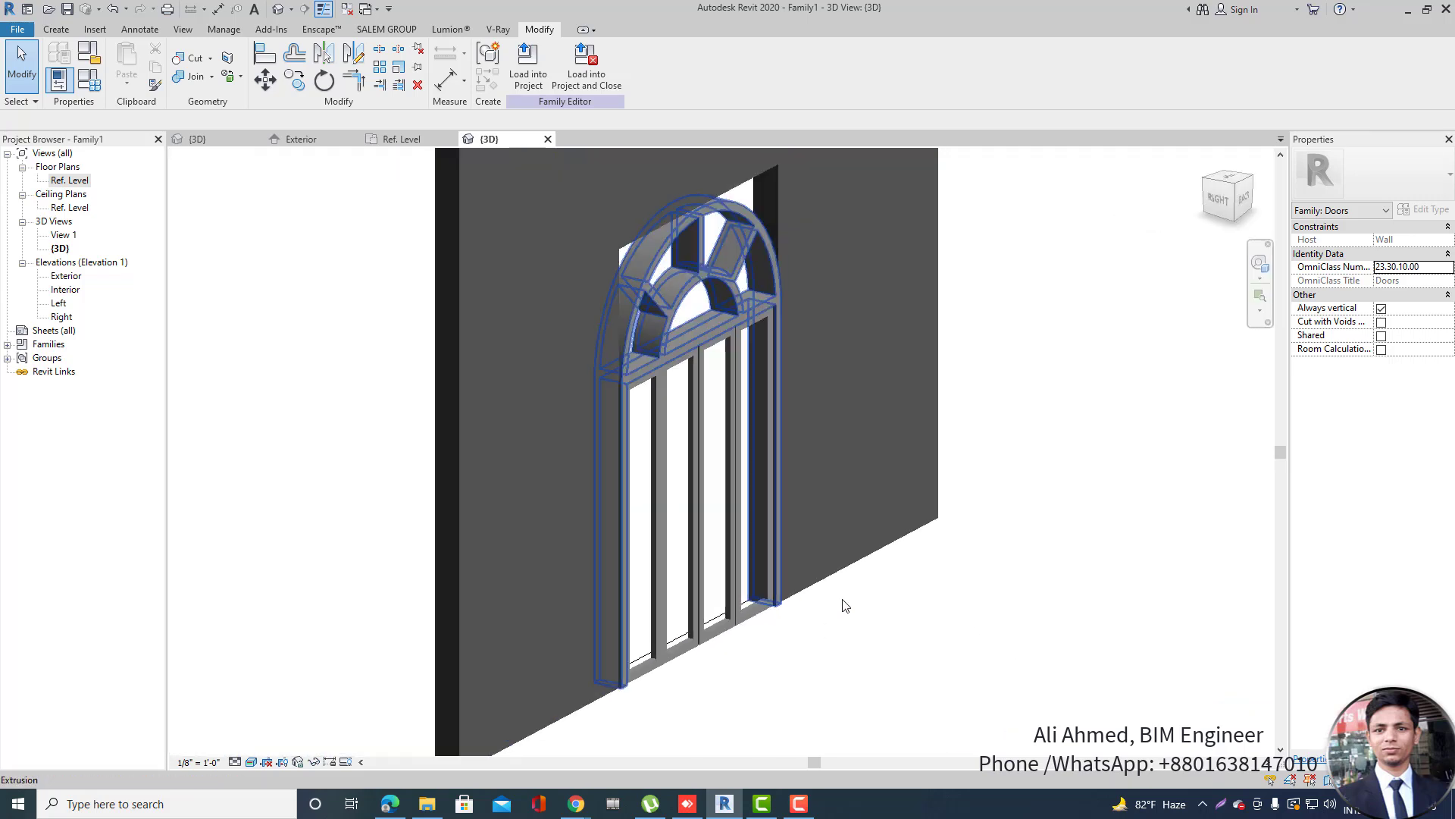
shift+middle_drag(844, 604, 869, 538)
scroll(727, 577, up, 3)
scroll(883, 534, down, 5)
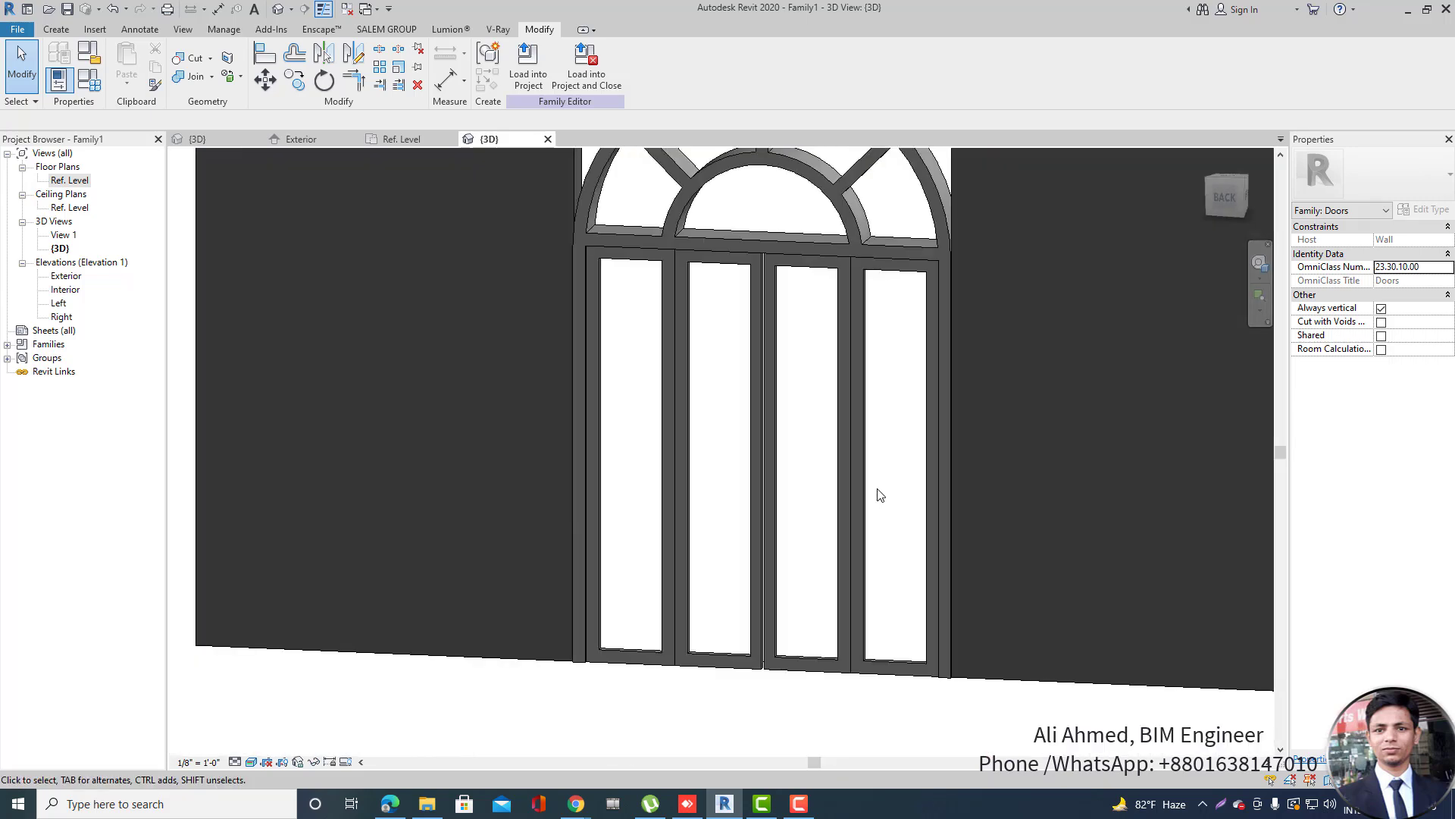
scroll(748, 397, up, 5)
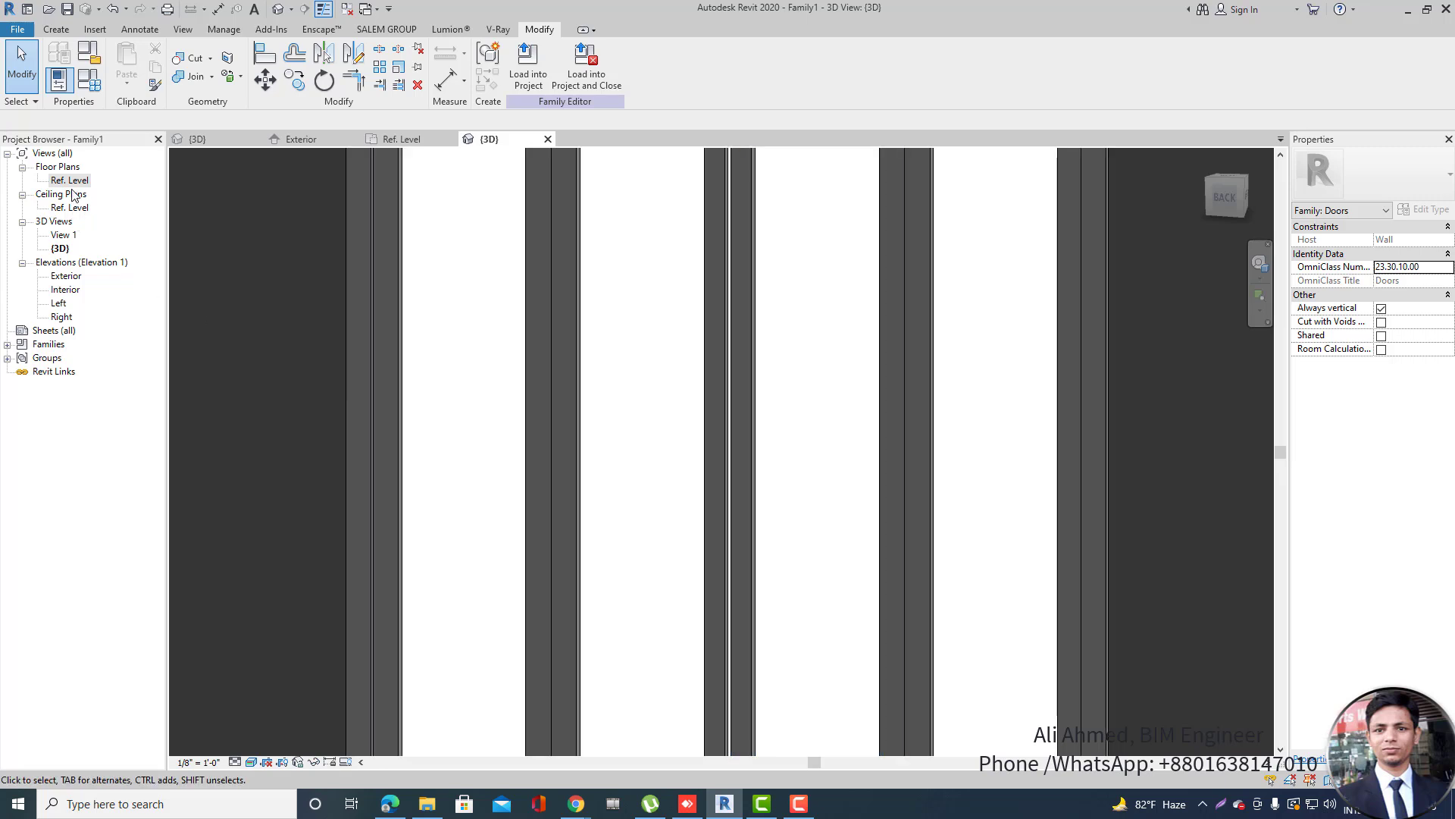
In the Exterior elevation, pull the inner edges of the two middle panel frames closer to the Center (Left/Right) reference plane.
click(72, 278)
double_click(71, 278)
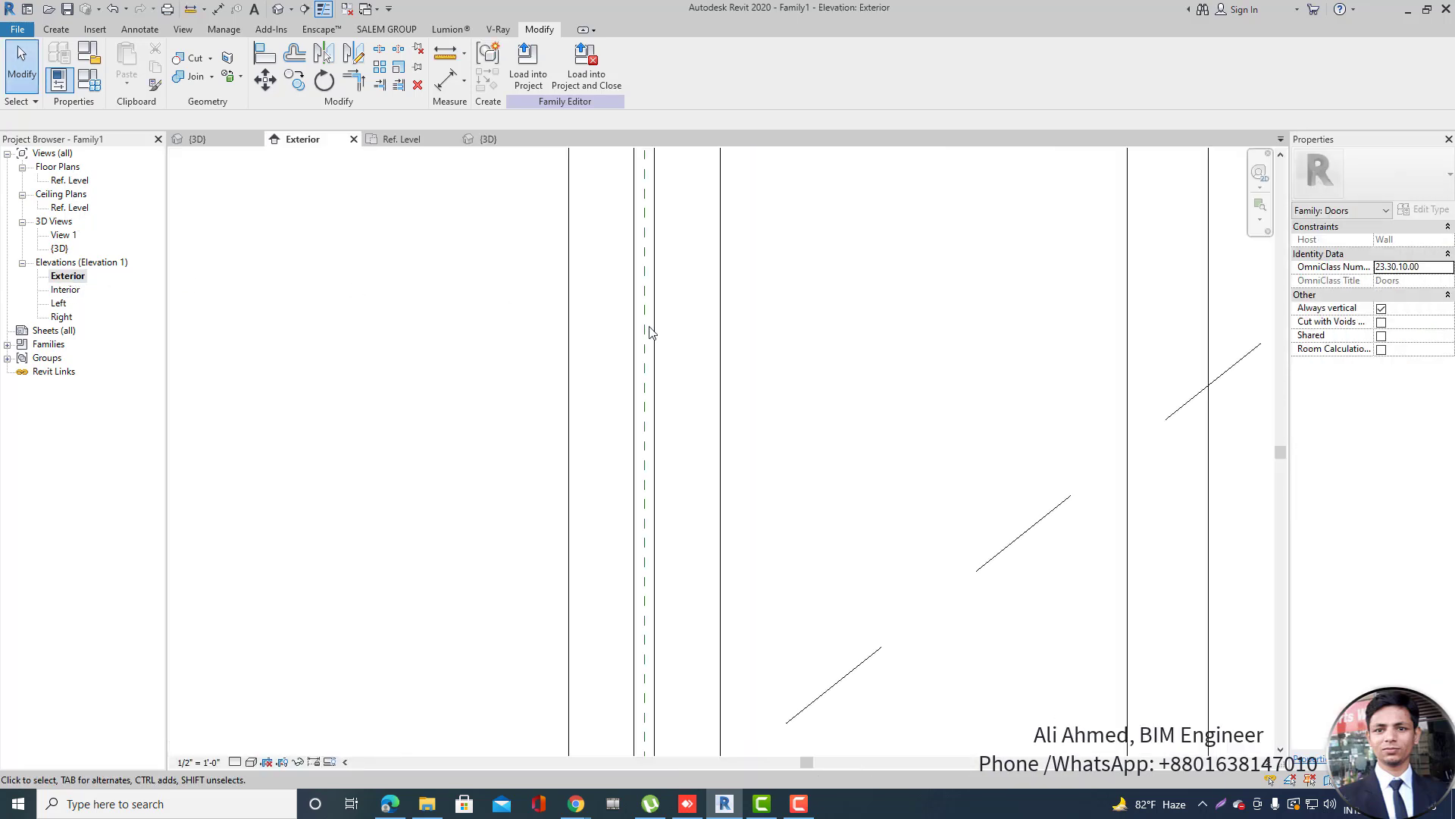
scroll(780, 416, up, 5)
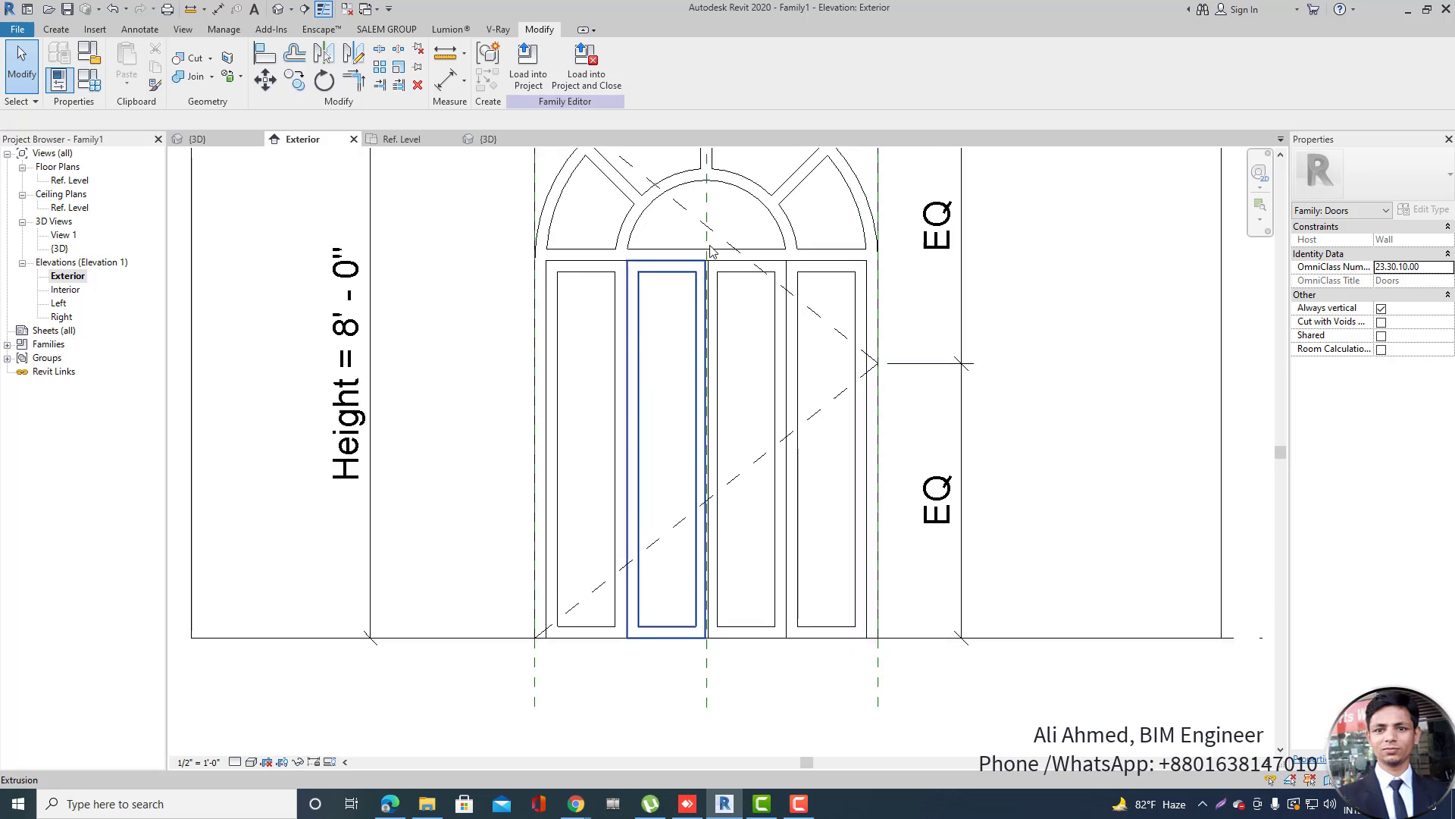
scroll(713, 296, up, 4)
click(714, 299)
scroll(760, 367, down, 4)
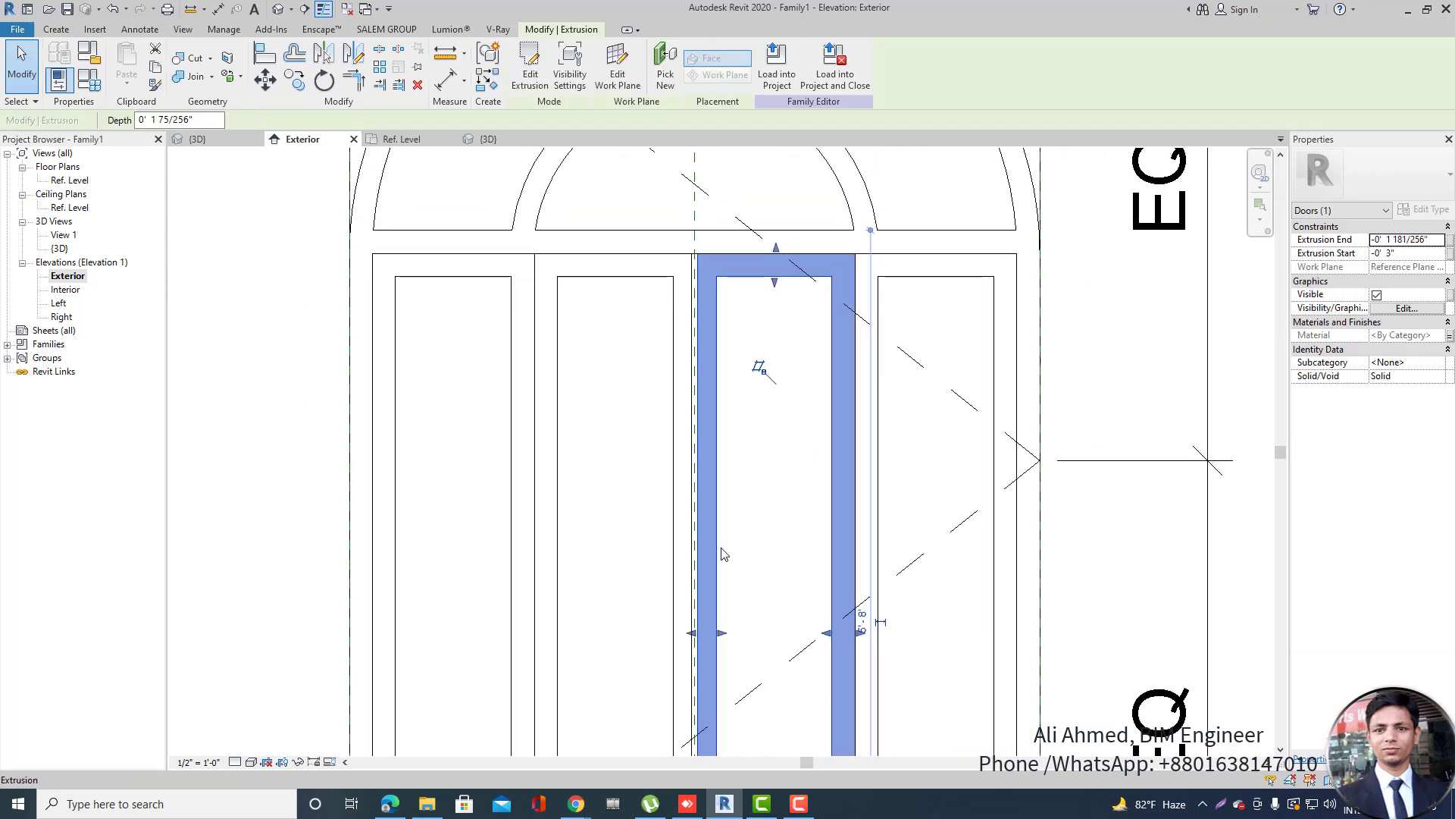
scroll(668, 427, up, 10)
scroll(668, 427, up, 2)
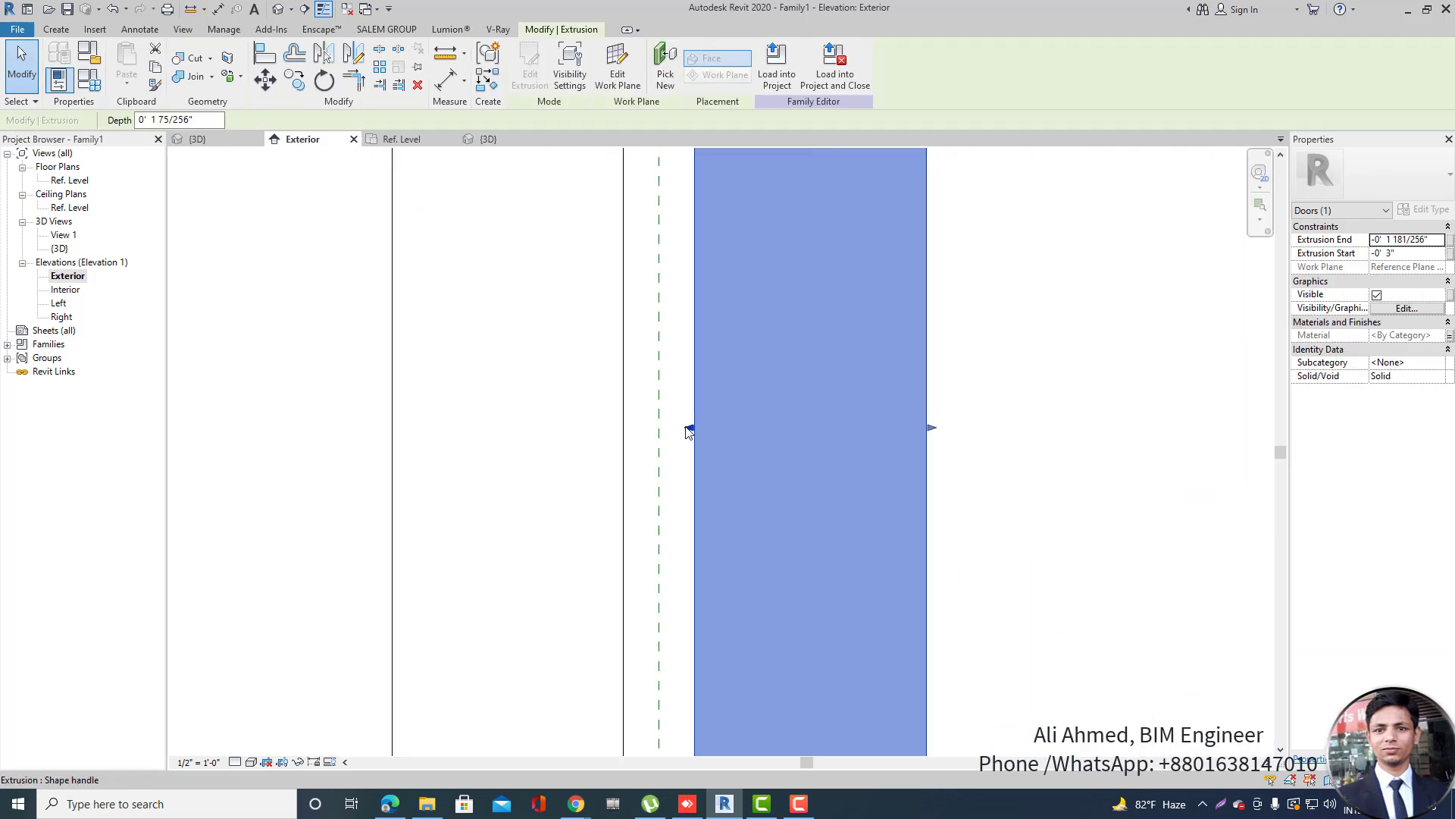
drag(685, 429, 653, 432)
click(645, 453)
click(626, 446)
scroll(652, 432, down, 3)
key(Escape)
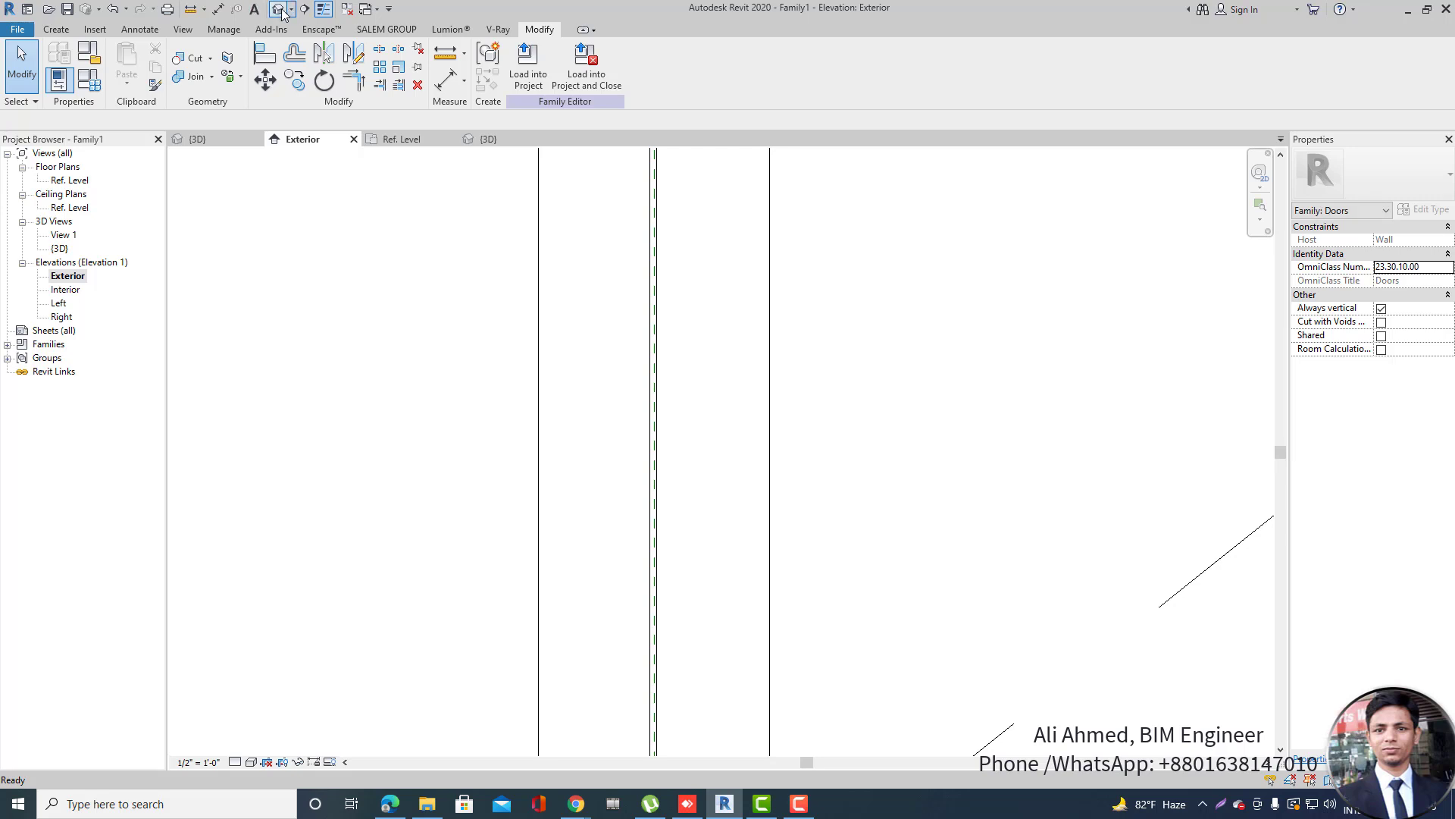
Examine the adjusted middle door panels from several angles in the 3D view.
click(280, 9)
scroll(708, 577, down, 5)
shift+middle_drag(806, 523, 974, 607)
scroll(788, 671, up, 3)
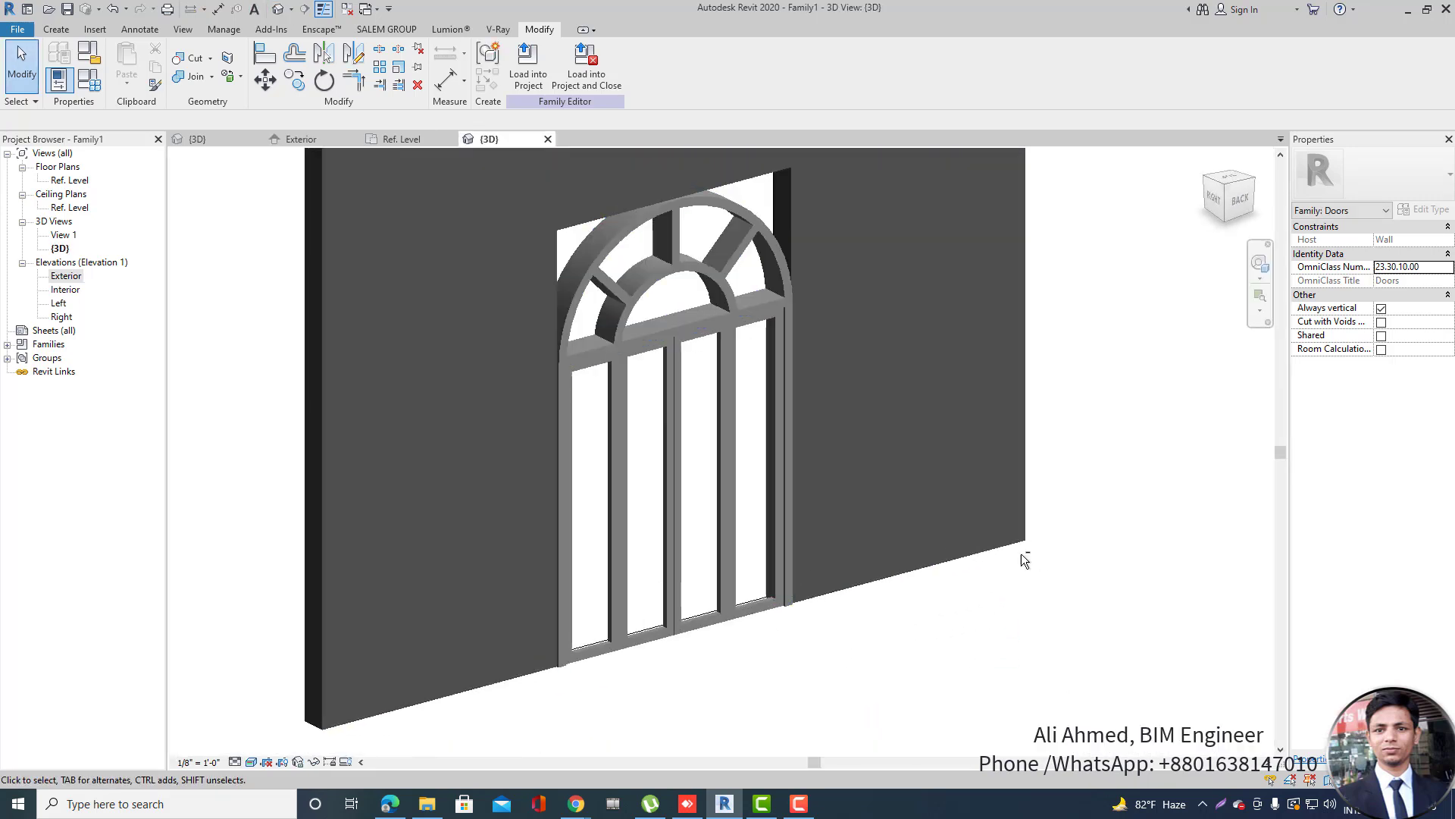
shift+middle_drag(1021, 553, 991, 526)
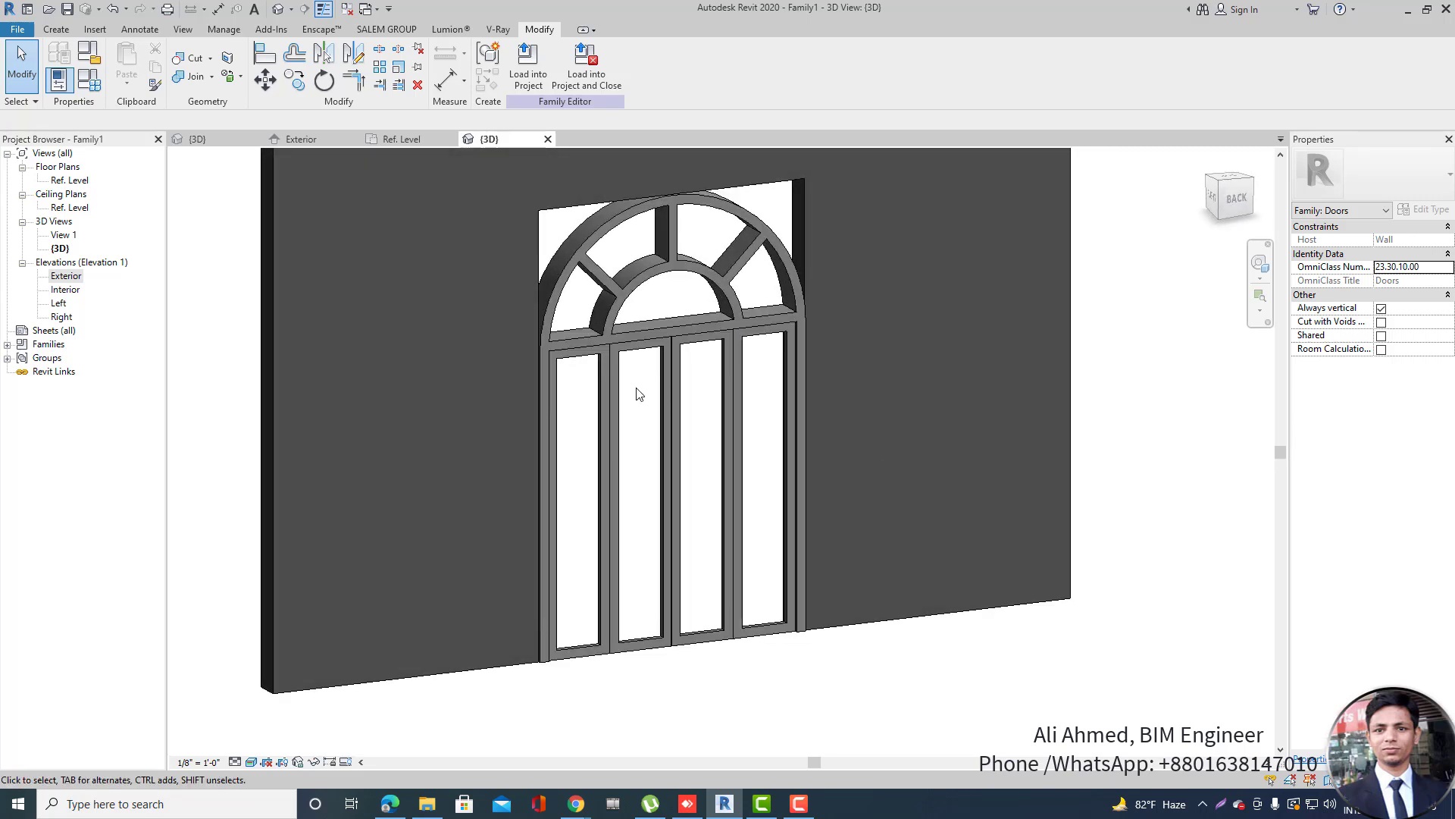
Start an extrusion in the Exterior elevation and link its material to a new type parameter named Glass-01.
scroll(637, 394, up, 1)
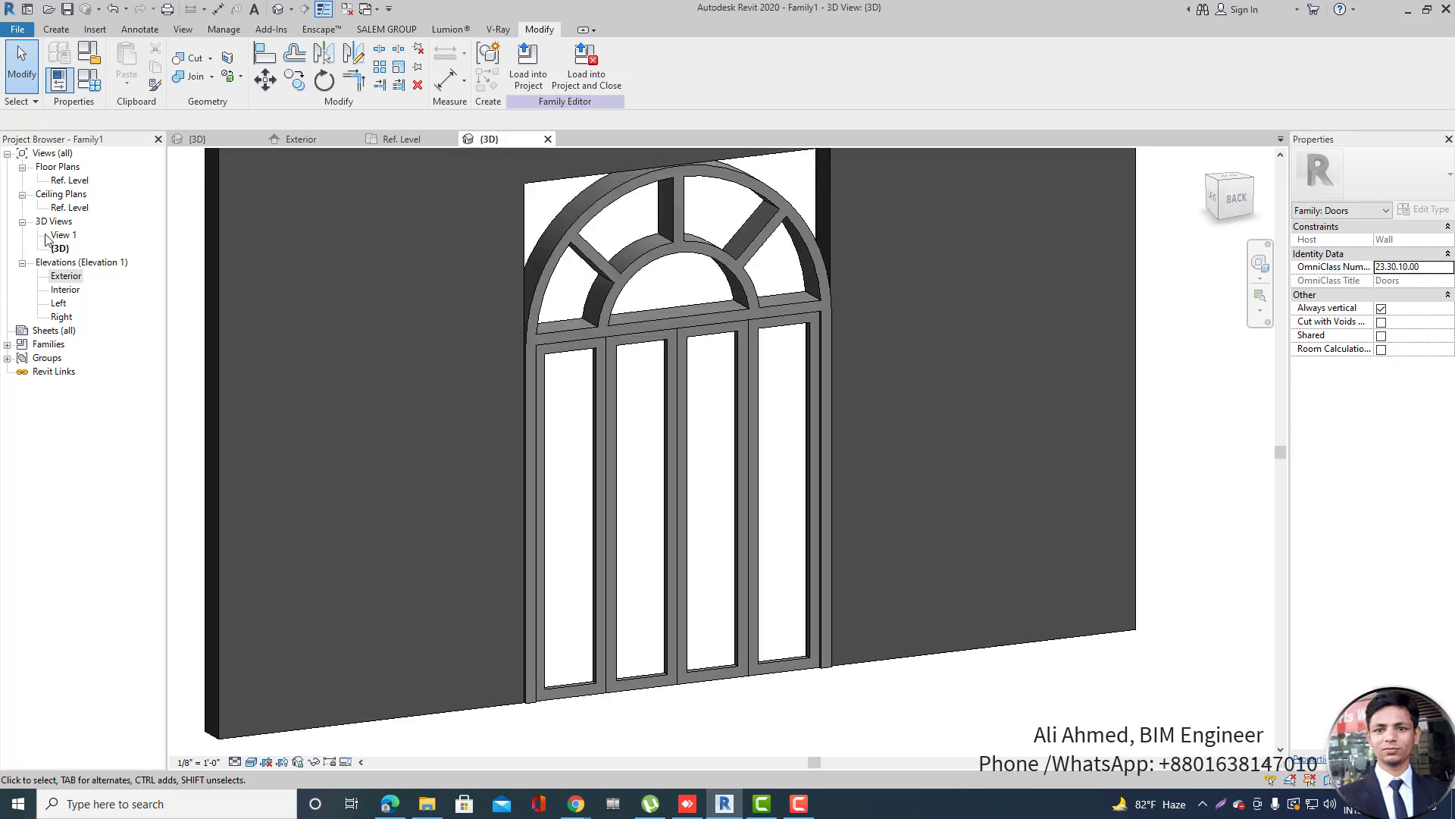
double_click(66, 276)
scroll(595, 445, up, 4)
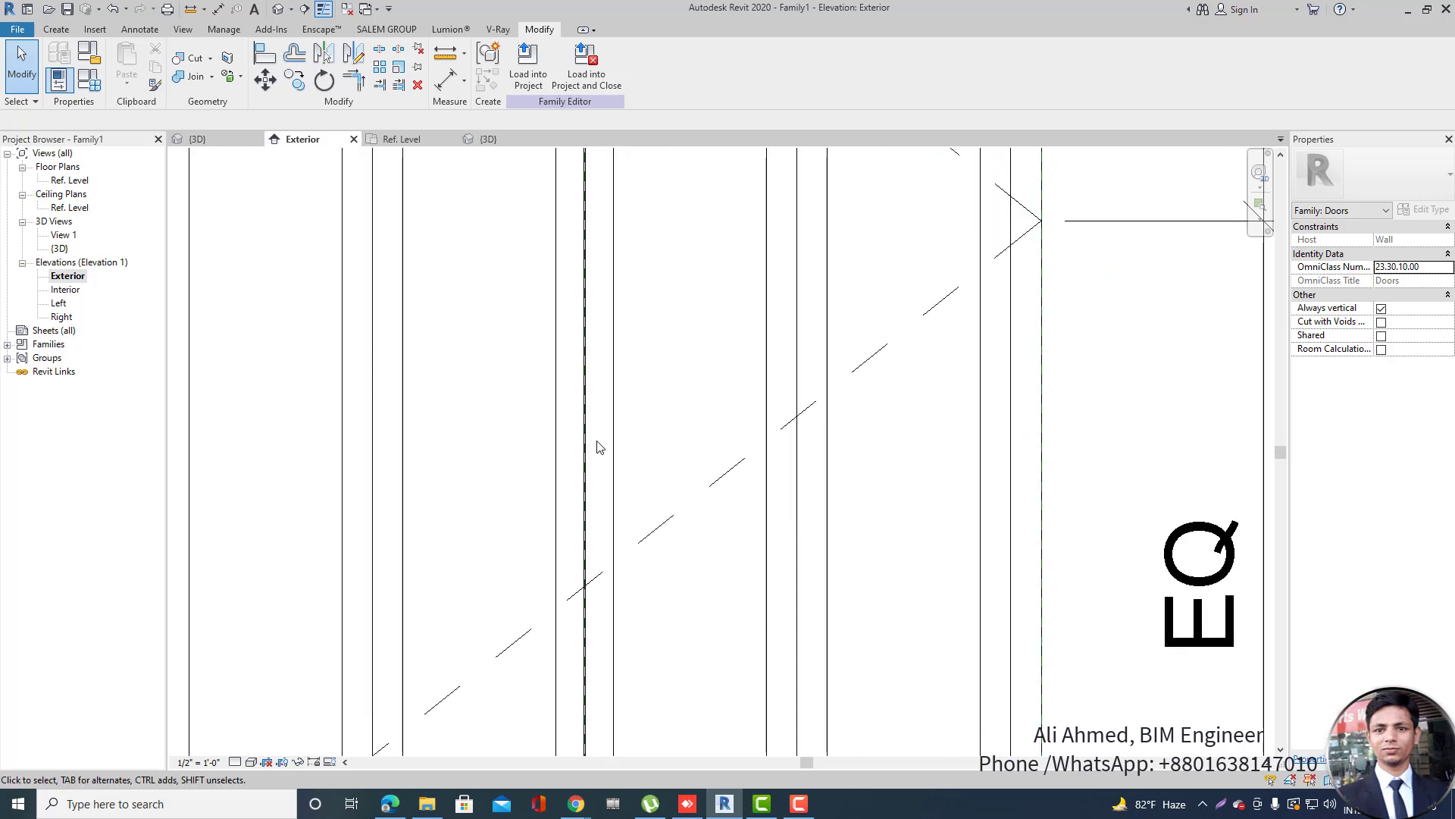
scroll(598, 448, down, 2)
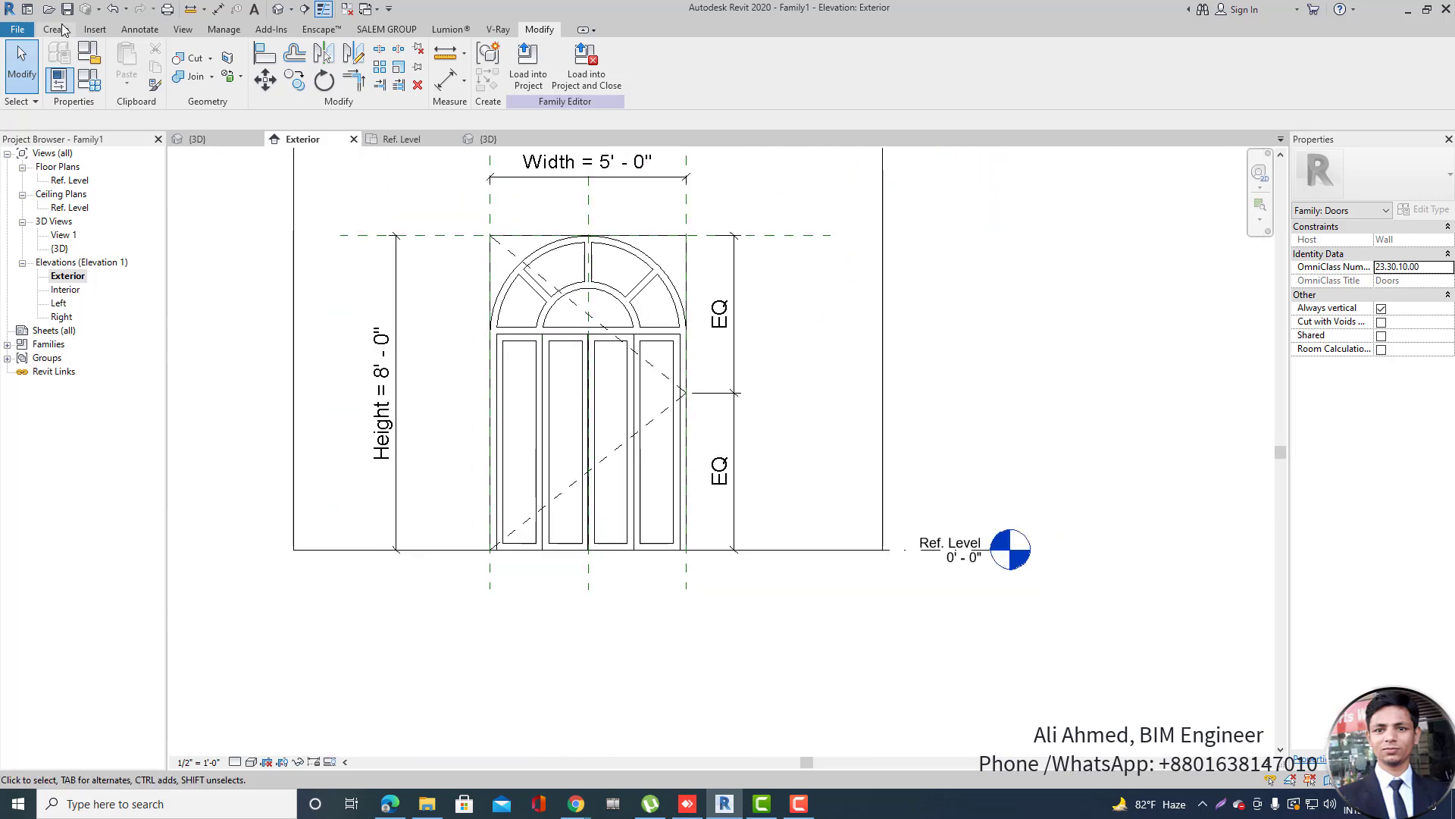
click(57, 30)
click(129, 64)
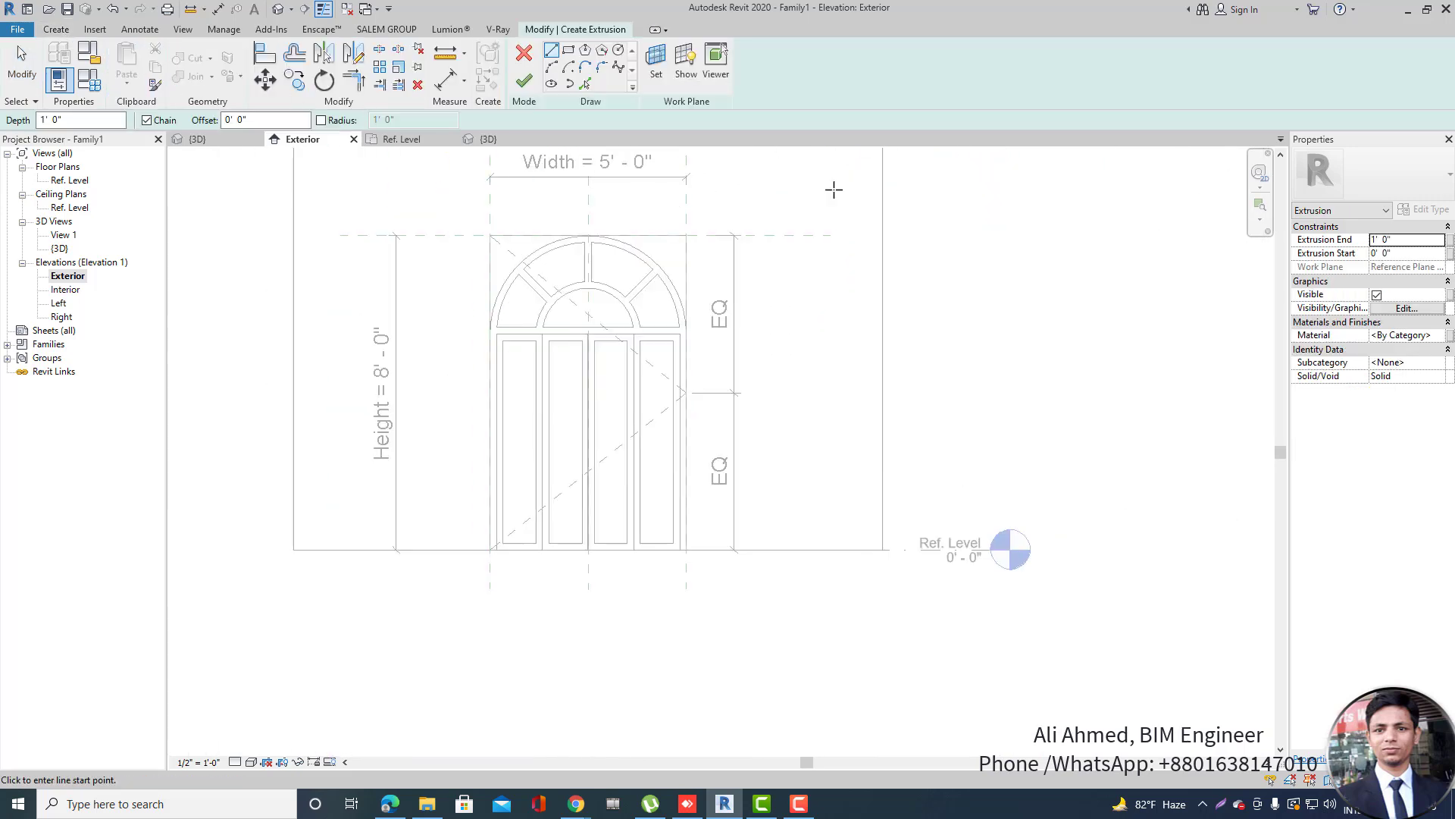
click(1449, 335)
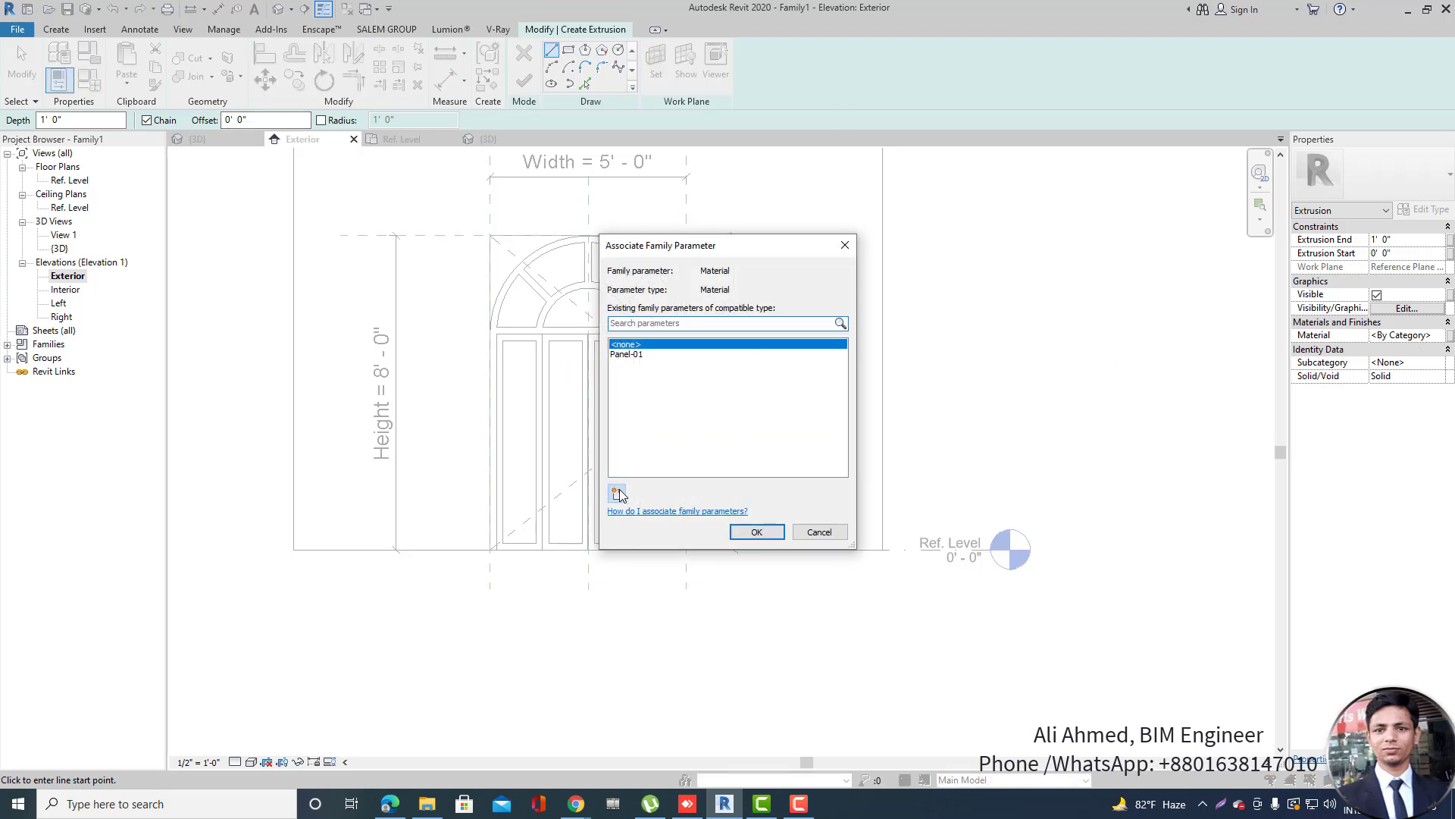
click(618, 494)
text(G)
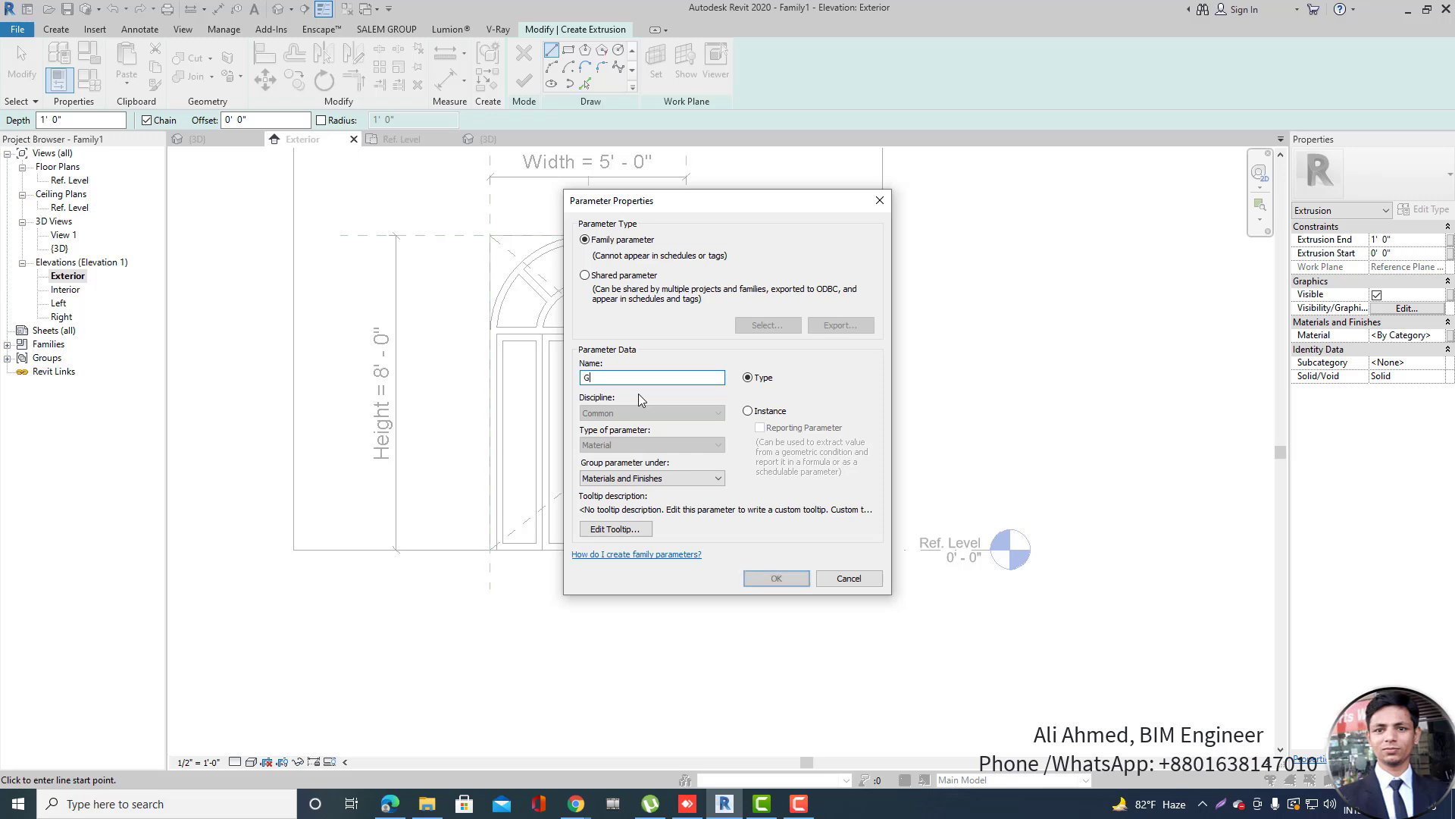
text(lass-01)
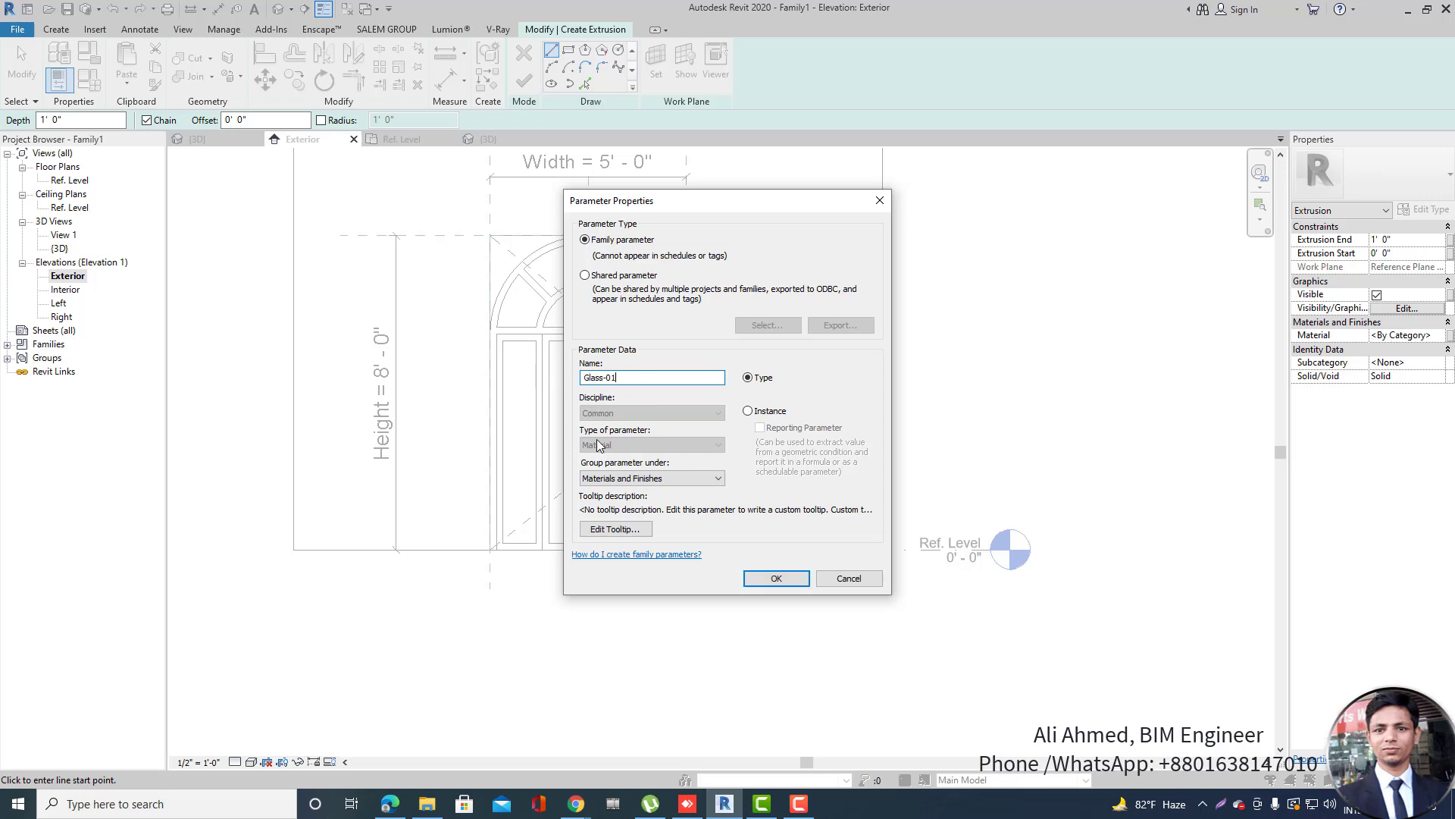
click(777, 579)
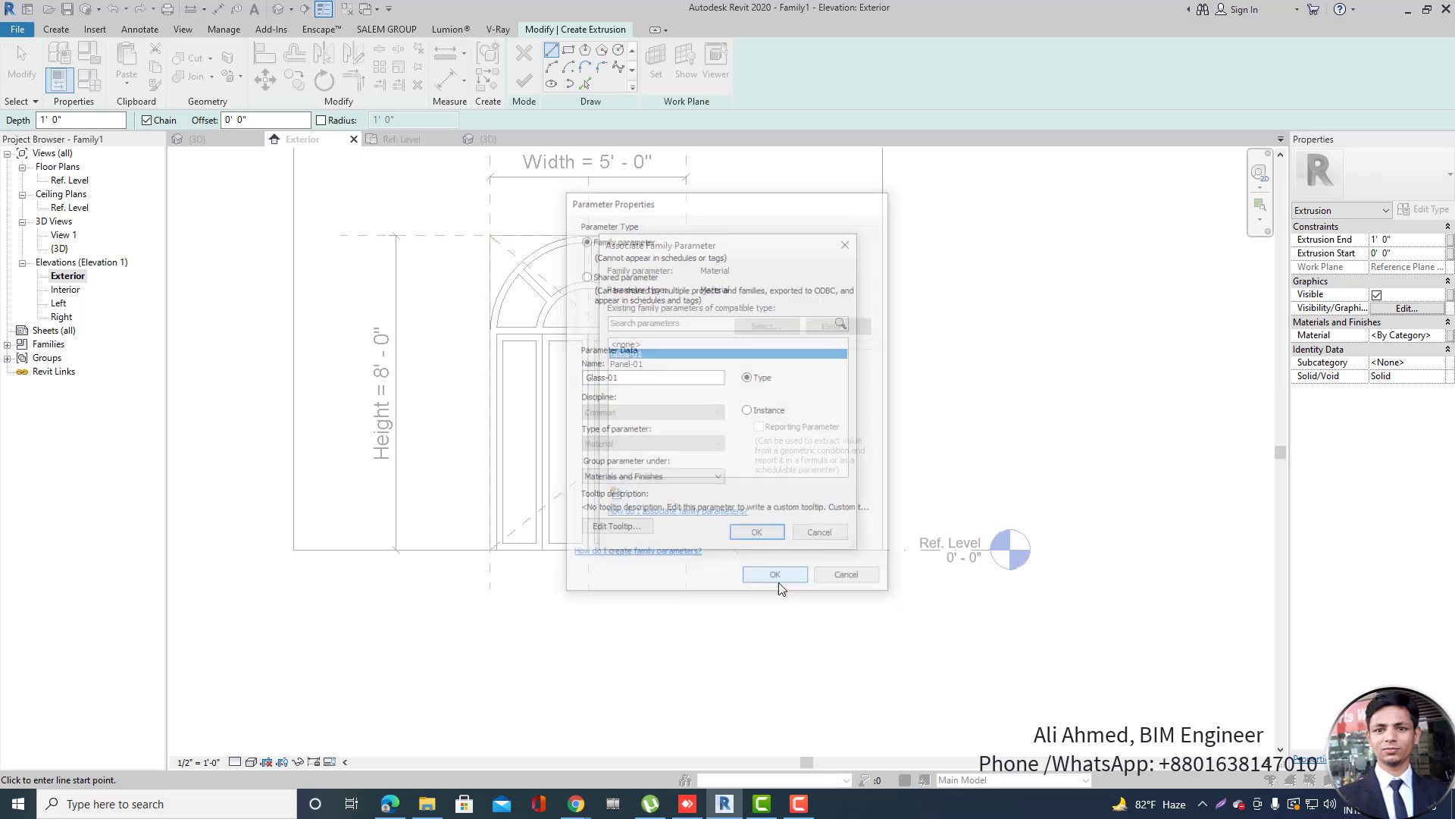
click(760, 534)
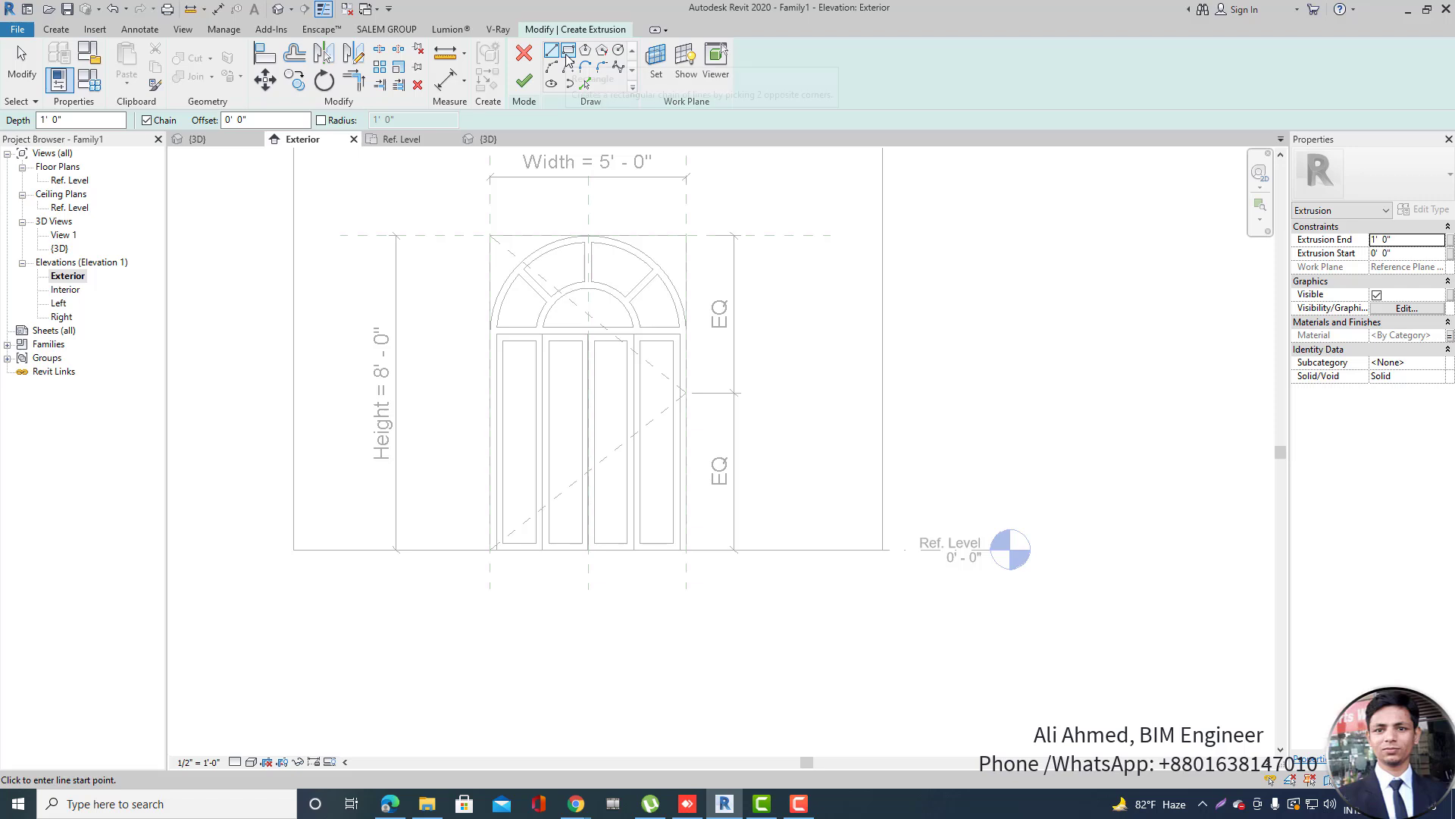
Sketch the first glass rectangle along the inner edges of the leftmost door panel frame.
click(568, 55)
scroll(503, 379, up, 3)
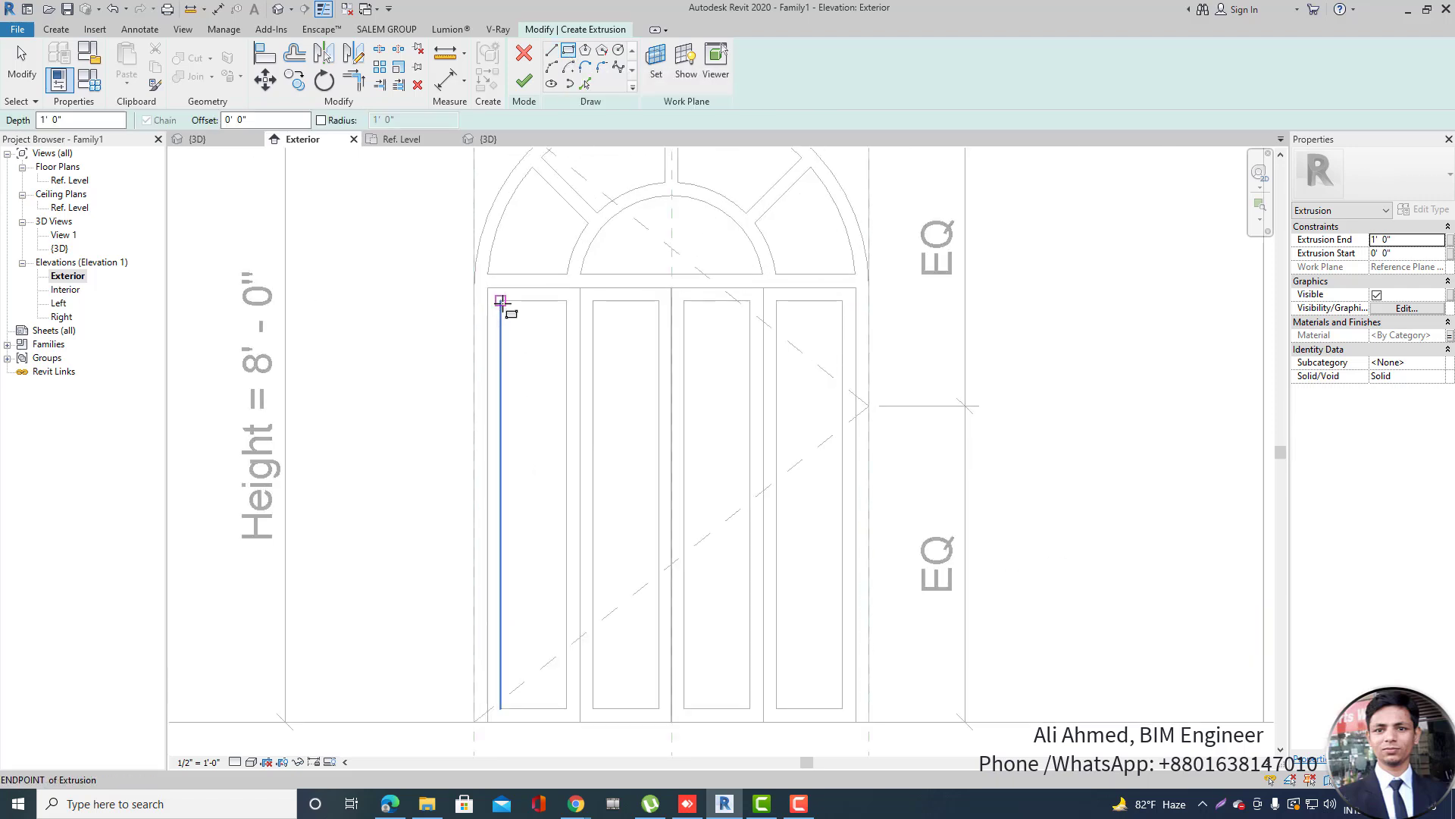
click(500, 300)
scroll(531, 424, down, 1)
scroll(561, 599, up, 2)
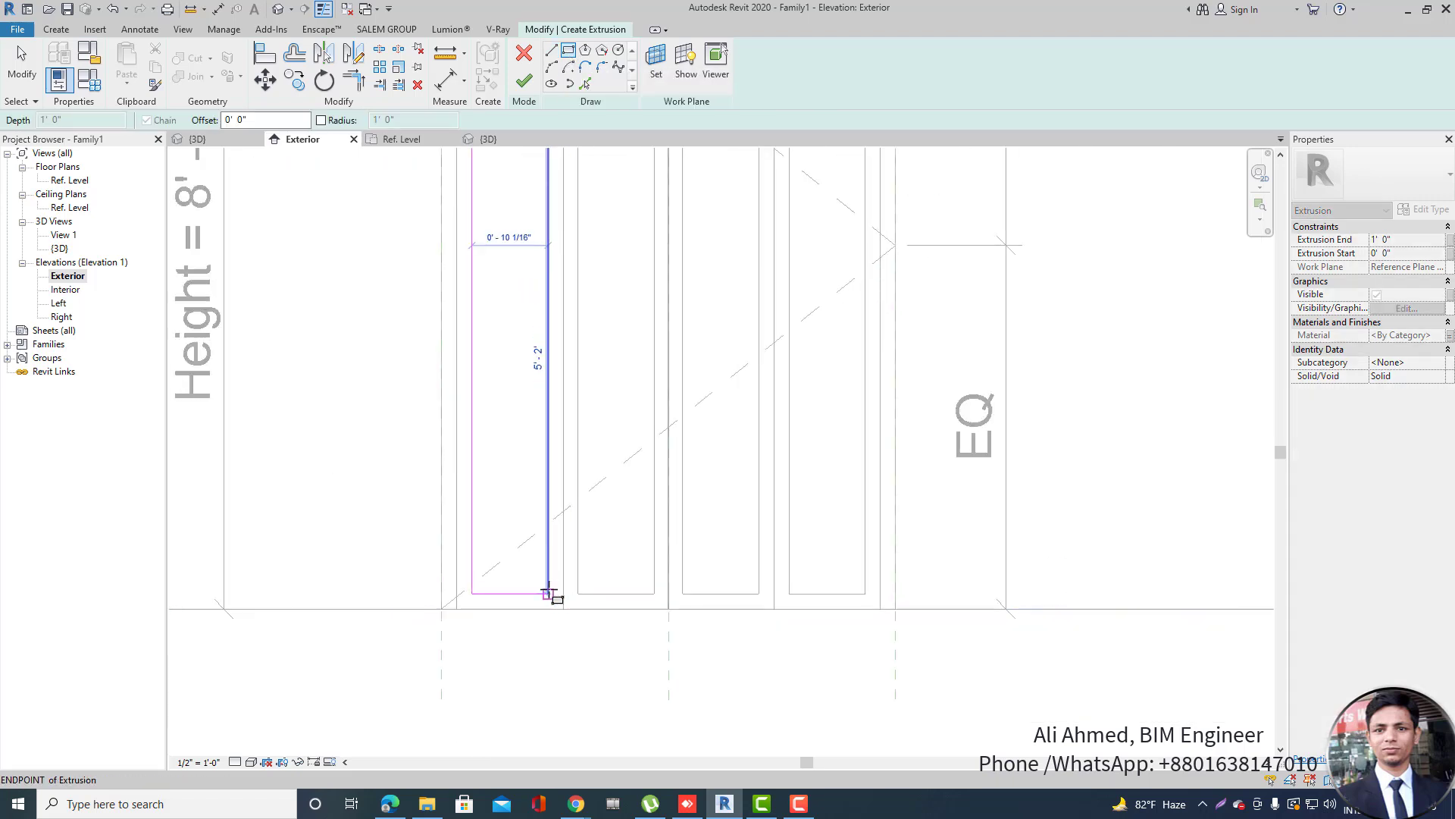
click(549, 594)
Sketch matching glass rectangles along the inner edges of the other three door panel frames.
scroll(567, 641, down, 1)
click(576, 251)
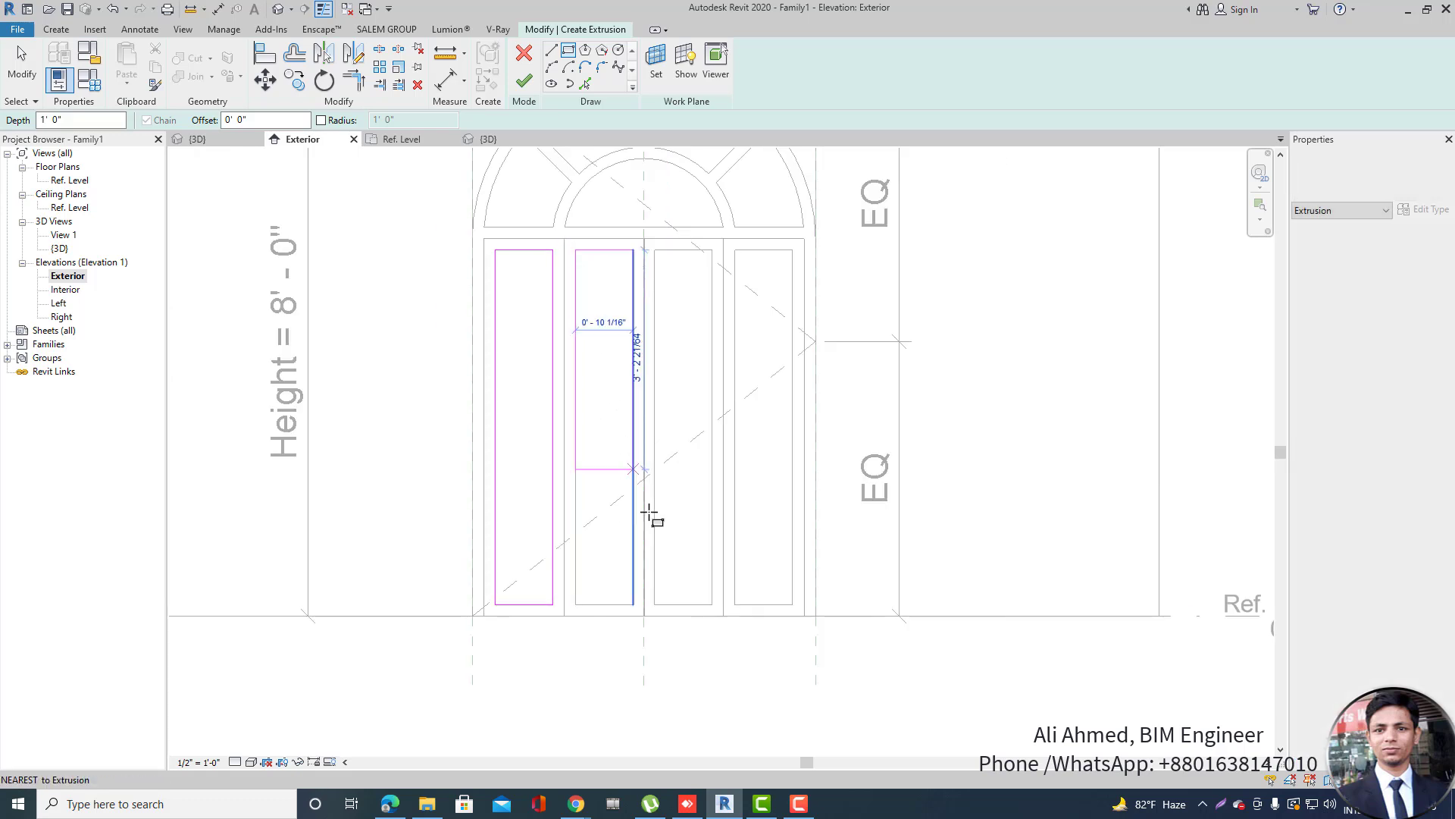
click(634, 604)
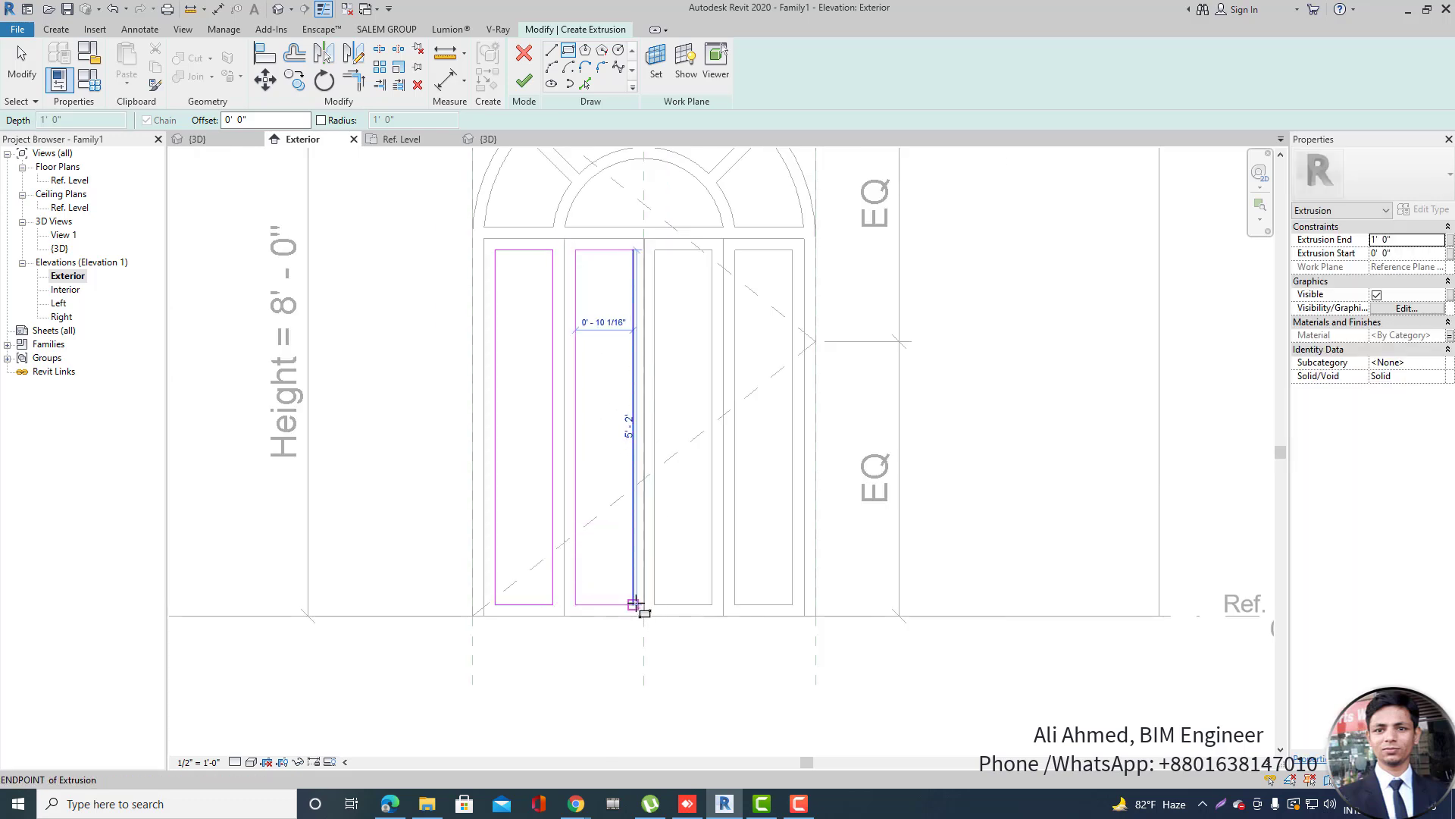
click(654, 250)
click(713, 604)
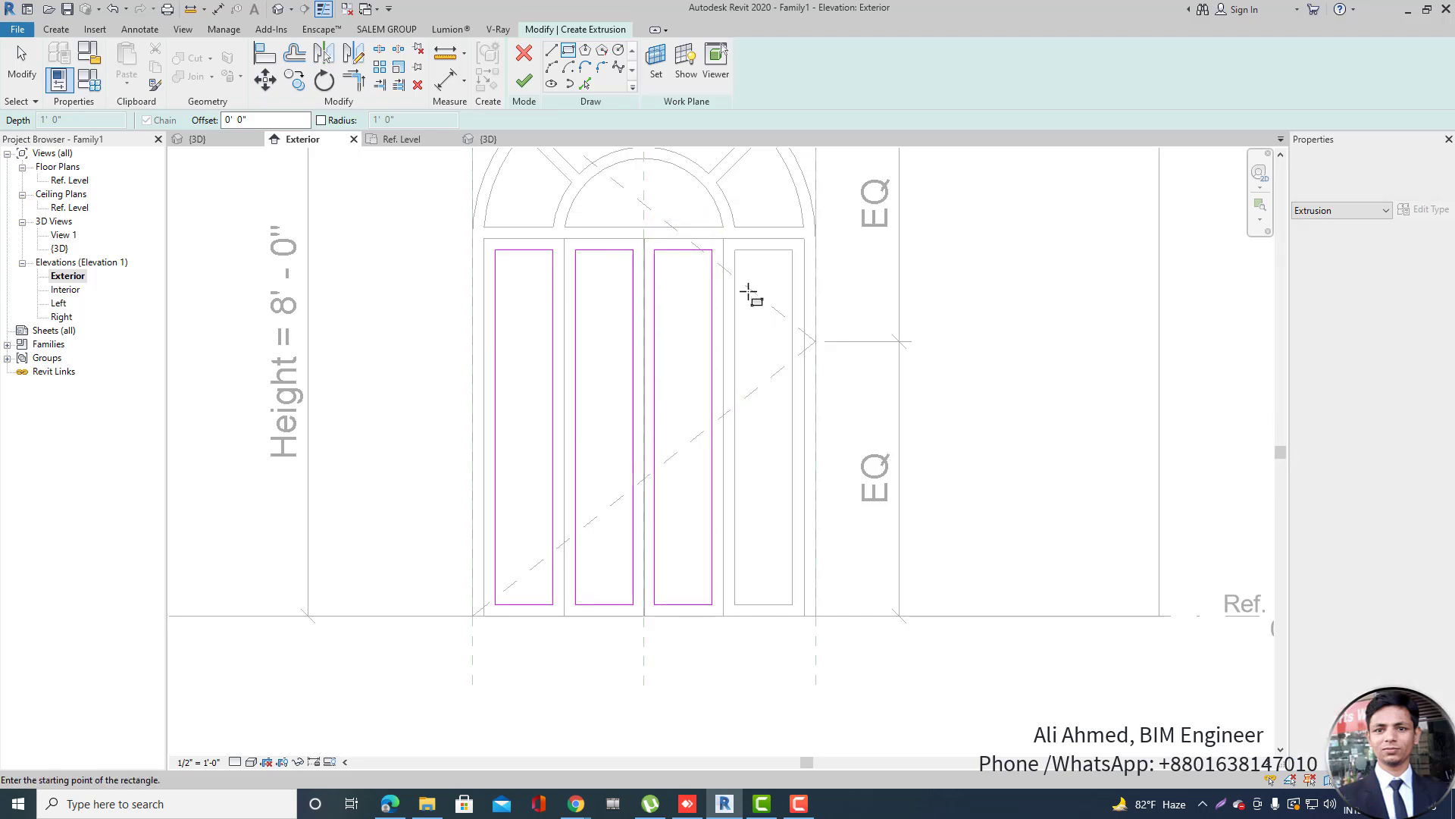
click(734, 250)
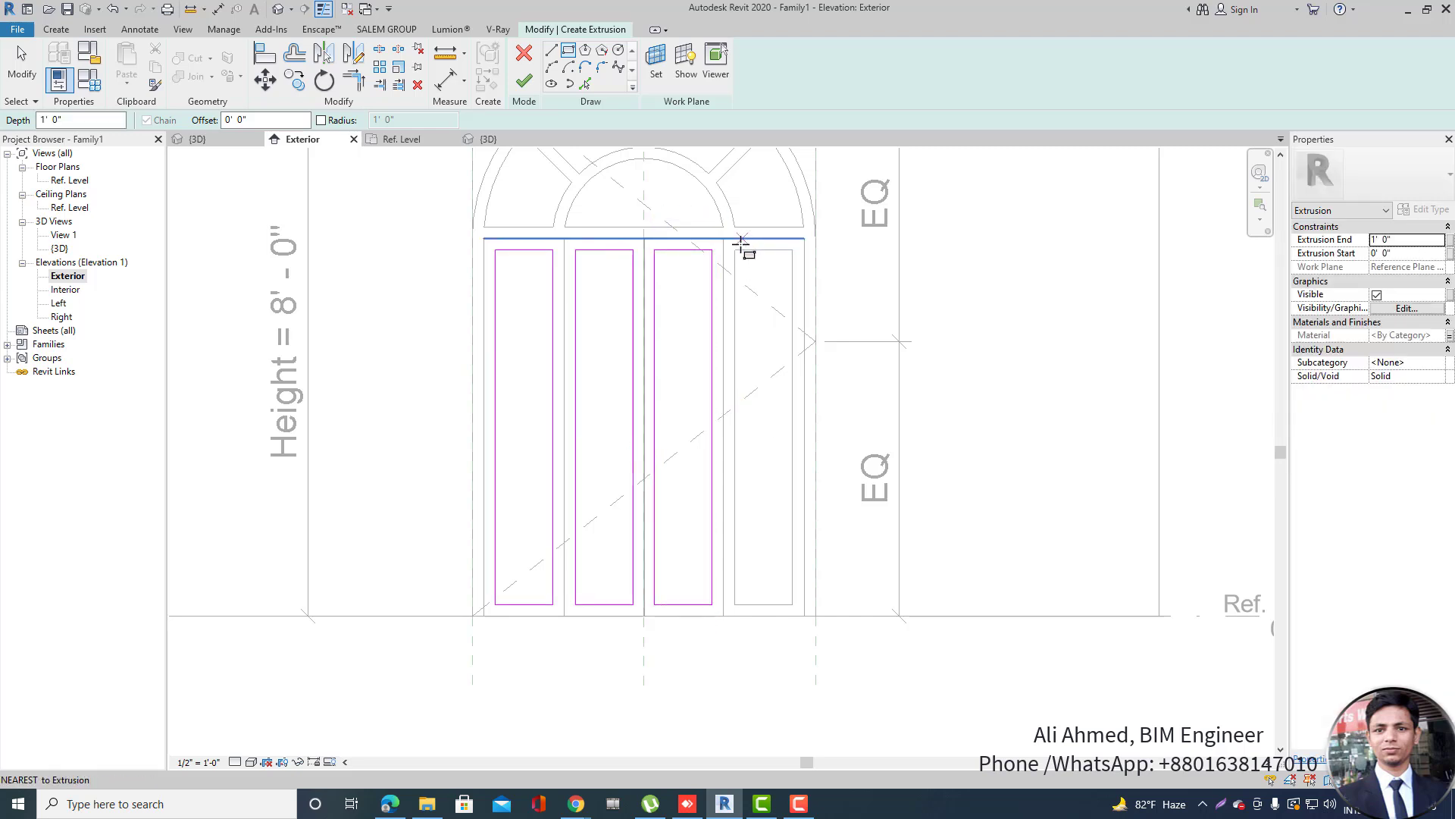
click(792, 604)
Pick the inner frame edges of the two upper fanlight segments beside the central bar as glass outlines.
scroll(627, 316, down, 2)
scroll(620, 295, up, 3)
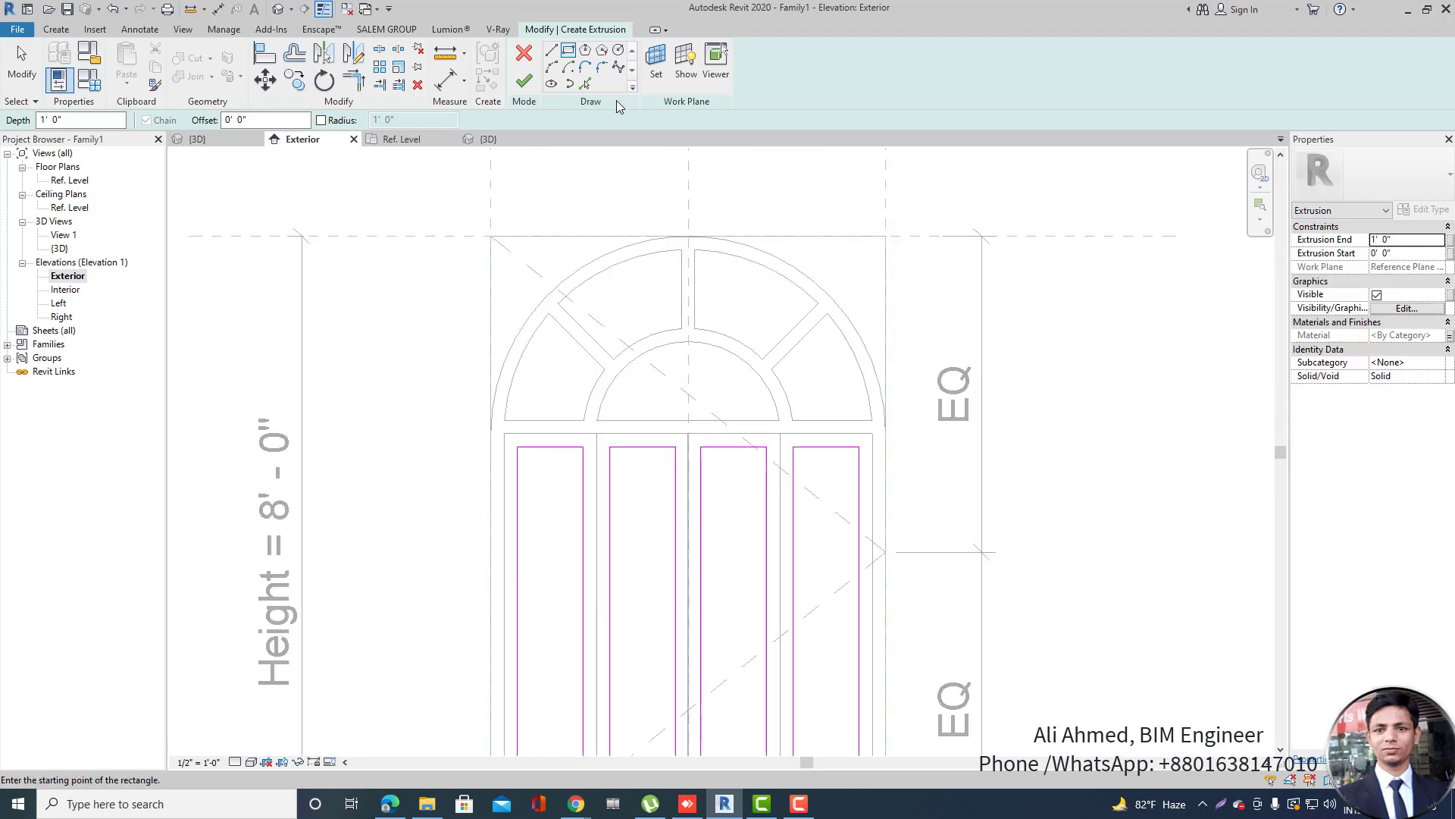
click(586, 84)
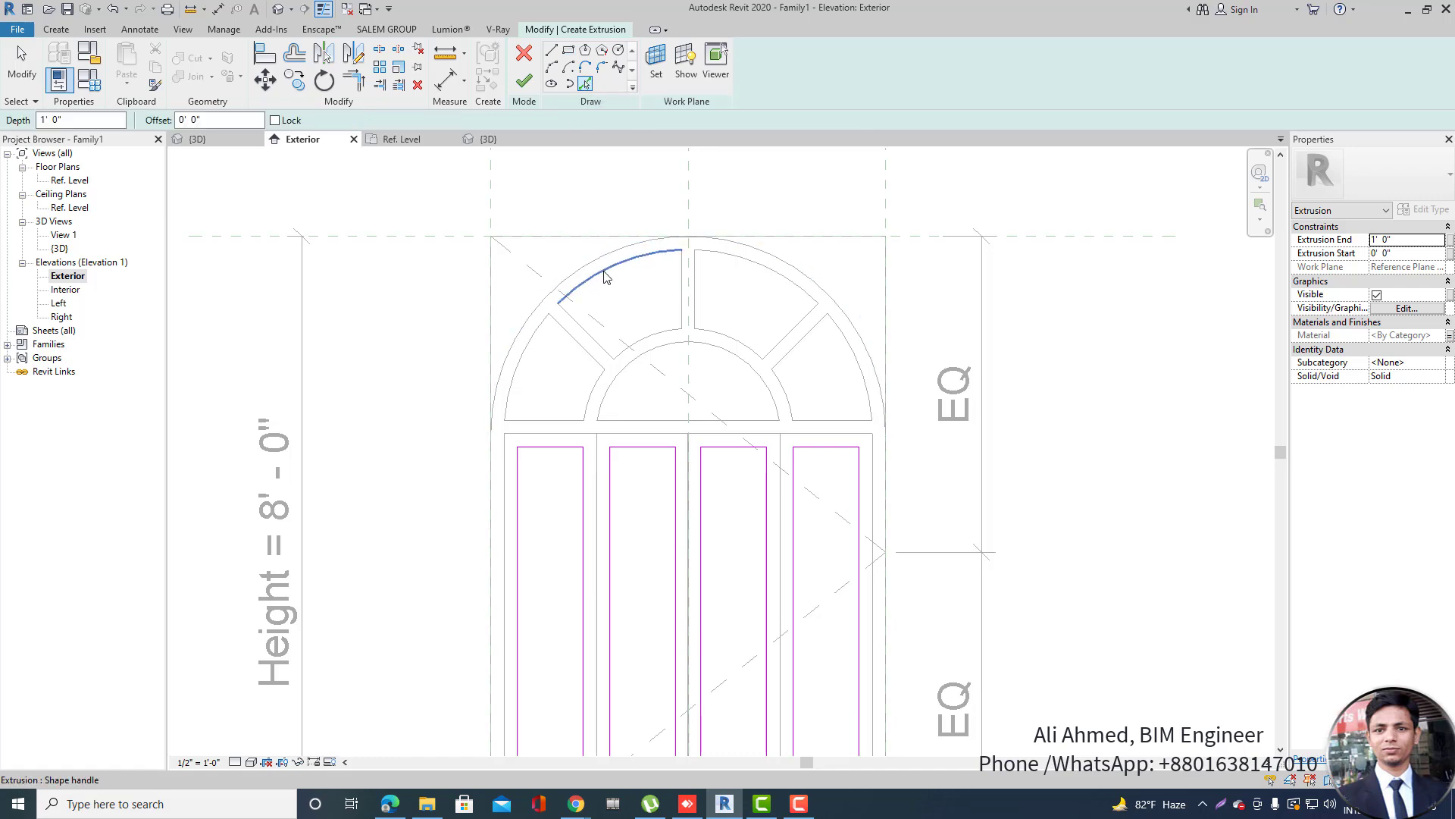
click(609, 269)
click(584, 336)
click(644, 339)
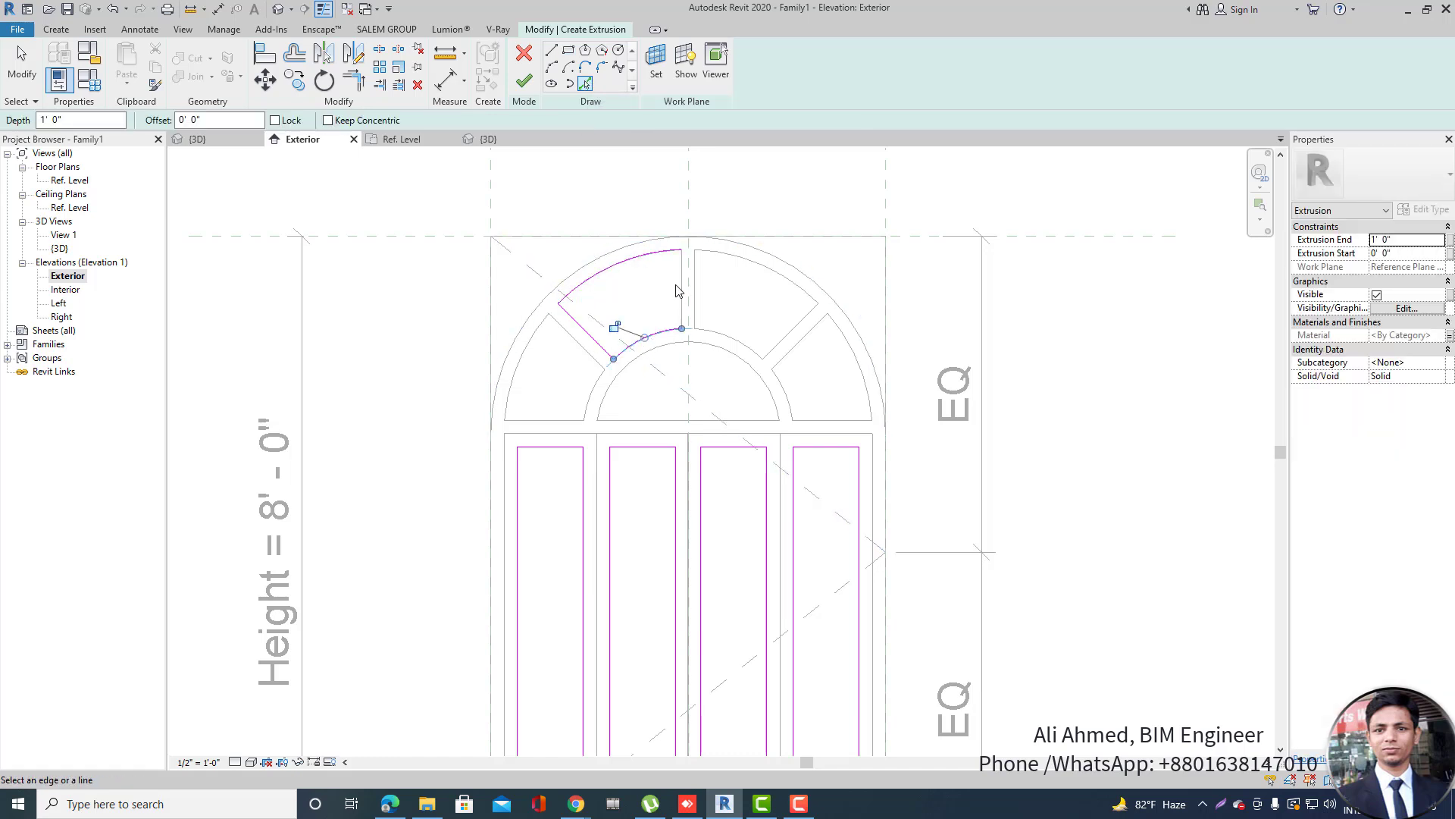
click(681, 274)
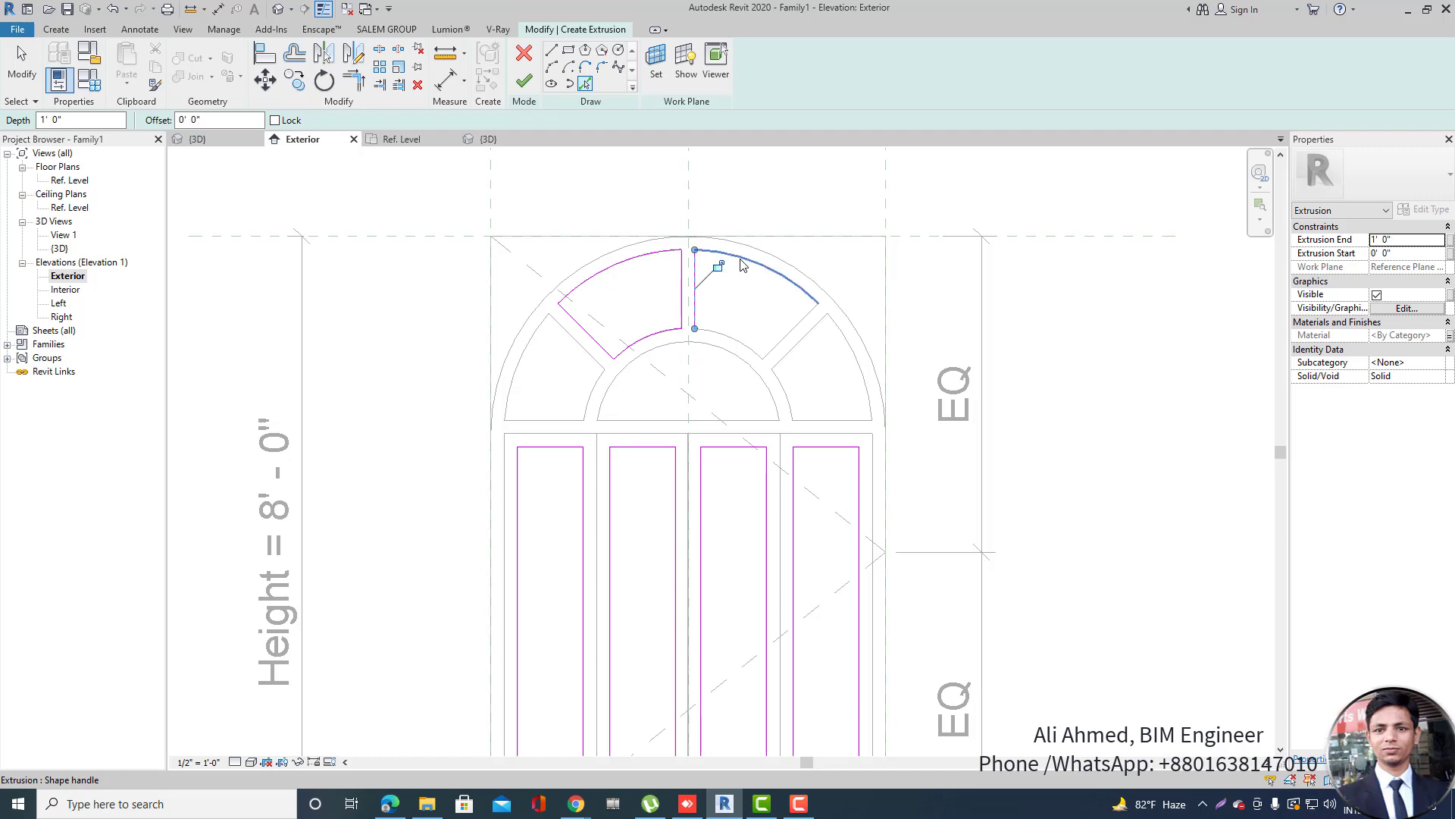
click(741, 264)
click(792, 325)
click(754, 352)
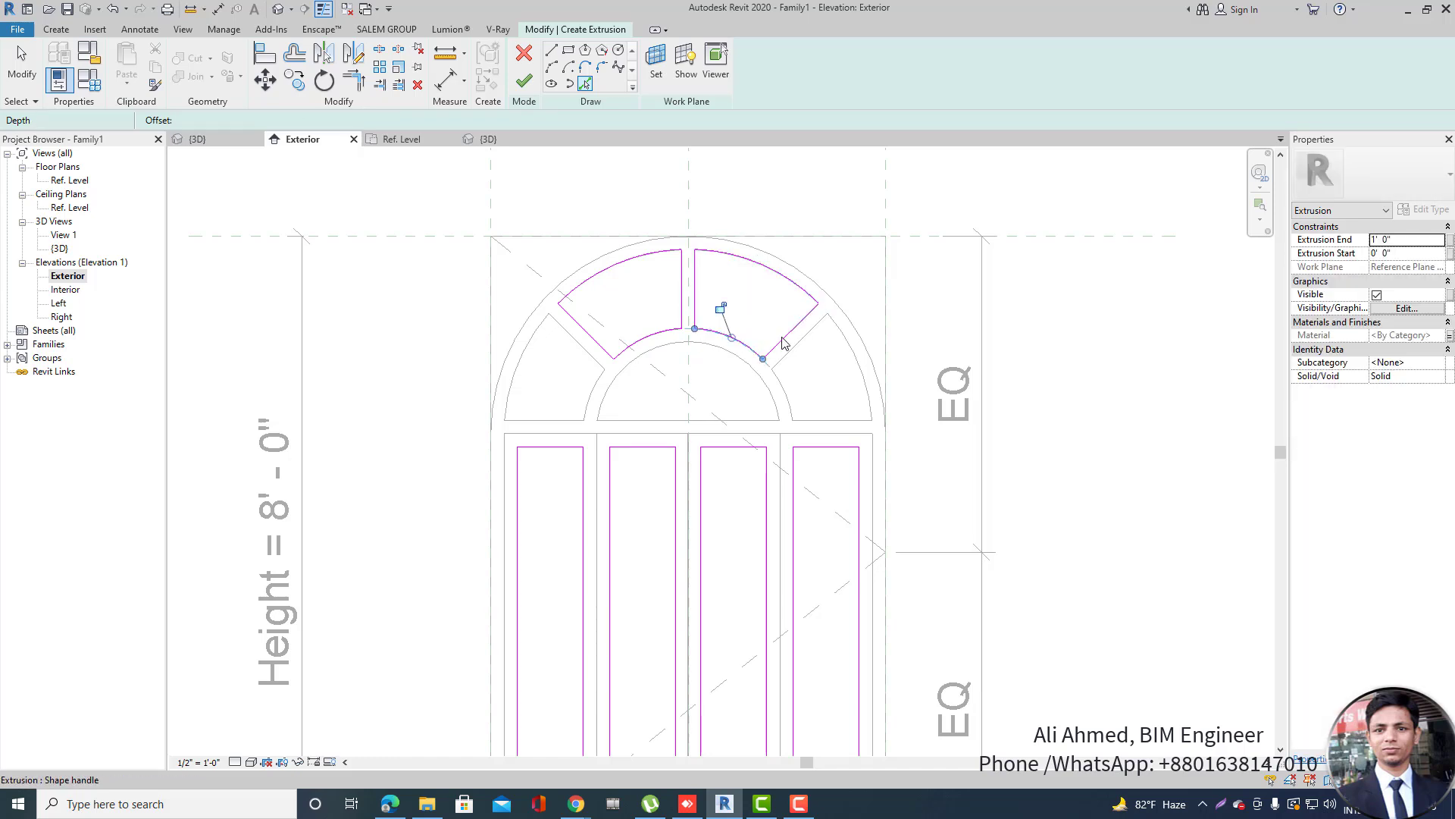
Pick the edges of the two lower fanlight segments and the central half-round opening, and finish the glass extrusion.
click(809, 333)
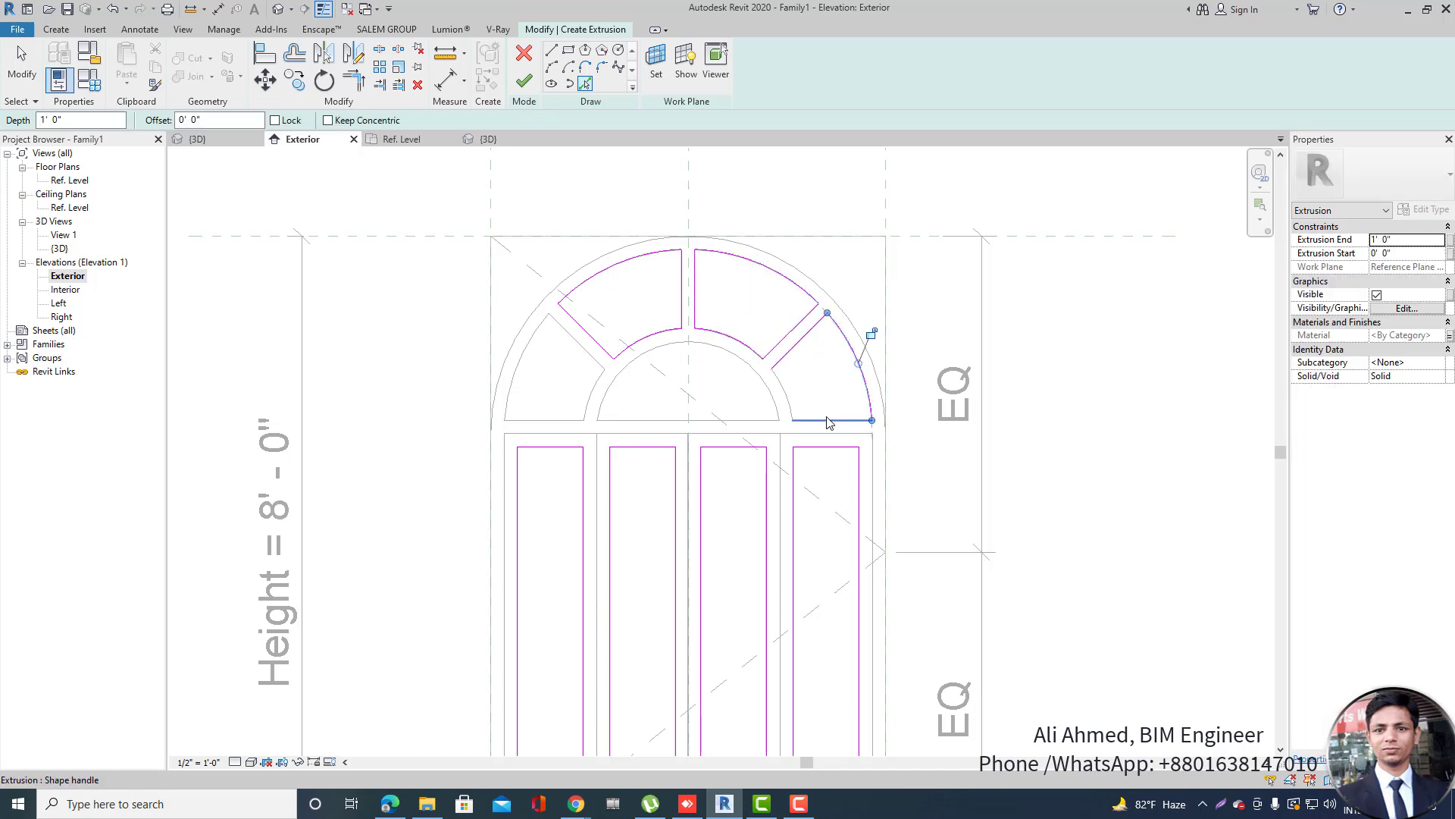
click(785, 400)
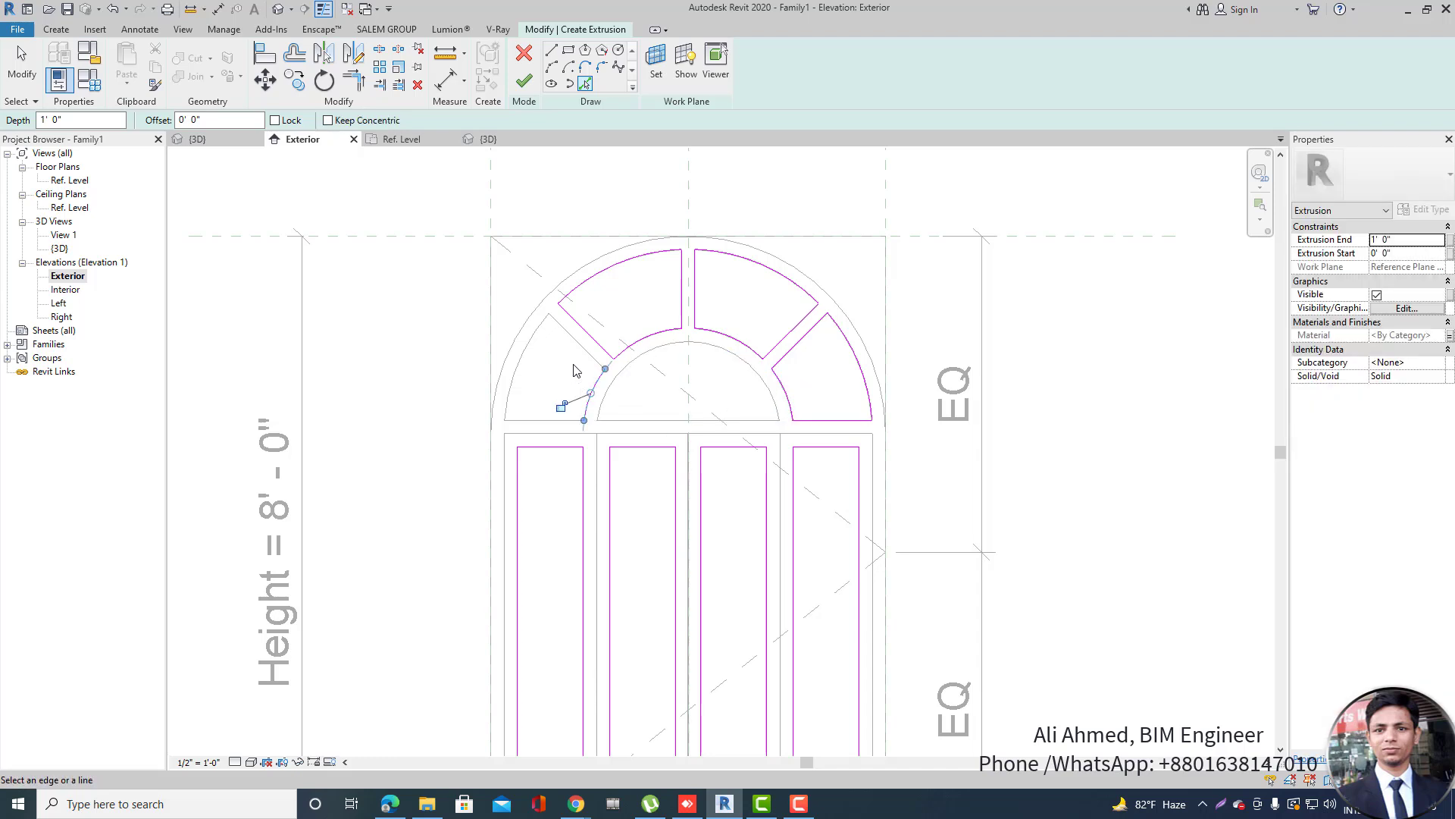
click(531, 343)
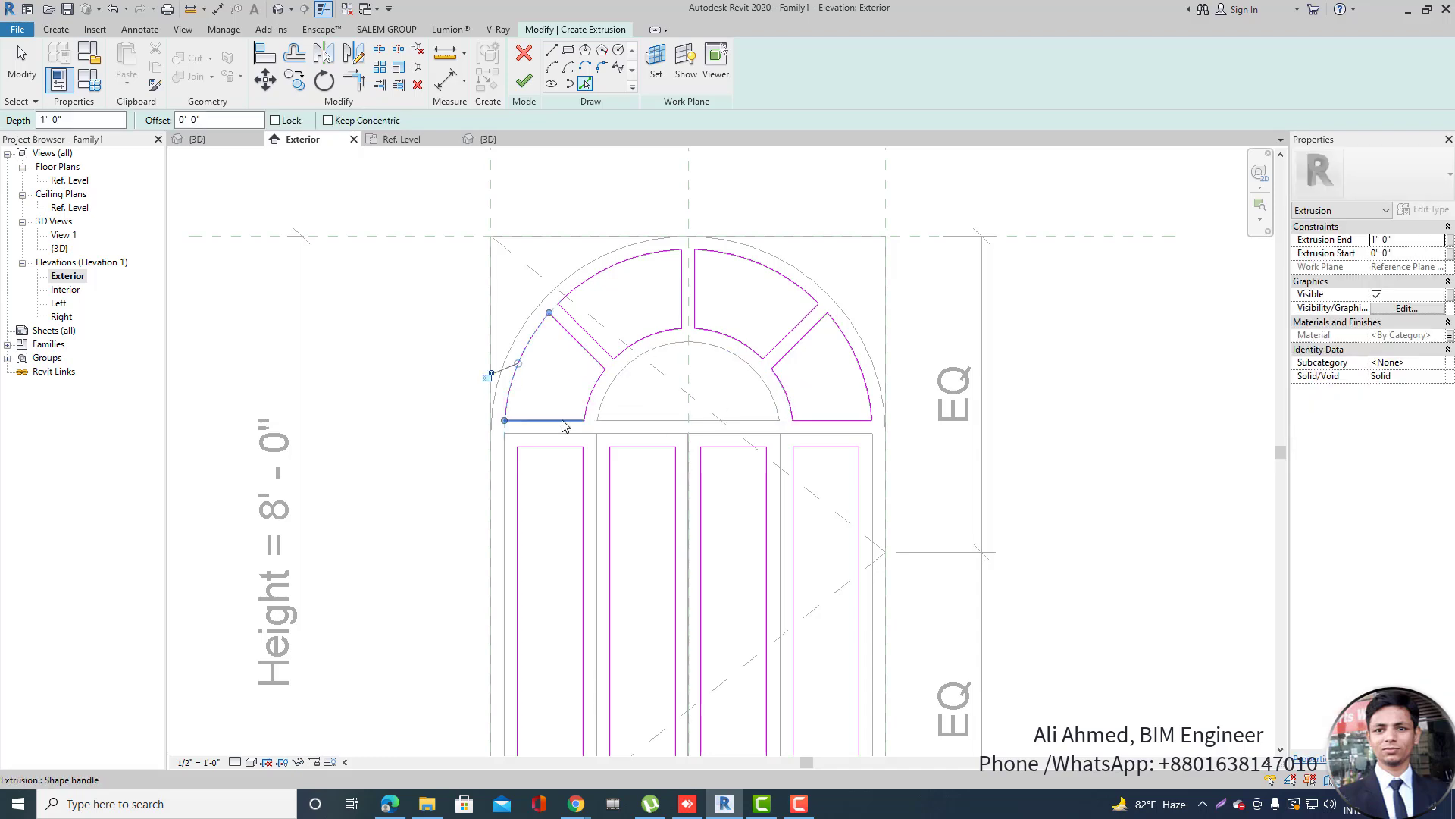
click(629, 410)
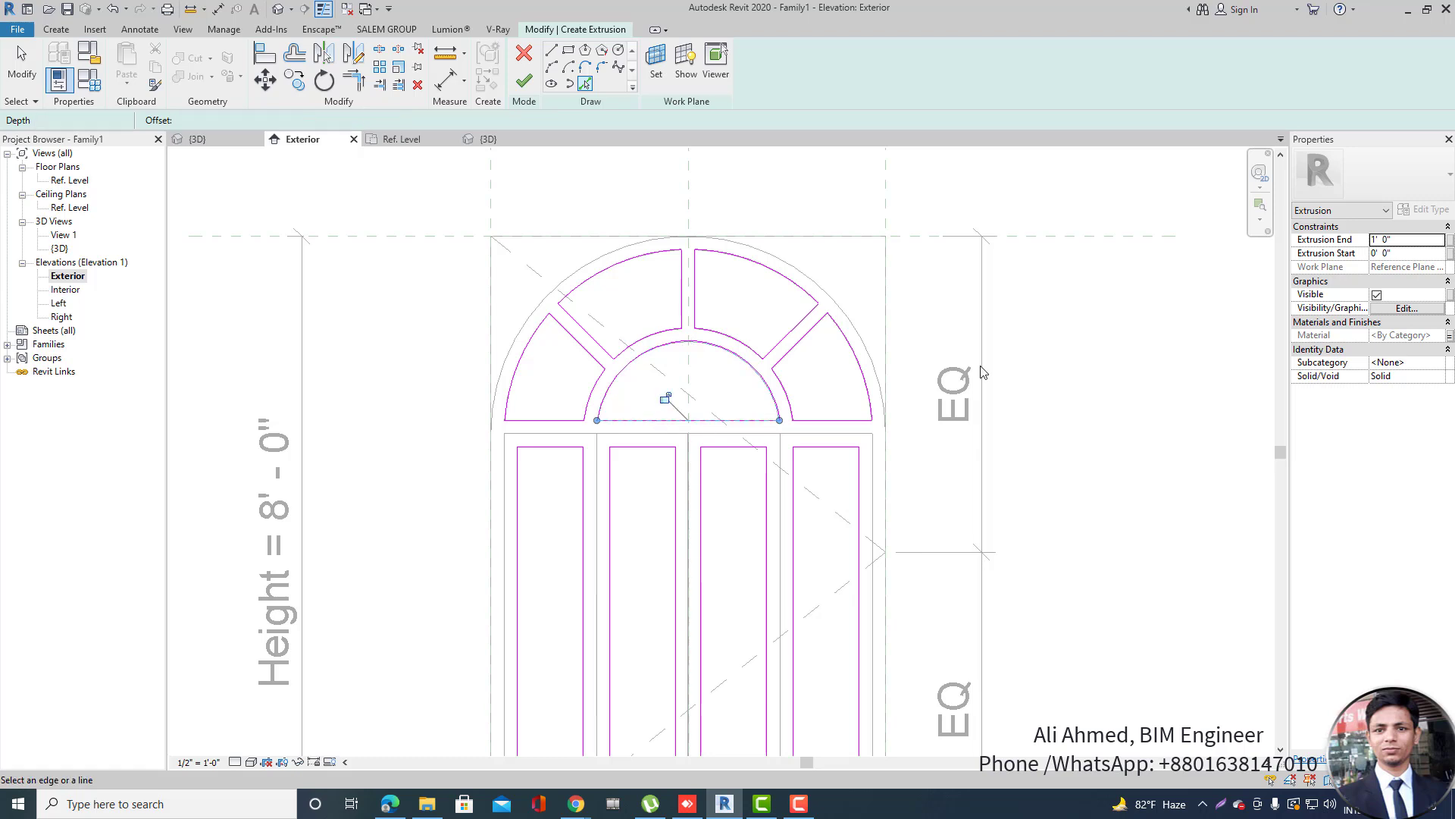
click(1017, 324)
scroll(594, 308, down, 2)
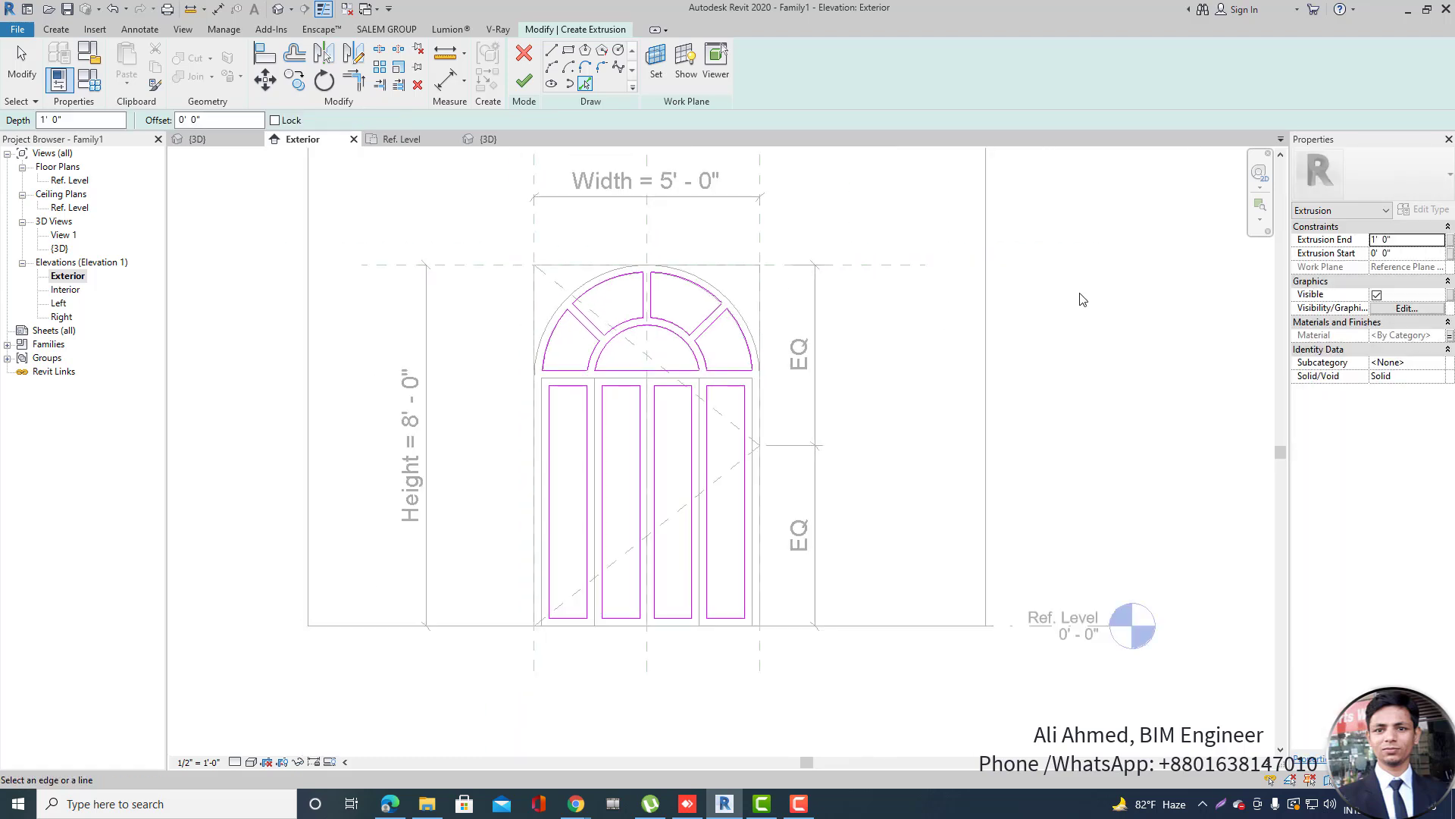
key(Escape)
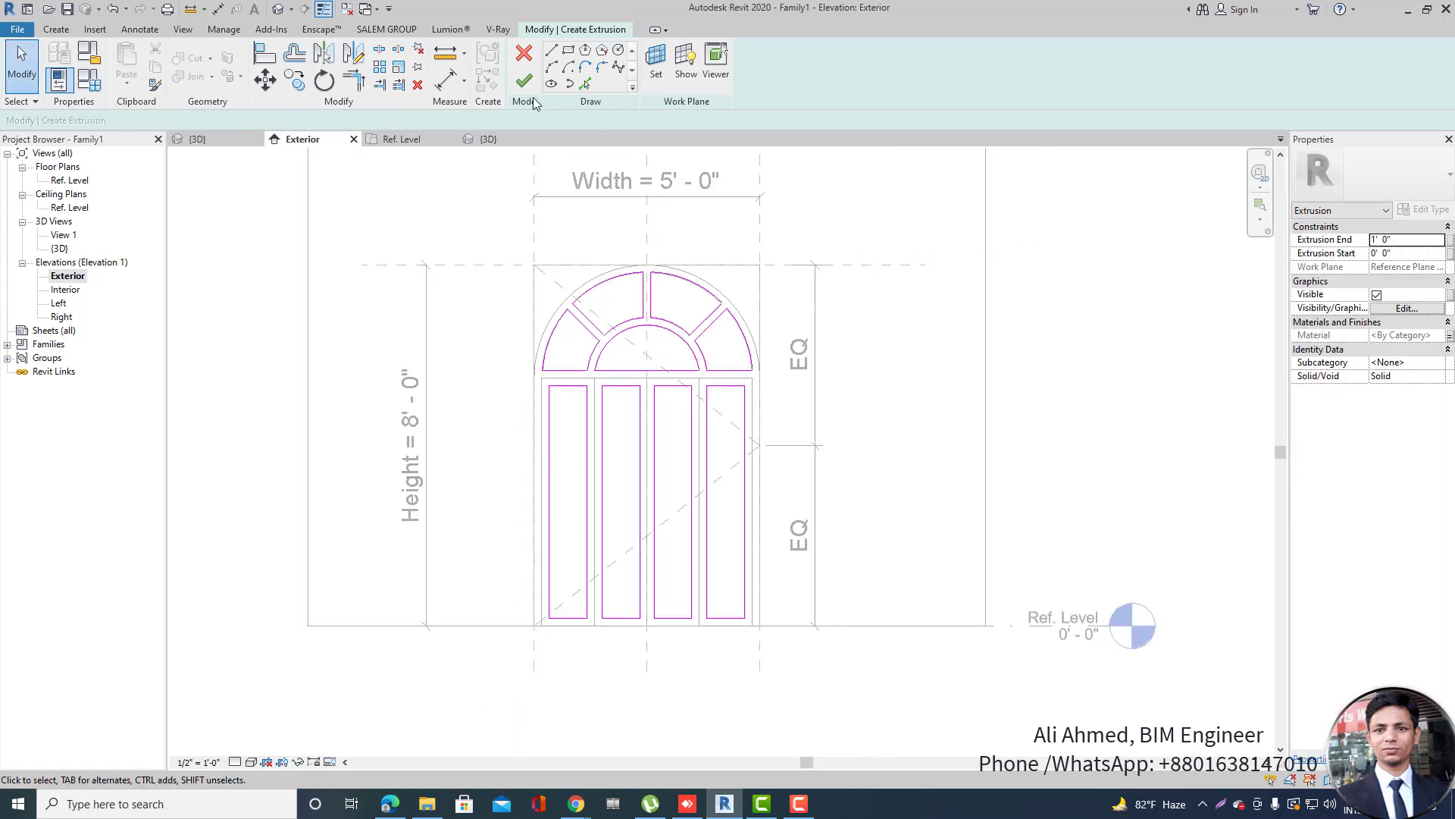
click(525, 84)
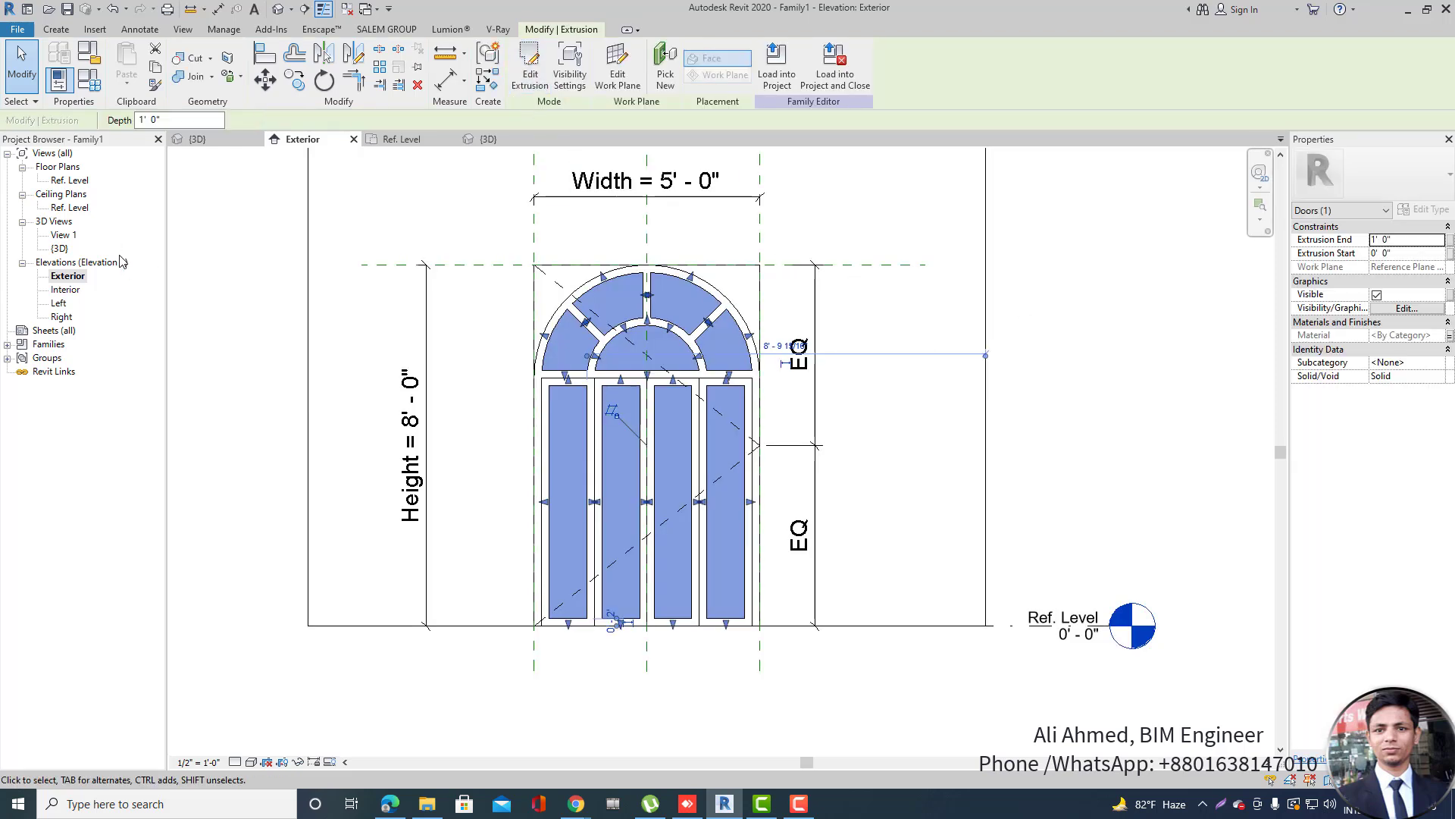
In the Ref. Level floor plan, thin the glass extrusion to about 3/32" within the thickness of the door panel frames.
double_click(83, 181)
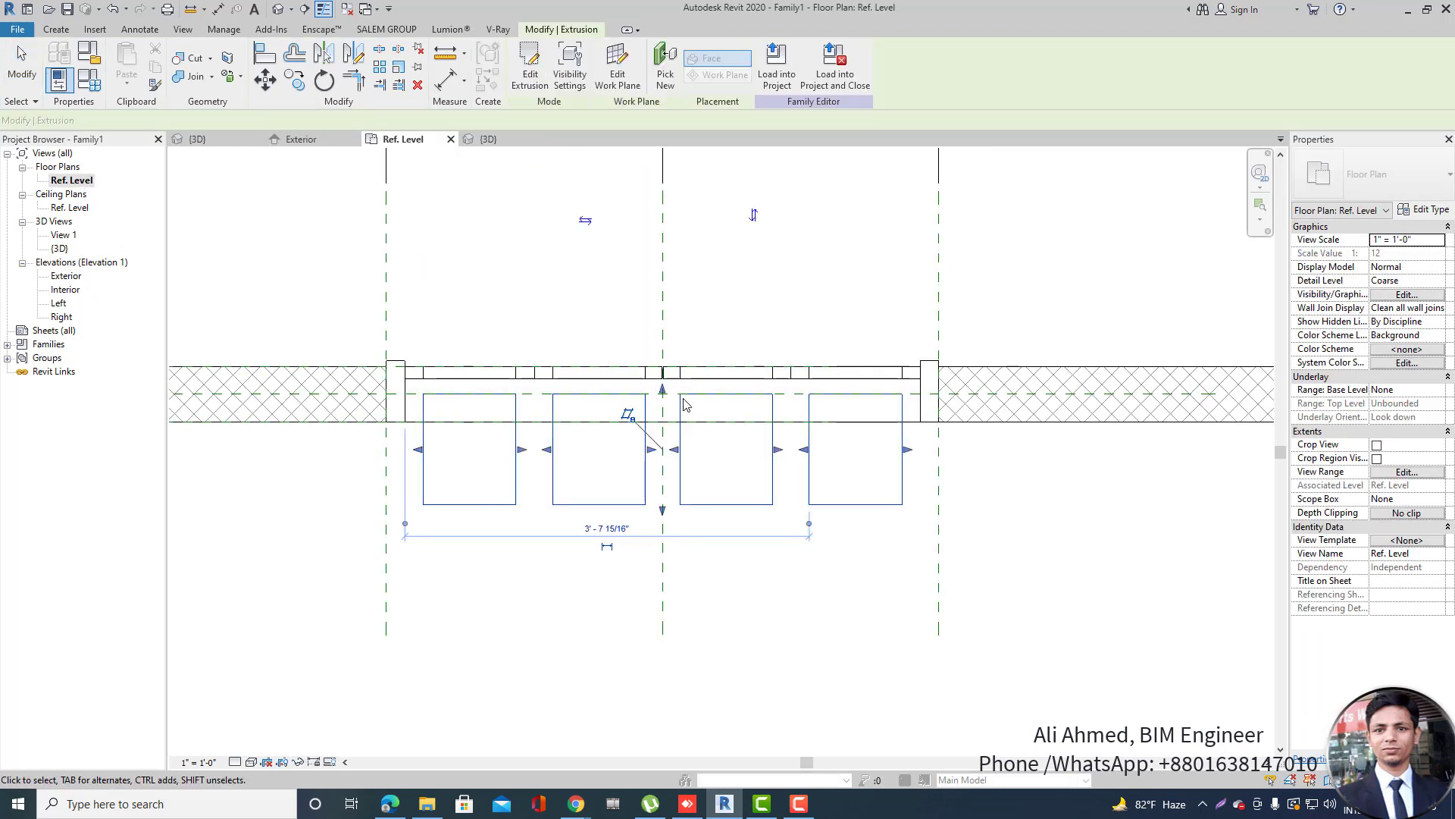
scroll(682, 402, up, 3)
drag(664, 391, 665, 362)
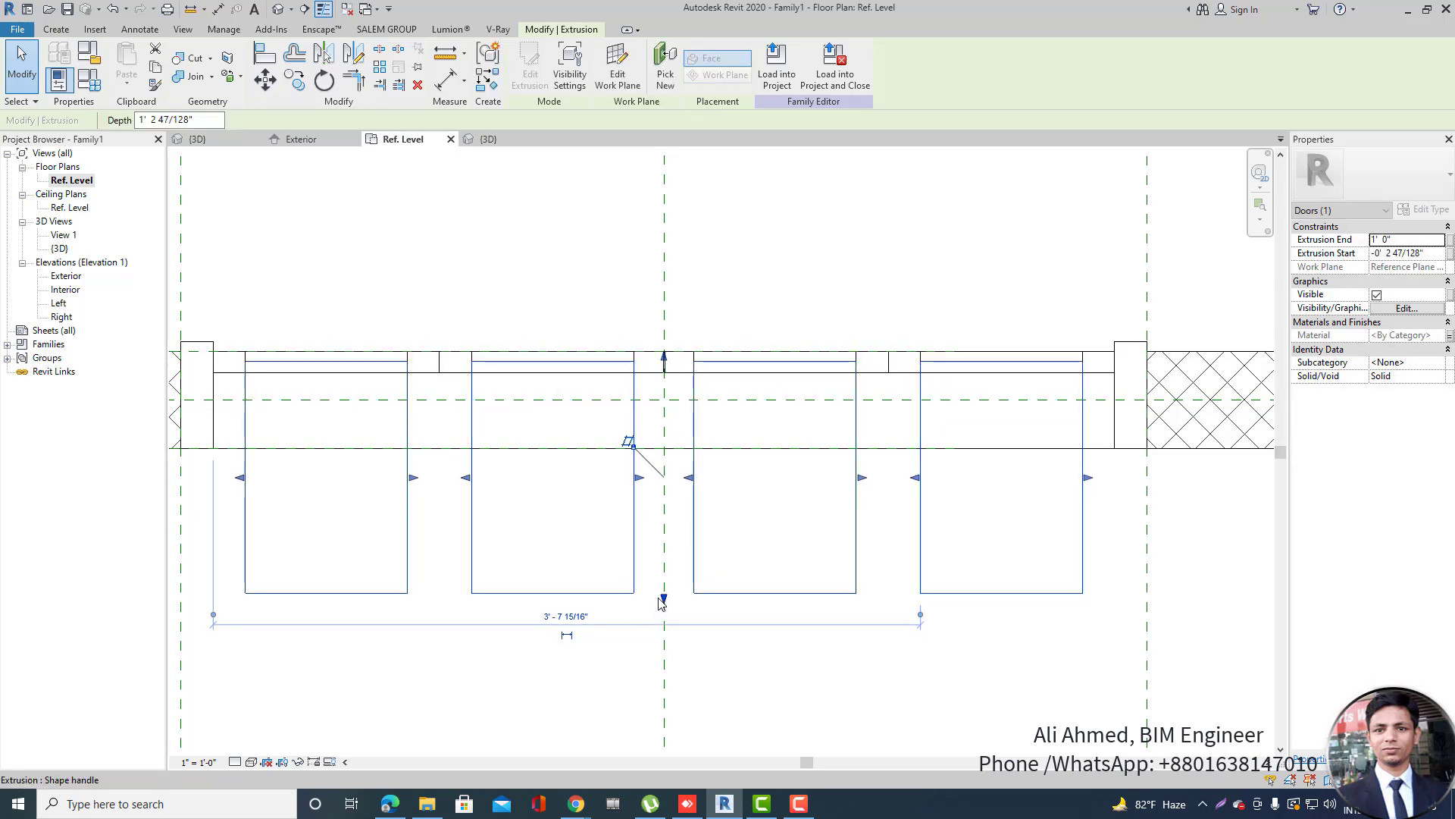
drag(662, 602, 660, 365)
scroll(664, 365, up, 4)
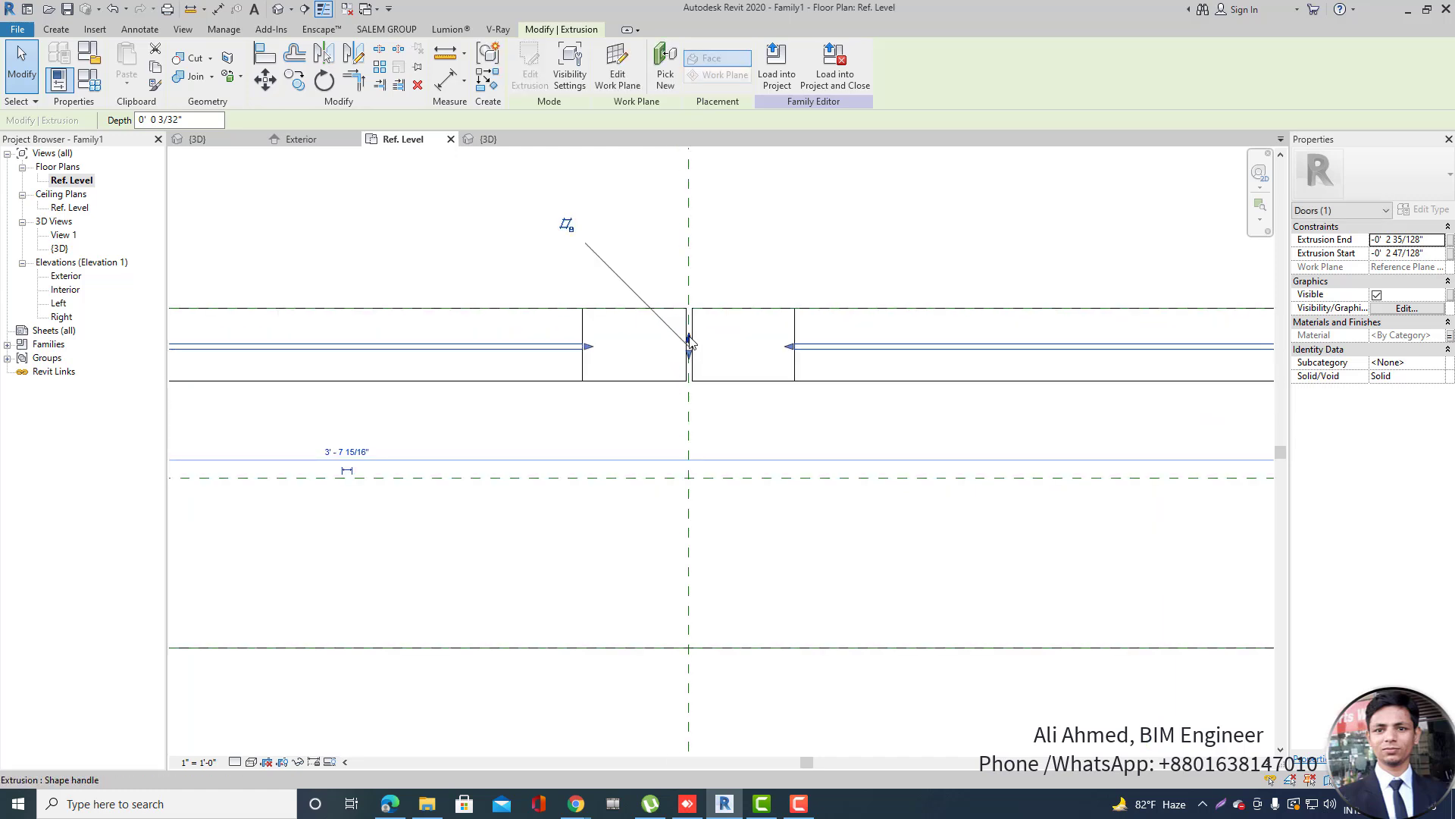
scroll(683, 356, down, 3)
key(Escape)
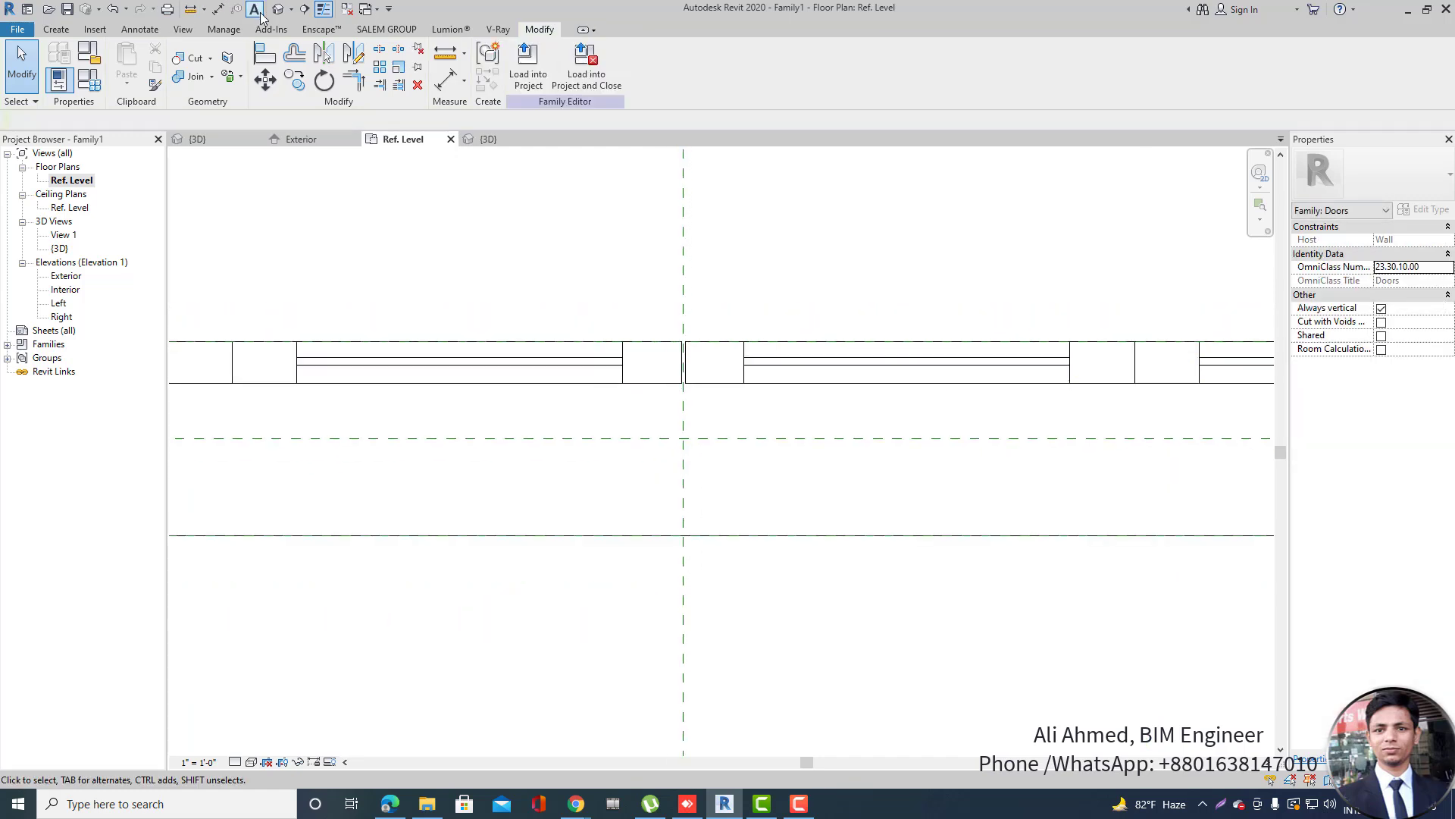
In the 3D view, create a new material named Glass-01 for the Glass-01 parameter in the family types.
click(277, 13)
click(727, 654)
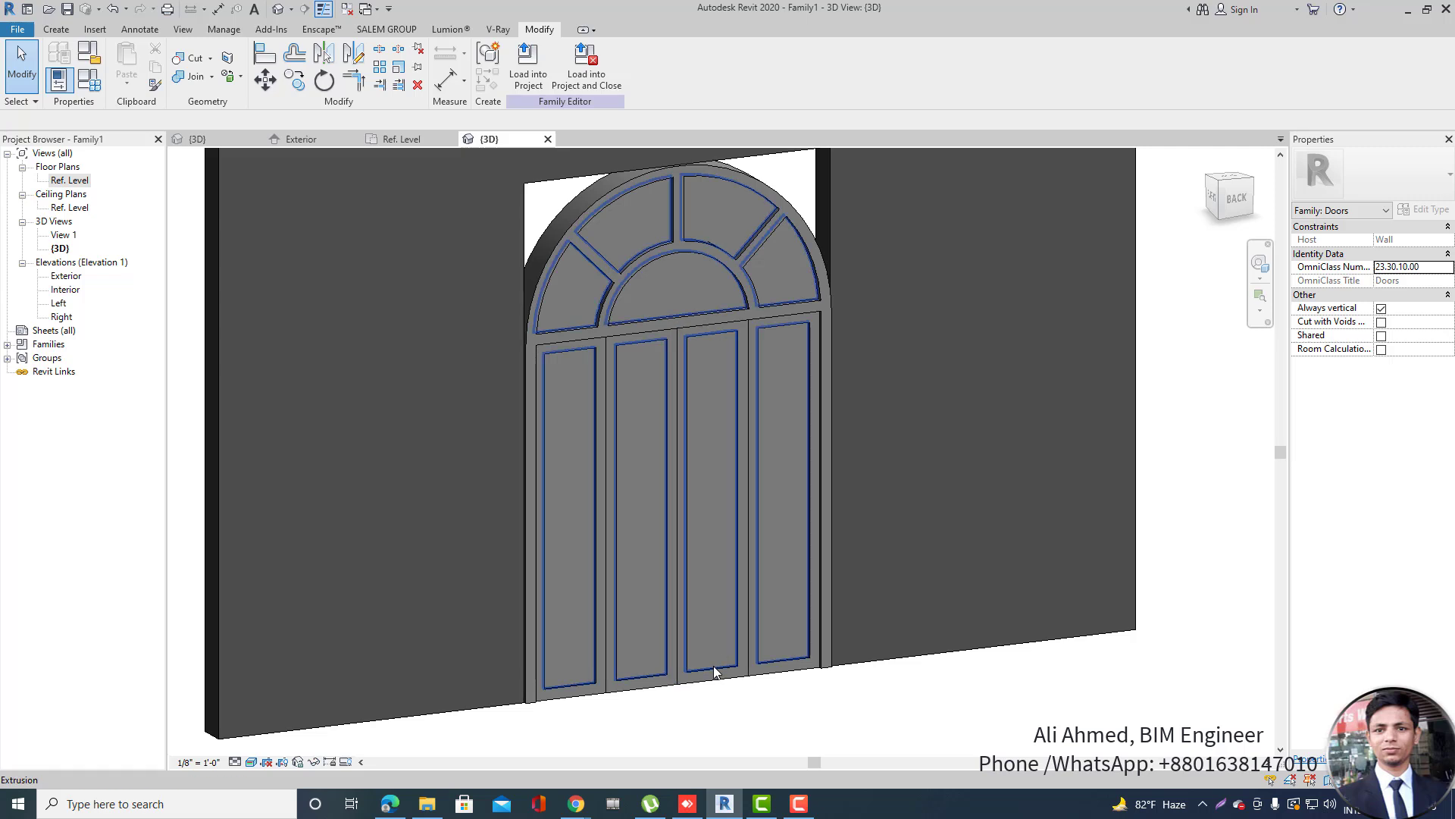
key(Escape)
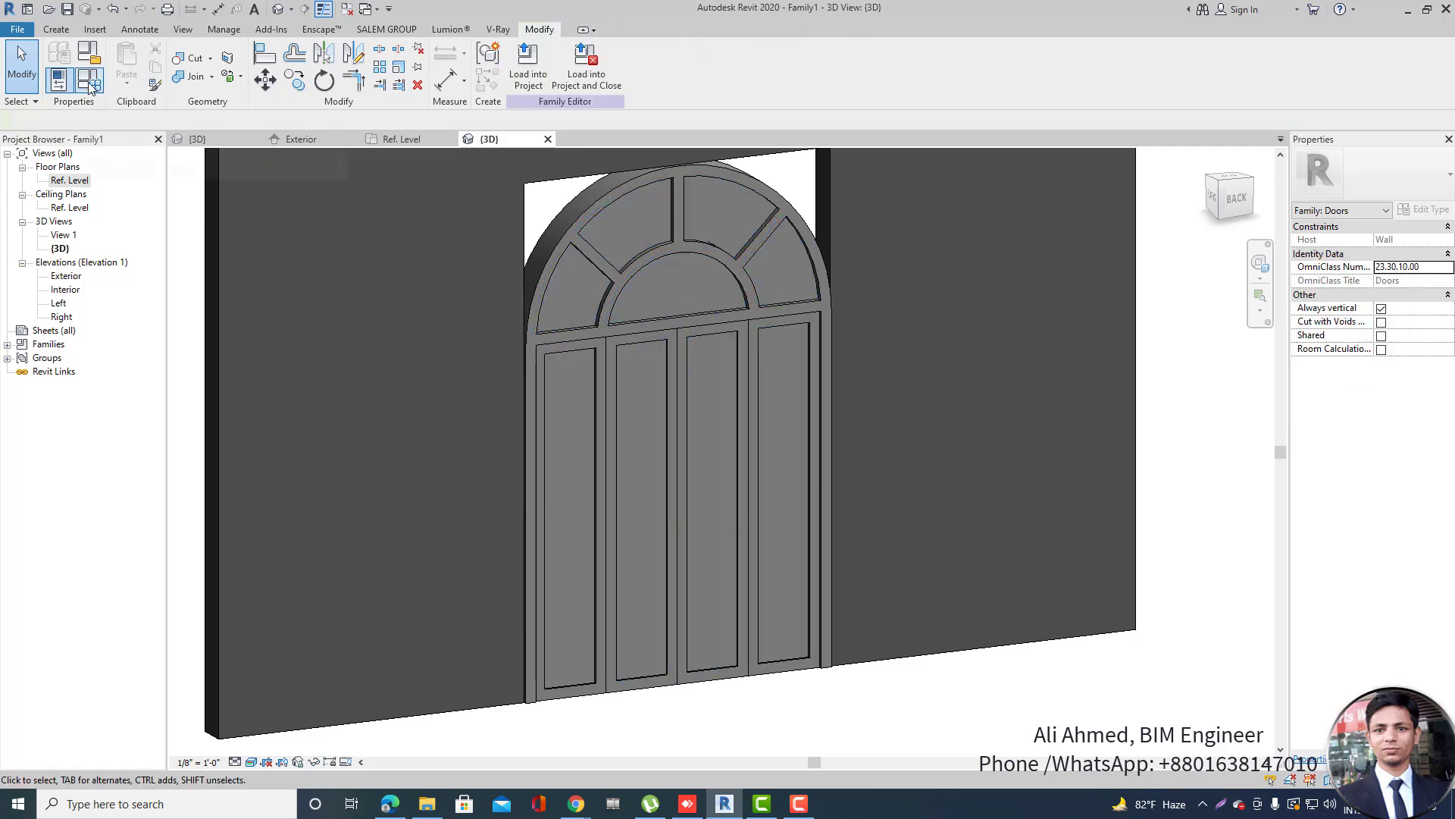
click(90, 85)
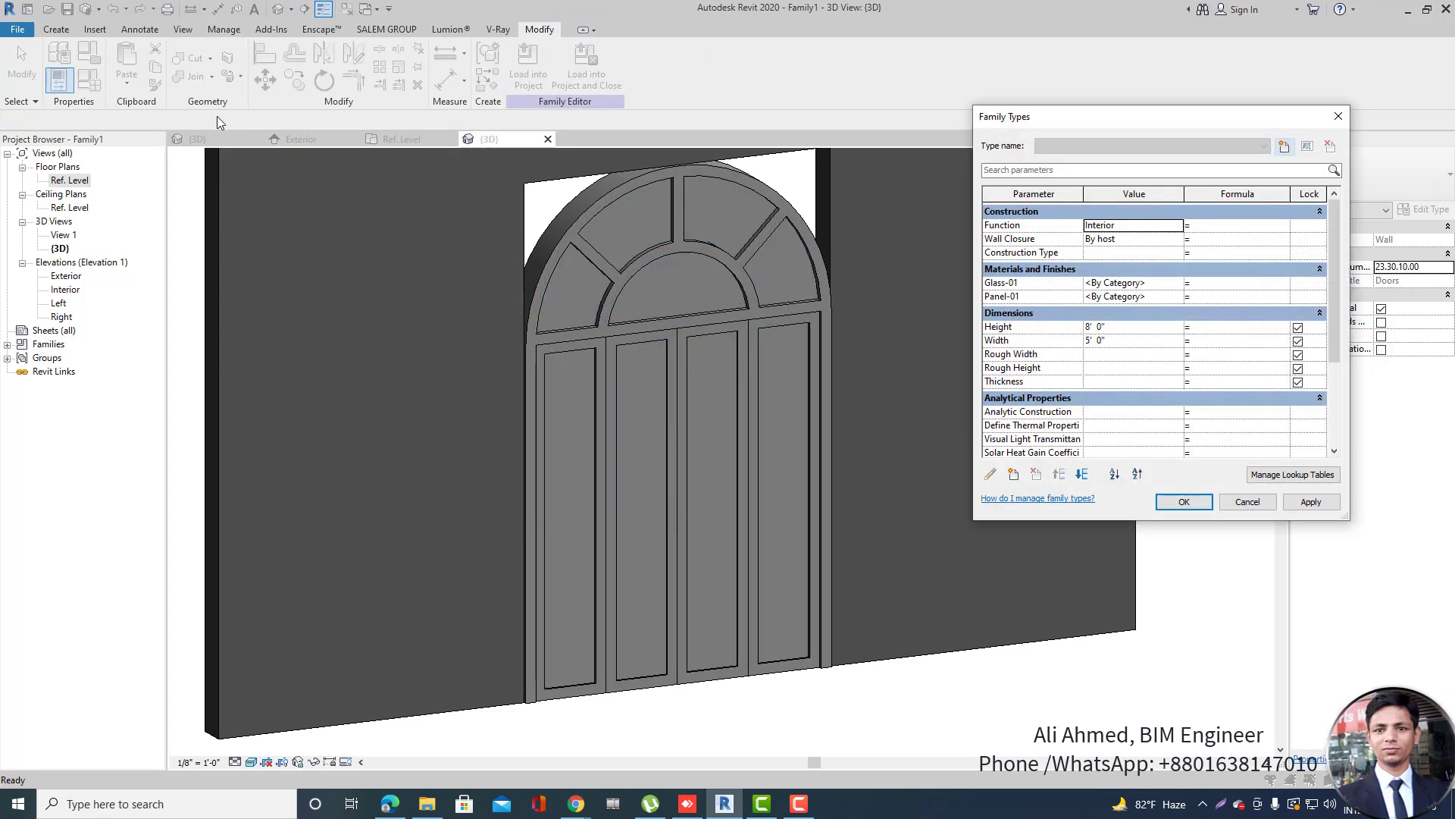
click(1178, 282)
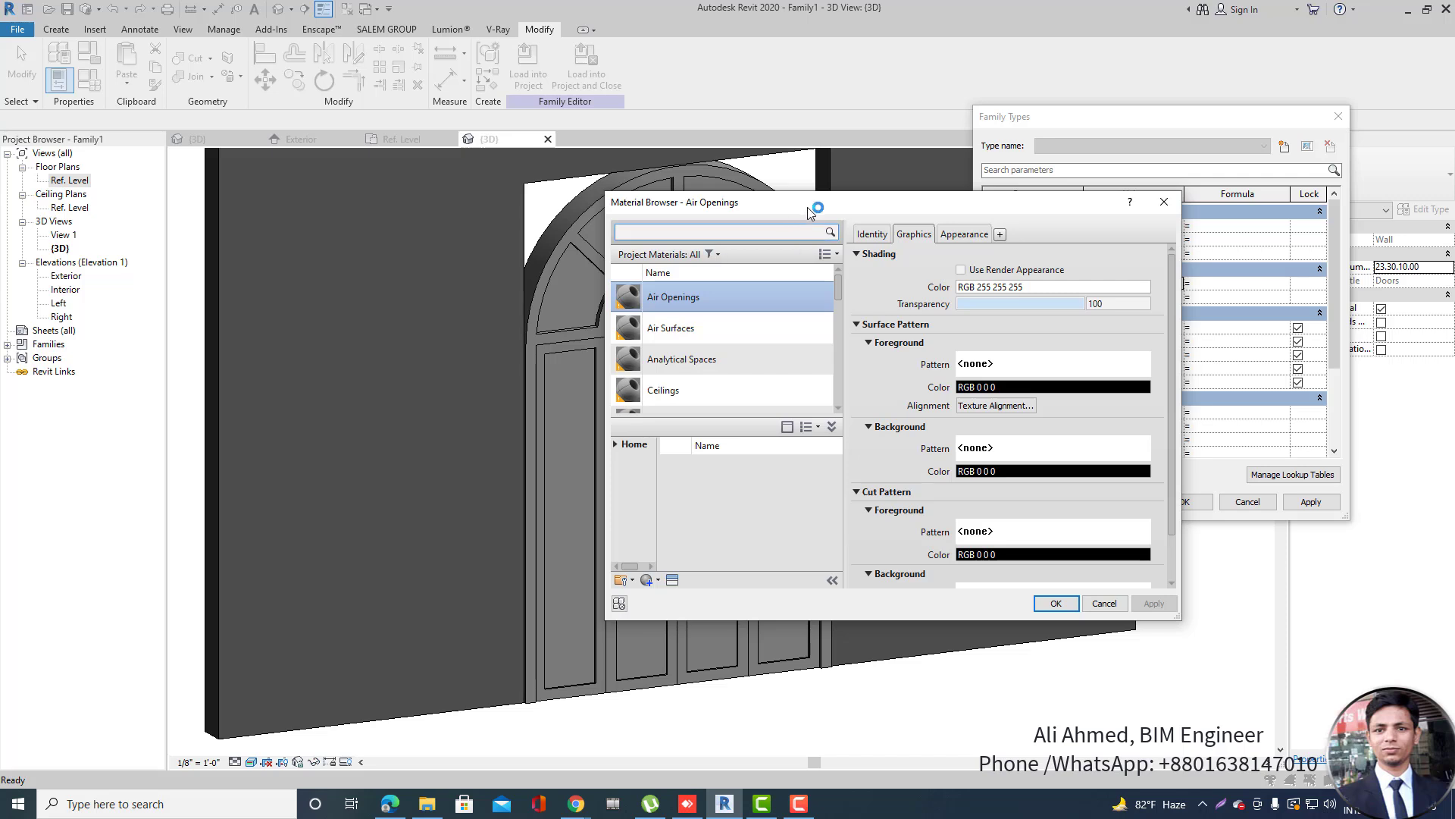
drag(810, 212, 548, 196)
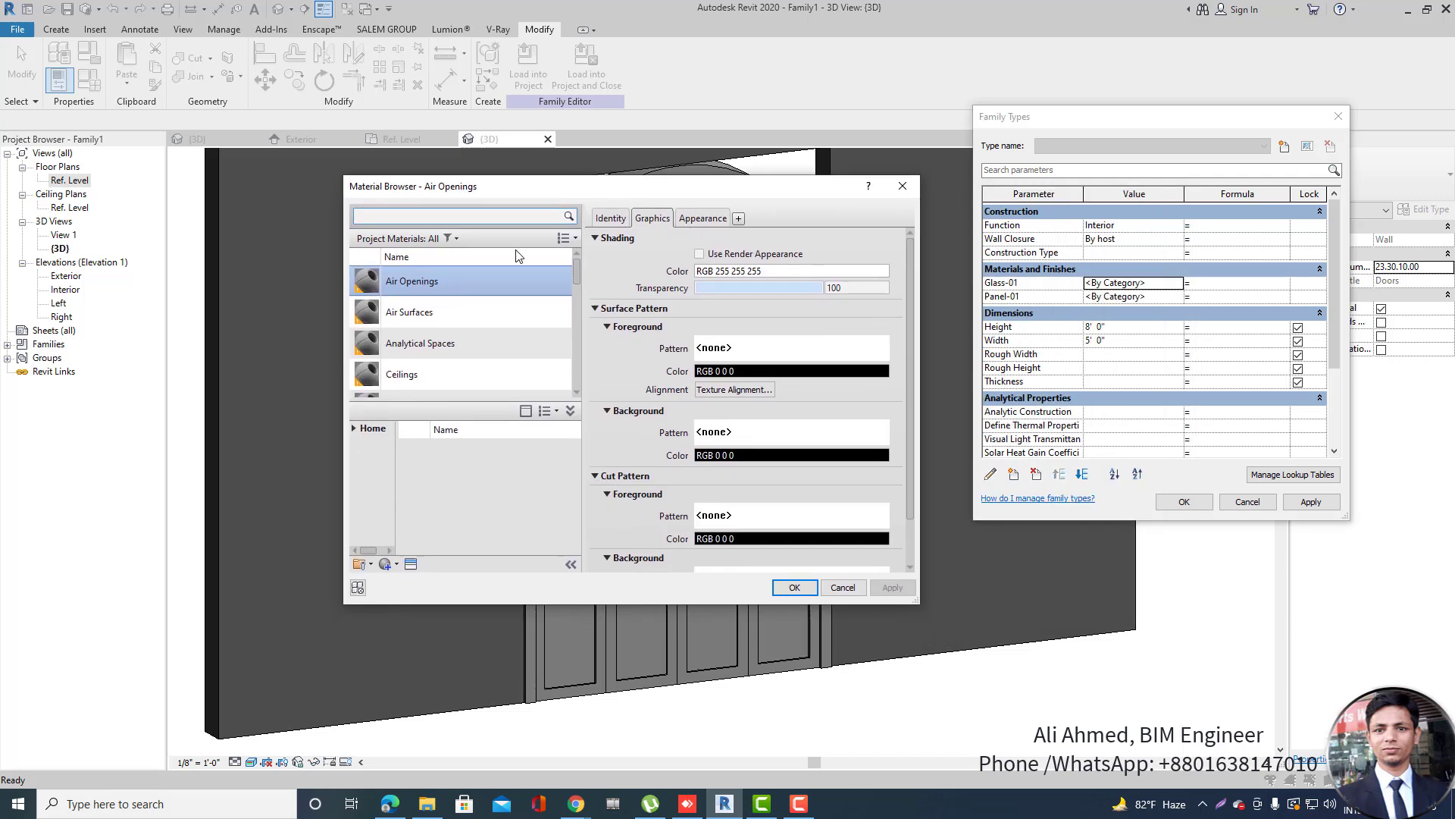
click(397, 566)
click(422, 578)
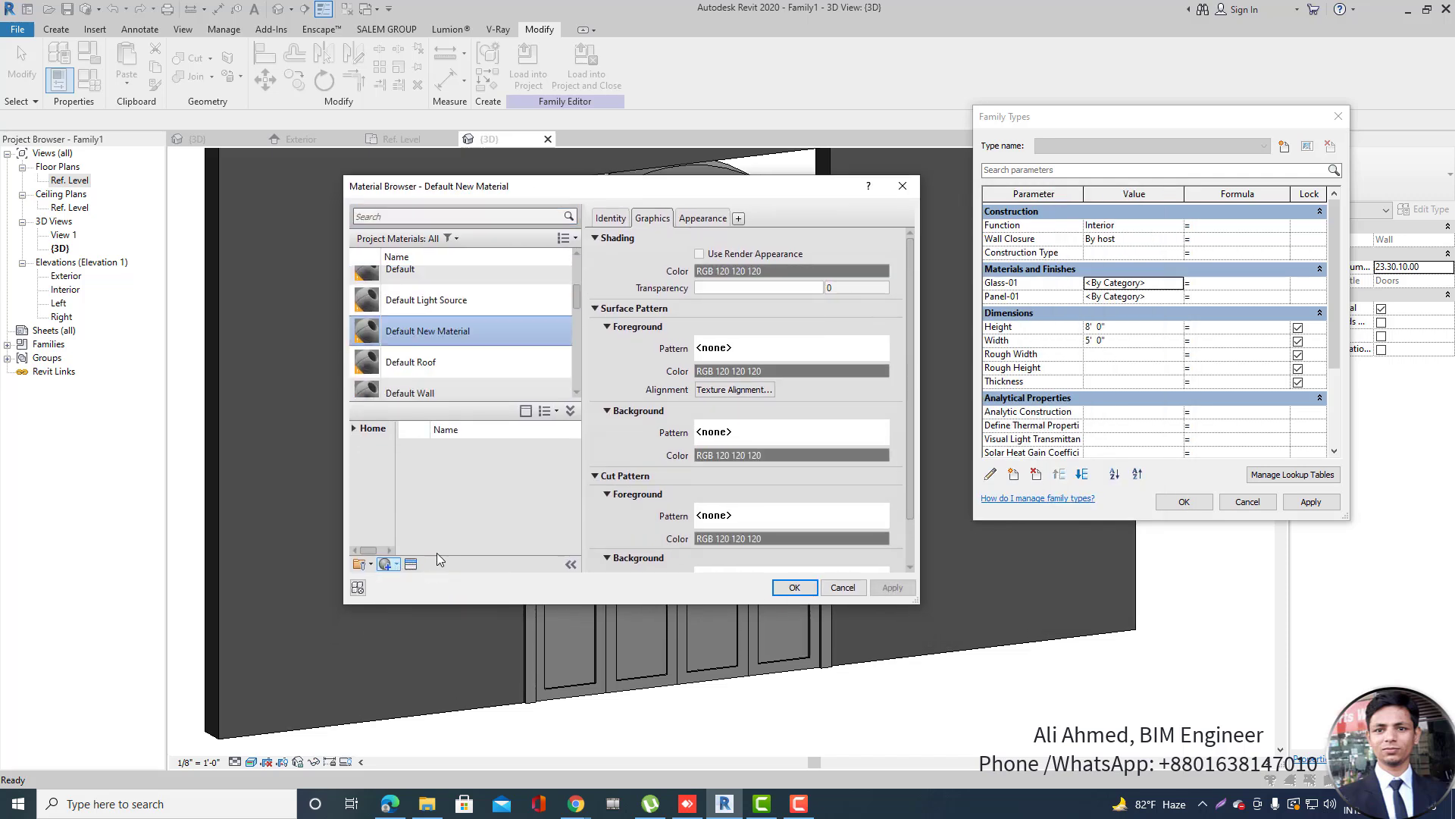
click(610, 218)
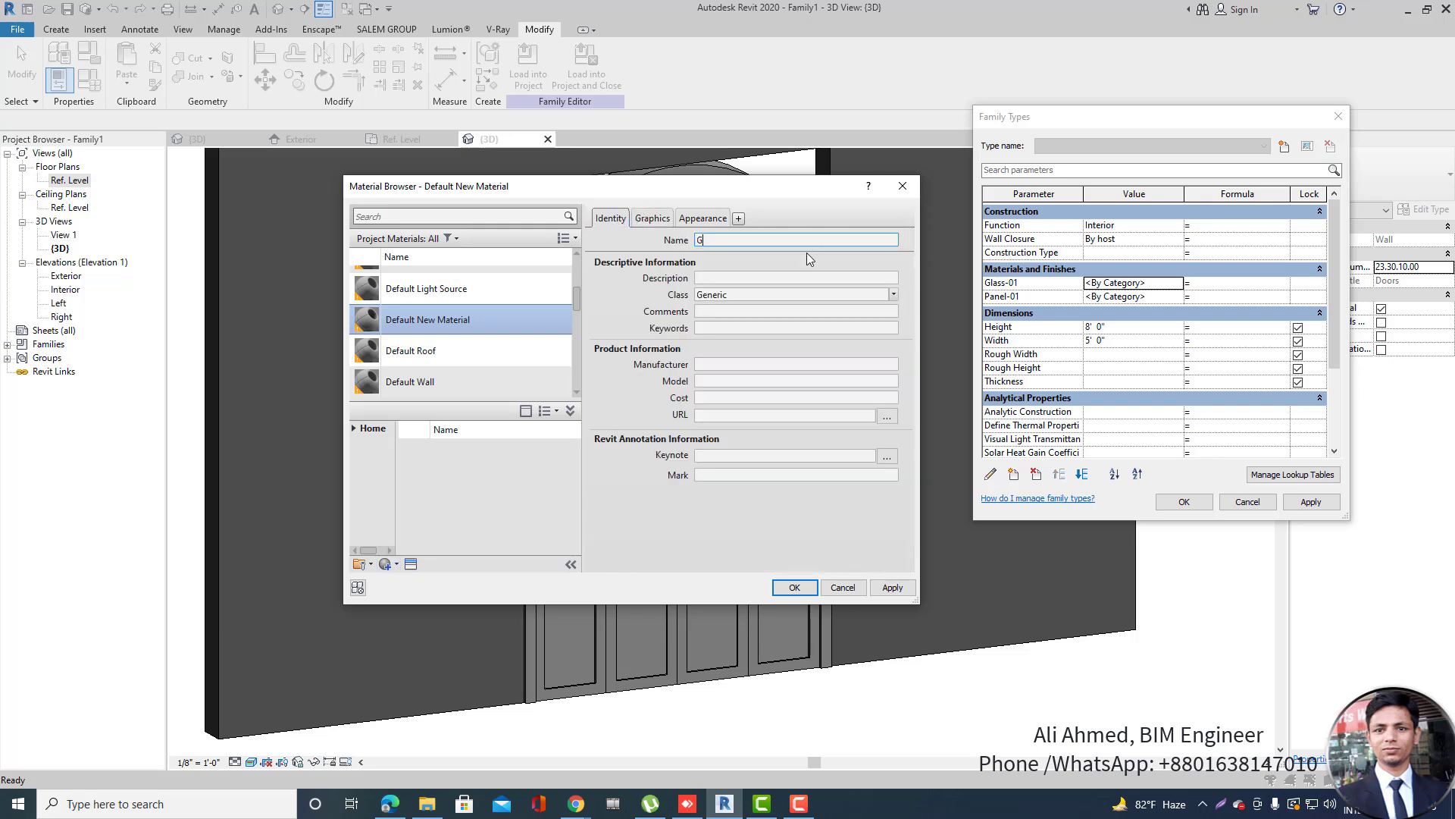
text(Glass-01)
Shade the Glass-01 material with its render appearance and replace that appearance with the Clear - Blue glass asset.
click(652, 218)
click(724, 255)
click(703, 218)
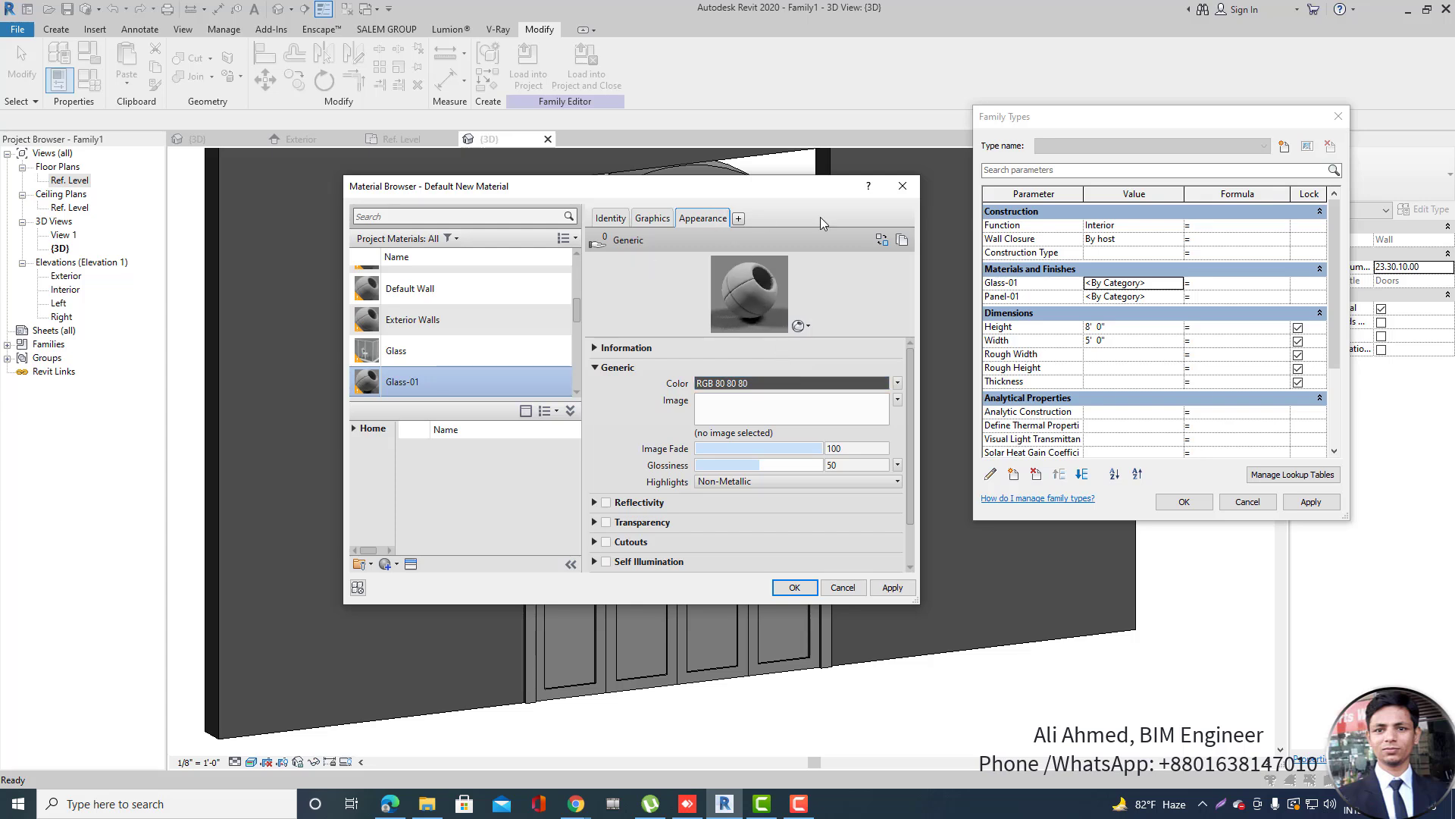
click(879, 244)
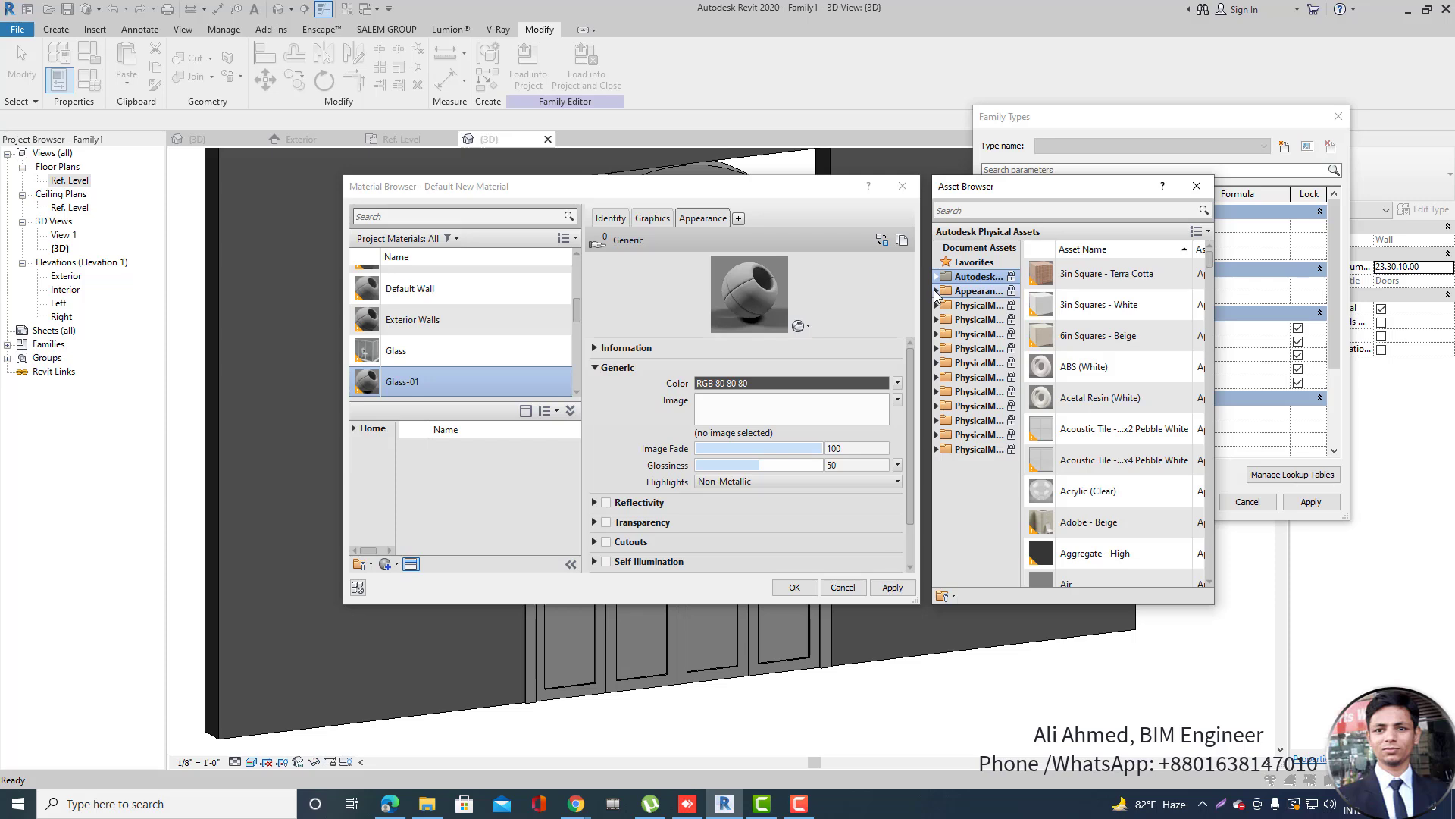
click(937, 292)
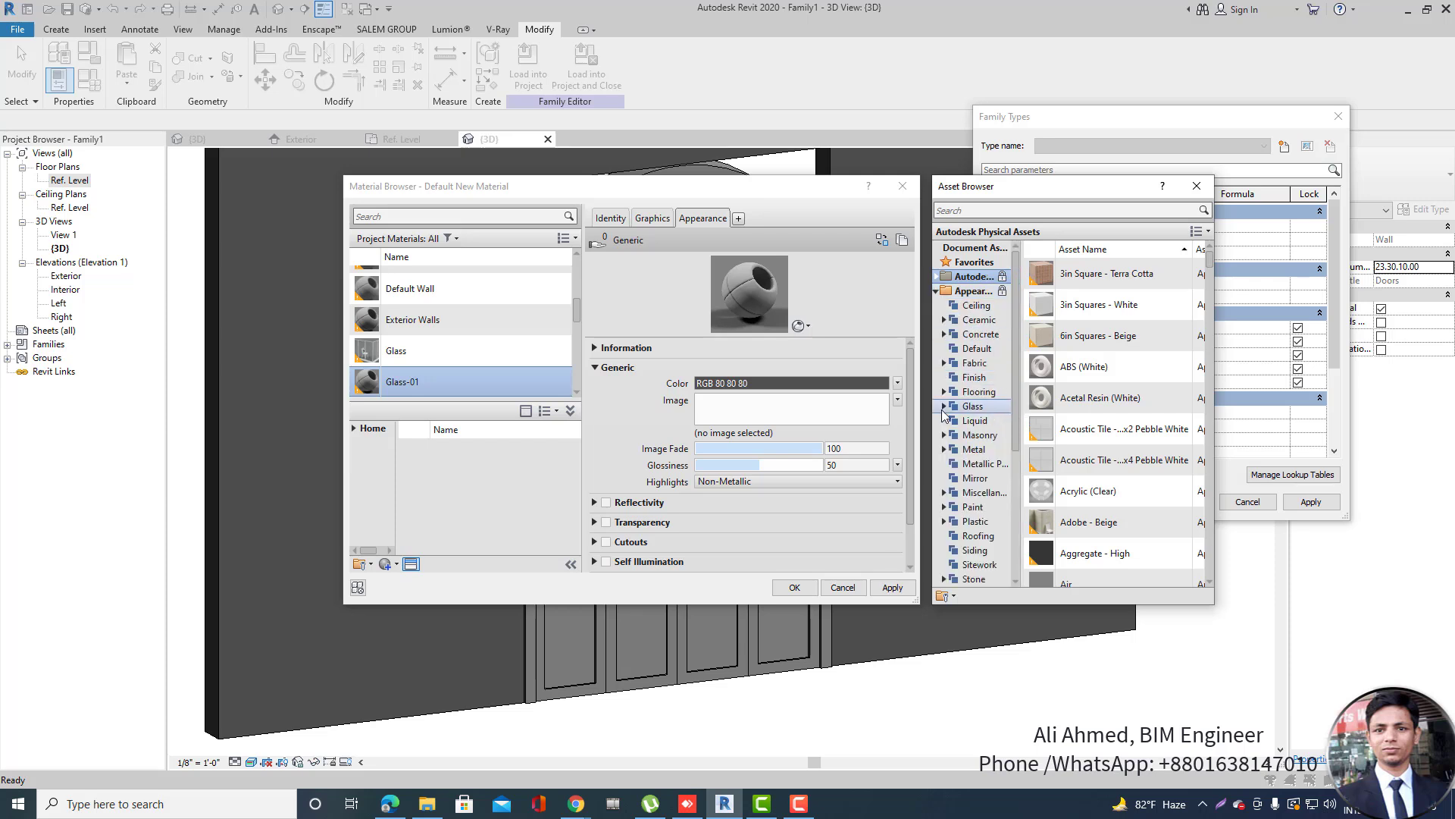
click(943, 407)
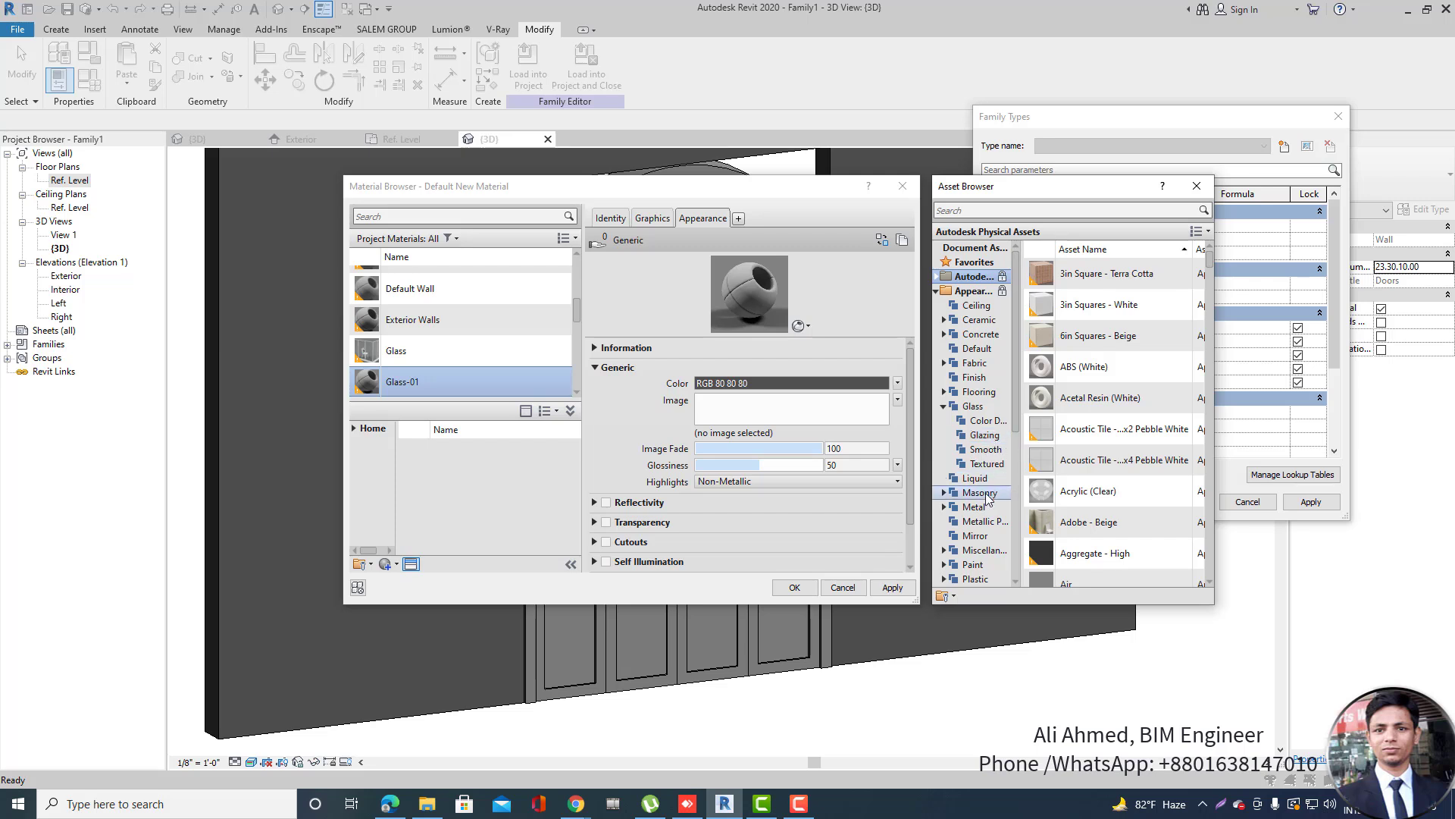
click(978, 423)
click(985, 437)
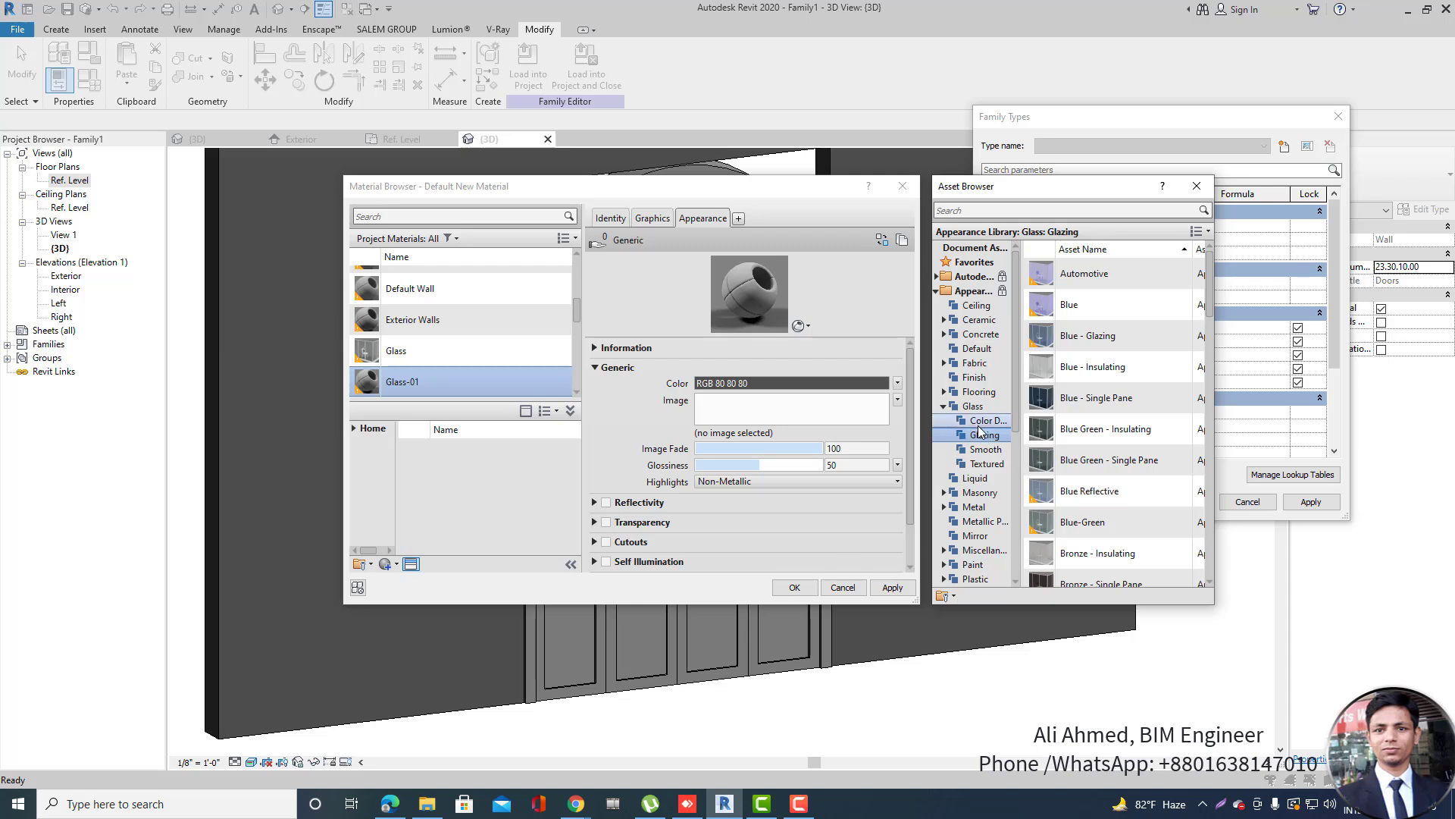
click(979, 421)
click(973, 407)
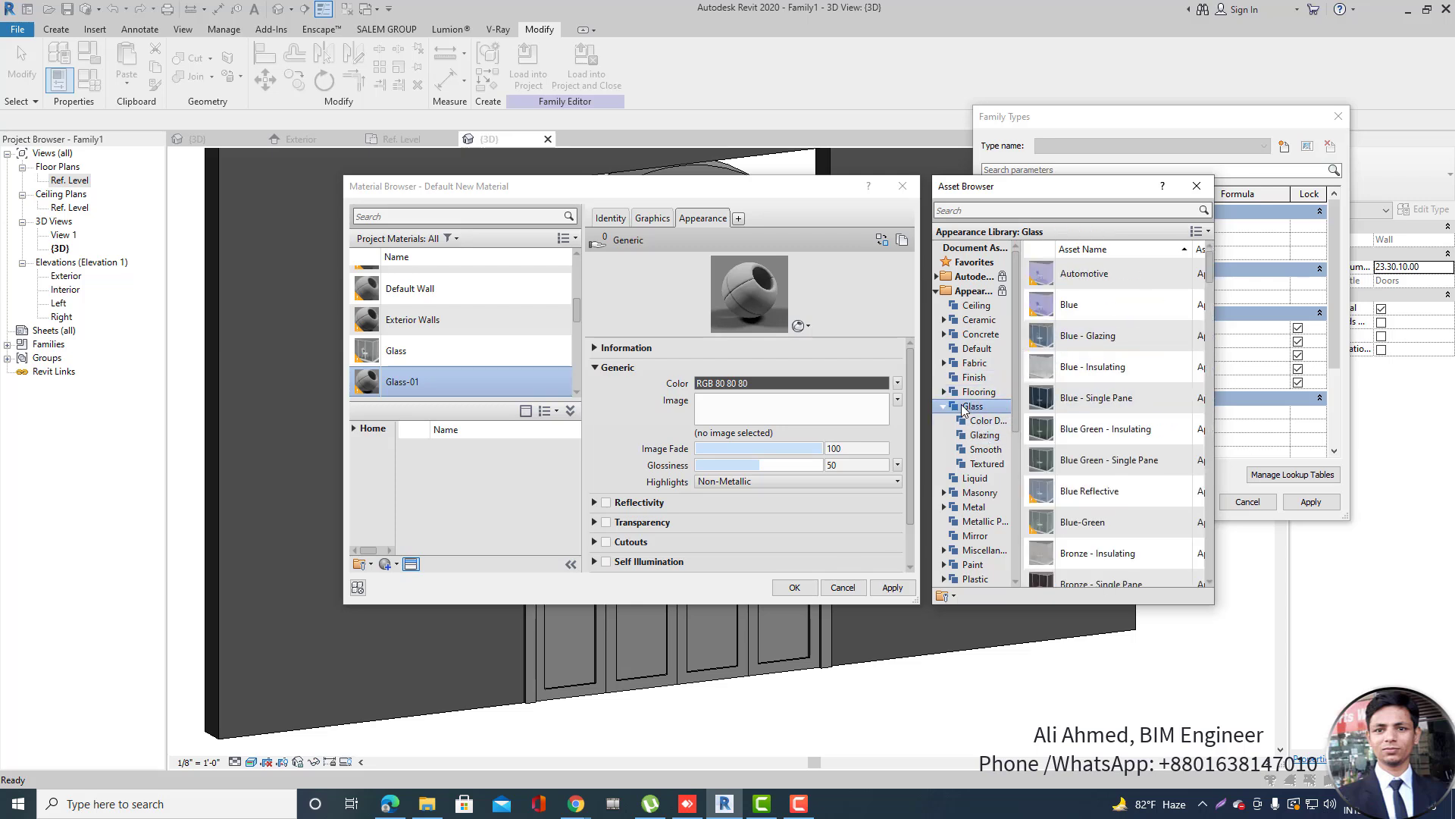
scroll(1158, 329, down, 5)
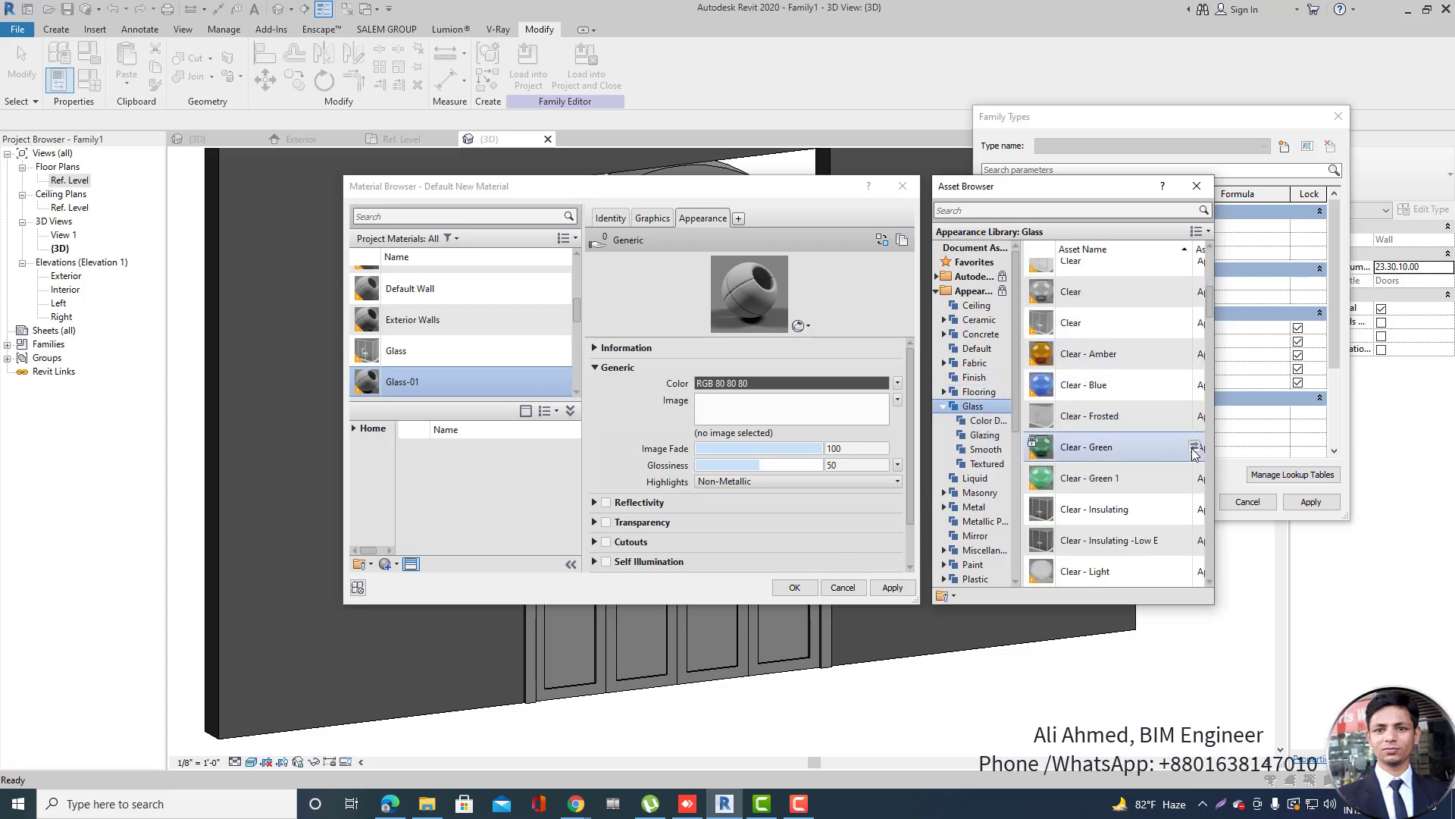
click(1195, 385)
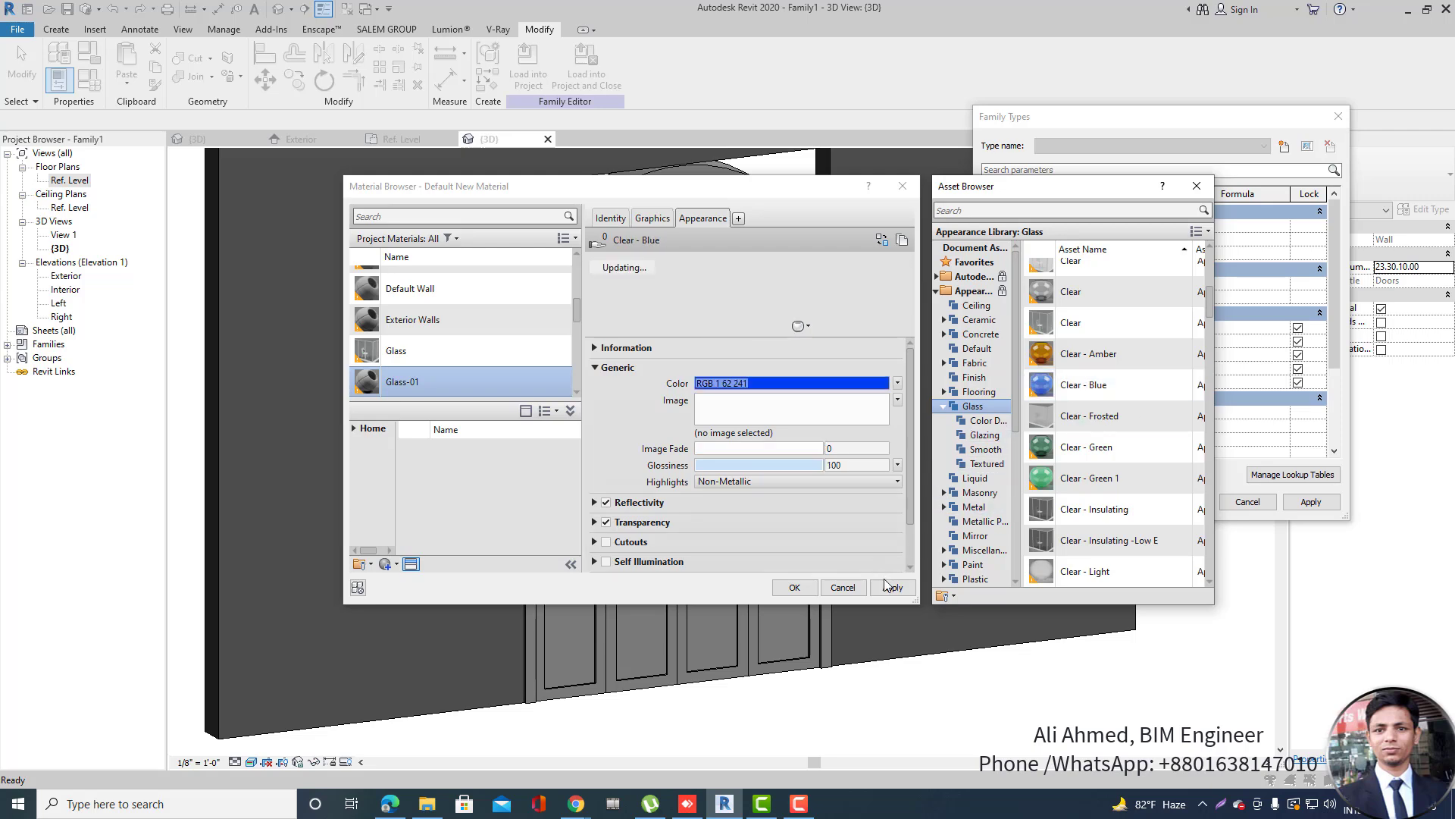
Assign the Glass-01 material to the Glass-01 parameter and apply the family type changes.
click(912, 588)
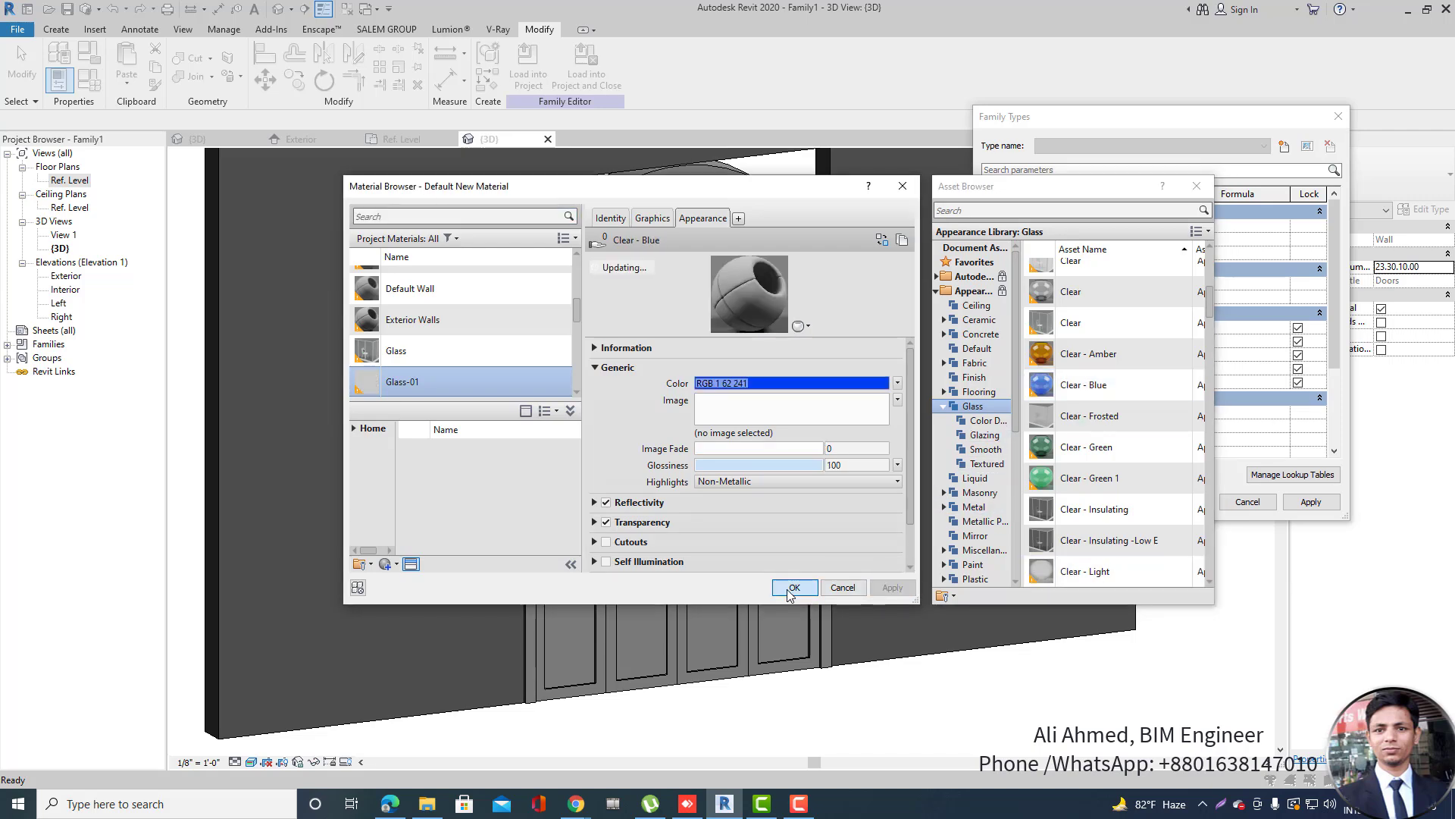
click(792, 588)
click(1312, 502)
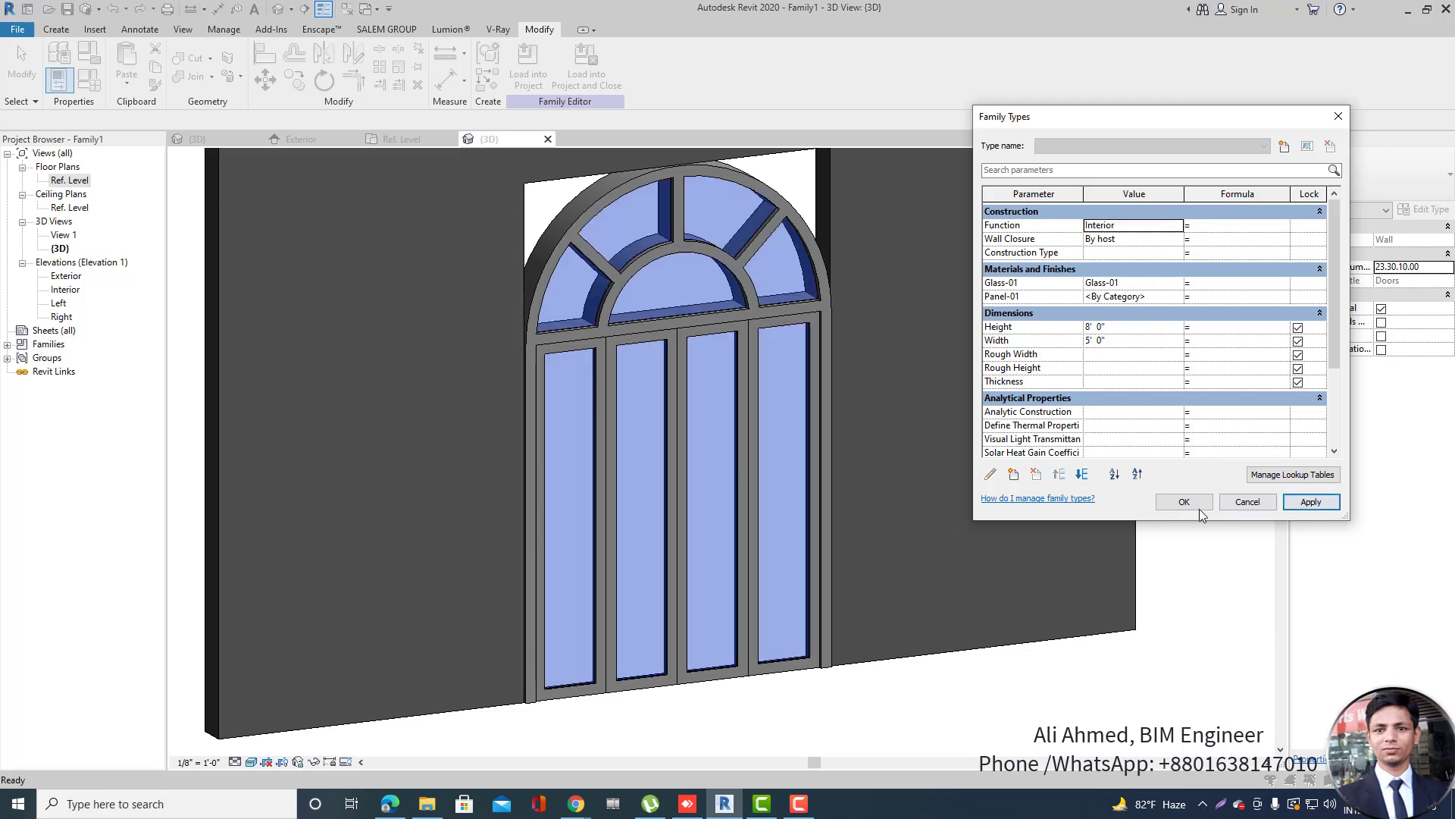
click(1194, 504)
Examine the glazed door and the wall opening around its arch from several angles in 3D.
scroll(849, 443, down, 2)
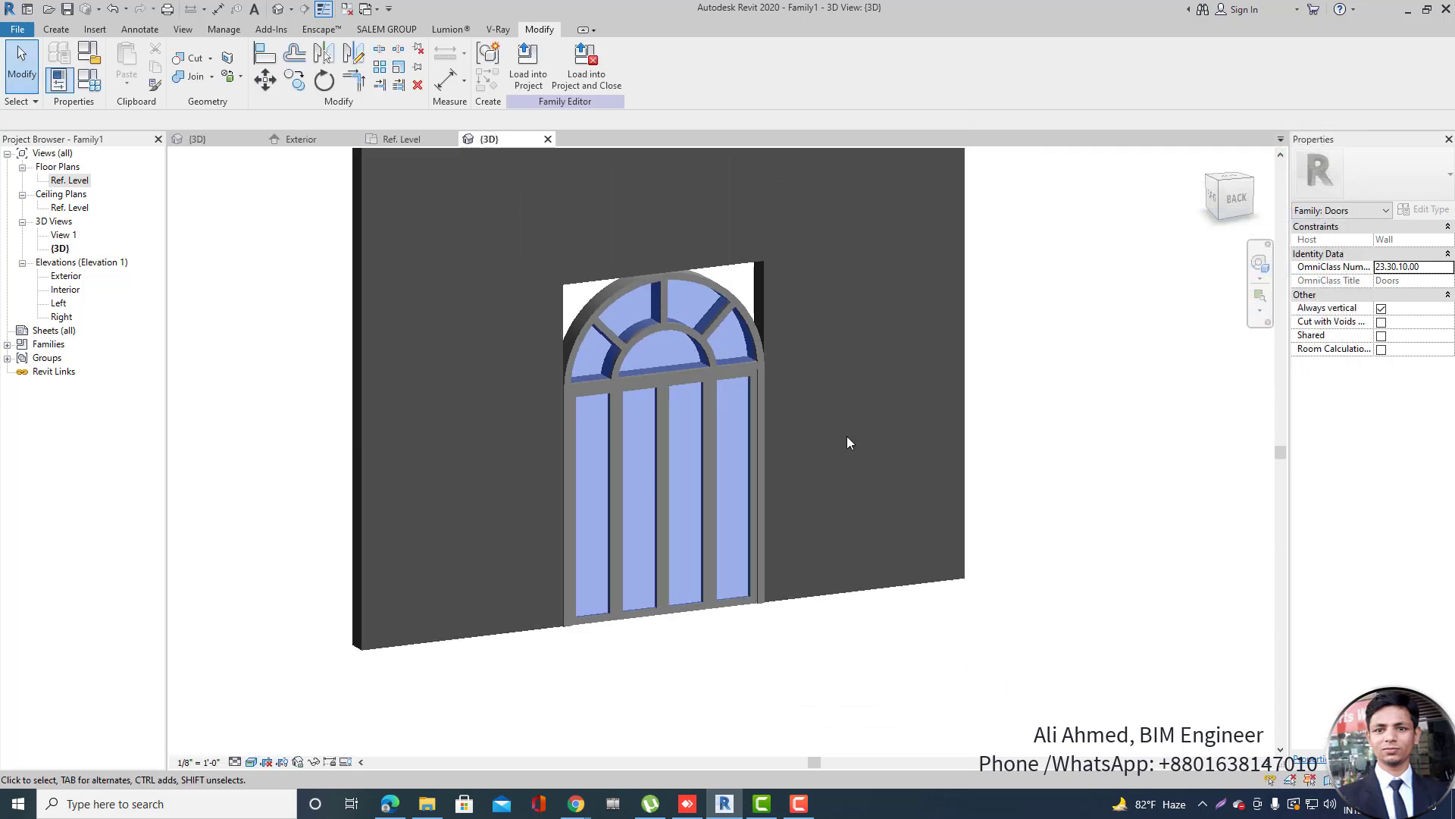
shift+middle_drag(1082, 423, 815, 313)
scroll(841, 326, up, 3)
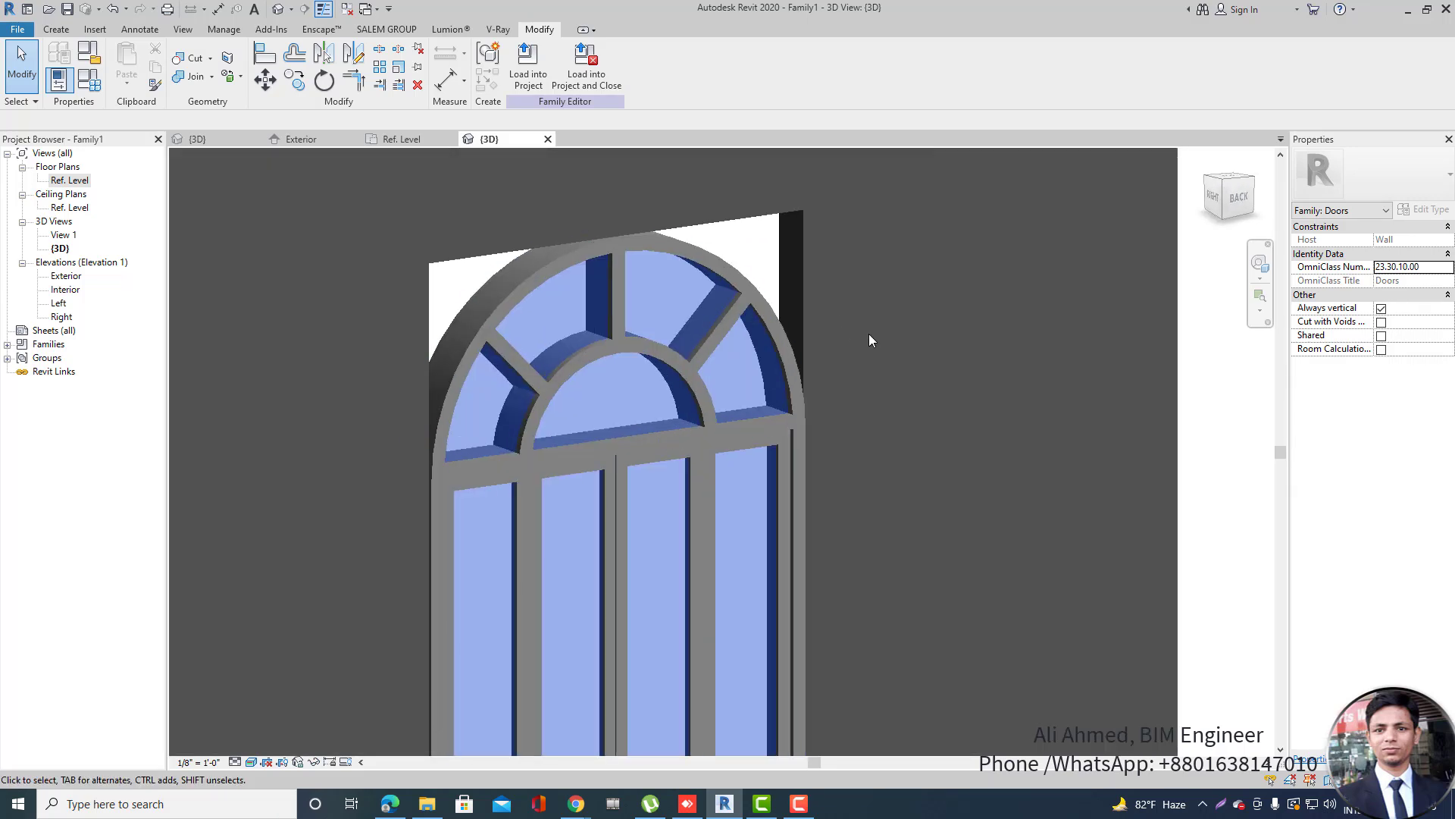
scroll(731, 353, down, 2)
click(761, 276)
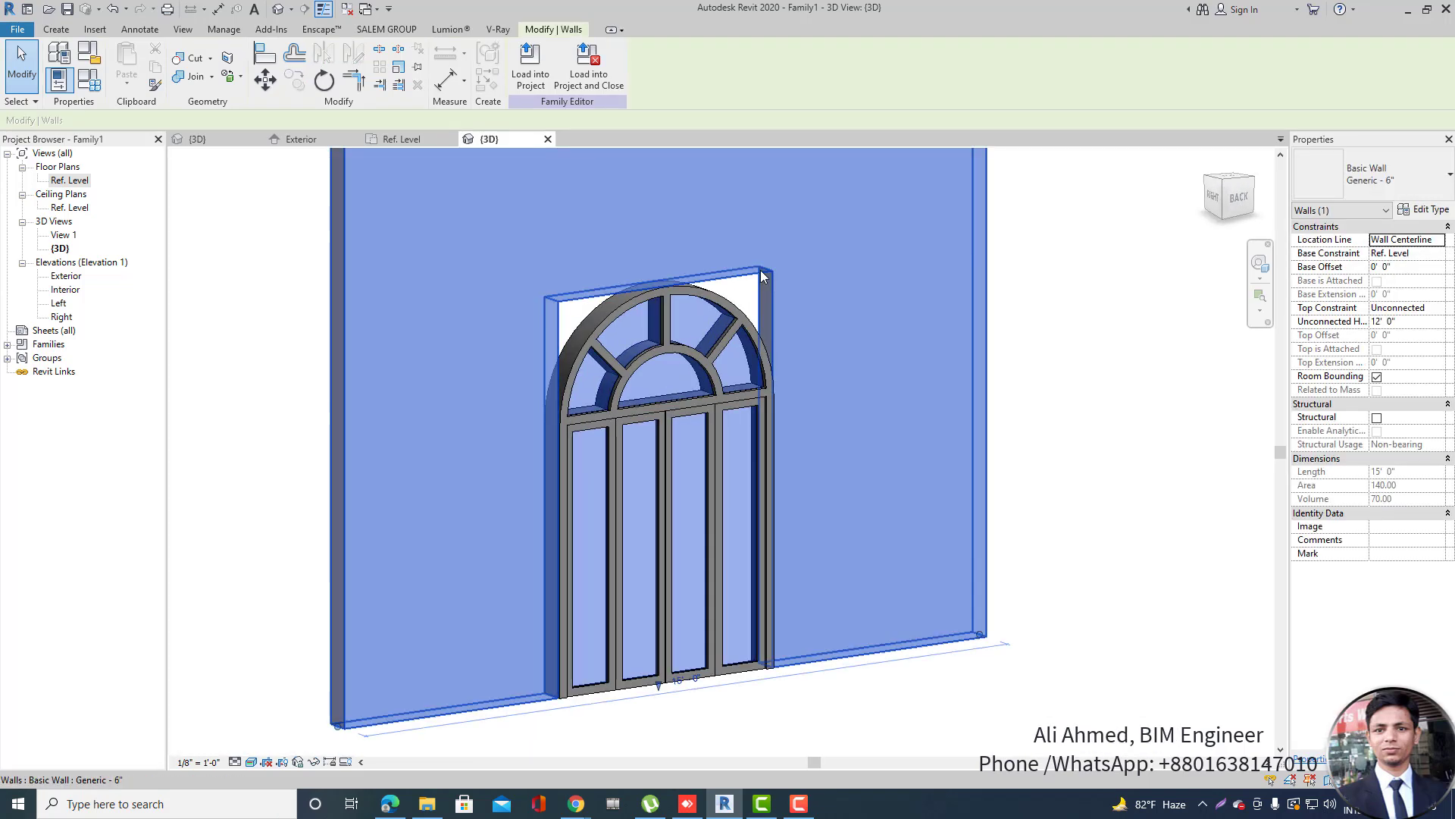
key(Escape)
shift+middle_drag(592, 347, 821, 397)
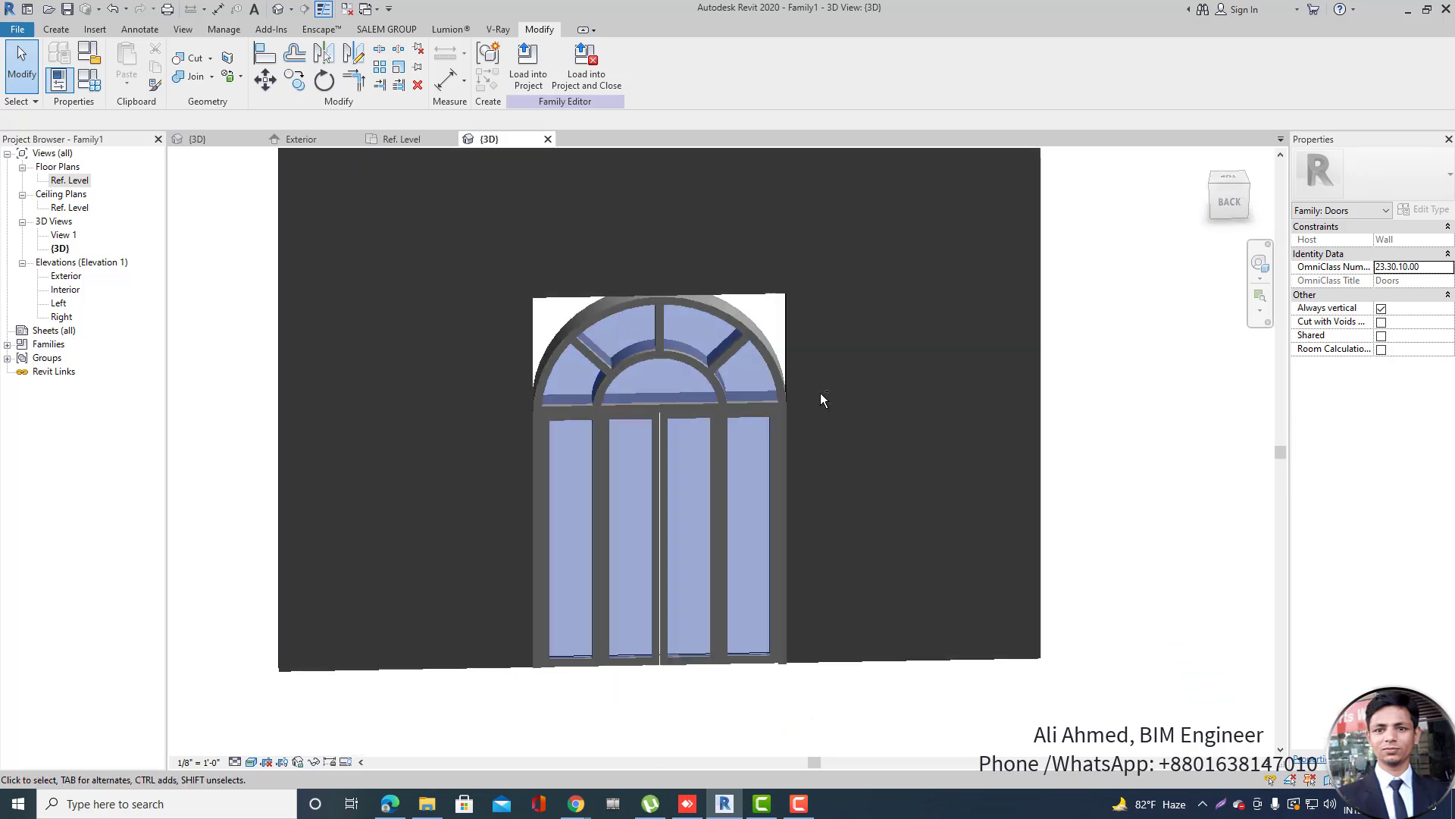
shift+middle_drag(796, 466, 818, 389)
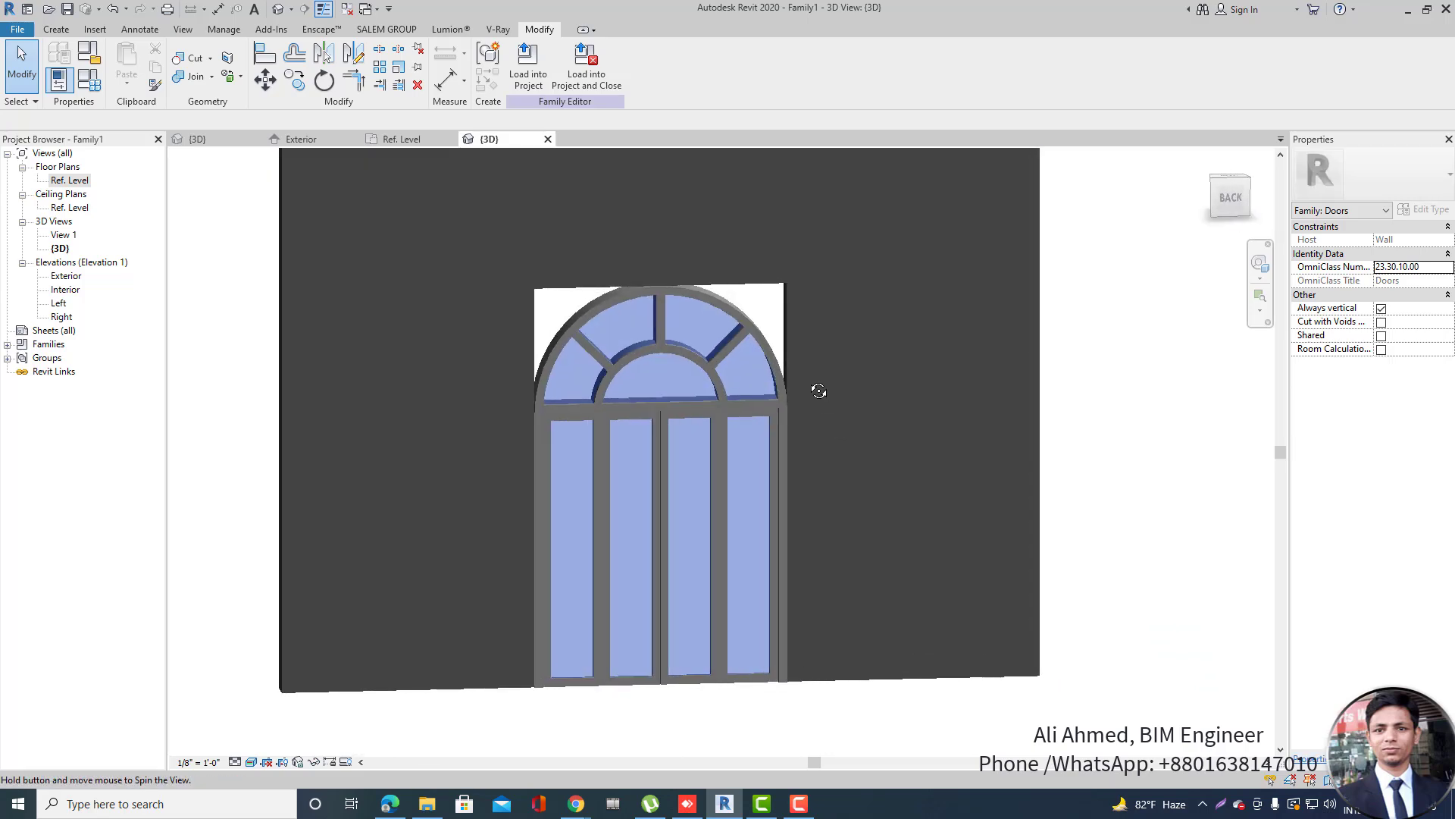
click(66, 277)
double_click(66, 276)
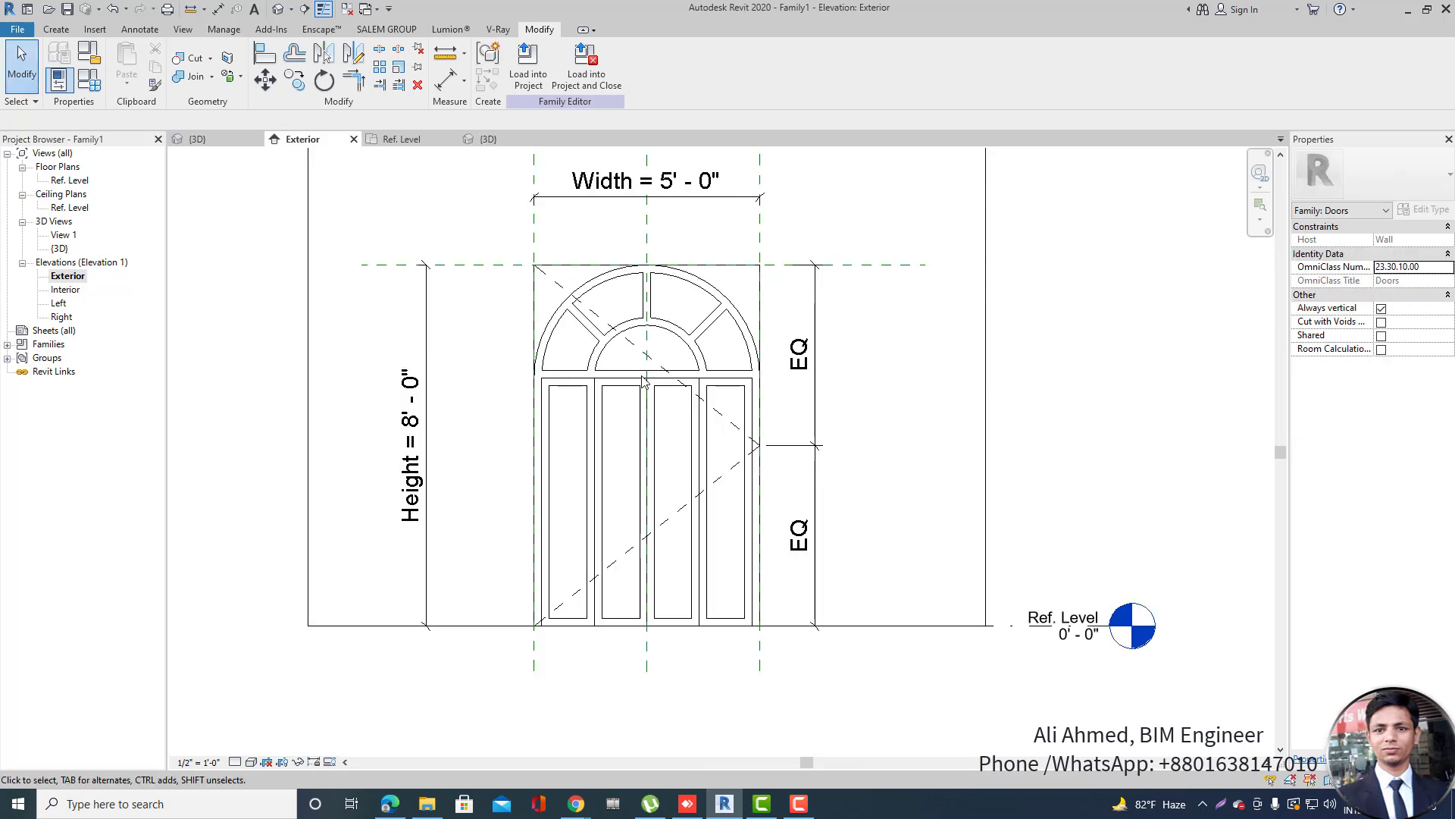
click(743, 275)
scroll(688, 429, down, 3)
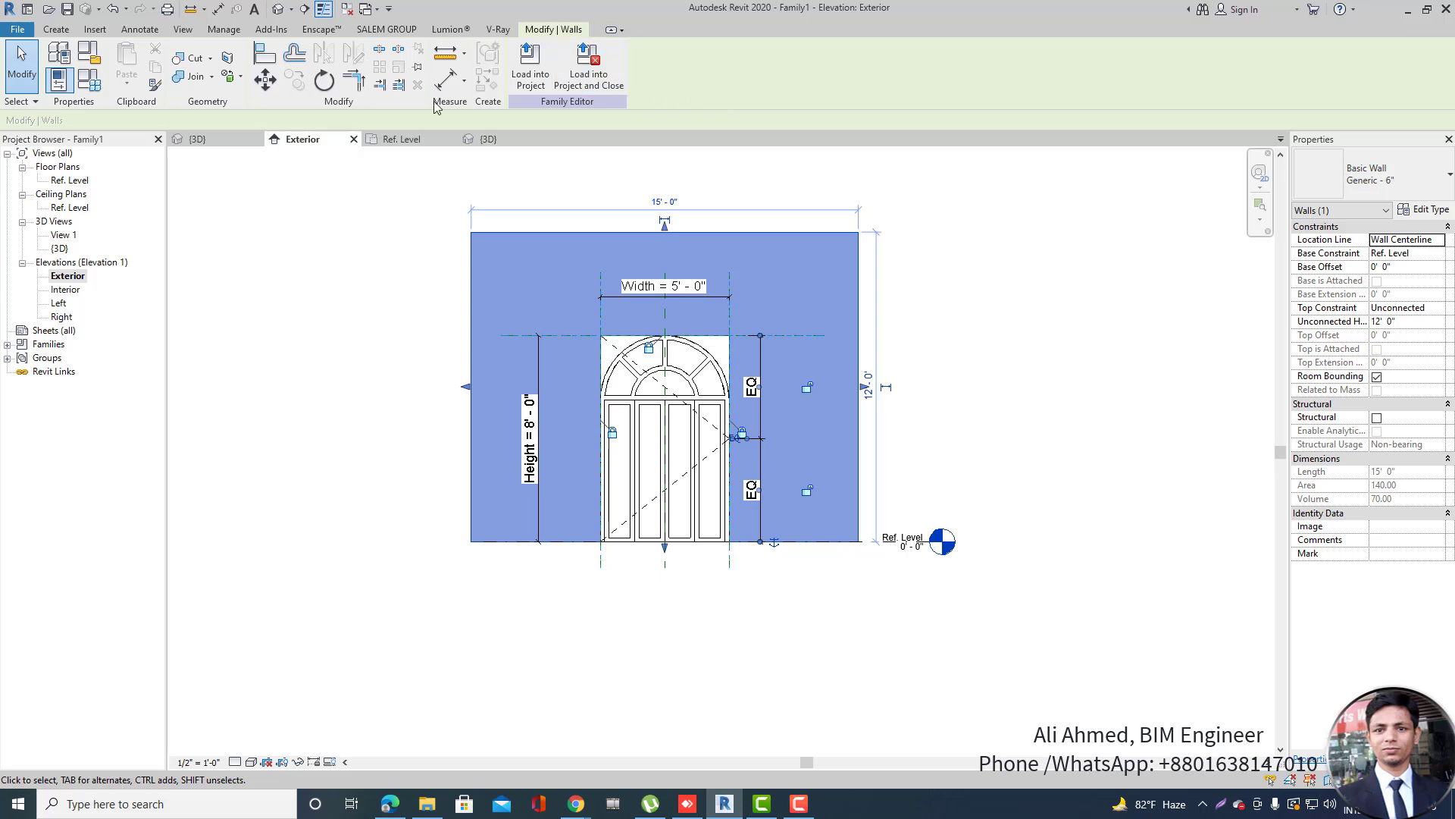
click(976, 239)
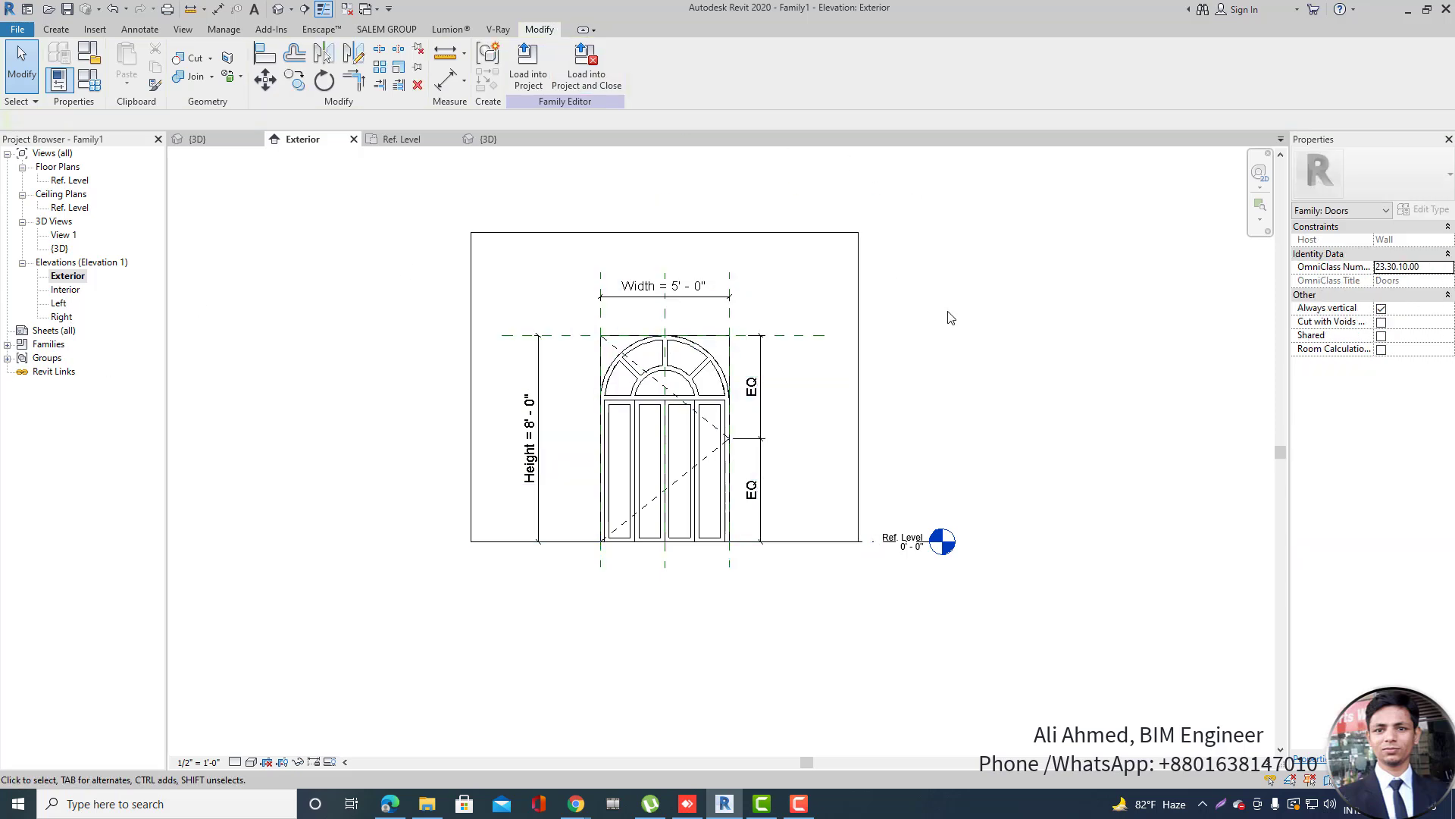
In the Interior elevation, select the wall's opening cut and open its boundary sketch for editing.
double_click(60, 290)
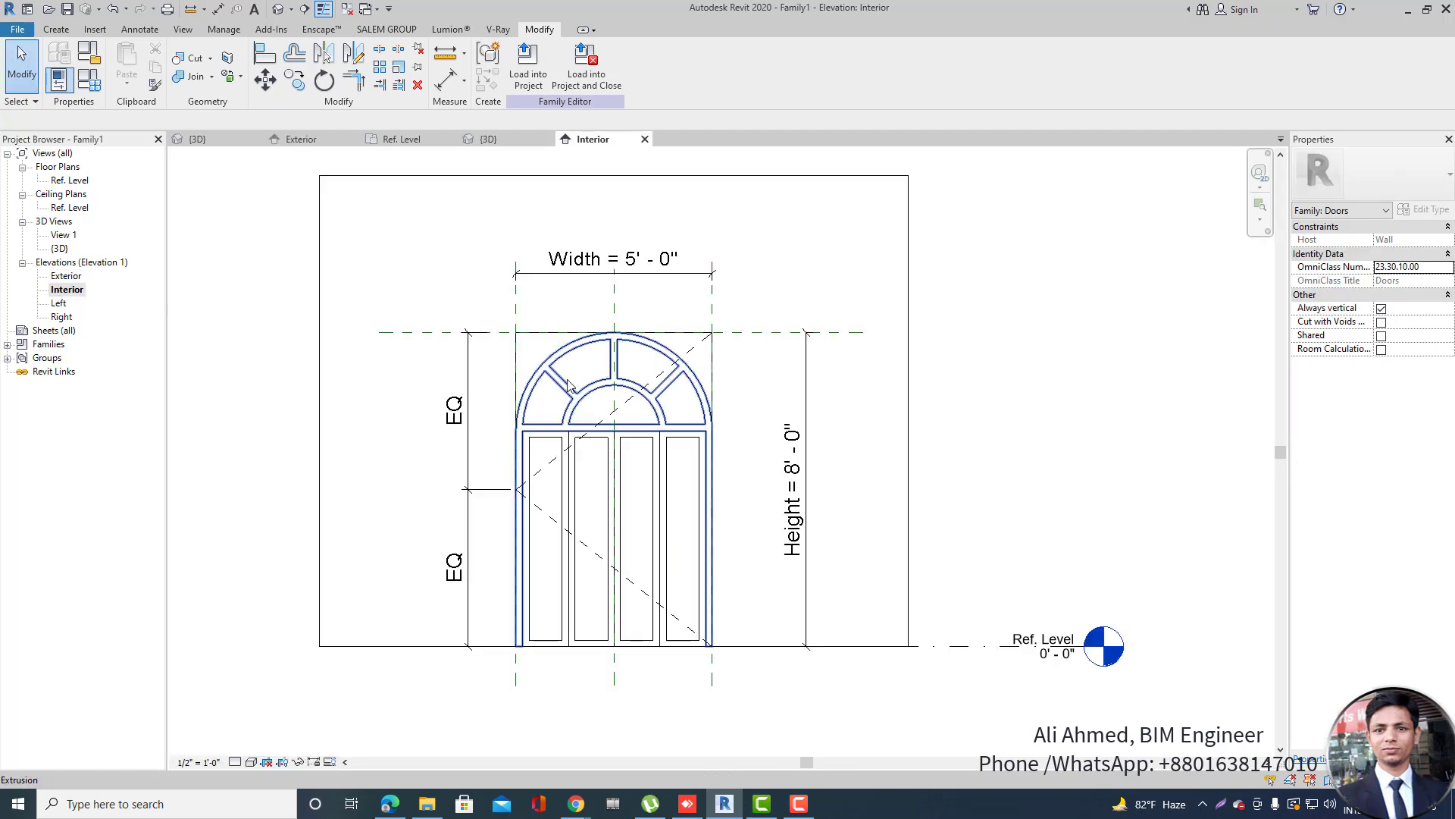
click(692, 335)
double_click(605, 396)
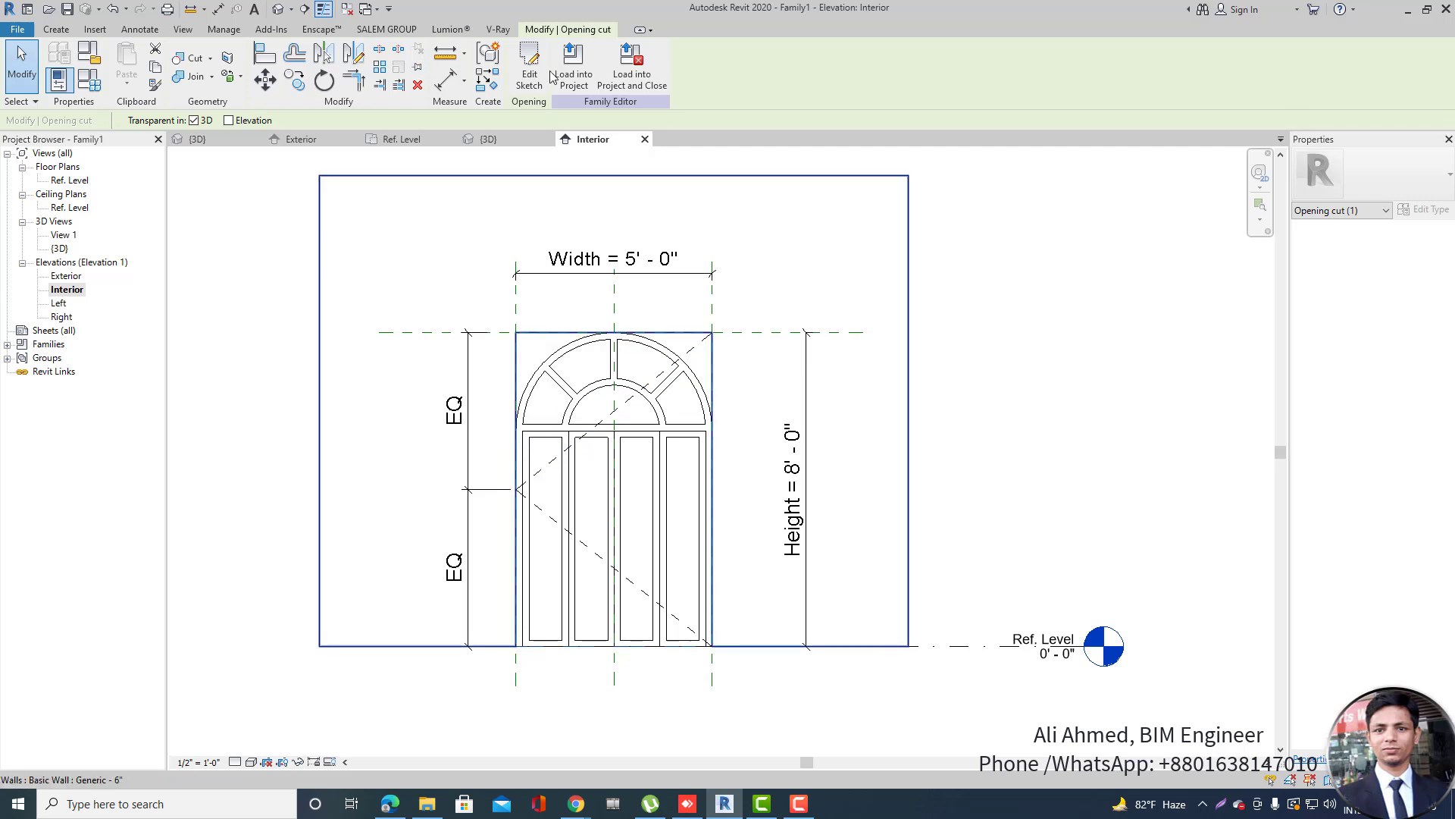
scroll(529, 362, up, 3)
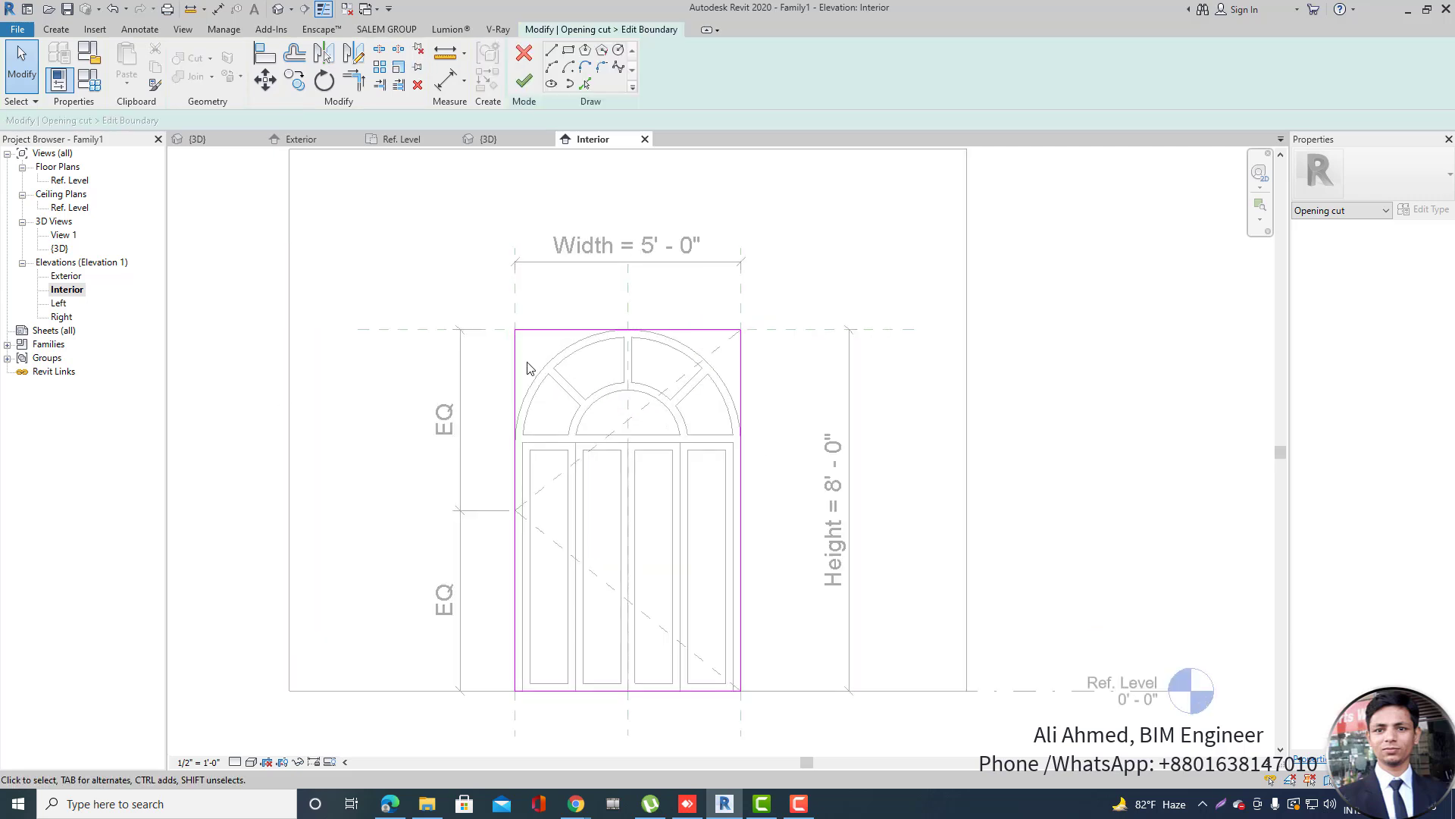
Pick the outer arch of the fanlight frame into the opening boundary and delete the straight top line.
click(586, 87)
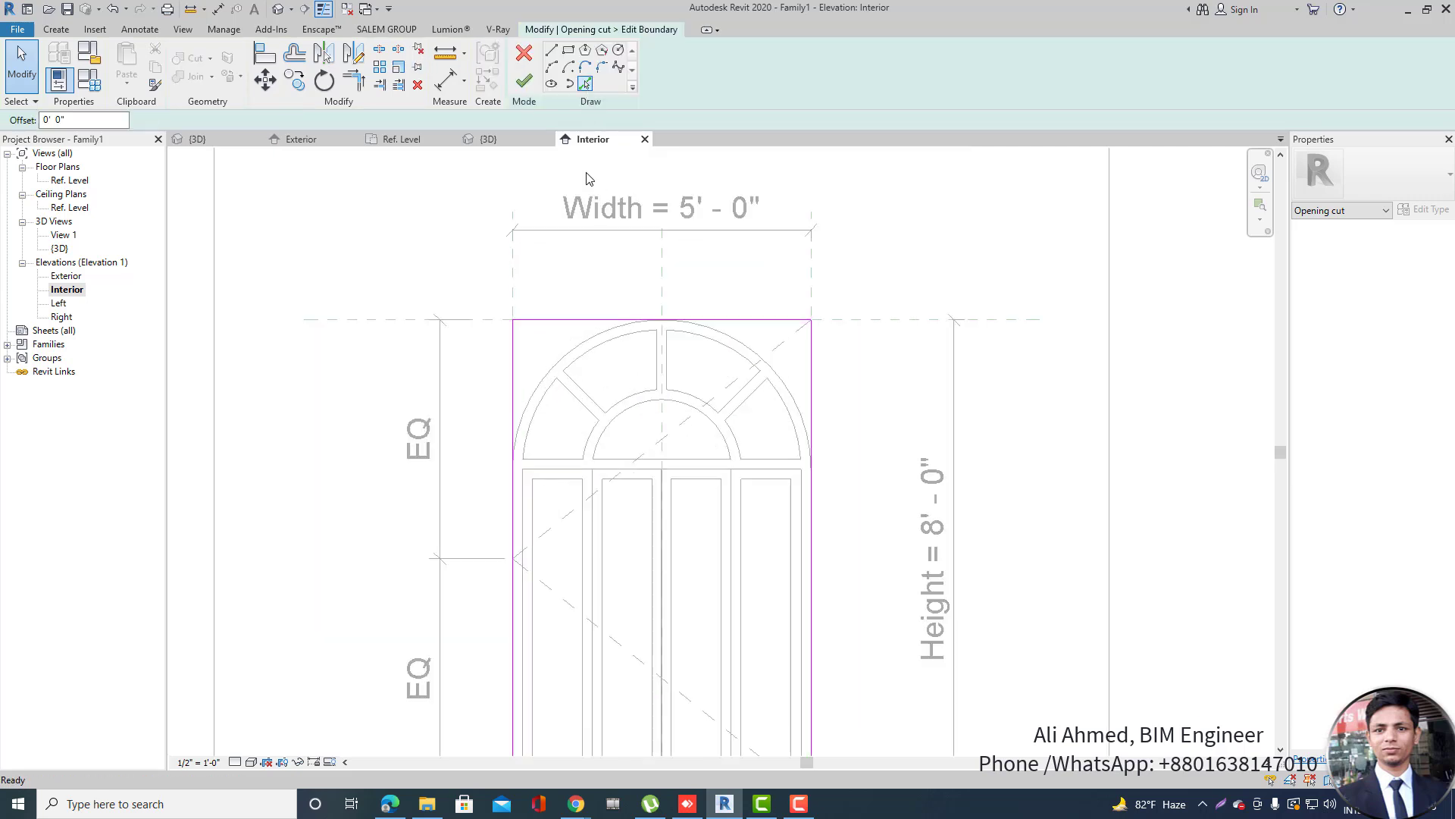
click(593, 336)
click(788, 322)
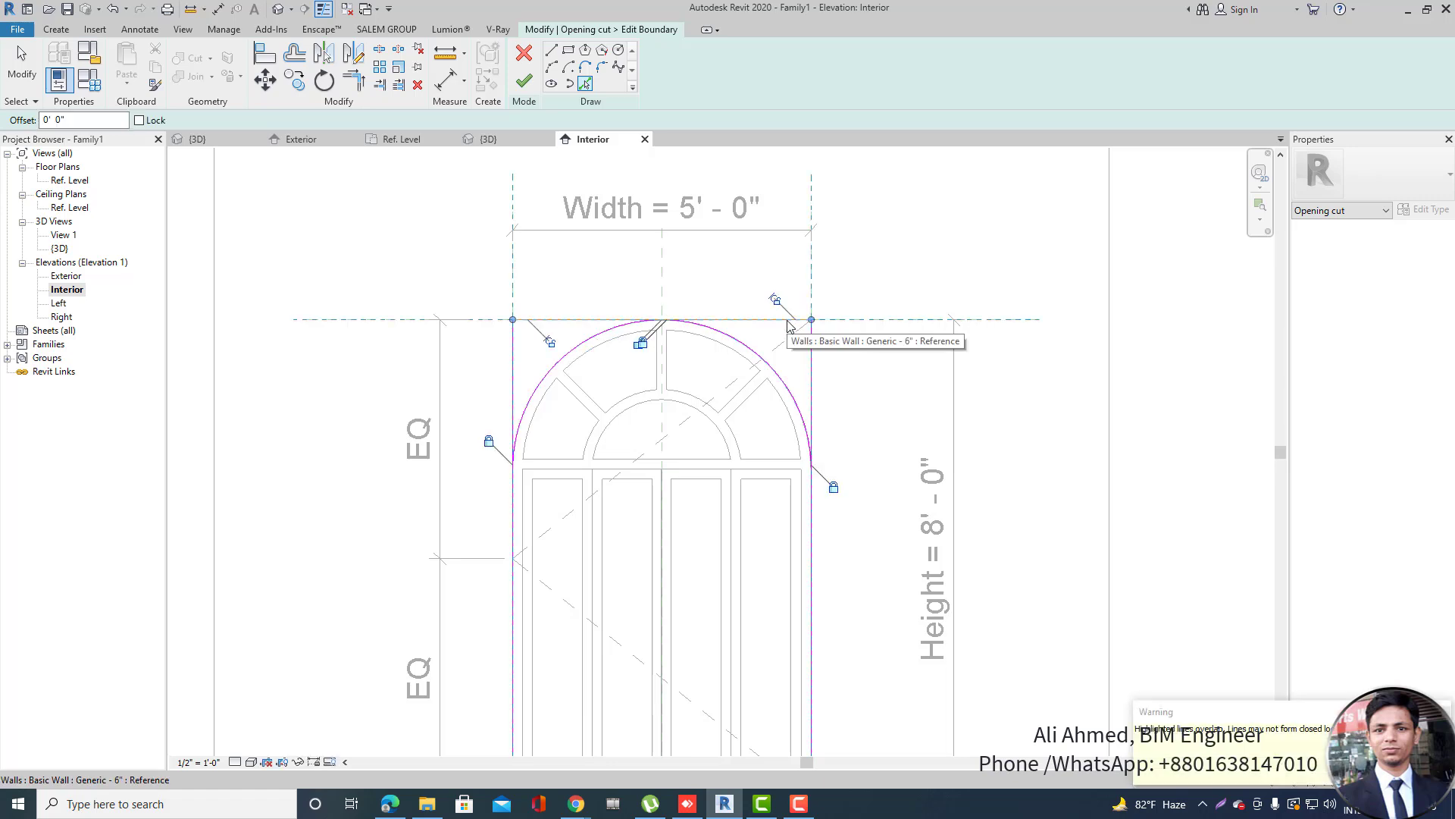
key(Escape)
click(785, 325)
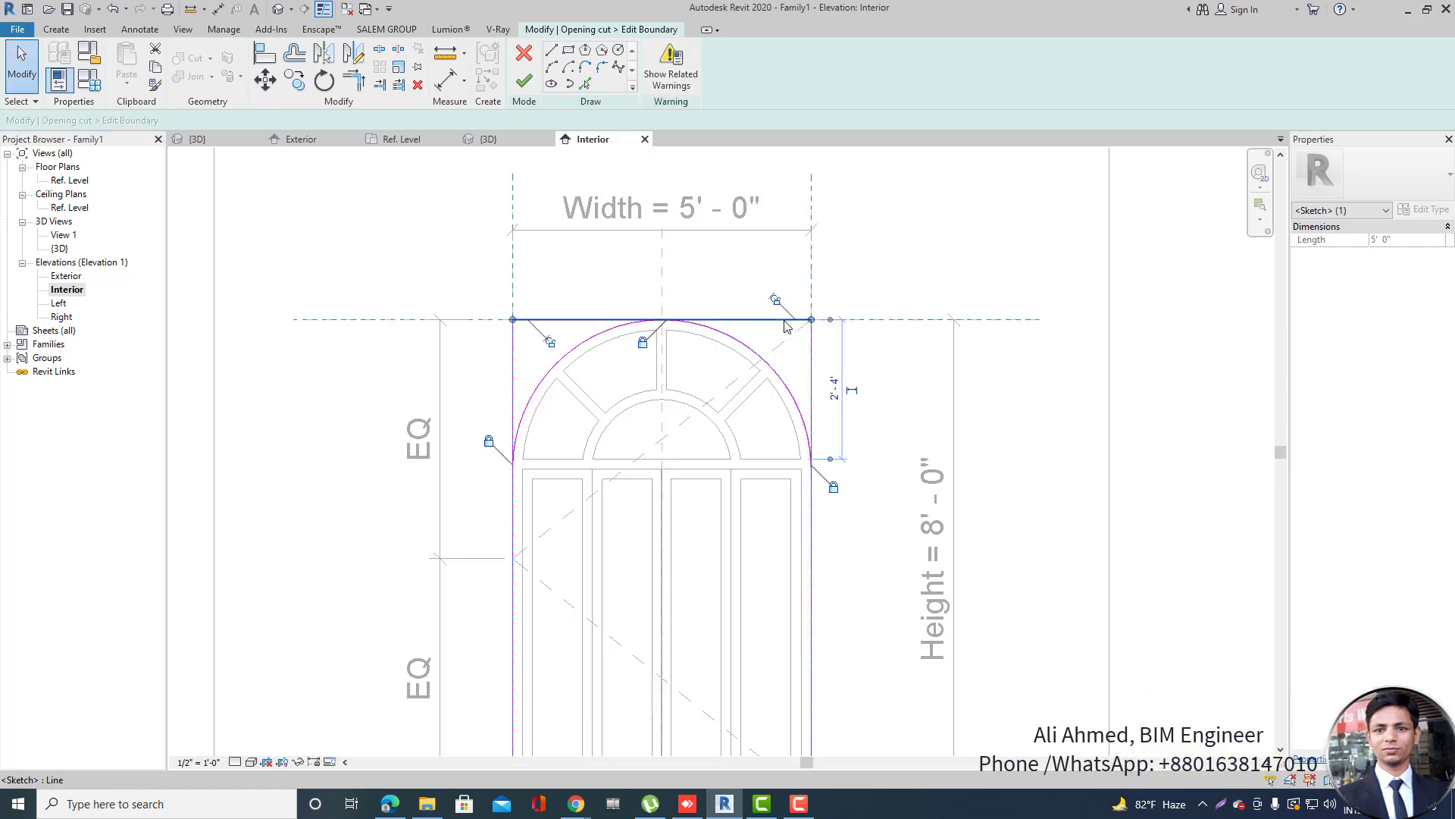
key(Escape)
click(768, 326)
key(Delete)
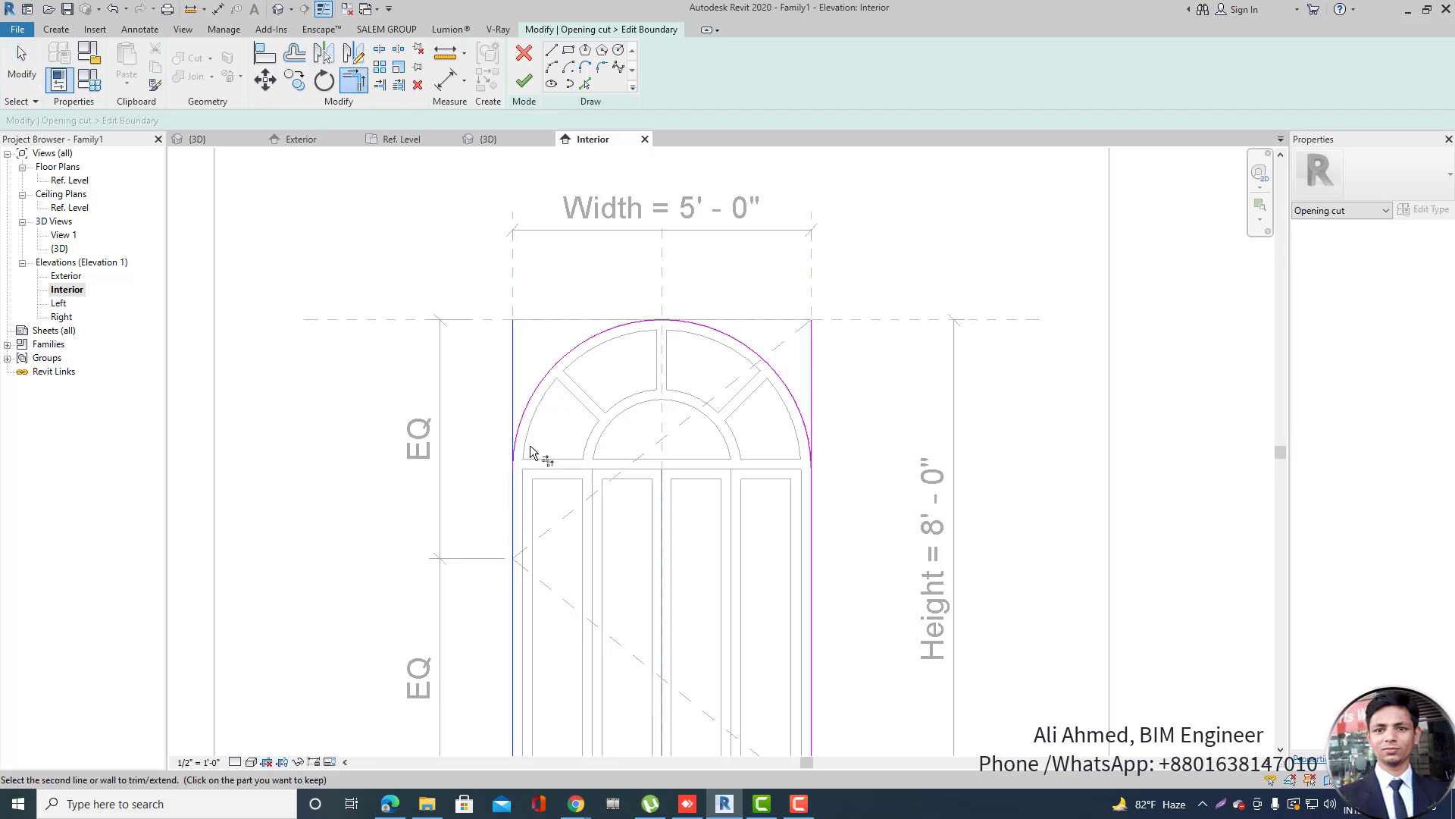
Trim both vertical sides of the opening boundary to the arch ends and finish the sketch.
click(535, 420)
click(805, 441)
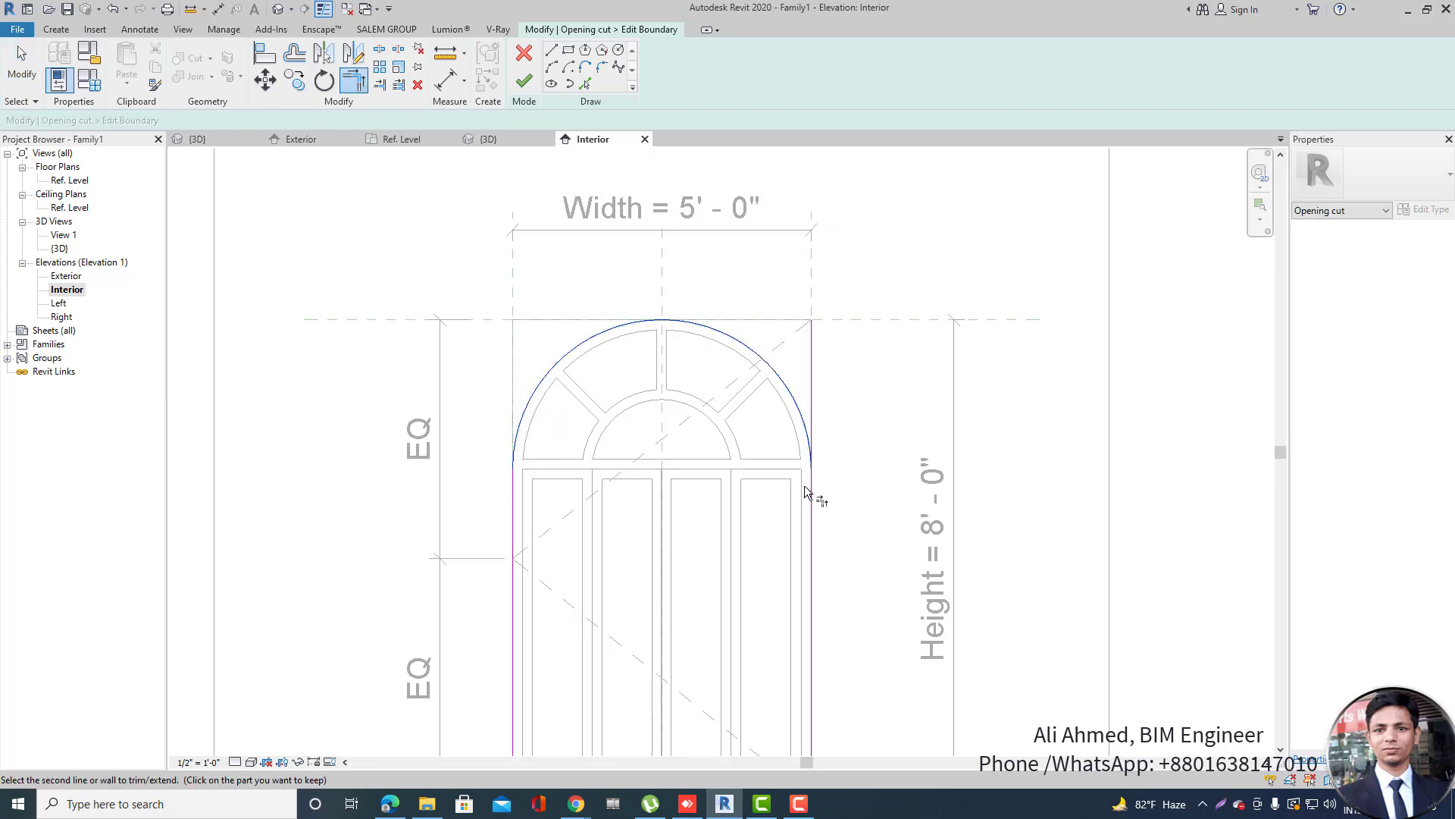
key(Escape)
scroll(592, 362, down, 3)
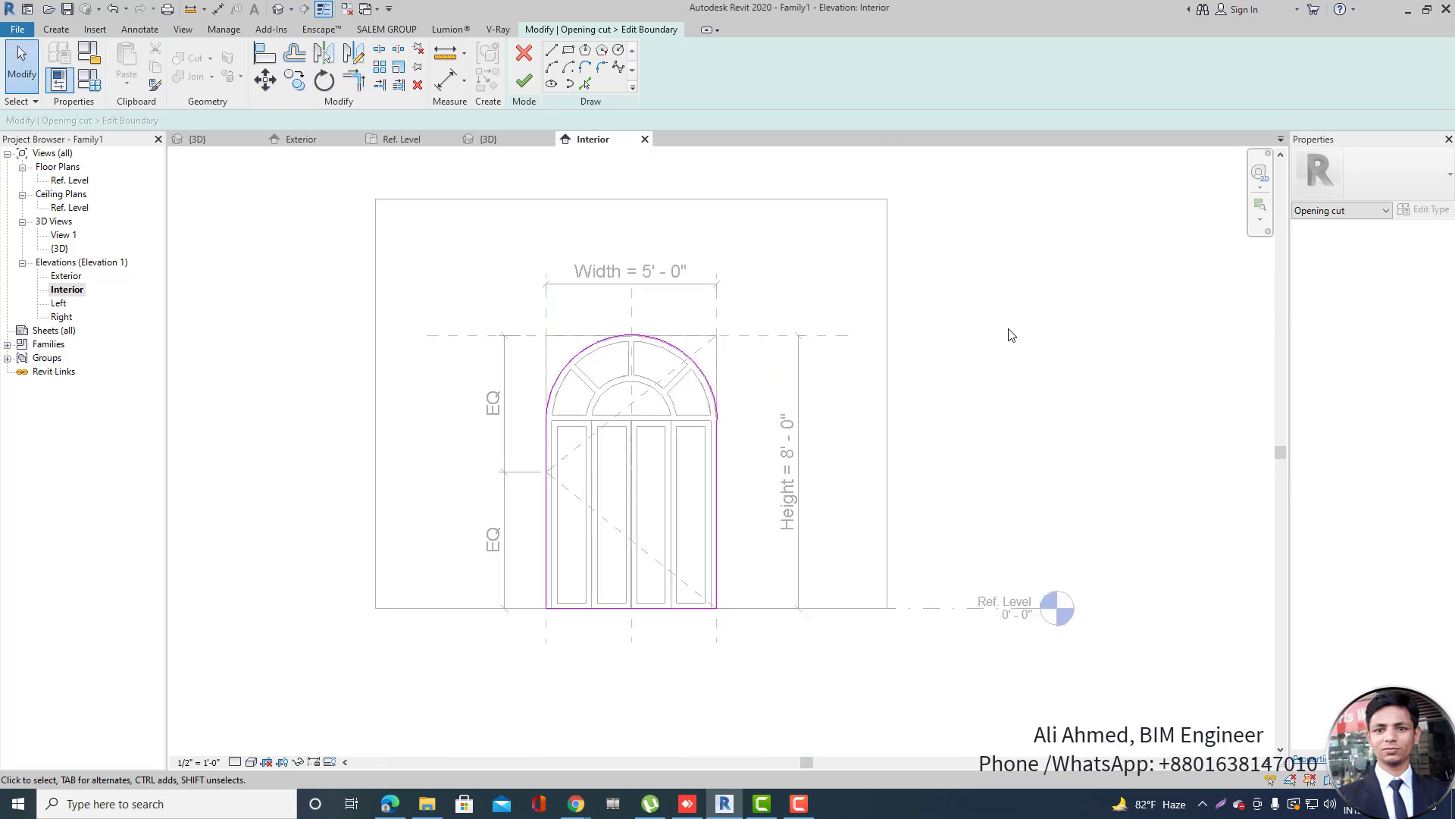
click(525, 79)
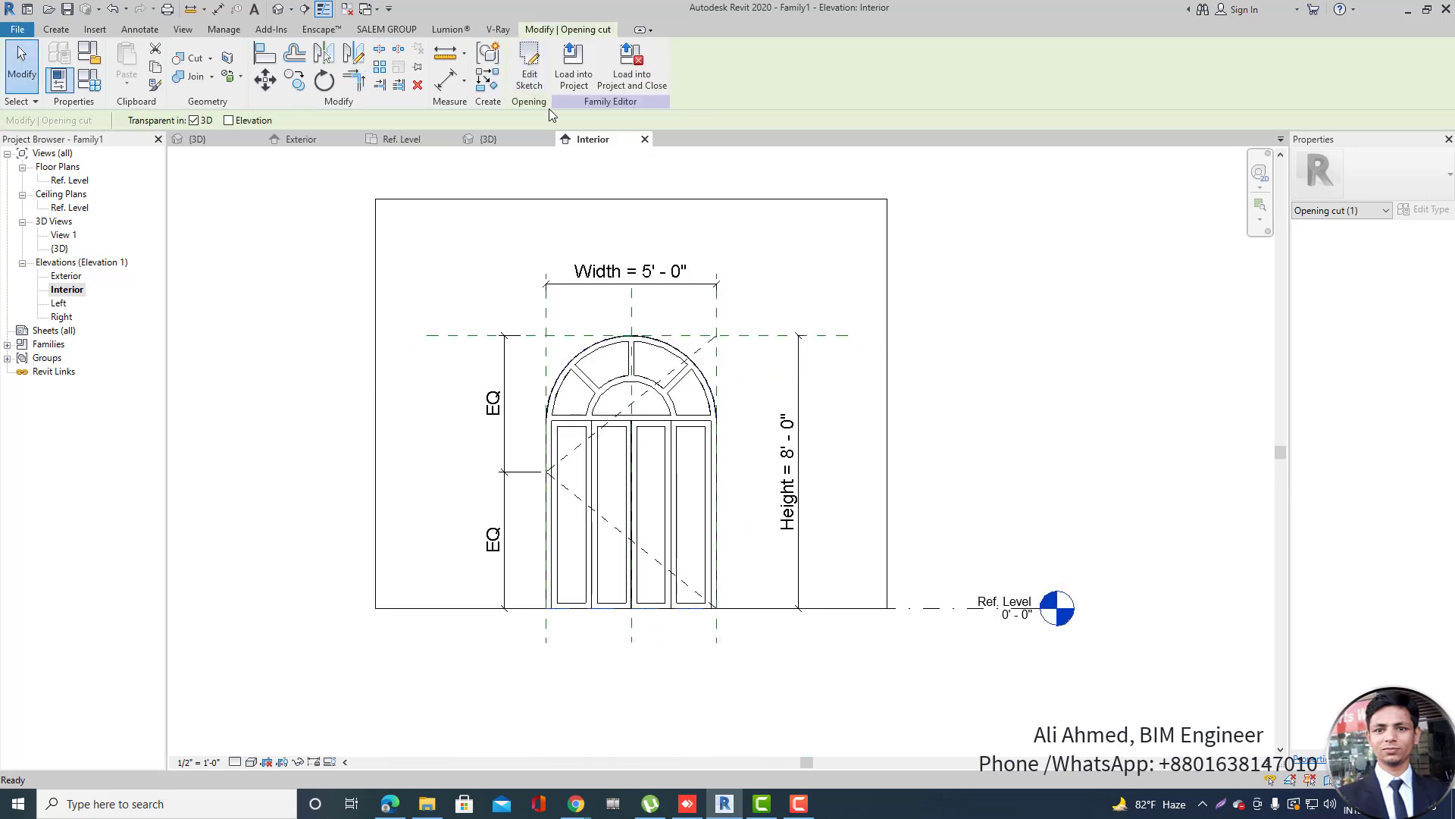
Examine the arched door and its wall opening from the front and back in 3D.
click(279, 9)
shift+middle_drag(756, 362, 910, 422)
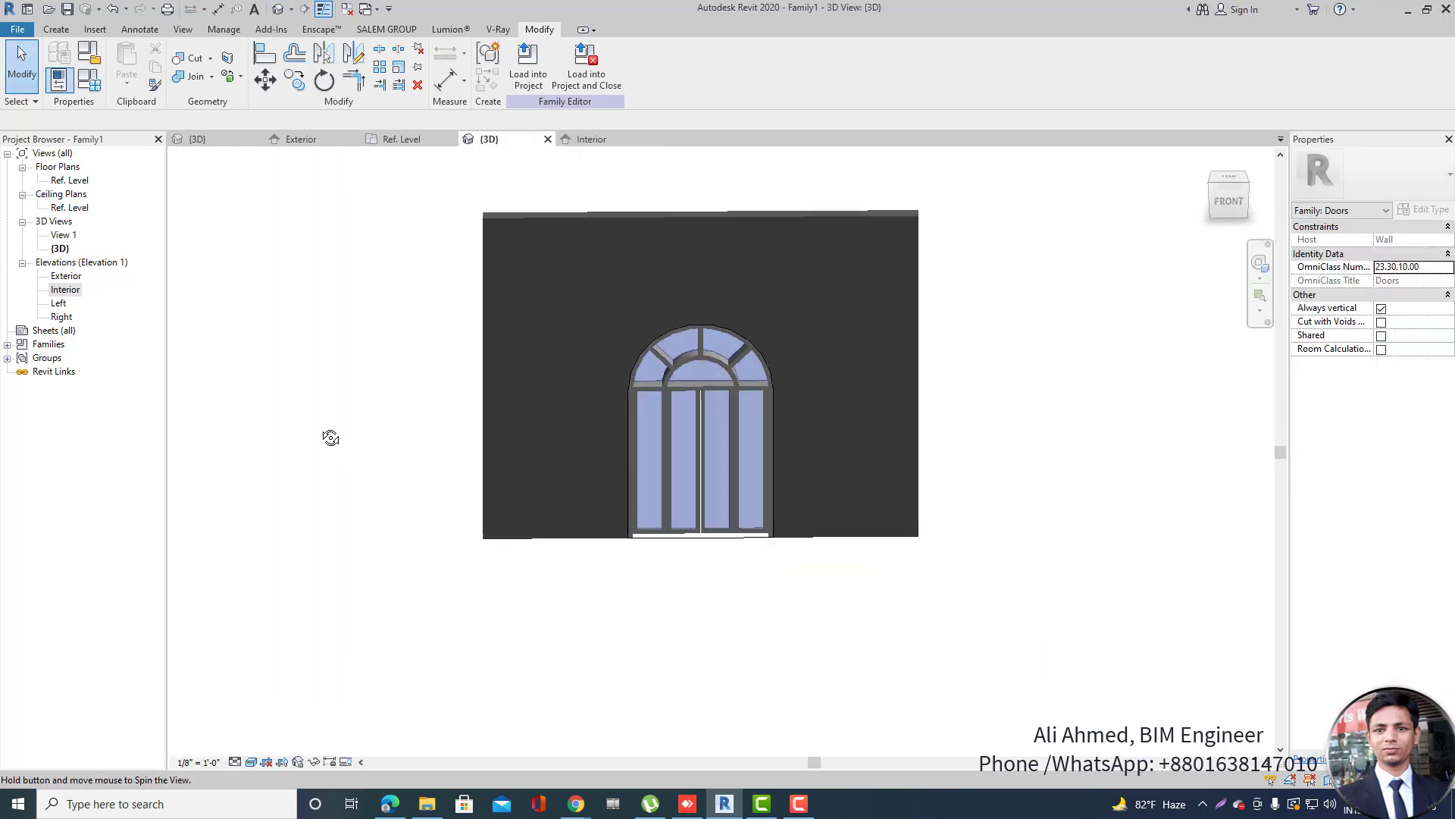
shift+middle_drag(331, 438, 471, 403)
scroll(814, 360, up, 3)
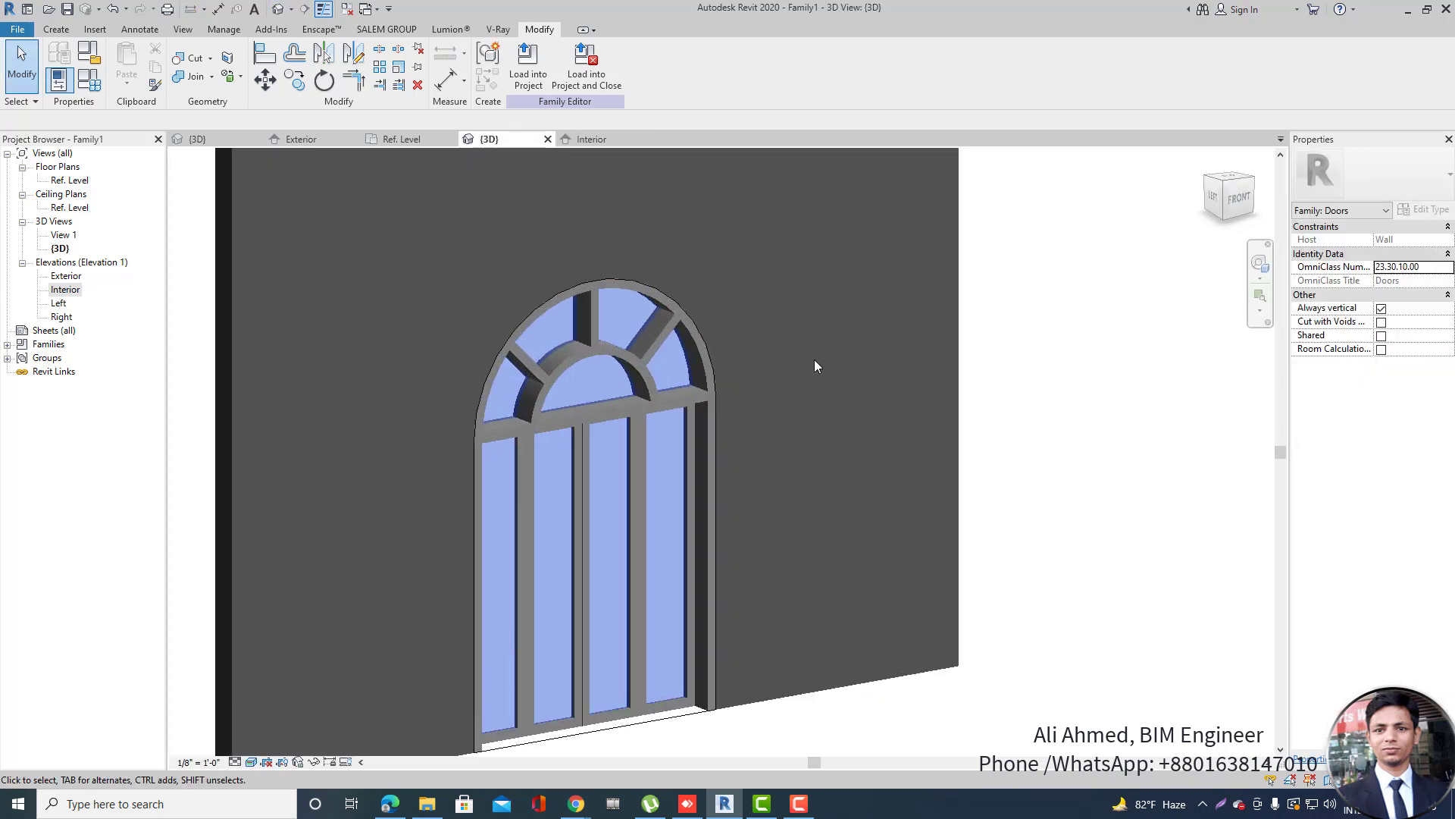
shift+middle_drag(815, 366, 855, 455)
scroll(855, 454, up, 3)
shift+middle_drag(933, 393, 1014, 338)
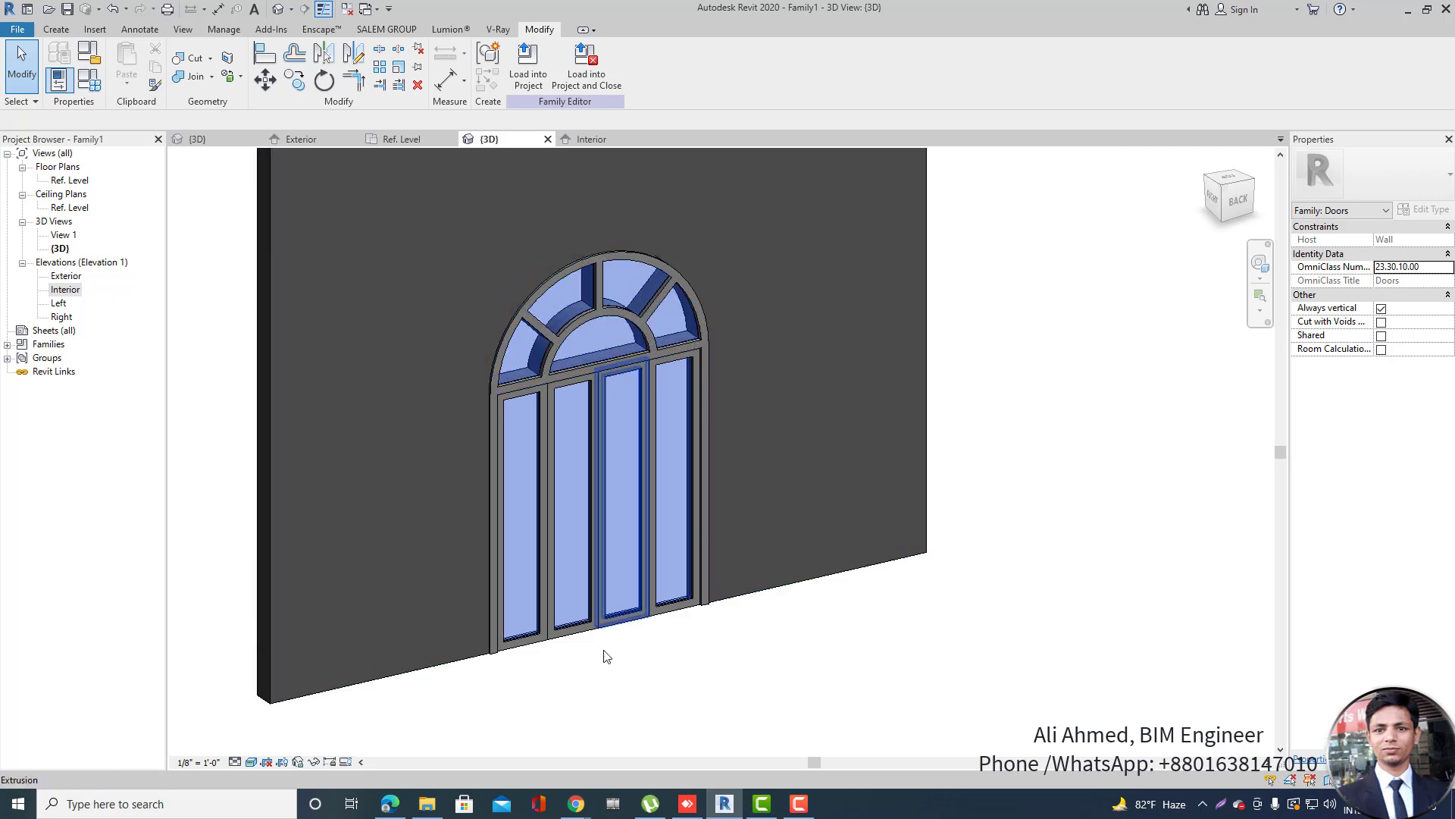
Close the inactive views, examine the arched door's surround trim in the building project's 3D view, and return to the door family.
click(349, 18)
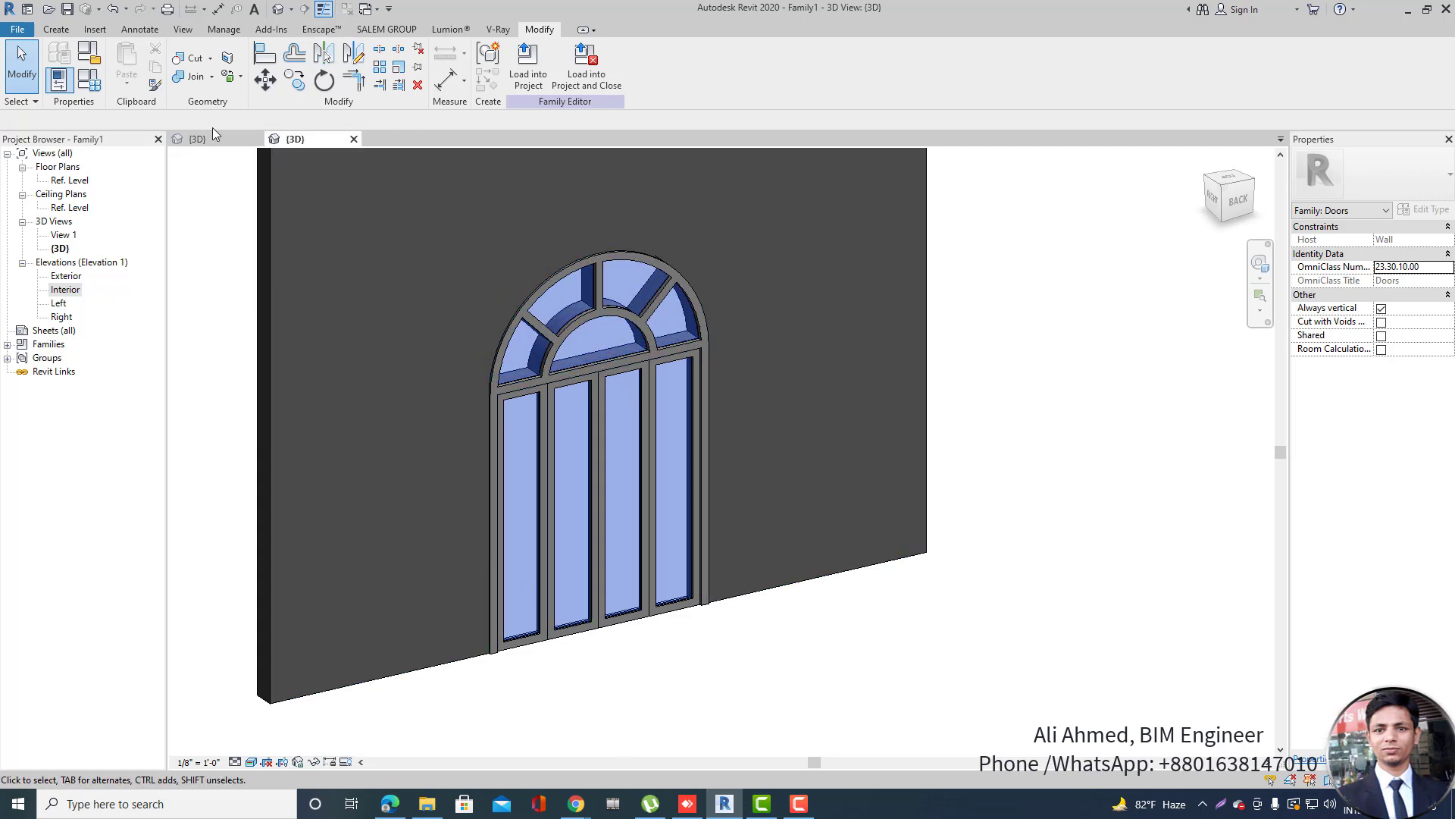
click(214, 139)
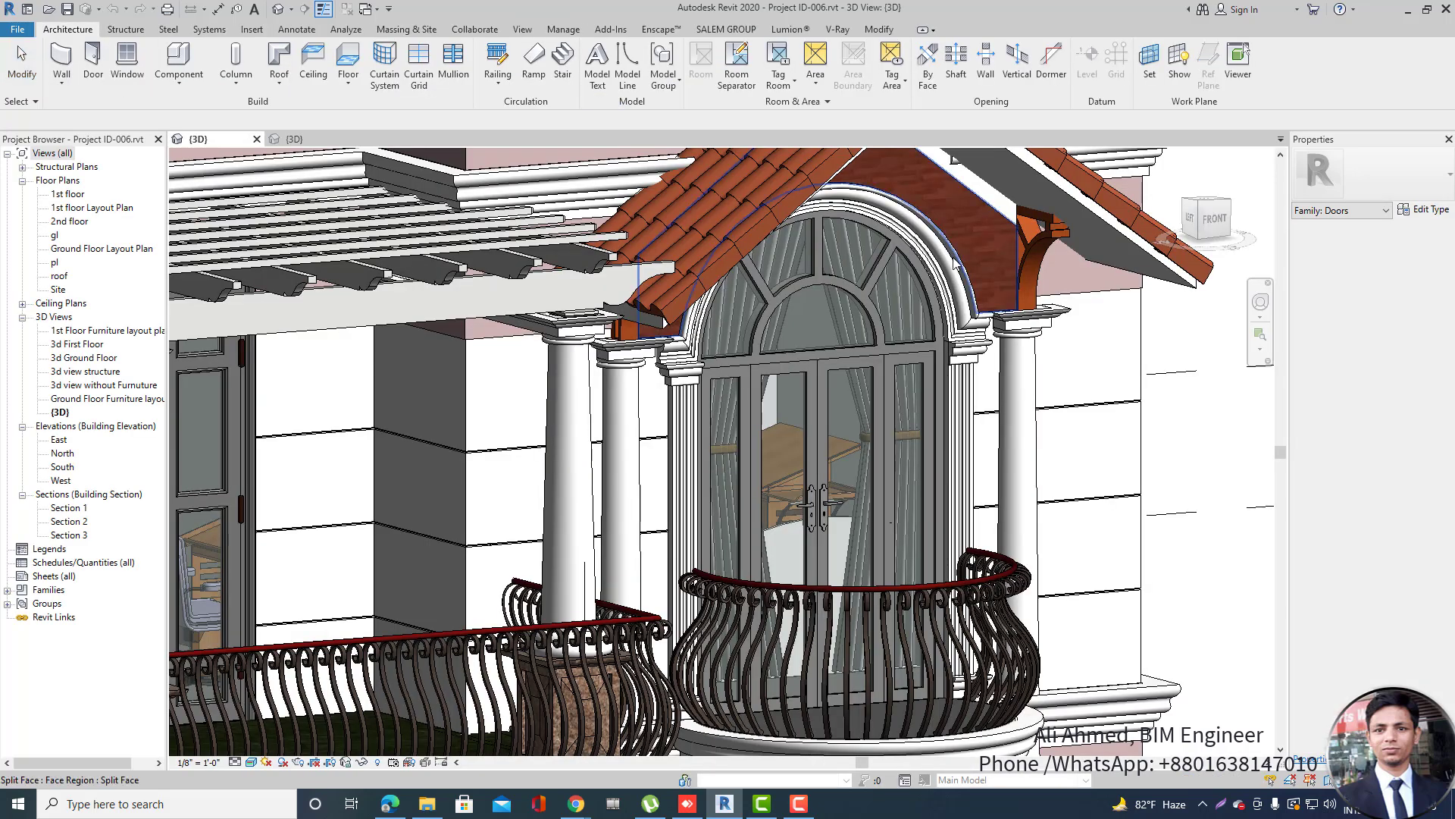
click(868, 248)
key(Escape)
click(295, 141)
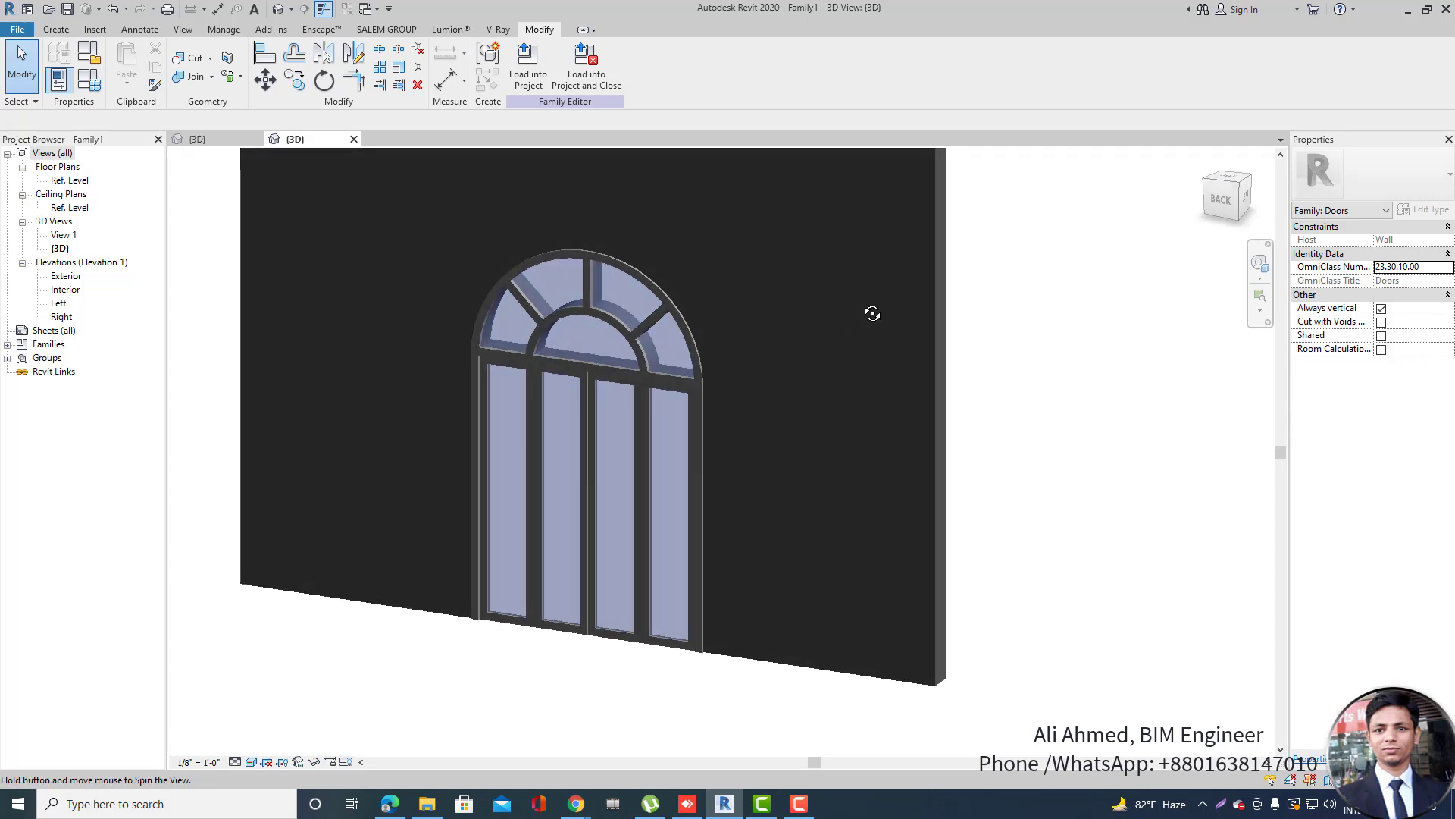
Start a sweep with a picked path and select the outer arch edge of the fanlight frame.
scroll(566, 215, up, 4)
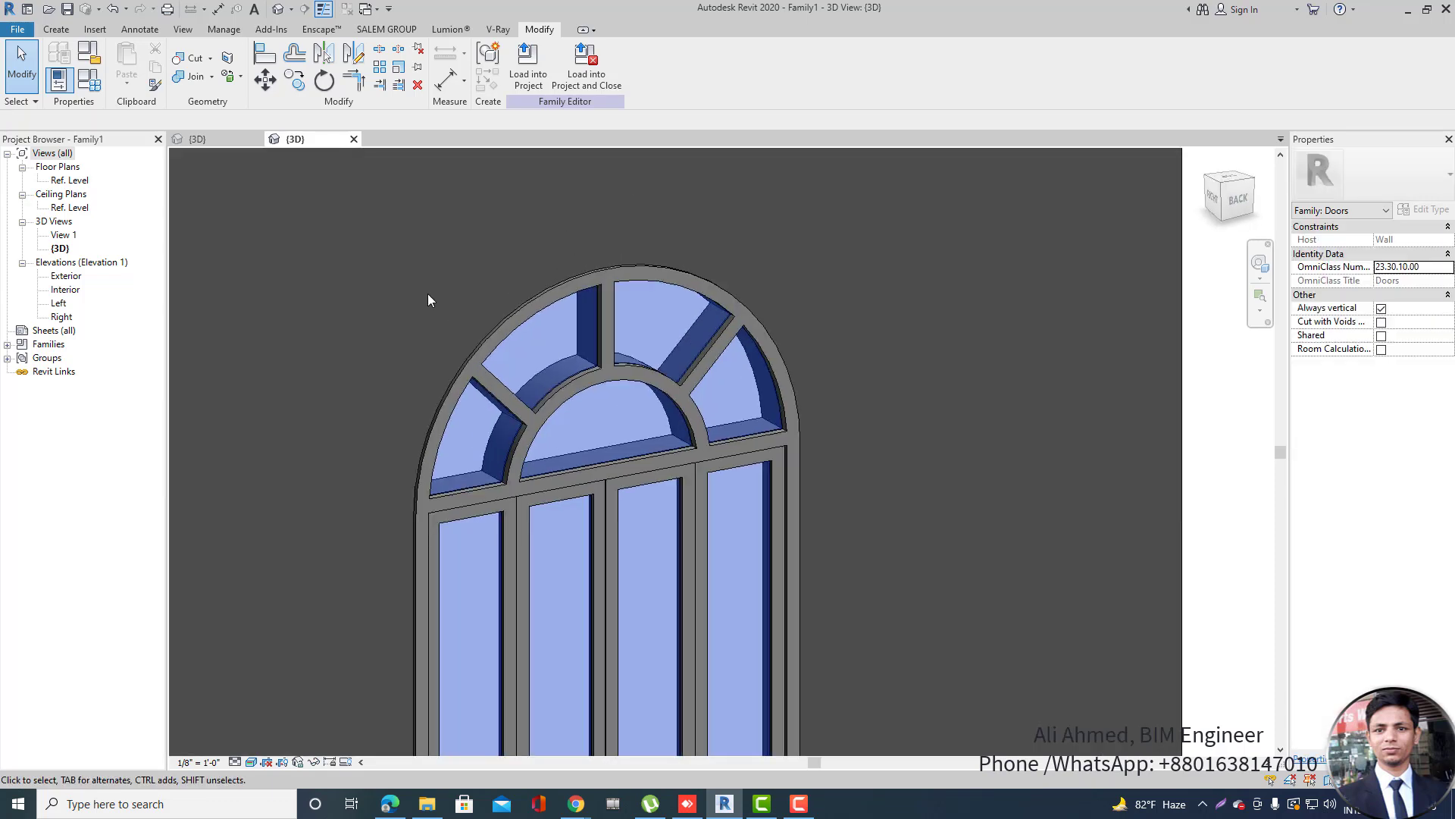
scroll(429, 299, down, 2)
click(57, 30)
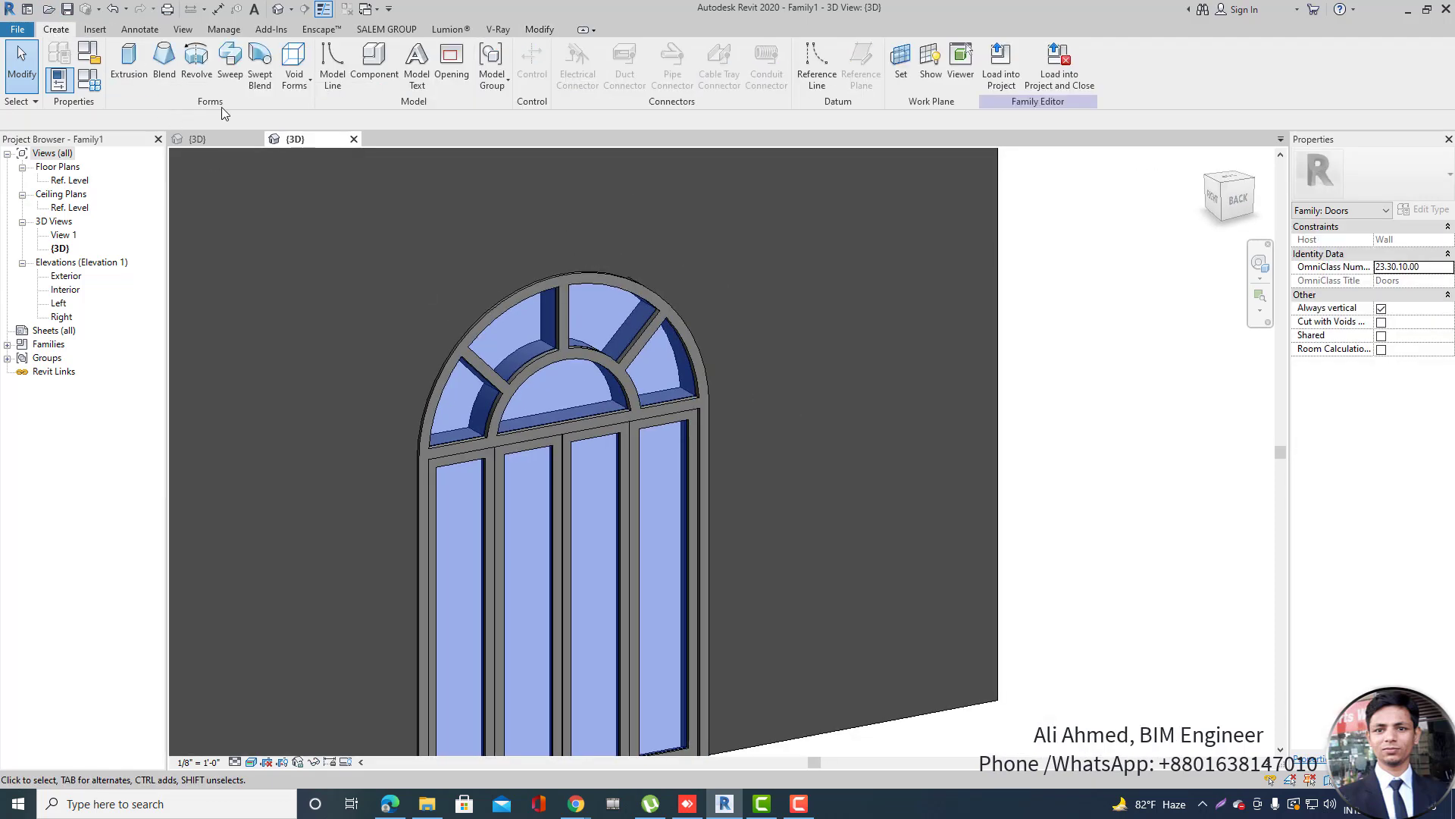
click(230, 64)
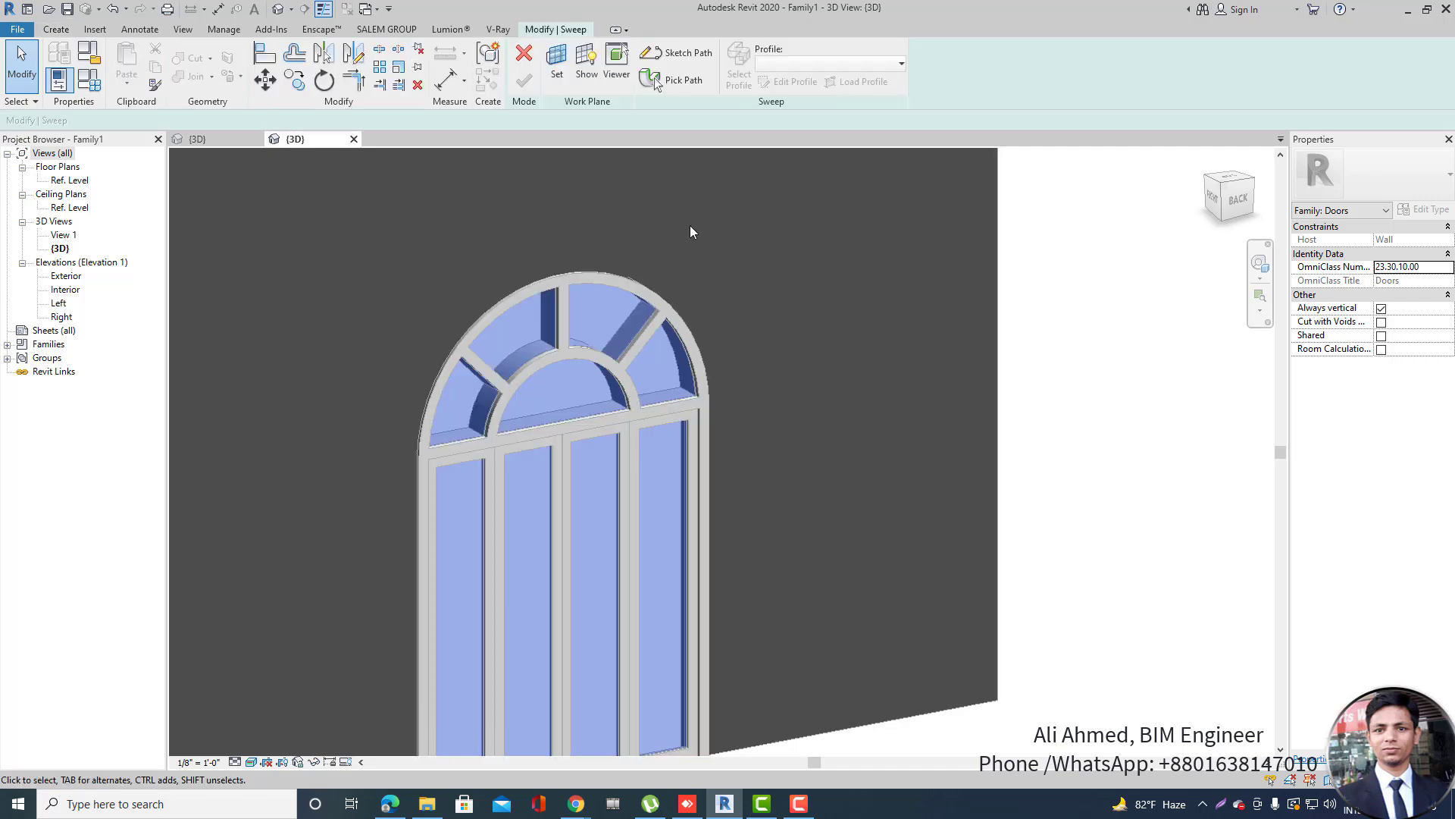
scroll(637, 186, down, 2)
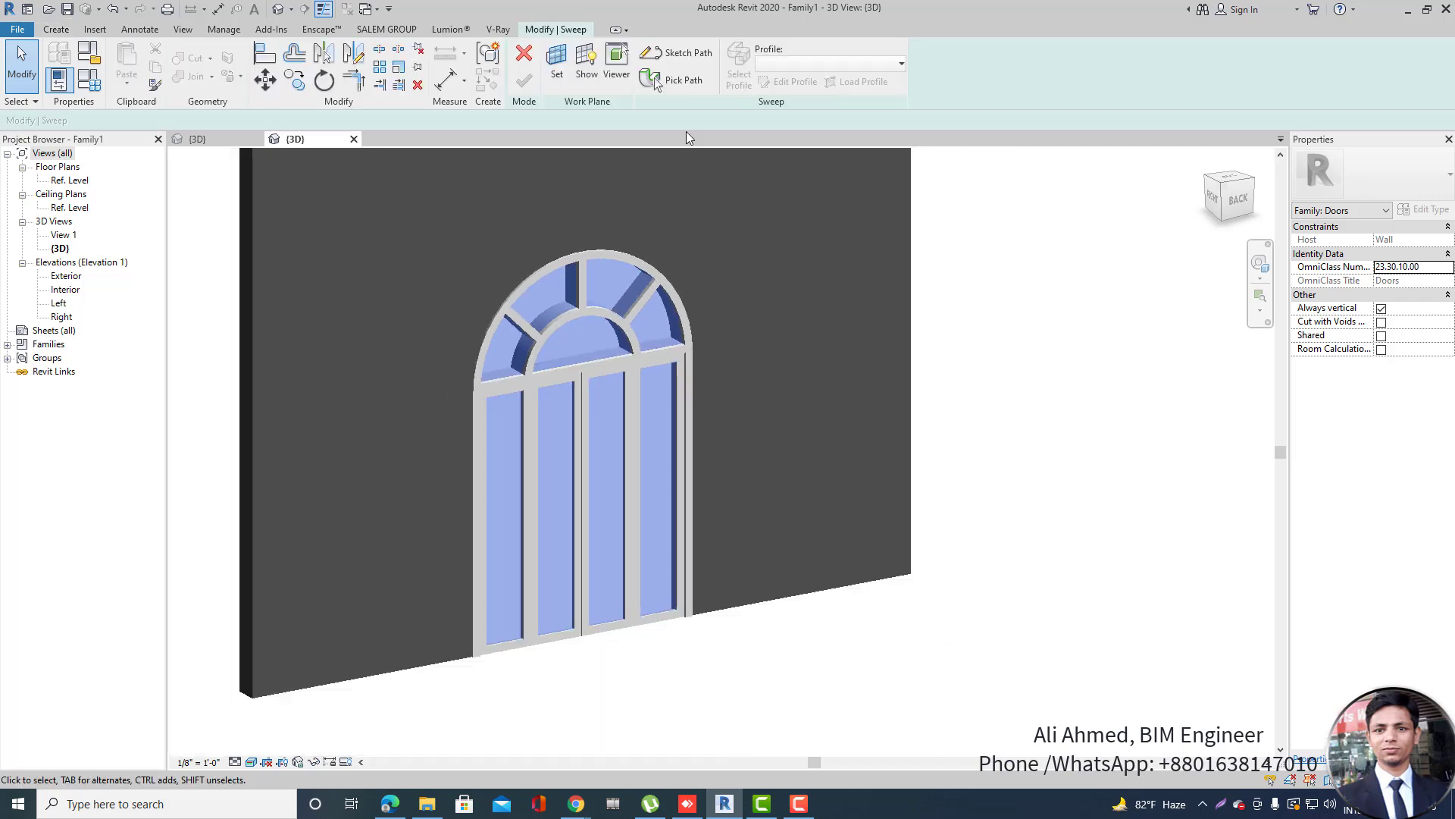
click(667, 80)
scroll(486, 335, up, 4)
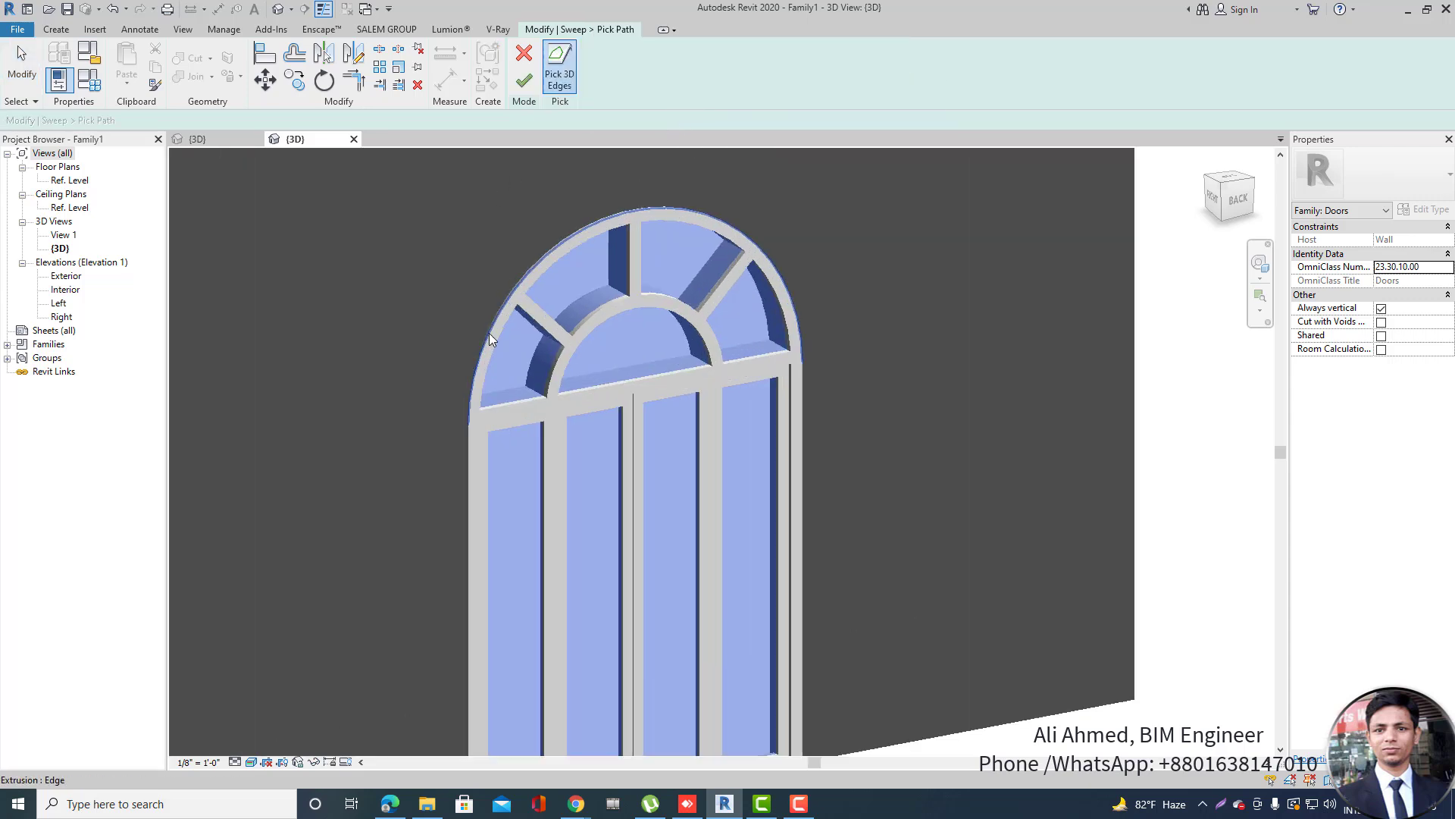
click(489, 334)
Add the outer vertical edges on both sides of the door frame to the sweep path and finish the path.
scroll(495, 325, down, 3)
scroll(474, 435, up, 4)
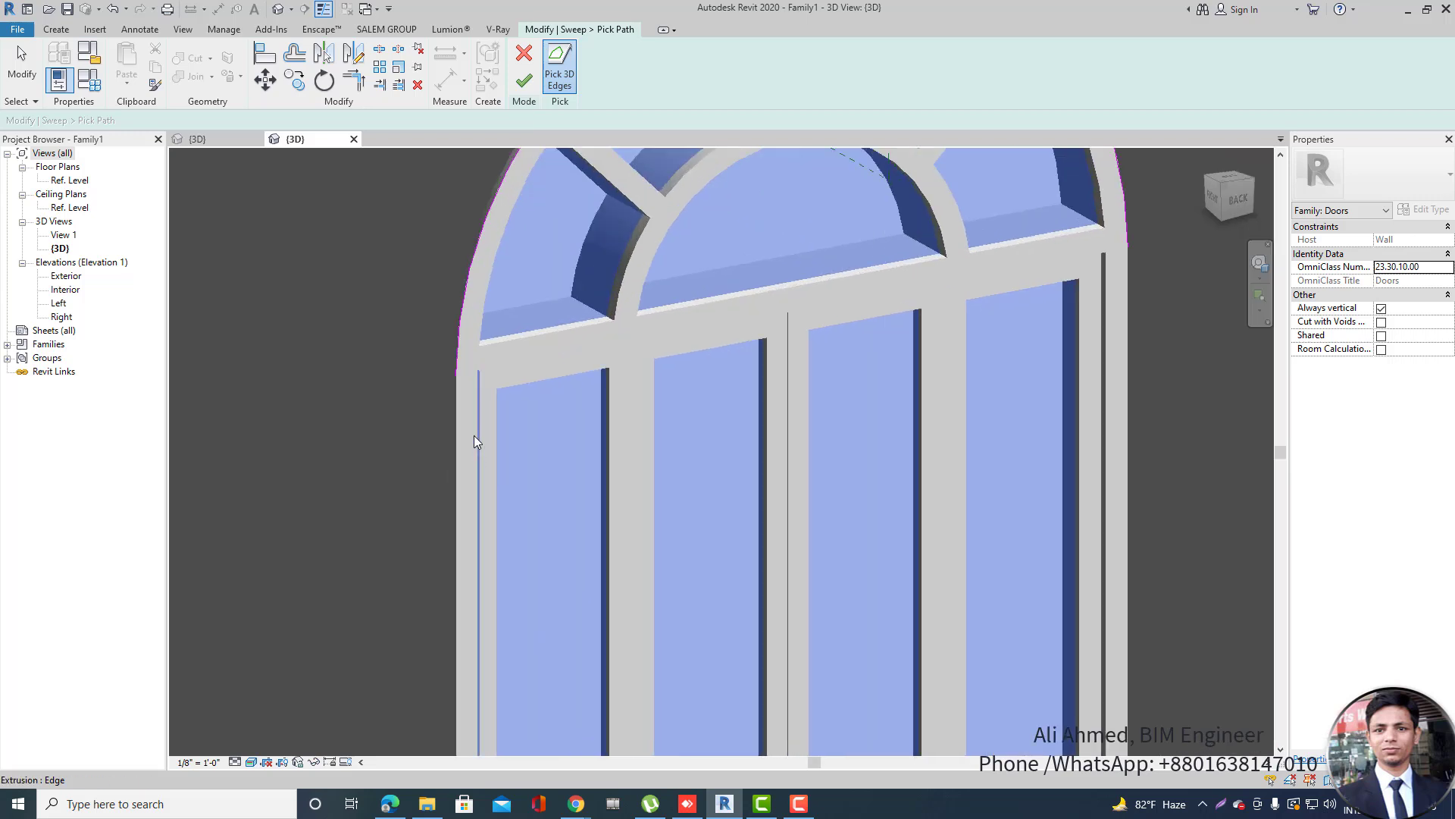
shift+middle_drag(461, 407, 999, 312)
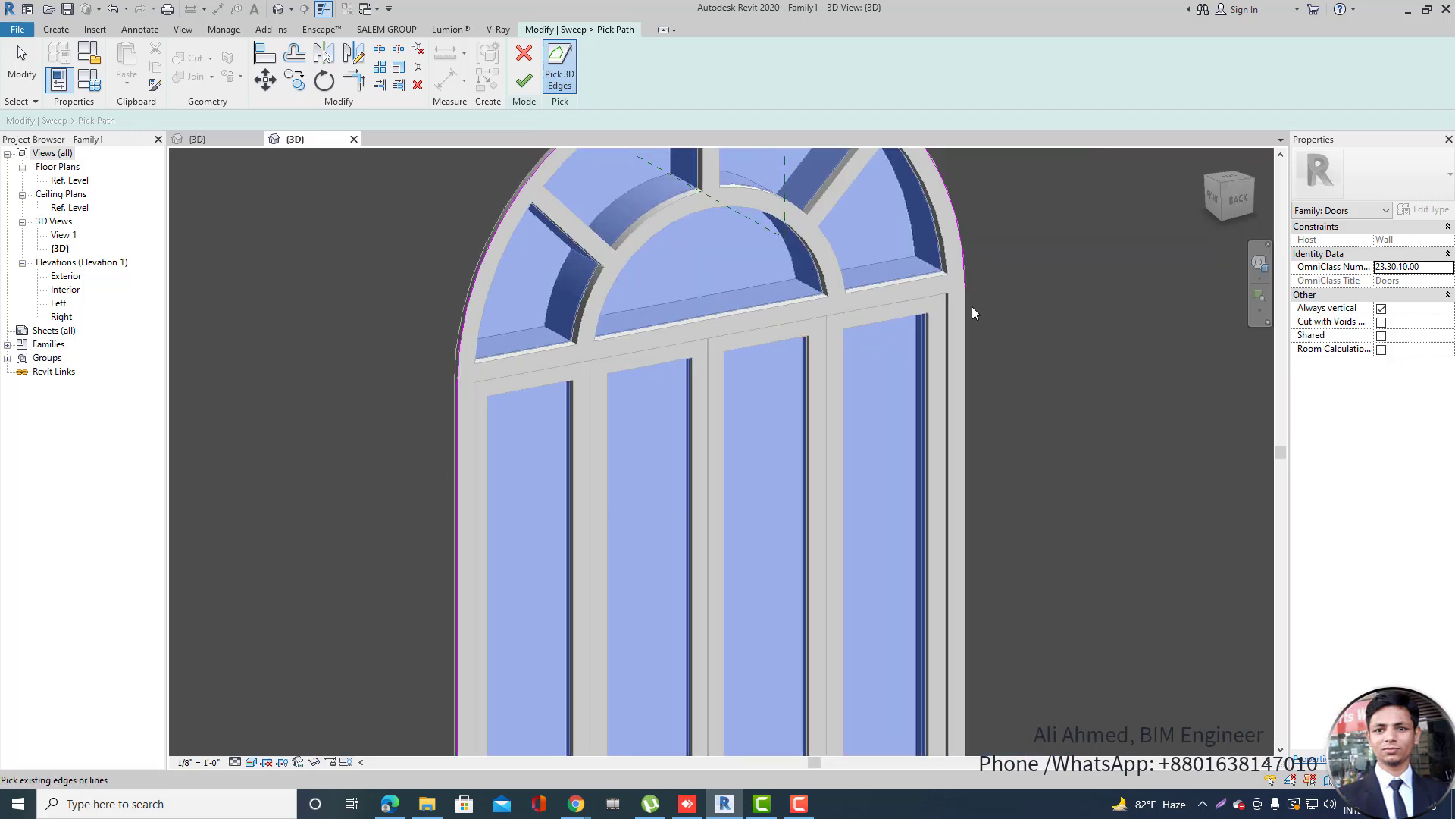
click(966, 301)
scroll(831, 378, down, 4)
scroll(894, 301, up, 1)
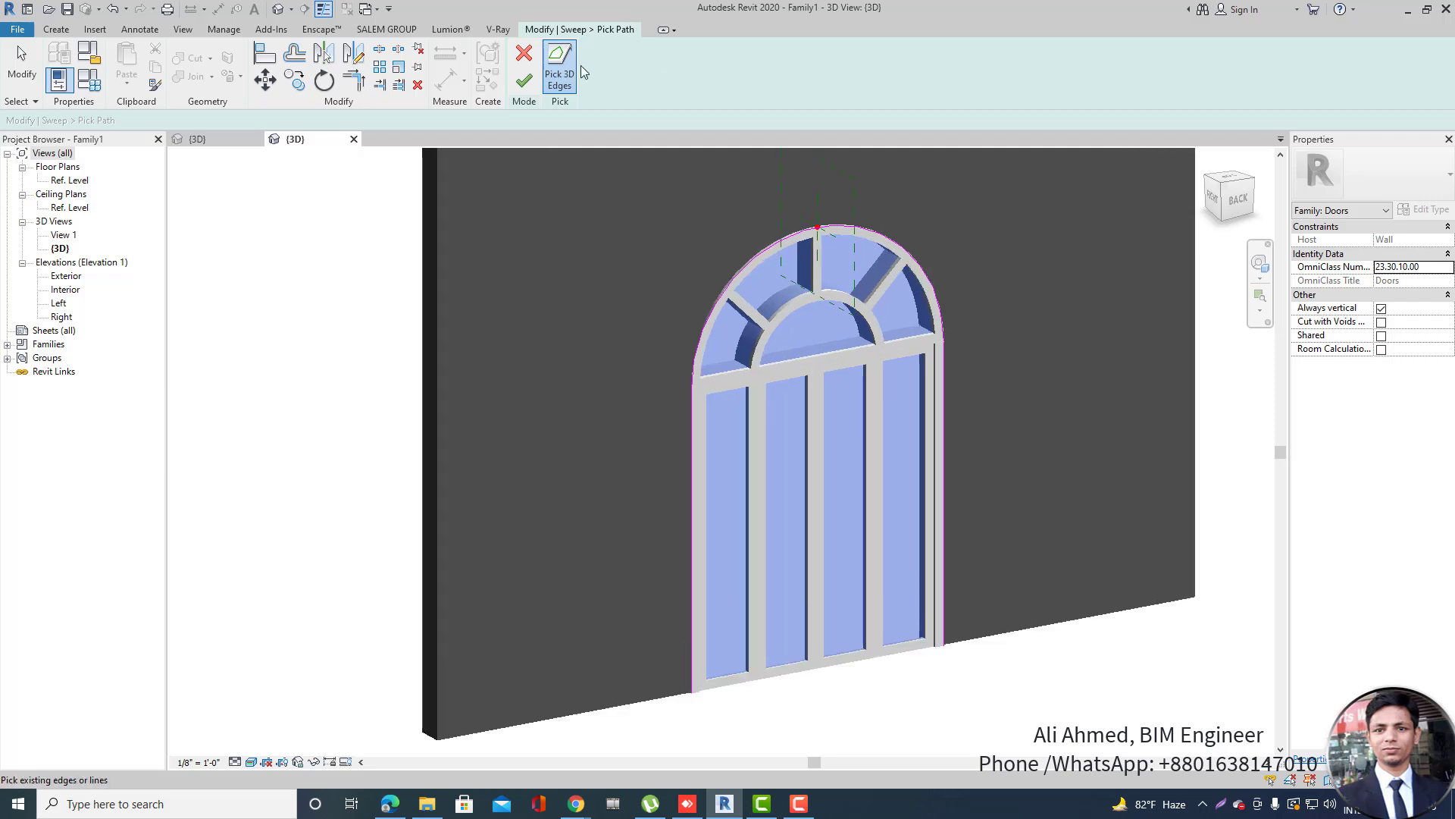
click(522, 81)
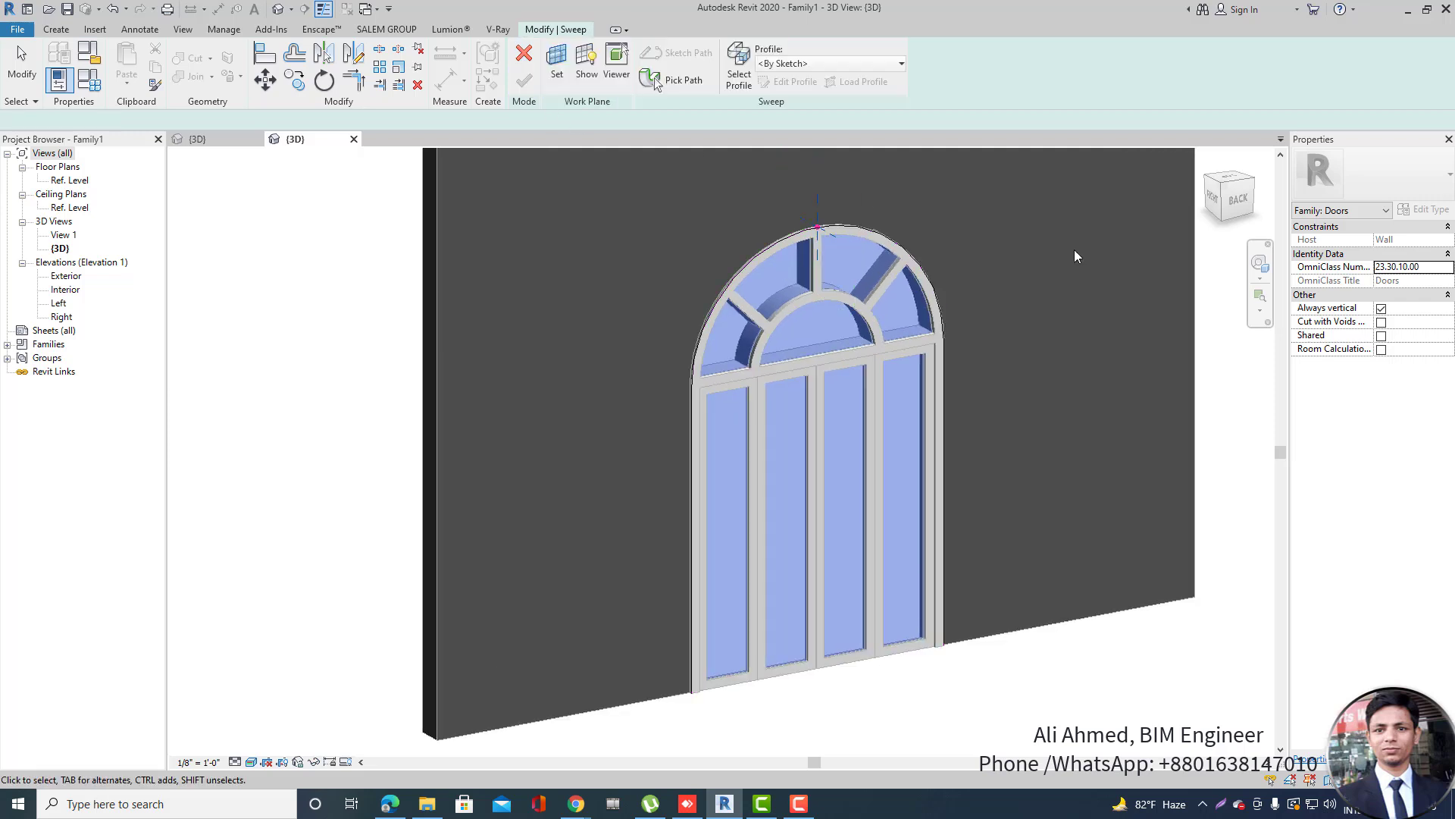
Edit the sweep profile from the Right view, drawing a 2" horizontal line outward from the path point and a 5" vertical line upward.
click(1218, 203)
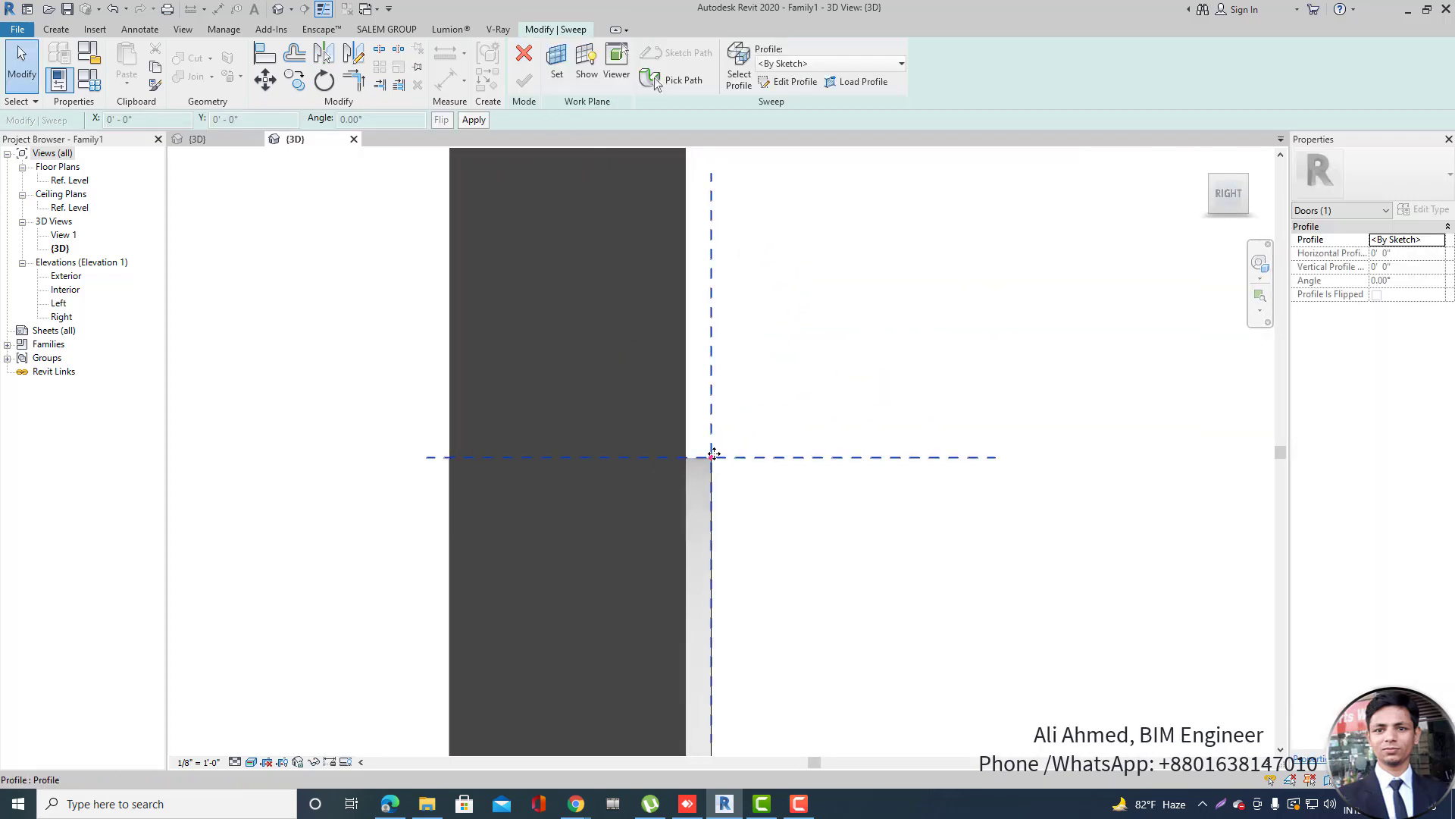
click(788, 81)
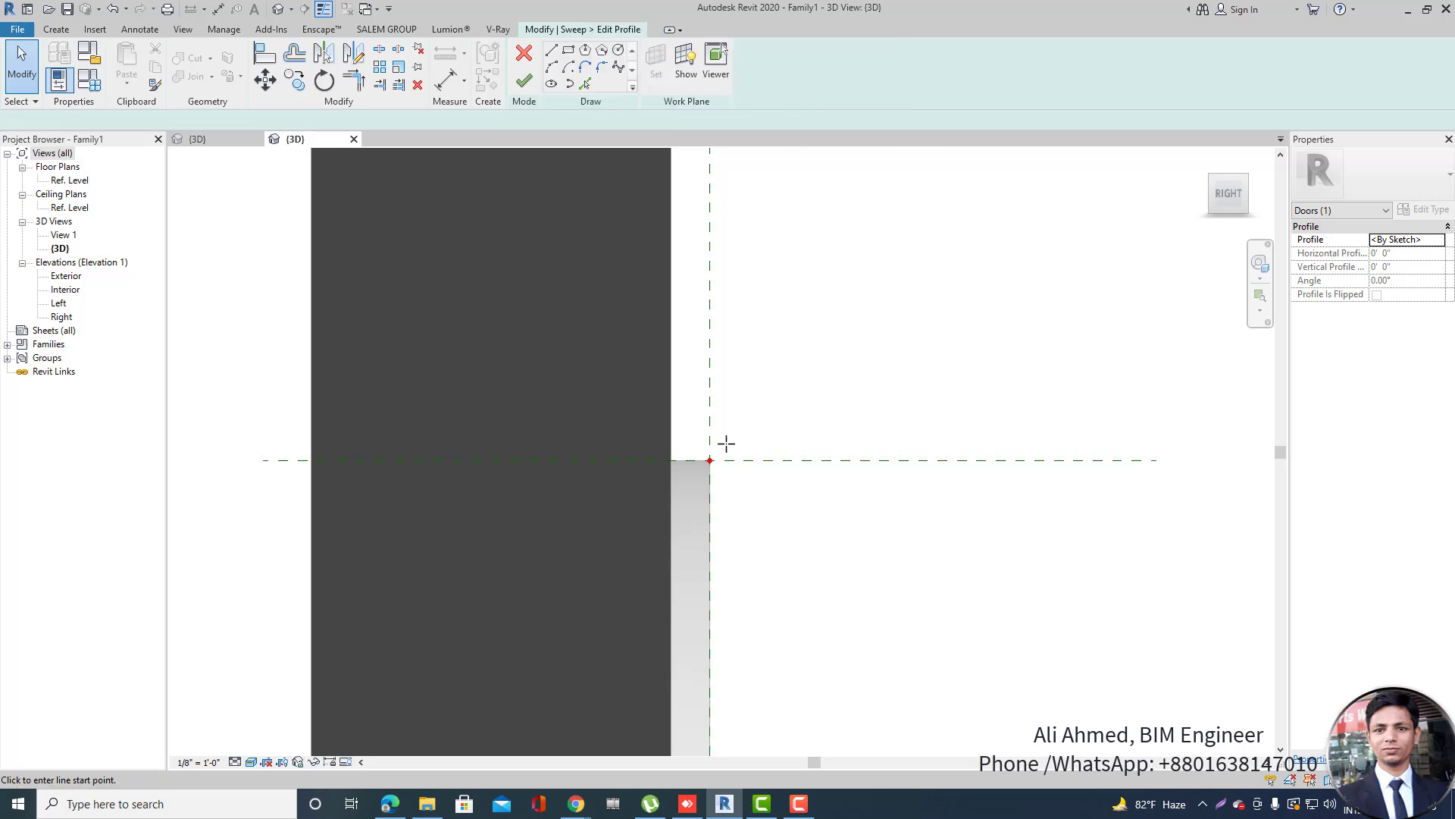
click(710, 459)
scroll(729, 459, up, 3)
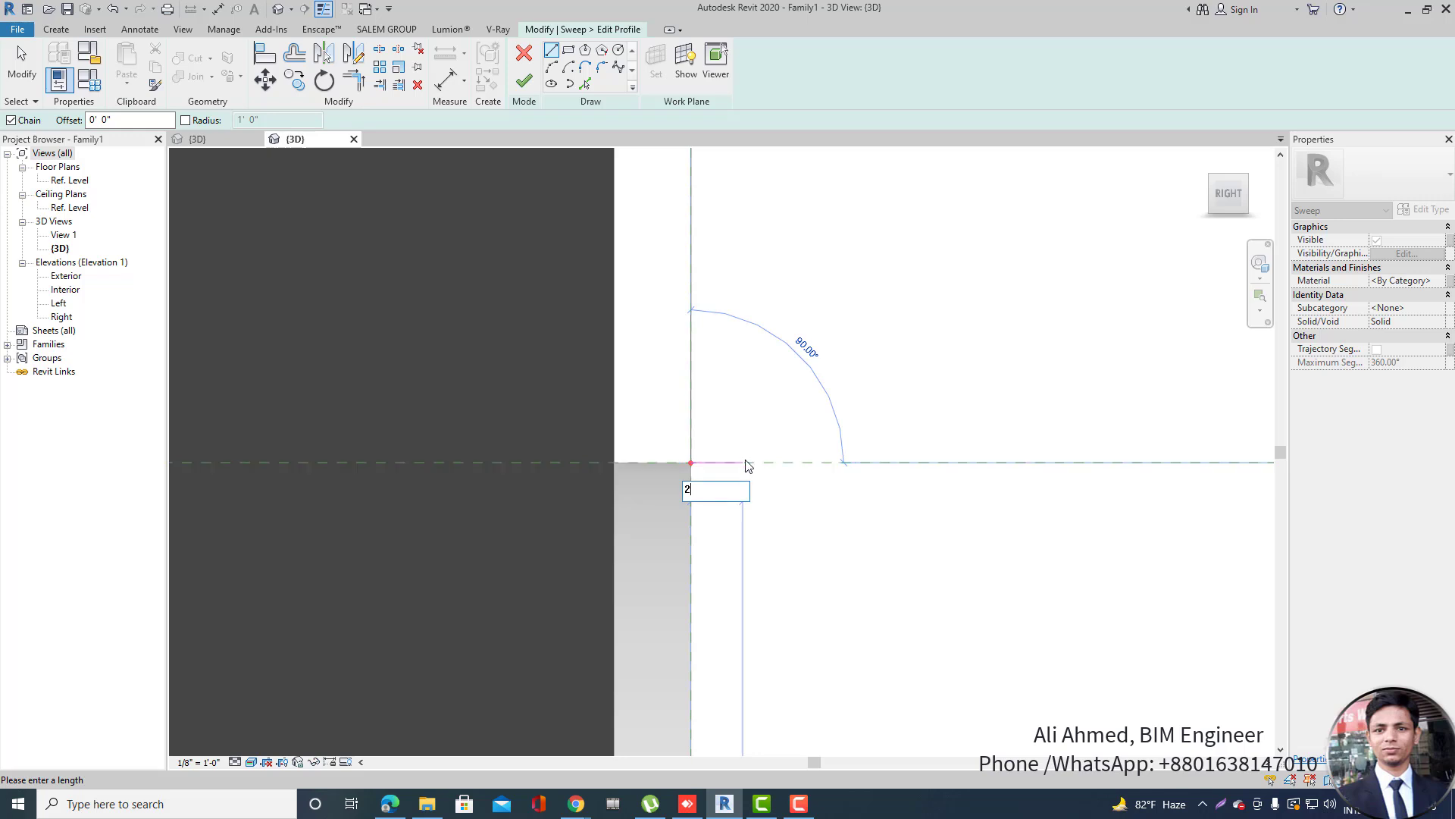
key(Return)
scroll(761, 499, down, 6)
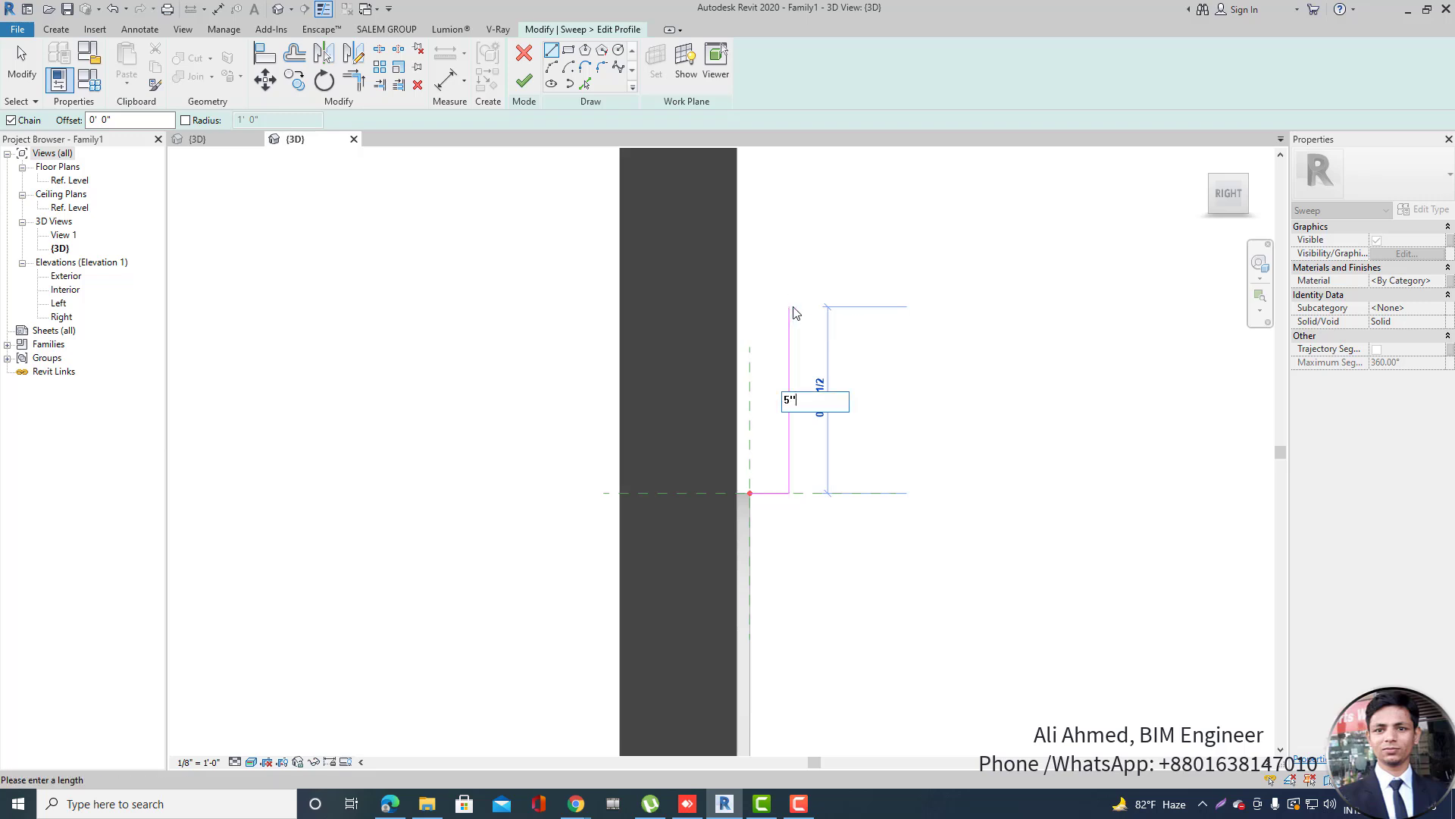
text(5")
key(Return)
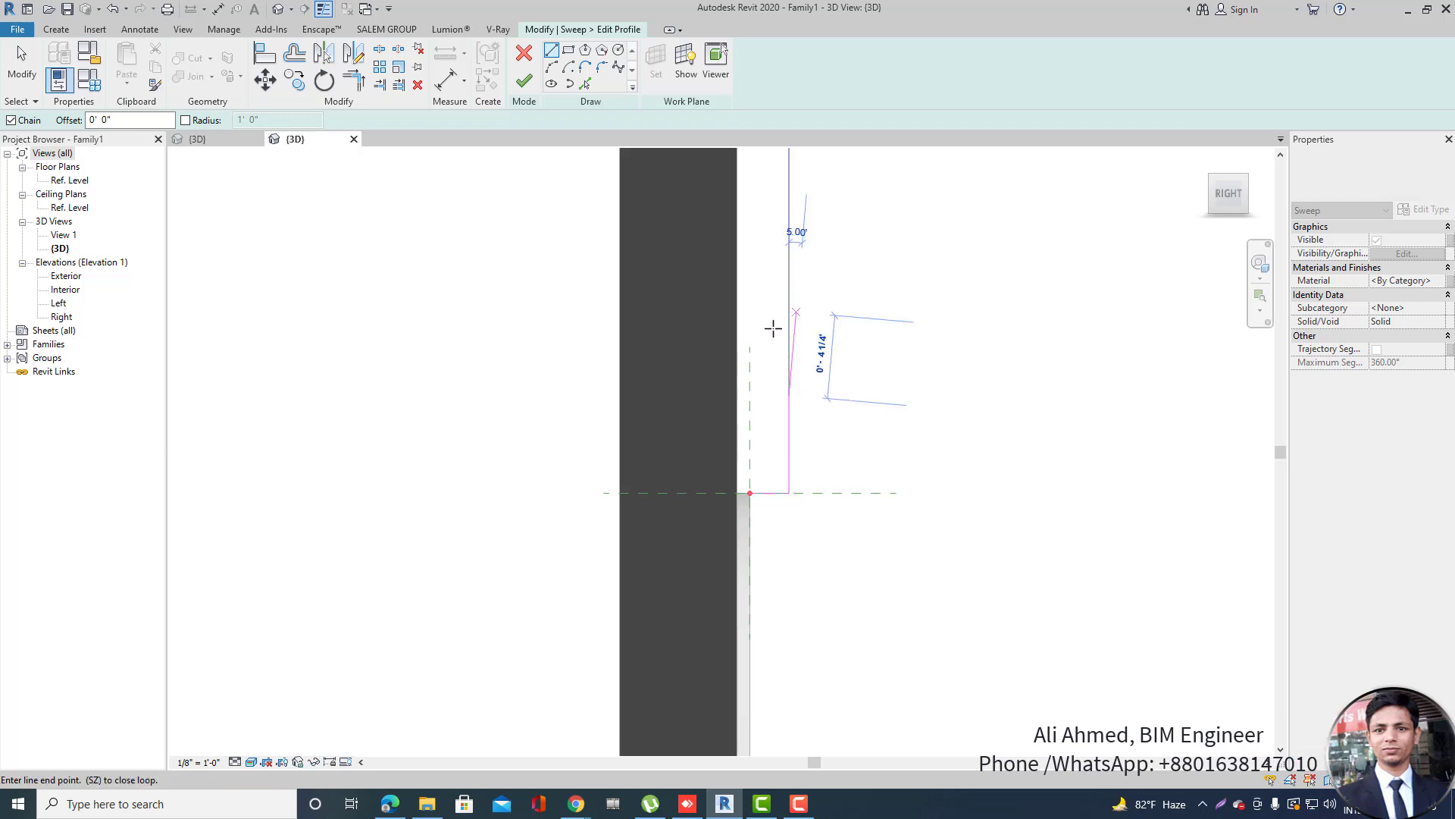
Close the rectangular profile outline back to the wall face, down along it and across to the path point.
click(737, 394)
click(736, 493)
scroll(747, 493, up, 1)
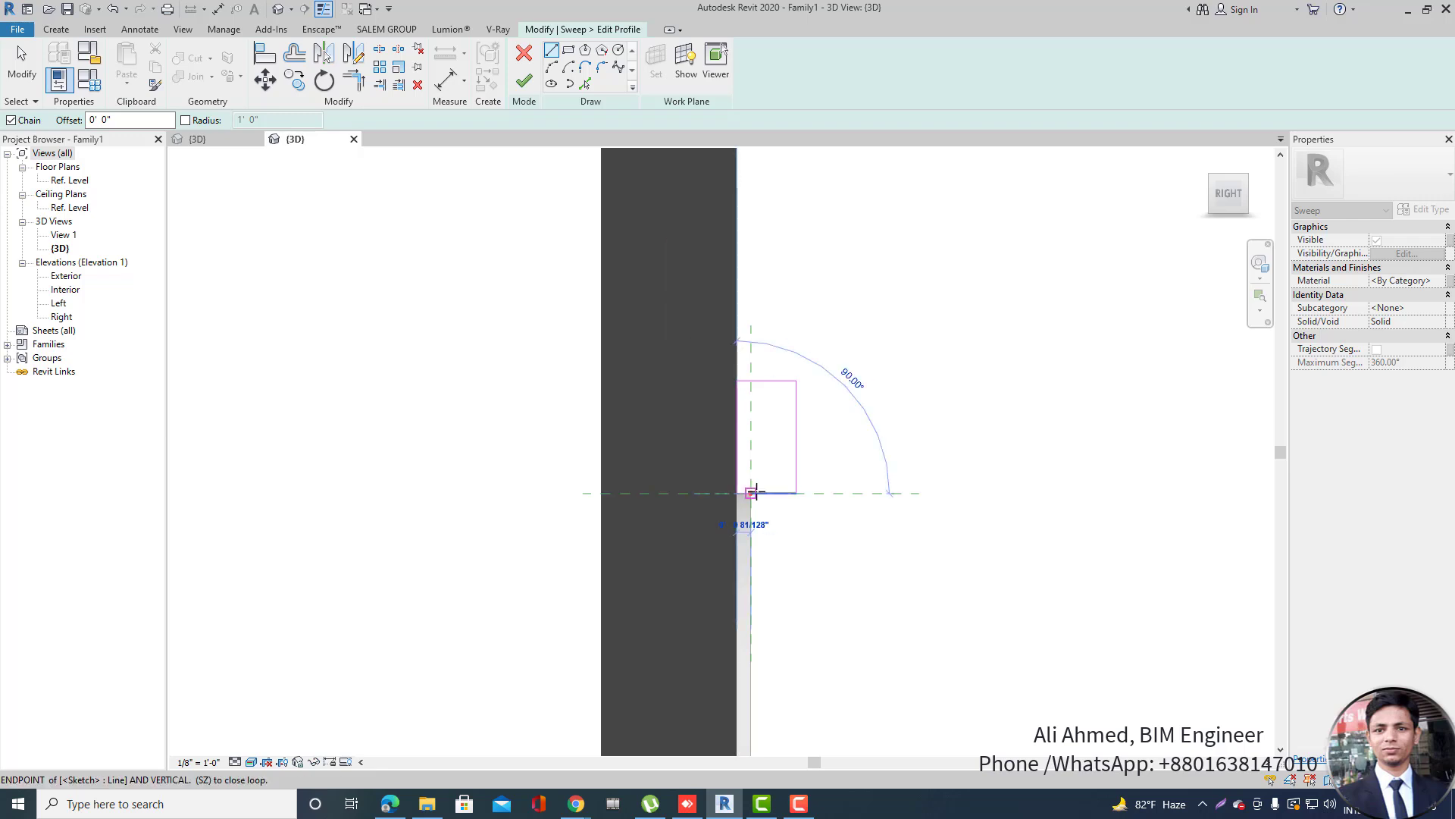
click(750, 492)
scroll(811, 425, up, 1)
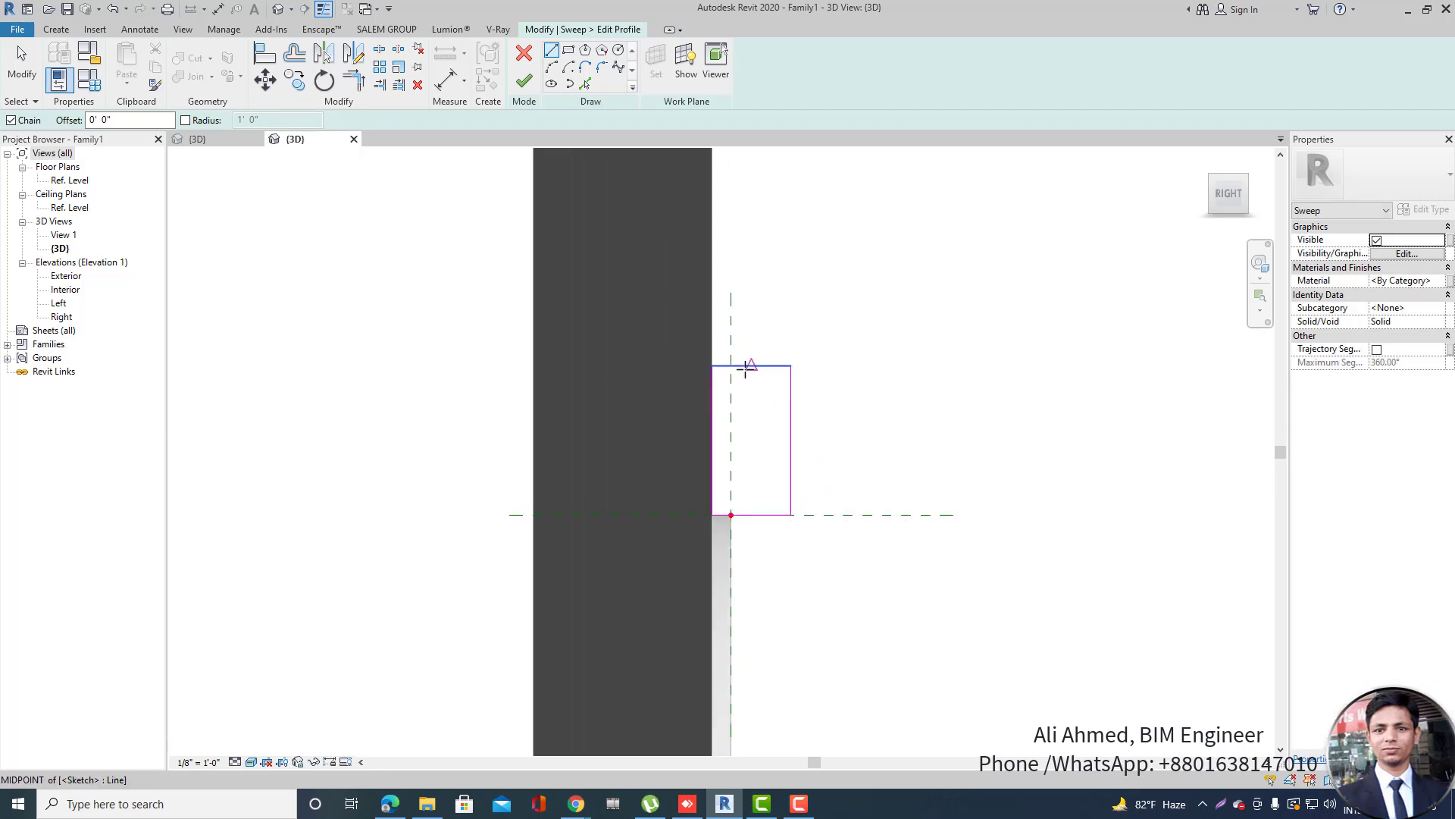
scroll(620, 366, down, 1)
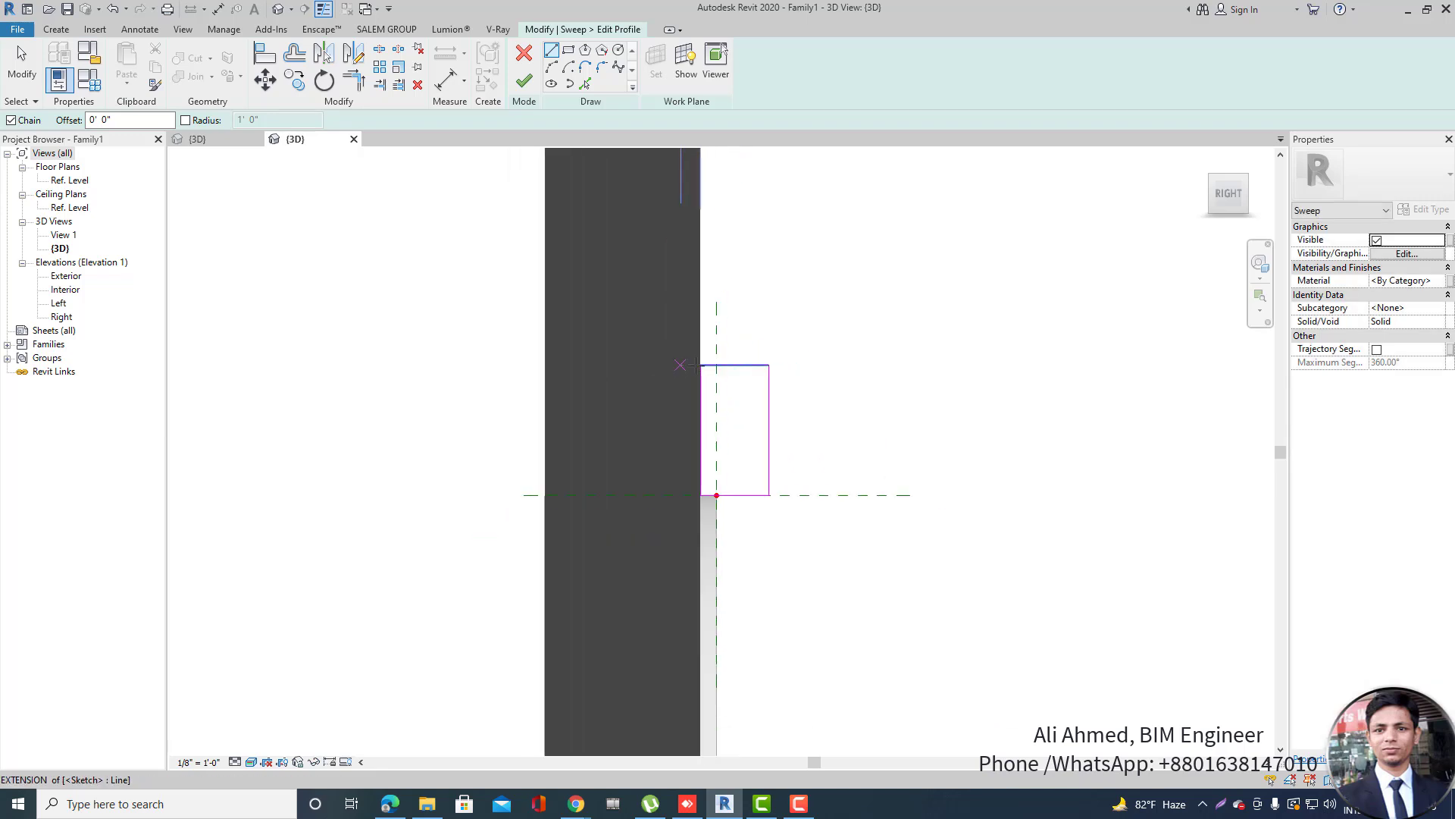
scroll(735, 492, up, 1)
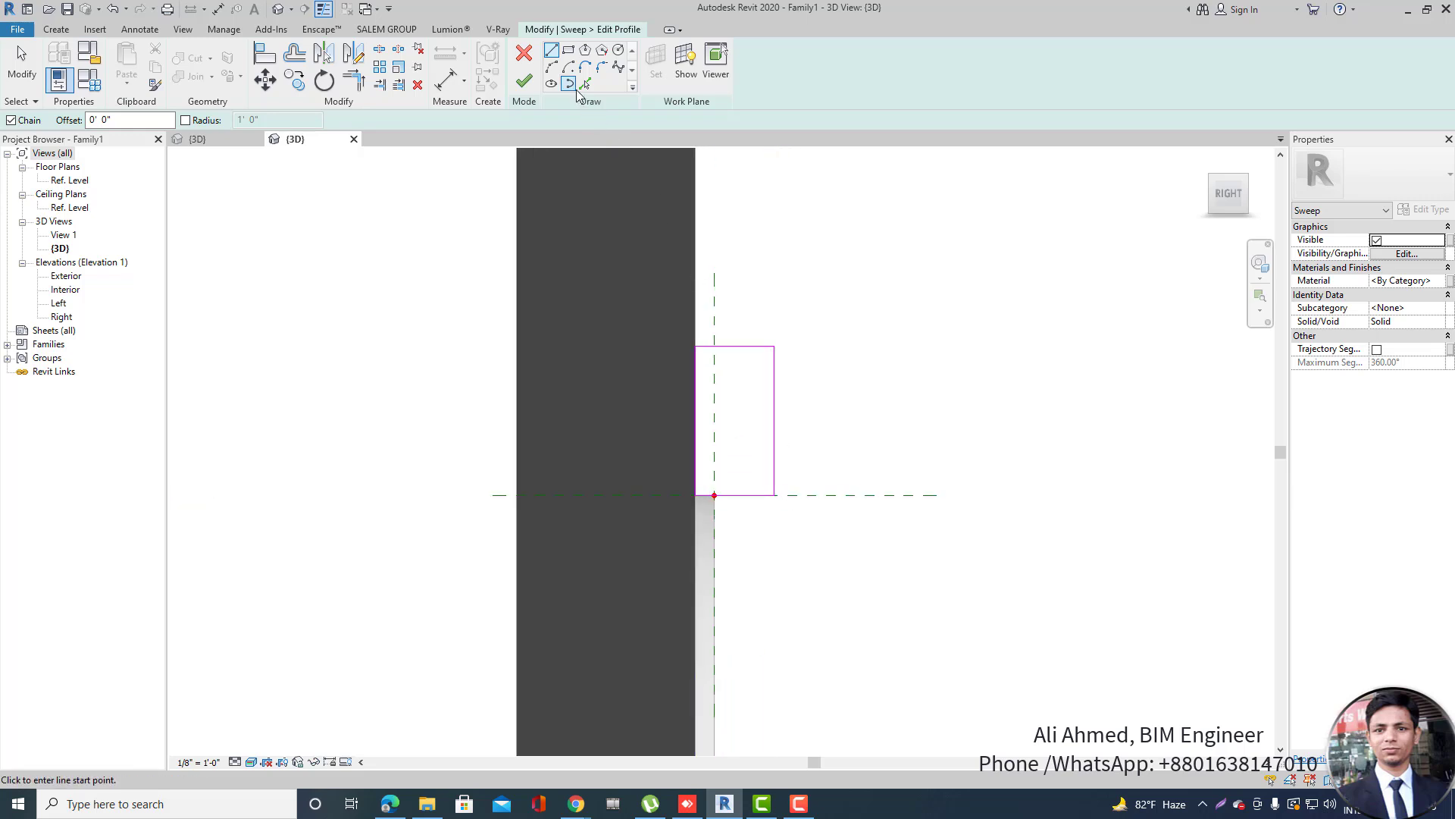
click(735, 493)
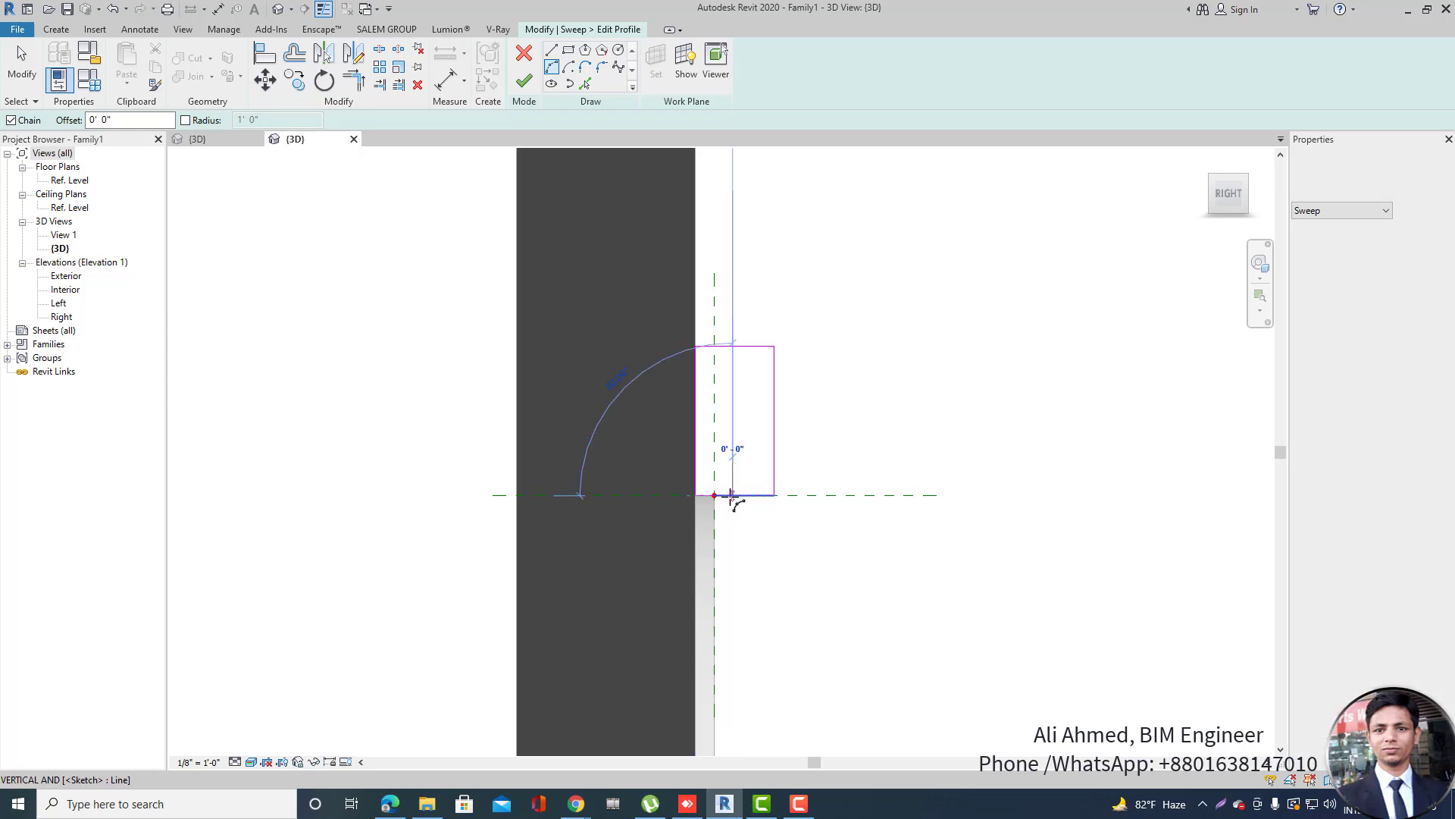
scroll(734, 478, up, 1)
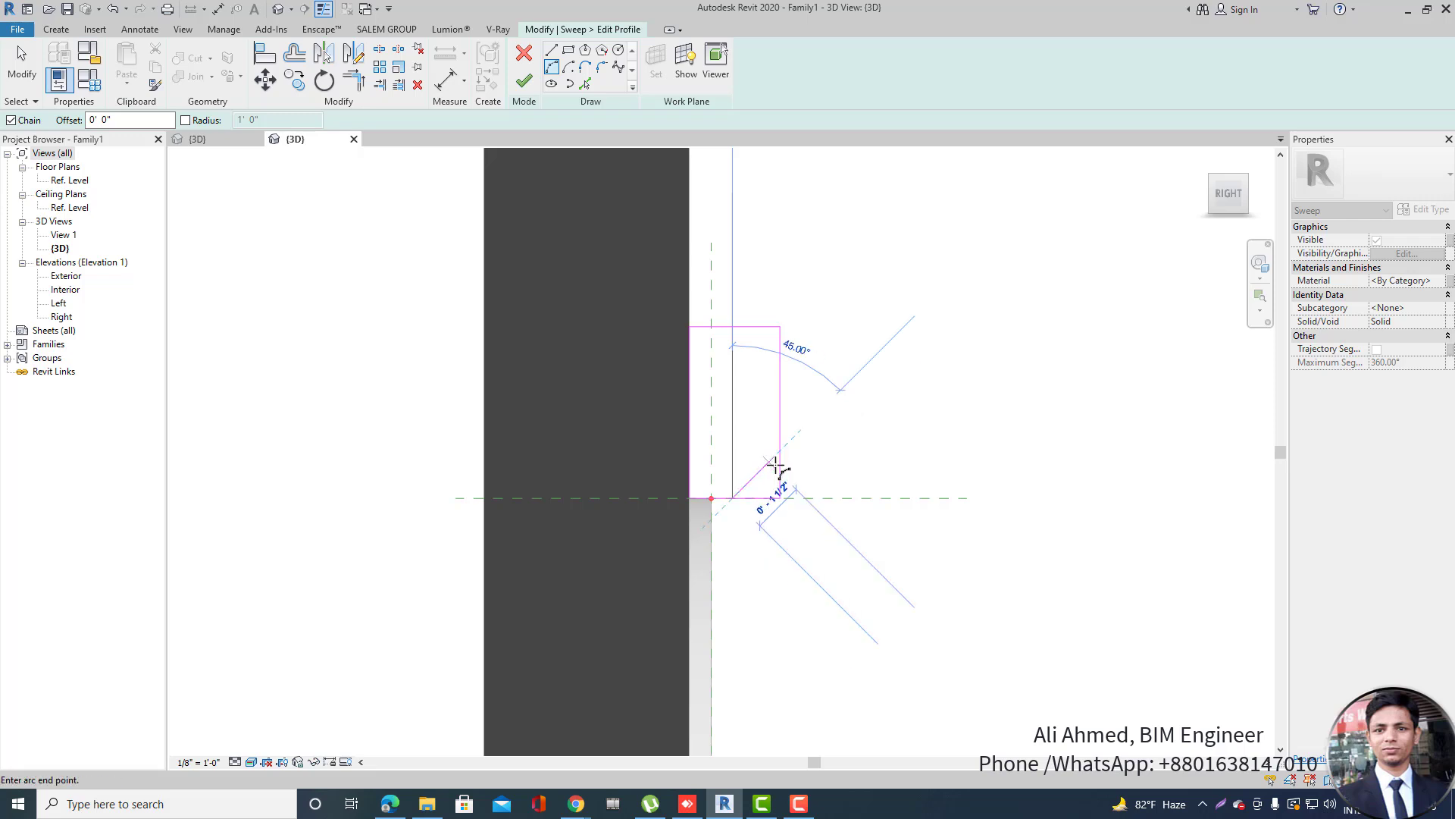
key(Escape)
Draw a convex arc across the profile's upper outer corner, from the top line at the path axis to the outer vertical line.
click(711, 326)
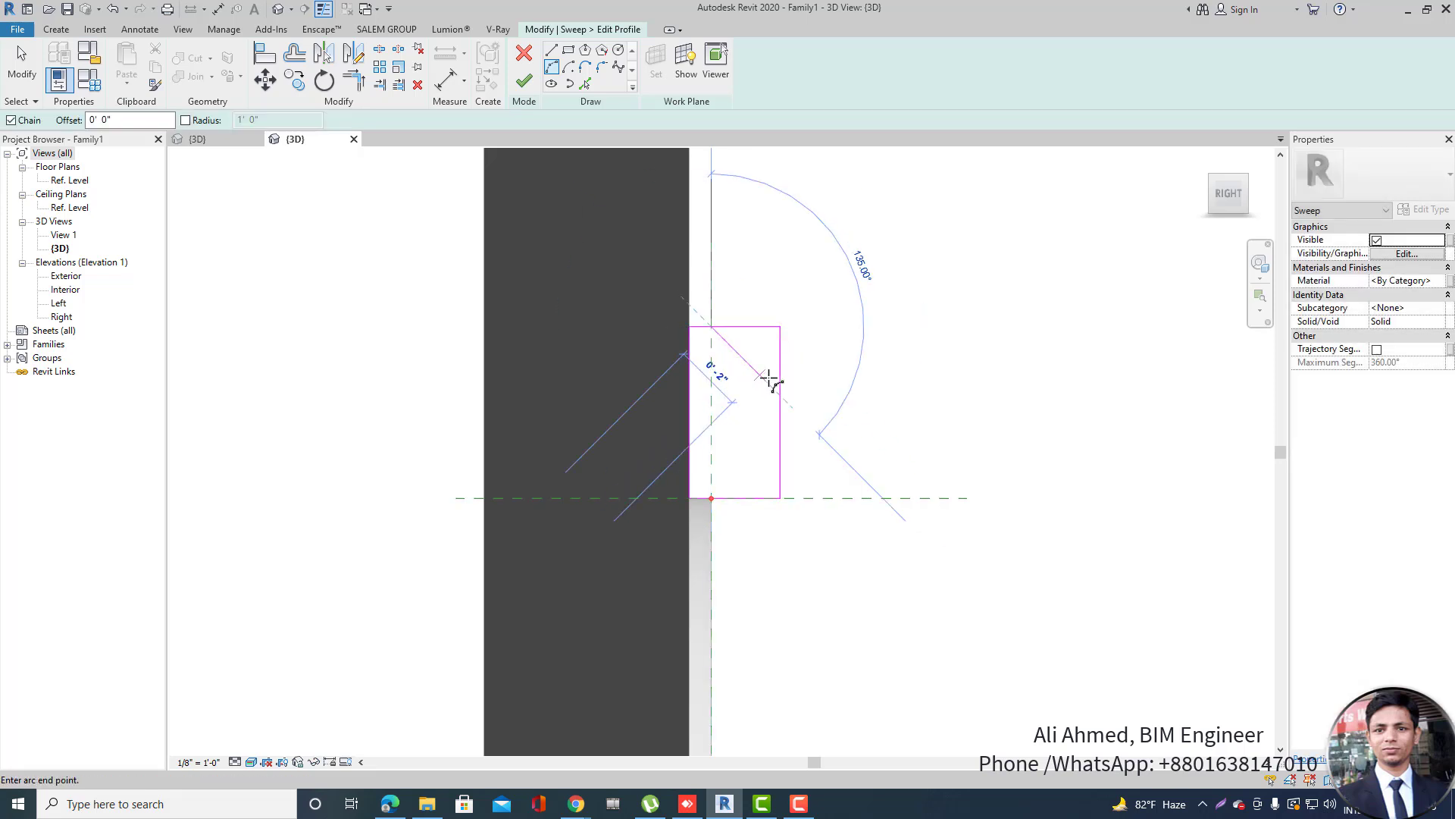
click(780, 383)
scroll(761, 357, up, 3)
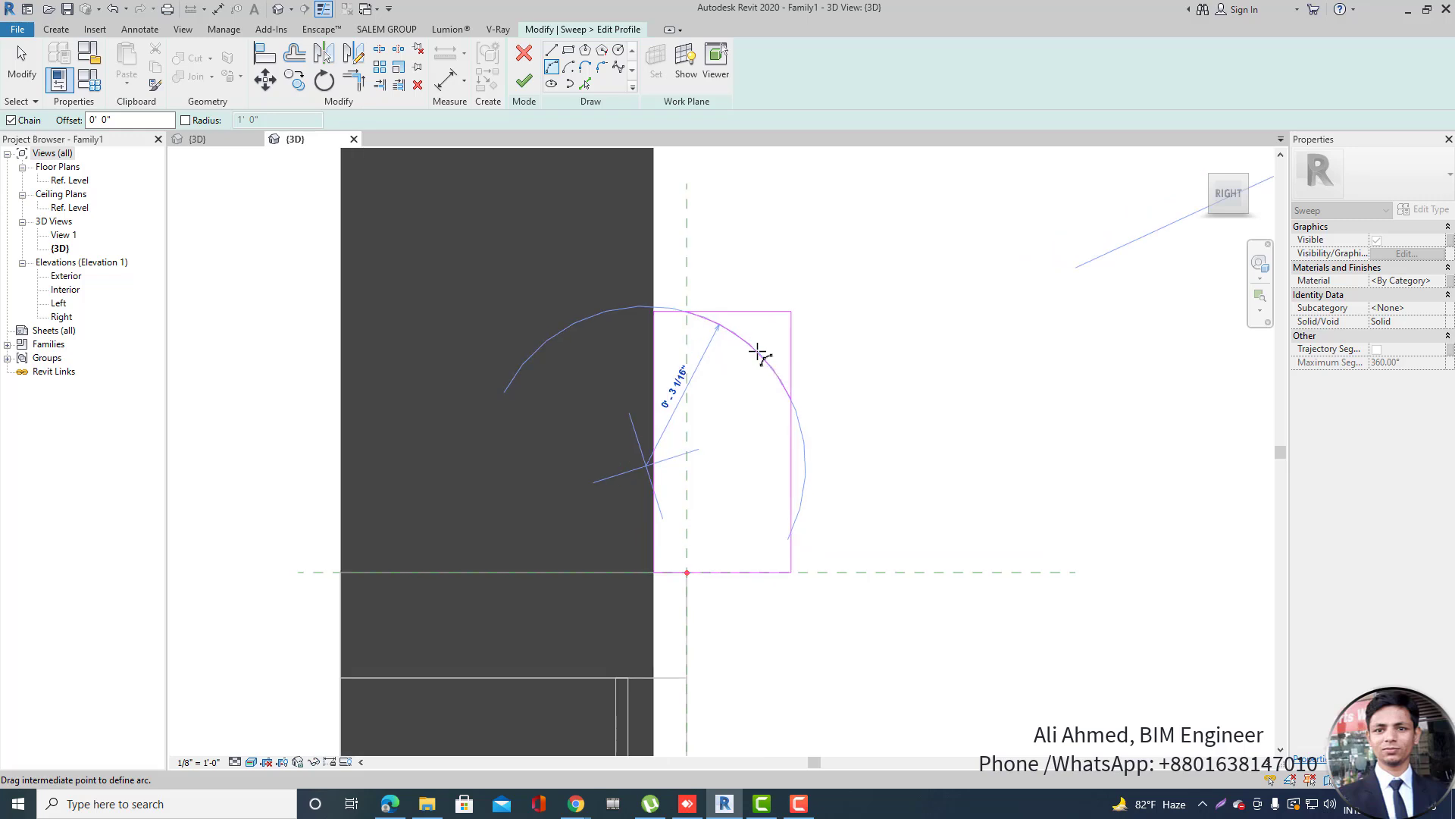
click(761, 353)
click(791, 397)
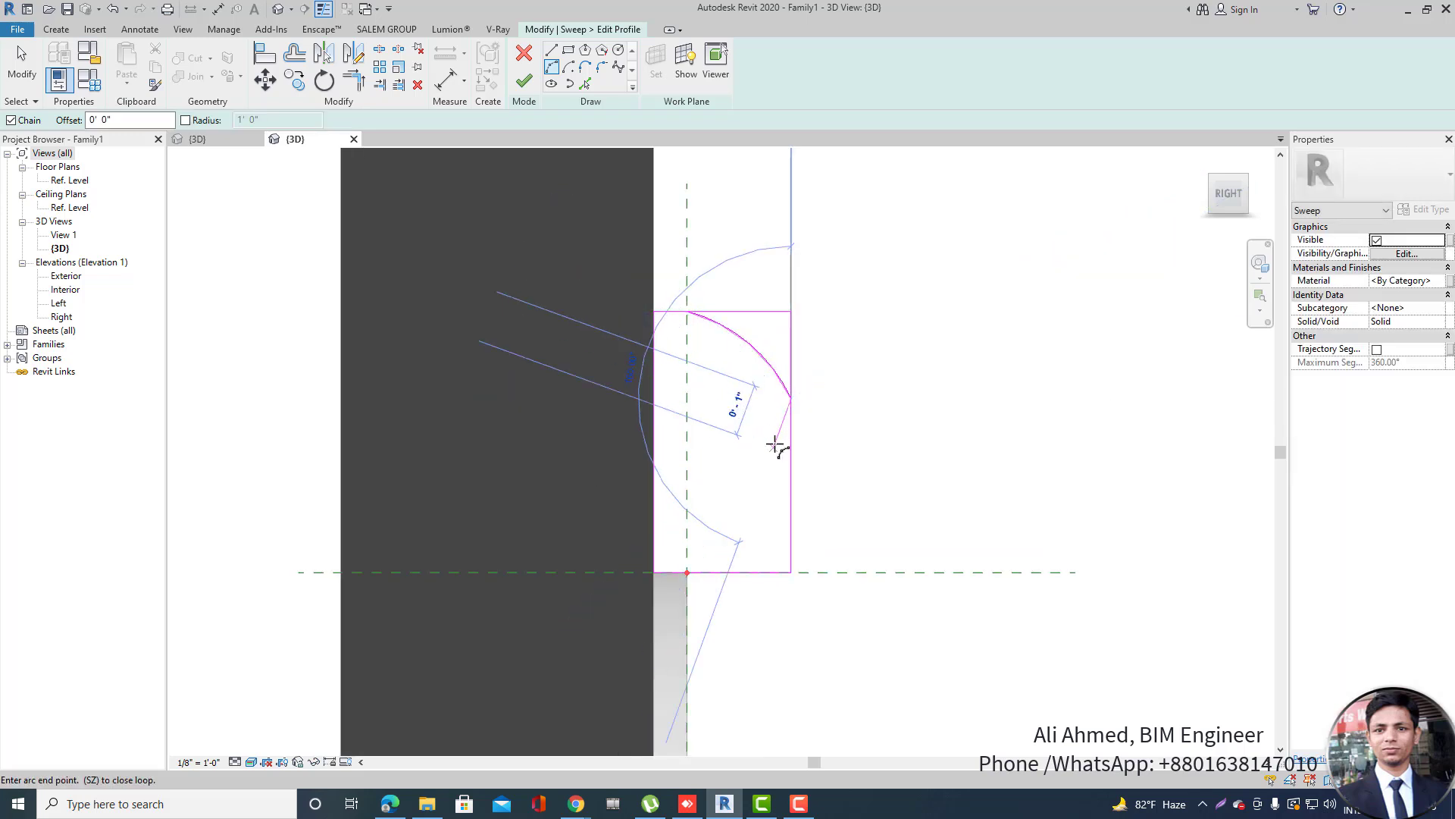
scroll(775, 447, down, 2)
key(Escape)
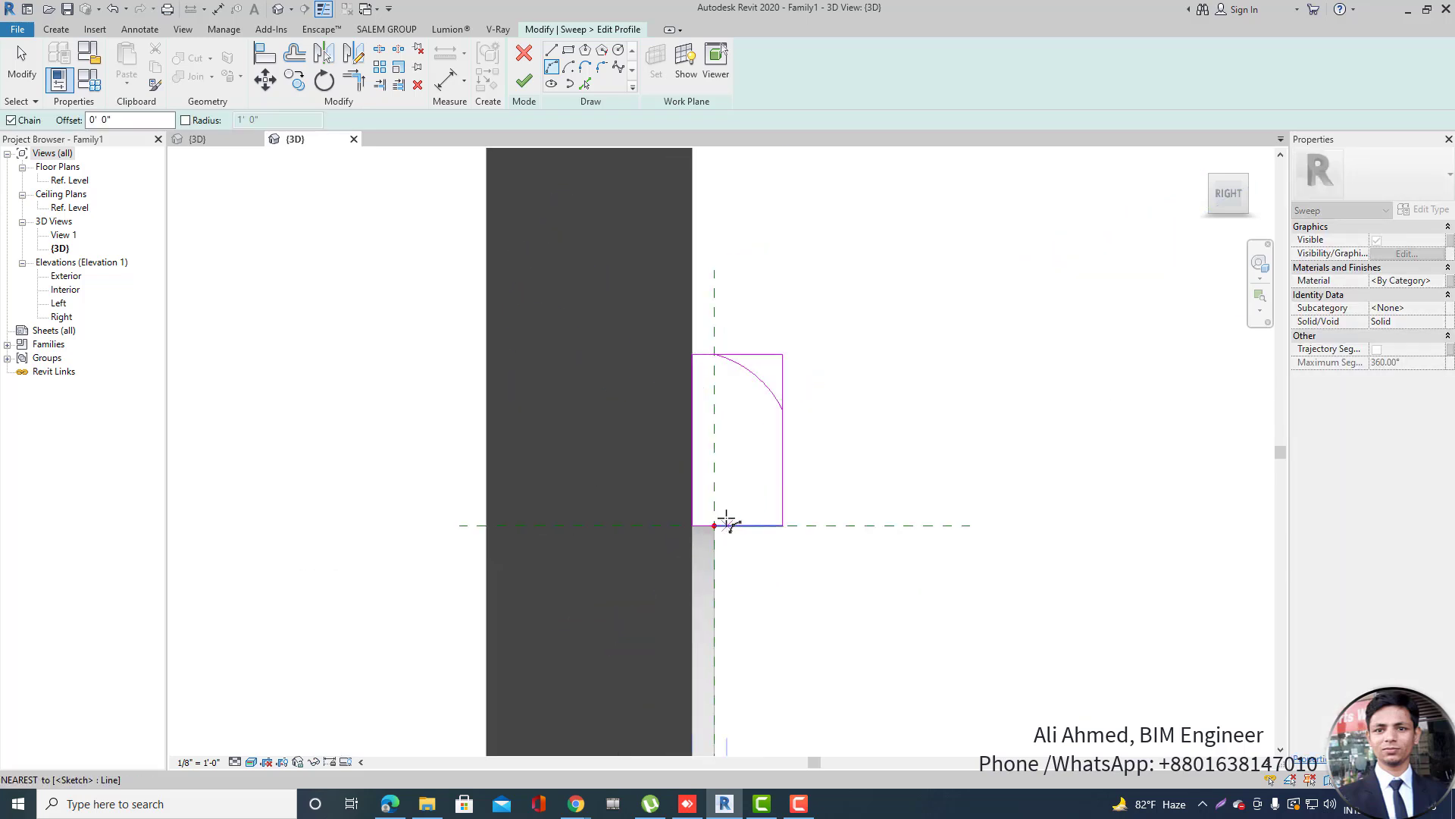
Draw the first steps inside the profile's lower outer corner, rising from the bottom line with a first tread about 1/2" wide.
click(552, 54)
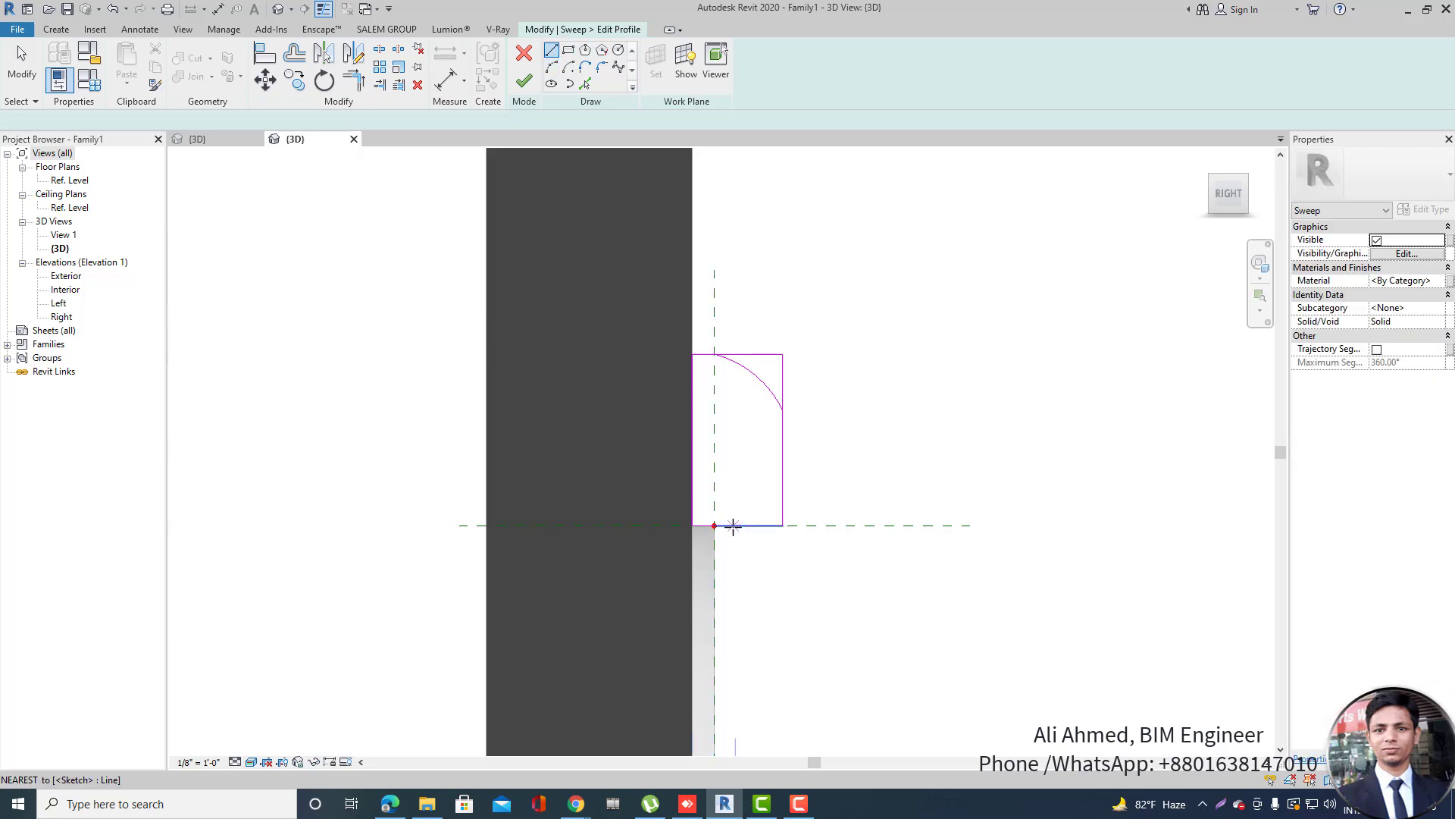
click(734, 526)
click(734, 507)
scroll(756, 507, up, 1)
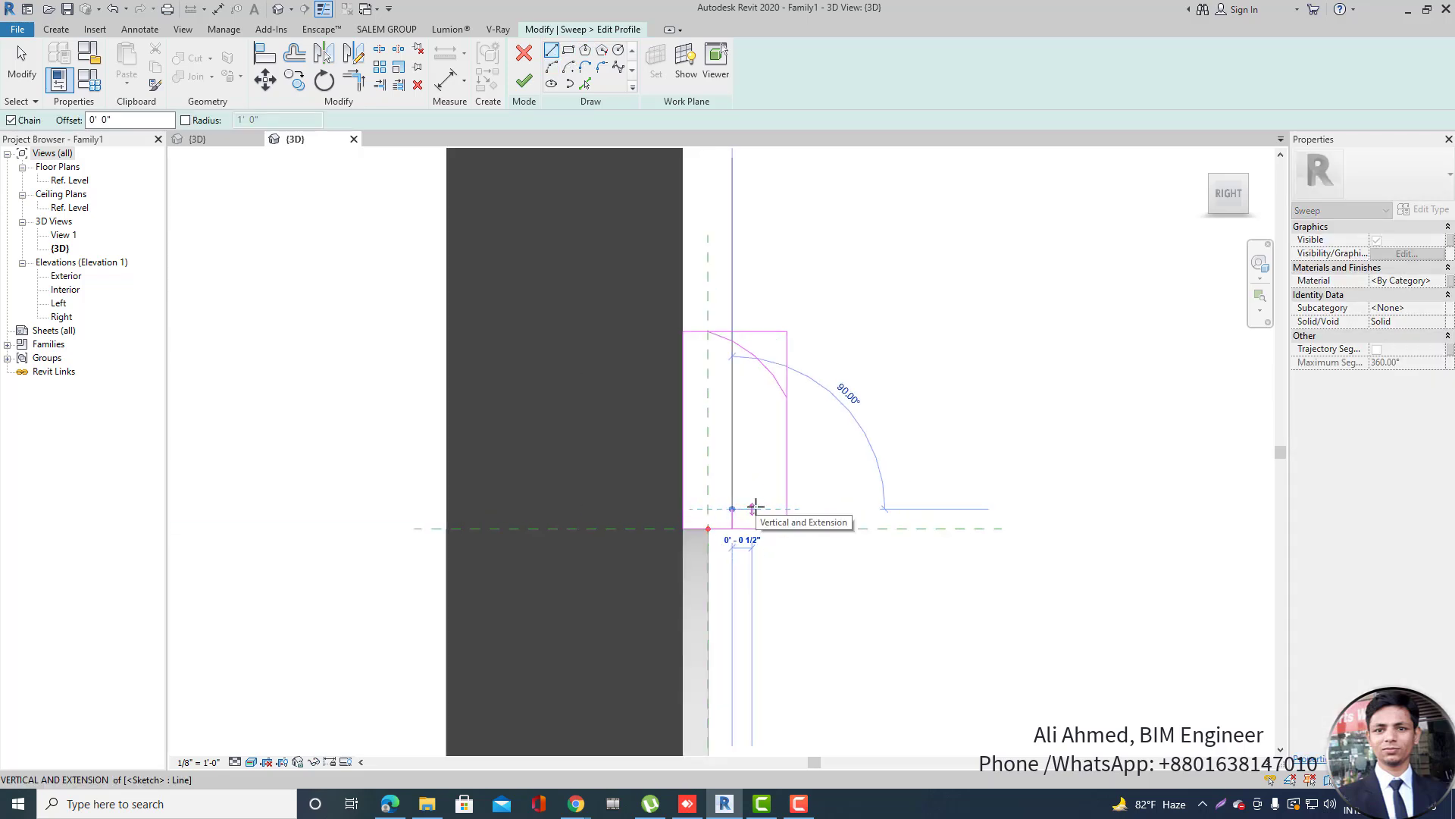
click(752, 508)
click(752, 479)
scroll(764, 480, up, 2)
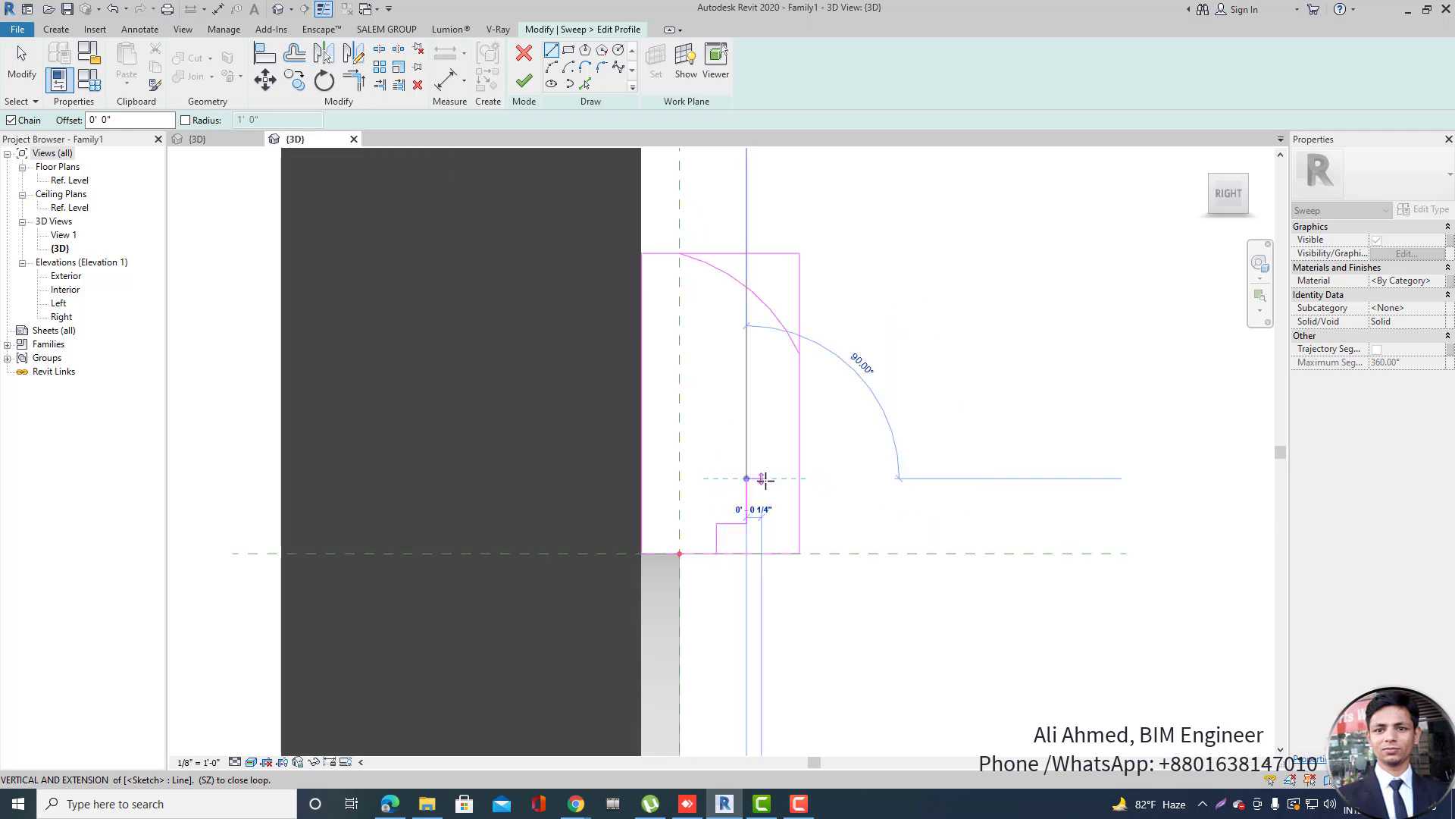
Continue the stepped line upward with two treads about 1/4" wide and smaller ones up to the outer vertical line.
click(762, 478)
click(761, 448)
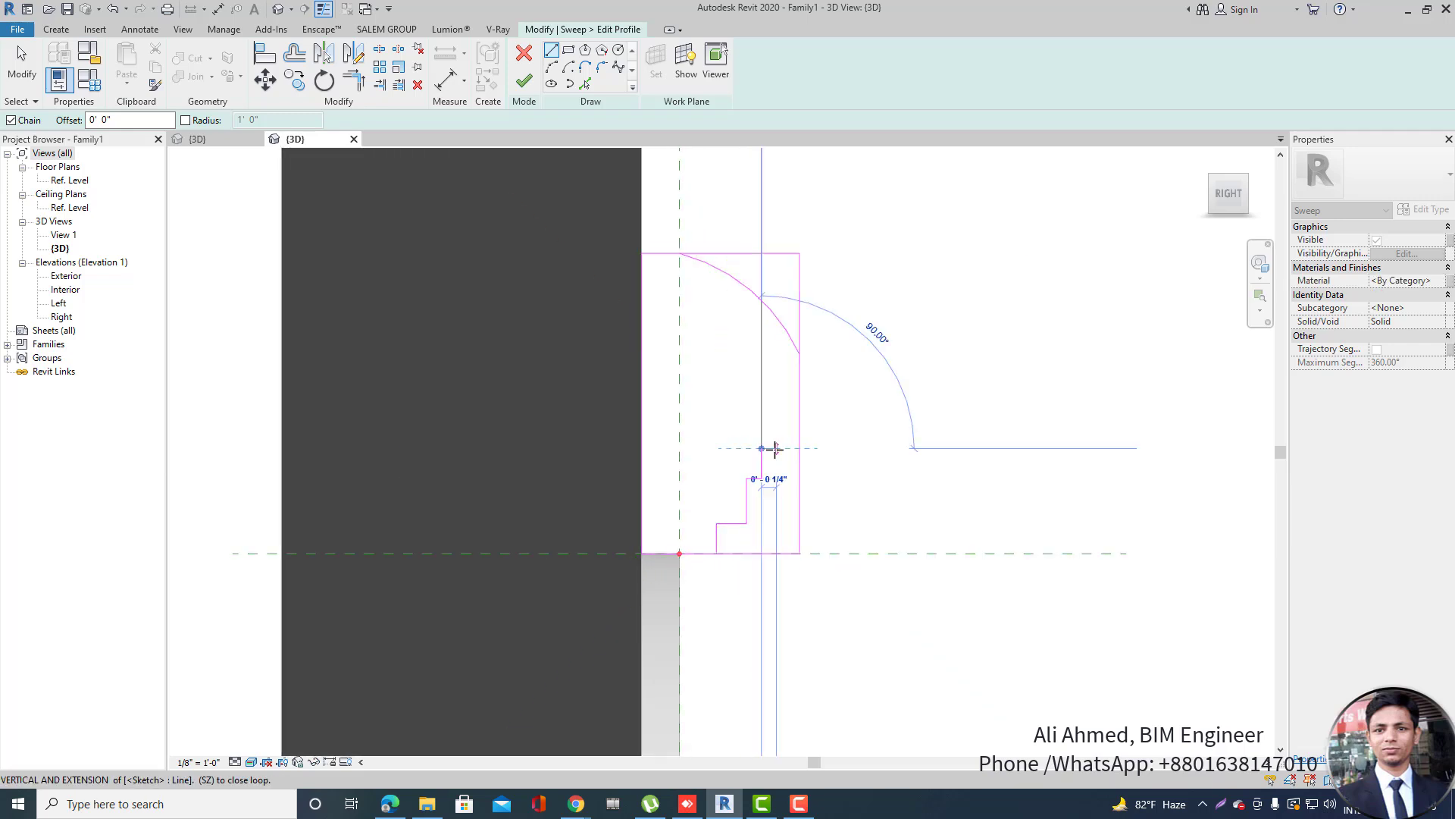
click(776, 448)
scroll(781, 417, up, 2)
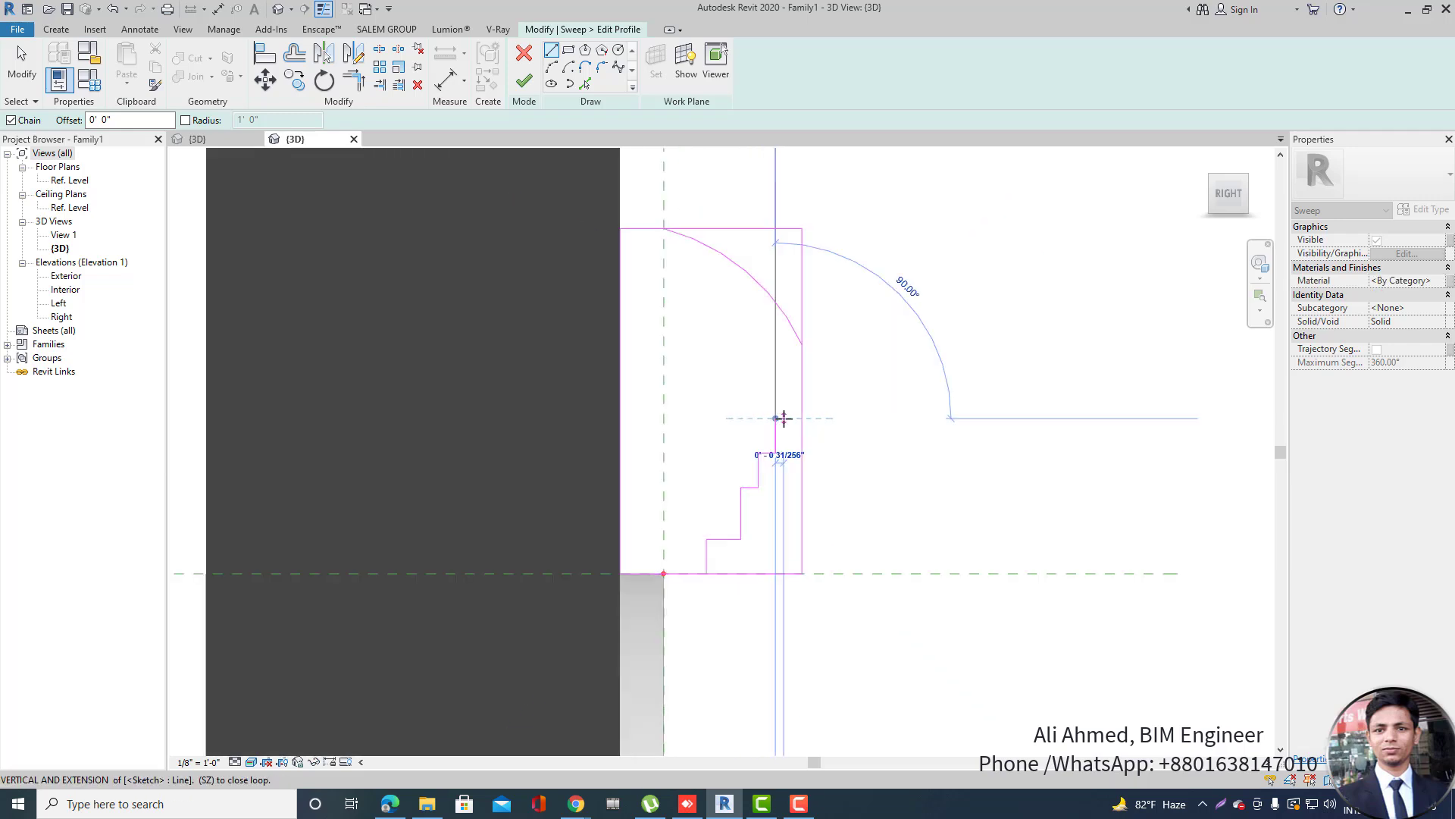
click(787, 421)
scroll(786, 421, up, 2)
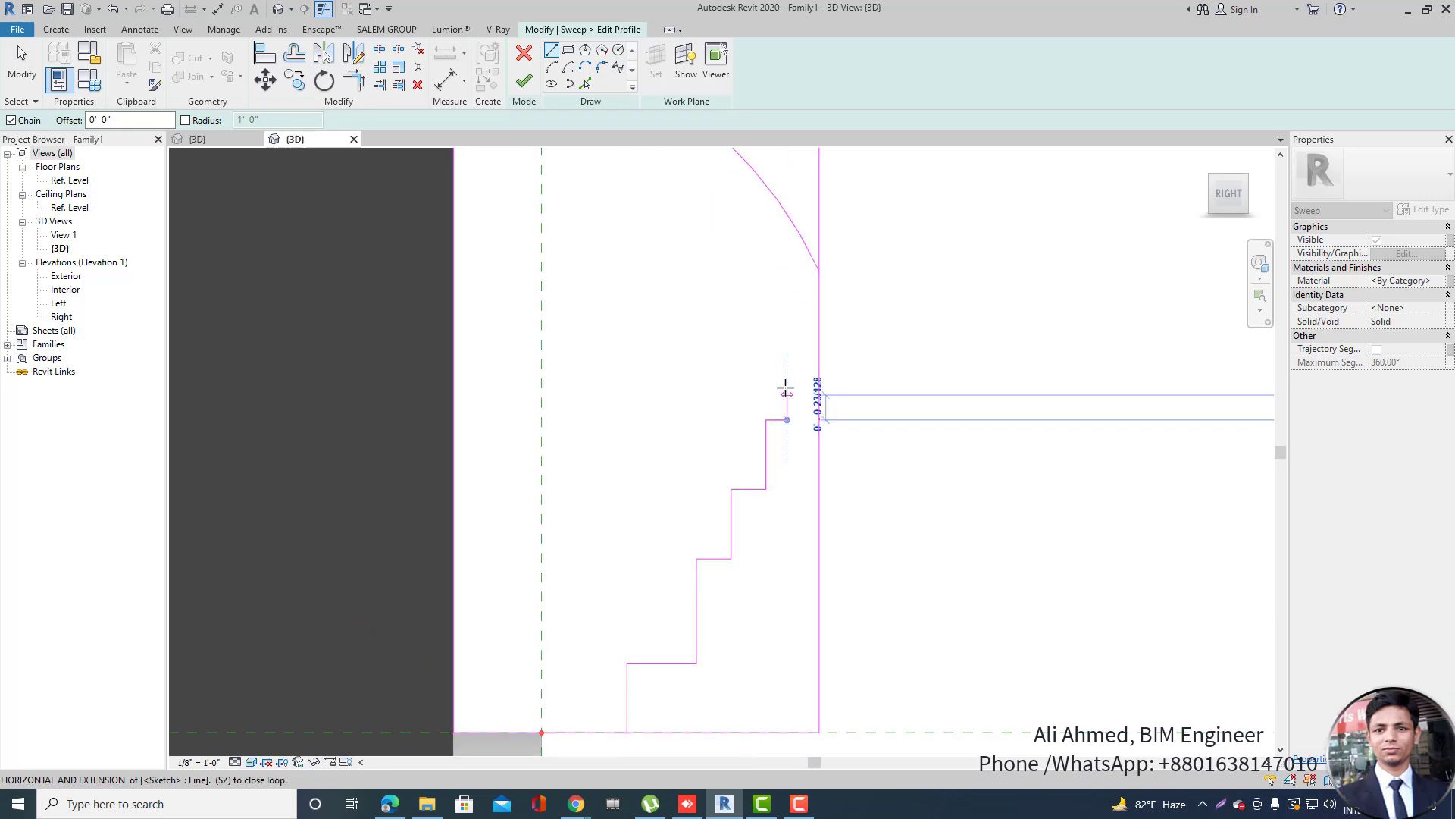
click(818, 419)
scroll(764, 432, down, 4)
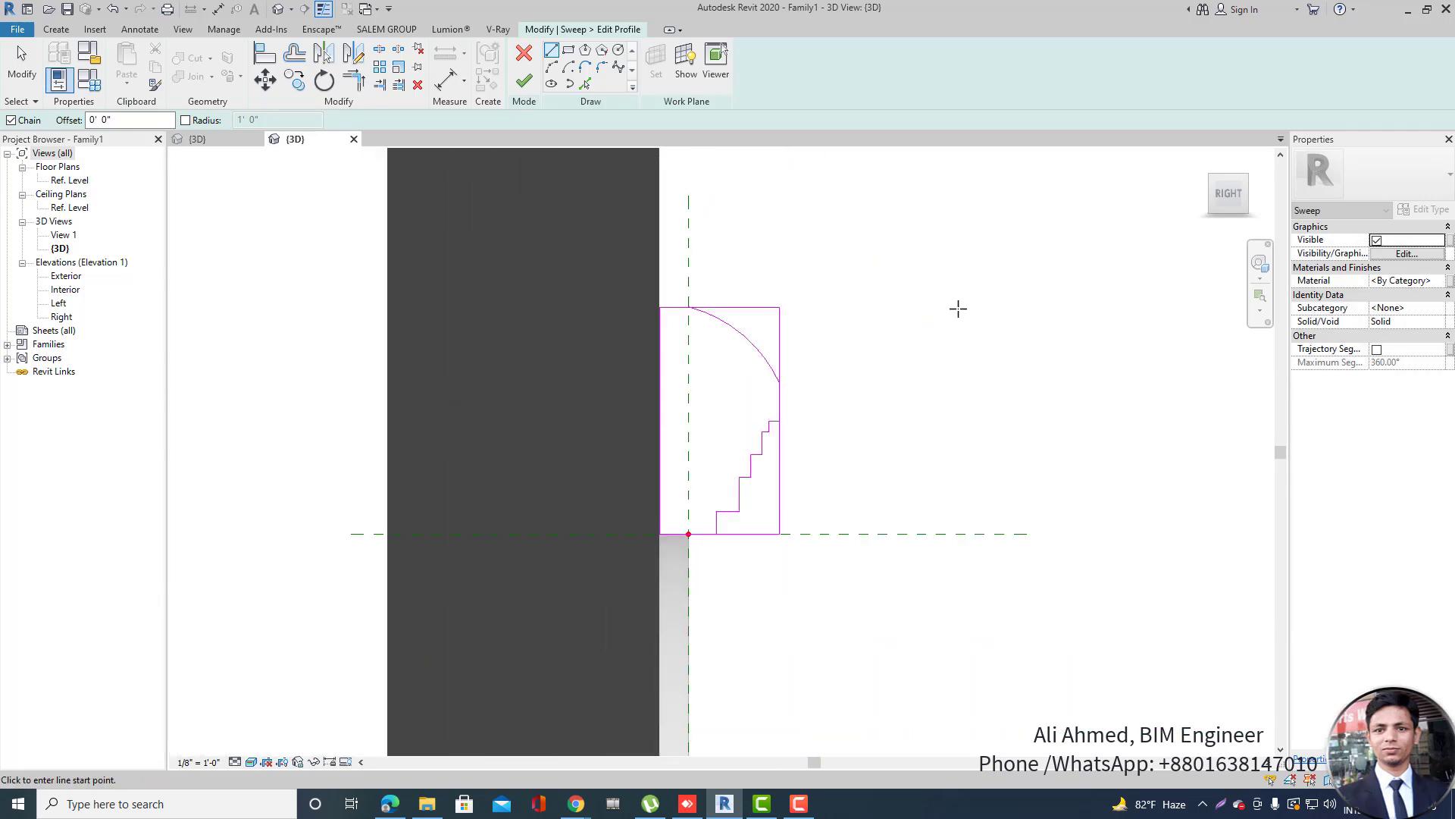
Trim the bottom line and the outer vertical line back to the stepped line, removing the square lower corner.
click(361, 84)
scroll(775, 429, up, 2)
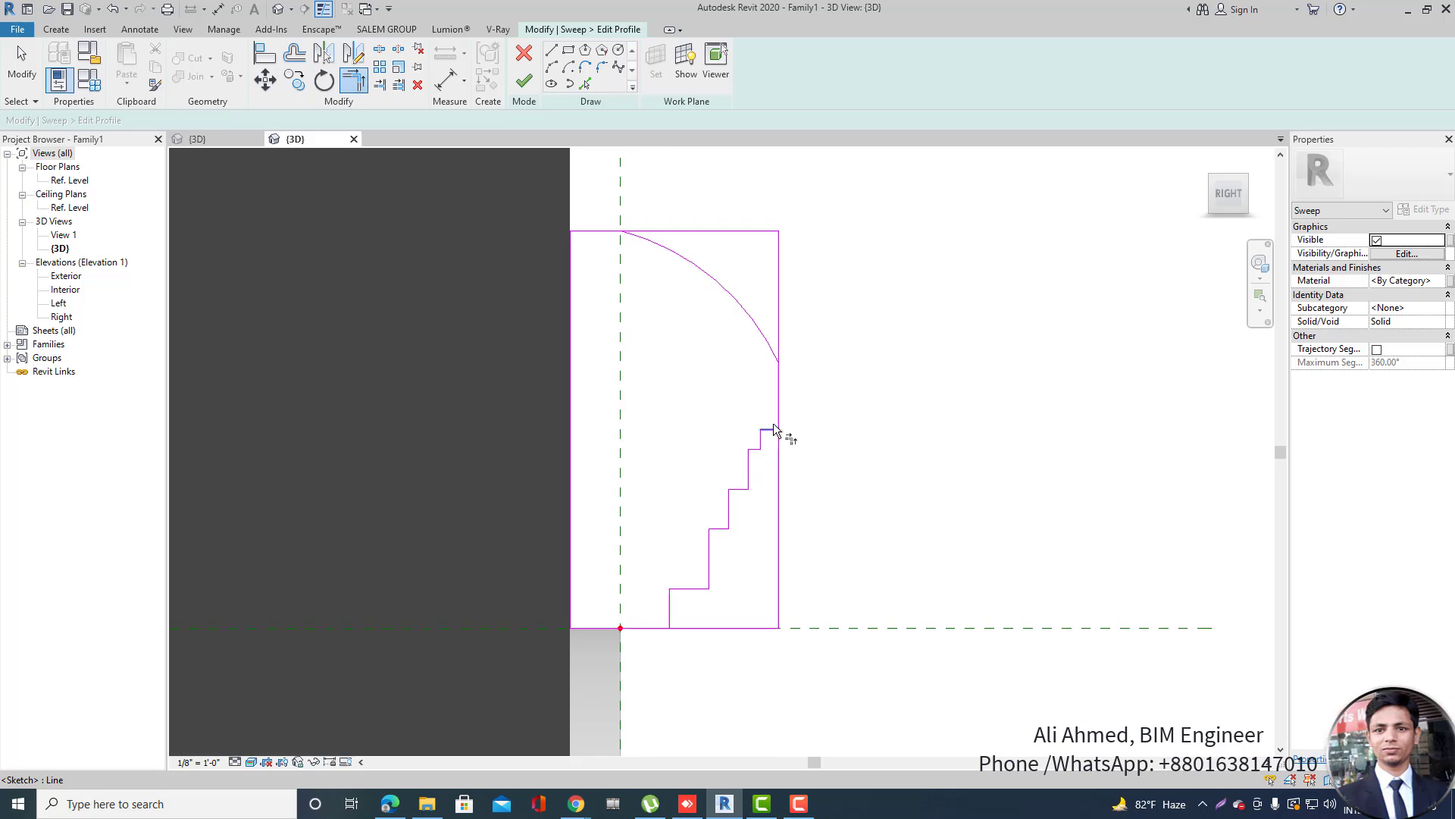
click(668, 615)
scroll(820, 472, down, 4)
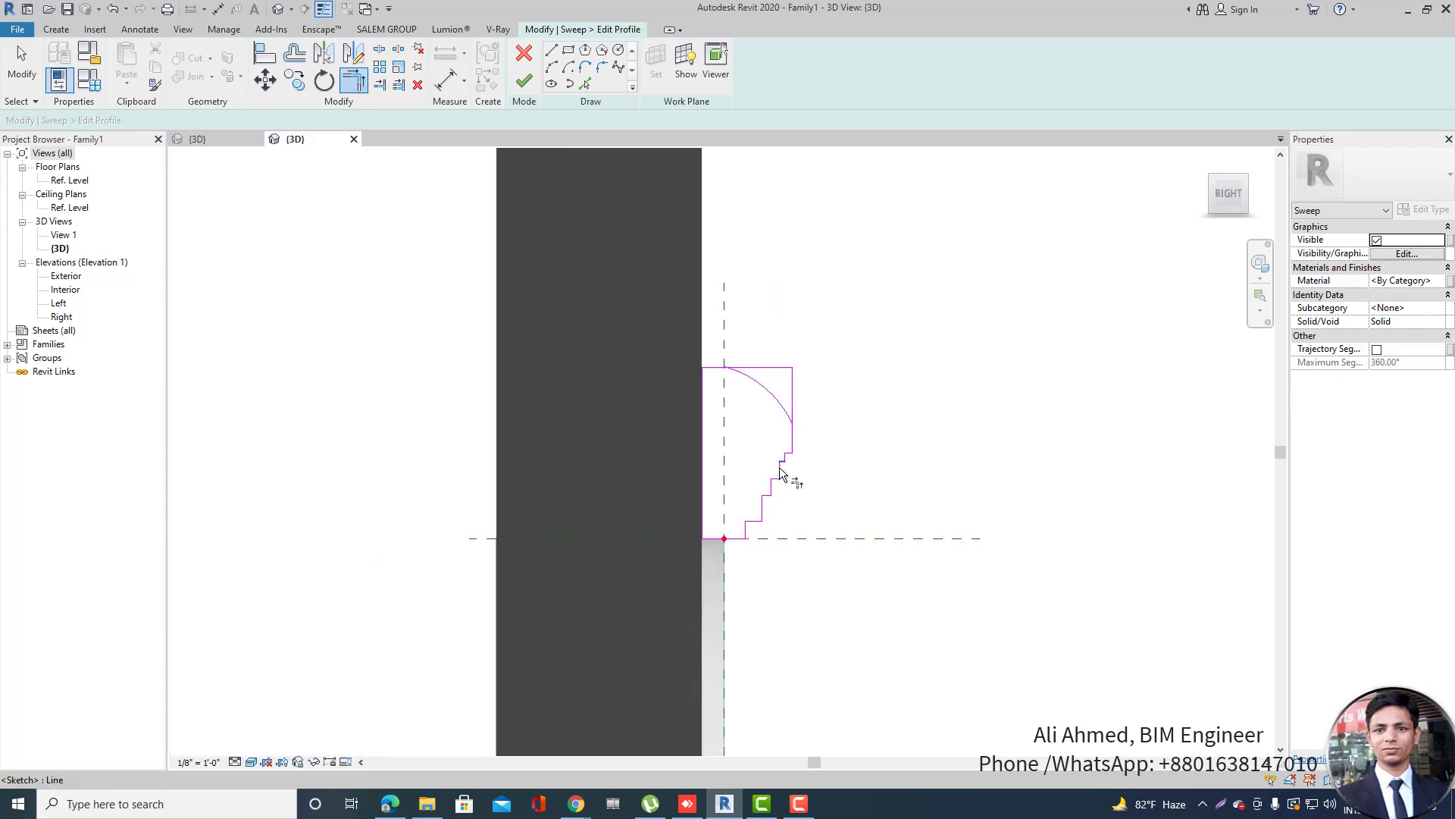
key(Escape)
scroll(825, 401, up, 2)
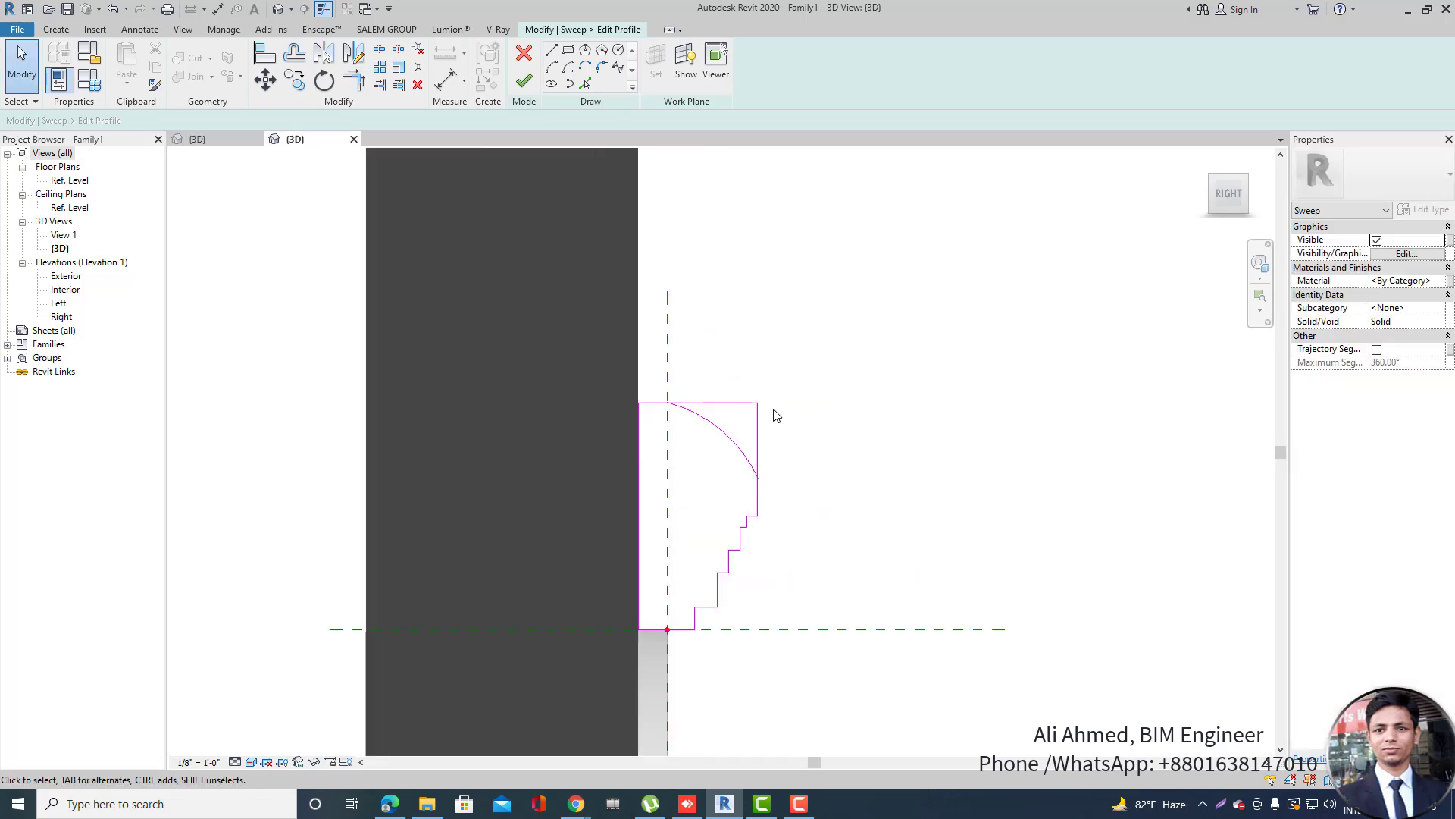
Trim the top line and the outer vertical line back to the arc, removing the square upper corner.
click(352, 82)
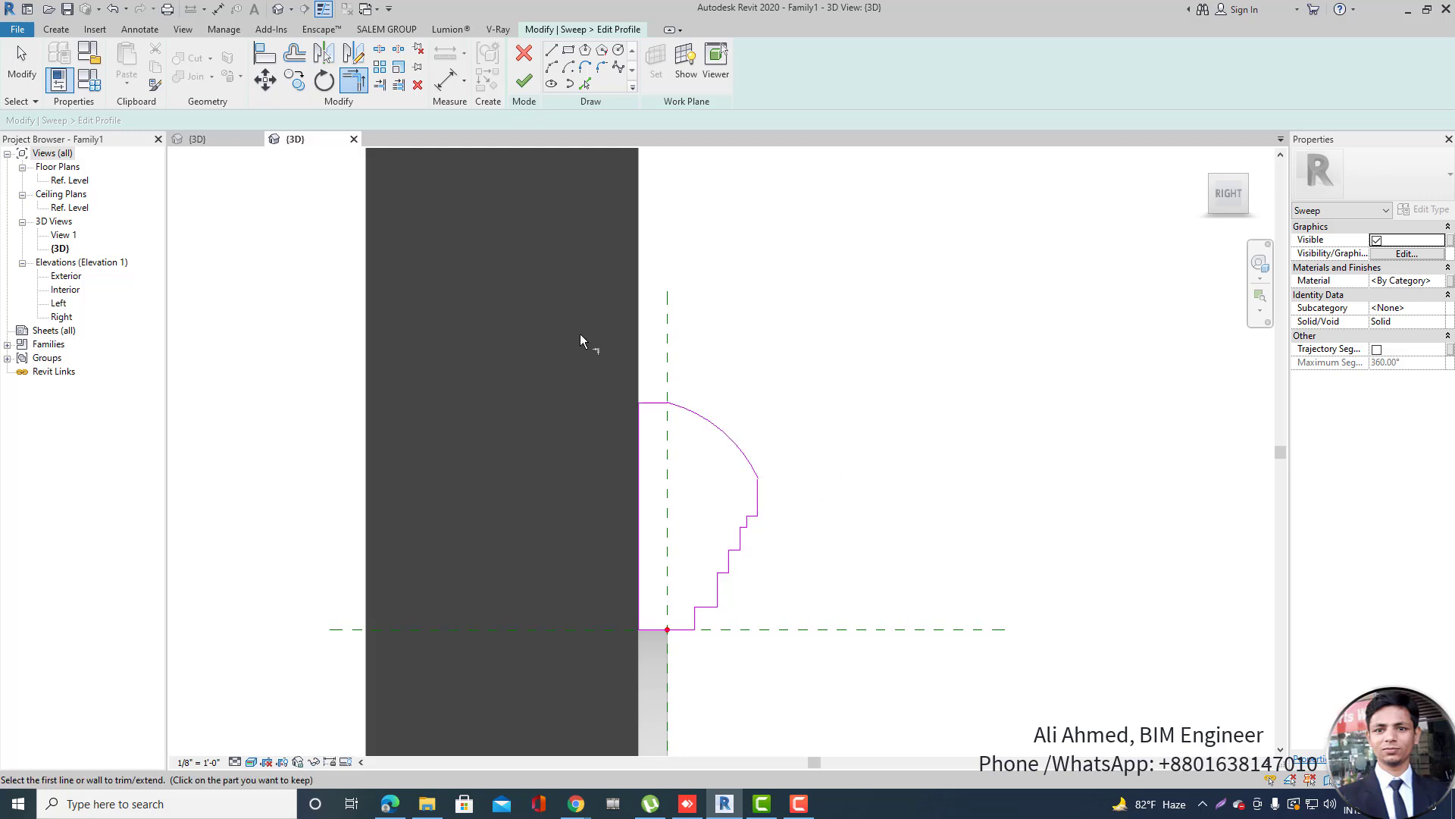
scroll(766, 299, down, 3)
key(Escape)
scroll(724, 405, up, 4)
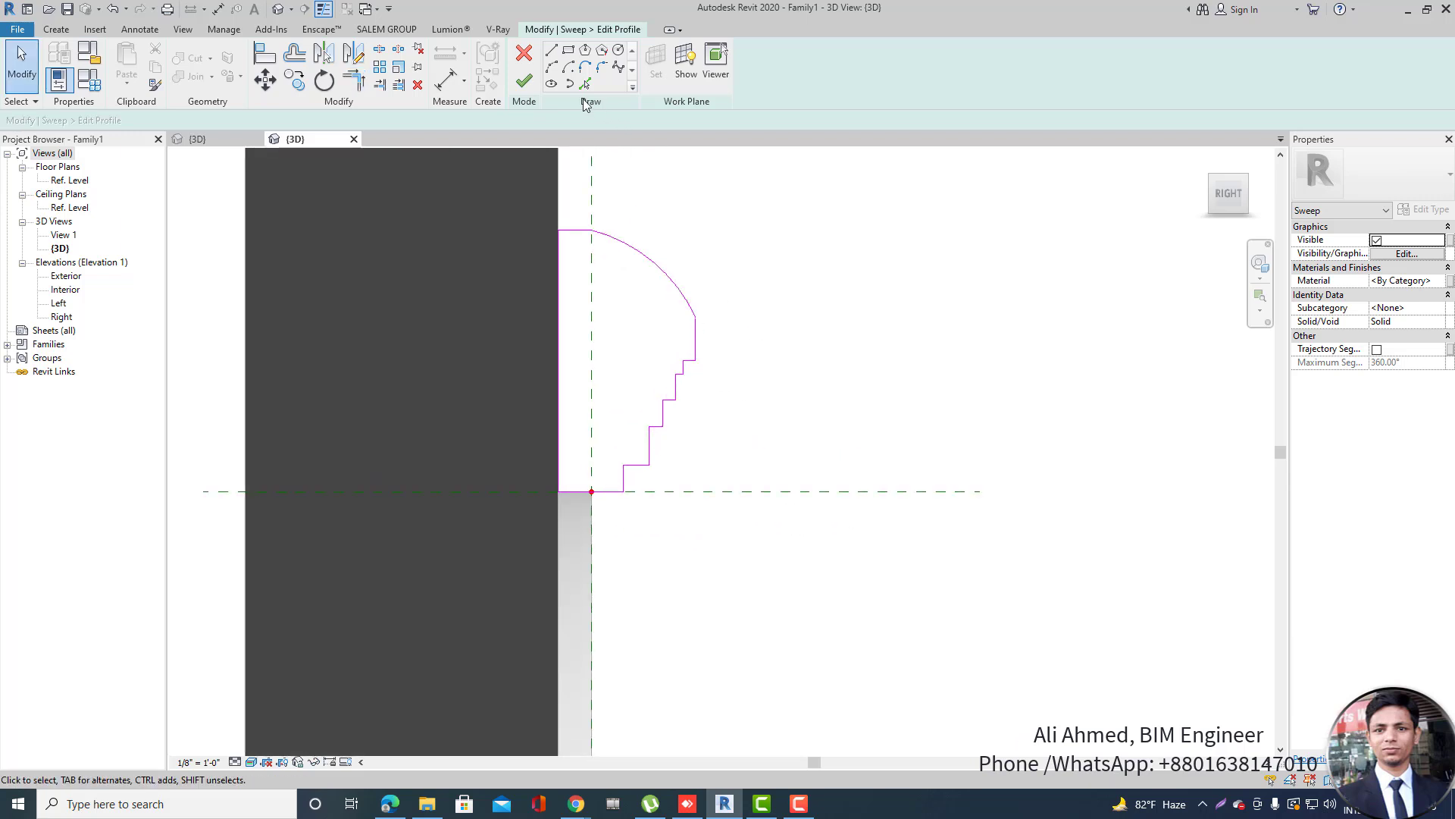
Fillet the outer corner of the profile's lowest tread with a radius of about 19/64".
click(555, 68)
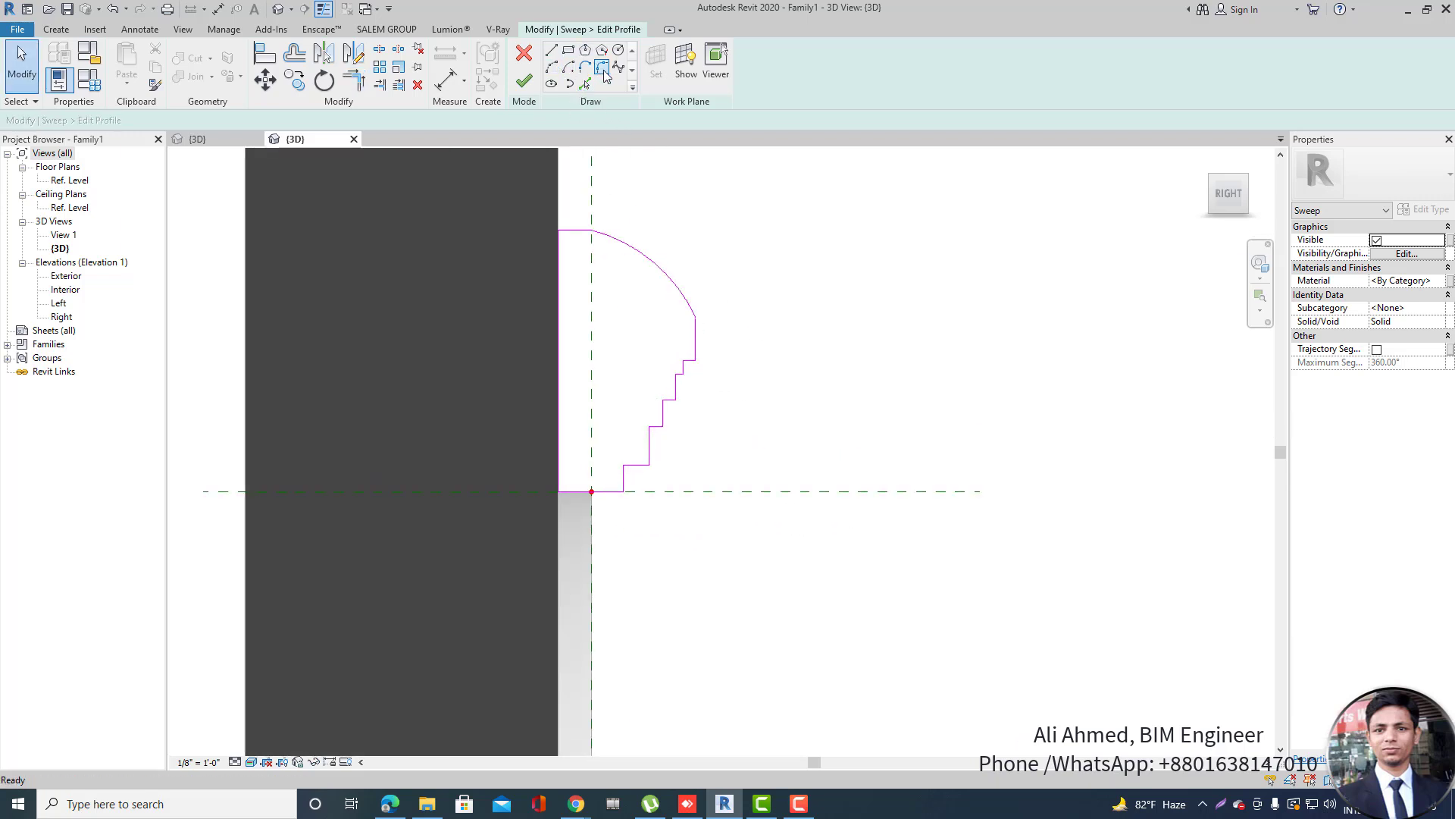
scroll(637, 485, up, 2)
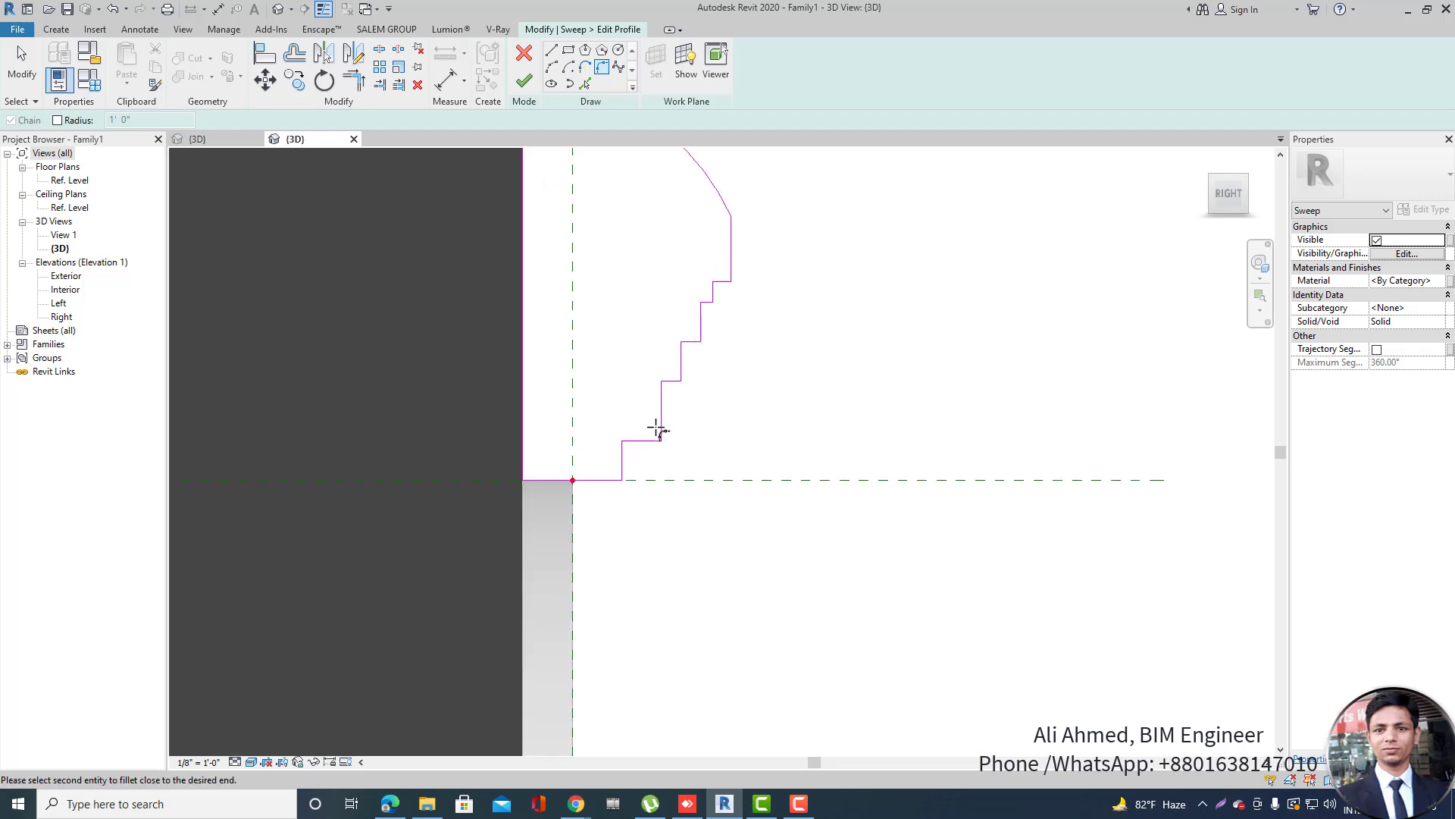
scroll(644, 441, up, 4)
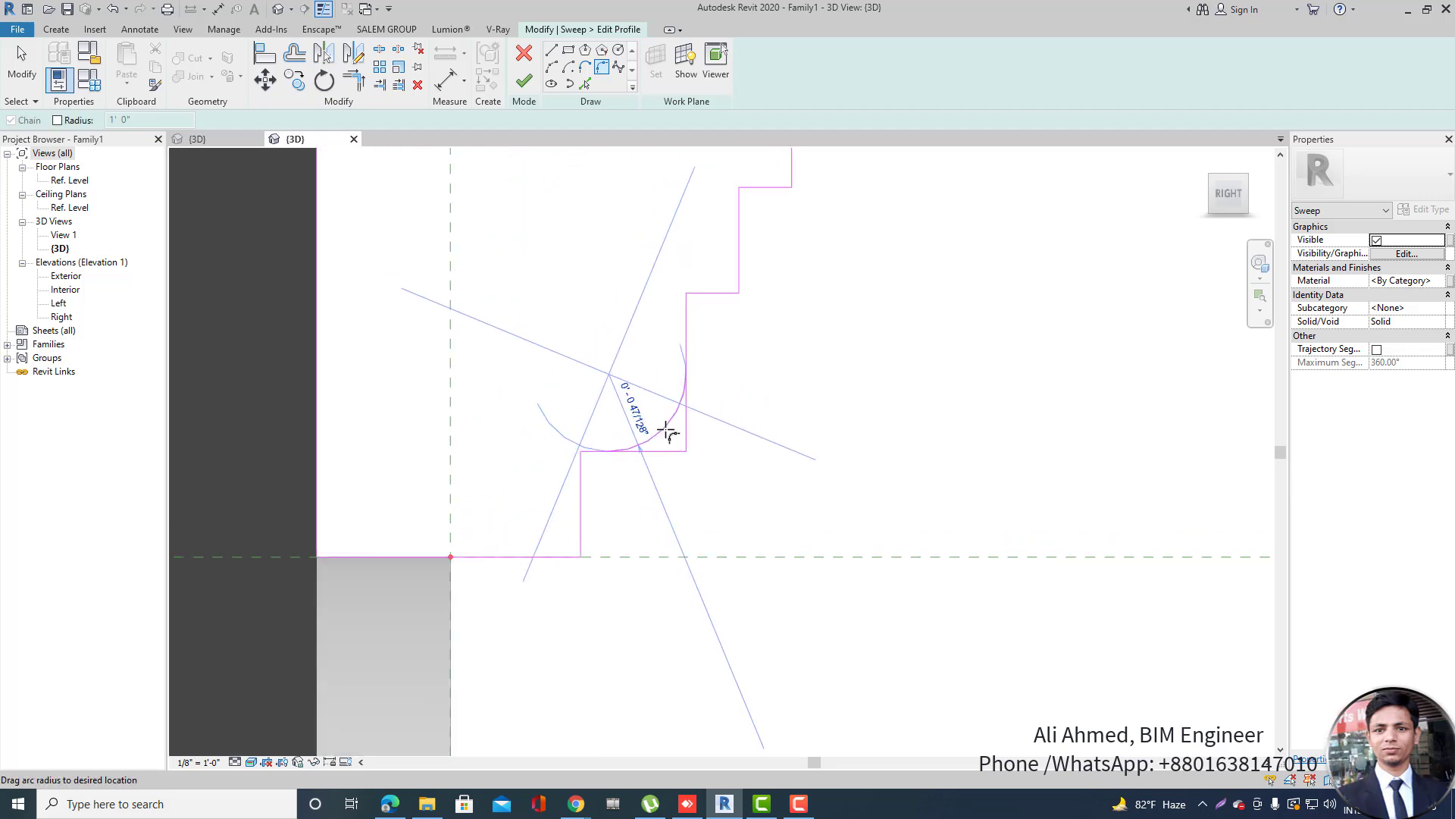
click(650, 416)
scroll(662, 491, down, 4)
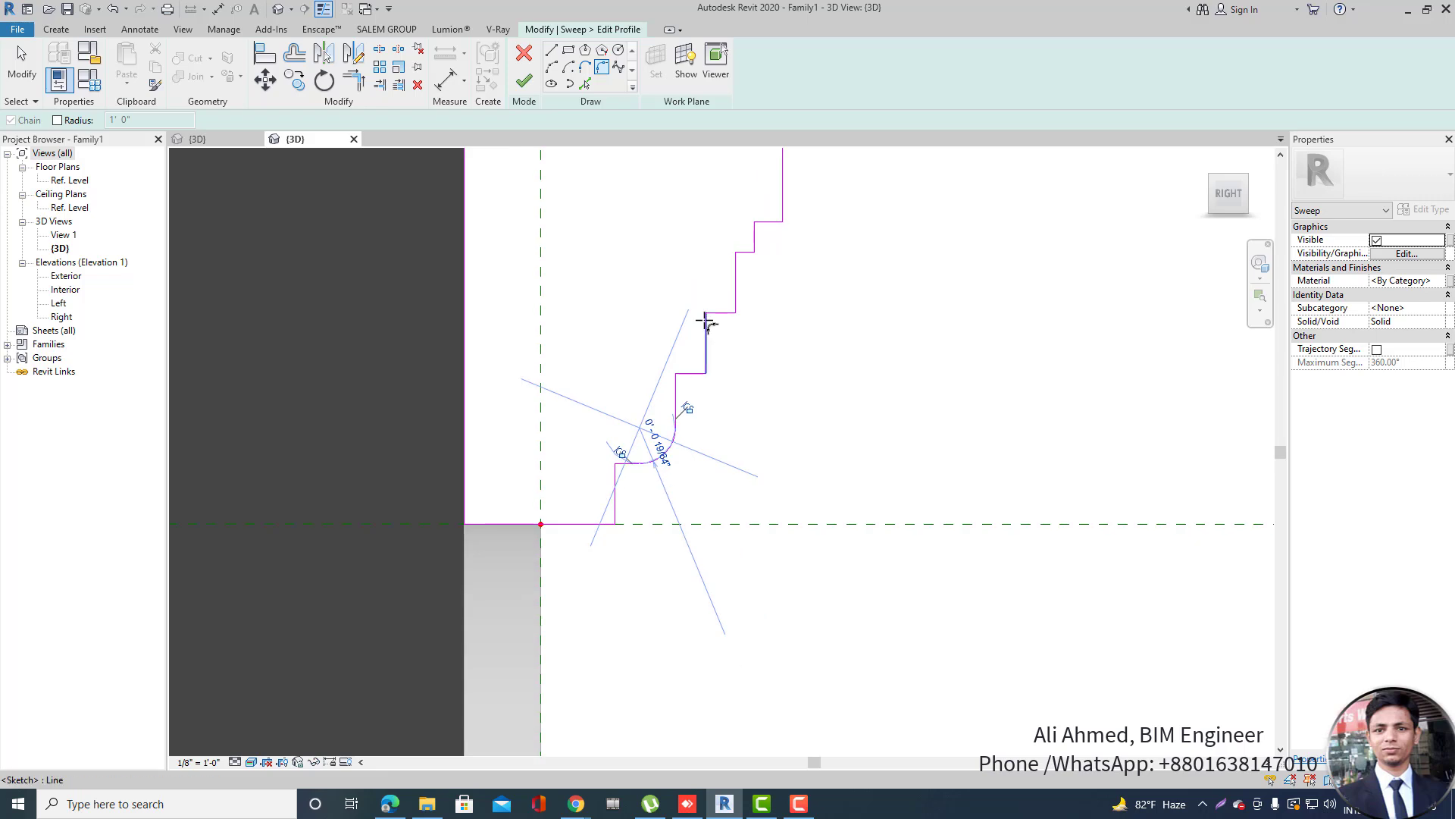
Fillet the inner corner where the third tread of the stepped edge meets the riser below it.
scroll(704, 329, up, 1)
click(721, 312)
scroll(713, 323, up, 6)
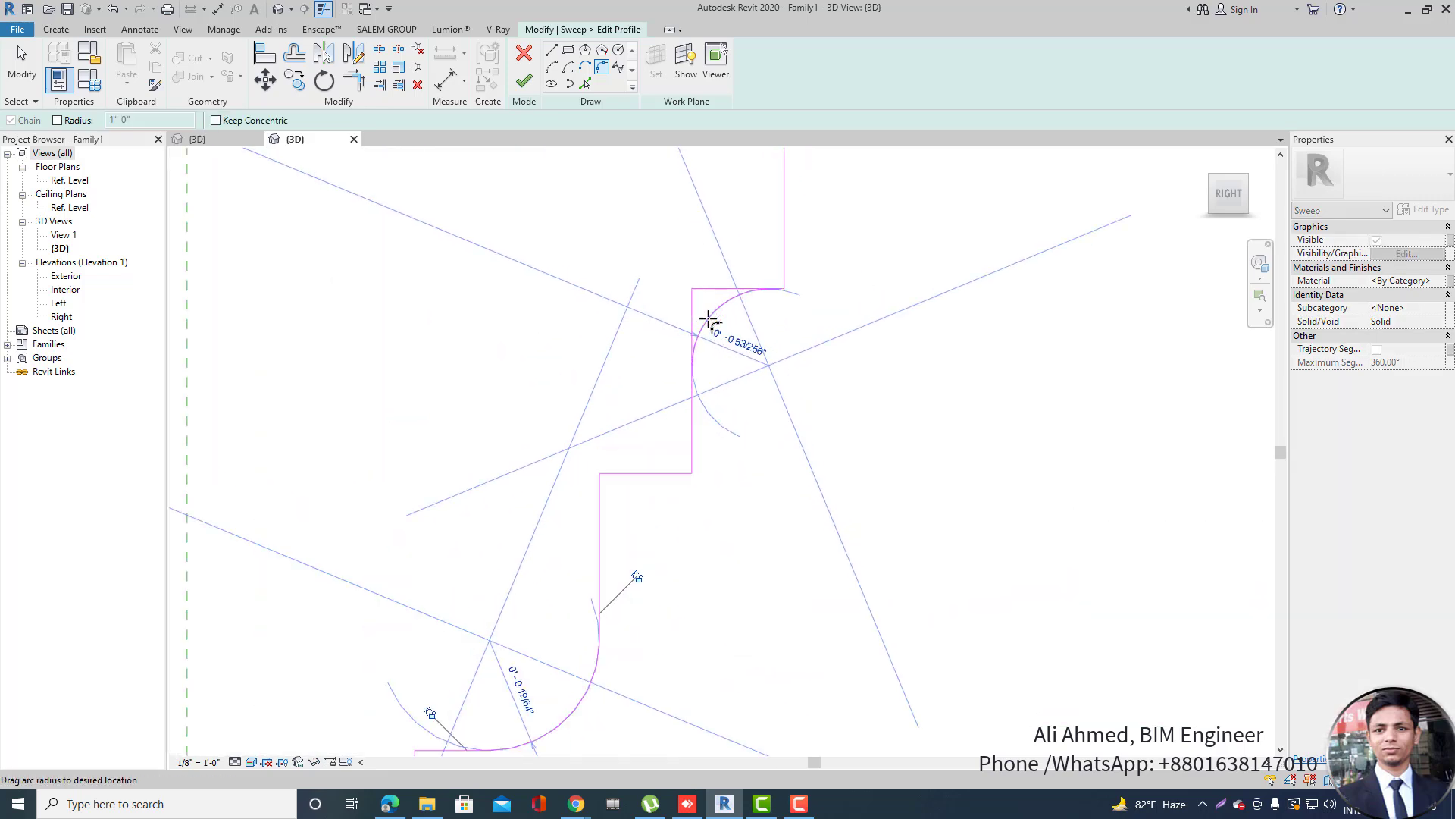
click(703, 312)
scroll(704, 311, down, 5)
scroll(689, 457, up, 3)
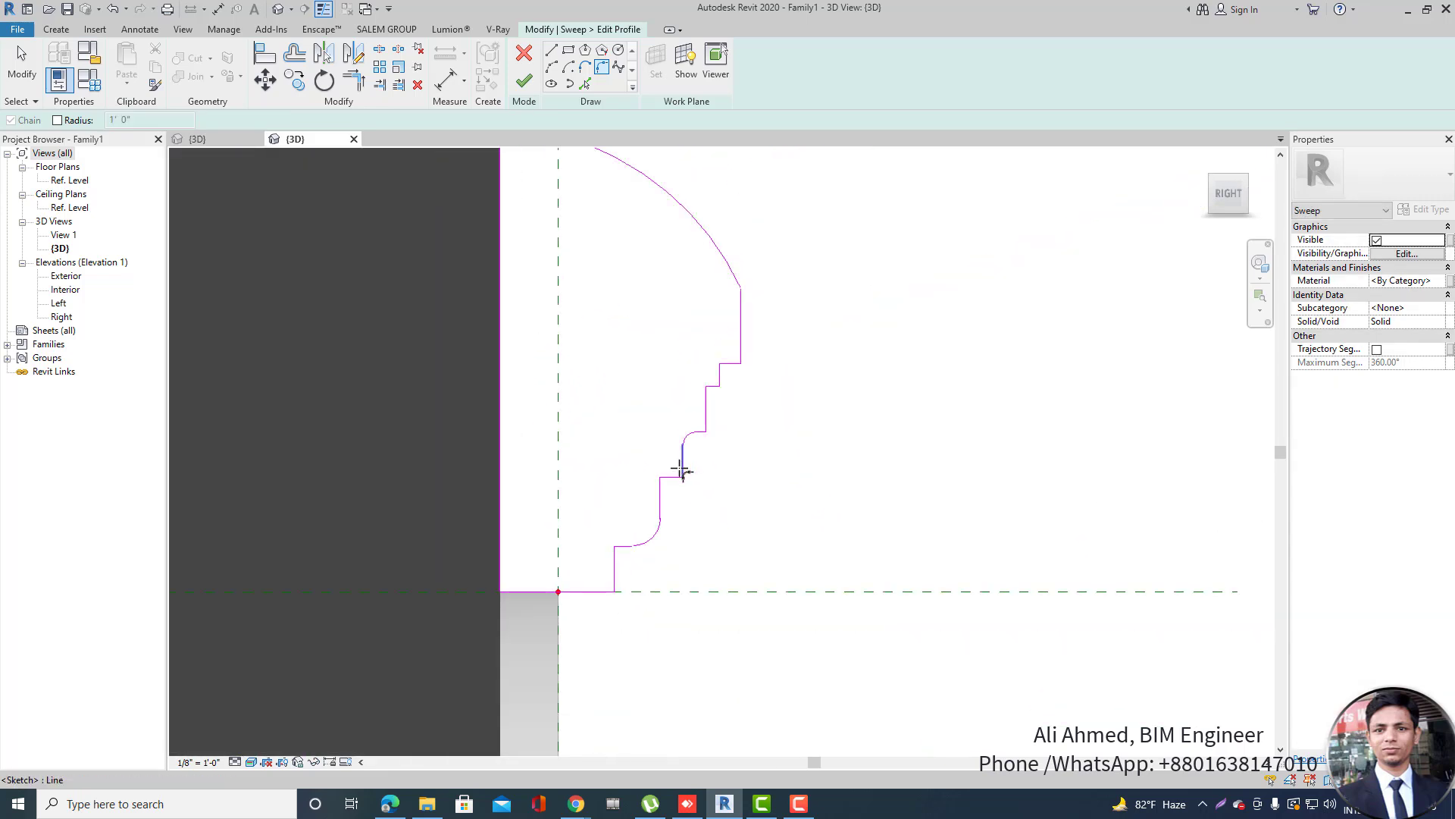
scroll(747, 496, down, 3)
right_click(838, 338)
click(852, 350)
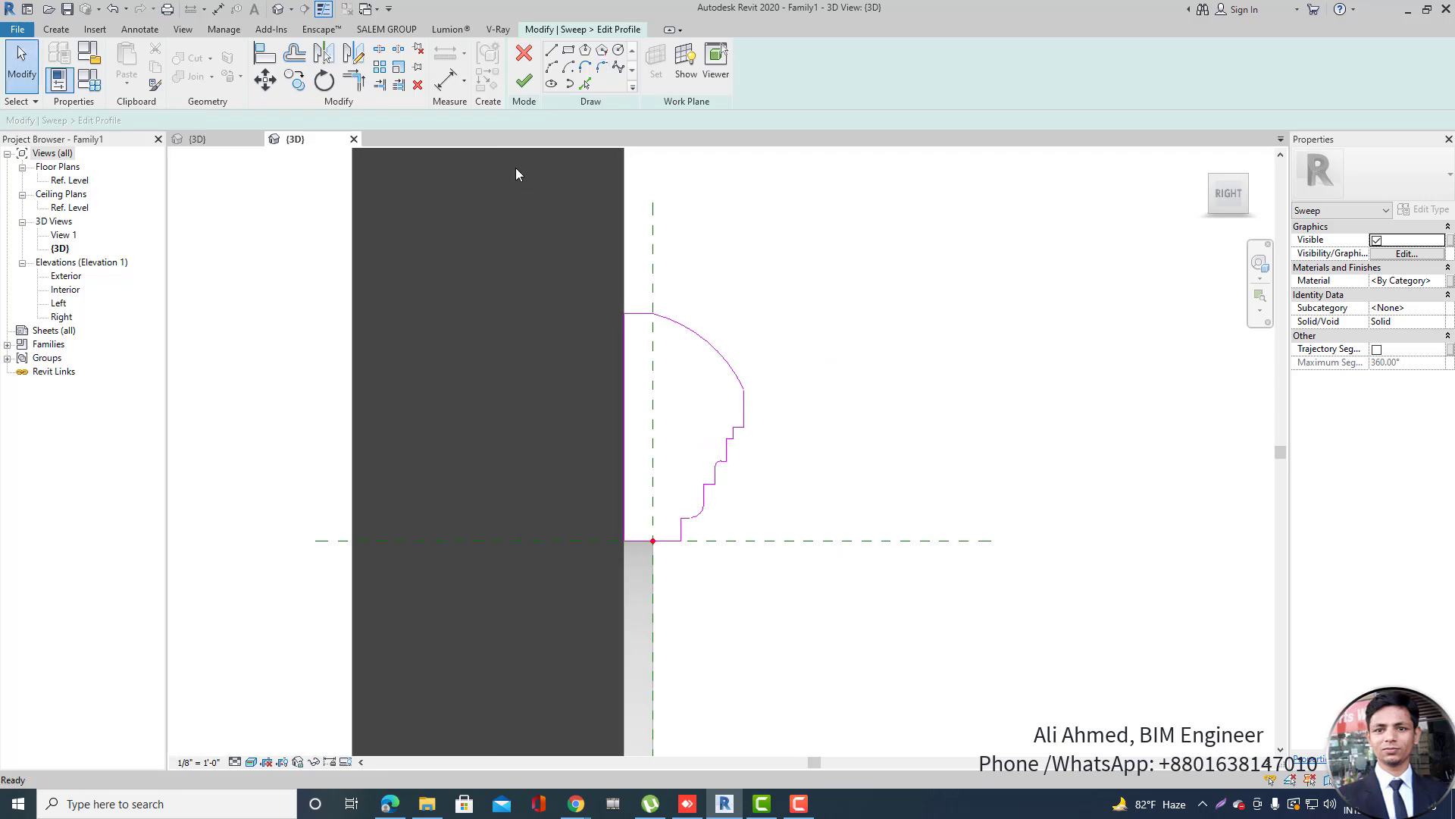
Finish the profile sketch and complete the trim molding sweep around the arched door frame.
click(524, 81)
click(524, 82)
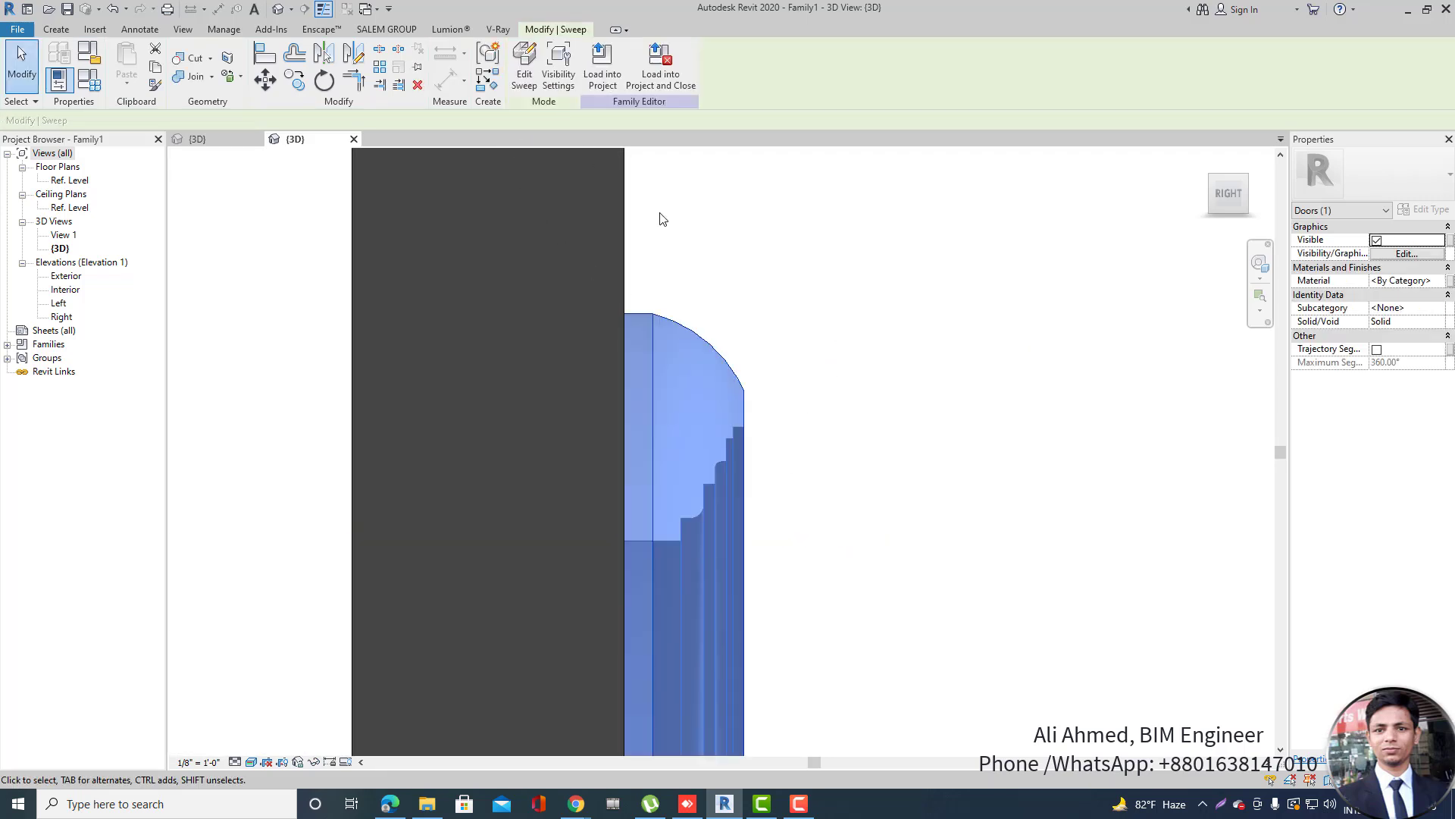
scroll(694, 325, down, 2)
click(818, 343)
scroll(825, 343, down, 2)
Examine the swept molding in 3D from several angles, including its bottom ends and the arch above the fanlight.
shift+middle_drag(877, 343, 559, 358)
scroll(644, 341, down, 4)
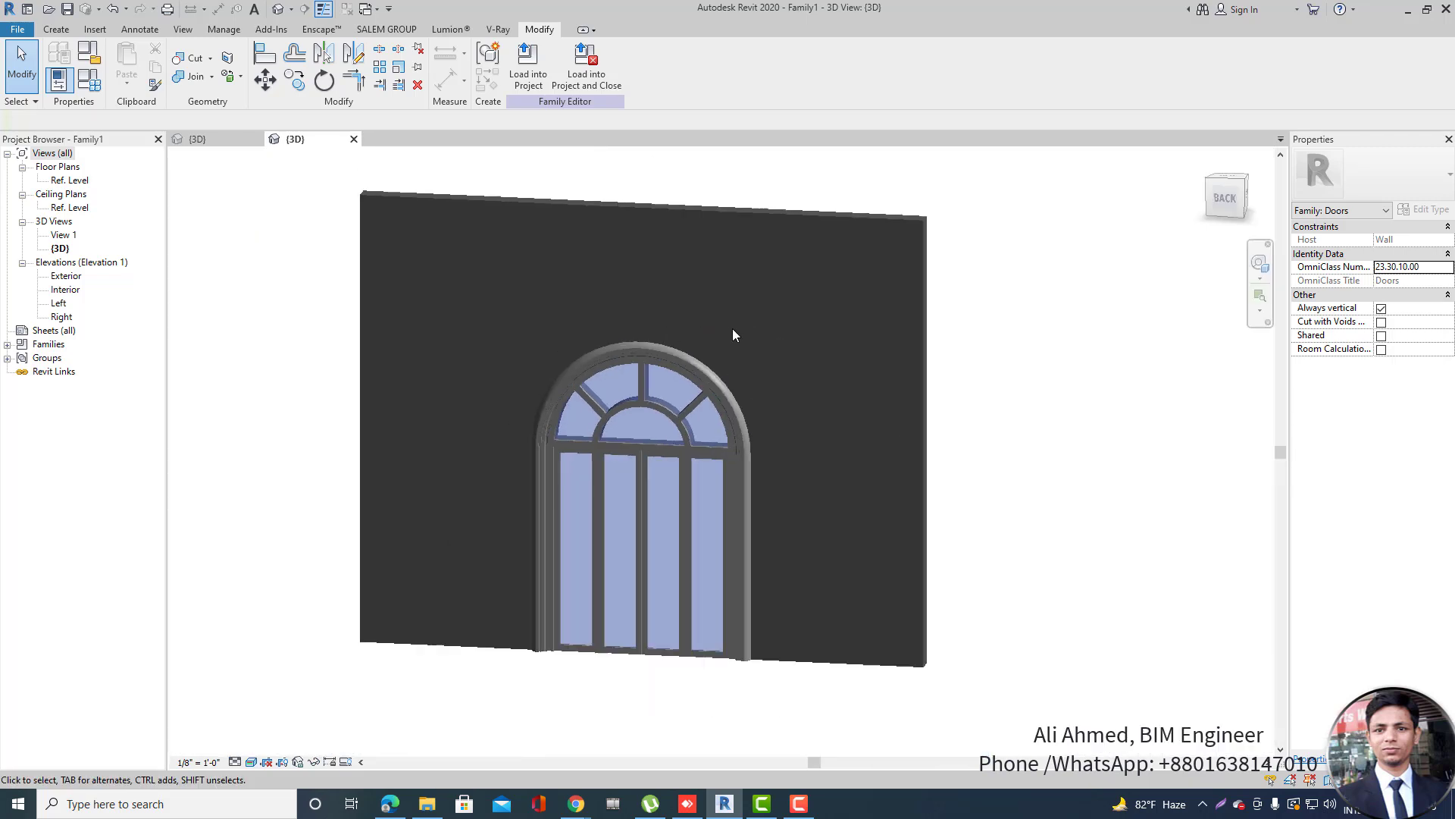
scroll(576, 567, up, 5)
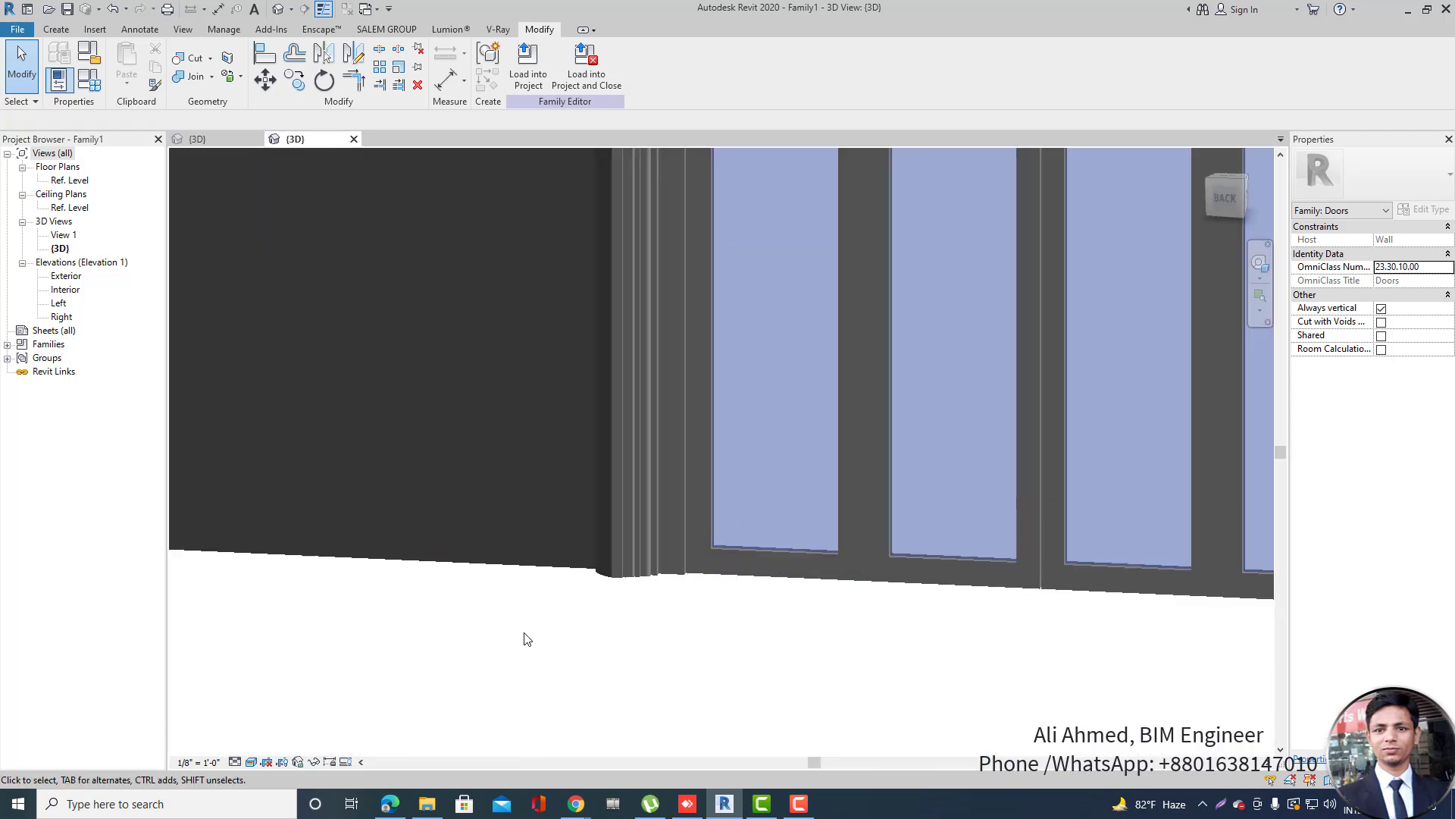
scroll(545, 640, down, 3)
shift+middle_drag(1047, 668, 1164, 675)
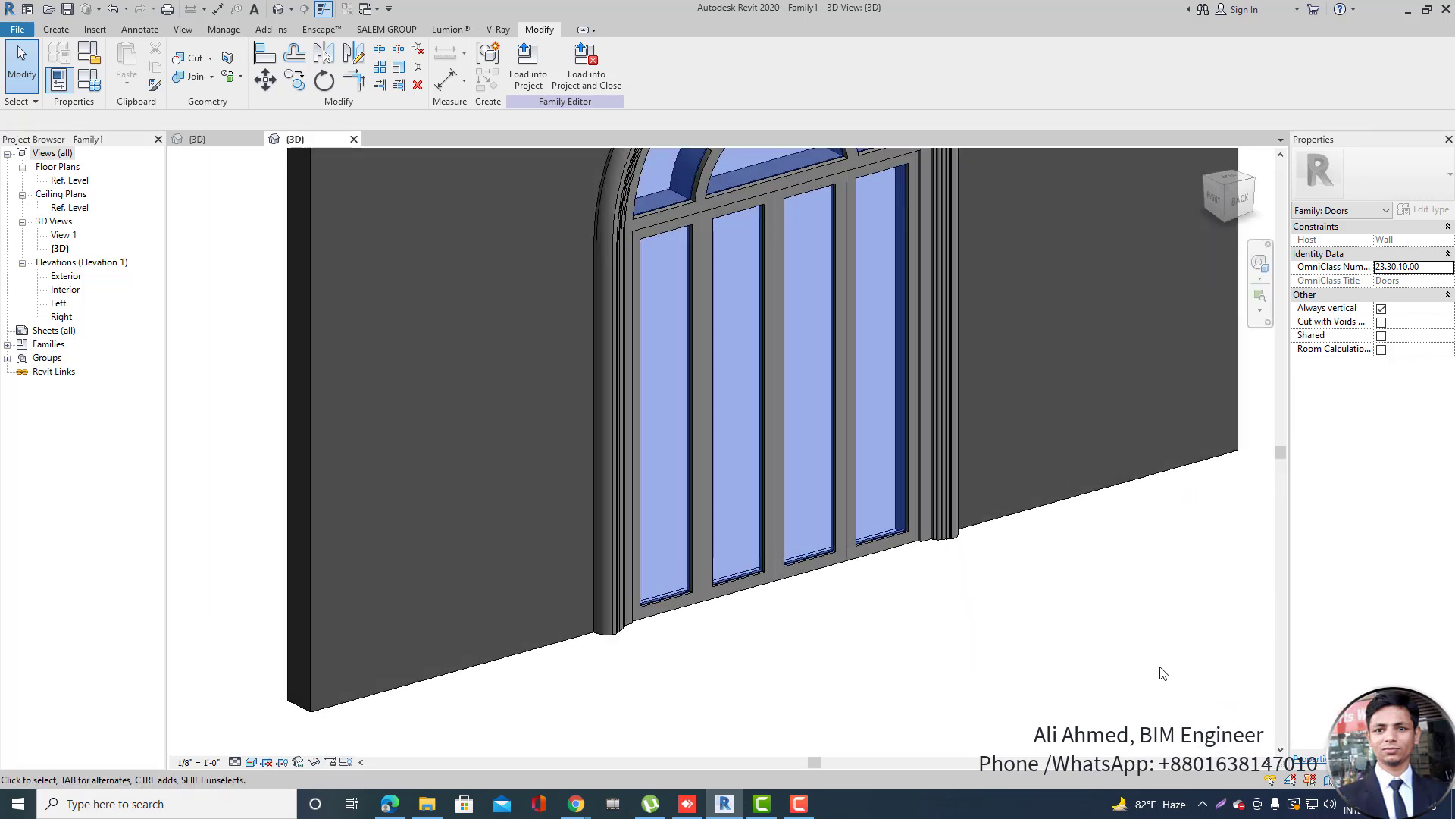
scroll(594, 707, up, 5)
scroll(593, 707, down, 5)
shift+middle_drag(588, 698, 813, 273)
scroll(841, 303, up, 5)
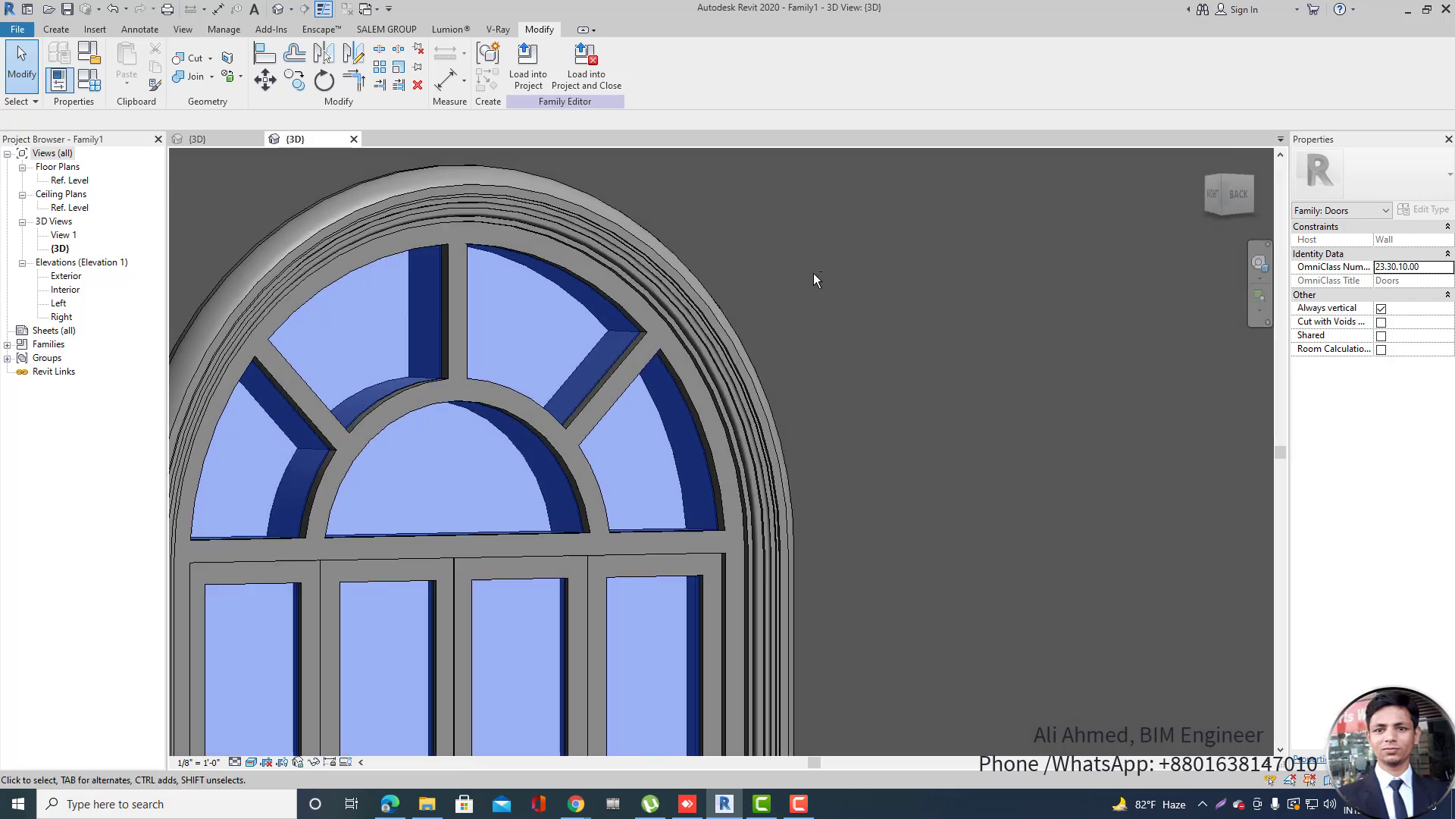
scroll(835, 457, up, 5)
scroll(908, 309, down, 8)
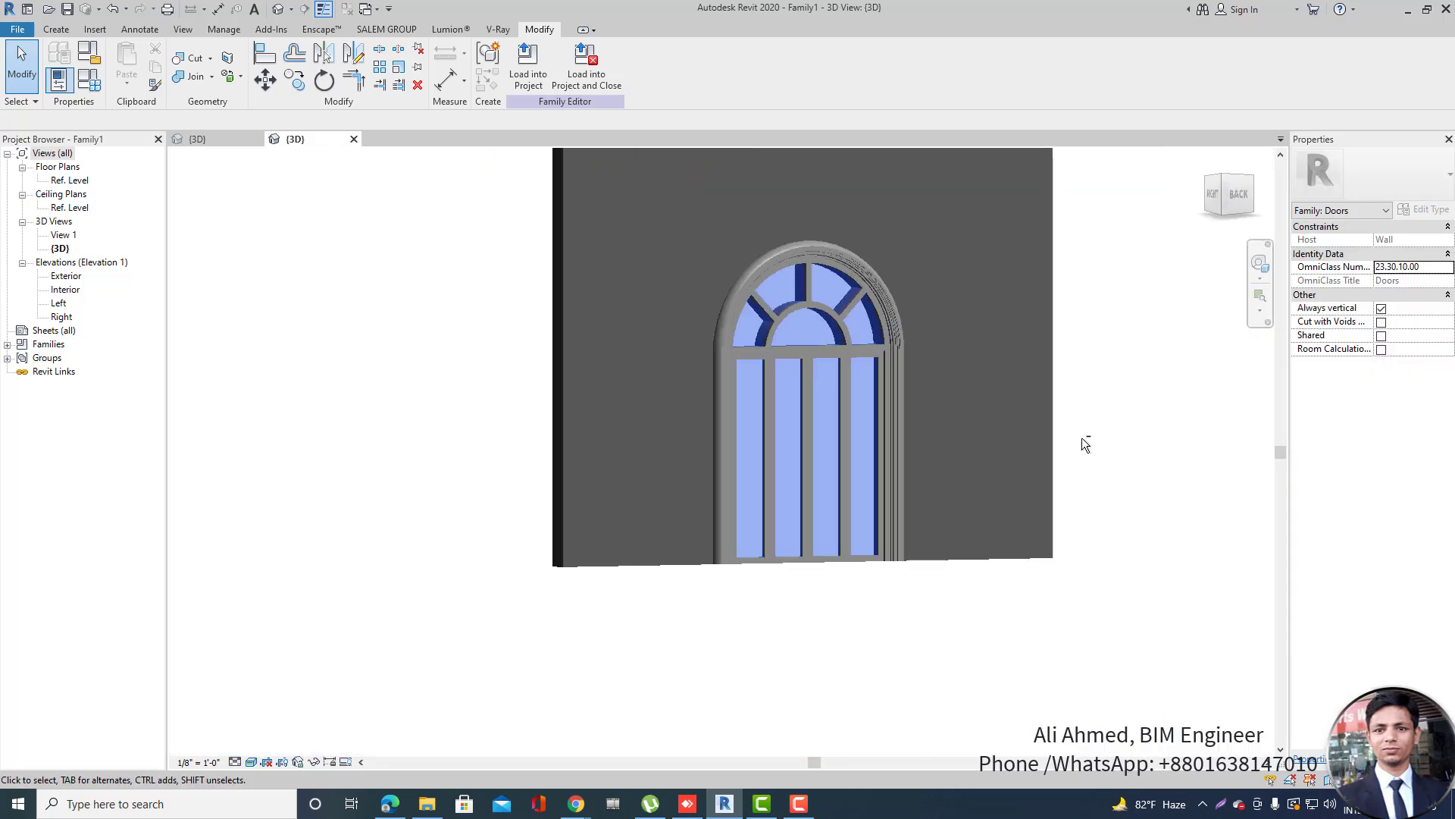
shift+middle_drag(1082, 444, 925, 572)
scroll(909, 565, up, 6)
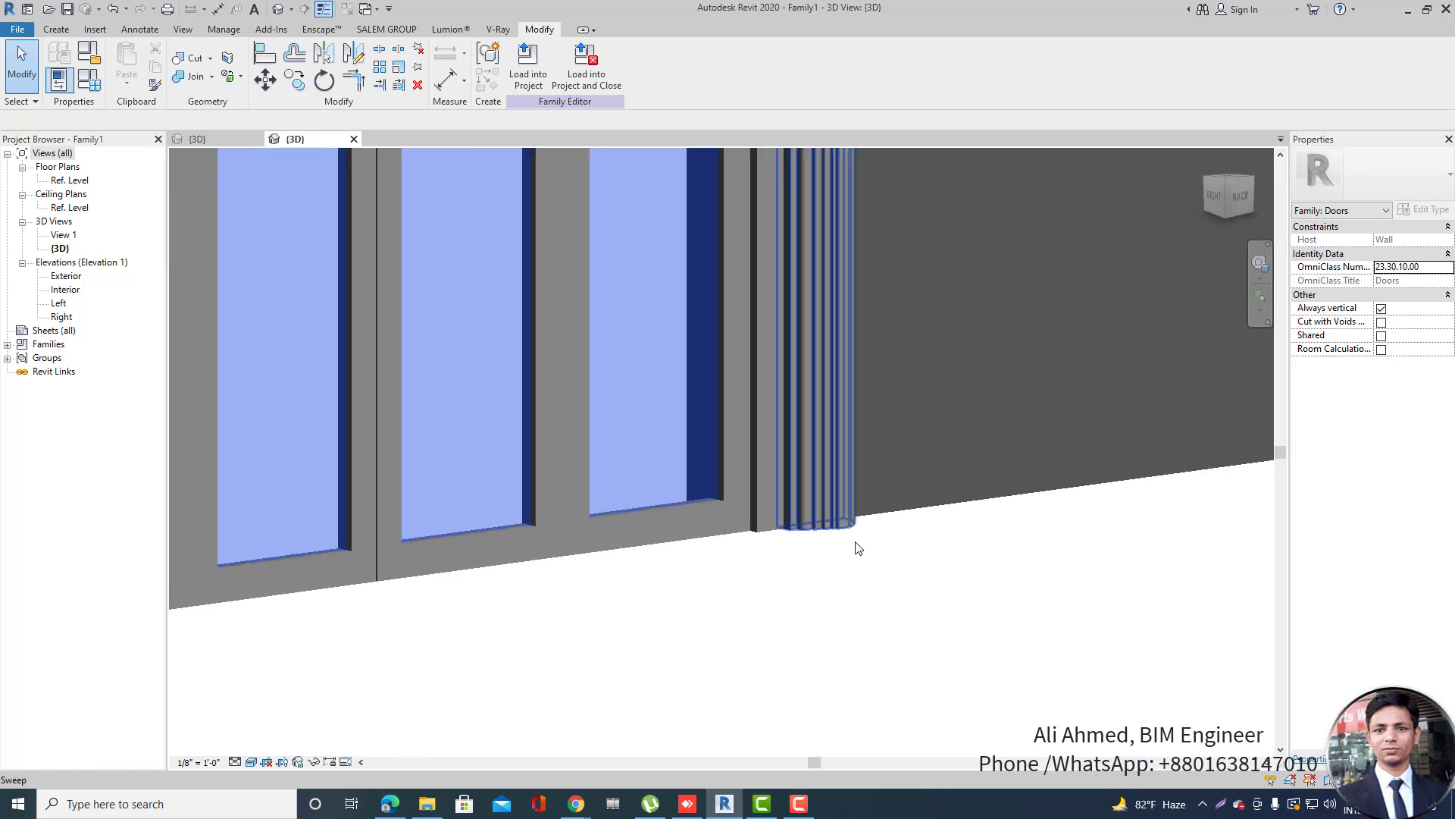
scroll(835, 643, down, 4)
scroll(835, 645, down, 3)
shift+middle_drag(1056, 559, 952, 569)
Open the Exterior elevation of the door family and review the molding around the frame.
double_click(66, 276)
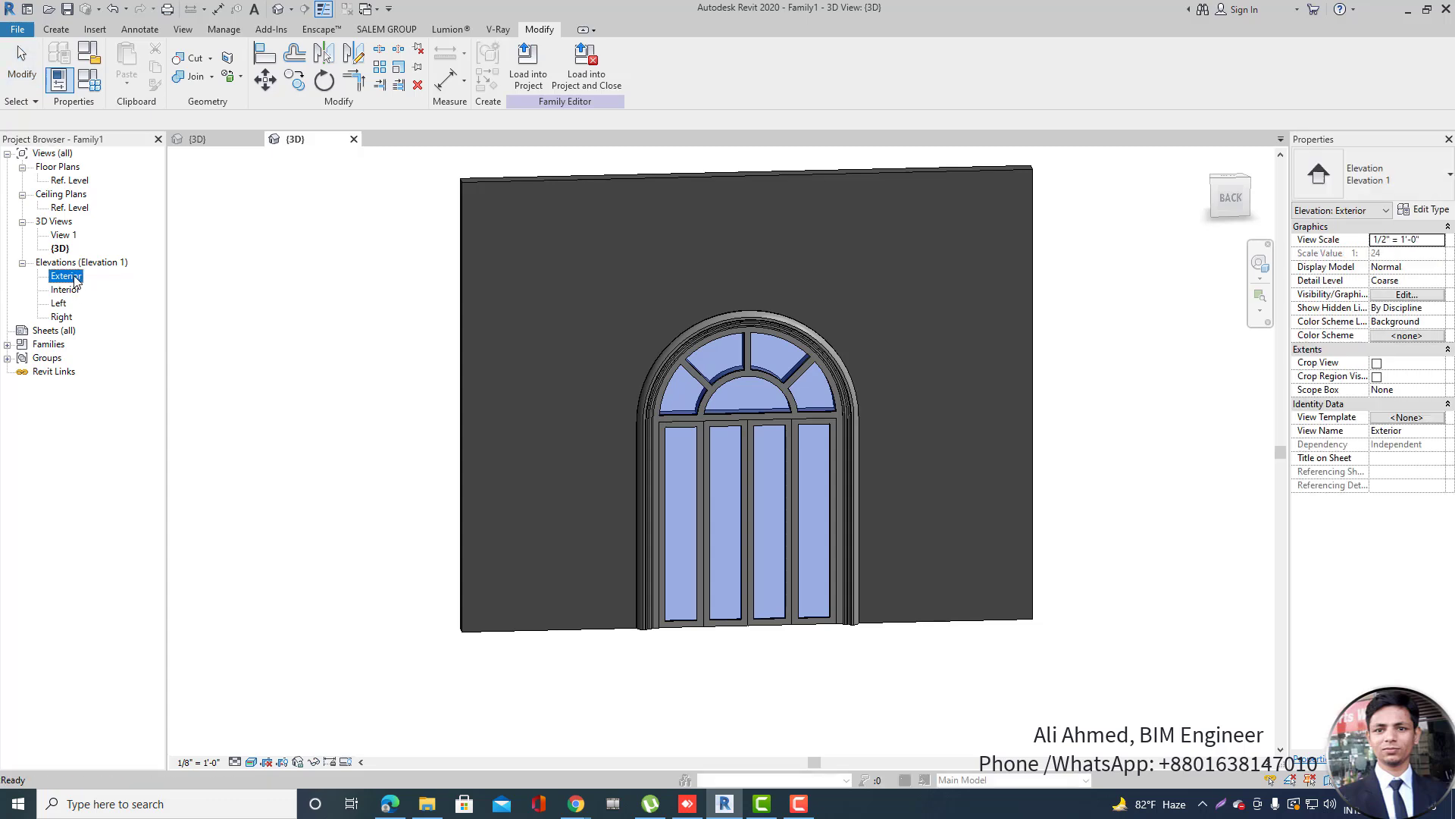
scroll(645, 498, up, 3)
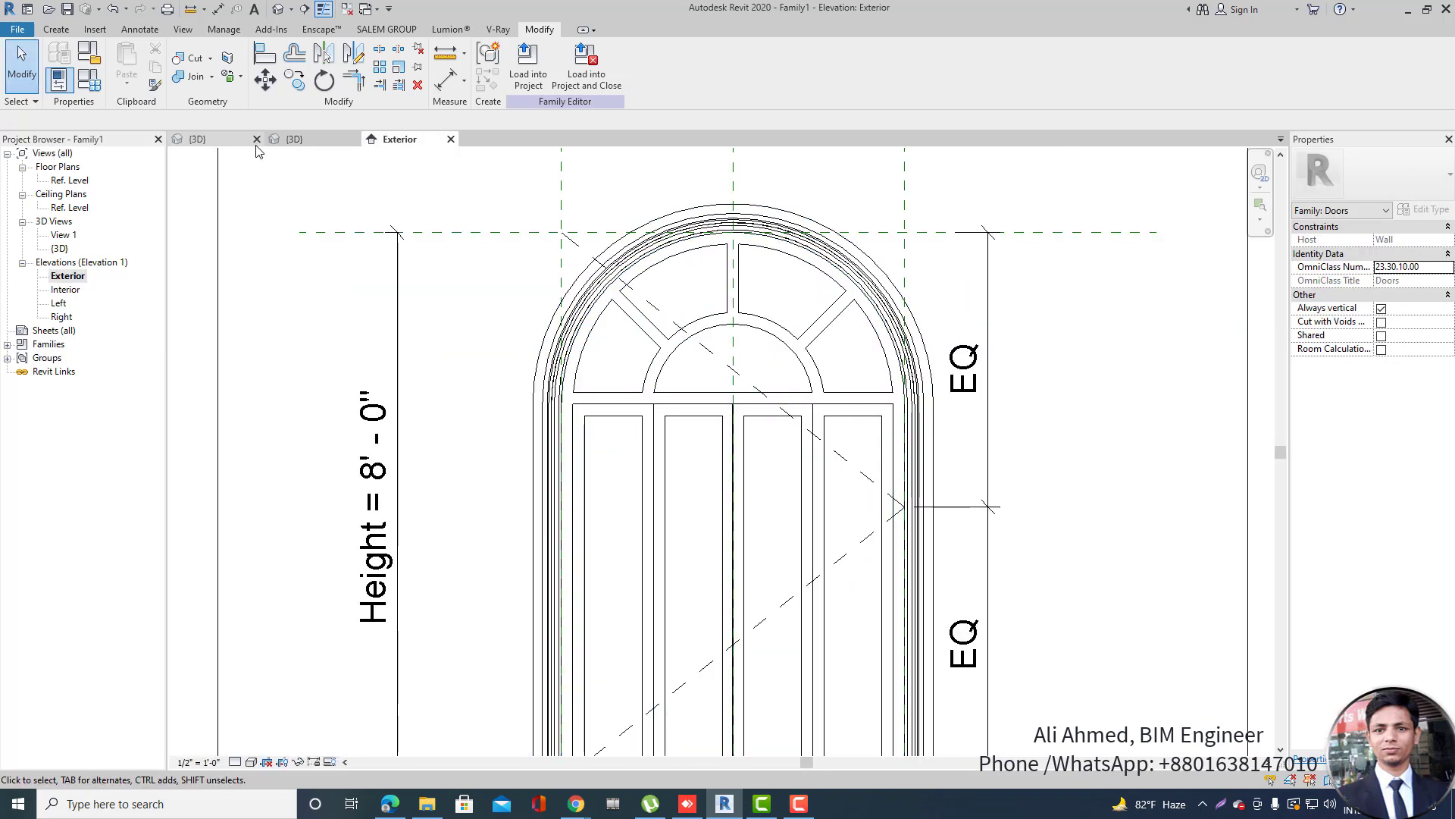
scroll(741, 480, down, 2)
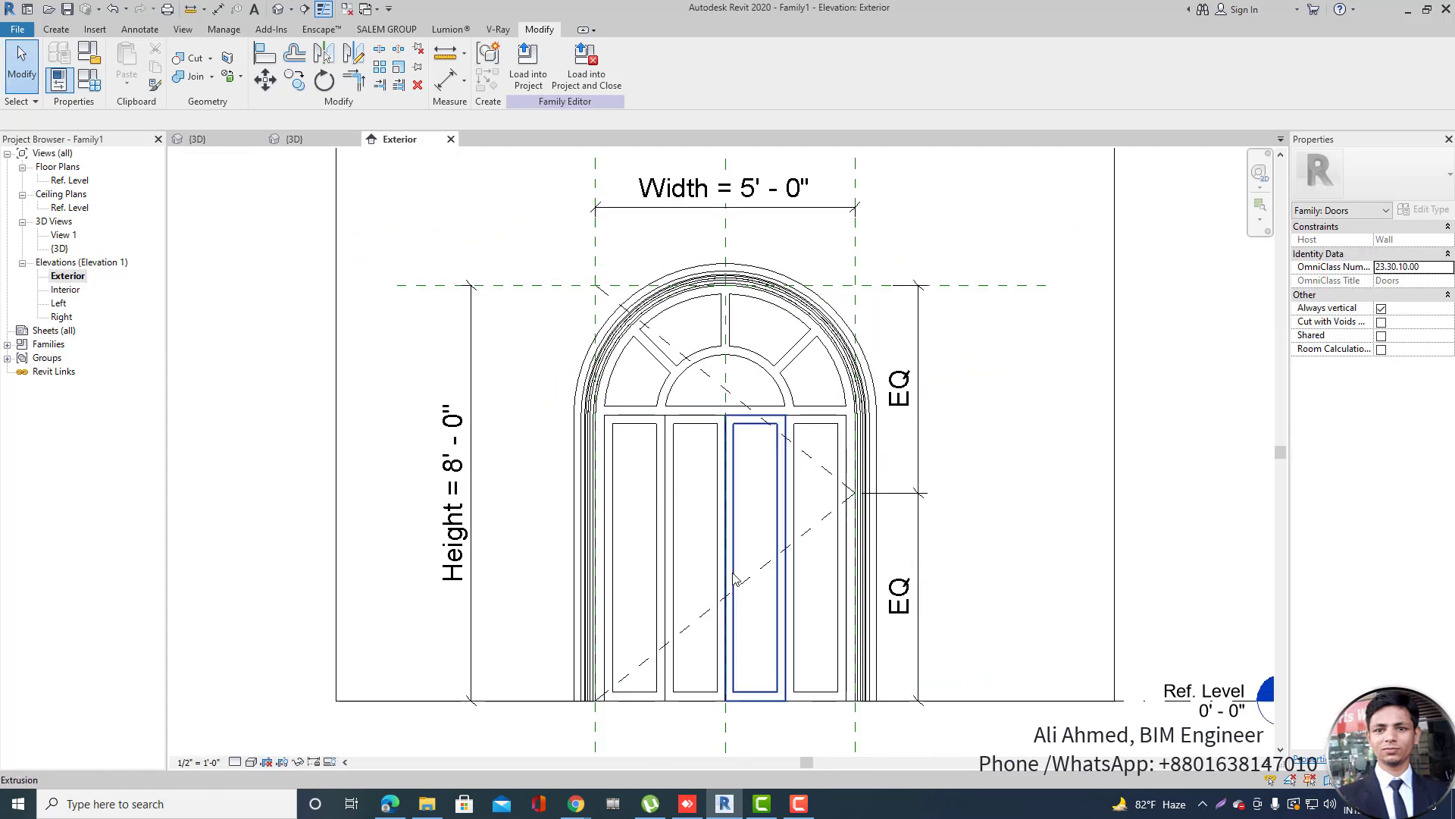
Switch to the project's 3D view and open the family of the existing arched balcony door for editing.
click(233, 147)
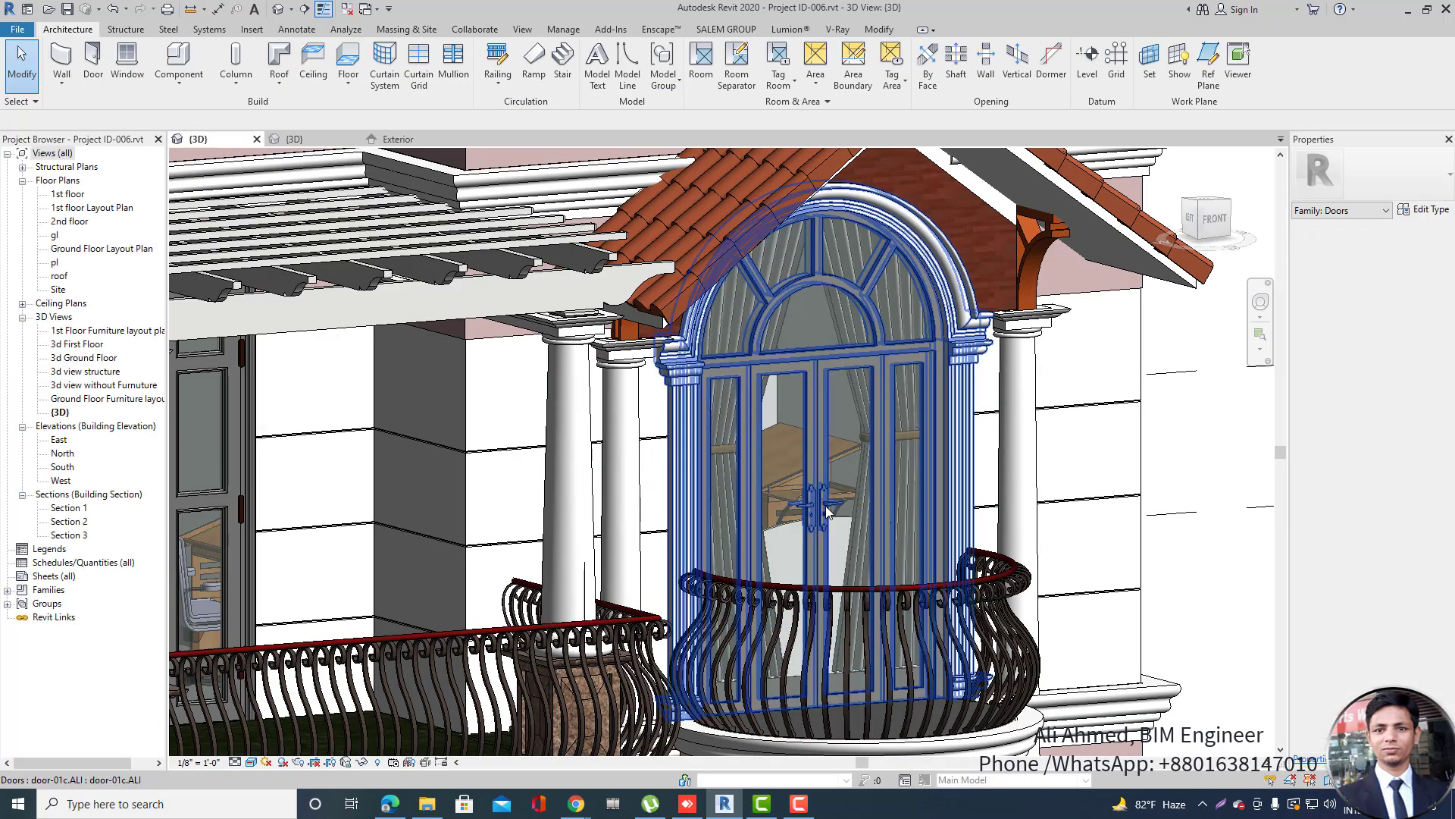
scroll(827, 503, up, 5)
click(827, 502)
double_click(854, 485)
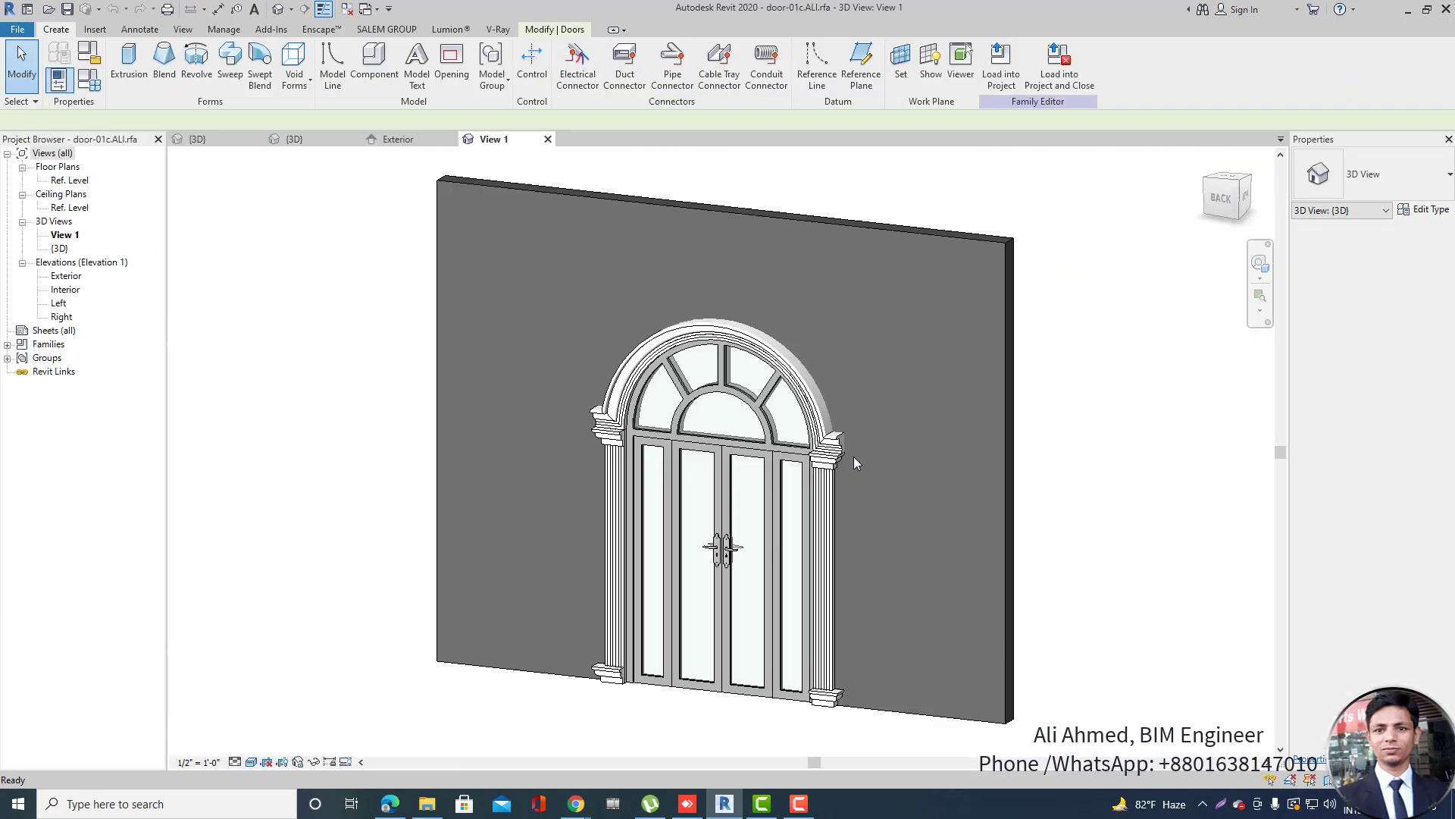
Inspect the lever handles on the reference door's middle leaves, selecting one, and return to the Exterior elevation of Family1.
scroll(737, 555, up, 4)
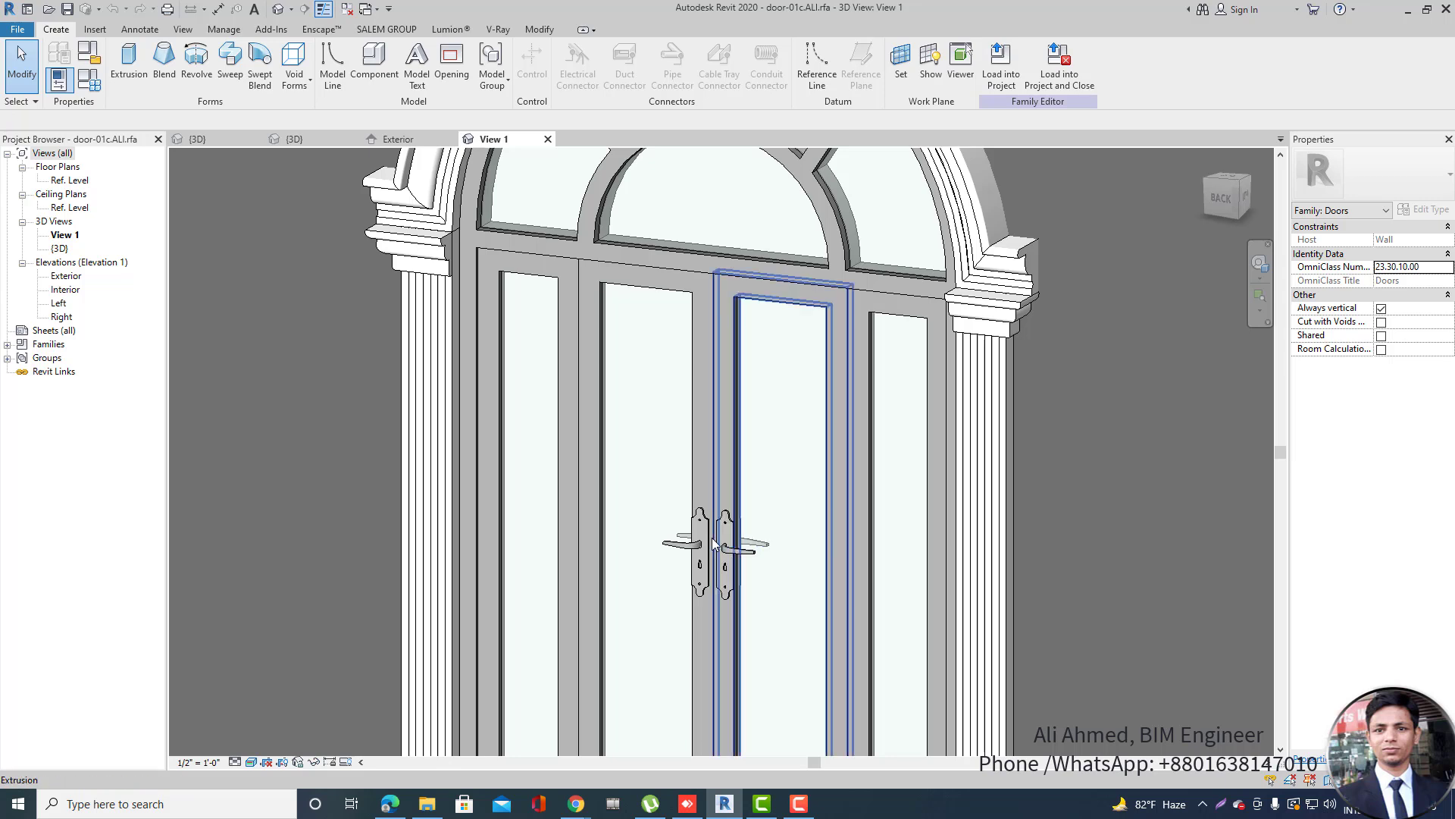
scroll(693, 546, up, 2)
click(701, 548)
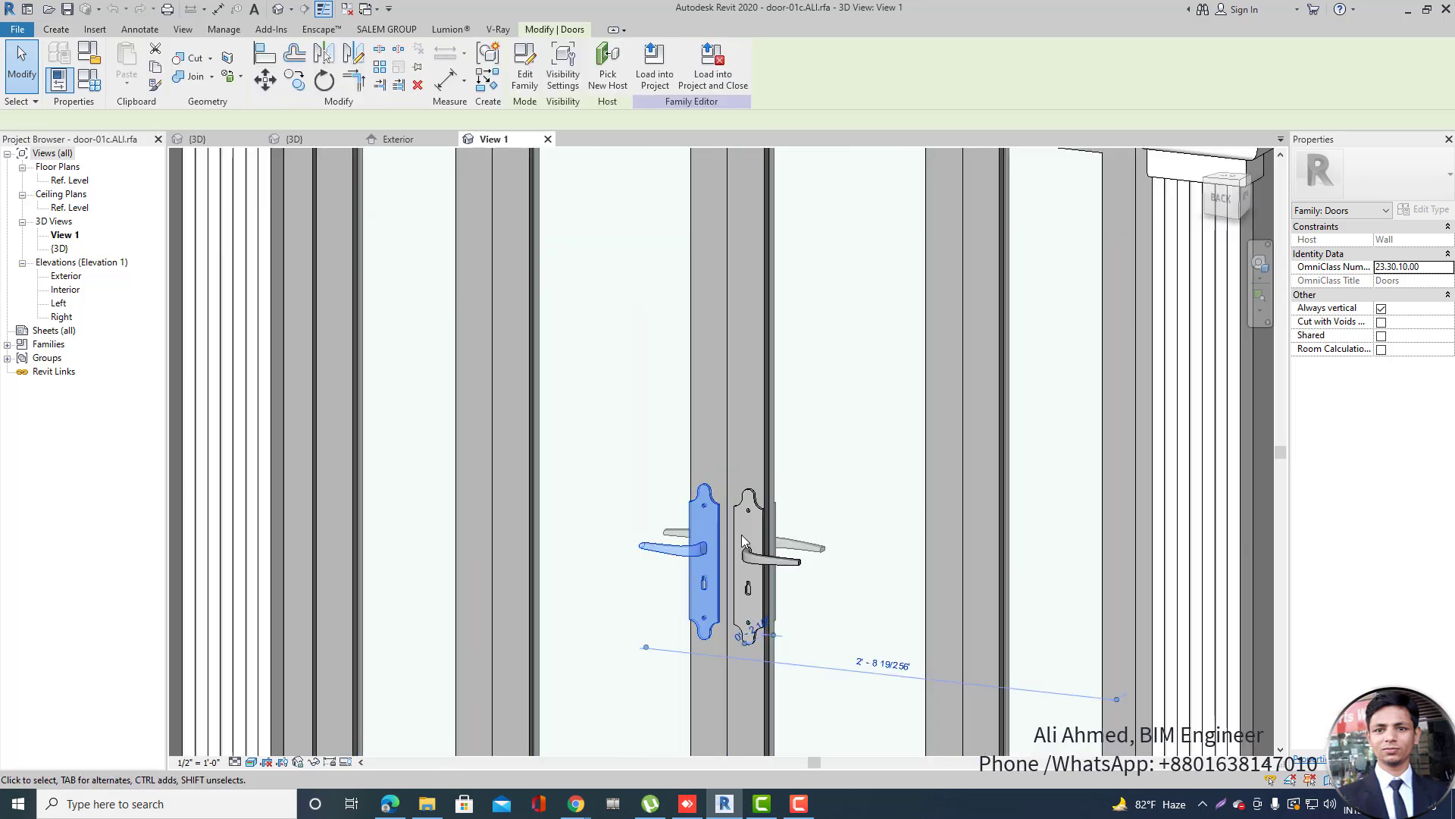
scroll(708, 567, up, 2)
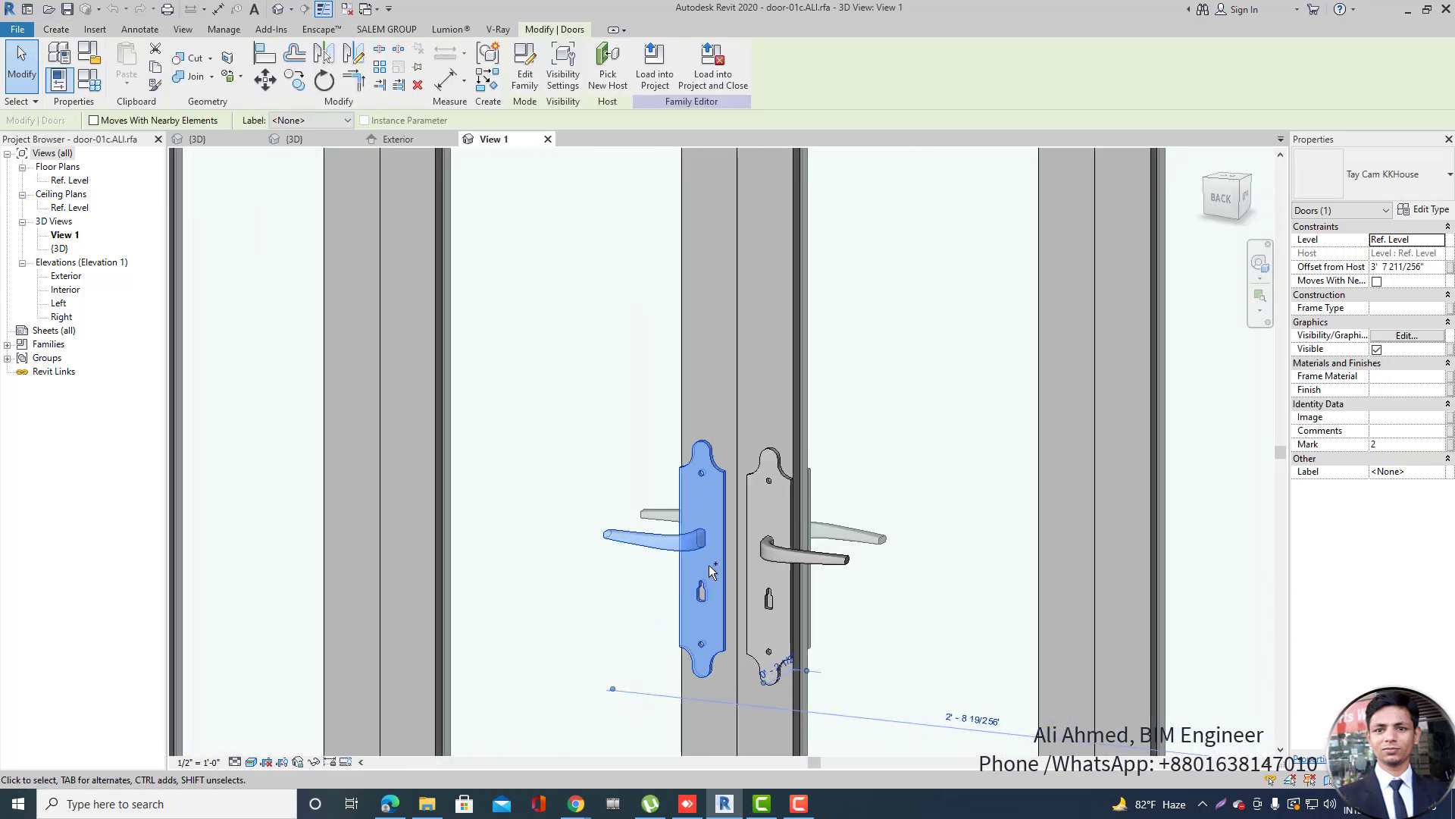
click(396, 140)
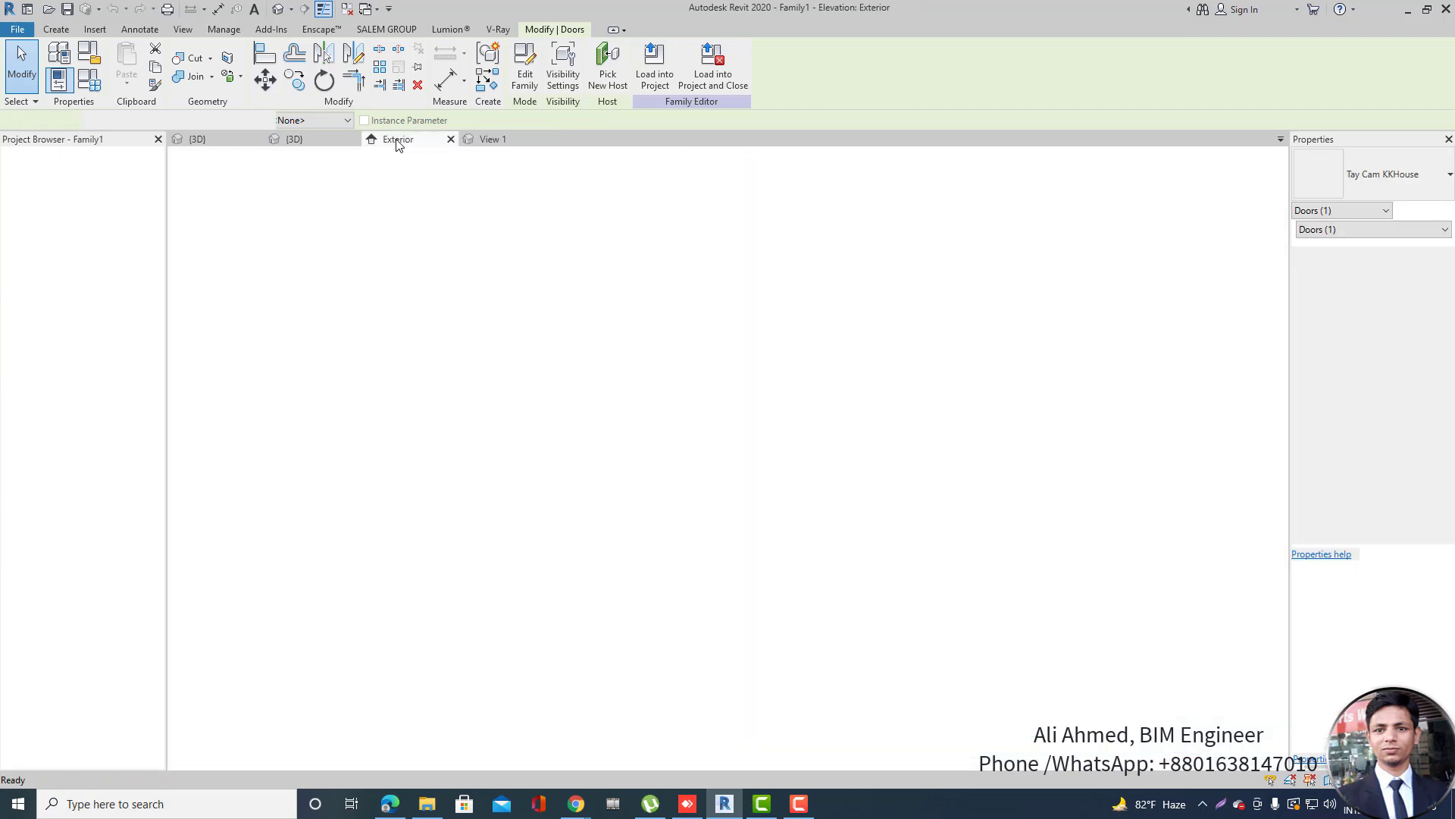
Paste the copied Tay Cam KKHouse lever handle, accepting the duplicate types, onto the left middle leaf beside the door's centerline.
key(ctrl+v)
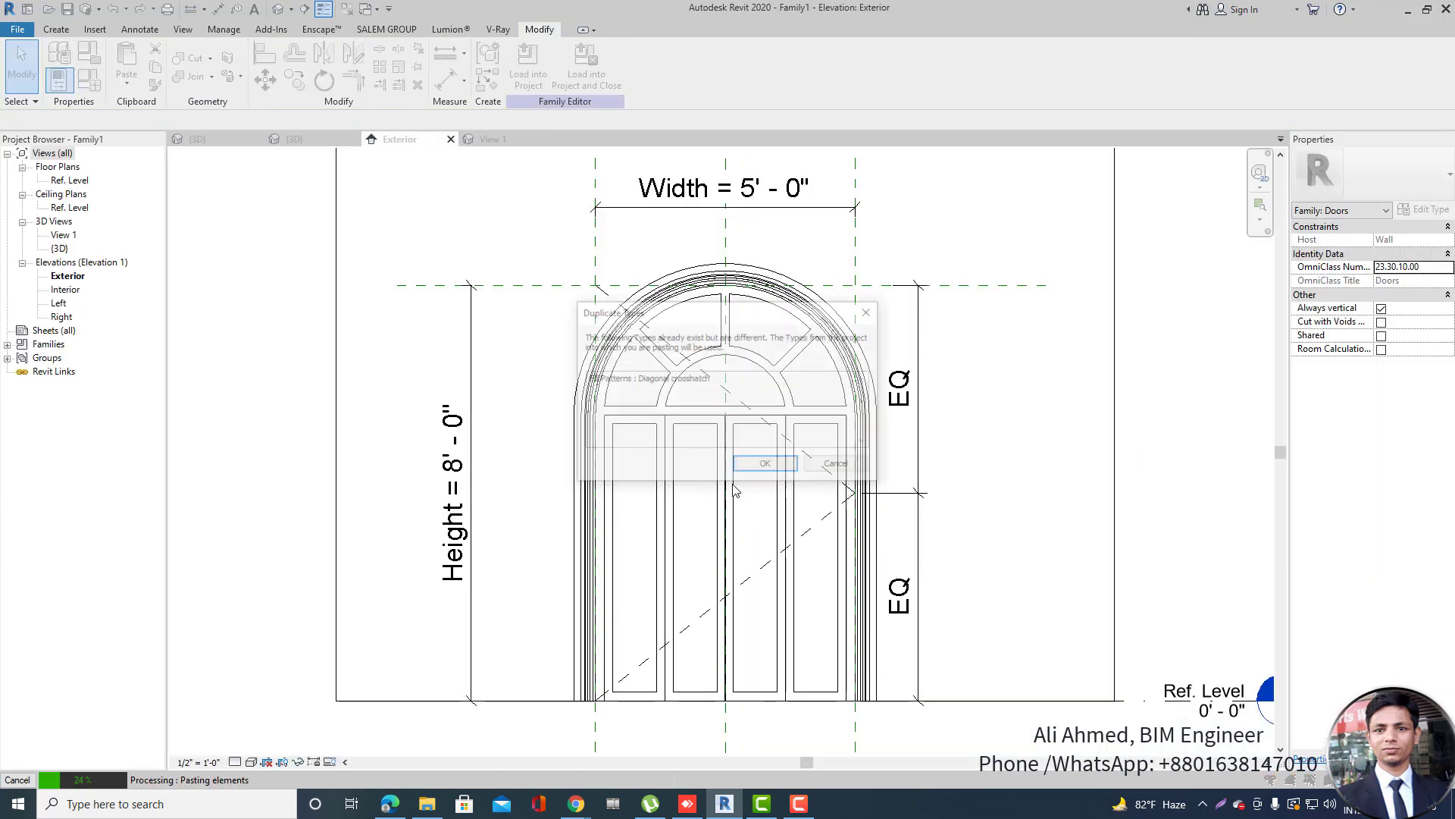
click(766, 466)
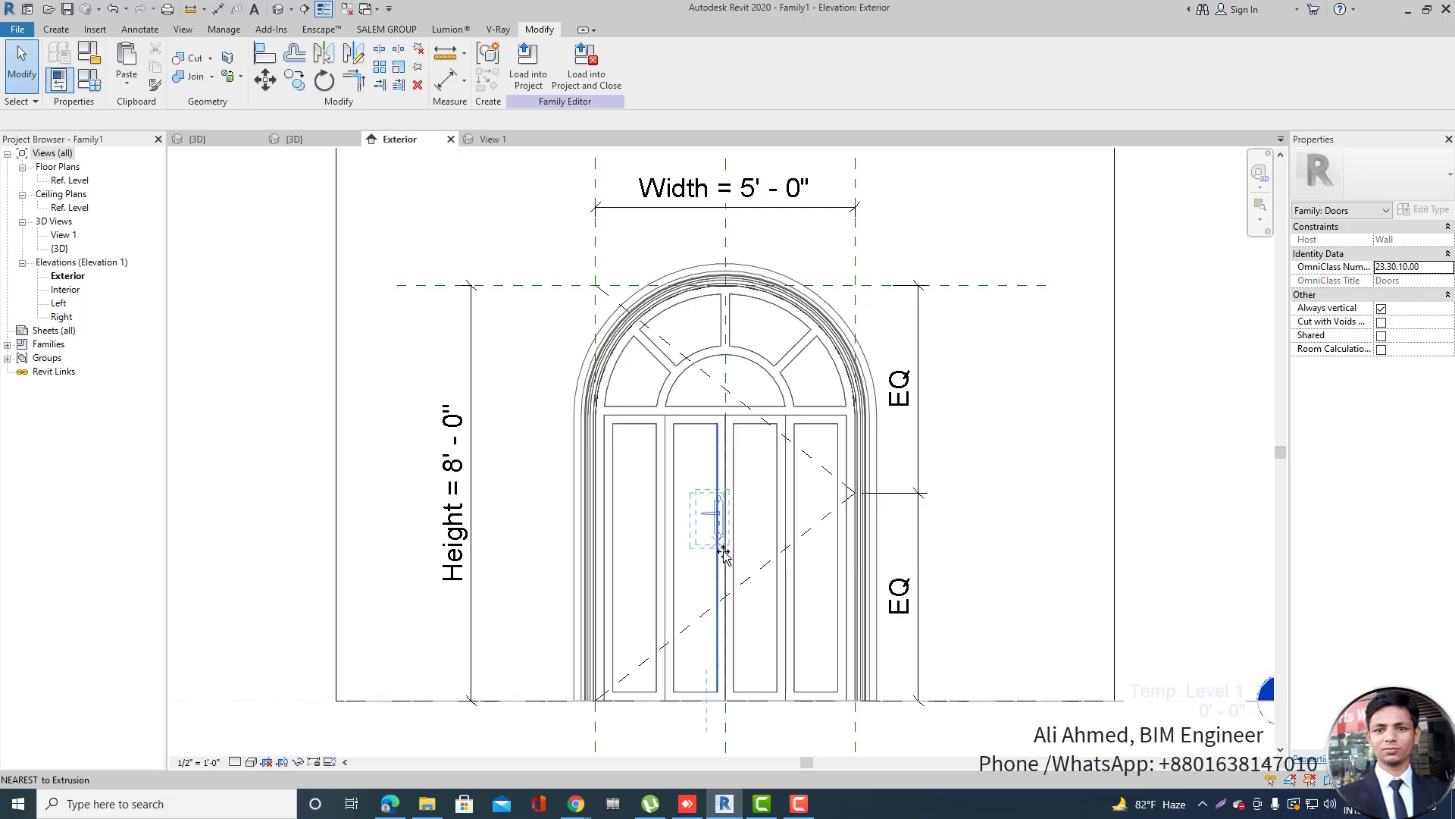
scroll(721, 549, up, 4)
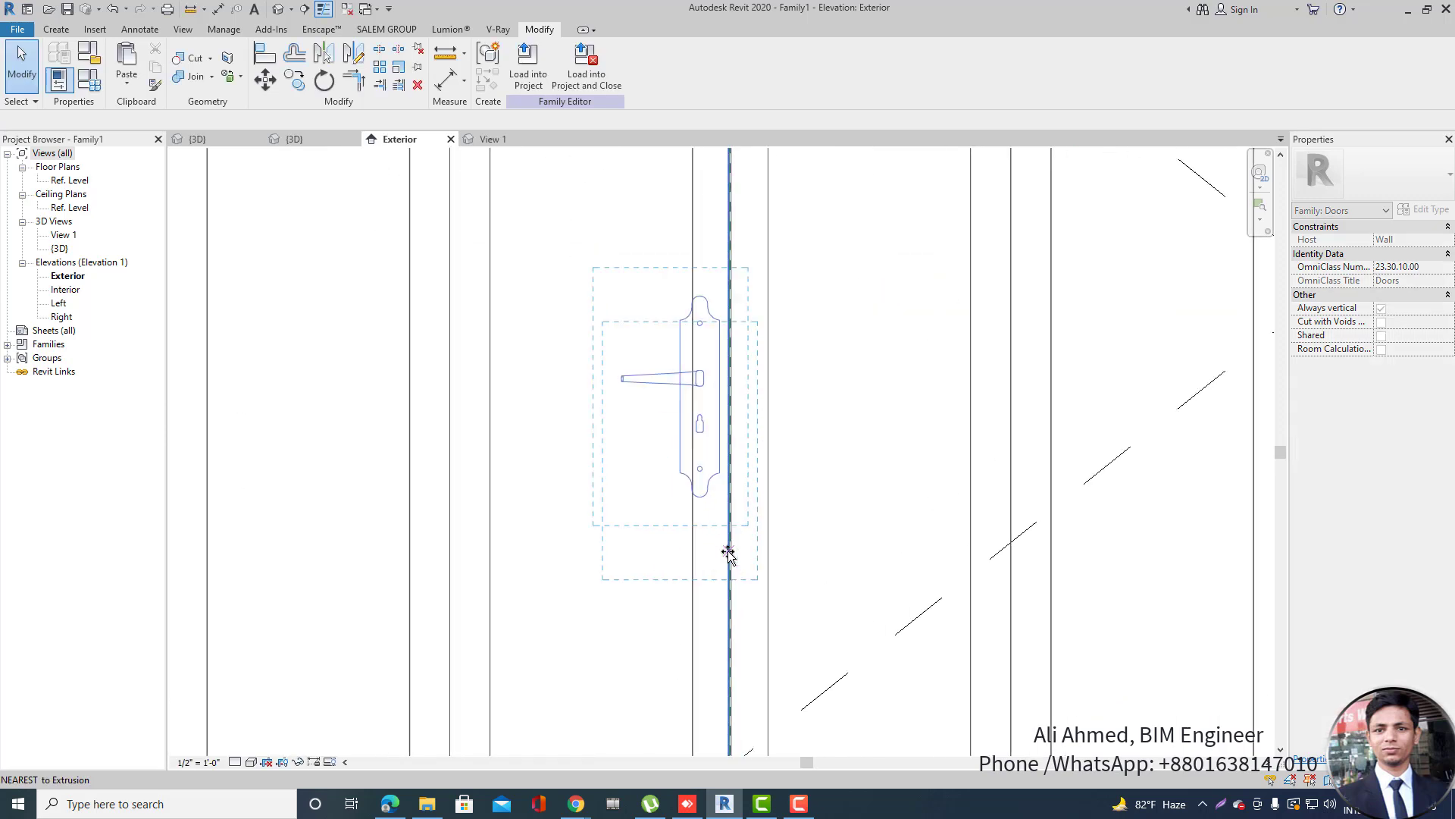
click(721, 491)
Nudge the pasted handle right onto the leaf's stile at the centerline, deselect it and open the Ref. Level floor plan.
click(666, 360)
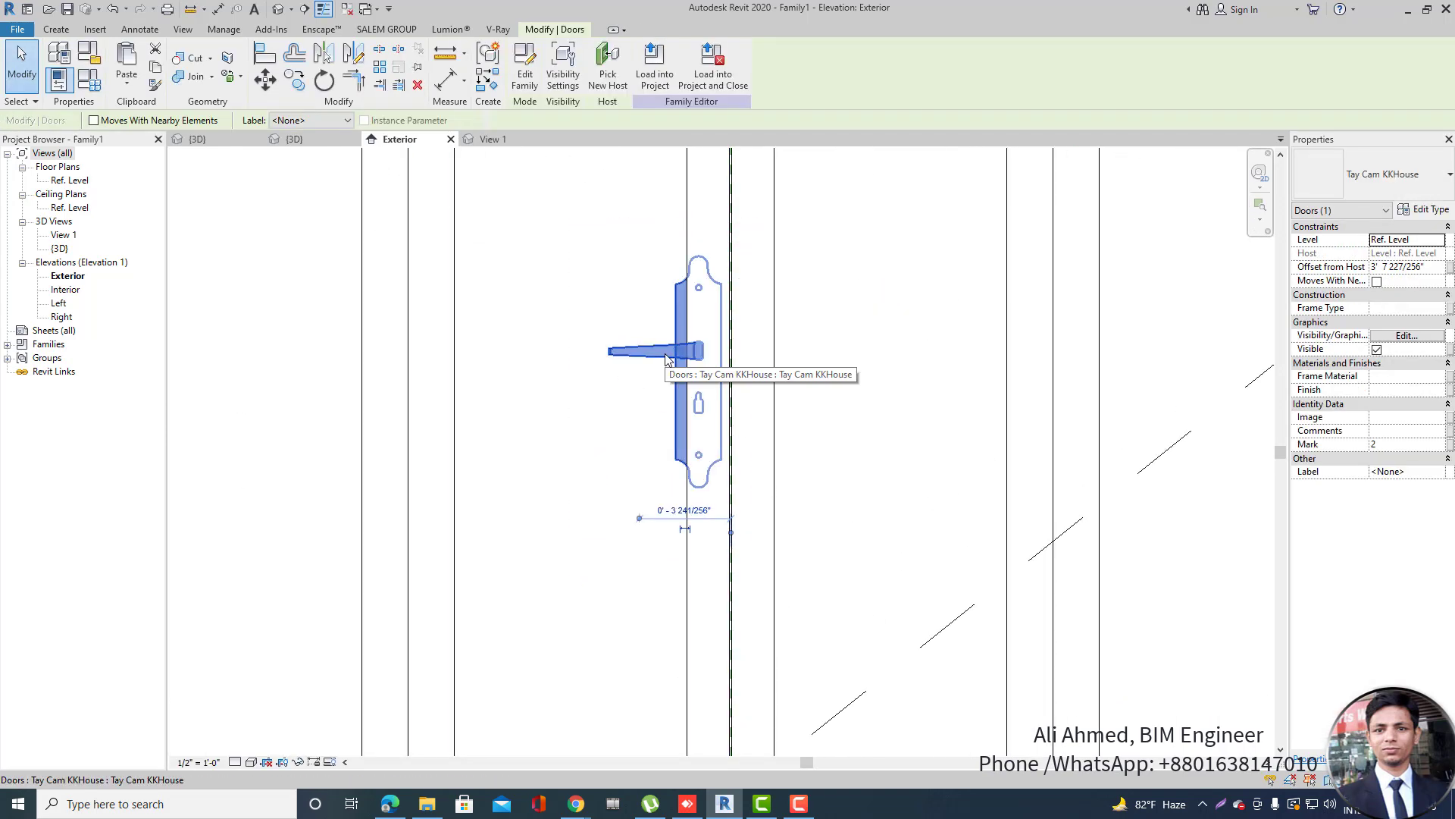
key(Right)
key(Right)
key(Right)
key(Right)
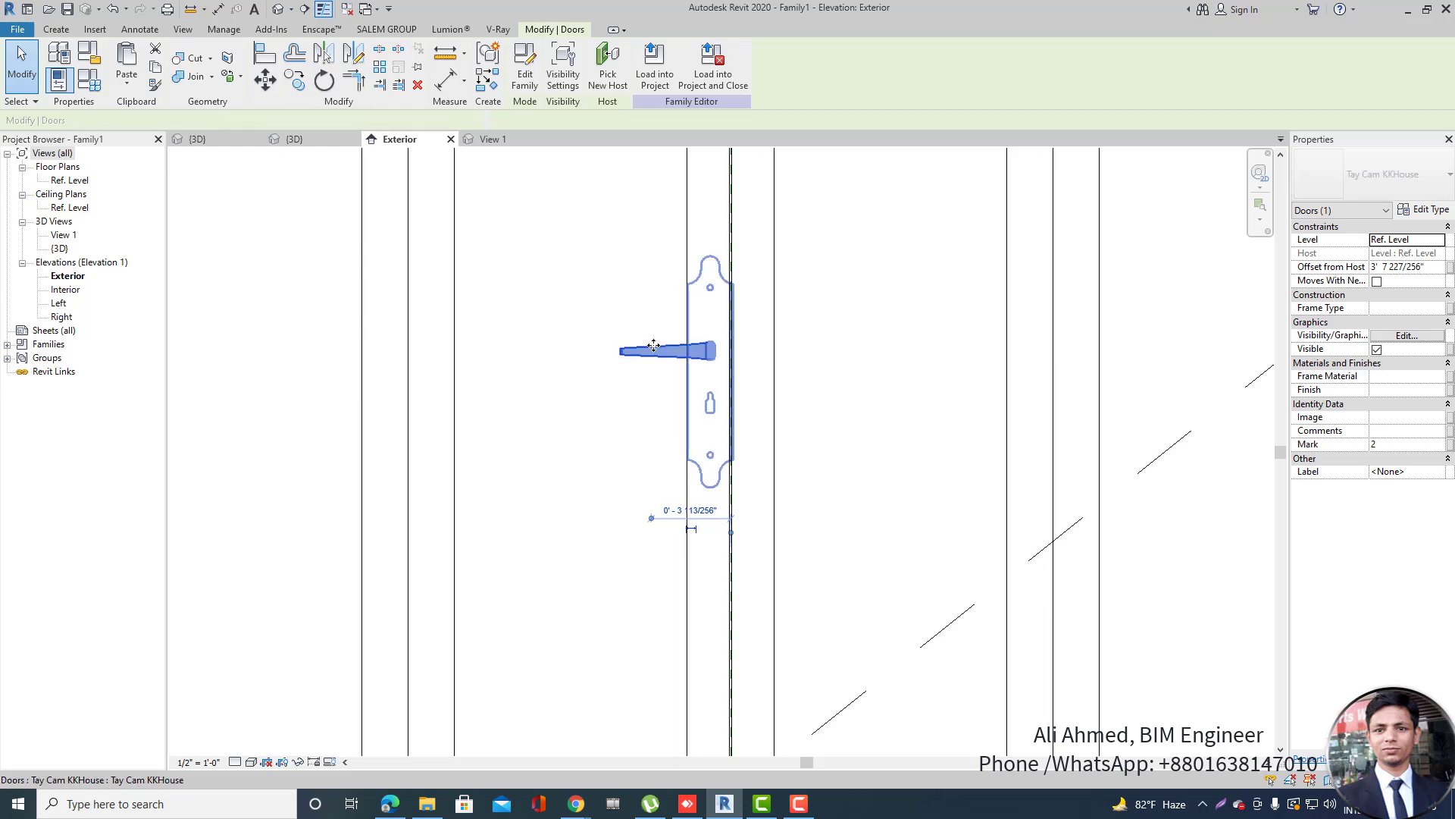
scroll(654, 347, down, 4)
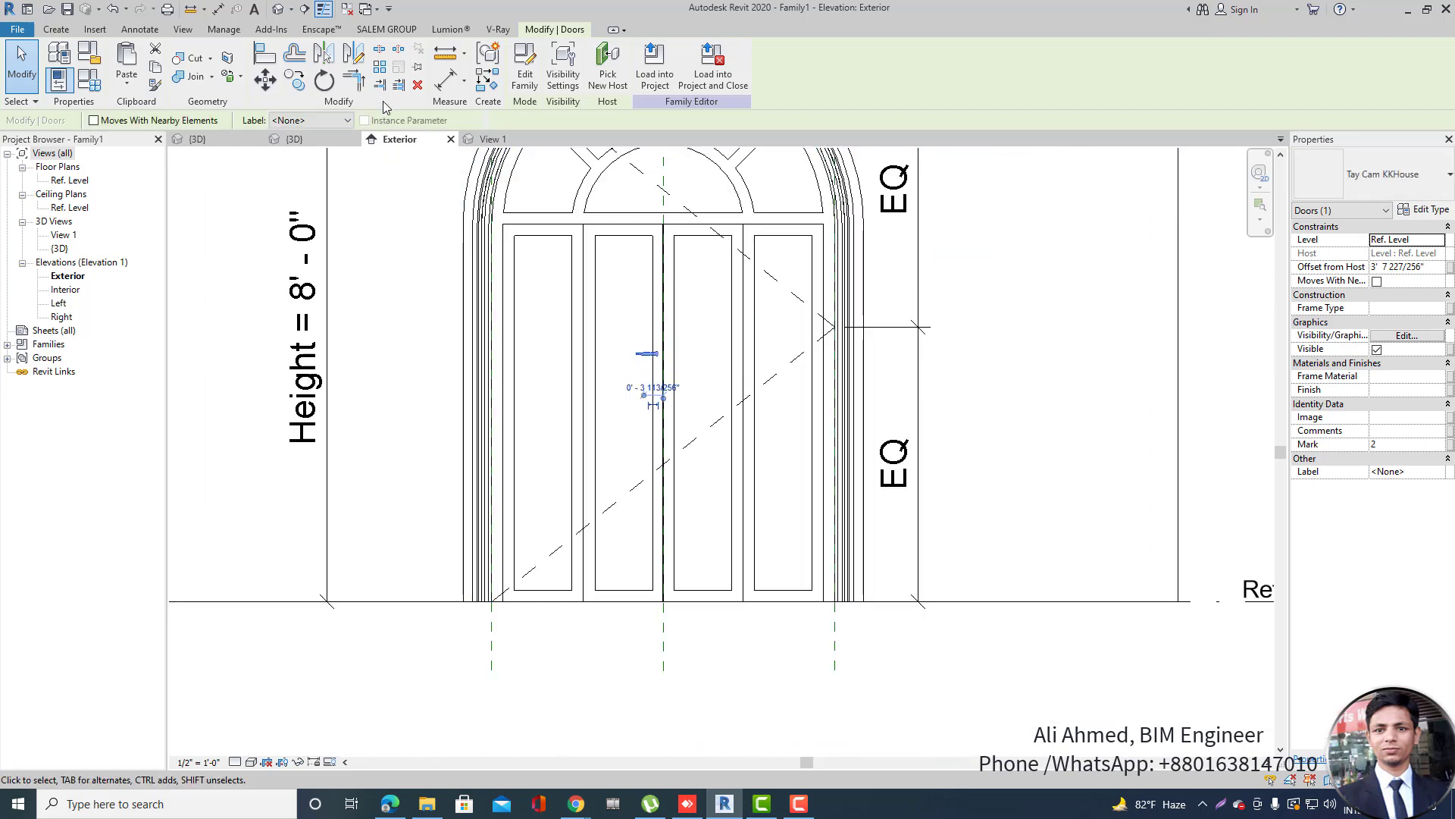
key(Escape)
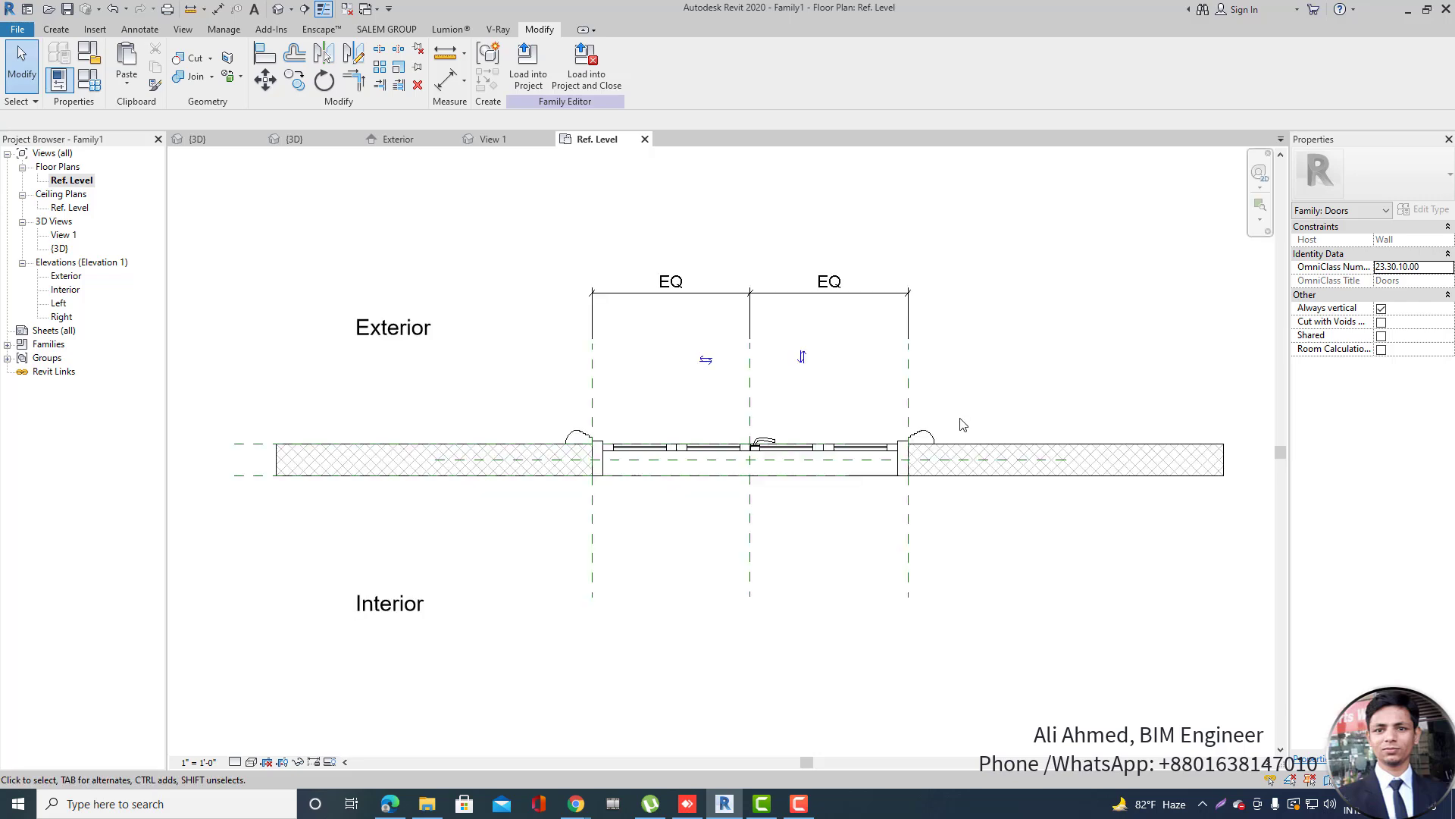
Nudge the door handle outward so its plate sits on the exterior face of the door panel.
scroll(758, 440, up, 5)
click(783, 410)
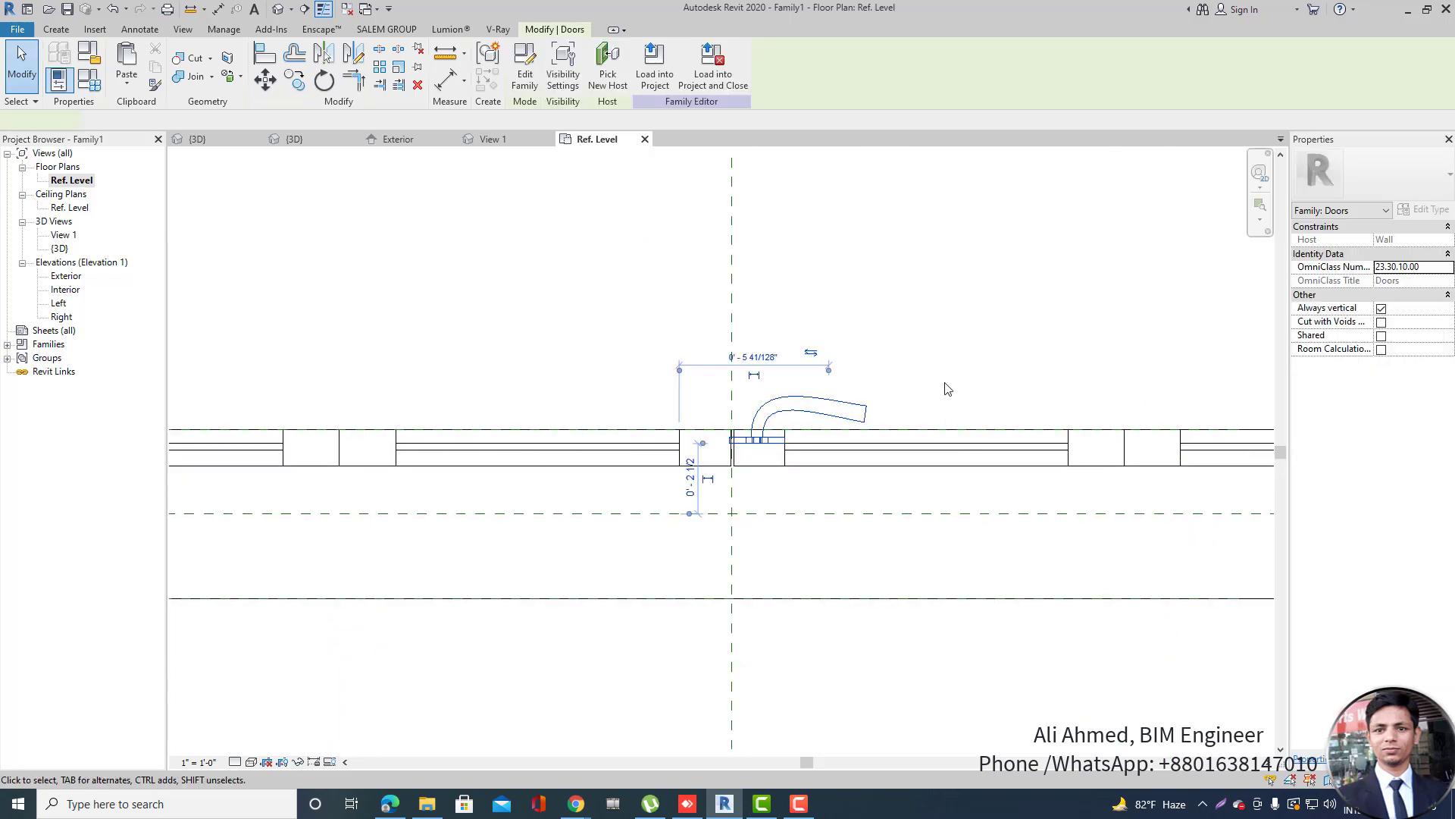
key(Up)
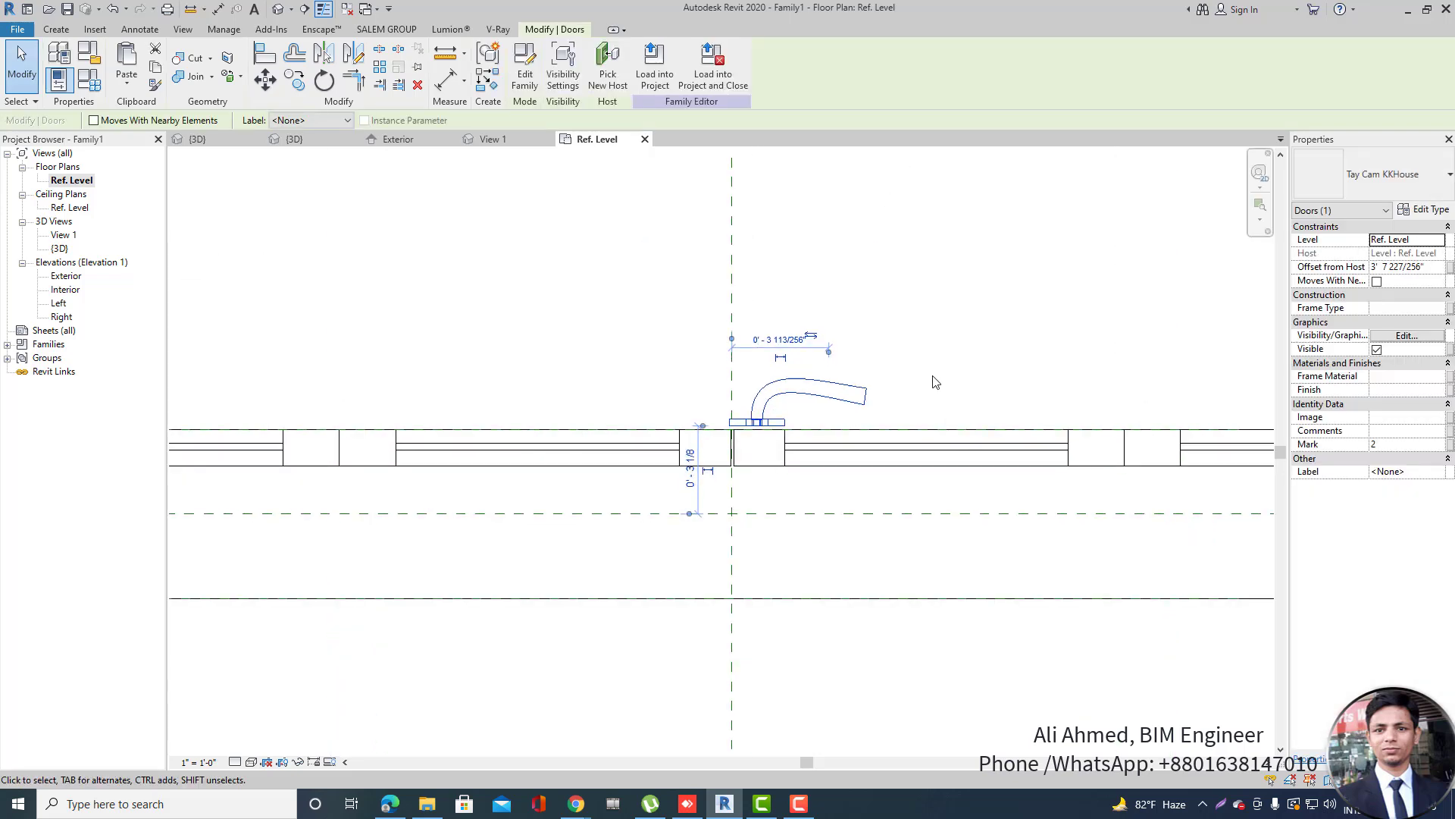
Mirror the door handle about the central vertical reference plane onto the other door leaf.
scroll(766, 401, up, 5)
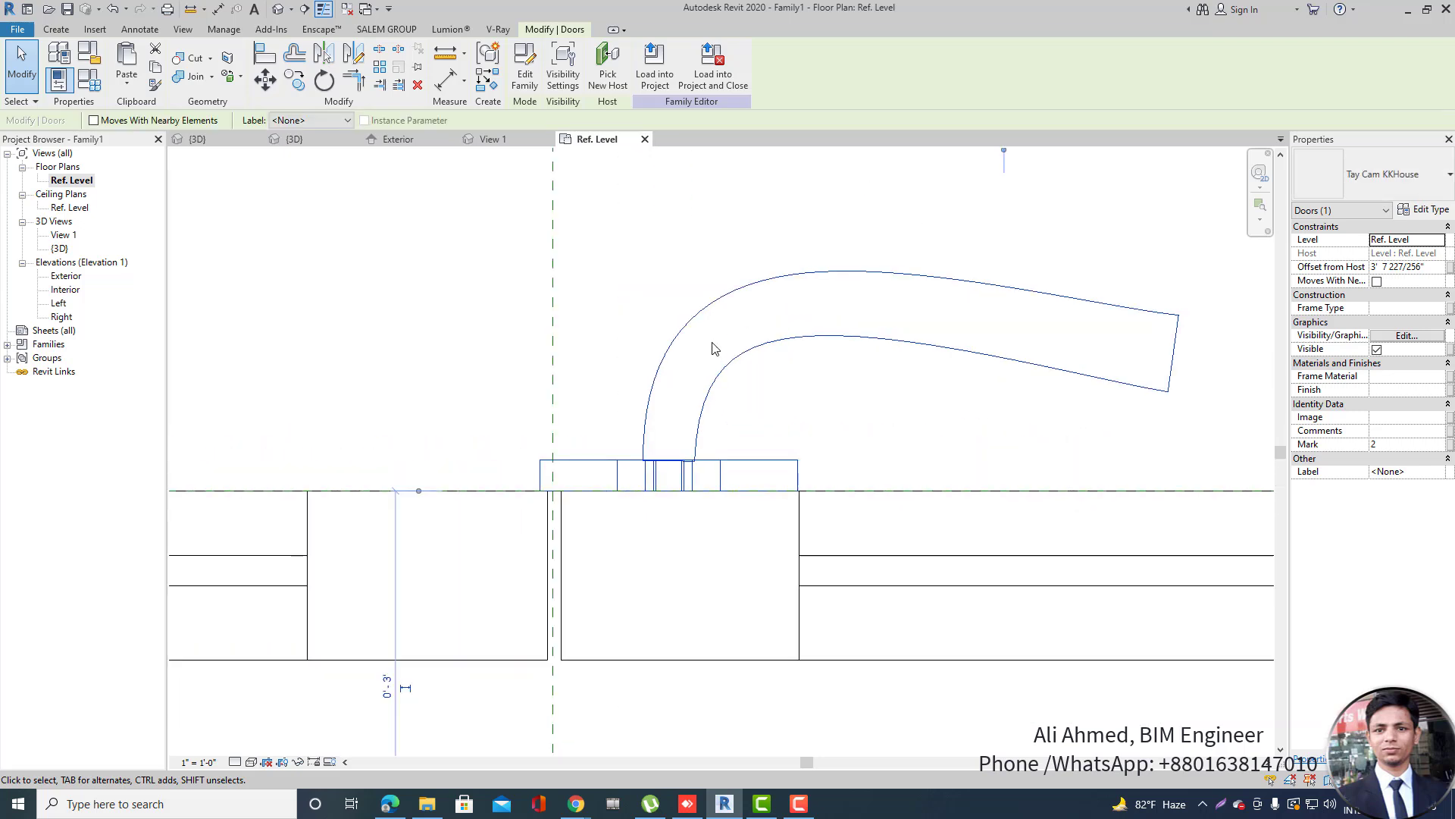
click(323, 55)
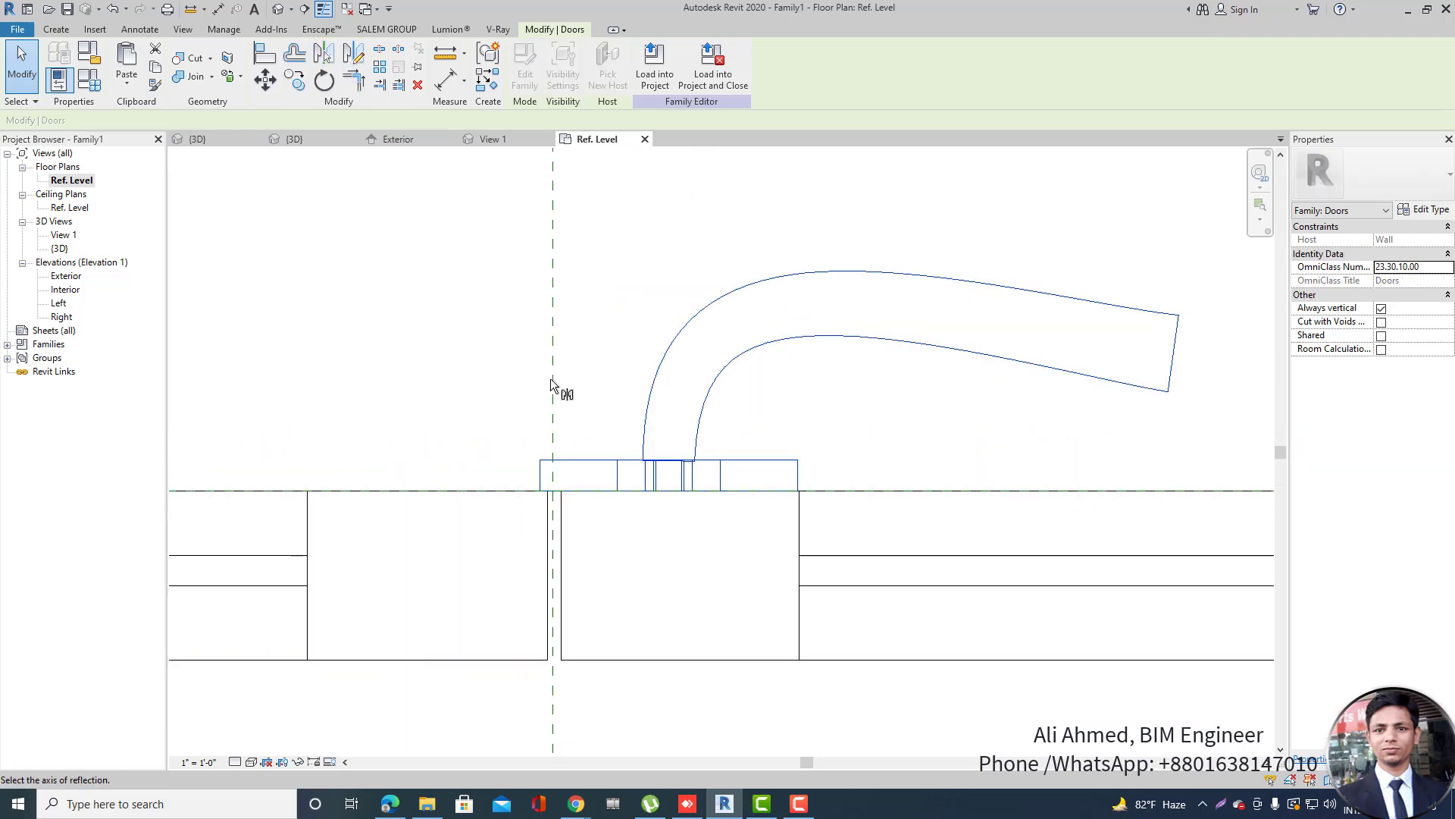
click(552, 389)
scroll(650, 406, down, 3)
key(Escape)
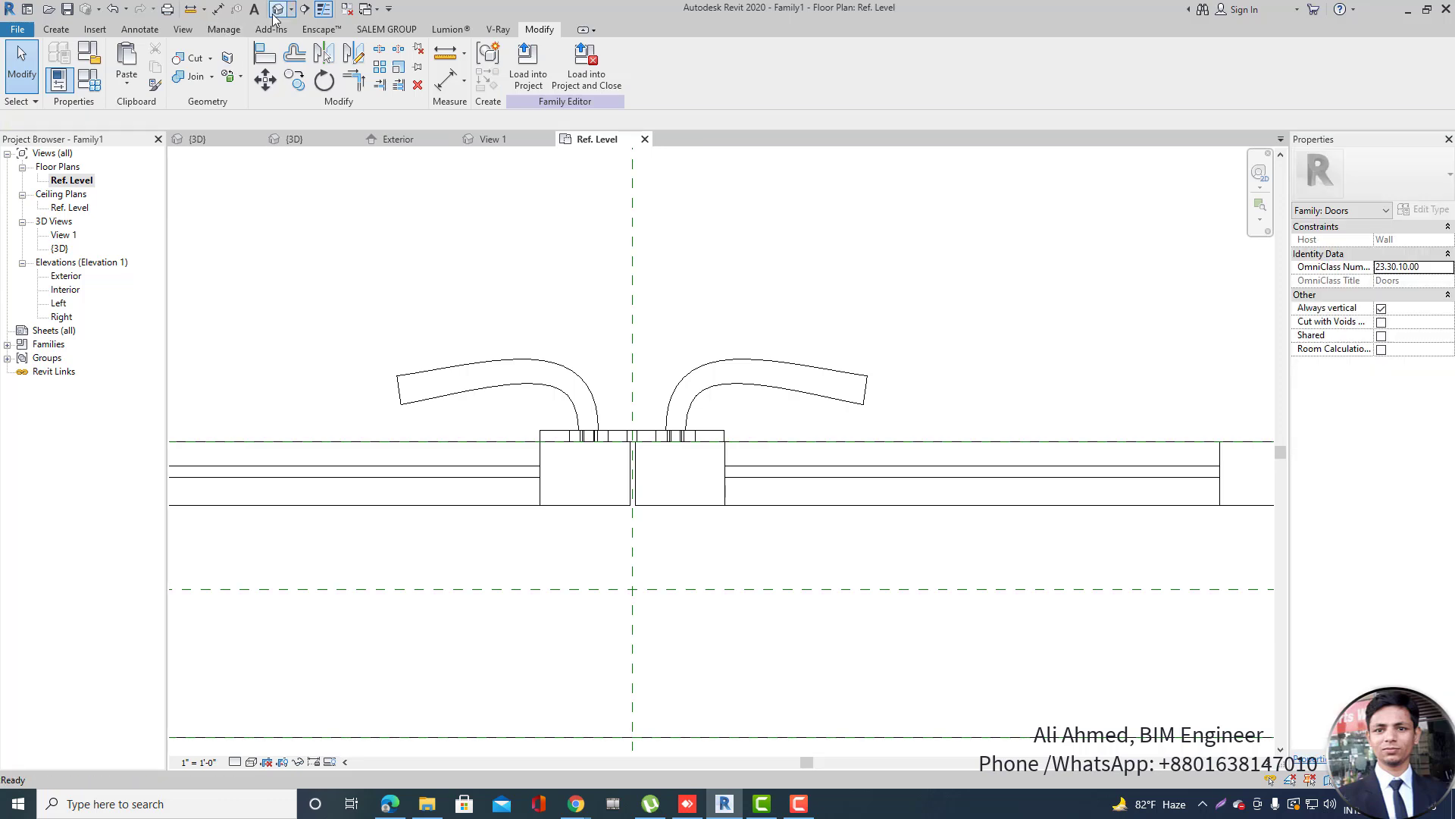
Inspect the handle pair and the whole arched door in the default 3D view, and review the family types parameters.
click(279, 14)
scroll(755, 523, up, 3)
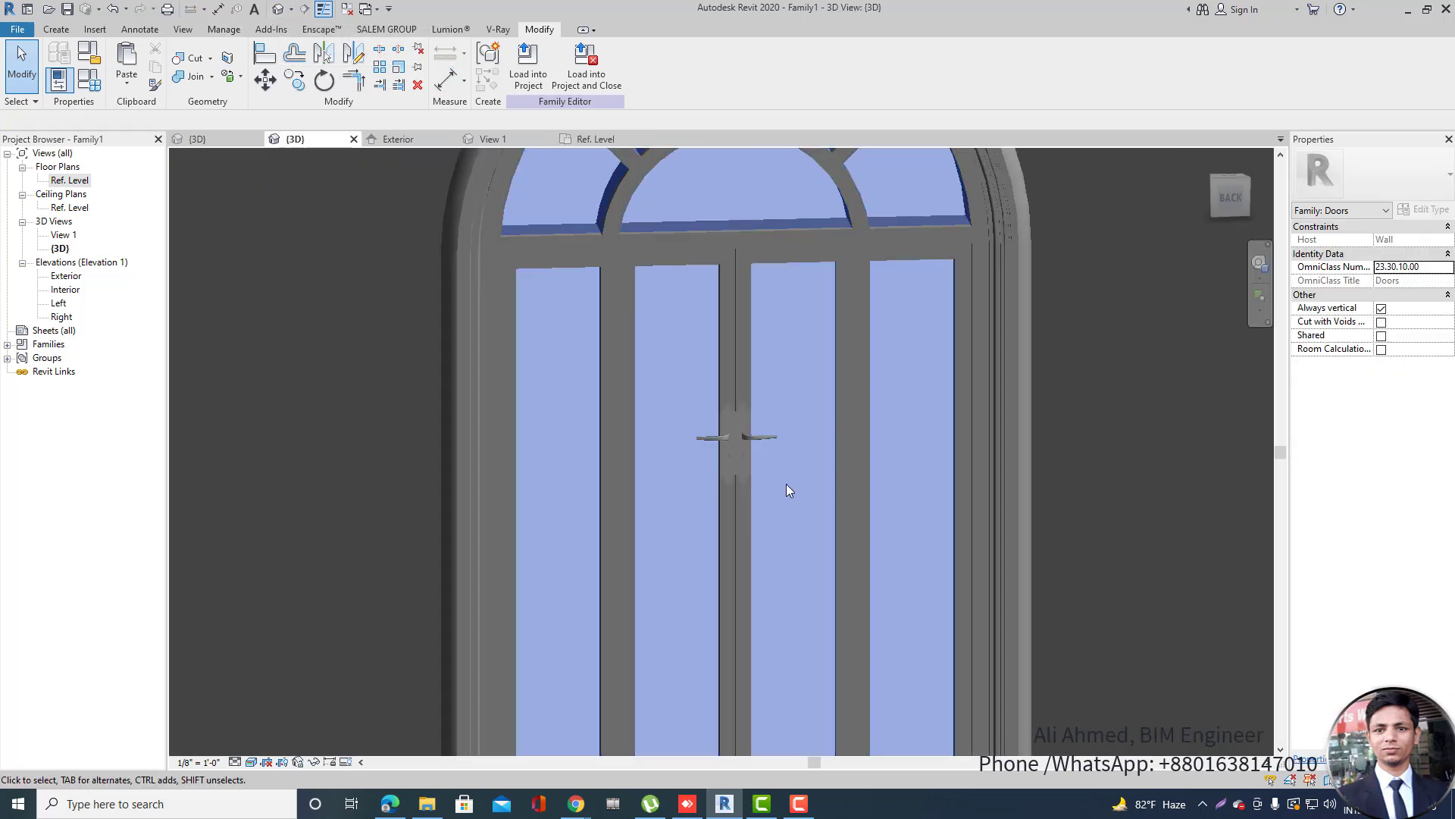
scroll(756, 439, down, 5)
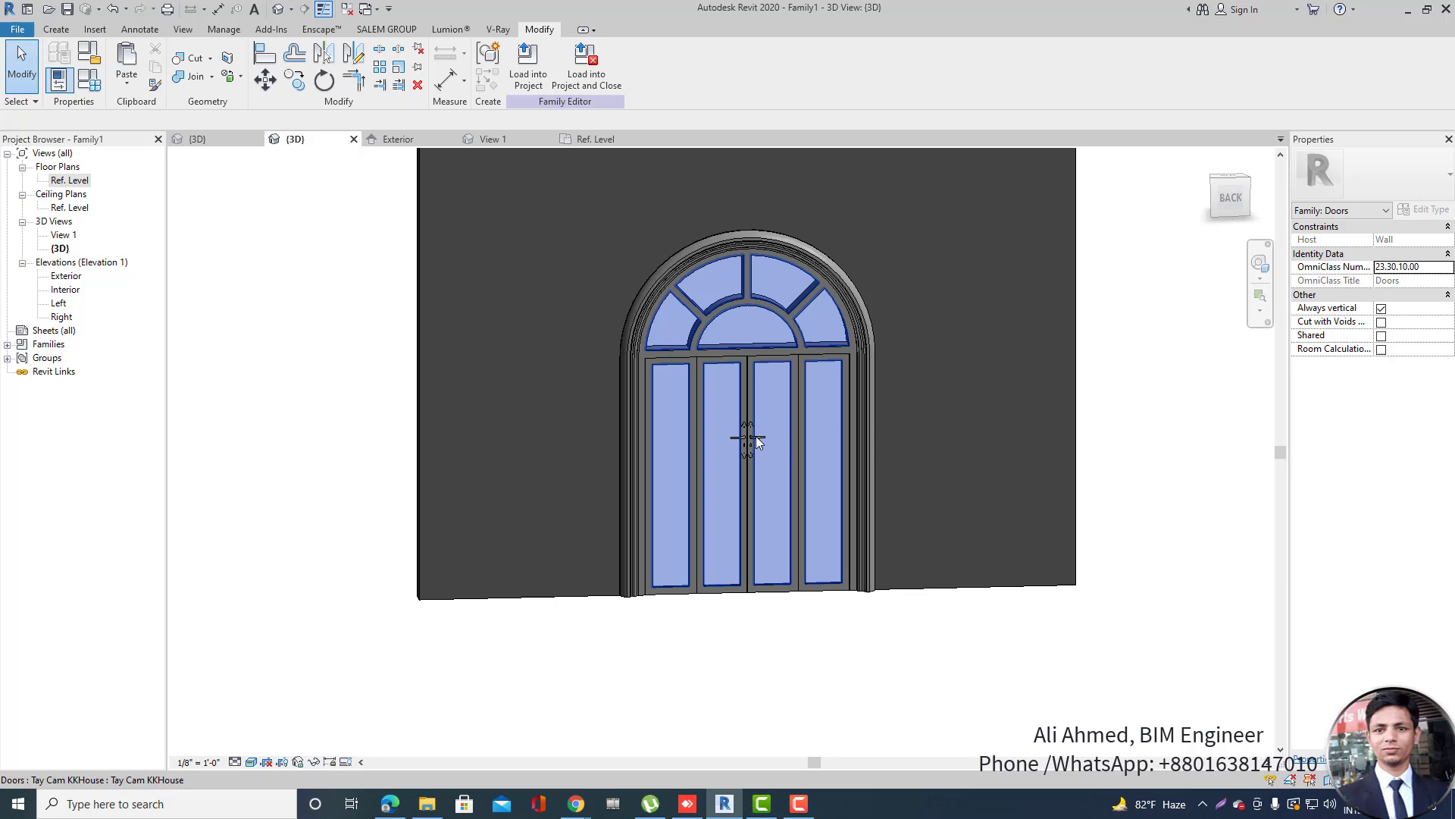
click(781, 449)
key(Escape)
scroll(972, 449, up, 3)
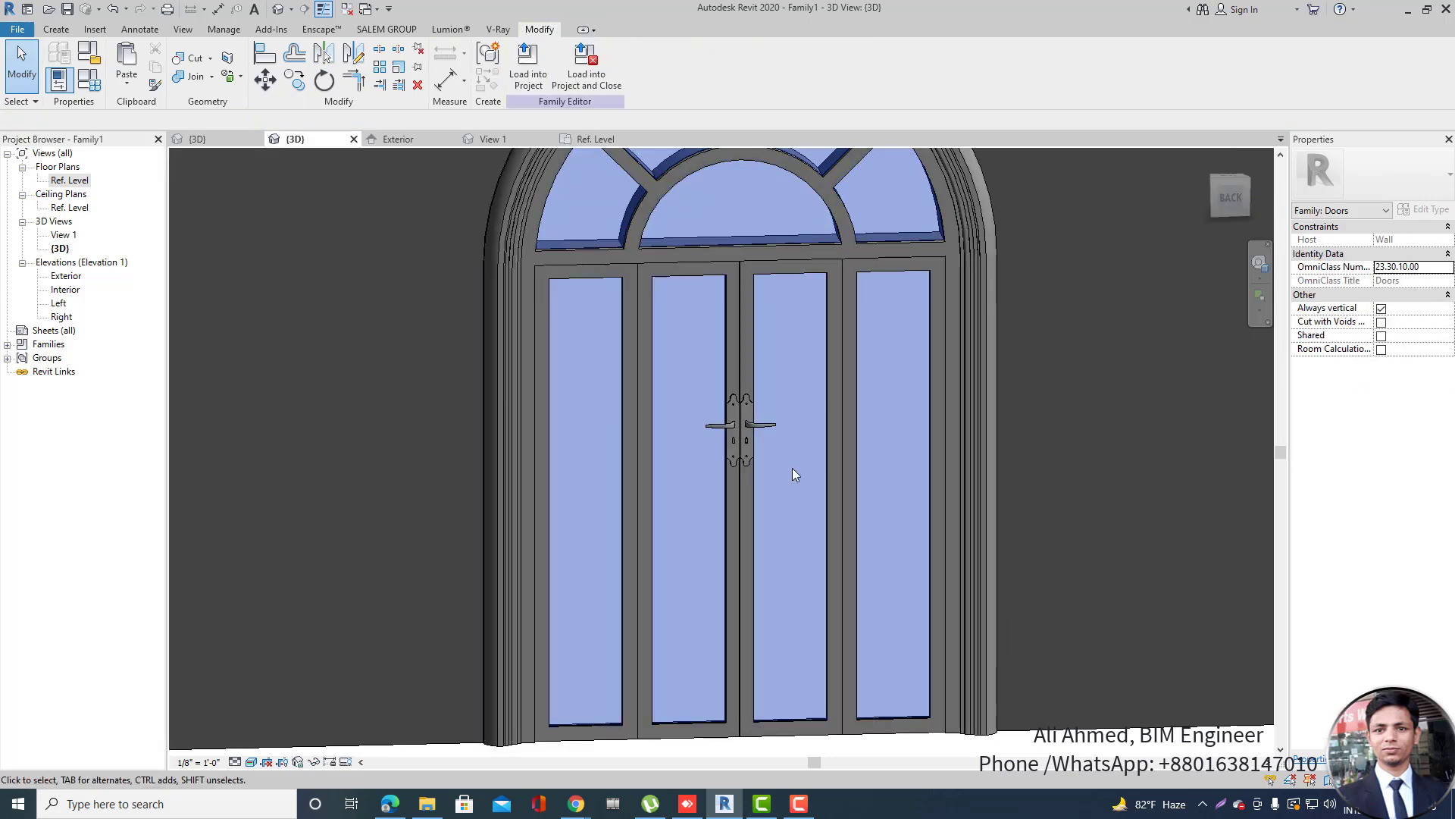
shift+middle_drag(793, 467, 728, 597)
scroll(871, 571, down, 3)
shift+middle_drag(871, 571, 962, 561)
scroll(704, 636, up, 3)
scroll(703, 635, up, 4)
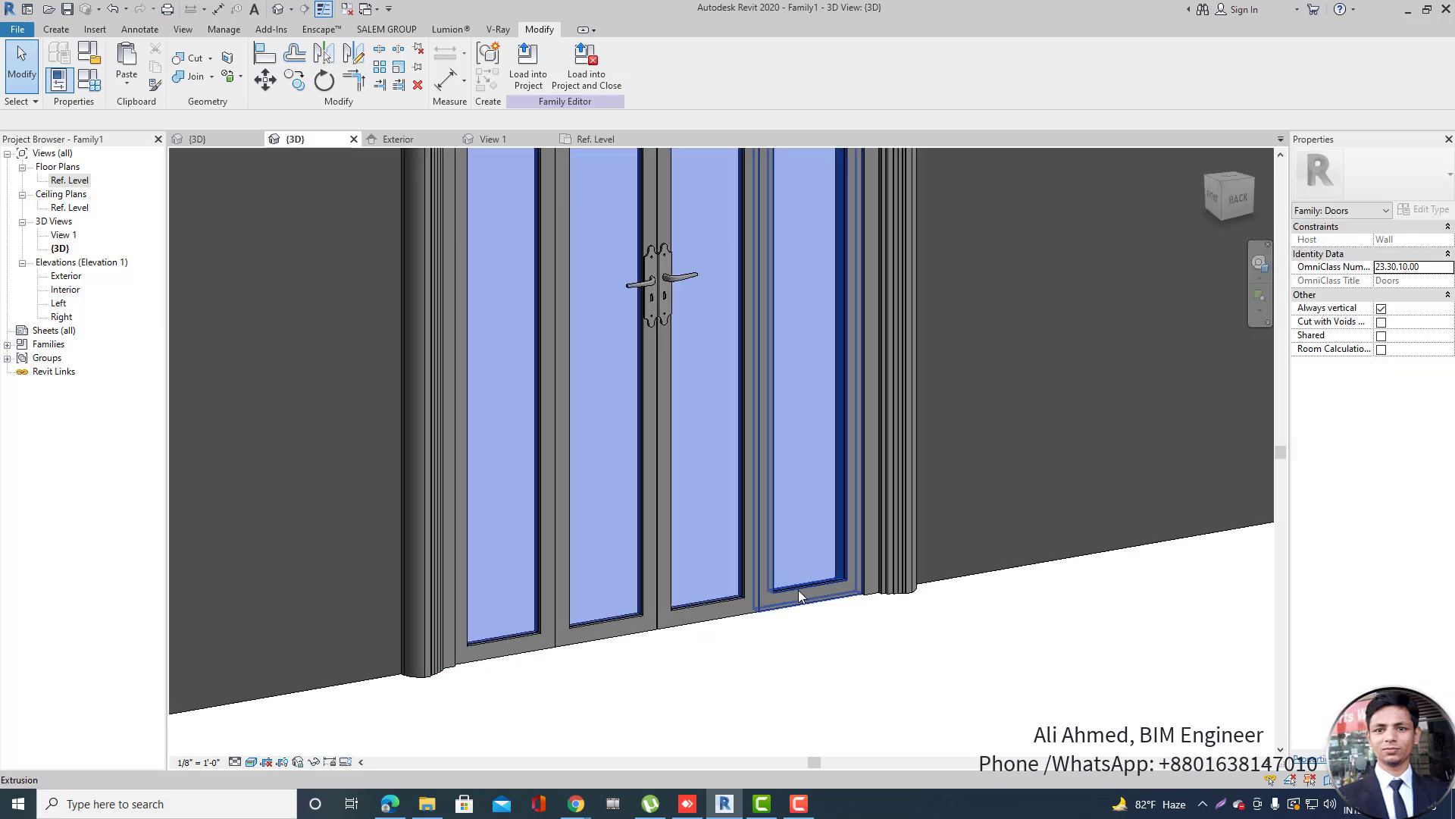
scroll(805, 592, up, 2)
scroll(792, 600, down, 5)
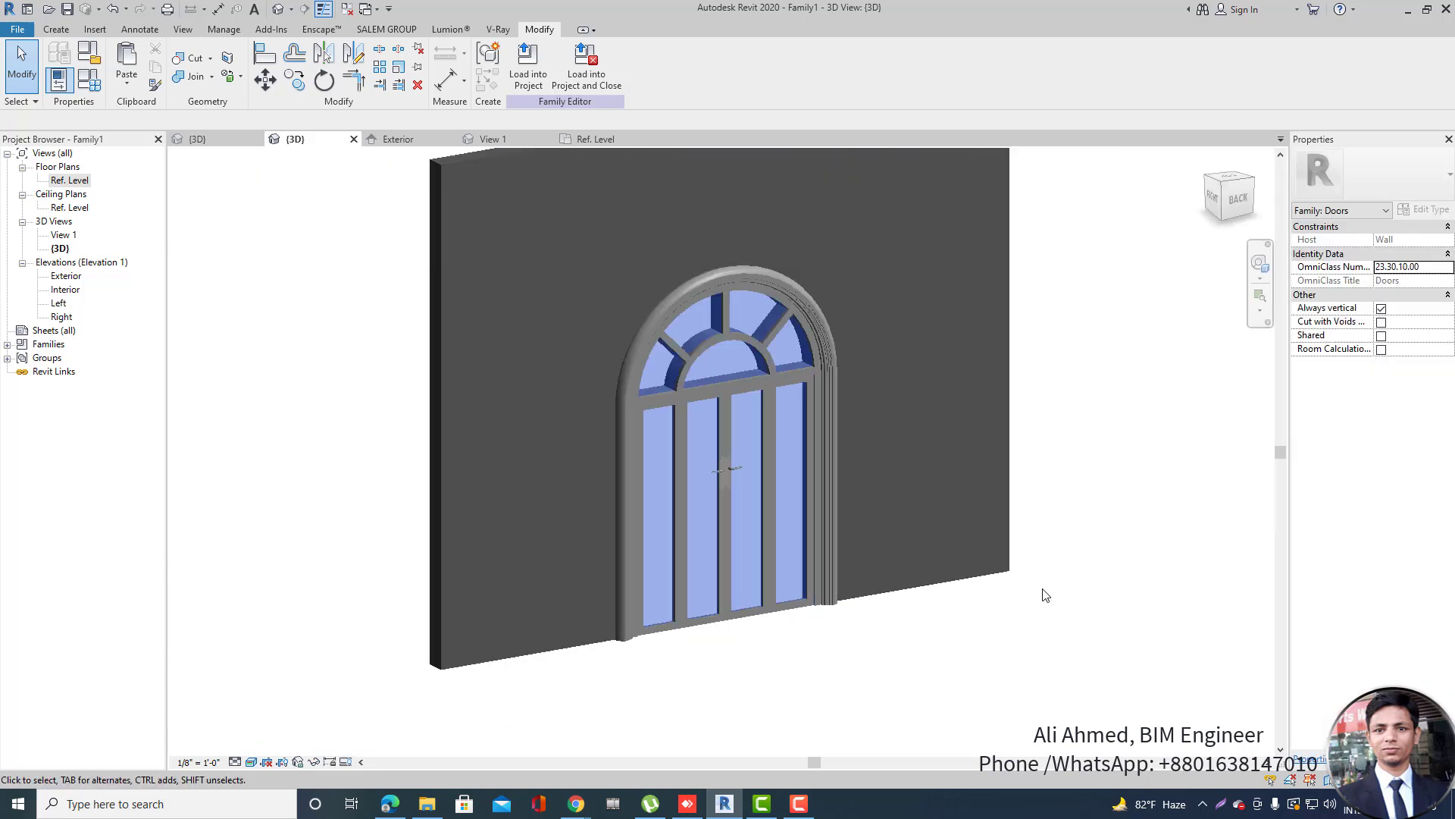
shift+middle_drag(1044, 592, 877, 538)
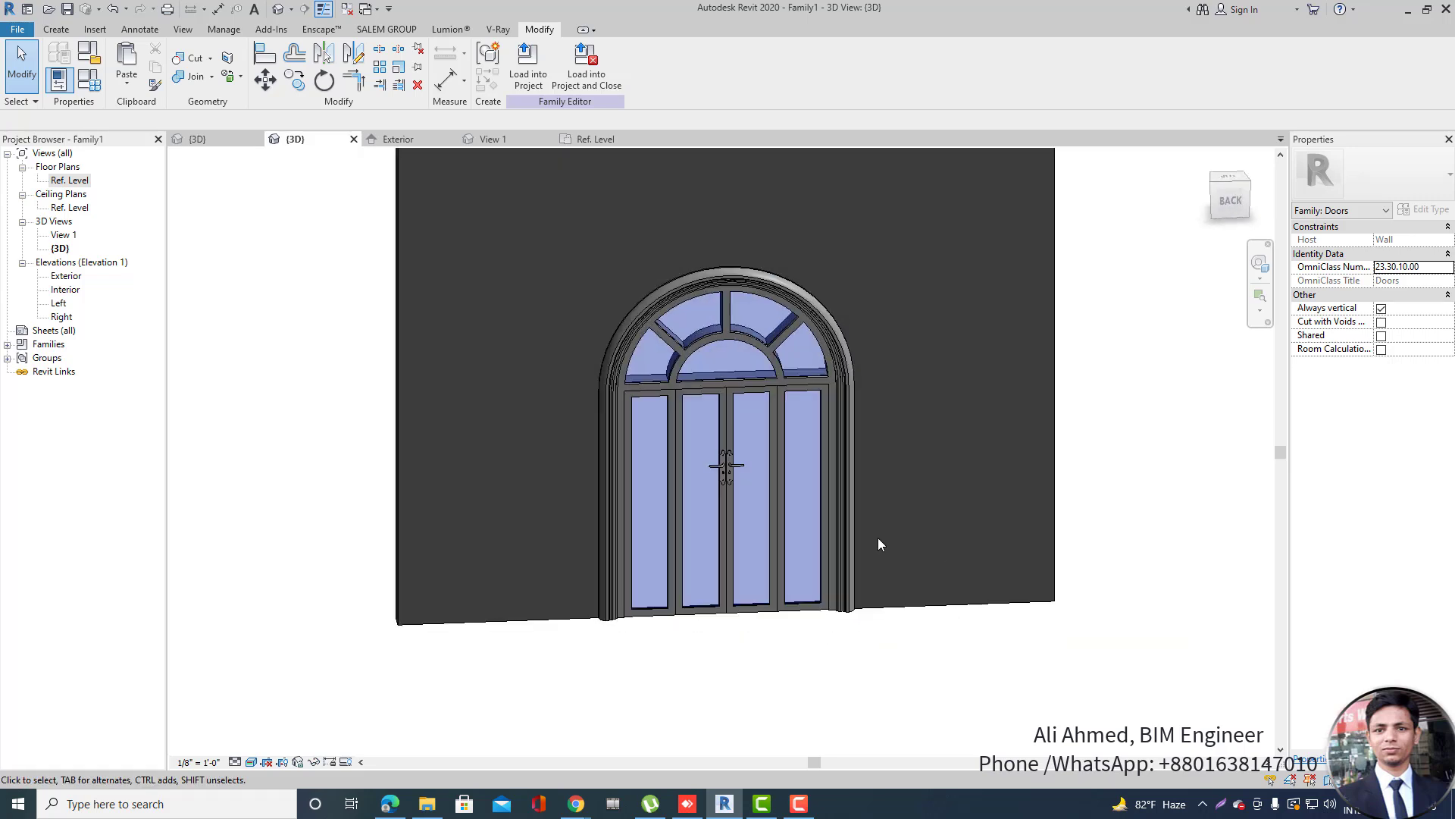
scroll(811, 547, up, 3)
scroll(761, 489, down, 4)
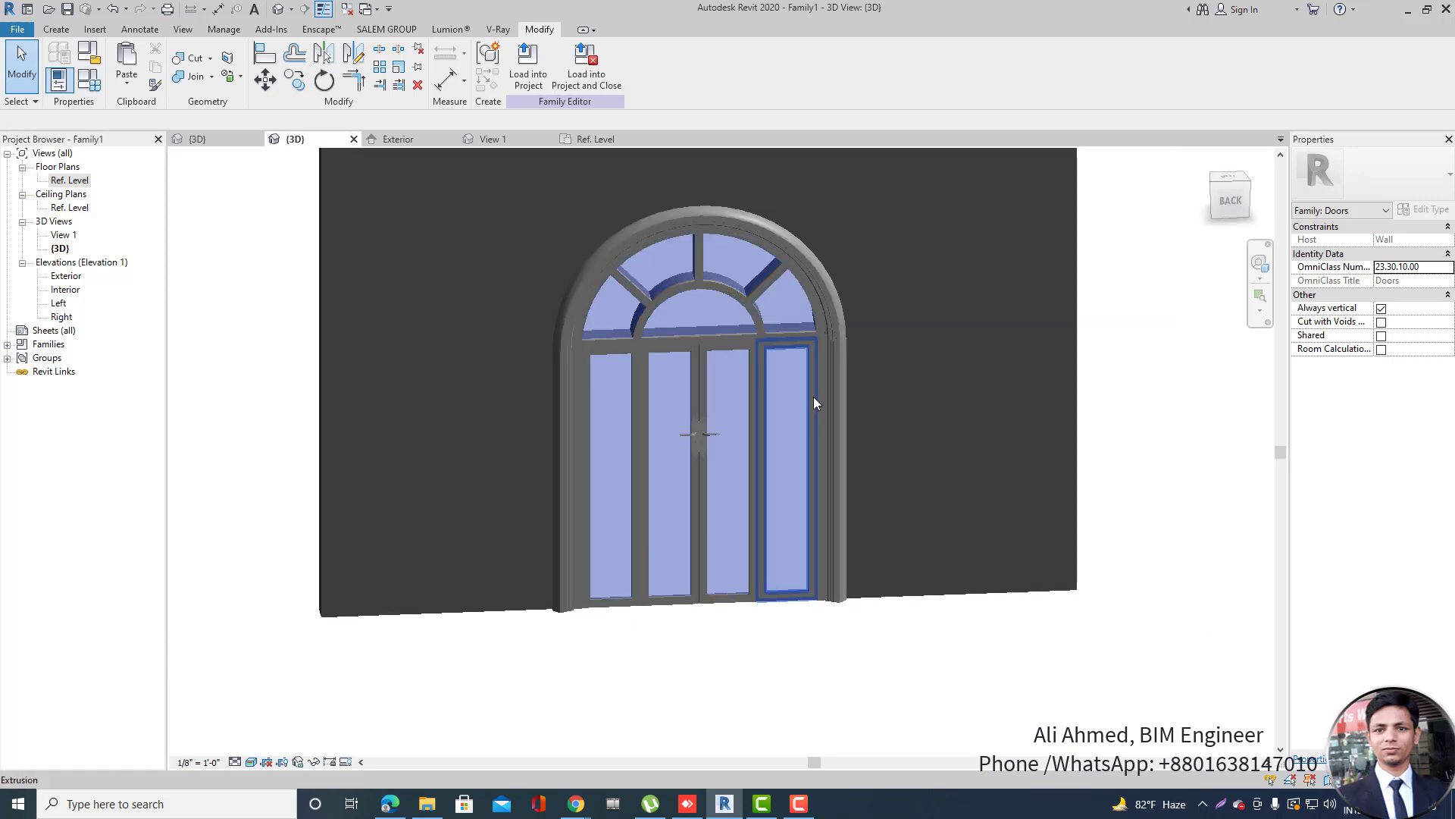
shift+middle_drag(813, 399, 1065, 520)
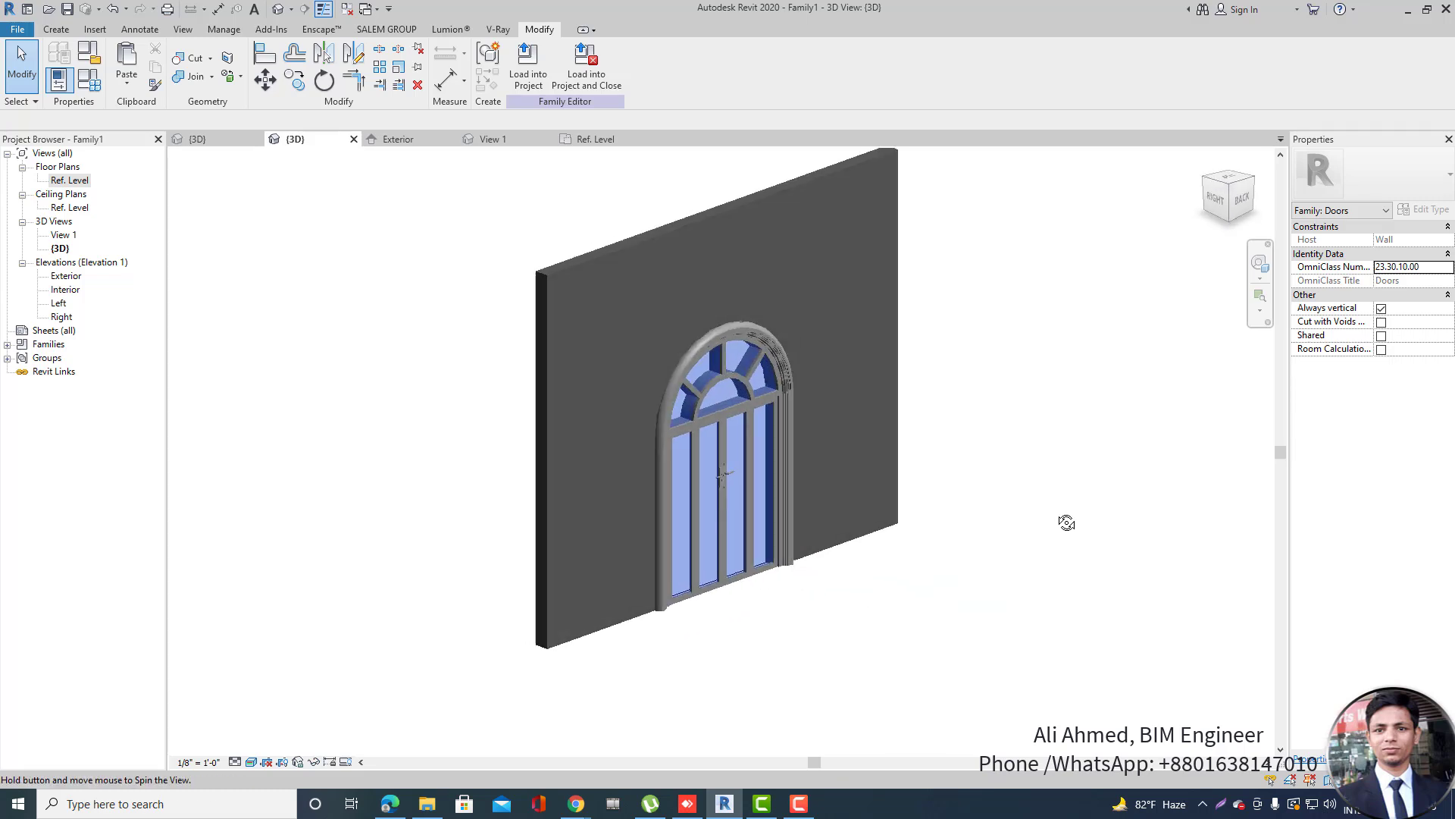
scroll(730, 468, up, 2)
shift+middle_drag(729, 468, 866, 507)
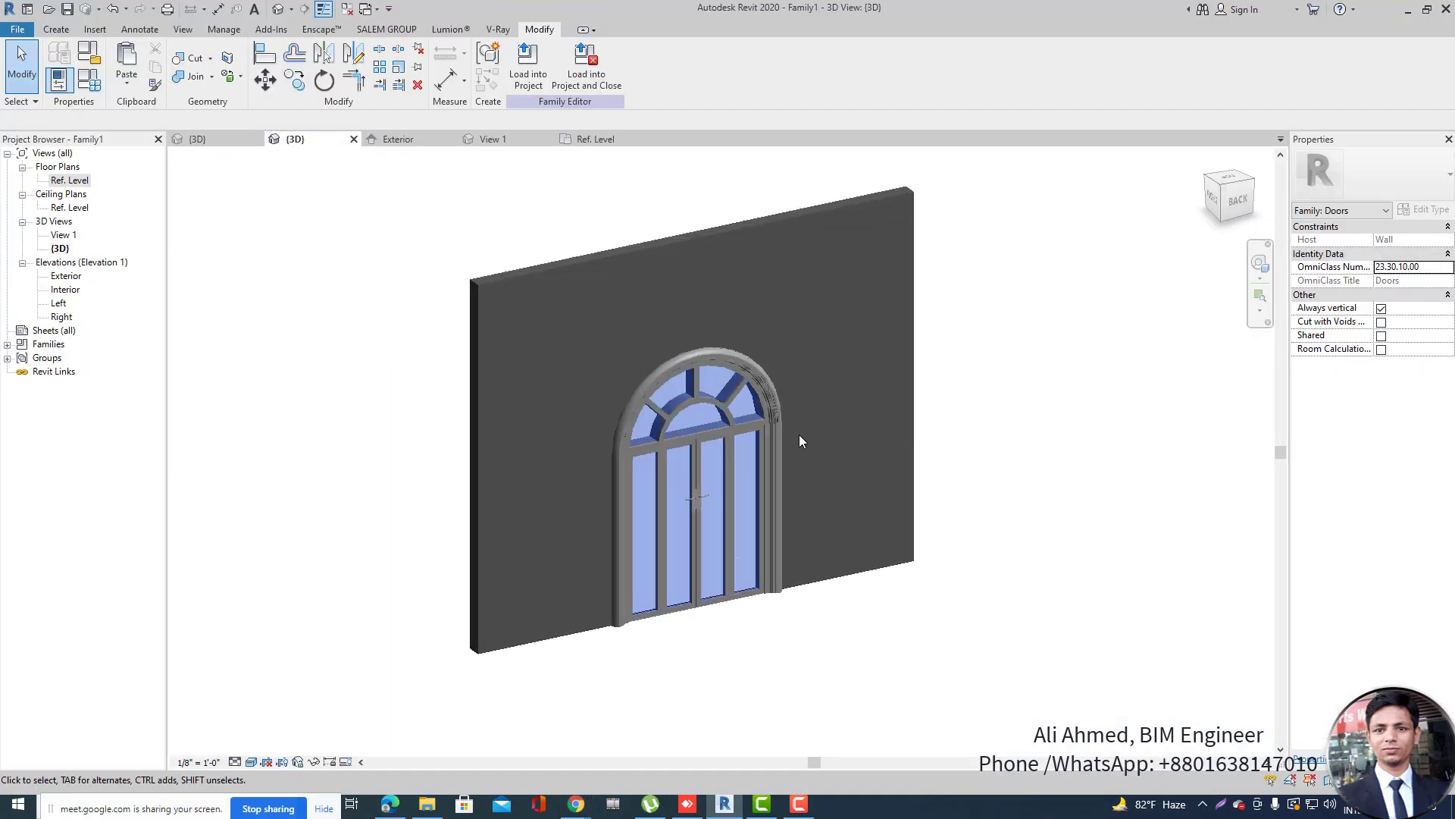
scroll(796, 437, up, 3)
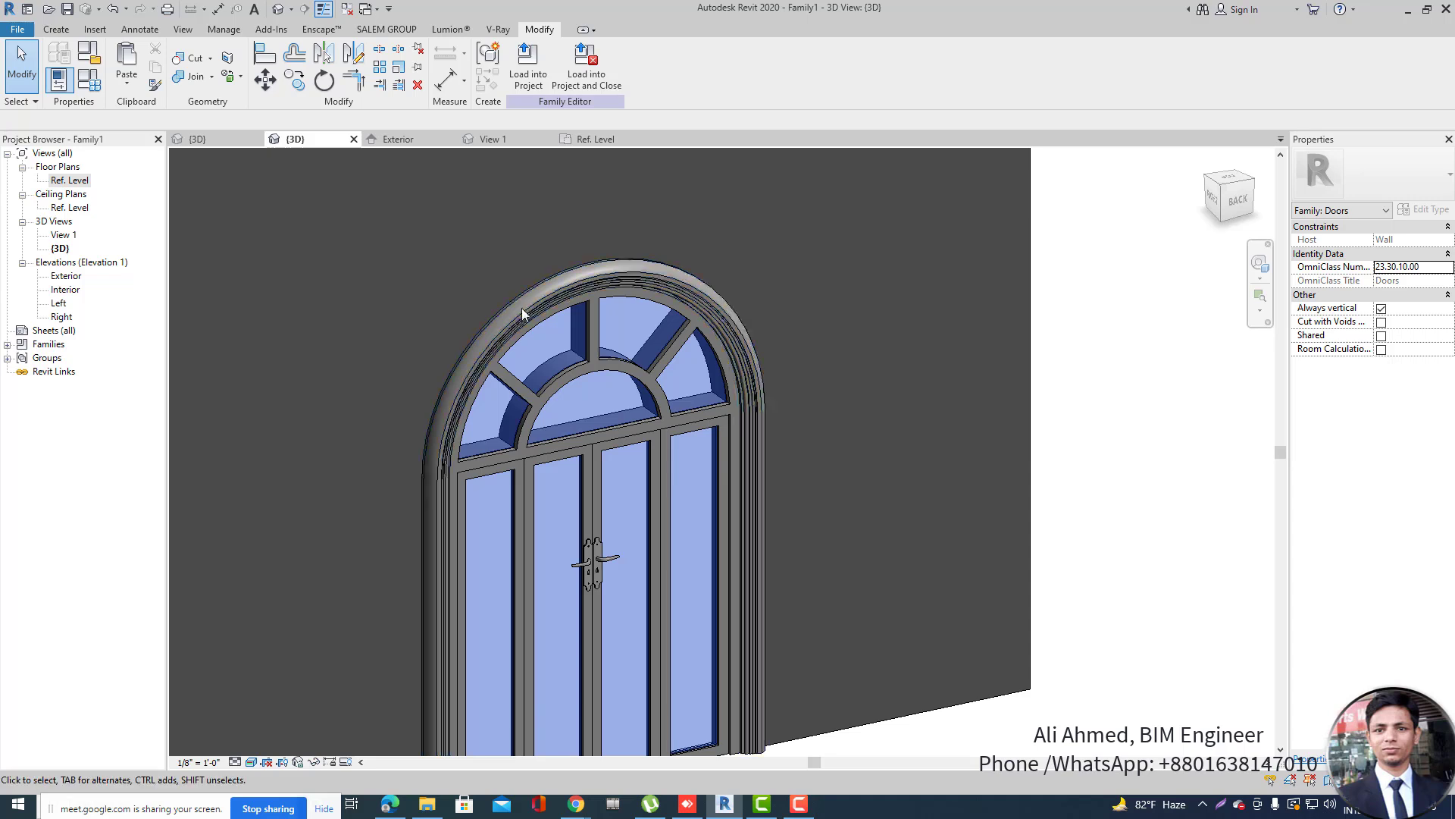
scroll(762, 385, down, 2)
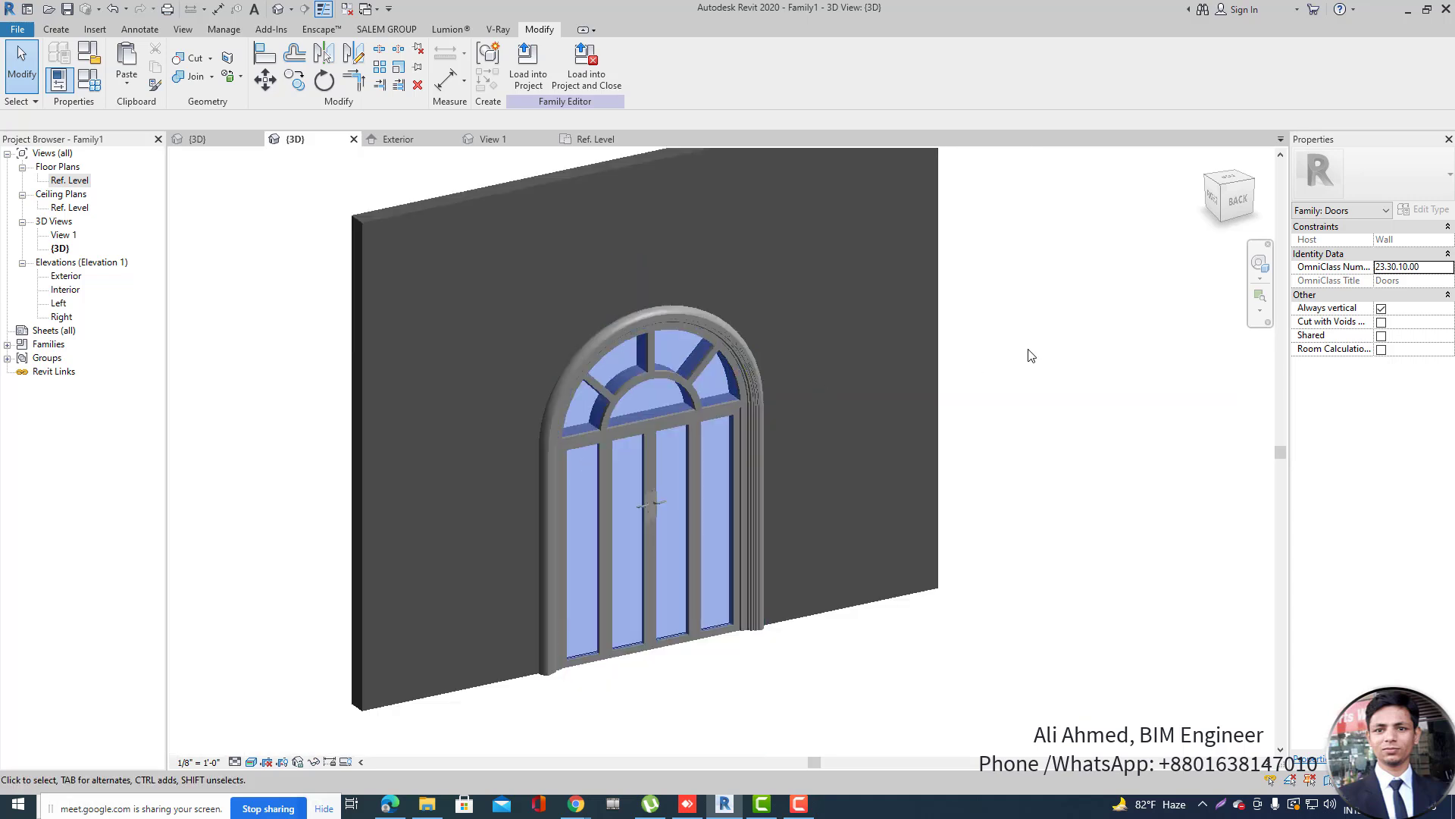
click(99, 89)
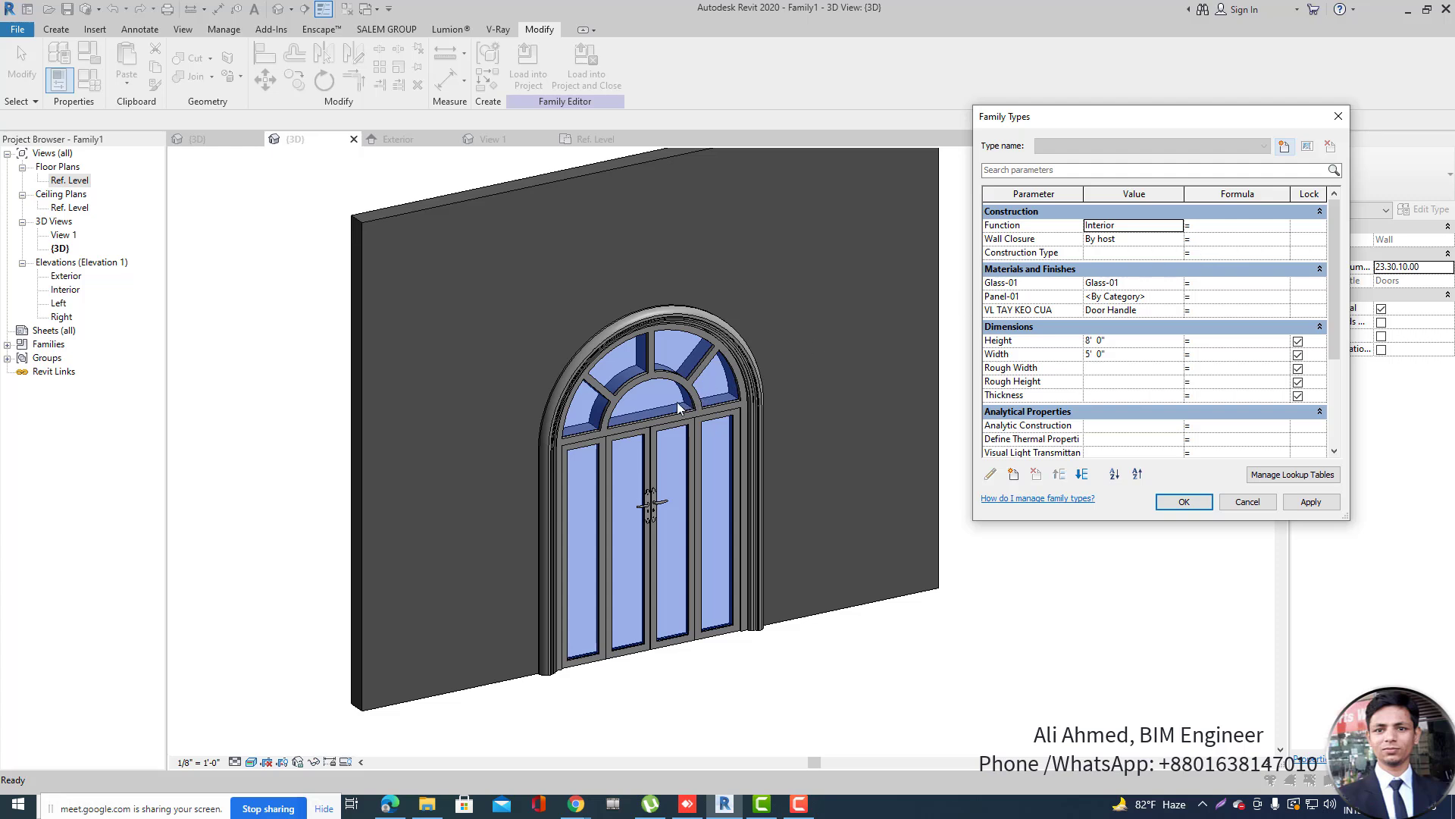
key(Escape)
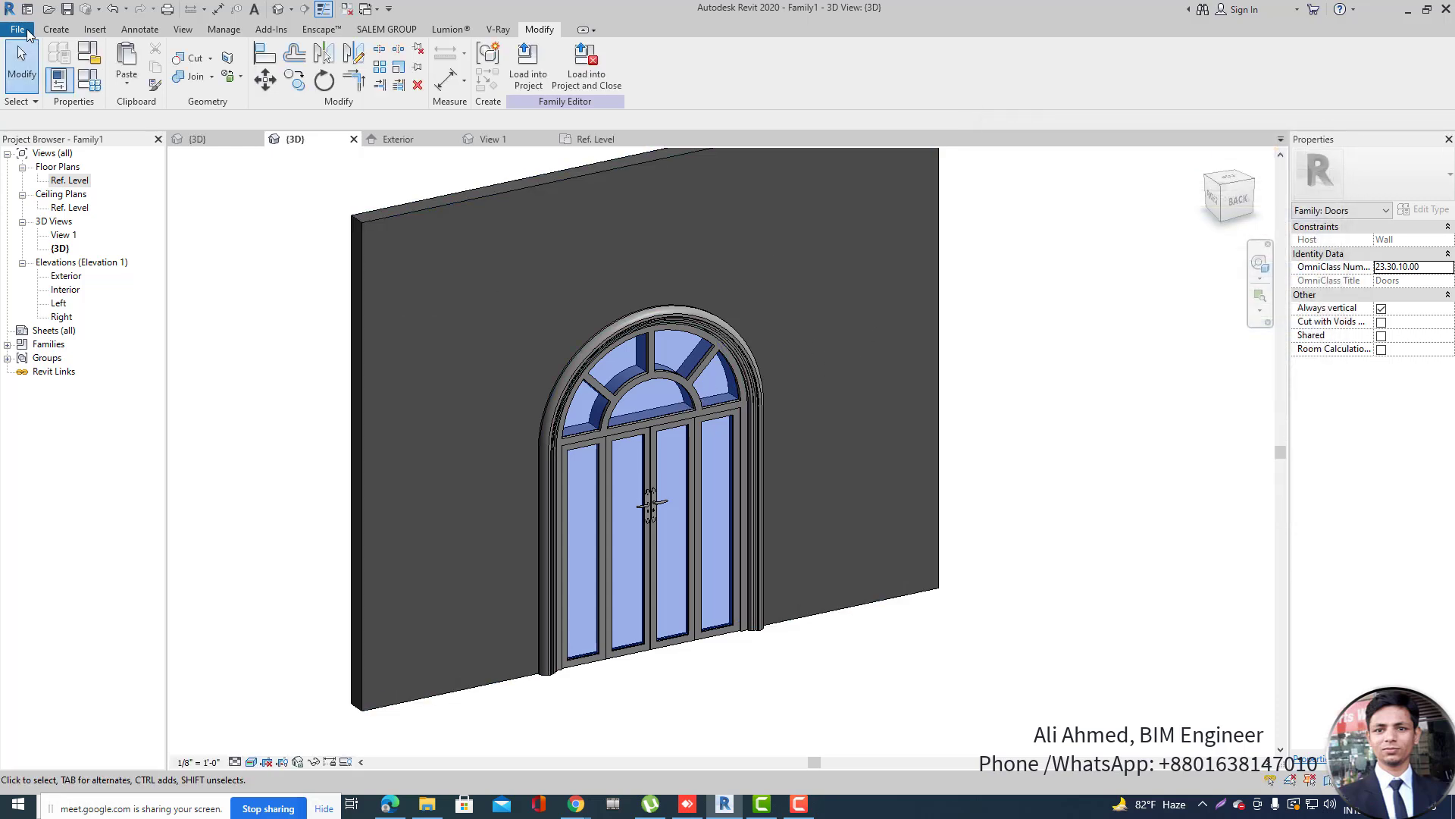
Start saving the door as a new family file and browse to the 12th Class folder inside 6th Batch.
click(27, 30)
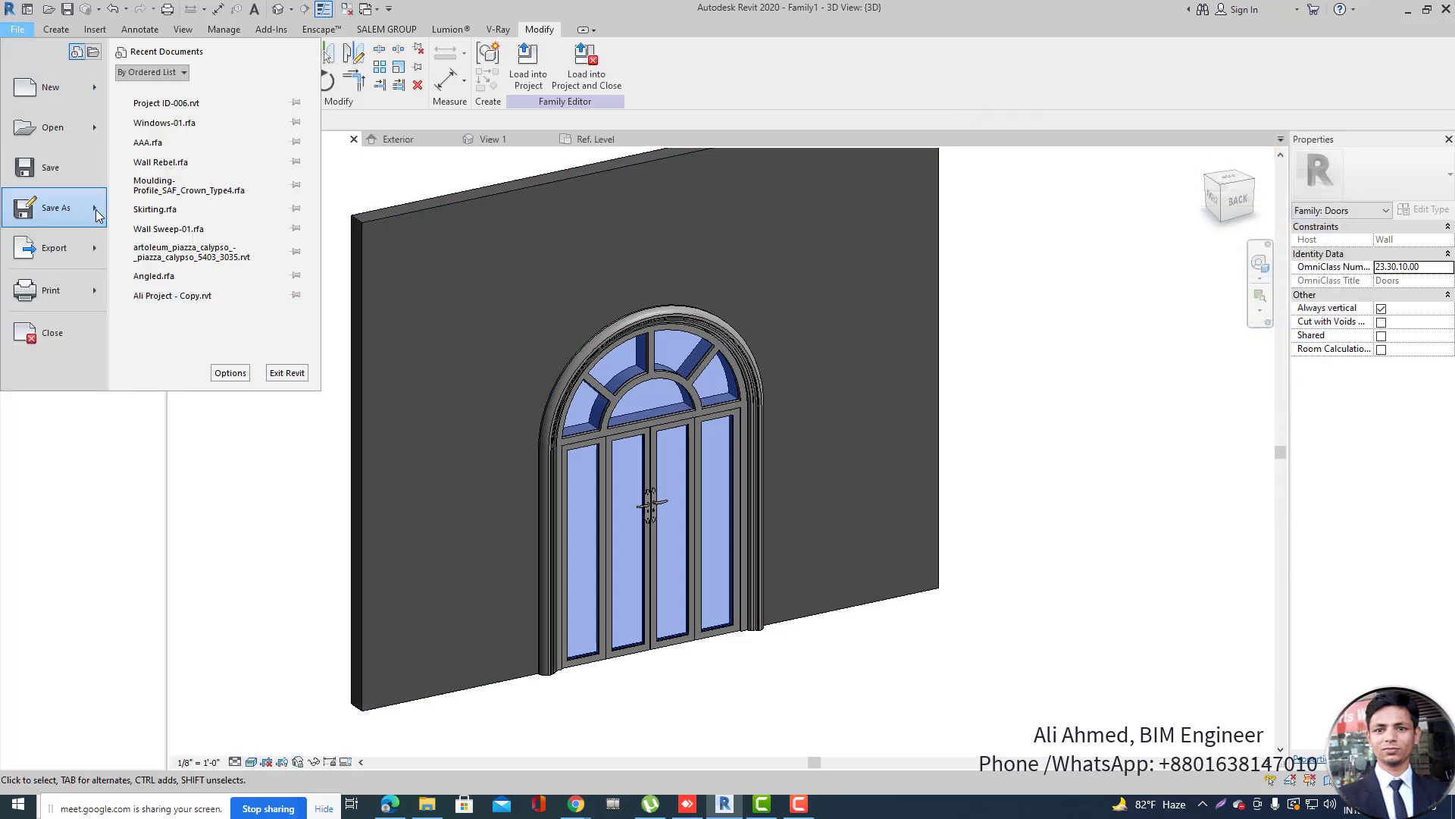
mouse_move(97, 215)
click(220, 195)
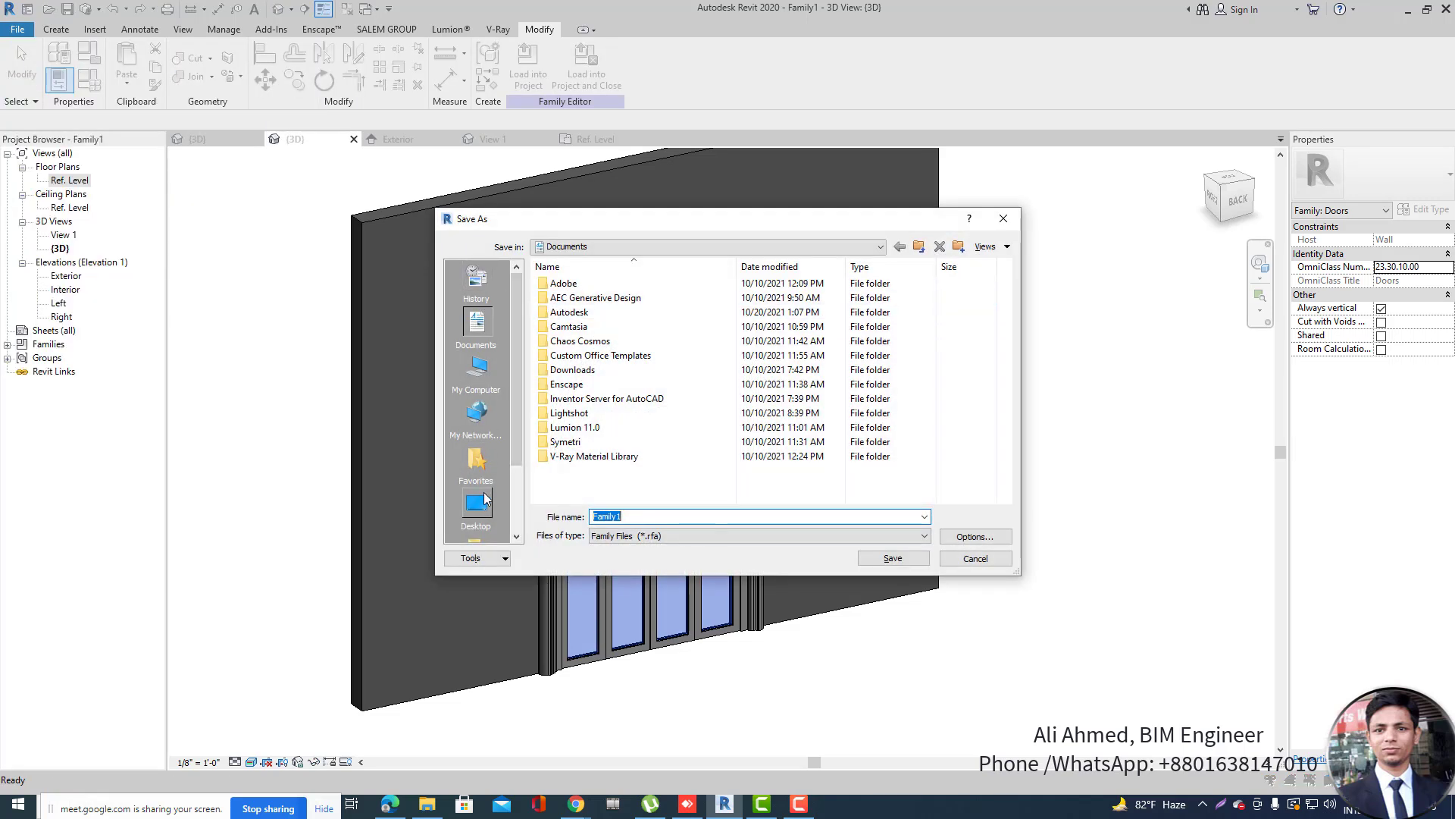
scroll(485, 499, down, 2)
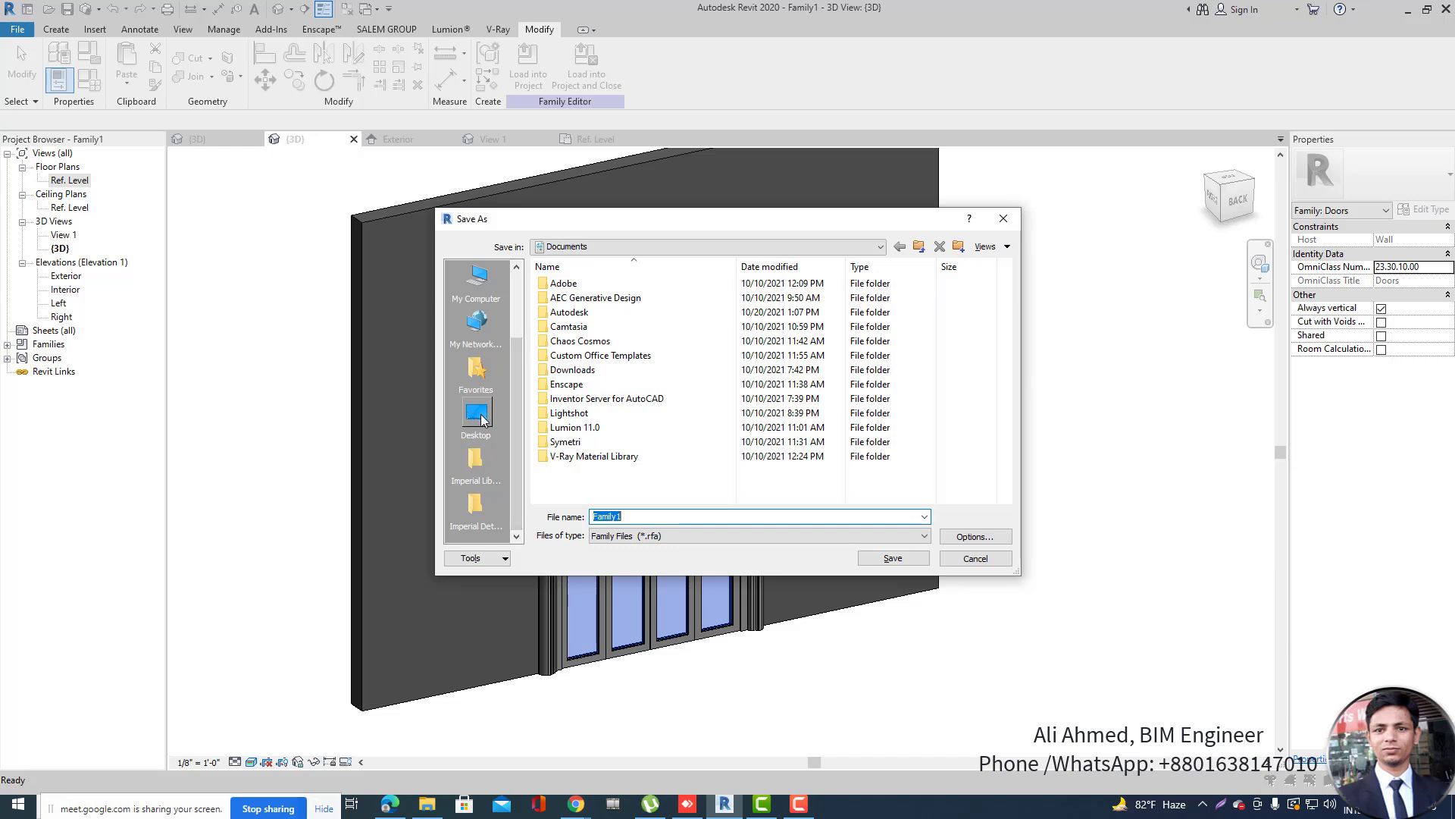
click(482, 421)
click(470, 296)
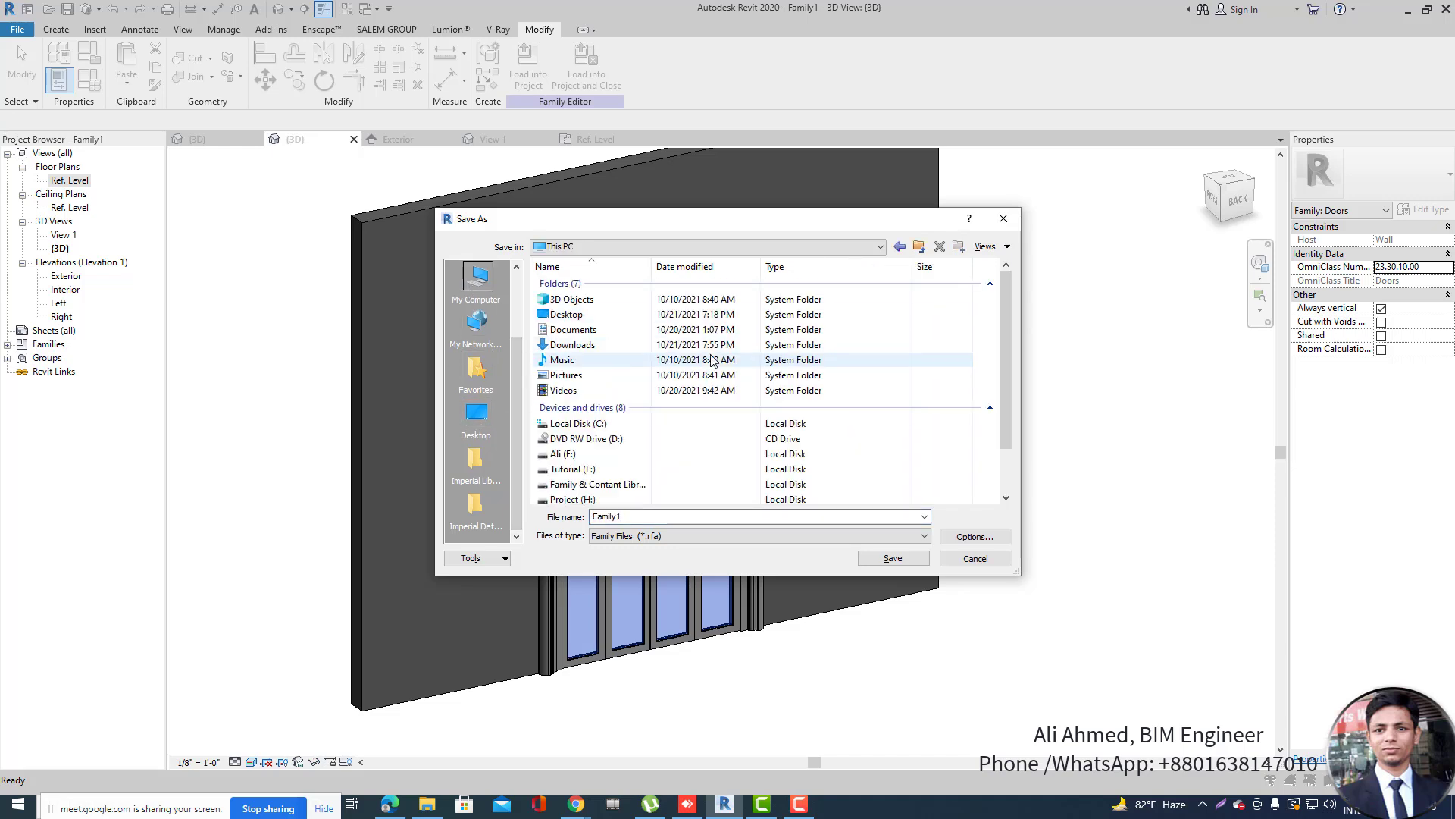
scroll(650, 424, down, 2)
click(576, 416)
double_click(584, 420)
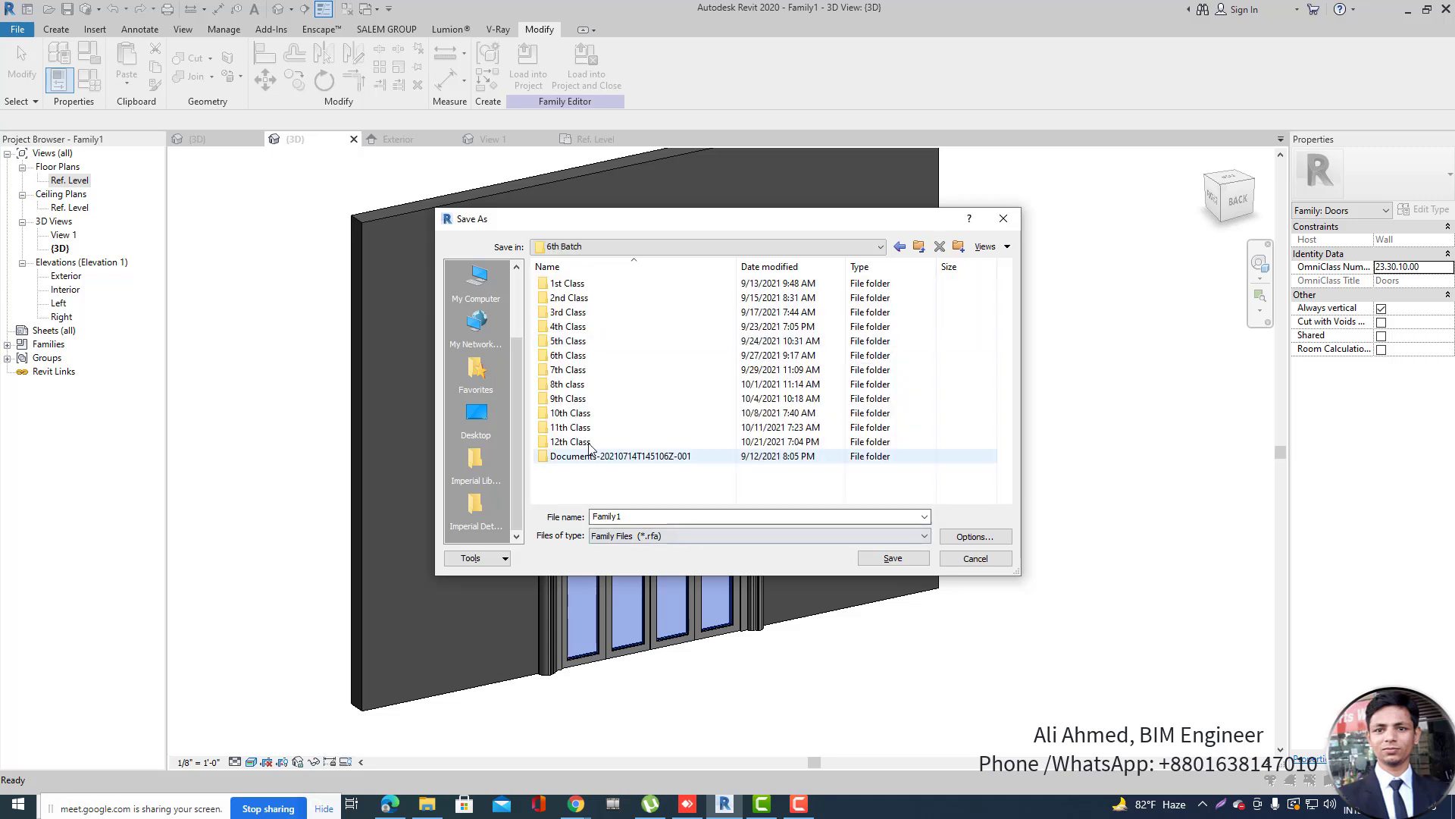
click(586, 443)
double_click(586, 443)
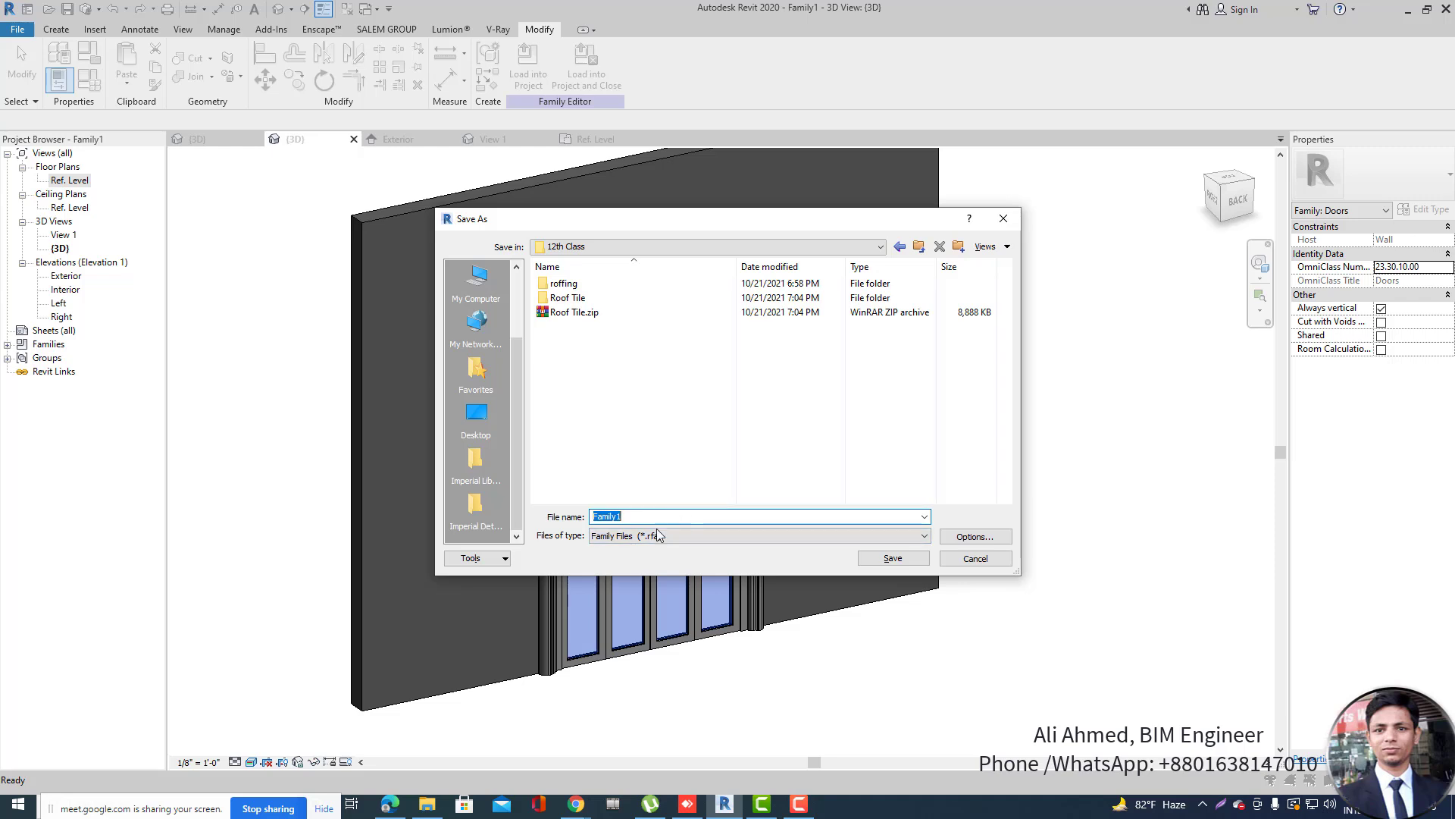
Name the family file Door, accept the file save options and save it.
text(Do)
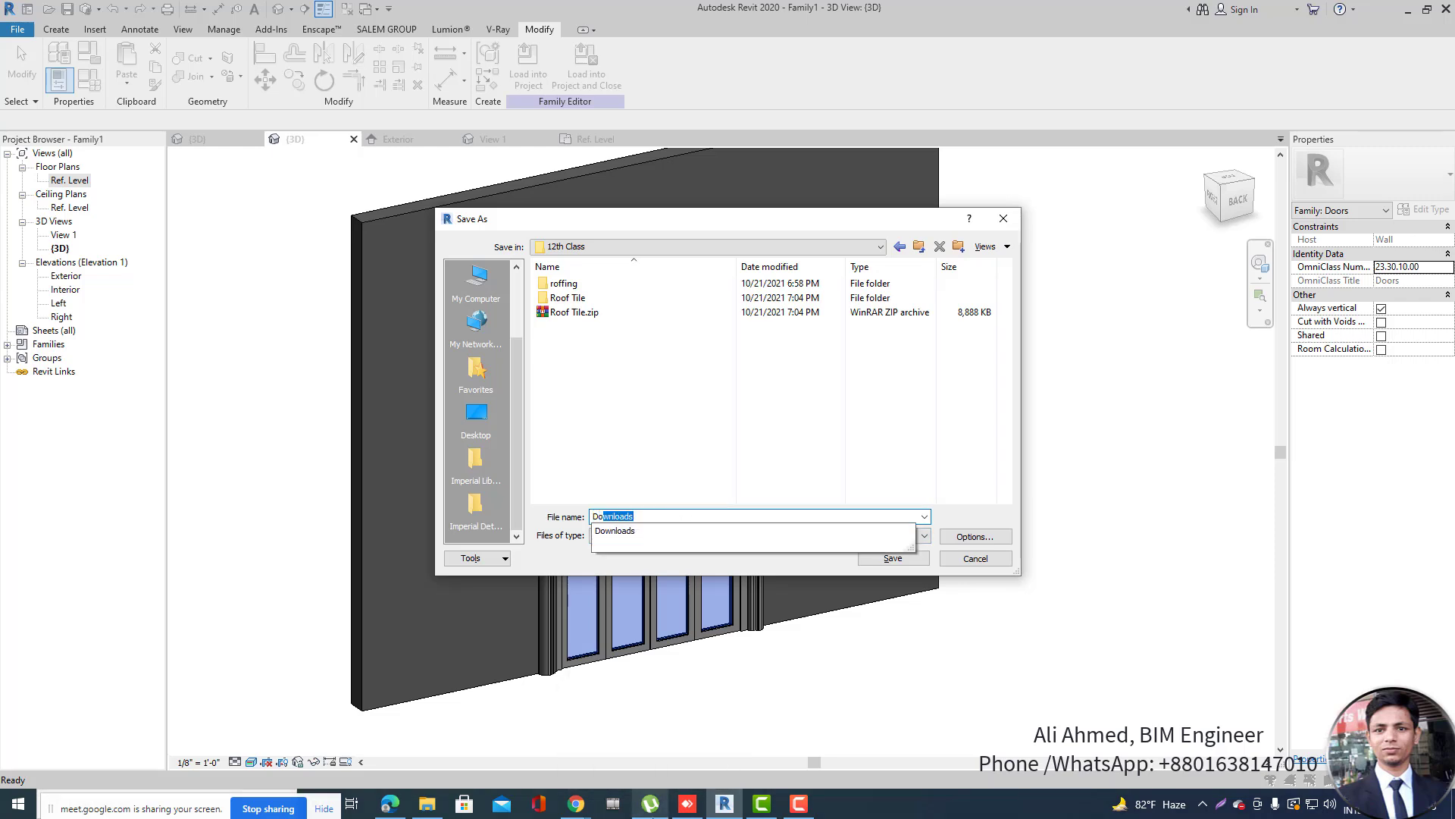
text(or)
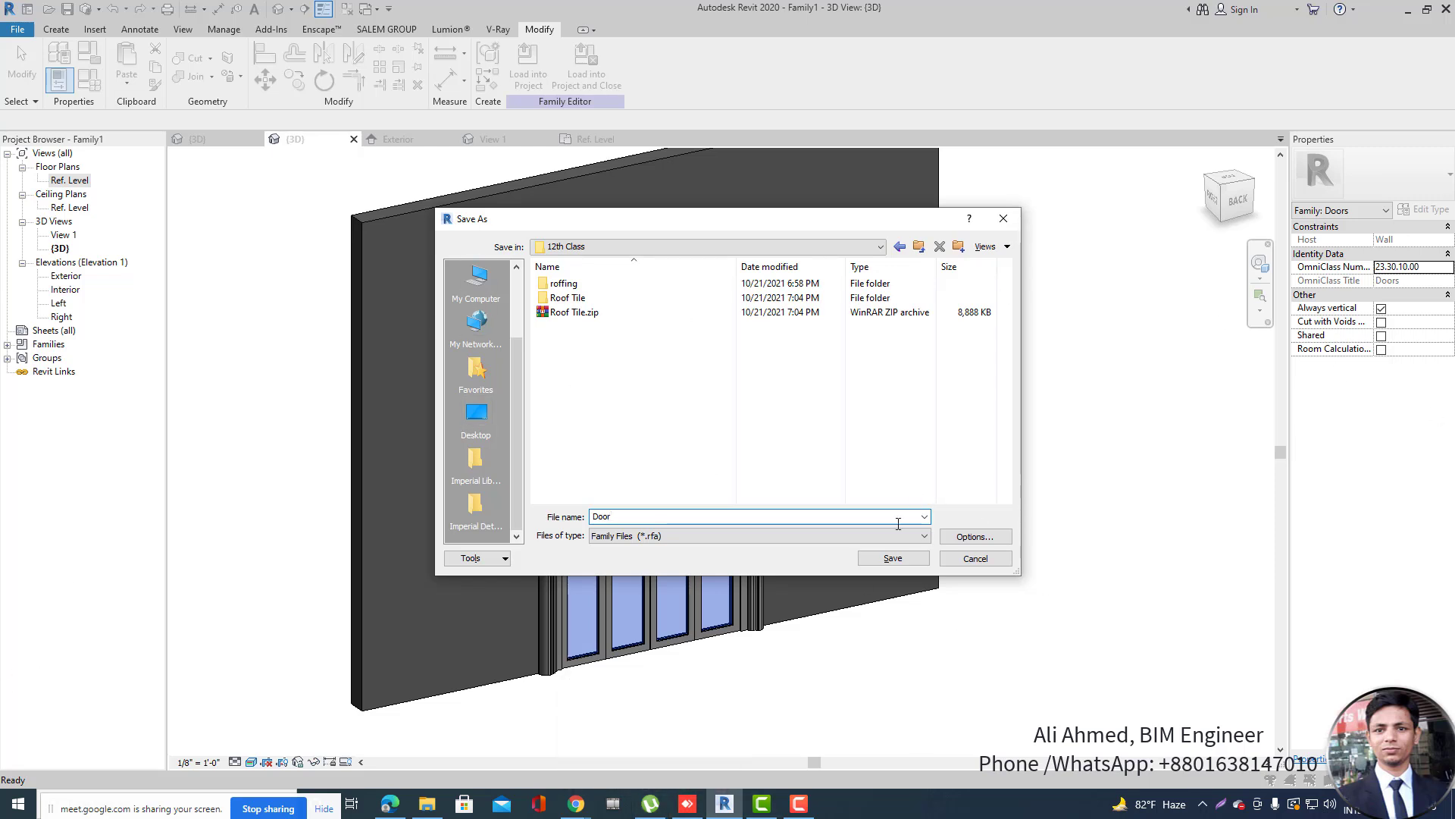
click(969, 536)
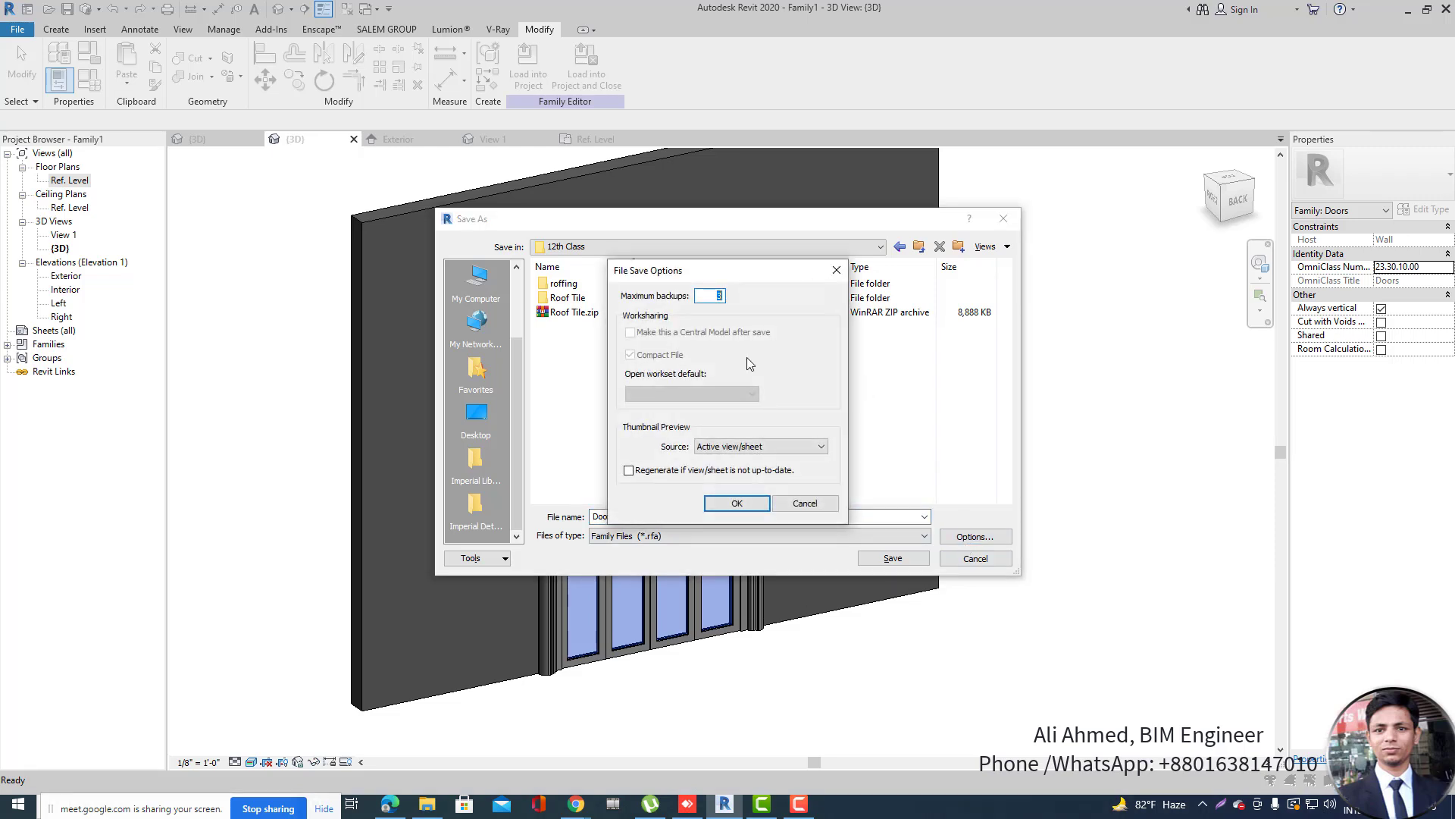
click(737, 502)
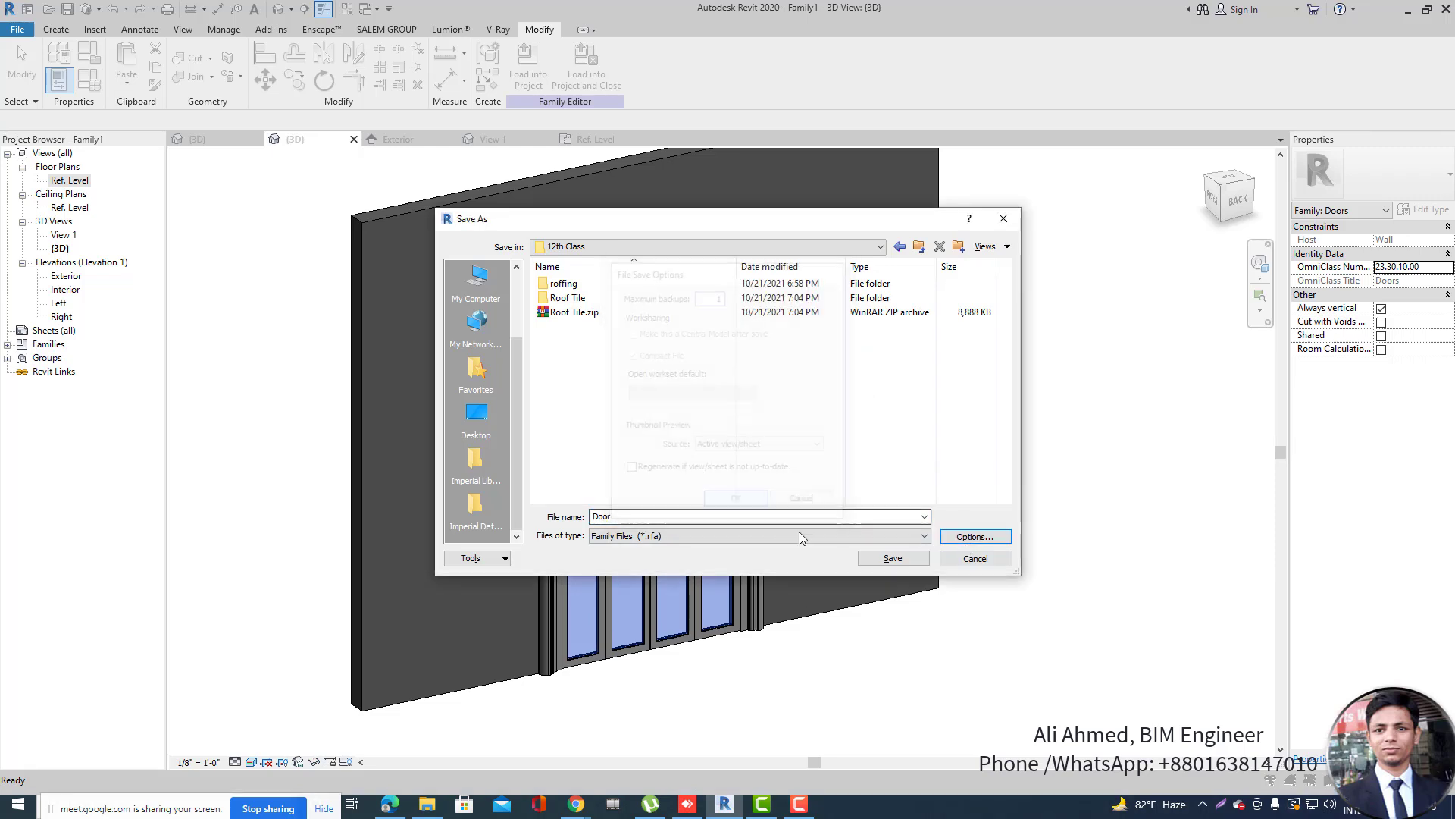
click(898, 561)
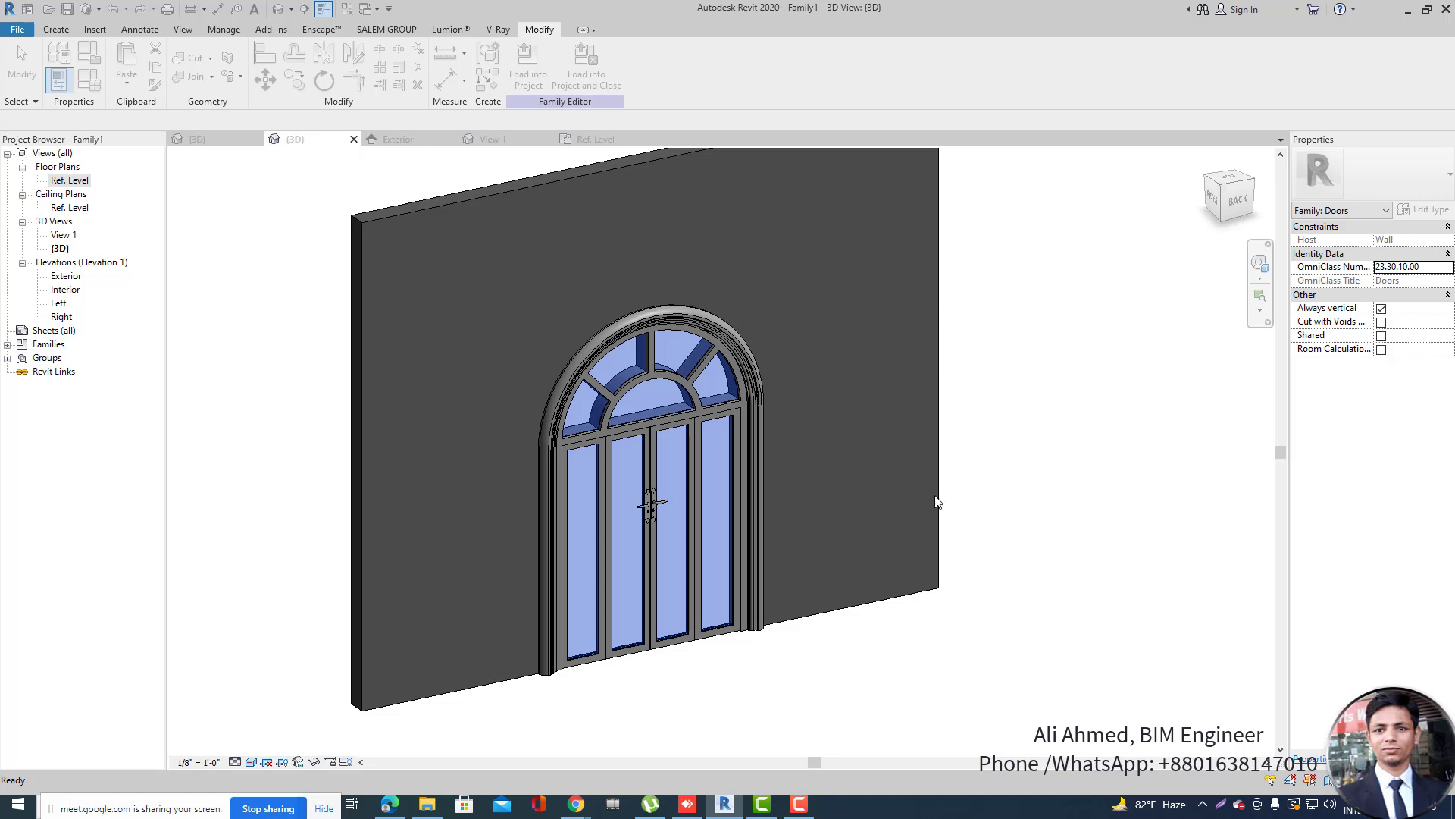
Close the inactive views and both door families' remaining 3D views to return to the whole house in Project ID-006.
scroll(728, 394, down, 2)
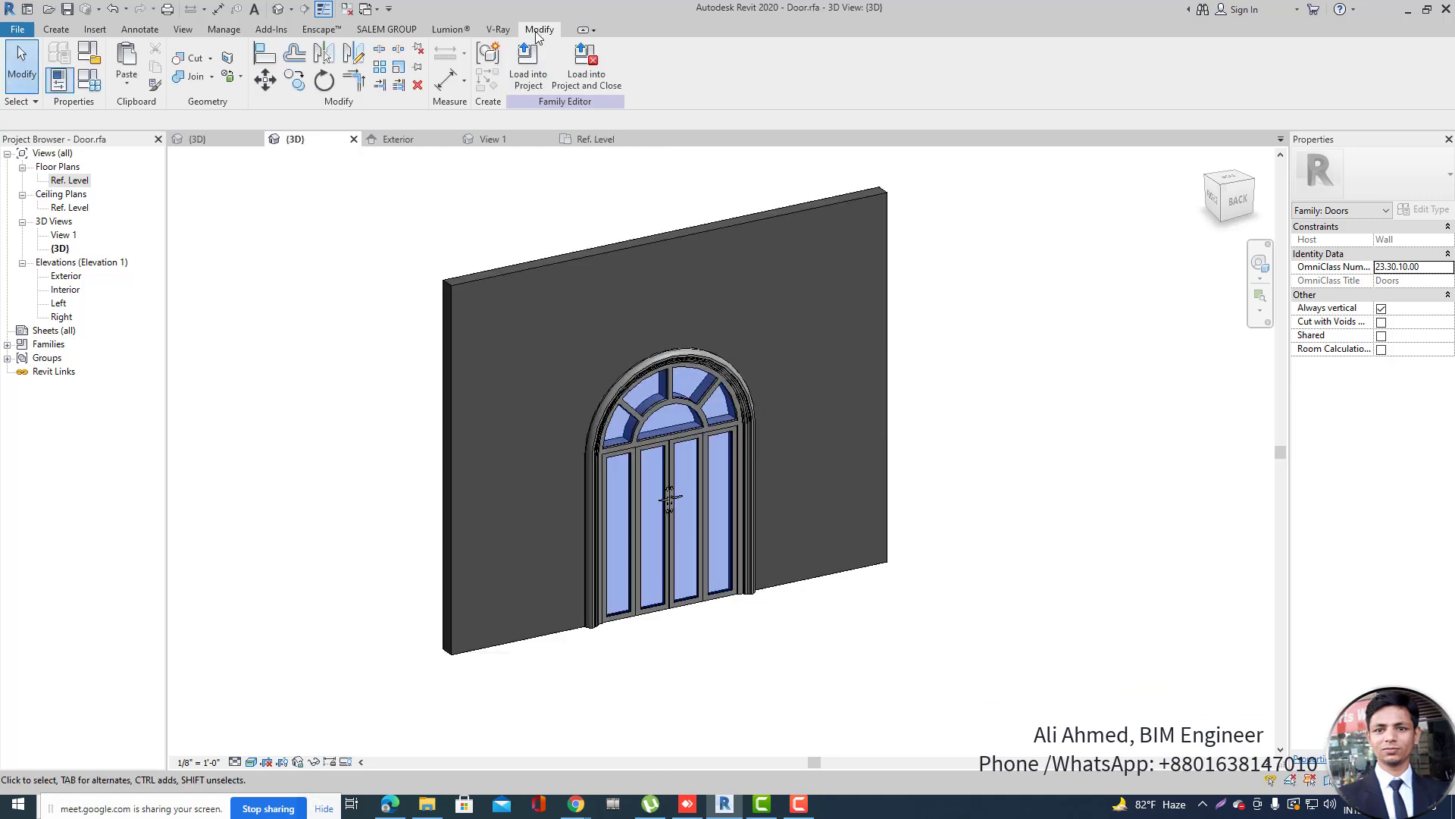
click(346, 10)
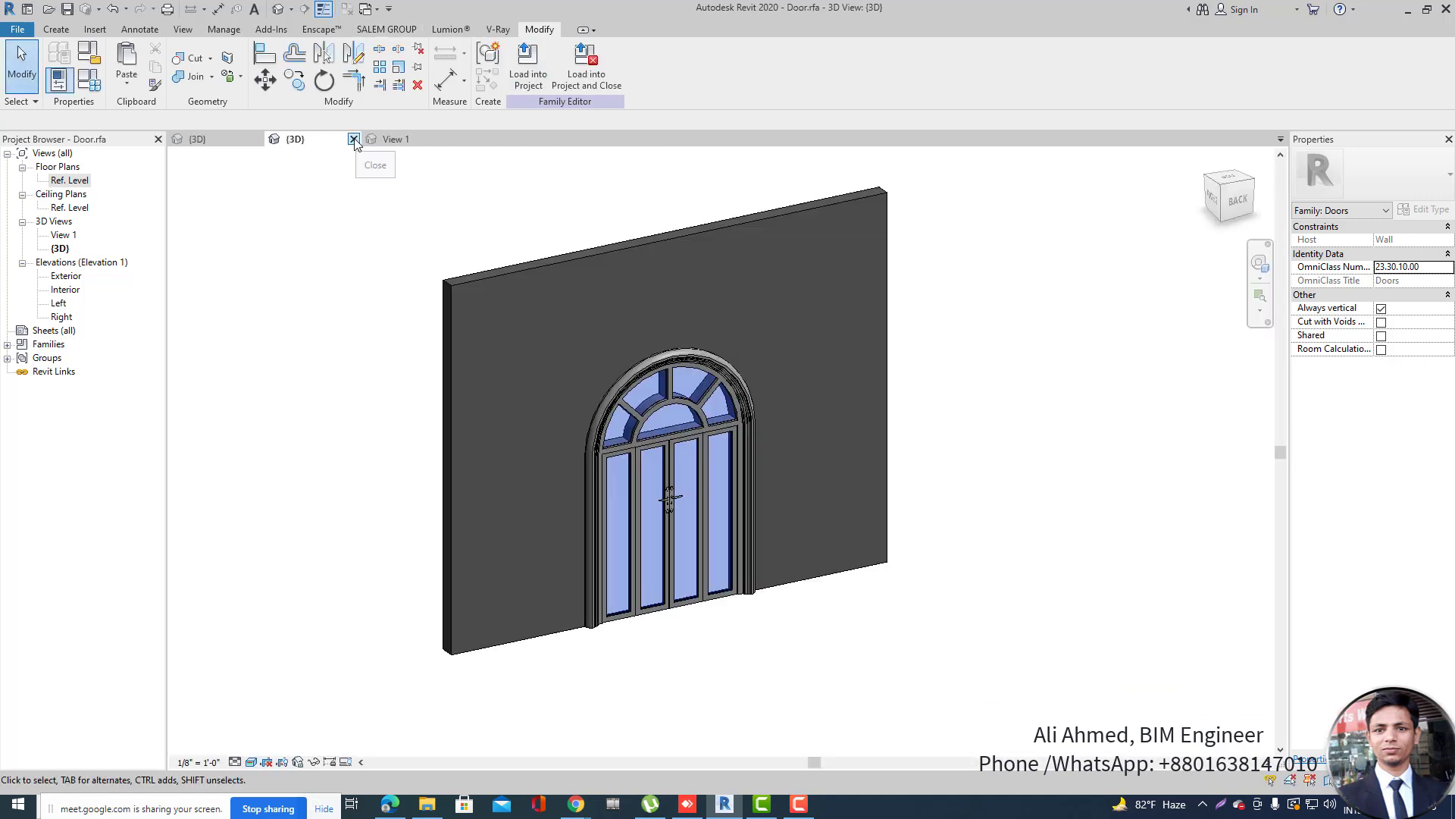
click(353, 140)
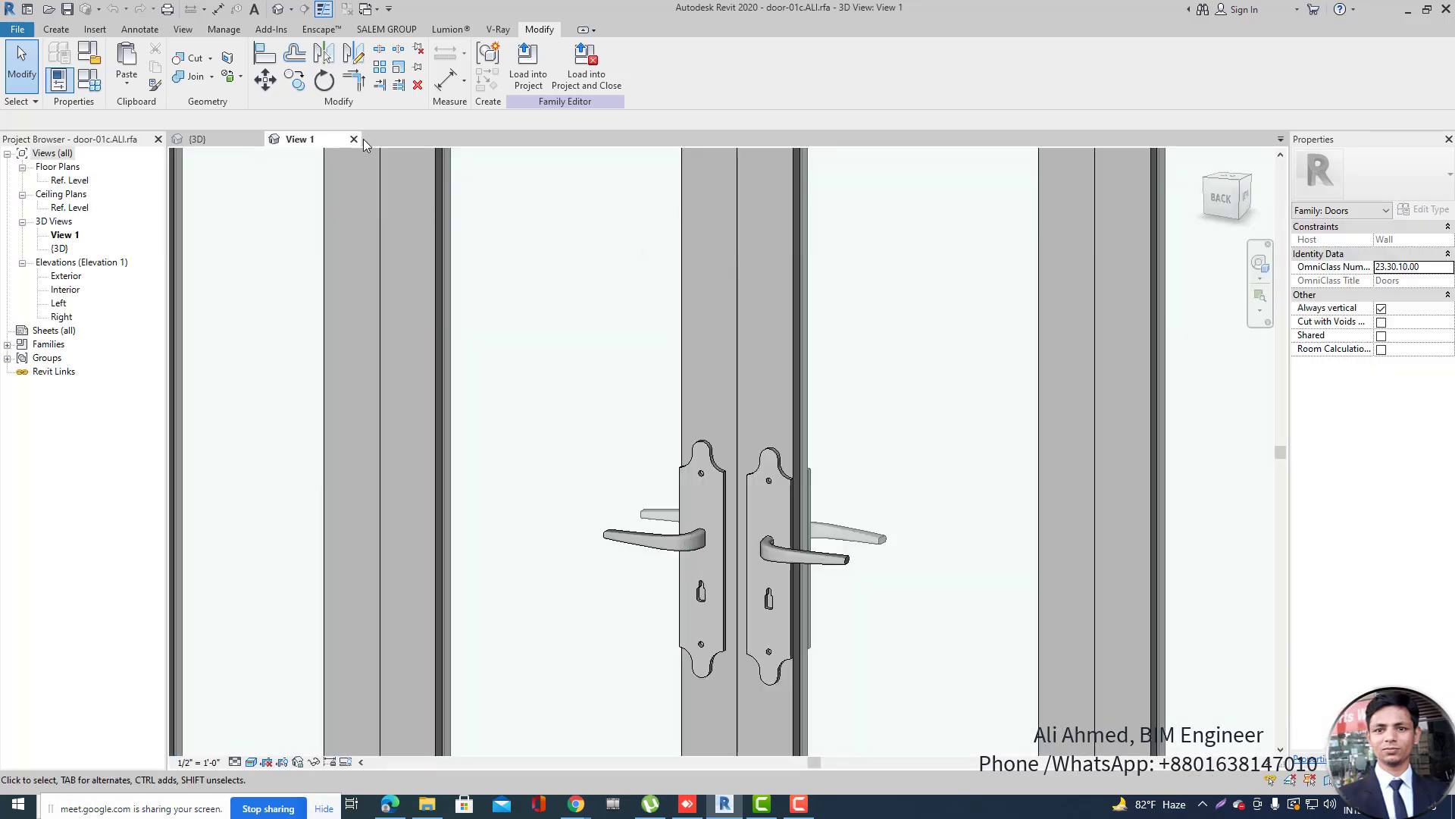
click(354, 140)
click(757, 409)
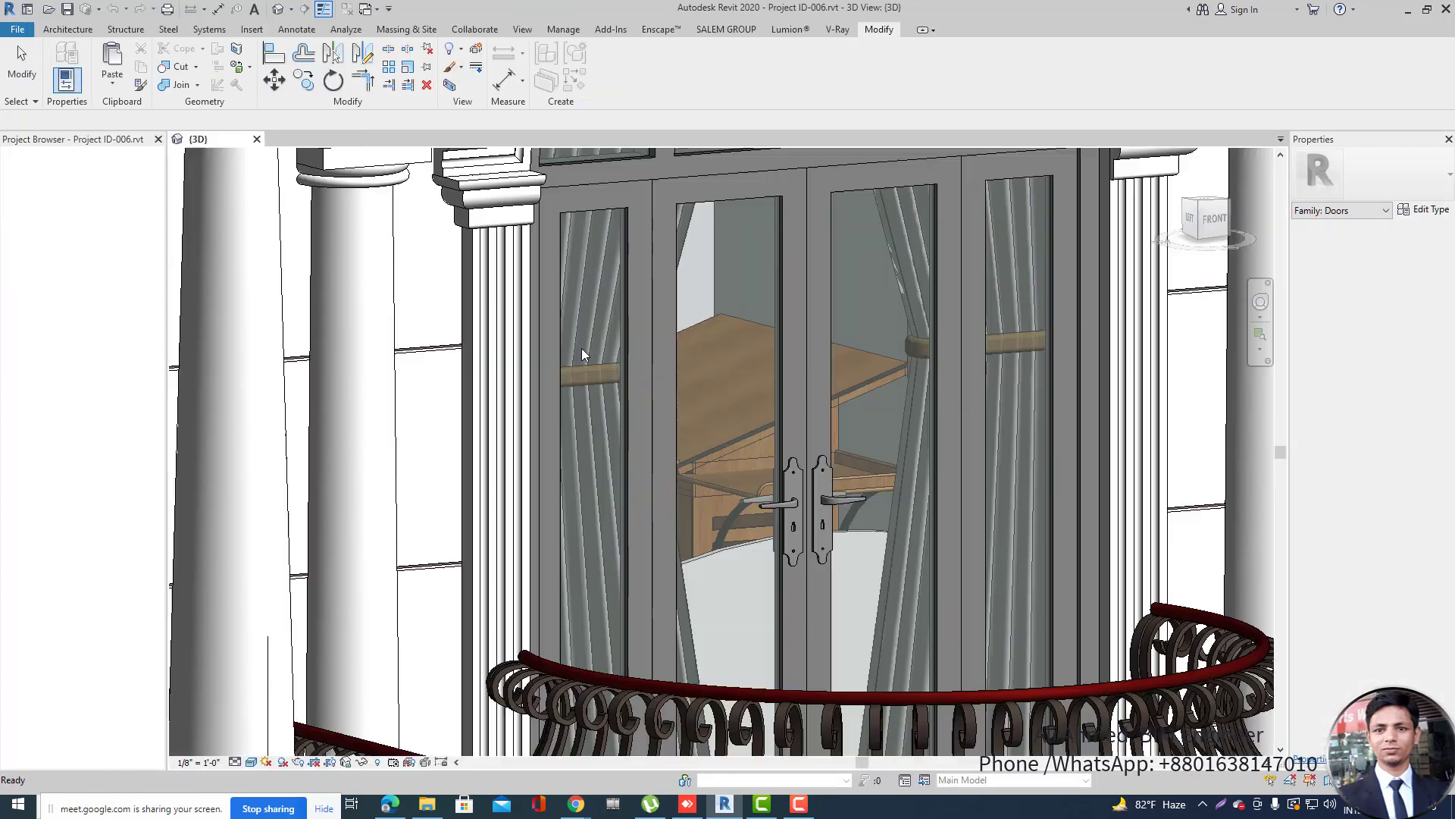
scroll(554, 409, down, 5)
scroll(845, 425, down, 4)
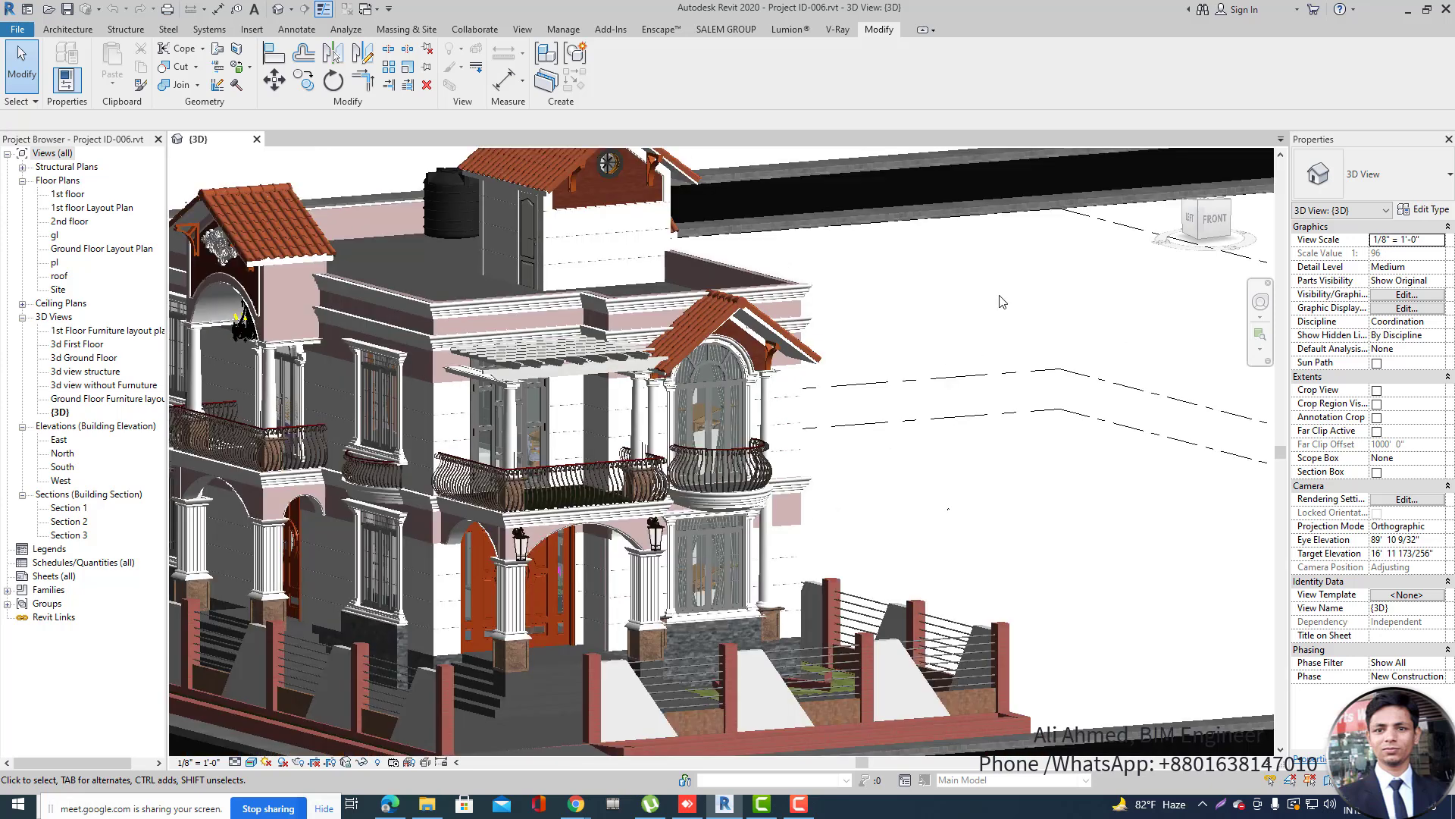
Switch to the Revit Architecture outline in Google Docs and review the window, door and column modelling topics under Creating Technical Drawings.
mouse_move(584, 810)
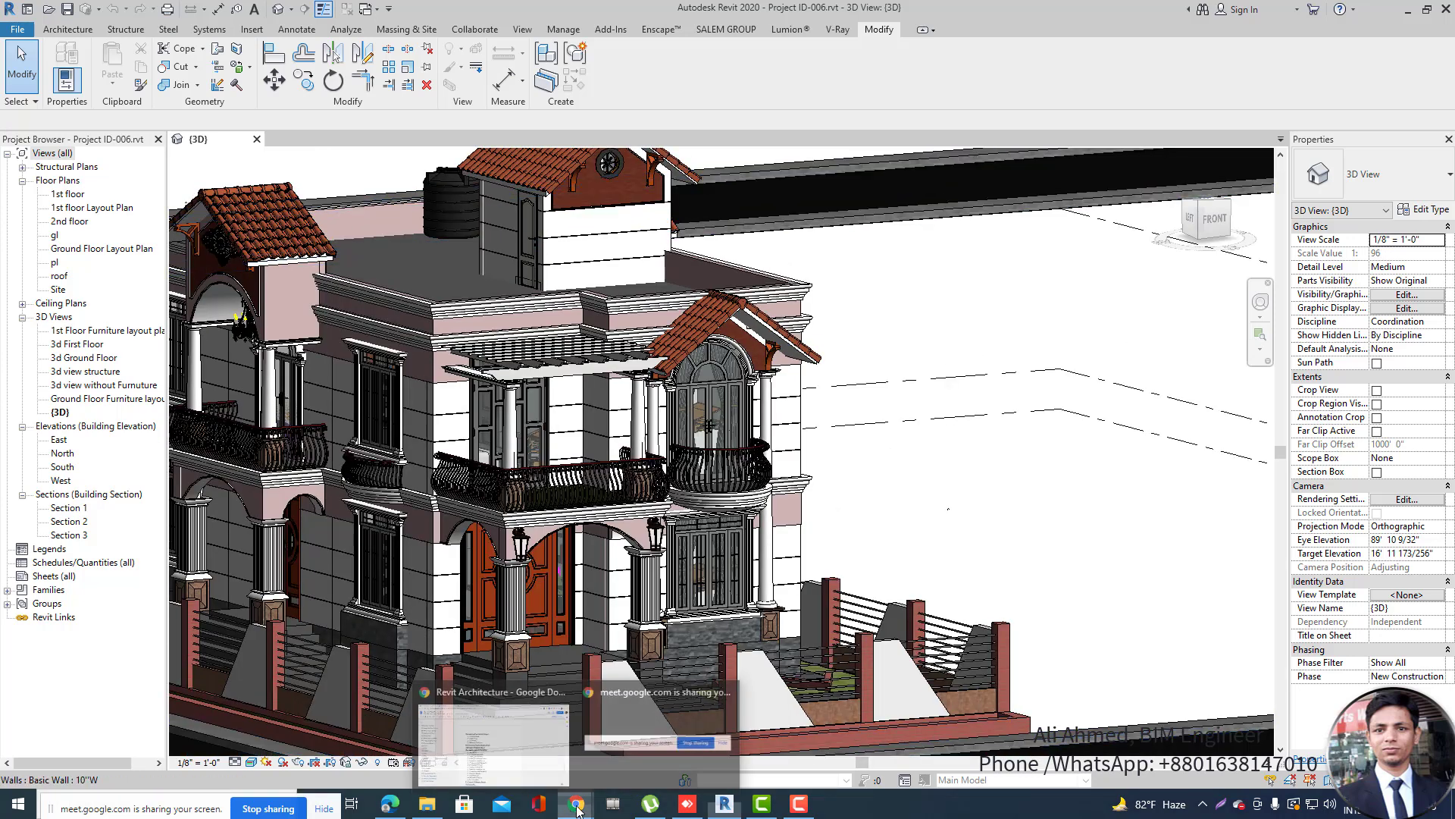
click(556, 758)
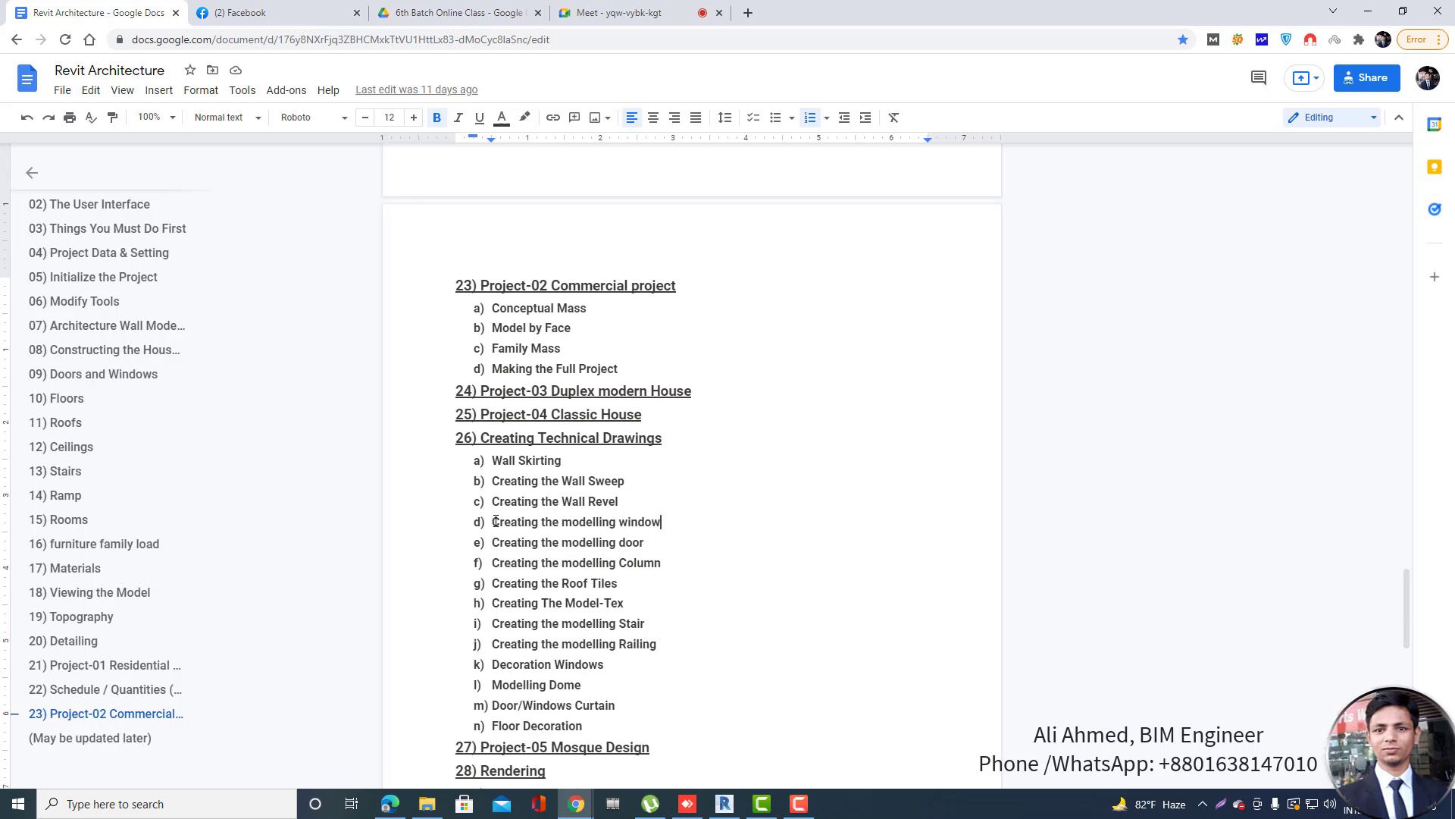
drag(494, 521, 678, 516)
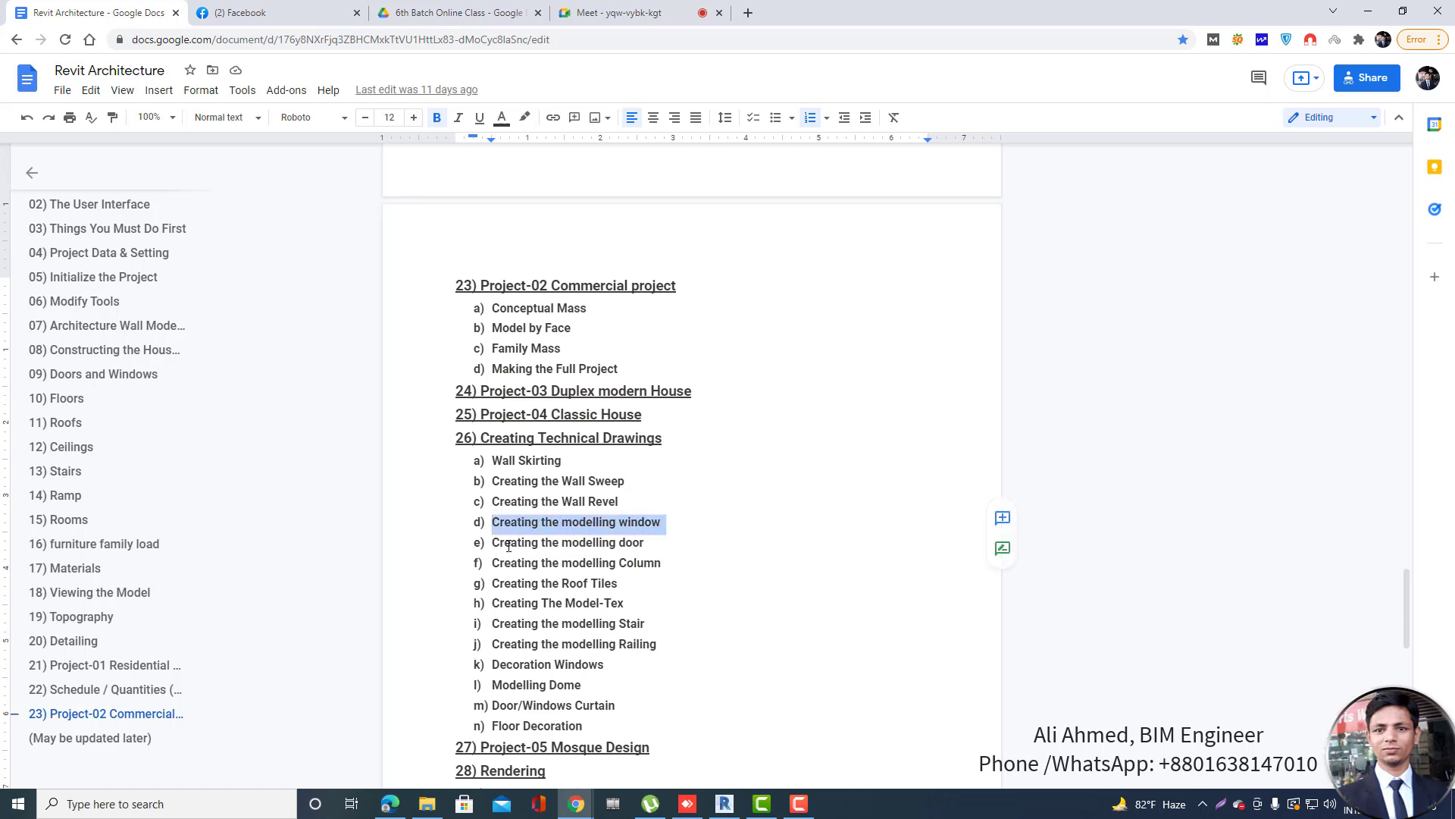
click(692, 565)
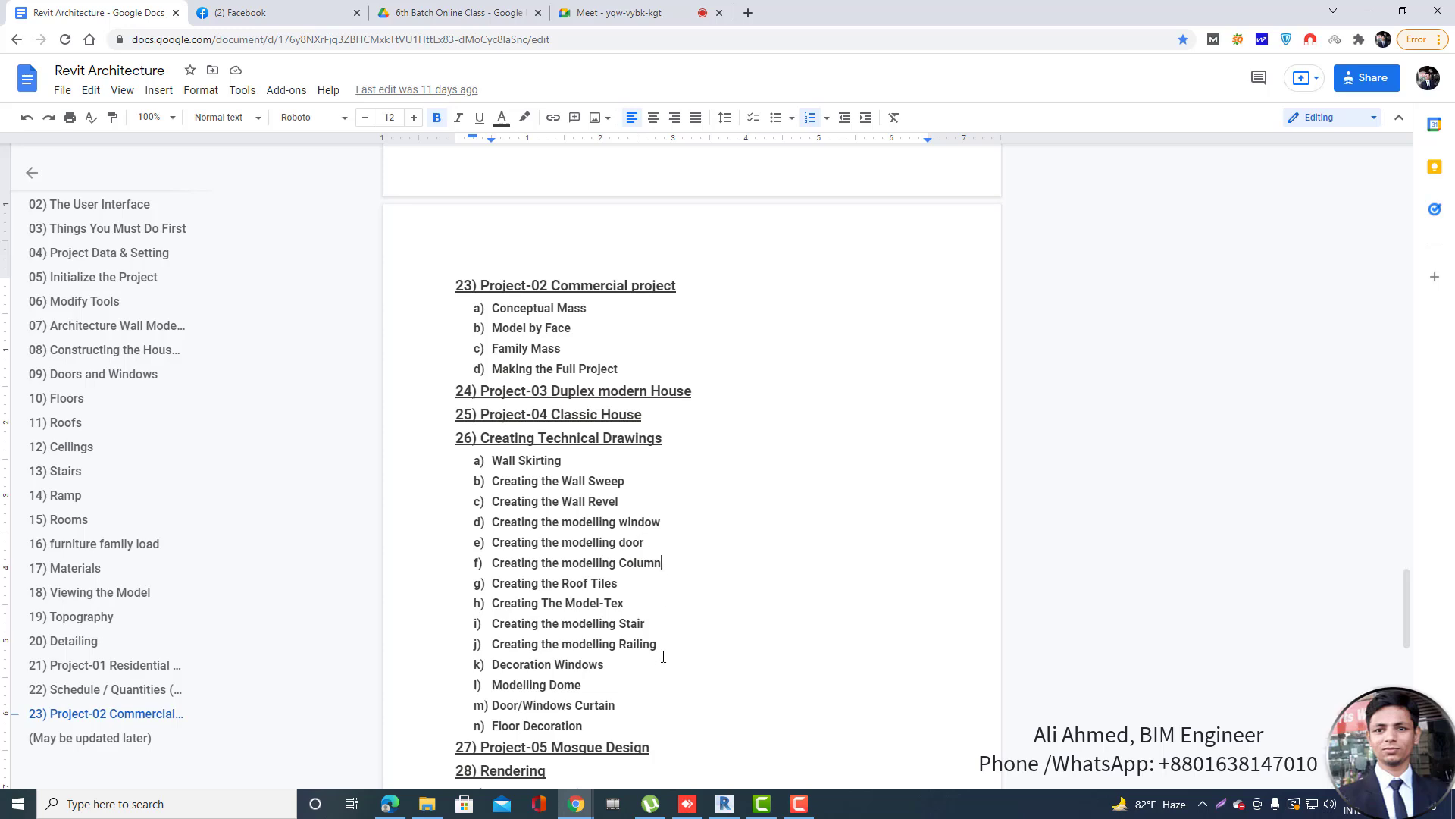
Return to the Project ID-006 model in Revit and examine the upper-floor window and balcony door from the side of the house.
click(724, 804)
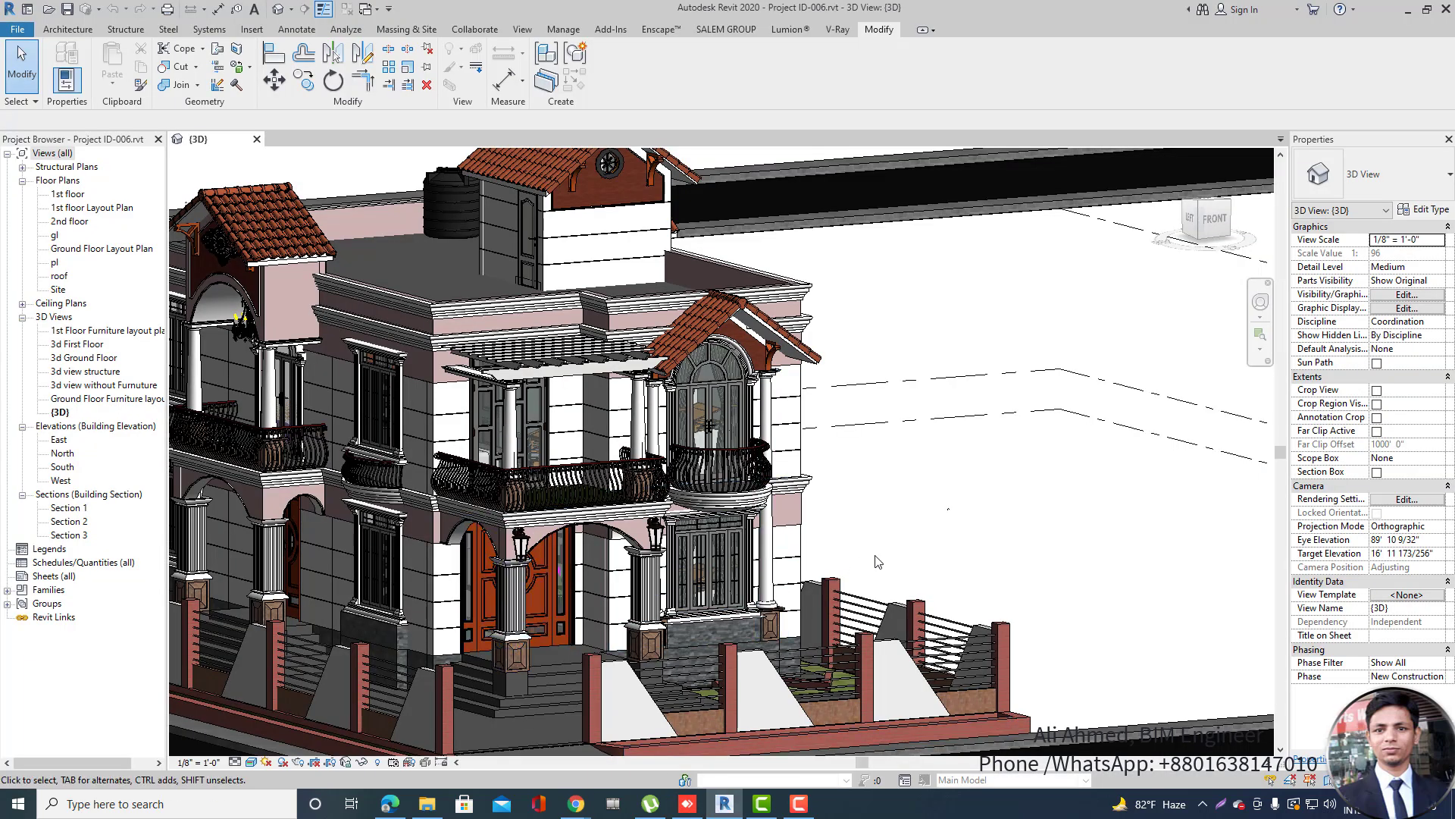
shift+middle_drag(516, 519, 669, 330)
scroll(652, 303, up, 6)
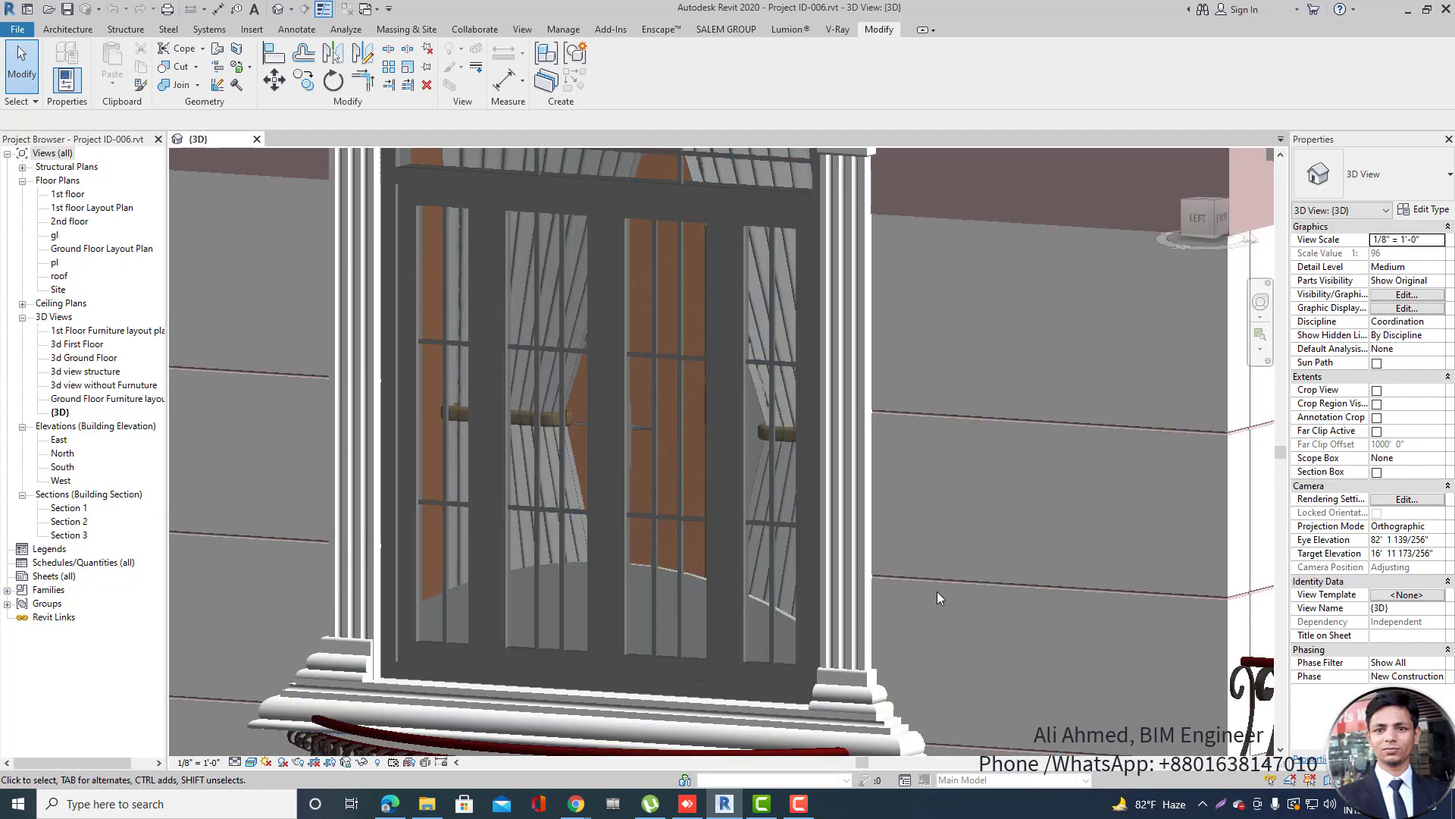
scroll(329, 548, down, 4)
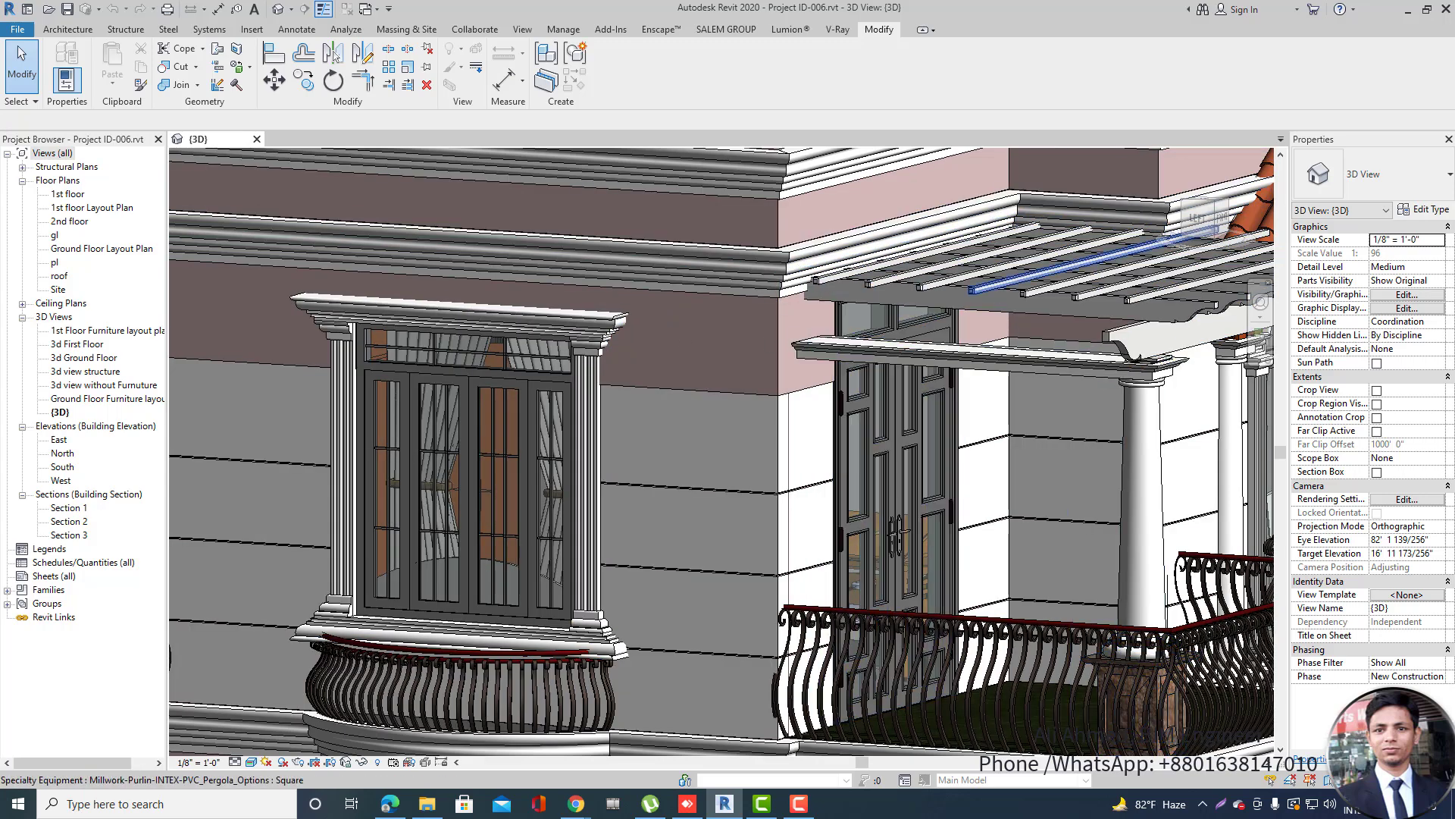
Go back to the Google Docs outline and highlight the topic "Creating the modelling Column".
click(1408, 10)
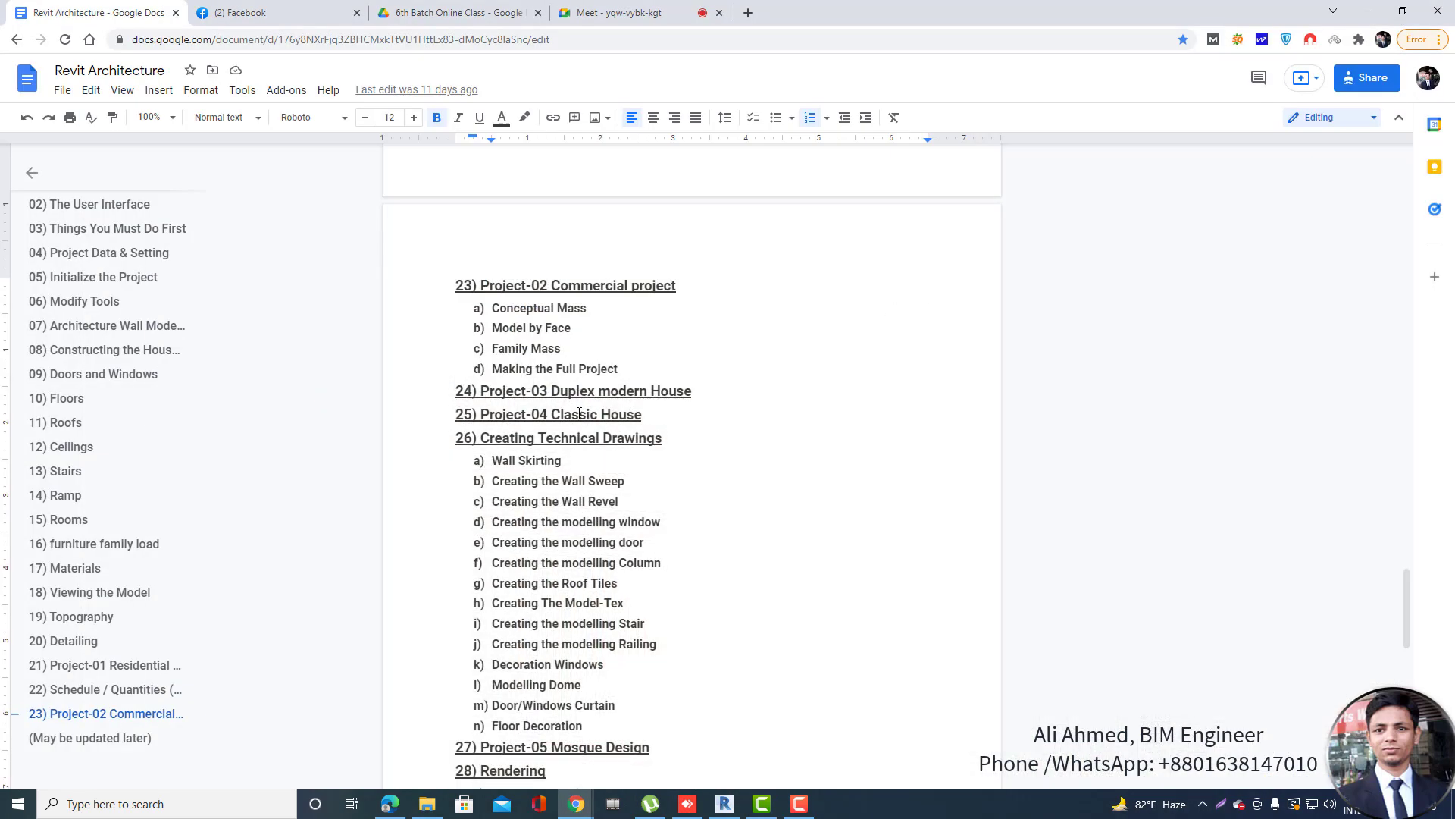
drag(495, 566, 670, 563)
click(676, 568)
drag(619, 563, 478, 564)
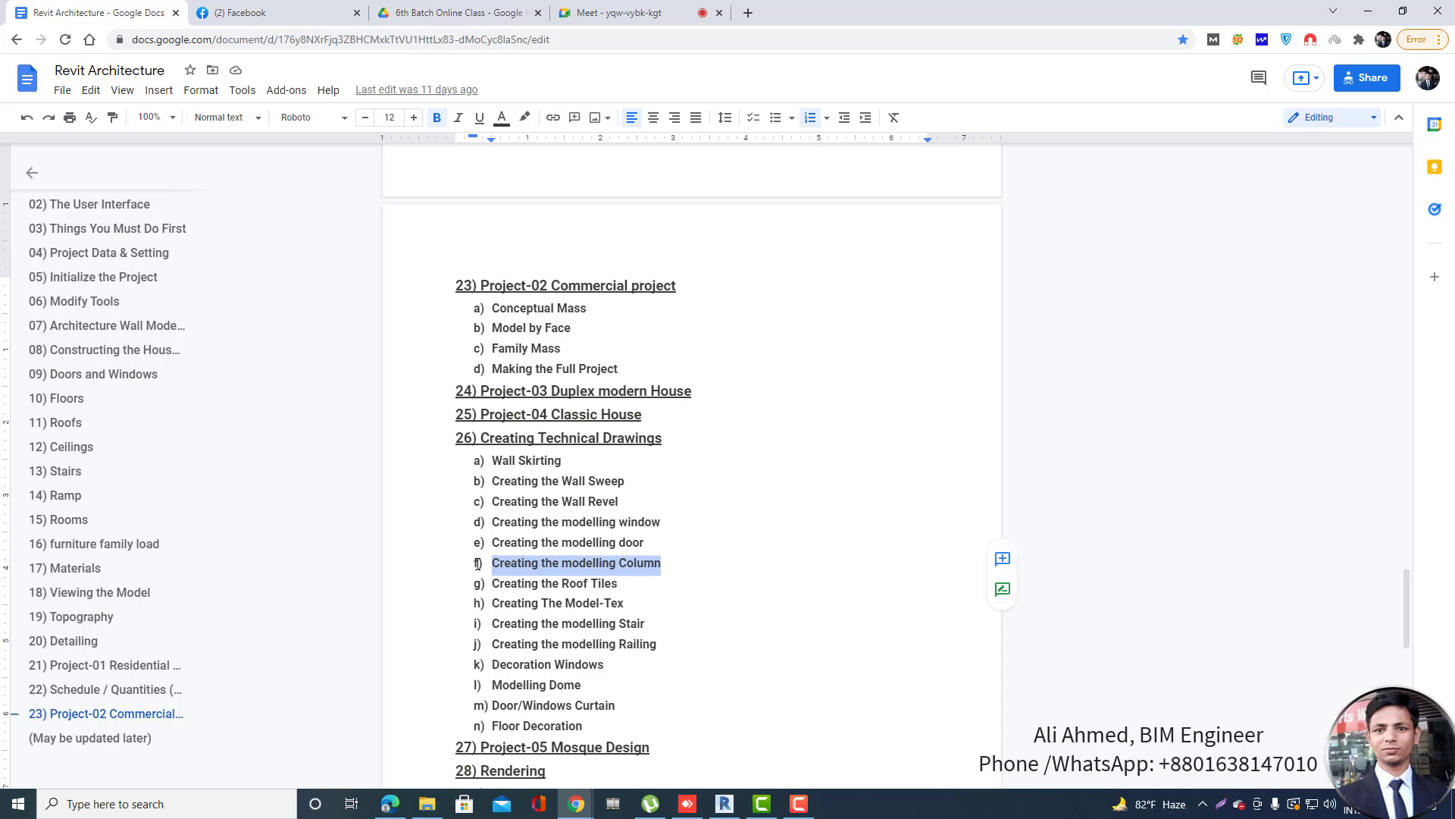
click(677, 557)
Switch back to Revit and examine the fluted columns with stone bases at the house's front entrance.
click(725, 806)
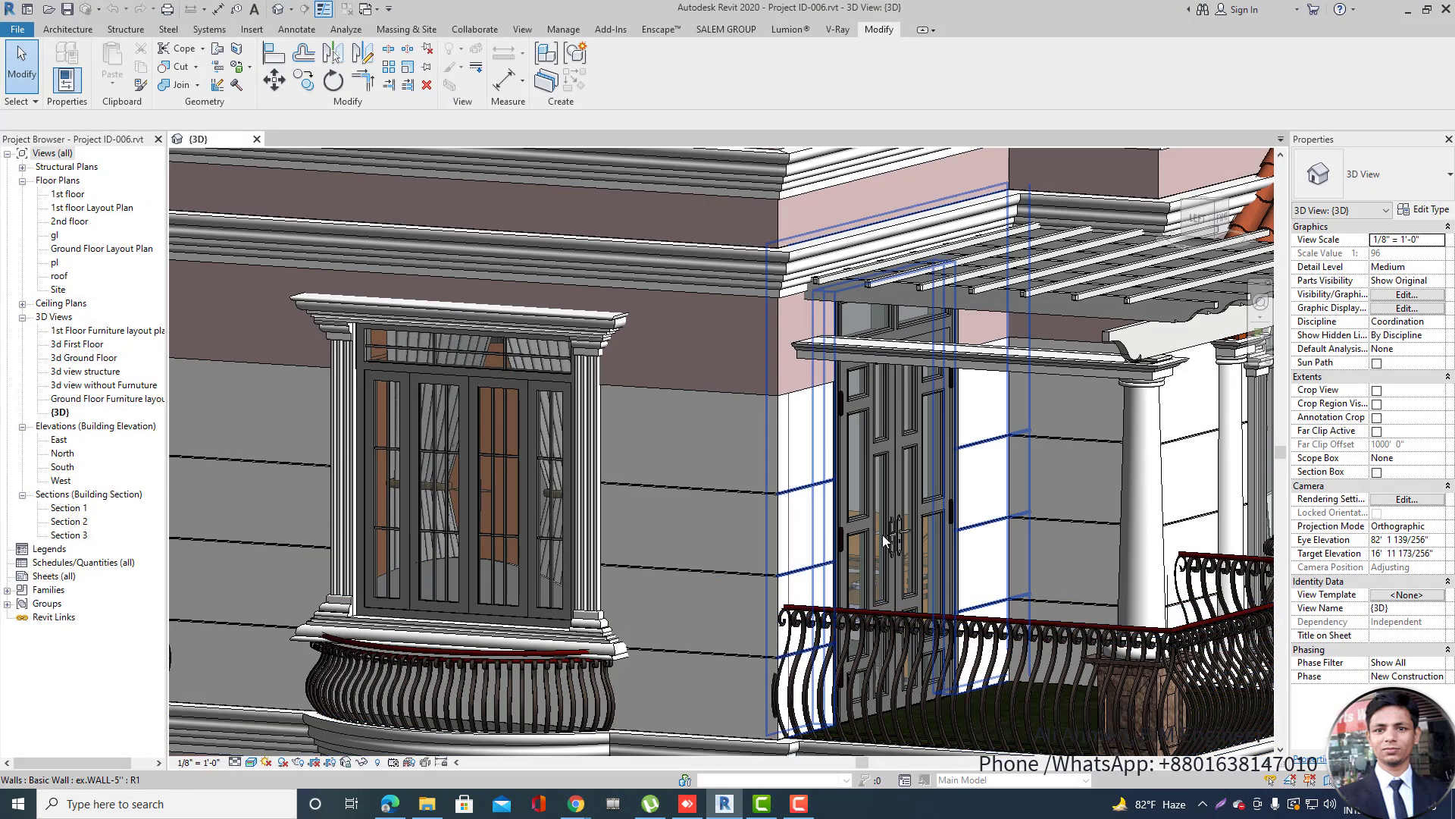
scroll(902, 256, down, 5)
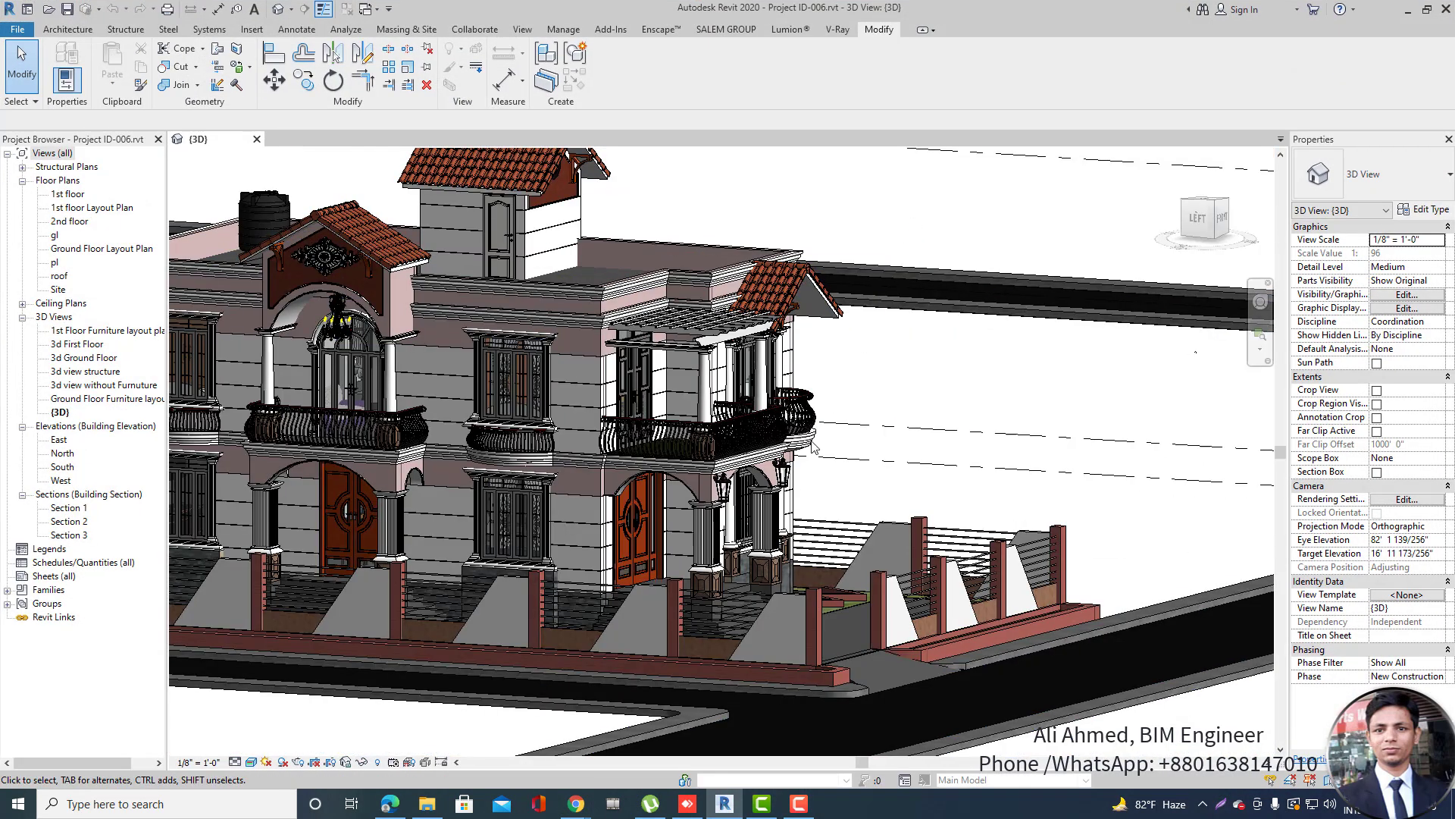
scroll(872, 424, down, 4)
mouse_move(914, 405)
shift+middle_down()
mouse_move(961, 396)
mouse_move(898, 398)
shift+middle_up()
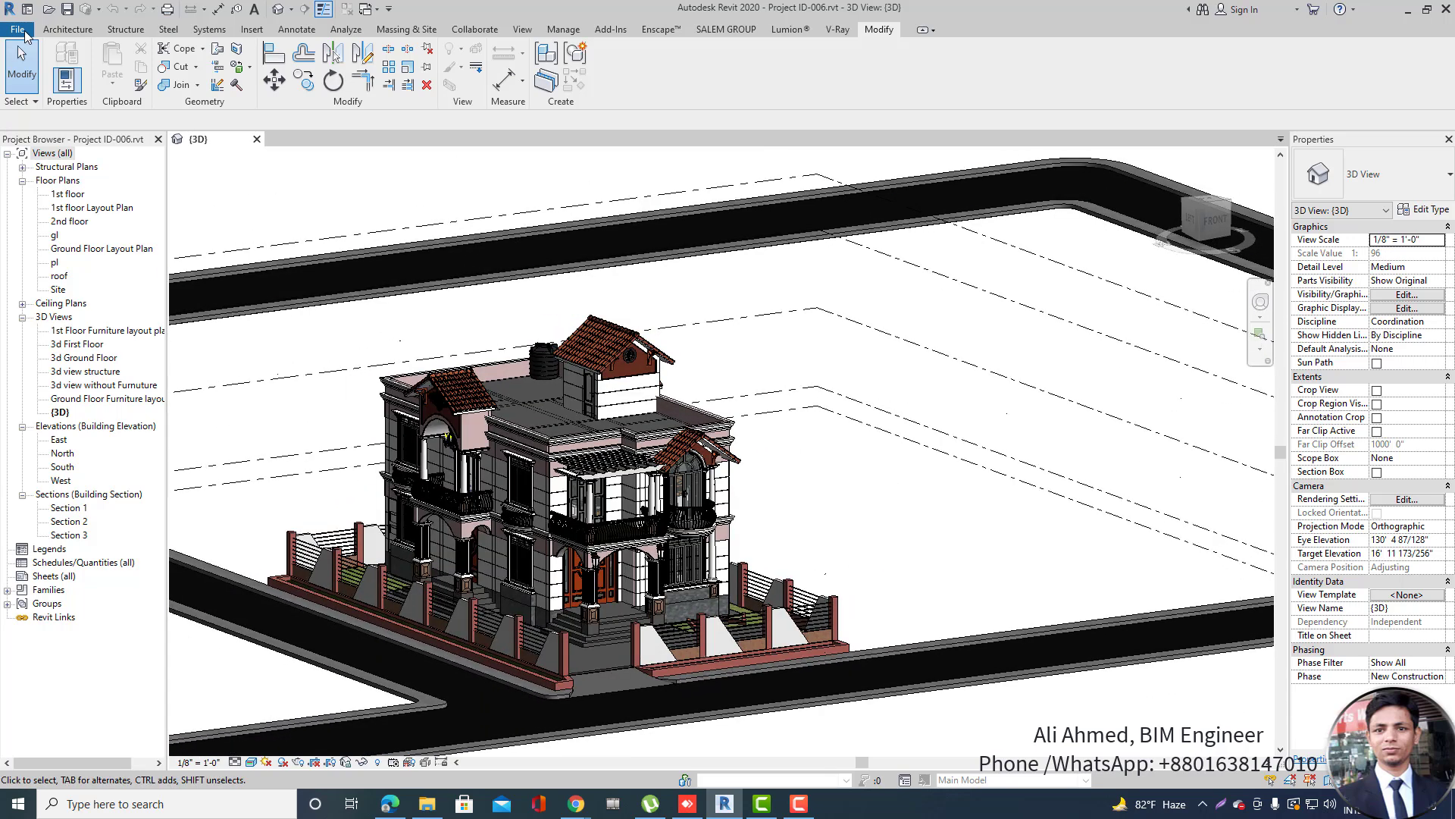
click(18, 29)
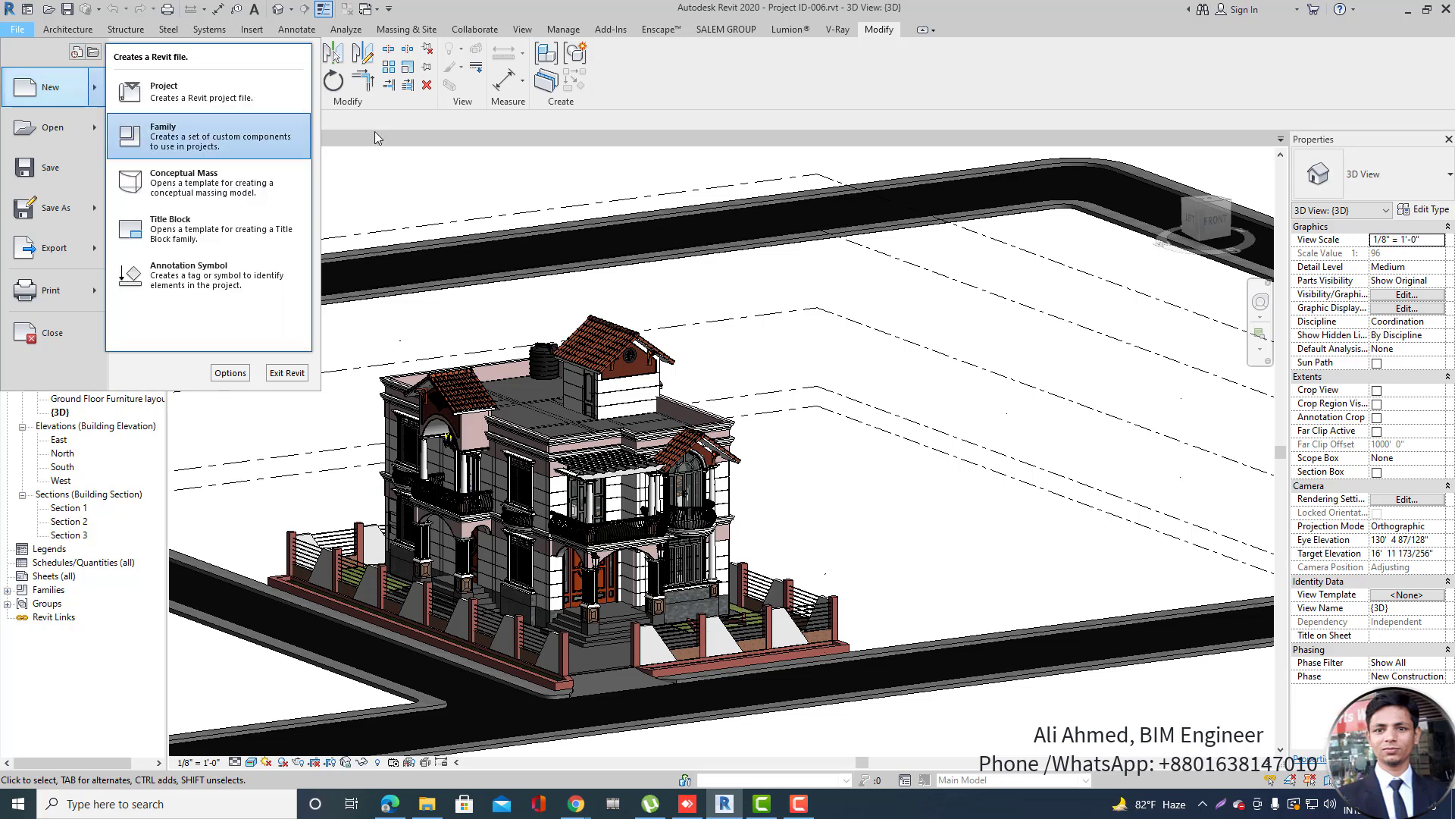
key(Escape)
scroll(617, 616, up, 4)
scroll(617, 616, up, 5)
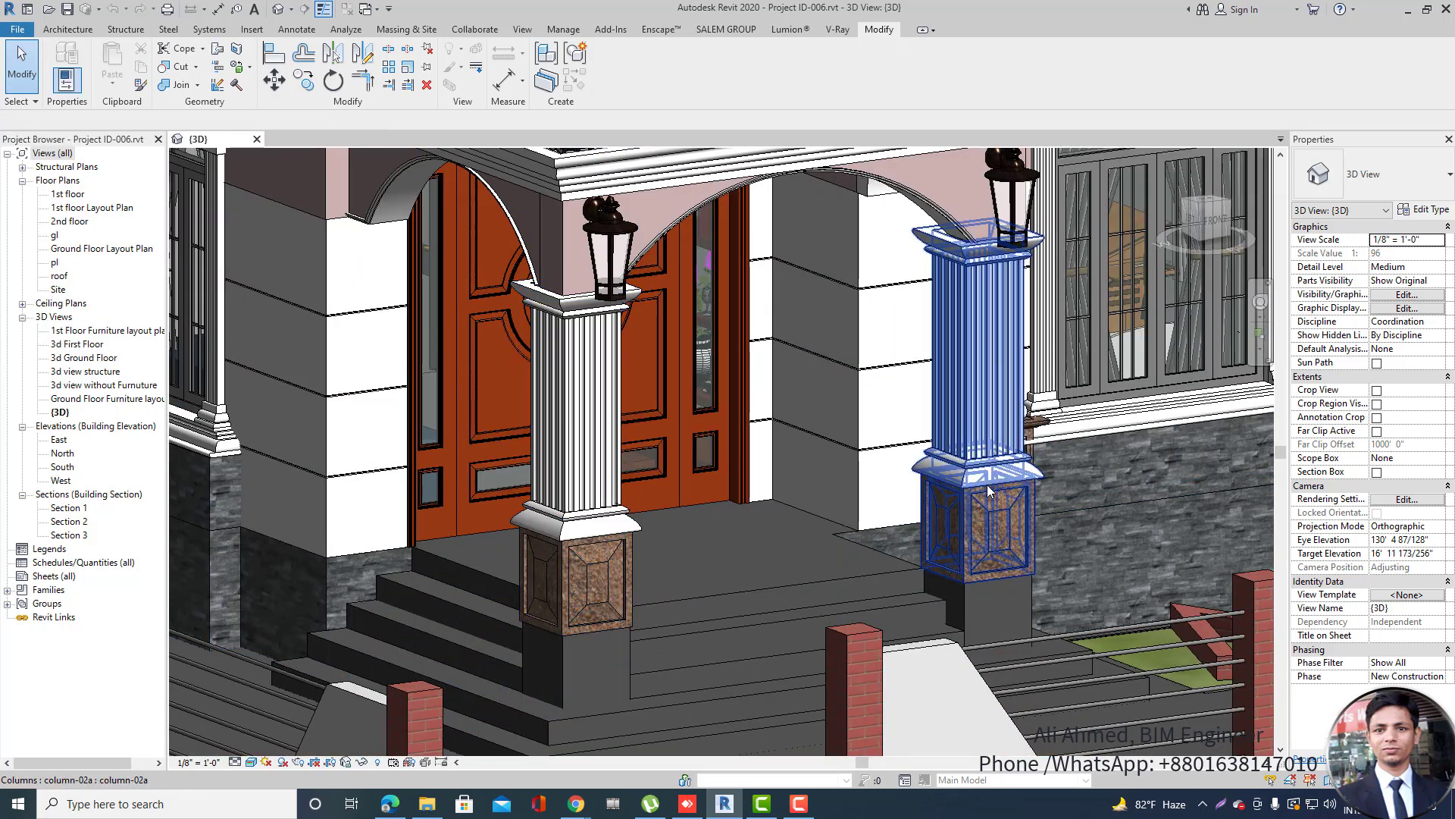
scroll(632, 579, down, 7)
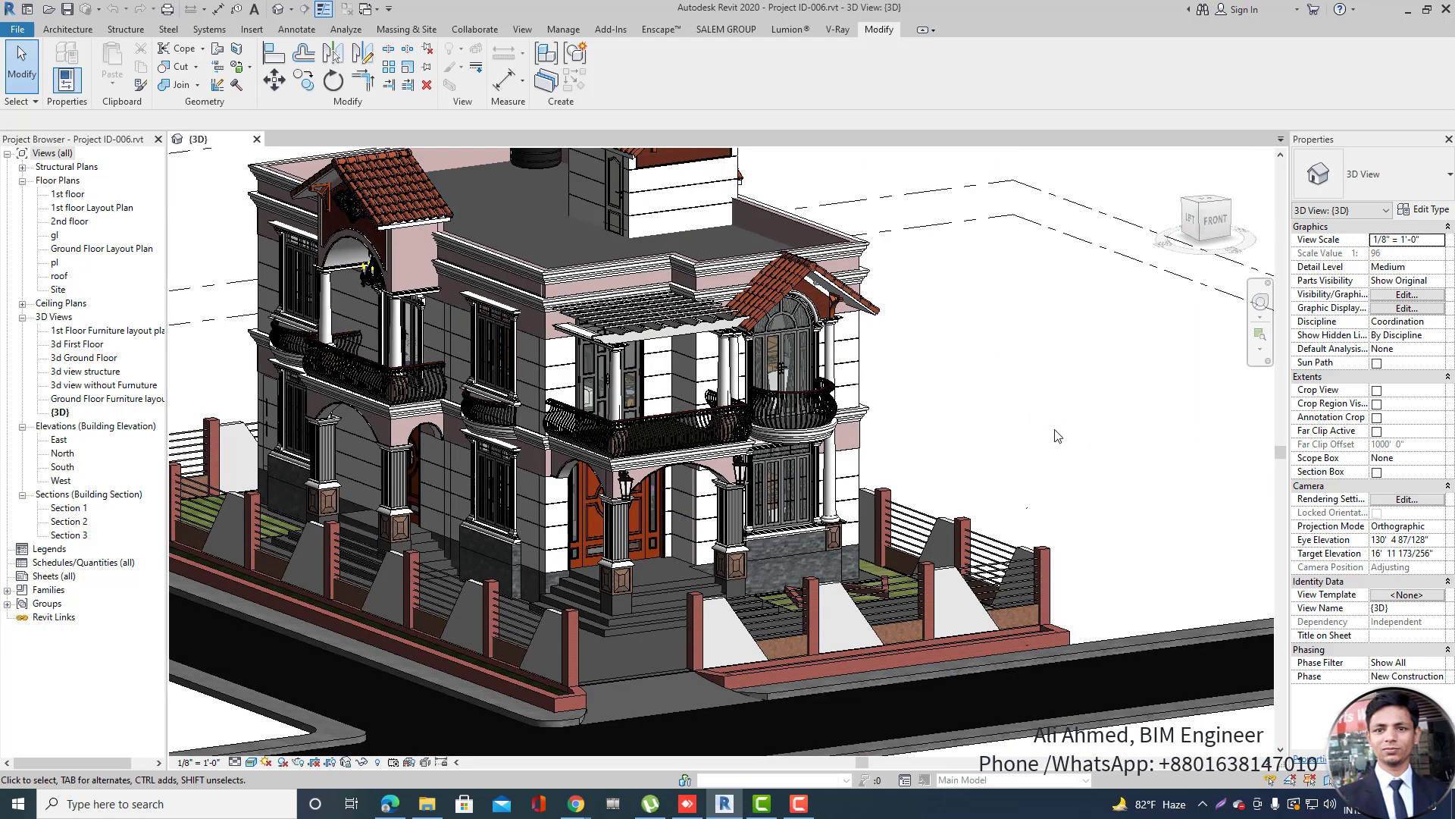
Create a new family from the Column.rft template.
click(16, 29)
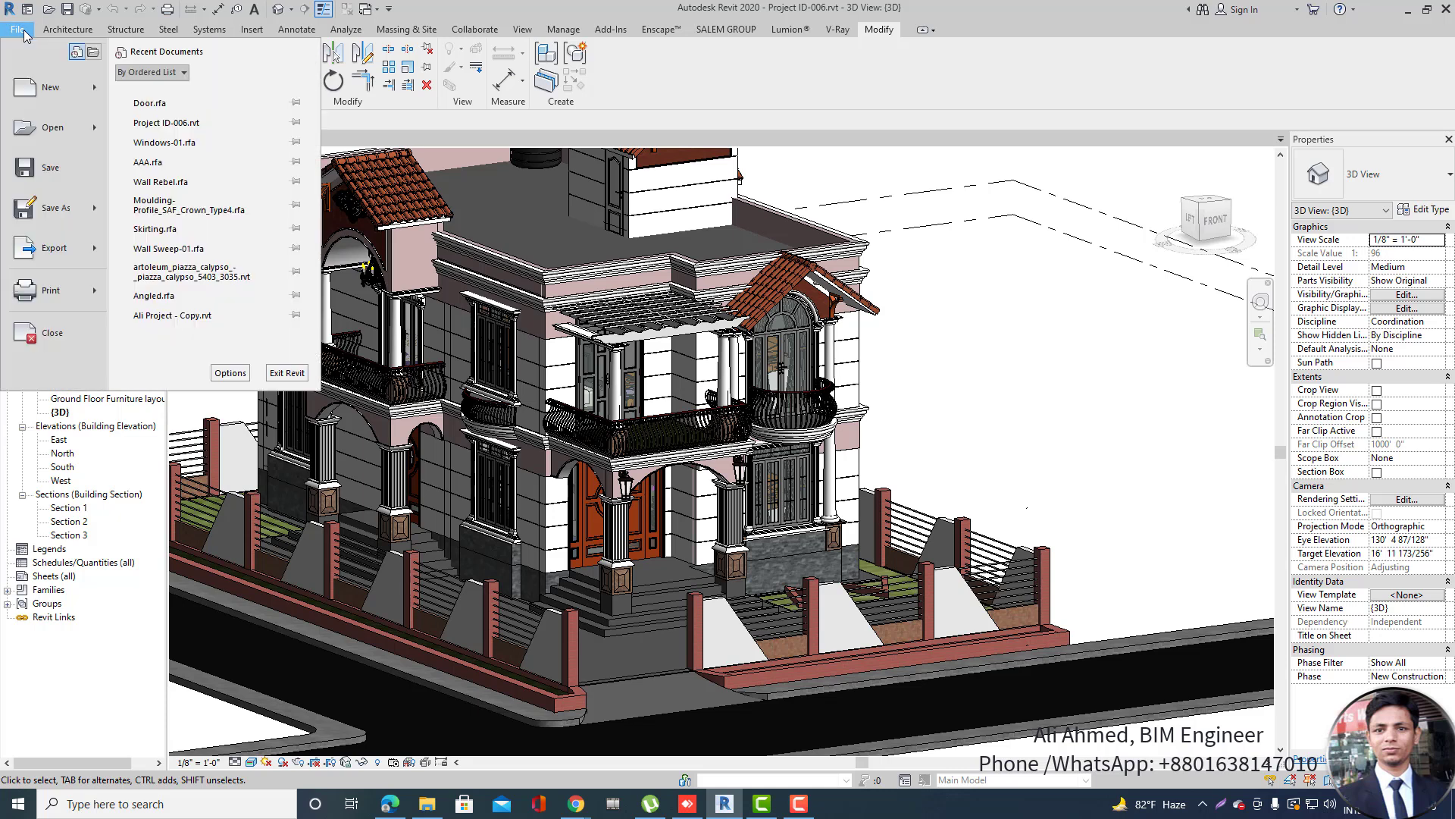
mouse_move(98, 94)
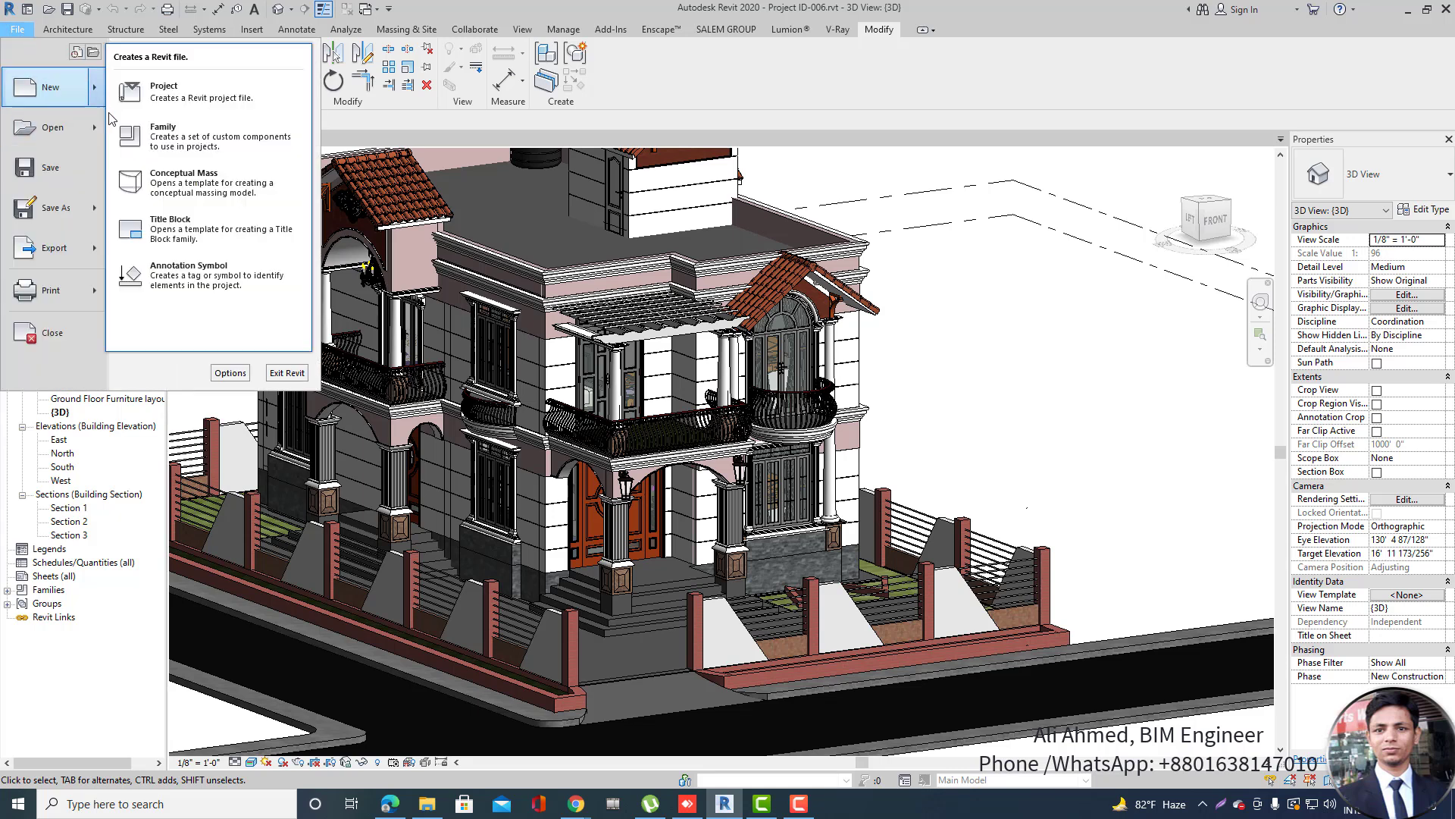
click(201, 145)
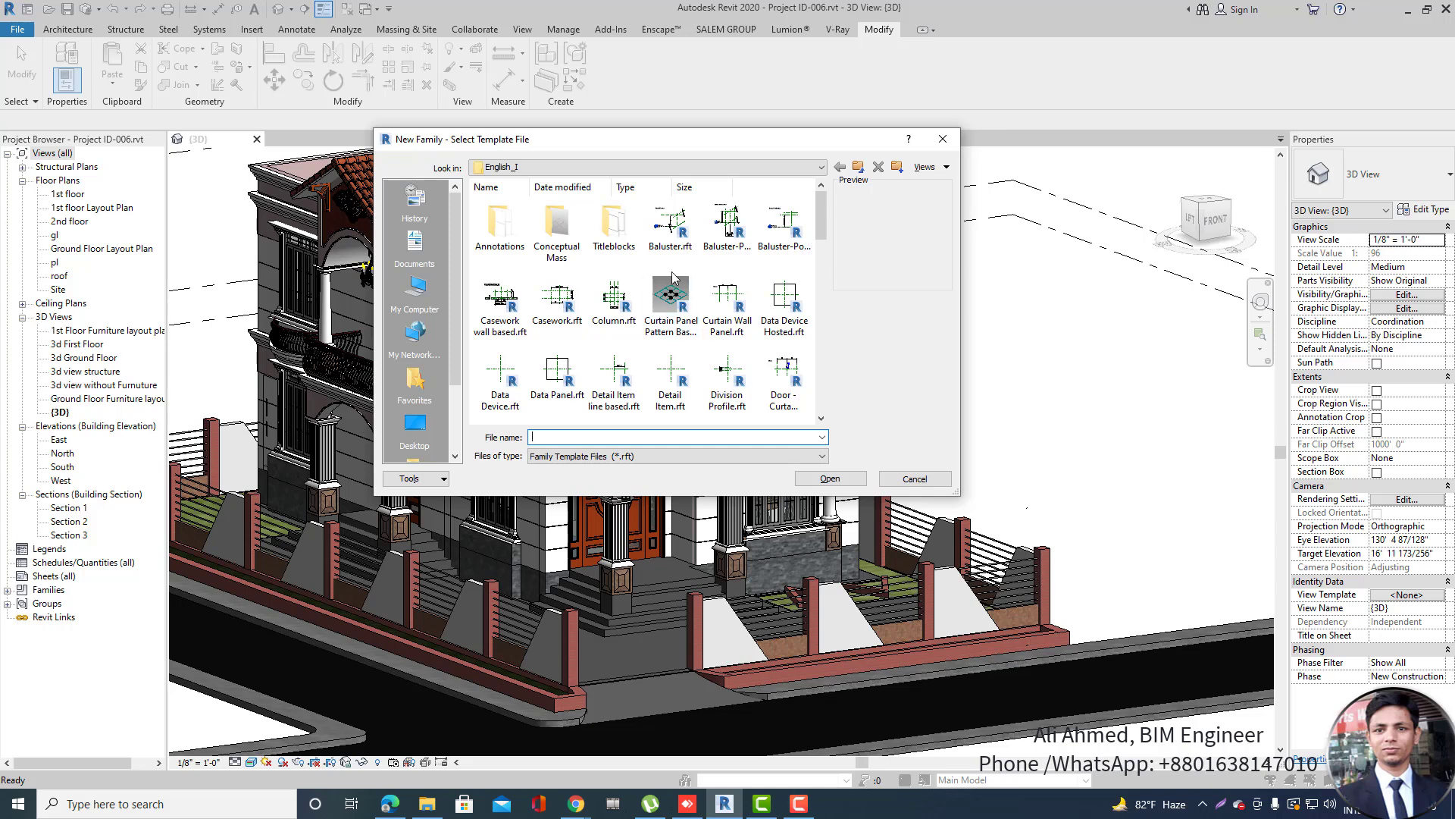
scroll(672, 278, down, 5)
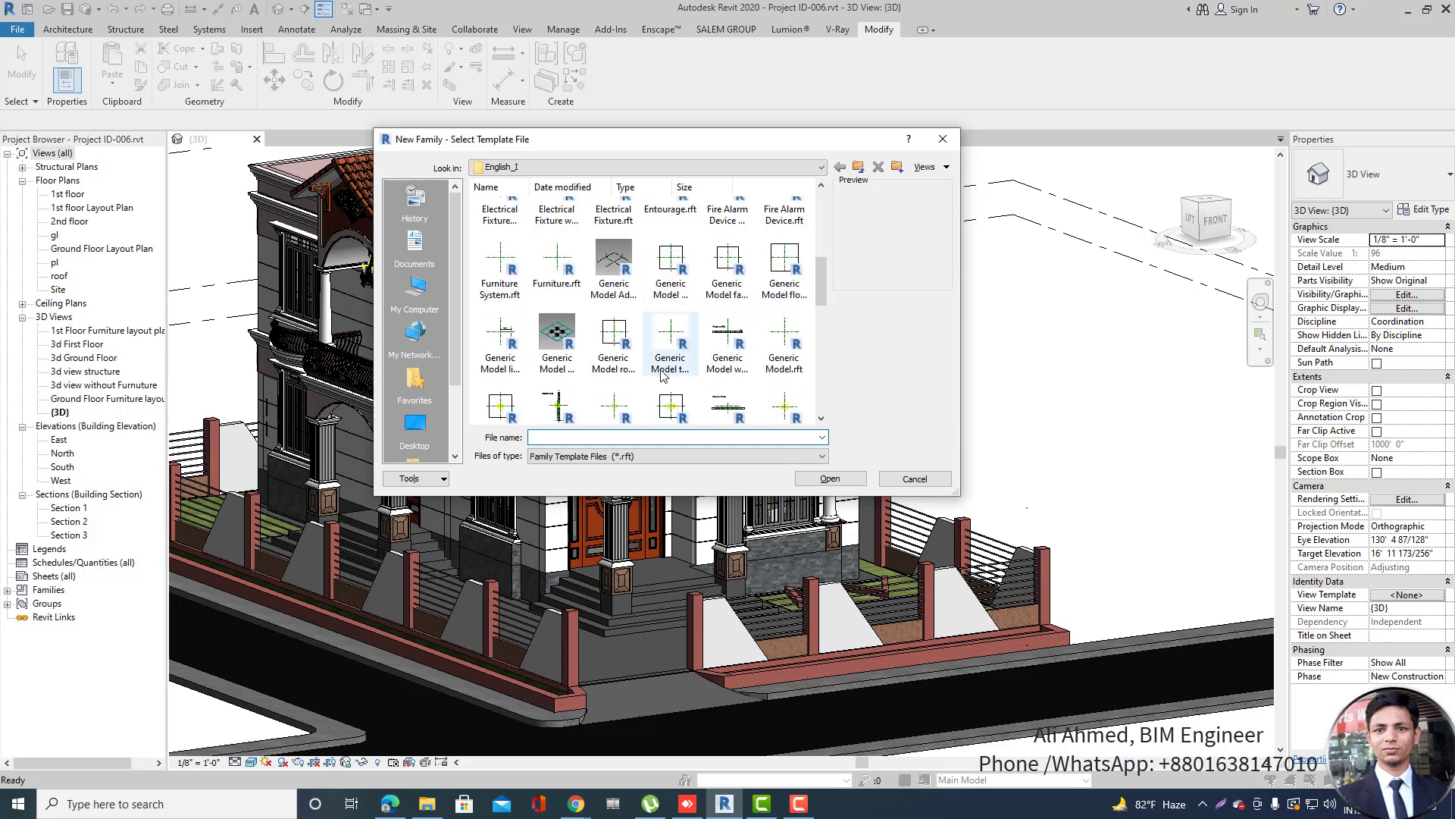
scroll(675, 368, down, 3)
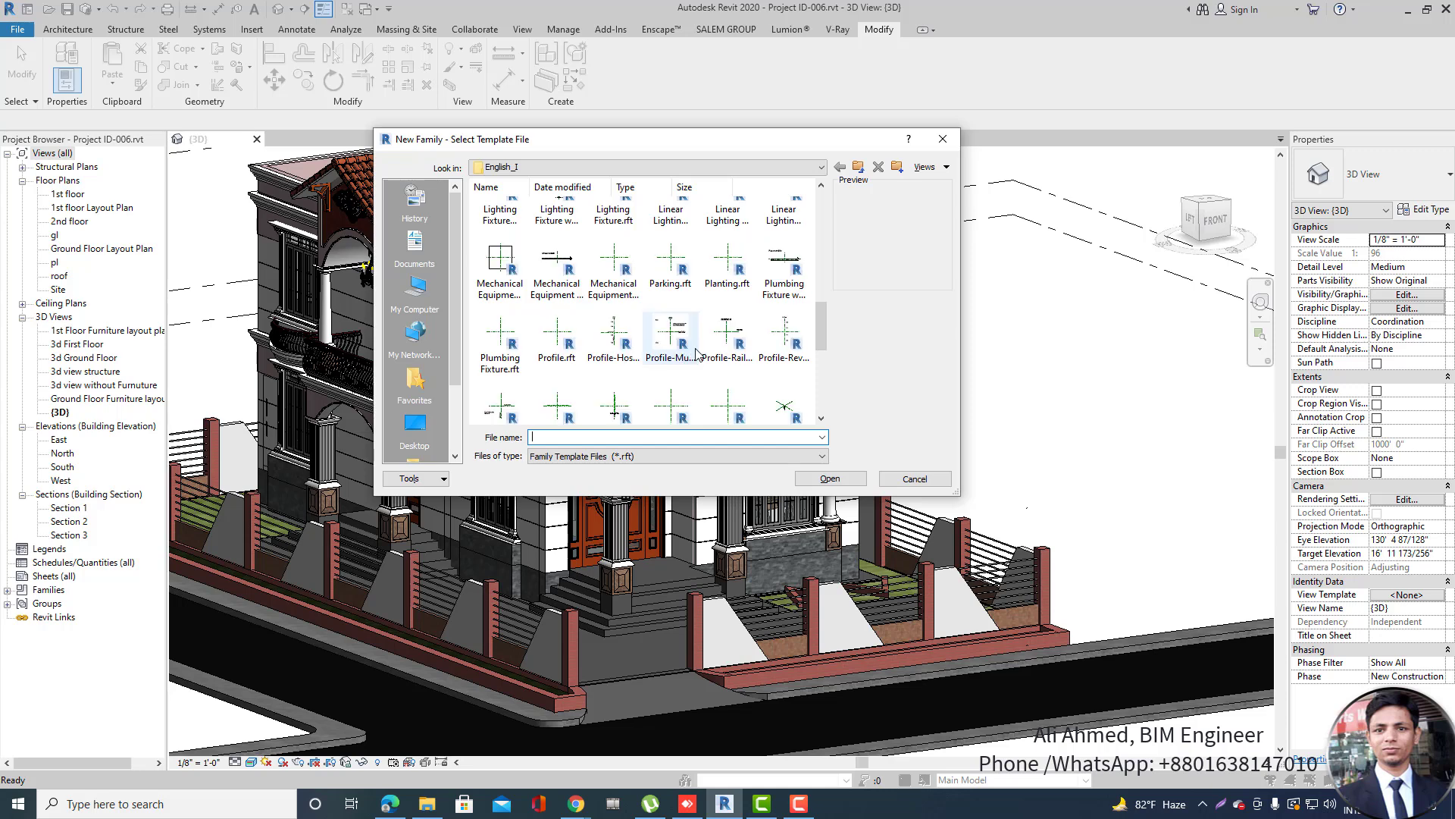
scroll(686, 352, up, 5)
scroll(789, 318, up, 1)
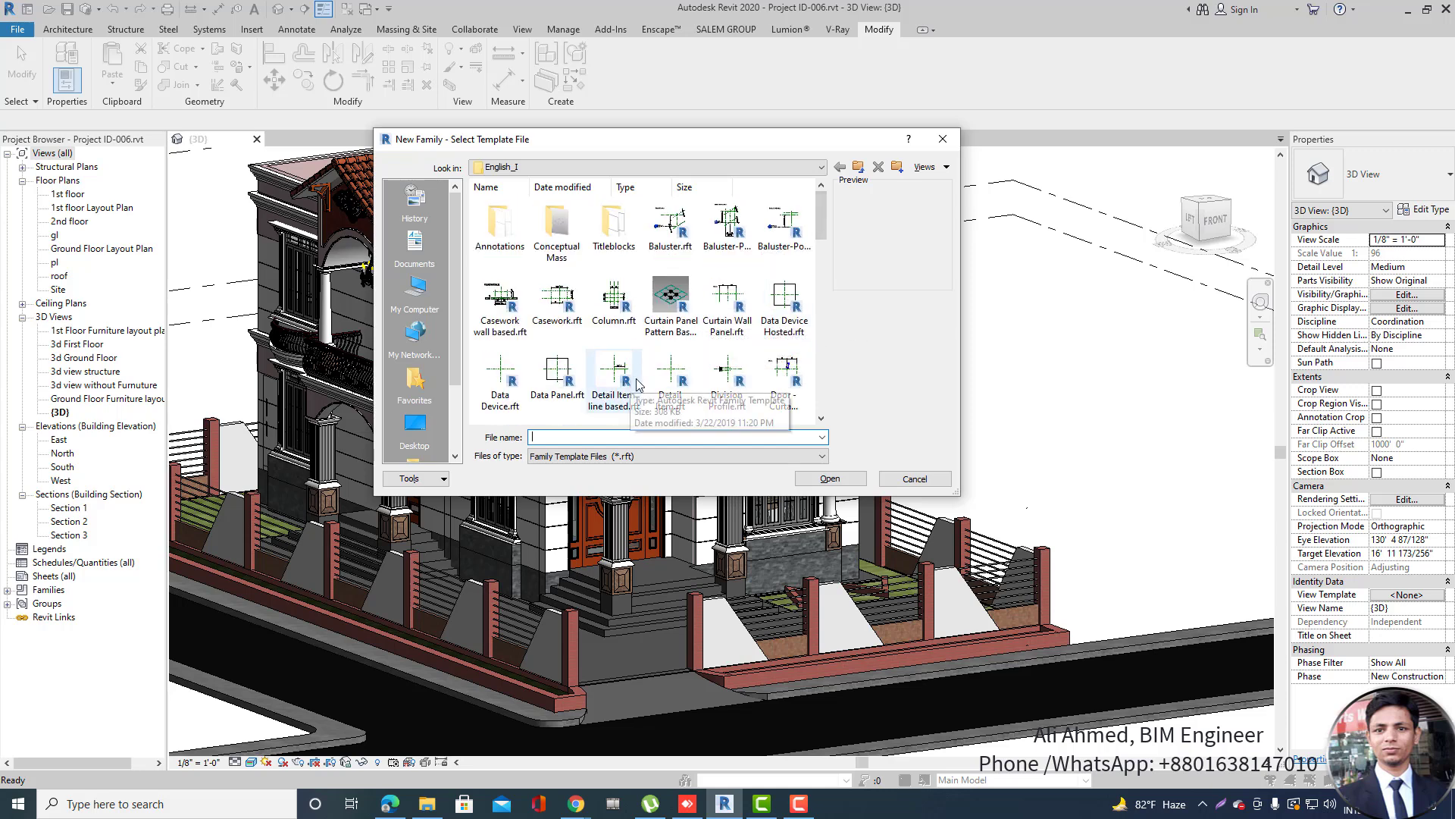
click(620, 303)
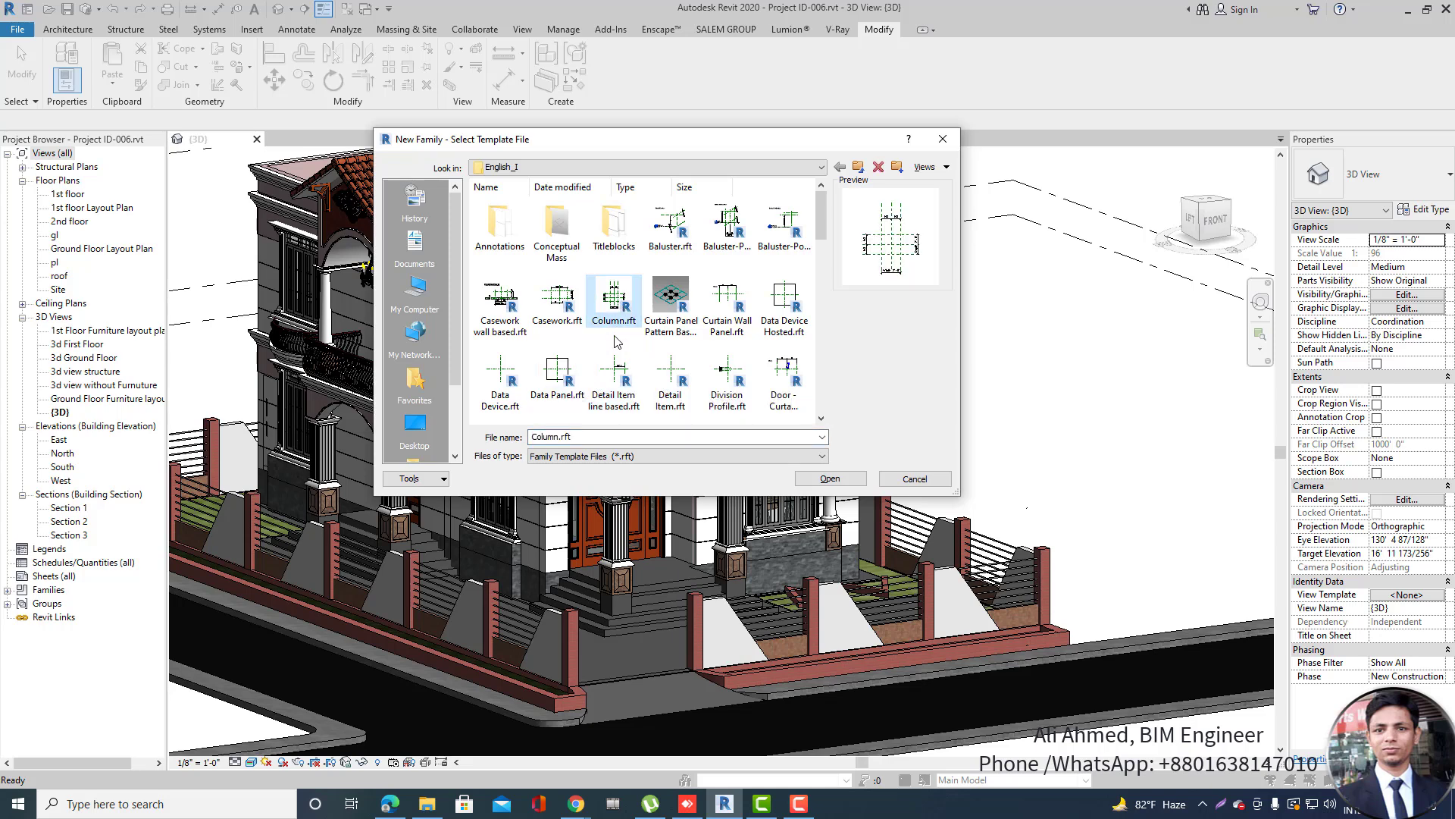
click(842, 483)
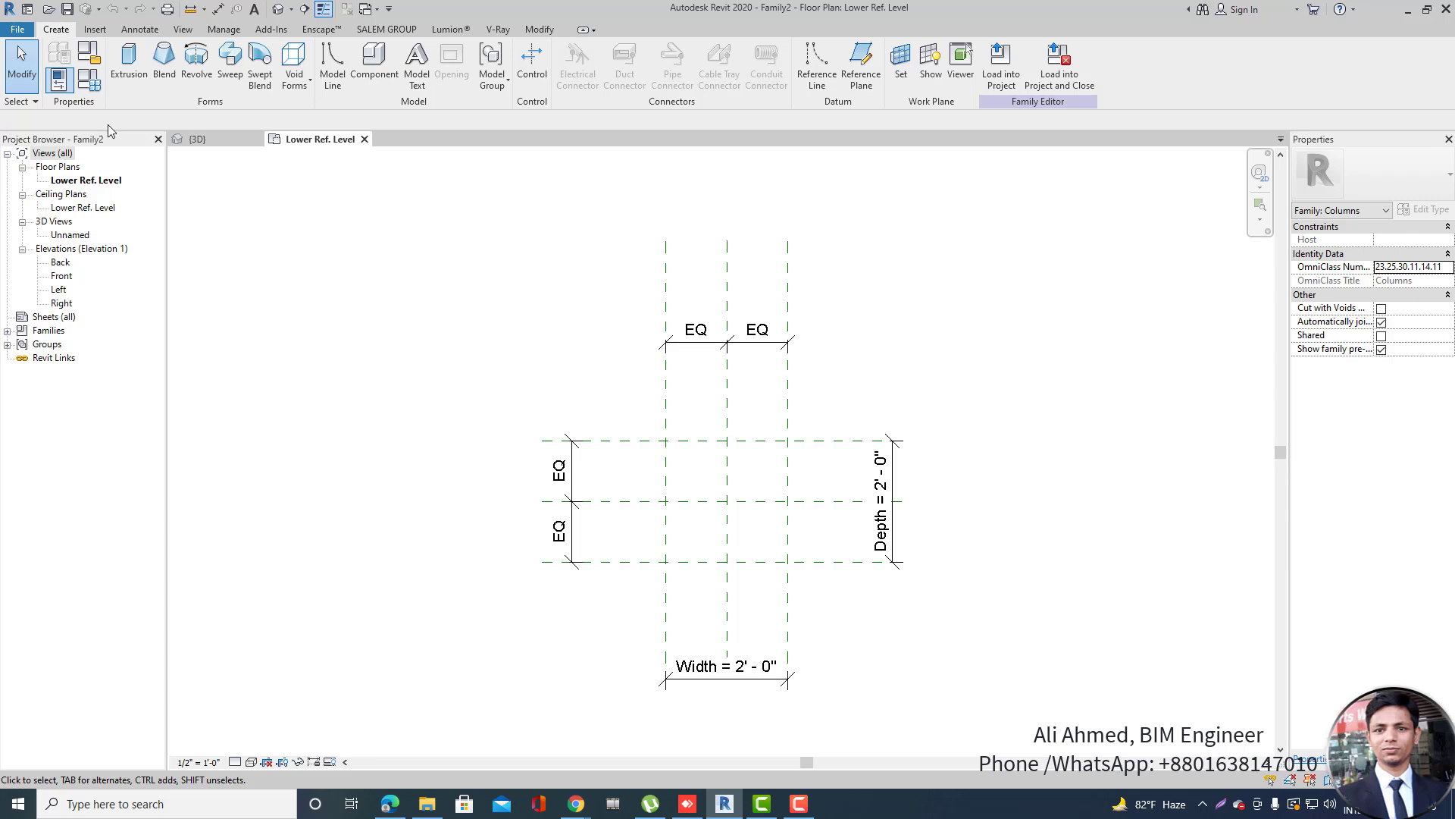
Set the column family's Width and Depth parameters to 16" each and apply them.
click(90, 81)
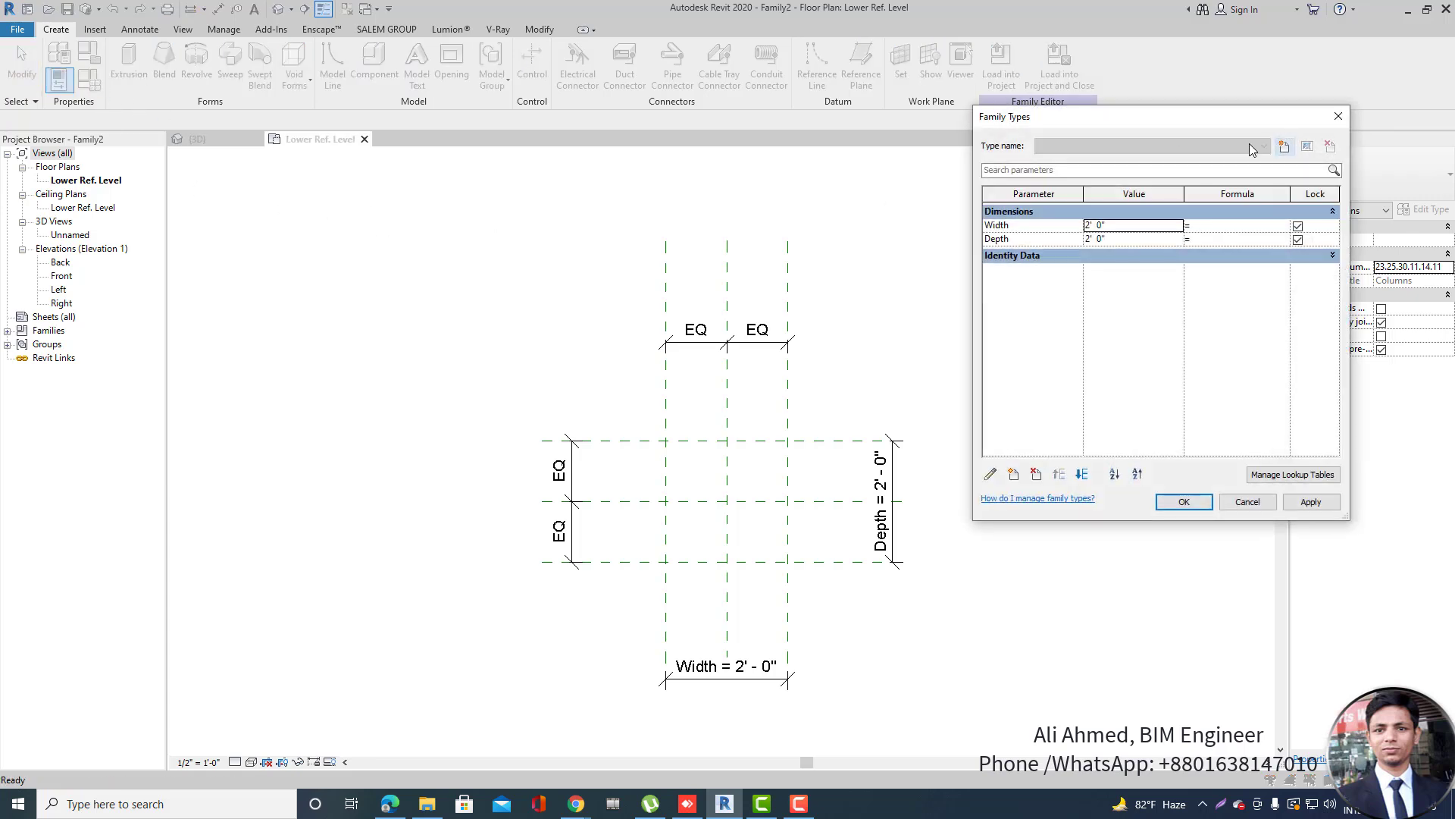
click(1125, 225)
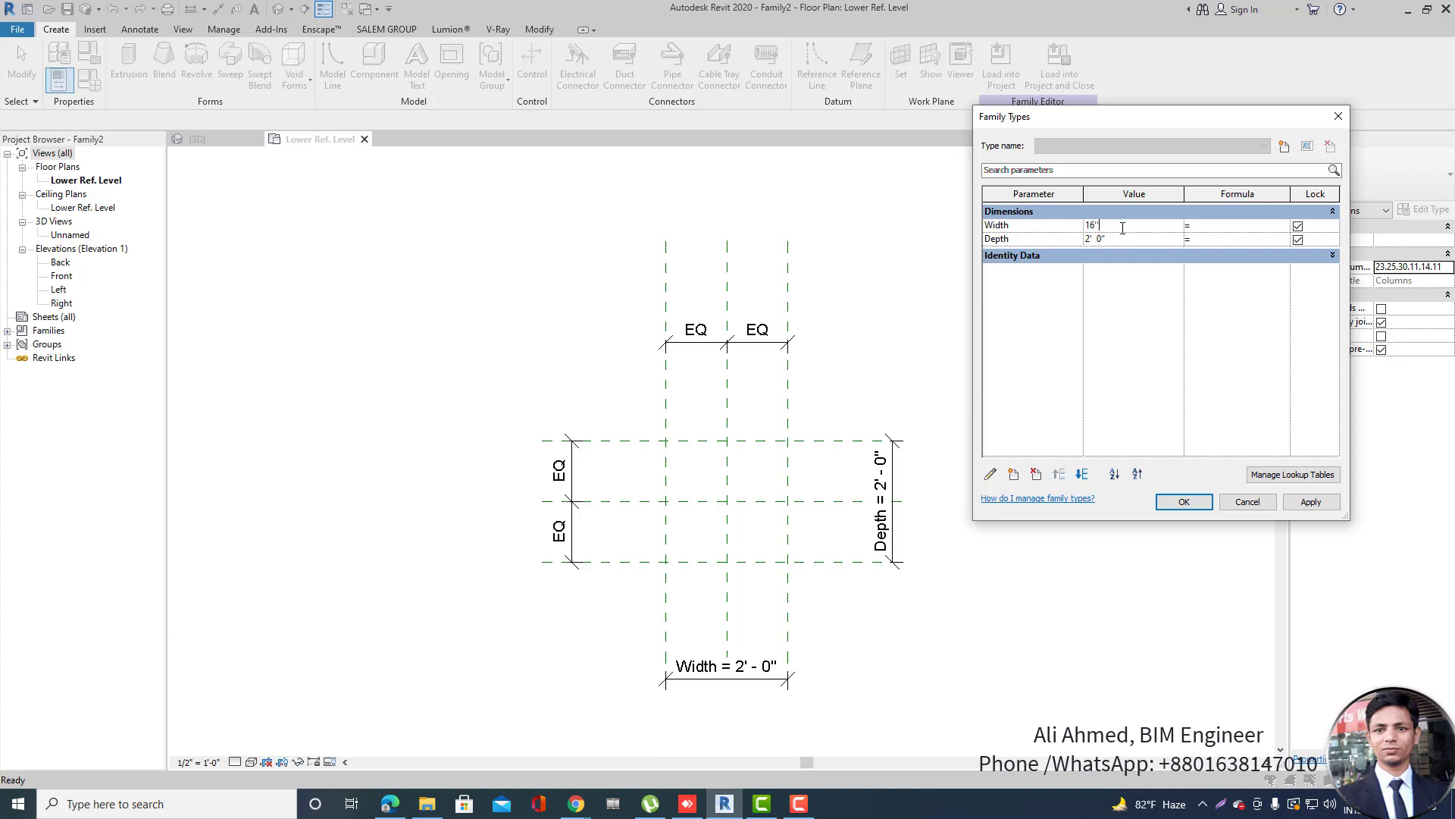
text(16")
click(1155, 239)
text(16")
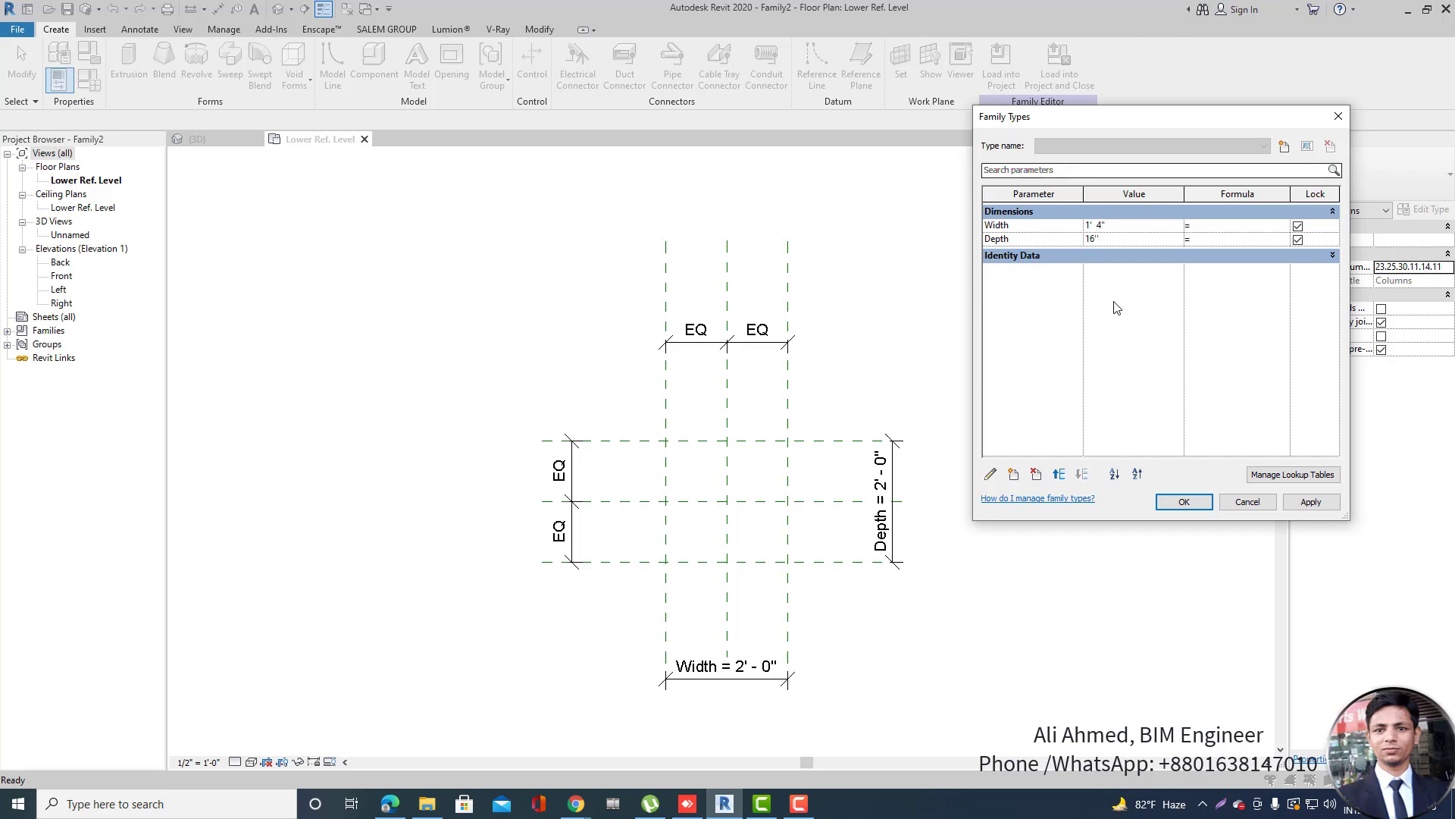
key(Return)
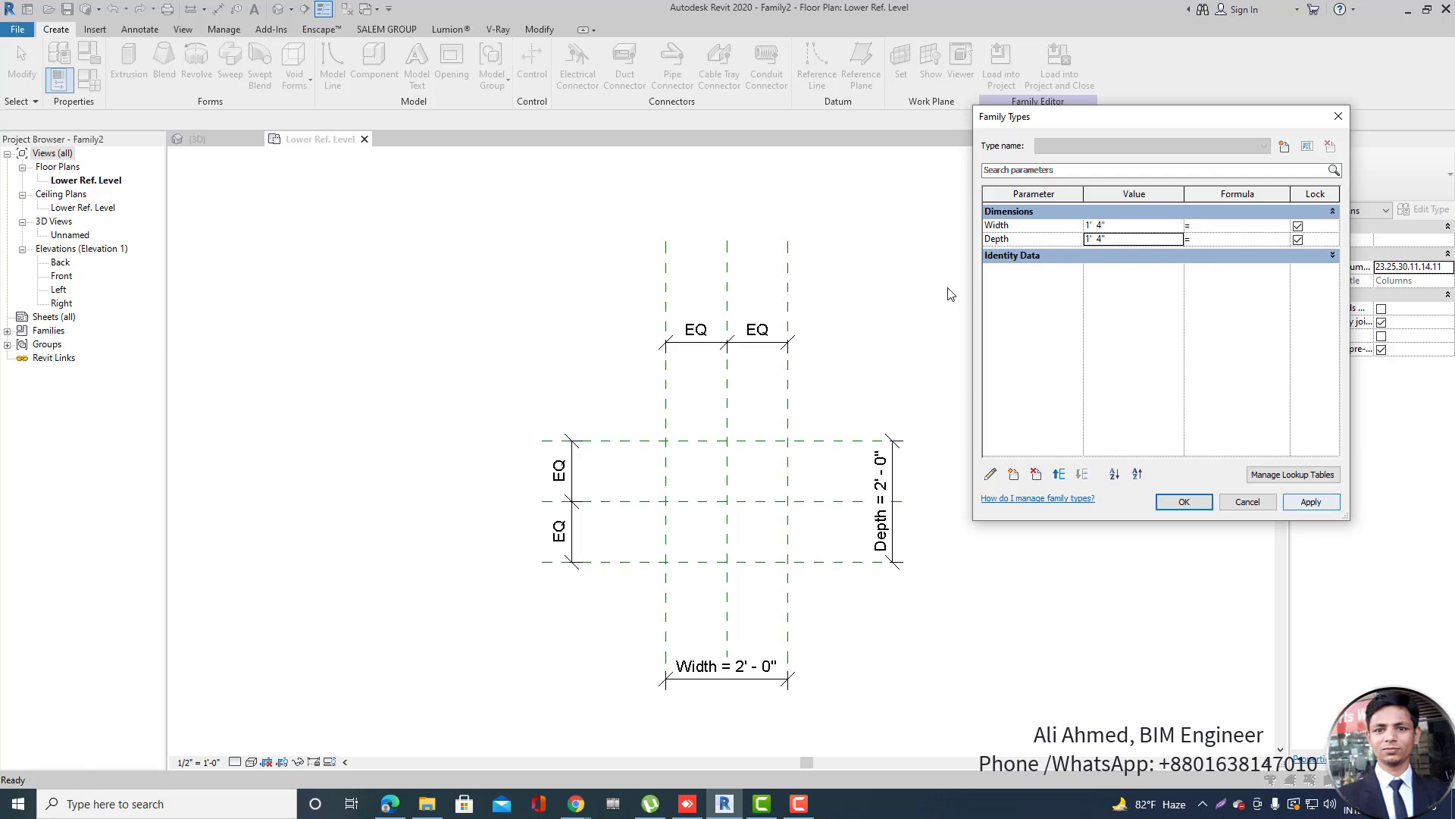
click(1309, 502)
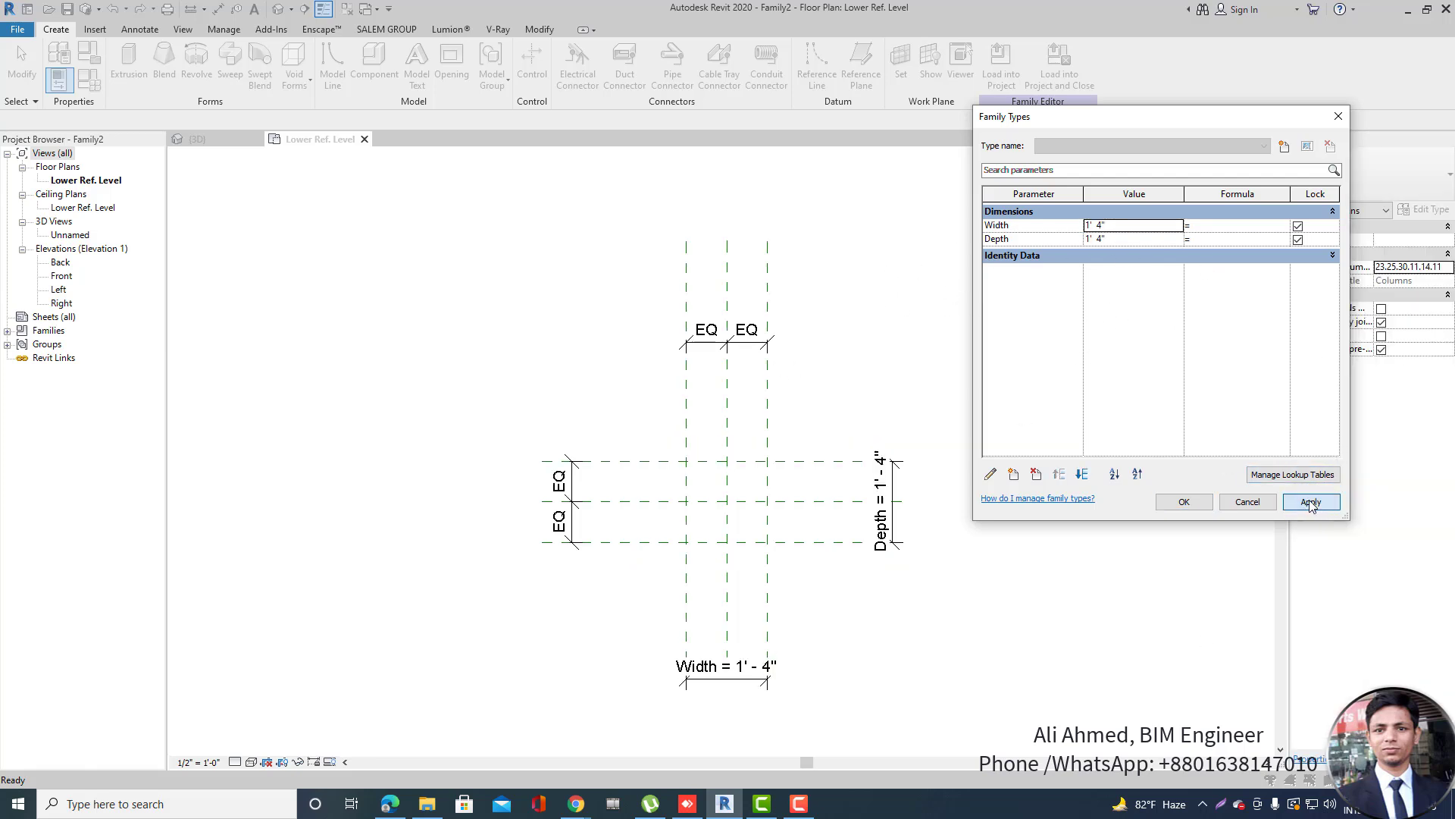
click(1184, 502)
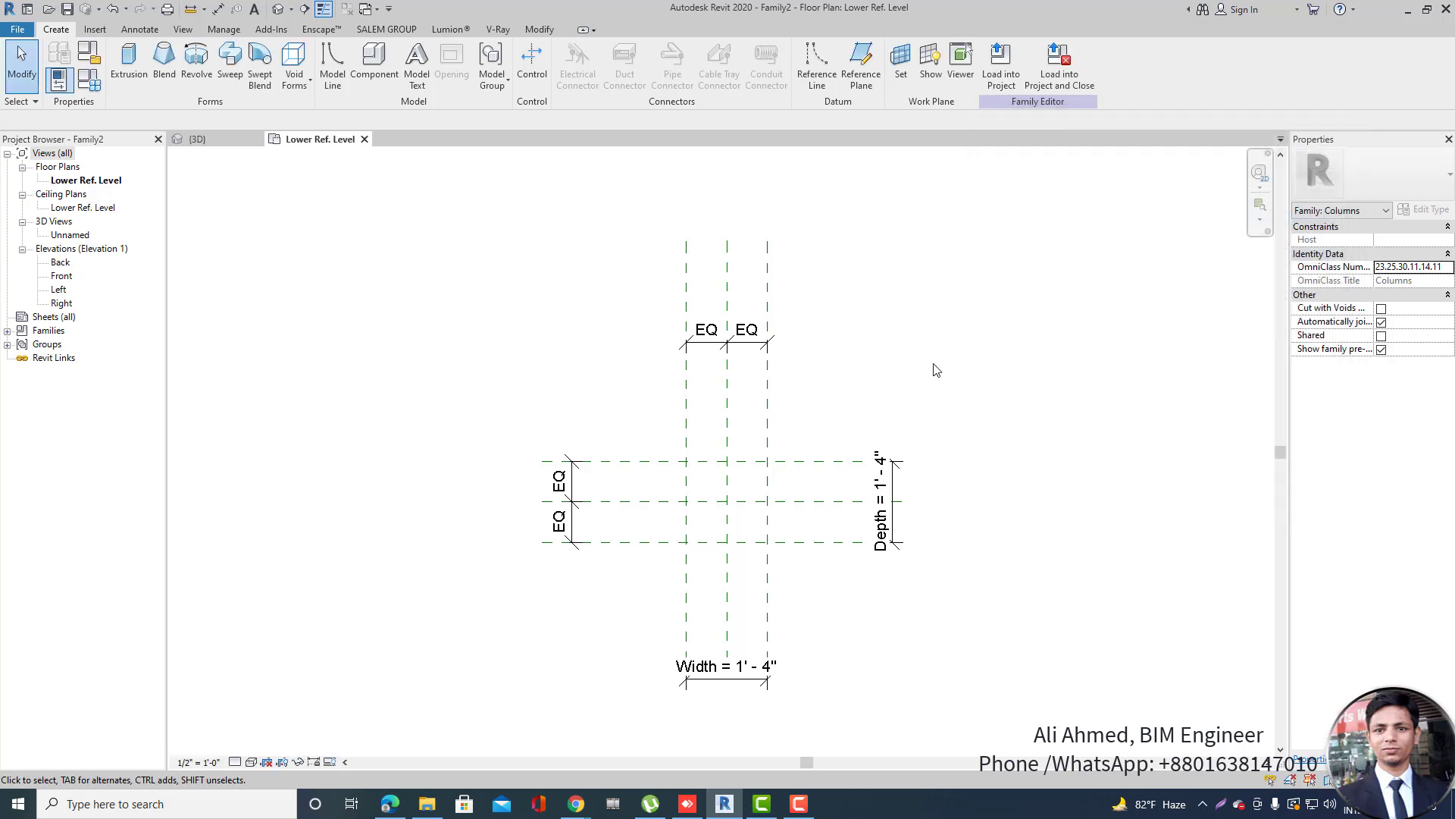
Open the Front elevation and set the Upper Ref Level to 10' above the Lower Ref. Level.
scroll(756, 484, up, 4)
scroll(624, 351, down, 2)
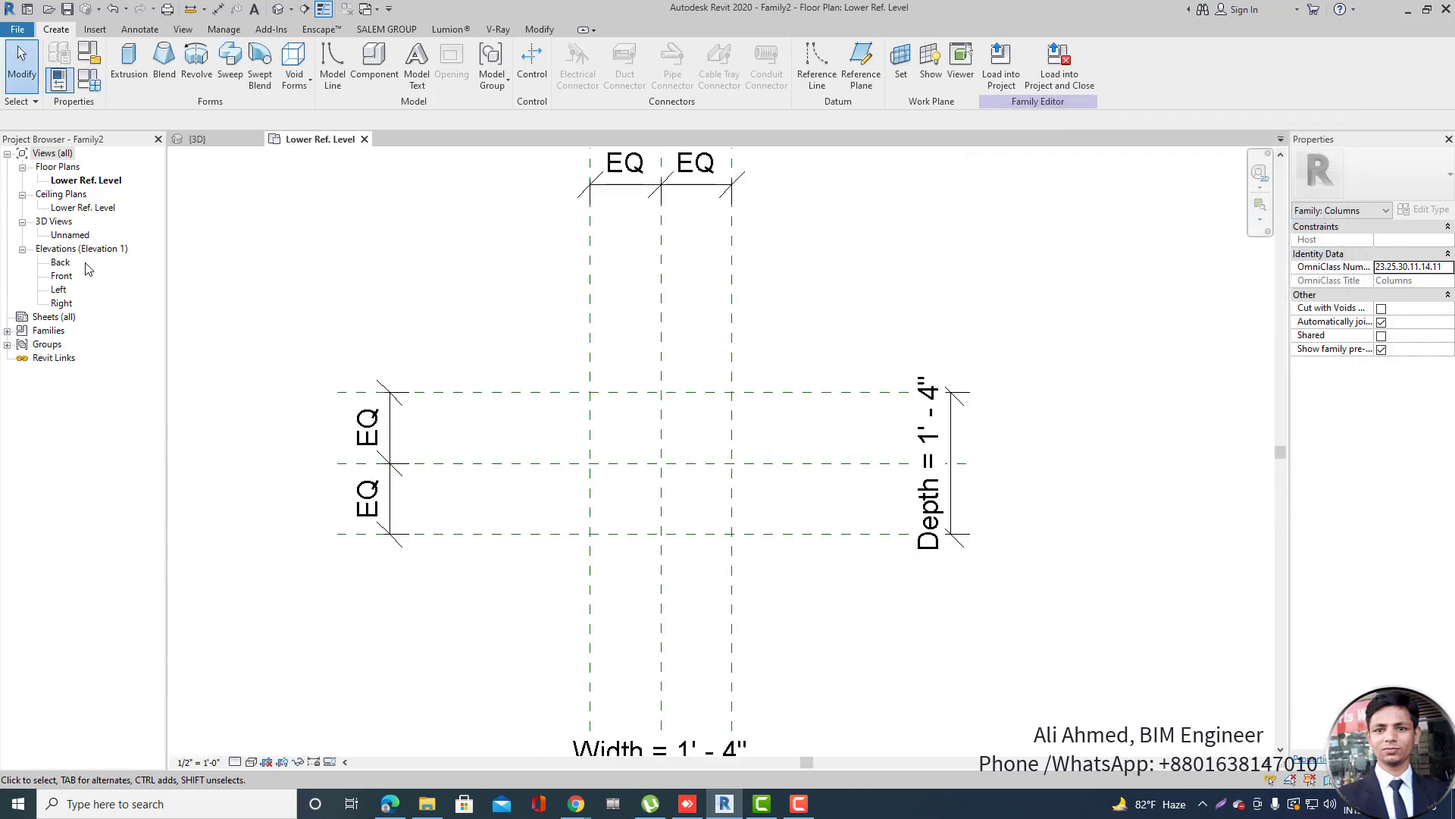
double_click(66, 277)
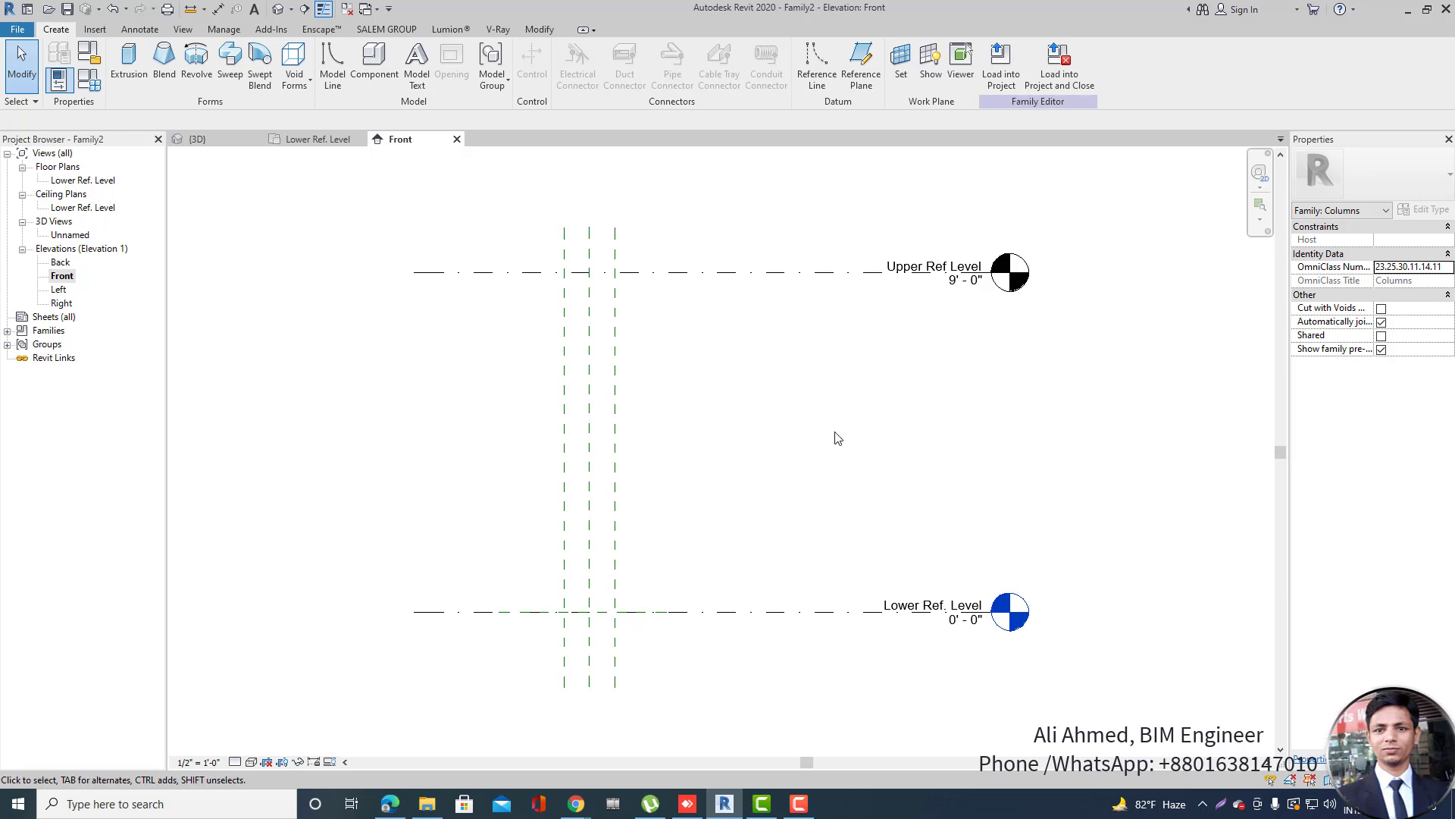
scroll(775, 443, down, 3)
click(714, 327)
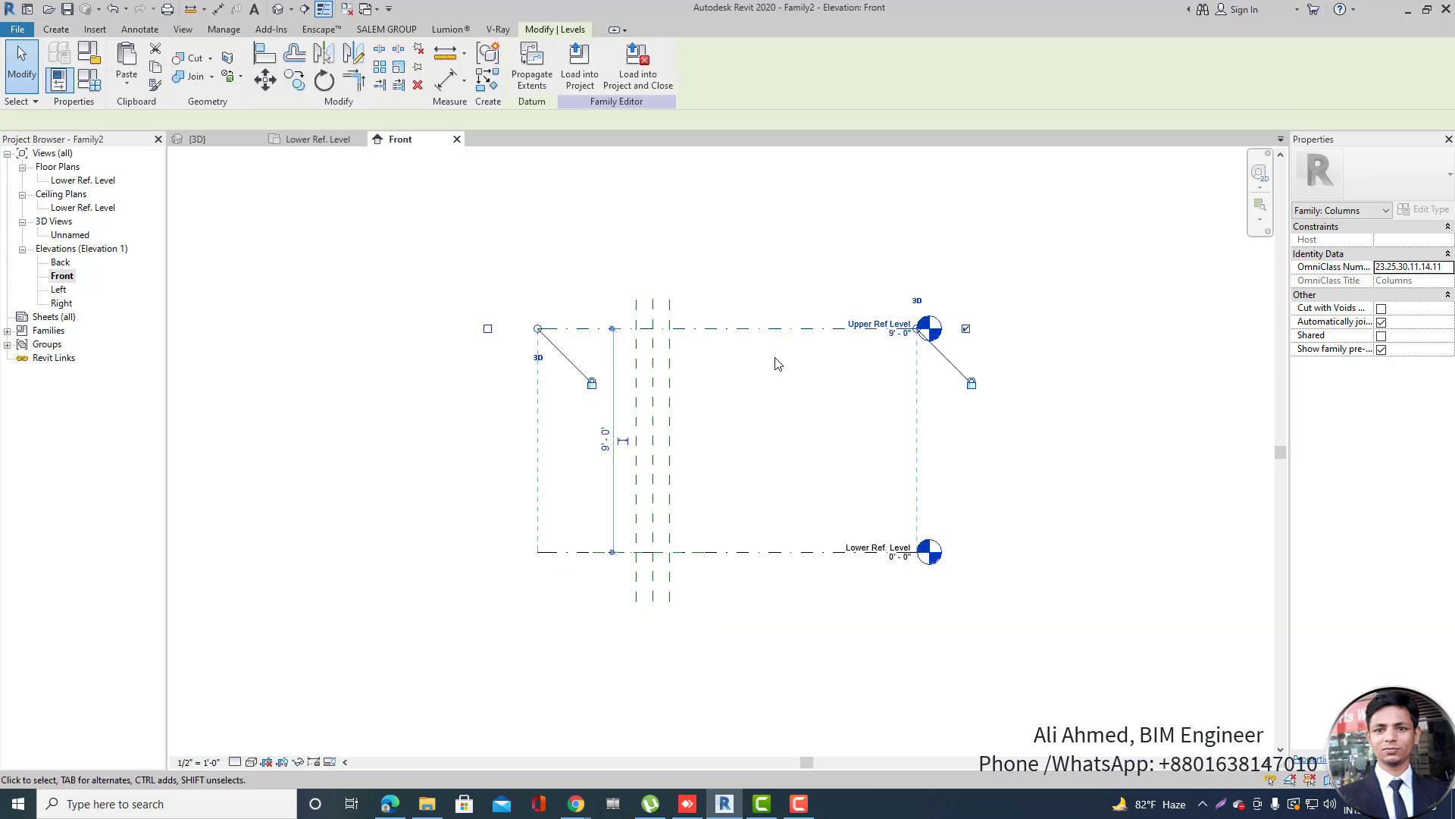
scroll(773, 361, up, 3)
click(544, 476)
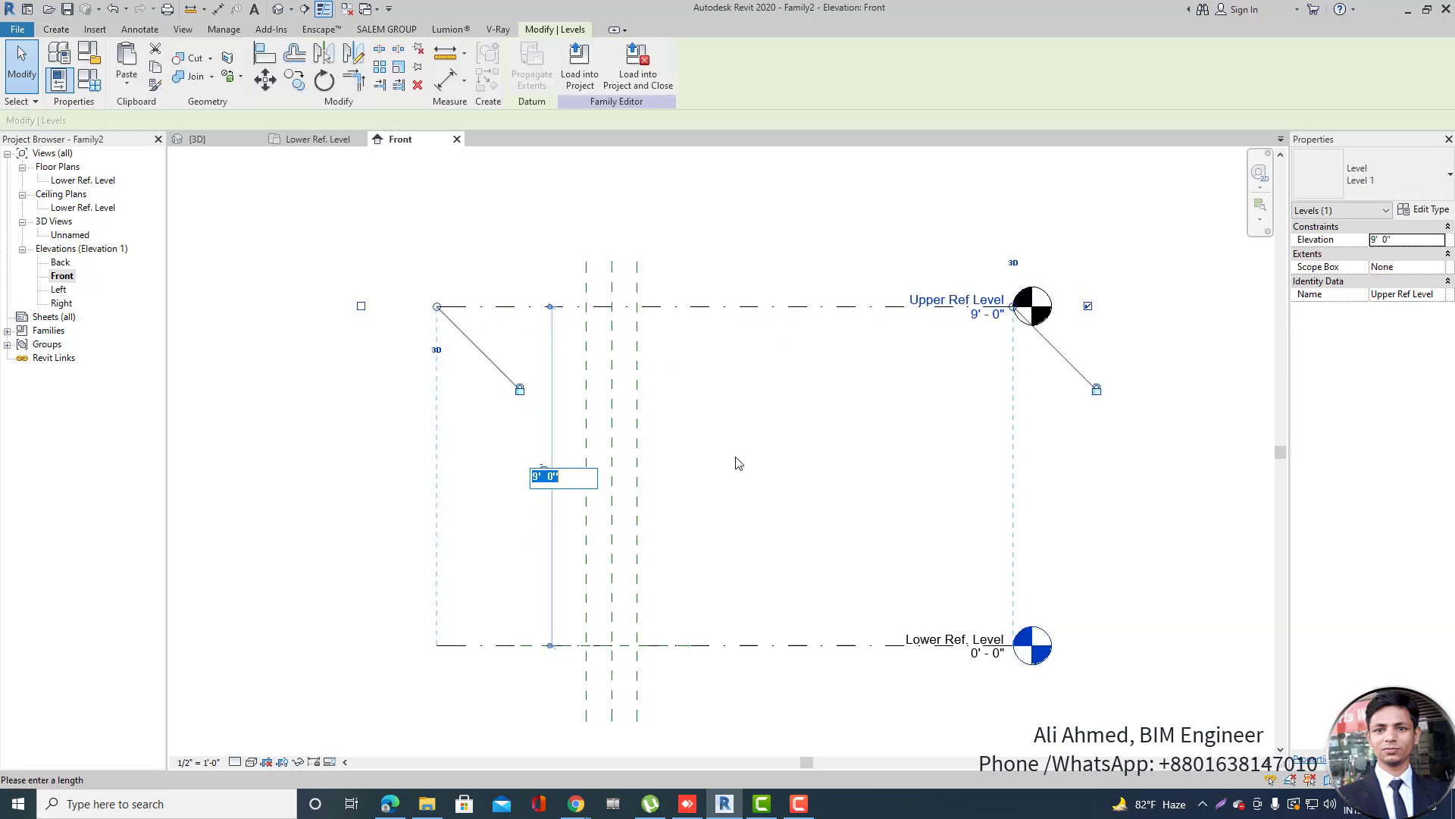
text(10)
key(Return)
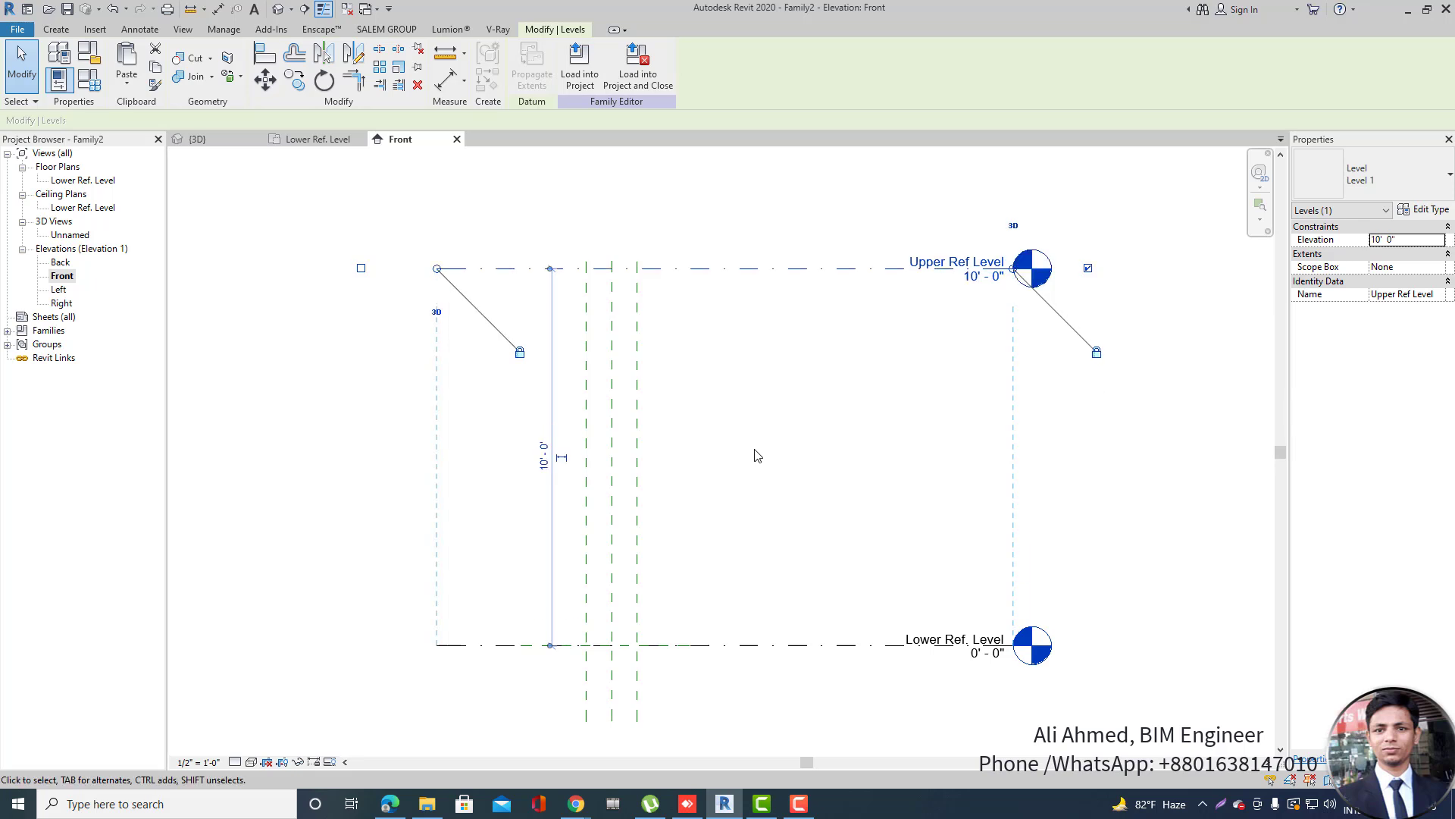
click(750, 235)
Extend the upper ends of the Right and Left reference planes above the Upper Ref Level in the Front elevation.
click(639, 346)
scroll(644, 356, down, 2)
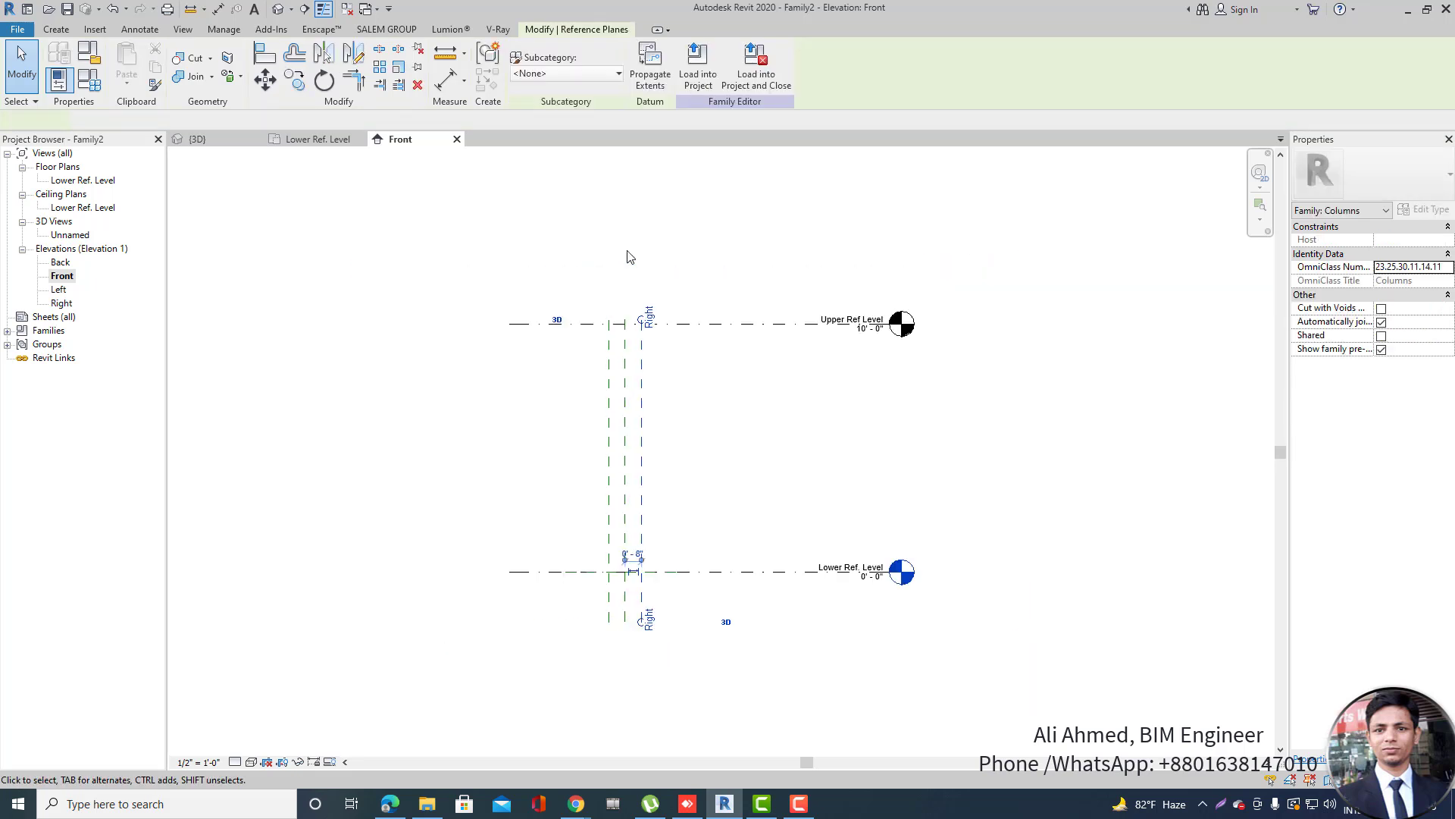
scroll(656, 364, up, 4)
drag(657, 364, 660, 328)
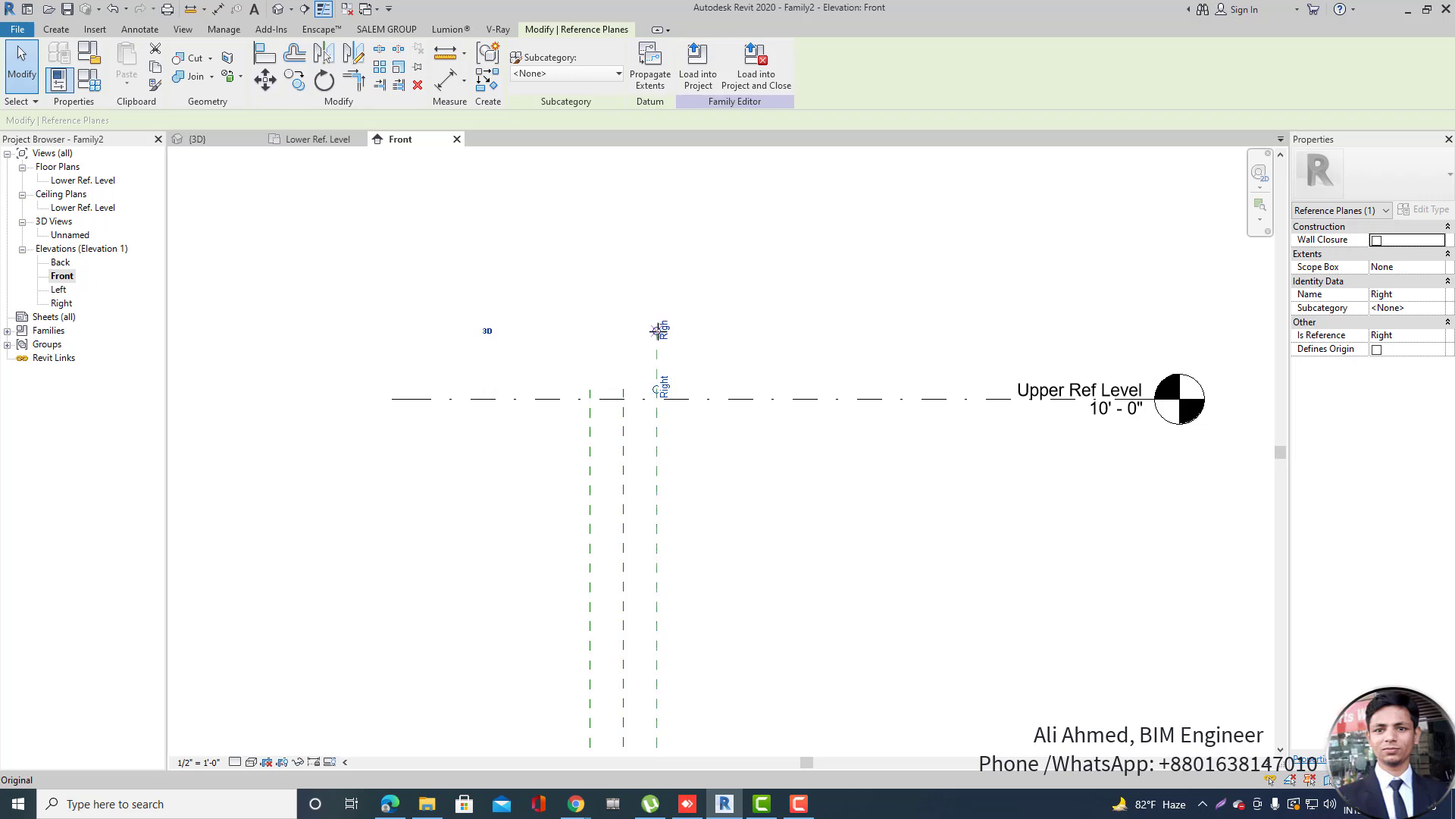
key(Escape)
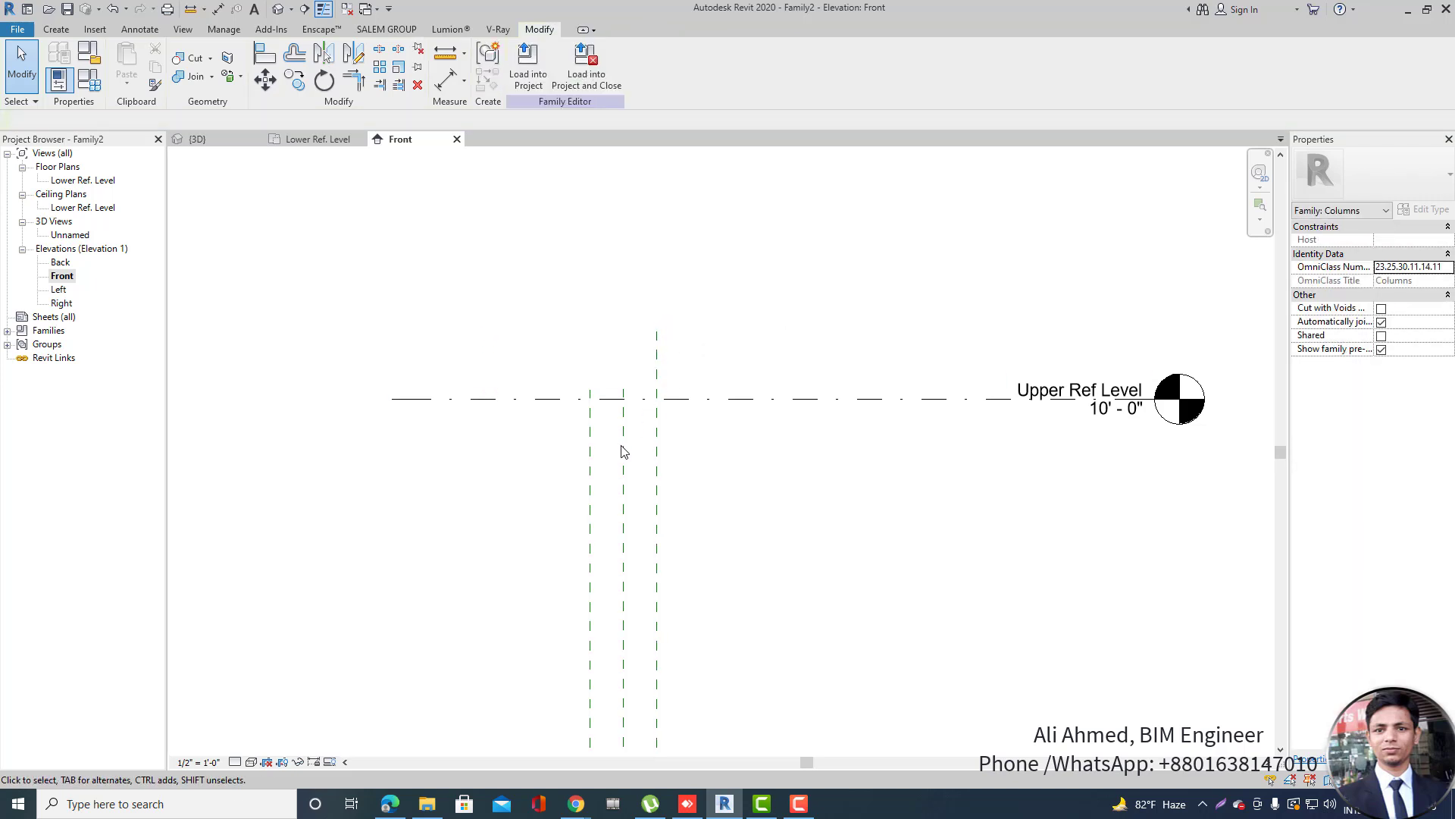
click(590, 393)
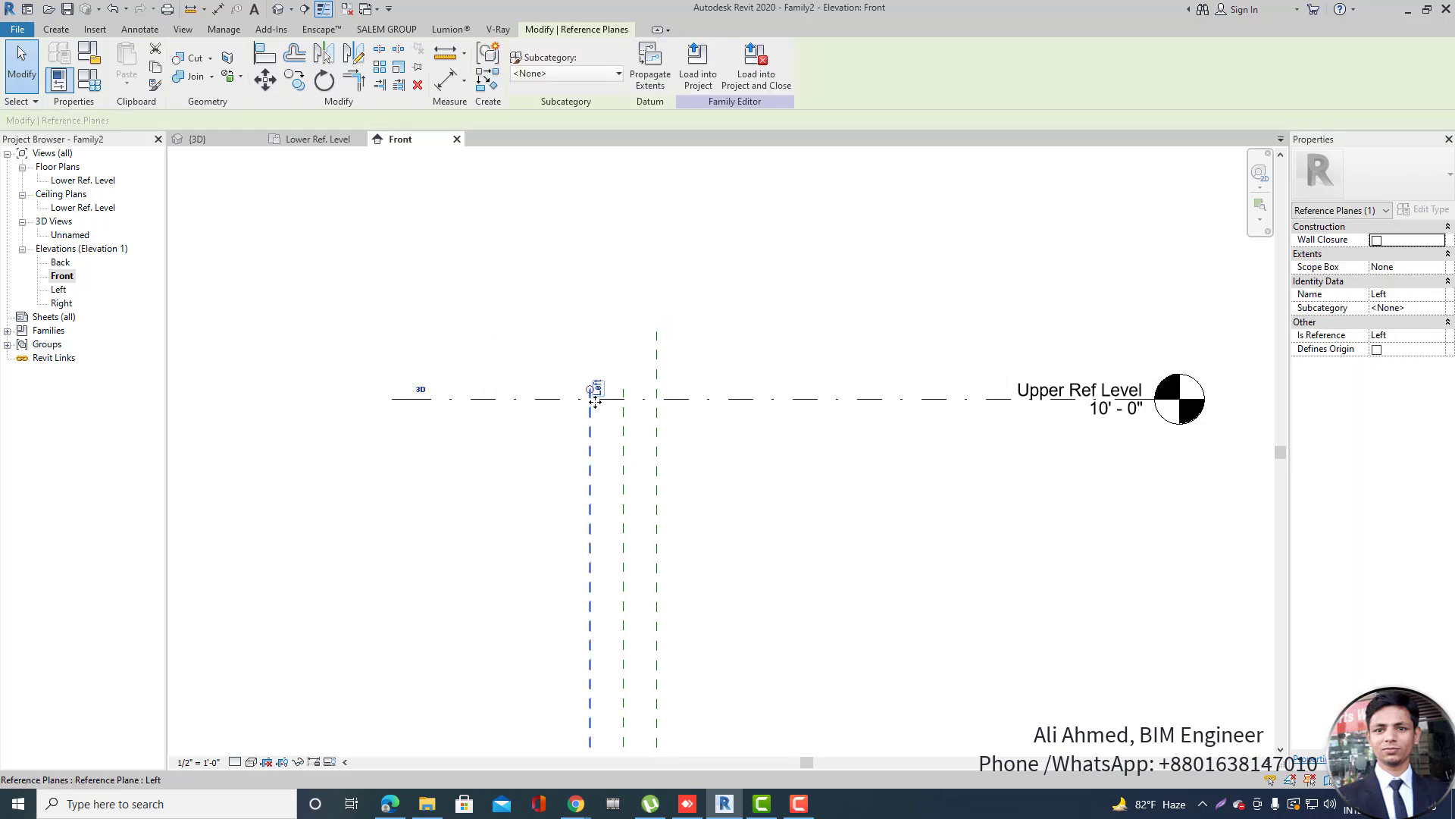
drag(592, 390, 590, 332)
key(Escape)
scroll(747, 308, down, 2)
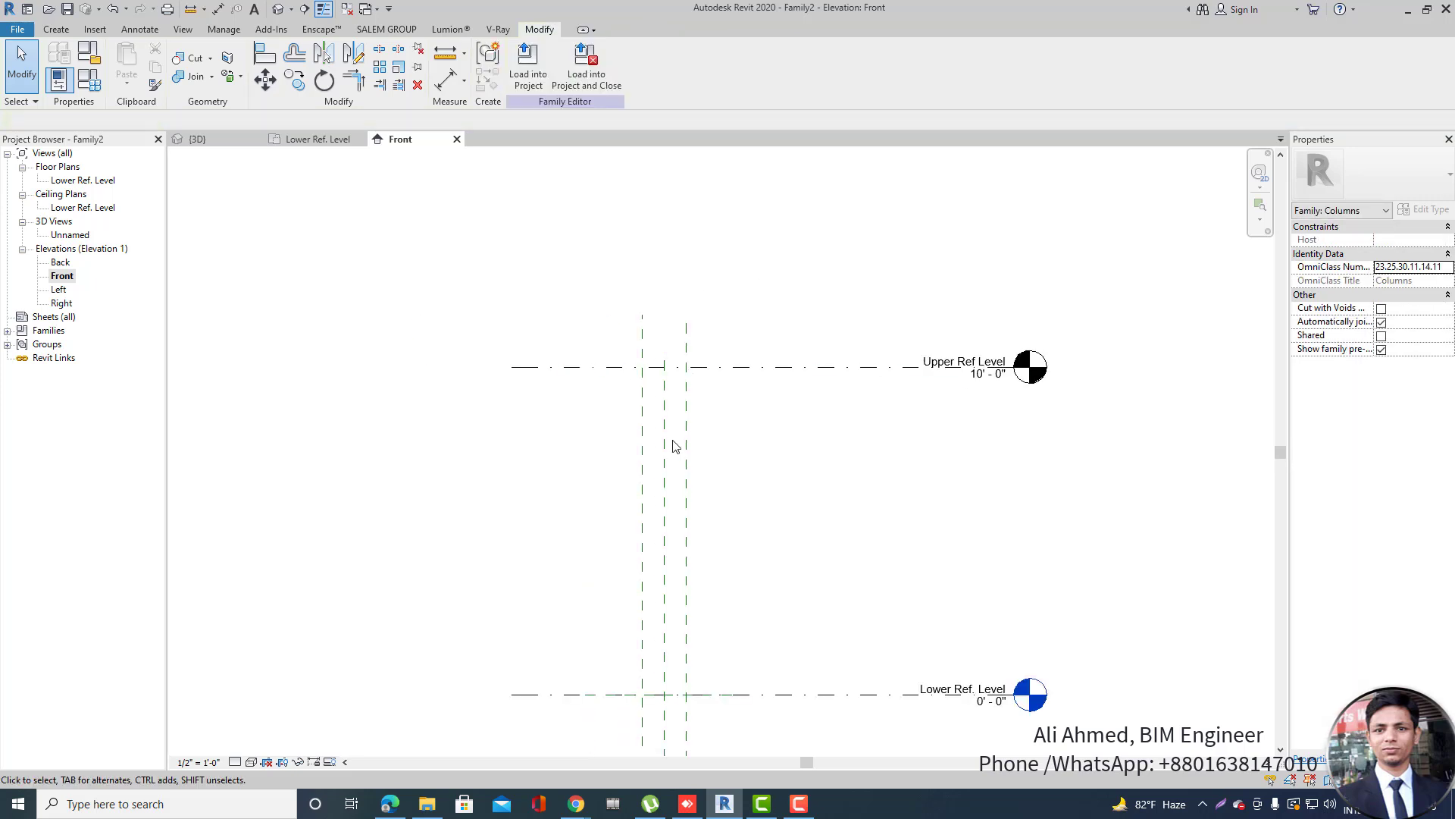
Check the column's vertical reference planes against both levels in the Front and Back elevations.
scroll(673, 417, down, 2)
drag(746, 458, 589, 478)
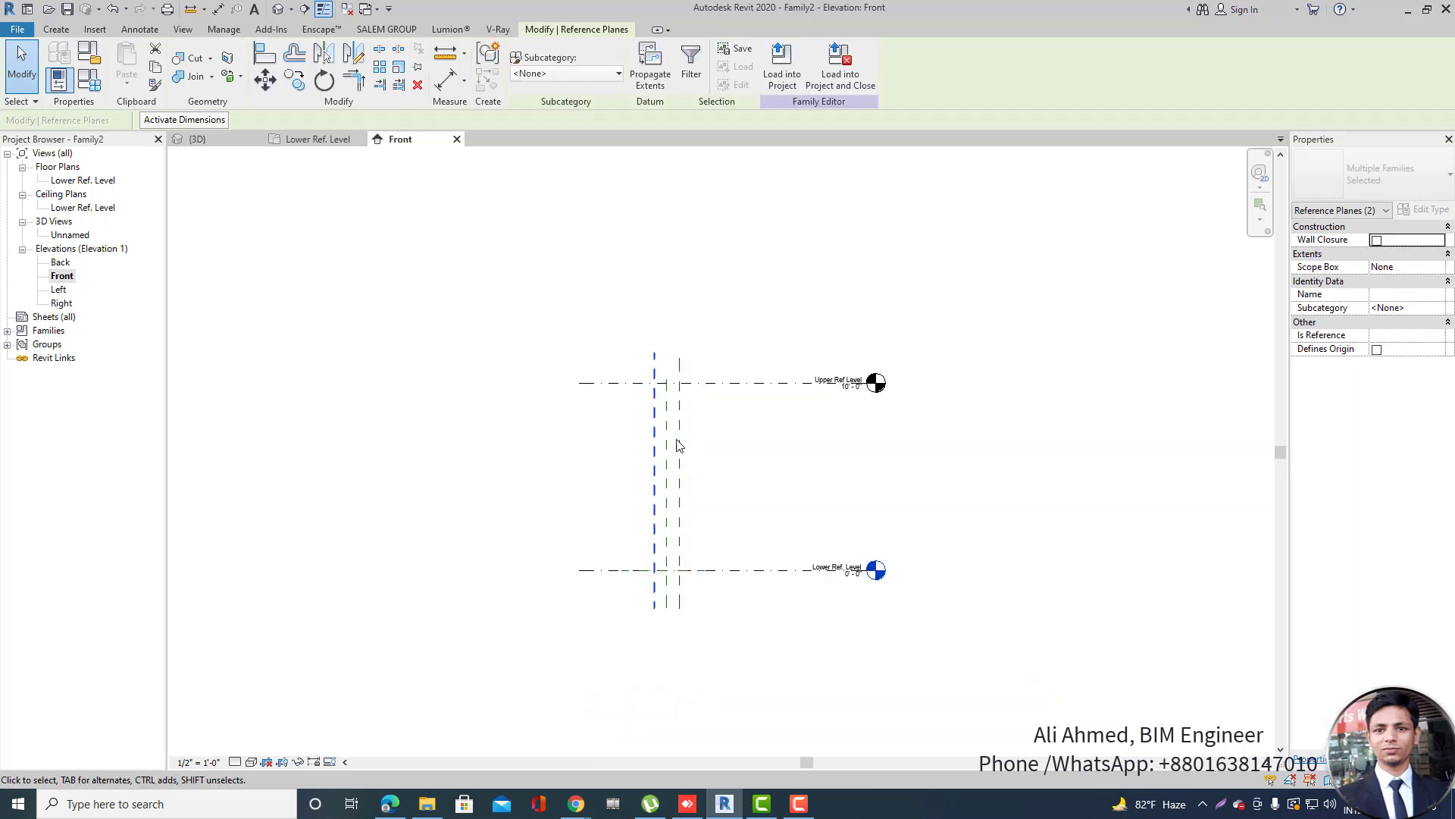
scroll(671, 478, up, 1)
key(Escape)
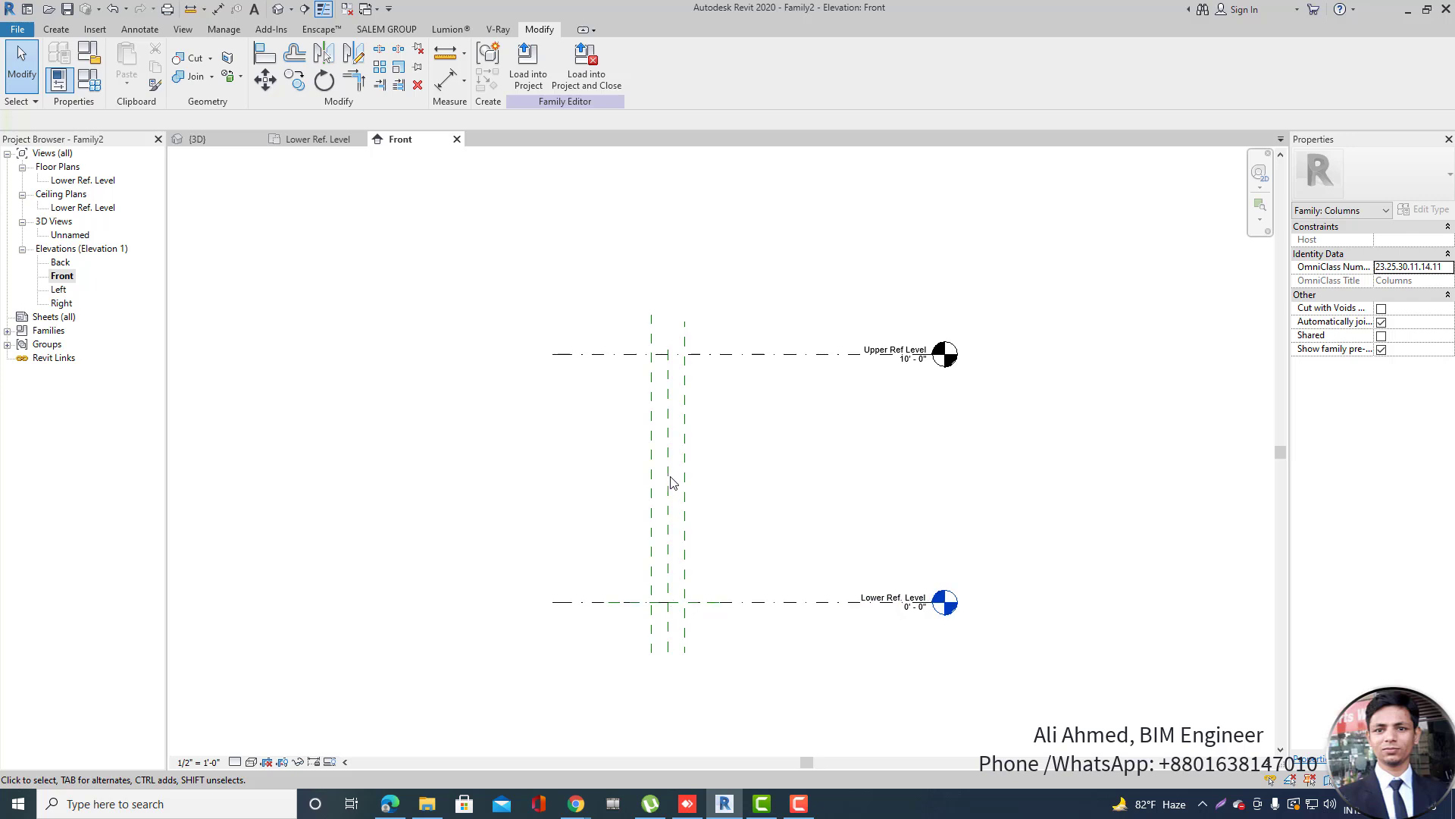
double_click(60, 263)
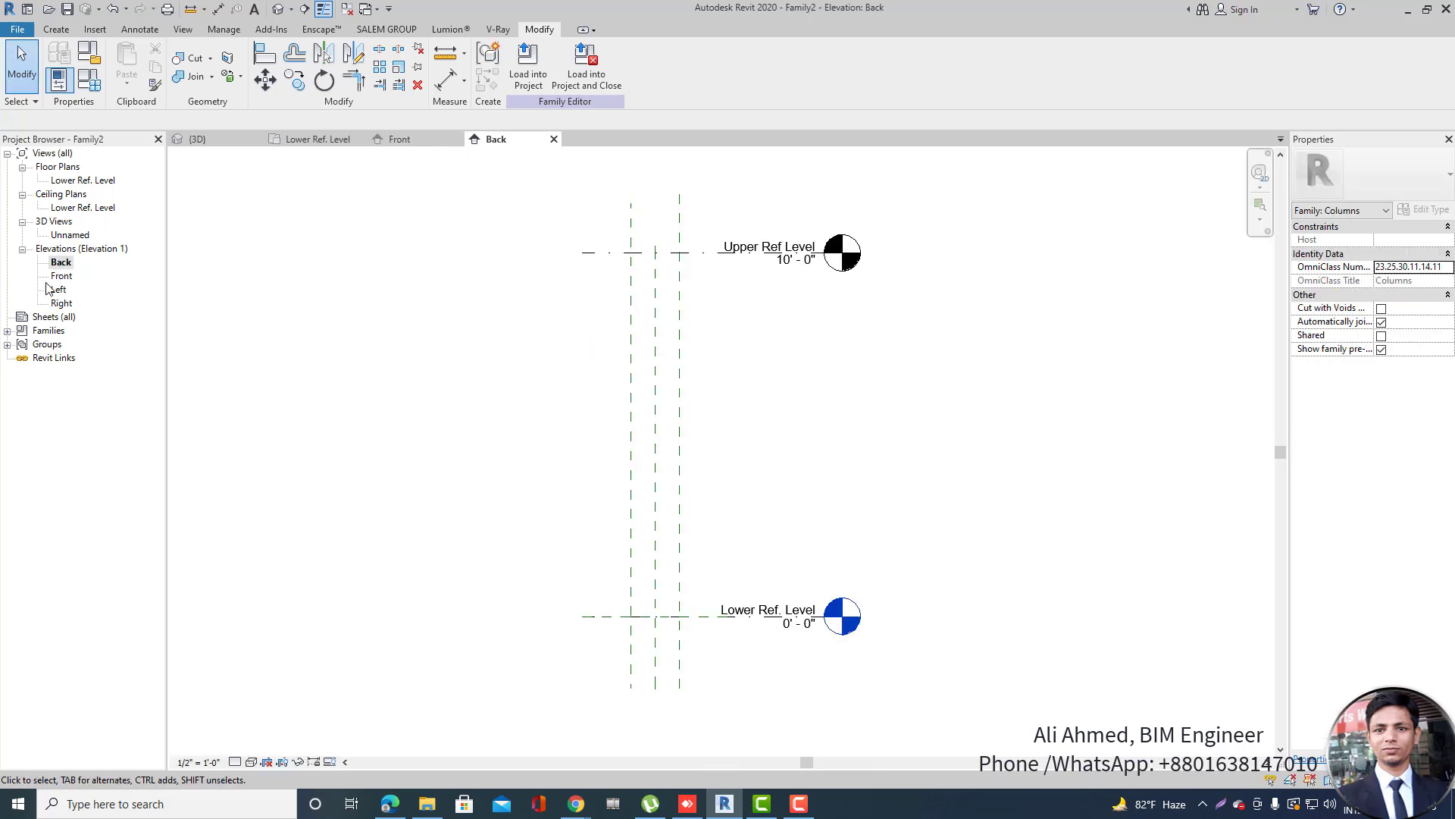
double_click(61, 275)
scroll(674, 366, up, 2)
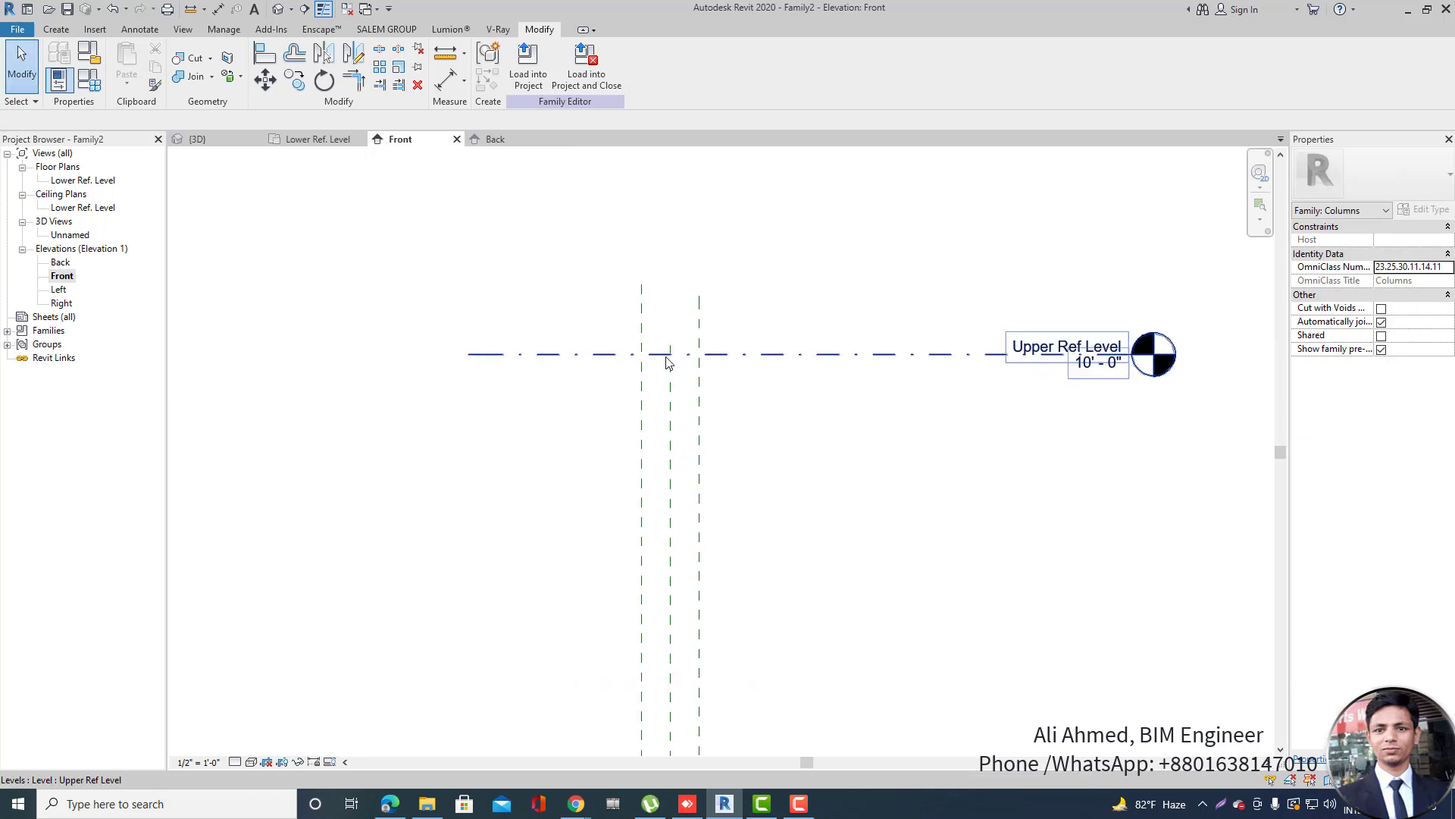
click(641, 417)
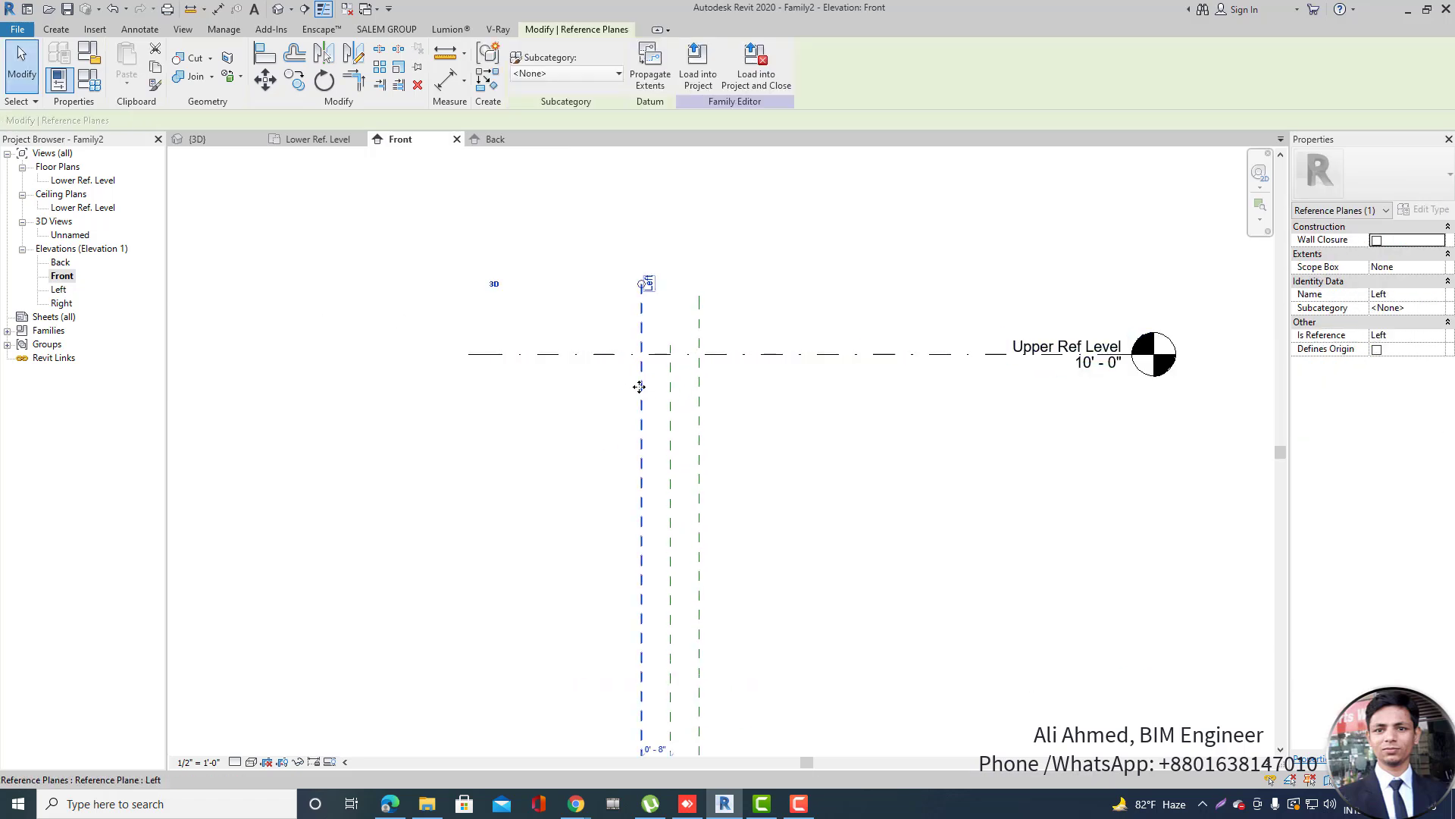
scroll(750, 326, down, 3)
click(816, 296)
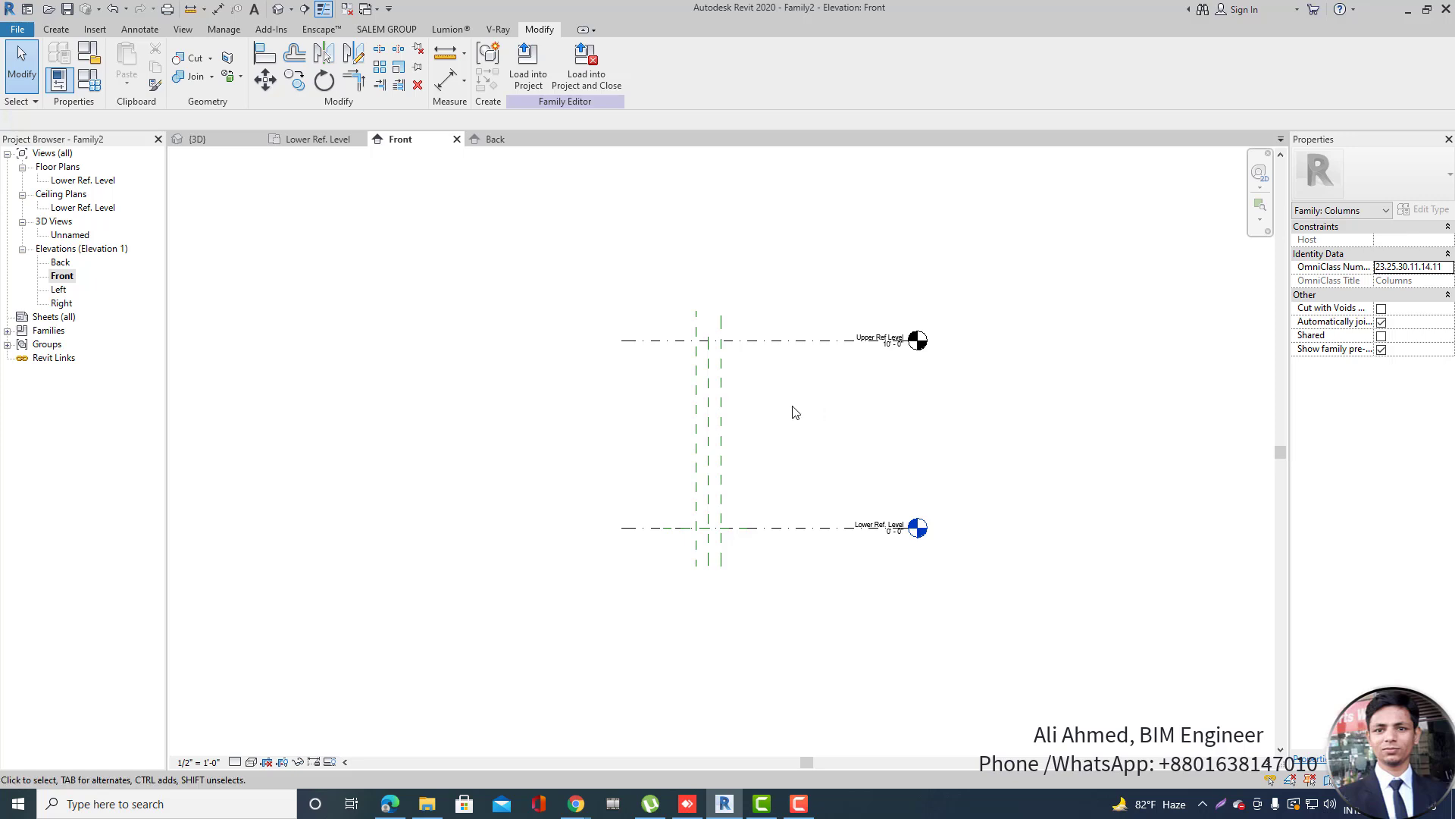
scroll(798, 504, up, 2)
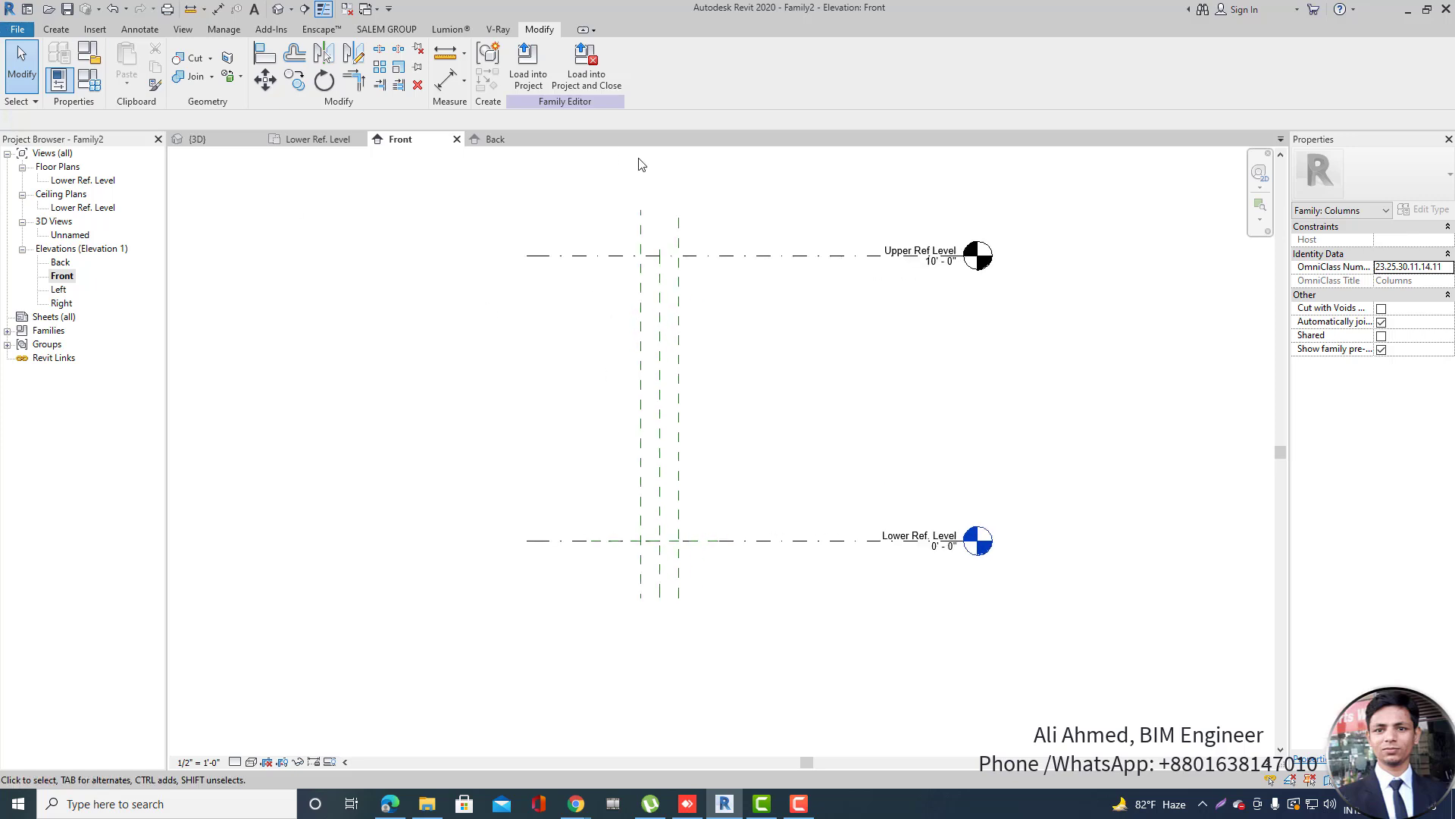
click(56, 29)
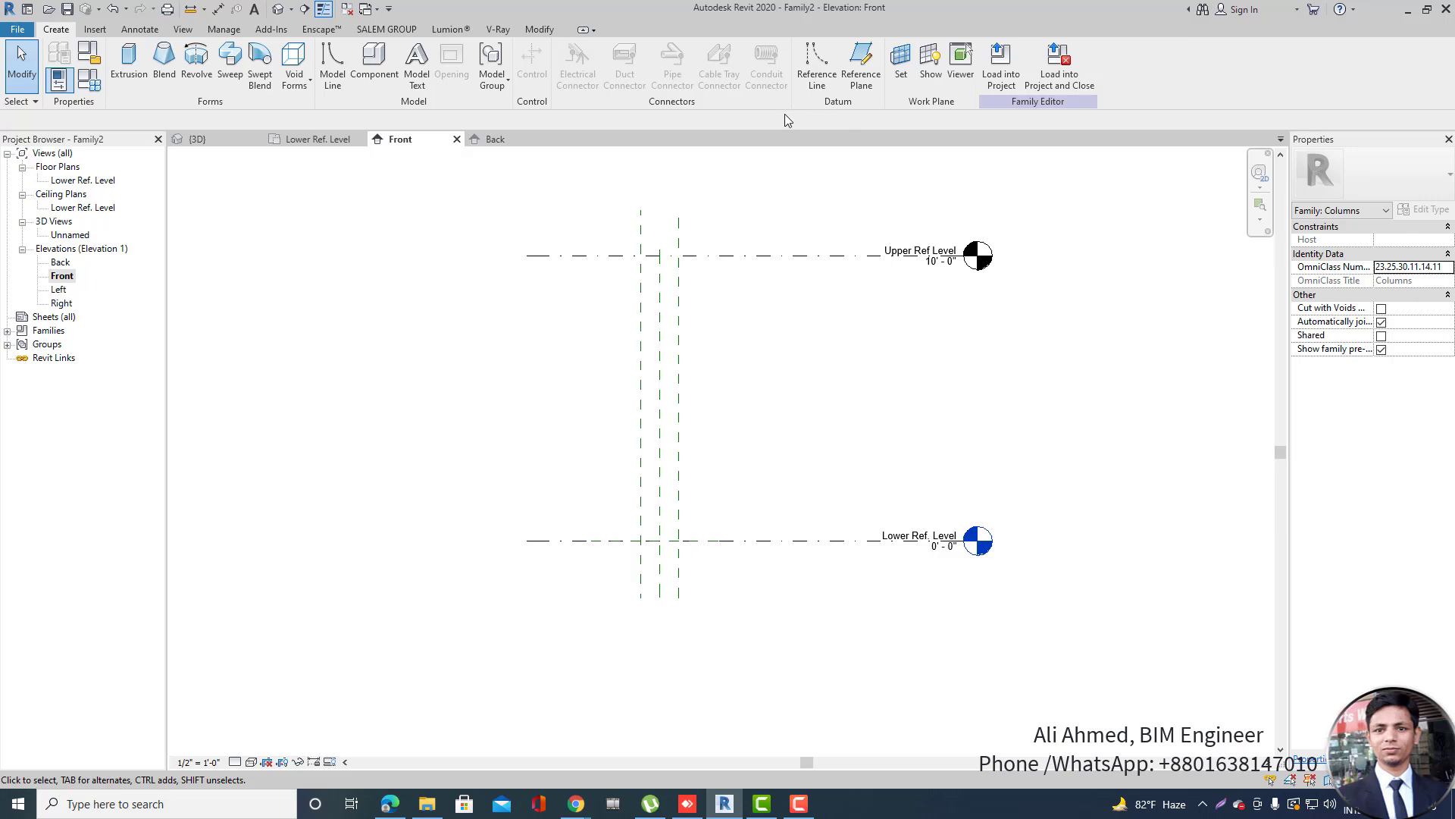
click(816, 72)
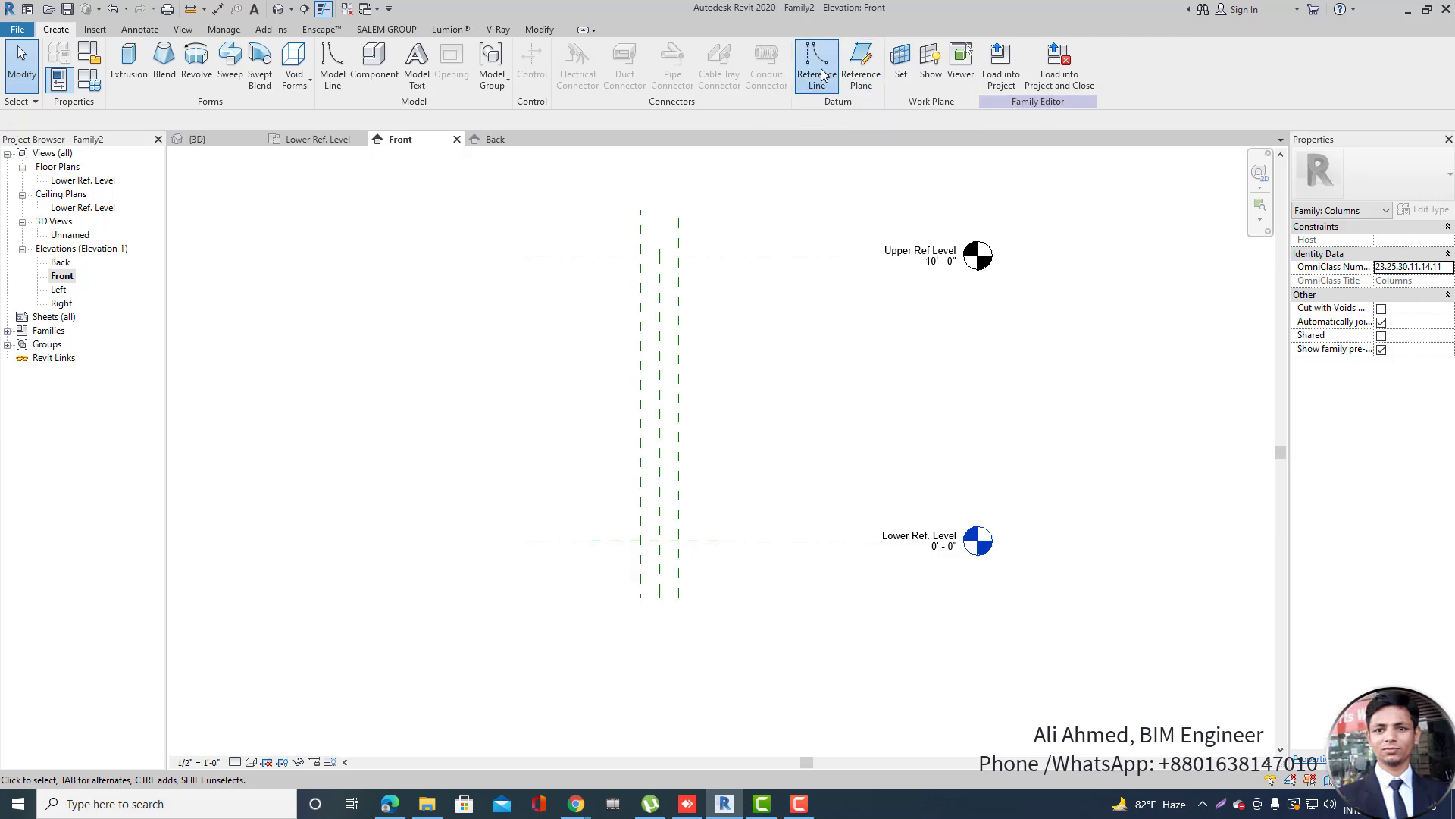
click(518, 495)
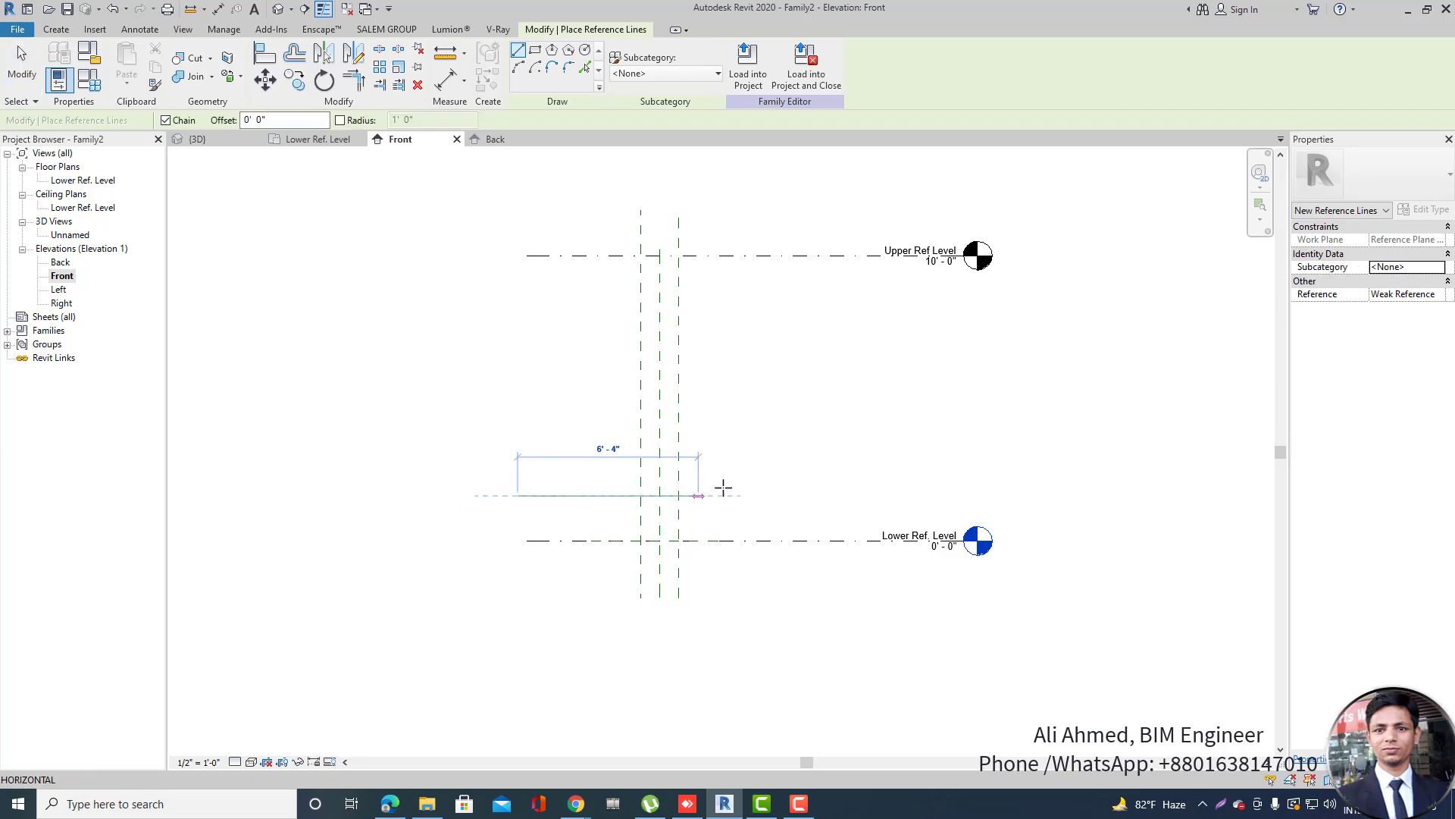
click(784, 496)
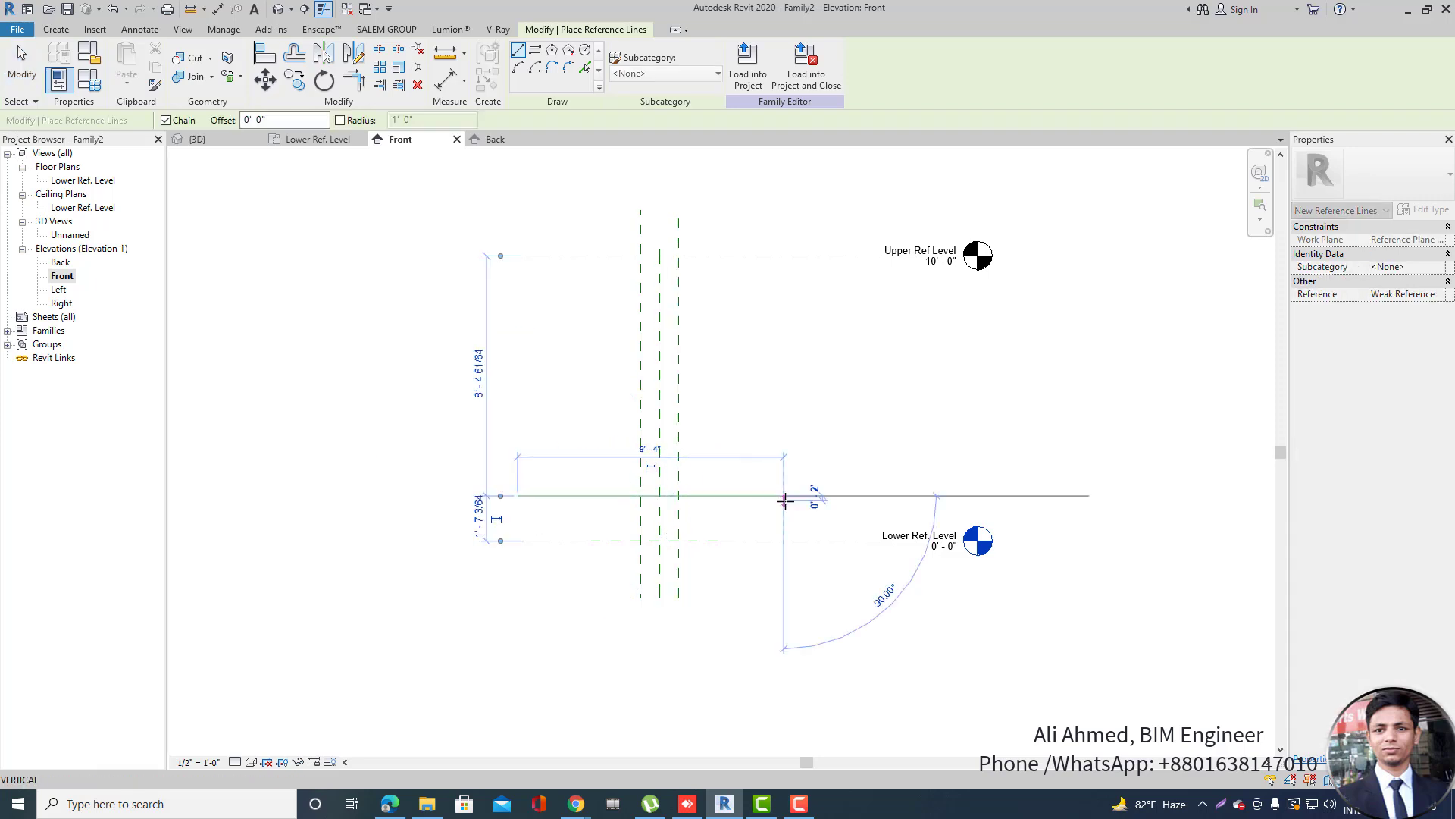
key(Escape)
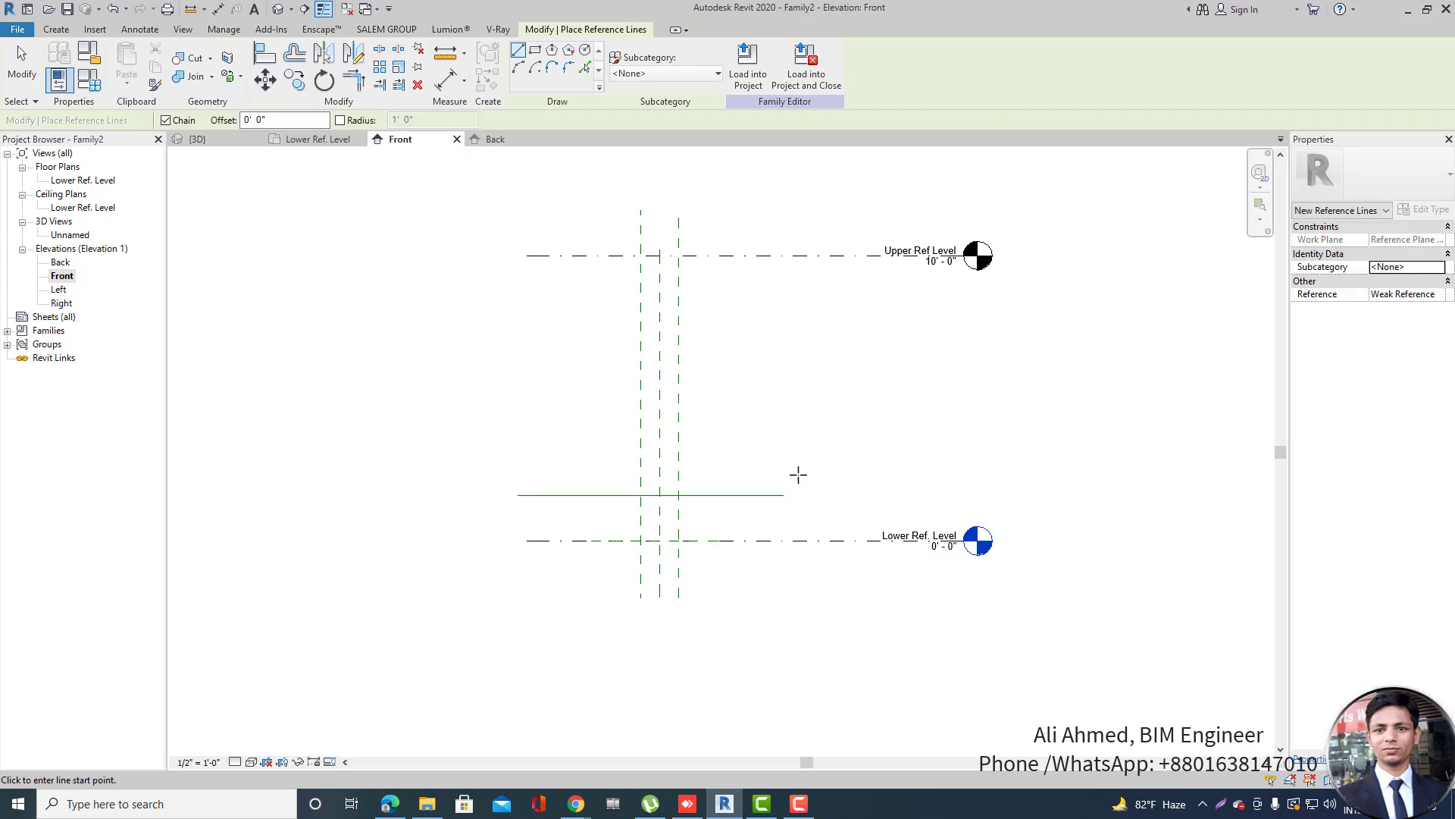
key(Escape)
click(734, 496)
scroll(561, 531, up, 3)
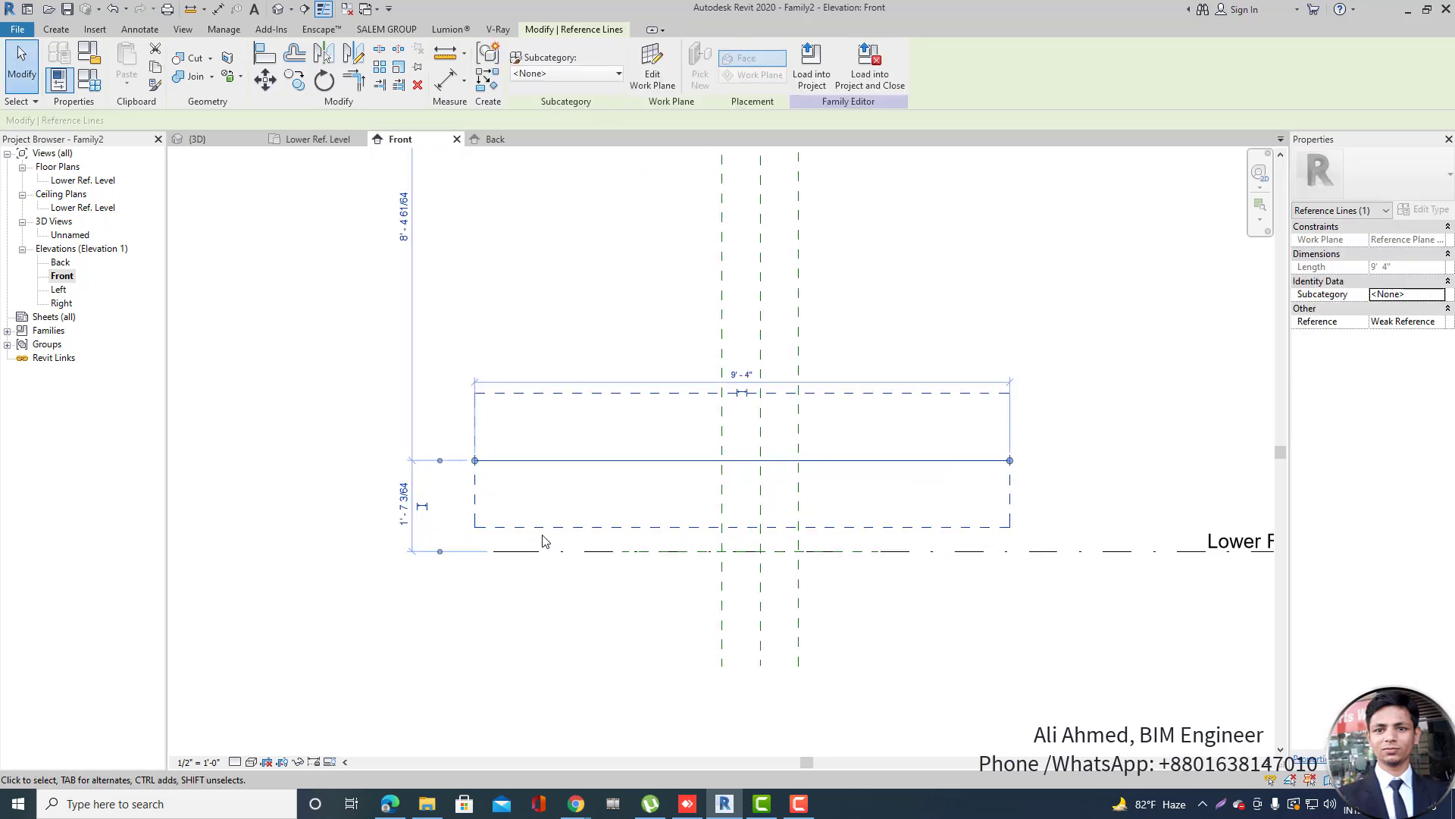
scroll(543, 540, up, 1)
scroll(907, 458, down, 2)
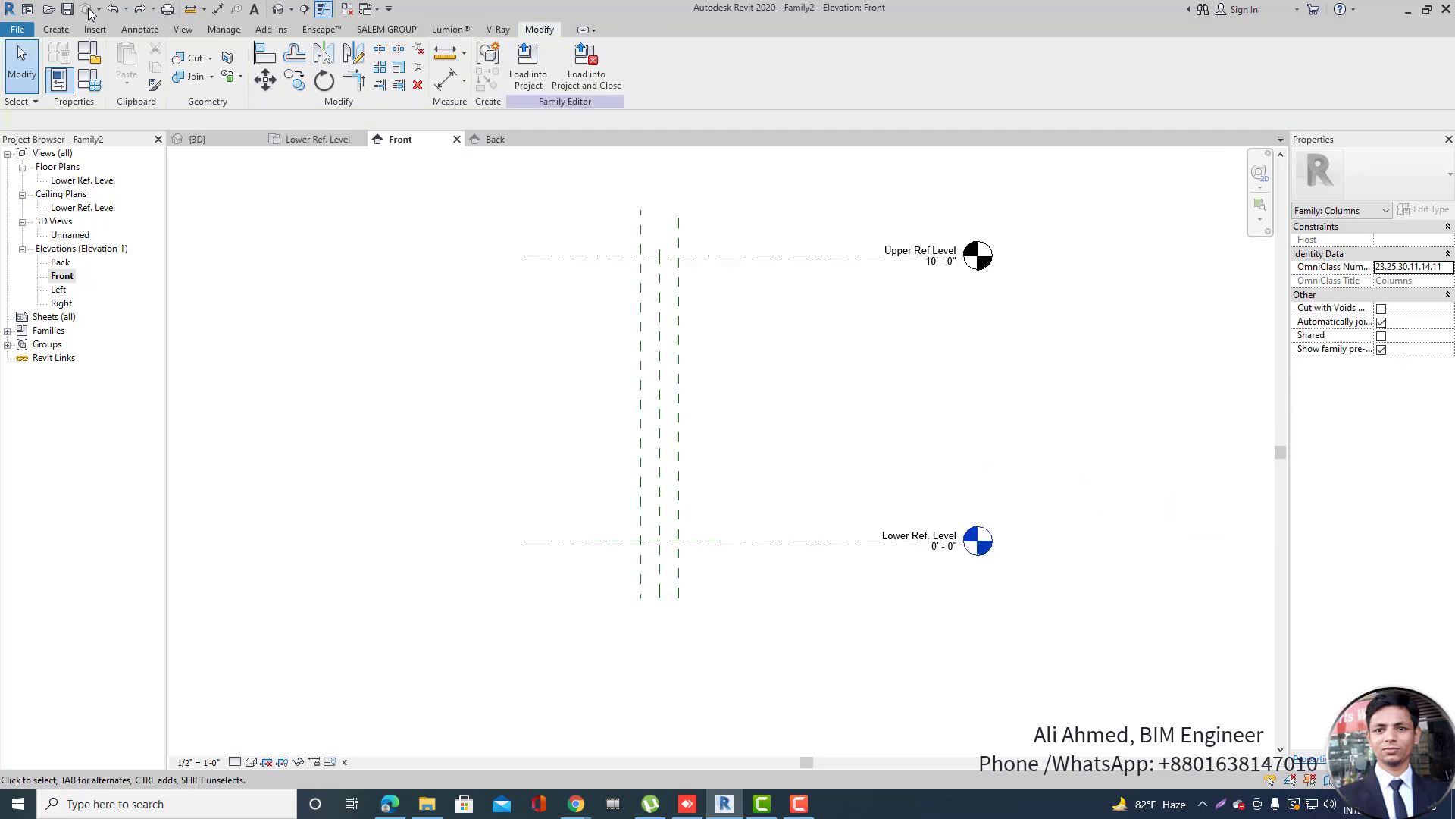
Draw a horizontal reference plane across the column's vertical planes, about 2' above the Lower Ref. Level.
click(56, 30)
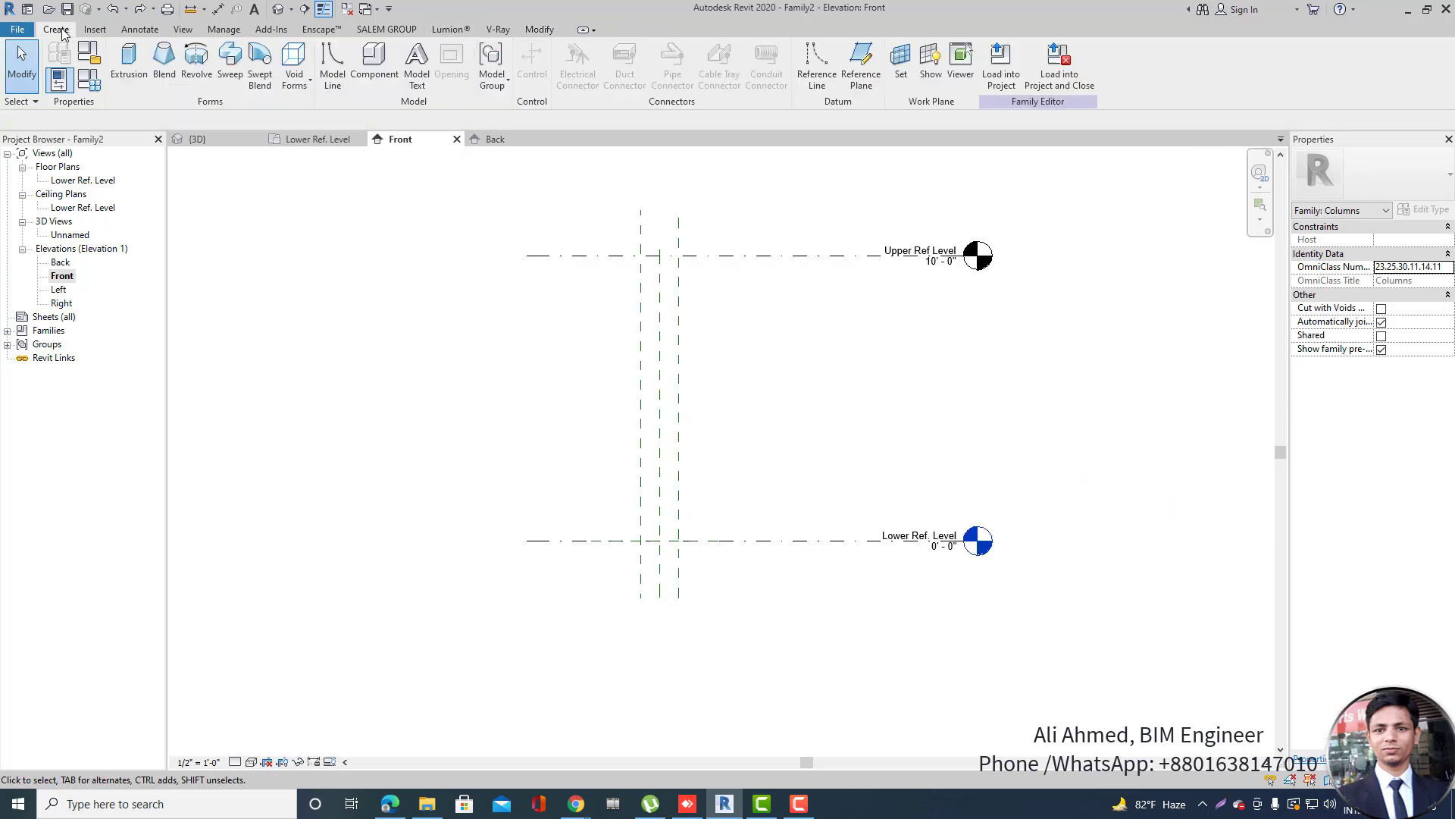
click(860, 68)
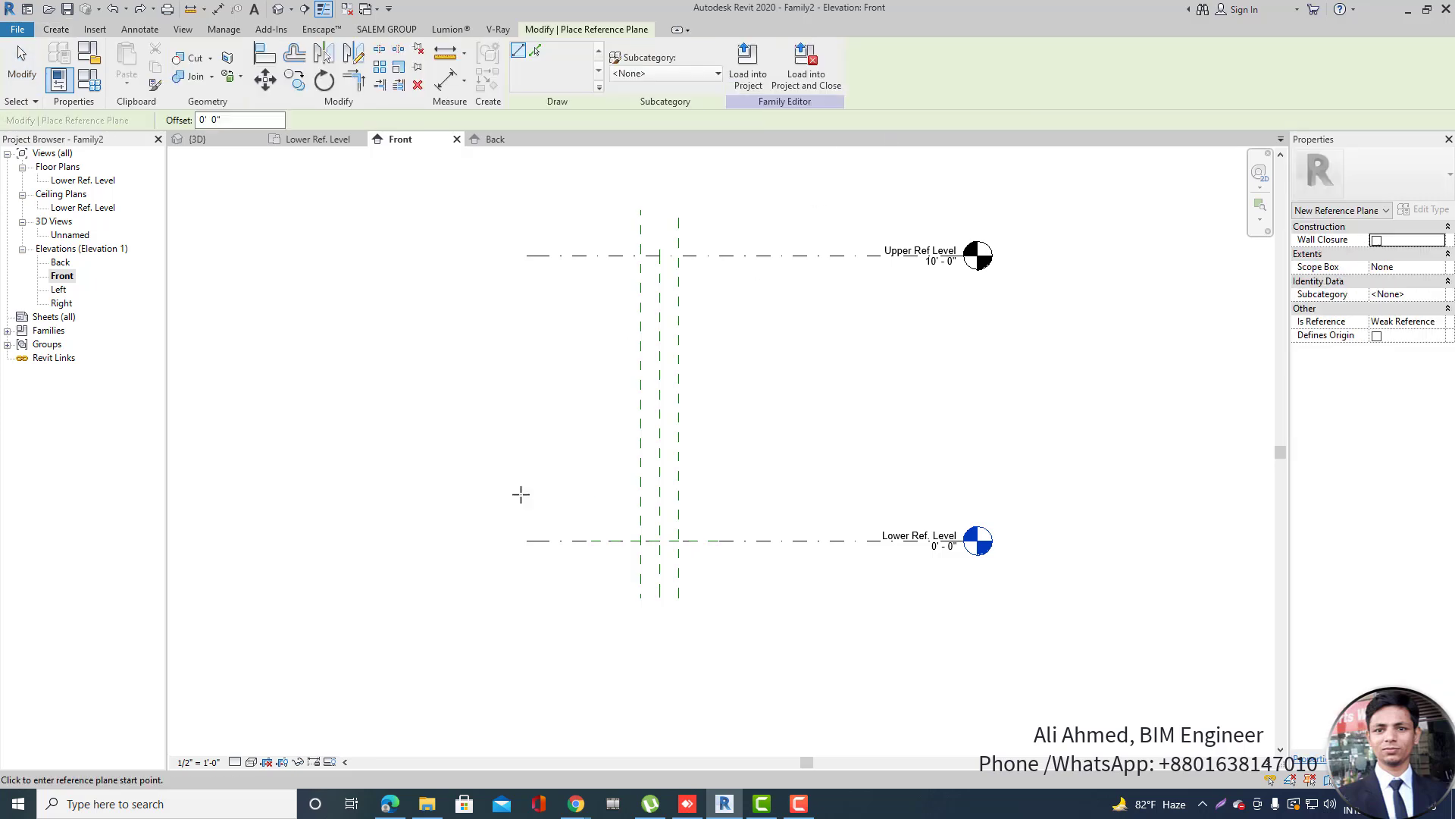
click(809, 484)
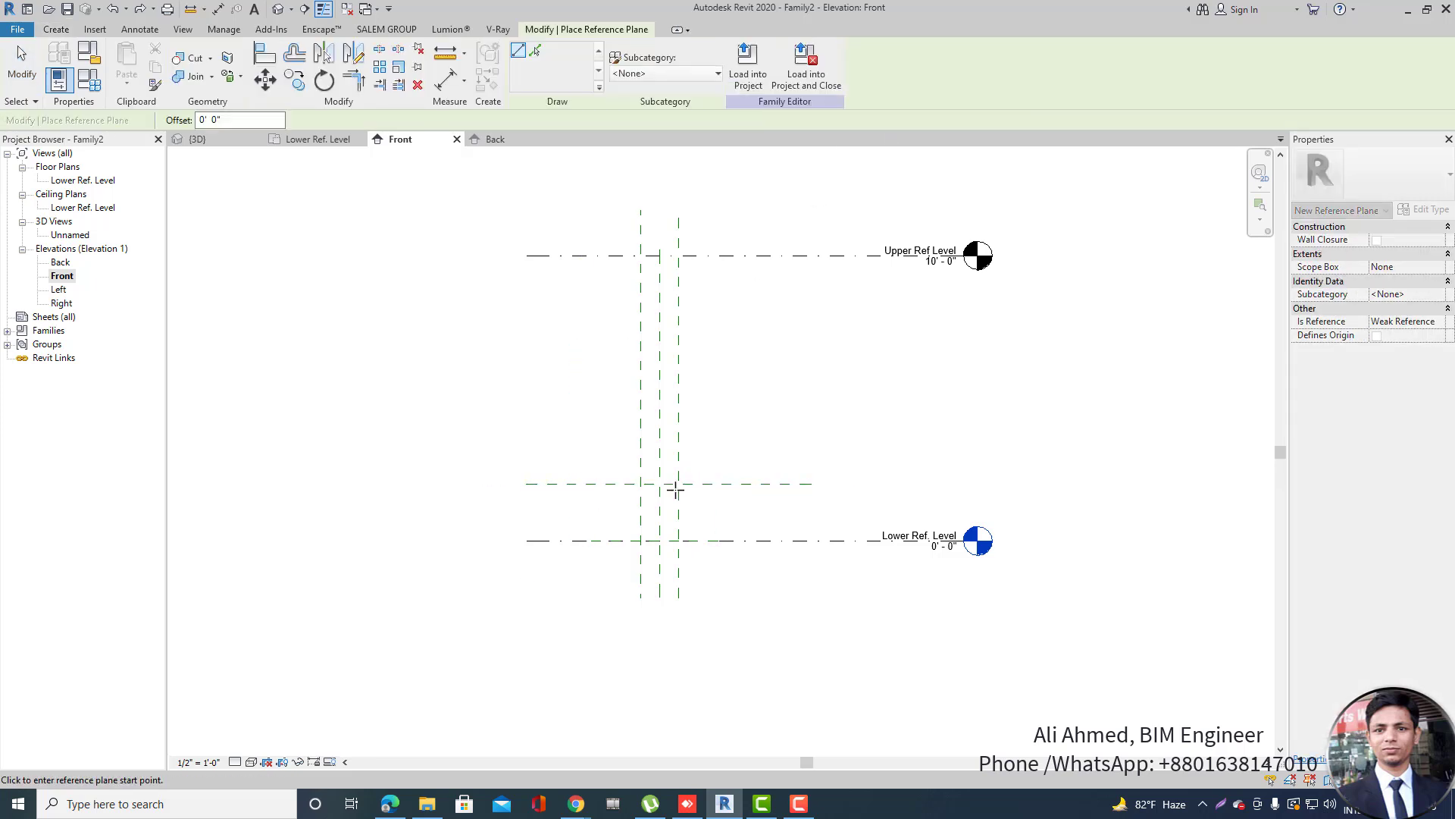
key(Escape)
key(Escape)
Set the new horizontal reference plane's height to 2' above the Lower Ref. Level.
click(578, 485)
scroll(544, 518, up, 2)
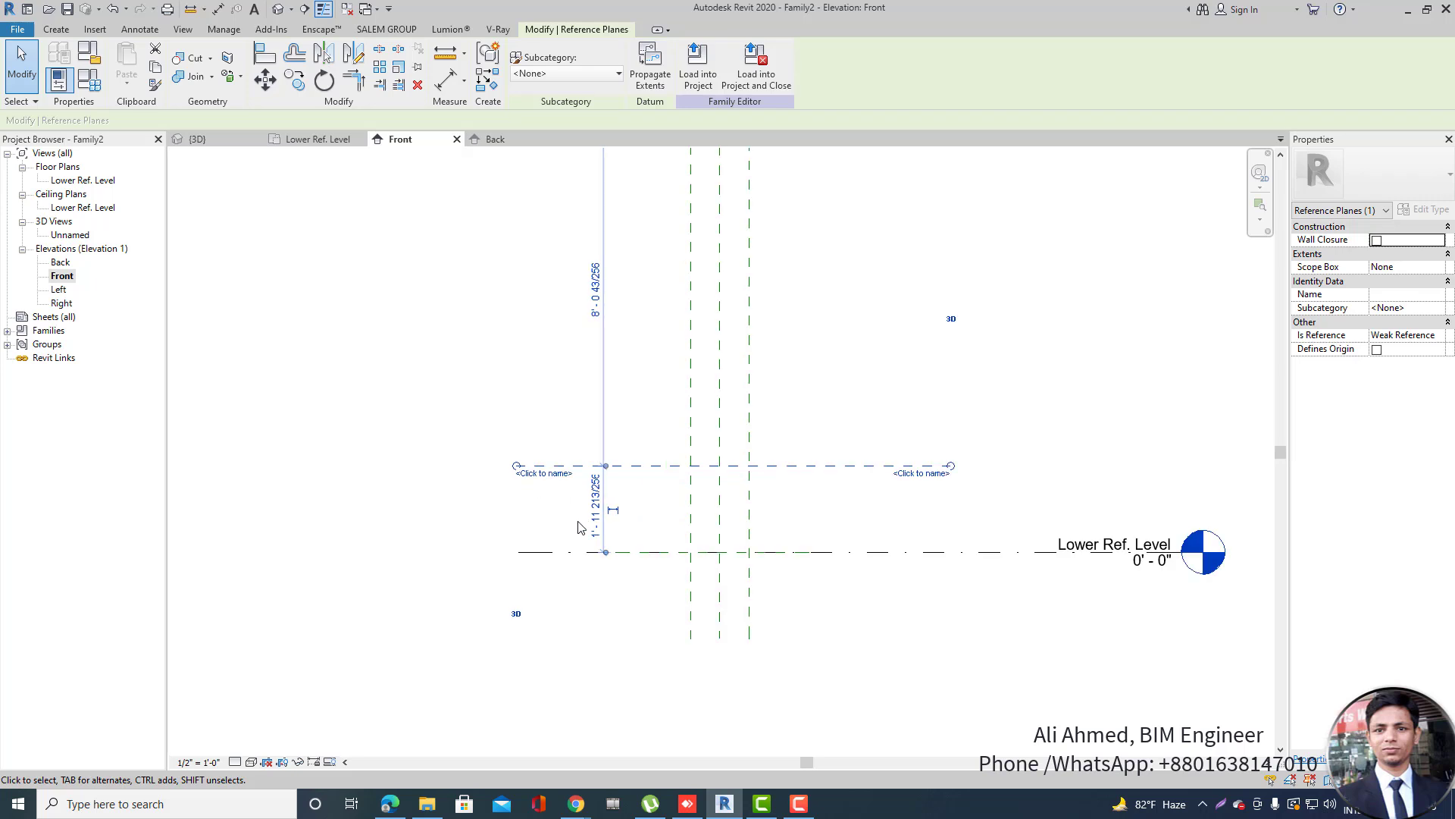
click(592, 517)
key(Escape)
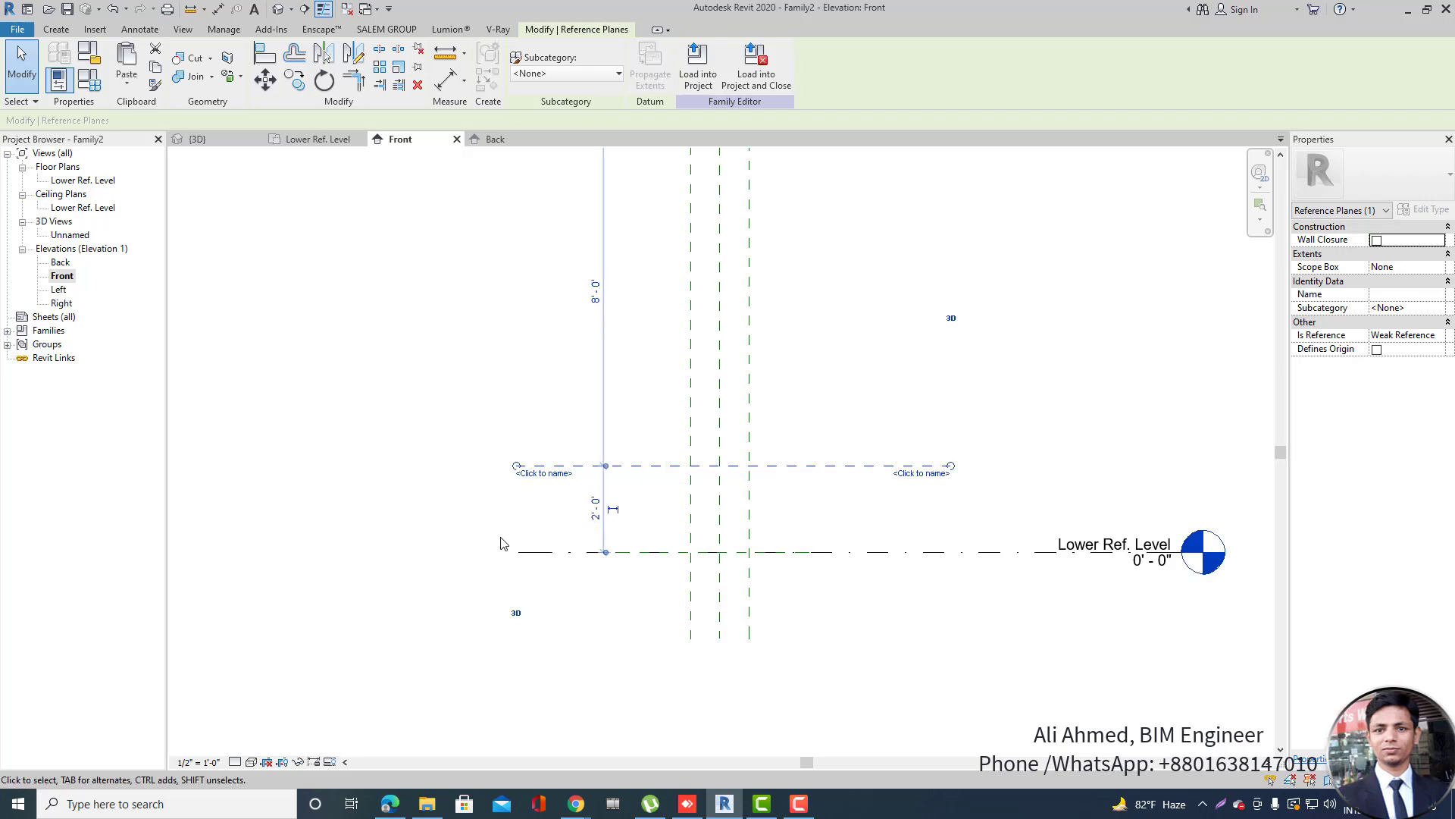
key(Escape)
scroll(741, 611, down, 2)
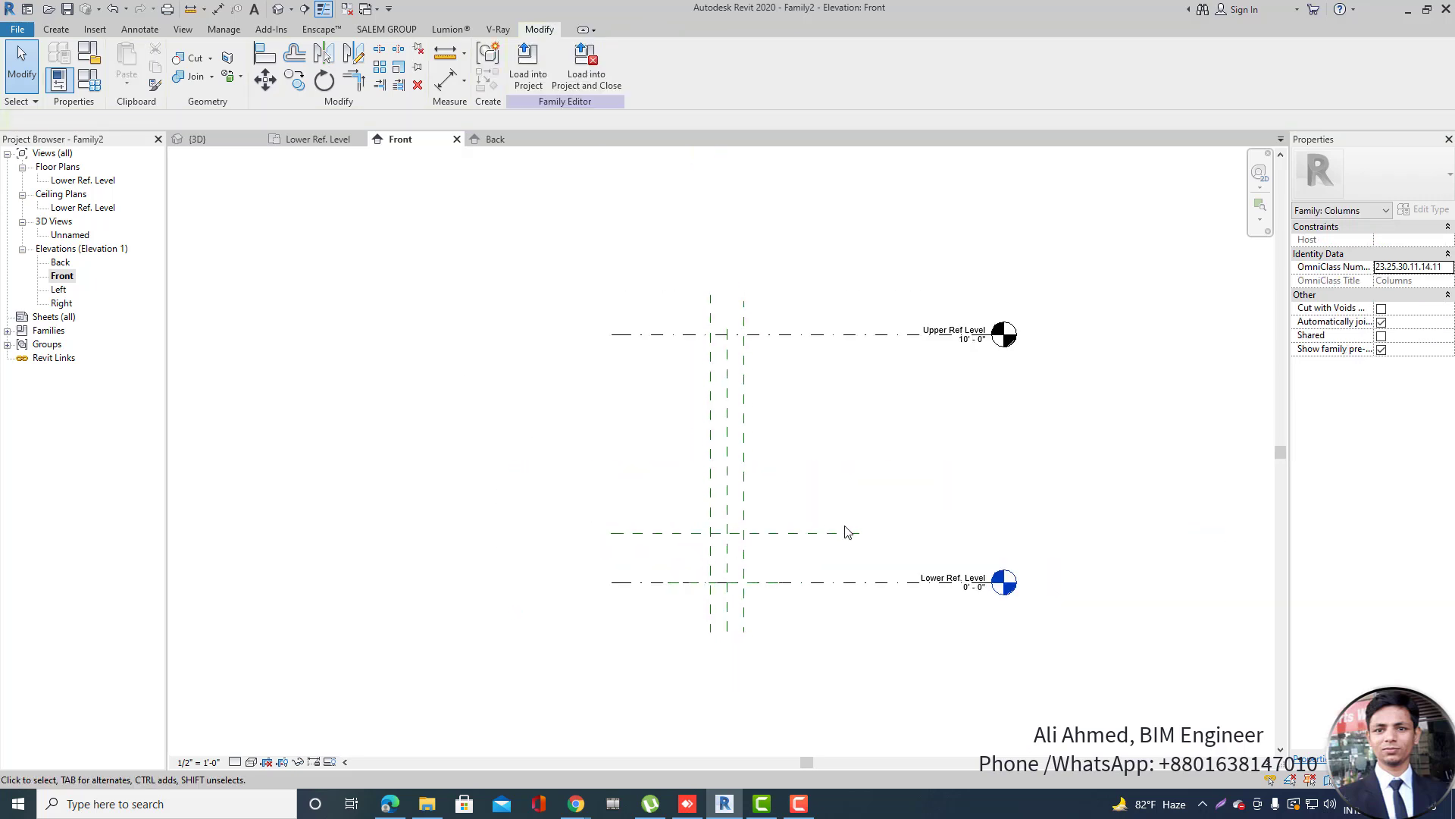
Add an aligned dimension between the Lower Ref. Level and the horizontal reference plane above it.
scroll(848, 530, up, 2)
click(653, 539)
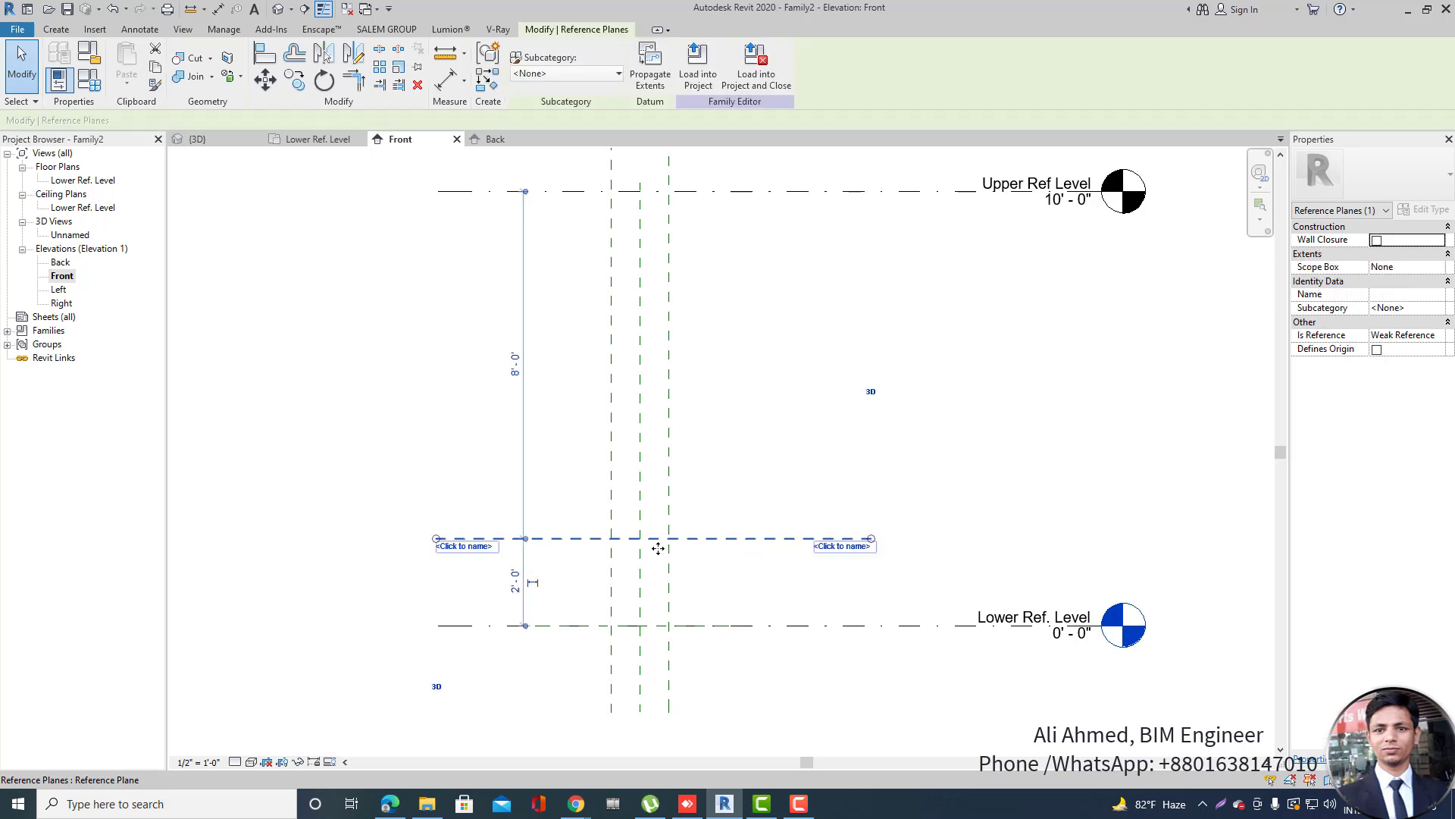
click(552, 489)
click(442, 88)
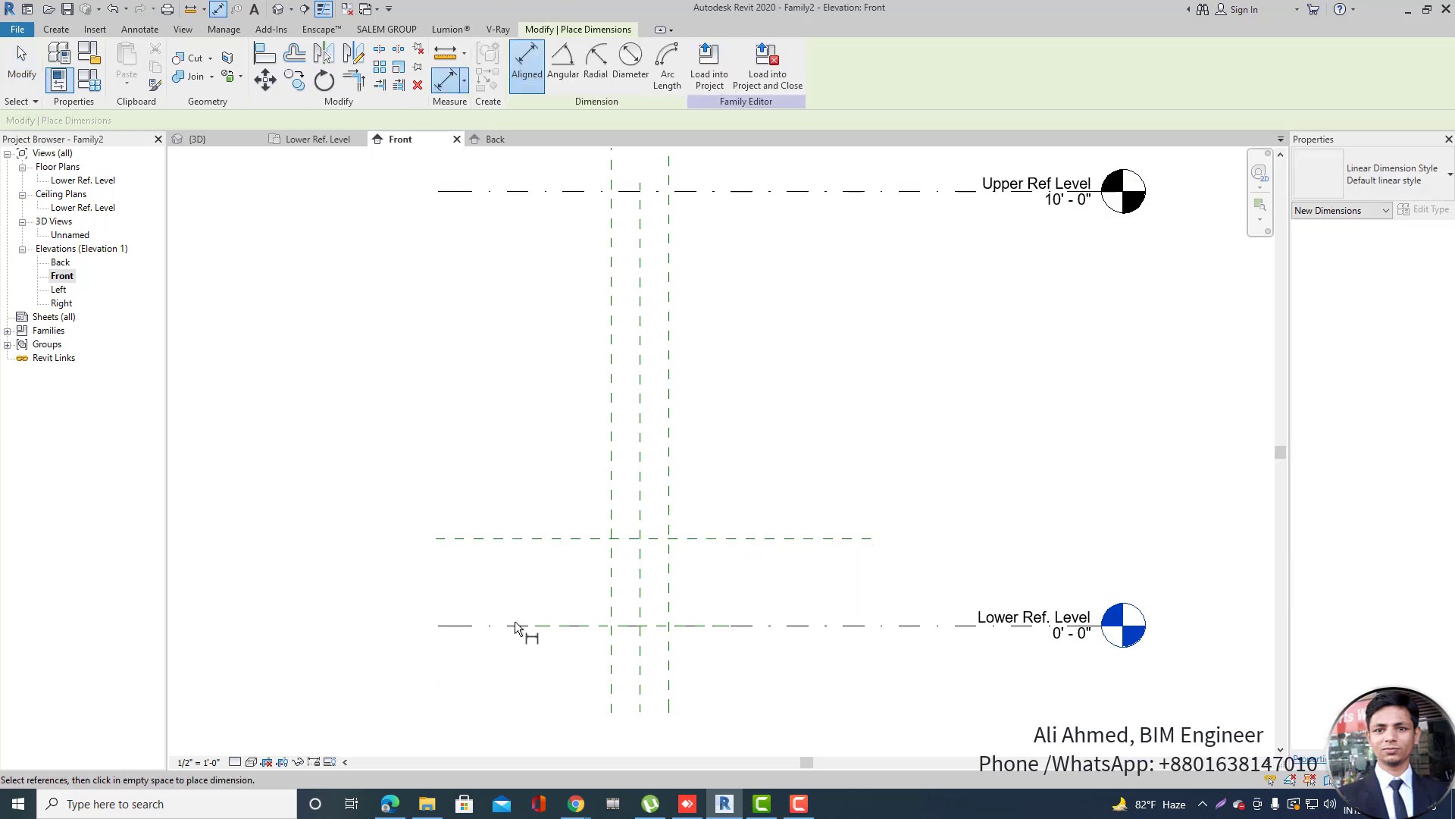
click(512, 626)
click(514, 539)
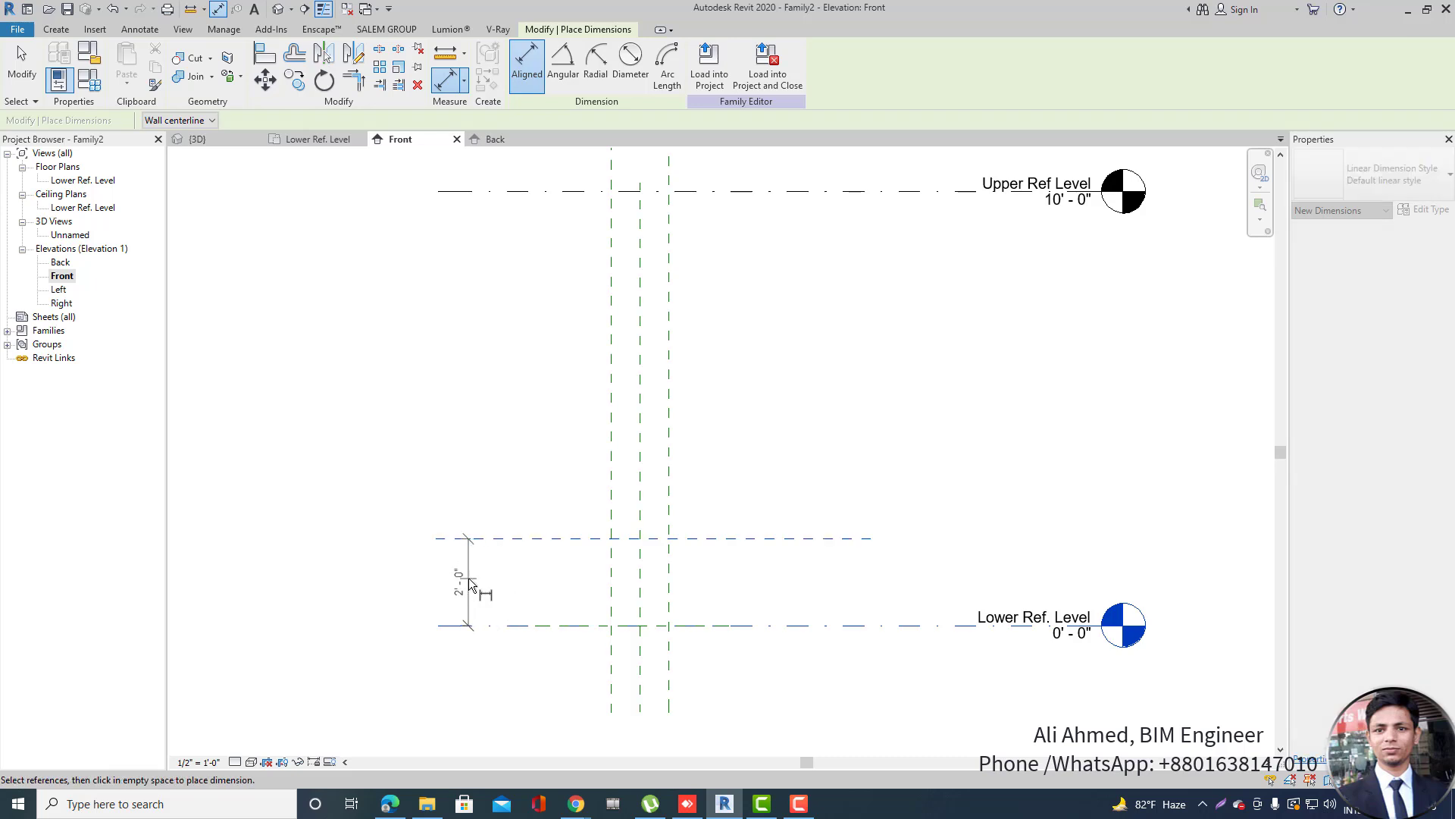
scroll(458, 576, up, 2)
click(444, 580)
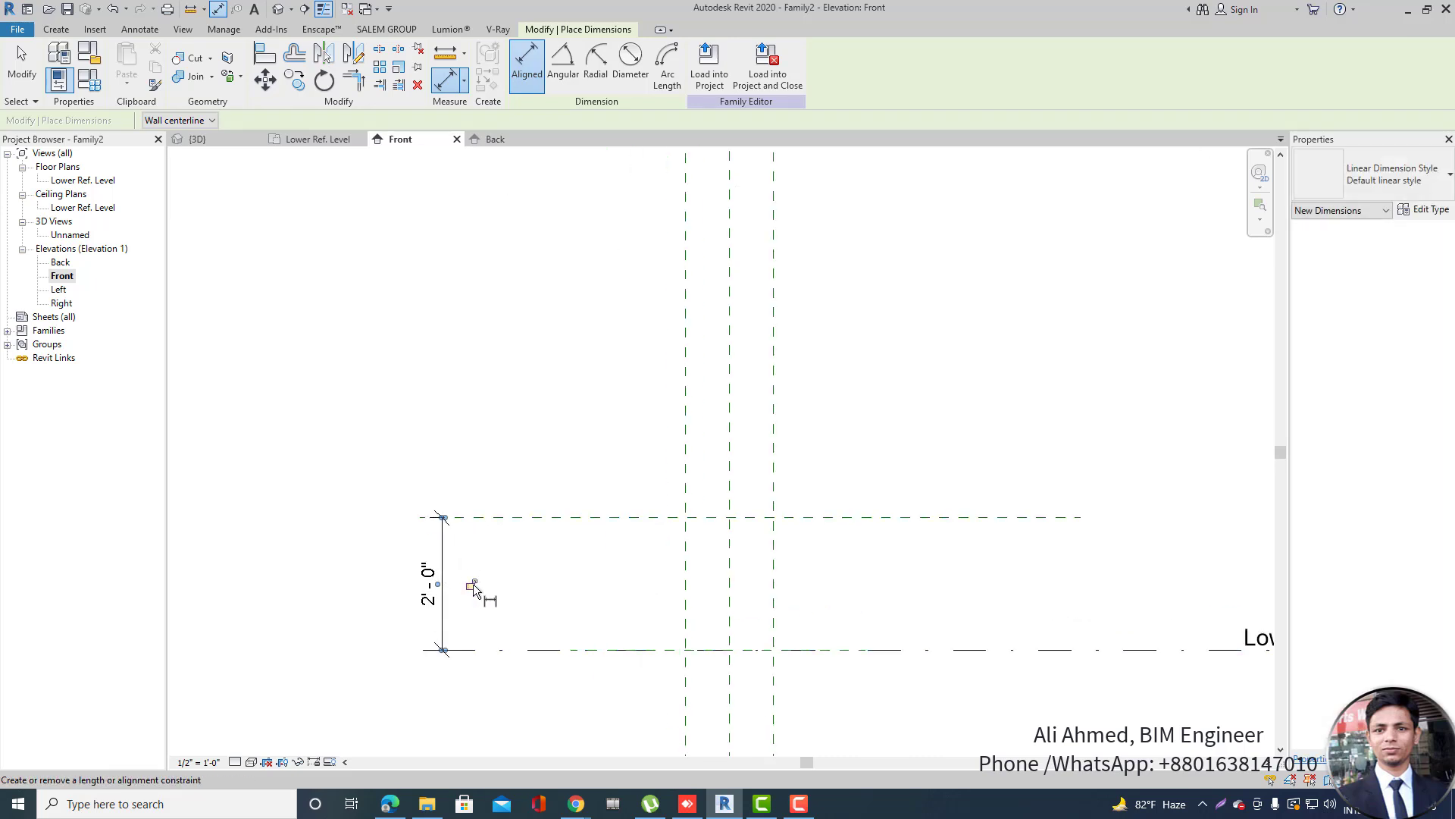
scroll(486, 610, down, 3)
click(777, 261)
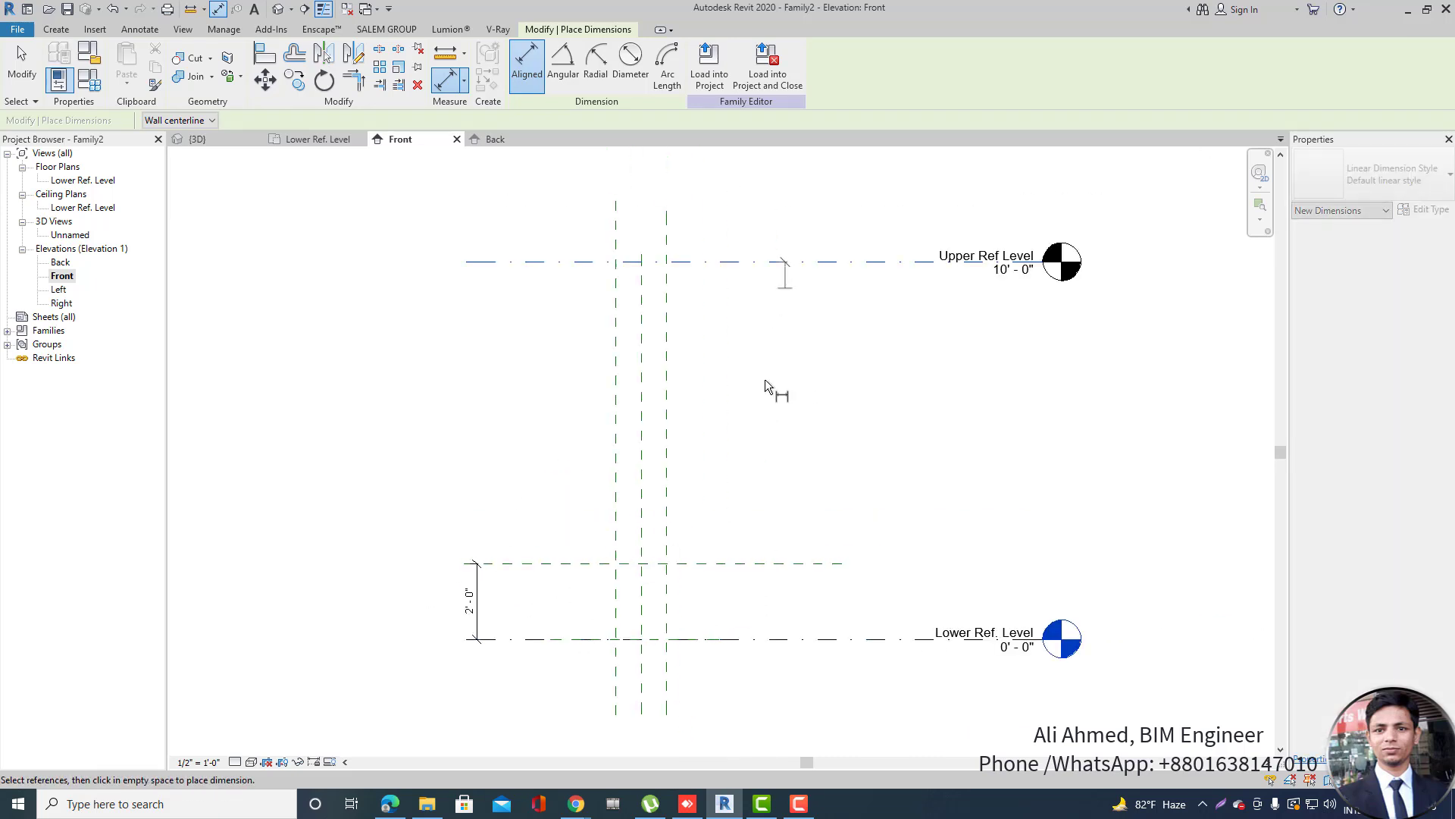
click(788, 563)
click(822, 499)
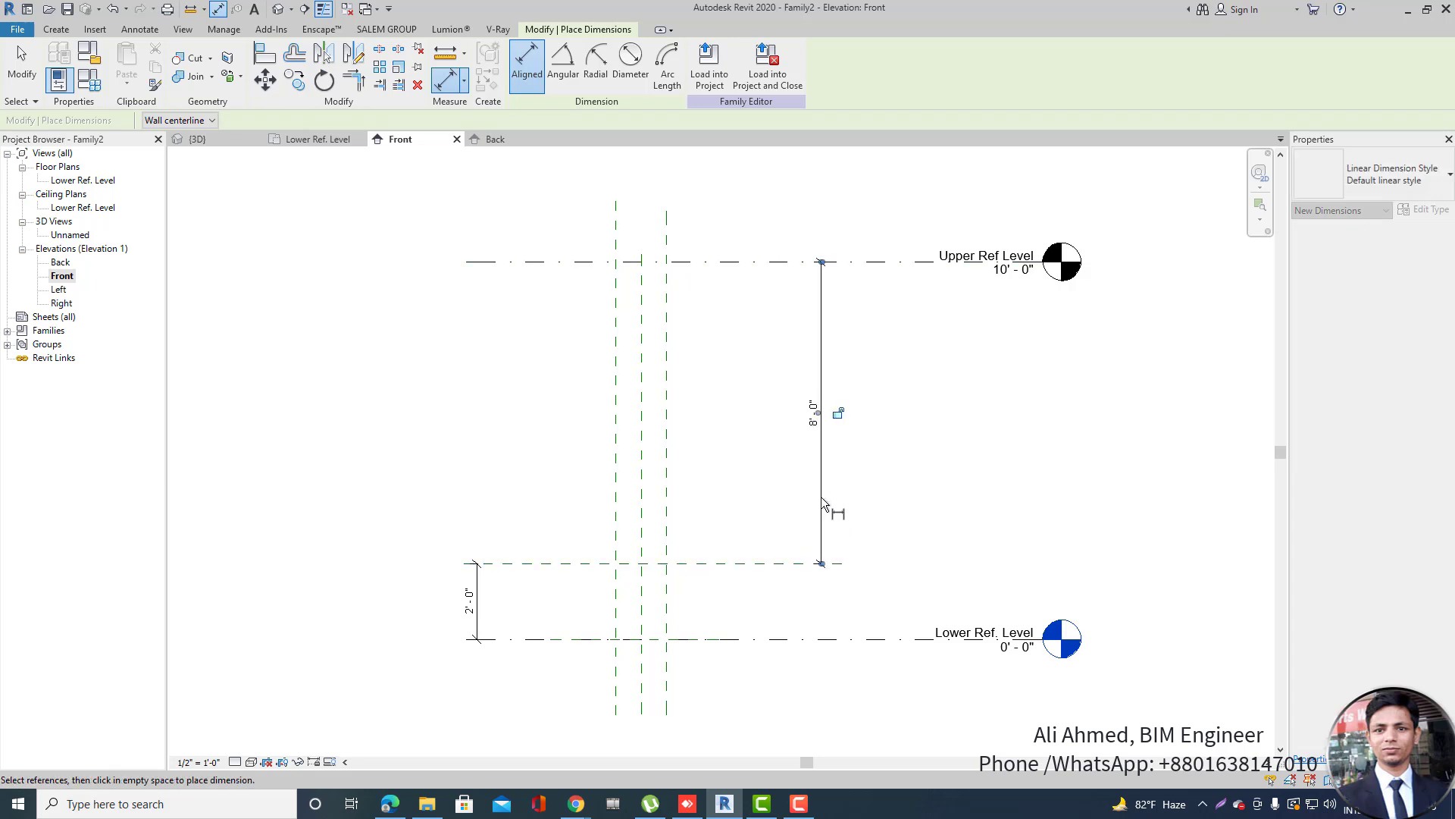
click(837, 413)
click(855, 453)
key(Escape)
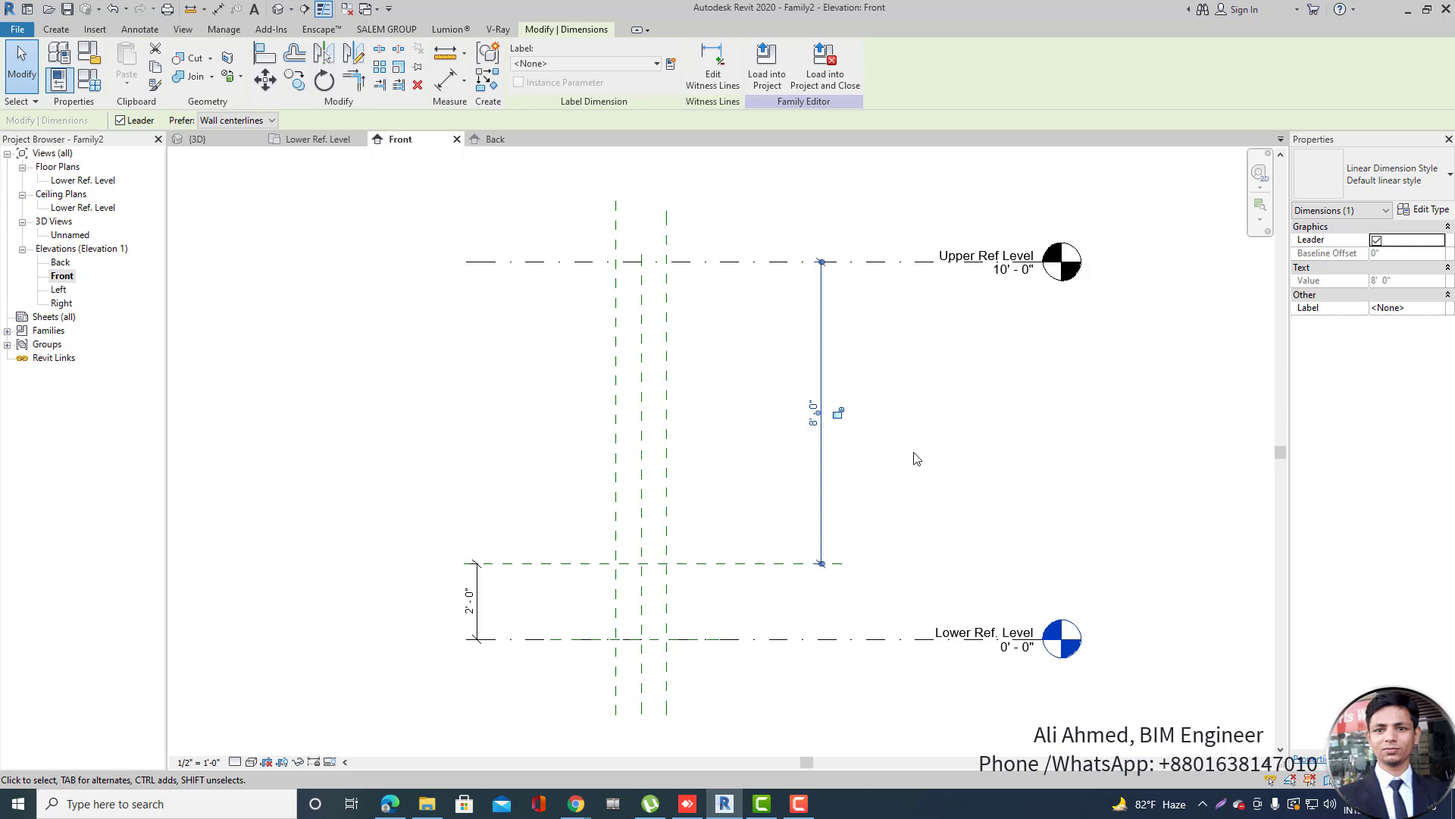
key(Delete)
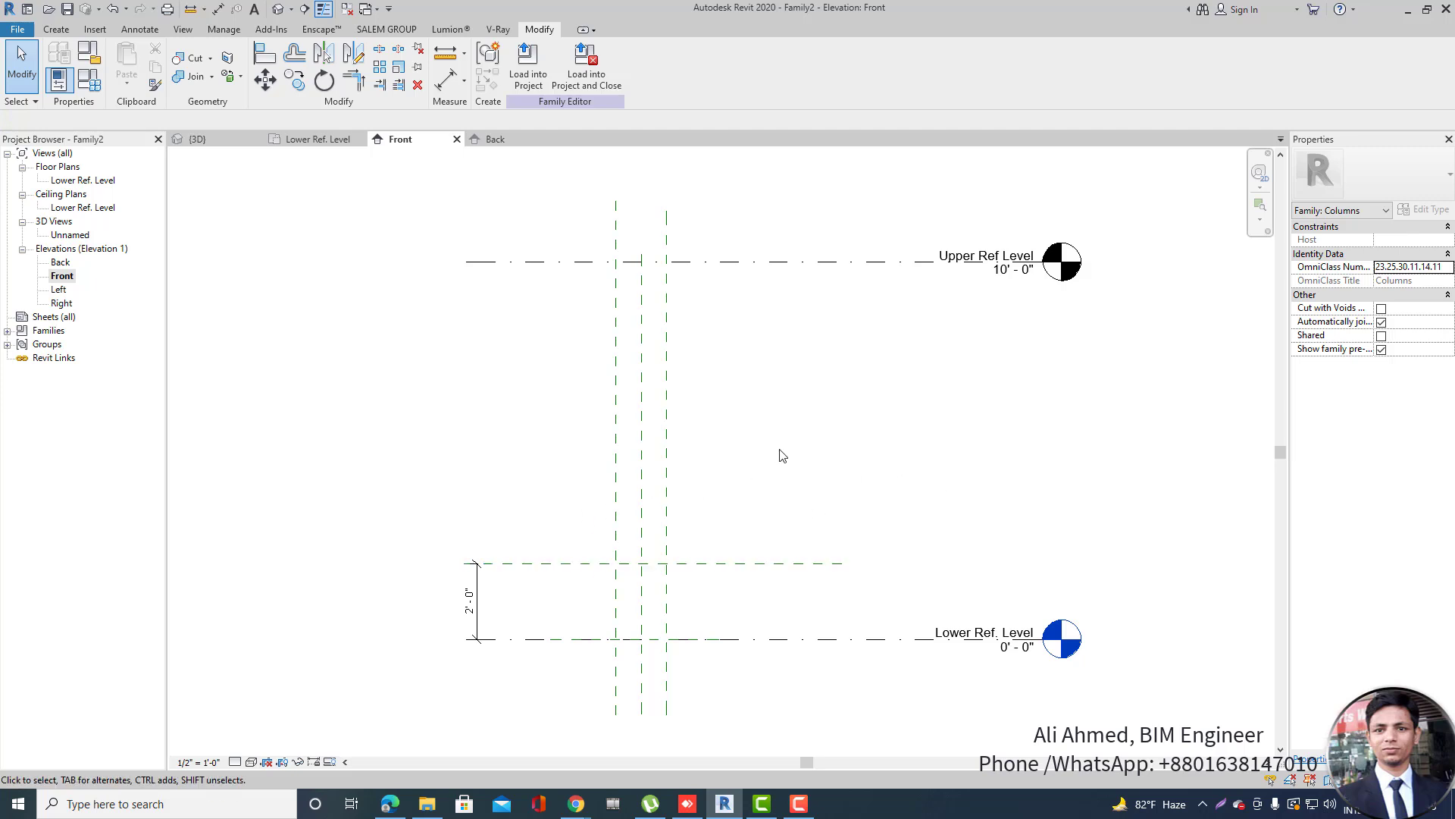
Open the Lower Ref. Level floor plan showing the whole Width and Depth reference plane grid.
double_click(80, 181)
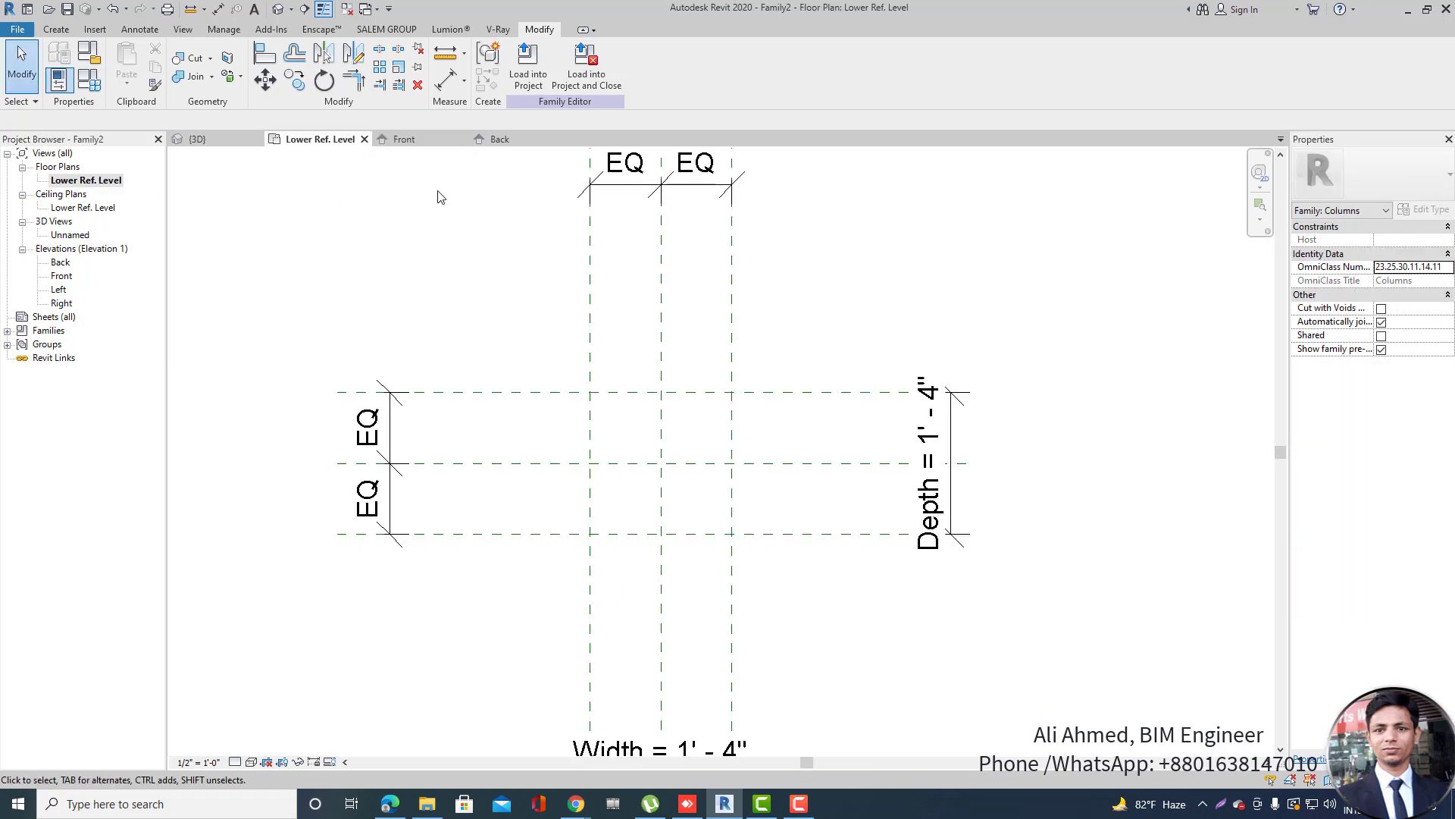
scroll(455, 362, down, 2)
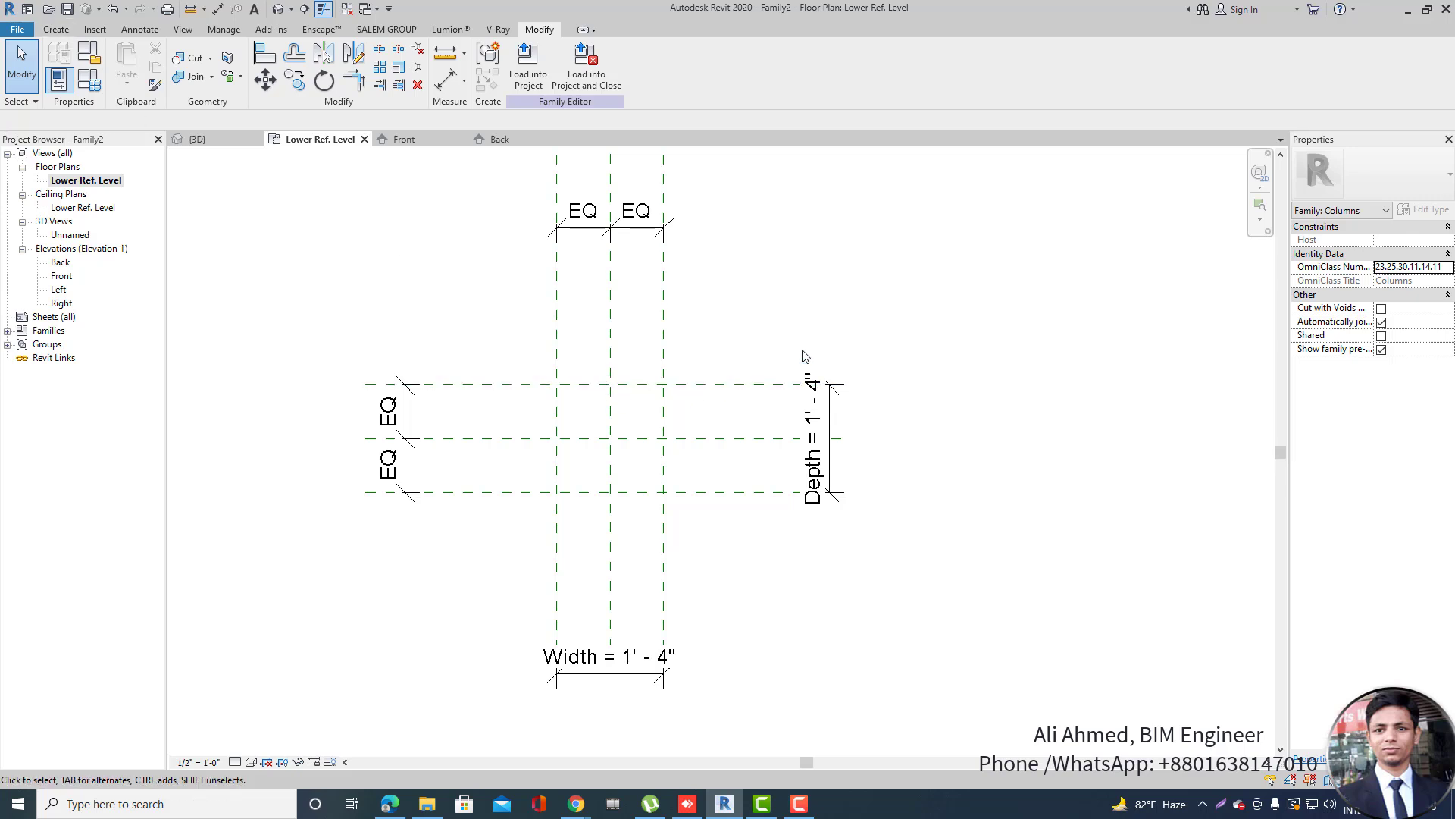
Start a rectangular solid extrusion sketch in the floor plan with its extrusion end set to 2'.
click(57, 29)
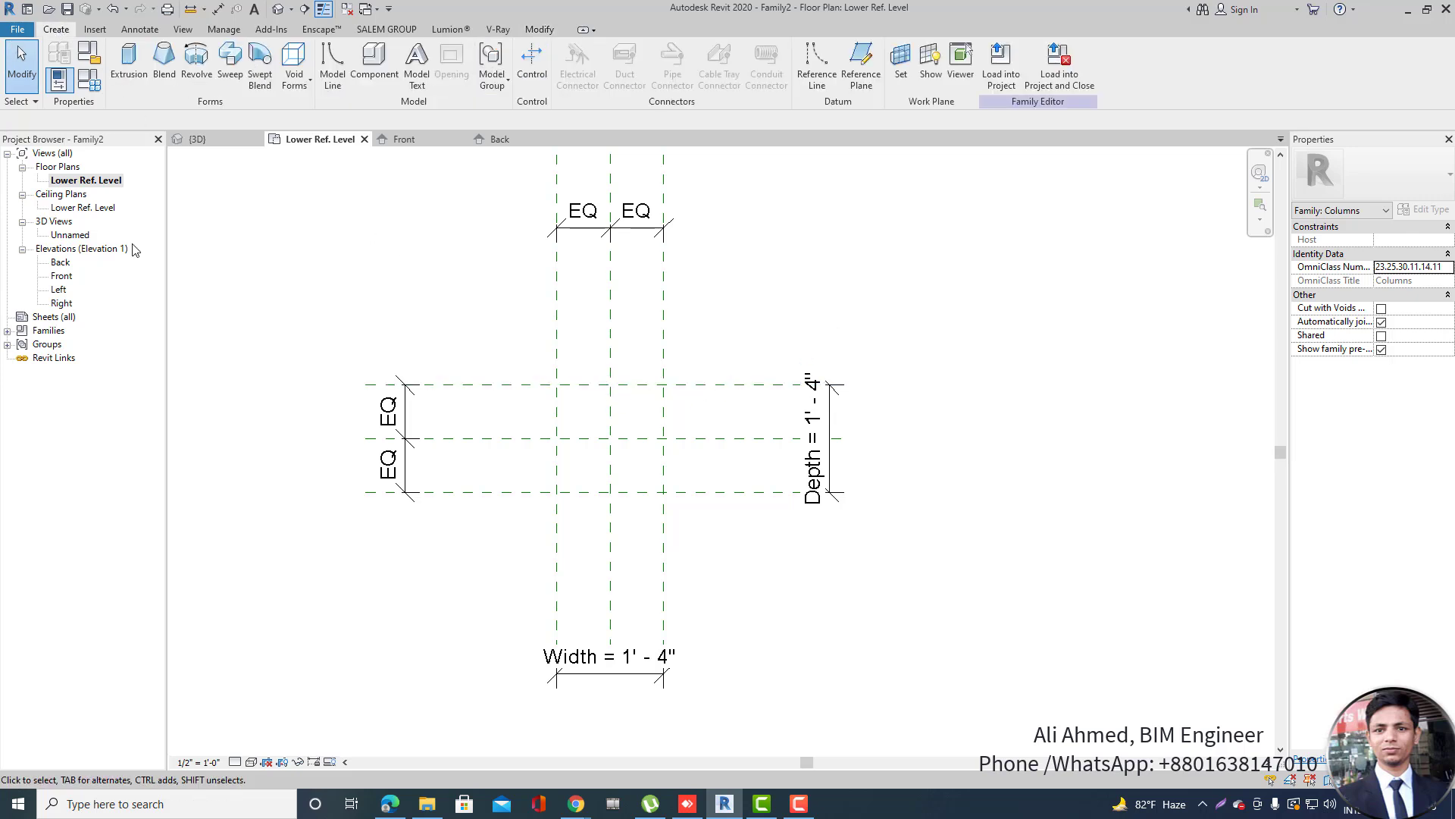
click(129, 62)
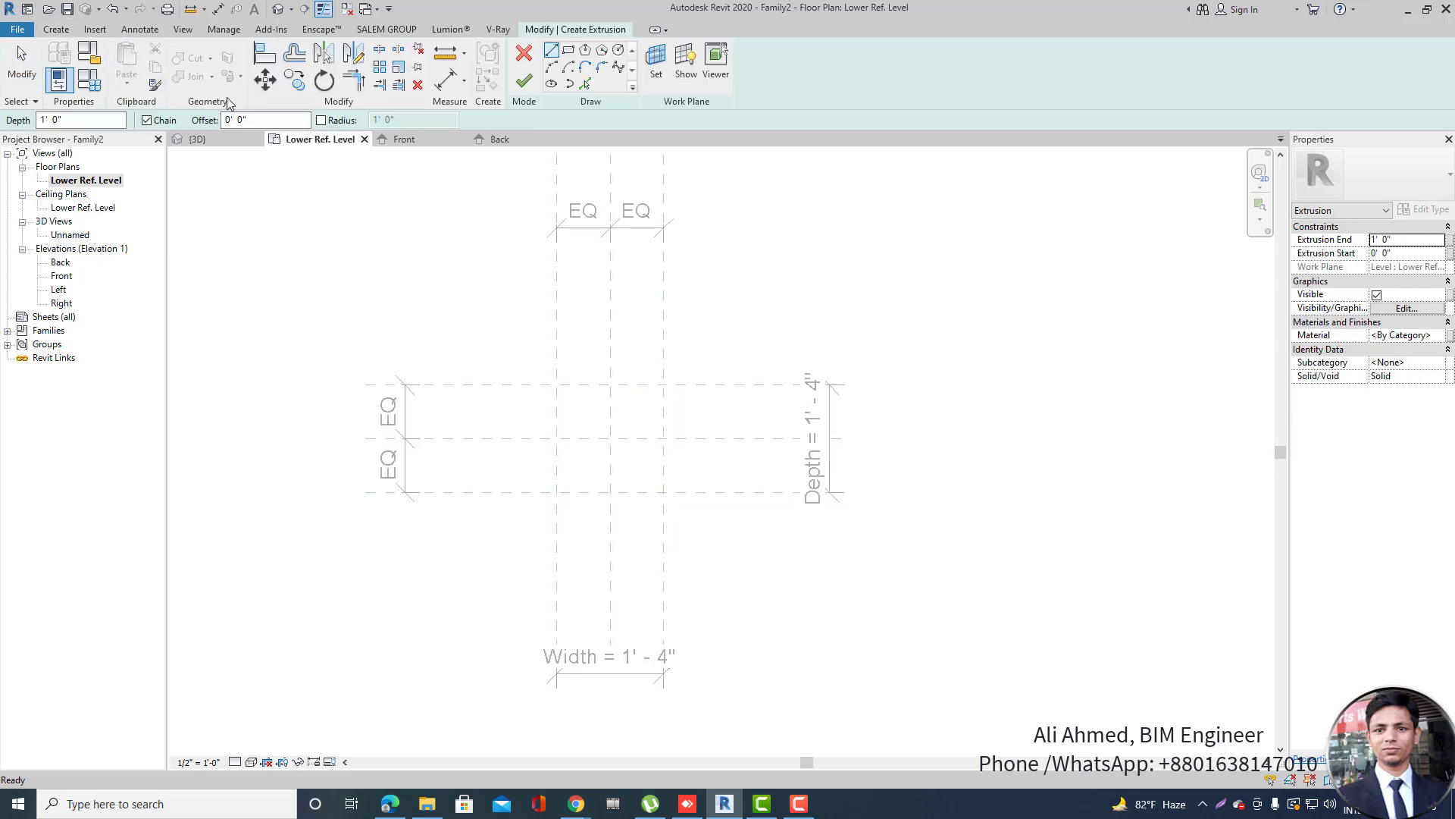
click(568, 50)
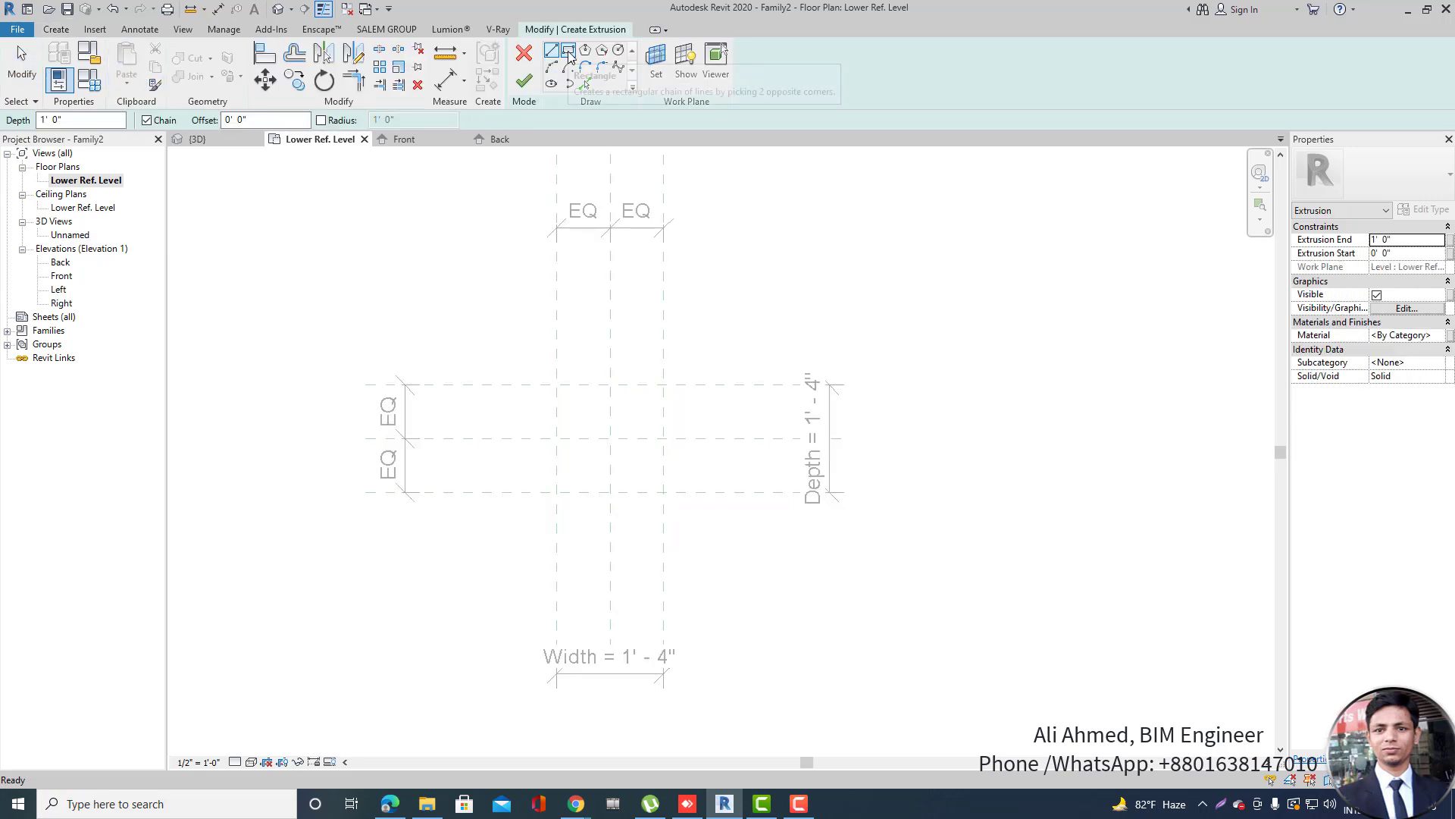
click(1414, 243)
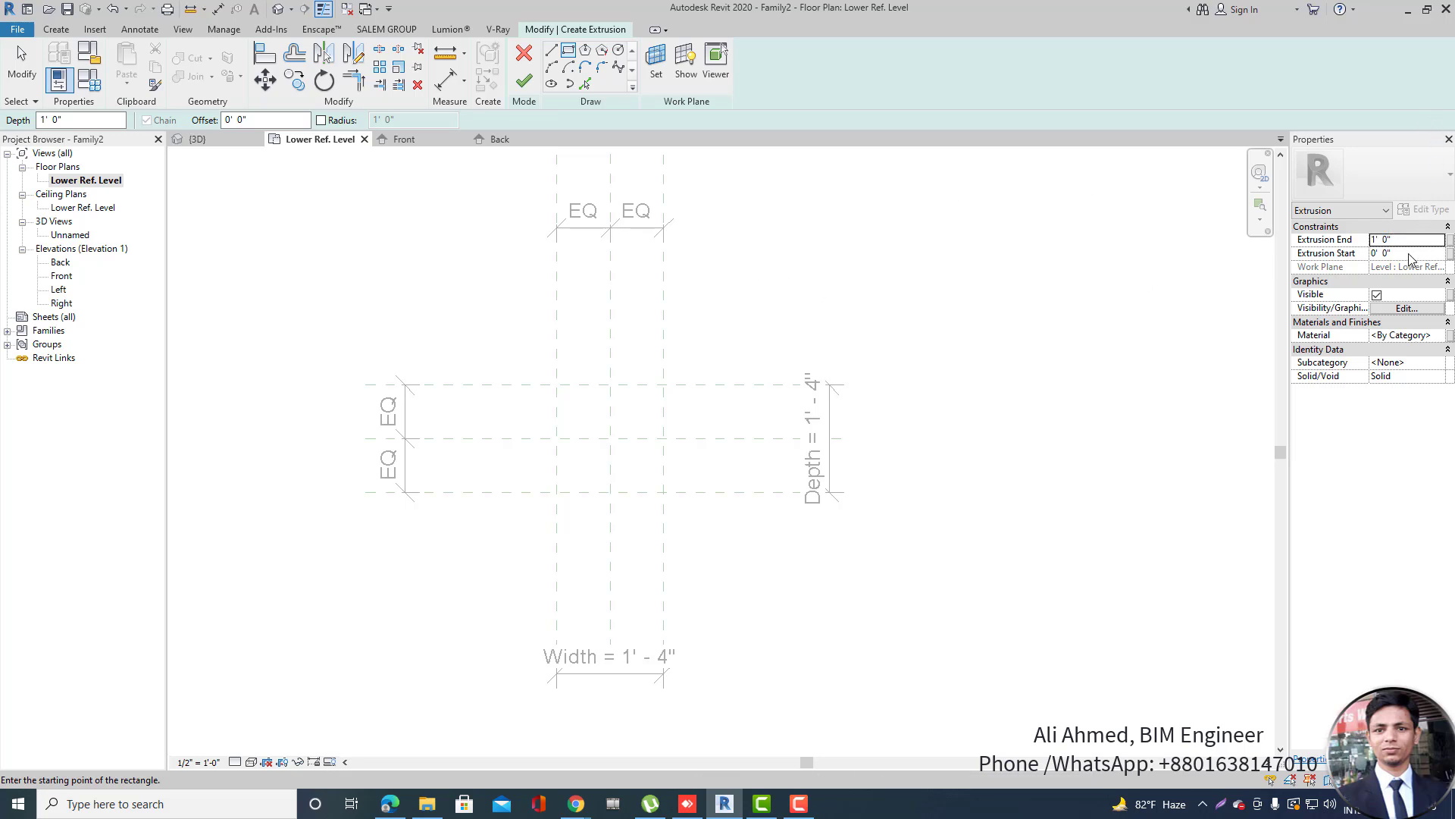
click(1412, 243)
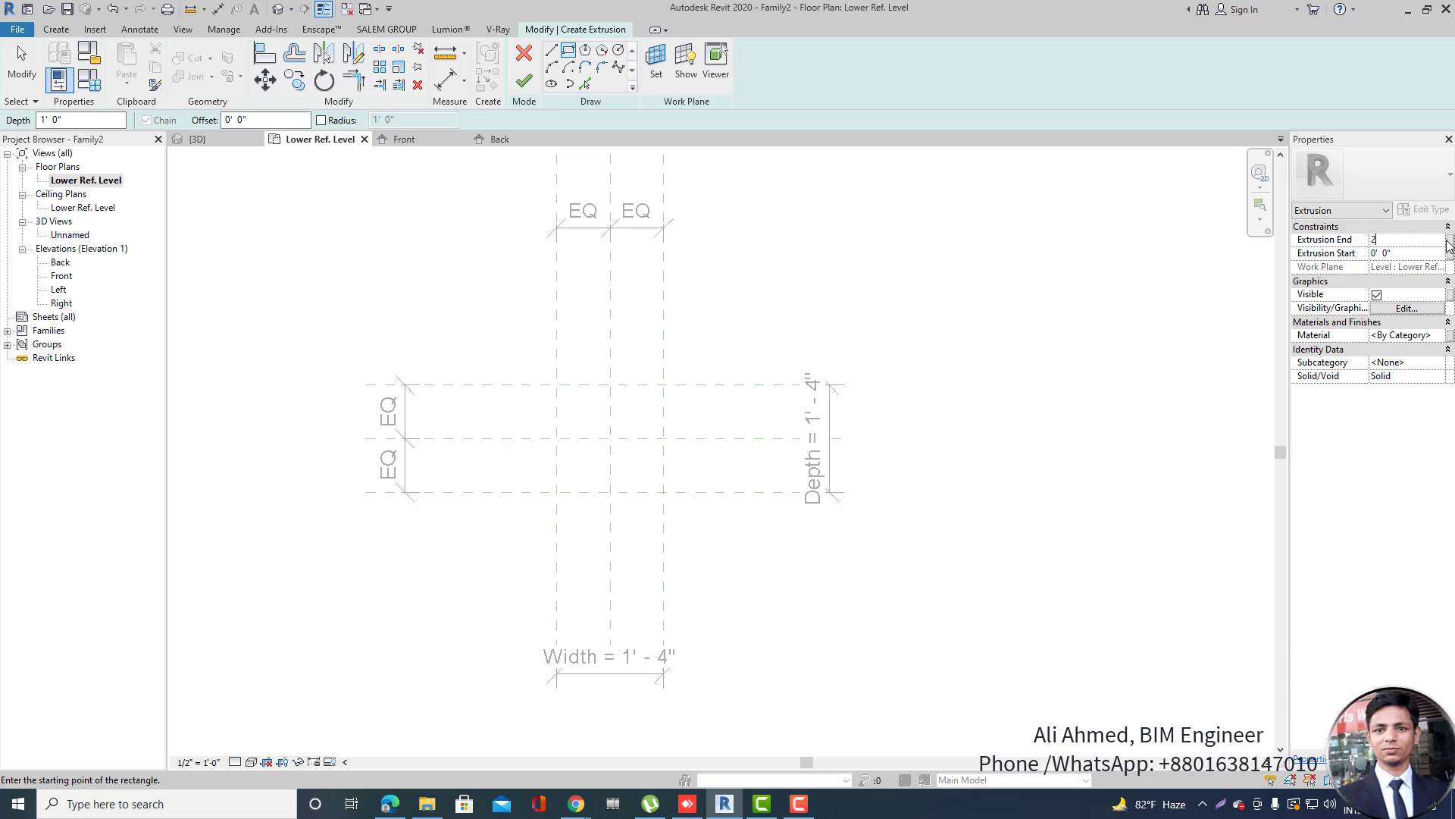
click(570, 51)
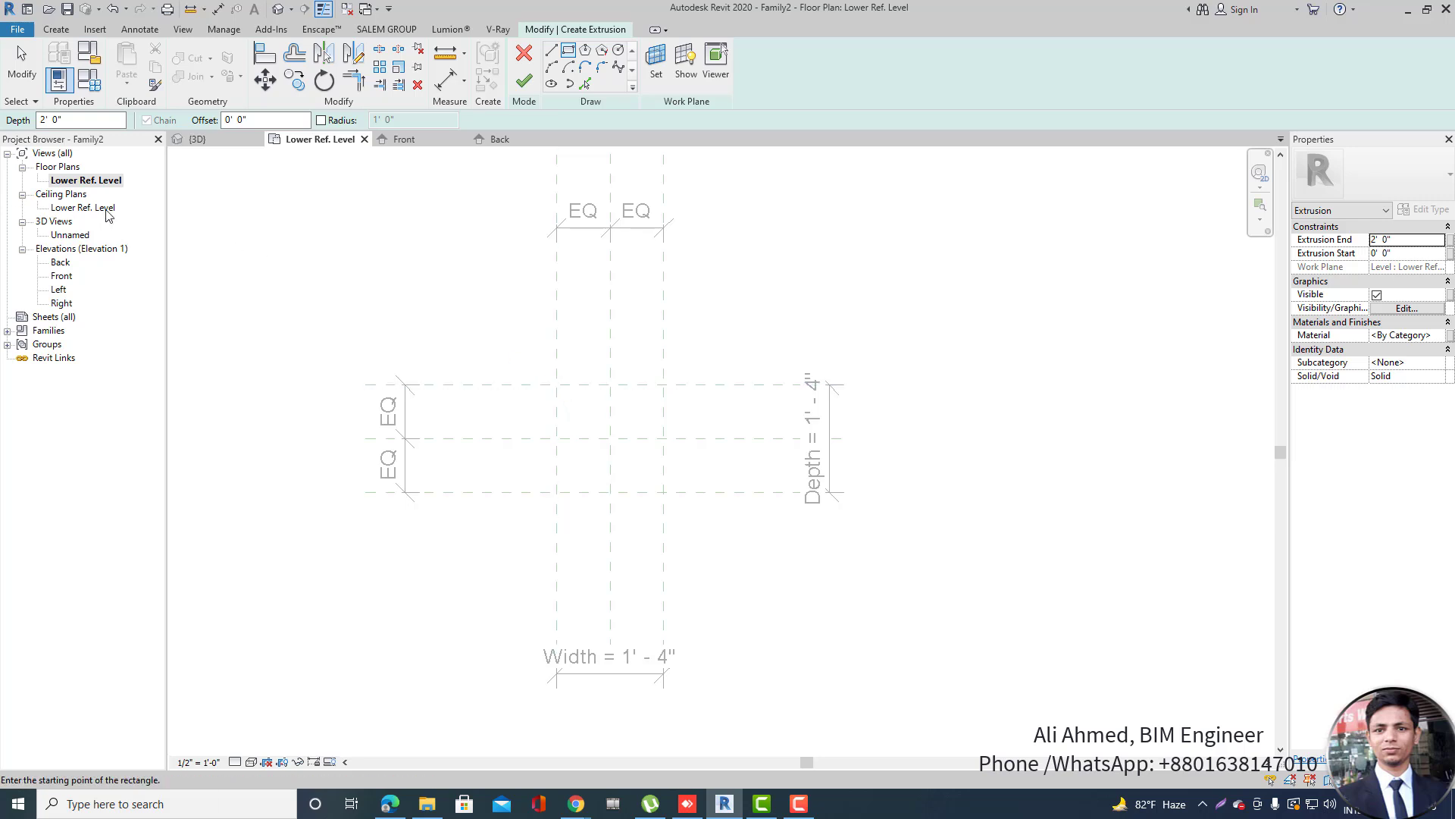
click(295, 52)
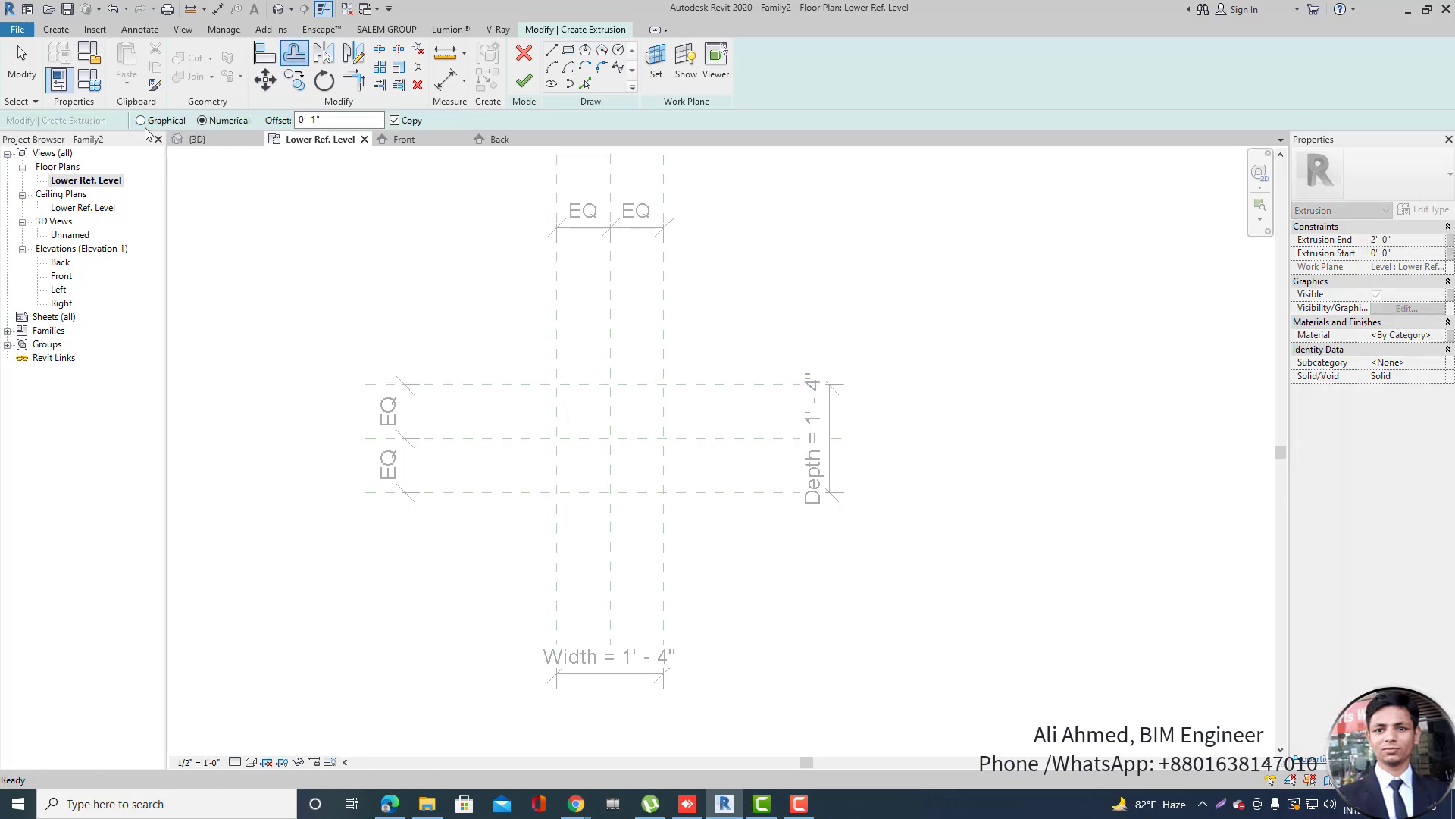
double_click(314, 121)
text(2)
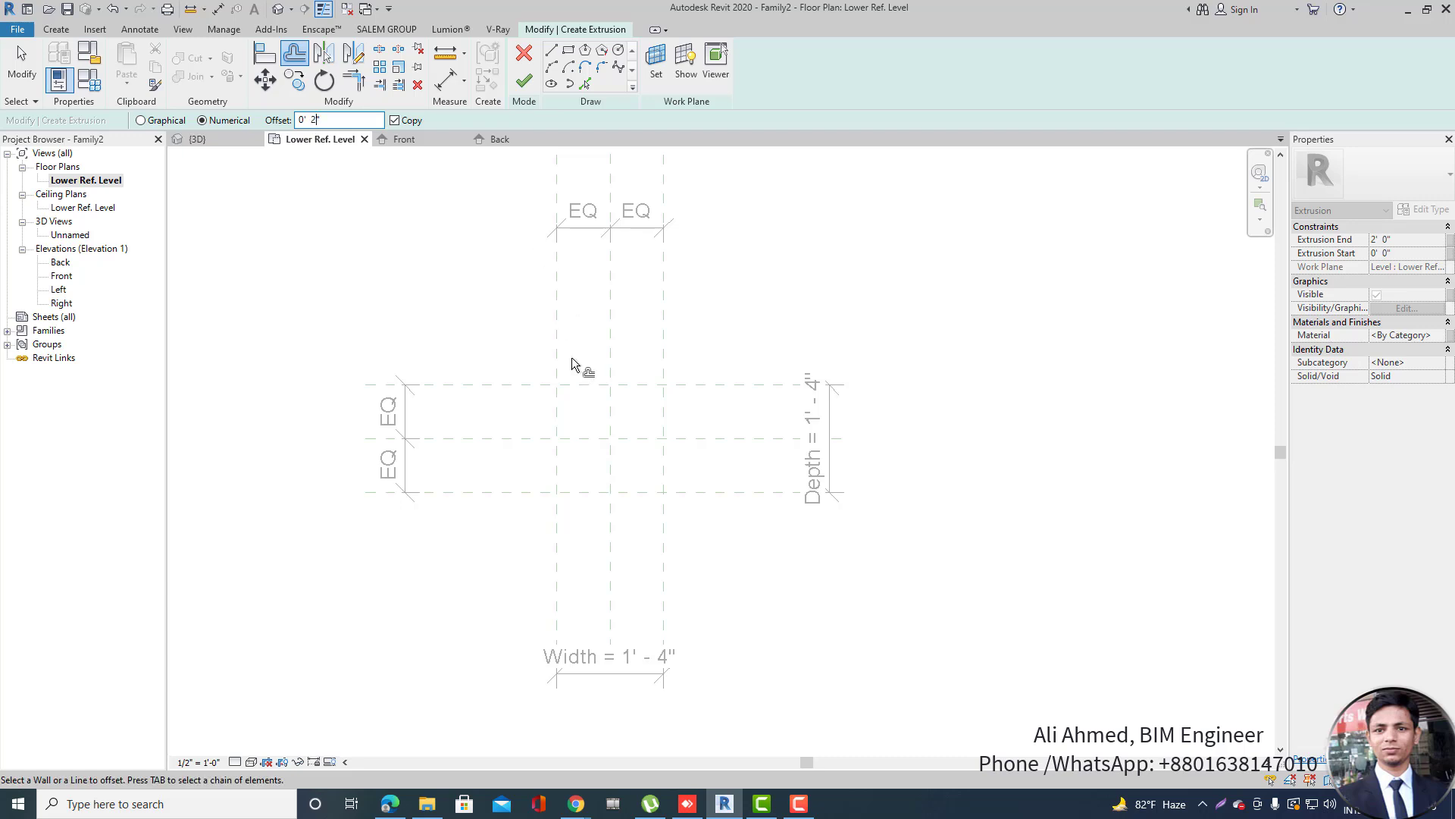
Sketch the base rectangle with a 2" outward offset from the Width and Depth reference planes and finish the extrusion.
click(569, 52)
double_click(241, 120)
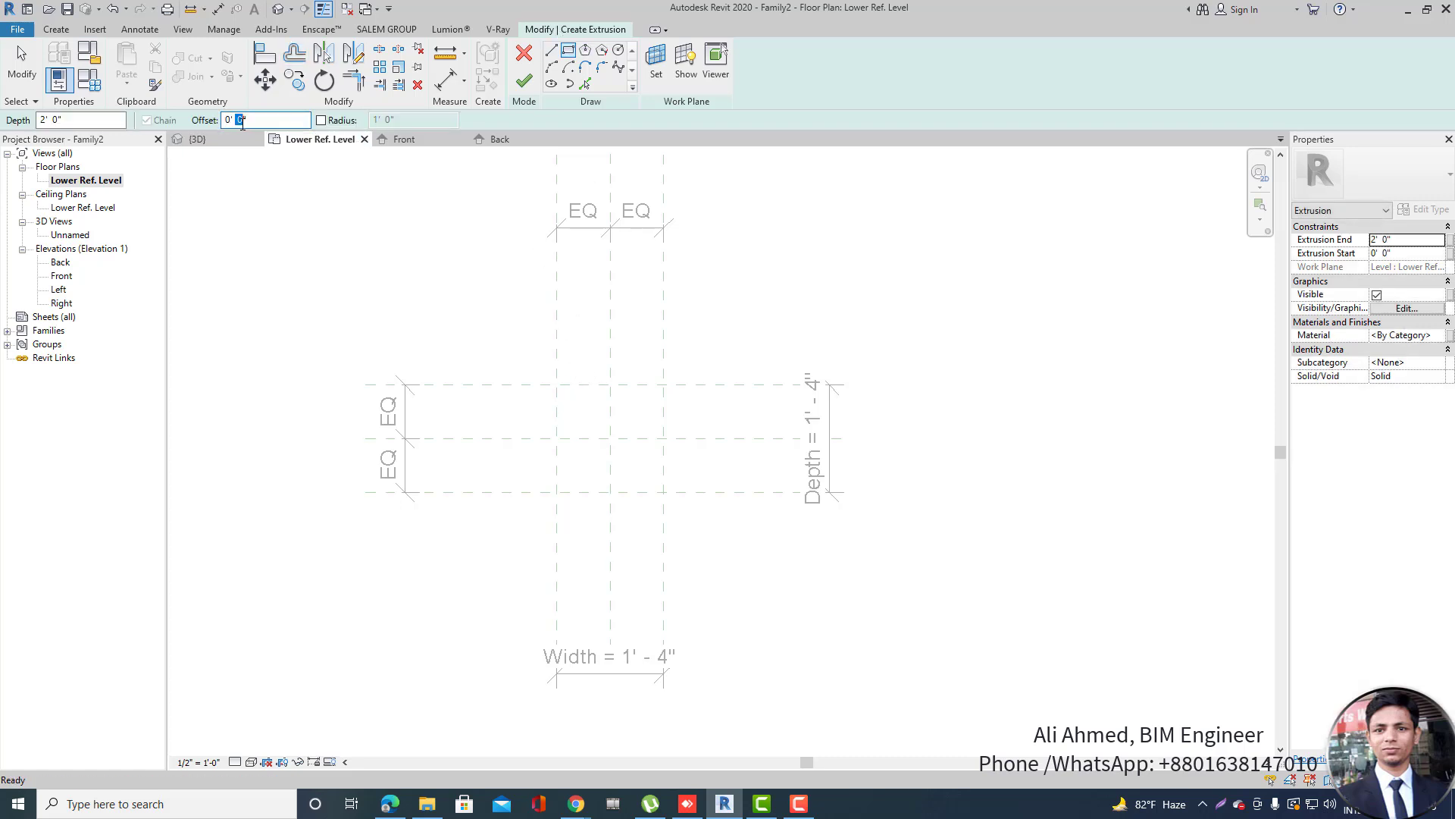
text(2)
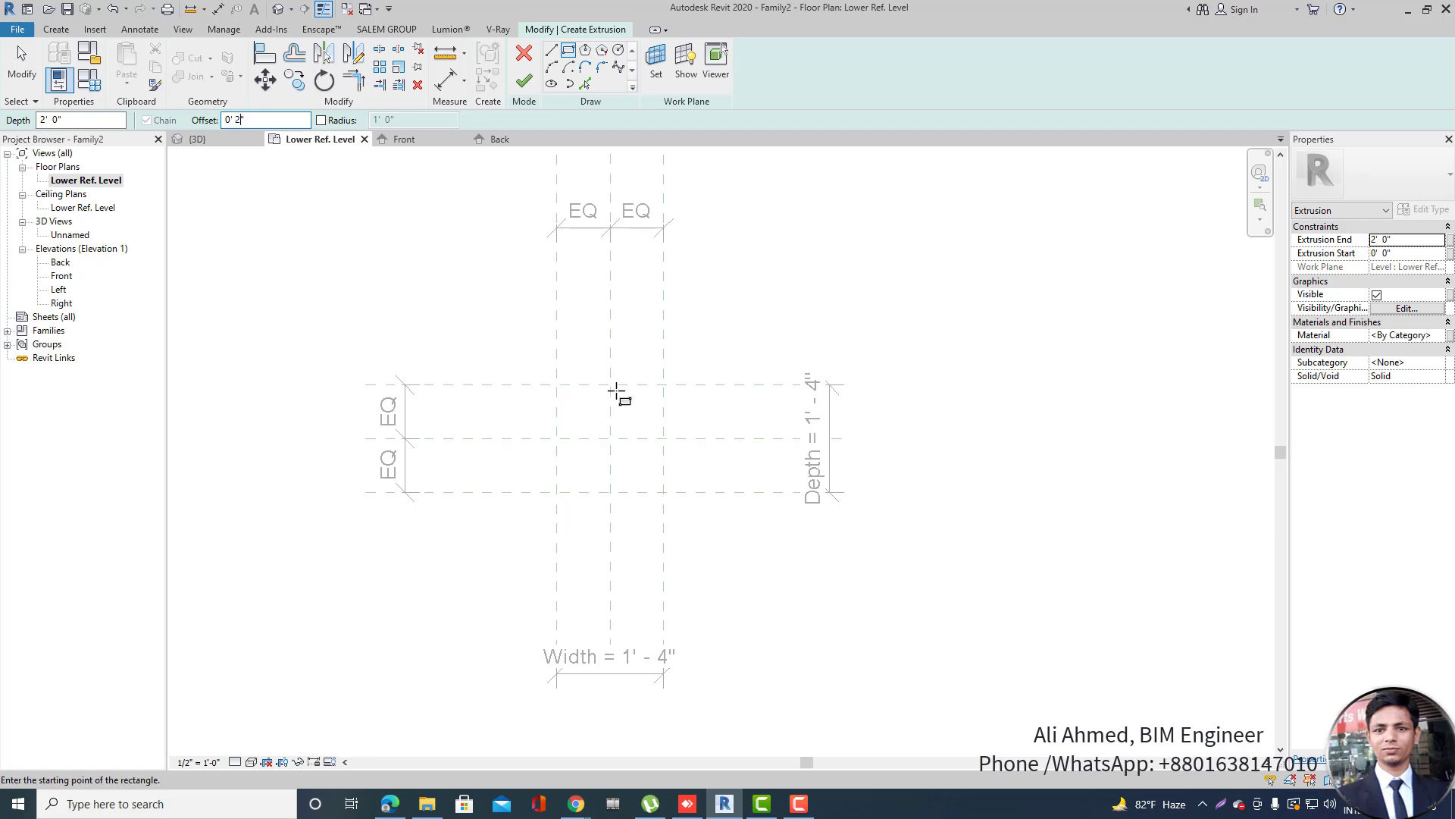
click(557, 384)
click(663, 494)
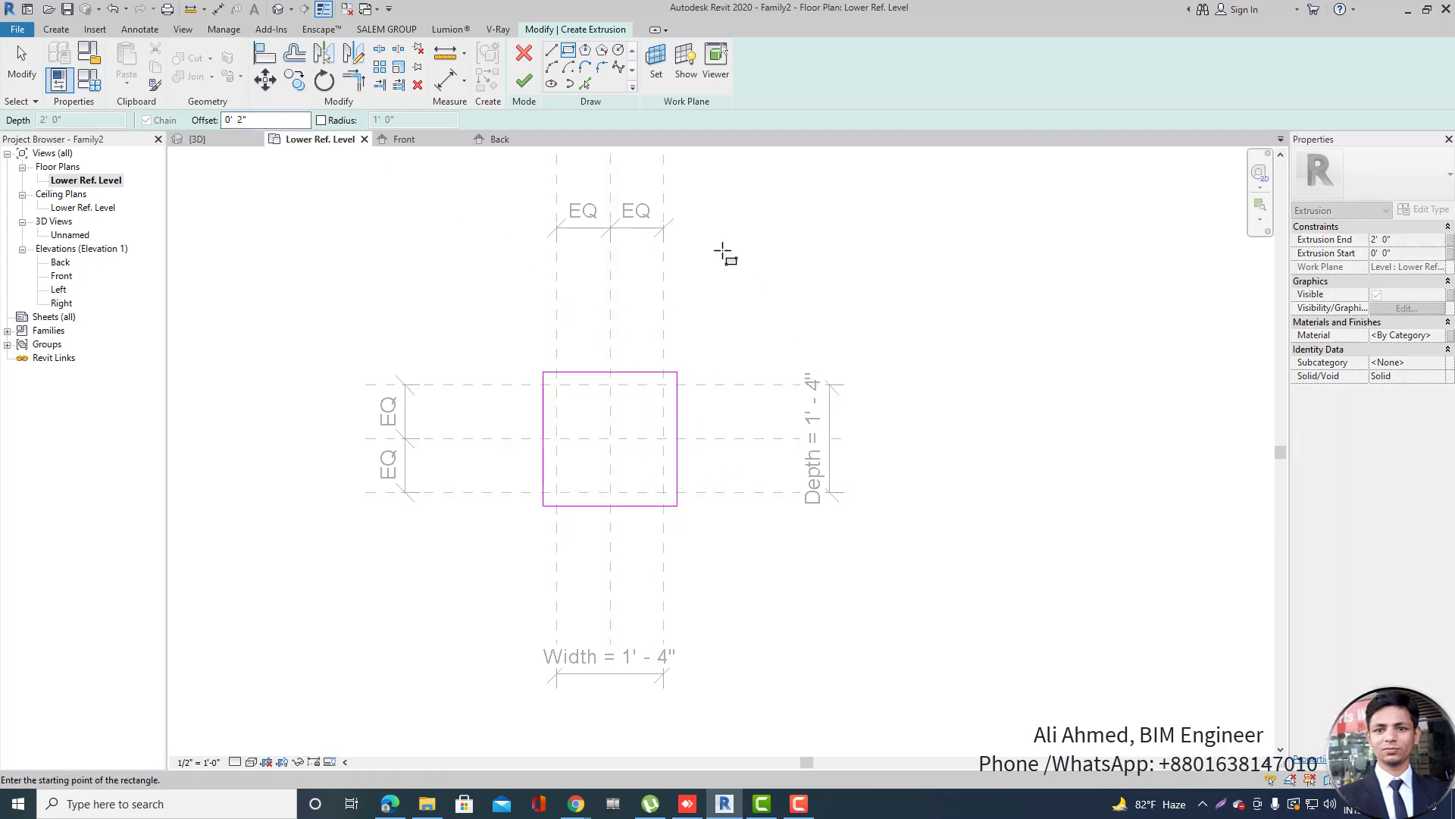
click(525, 82)
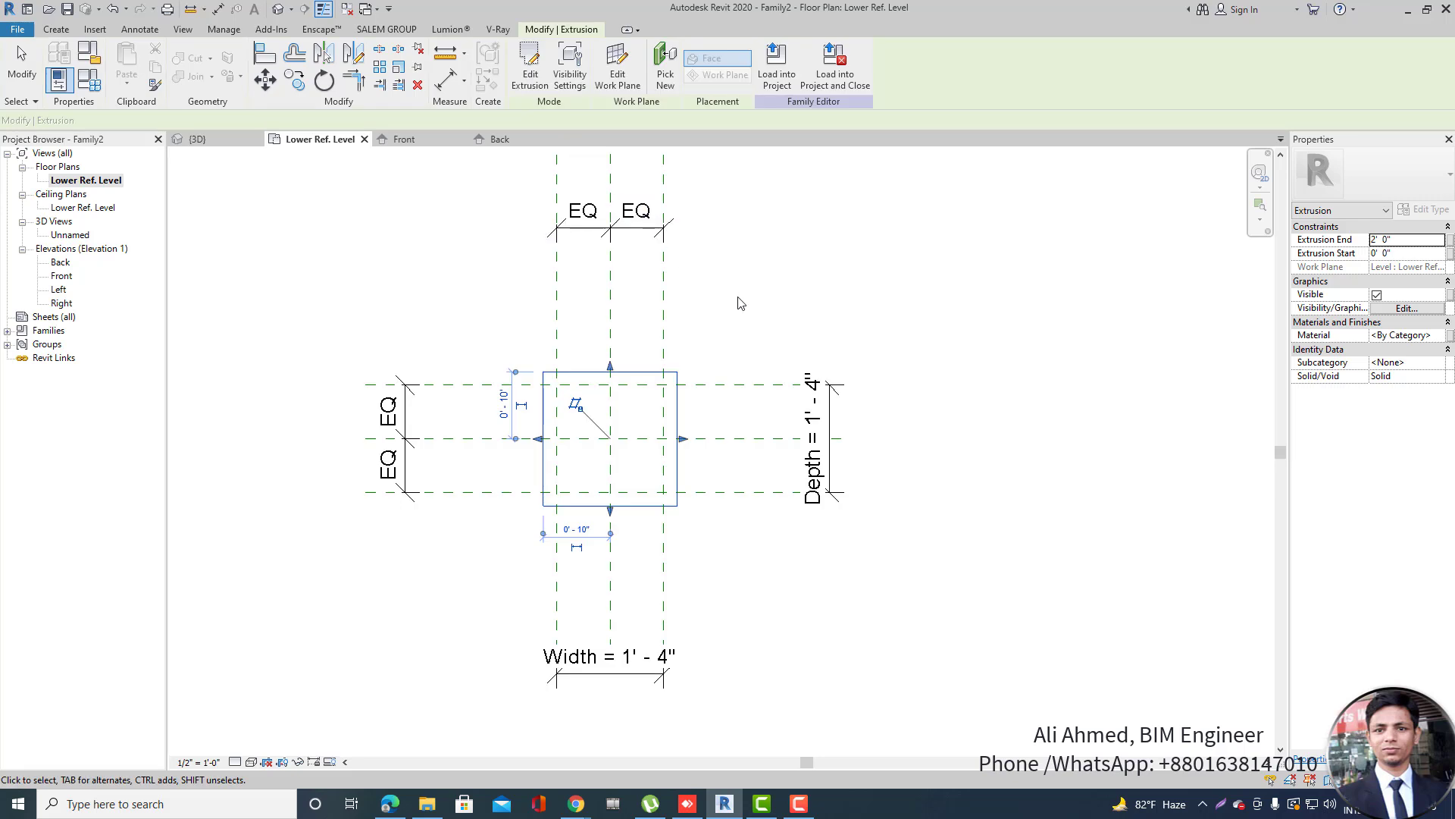
Create the column shaft as a rectangular extrusion on the Width and Depth reference planes, starting at 2' and ending at 10'.
click(57, 30)
click(128, 61)
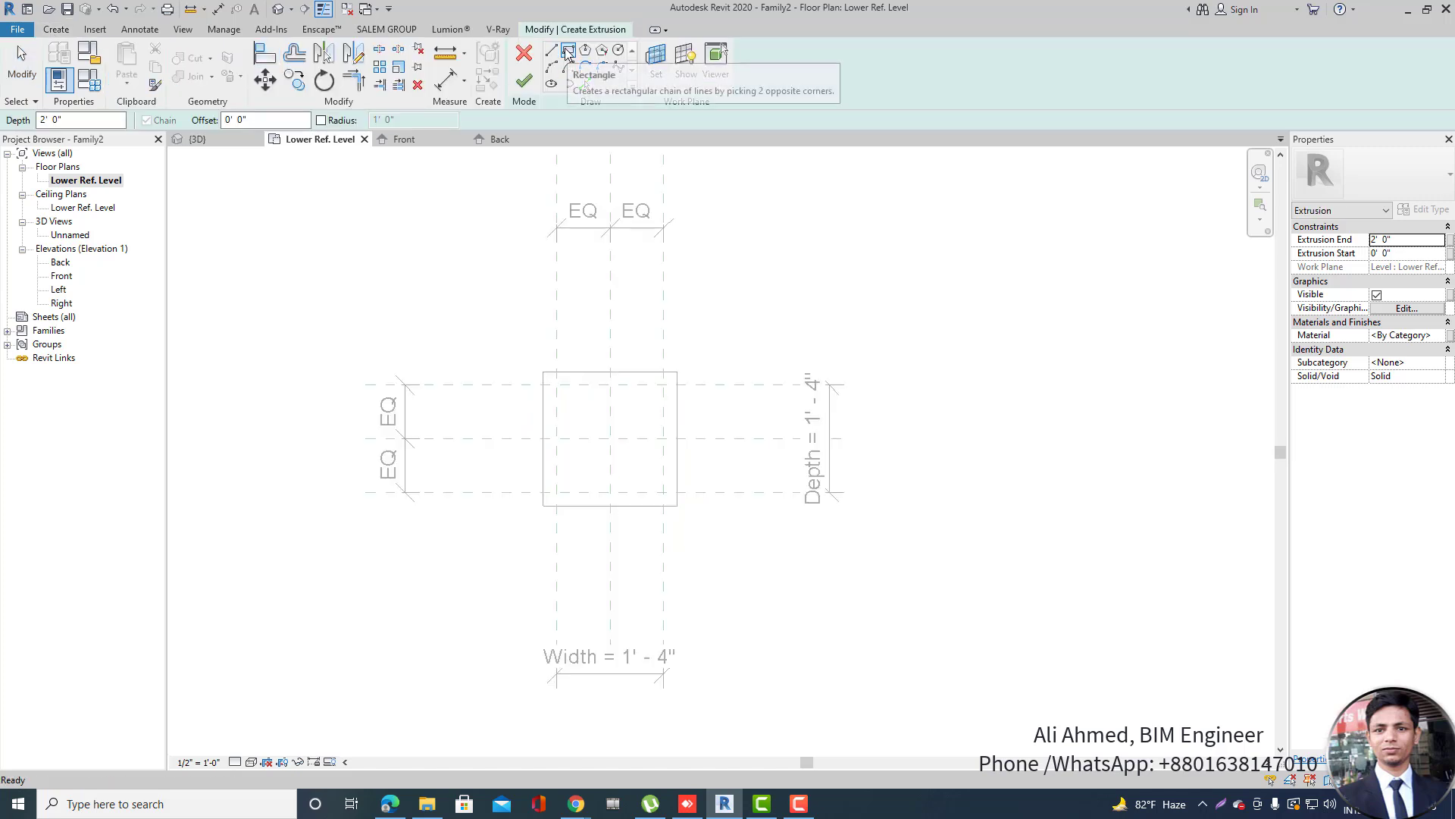
click(568, 53)
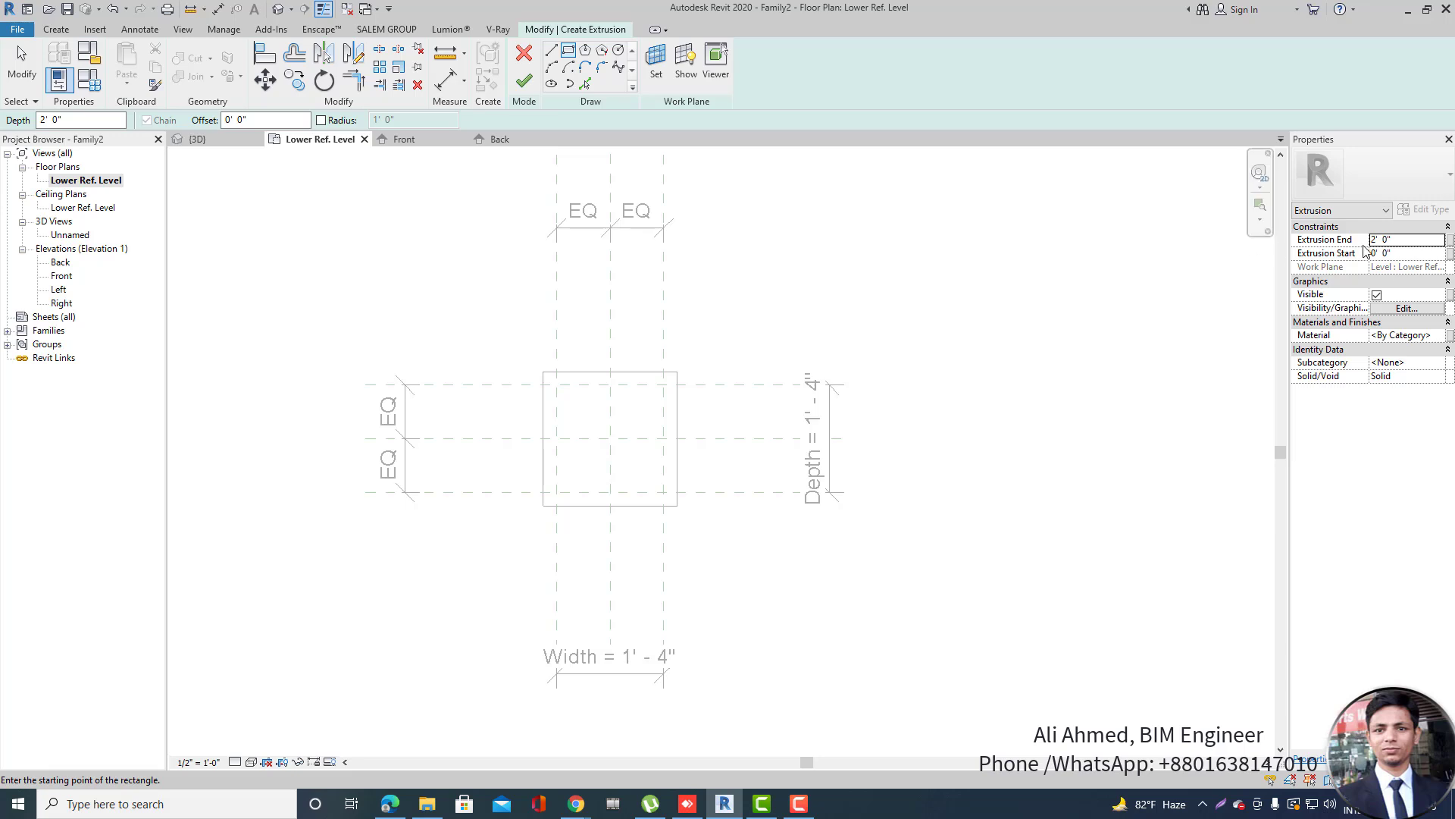
click(1403, 240)
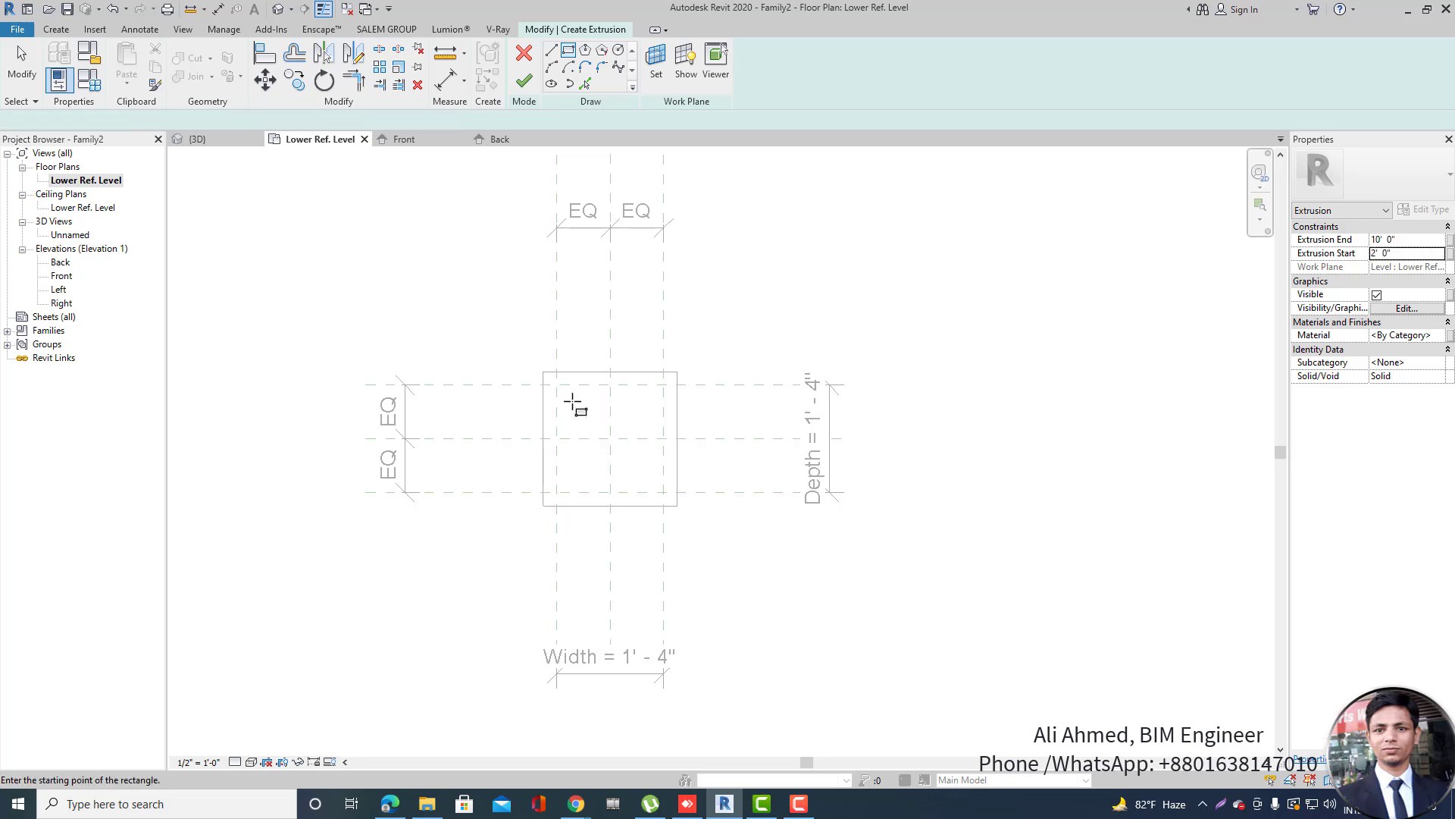
click(557, 385)
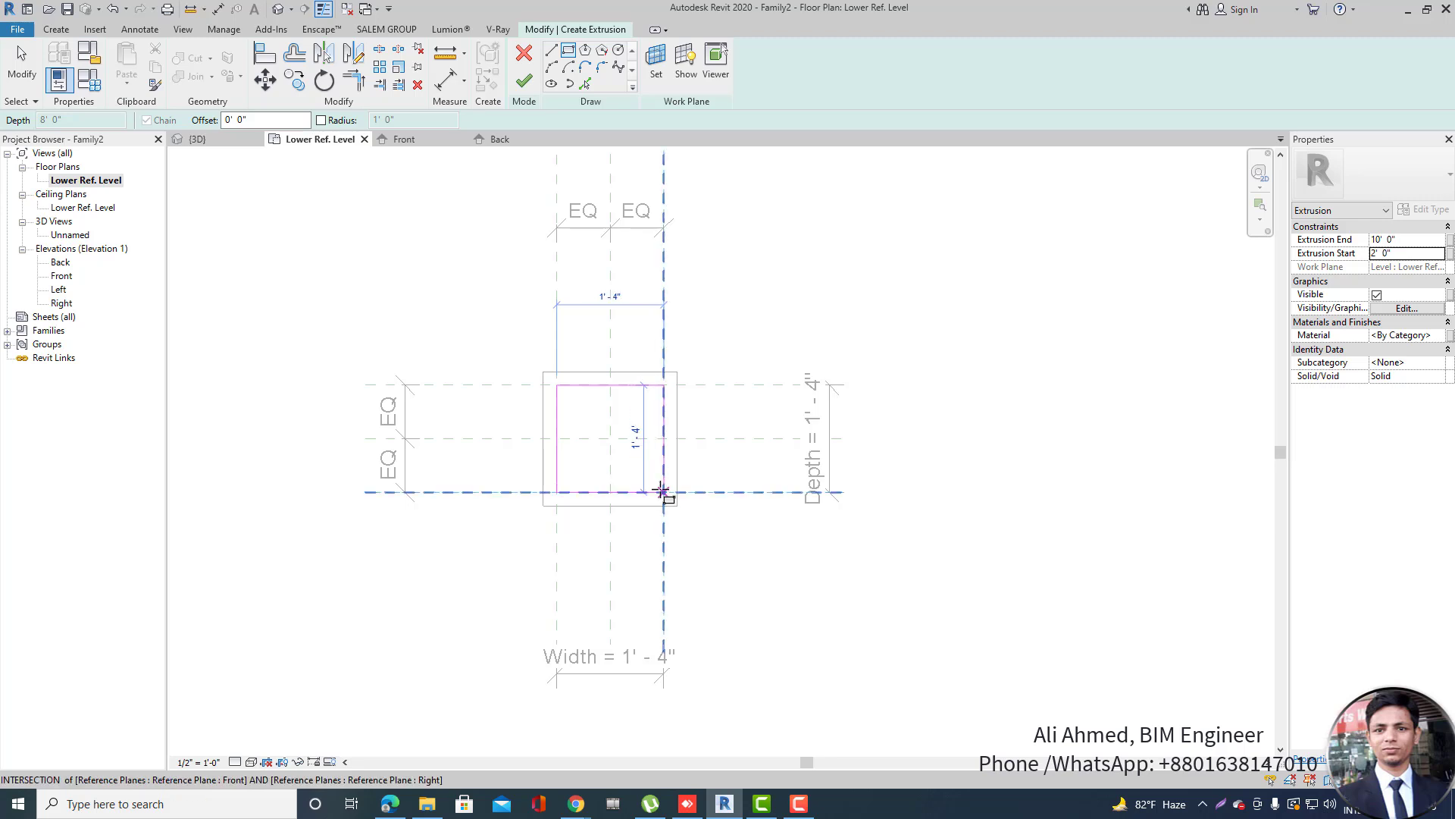
click(664, 492)
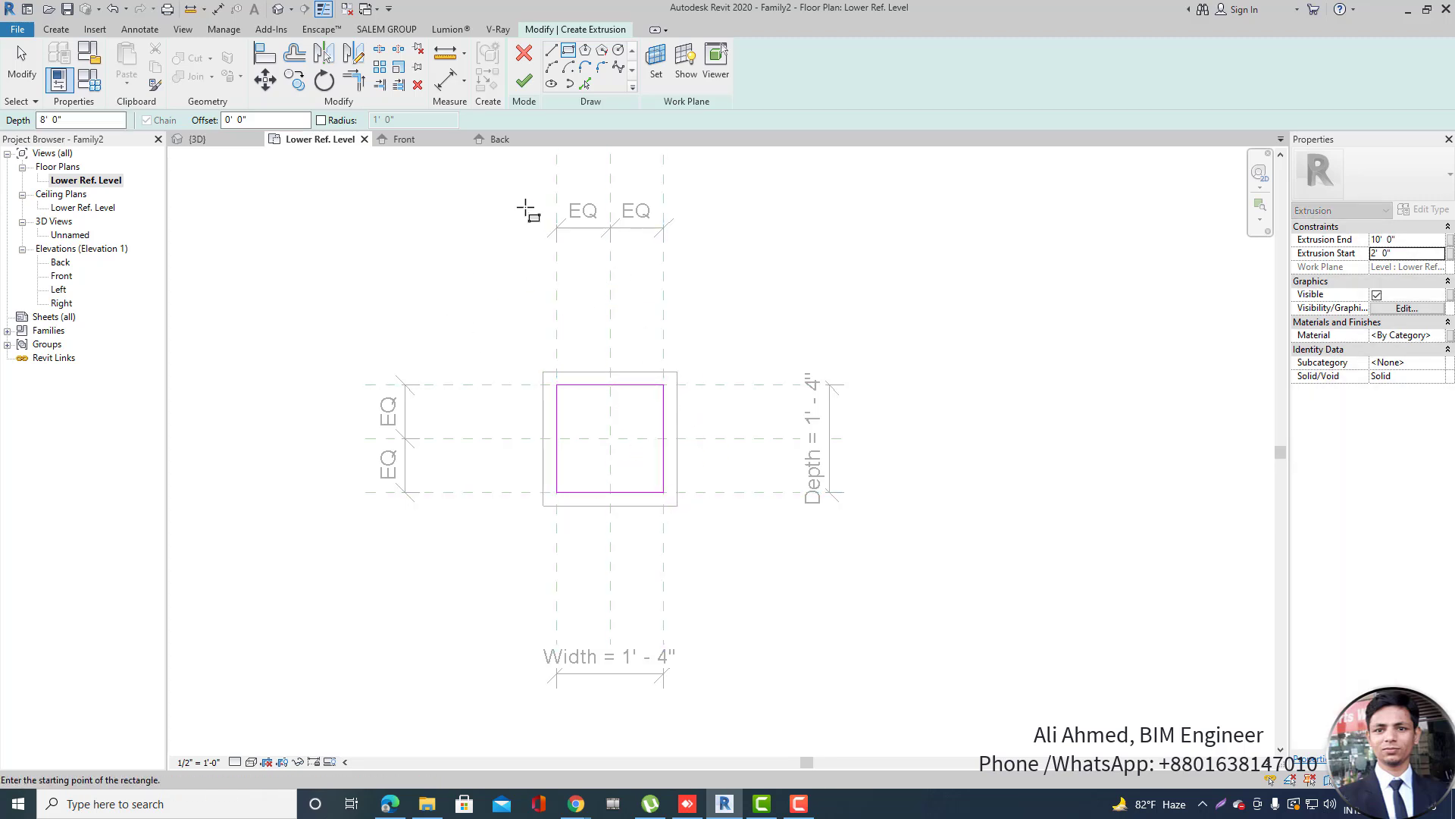
click(525, 81)
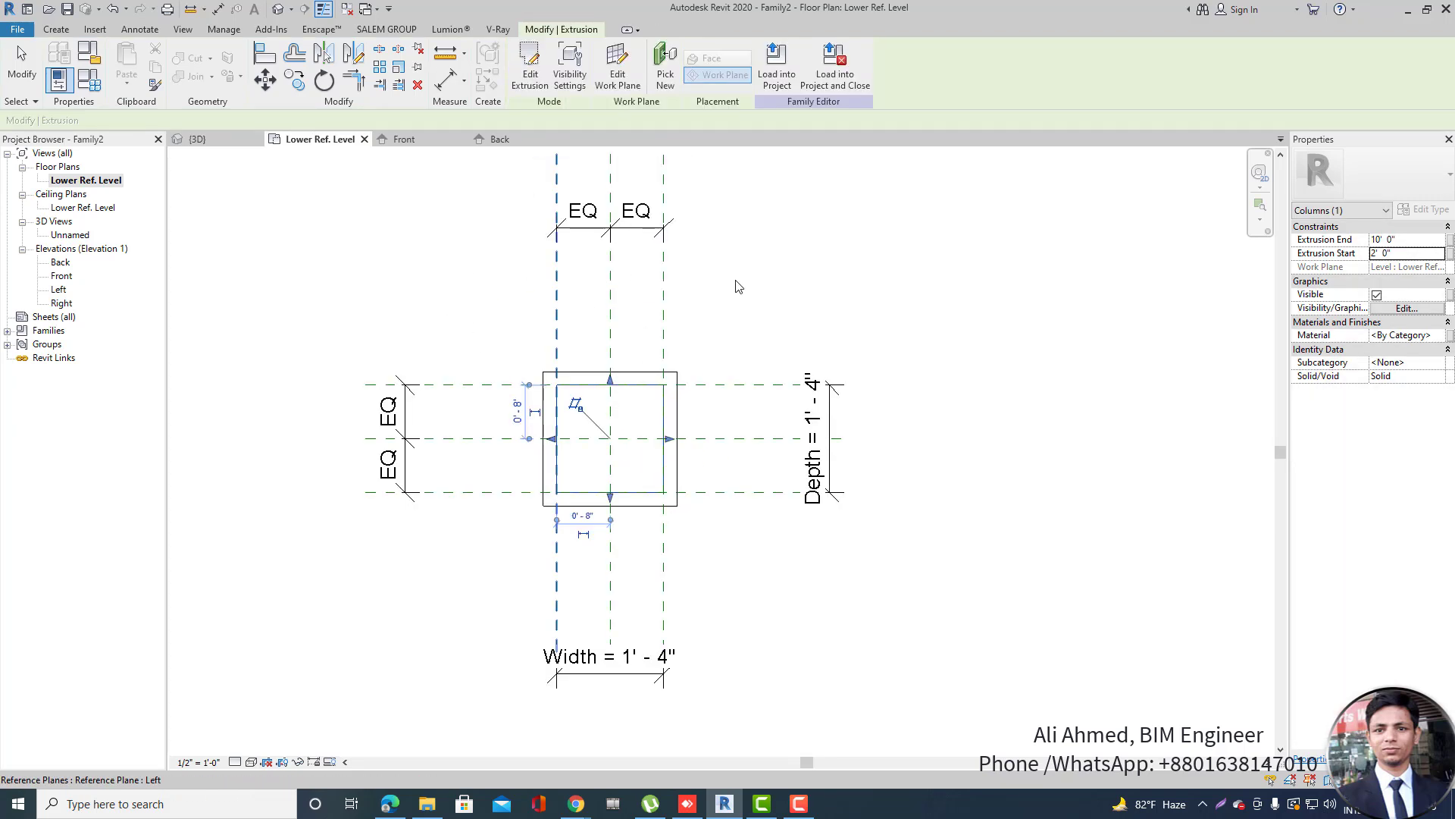
Open the default 3D view, display the column with shaded faces, and look closely at the base.
click(278, 9)
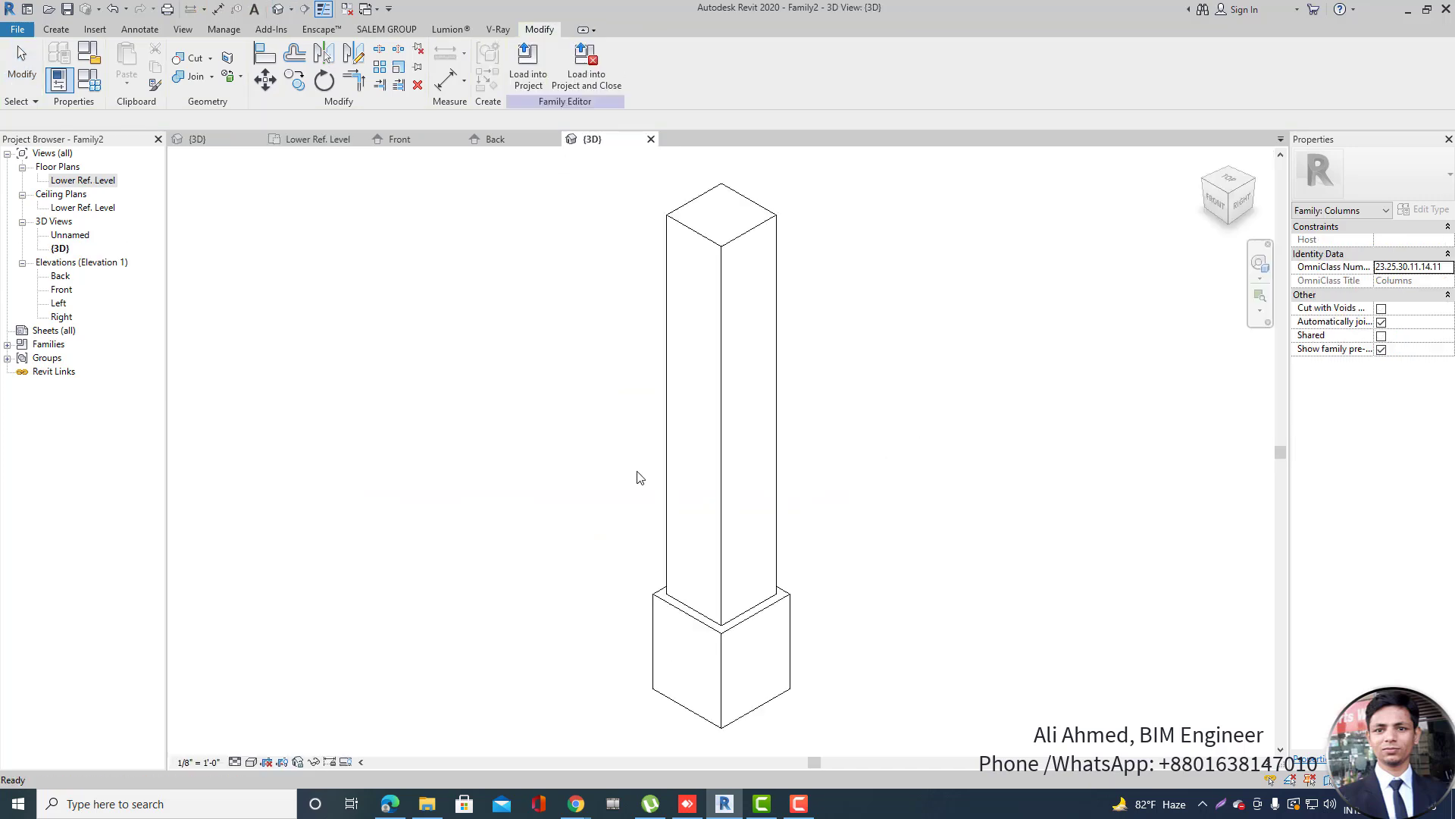
scroll(517, 485, down, 3)
click(253, 763)
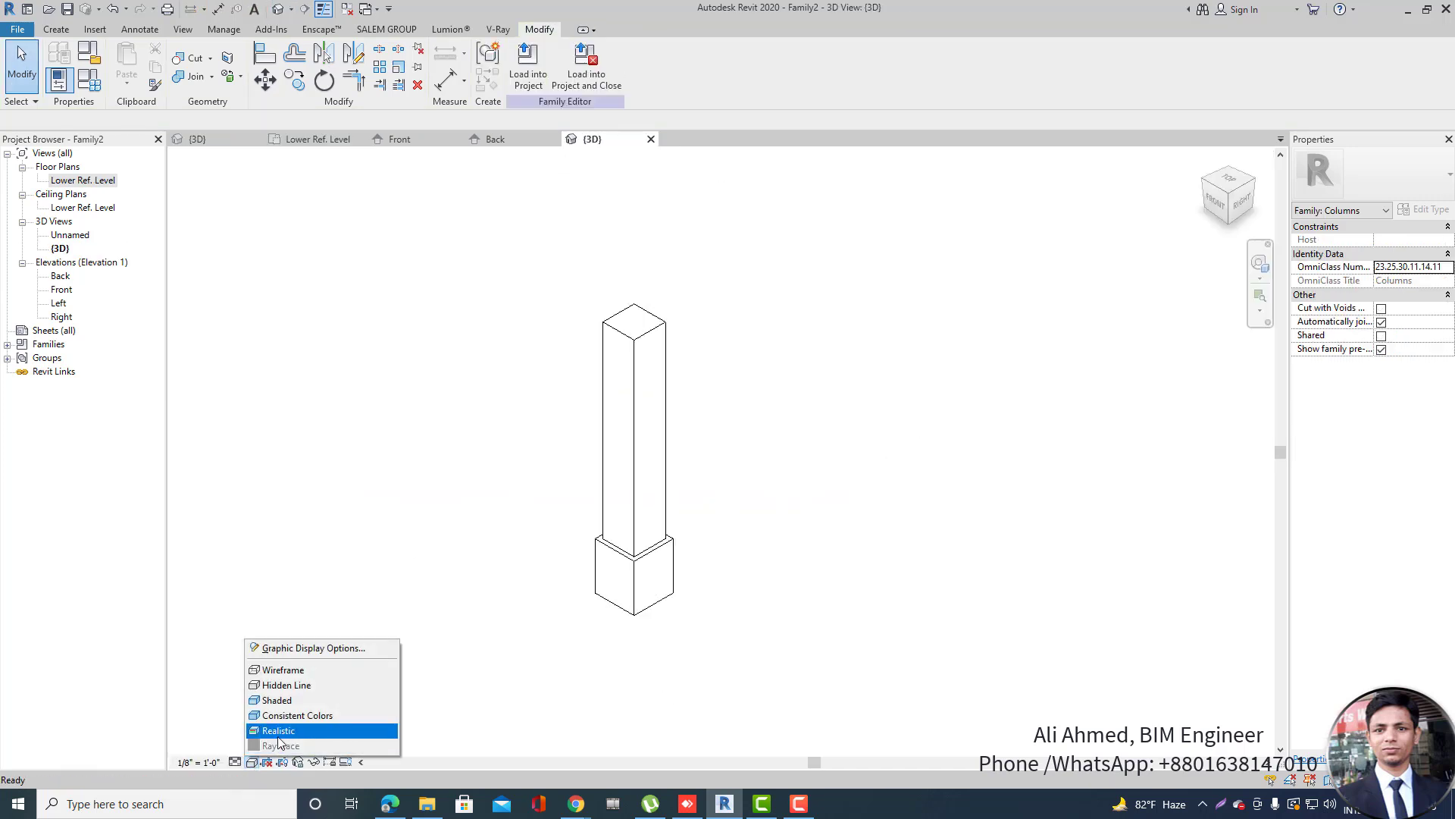
click(282, 722)
shift+middle_drag(756, 450, 695, 419)
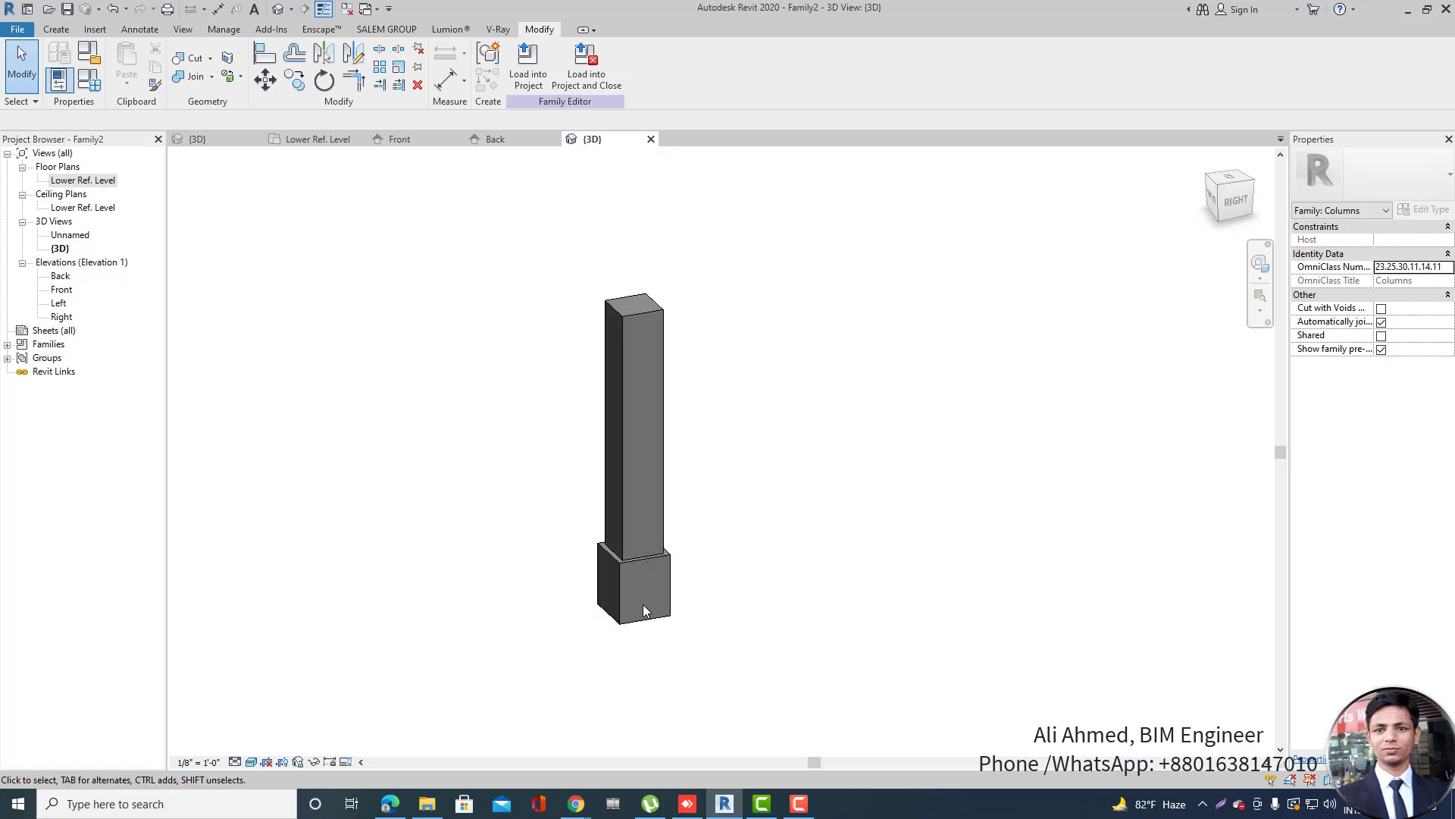
scroll(642, 604, up, 4)
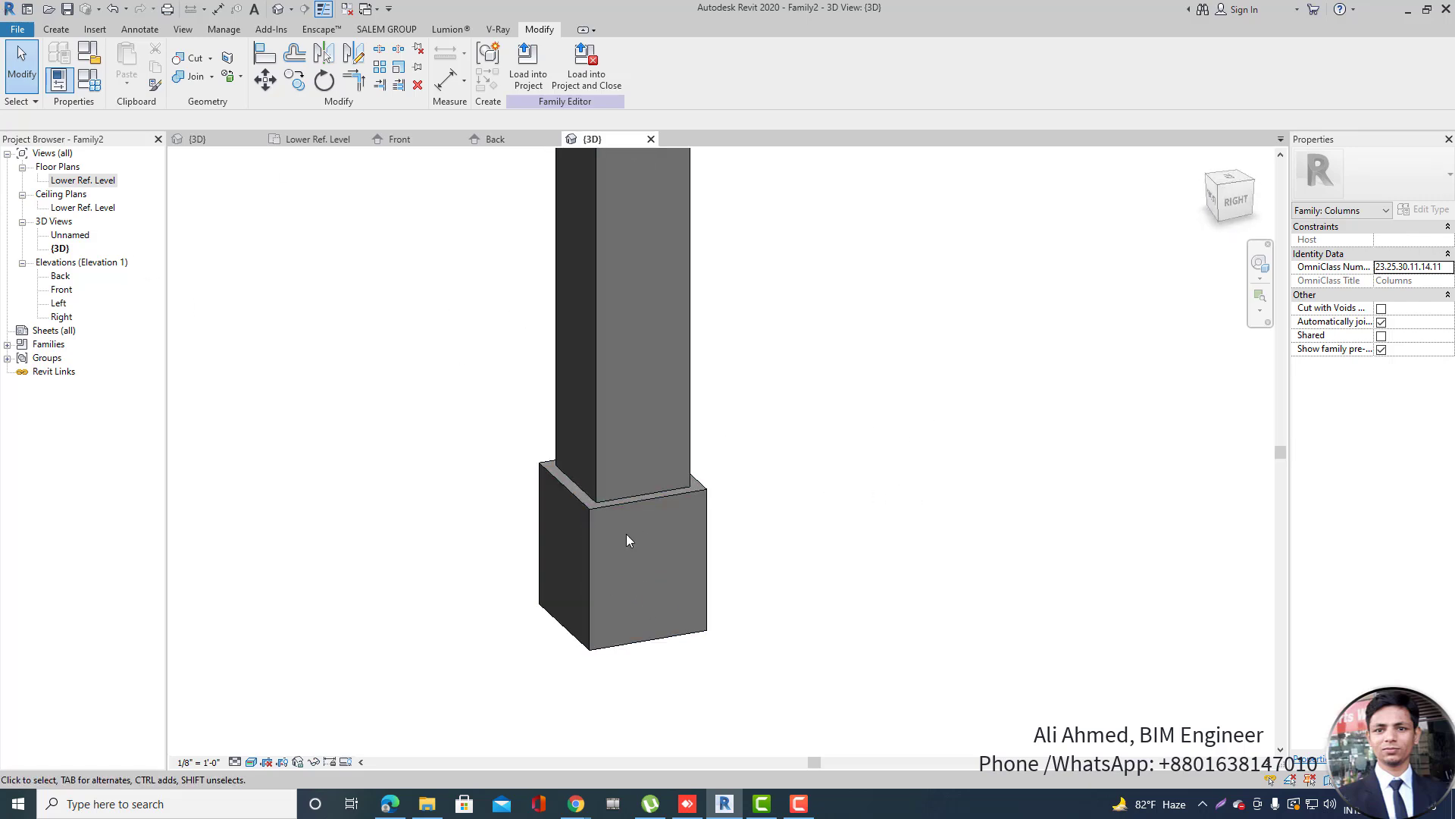
Check the column base in the Back elevation, and return to the Lower Ref. Level floor plan.
double_click(60, 275)
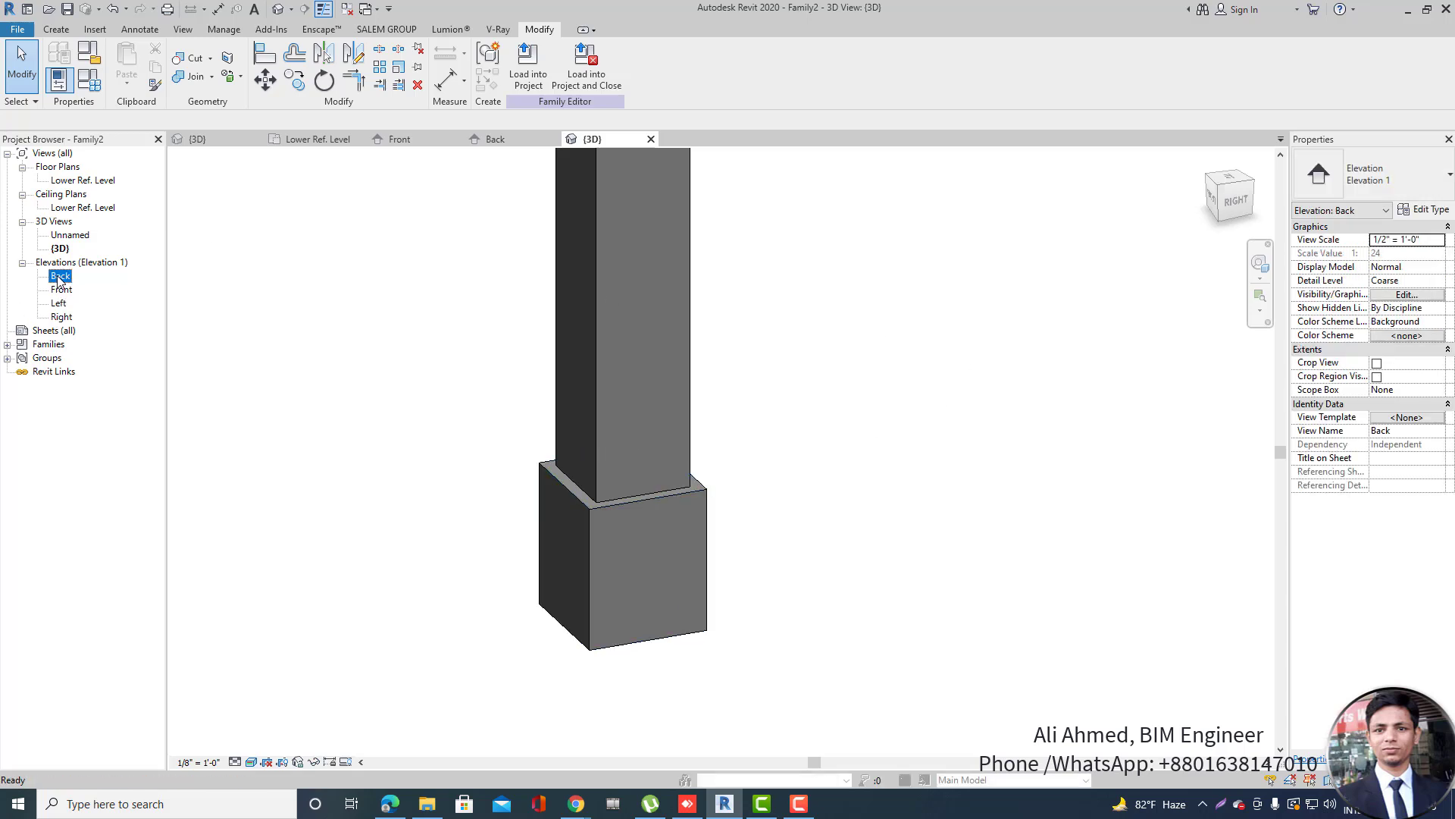
scroll(618, 576, up, 4)
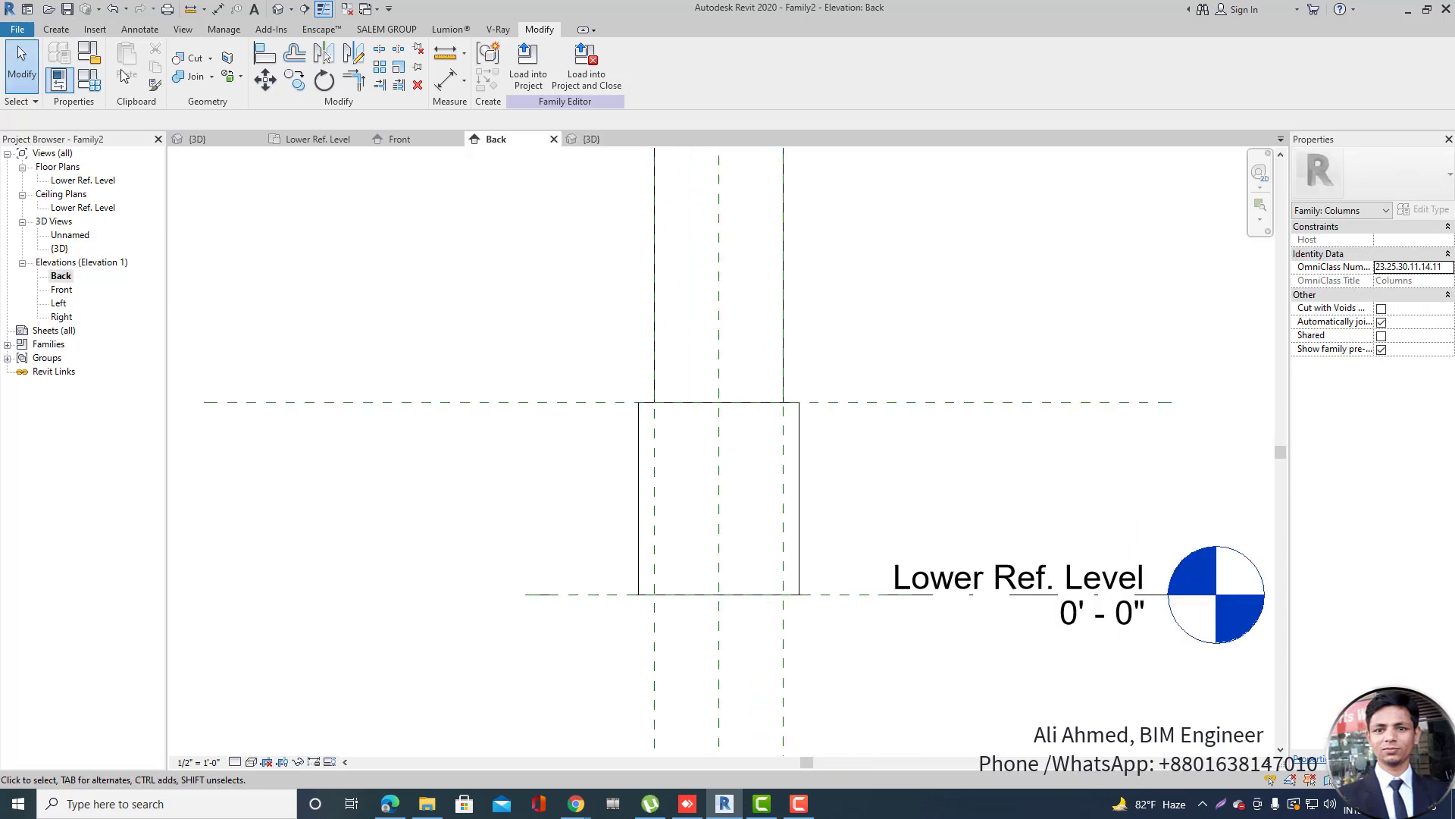
double_click(83, 179)
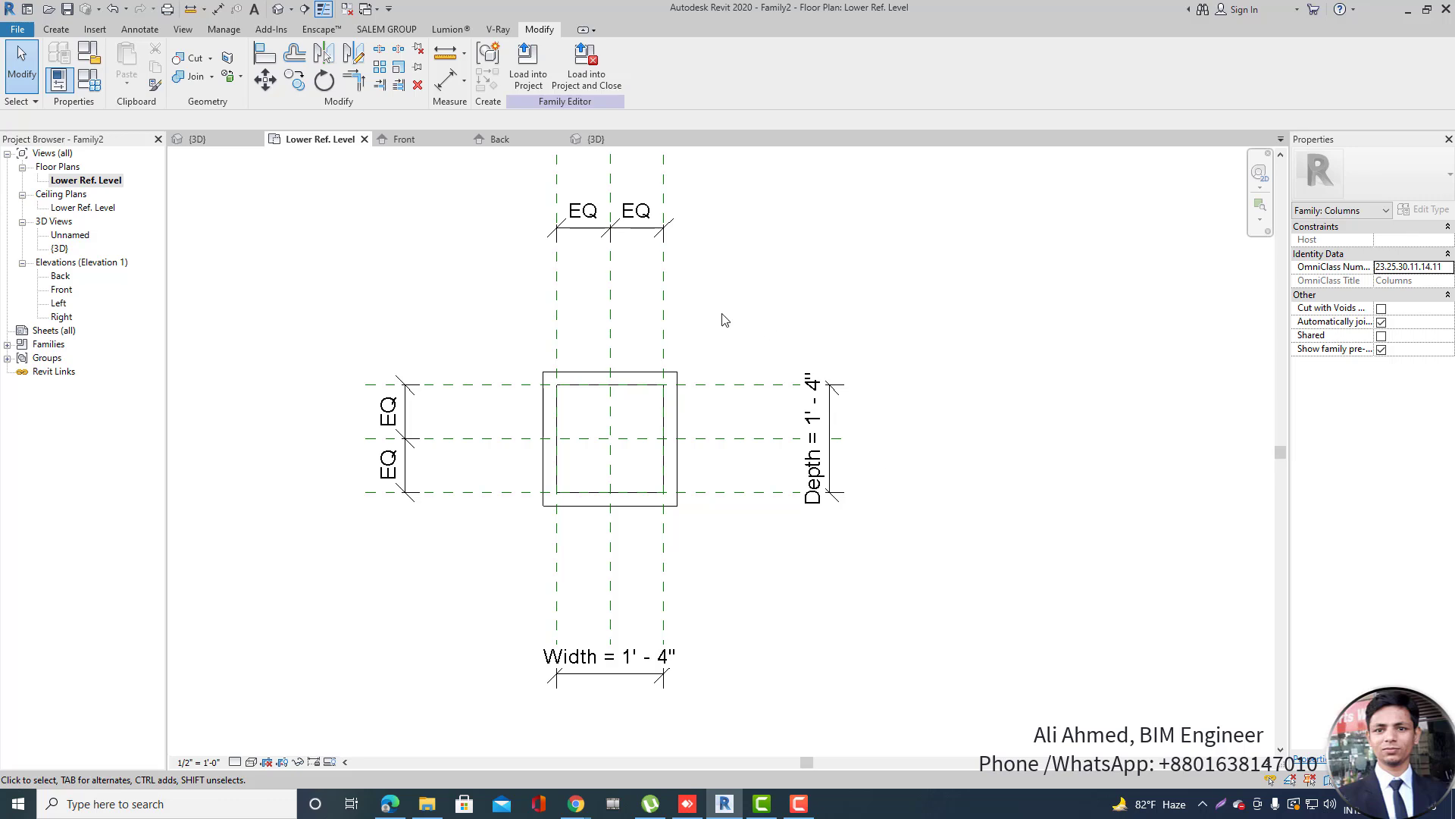
scroll(559, 392, up, 2)
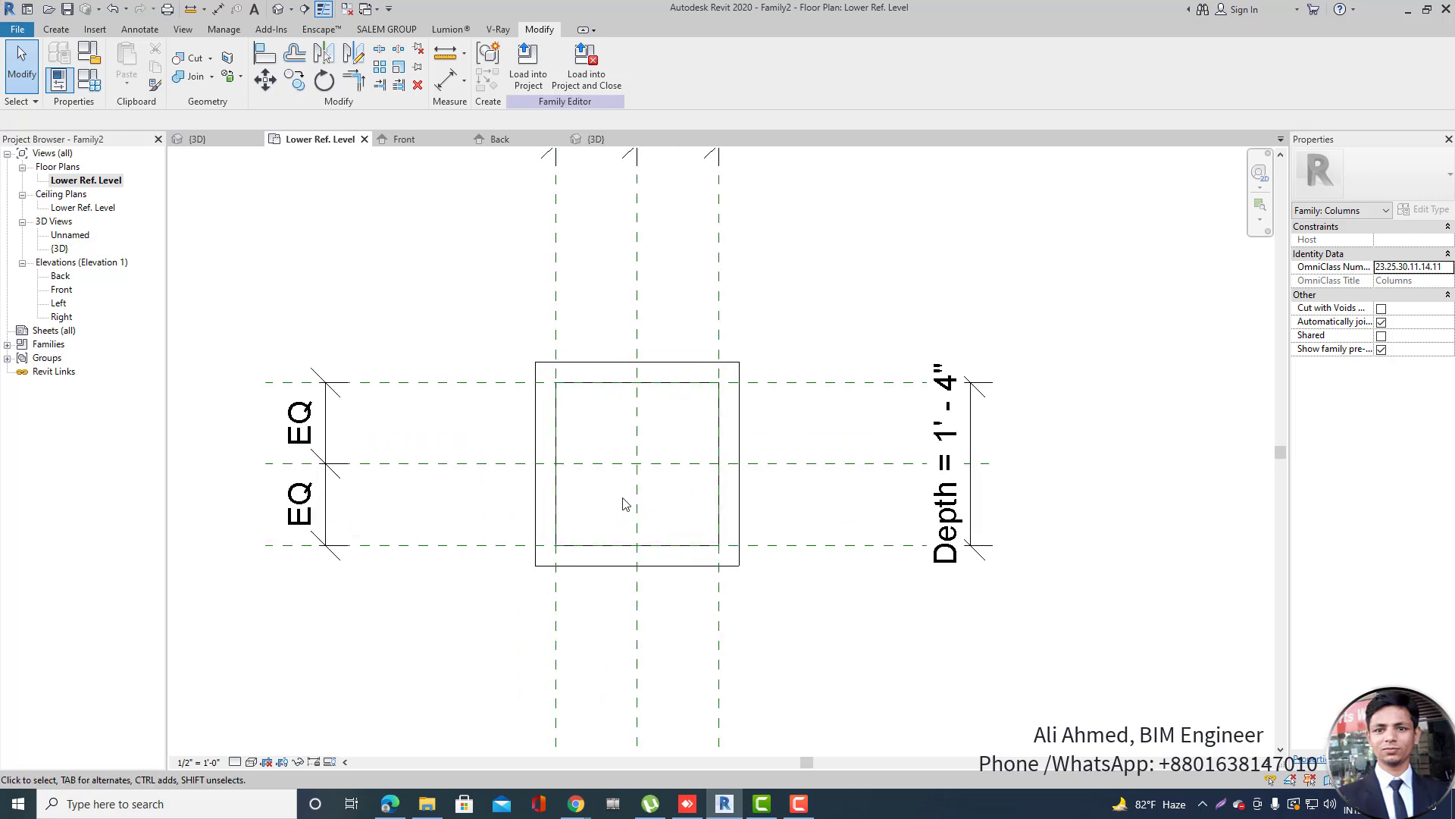
Start a void extrusion and sketch a 2" by 1'-4" rectangle between the shaft's right face and the base's right edge.
click(60, 30)
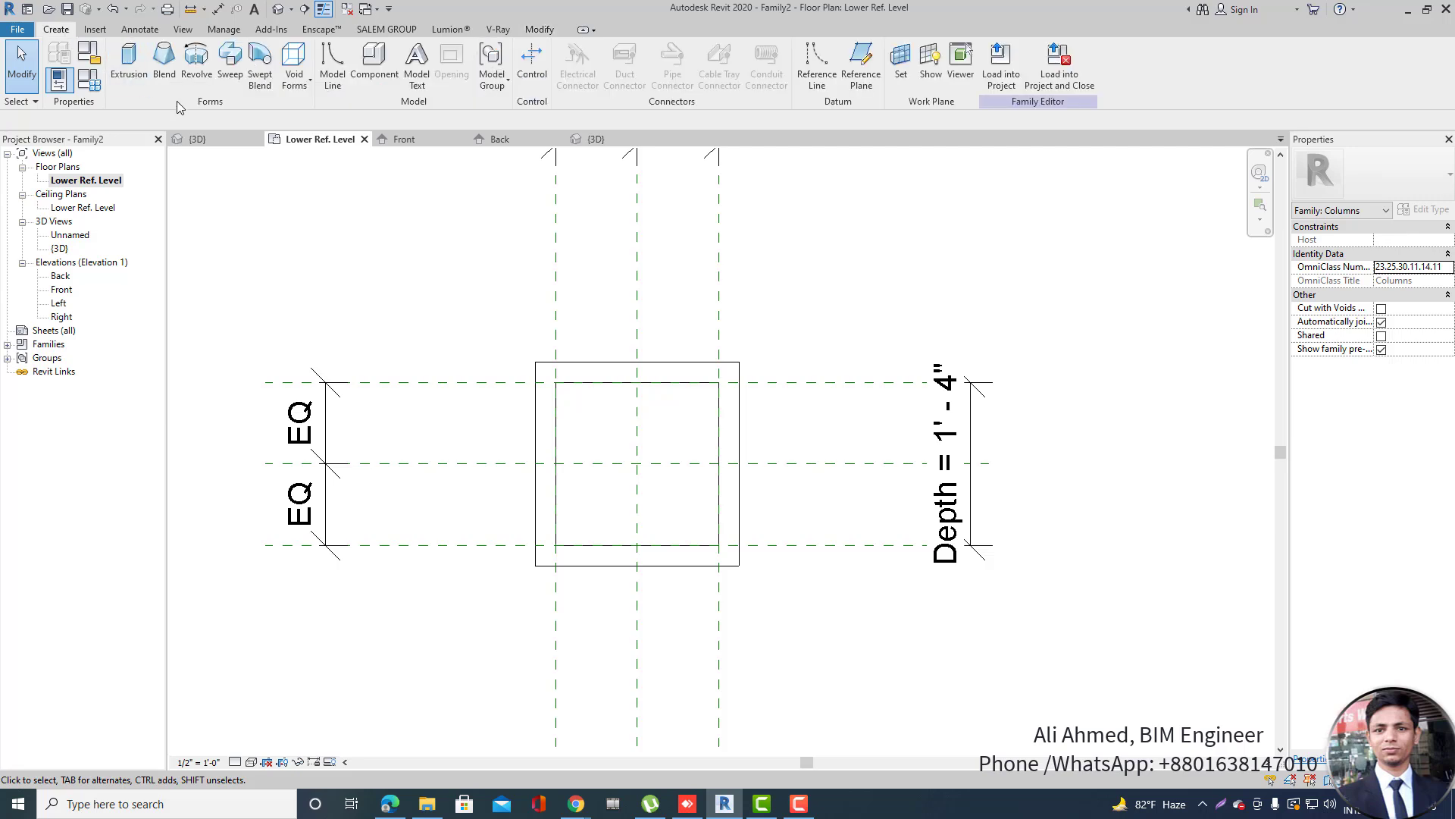
click(311, 83)
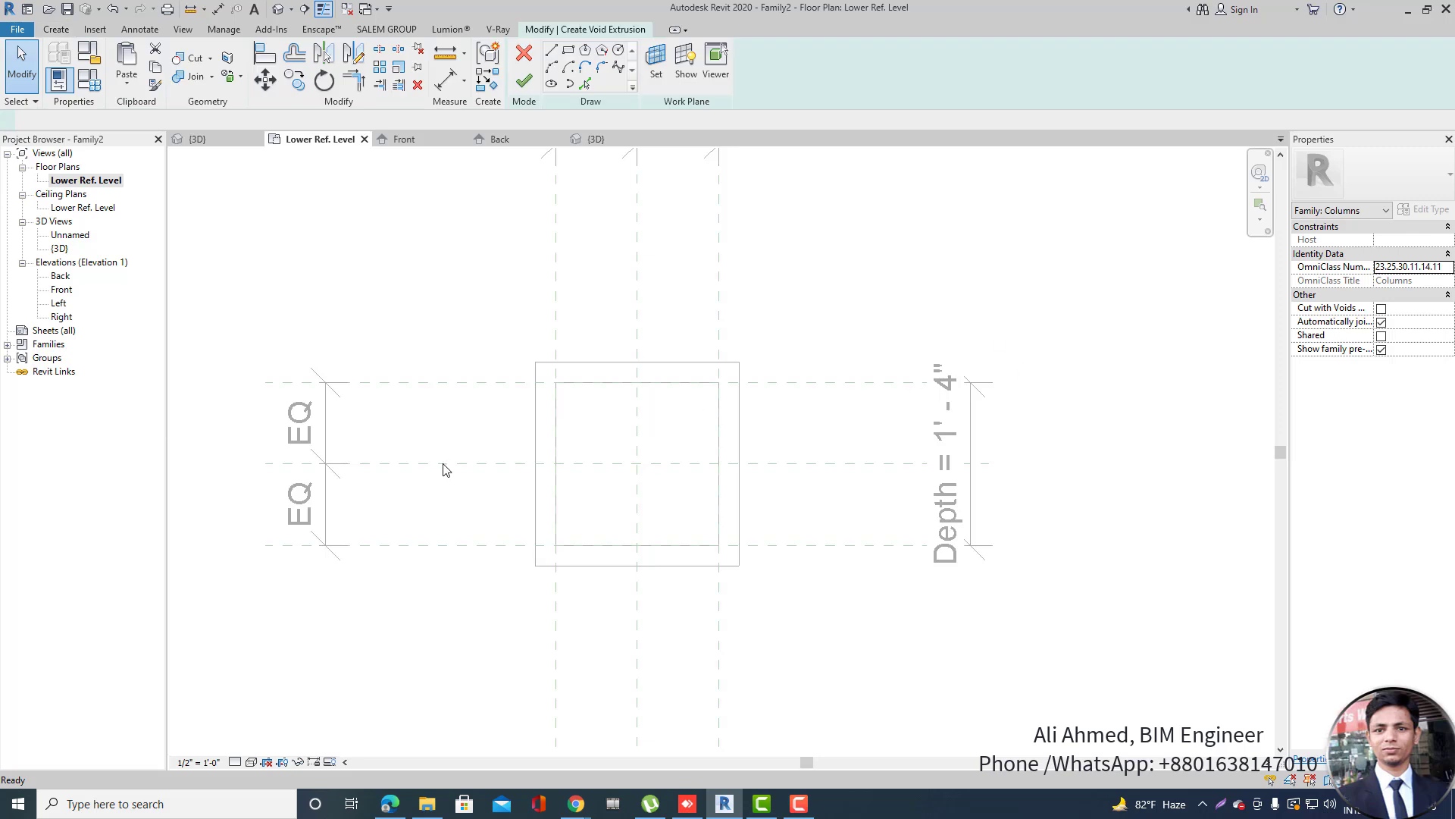
click(570, 53)
scroll(701, 406, up, 3)
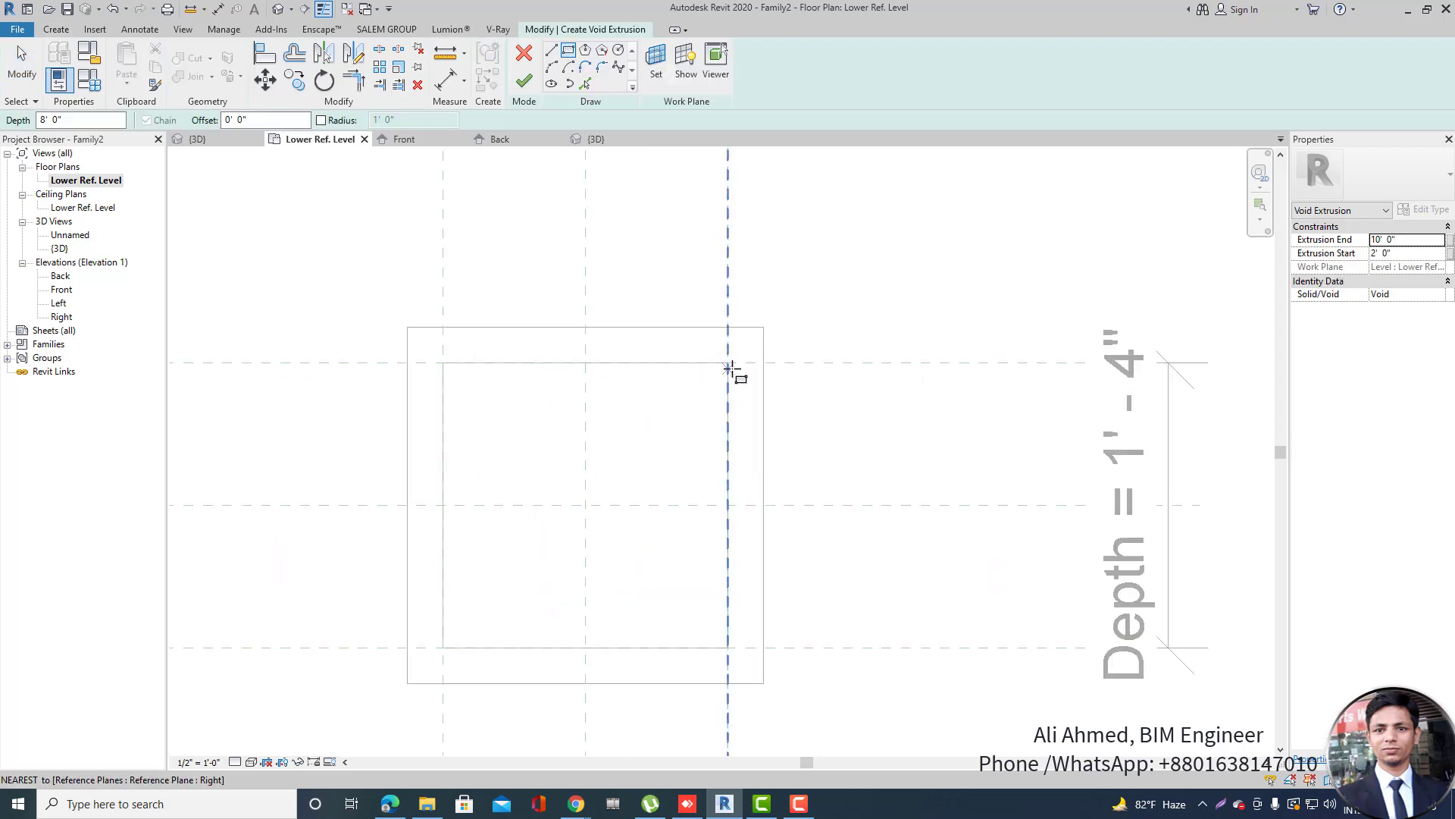
click(729, 363)
click(766, 647)
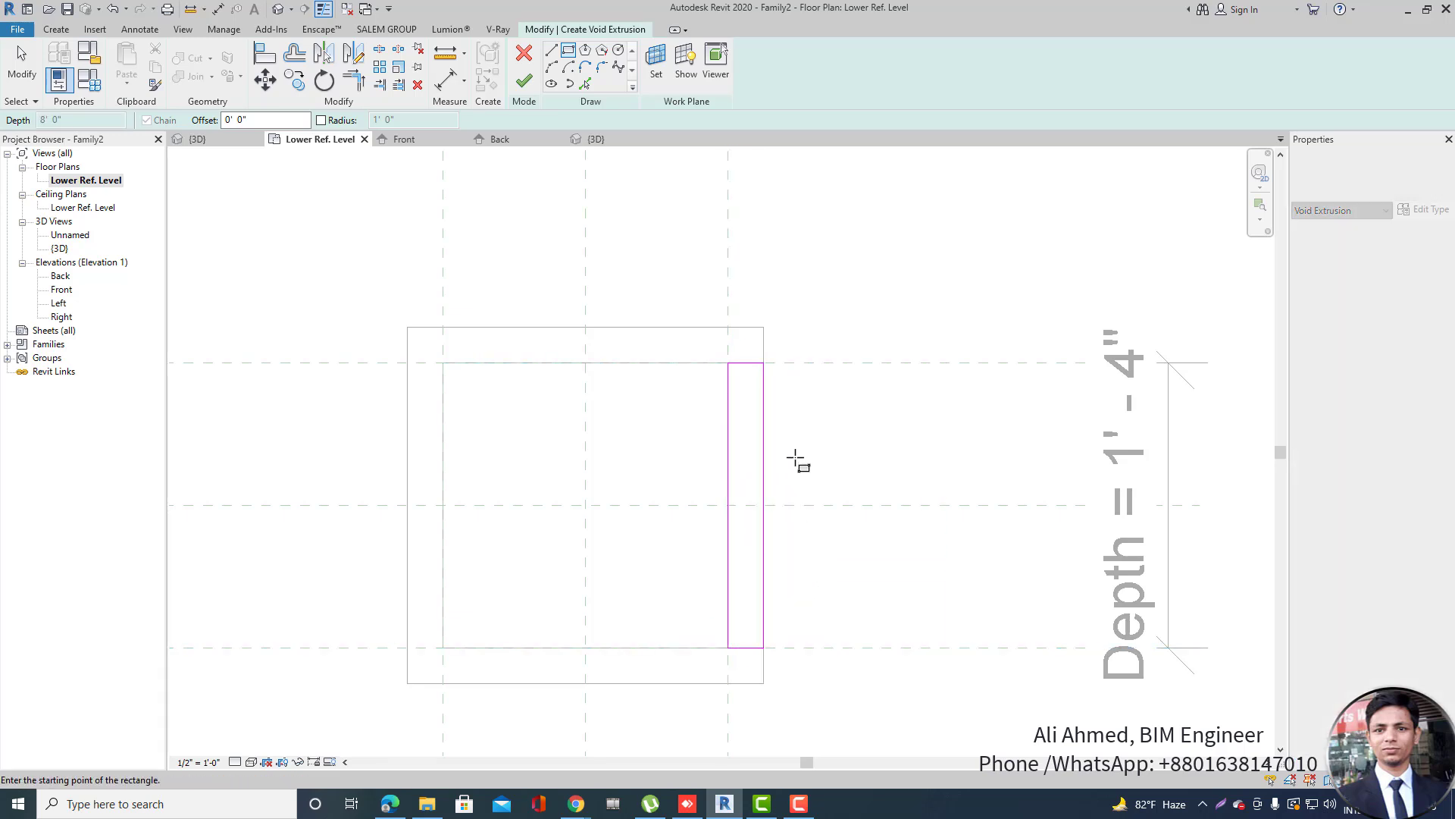
key(Escape)
key(Escape)
Move the two short edges of the void rectangle slightly inward from the Depth reference planes.
scroll(770, 414, up, 2)
click(729, 325)
scroll(720, 401, down, 2)
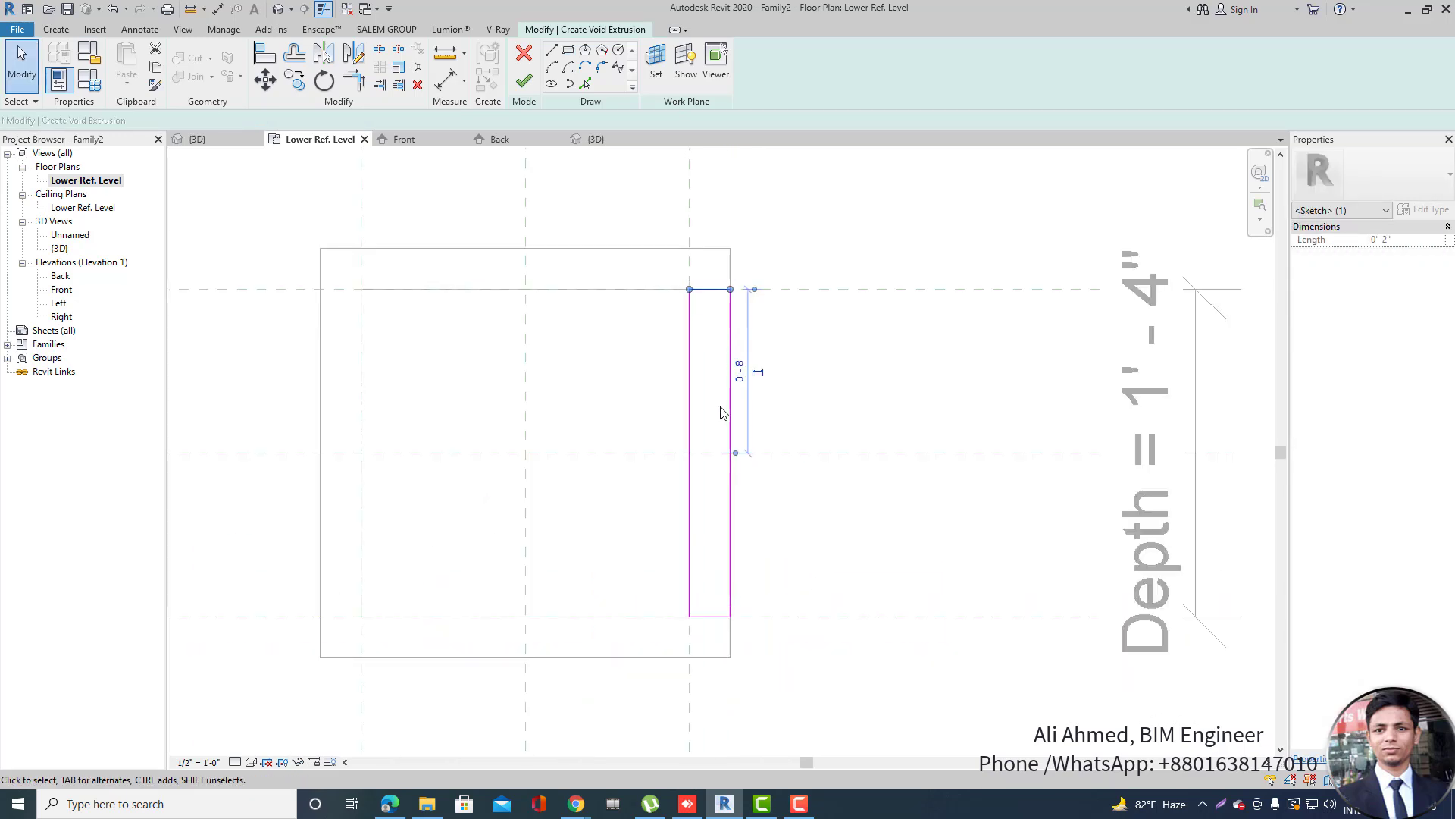
scroll(711, 379, up, 2)
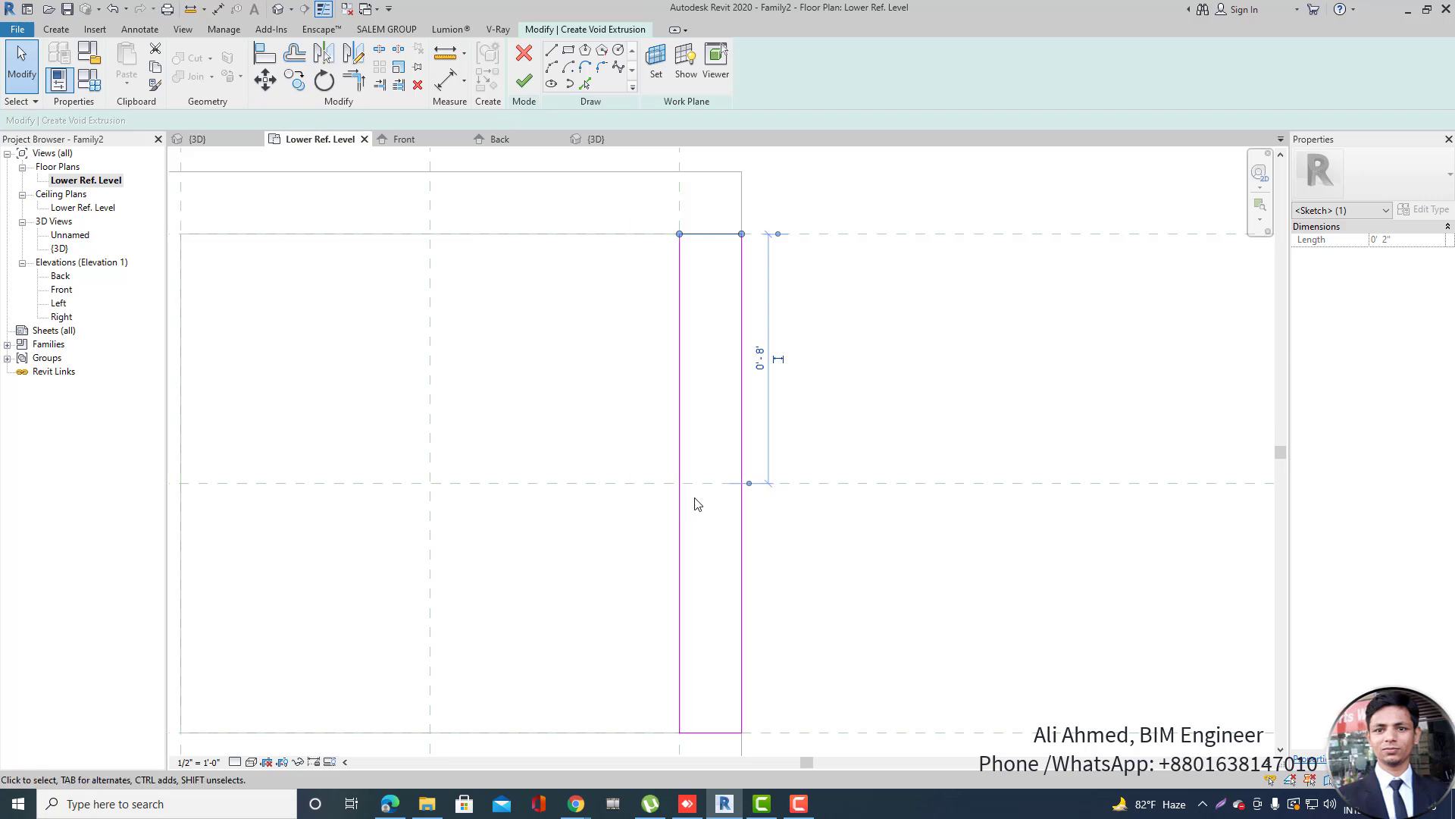
click(816, 643)
scroll(805, 331, down, 2)
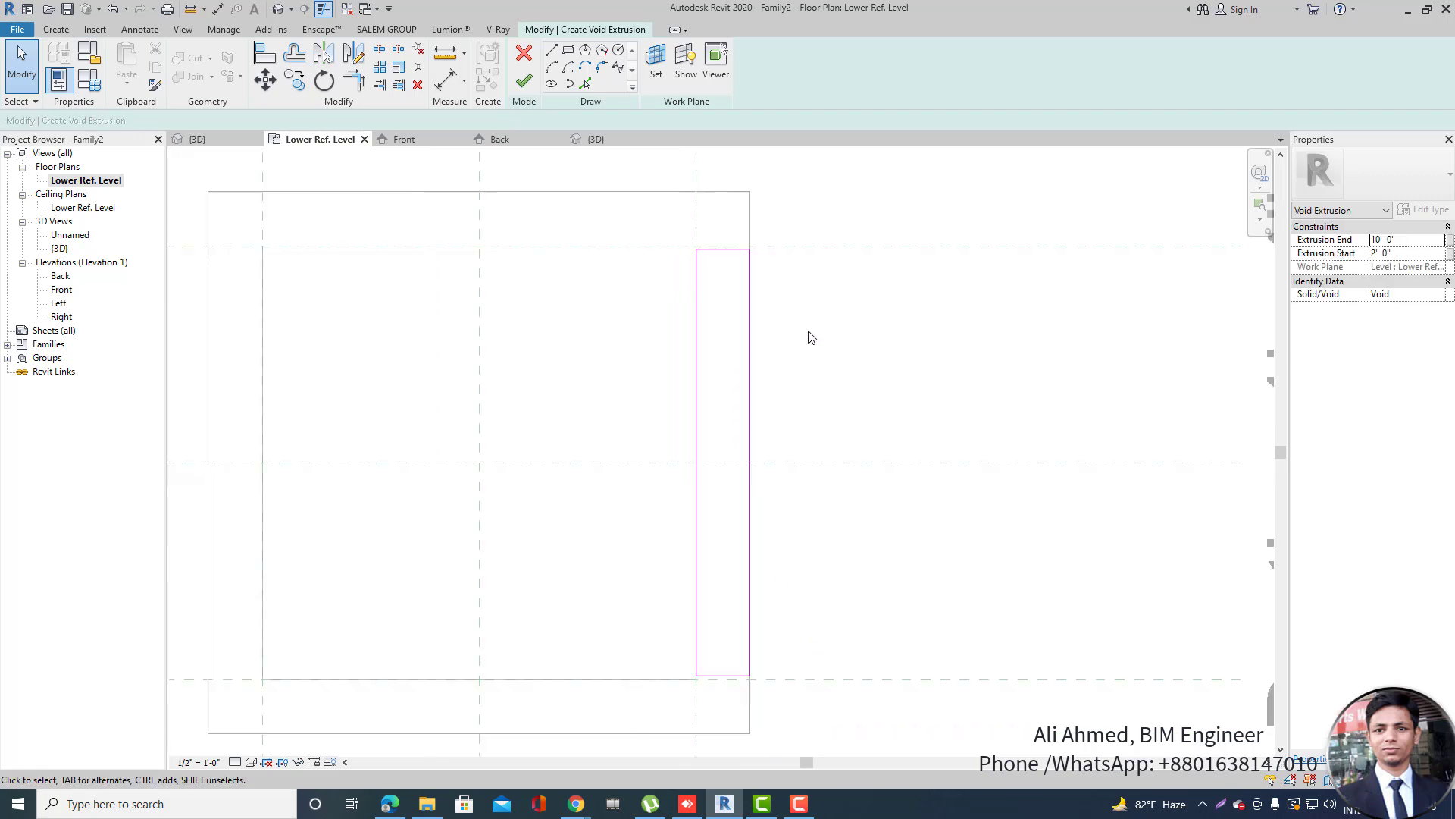
Mirror the void rectangle about the column's central vertical reference plane to the opposite side of the shaft.
scroll(769, 383, down, 2)
mouse_move(662, 206)
mouse_down()
mouse_move(695, 239)
mouse_move(872, 629)
mouse_up()
click(323, 53)
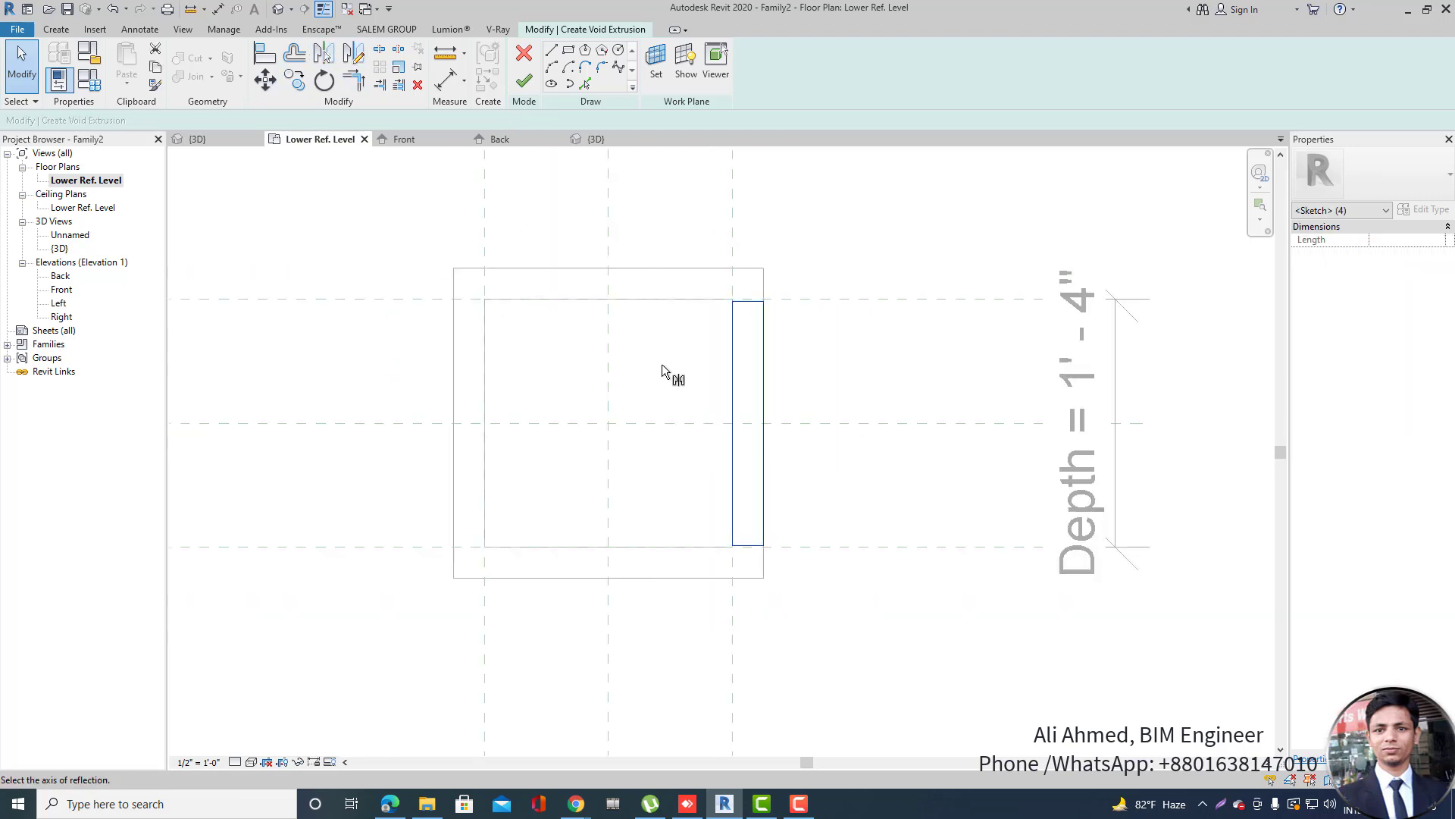
click(609, 357)
click(432, 315)
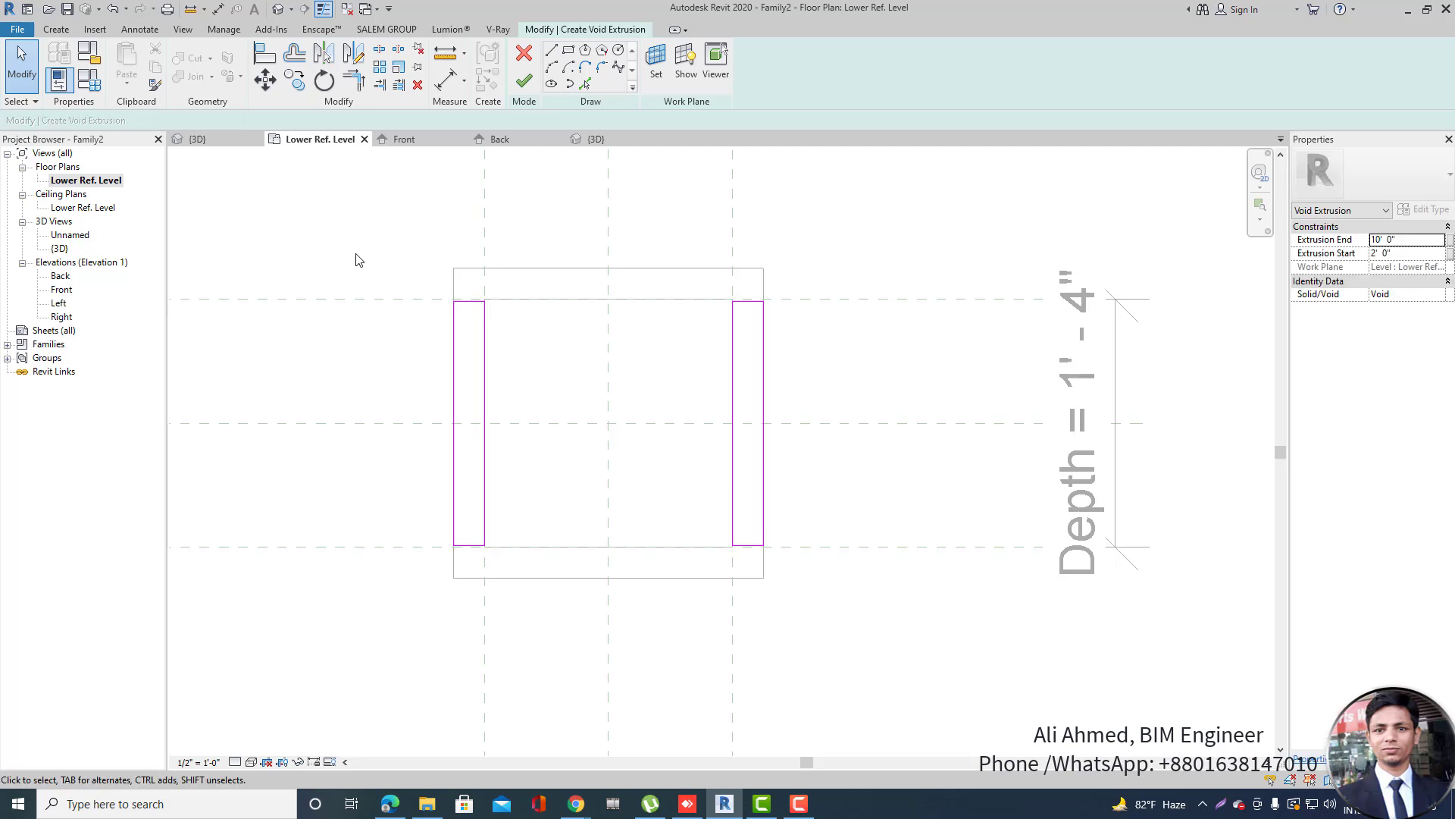
drag(357, 257, 602, 639)
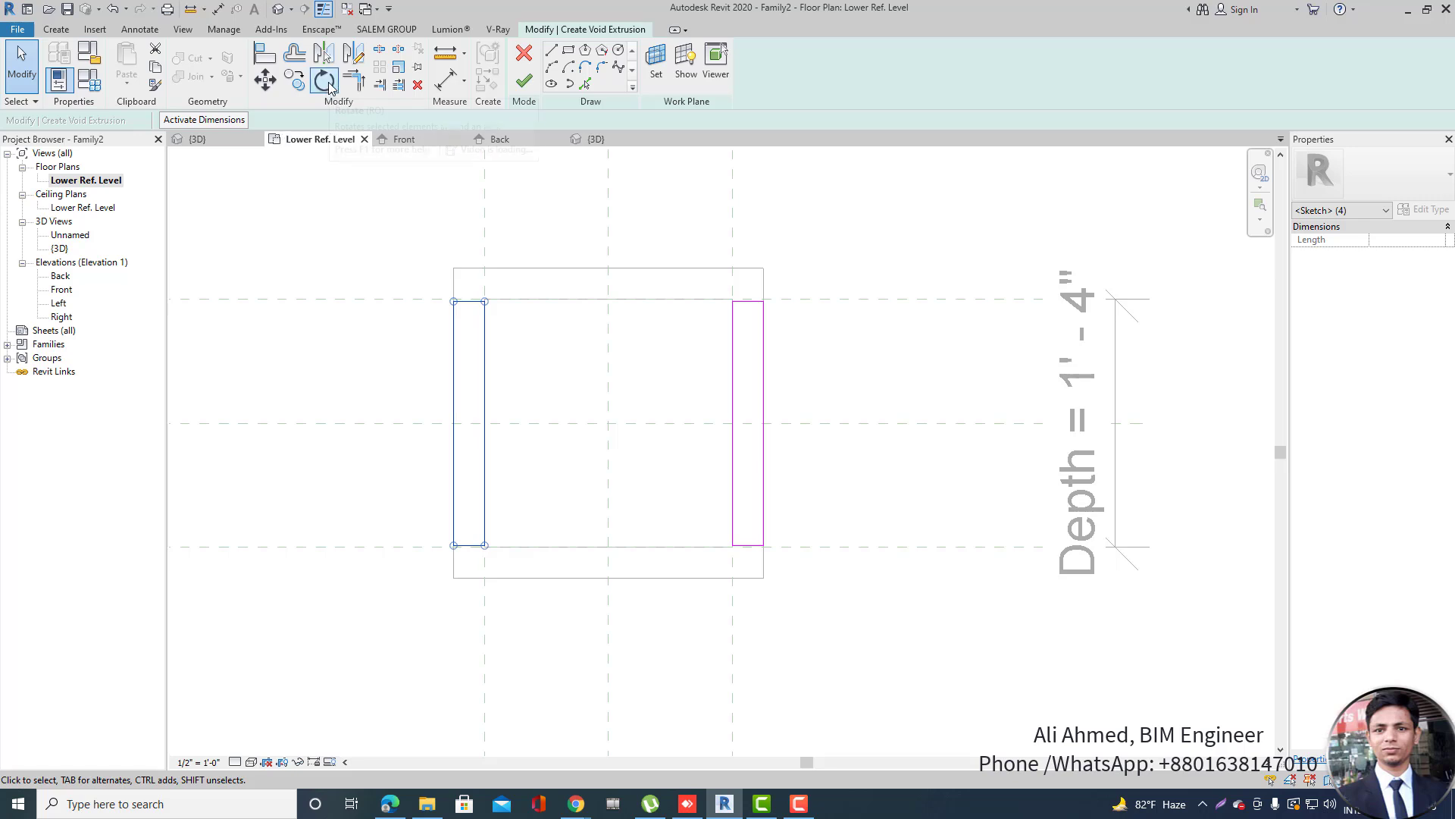
key(c)
key(o)
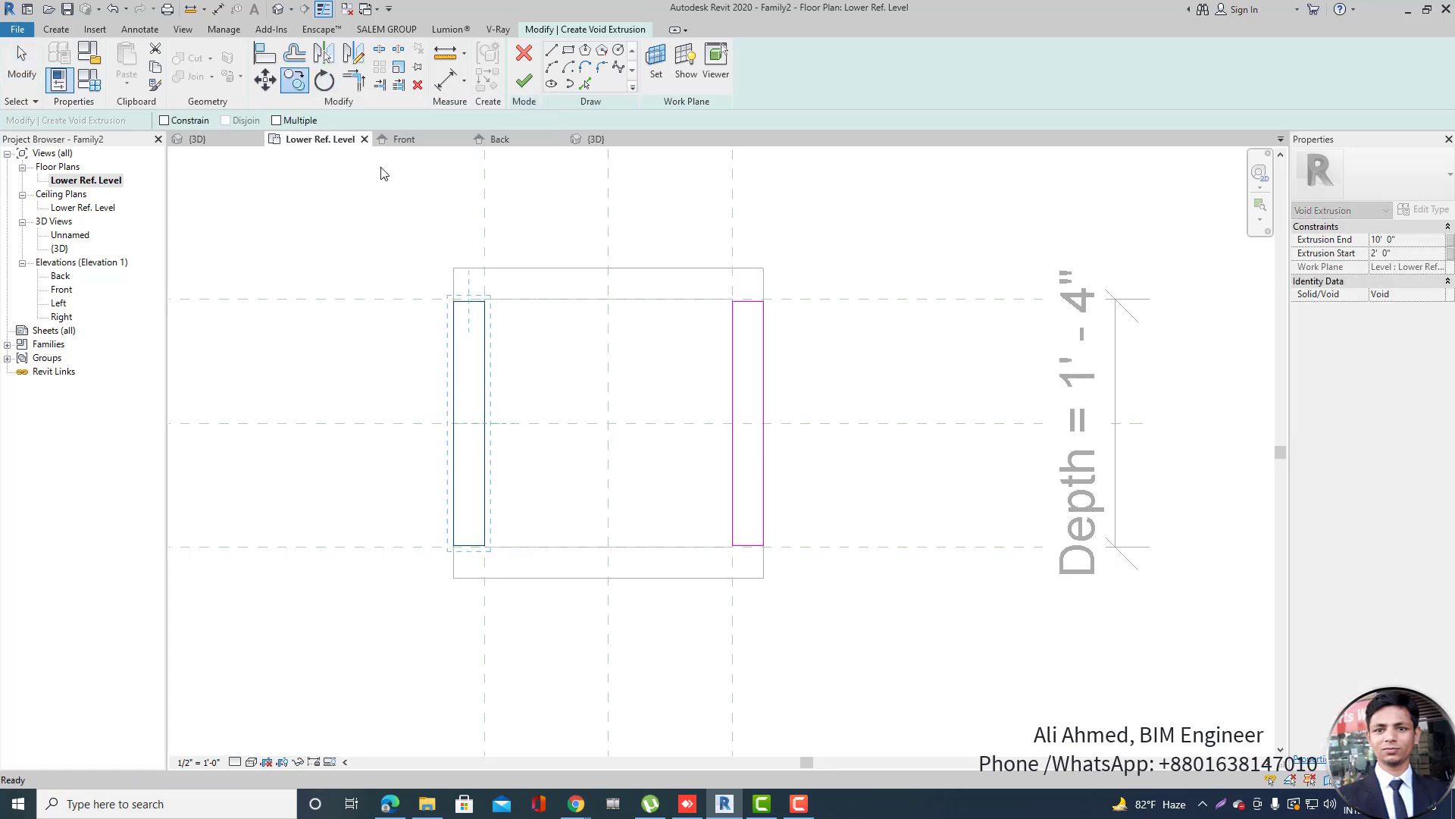
key(Escape)
key(Escape)
Rotate a copy of the void rectangle on the shaft's left side by 90 degrees about its own centre.
drag(407, 250, 585, 711)
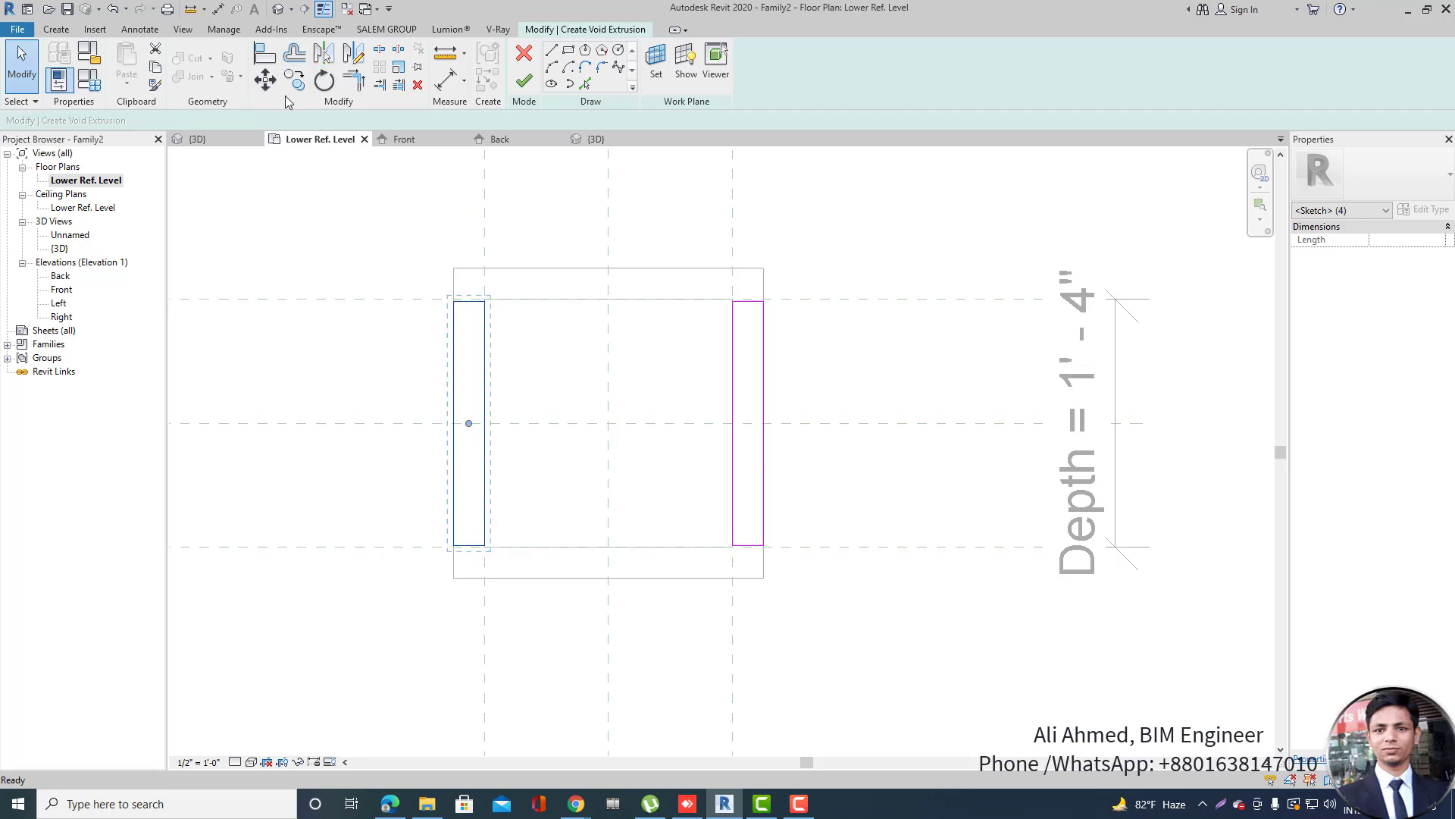
key(r)
key(o)
click(215, 120)
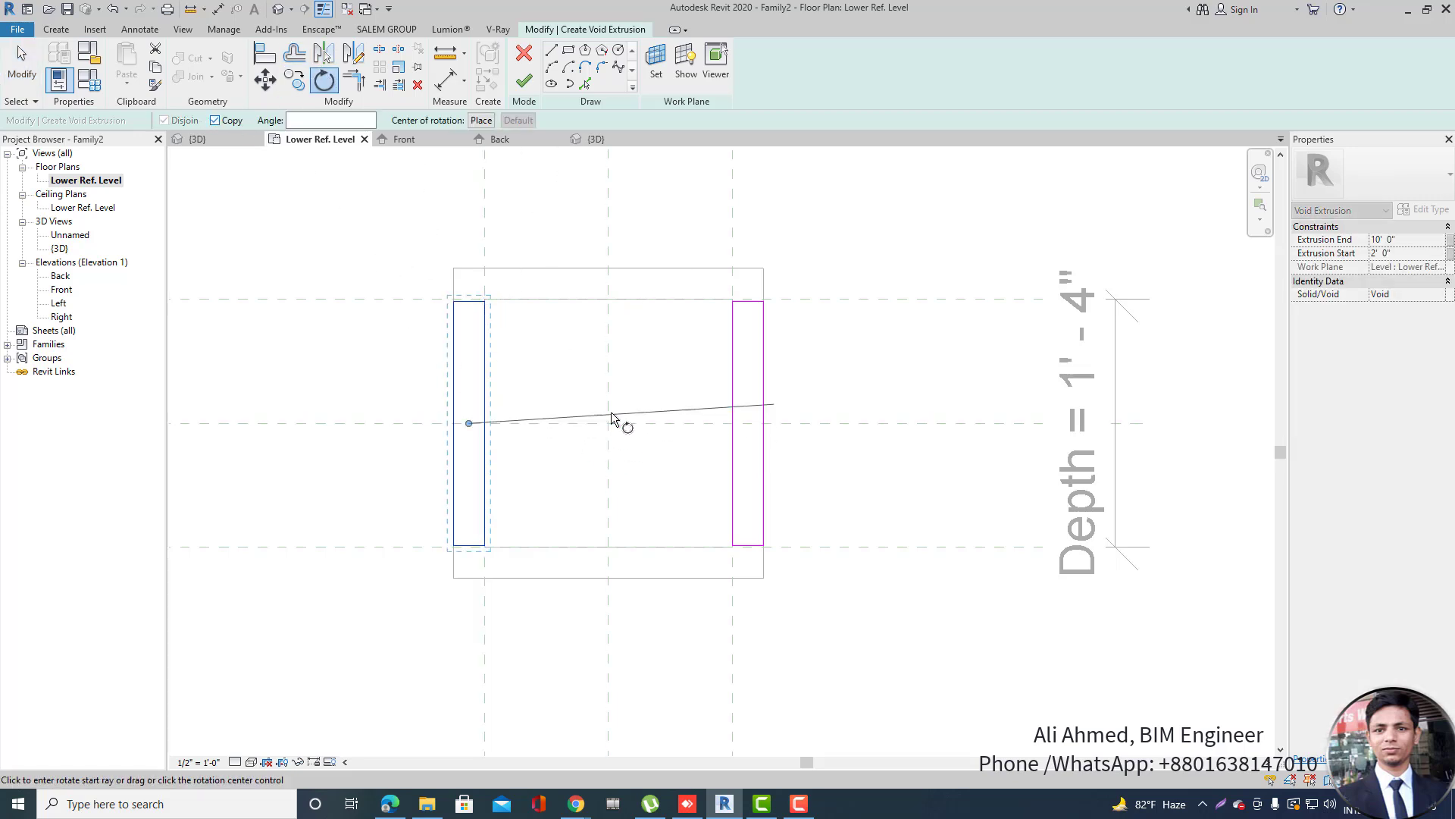
click(608, 438)
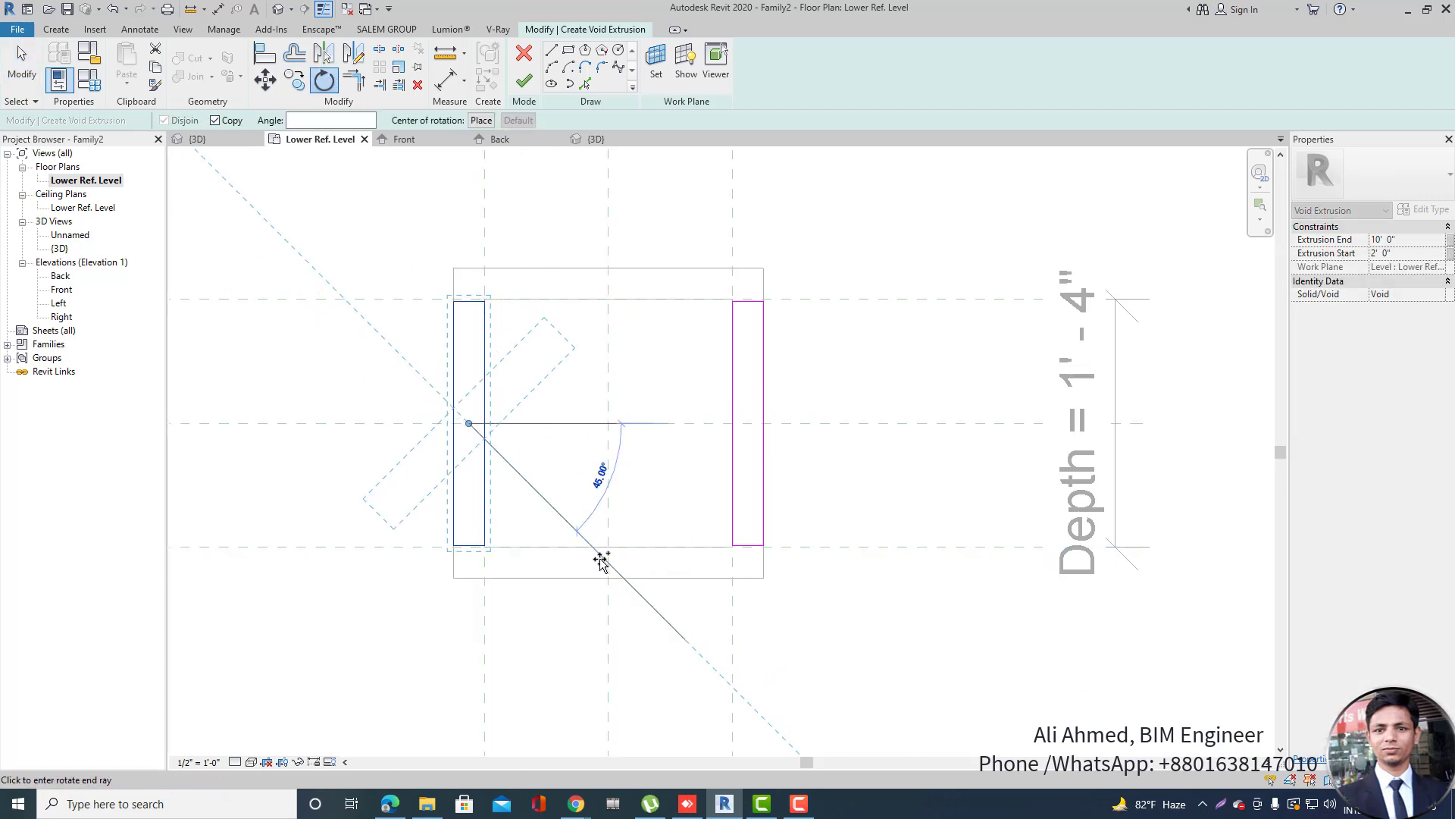
click(464, 591)
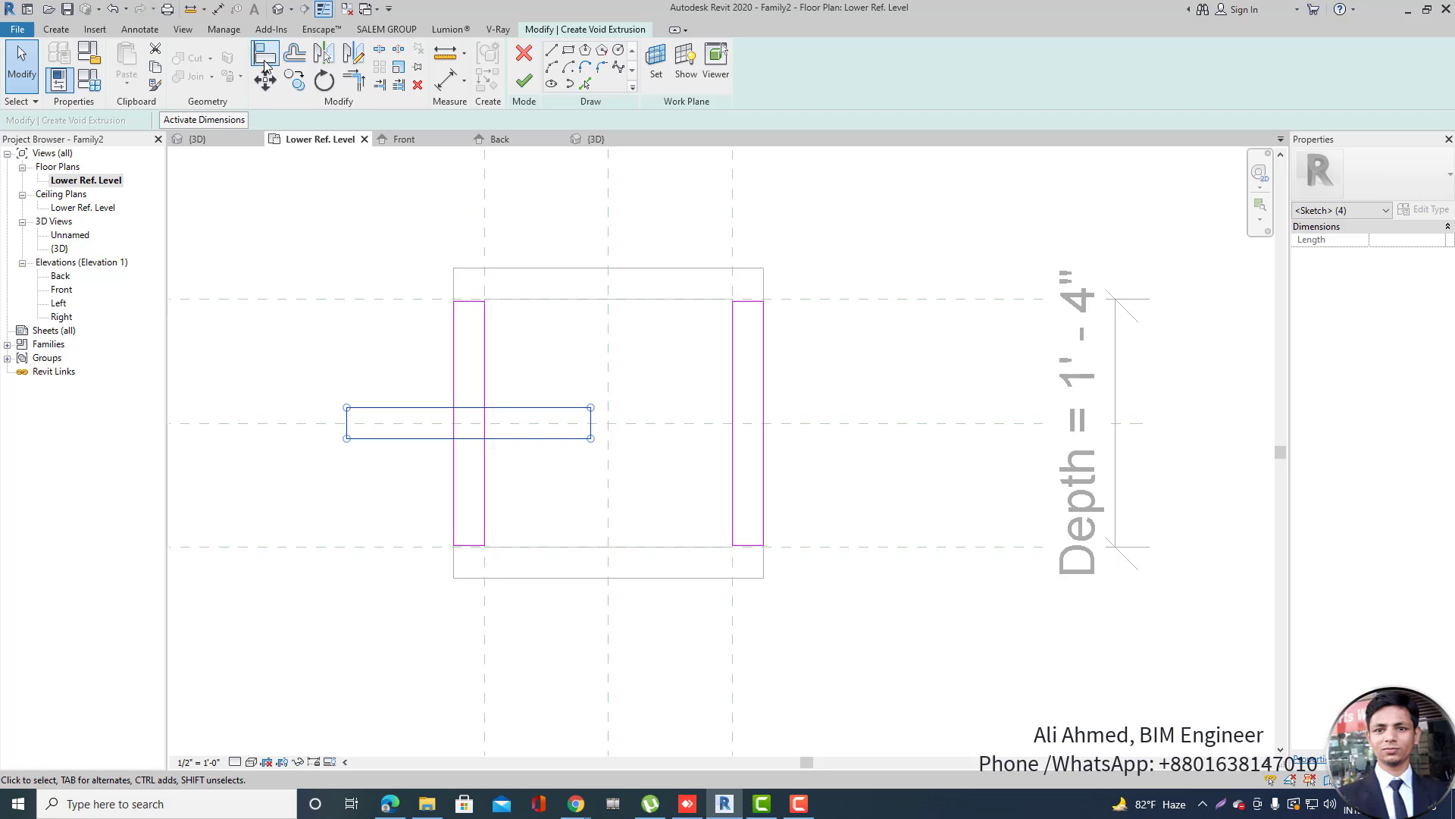
Move the rotated rectangle so its long edge's midpoint sits on the midpoint of the base's upper edge in plan.
click(264, 81)
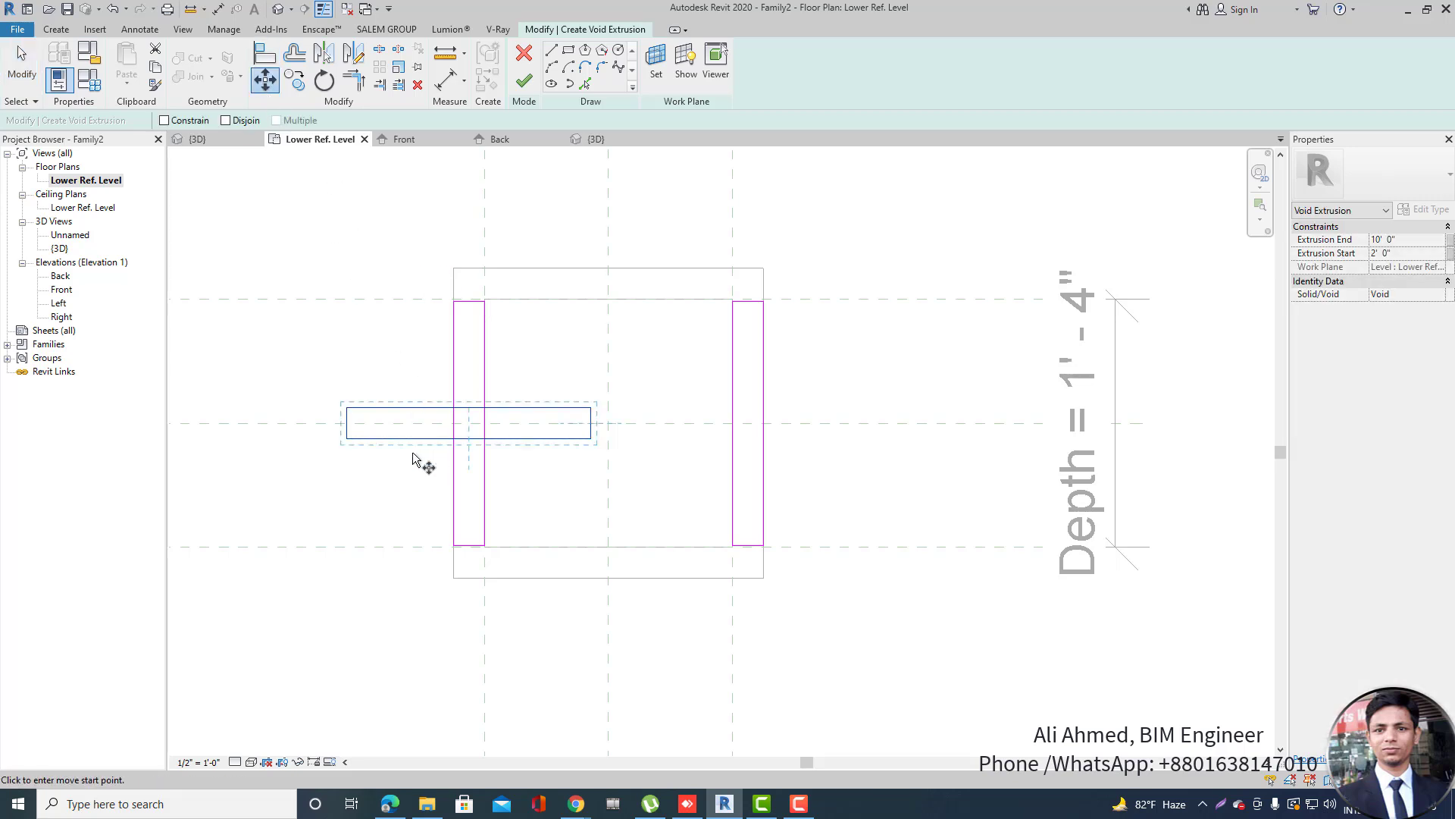
click(469, 408)
click(609, 268)
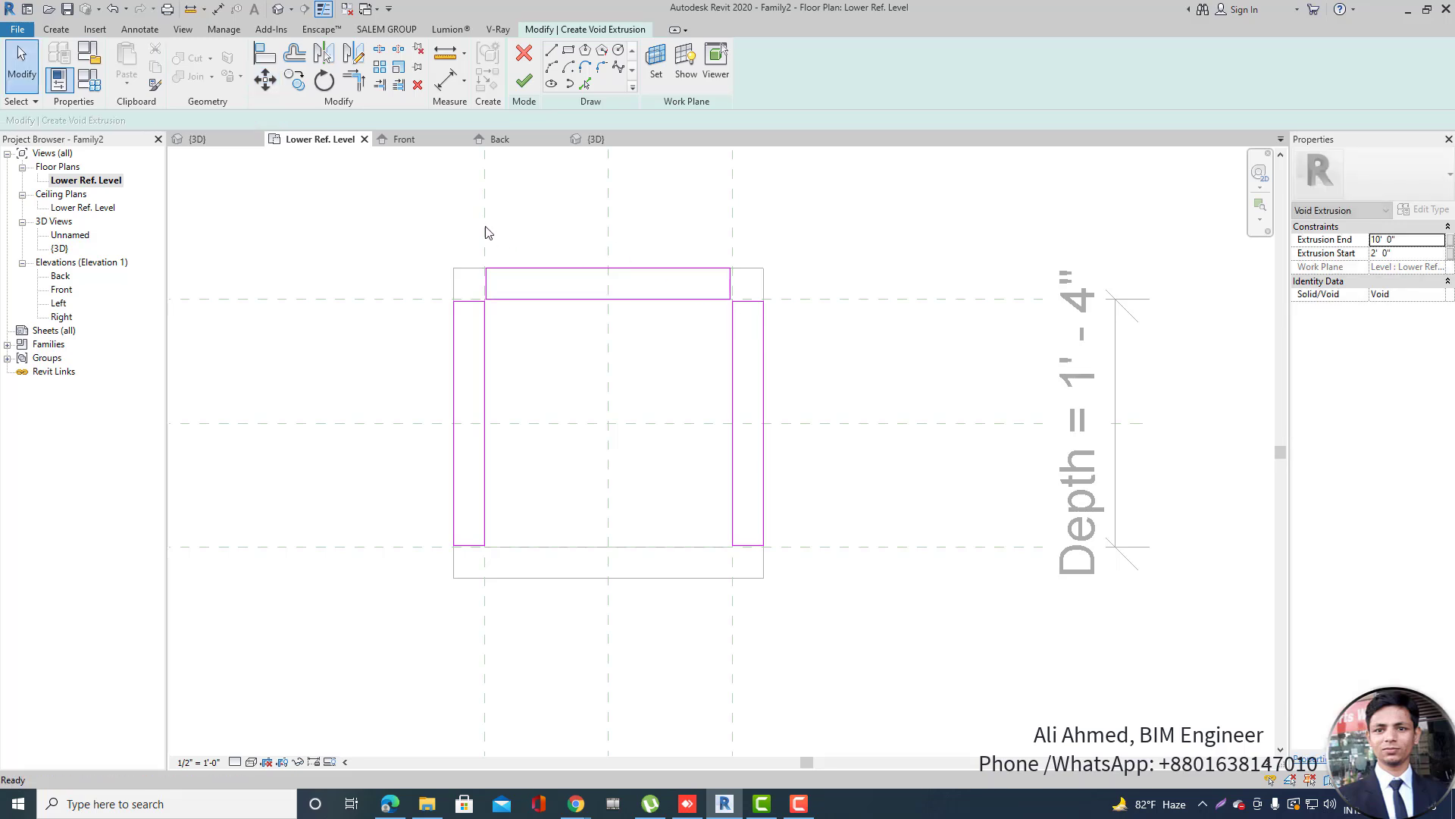
Mirror the horizontal void rectangle about the column's central horizontal reference plane and finish the void extrusion.
mouse_move(599, 301)
mouse_down()
mouse_move(757, 338)
mouse_move(734, 338)
mouse_up()
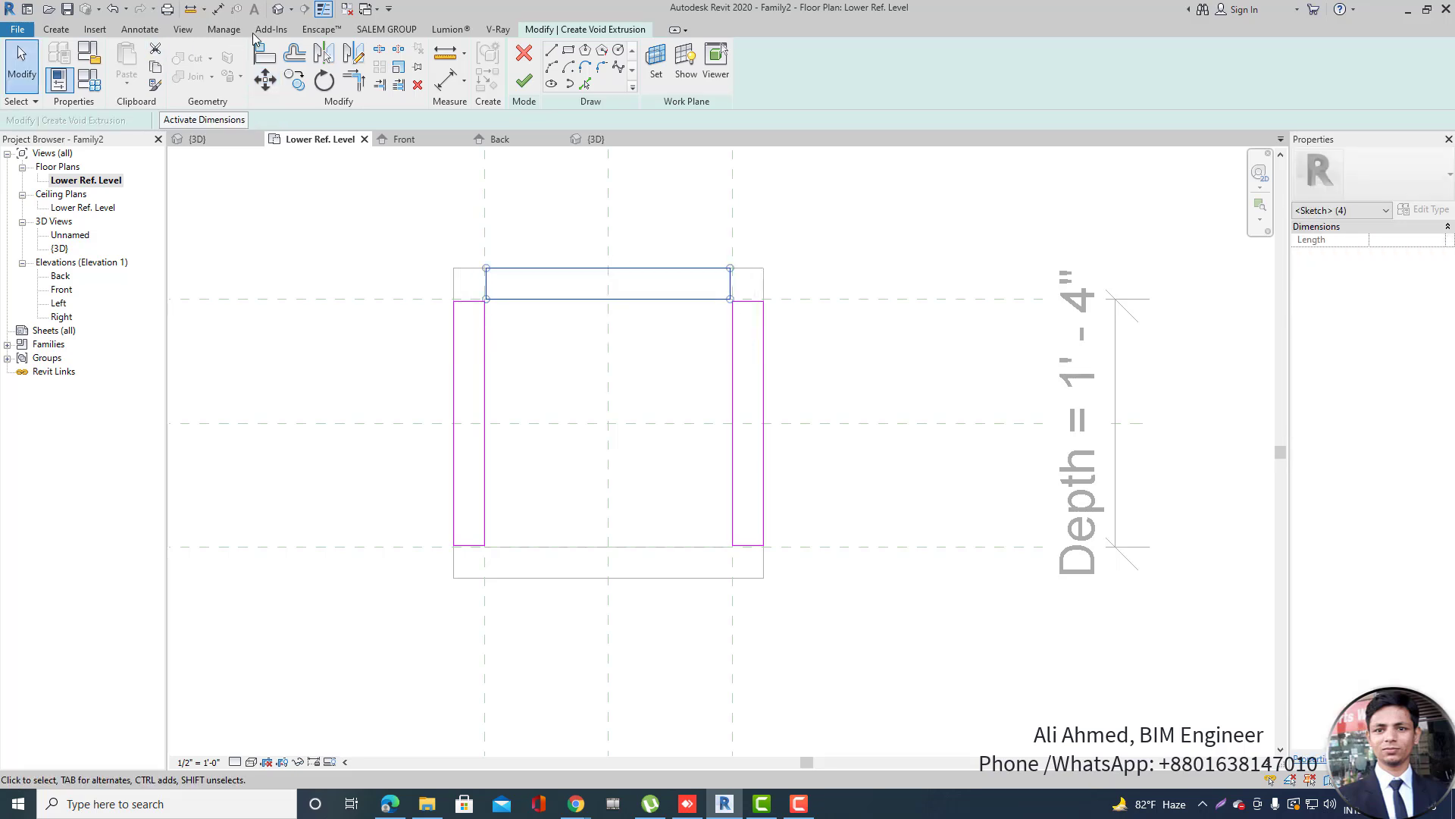
click(322, 54)
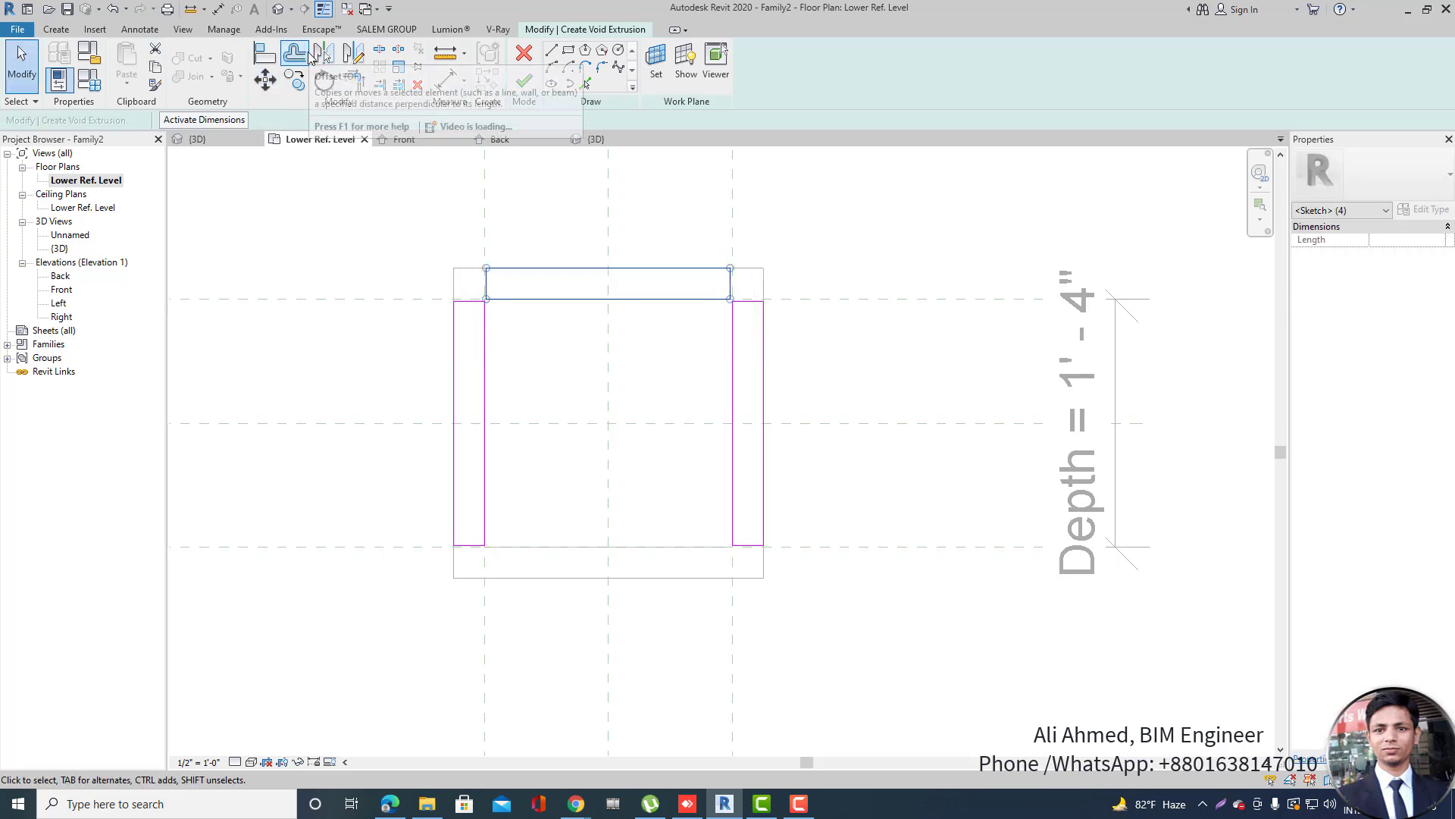
click(639, 430)
scroll(568, 366, down, 2)
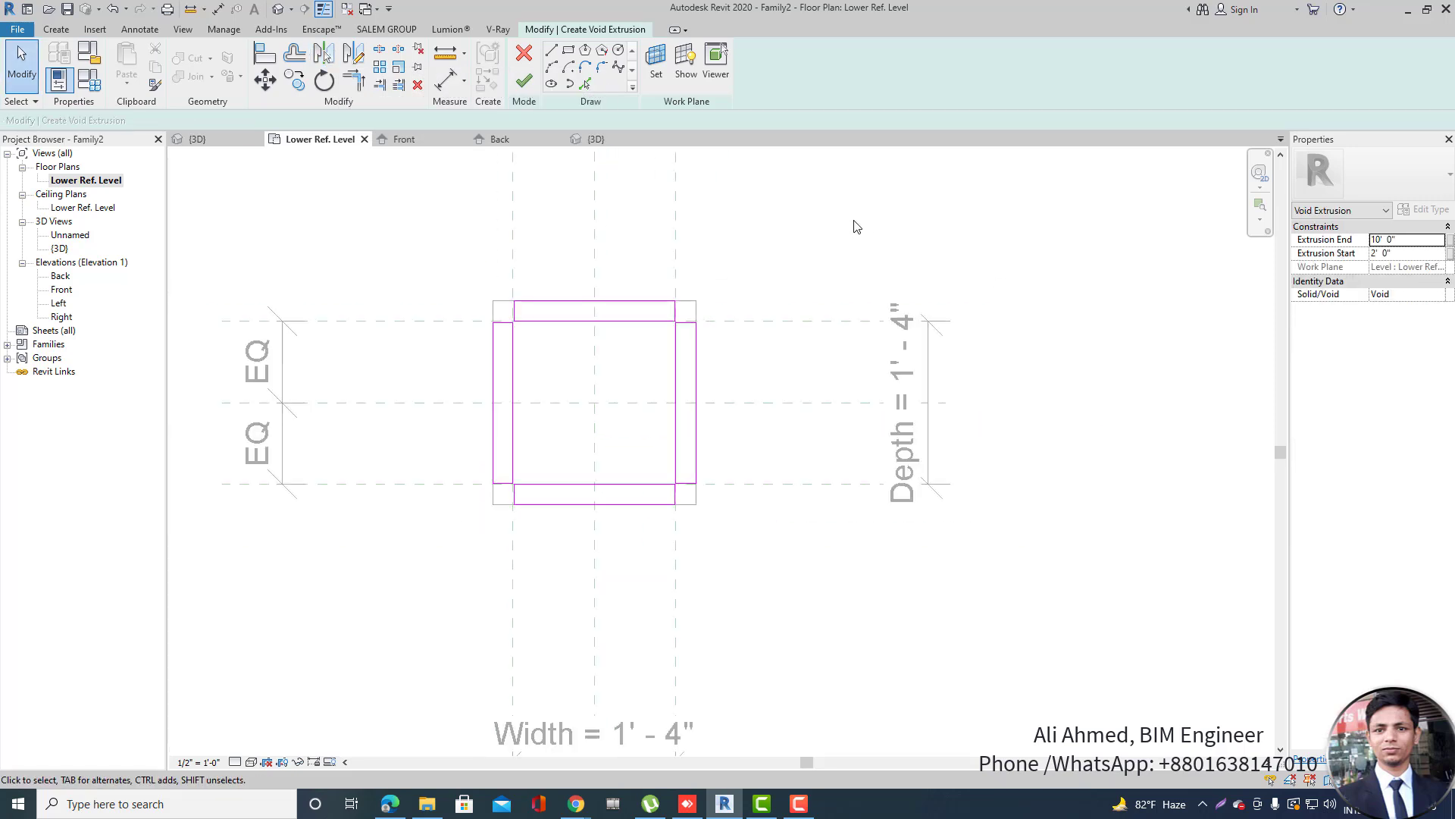
click(523, 83)
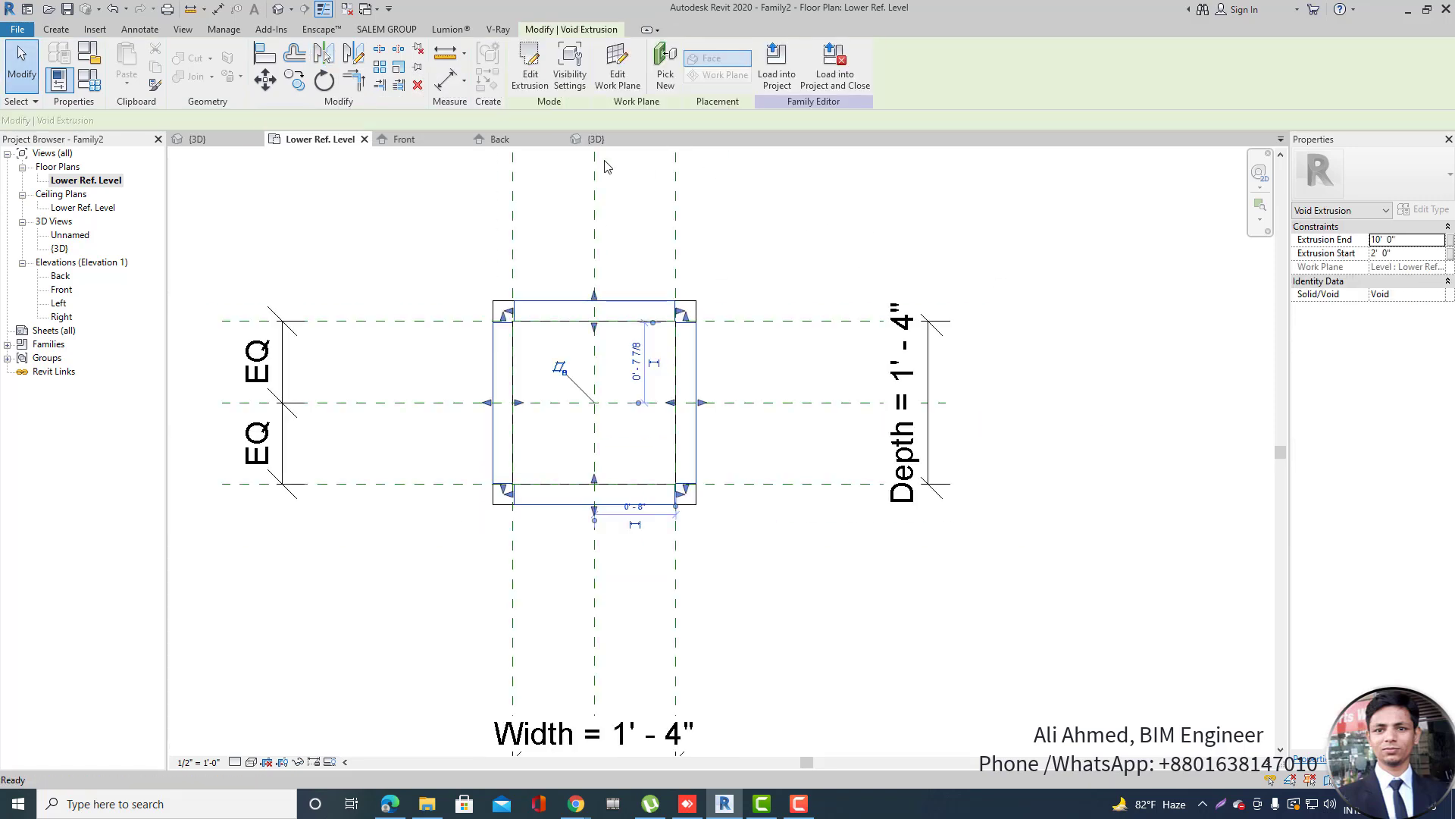
In the 3D view, set the void's Extrusion Start to 0' and its Extrusion End to 2'.
click(280, 9)
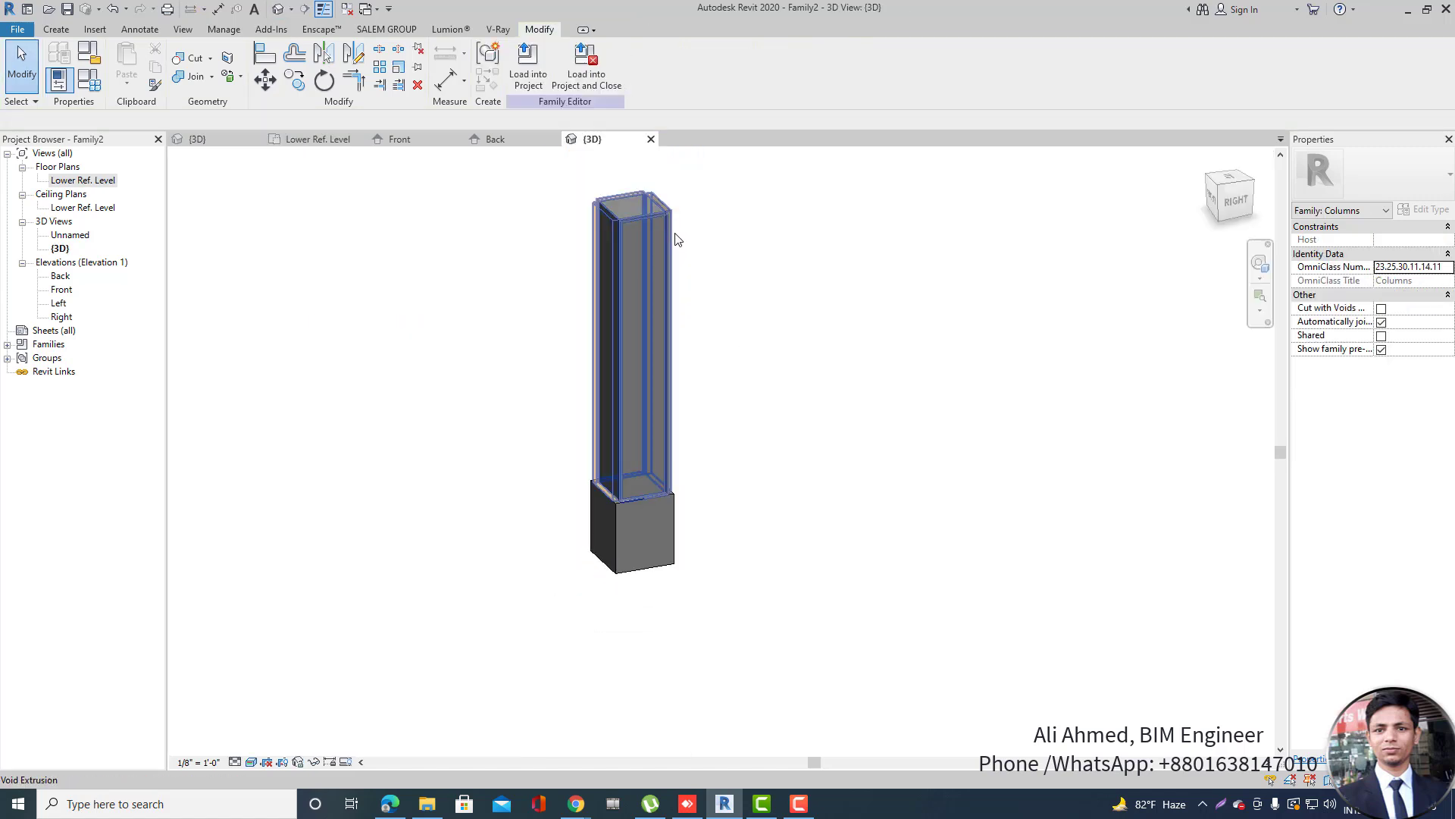
click(675, 228)
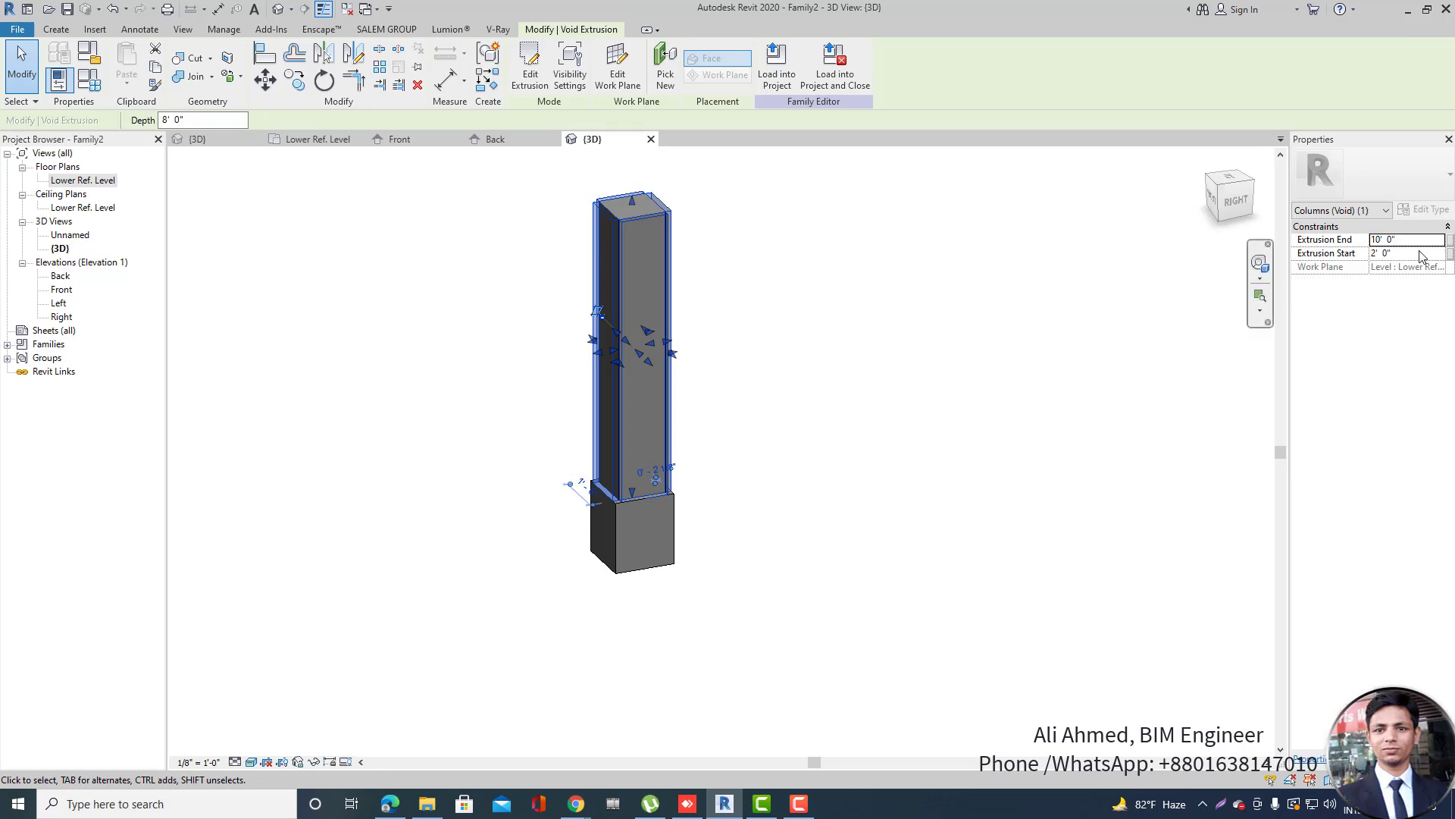
click(1411, 255)
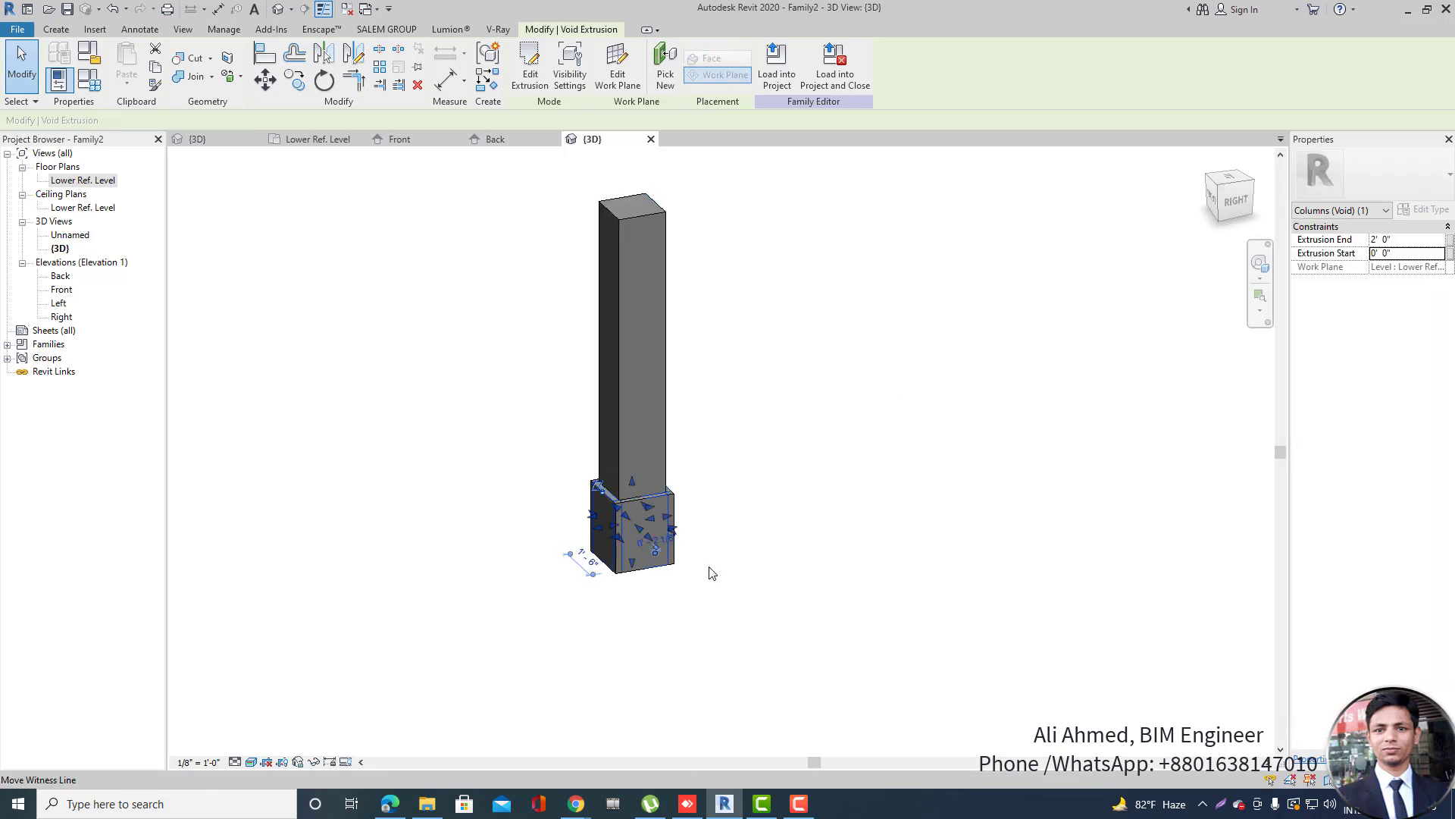
Viewed from the right, pull the void's ends inward on the base to heights of about 1'-9 5/8" and 1 7/8", and inspect the recessed panels.
click(1243, 208)
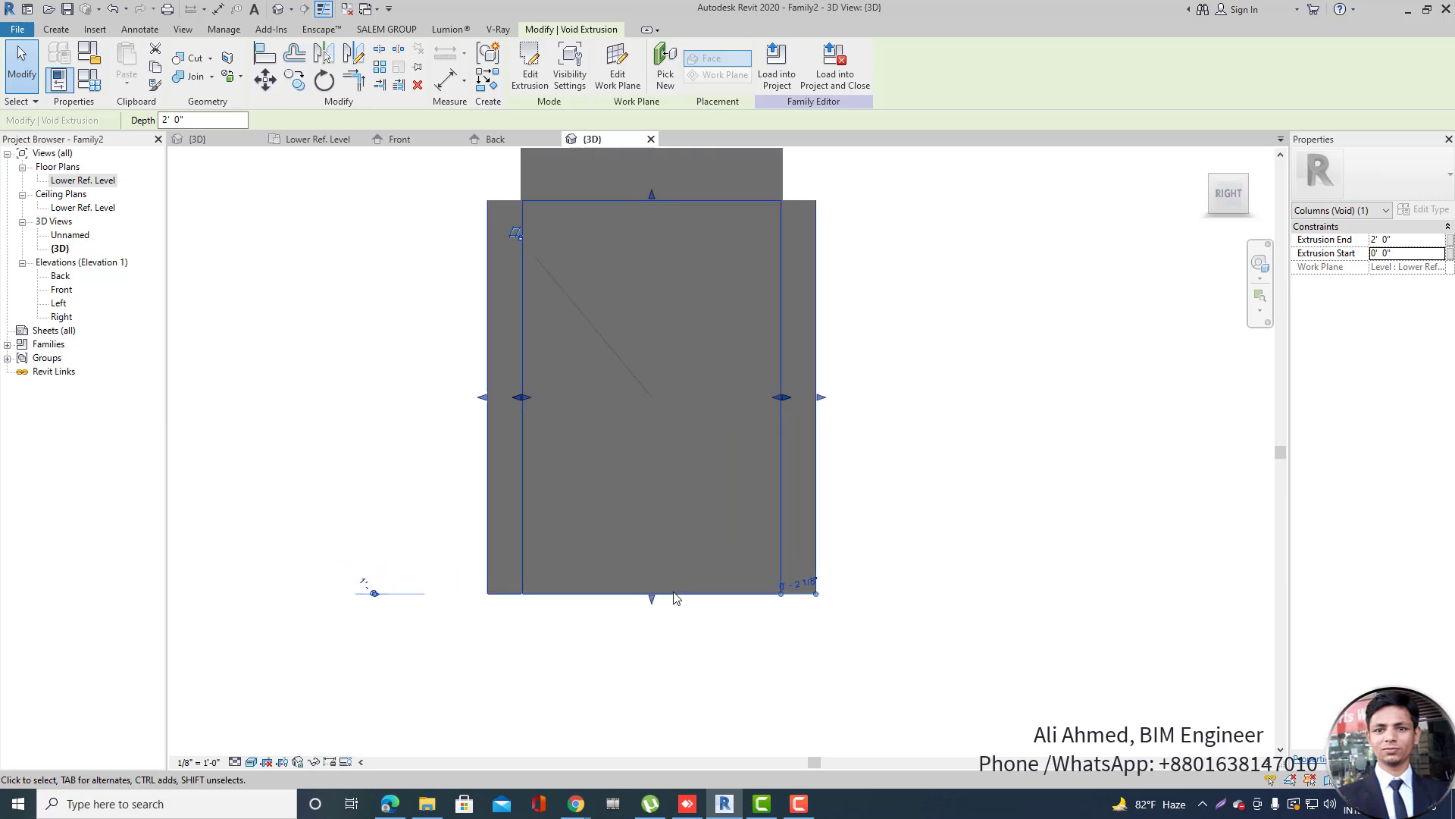
drag(723, 256, 725, 289)
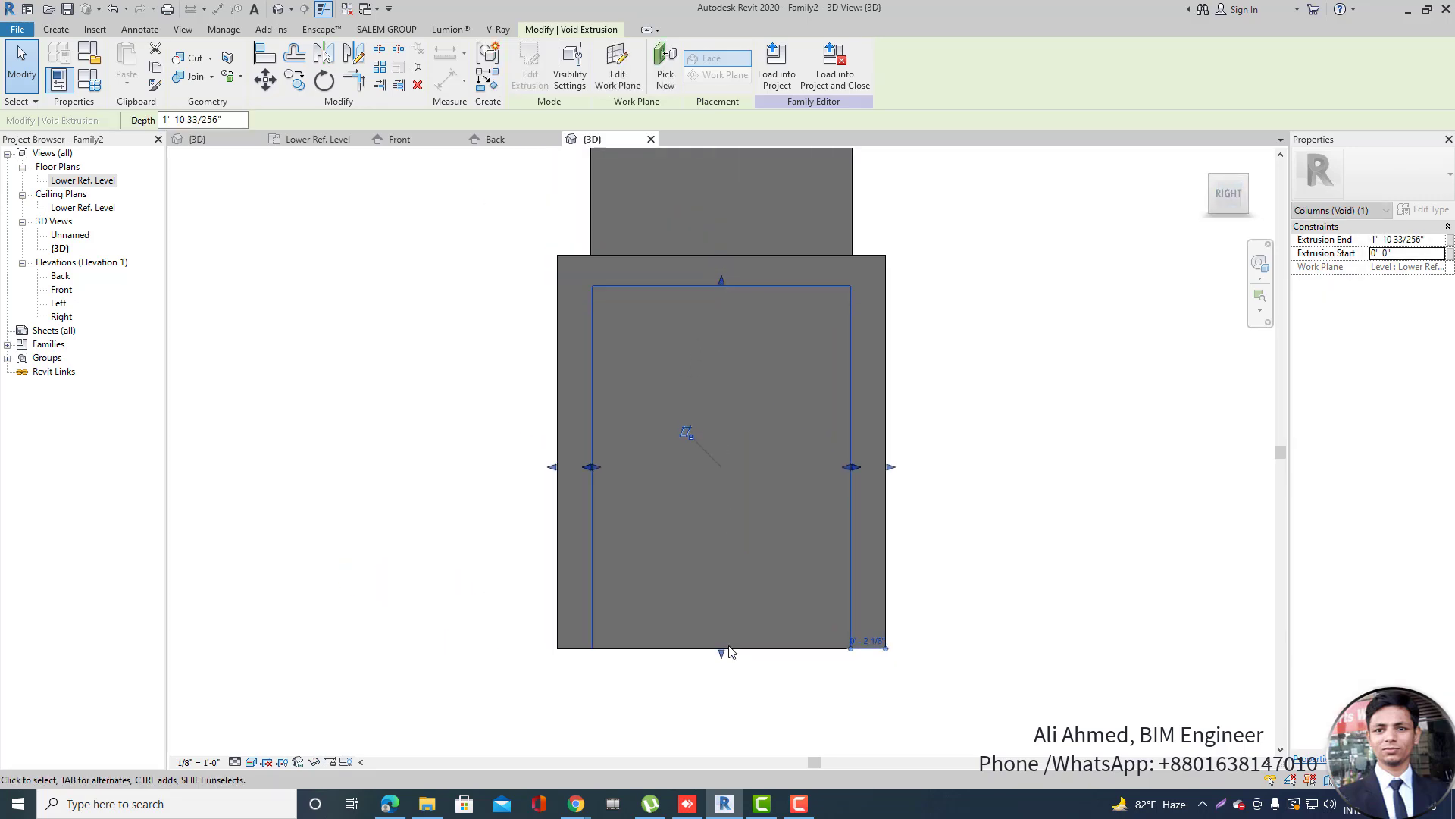
drag(721, 652, 724, 623)
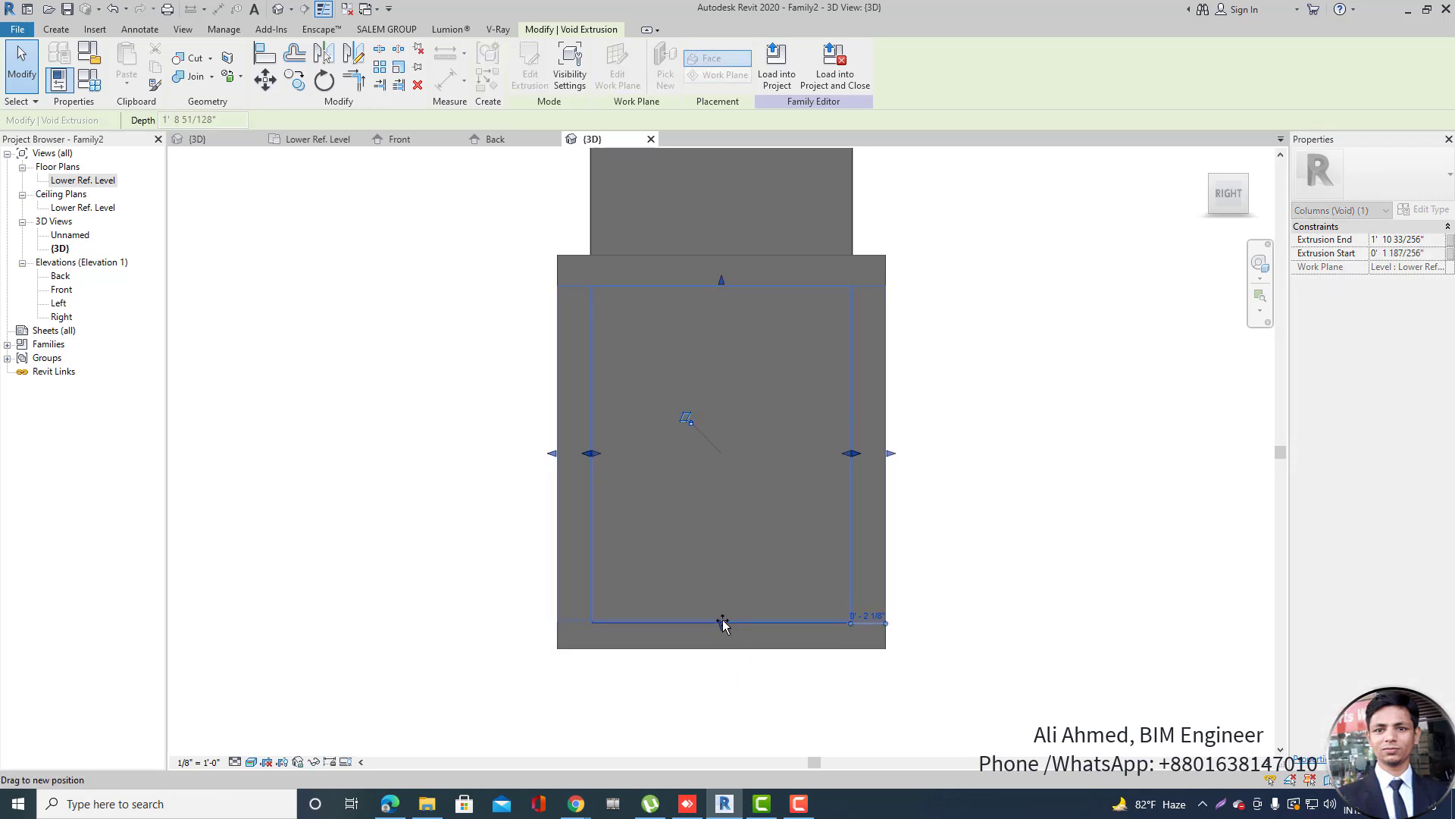
click(990, 564)
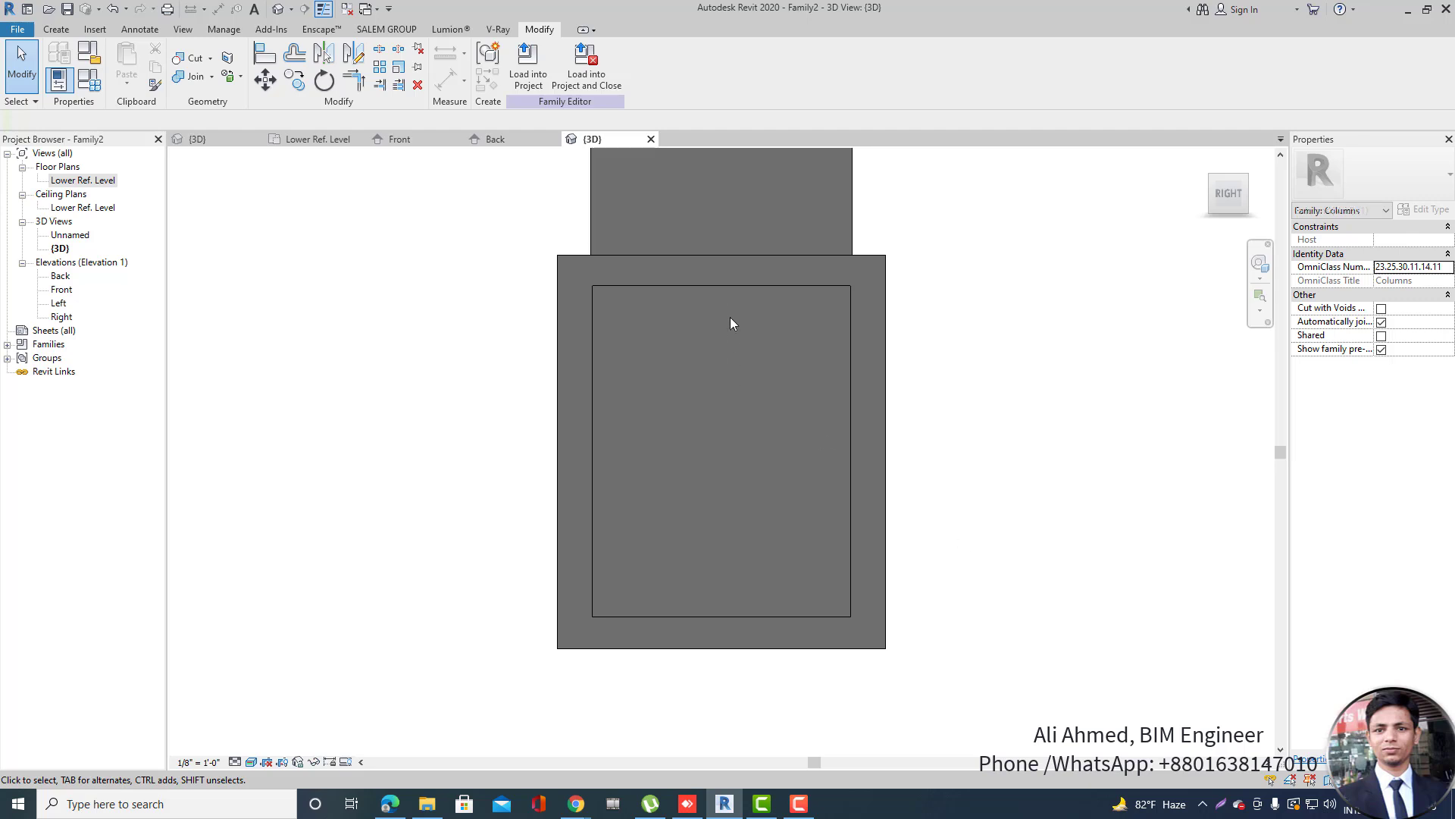
click(731, 285)
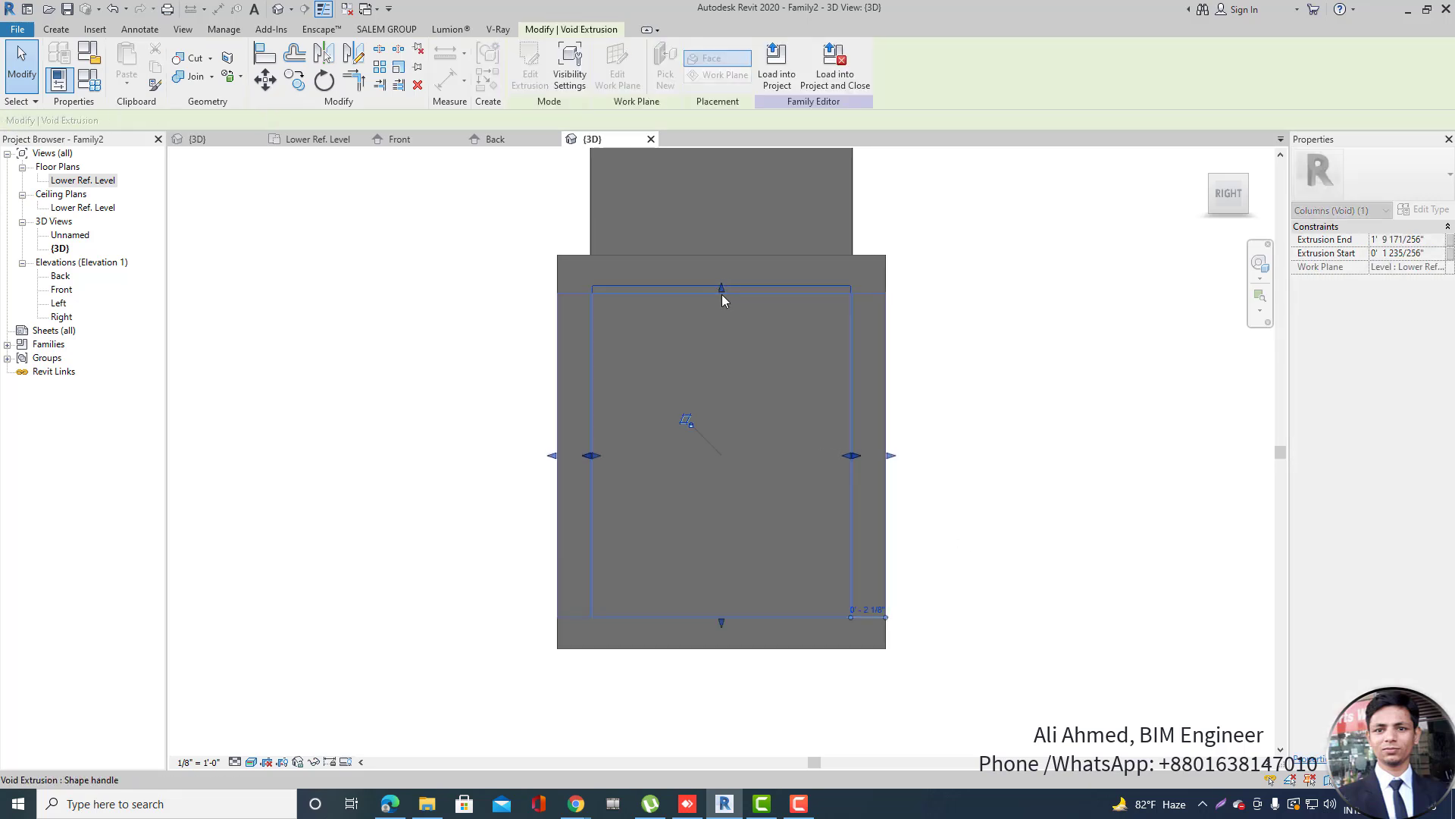
click(1008, 481)
shift+middle_drag(1007, 481, 919, 553)
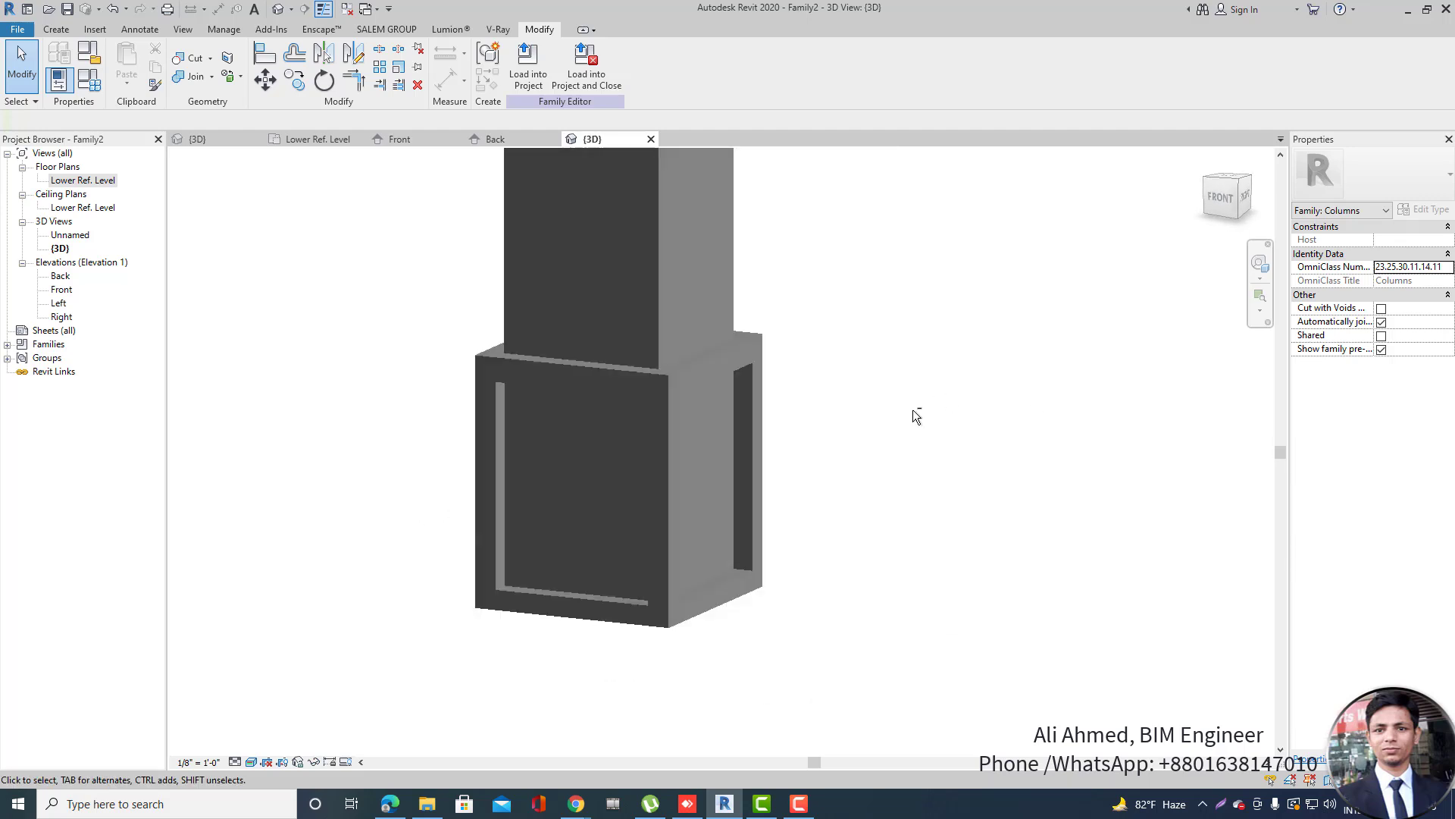
shift+middle_drag(913, 410, 563, 449)
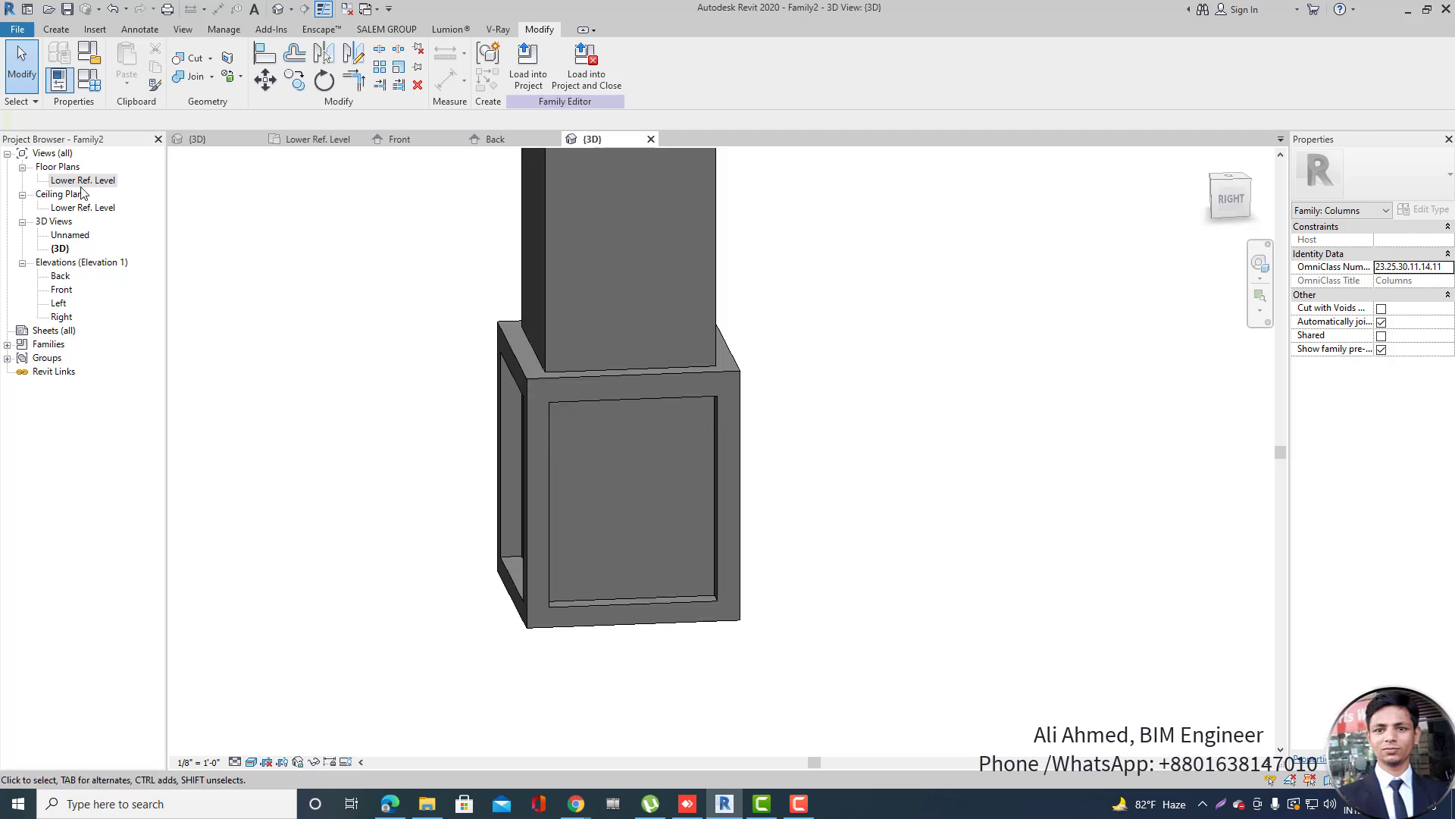
Open the Front elevation view at the column base.
click(60, 276)
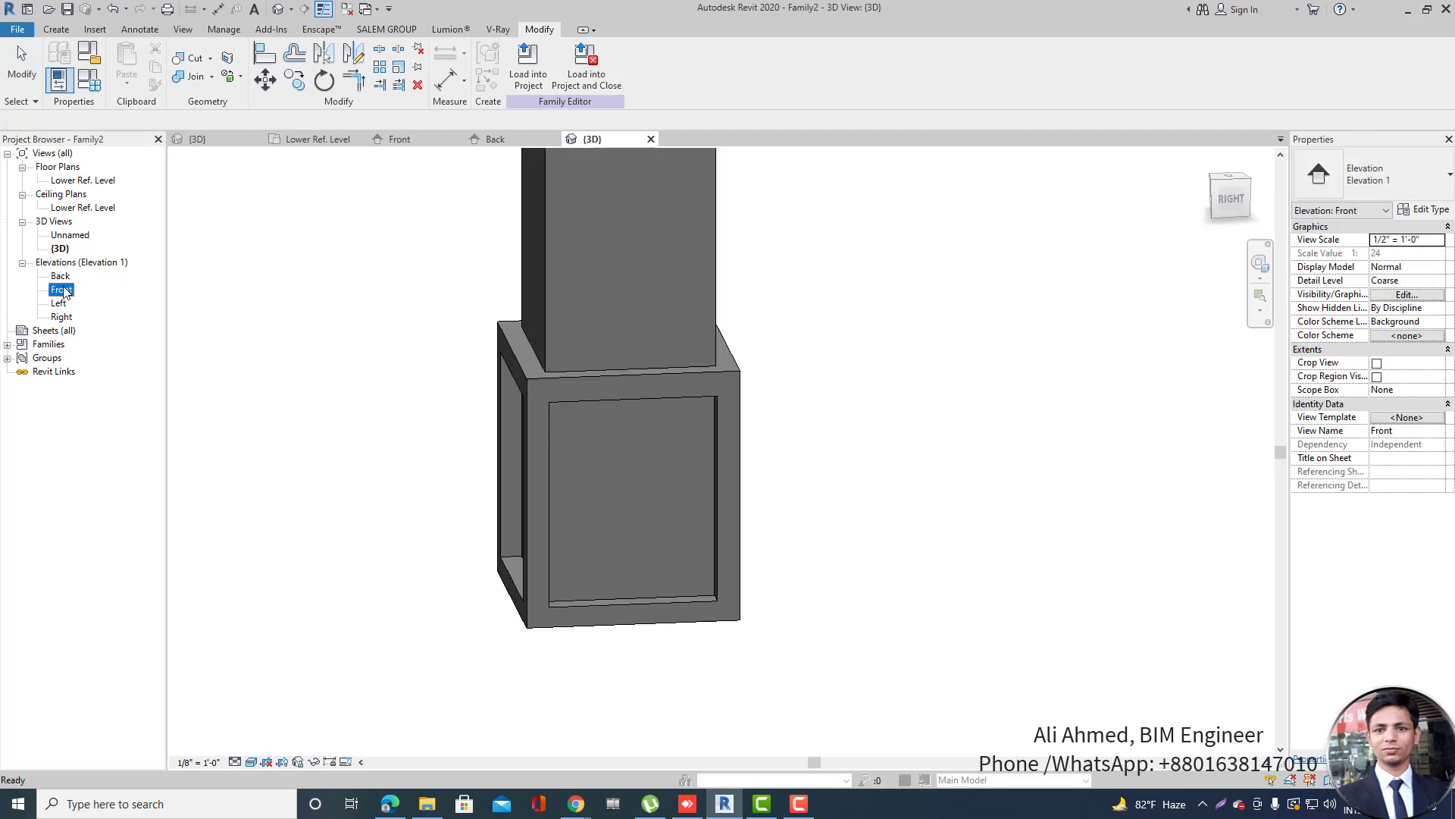
double_click(62, 290)
scroll(652, 641, up, 4)
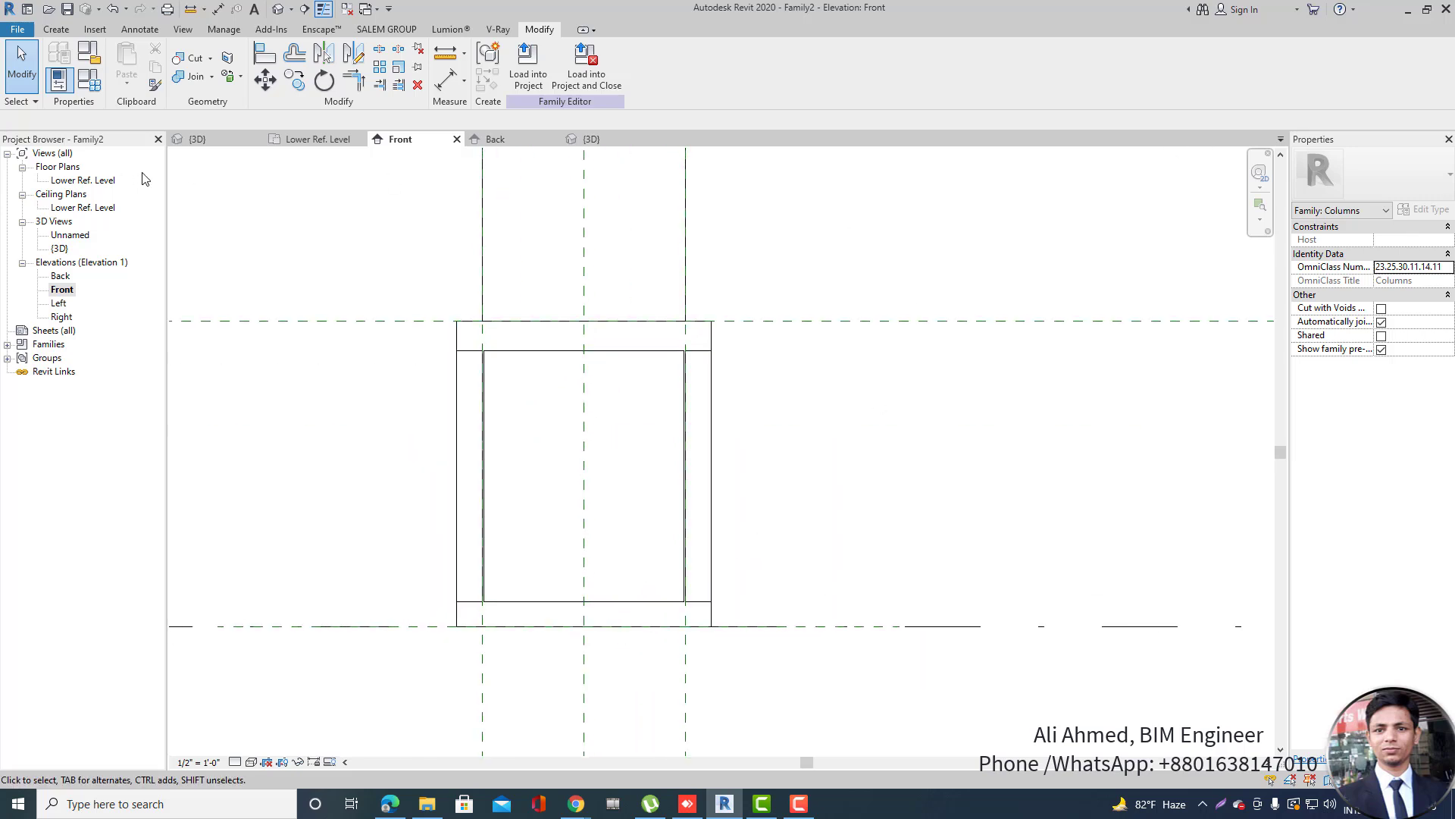
Start a solid blend and sketch its base boundary as a 1'-3 7/8" by 1'-7 3/4" rectangle around the base's recessed panel.
click(56, 31)
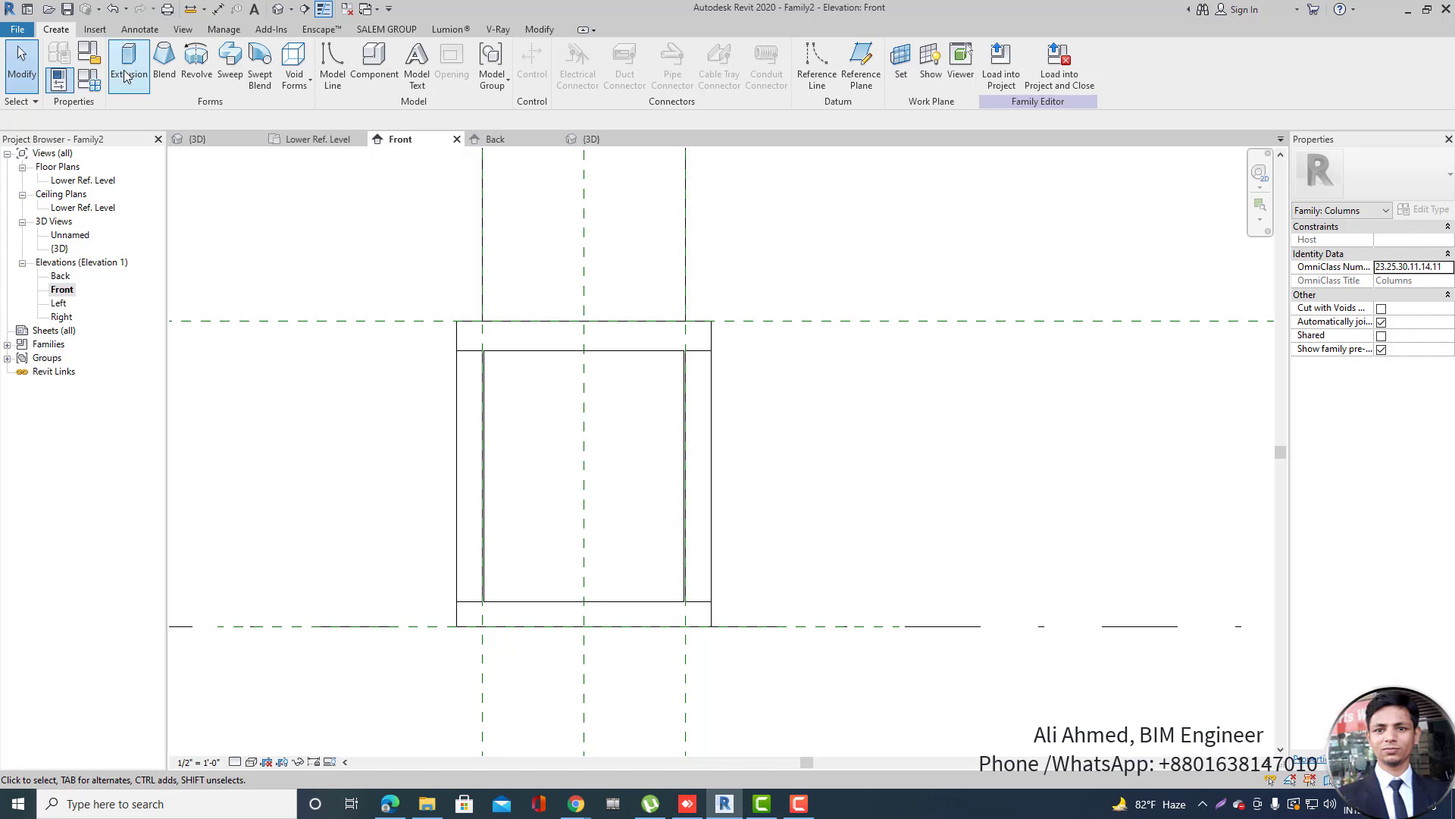
click(162, 80)
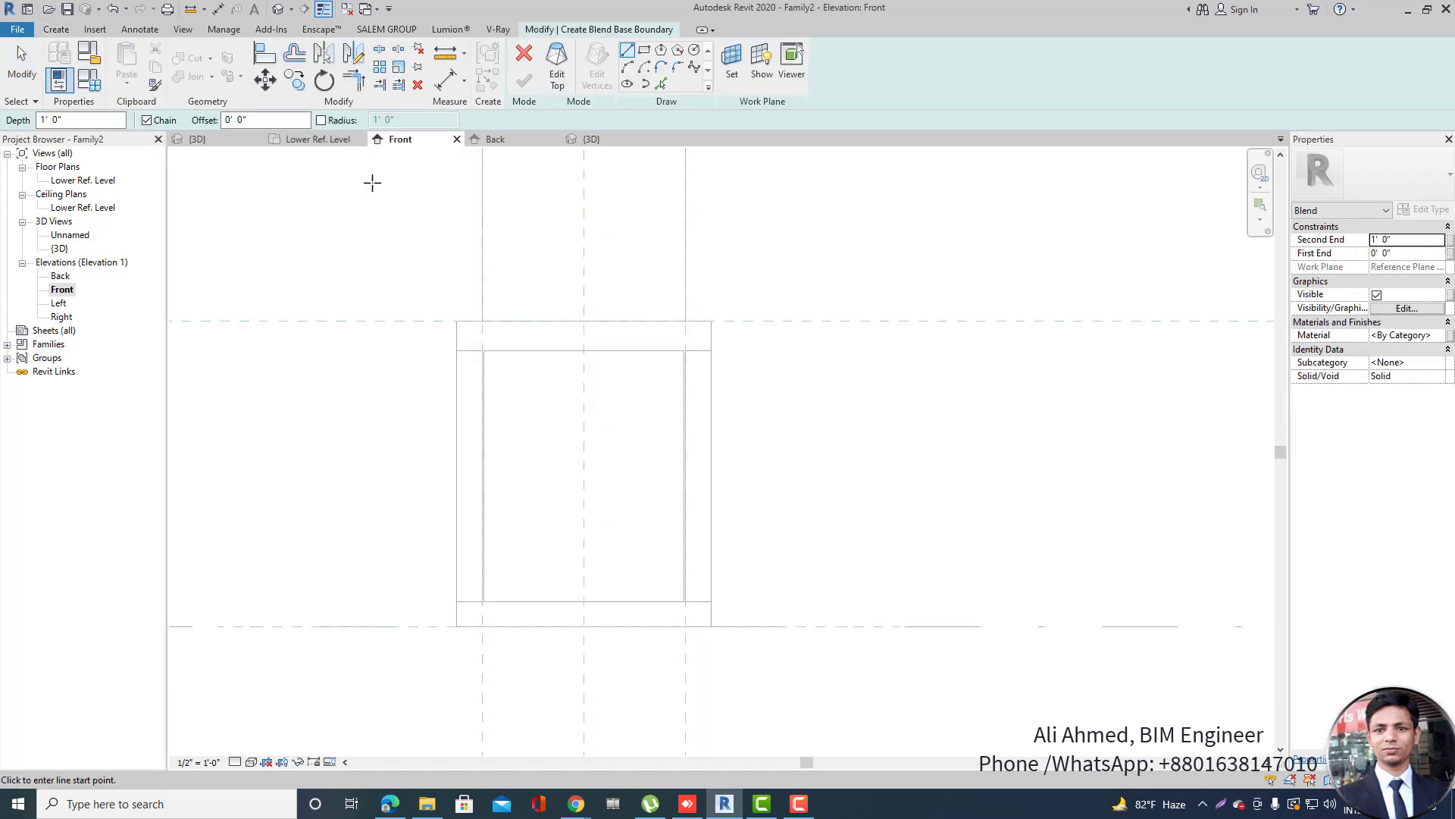
click(556, 205)
key(Escape)
click(645, 56)
scroll(472, 390, up, 4)
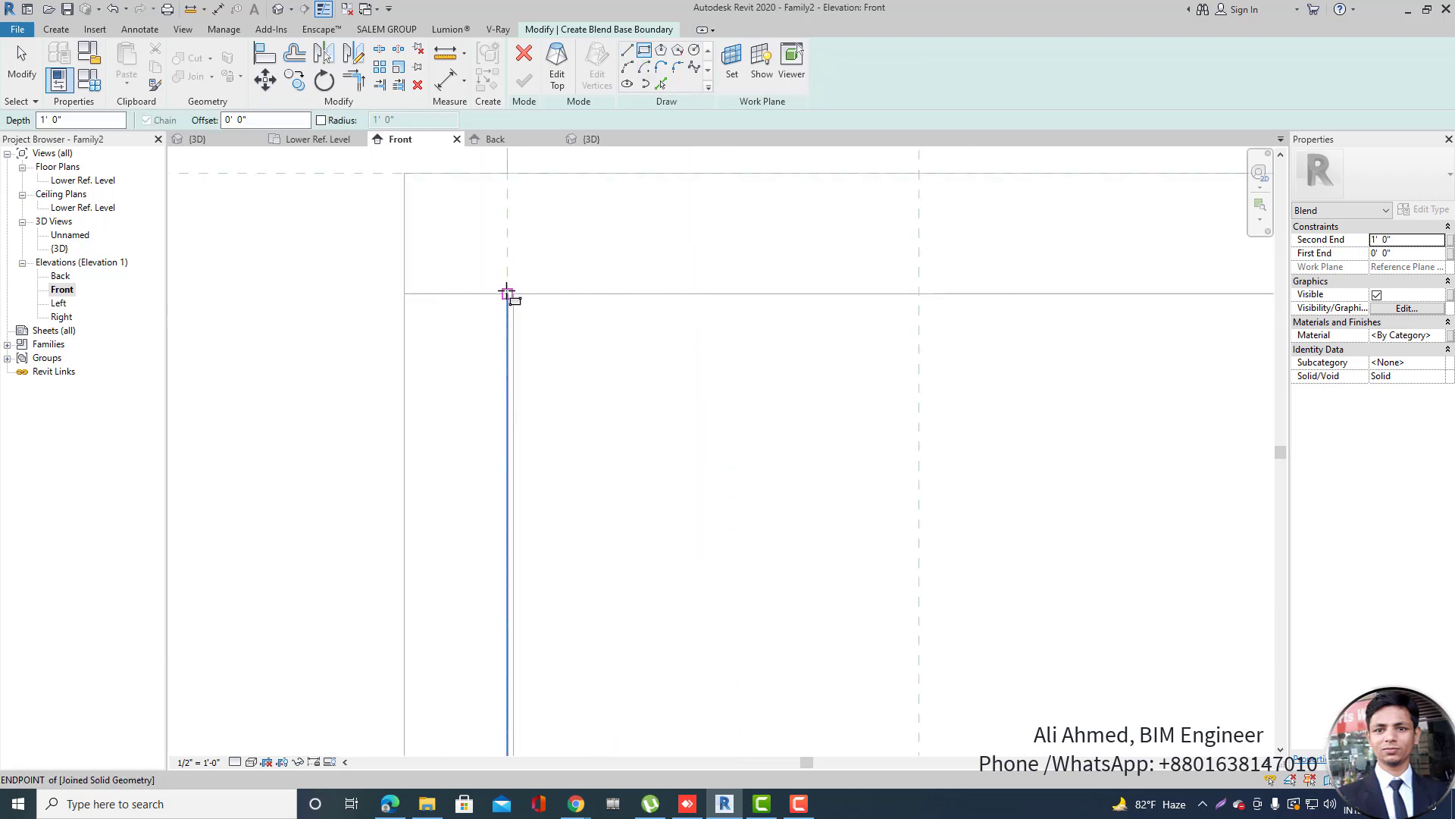
click(533, 300)
scroll(537, 297, down, 4)
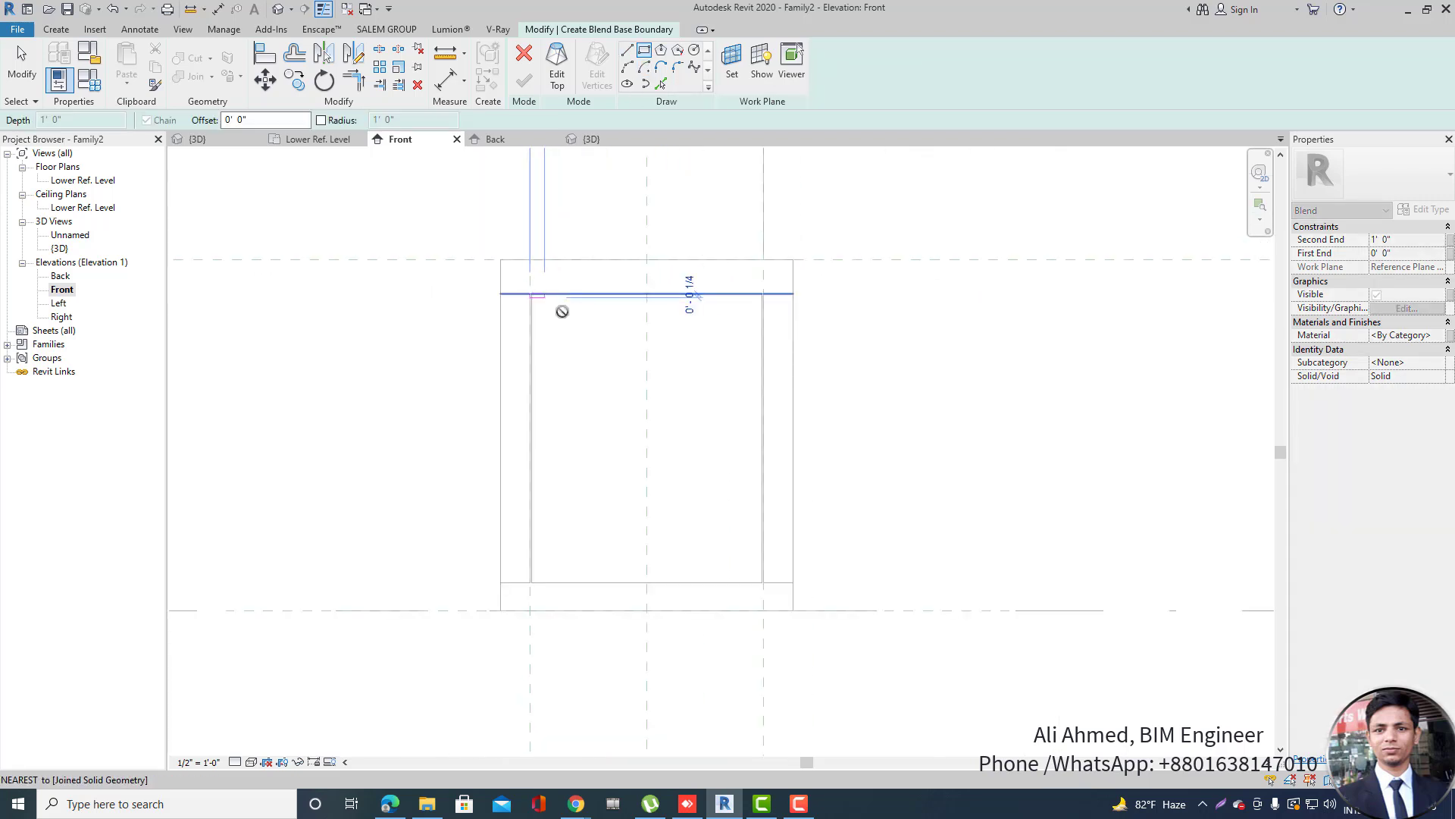
click(747, 576)
scroll(754, 584, up, 5)
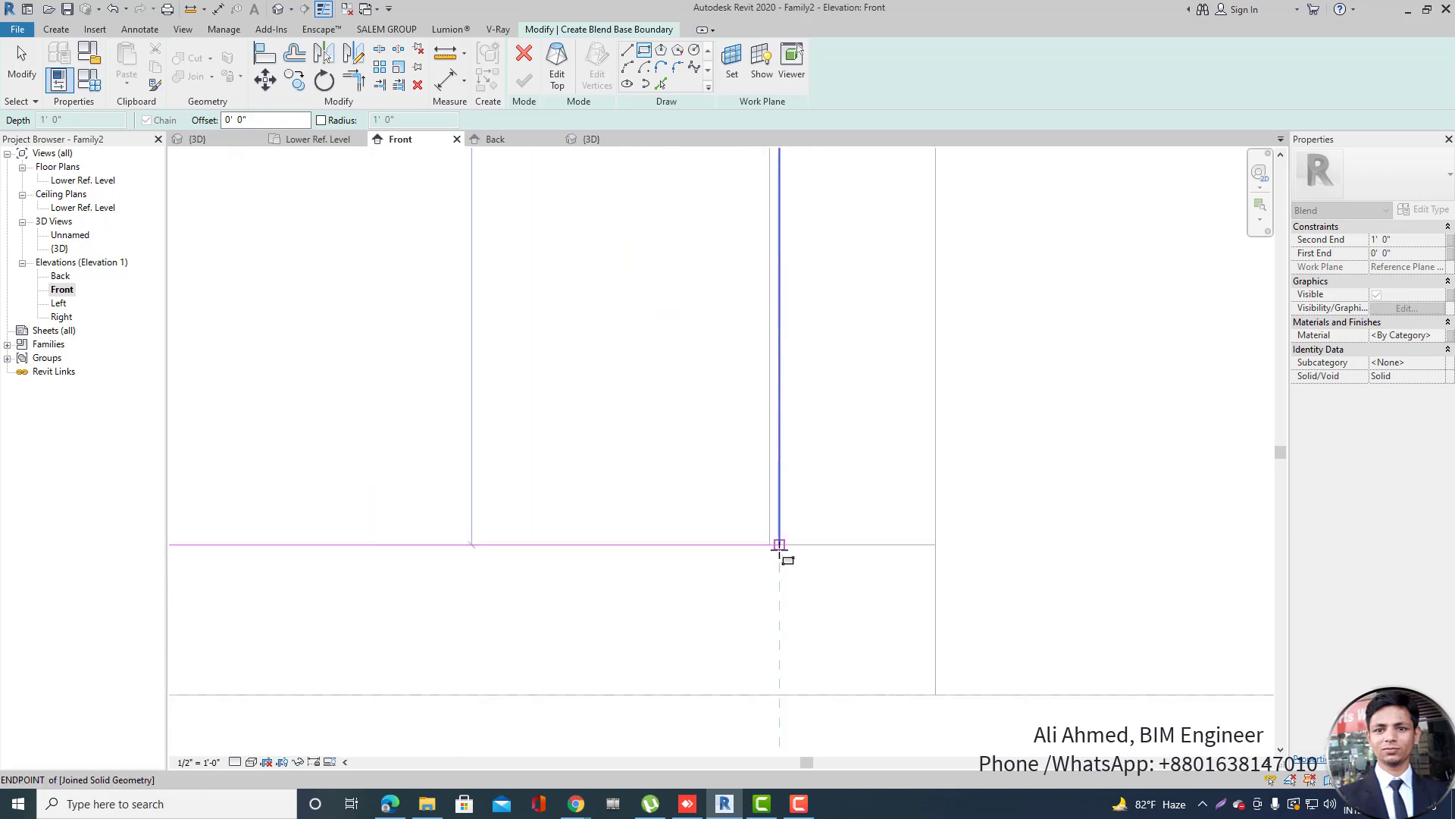
scroll(766, 637, down, 4)
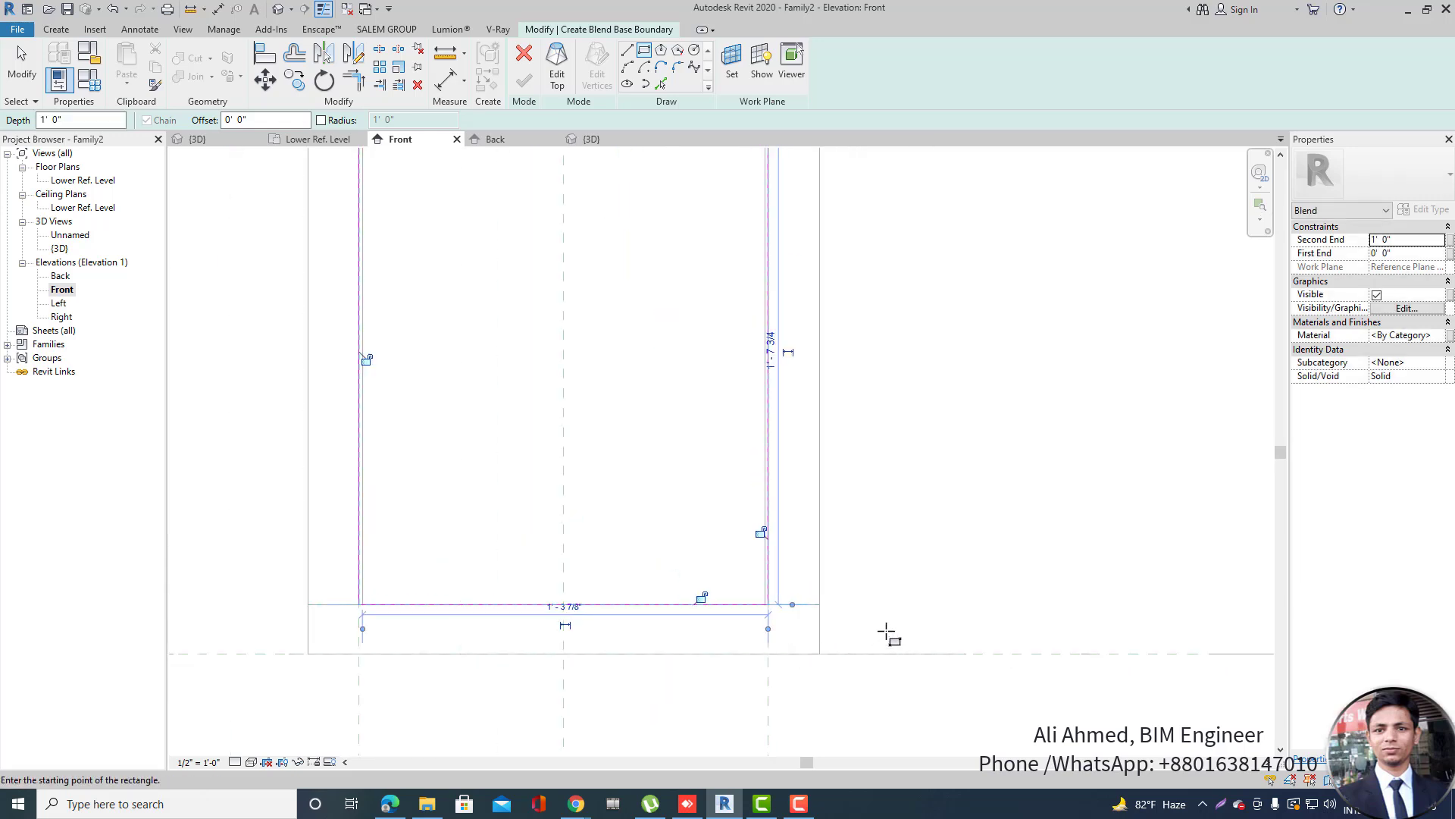
scroll(851, 618, down, 2)
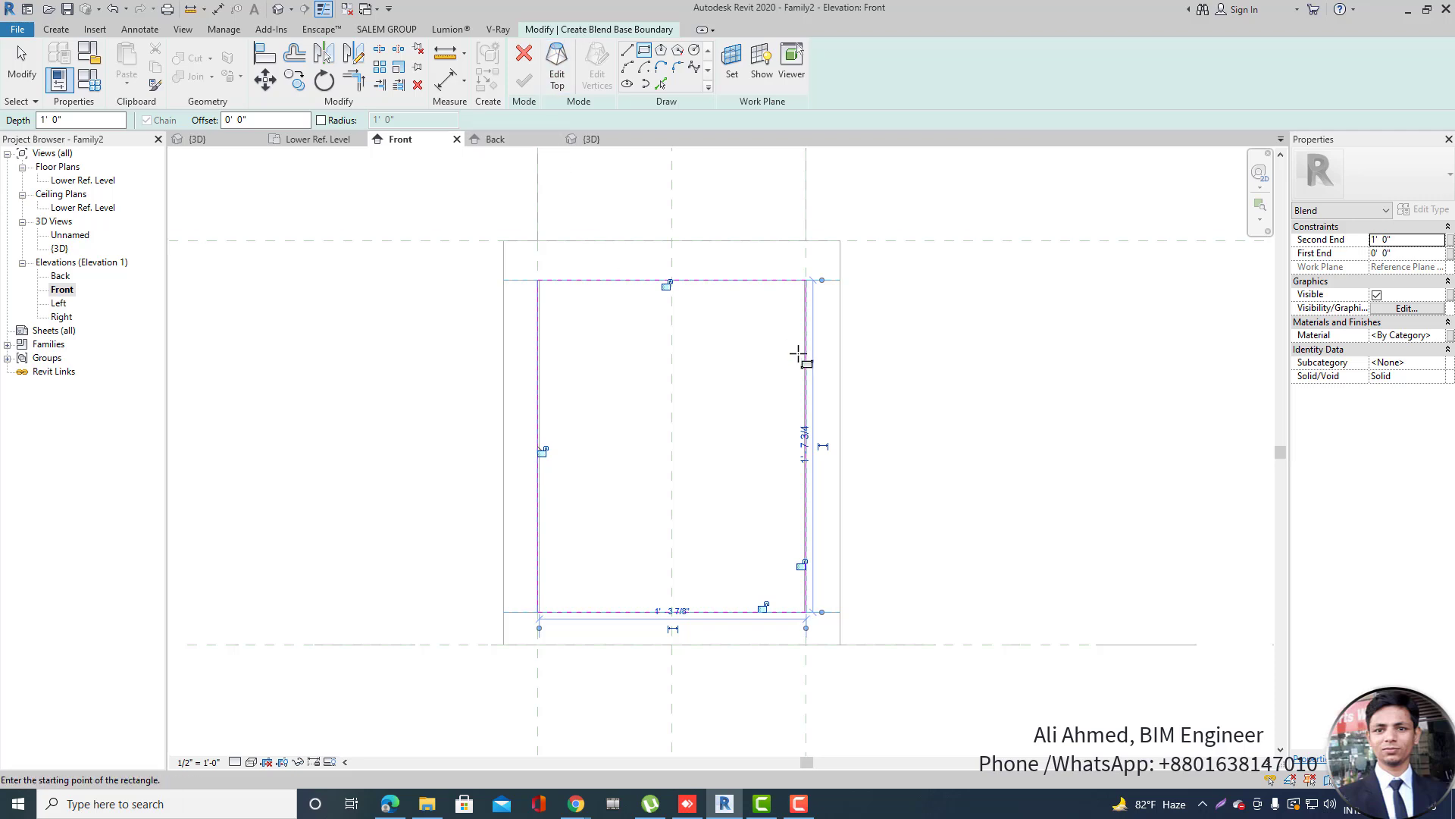
Switch the blend sketch to its top boundary.
click(559, 64)
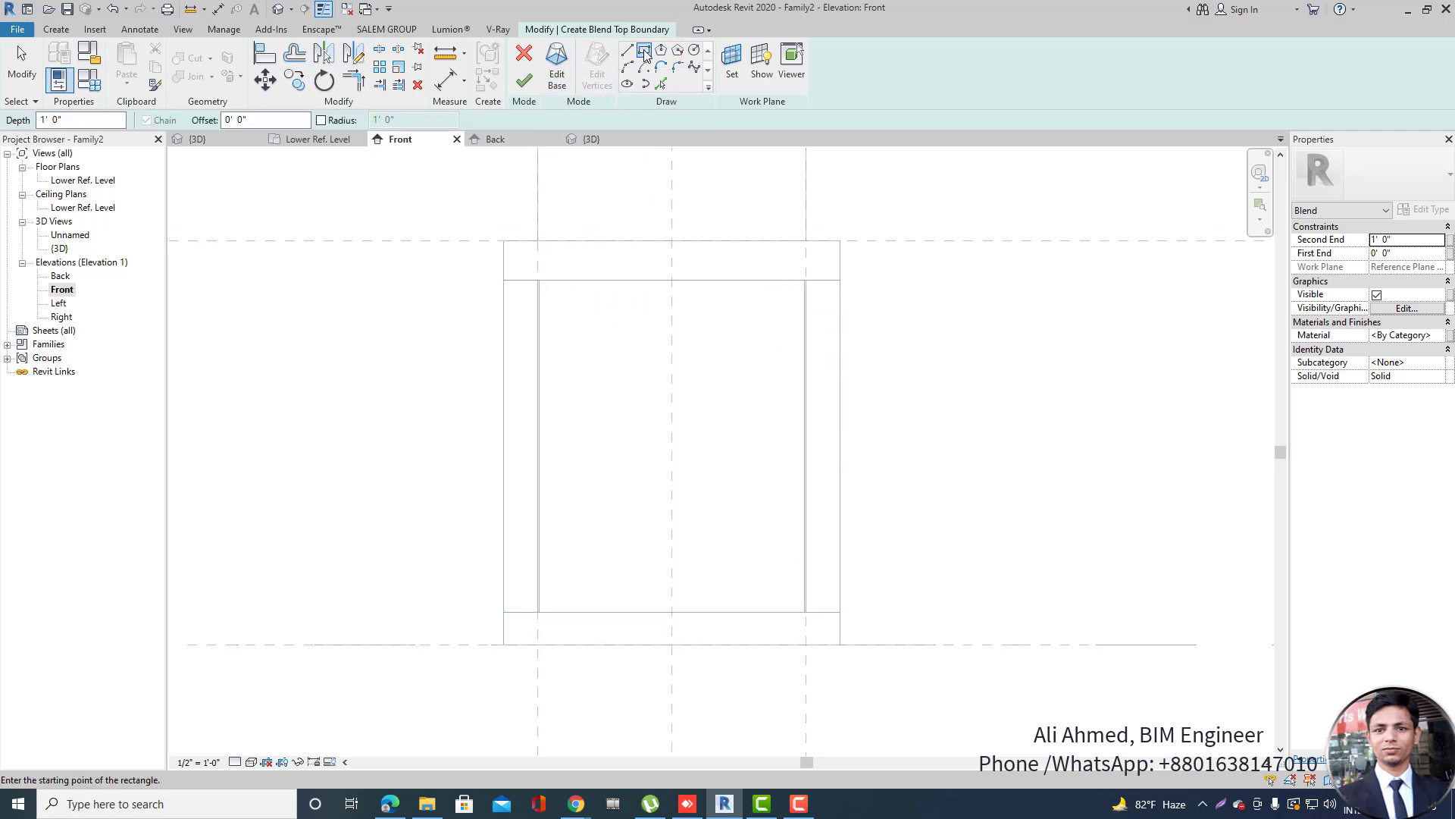
scroll(545, 284, up, 5)
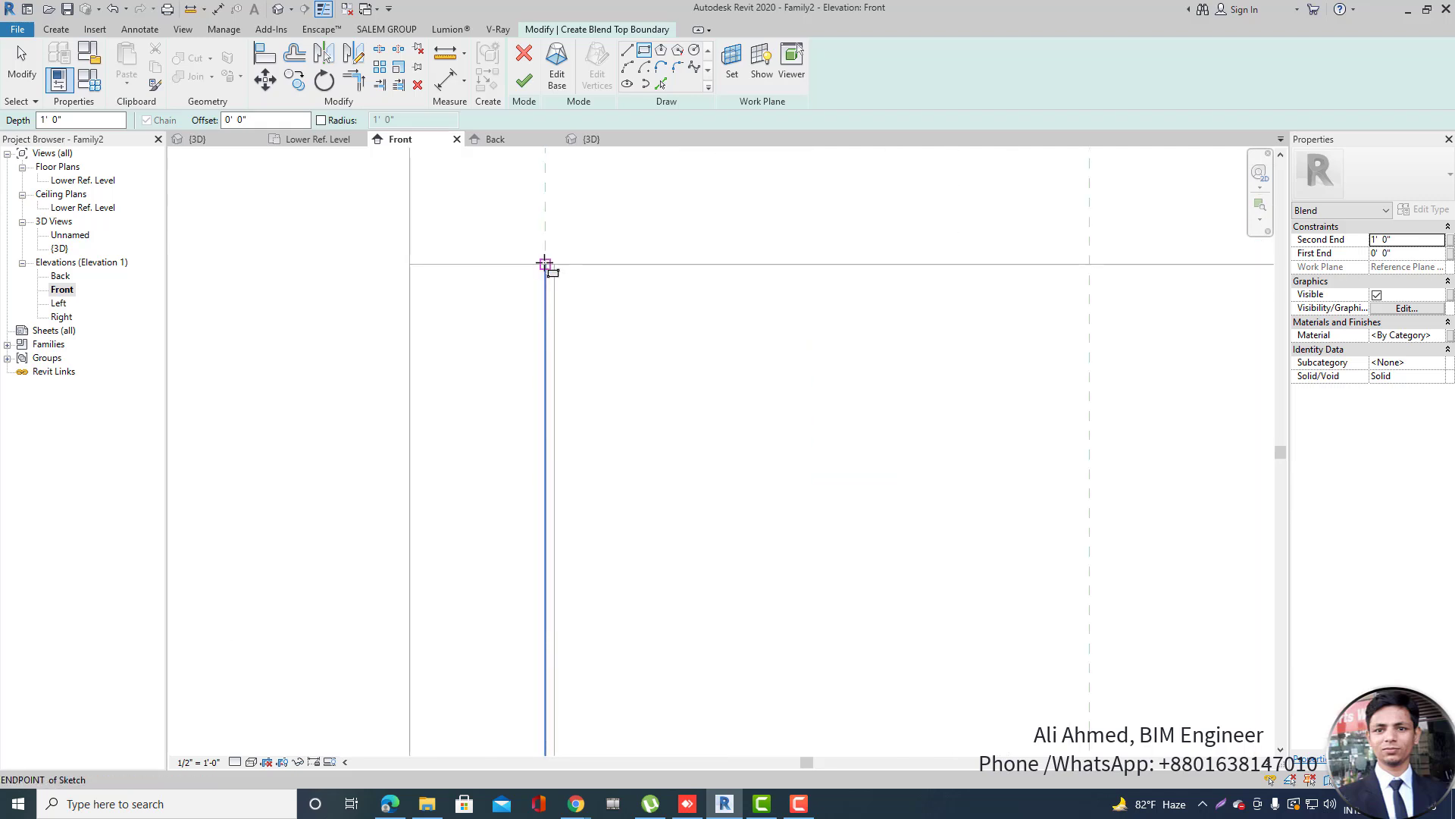
click(545, 263)
scroll(576, 301, down, 9)
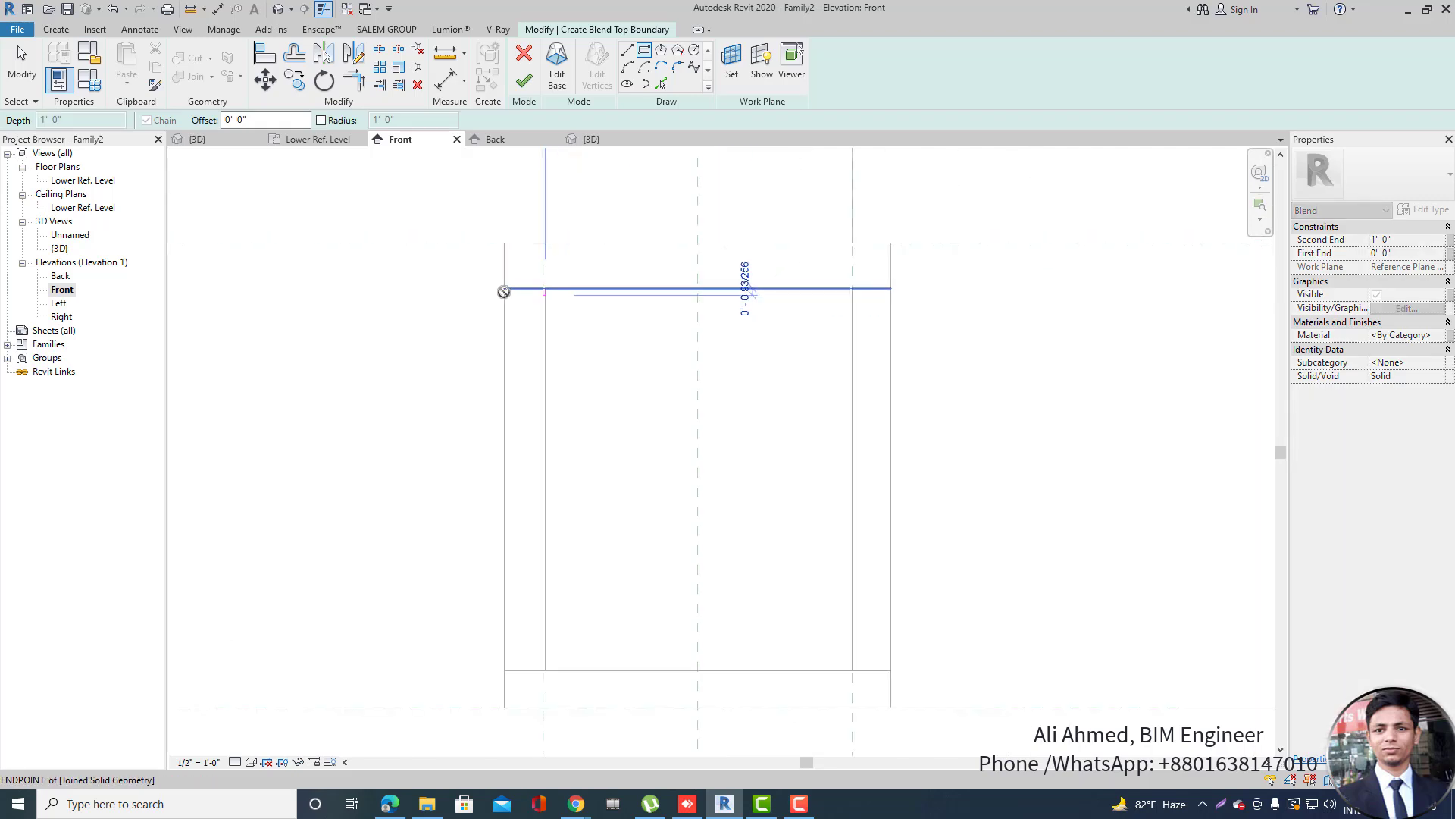
scroll(857, 690, up, 5)
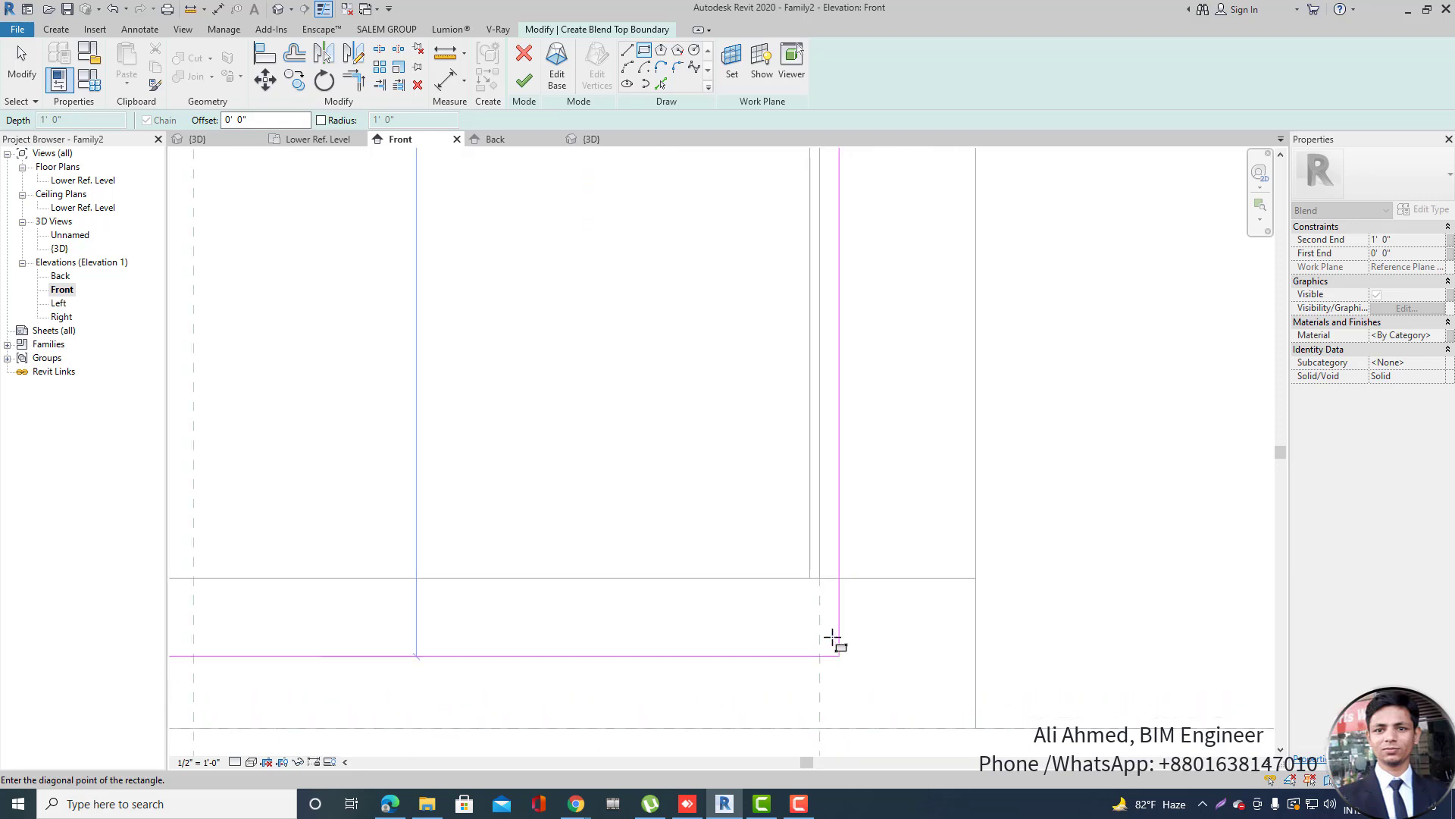
click(833, 640)
scroll(872, 652, down, 3)
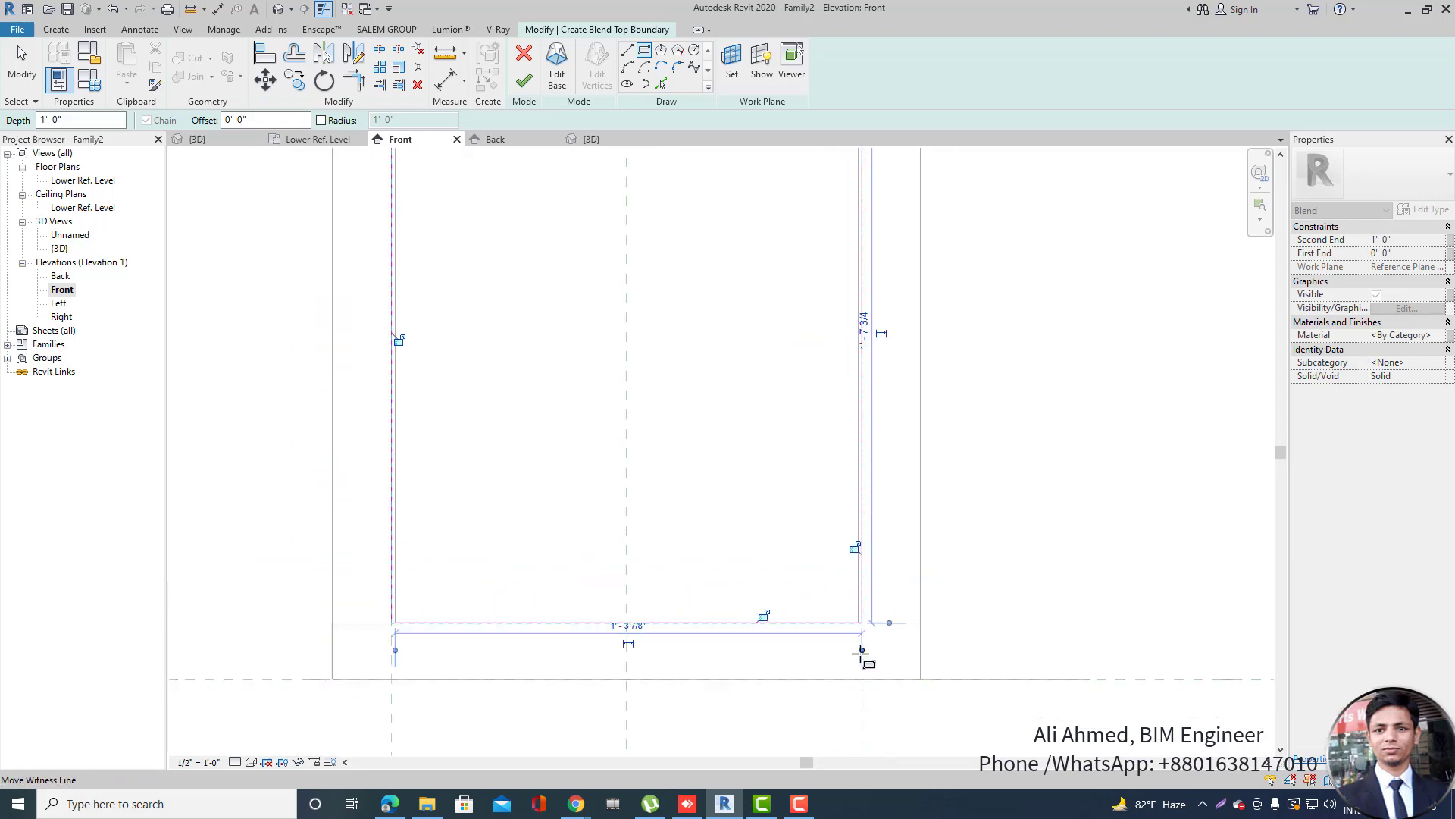
key(ctrl+z)
scroll(659, 470, down, 5)
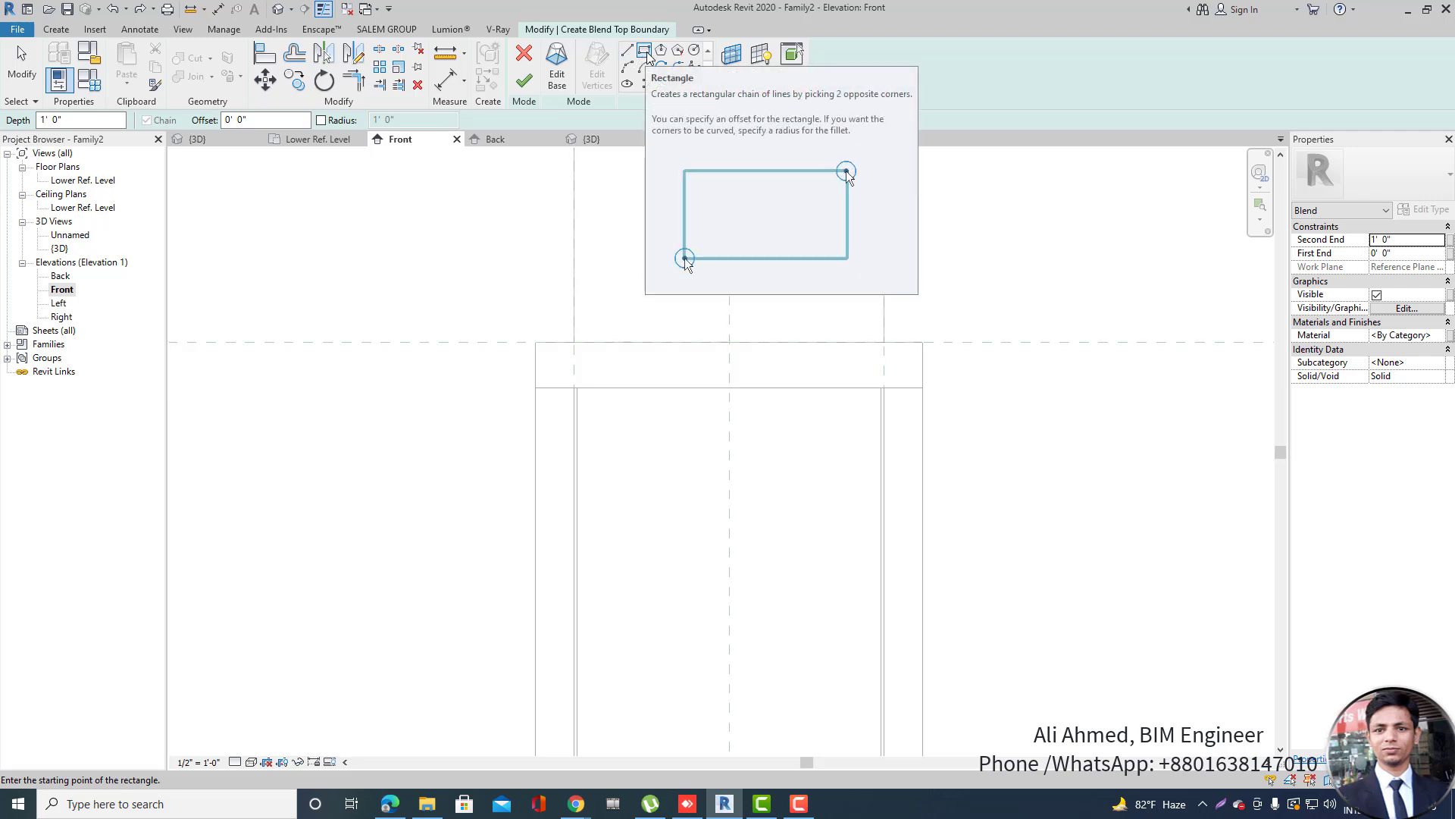
scroll(558, 250, down, 2)
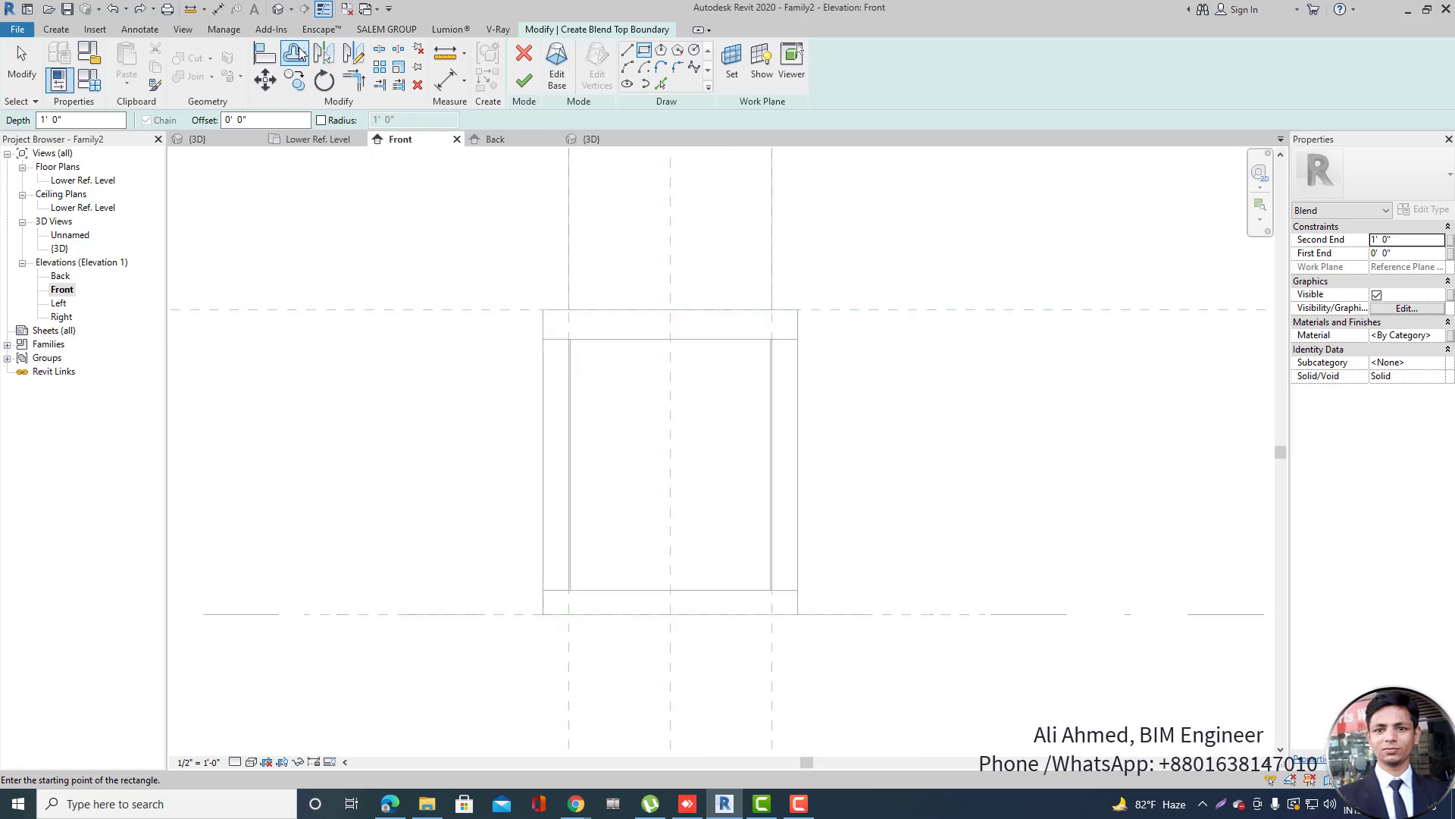
click(296, 55)
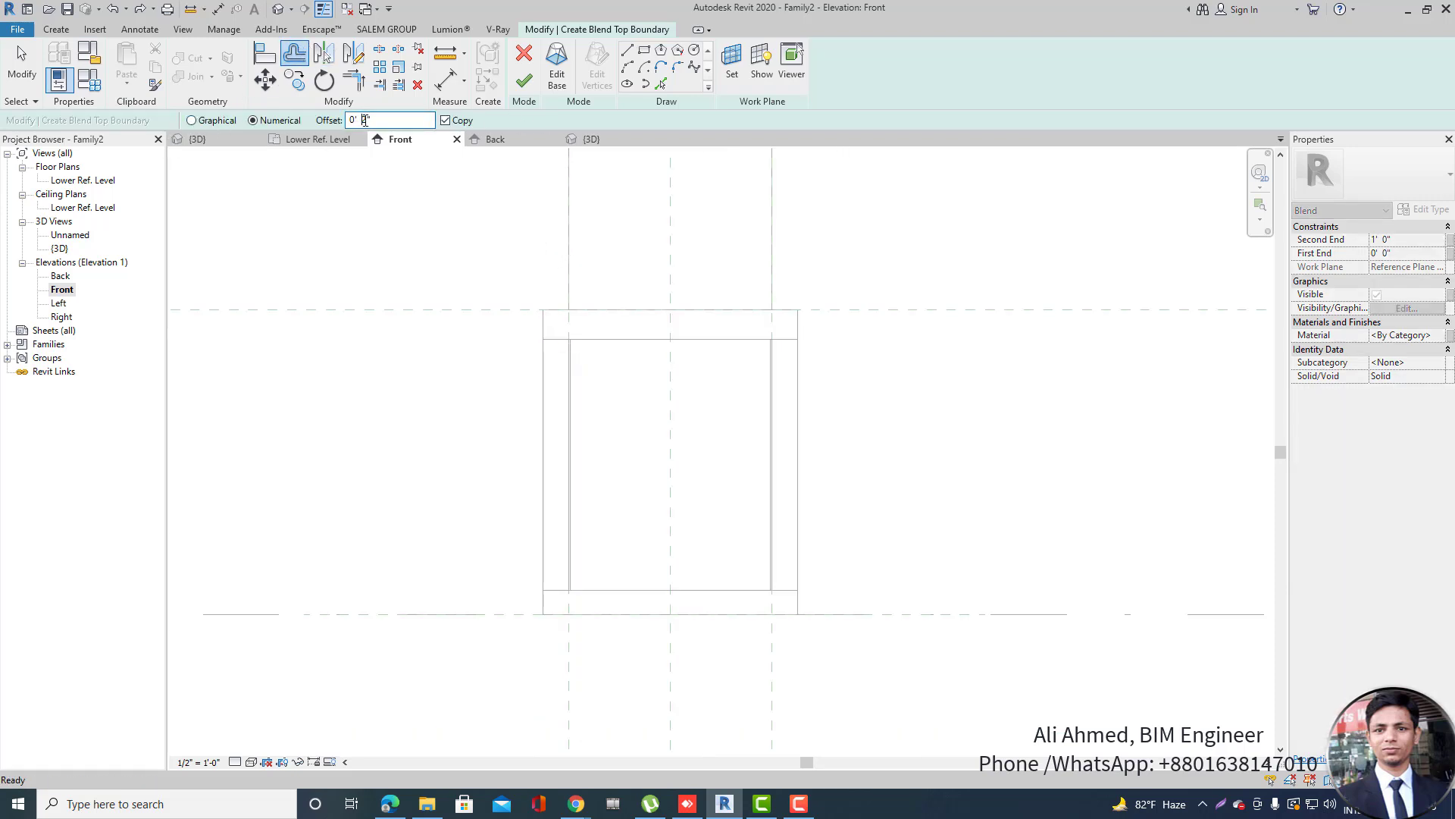
text(4)
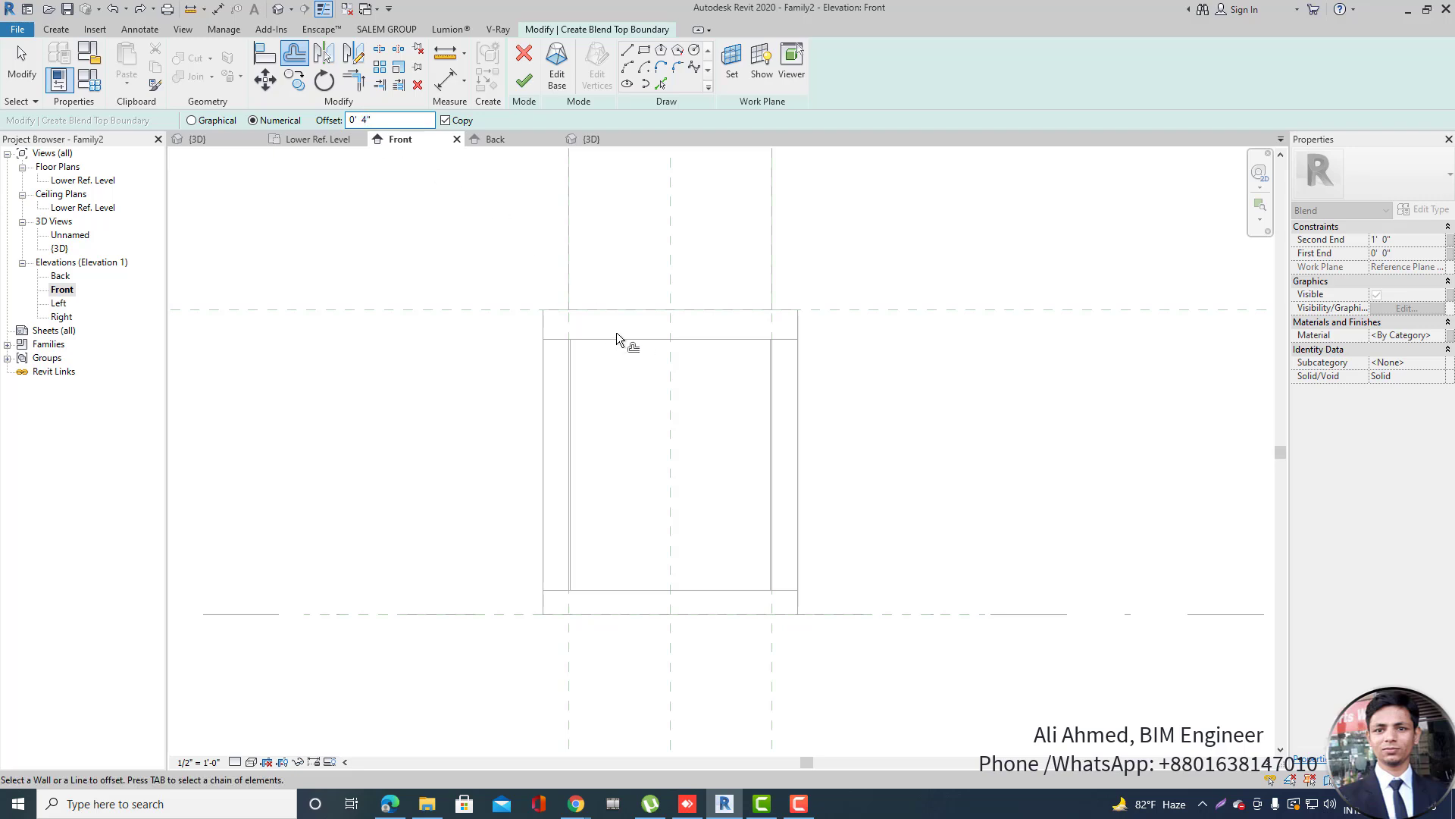
Try a top boundary rectangle inset 5" from the recessed panel's corners, and delete it.
click(644, 50)
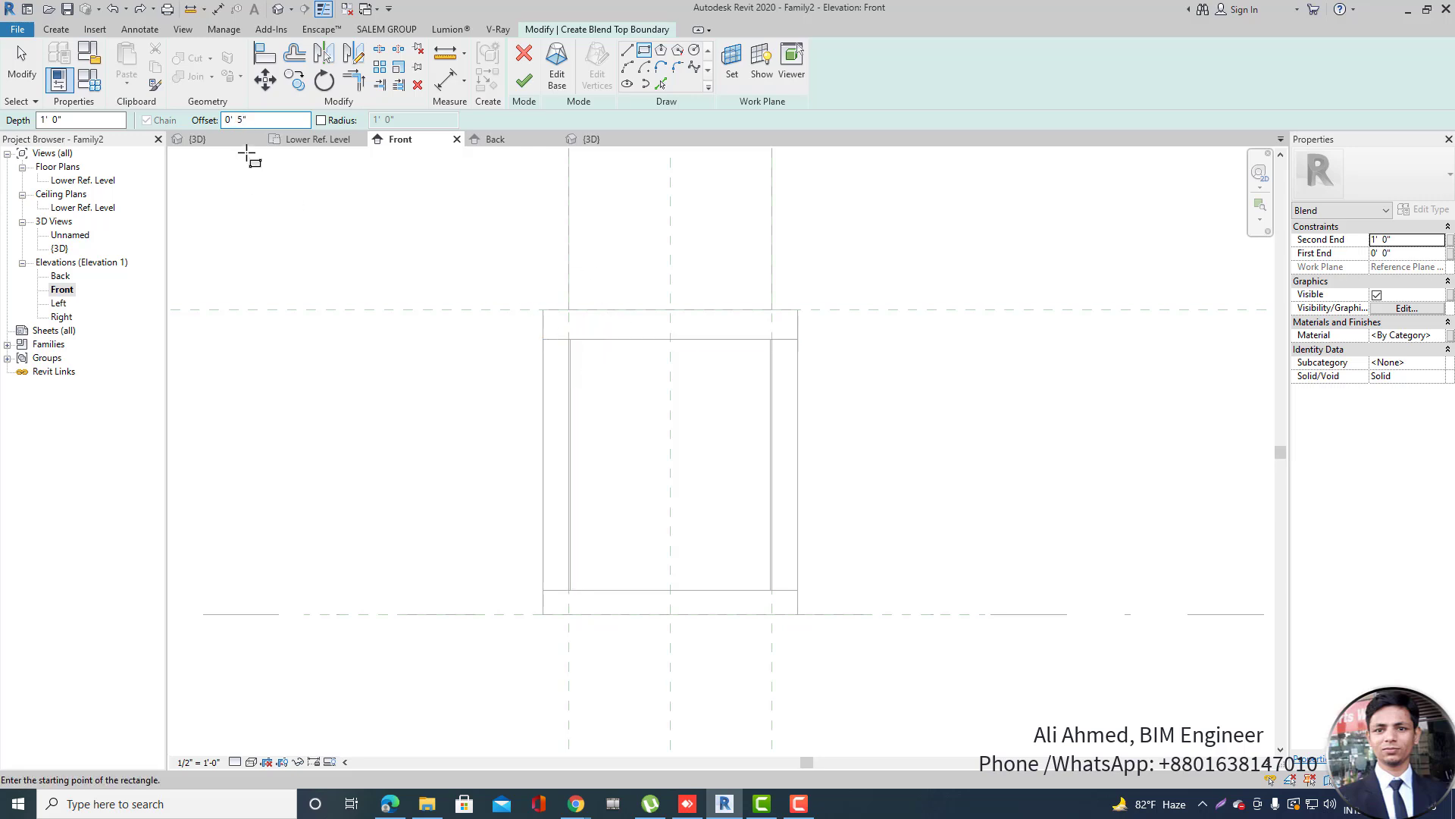
click(569, 338)
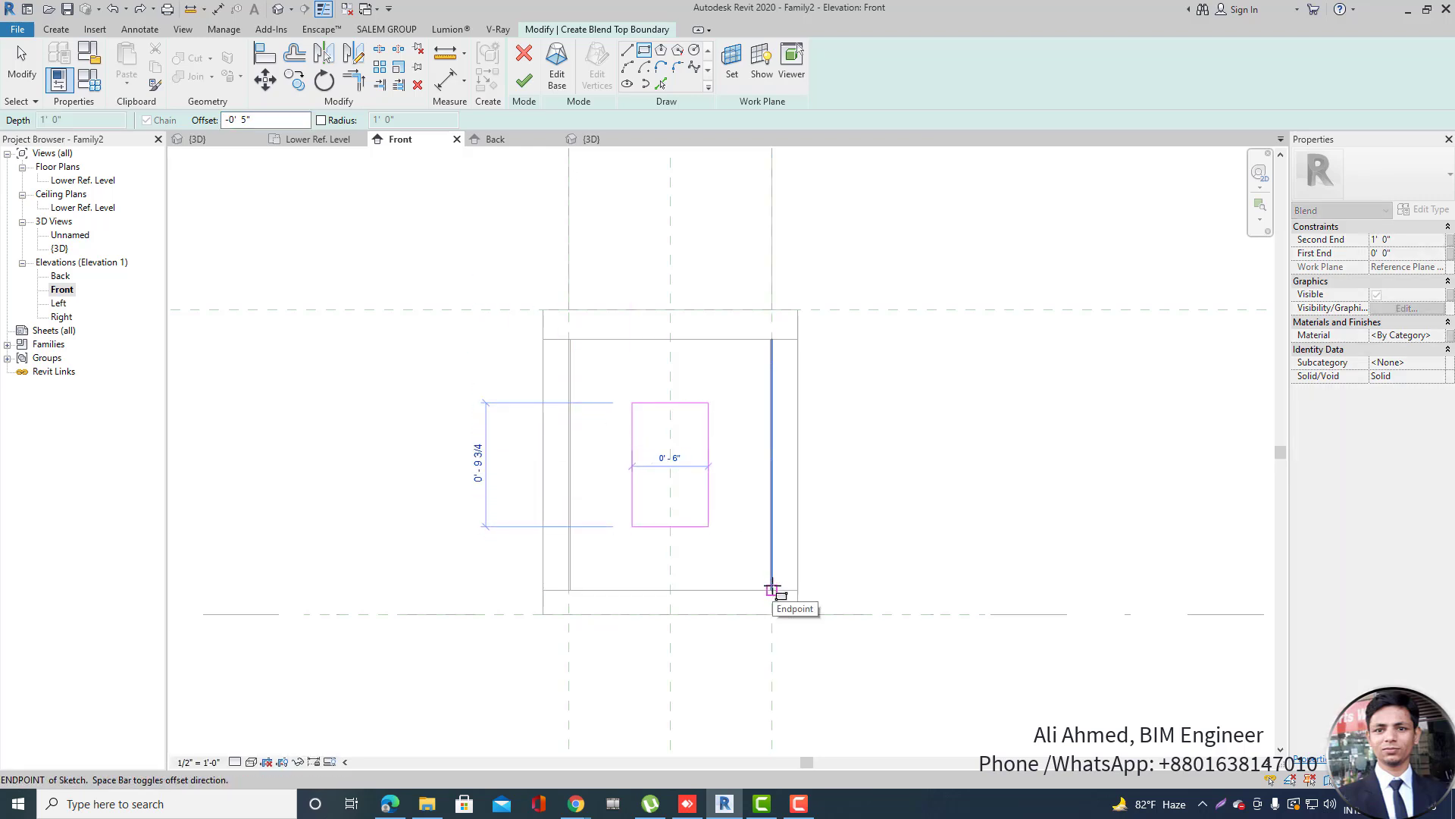
scroll(772, 590, up, 2)
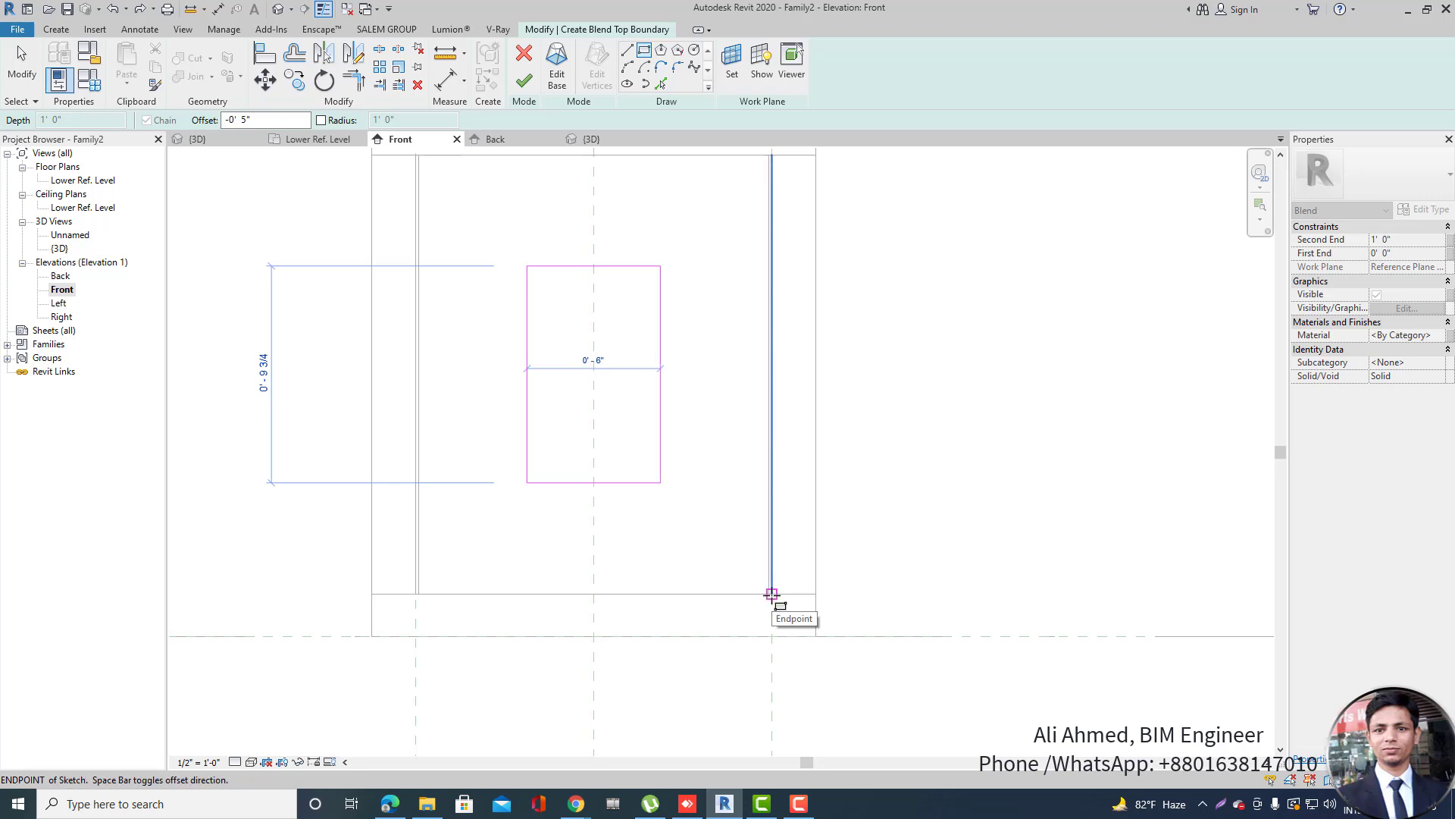
key(Escape)
scroll(770, 497, down, 2)
key(Escape)
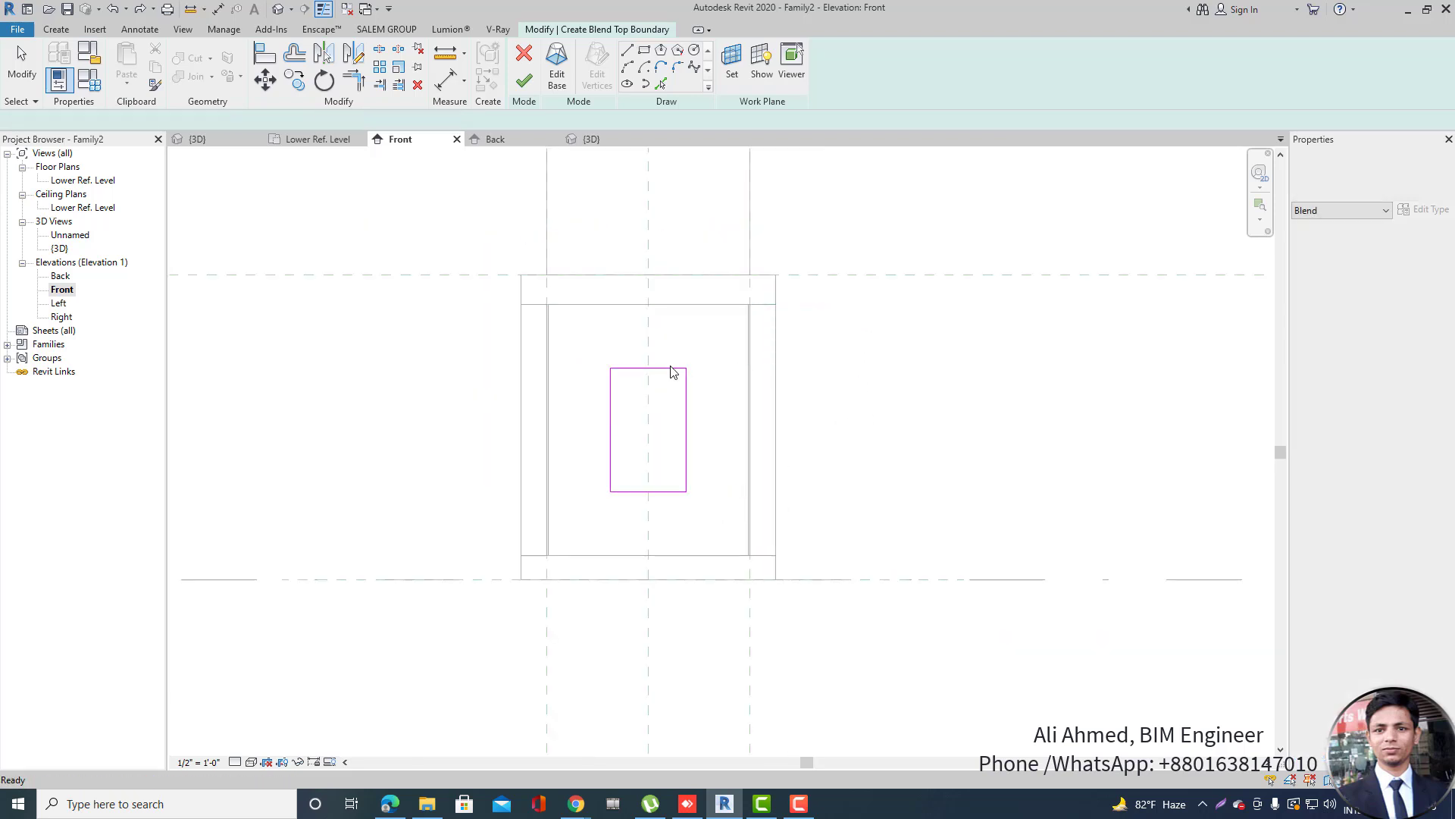
drag(580, 343, 731, 514)
key(Delete)
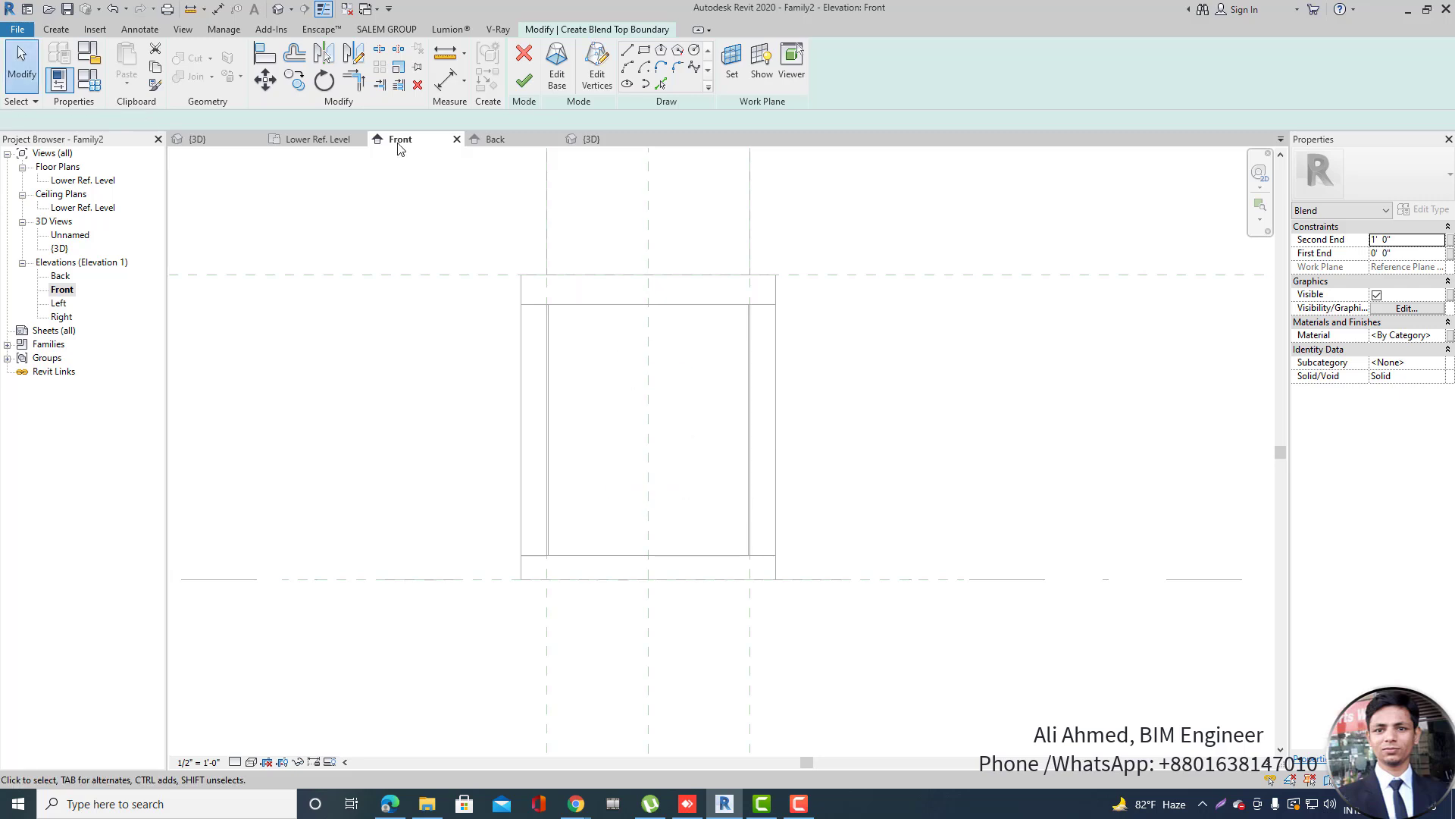
click(294, 54)
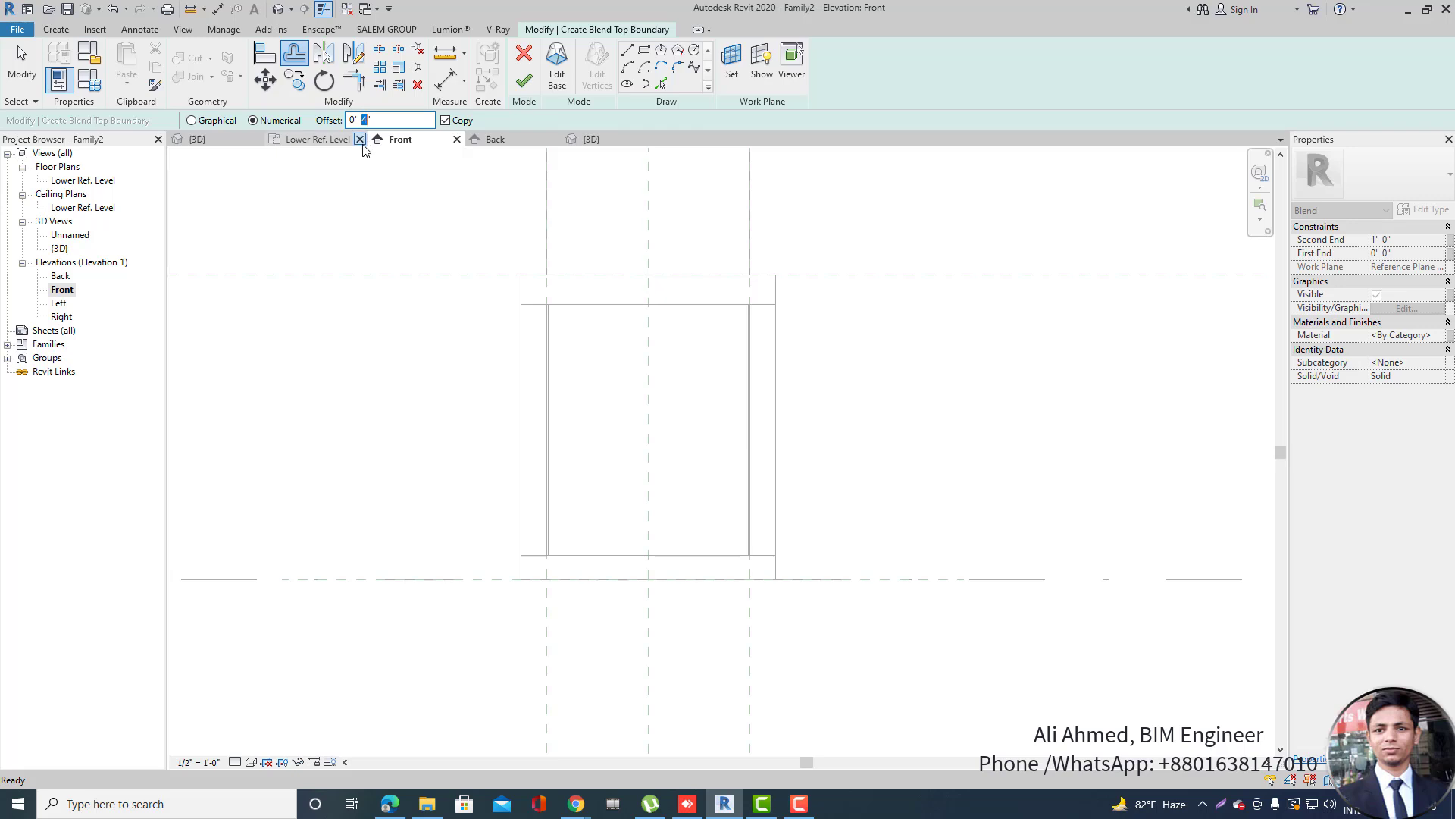
text(5)
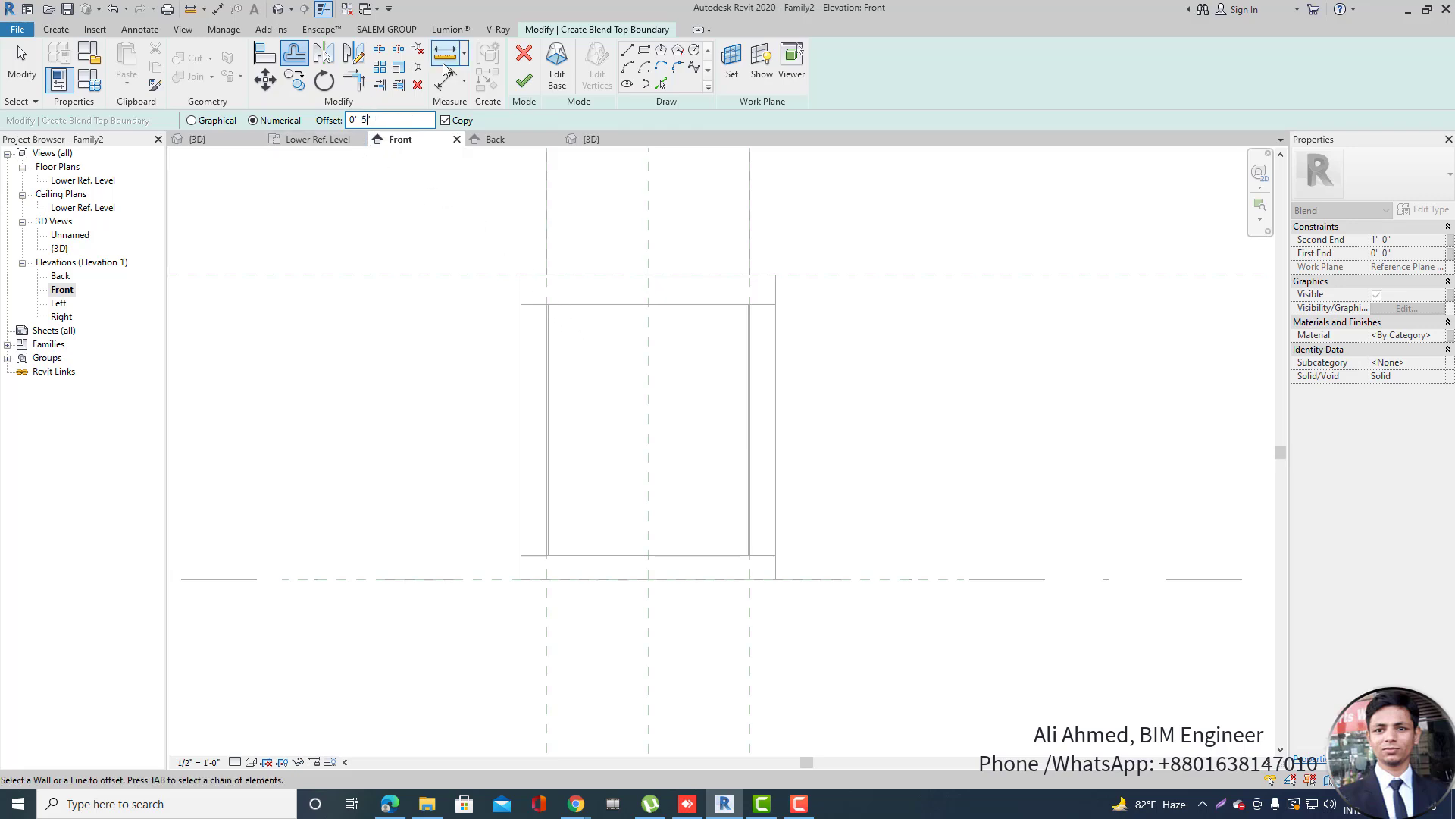
Sketch the blend's top boundary as a 4" by 7 3/4" rectangle using a -0' 6" offset from the panel's corners, and finish the blend.
click(643, 51)
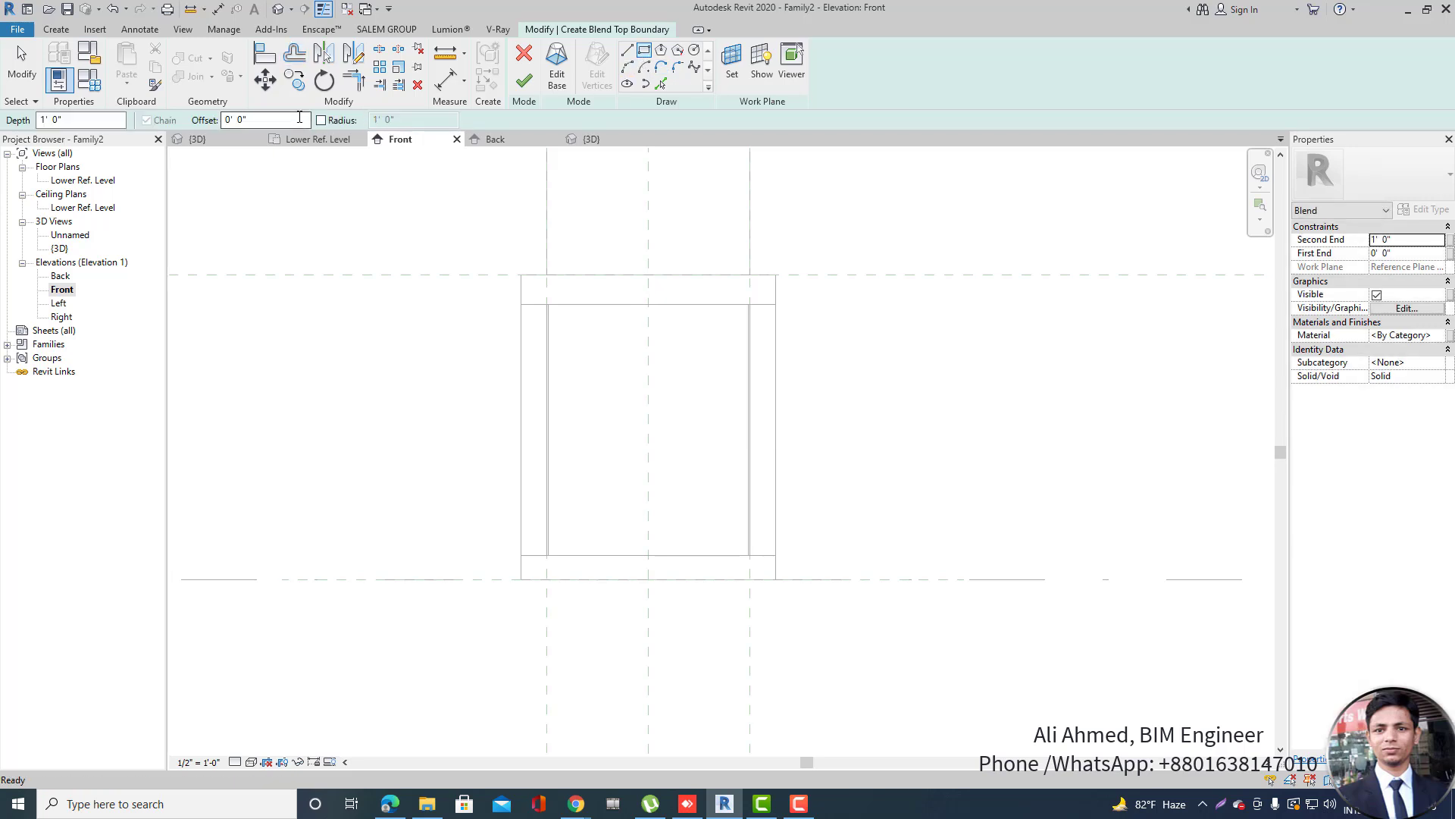
text(-)
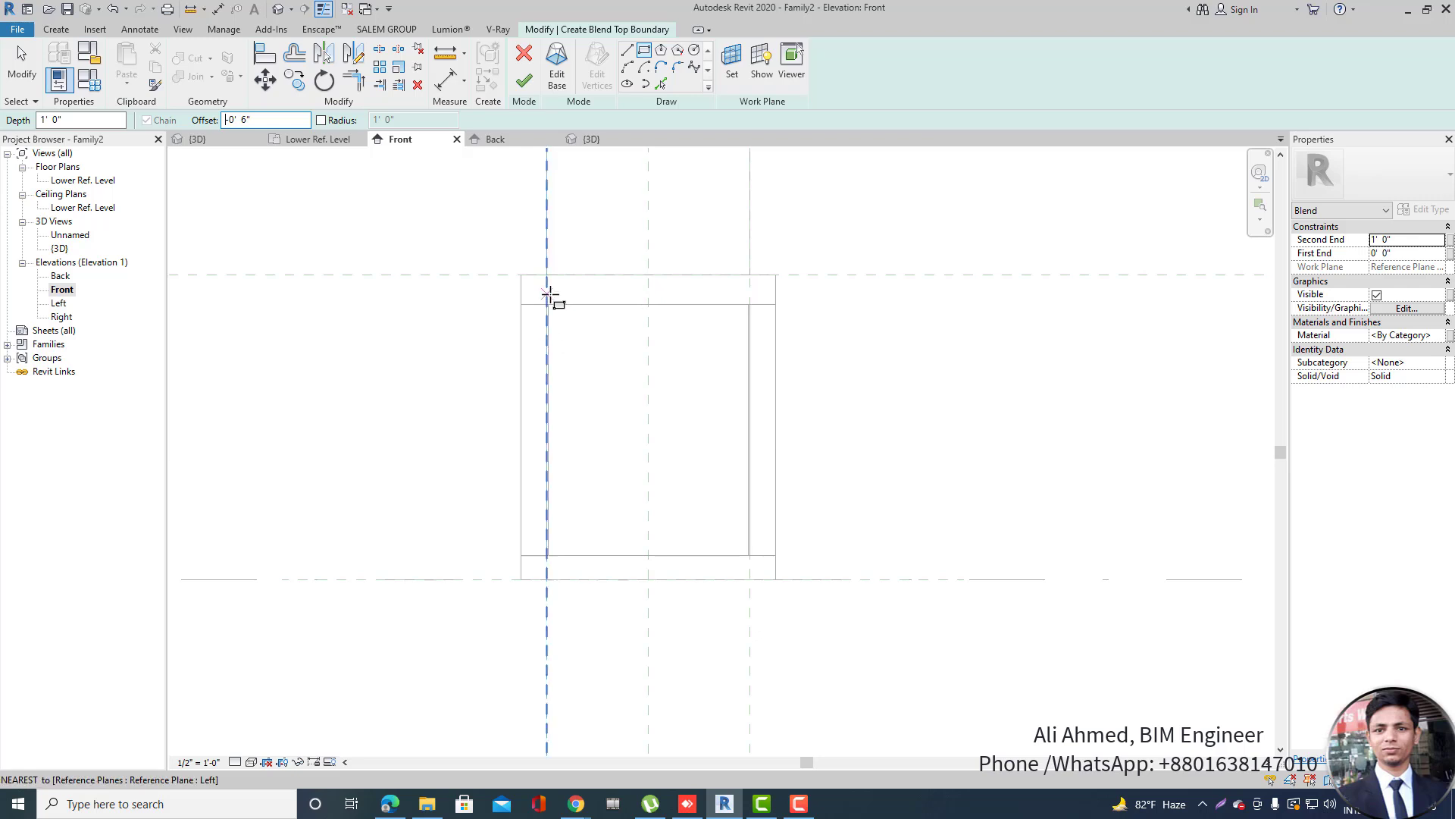
scroll(549, 303, up, 5)
click(539, 318)
scroll(629, 364, down, 5)
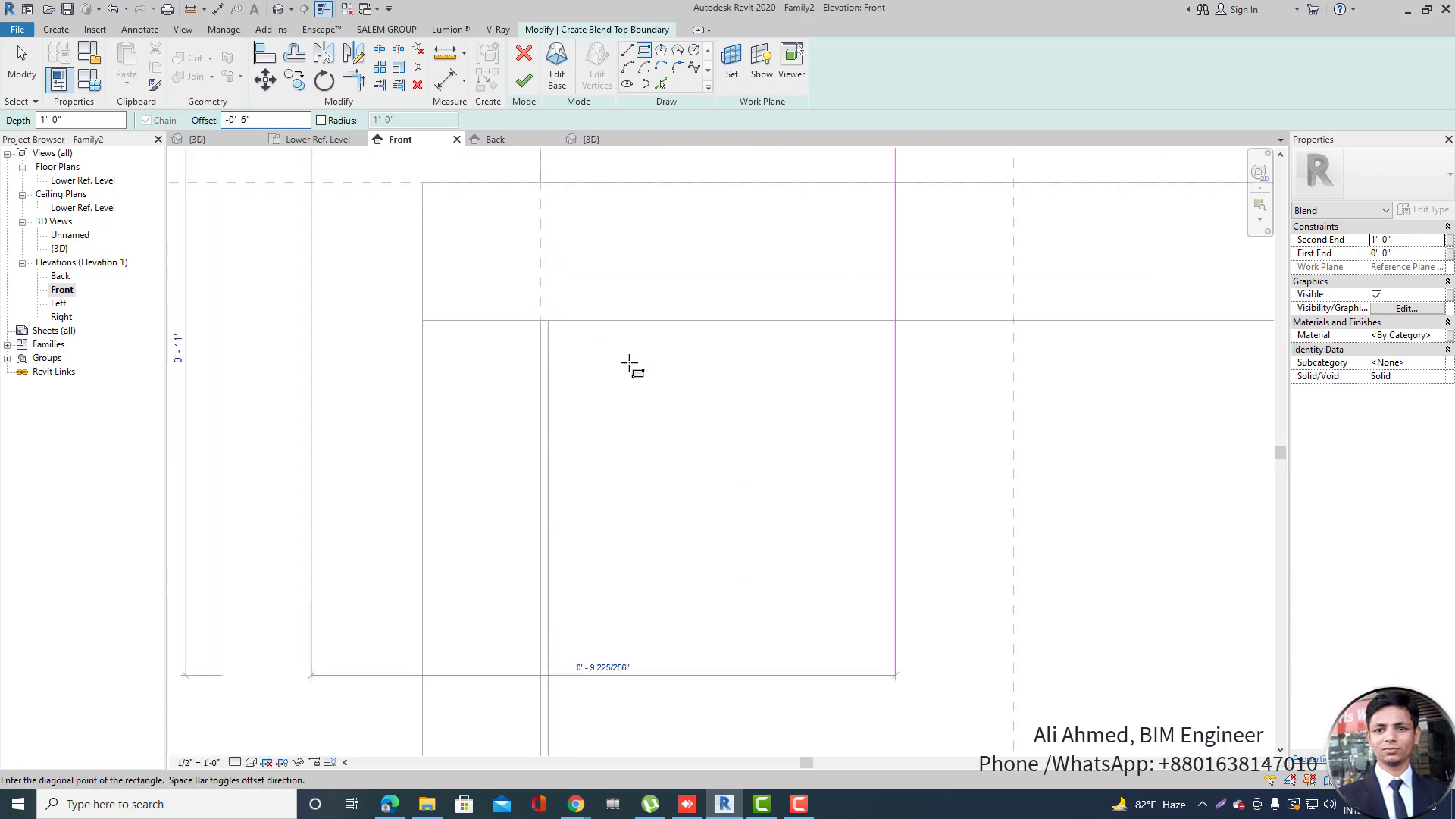
scroll(830, 644, up, 5)
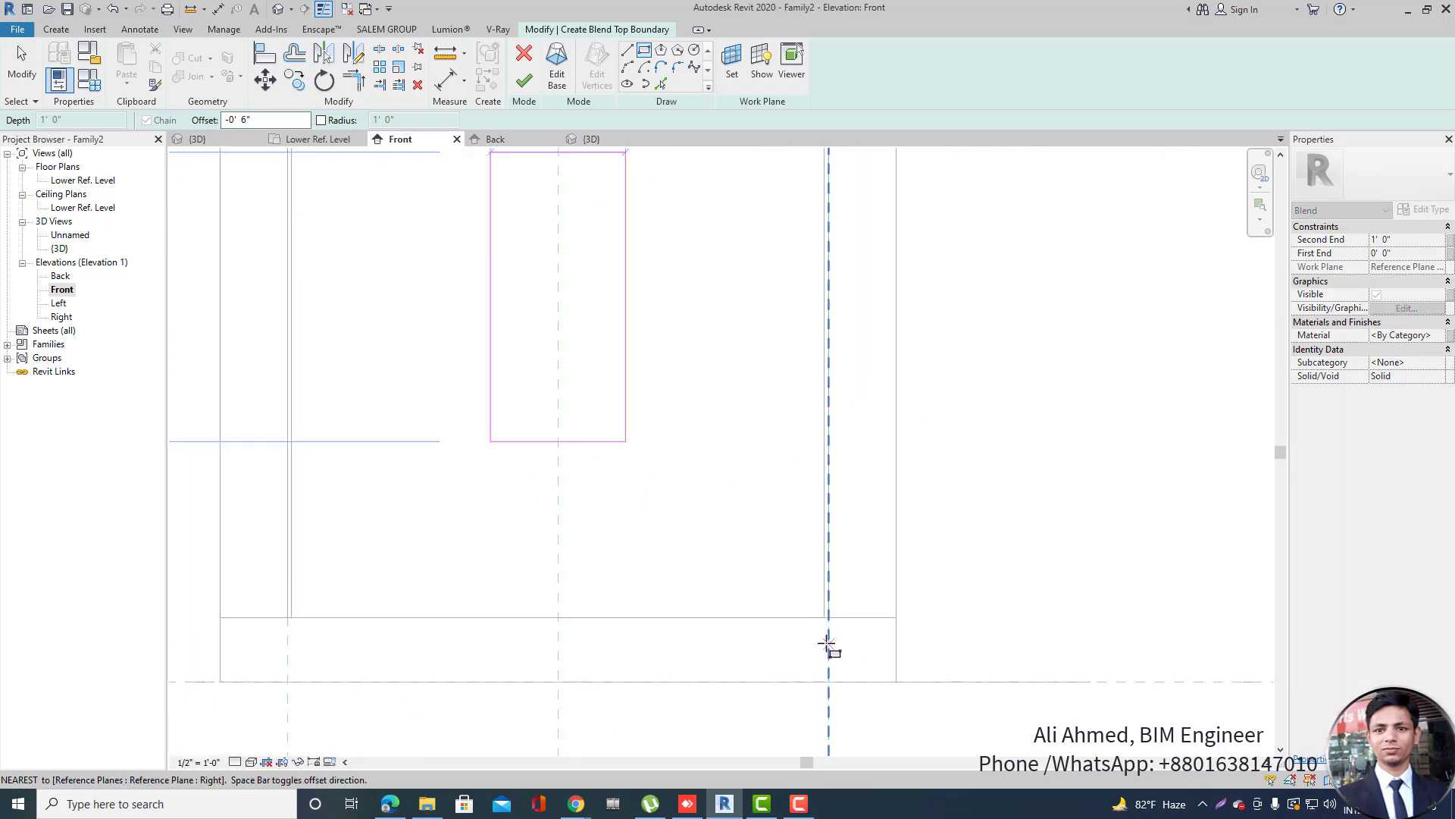
click(836, 600)
scroll(751, 635, down, 5)
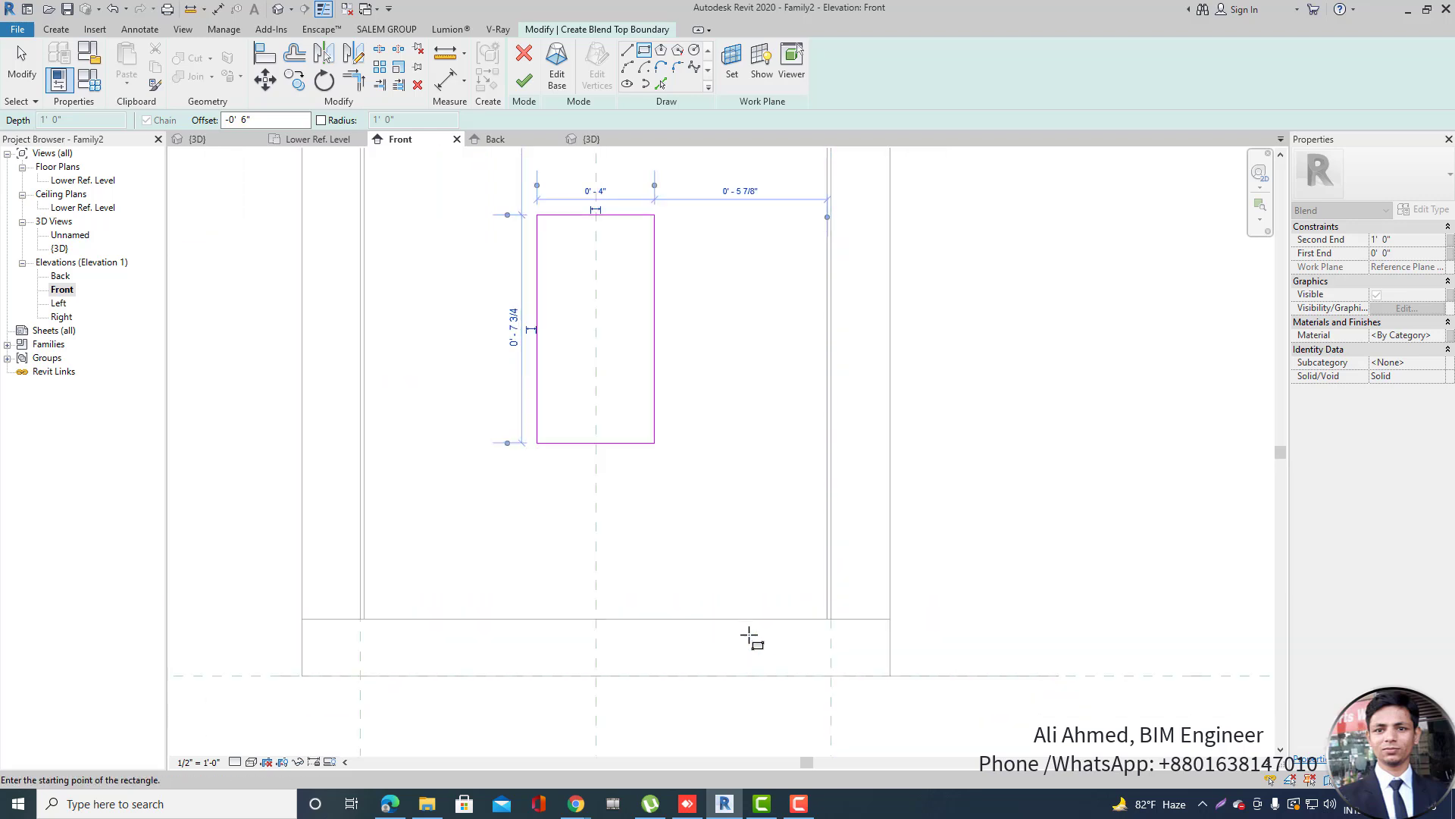
click(523, 82)
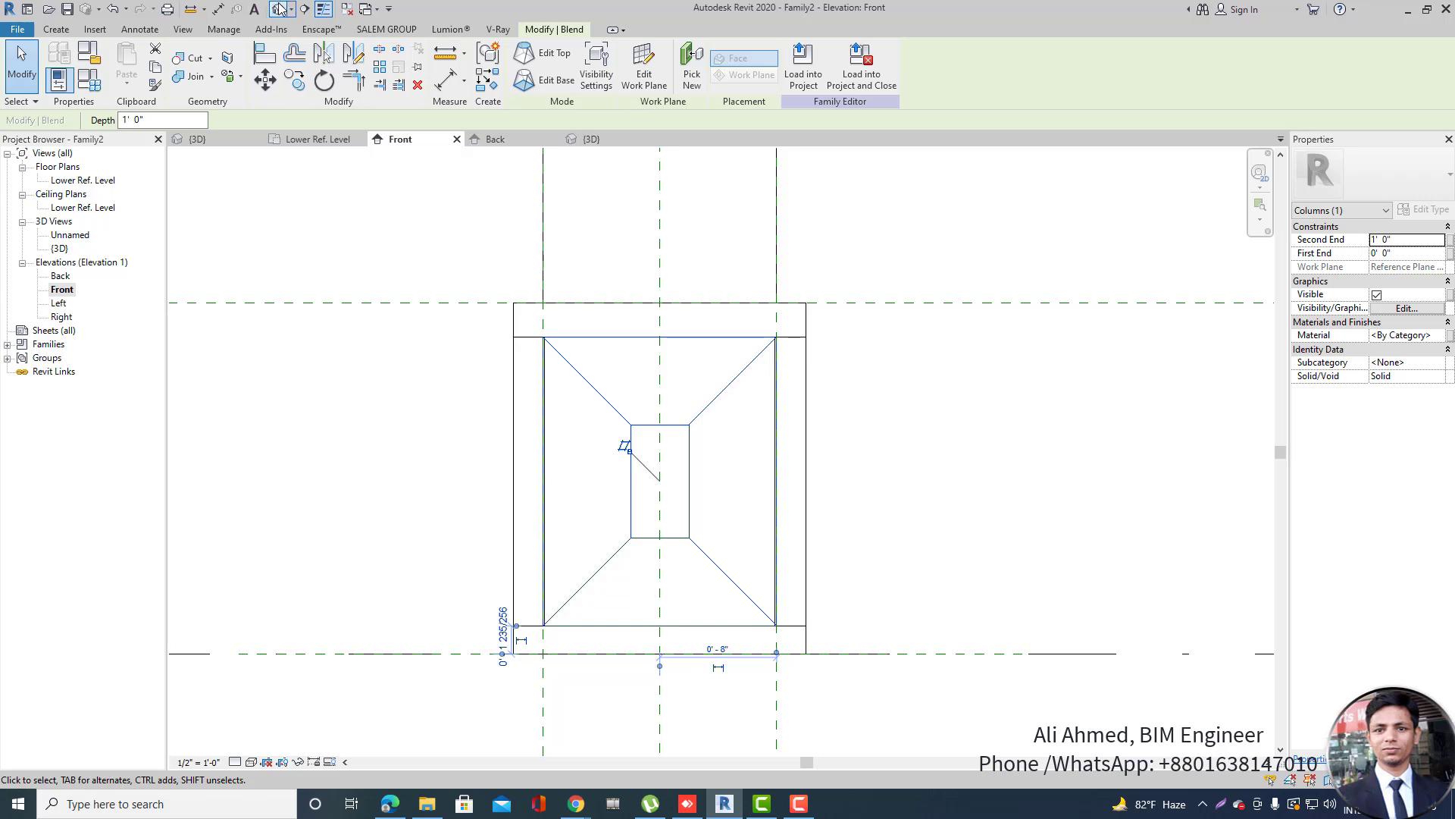
In the 3D view, pull the blend's First End to about 0' 7 7/8" and its Second End to about 0' 10", and inspect the panel.
click(279, 9)
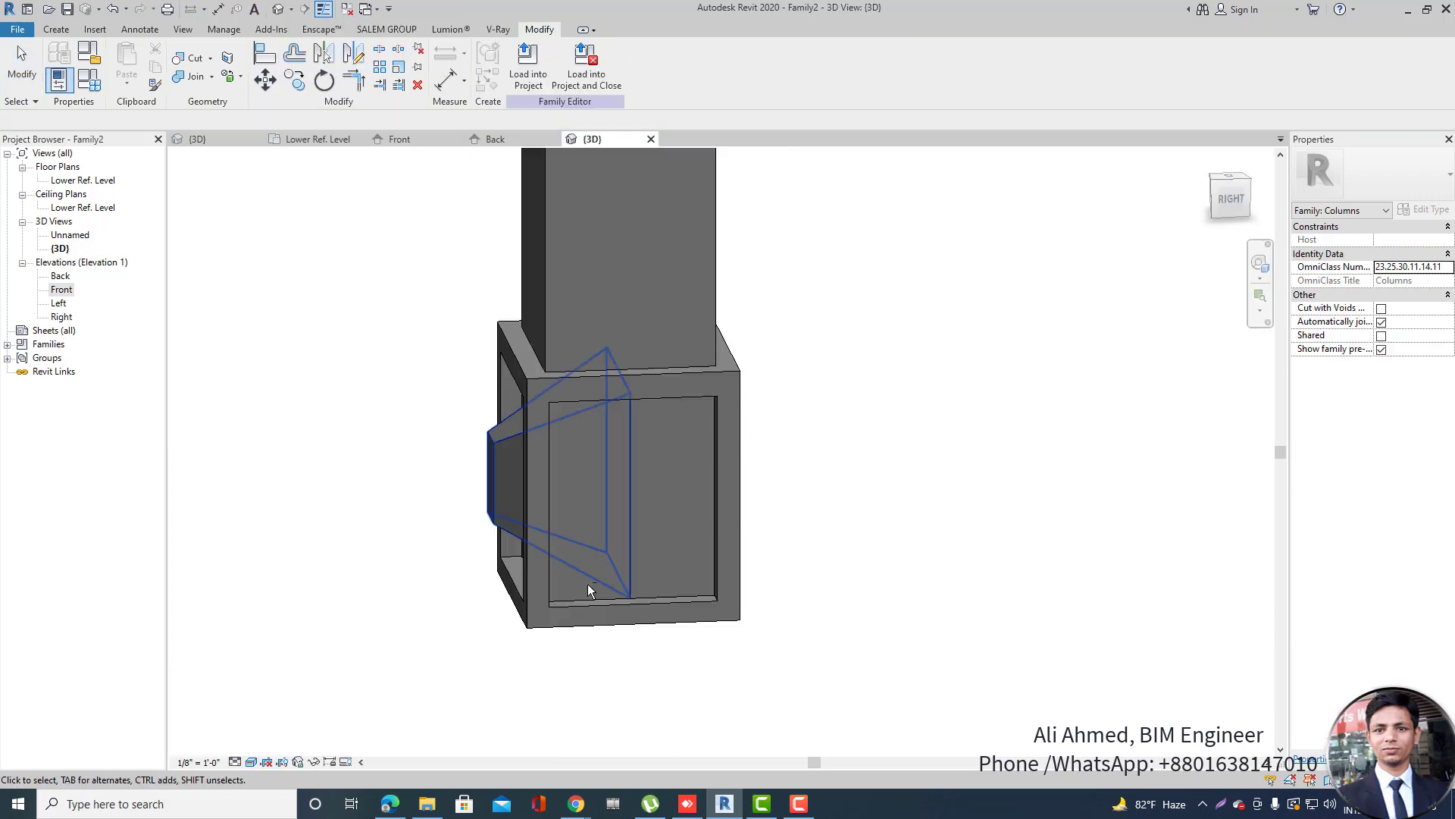
shift+middle_drag(588, 585, 1069, 338)
click(739, 487)
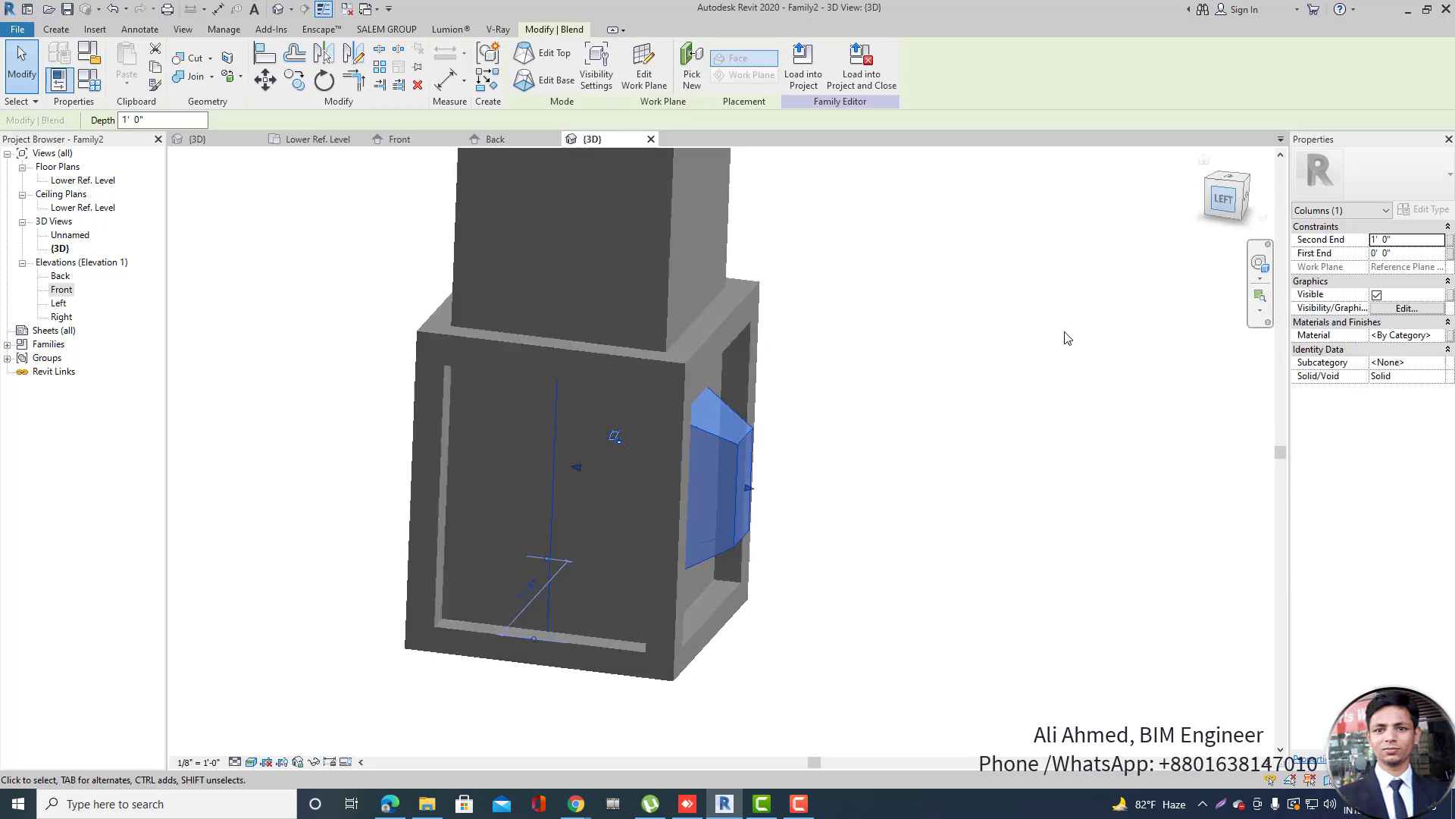
drag(588, 455, 767, 458)
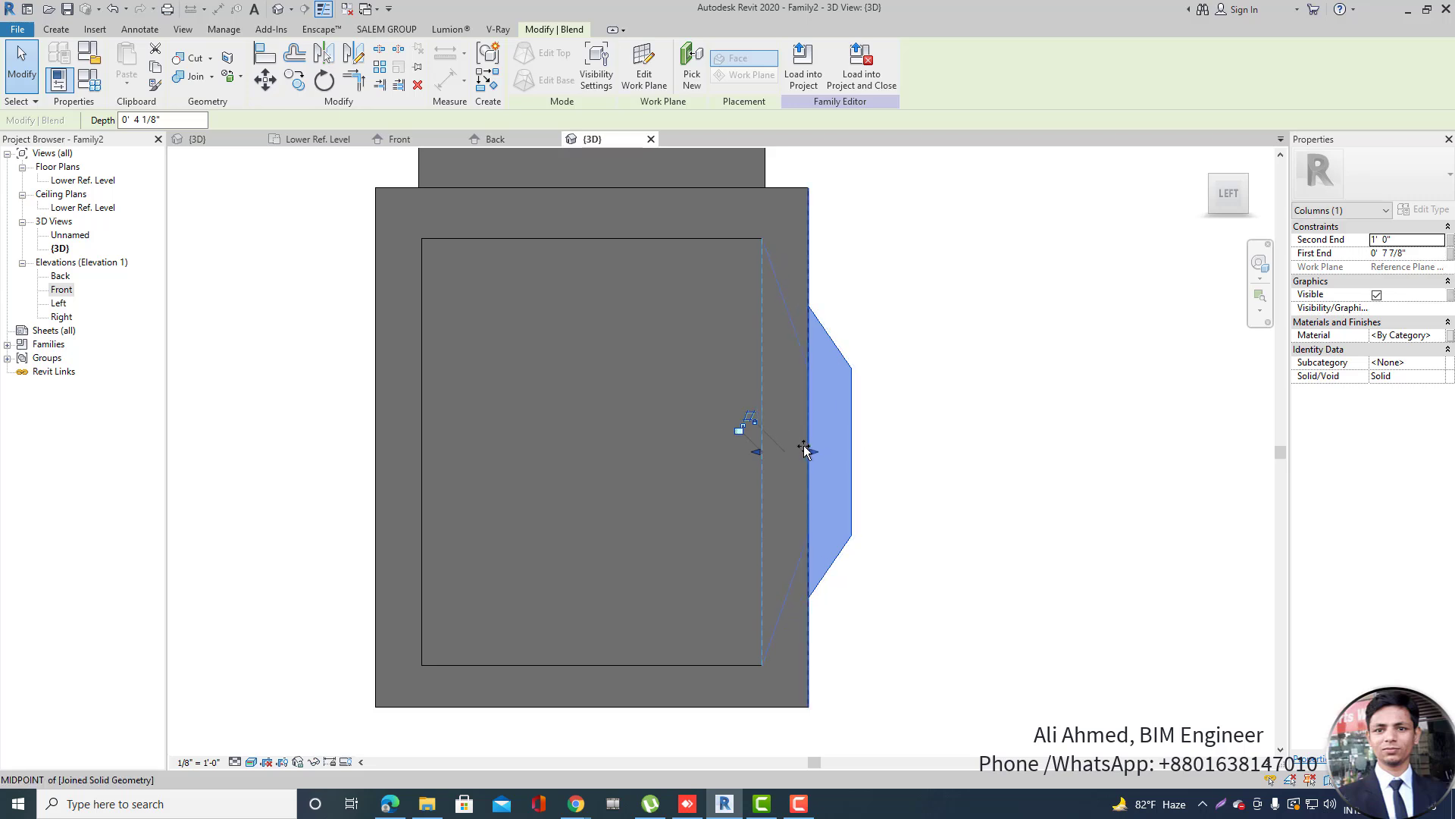
click(907, 449)
shift+middle_drag(907, 449, 764, 515)
scroll(649, 529, down, 4)
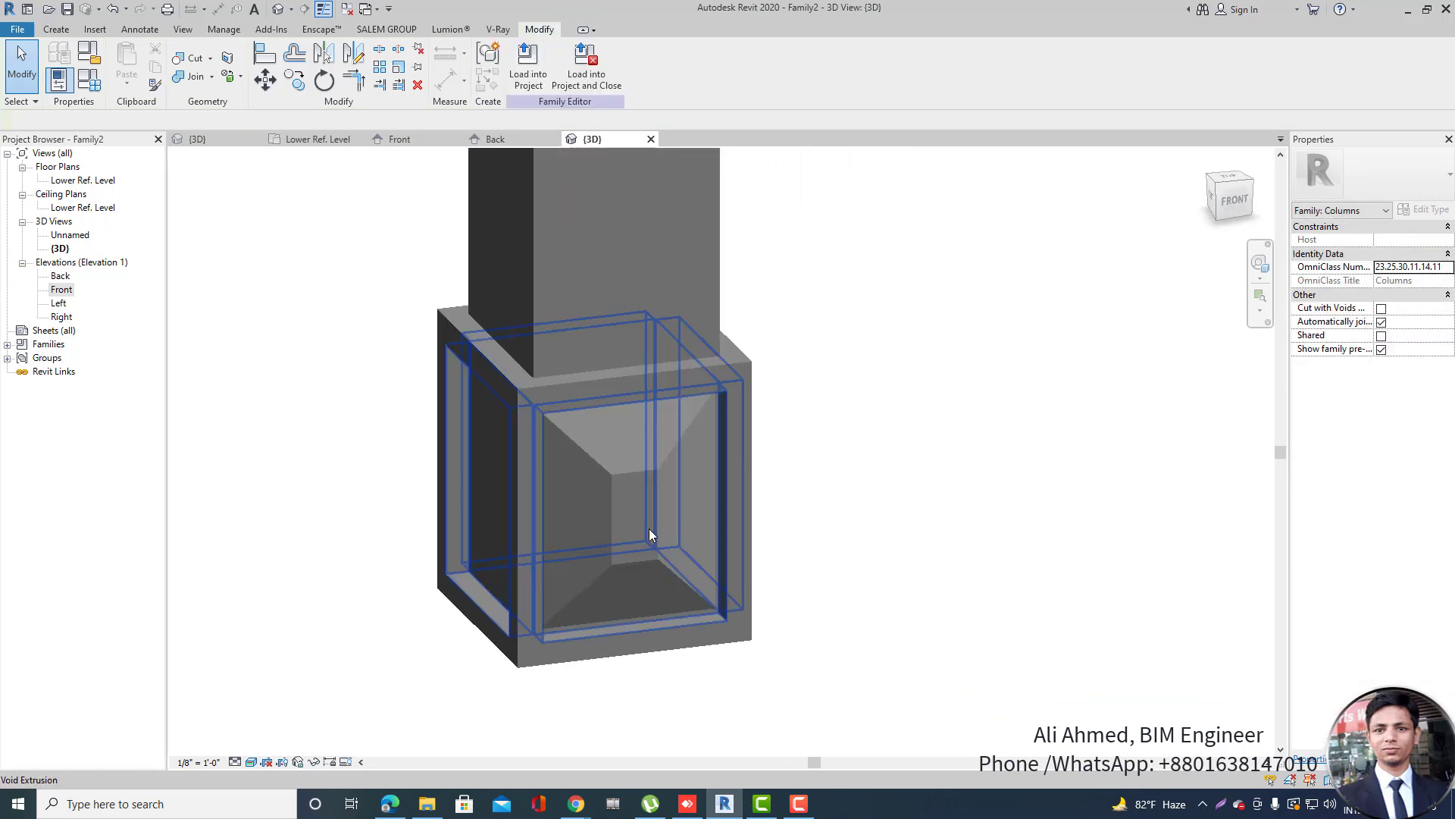
shift+middle_drag(649, 529, 663, 379)
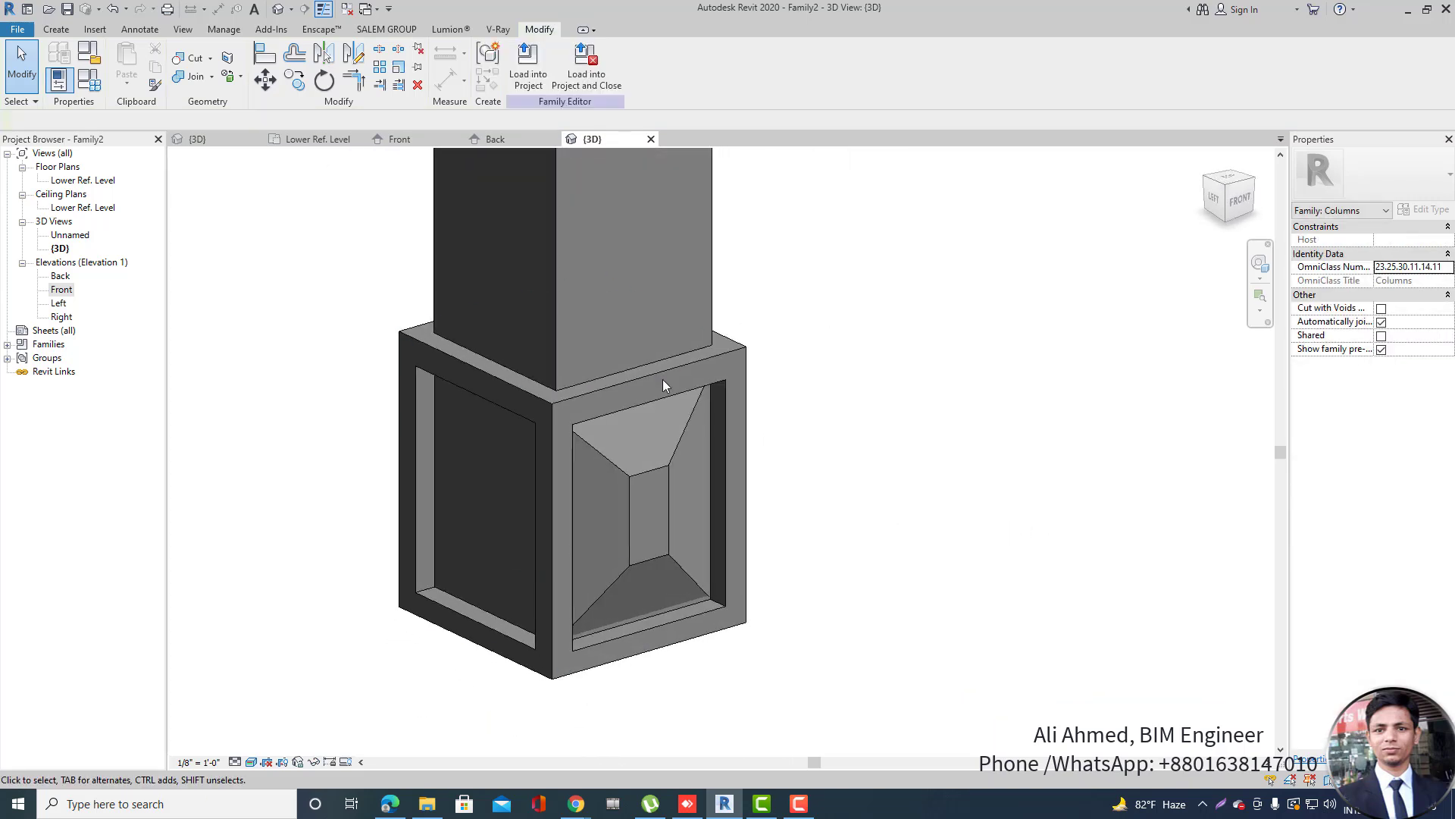
Edit the base extrusion, associate its Material with a new family type parameter named A, and finish the edit.
click(734, 360)
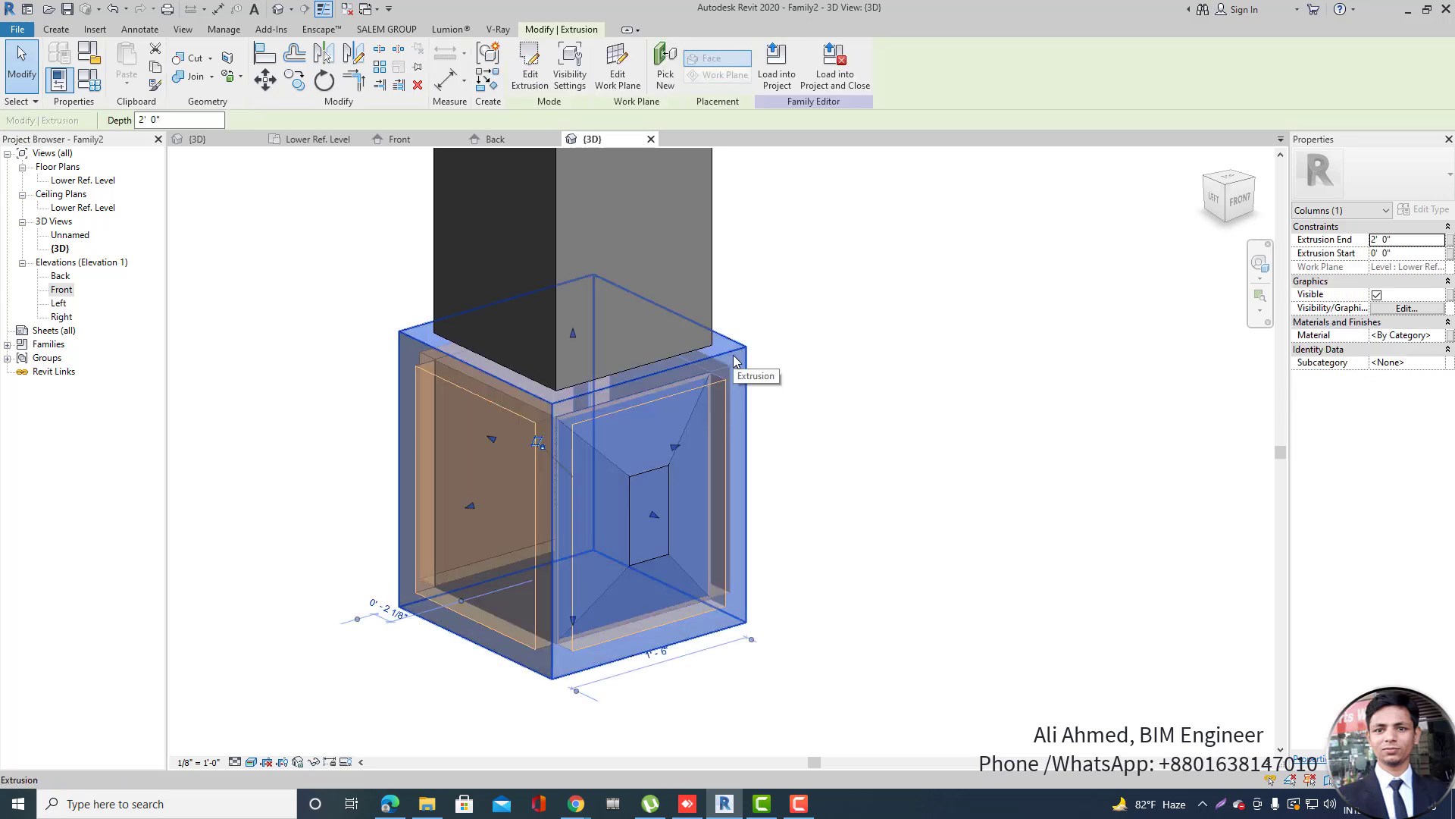
double_click(734, 361)
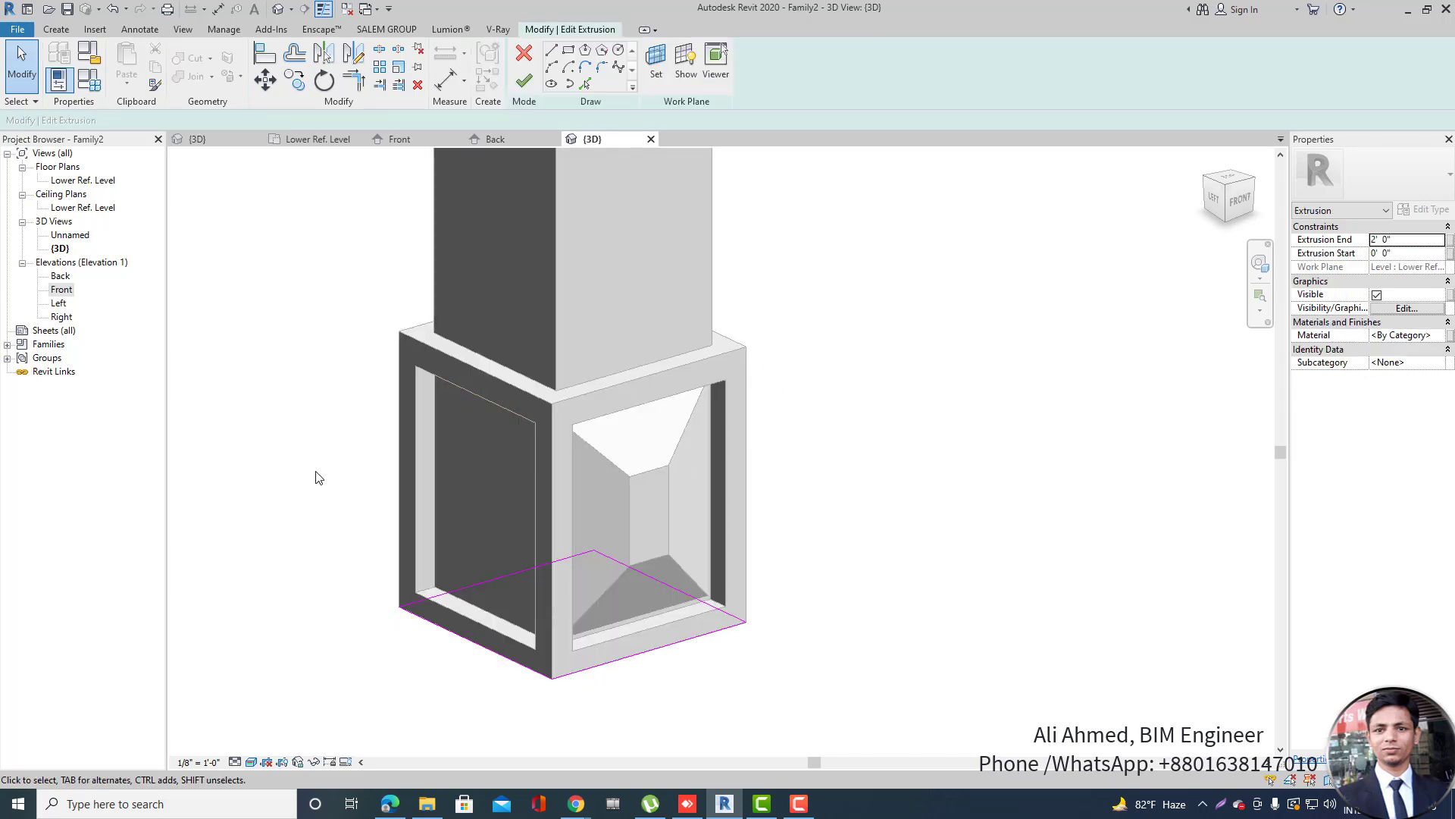
drag(316, 471, 950, 811)
click(953, 406)
click(1451, 335)
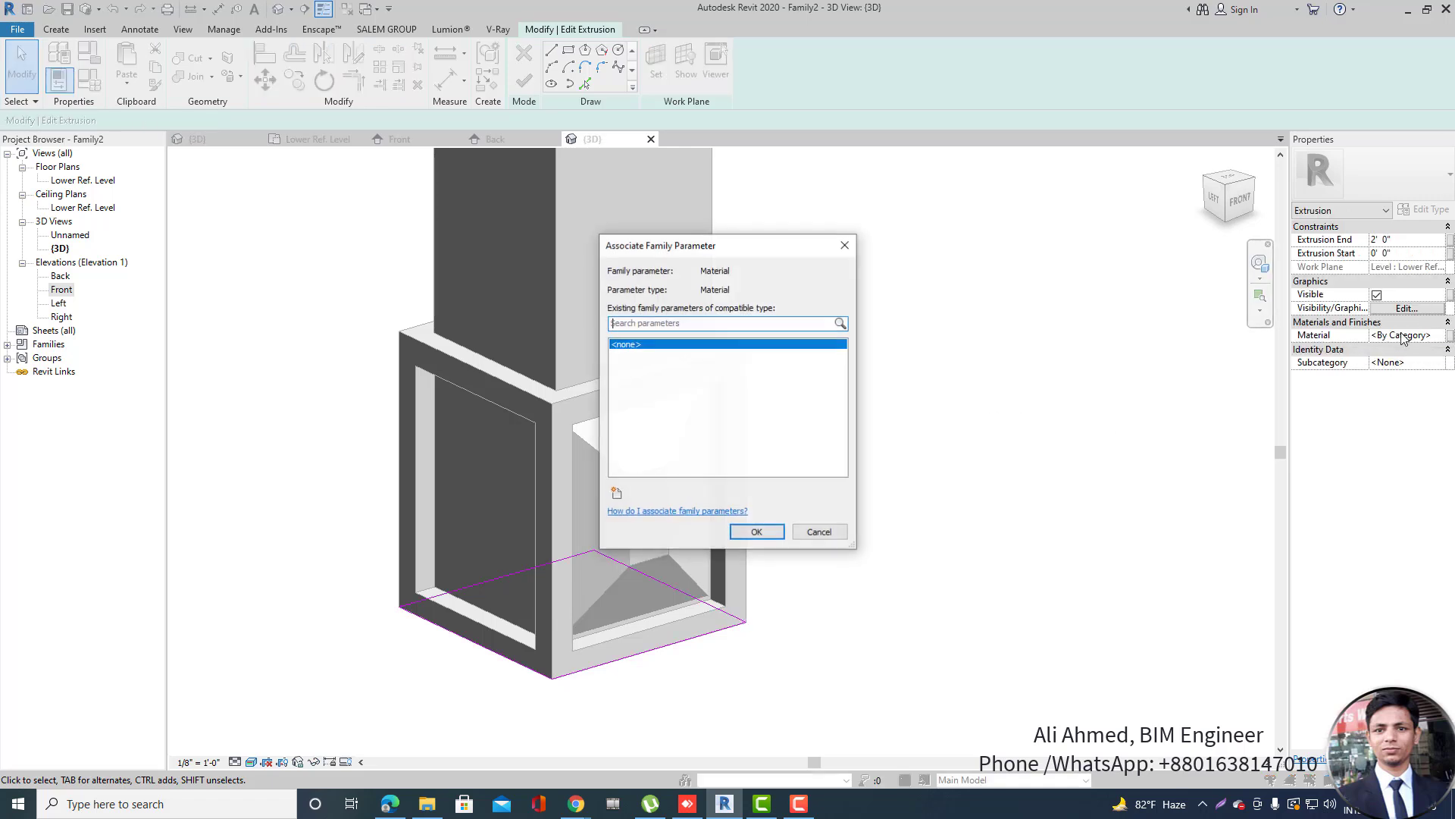
click(617, 493)
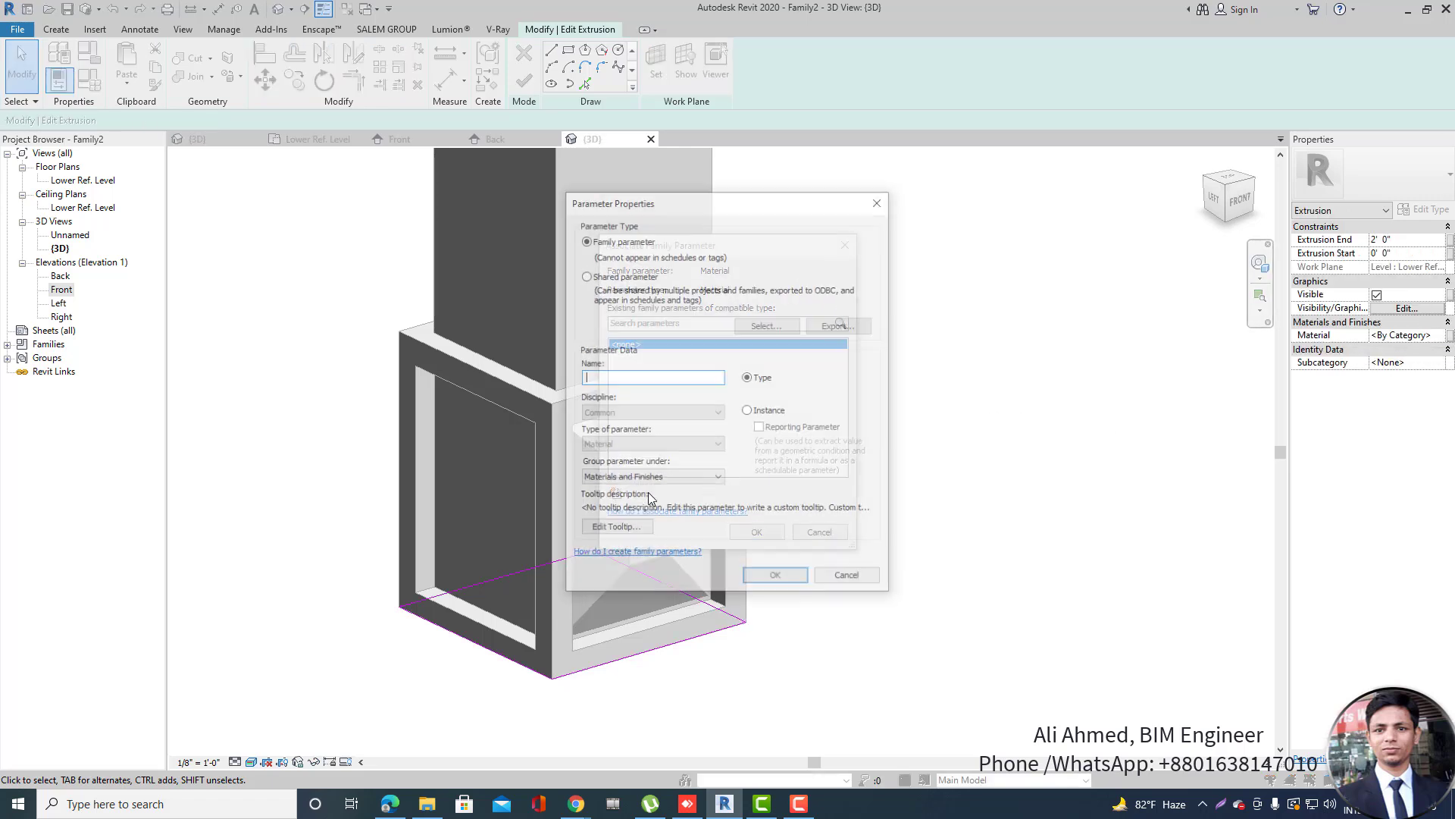
click(777, 579)
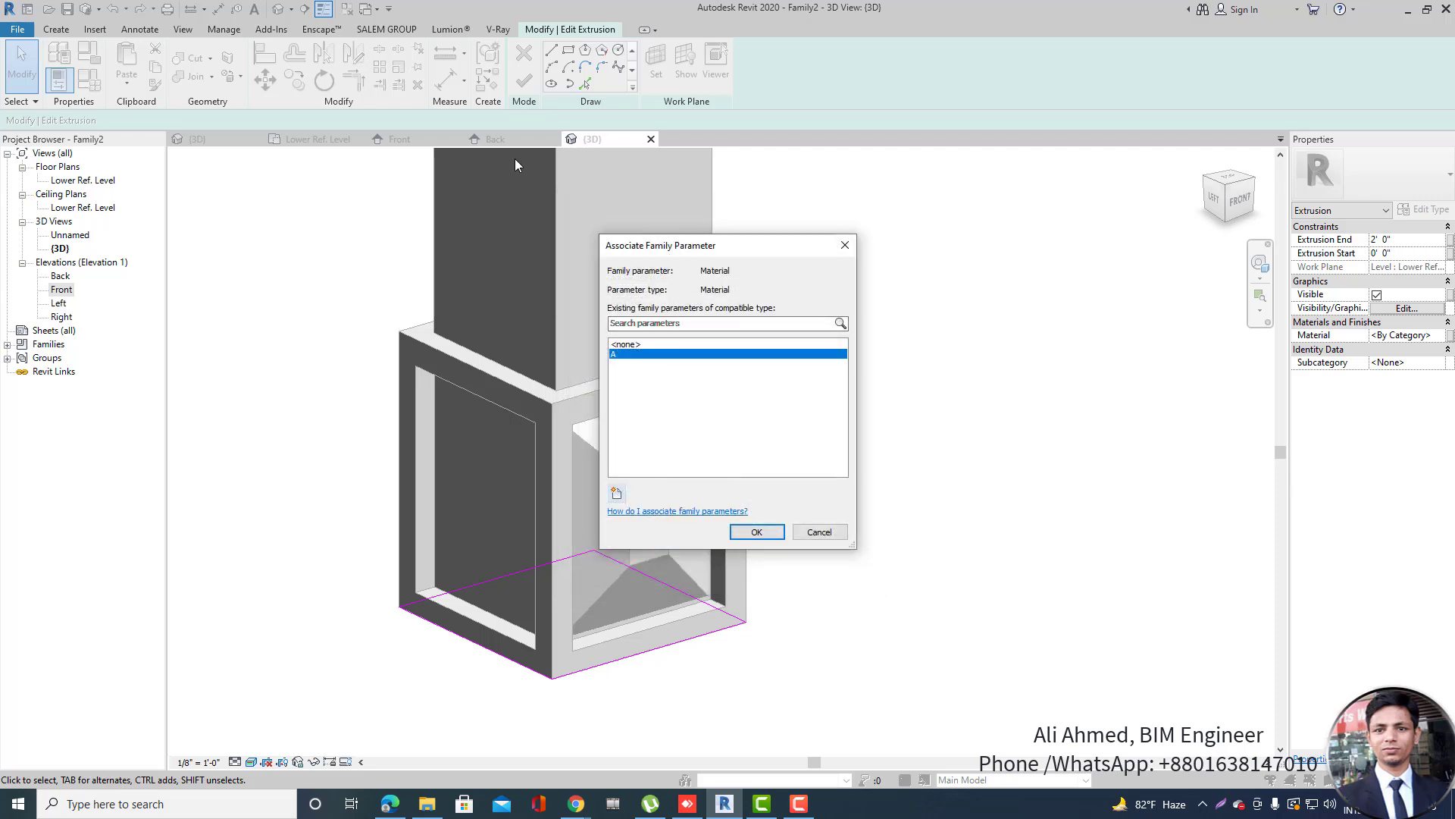
click(758, 533)
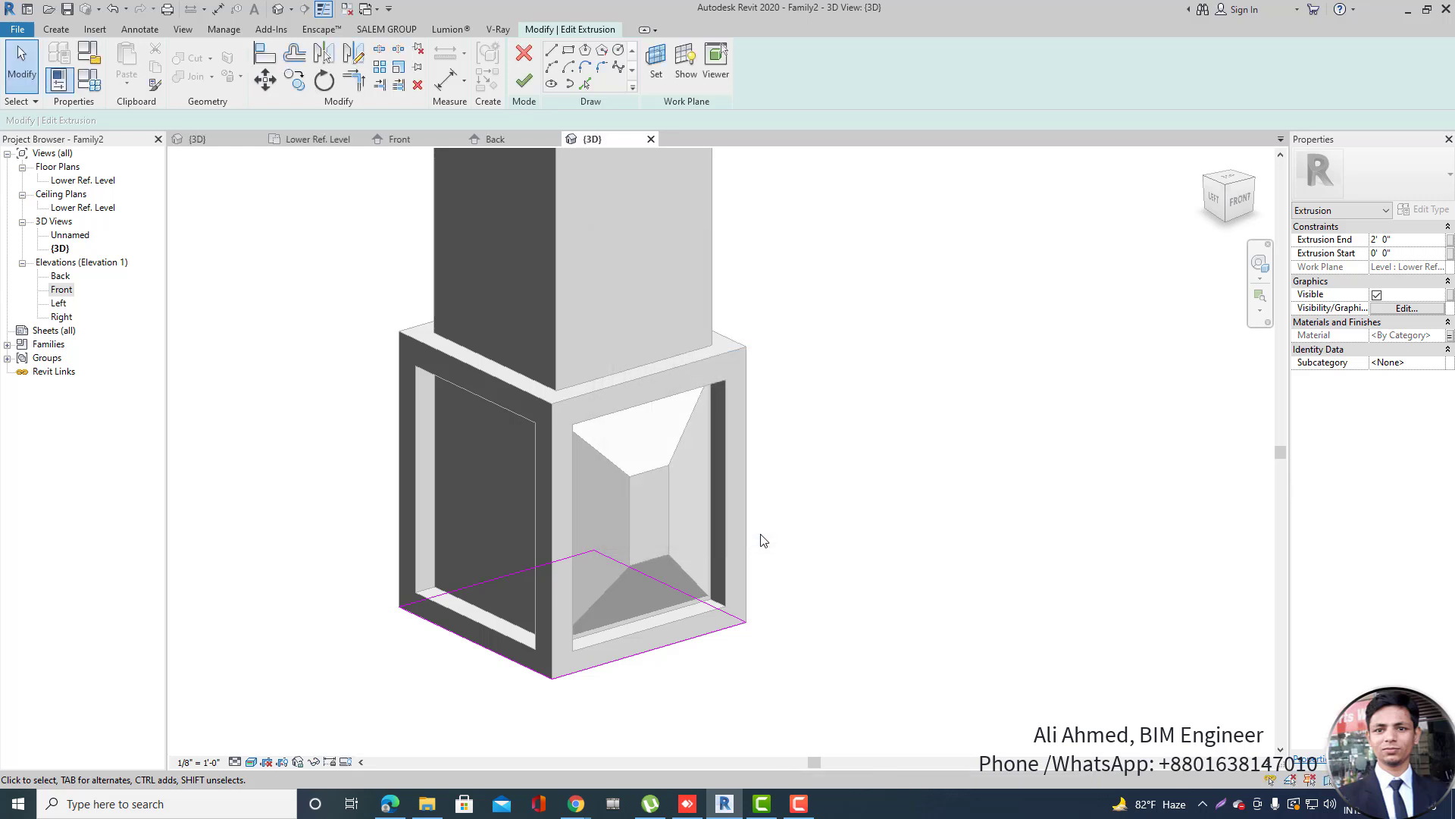
click(535, 76)
Edit the front panel blend, associate its Material with a new family type parameter named B, and finish the edit.
click(673, 464)
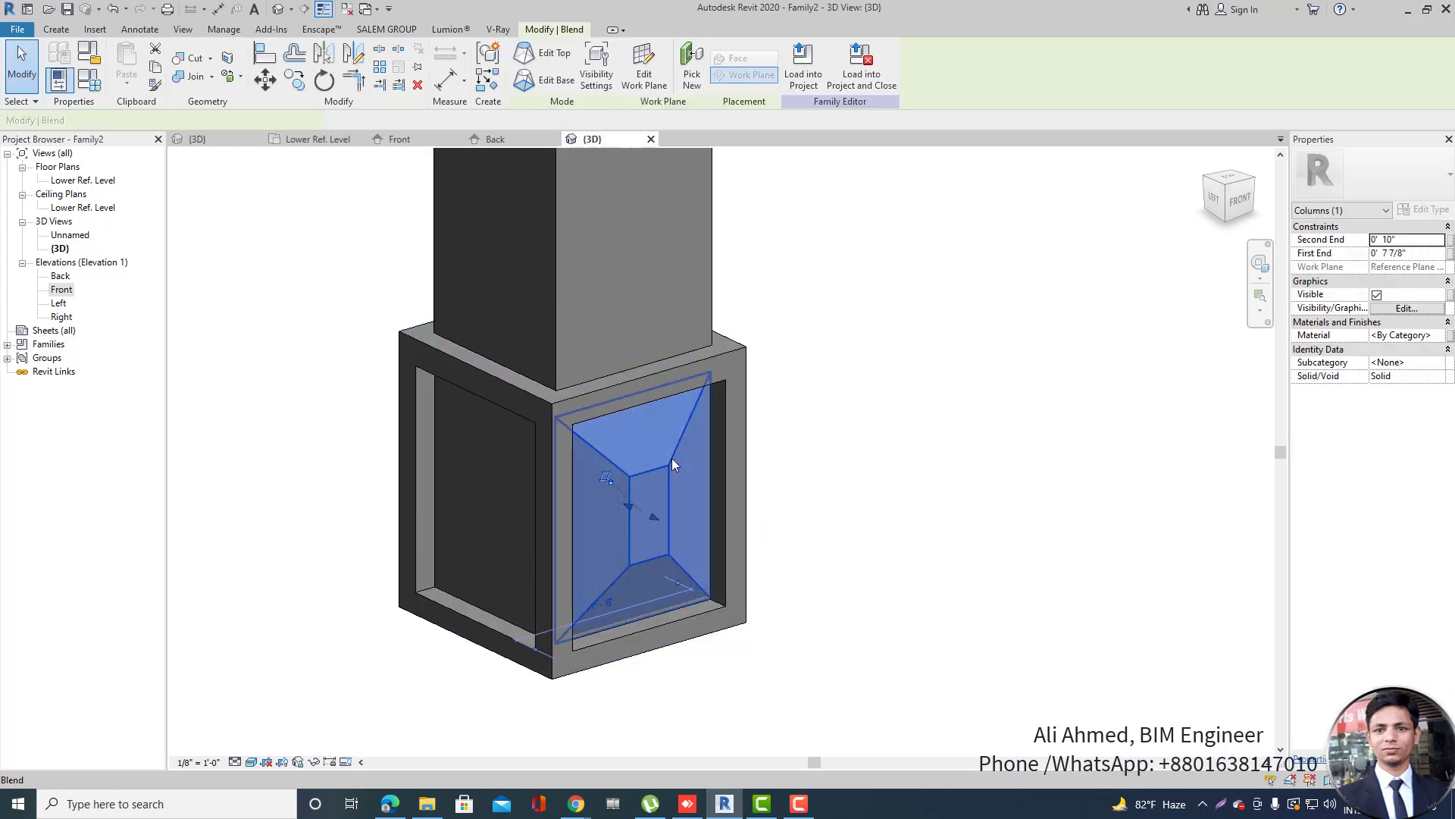
double_click(671, 458)
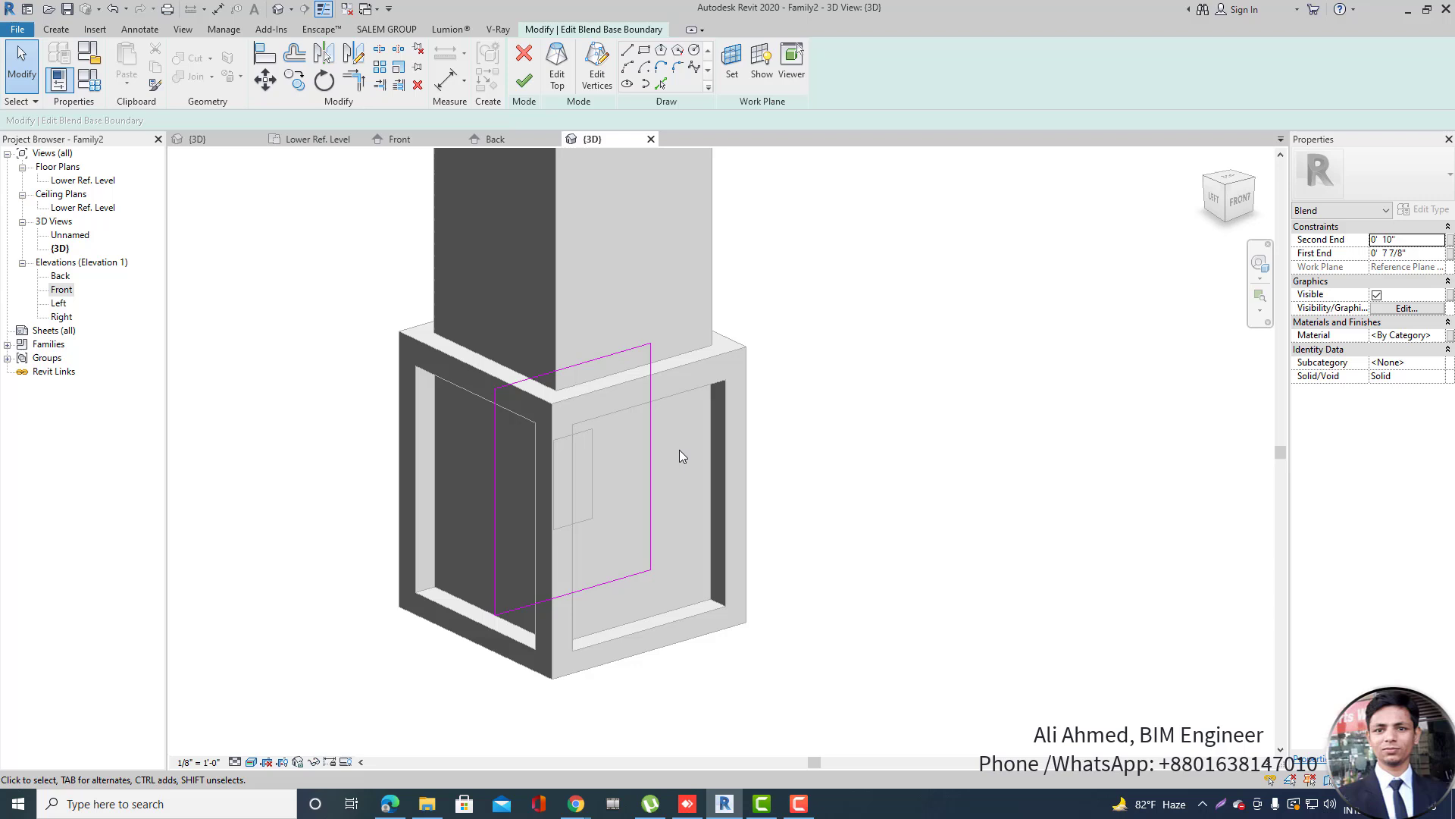
click(1451, 335)
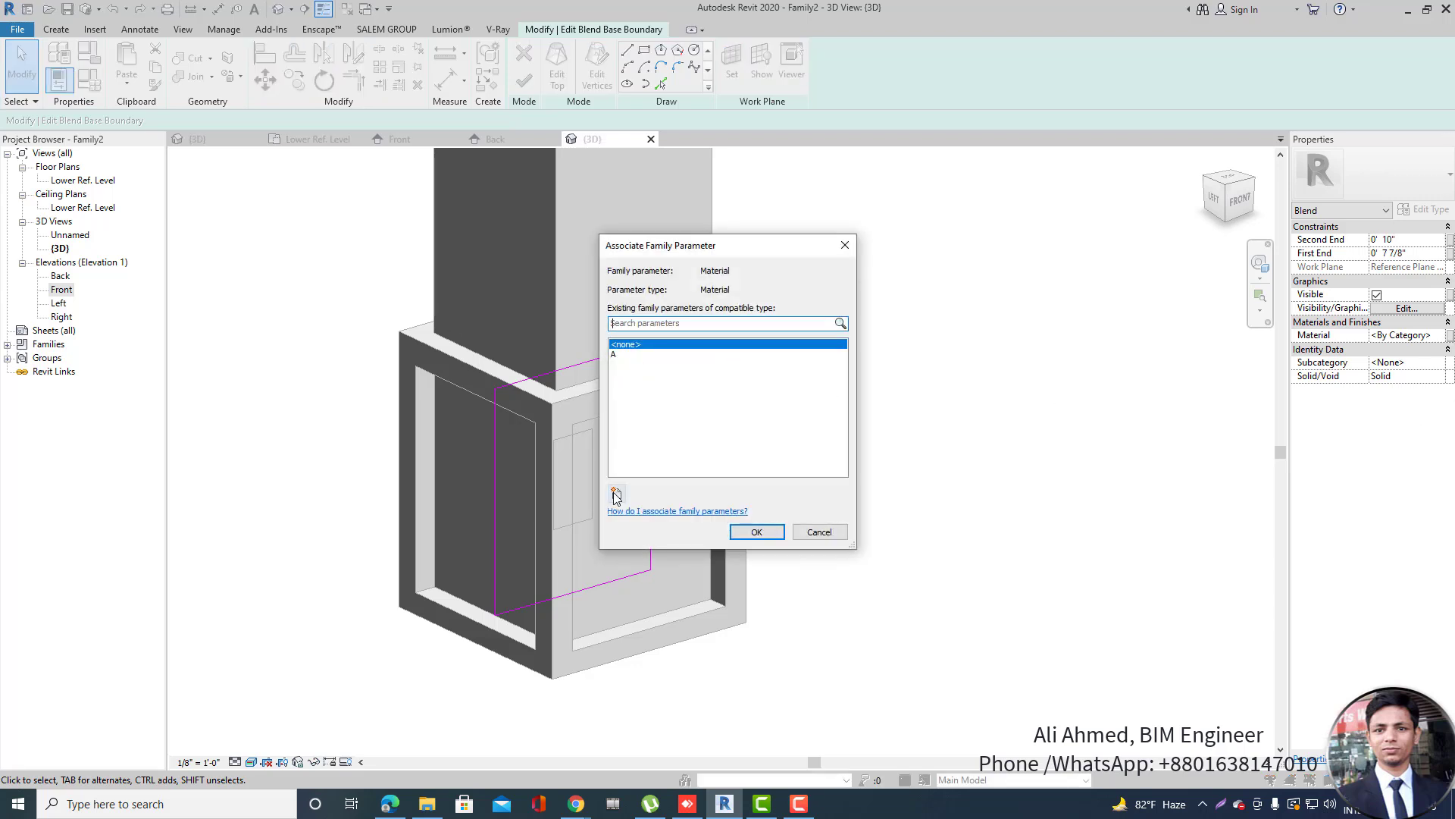
click(616, 494)
text(B)
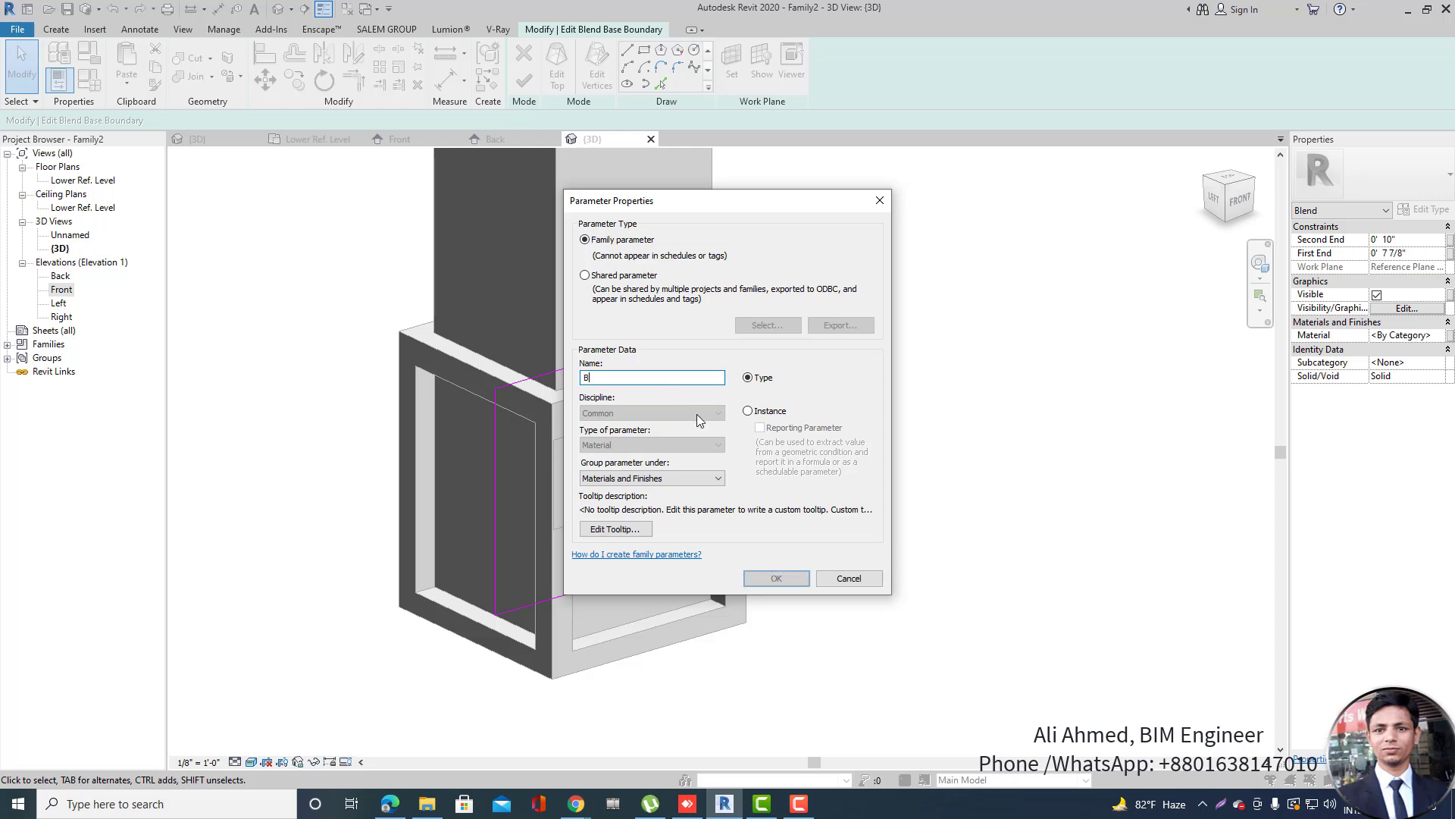
click(779, 580)
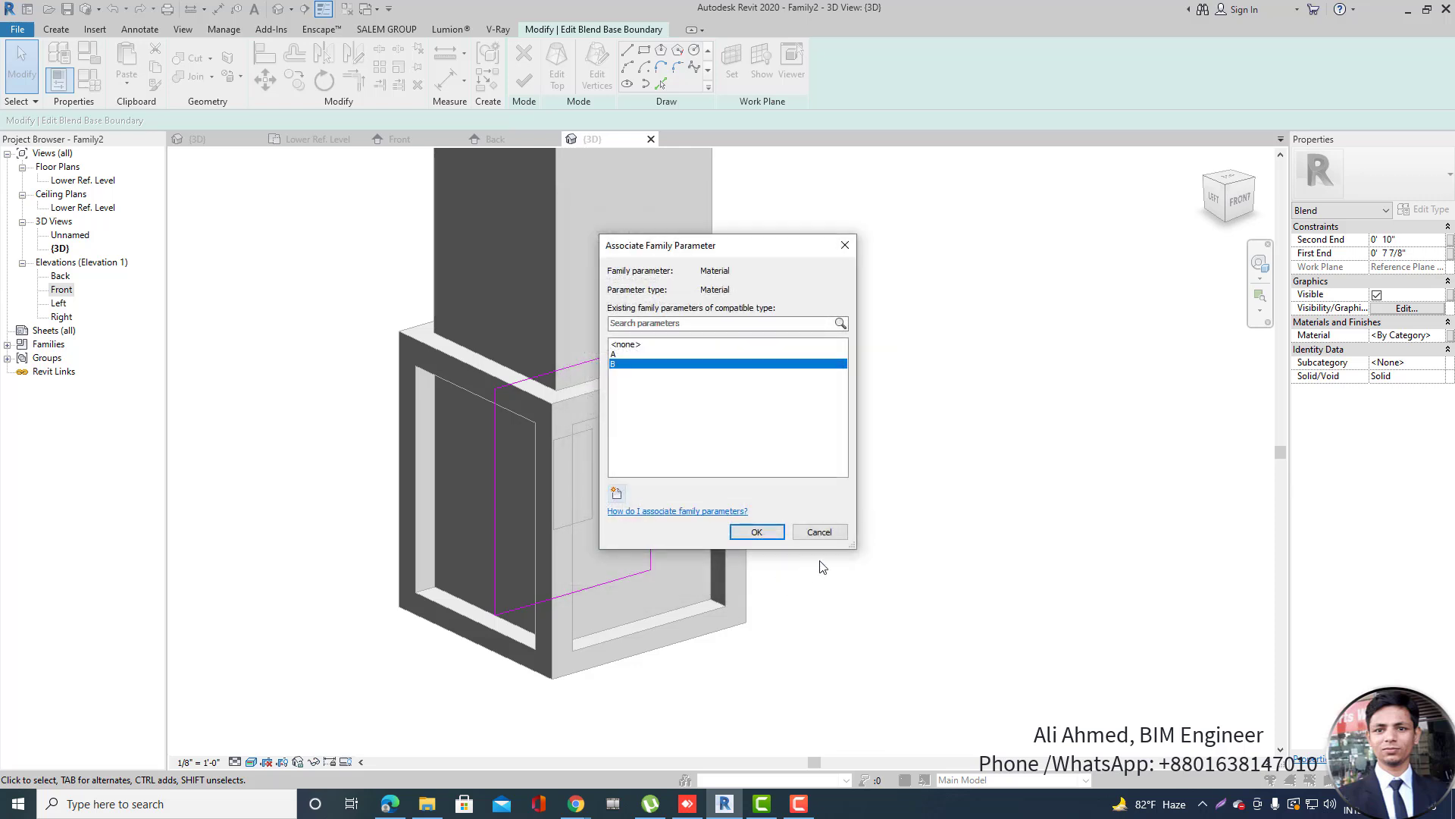
click(757, 532)
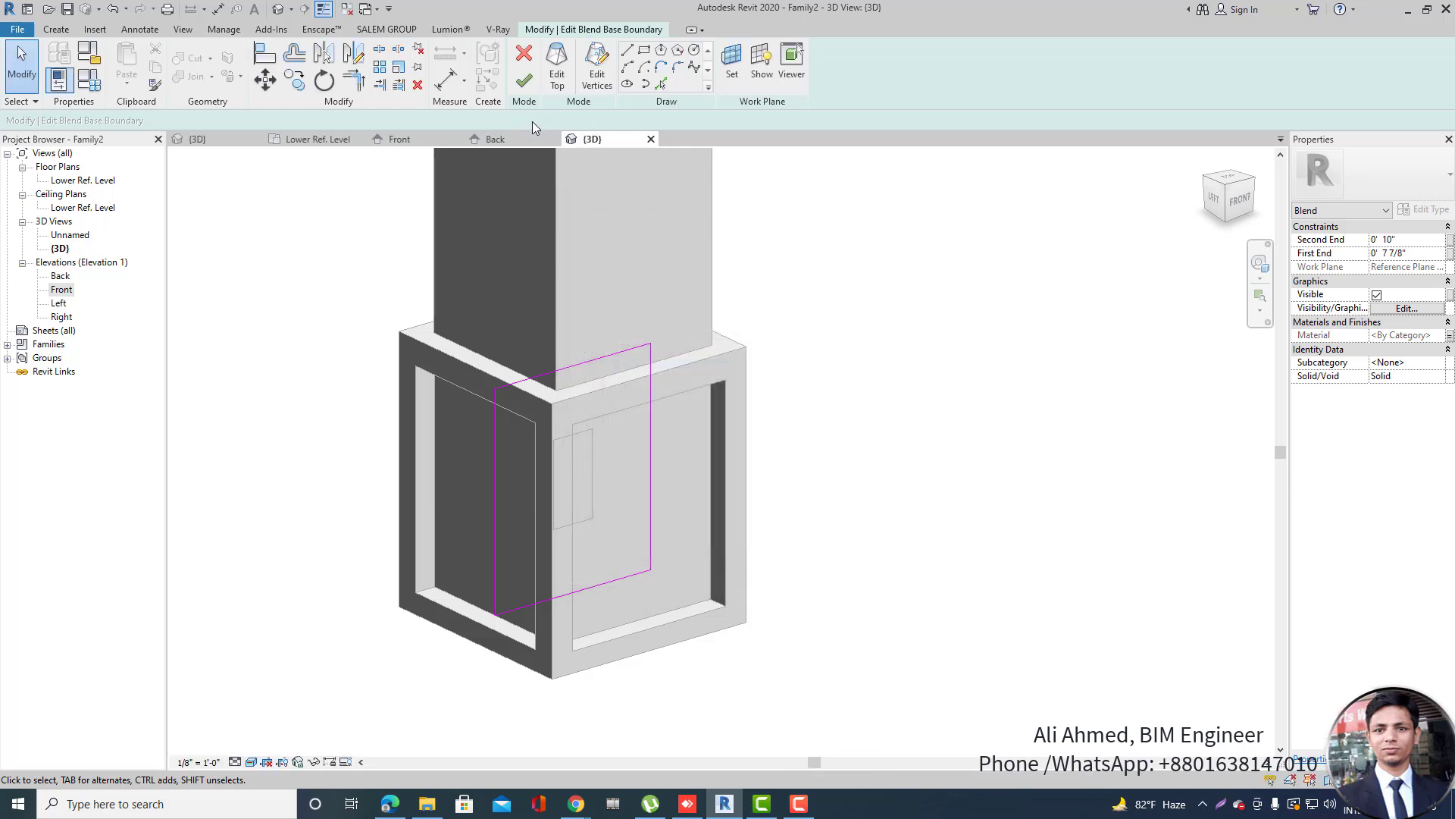
click(524, 81)
Edit the column shaft extrusion, associate its Material with a new family type parameter named Column, and finish the edit.
scroll(789, 546, down, 3)
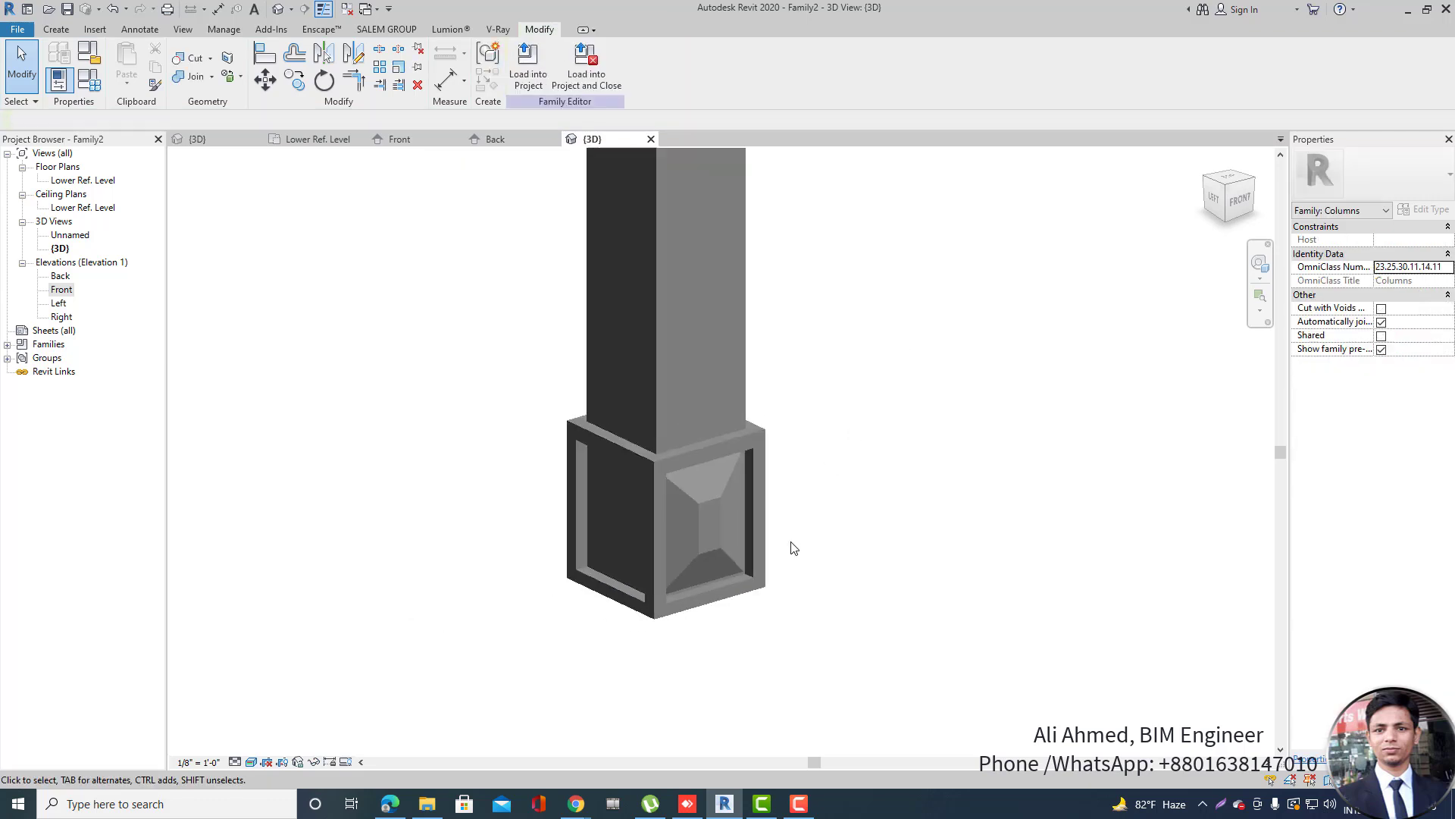
click(656, 312)
double_click(656, 312)
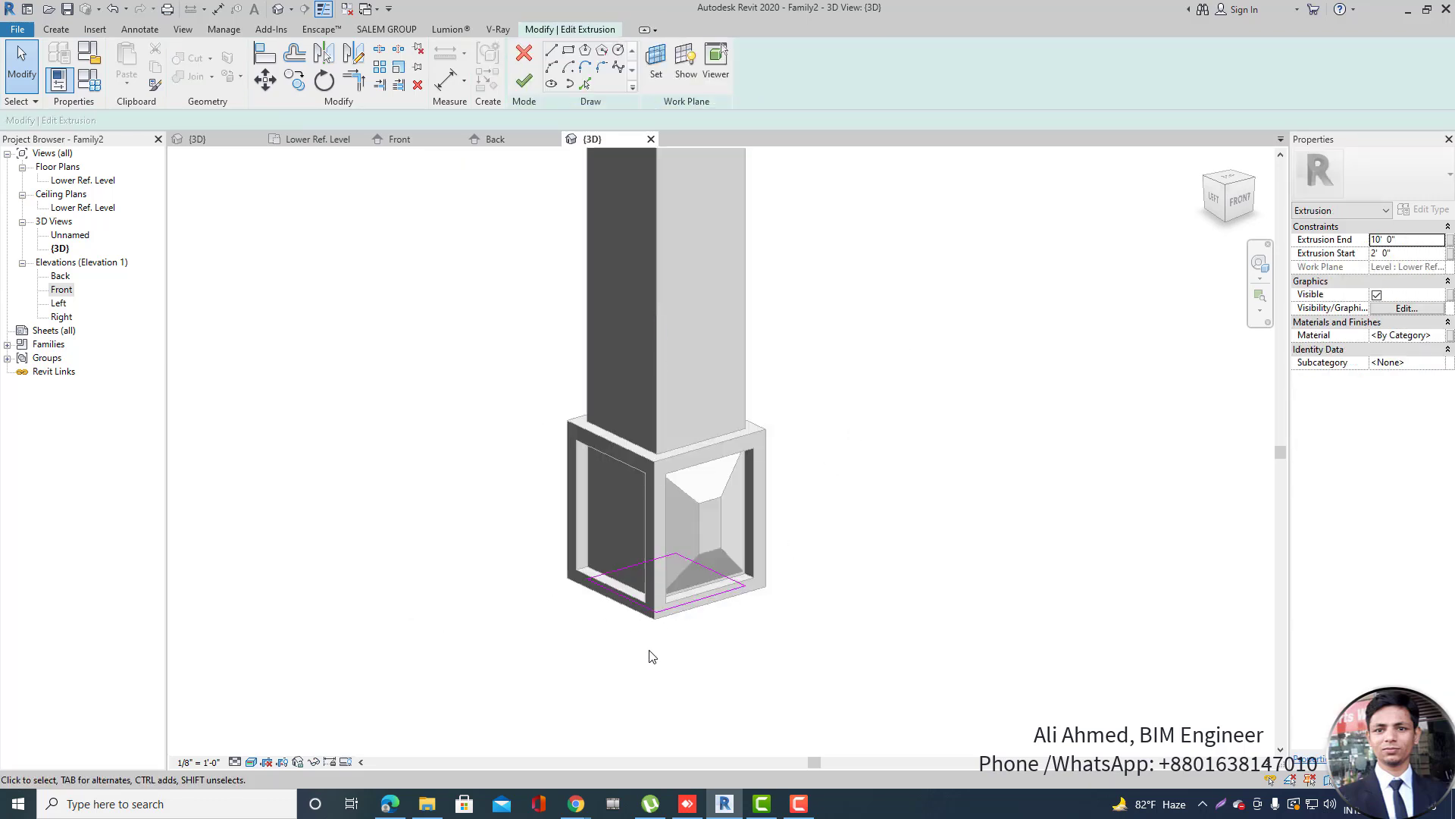
drag(709, 574, 809, 702)
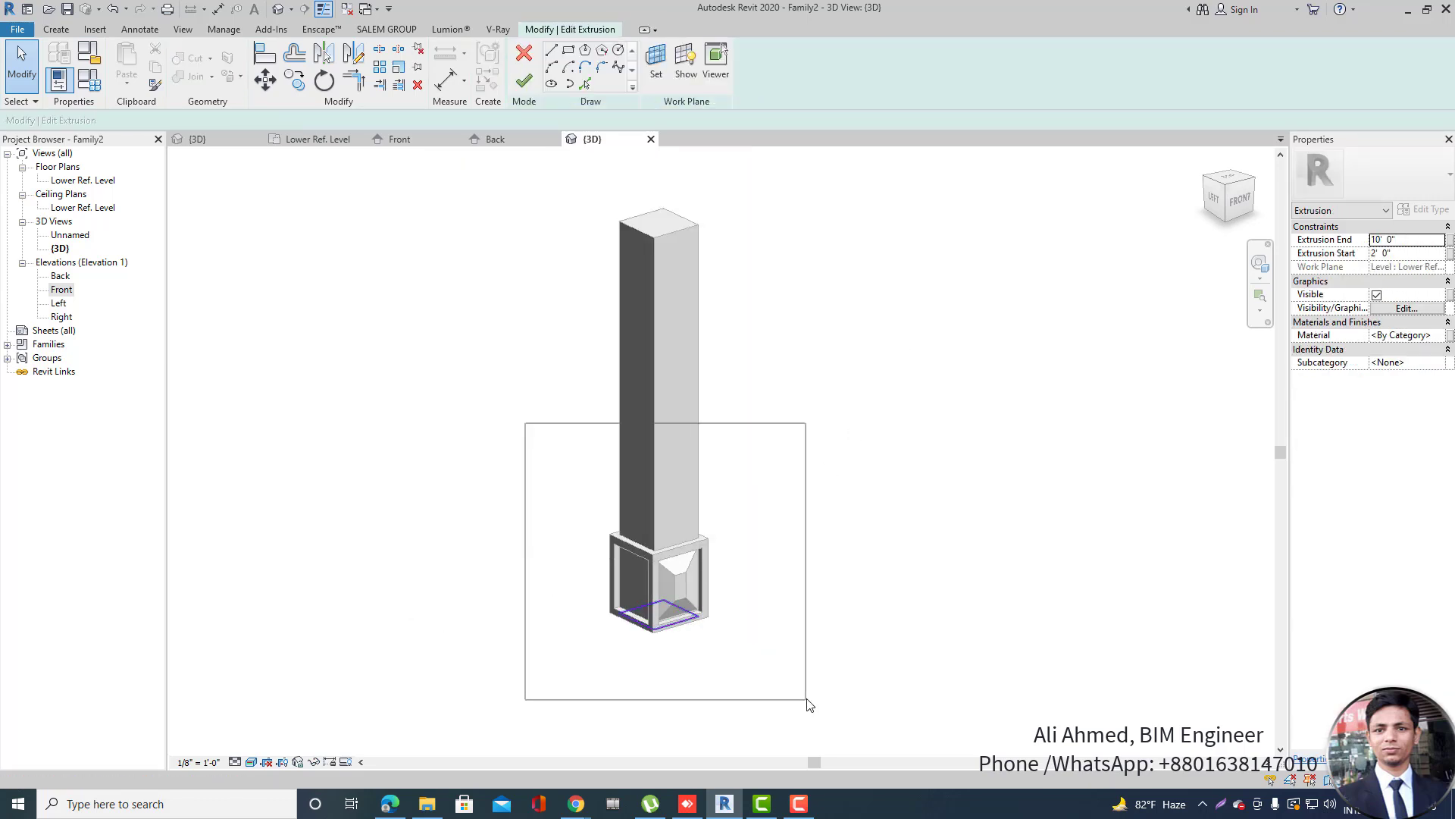
click(1449, 336)
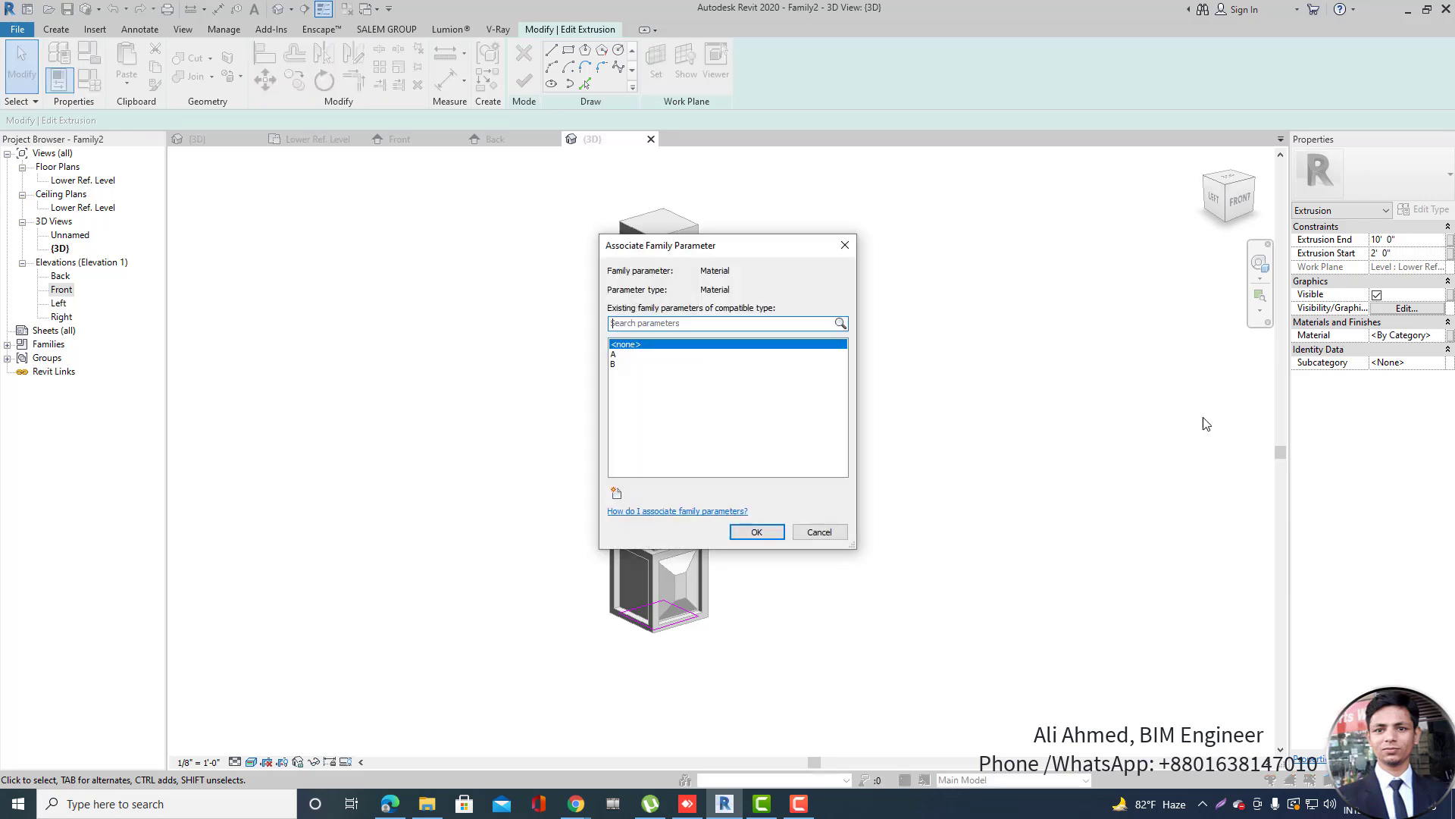
click(617, 494)
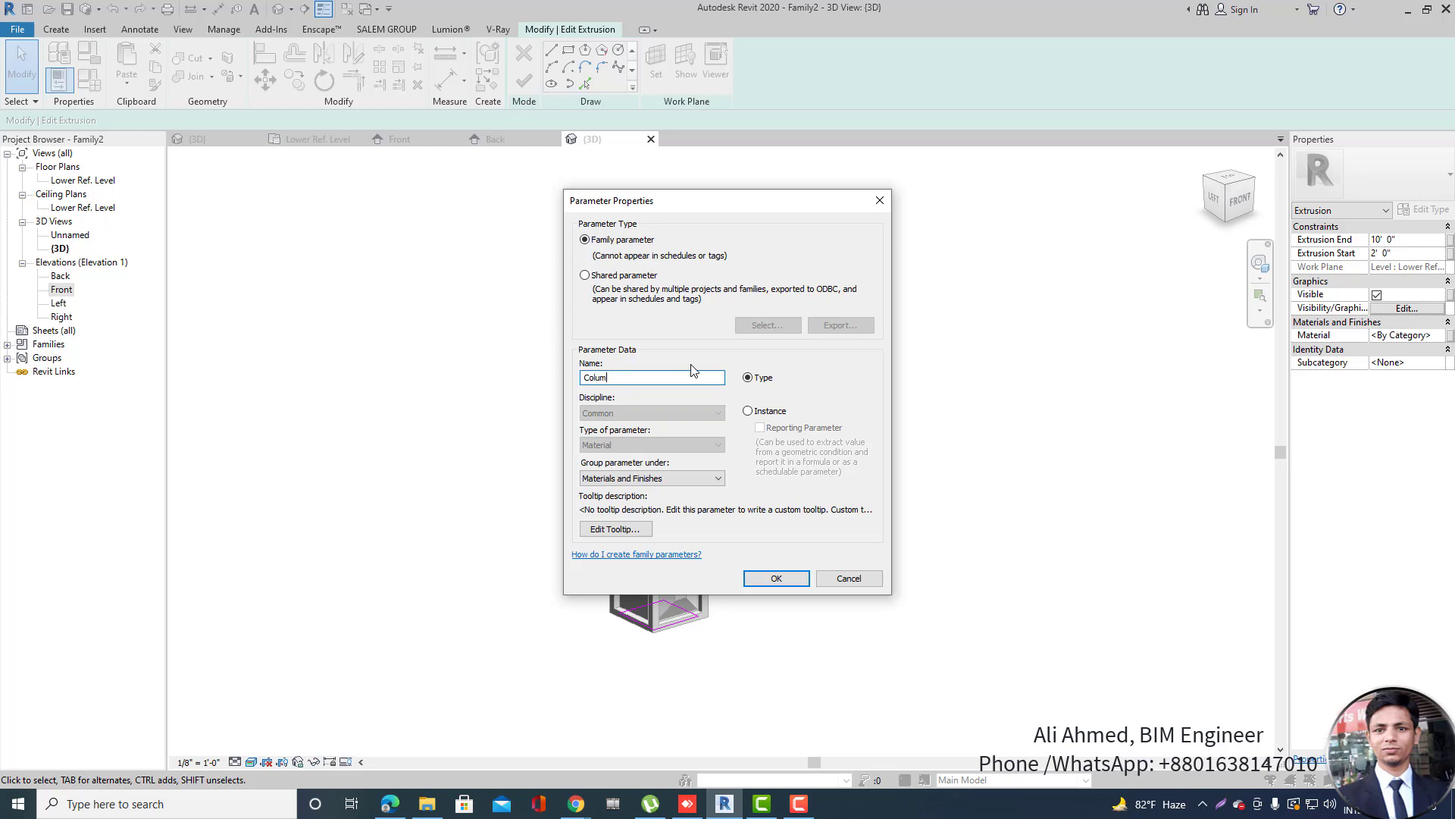
click(794, 581)
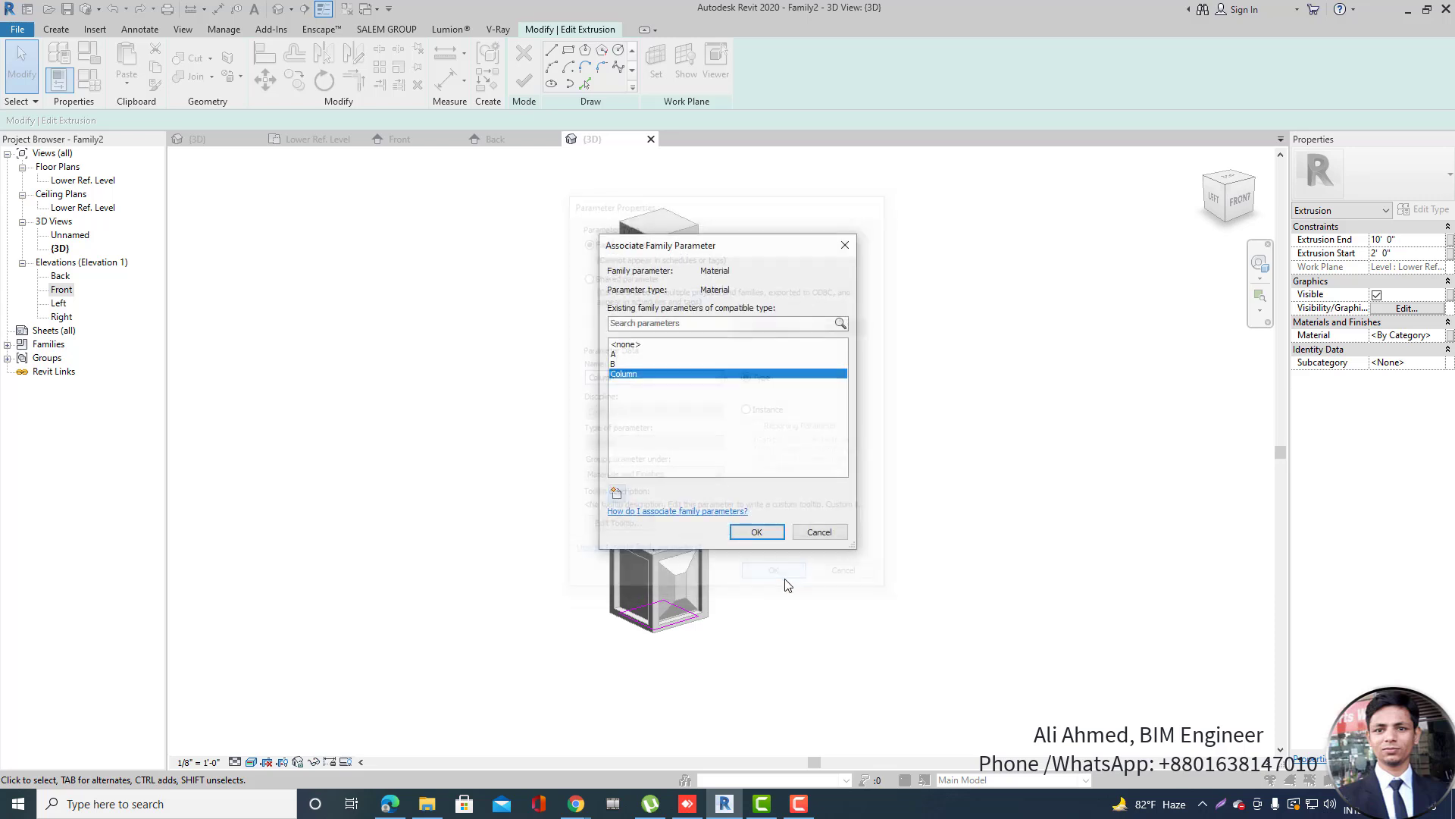
click(756, 532)
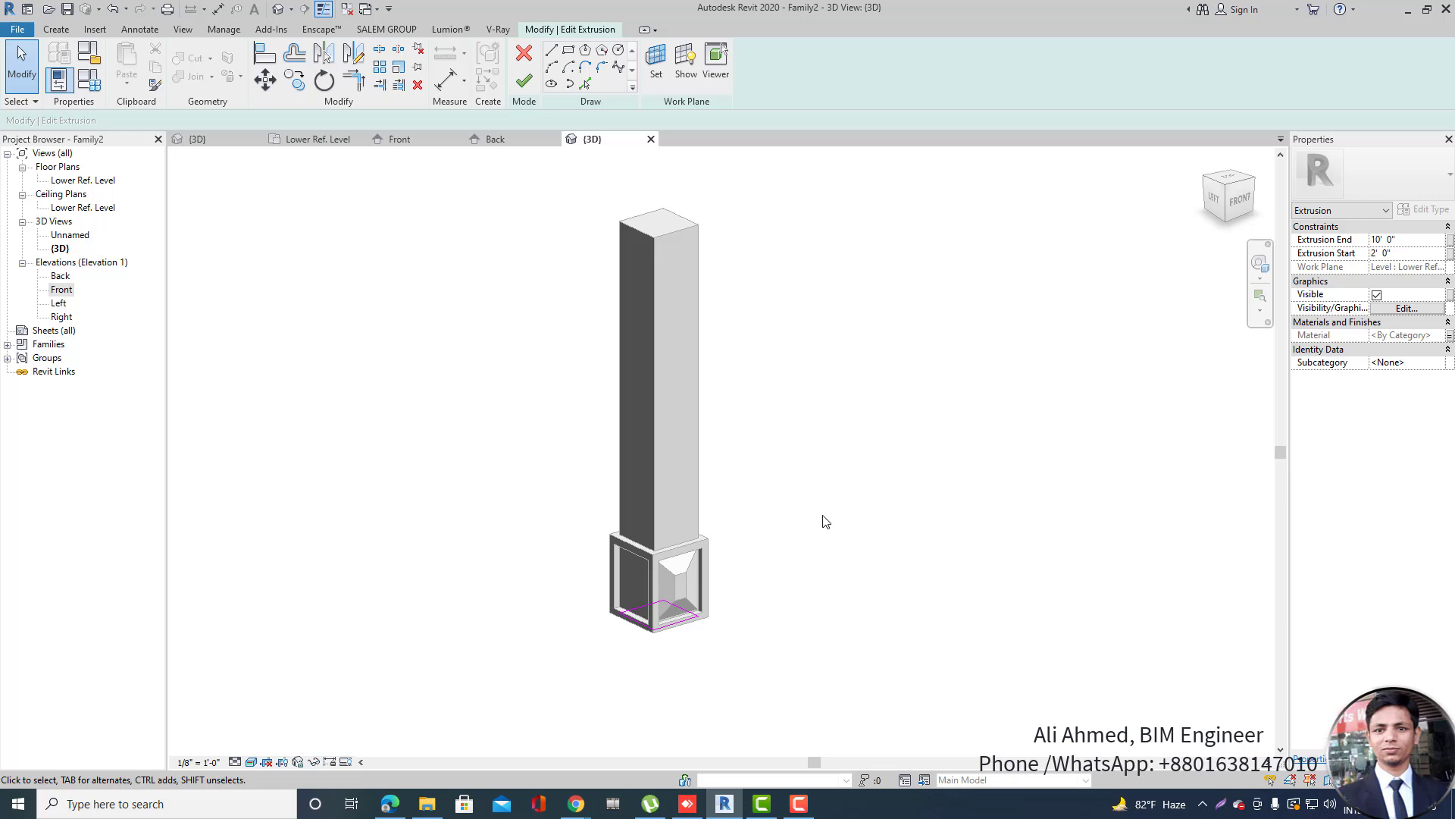
click(525, 79)
click(796, 429)
In the Lower Ref. Level plan, mirror a copy of the front panel blend to the rear about the horizontal centre reference plane.
scroll(698, 579, up, 3)
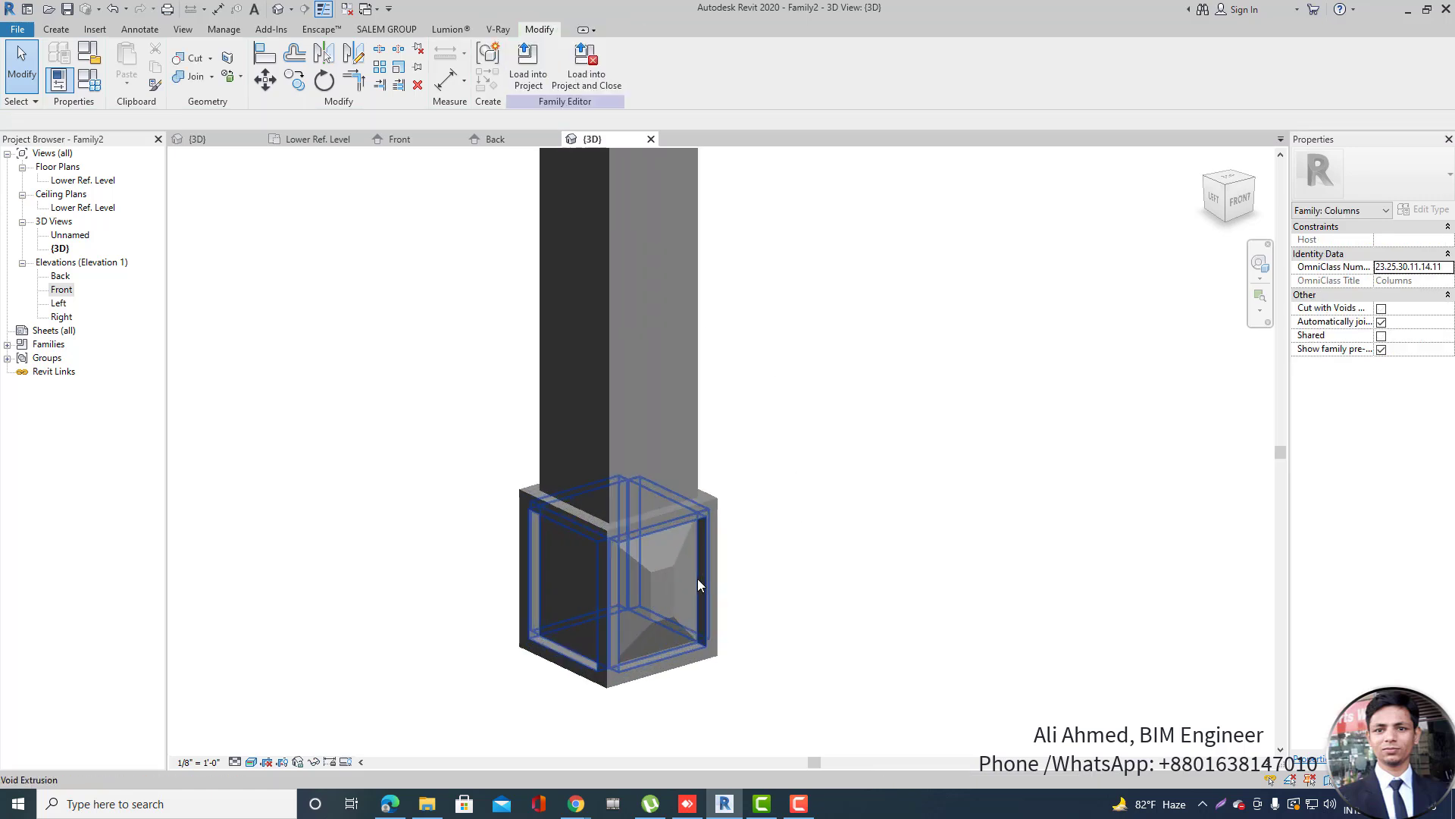
scroll(663, 552, up, 2)
click(672, 535)
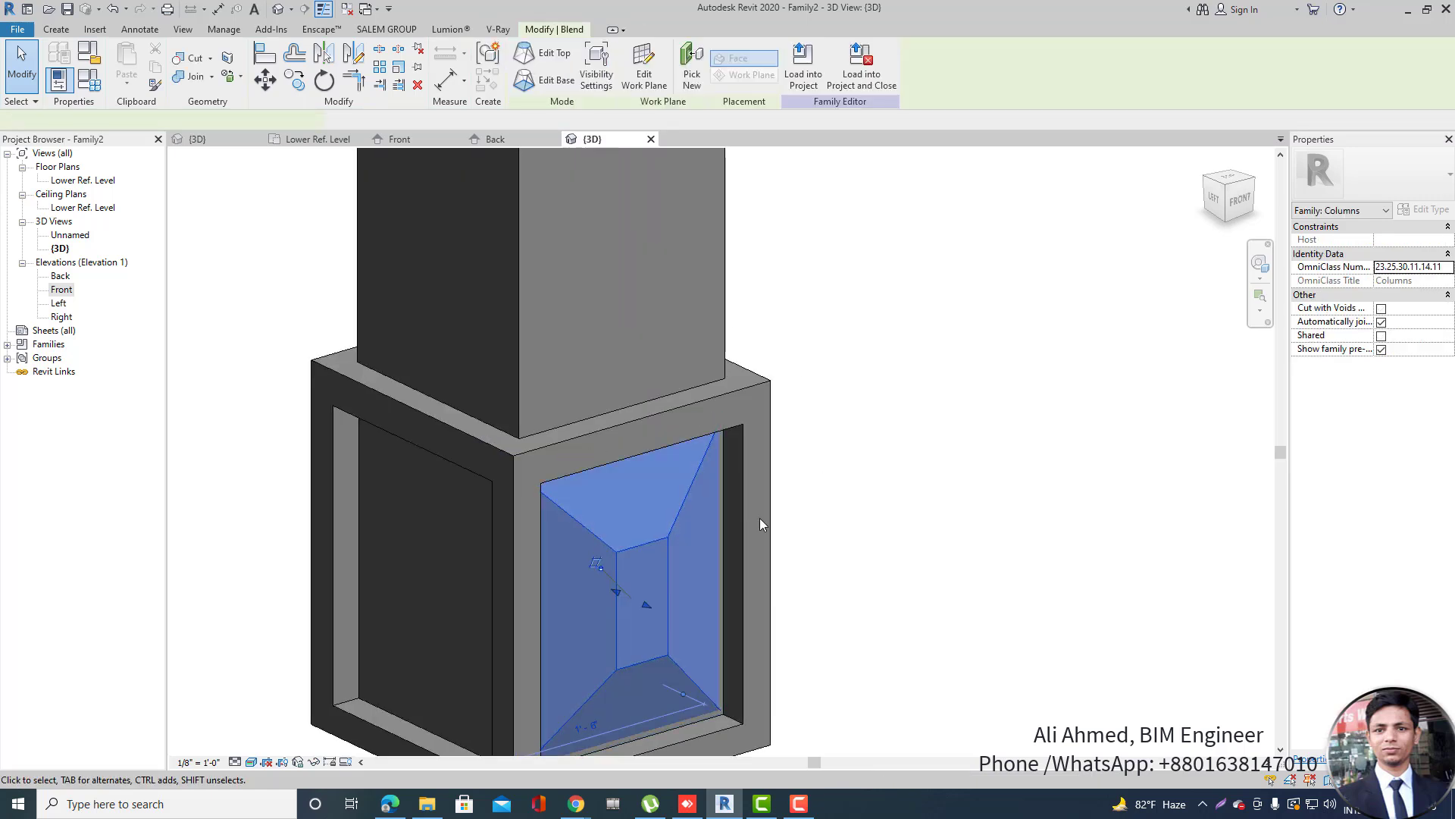
scroll(760, 520, down, 3)
shift+middle_drag(981, 520, 442, 409)
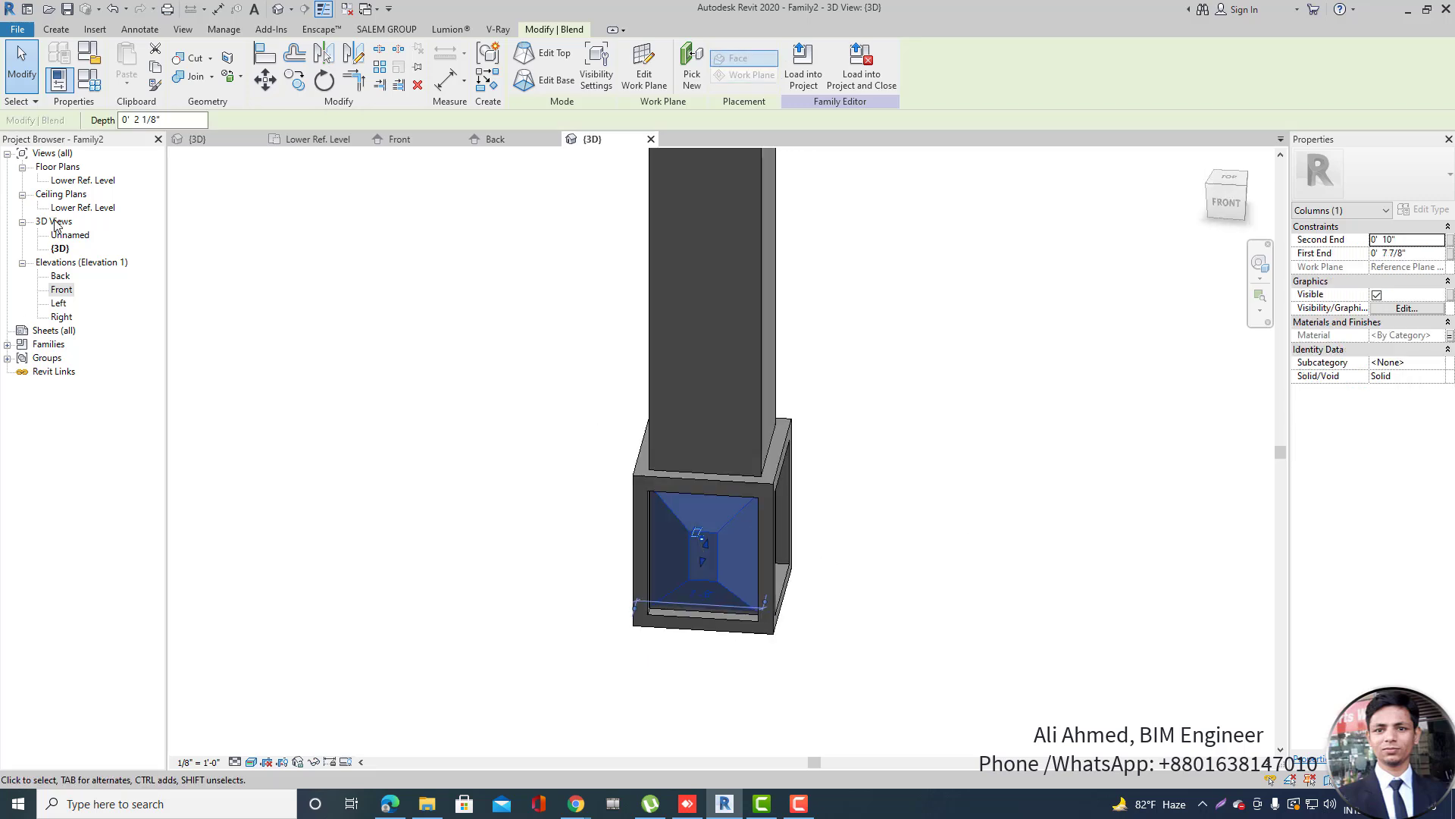
double_click(72, 182)
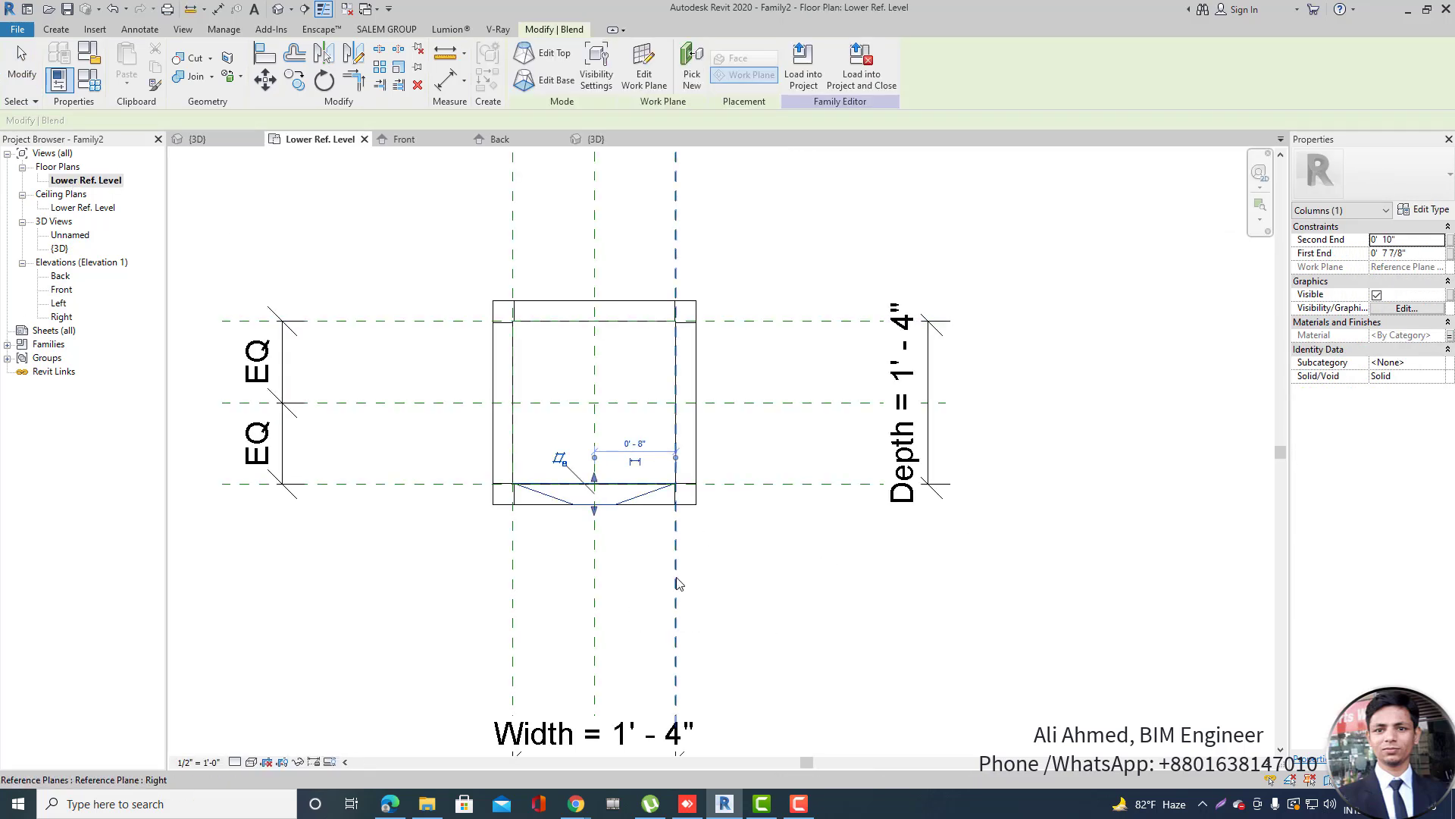
scroll(679, 584, down, 2)
scroll(666, 486, up, 1)
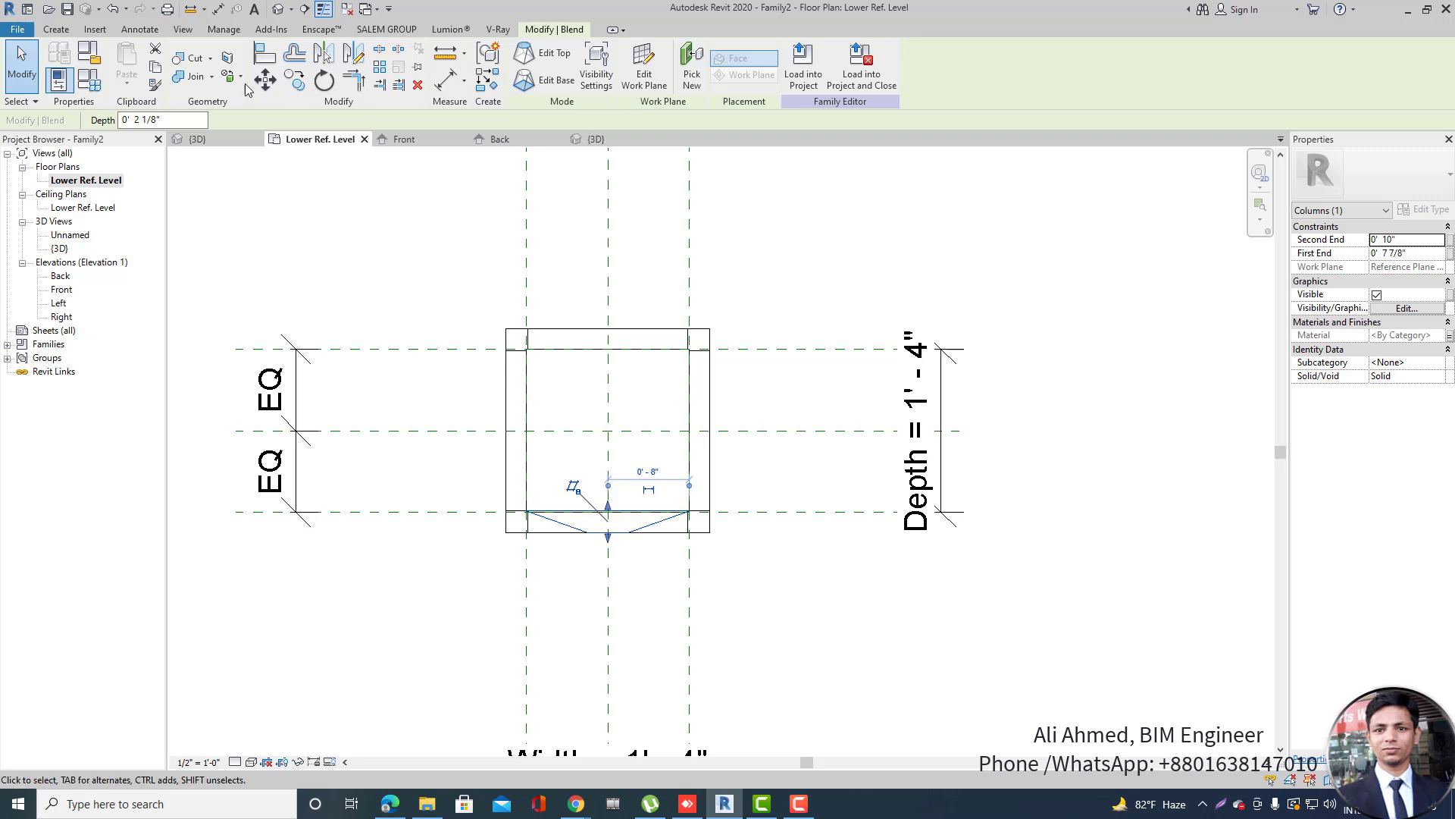
click(323, 54)
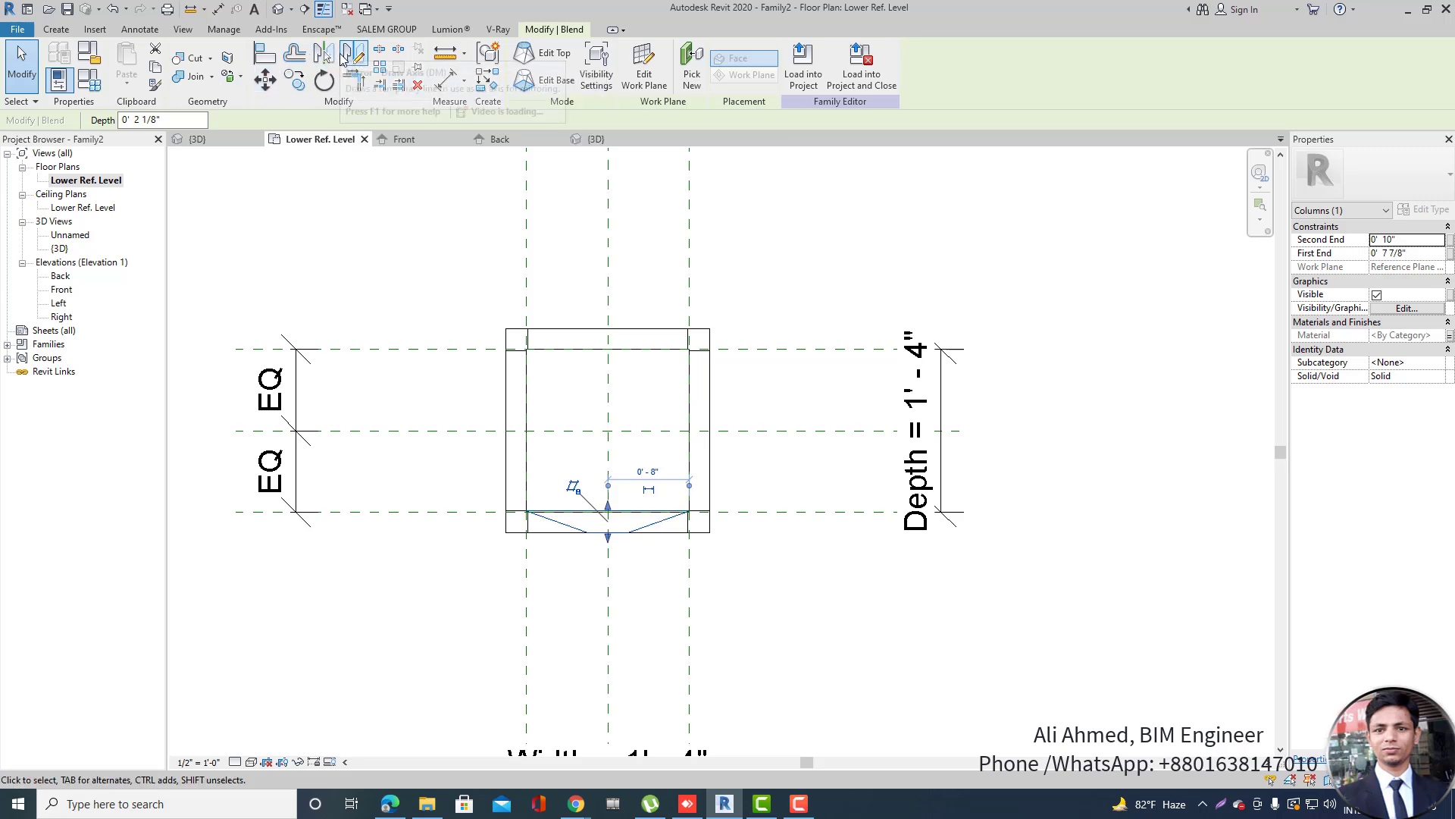
click(747, 431)
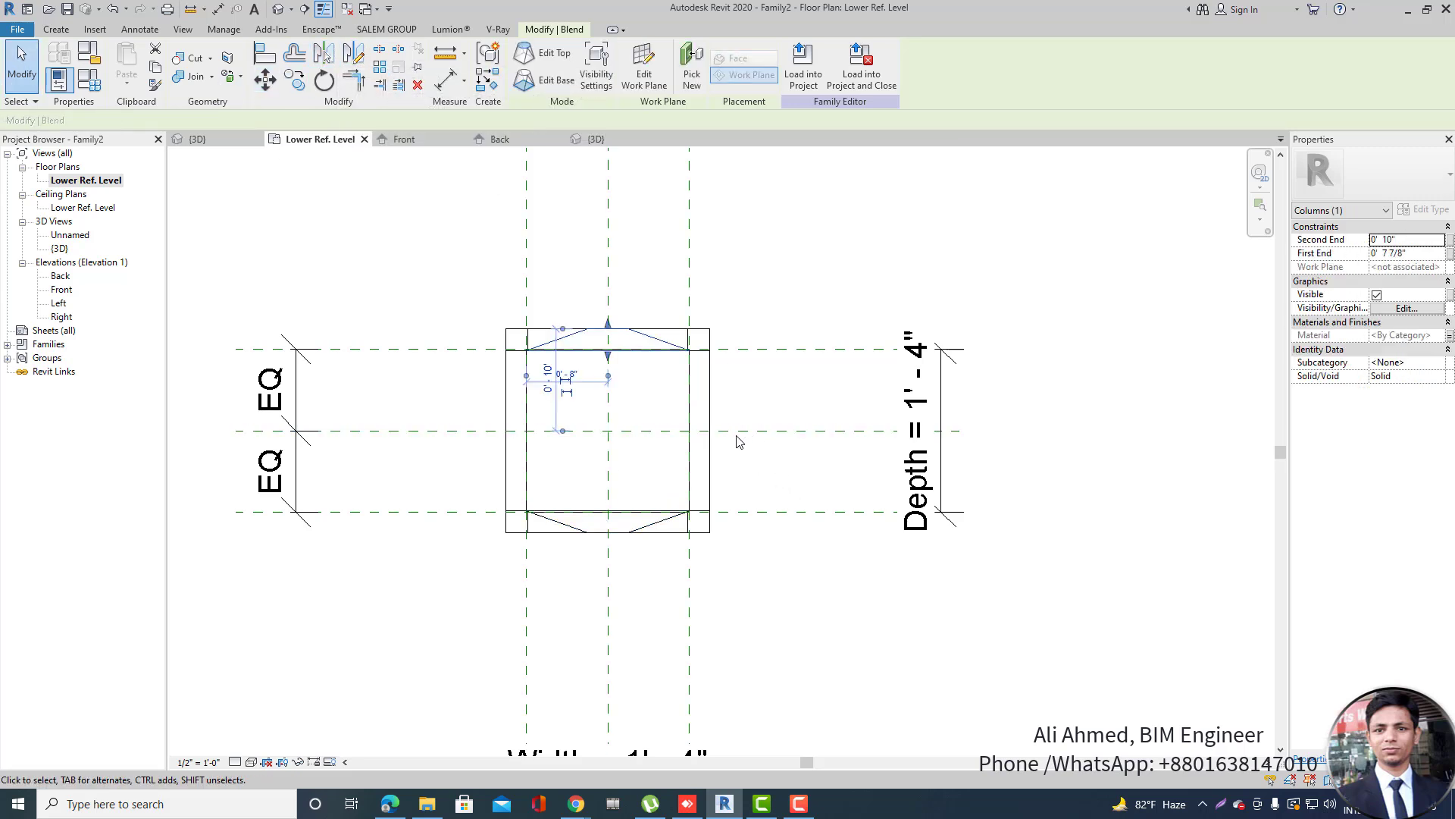
Mirror a copy of the rear blend onto the base's right side, using a drawn 45° axis through the rear right corner.
click(324, 54)
scroll(711, 336, up, 3)
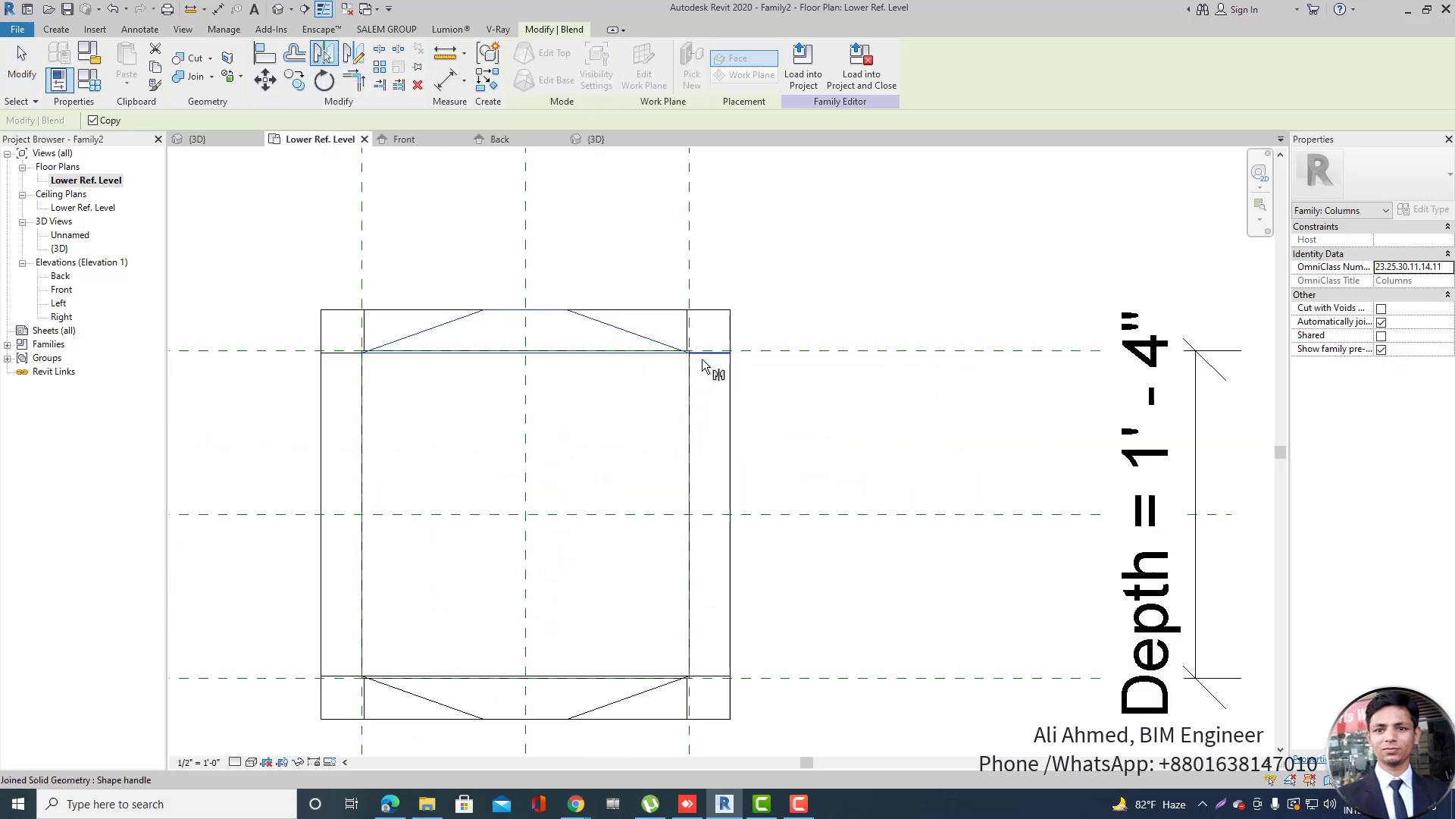
click(363, 60)
scroll(698, 358, up, 5)
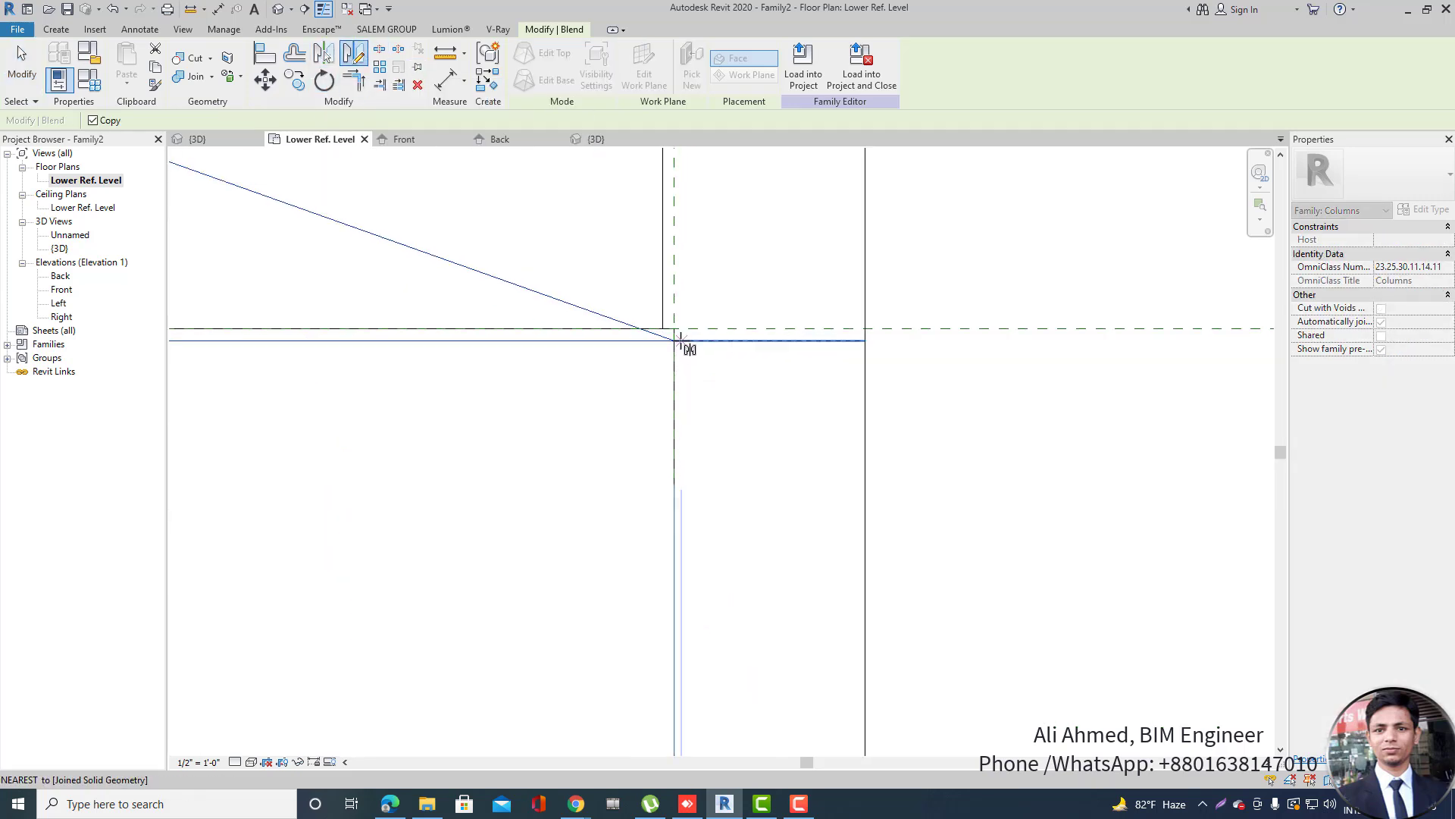
click(679, 339)
scroll(686, 348, down, 3)
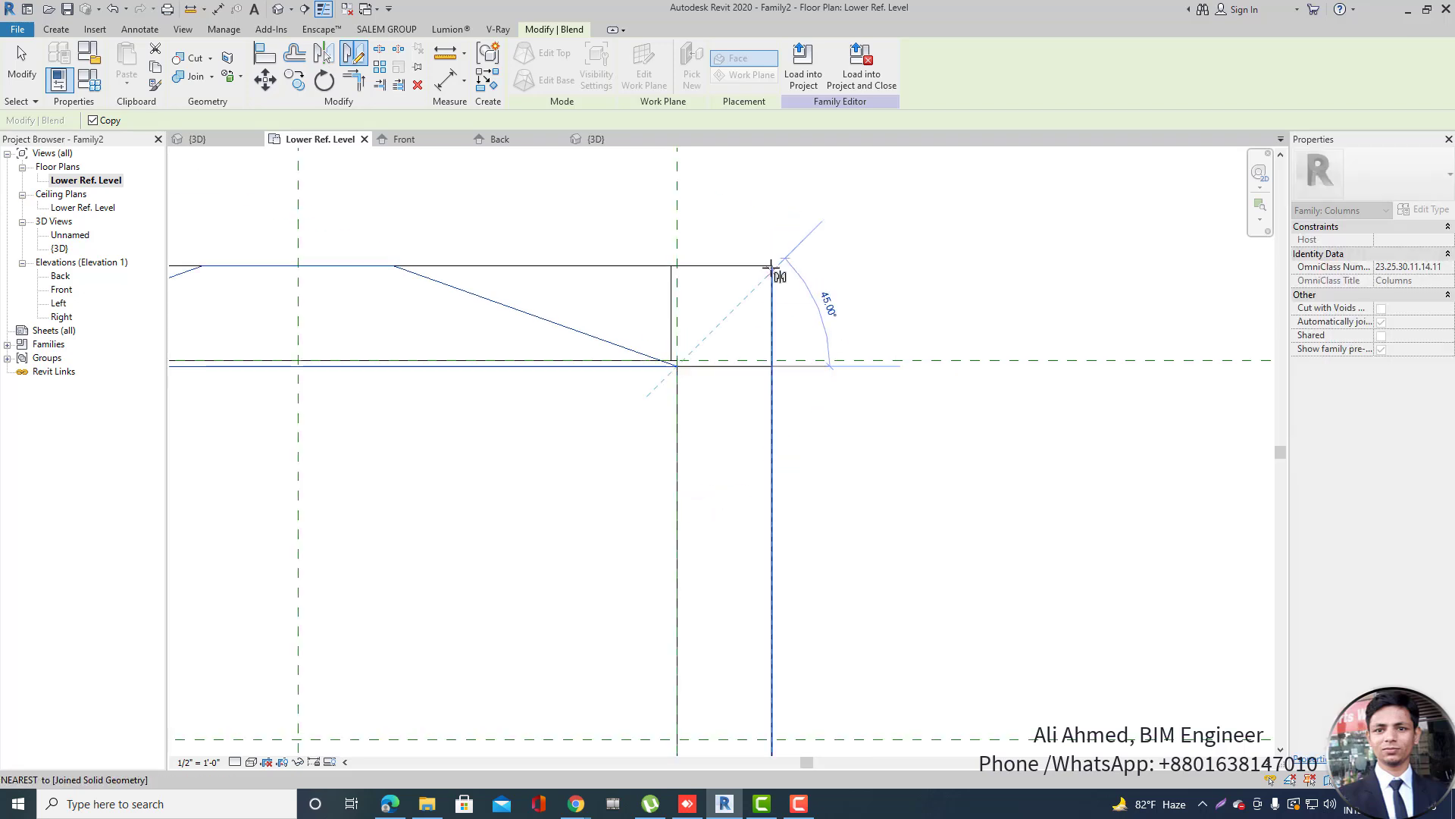
scroll(774, 268, up, 4)
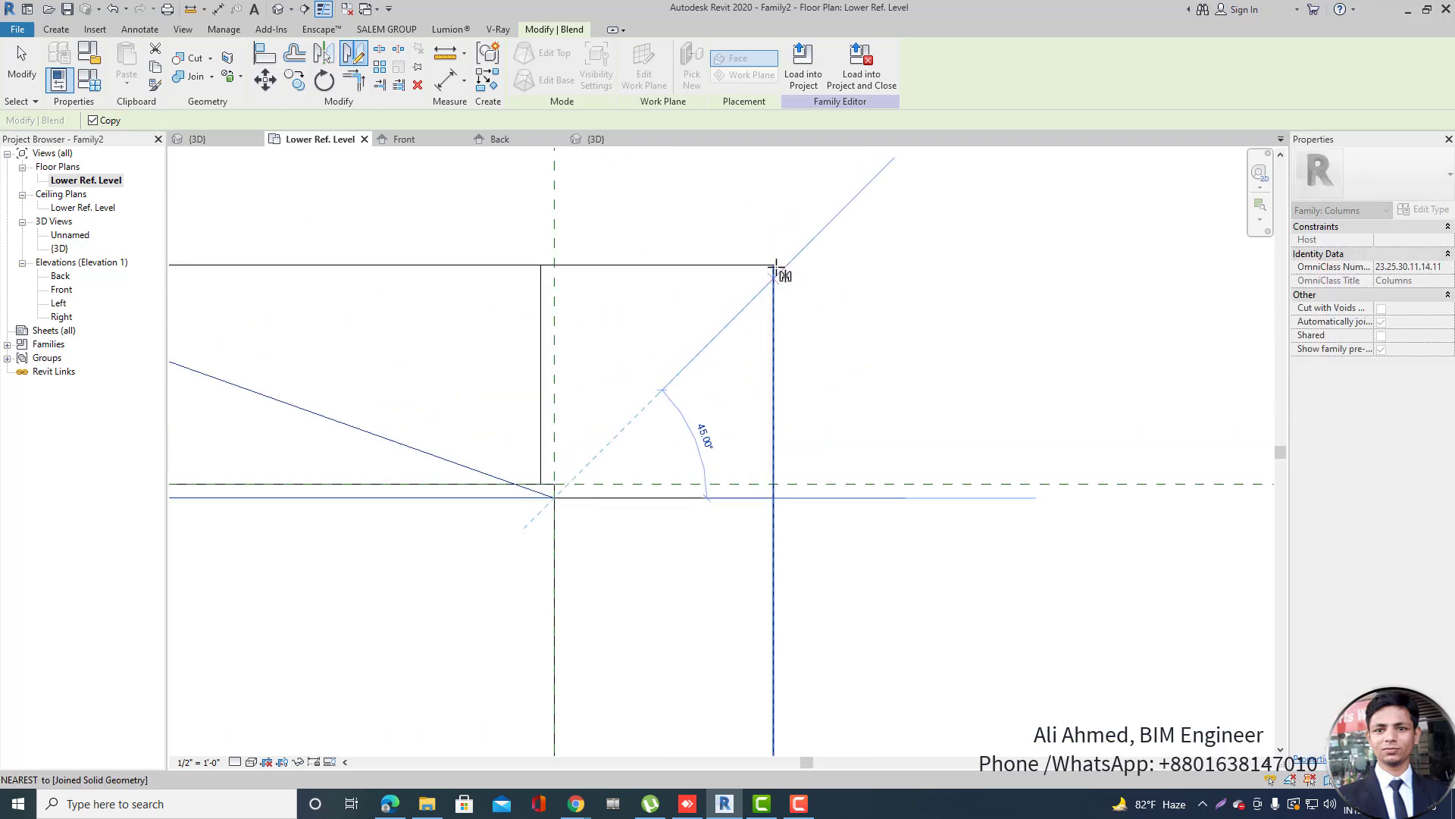
click(779, 274)
scroll(683, 424, down, 6)
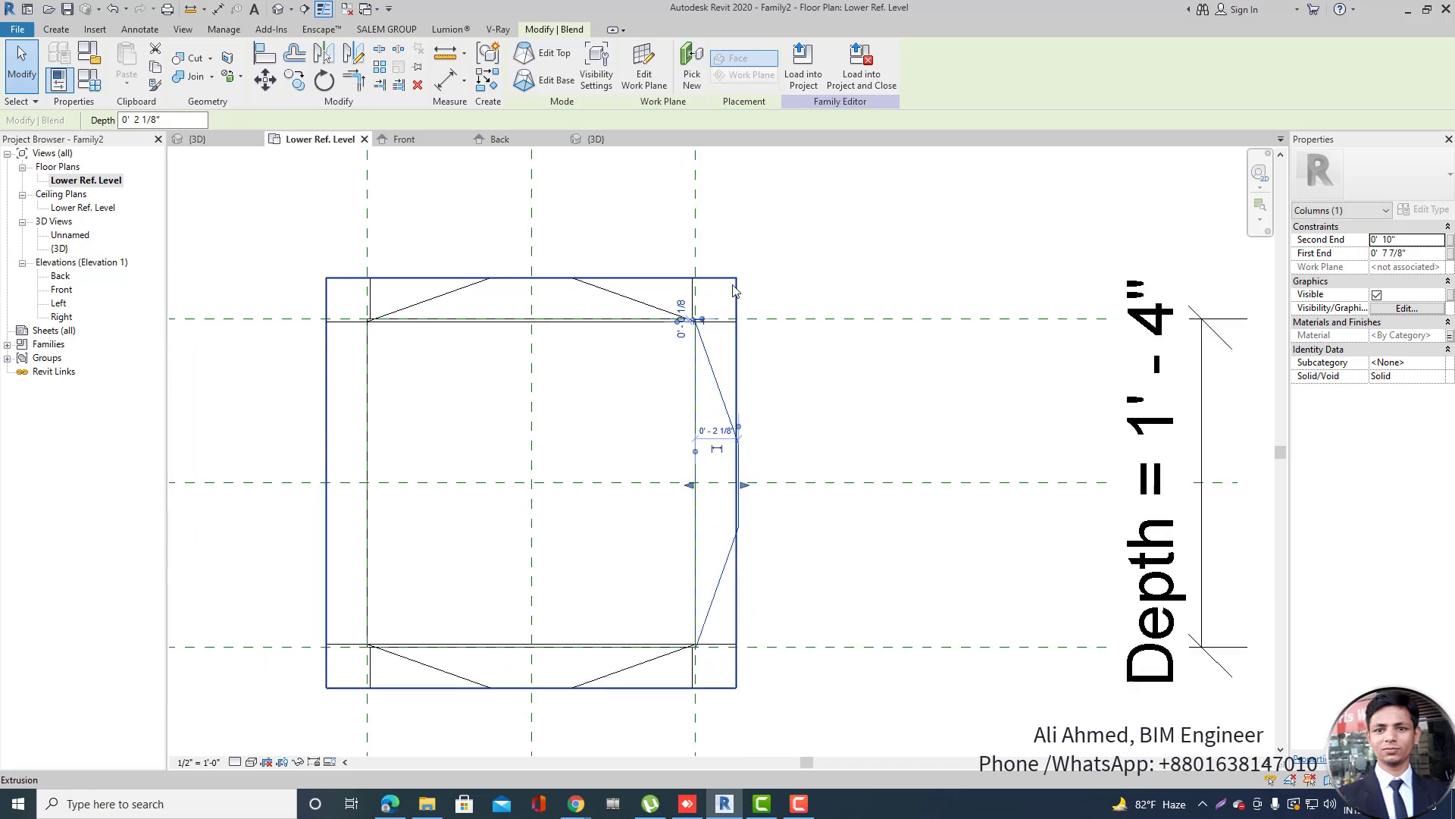
scroll(731, 603, up, 4)
scroll(712, 398, down, 2)
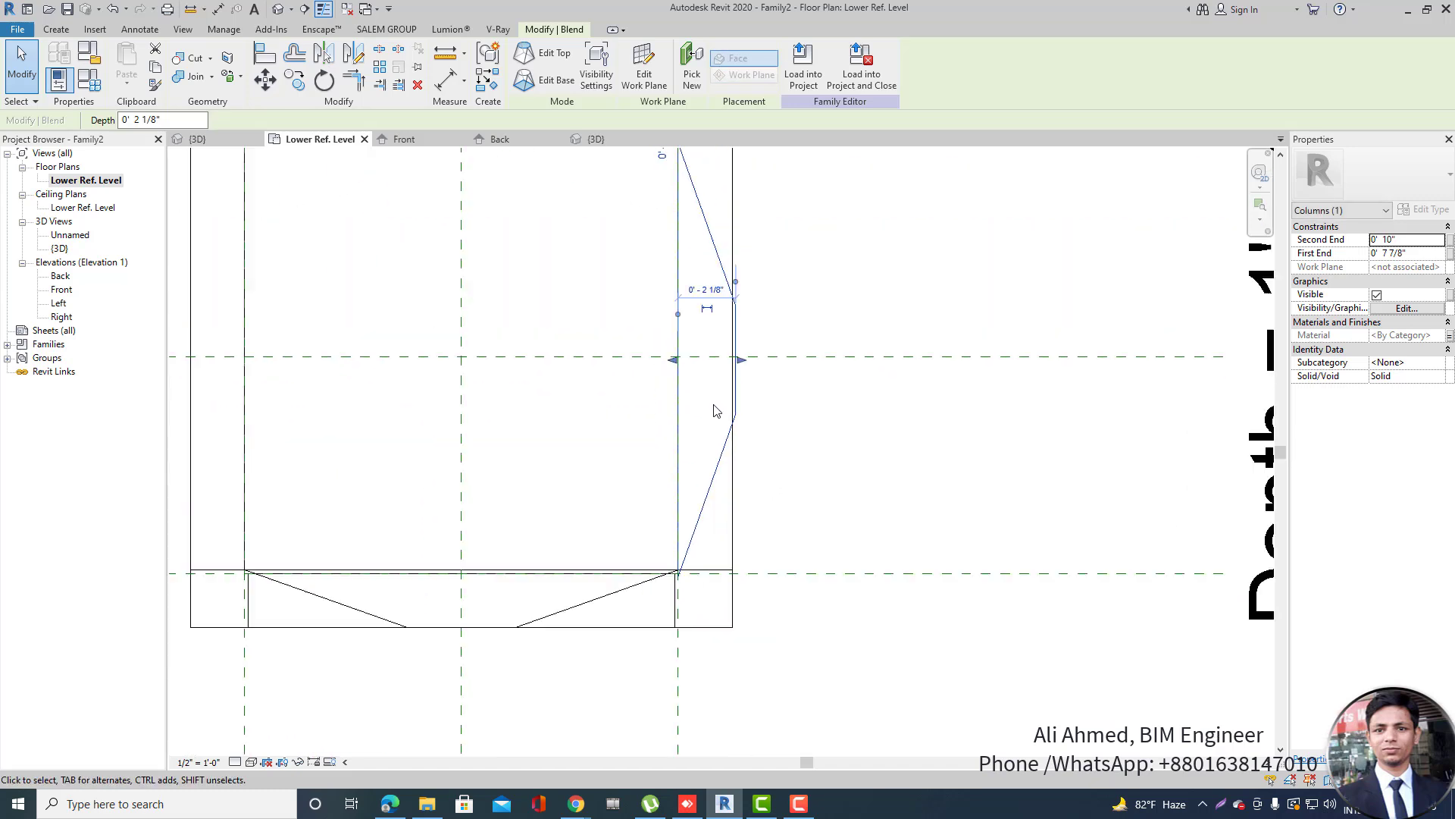
scroll(760, 429, down, 3)
key(Escape)
Pull the rear blend's First End to 0' 8" so its inner face aligns with the rear reference plane.
scroll(732, 286, up, 4)
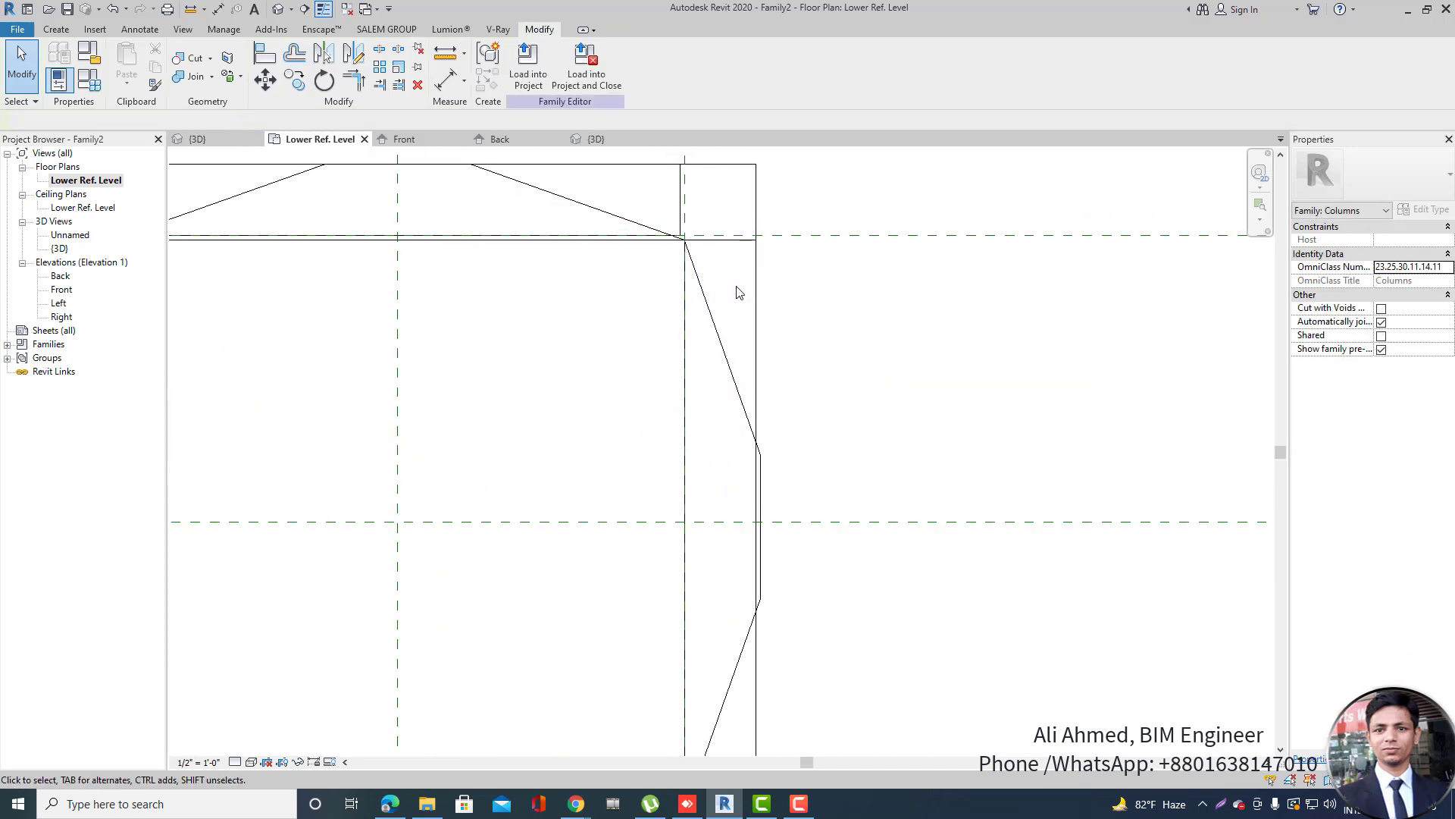
click(620, 223)
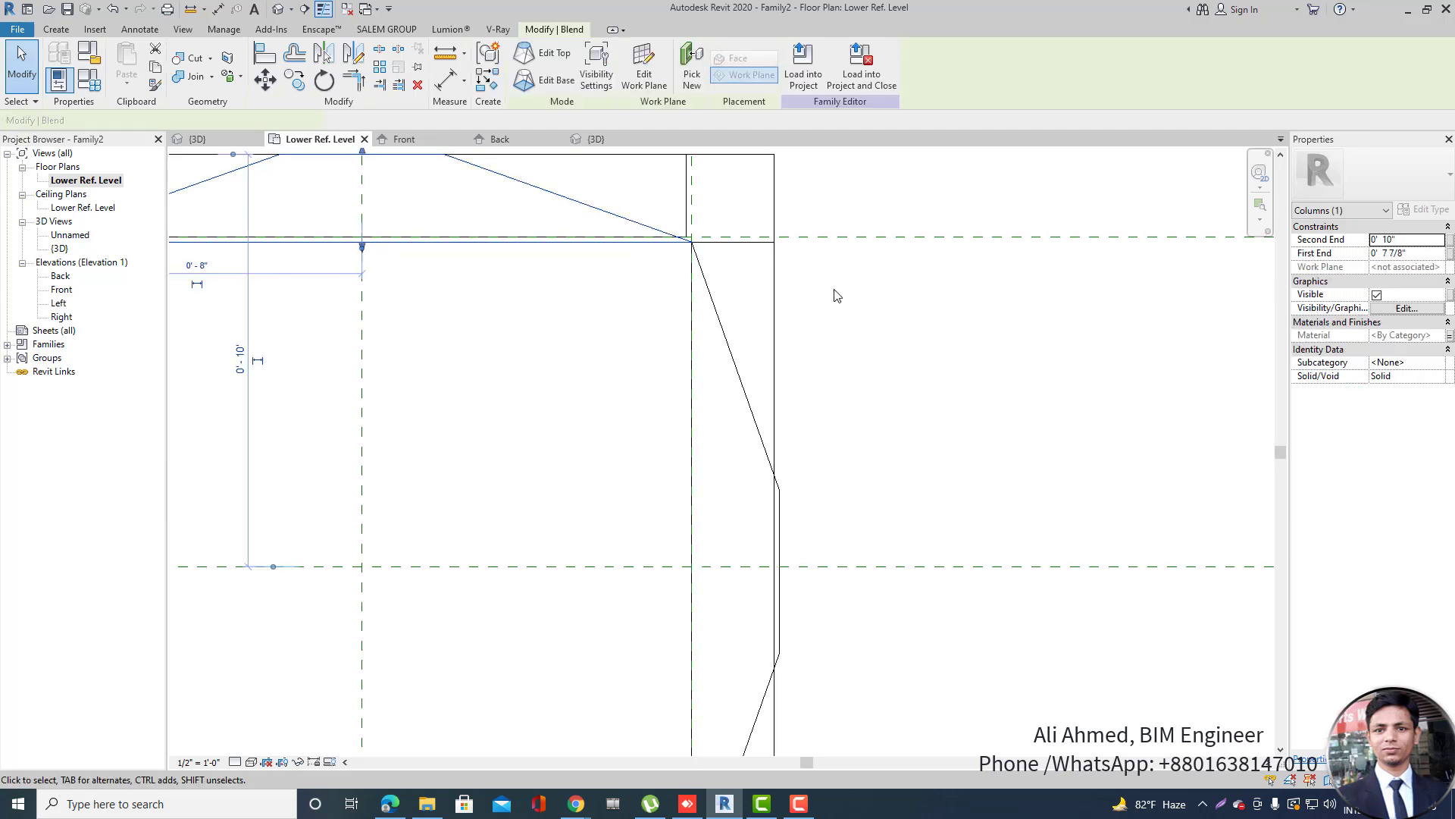
scroll(834, 292, down, 2)
scroll(512, 282, up, 2)
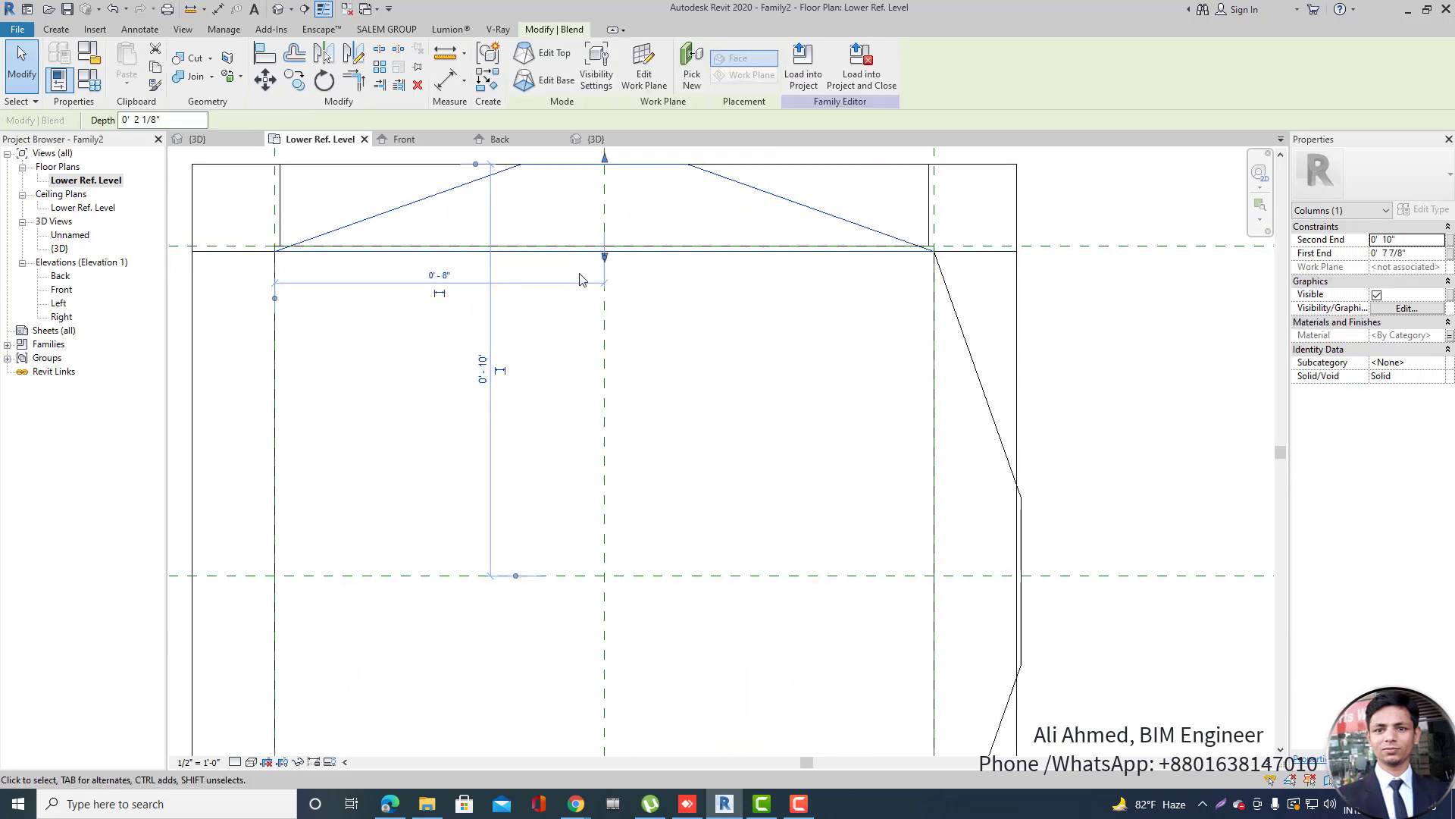
key(Escape)
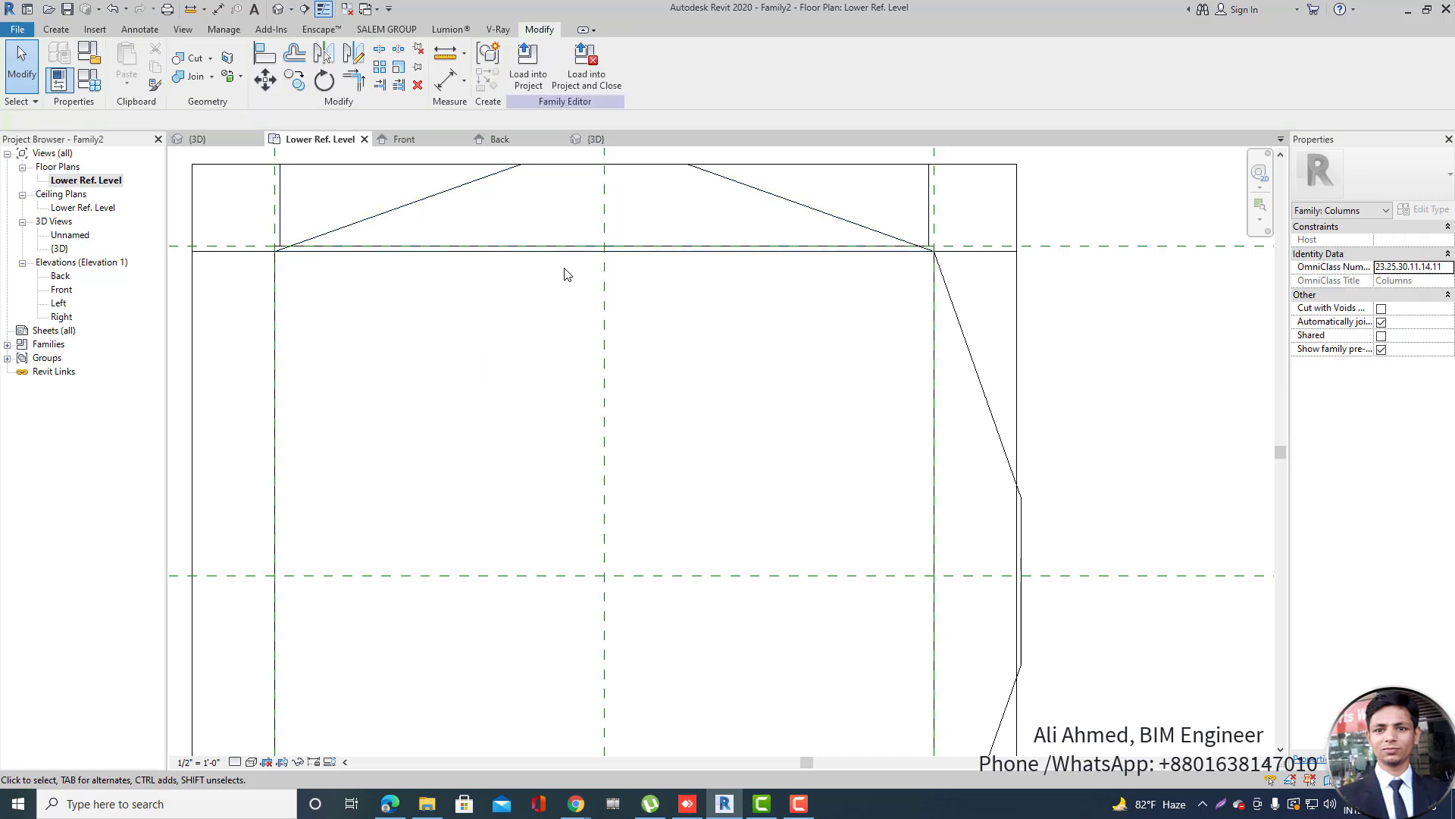
scroll(633, 256, down, 2)
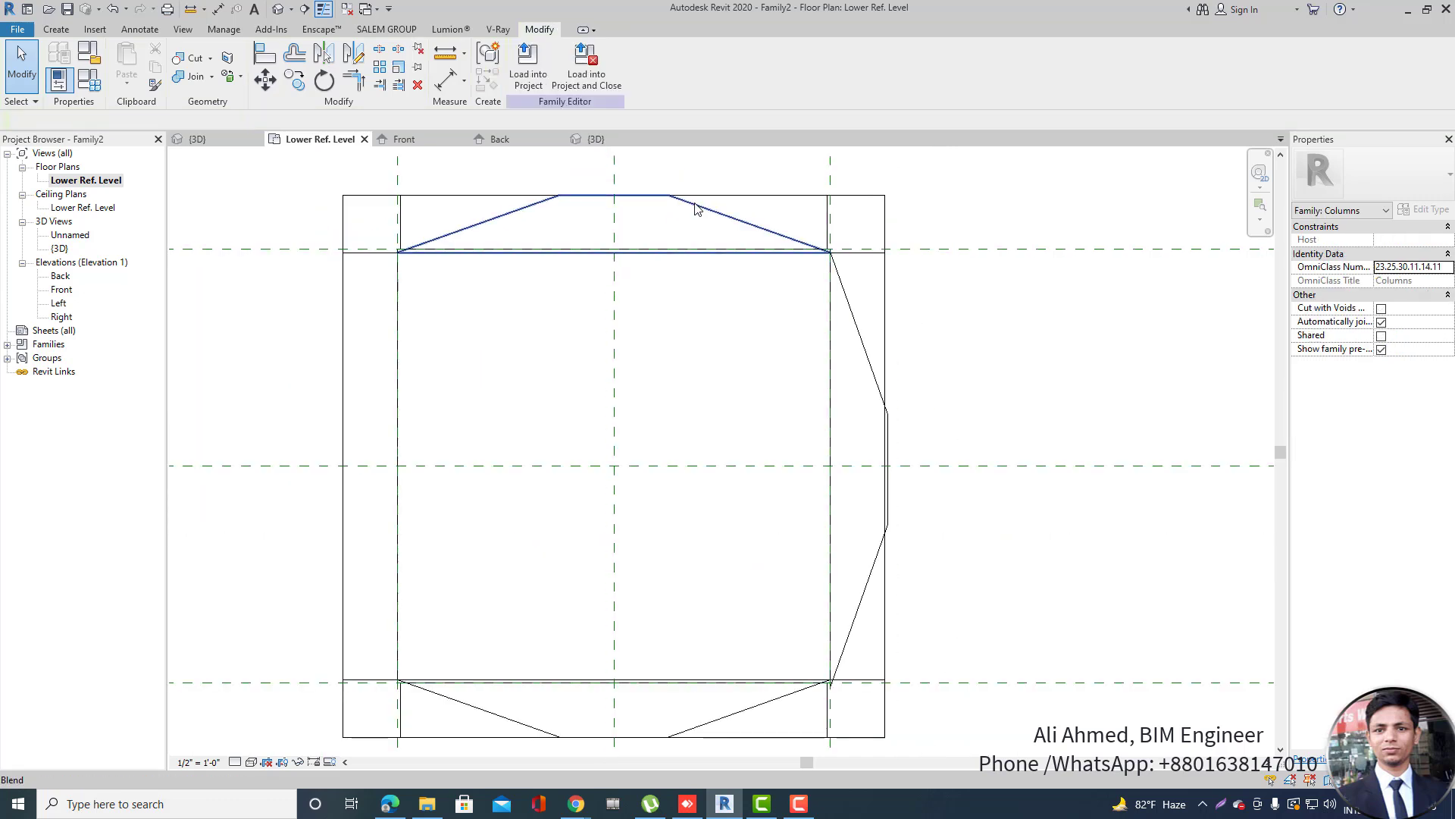
click(691, 209)
scroll(612, 249, up, 2)
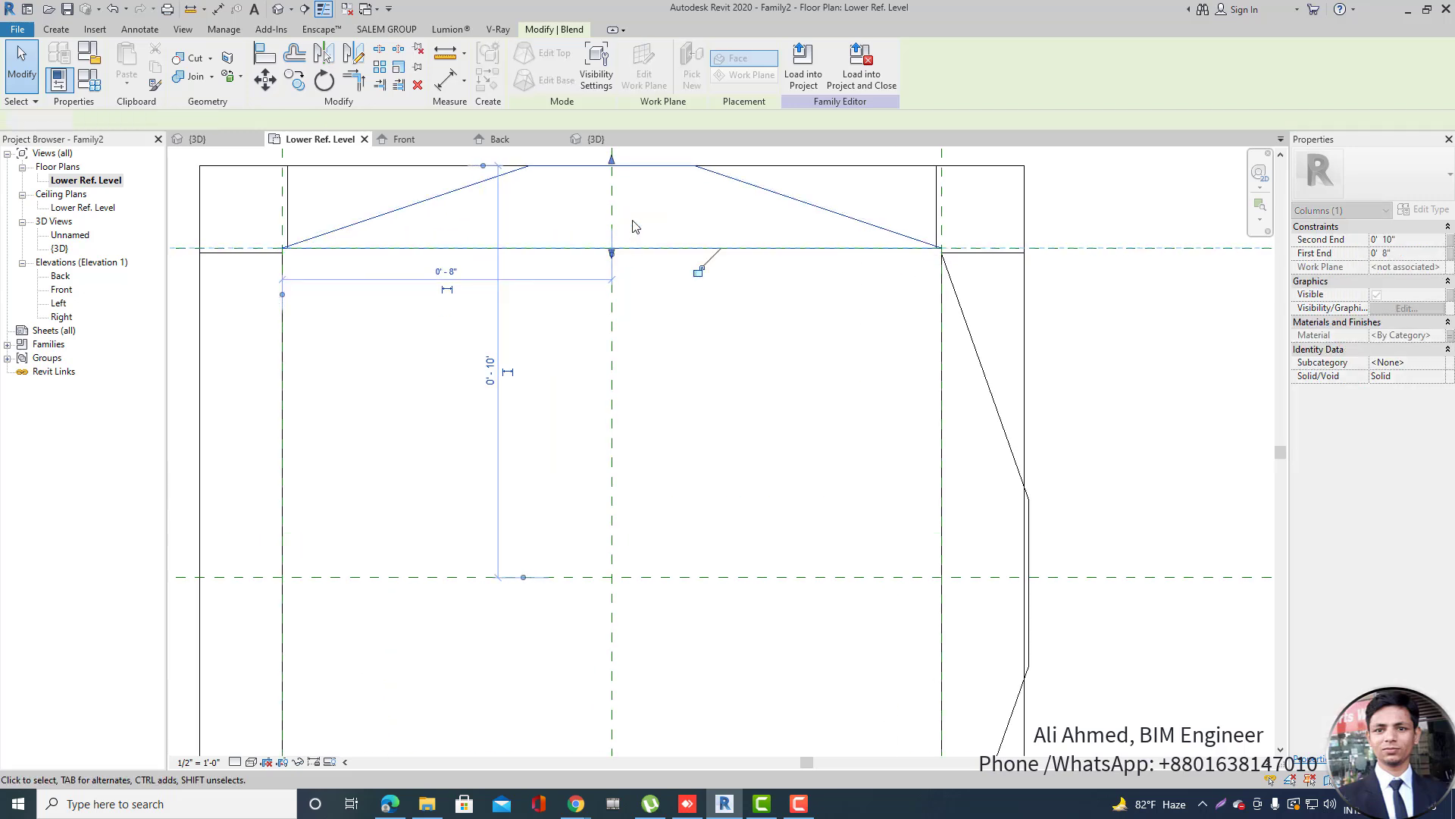
key(Escape)
Pull the front blend's First End to 0' 8" so its inner face aligns with the front reference plane.
scroll(660, 227, down, 3)
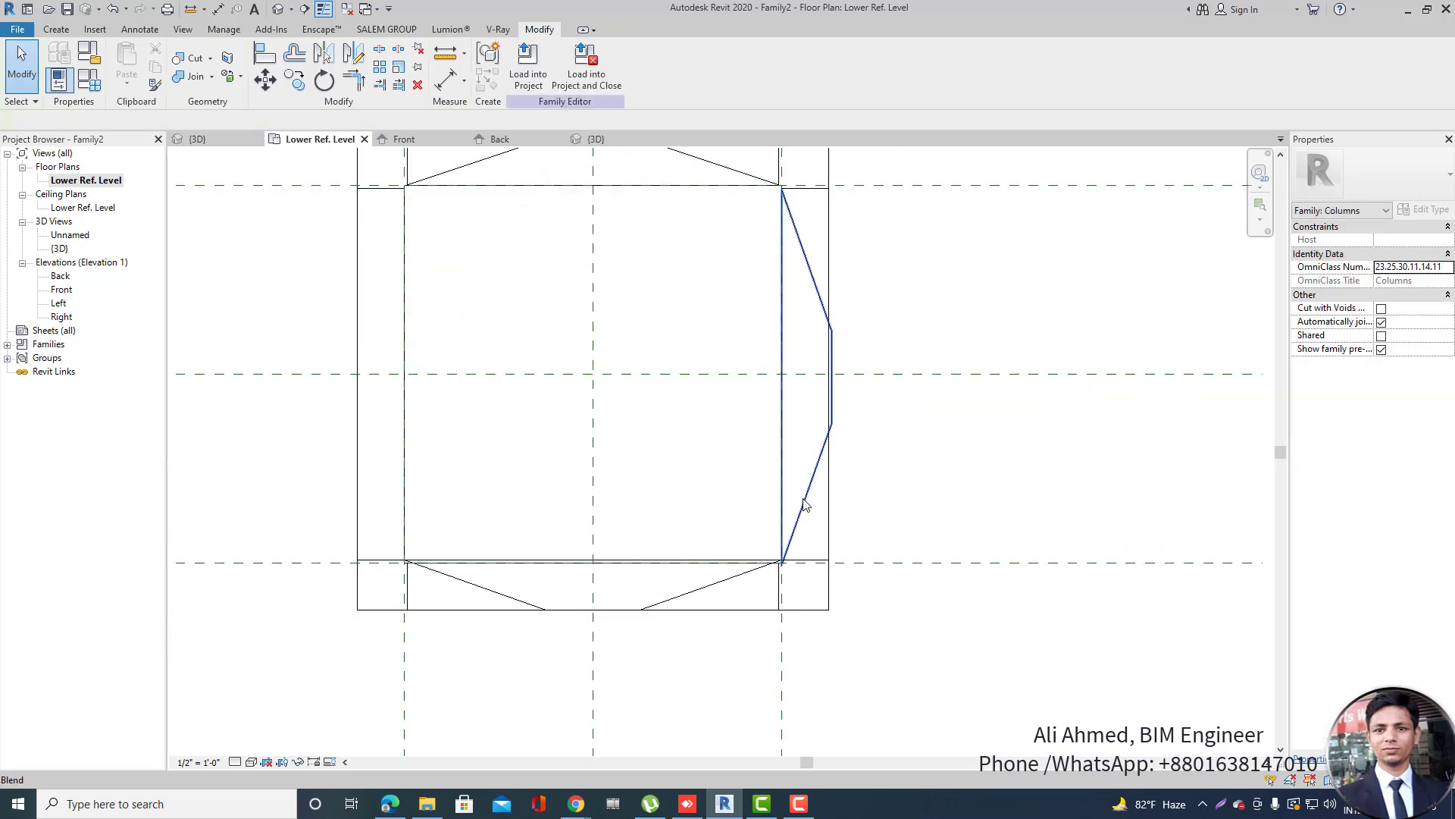
click(804, 508)
key(Escape)
scroll(568, 626, up, 4)
click(497, 576)
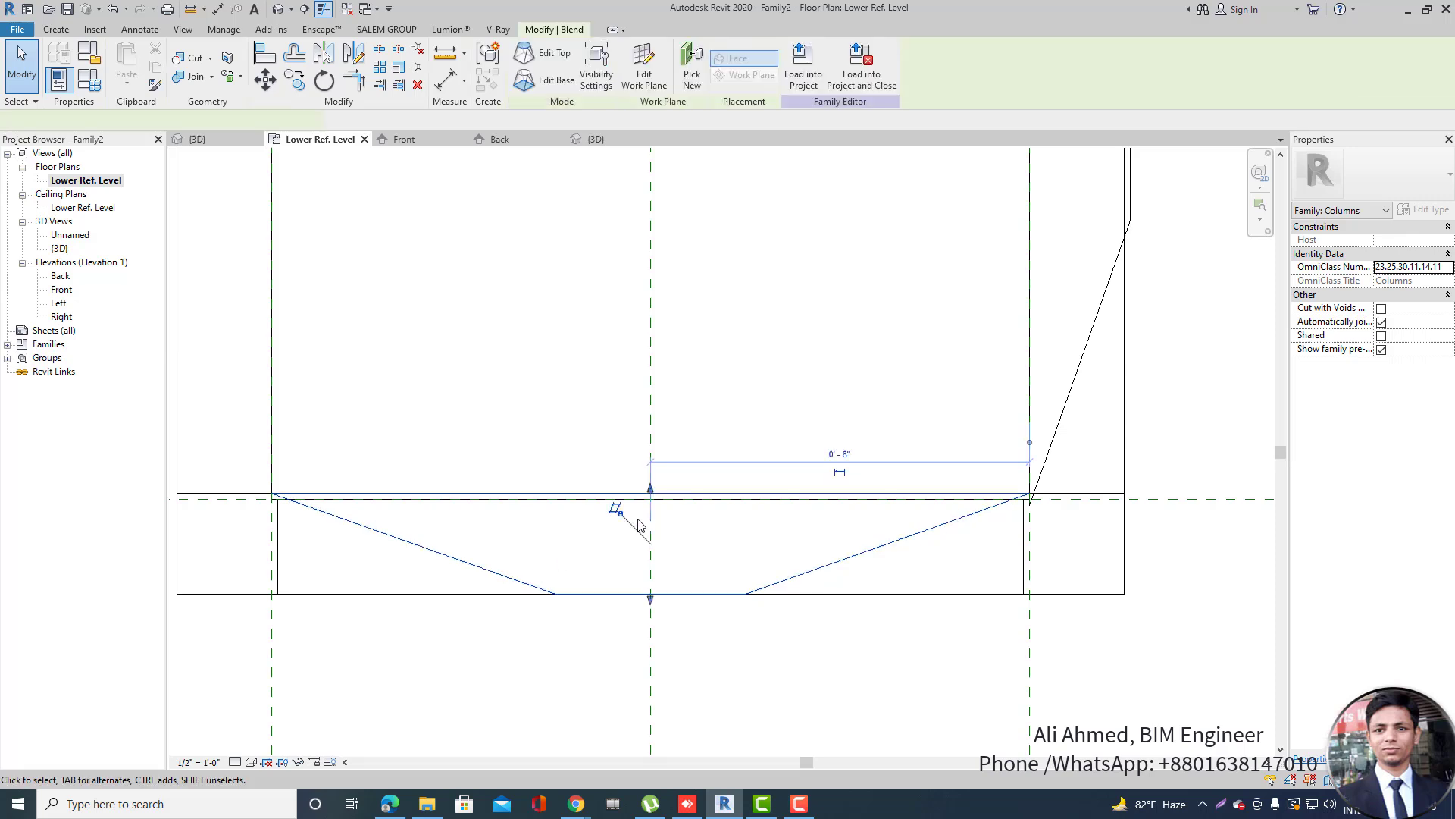
scroll(606, 512, up, 3)
scroll(456, 565, down, 3)
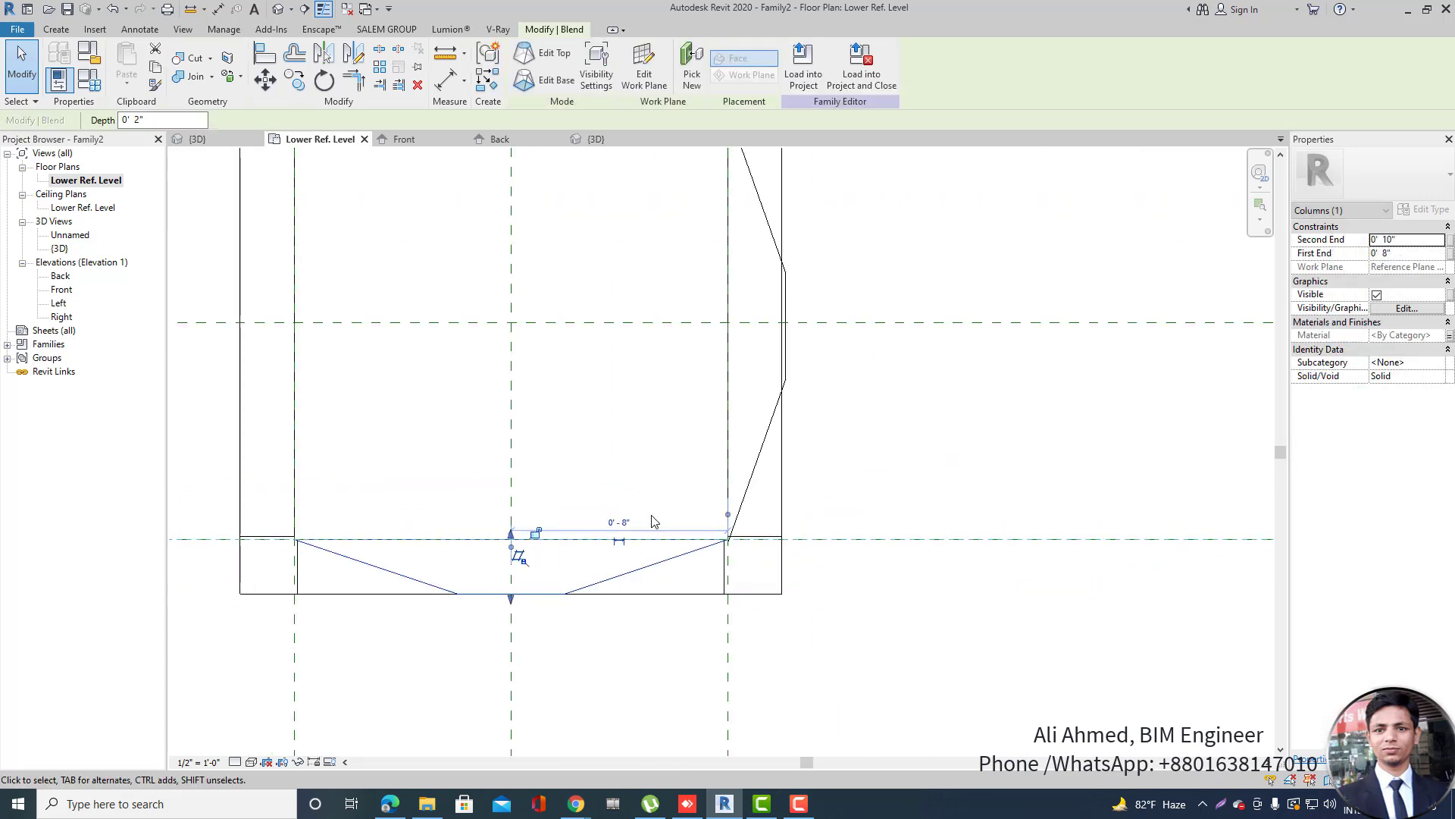
Pull the right blend's Second End to 0' 9 7/8" so its outer face aligns with the base's right face.
key(Escape)
click(777, 403)
scroll(789, 326, up, 1)
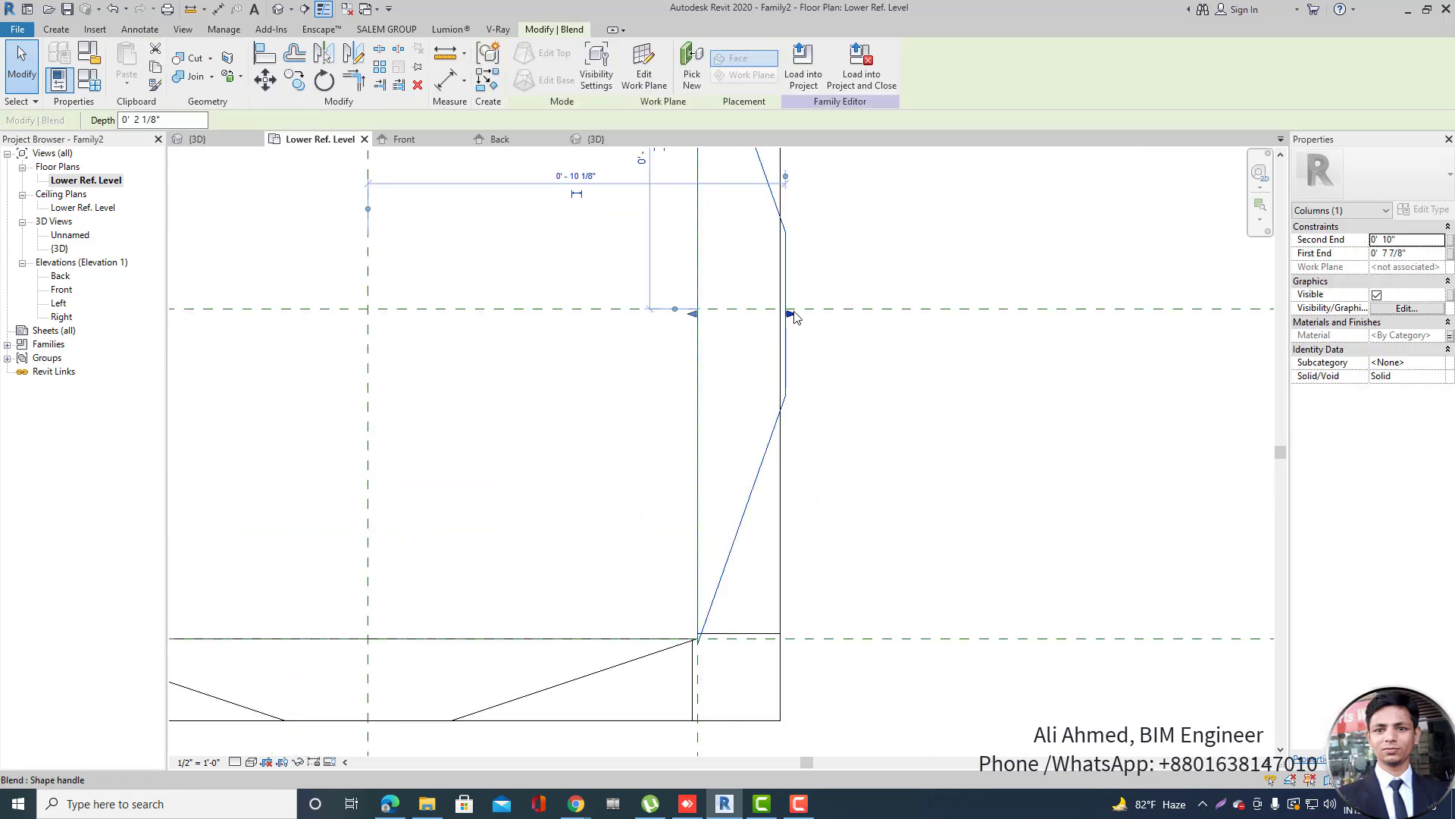
drag(790, 314, 781, 315)
key(Escape)
scroll(793, 454, down, 2)
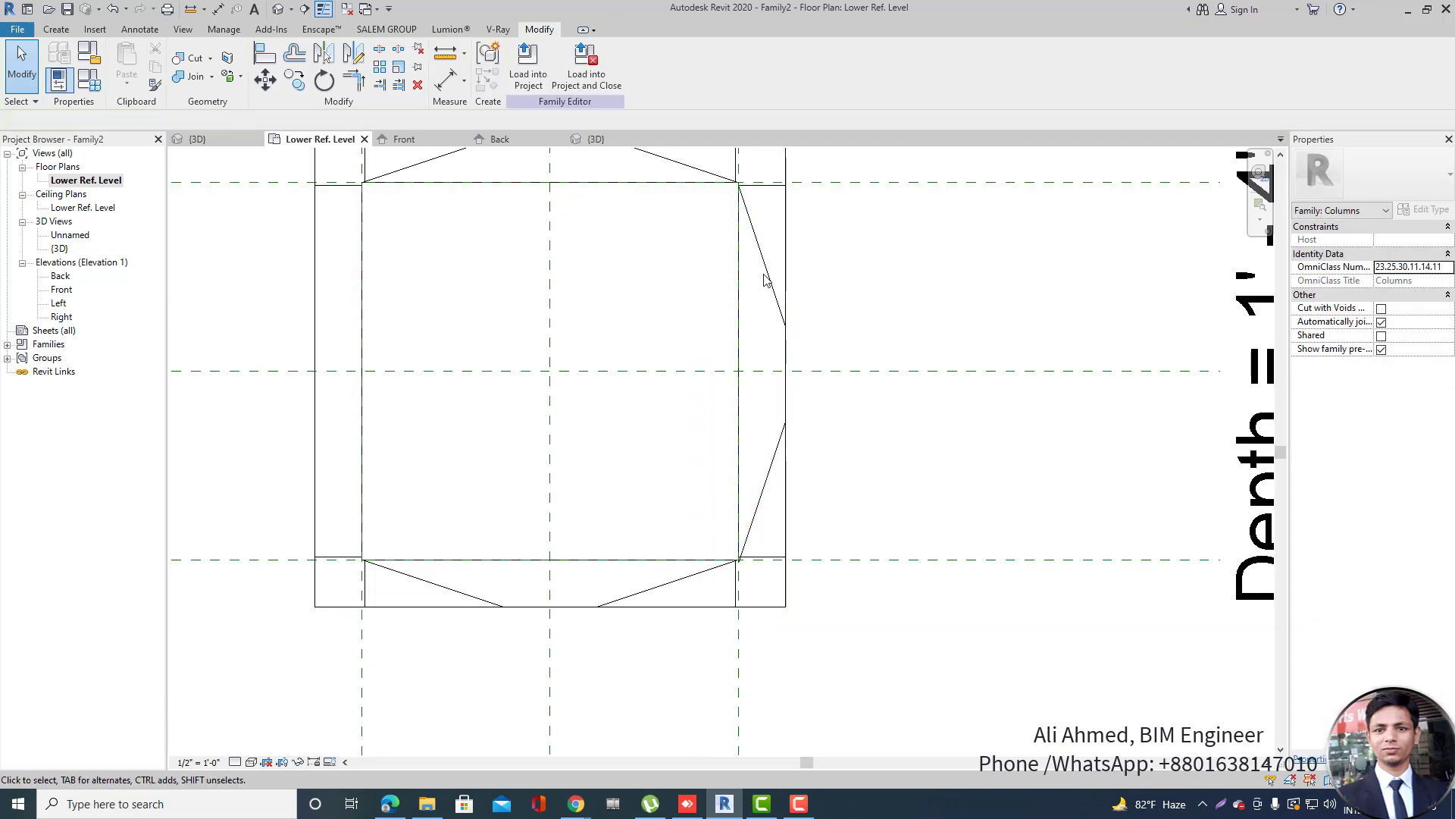
Mirror a copy of the right blend to the base's left side, using a vertical axis drawn along the Center (Left/Right) reference plane.
click(772, 285)
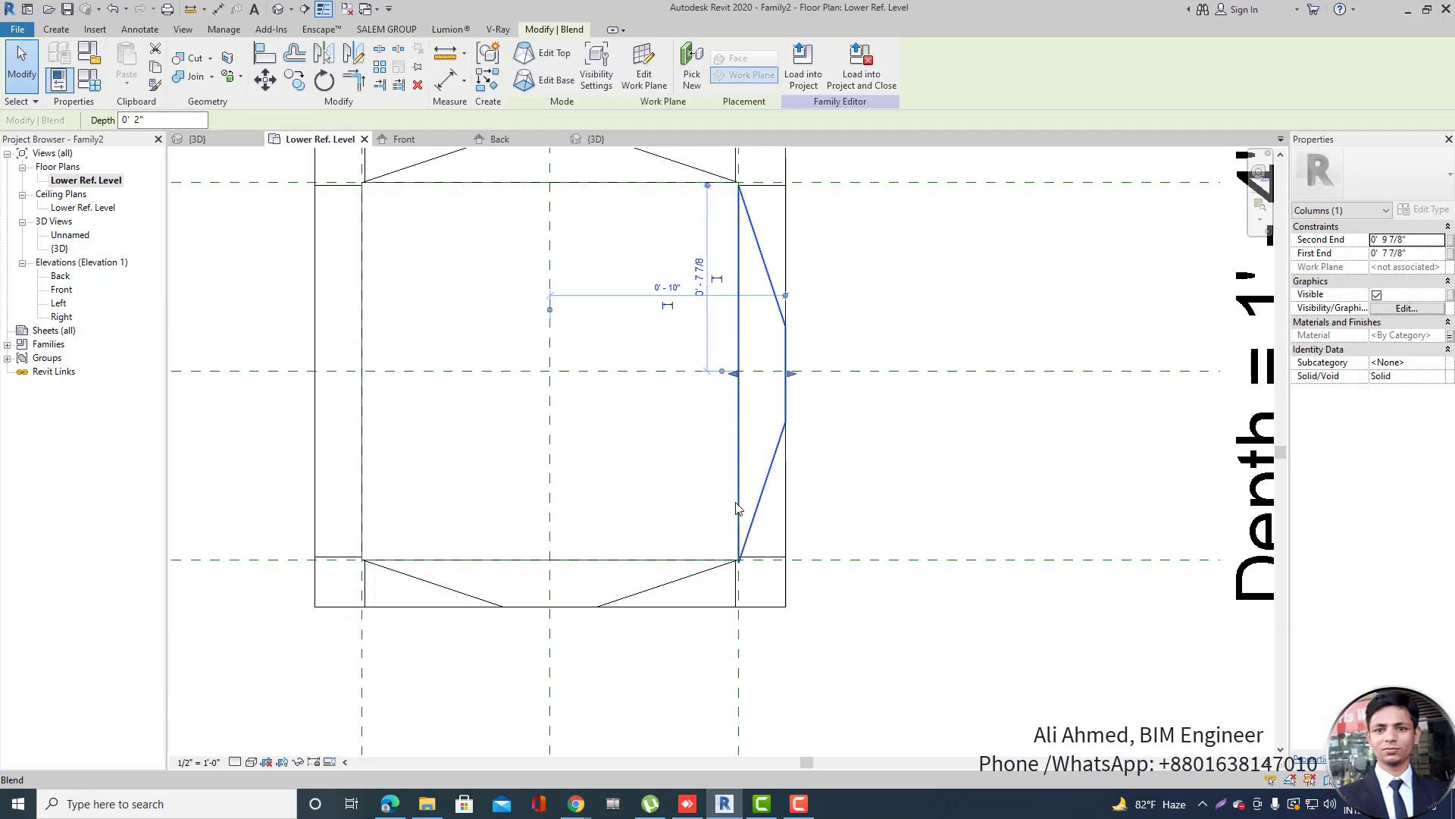
click(368, 55)
click(551, 335)
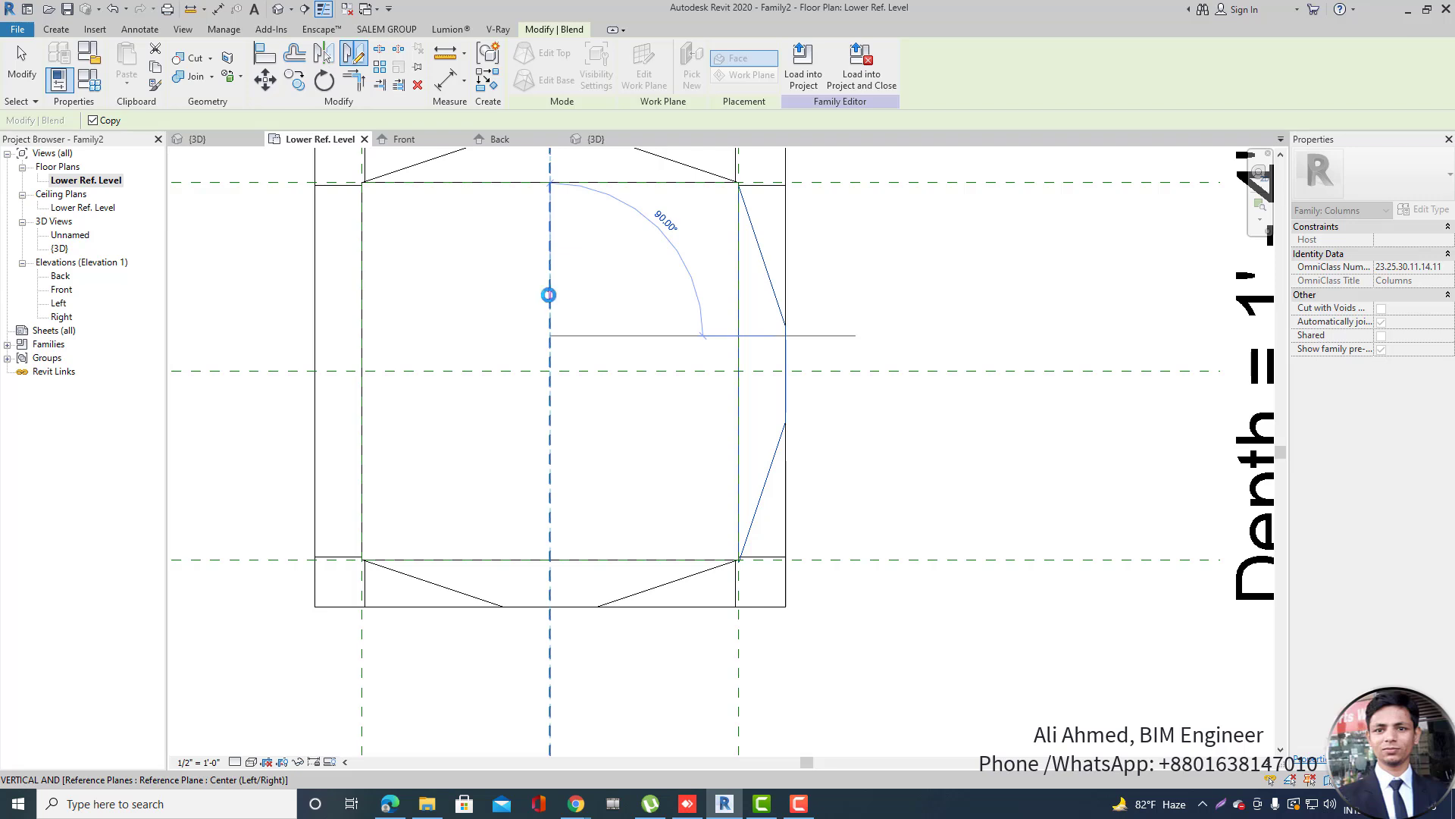
click(549, 294)
key(Escape)
scroll(699, 435, down, 3)
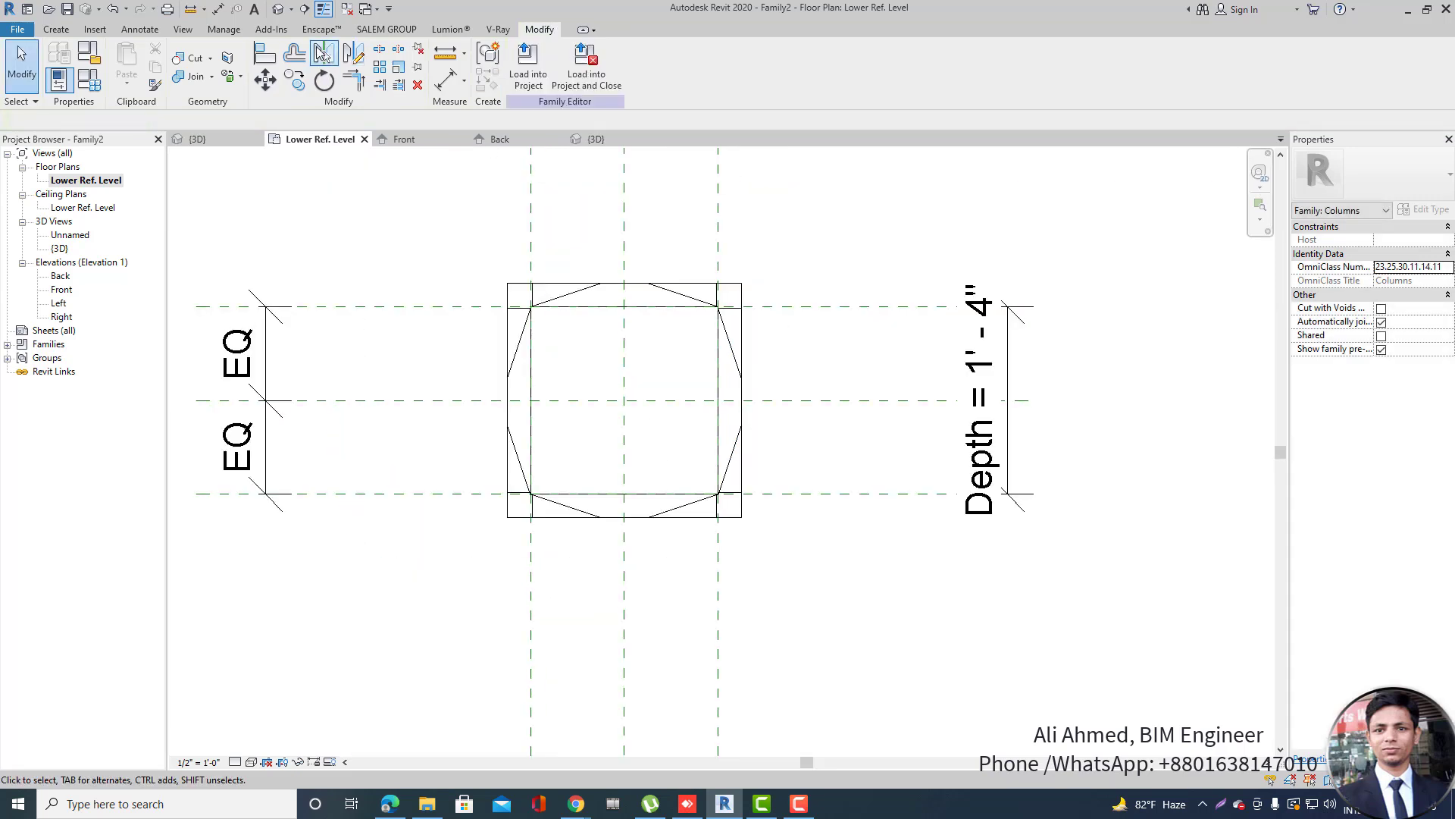
Open the default 3D view and examine the base's panel blends from the front and right sides.
click(278, 9)
shift+middle_drag(877, 535, 788, 494)
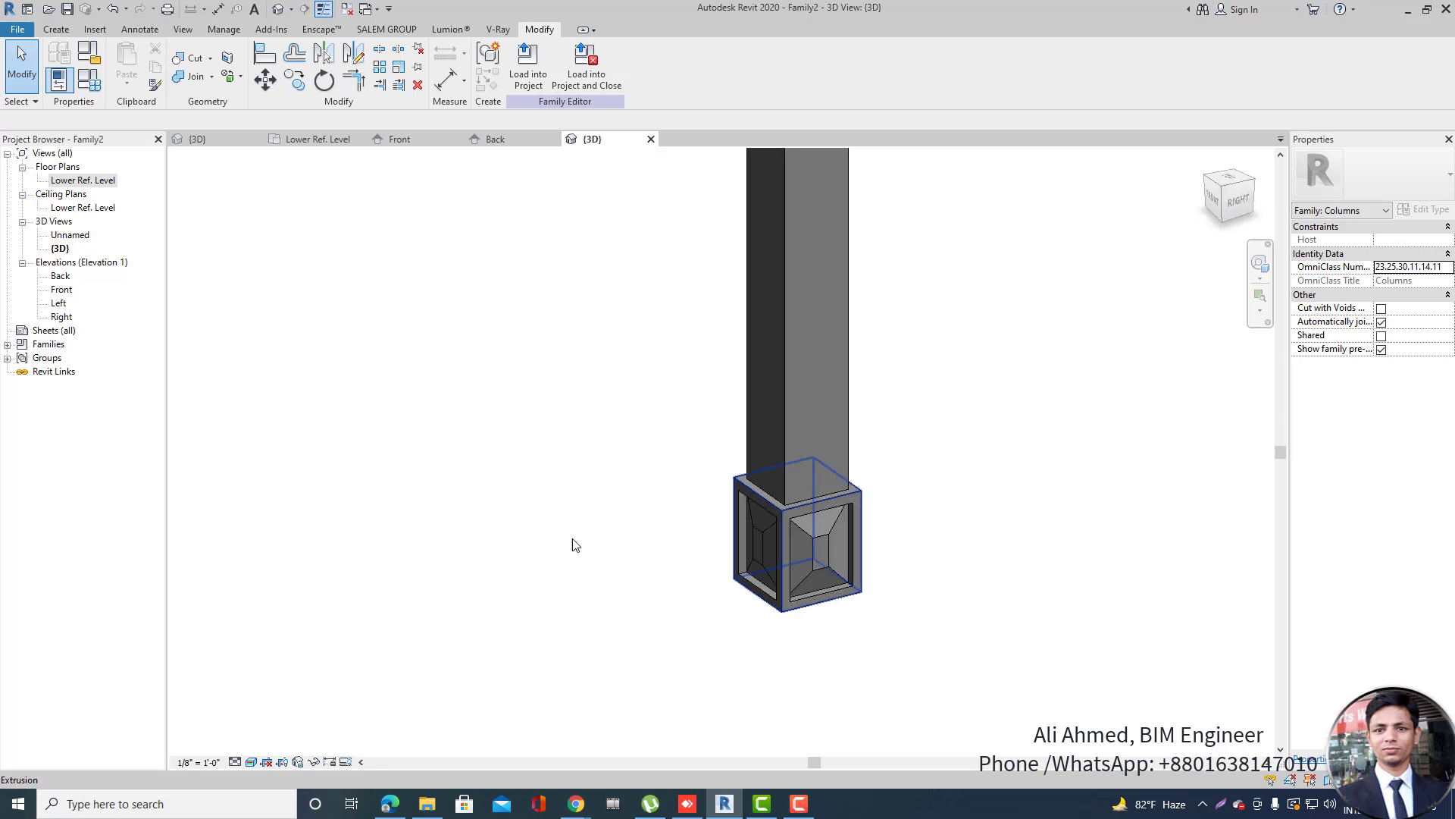
scroll(549, 551, down, 2)
scroll(816, 442, up, 2)
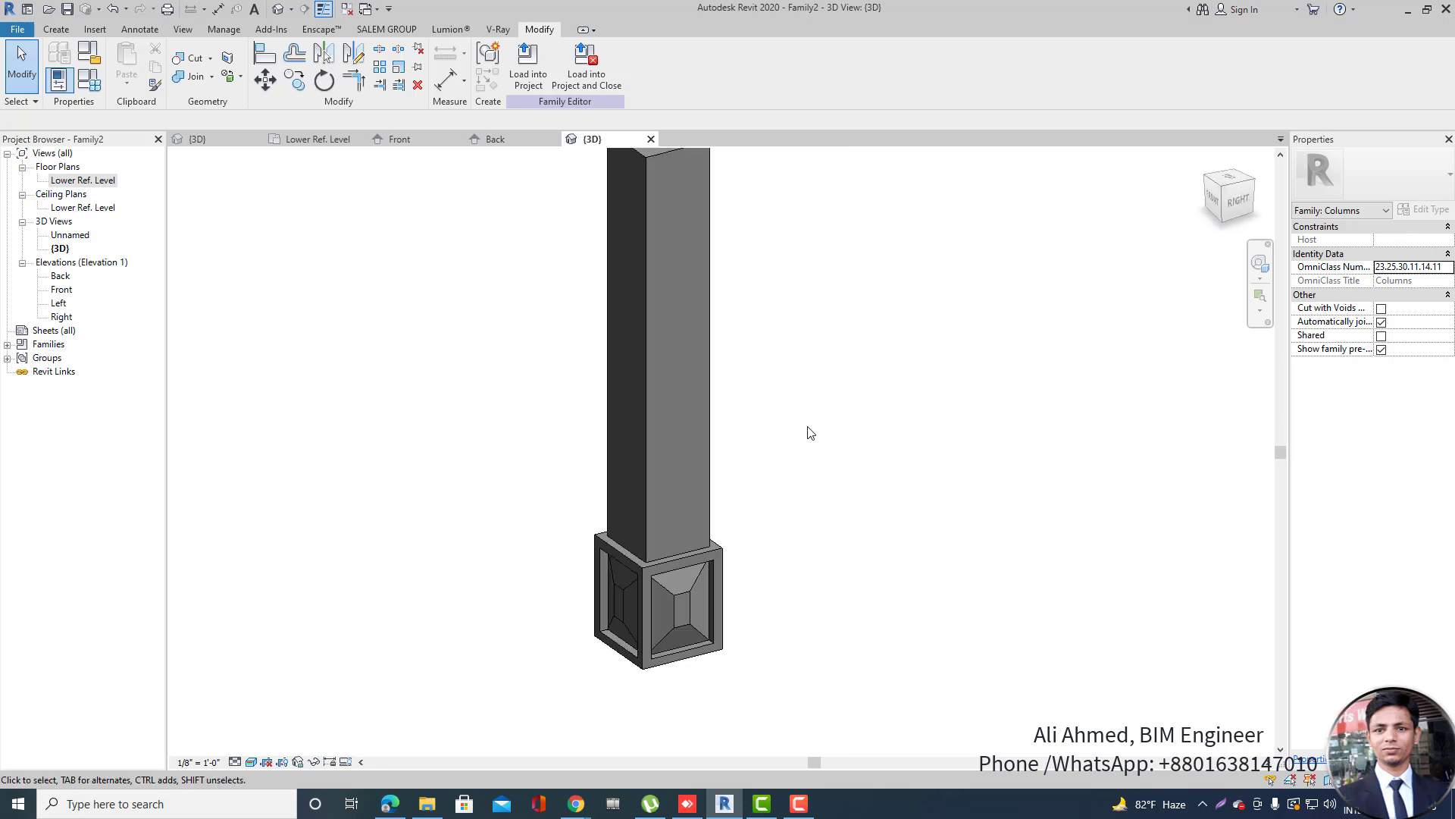
shift+middle_drag(770, 509, 888, 535)
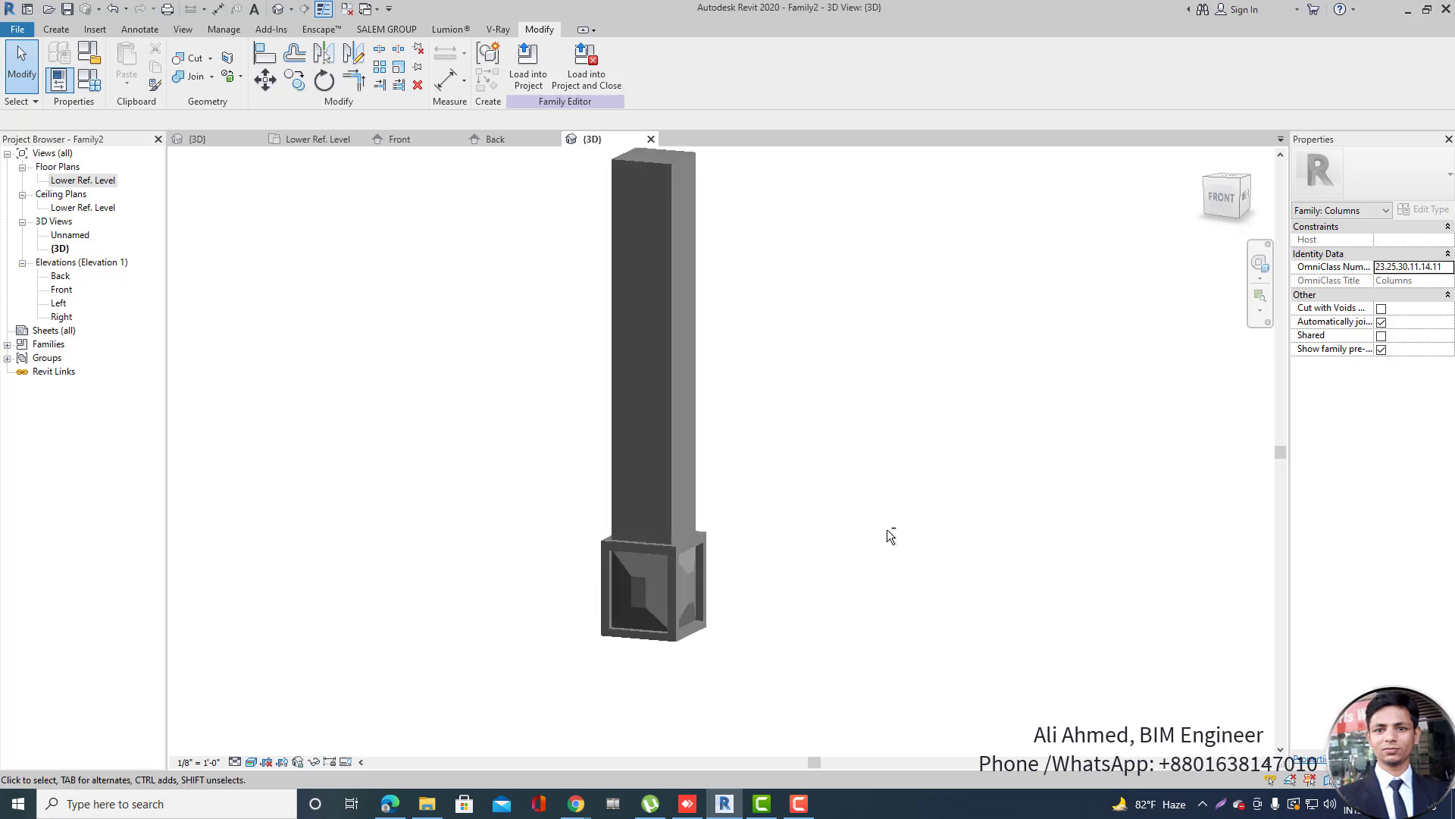
scroll(685, 564, up, 3)
shift+middle_drag(793, 399, 710, 457)
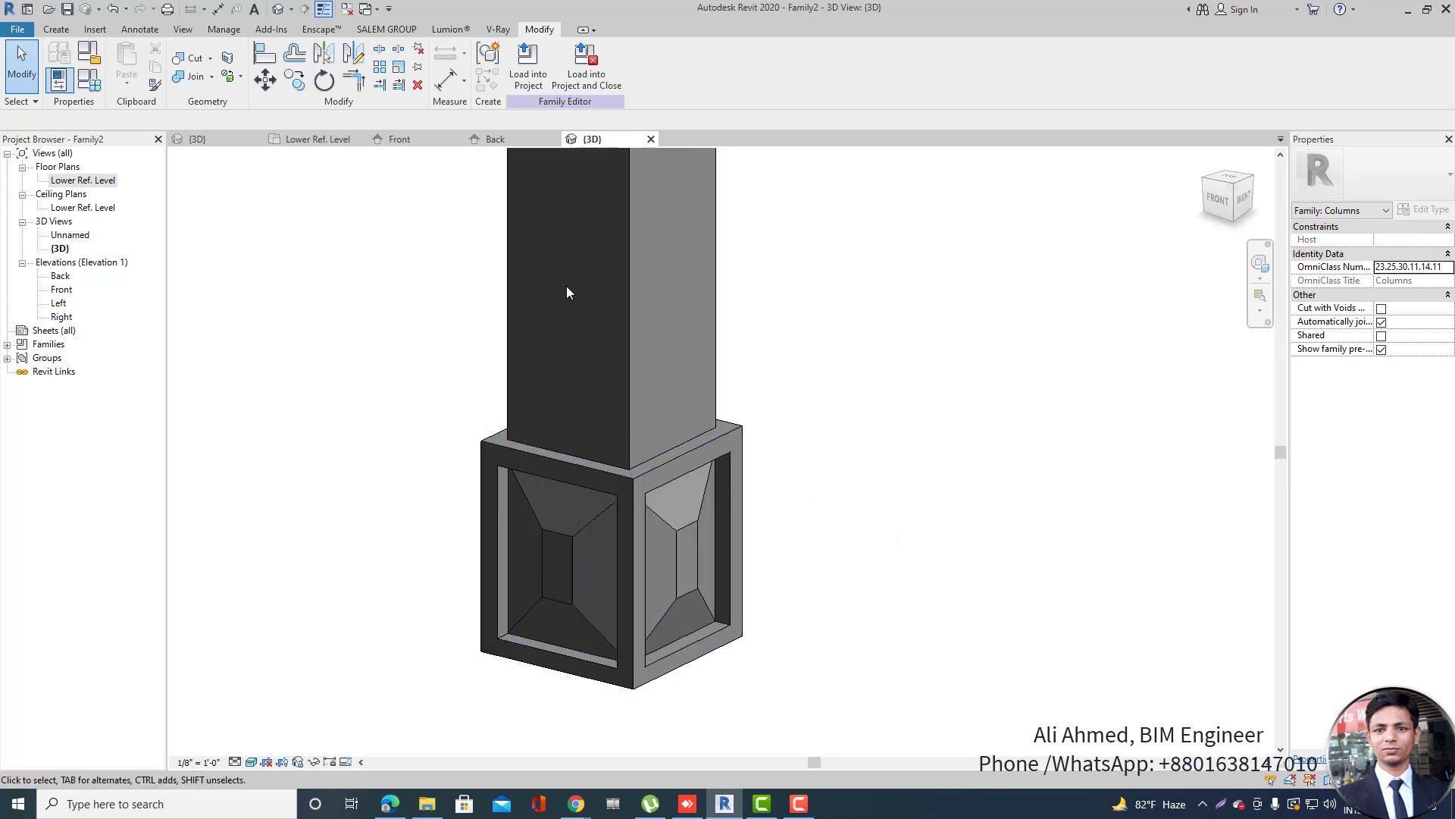
Start a sweep and pick the four outer top edges of the base as its path, finishing the path in the front view orientation.
click(61, 30)
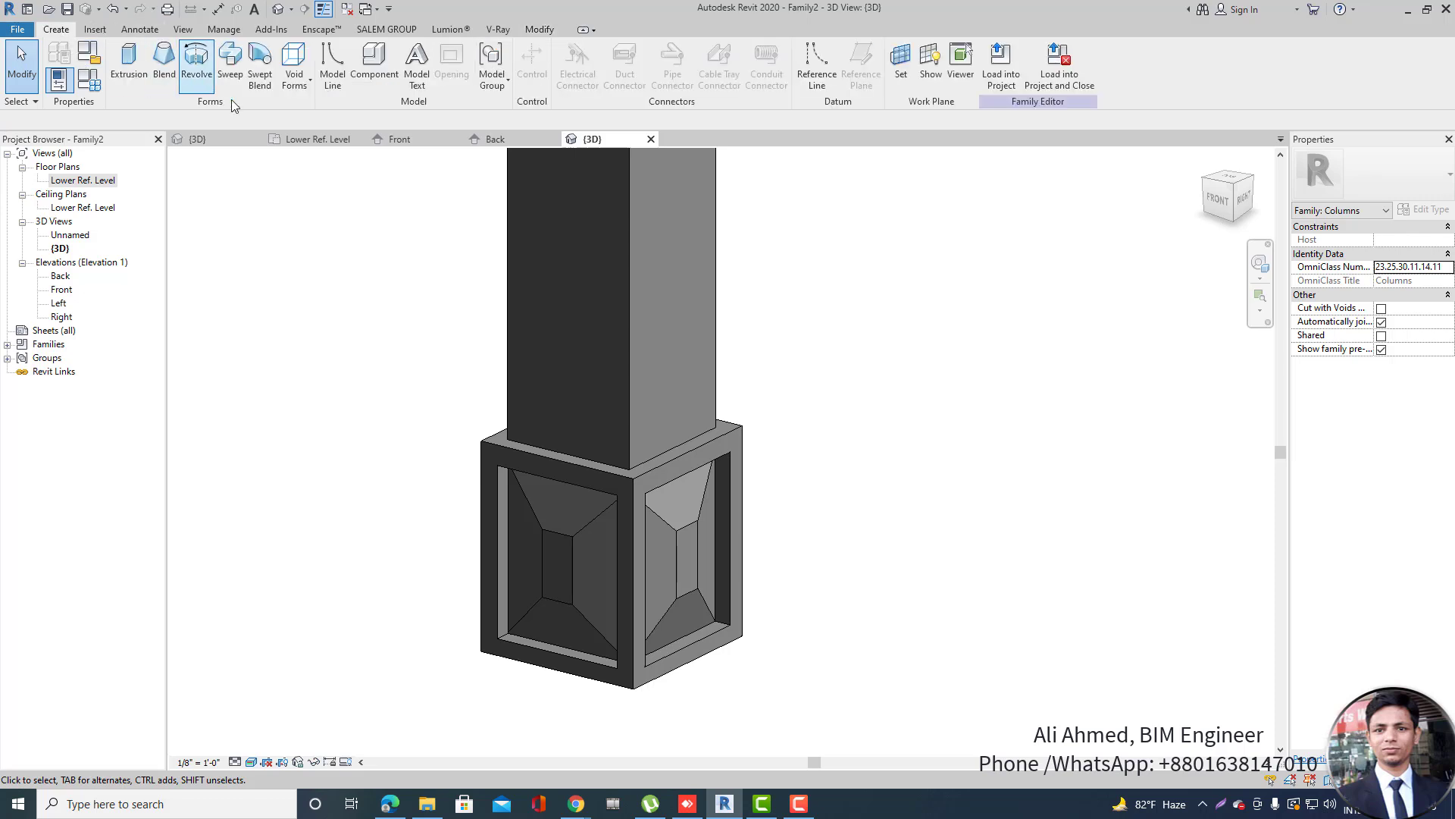
click(230, 68)
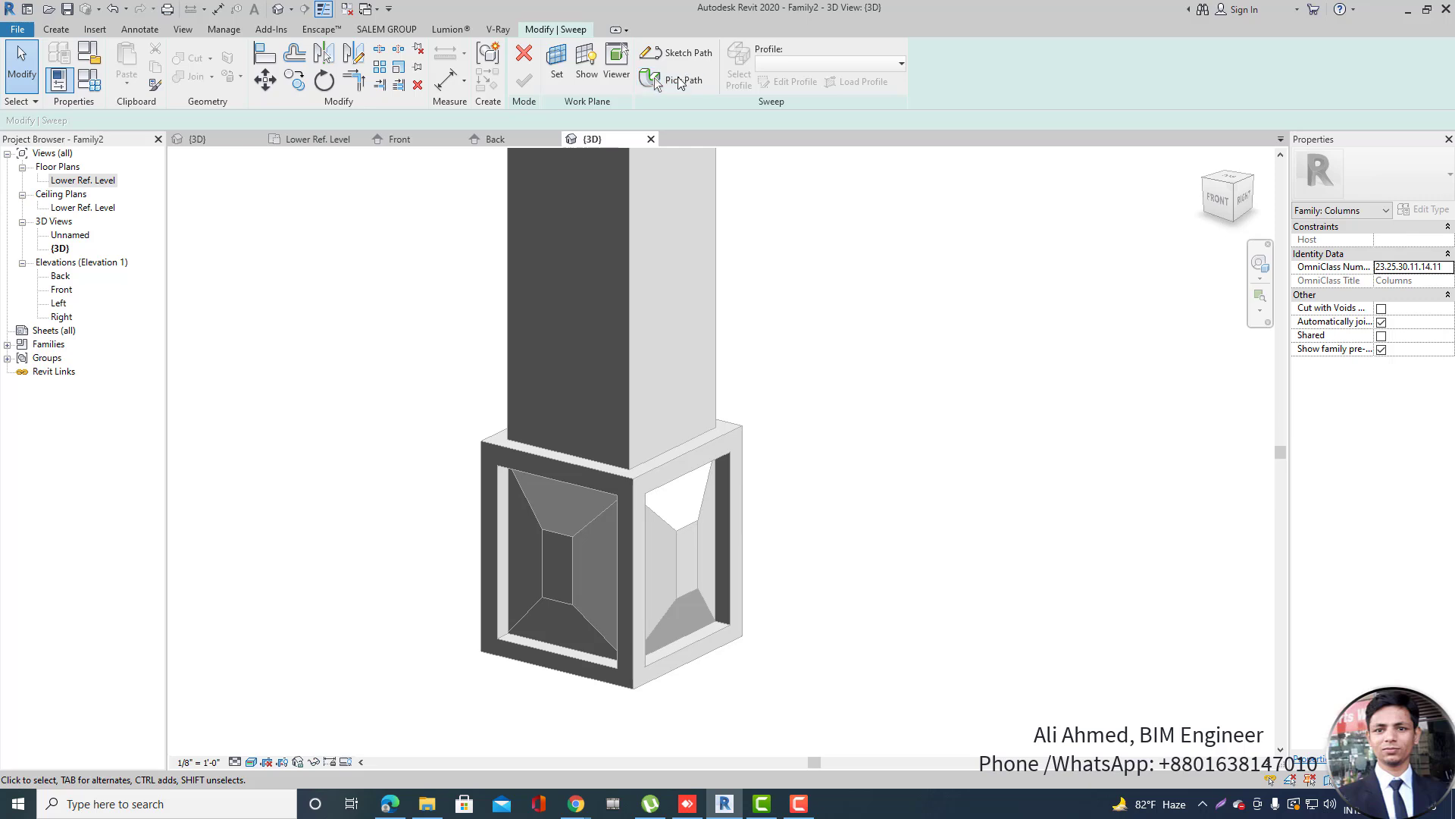
click(672, 81)
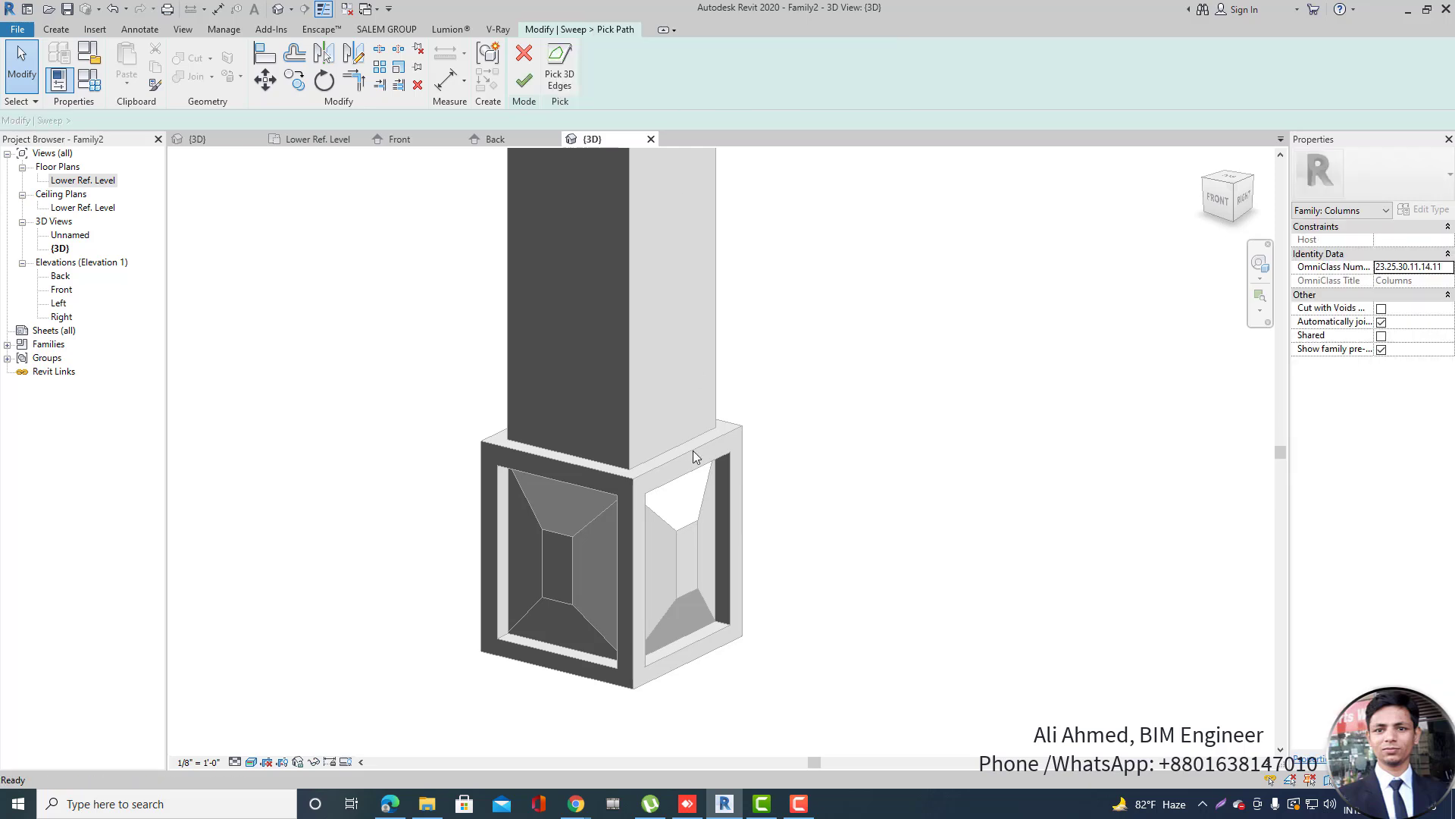
click(564, 470)
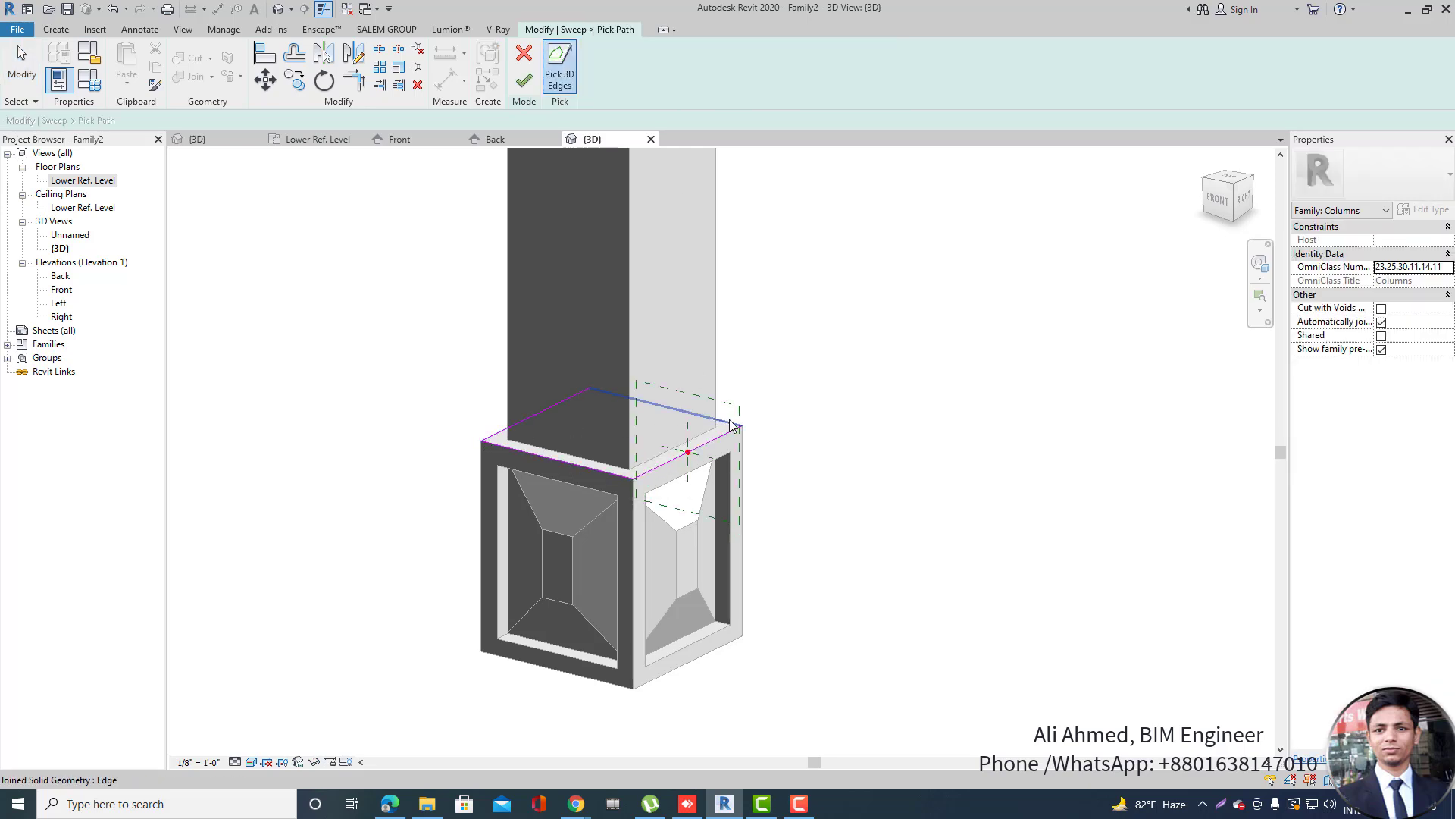
click(1216, 201)
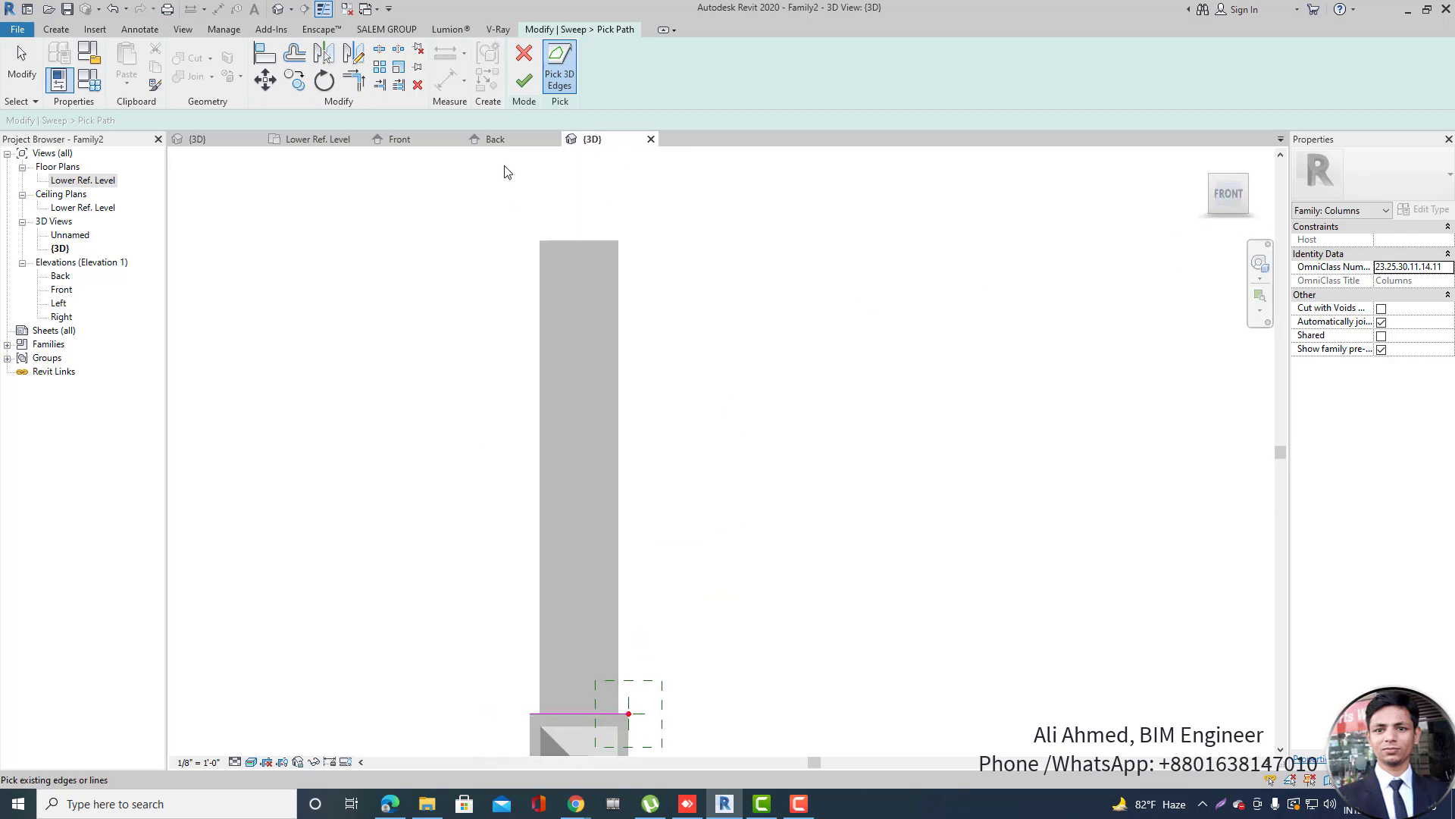
click(522, 82)
Sketch the sweep profile's outline from the base's top right corner: 1 1/4" outward, 3" up and 3 1/4" back to the shaft face.
scroll(787, 652, up, 5)
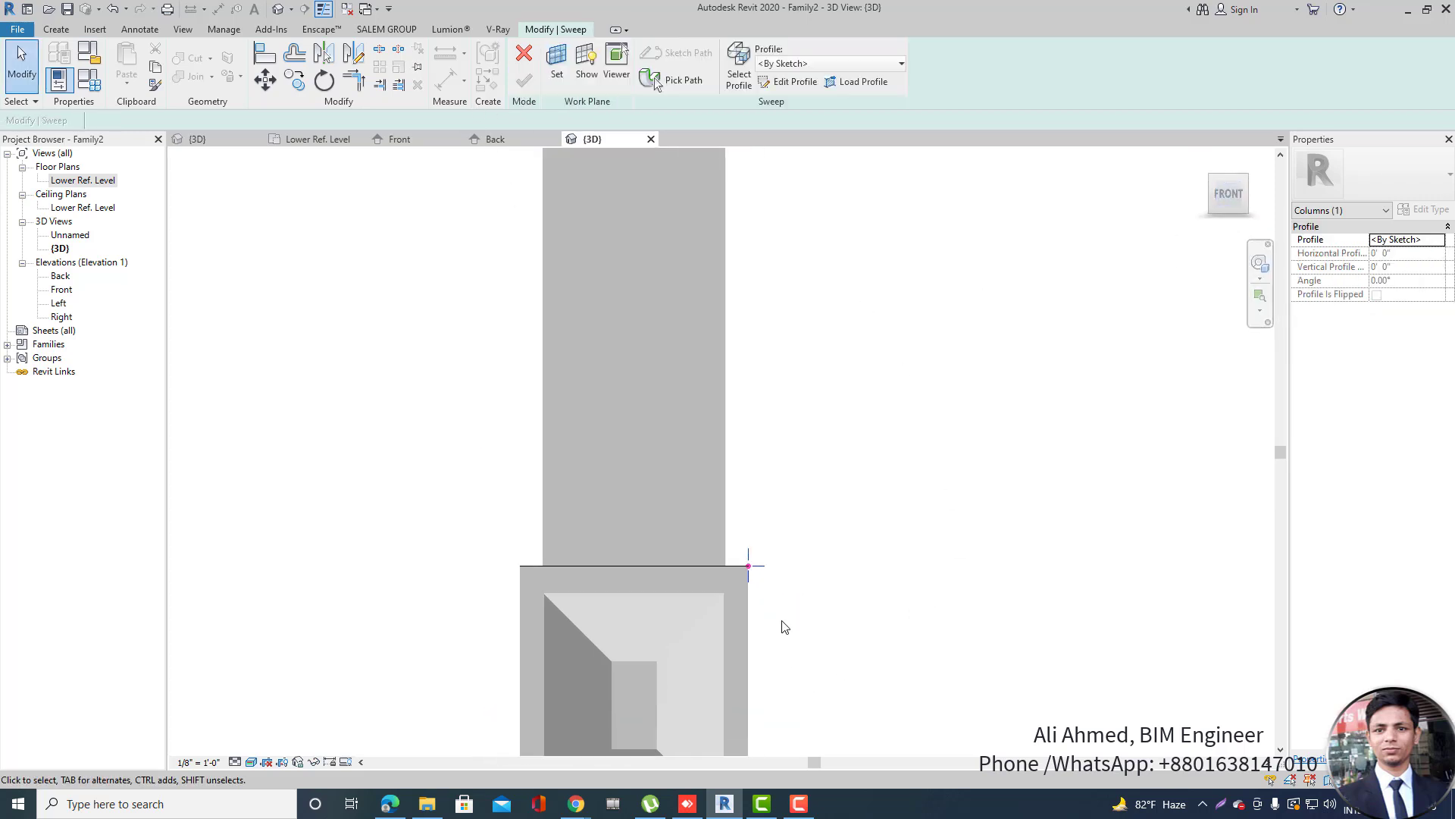
click(780, 82)
key(l)
key(i)
click(661, 402)
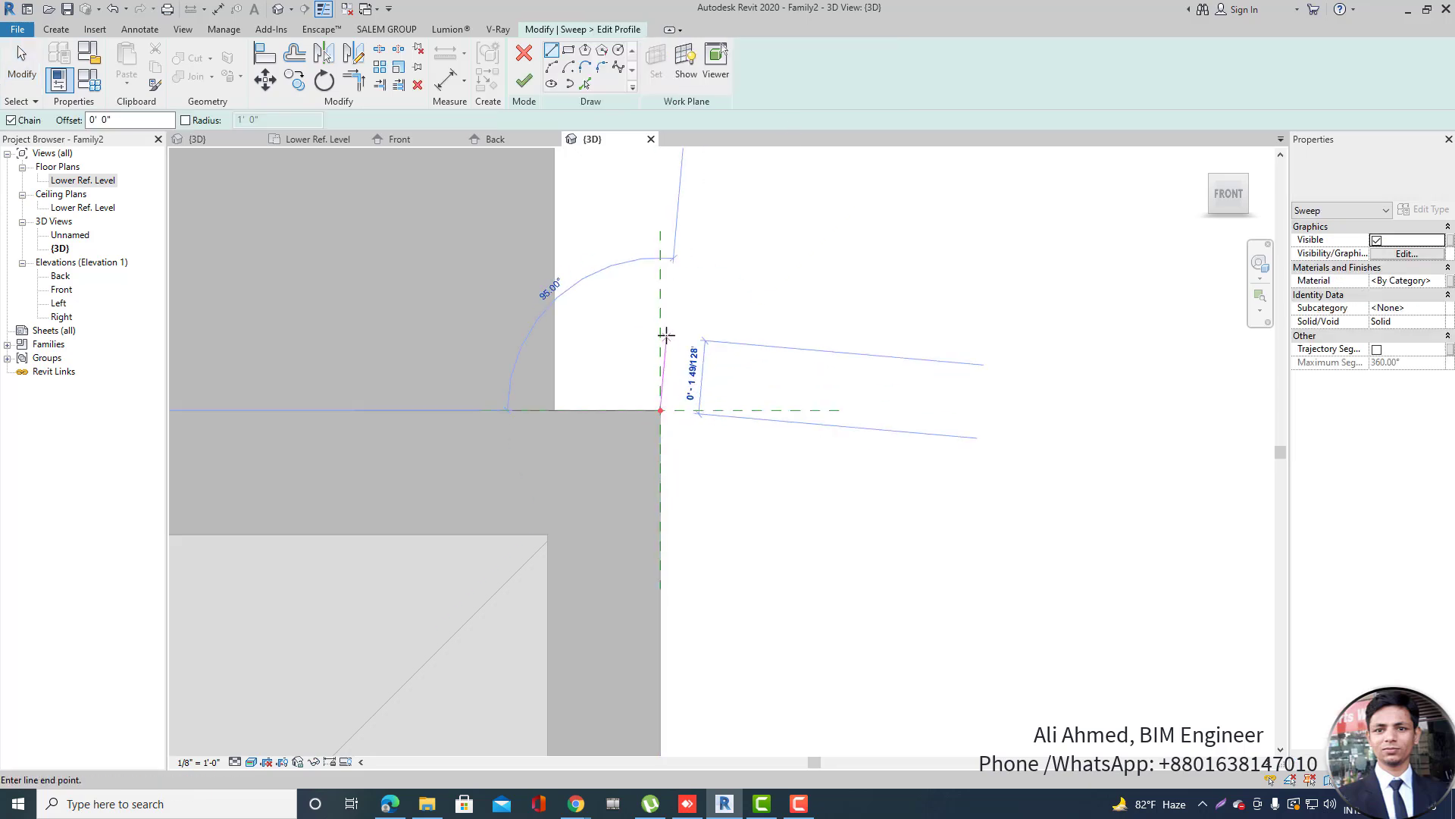
click(711, 402)
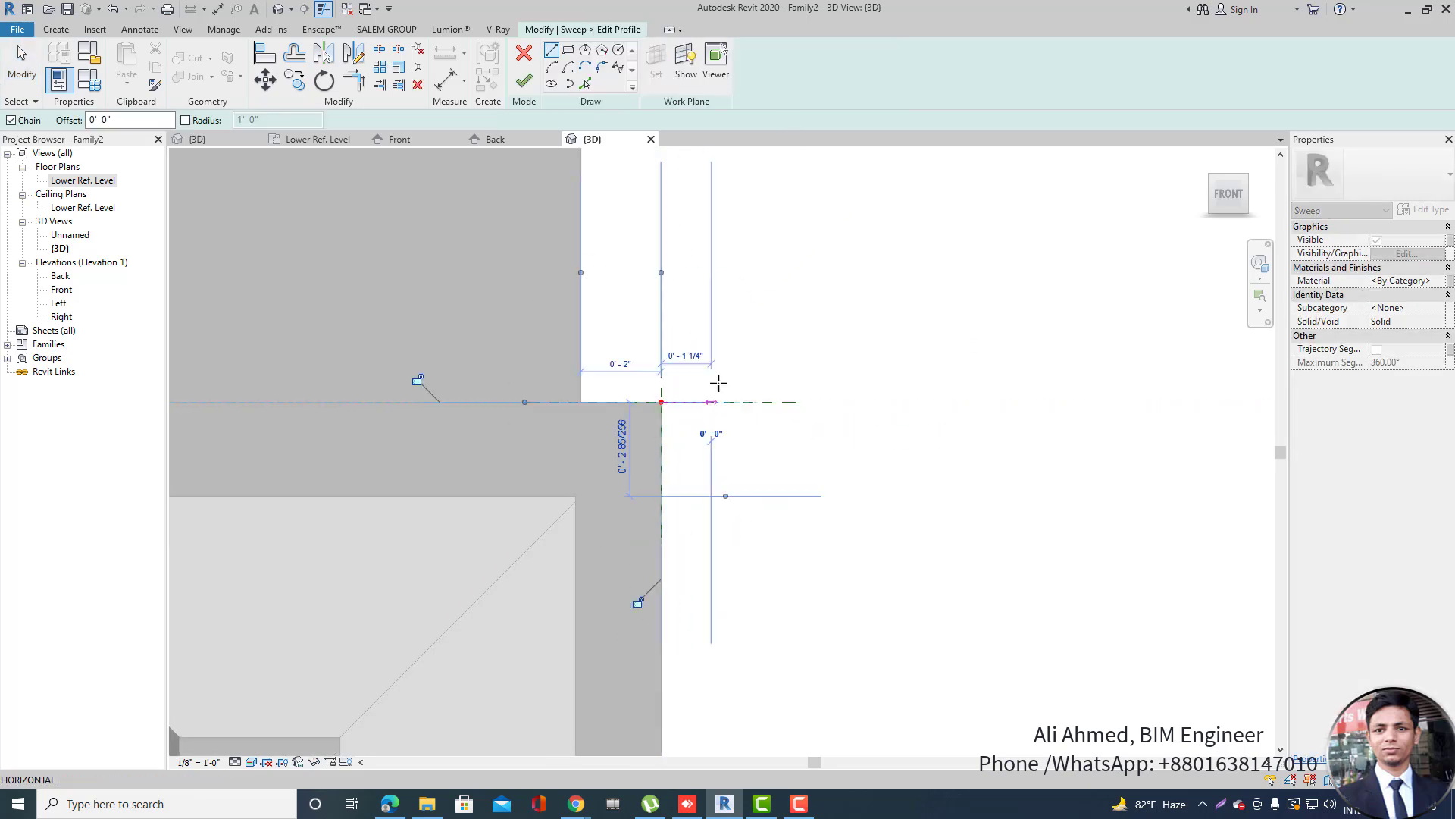
click(711, 282)
click(580, 282)
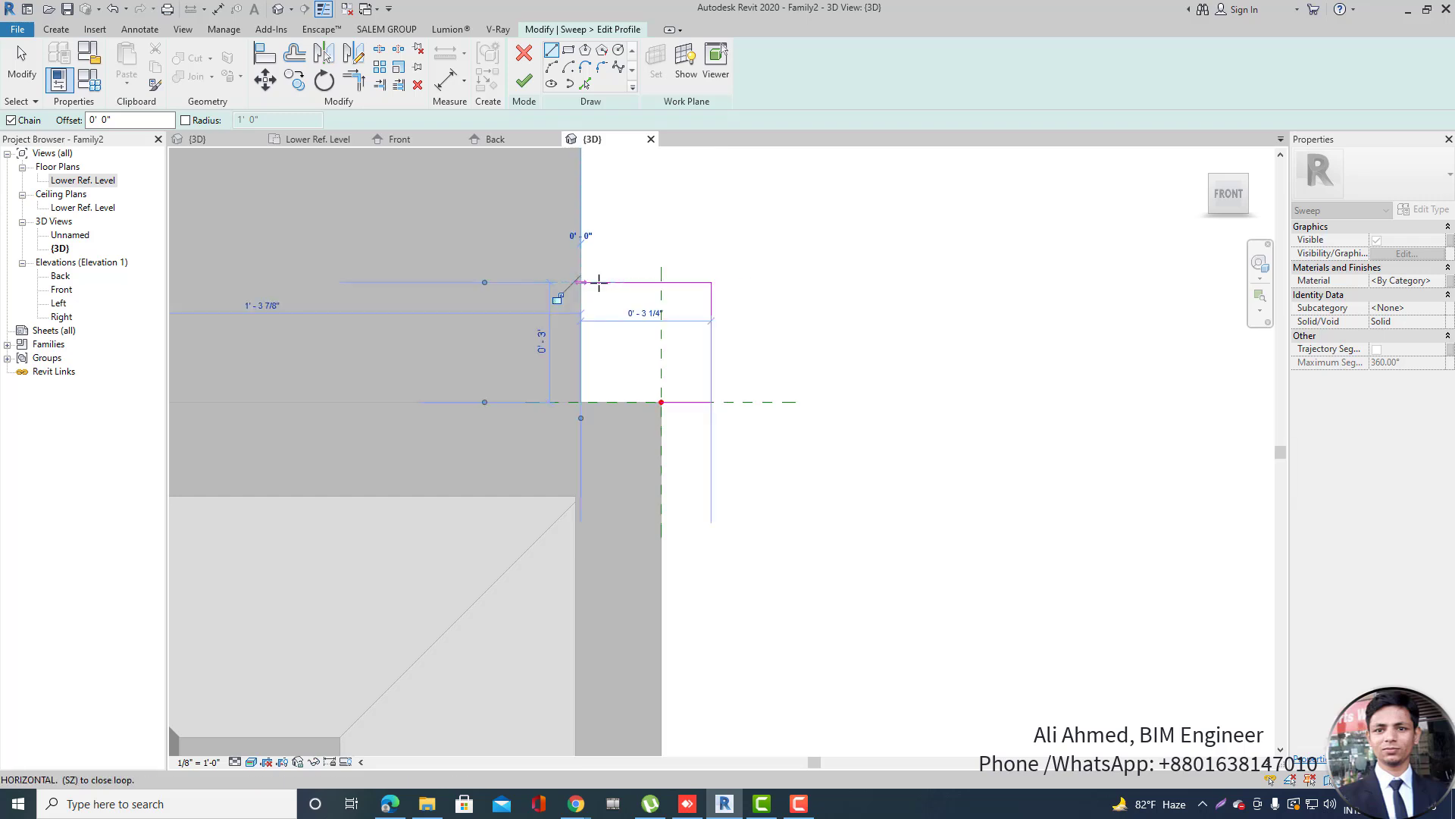
key(Escape)
key(Escape)
key(l)
key(i)
click(612, 282)
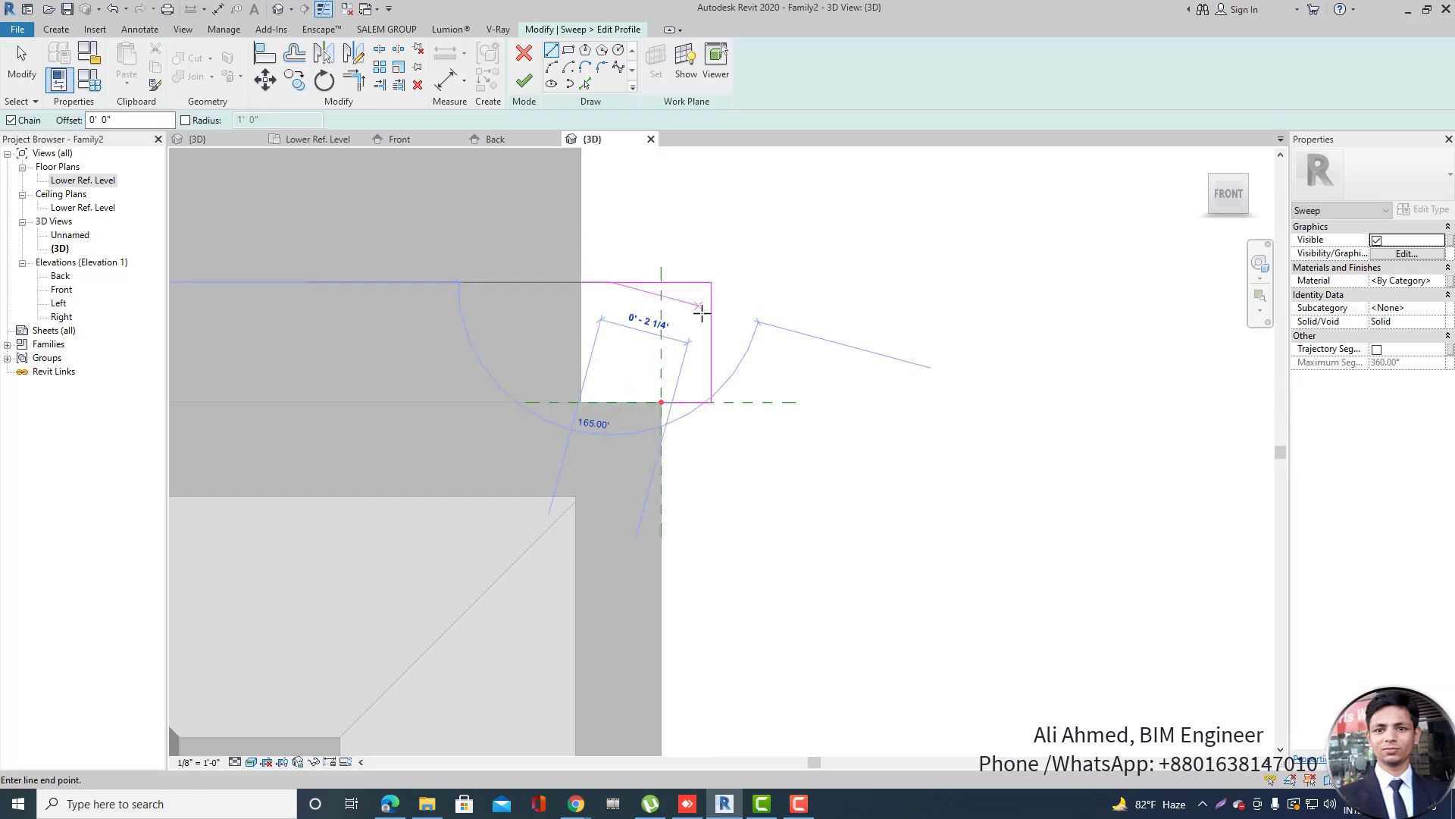
click(709, 341)
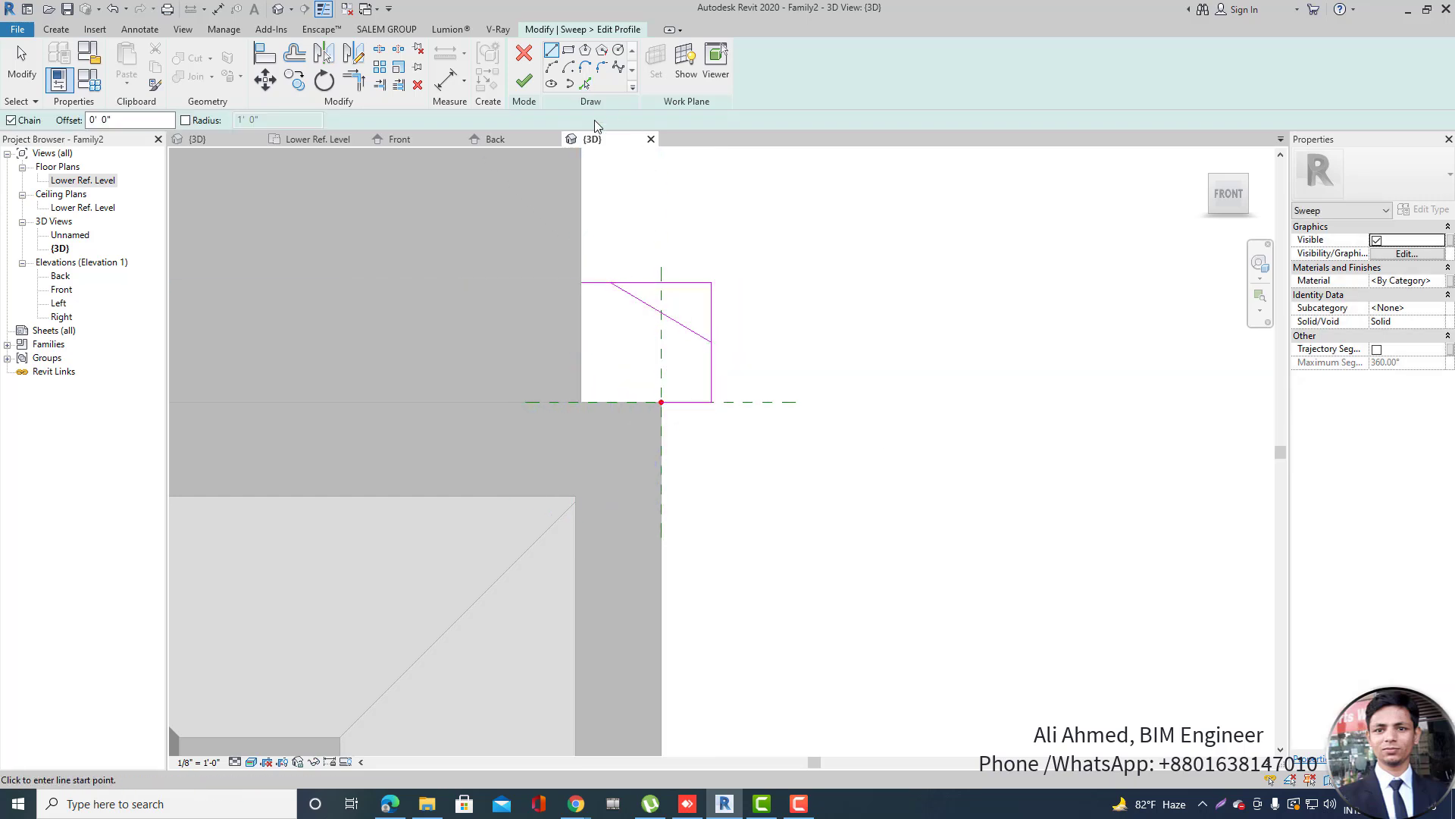
key(ctrl+z)
Draw three chained convex arcs of about 1" radius, stepping down from the profile's top line to its outer vertical line.
click(553, 67)
click(613, 283)
scroll(636, 303, up, 2)
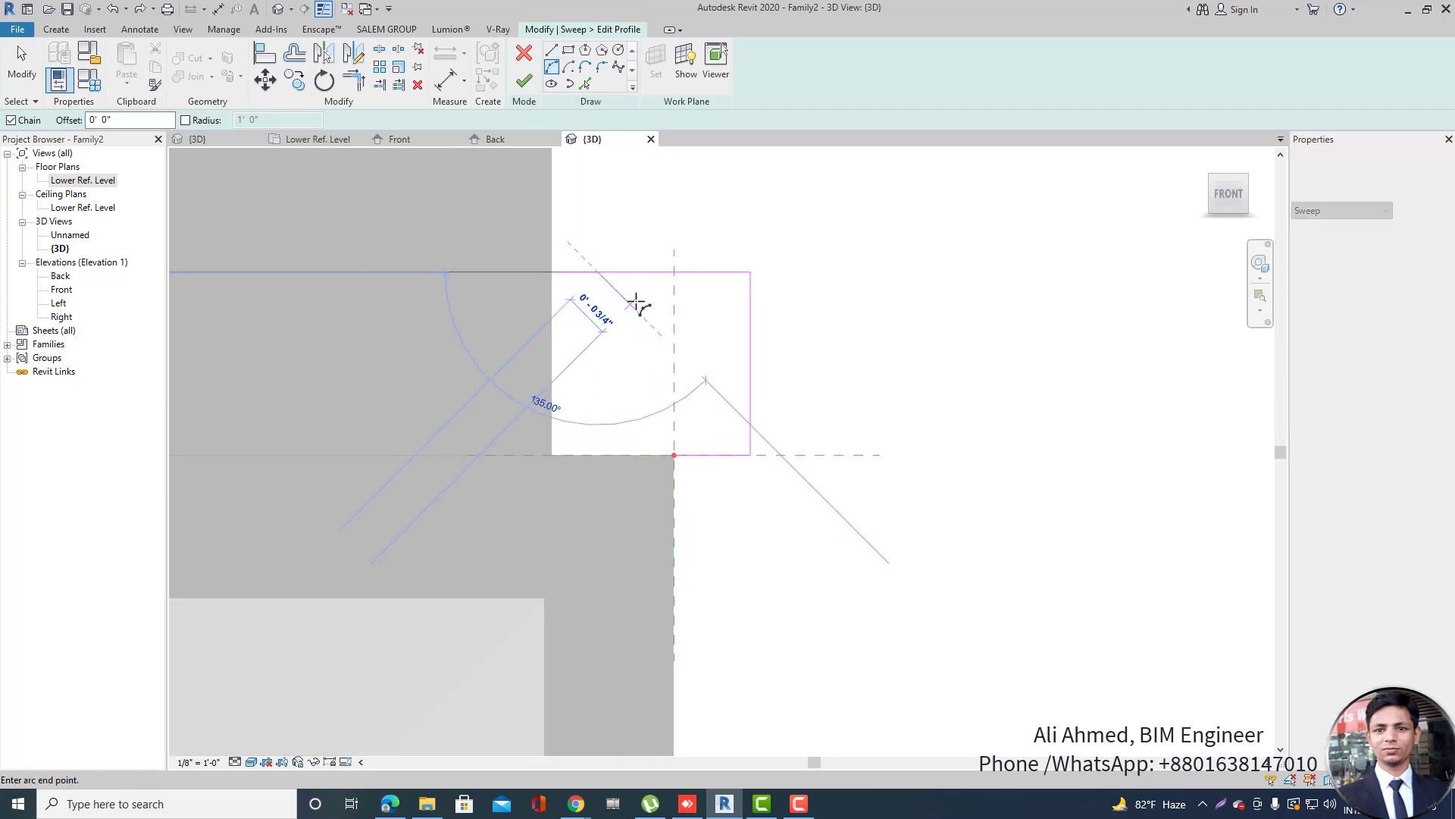
key(Escape)
click(568, 272)
scroll(608, 282, up, 1)
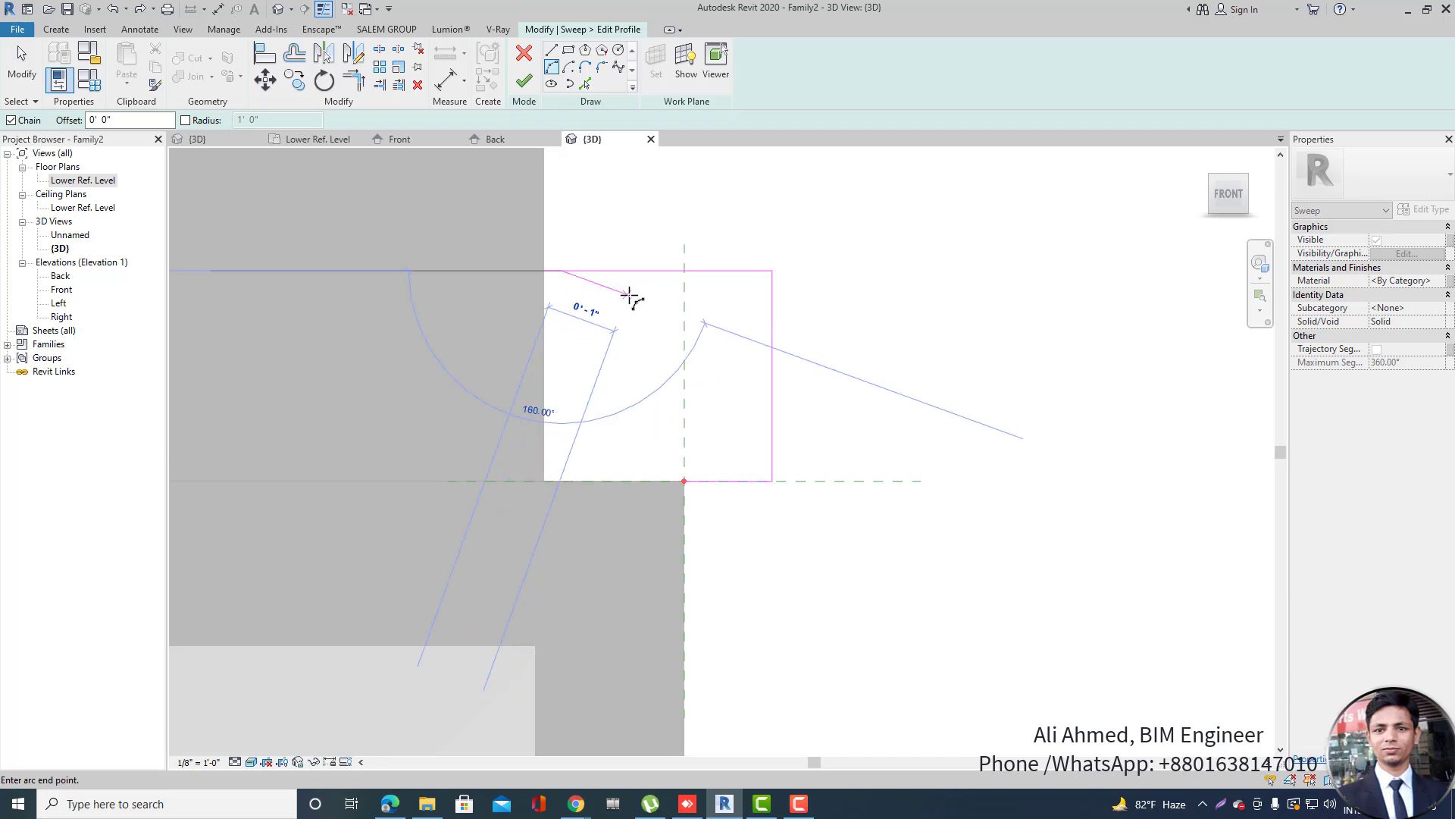
scroll(634, 307, up, 1)
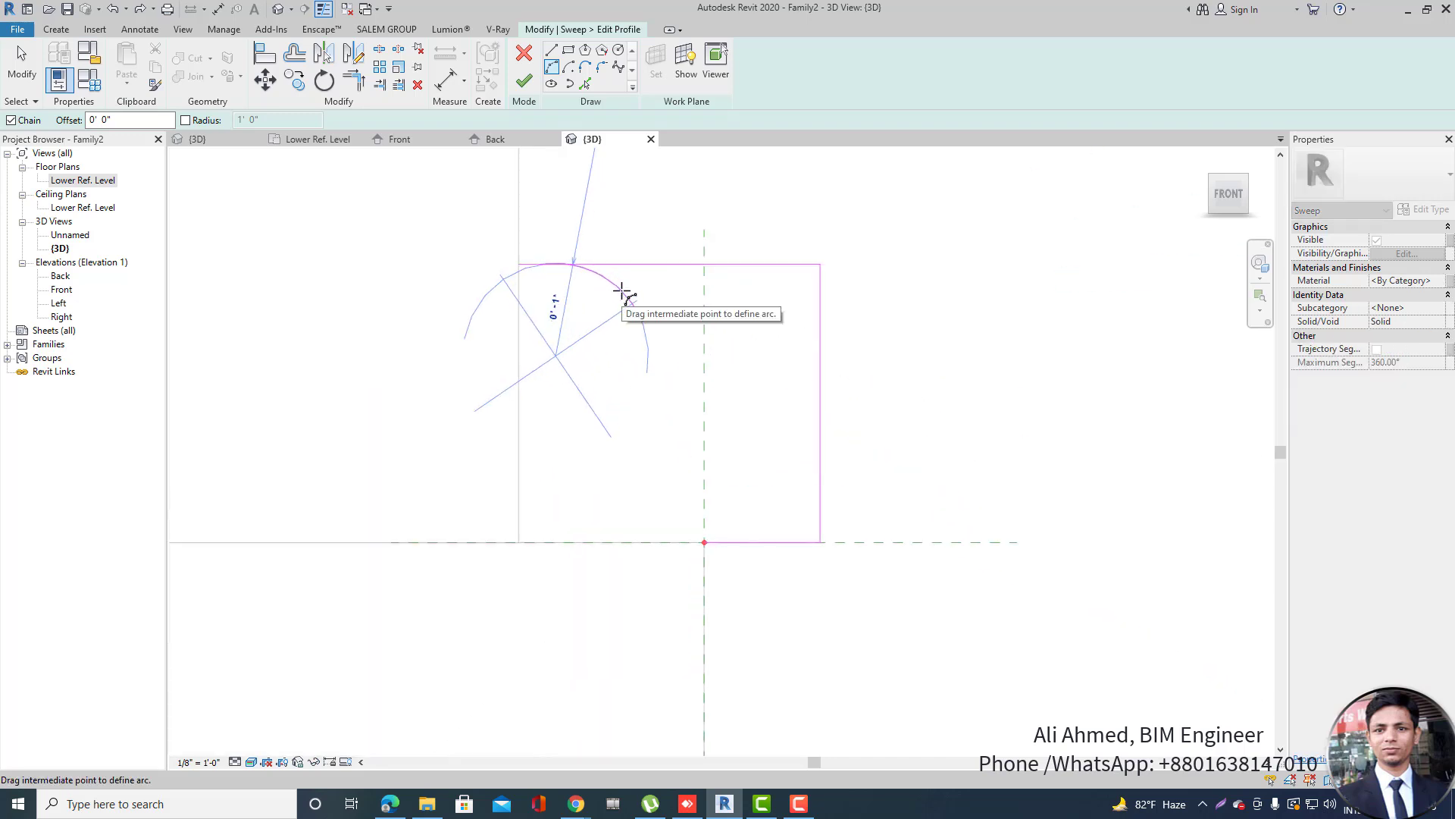
click(715, 361)
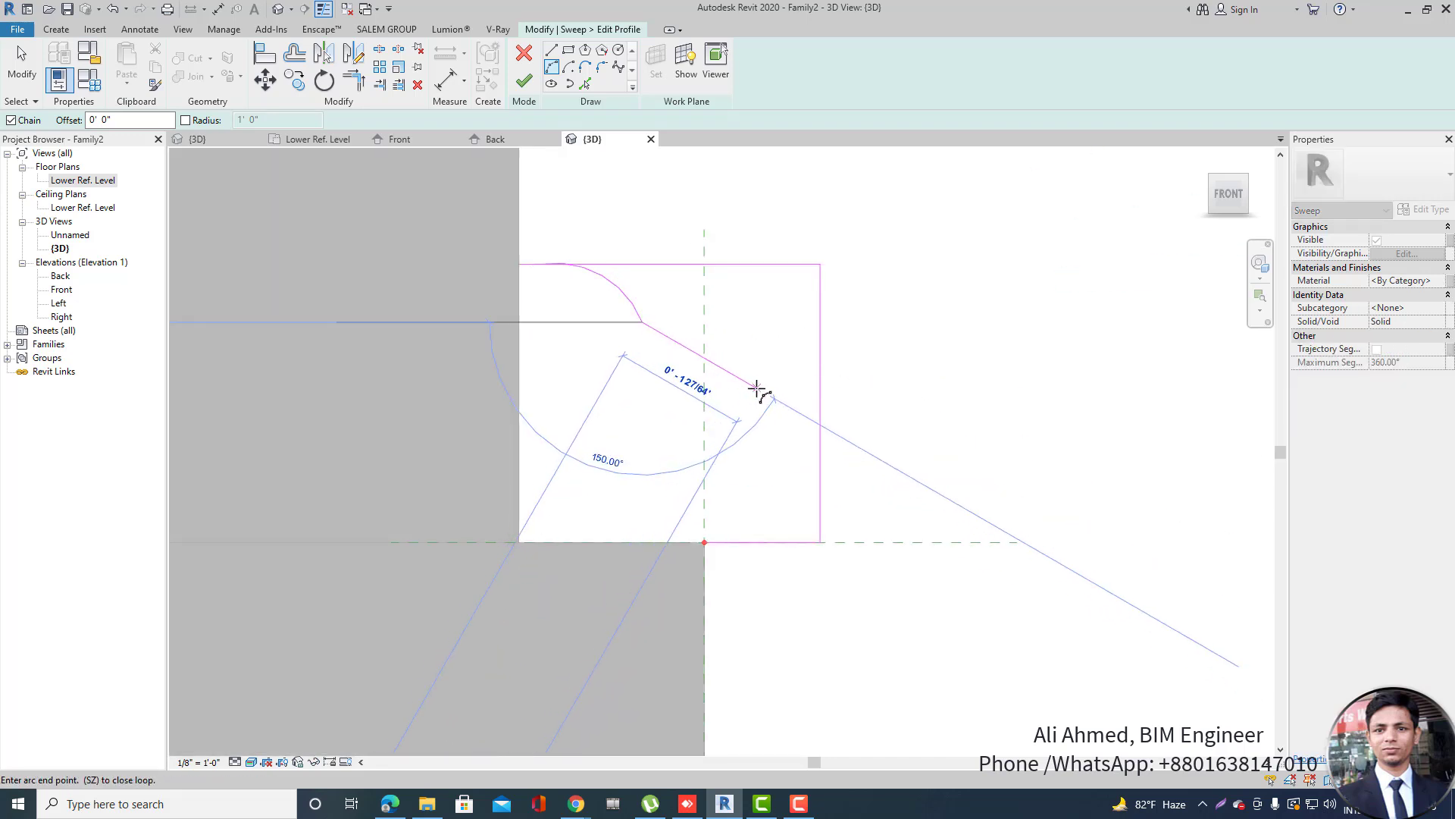
click(736, 375)
scroll(699, 333, up, 1)
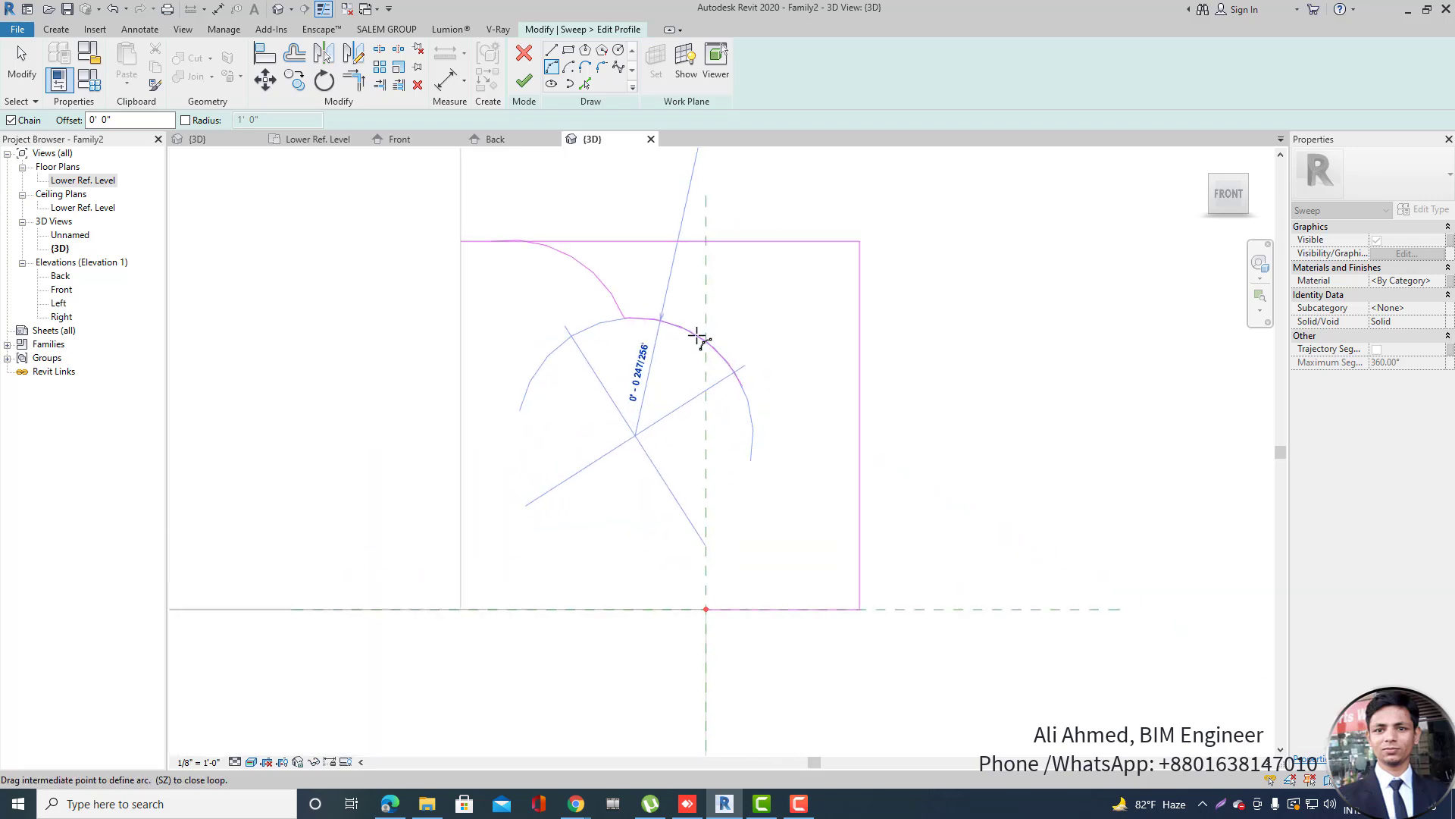
click(854, 448)
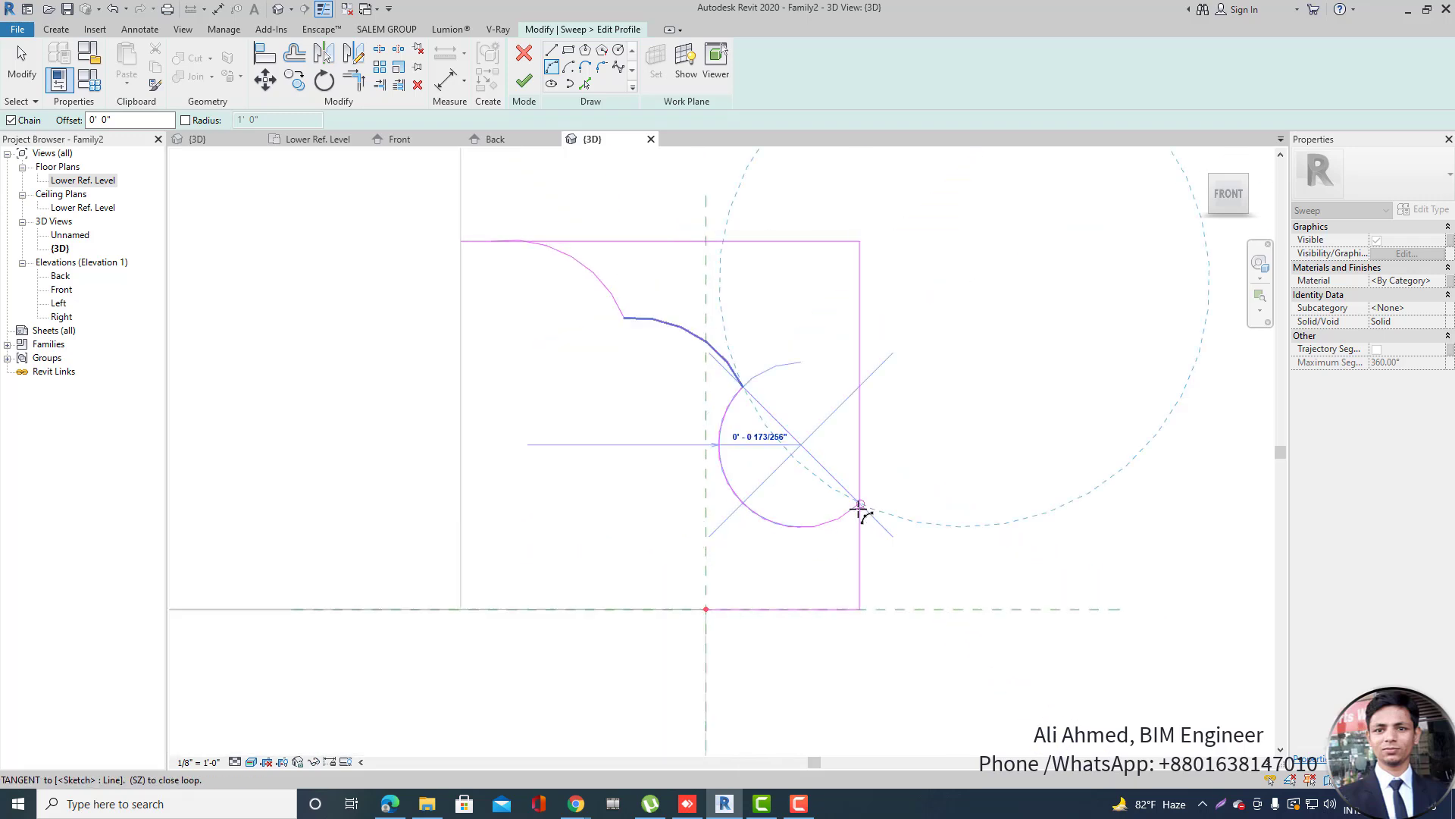
click(816, 436)
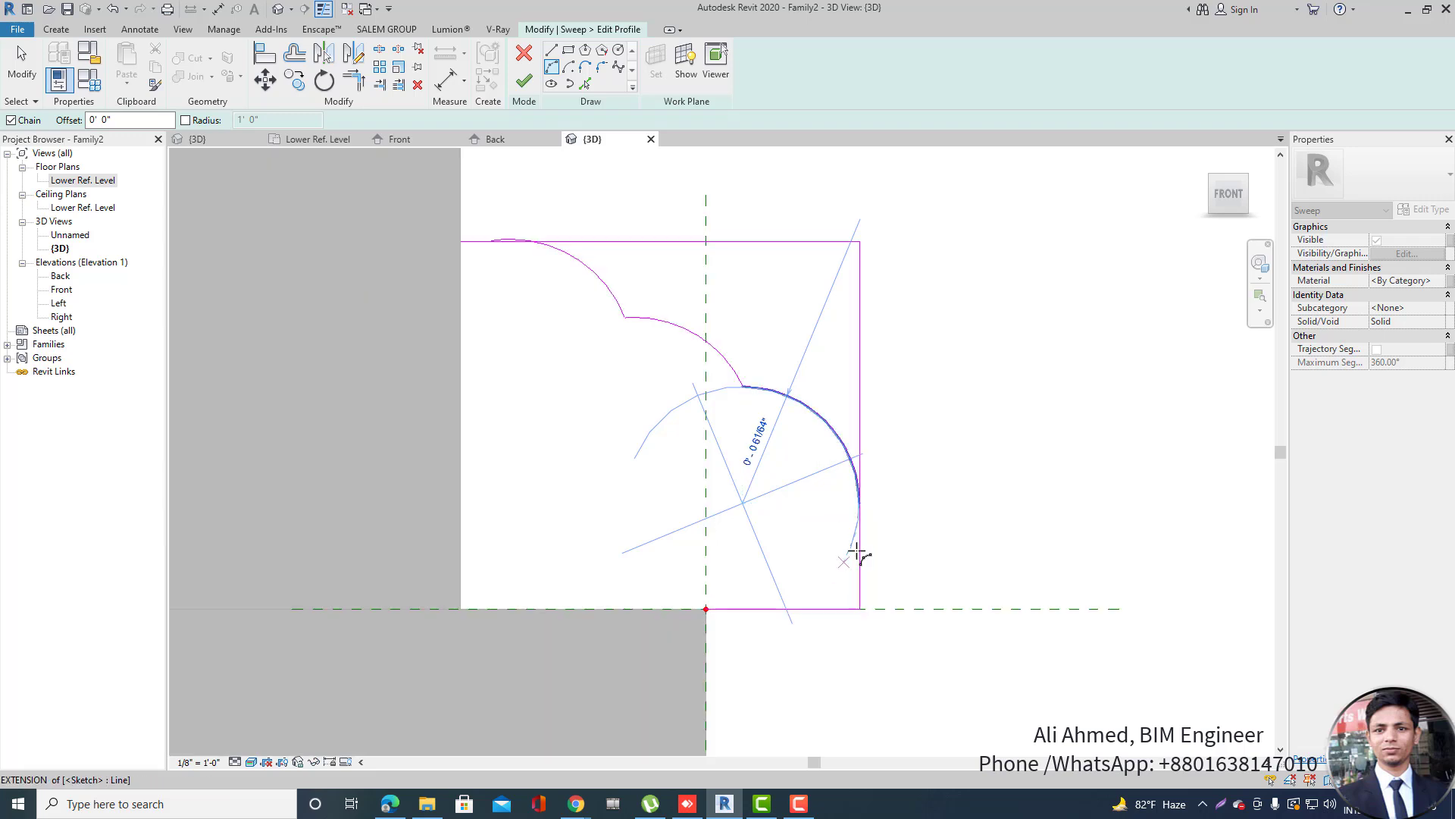
Draw a shallow arc from the profile's bottom line up to the lower end of the third arc.
click(758, 609)
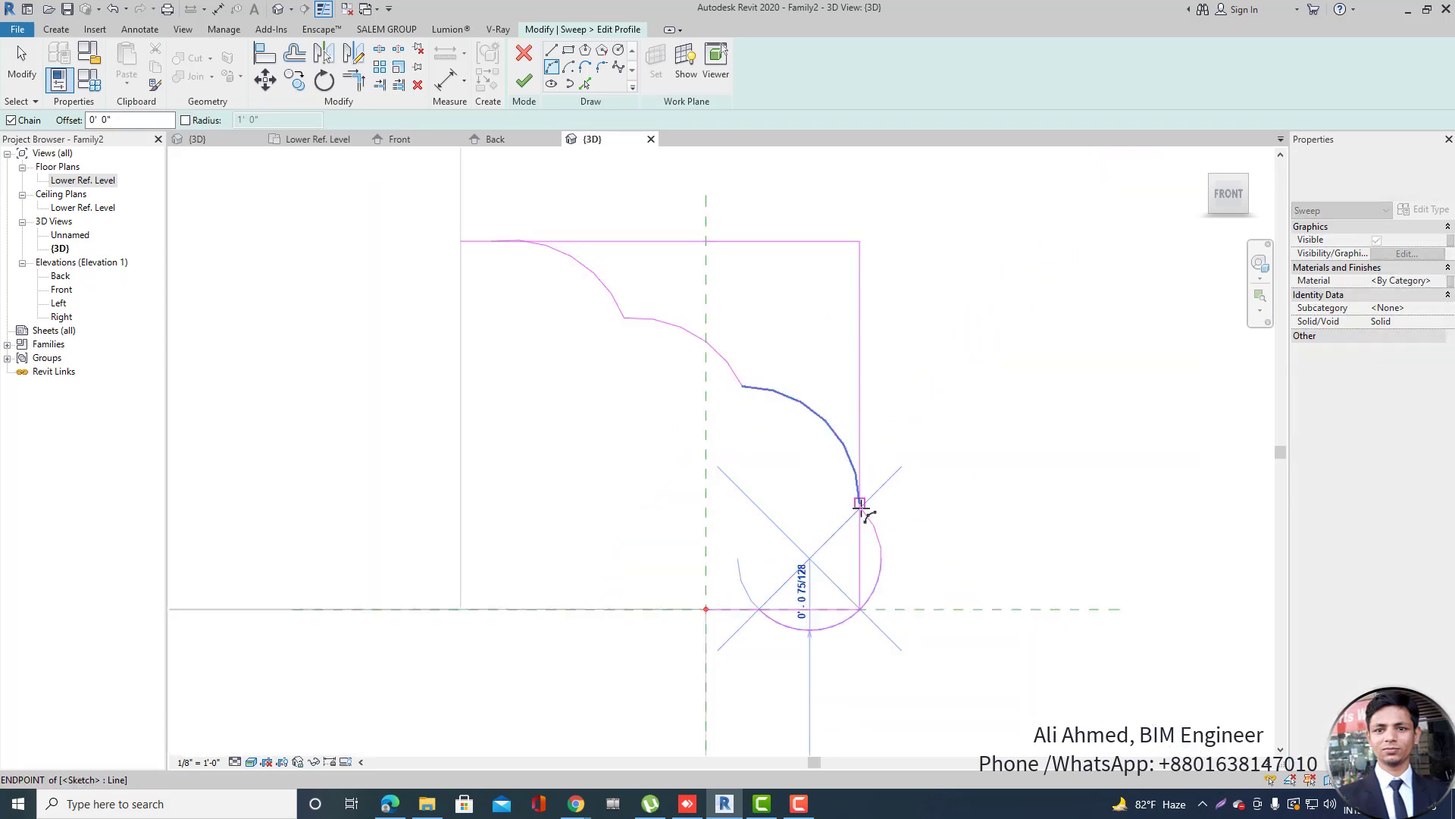
click(861, 503)
scroll(834, 561, up, 1)
scroll(833, 567, down, 3)
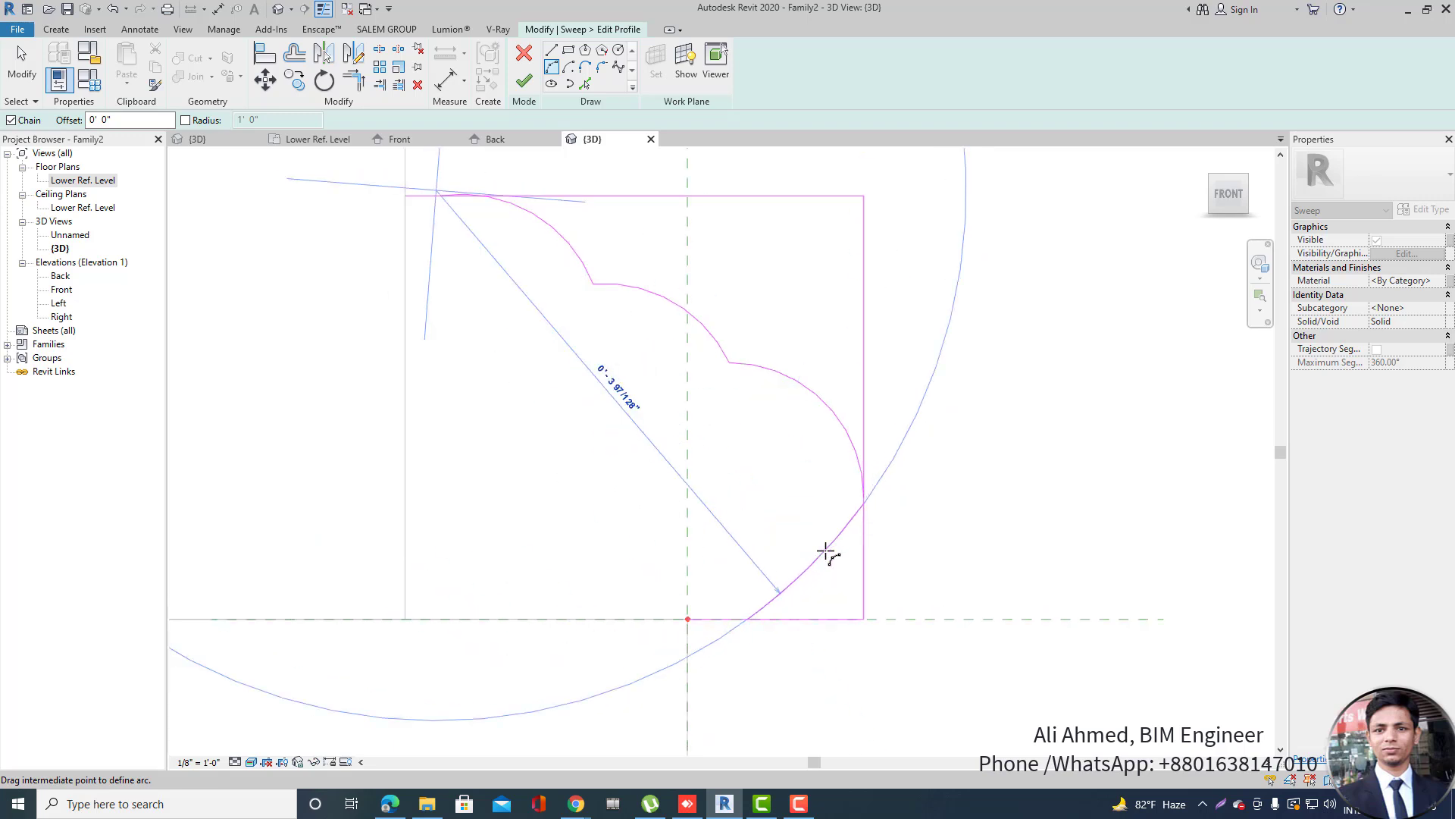
click(829, 558)
key(Escape)
key(Escape)
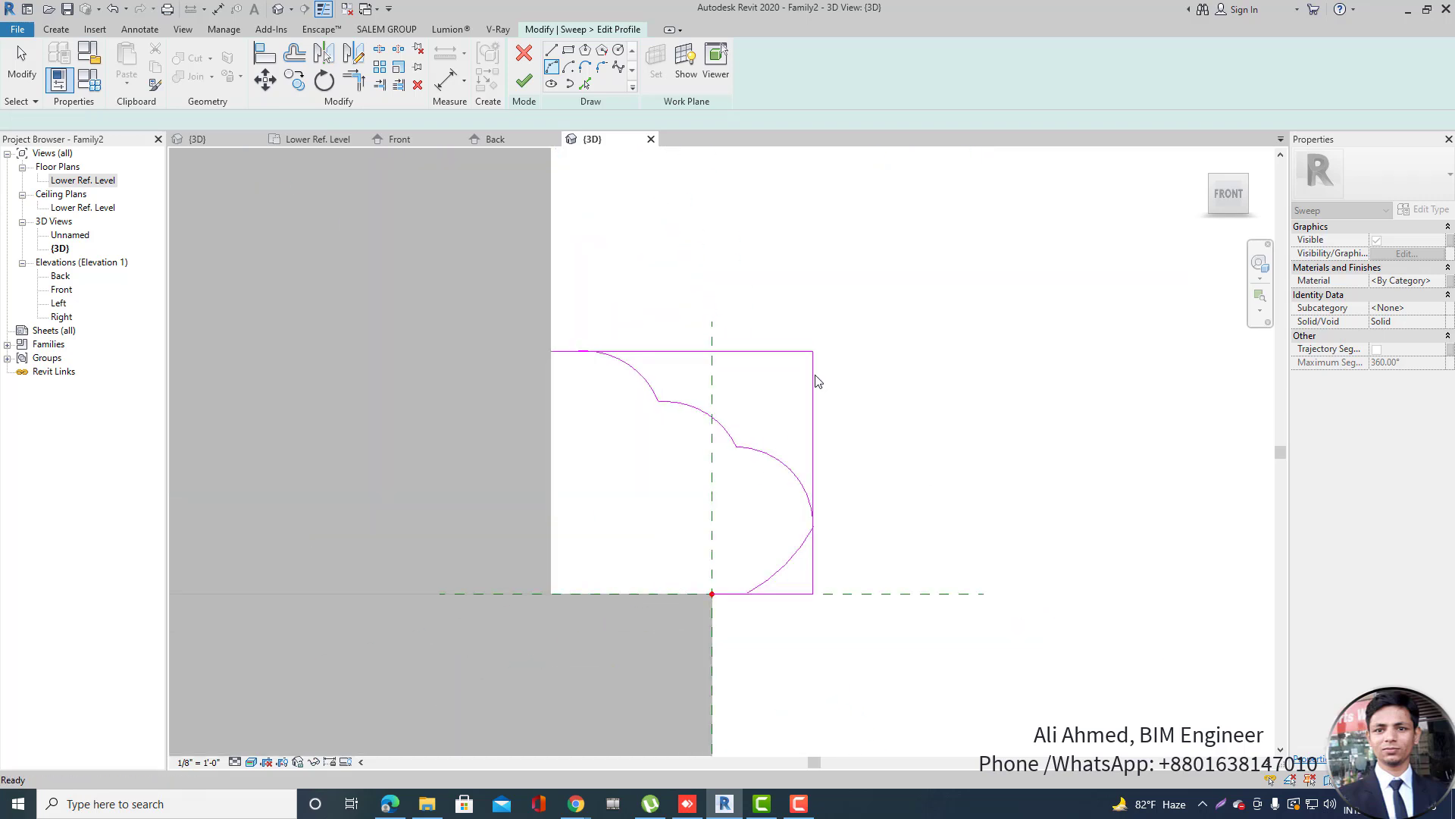
Delete the profile's outer vertical line and trim the bottom and top lines back to their adjoining arcs.
click(813, 375)
key(Delete)
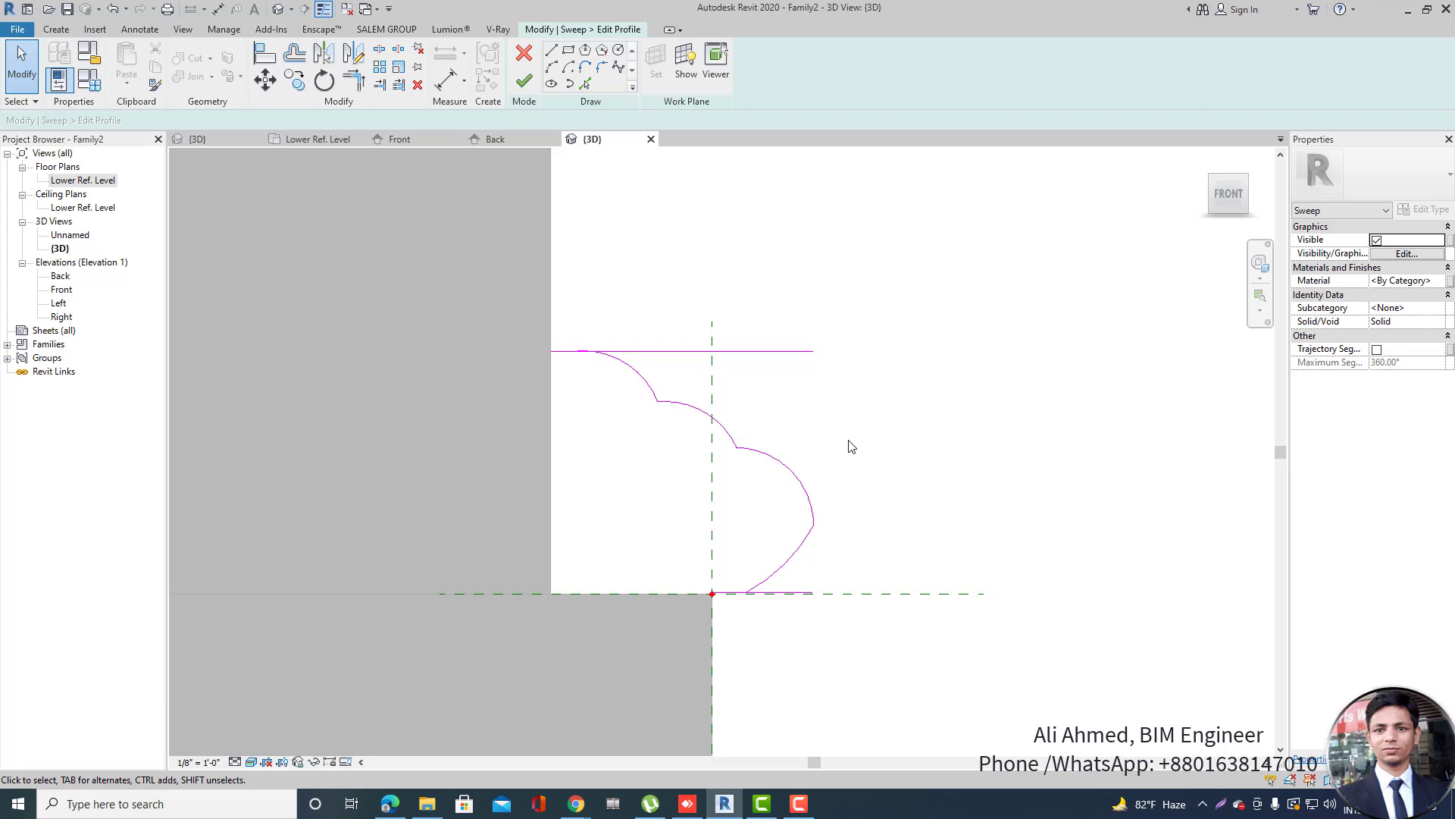
click(355, 82)
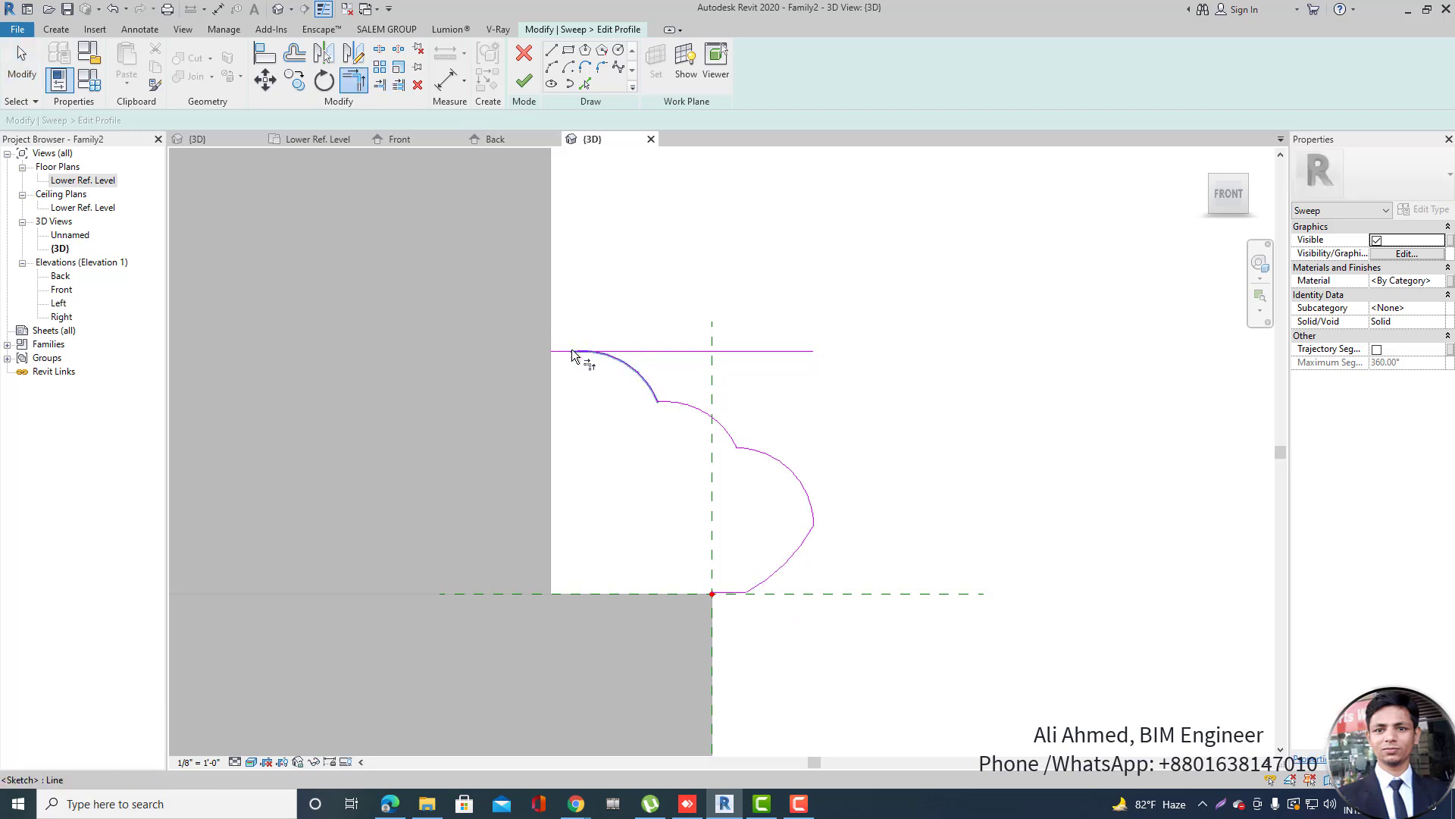
click(623, 370)
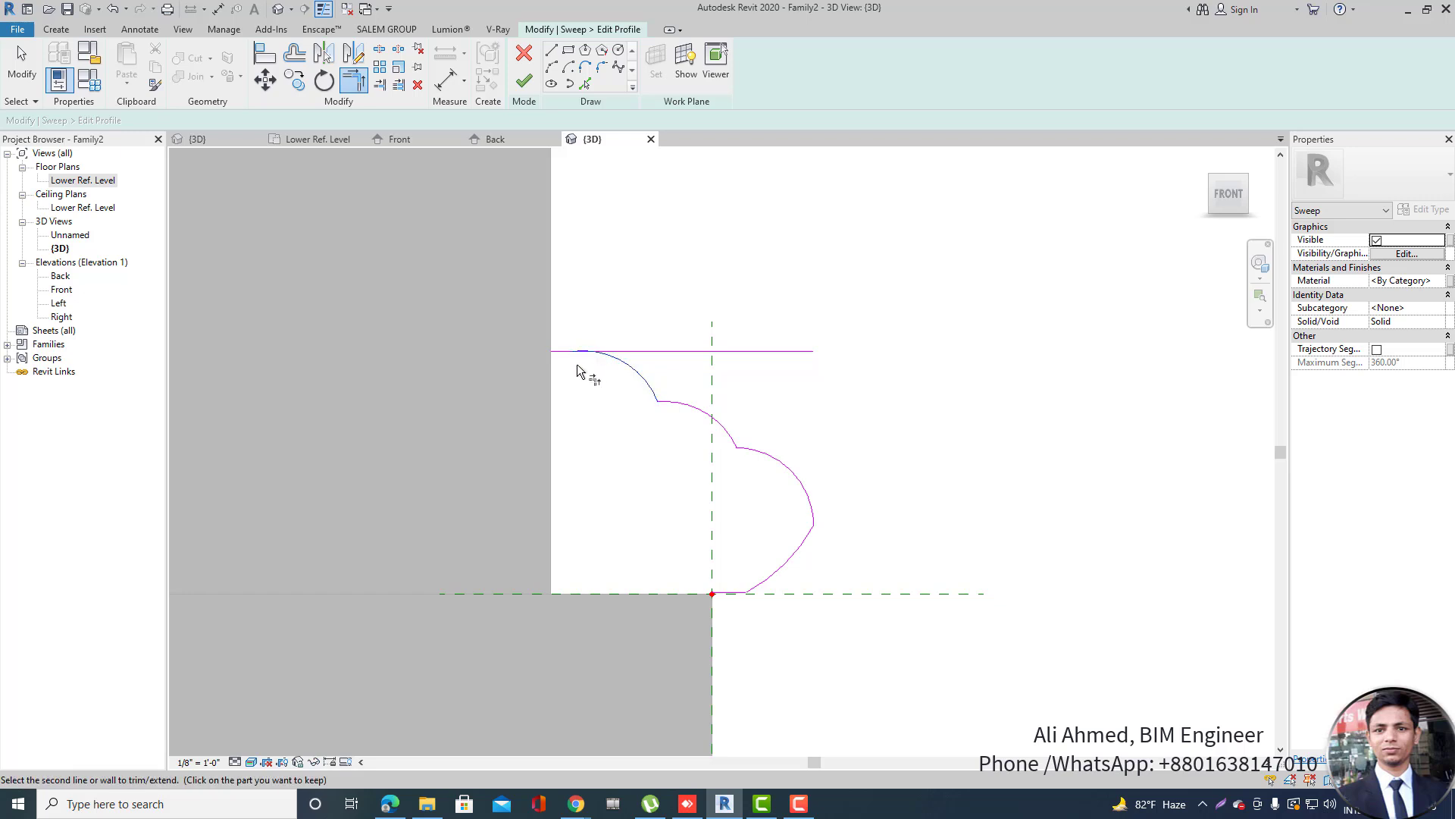
key(Escape)
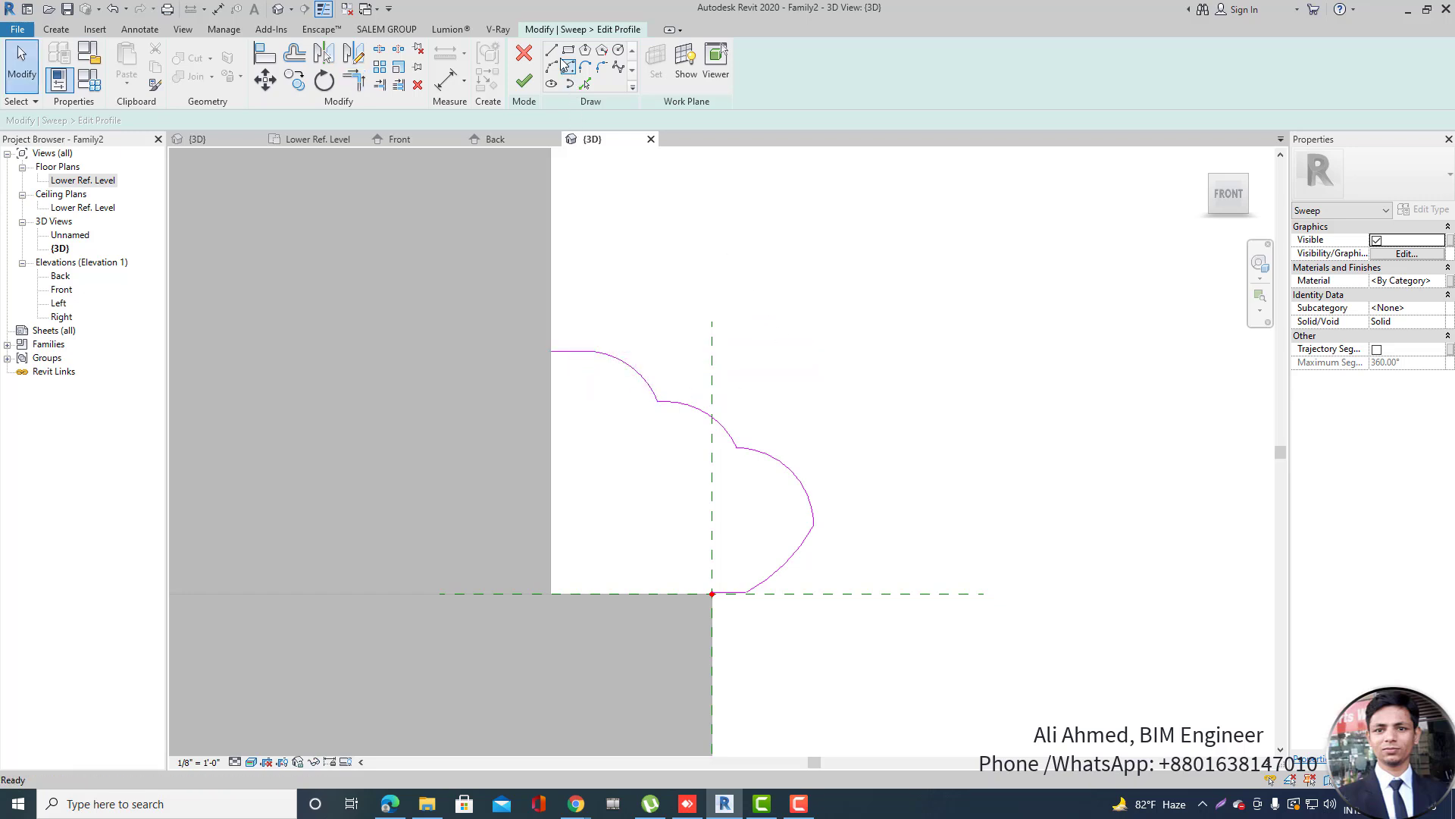
Close the sweep profile with a vertical line down the shaft face and a horizontal line along the base's top to its corner.
click(551, 50)
click(551, 350)
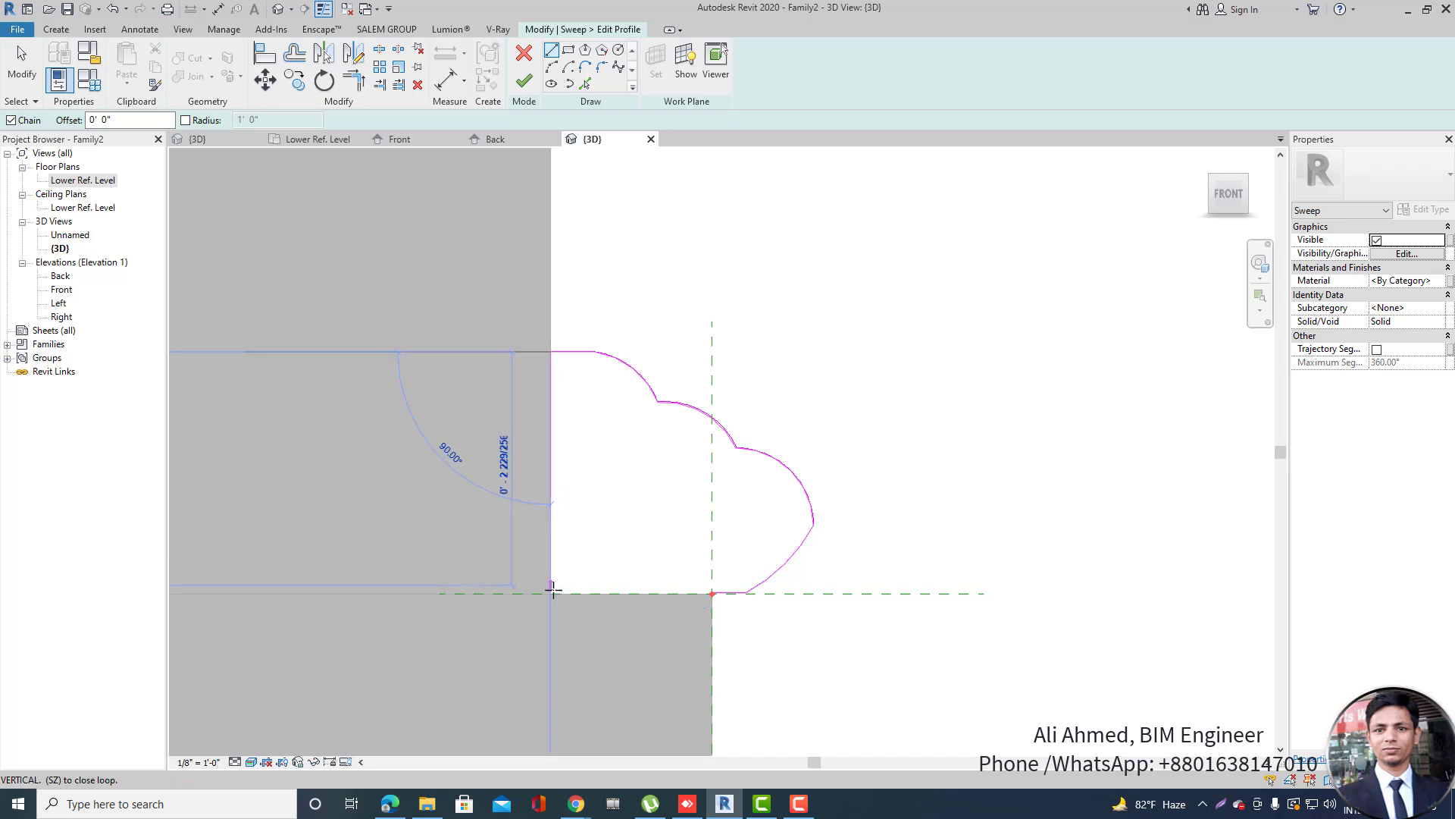
click(551, 593)
click(711, 593)
key(Escape)
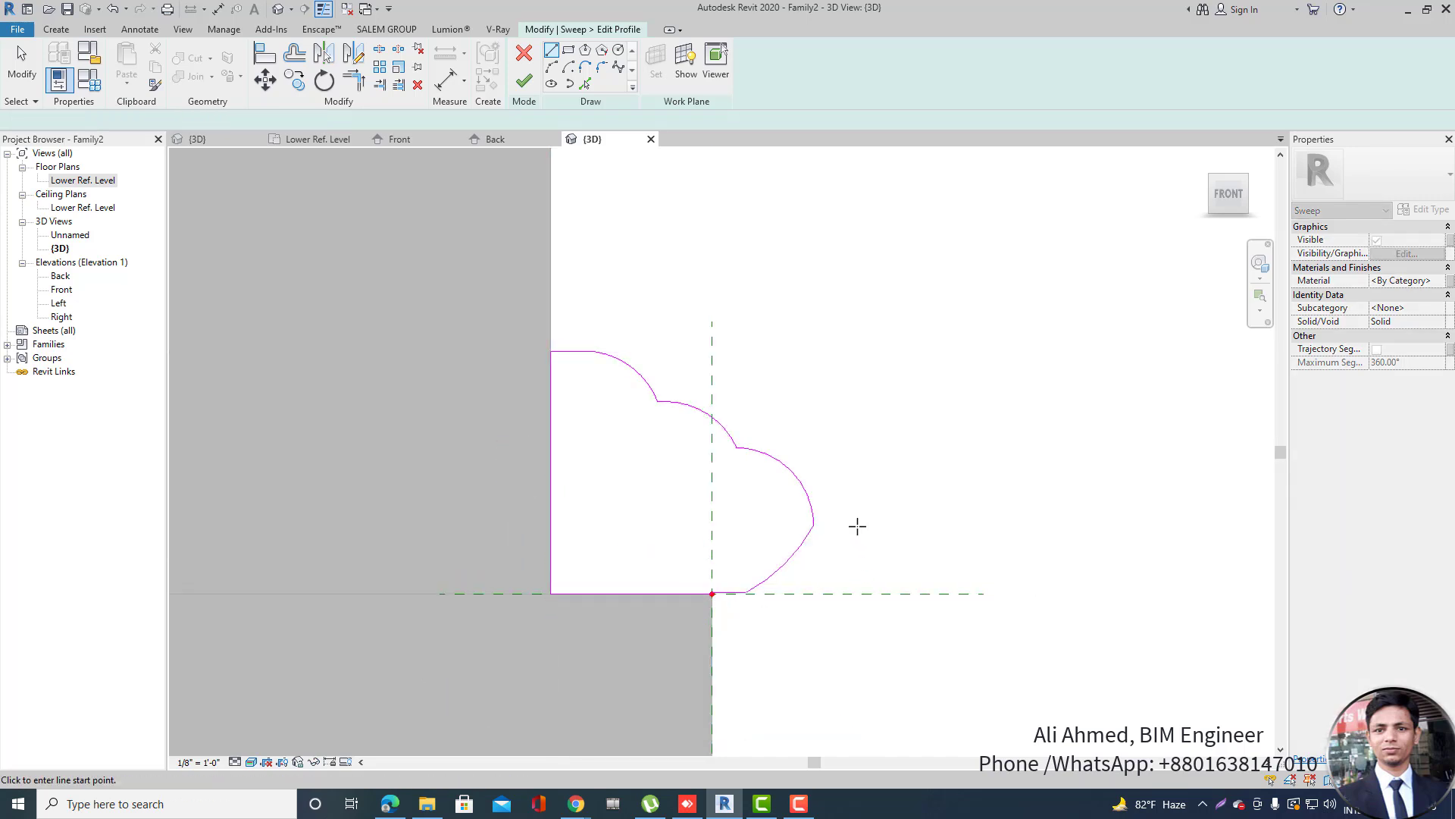
scroll(857, 523, down, 2)
key(Escape)
Move the profile's short bottom line down onto the base's top edge so the loop closes at the base corner.
click(523, 81)
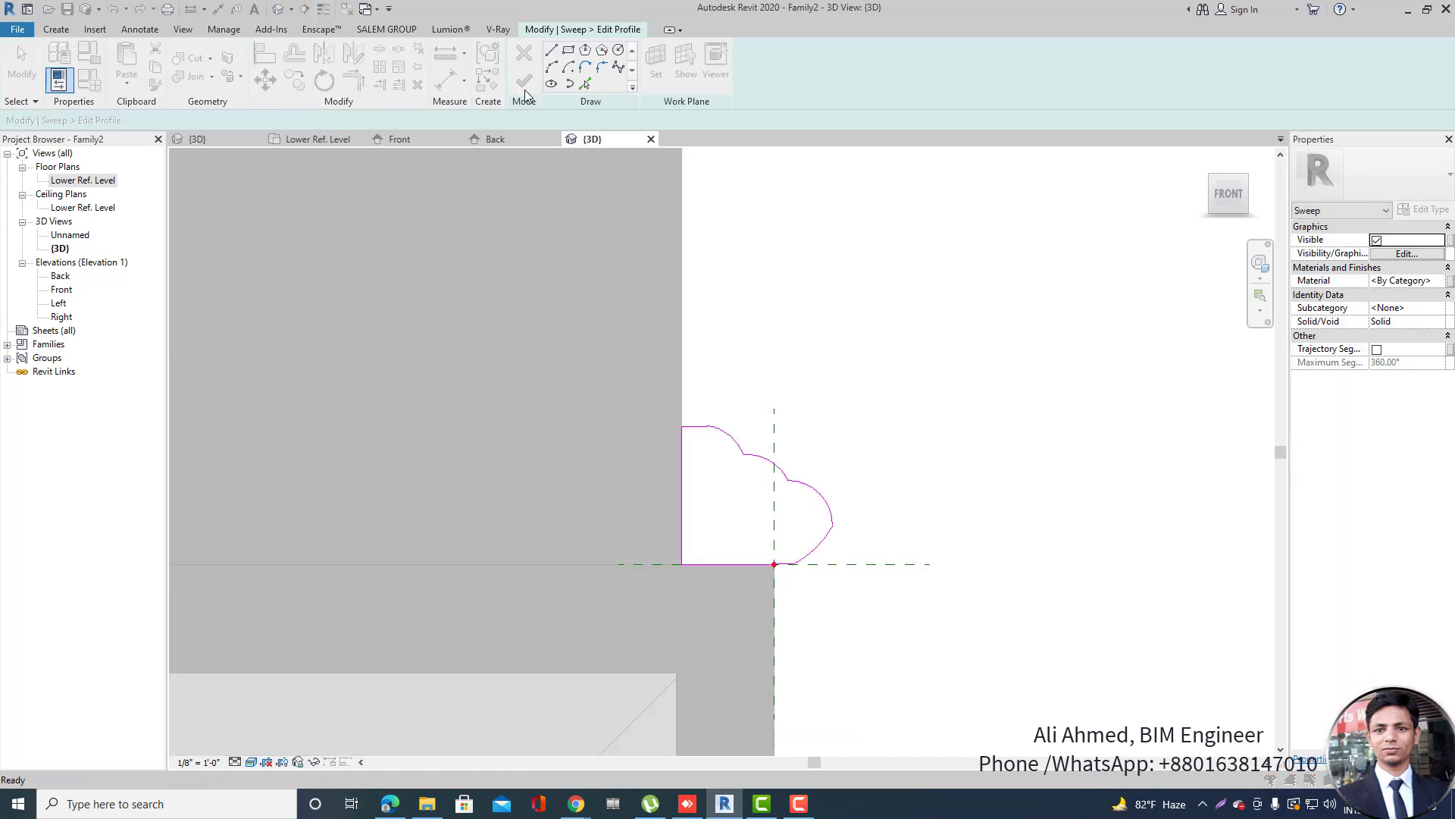
scroll(784, 607, up, 1)
scroll(784, 607, up, 4)
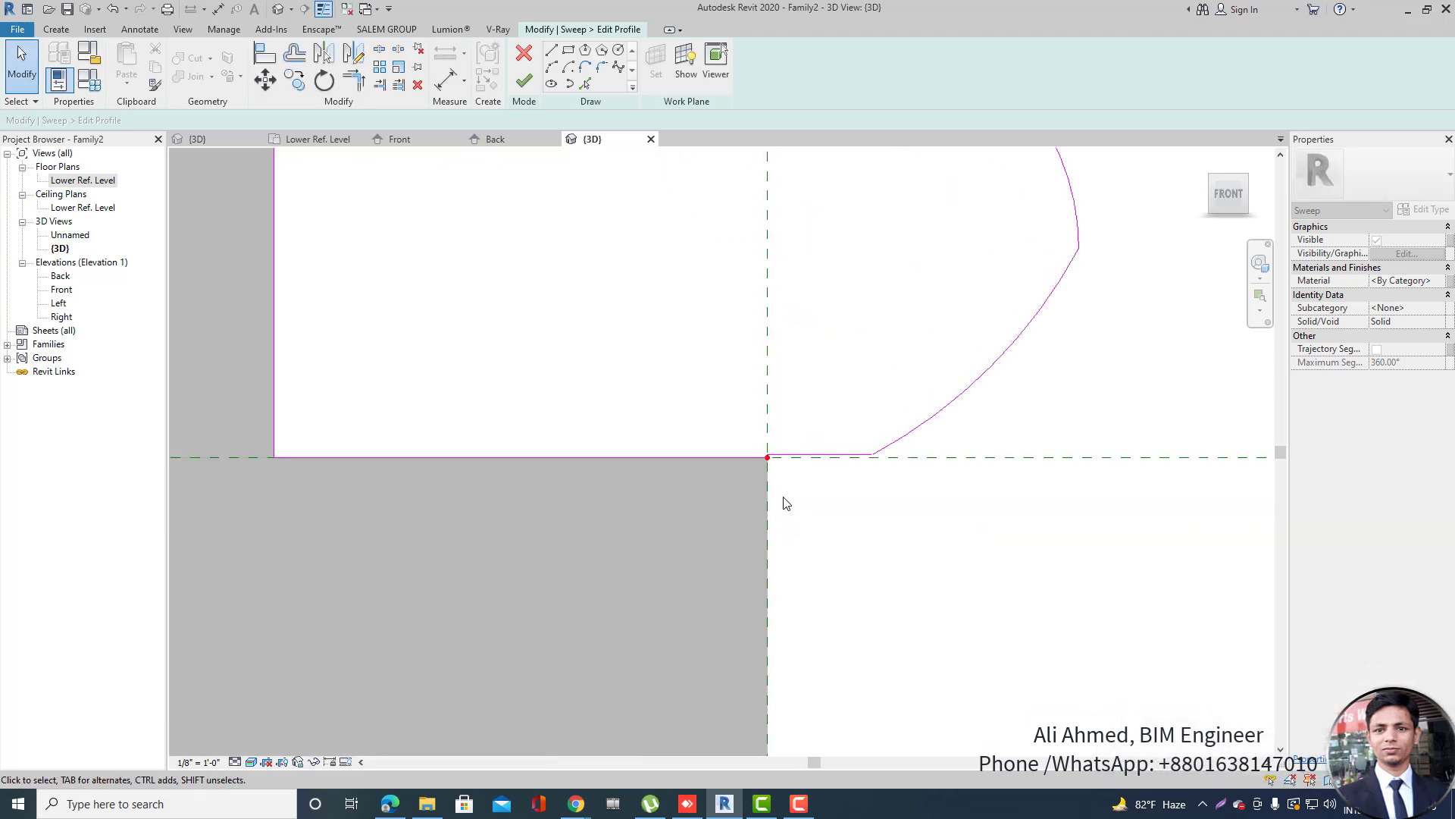
click(786, 432)
mouse_move(820, 430)
mouse_down()
mouse_move(829, 458)
mouse_move(829, 442)
mouse_up()
click(783, 528)
scroll(783, 528, down, 3)
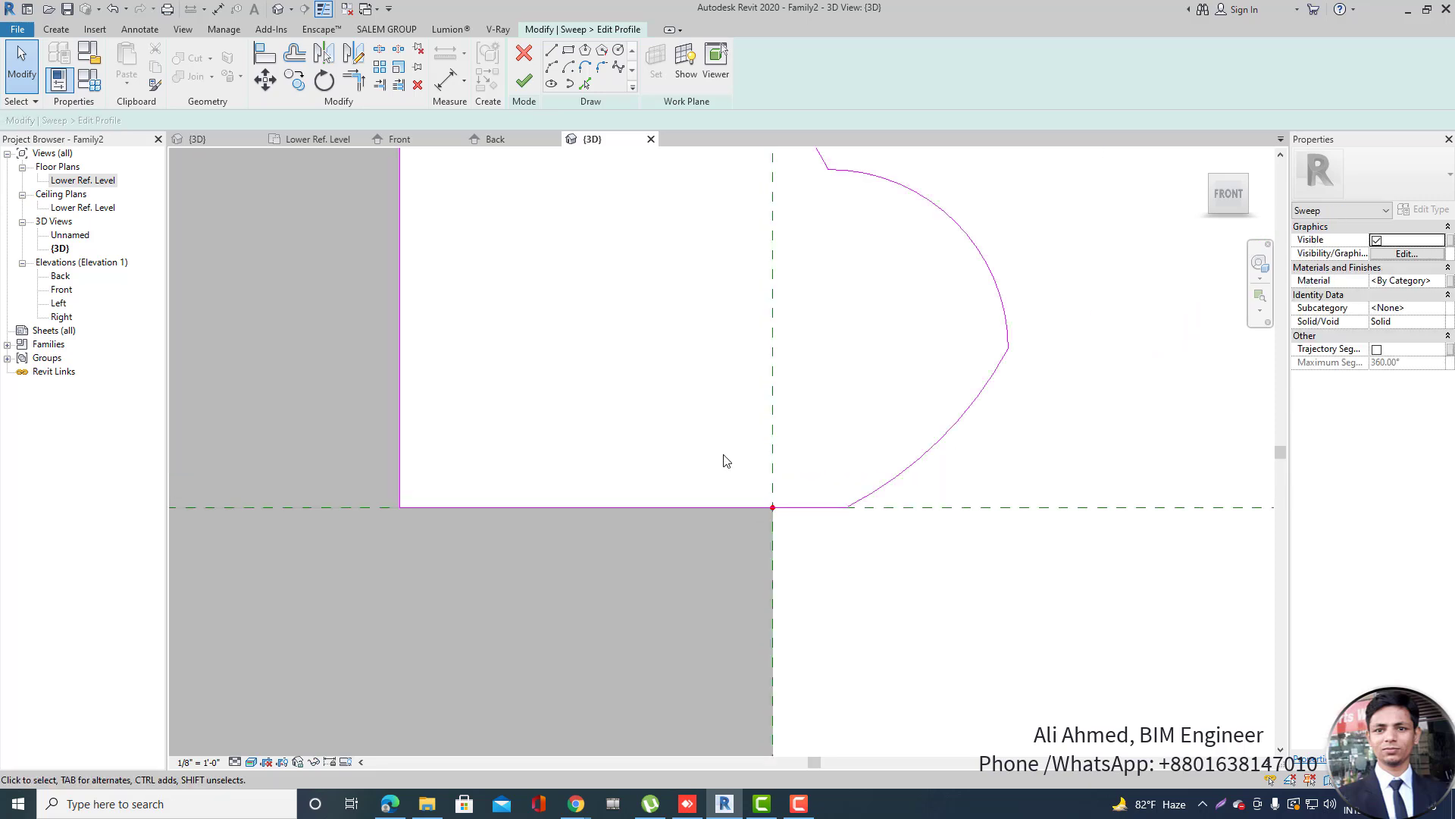
Finish the profile and complete the sweep as a moulding around the top of the base.
click(524, 80)
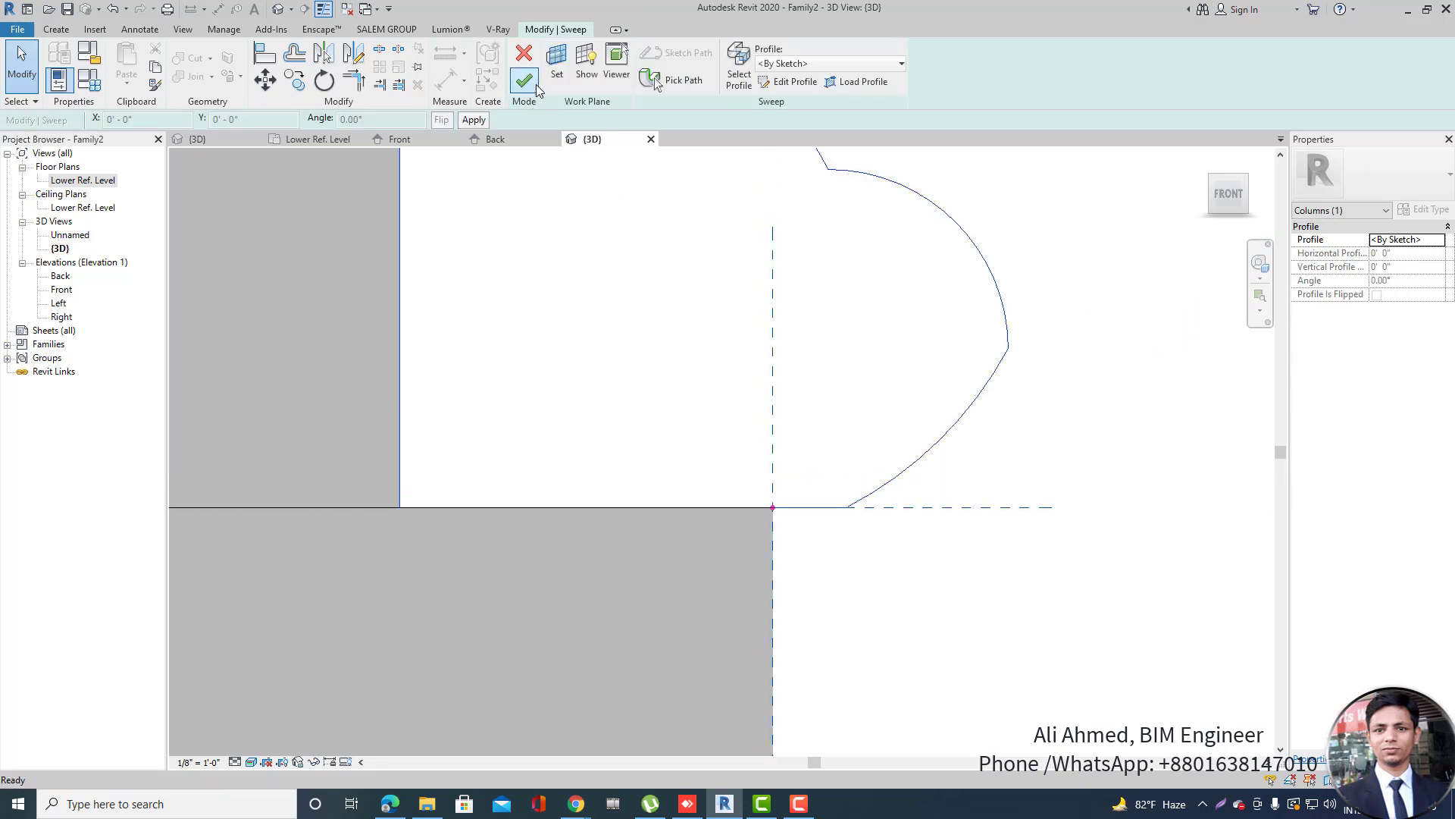
click(524, 80)
scroll(814, 485, down, 5)
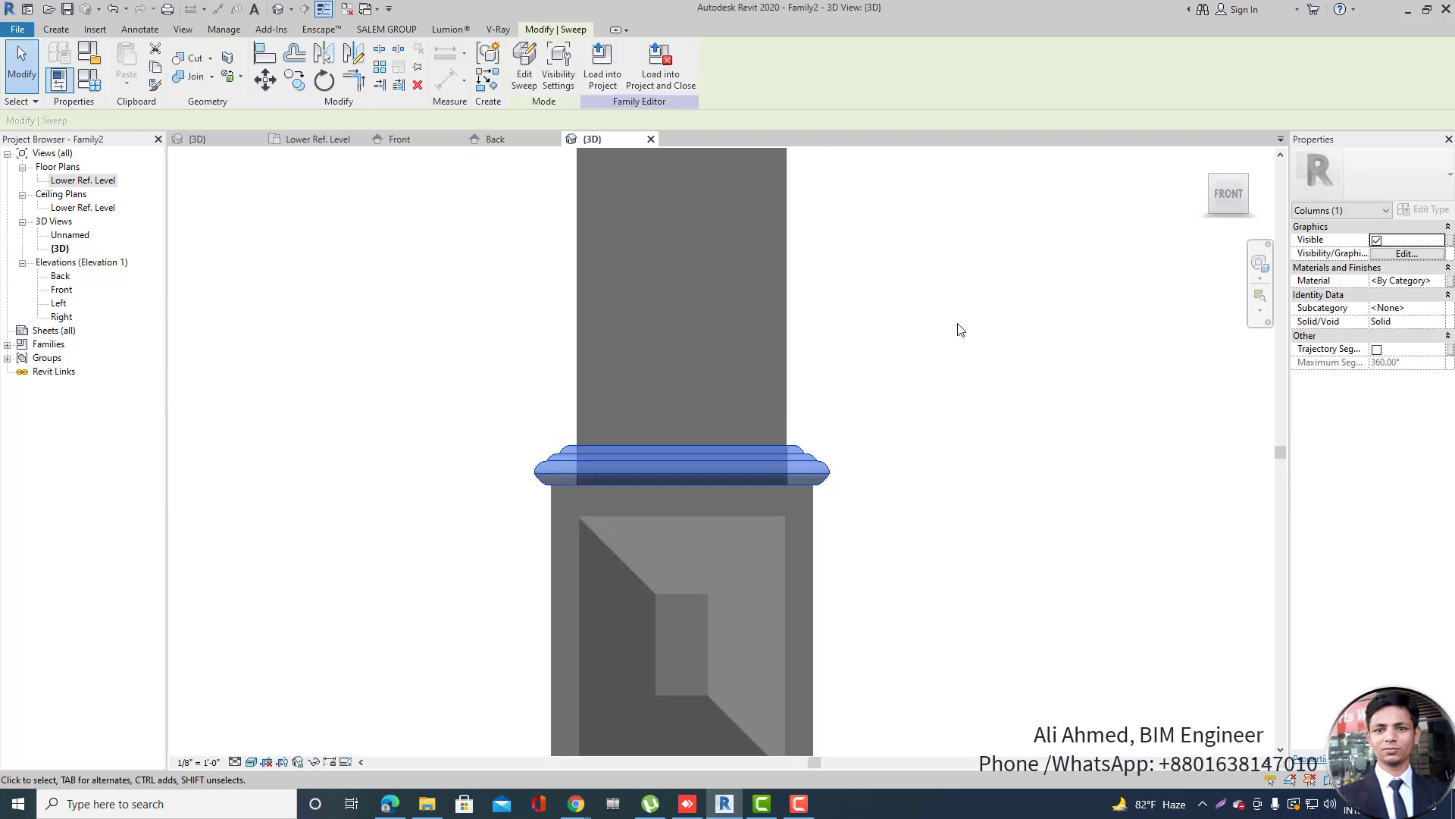
click(943, 299)
Examine the swept moulding, the recessed panels and the full column from several angles in 3D.
shift+middle_drag(943, 299, 1105, 419)
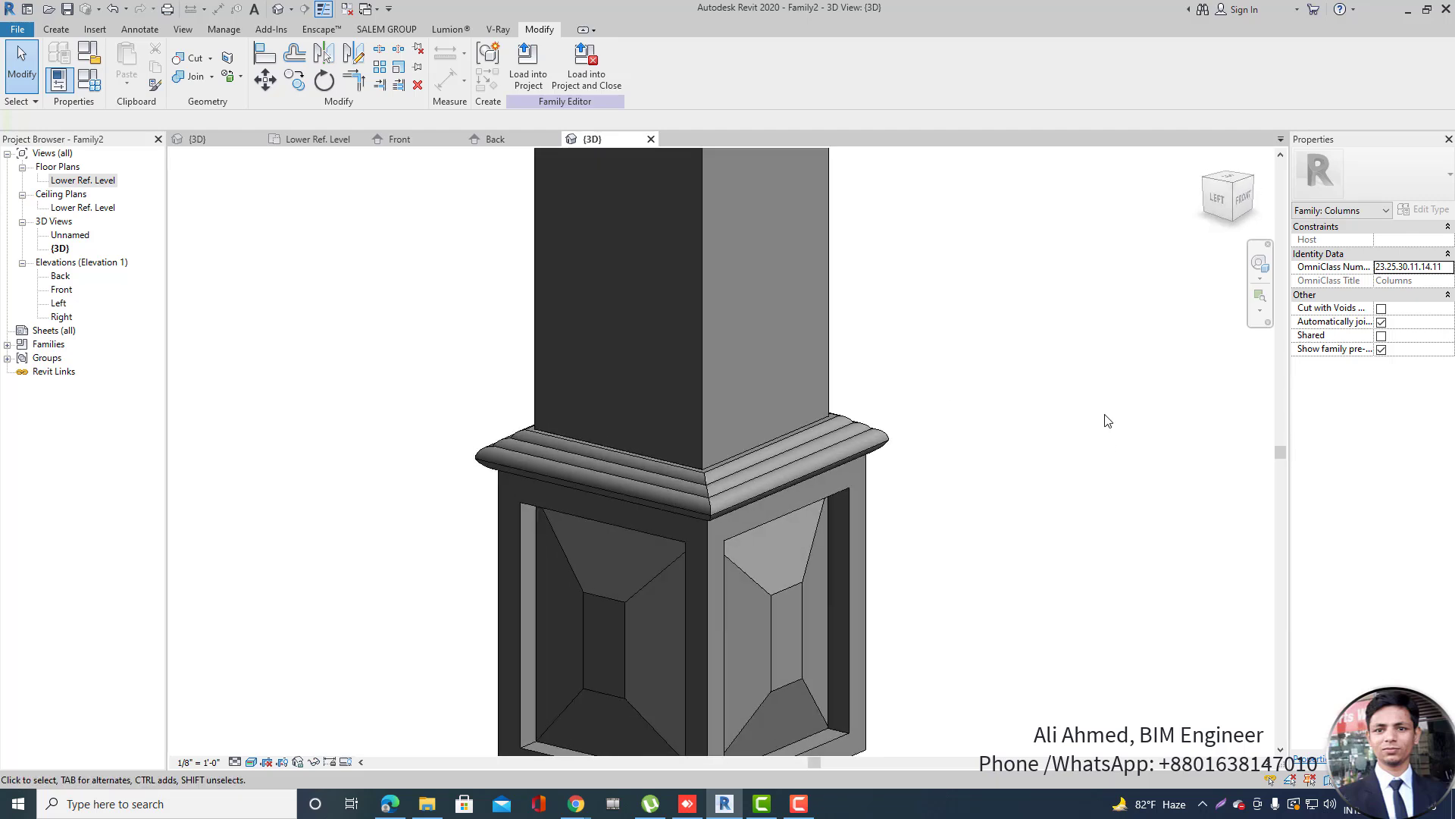
scroll(839, 464, up, 3)
scroll(666, 519, down, 5)
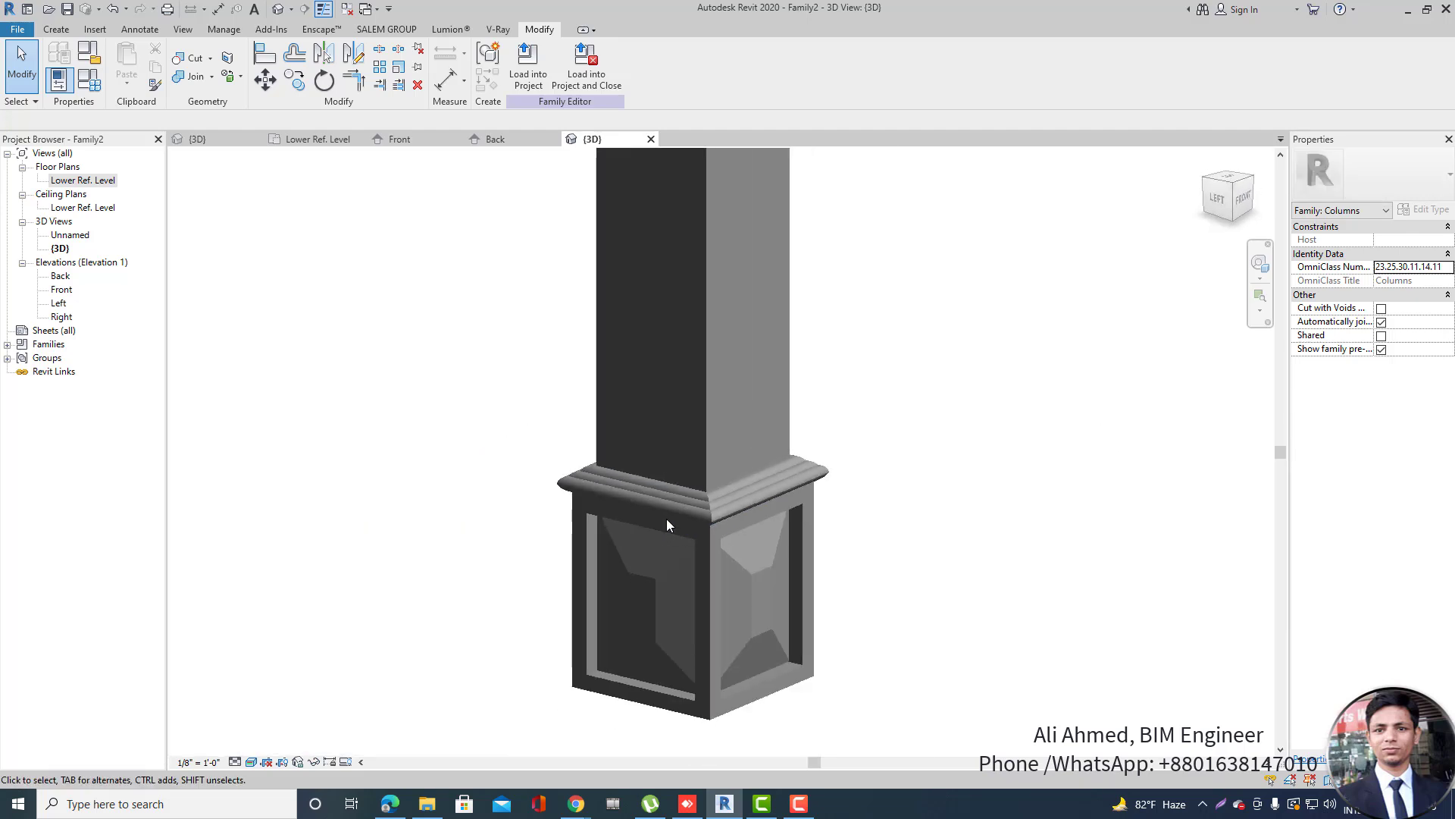
shift+middle_drag(935, 464, 1091, 508)
scroll(578, 657, down, 4)
shift+middle_drag(792, 463, 657, 549)
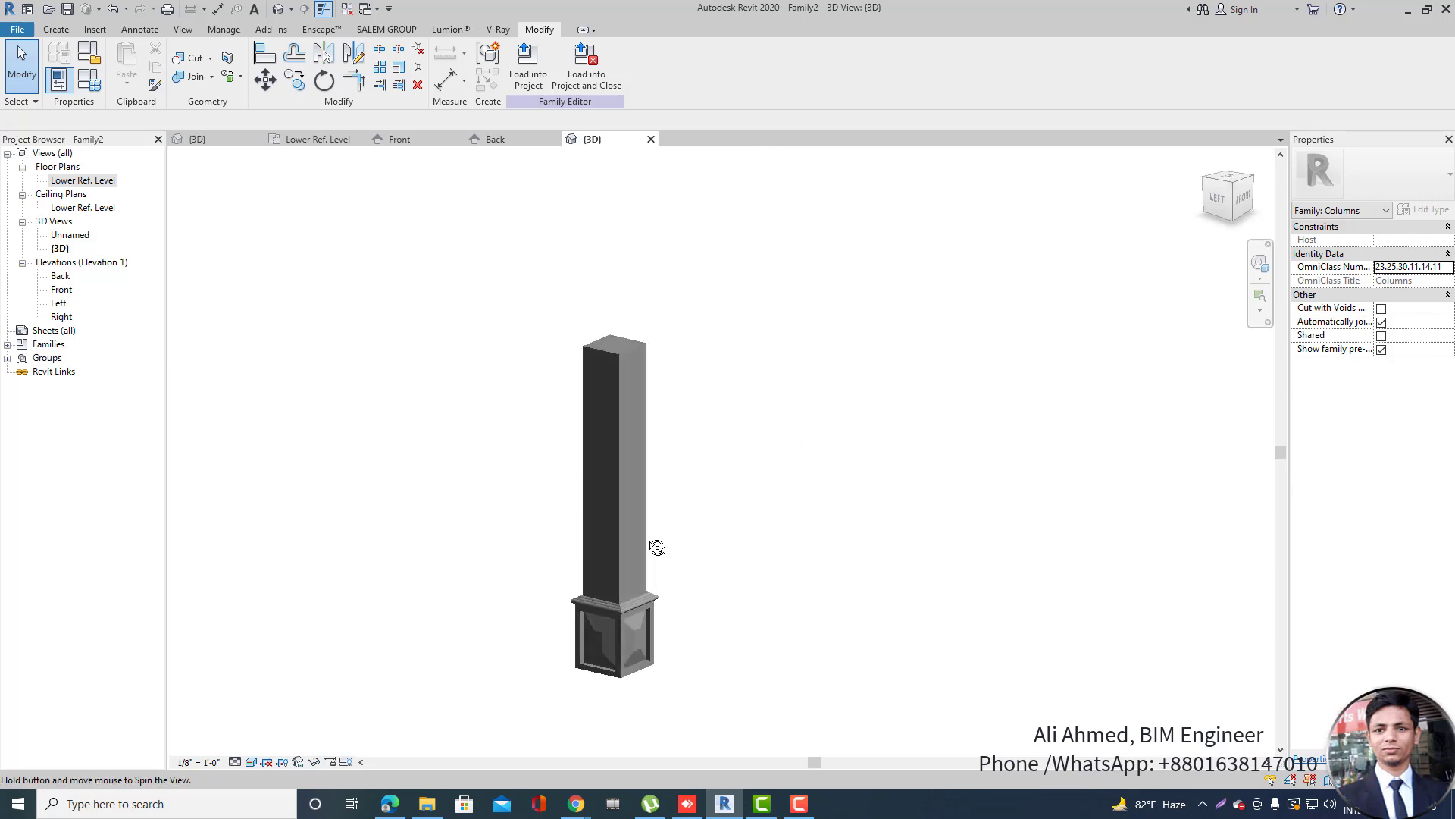
scroll(635, 594, up, 4)
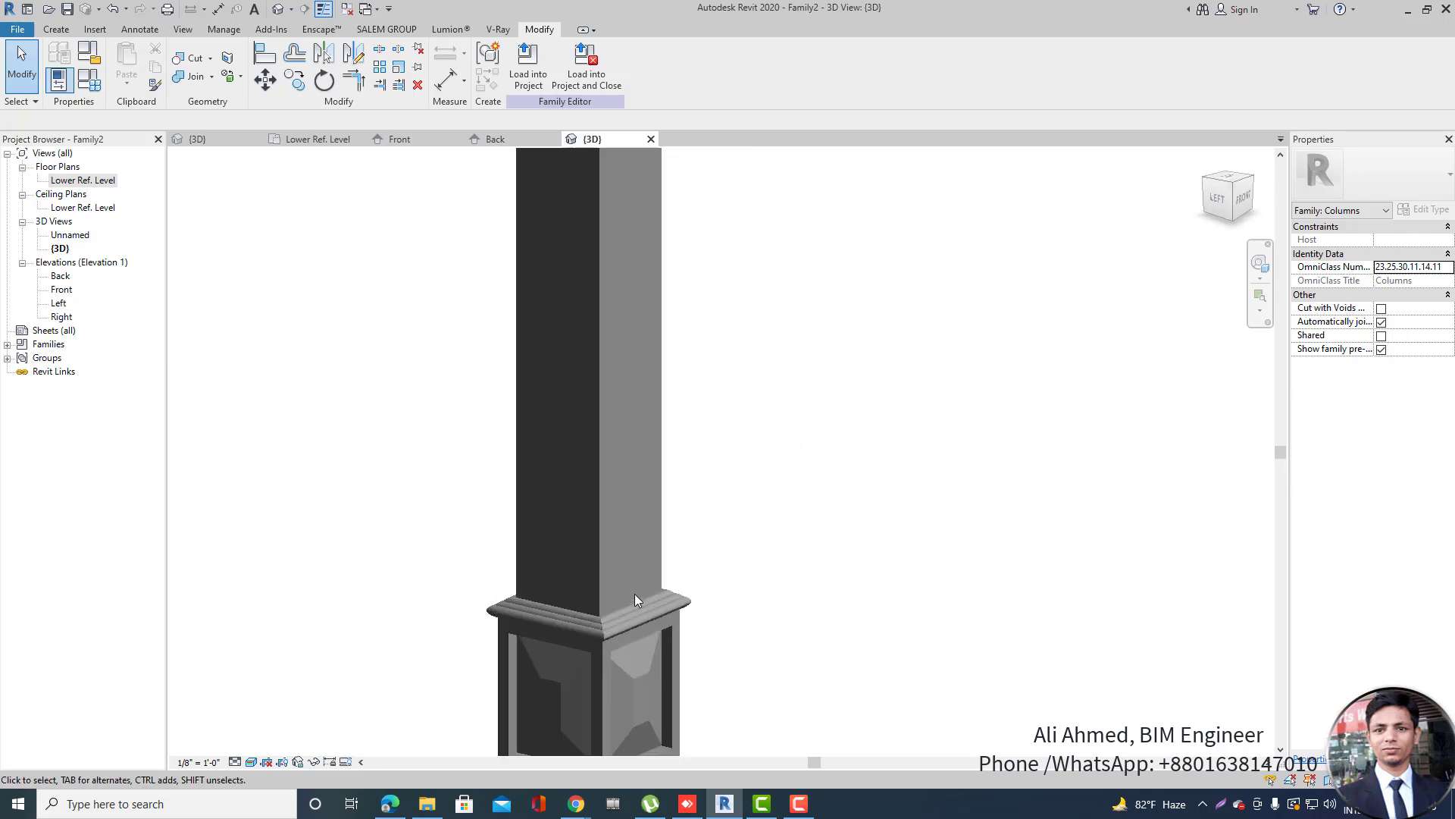
click(603, 344)
click(785, 365)
mouse_move(764, 373)
shift+middle_down()
mouse_move(685, 367)
mouse_move(718, 407)
mouse_move(719, 383)
shift+middle_up()
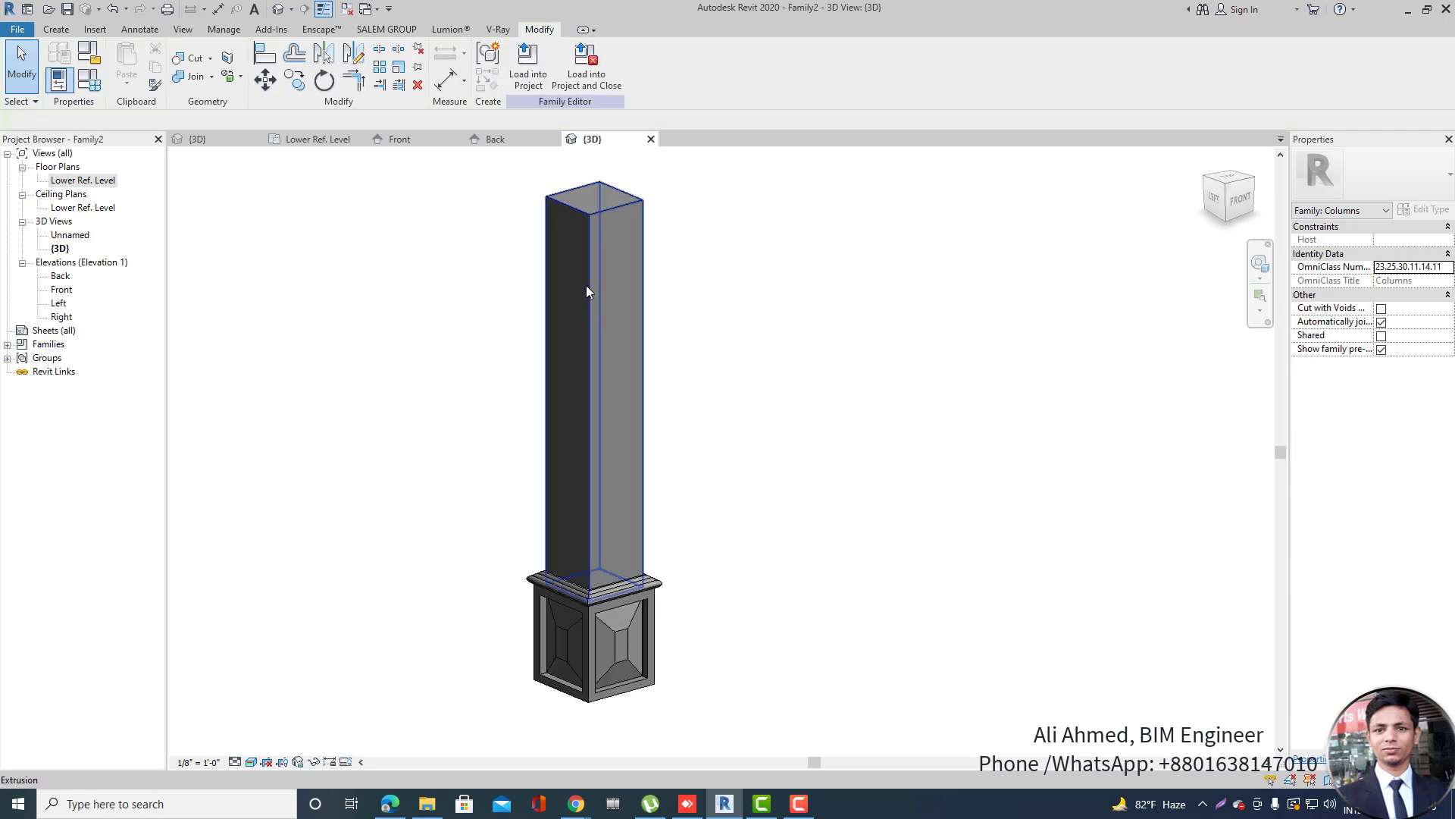
scroll(611, 455, up, 3)
scroll(620, 388, down, 2)
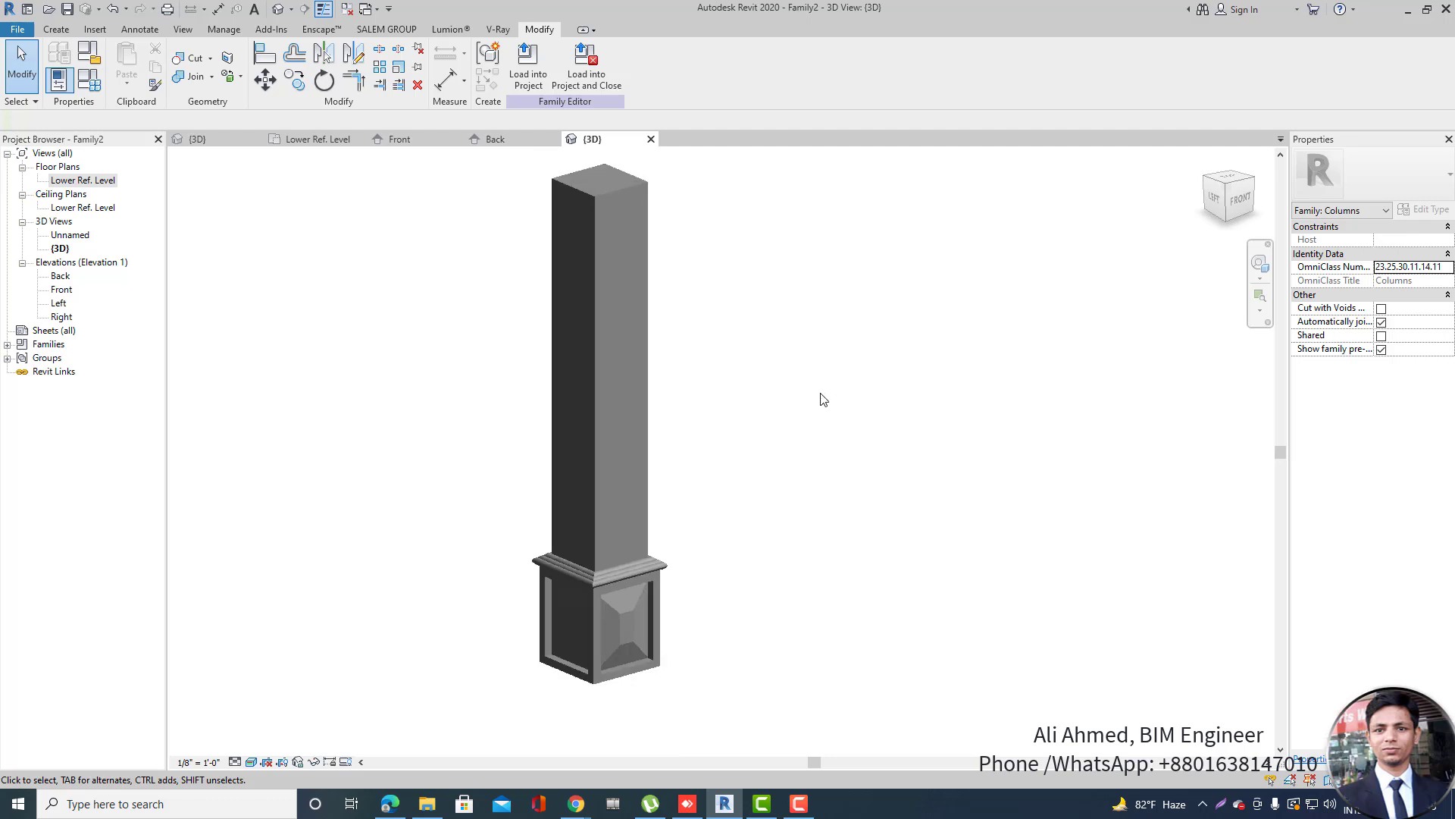
mouse_move(820, 393)
shift+middle_down()
mouse_move(669, 413)
mouse_move(812, 387)
shift+middle_up()
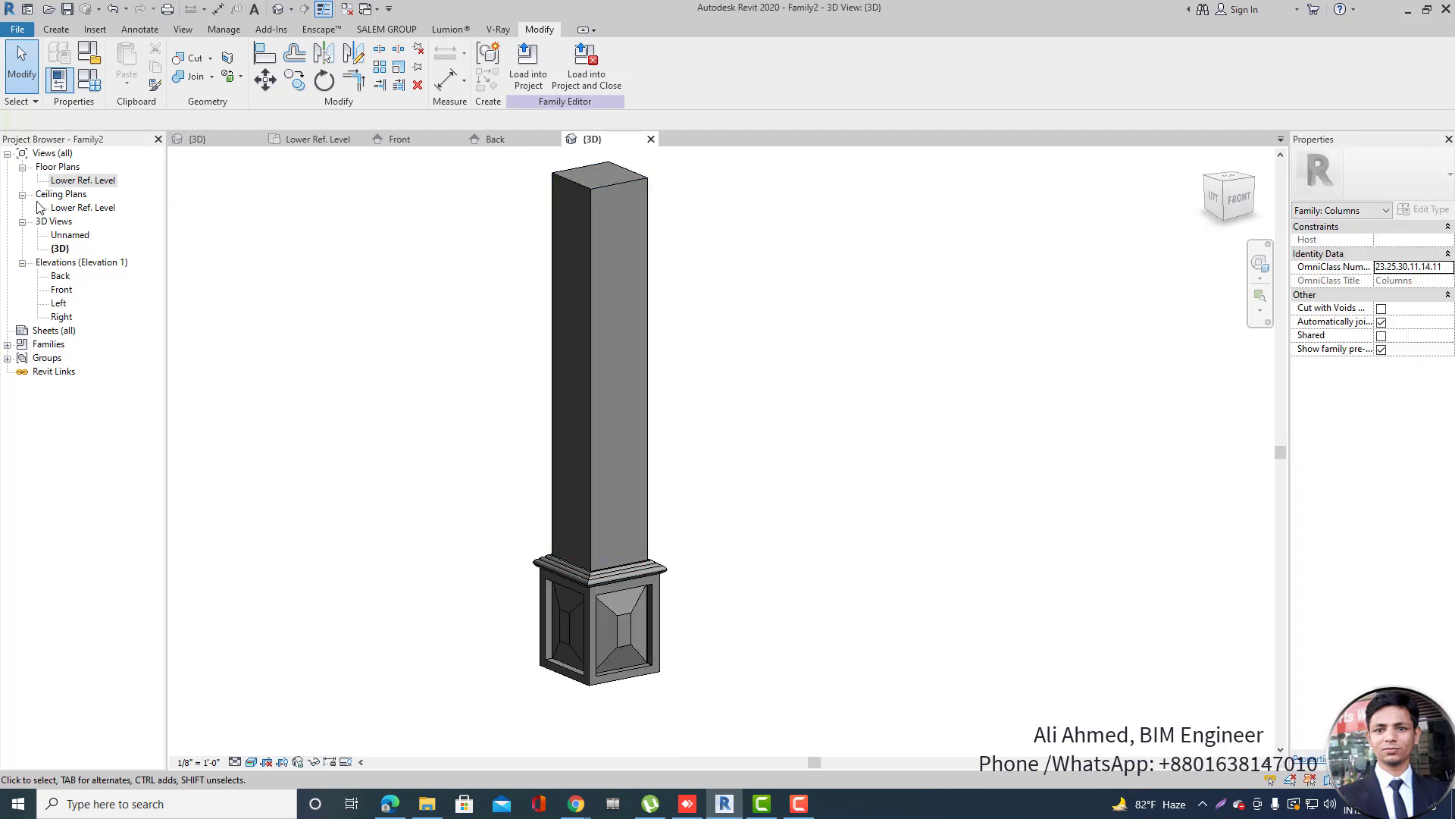
Try to sketch a rectangular void extrusion on the shaft in the Front elevation, starting just below its top.
double_click(60, 291)
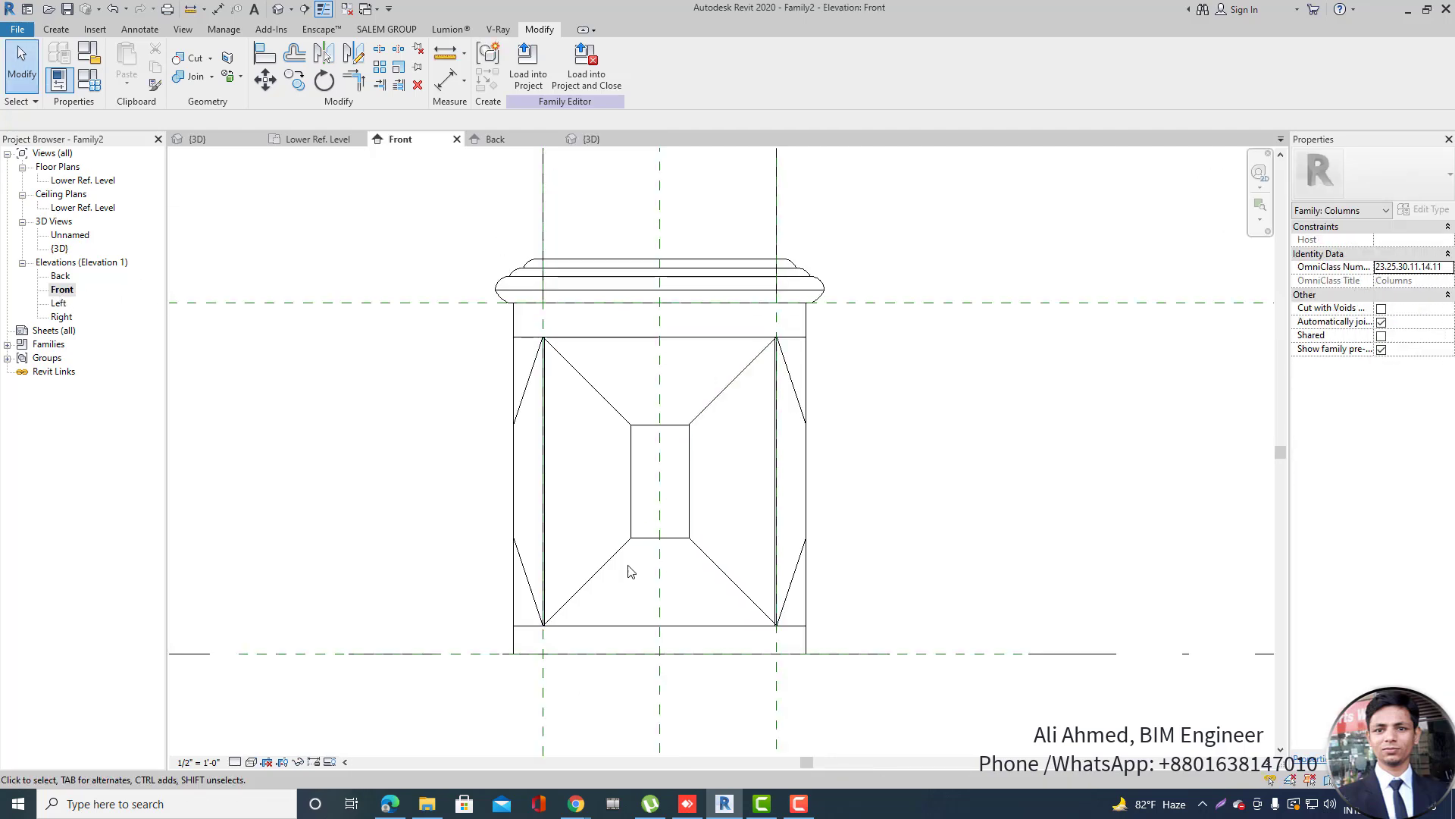
scroll(627, 568, down, 4)
scroll(713, 379, up, 2)
scroll(409, 282, down, 1)
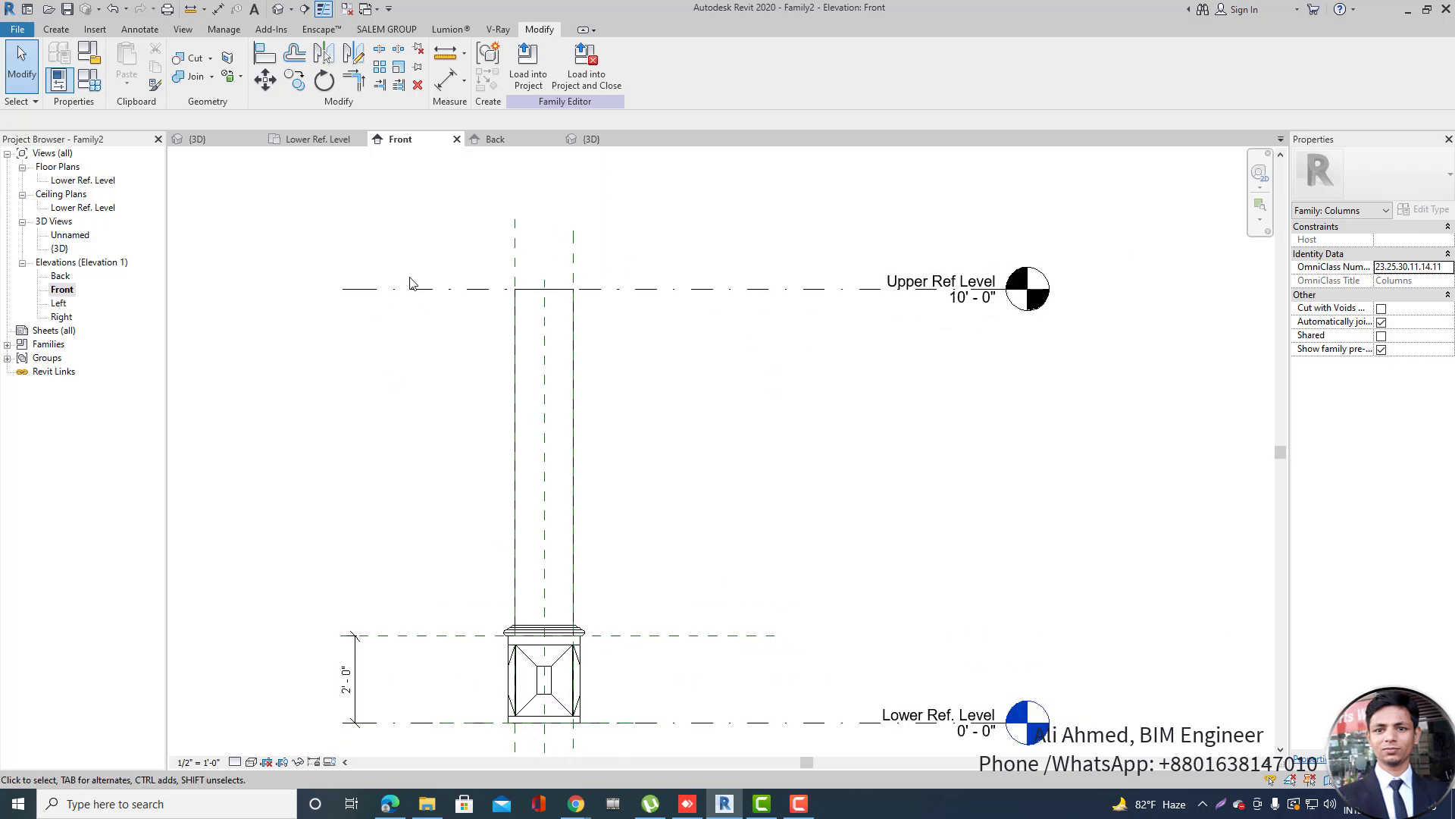
click(64, 33)
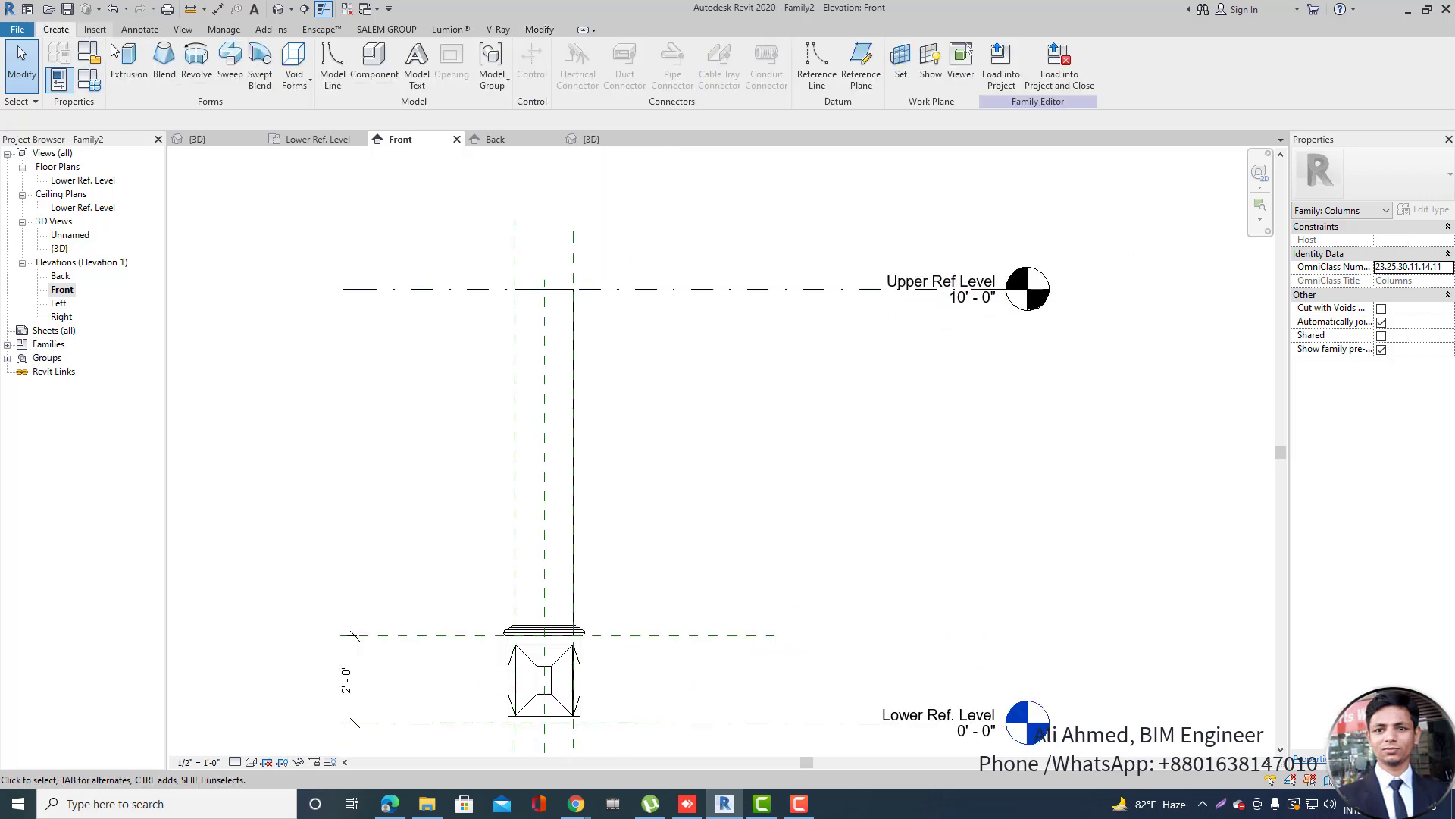
click(295, 76)
click(325, 108)
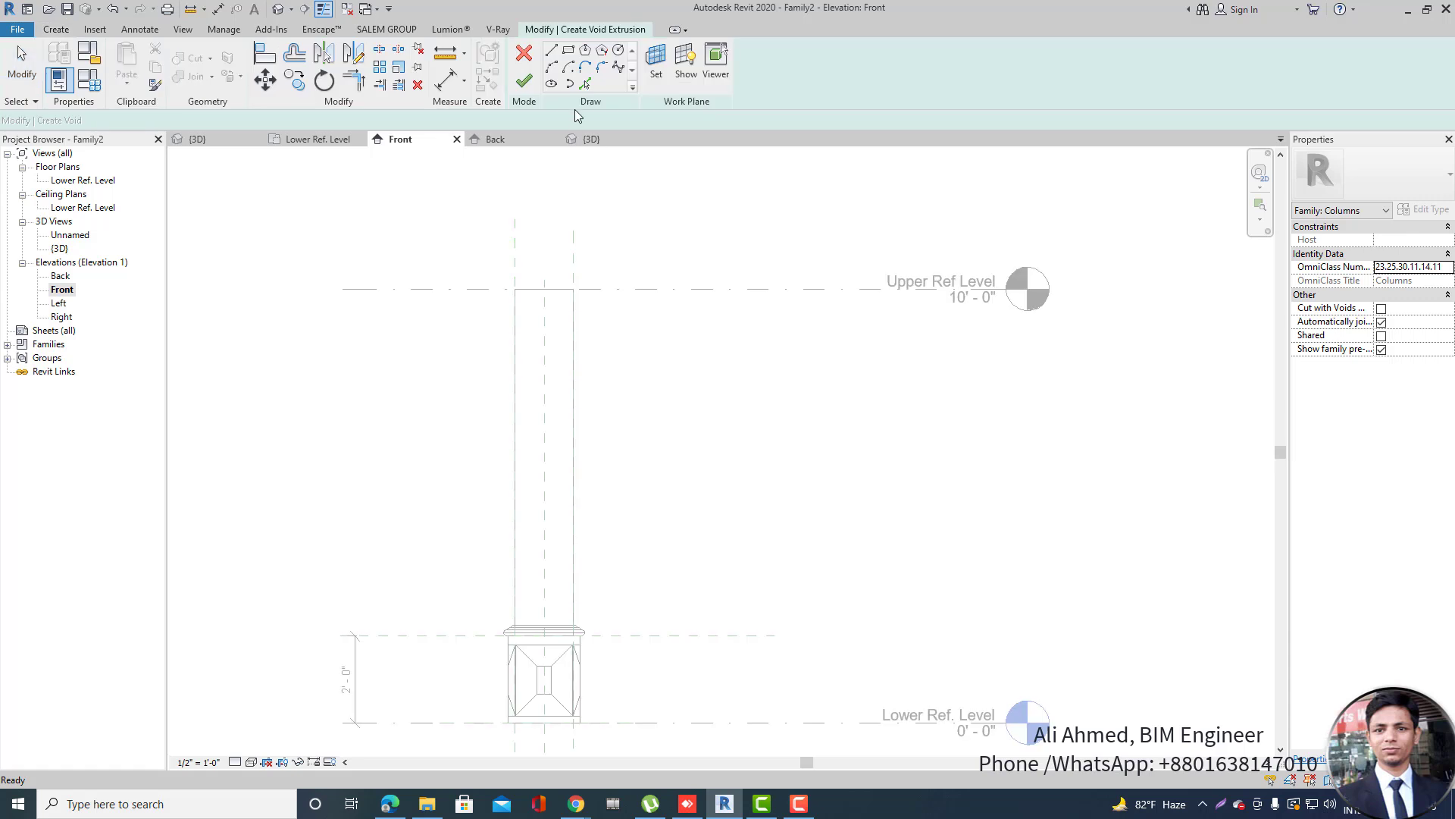
click(569, 51)
scroll(520, 364, up, 2)
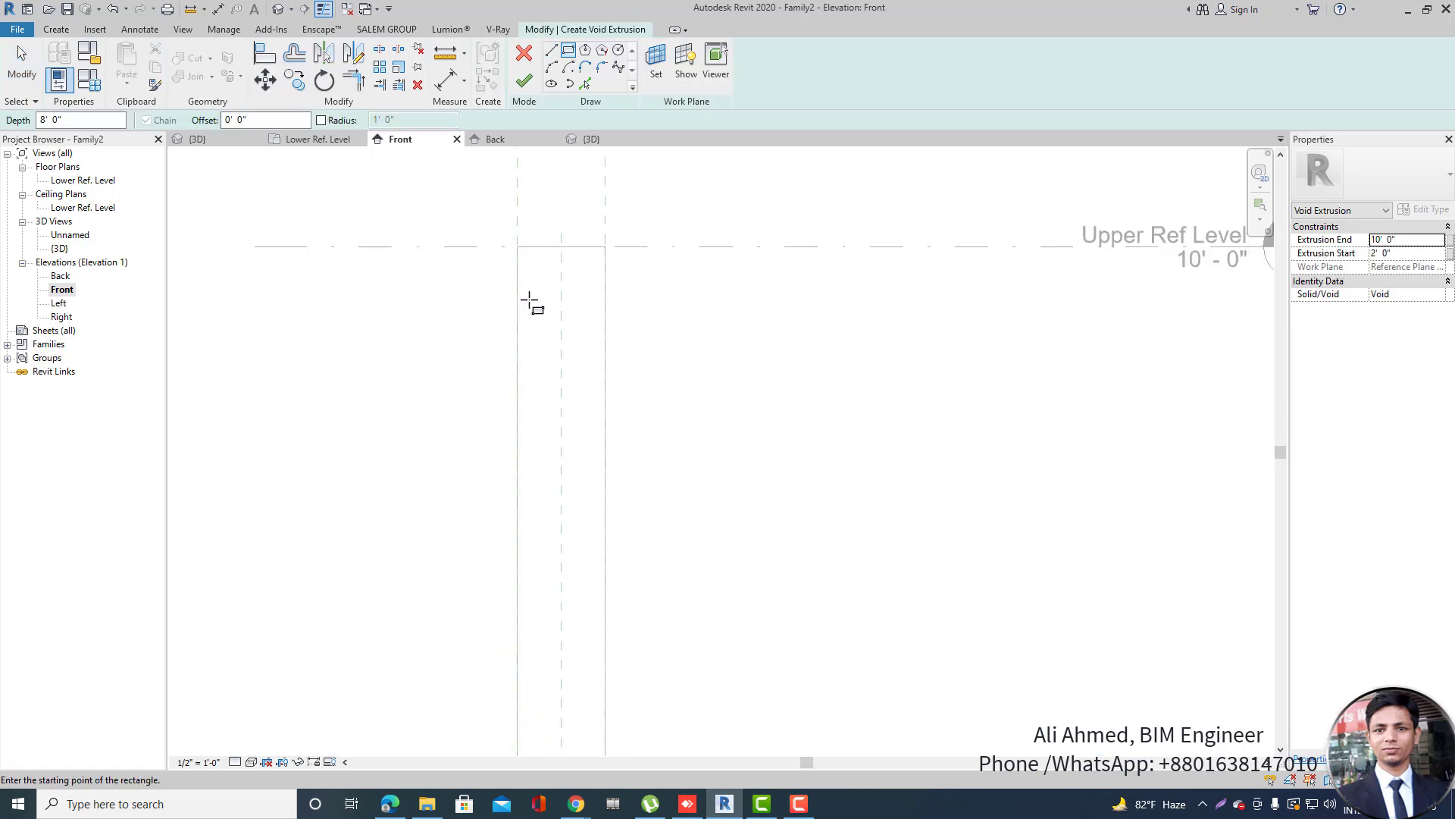
click(533, 294)
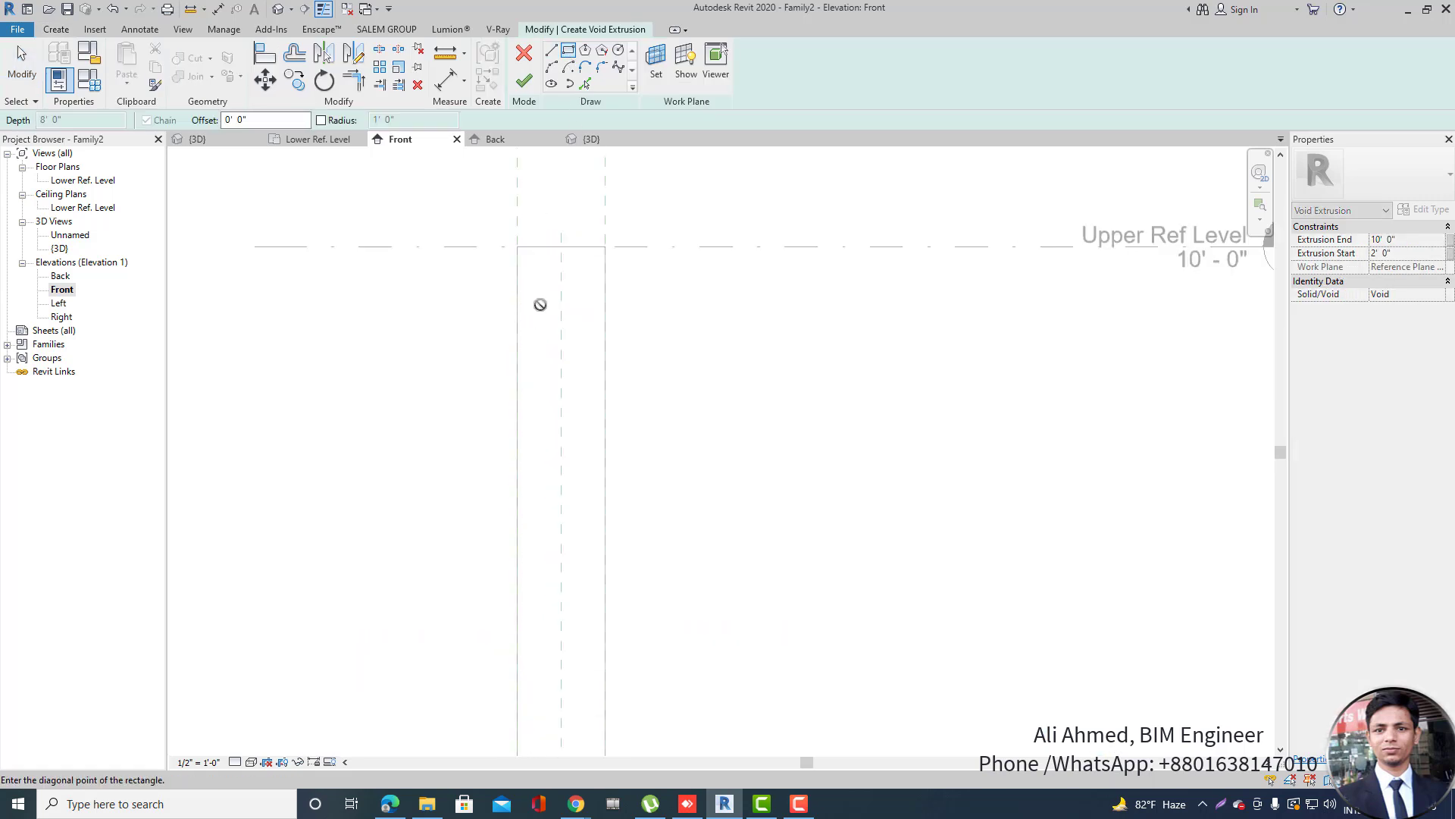
scroll(537, 373, down, 2)
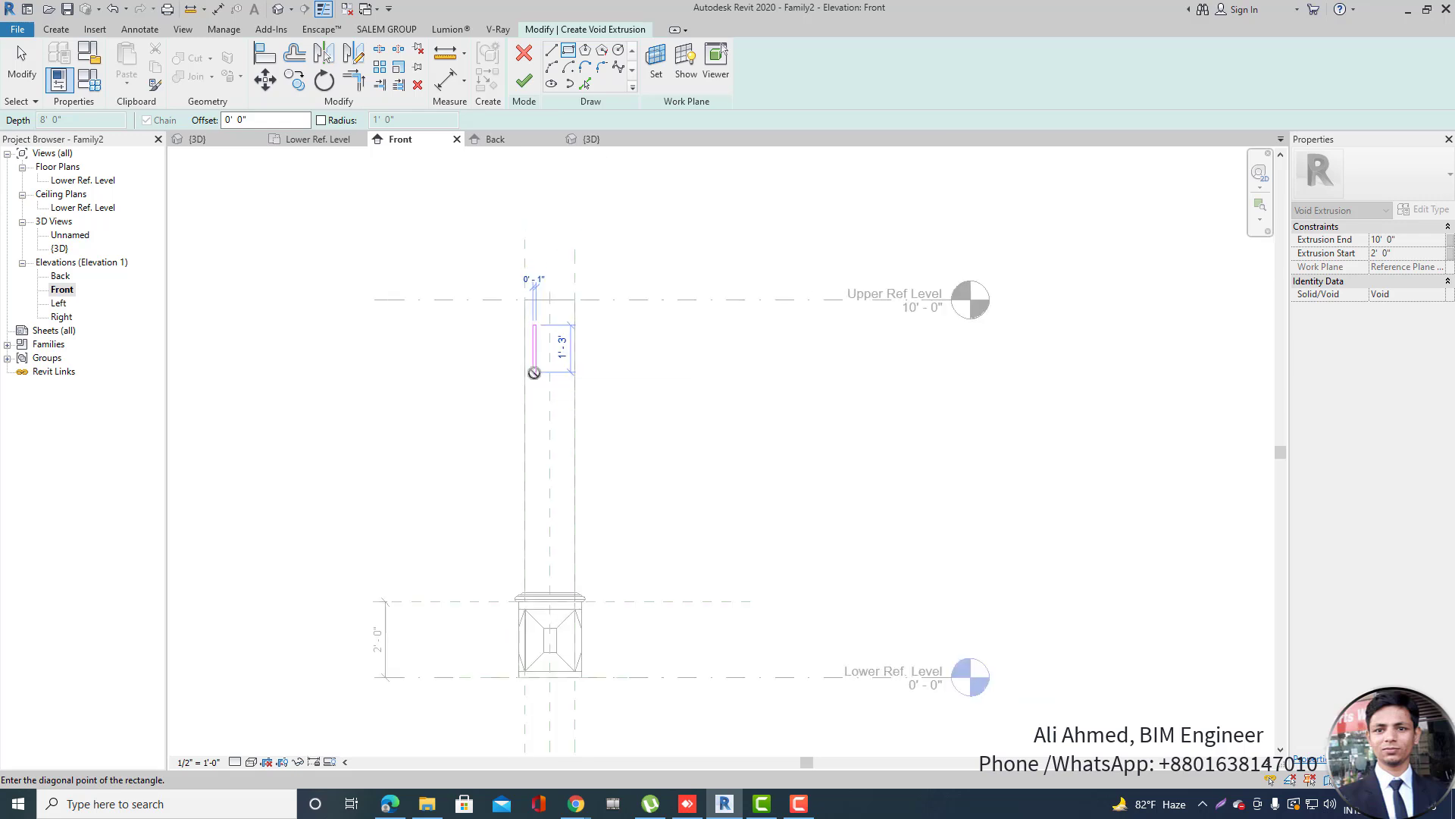
key(Escape)
key(Escape)
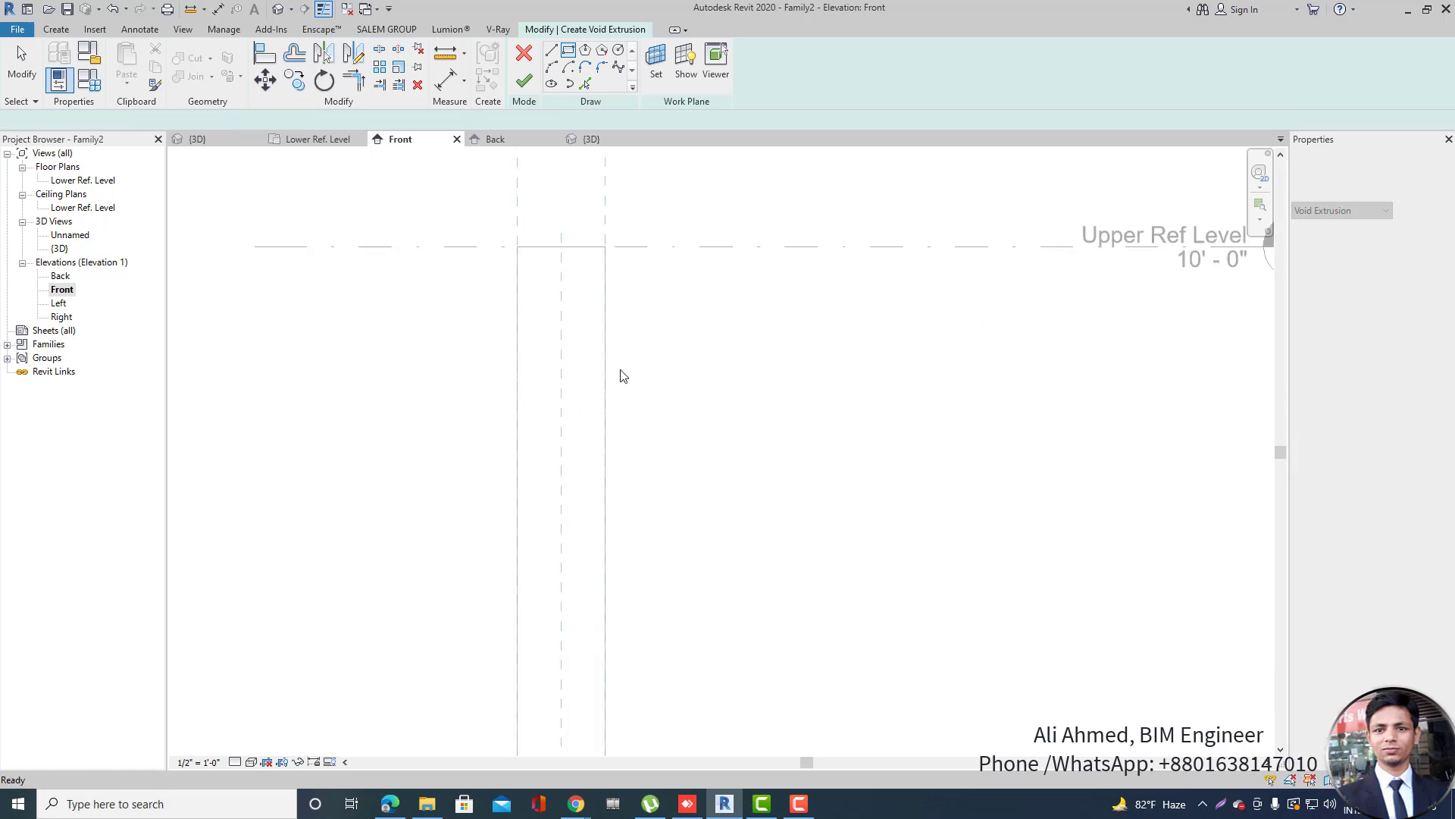
Try to sketch the void extrusion's outline in the Lower Ref. Level floor plan, then discard the void extrusion.
double_click(63, 180)
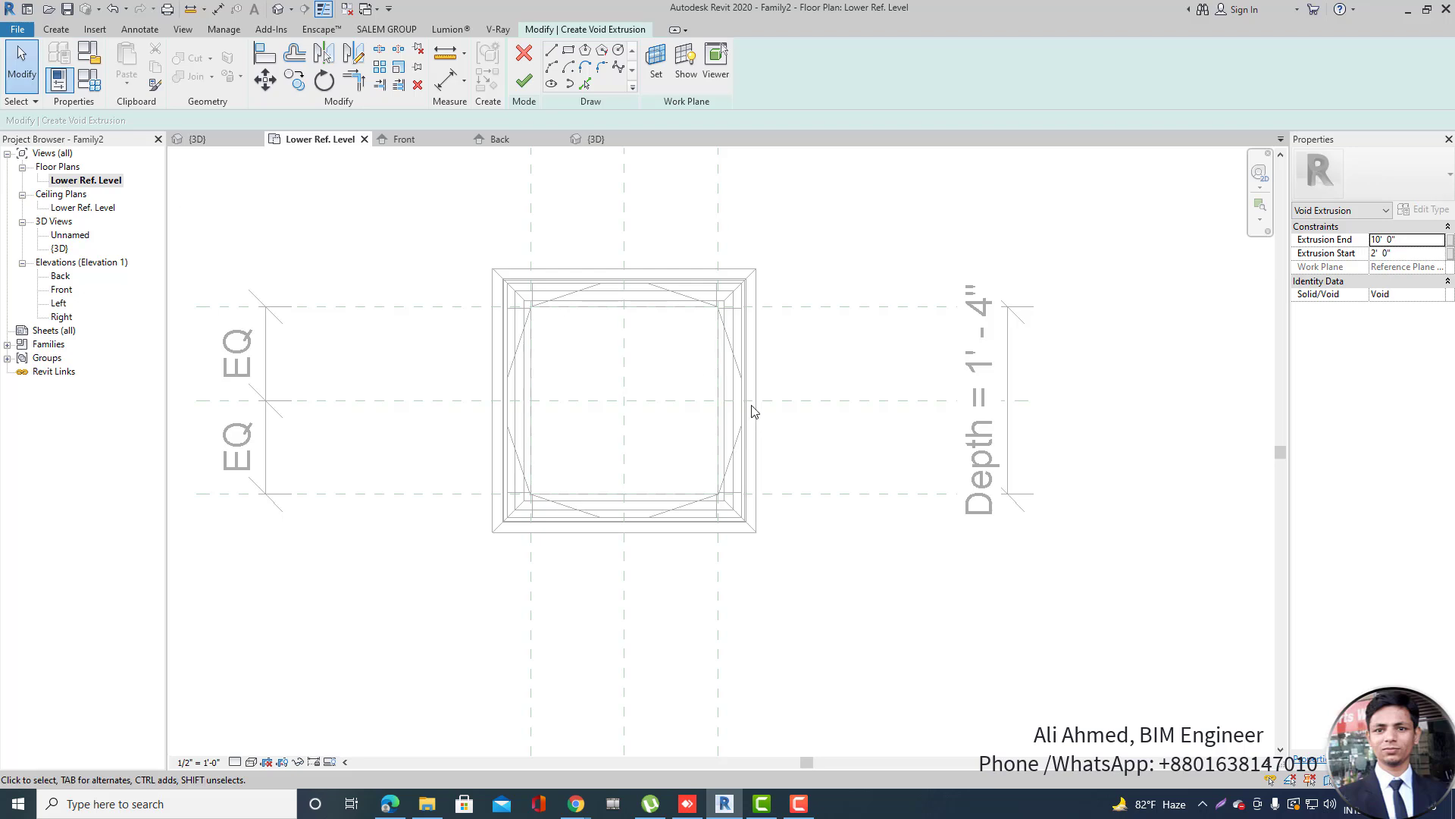
scroll(633, 326, up, 4)
scroll(576, 303, up, 1)
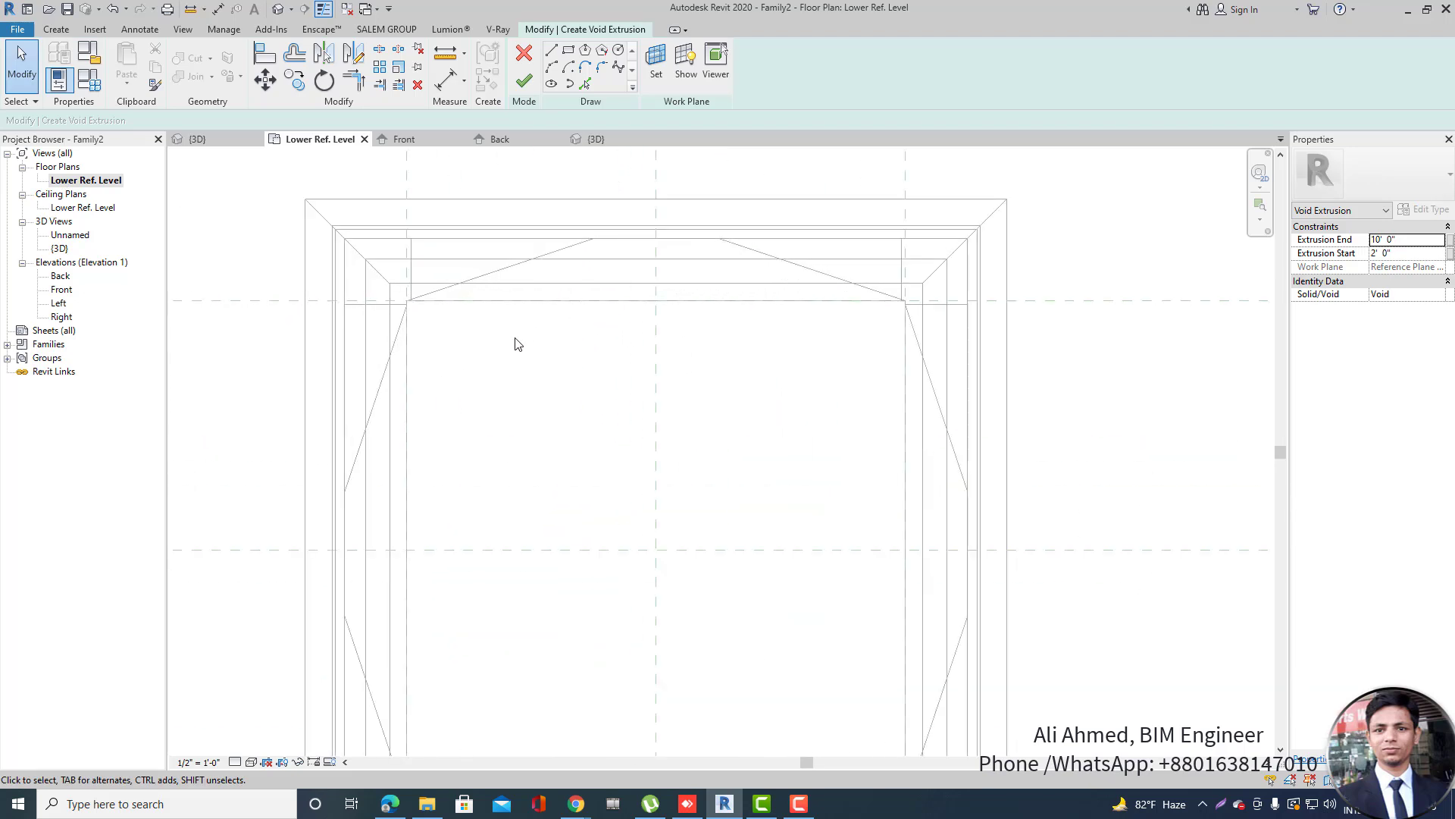
scroll(515, 344, down, 1)
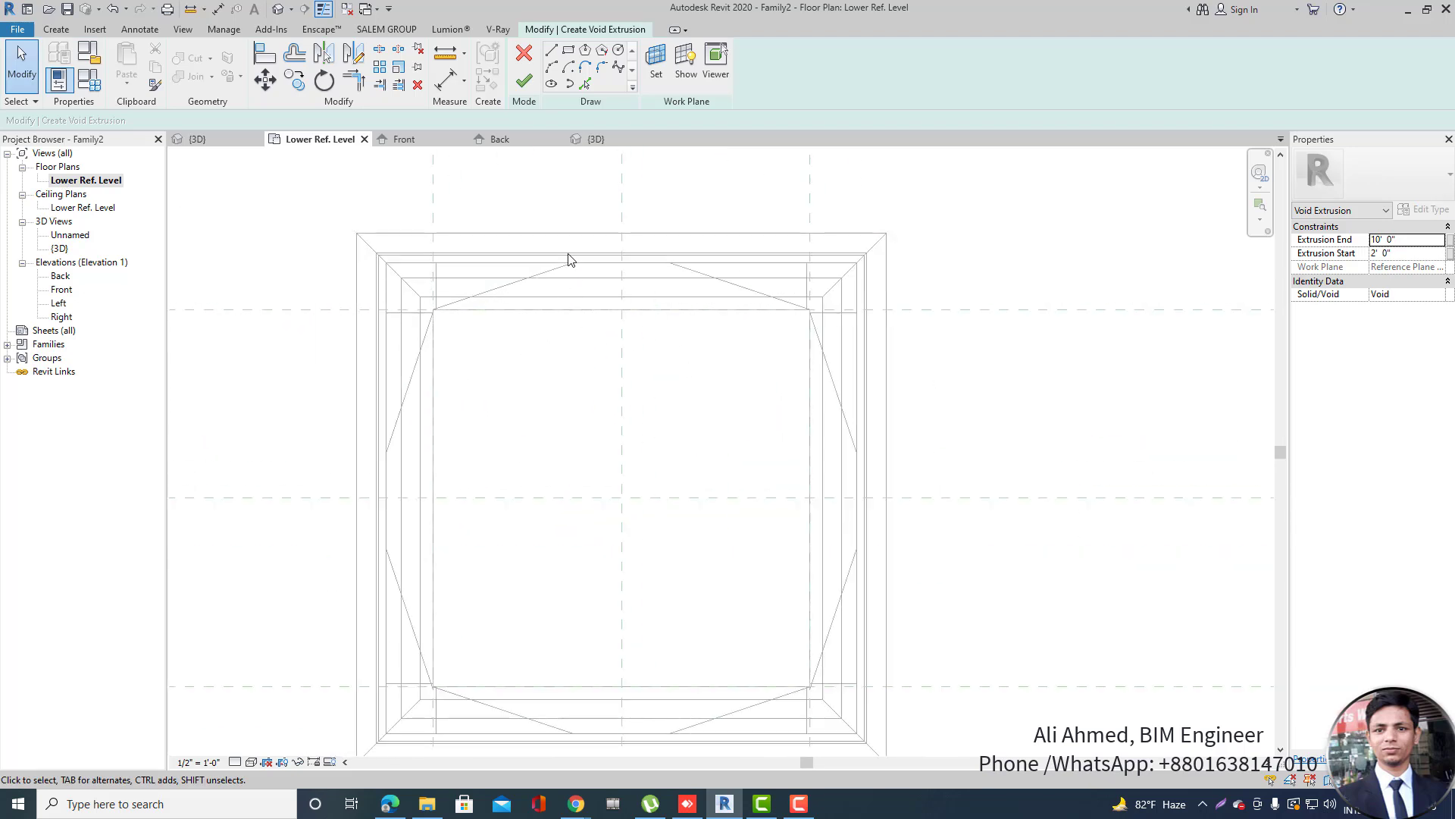
click(568, 54)
scroll(439, 299, up, 1)
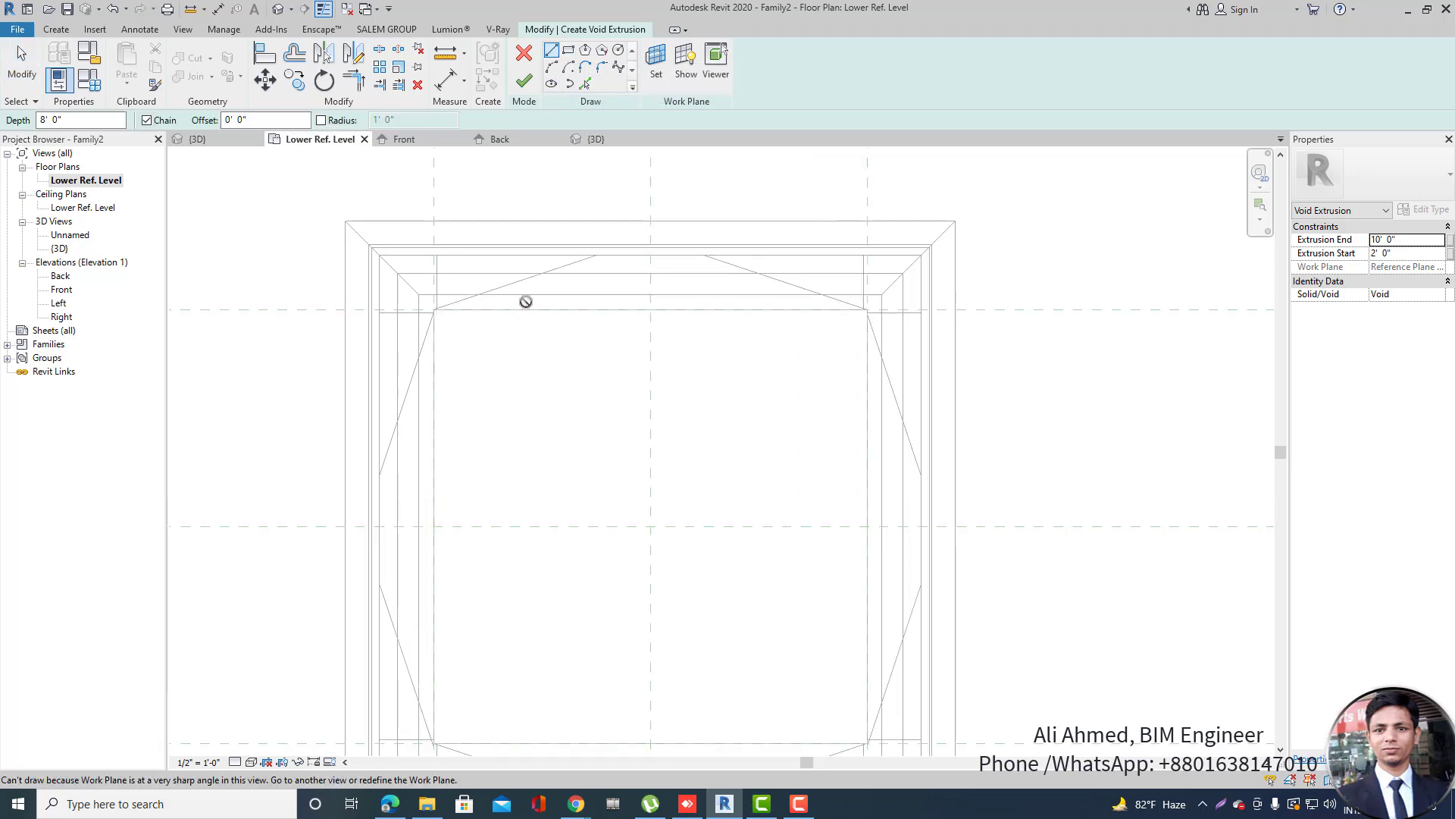
key(Escape)
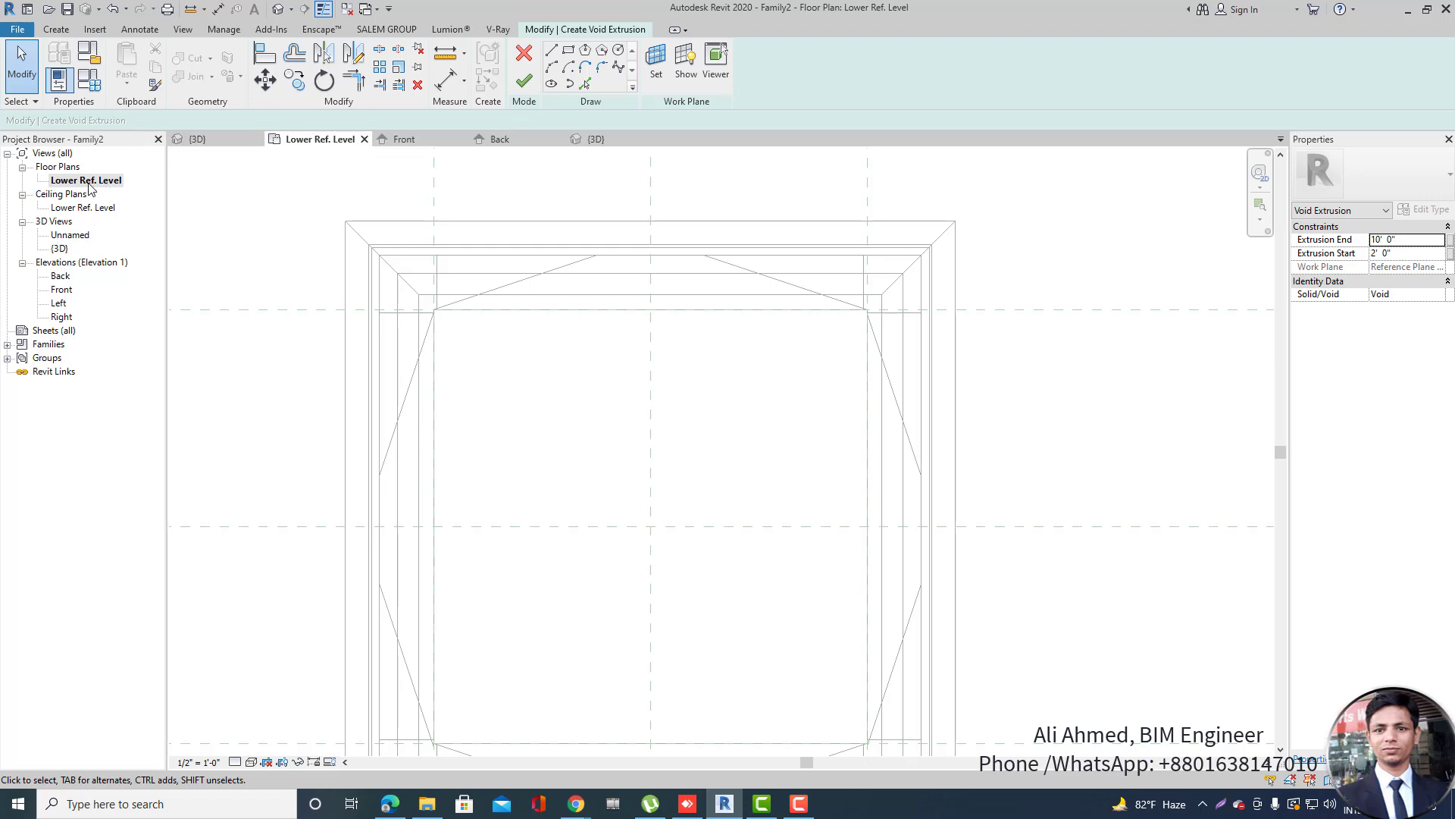
click(521, 55)
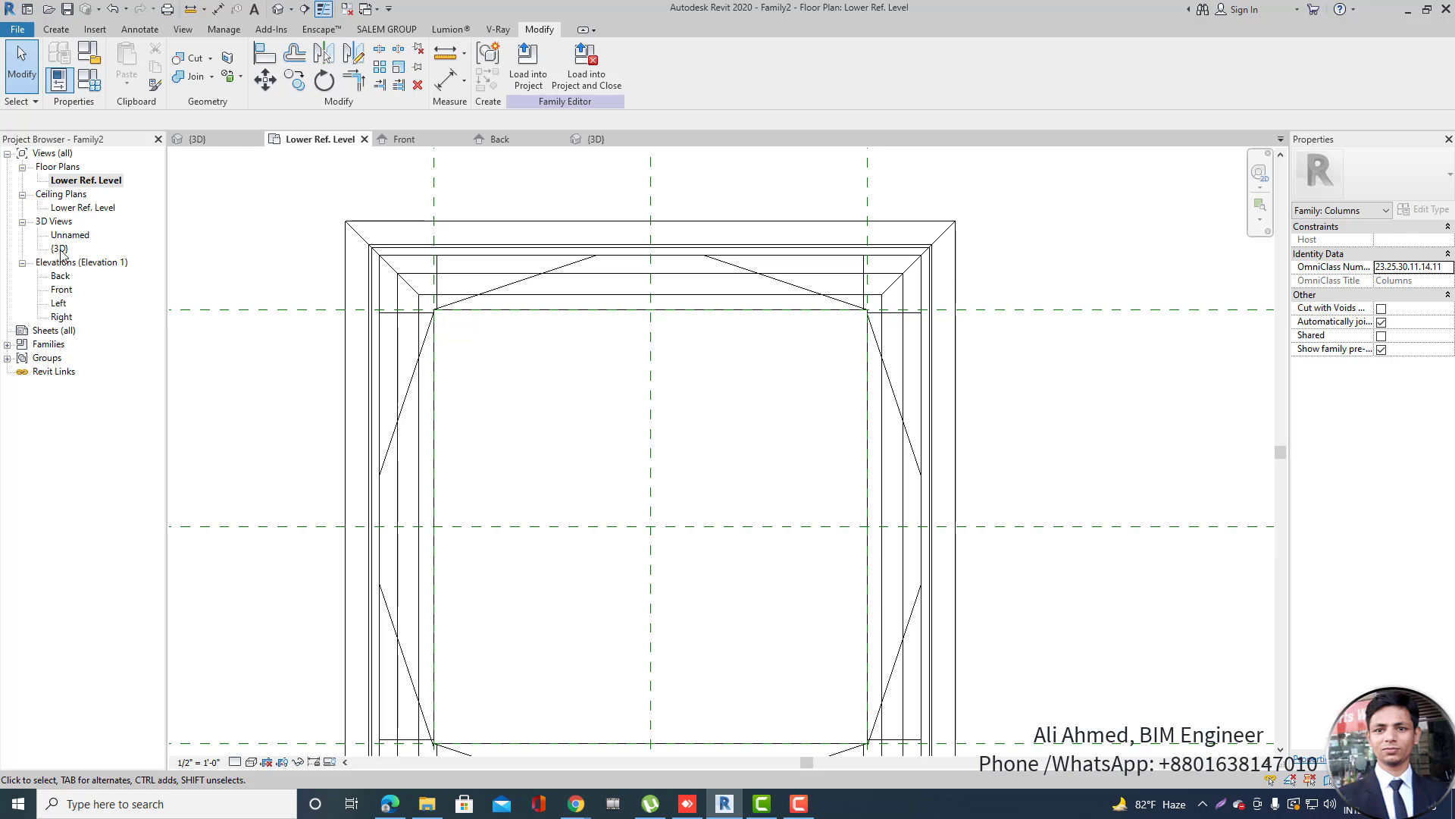
In the Front elevation, pick the plane along the shaft's right edge as the work plane, and select the shaft extrusion.
double_click(61, 289)
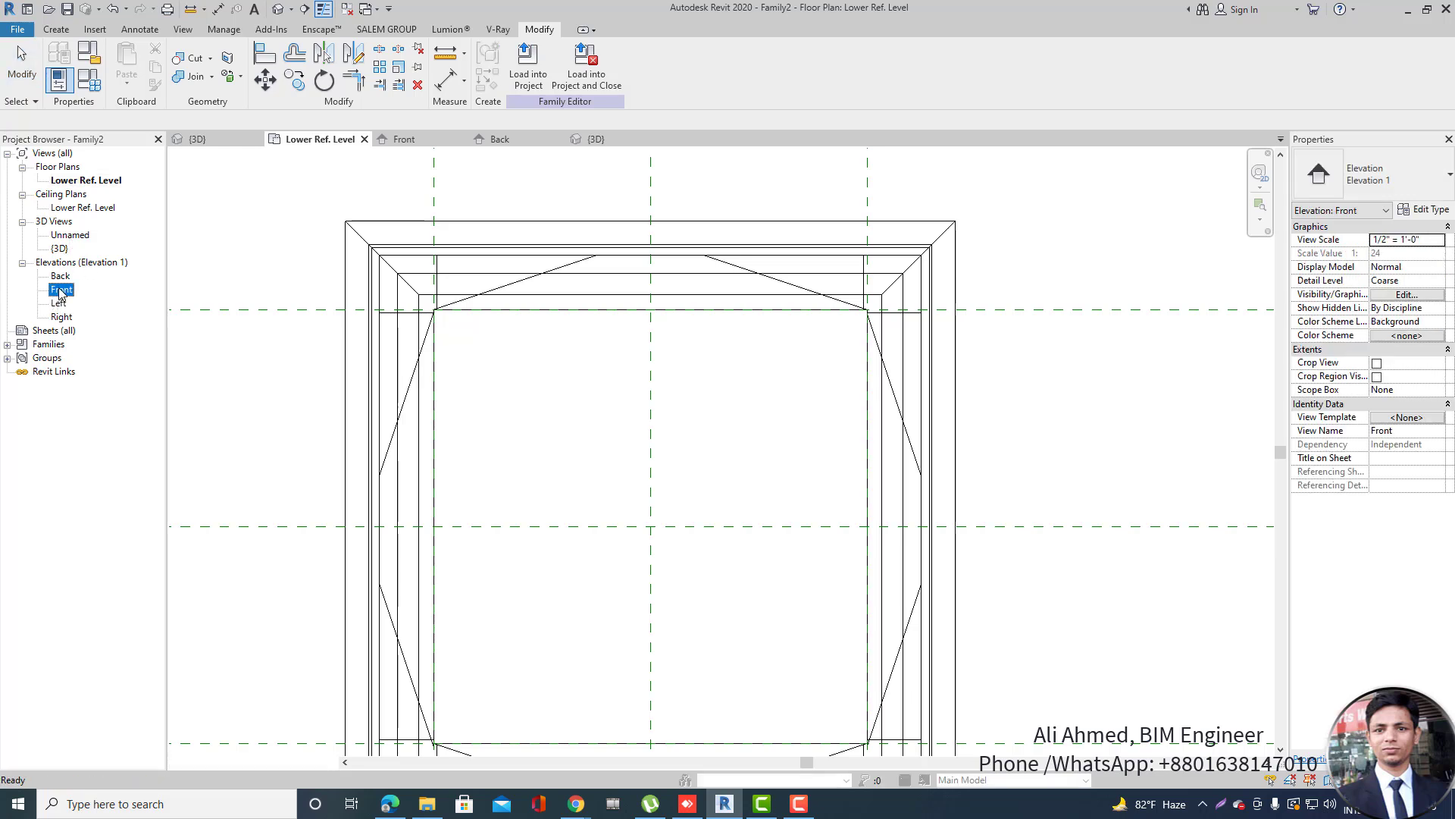
scroll(597, 549, up, 1)
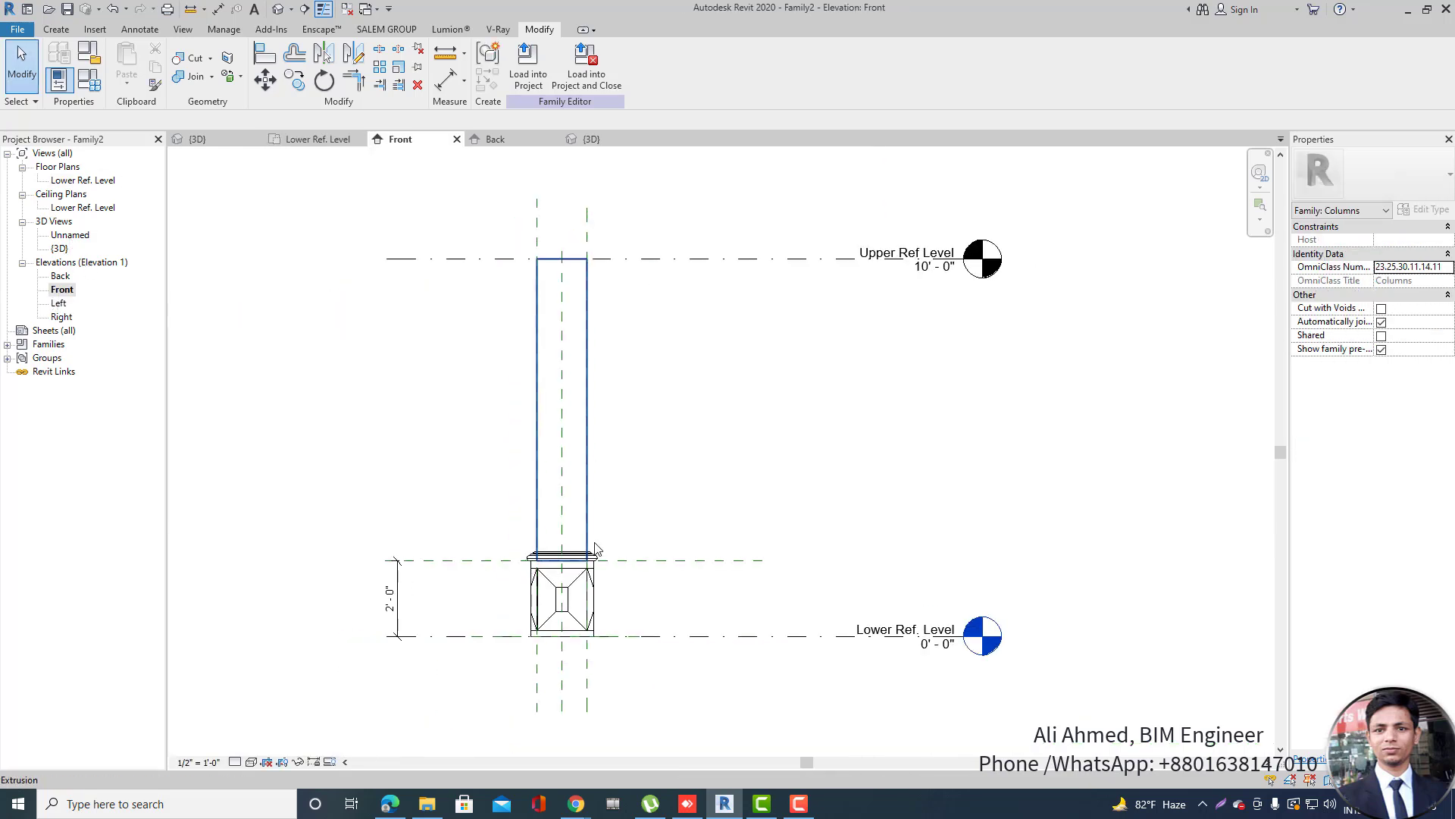
click(58, 30)
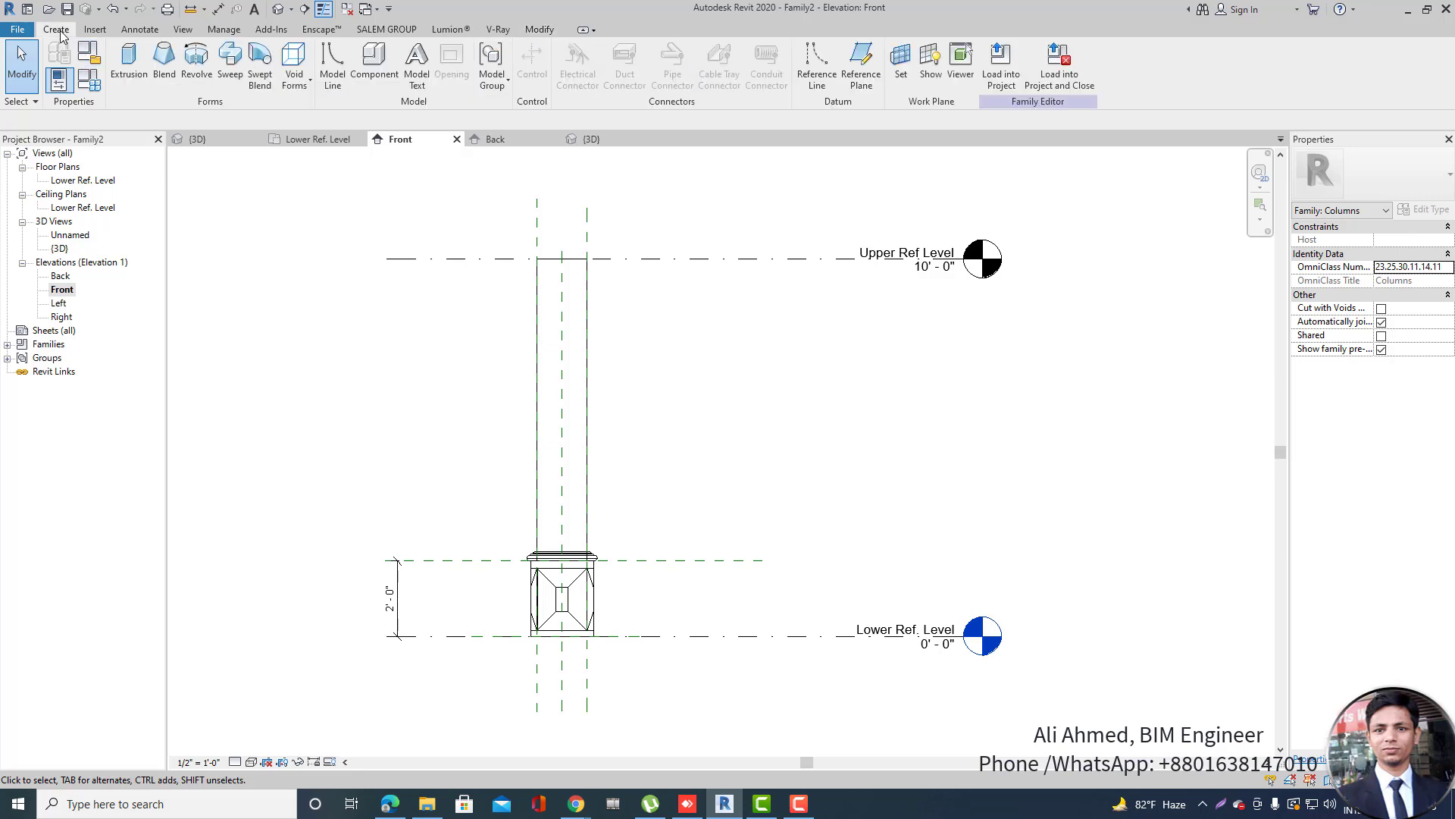
click(303, 85)
click(588, 379)
click(679, 377)
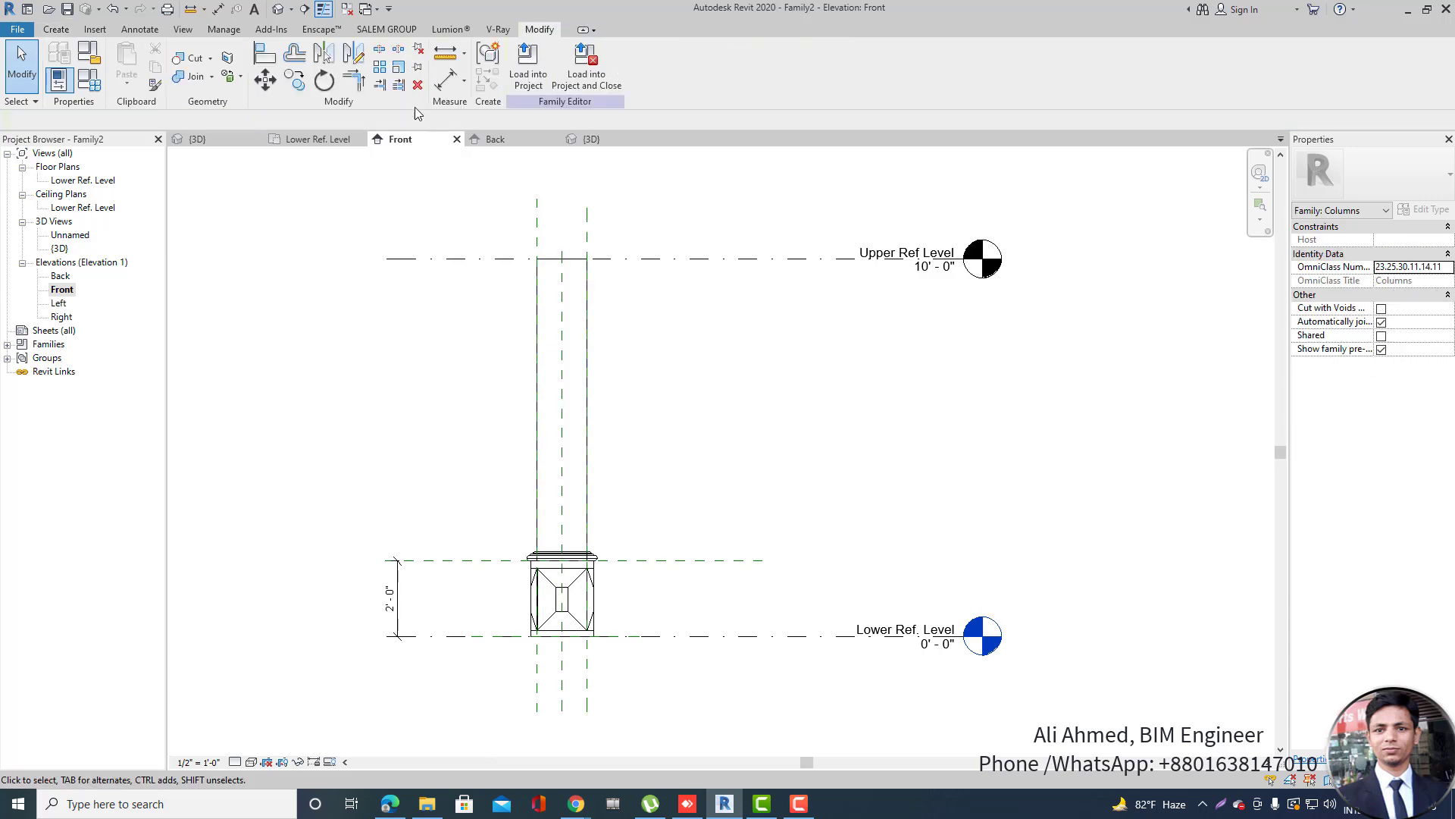
click(58, 30)
click(901, 59)
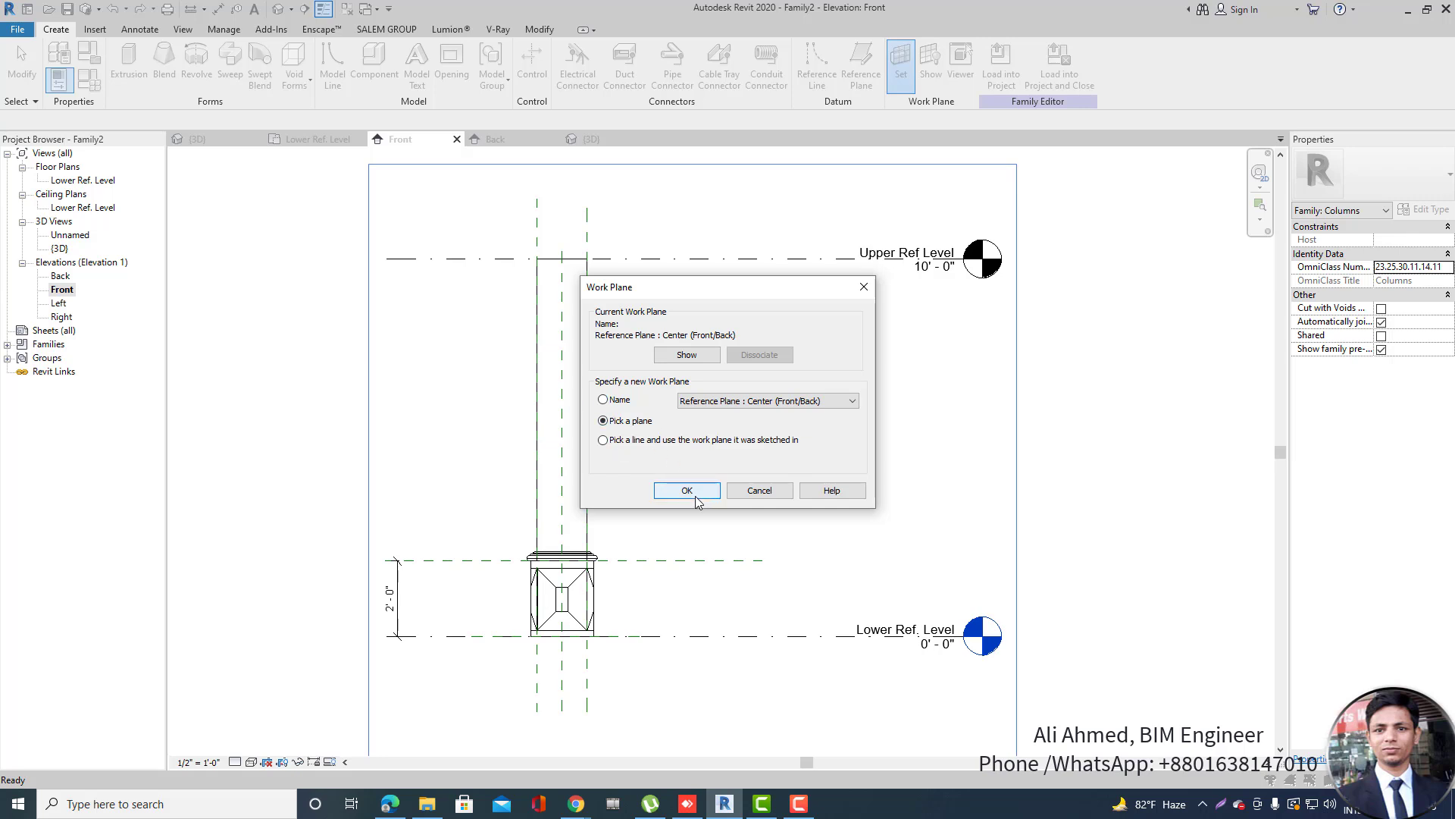
click(696, 498)
click(589, 451)
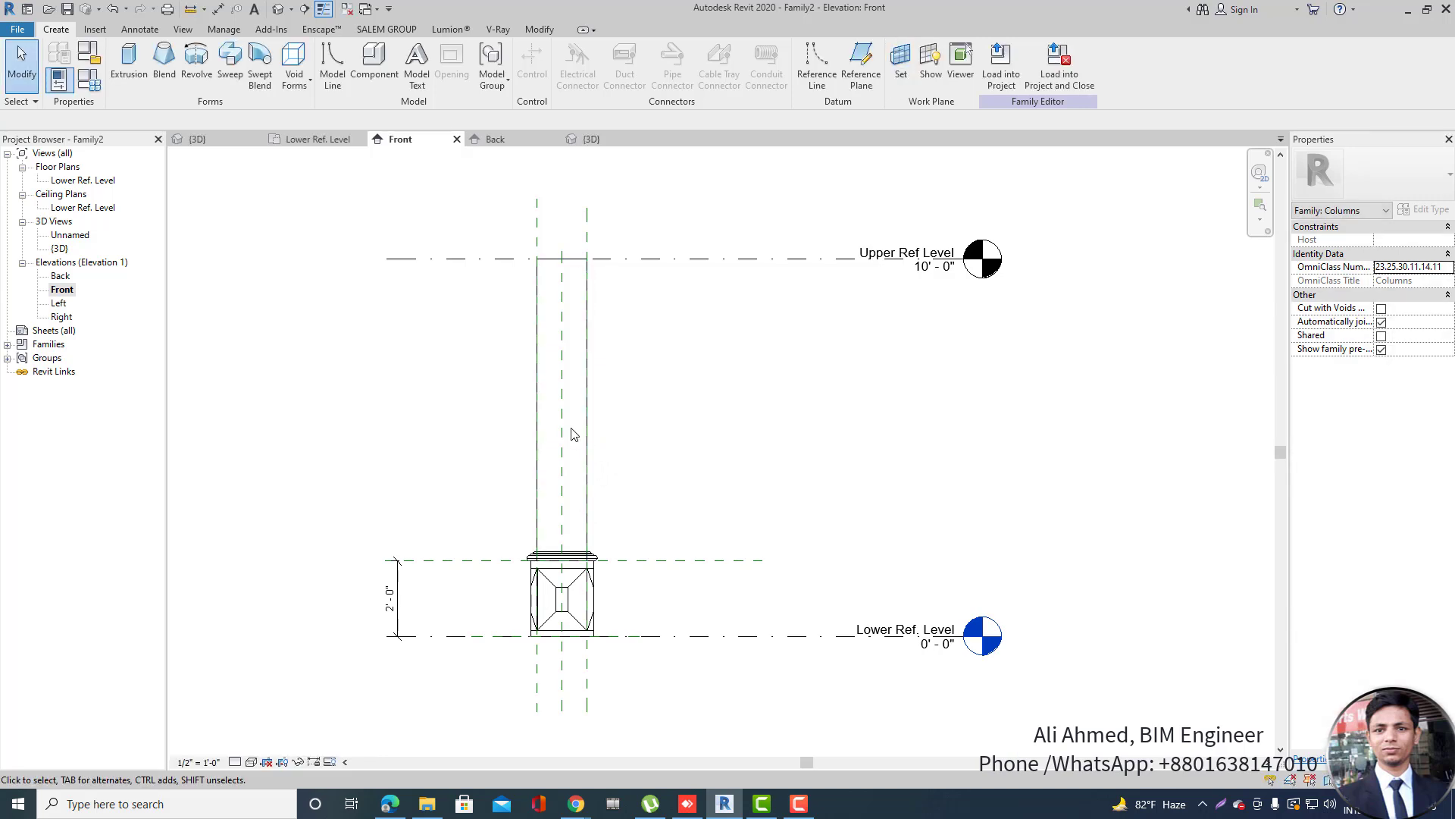
click(535, 364)
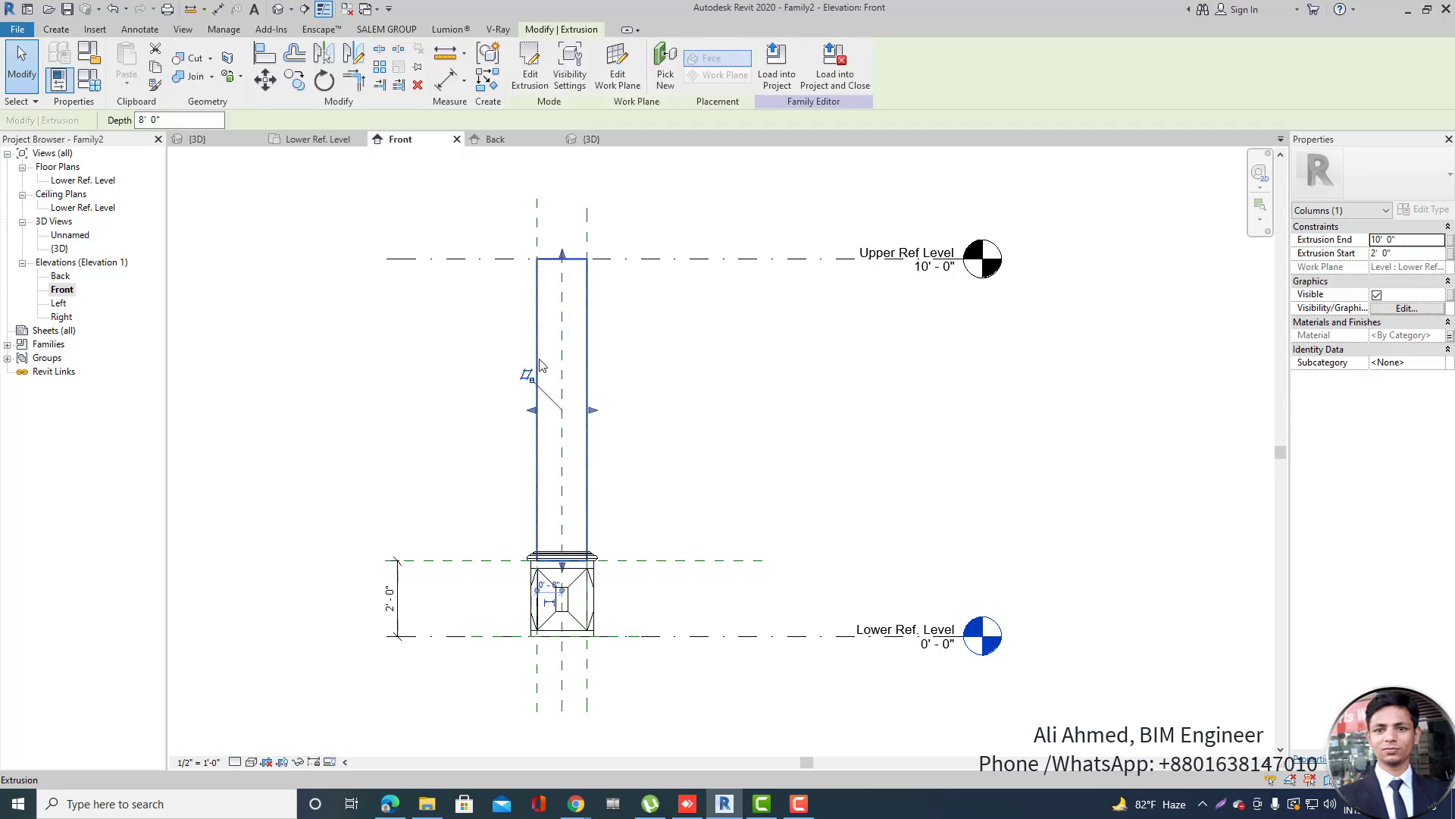
Start a new extrusion in the Lower Ref. Level plan and draw a line corner to corner along the shaft's back edge.
click(733, 340)
double_click(84, 180)
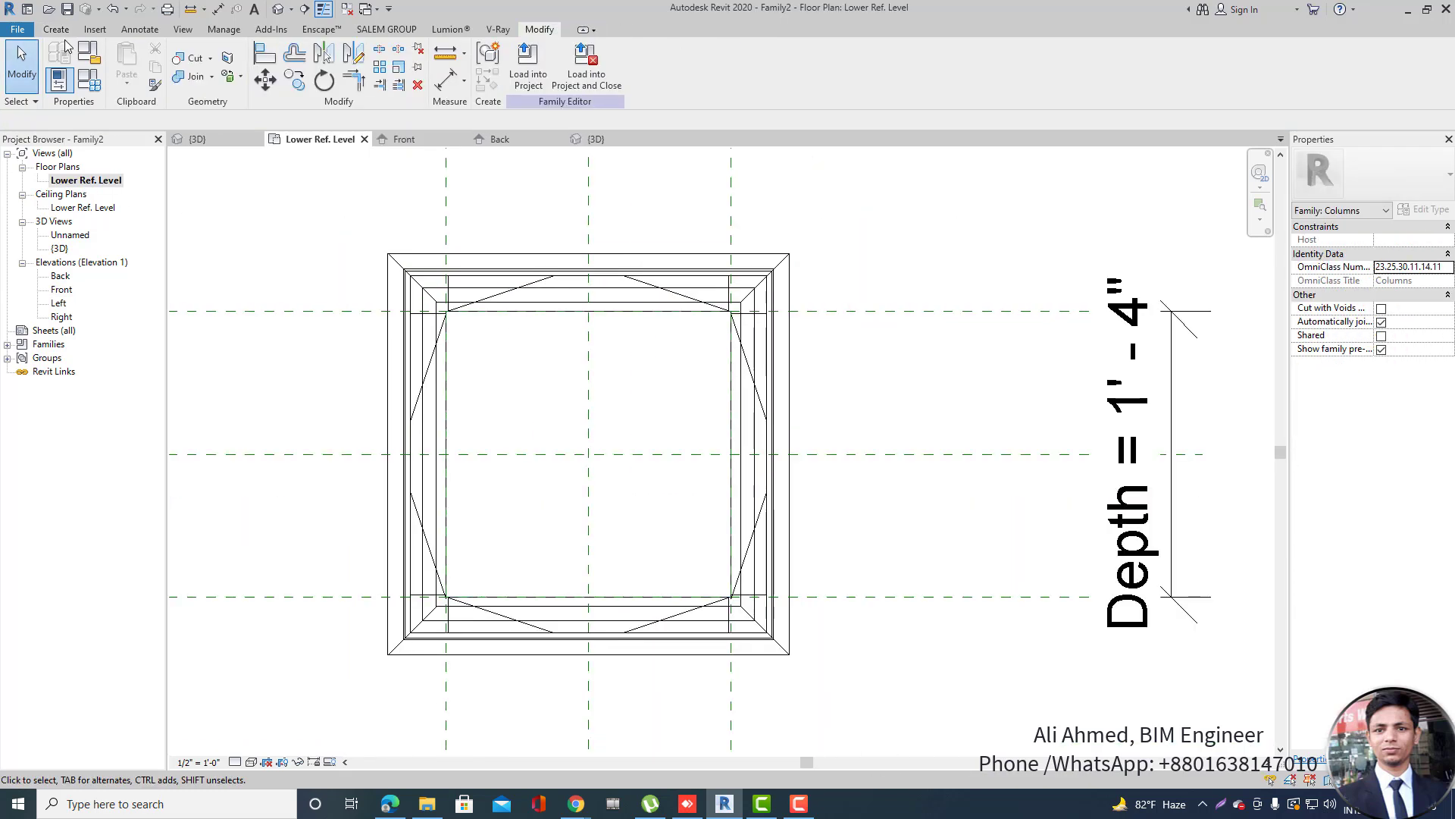
click(56, 29)
click(128, 67)
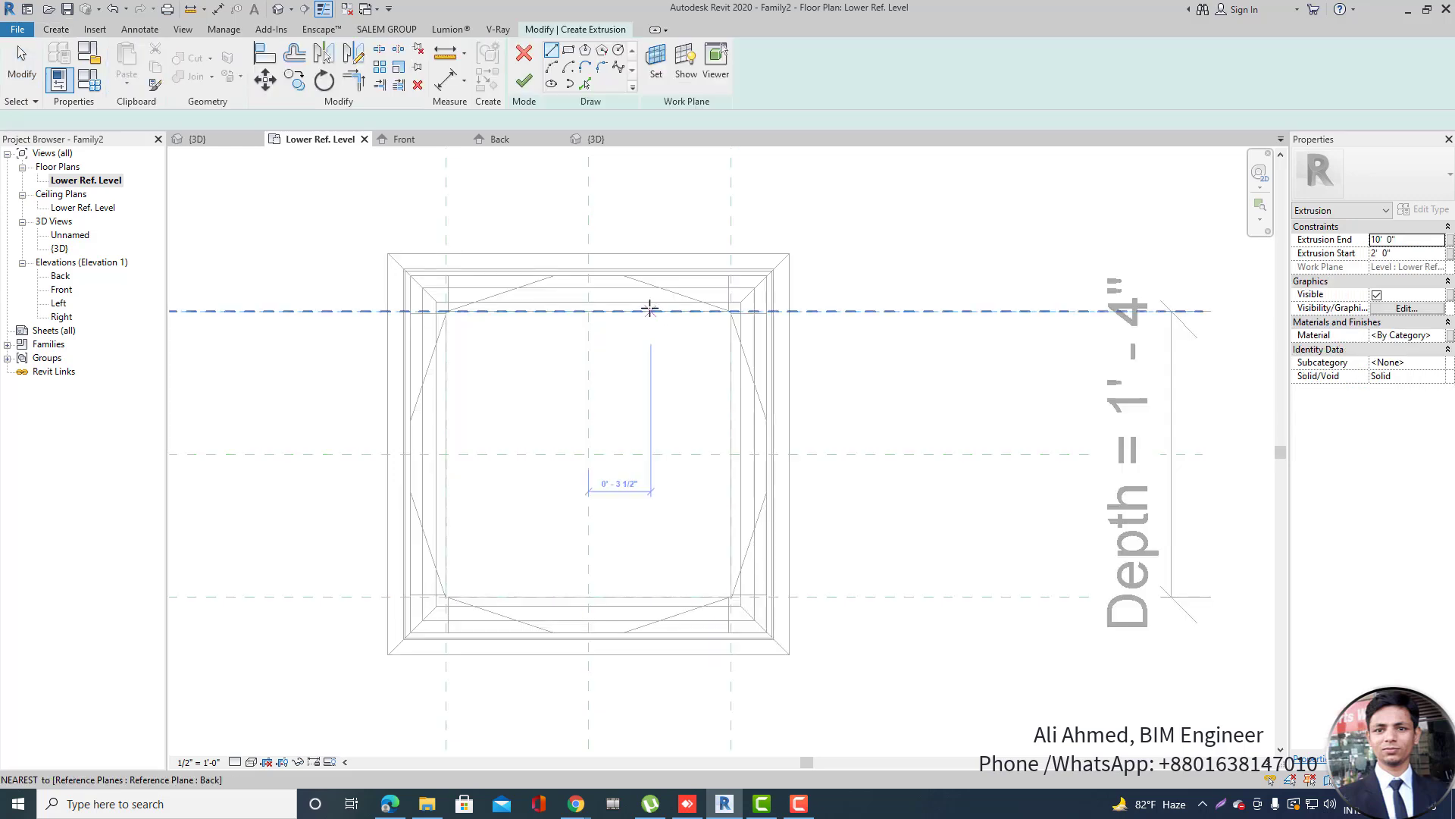
click(552, 53)
scroll(448, 294, up, 1)
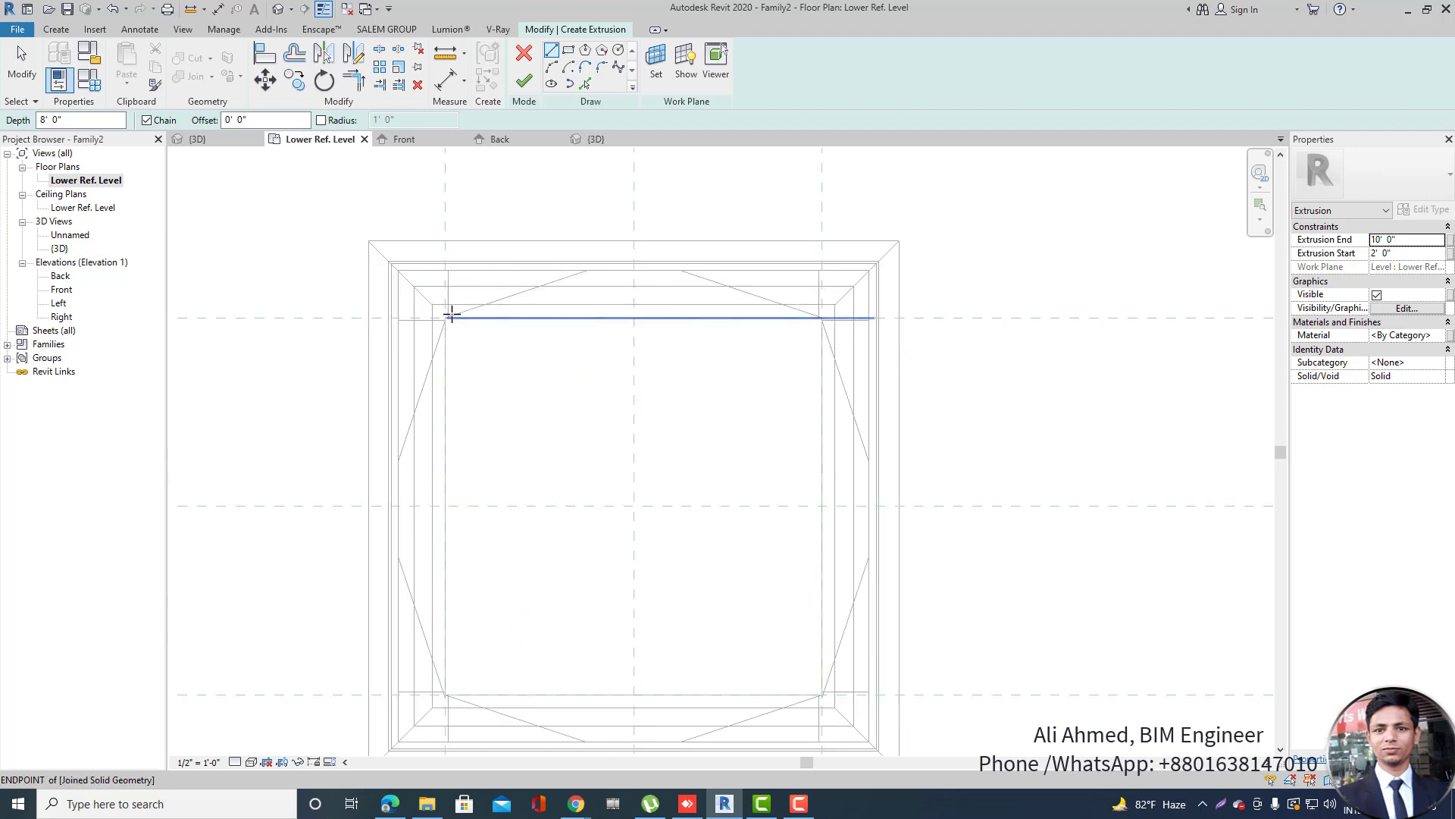
scroll(452, 311, up, 5)
click(410, 309)
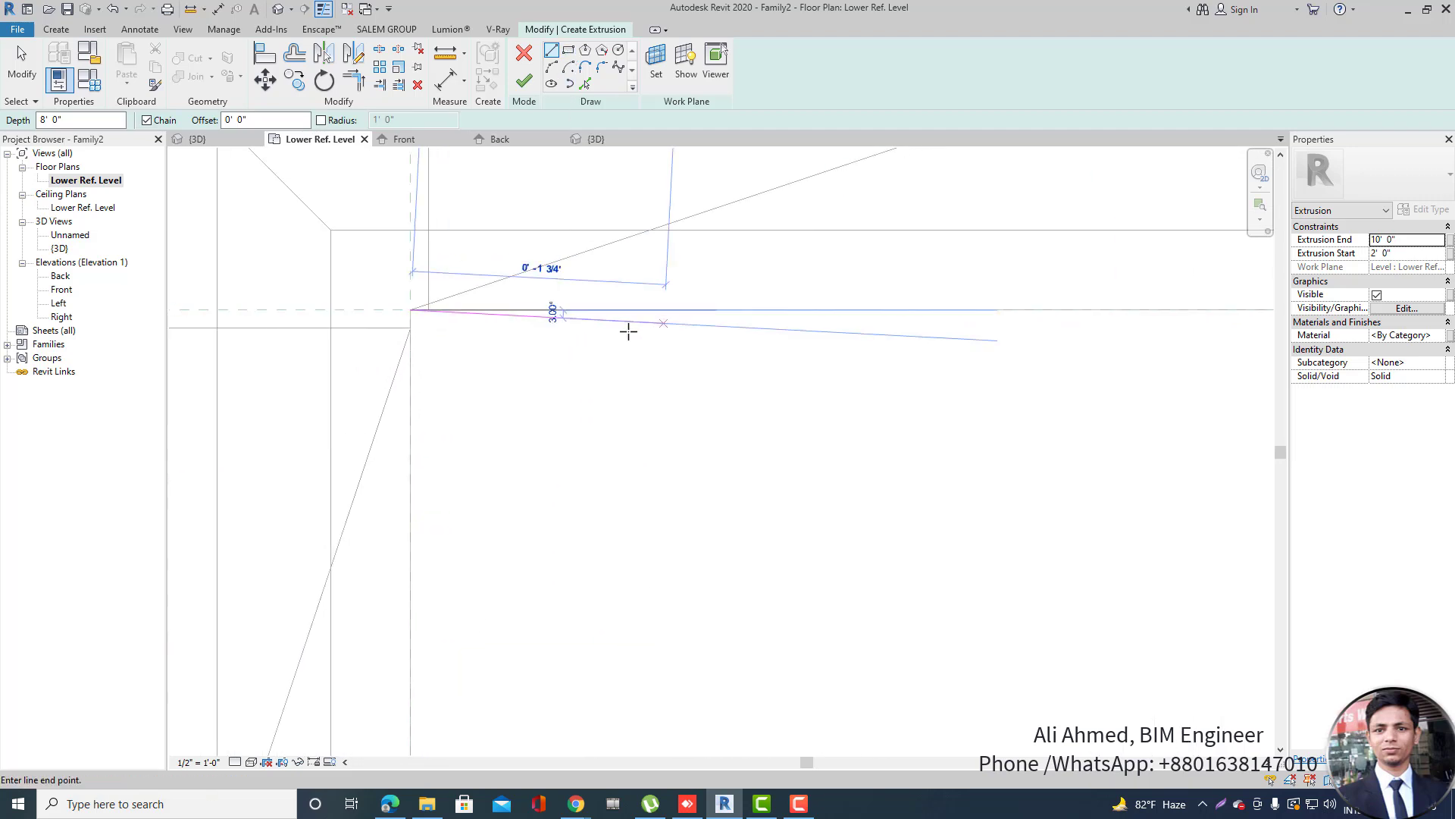
scroll(626, 329, down, 4)
click(918, 363)
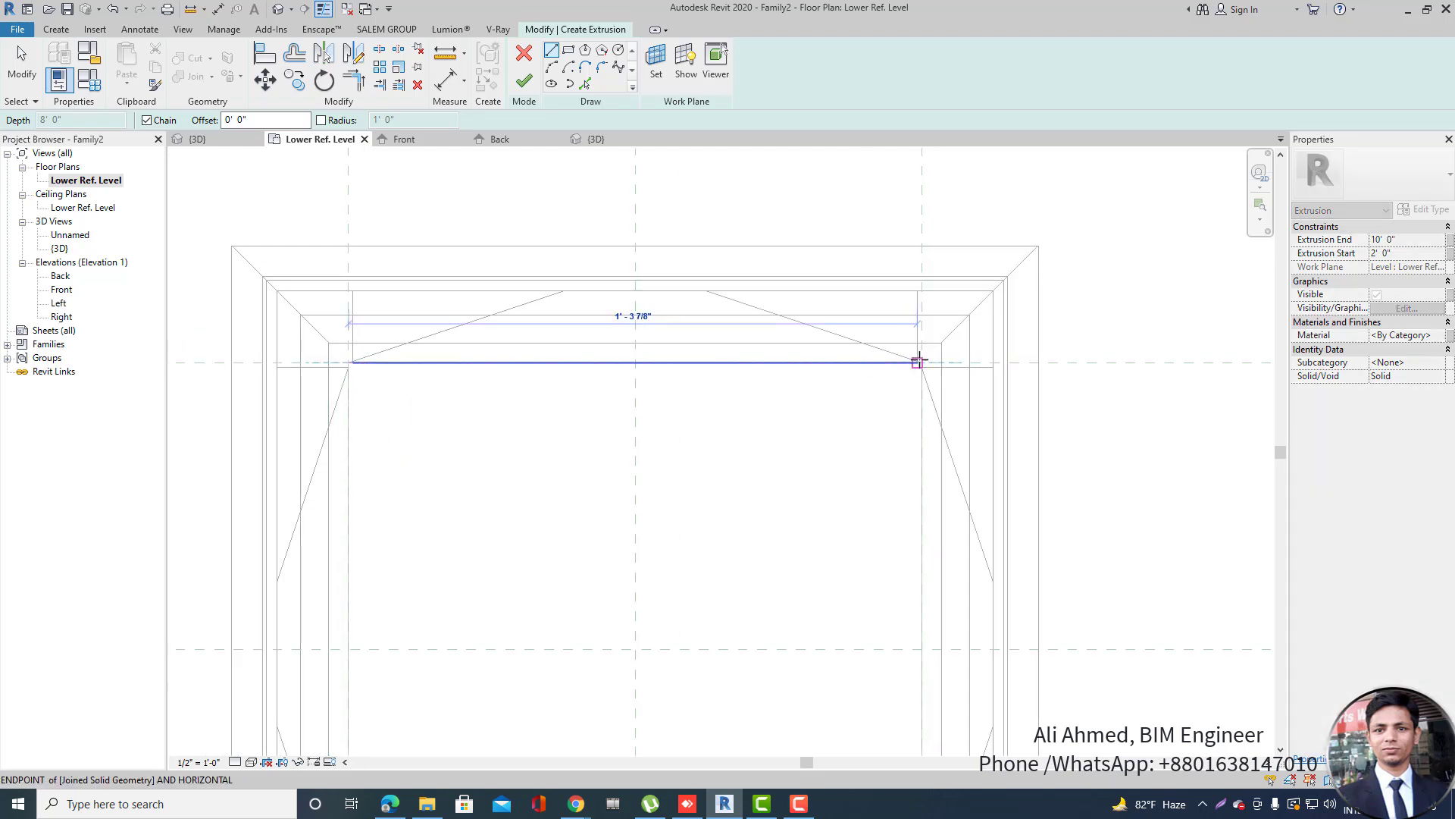
key(Escape)
key(Escape)
Draw an arc of about 1 1/16" radius bulging inward from the line, near its left end.
click(552, 68)
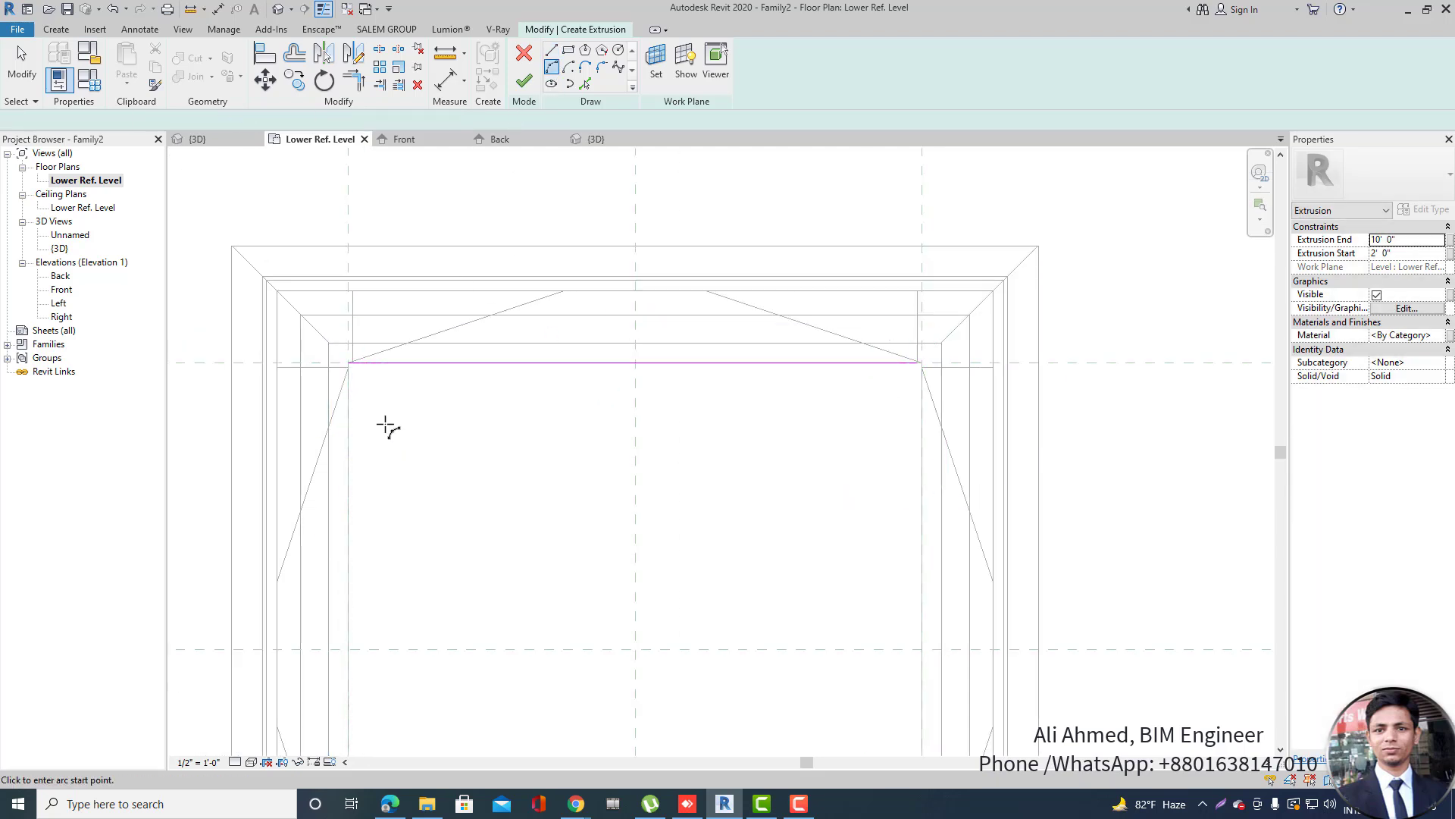
click(450, 363)
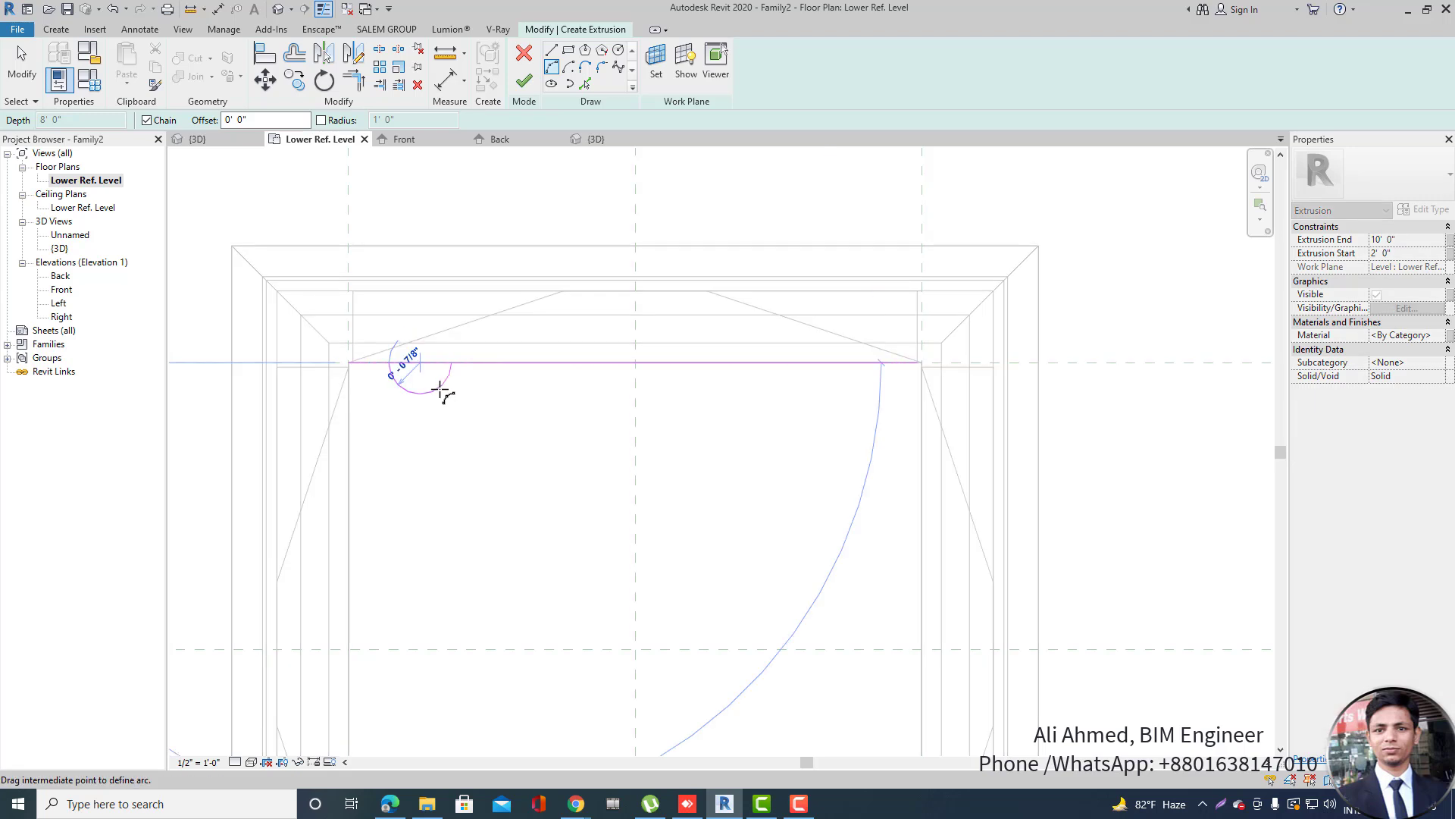
key(Escape)
click(389, 363)
click(458, 370)
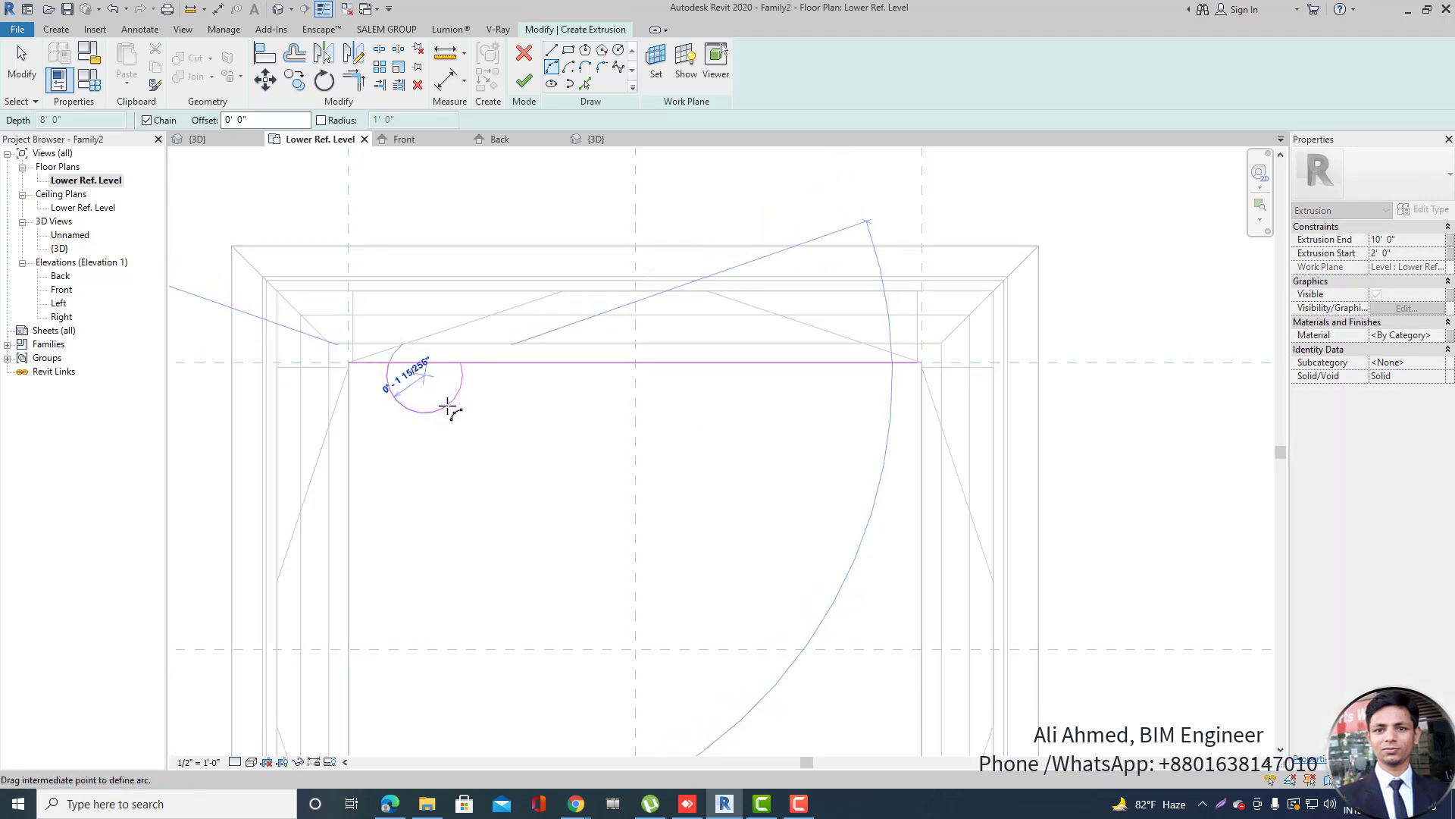
click(464, 403)
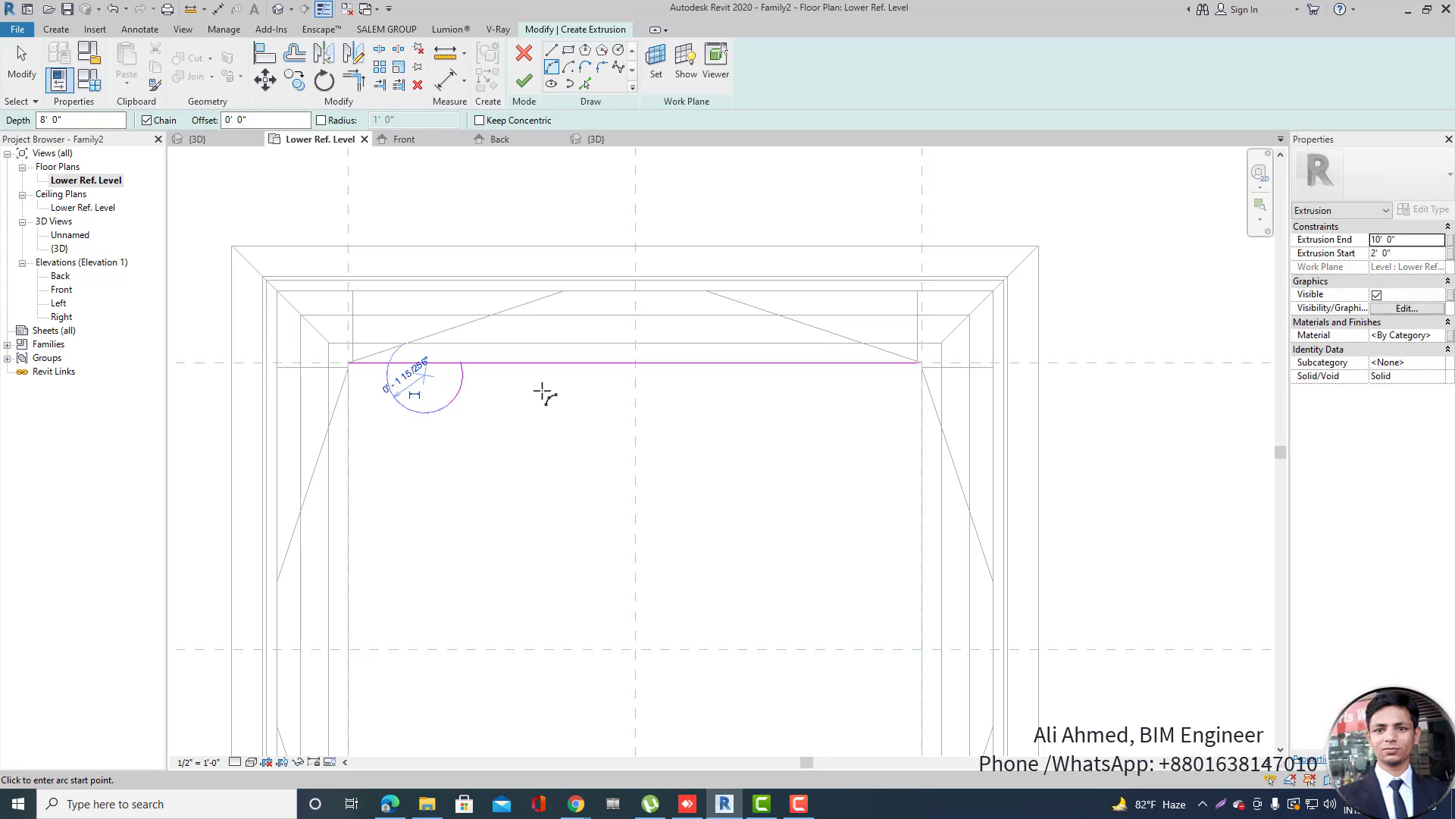
key(Escape)
key(Escape)
Copy the arc about 3" to the right along the line.
scroll(383, 332, up, 2)
drag(381, 325, 578, 510)
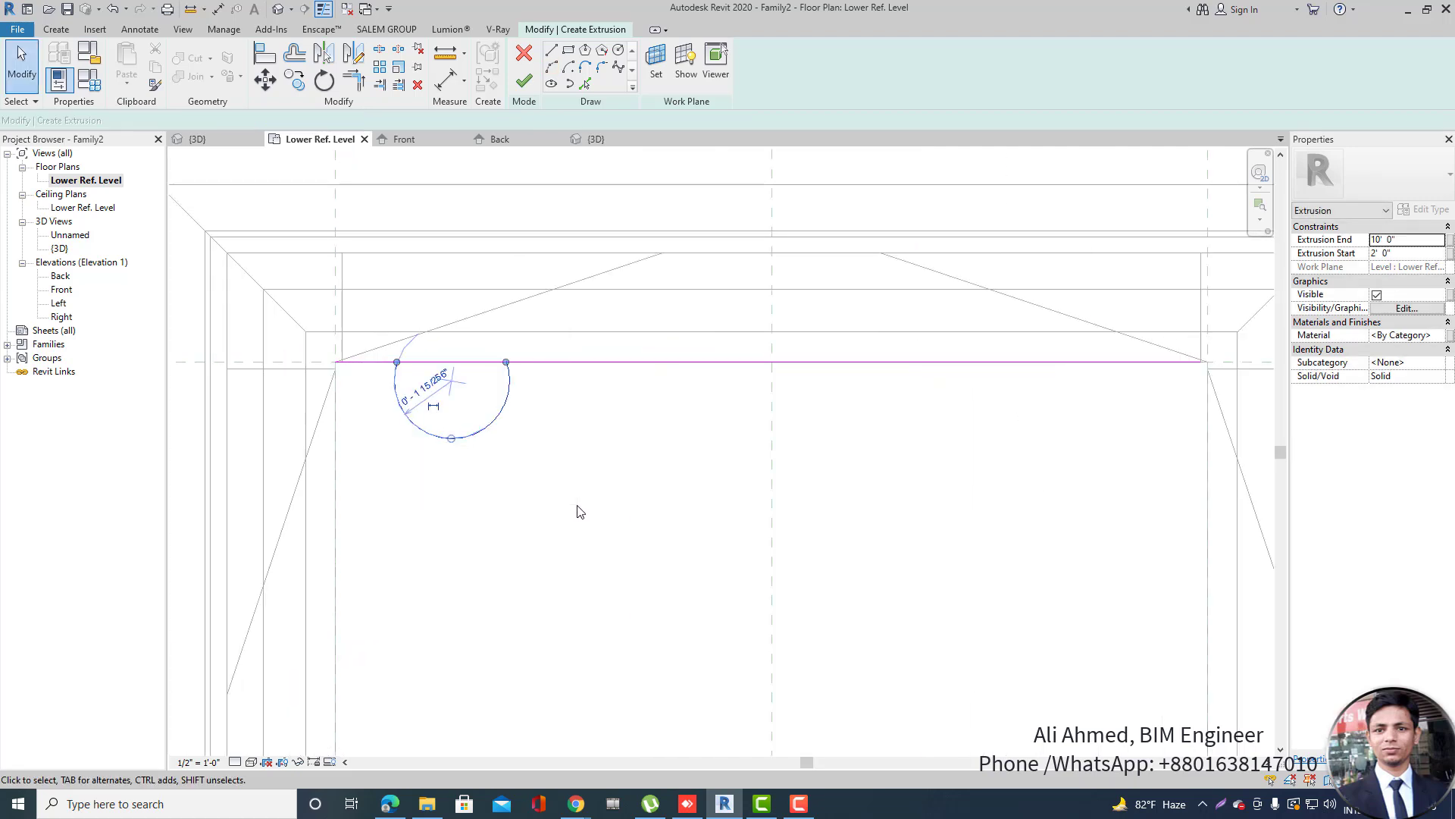
click(297, 81)
click(398, 361)
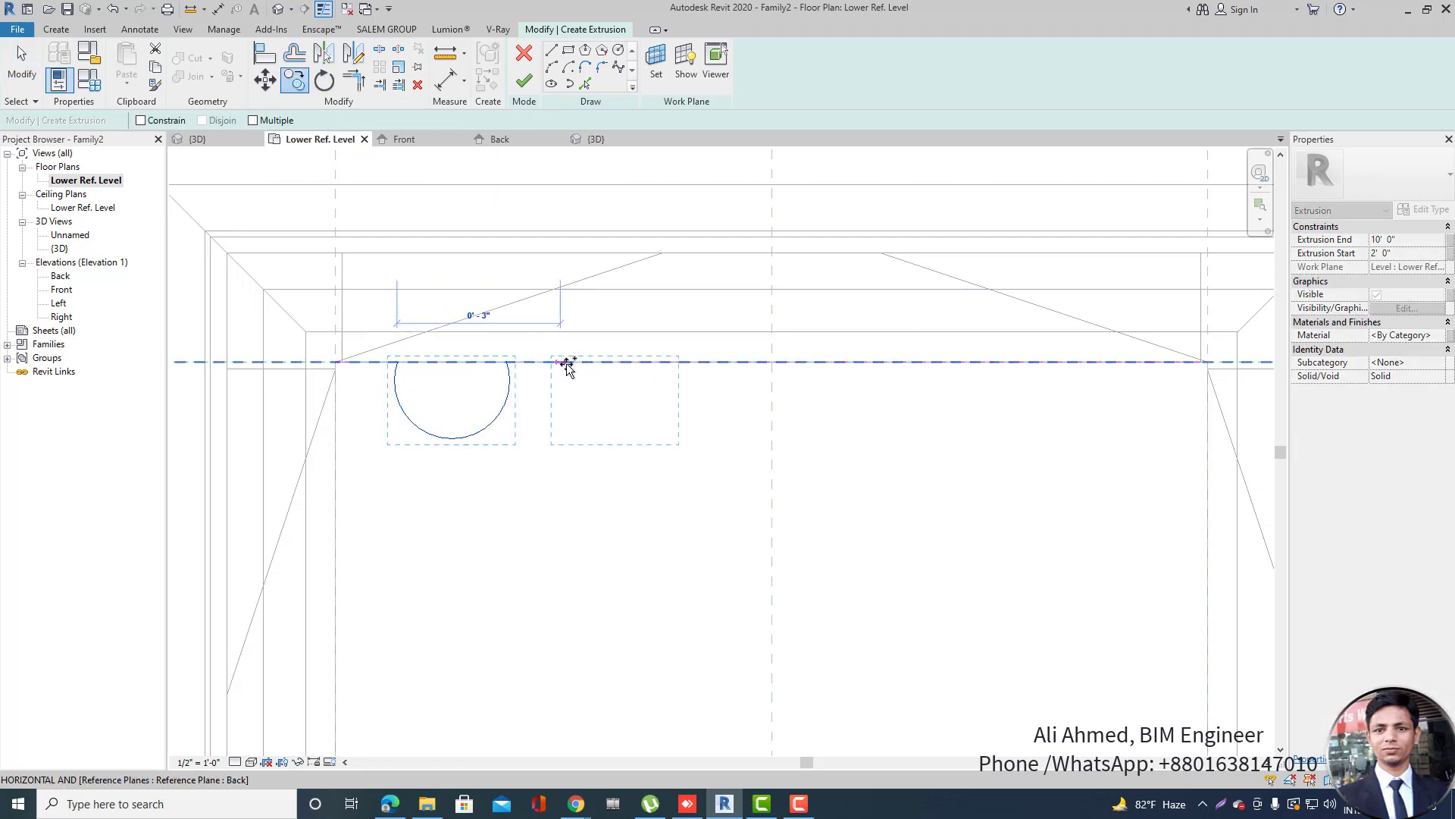
click(575, 365)
key(Escape)
scroll(510, 403, down, 2)
scroll(462, 351, up, 3)
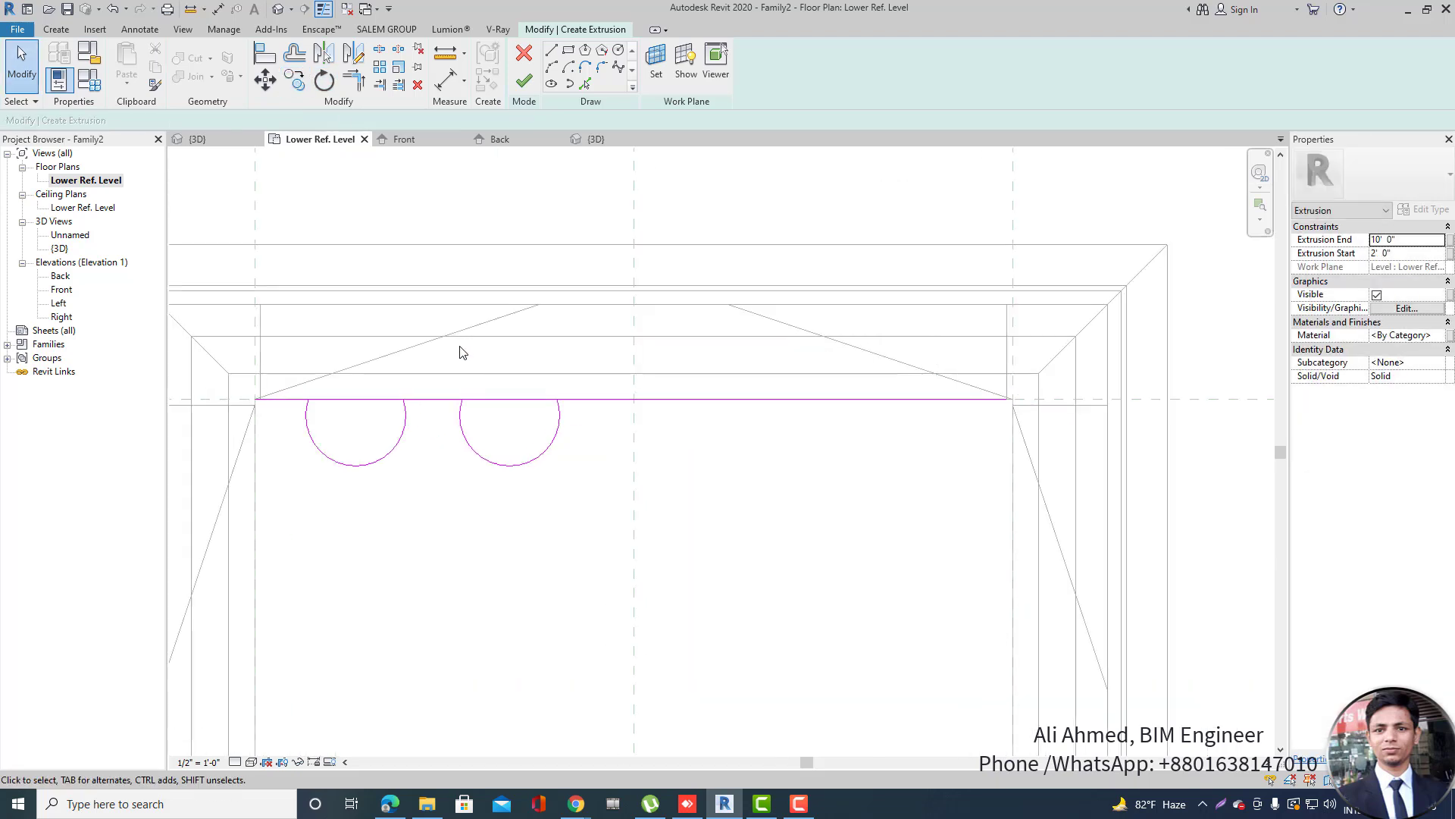
Nudge the two arcs slightly to the right along the line to adjust their spacing.
drag(554, 466, 595, 532)
key(Right)
key(Right)
key(Right)
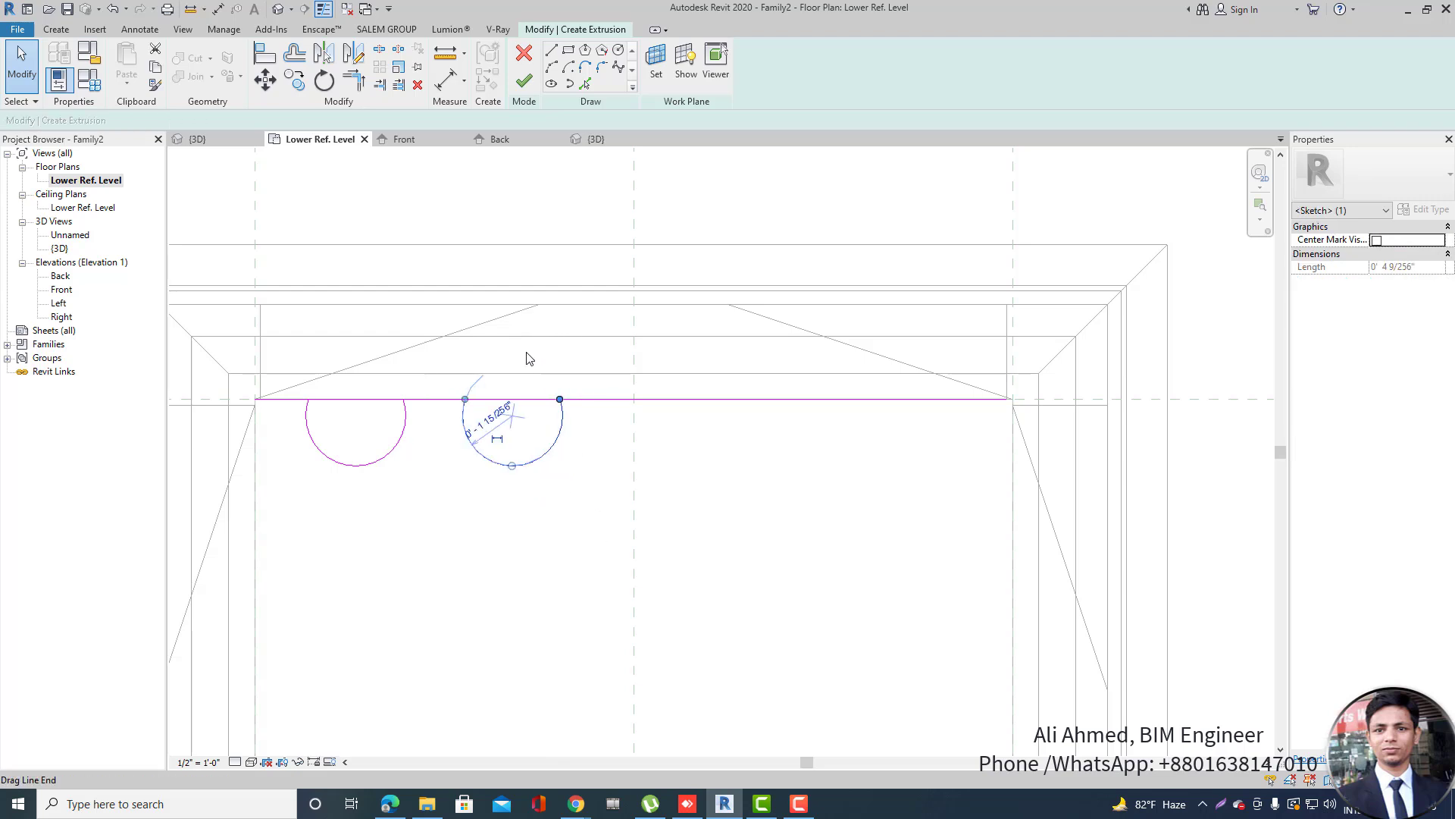
key(Right)
key(Right)
click(363, 275)
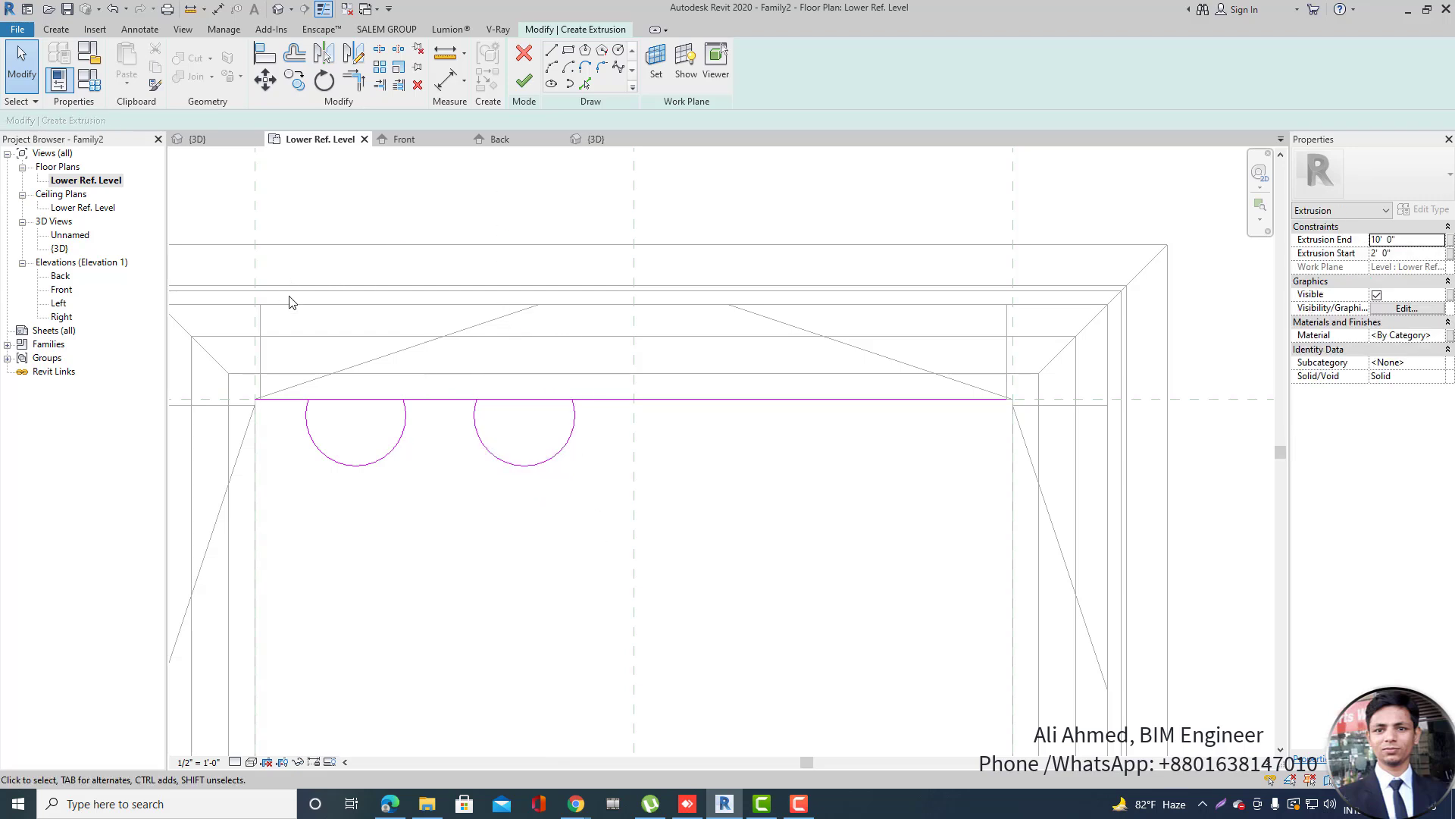
drag(279, 271, 462, 590)
drag(452, 238, 590, 535)
click(301, 201)
Mirror both arcs about the column's vertical centre reference plane.
mouse_move(272, 227)
mouse_down()
mouse_move(501, 602)
mouse_move(619, 674)
mouse_up()
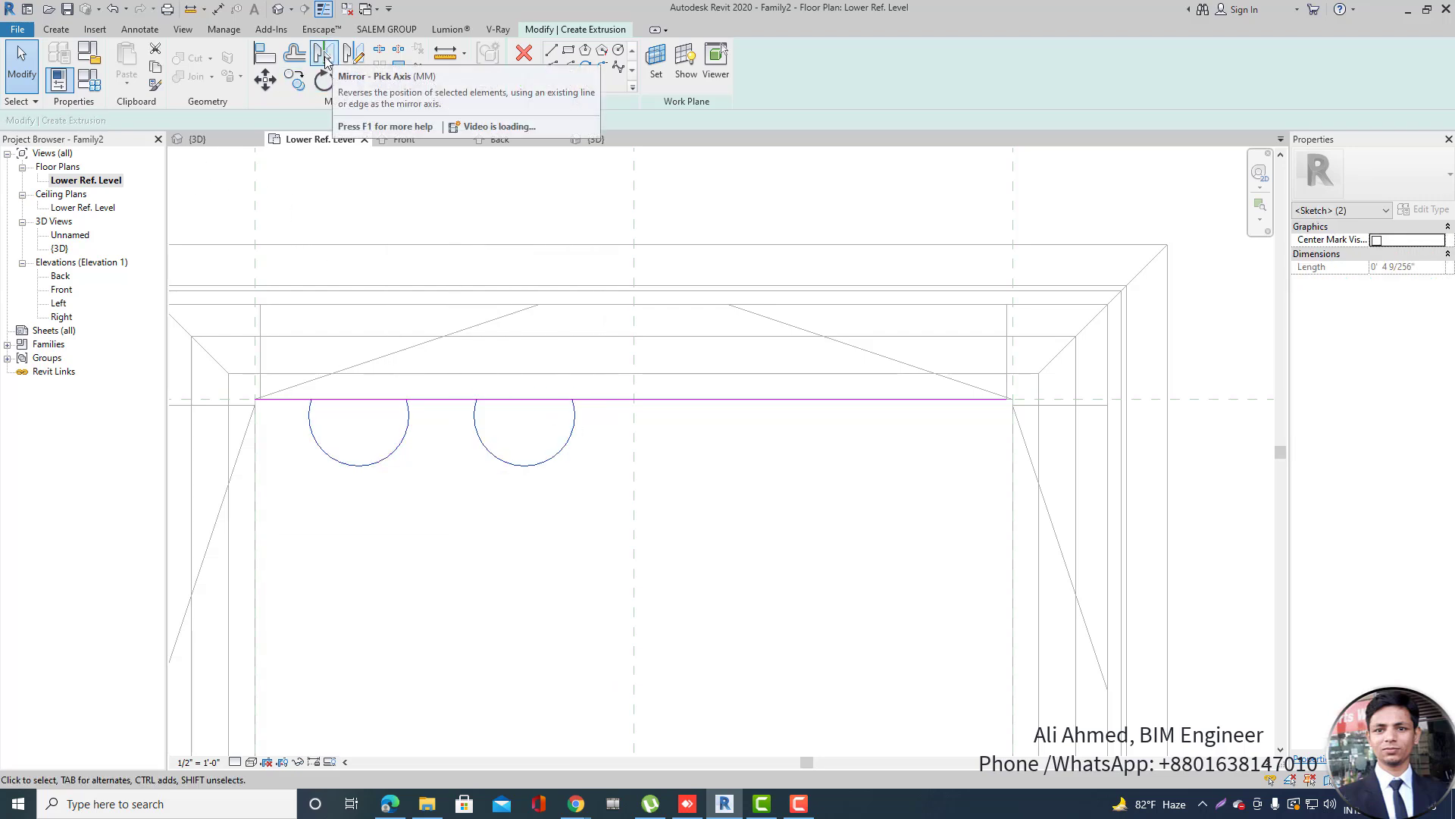
click(330, 62)
click(633, 497)
click(671, 498)
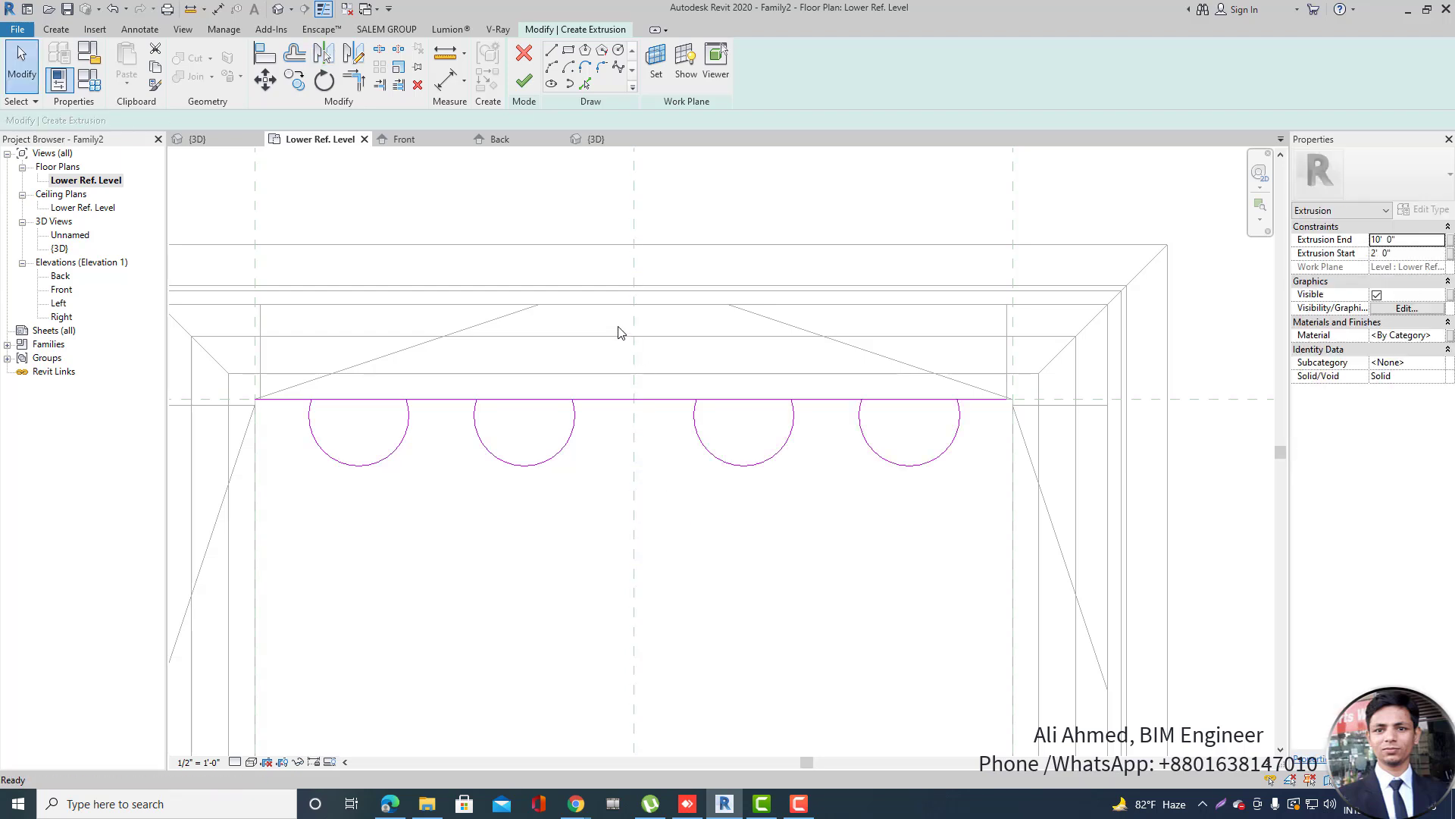
Nudge the two inner arcs slightly toward the column's centreline to even out the spacing of the four arcs.
mouse_move(617, 327)
mouse_down()
mouse_move(861, 598)
mouse_move(815, 575)
mouse_up()
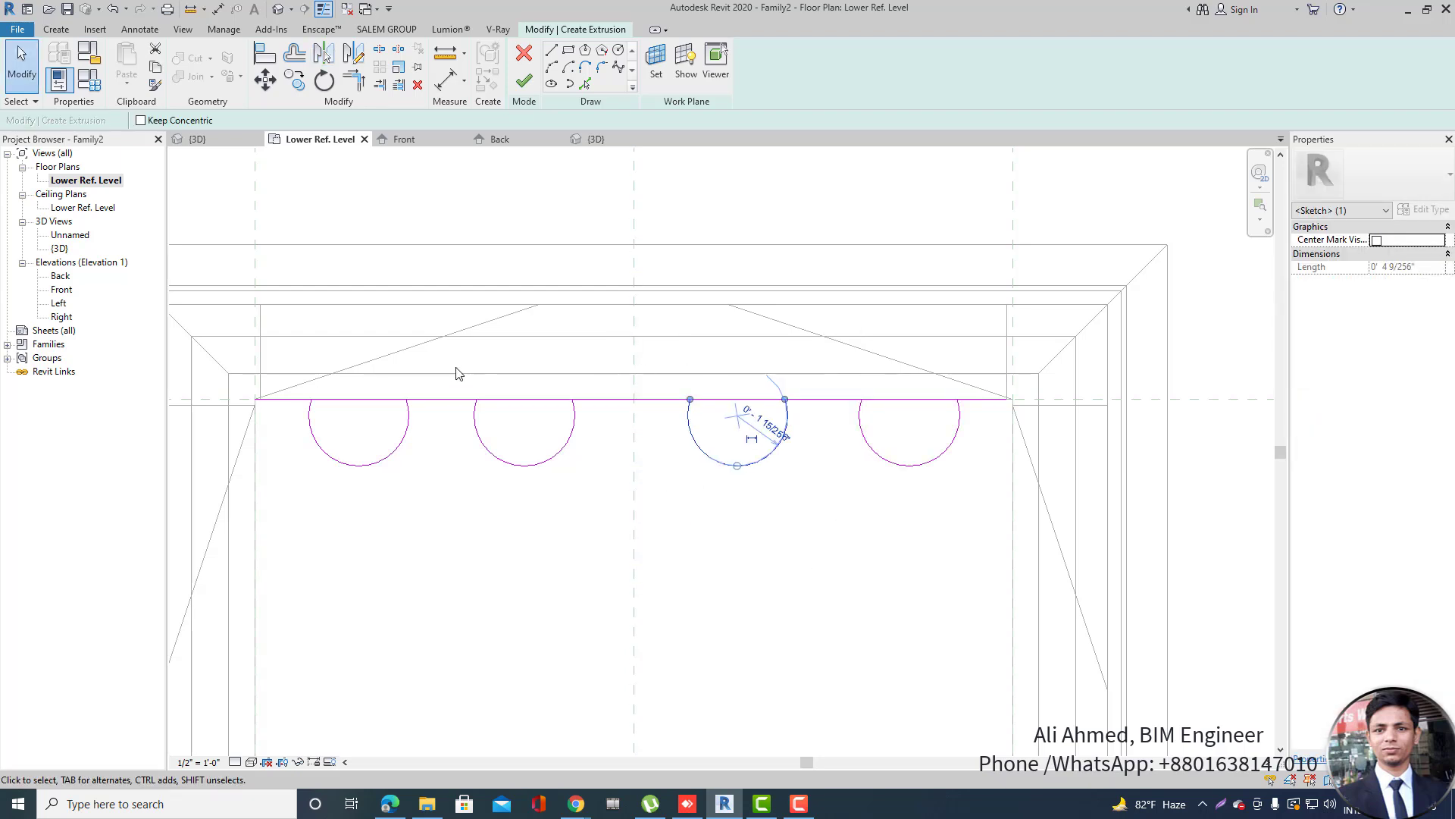
drag(446, 351, 637, 571)
drag(625, 338, 838, 588)
drag(442, 368, 622, 559)
click(834, 387)
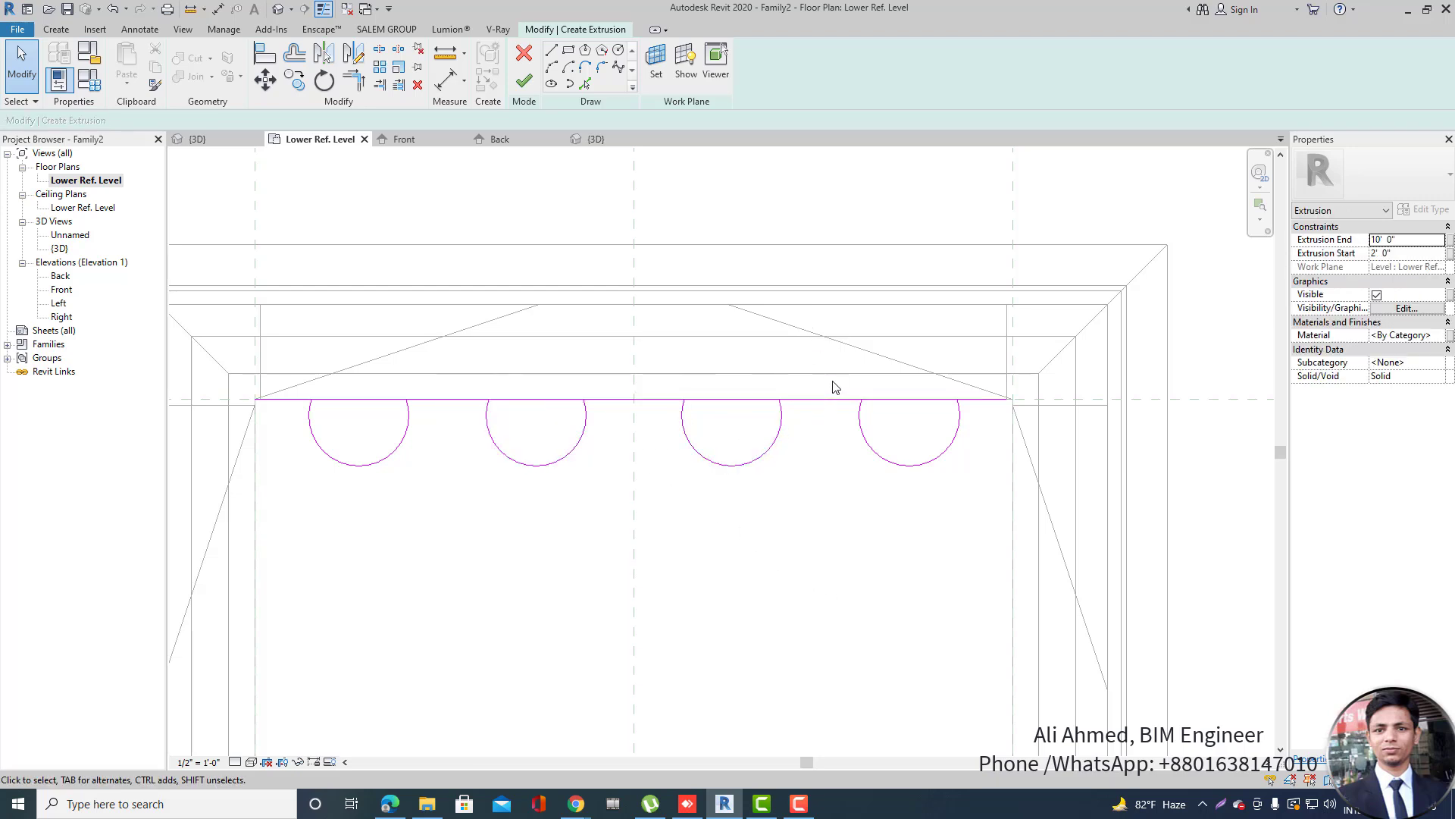
Split the straight sketch line at four points, one within the opening of each arc.
scroll(645, 269, down, 4)
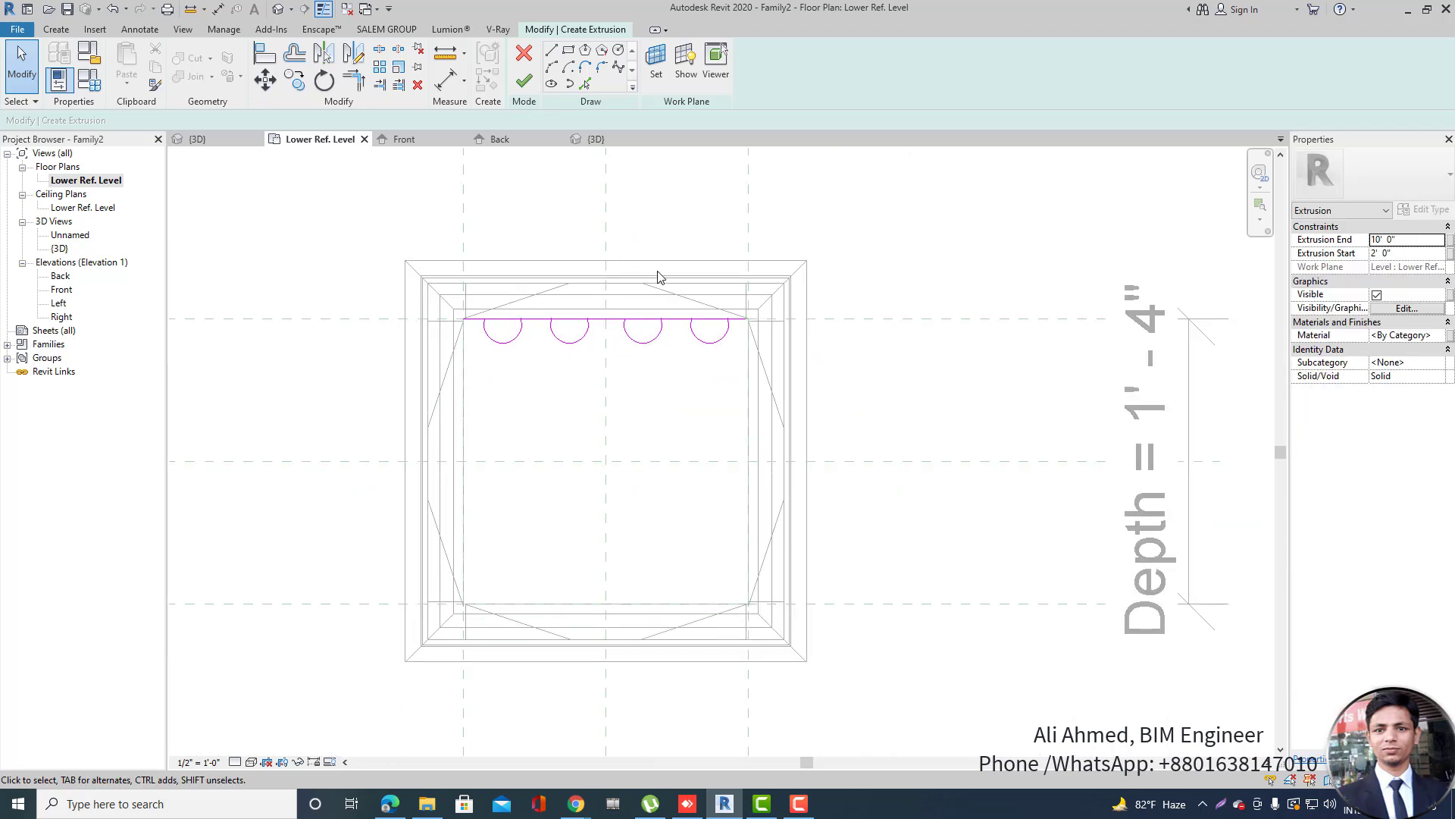
scroll(659, 276, up, 5)
scroll(678, 327, down, 2)
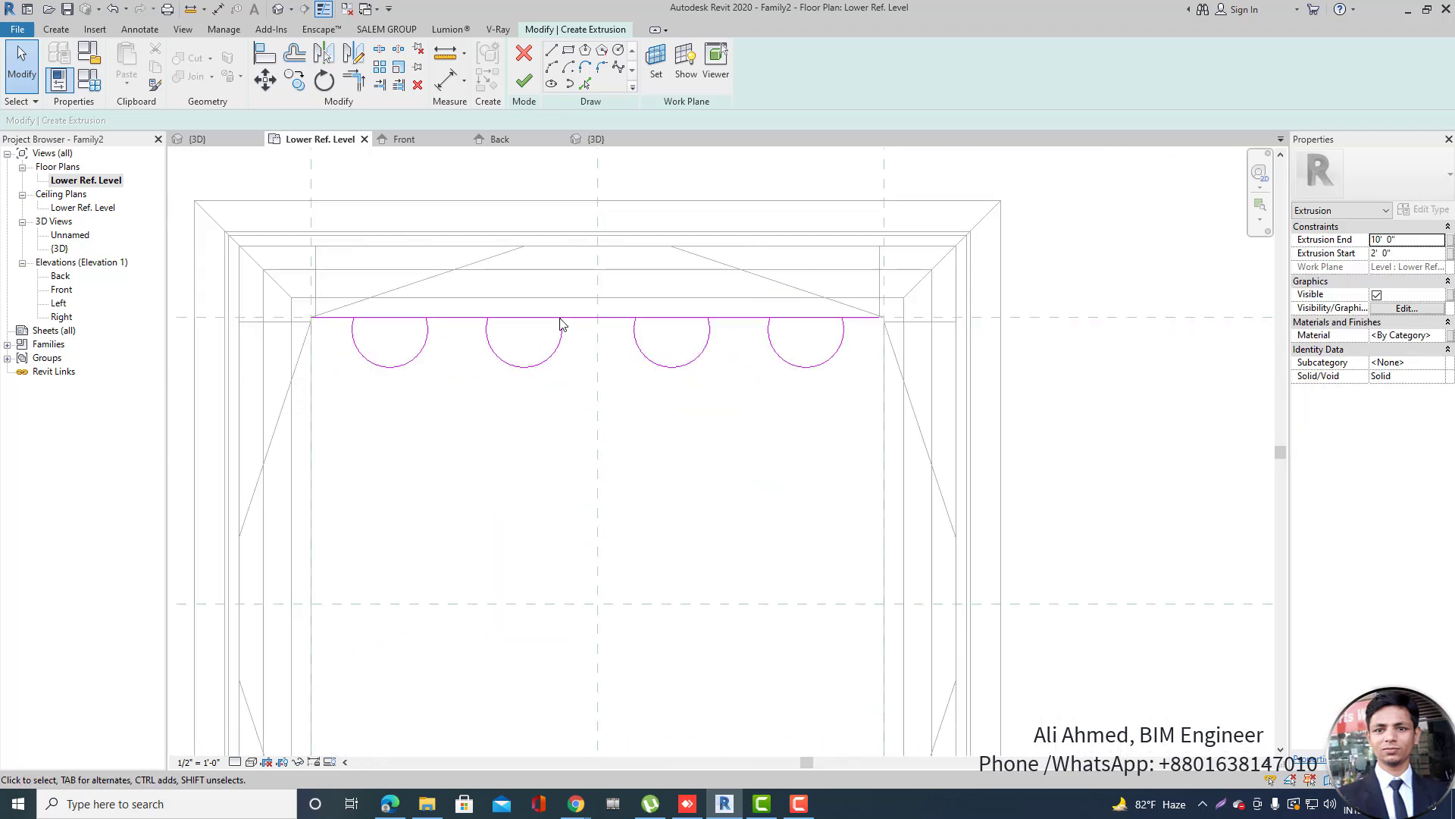
click(380, 51)
scroll(390, 344, up, 2)
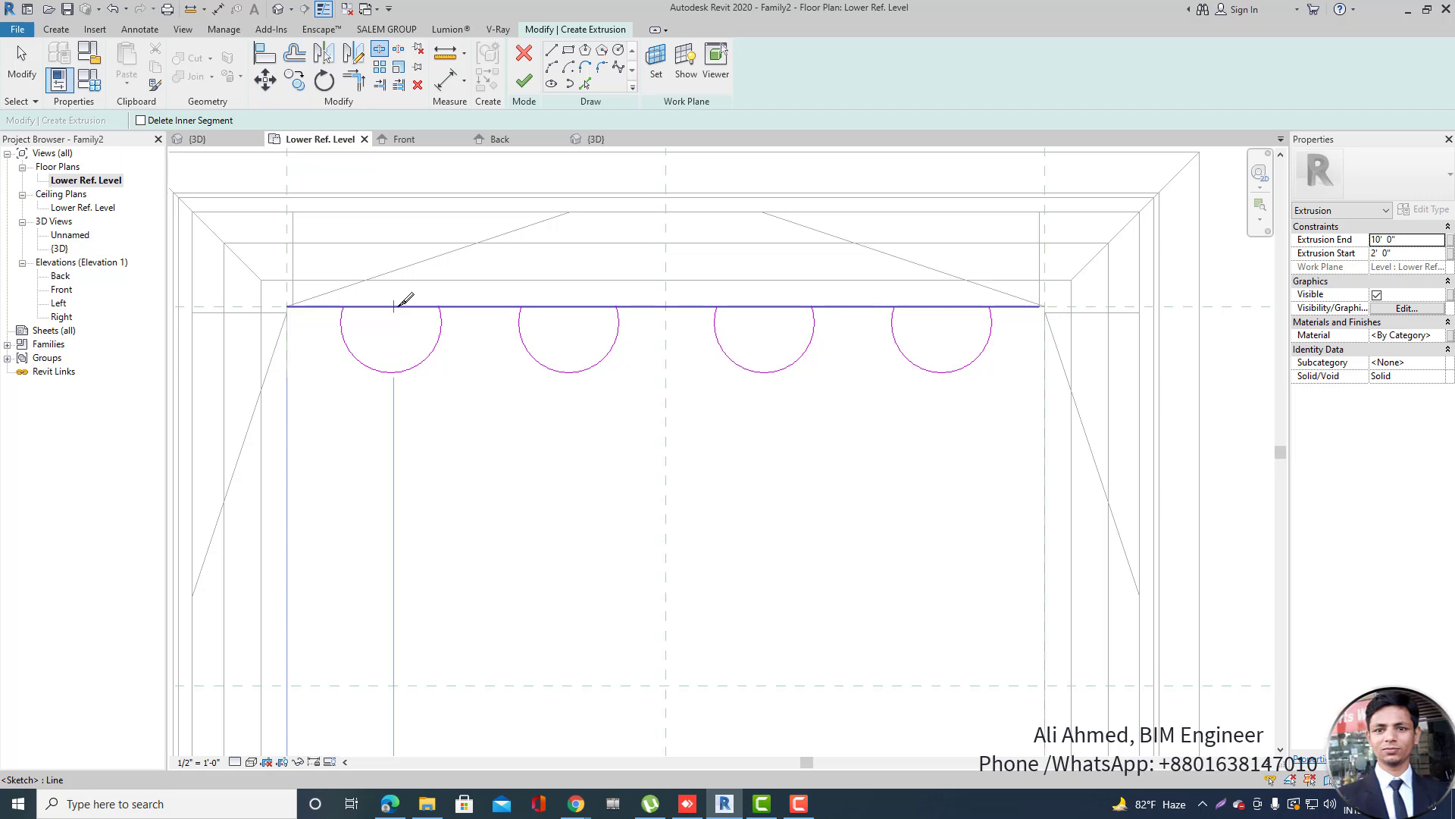
click(394, 306)
click(571, 306)
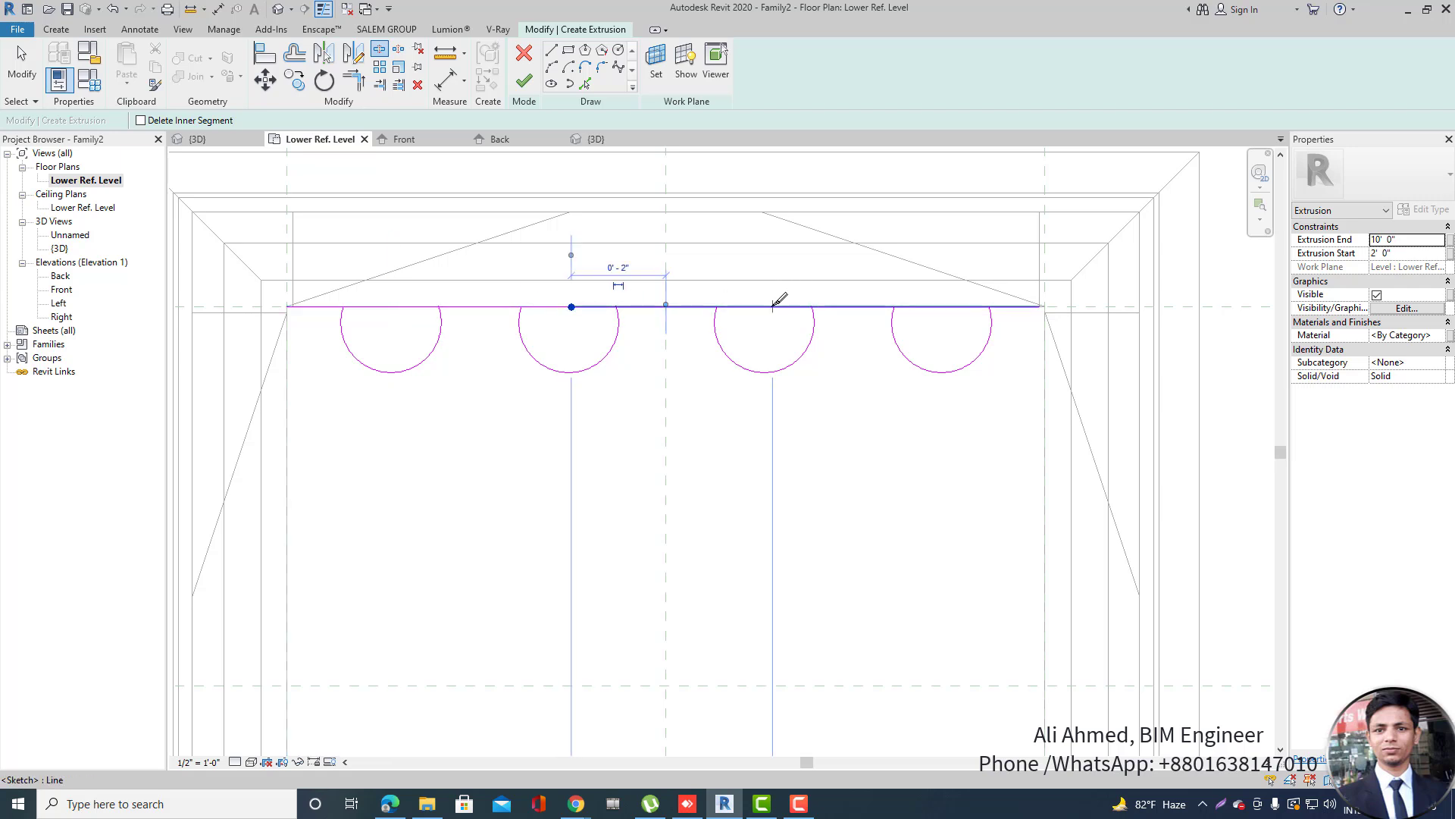
click(773, 306)
click(933, 306)
key(Escape)
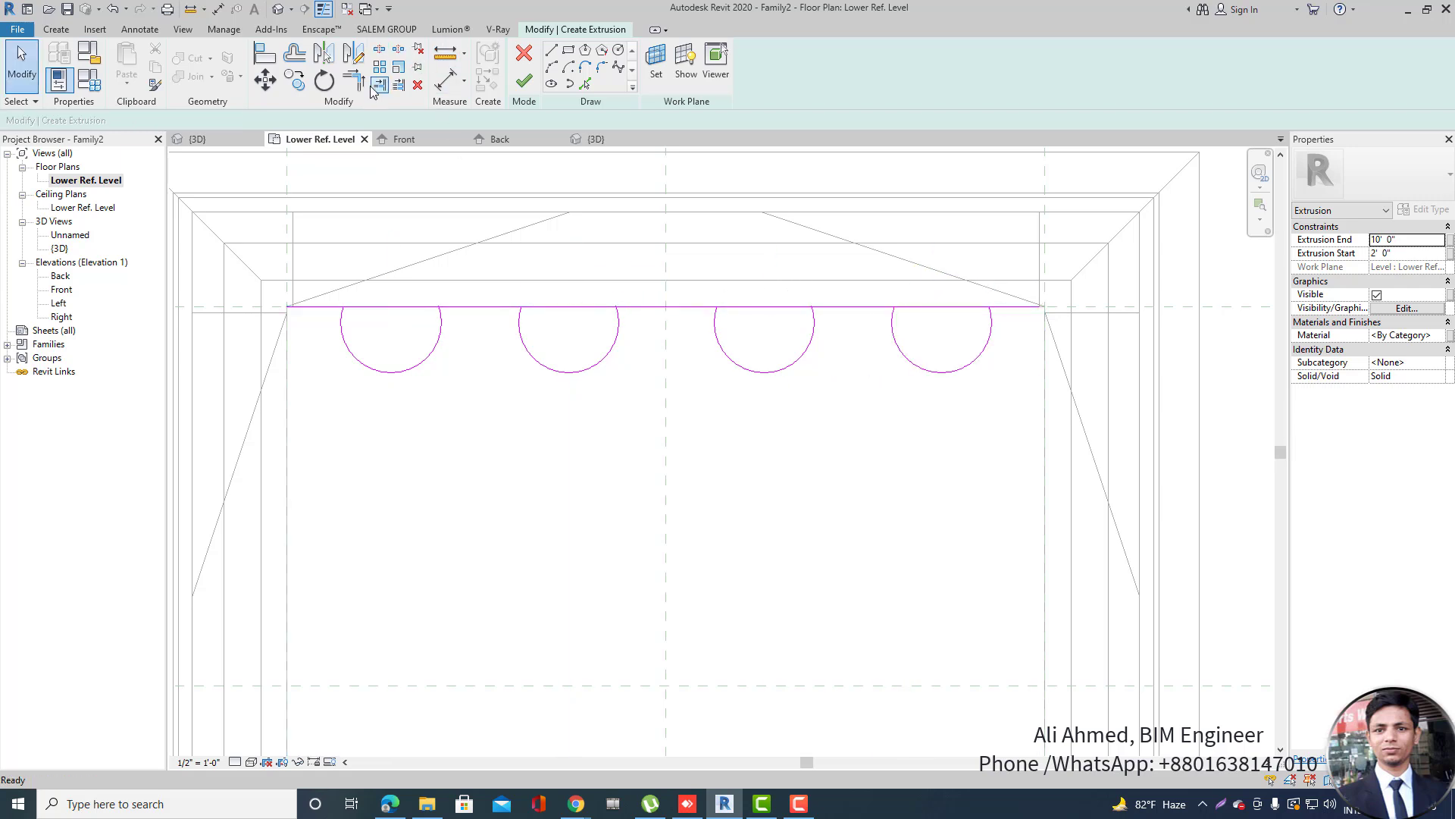
Trim the split line segments to the ends of the four arcs to form a continuous scalloped profile.
click(444, 333)
click(520, 325)
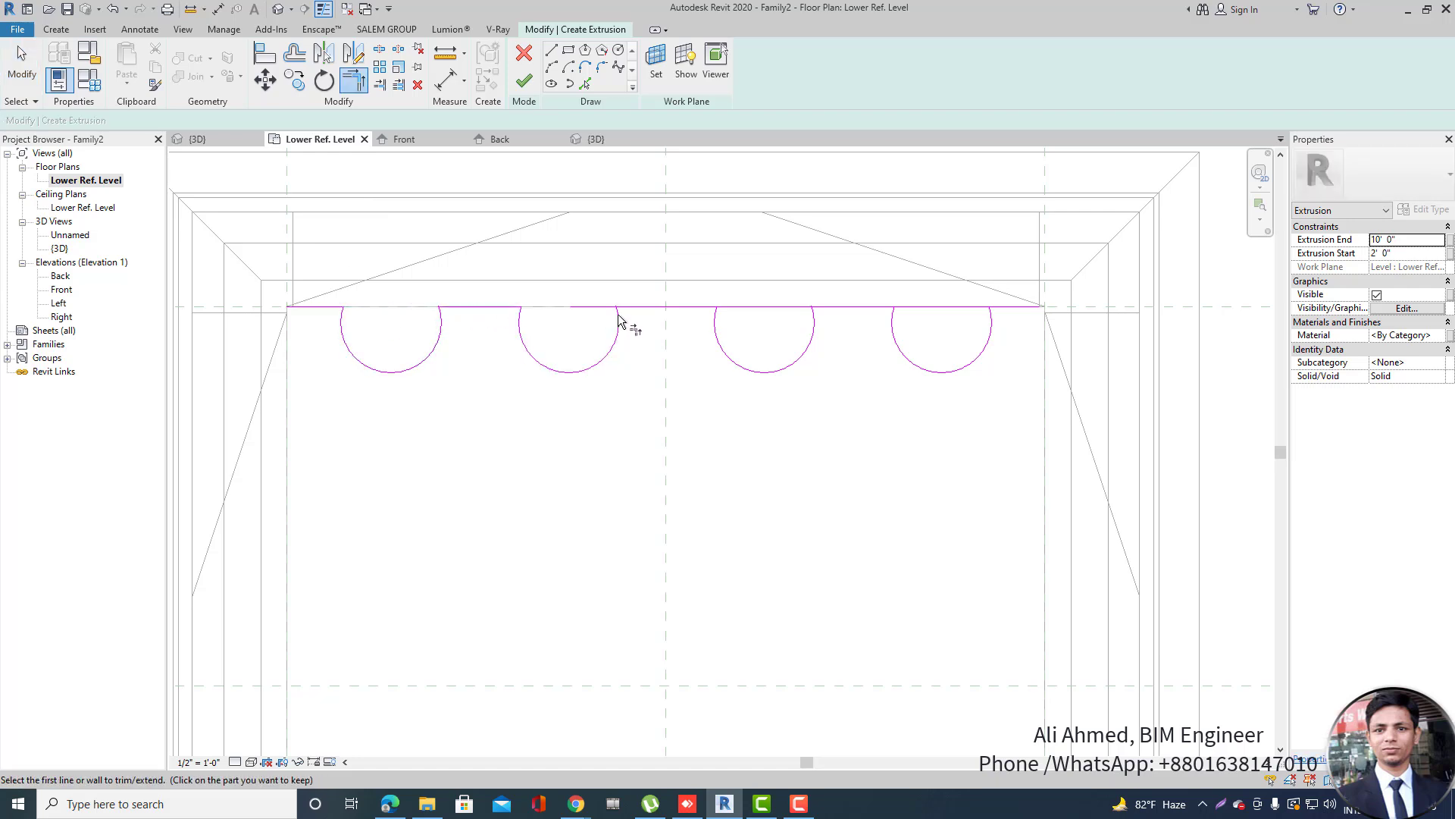
click(635, 308)
click(618, 316)
click(697, 310)
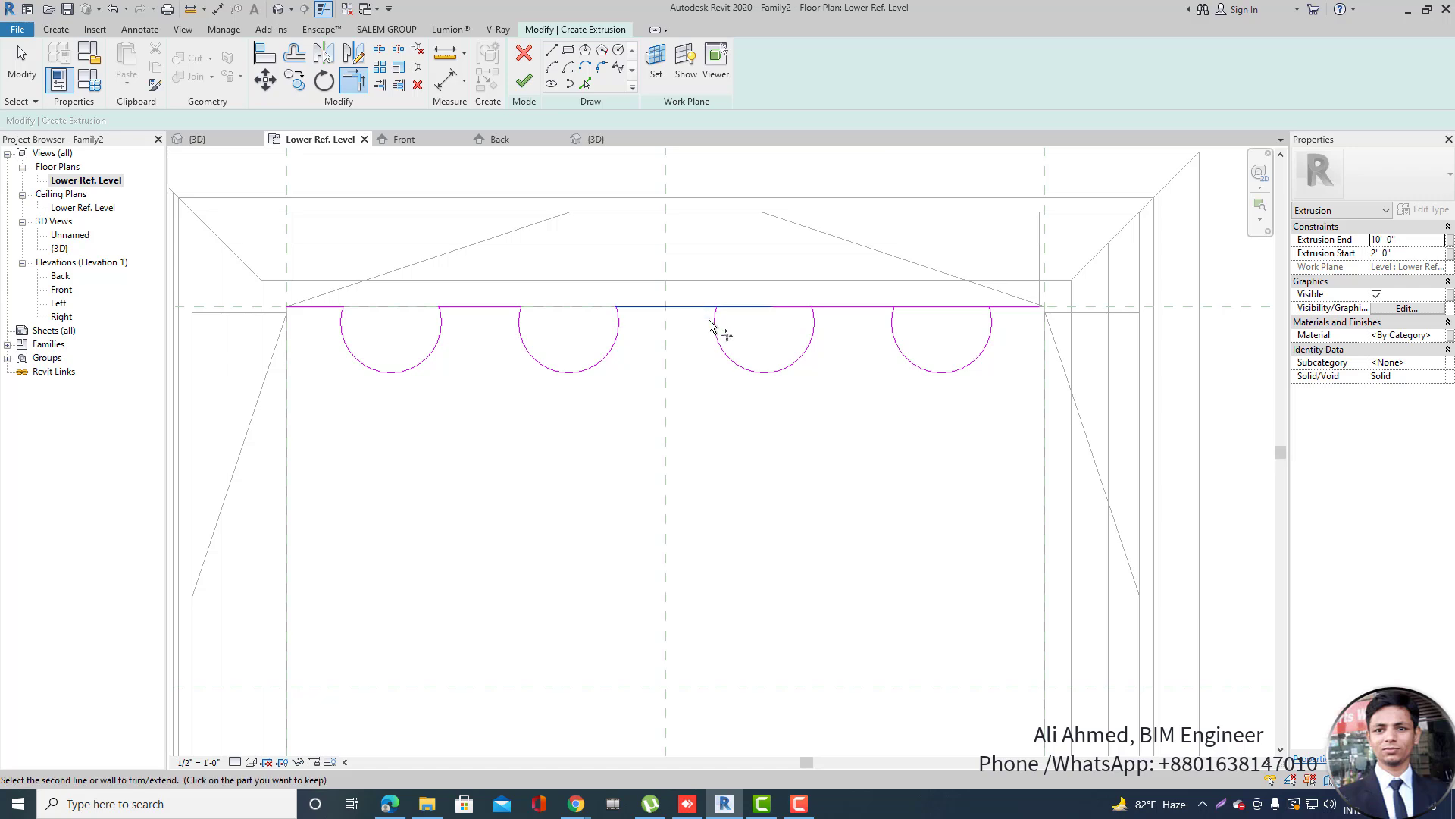
click(715, 326)
click(834, 311)
click(812, 330)
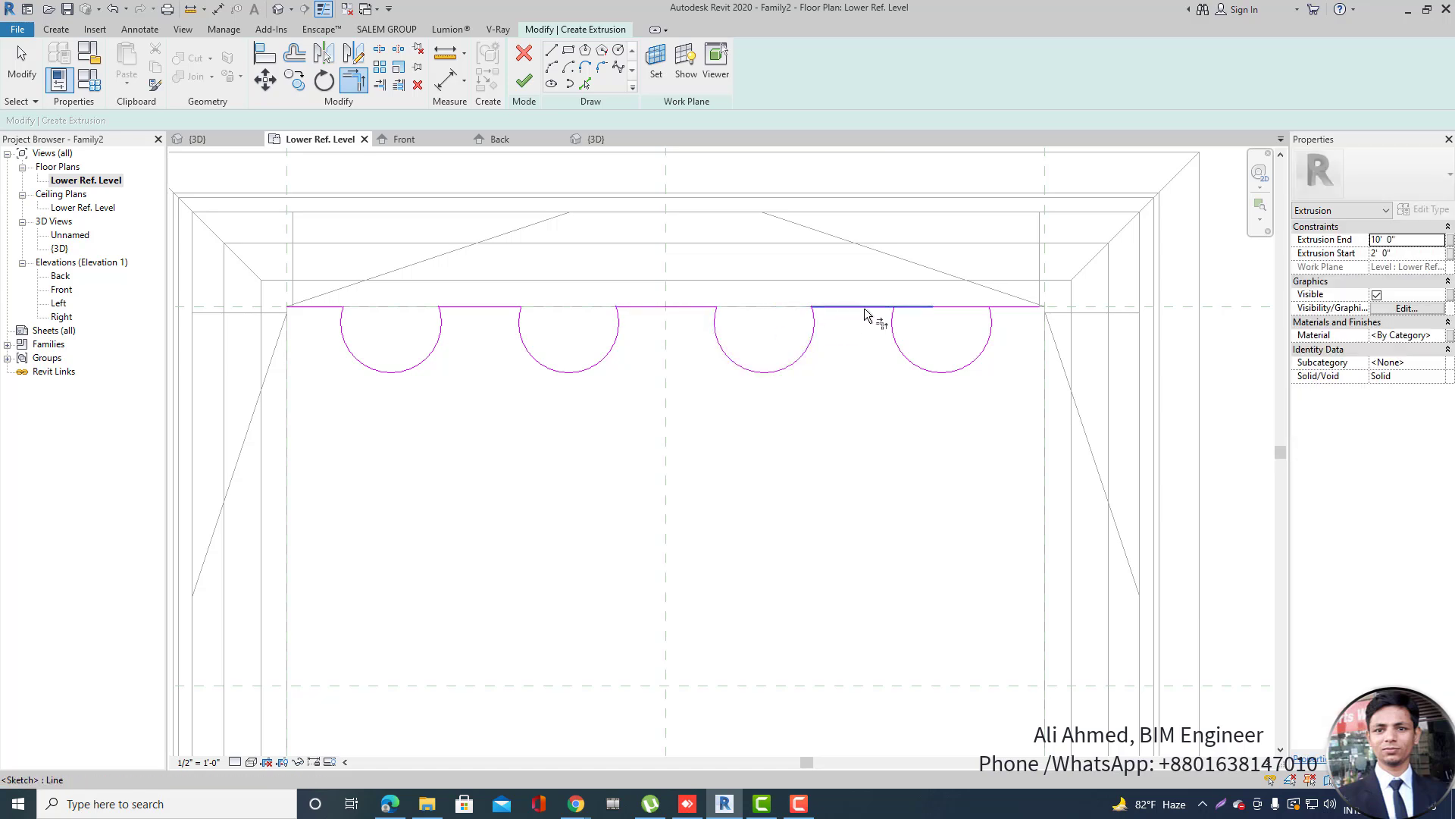
click(871, 311)
click(902, 326)
click(1008, 309)
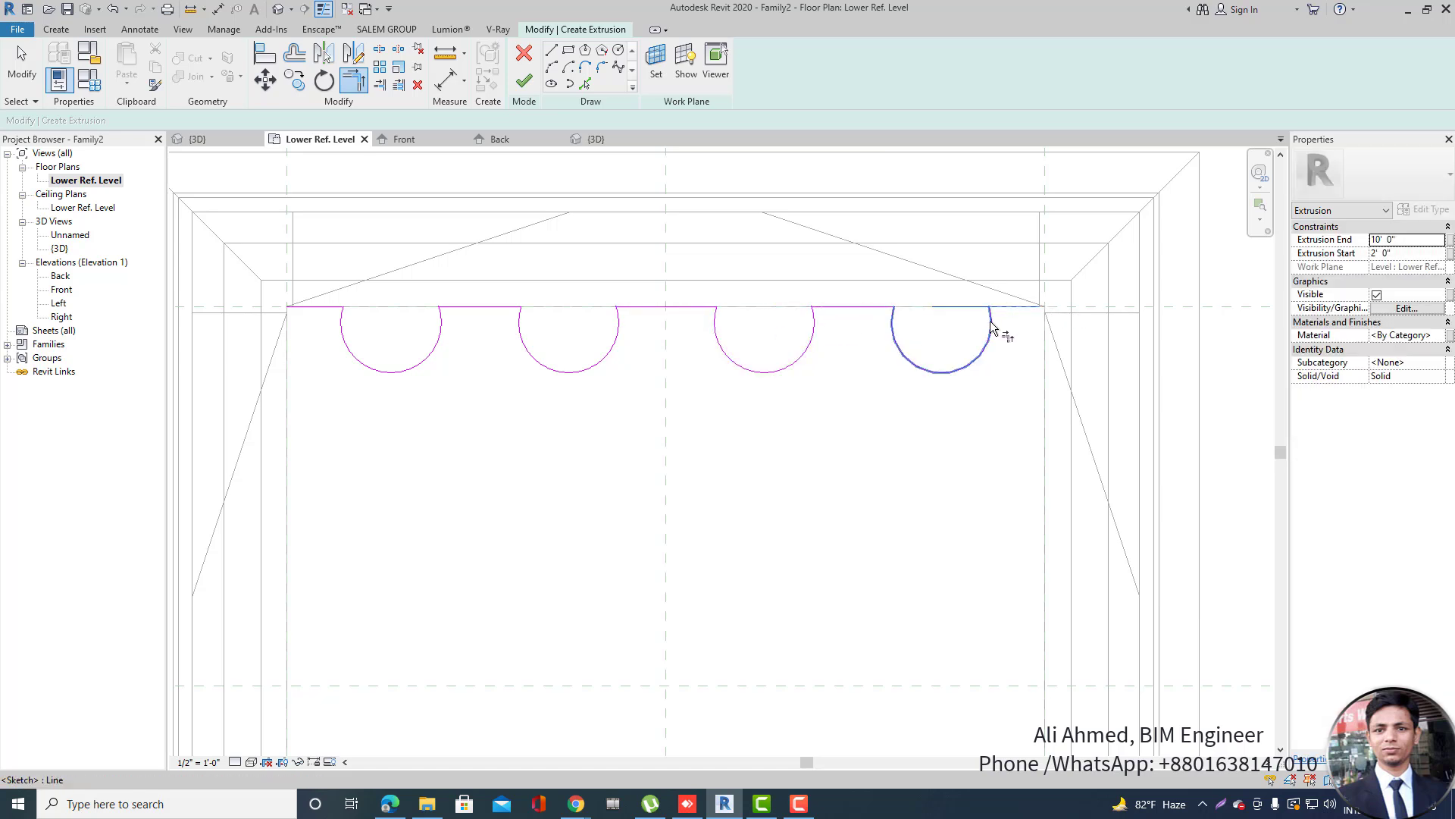
Close the scalloped profile with three straight lines forming a rectangle about 2 1/4" deep outside the shaft's back edge.
click(551, 50)
click(287, 306)
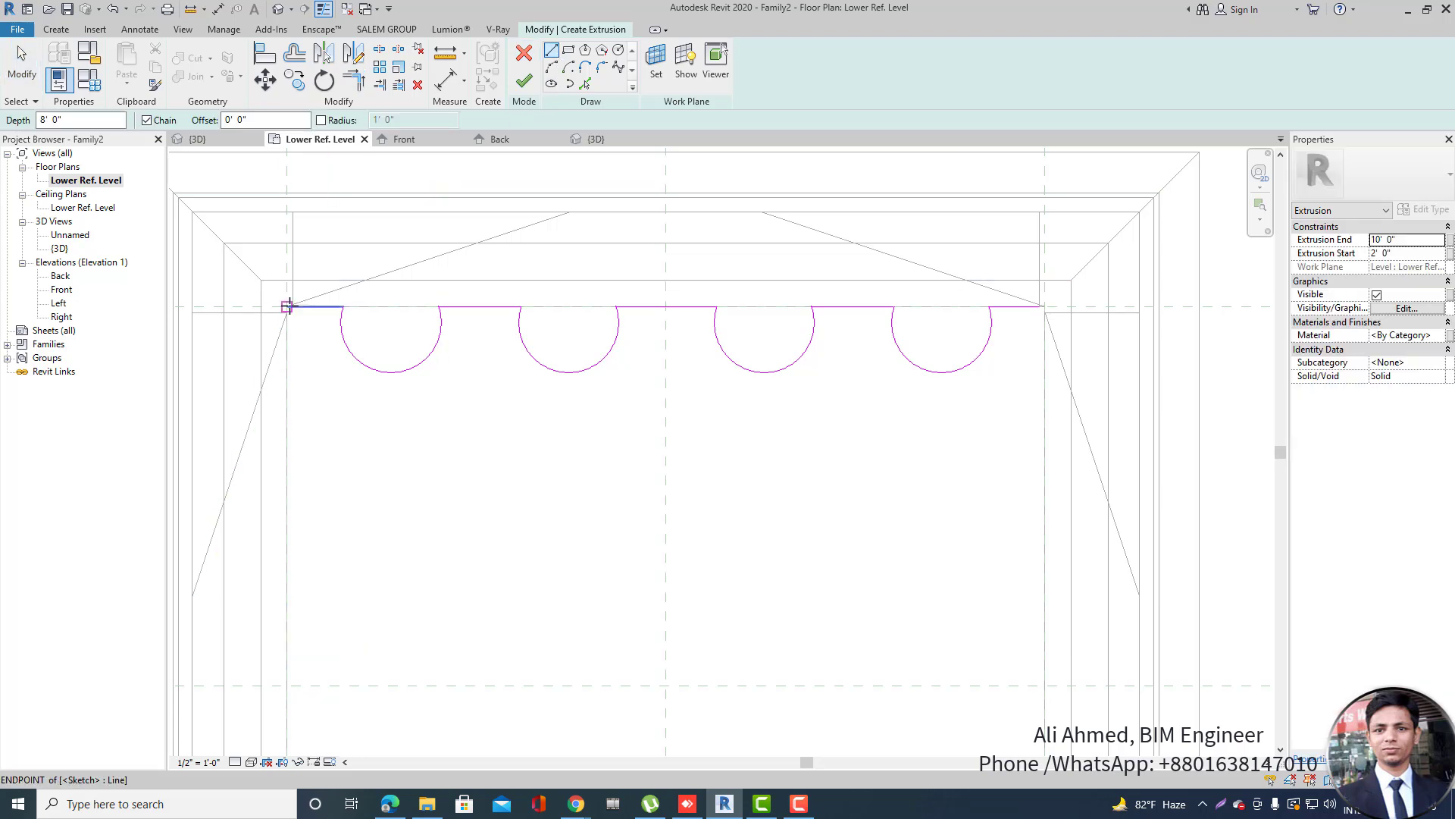
scroll(307, 455, down, 2)
click(293, 296)
scroll(292, 297, down, 1)
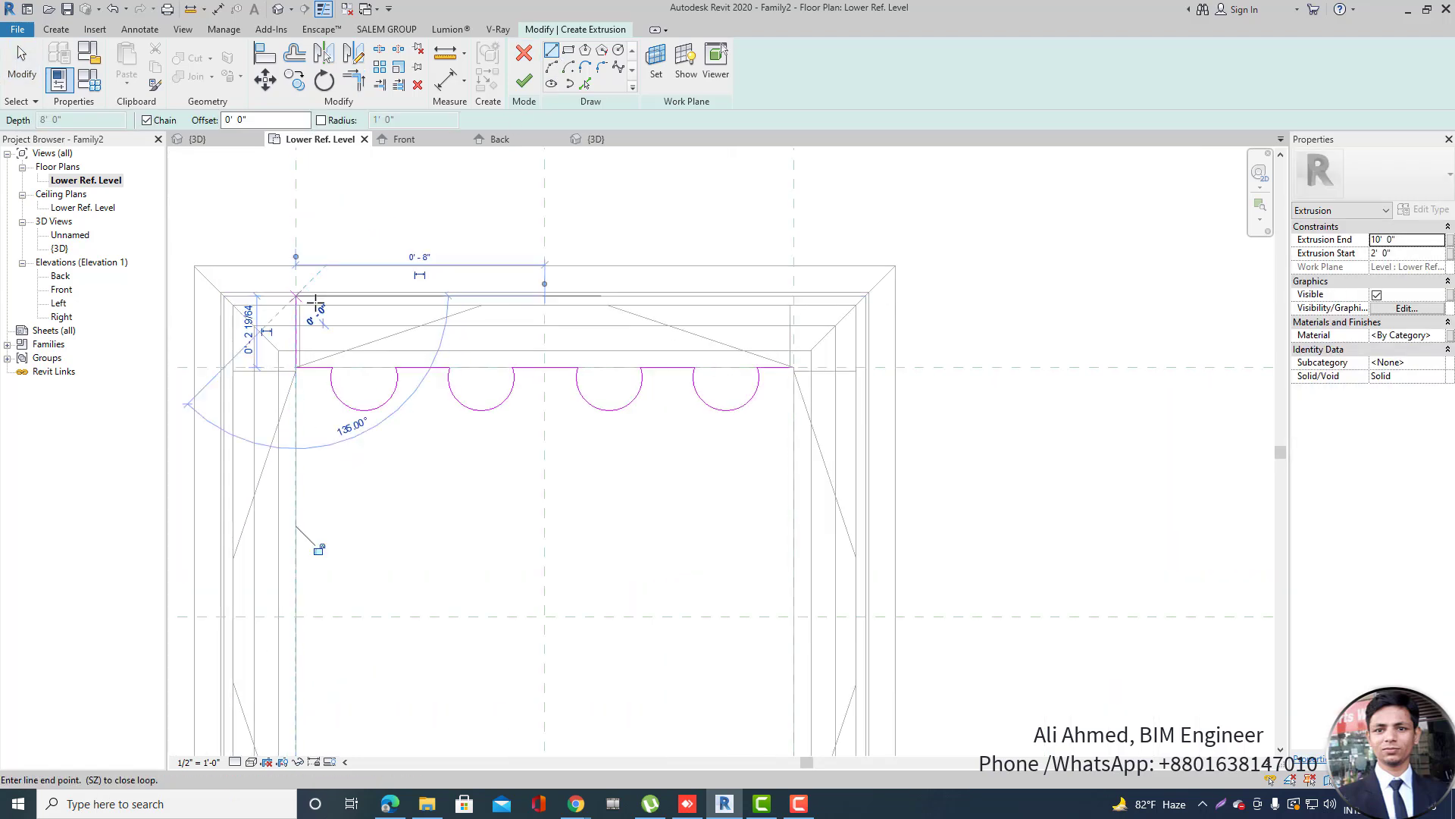
click(791, 296)
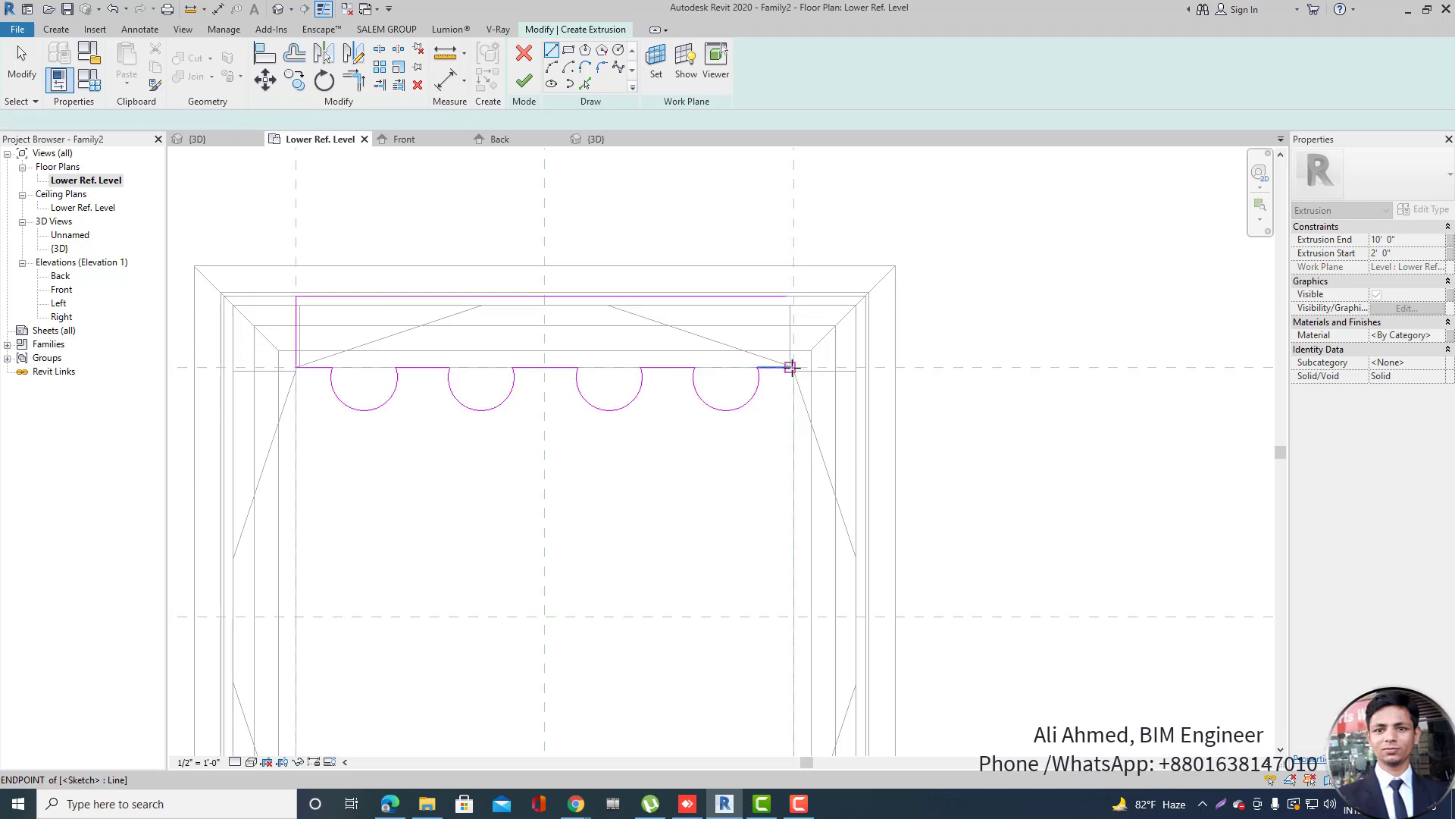
click(792, 367)
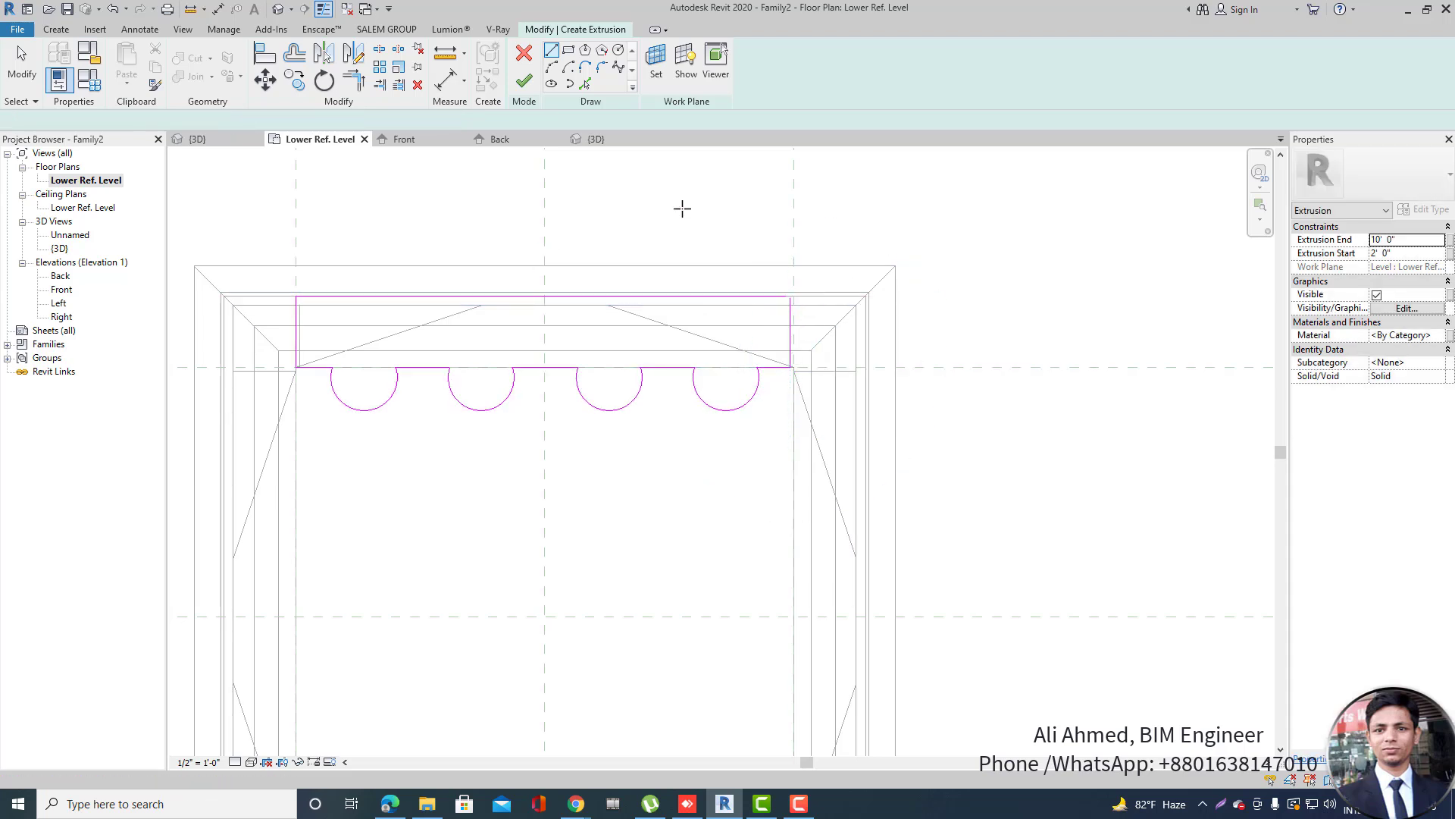
Trim the profile's upper right corner closed and move its right side line onto the Right reference plane.
click(353, 80)
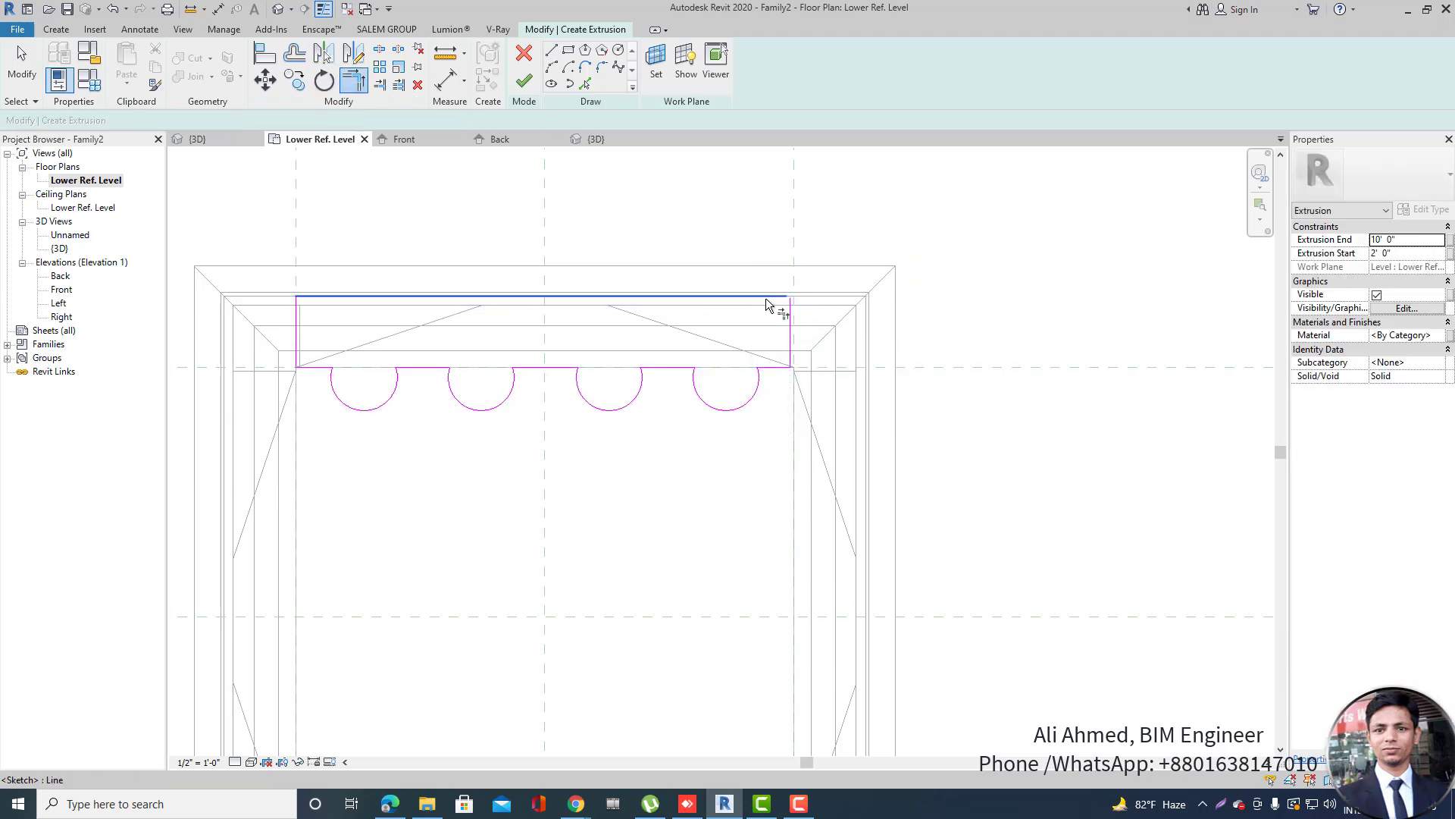
scroll(792, 371, up, 6)
key(Escape)
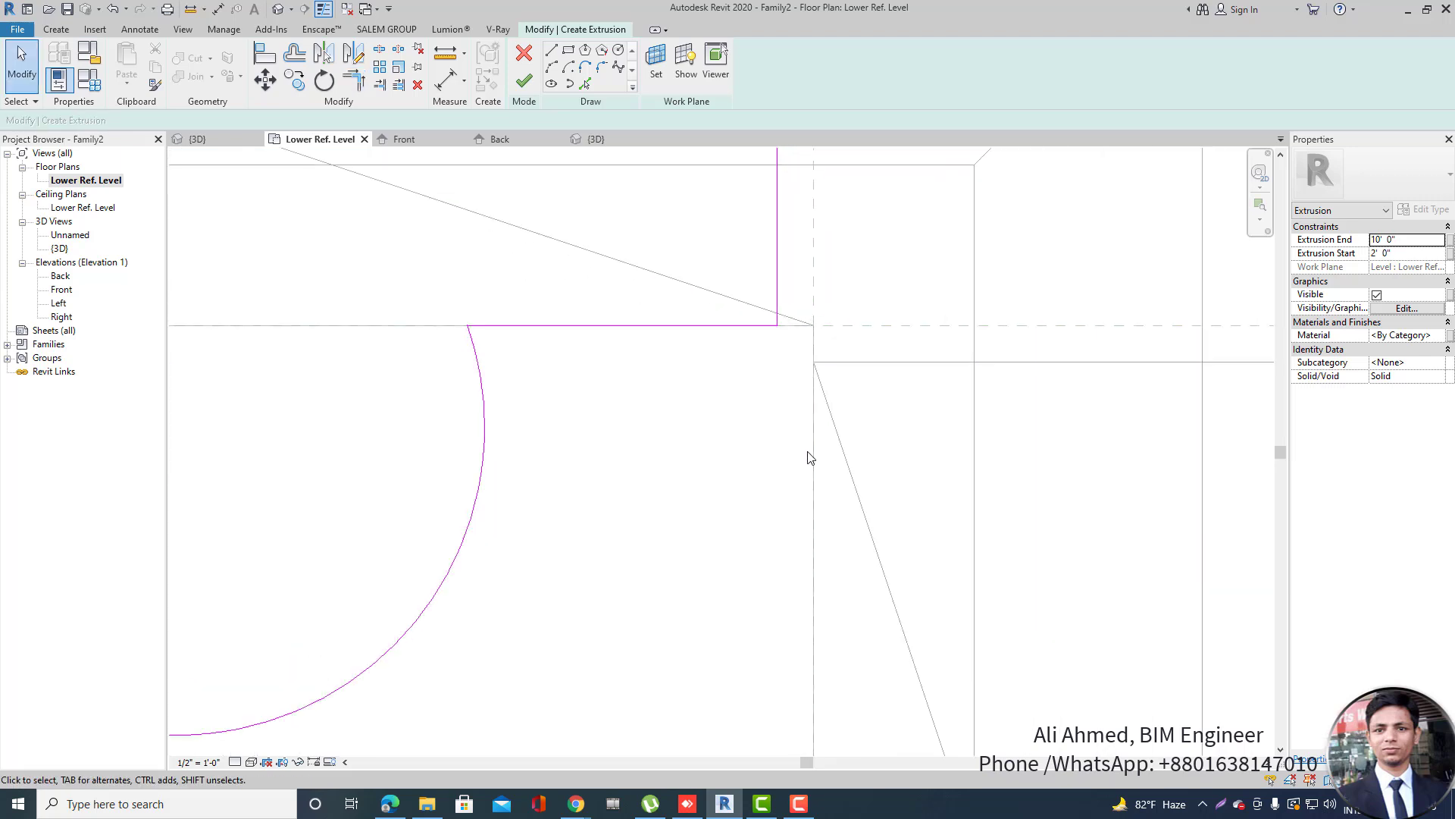
scroll(809, 451, down, 6)
scroll(855, 379, down, 2)
scroll(893, 379, up, 4)
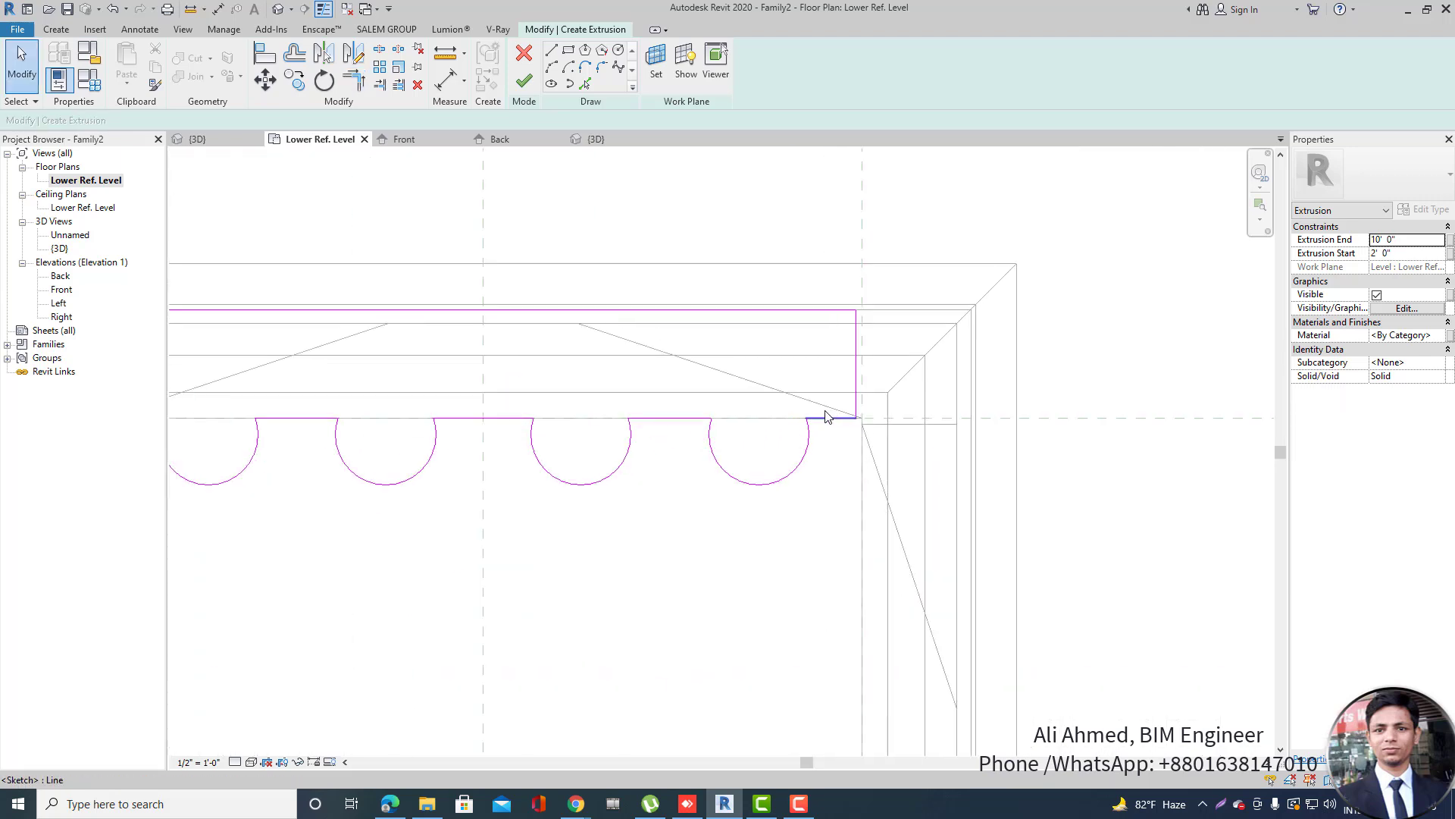
click(863, 373)
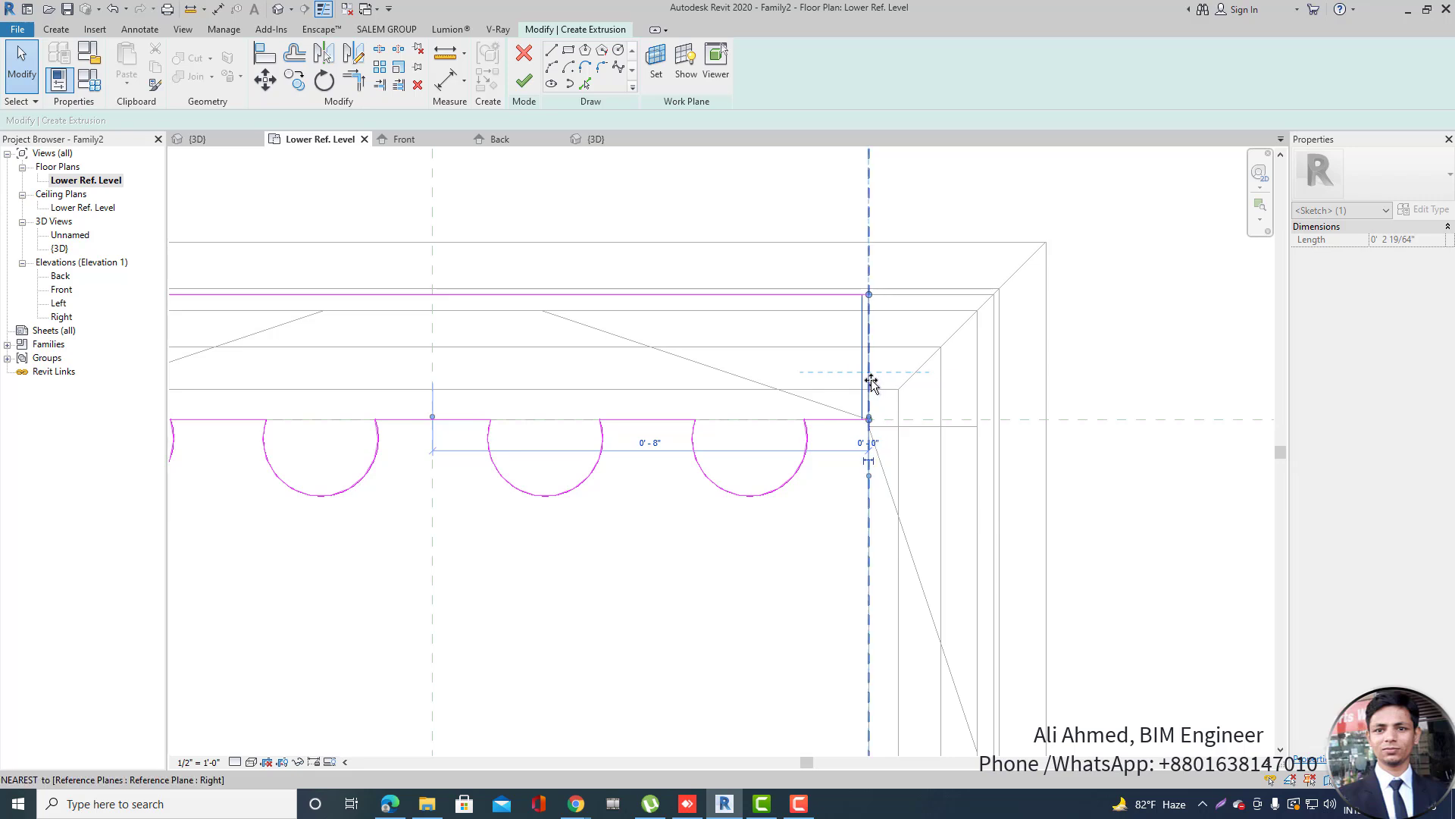
Finish the scalloped extrusion sketch and set the extrusion start to 3' and the extrusion end to 9'.
key(Escape)
scroll(1003, 366, down, 4)
scroll(1003, 367, down, 1)
scroll(630, 376, up, 1)
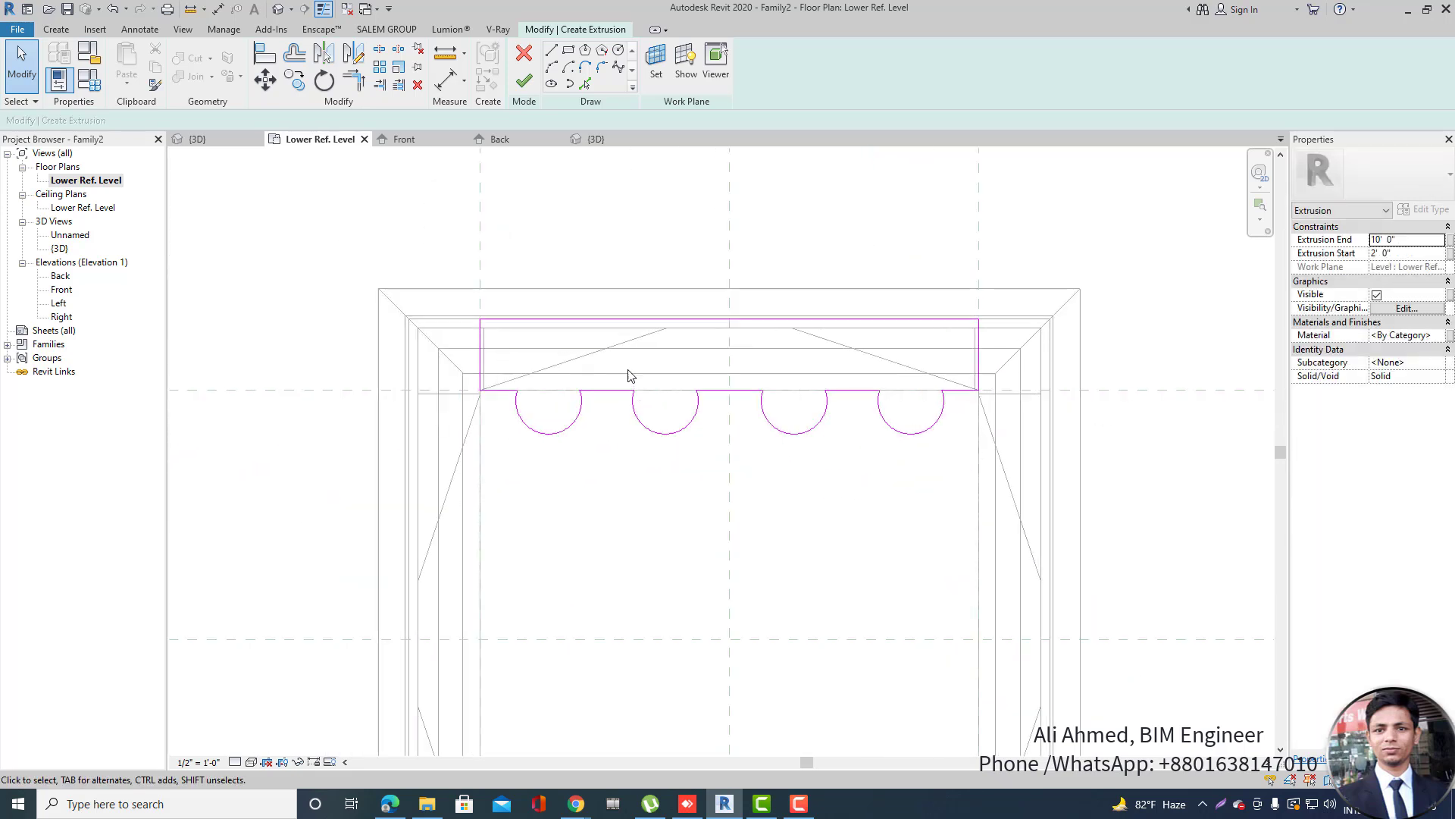
scroll(494, 212, down, 1)
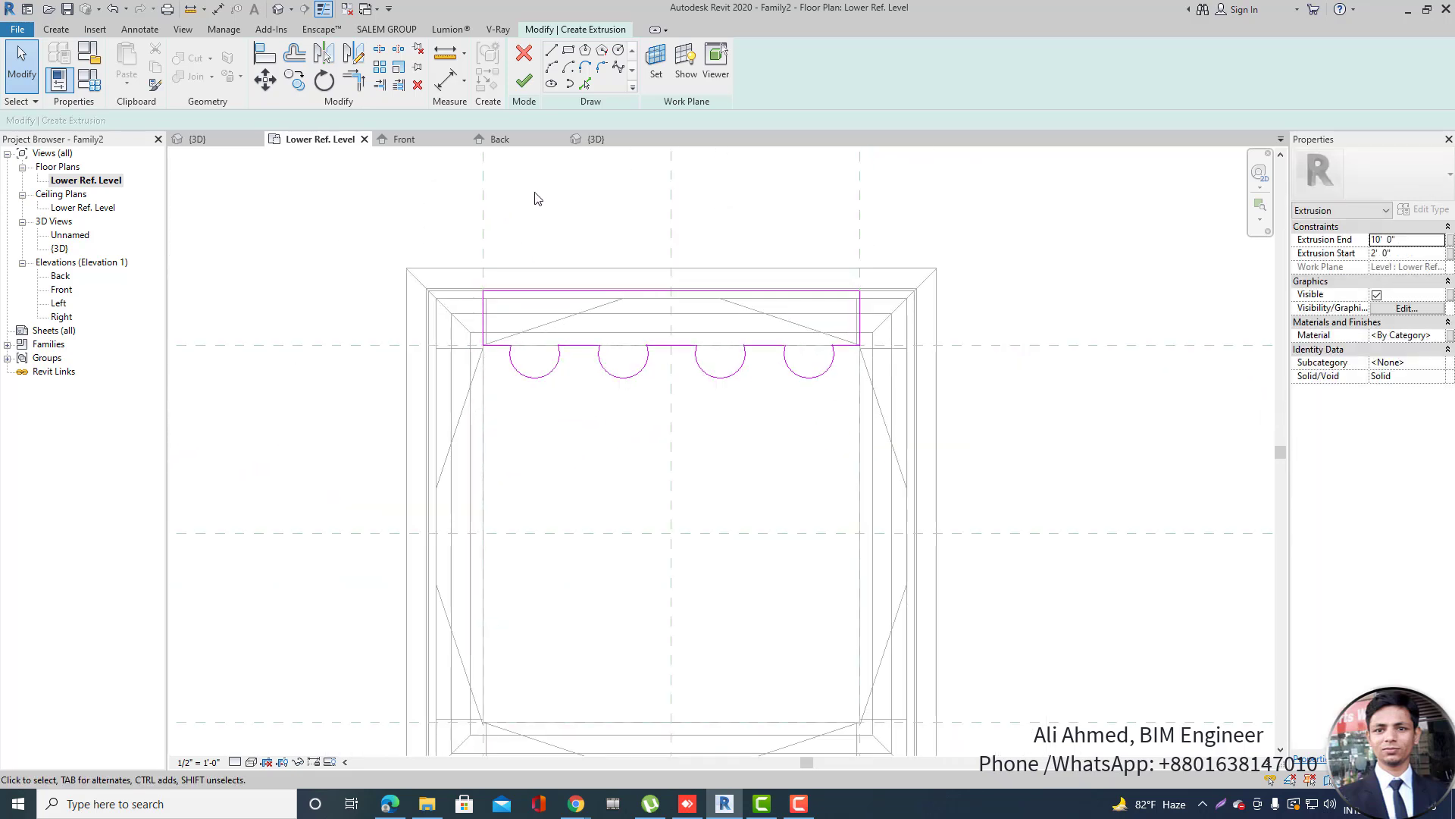
click(524, 83)
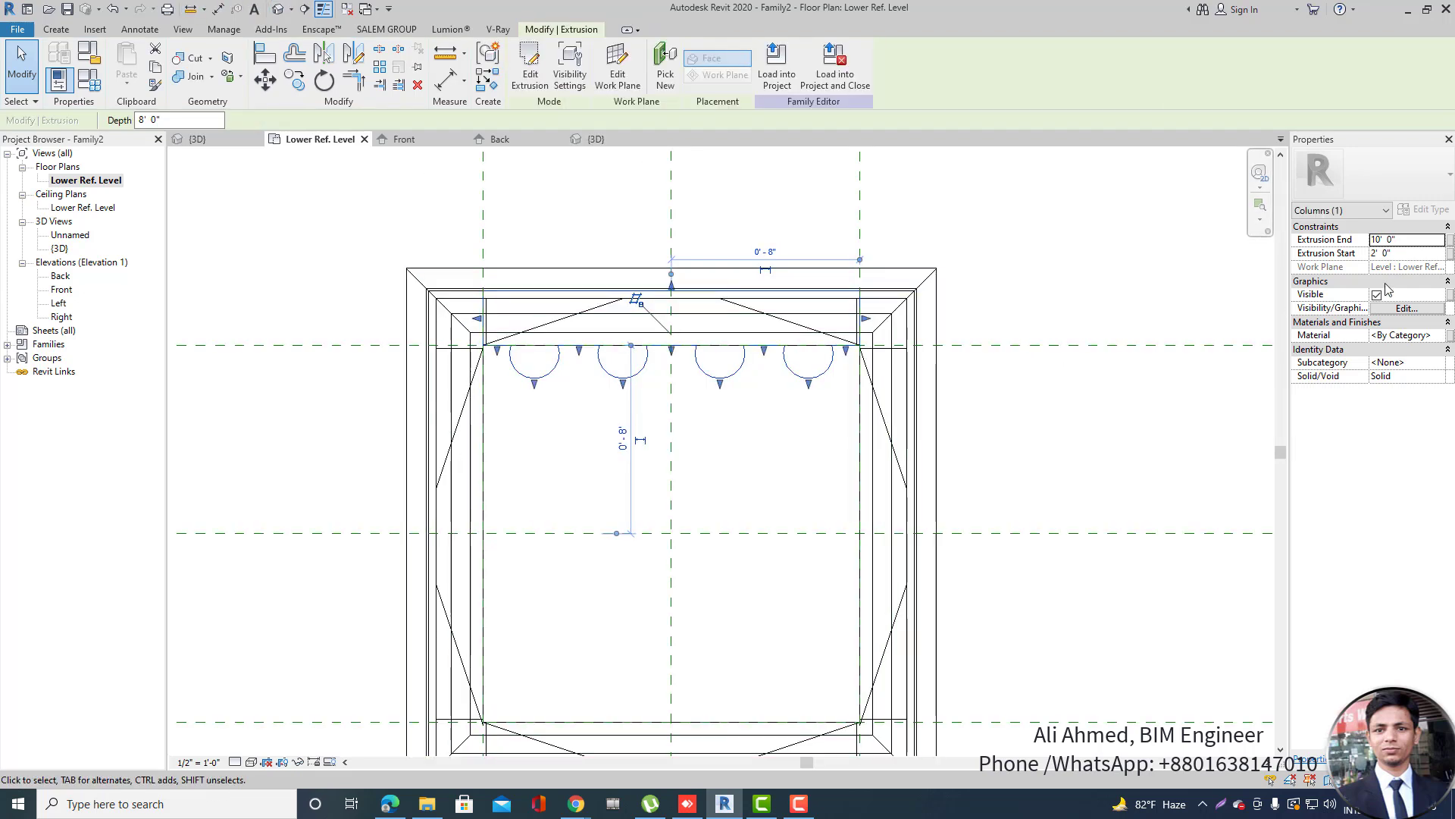
click(1414, 256)
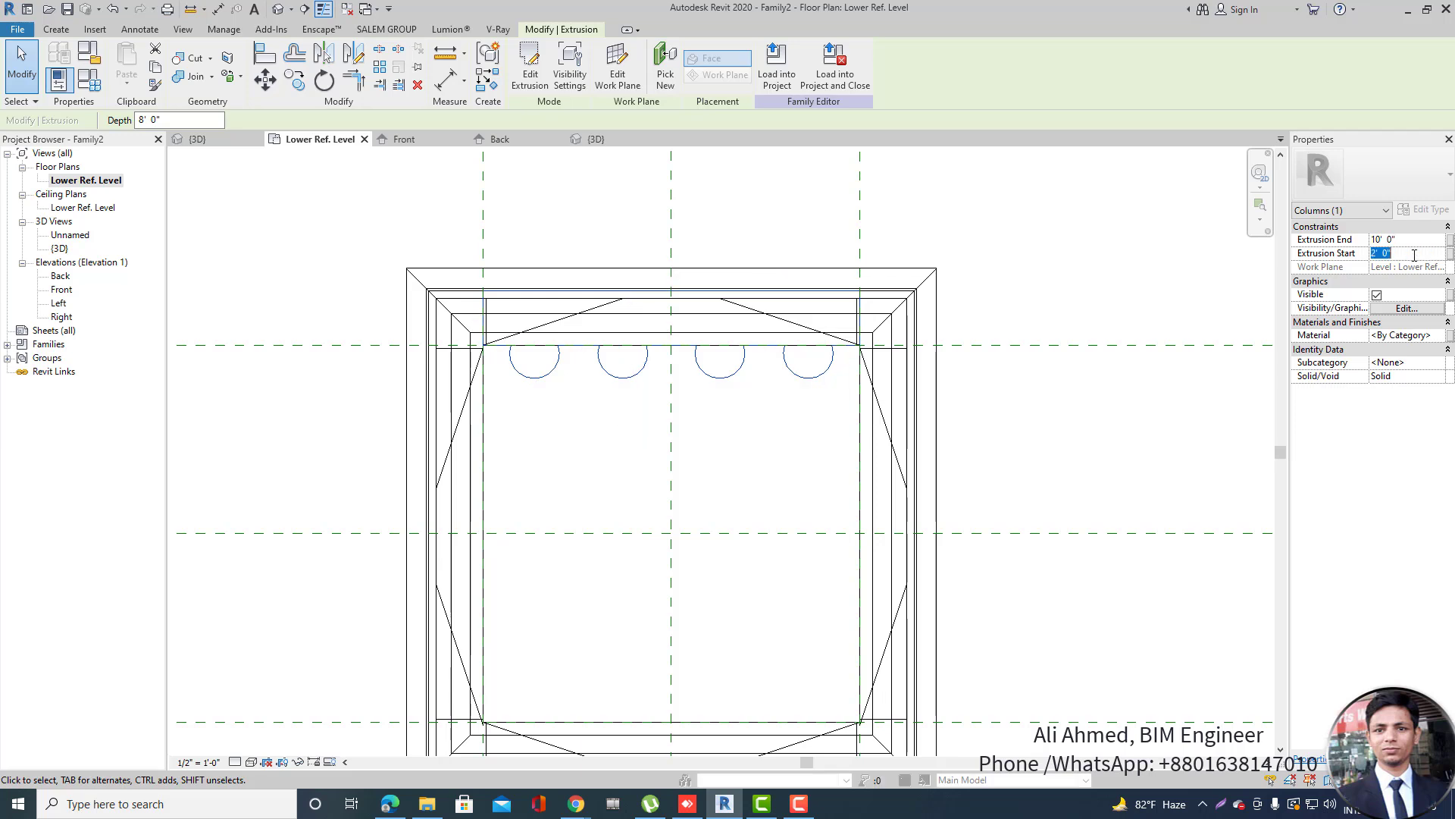
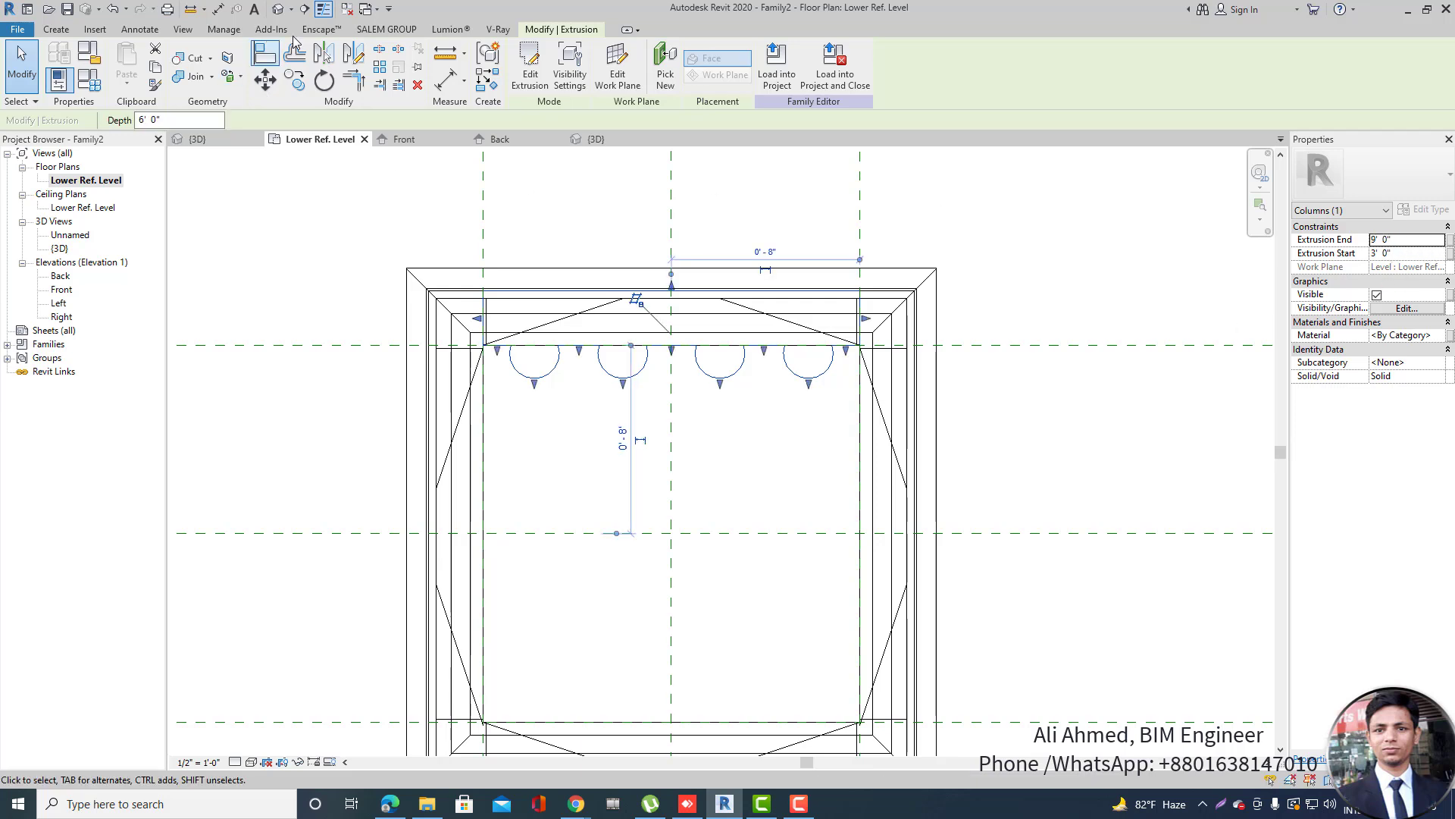
Change the scalloped extrusion on the shaft's back face from solid to void in the 3D view.
click(279, 9)
shift+middle_drag(612, 548, 1043, 520)
scroll(663, 248, up, 2)
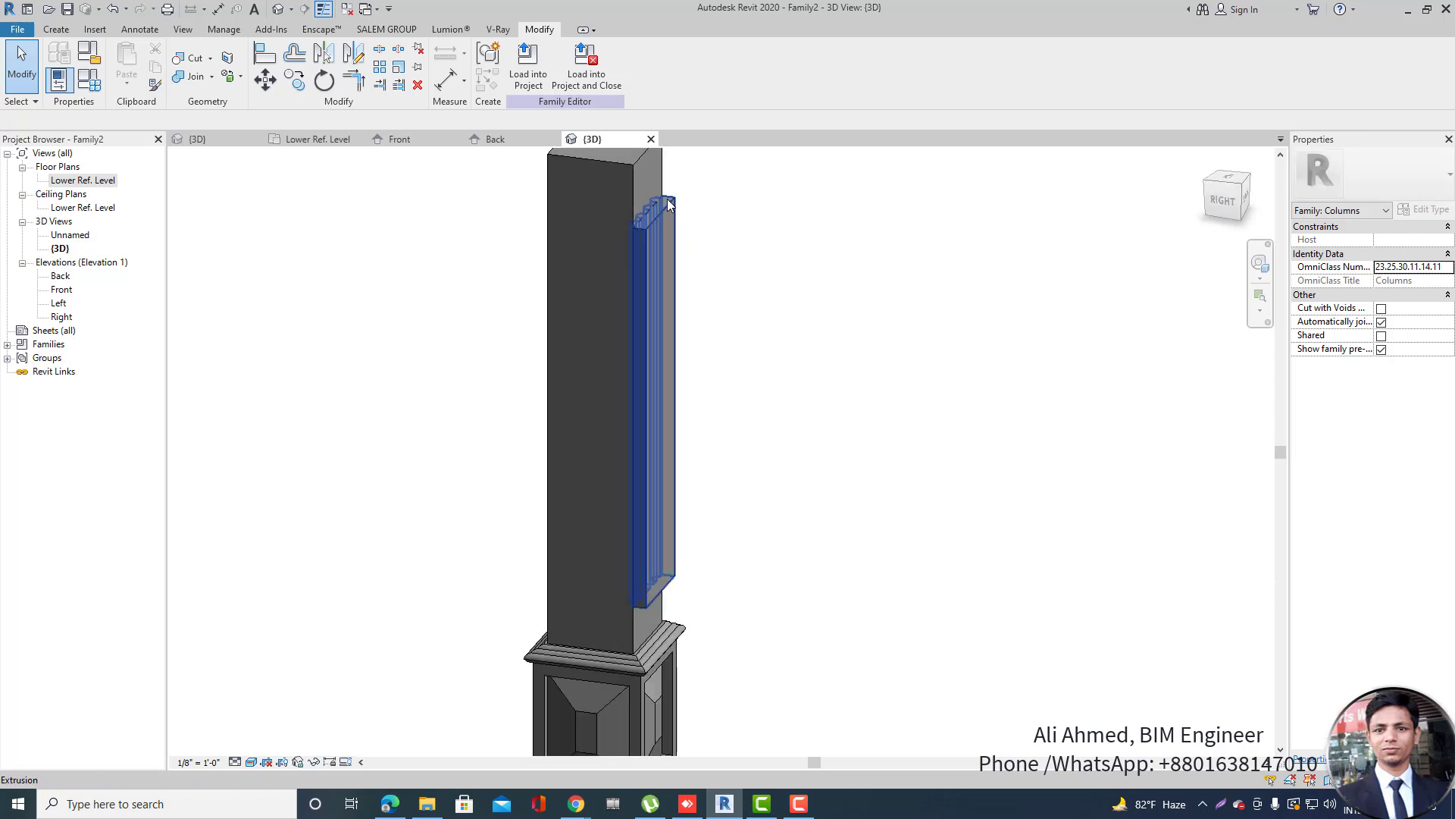
click(663, 250)
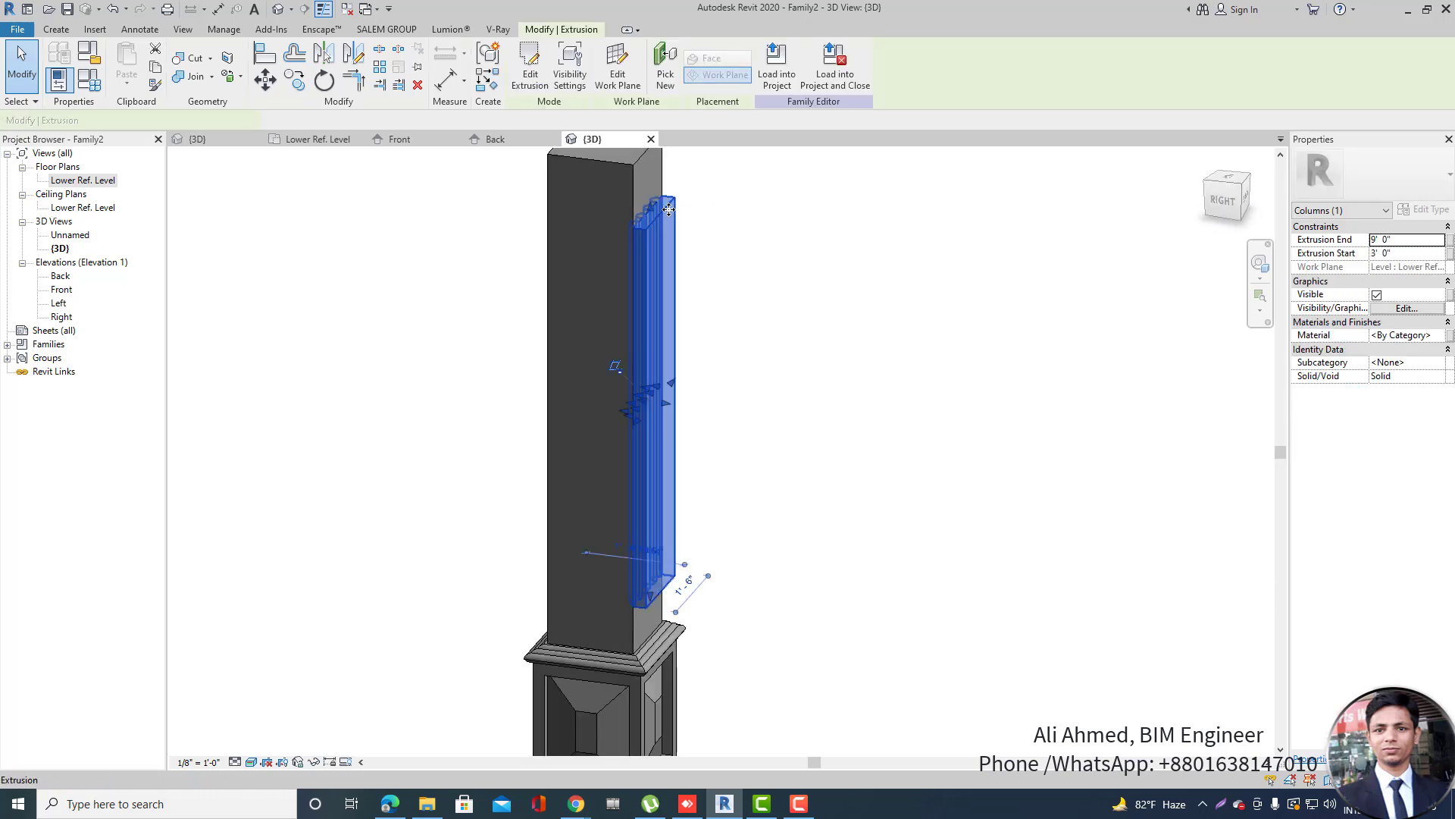
click(1440, 381)
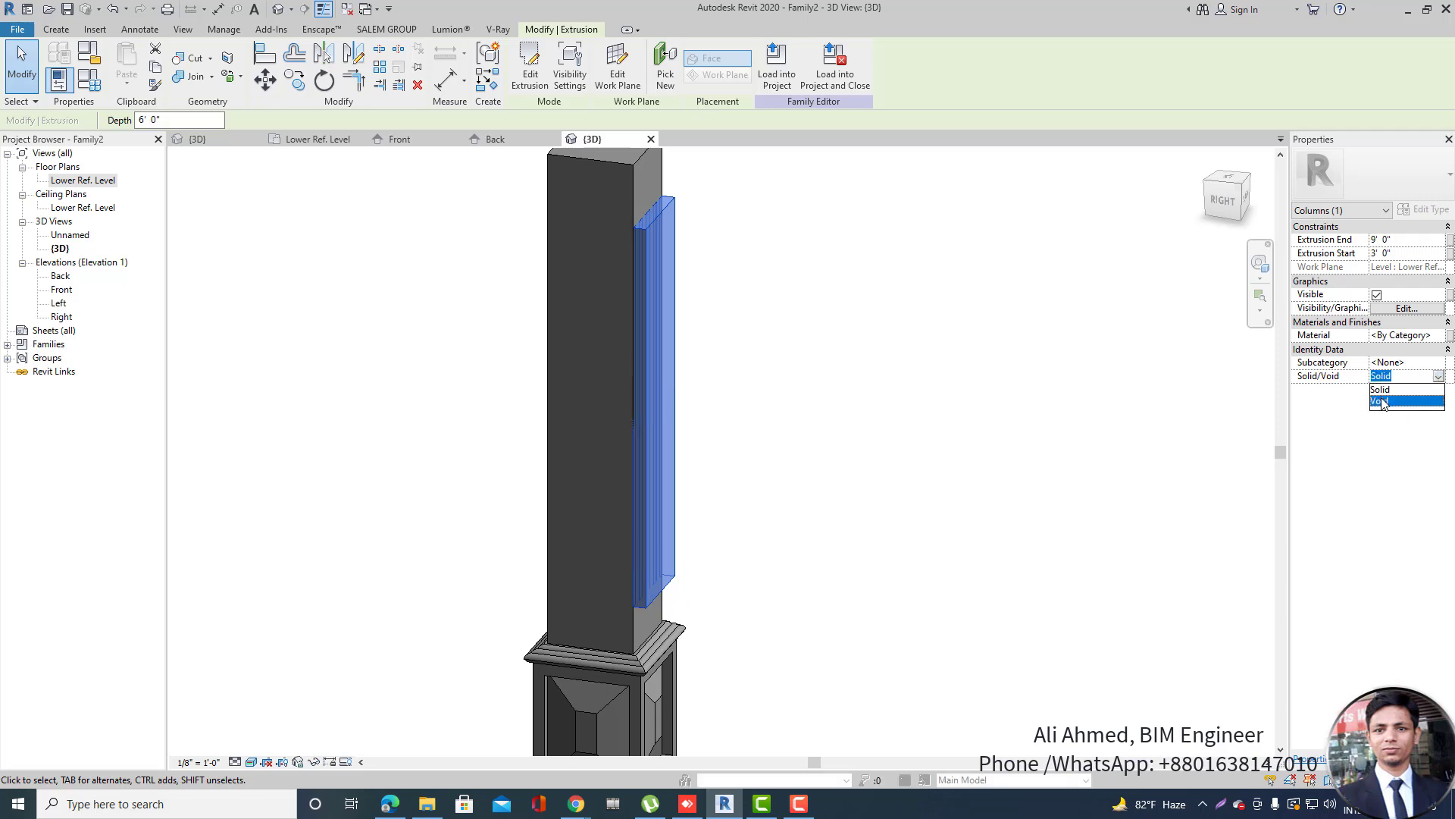
click(1387, 402)
click(816, 386)
shift+middle_drag(816, 387, 867, 419)
scroll(707, 258, up, 4)
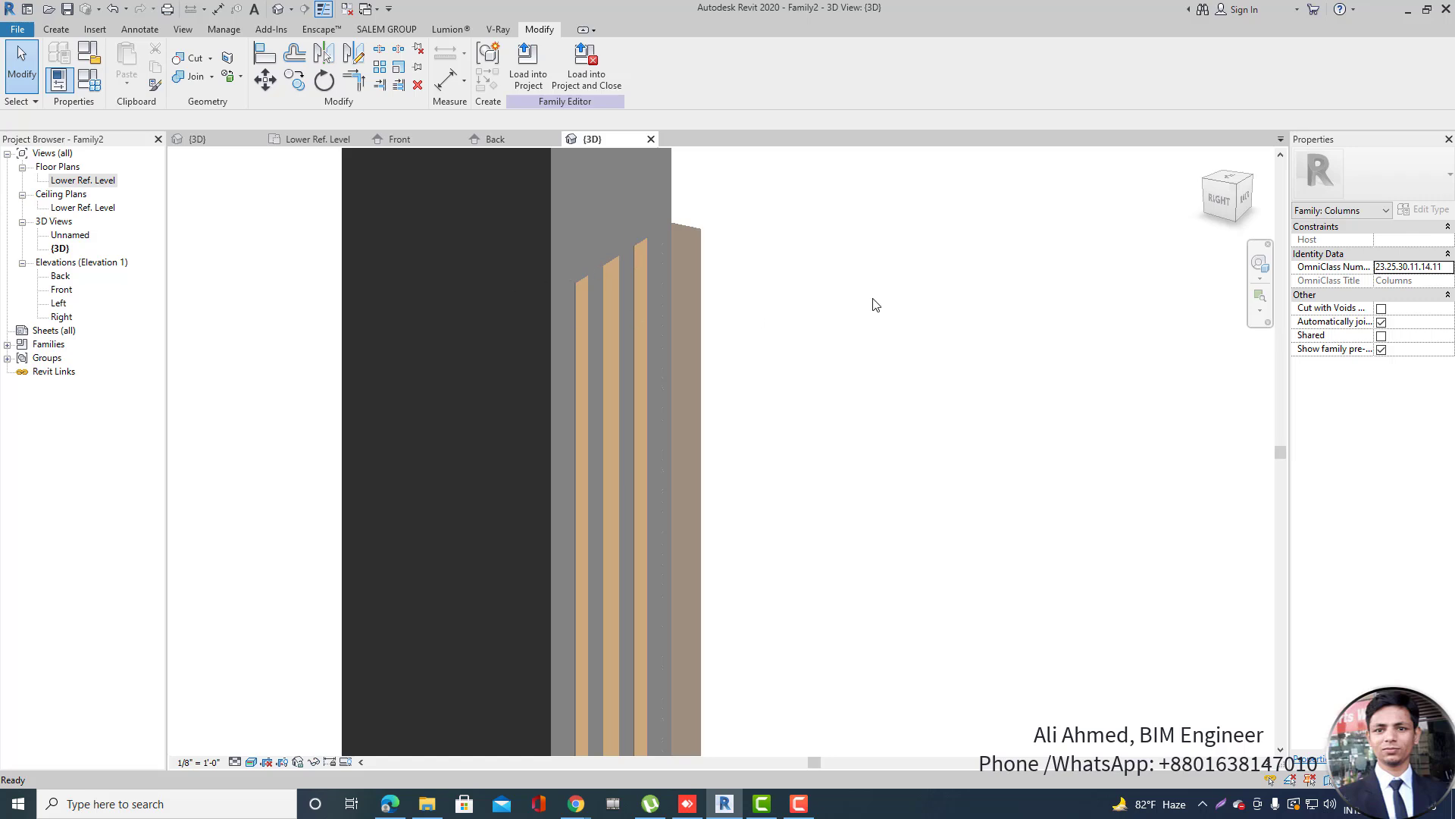
scroll(644, 244, down, 3)
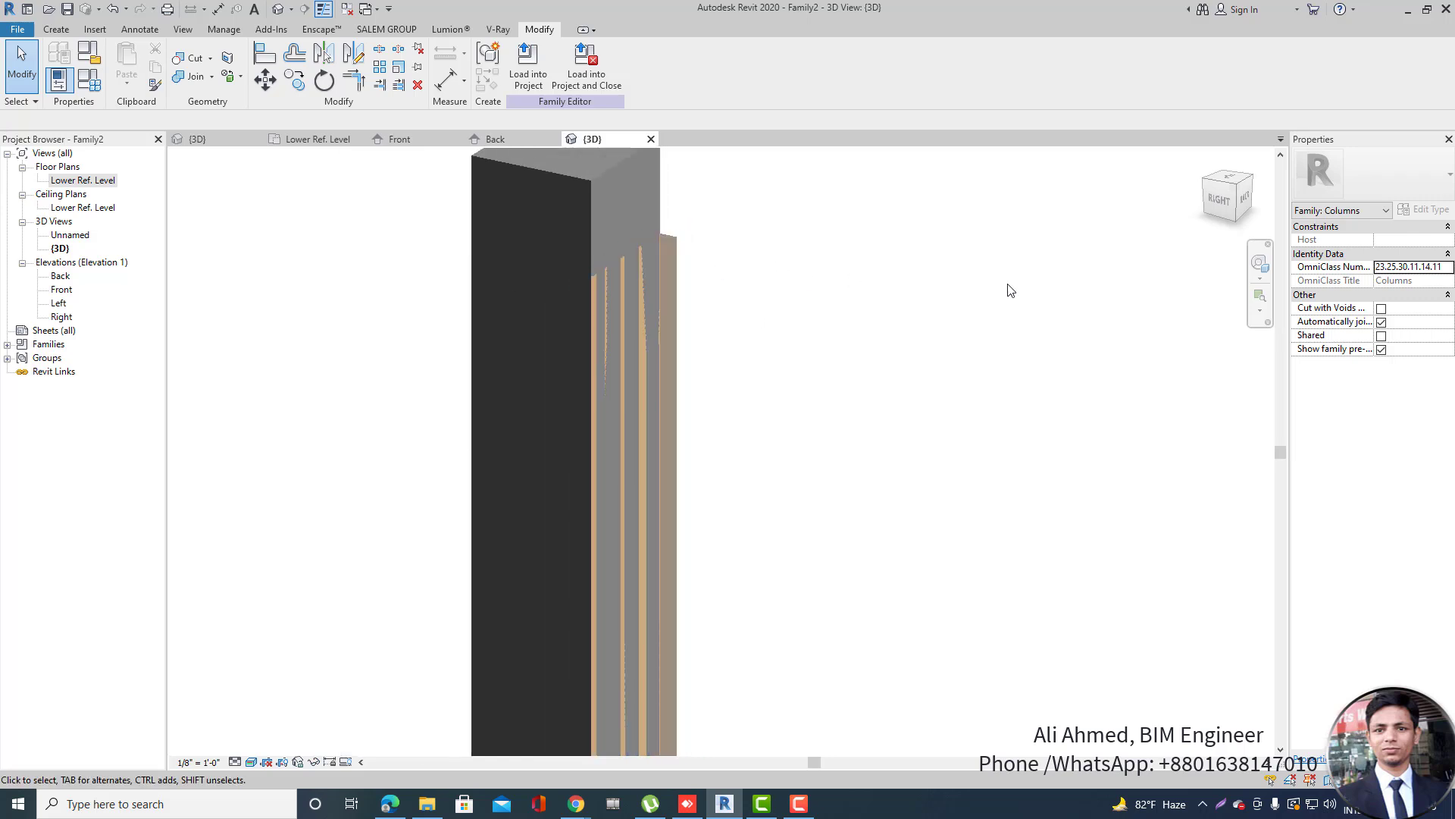
Cut the column shaft with the scalloped void extrusion to form four flutes in its back face.
click(670, 253)
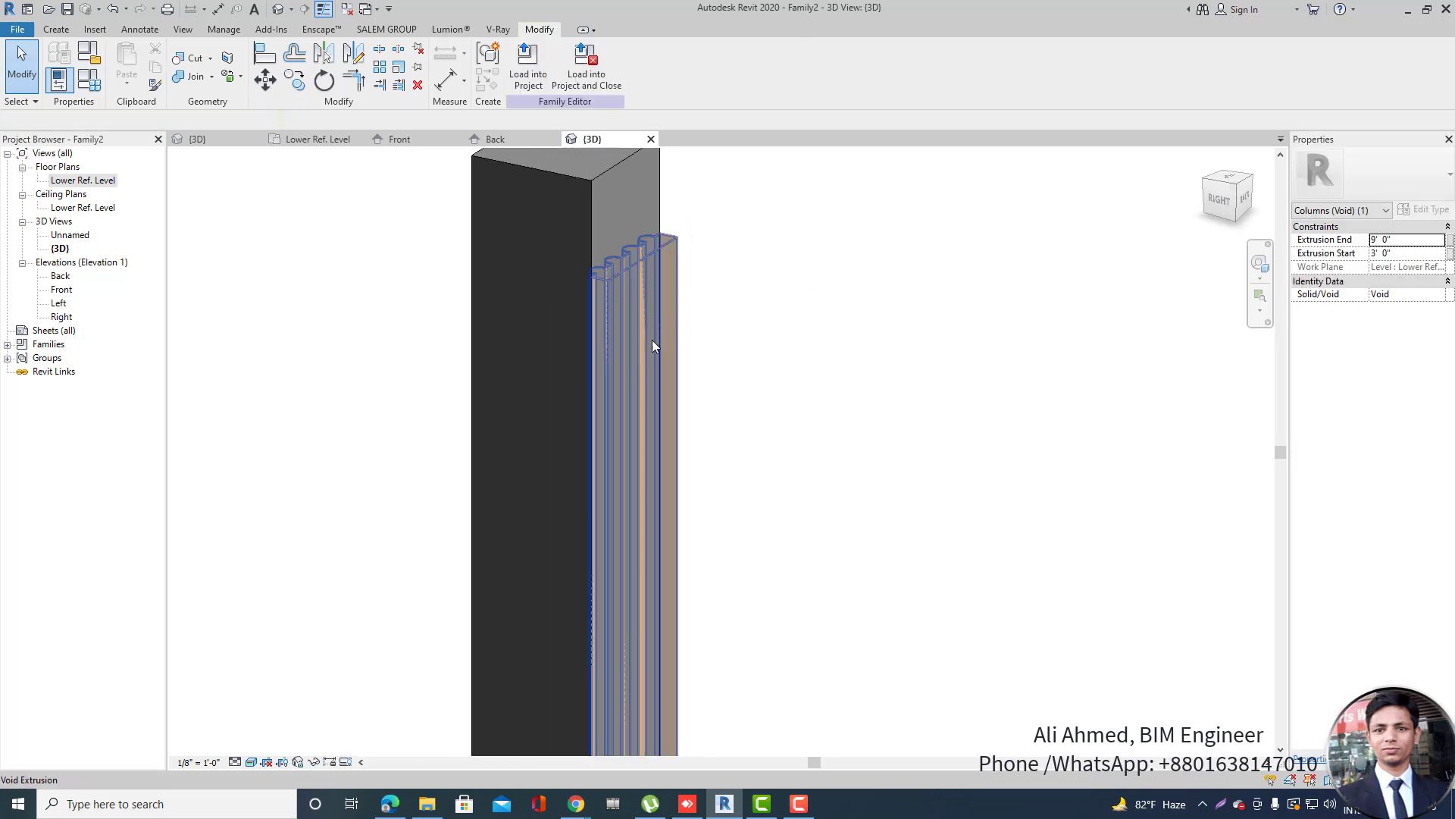
scroll(652, 341, up, 5)
scroll(430, 280, down, 5)
scroll(742, 367, down, 3)
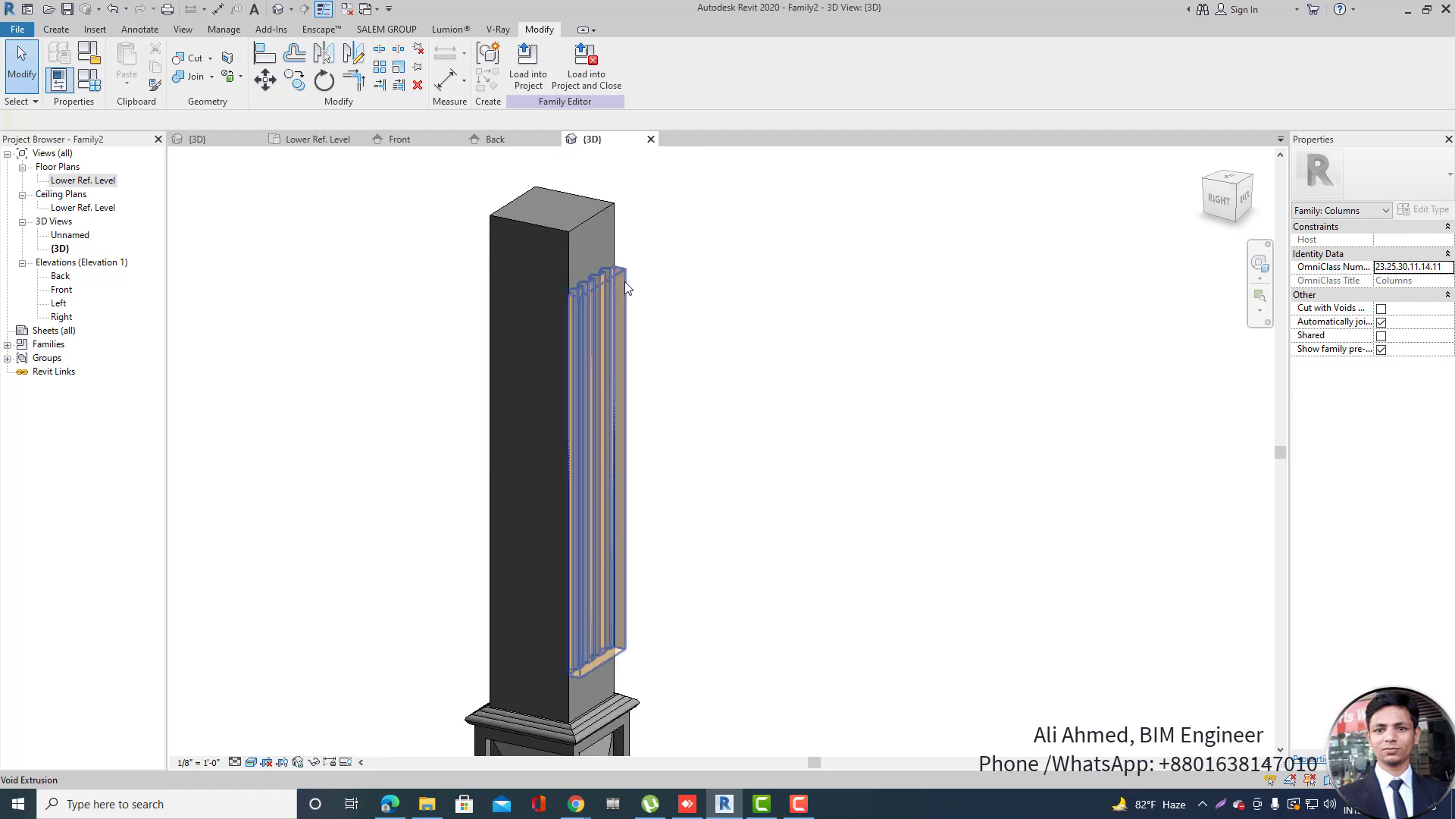
click(625, 281)
shift+middle_drag(896, 367, 720, 343)
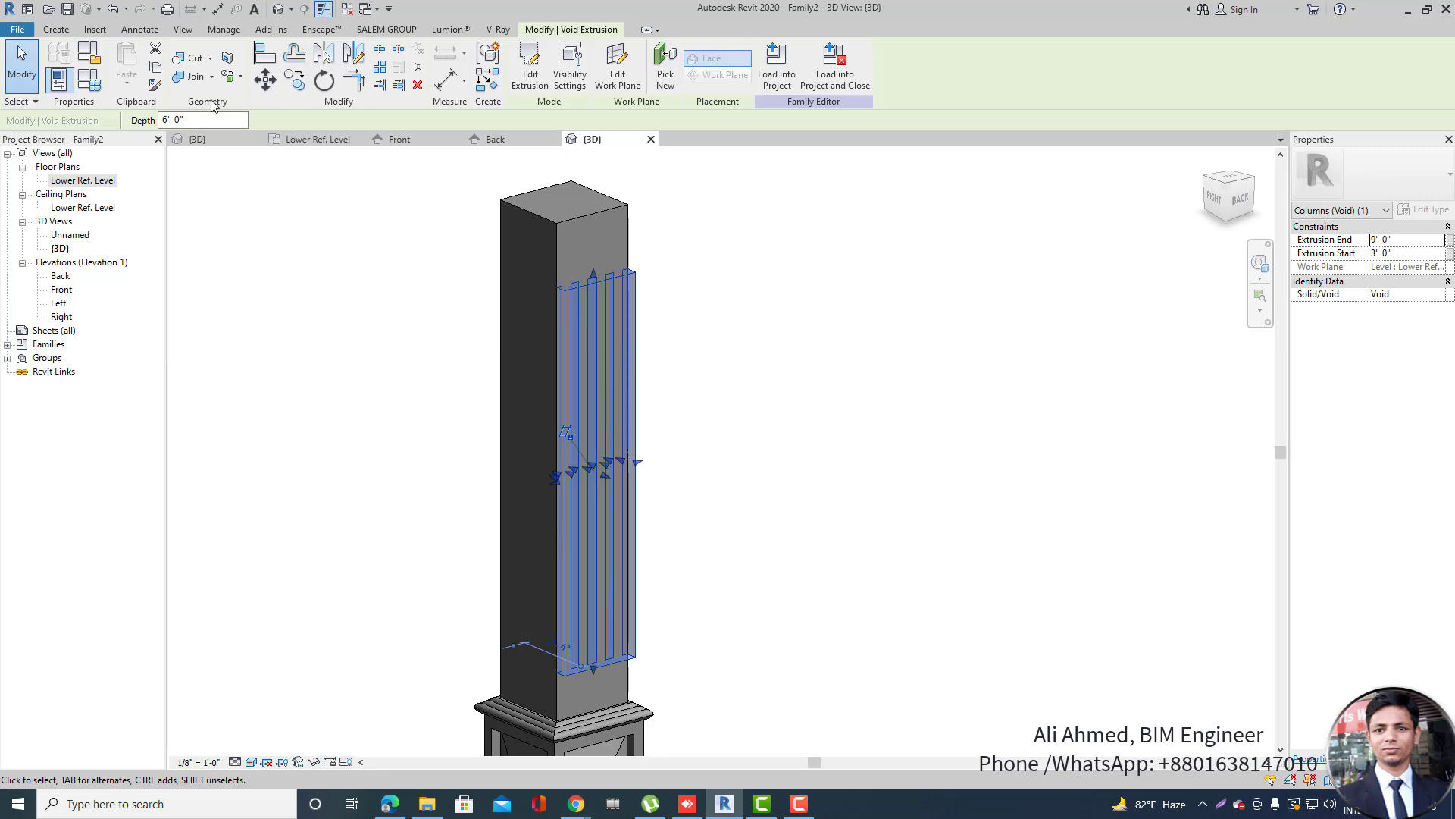
click(196, 58)
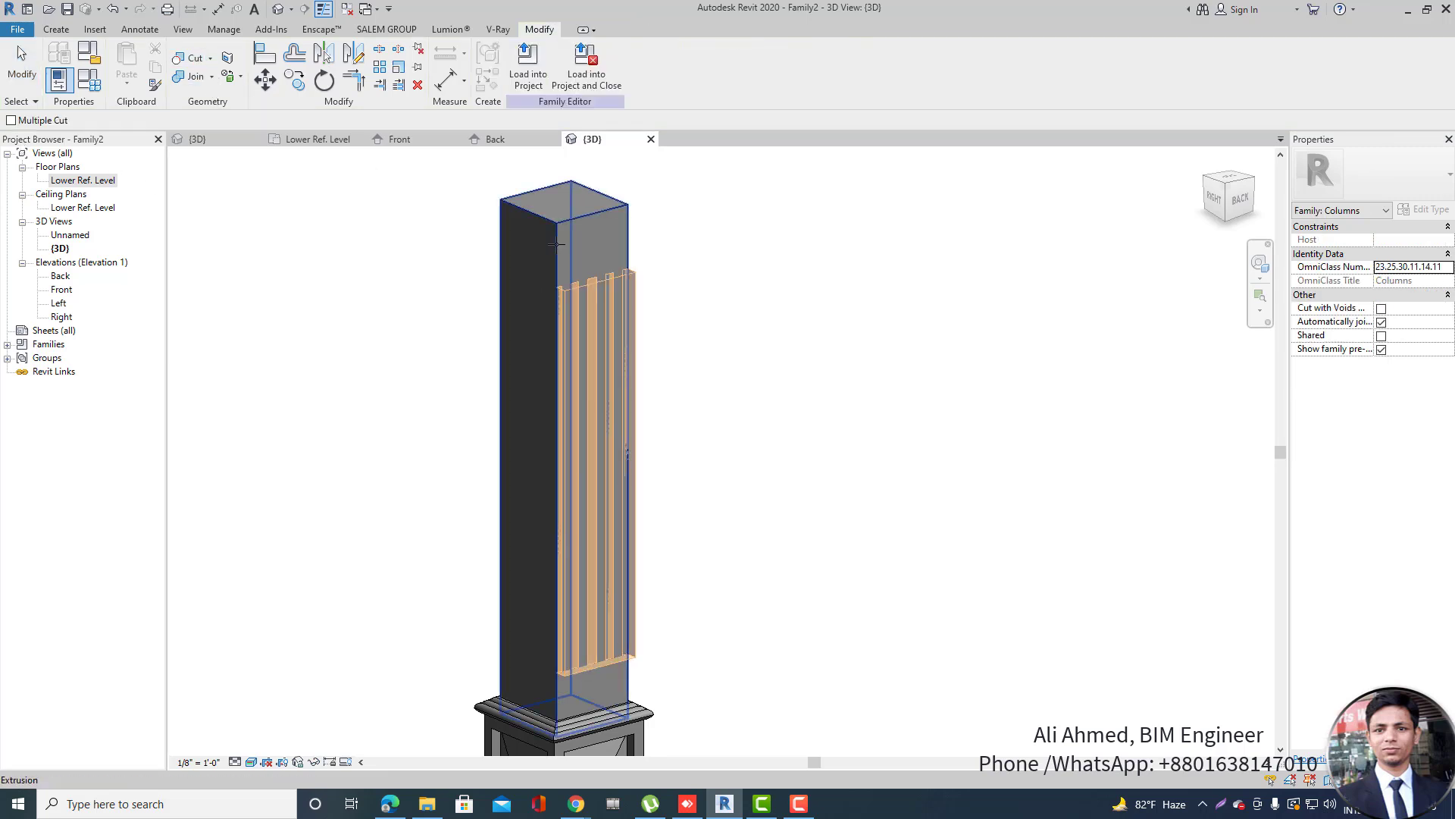
click(579, 289)
key(Escape)
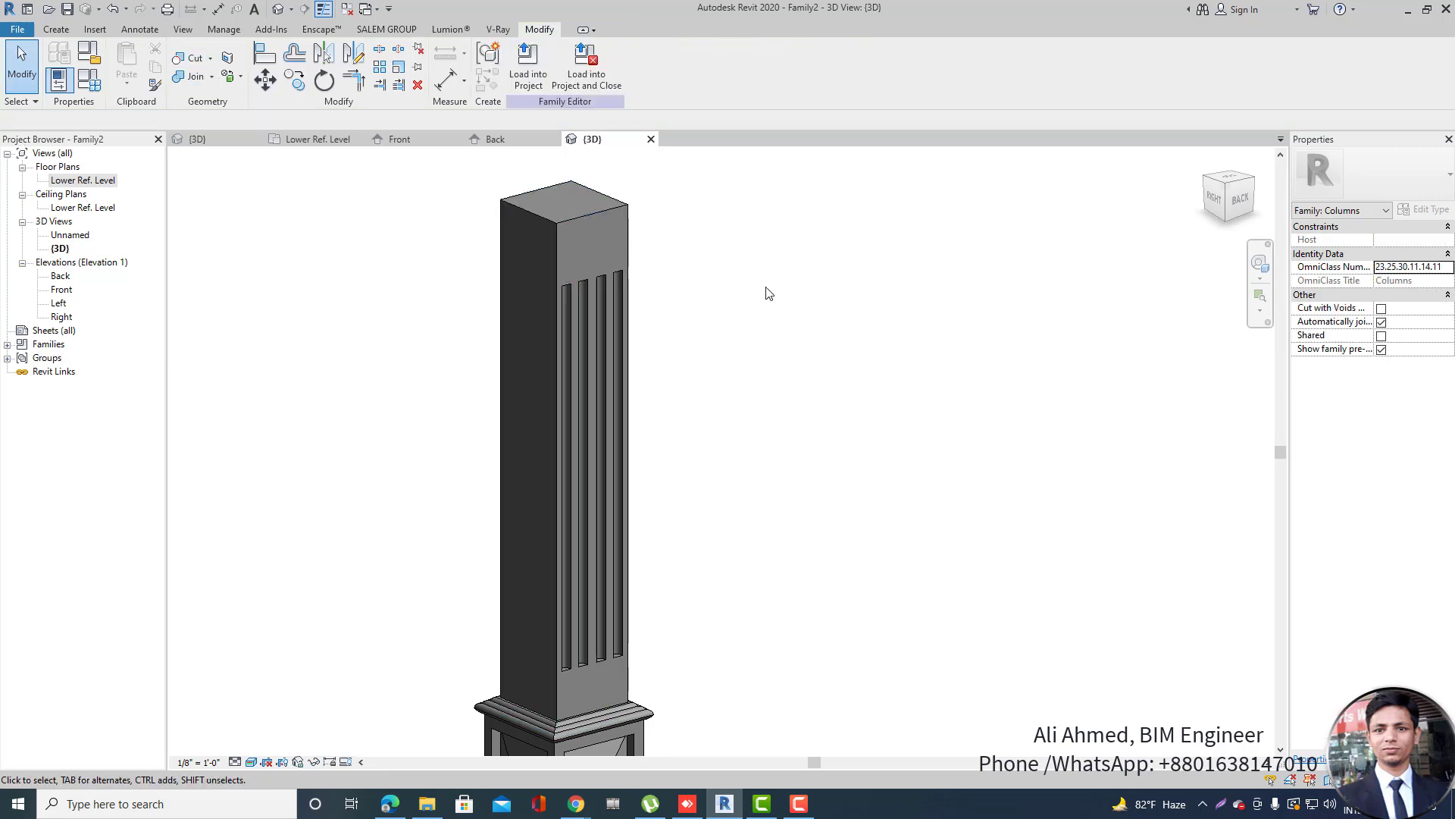
Mirror the scalloped void in the Lower Ref. Level plan about the central front/back reference plane onto the shaft's front side.
shift+middle_drag(751, 297, 682, 317)
scroll(705, 304, down, 2)
scroll(595, 383, up, 5)
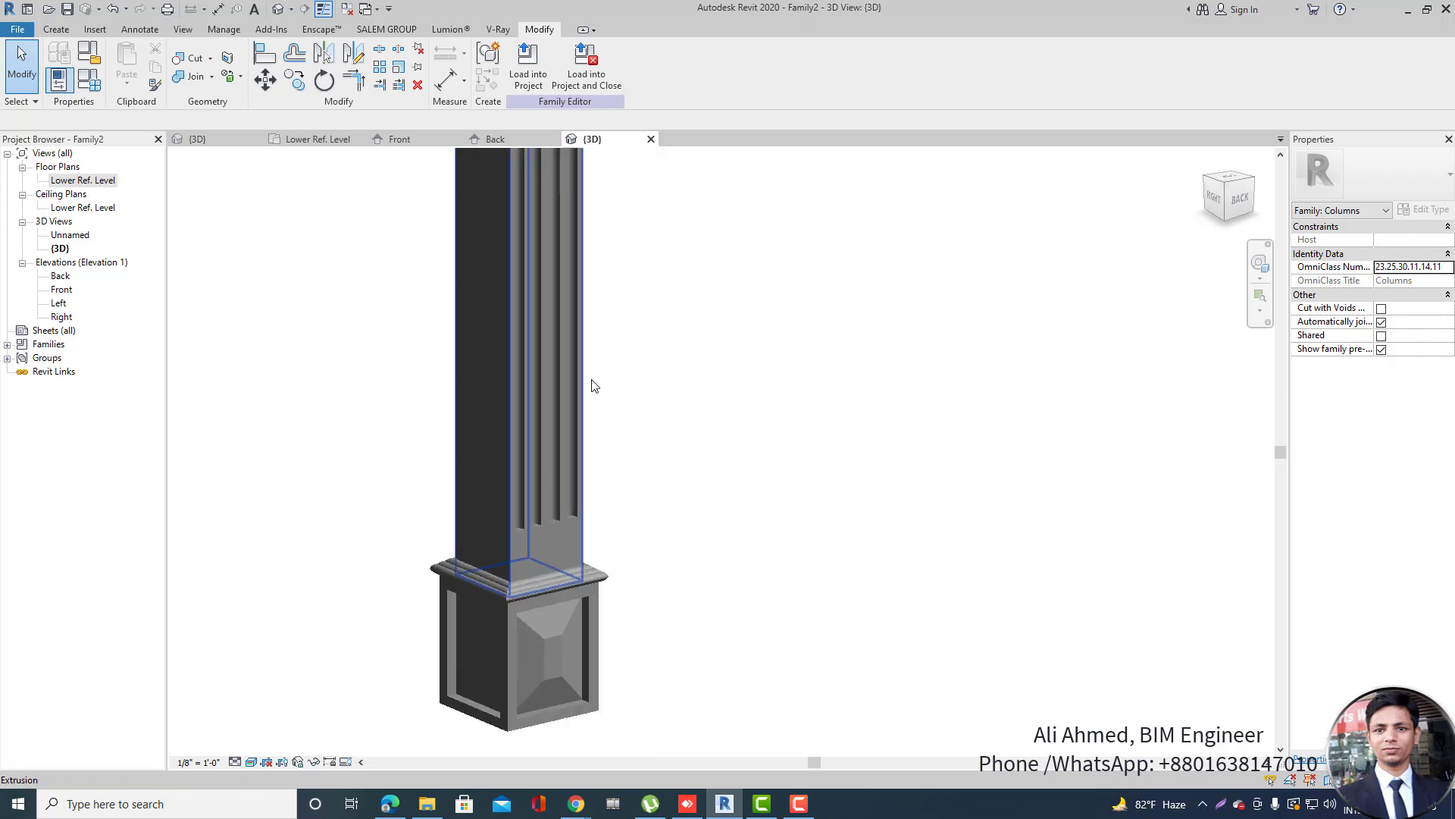
click(538, 365)
click(687, 386)
click(571, 481)
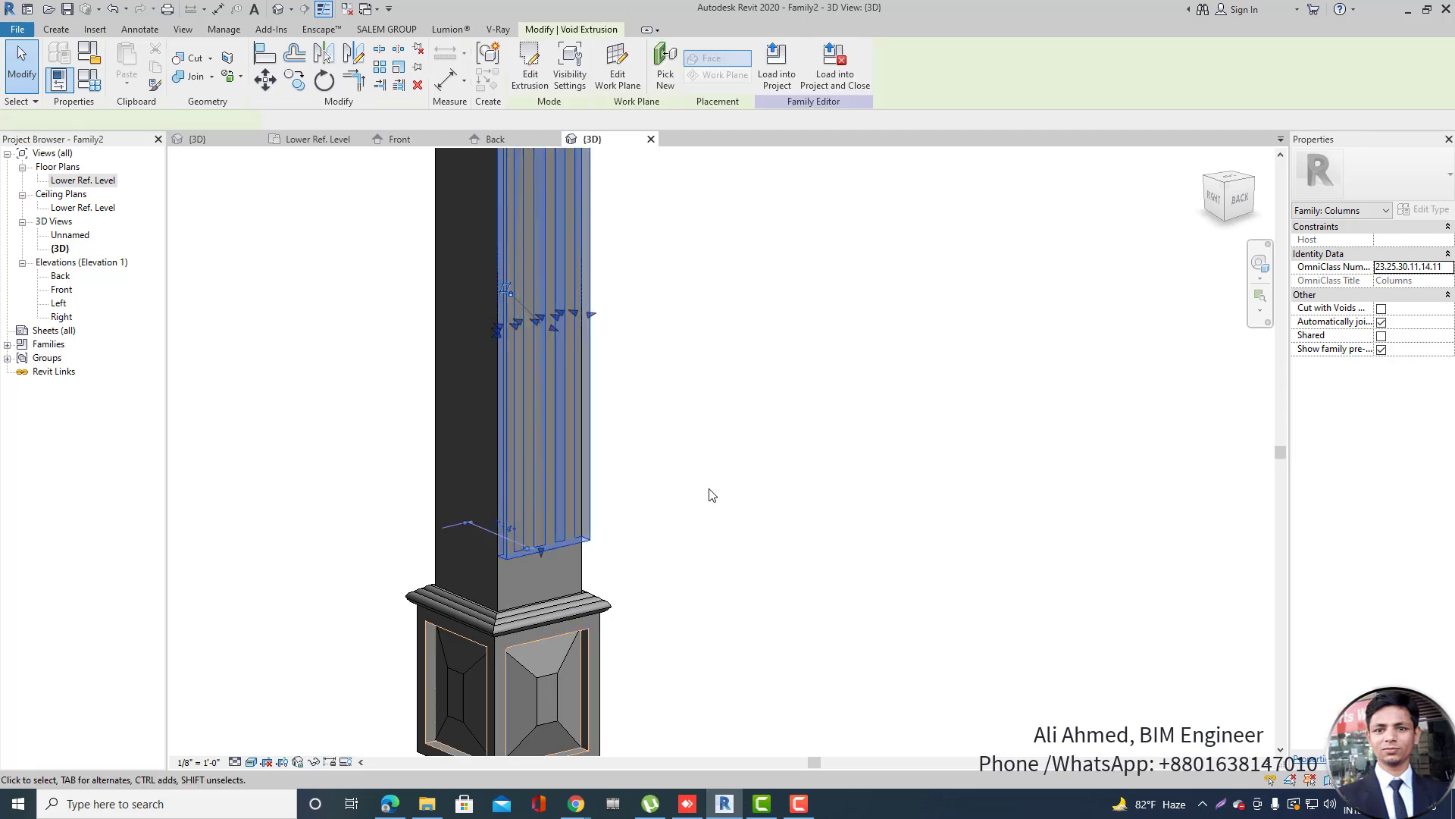
double_click(80, 180)
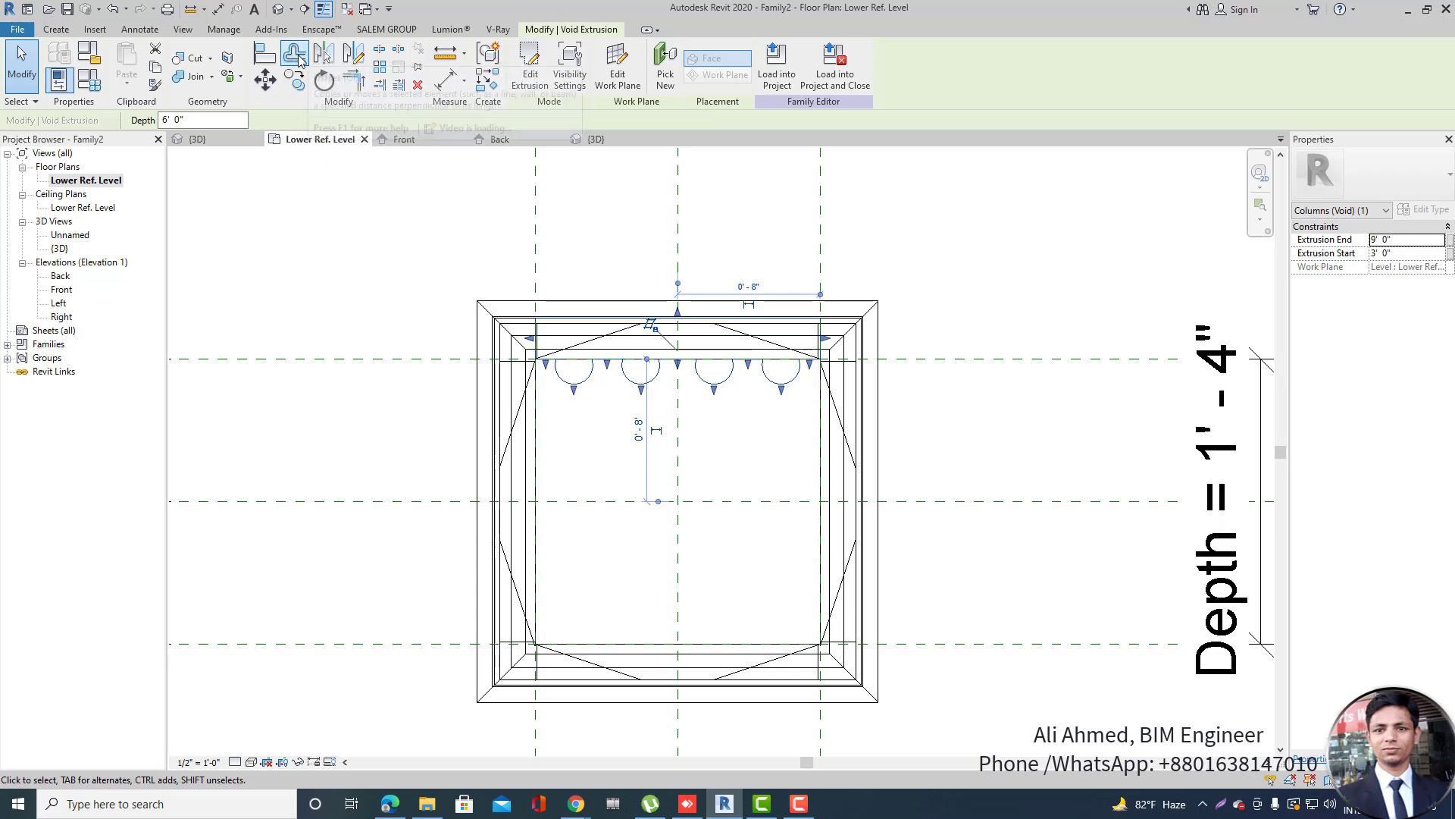
click(322, 57)
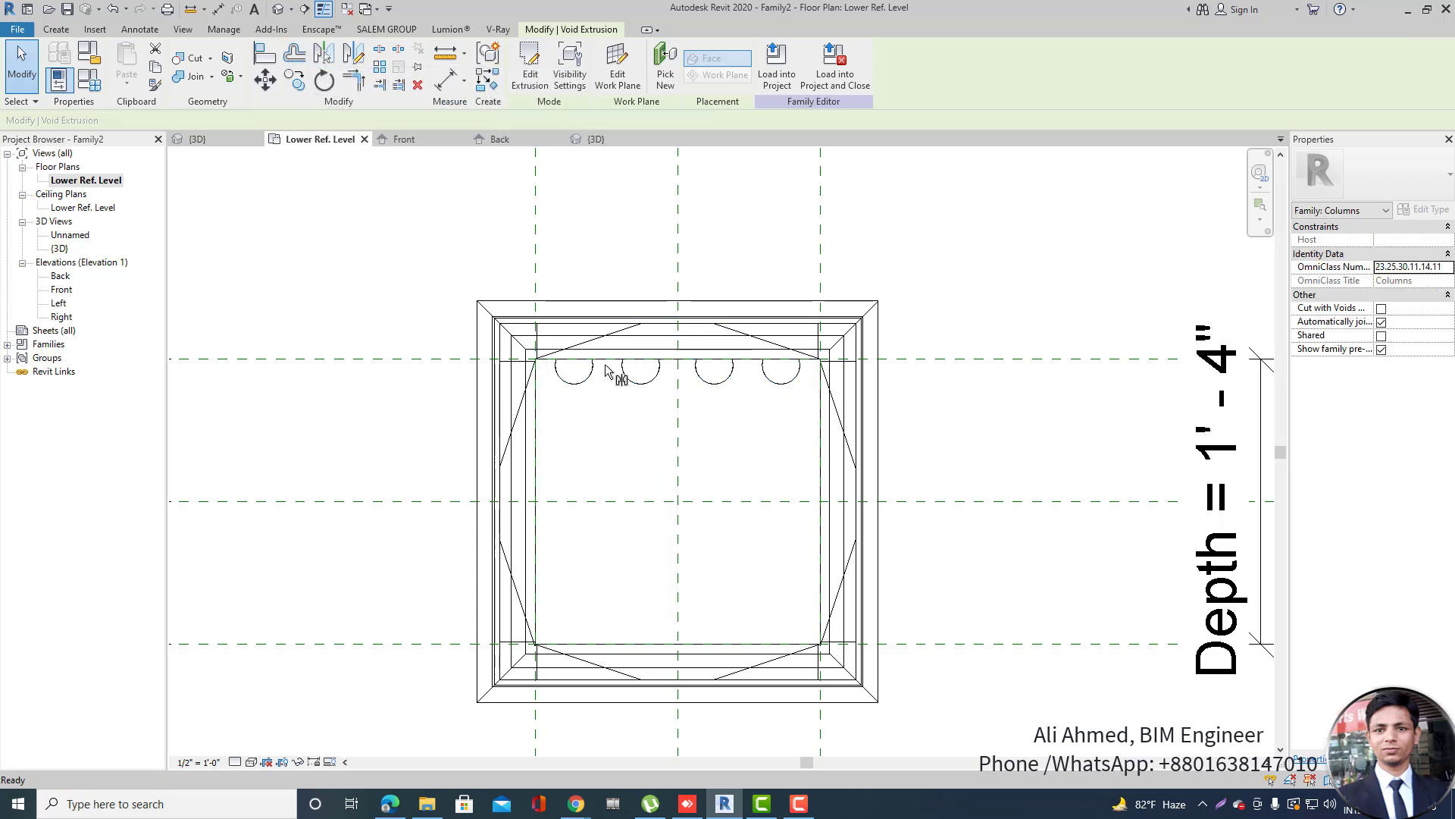
click(780, 501)
Mirror a copy of the front void onto the shaft's right side about a 45° axis drawn through the front right corner.
click(355, 57)
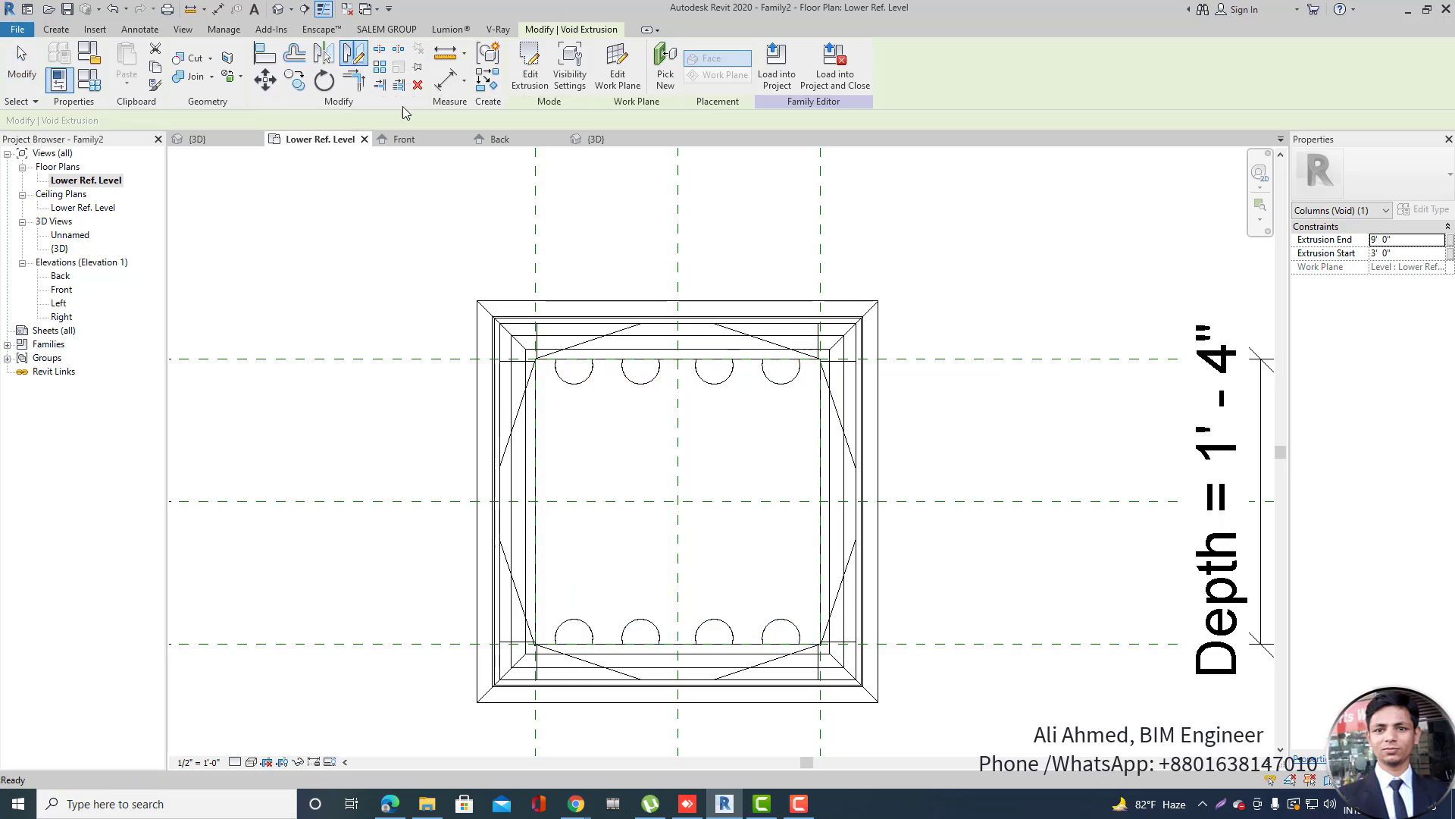
scroll(833, 699, up, 3)
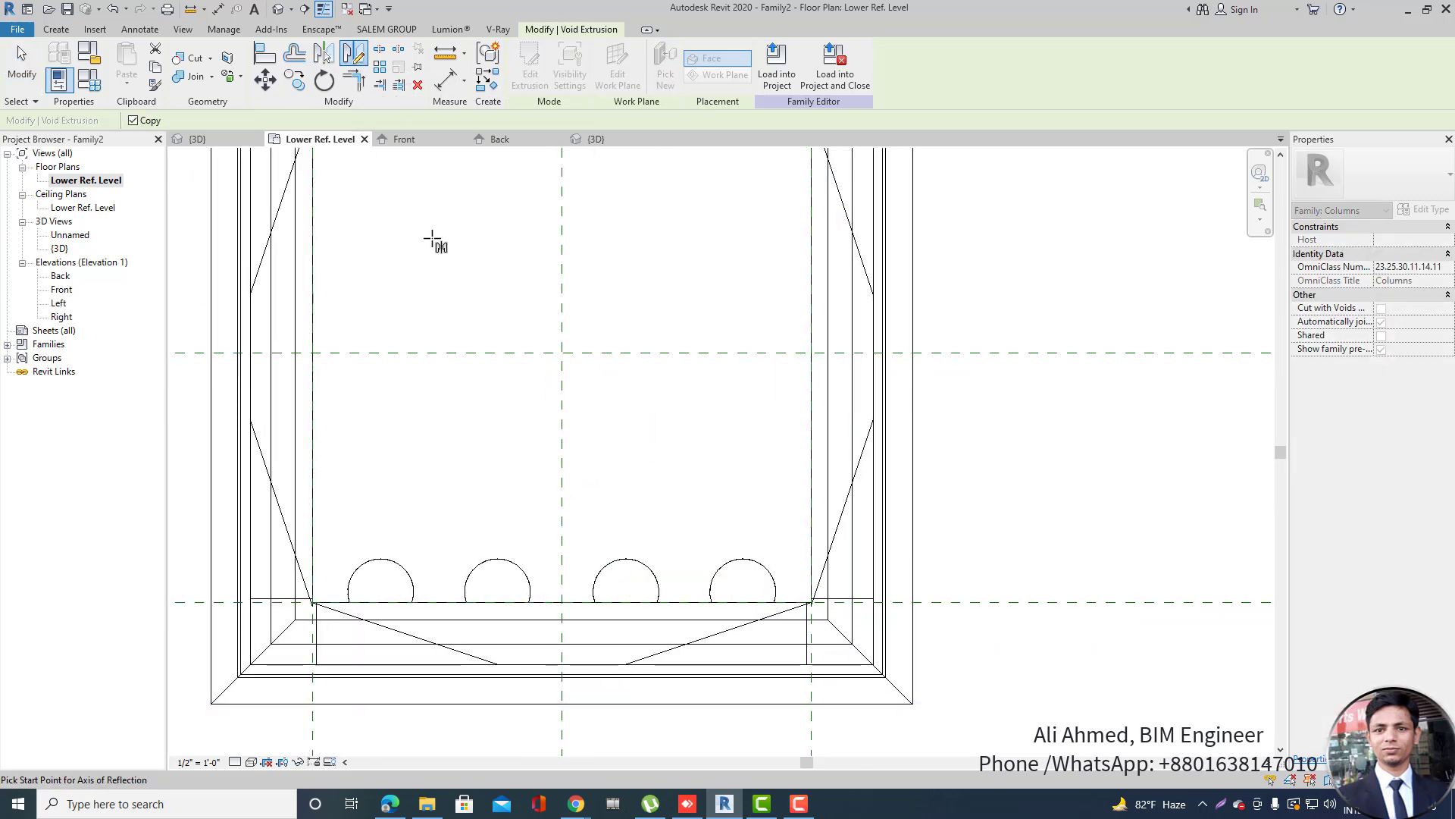
key(m)
key(m)
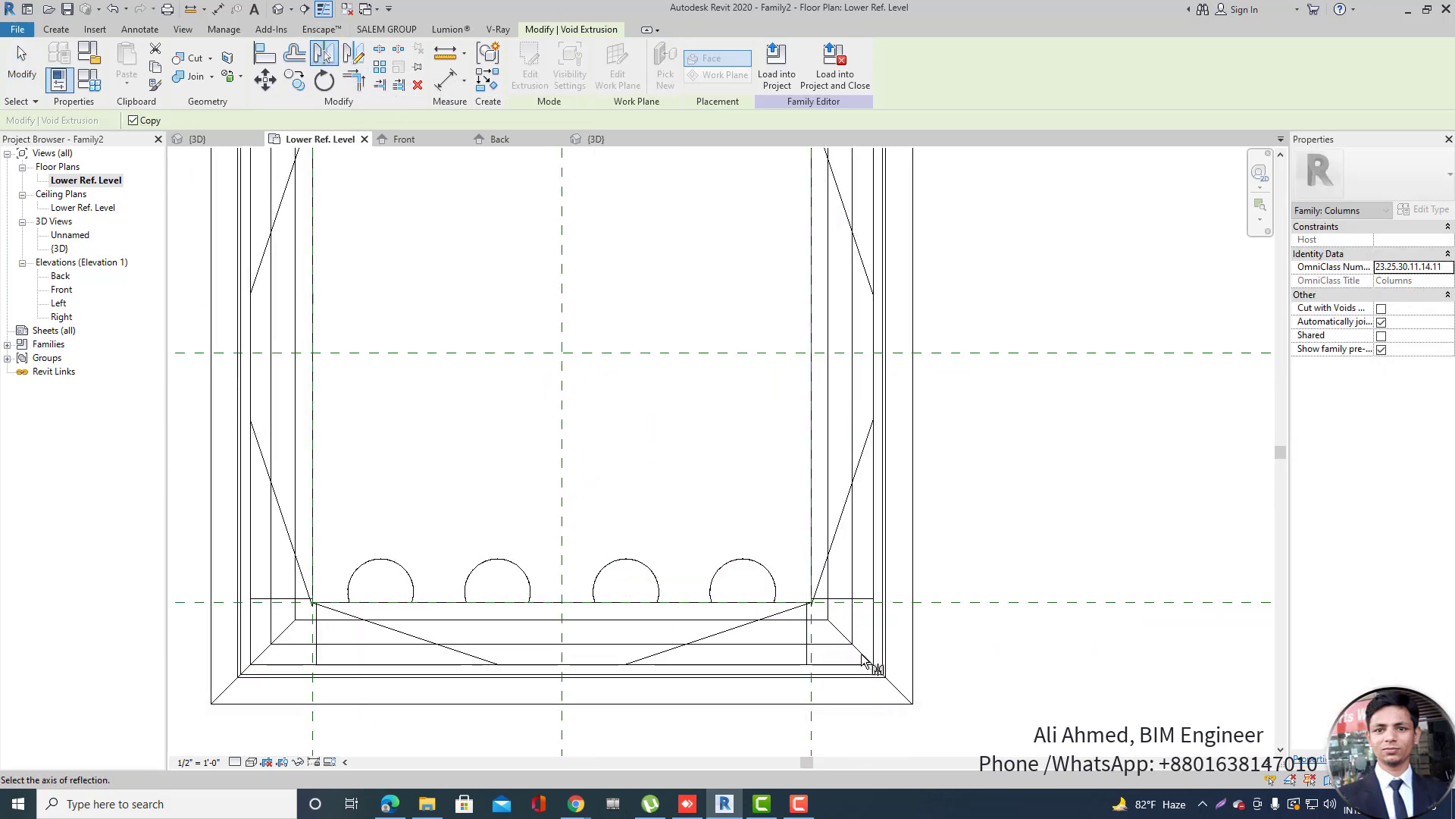
scroll(864, 658, up, 2)
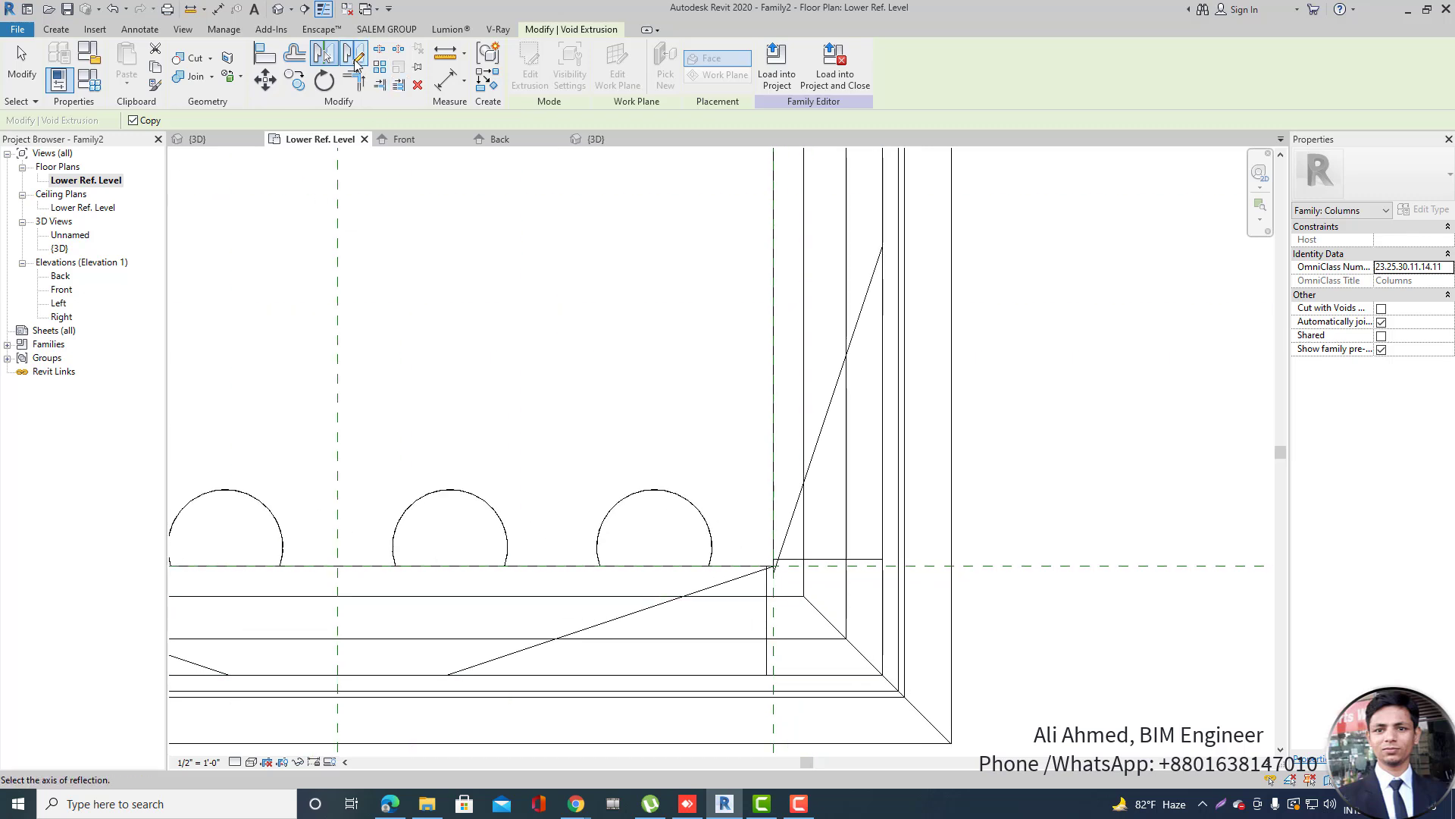
key(d)
key(m)
click(805, 596)
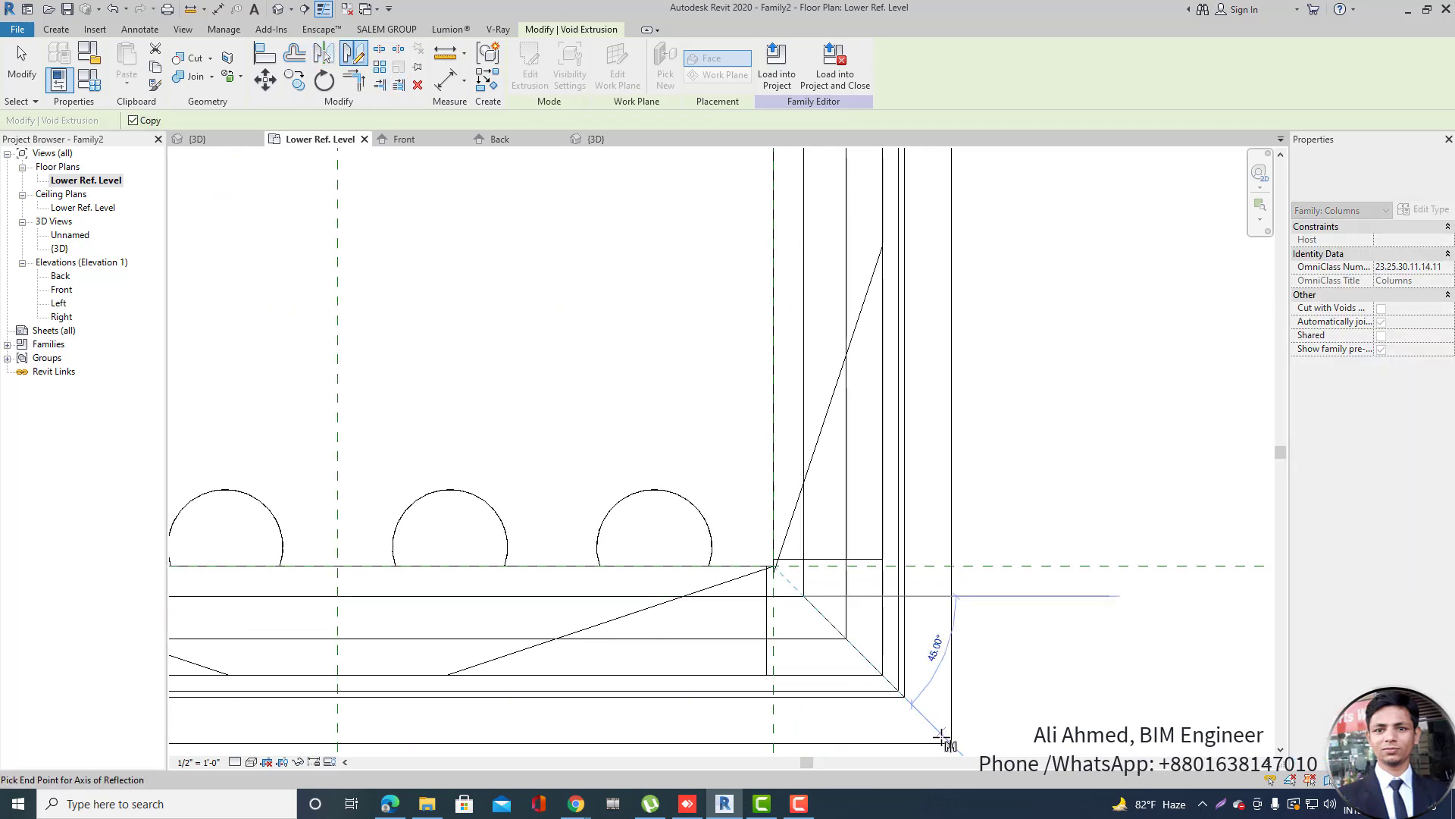
scroll(740, 661, down, 5)
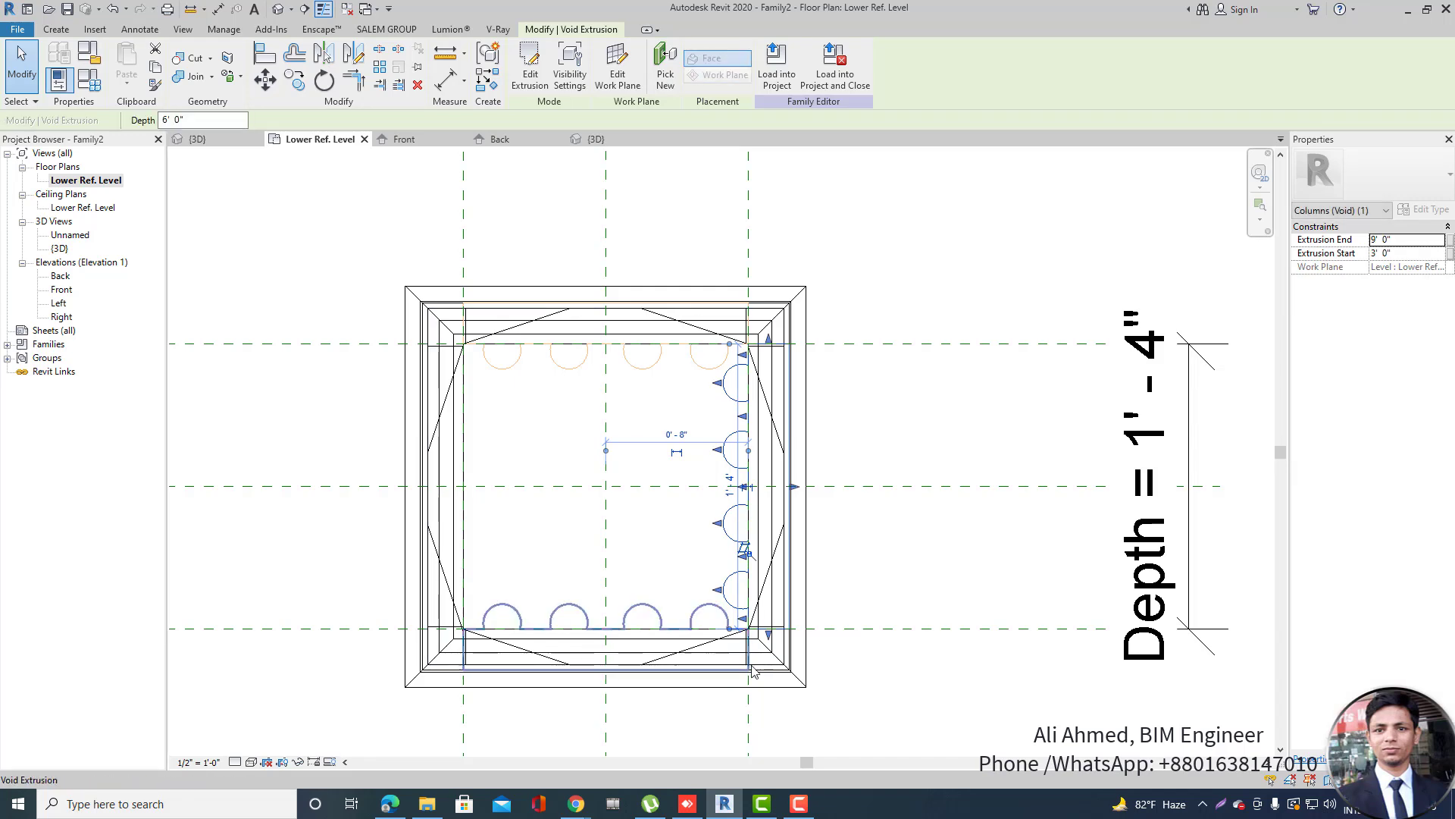
Mirror the right side's void about the central left/right reference plane onto the shaft's left side.
scroll(813, 543, up, 2)
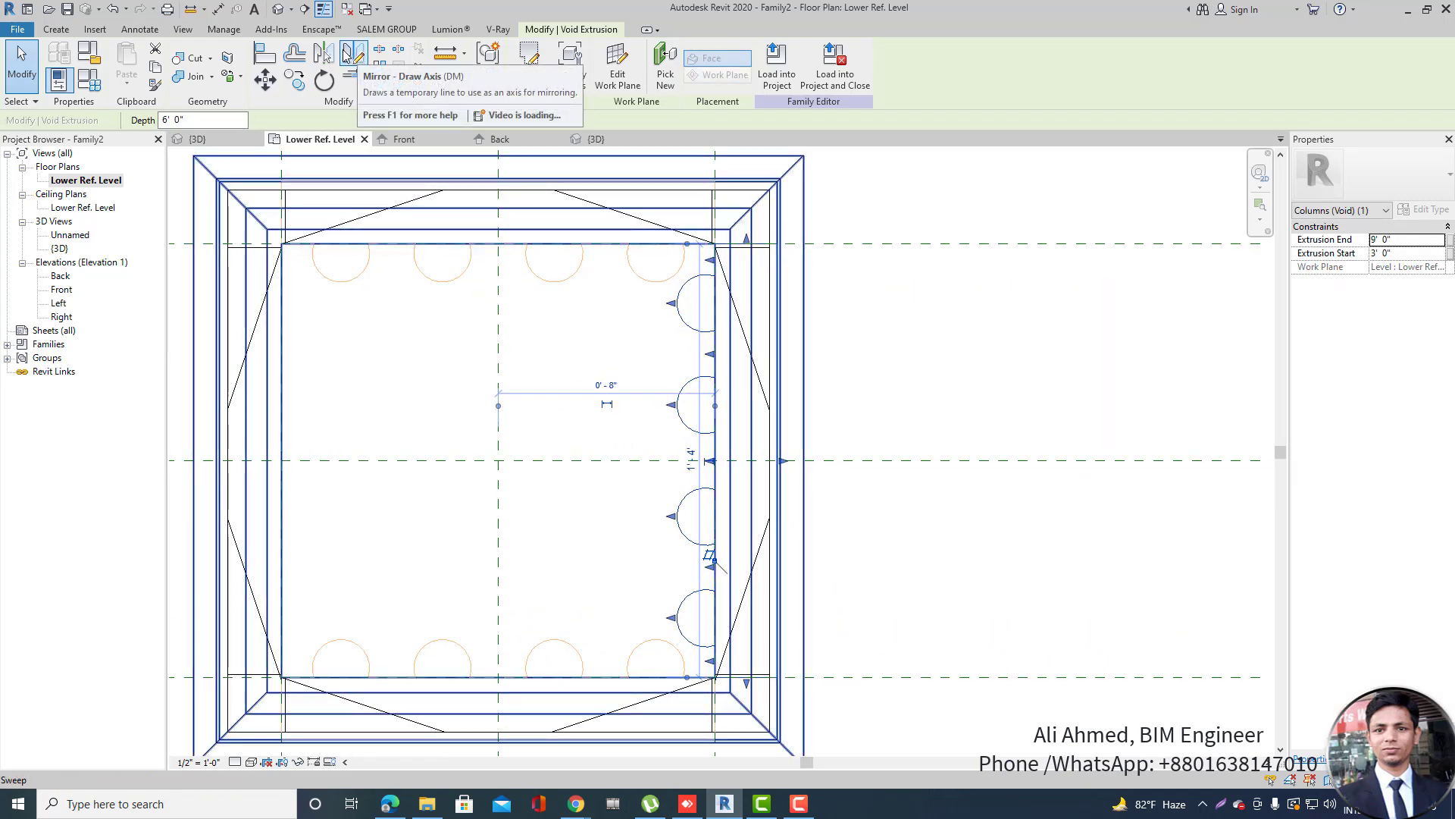
click(347, 53)
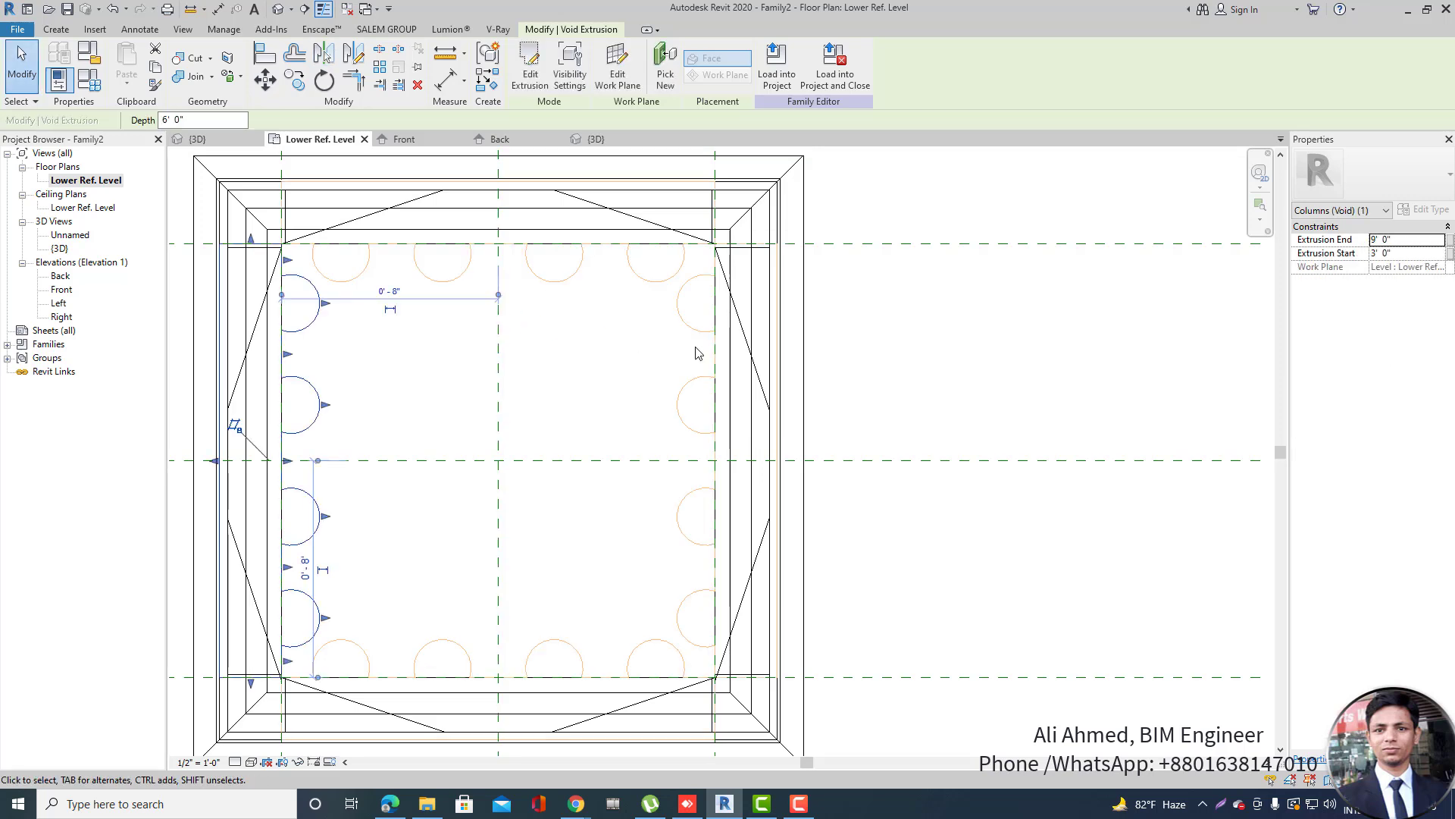
scroll(695, 350, down, 3)
key(Escape)
scroll(447, 355, up, 5)
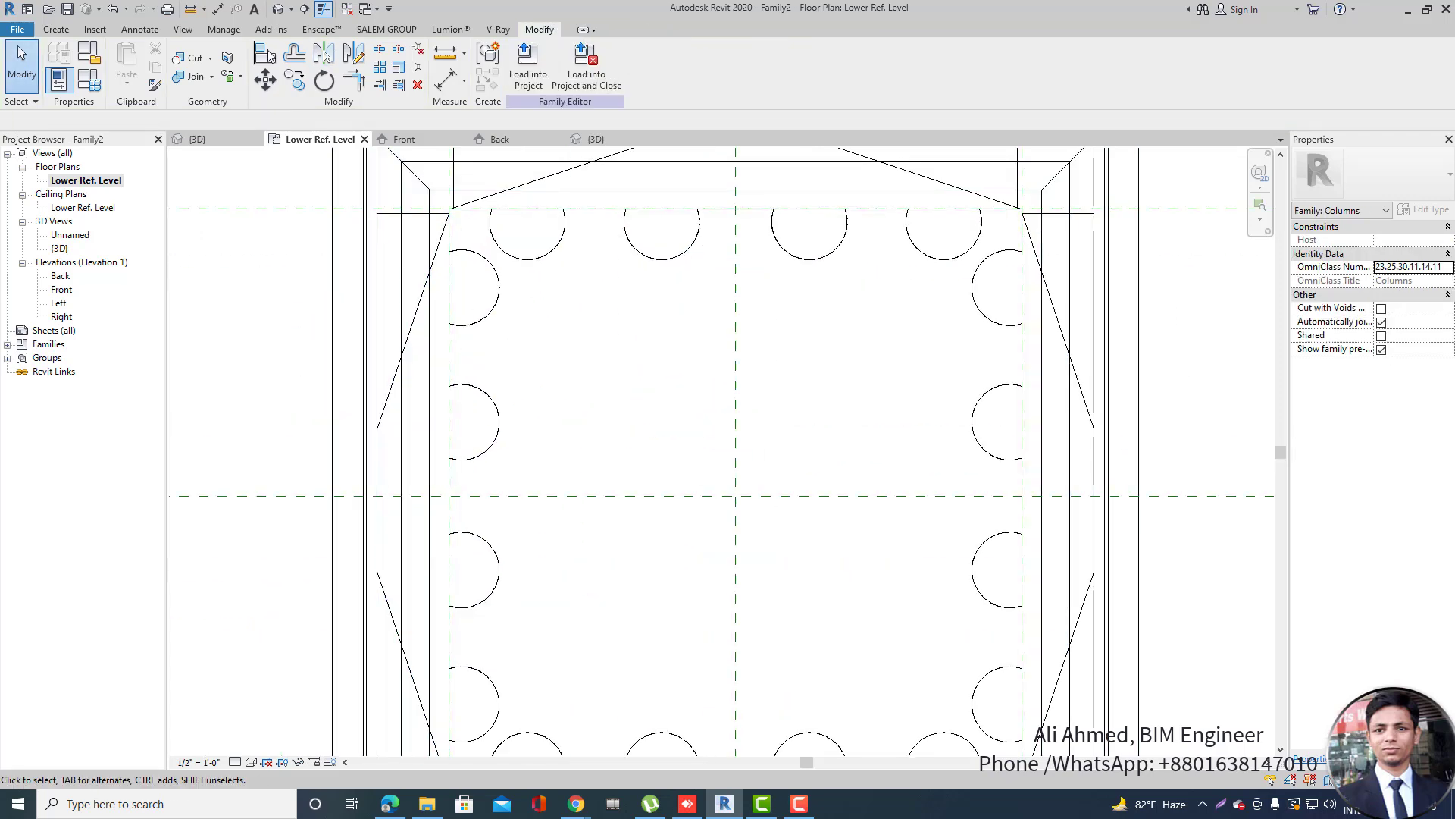
Examine the column in 3D from several angles, checking the flutes on the shaft's faces.
click(278, 9)
shift+middle_drag(833, 373, 802, 385)
scroll(727, 585, down, 3)
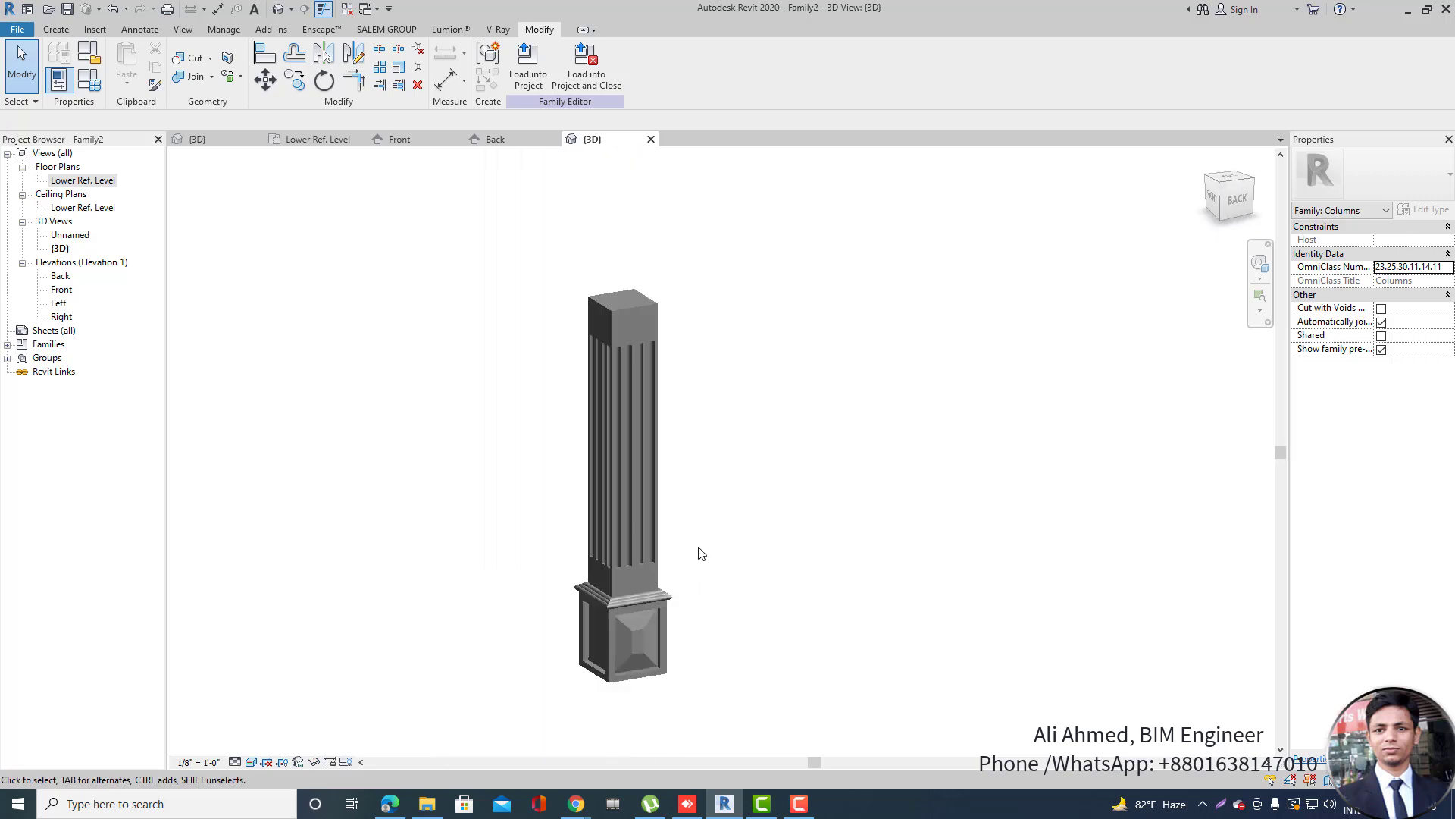
scroll(667, 321, up, 3)
mouse_move(678, 327)
shift+middle_down()
mouse_move(509, 343)
mouse_move(788, 362)
mouse_move(679, 344)
shift+middle_up()
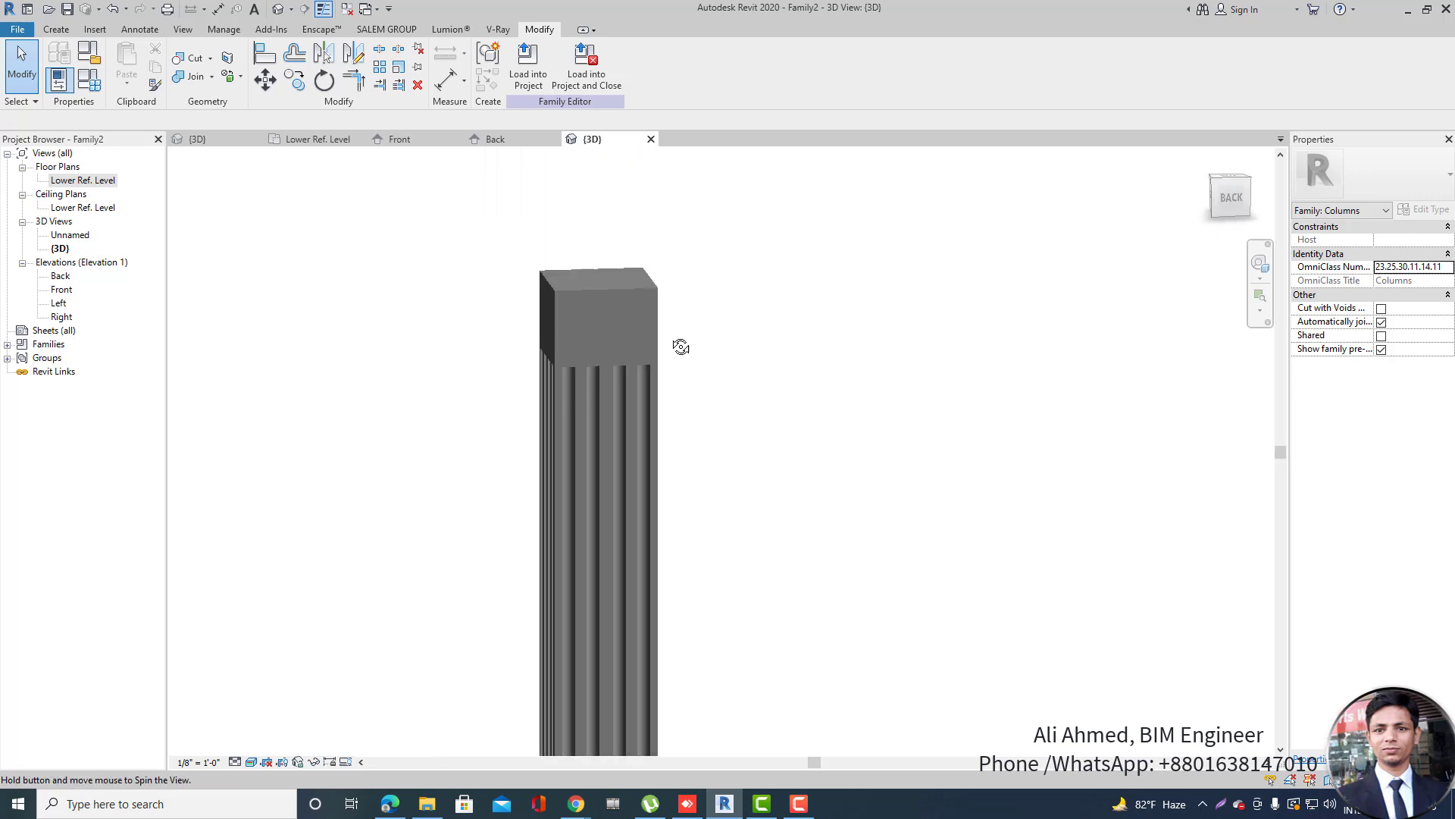
scroll(705, 286, down, 4)
shift+middle_drag(705, 285, 871, 393)
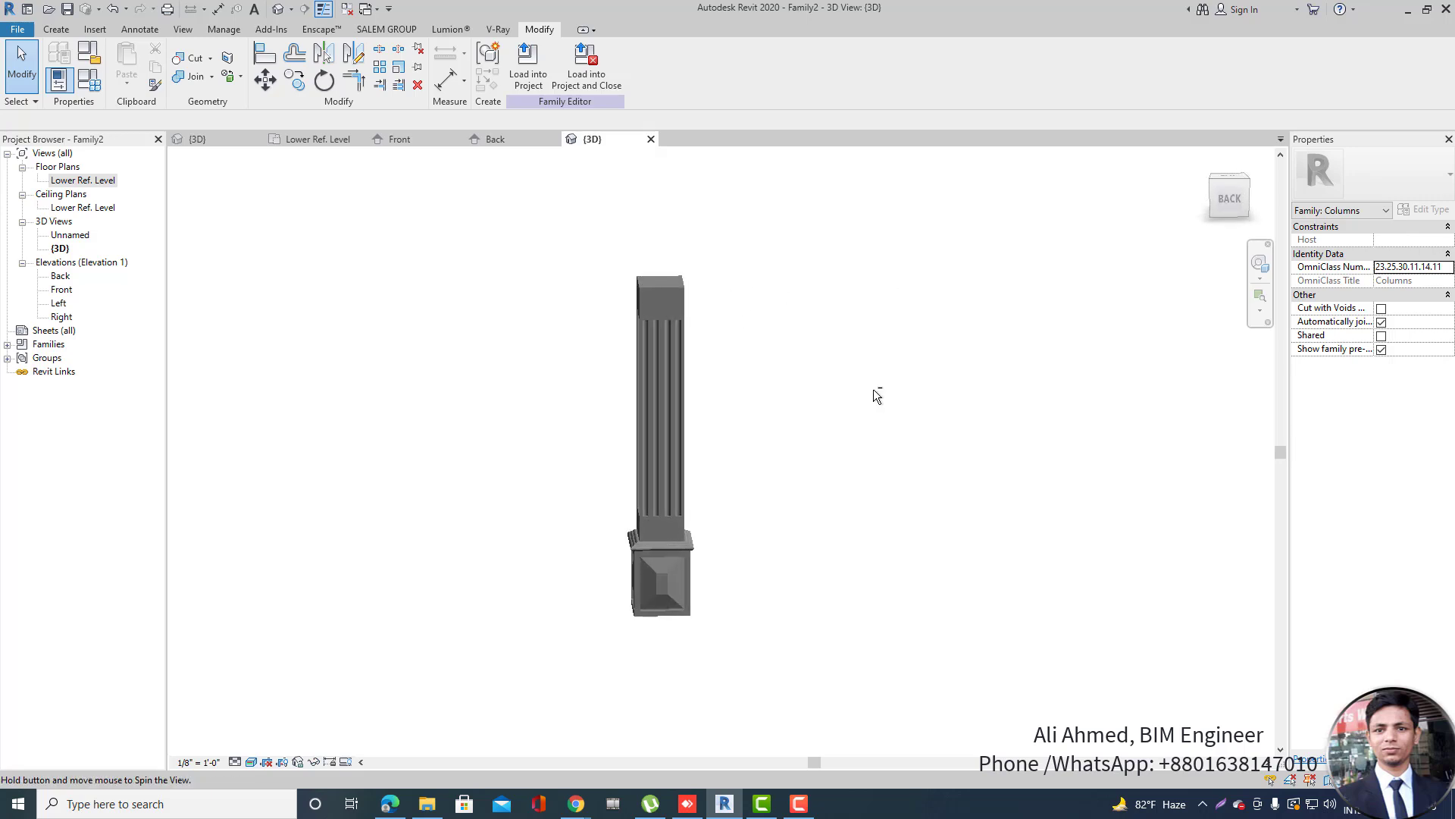
scroll(692, 315, up, 3)
scroll(834, 311, down, 3)
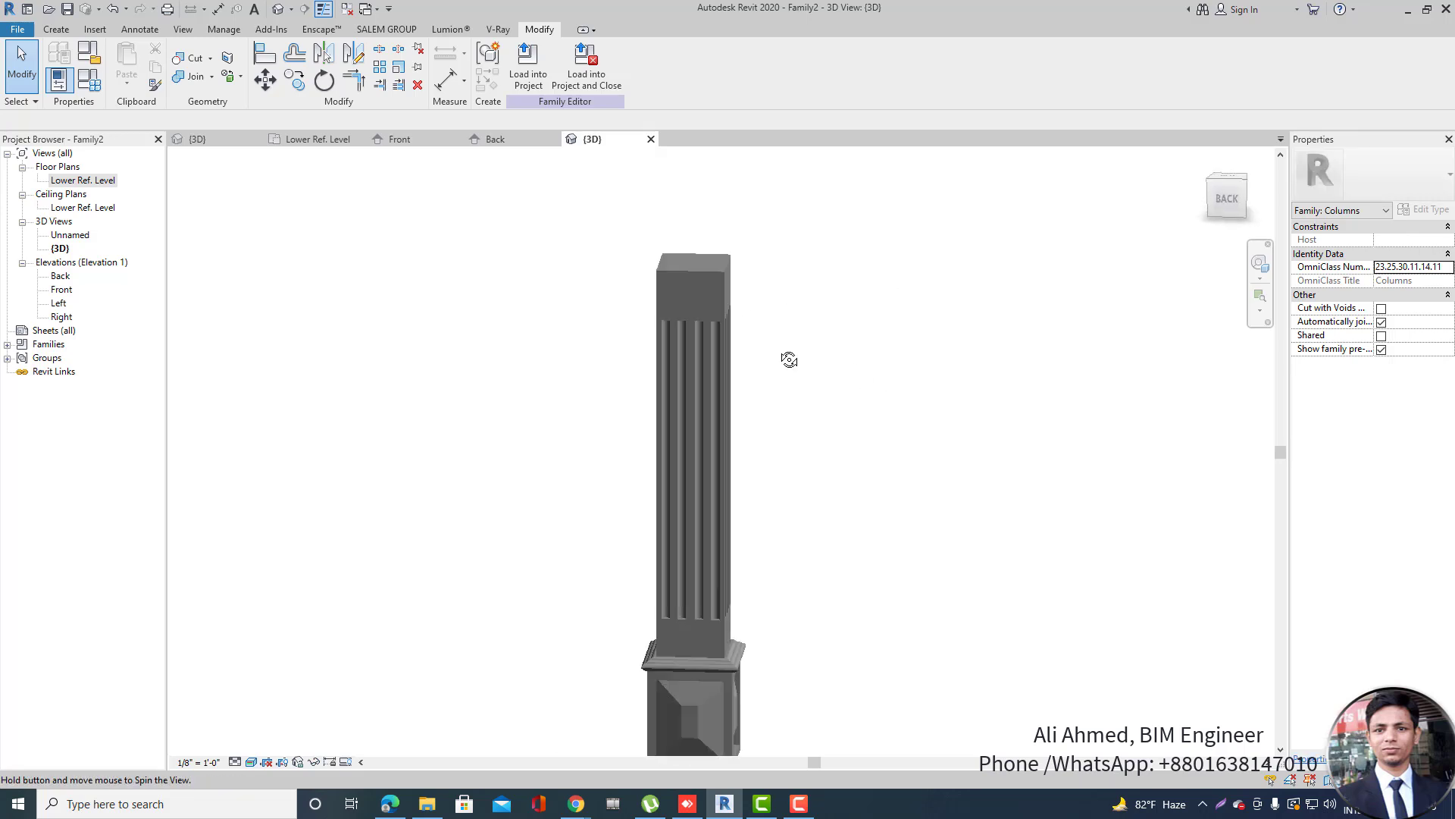
shift+middle_drag(789, 361, 974, 377)
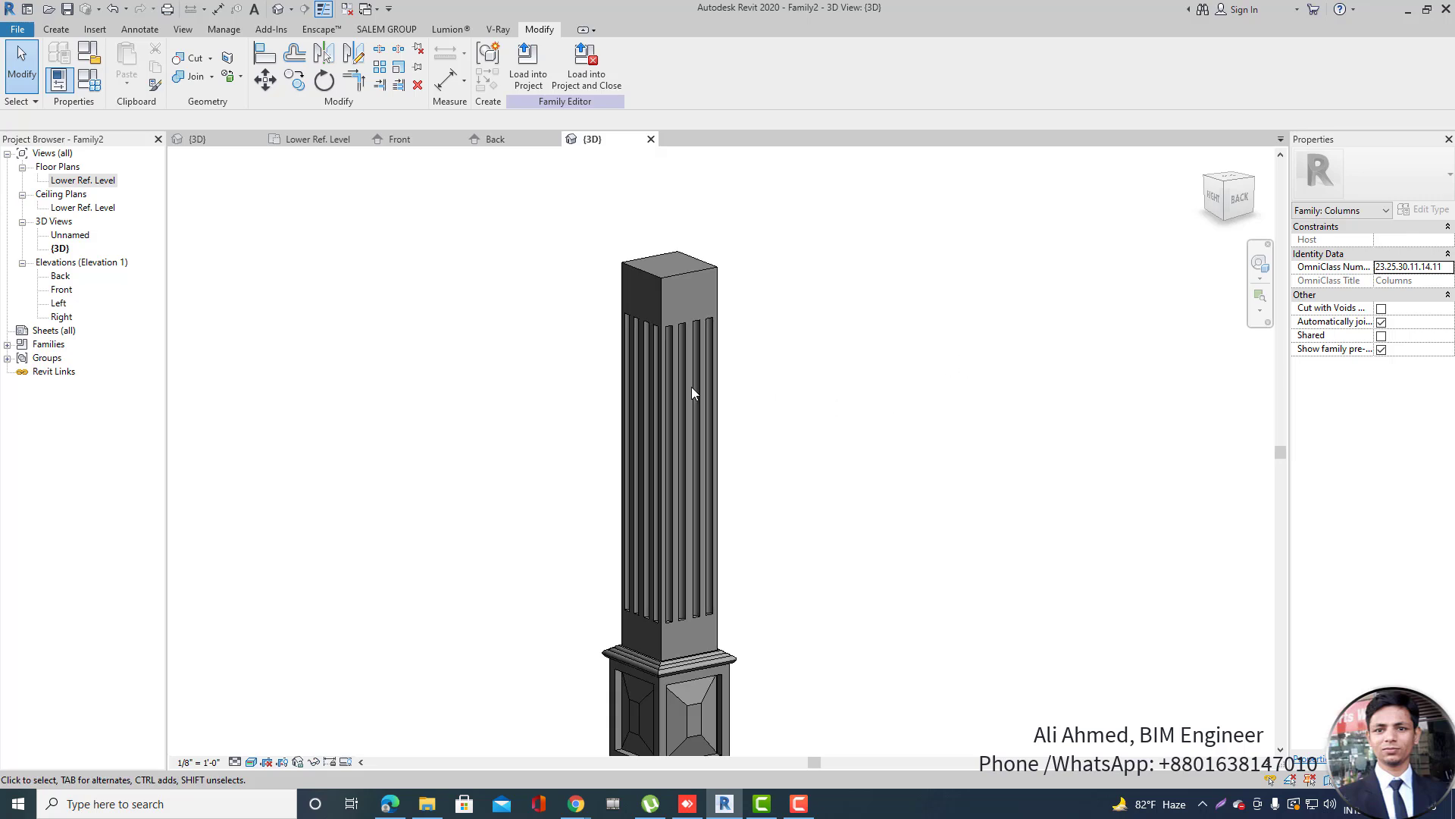
scroll(512, 386, down, 2)
scroll(626, 451, up, 2)
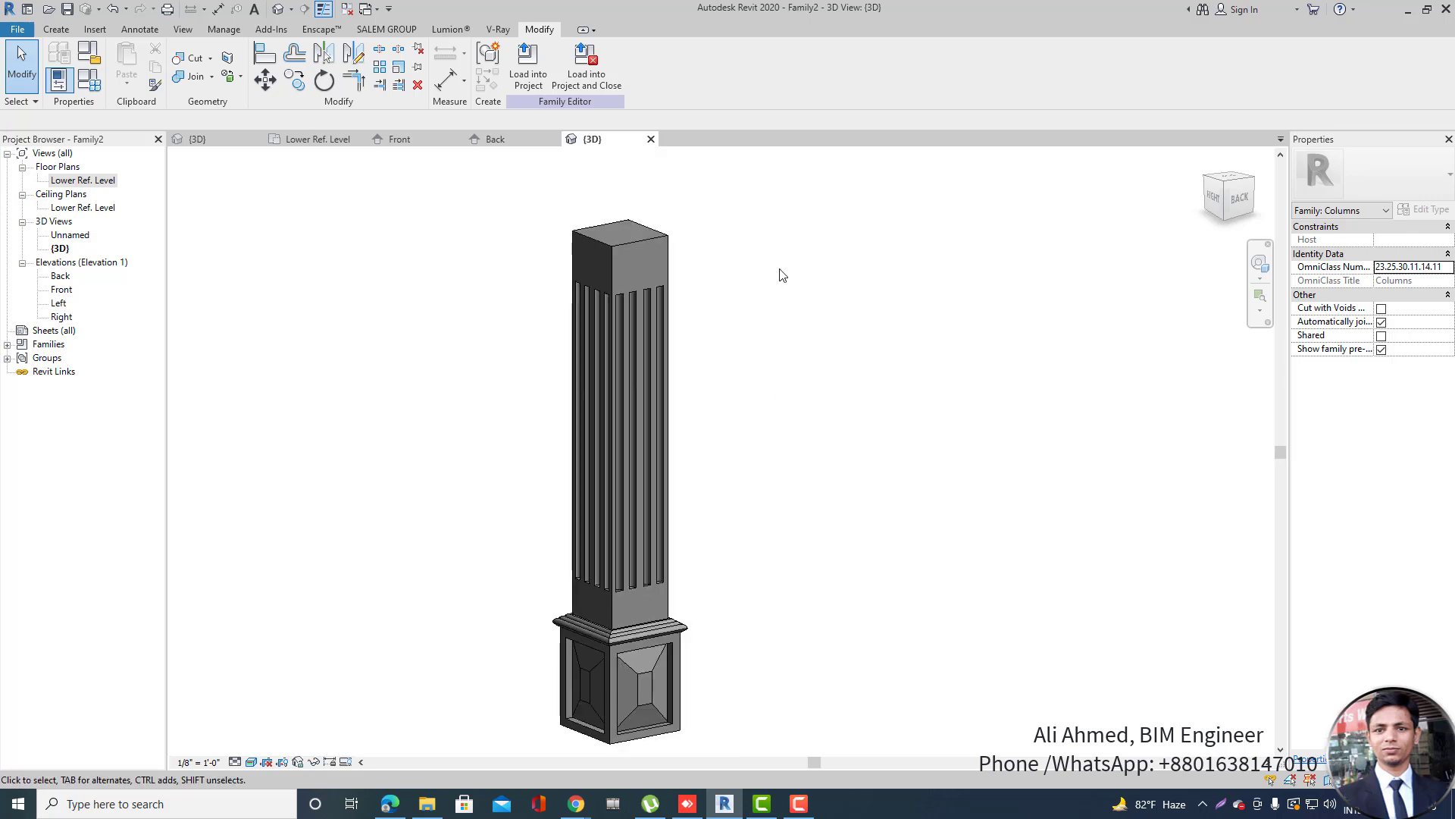
Start a sweep and pick the top edges of the column shaft as its path.
click(55, 29)
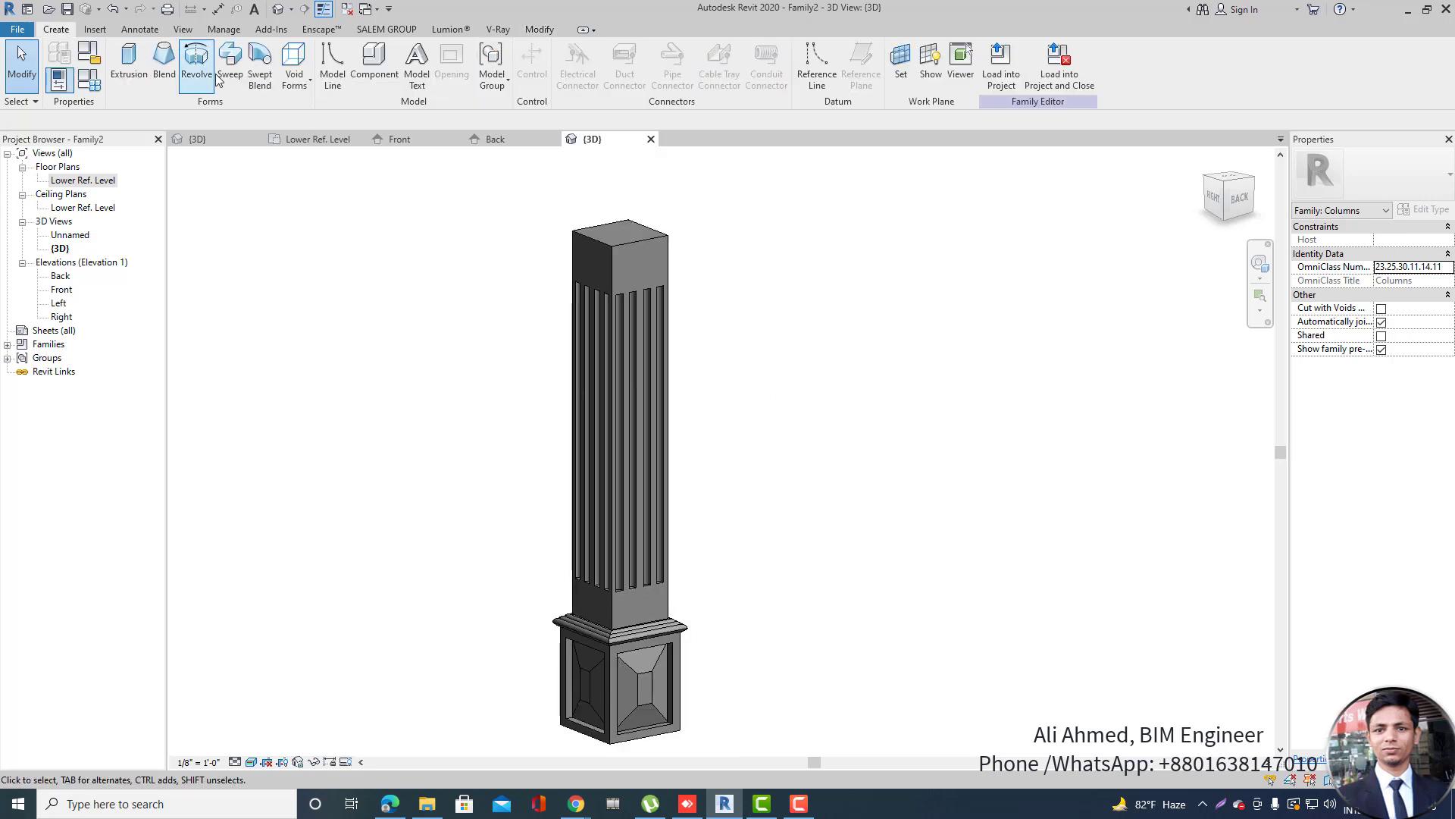
click(231, 68)
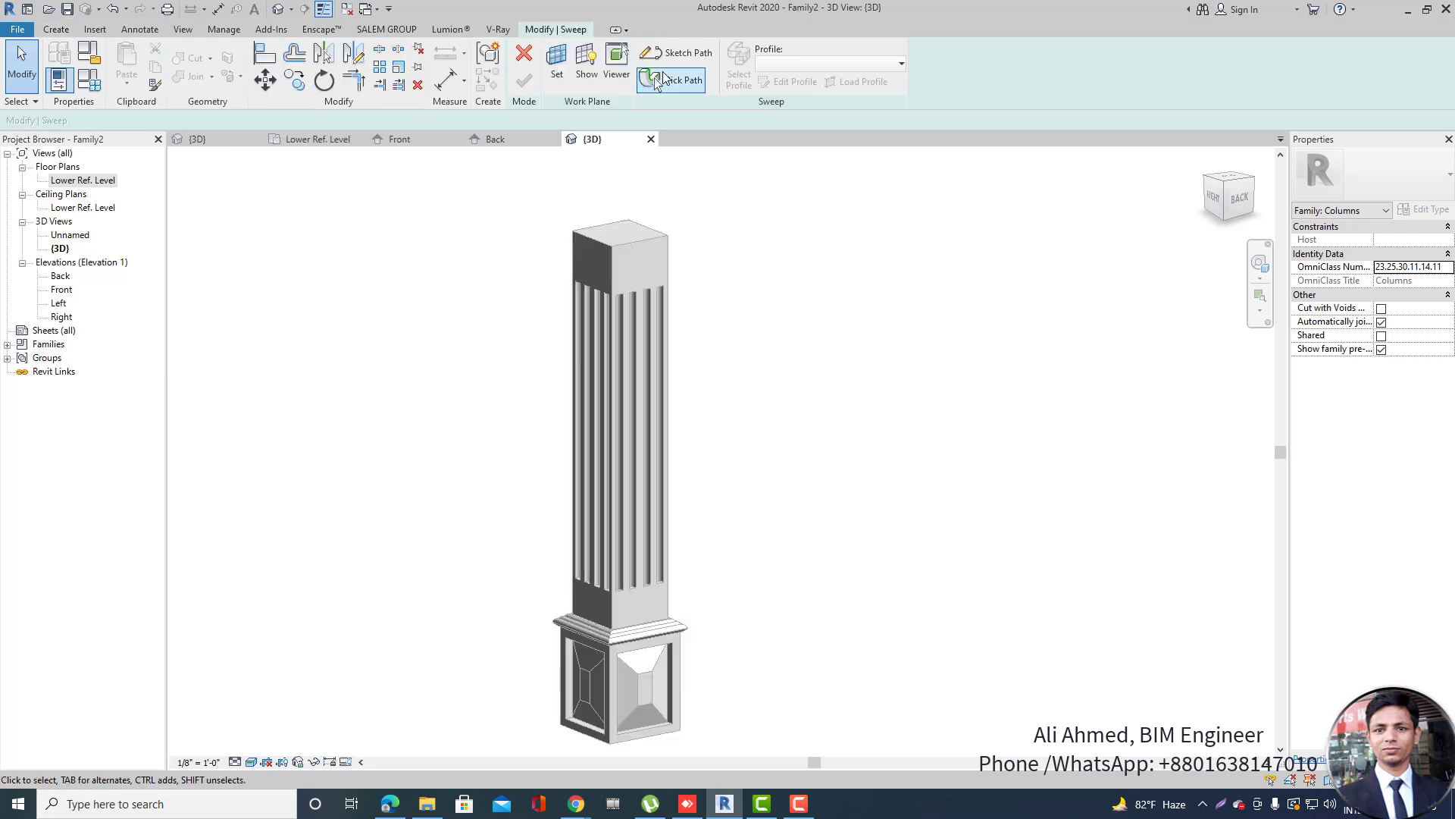
click(656, 81)
scroll(643, 248, up, 3)
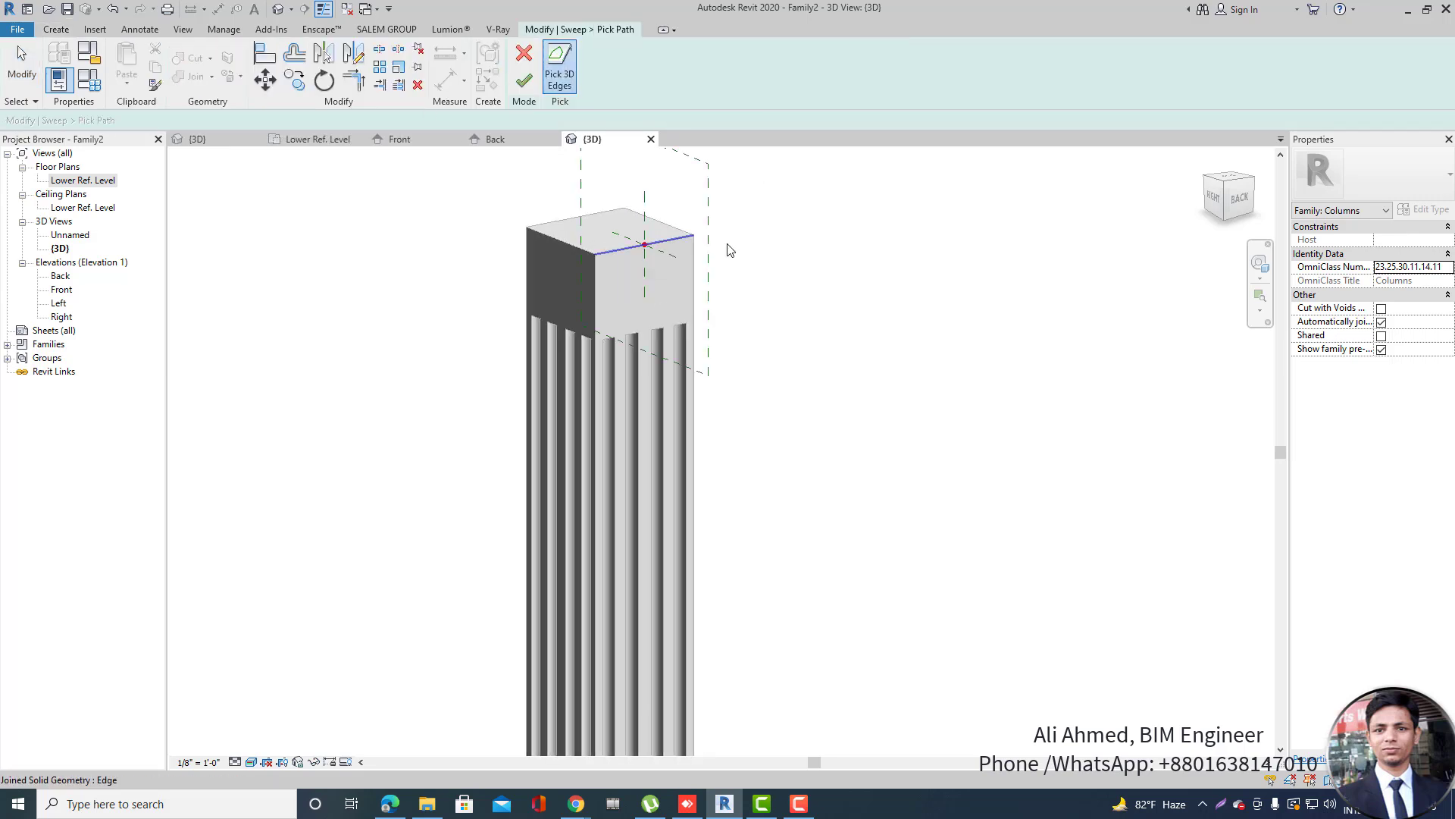
scroll(794, 254, down, 2)
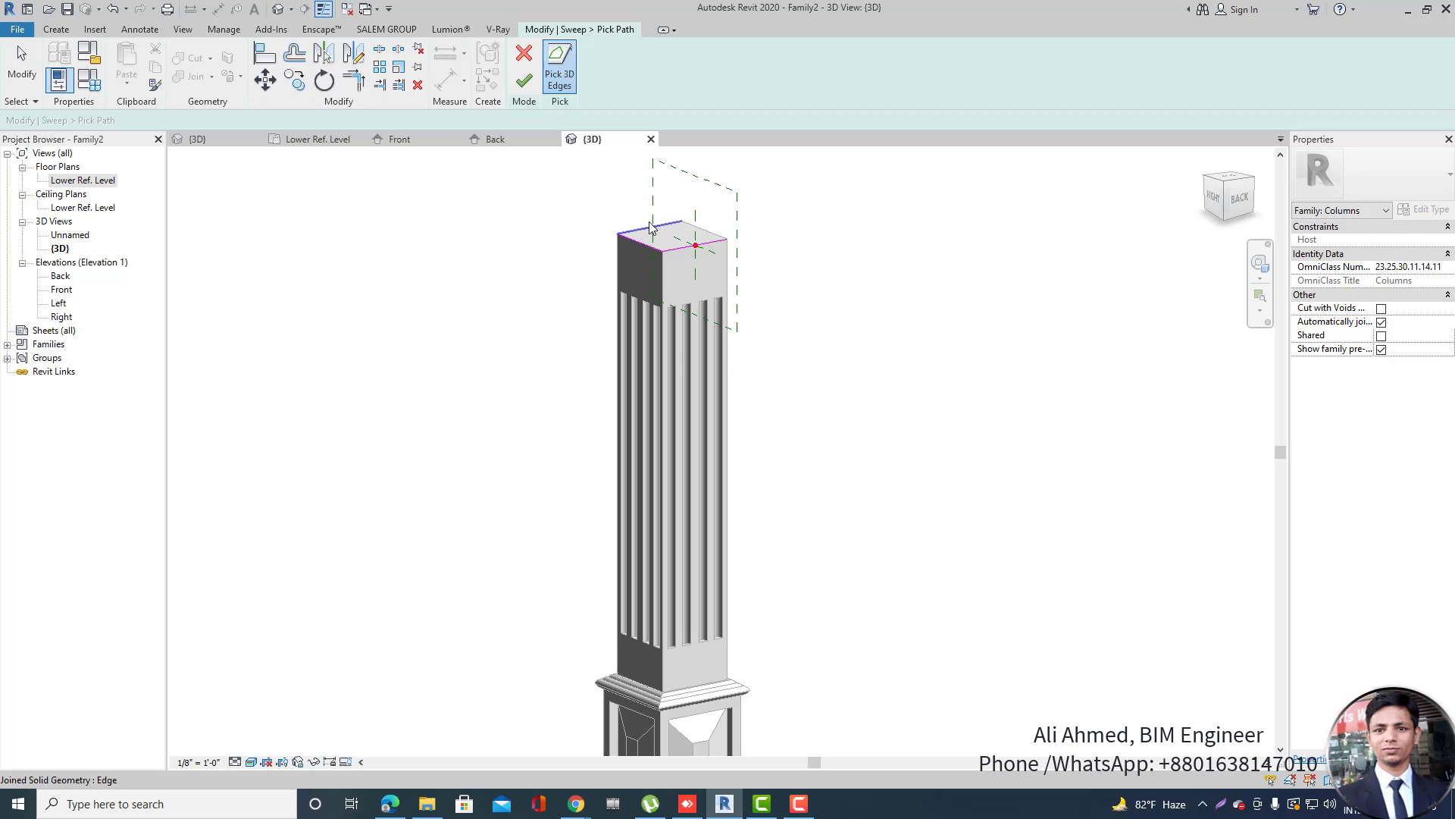
Finish the sweep path along the column's top edges and open its profile sketch for editing in the right view.
click(1214, 199)
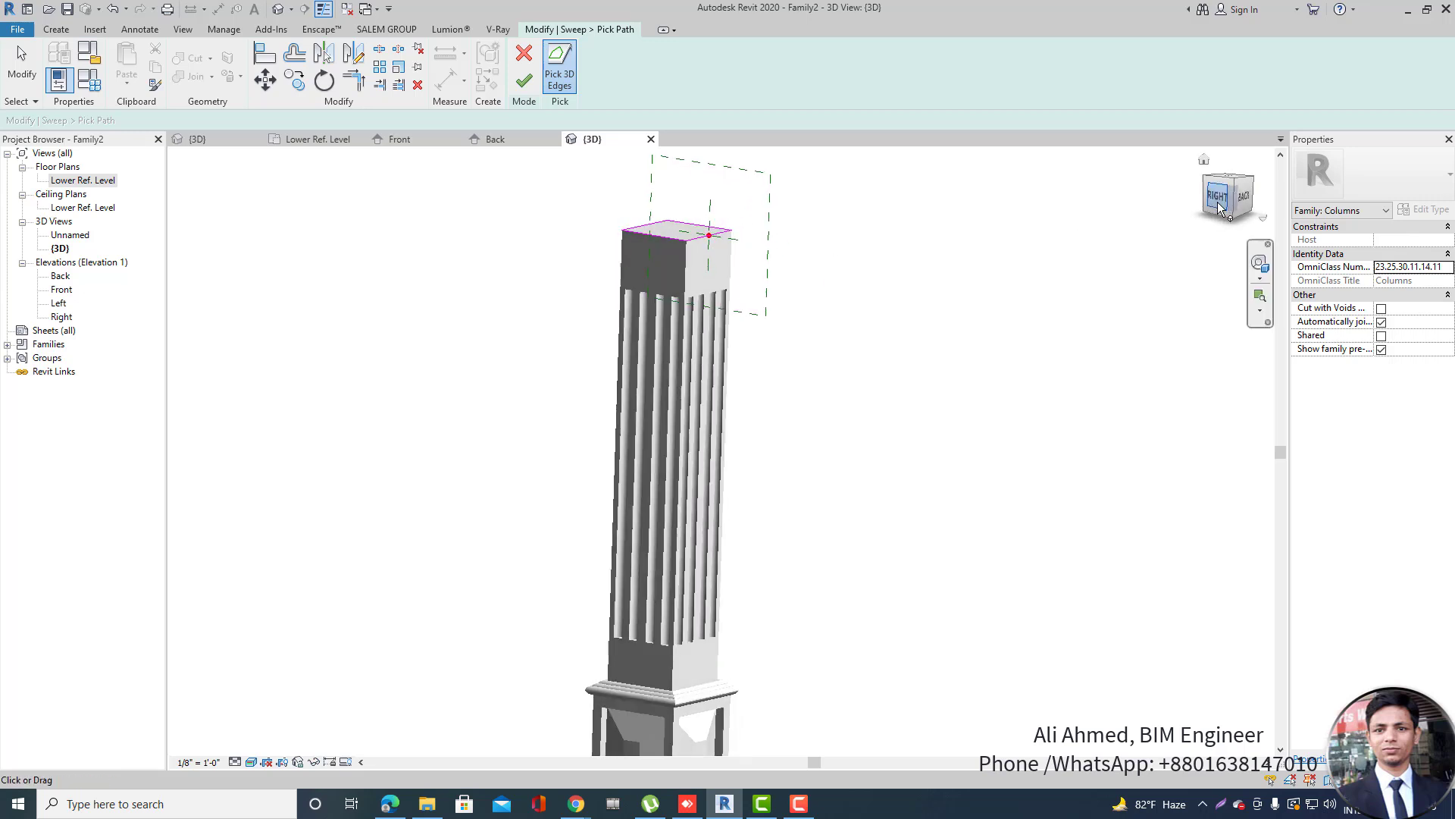
click(524, 81)
scroll(686, 303, down, 2)
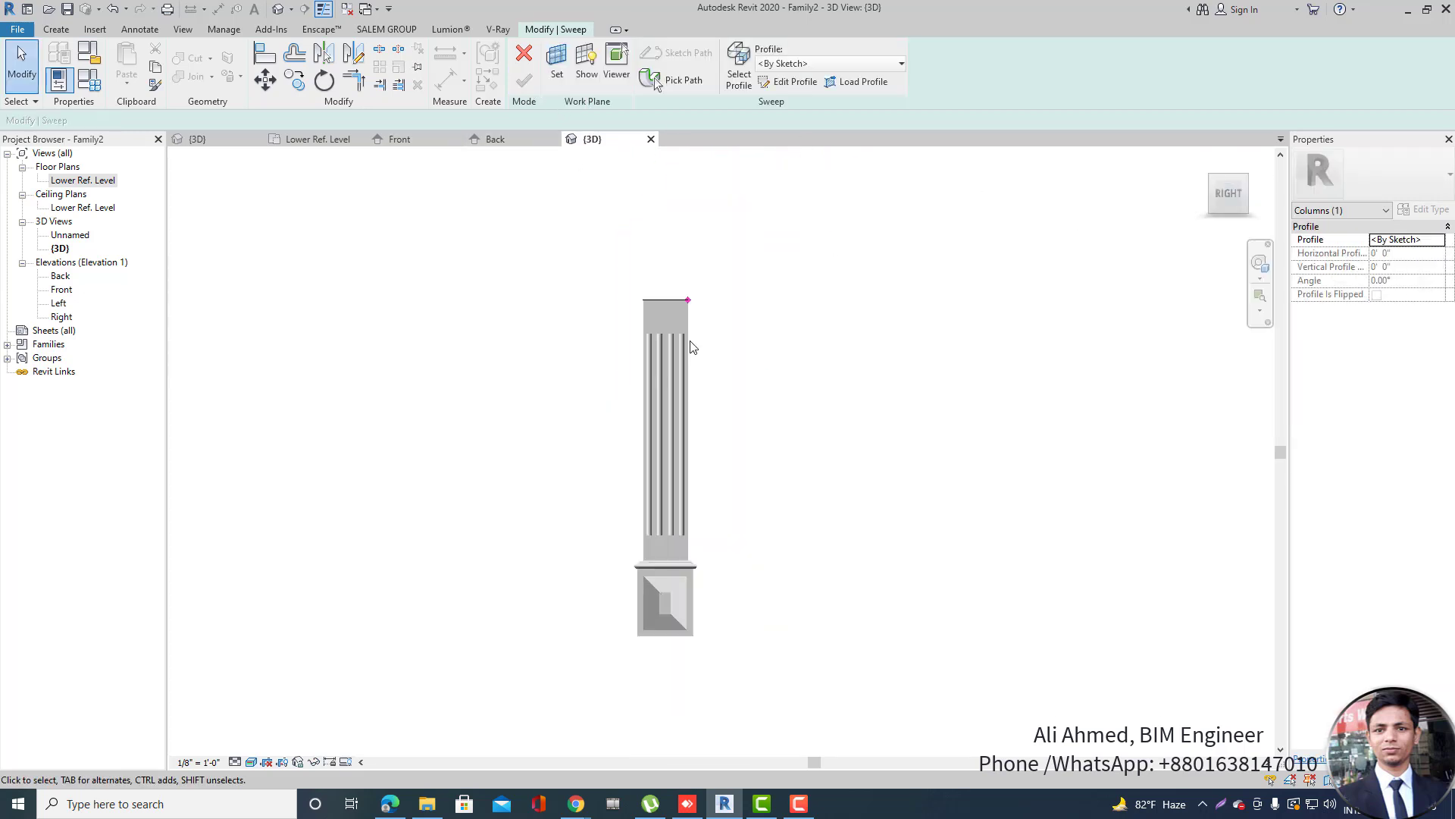
scroll(697, 285, up, 3)
scroll(698, 285, up, 2)
click(788, 82)
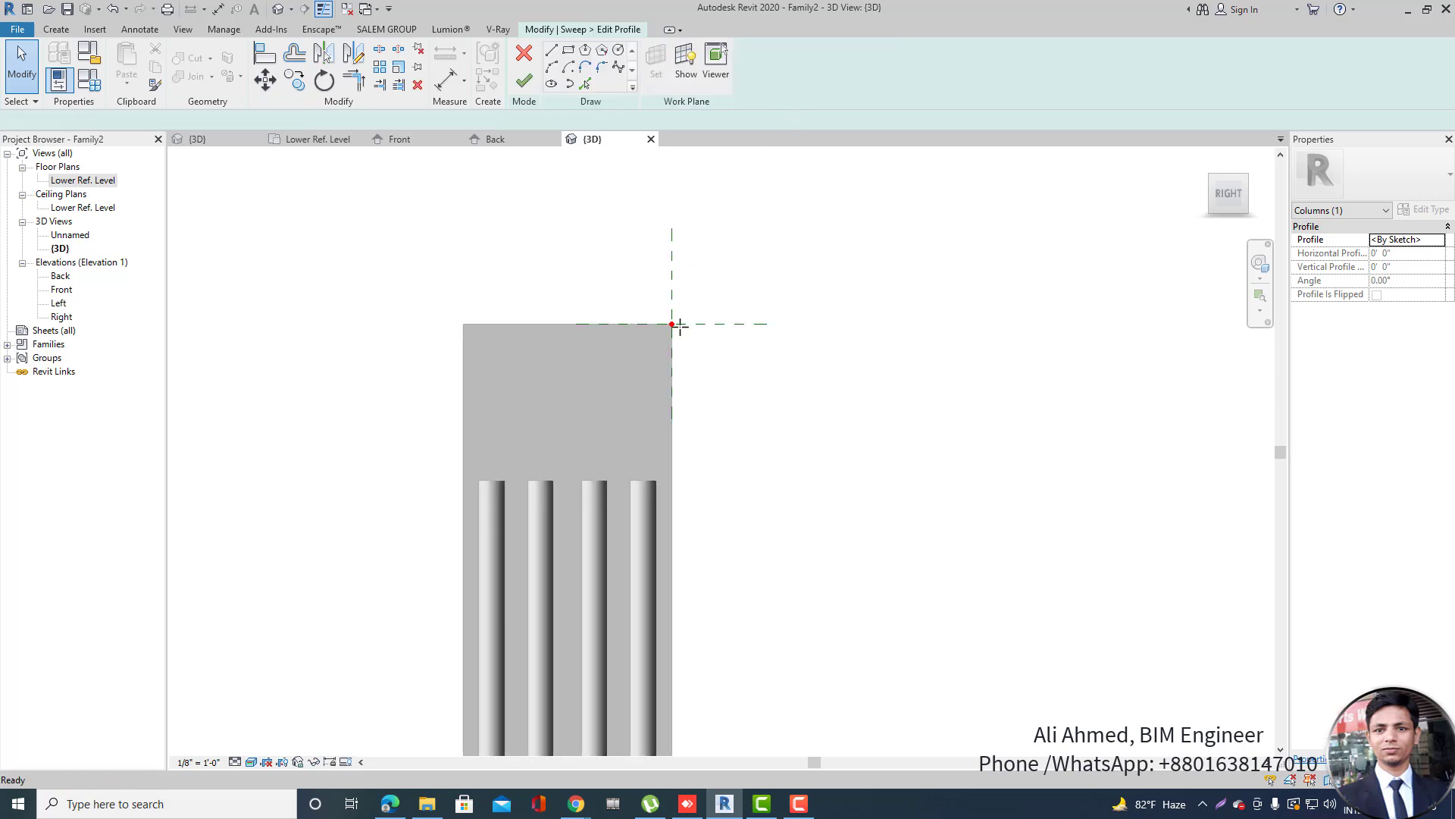
Draw an outward-bulging arc in the sweep profile from the column's top corner down to its vertical edge.
scroll(677, 310, up, 2)
click(679, 310)
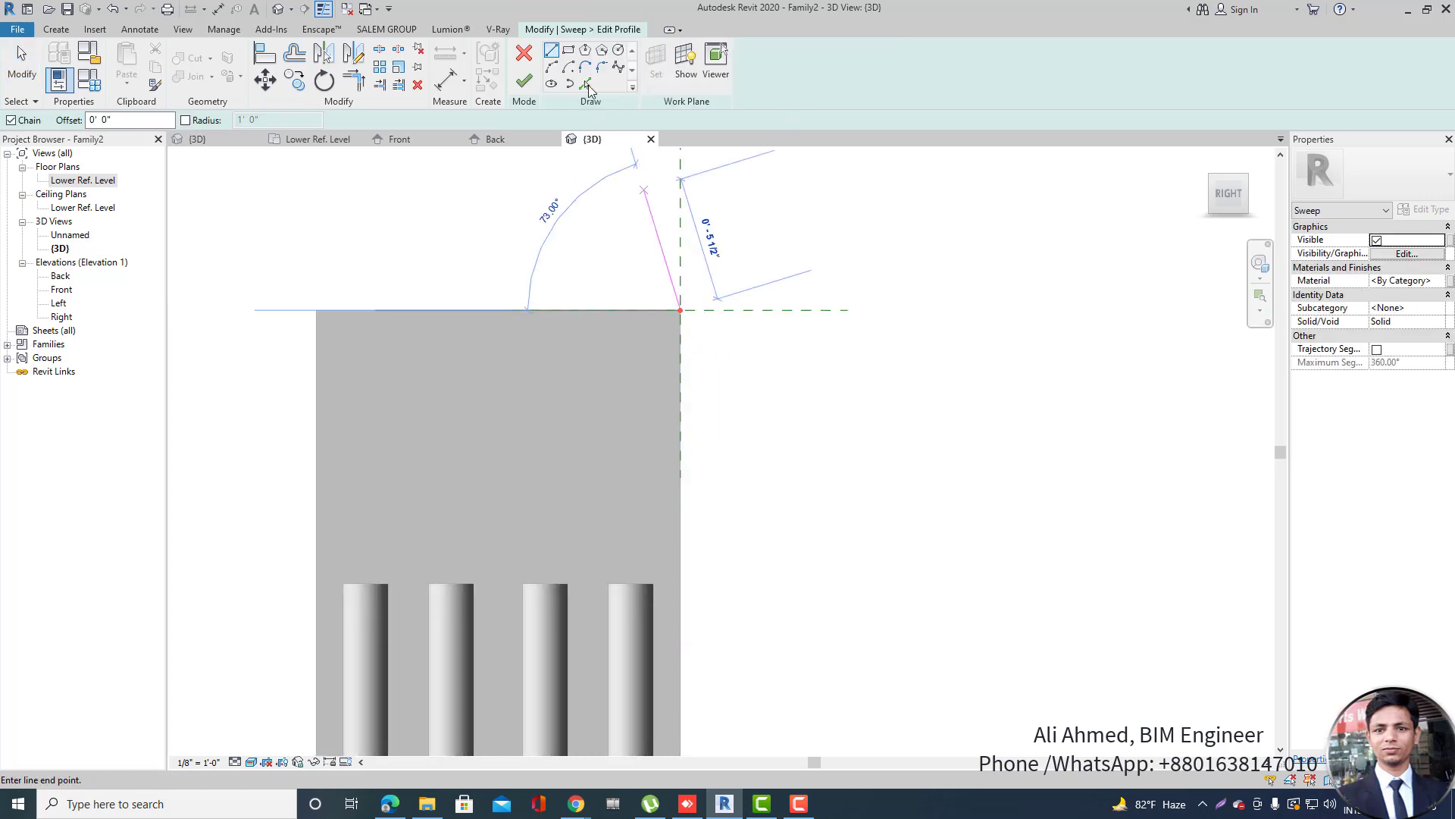
click(551, 67)
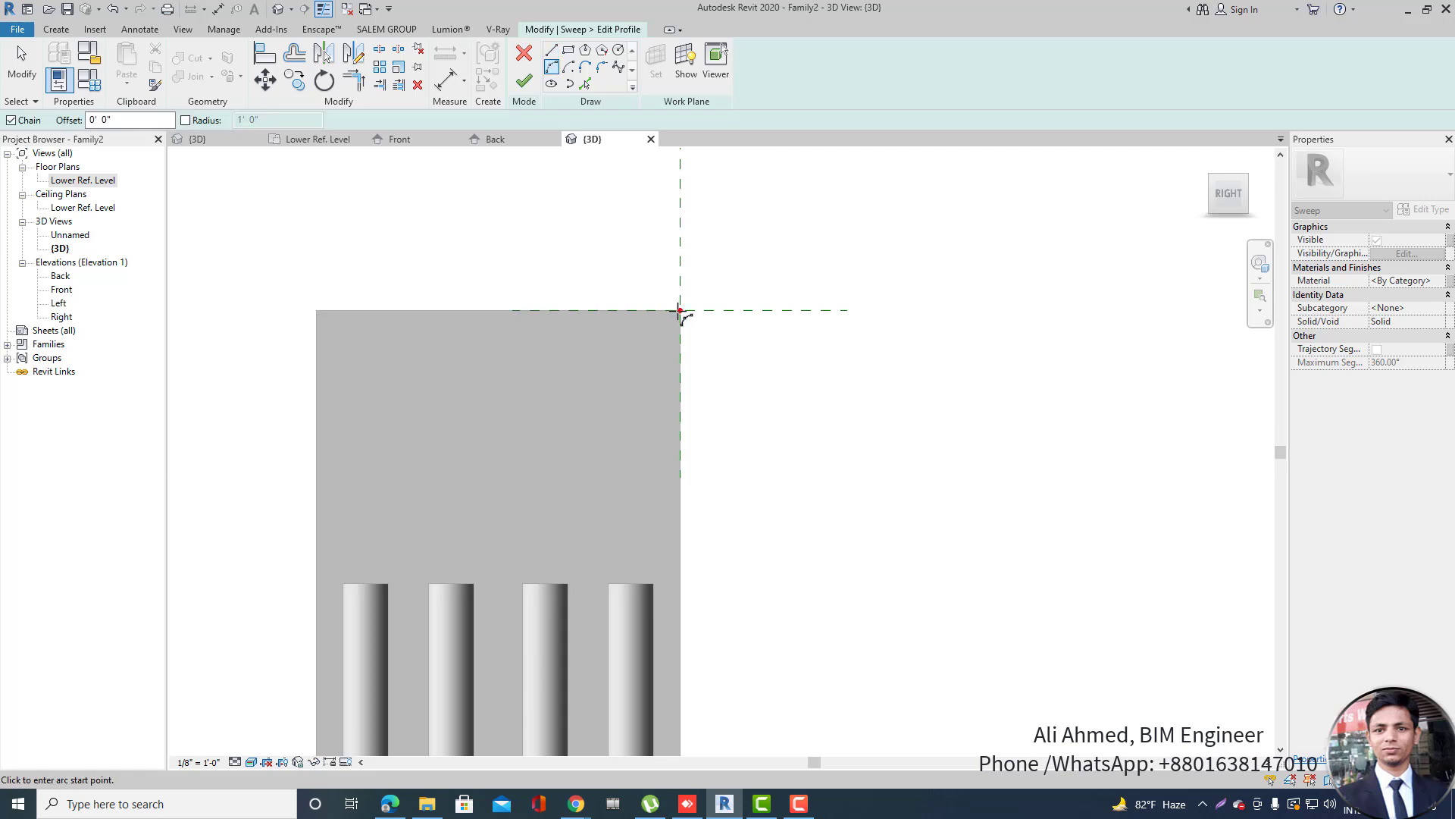
click(680, 357)
scroll(693, 338, up, 2)
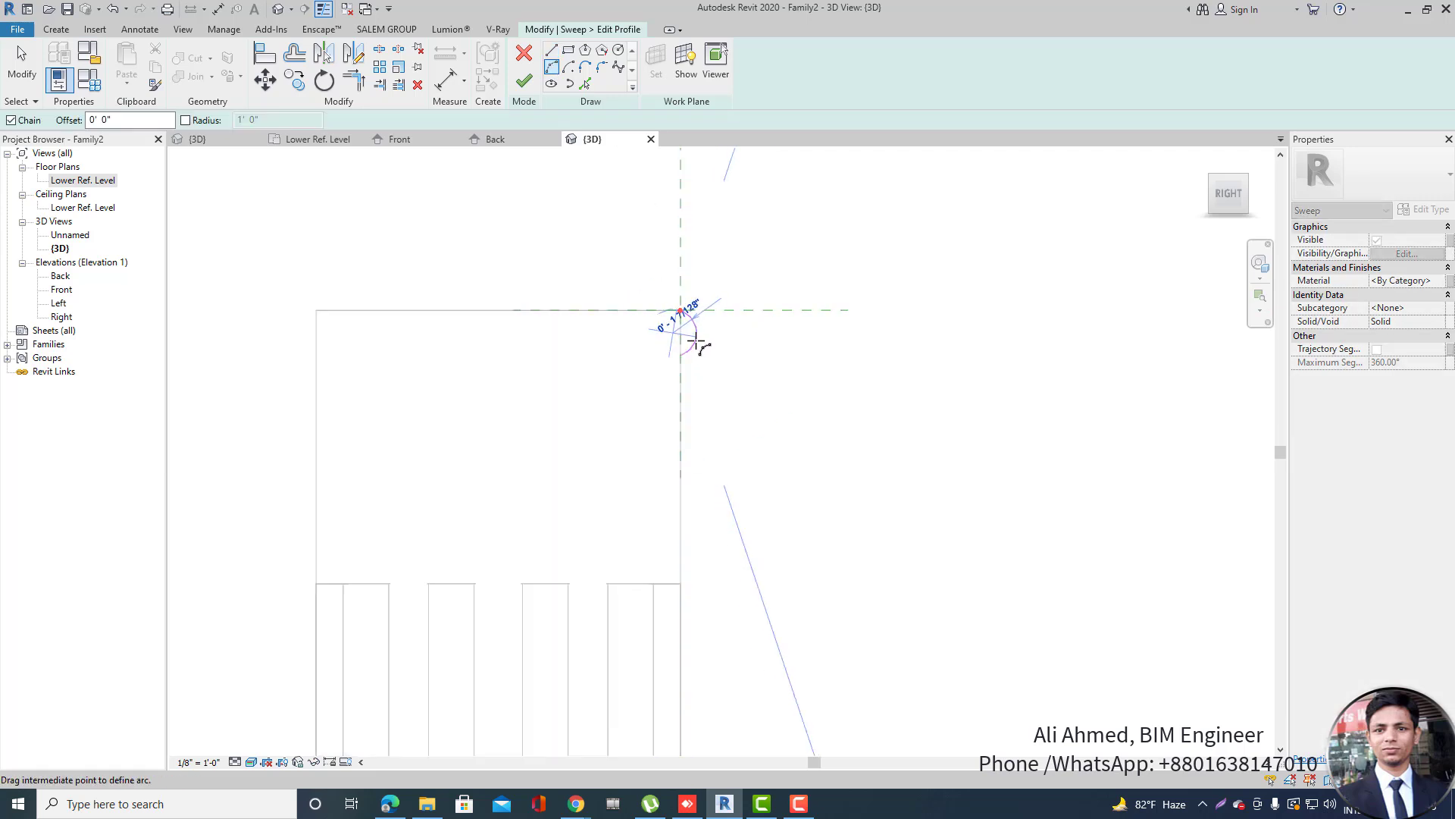
click(739, 329)
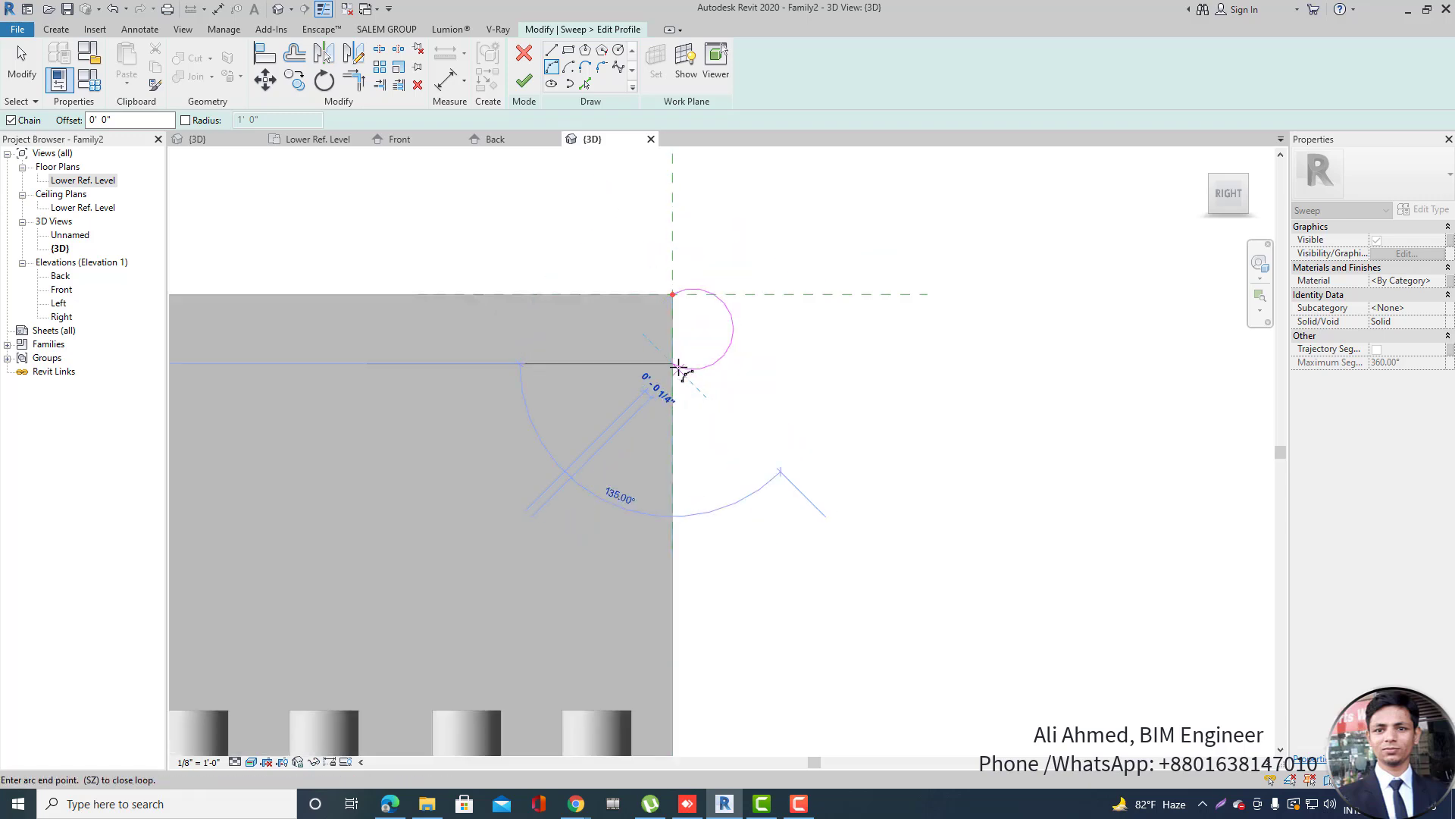
key(Escape)
Draw a second arc from the lower part of the first arc down to the column's vertical edge.
click(718, 361)
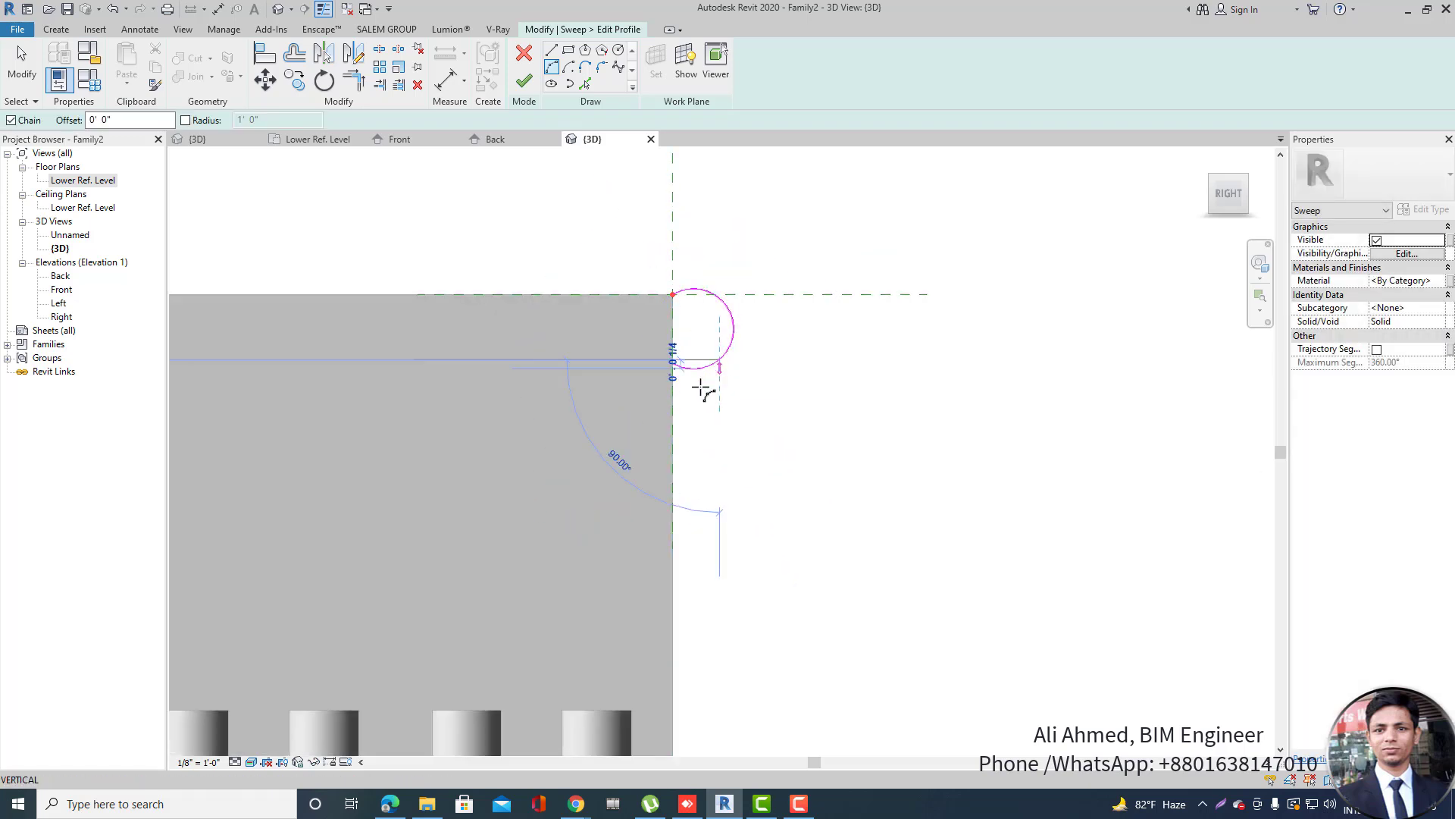
click(675, 426)
scroll(693, 423, up, 3)
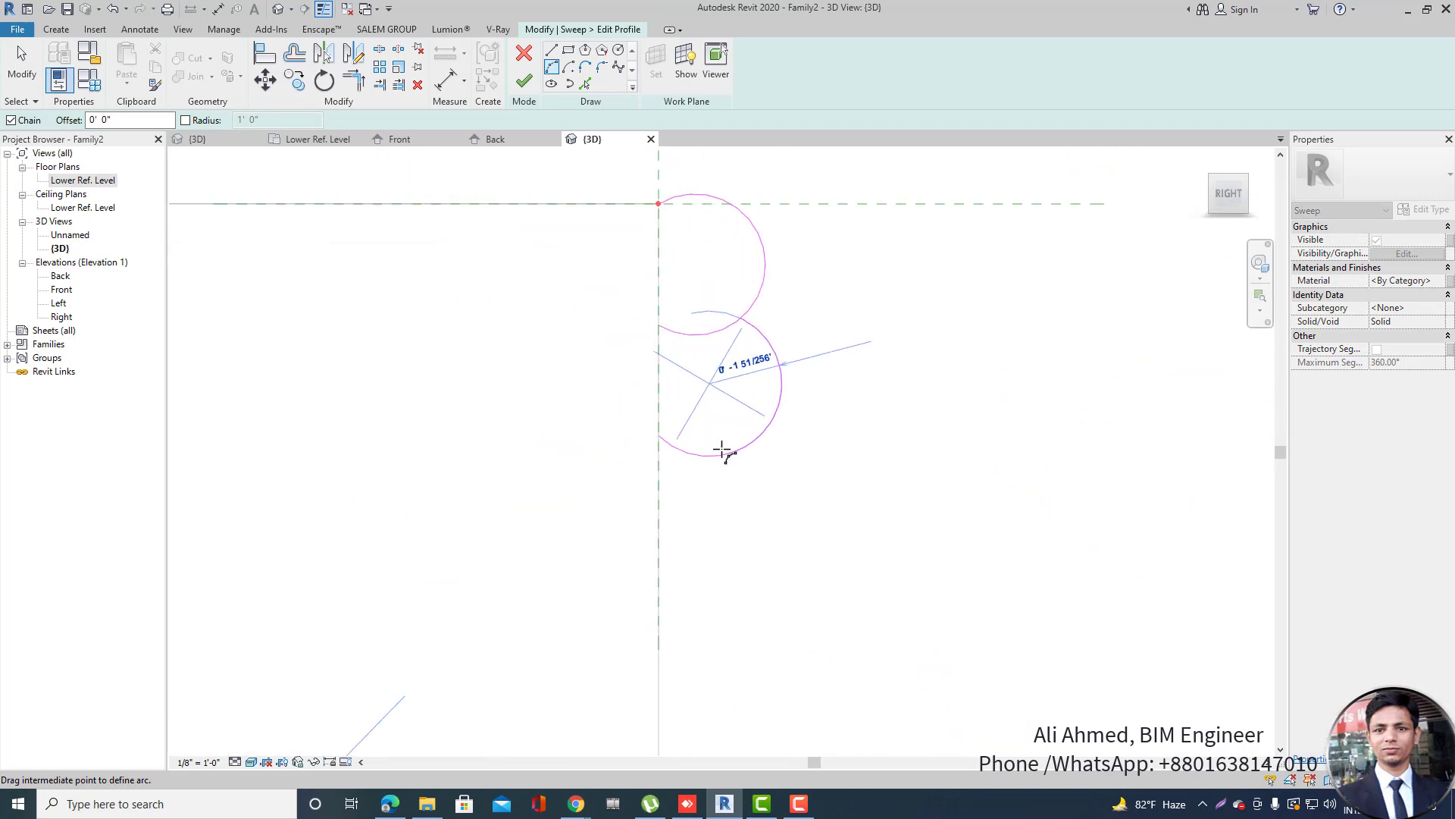
click(709, 406)
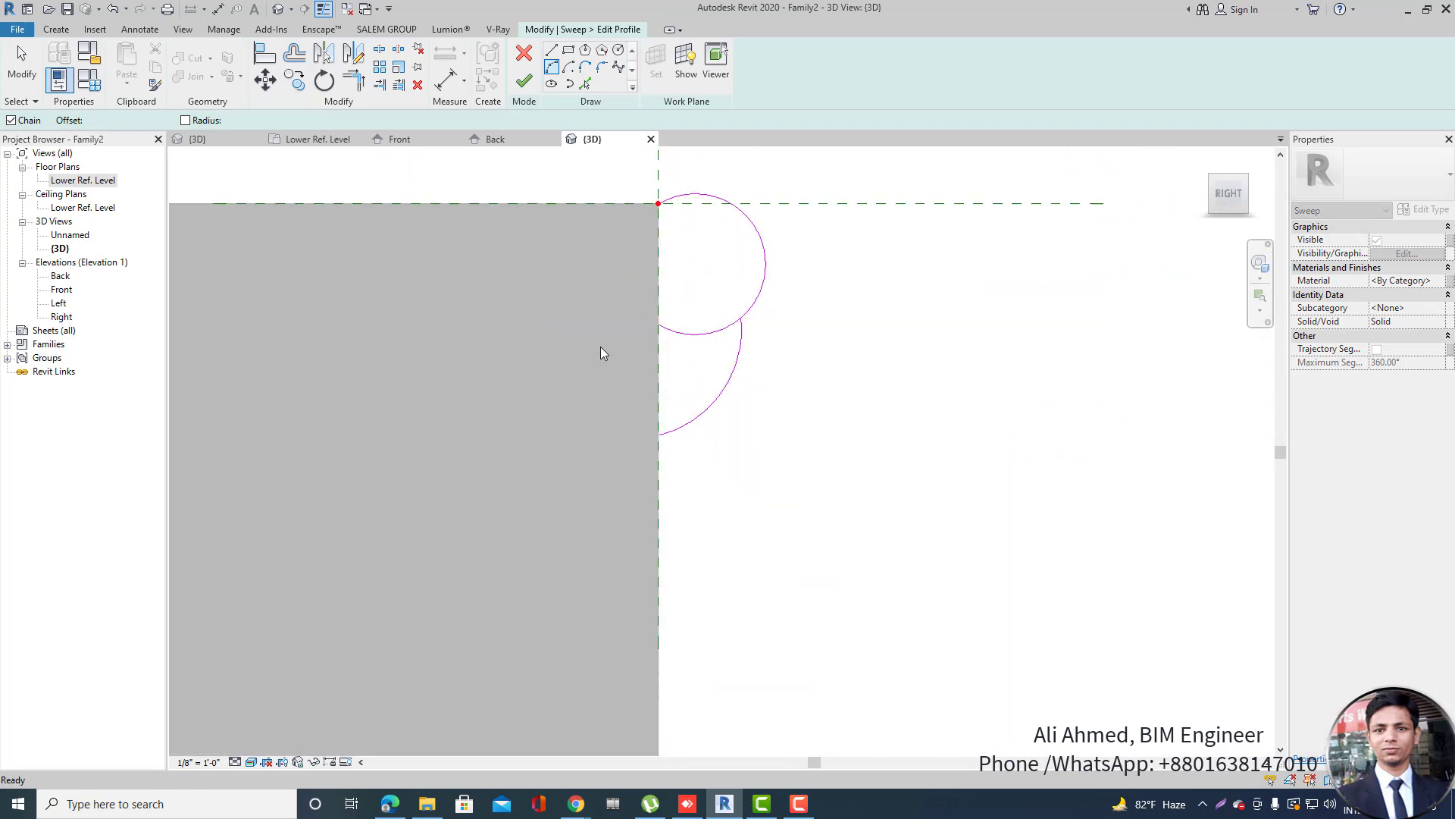
Trim the two profile arcs to each other where they meet, leaving one continuous outer curve.
scroll(601, 349, down, 2)
click(364, 85)
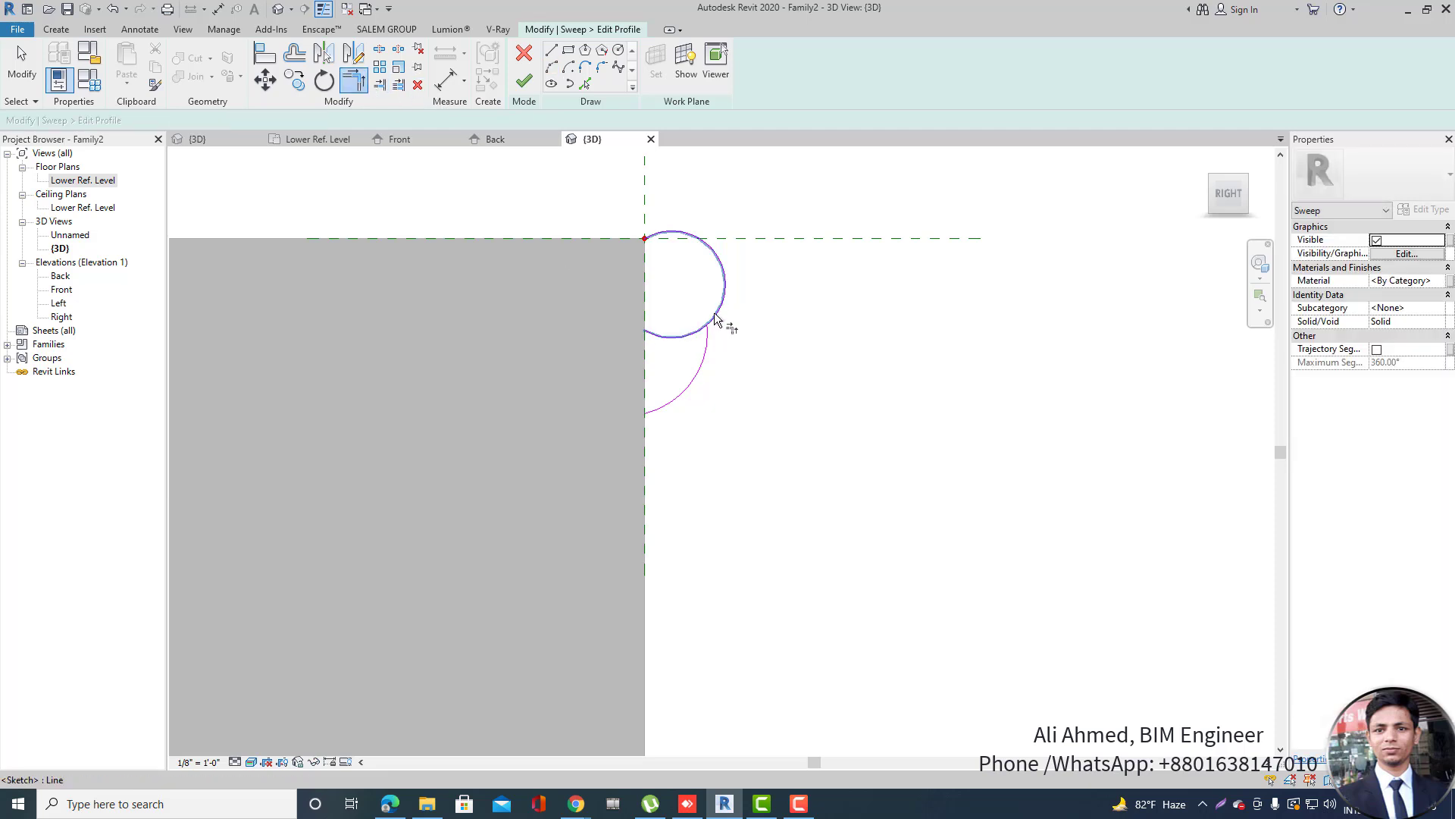
scroll(704, 347, down, 3)
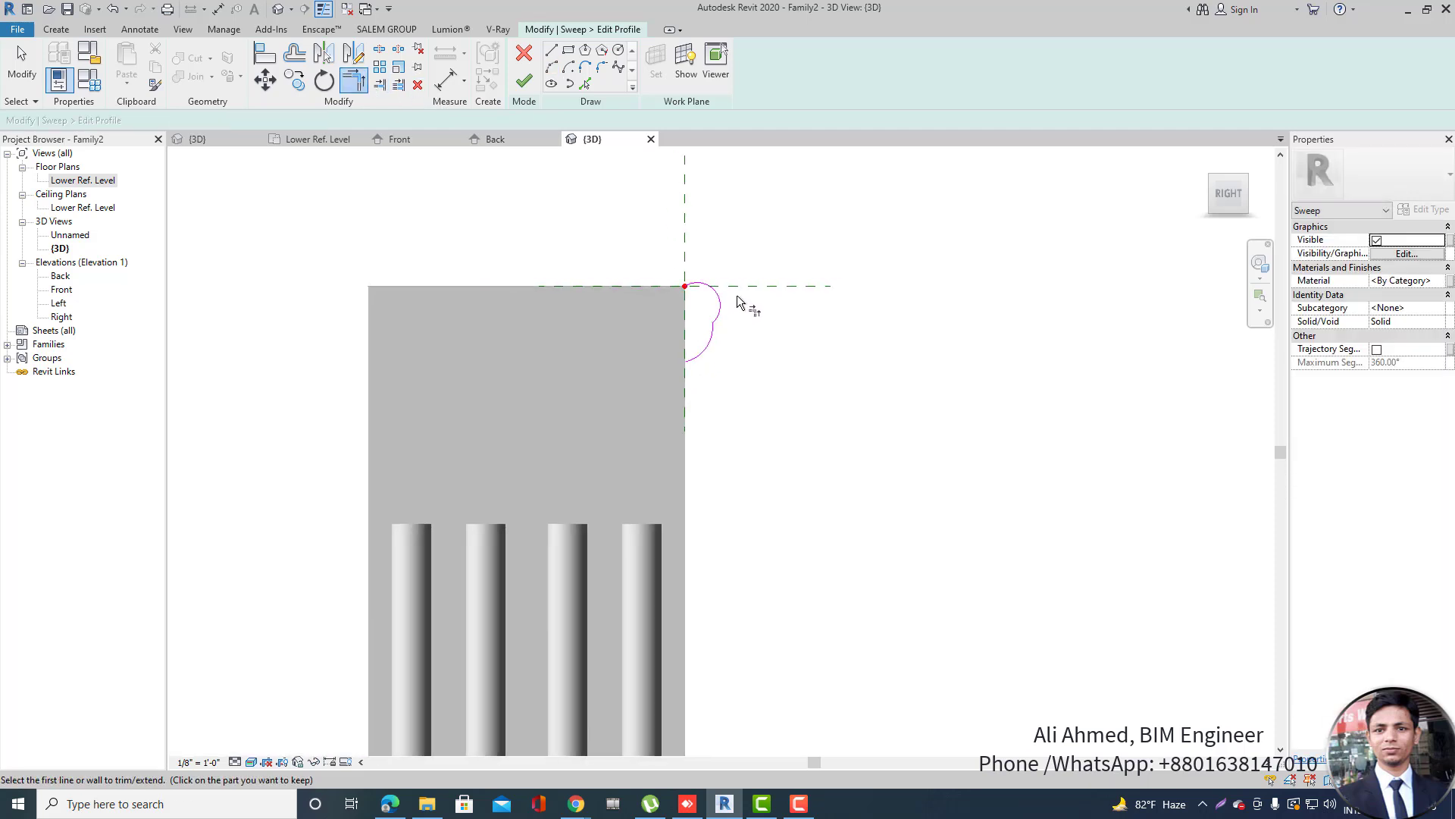
right_click(762, 207)
click(772, 217)
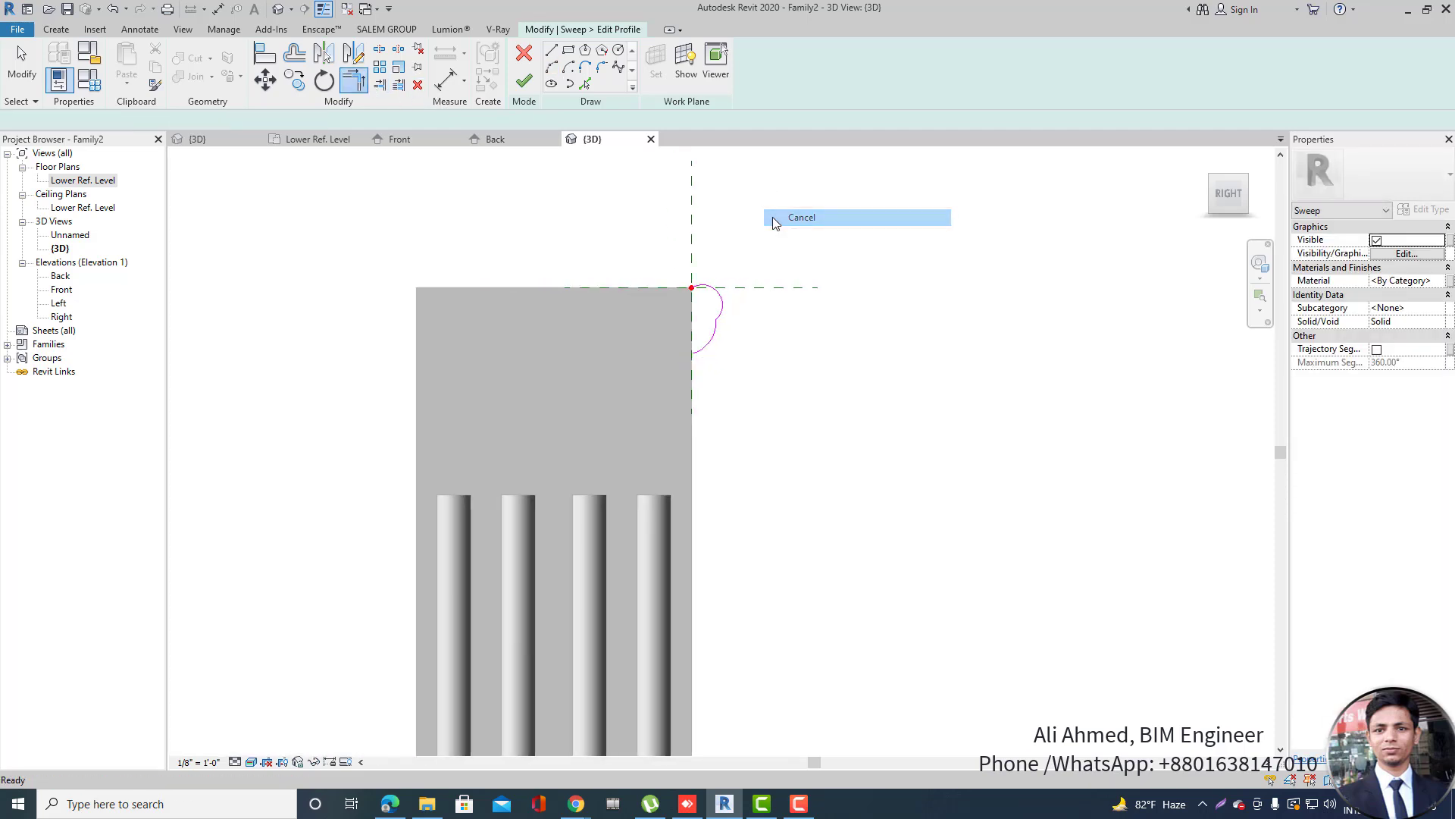
Close the profile with a vertical line about 3 1/4" long along the column edge and finish the sweep.
click(549, 51)
click(692, 288)
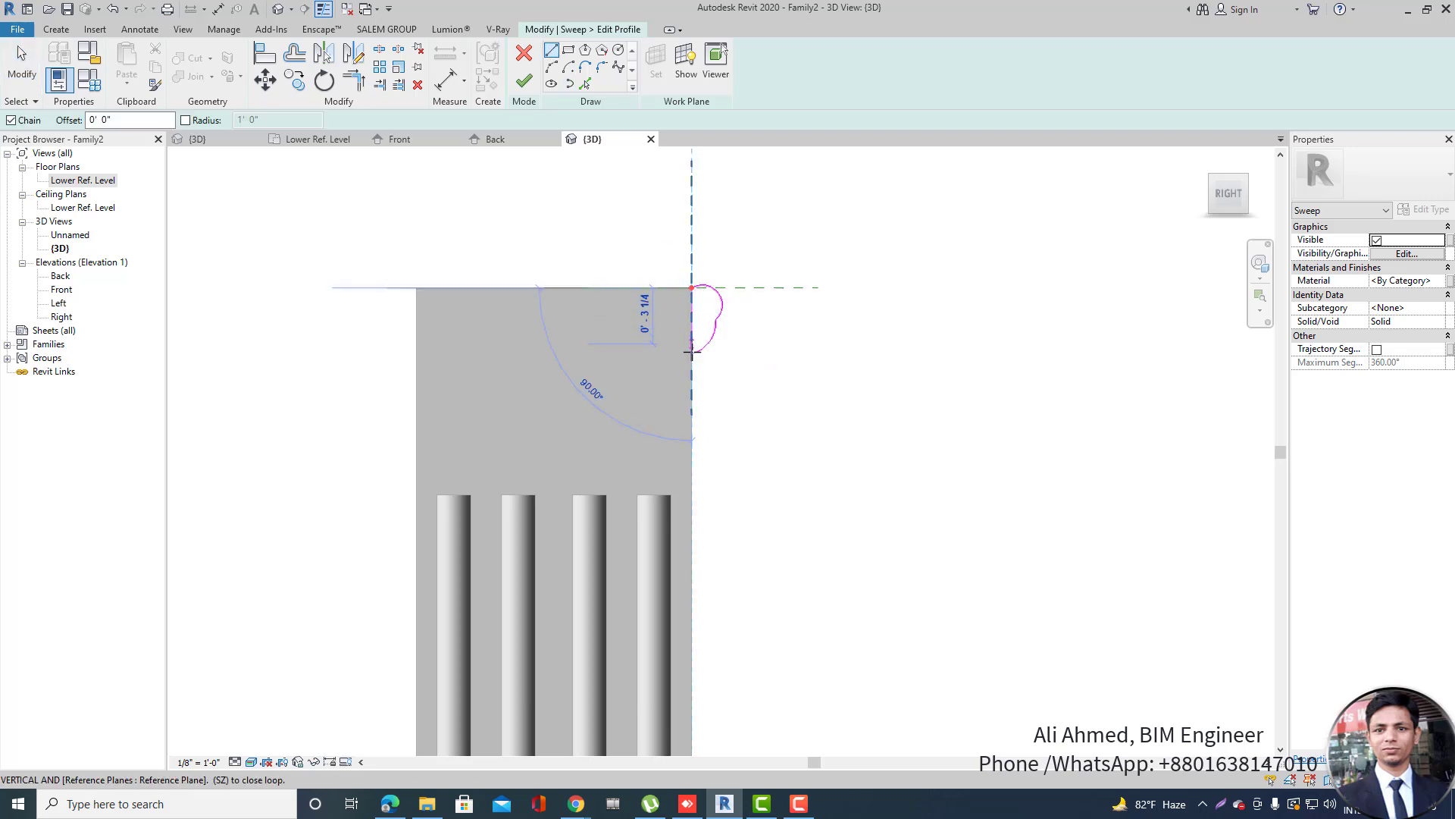
click(694, 354)
click(524, 81)
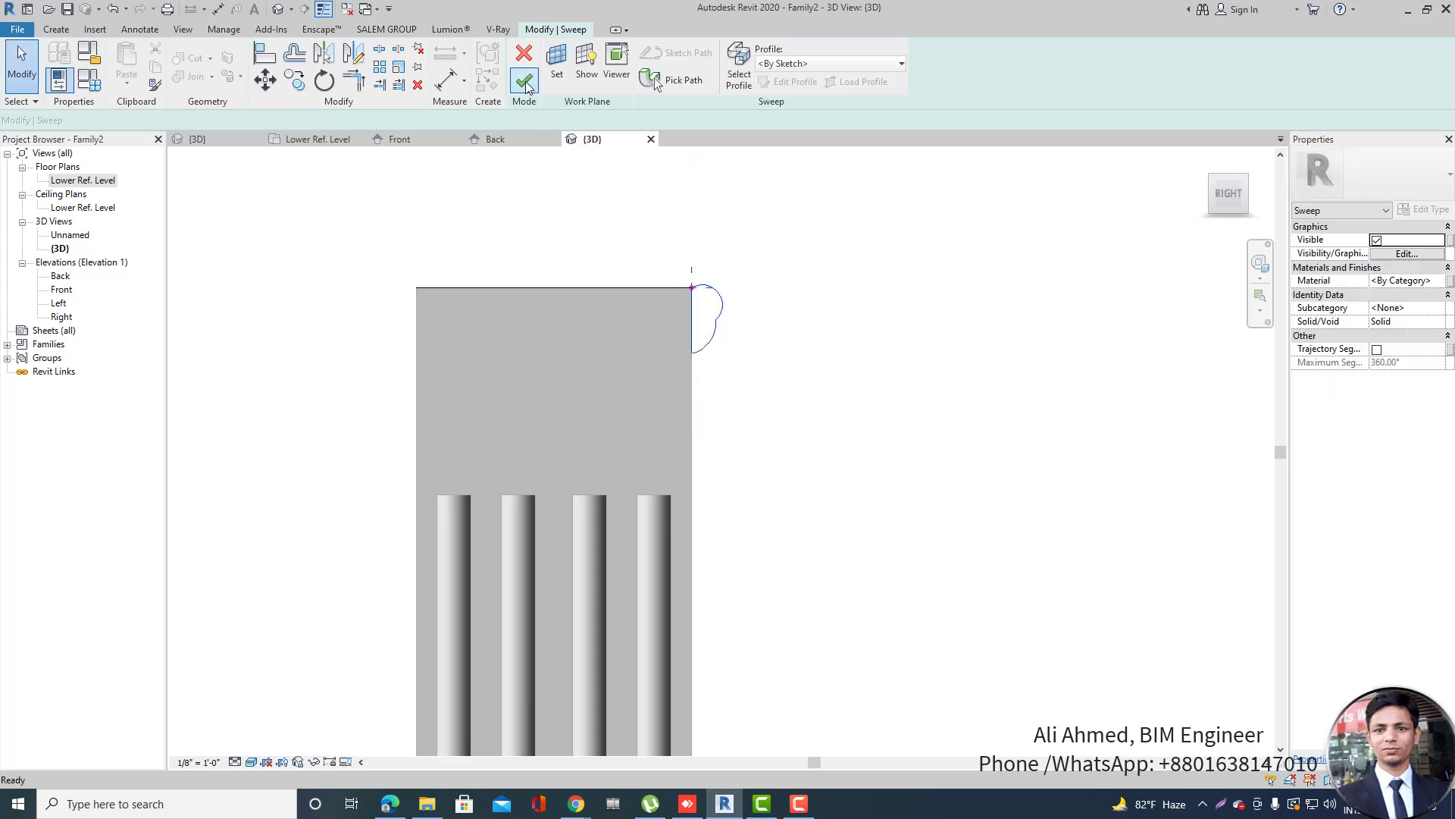
click(524, 81)
scroll(720, 271, down, 5)
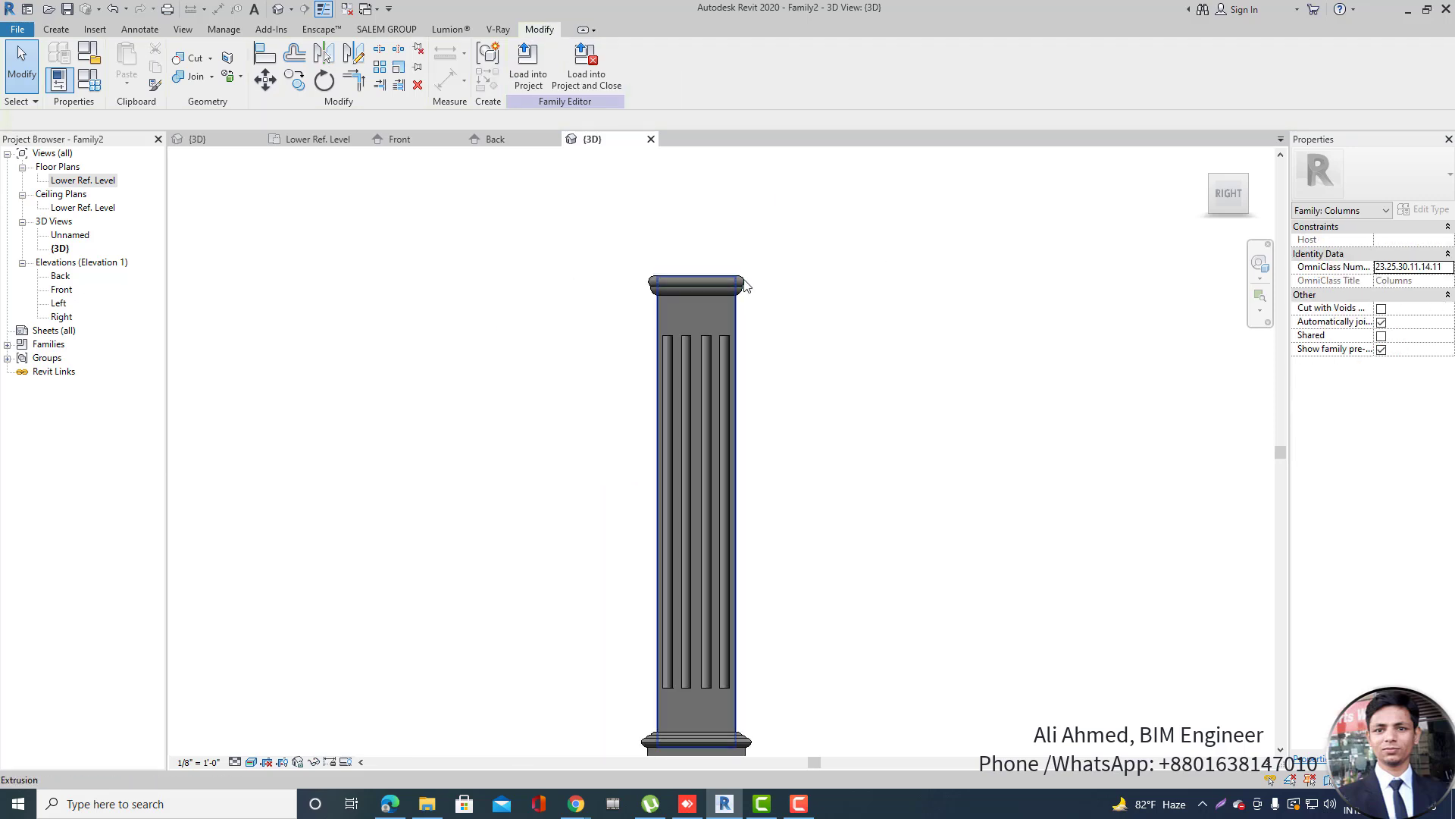
In the Front elevation, mirror a copy of the top moulding about a horizontal axis drawn at the shaft's mid-height.
click(743, 282)
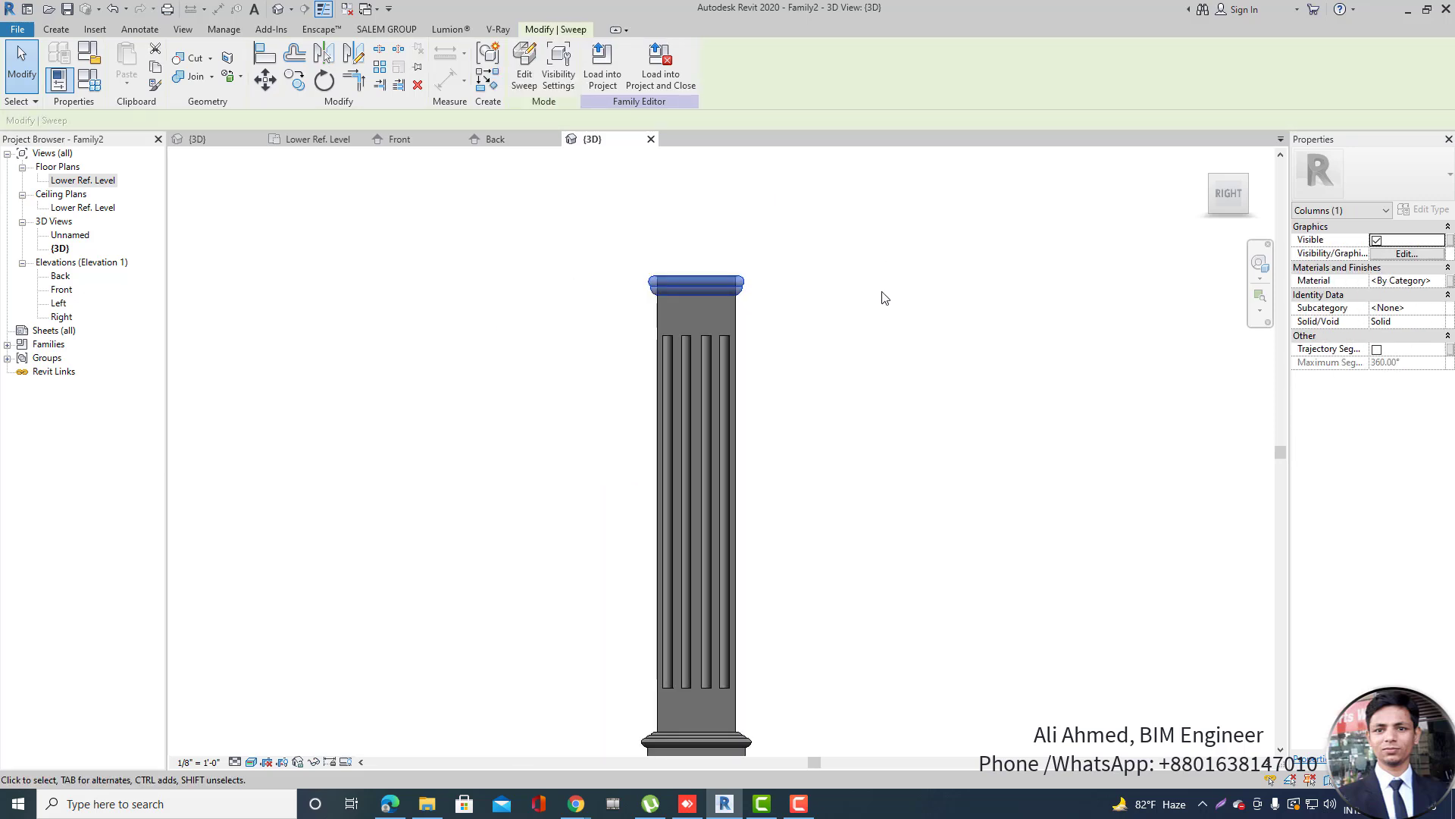
double_click(62, 290)
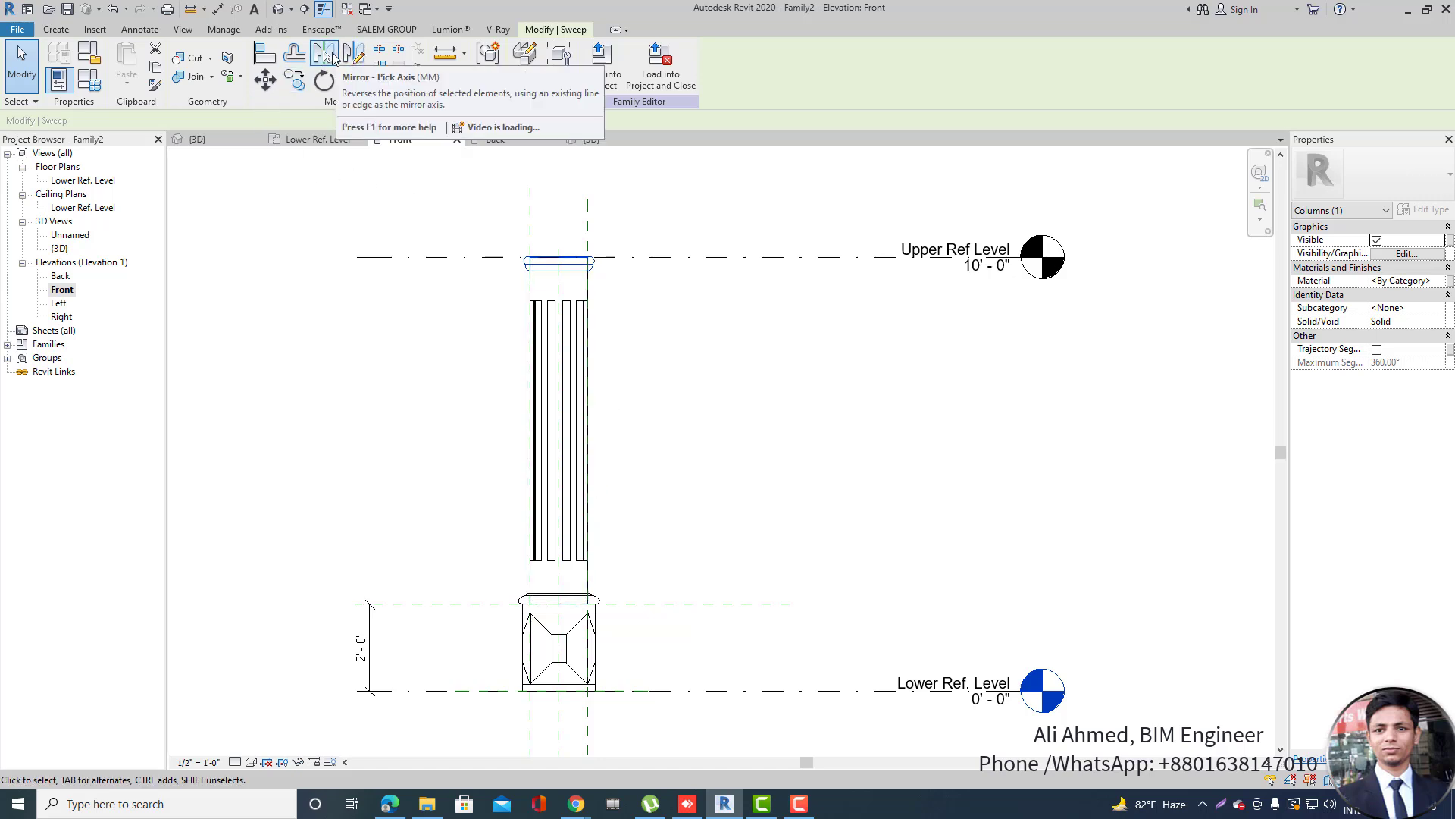
click(324, 54)
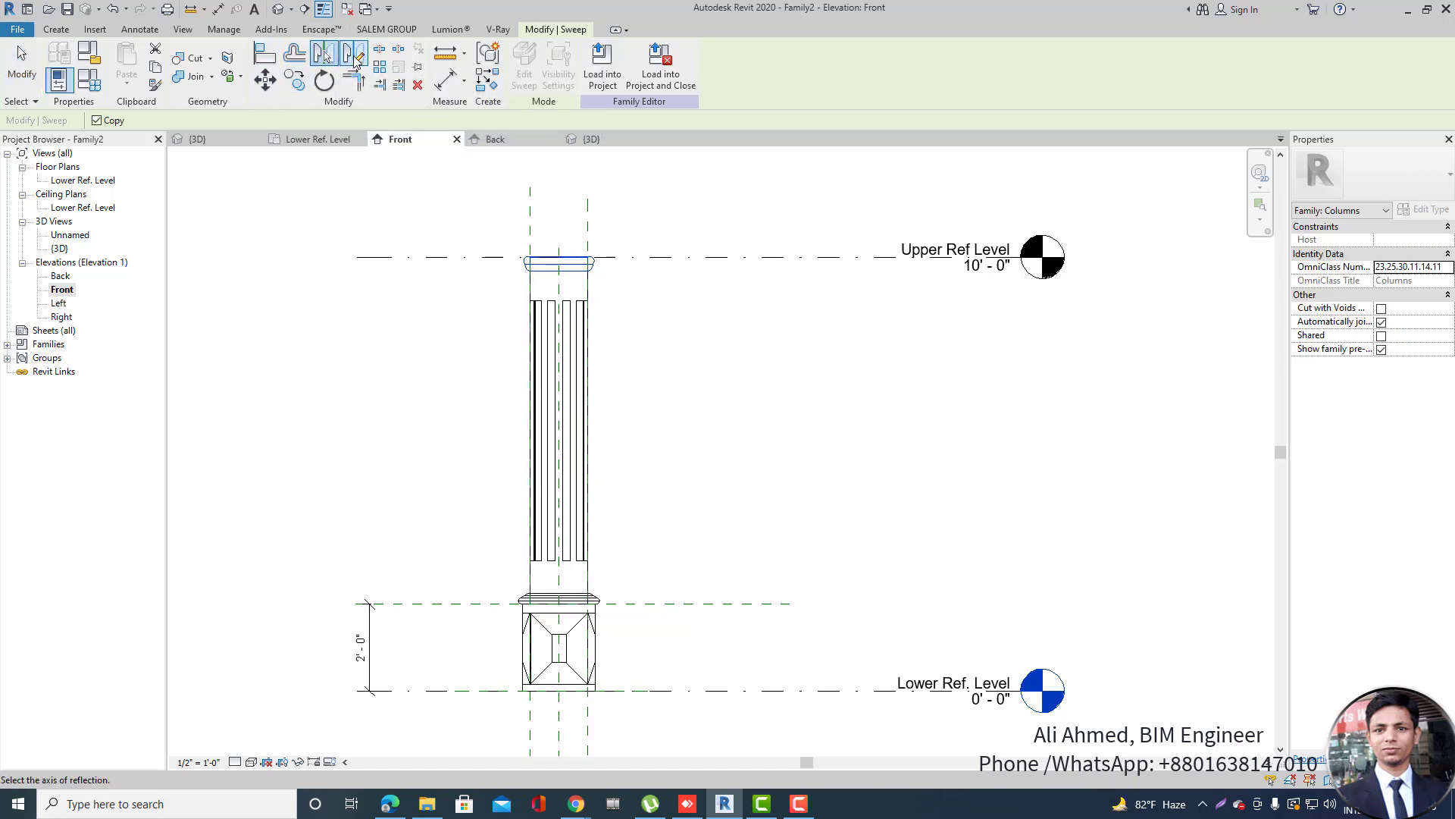
click(353, 55)
click(591, 429)
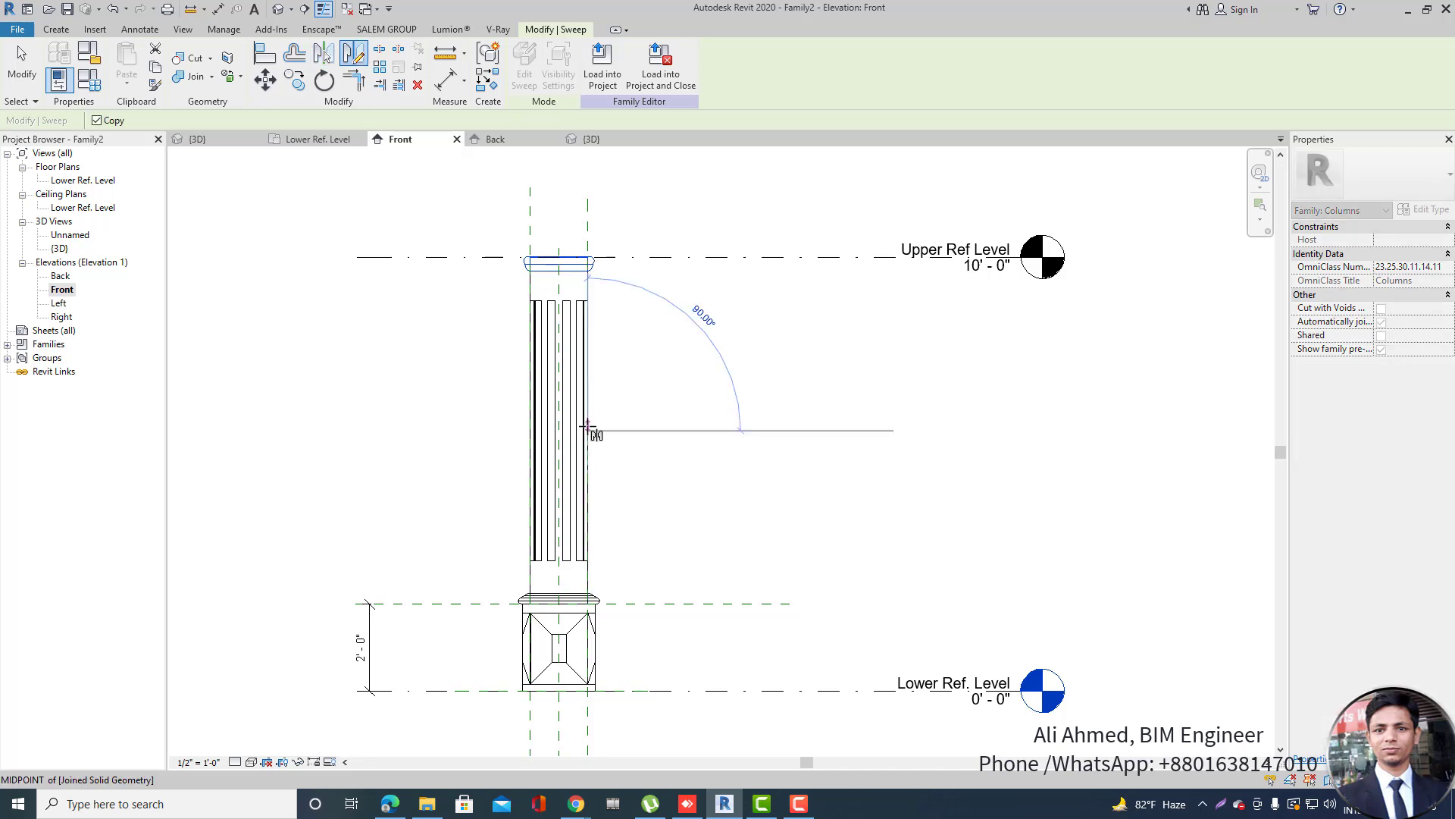
click(644, 429)
scroll(650, 570, up, 2)
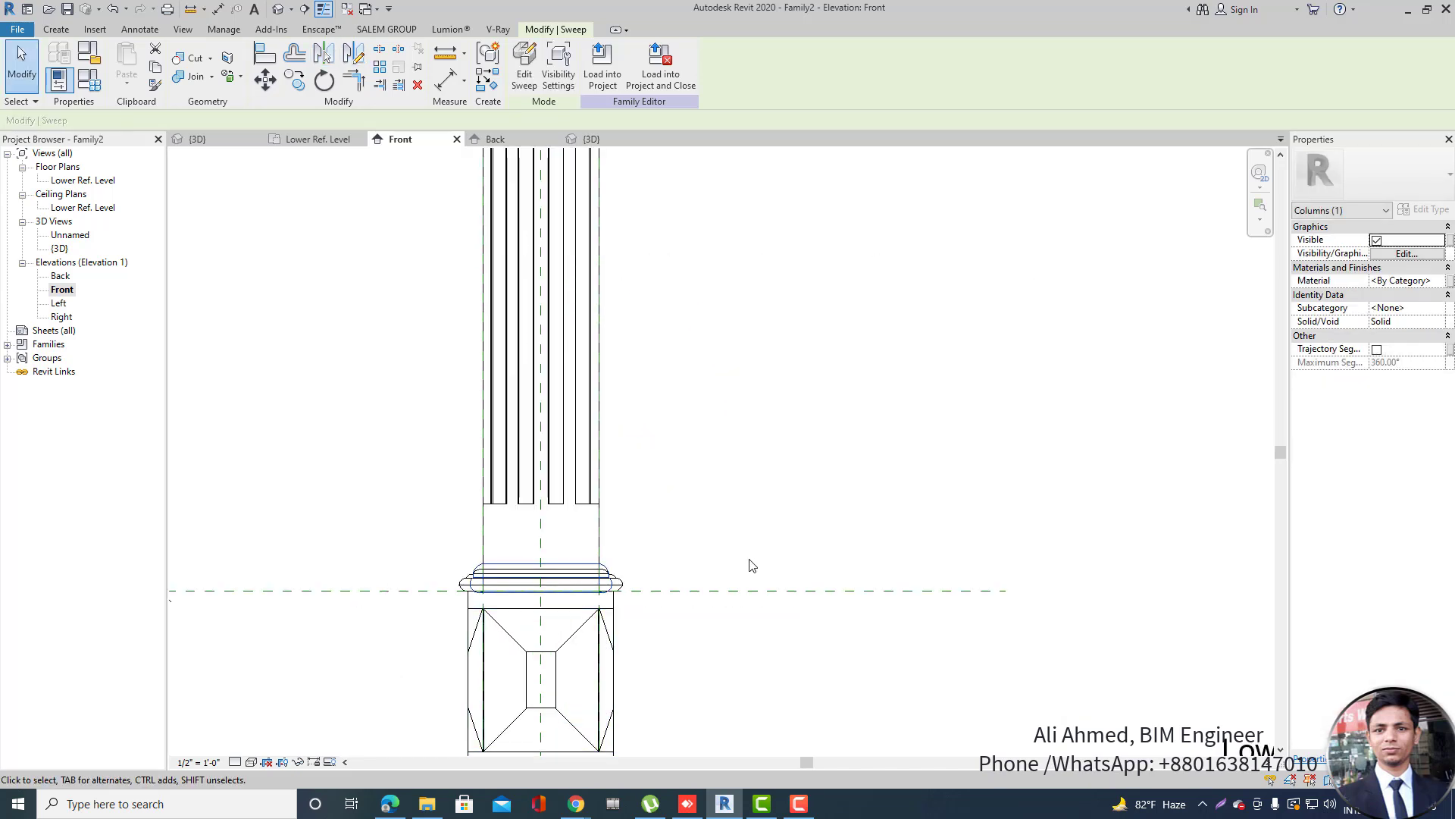
Nudge the mirrored moulding upward until it sits just below the lower ends of the flutes.
key(Up)
key(Up)
key(Up)
key(Up)
key(Up)
key(Up)
key(Up)
key(Up)
key(Up)
key(Up)
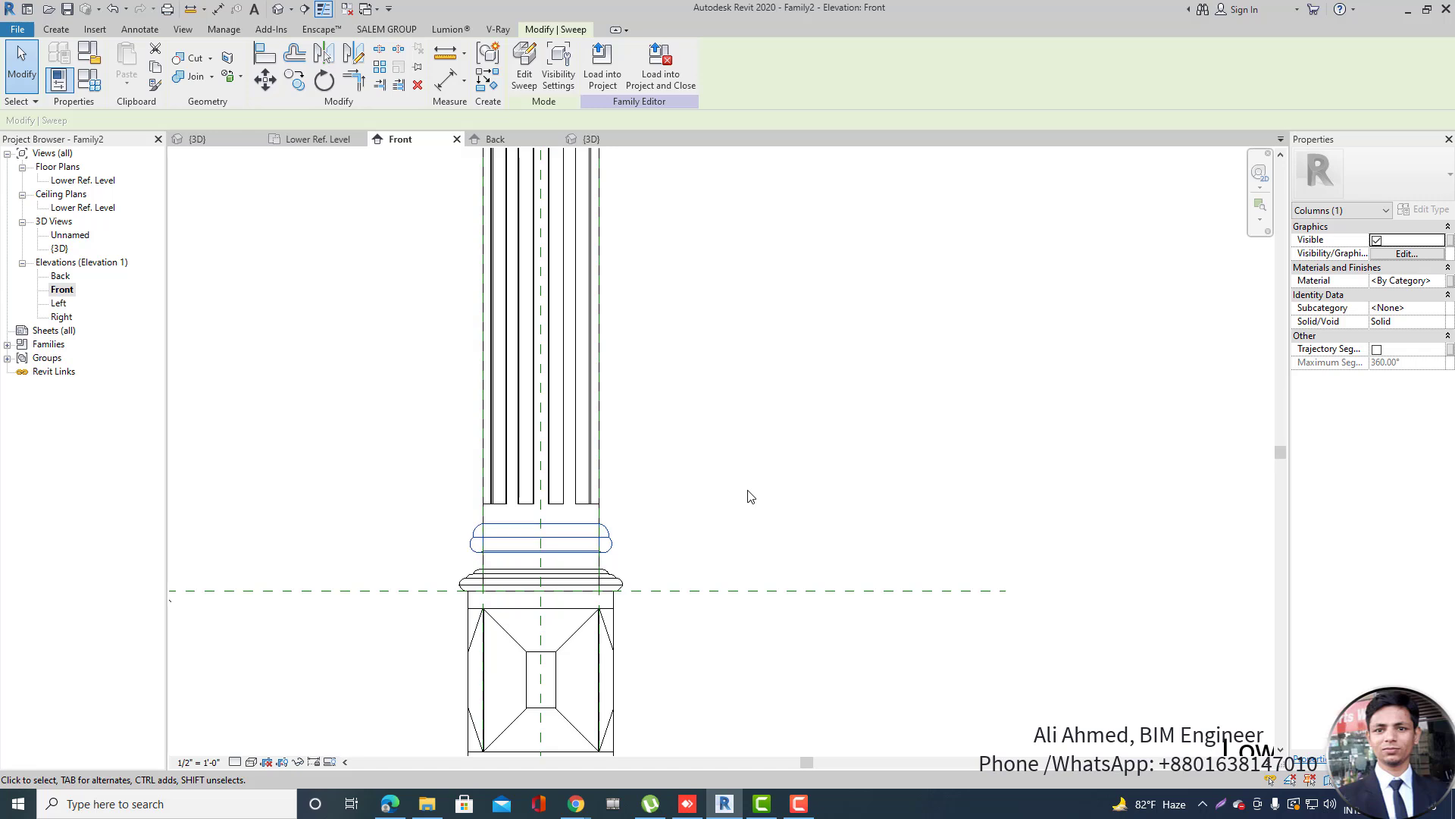
key(Up)
key(Up)
key(Up)
key(Up)
scroll(510, 539, up, 2)
click(876, 470)
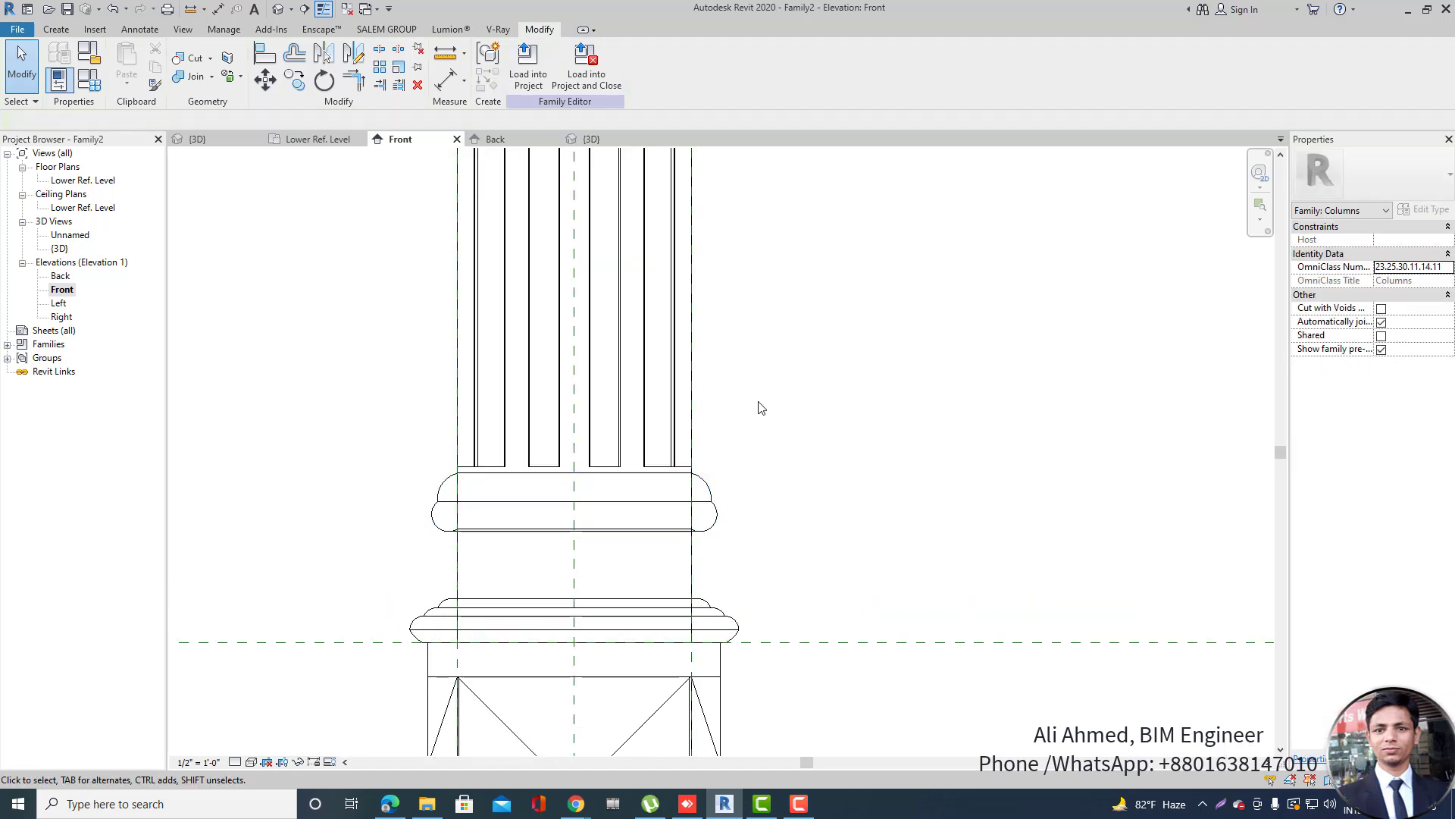
Place a horizontal reference plane across the column just above the lower ends of the flutes.
click(57, 30)
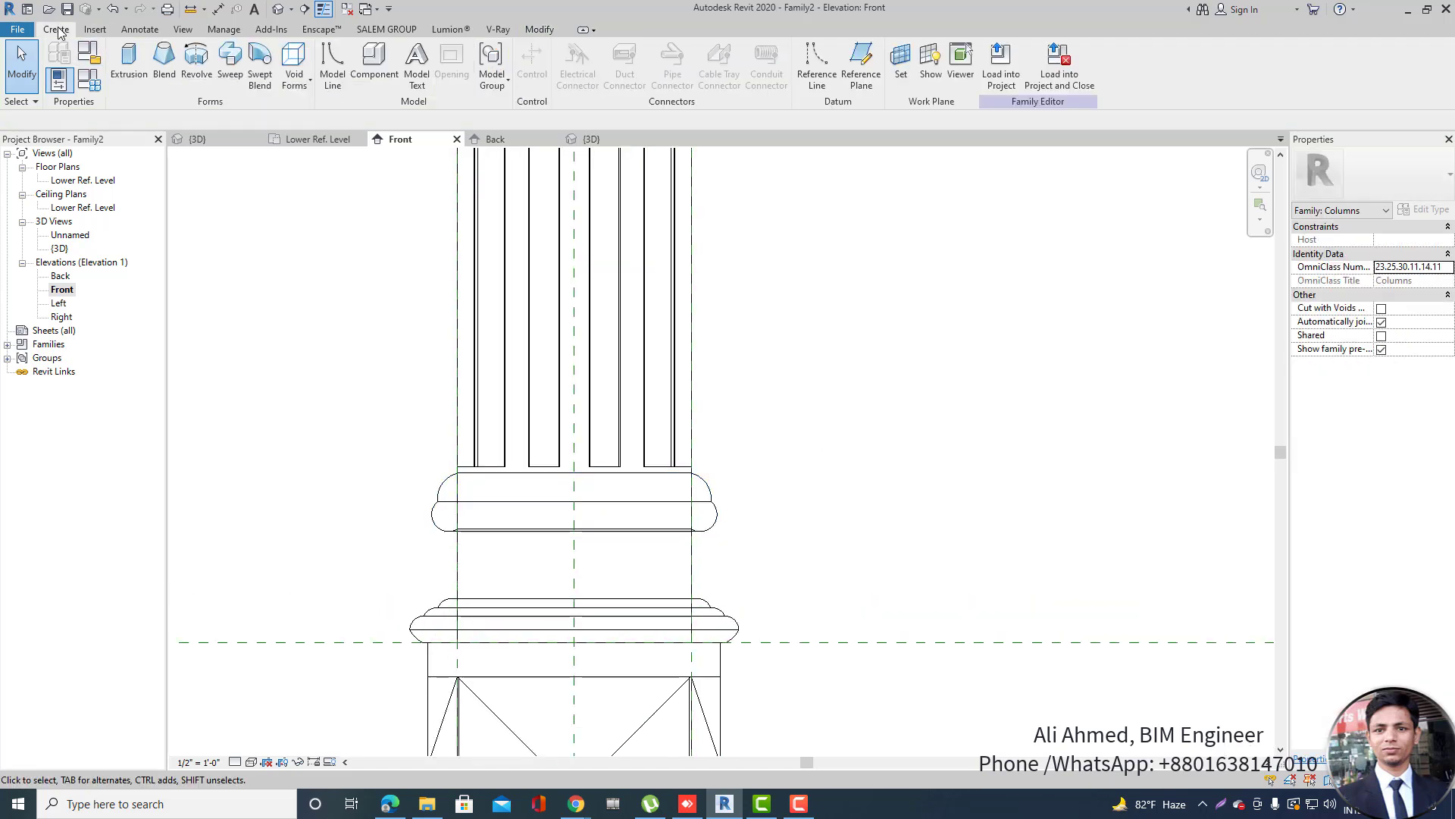
click(872, 78)
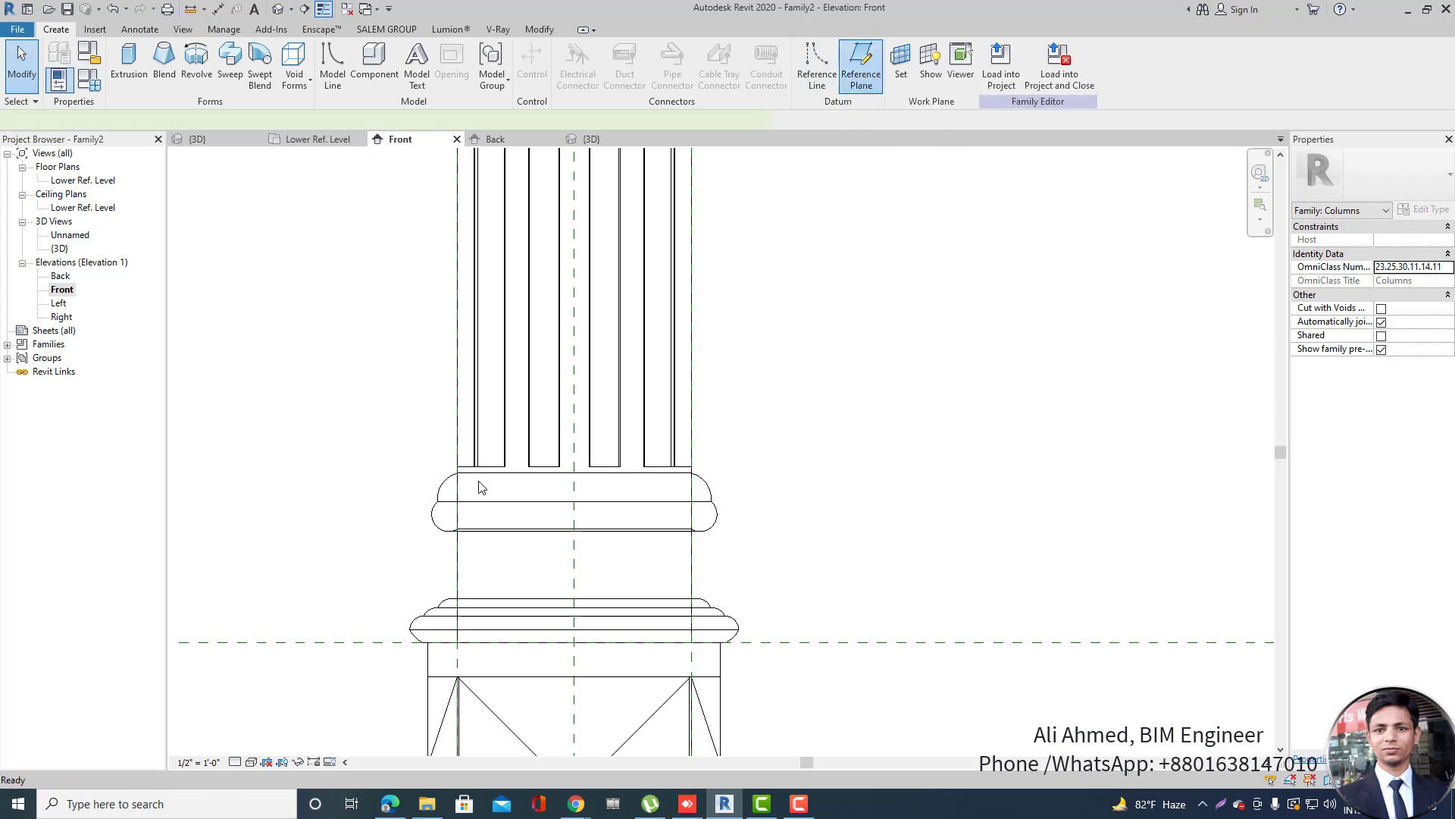
click(255, 457)
click(1005, 457)
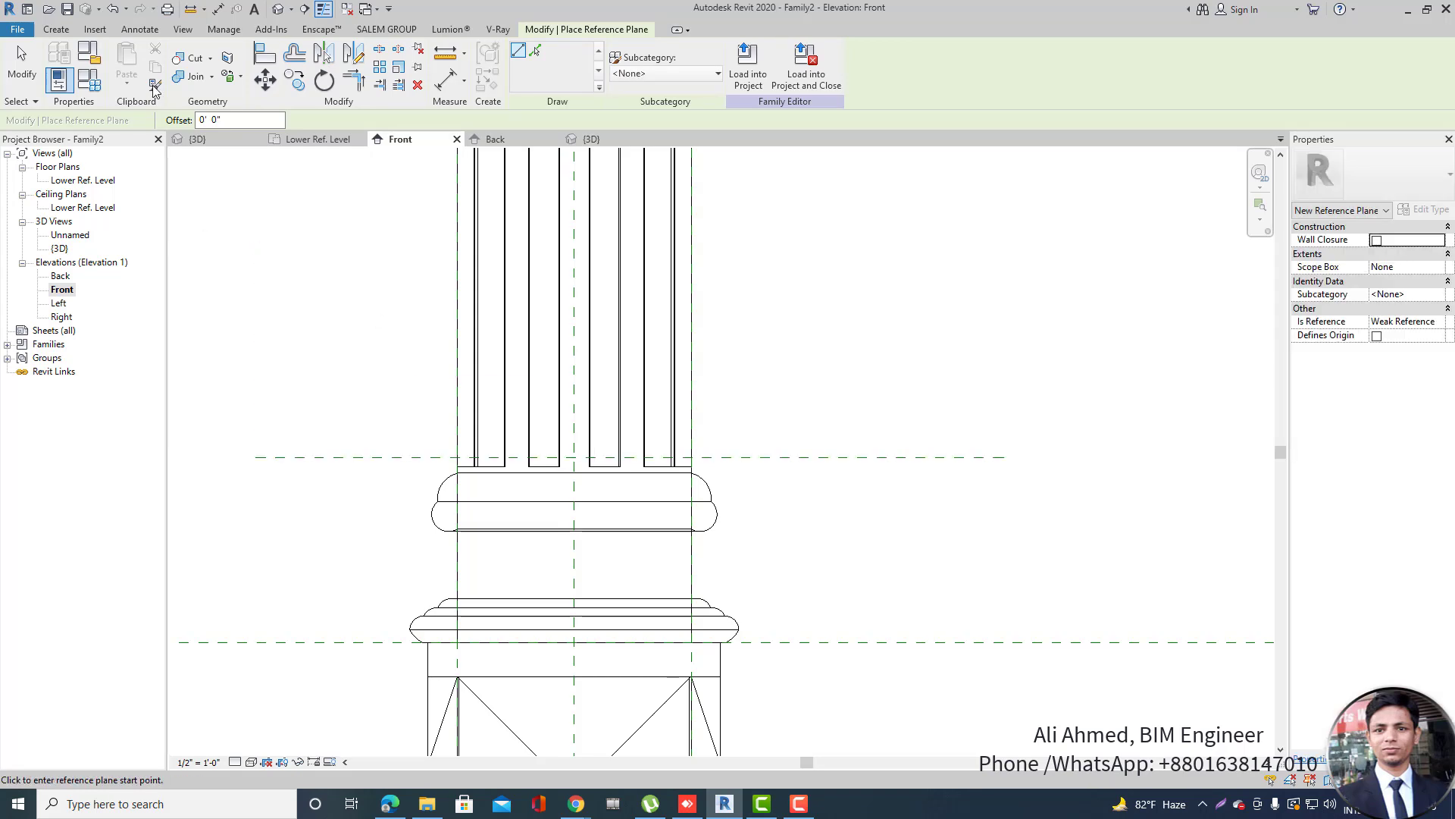
Align the new reference plane with the lower ends of the flutes and lock the alignment.
click(267, 55)
scroll(659, 500, up, 2)
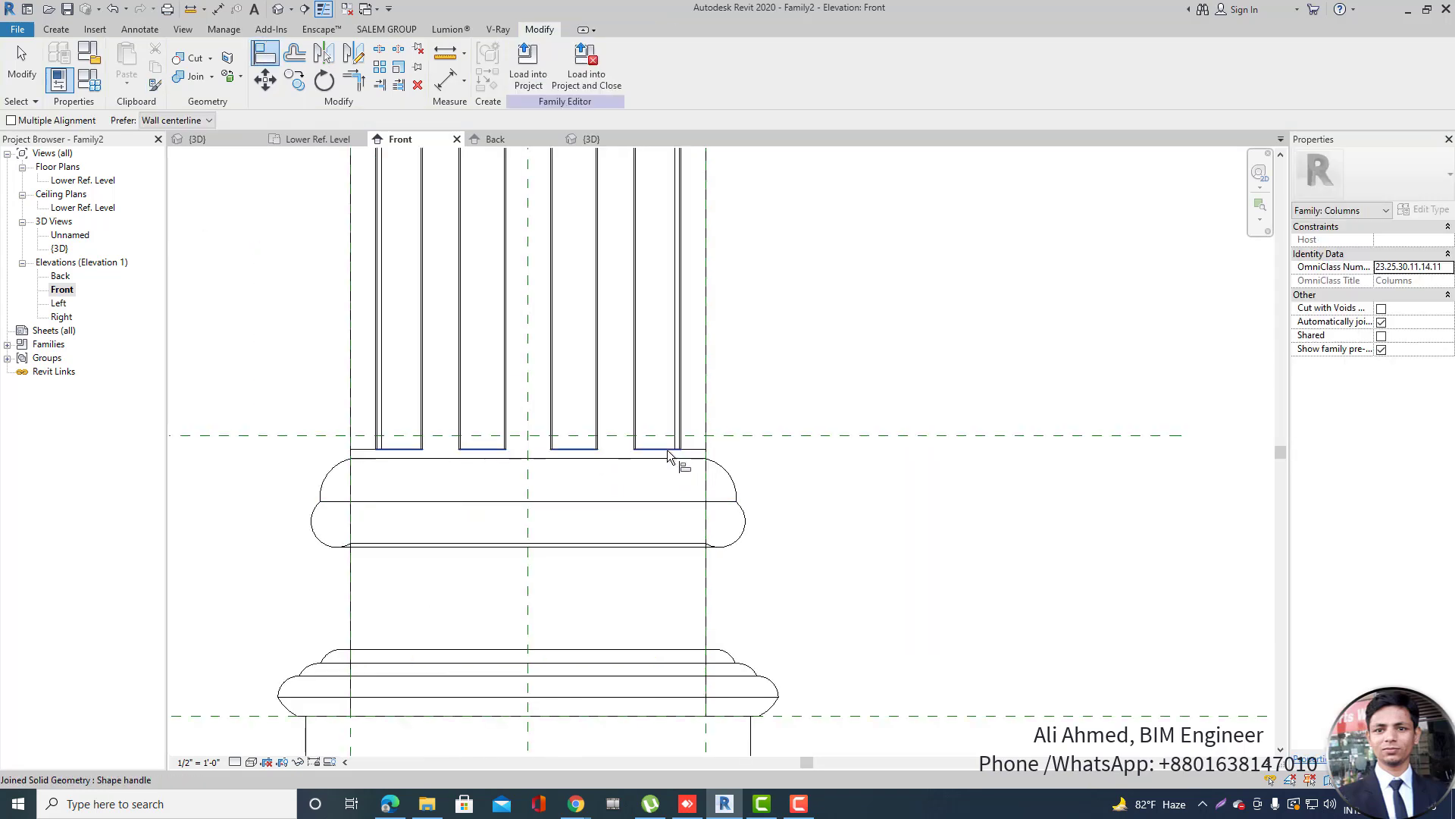
click(790, 439)
scroll(793, 446, down, 1)
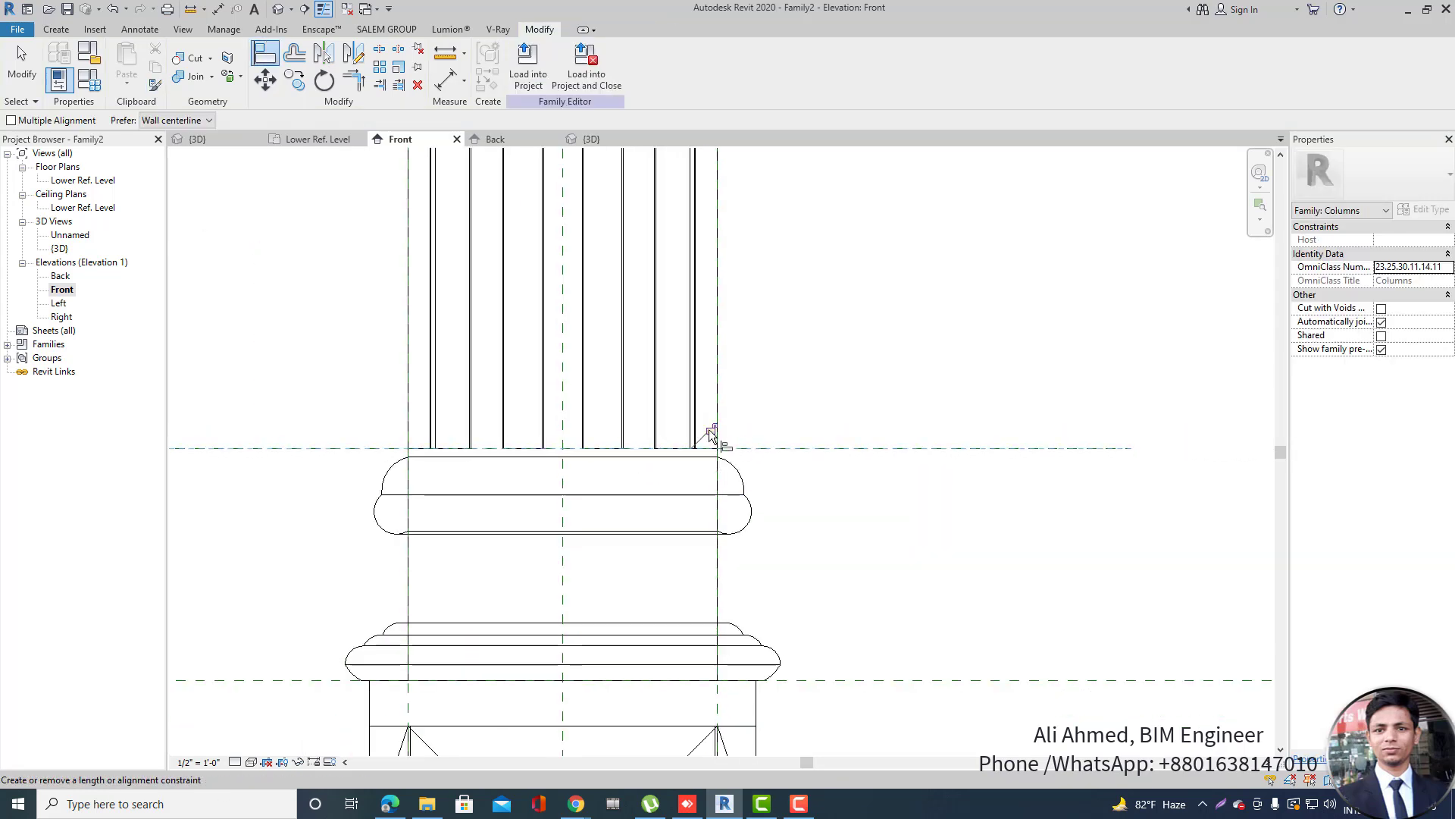
click(711, 430)
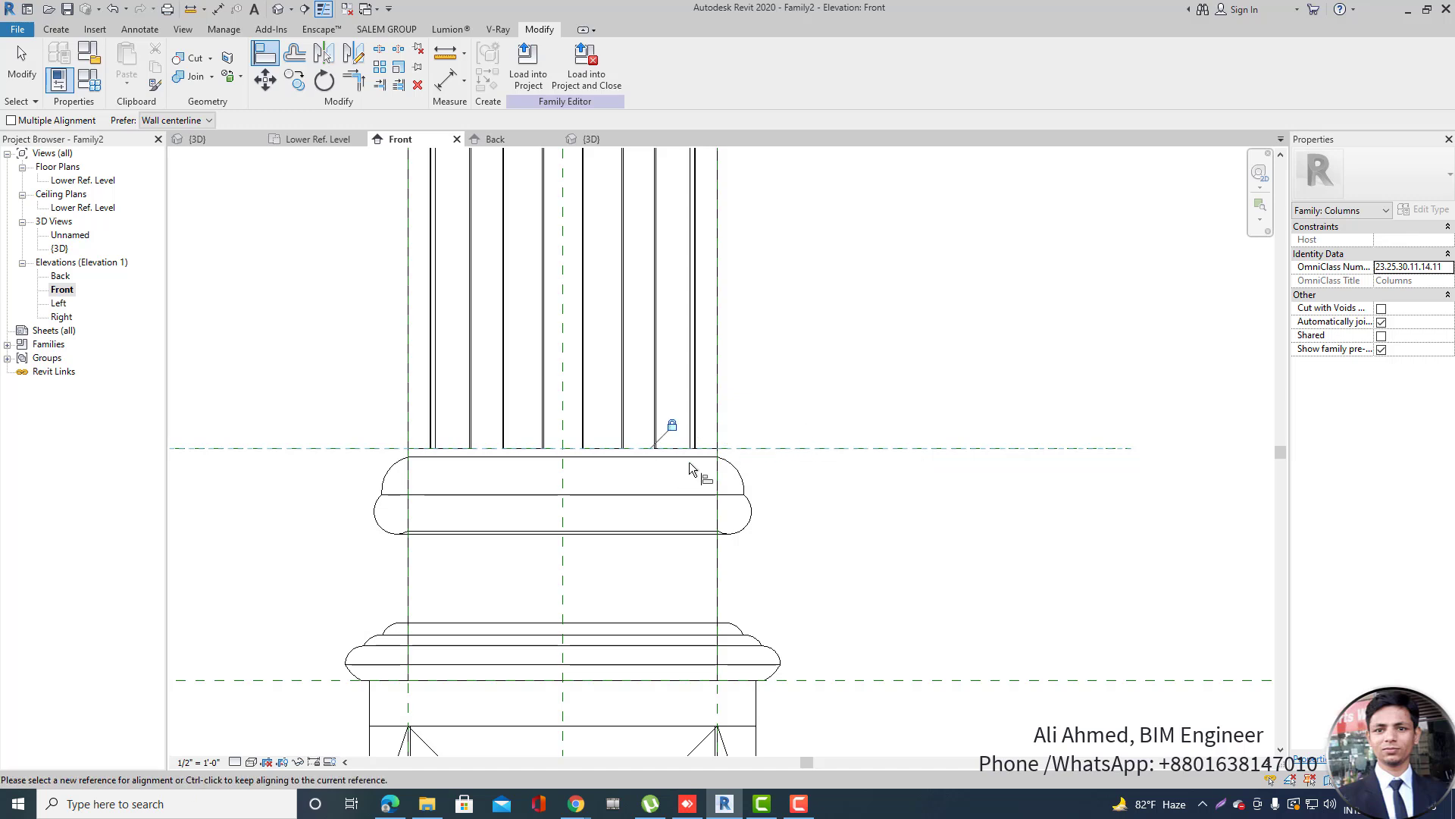
Align the top edge of the lower moulding to the new reference plane and lock it.
click(808, 450)
click(682, 458)
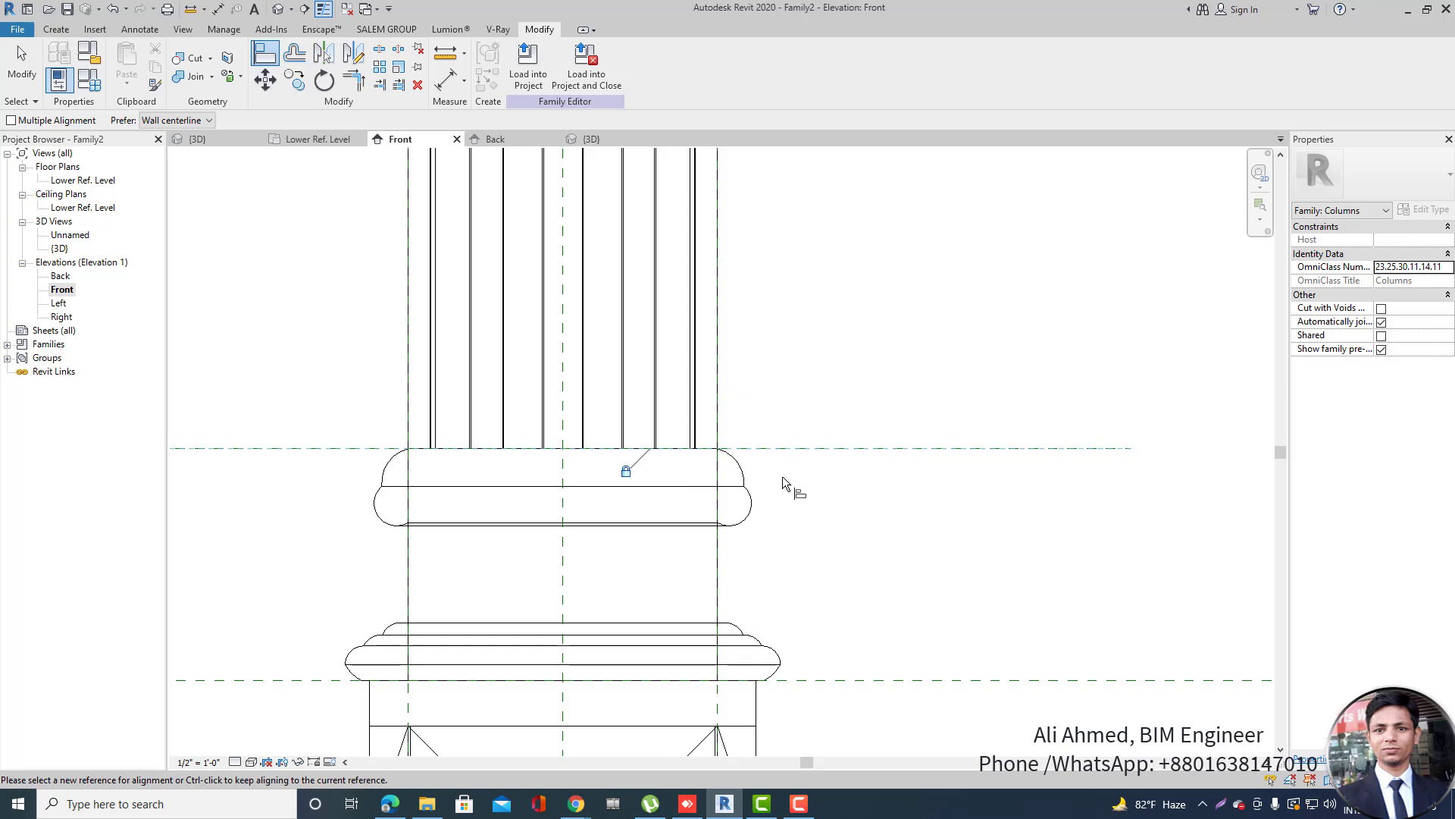
scroll(692, 558, down, 5)
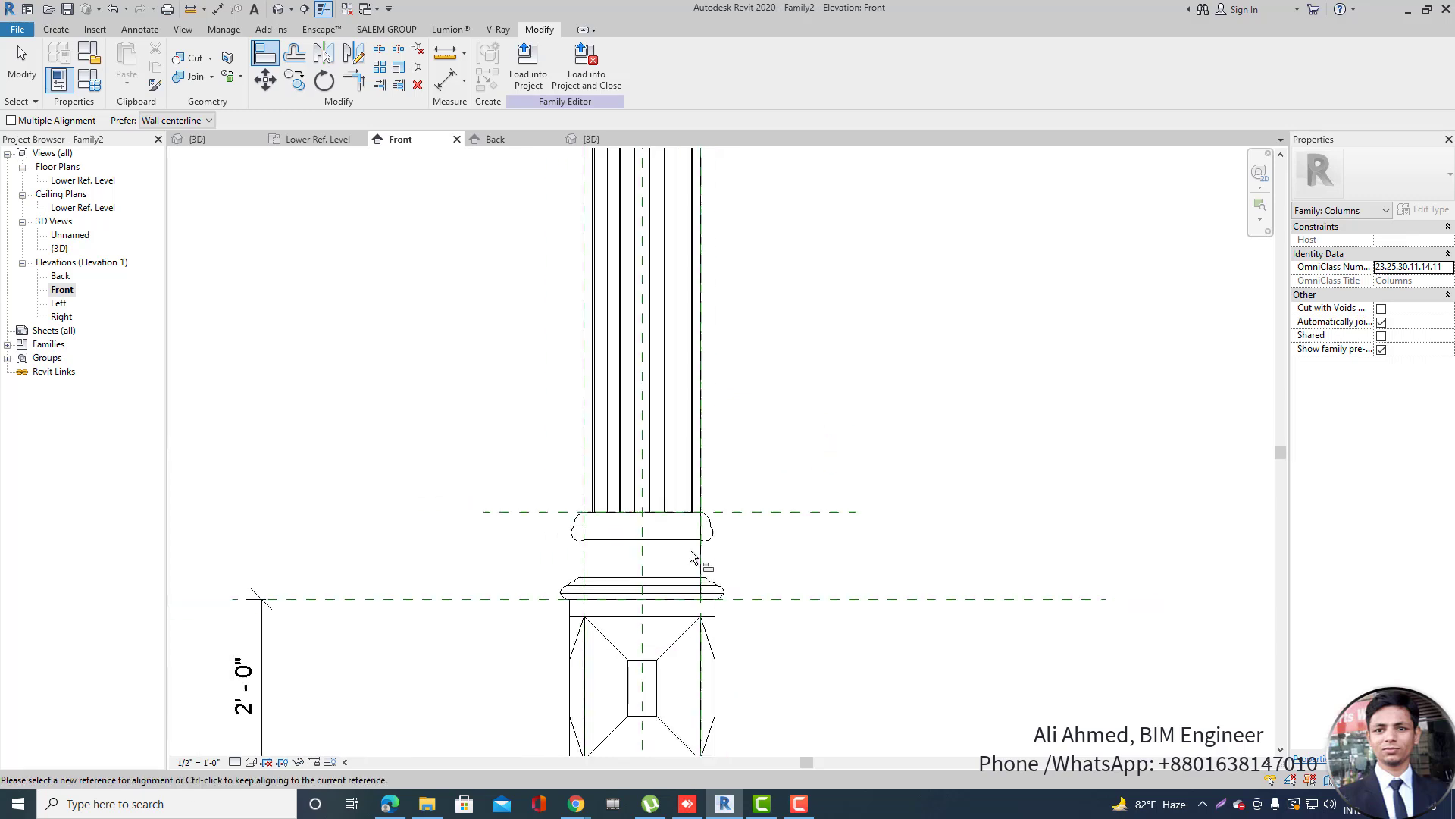
right_click(758, 271)
click(772, 281)
scroll(667, 351, up, 2)
click(719, 338)
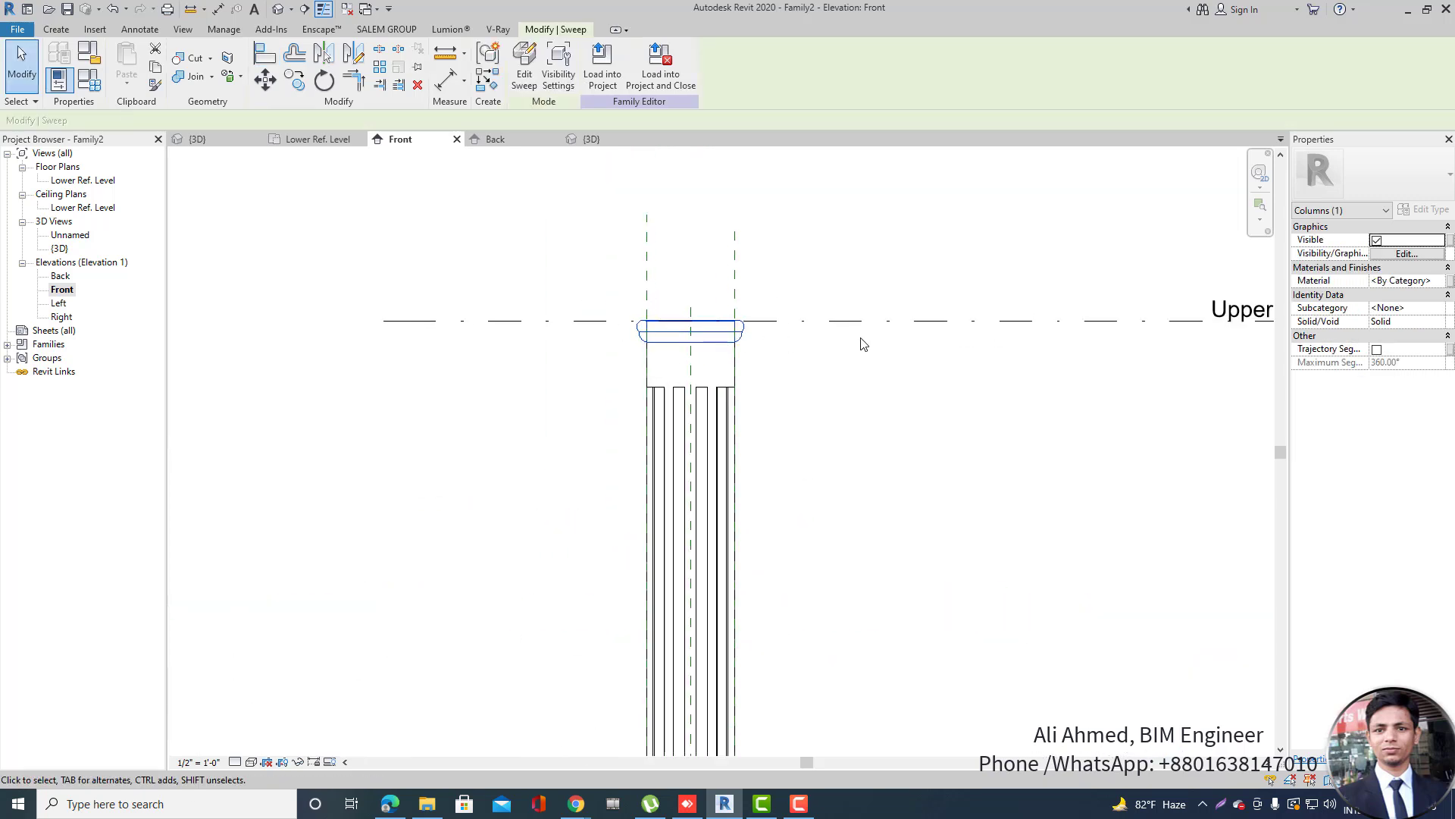
scroll(716, 340, up, 1)
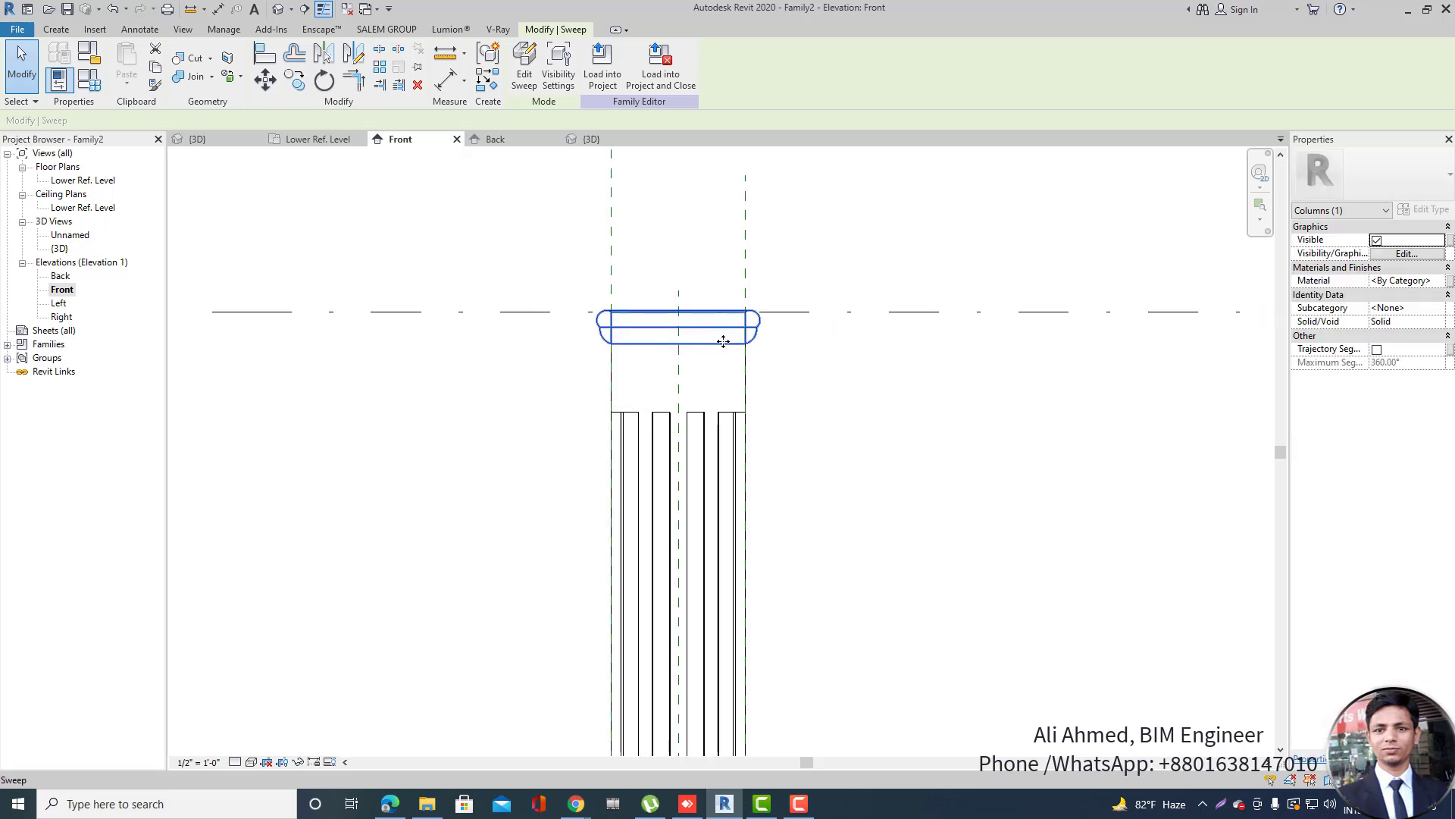
click(830, 312)
scroll(643, 297, down, 4)
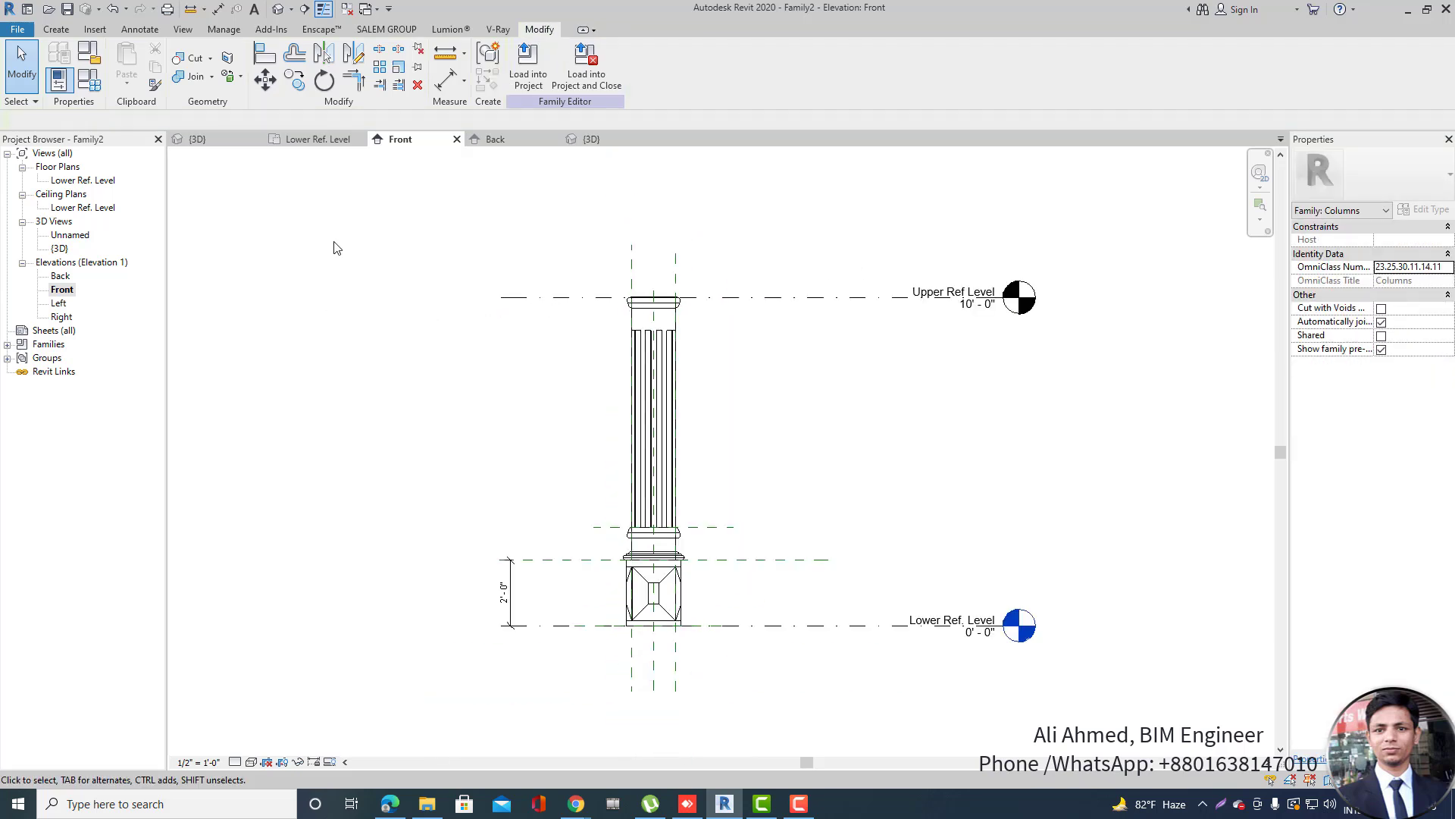
click(99, 80)
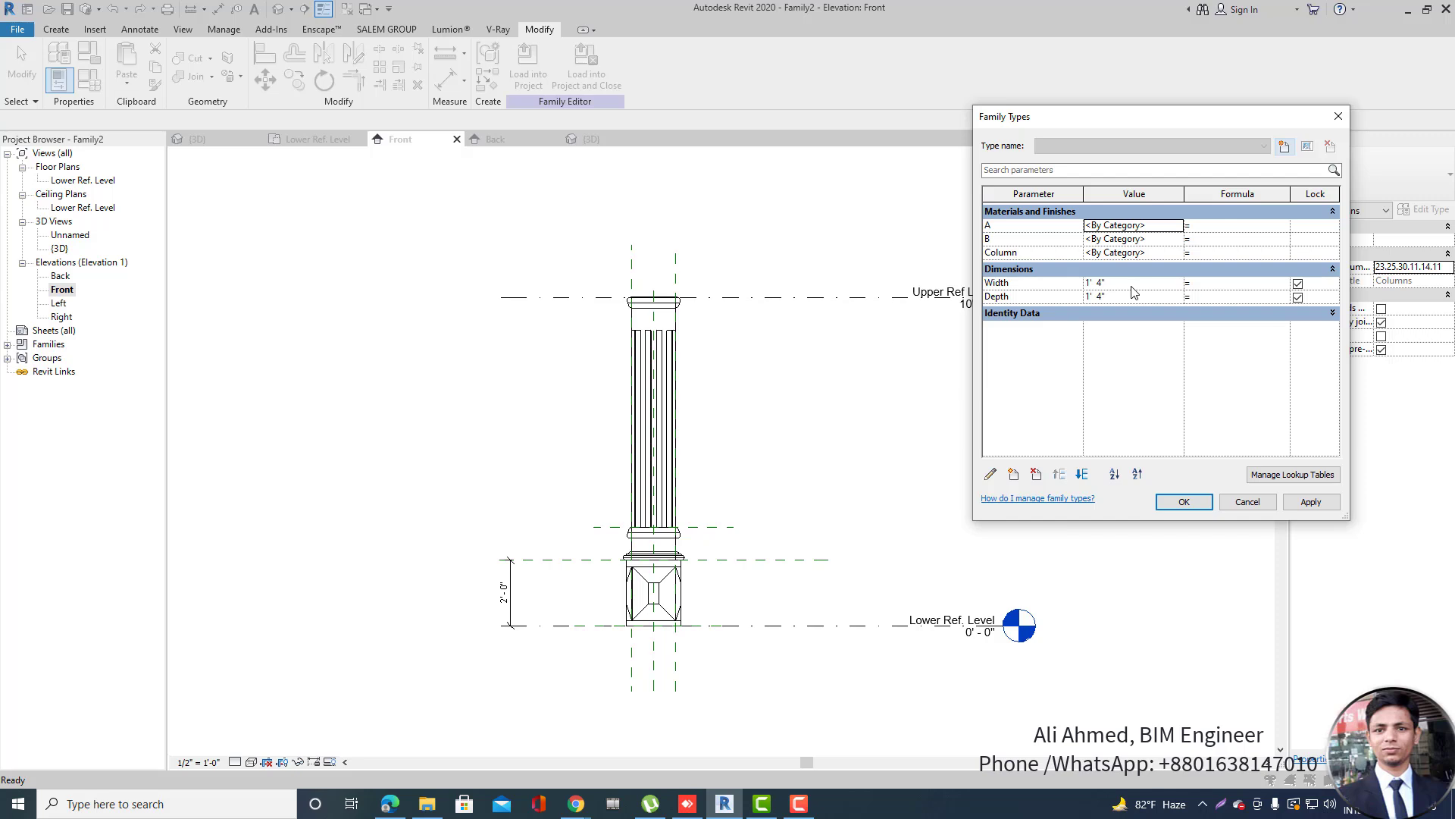
key(Escape)
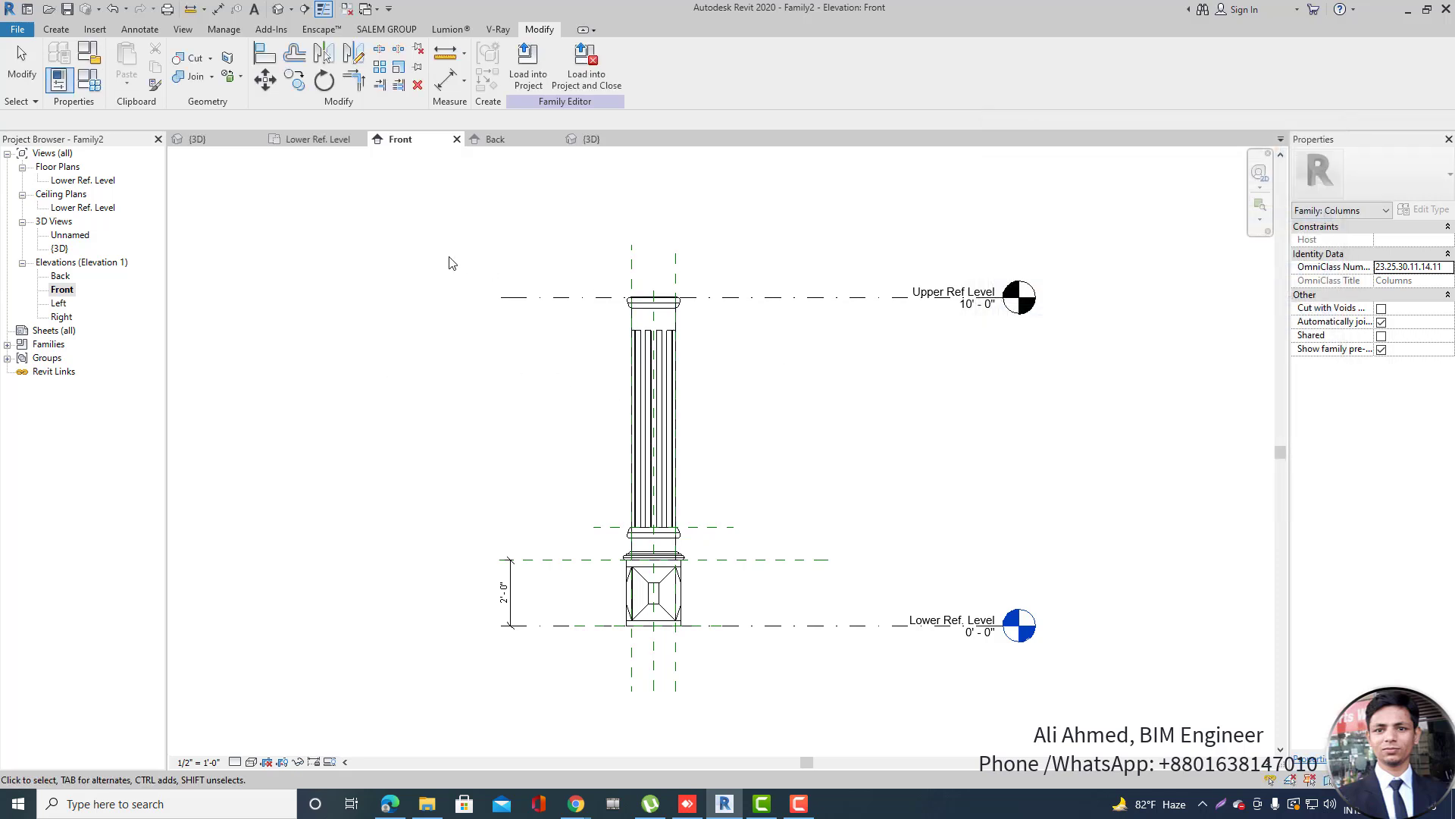
click(849, 297)
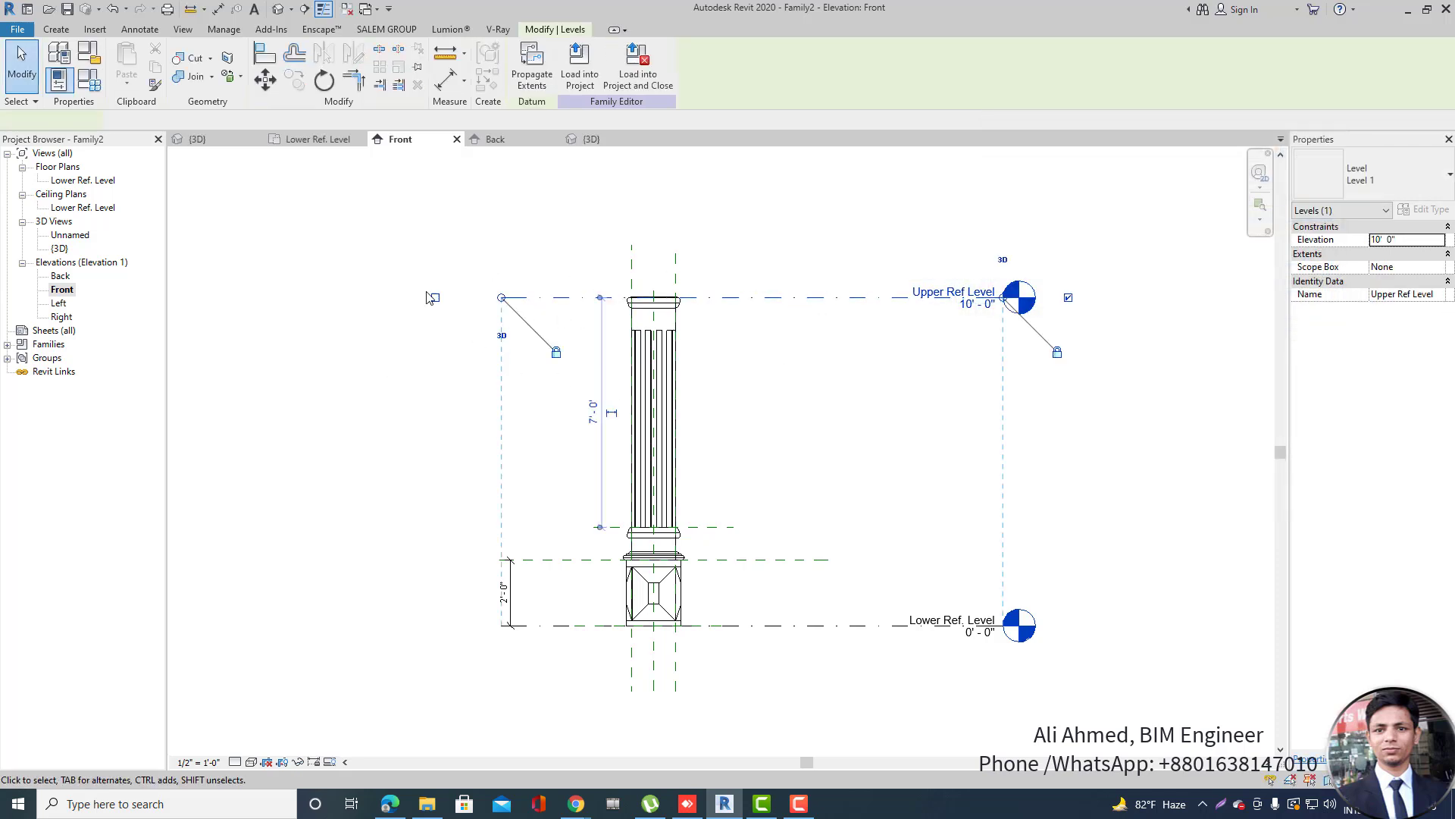
key(Escape)
click(59, 79)
key(Escape)
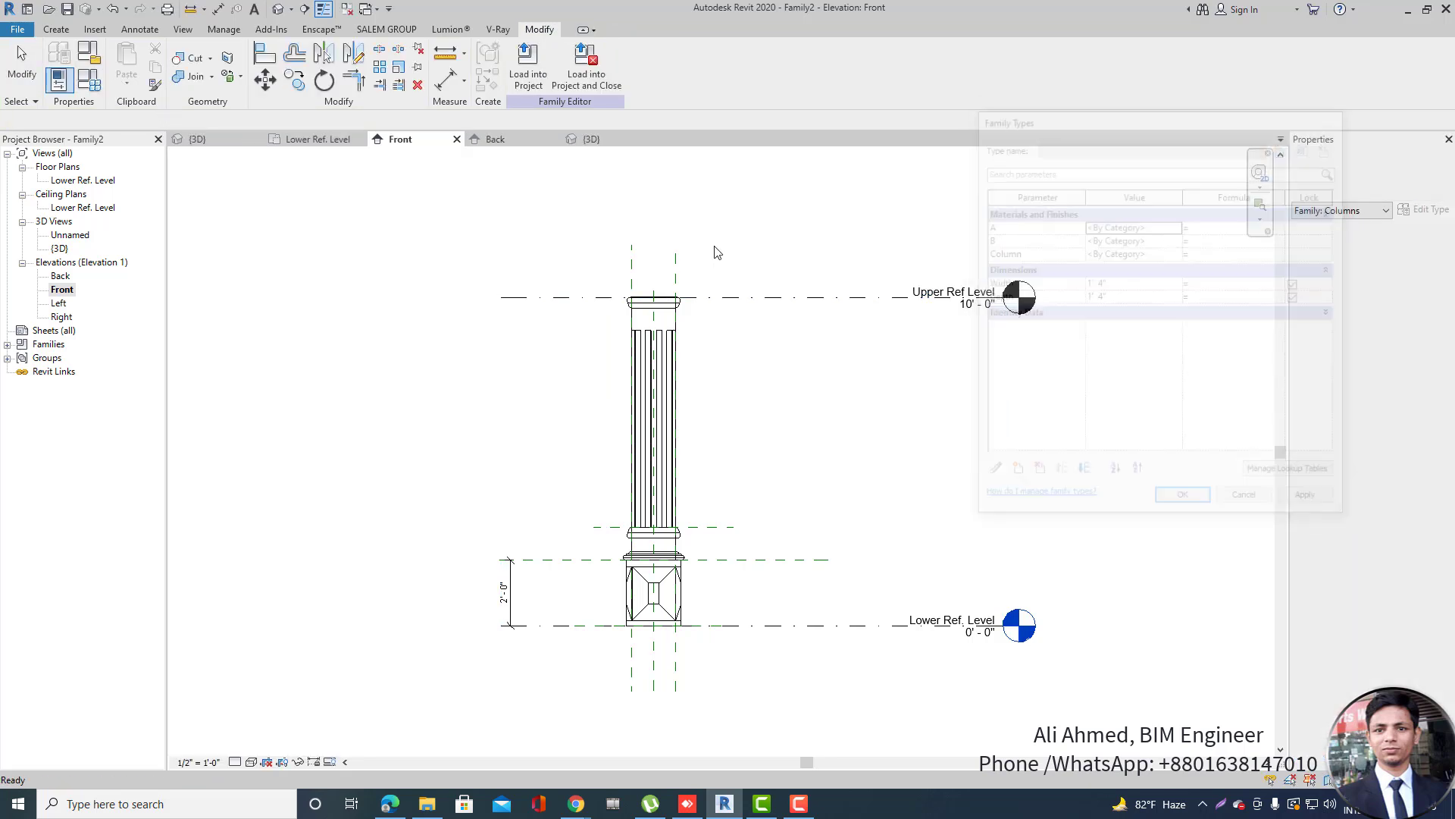
Try lowering the Upper Ref Level to an elevation of 9' 6" and undo the change.
click(795, 297)
click(593, 413)
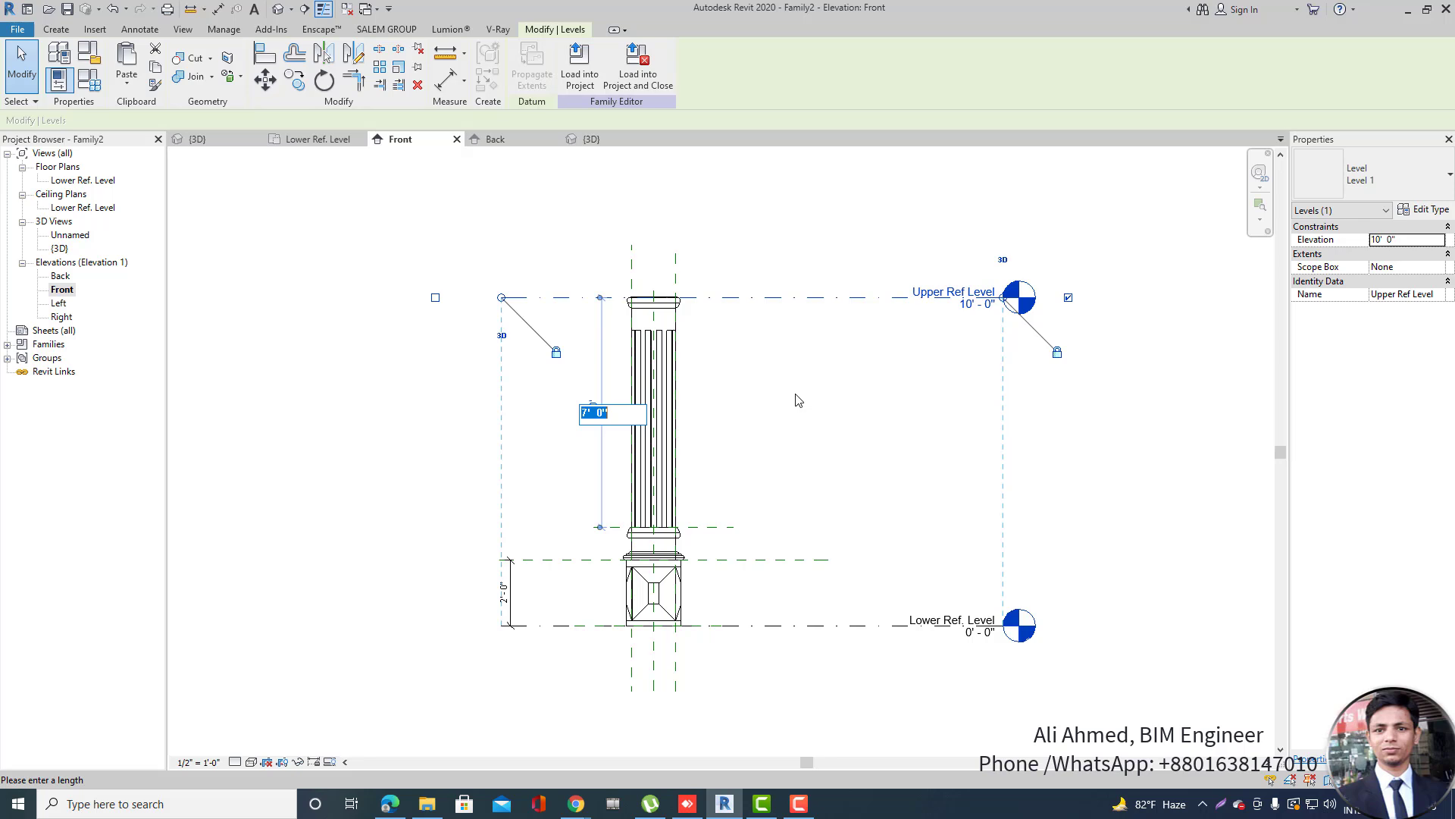
key(Return)
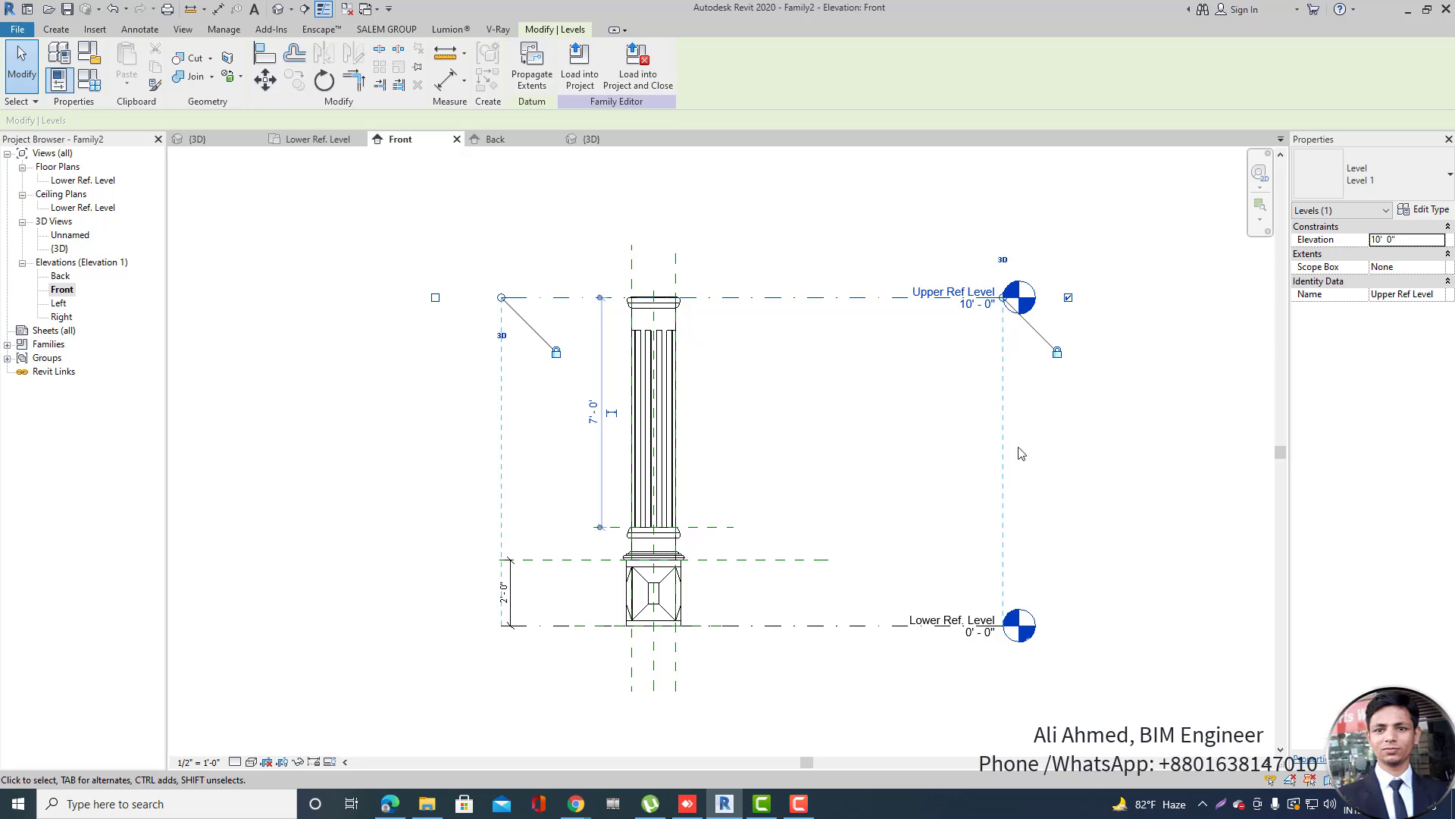
click(982, 307)
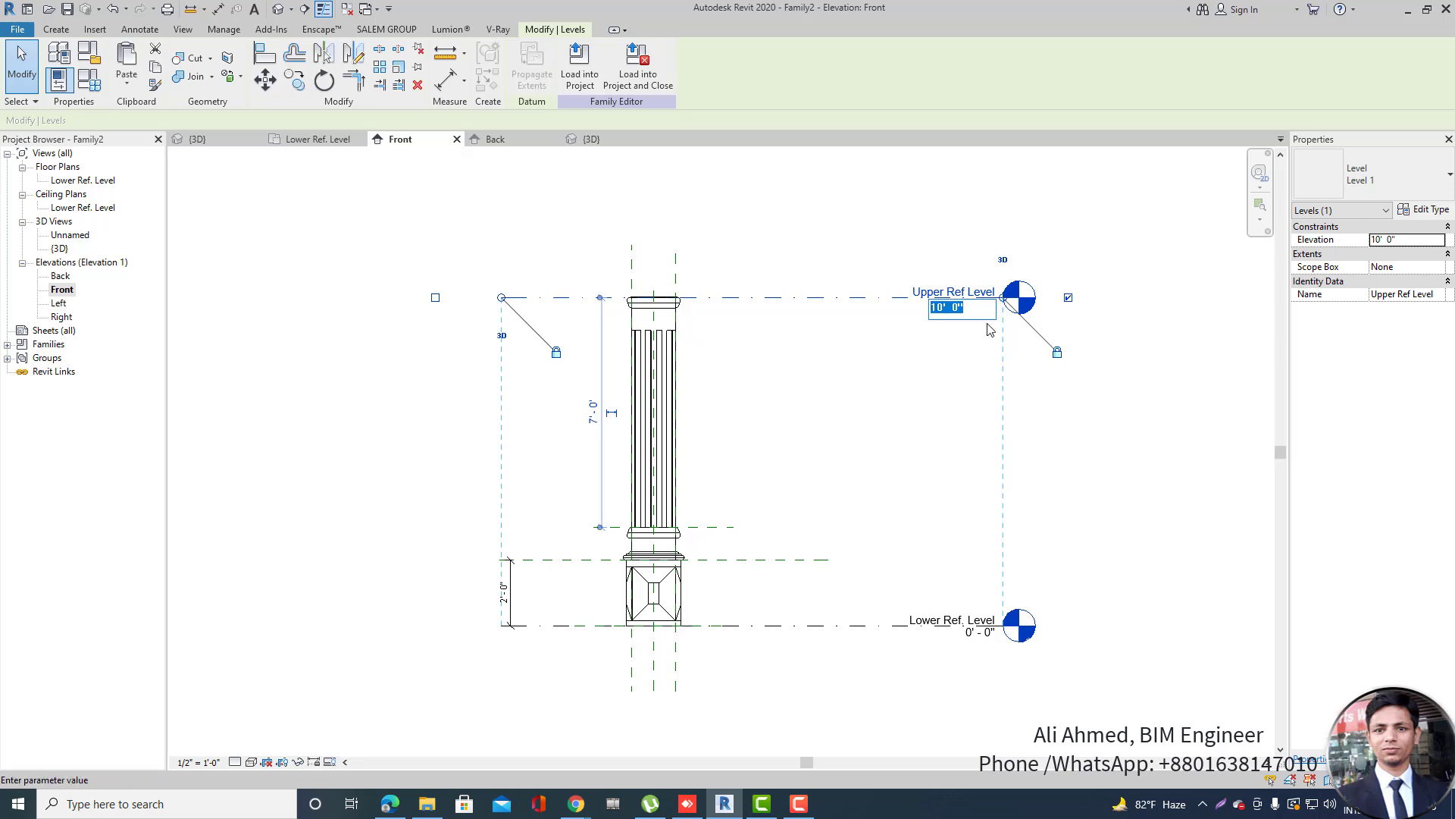
key(Return)
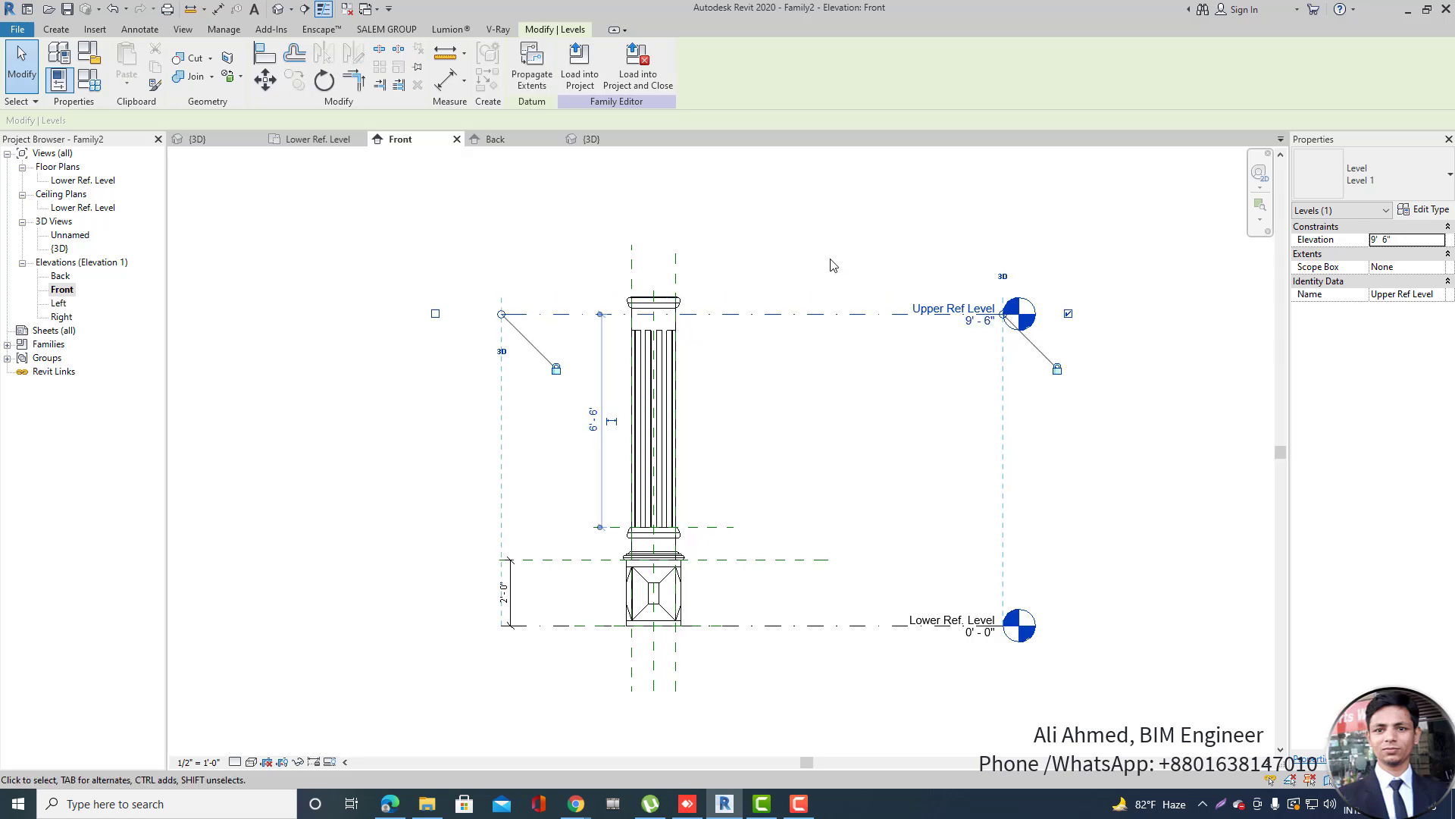
scroll(653, 300, up, 3)
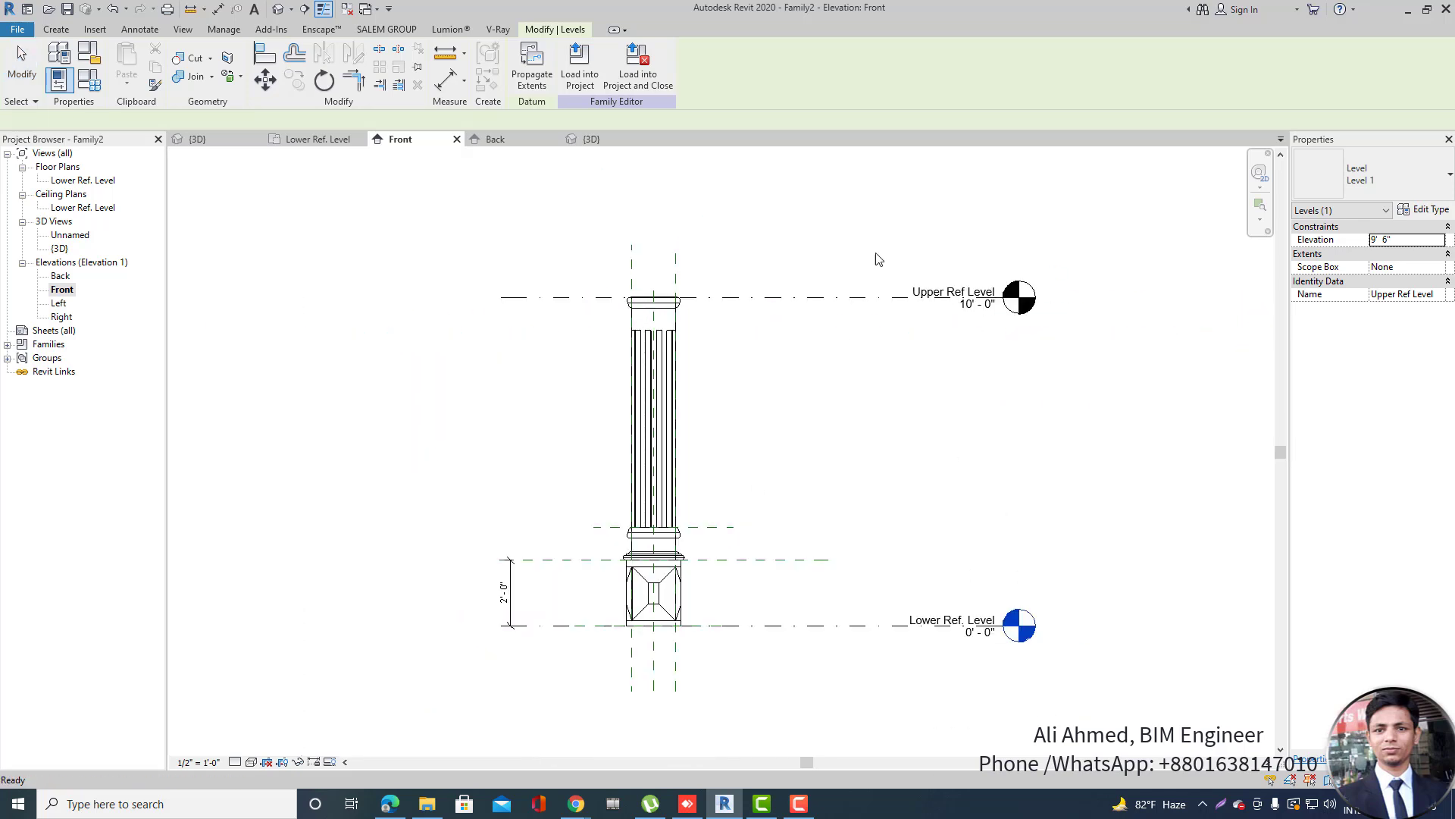
Move the Upper Ref Level off the top of the column, up to an elevation of about 10' 4".
scroll(688, 299, up, 4)
click(712, 298)
scroll(695, 299, up, 3)
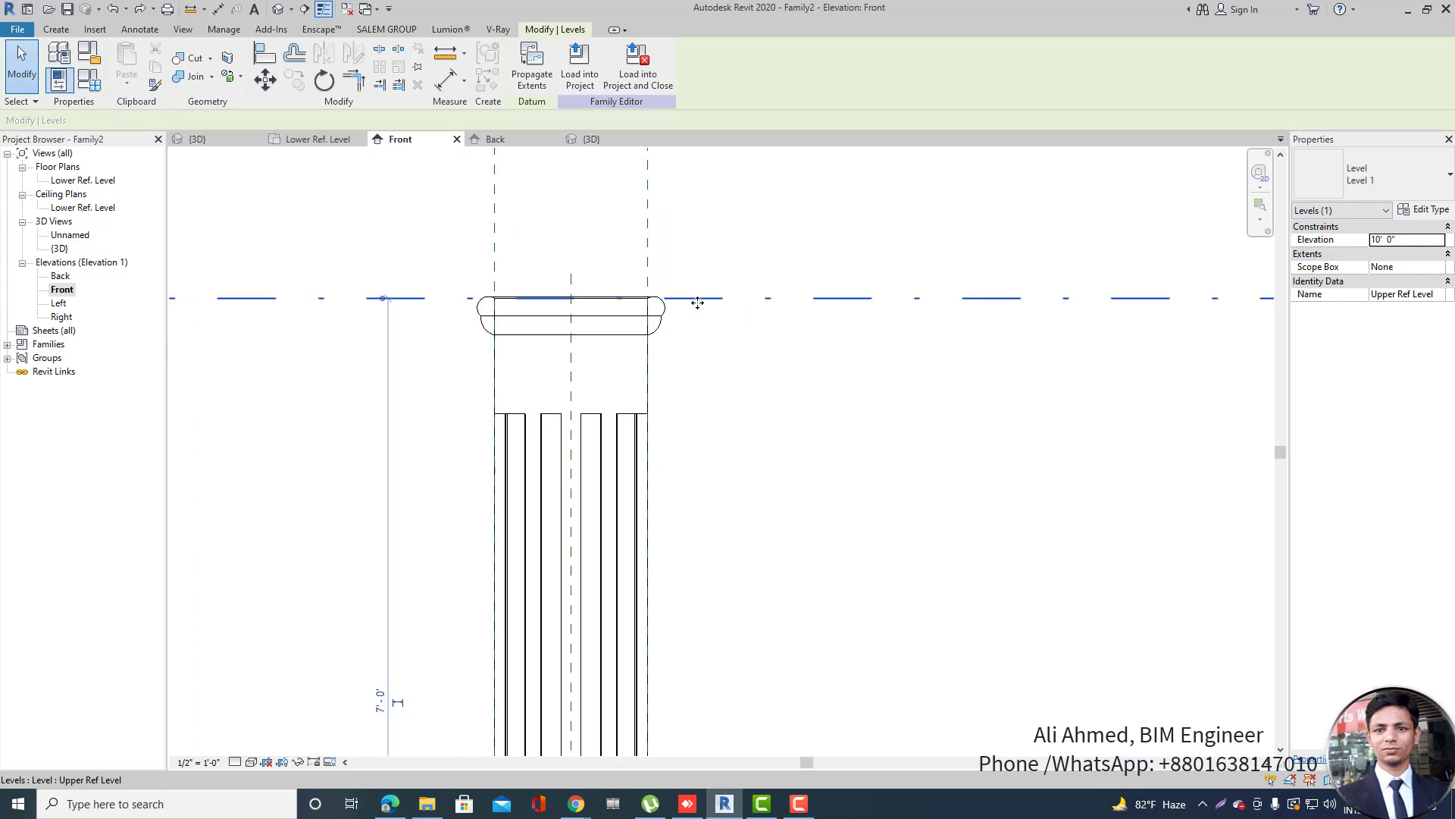
drag(697, 298, 691, 266)
scroll(701, 261, down, 3)
click(715, 237)
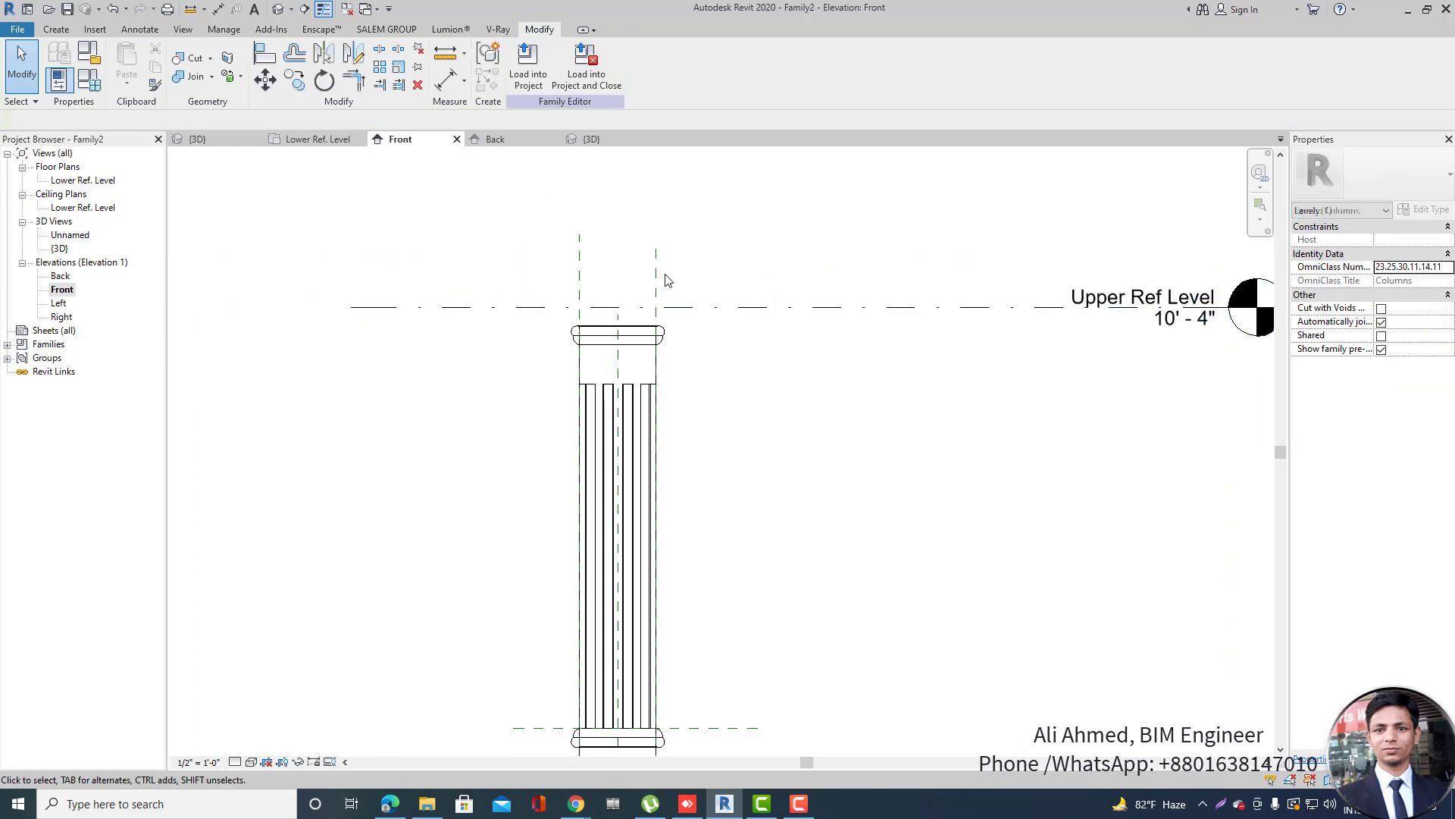
Align the Upper Ref Level with the top edge of the column and lock the alignment.
click(266, 56)
scroll(626, 323, up, 3)
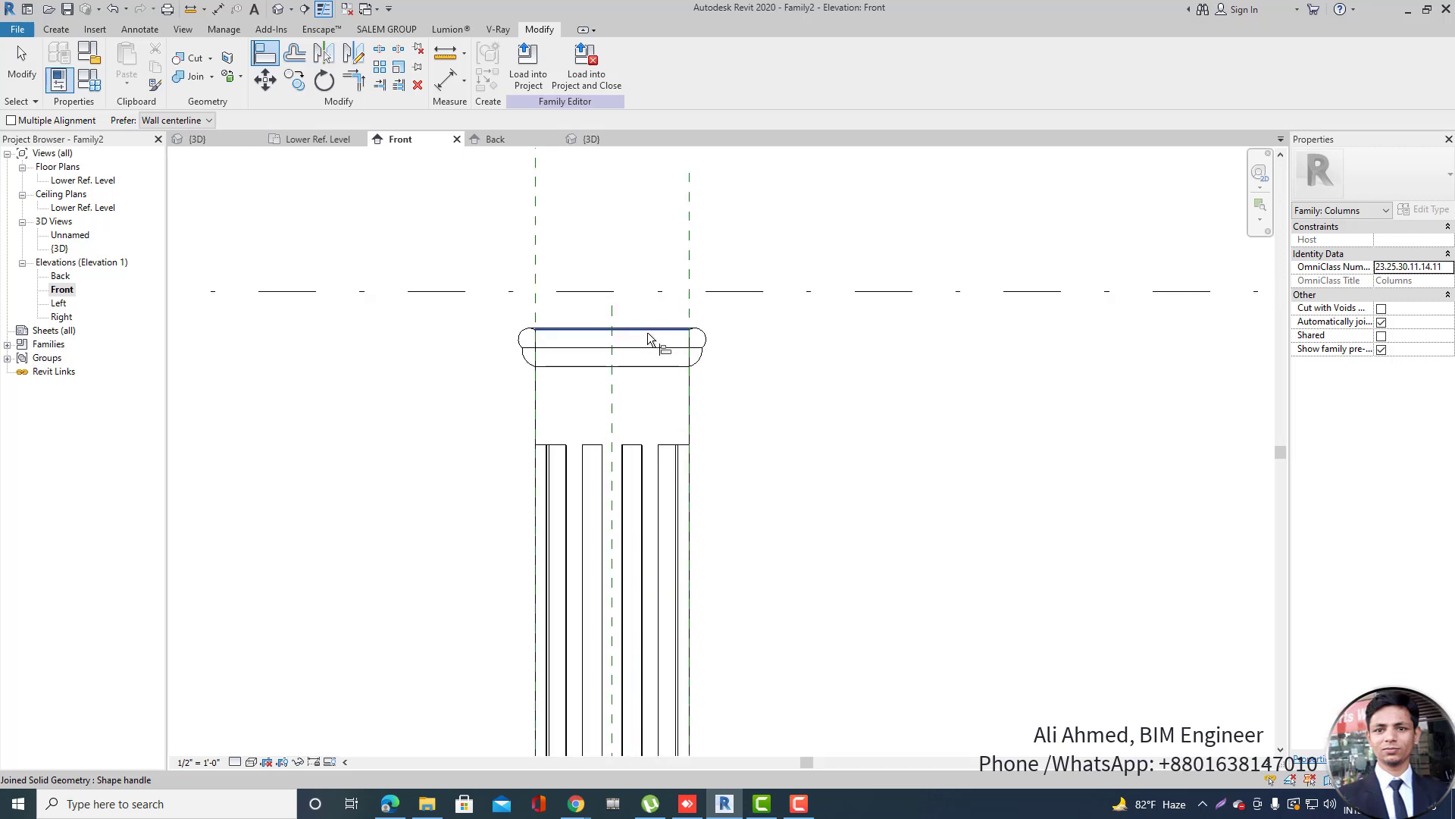
click(732, 291)
scroll(716, 310, down, 3)
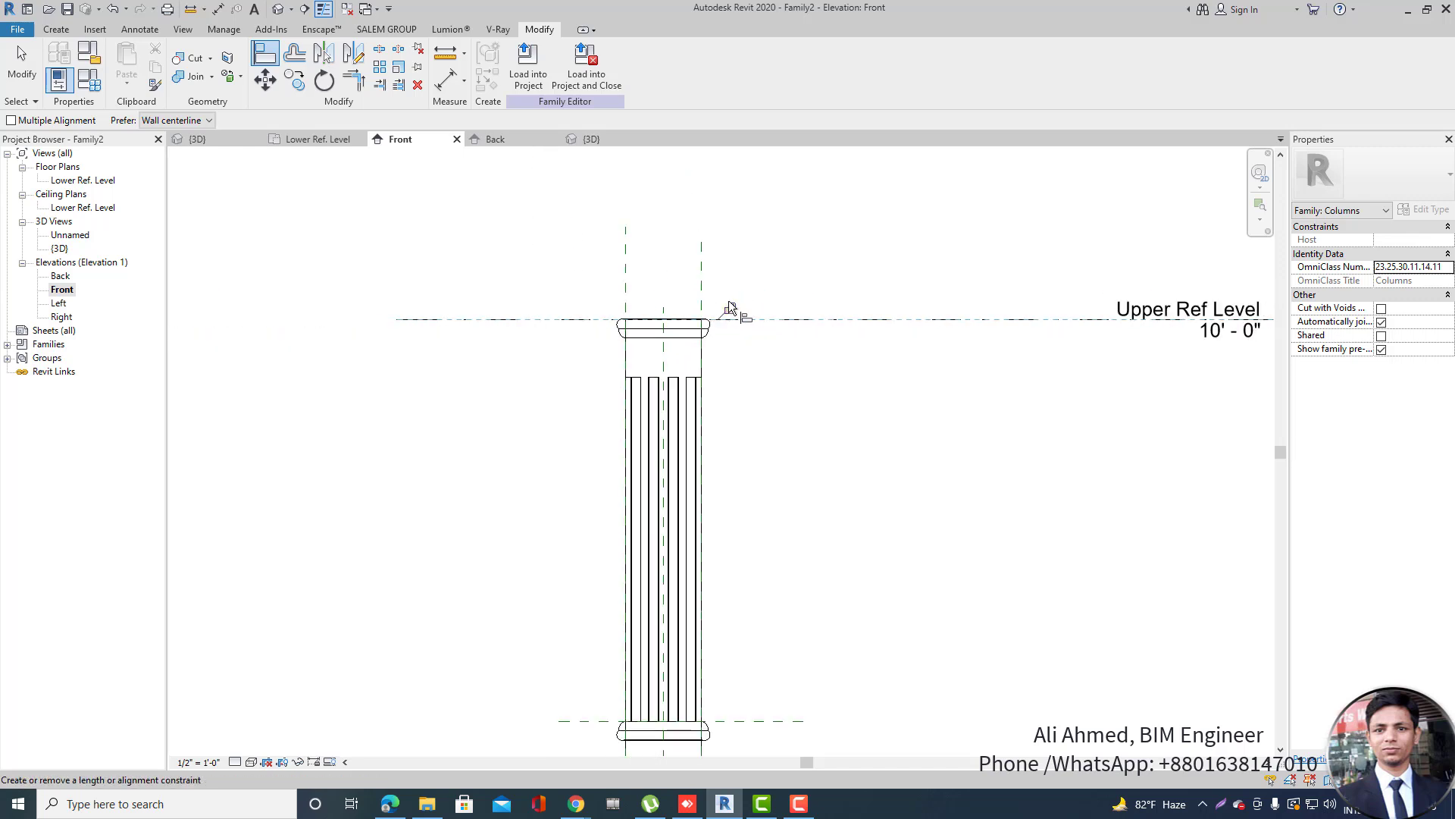
click(730, 306)
scroll(776, 255, down, 2)
key(Escape)
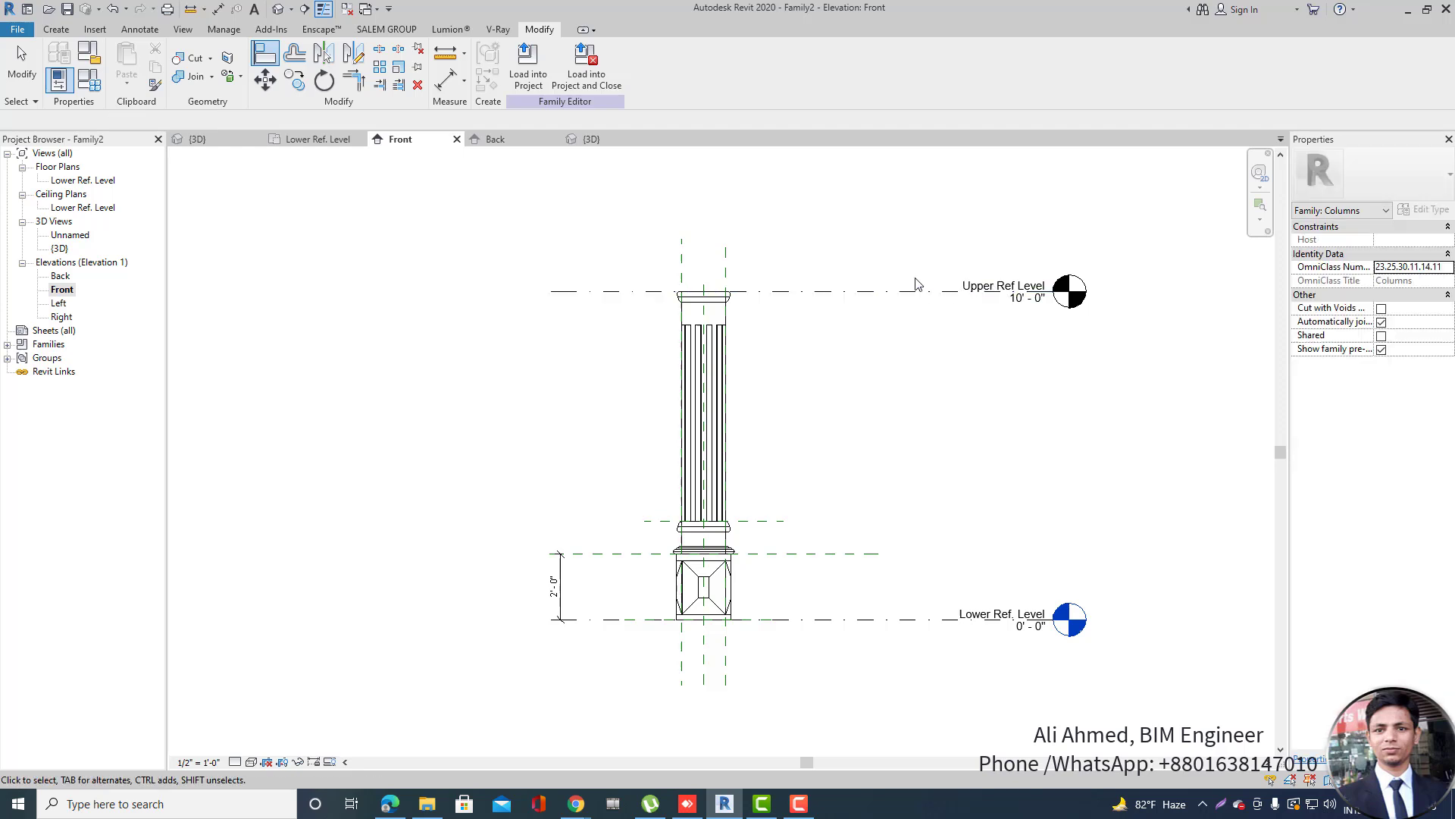
Test the column's height constraint by setting the Upper Ref Level's elevation to 9', and undo the change.
click(1015, 289)
scroll(1024, 301, up, 2)
click(1025, 301)
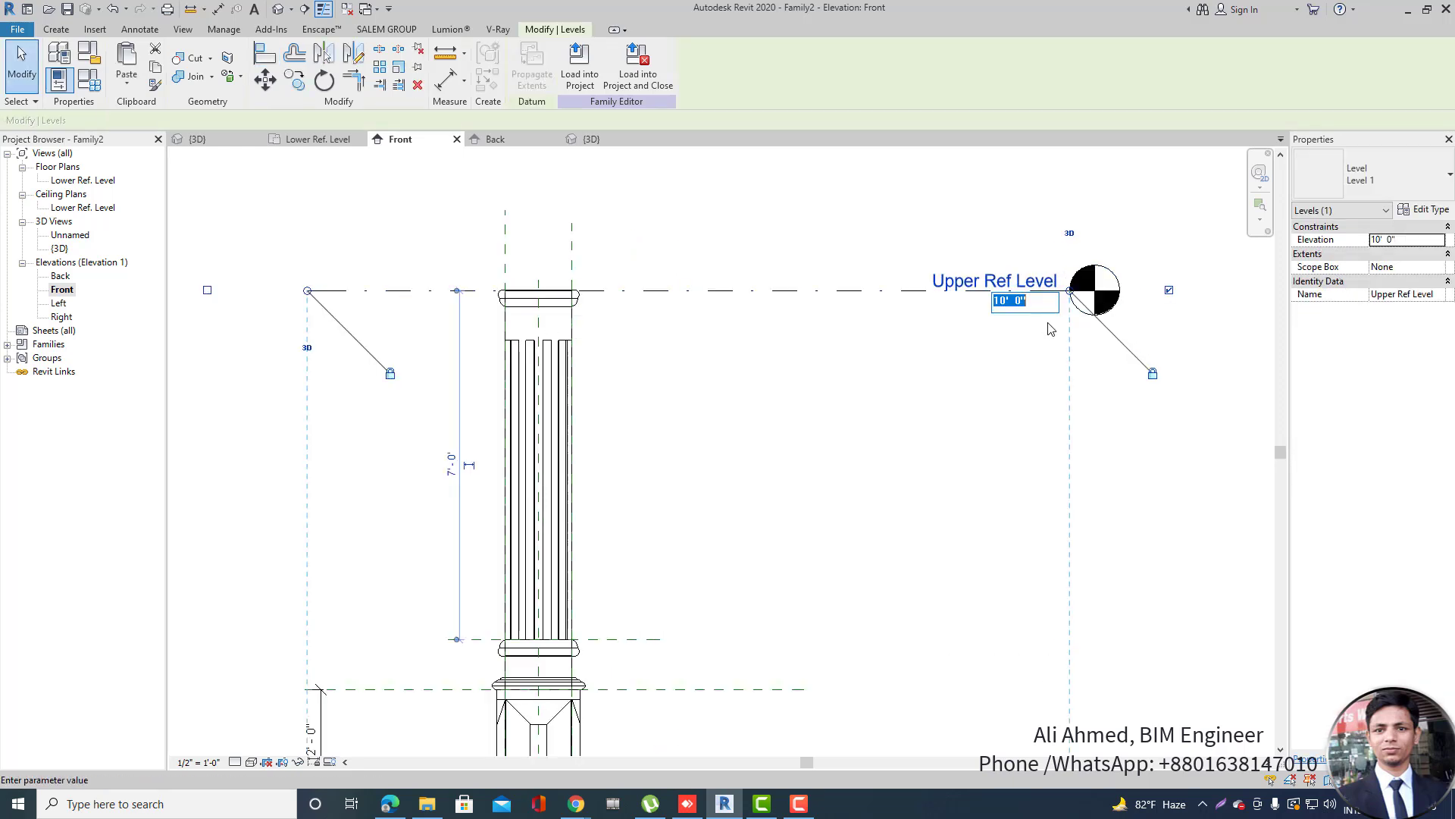
text(9)
key(Return)
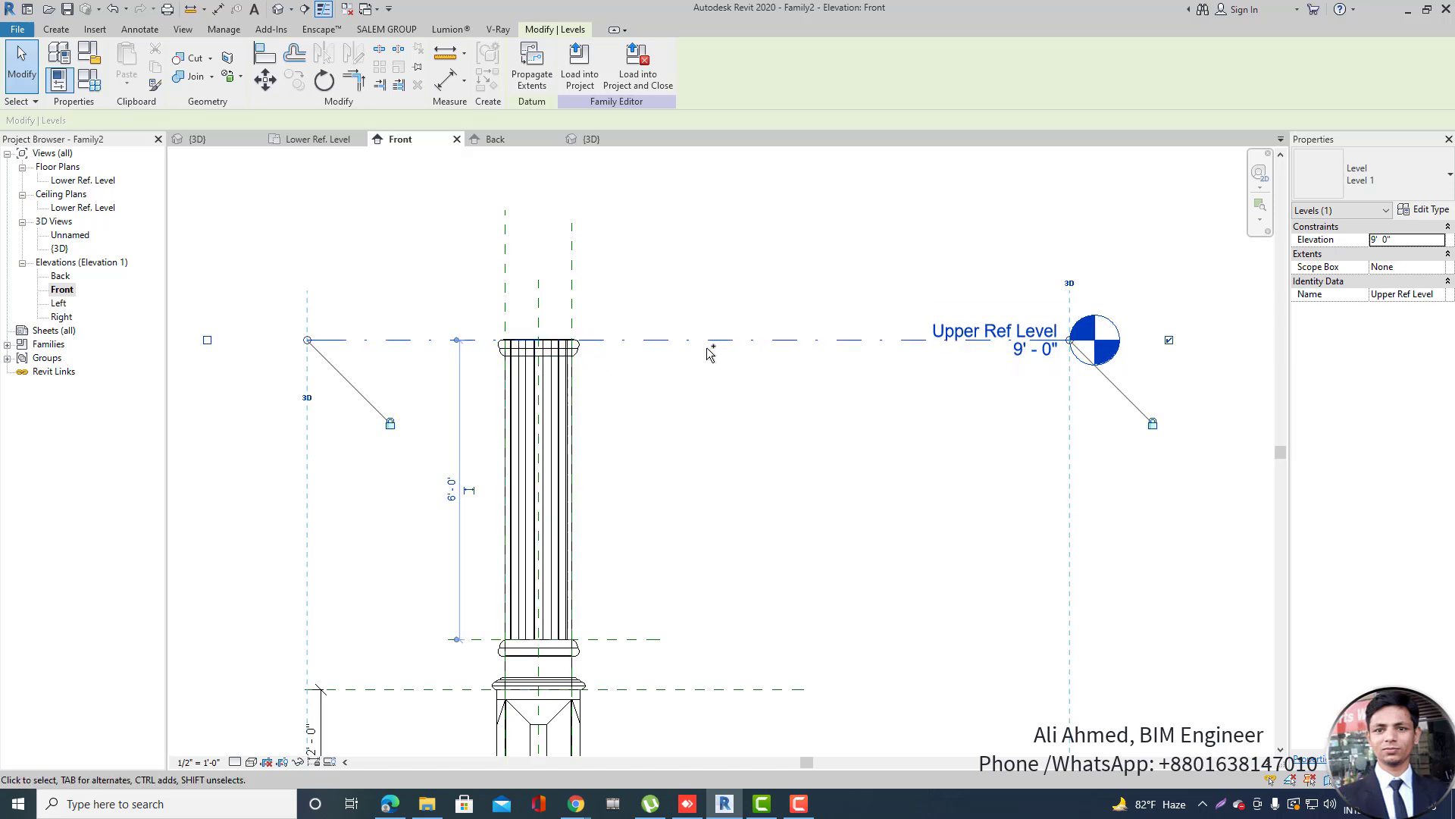
key(ctrl+z)
Check the extrusion start and end of the column shaft and of the flute void.
click(638, 325)
scroll(638, 325, down, 2)
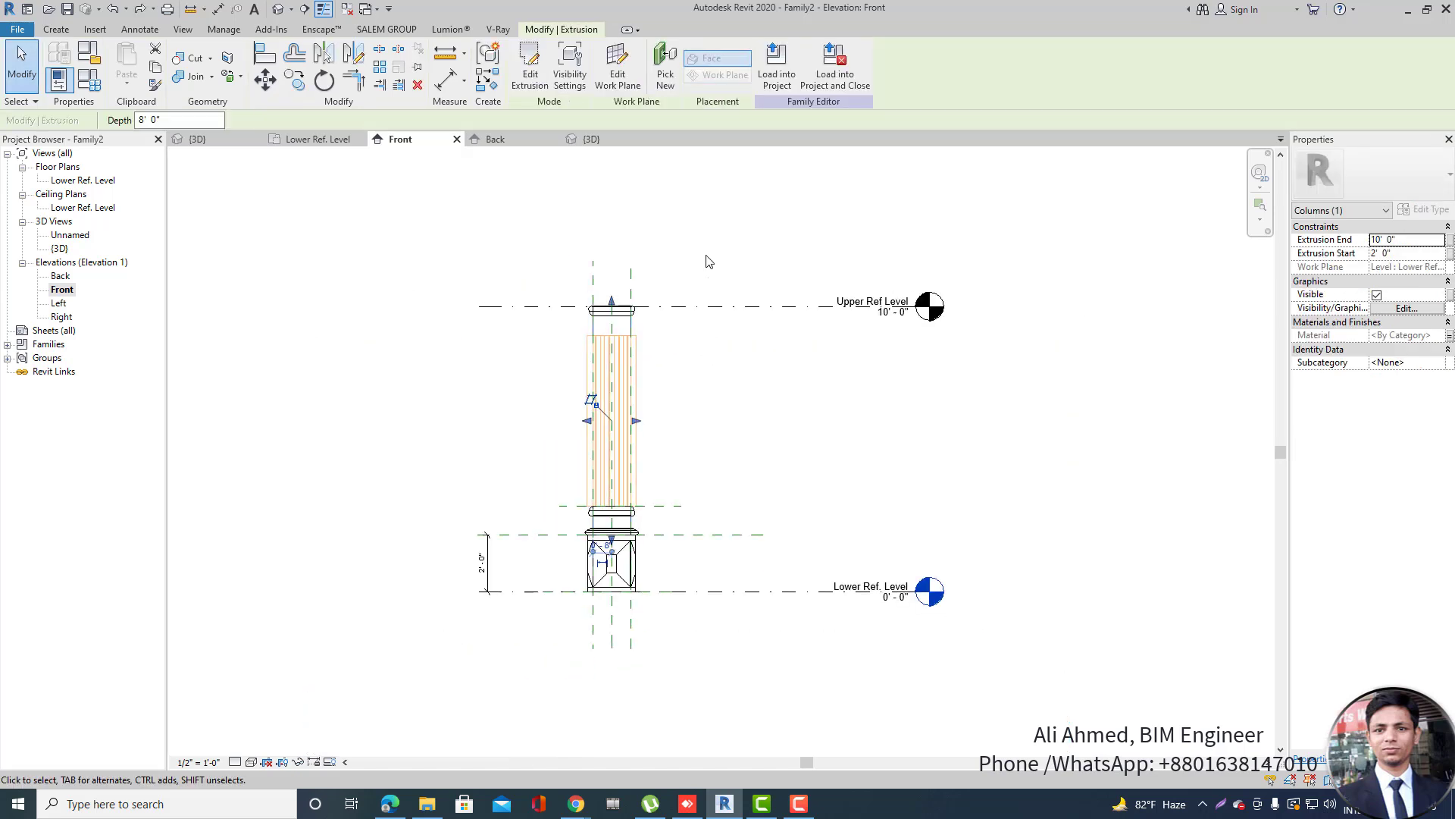
key(Escape)
scroll(599, 343, up, 3)
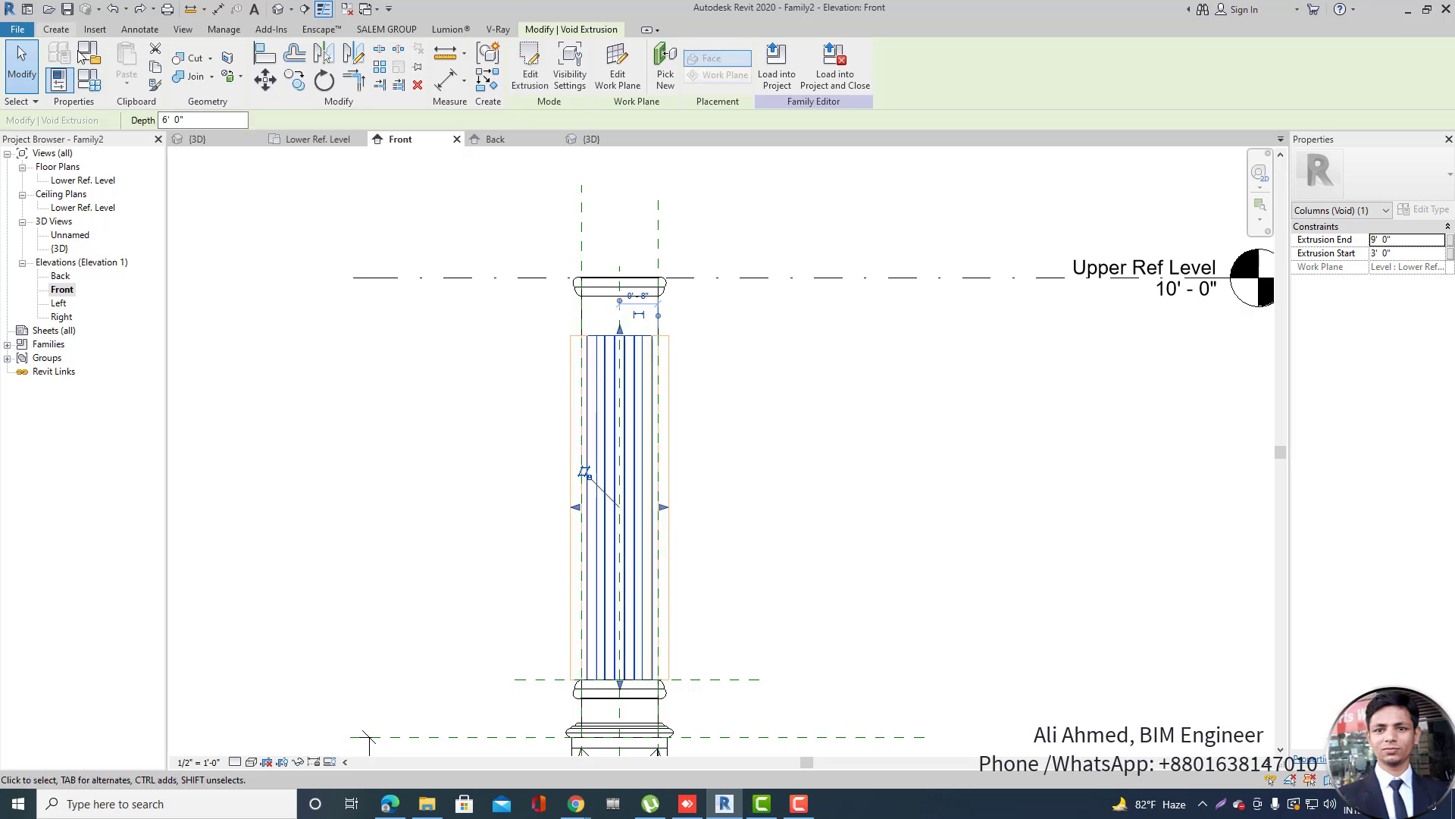
key(Escape)
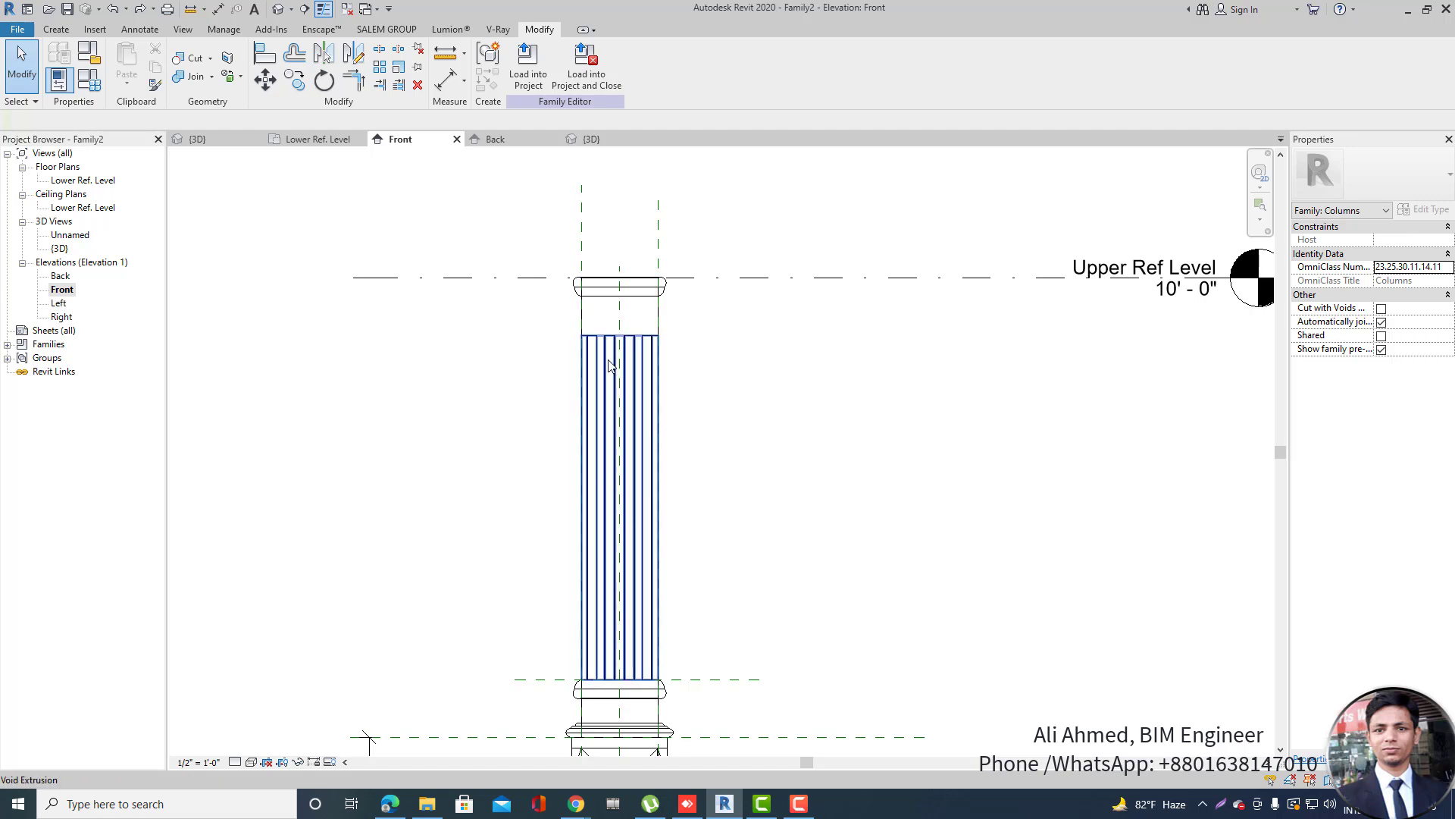
Place a horizontal reference plane across the column just below the upper ends of the flutes.
click(58, 30)
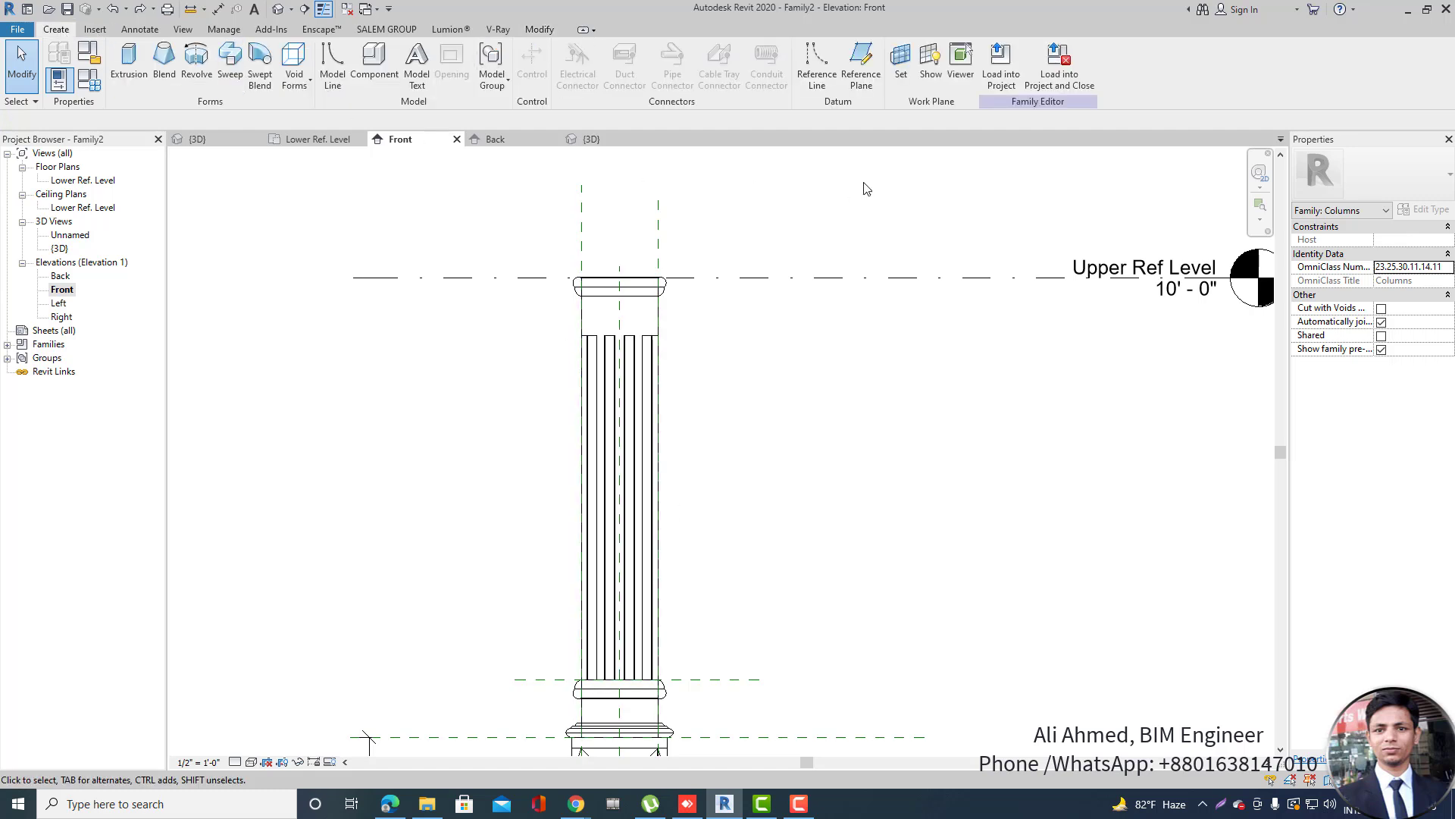
click(862, 80)
click(440, 343)
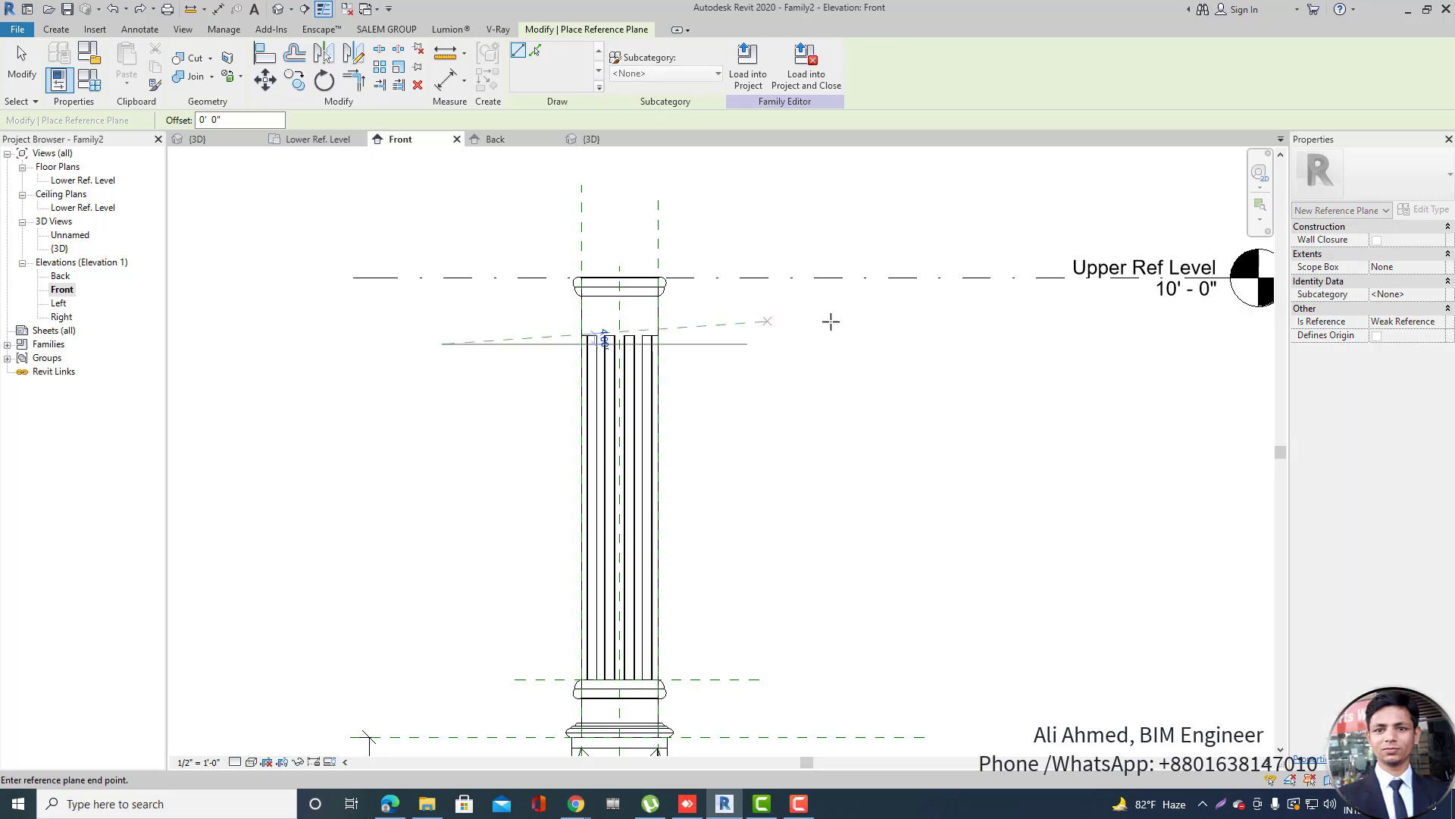
click(879, 343)
Align the new reference plane with the upper ends of the flutes and lock the alignment.
key(a)
key(l)
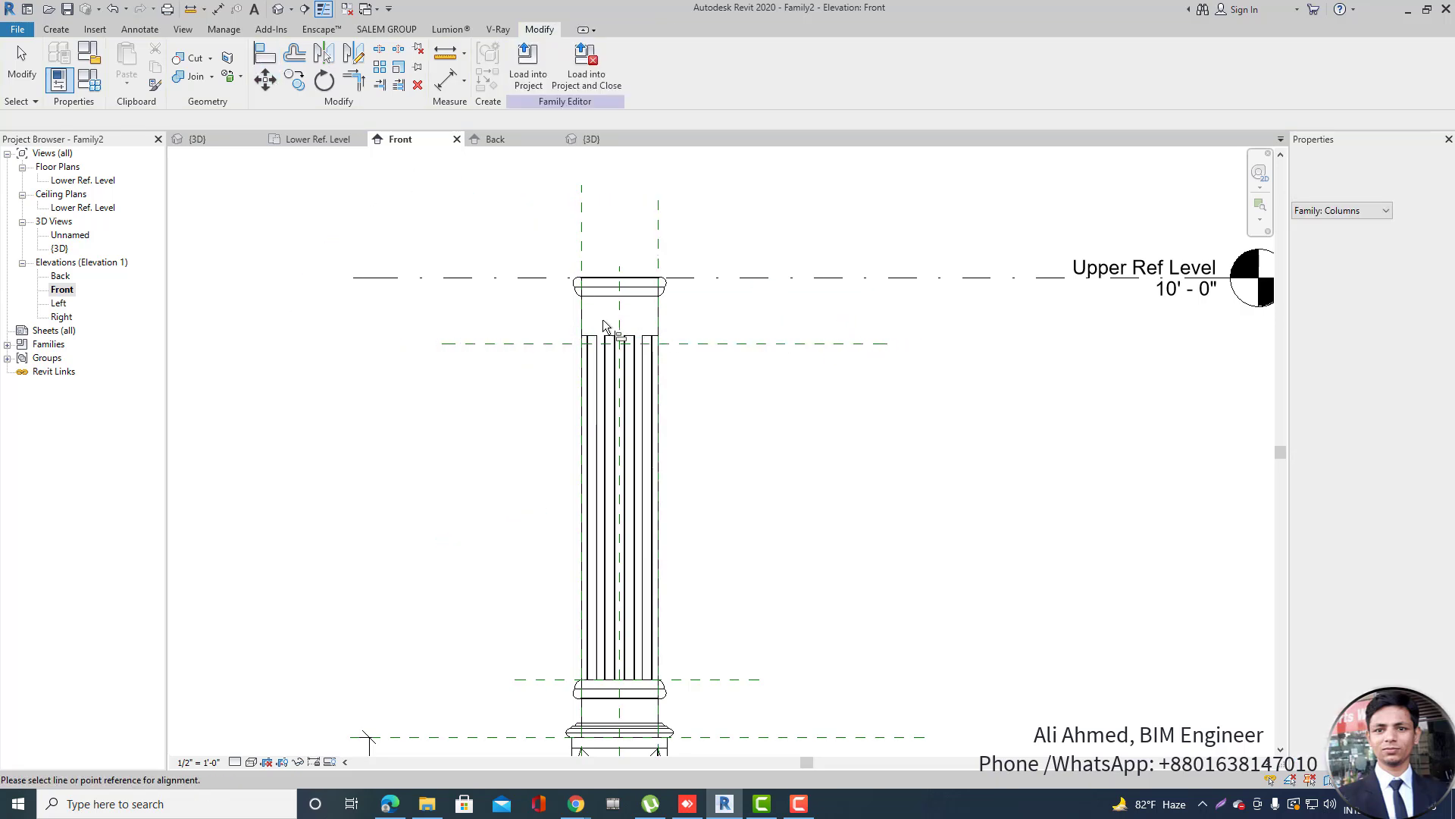
scroll(648, 329, up, 3)
scroll(646, 326, up, 2)
click(648, 326)
click(715, 351)
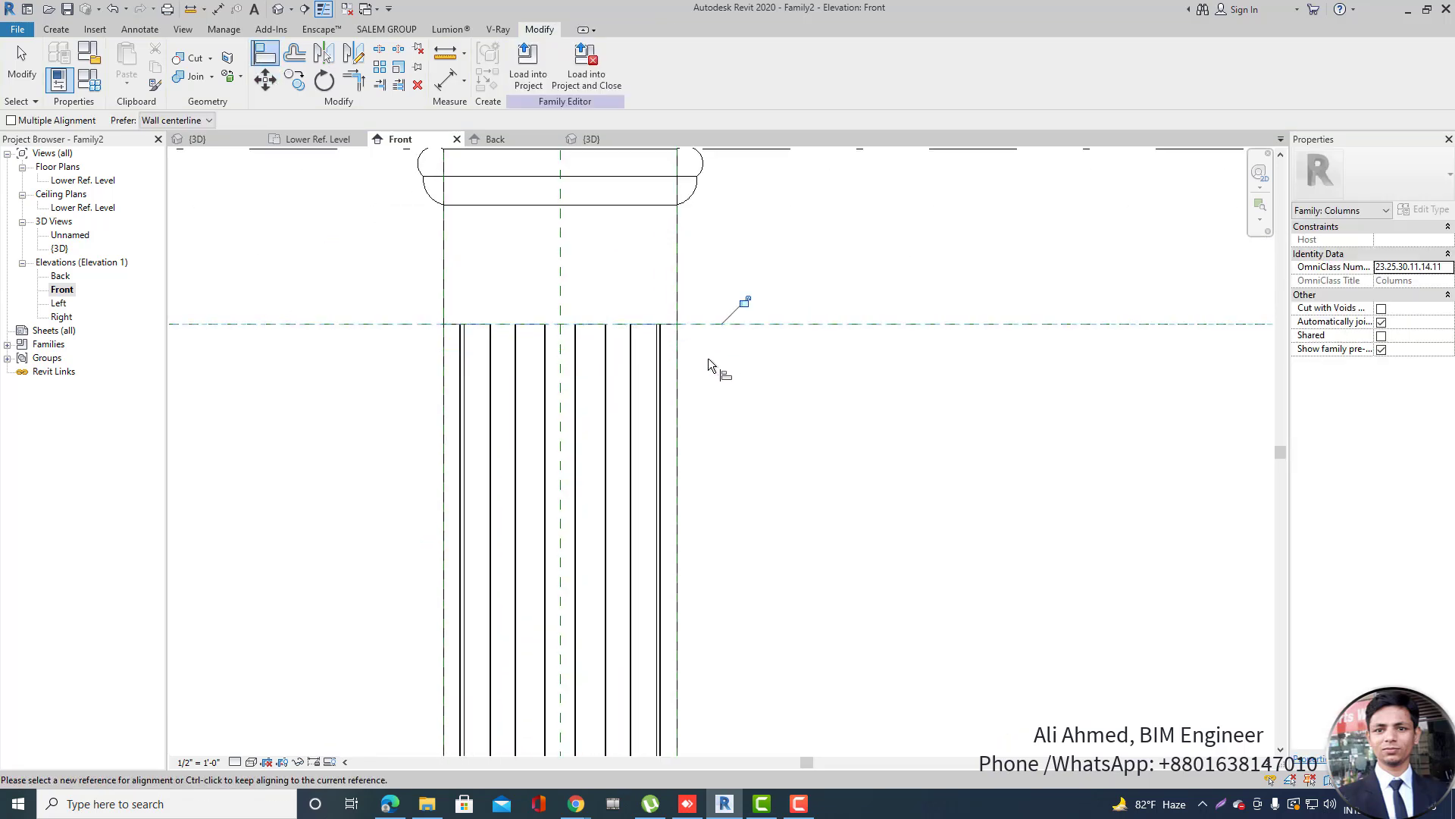
scroll(707, 359, down, 1)
click(734, 318)
scroll(739, 326, down, 4)
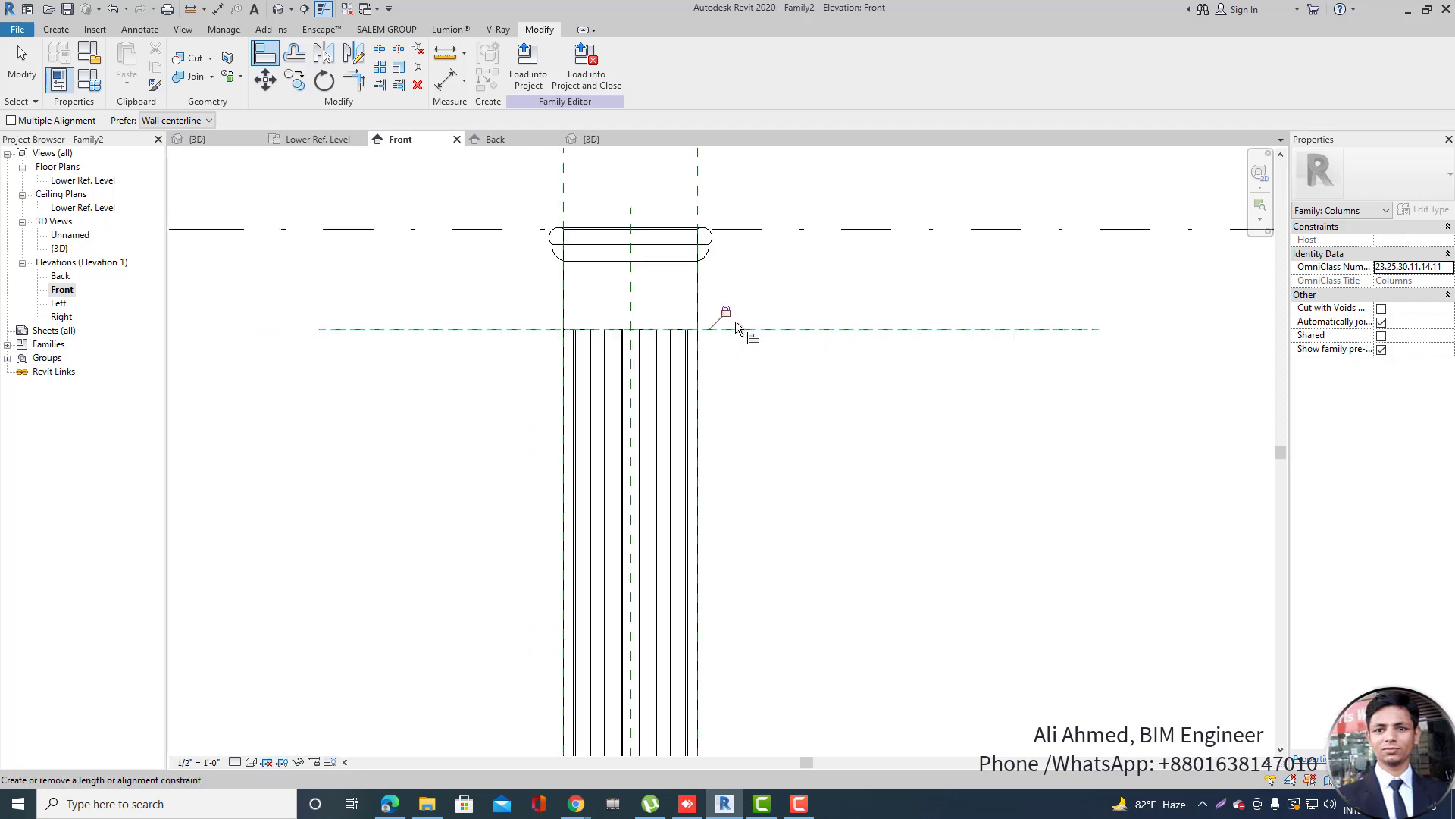
Dimension the distance between the Upper Ref Level and the reference plane at the flute tops, and lock it.
click(451, 85)
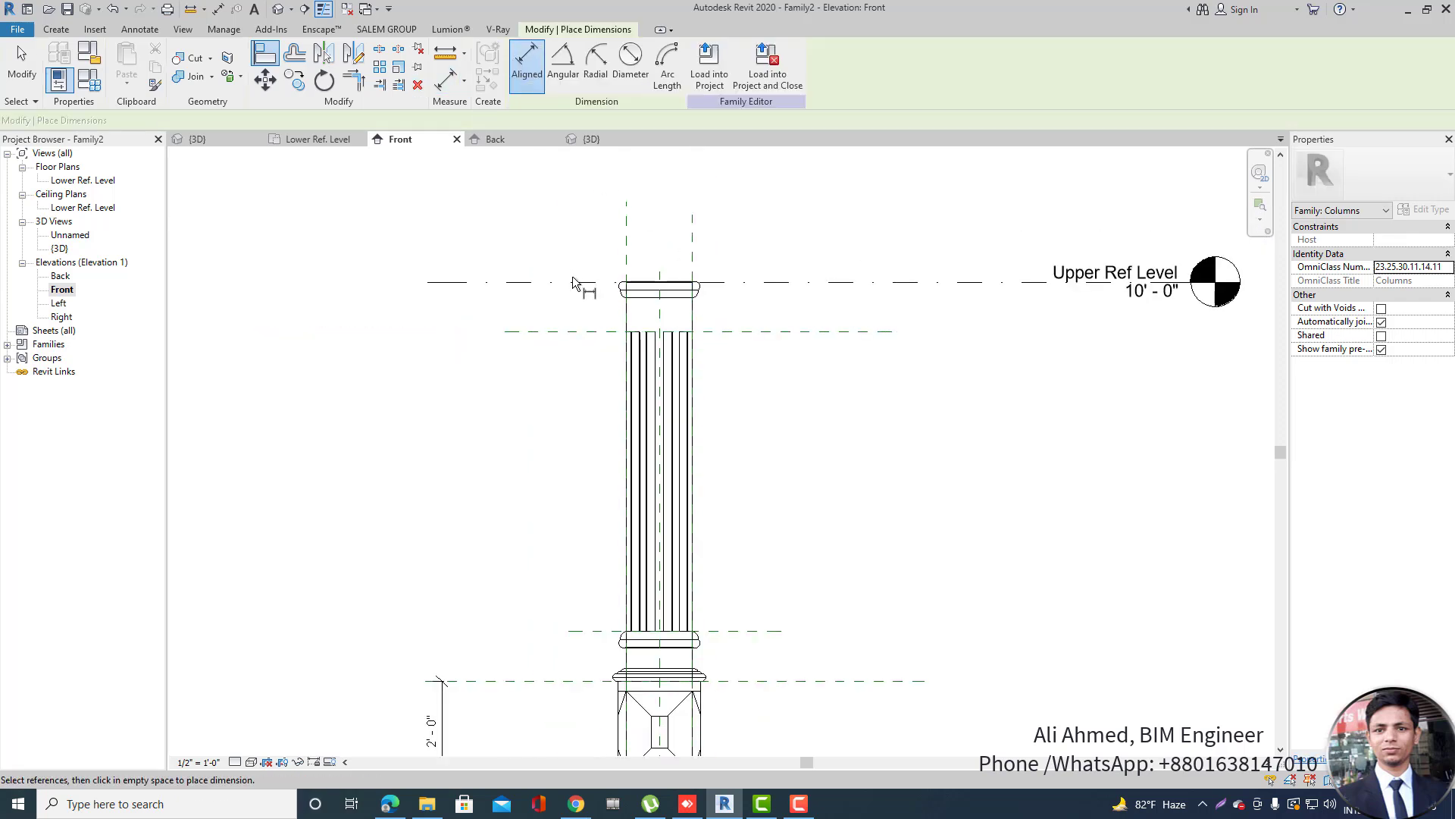
click(581, 282)
click(581, 332)
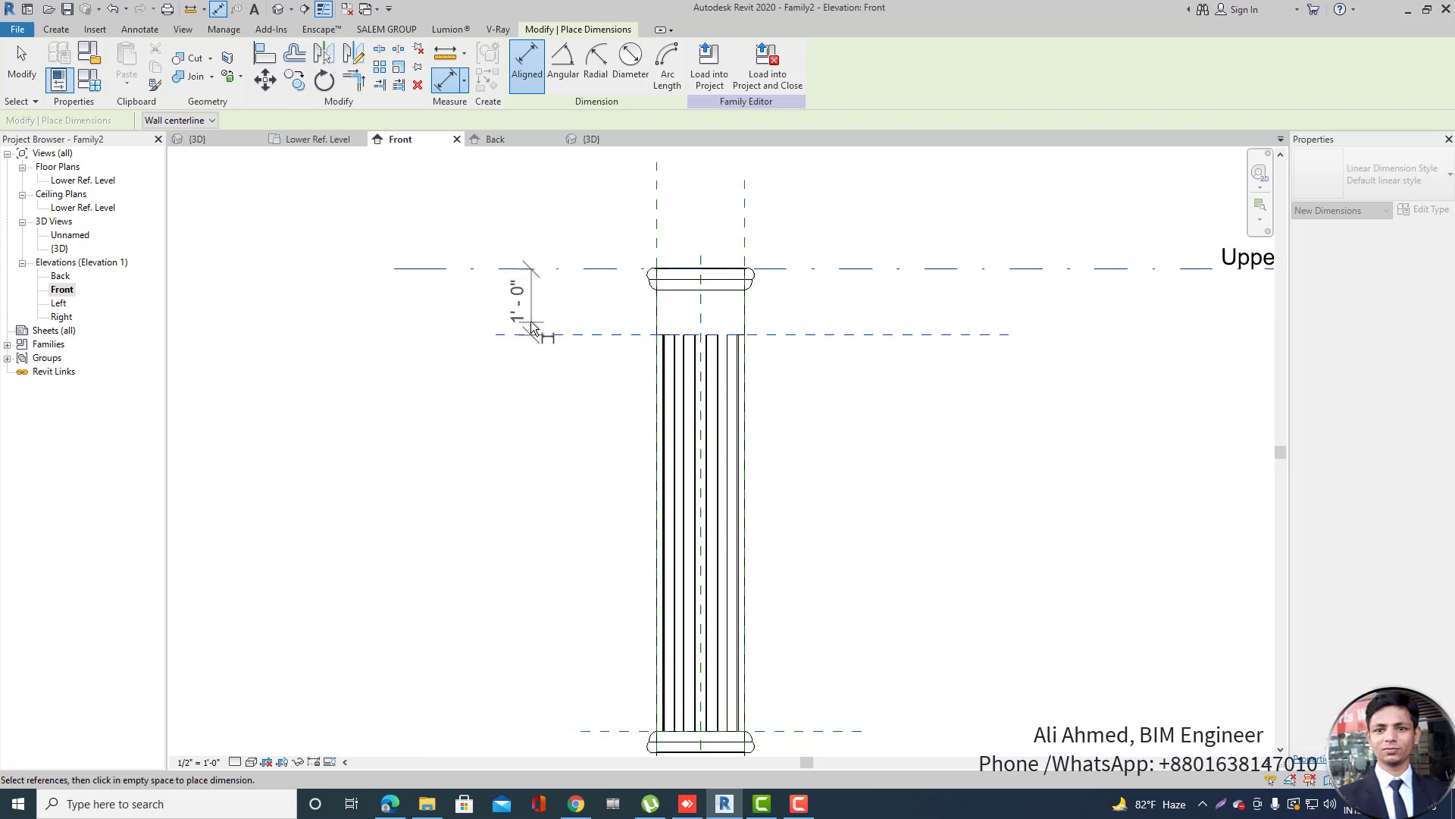
click(543, 307)
scroll(528, 311, up, 1)
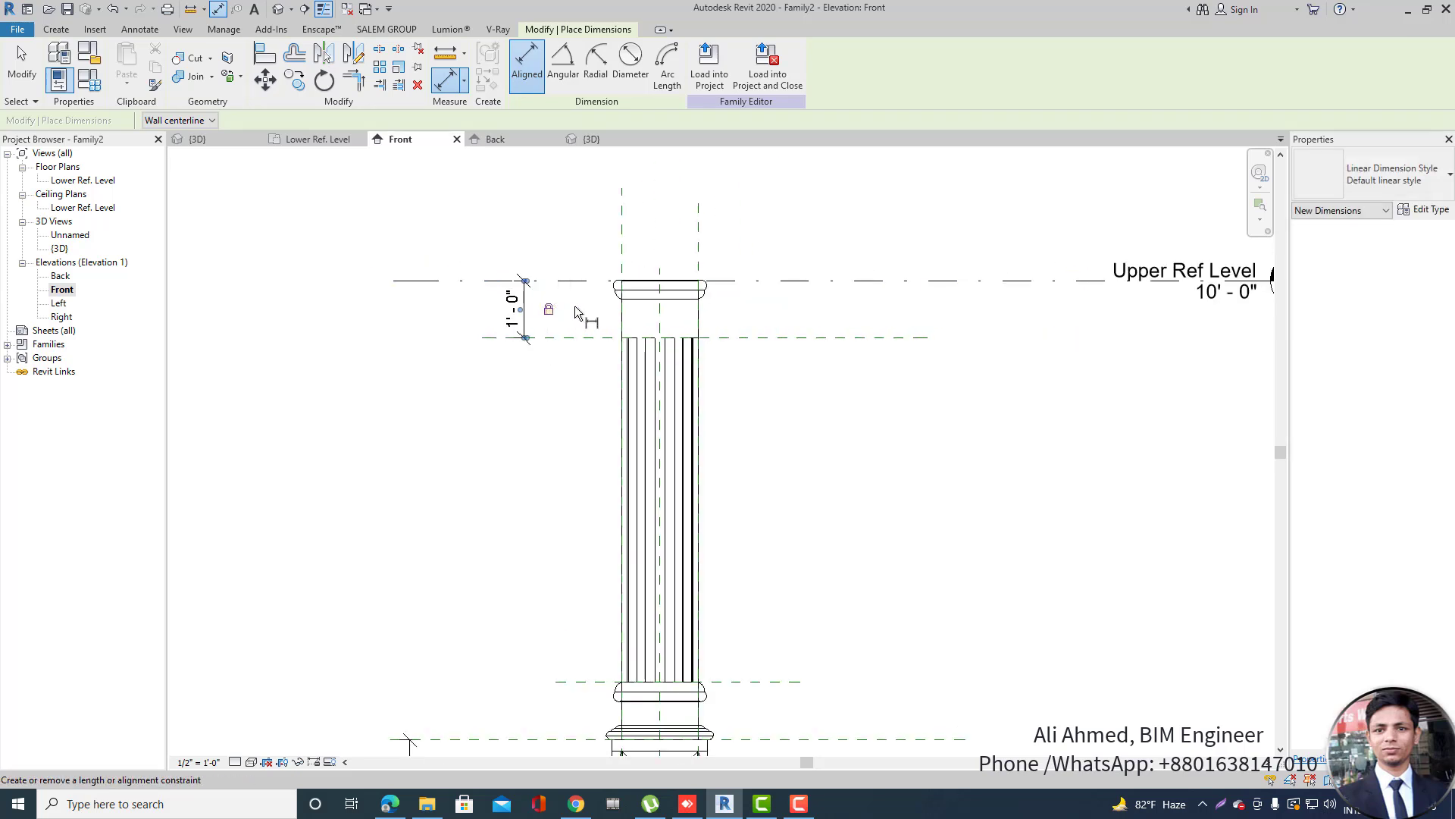
scroll(523, 285, down, 2)
key(Escape)
key(Escape)
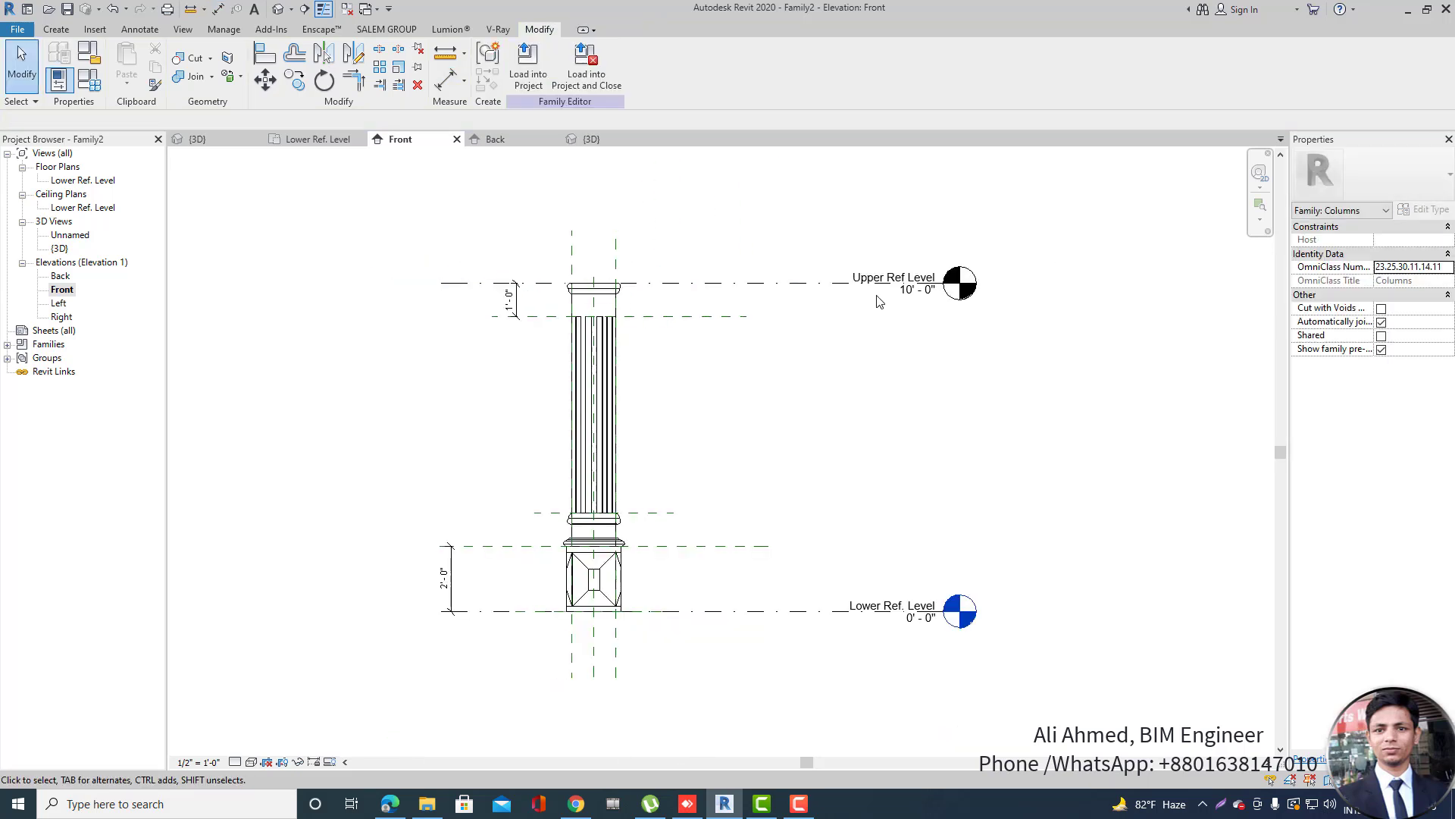
Test the locked flute-top dimension by setting the Upper Ref Level's elevation to 9', and undo the change.
click(825, 286)
click(917, 290)
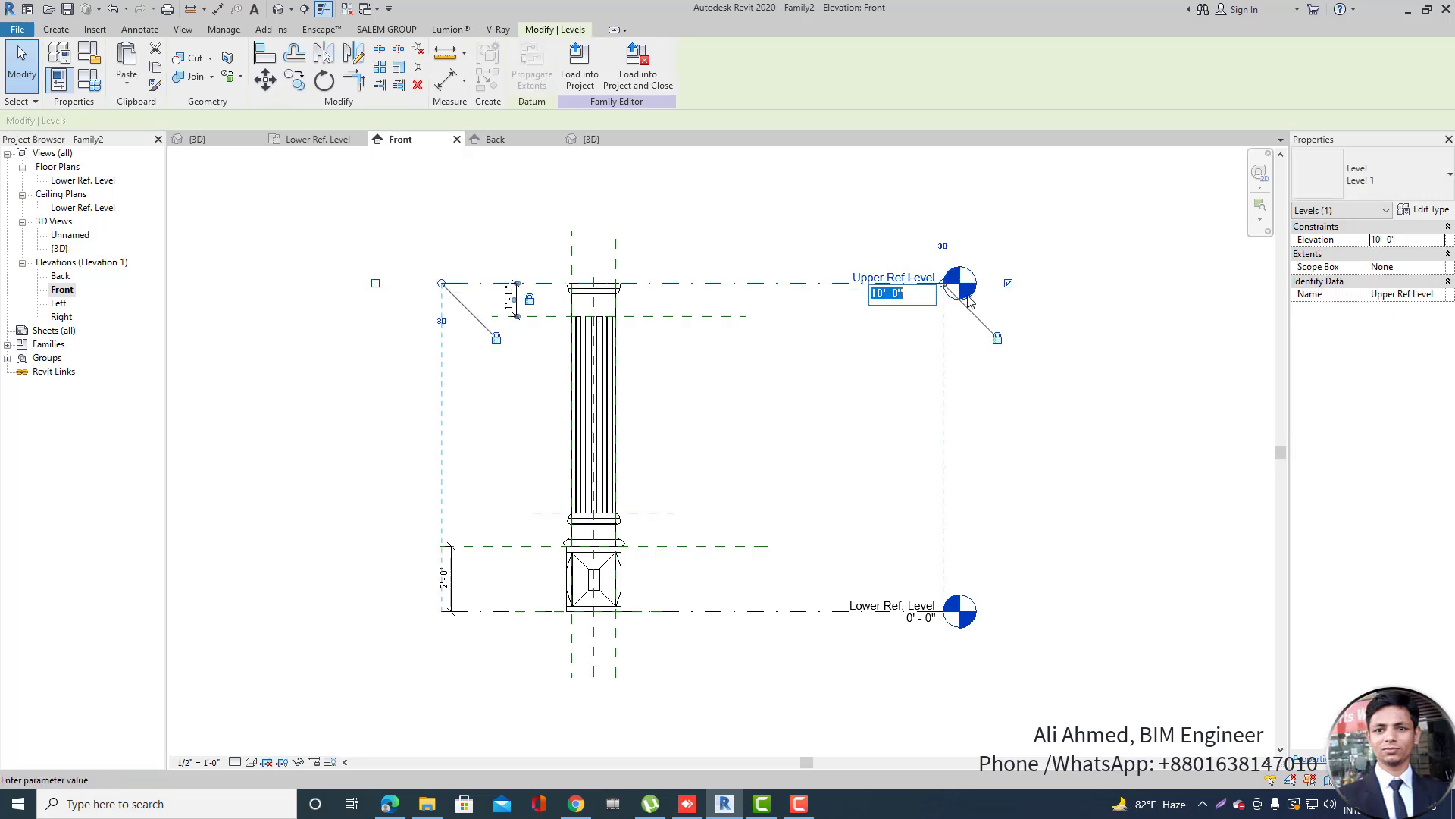
text(9)
key(Return)
scroll(577, 382, up, 1)
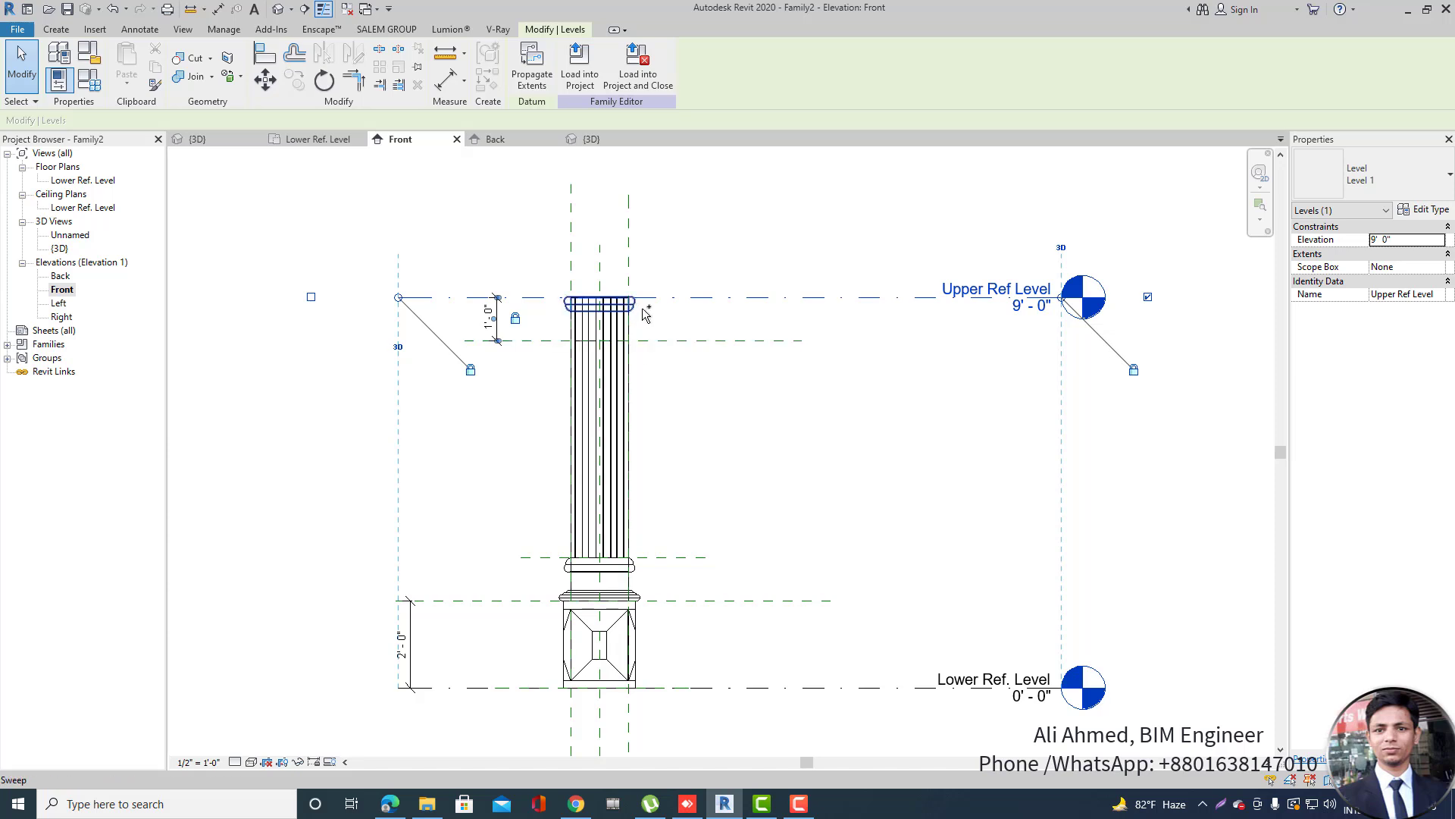
key(ctrl+z)
Try to move the reference plane at the flute tops upward toward the top moulding.
scroll(660, 328, up, 5)
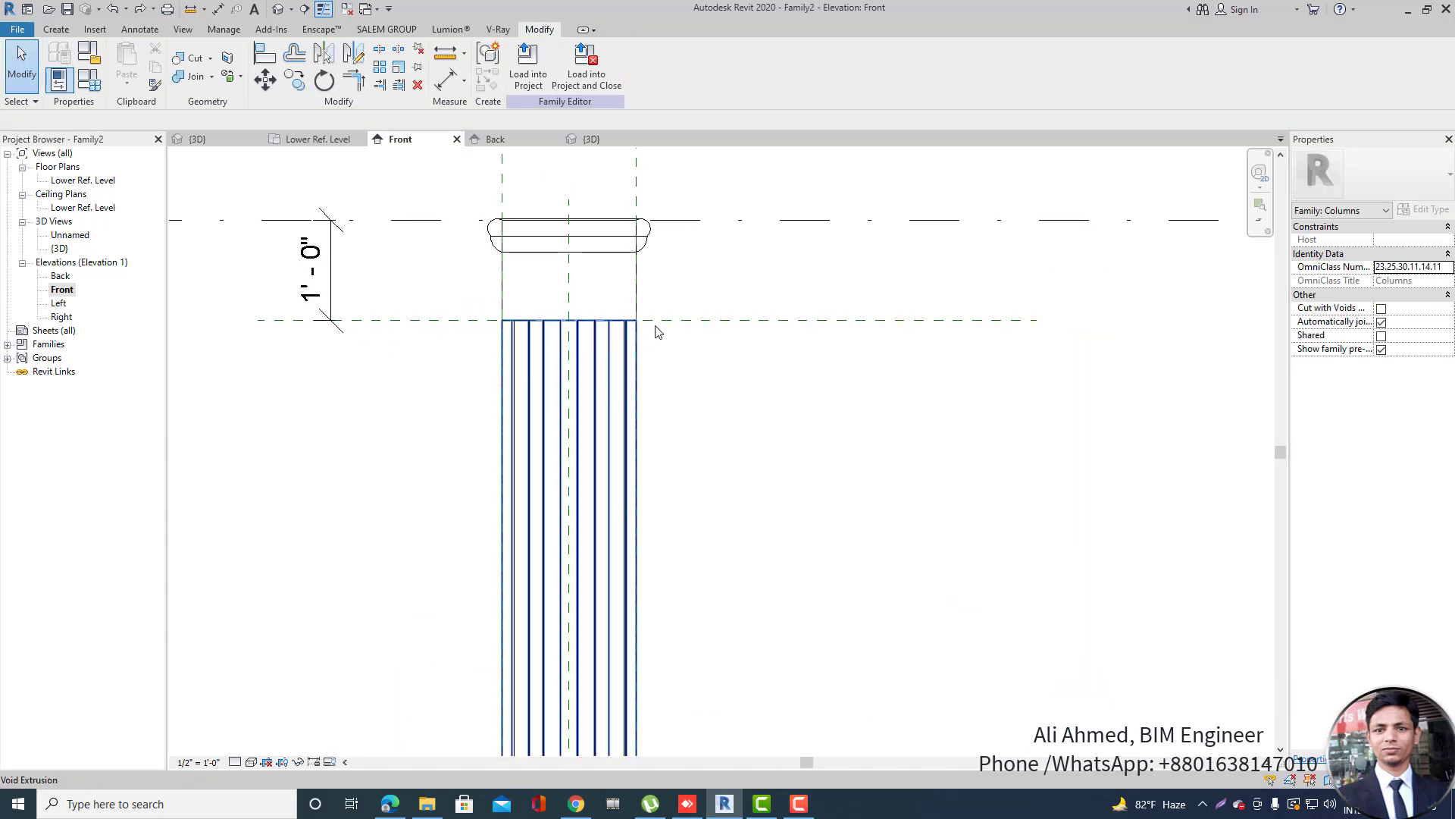
drag(666, 326, 667, 299)
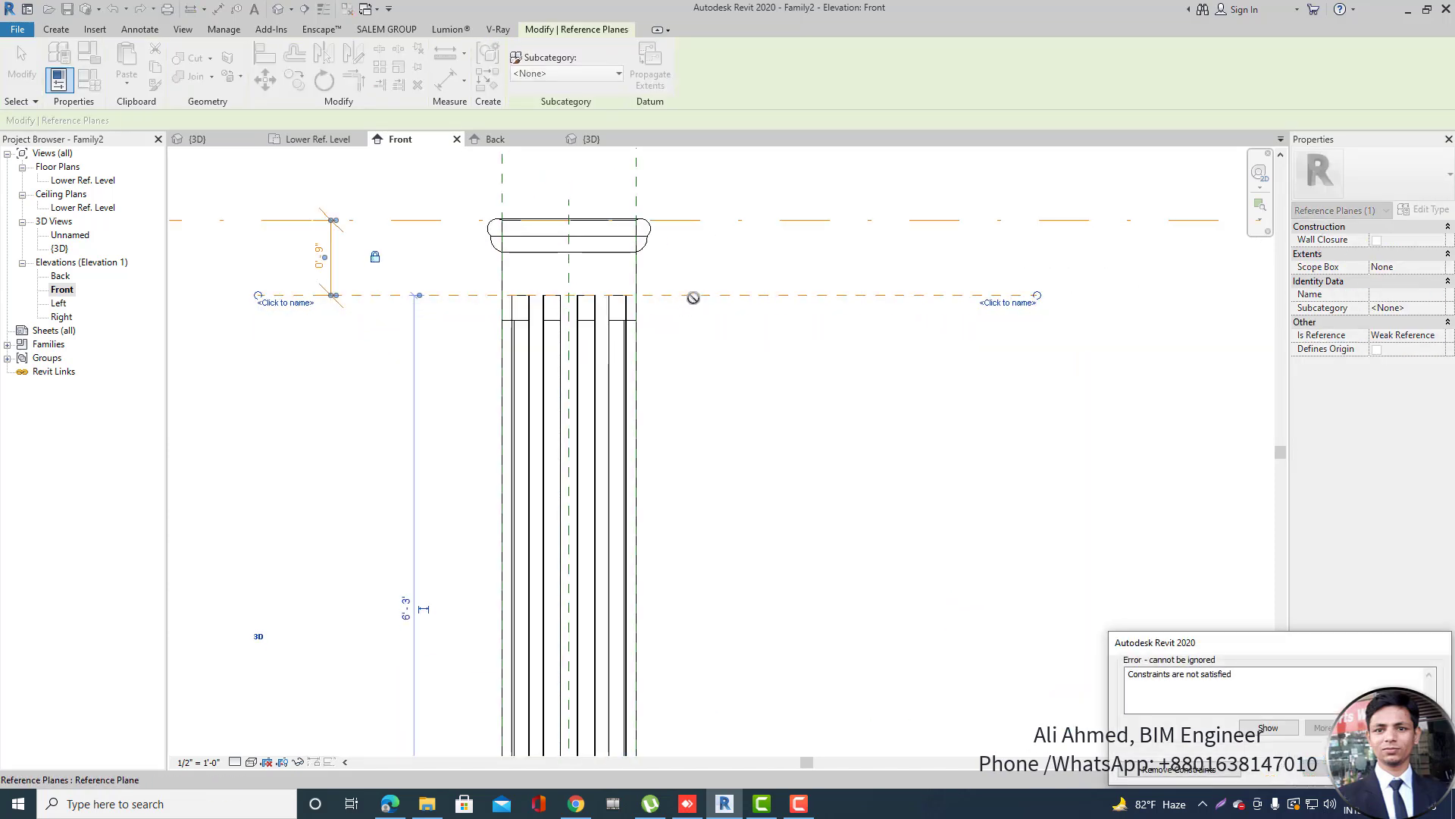
key(Escape)
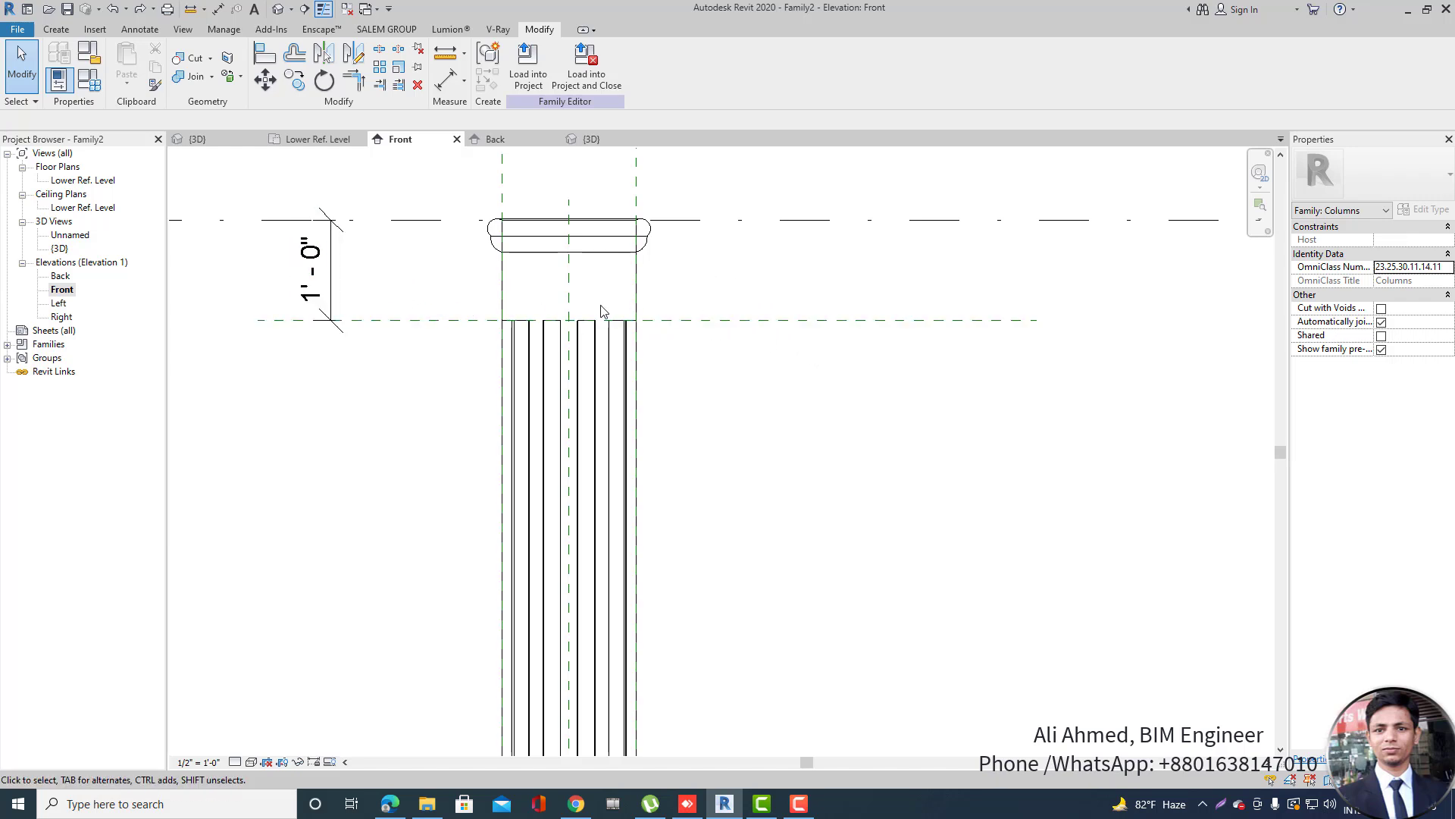
click(312, 273)
click(389, 309)
scroll(721, 448, down, 3)
scroll(722, 448, down, 2)
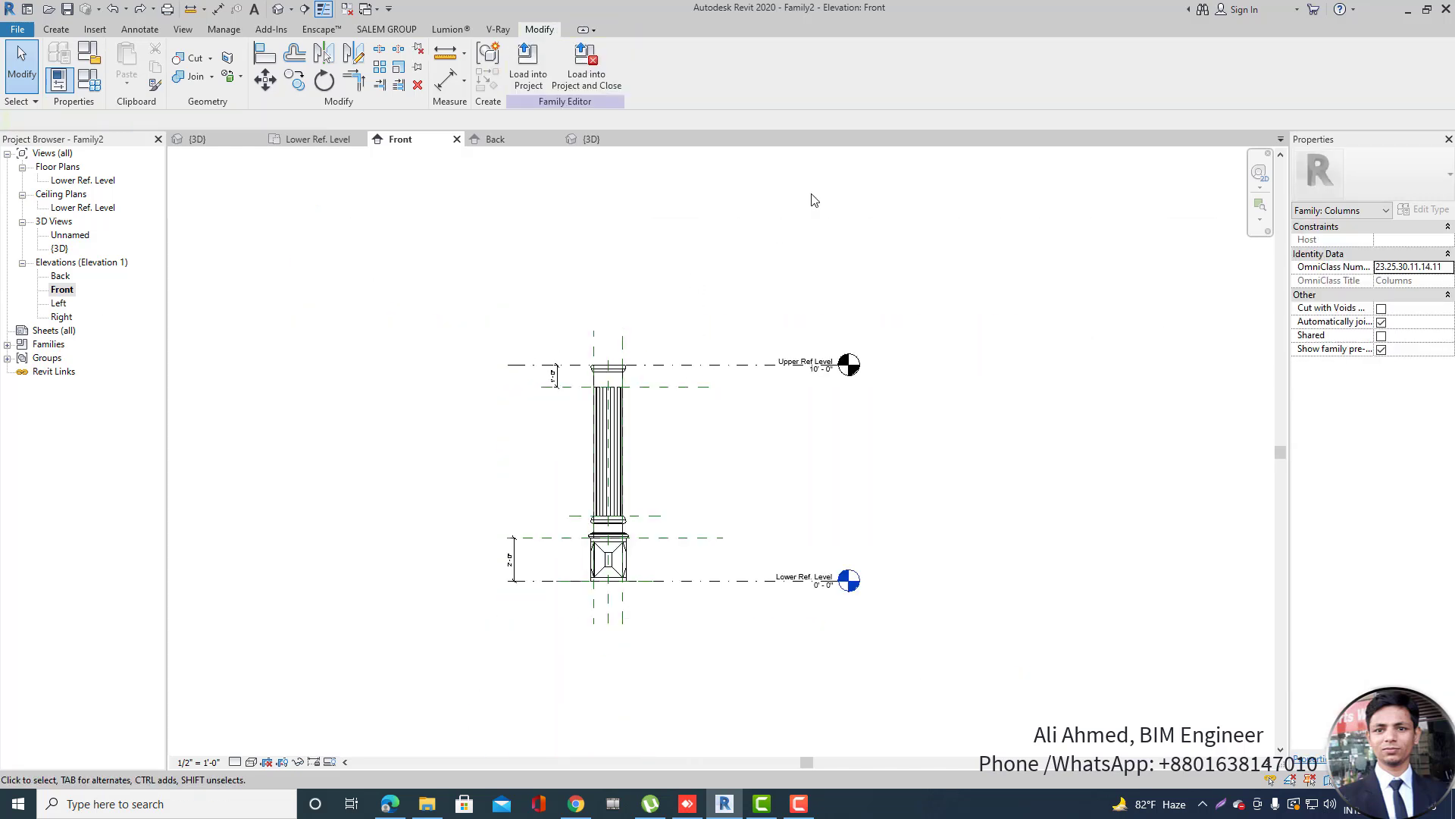
scroll(635, 379, up, 2)
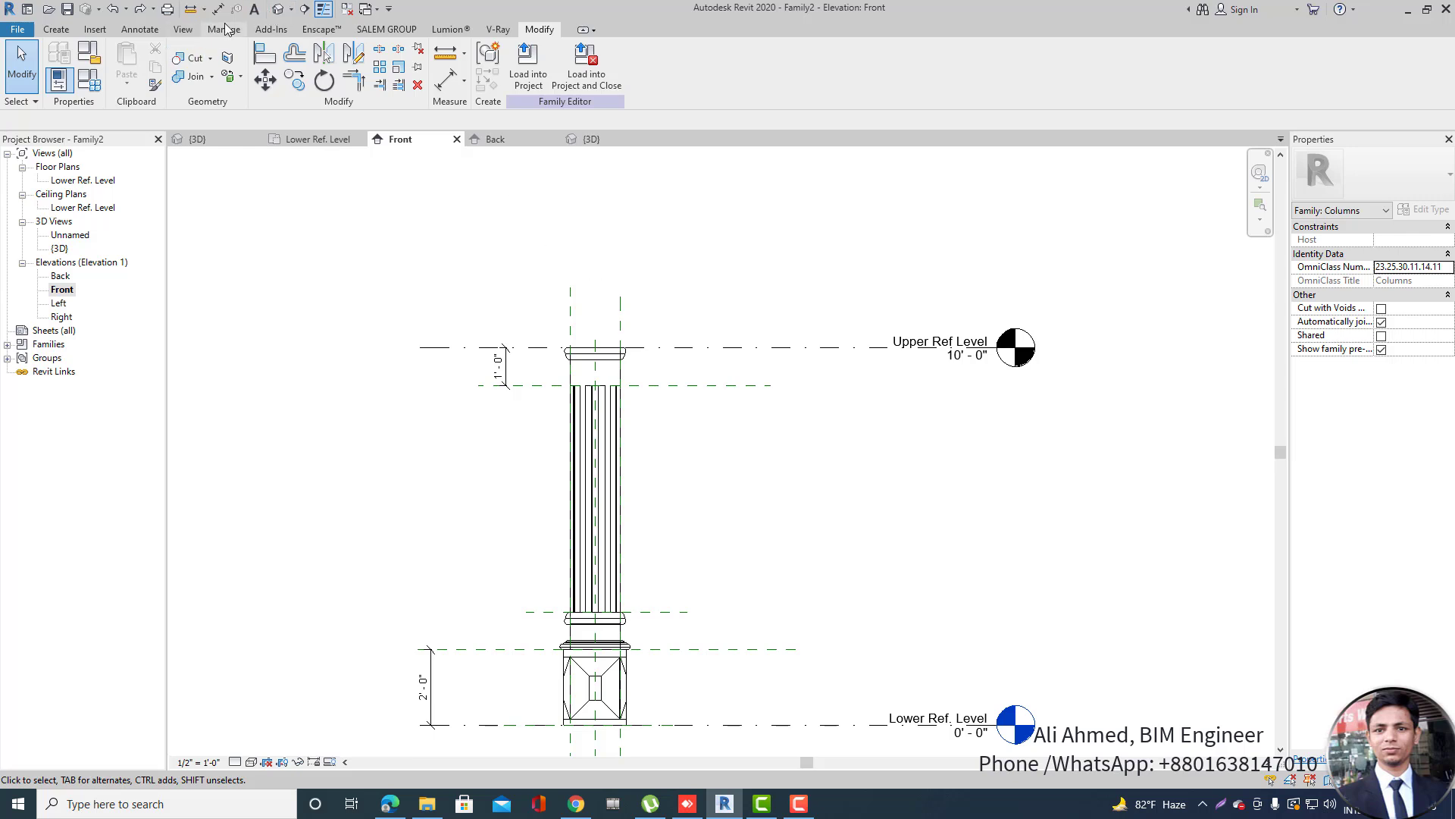
Start a solid sweep and pick a flute-top edge on each of the four column faces as its path.
click(277, 10)
shift+middle_drag(887, 348, 949, 475)
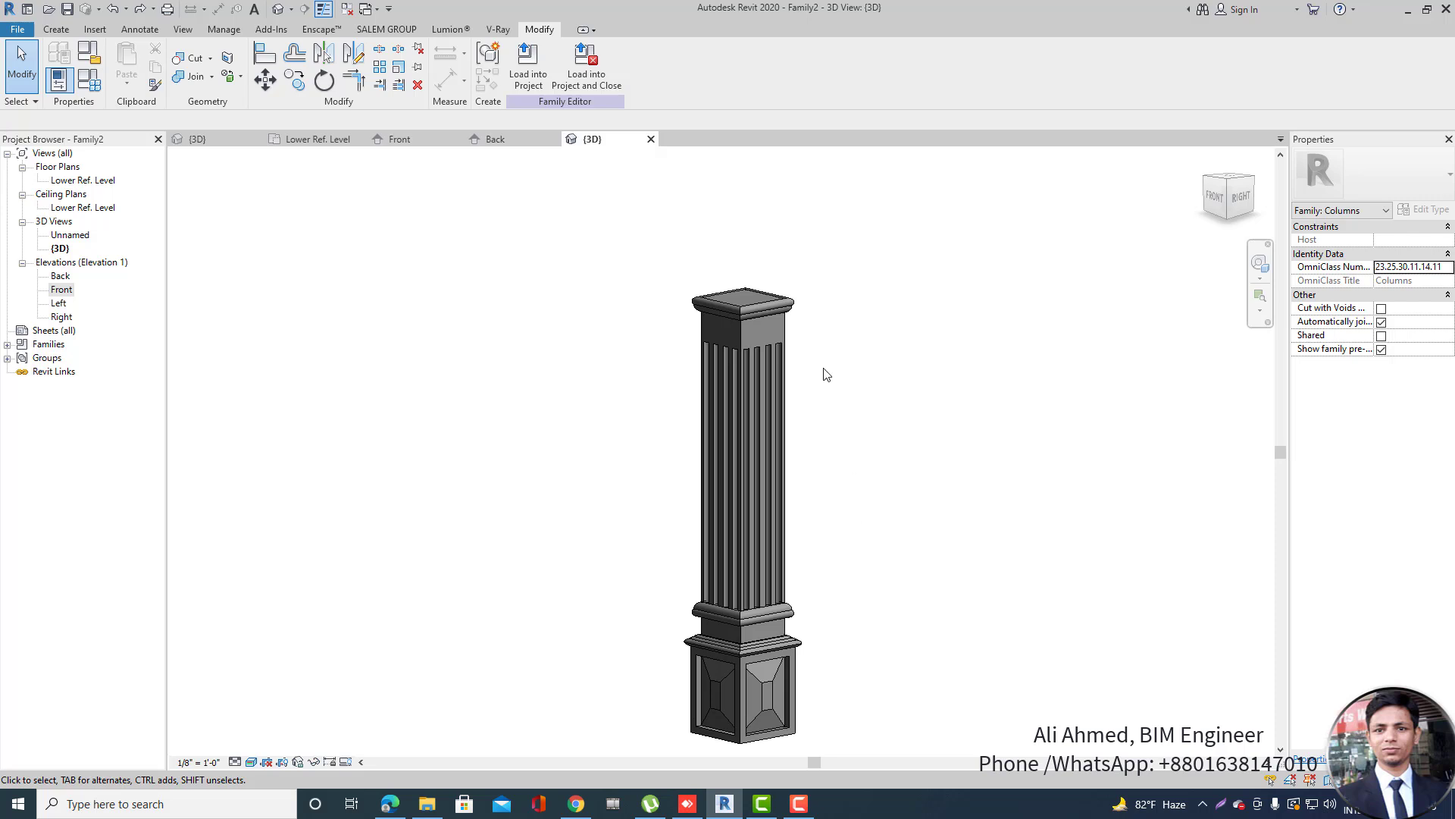
scroll(820, 372, up, 2)
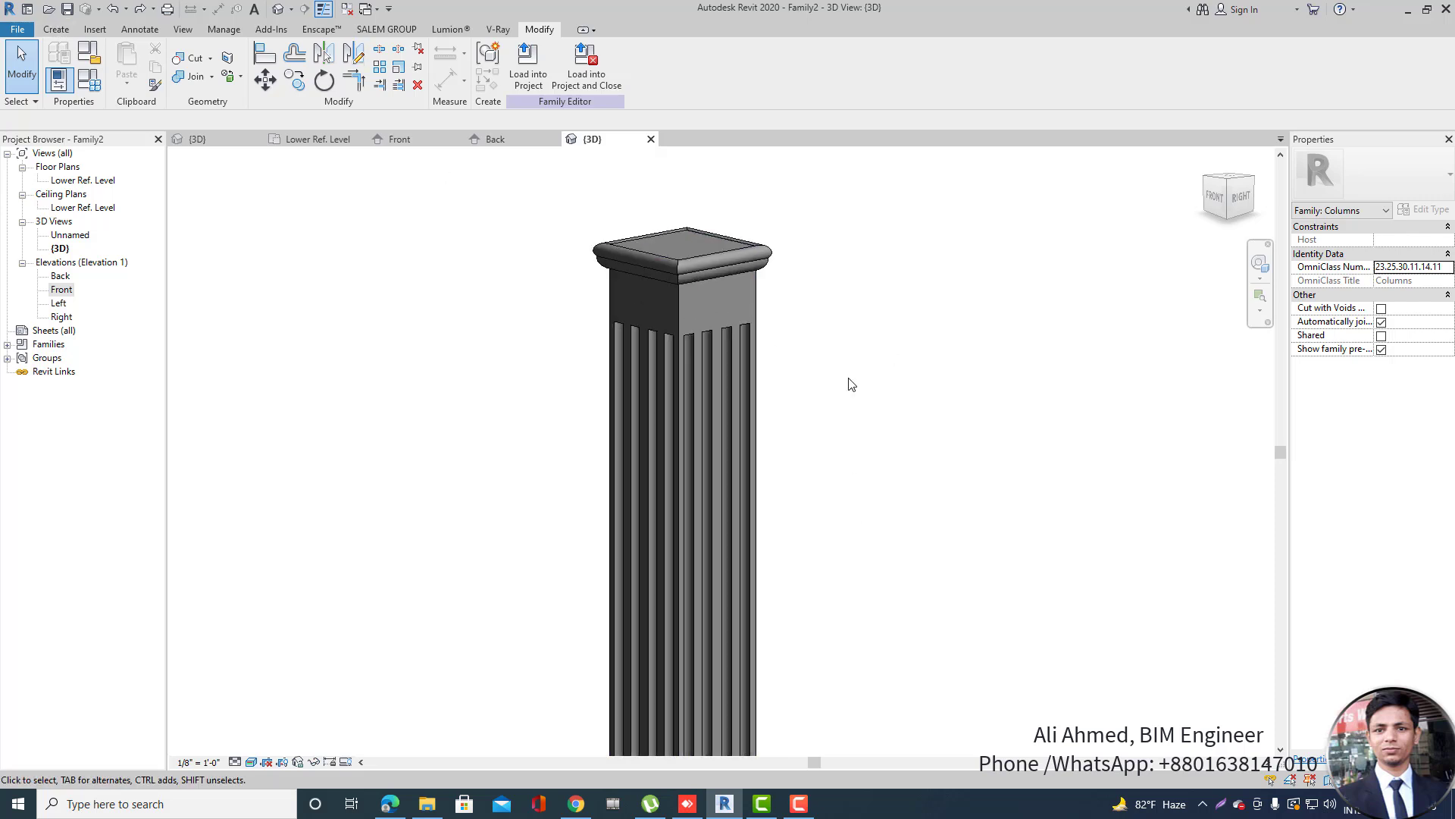
scroll(801, 335, down, 3)
scroll(658, 337, up, 2)
click(65, 29)
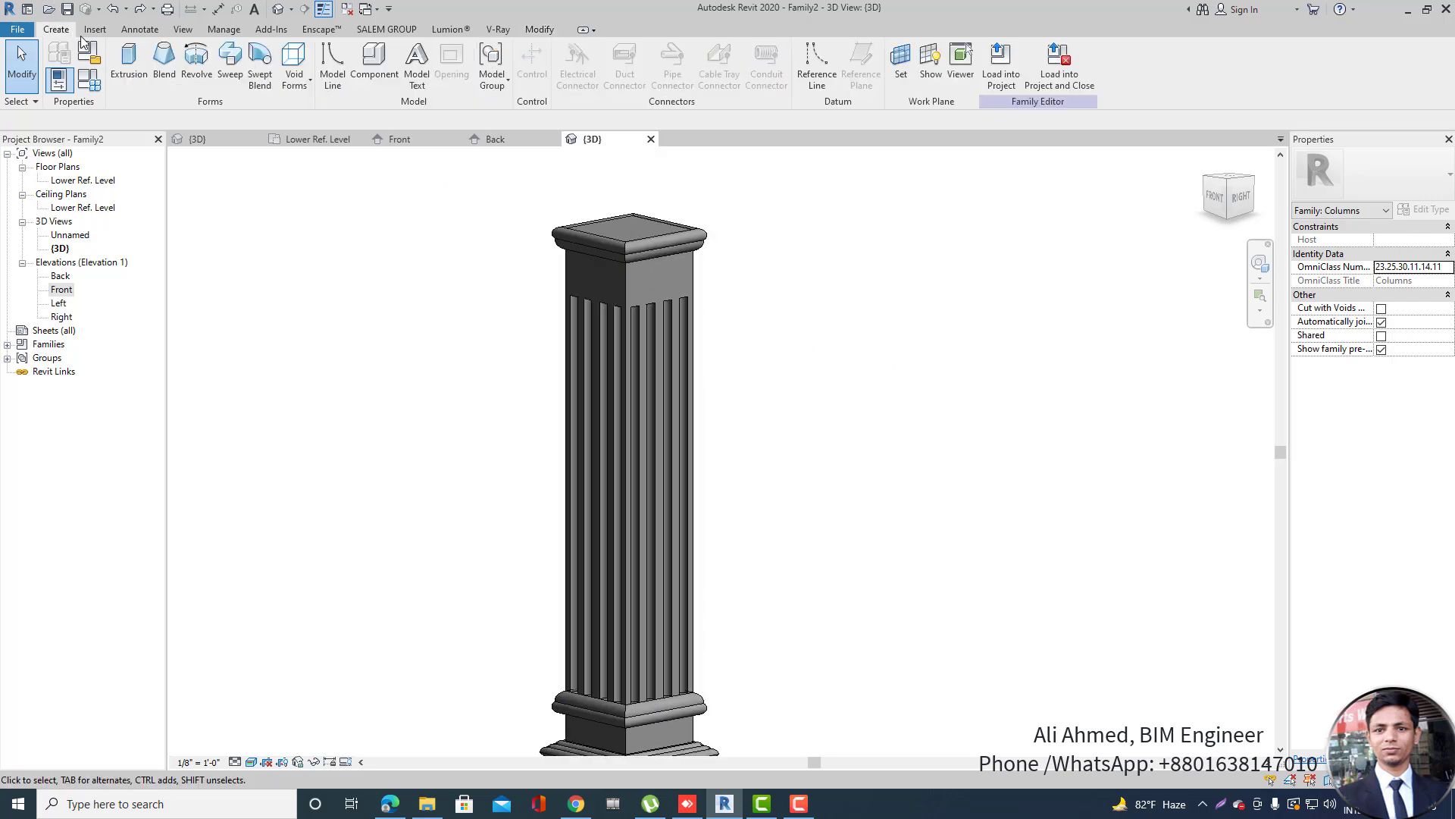
click(229, 61)
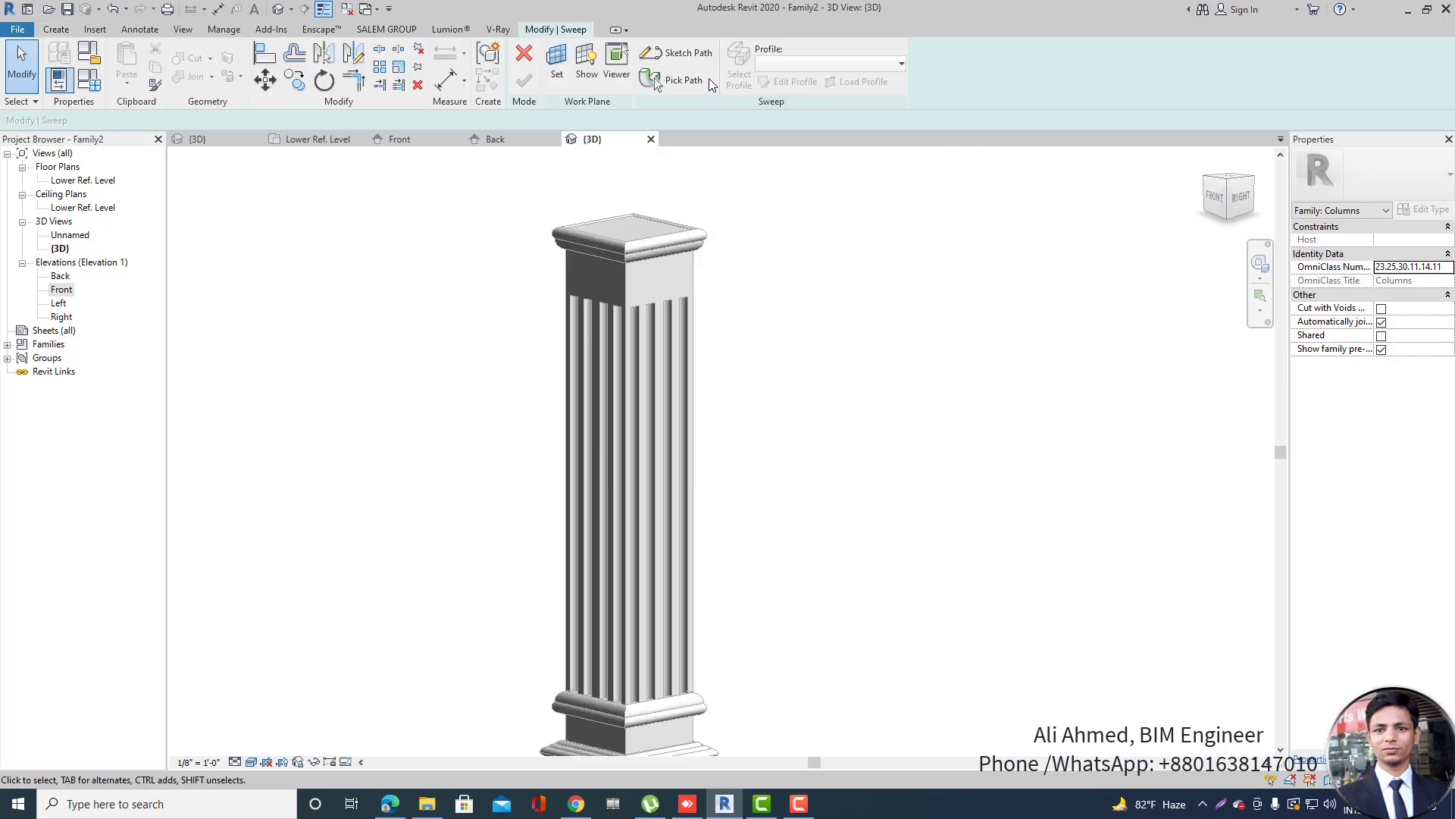
click(684, 79)
scroll(671, 304, up, 4)
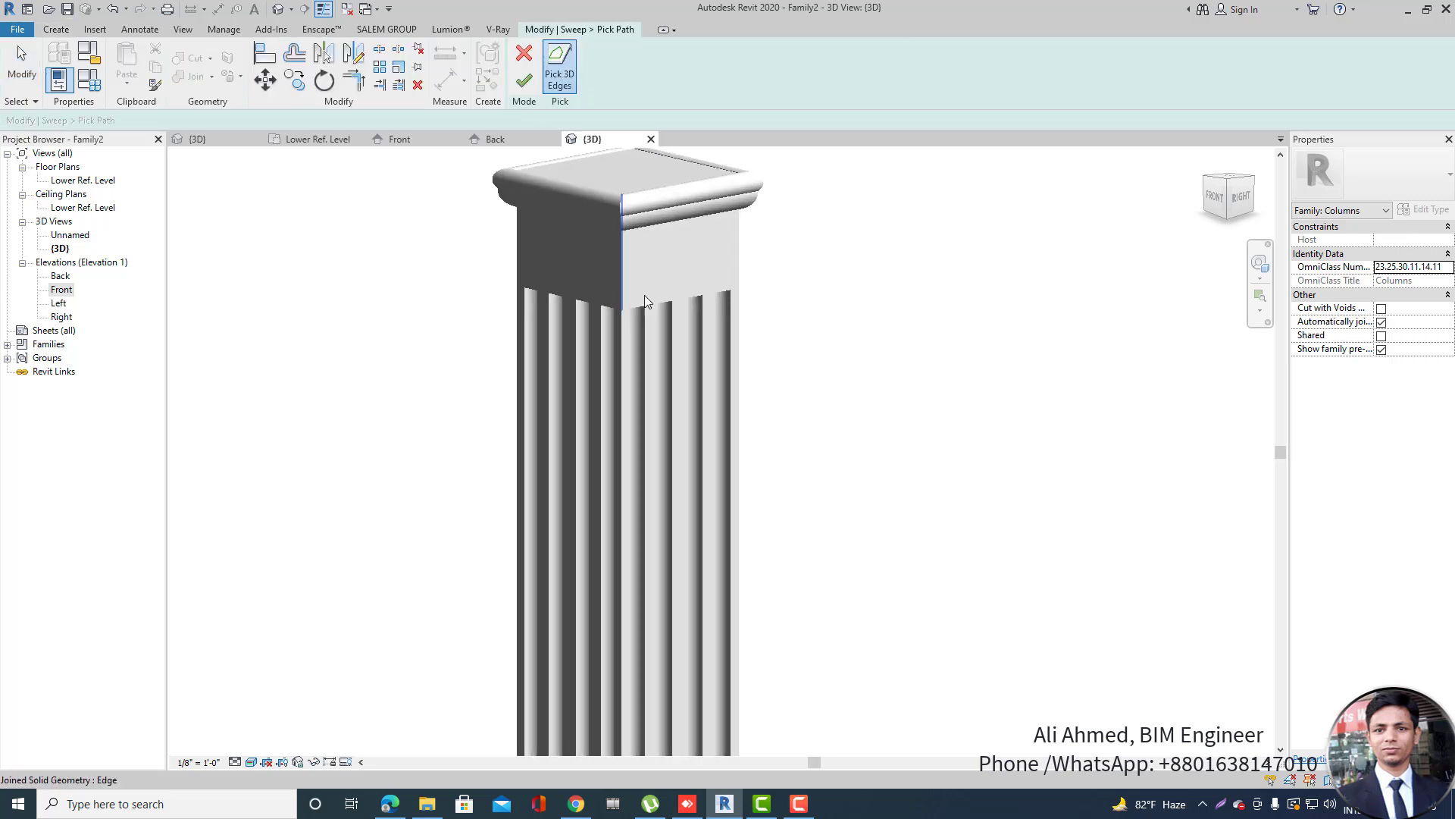
click(666, 312)
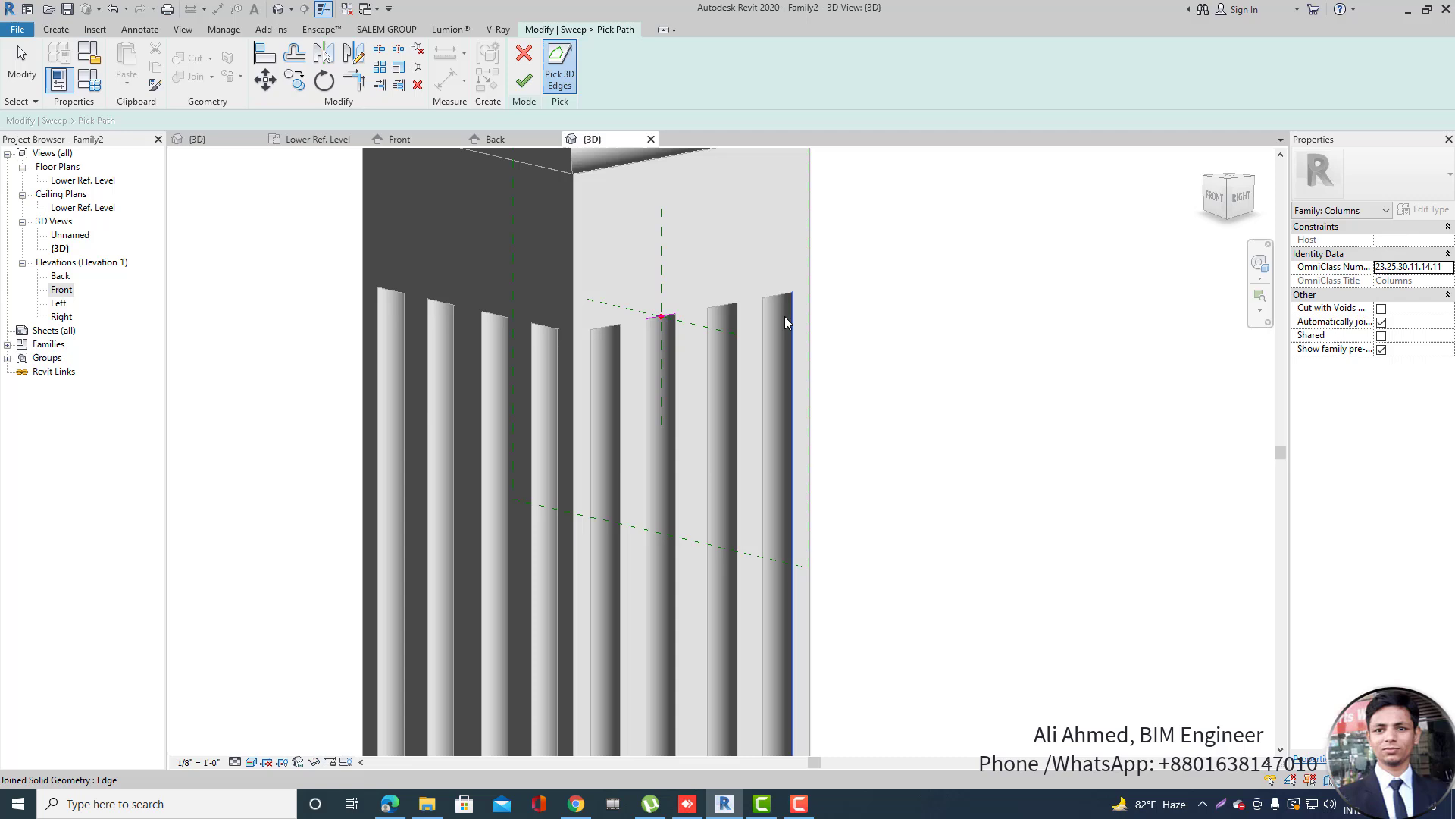
click(495, 315)
shift+middle_drag(857, 332, 659, 345)
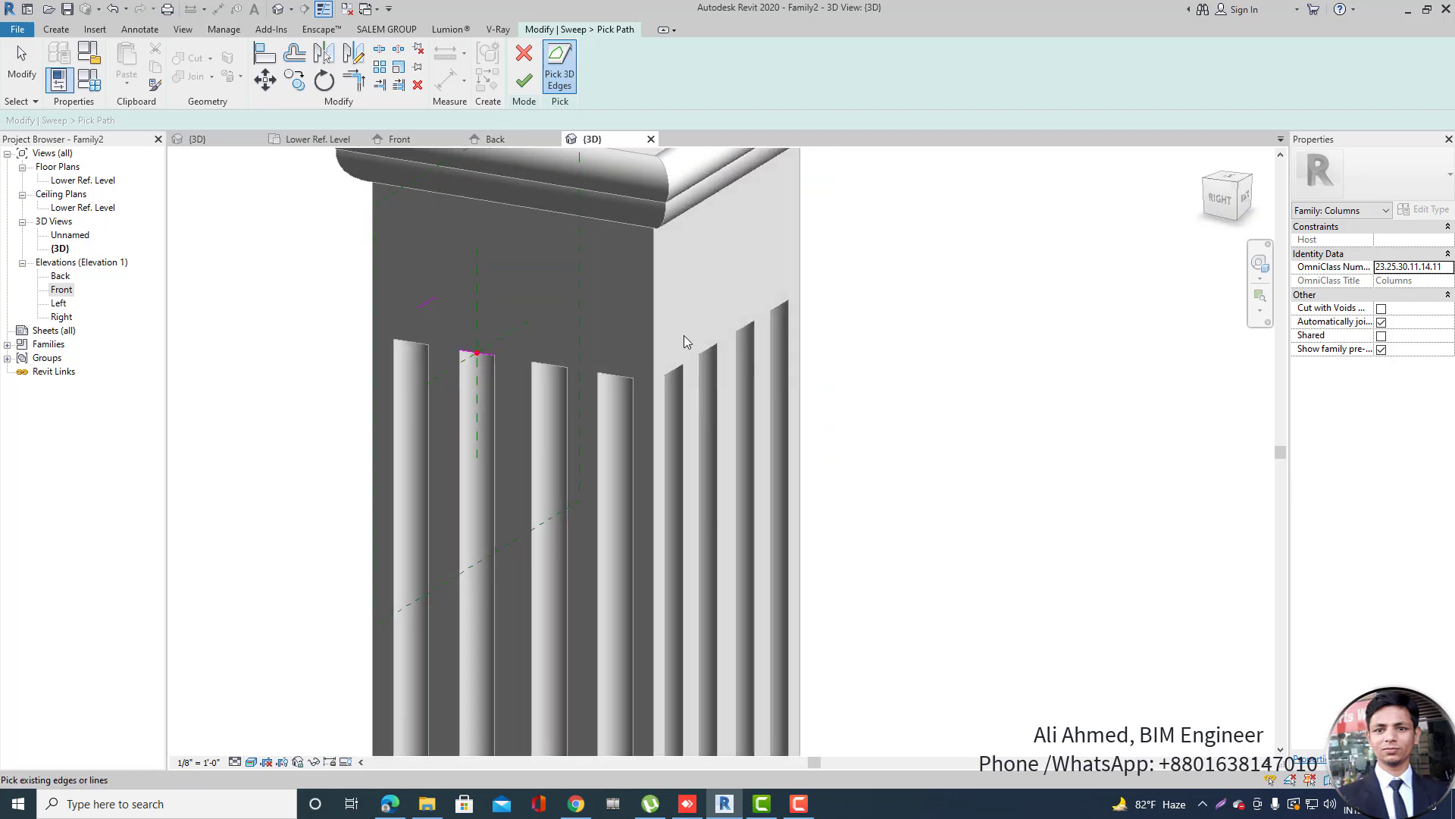
shift+middle_drag(817, 346, 710, 364)
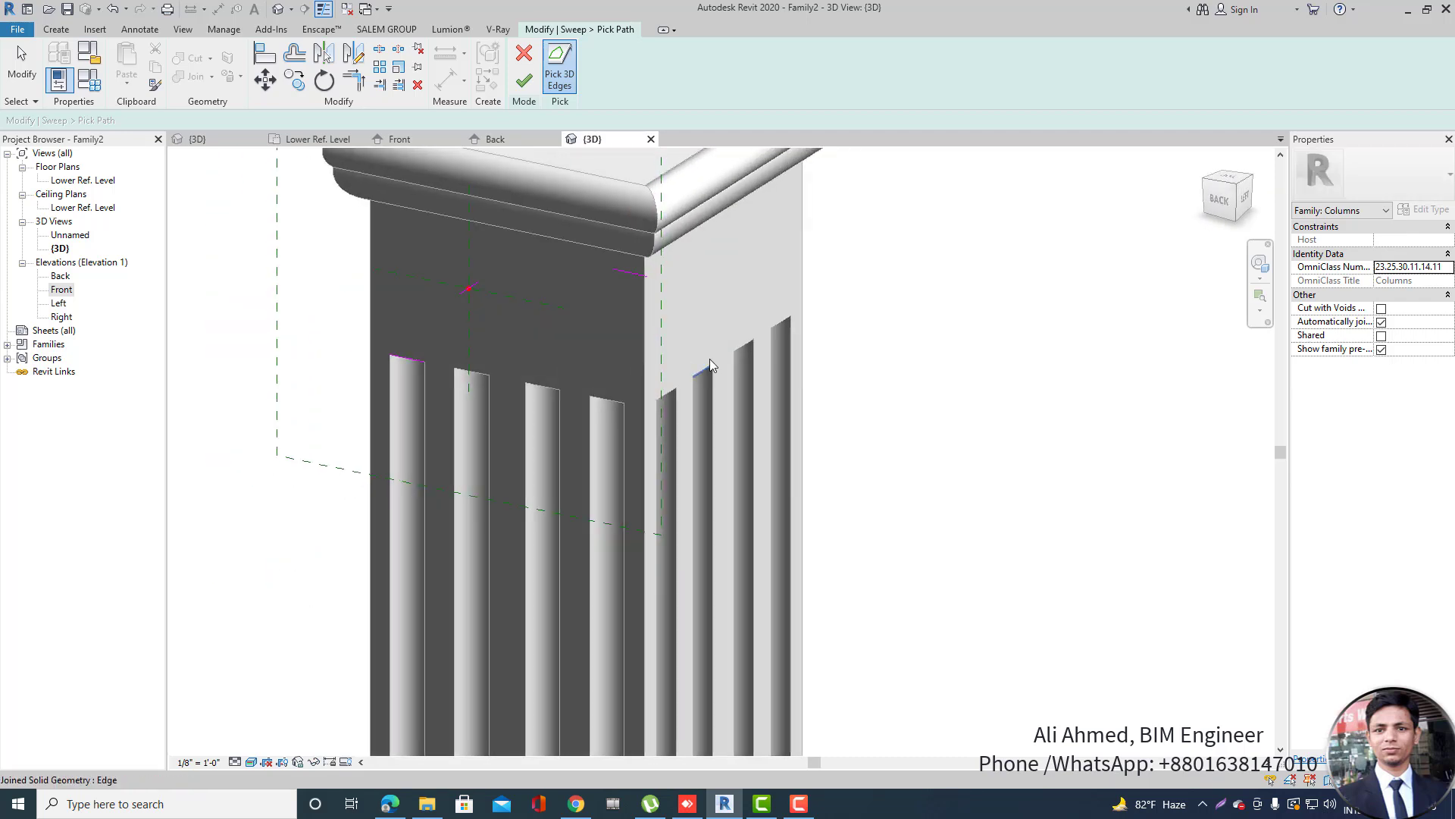
Trim the picked flute-top edges into a closed rectangular loop around the shaft and finish the sweep path.
click(356, 80)
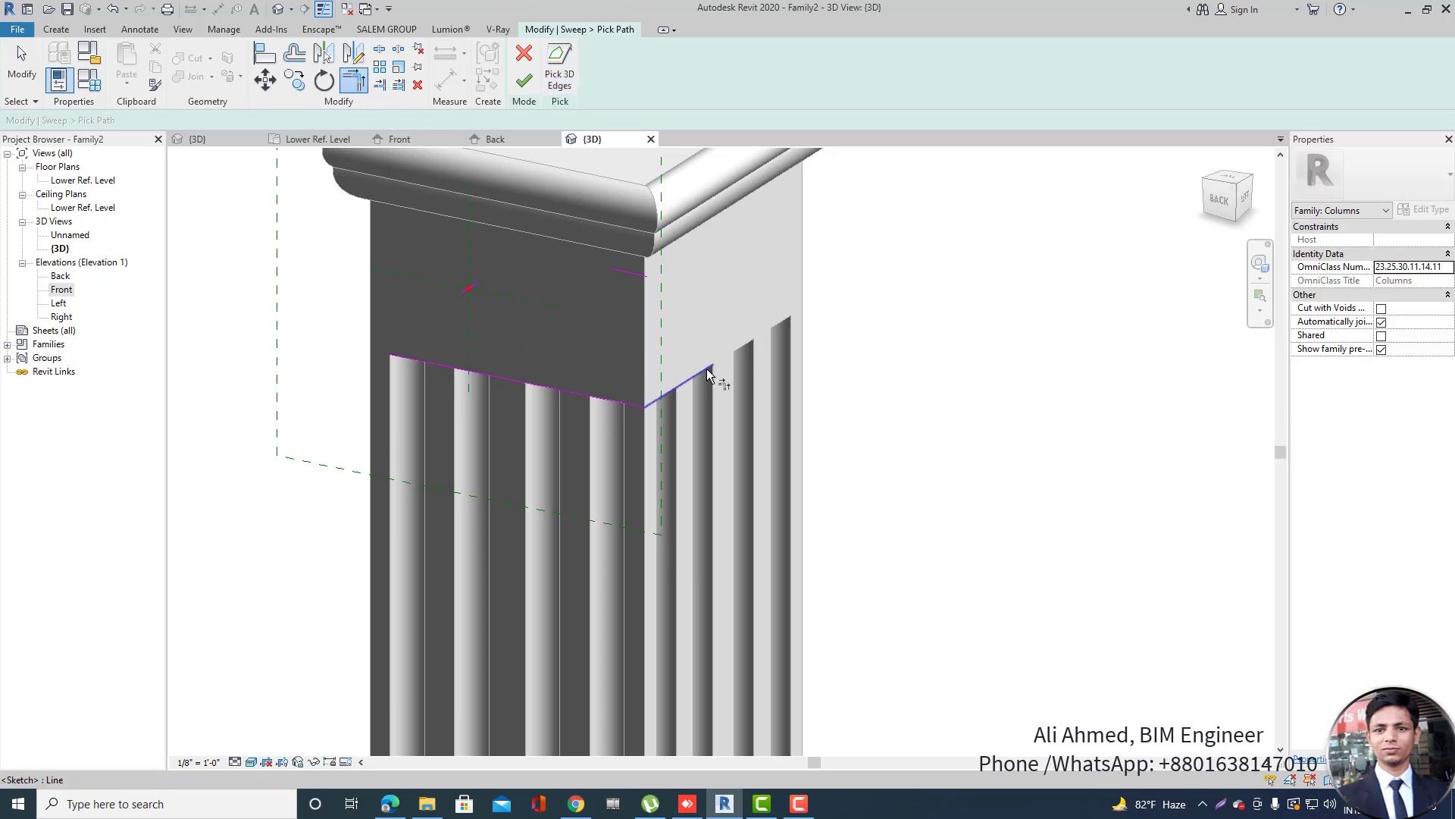
shift+middle_drag(708, 377, 591, 379)
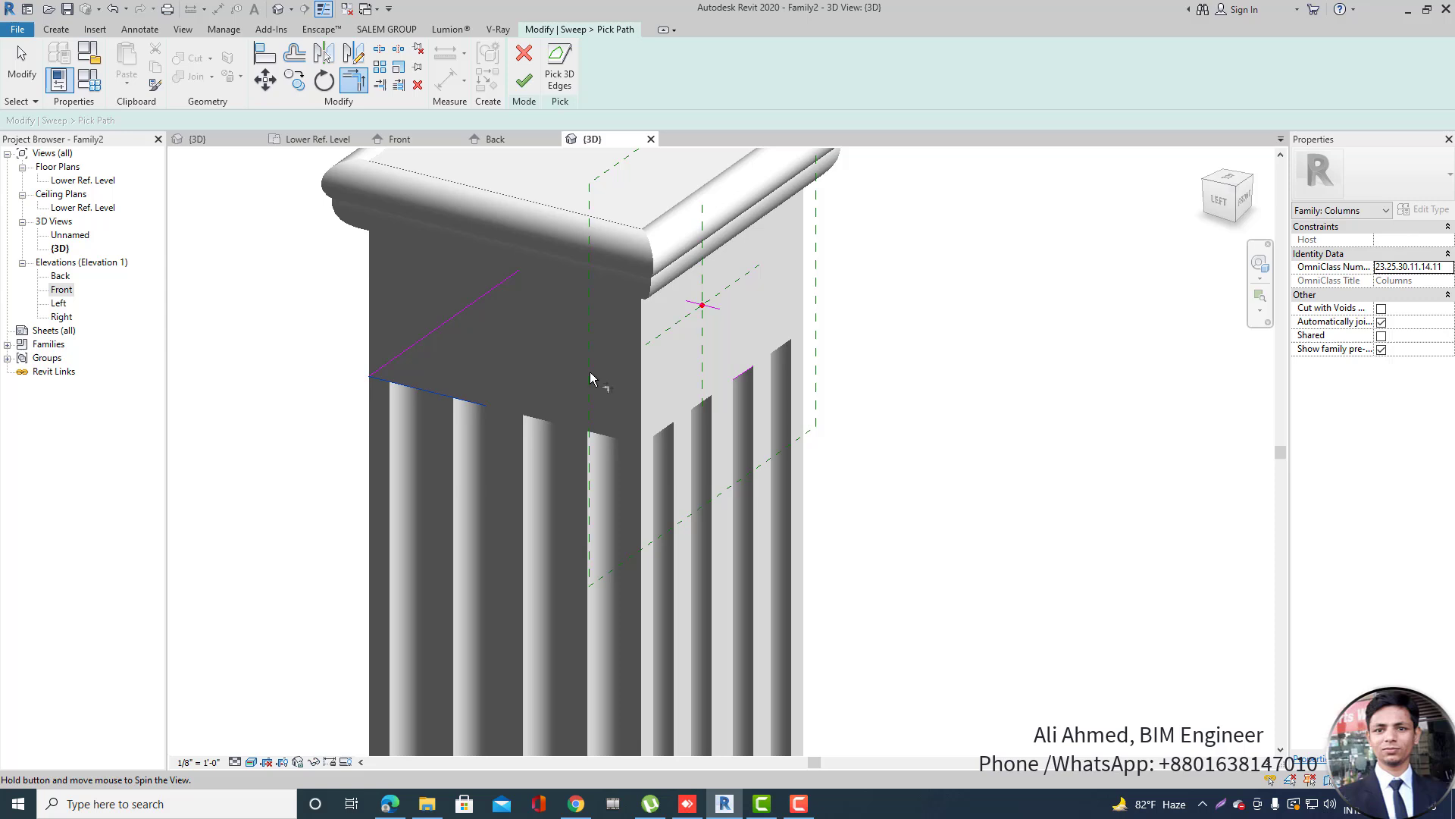
click(747, 378)
click(722, 317)
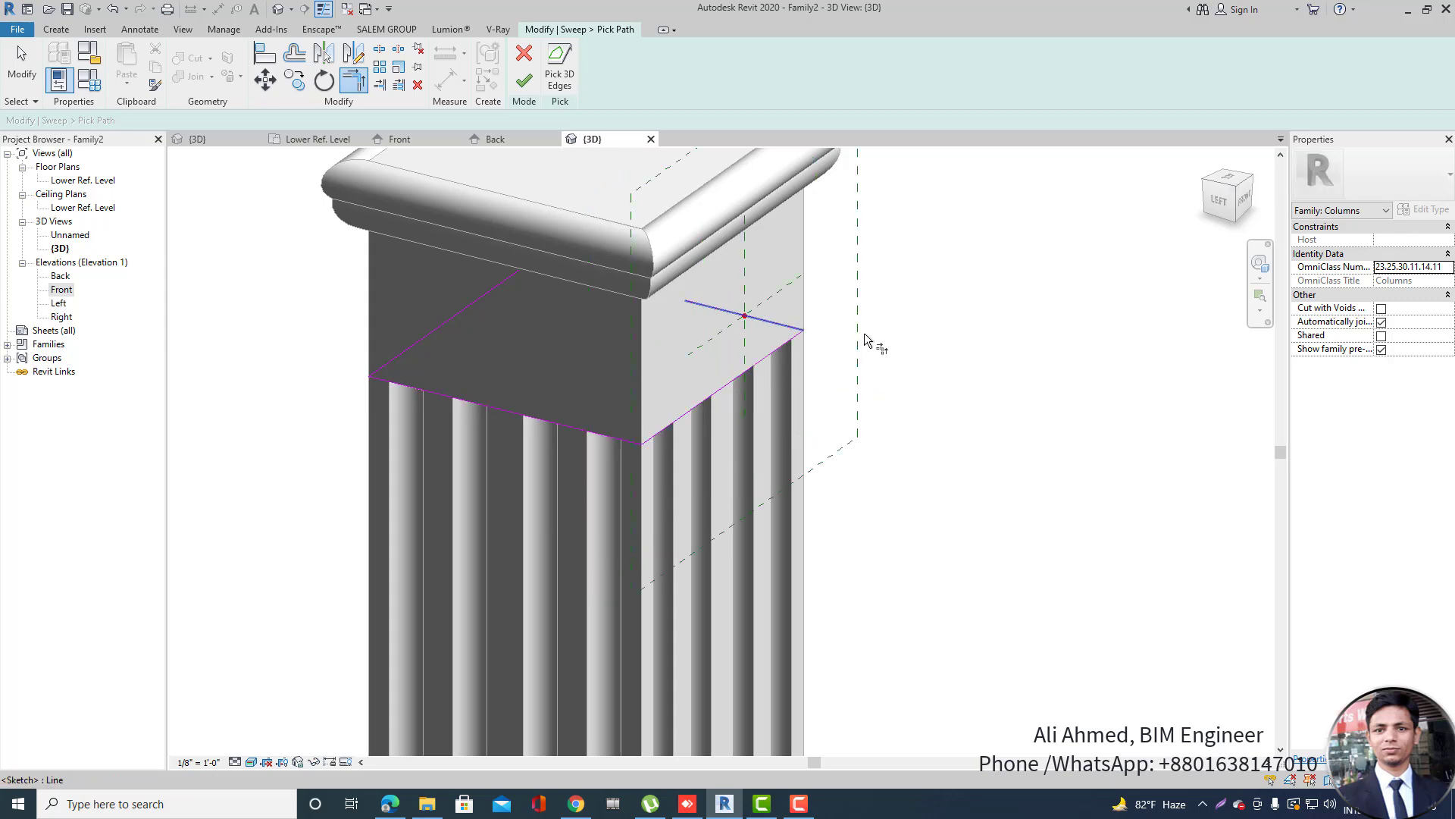
shift+middle_drag(867, 338, 523, 394)
click(594, 410)
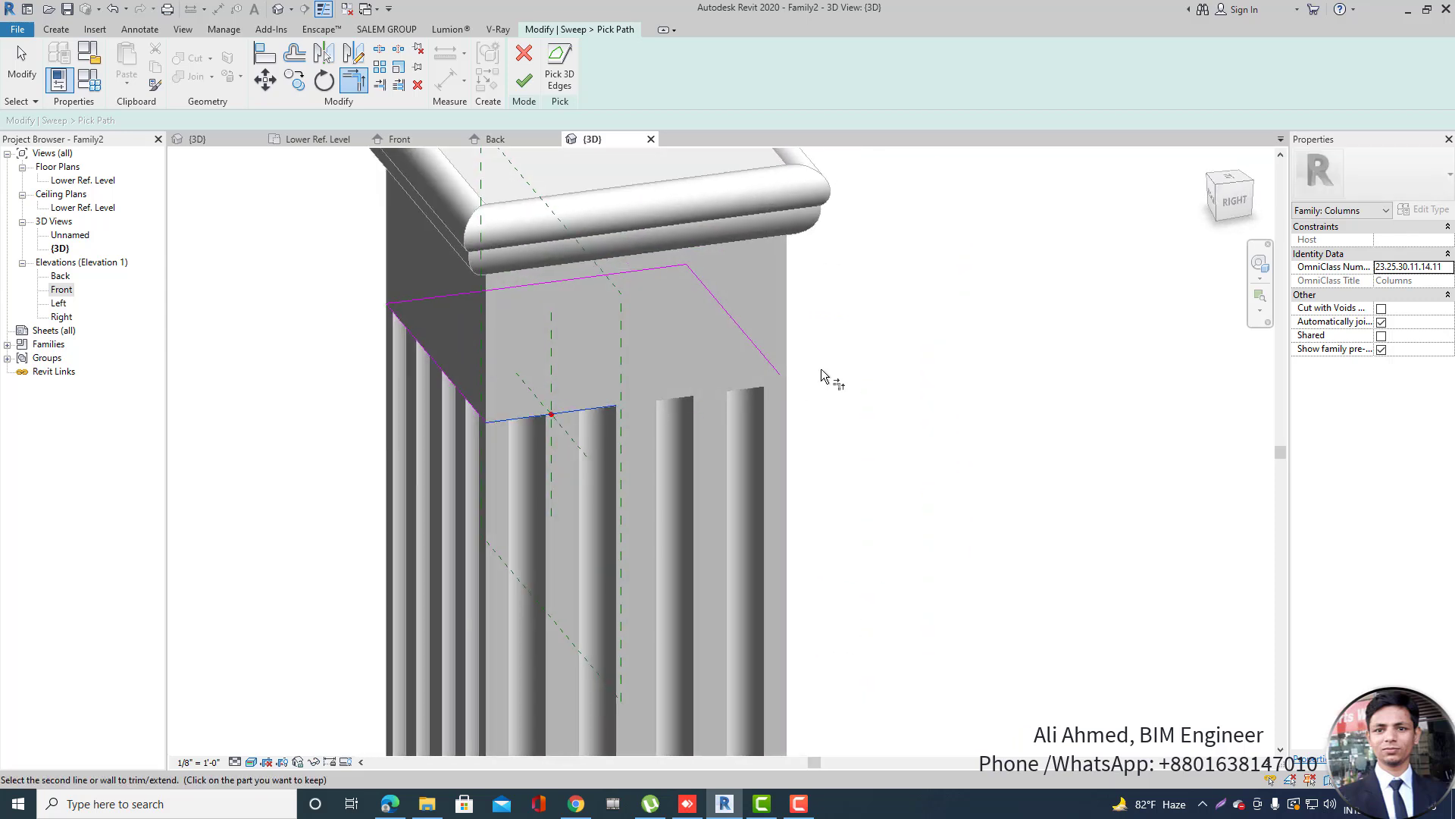
scroll(900, 367, down, 3)
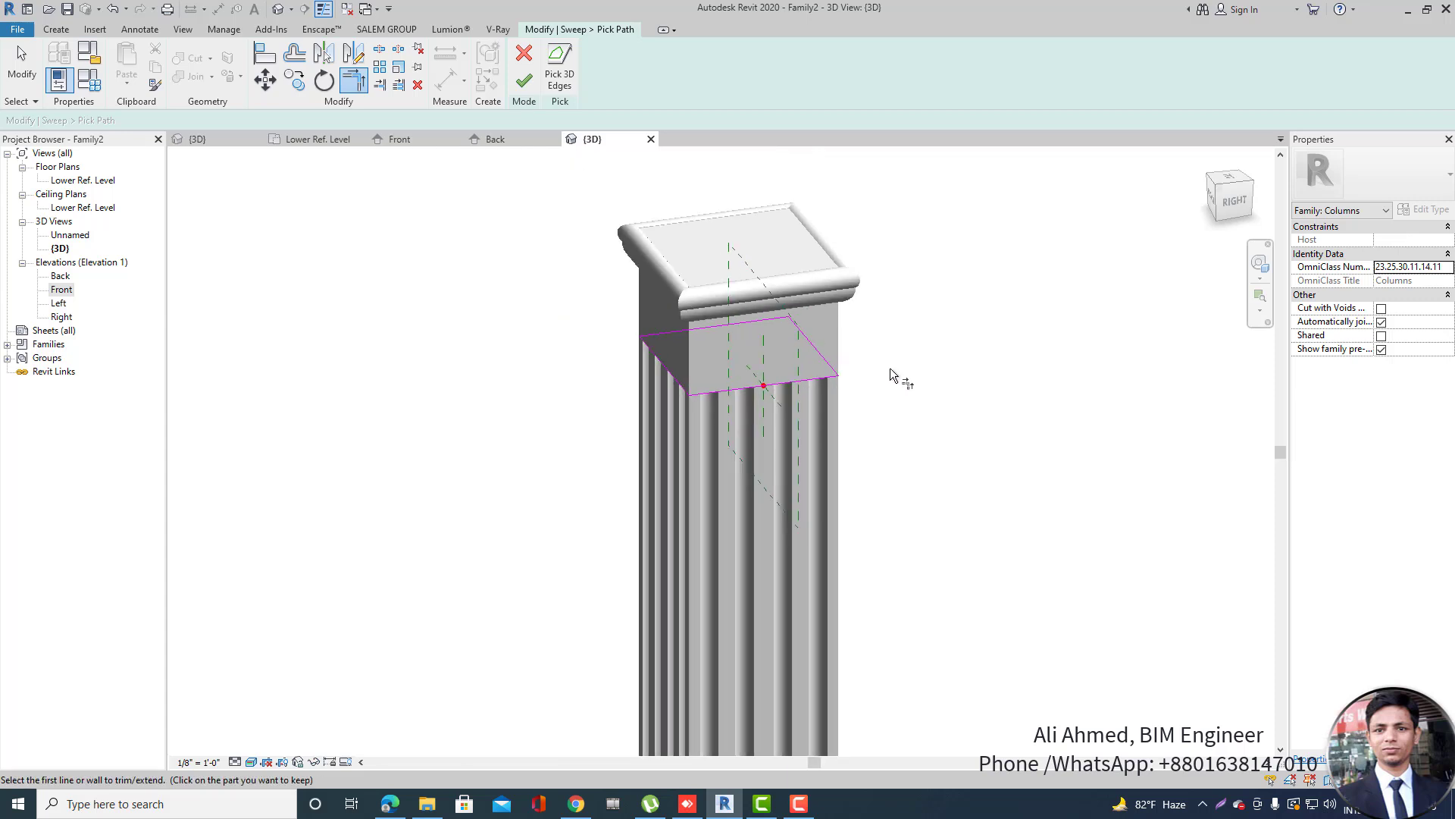
key(Escape)
click(526, 80)
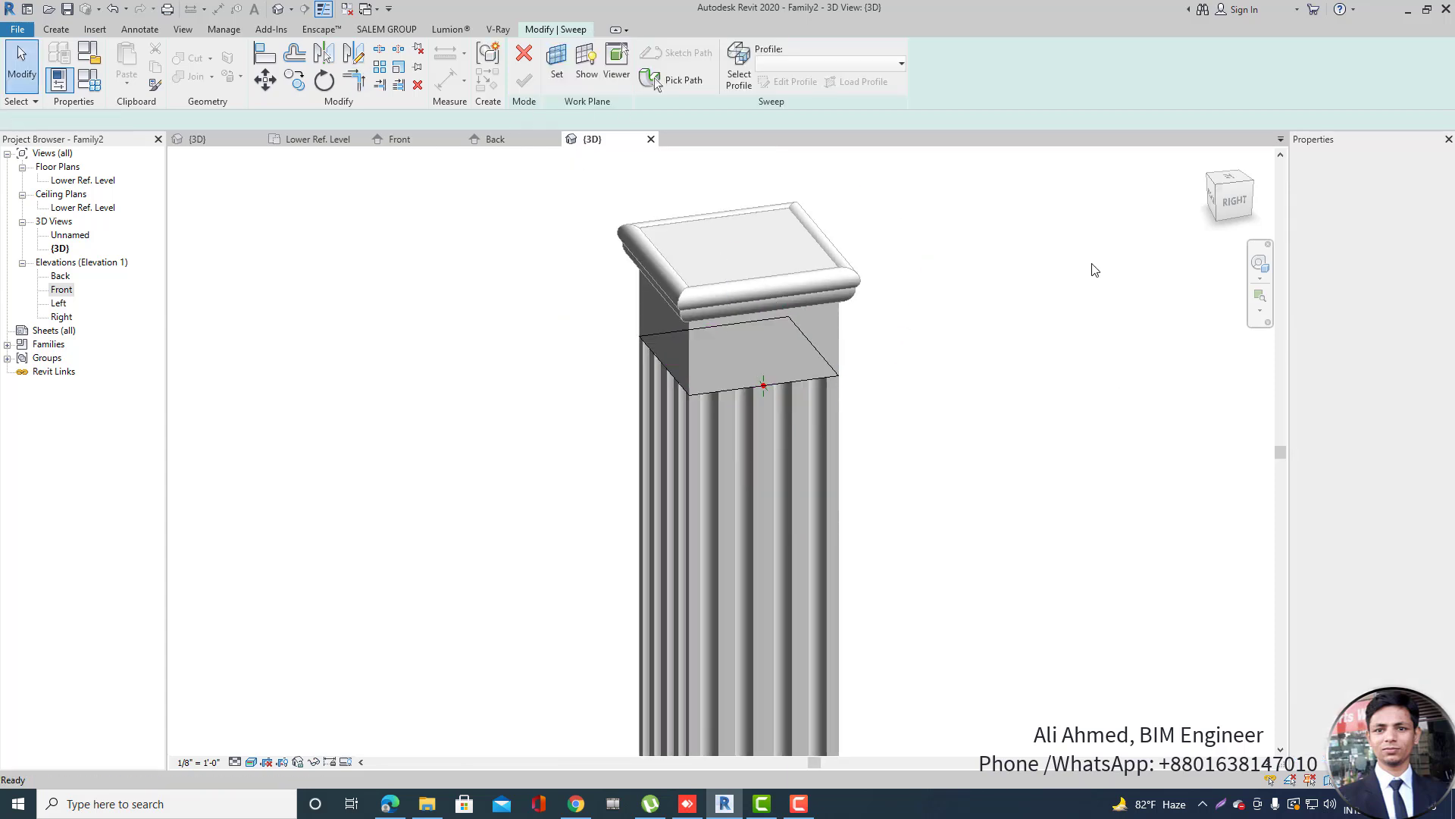
Edit the sweep profile from the front and draw an arc bulging outward from the shaft edge, starting at the flute-top line and ending above it.
drag(1227, 189, 1219, 203)
click(1219, 203)
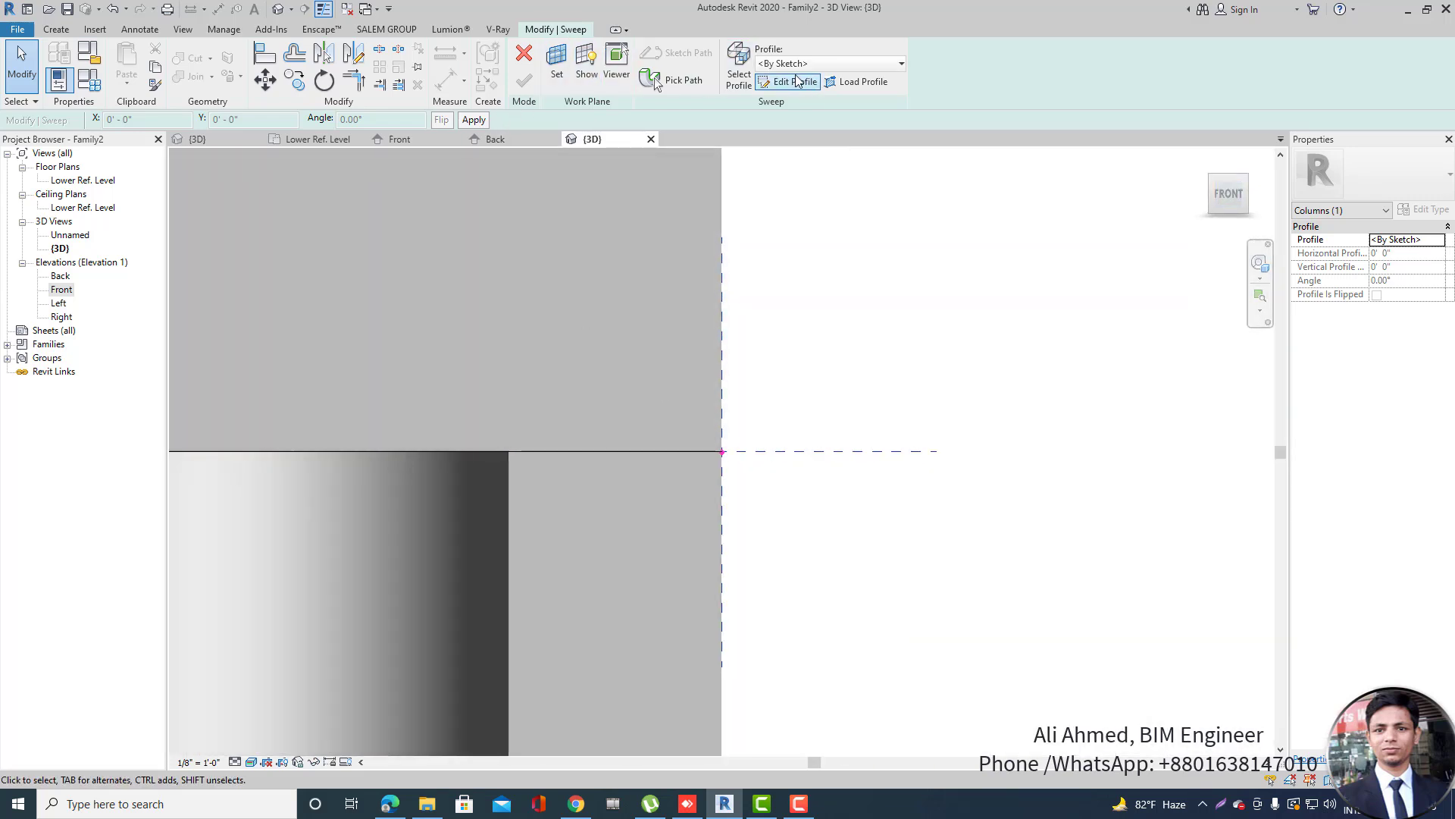
click(798, 80)
scroll(739, 413, down, 3)
scroll(746, 416, up, 1)
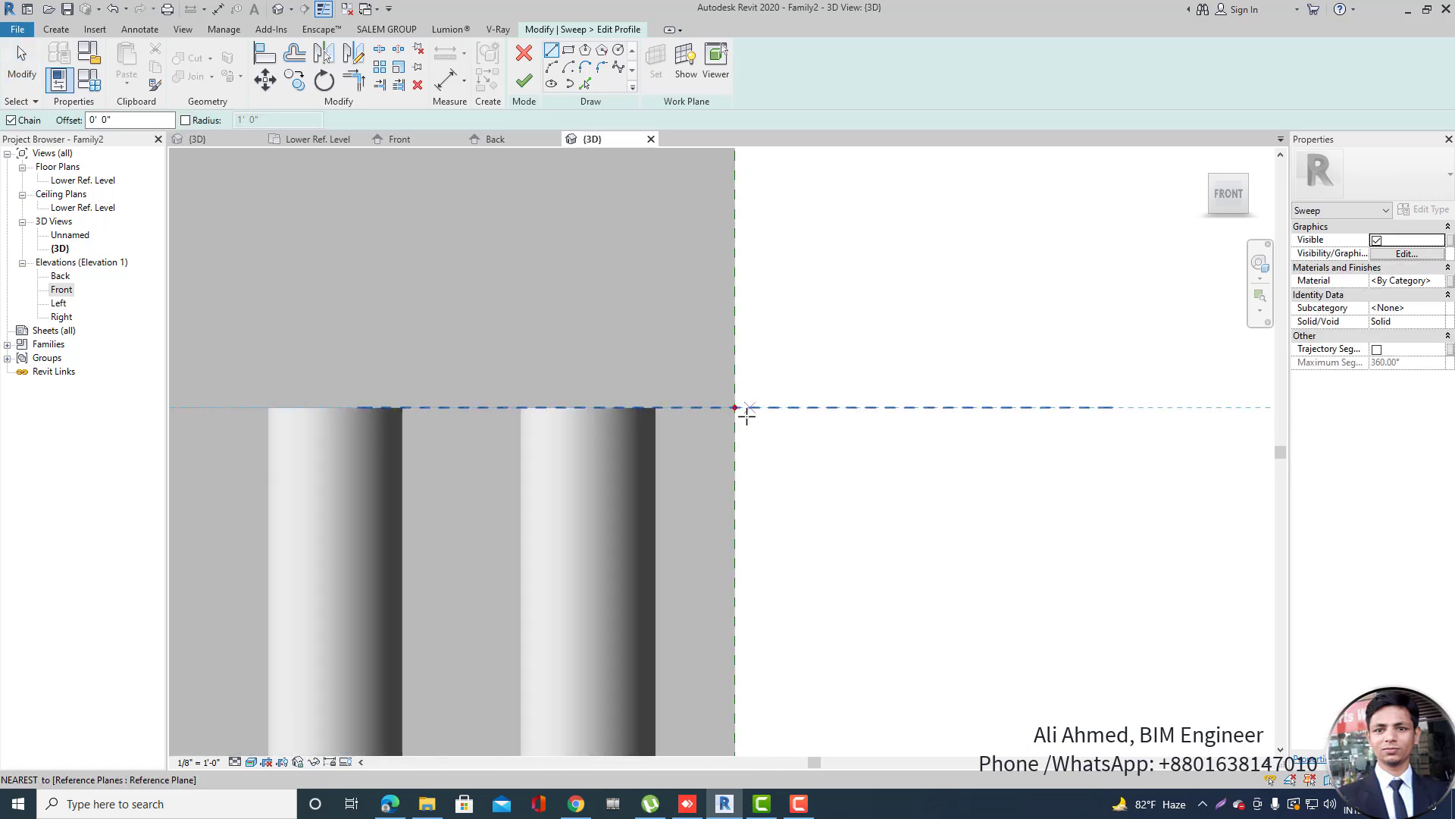
scroll(747, 416, up, 2)
click(721, 407)
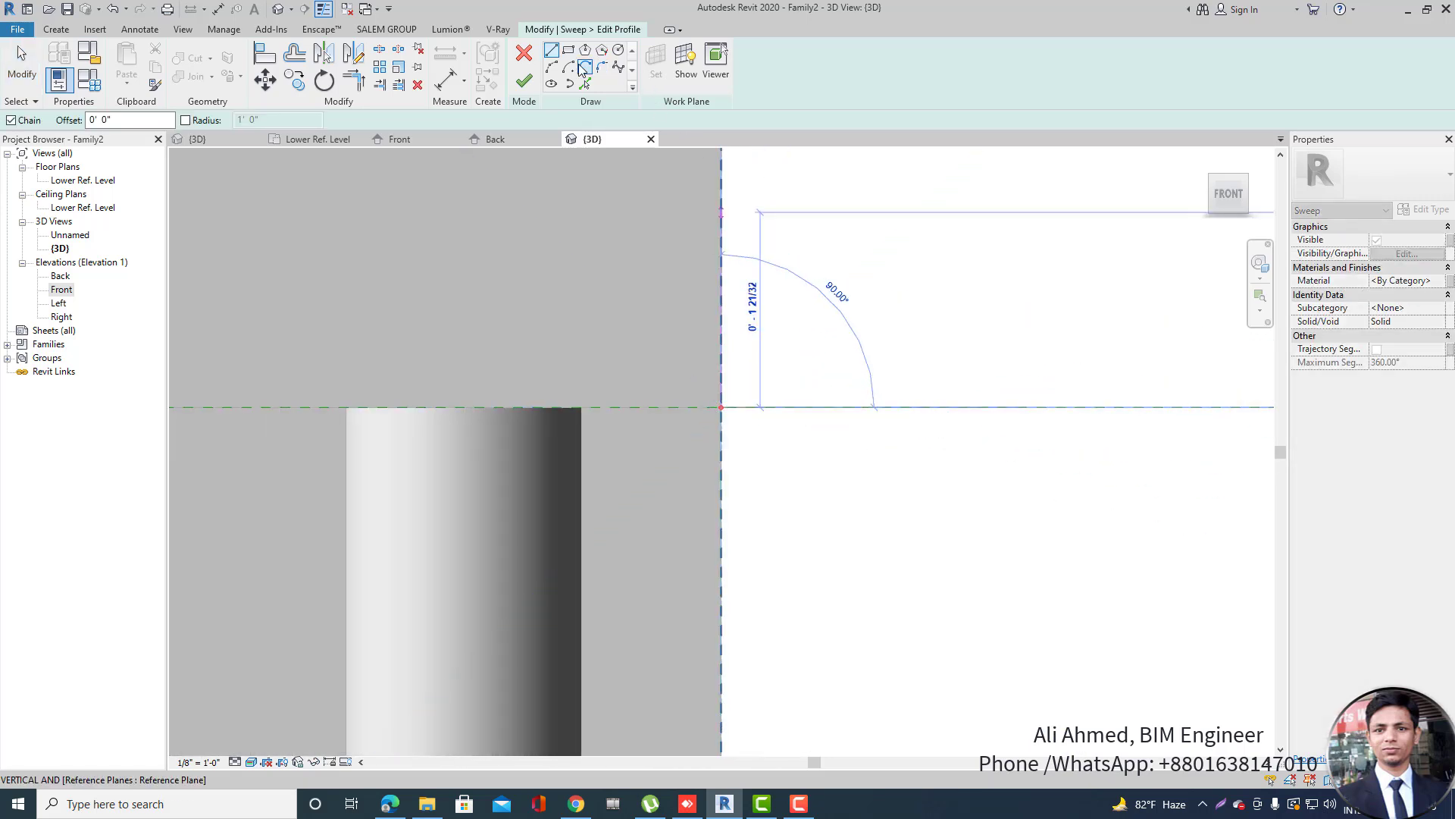
click(553, 66)
click(721, 407)
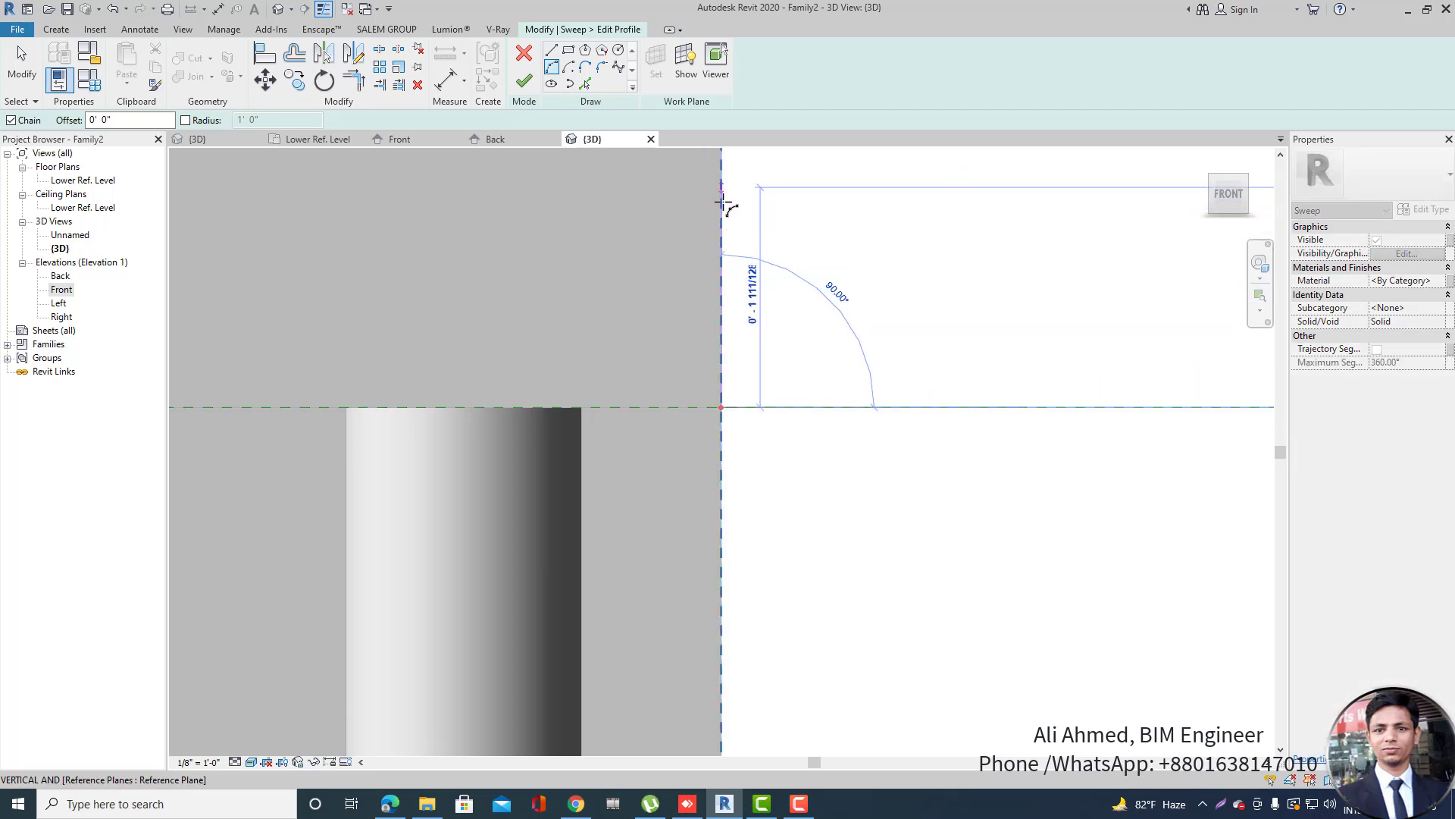
scroll(725, 201, down, 2)
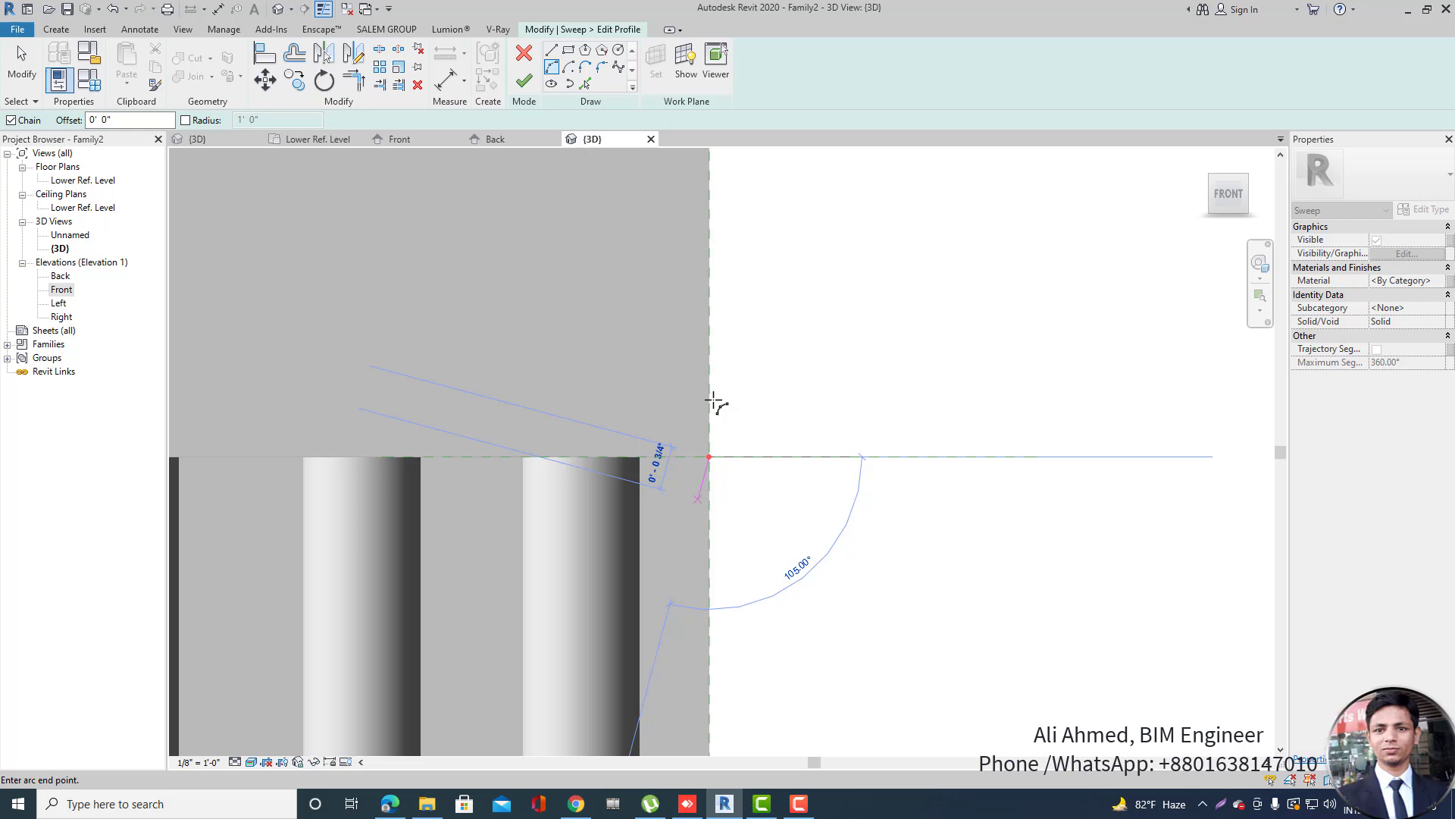
click(712, 340)
click(816, 374)
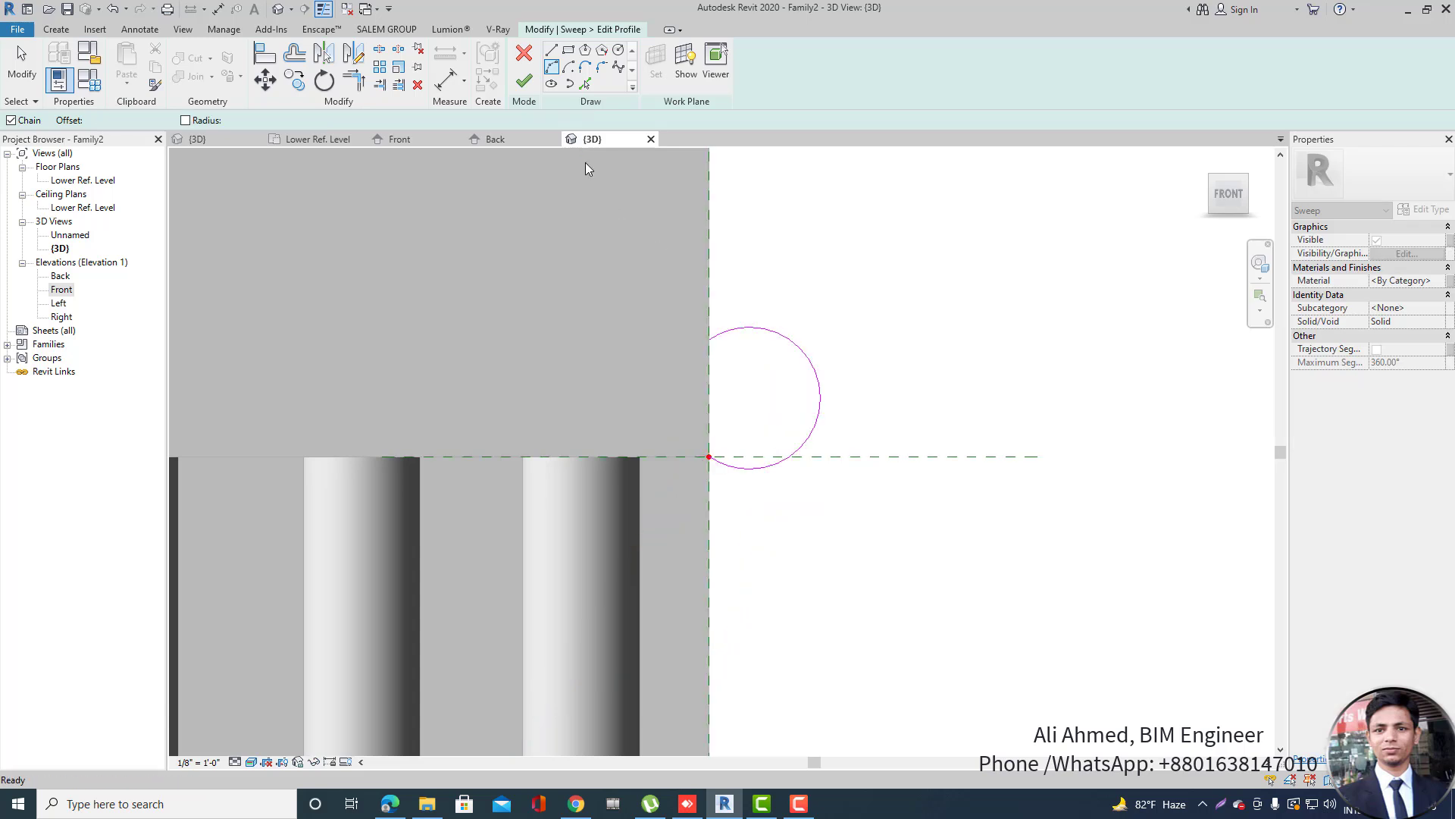
Close the arc with a straight line along the shaft edge and finish the profile and the sweep.
click(710, 339)
click(709, 457)
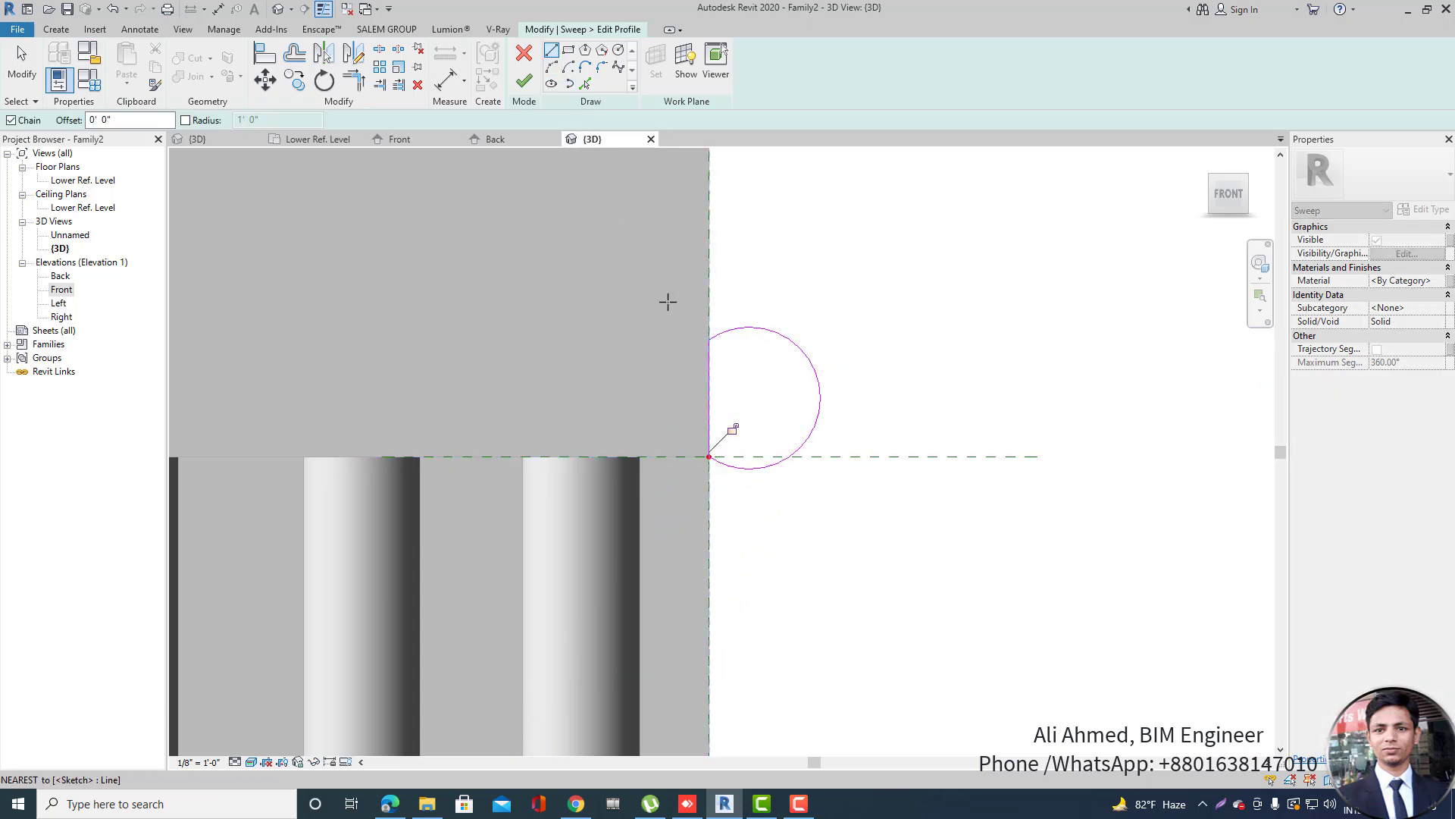
click(524, 81)
click(525, 82)
scroll(730, 397, down, 6)
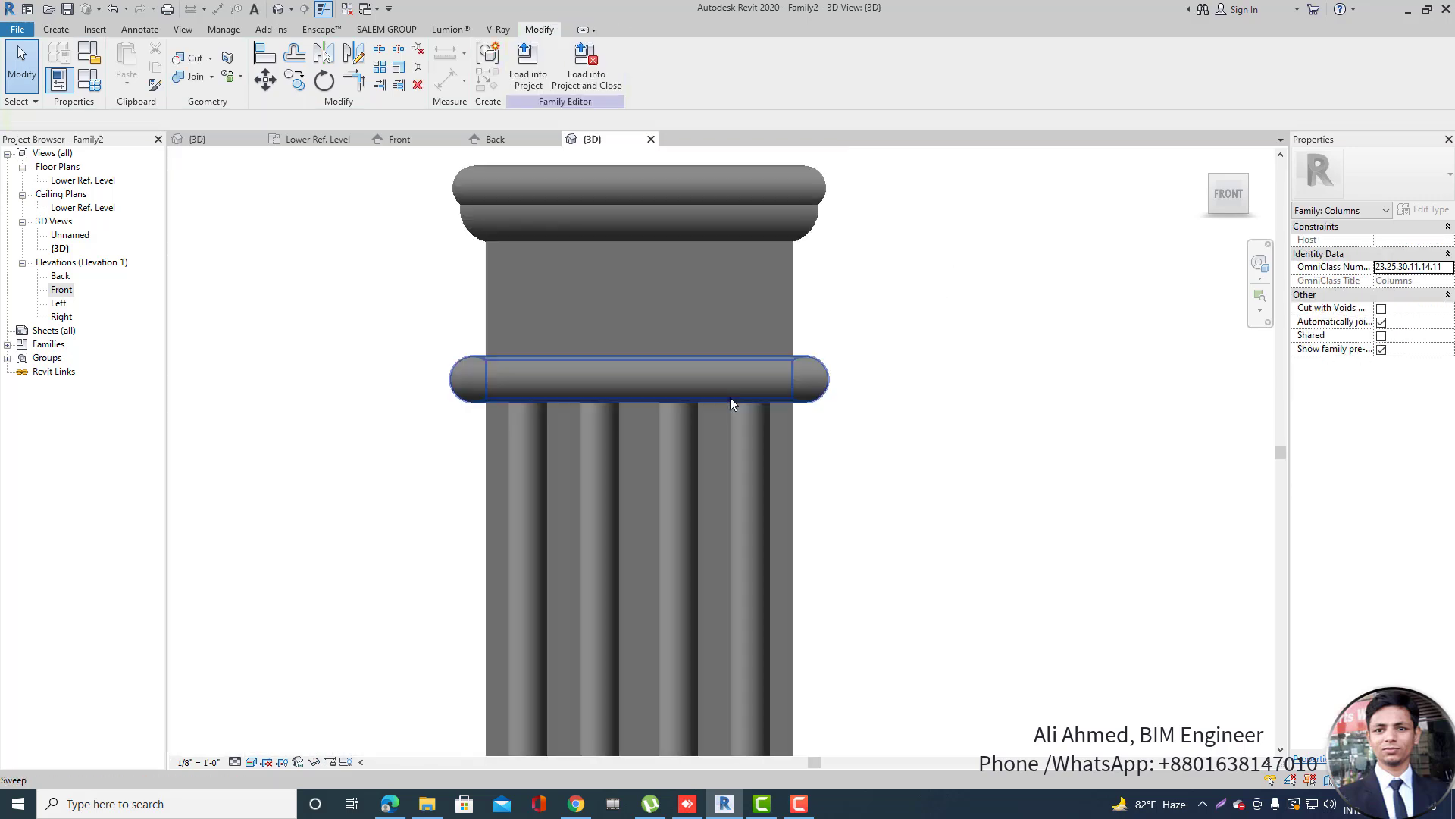
shift+middle_drag(886, 295, 780, 247)
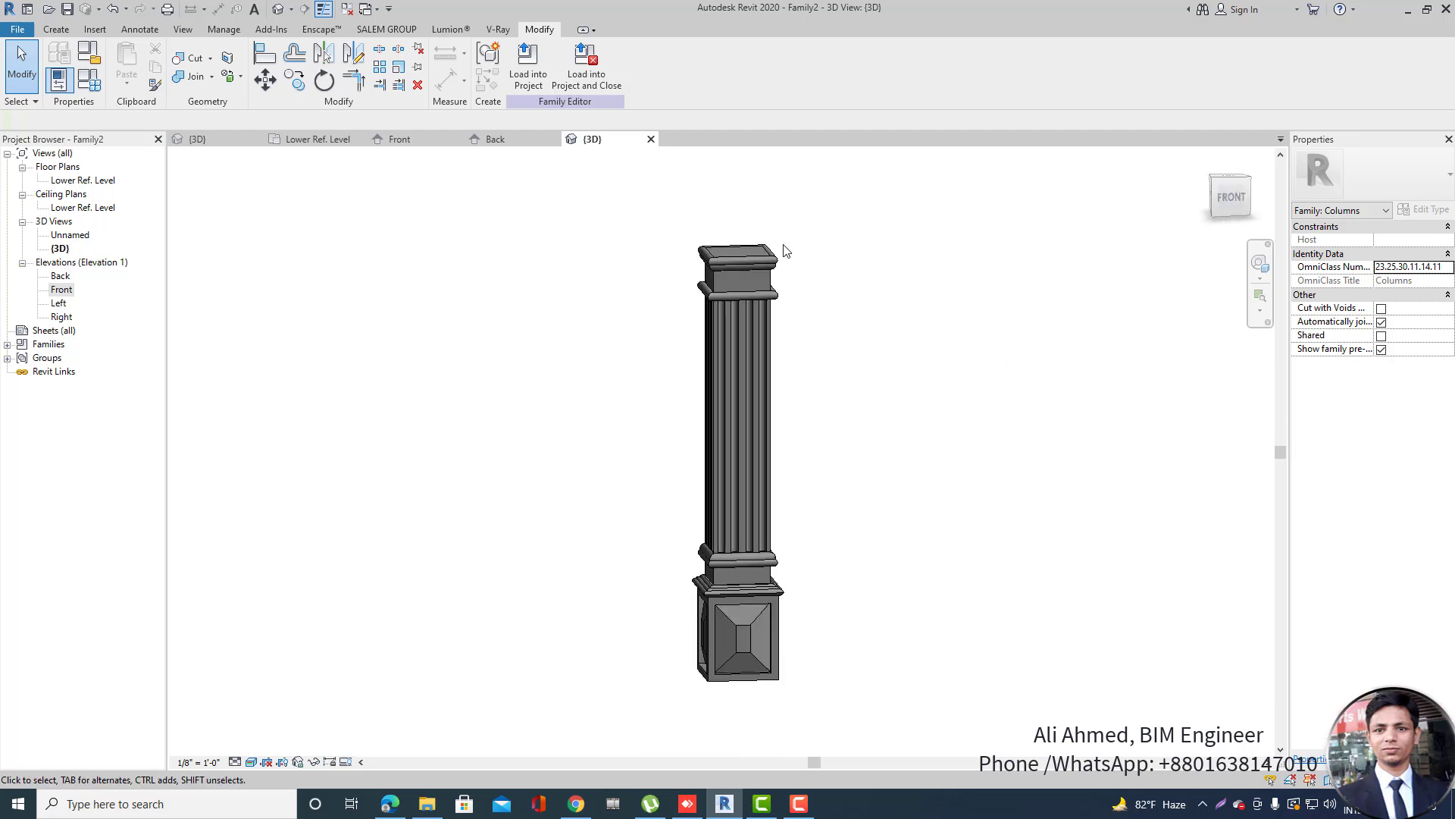
scroll(658, 322, up, 6)
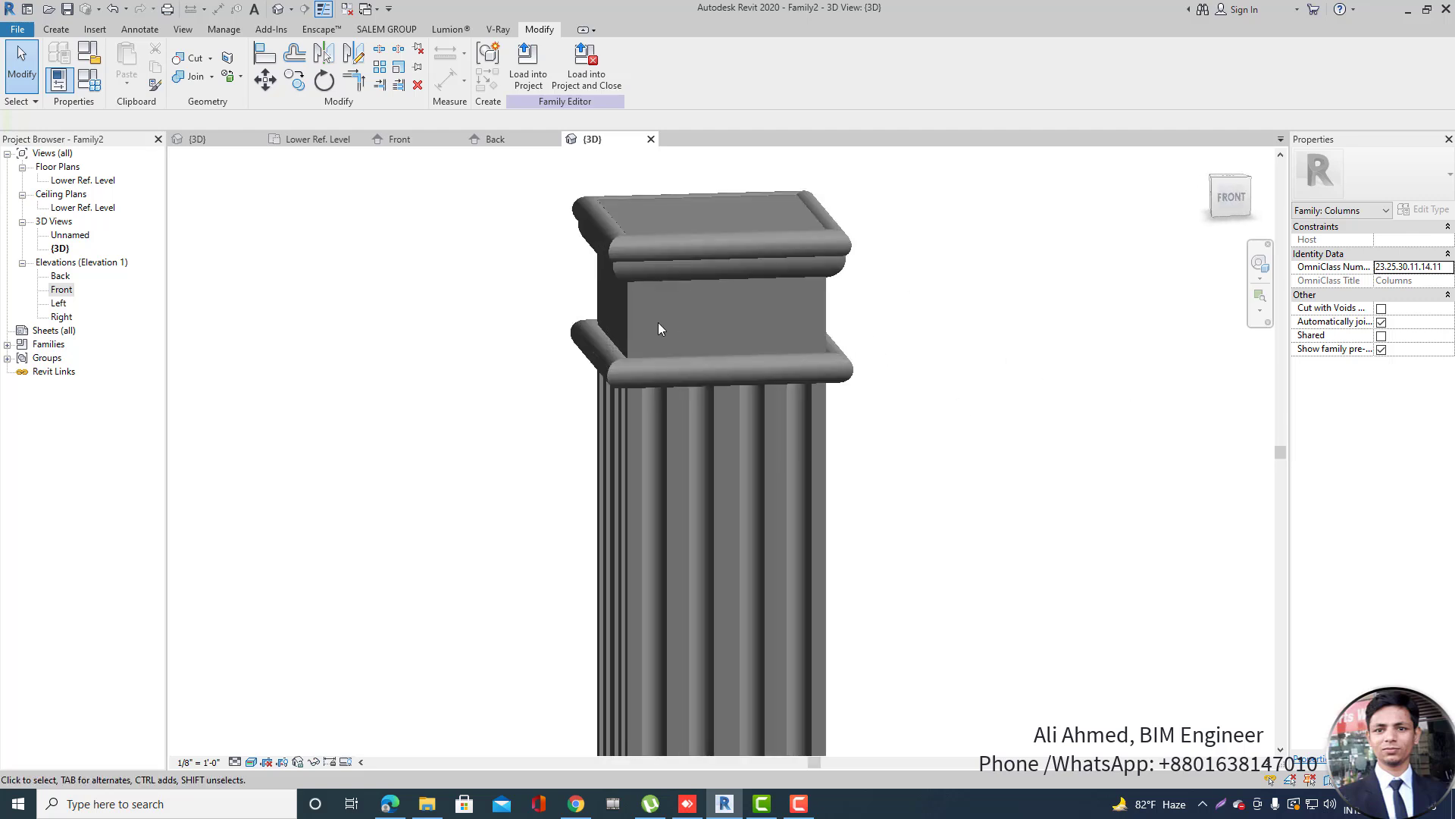
Start a solid blend and try to sketch its rectangular base boundary on the column neck in the 3D front view.
click(1232, 199)
scroll(596, 479, up, 3)
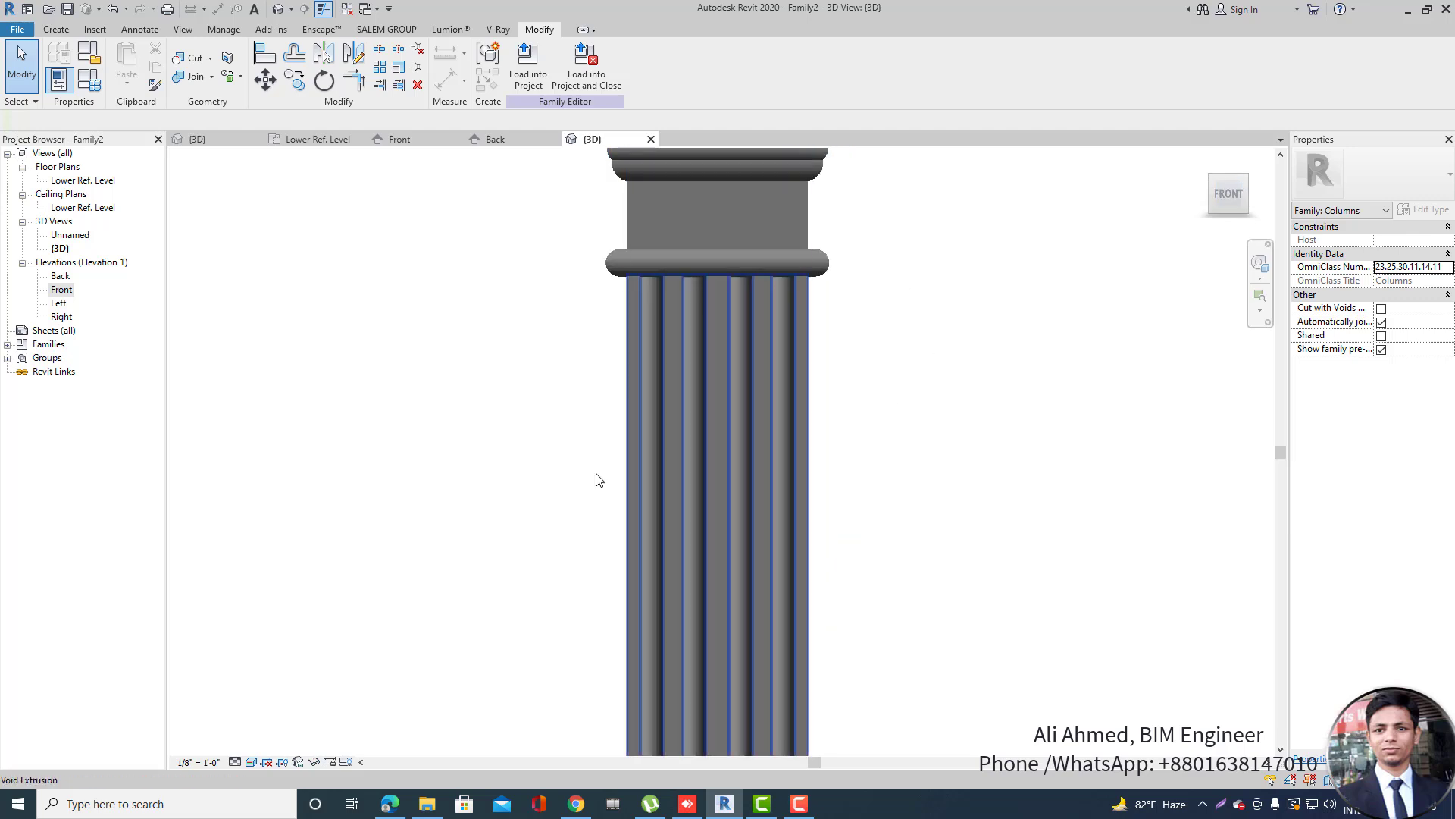
scroll(596, 475, down, 3)
scroll(706, 285, up, 5)
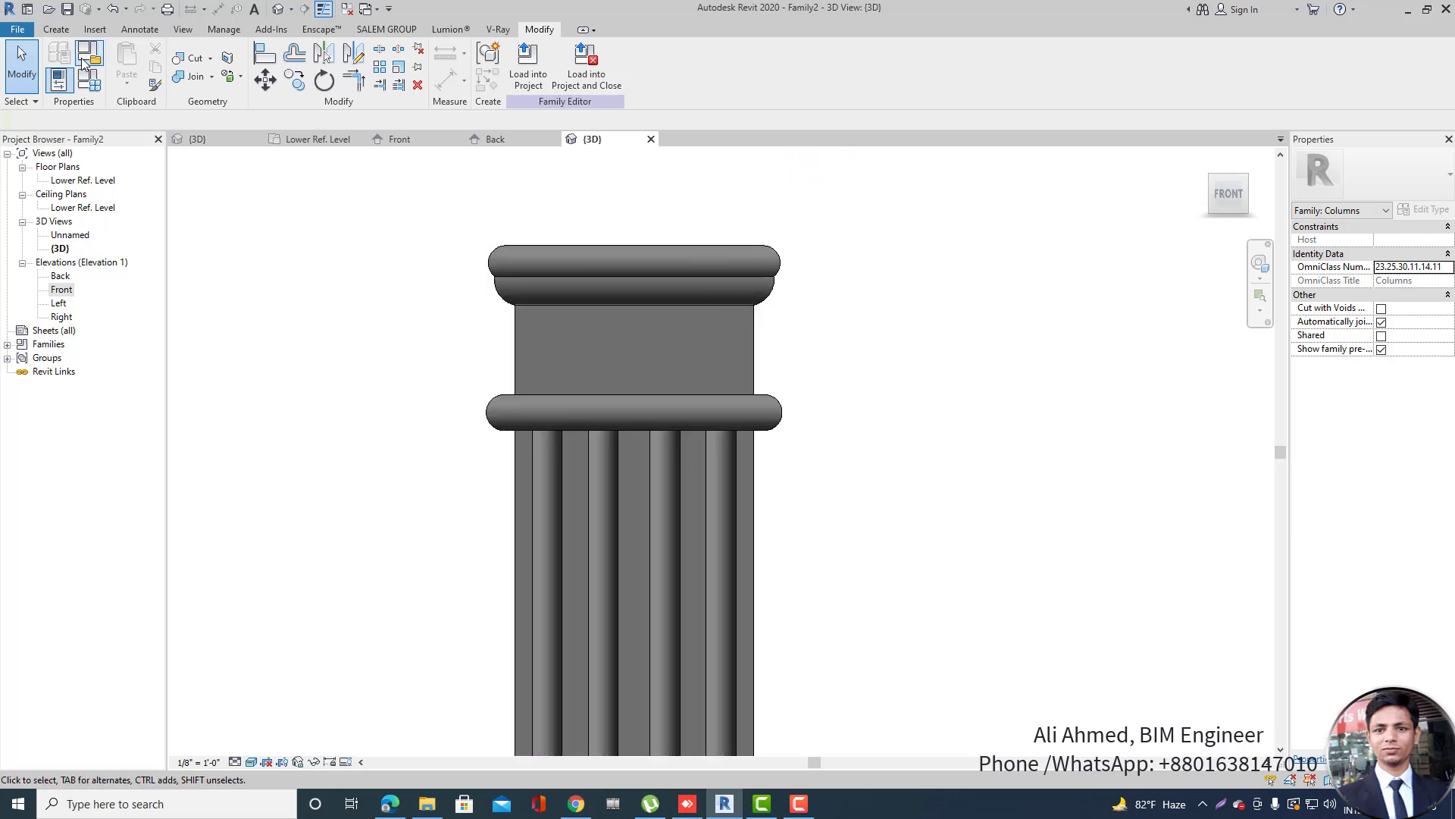
click(56, 28)
click(166, 64)
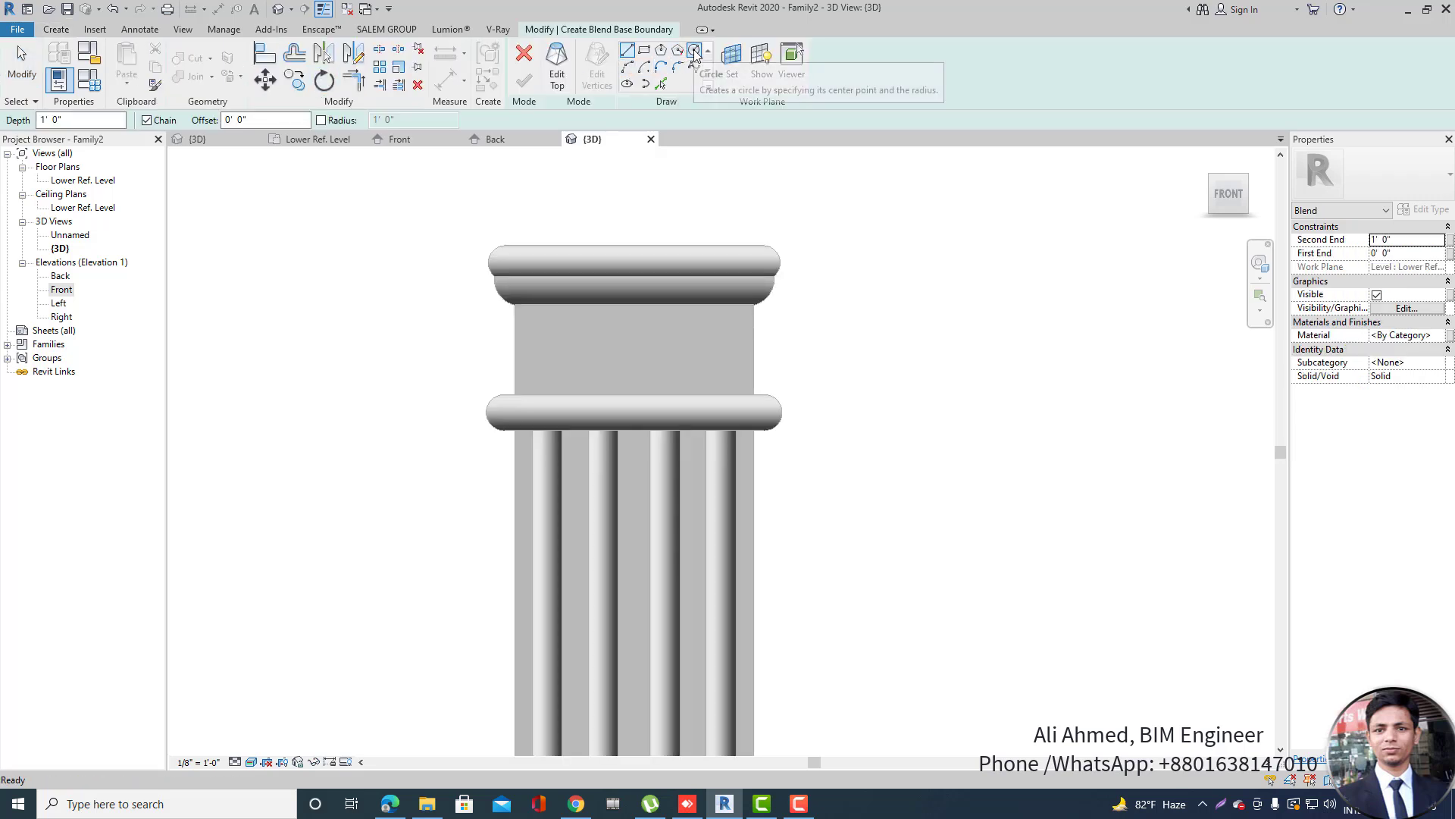
click(645, 55)
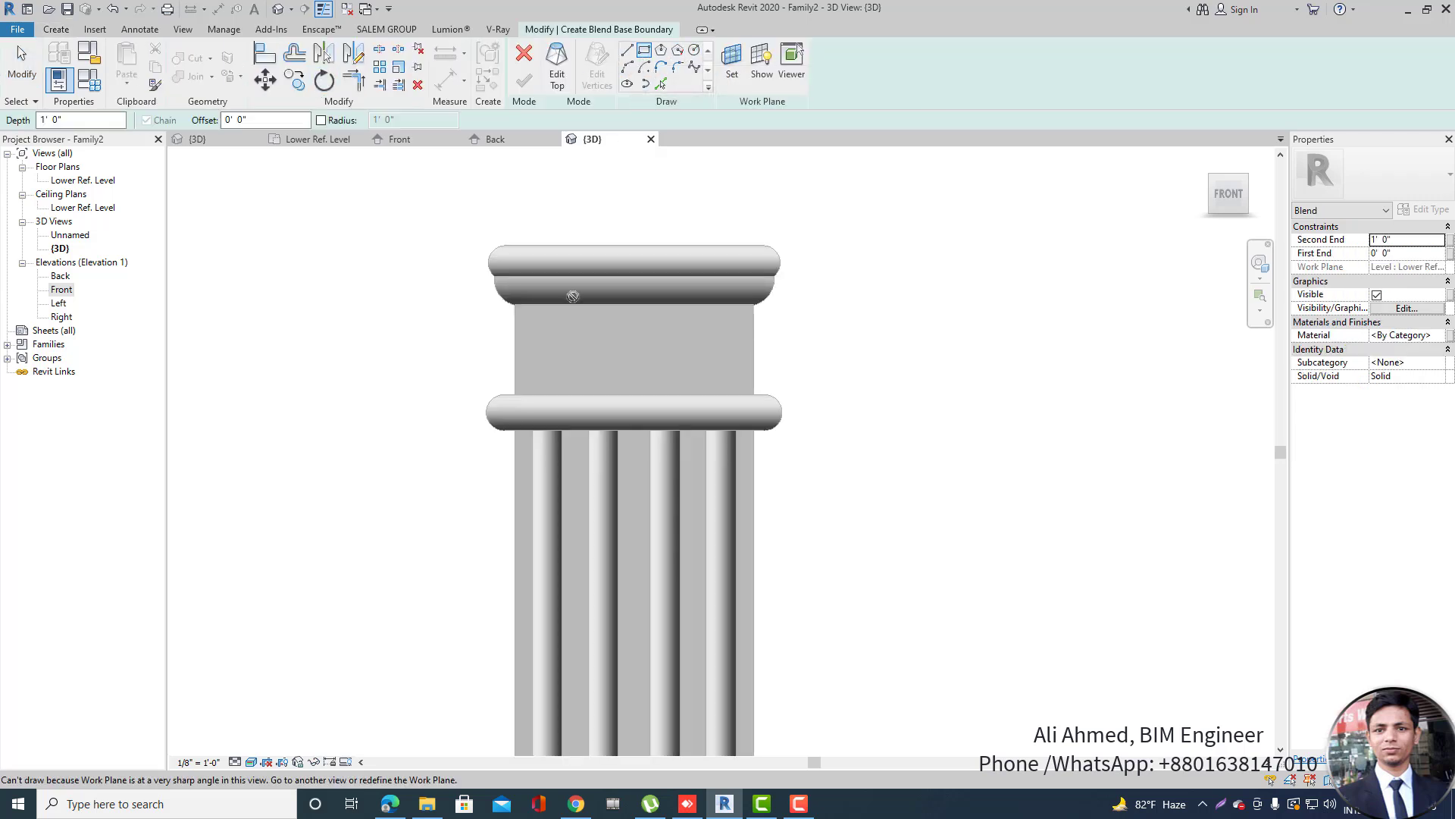
scroll(591, 315, up, 2)
scroll(540, 282, down, 2)
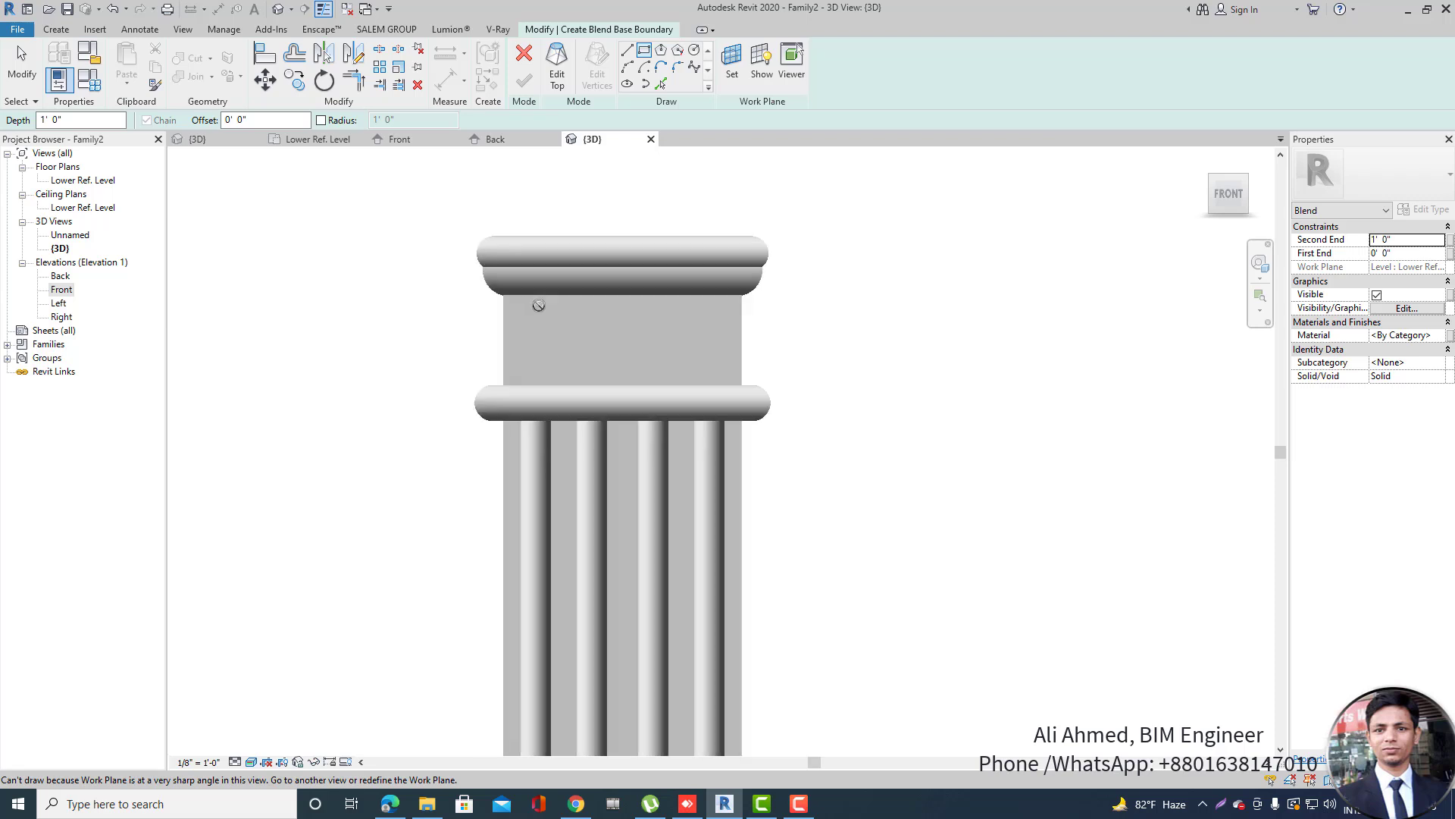
key(Escape)
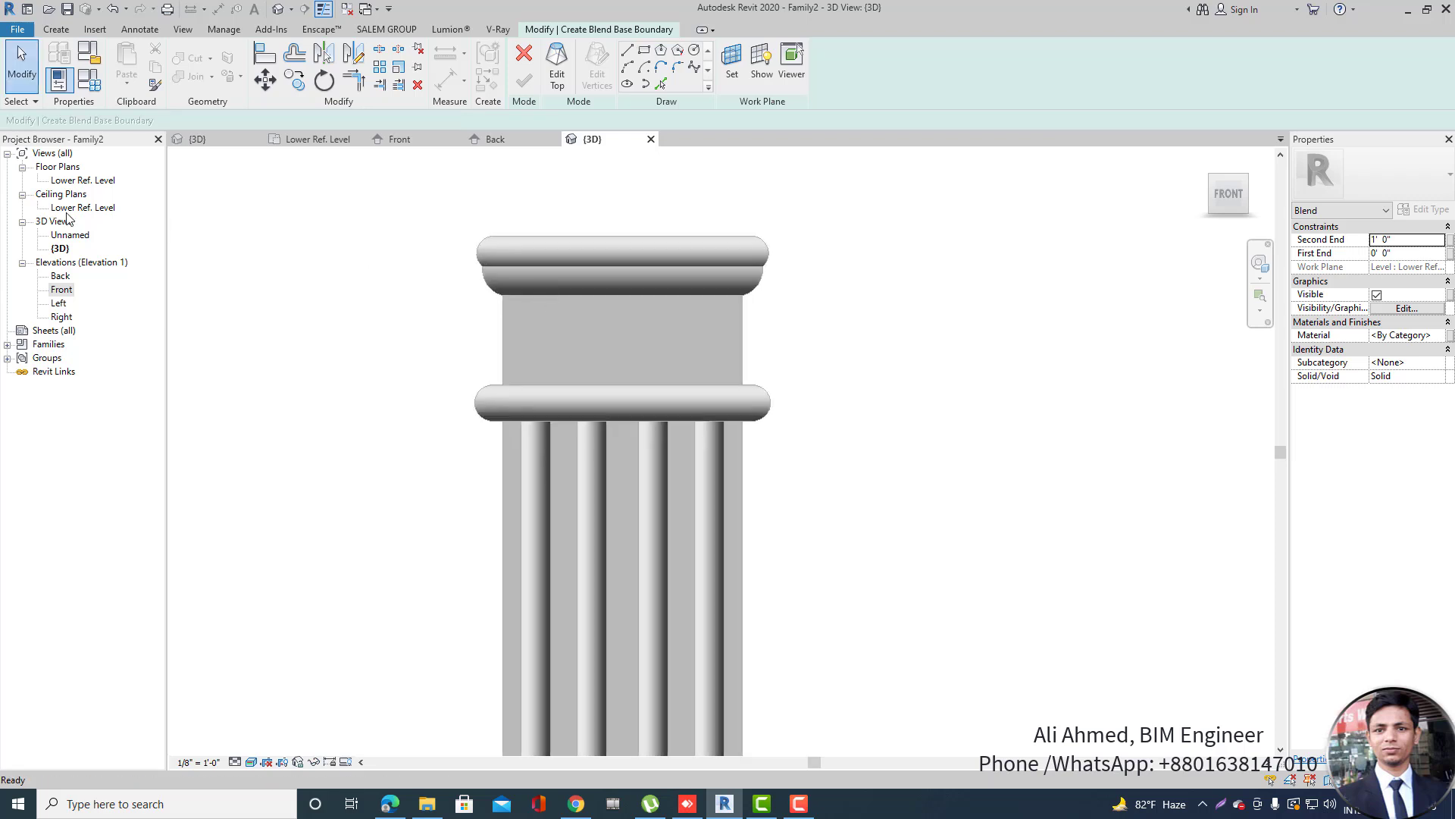
Try to sketch the blend's rectangular base boundary in the Front elevation.
double_click(62, 289)
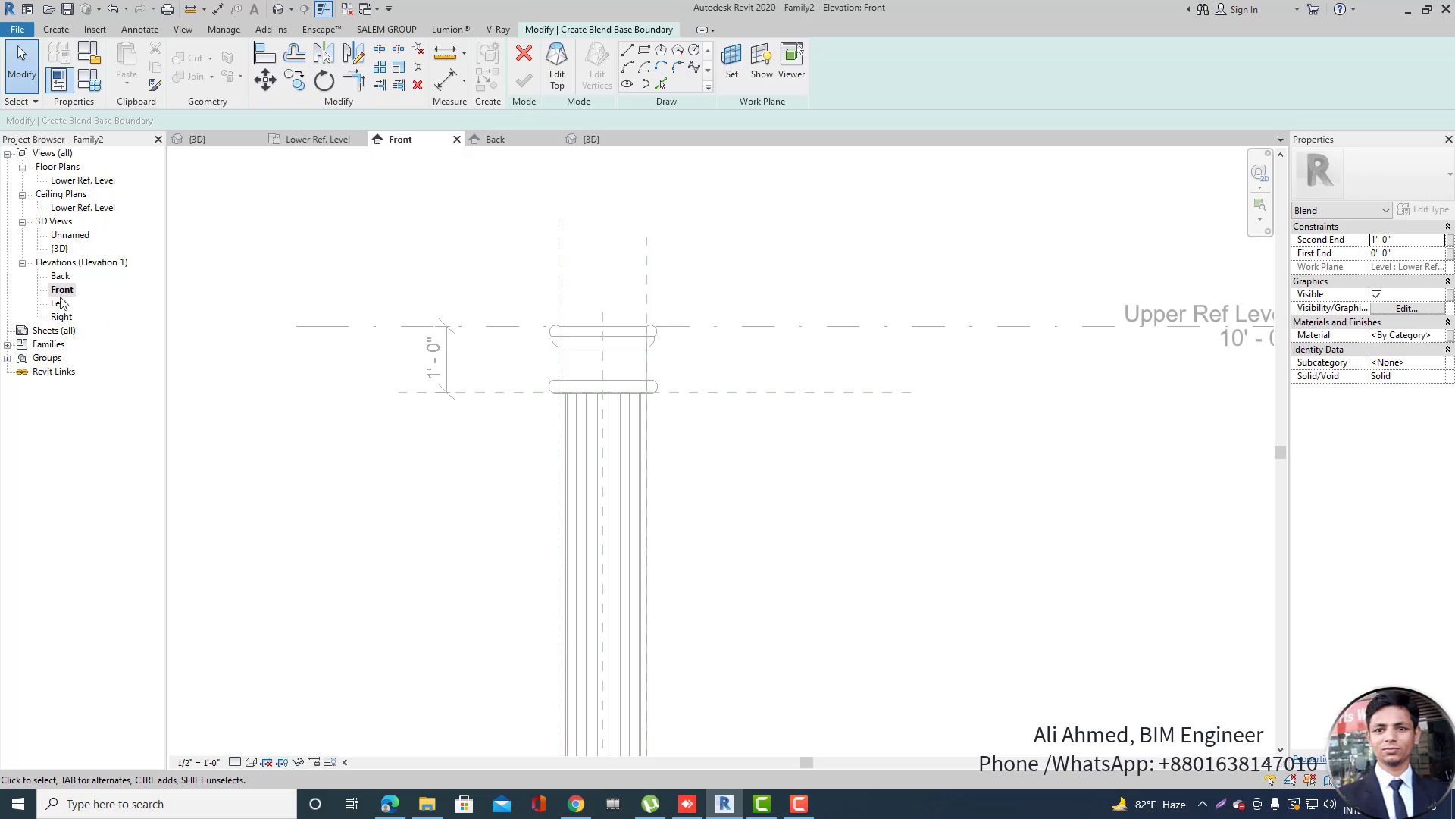
scroll(584, 392, up, 2)
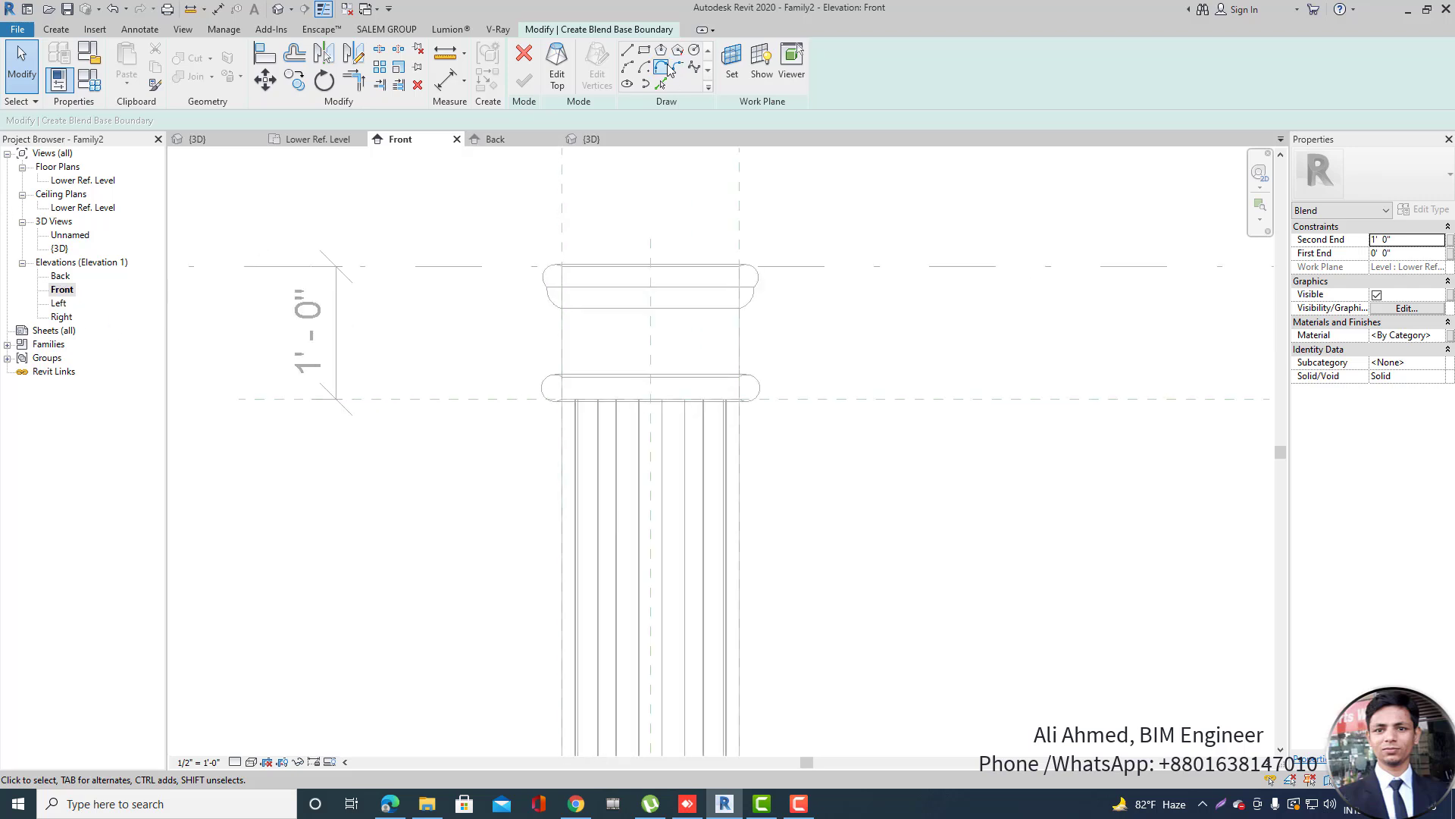
click(646, 53)
key(Escape)
Set the blend's work plane to the shaft's front face, picked in the Lower Ref. Level plan, and open the Front elevation for sketching.
double_click(83, 181)
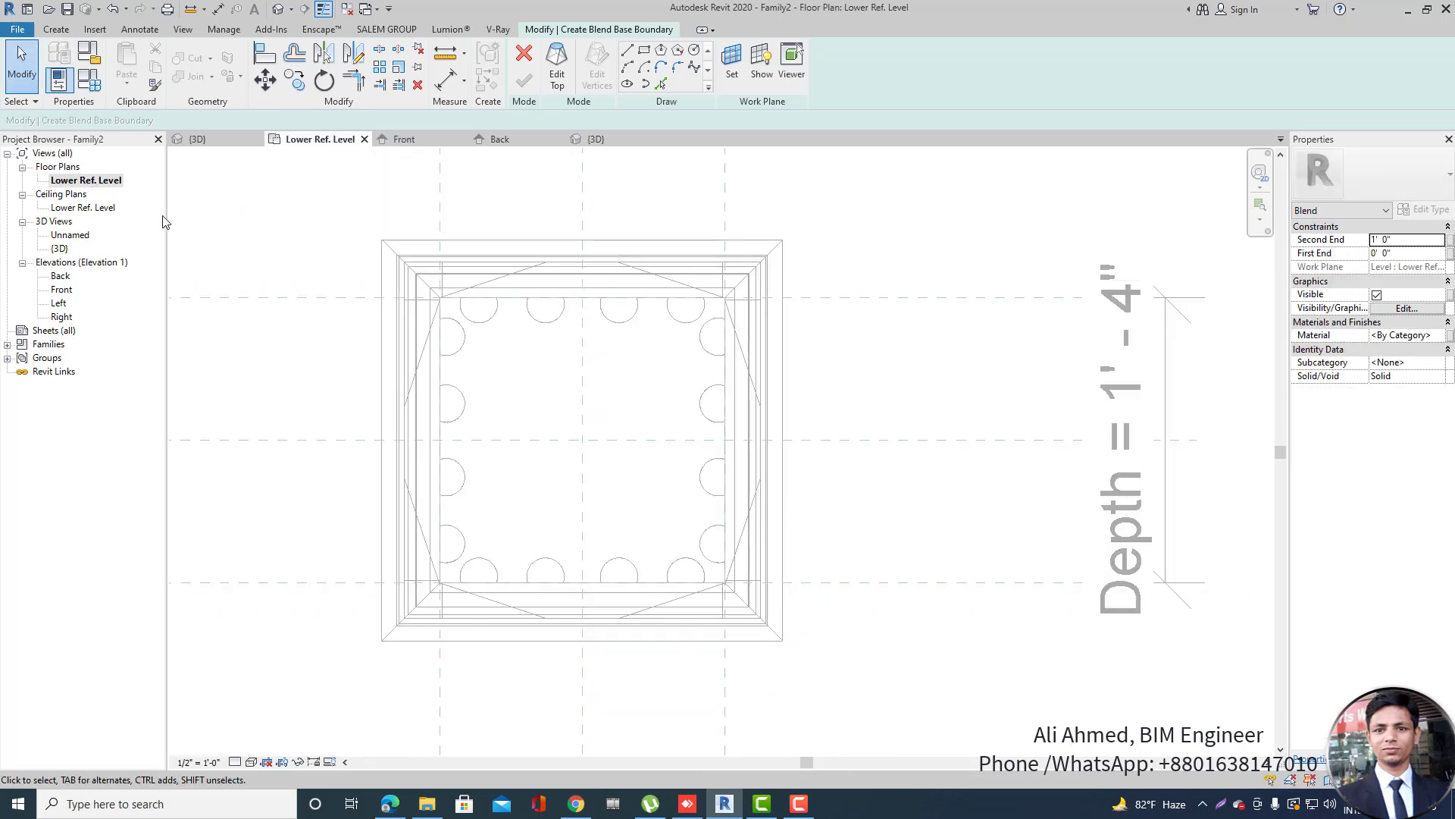
click(732, 68)
click(685, 490)
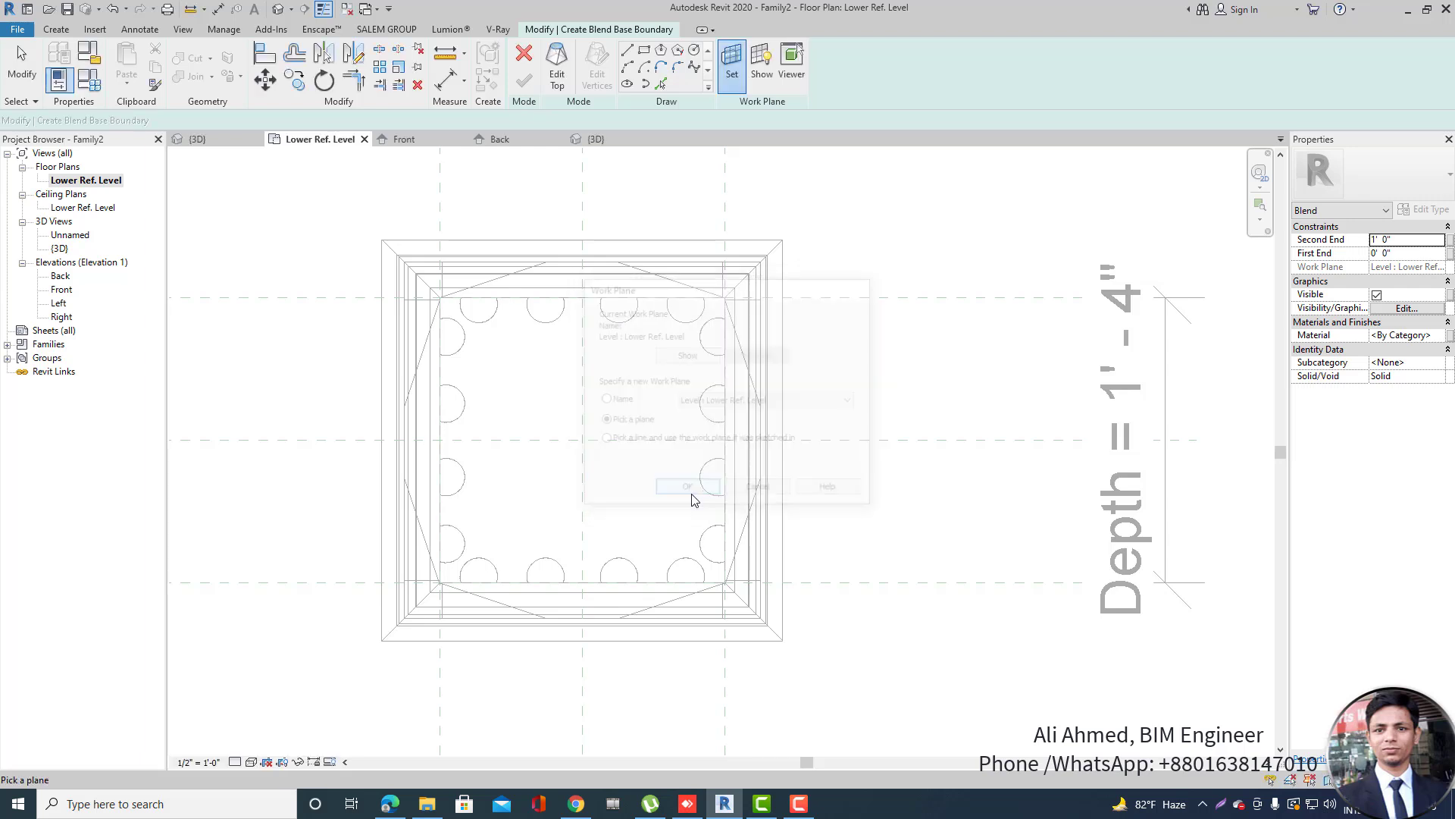
click(586, 581)
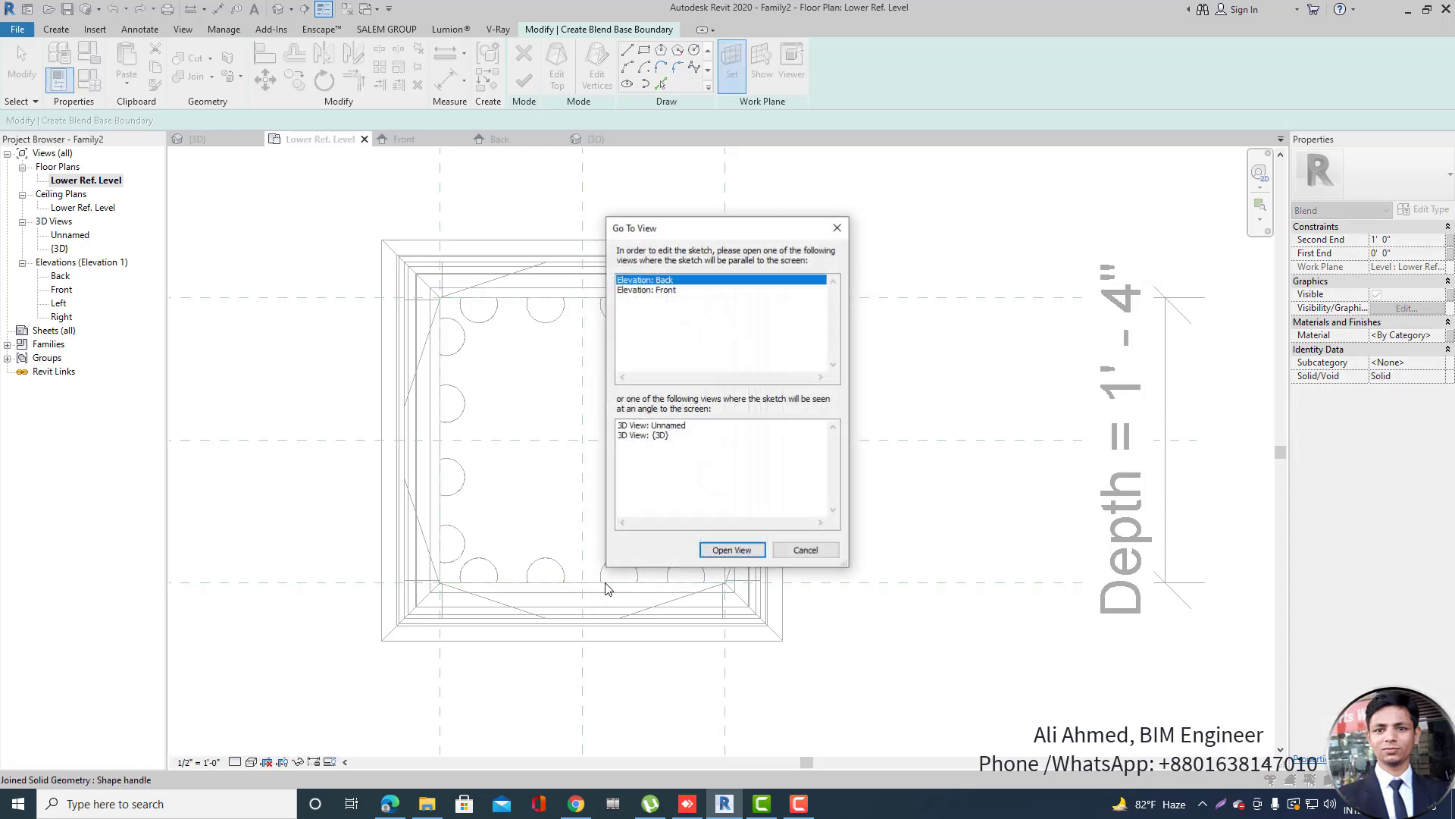
click(667, 291)
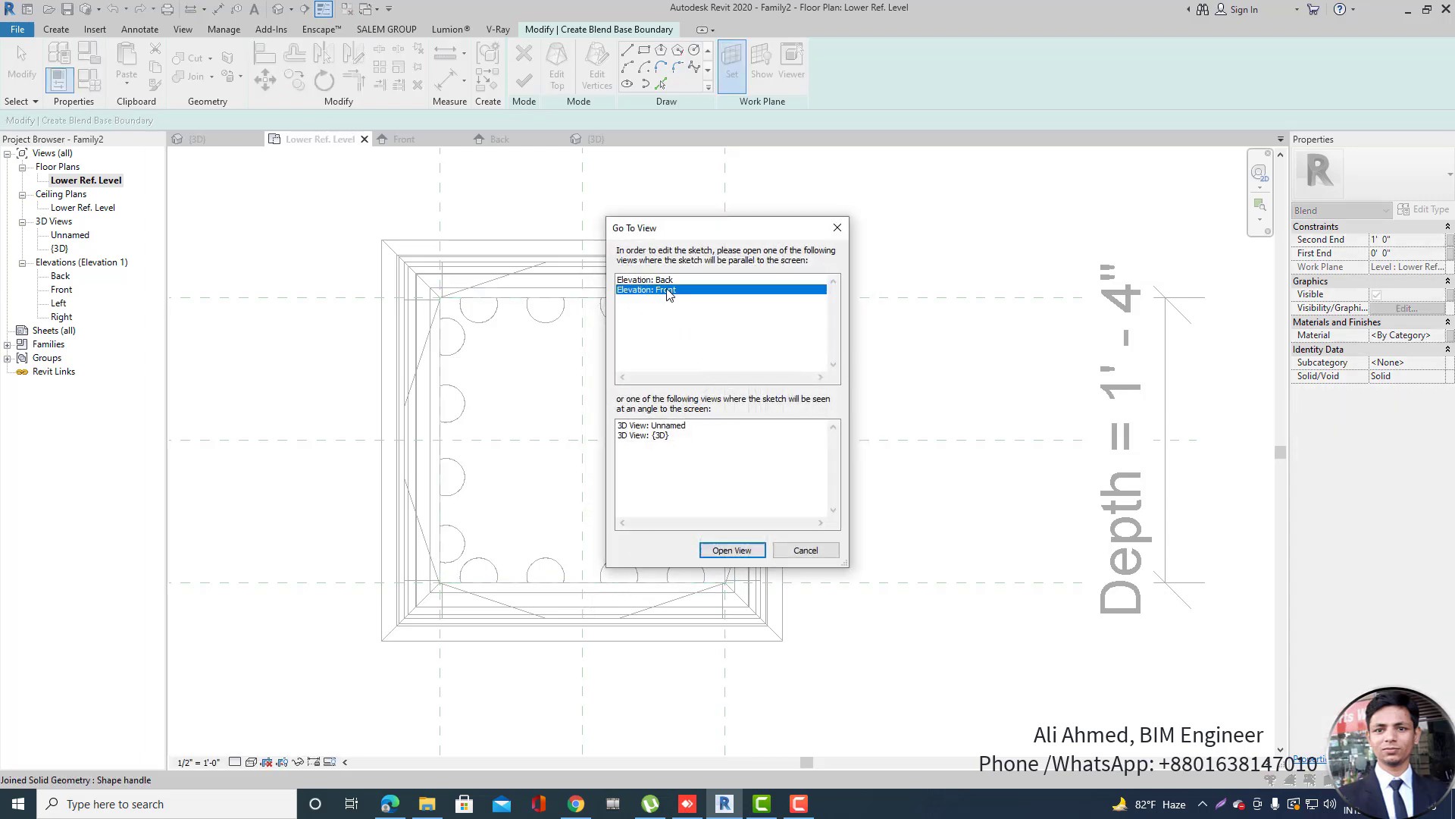
click(732, 550)
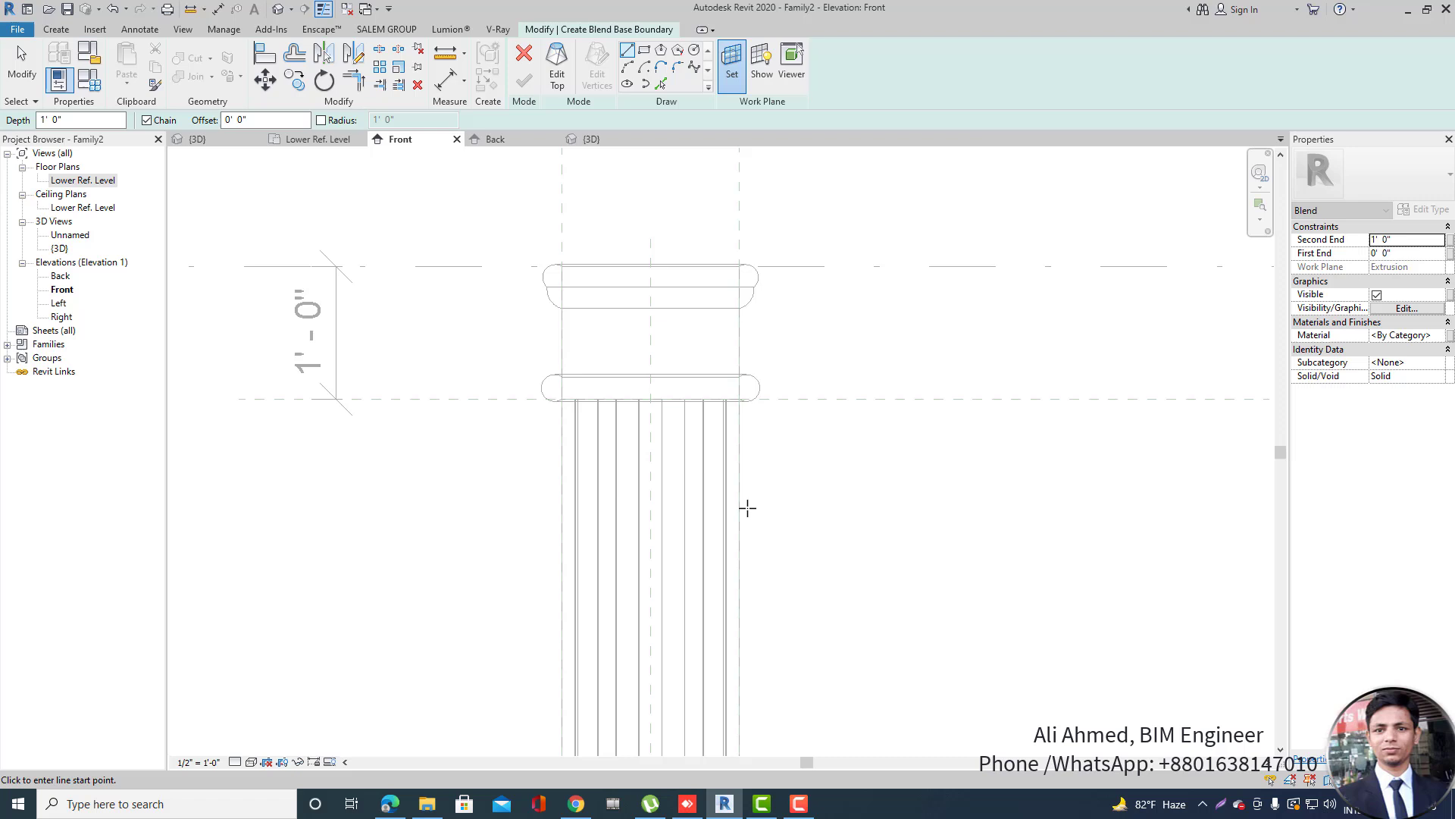
Sketch a rectangular base boundary about 3 1/4" wide and 3 5/8" high on the neck between the two mouldings, left of the centre line.
click(646, 53)
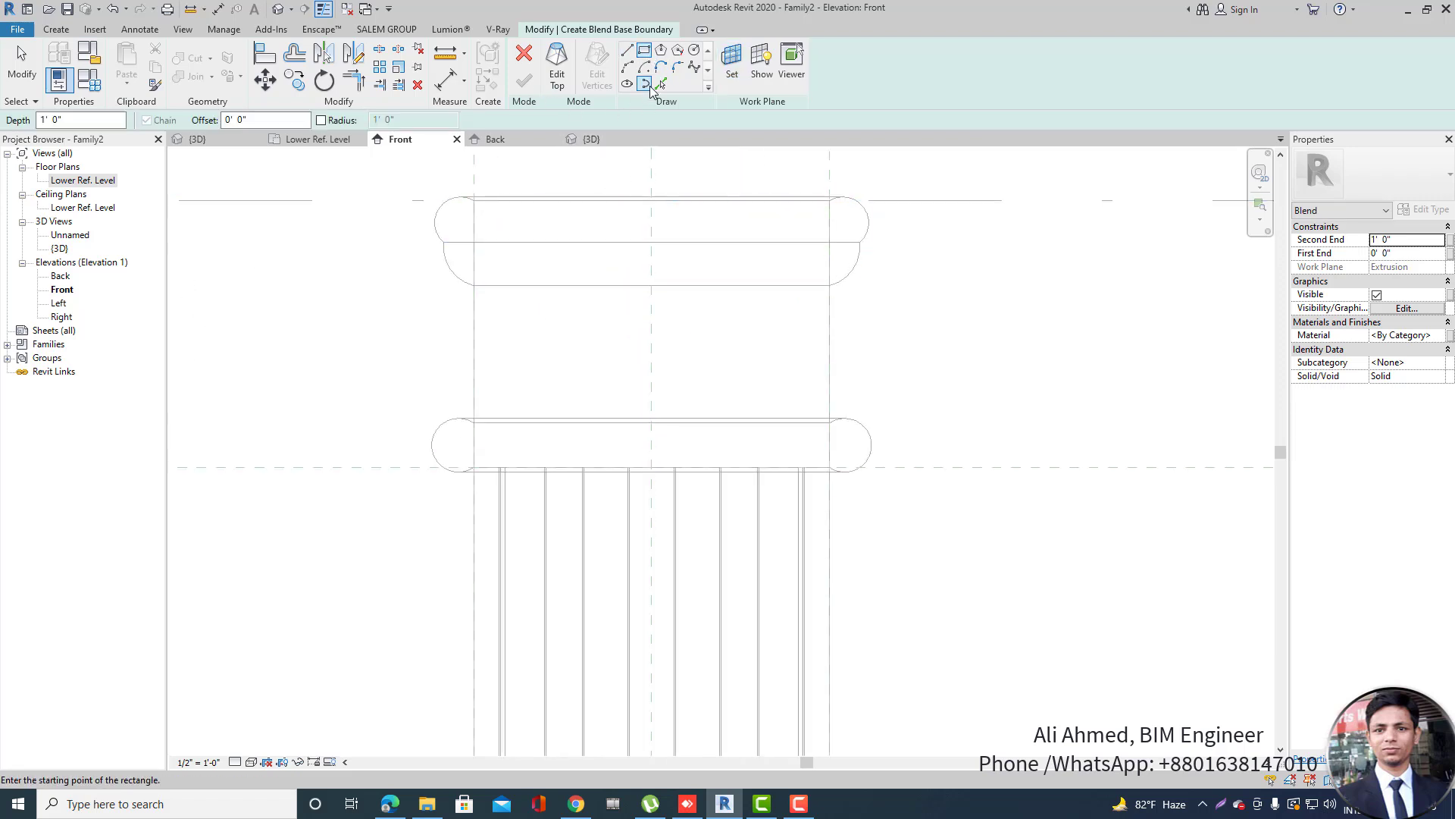
scroll(516, 311, up, 1)
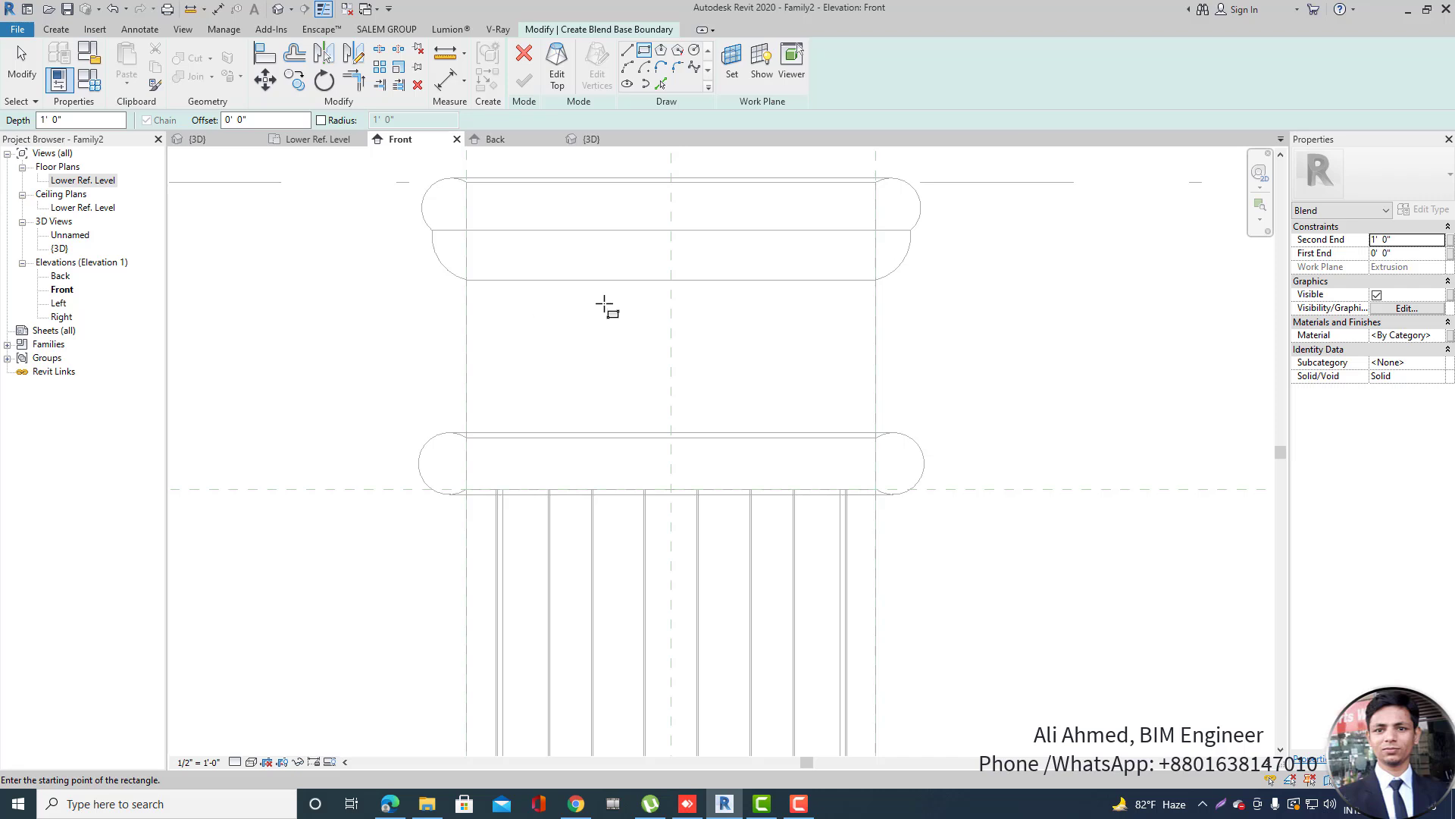
click(520, 305)
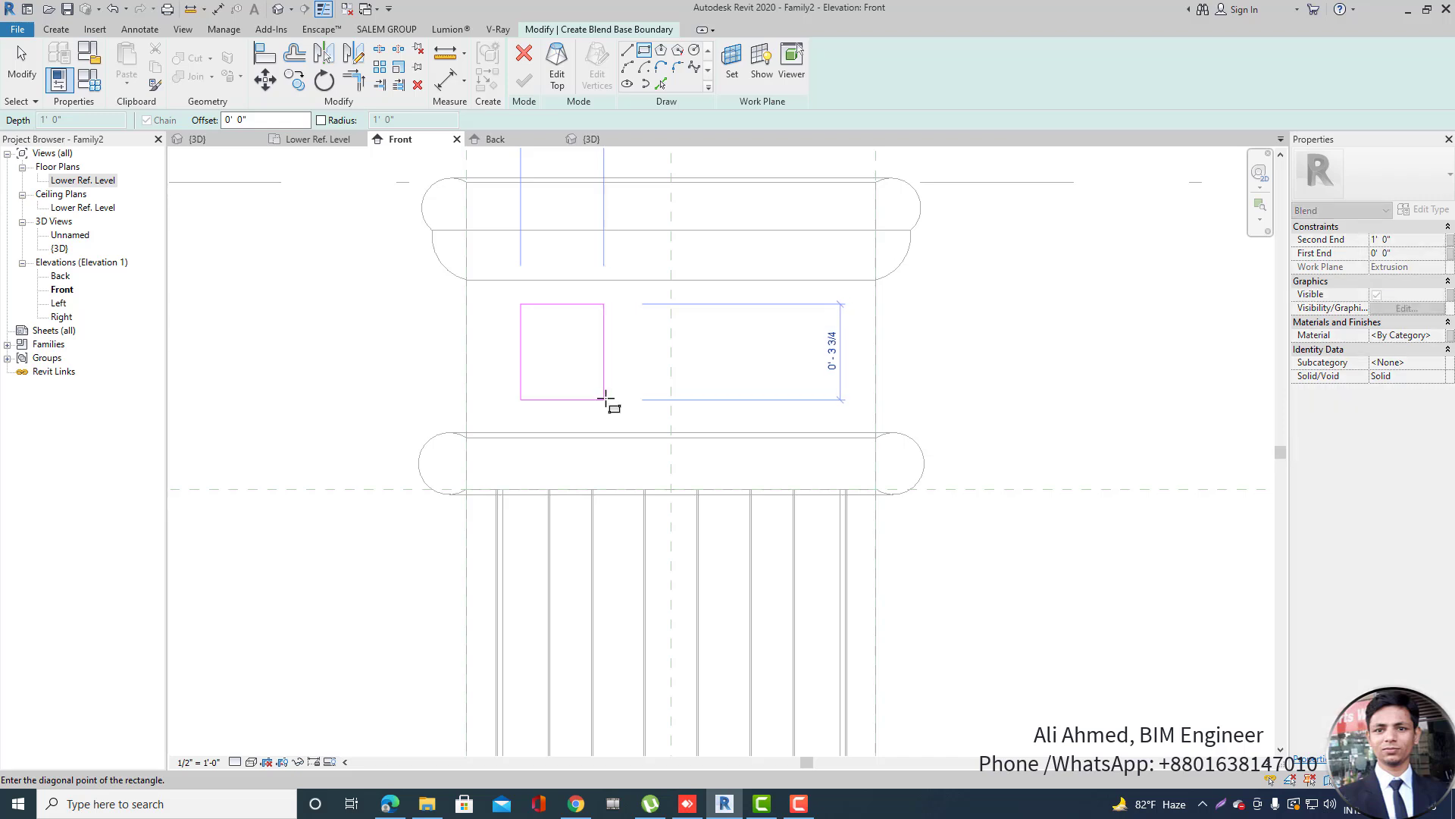
click(606, 398)
key(Escape)
key(Escape)
Lower the top edge of the base rectangle to make the boundary square.
scroll(566, 309, up, 1)
click(572, 305)
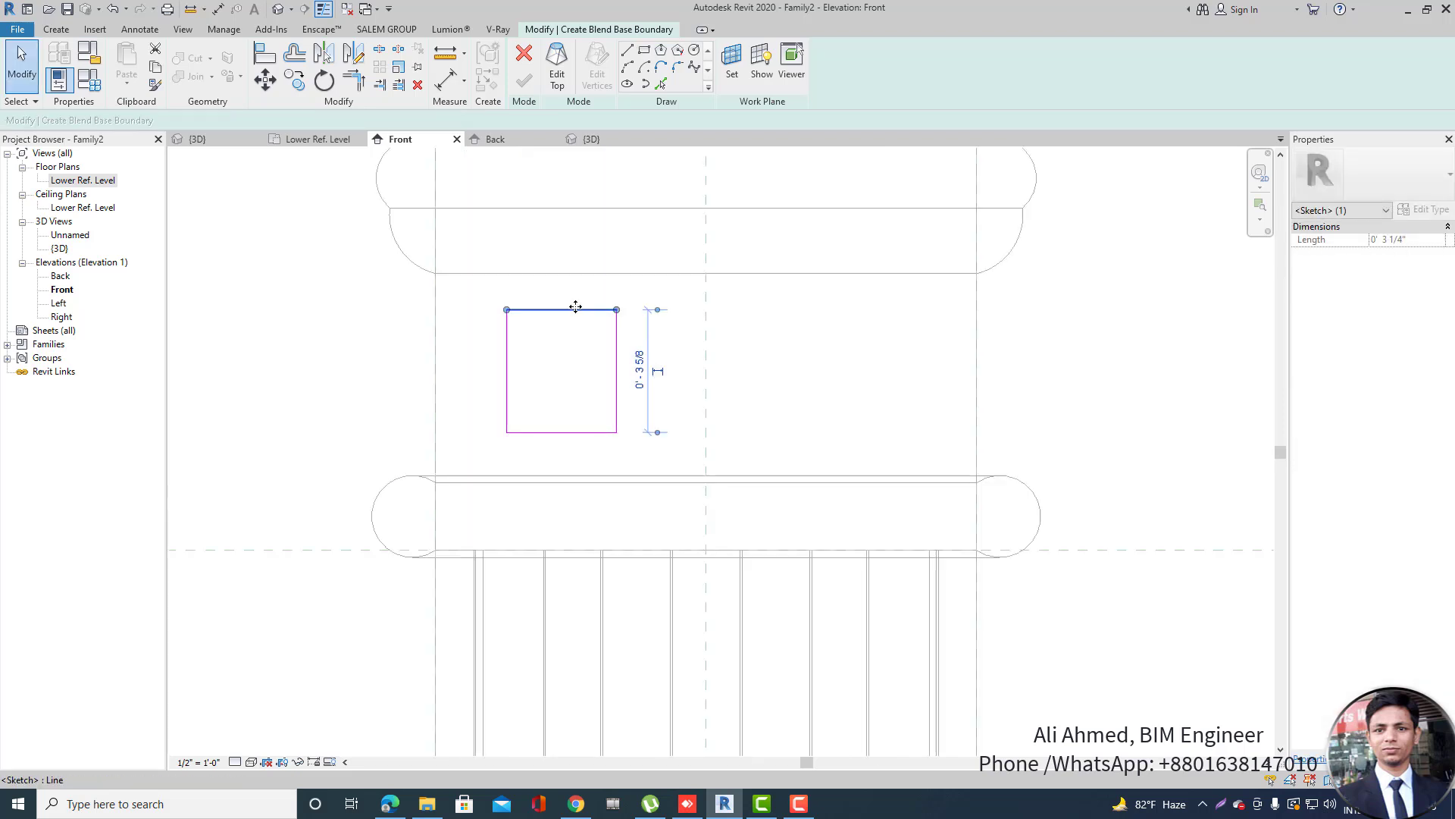
drag(575, 306, 576, 314)
click(308, 364)
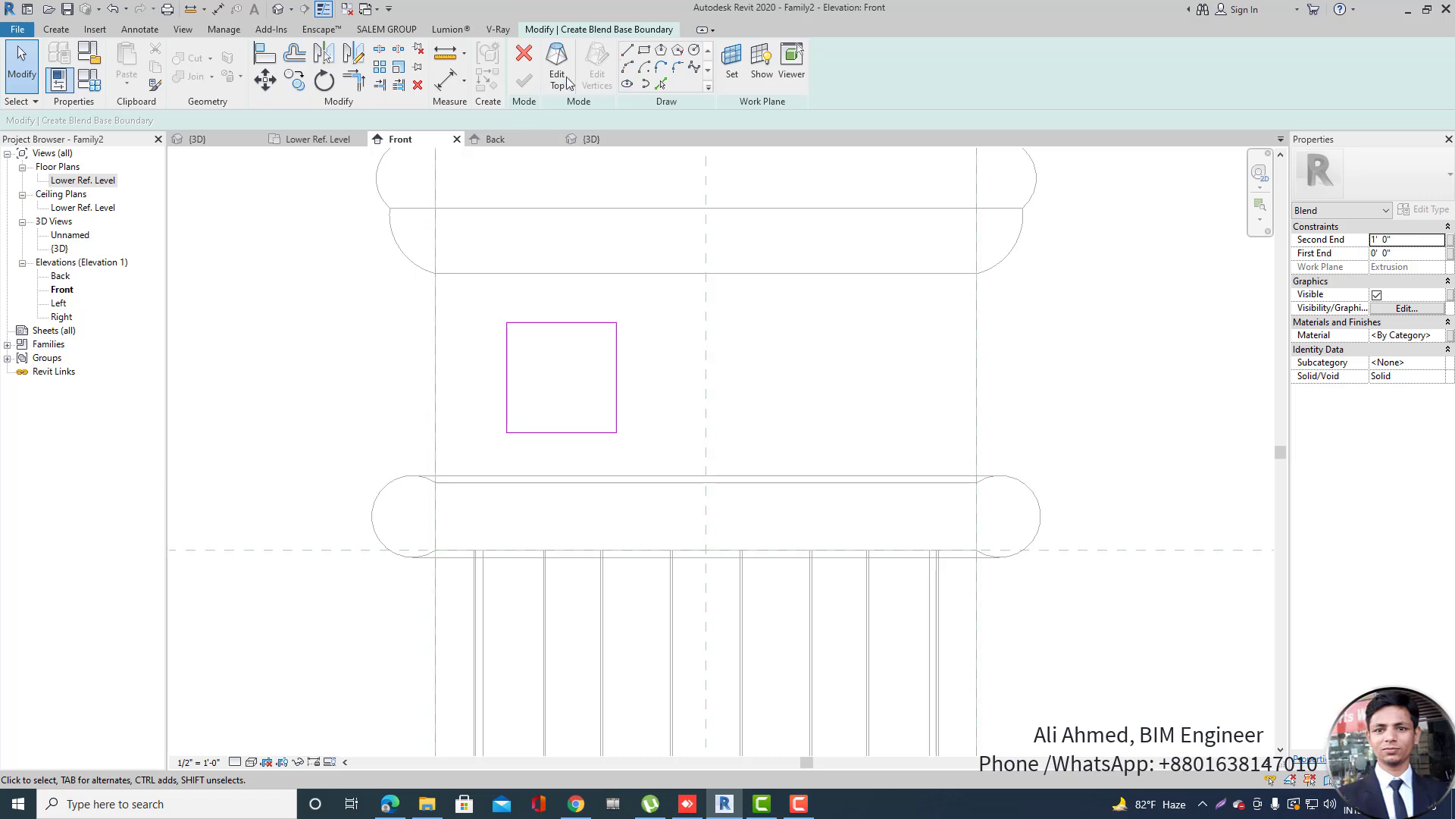
Switch to the blend's top boundary and draw a circle with a radius of about 3/8" near the square's centre.
click(558, 76)
click(694, 50)
scroll(561, 383, up, 1)
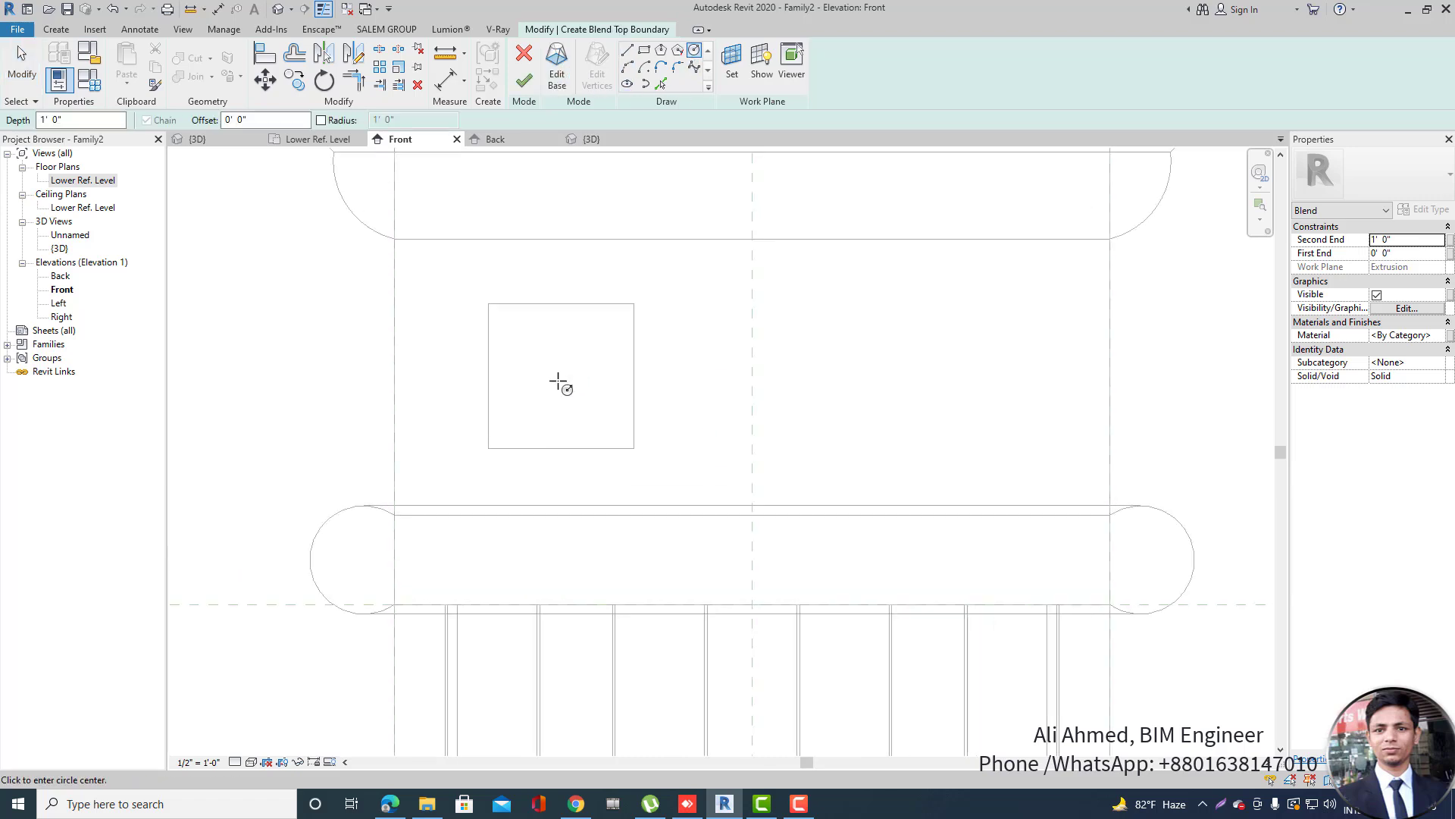
scroll(554, 379, up, 1)
click(553, 380)
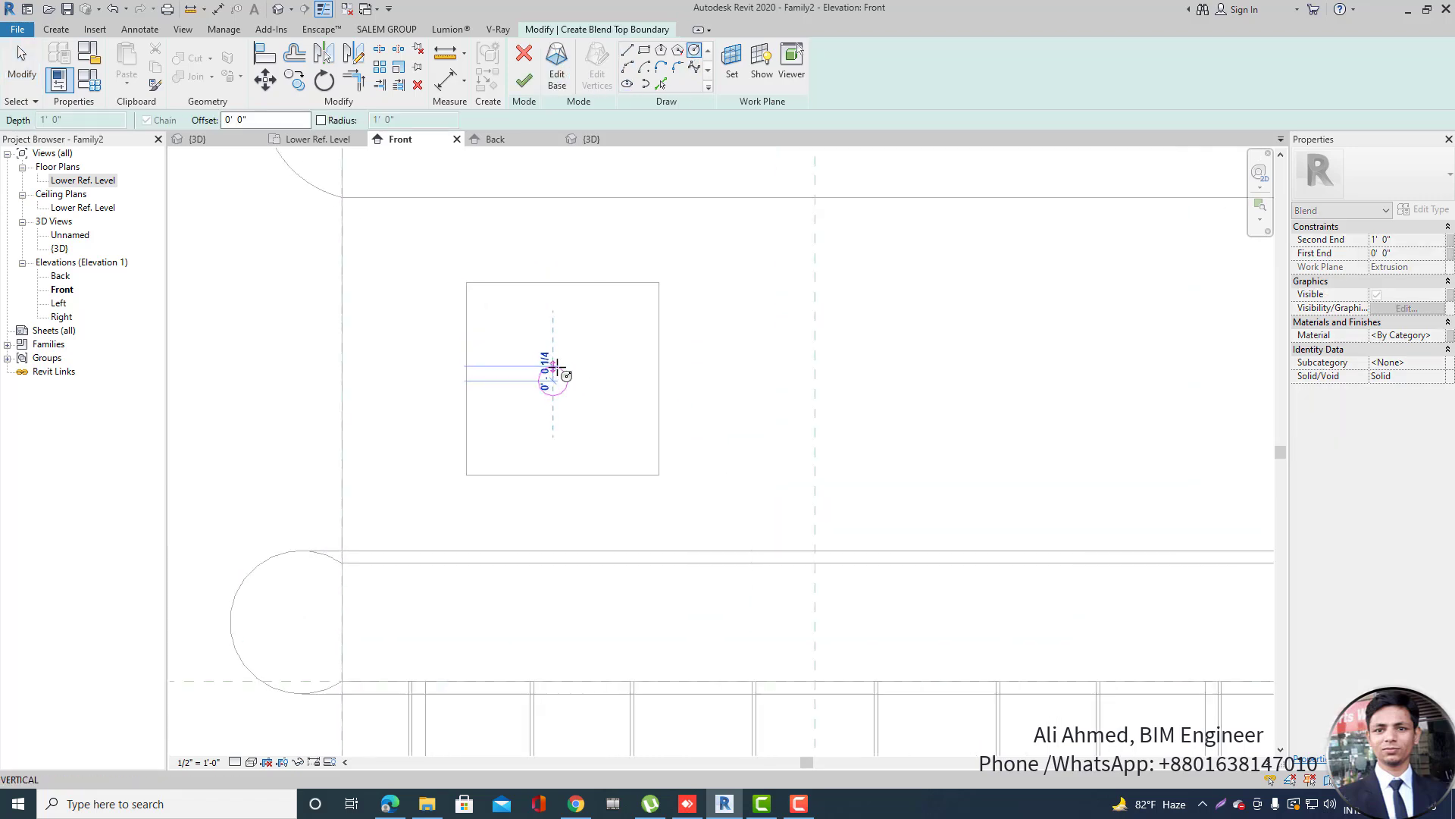
click(552, 358)
key(Escape)
key(Escape)
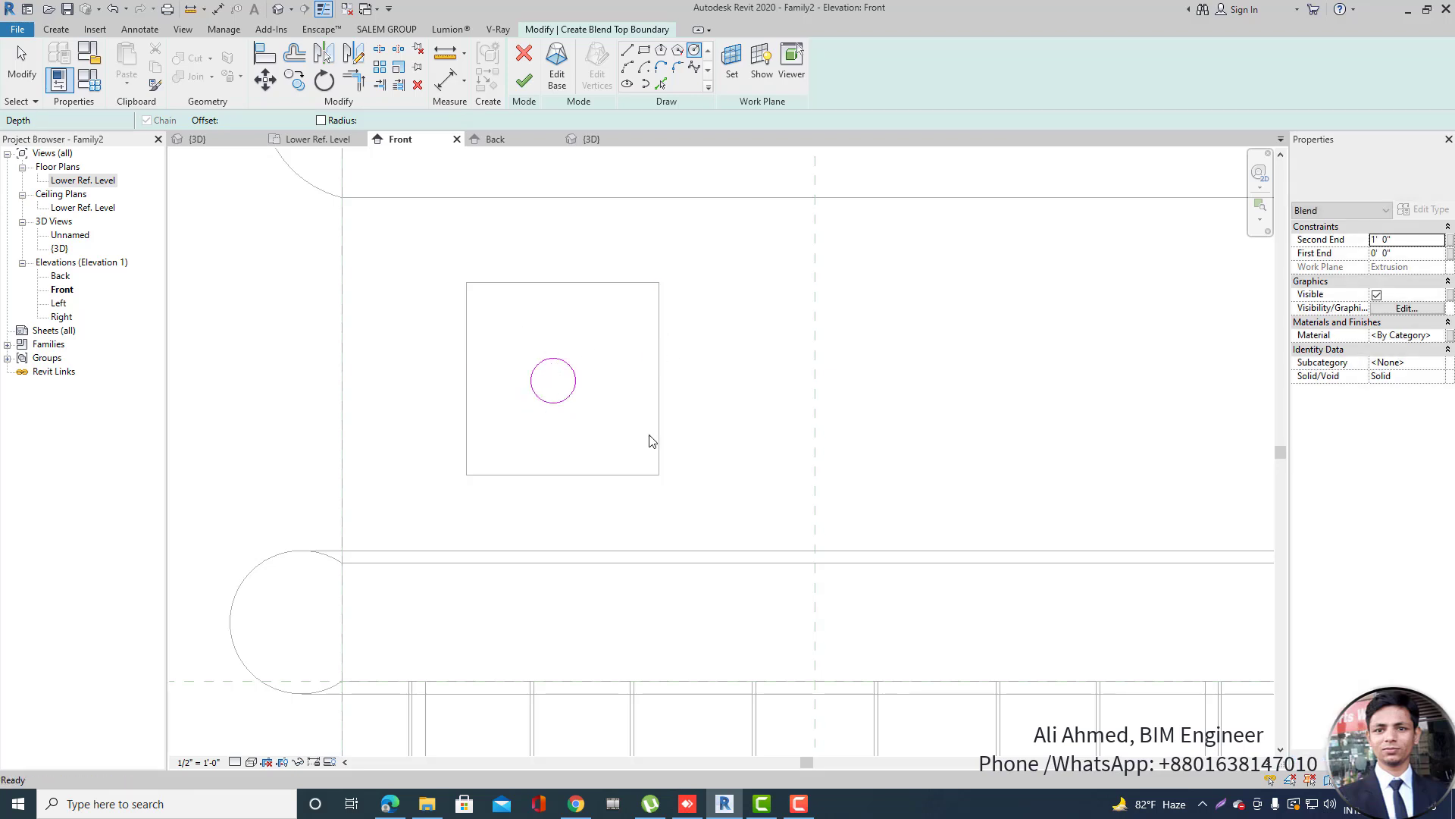
Shift the circle slightly to the right to centre it in the square and finish the blend.
click(551, 358)
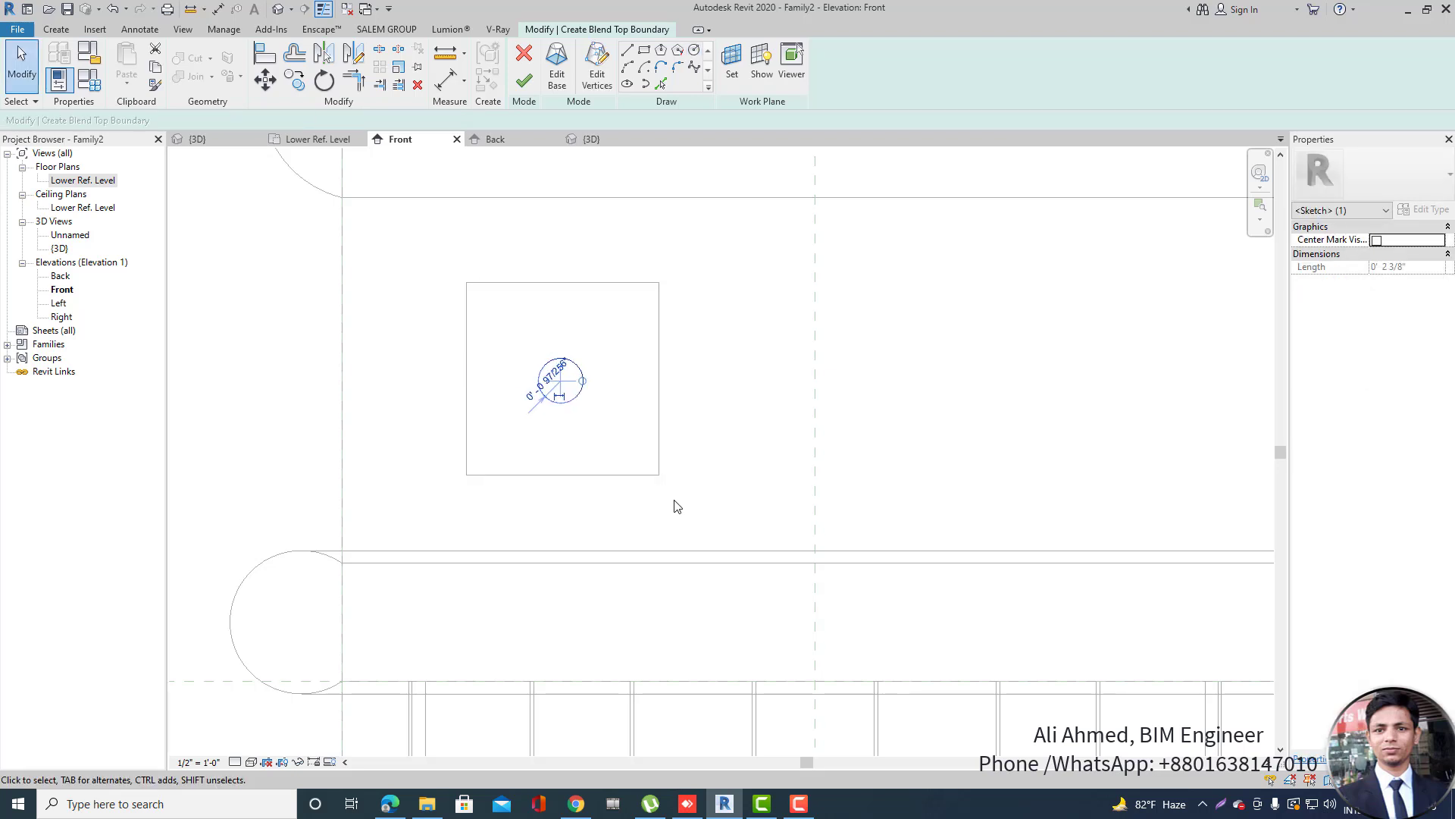
click(774, 437)
scroll(655, 379, up, 1)
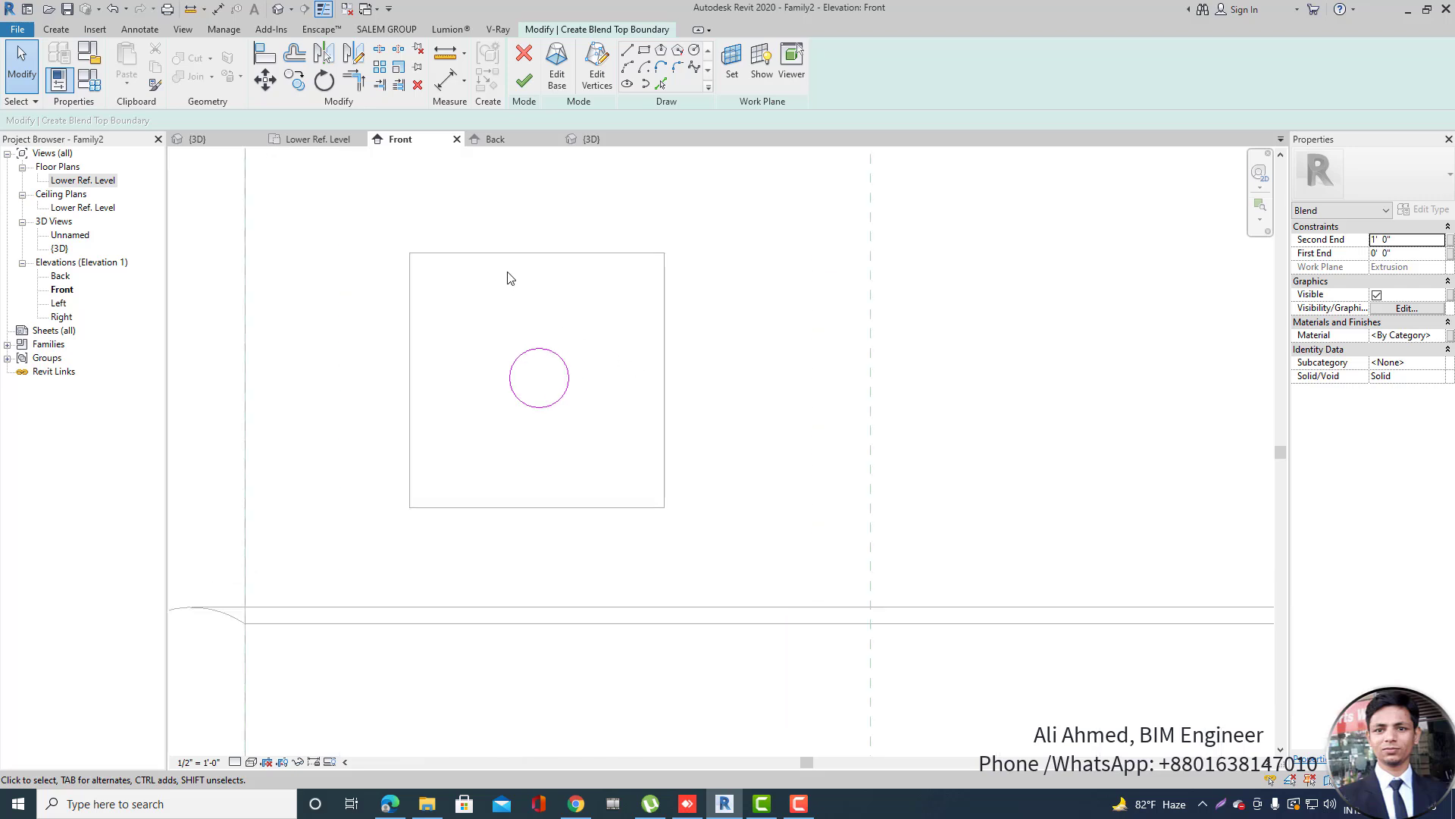
click(530, 87)
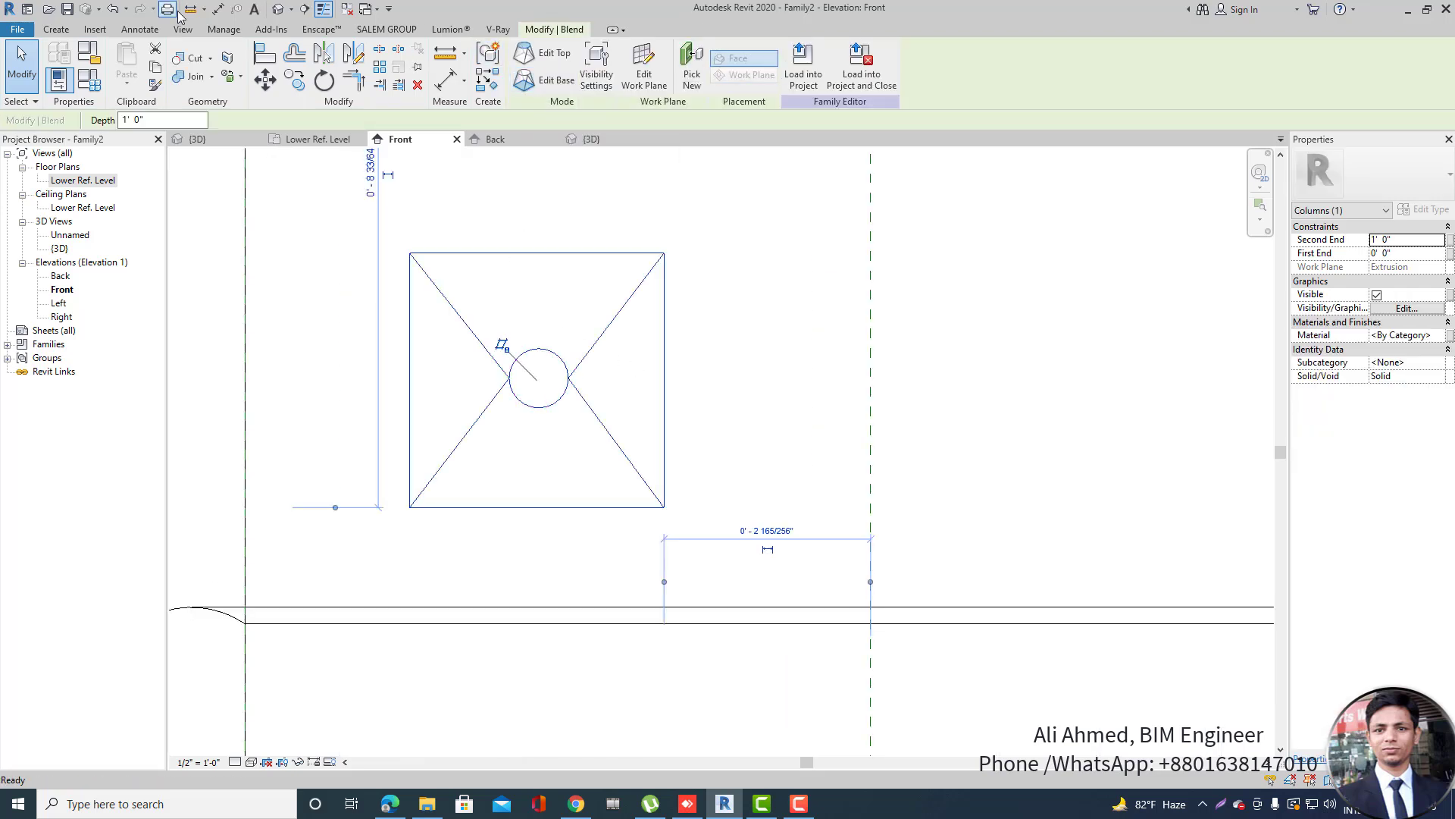
Shorten the blend from the left side of the 3D view by pulling its tip back to a depth of 0' 0 11/32".
click(277, 13)
scroll(550, 368, up, 2)
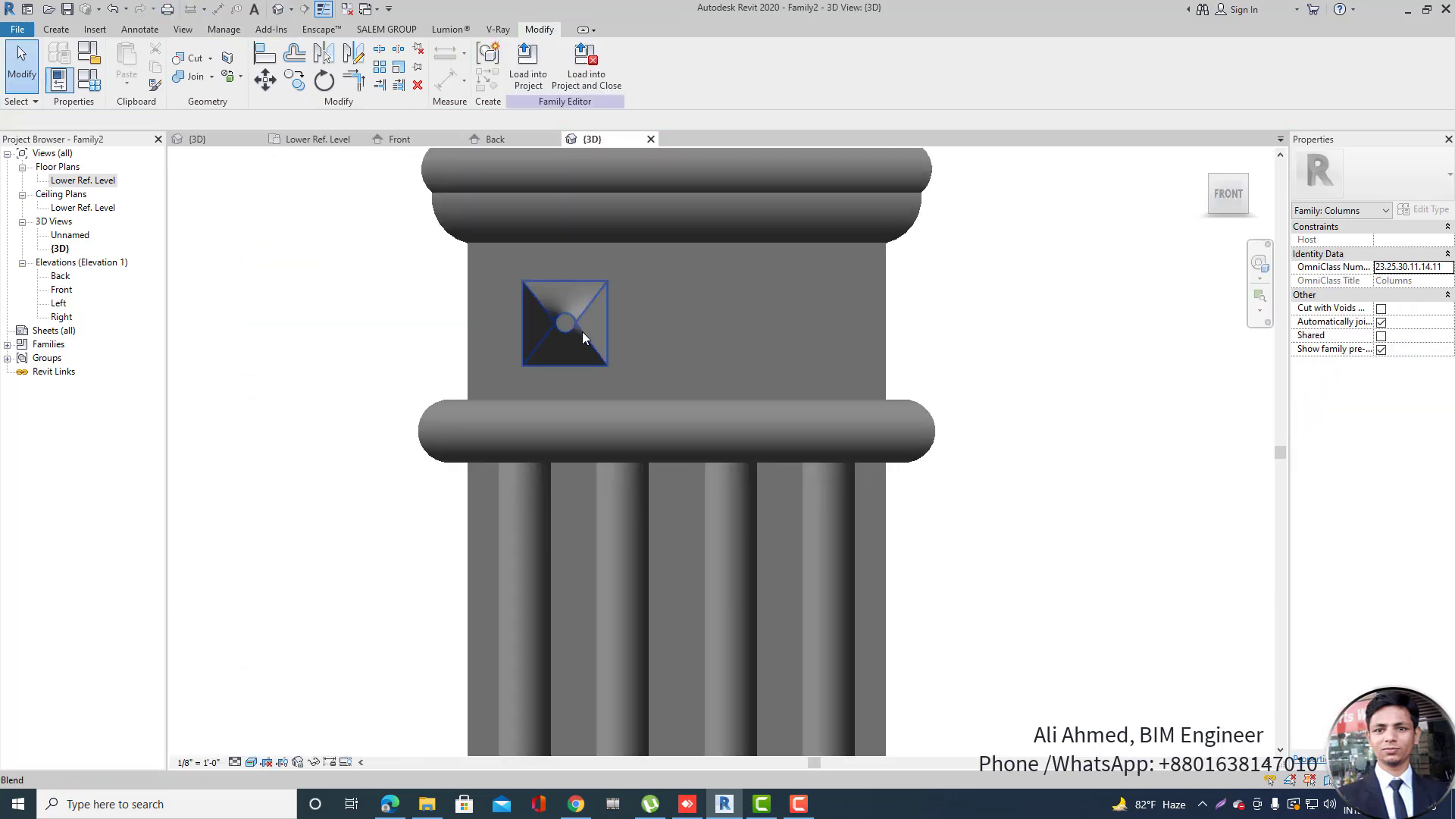
click(582, 330)
shift+middle_drag(650, 381, 803, 500)
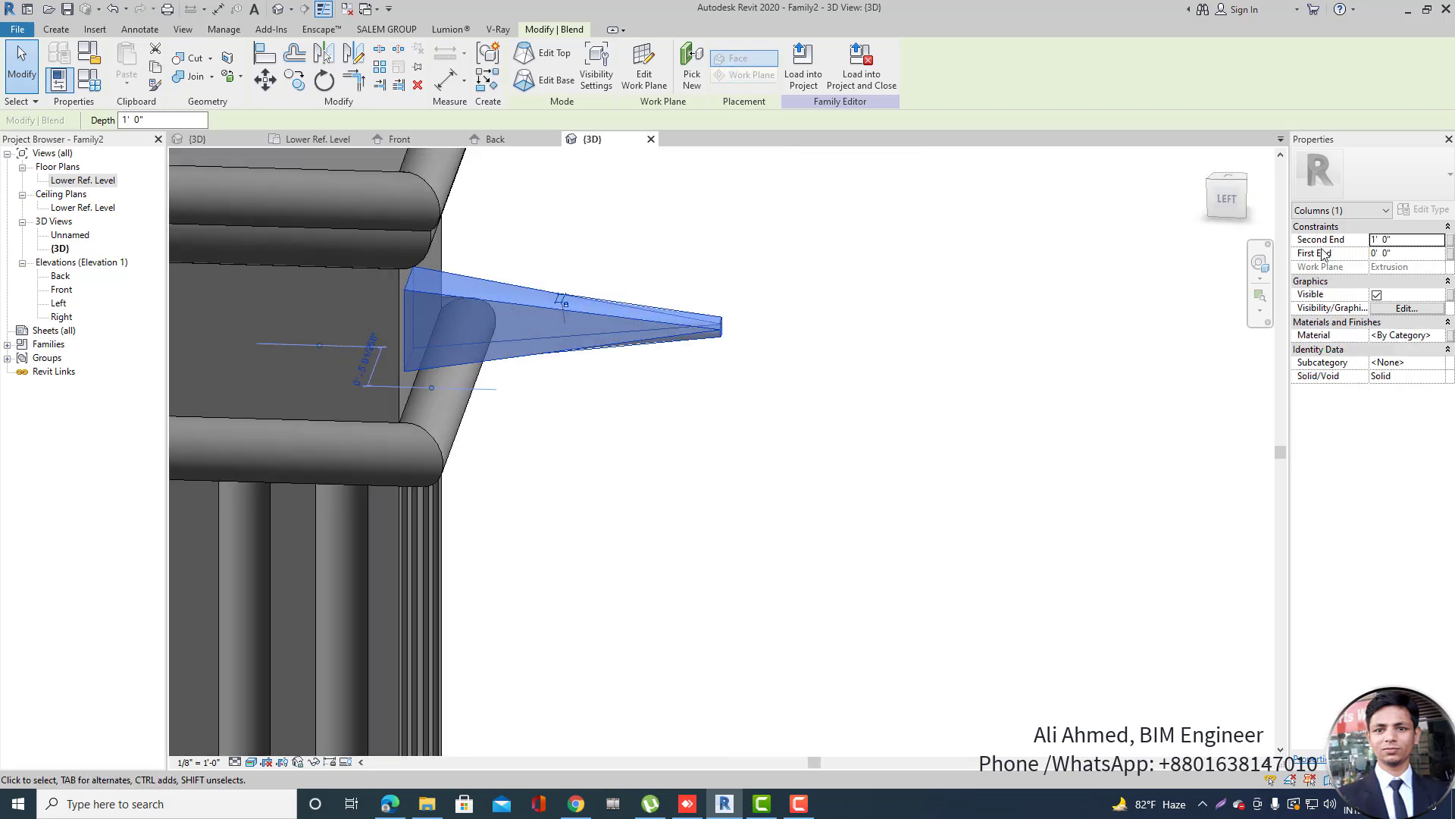
click(1227, 199)
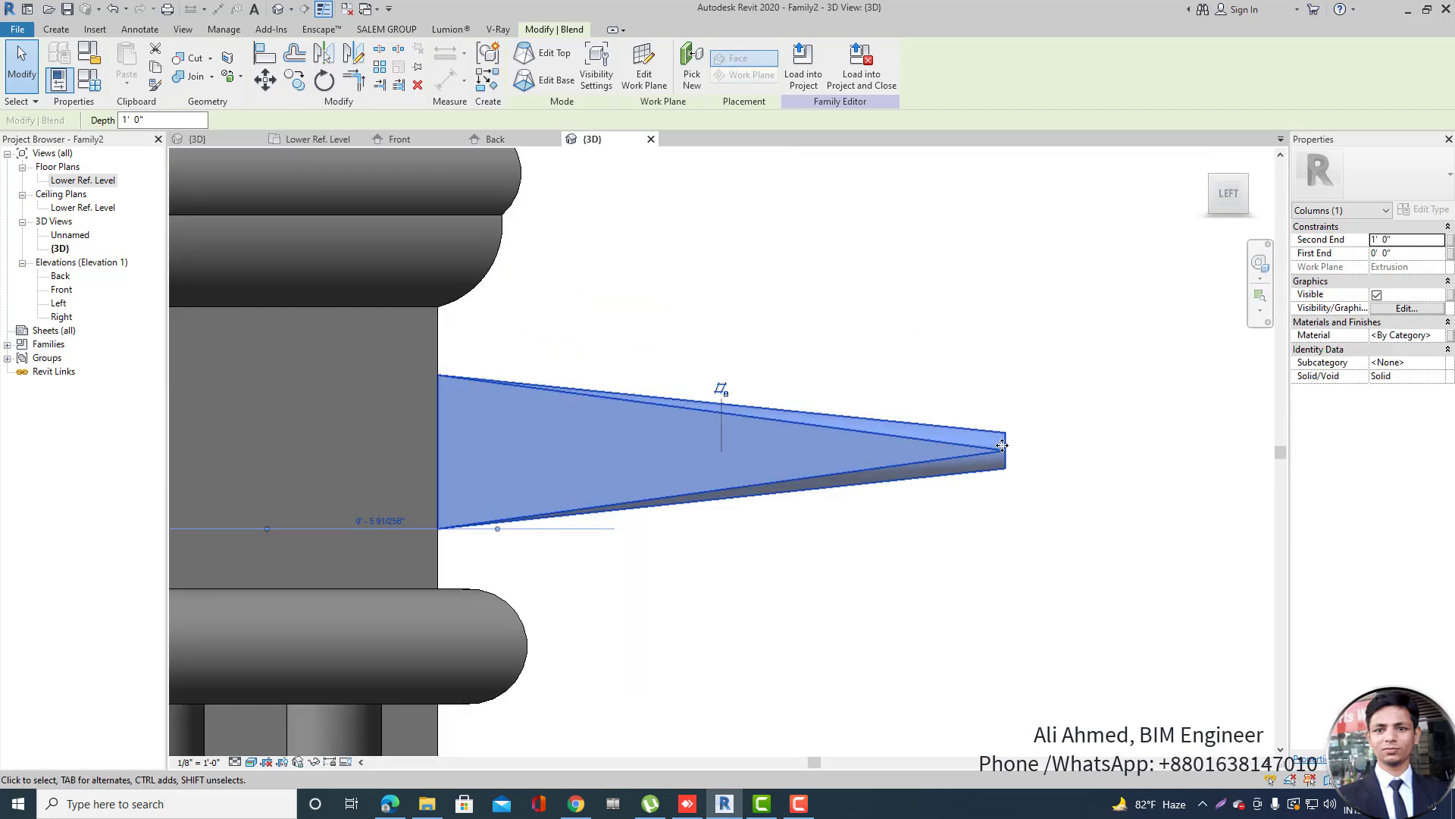
drag(1000, 455, 443, 452)
click(669, 368)
shift+middle_drag(670, 368, 561, 390)
Mirror the blend ornament about the column's vertical centre line in the Front elevation.
click(549, 394)
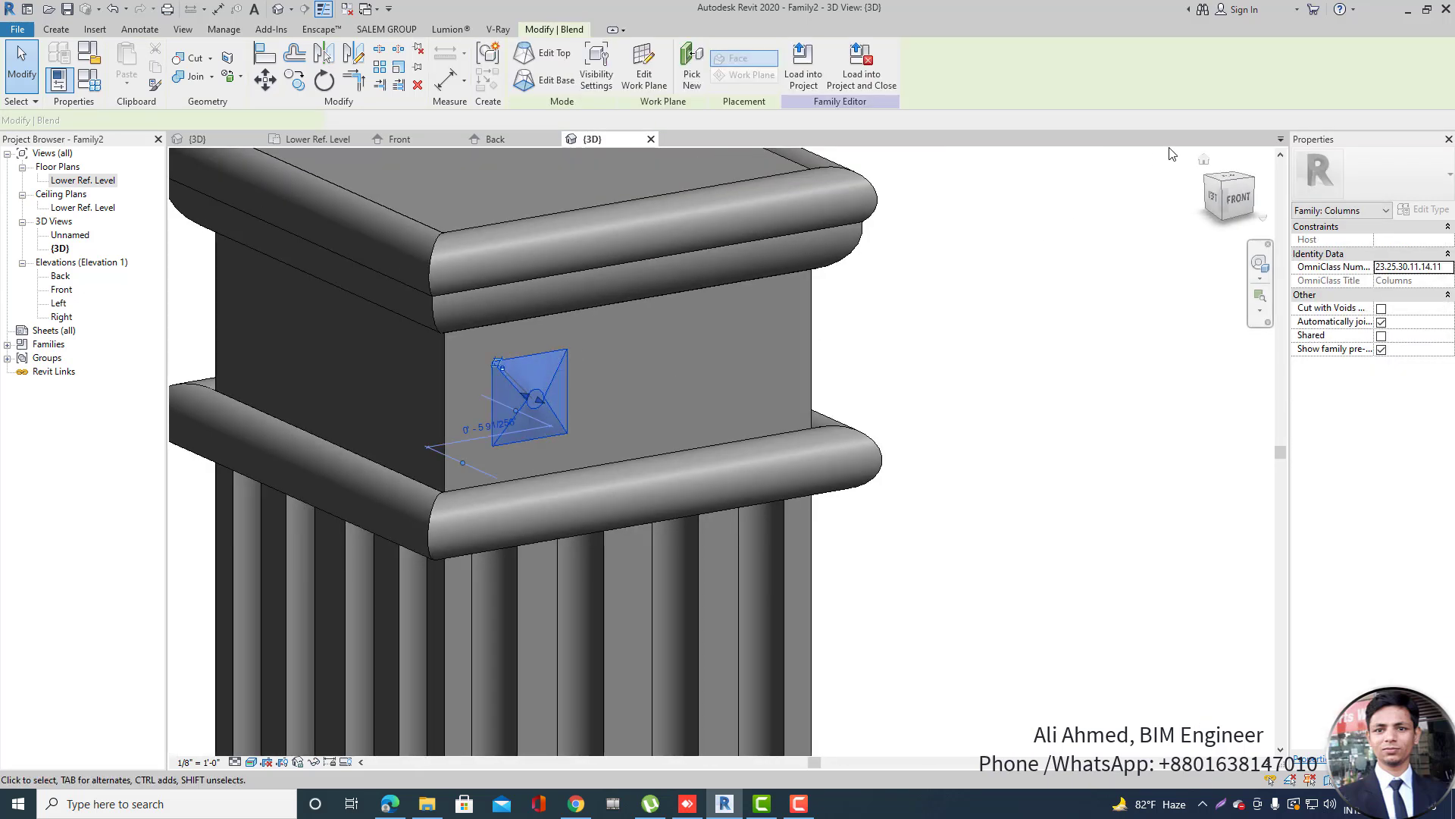
click(1240, 203)
scroll(529, 321, down, 5)
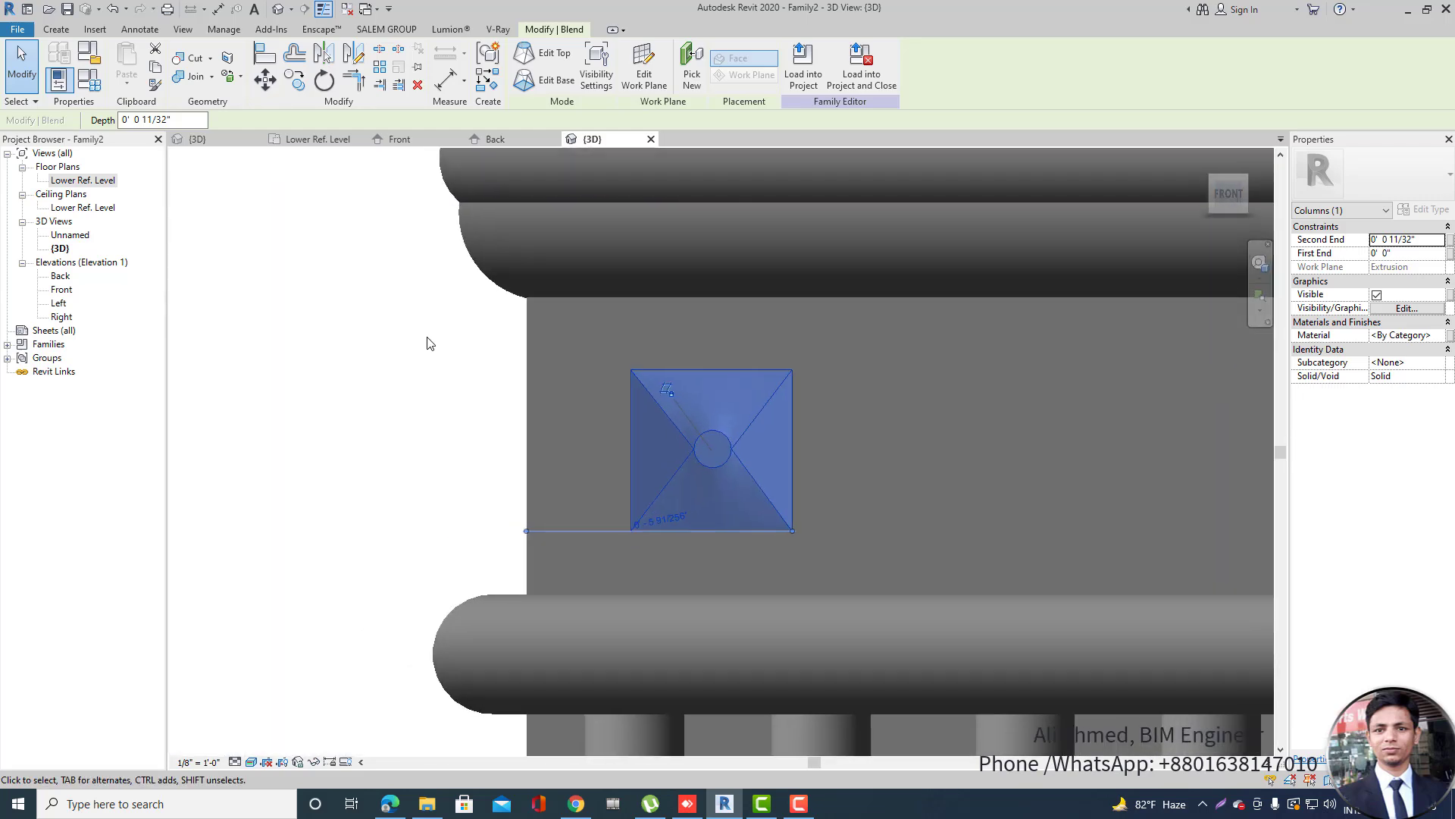
double_click(61, 290)
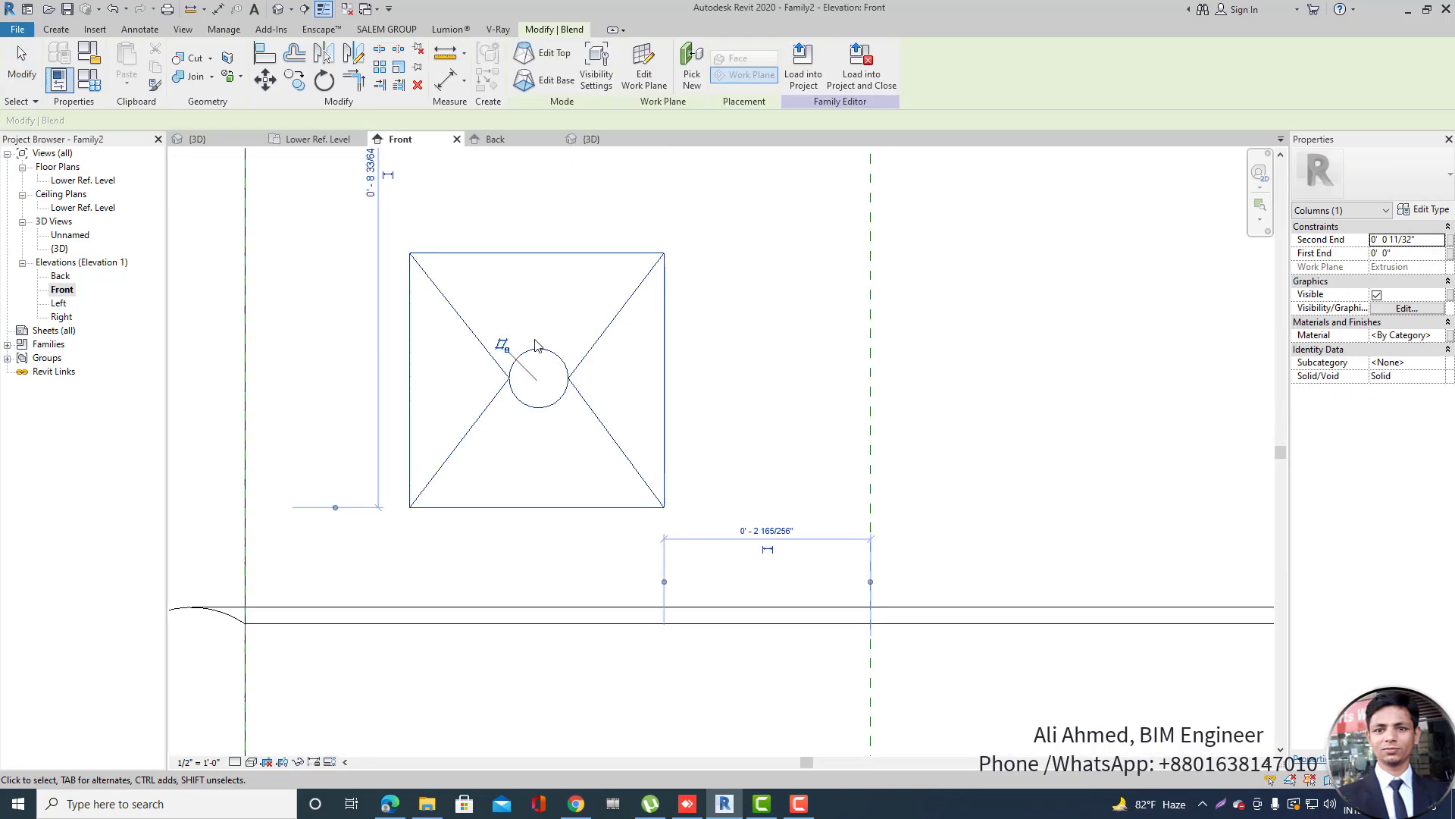
scroll(455, 401, down, 5)
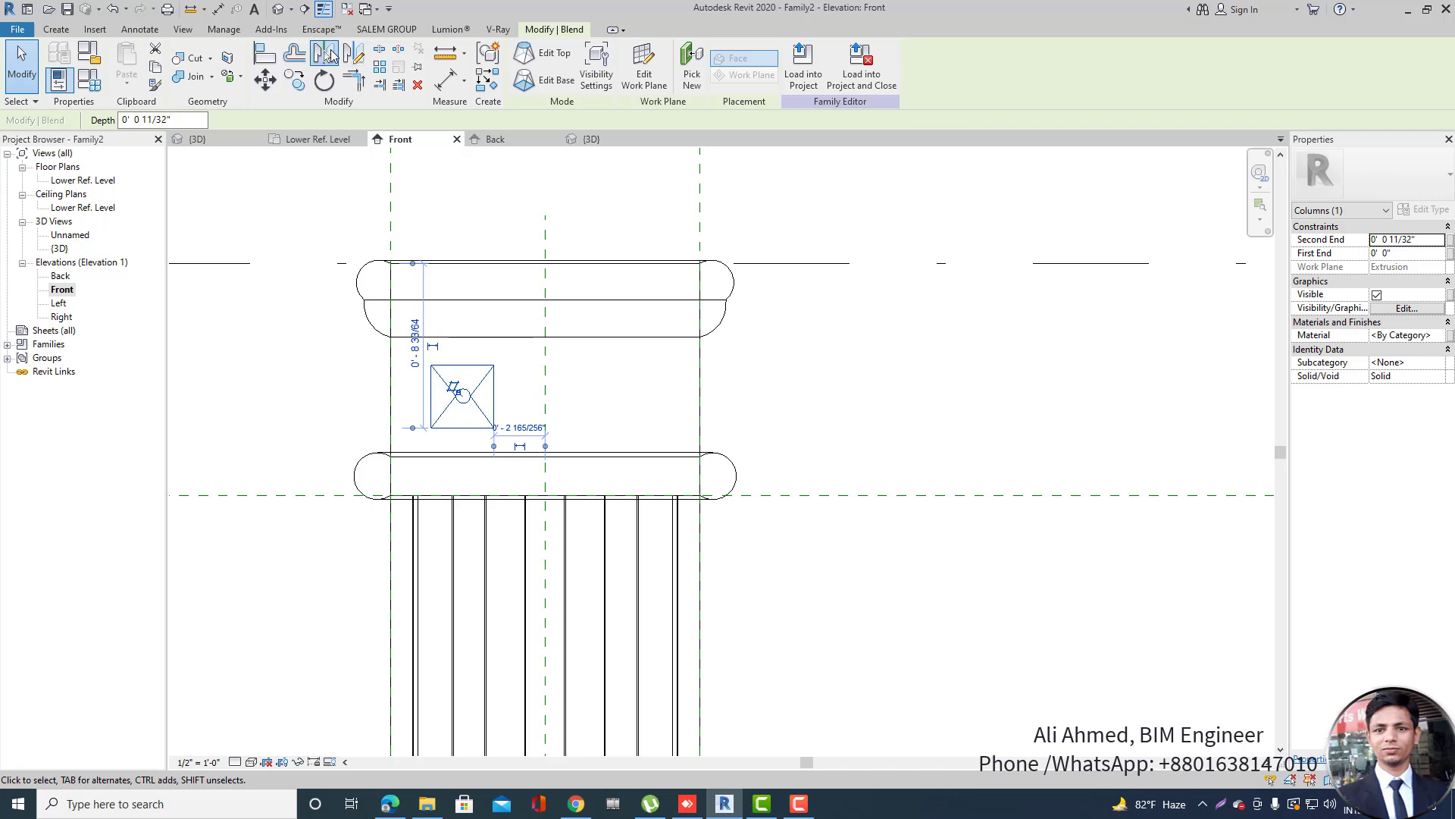
click(330, 55)
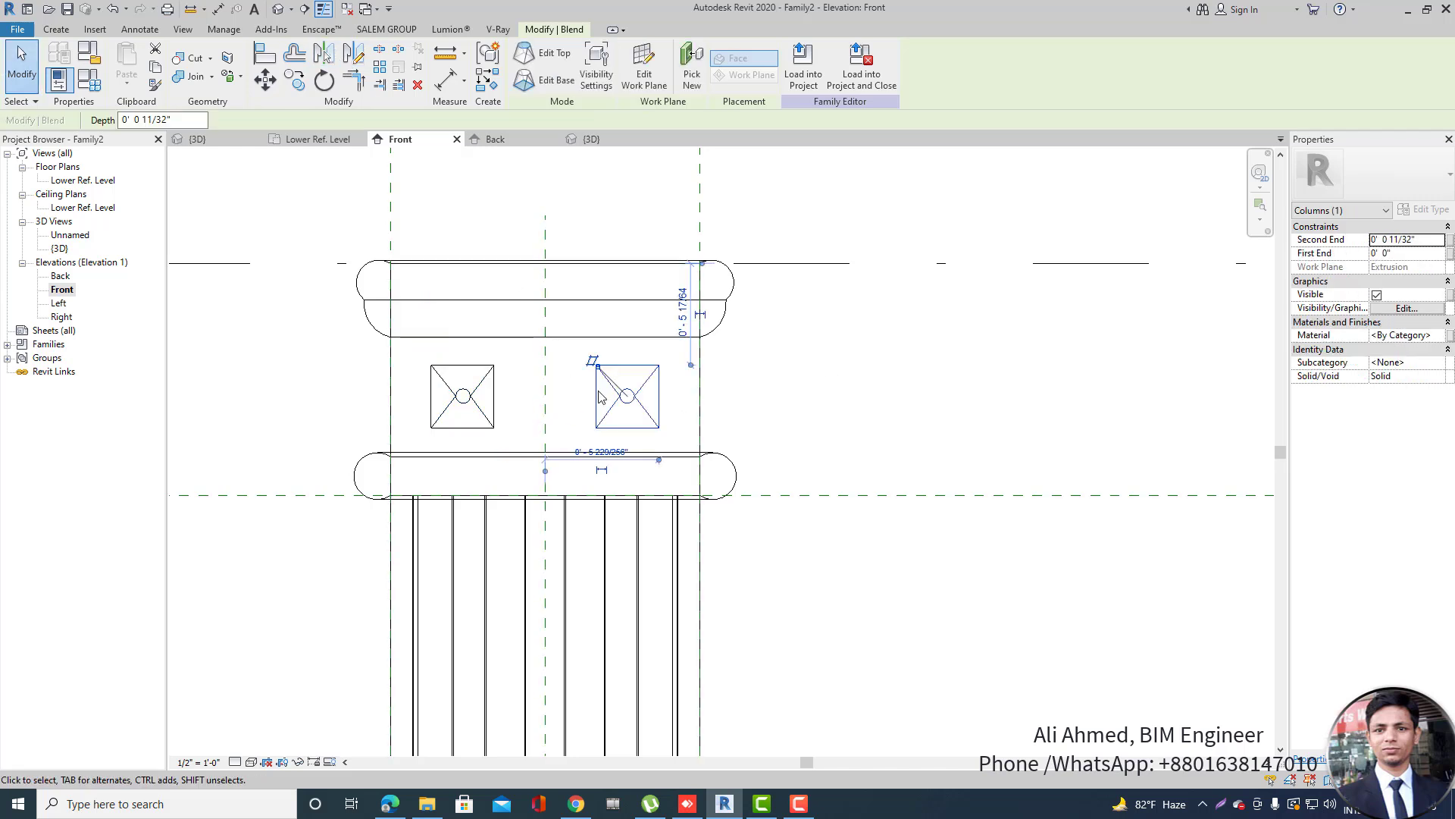
Copy the mirrored ornament from its top-edge midpoint to the column's centre line.
click(295, 79)
scroll(648, 405, up, 2)
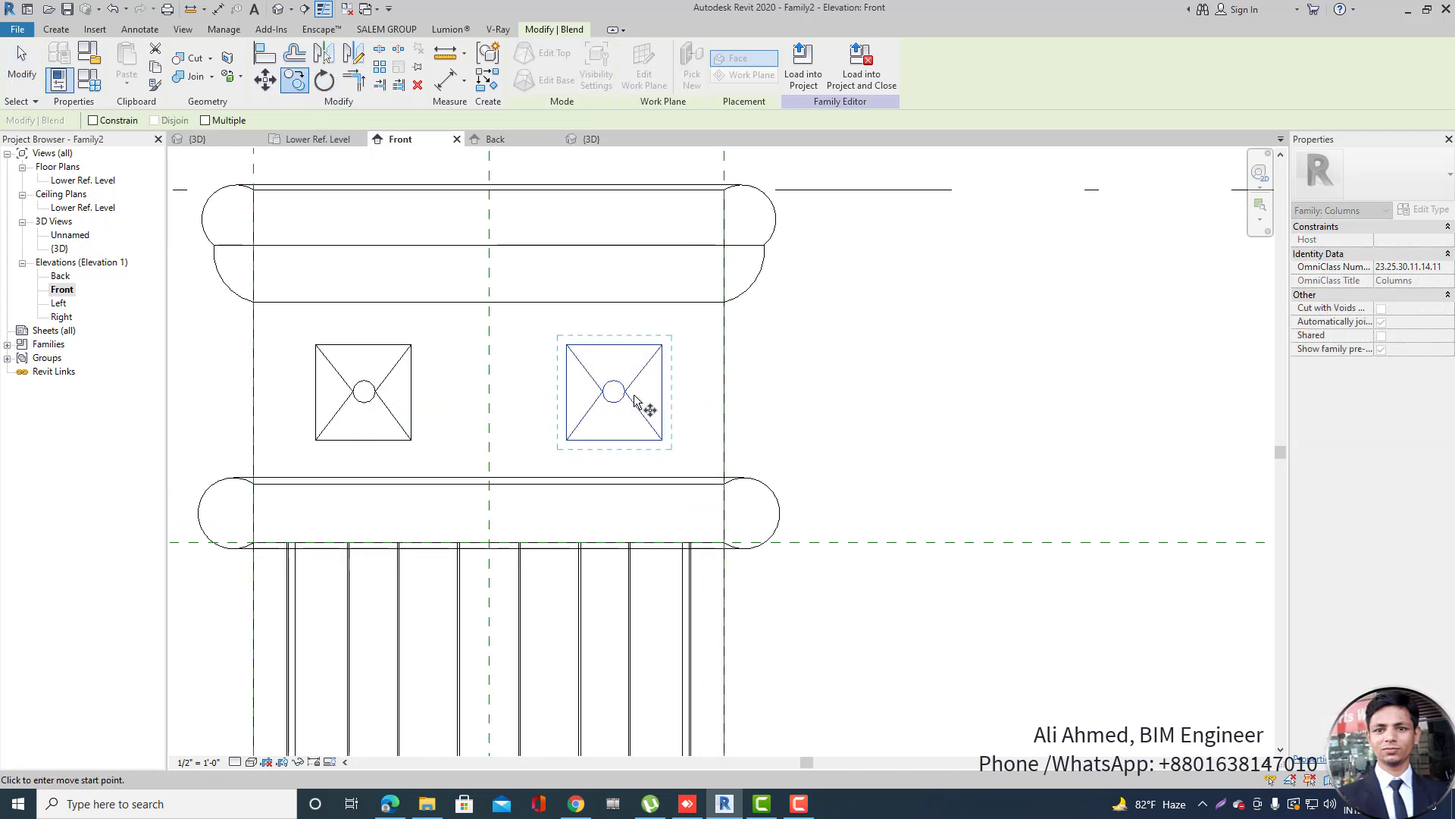
click(617, 350)
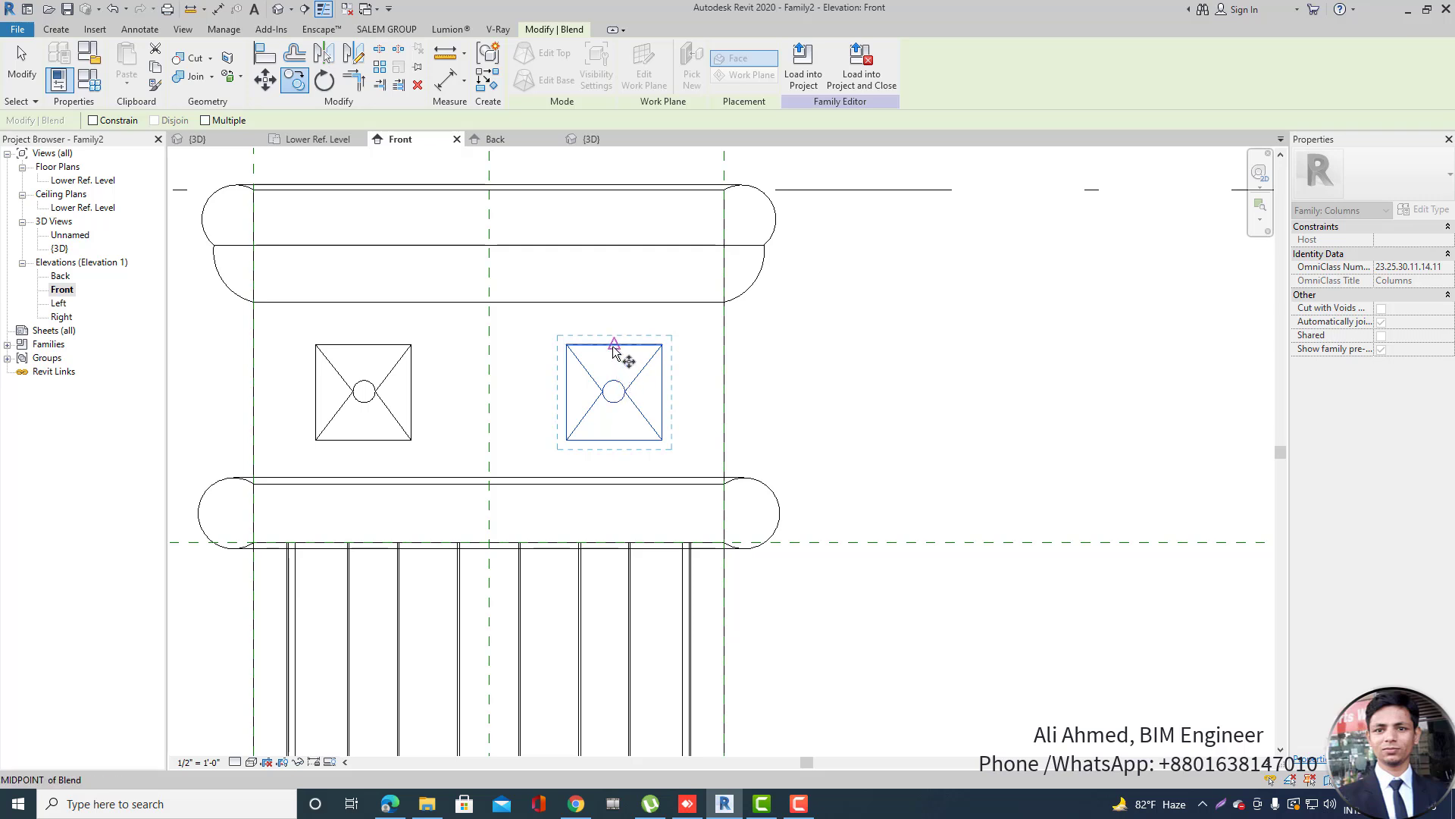
click(489, 344)
key(Escape)
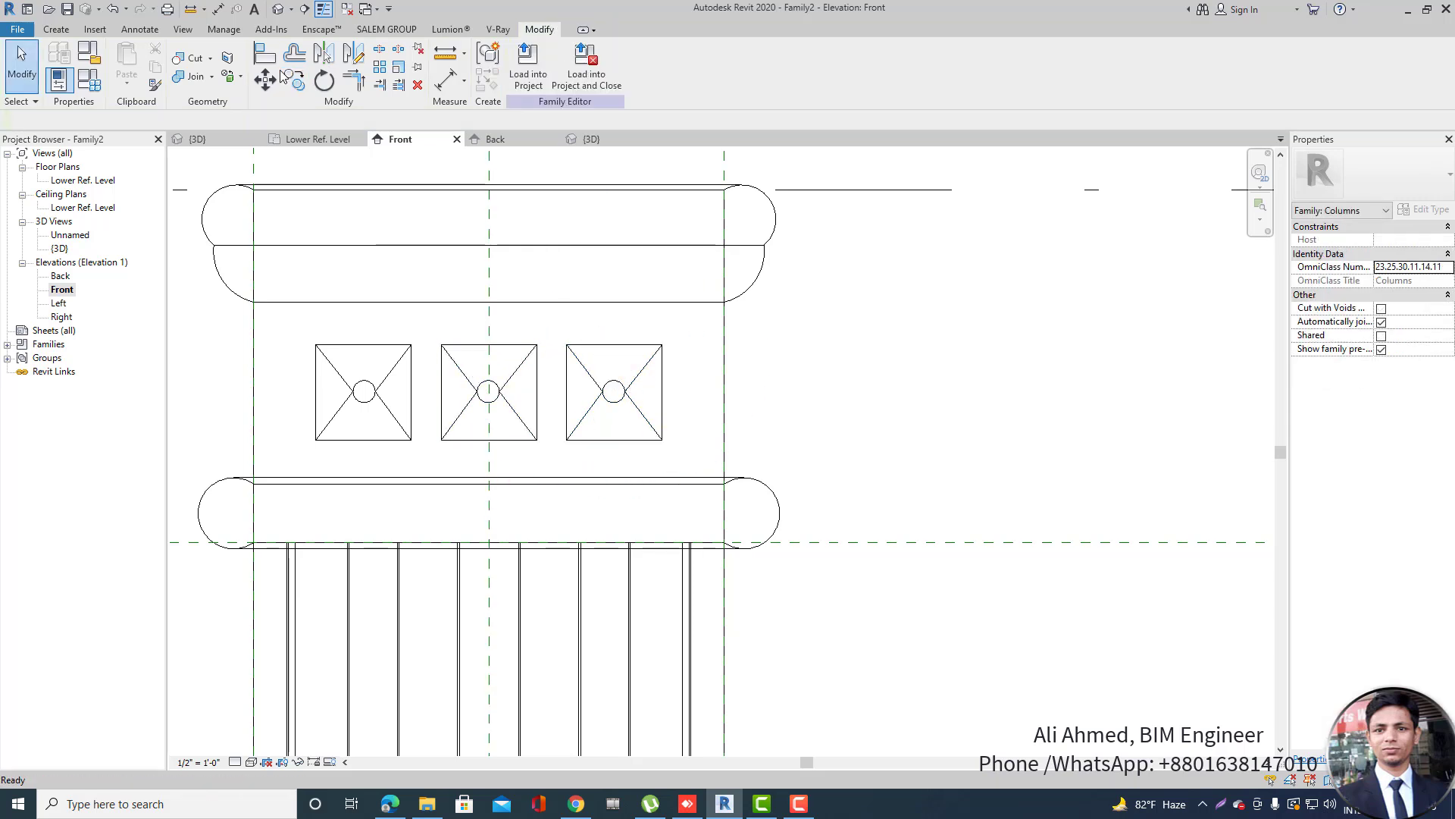
Switch to the 3D view and examine the column from the capital's neck ornaments down to the panelled base.
click(278, 8)
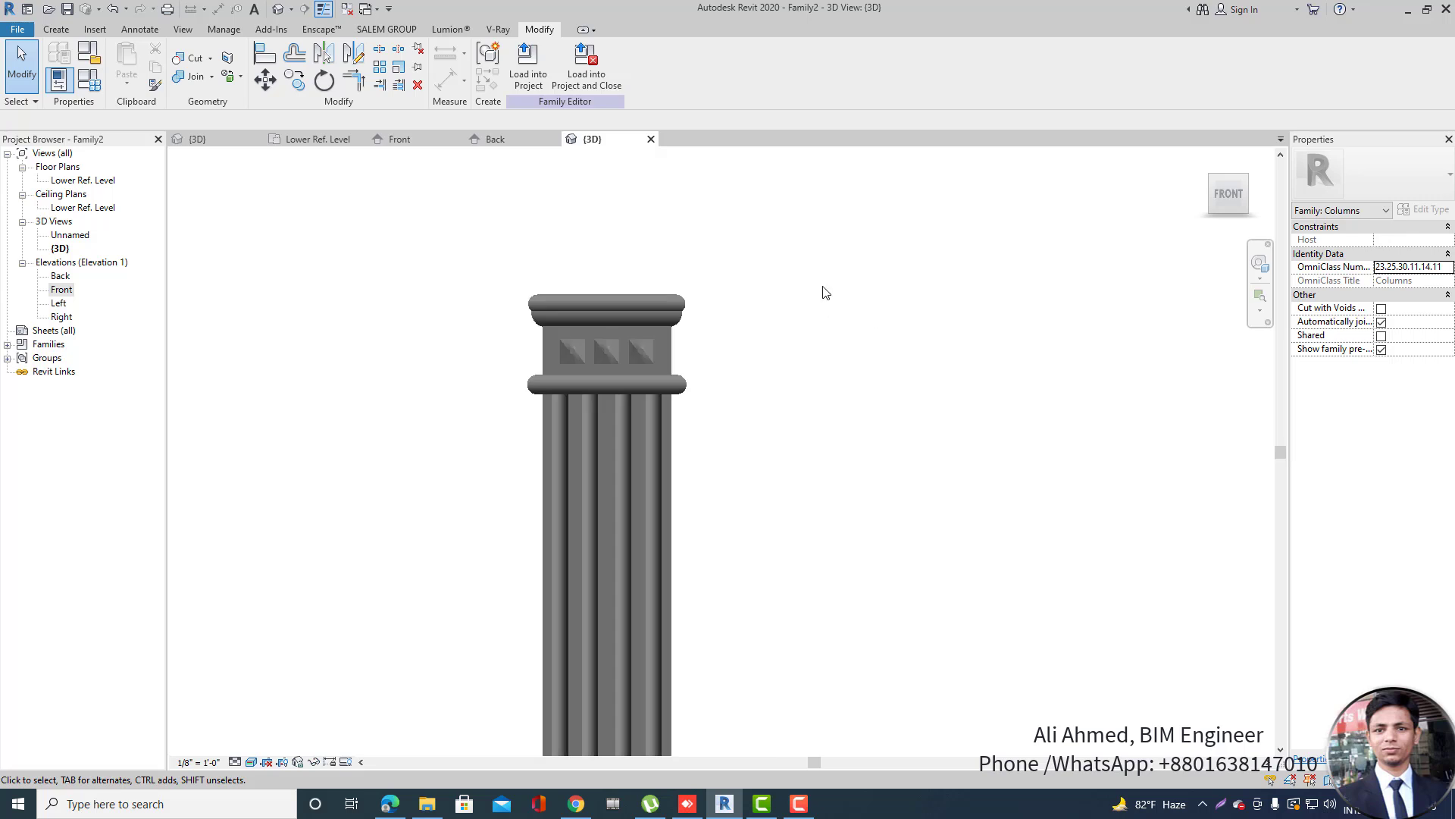
shift+middle_drag(734, 338, 802, 351)
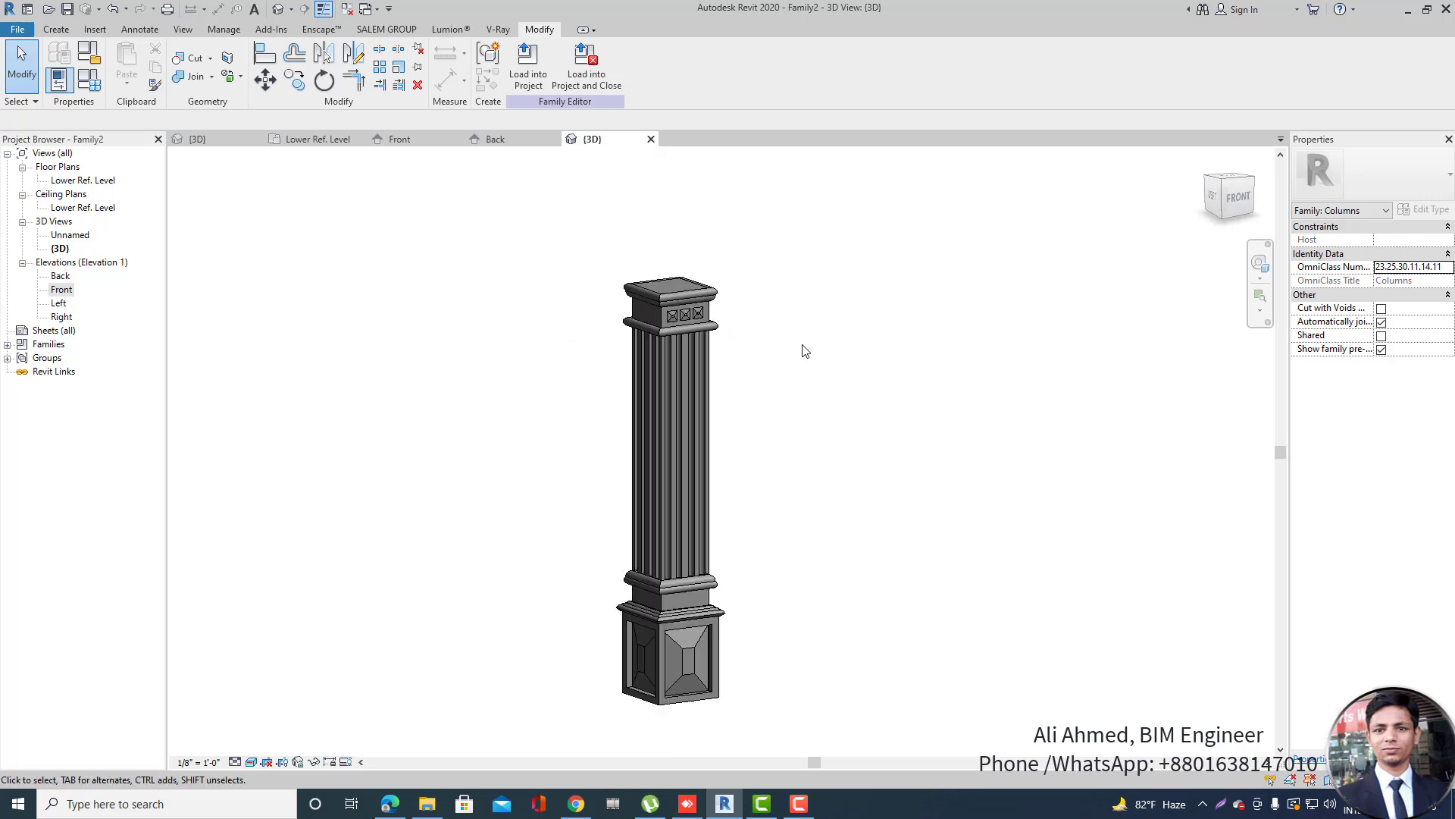
scroll(736, 297, up, 2)
scroll(734, 297, down, 2)
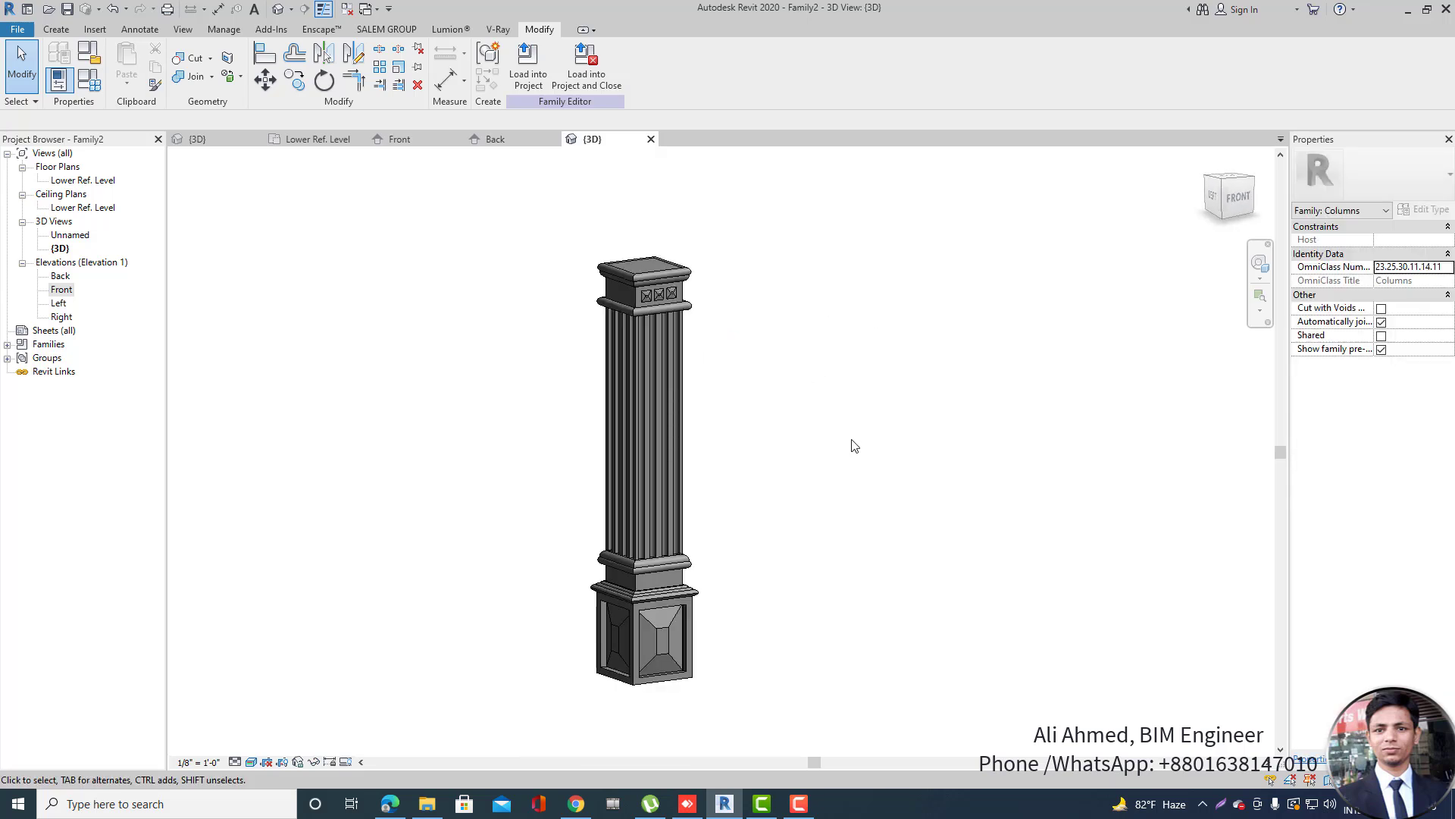
scroll(732, 592, up, 3)
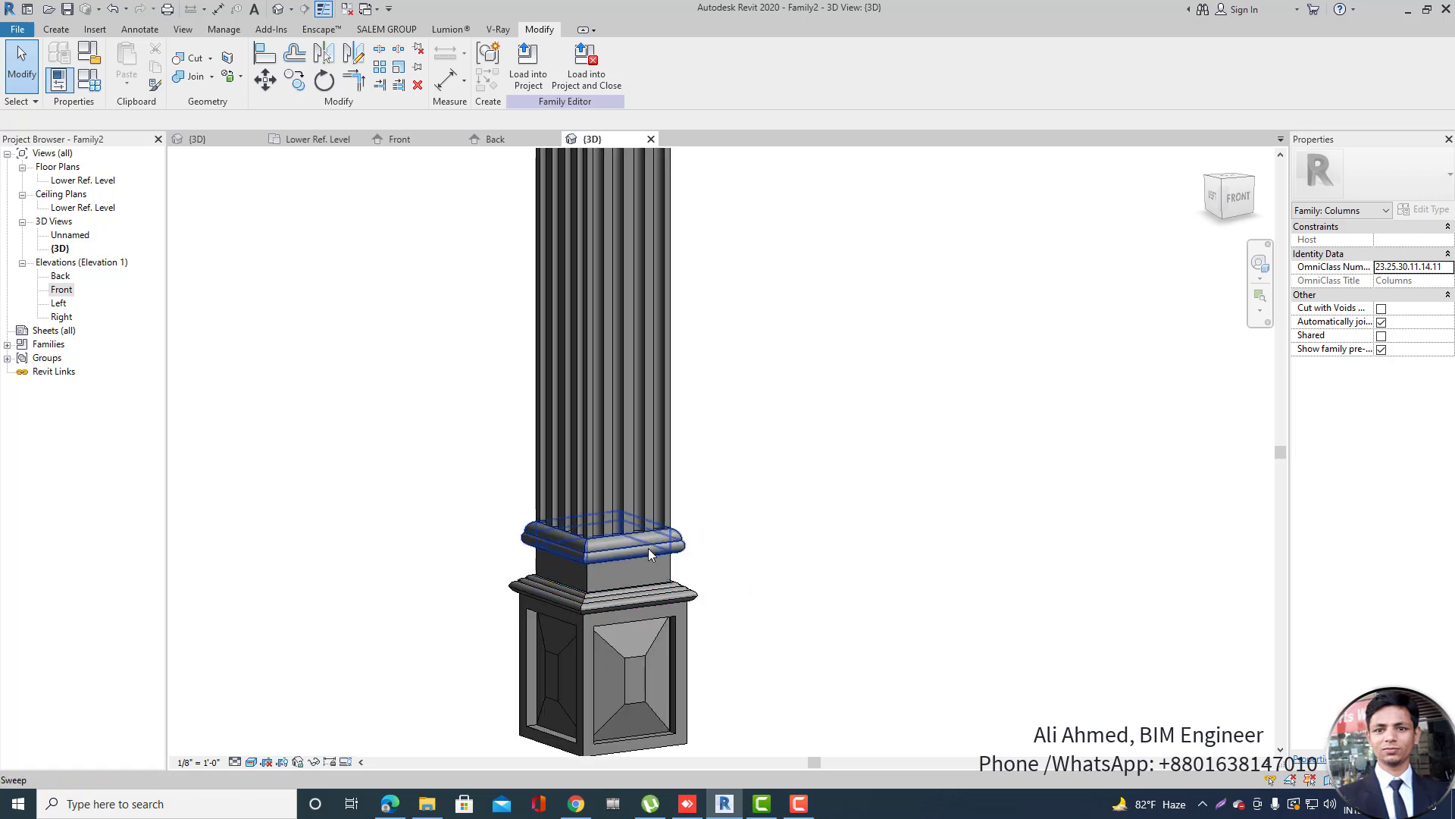
scroll(708, 523, down, 2)
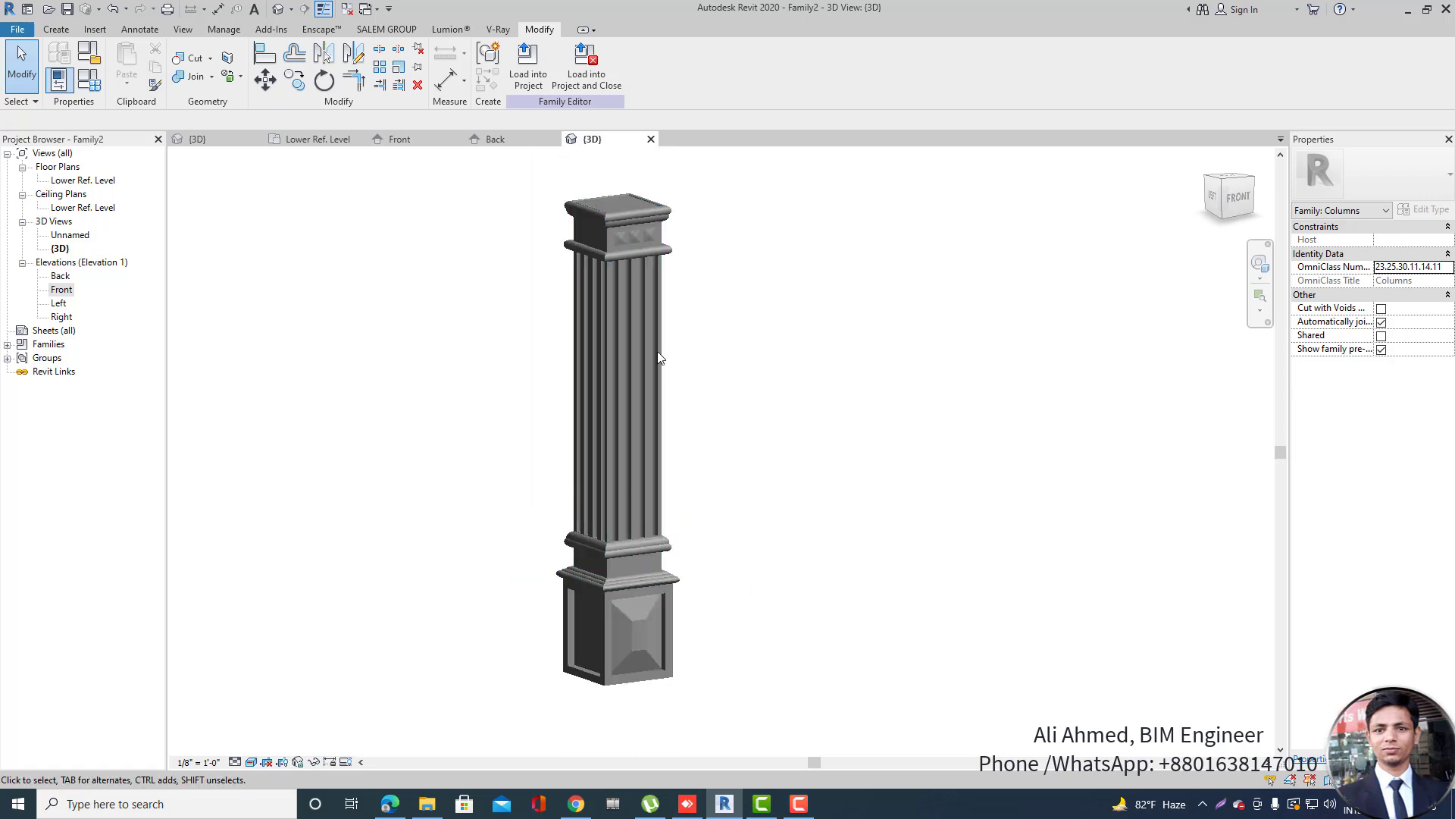
Open the family types and bring up the material choices for the Column parameter.
click(92, 82)
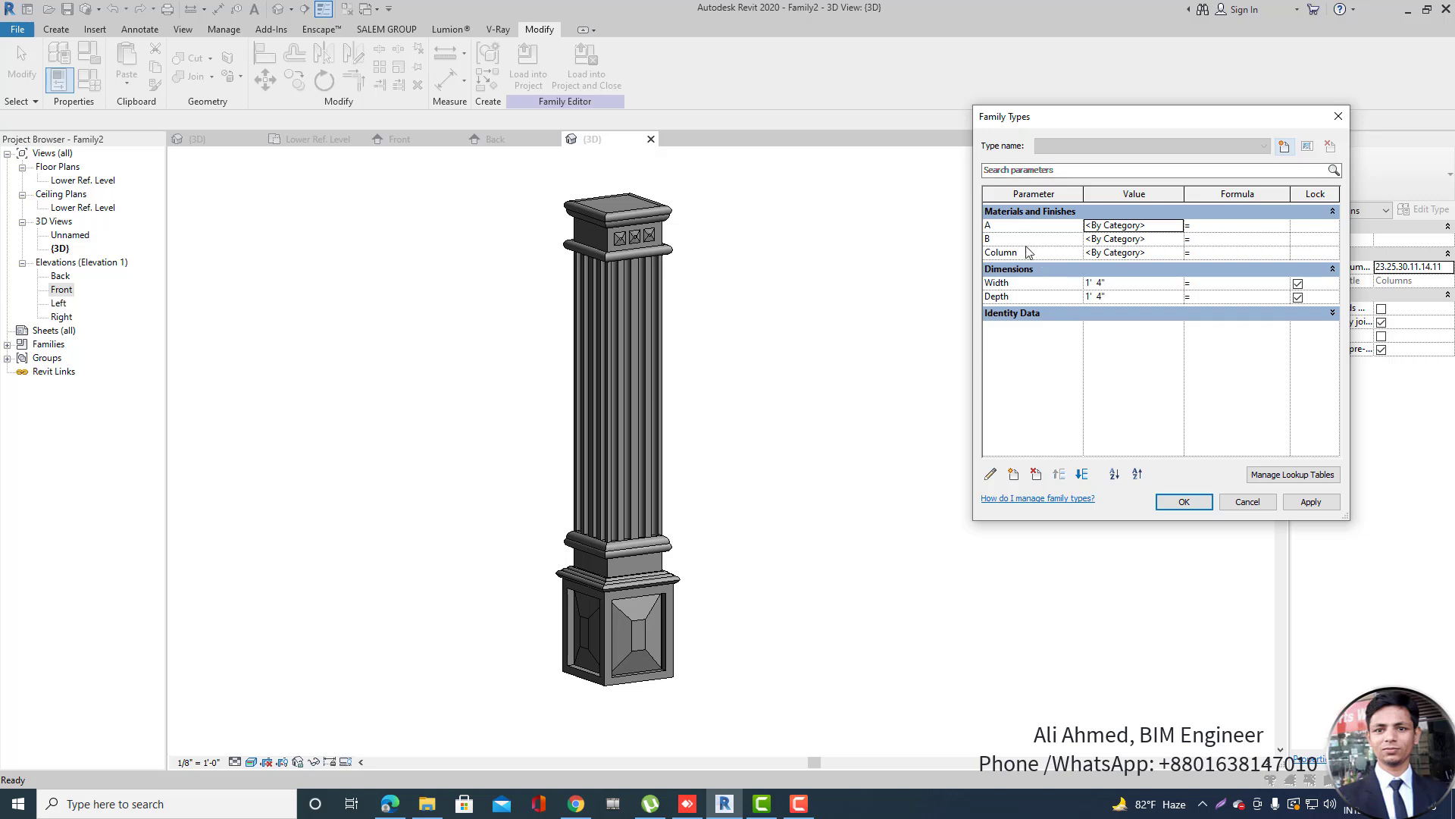
click(1172, 254)
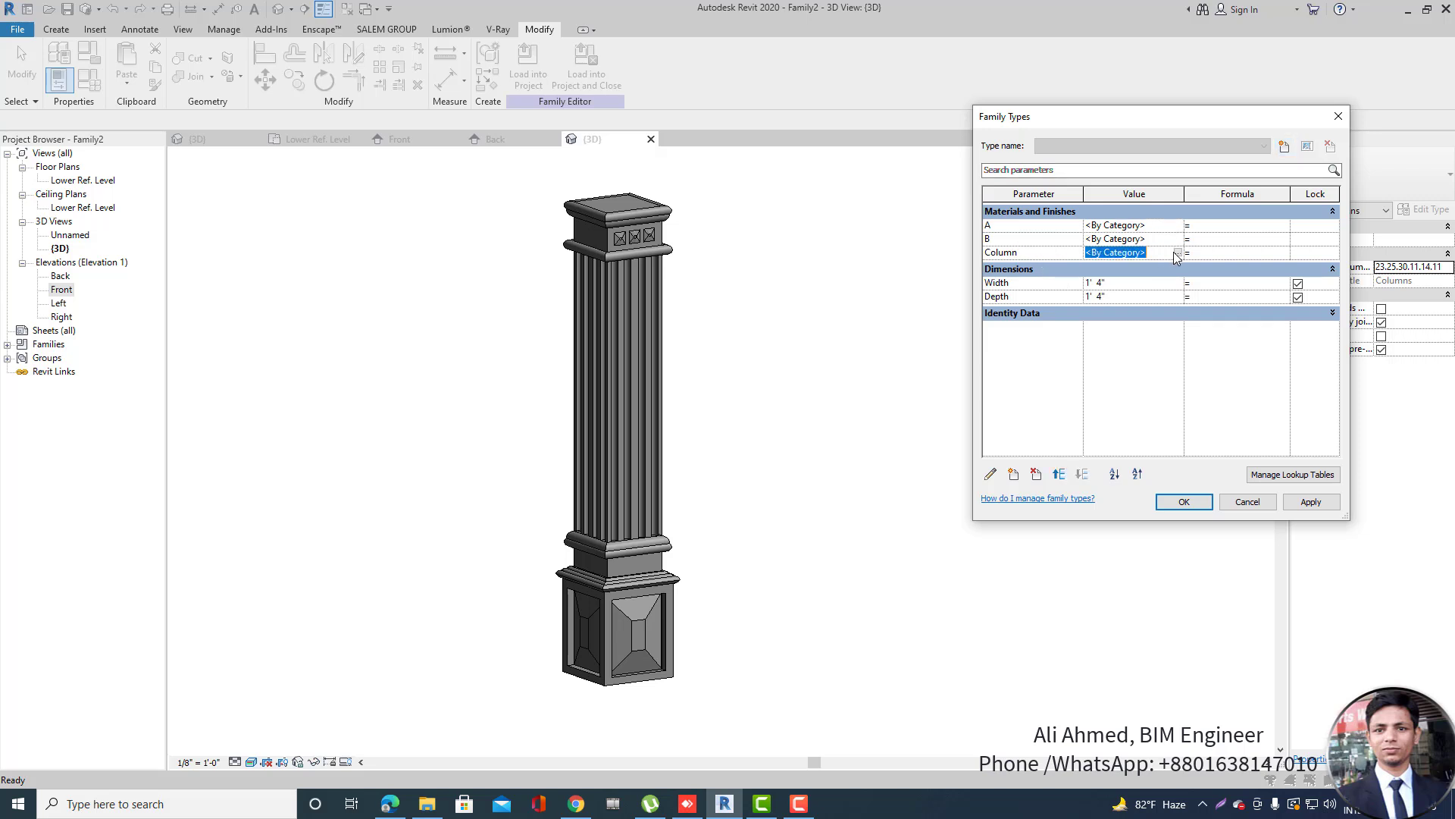
click(1177, 254)
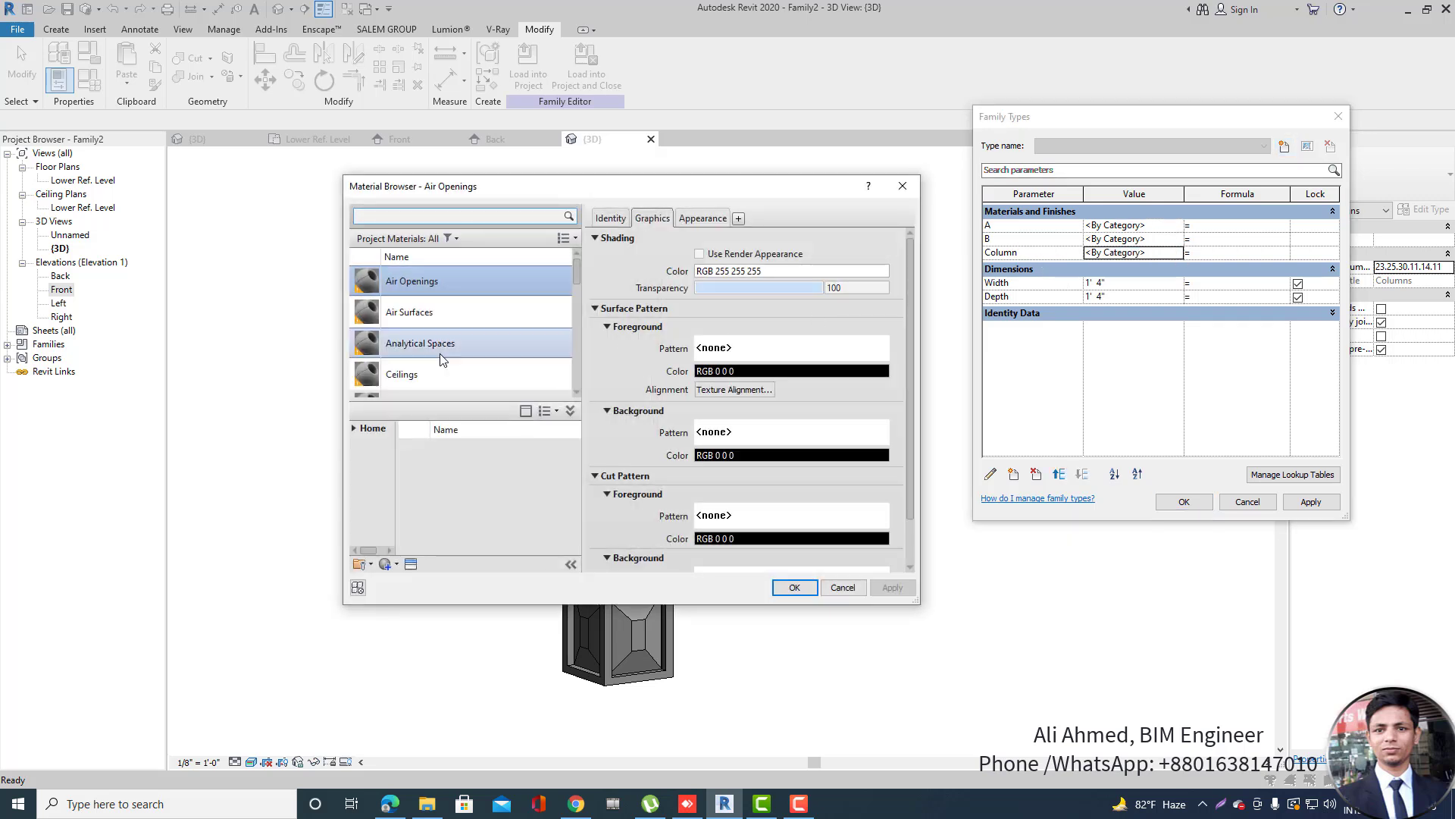
drag(635, 194, 755, 201)
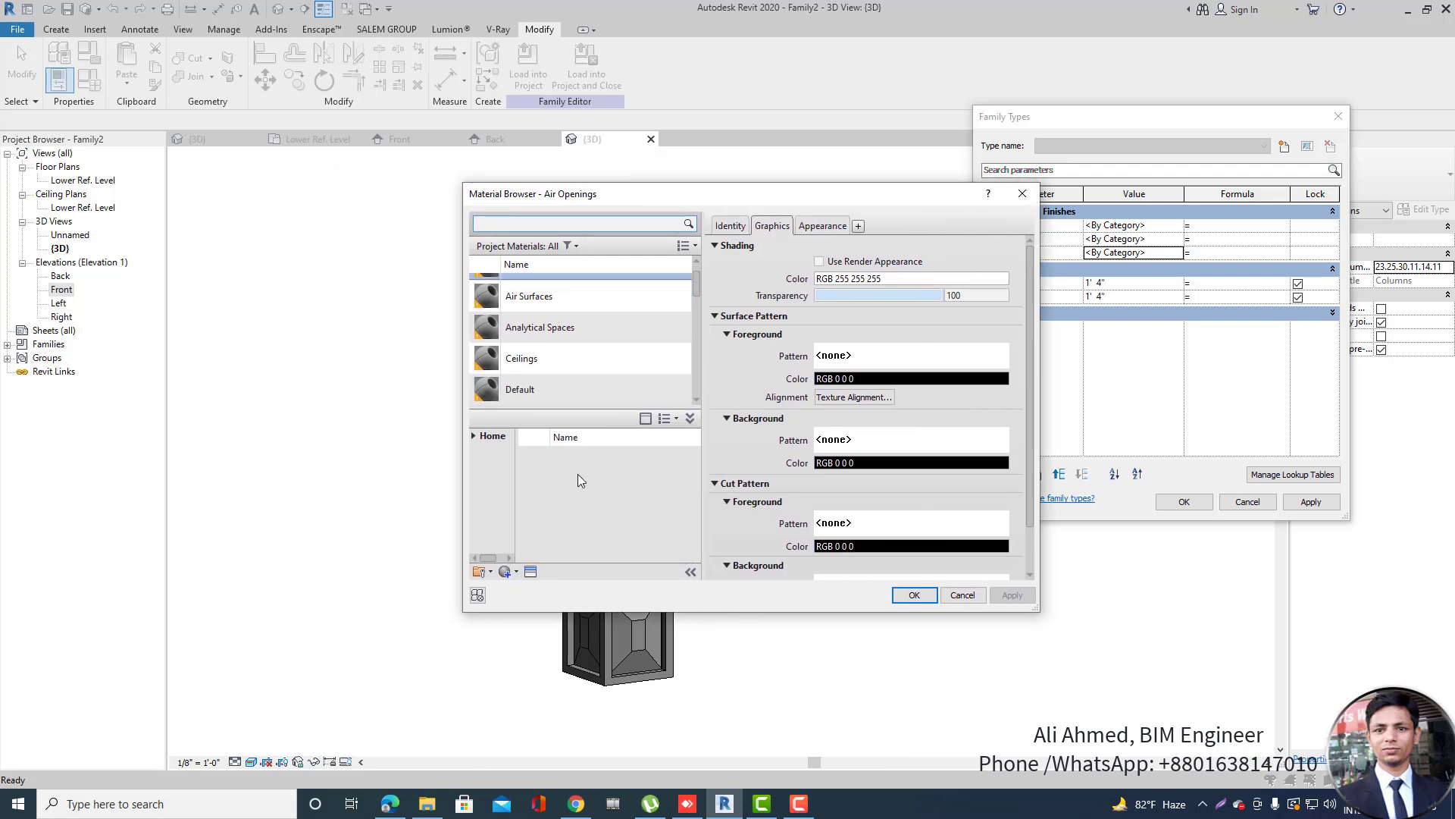
click(516, 573)
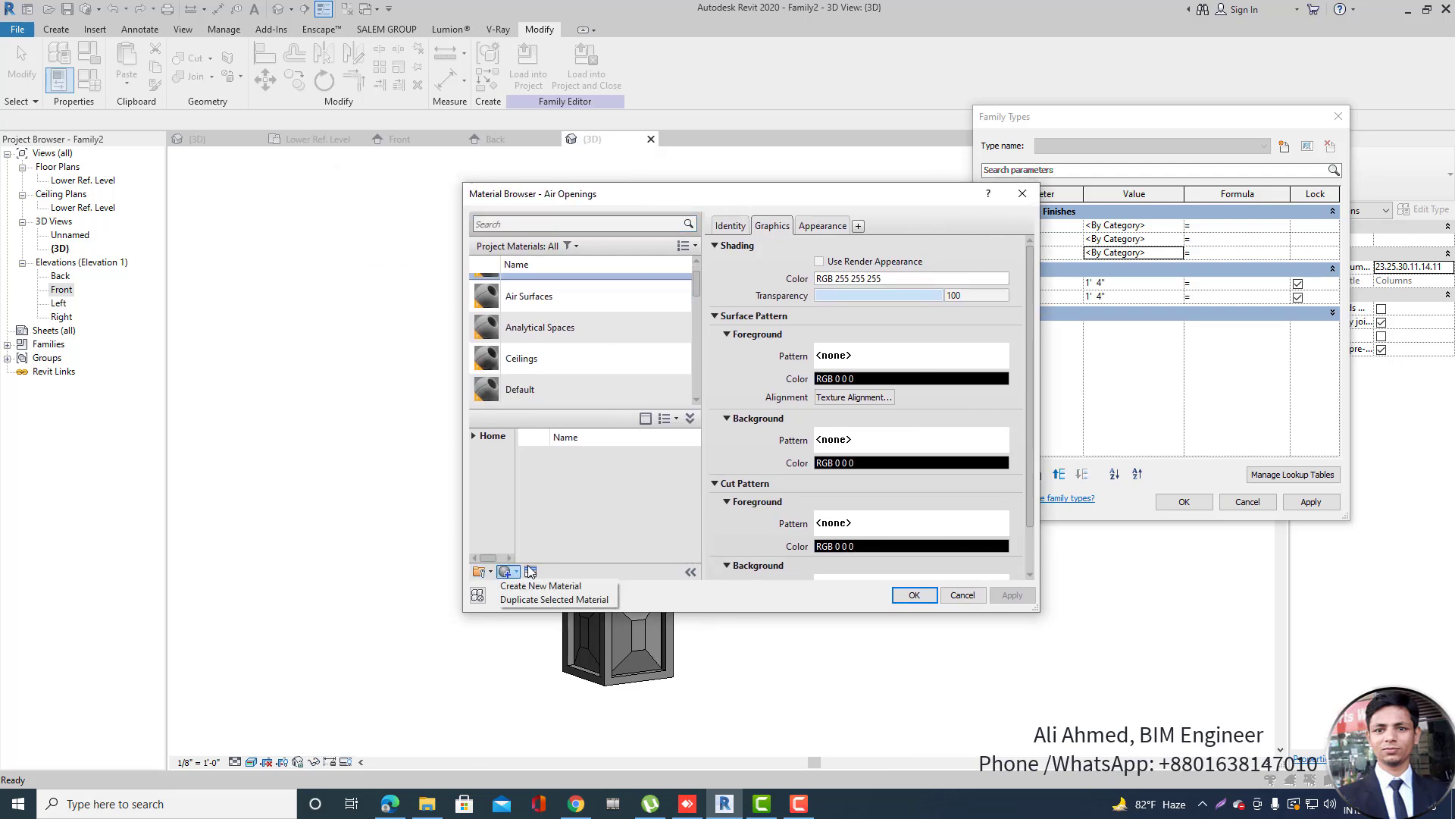
click(796, 196)
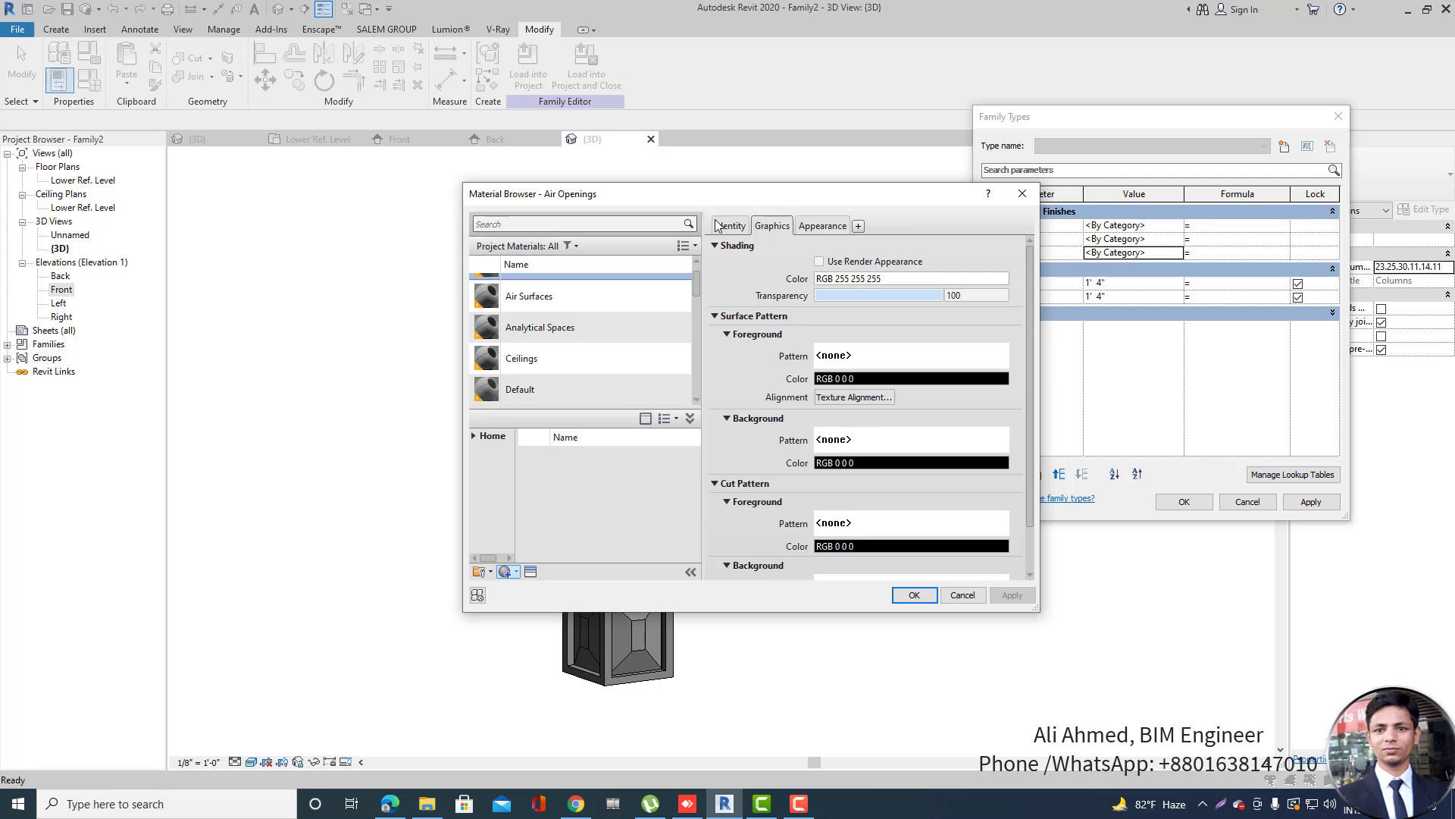
Search the materials for "Stone", add Blue Stone from the library to the project materials and assign it to the Column parameter.
click(568, 226)
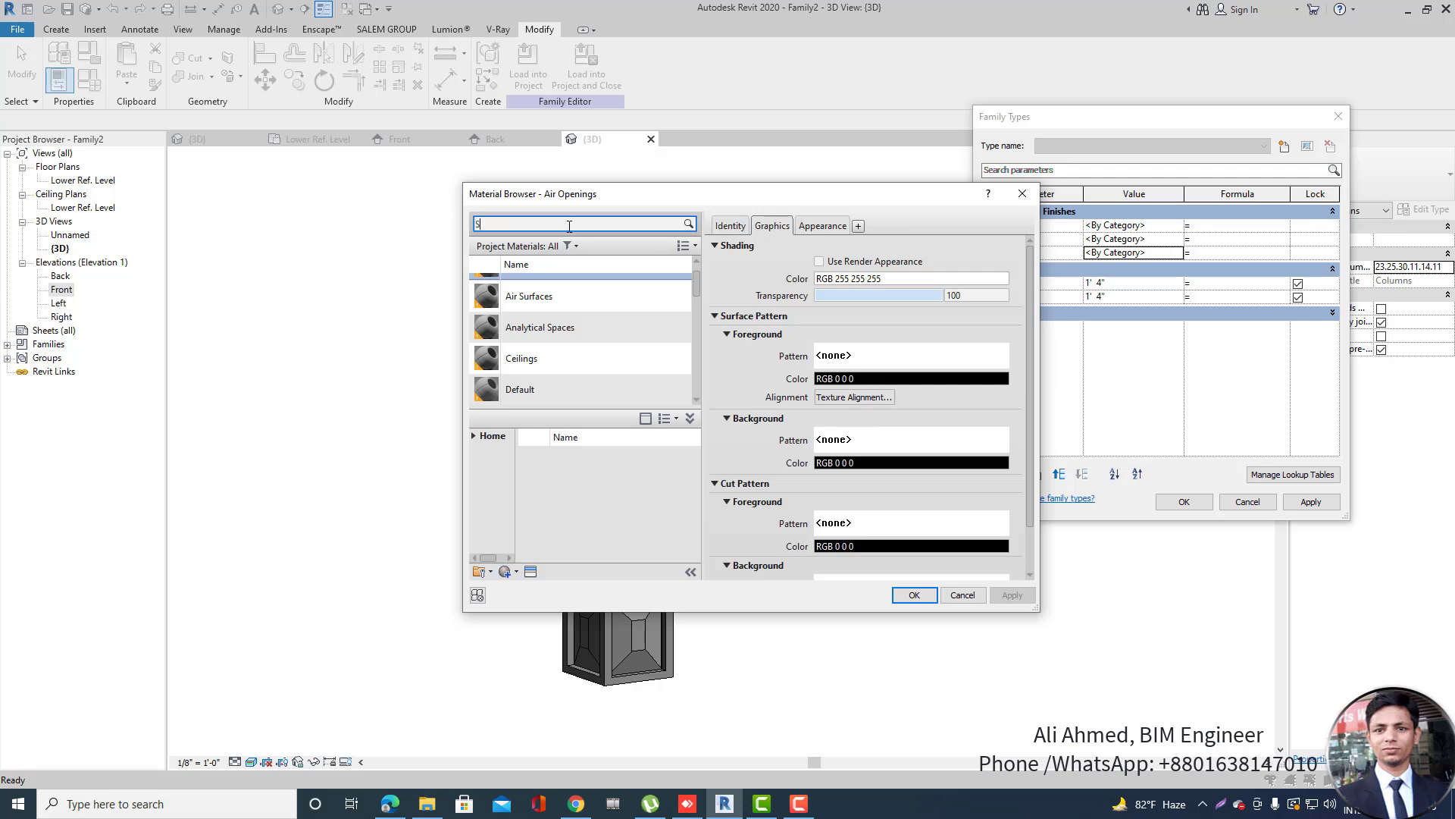
text(Stone)
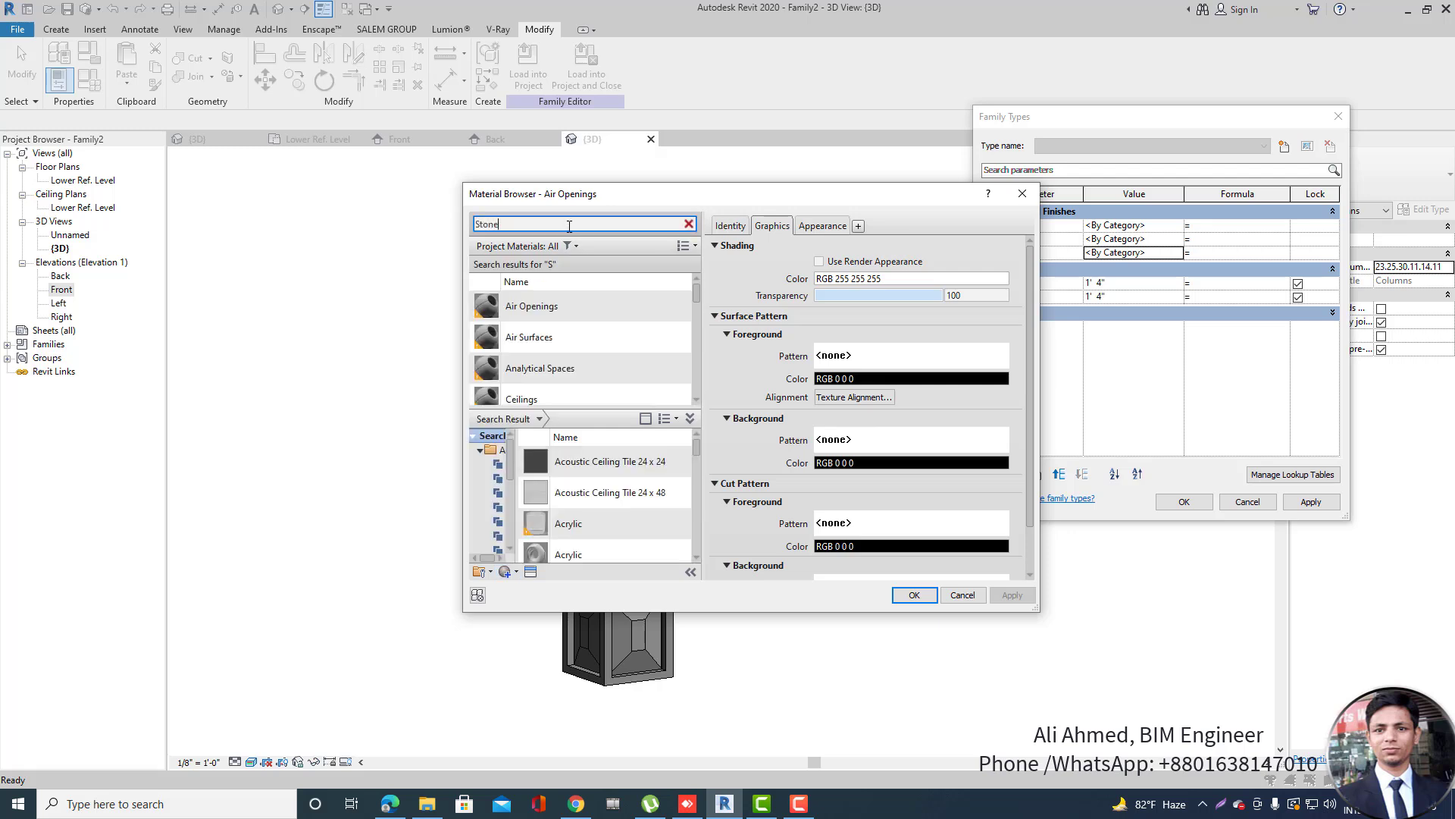
scroll(606, 500, down, 5)
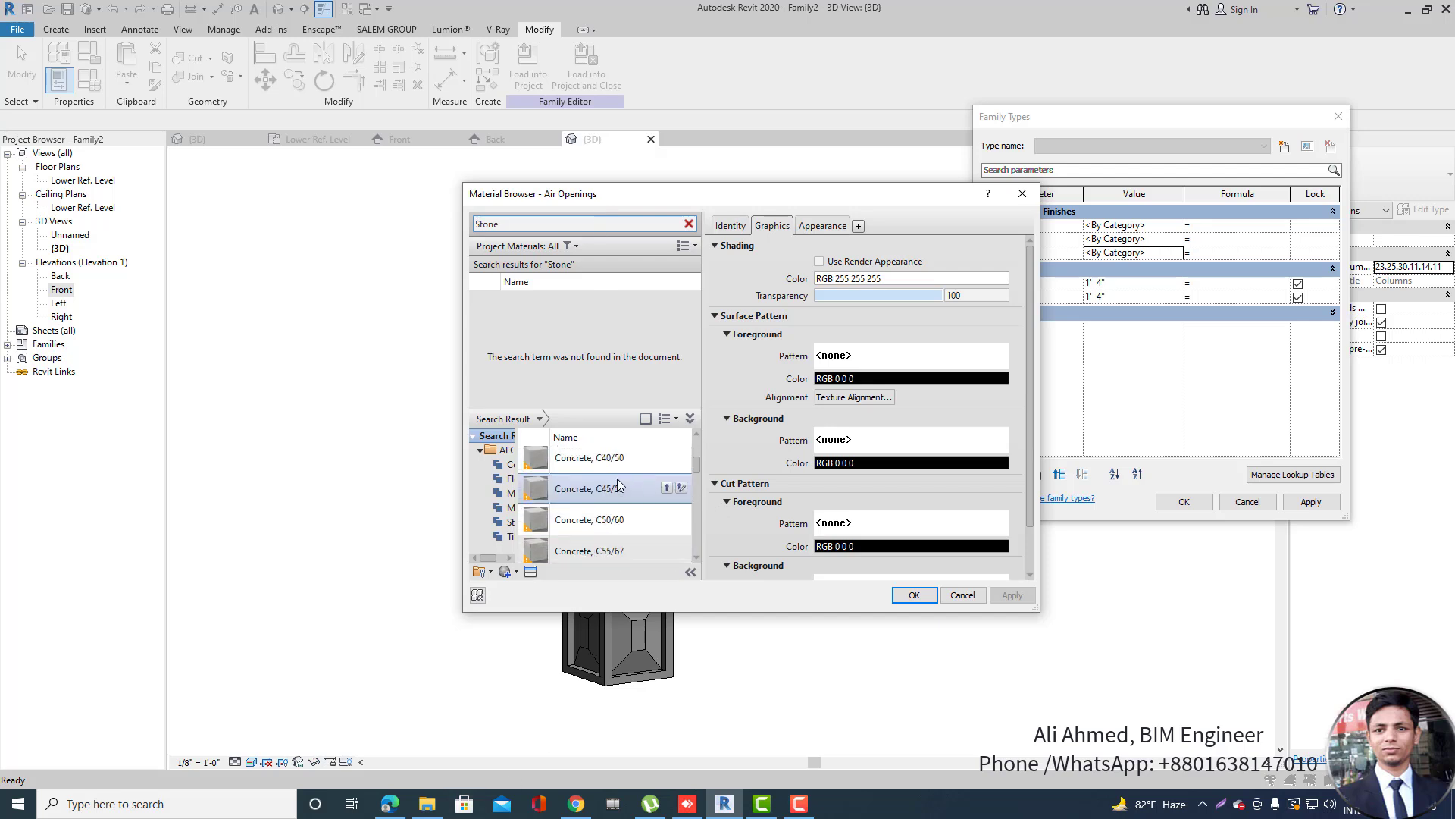
scroll(615, 492, up, 5)
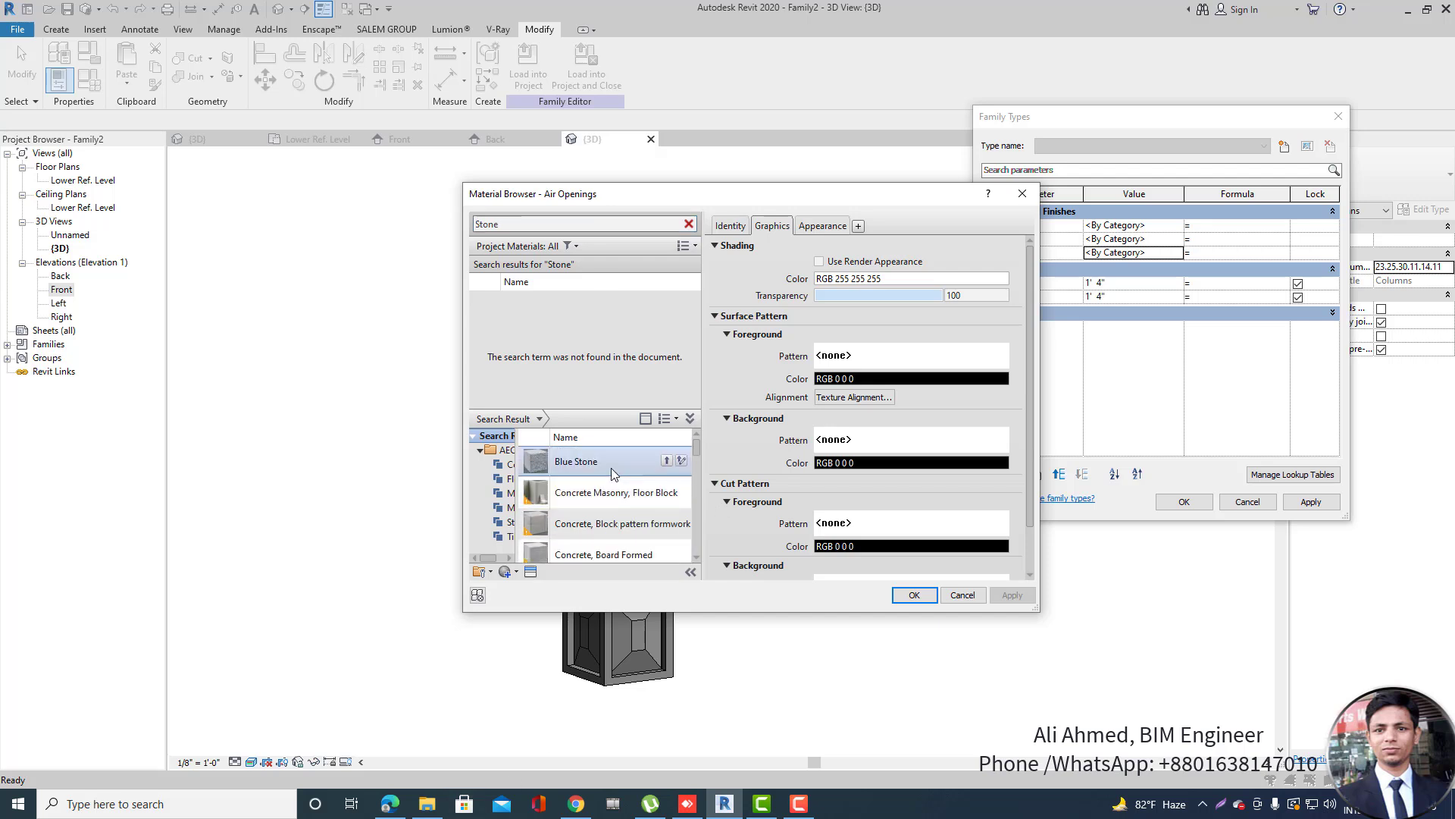
click(680, 462)
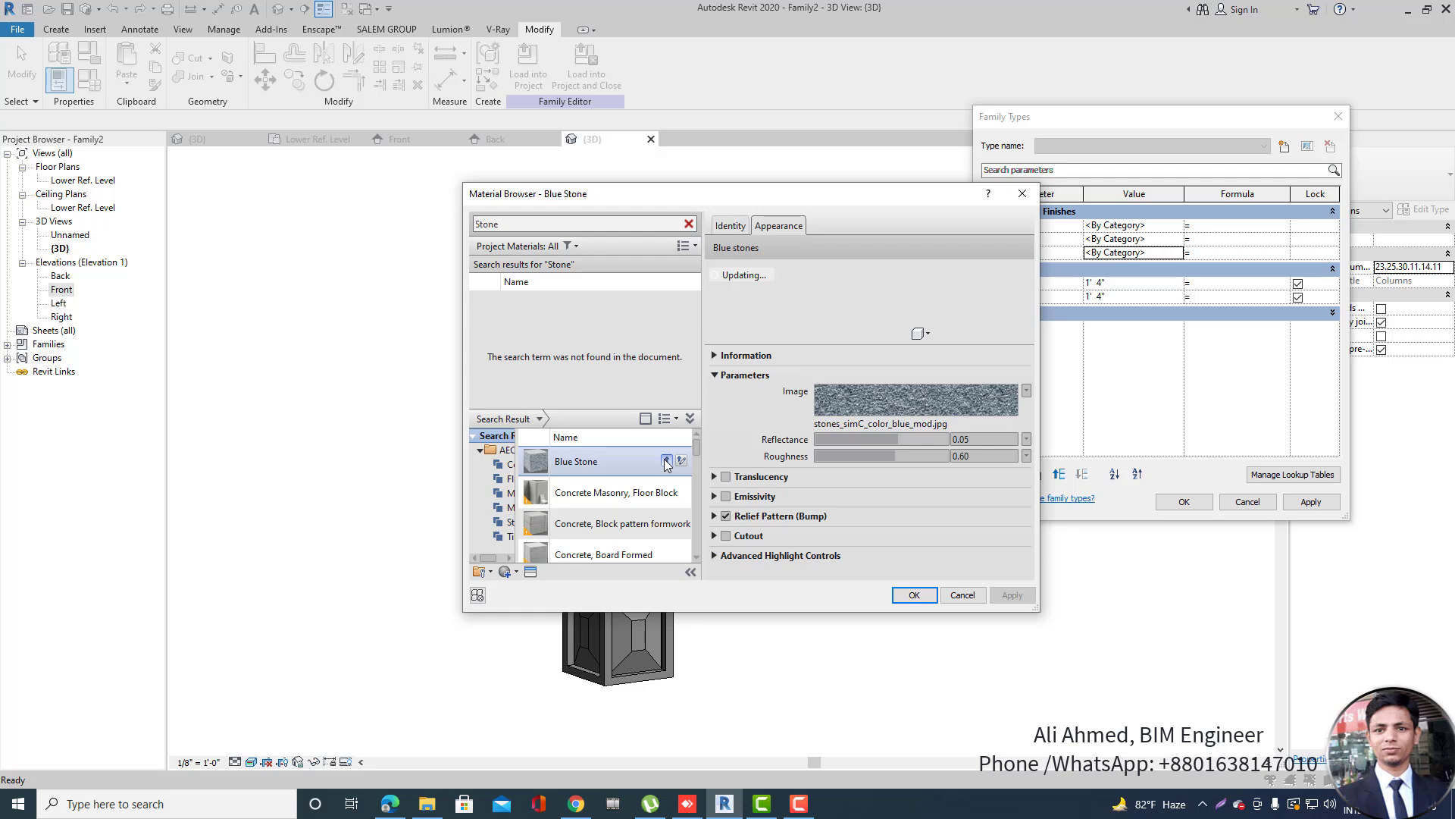
click(666, 462)
click(912, 595)
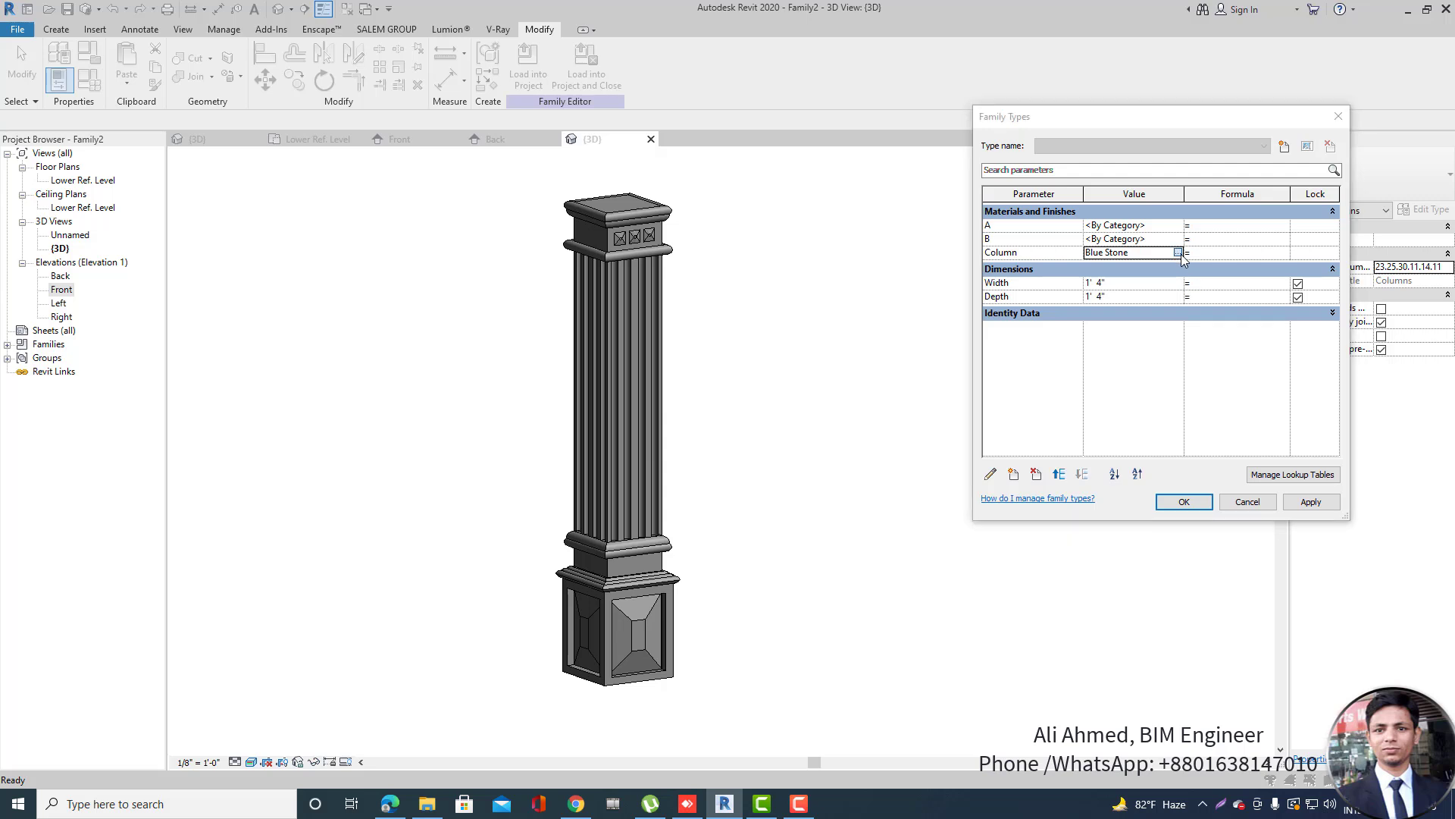
Set the material of parameter A to Blue Stone.
click(1179, 253)
key(Escape)
click(1183, 226)
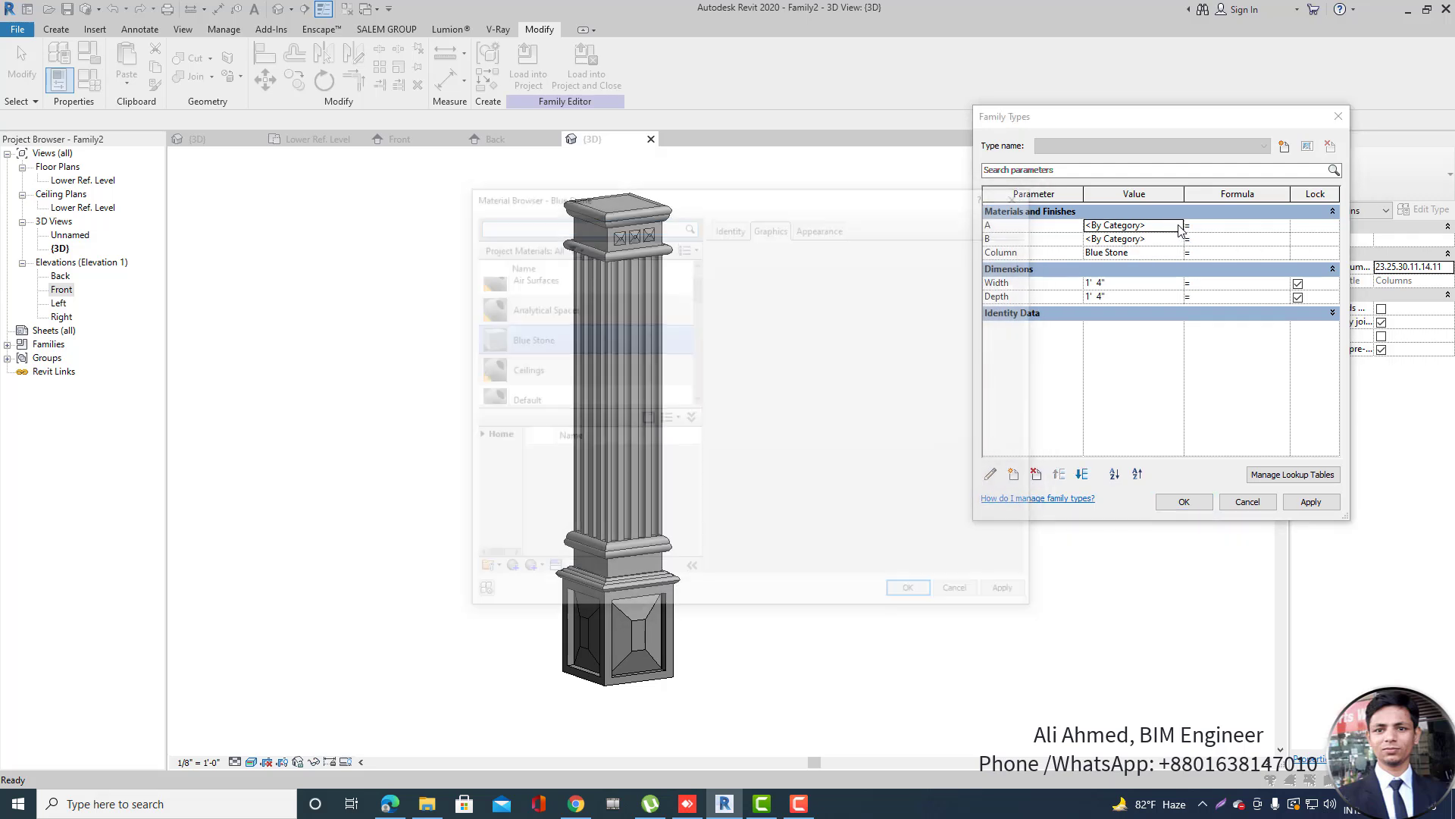
click(914, 595)
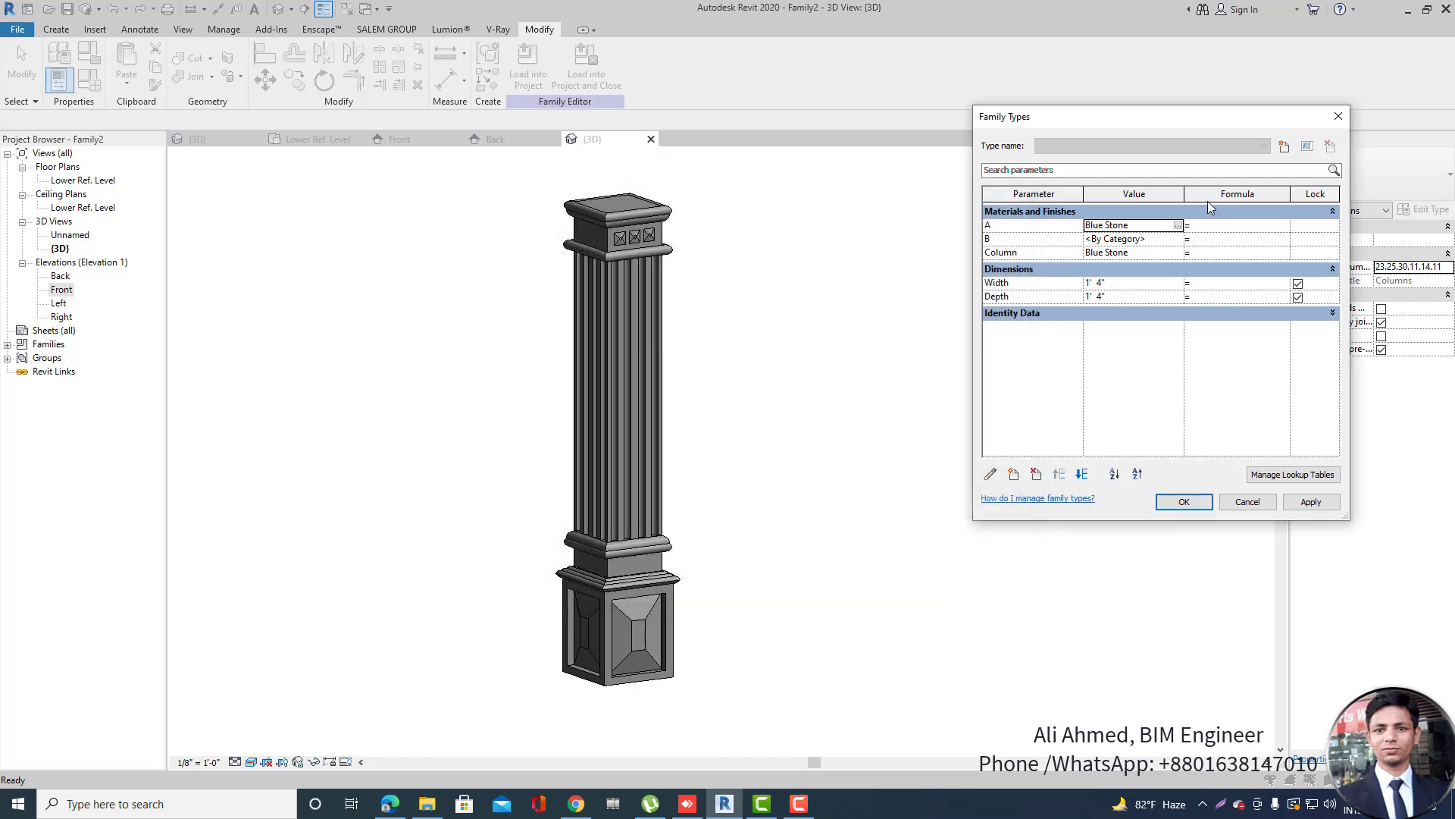
Create a new project material while editing the Column parameter's material and try to rename it.
click(1179, 253)
click(1179, 253)
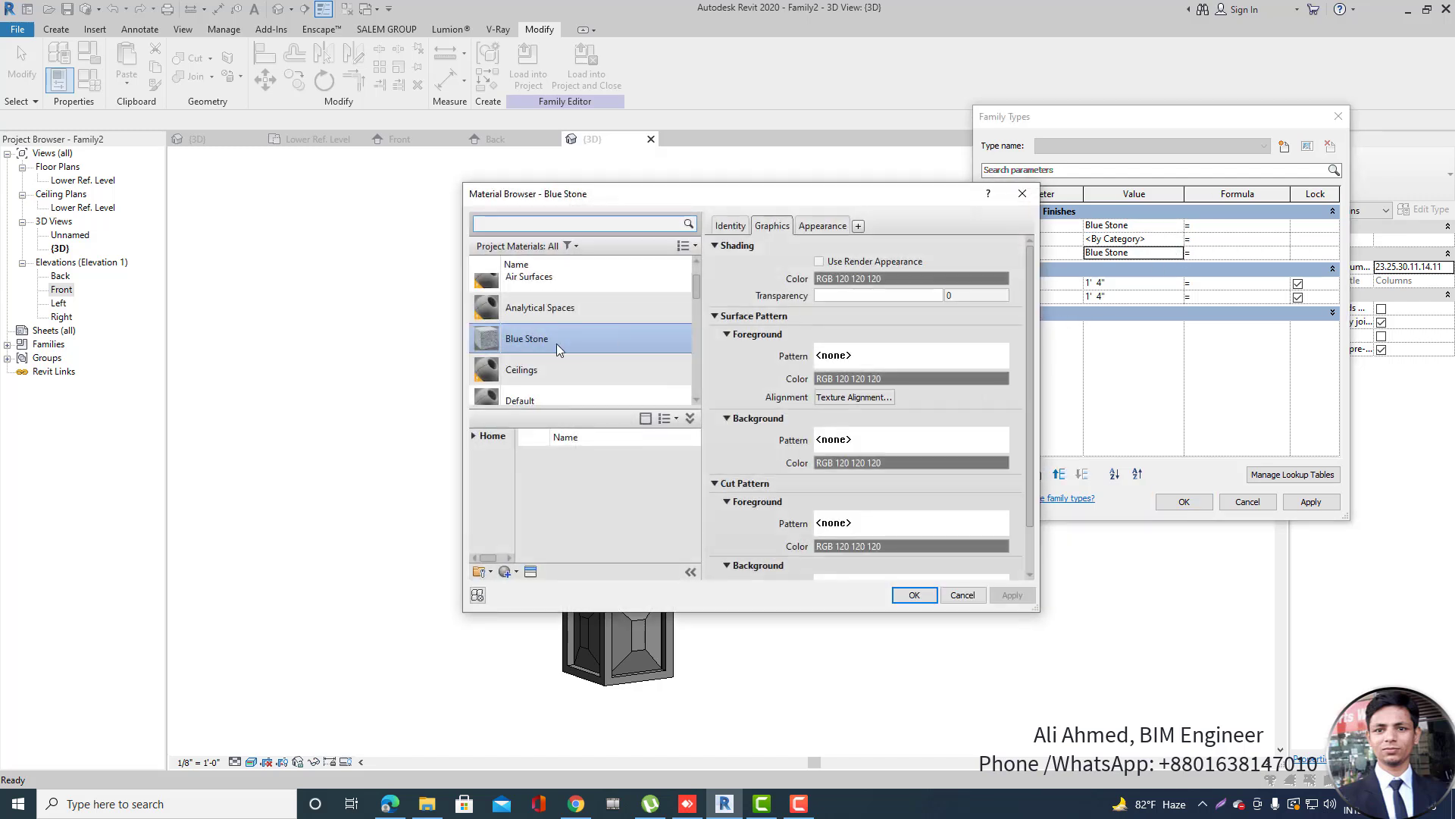
click(516, 576)
click(546, 585)
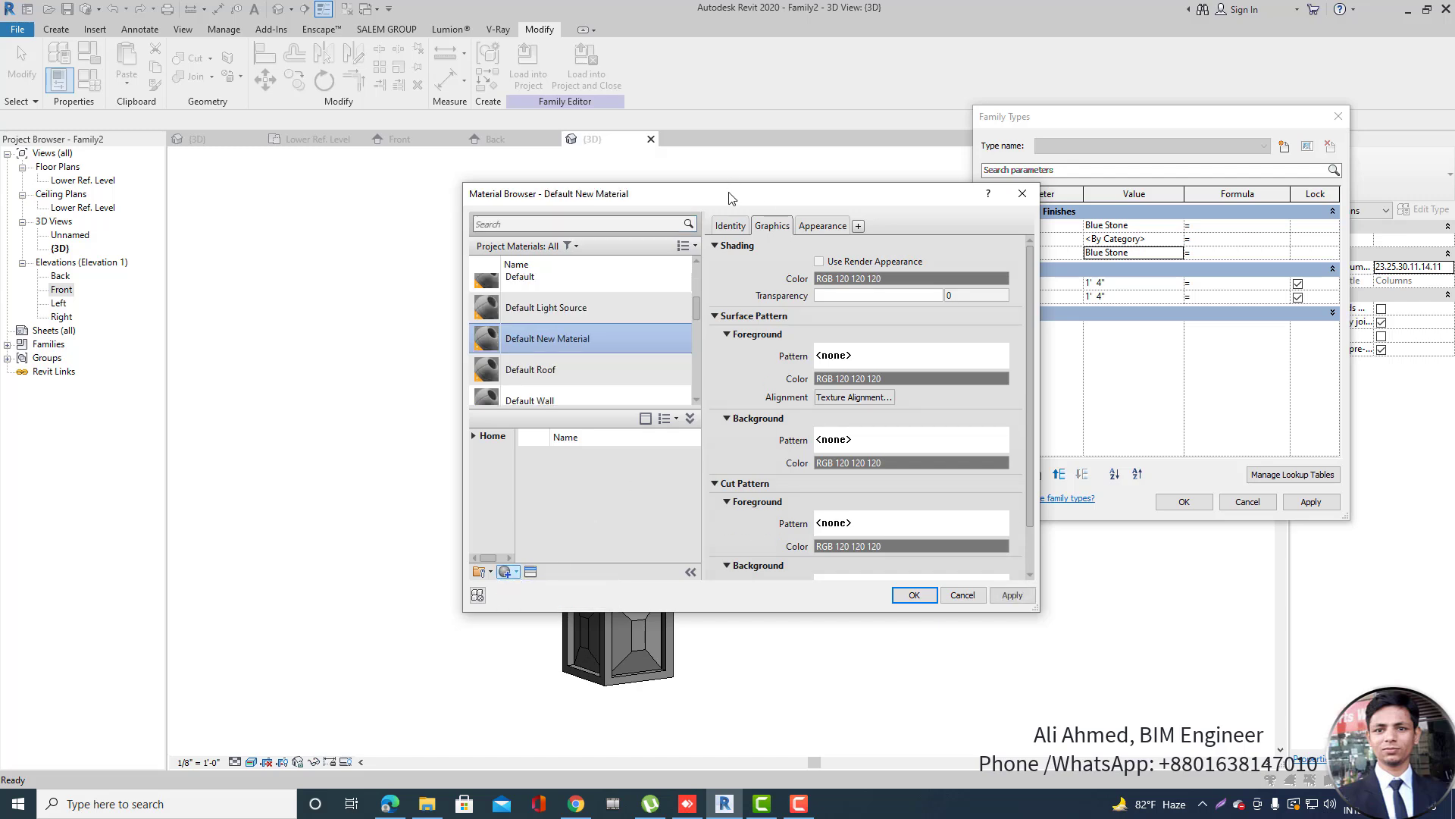
triple_click(931, 246)
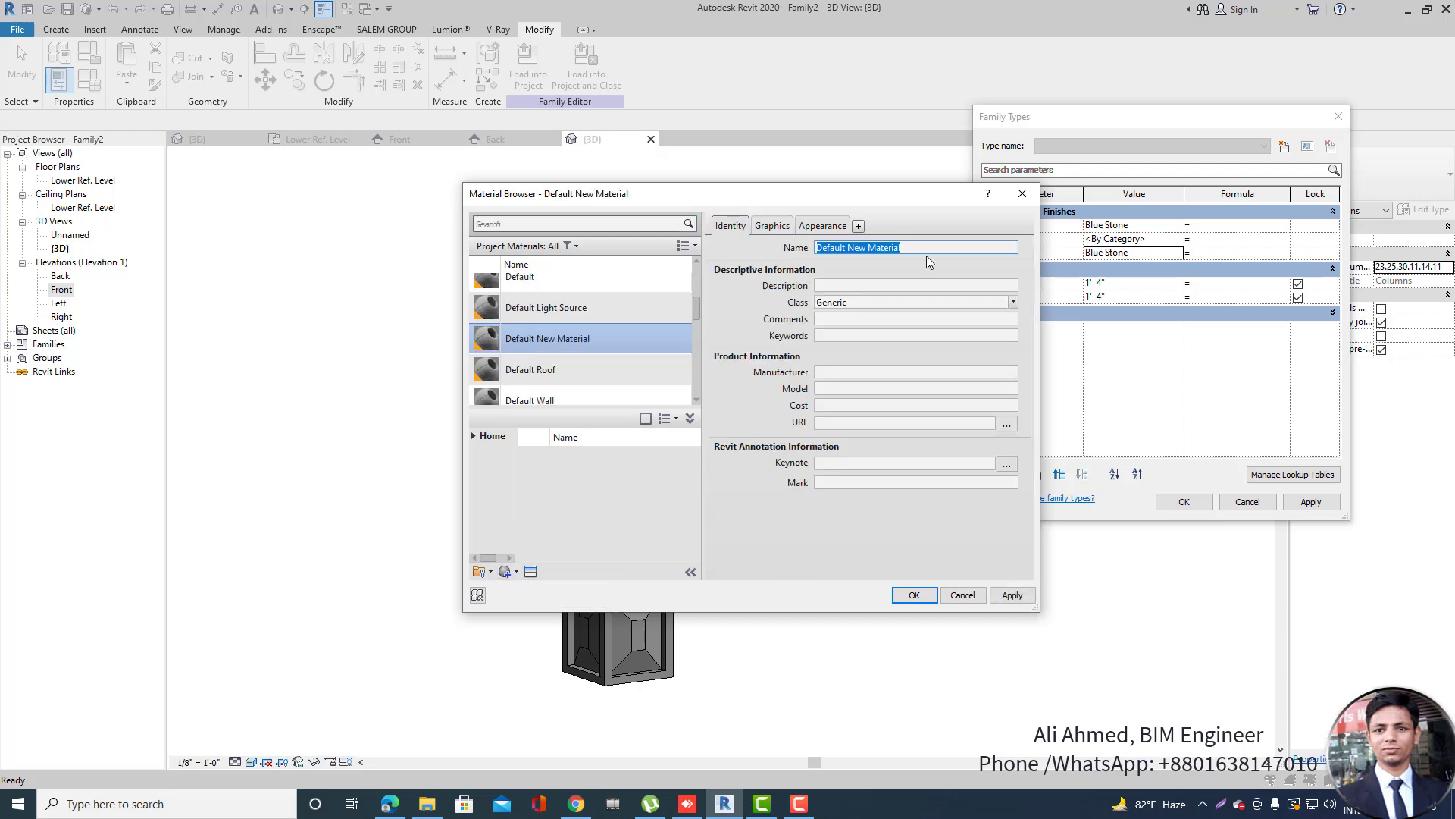
text(W)
Search the materials for "Plaster", add Wall Texture, Stucco from the library and assign it to the Column parameter.
click(569, 225)
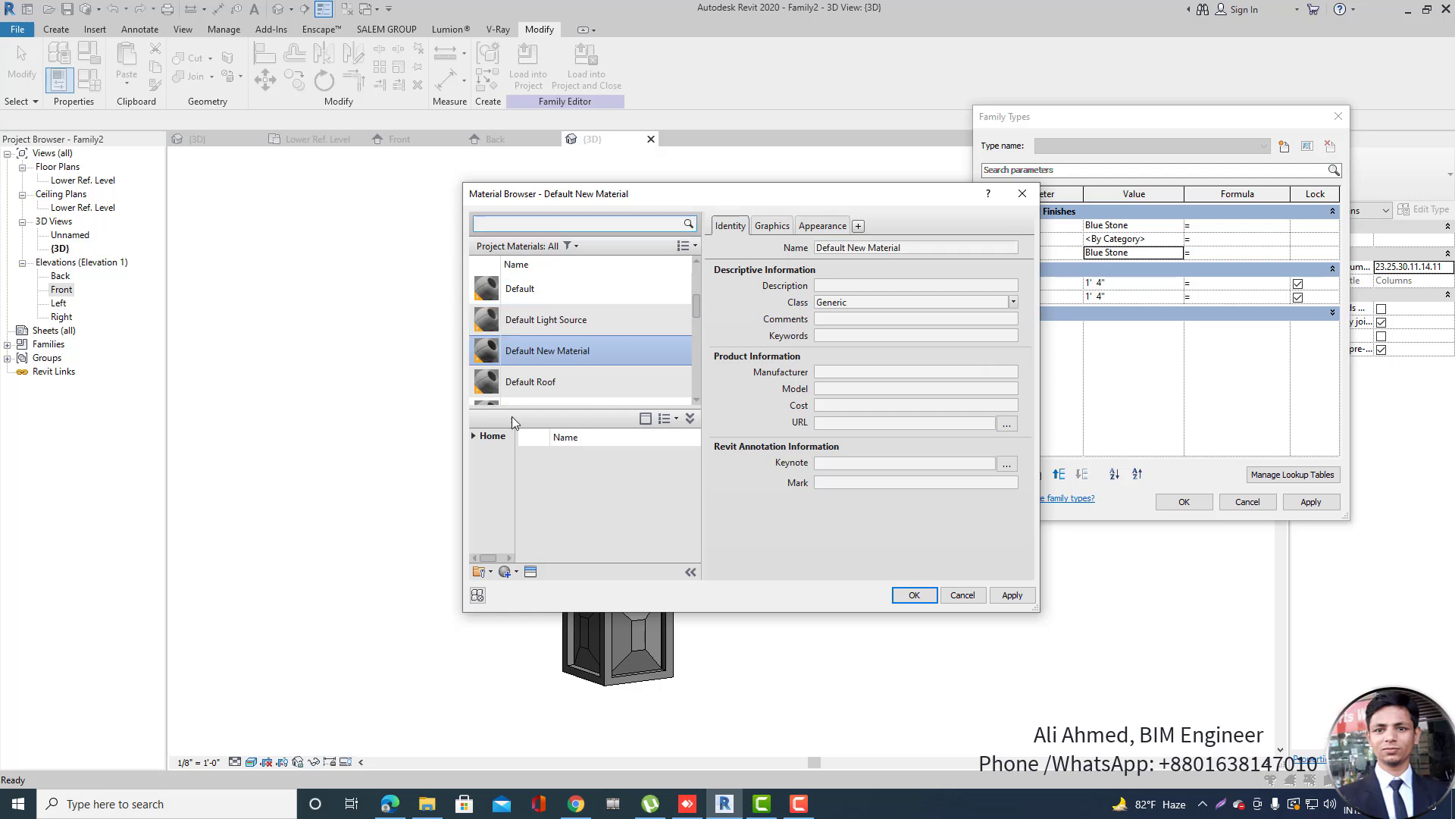
text(Plaster)
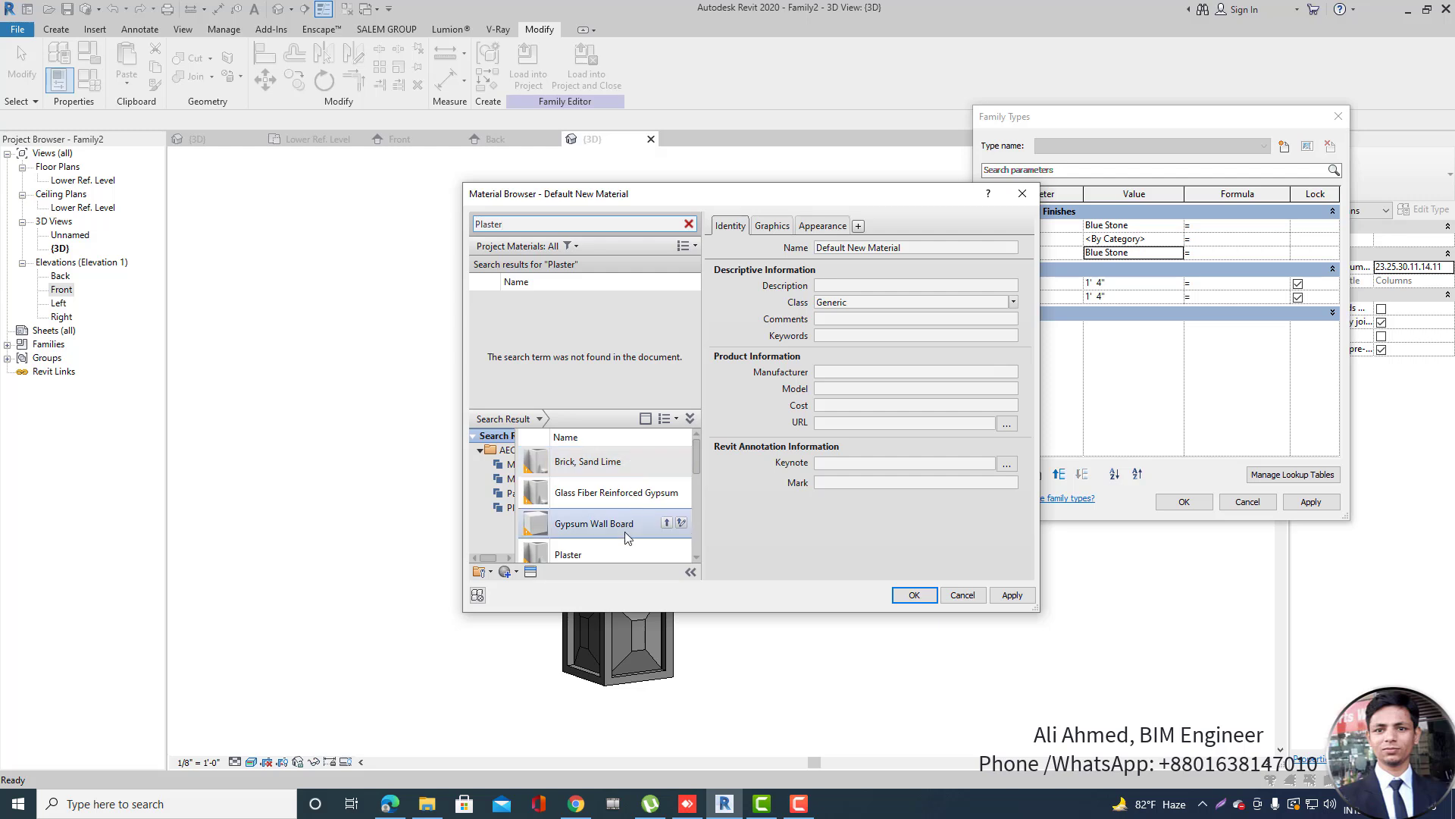
scroll(625, 500, down, 5)
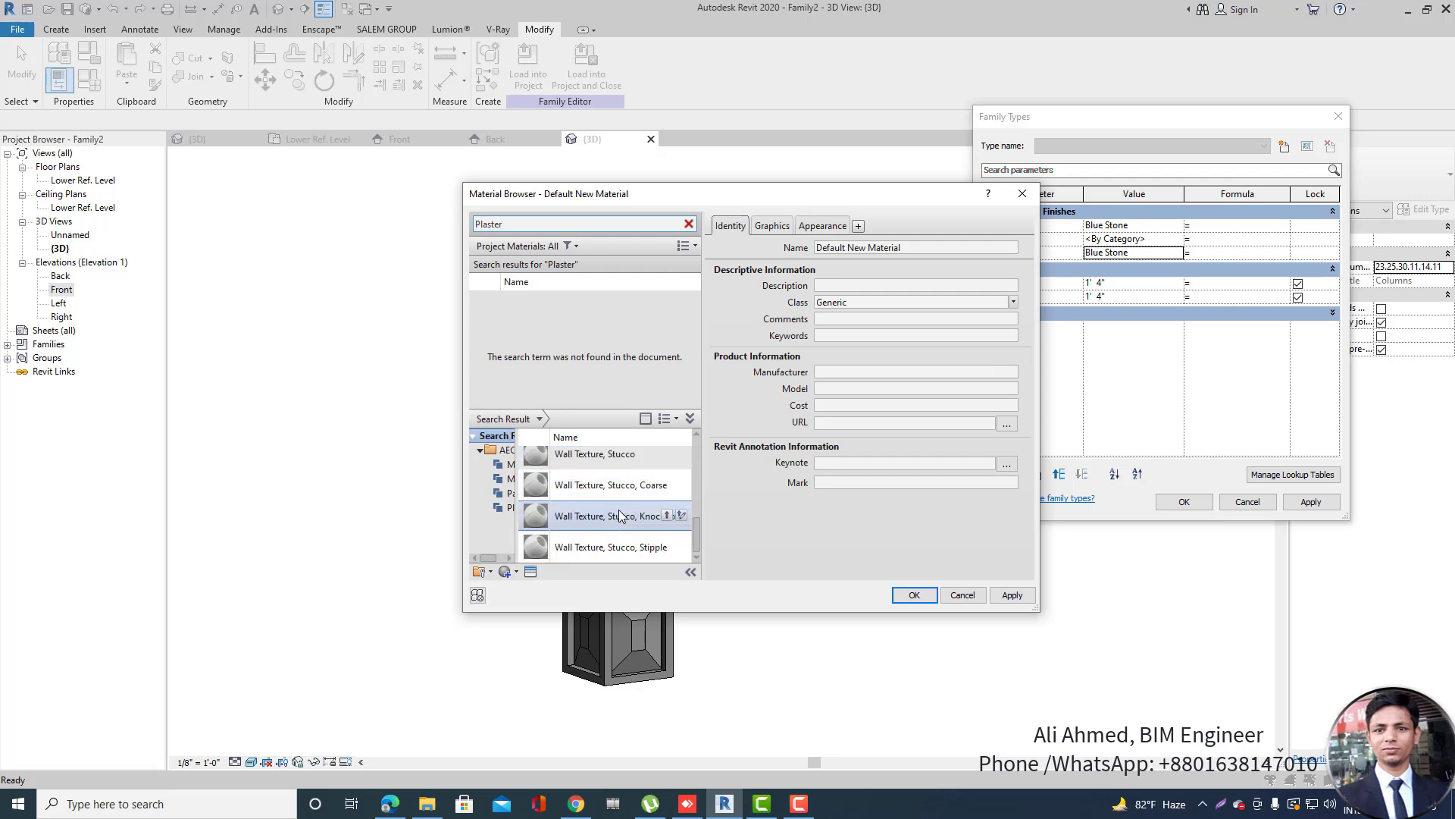
click(667, 462)
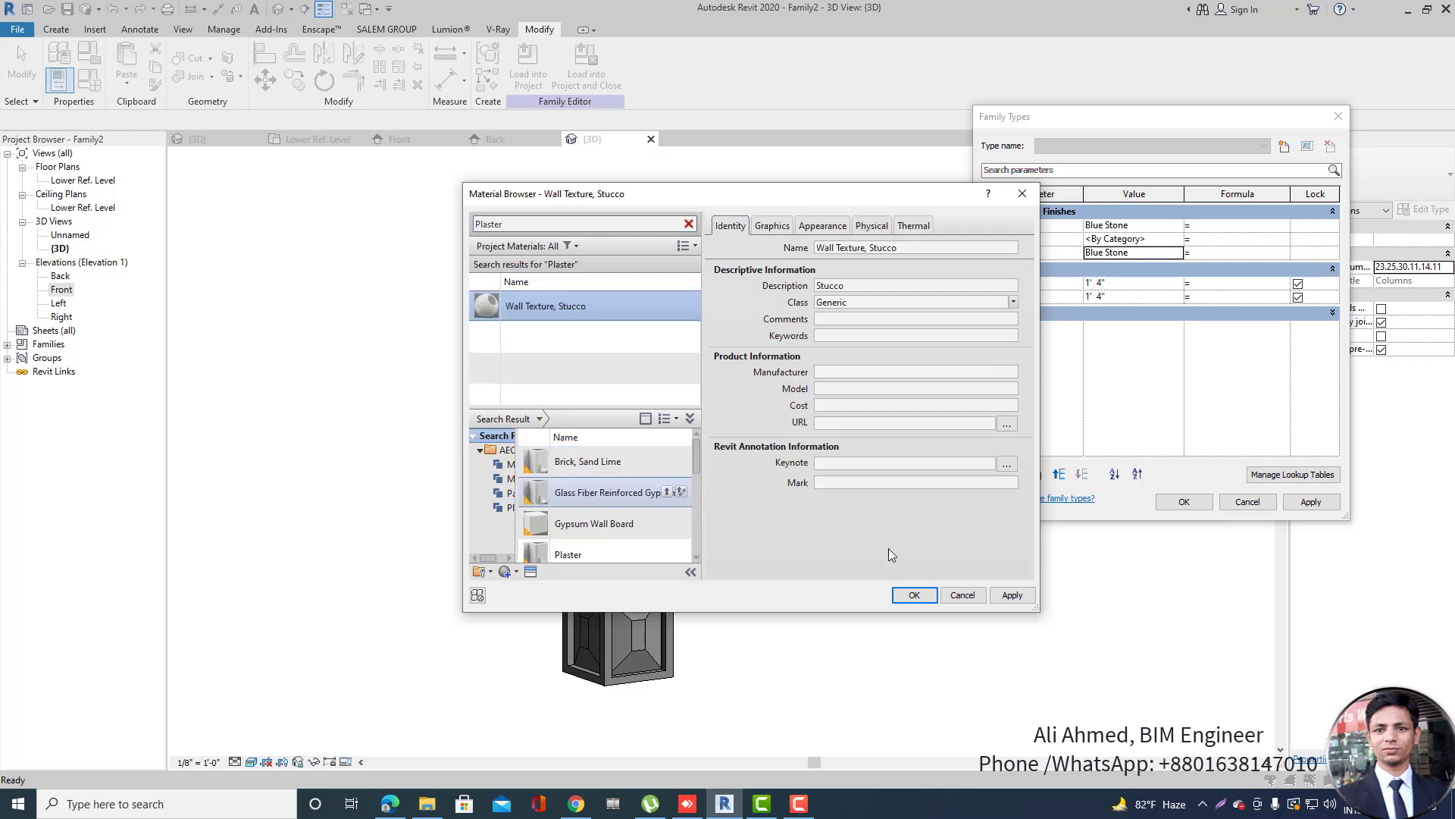
click(914, 595)
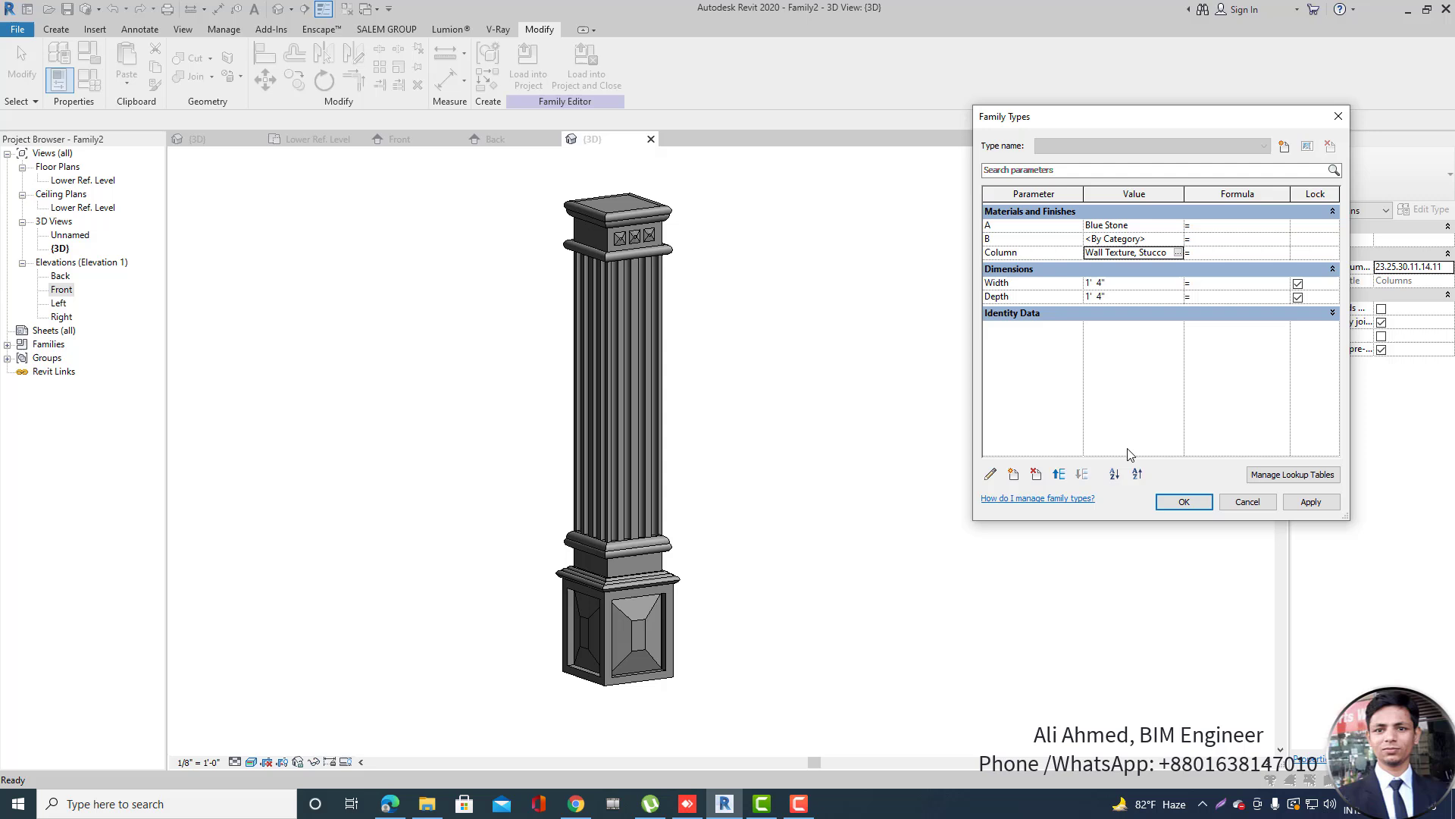
Search the materials for "sto", assign Concrete, Normal Weight, 3 ksi to parameter B and accept the family types.
click(1167, 239)
click(1178, 239)
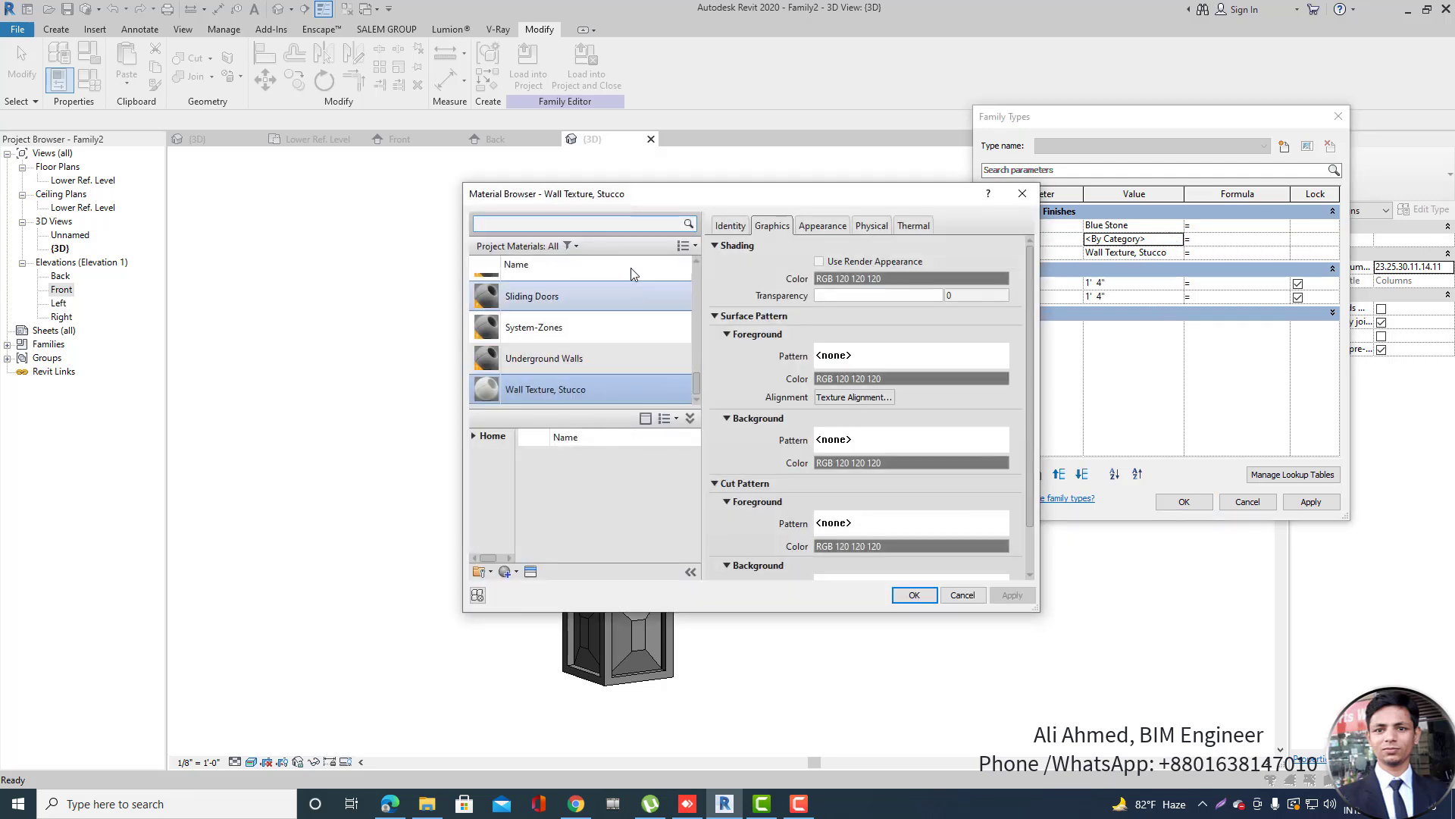
click(614, 223)
text(sto)
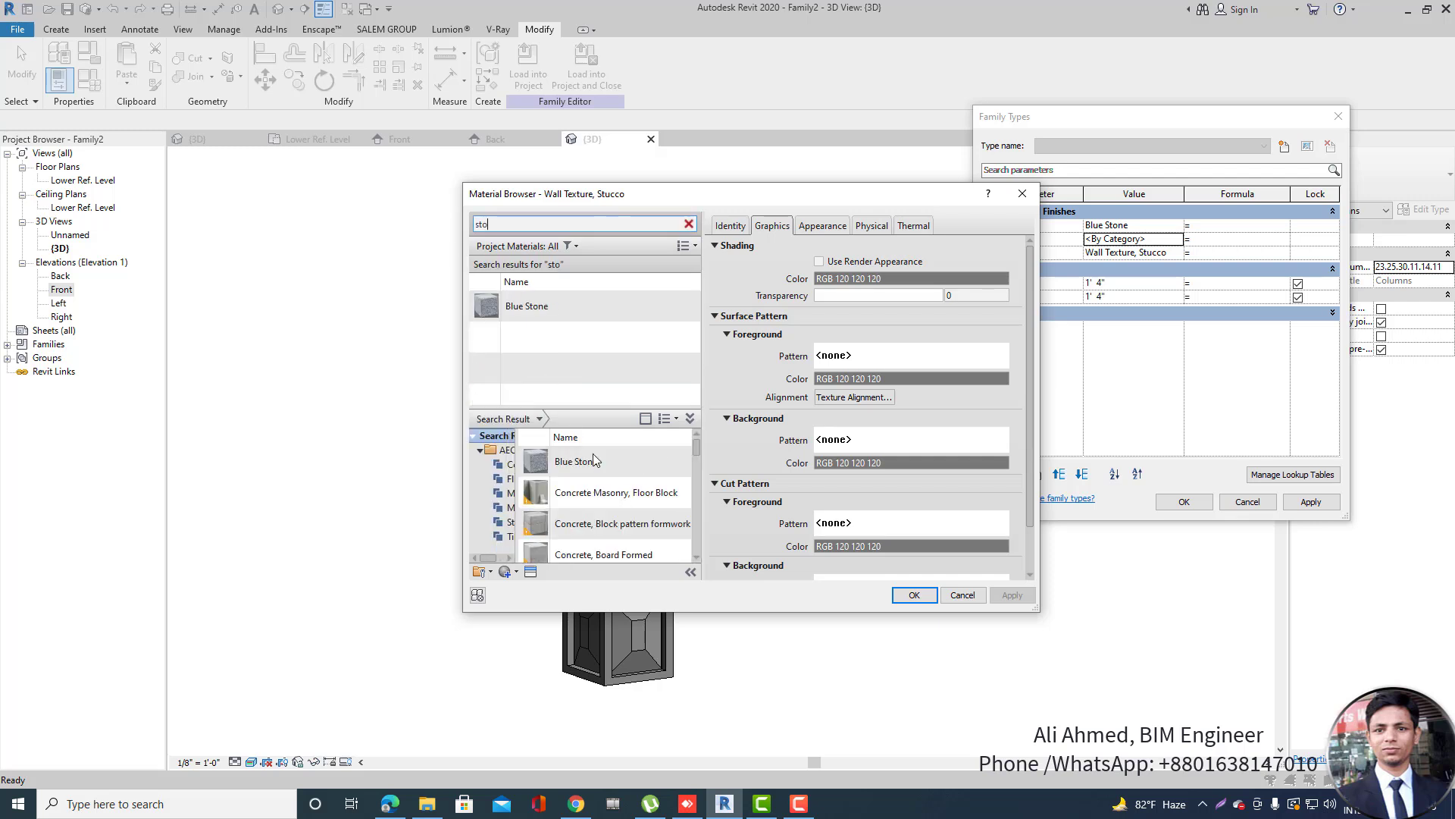
scroll(611, 481, down, 5)
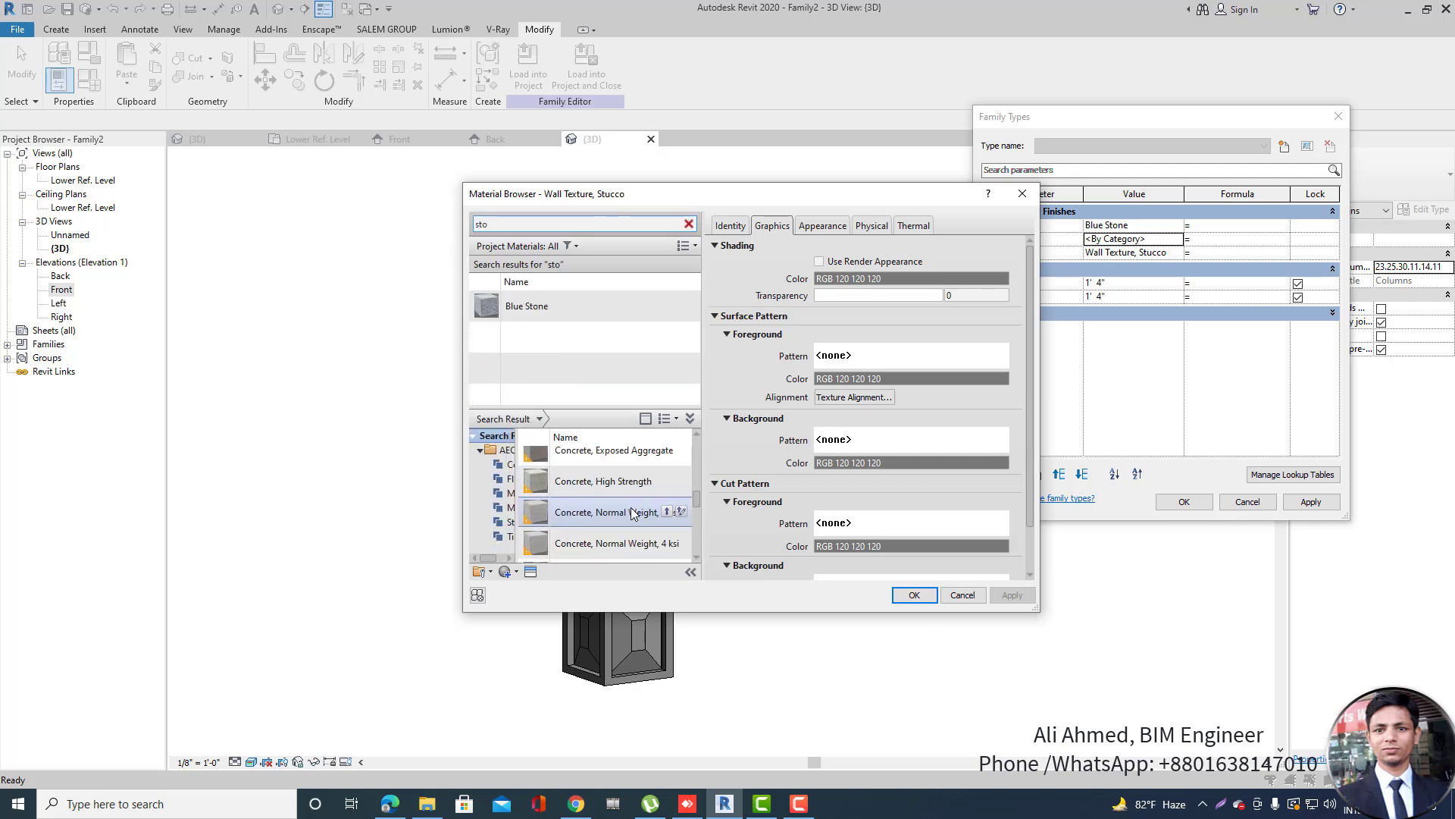
click(667, 512)
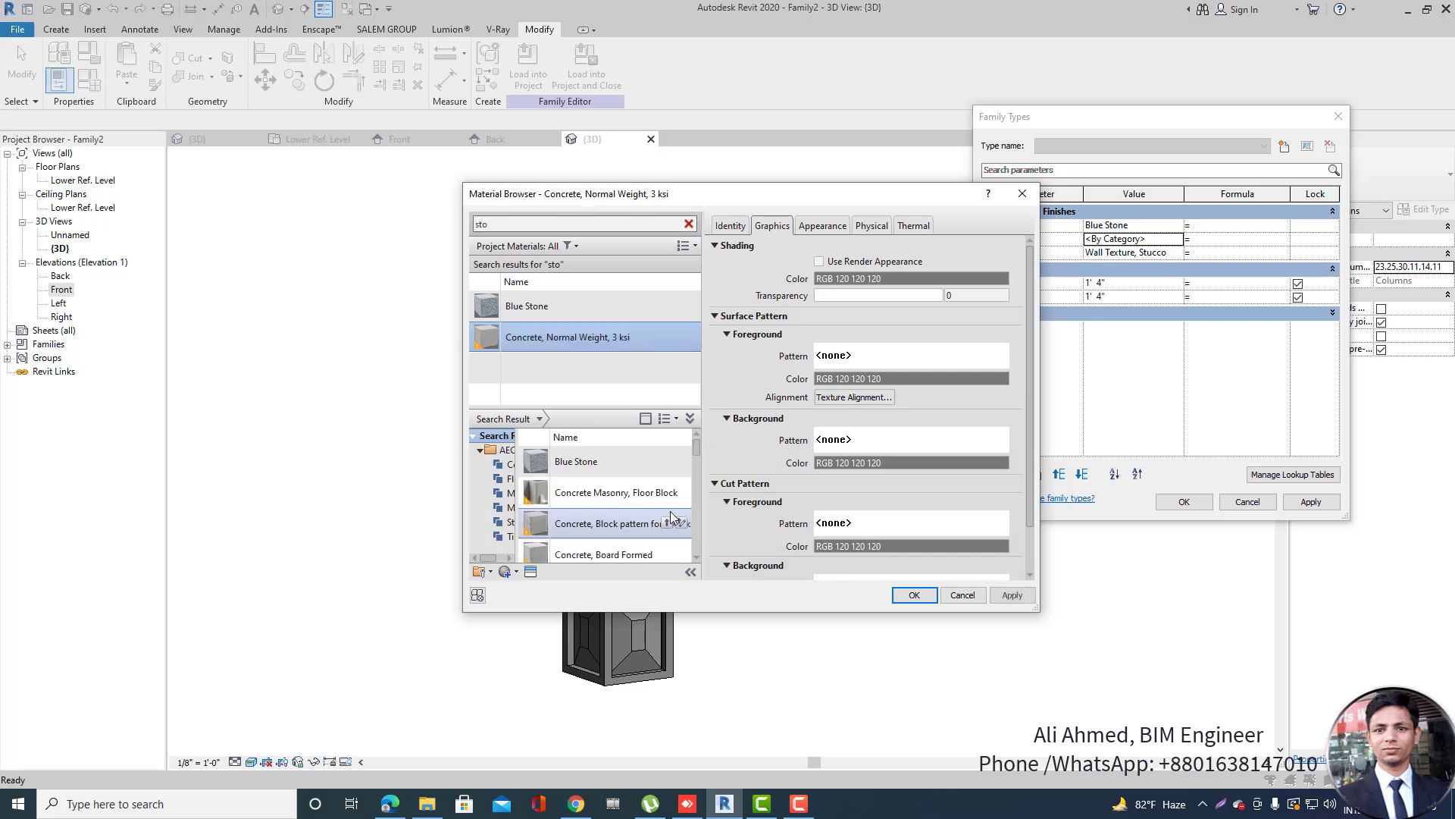
click(914, 594)
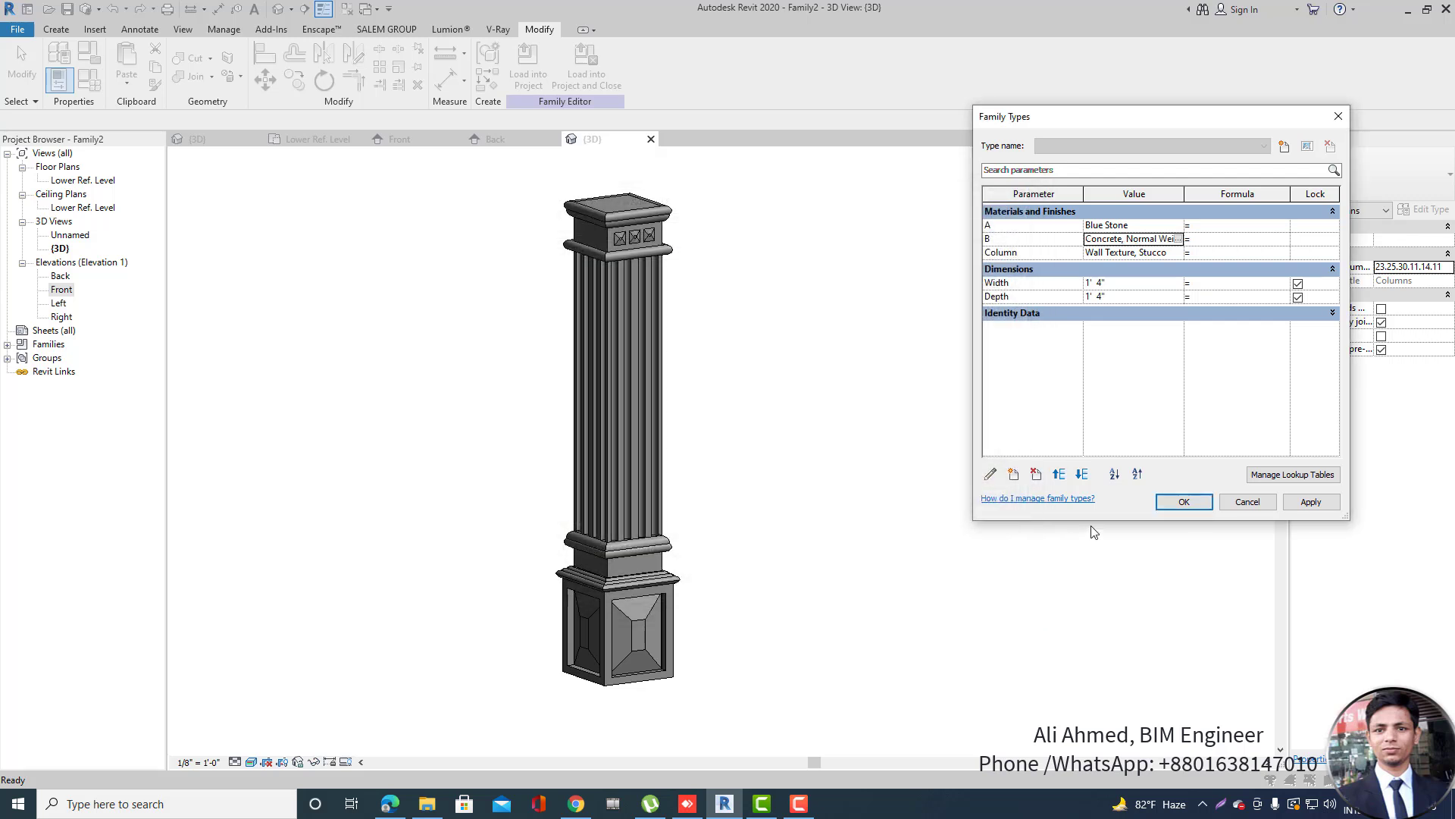
click(1184, 502)
Examine the applied materials on the base, shaft and capital of the column in the 3D view.
scroll(589, 651, up, 4)
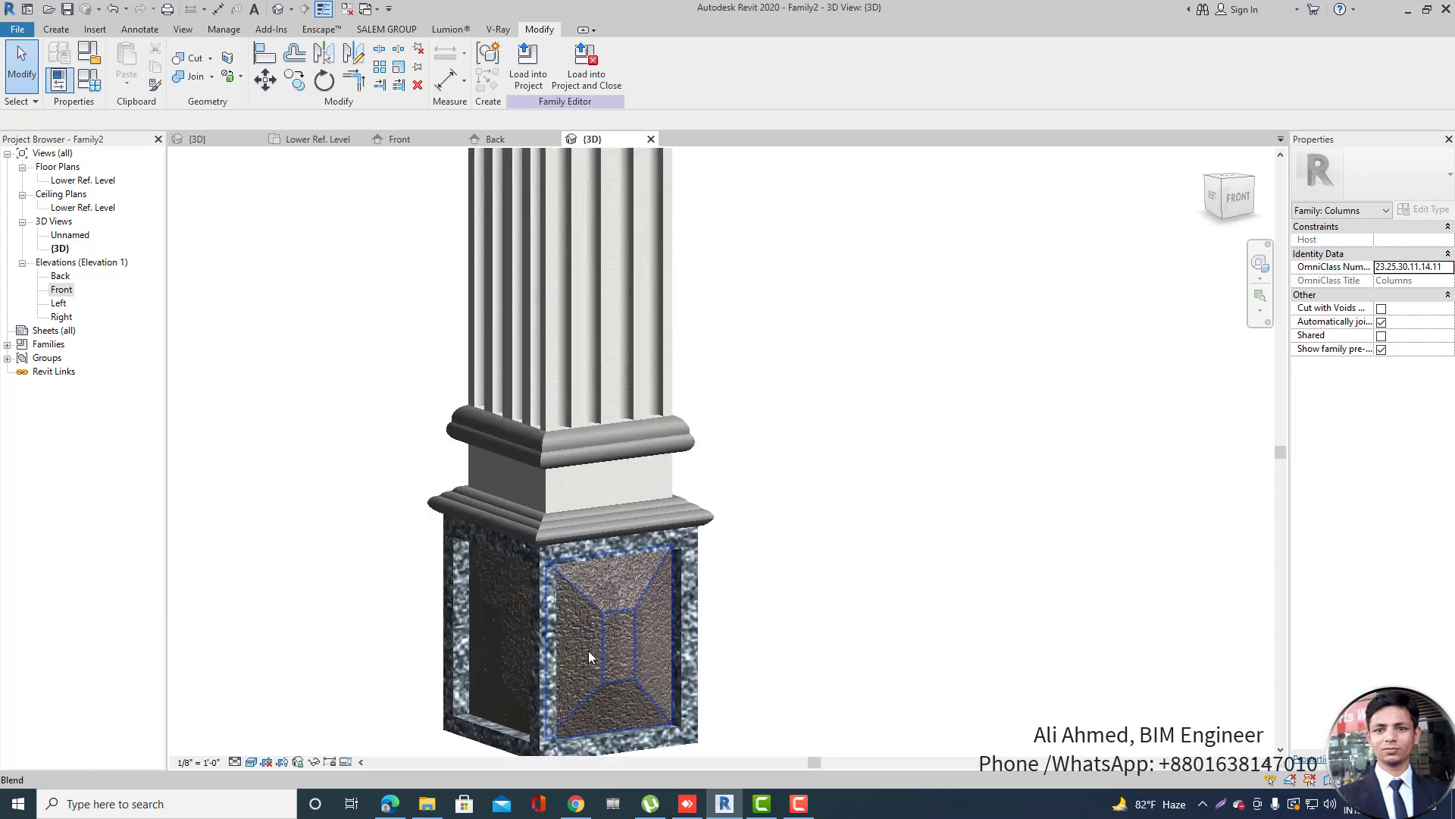
scroll(588, 650, up, 2)
scroll(896, 501, down, 6)
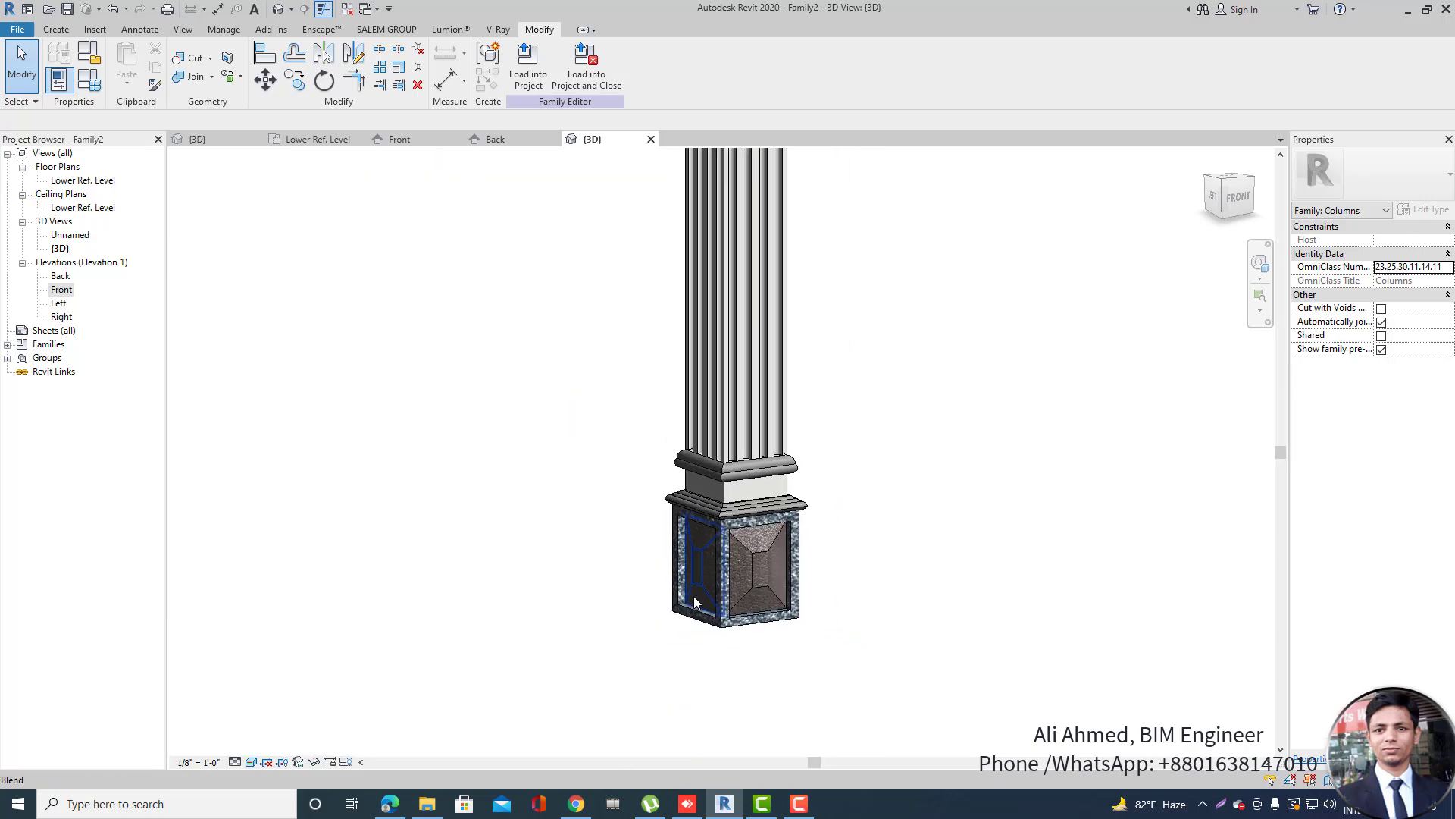
scroll(864, 513, down, 4)
shift+middle_drag(864, 513, 1152, 531)
scroll(762, 585, up, 4)
scroll(762, 585, down, 3)
scroll(671, 661, down, 3)
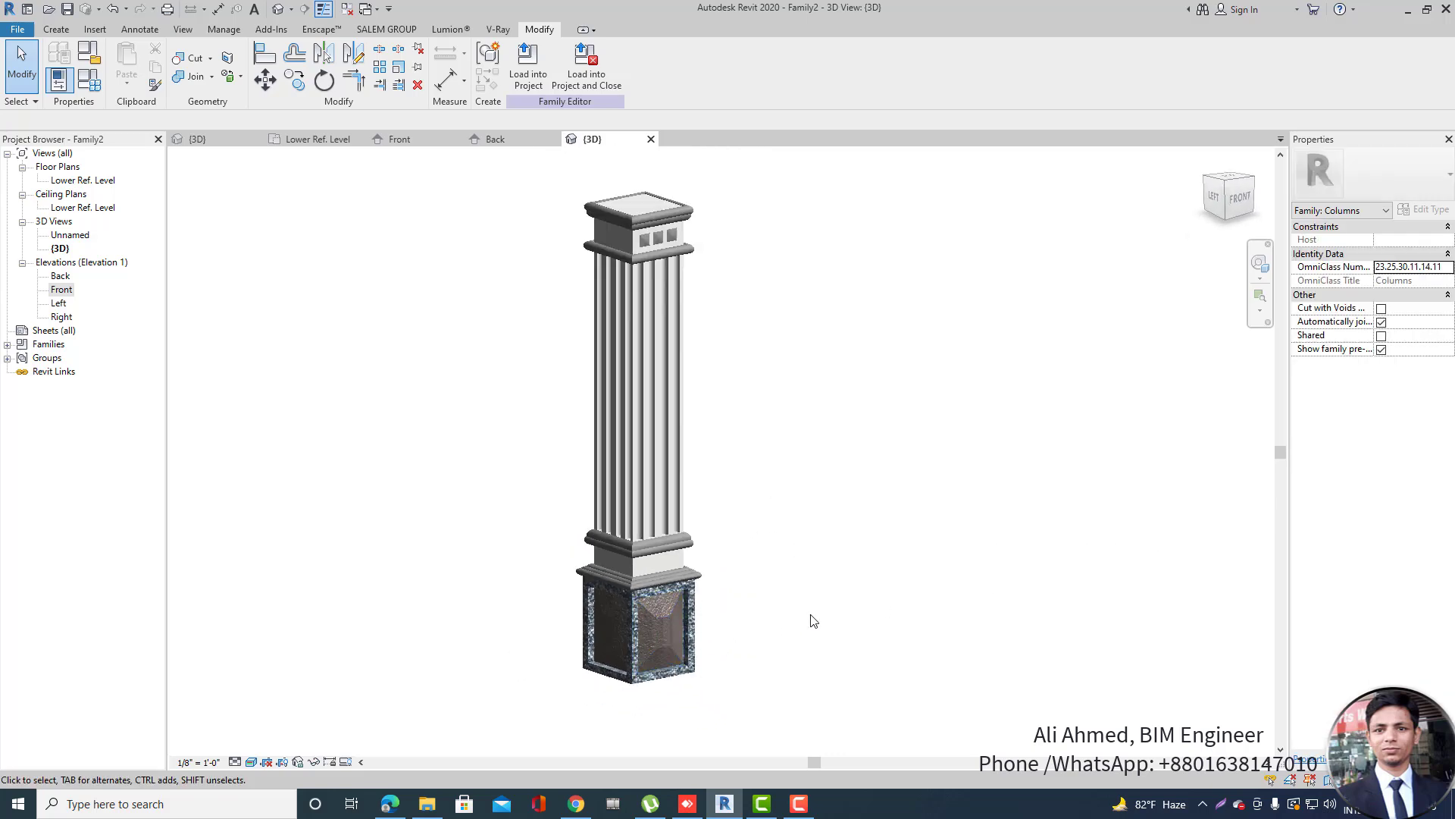
Paint the upper and lower facets and round centres of the middle and right front neck ornaments with Blue Stone.
scroll(713, 273, up, 4)
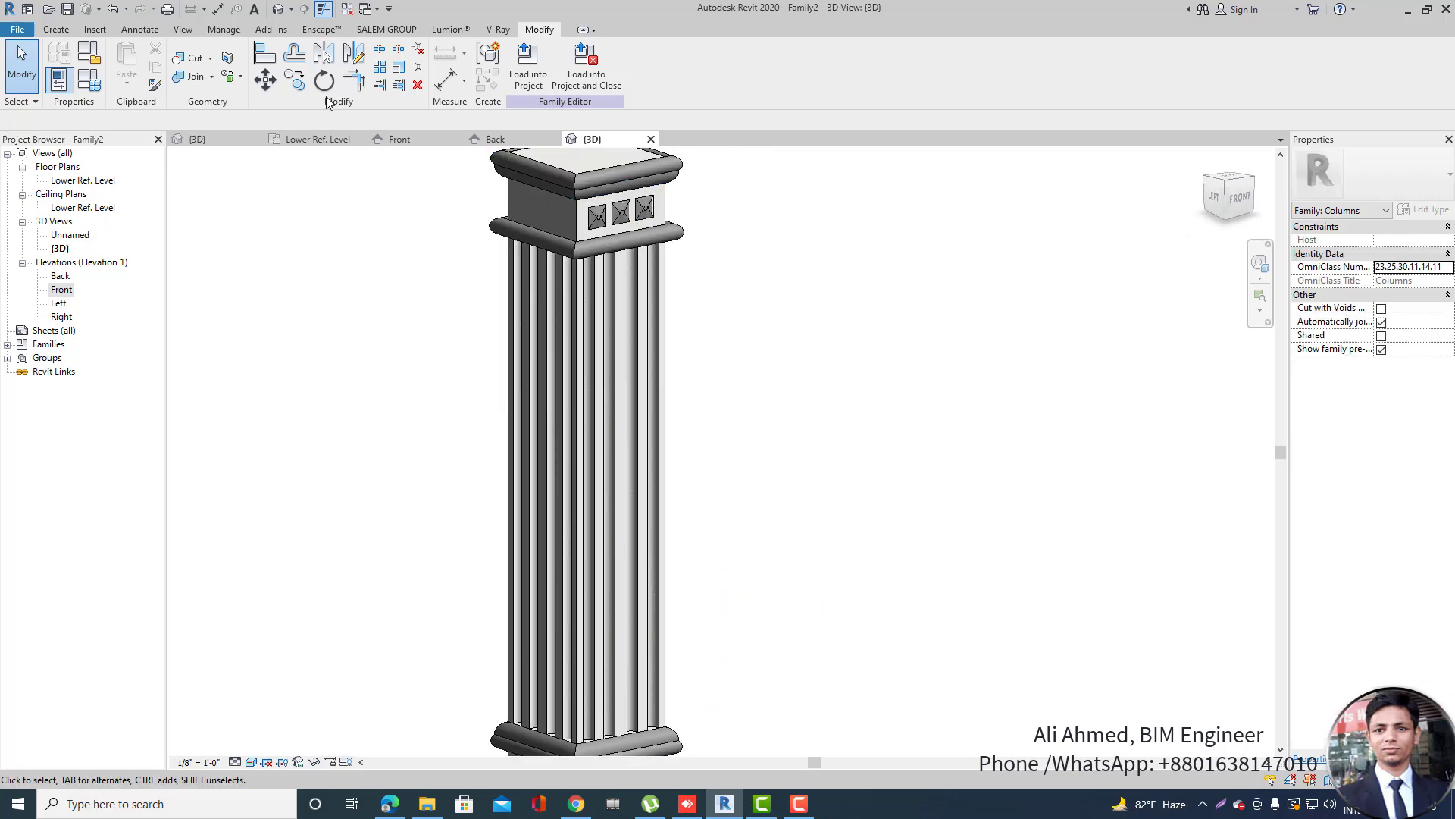
click(240, 76)
click(257, 108)
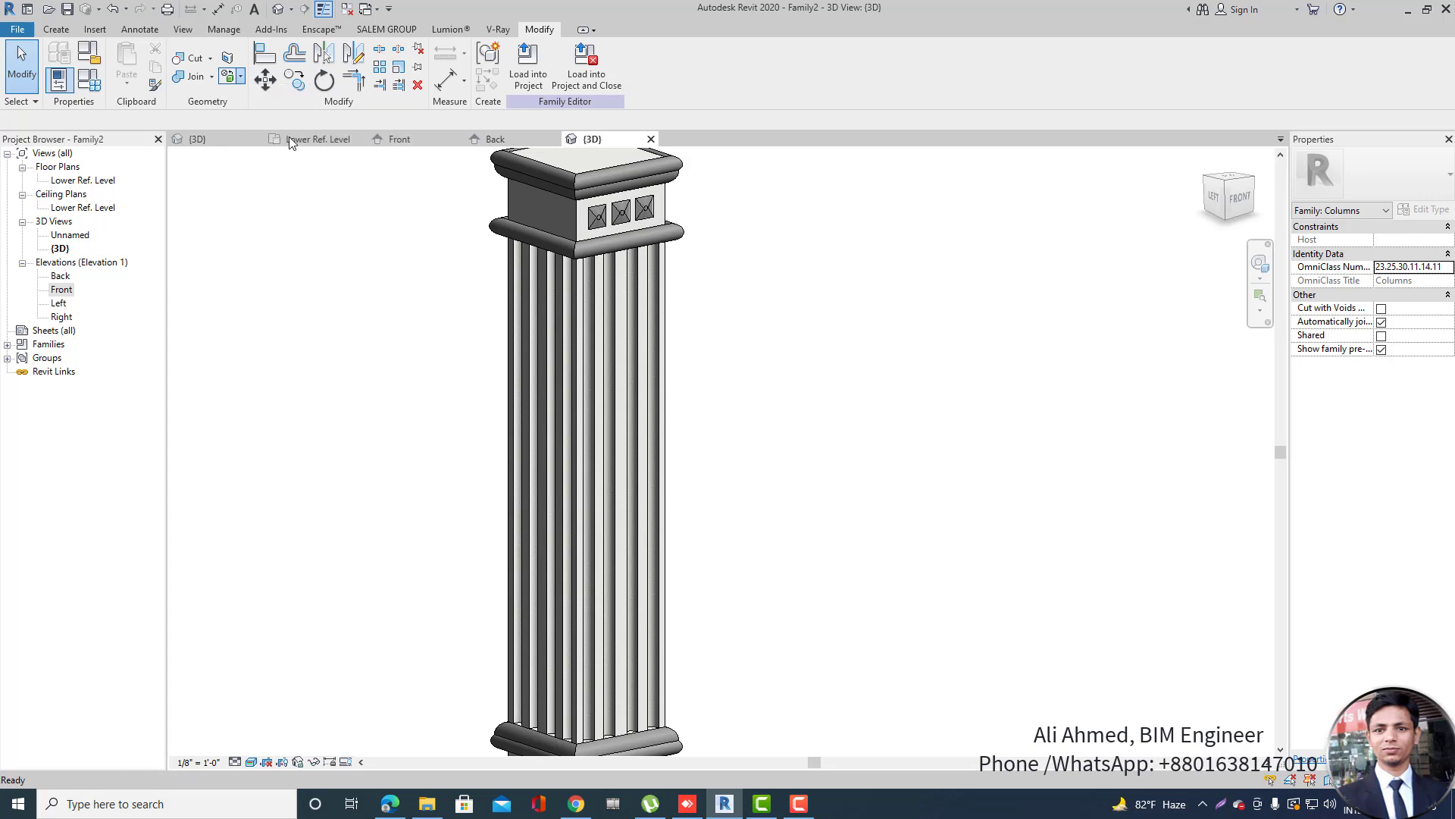
click(177, 125)
scroll(663, 318, down, 2)
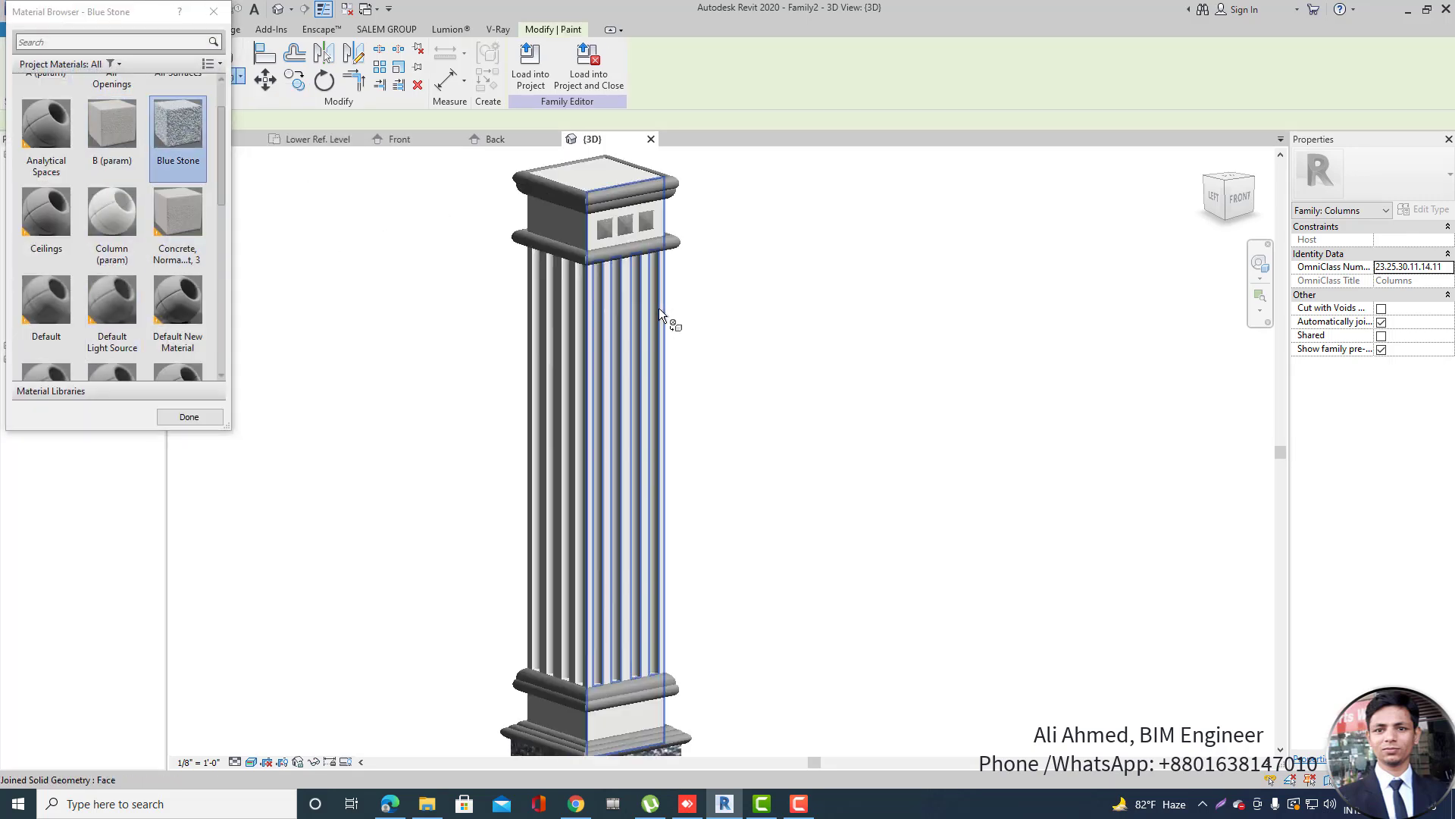
scroll(640, 257, up, 8)
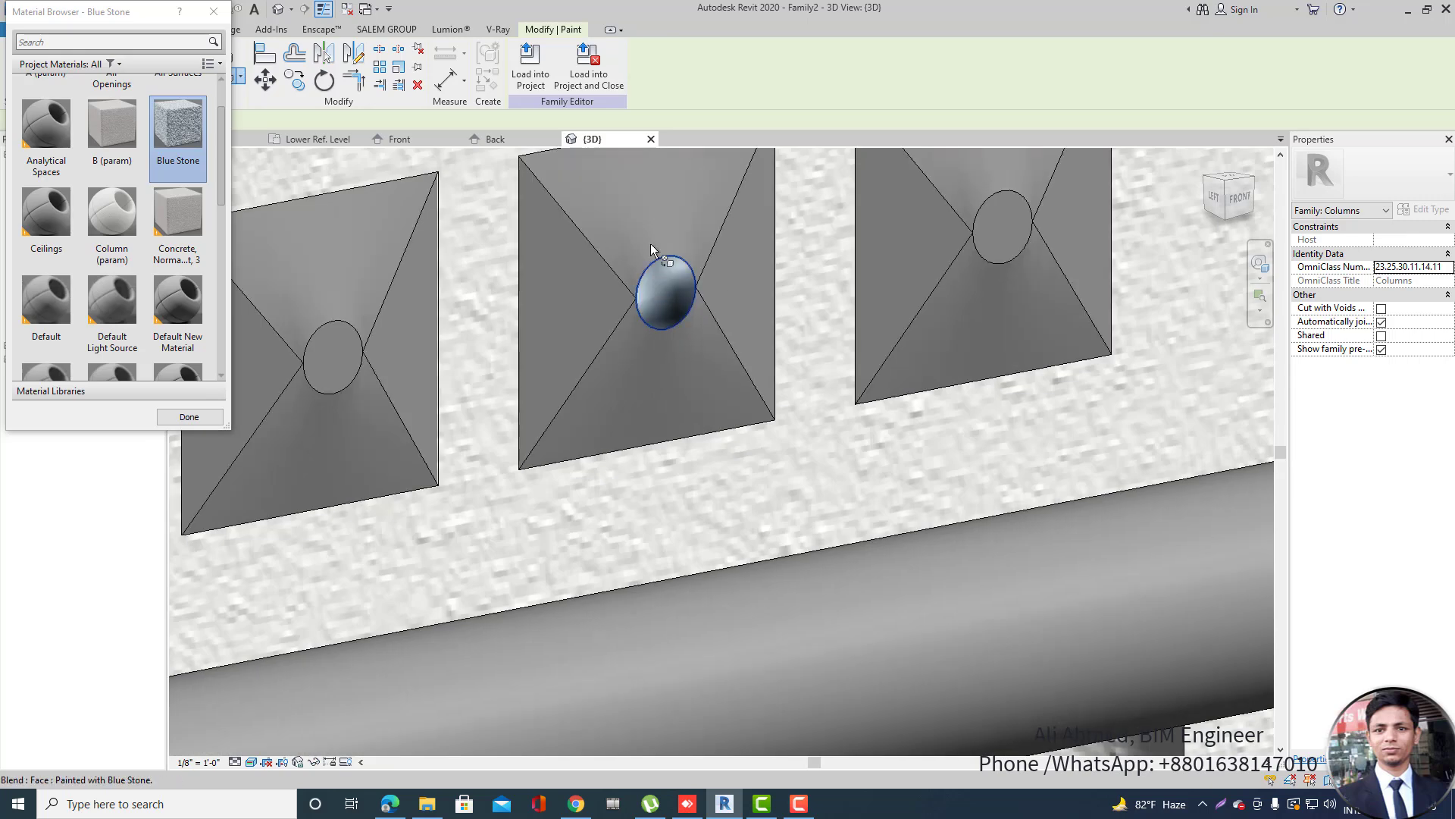
click(667, 296)
scroll(574, 318, down, 4)
click(546, 388)
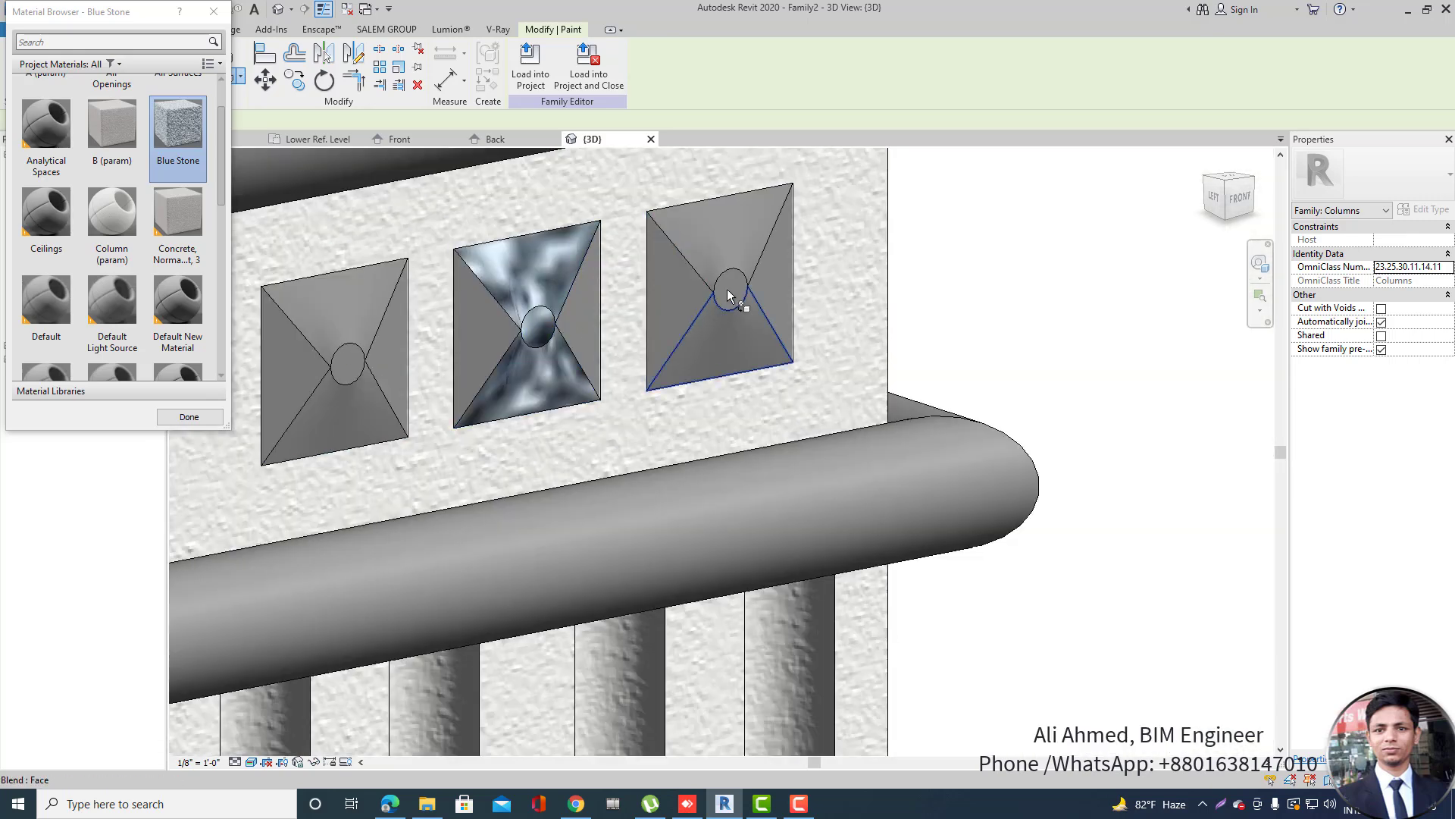
click(728, 254)
click(721, 330)
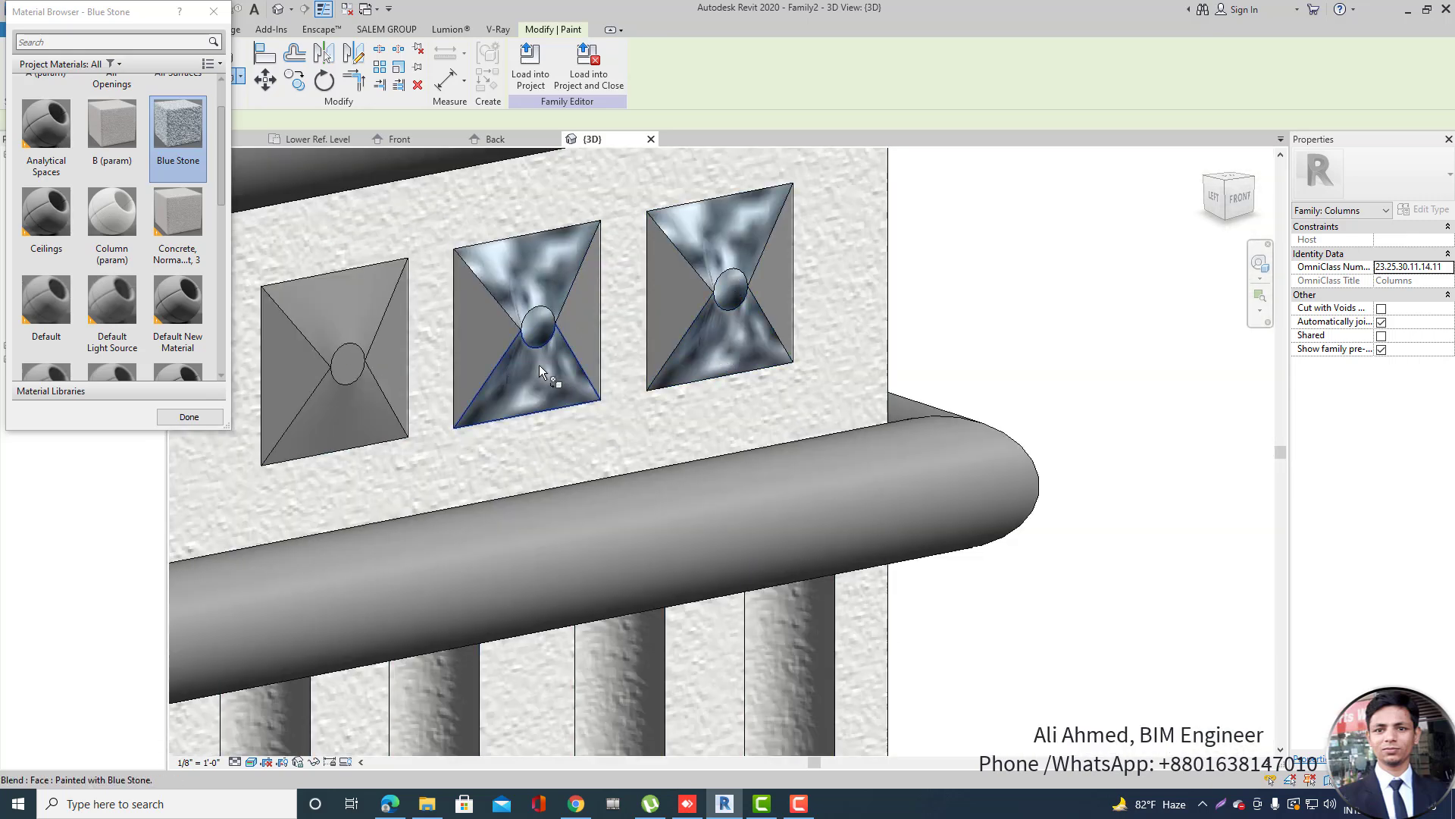
Paint all four facets and the round centre of the left front neck ornament with Blue Stone.
click(341, 318)
click(348, 363)
click(287, 376)
click(356, 417)
click(389, 373)
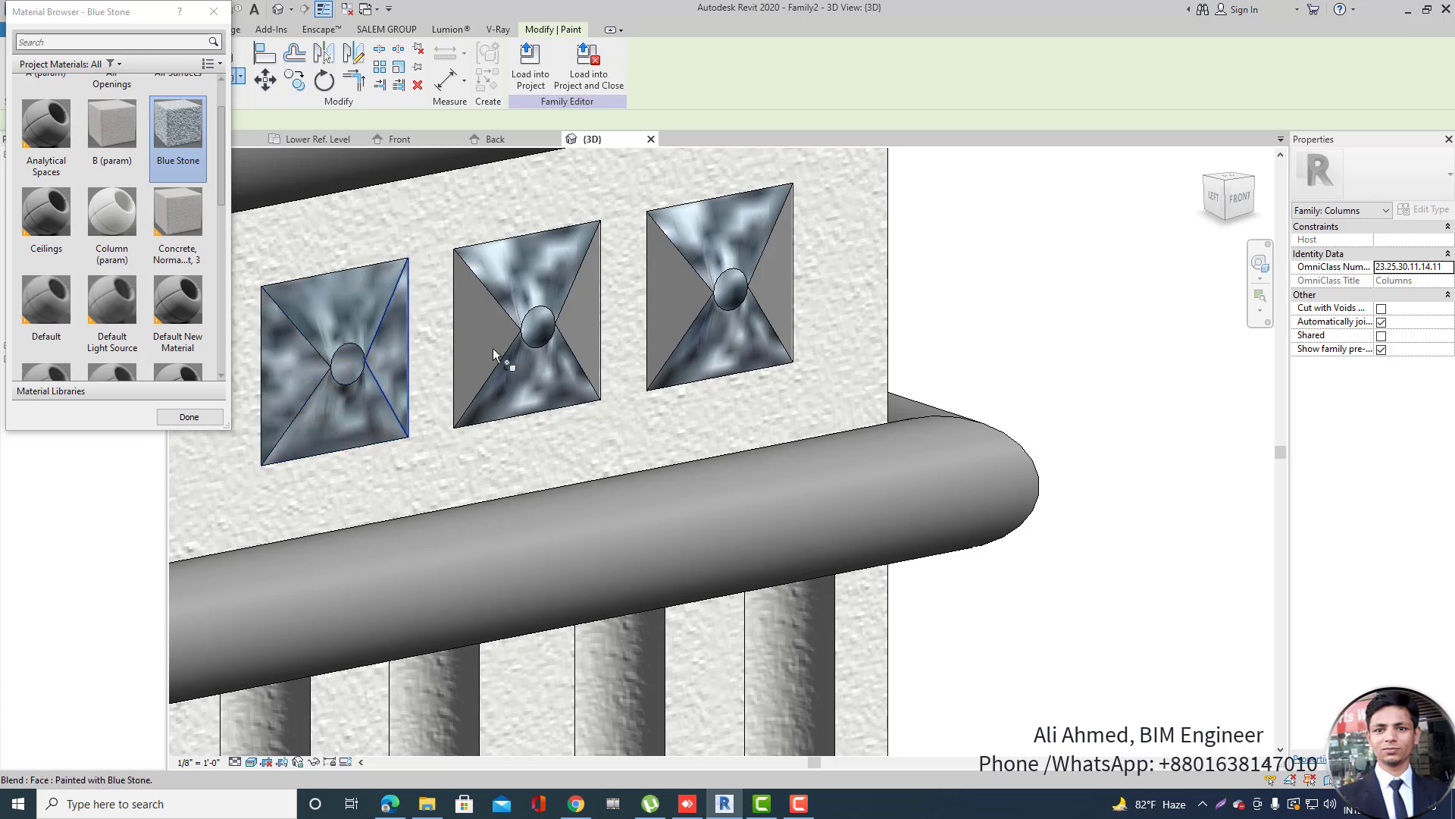
Paint the remaining side facets of the middle and right front neck ornaments with Blue Stone.
click(592, 334)
click(477, 326)
click(666, 309)
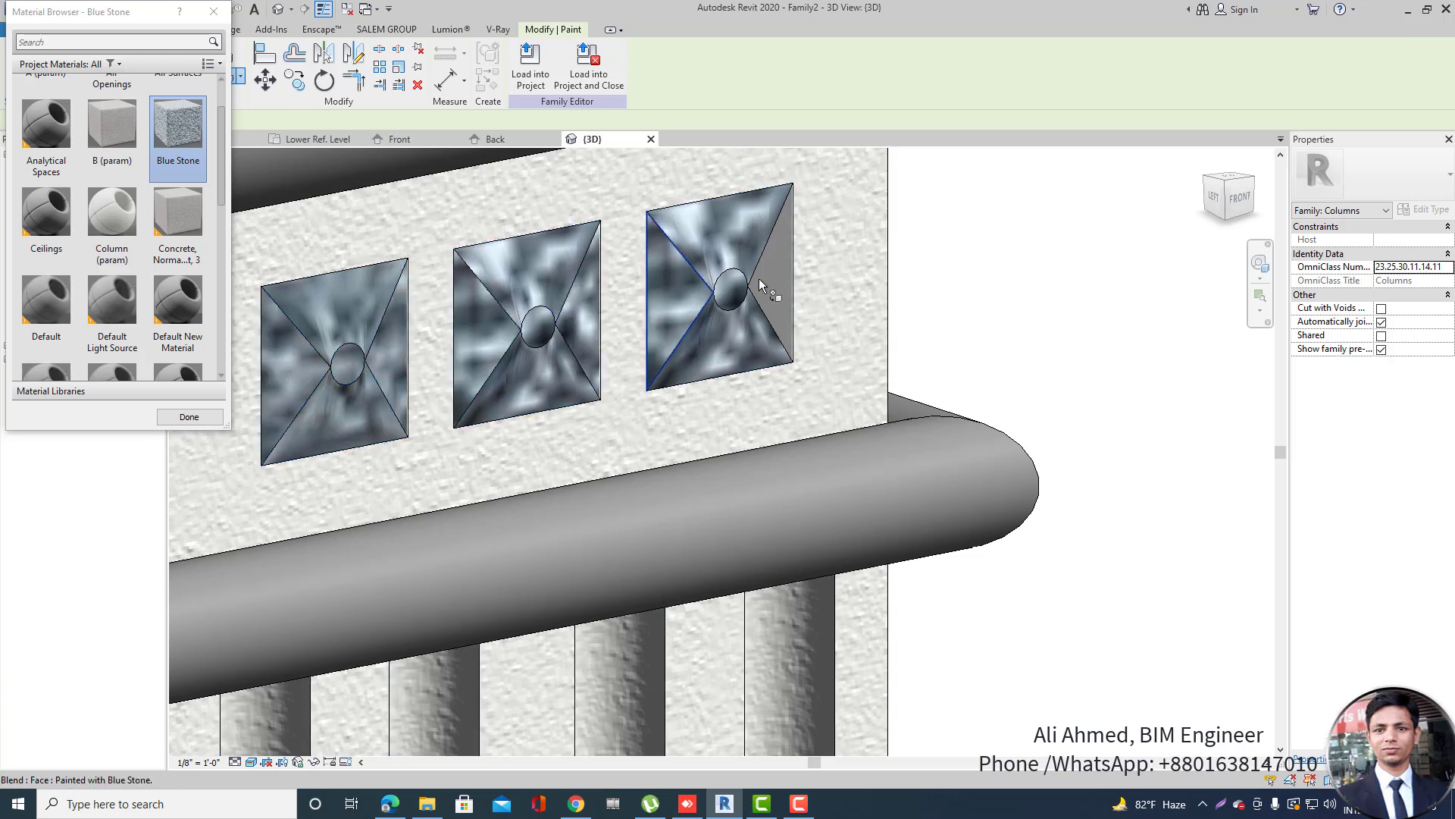
click(764, 288)
Paint the round centres of the three front neck ornaments with the Column (param) material.
click(111, 221)
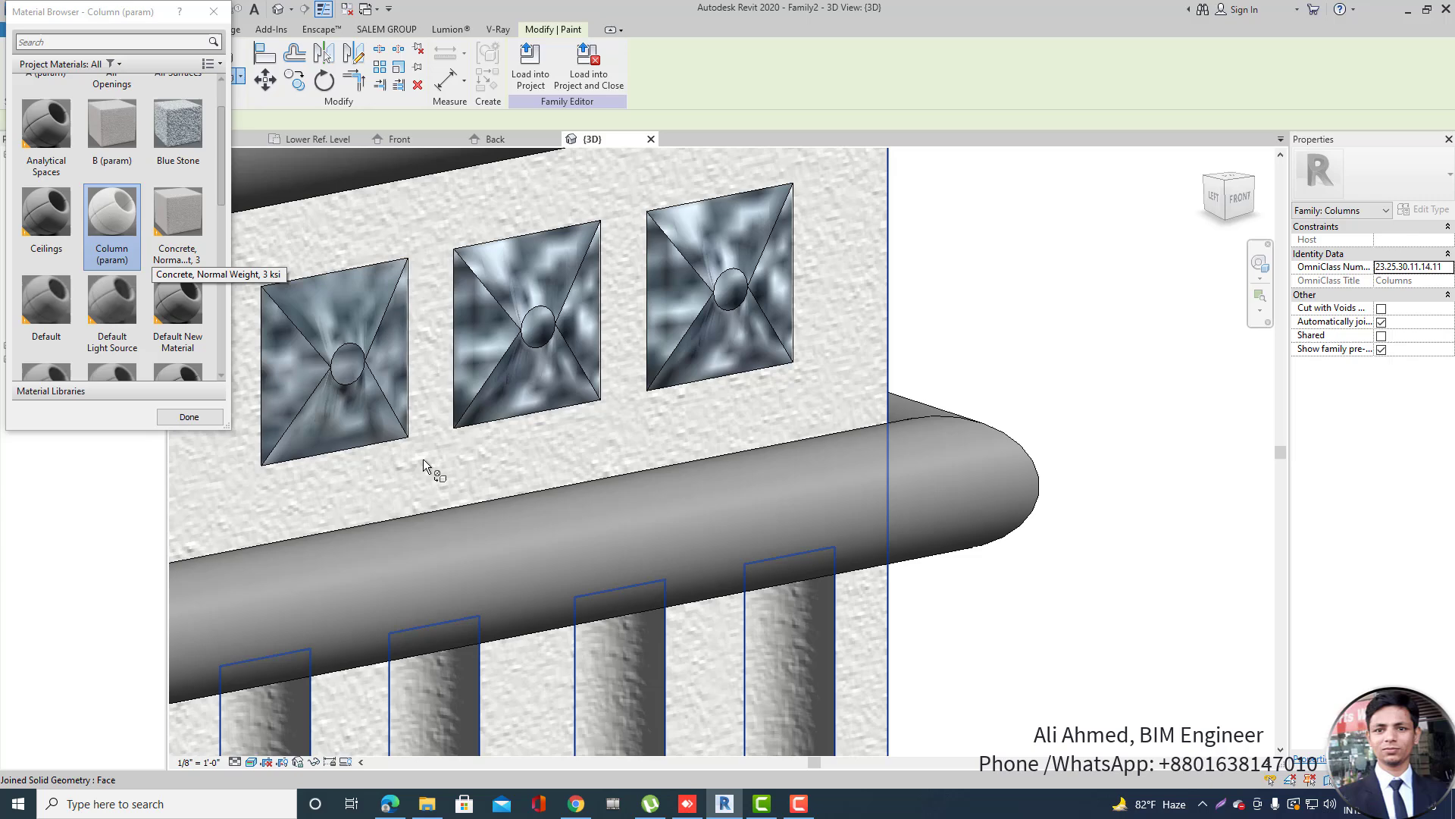
click(350, 368)
click(538, 328)
click(730, 289)
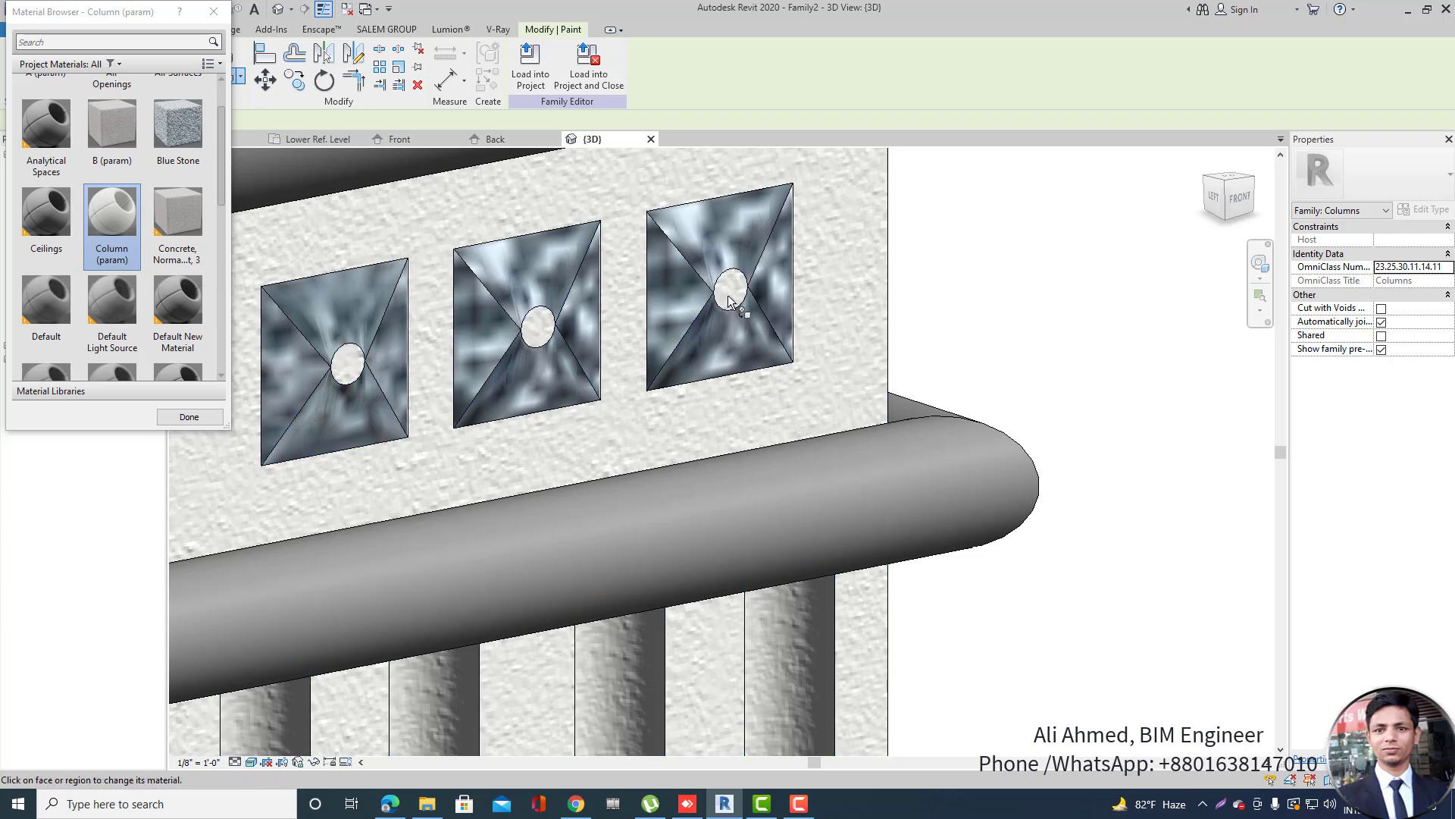
Paint the rounded moulding below the column neck with Blue Stone on all its sides.
scroll(716, 302, down, 2)
scroll(683, 300, down, 5)
scroll(667, 265, up, 2)
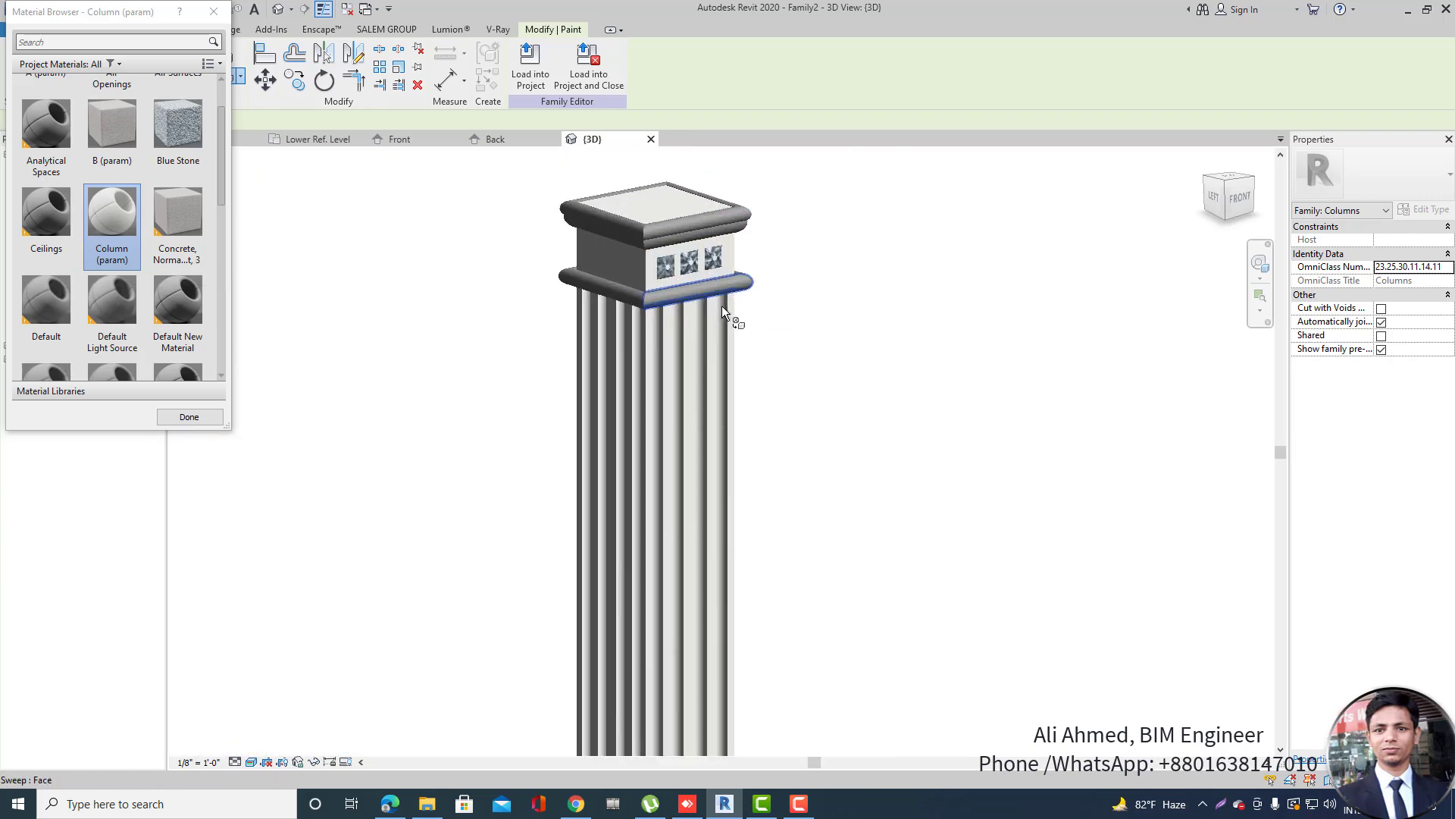
scroll(113, 227, up, 1)
click(178, 191)
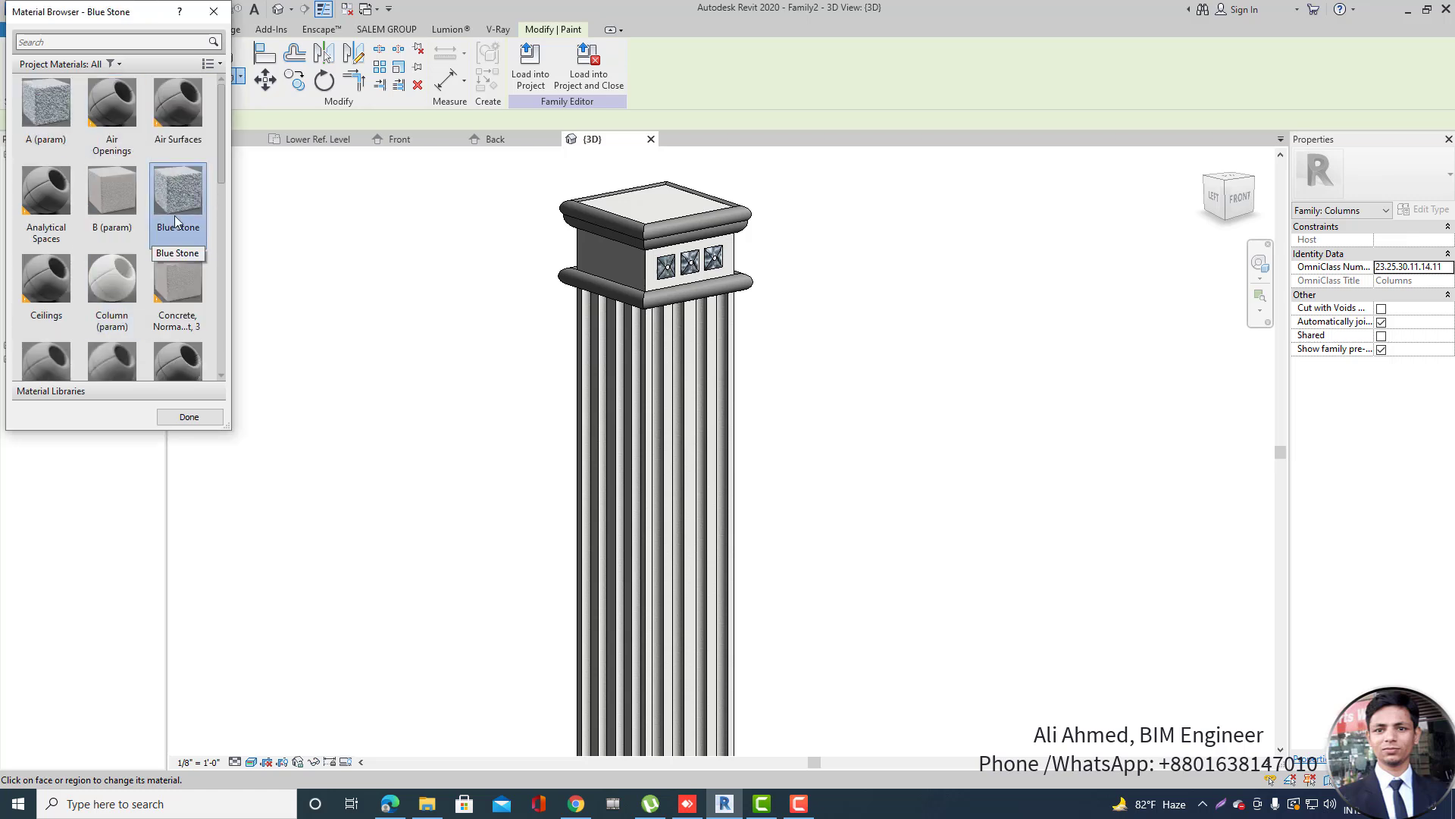
scroll(702, 286, up, 4)
click(702, 284)
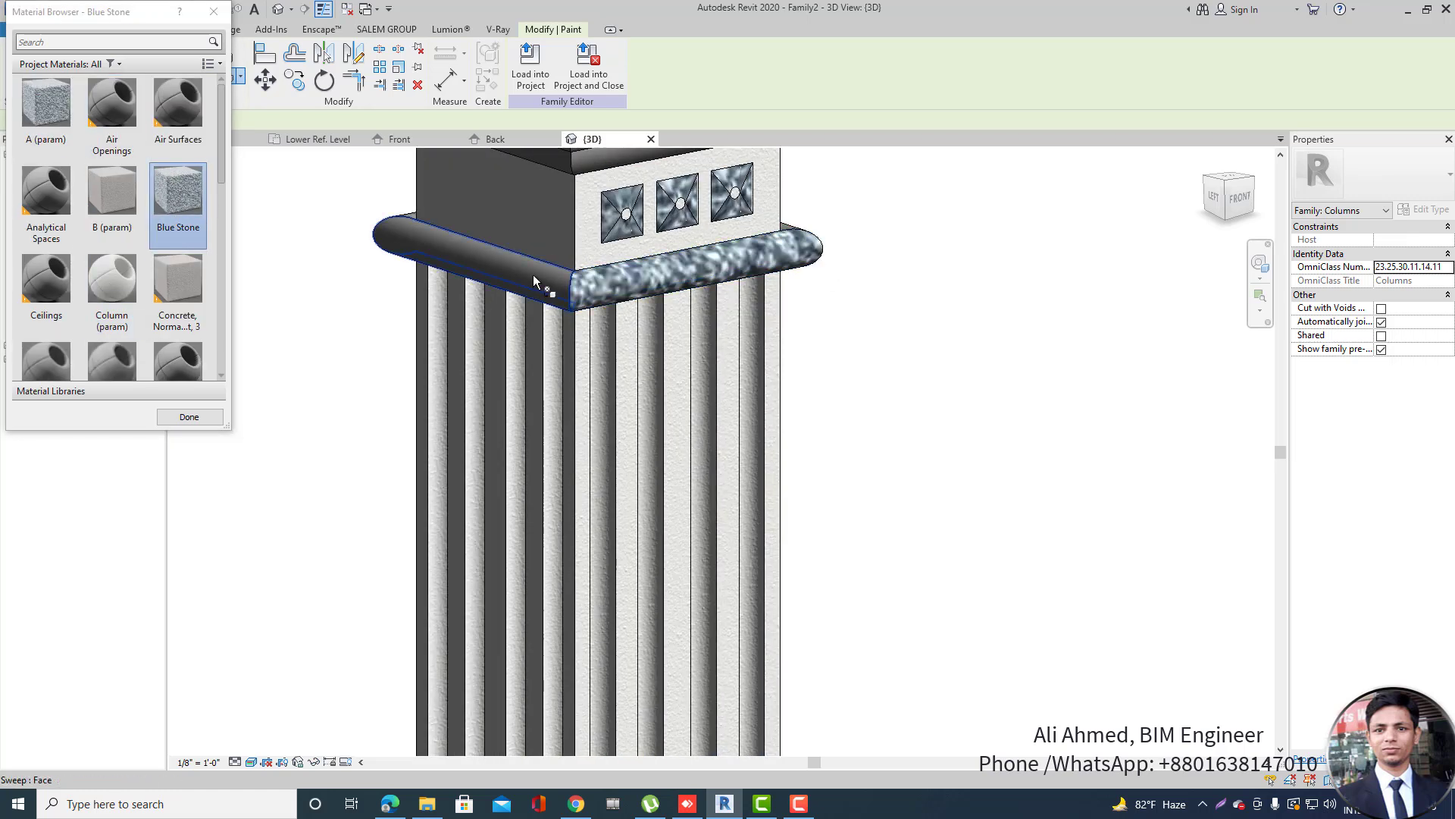
scroll(778, 263, down, 5)
shift+middle_drag(917, 302, 834, 266)
scroll(831, 258, up, 3)
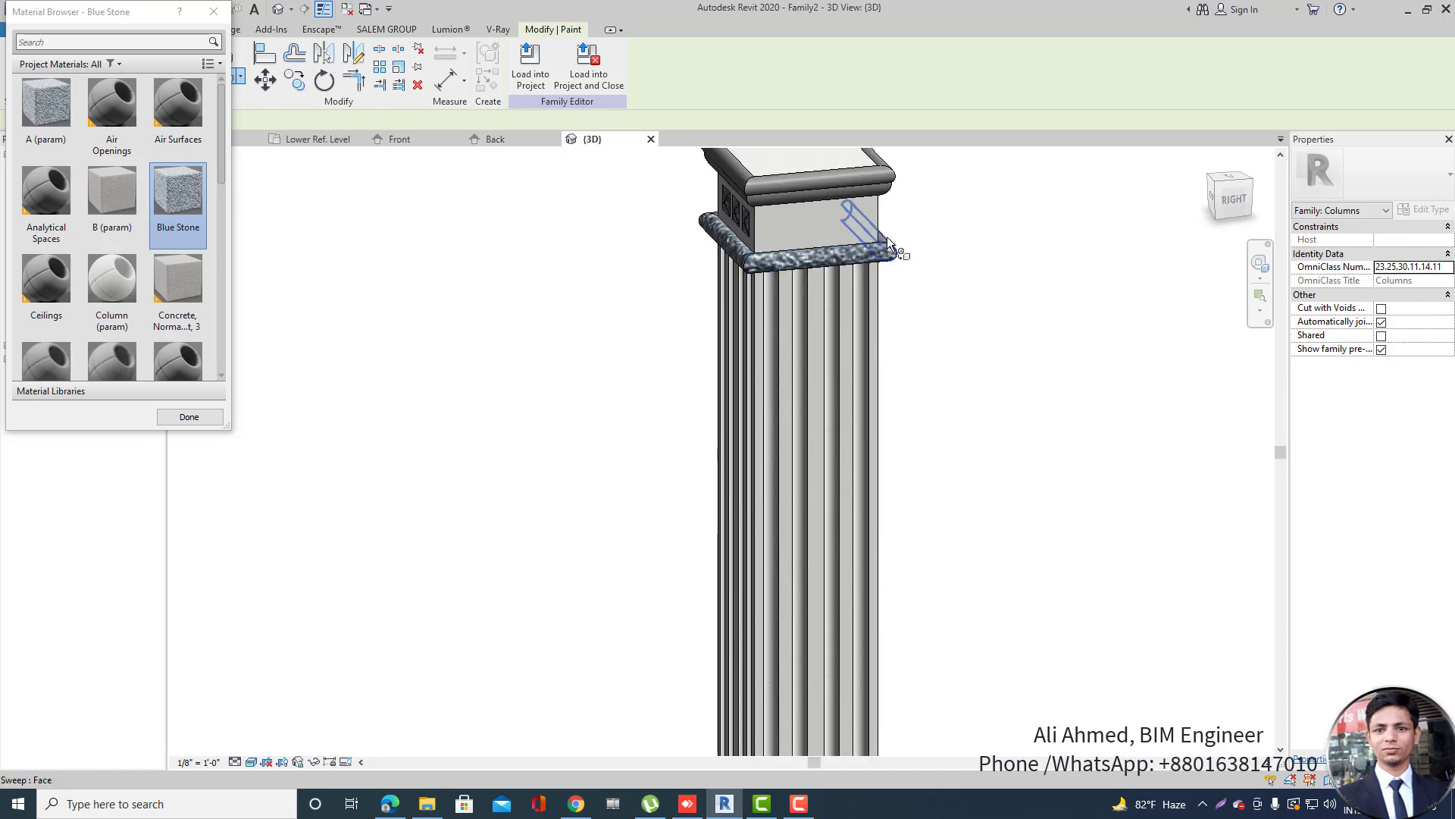
Paint both bands of the moulding at the foot of the fluted shaft with Blue Stone on every side and finish painting.
scroll(804, 235, down, 4)
scroll(781, 492, up, 5)
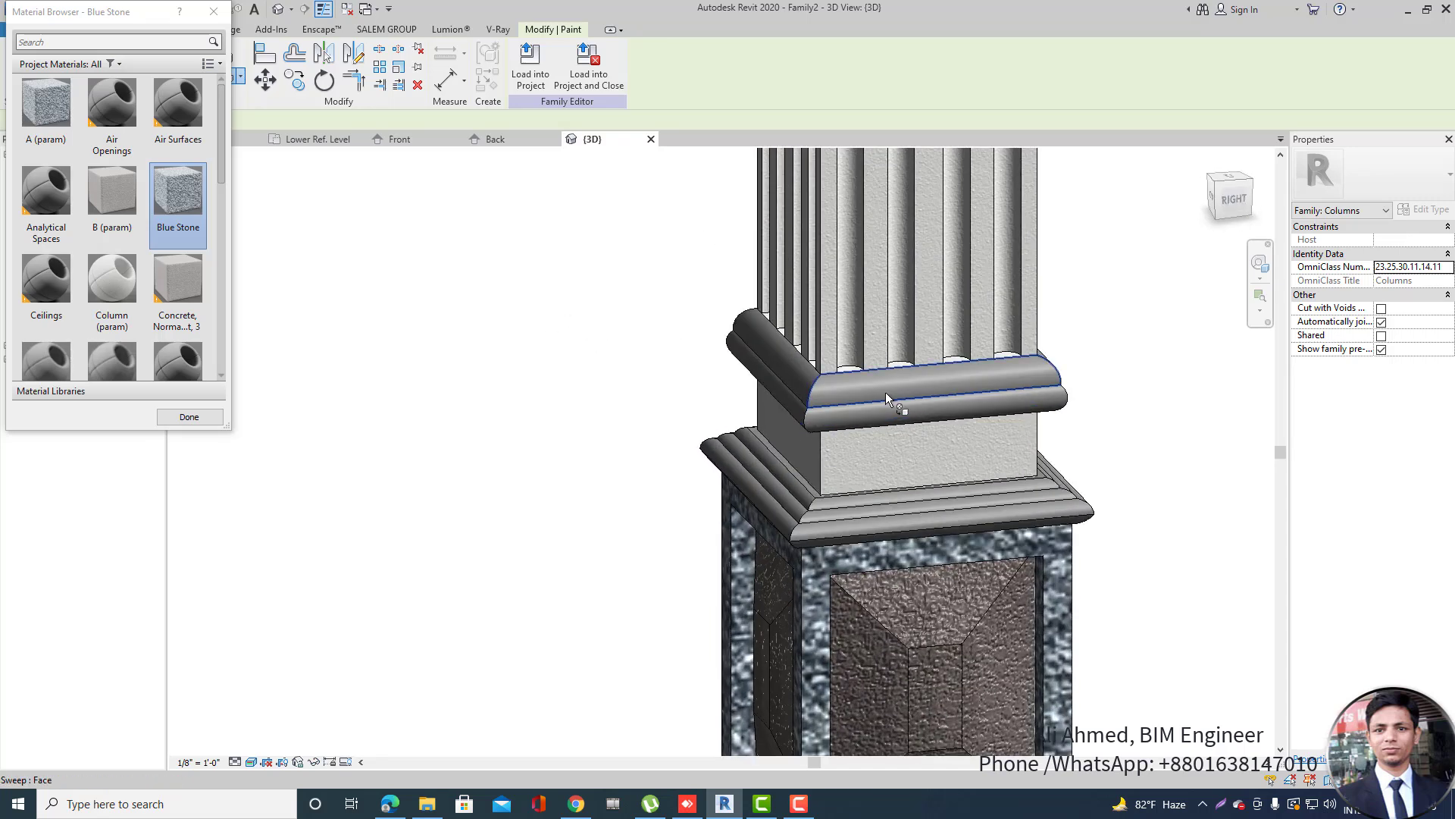
click(842, 415)
click(796, 383)
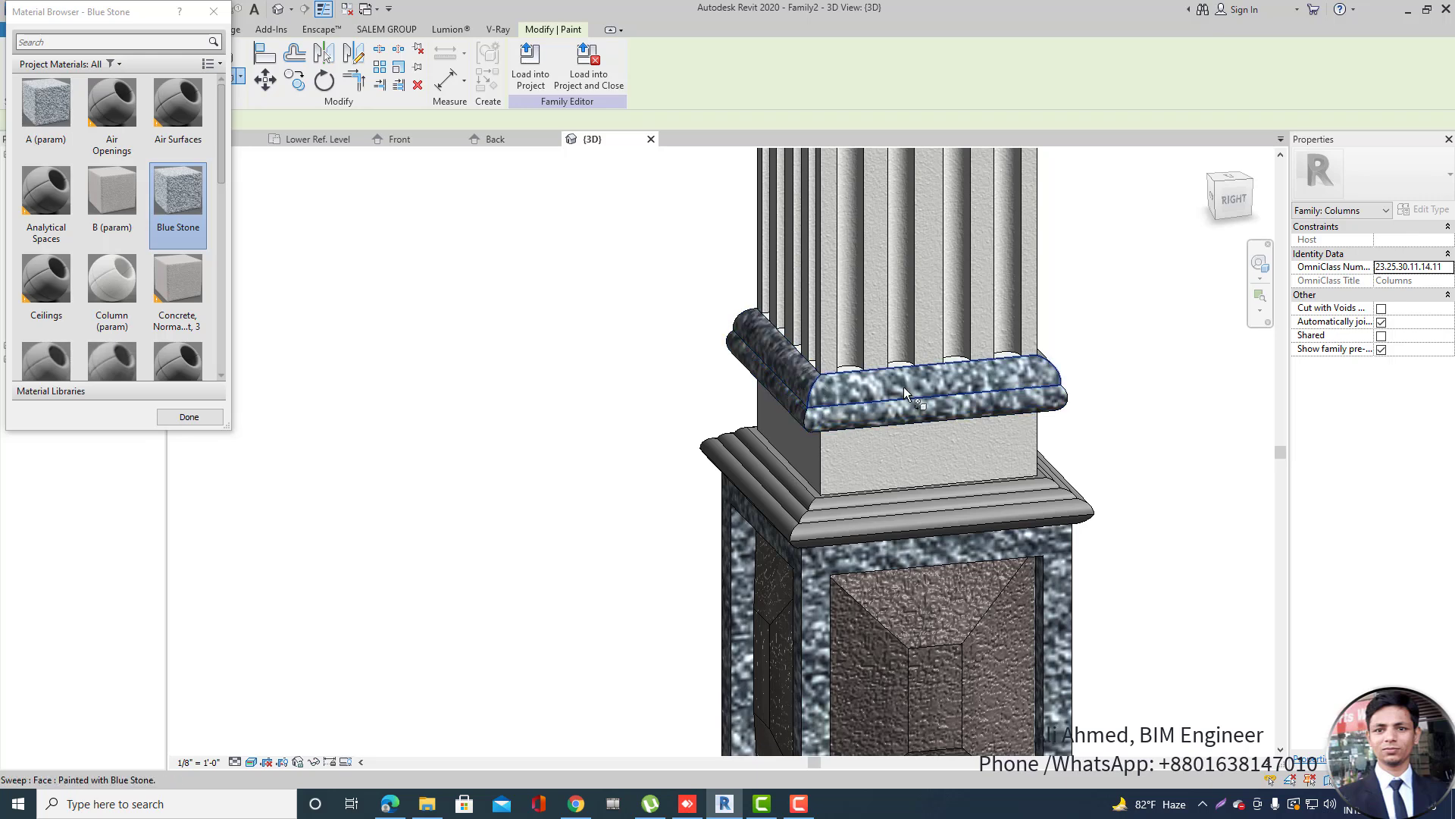
mouse_move(796, 382)
shift+middle_down()
mouse_move(837, 438)
mouse_move(815, 417)
shift+middle_up()
scroll(814, 417, up, 3)
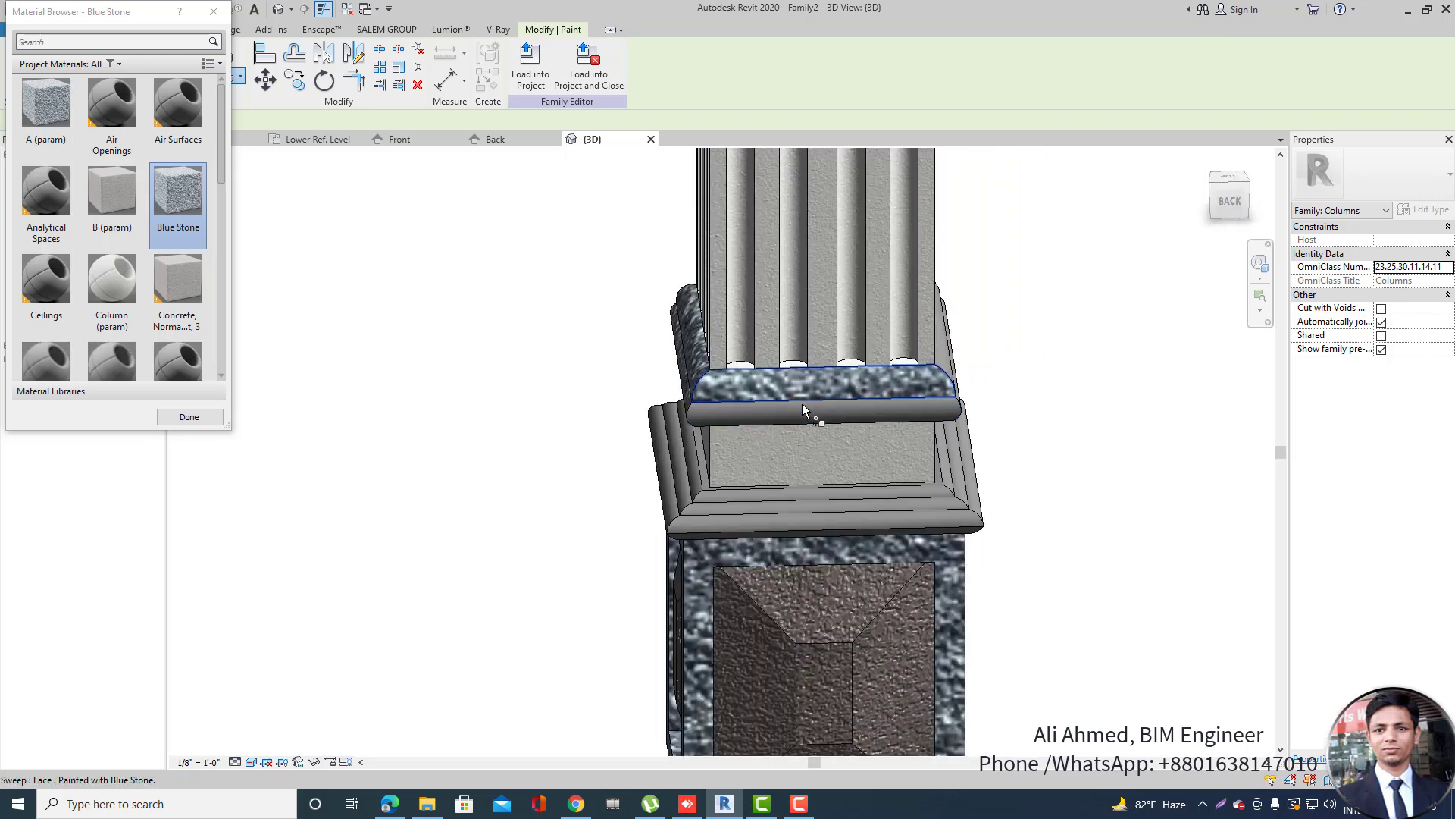
click(956, 413)
click(961, 388)
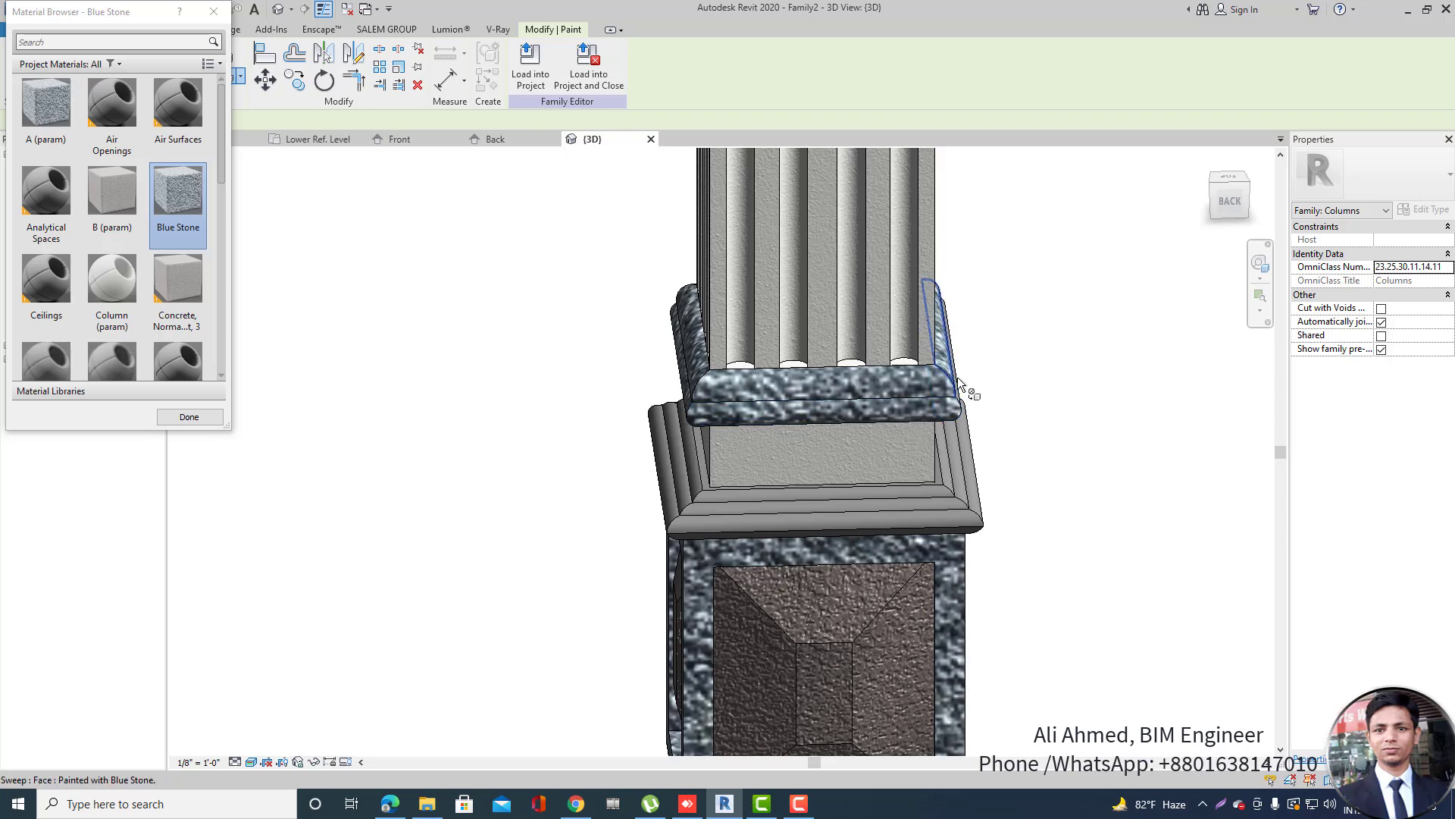
mouse_move(962, 388)
shift+middle_down()
mouse_move(874, 421)
mouse_move(815, 359)
mouse_move(810, 322)
mouse_move(749, 394)
shift+middle_up()
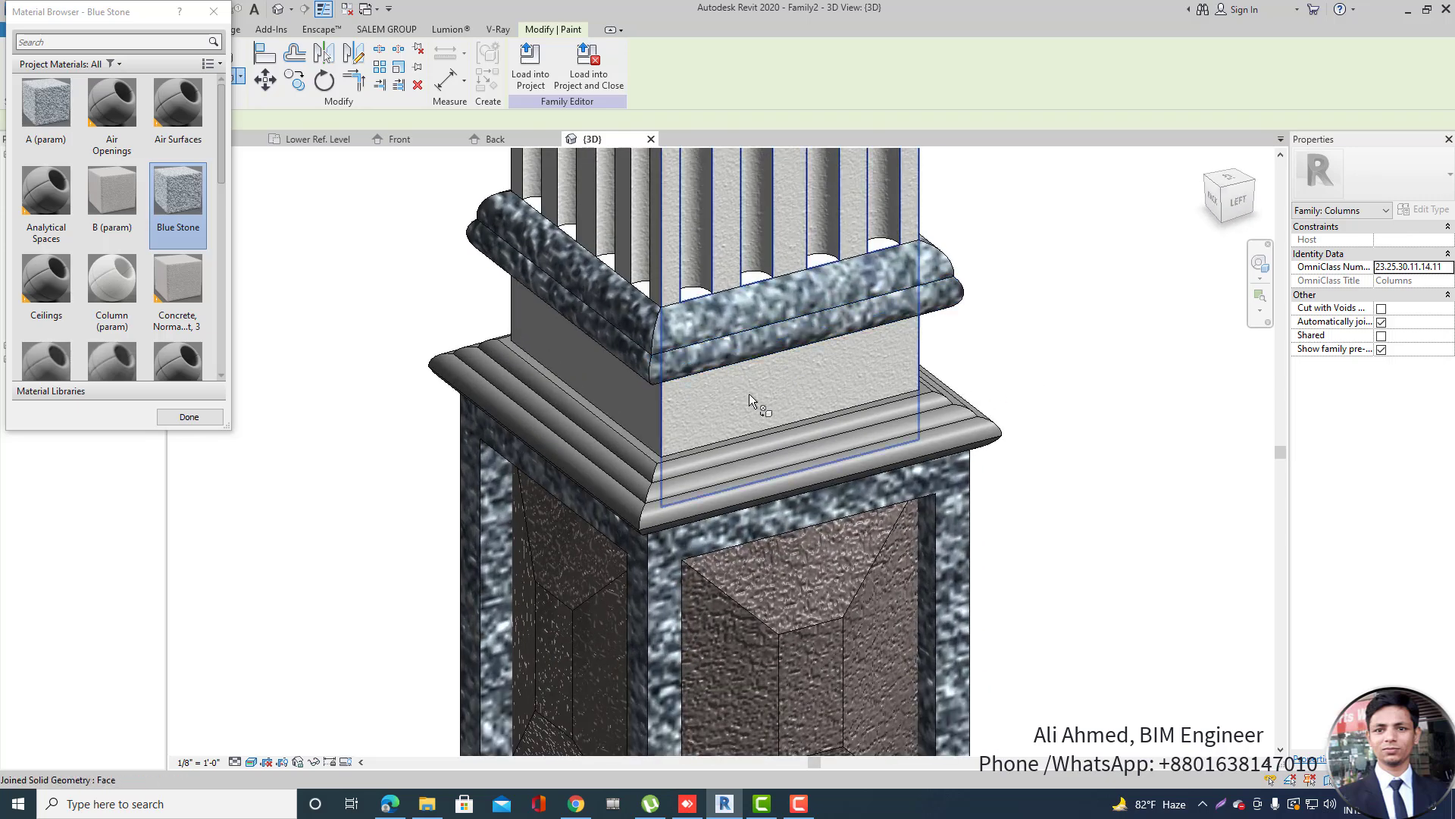
shift+middle_drag(1012, 415, 773, 425)
key(Escape)
scroll(789, 492, down, 2)
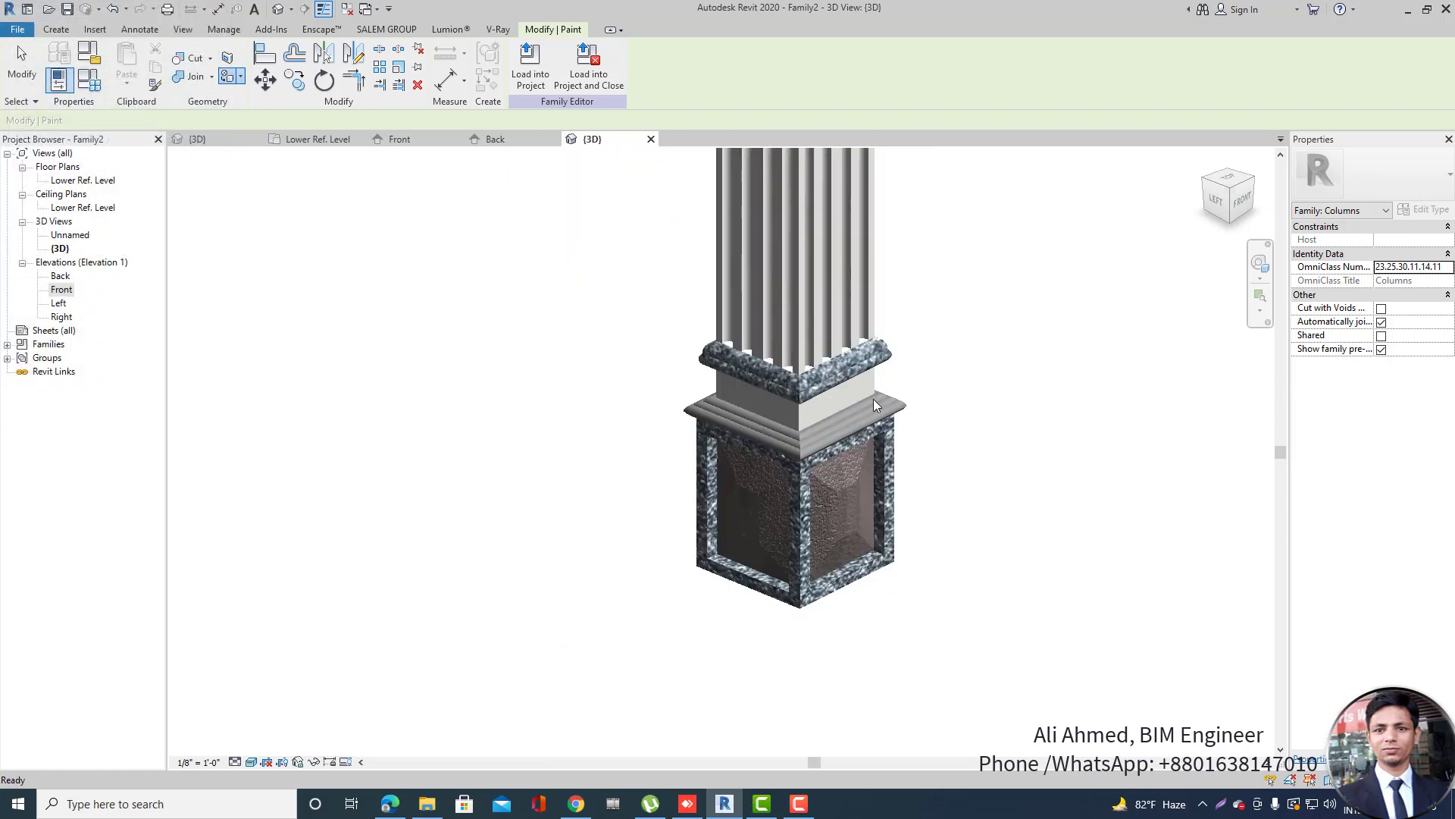
Check the material setting of the stepped moulding sweep above the pedestal.
click(897, 414)
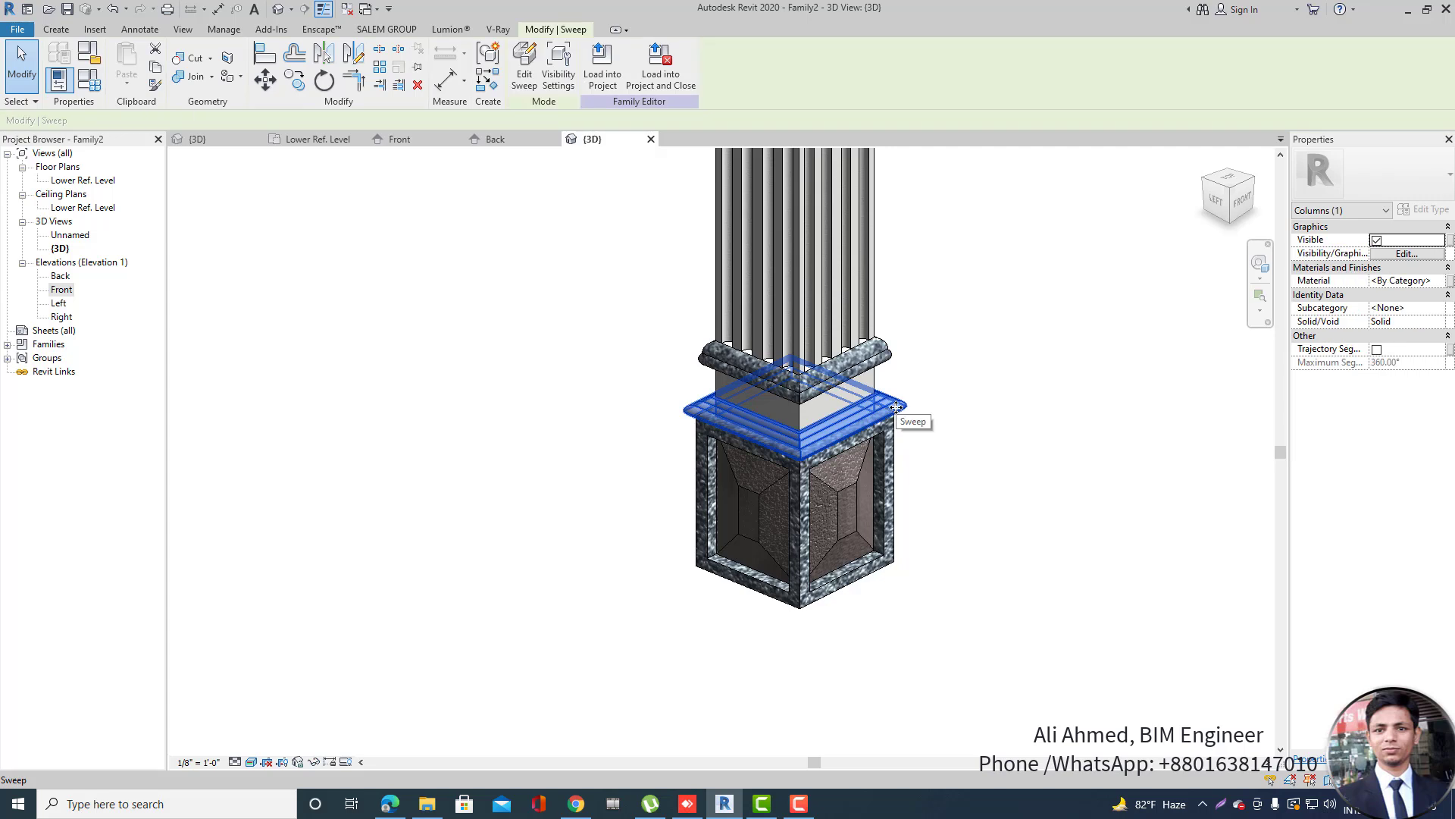
click(1445, 286)
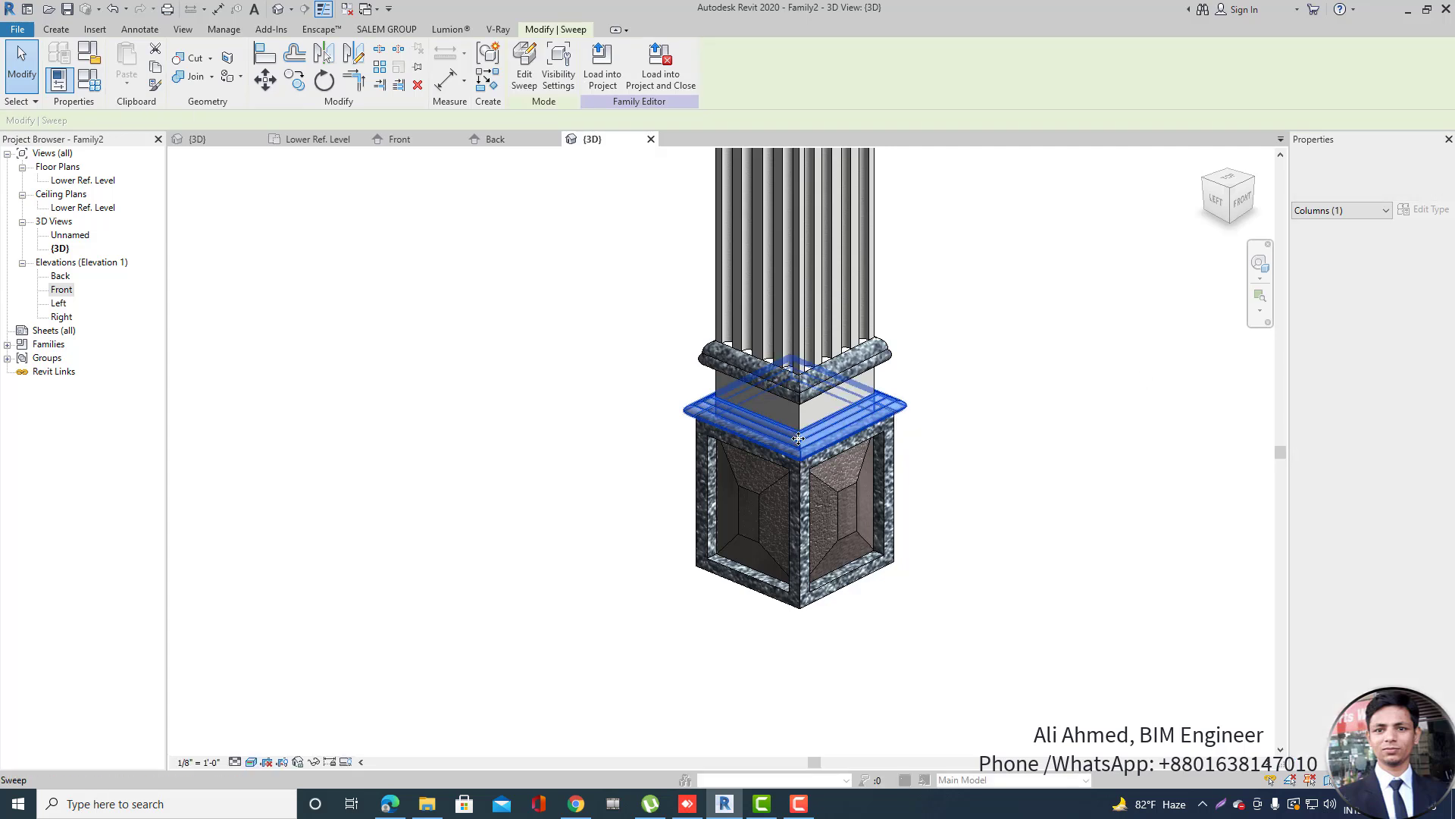
click(939, 402)
scroll(637, 511, down, 3)
scroll(869, 423, up, 4)
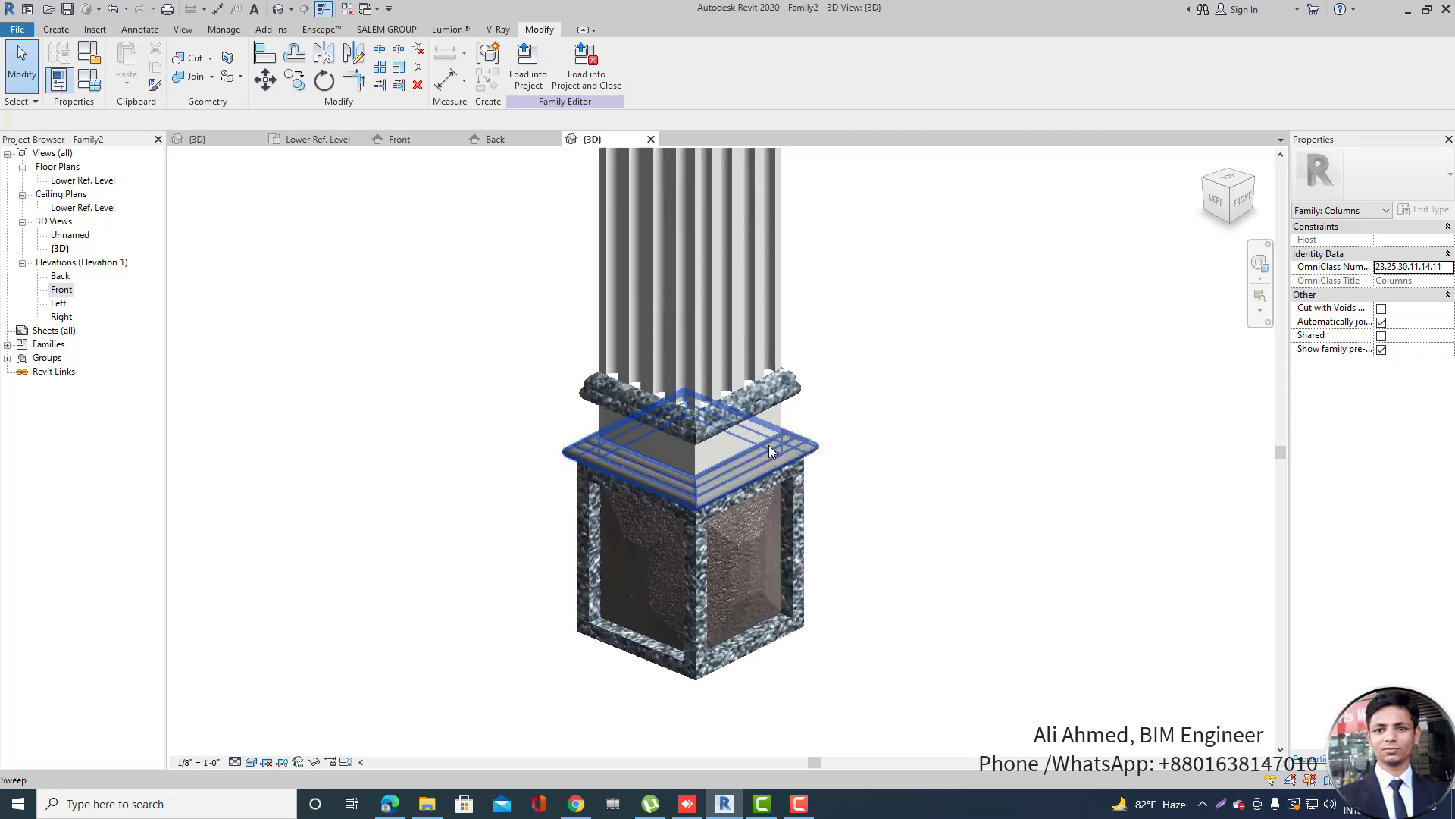
click(805, 449)
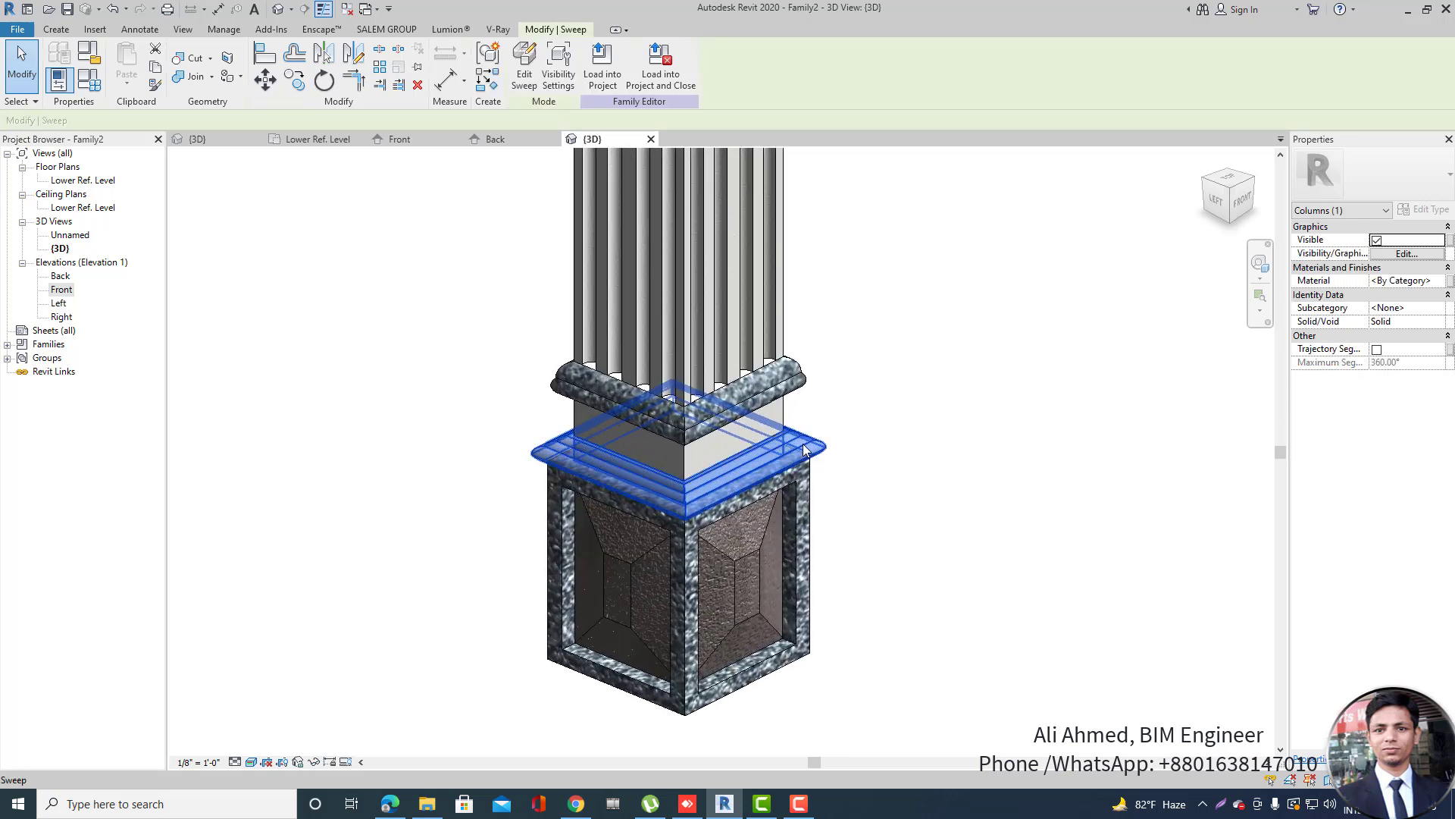
click(839, 470)
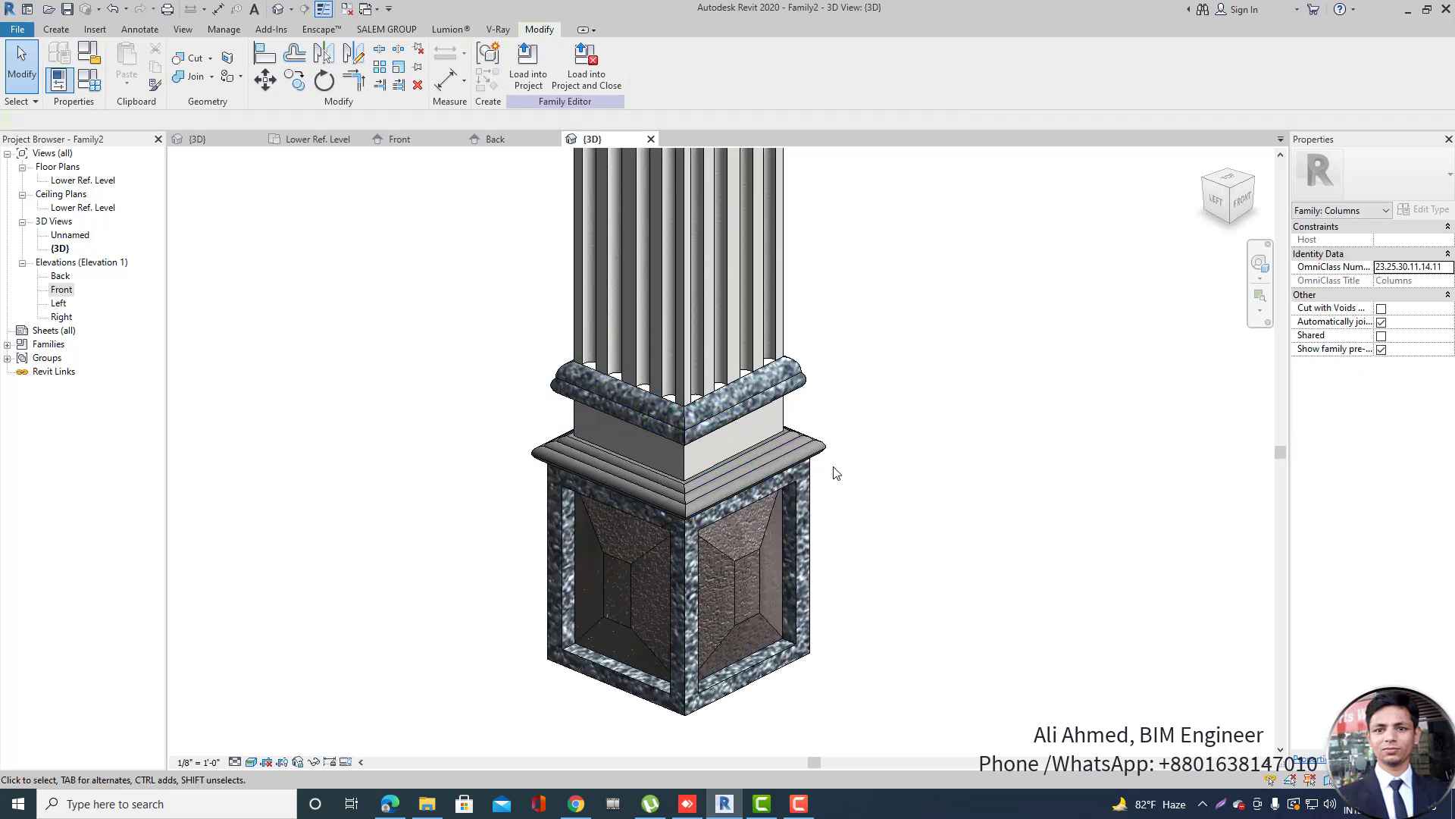
Examine the painted column from several sides, then the roof and facade of the house in Project ID-006.
shift+middle_drag(838, 470, 1011, 443)
scroll(580, 668, down, 5)
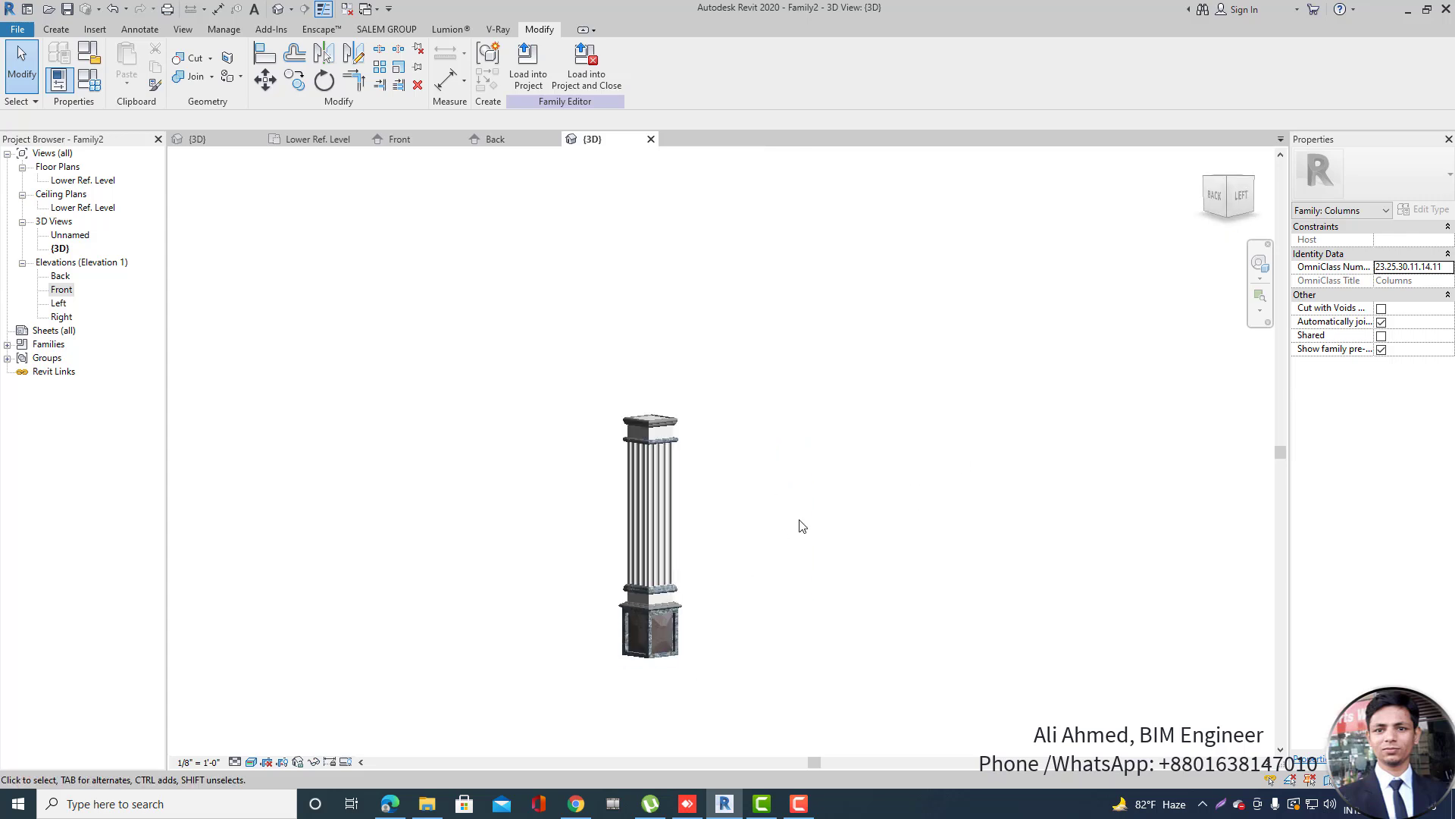
shift+middle_drag(799, 526, 721, 636)
scroll(666, 570, up, 1)
scroll(664, 570, up, 3)
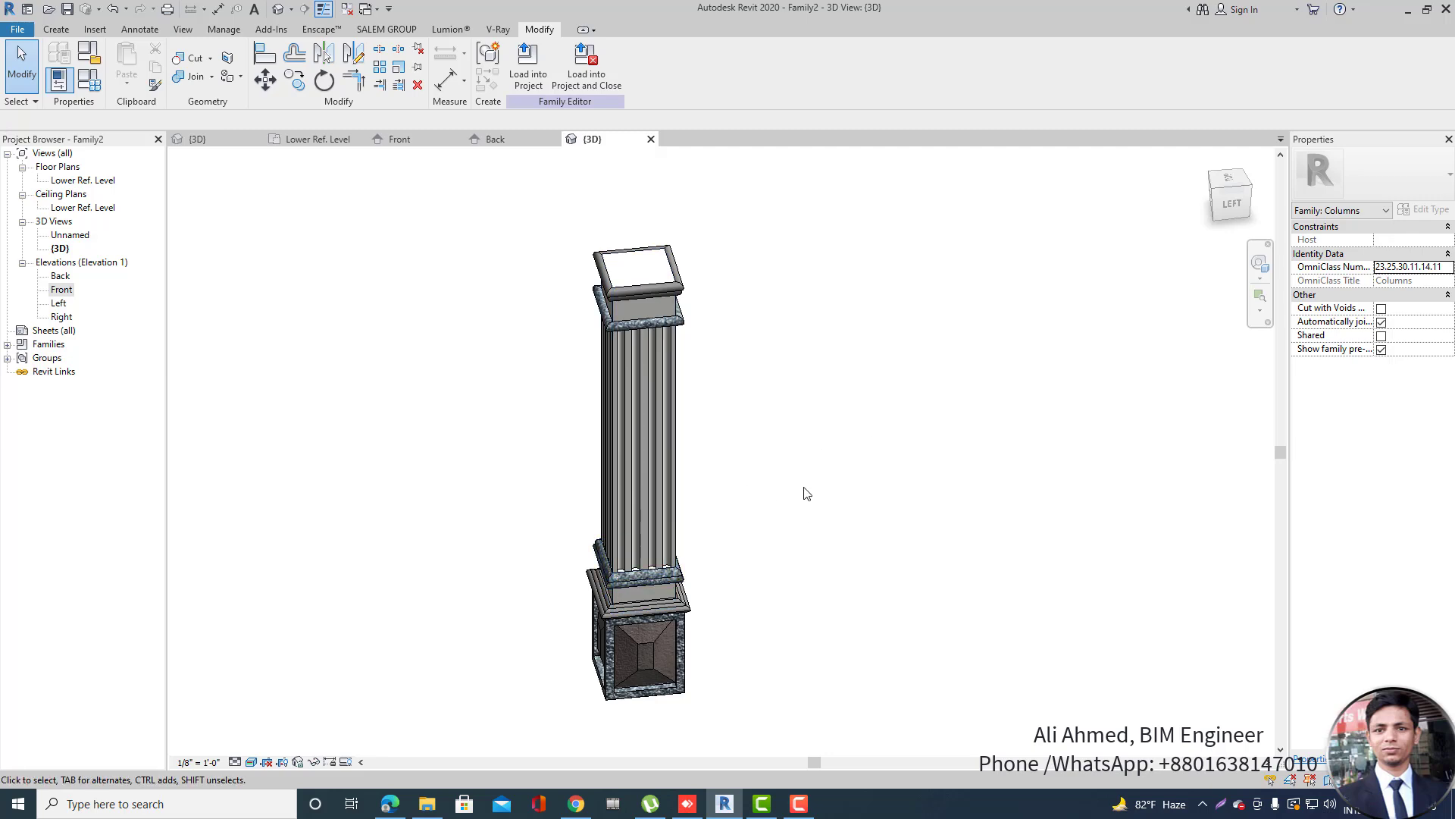
shift+middle_drag(805, 494, 783, 527)
shift+middle_drag(864, 491, 812, 536)
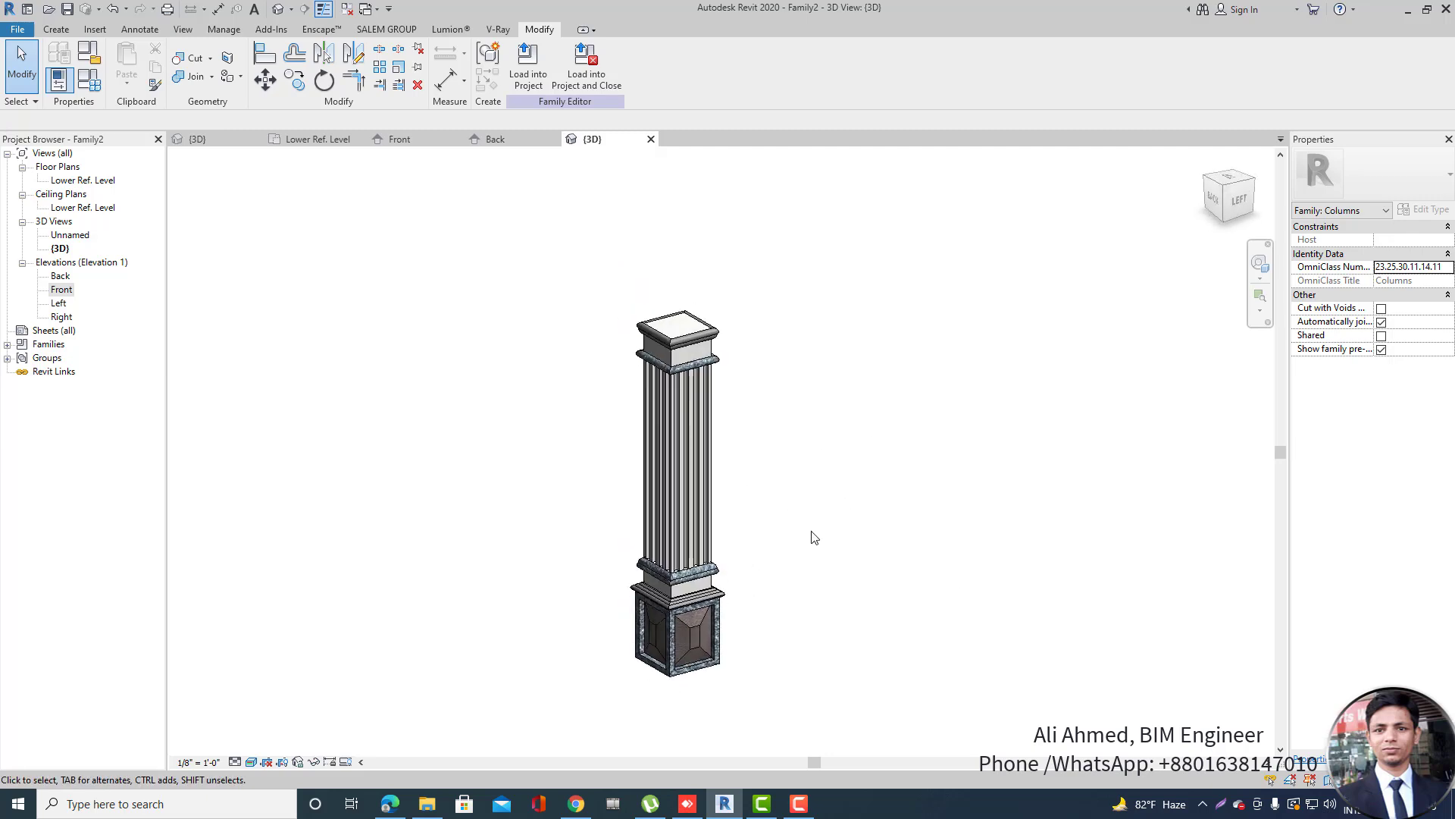
scroll(646, 629, up, 2)
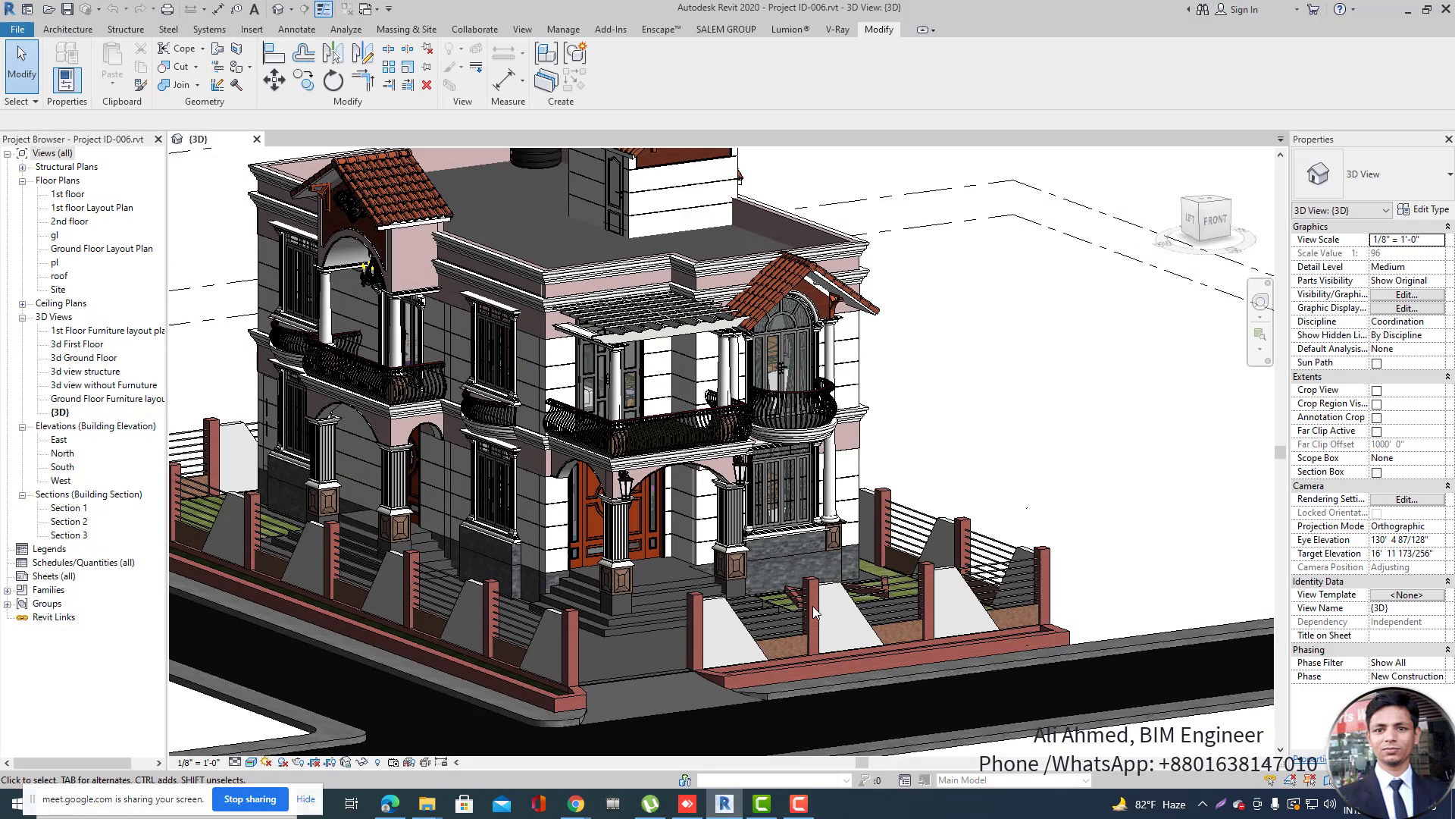
scroll(860, 520, down, 3)
scroll(912, 307, up, 6)
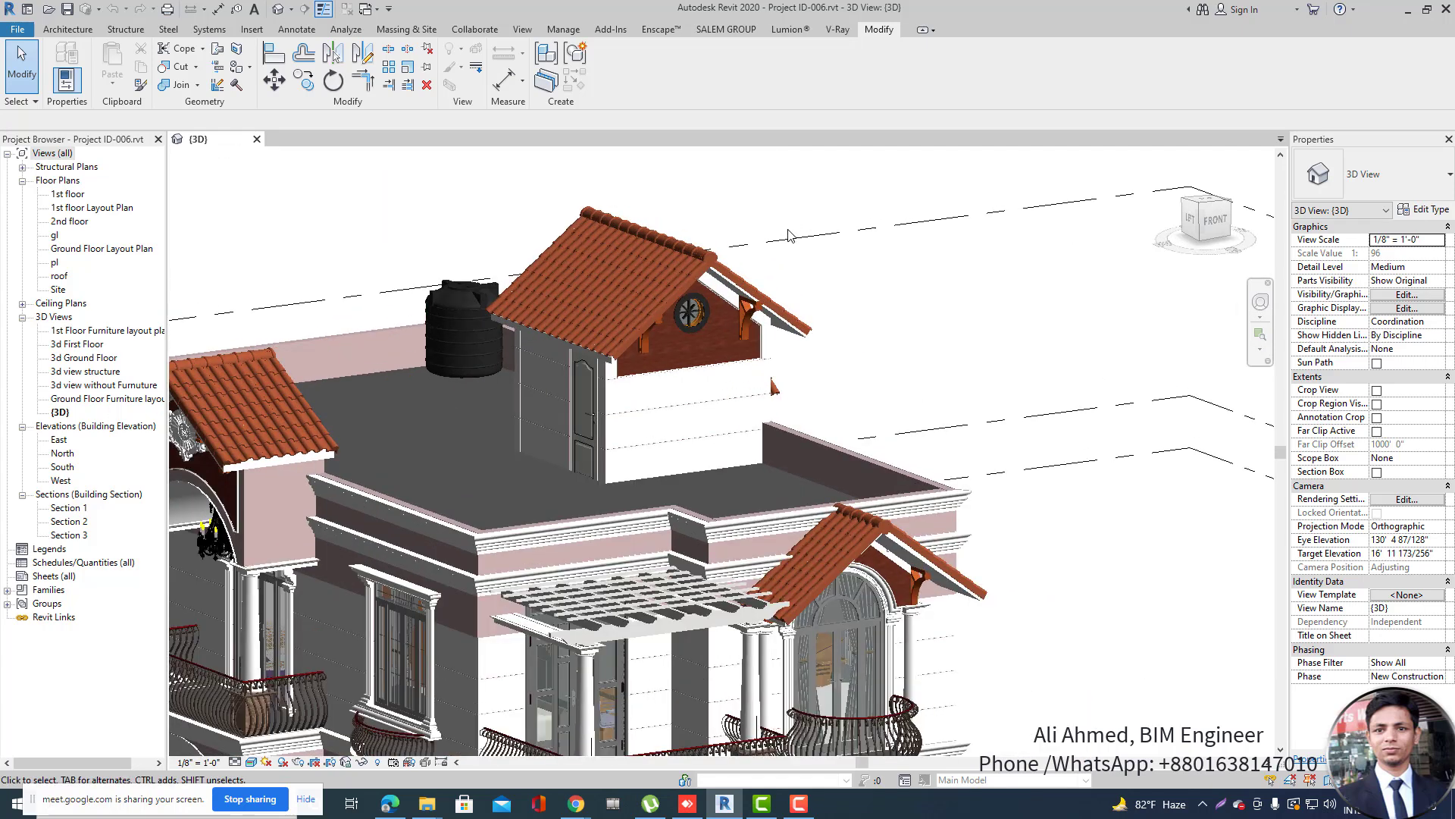
scroll(912, 306, down, 4)
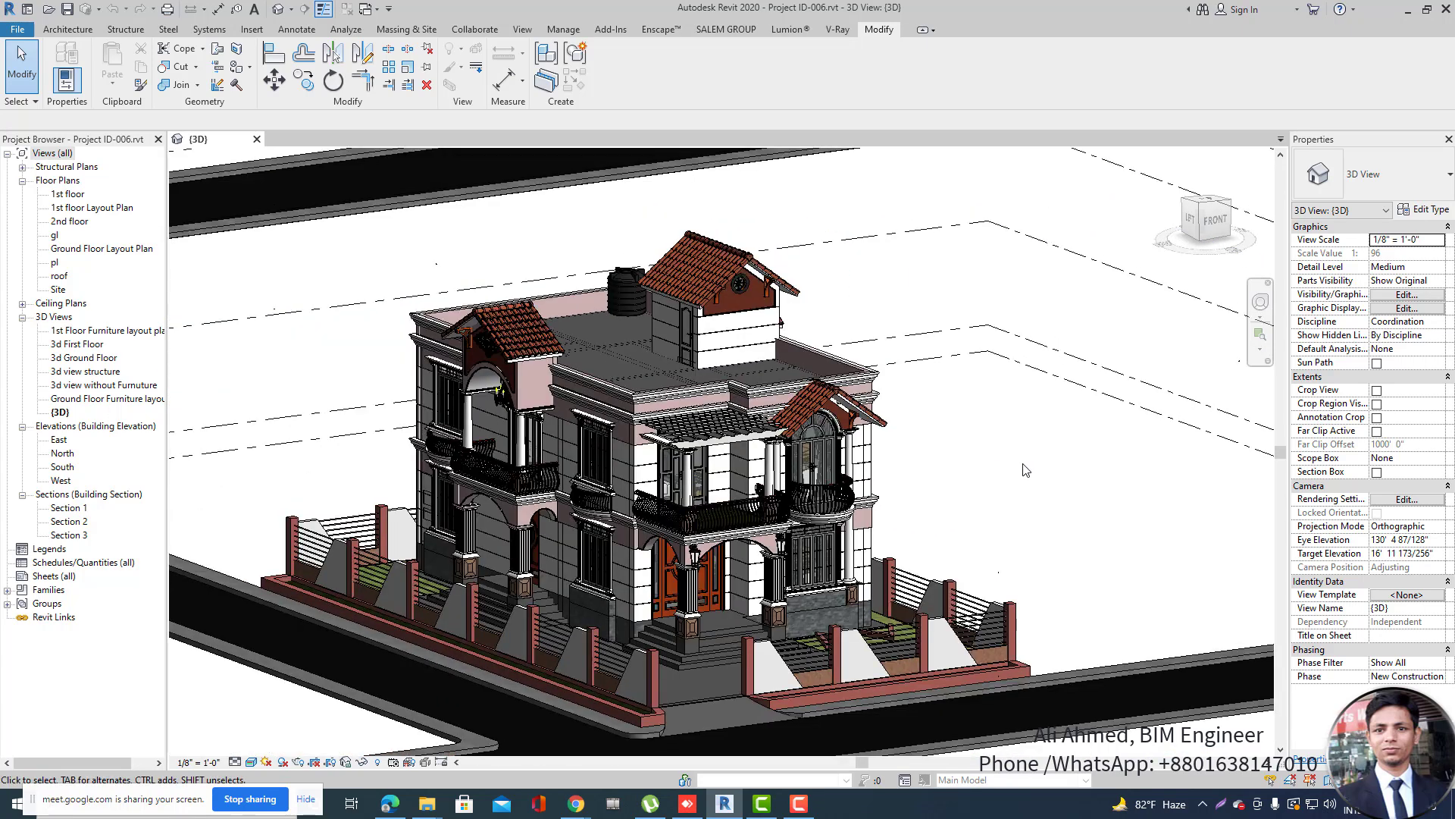
Create a new project from the Architectural Template.
click(17, 29)
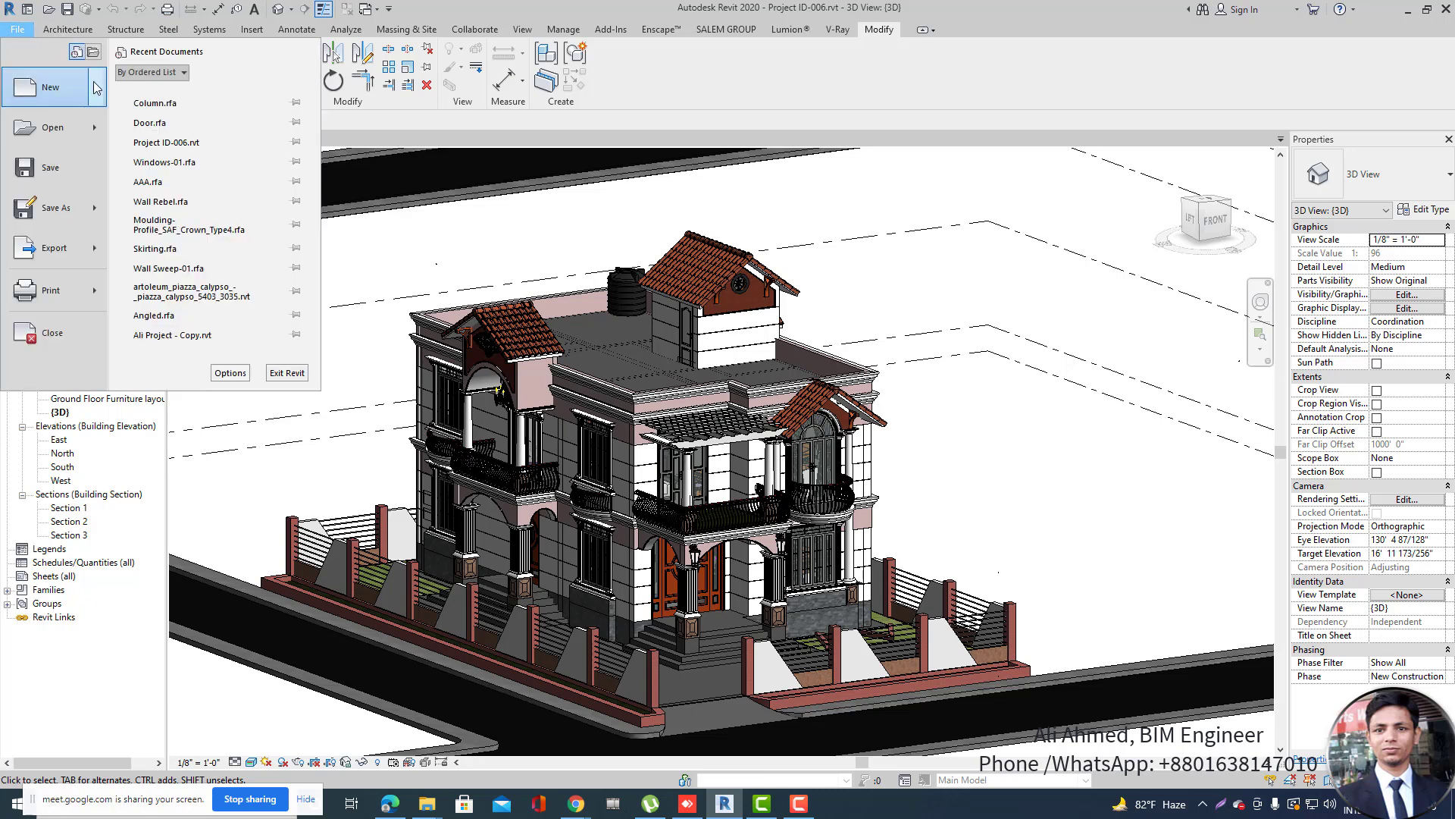
mouse_move(53, 87)
click(195, 101)
click(662, 223)
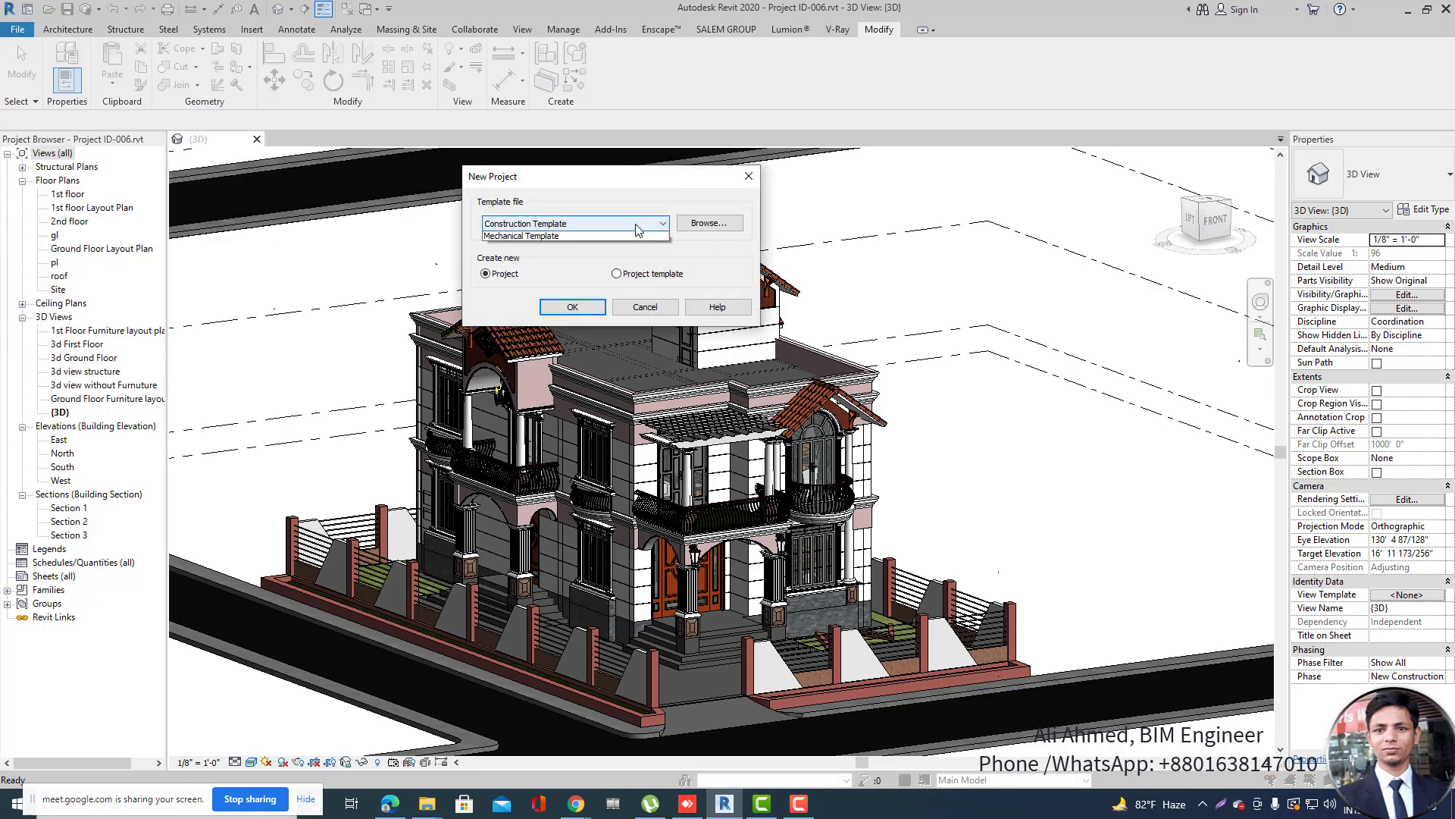
click(573, 257)
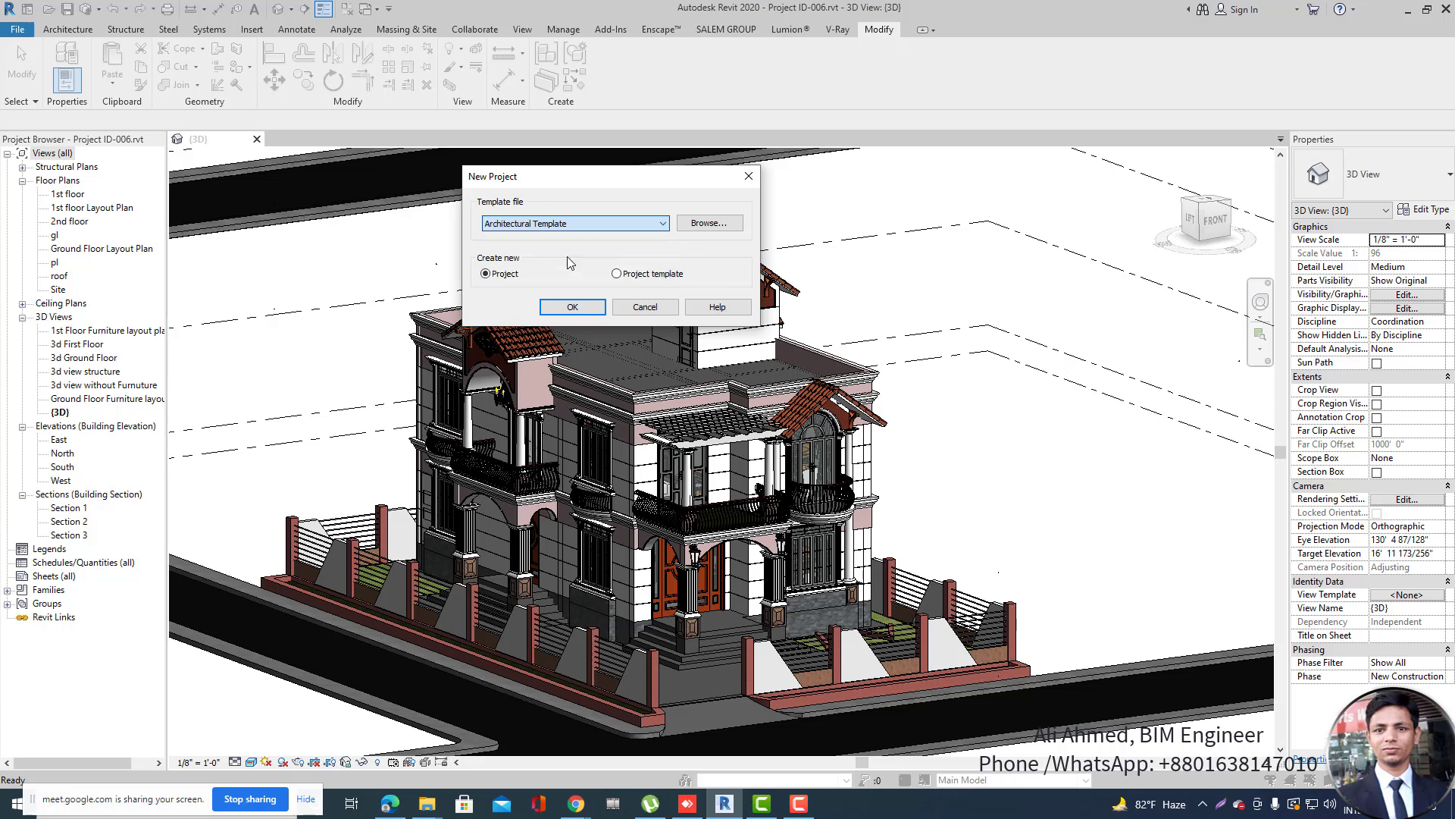
click(573, 308)
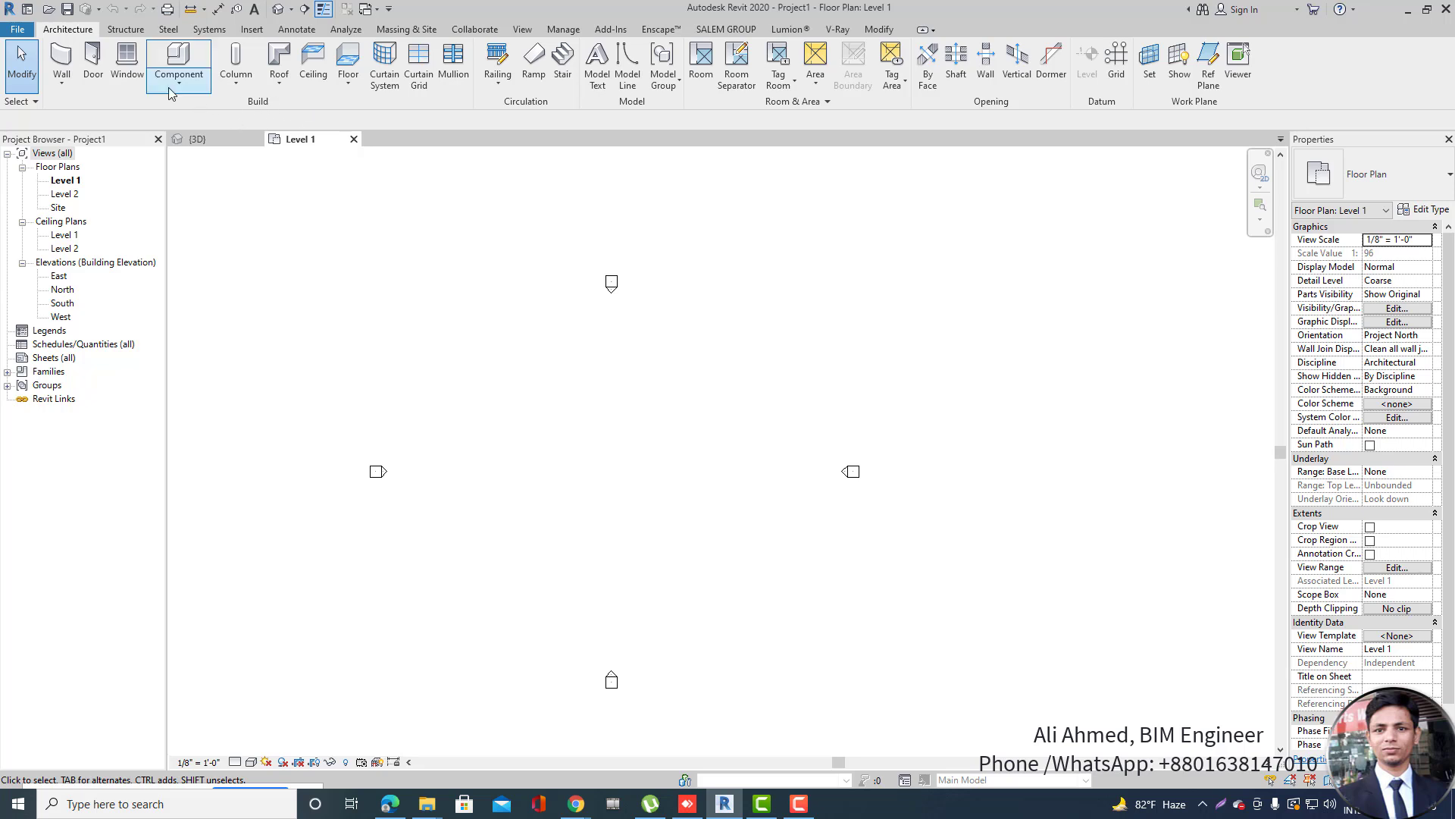
Draw a rectangular enclosure of Generic - 5" walls on Level 1 between the elevation markers, and open the Level 2 floor plan.
click(67, 85)
click(106, 113)
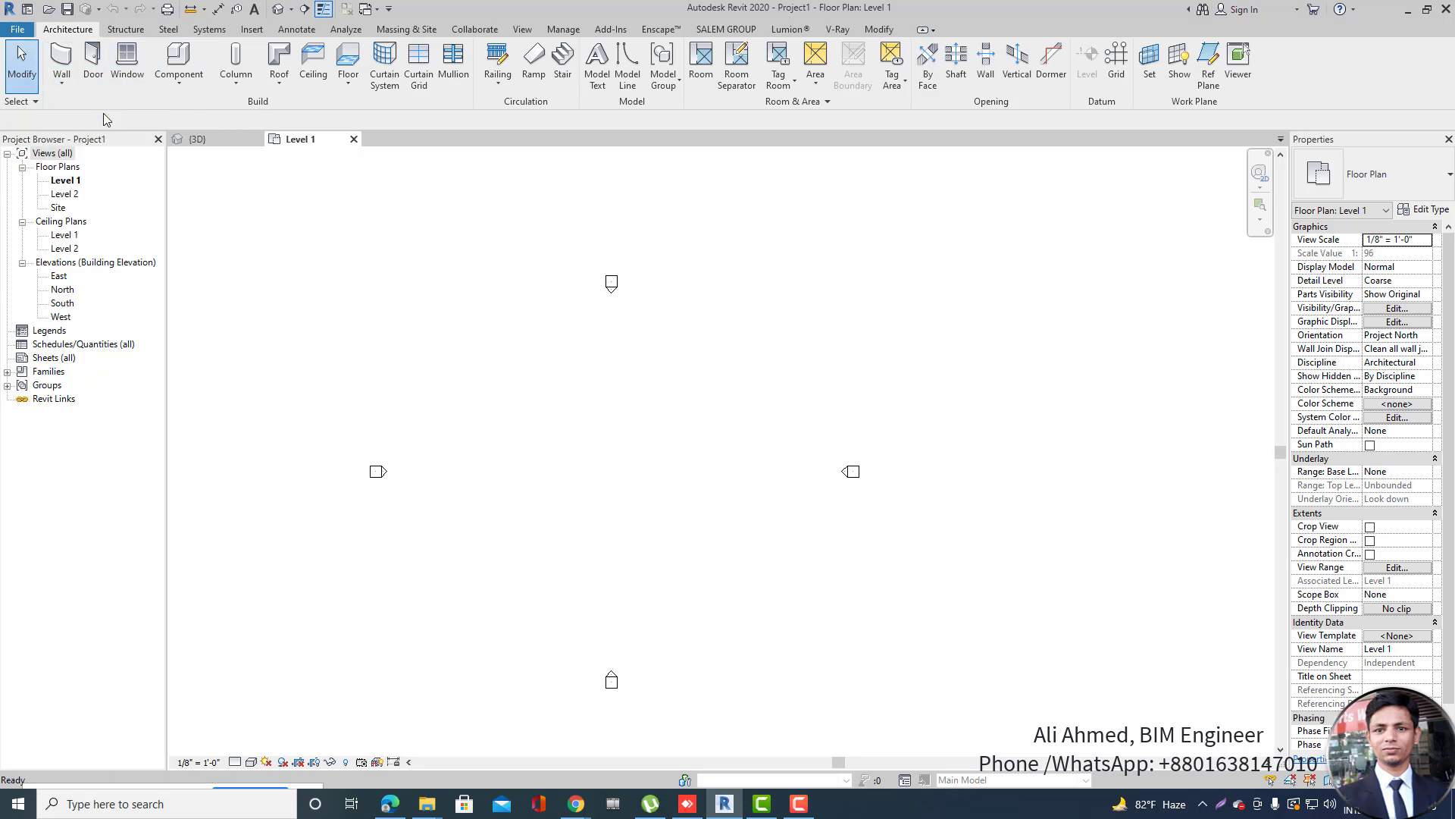
click(1438, 195)
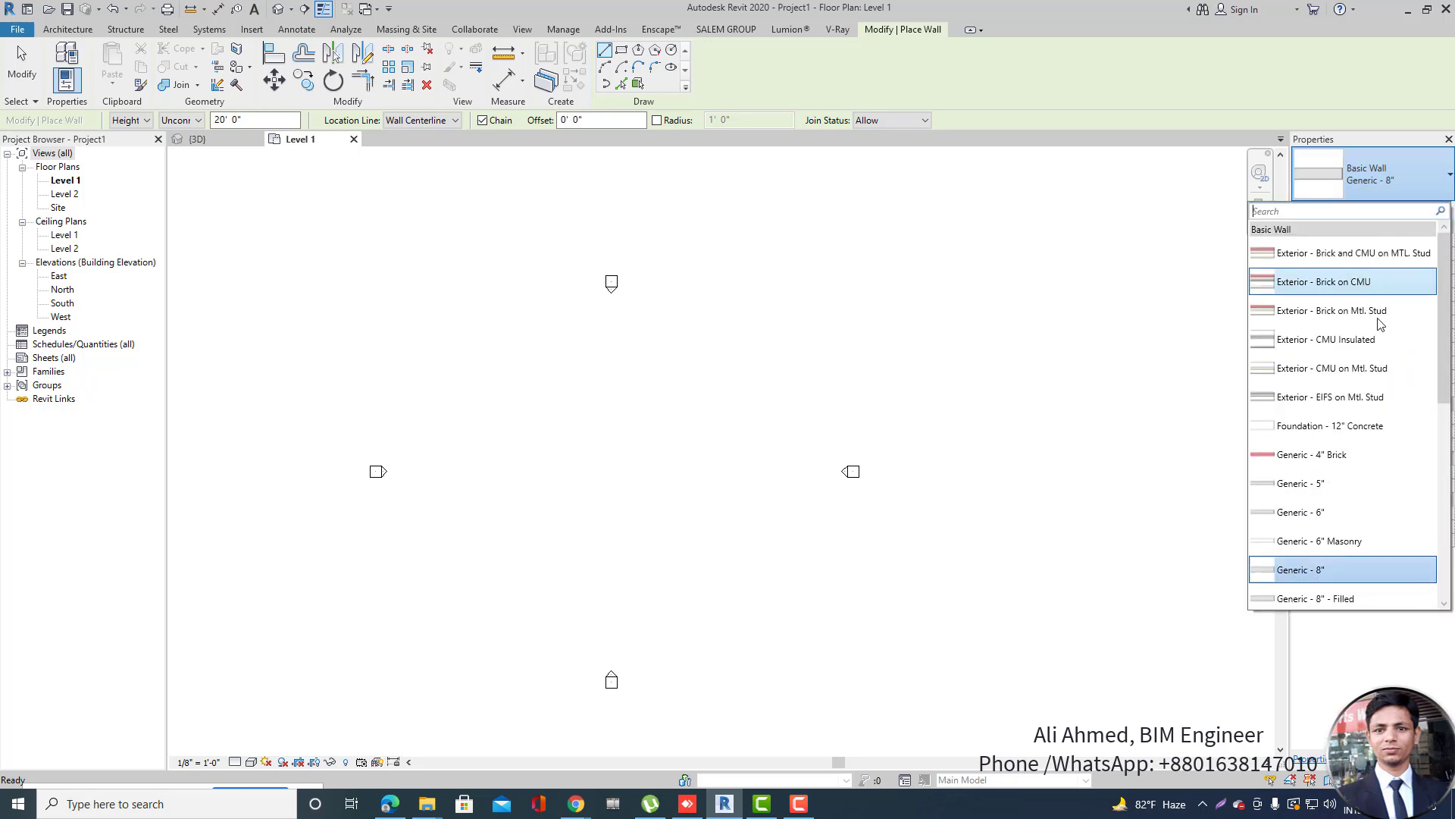
click(1307, 494)
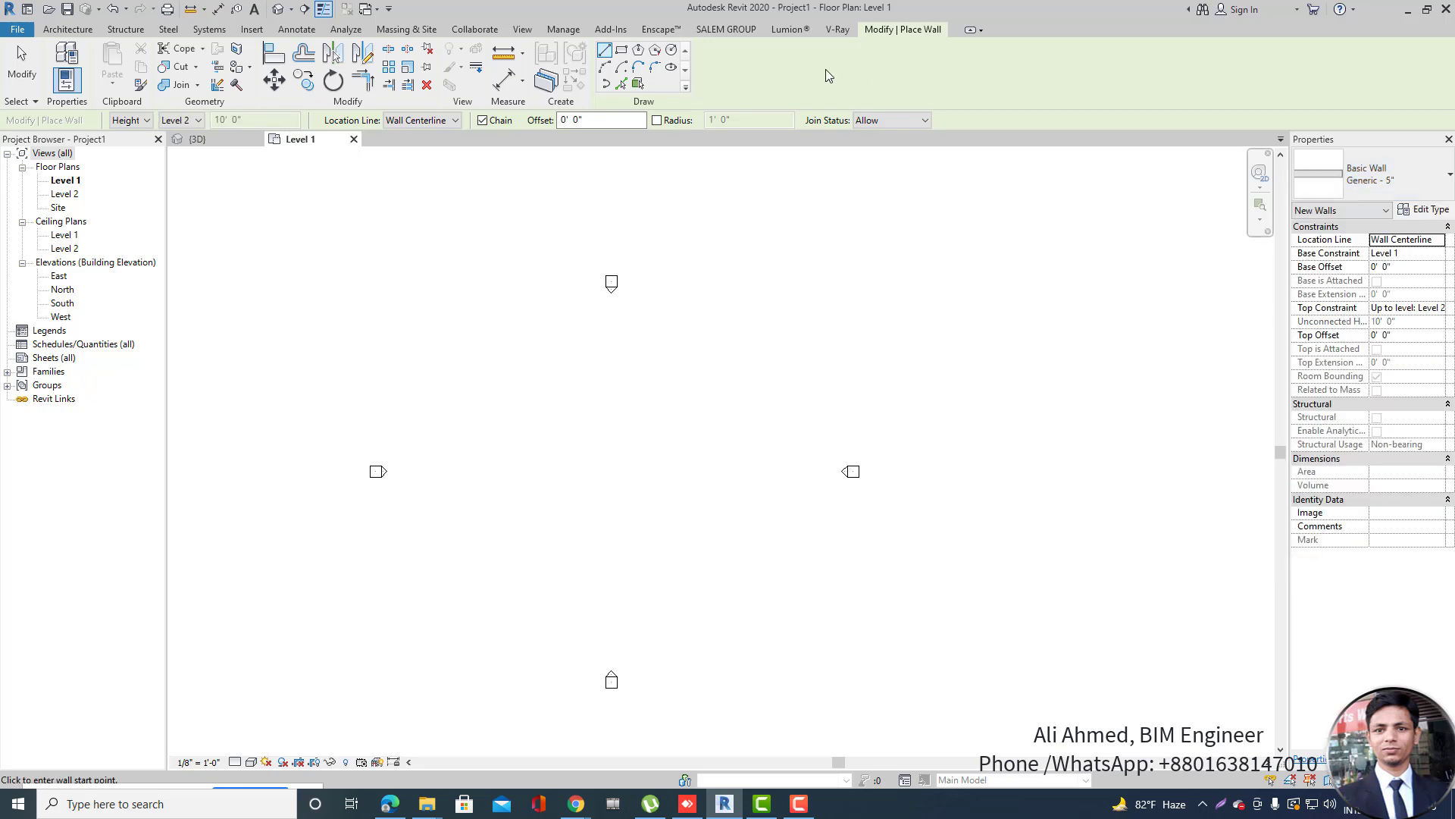
click(622, 51)
click(558, 411)
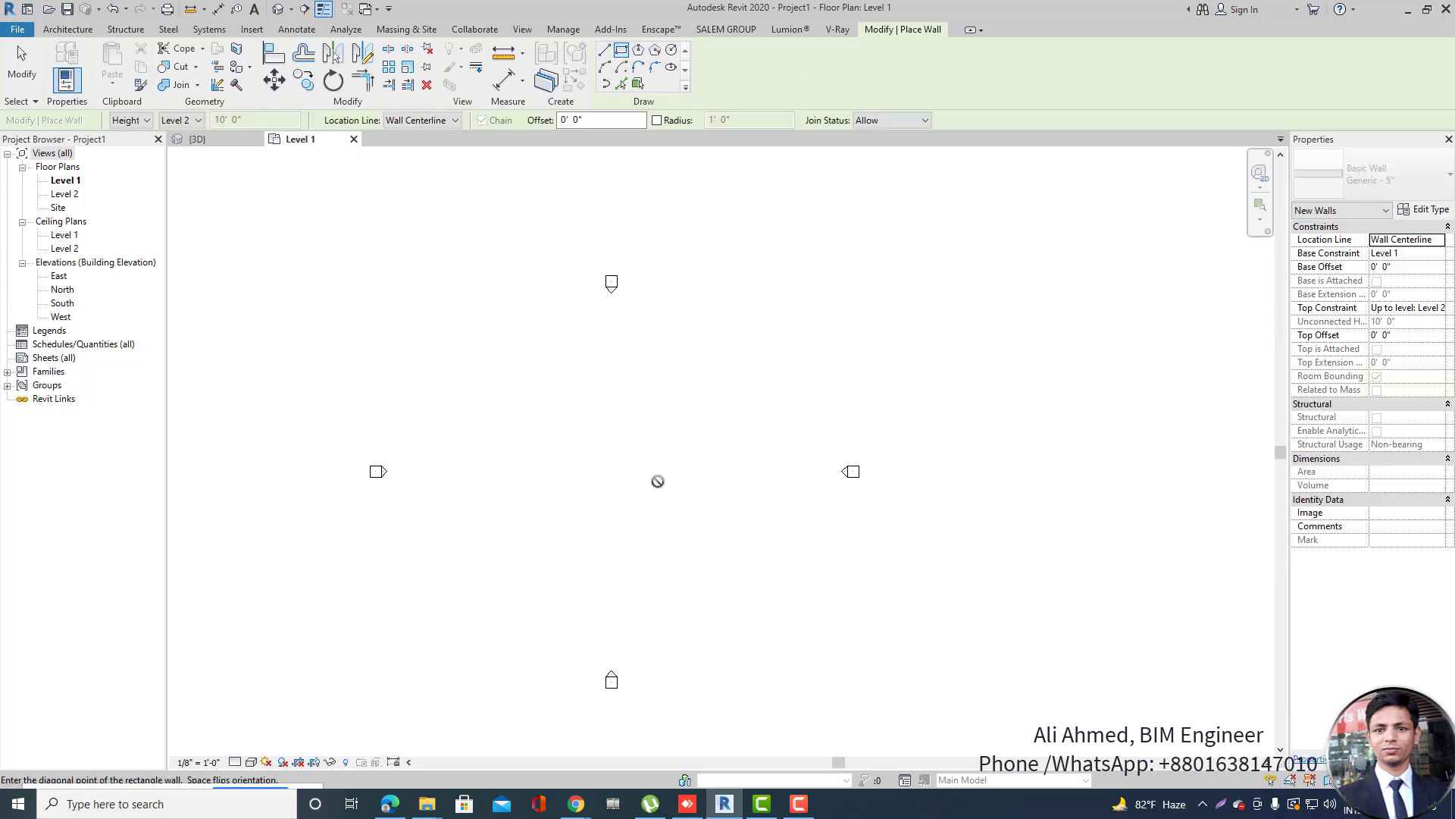
click(651, 472)
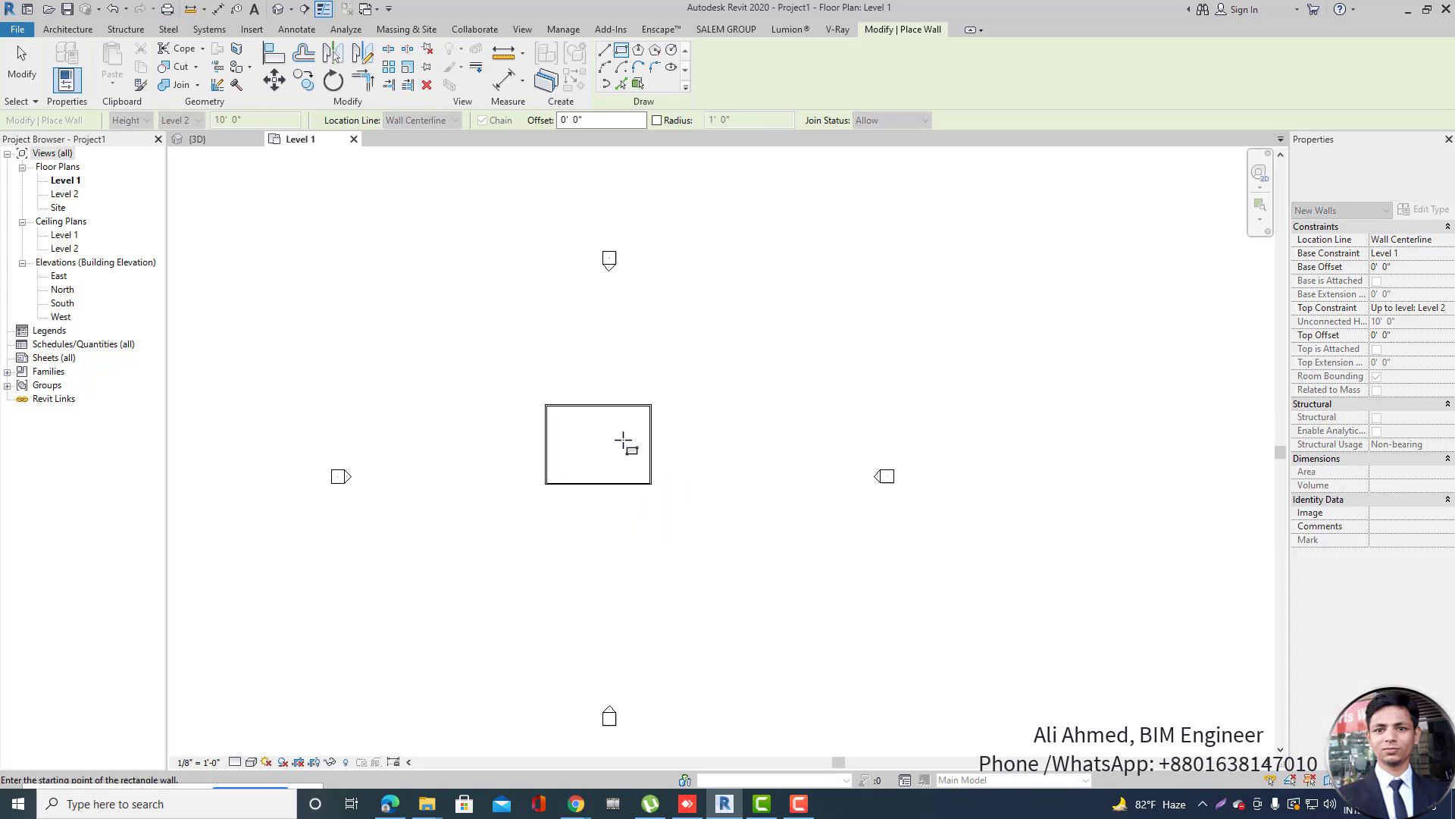
key(Escape)
key(Escape)
scroll(624, 443, up, 5)
scroll(796, 358, down, 3)
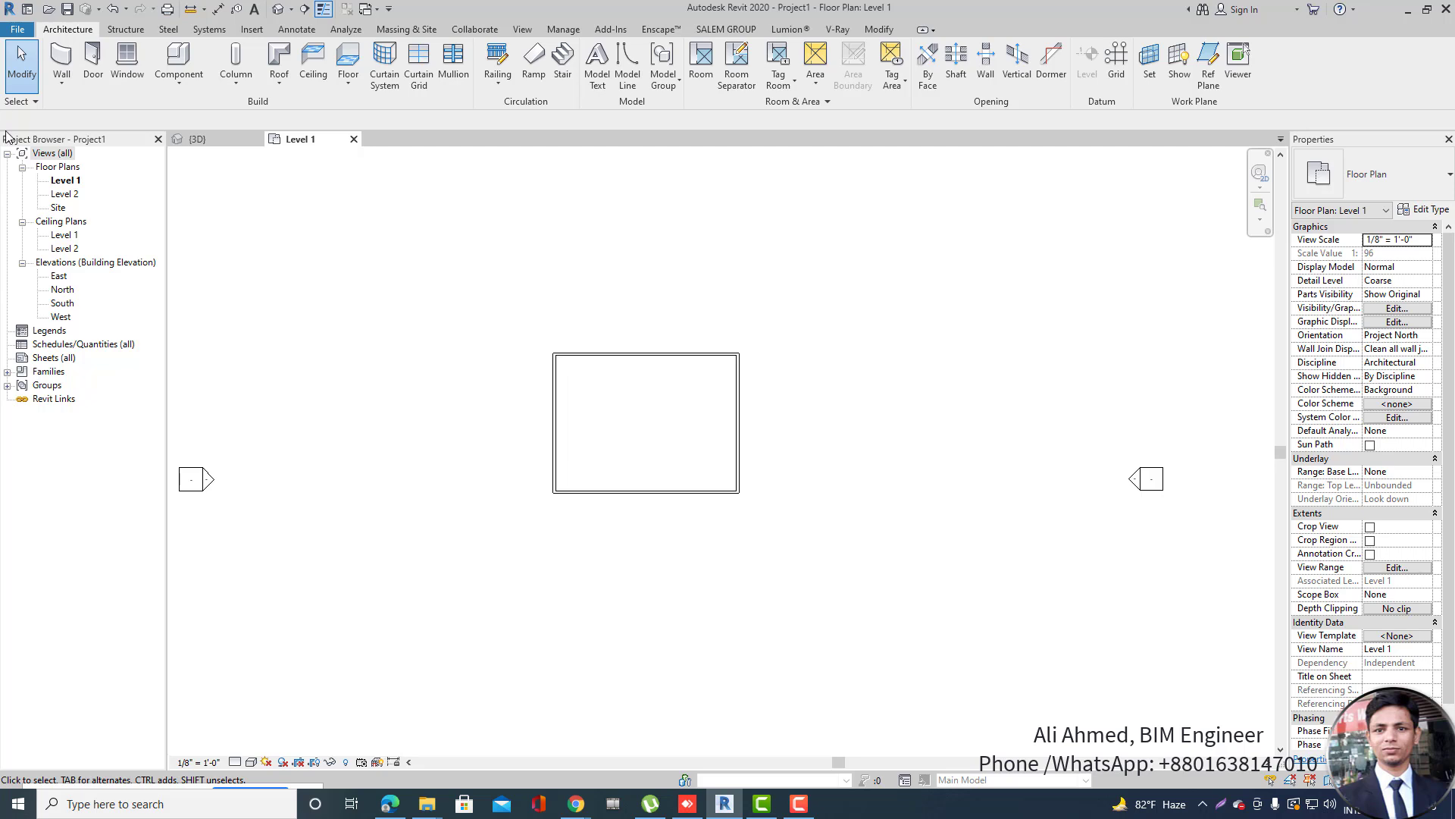
double_click(64, 194)
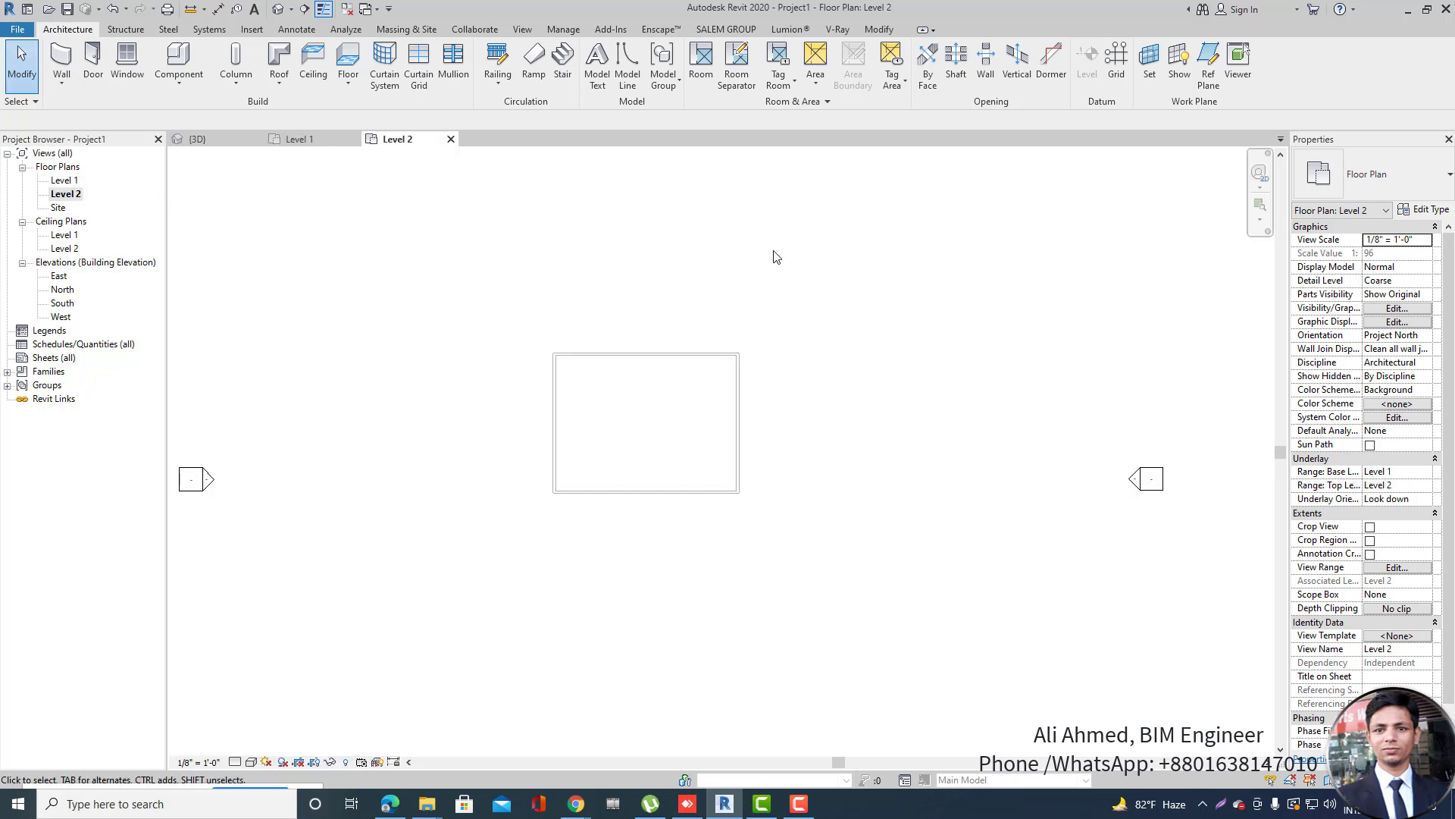
click(282, 85)
click(315, 111)
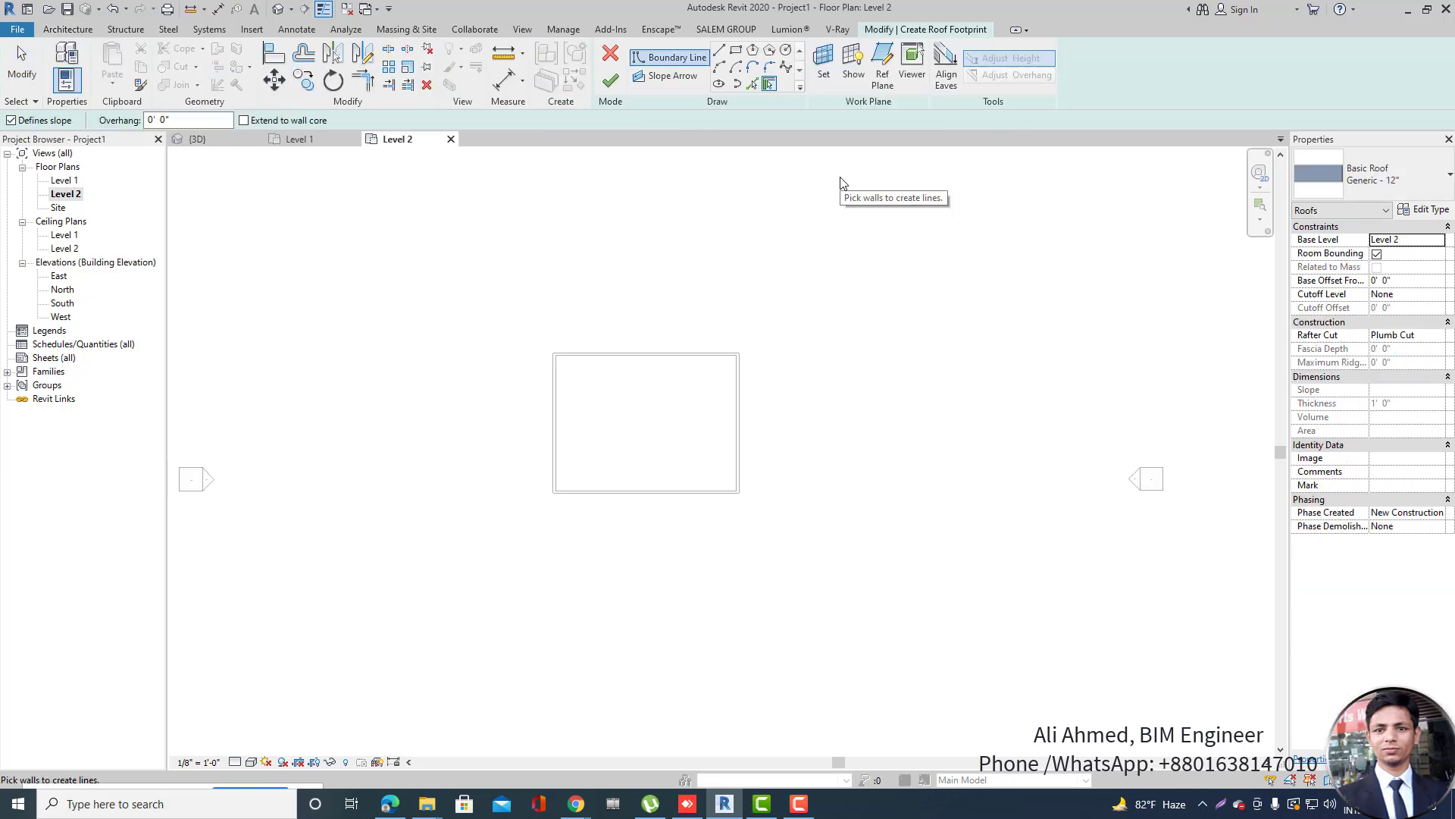
key(Escape)
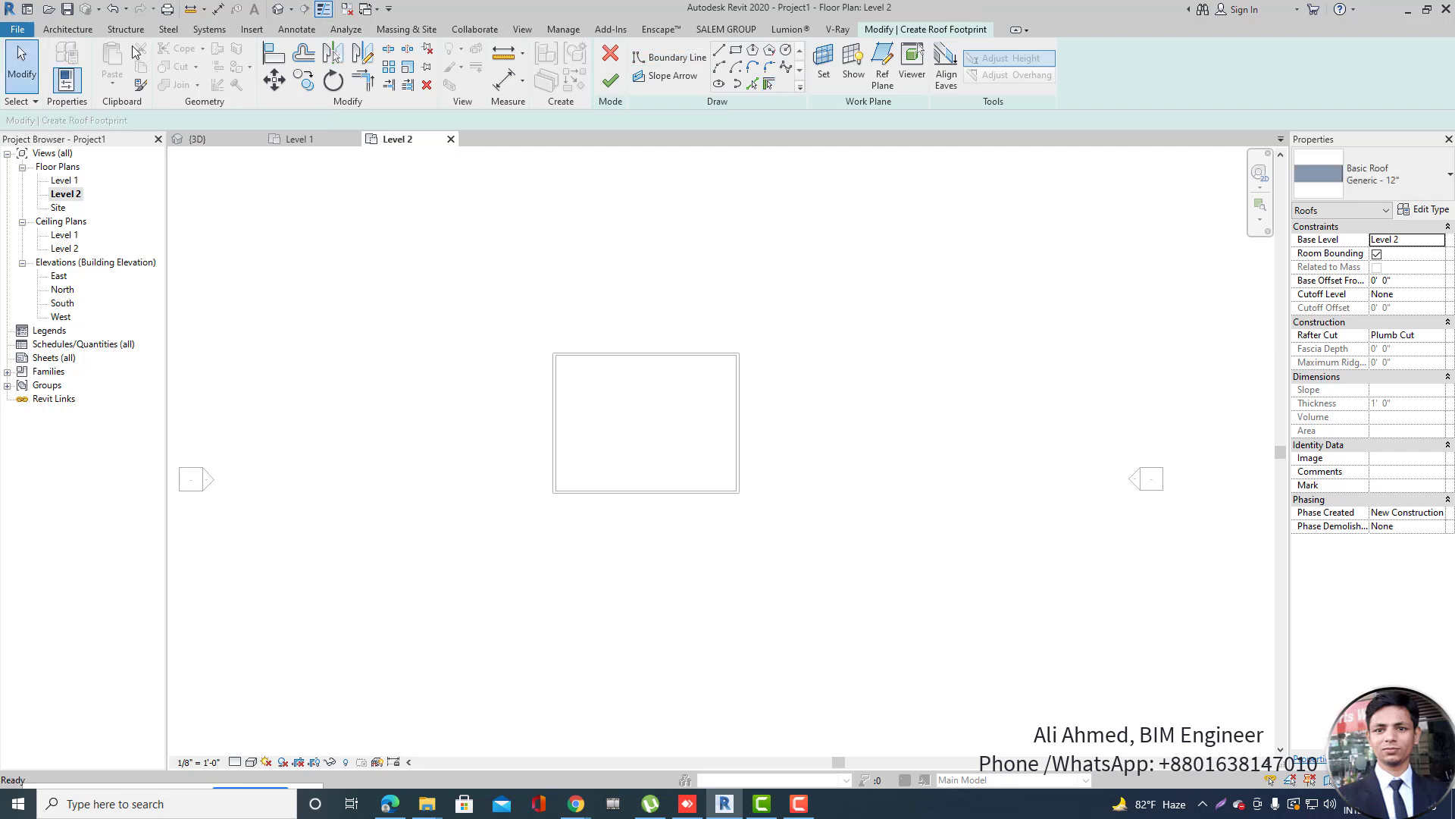
click(611, 61)
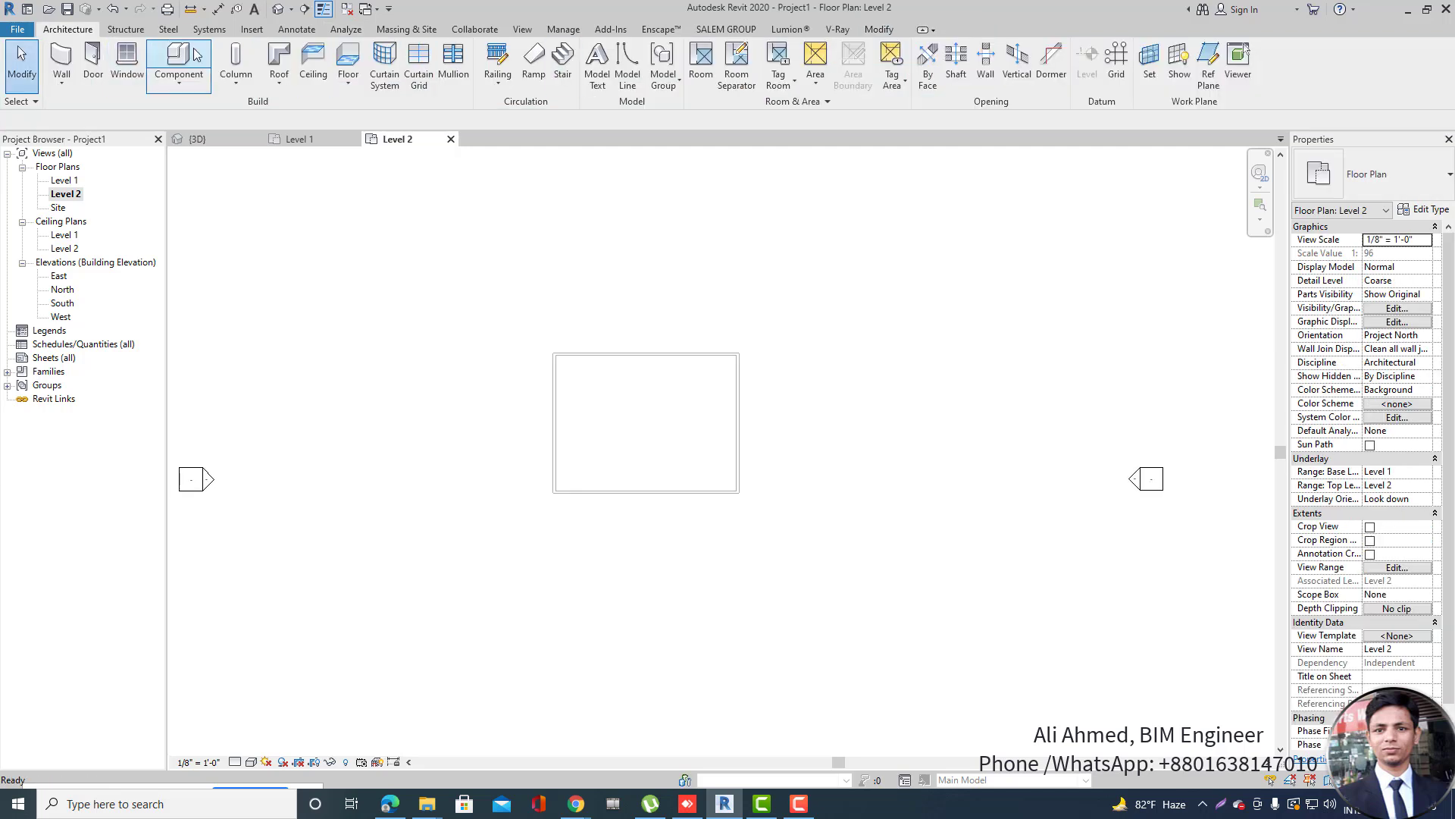
Start a footprint roof on Level 2 and duplicate its type as Roof-4" with a 4" thick structure layer.
click(279, 72)
click(303, 119)
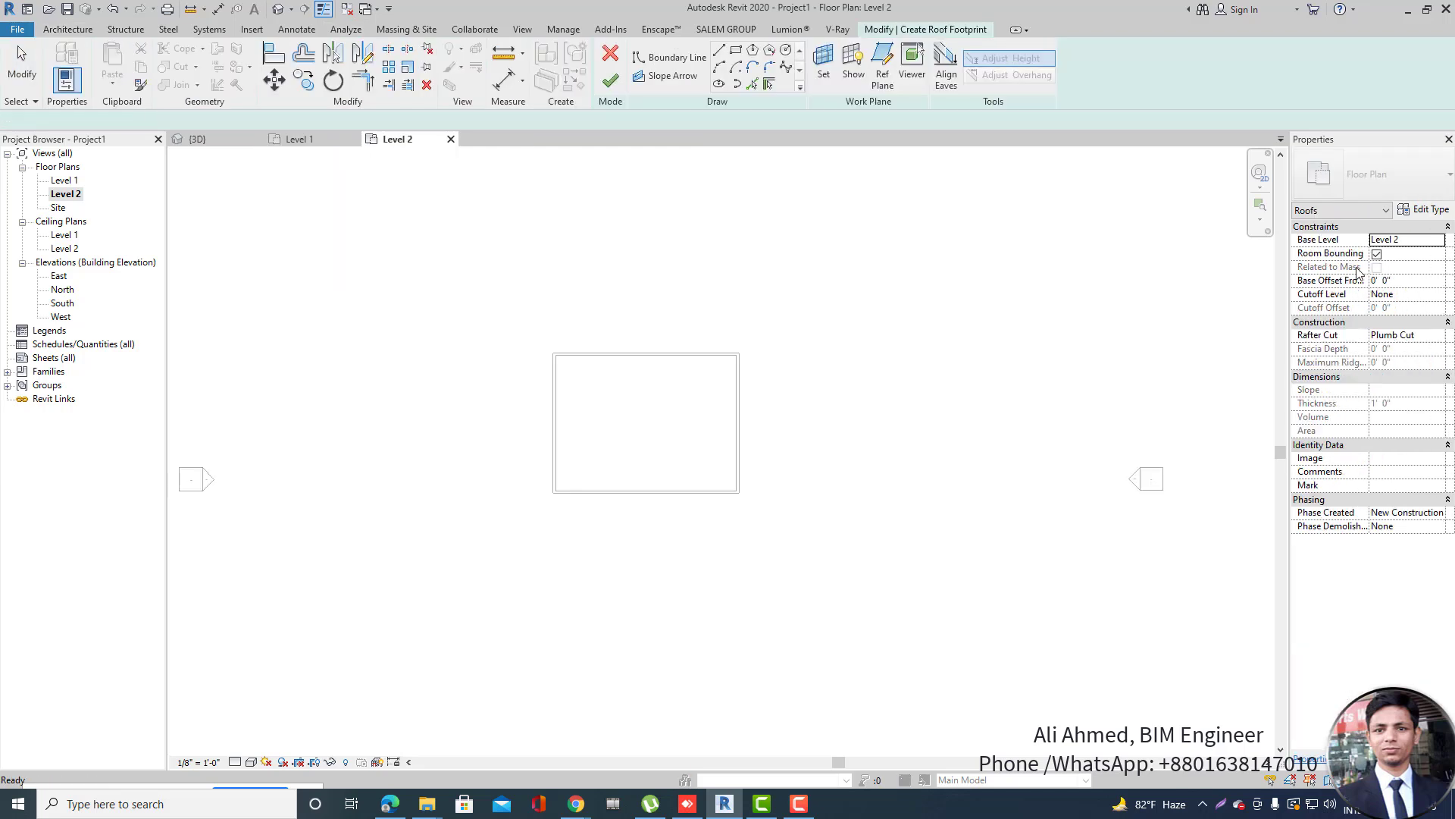
click(1425, 209)
click(1062, 206)
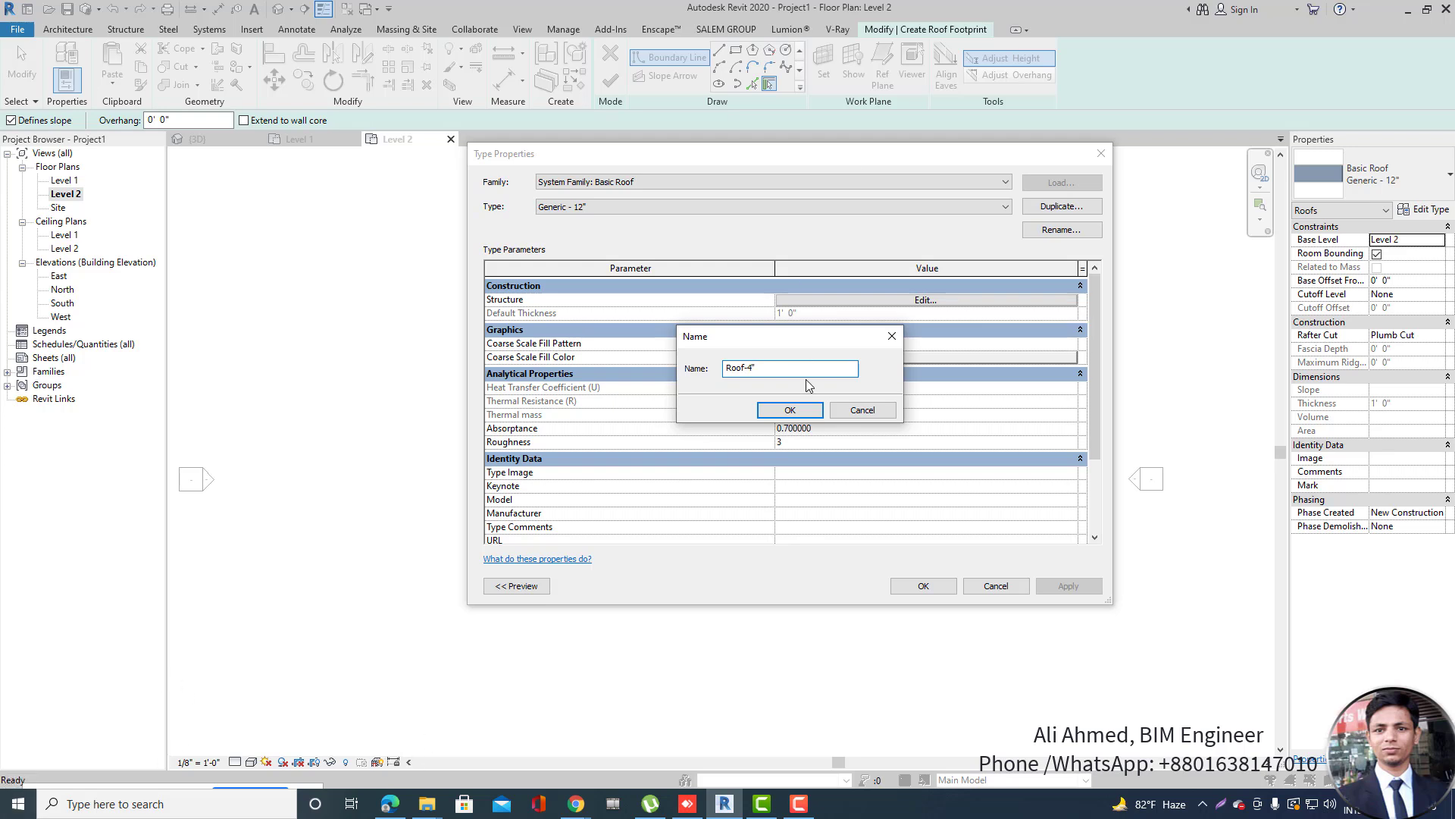
click(792, 413)
click(916, 300)
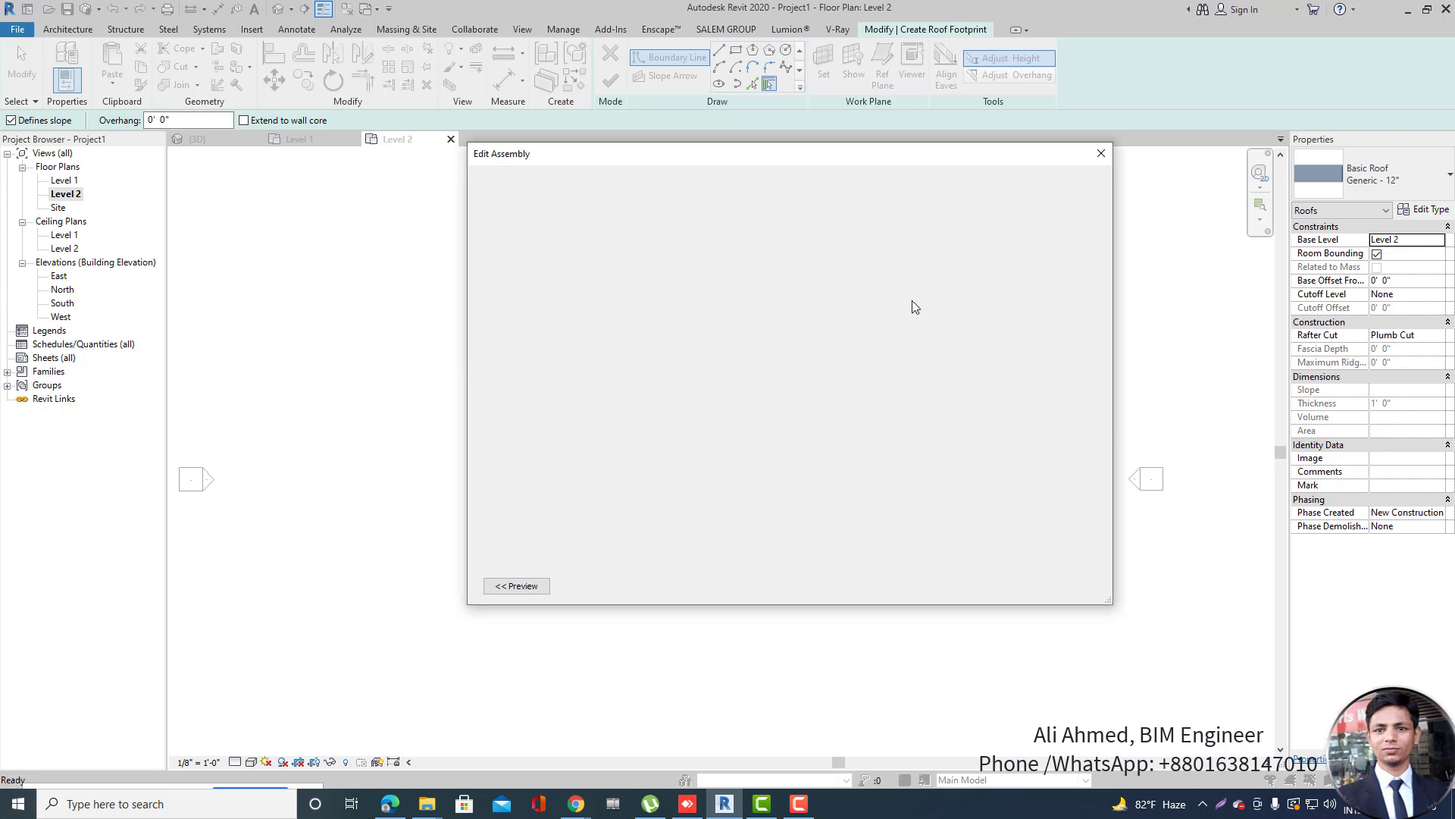
click(842, 300)
text(4")
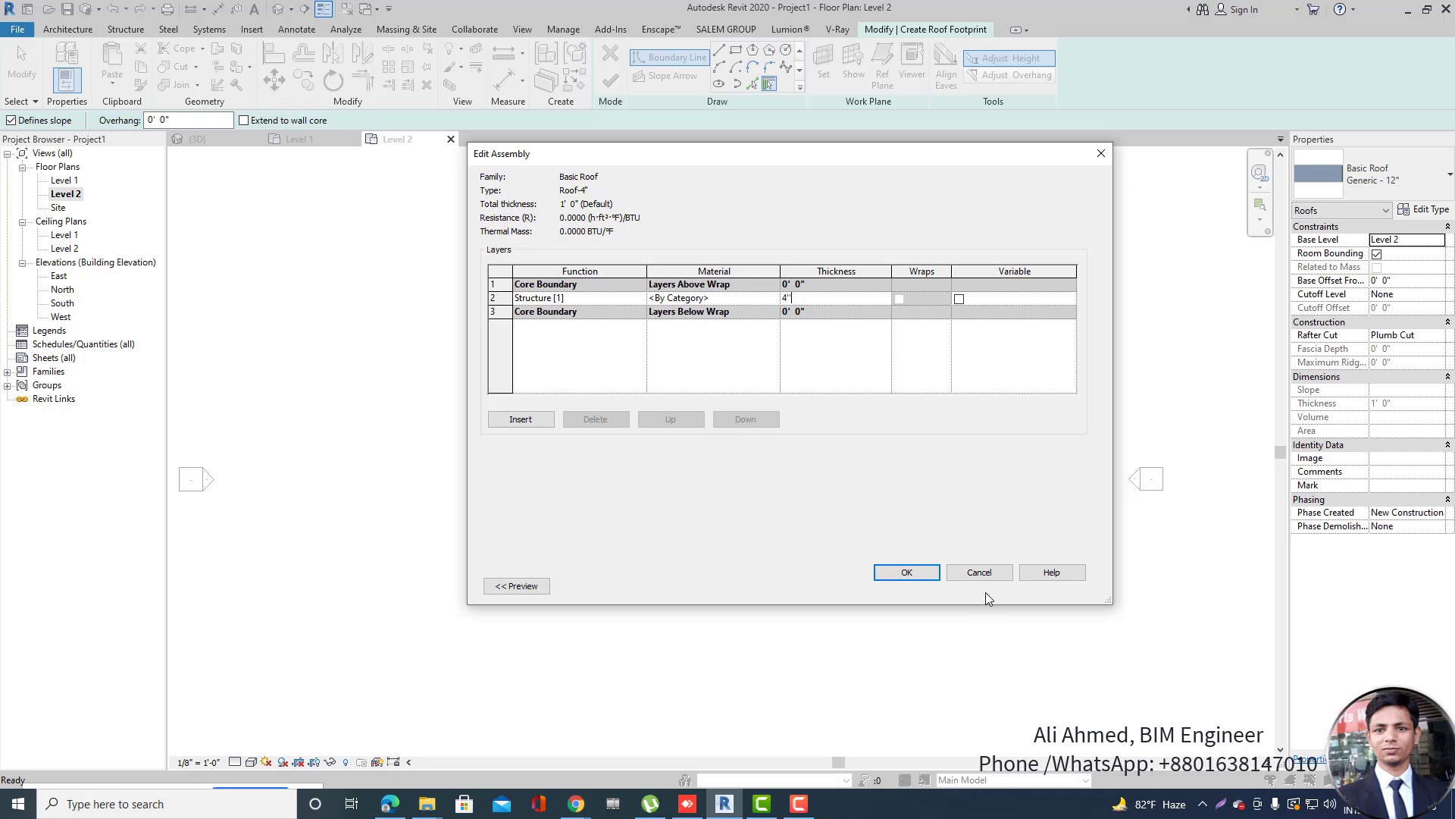
click(907, 572)
click(925, 586)
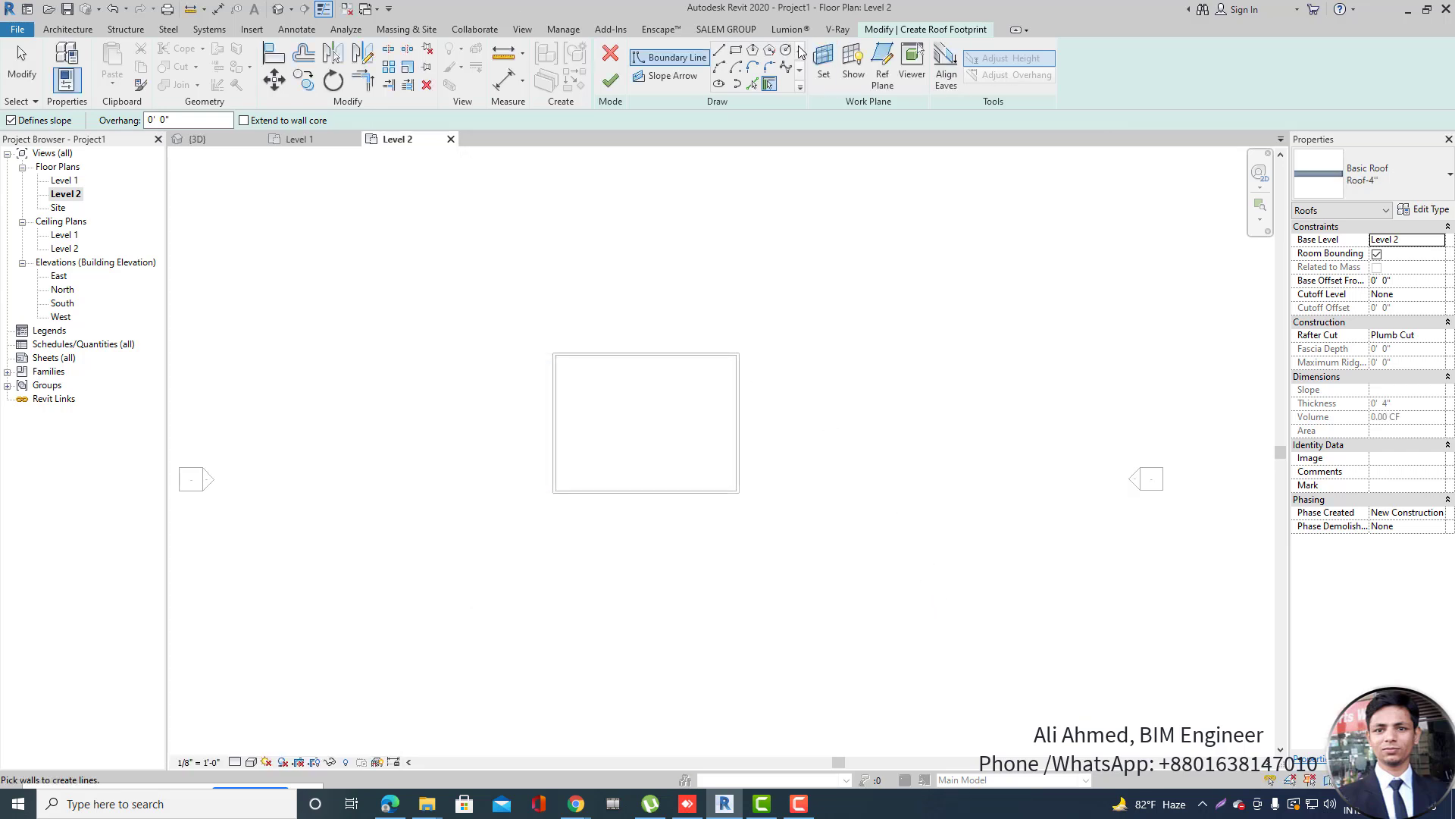
Sketch a rectangular roof boundary offset 1' outside the outer wall faces, with slope on all sides, and finish the roof.
click(735, 51)
scroll(561, 304, up, 5)
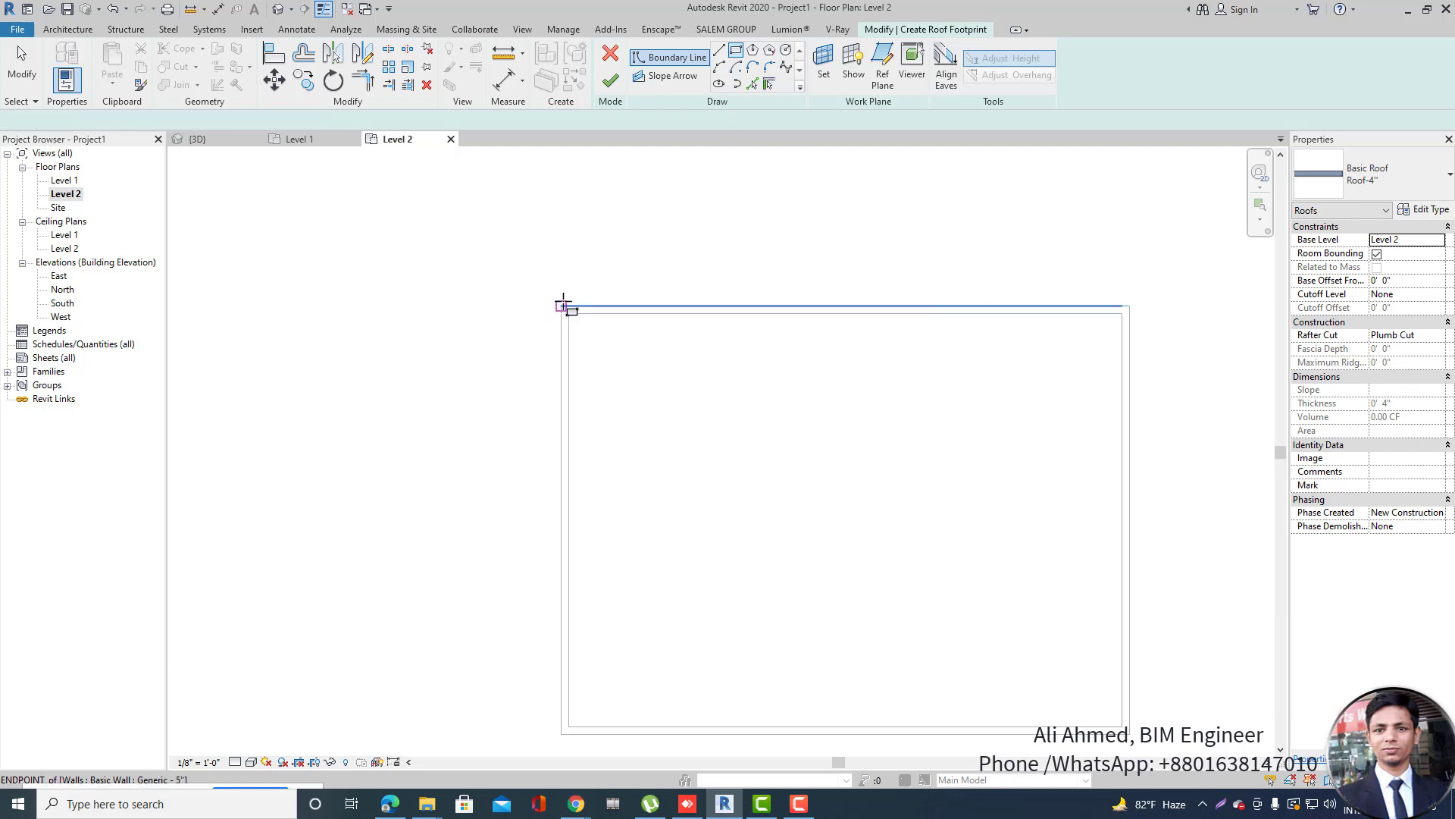
click(563, 304)
key(Escape)
key(Escape)
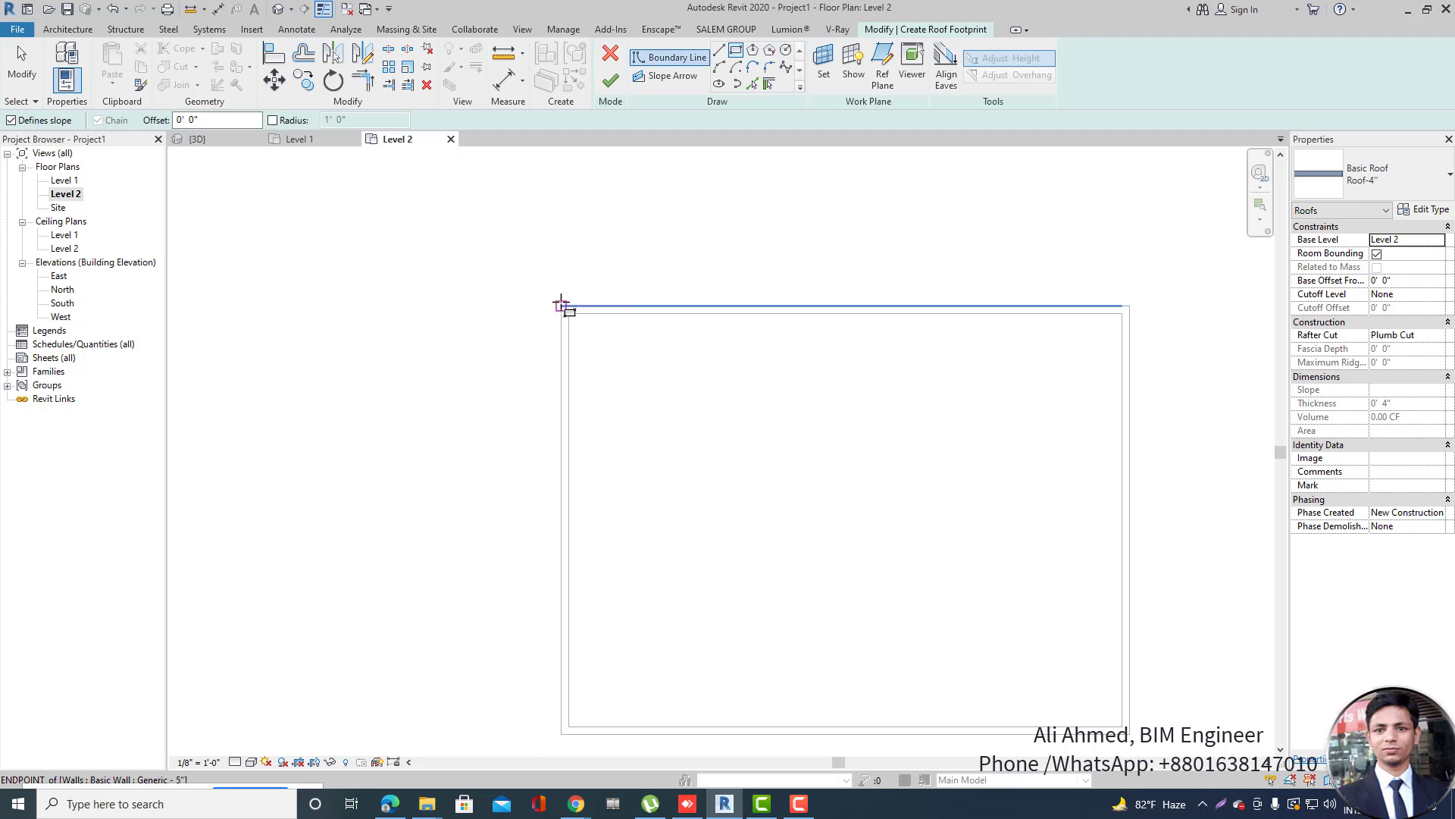
scroll(551, 311, down, 2)
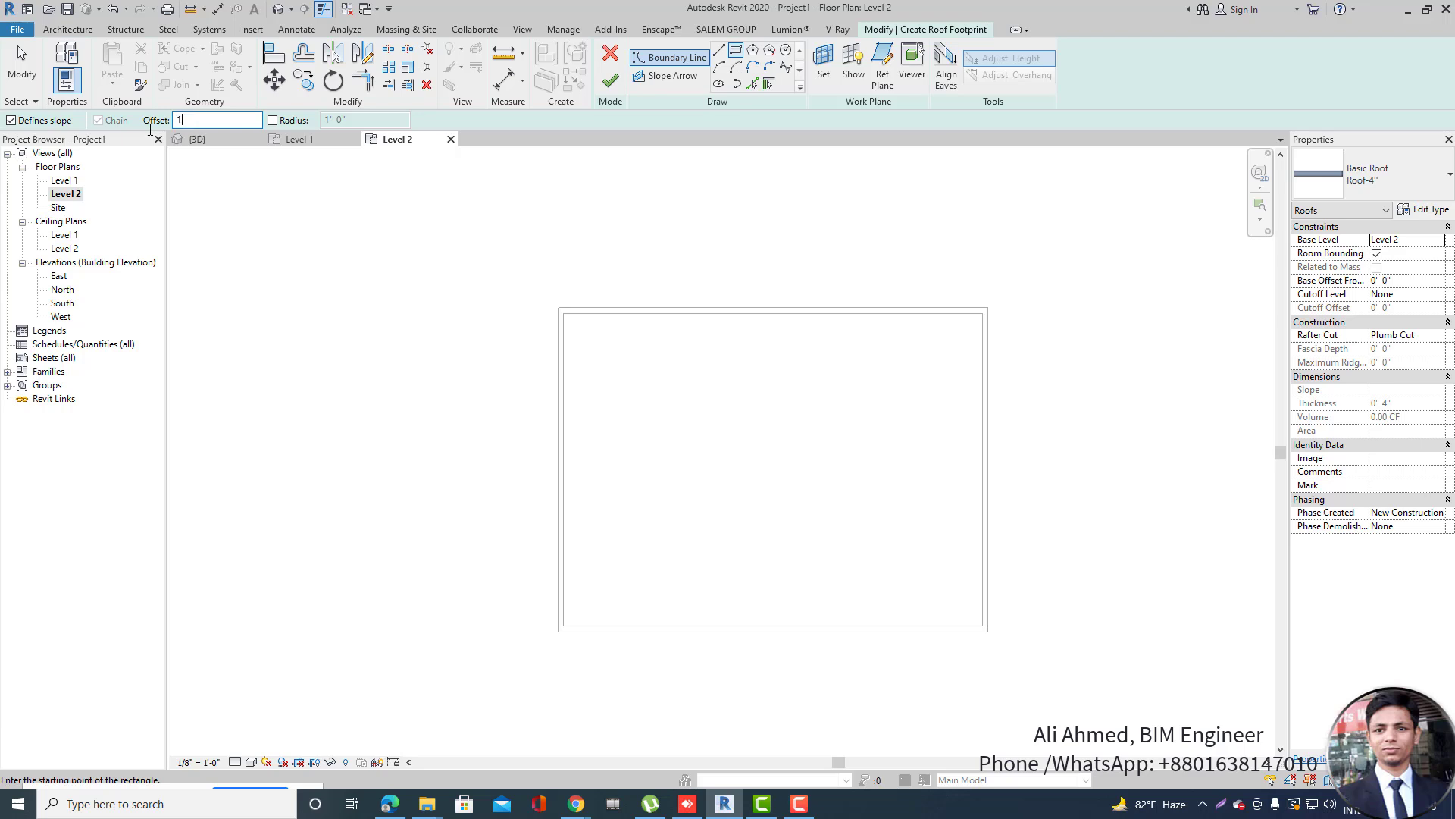
click(558, 308)
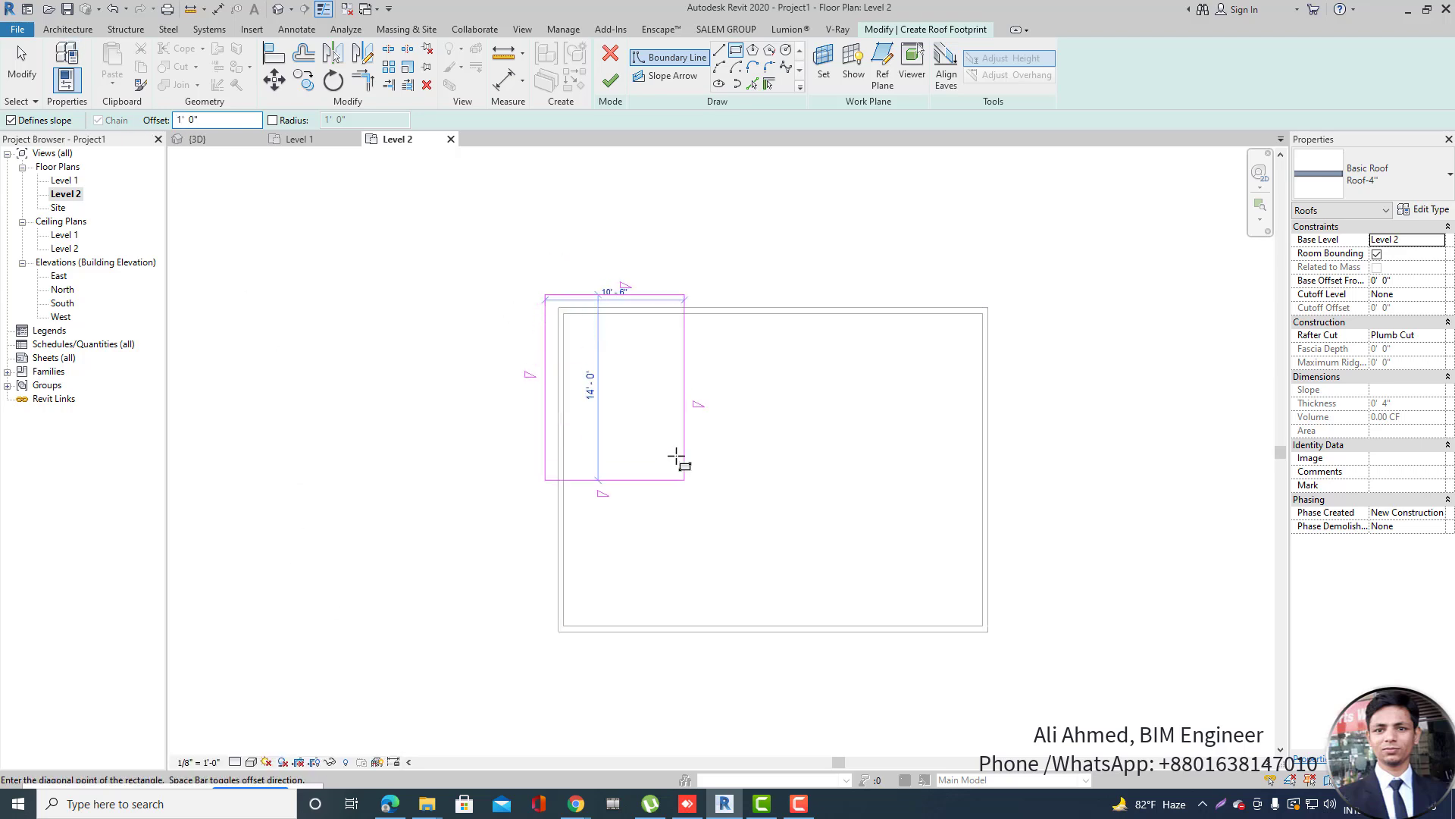
click(990, 634)
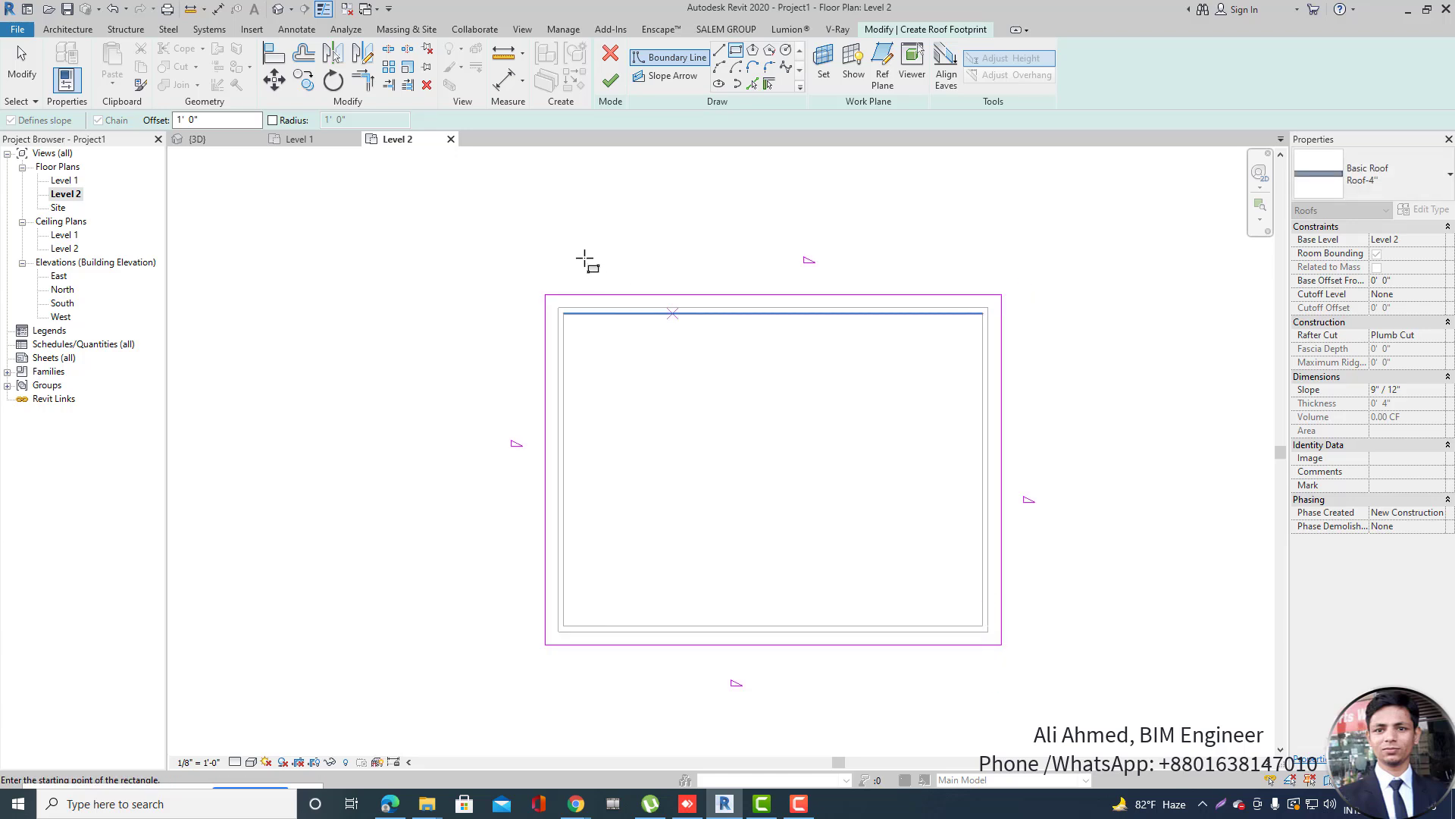
key(Escape)
click(611, 82)
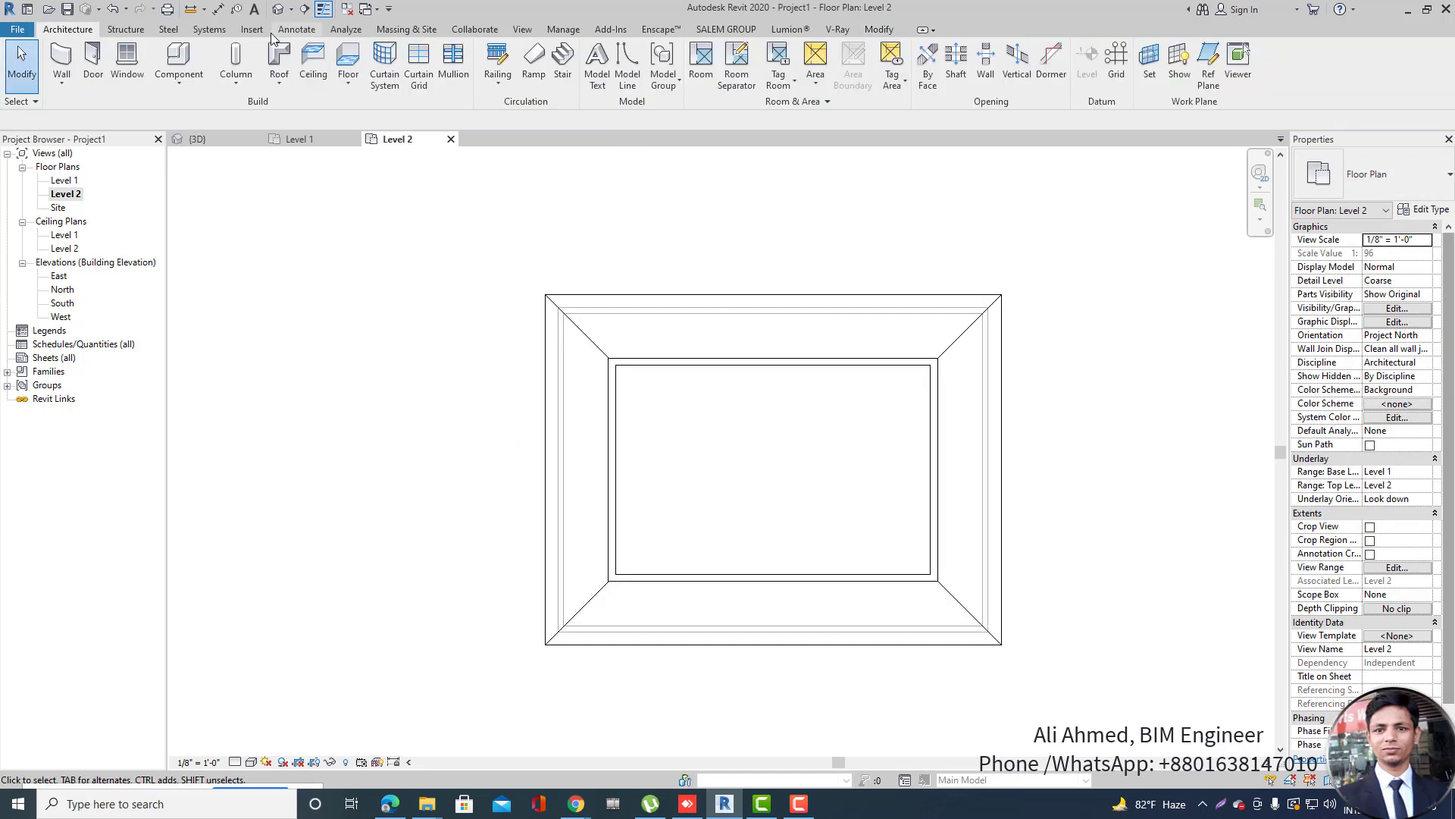
Show the house in the default 3D view with the Realistic visual style and examine the hip roof up close.
click(274, 10)
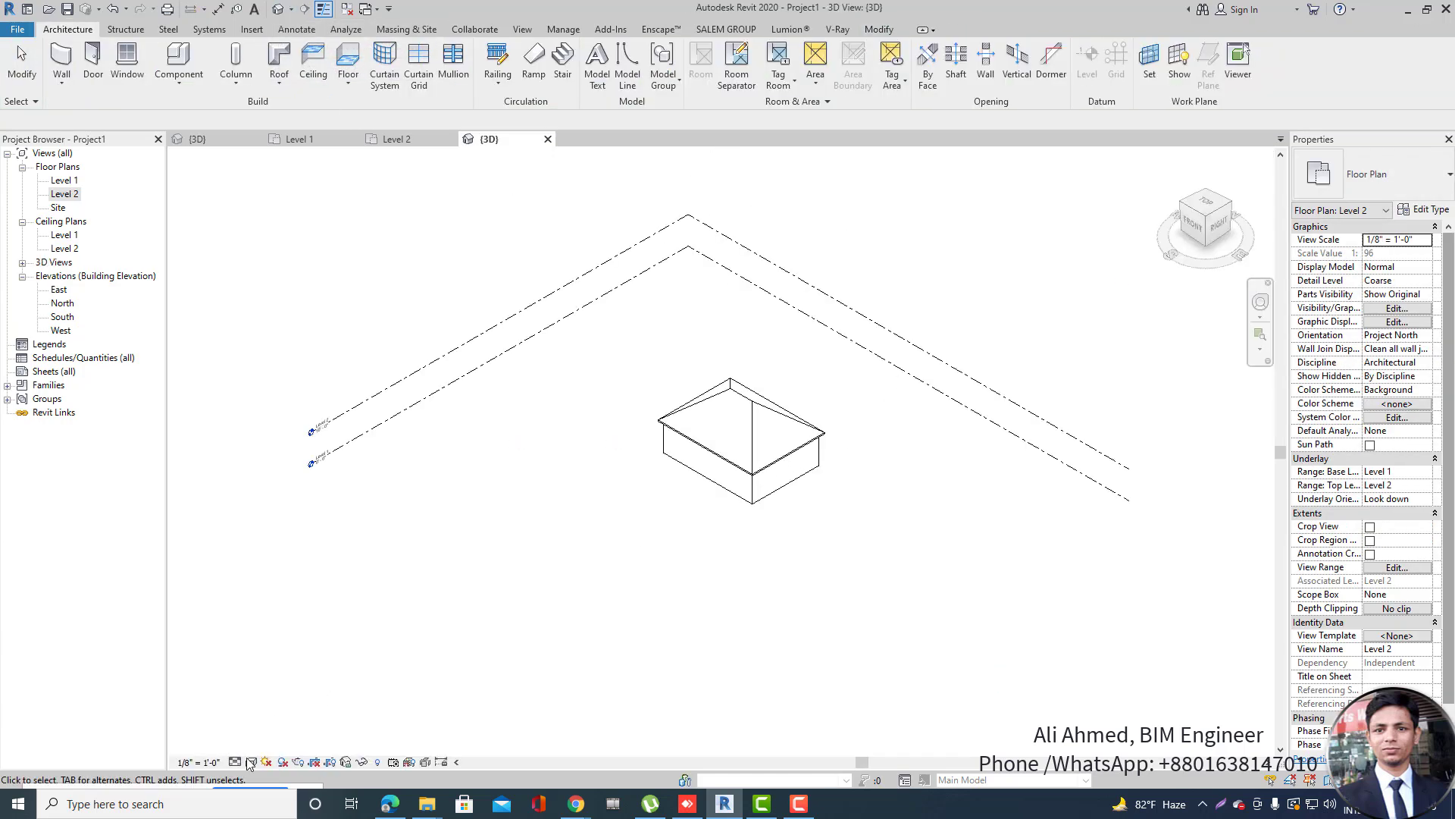
click(252, 763)
click(282, 696)
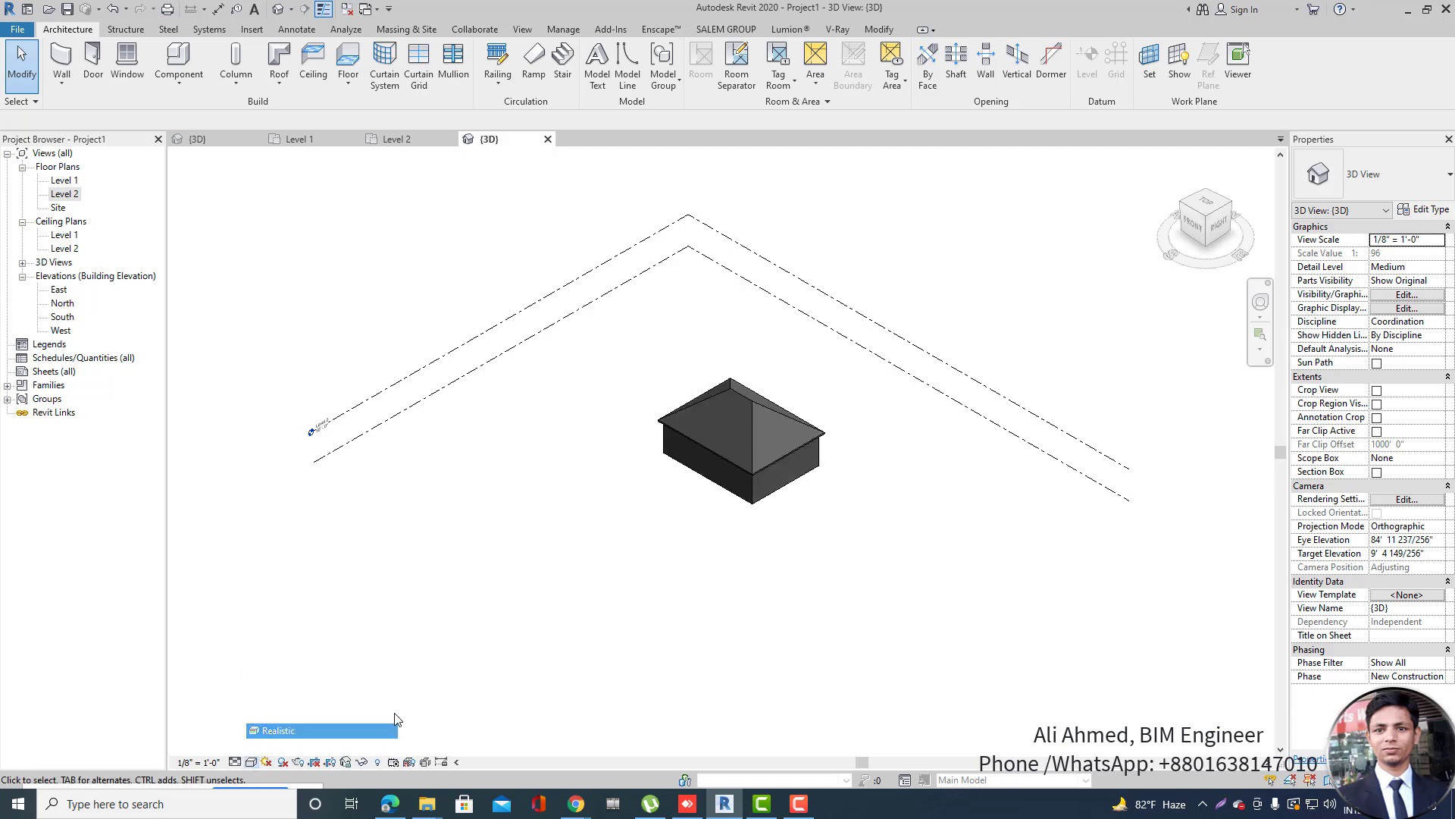
mouse_move(851, 480)
shift+middle_down()
mouse_move(983, 385)
mouse_move(912, 406)
mouse_move(675, 414)
mouse_move(983, 422)
shift+middle_up()
scroll(730, 403, up, 5)
scroll(735, 458, up, 1)
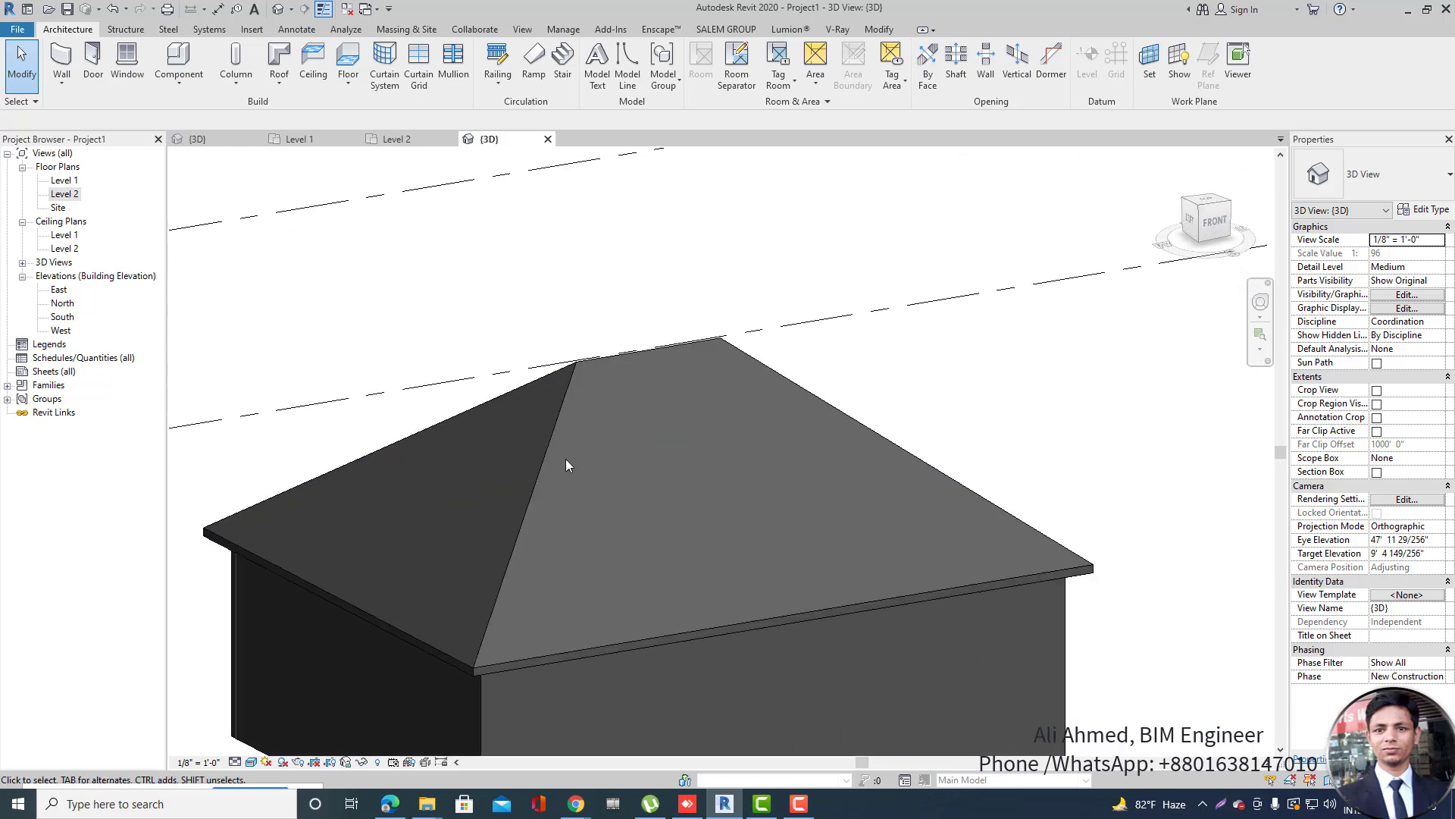
scroll(540, 457, down, 1)
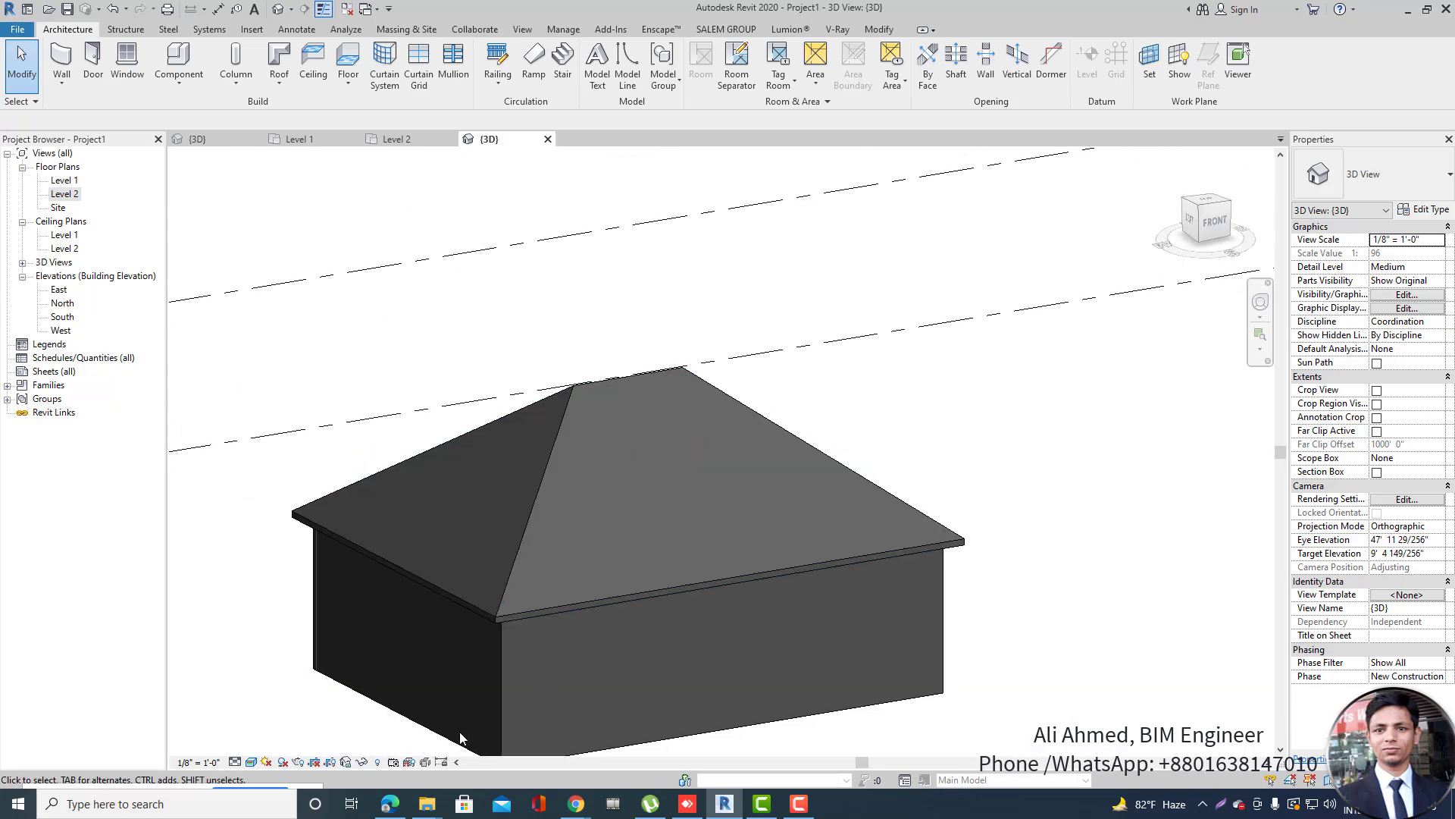
Switch to File Explorer's Roof Tile folder and view the Aneja_45x20.jpg texture in Teja Curva 45x20.
mouse_move(427, 803)
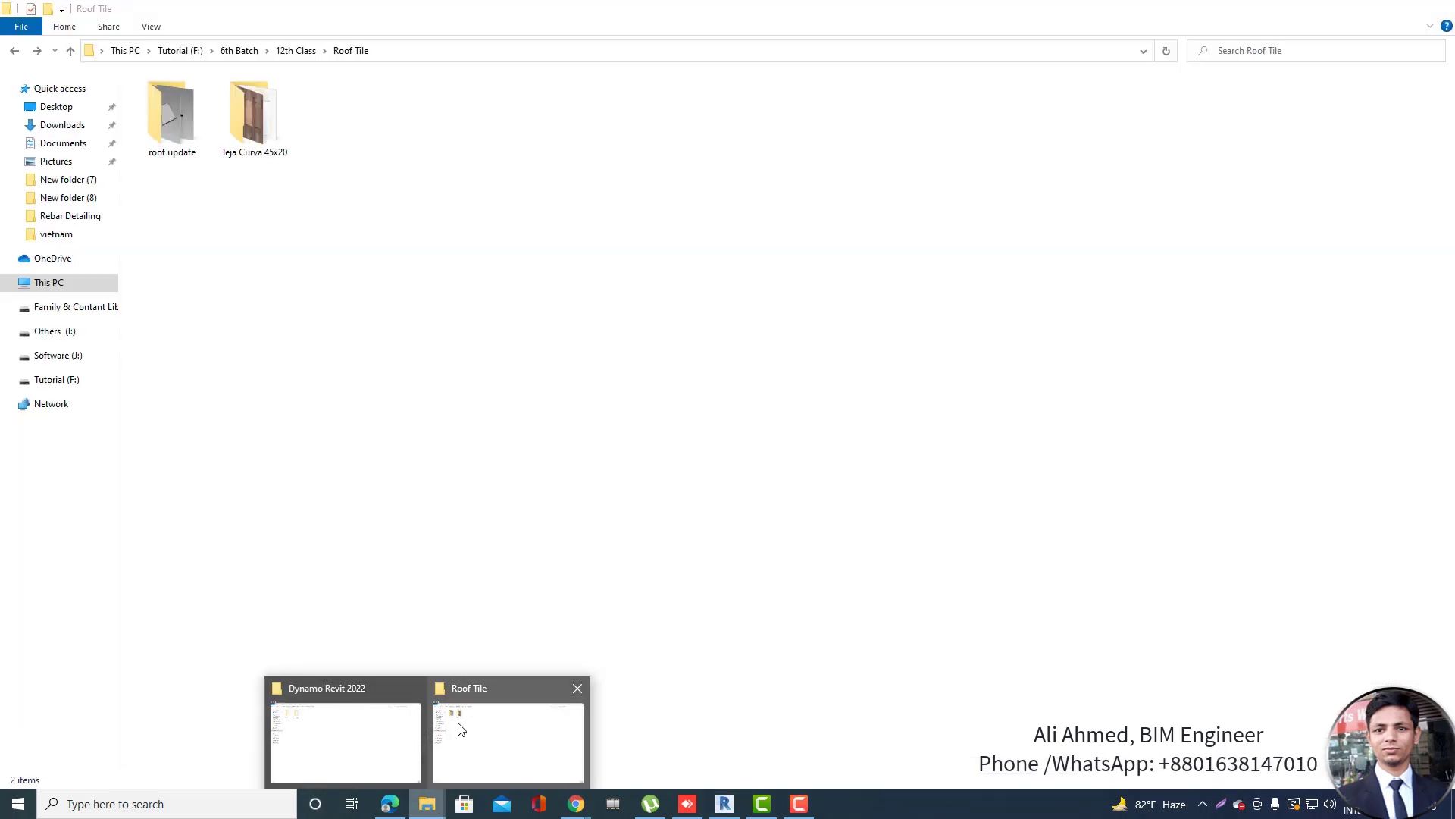
click(461, 729)
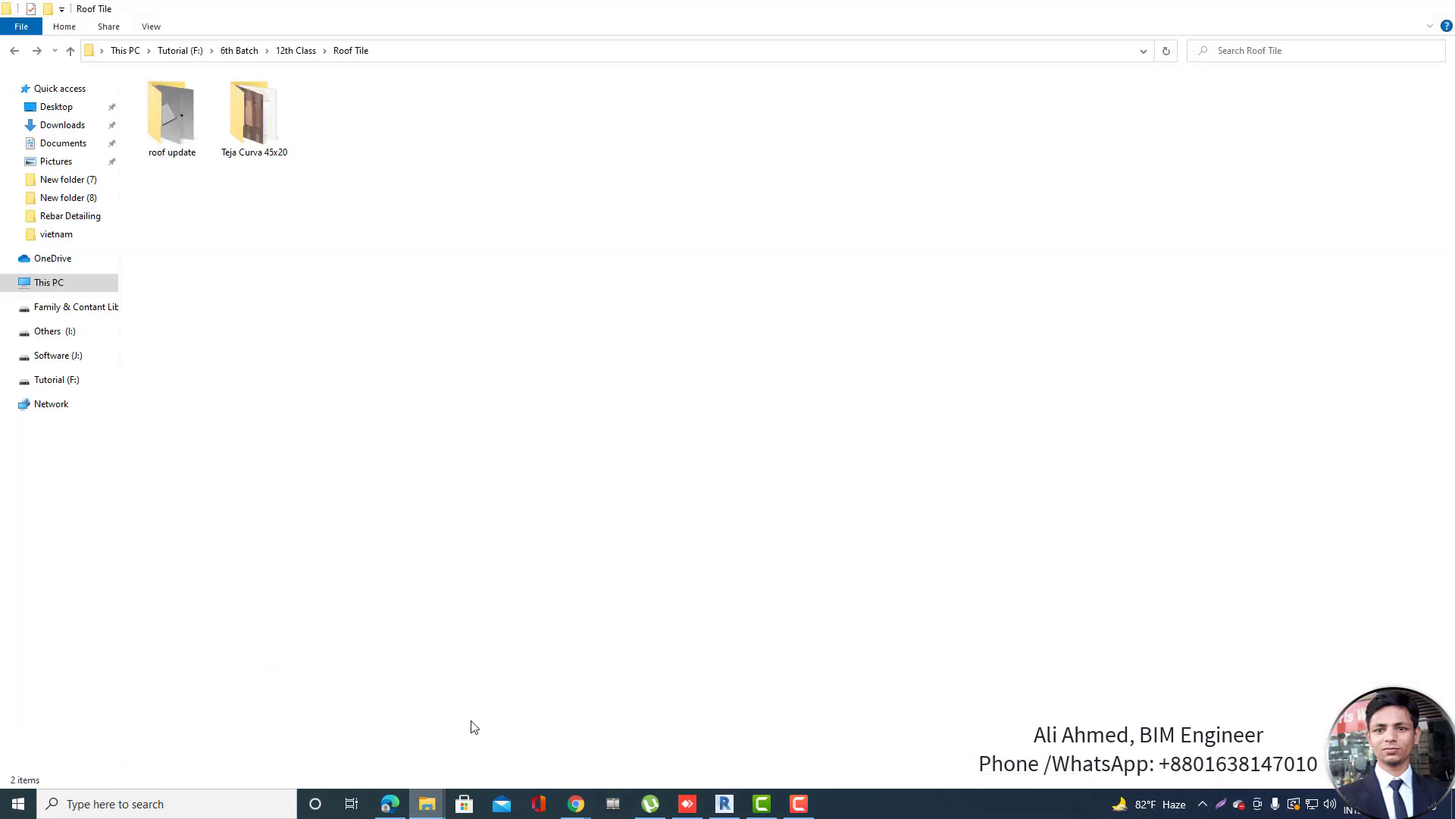
double_click(280, 134)
click(151, 121)
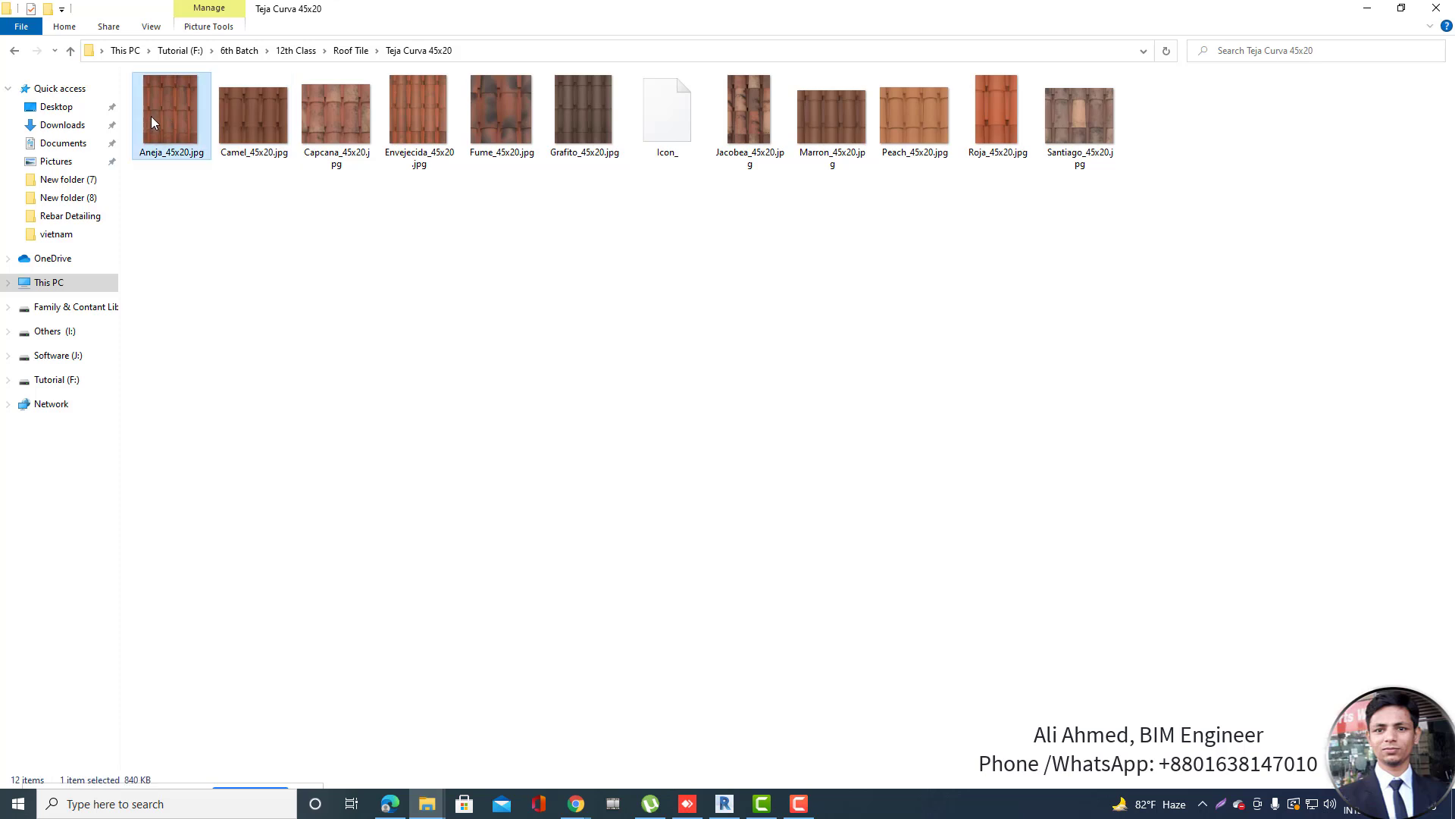
double_click(152, 122)
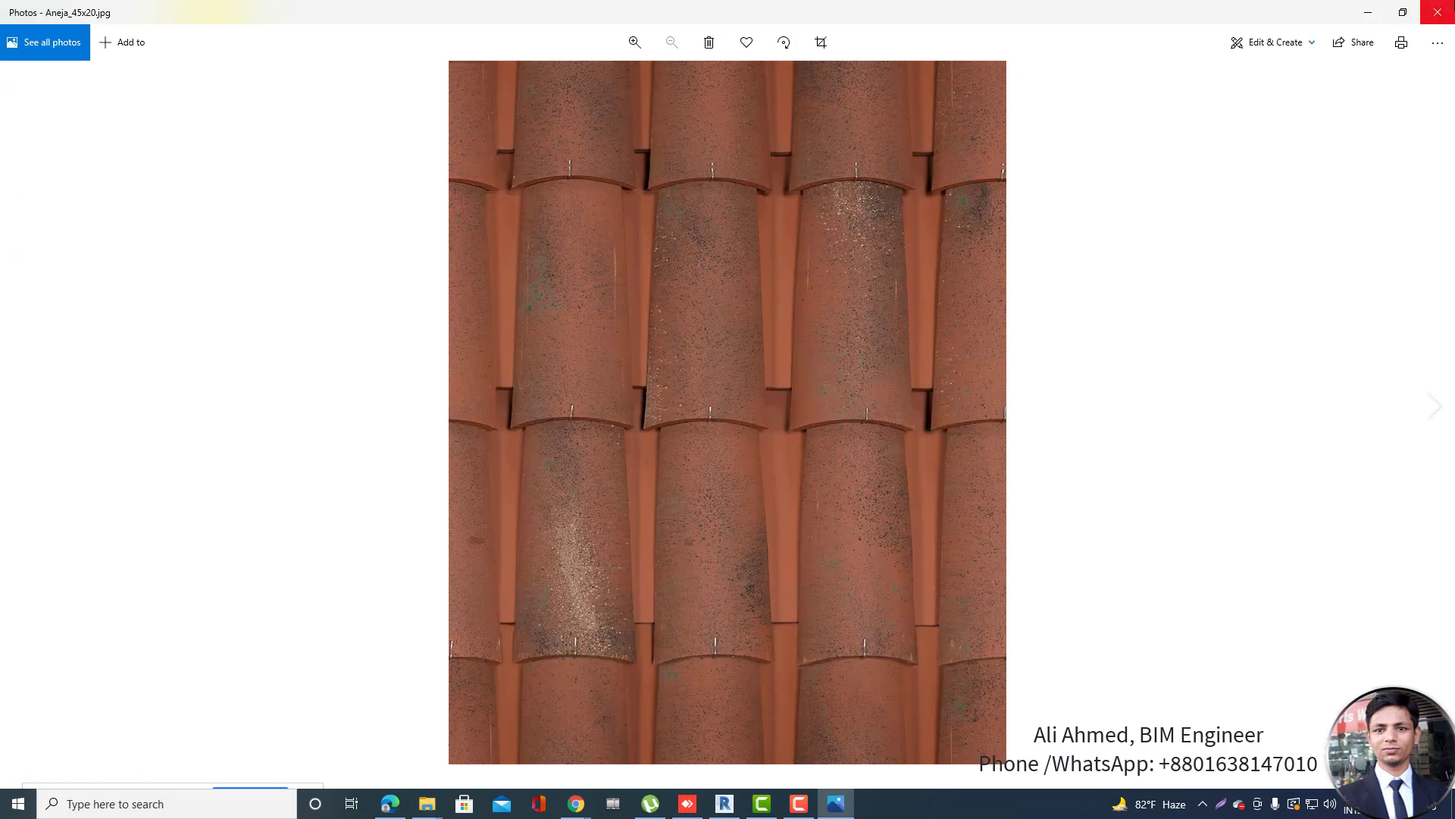
click(1438, 14)
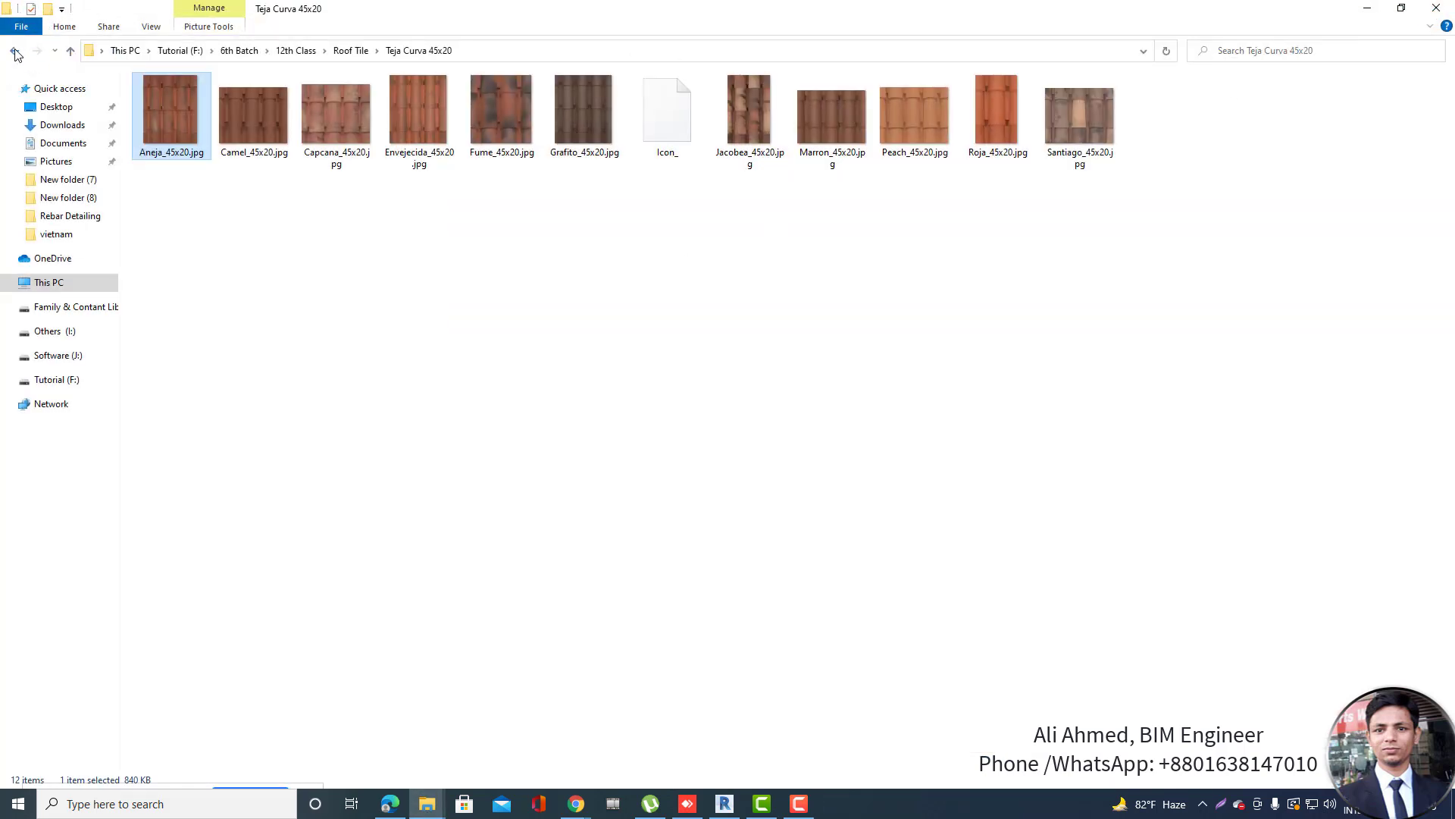
click(15, 51)
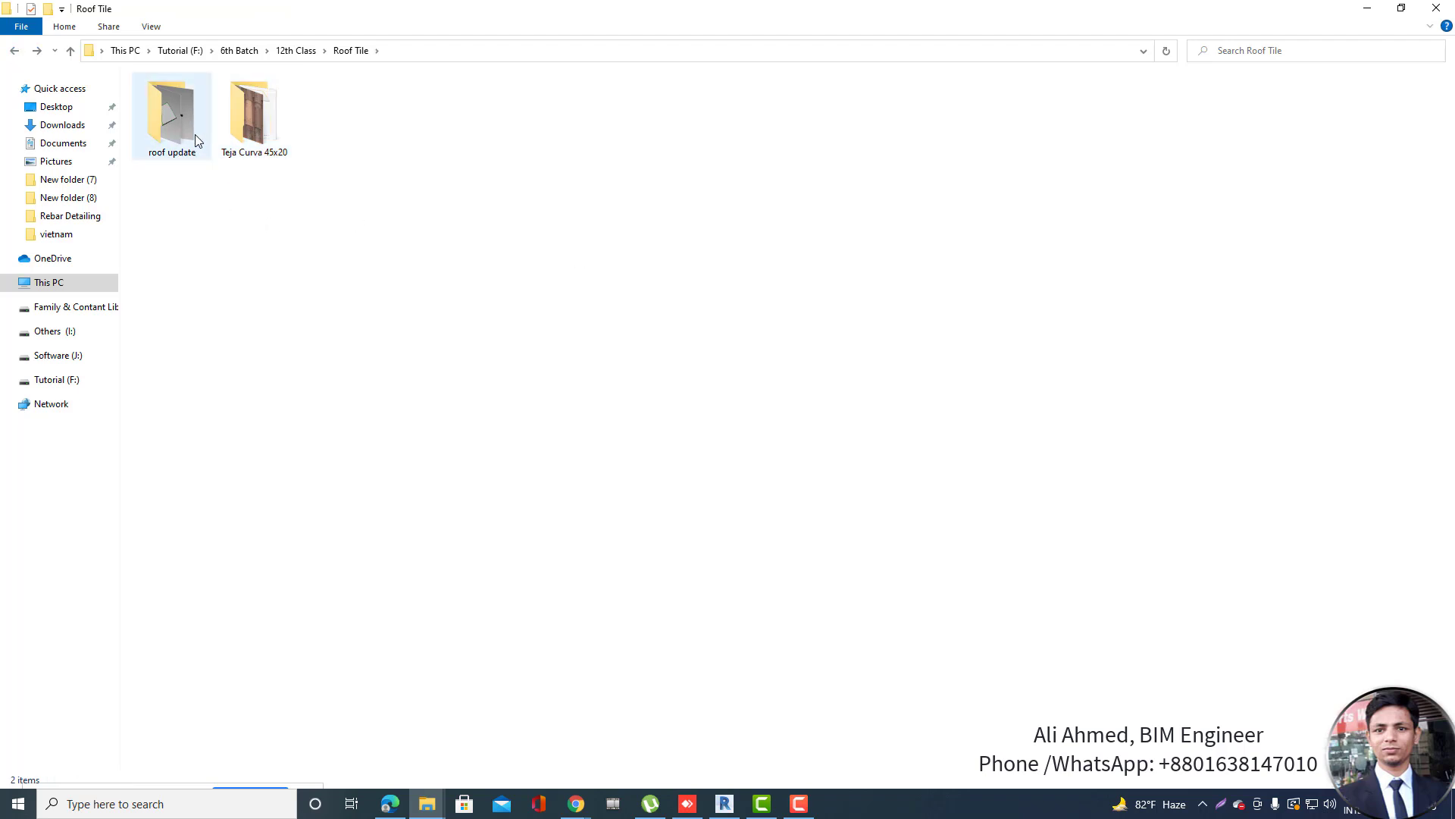
Load the roof tile families from the roof update folder into the Revit project.
double_click(175, 126)
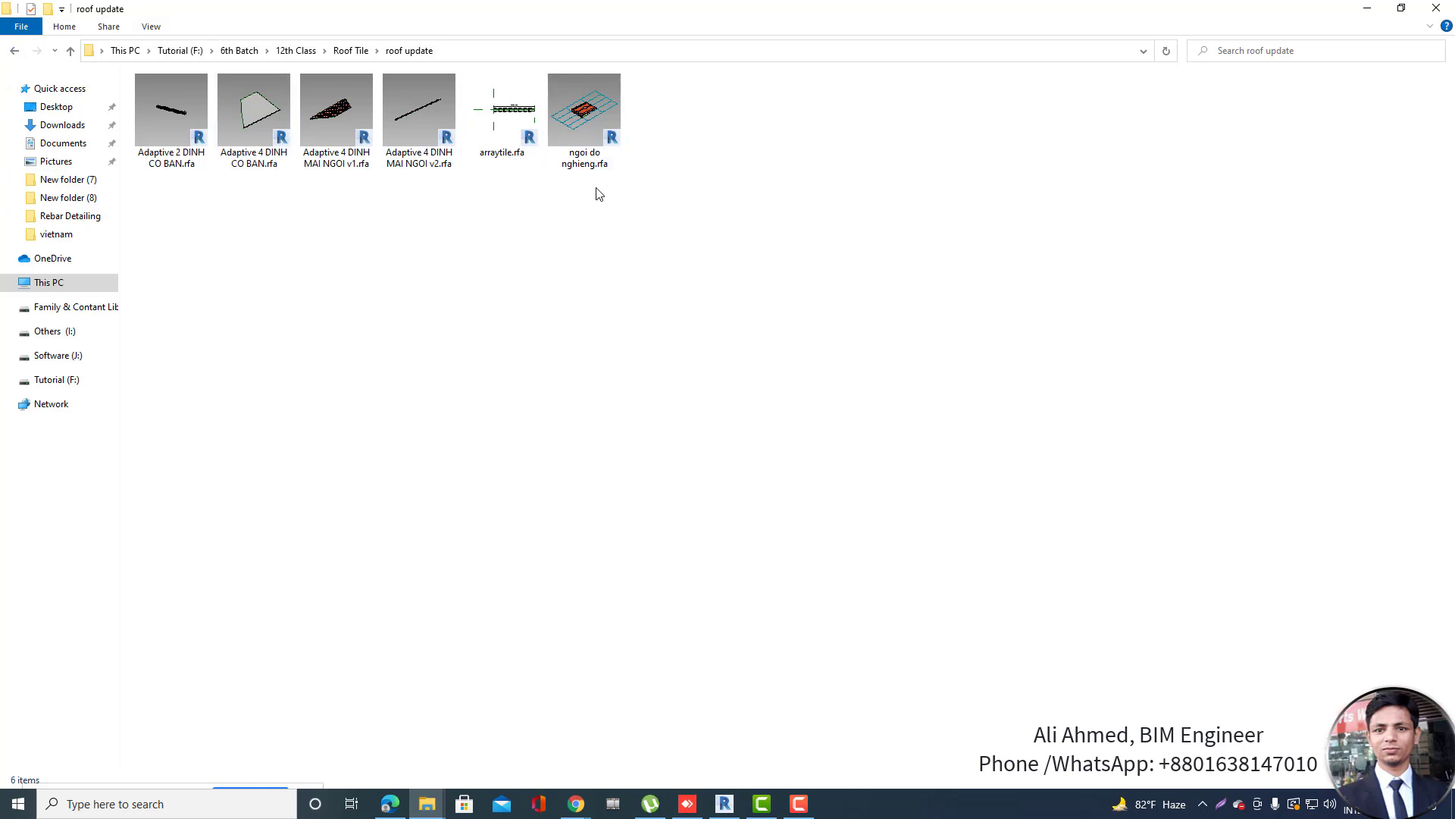
drag(680, 234, 778, 435)
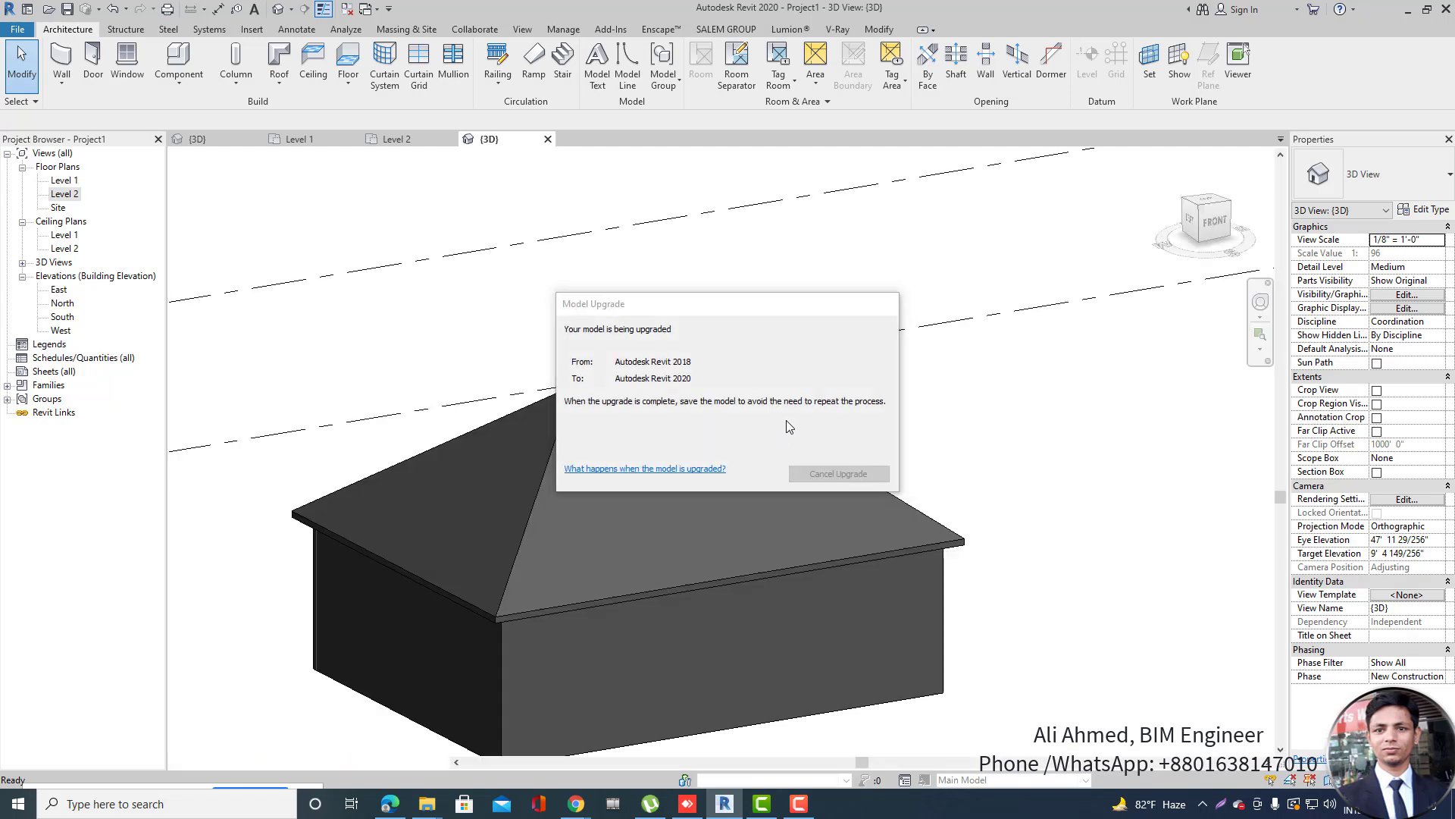
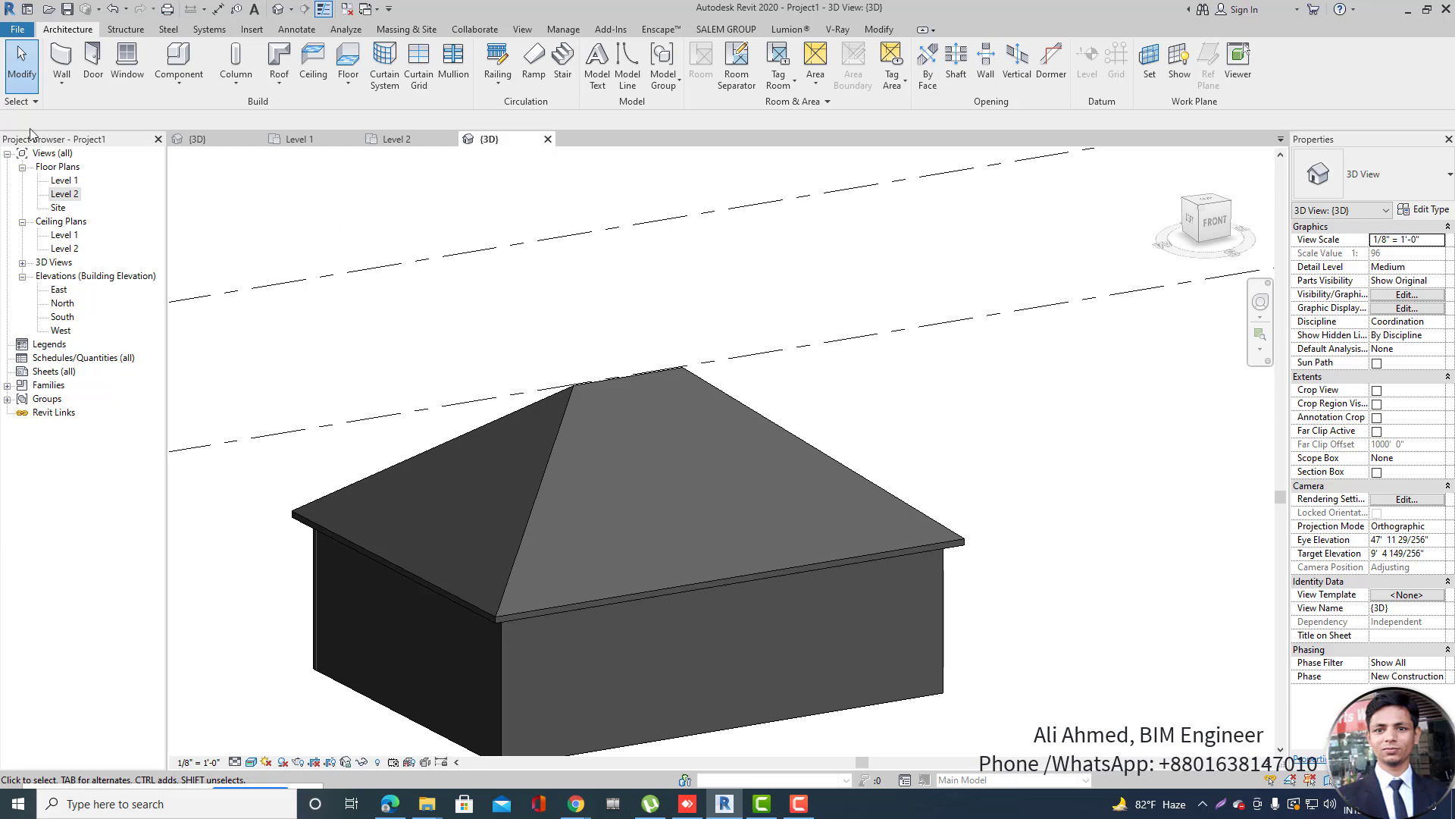
Begin placing an Adaptive 4 DINH CO BAN component with its first point at the front roof slope's left eave corner.
click(196, 85)
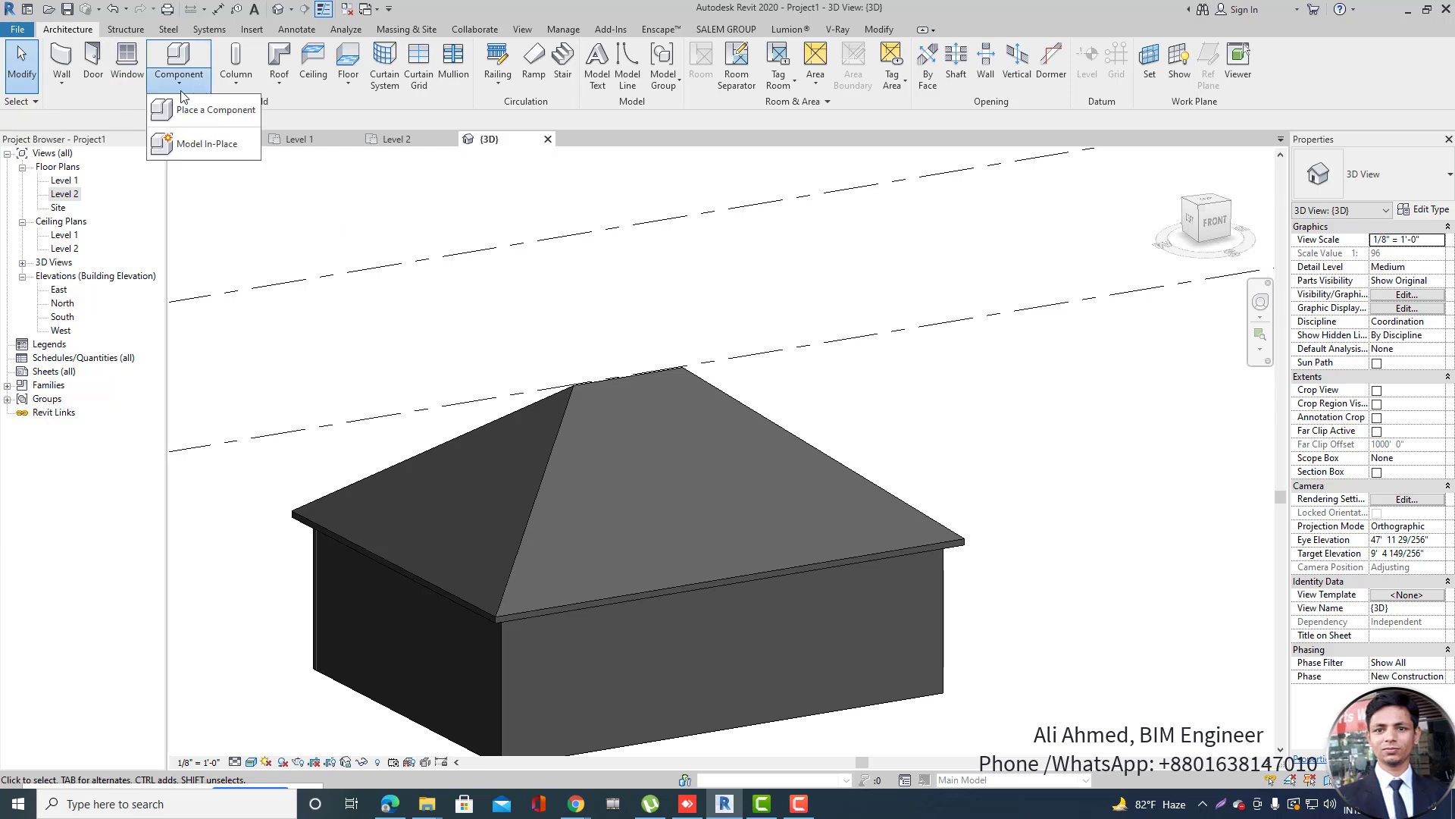
click(231, 114)
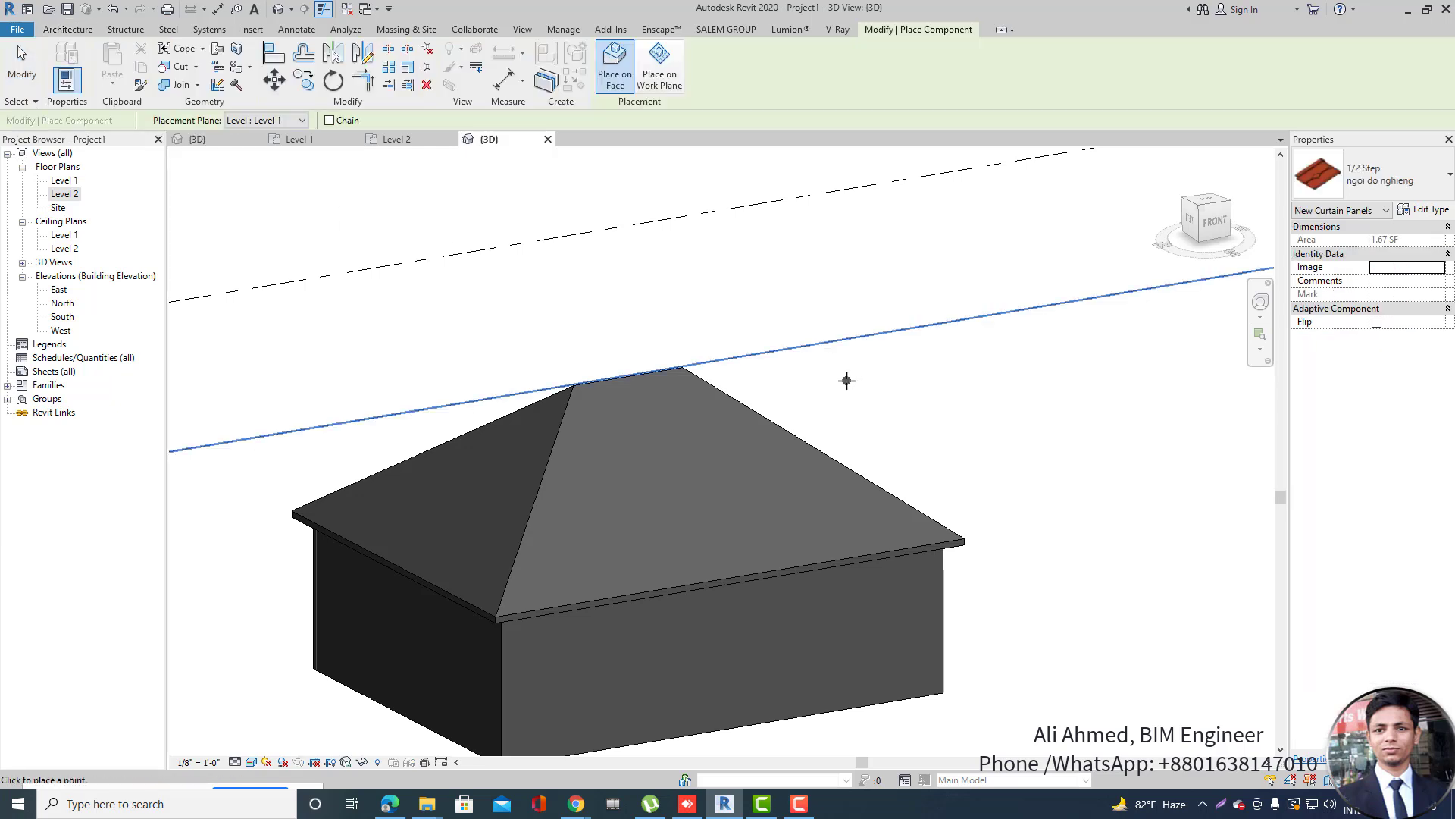
click(1425, 178)
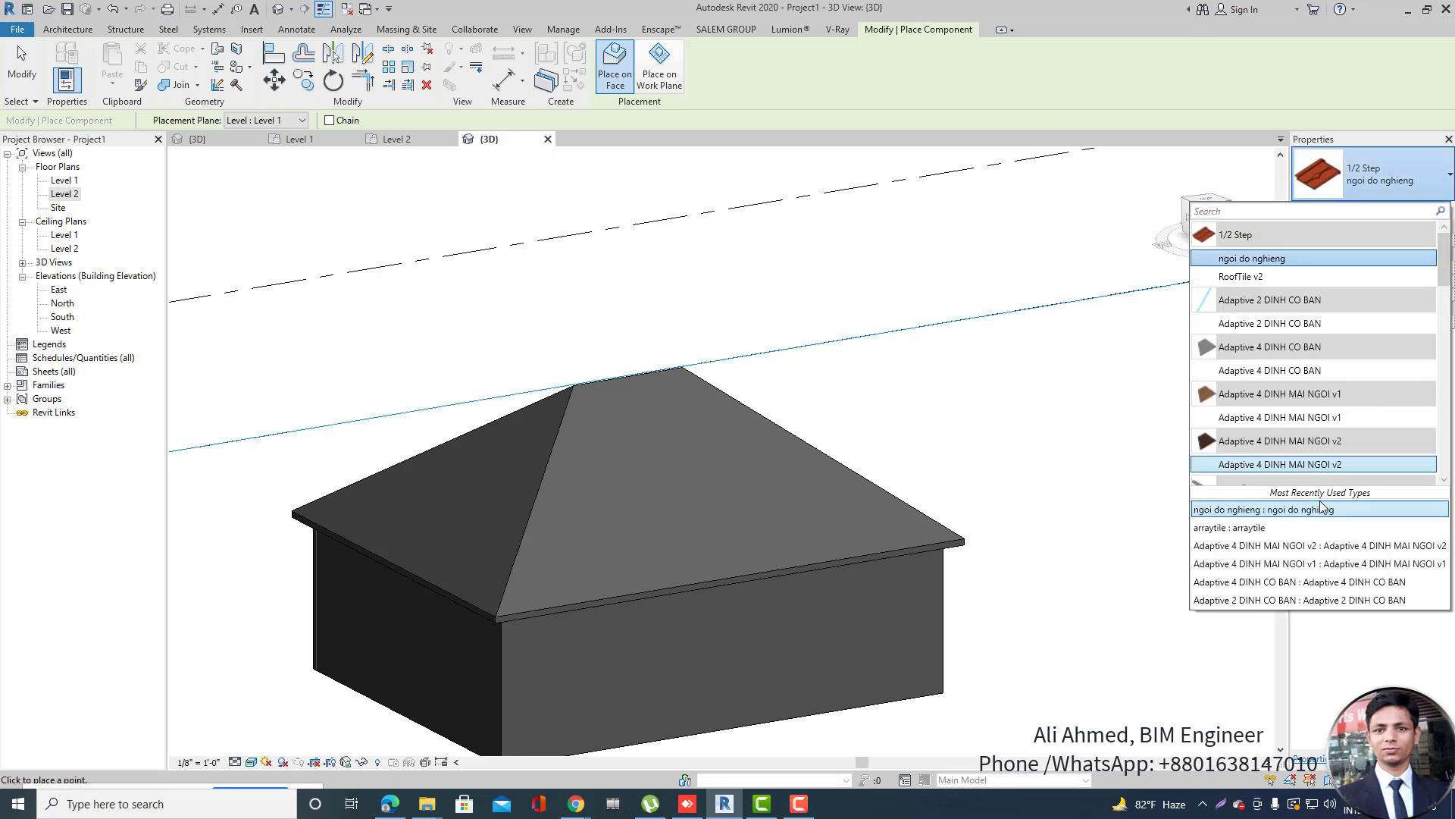
click(1243, 371)
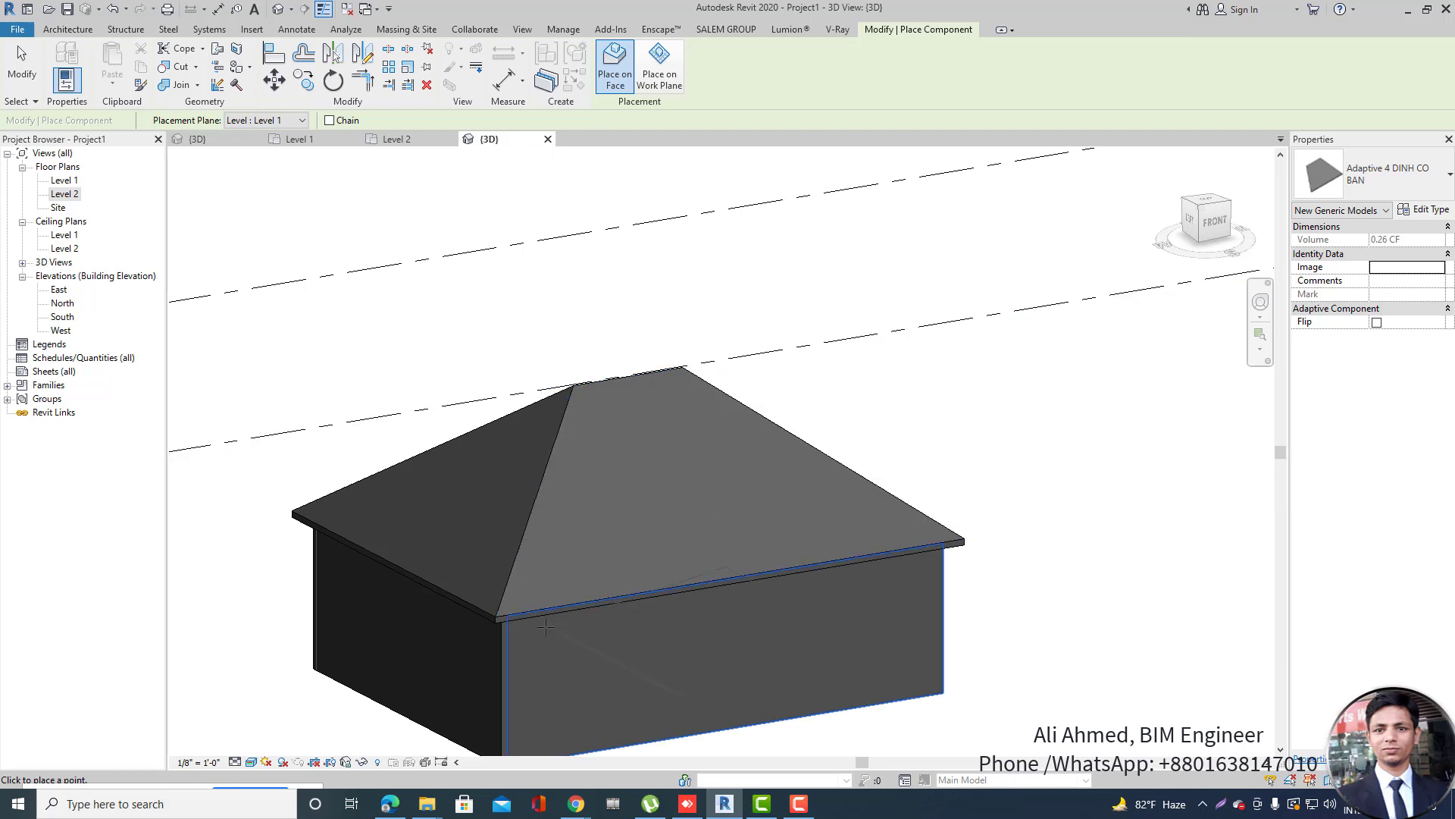
scroll(545, 626, up, 4)
click(498, 618)
scroll(462, 554, down, 2)
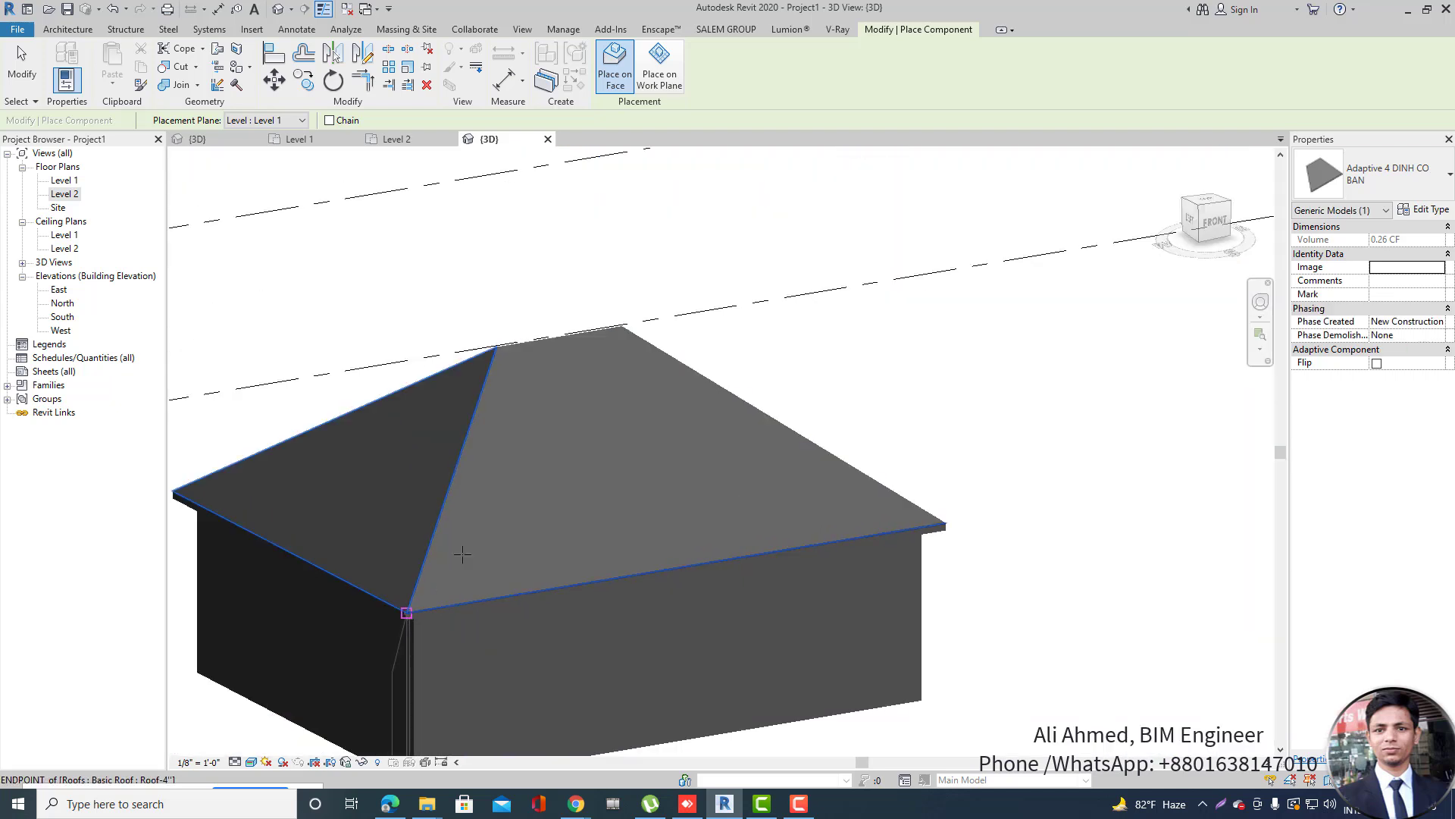
scroll(463, 554, down, 3)
shift+middle_drag(894, 439, 841, 410)
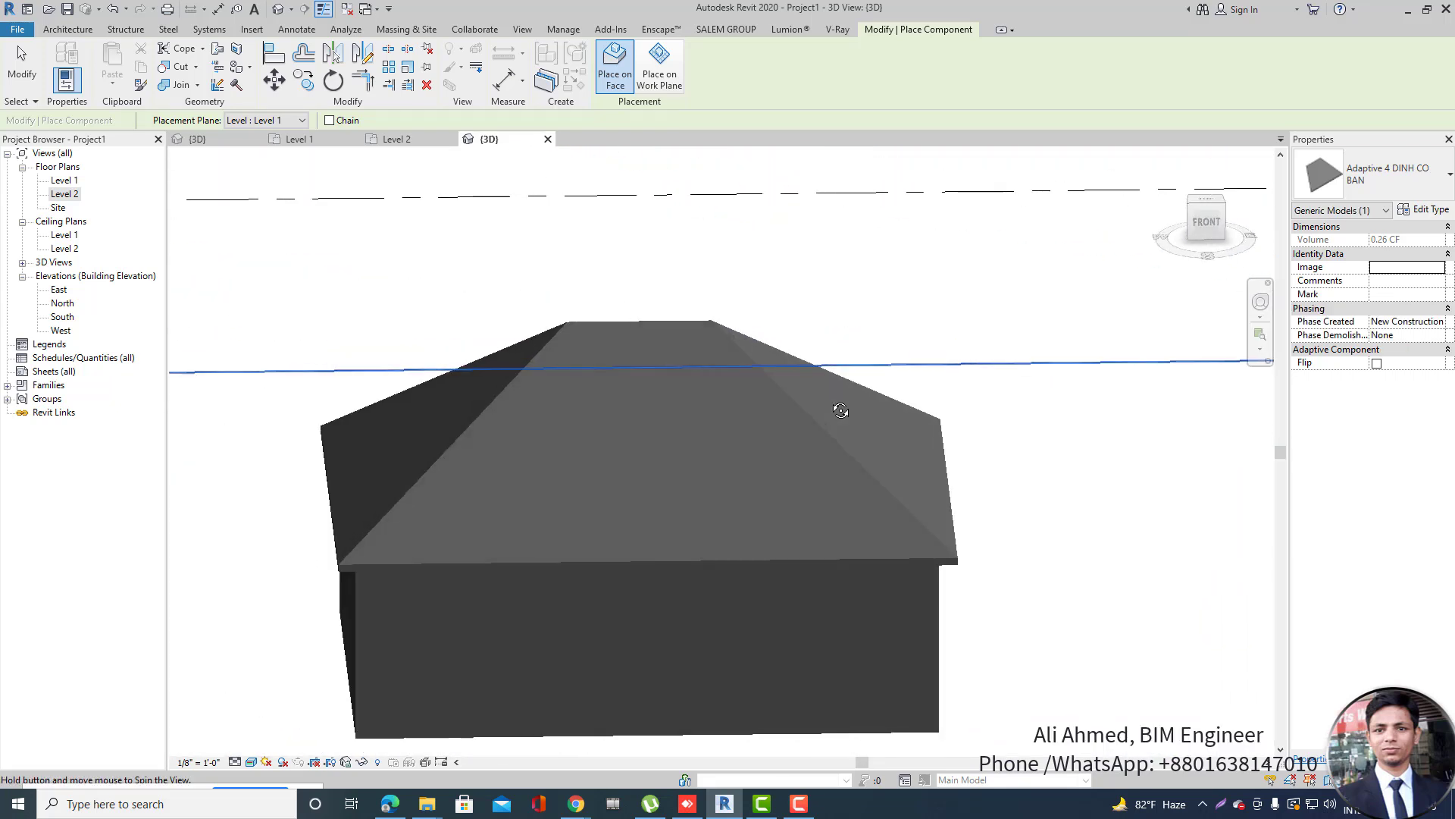
Examine the front roof slope's corners up close to find where the component's four placement points belong.
scroll(296, 580, up, 5)
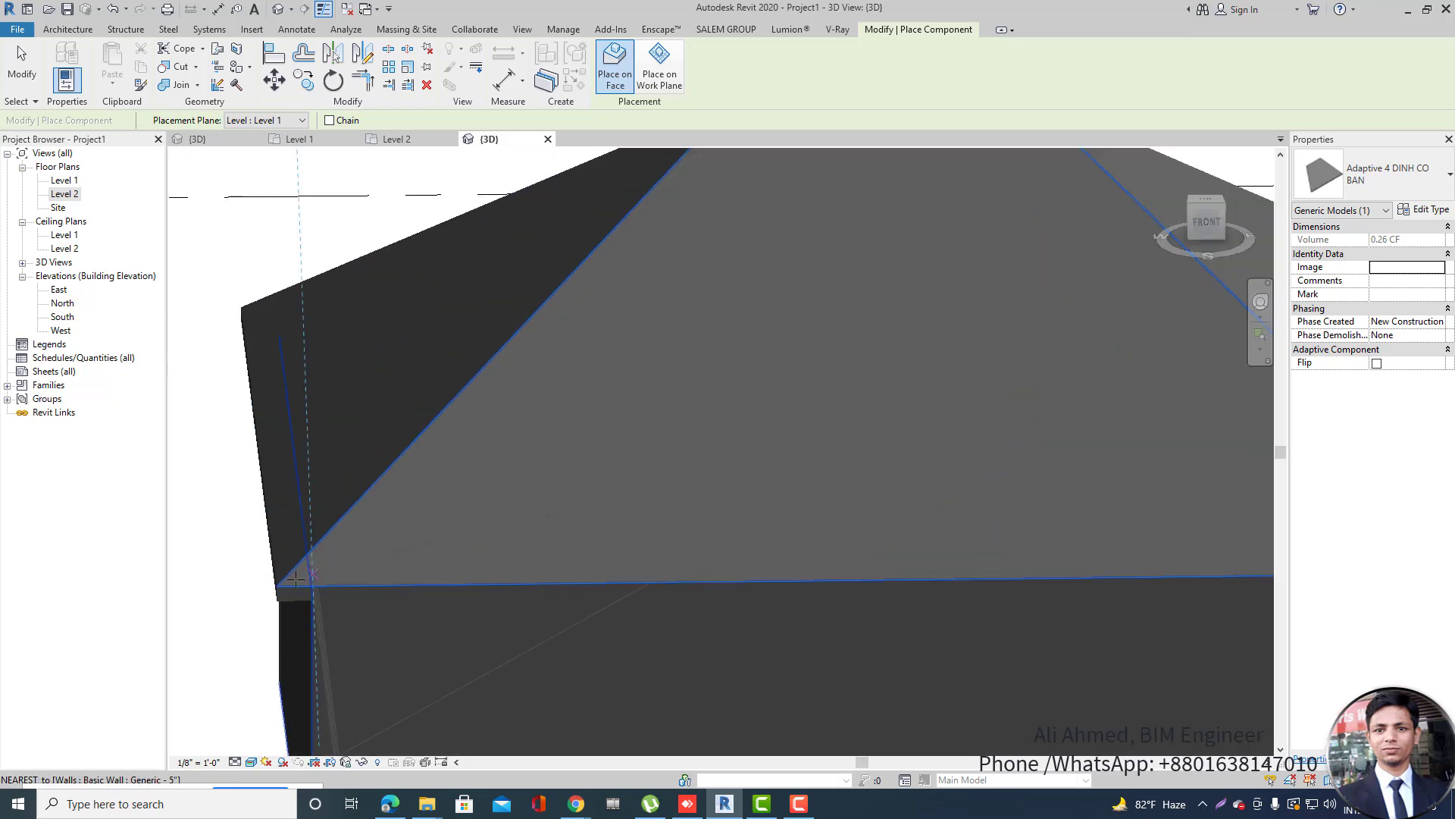
scroll(294, 583, up, 3)
scroll(213, 595, down, 2)
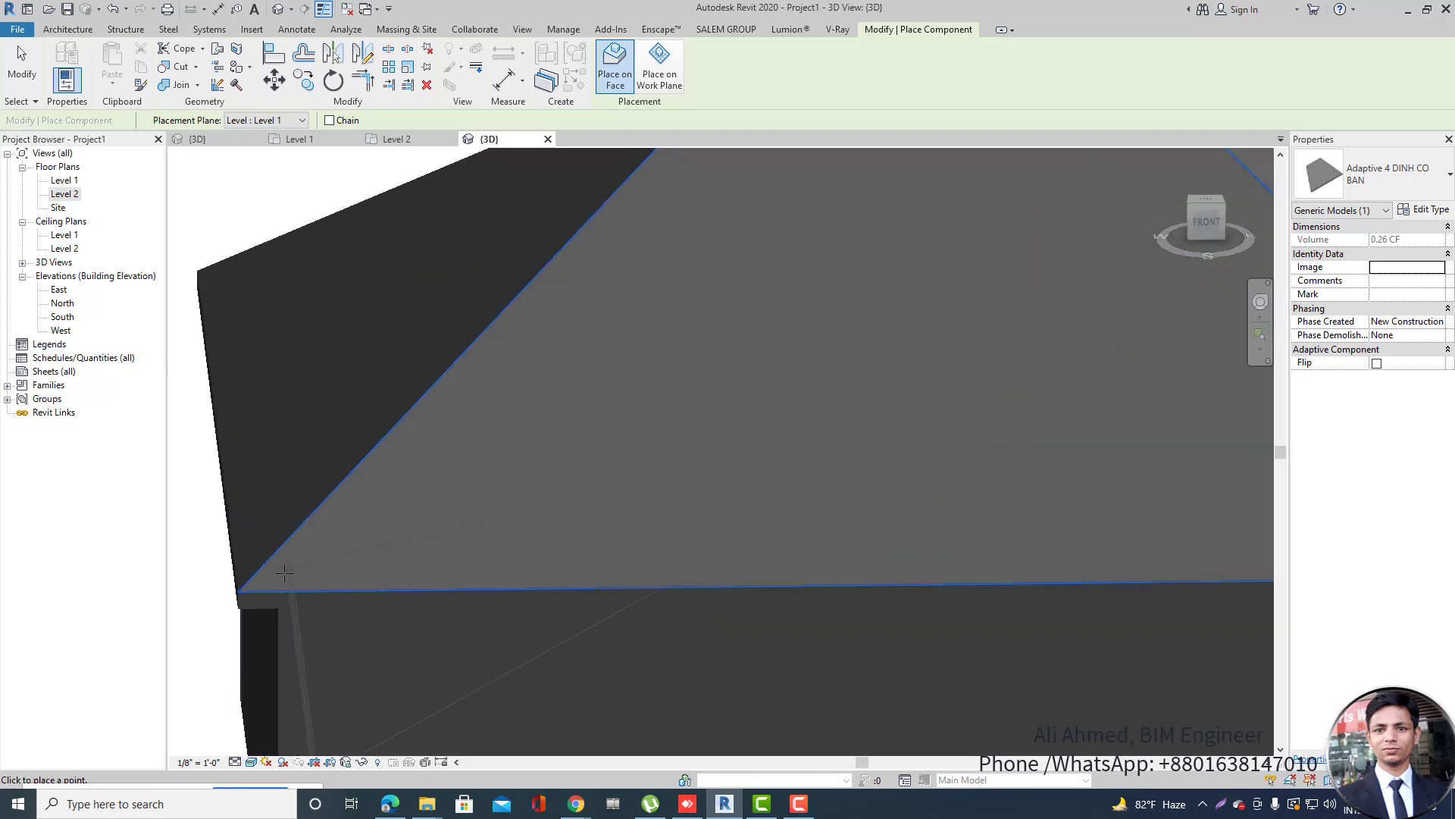
scroll(258, 580, down, 2)
scroll(242, 585, up, 2)
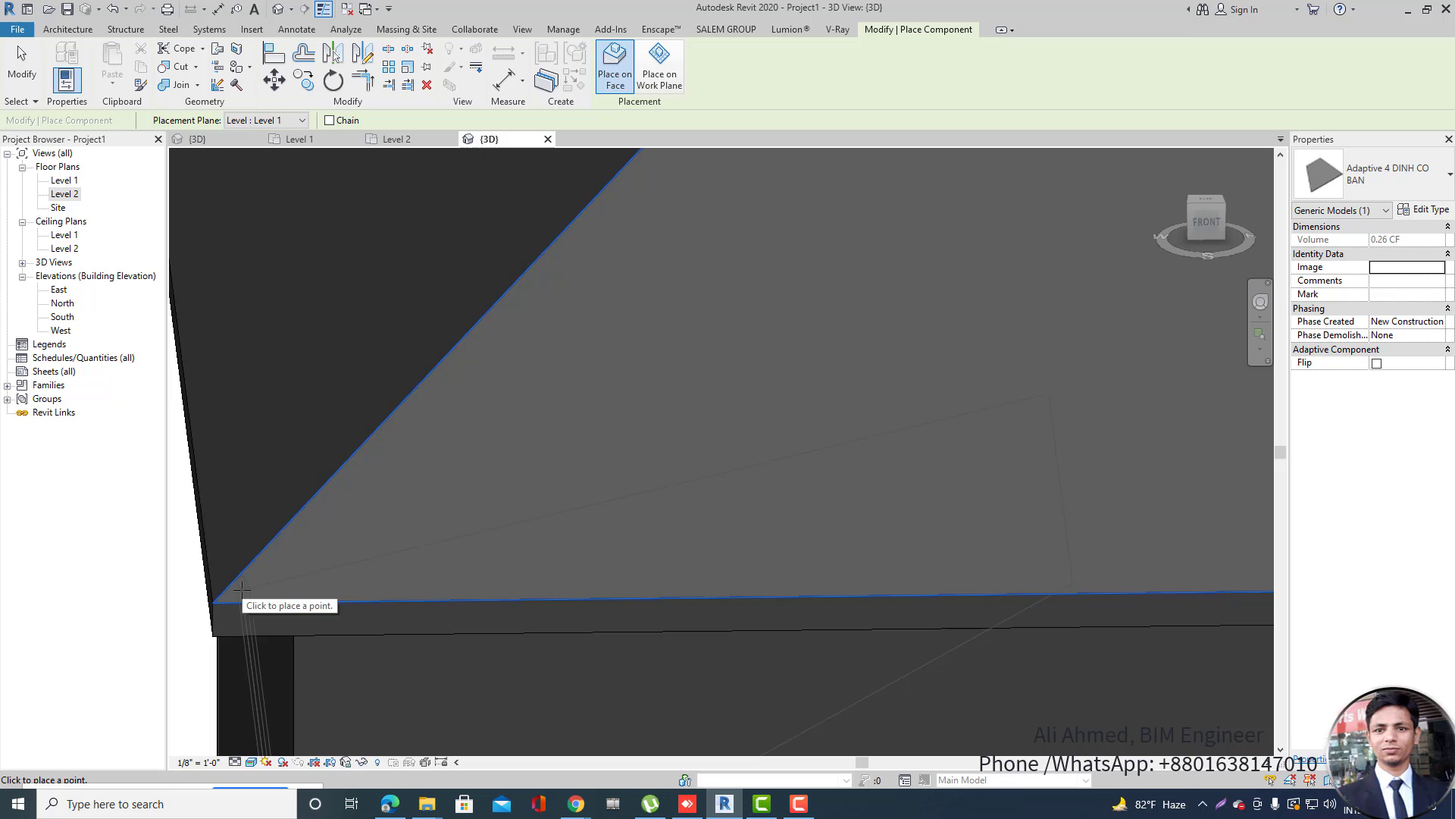
scroll(239, 588, down, 1)
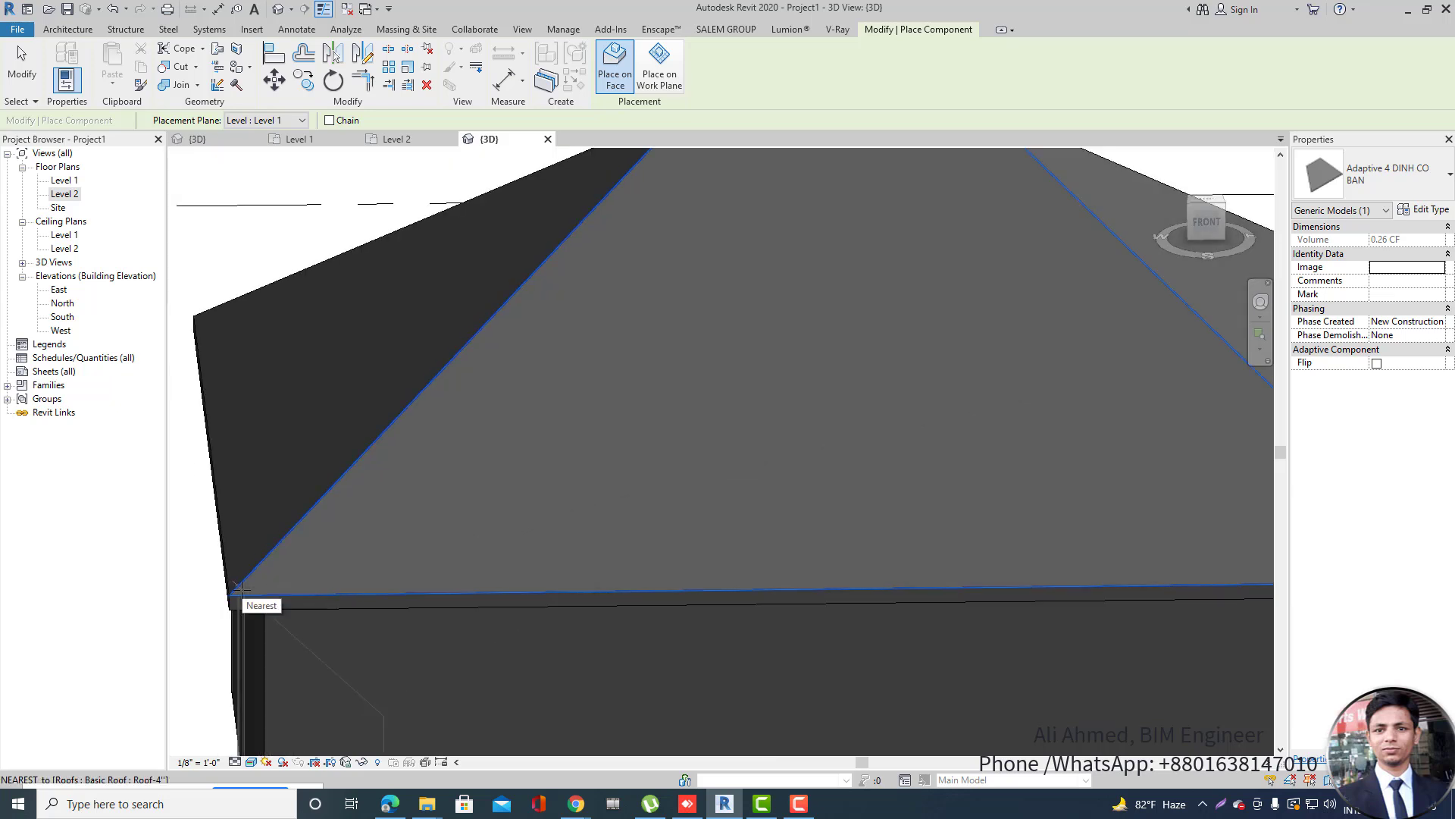
scroll(238, 589, down, 1)
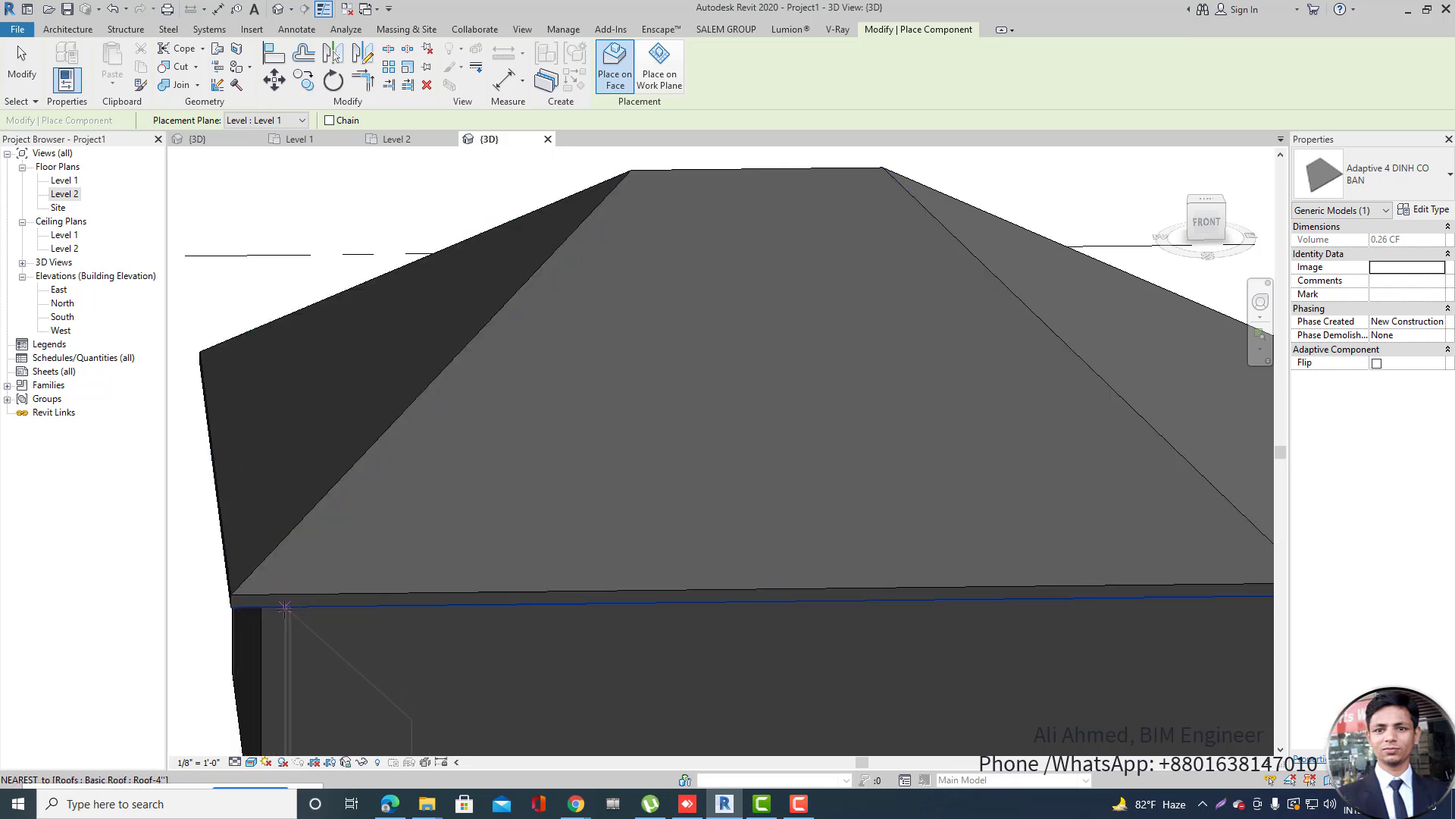
scroll(267, 580, up, 1)
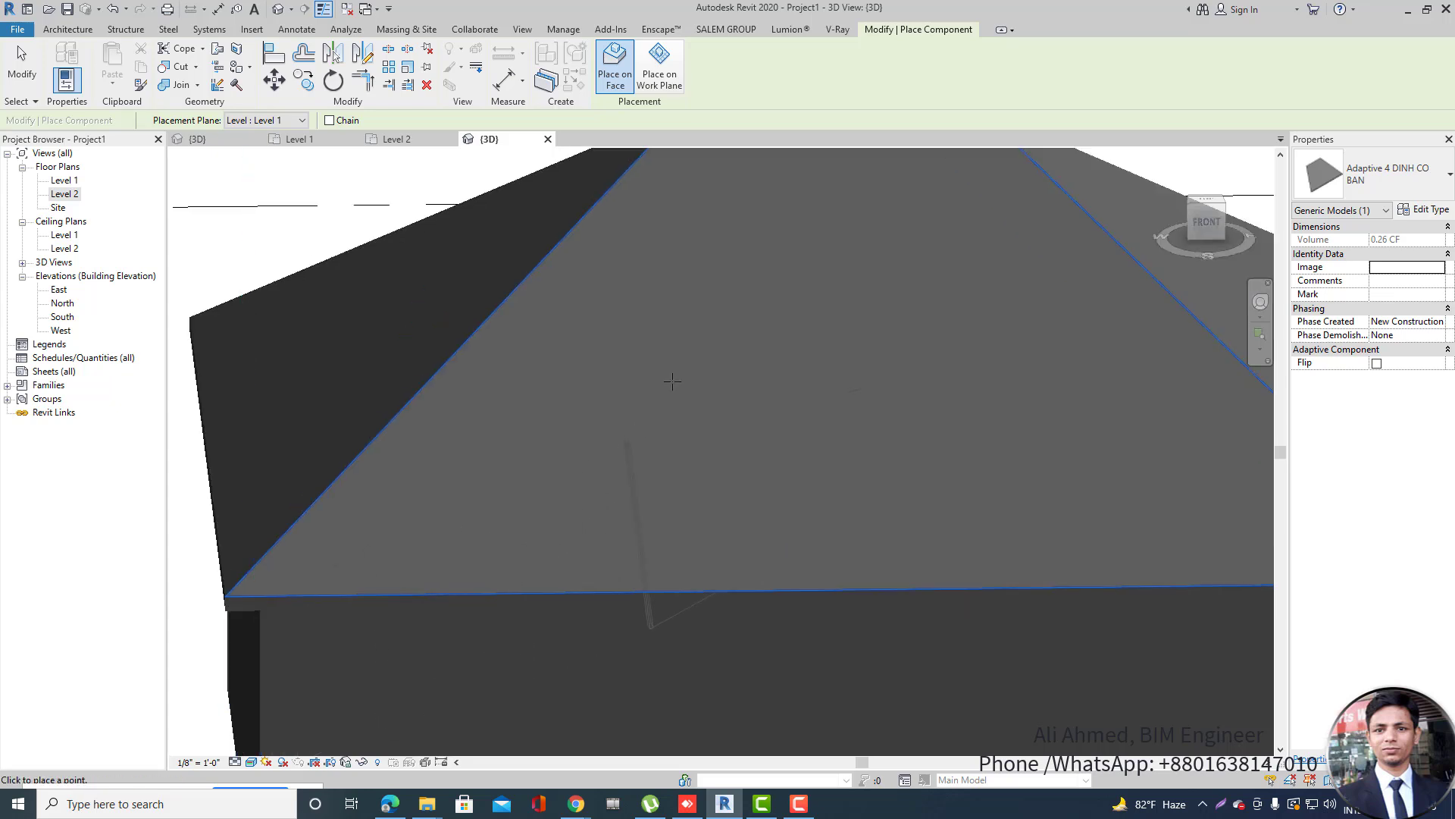
scroll(450, 369, down, 3)
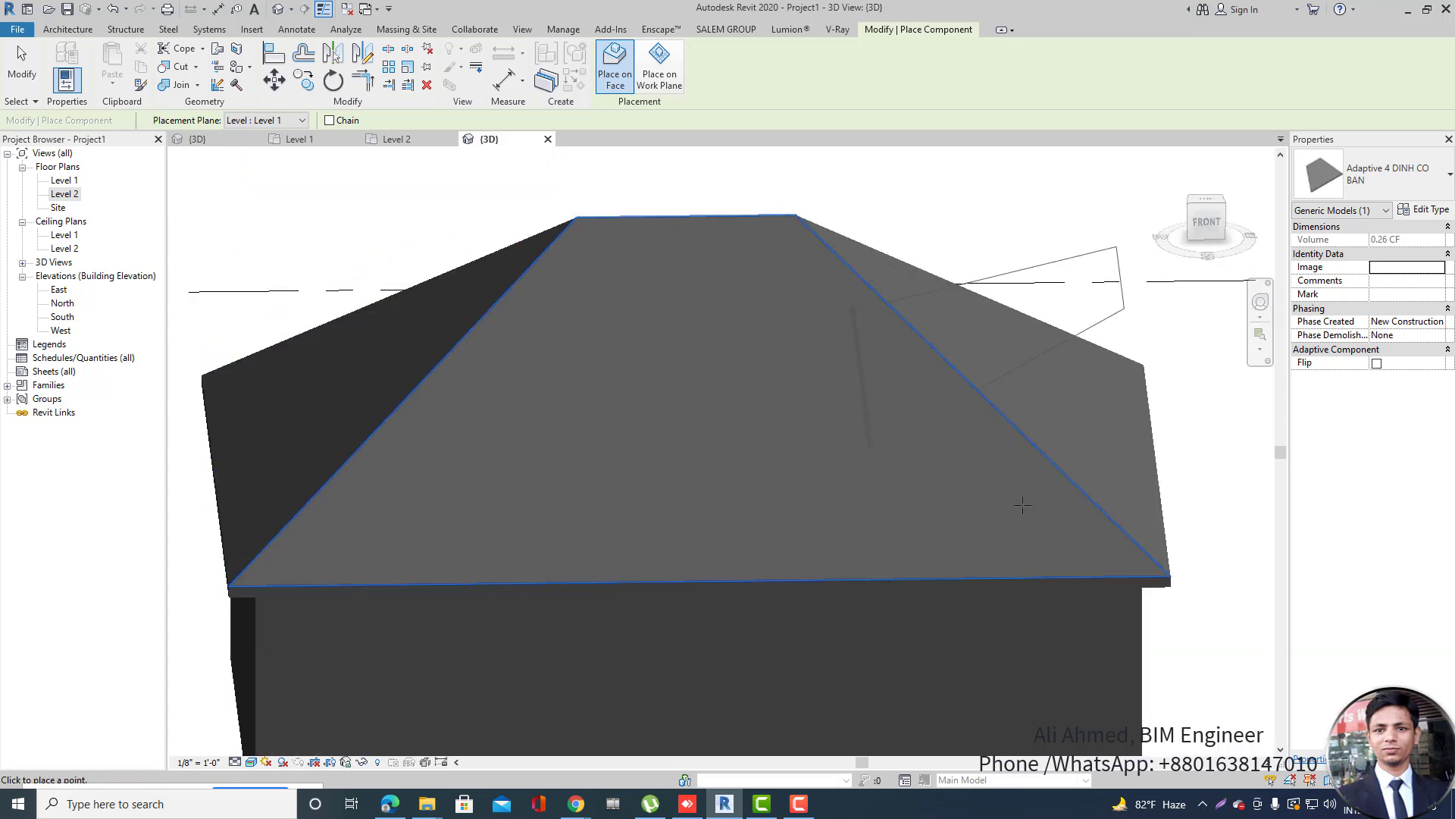
scroll(241, 584, up, 5)
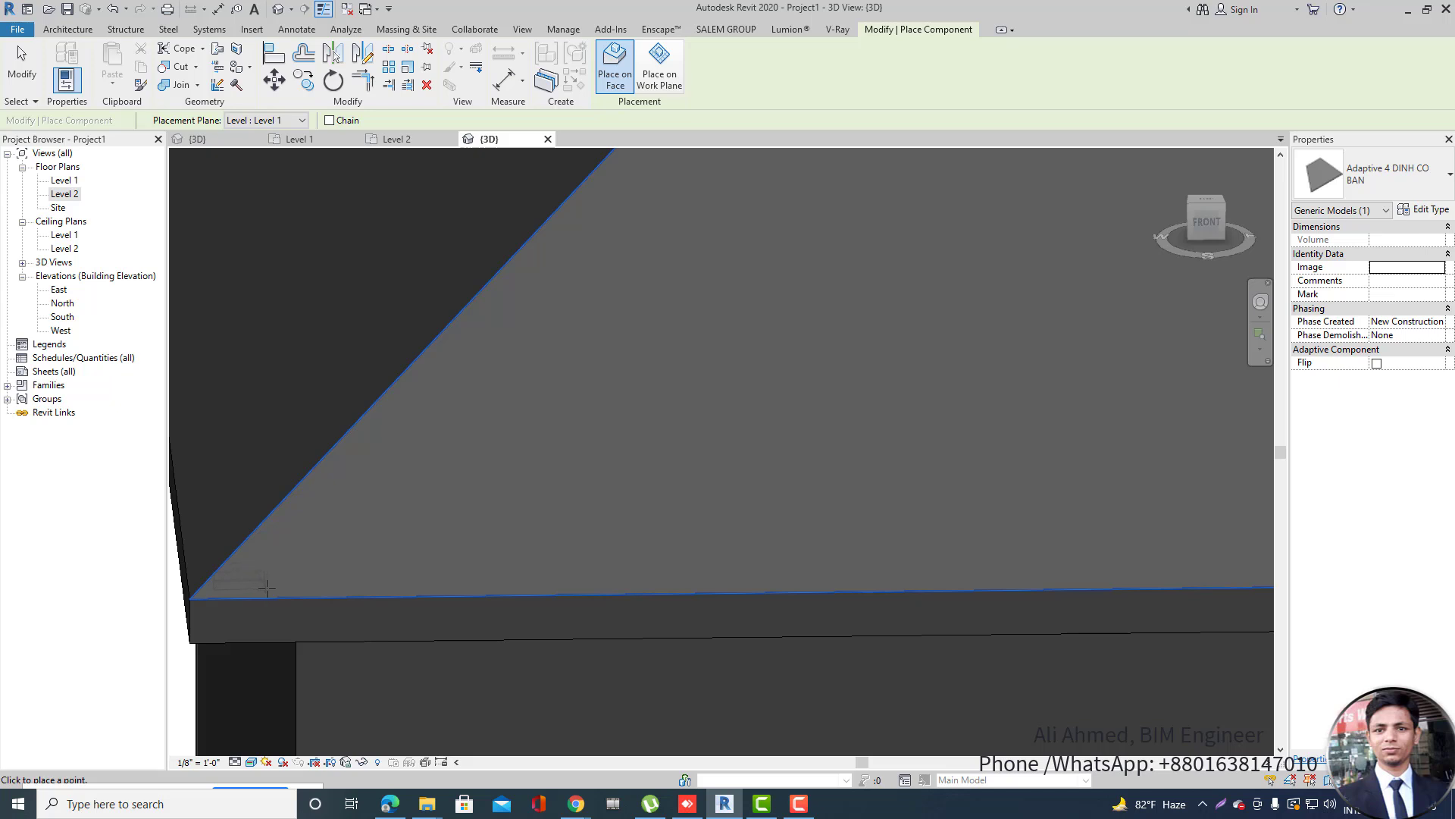
scroll(267, 587, down, 5)
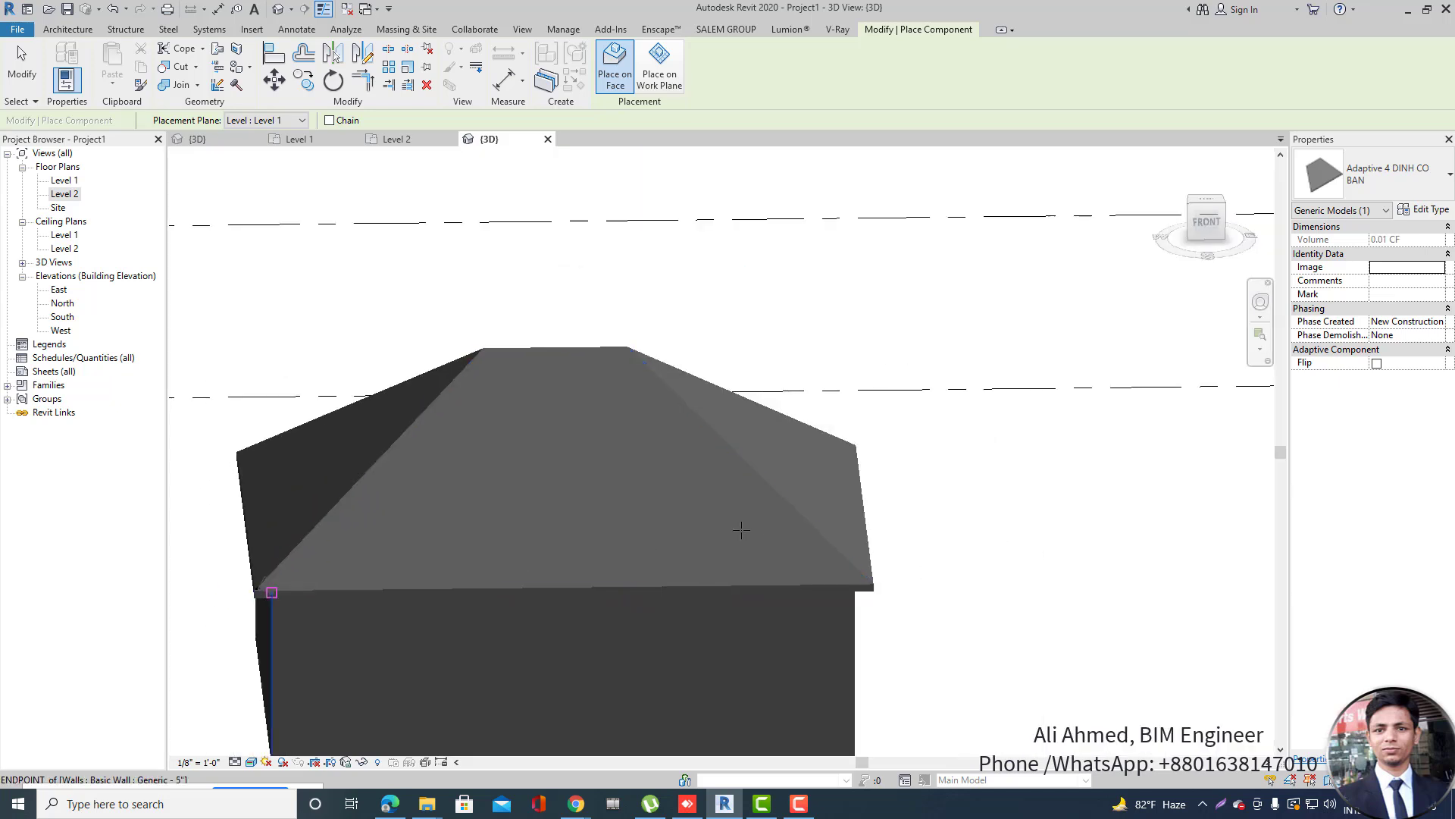
Place the component's remaining points at the front slope's right eave corner and both ridge ends, and finish the placement.
scroll(829, 557, up, 5)
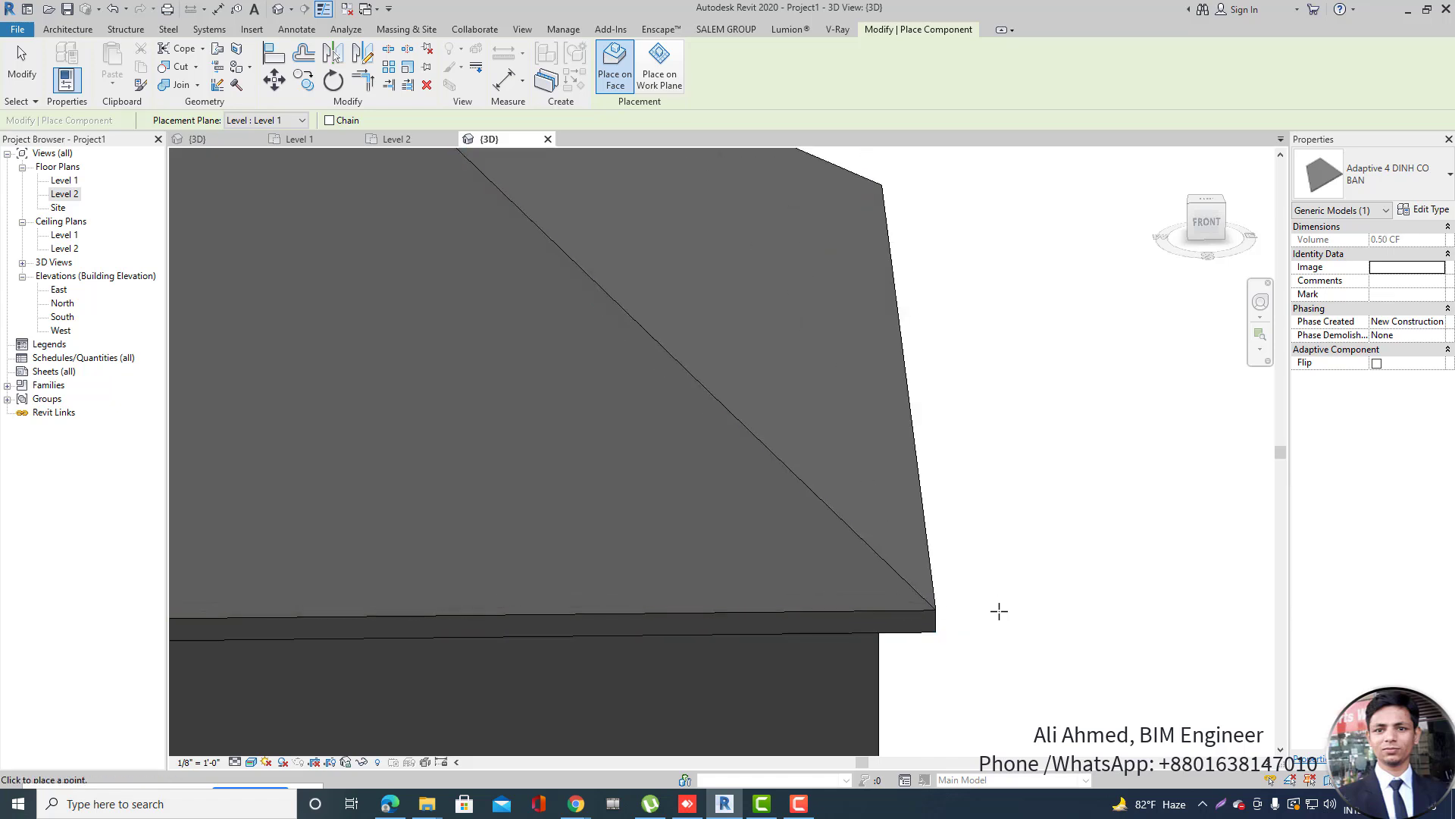
scroll(978, 611, down, 3)
scroll(591, 258, up, 3)
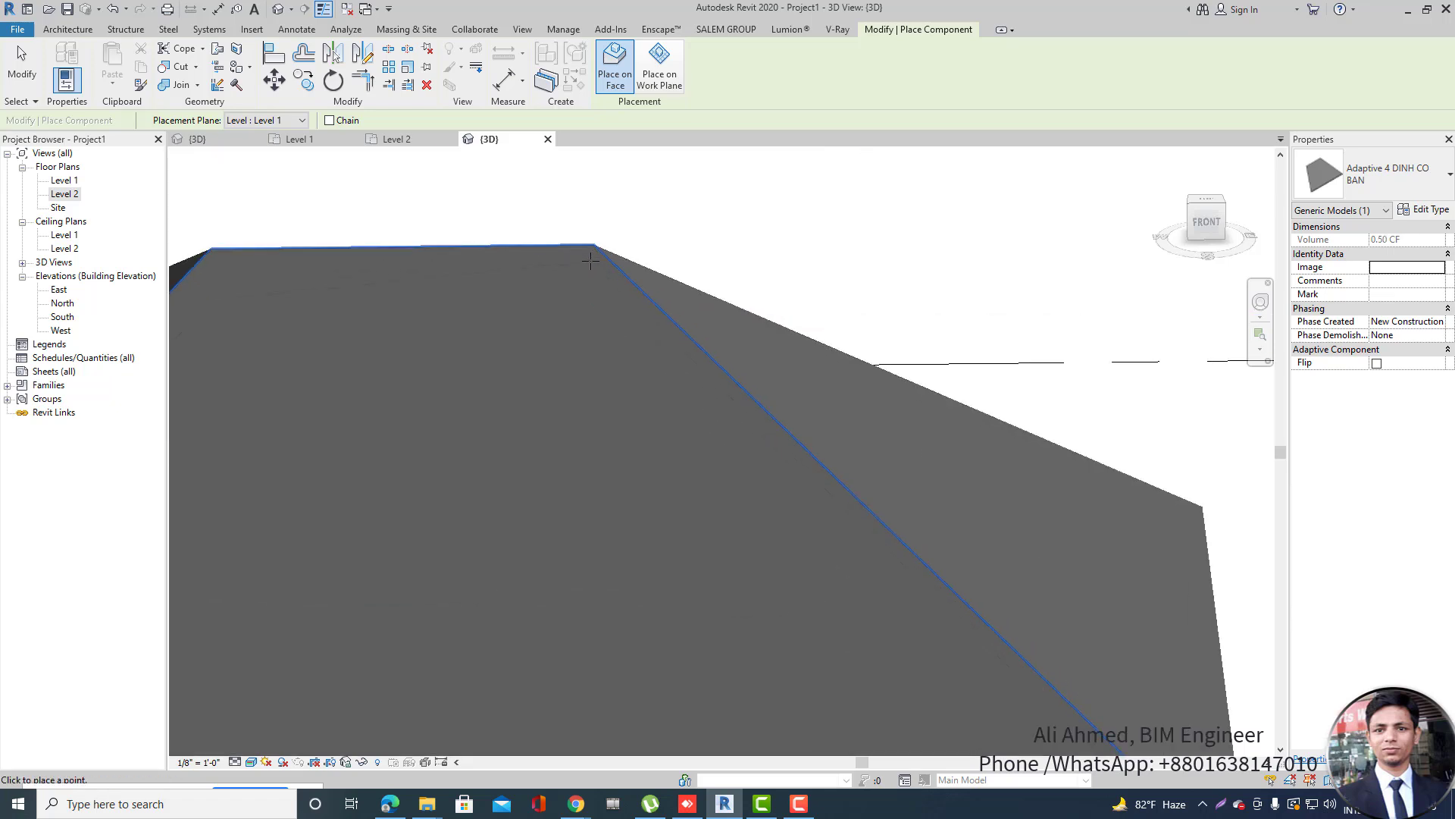
click(591, 255)
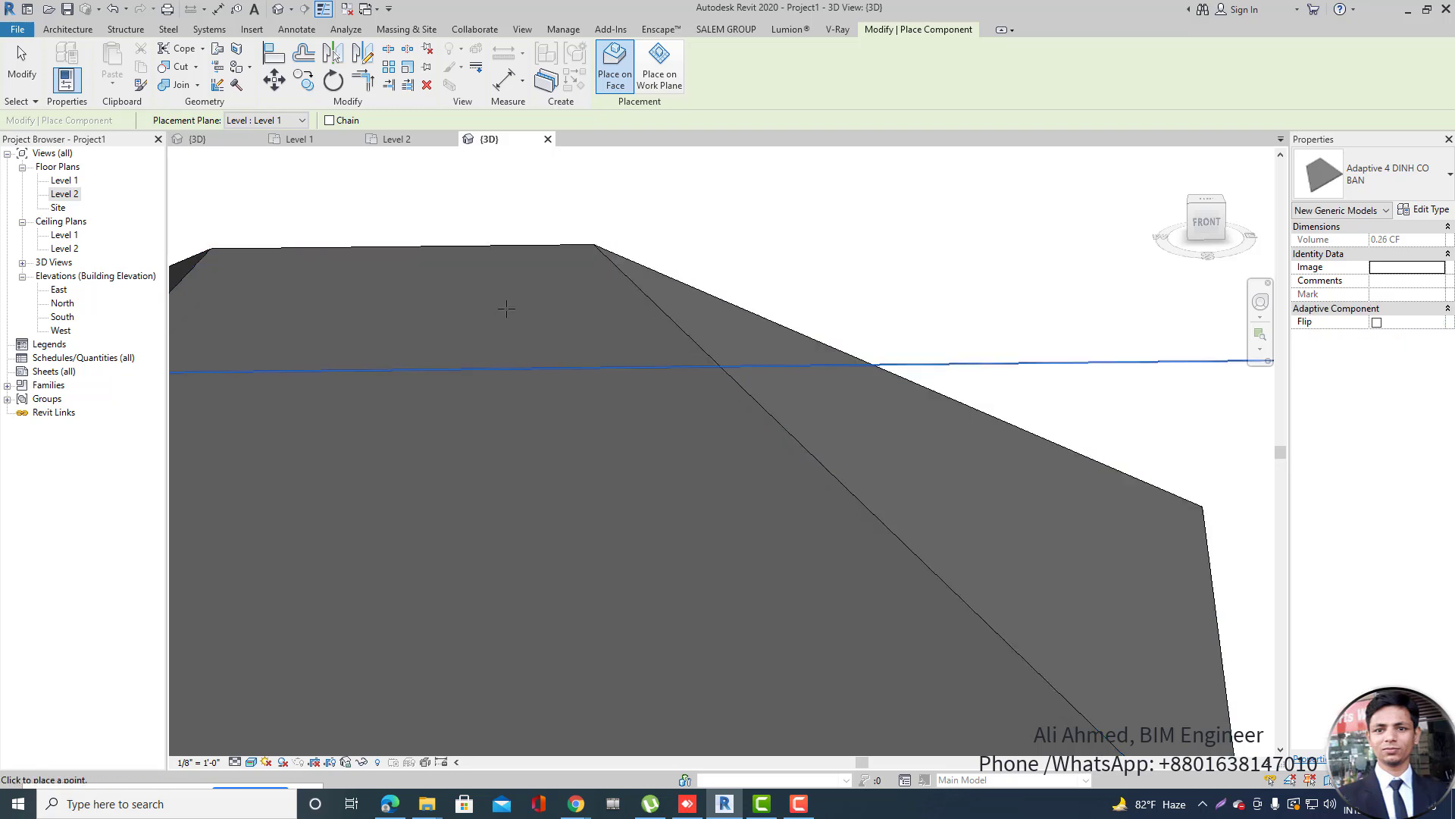
scroll(367, 273, down, 3)
scroll(461, 286, up, 3)
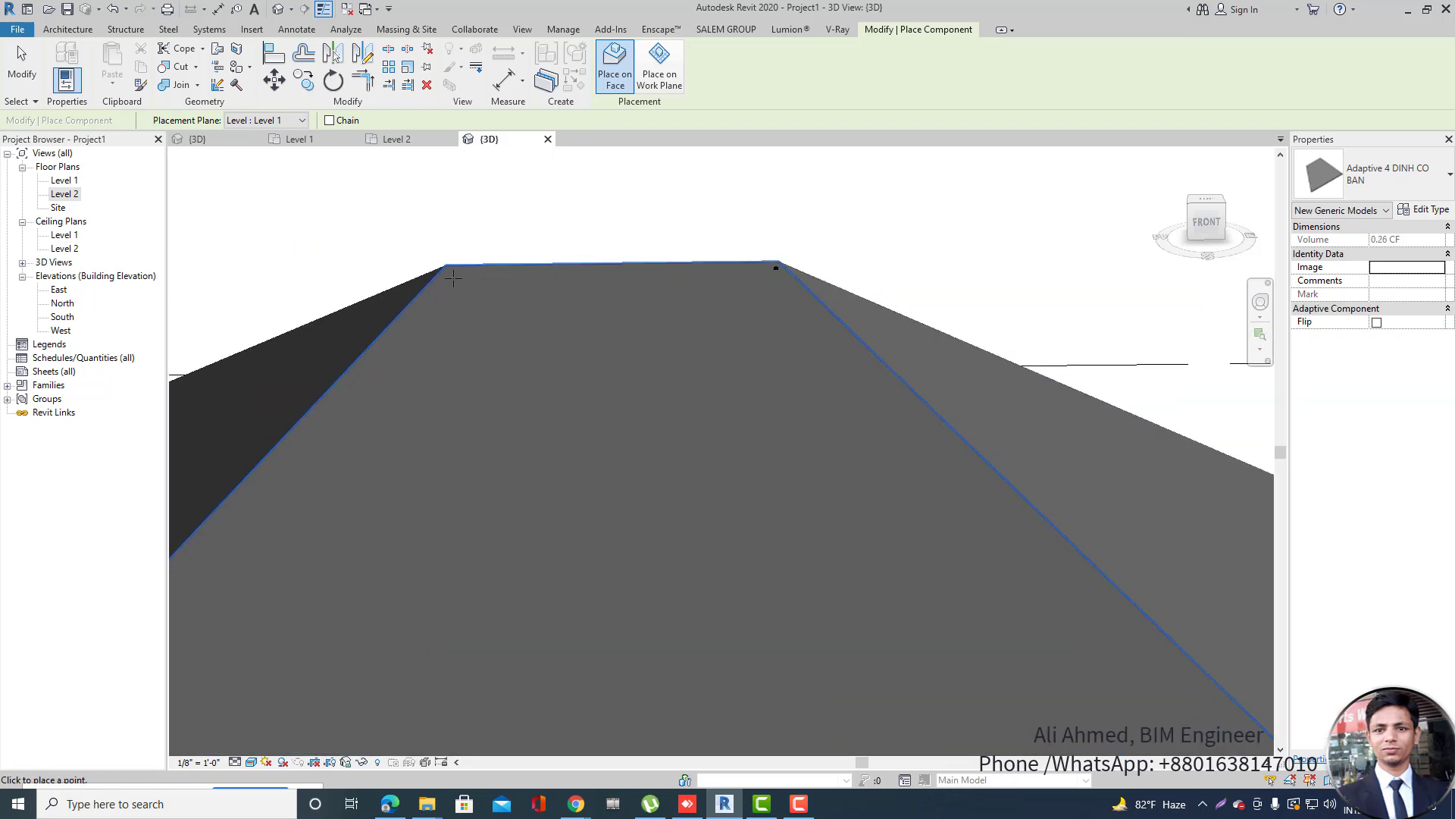
click(451, 279)
scroll(455, 281, down, 3)
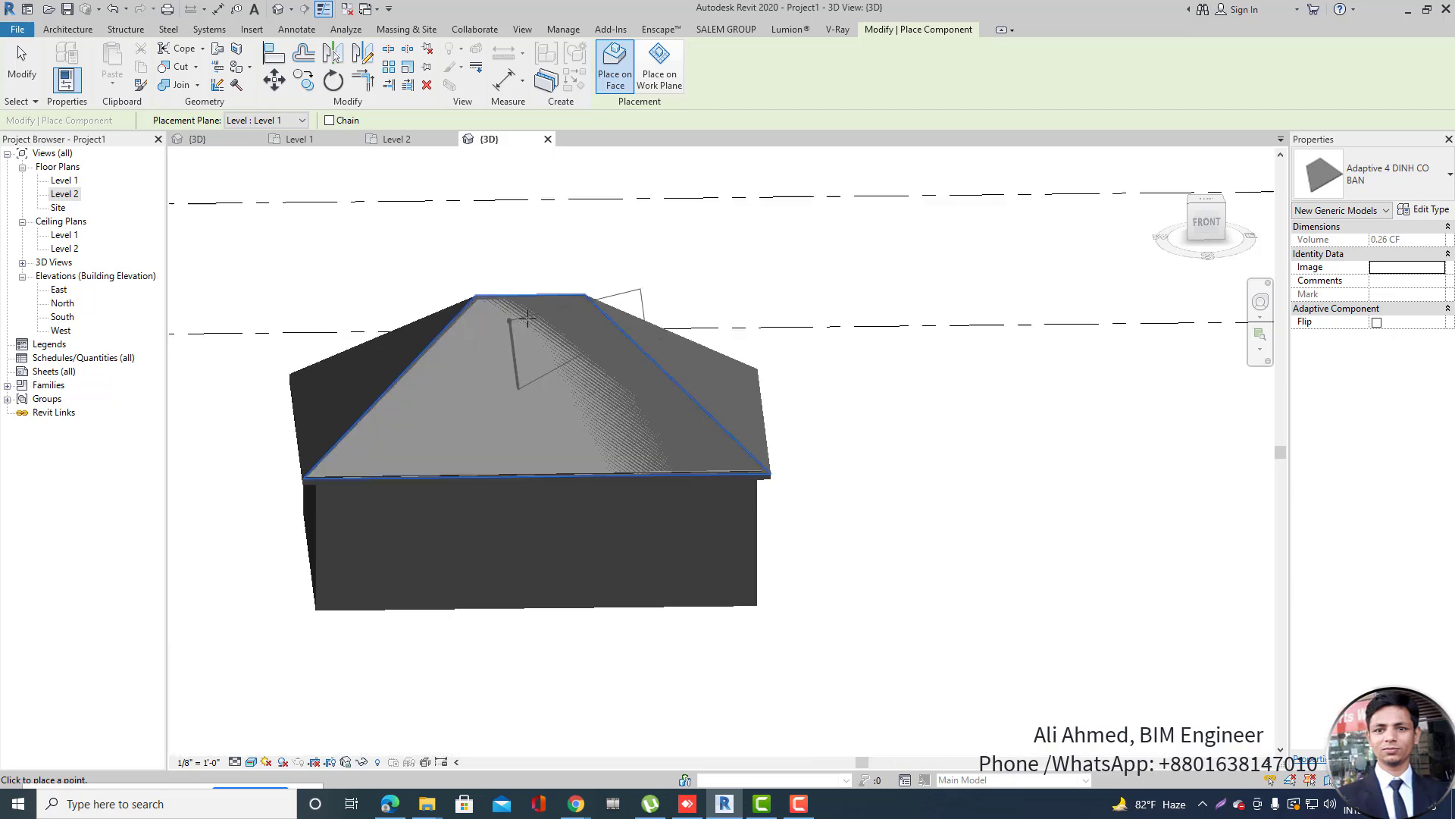
right_click(617, 246)
click(635, 258)
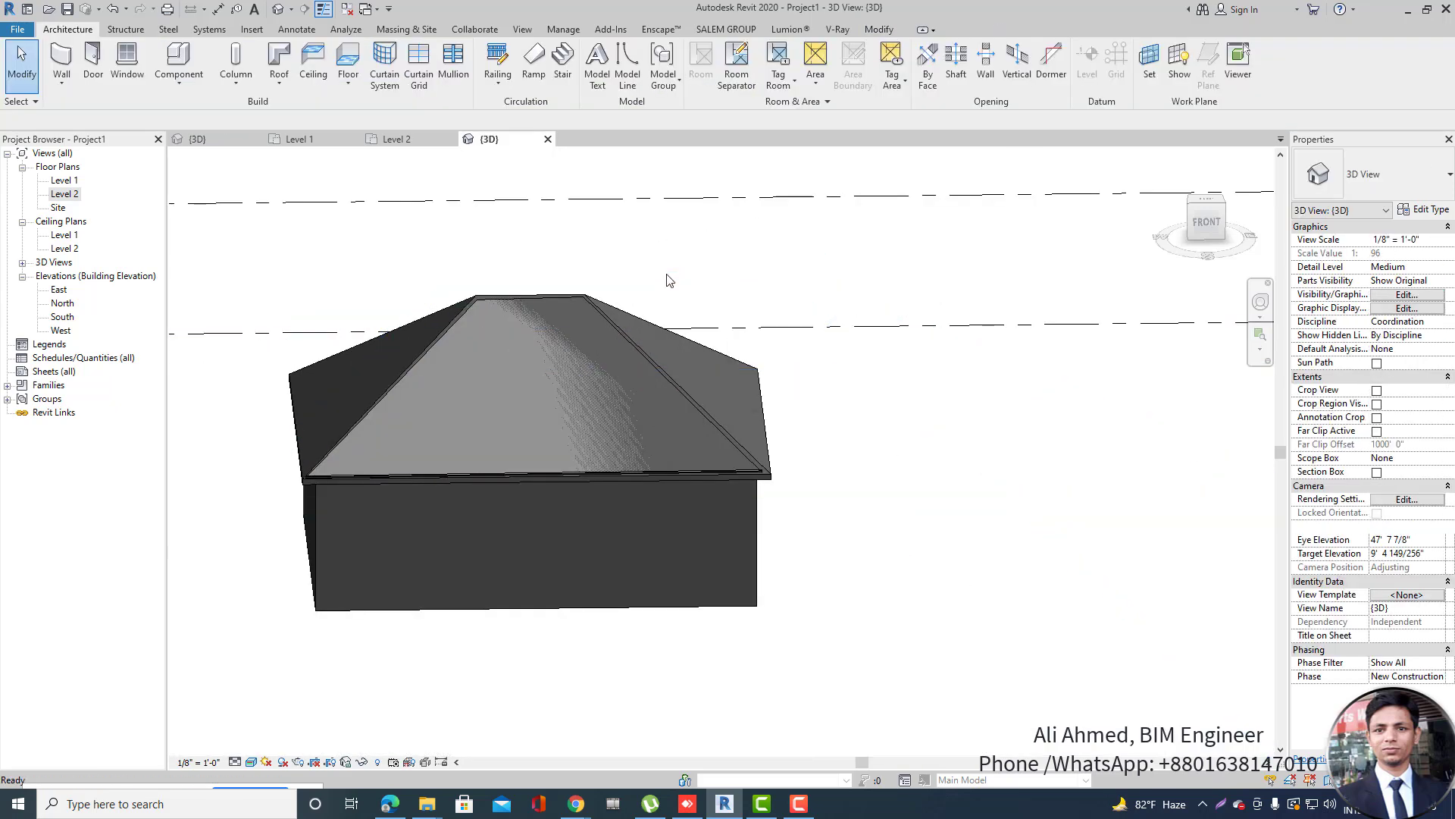
Change the front slope component's type to Adaptive 4 DINH MAI NGOI v1 so the slope is covered with roof tiles.
scroll(614, 404, up, 4)
shift+middle_drag(806, 396, 649, 422)
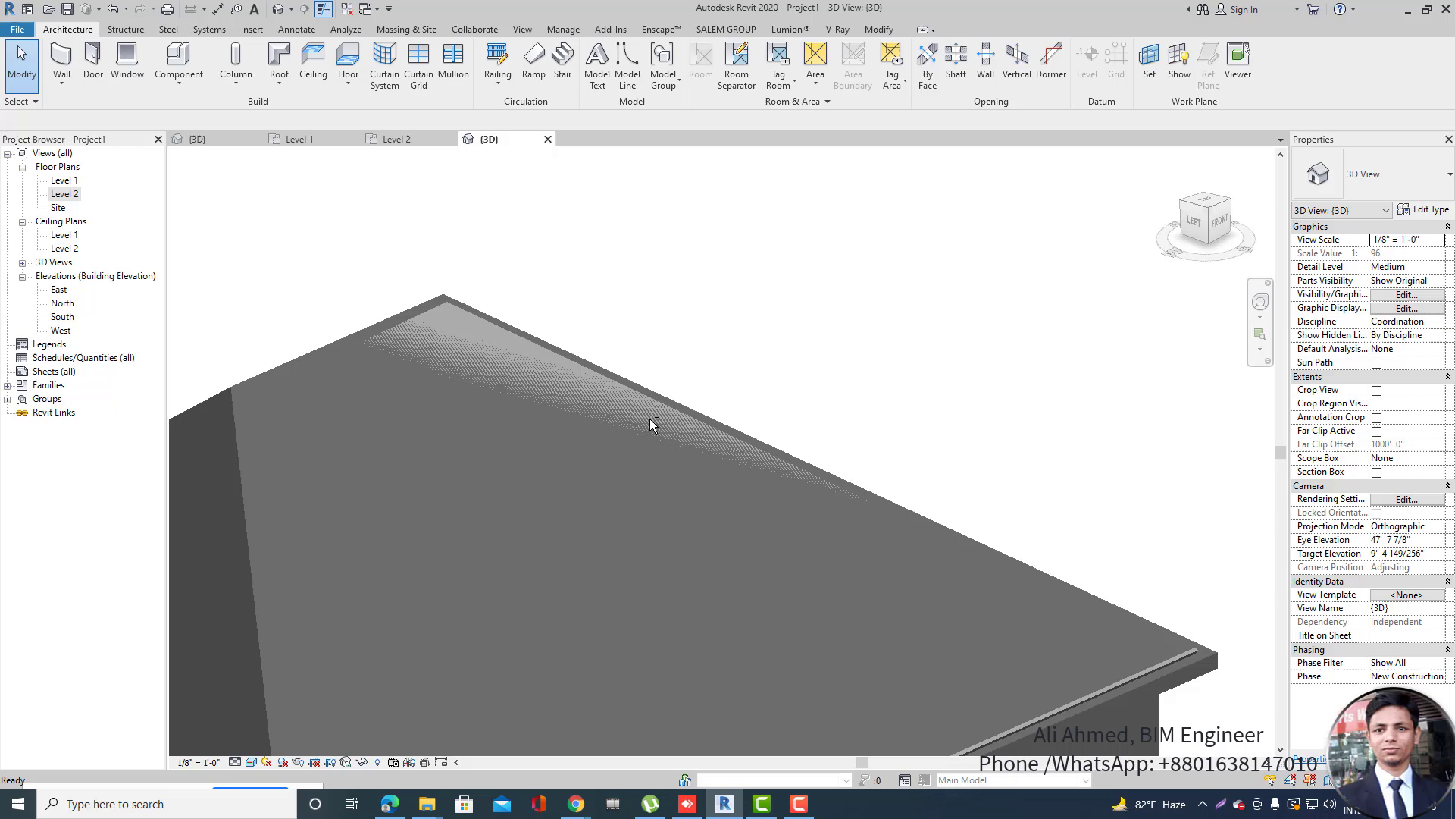
click(408, 326)
click(1411, 190)
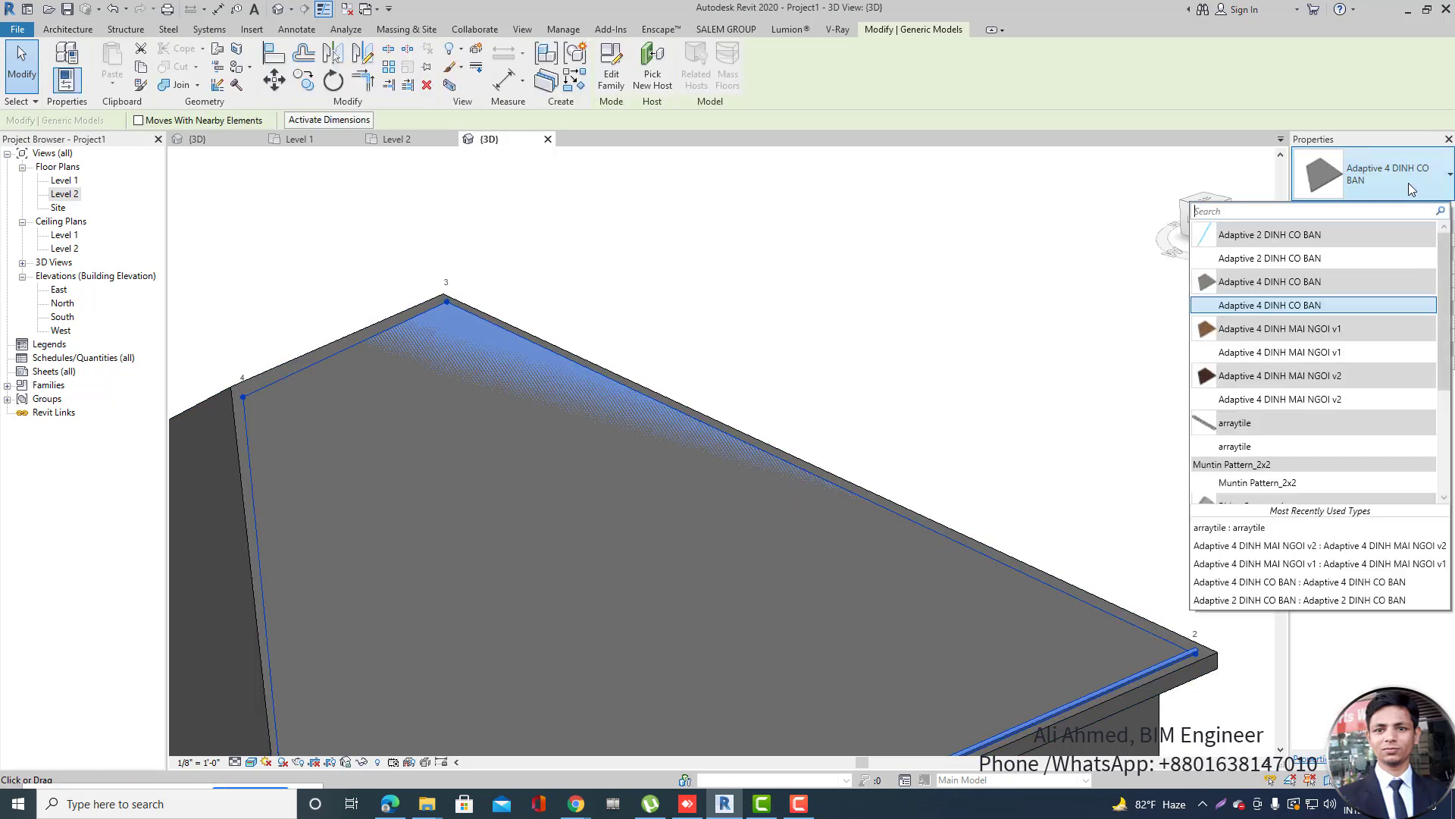
click(1250, 400)
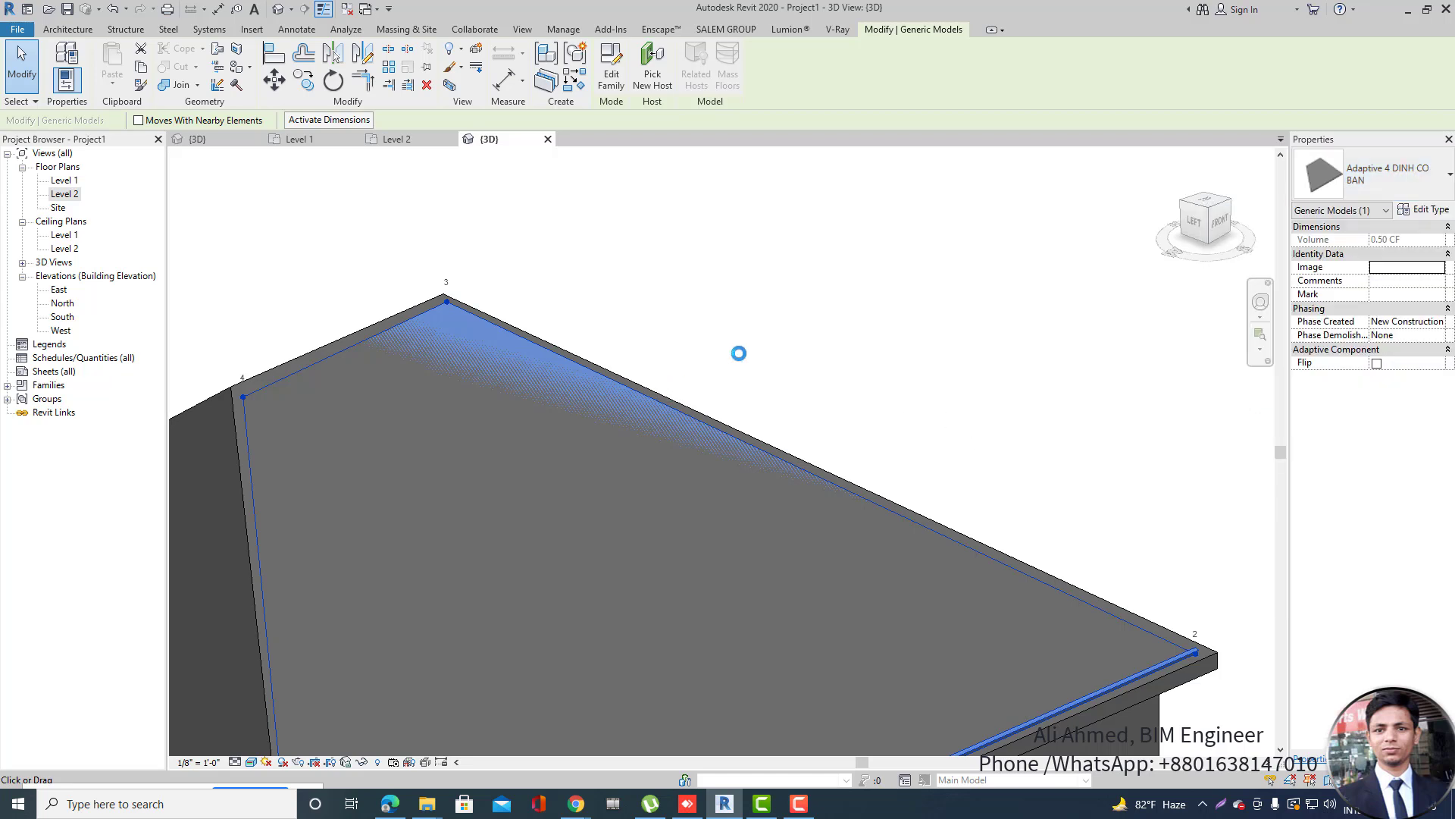
click(1432, 184)
click(1259, 358)
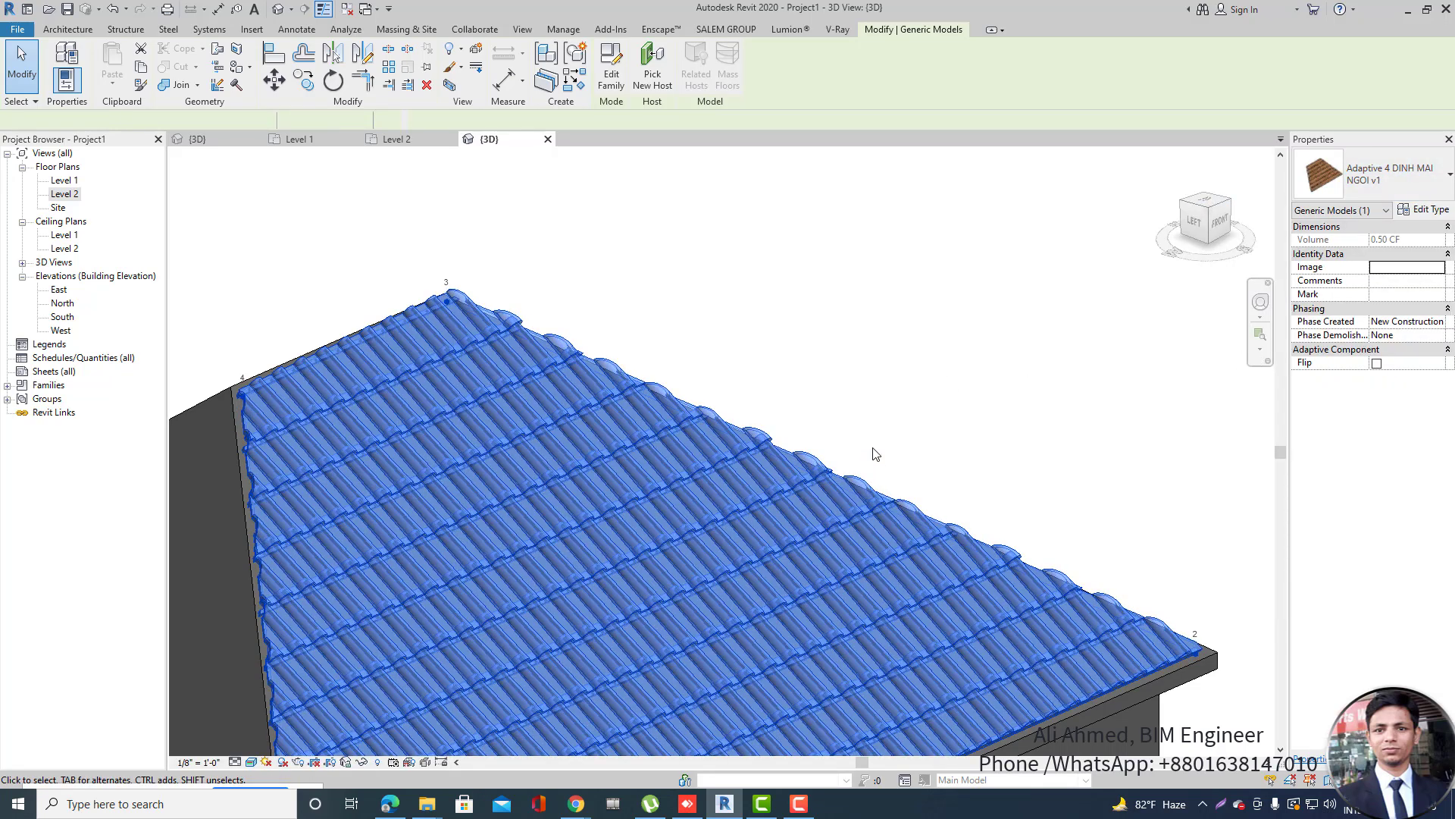
scroll(873, 364, down, 2)
click(871, 363)
Examine the red tiles on the front roof slope from several sides, up close and from afar.
scroll(943, 367, down, 3)
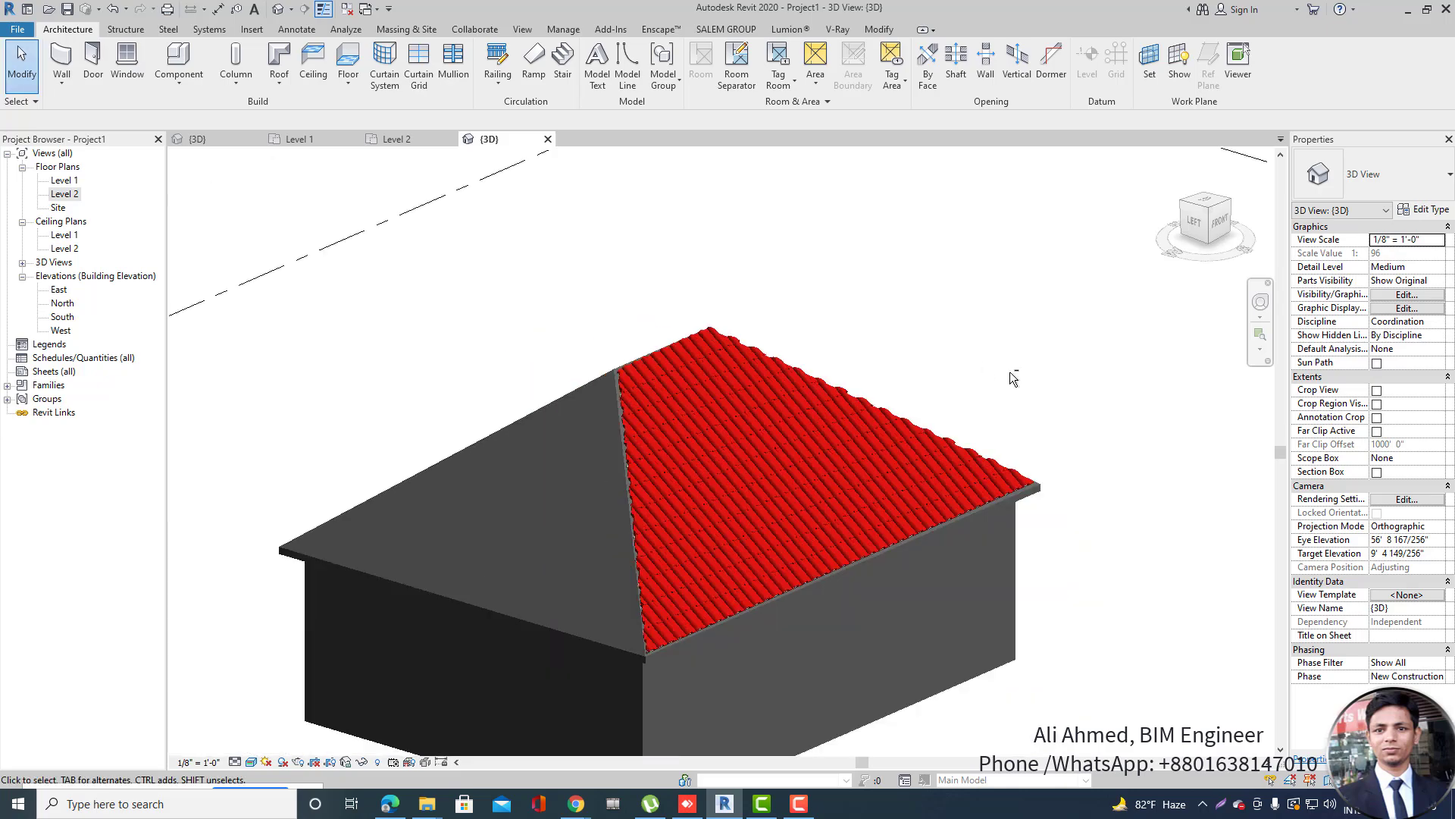
shift+middle_drag(1010, 372, 899, 348)
scroll(838, 430, up, 10)
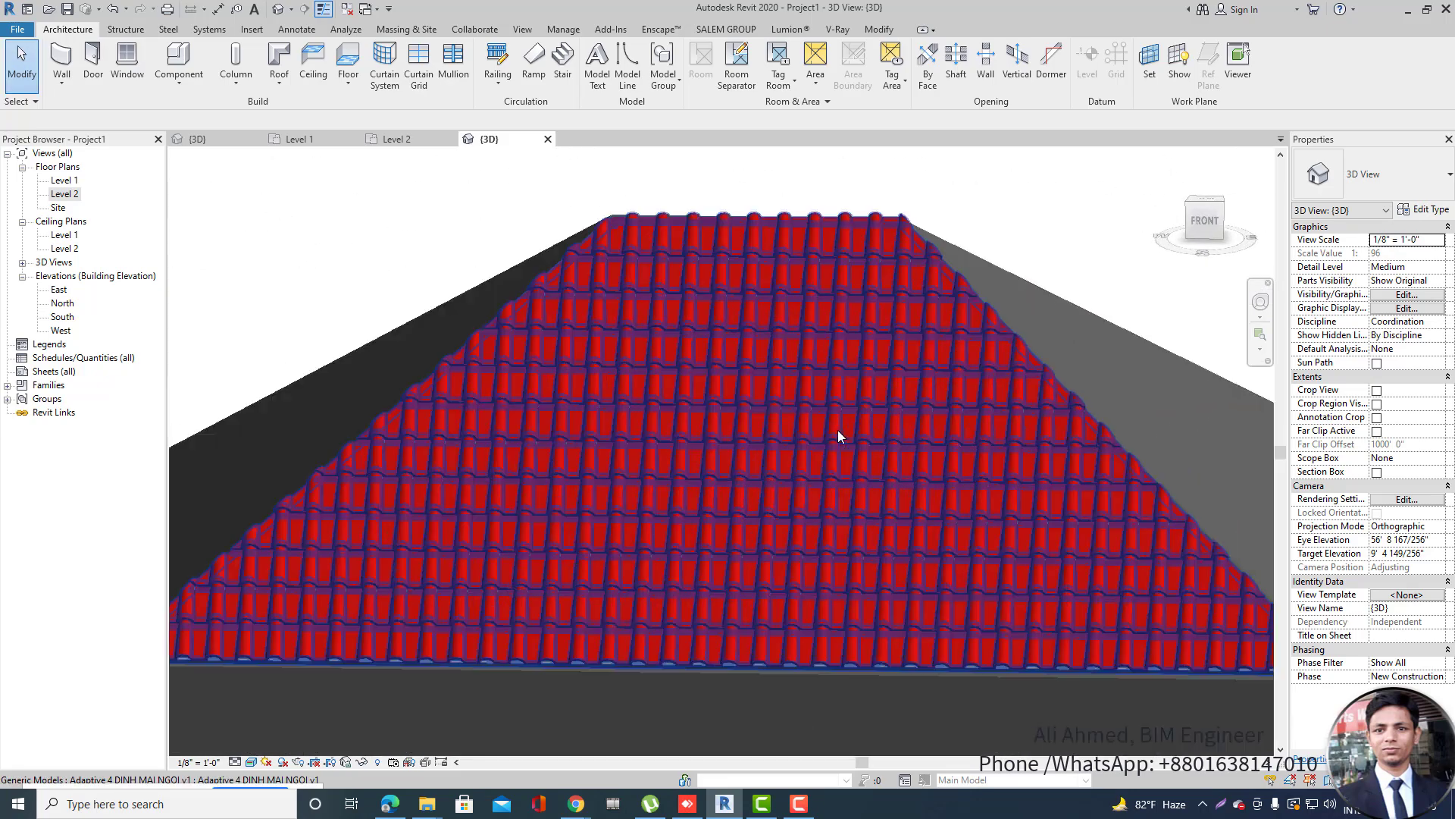
scroll(694, 328, down, 5)
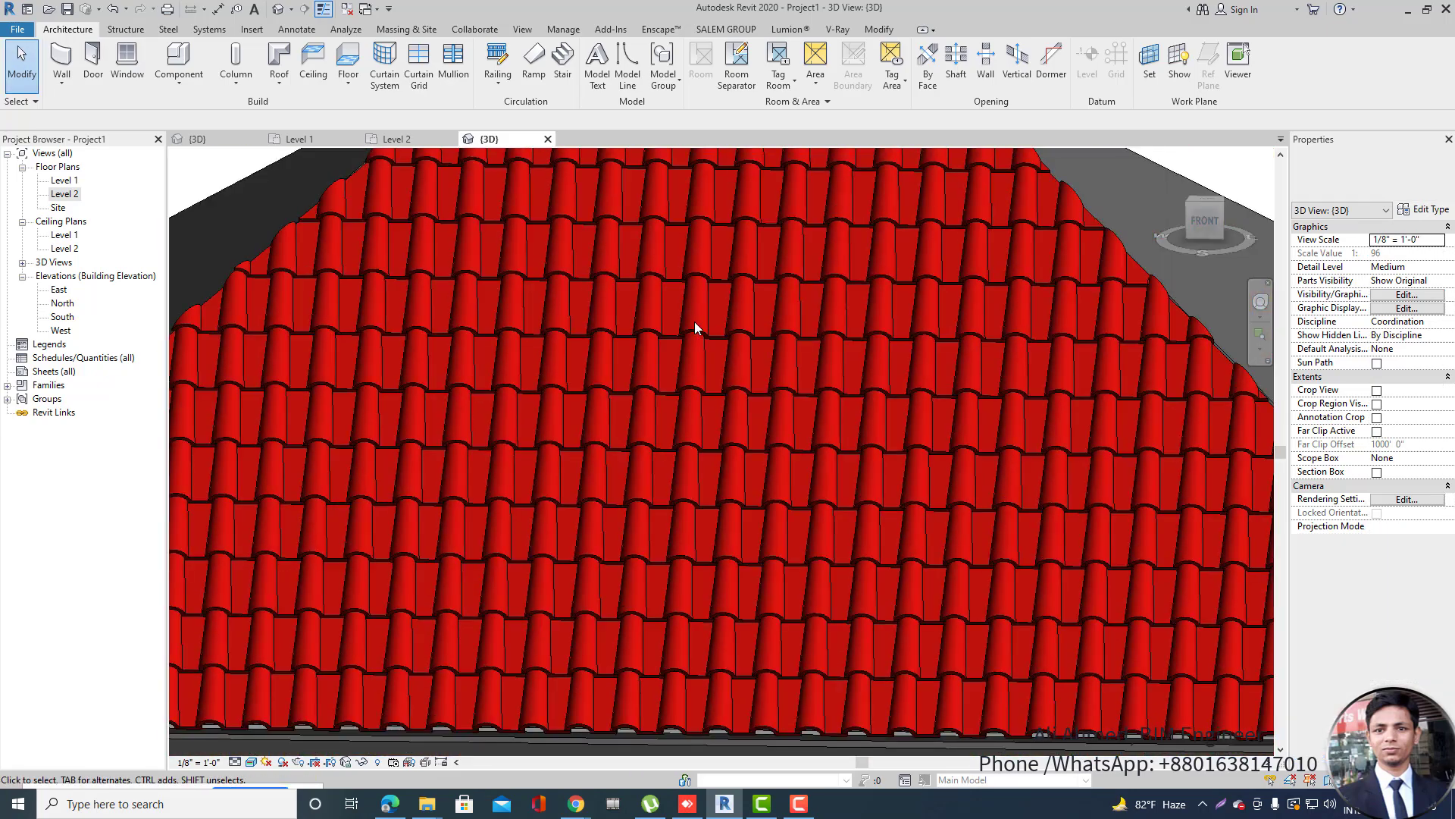
shift+middle_drag(864, 412, 628, 533)
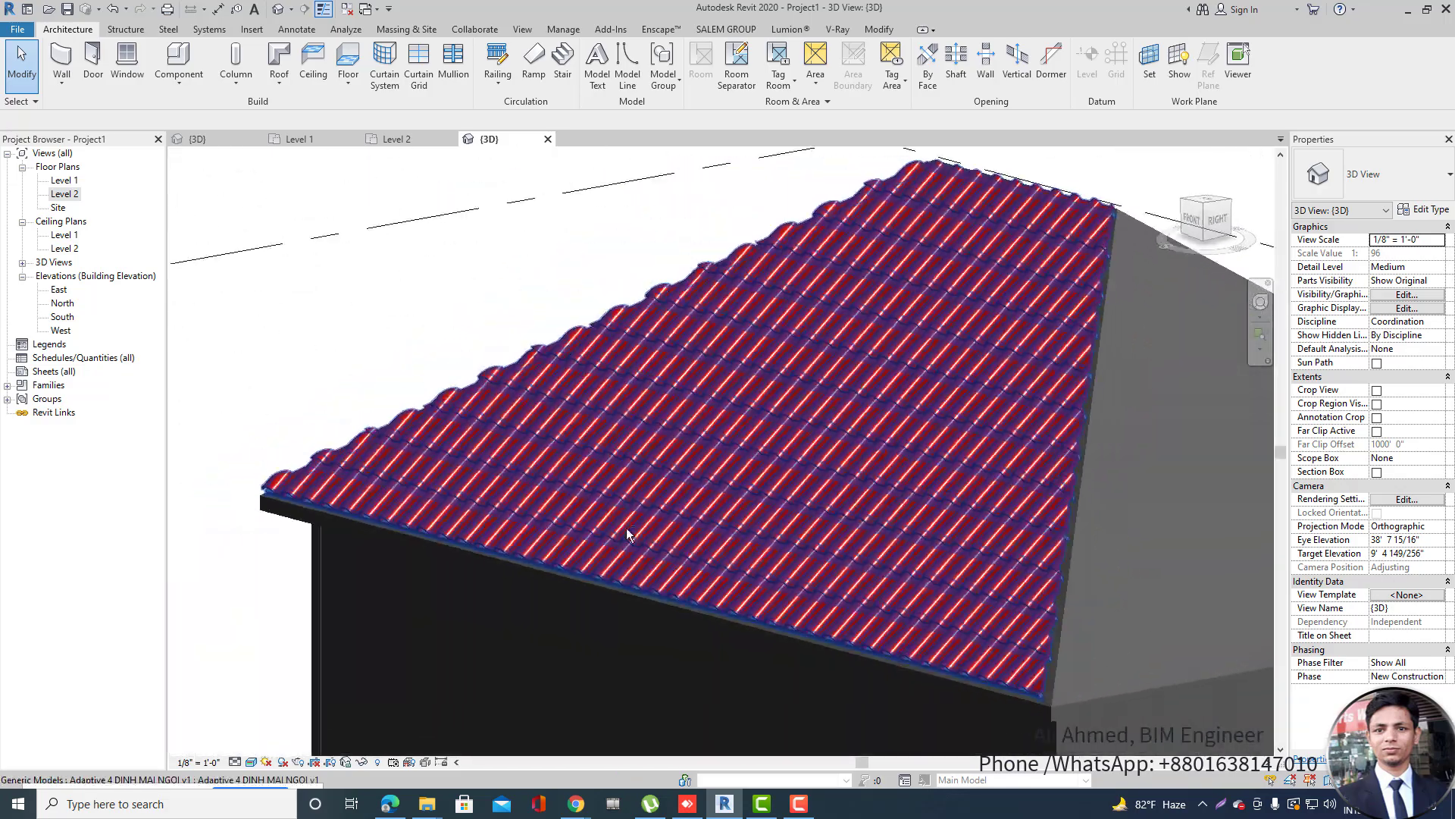
scroll(627, 532, down, 3)
shift+middle_drag(1065, 422, 1087, 426)
scroll(547, 455, down, 1)
scroll(1056, 476, up, 2)
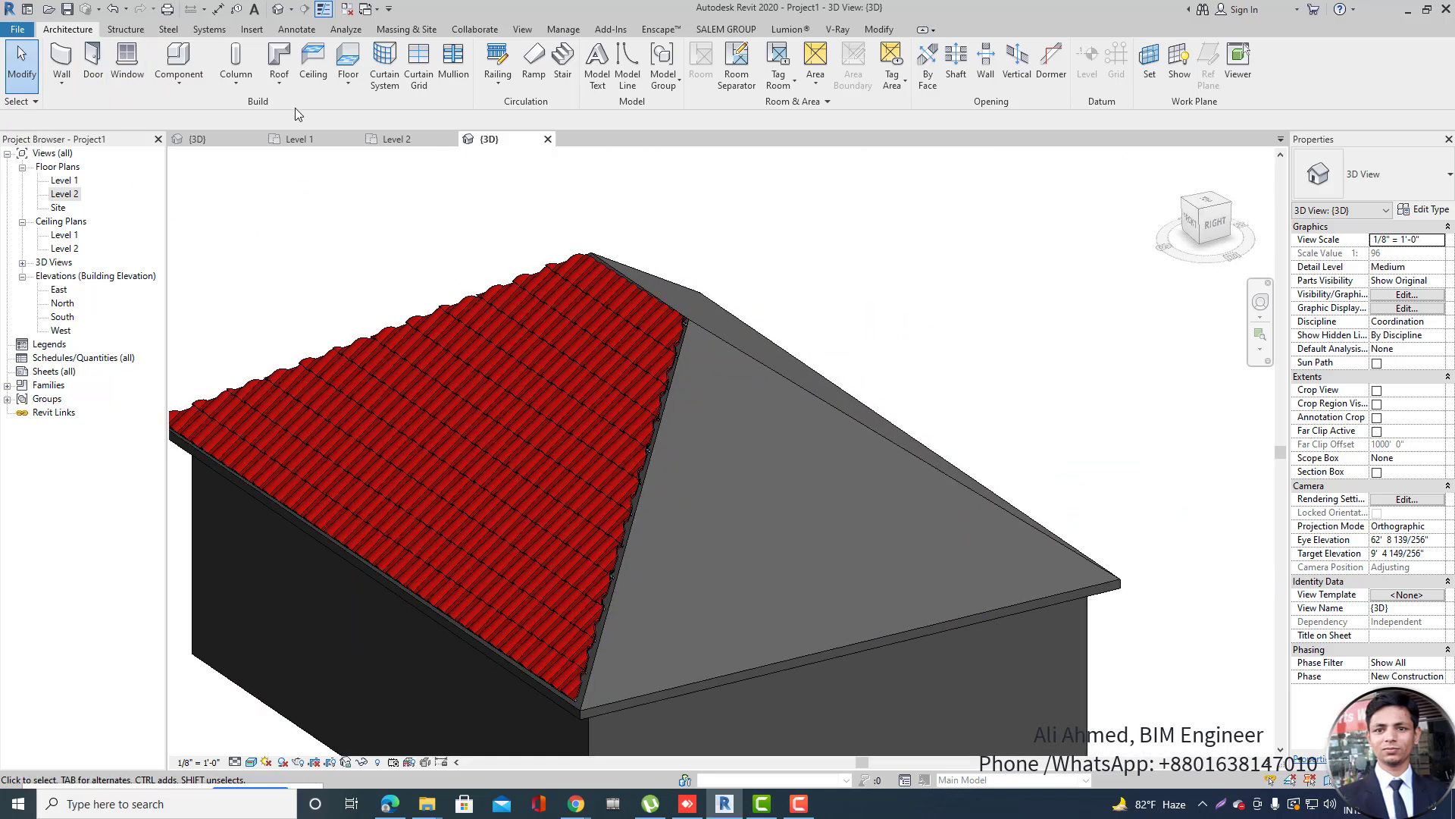
Start placing an Adaptive 4 DINH CO BAN component on the triangular right roof slope, with its first two points at the eave corners.
click(182, 95)
click(199, 109)
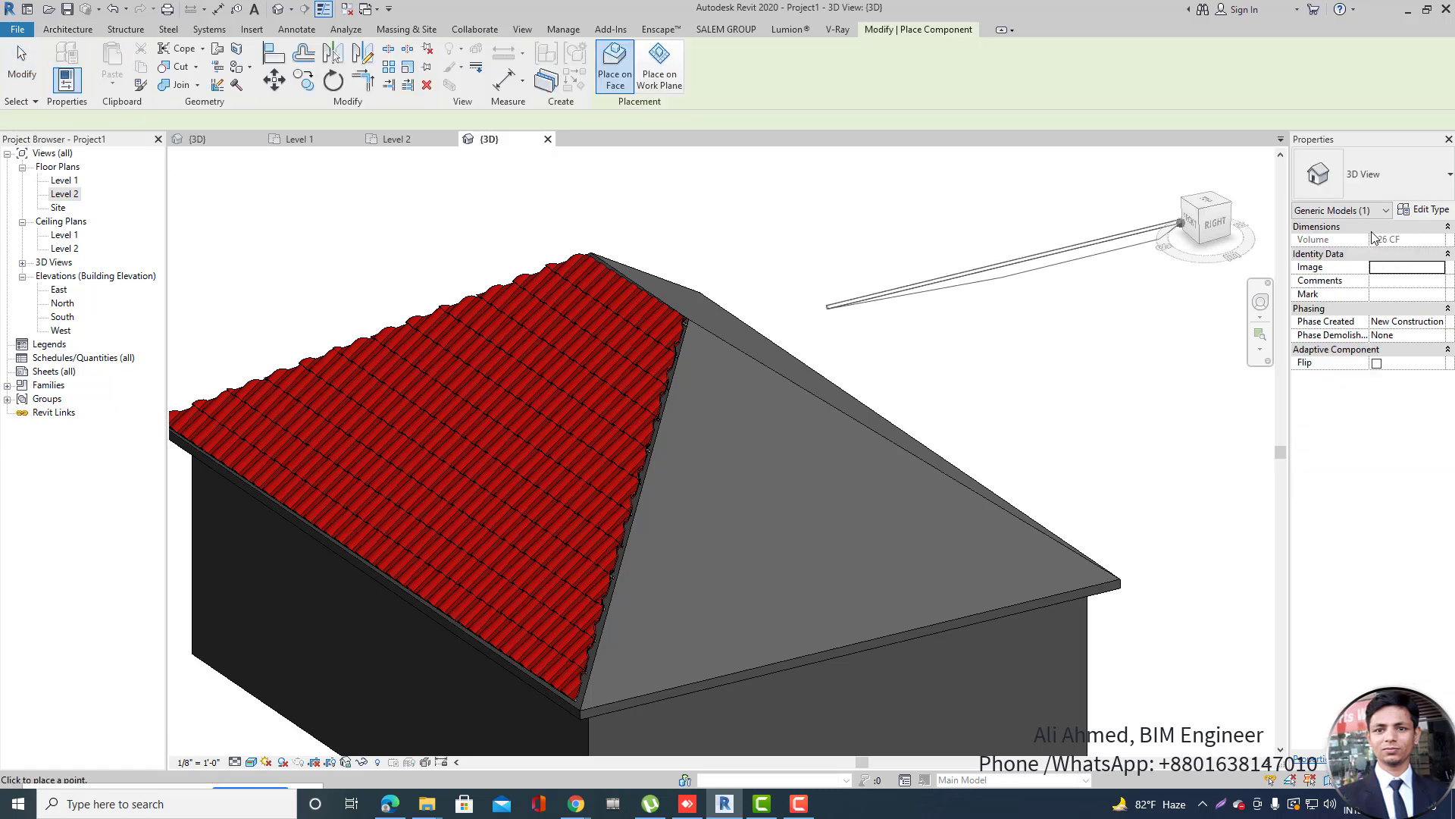
click(1408, 169)
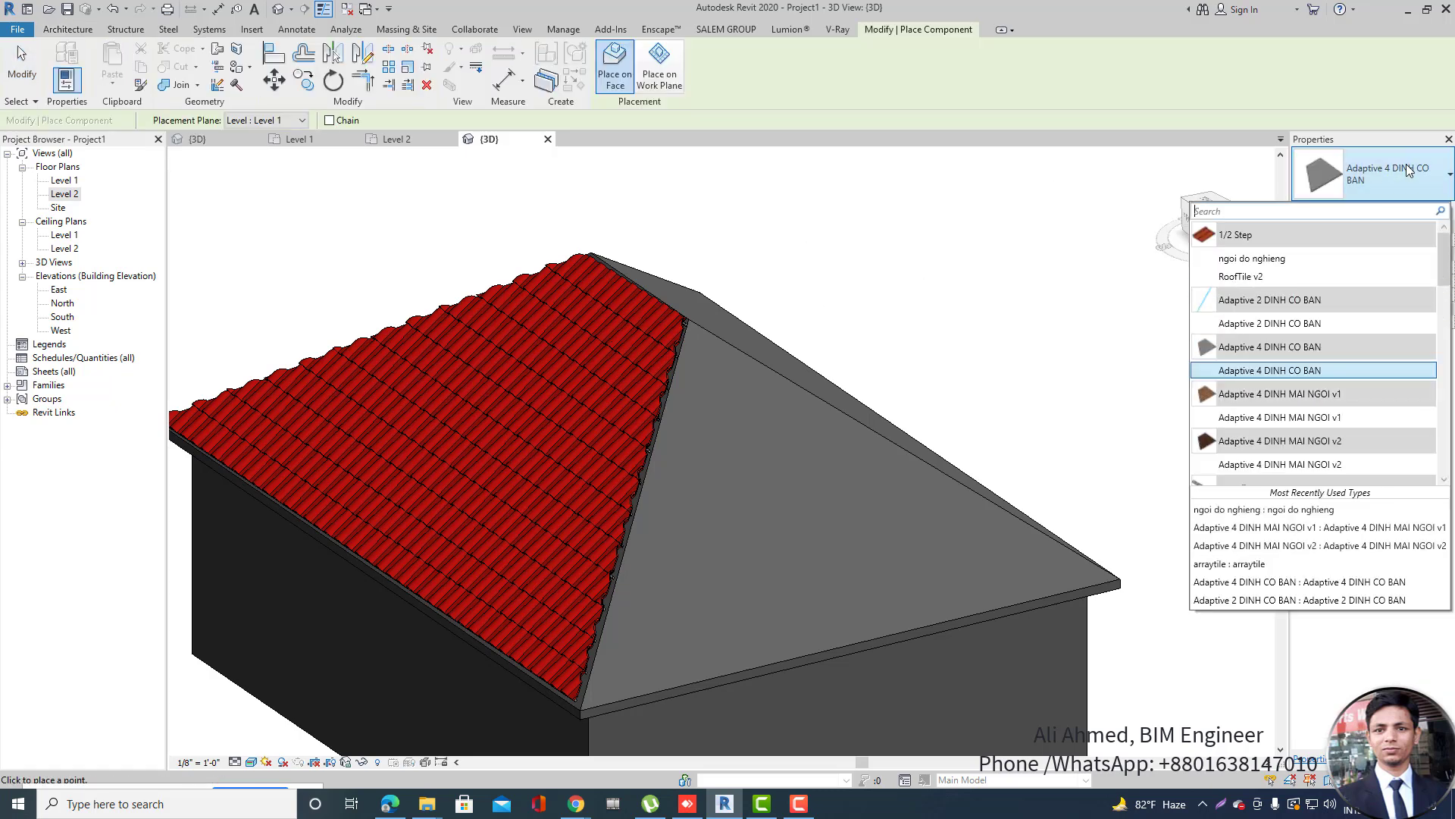
click(1237, 372)
scroll(565, 698, up, 5)
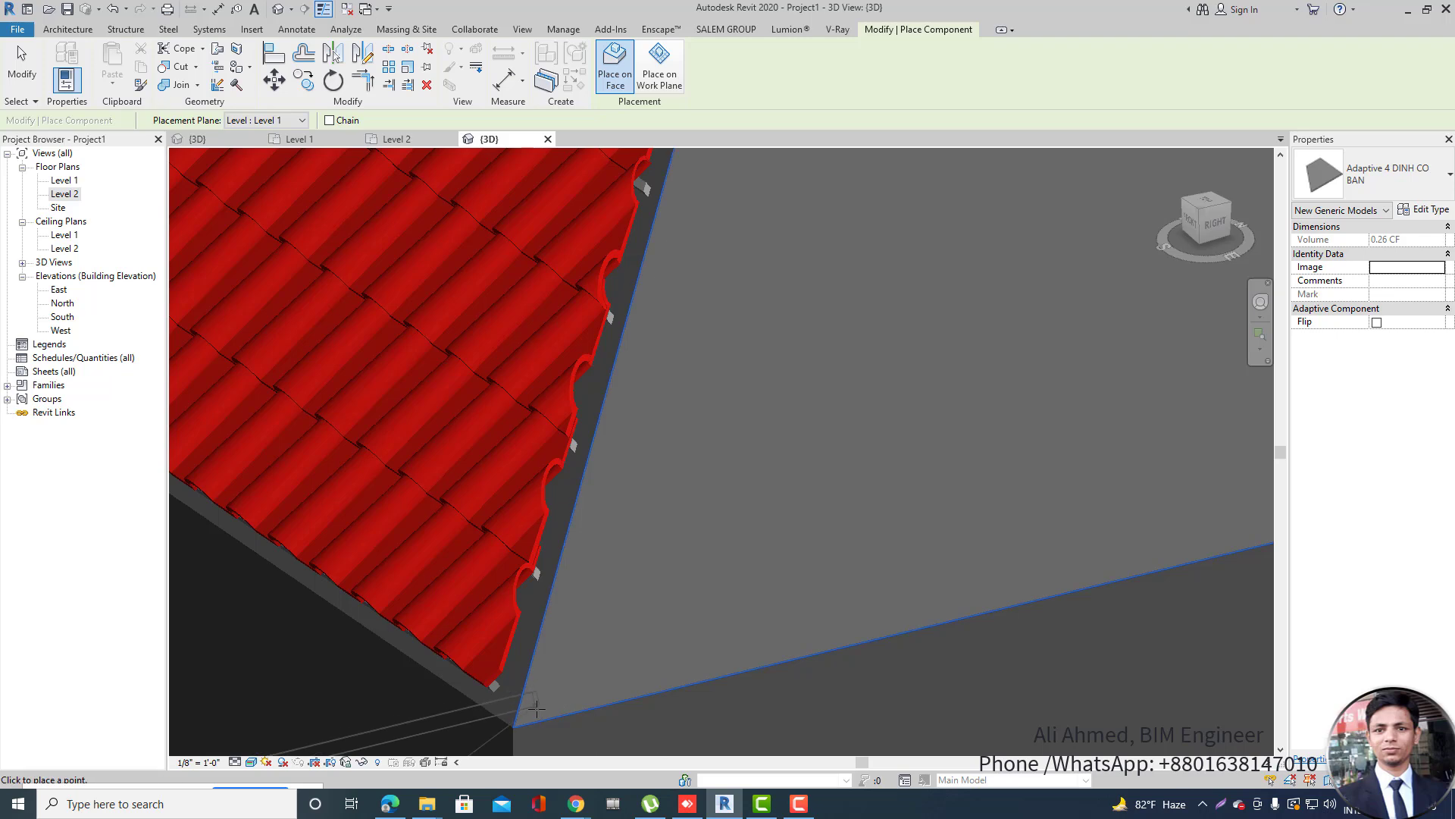
click(536, 708)
scroll(445, 688, down, 2)
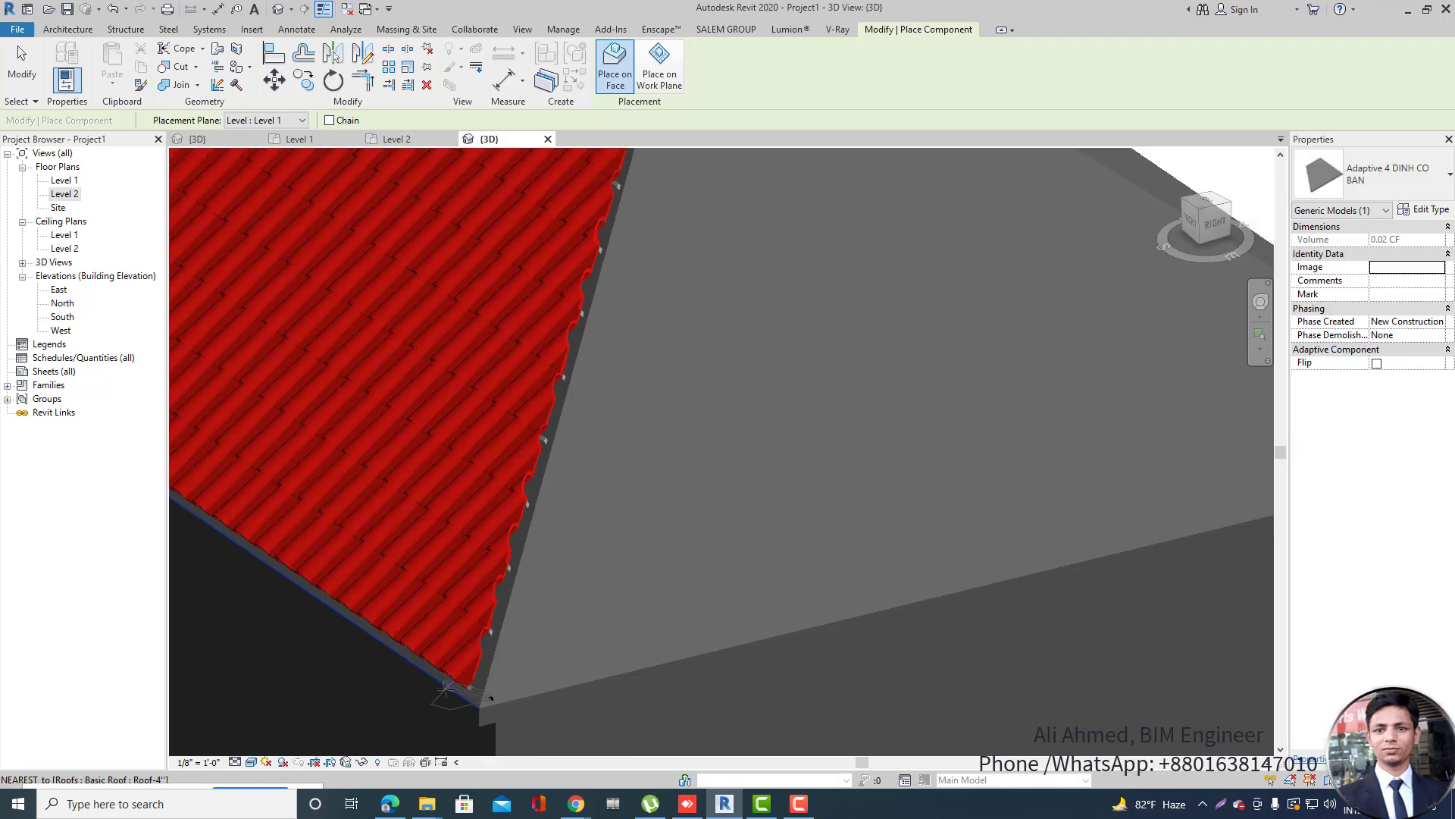
scroll(447, 687, down, 3)
scroll(1146, 524, up, 3)
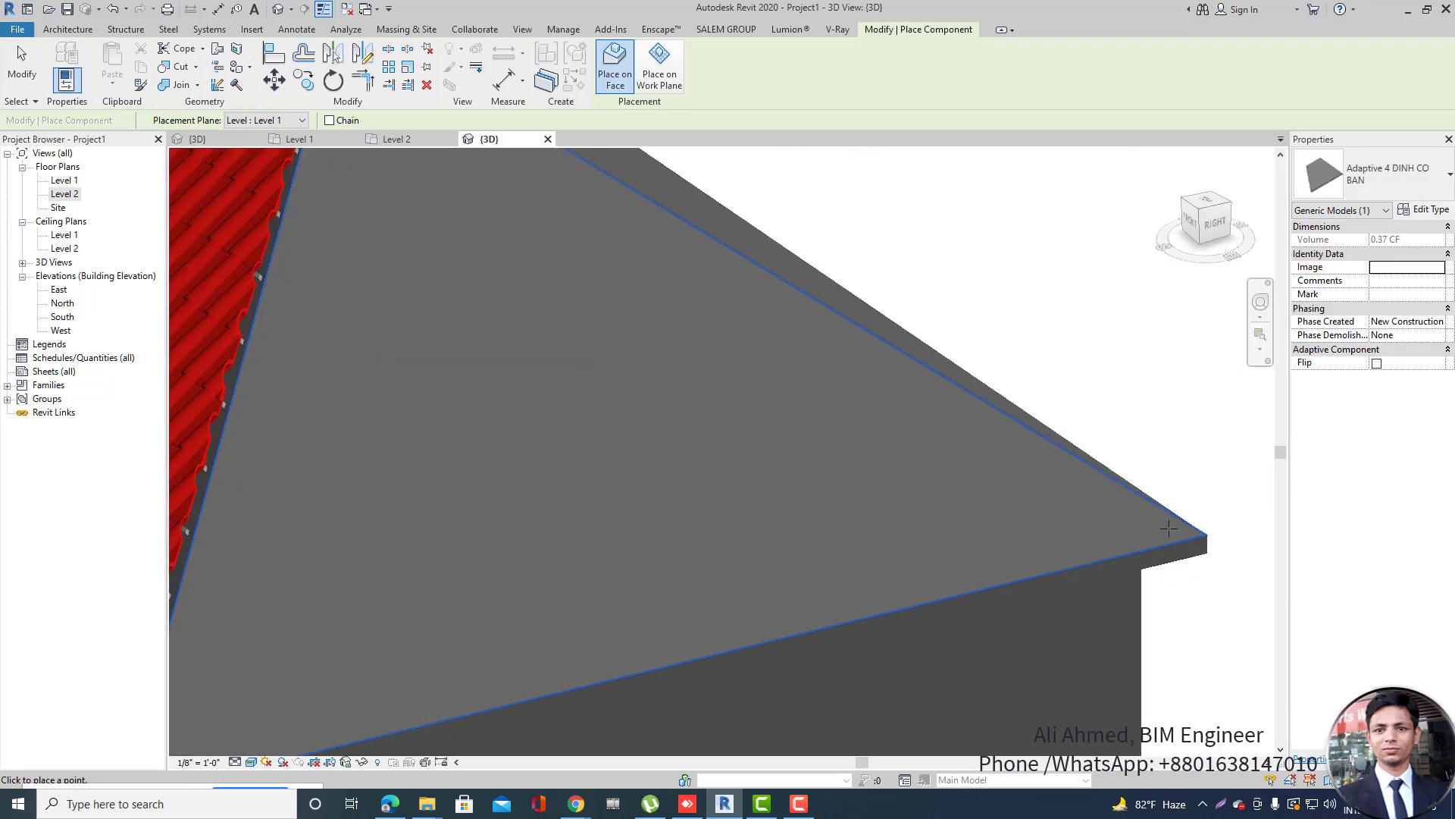
click(1168, 529)
Place the component's third point at the triangular slope's peak and its fourth beside the first point, and finish the placement.
scroll(1169, 529, down, 2)
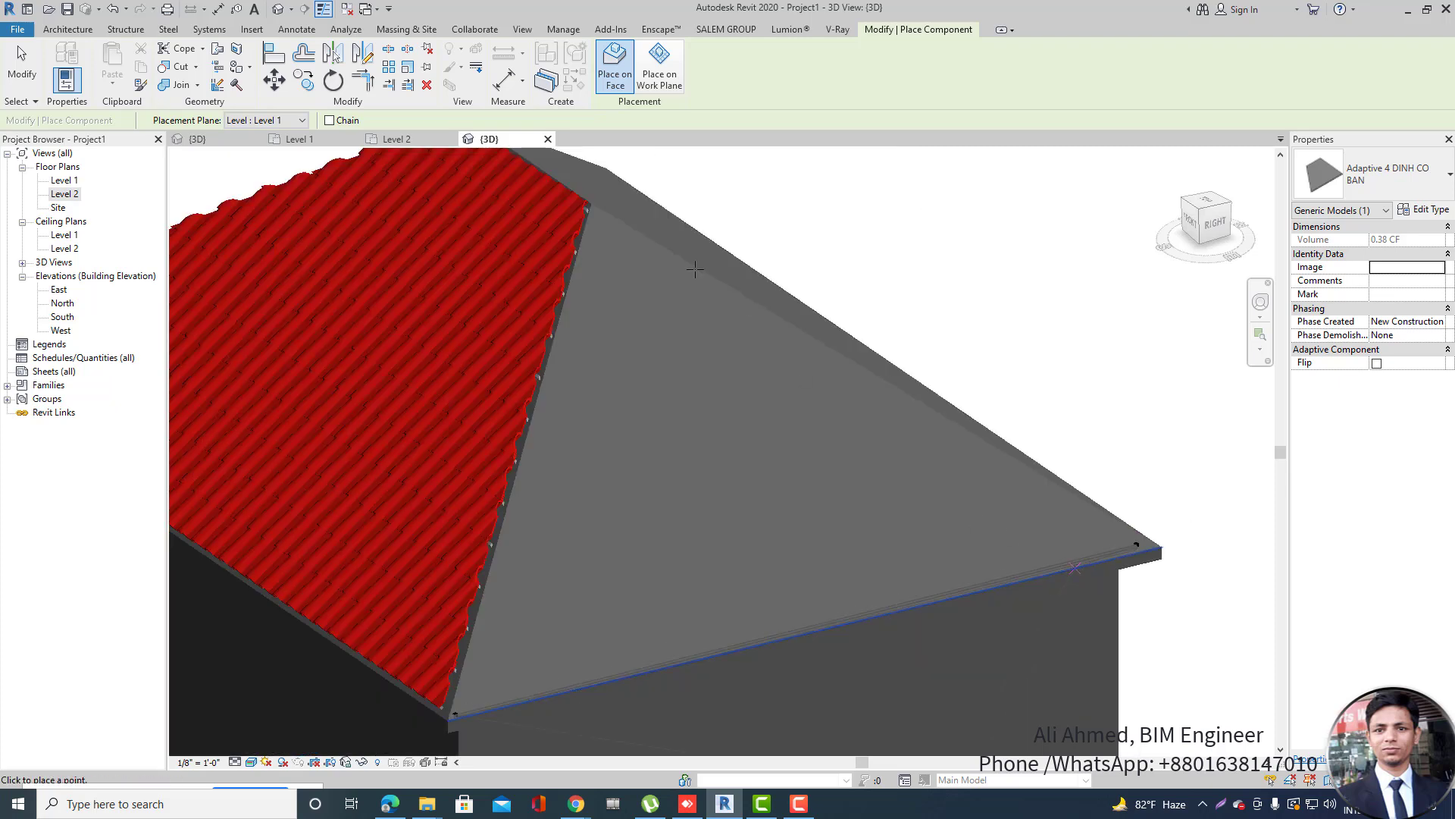
scroll(591, 205, up, 2)
click(599, 226)
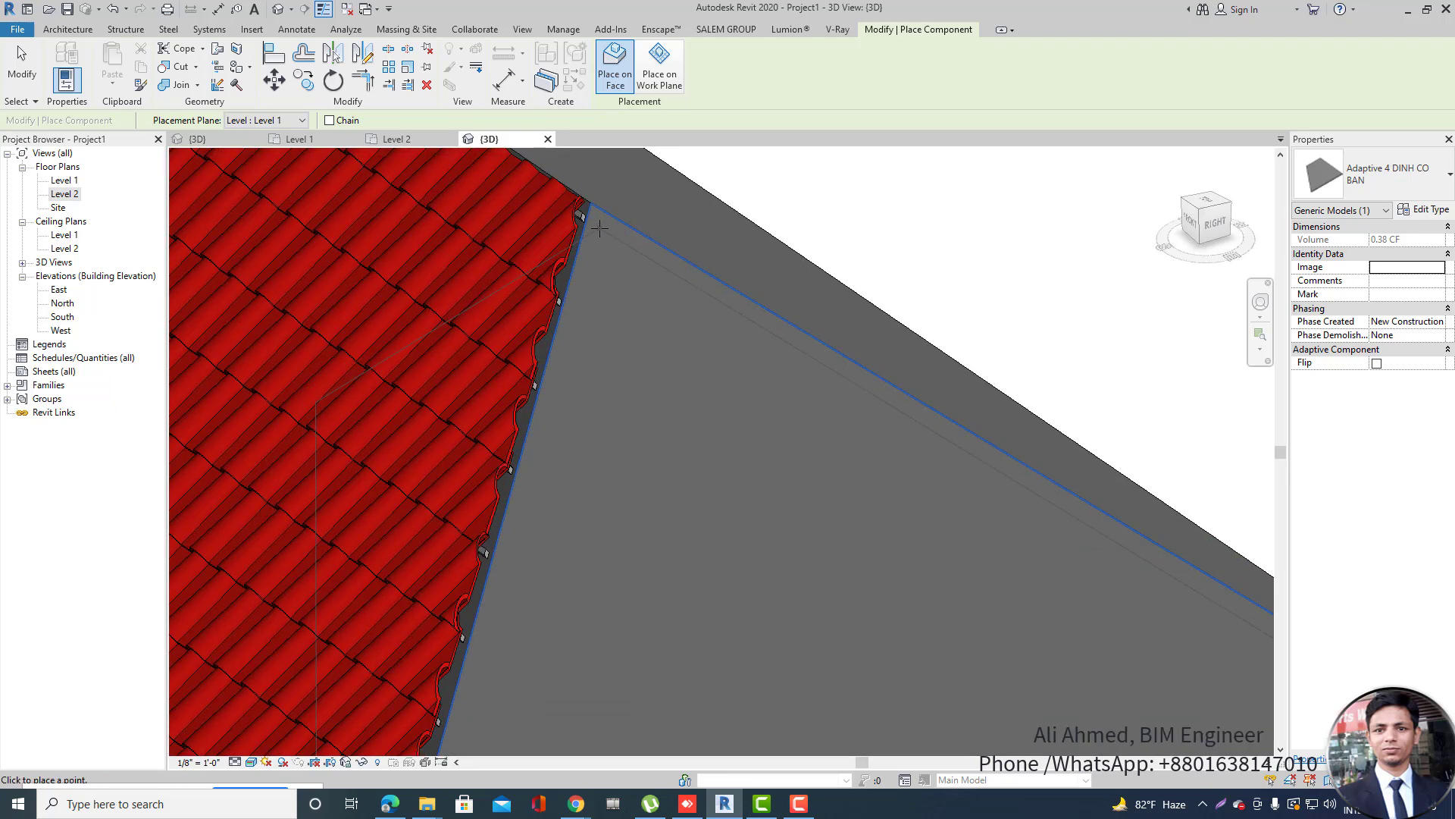
scroll(607, 262, down, 3)
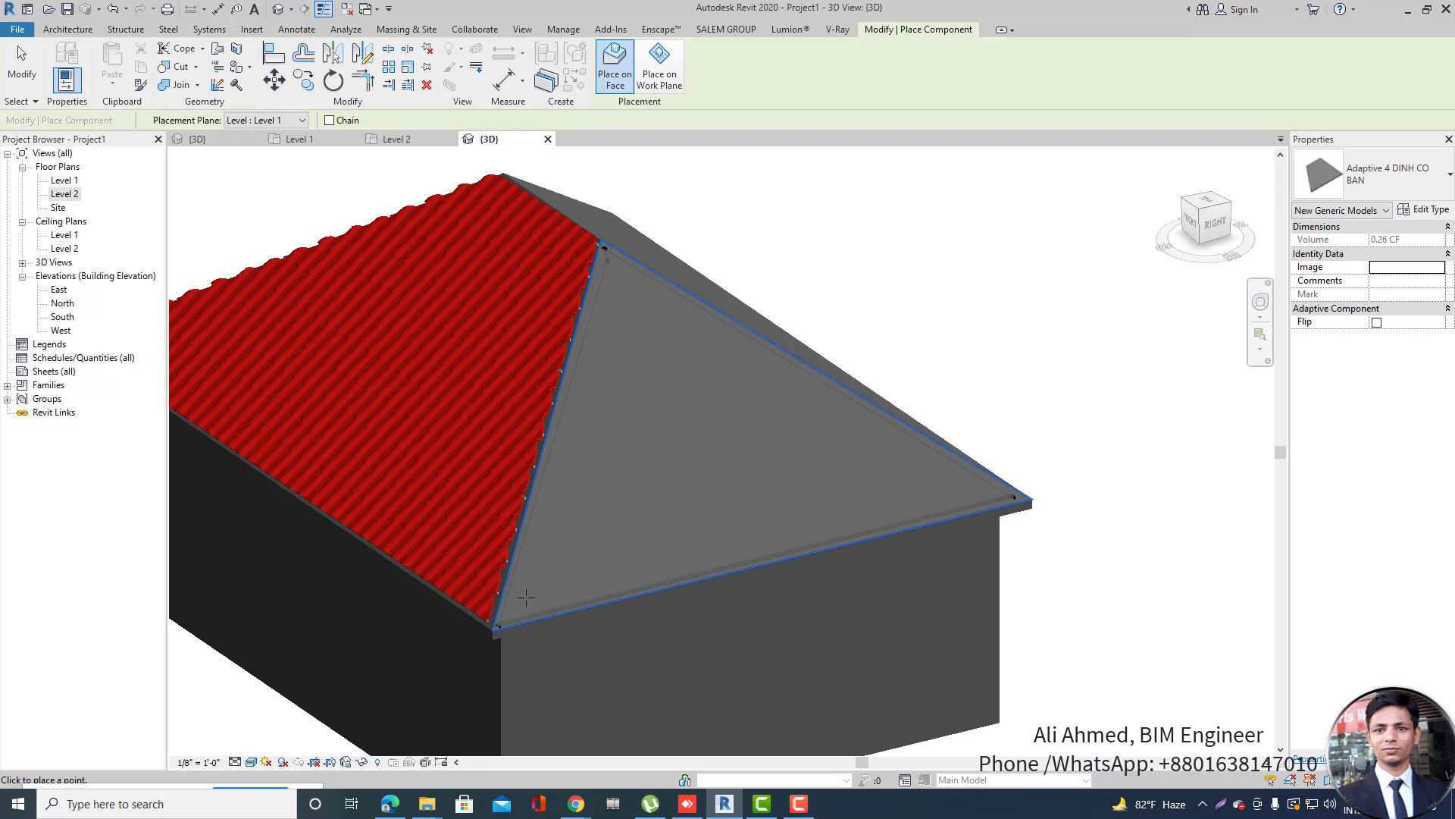
scroll(526, 597, up, 3)
scroll(500, 595, up, 2)
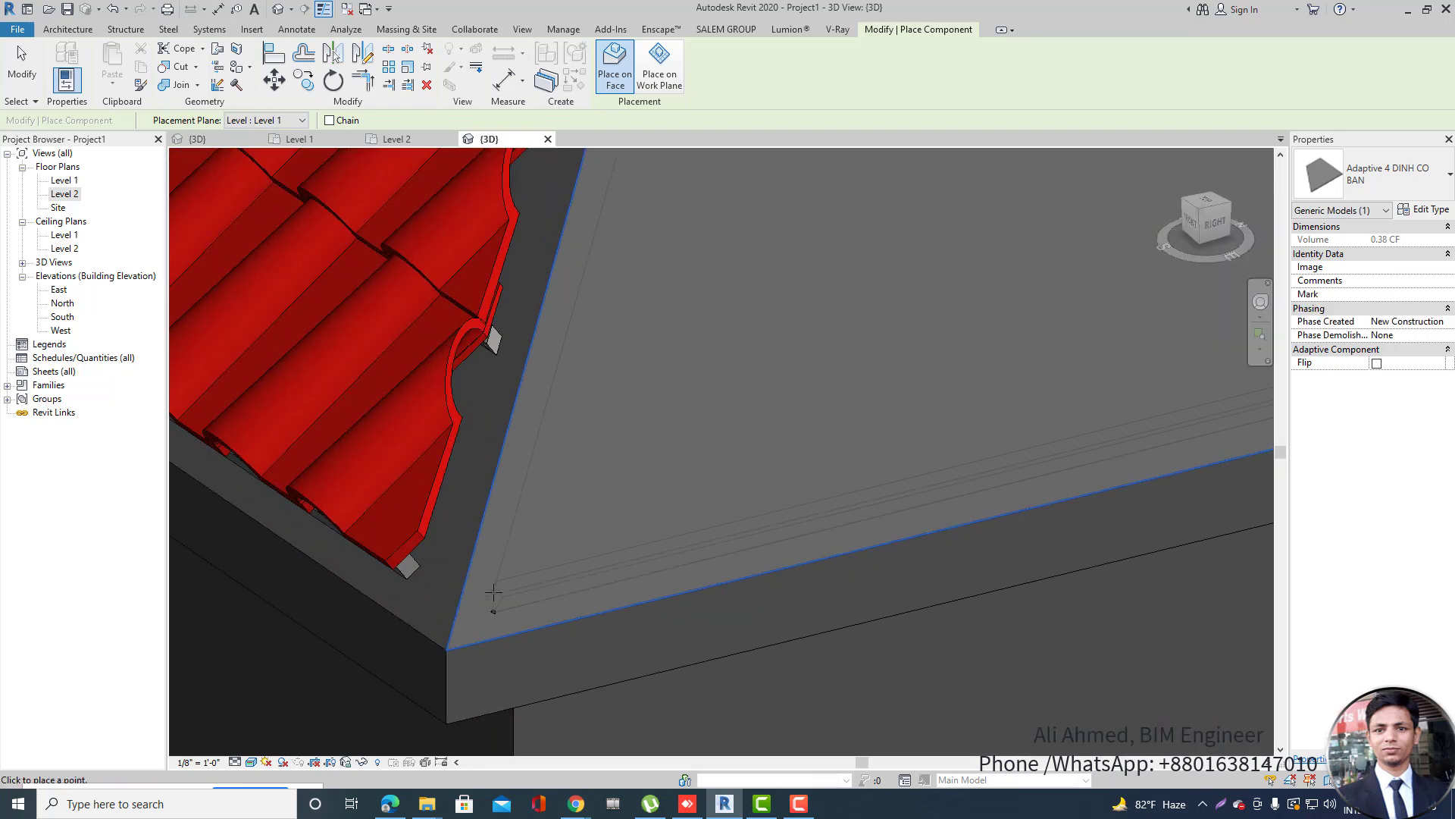
scroll(494, 592, up, 1)
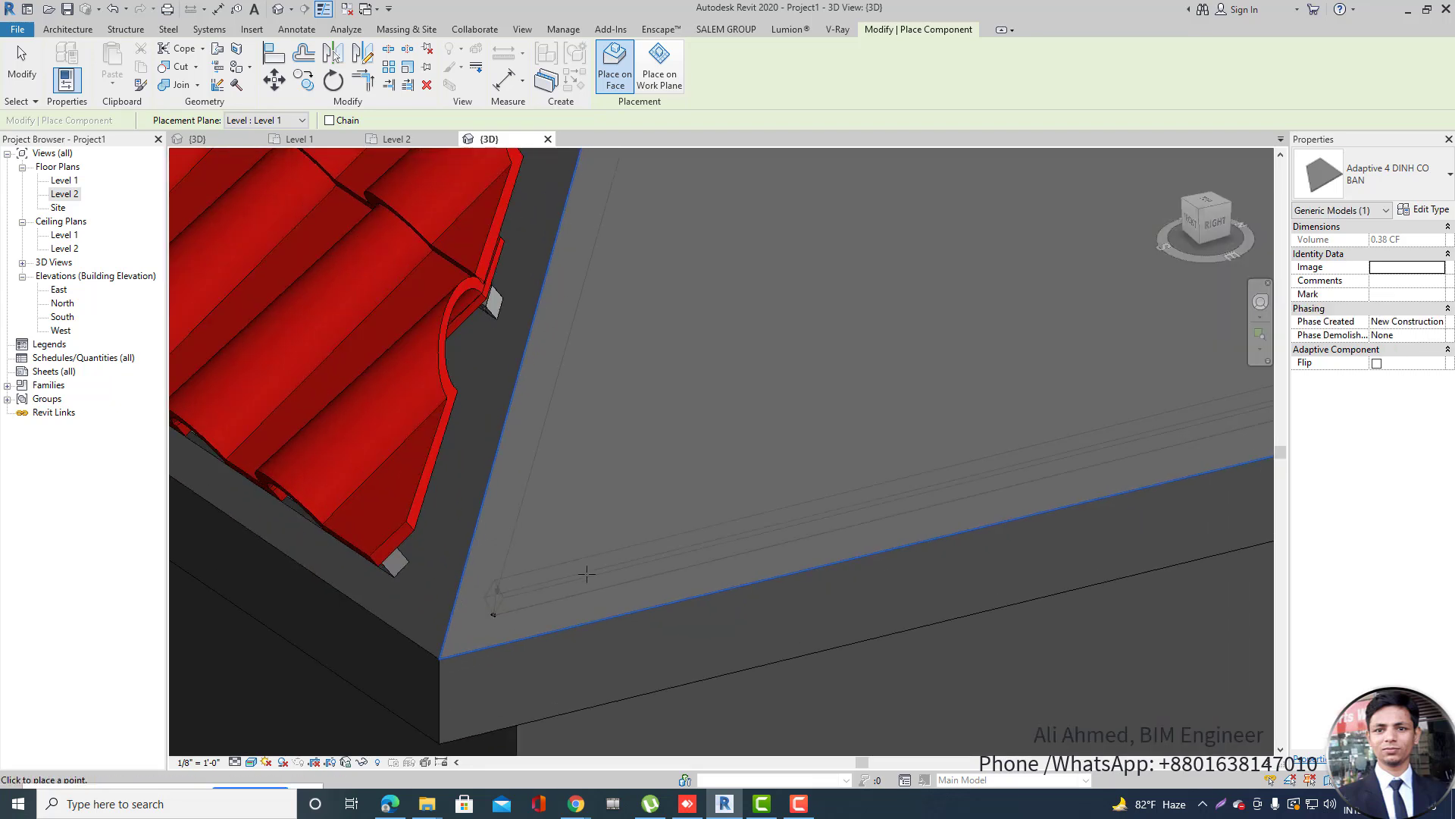
scroll(586, 574, down, 5)
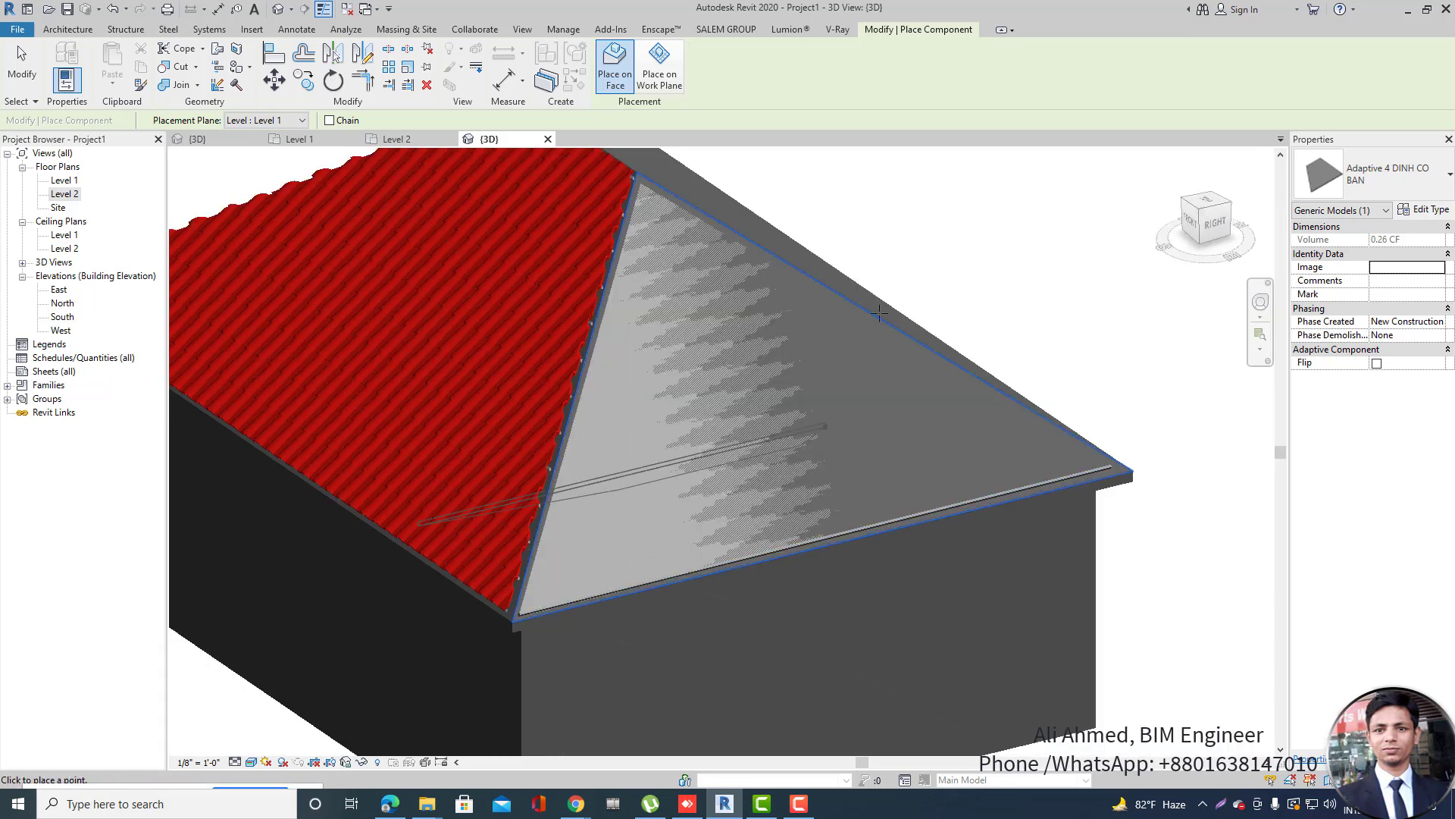
right_click(902, 270)
click(939, 278)
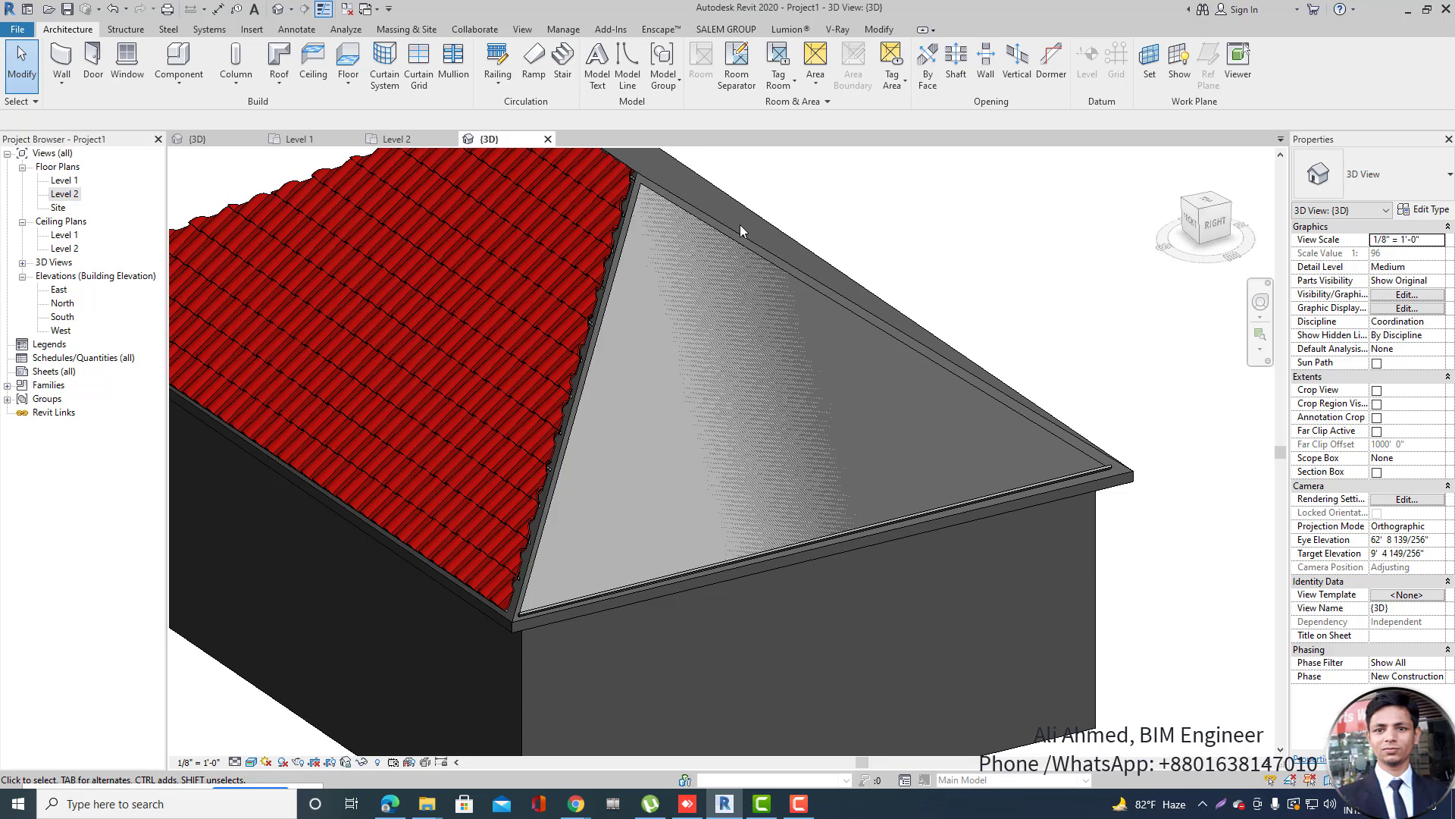
Change the triangular right slope component's type to Adaptive 4 DINH MAI NGOI v1 to cover it with tiles.
click(931, 528)
scroll(930, 520, up, 2)
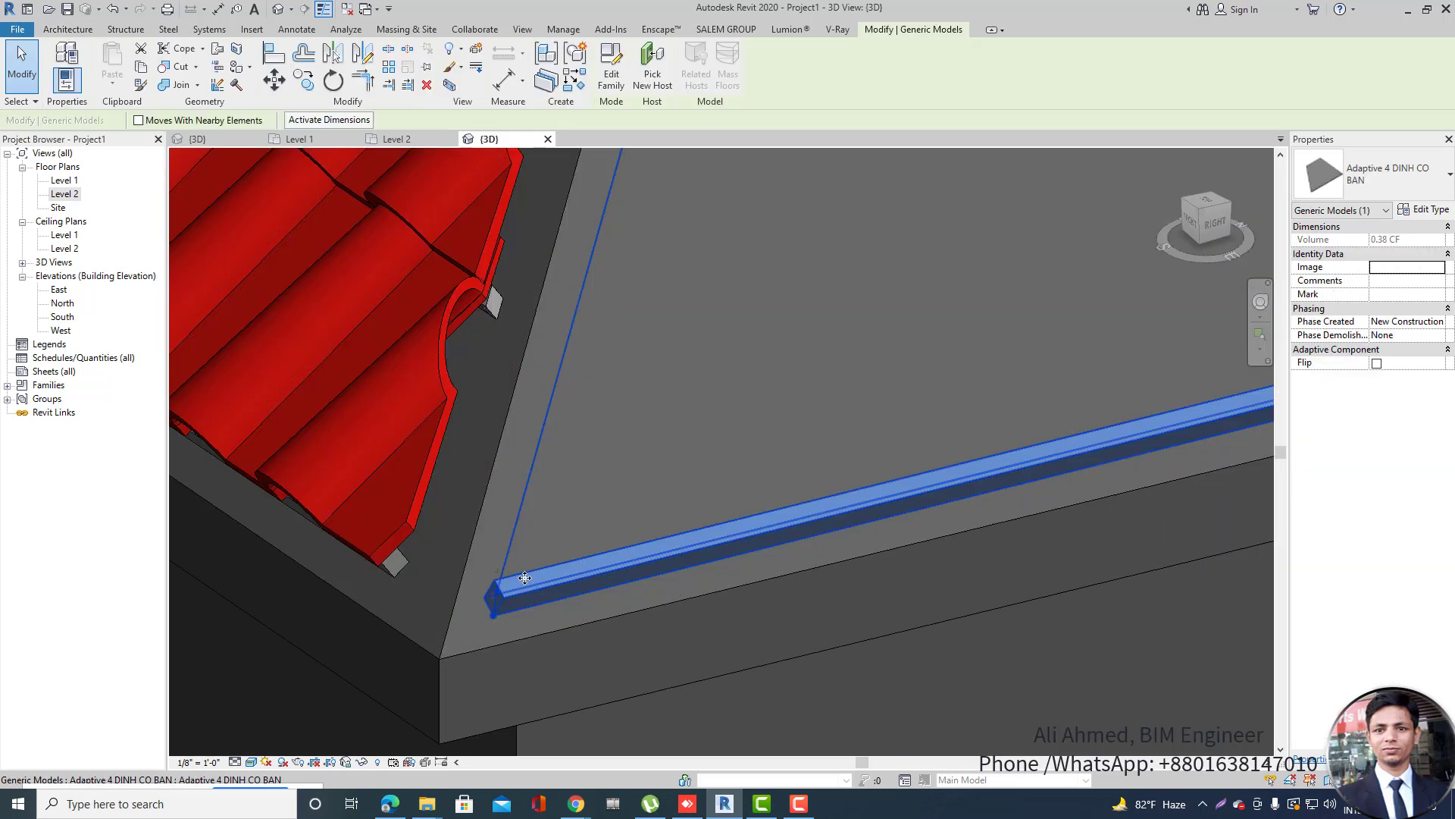
scroll(418, 611, down, 3)
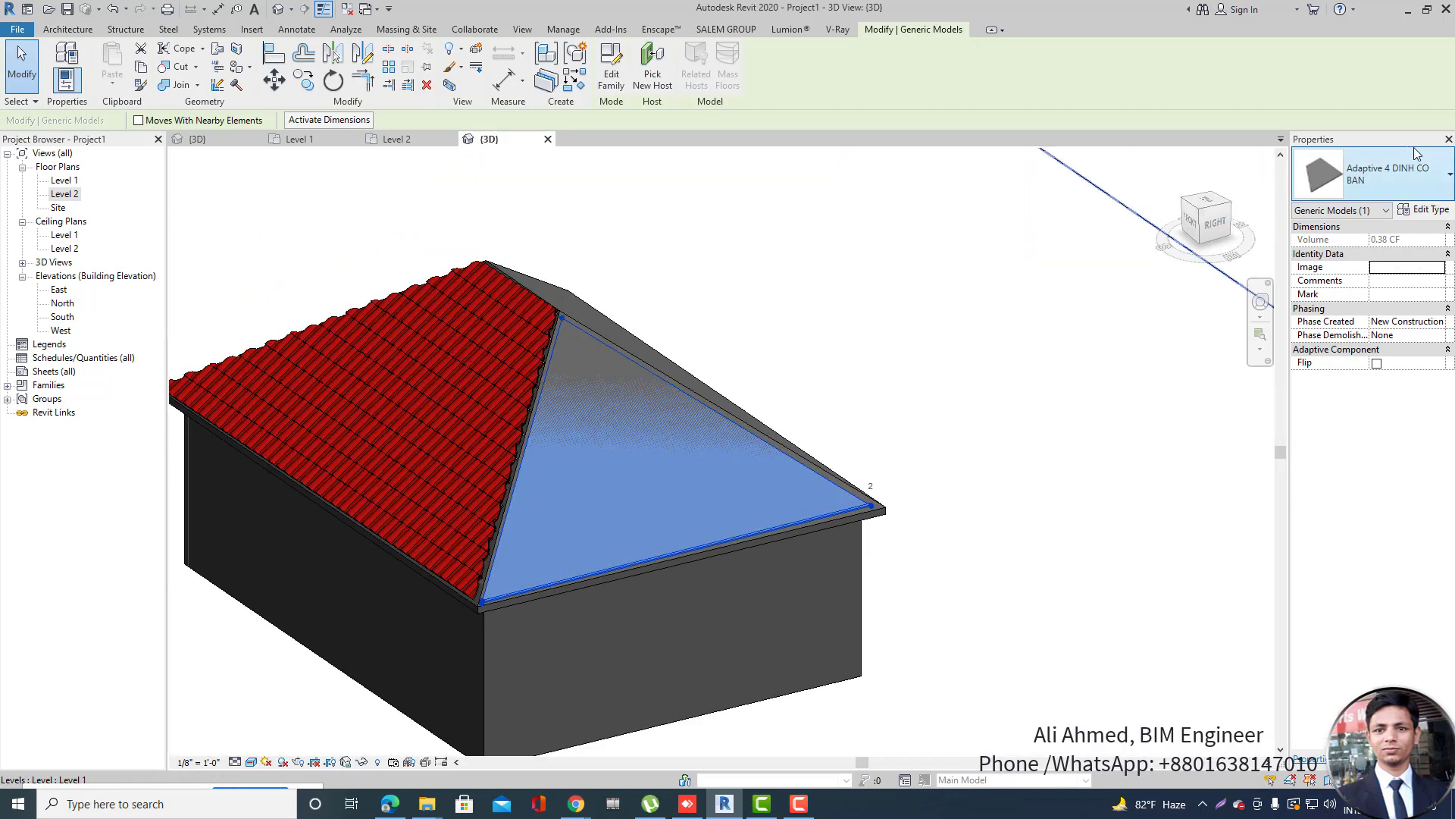
click(1419, 177)
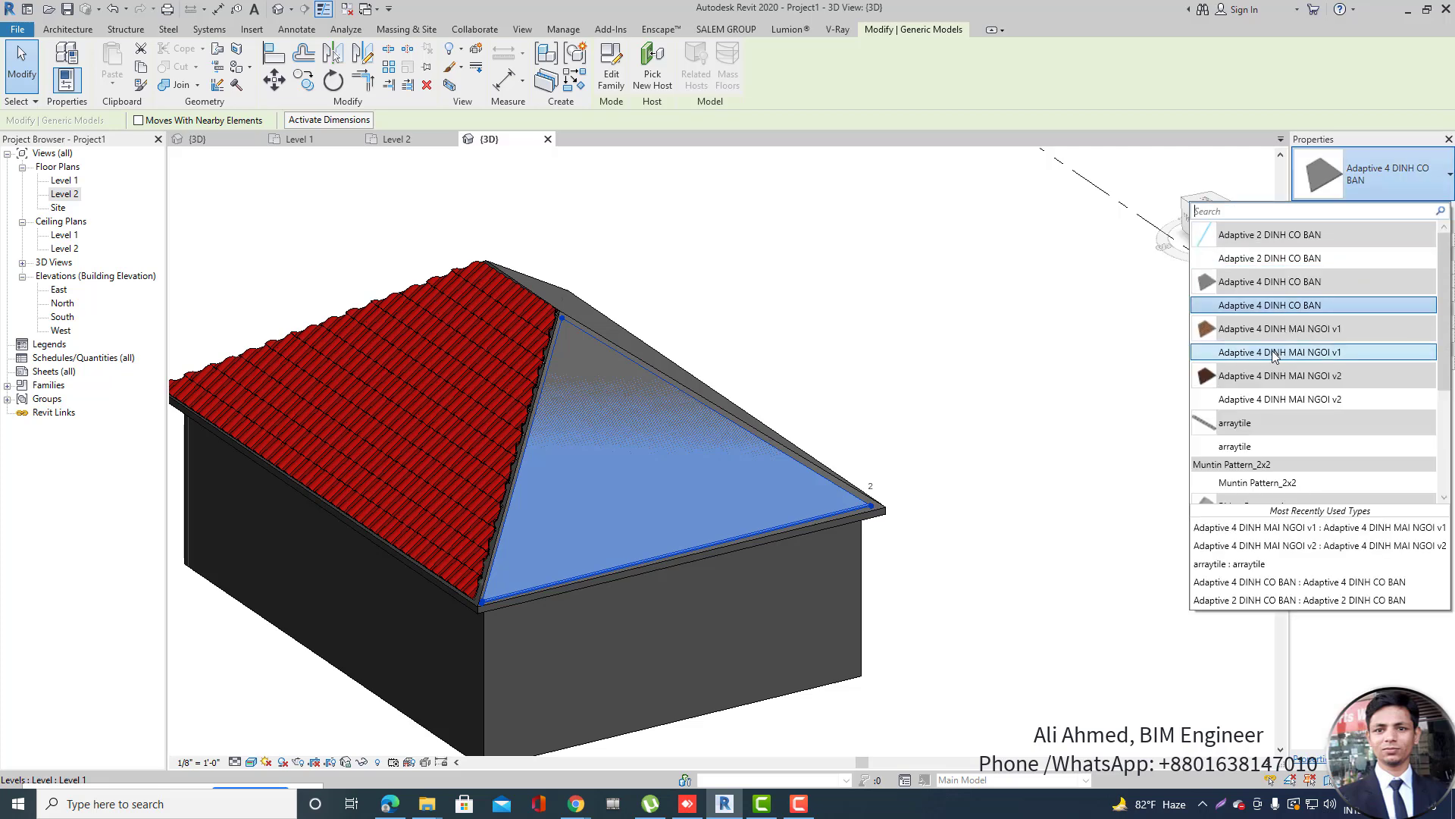
click(677, 434)
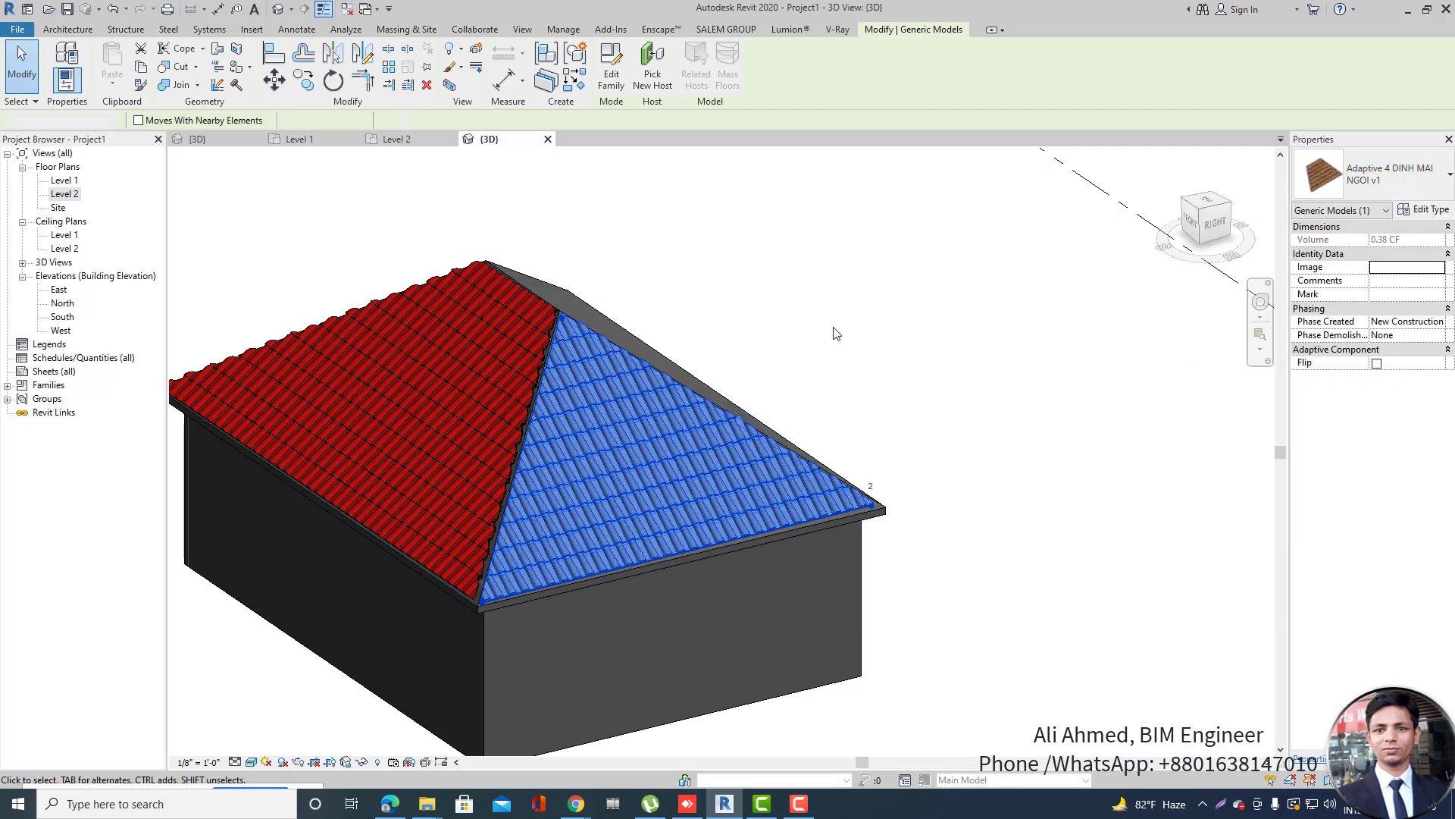
click(902, 391)
Start another Adaptive 4 DINH CO BAN component on the back roof slope, with its first two points at the eave corners.
shift+middle_drag(947, 407, 807, 305)
scroll(707, 503, up, 2)
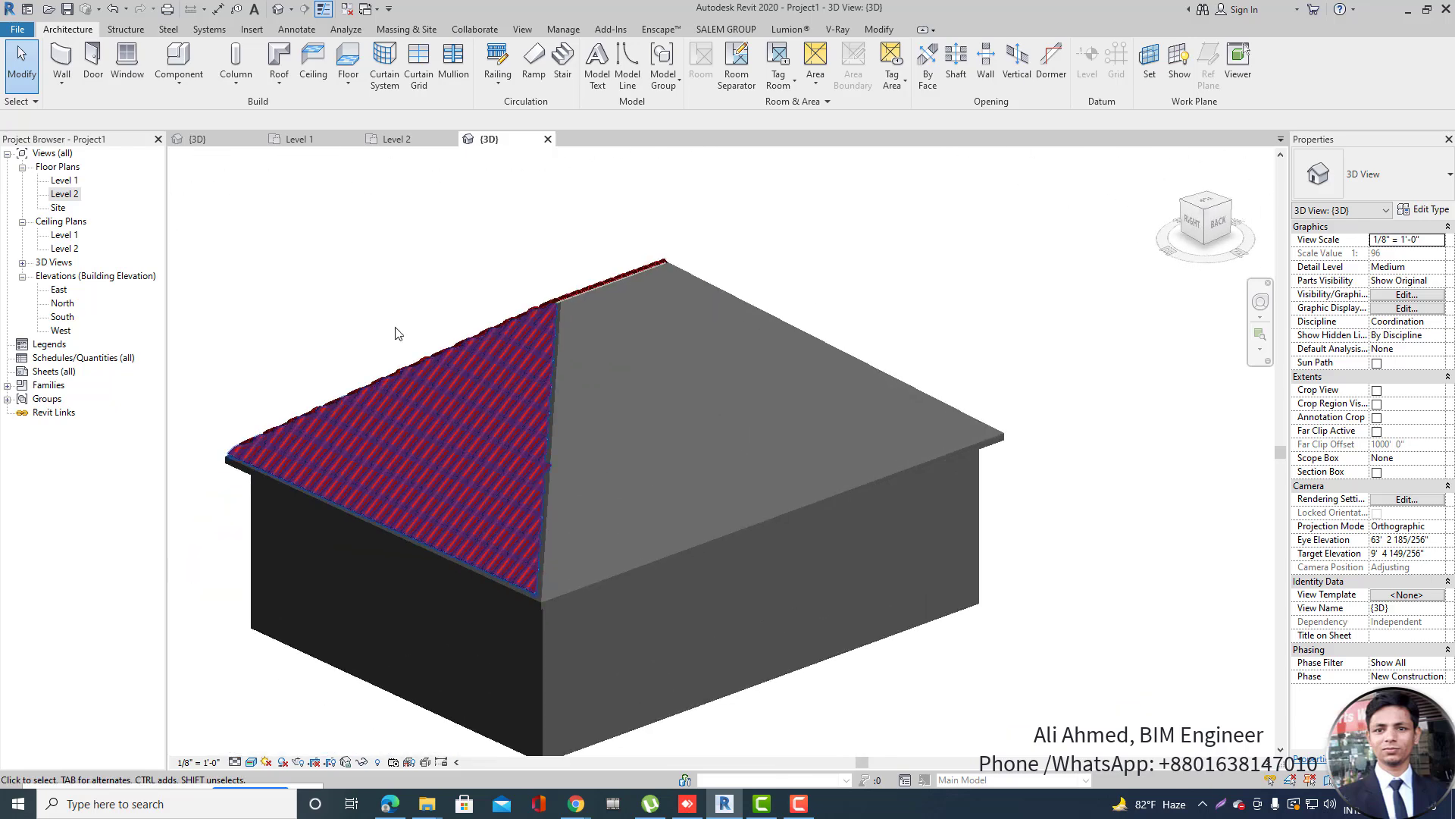
click(180, 85)
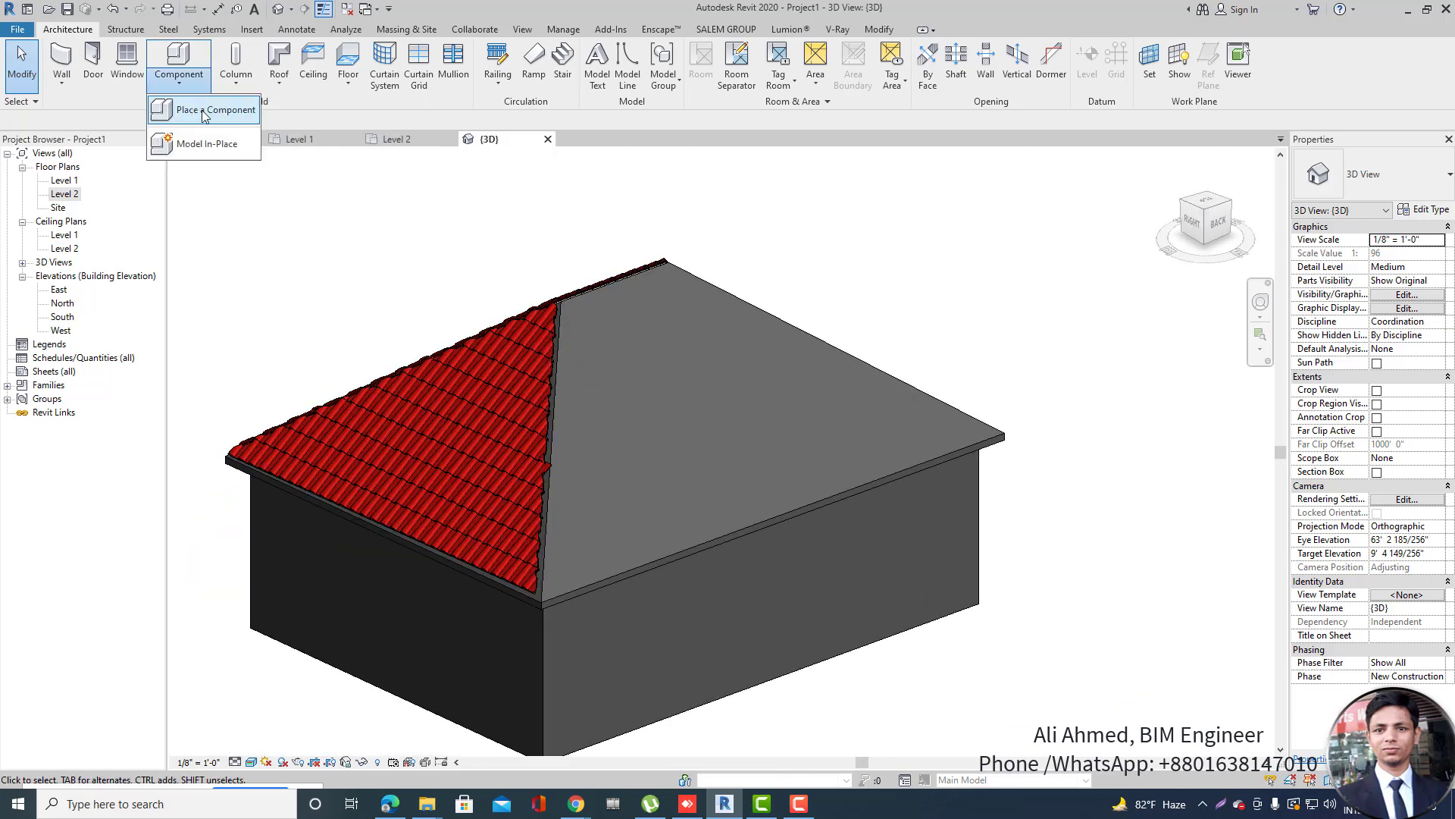
click(198, 109)
scroll(520, 567, up, 4)
scroll(508, 576, up, 3)
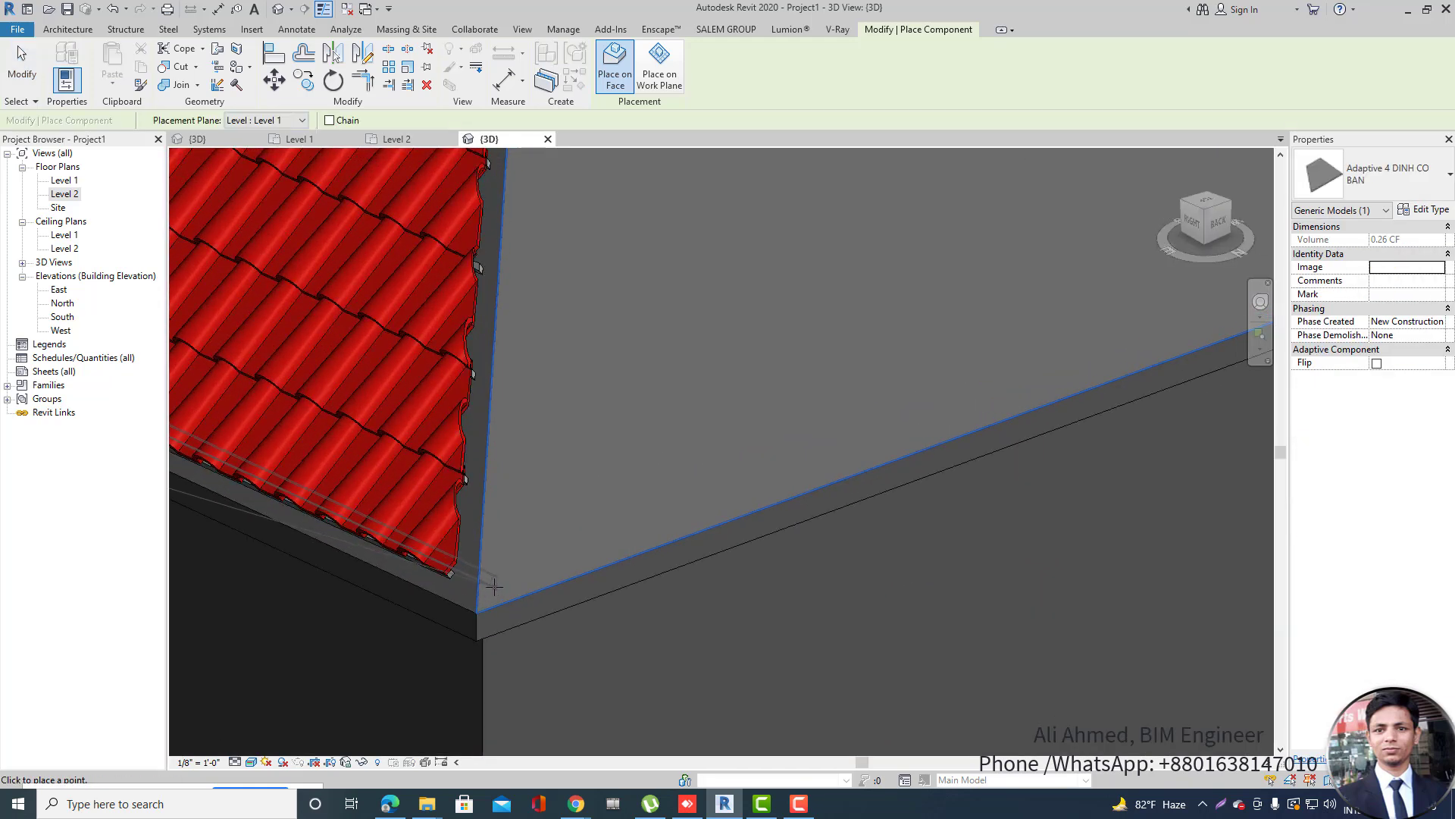
click(494, 586)
scroll(489, 595, down, 5)
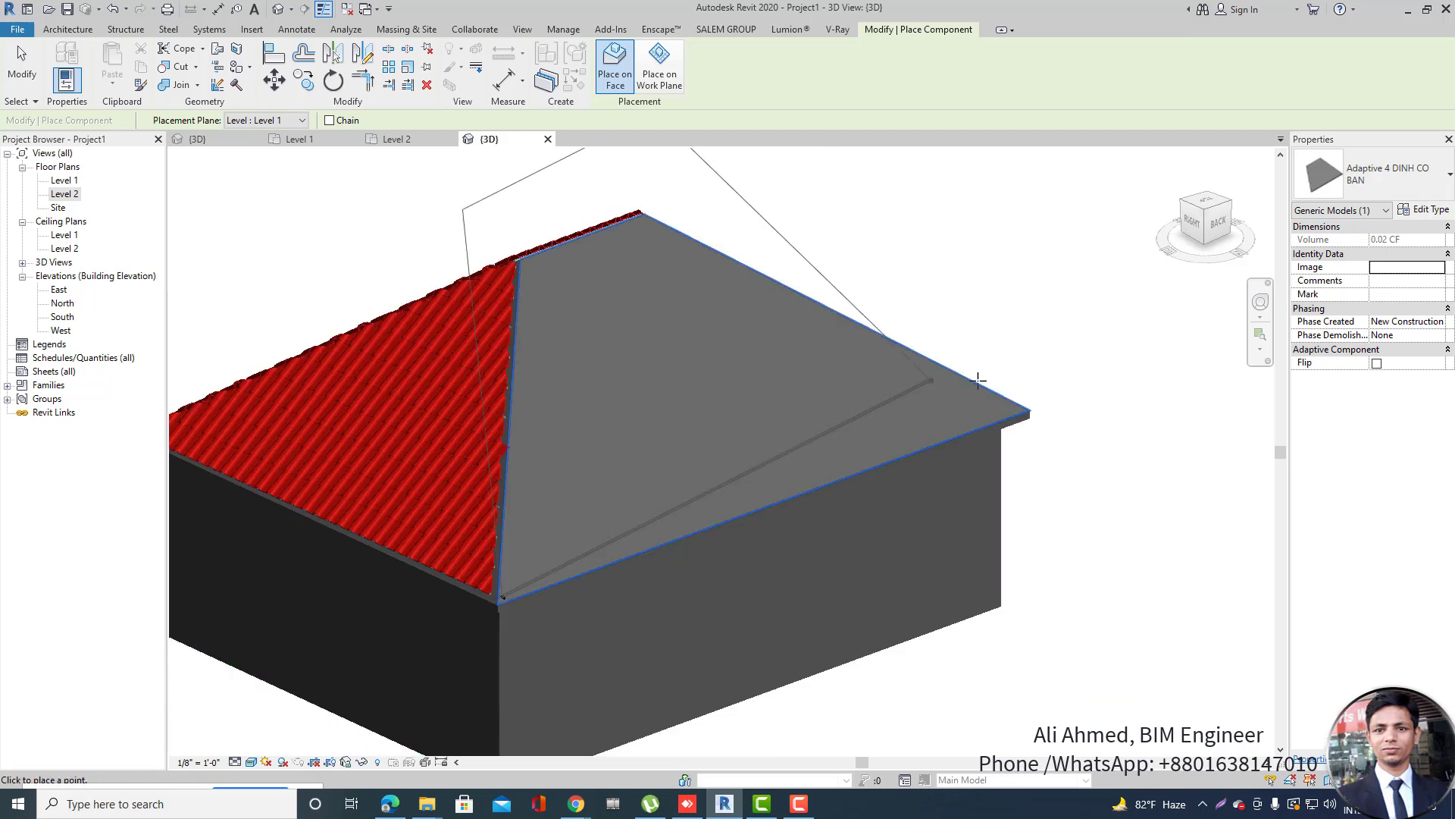
scroll(1008, 409, up, 4)
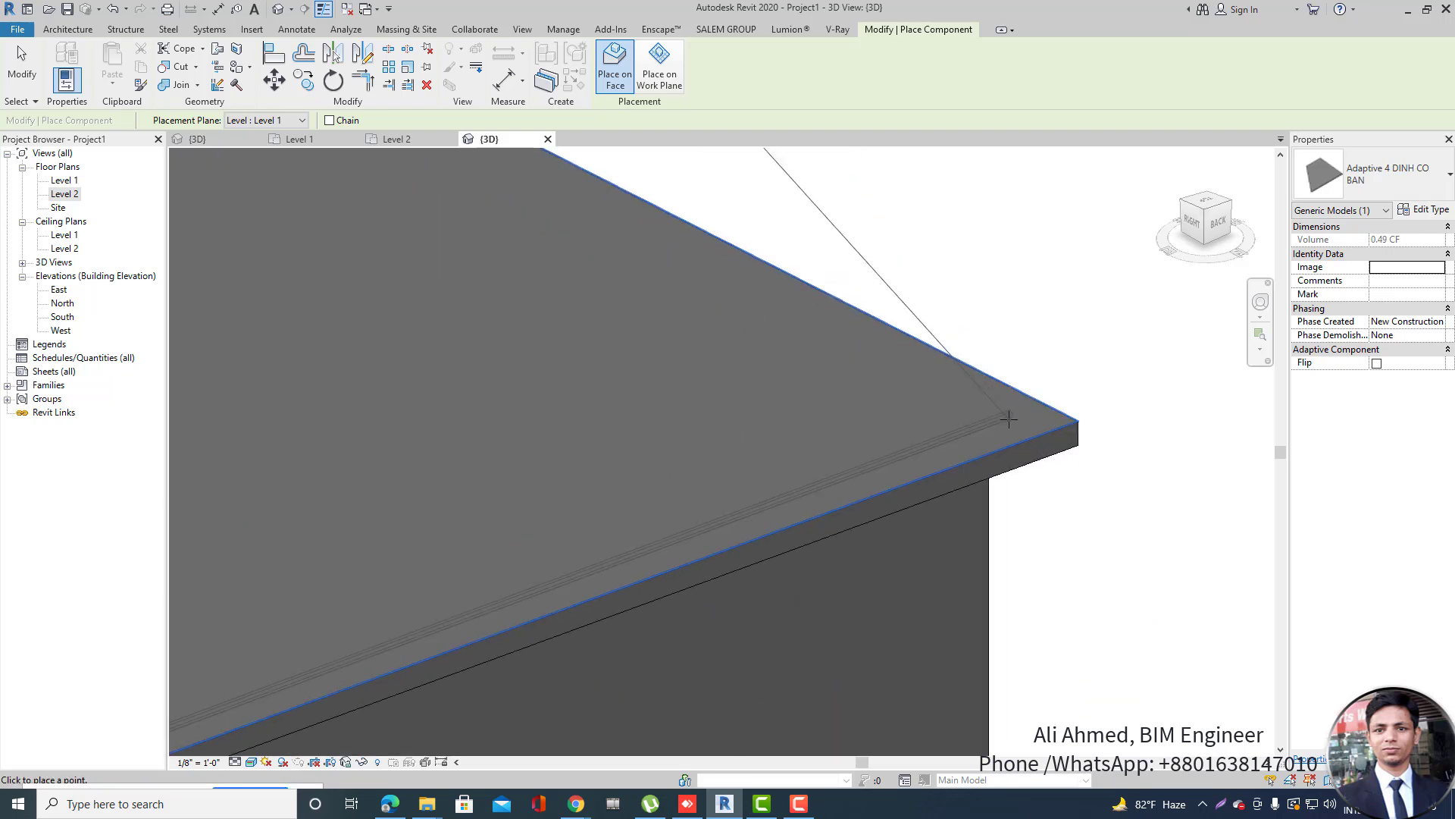
click(1008, 417)
Place the back slope component's last two points at the ridge ends and finish the placement.
scroll(1077, 493, down, 4)
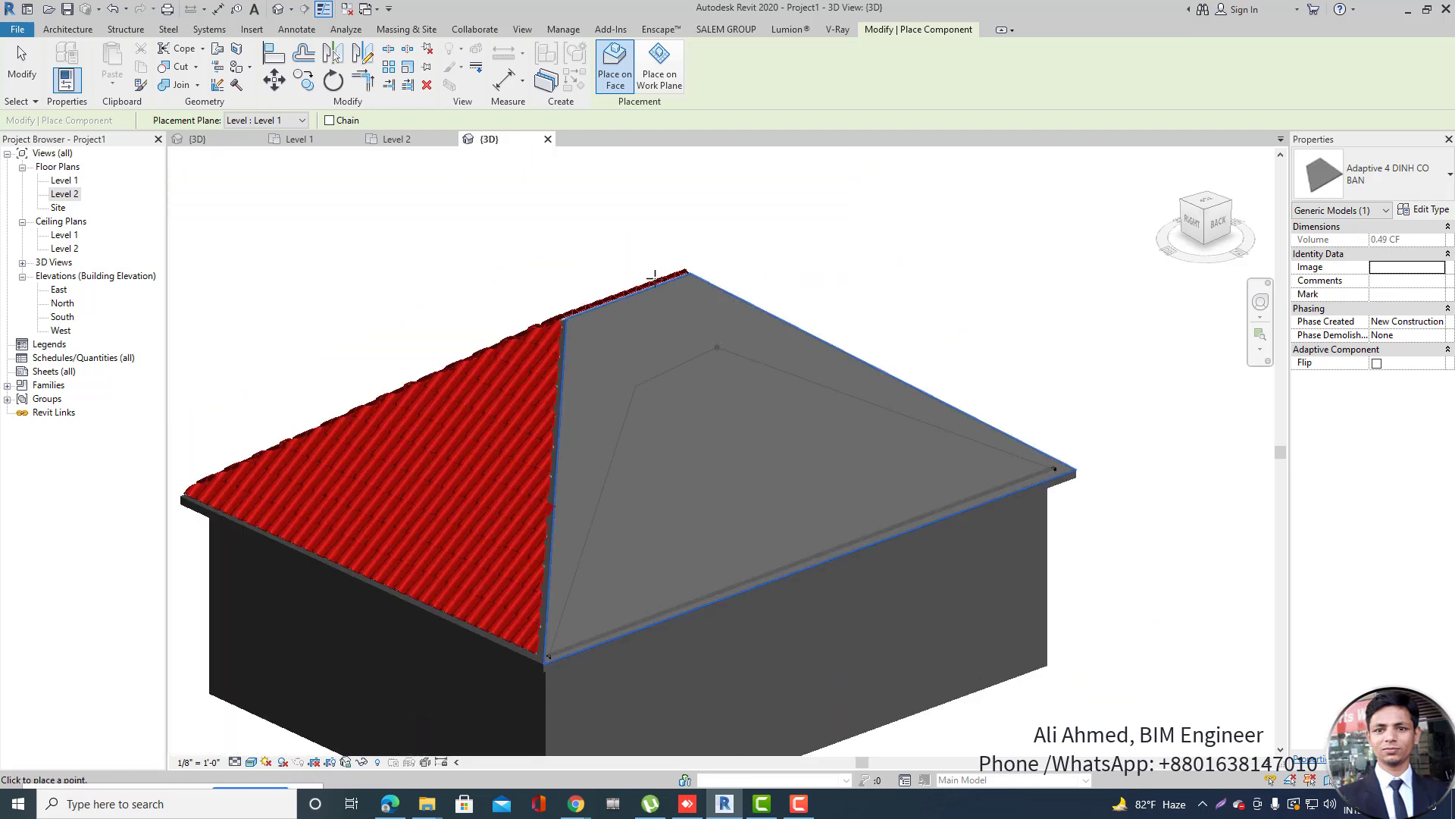
scroll(656, 275, up, 4)
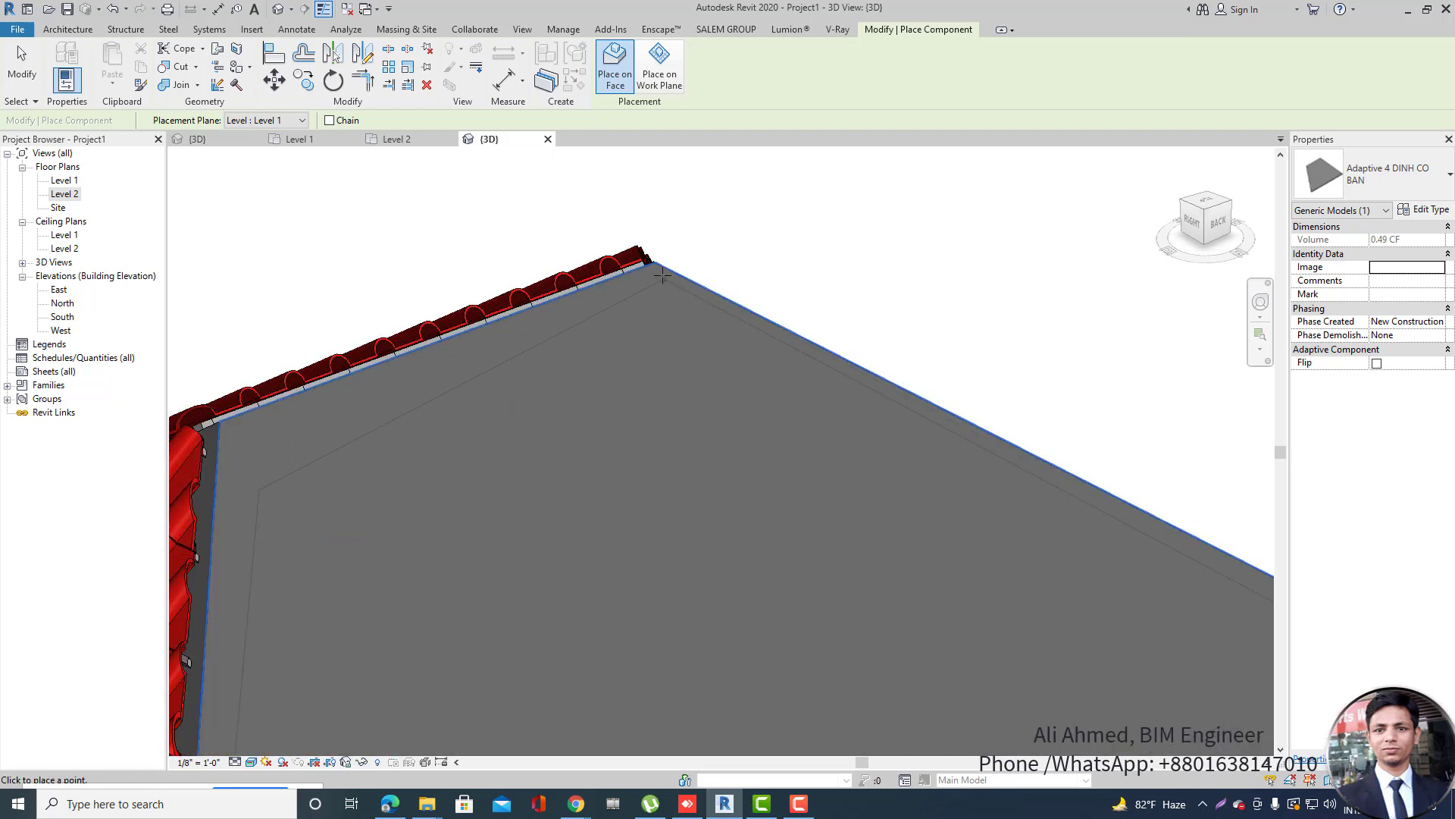
click(233, 431)
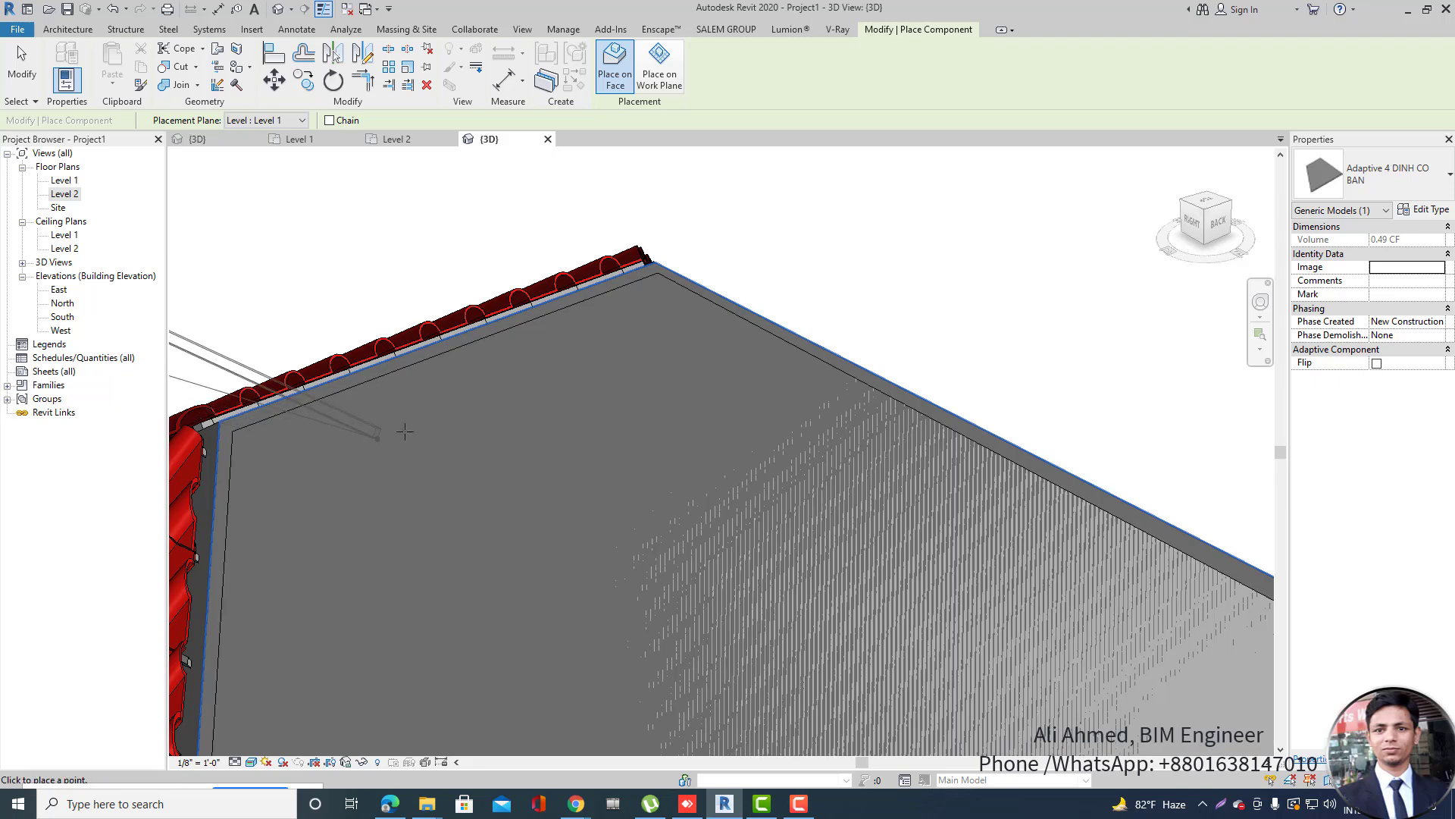
scroll(417, 419, down, 3)
right_click(642, 303)
click(676, 310)
right_click(679, 309)
click(697, 318)
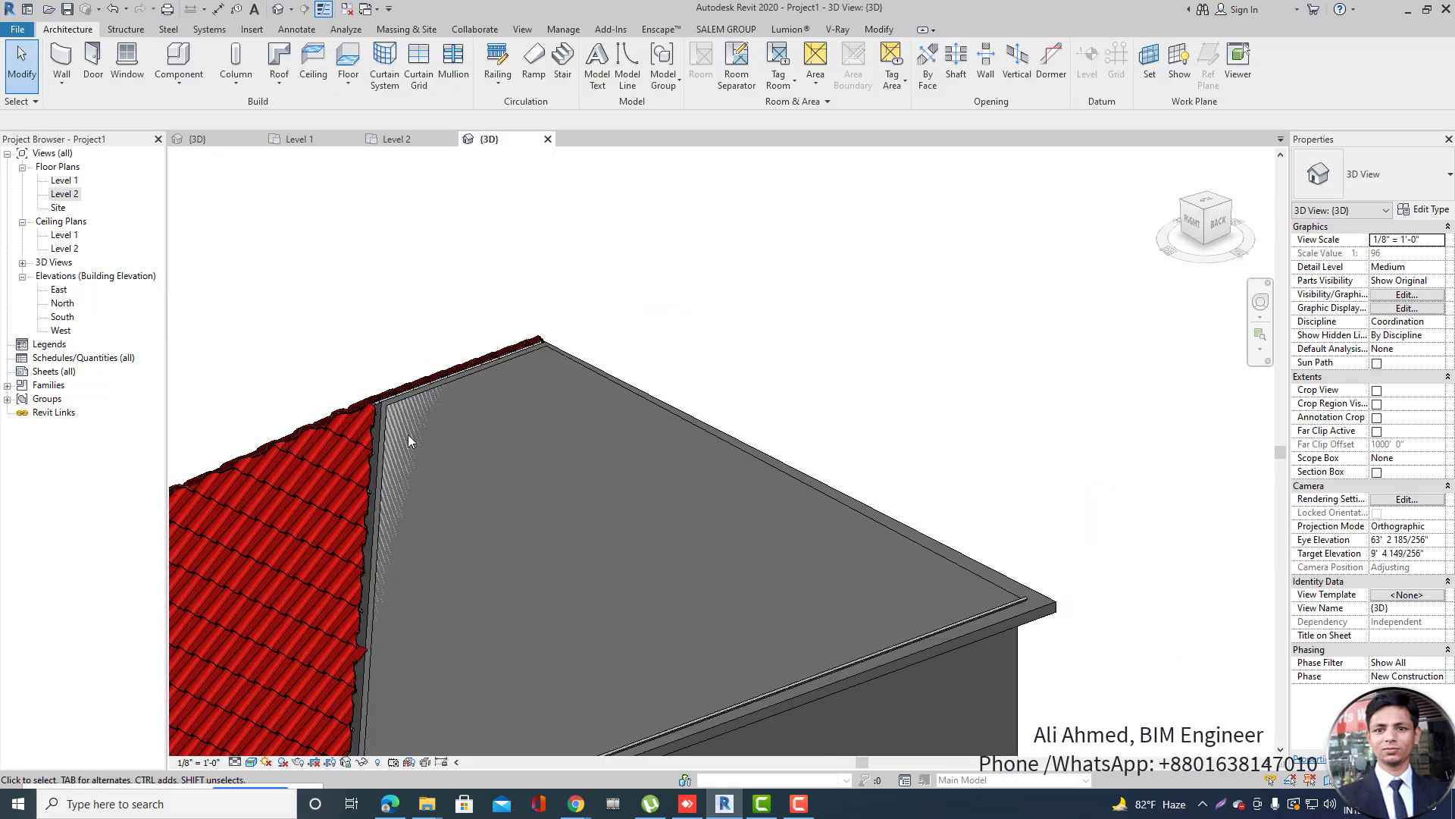
Change the back slope component's type to Adaptive 4 DINH MAI NGOI v1.
scroll(789, 331, down, 5)
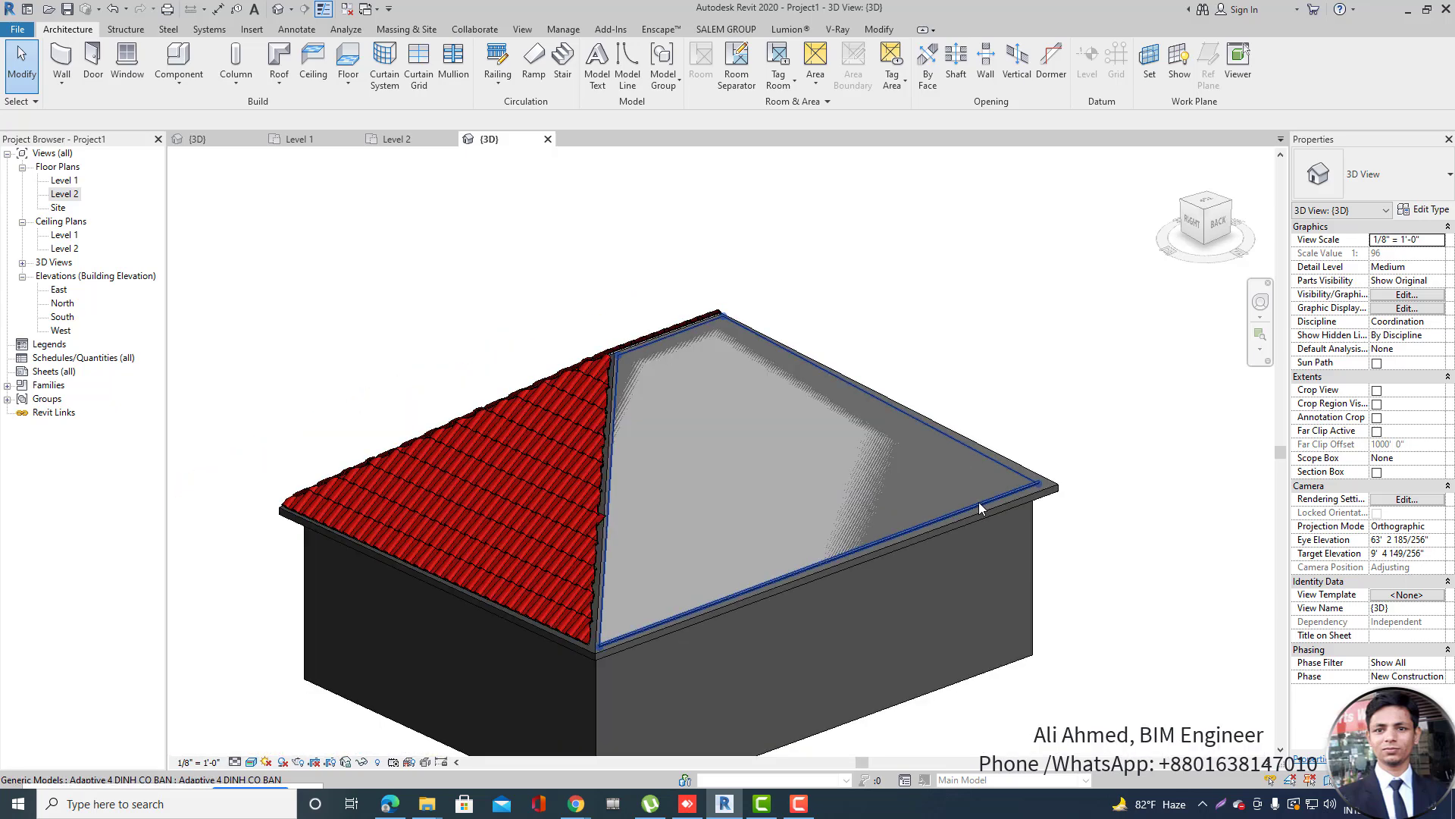
click(981, 507)
click(1372, 175)
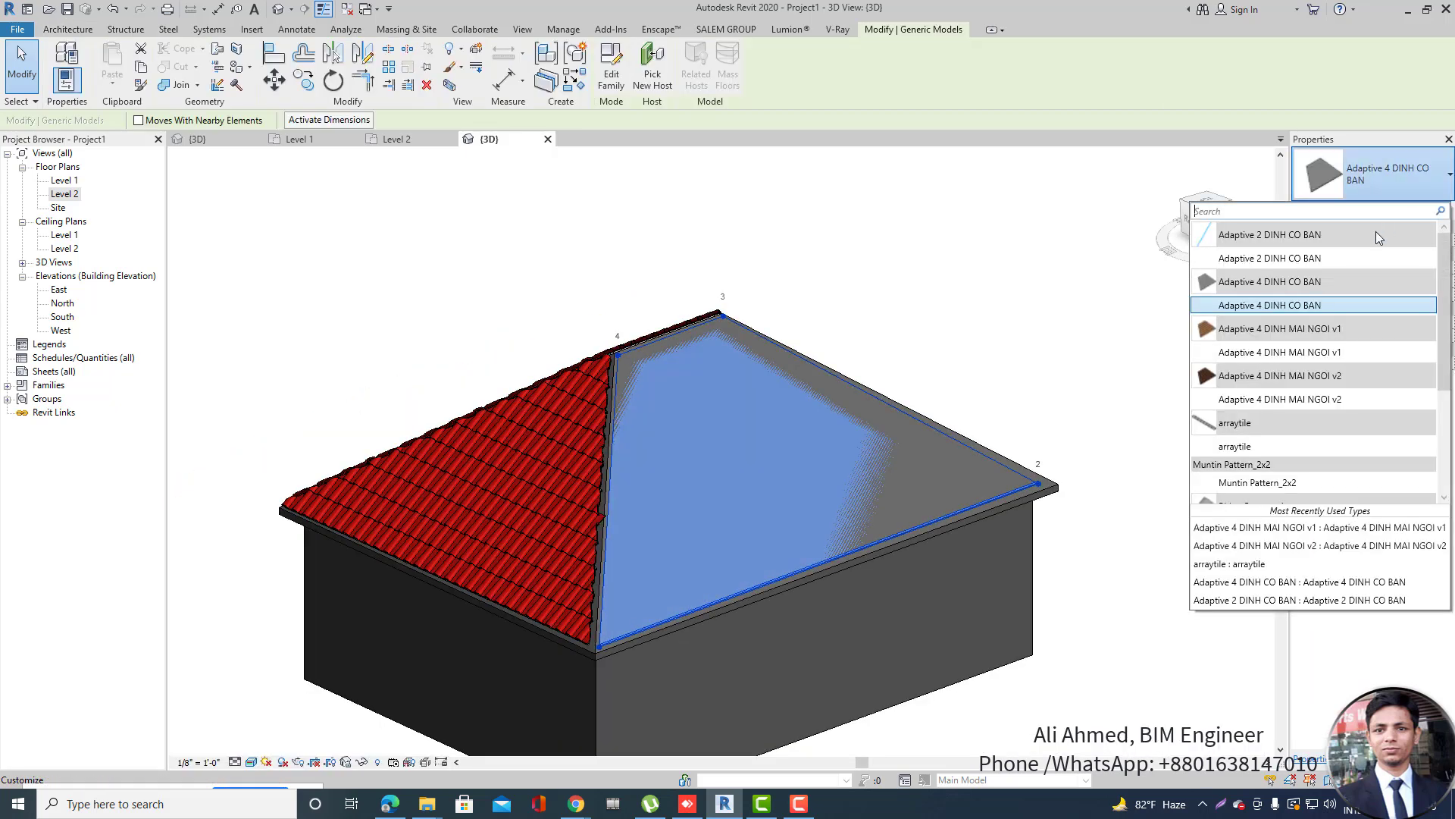
click(1285, 353)
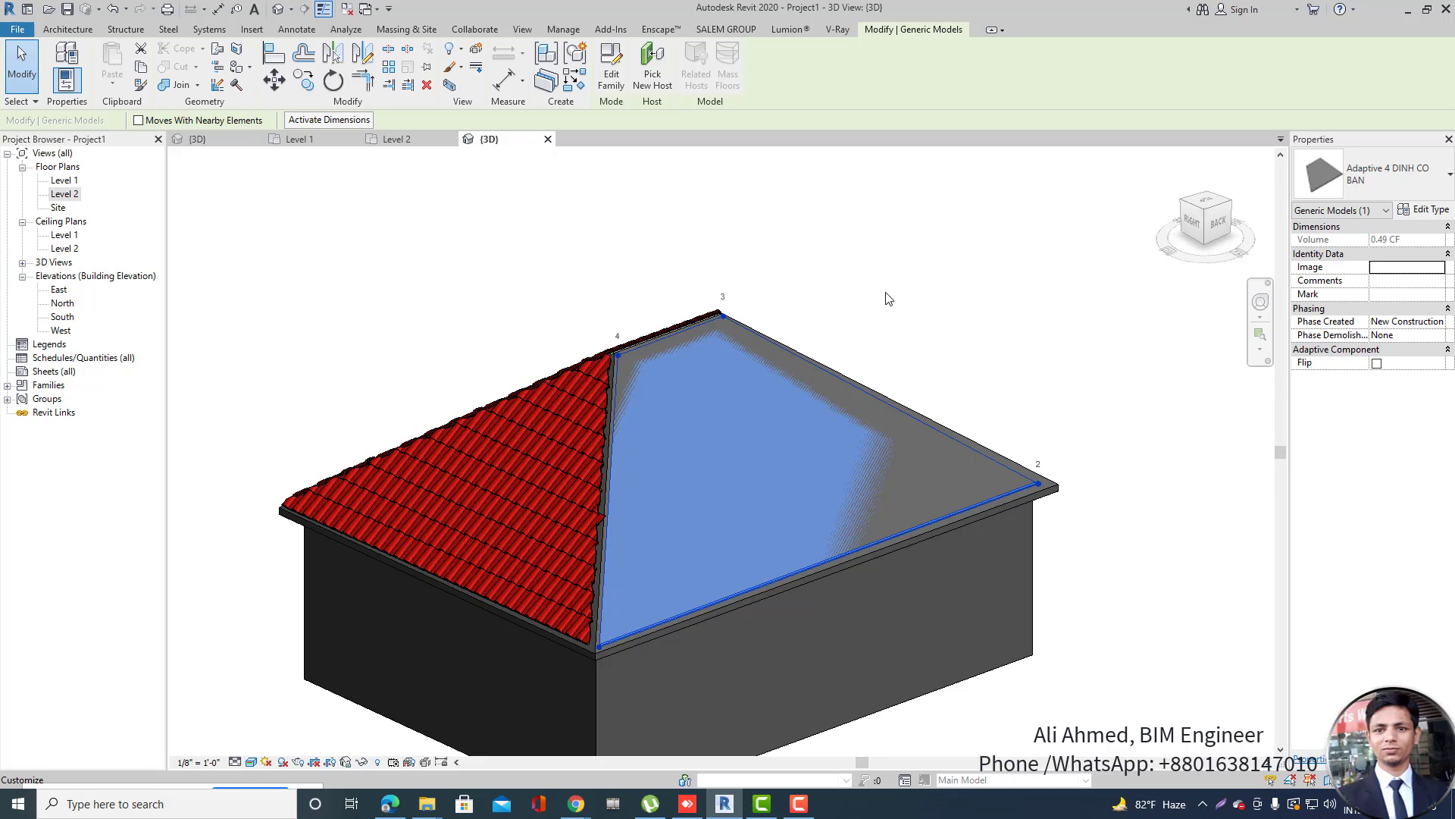
click(946, 293)
Inspect the back slope's tiles along the hip edge up close and select the tile component.
shift+middle_drag(1020, 328, 471, 522)
scroll(532, 530, up, 3)
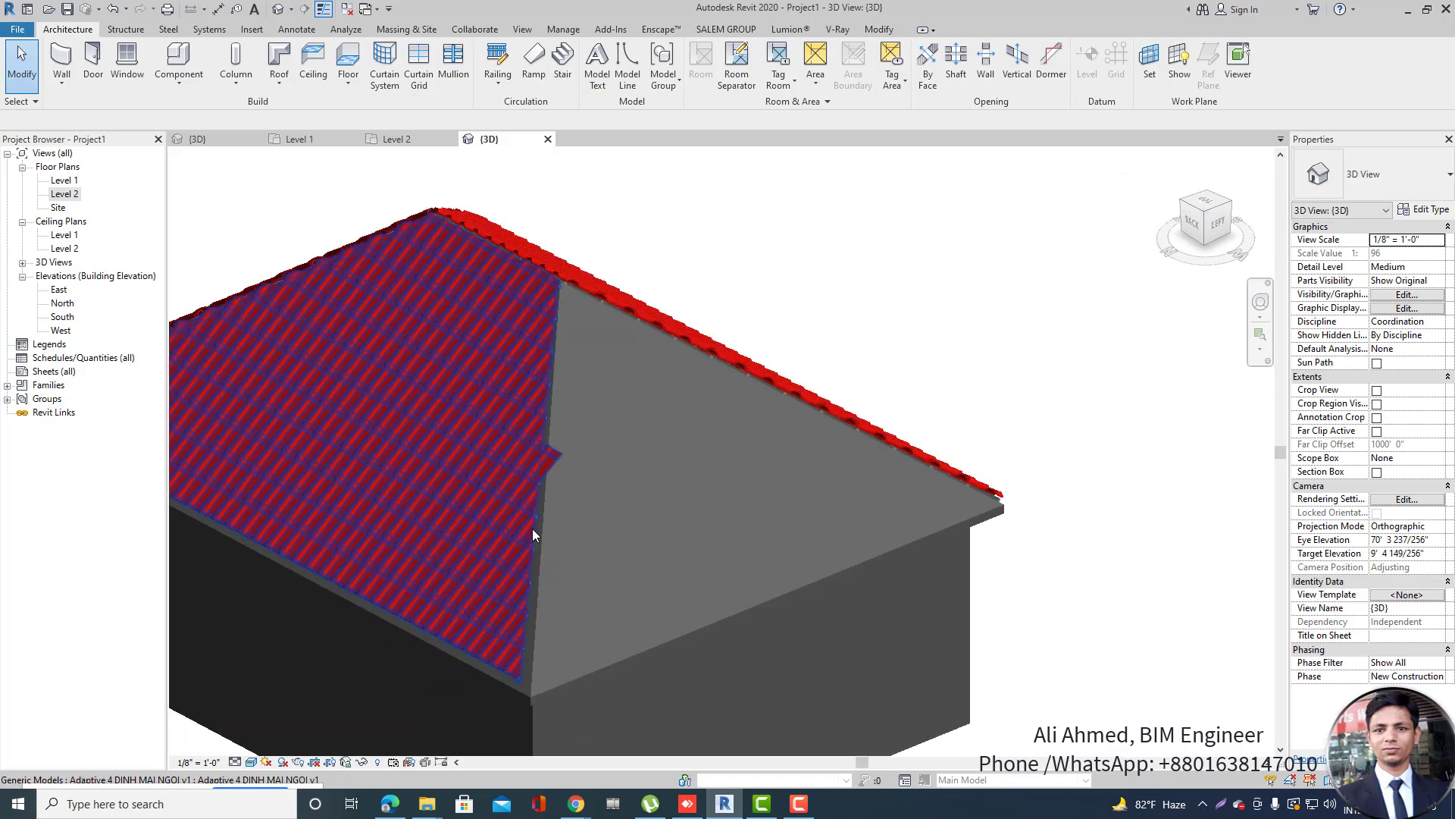
scroll(533, 530, up, 2)
click(570, 433)
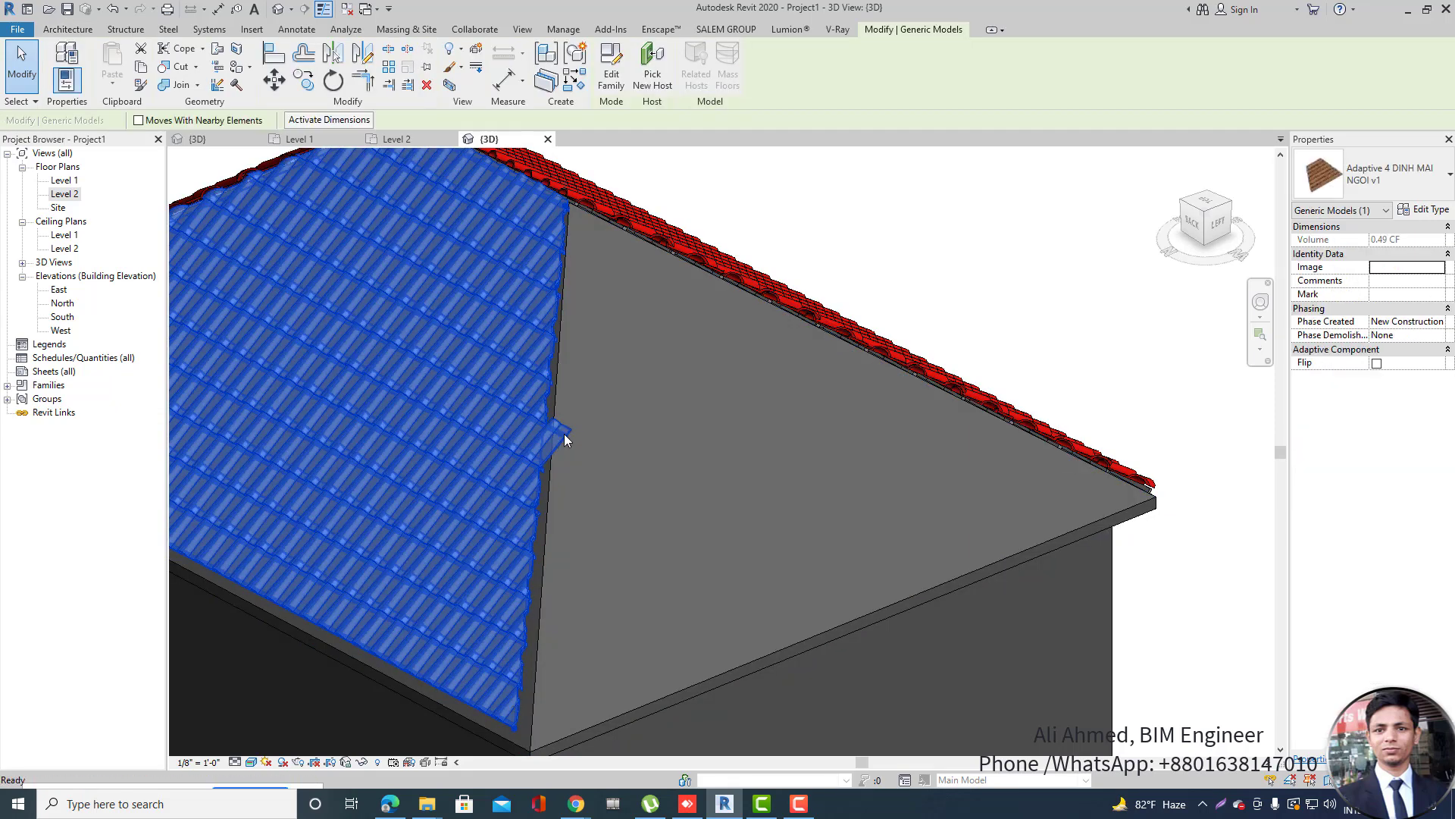
double_click(565, 439)
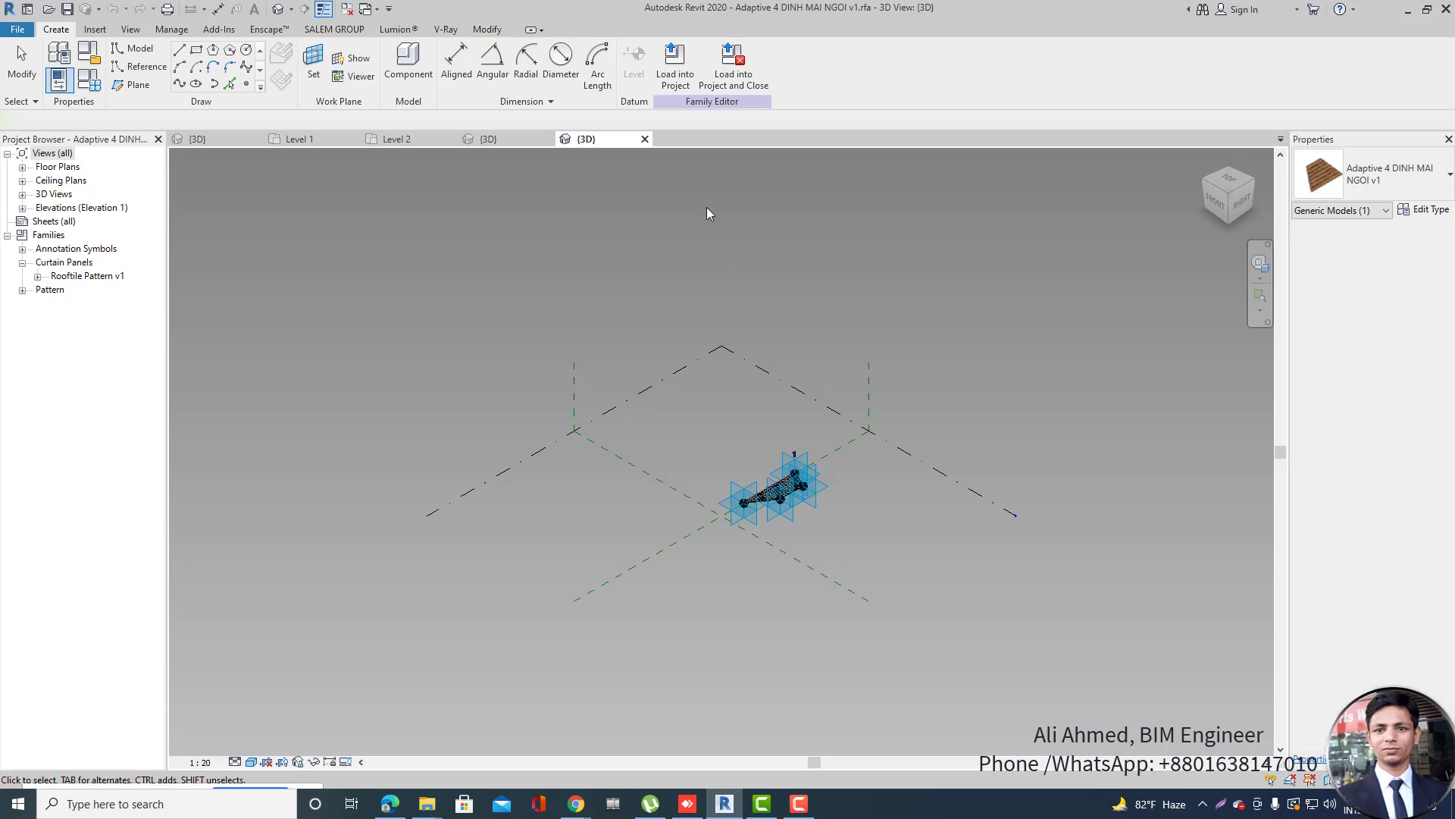
click(645, 139)
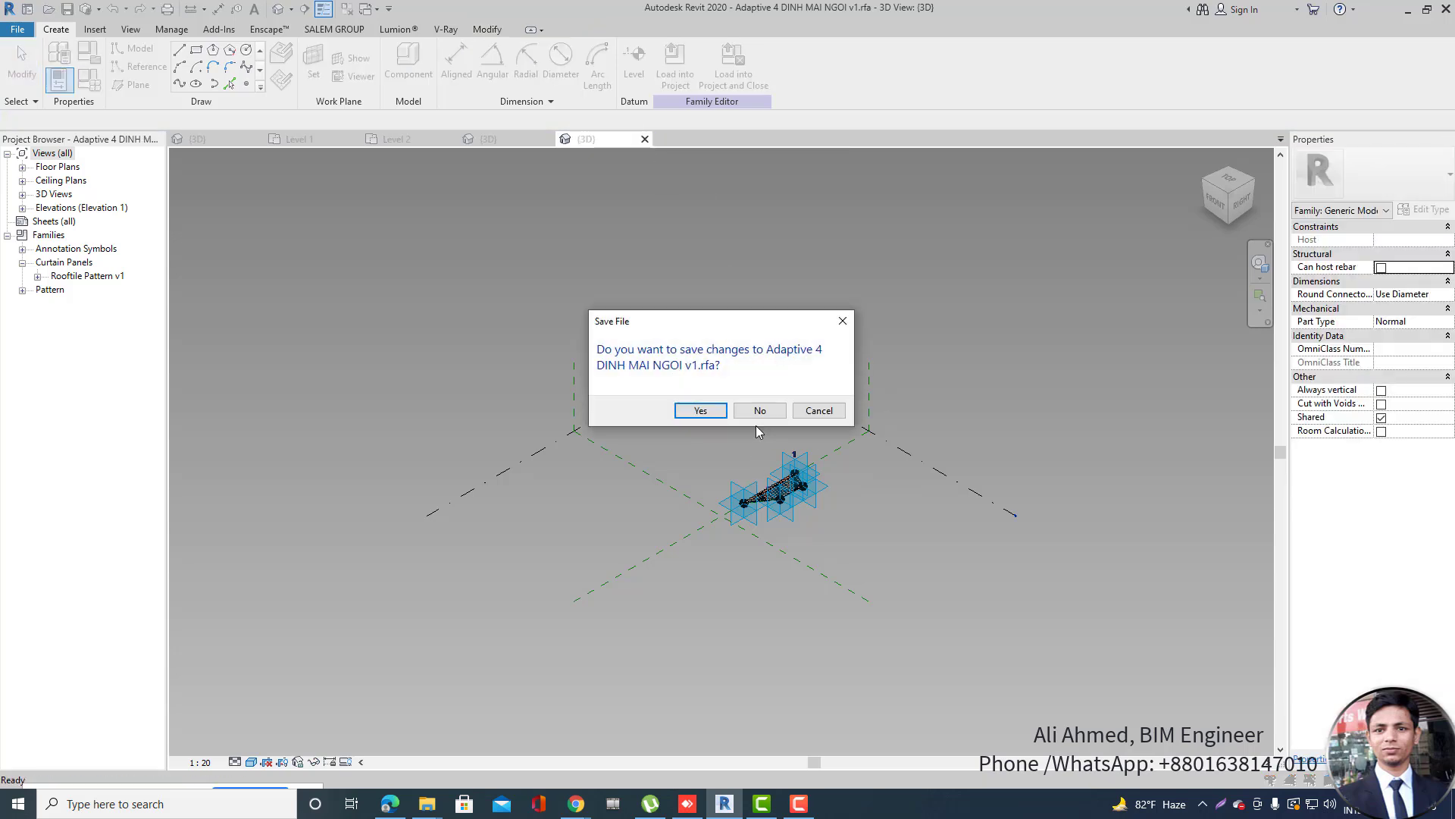
click(701, 410)
click(757, 416)
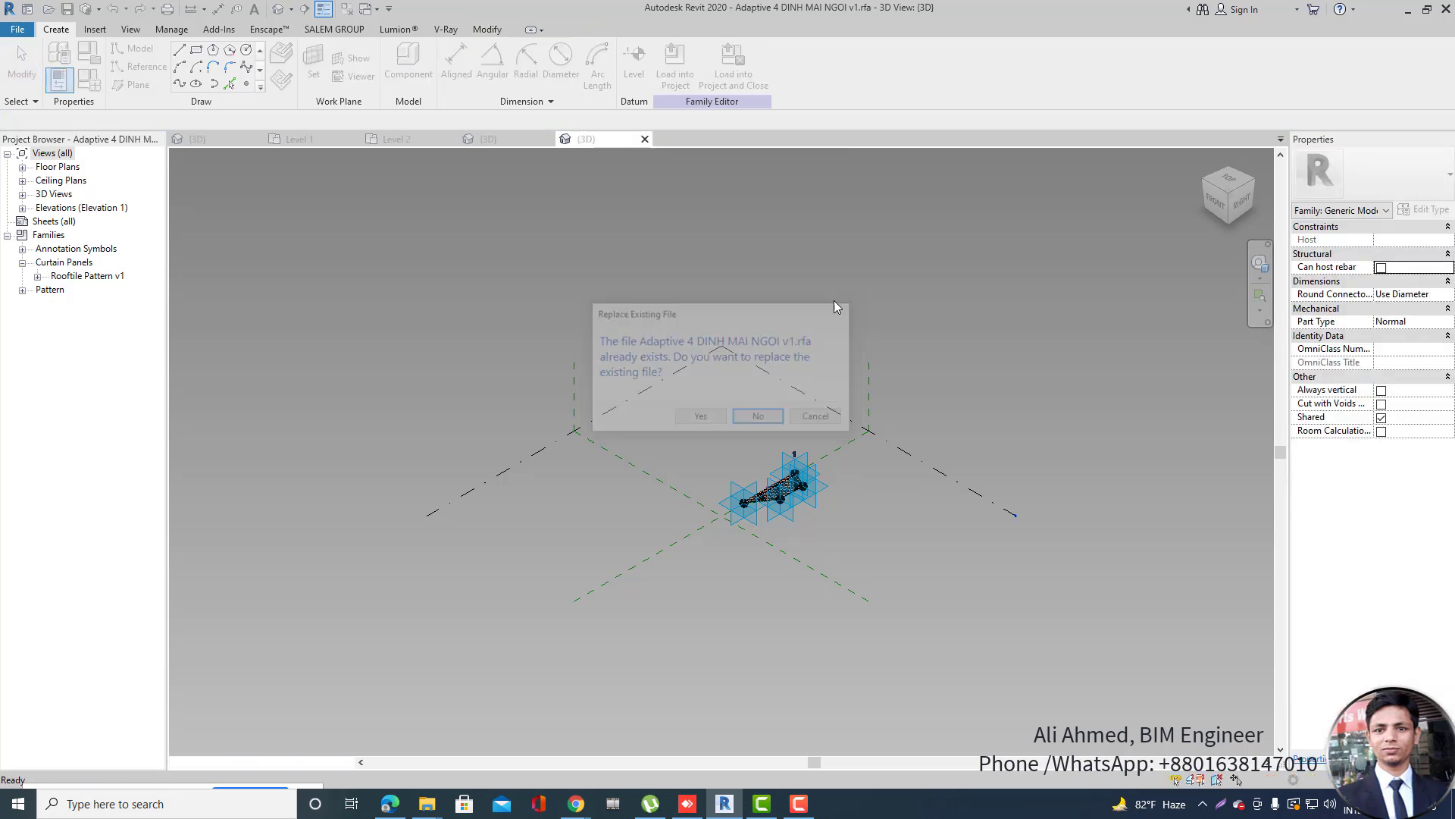
click(757, 416)
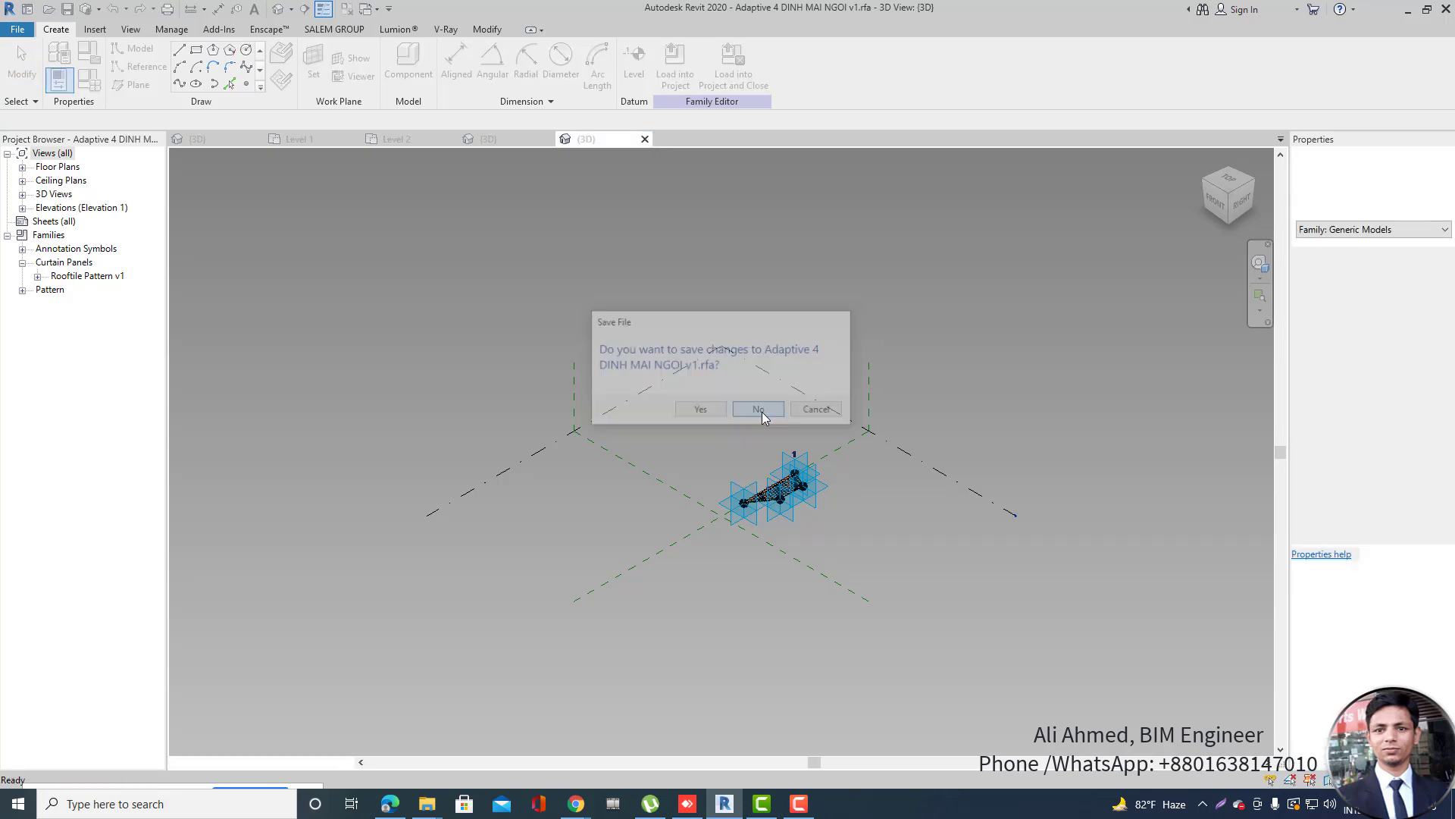
scroll(720, 413, down, 2)
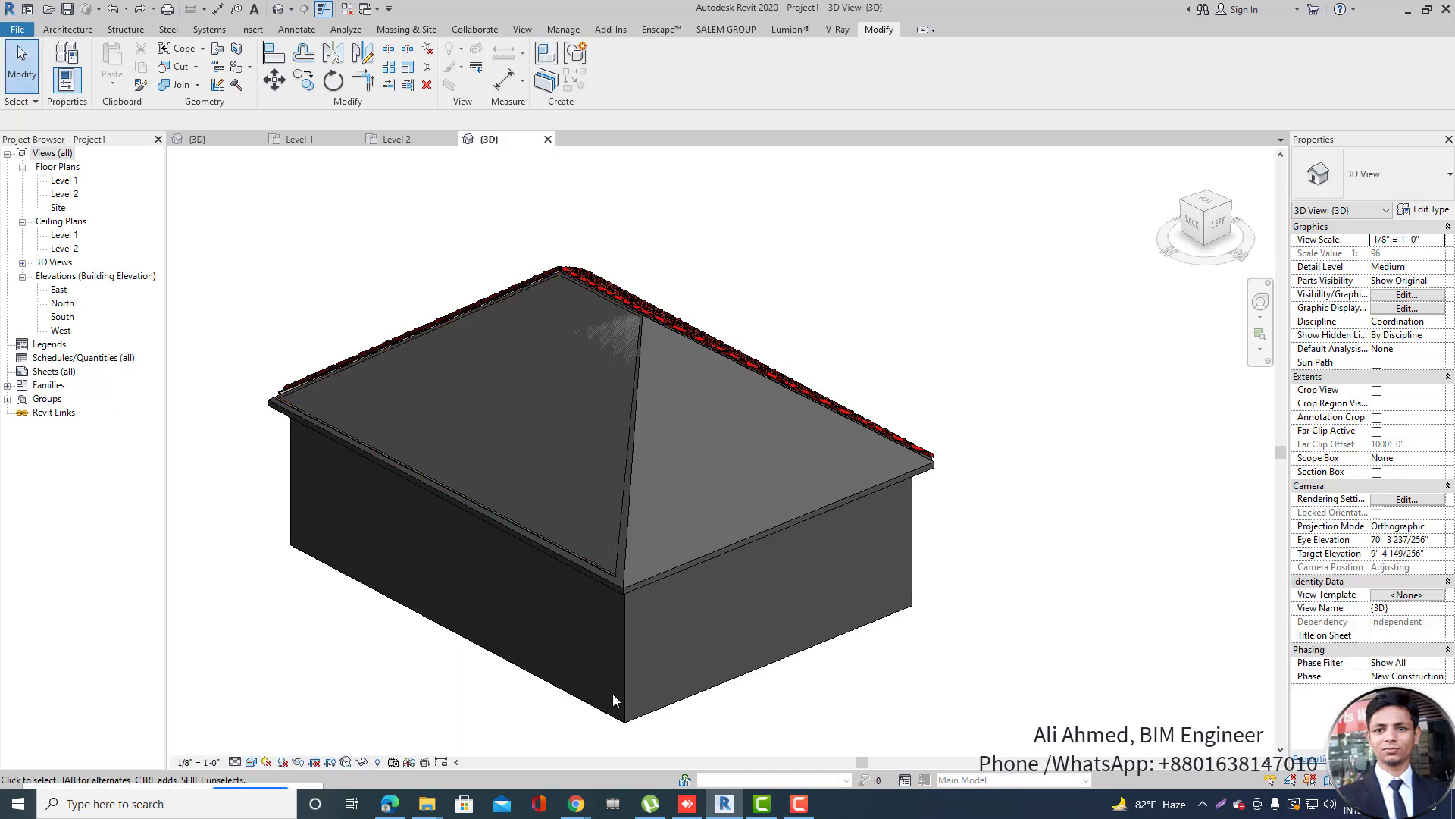
Reapply the Adaptive 4 DINH MAI NGOI v1 tile type to the back slope's adaptive component.
key(ctrl+y)
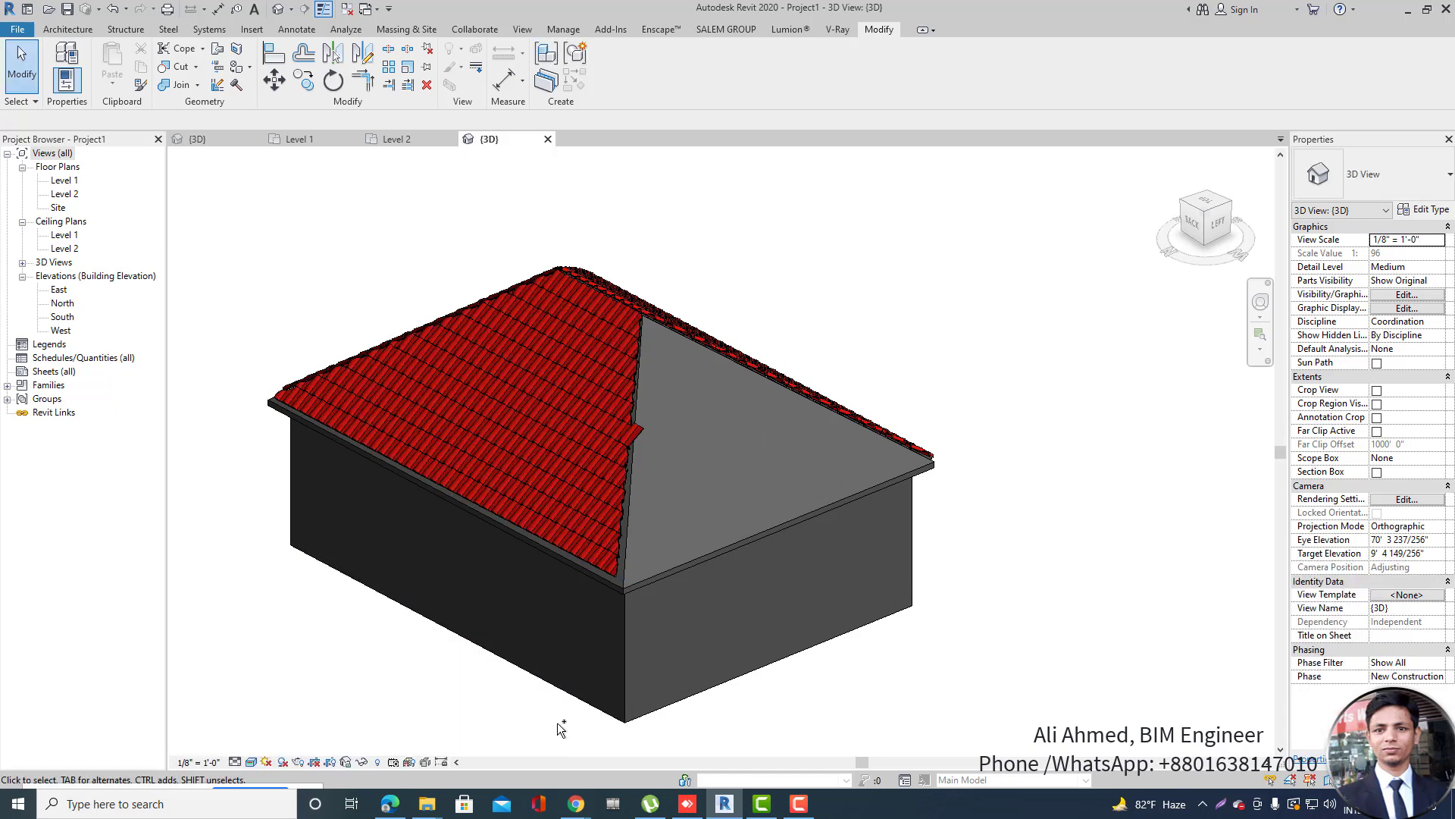
key(ctrl+z)
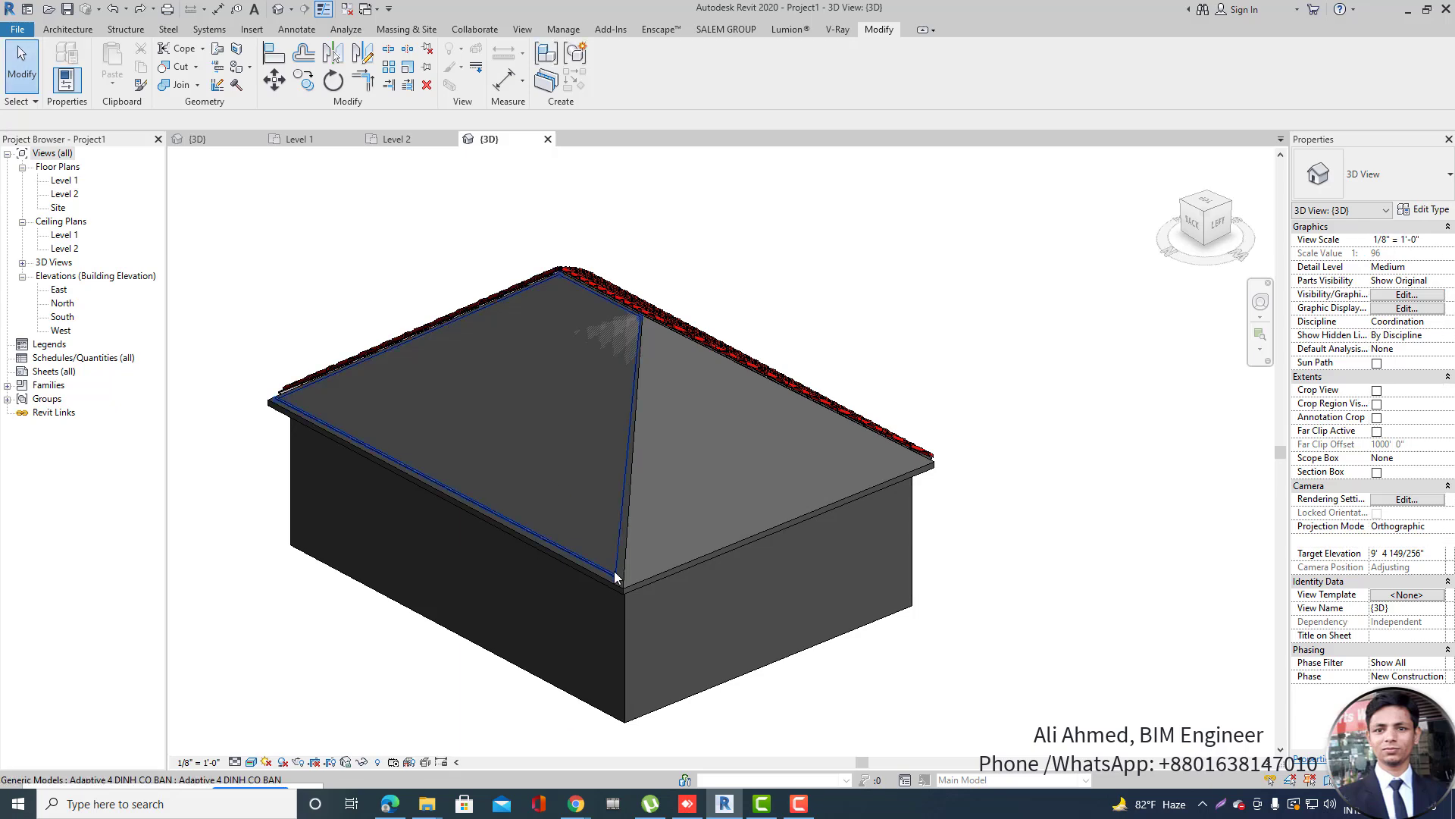
click(608, 558)
click(1435, 191)
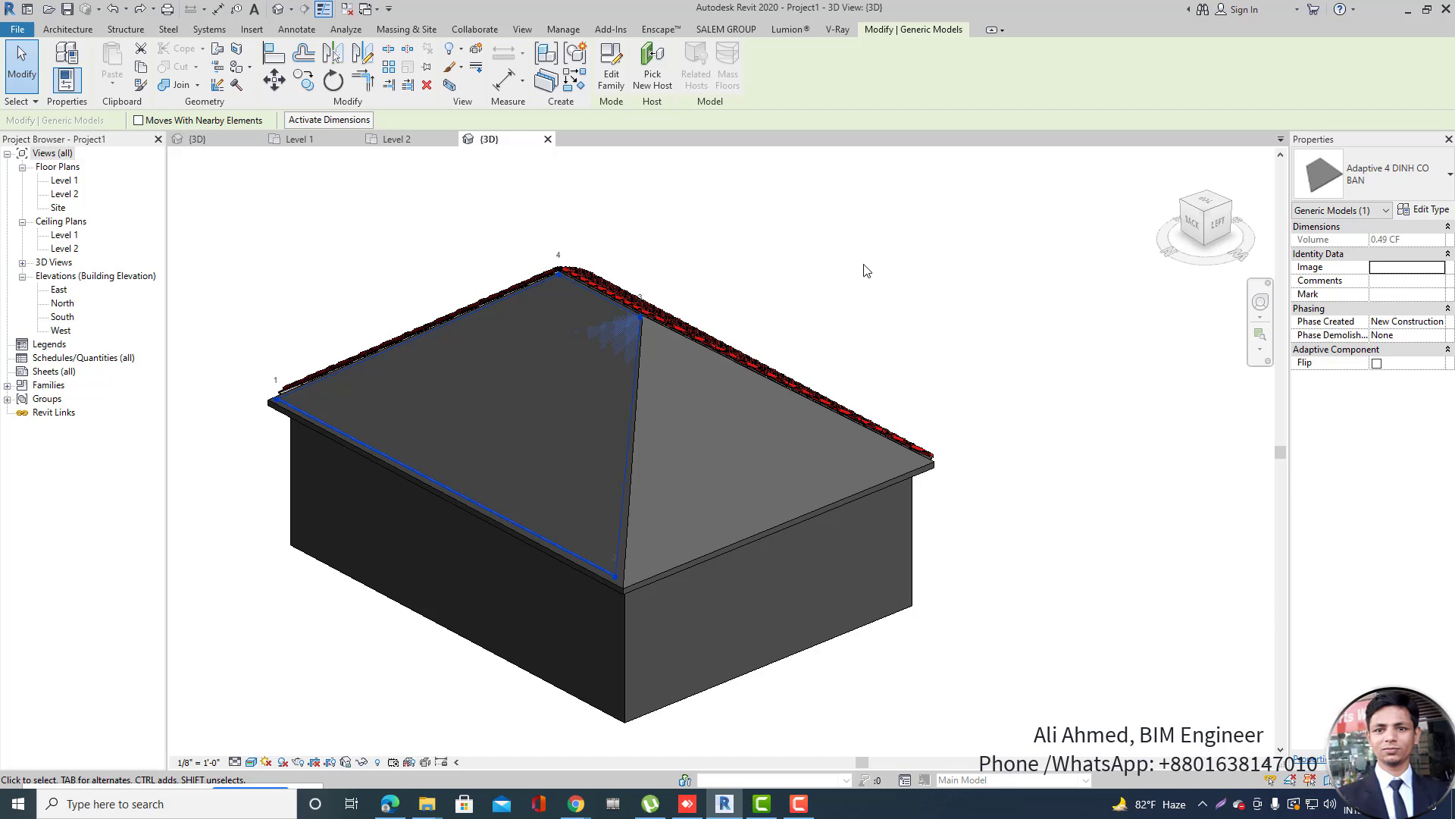
click(796, 294)
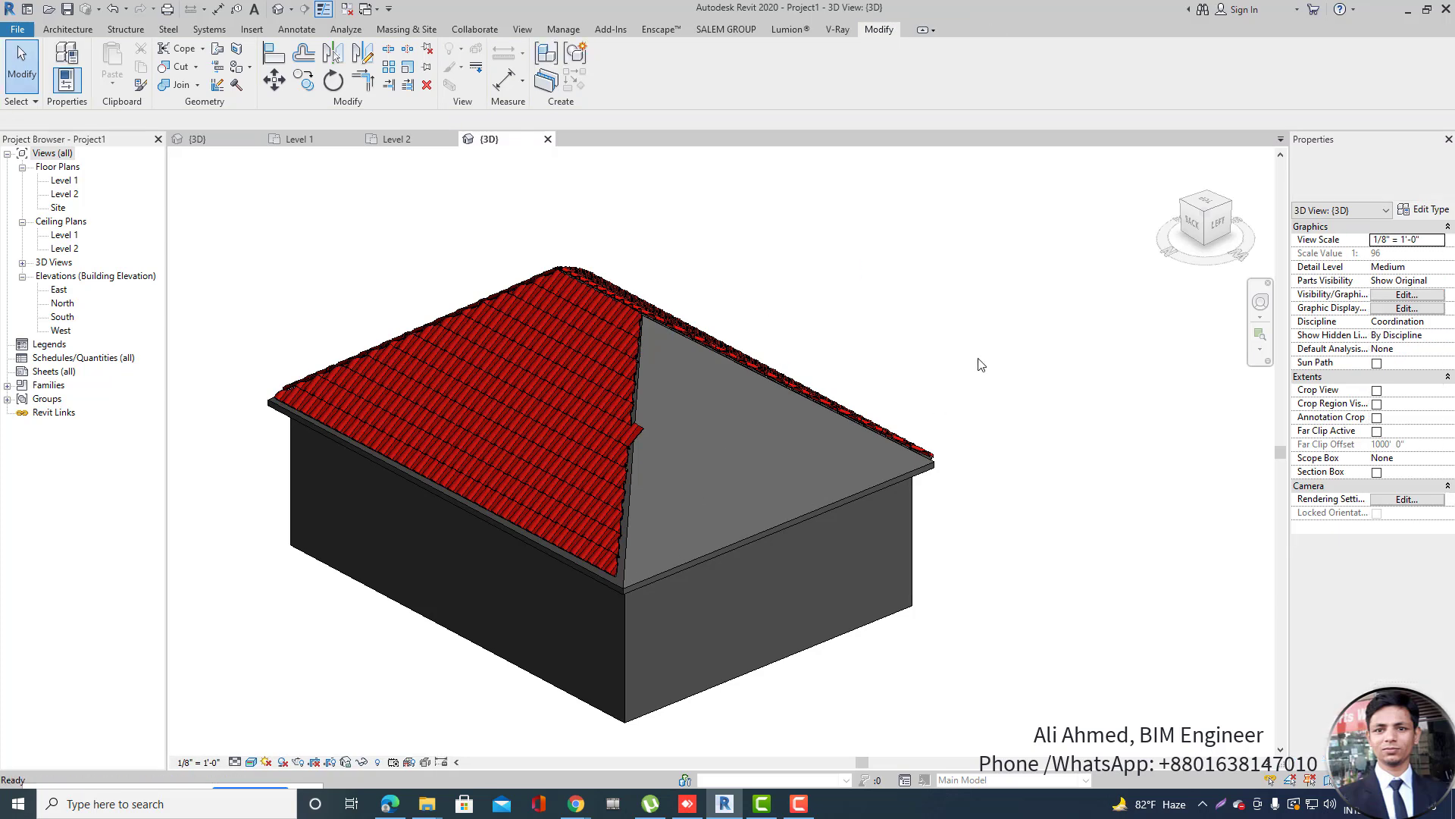
Start an Adaptive 4 DINH CO BAN component on the bare triangular hip-end slope, with its first two points at the eave corners.
shift+middle_drag(978, 361, 693, 329)
click(60, 31)
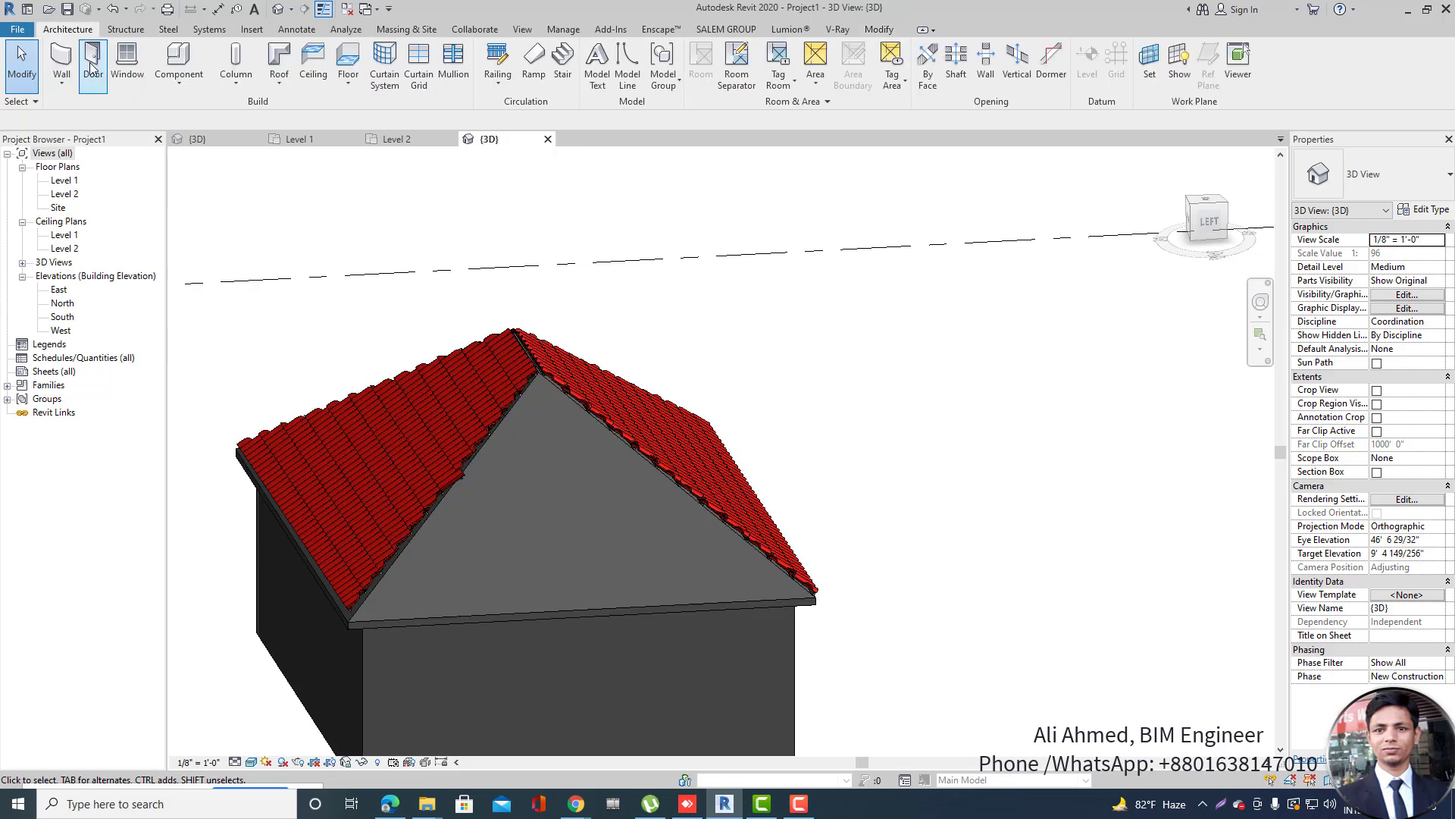
click(178, 85)
click(201, 109)
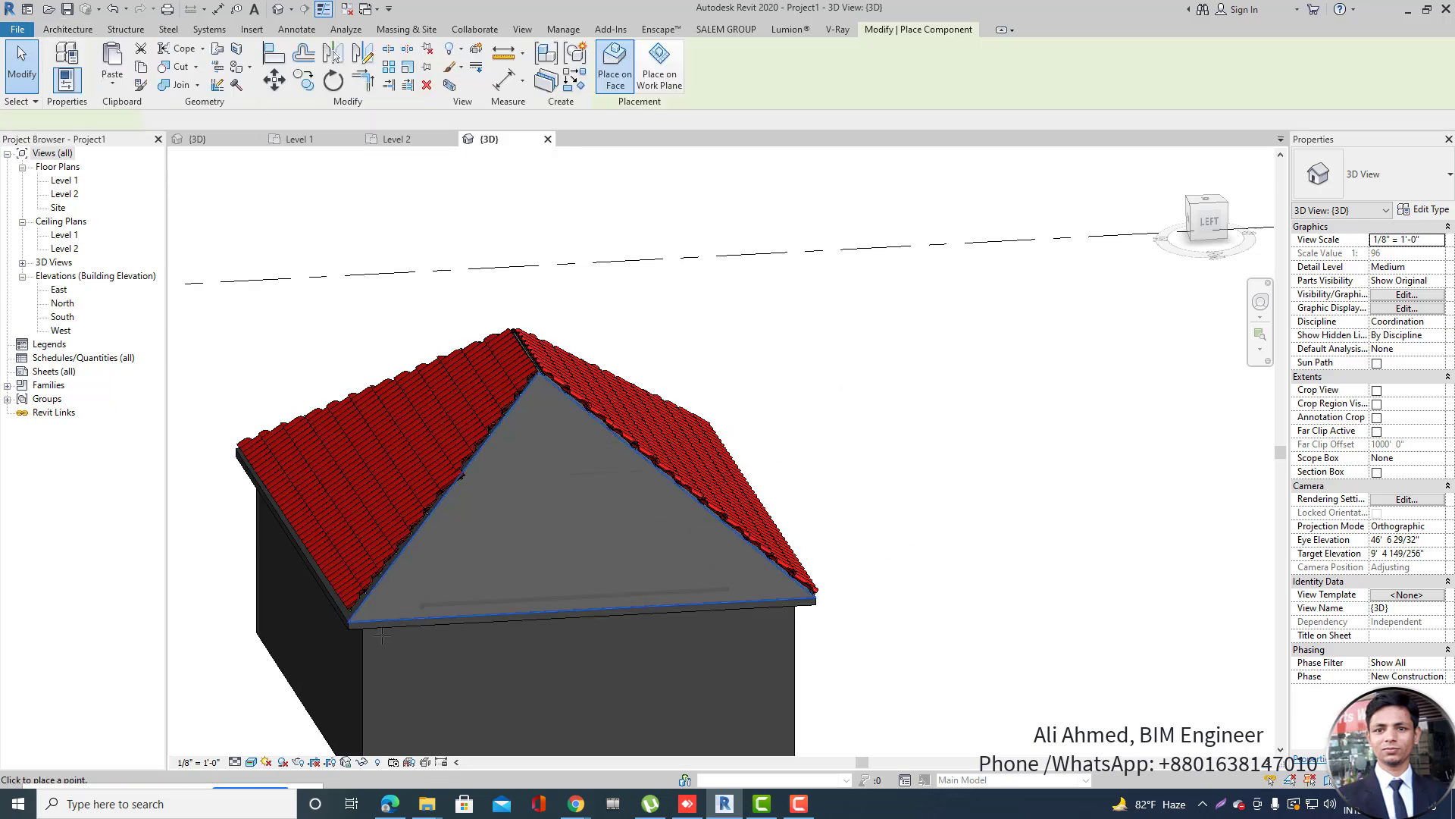
scroll(357, 618, up, 5)
scroll(356, 618, up, 3)
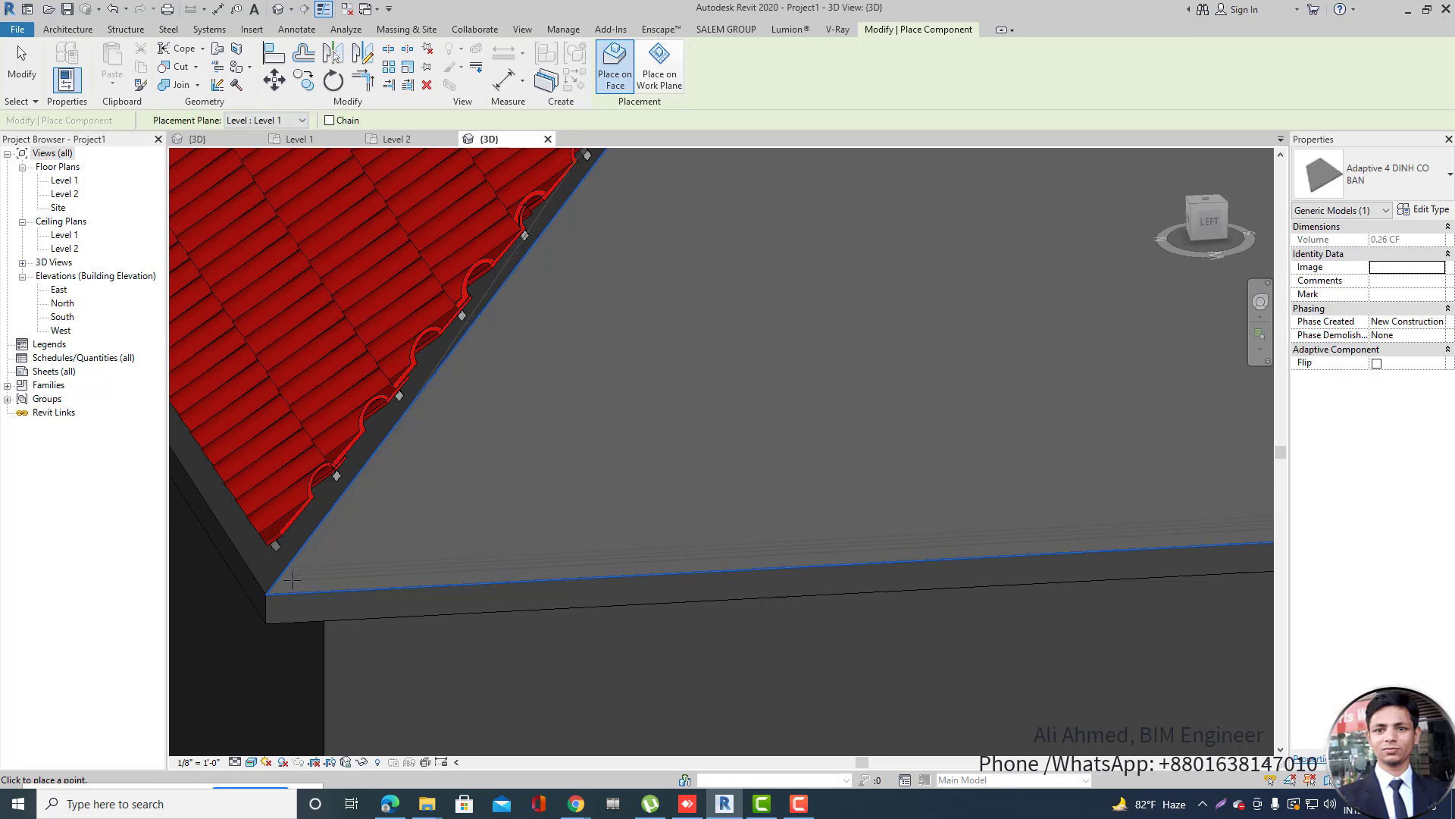
scroll(321, 578, down, 4)
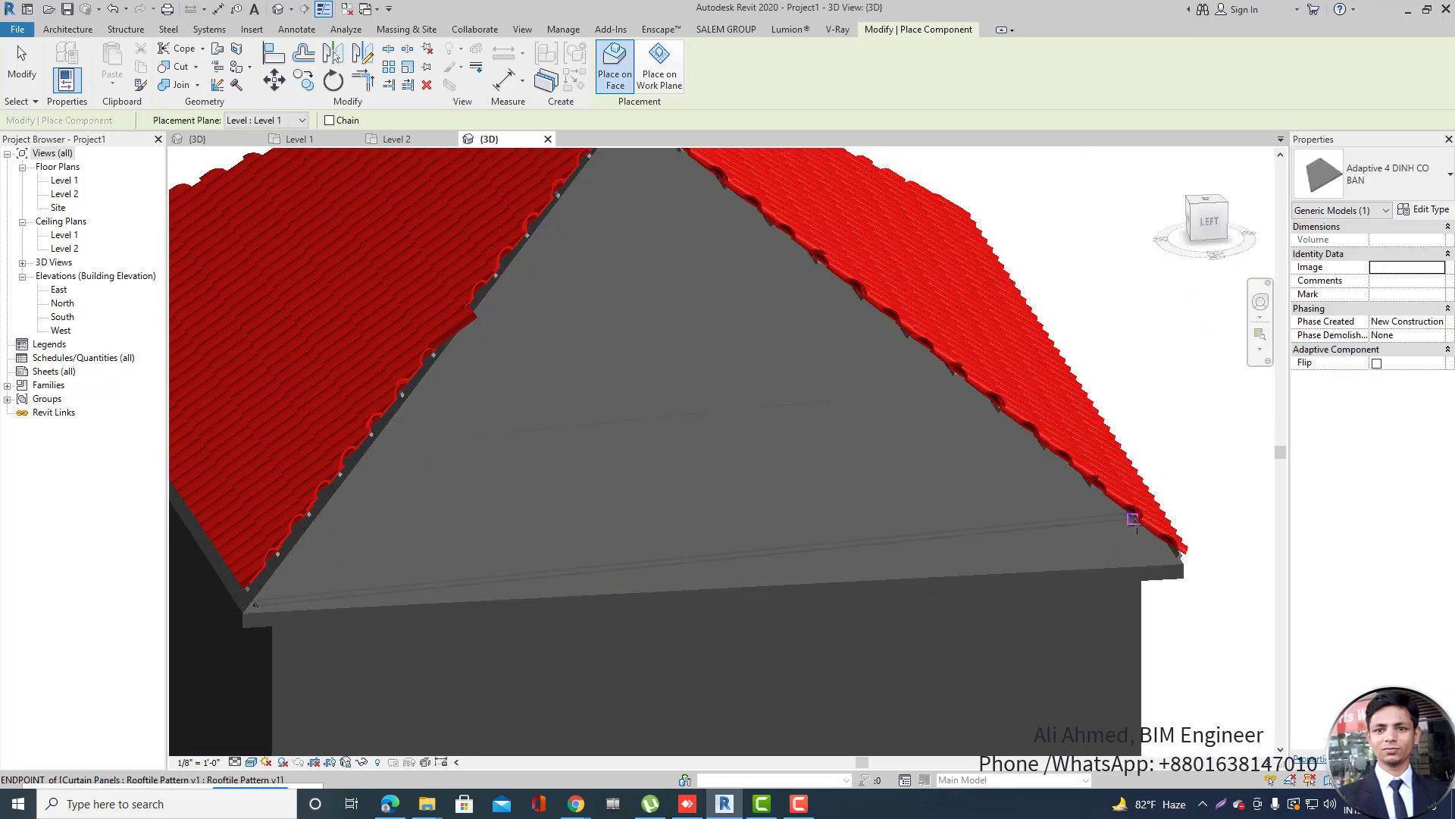
scroll(1146, 561, up, 4)
scroll(1152, 565, down, 4)
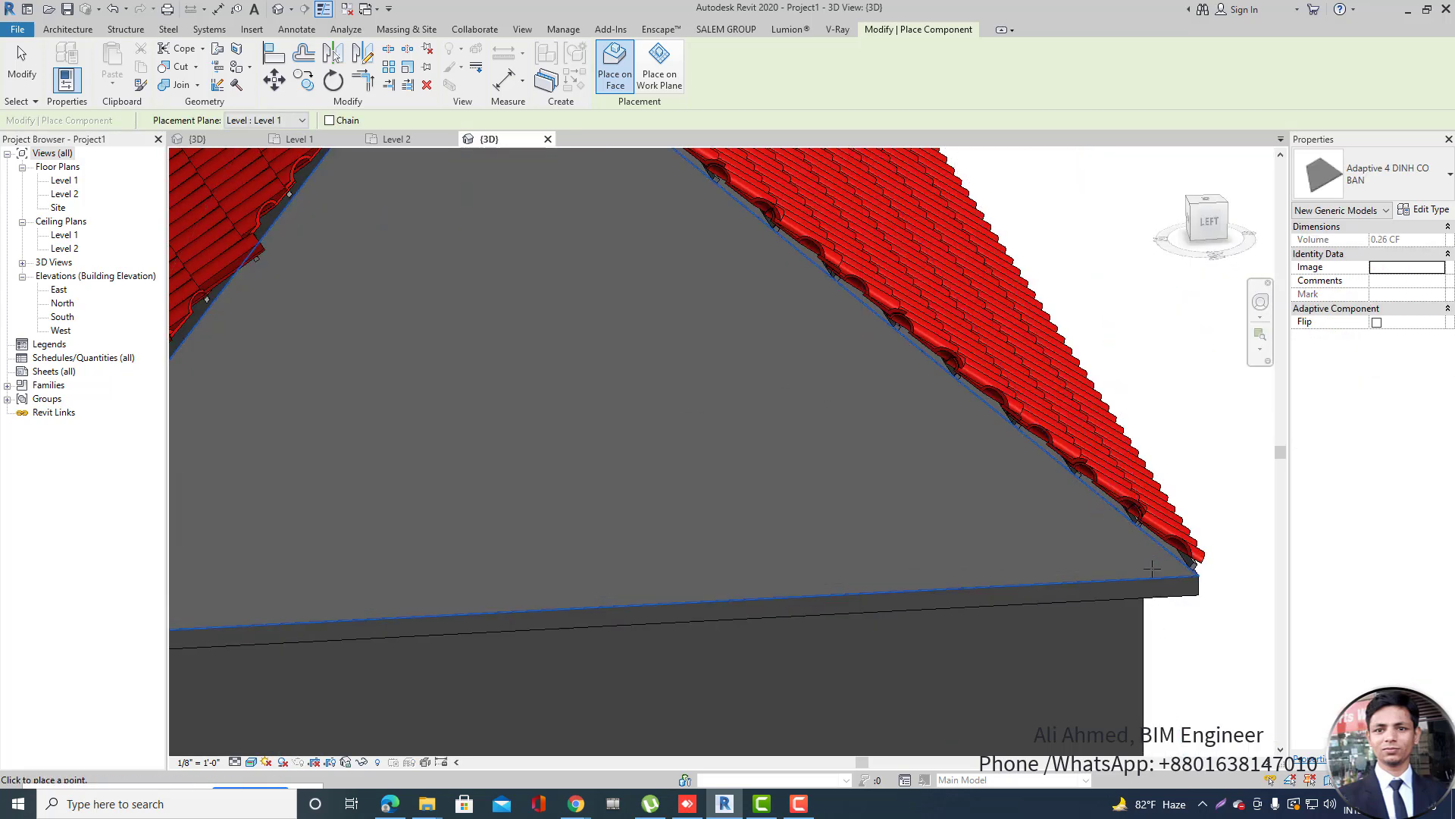
scroll(676, 288, up, 2)
scroll(626, 270, up, 3)
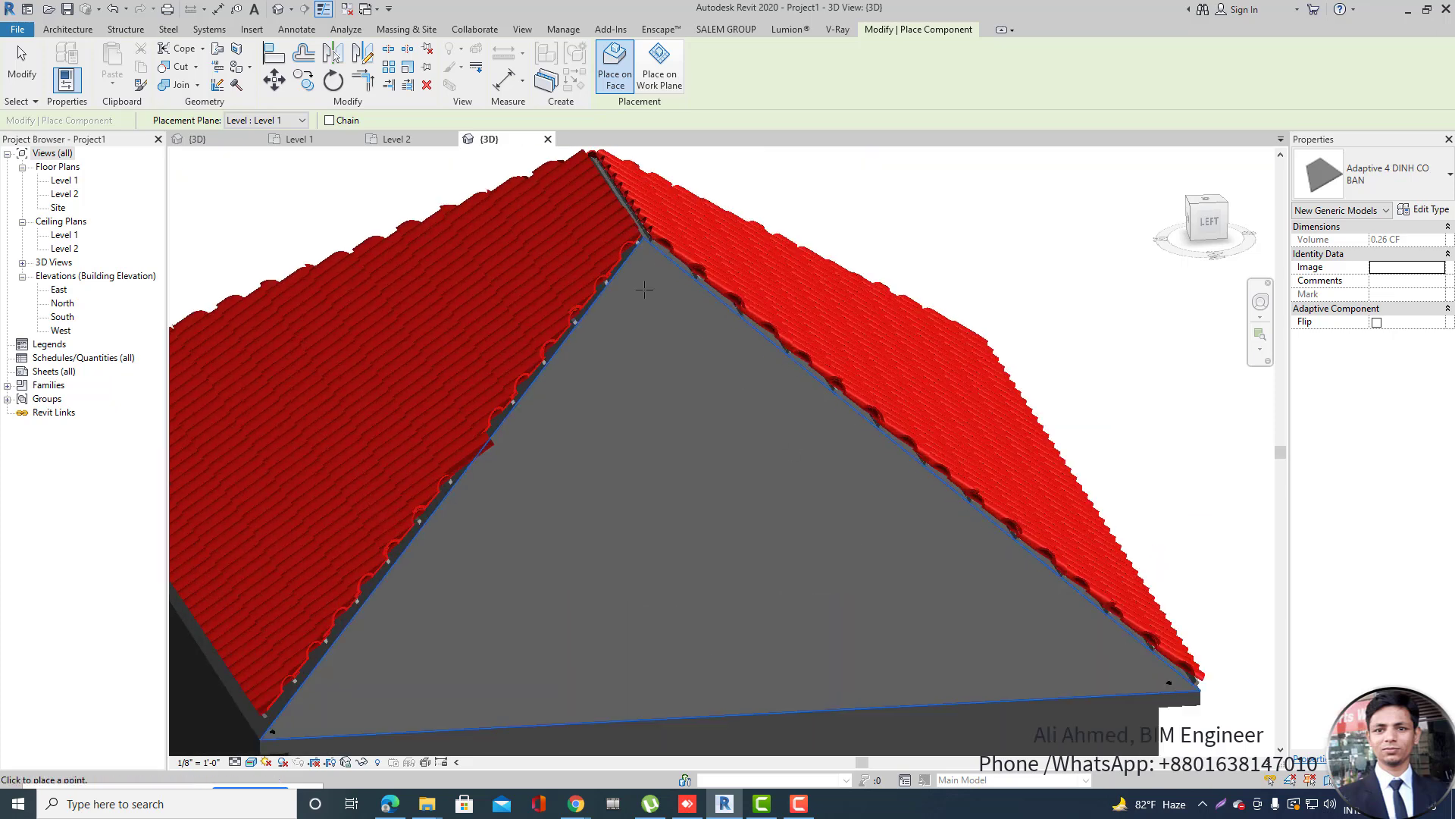
Place the hip-end component's third point at the apex and its fourth beside the first eave corner, and finish the placement.
scroll(658, 282, up, 1)
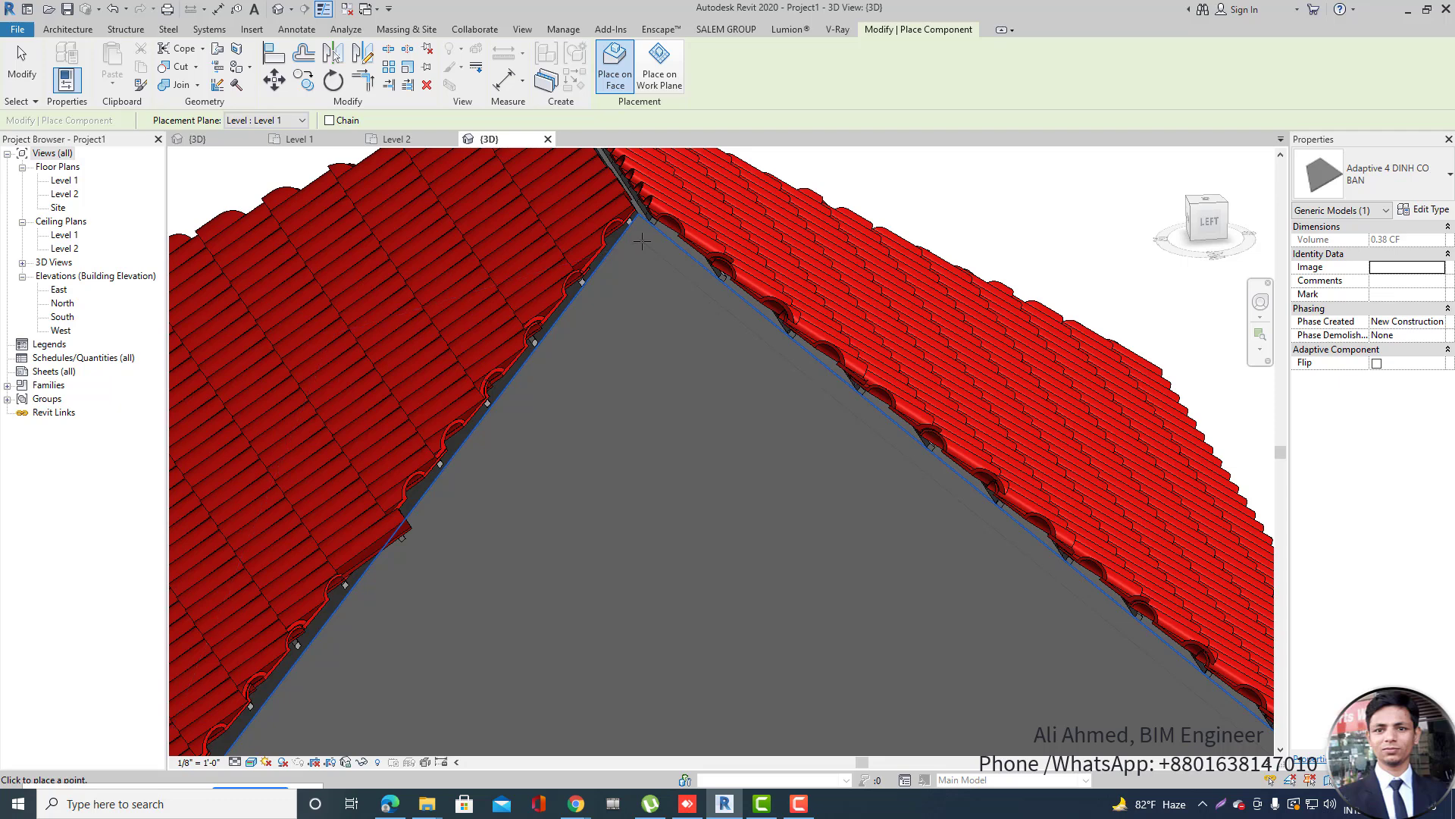
scroll(648, 270, down, 2)
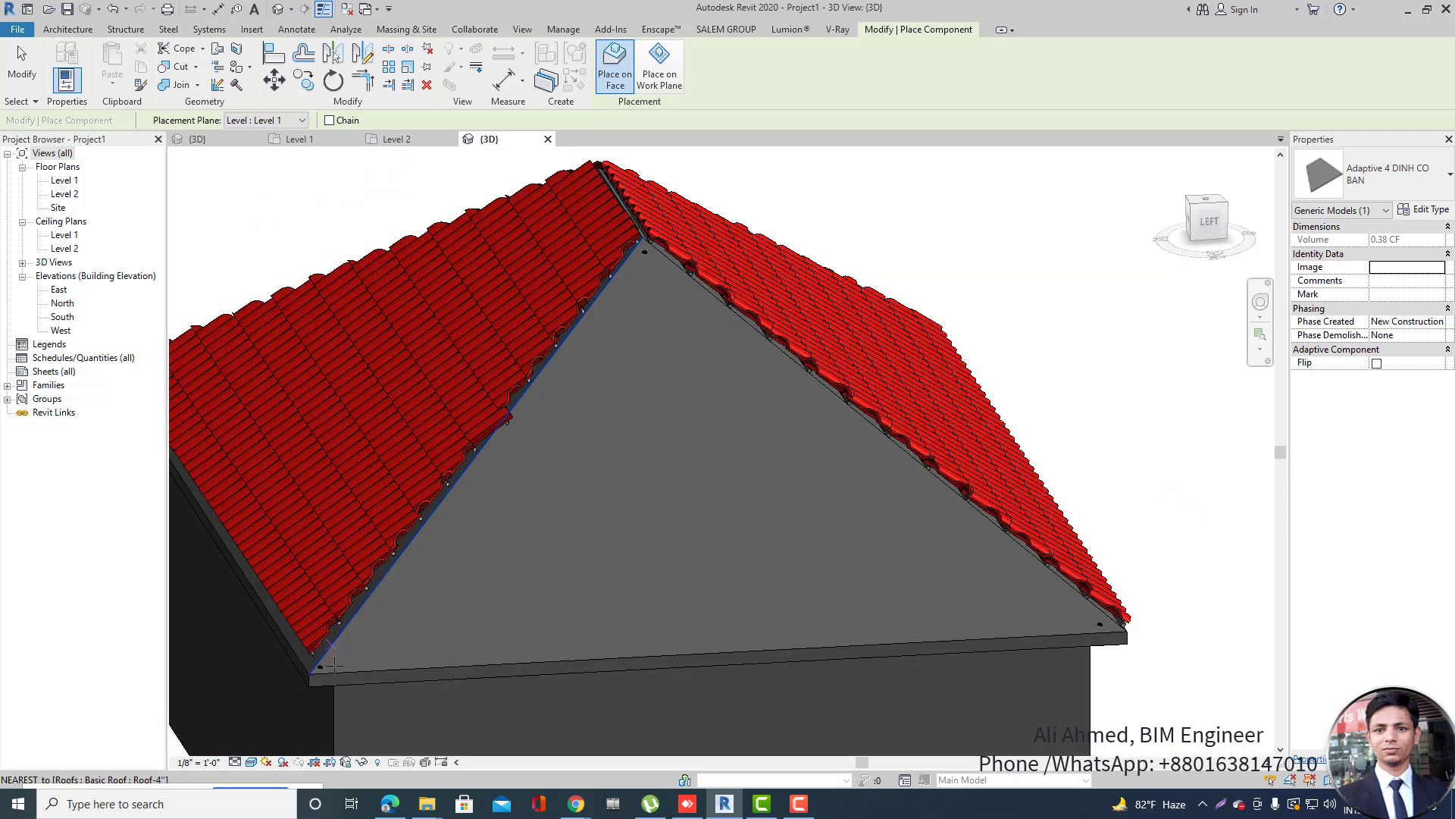
scroll(335, 651, up, 2)
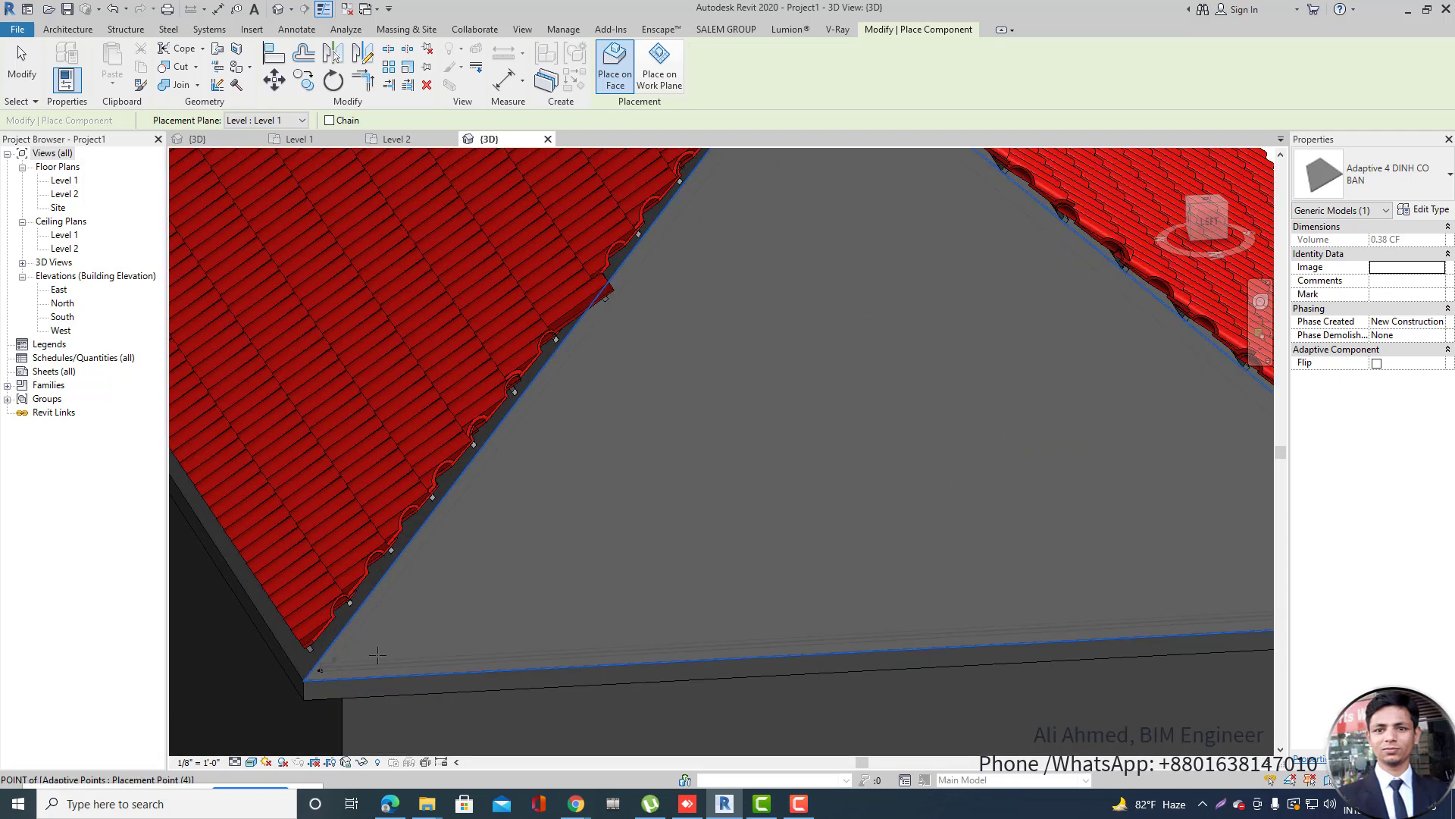
scroll(376, 654, down, 4)
right_click(773, 376)
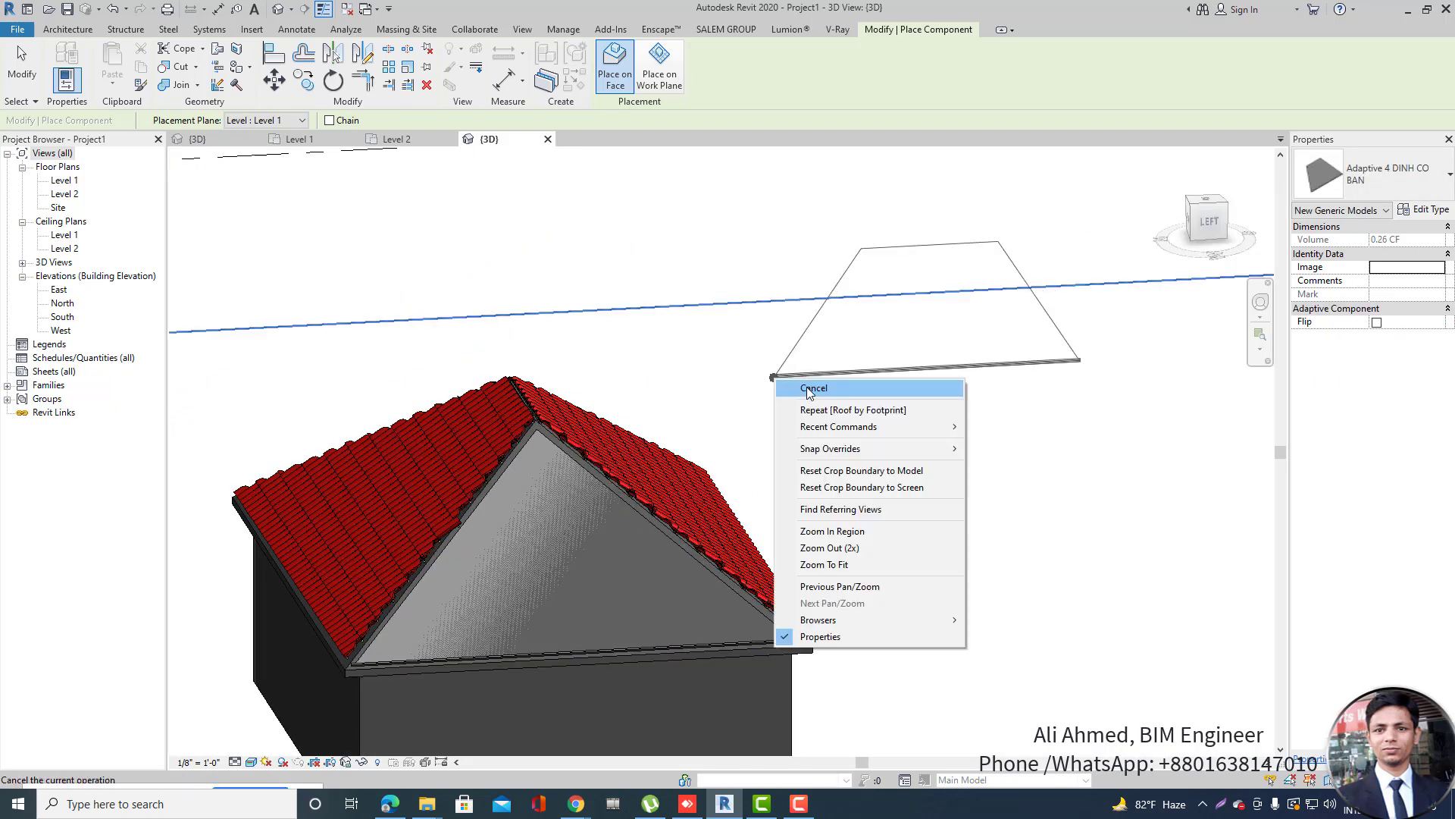
click(811, 389)
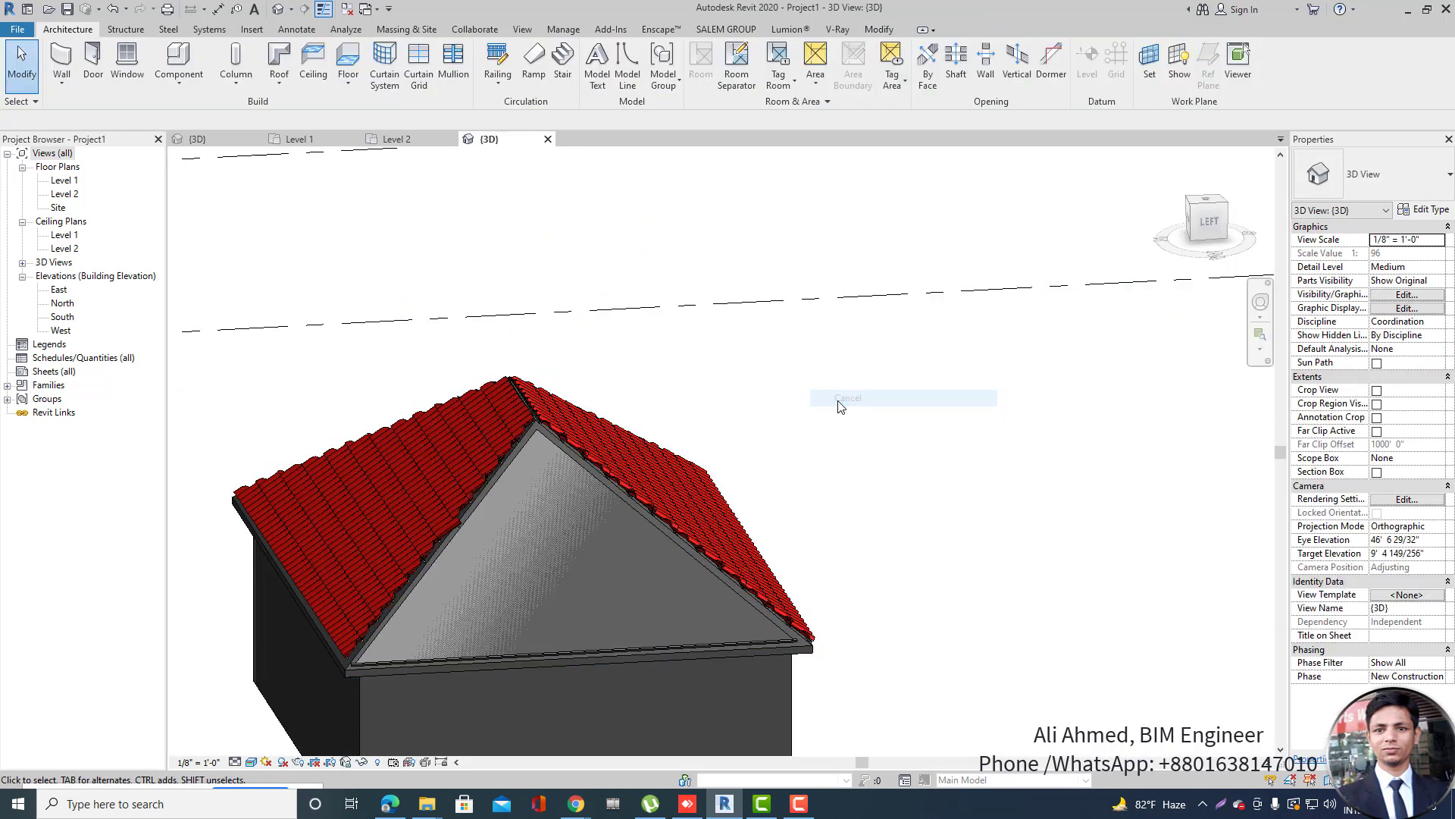
Change the triangular hip-end component's type to Adaptive 4 DINH MAI NGOI v1.
click(504, 652)
scroll(528, 613, up, 3)
scroll(527, 610, down, 3)
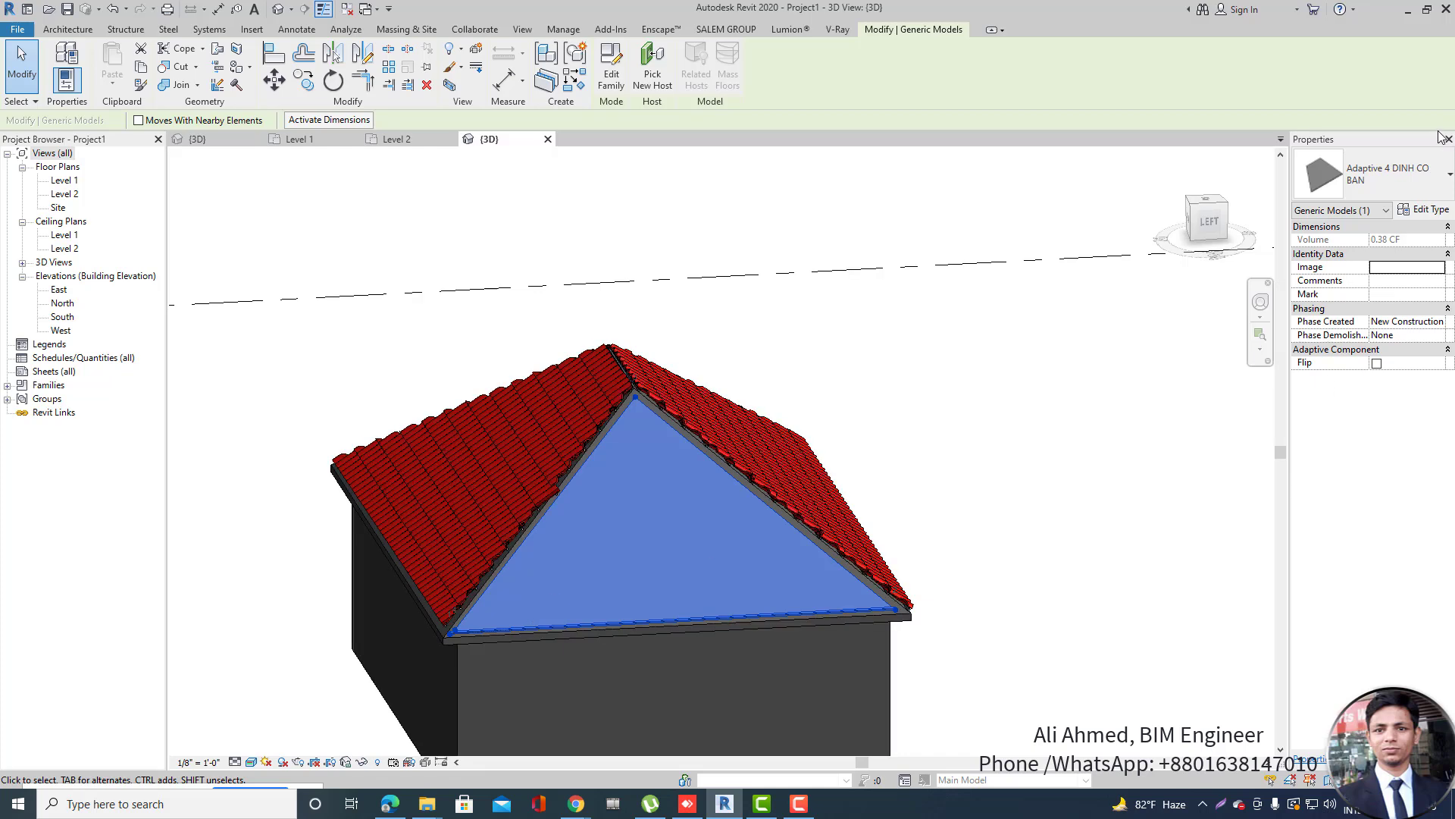
click(1372, 176)
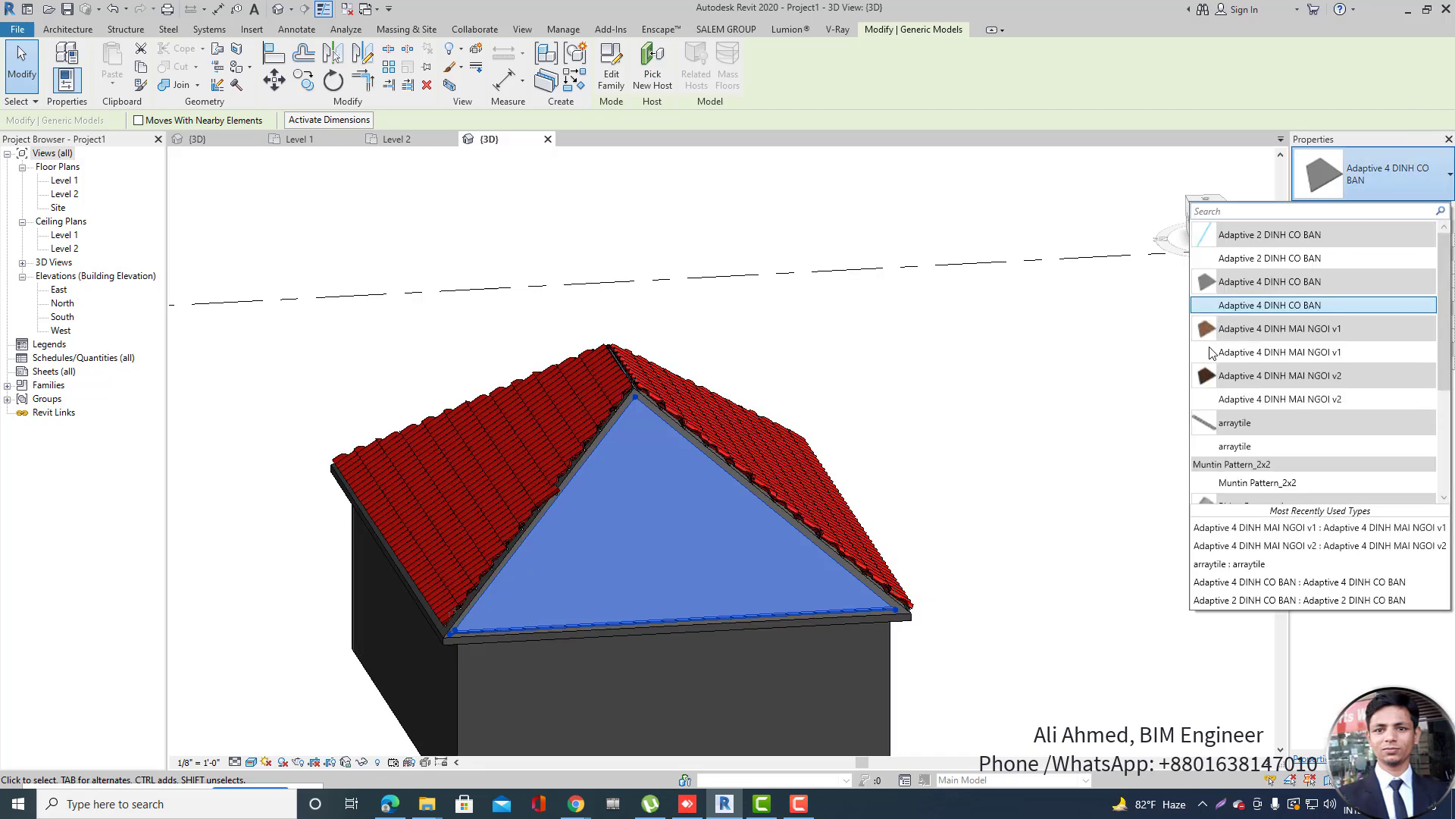
click(1263, 353)
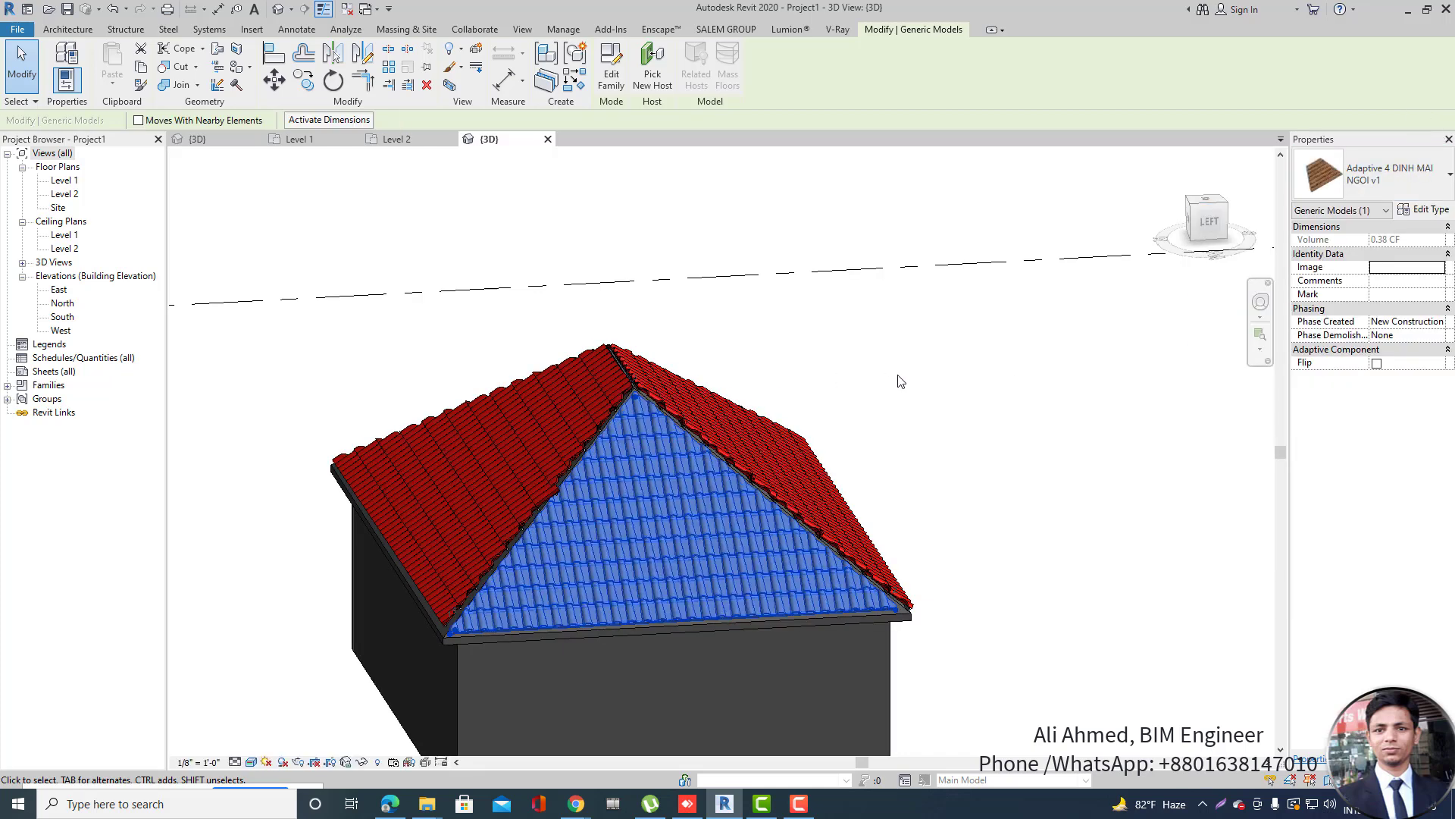
click(914, 391)
Select the tile components on all four roof slopes and temporarily hide them to expose the plain roof.
click(662, 476)
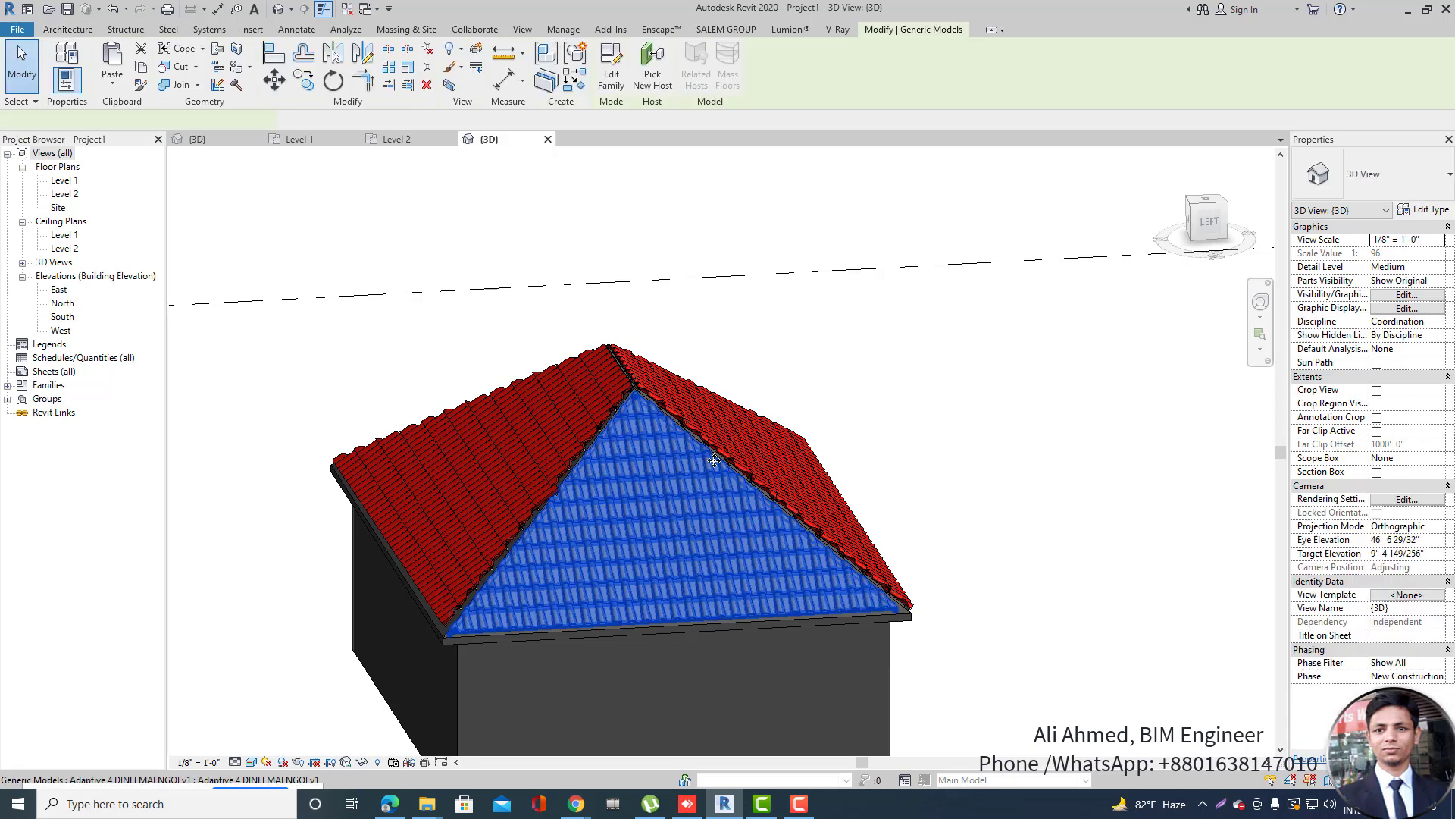
ctrl+click(774, 444)
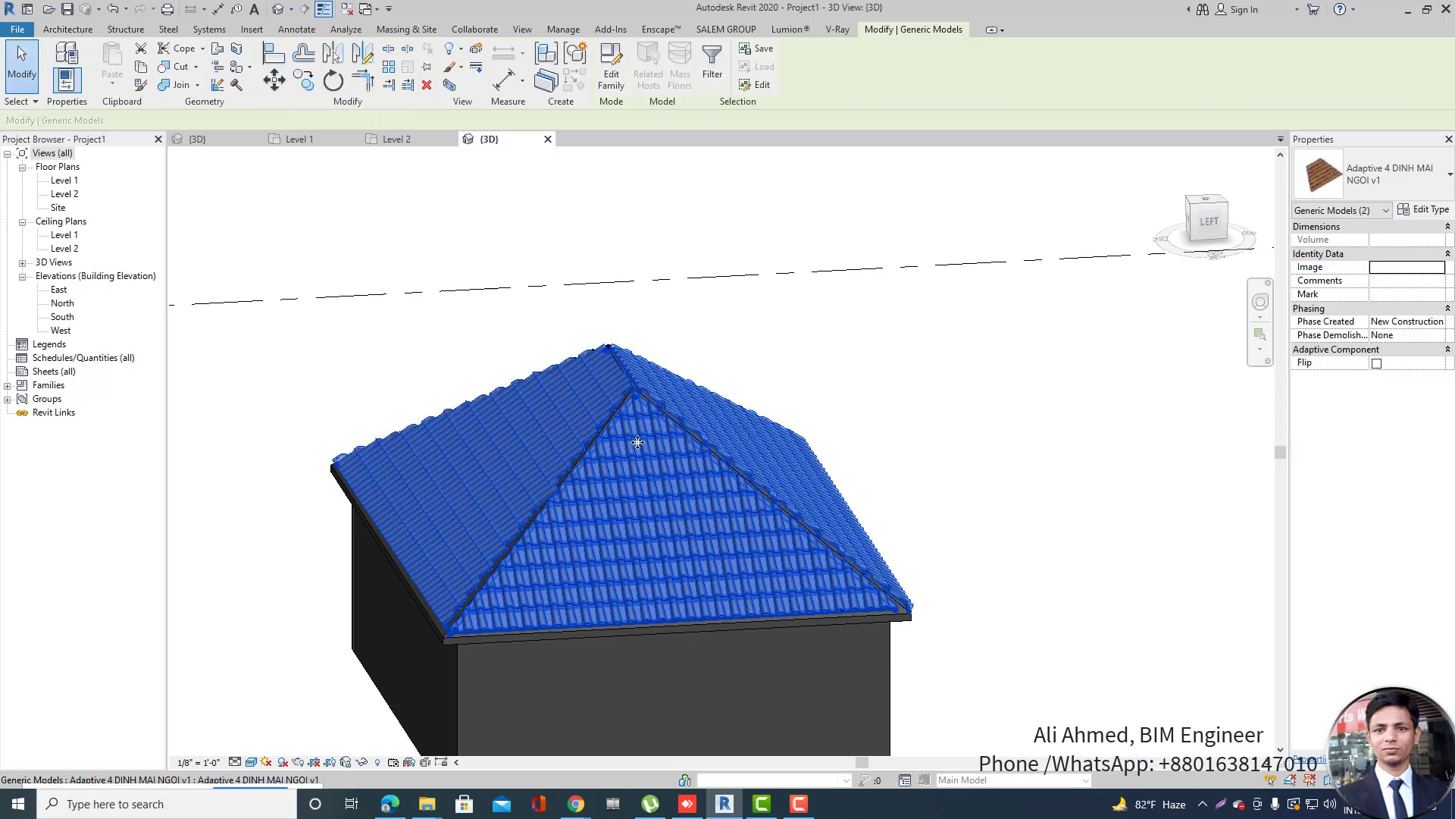
shift+middle_drag(463, 491, 559, 526)
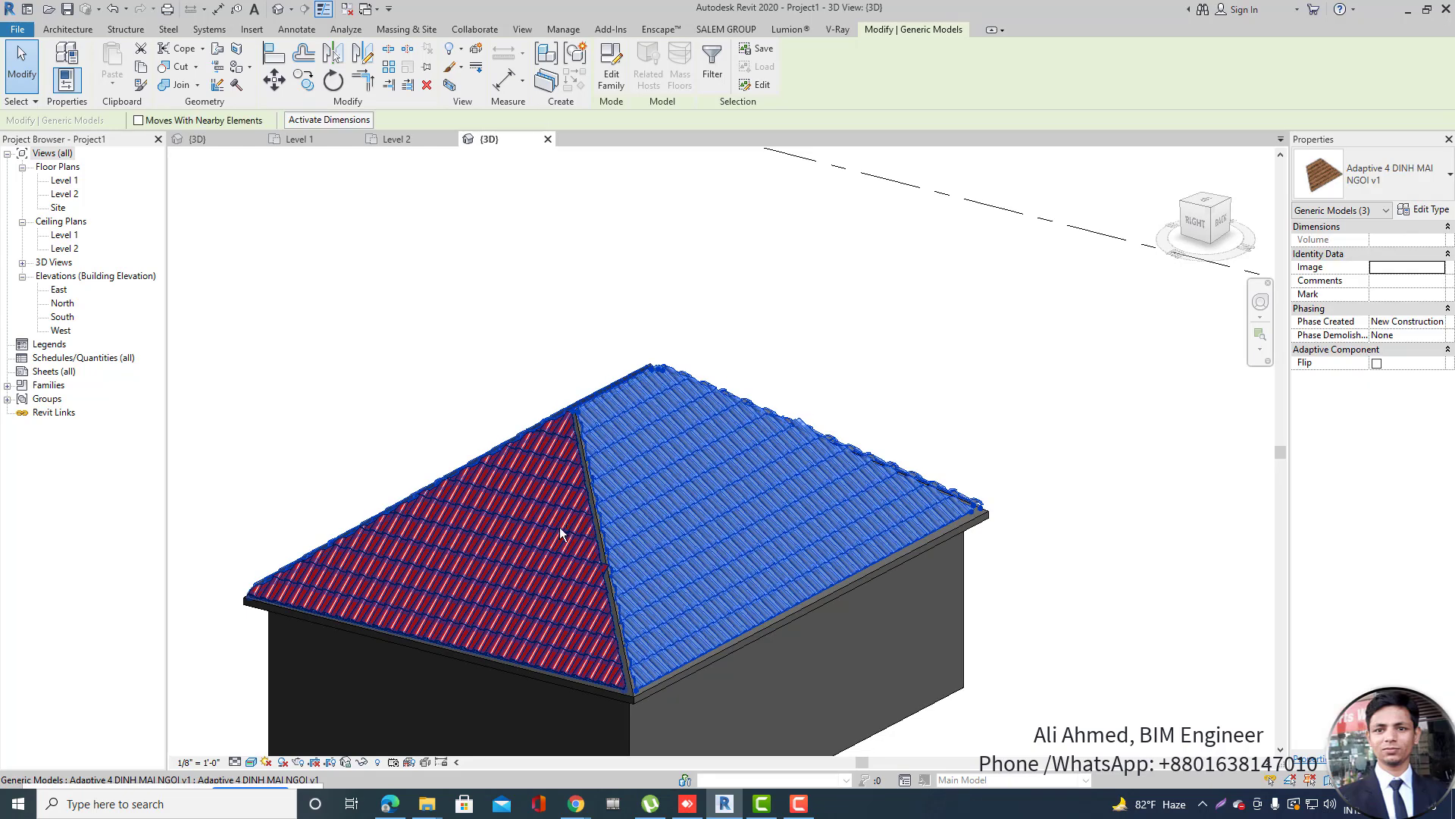
ctrl+click(559, 526)
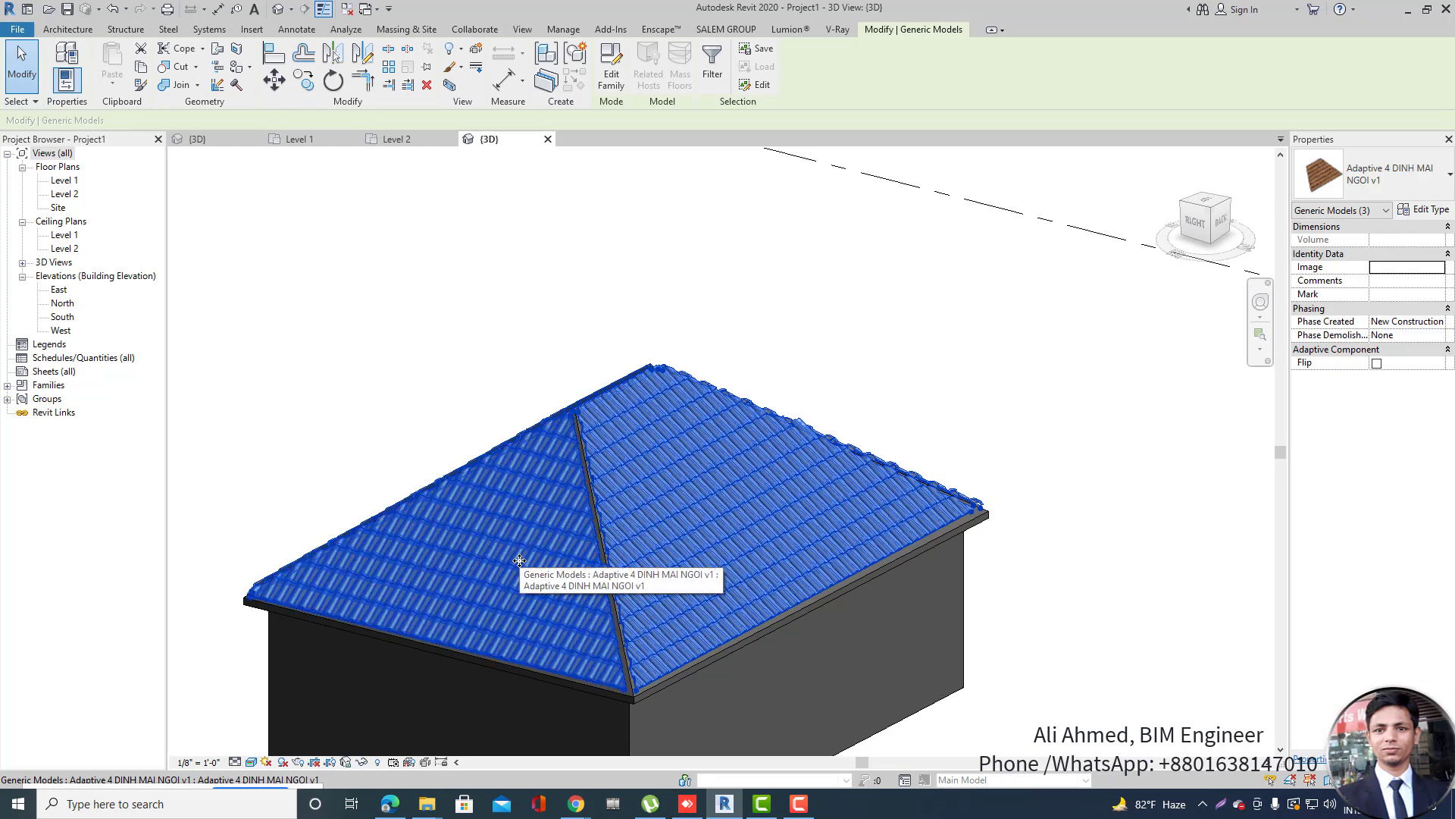
click(360, 763)
click(388, 728)
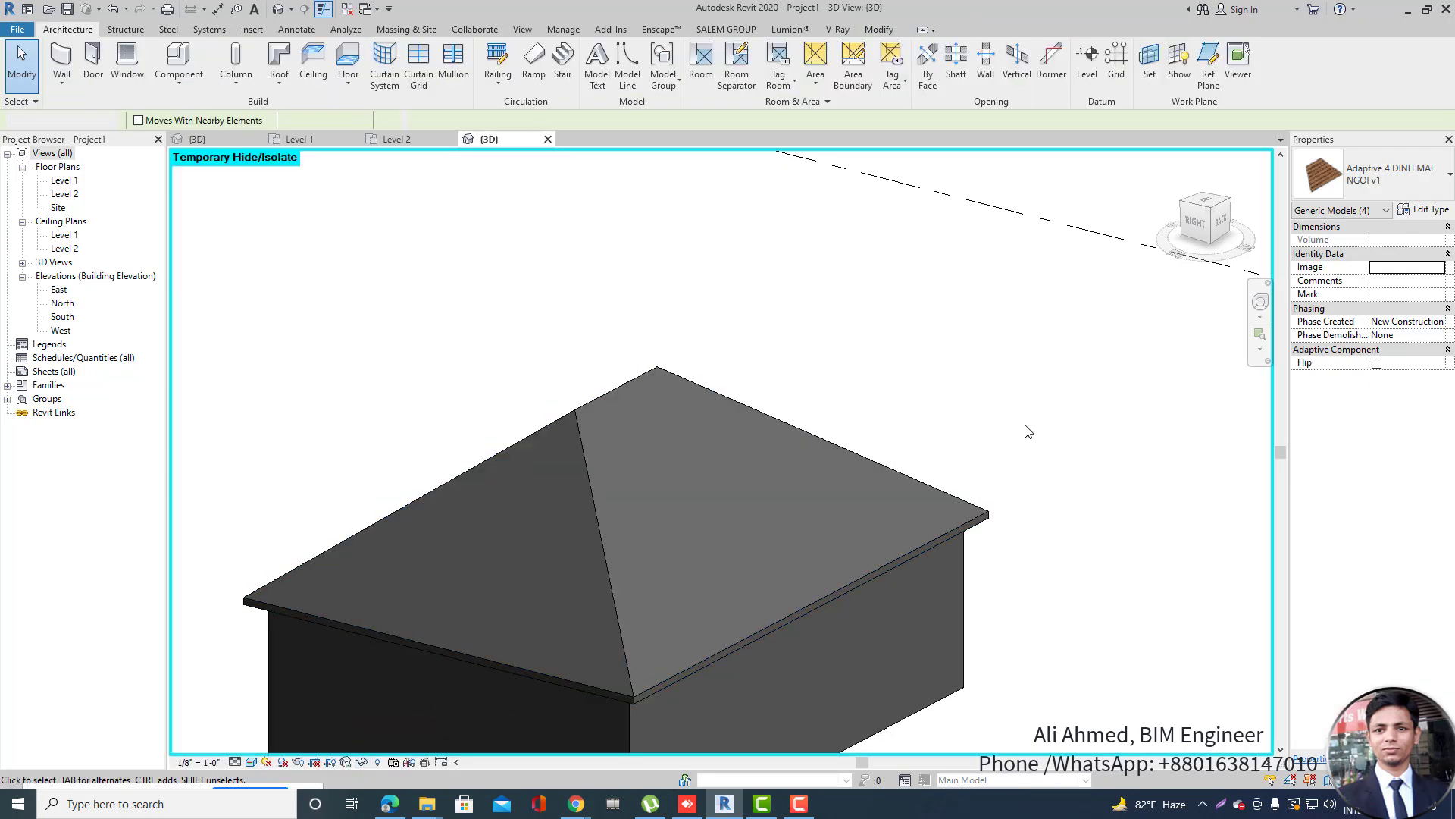
click(1028, 432)
scroll(851, 364, down, 2)
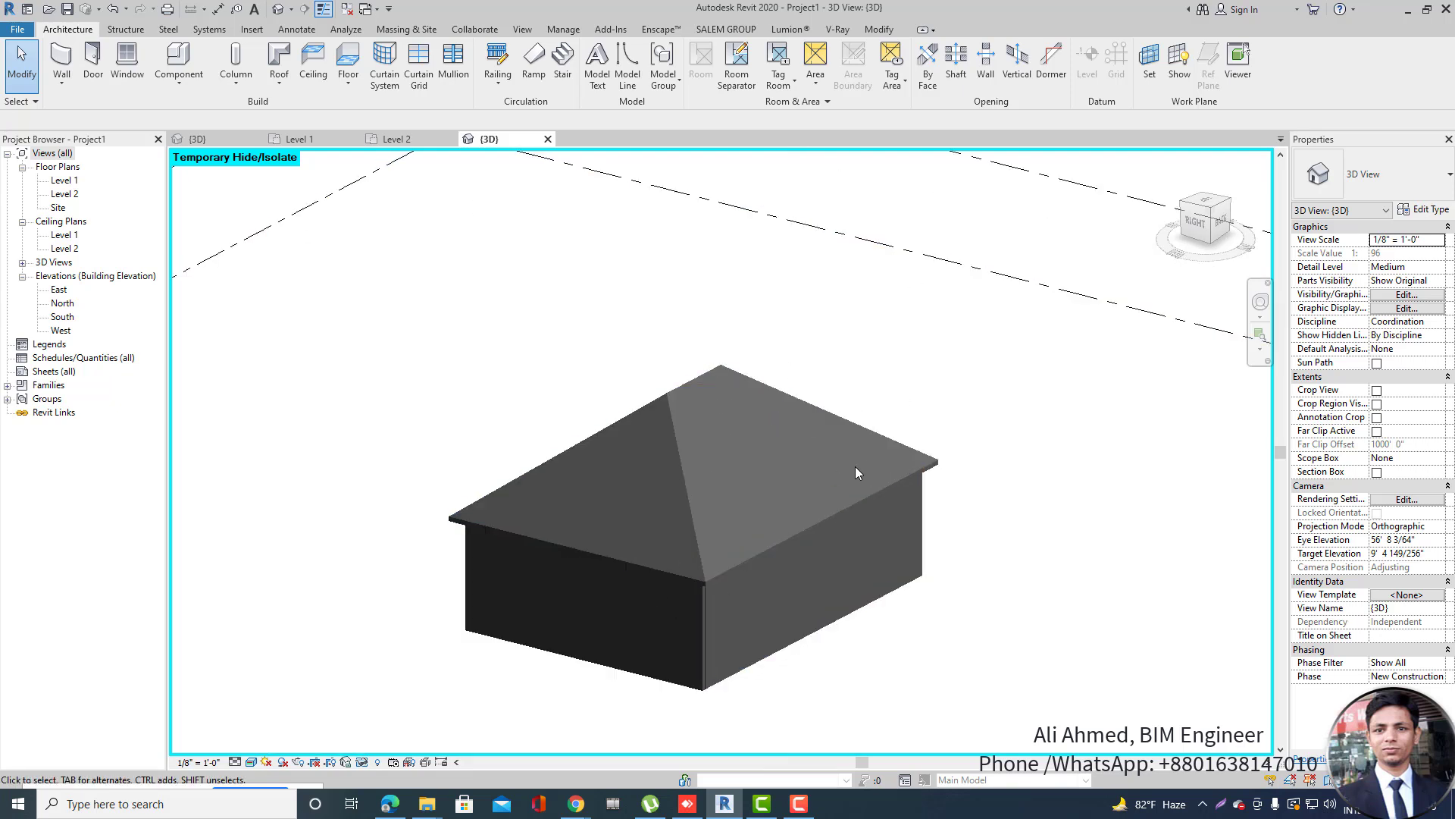
mouse_move(791, 425)
shift+middle_down()
mouse_move(834, 499)
mouse_move(800, 434)
shift+middle_up()
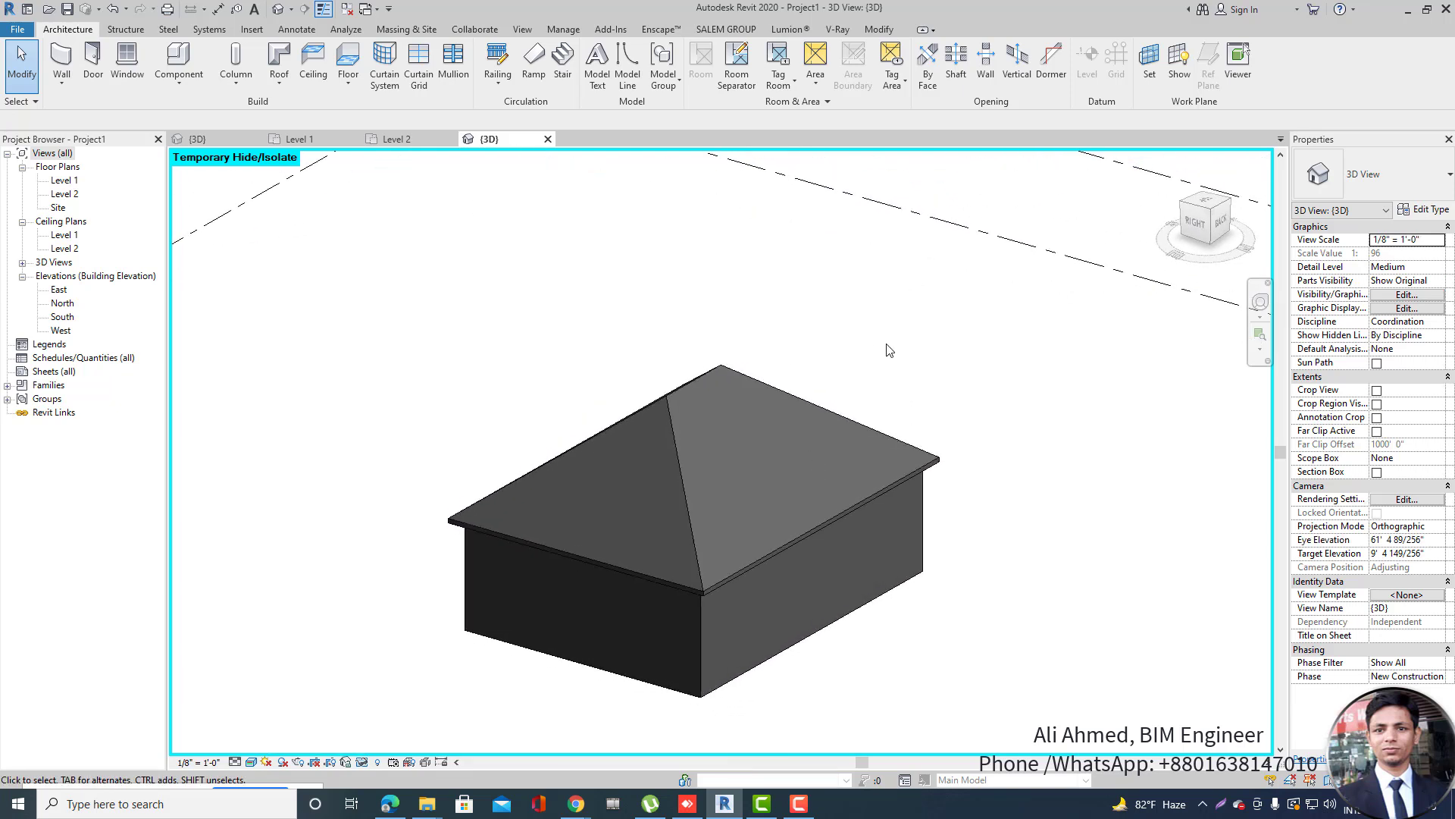
Place an arraytile component along one hip edge, from the eave corner up to the ridge end.
click(179, 82)
click(205, 106)
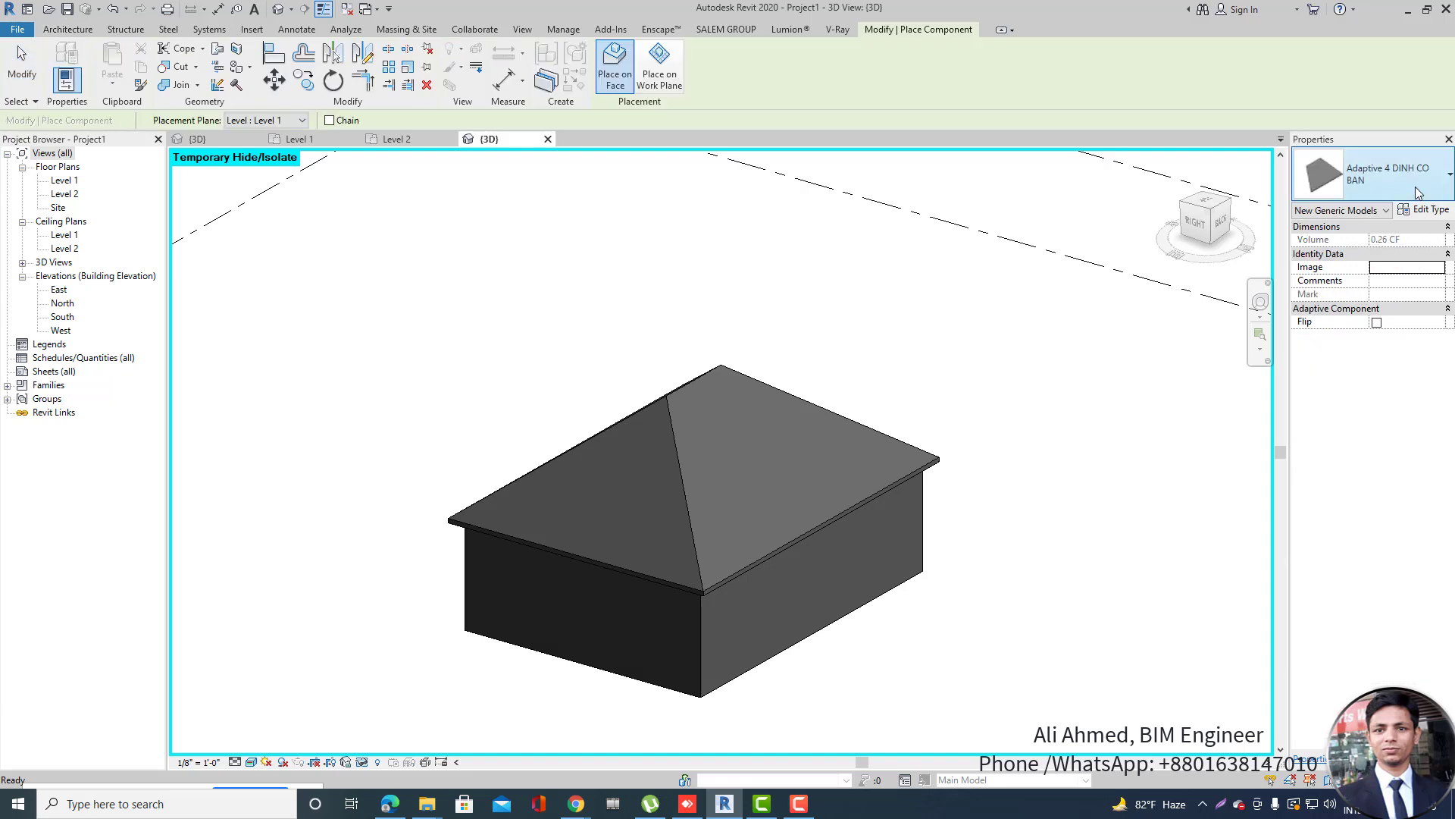
click(1402, 178)
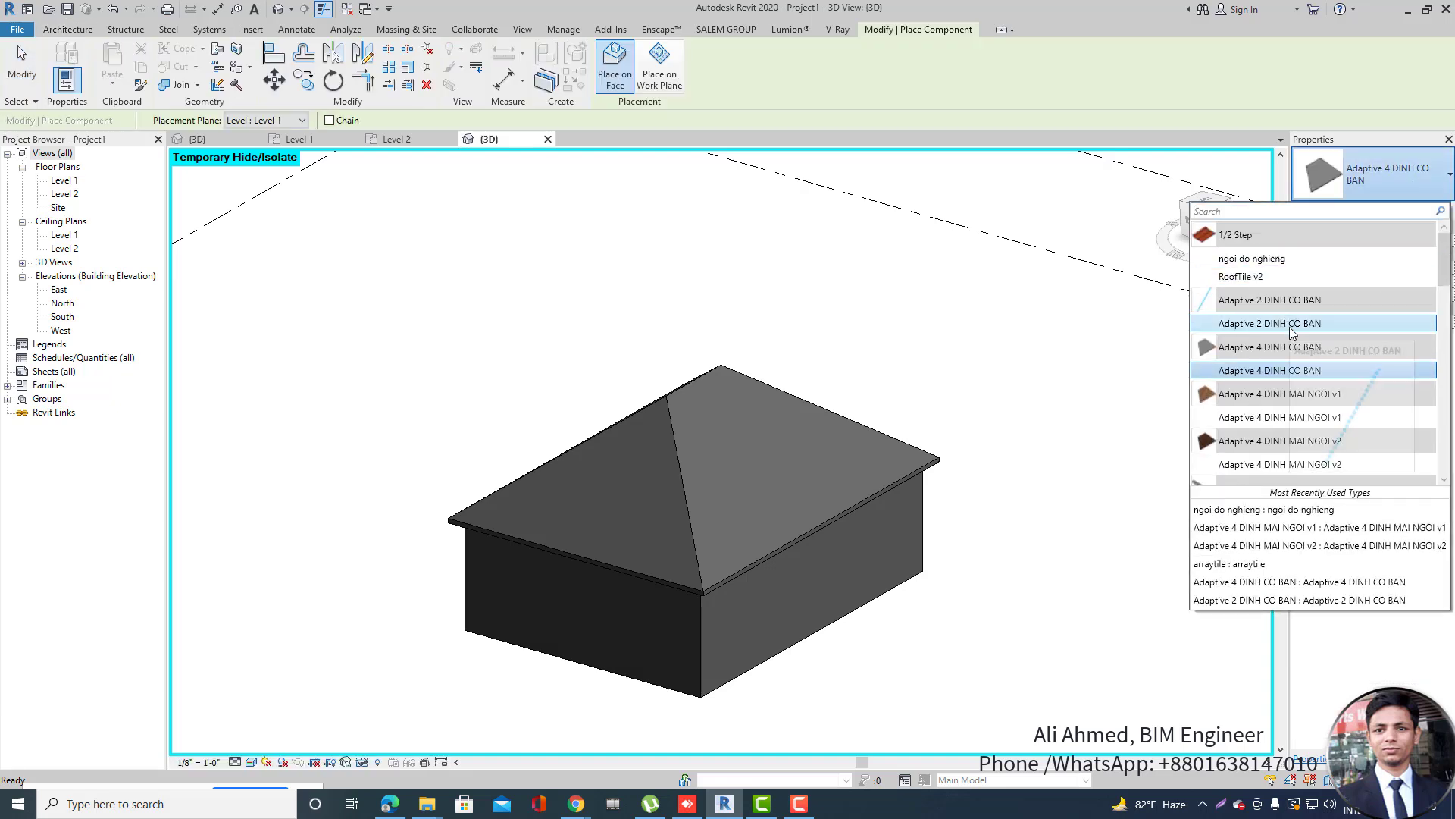
scroll(1277, 356, down, 1)
click(1261, 434)
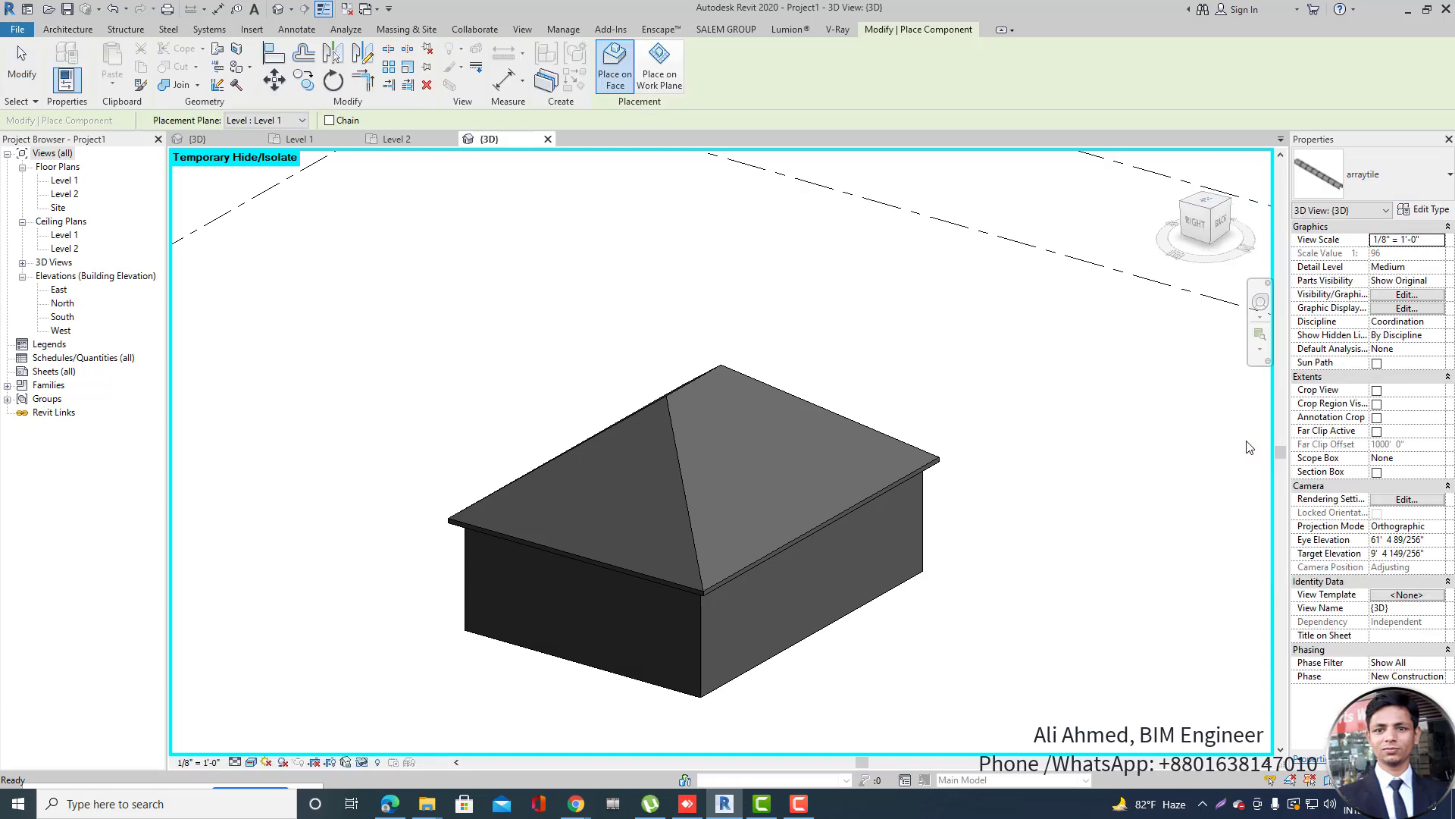
scroll(691, 567, up, 2)
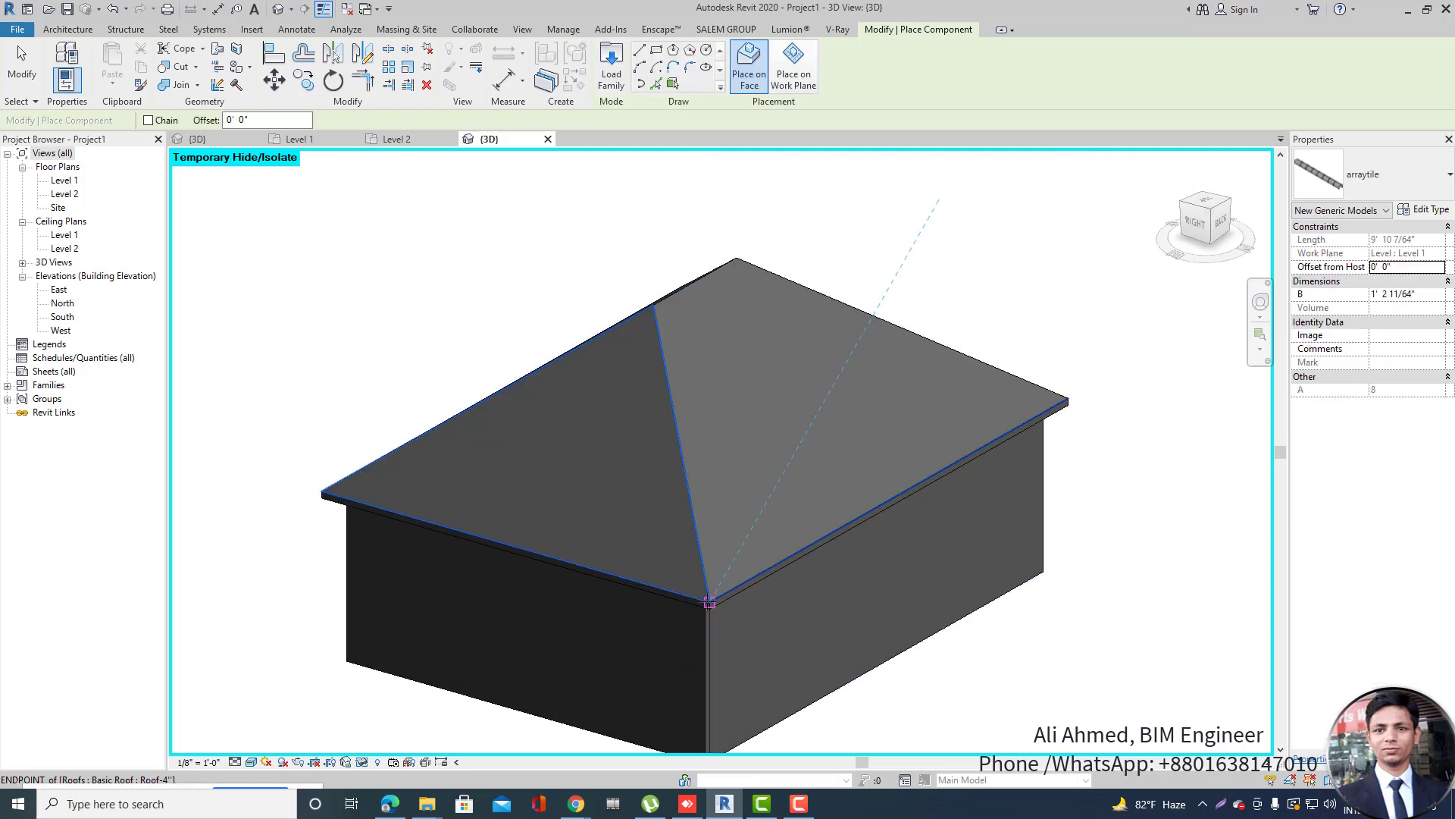
scroll(708, 604, up, 2)
key(Tab)
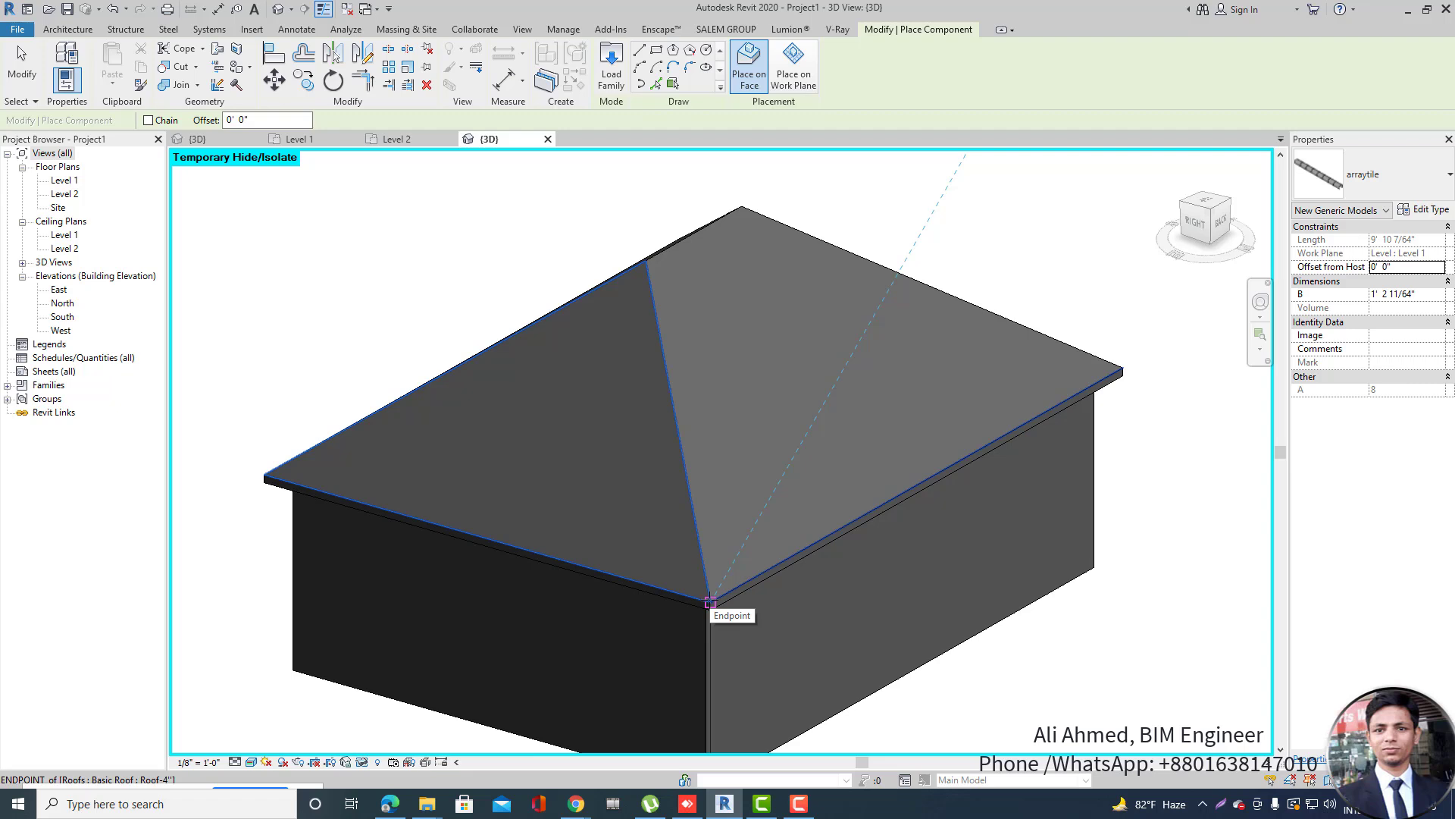
key(Tab)
key(Tab)
key(Tab)
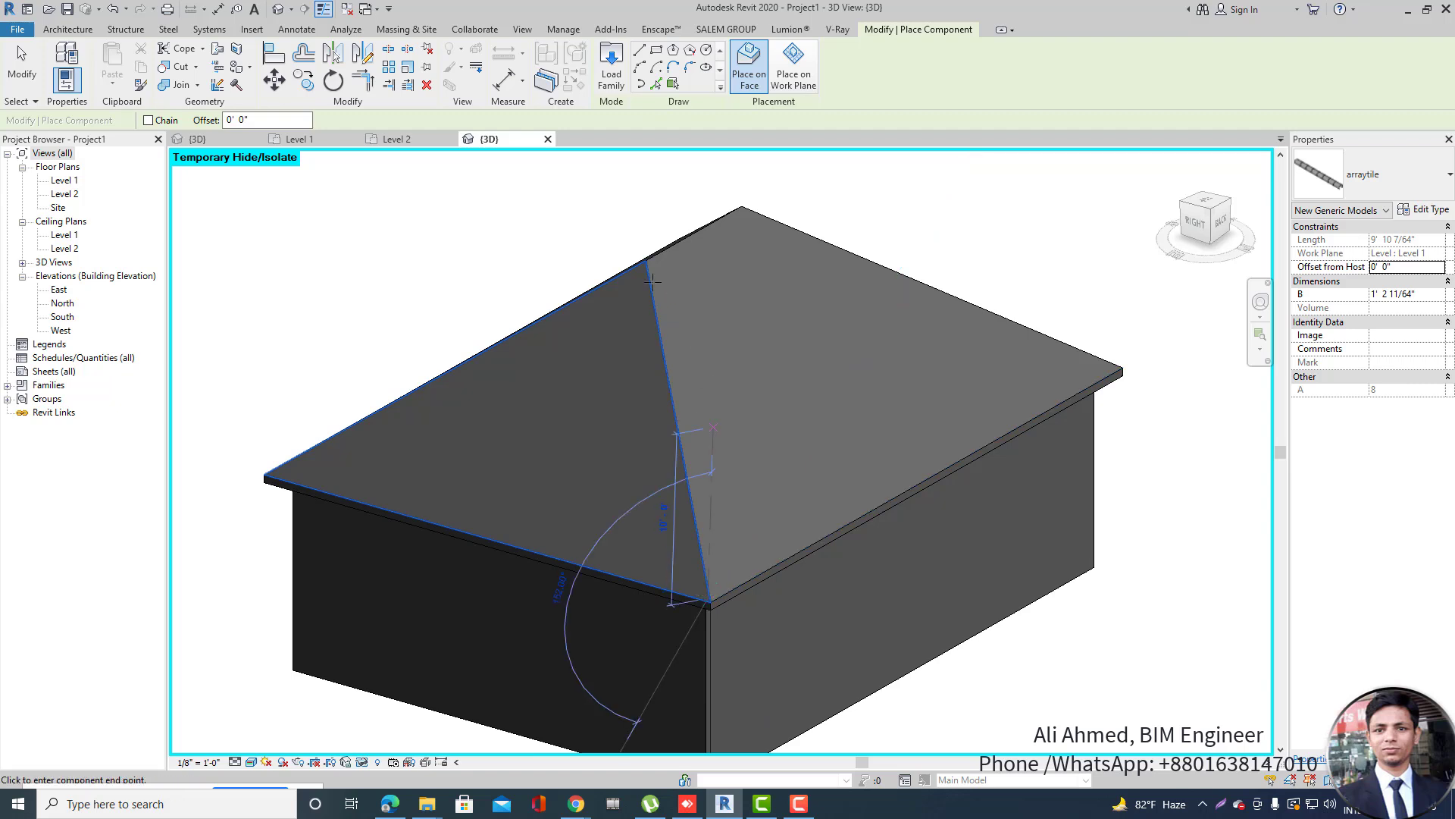
click(642, 261)
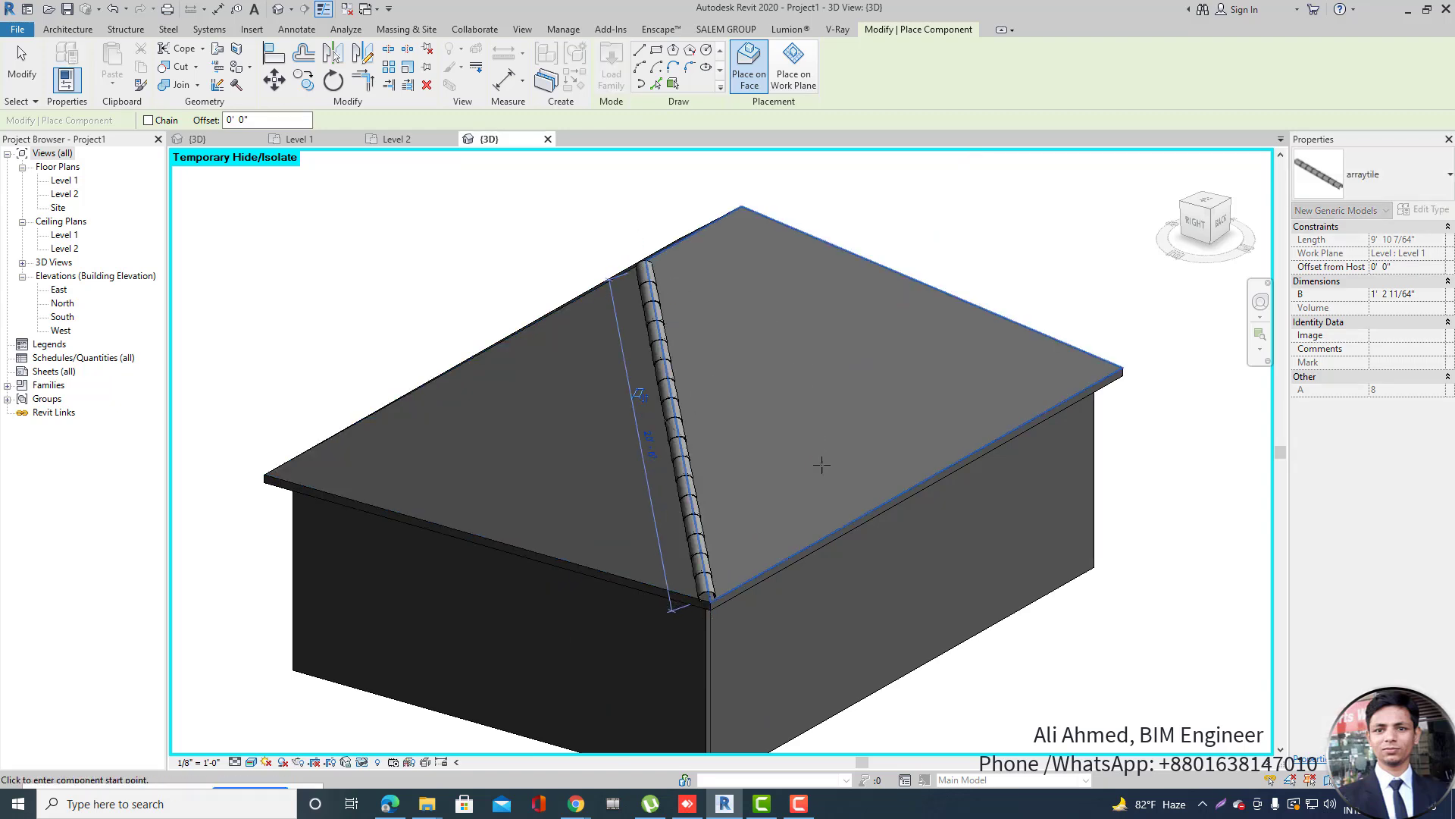
Place a second arraytile component along the front hip edge, from its eave corner up to the ridge end.
shift+middle_drag(755, 601, 917, 608)
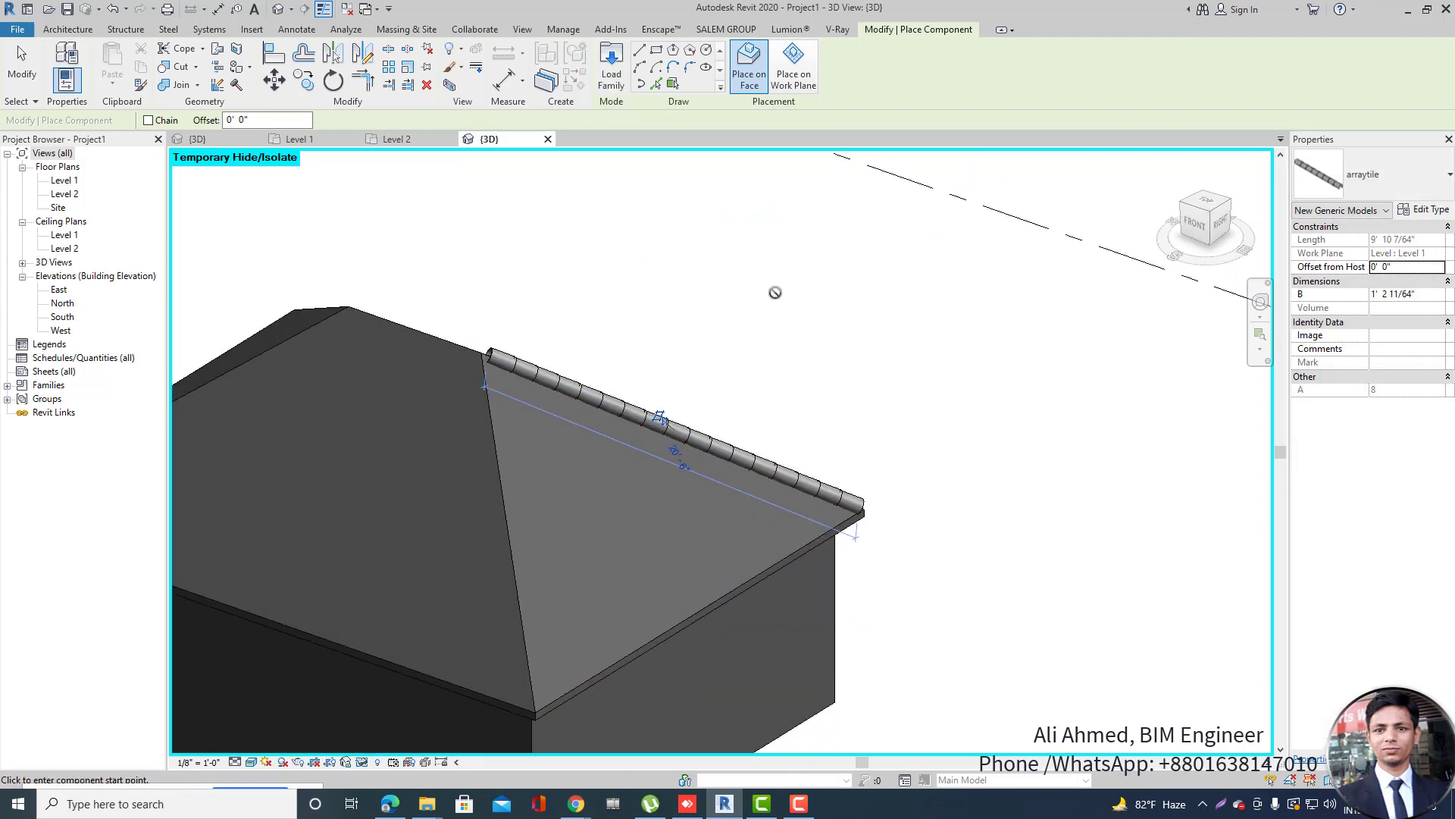
scroll(736, 345, down, 2)
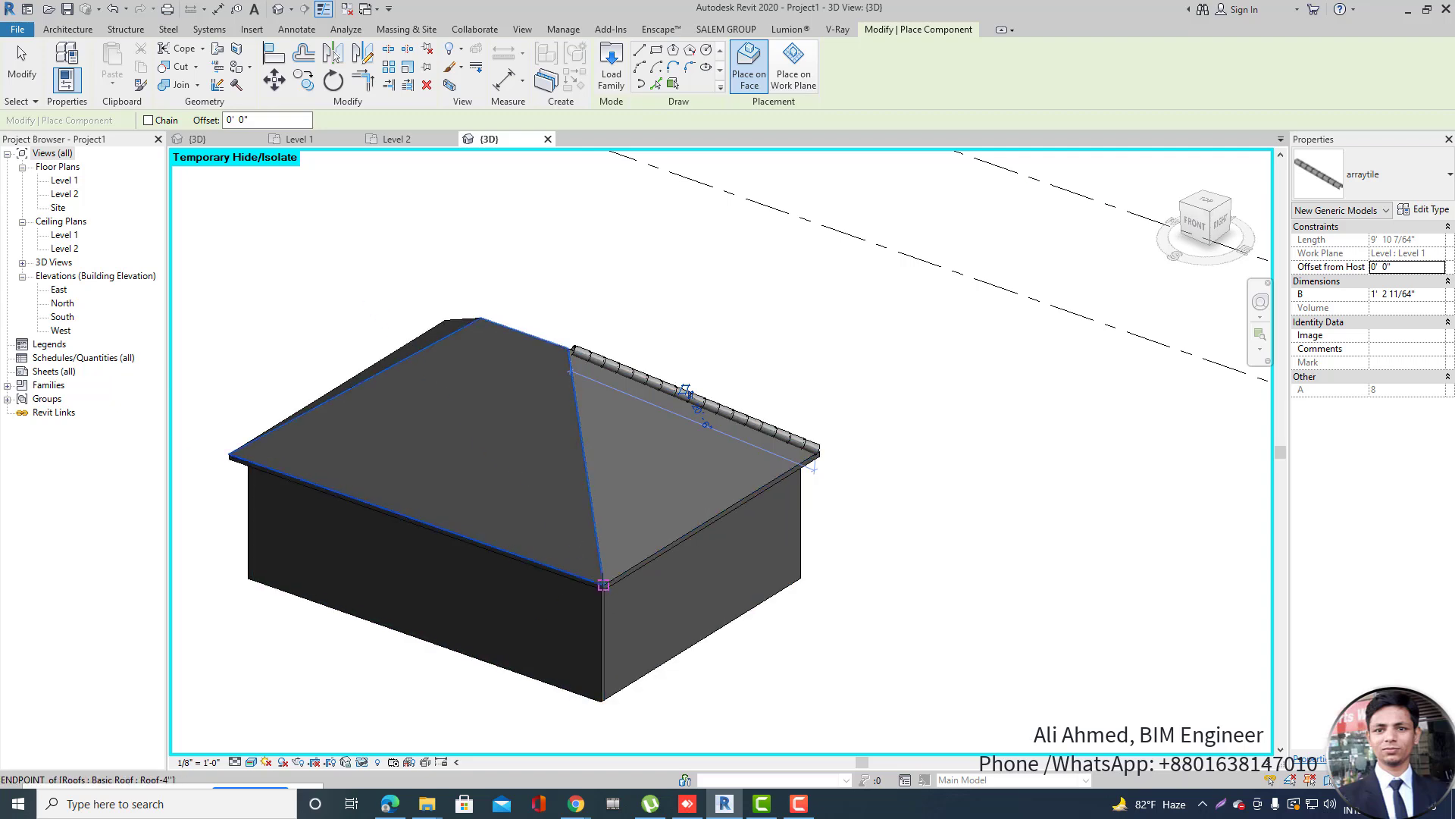
scroll(604, 588, up, 2)
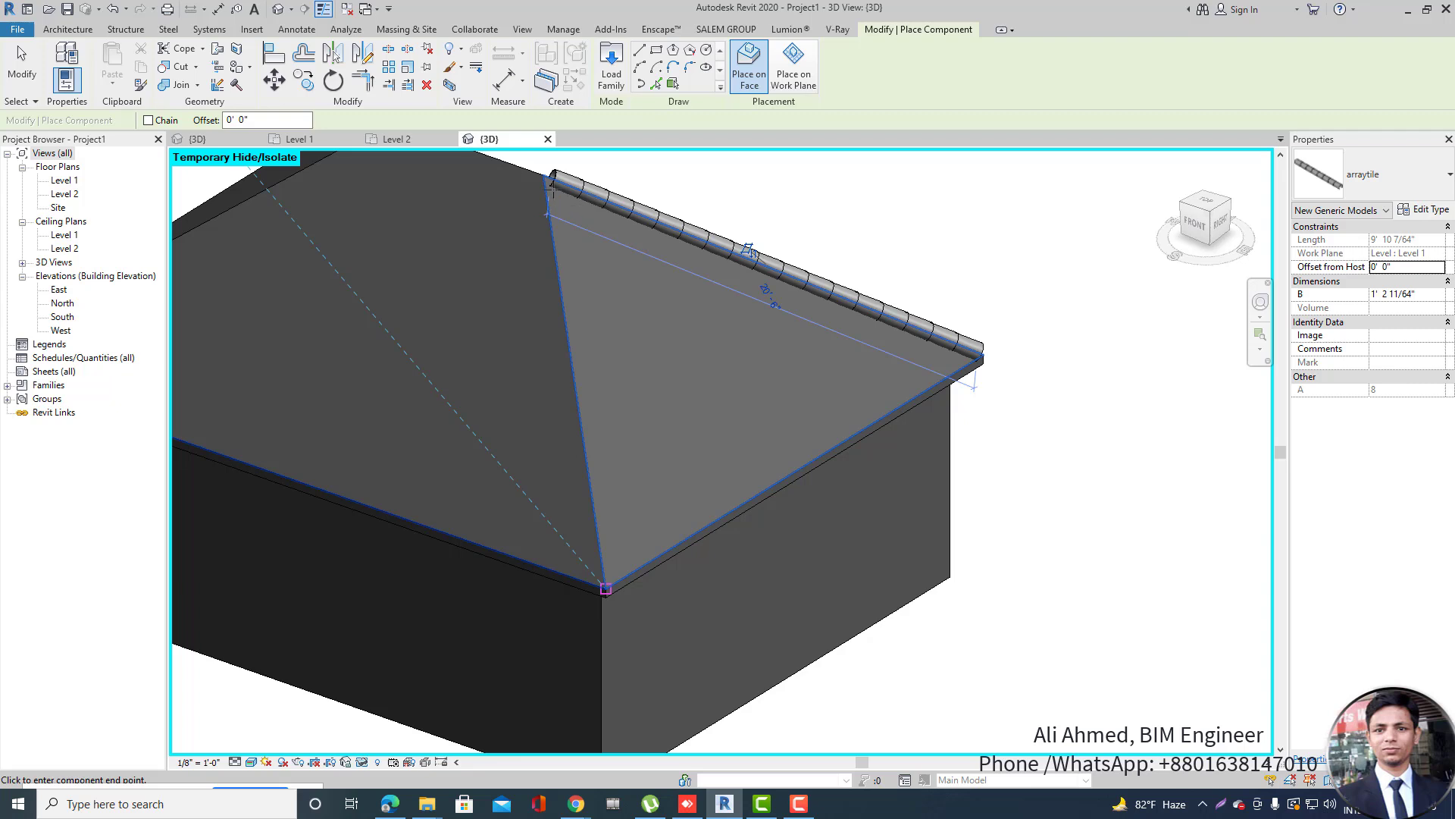
click(606, 588)
scroll(749, 469, down, 1)
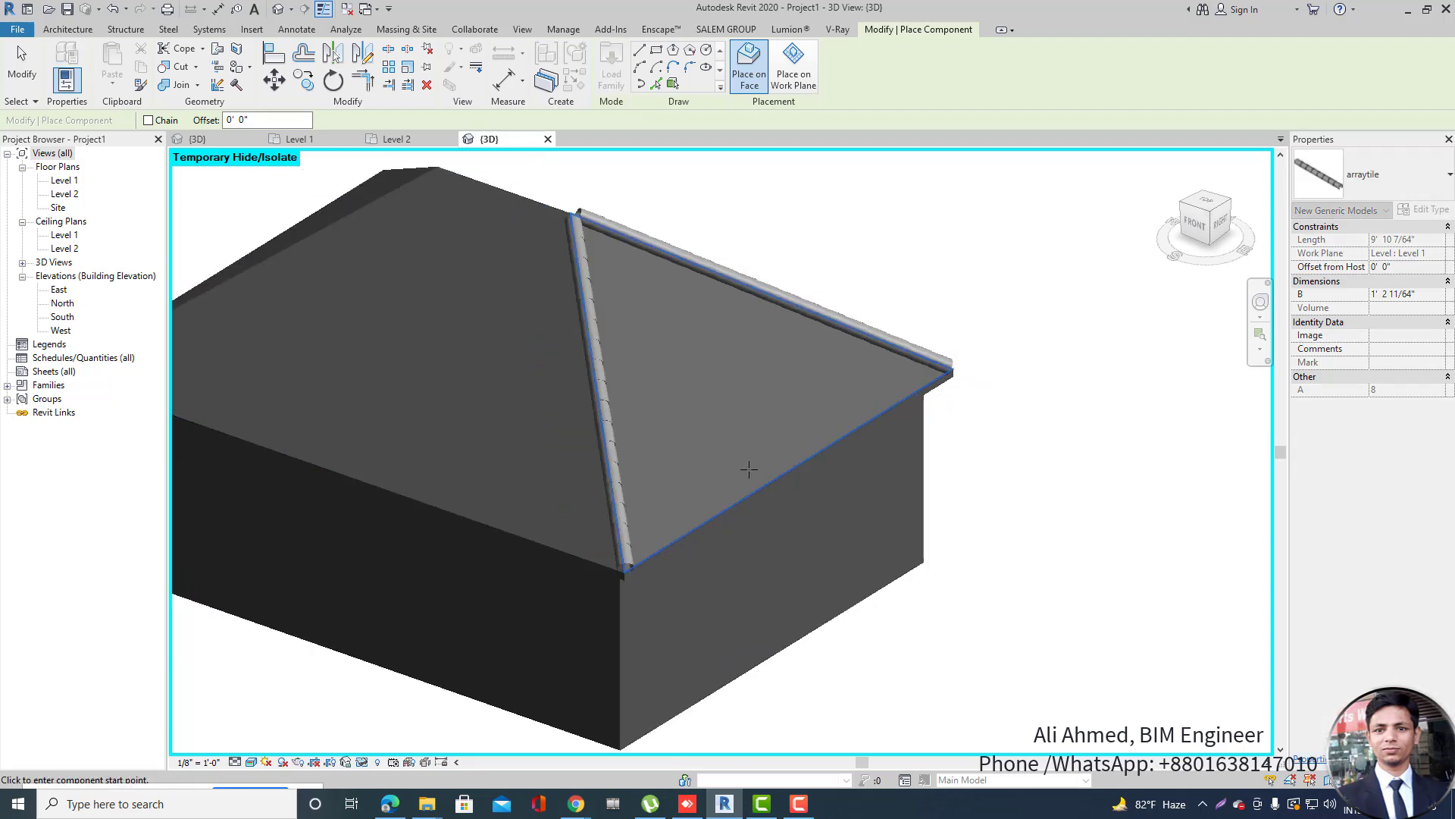
Place an arraytile component along the third hip edge, from the left-side eave corner up to the opposite ridge end.
scroll(749, 469, down, 2)
shift+middle_drag(568, 507, 874, 427)
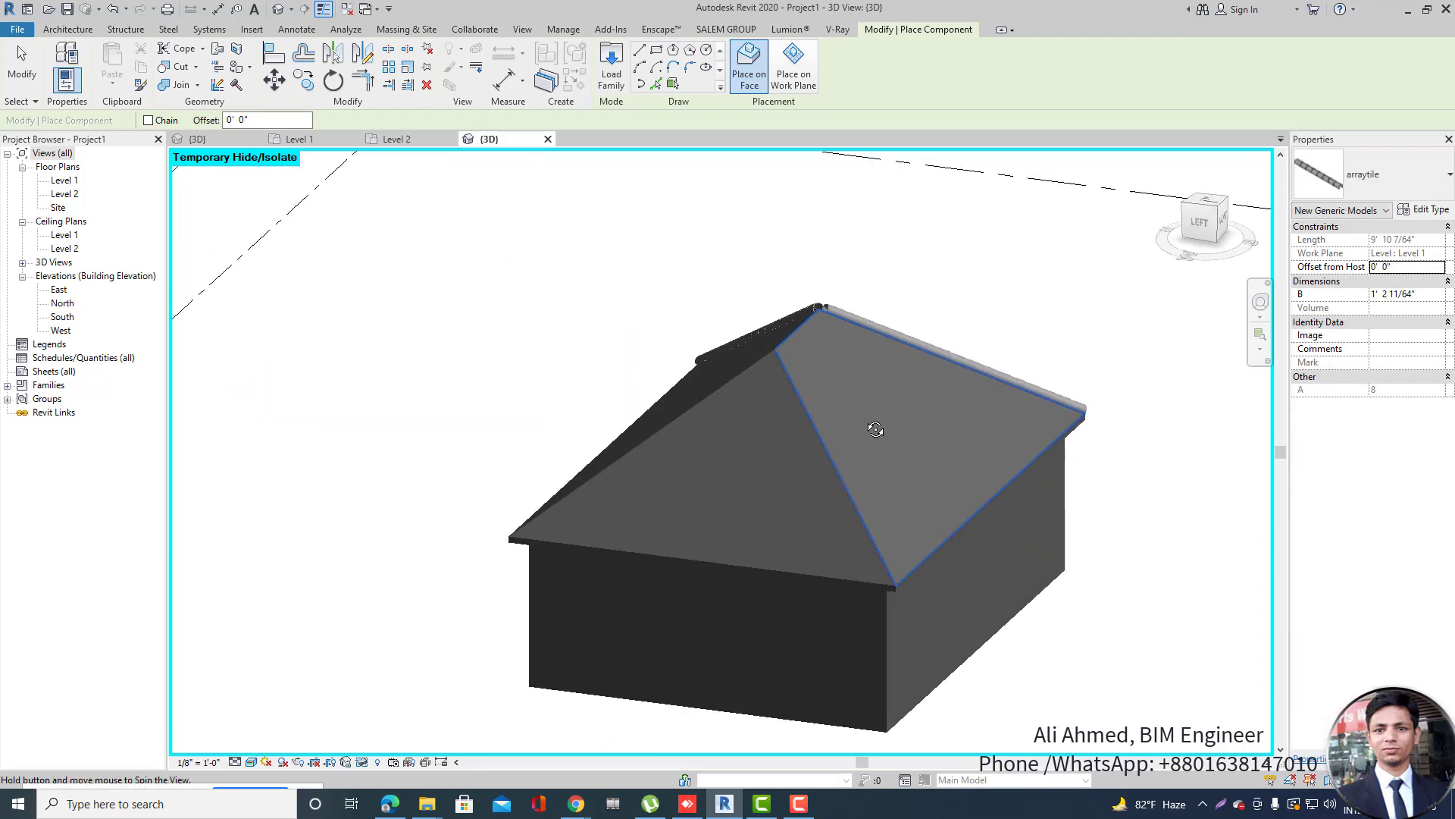
click(897, 579)
scroll(896, 579, up, 2)
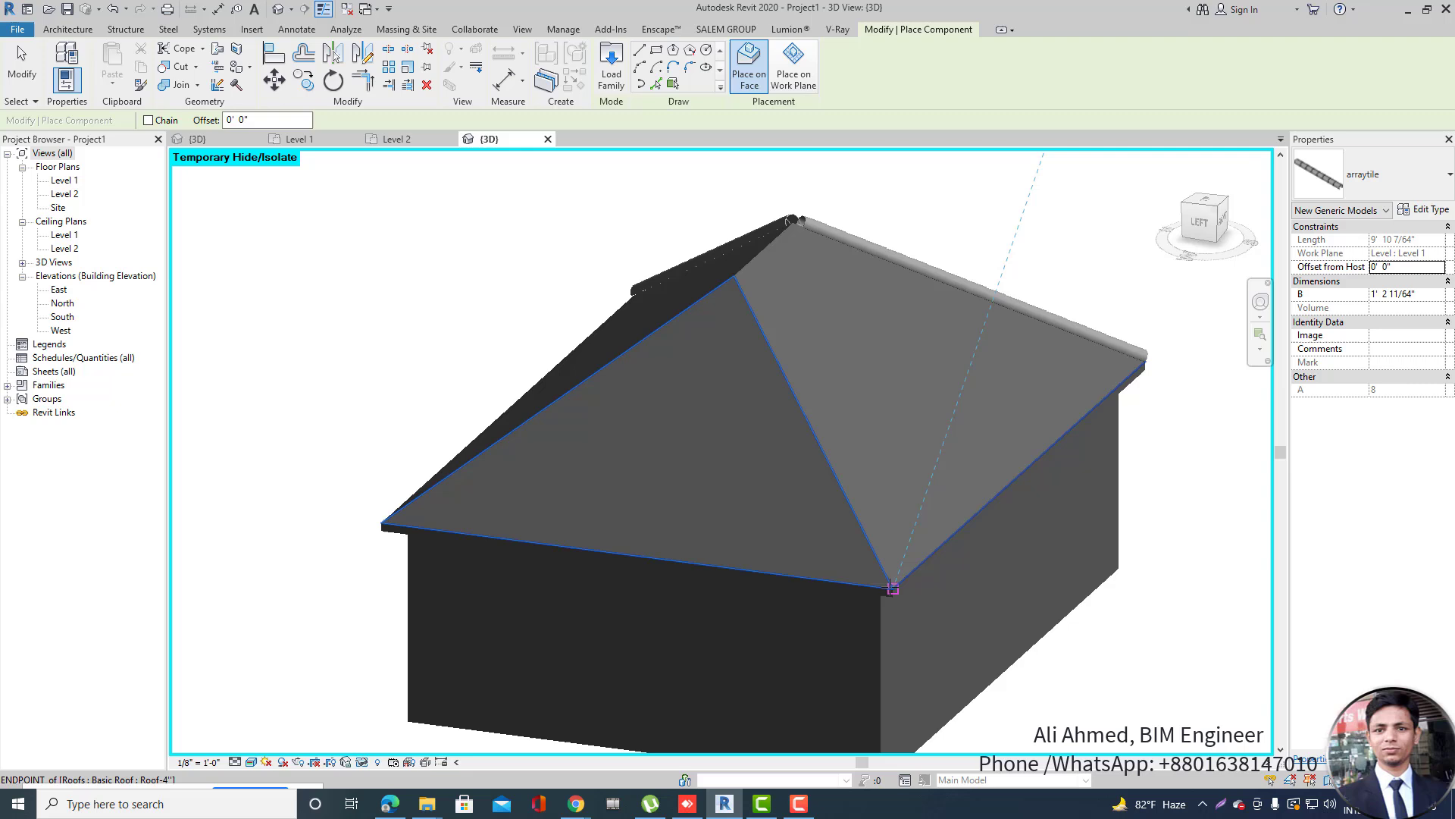
click(734, 280)
Place an arraytile component along the last bare hip edge, from the back eave corner up to the ridge end.
shift+middle_drag(735, 276, 1006, 526)
scroll(852, 367, down, 3)
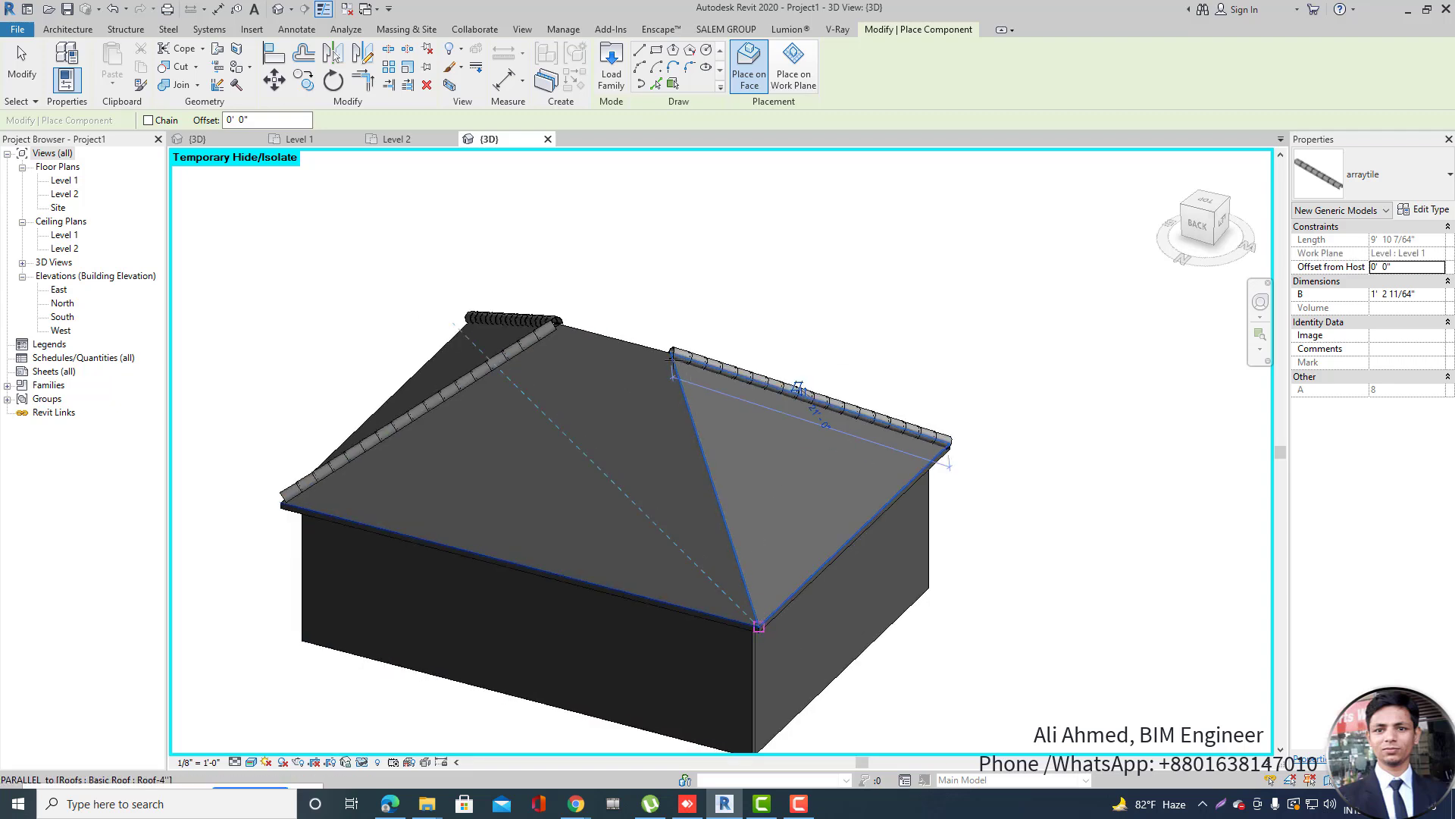
click(759, 626)
click(674, 356)
Place an arraytile component along the horizontal ridge between the two hip junctions and finish the placement.
shift+middle_drag(842, 321, 770, 543)
scroll(597, 246, up, 3)
scroll(596, 266, up, 1)
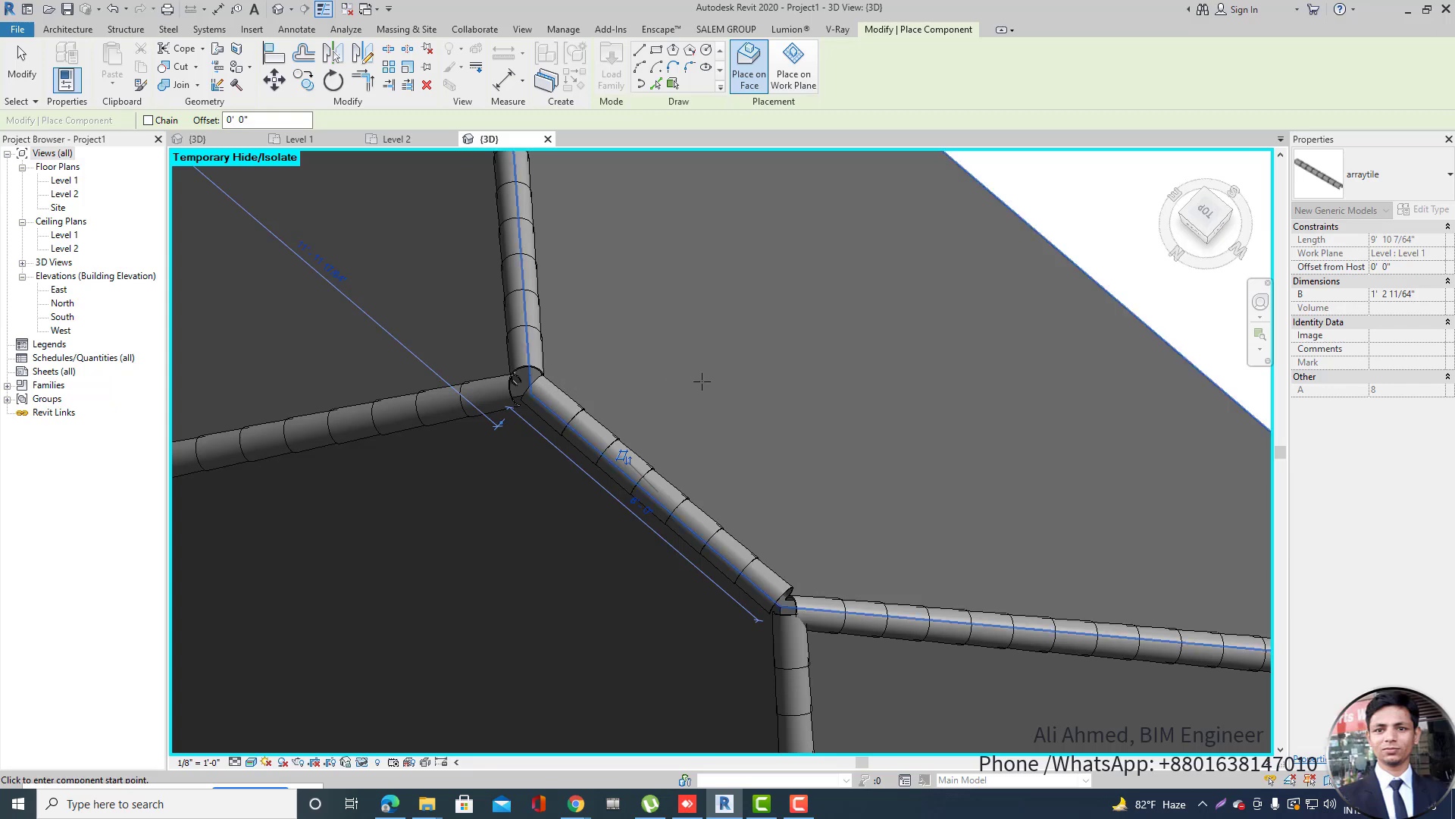
key(Escape)
scroll(804, 402, down, 3)
key(Escape)
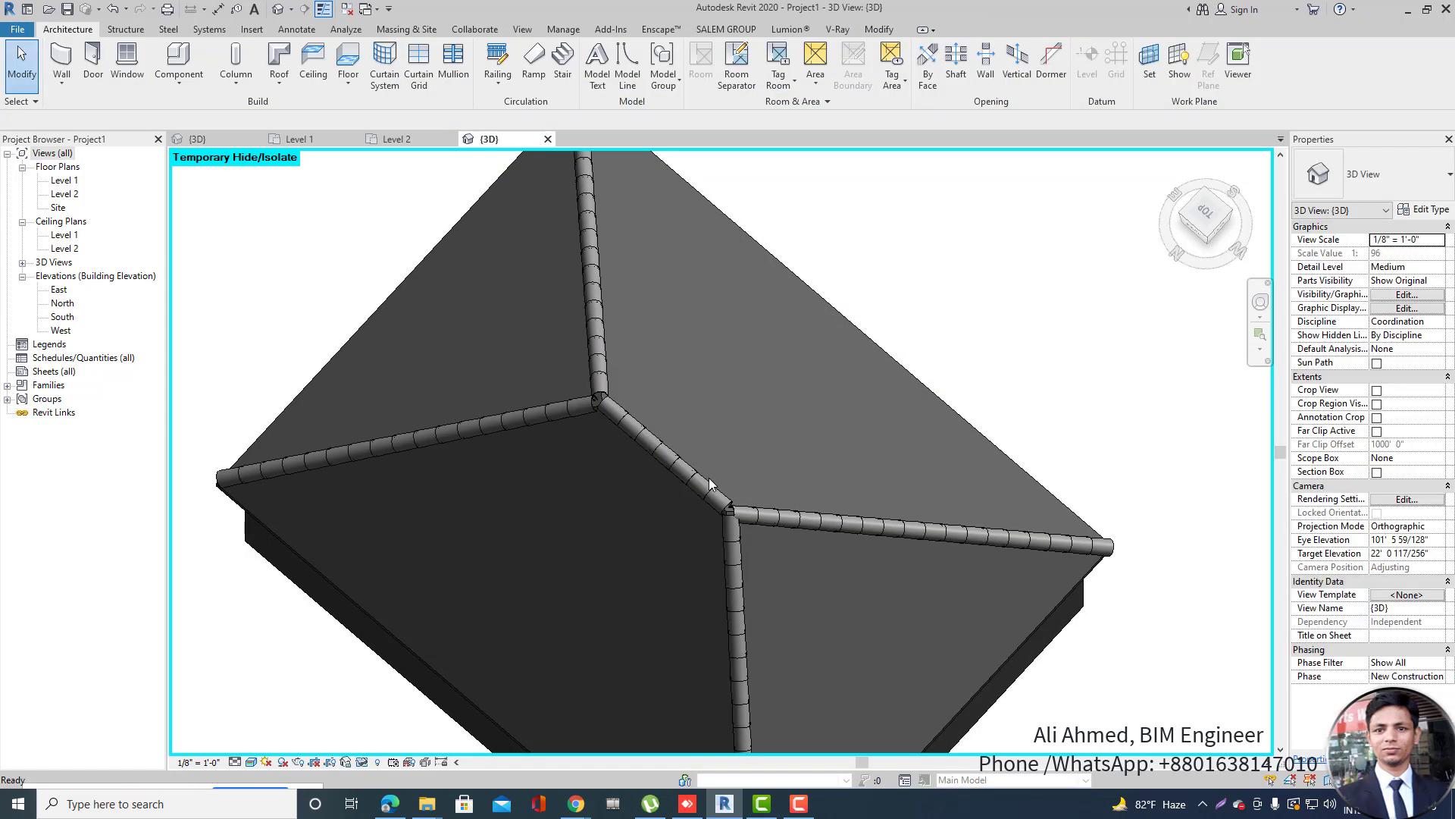
Stretch both ends of the ridge arraytile component to meet the hip tile rows at the two junctions.
click(599, 400)
scroll(599, 399, up, 3)
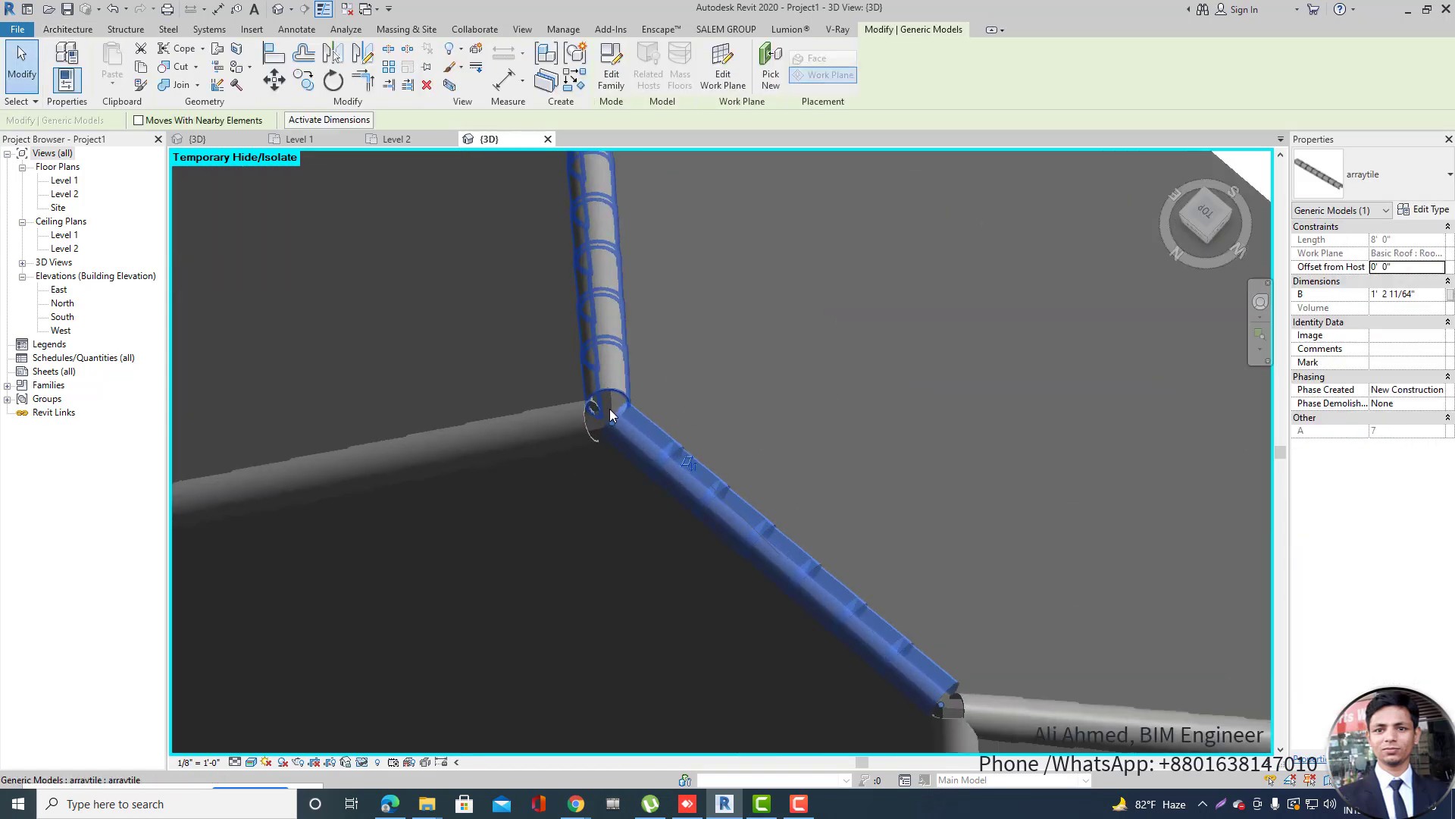
drag(591, 404, 591, 406)
scroll(596, 404, down, 4)
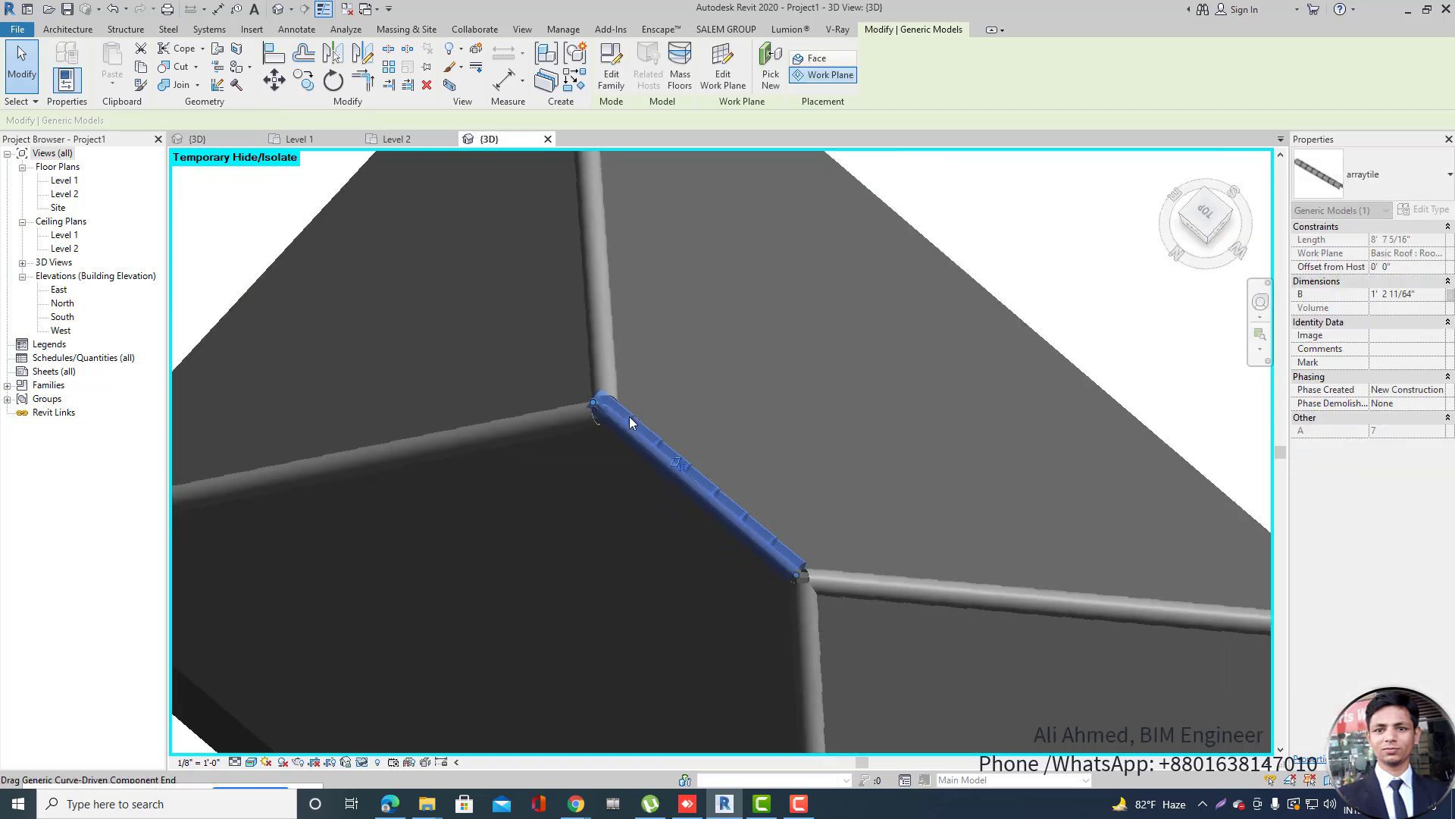
scroll(807, 576, up, 3)
drag(795, 579, 810, 589)
scroll(620, 594, down, 5)
click(946, 371)
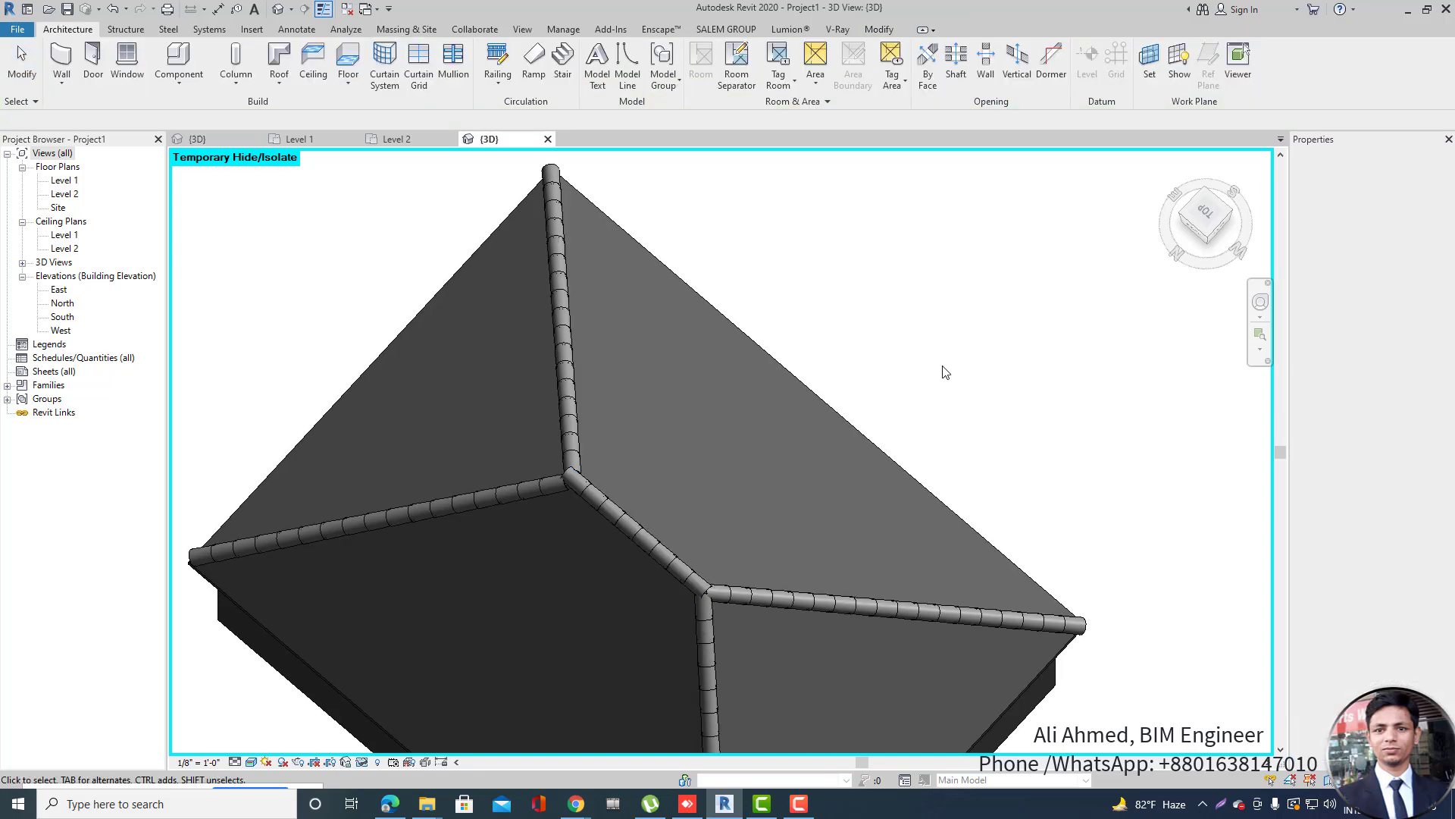
Reset the temporary hide/isolate to bring back the tile components on the roof slopes.
scroll(943, 386, down, 2)
shift+middle_drag(940, 400, 978, 411)
click(366, 762)
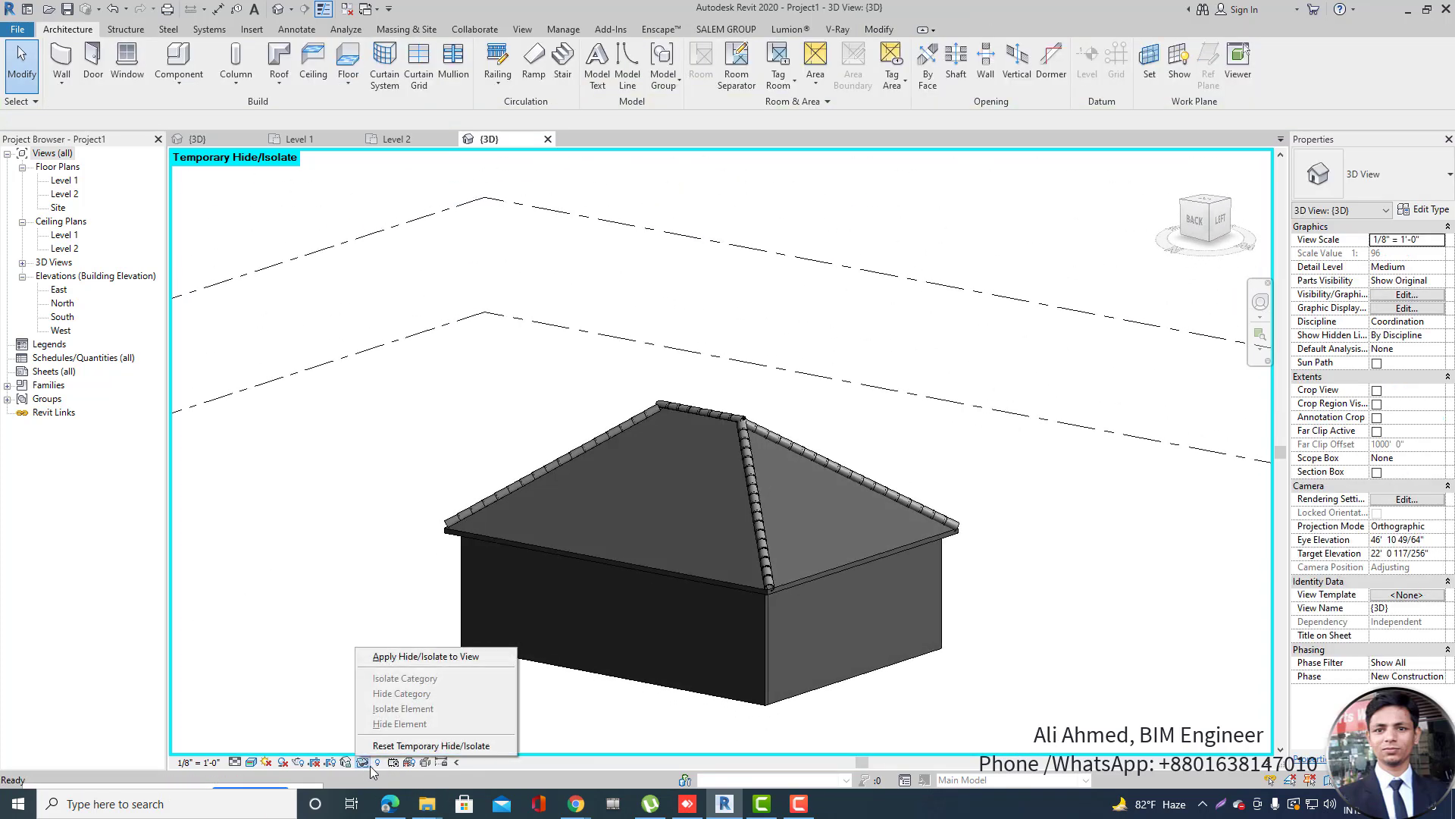
click(424, 746)
Examine how the hip and ridge tile rows meet the slope tiles and eave corners around the roof.
scroll(910, 485, up, 3)
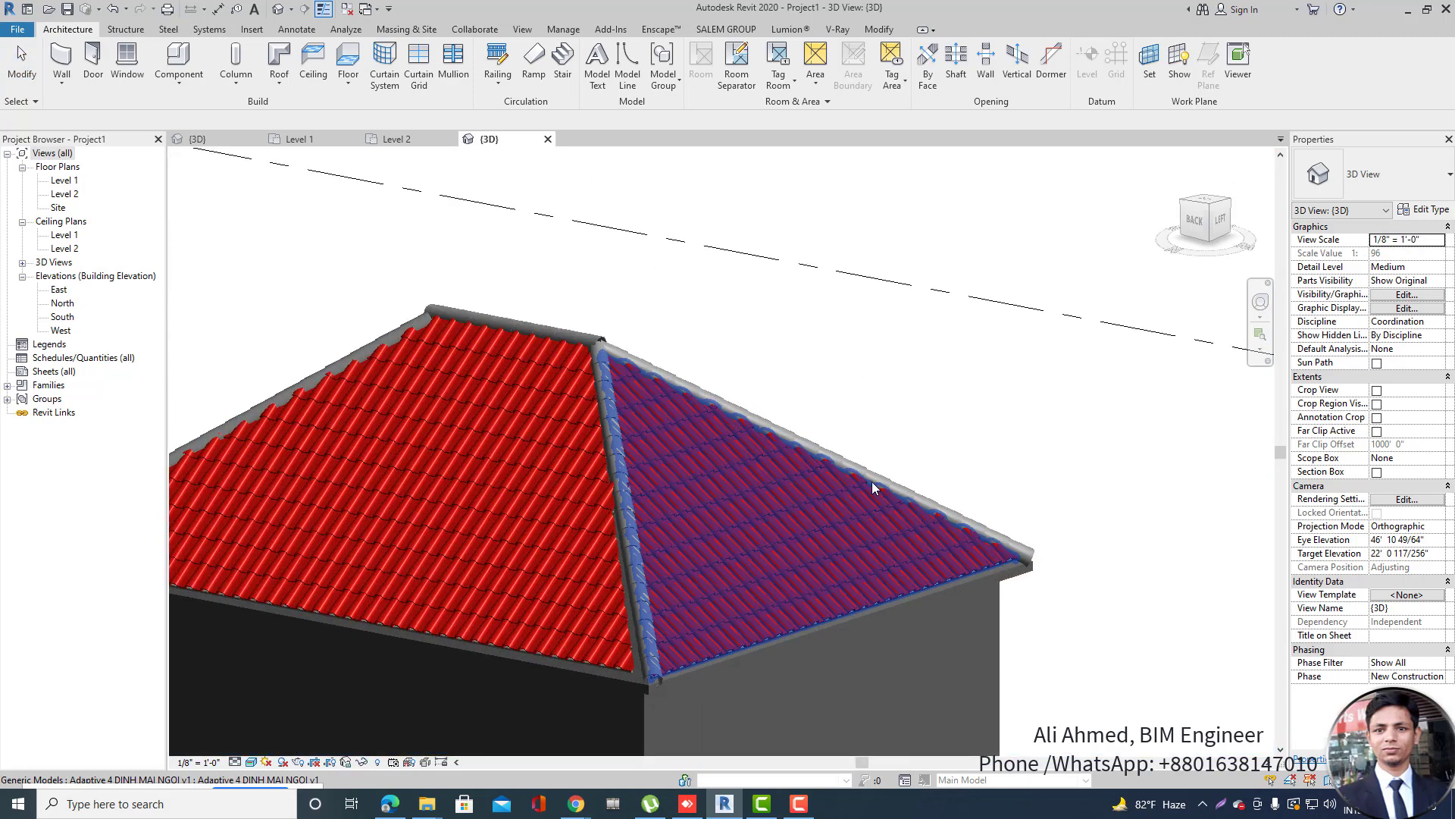
scroll(868, 473, down, 3)
shift+middle_drag(861, 461, 875, 558)
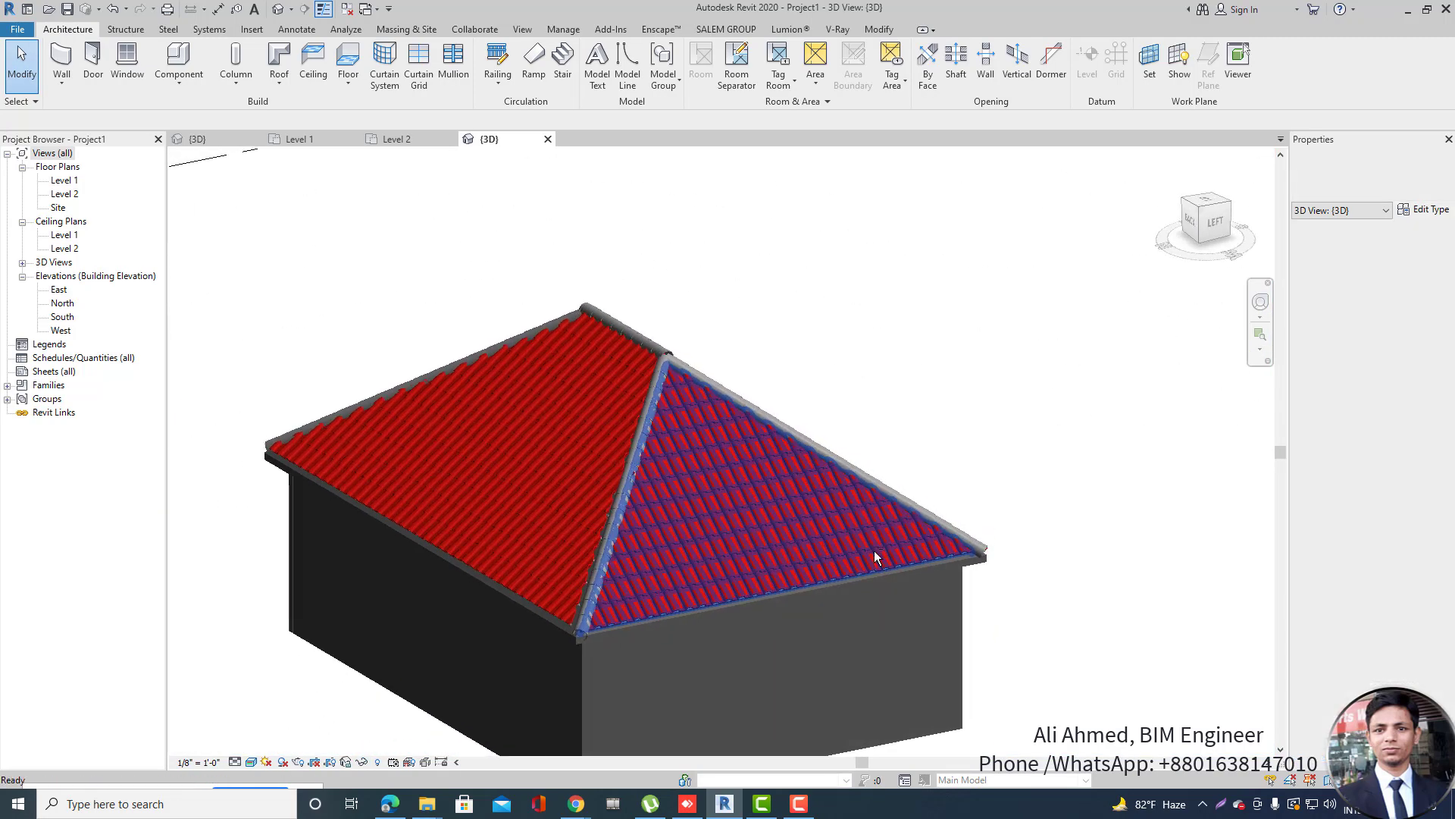
scroll(586, 655, up, 5)
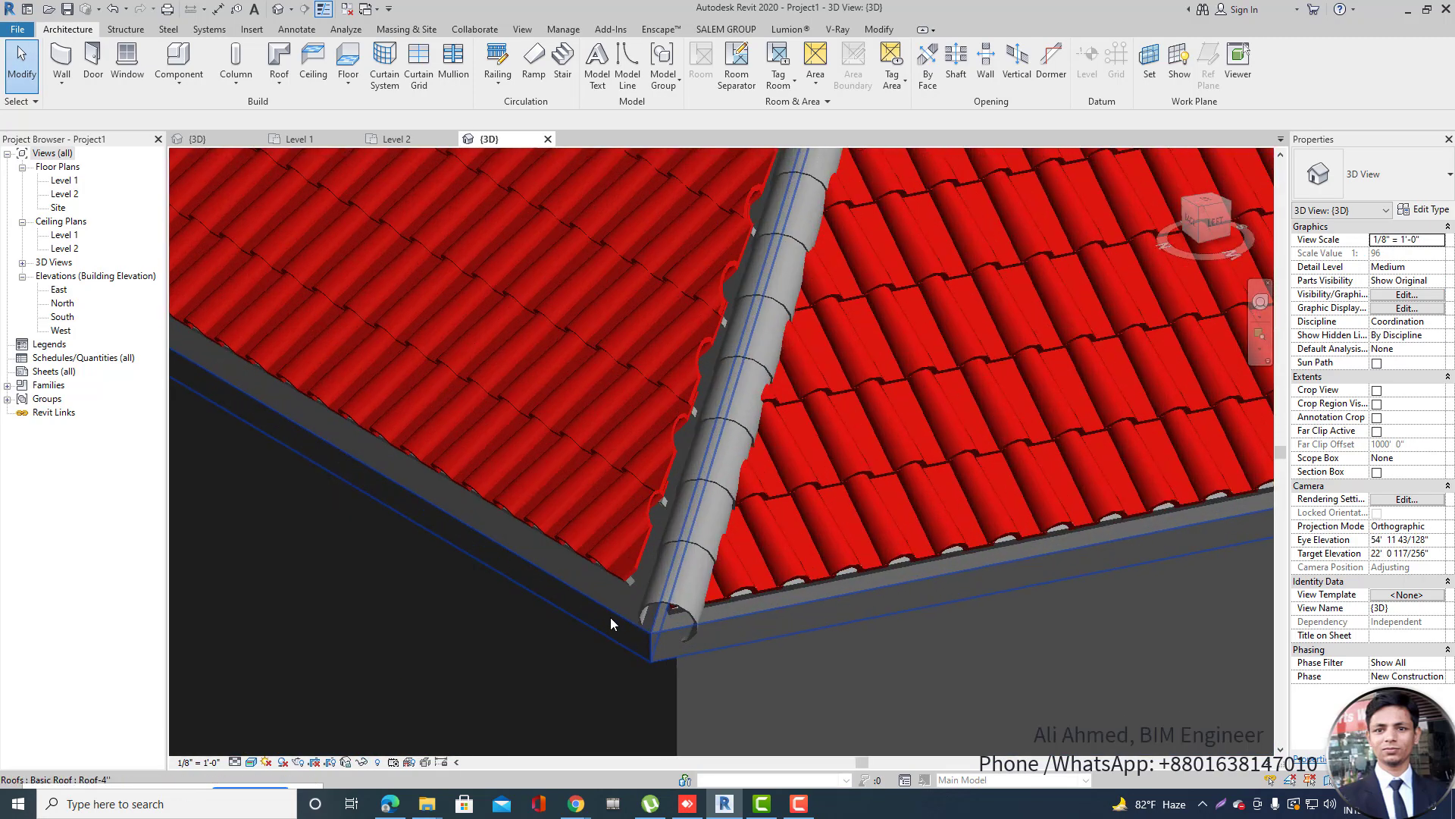
click(690, 614)
scroll(675, 623, down, 5)
shift+middle_drag(1012, 555, 789, 516)
click(617, 497)
scroll(622, 512, up, 3)
scroll(585, 547, down, 1)
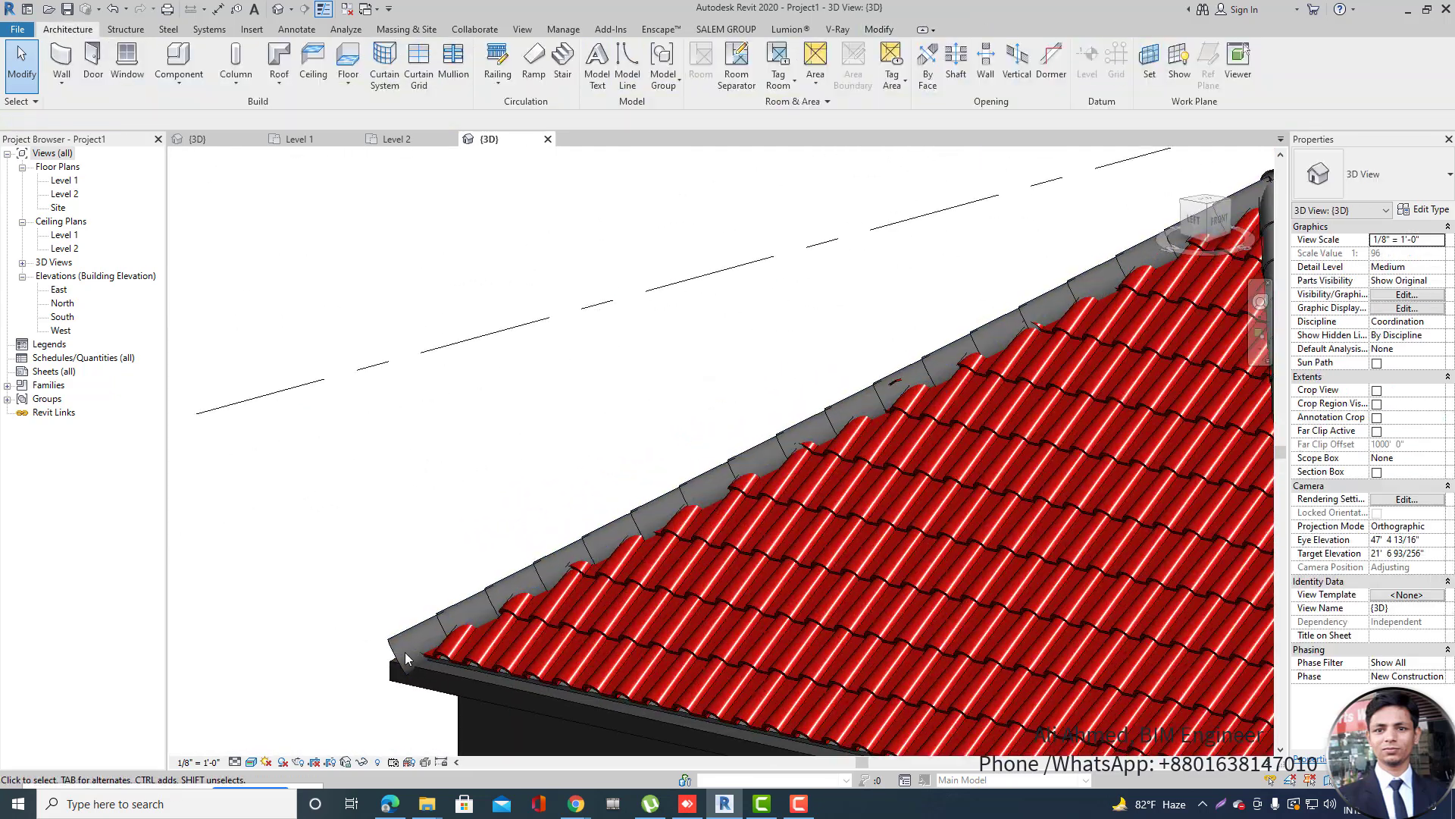
click(440, 595)
scroll(440, 595, down, 3)
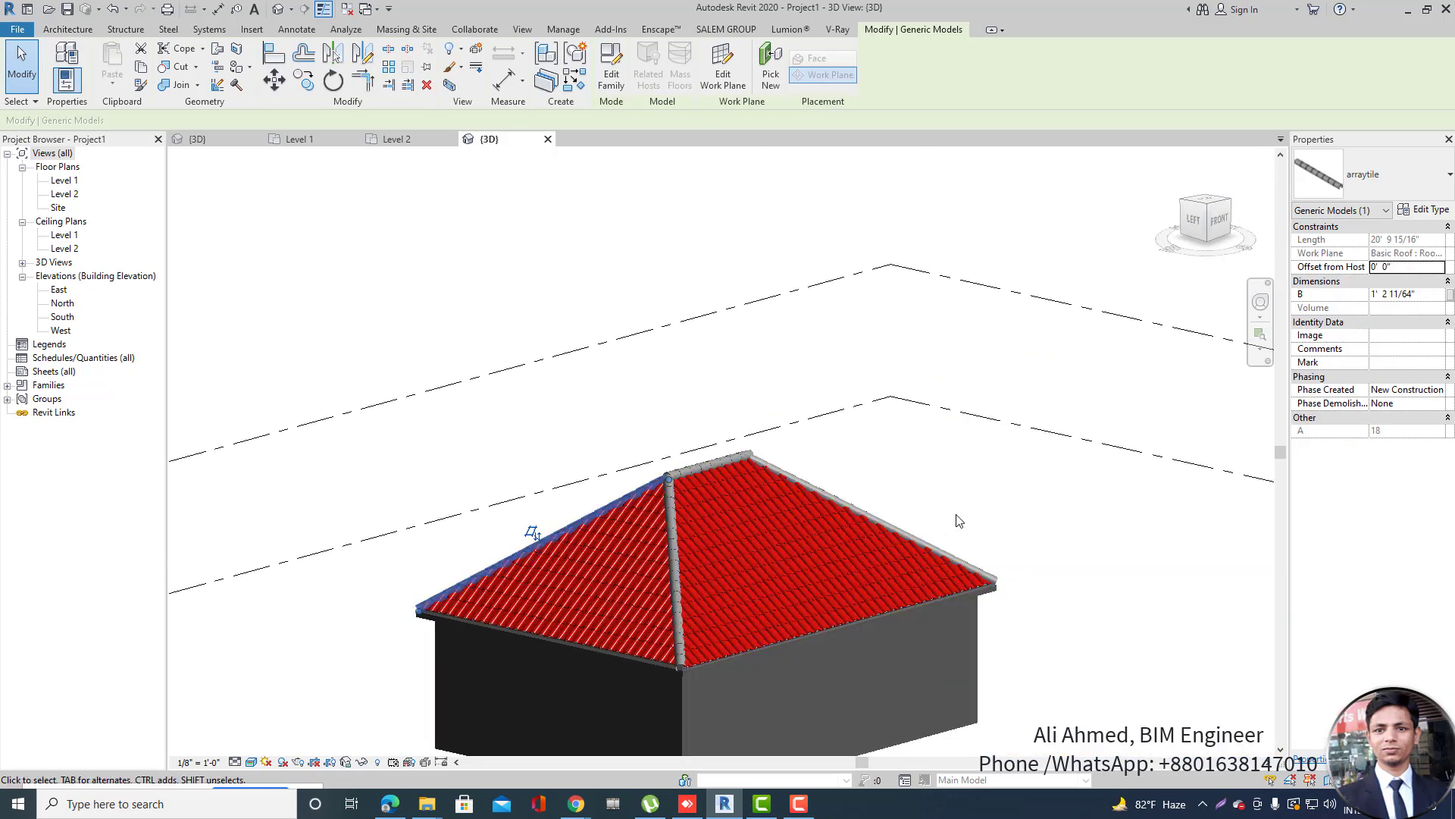
click(956, 513)
scroll(663, 682, up, 5)
scroll(739, 664, down, 2)
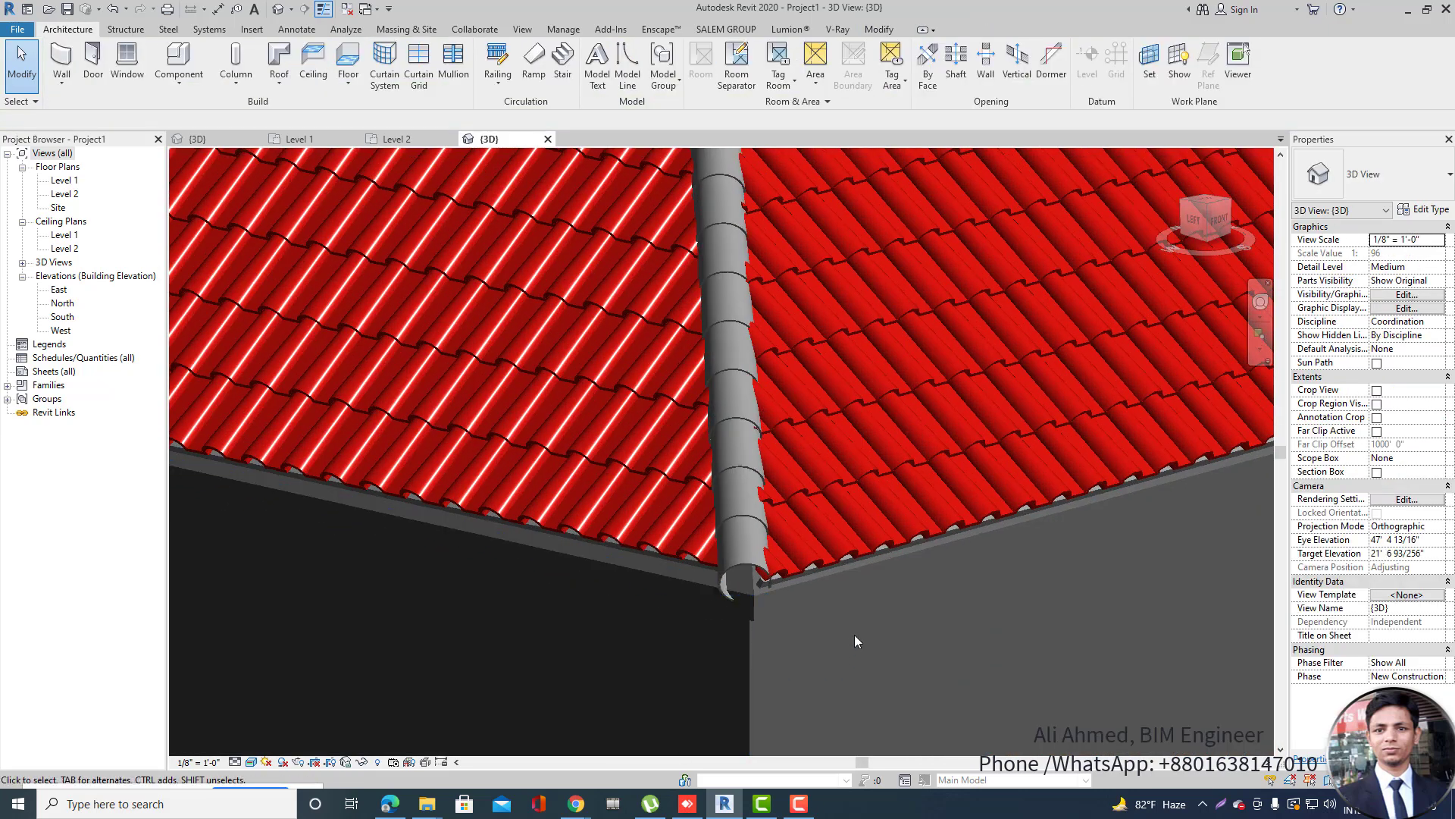
scroll(561, 580, down, 2)
scroll(645, 549, down, 3)
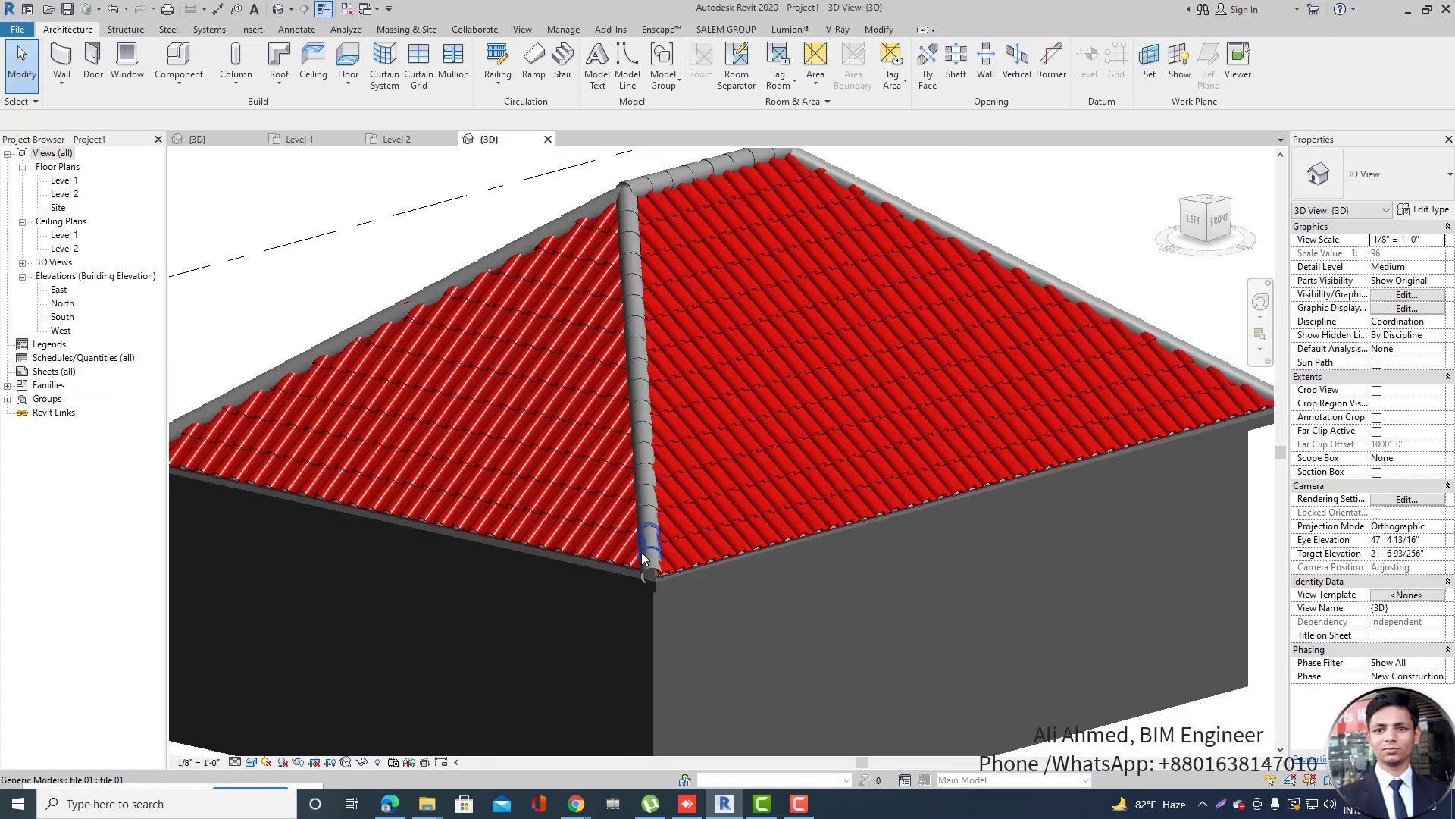
shift+middle_drag(1008, 533, 732, 552)
scroll(758, 719, up, 3)
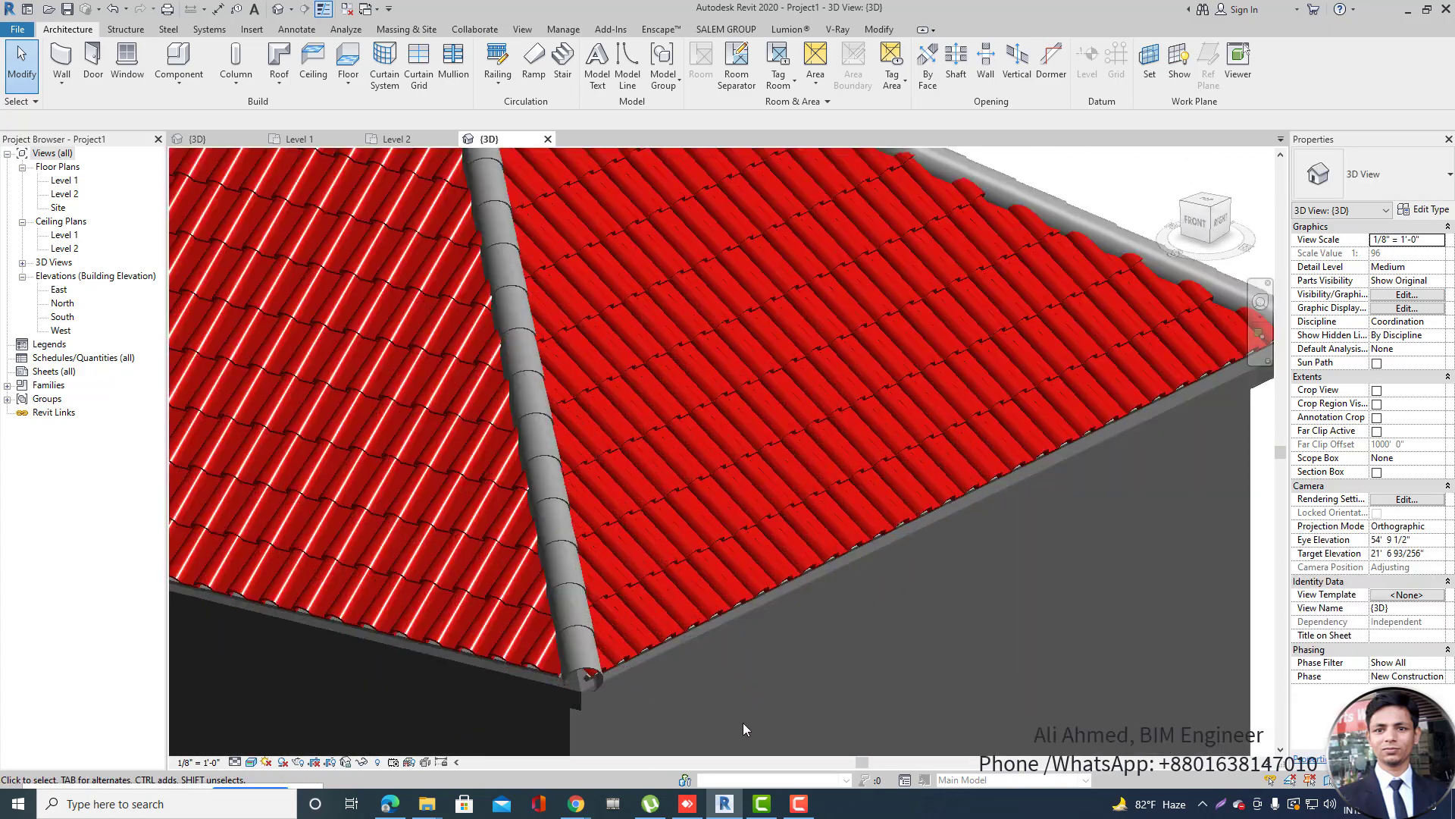
scroll(804, 485, down, 5)
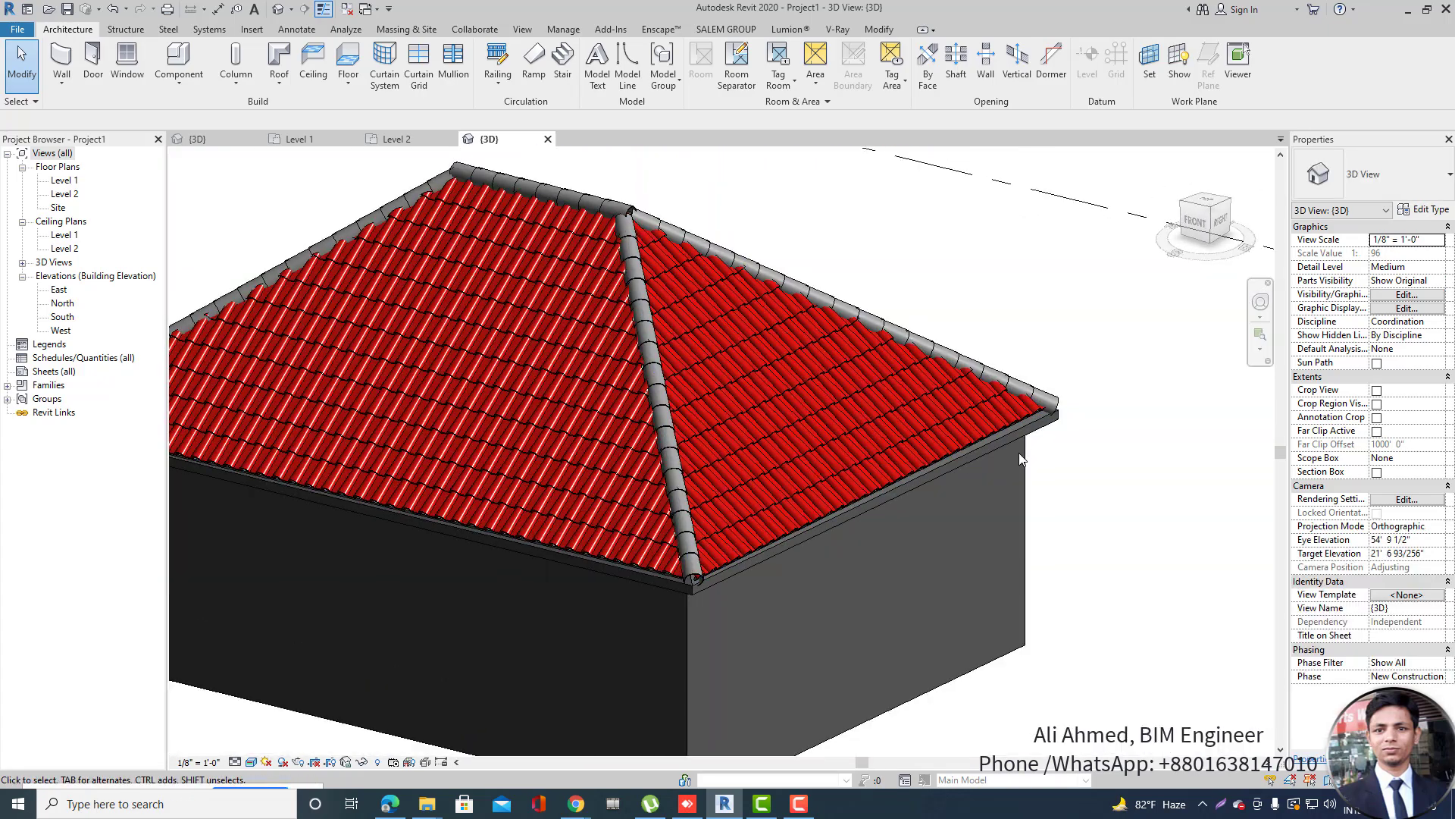
scroll(820, 398, down, 2)
scroll(775, 589, up, 2)
scroll(786, 570, up, 2)
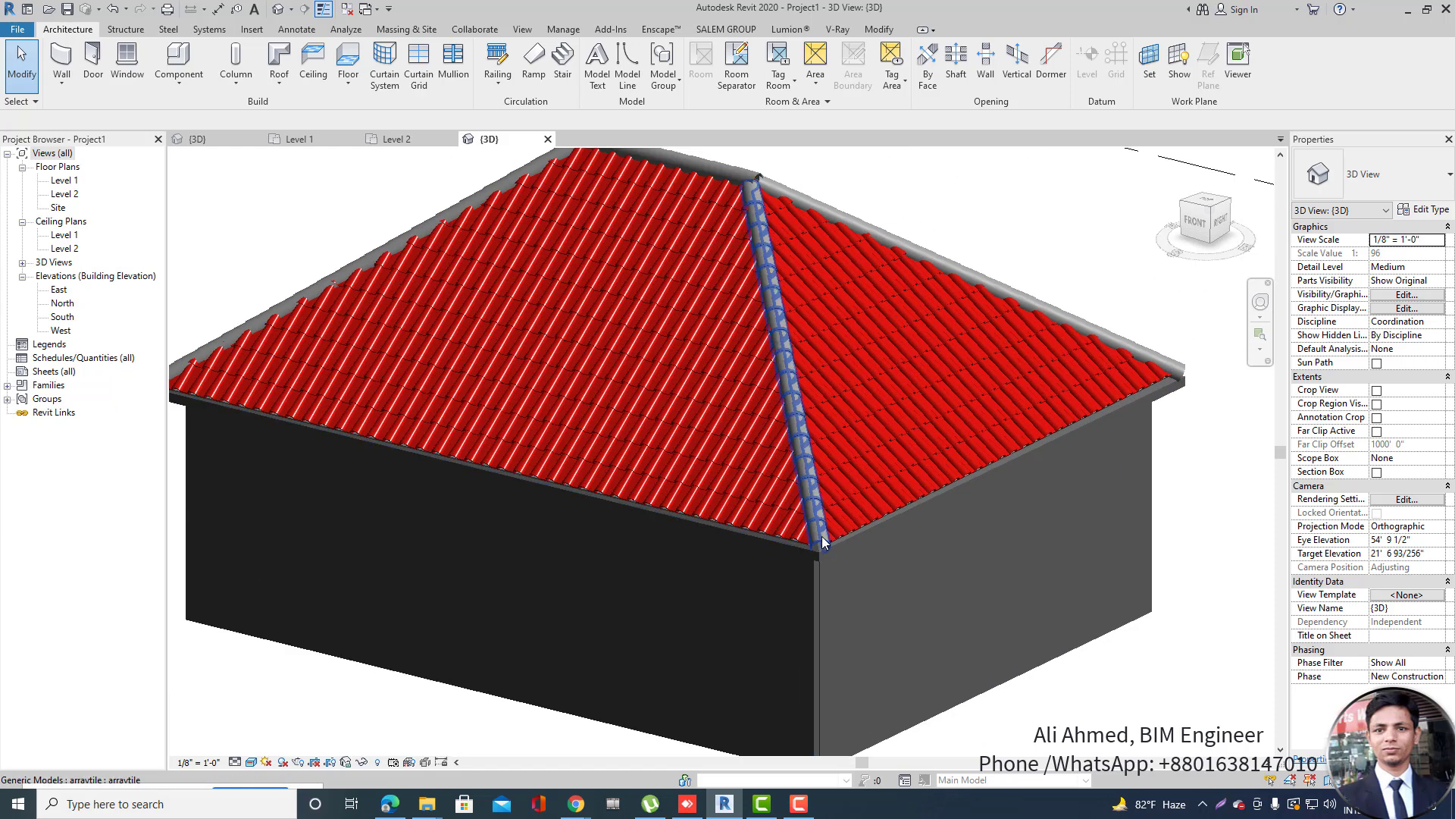
Open the nested tile 01 family from the hip arraytile component's array group for editing and display it with filled surfaces.
click(825, 540)
double_click(824, 540)
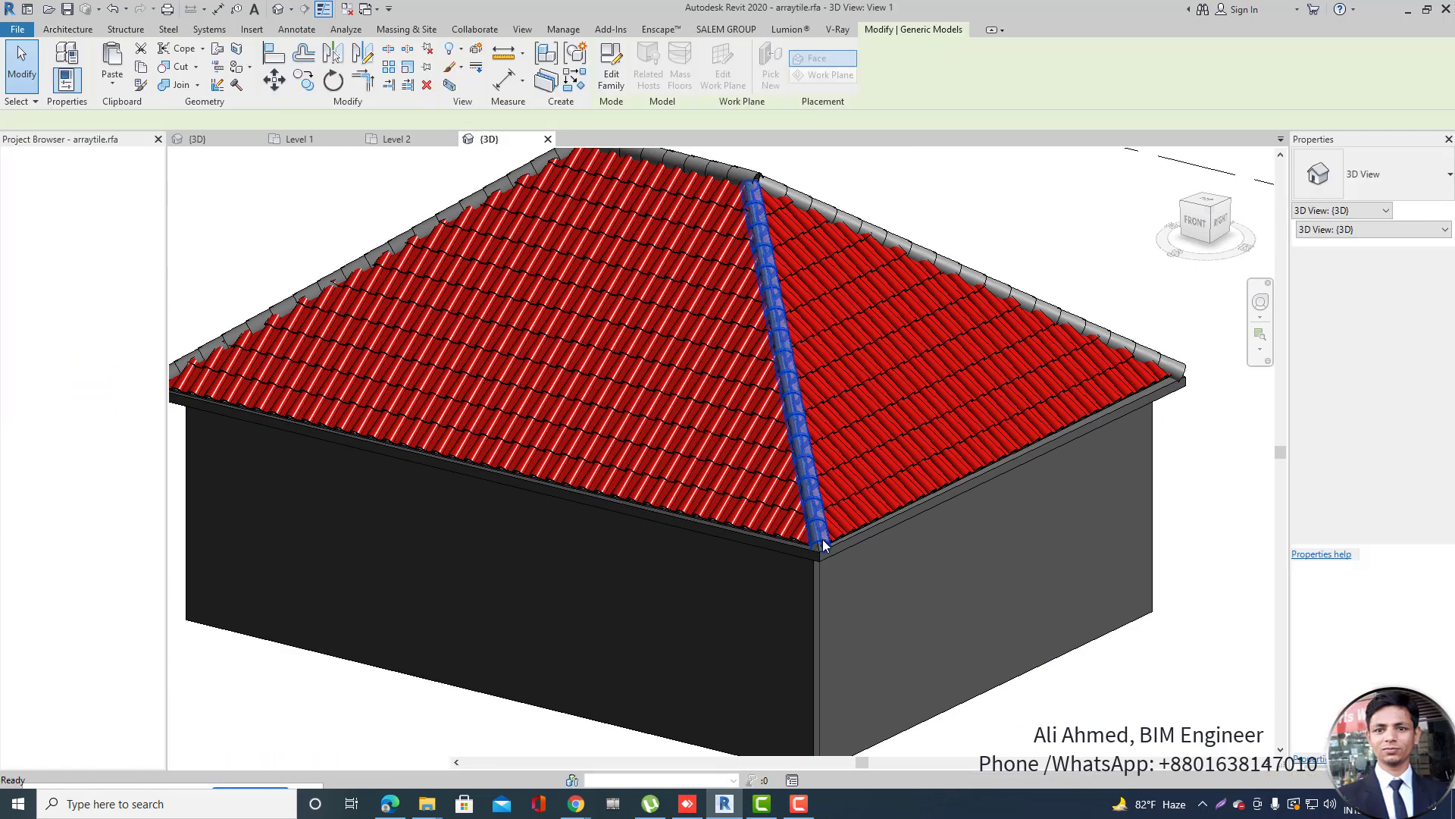
double_click(850, 496)
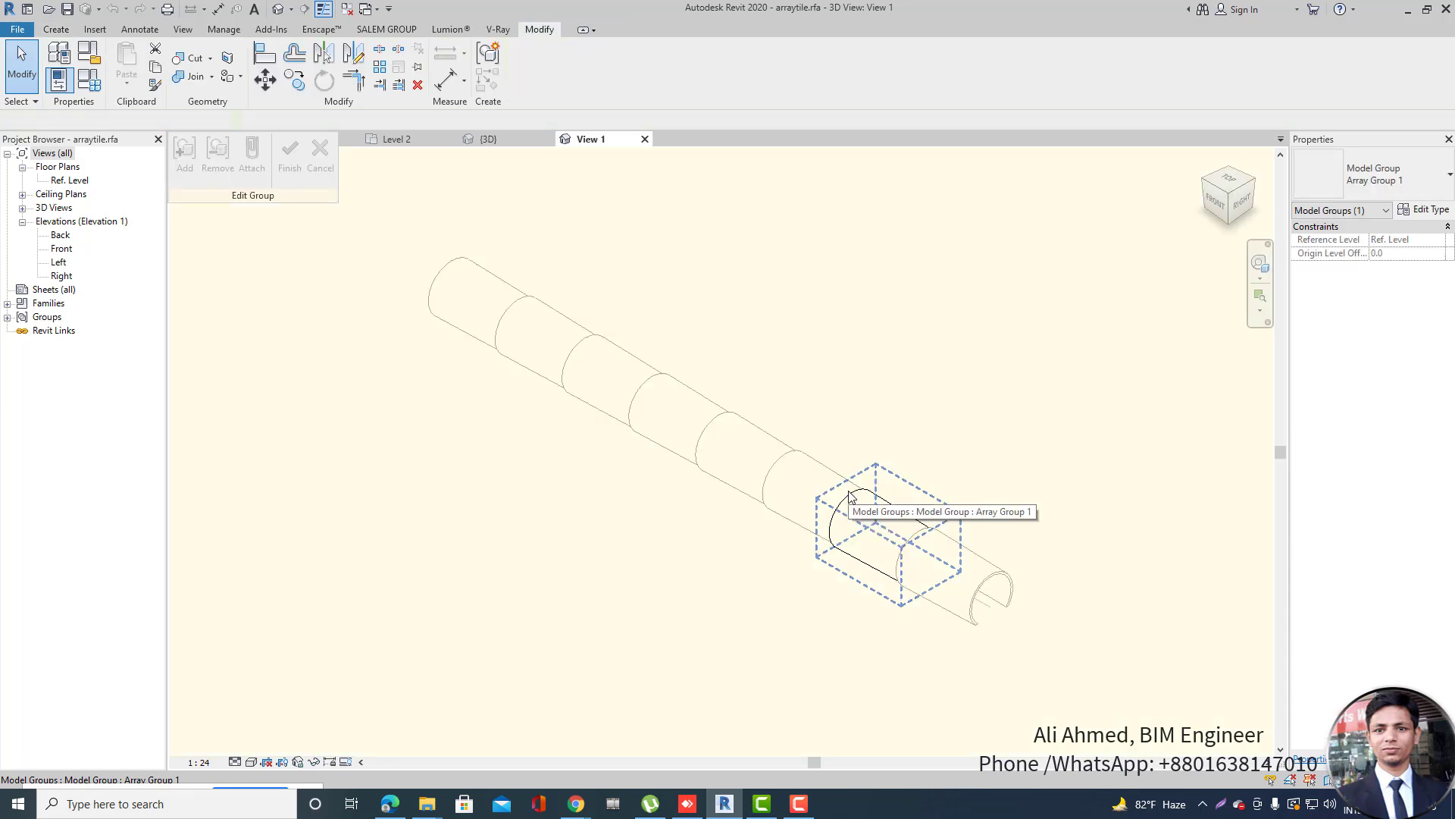
double_click(852, 507)
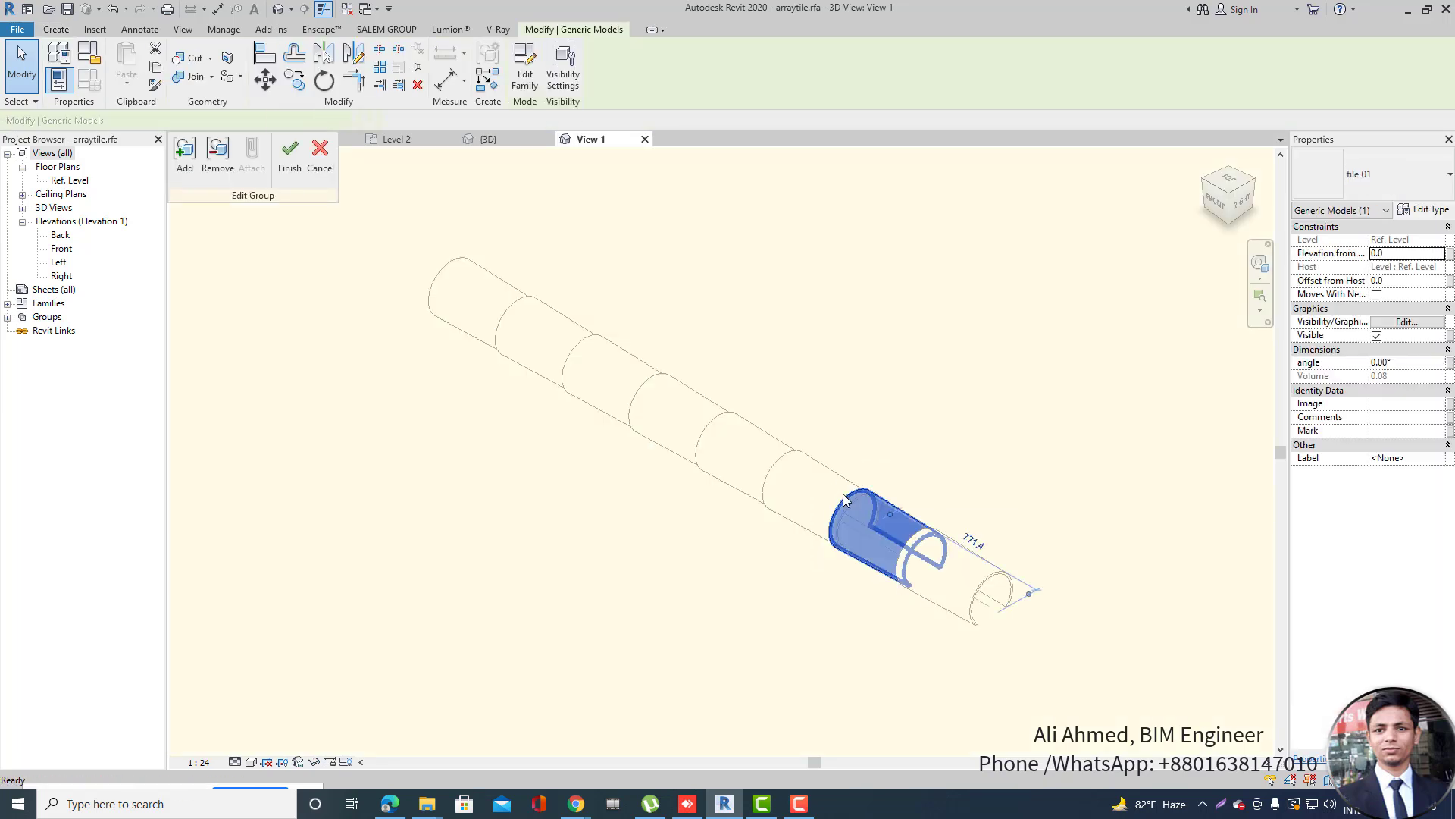
click(251, 762)
click(280, 733)
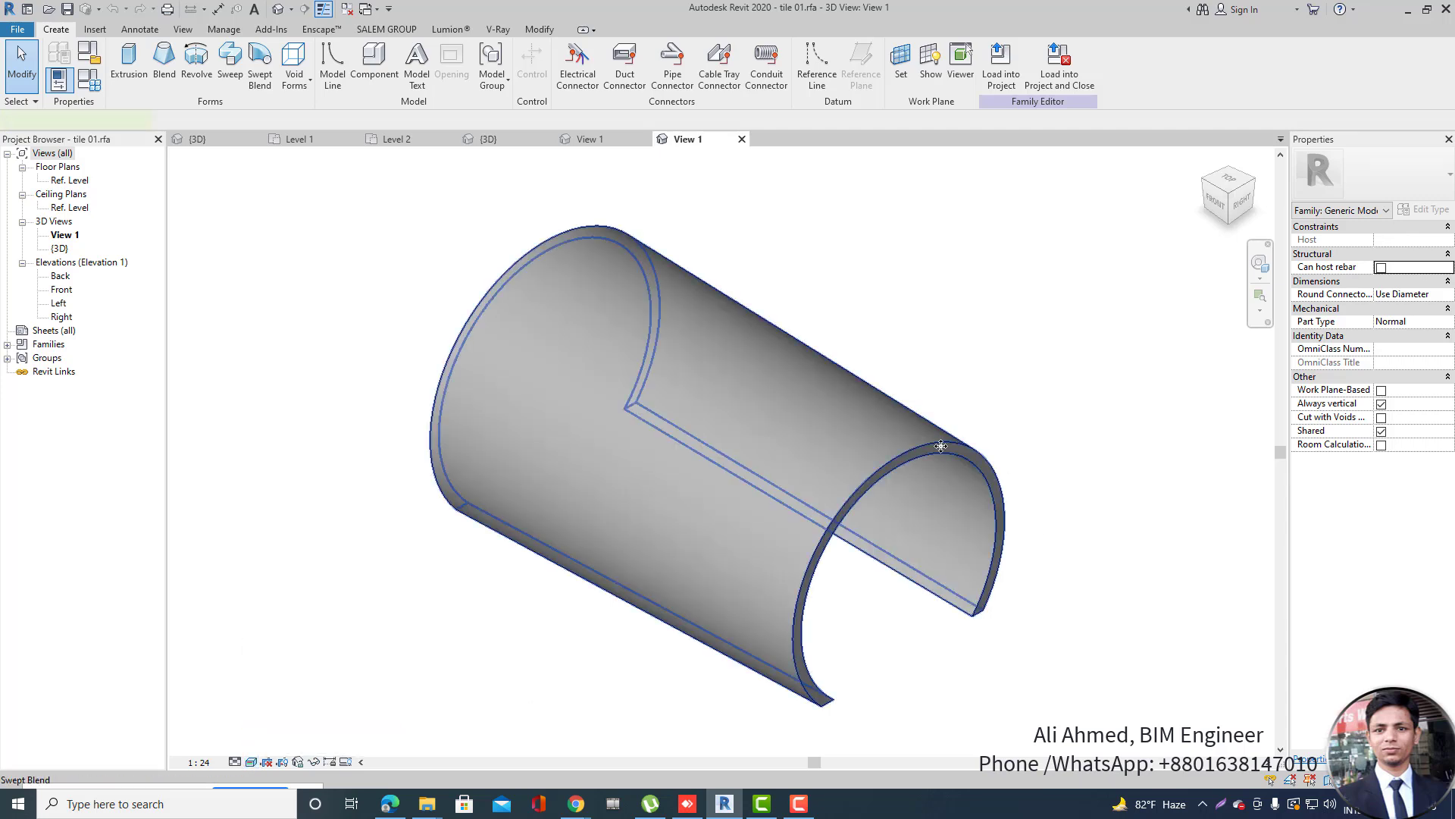
Associate the tile's swept blend material with a new family type parameter named A.
click(941, 446)
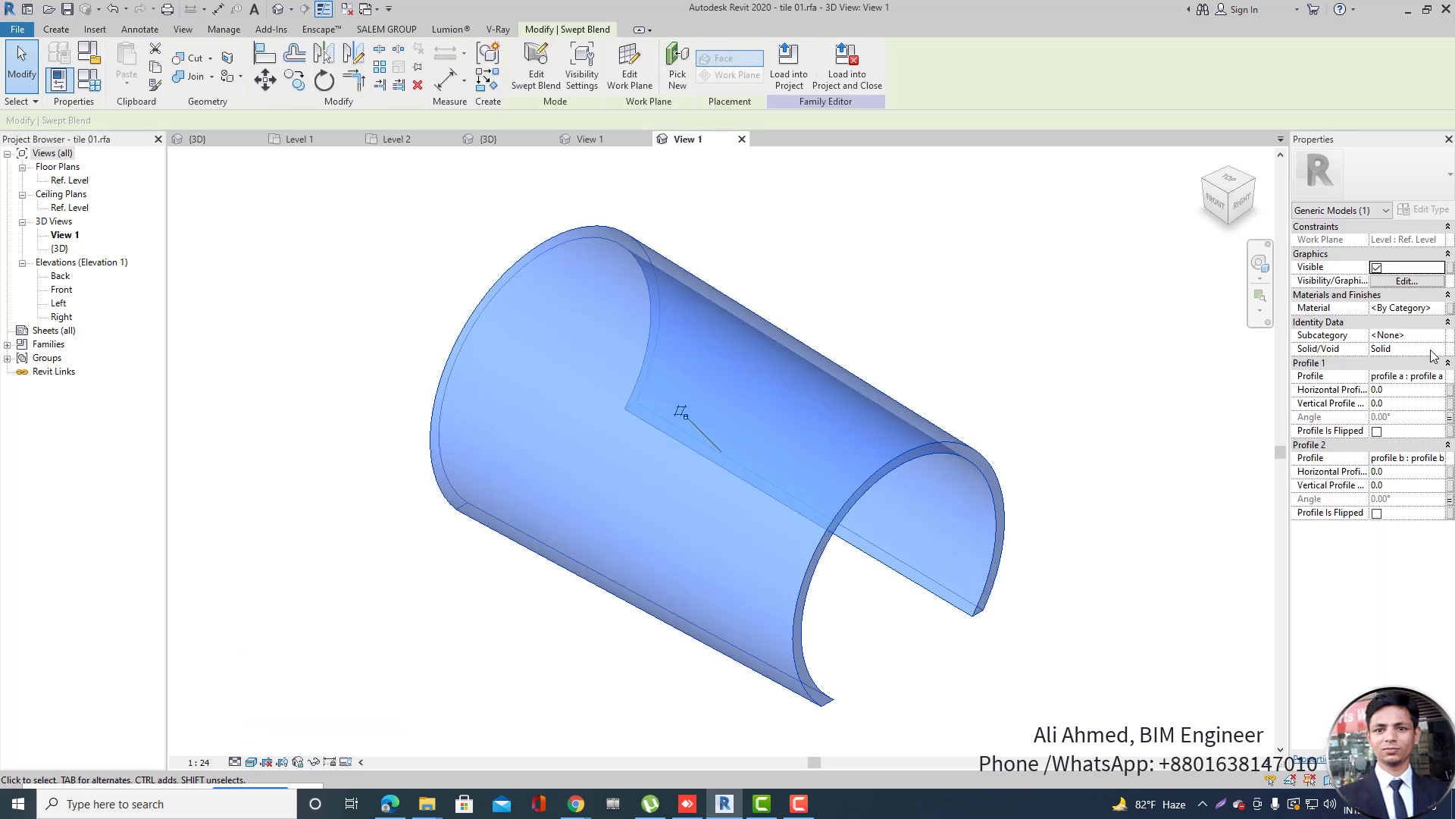
click(1450, 309)
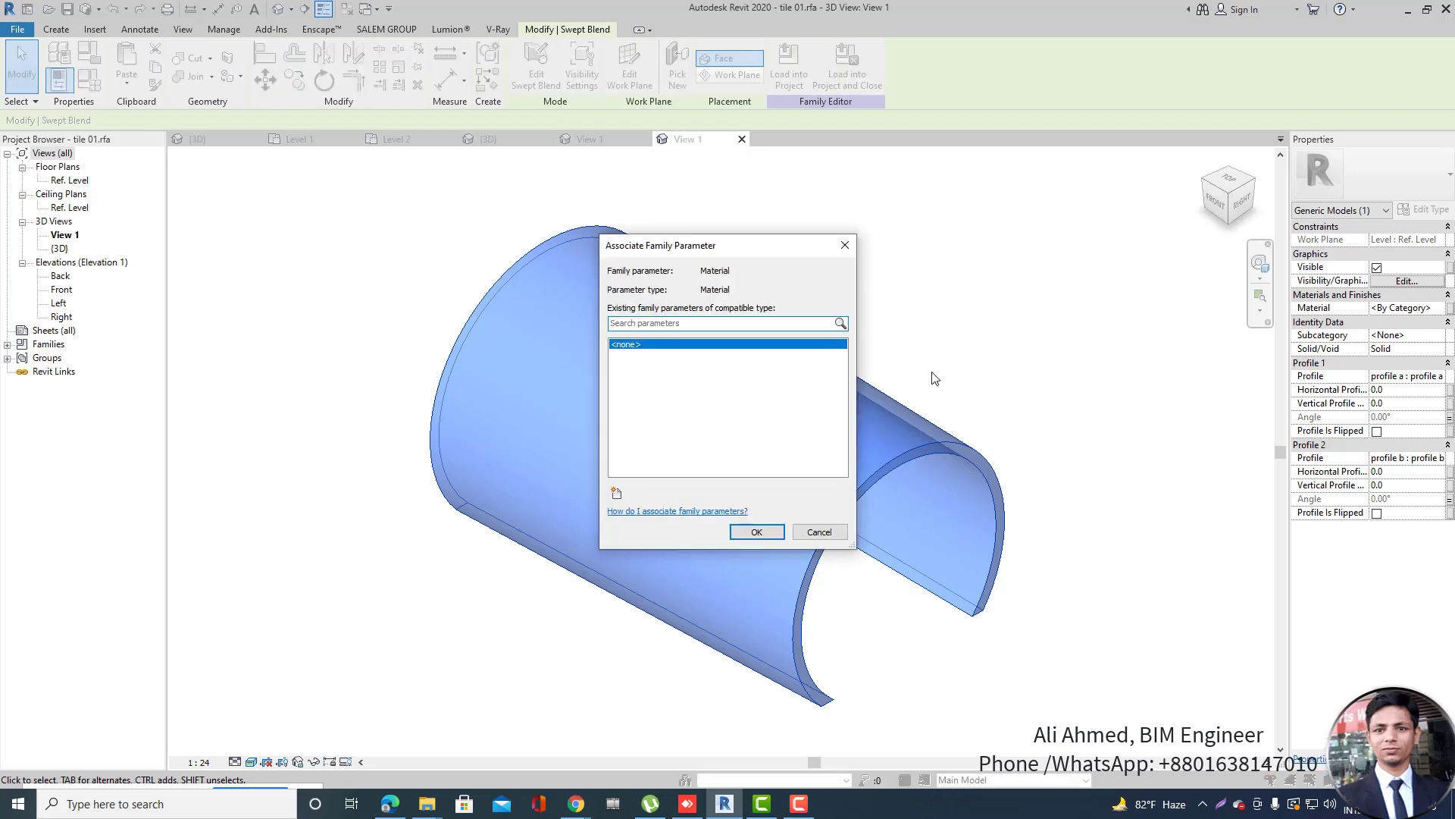
click(616, 494)
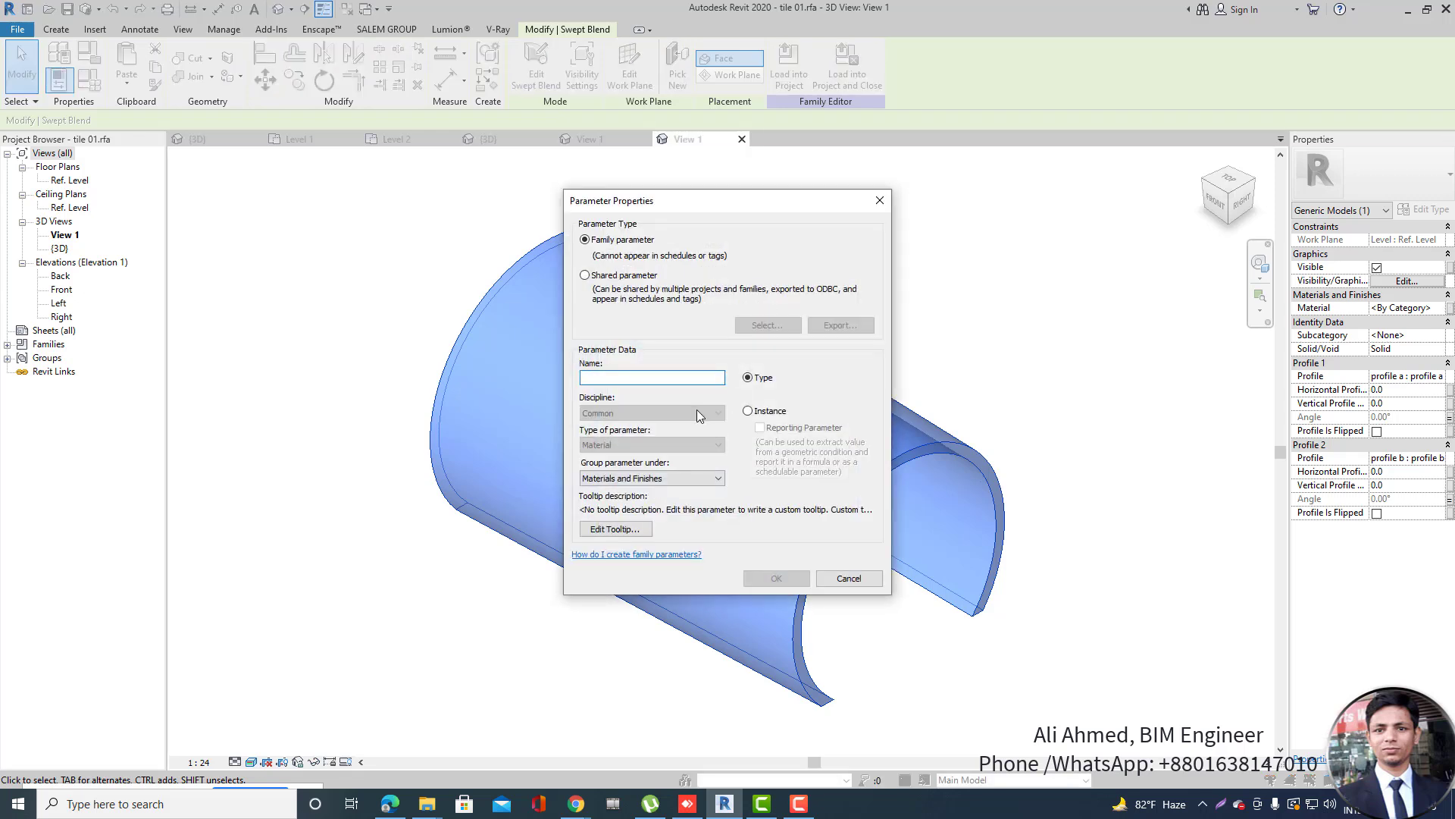
text(A)
click(778, 579)
click(758, 532)
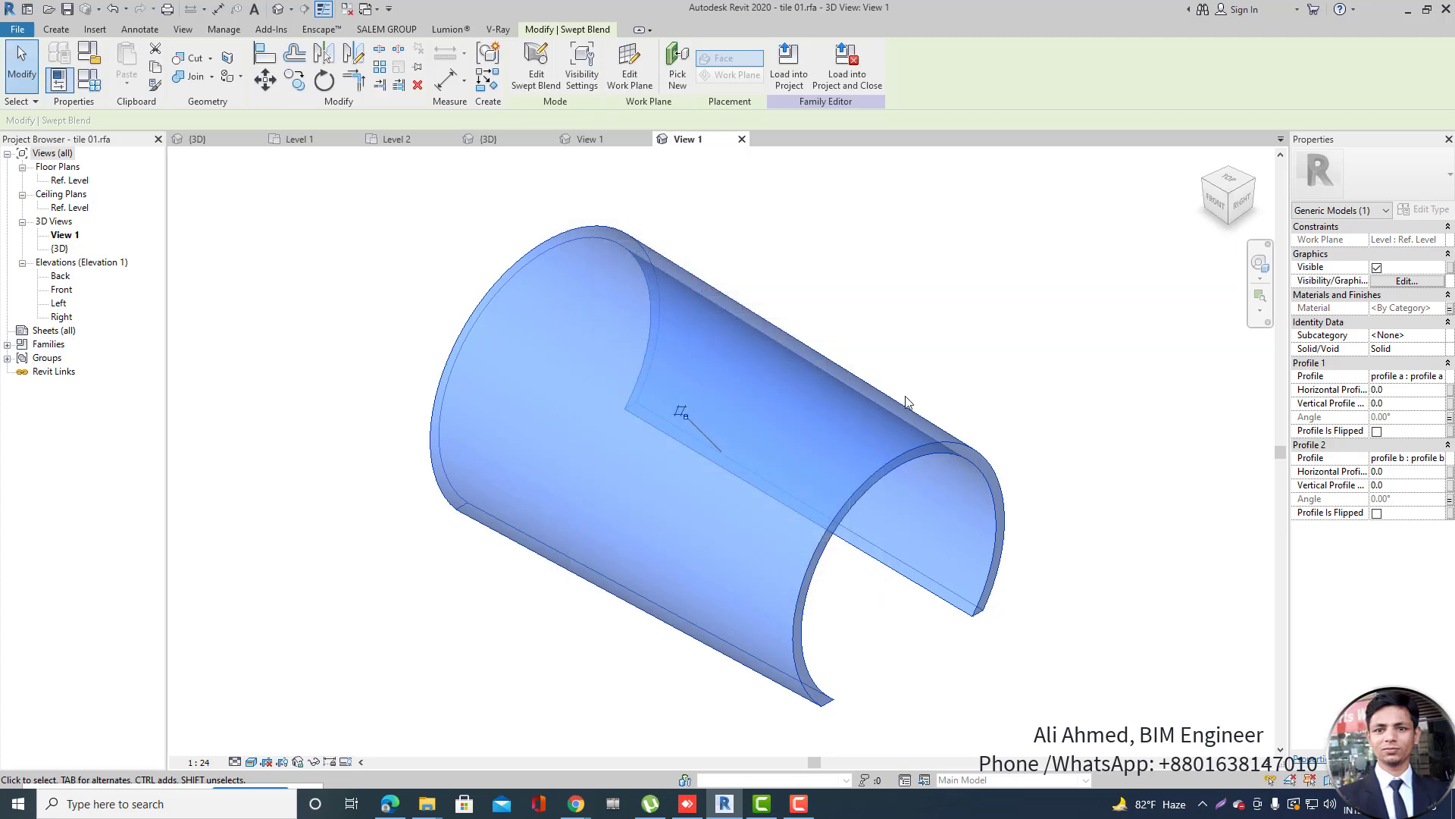
Create a material named AA from parameter A's value in the family types, and enable Use Render Appearance for its shading.
click(451, 270)
click(89, 78)
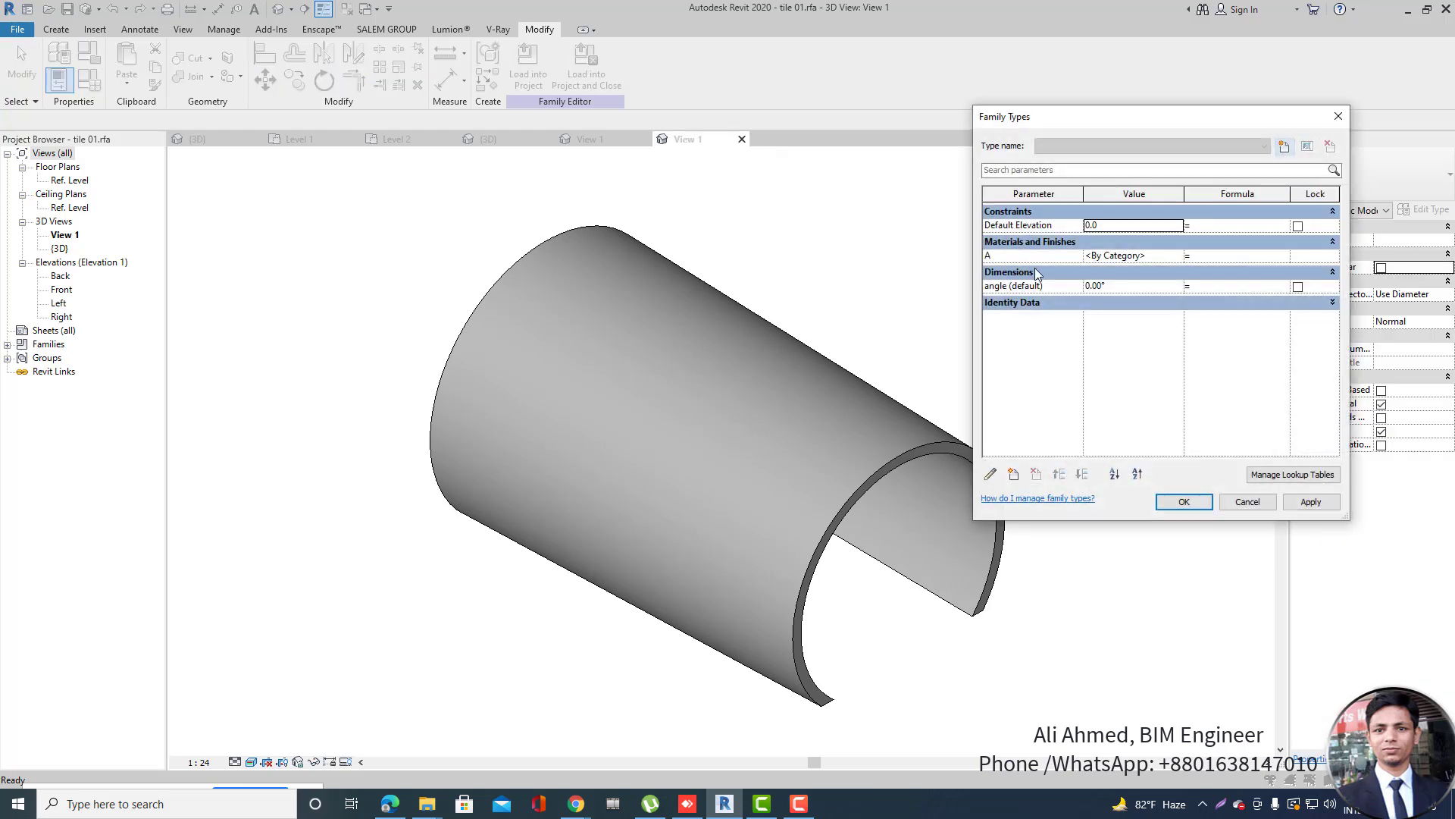
click(1177, 256)
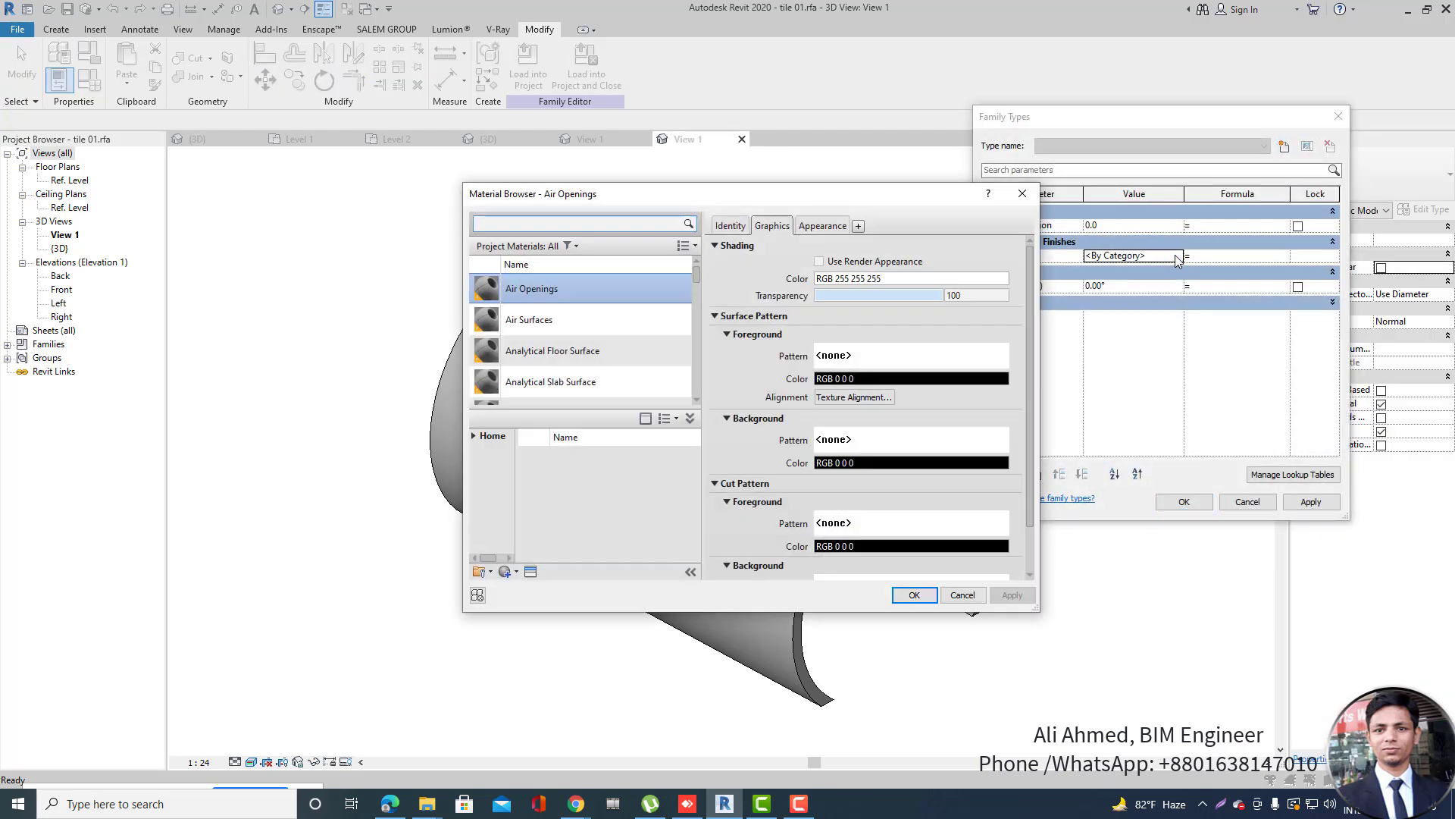
click(515, 574)
click(548, 581)
click(731, 226)
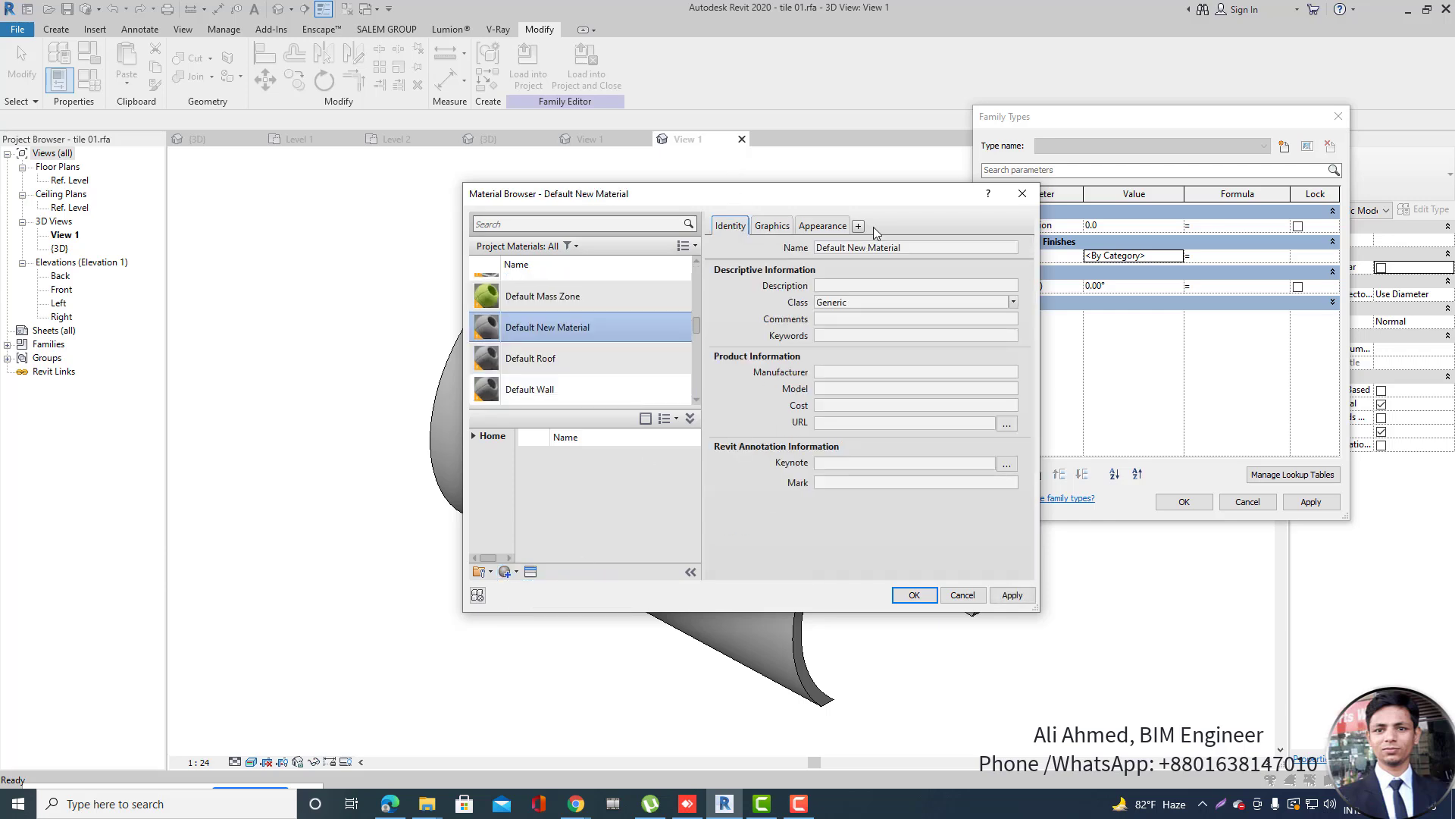
click(932, 247)
click(784, 228)
click(839, 259)
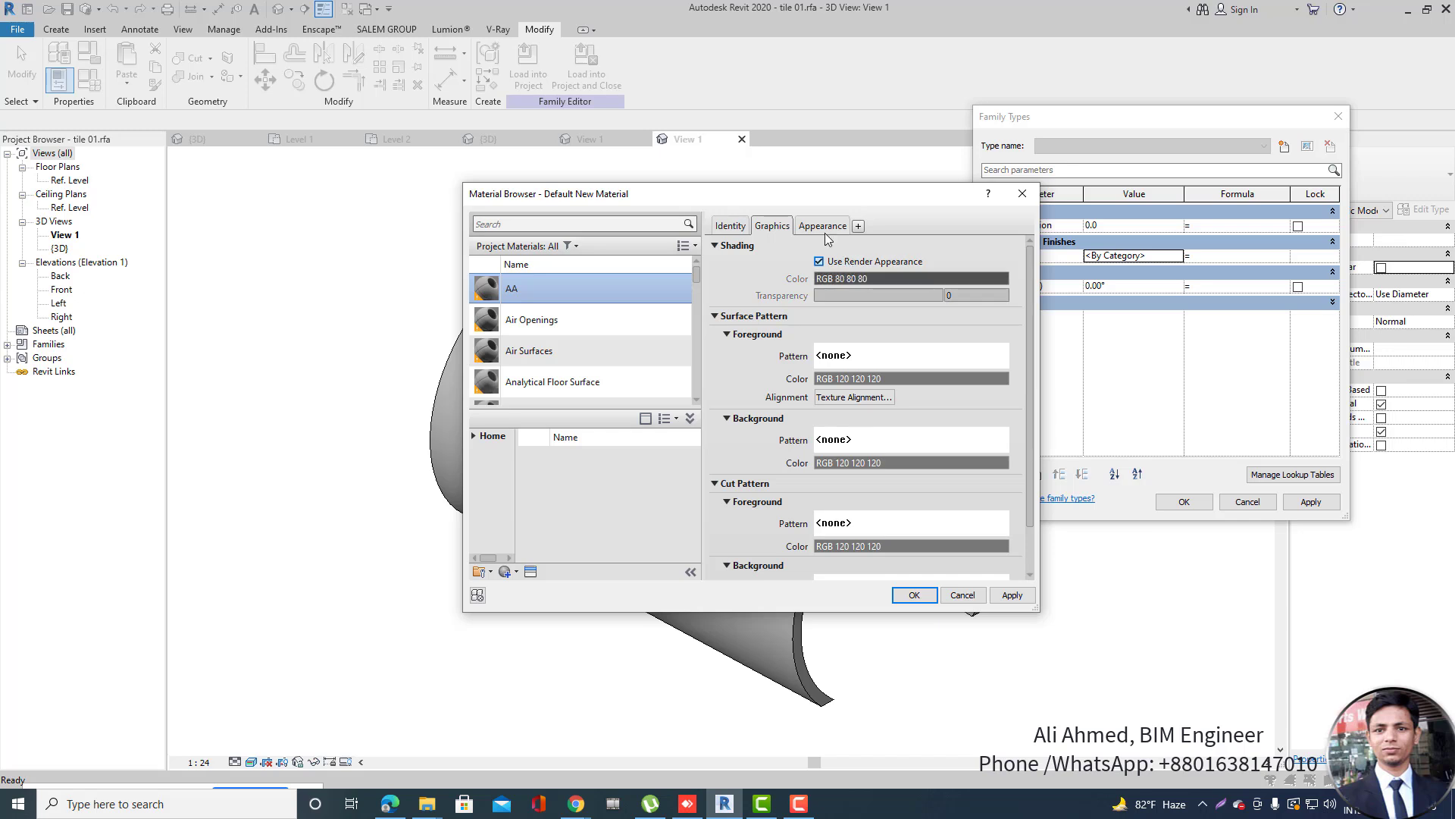
Set material AA's appearance color to red (RGB 255 0 0) and accept AA as the value of parameter A.
click(825, 228)
click(914, 391)
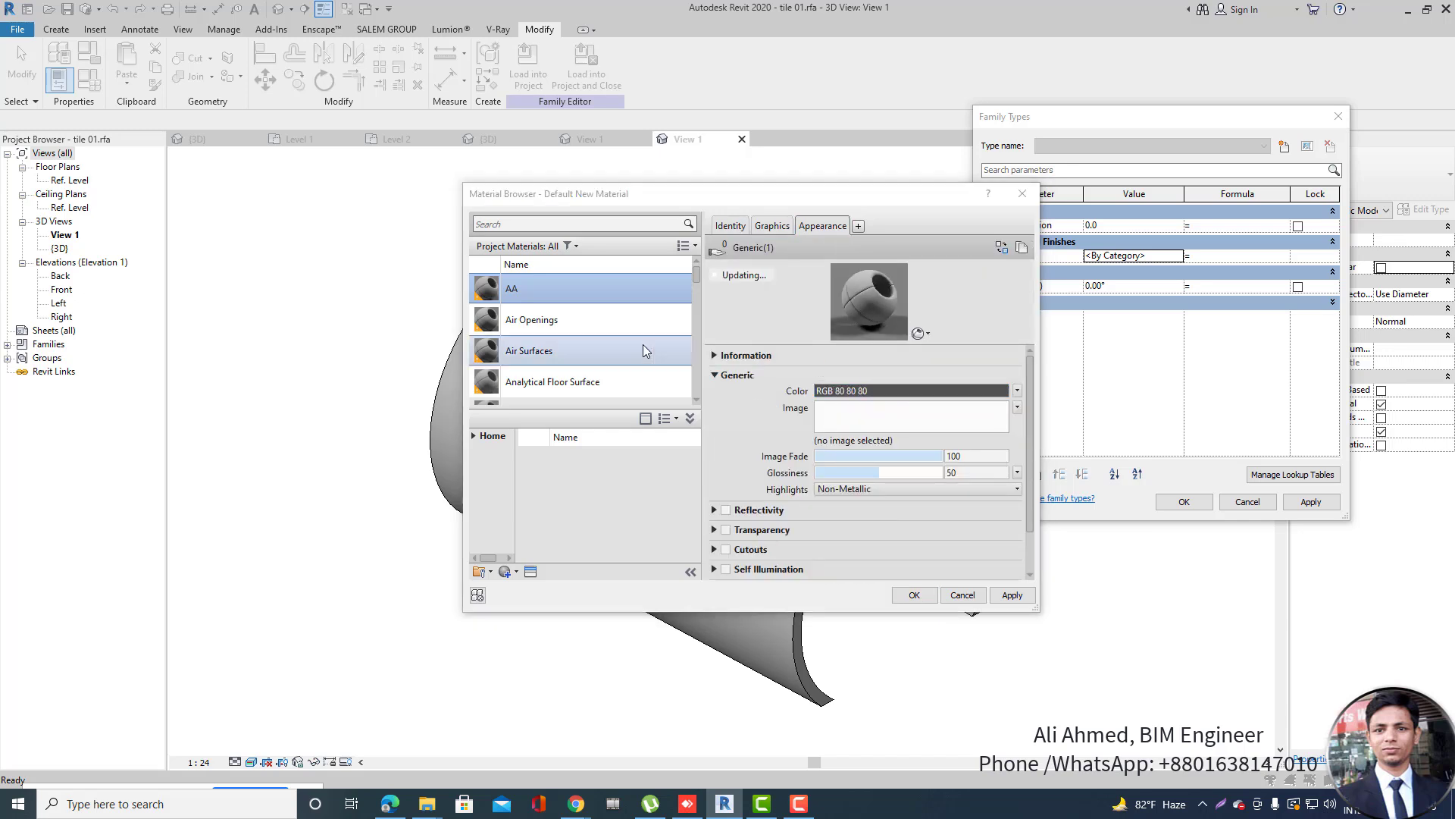
click(593, 310)
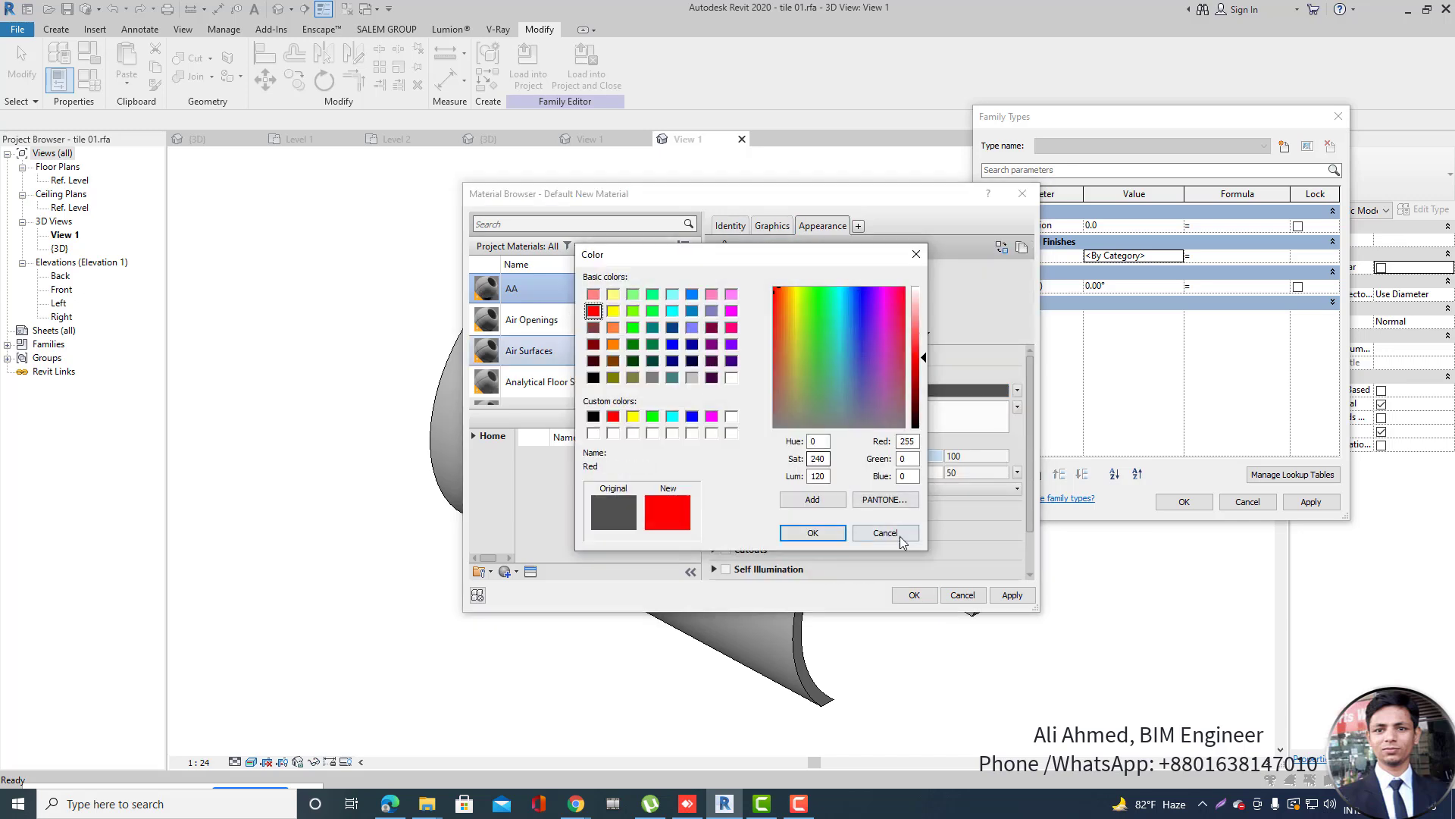
click(812, 532)
click(914, 594)
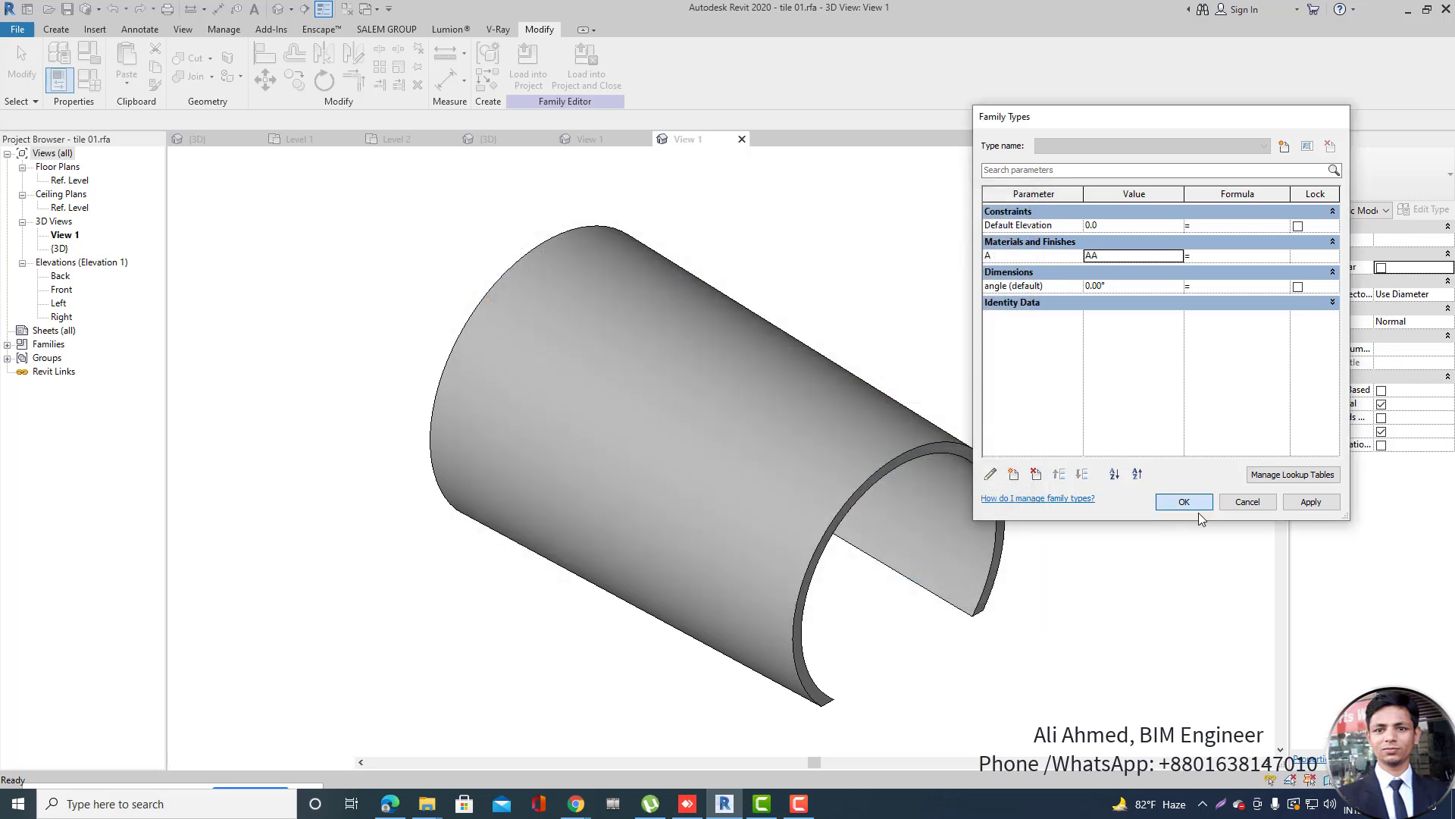
click(1184, 501)
Load the tile 01 family into arraytile.rfa, overwriting the existing version, and finish editing the array group.
click(529, 68)
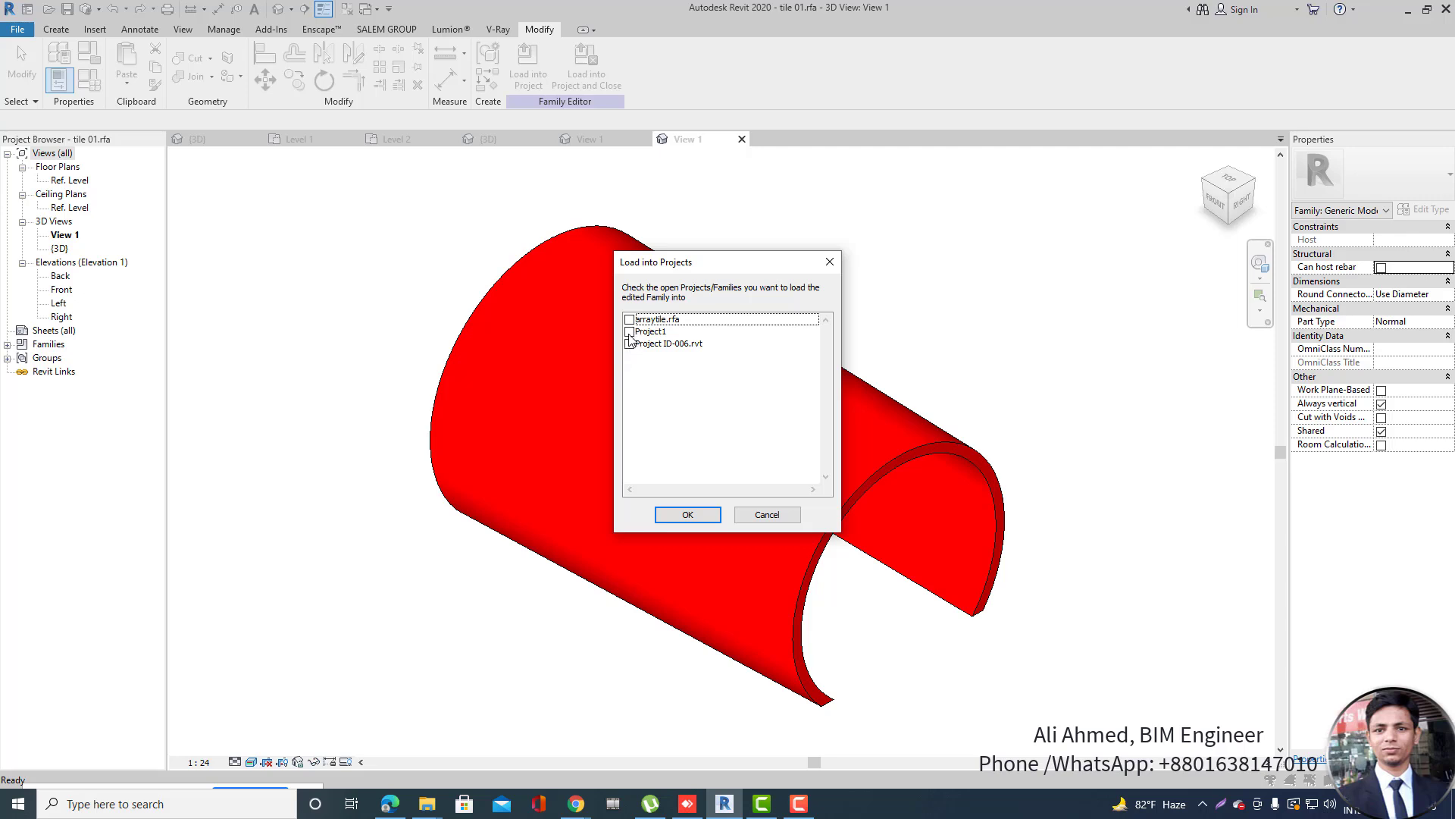
click(629, 320)
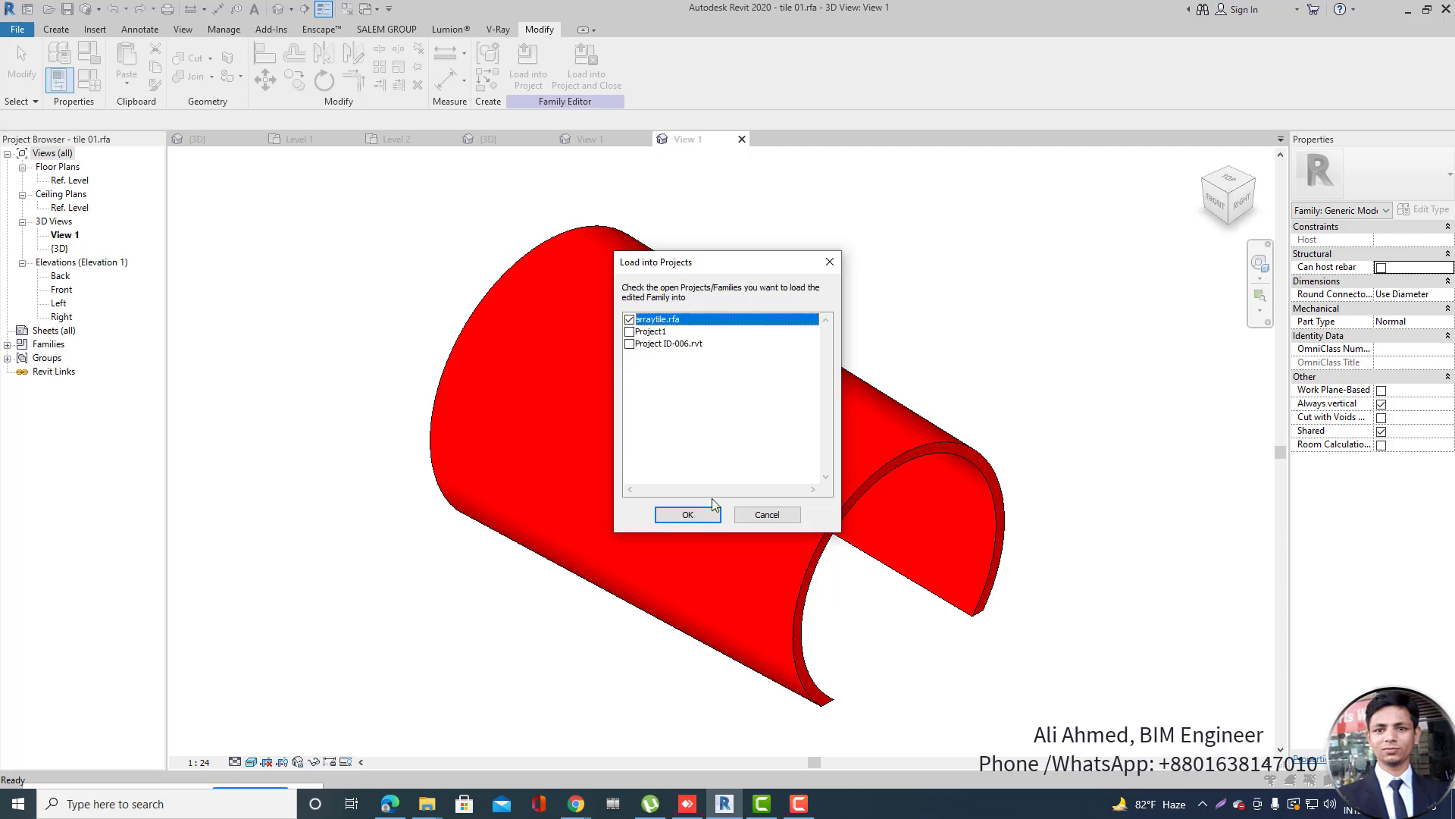
click(686, 514)
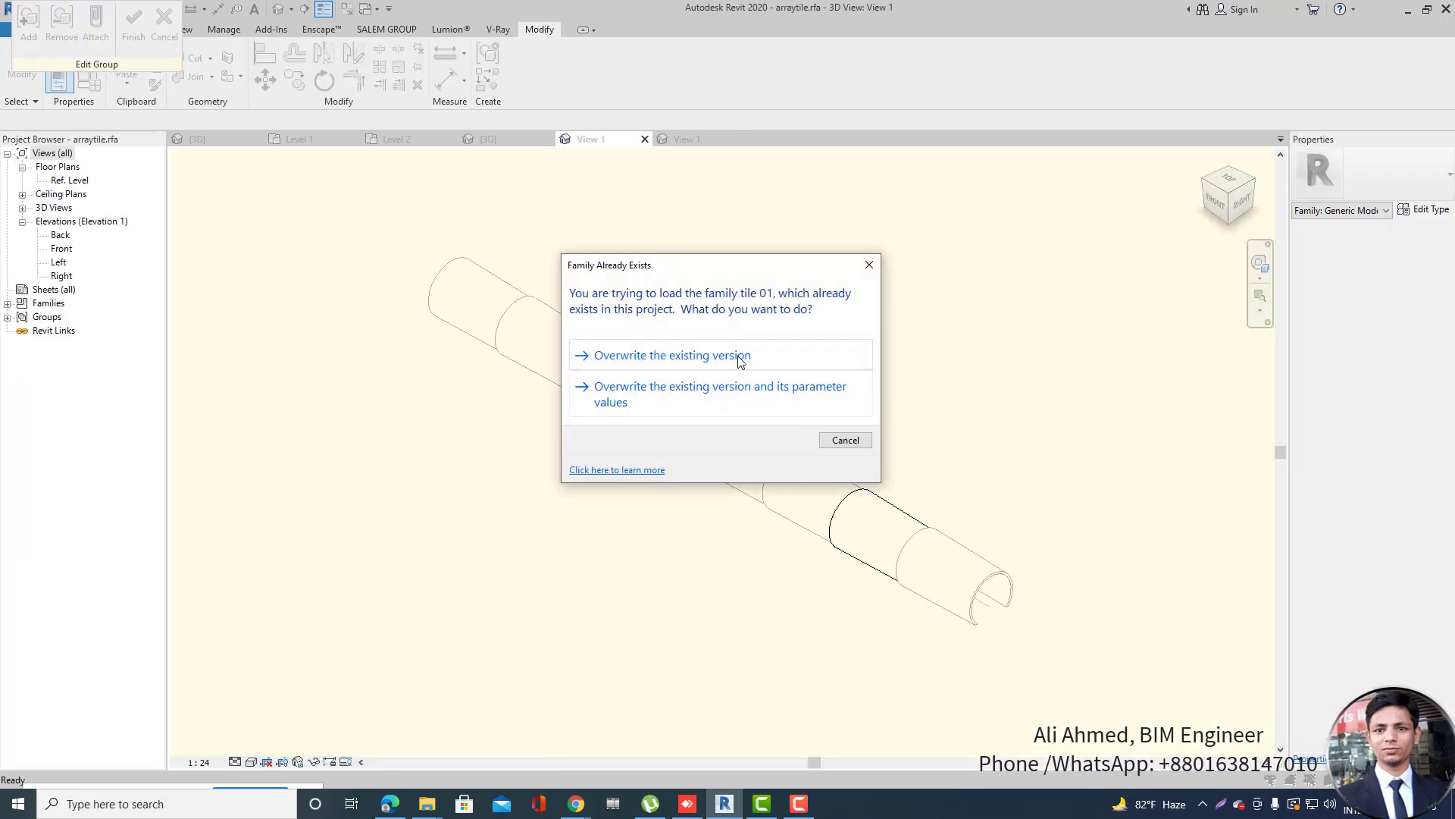
click(740, 362)
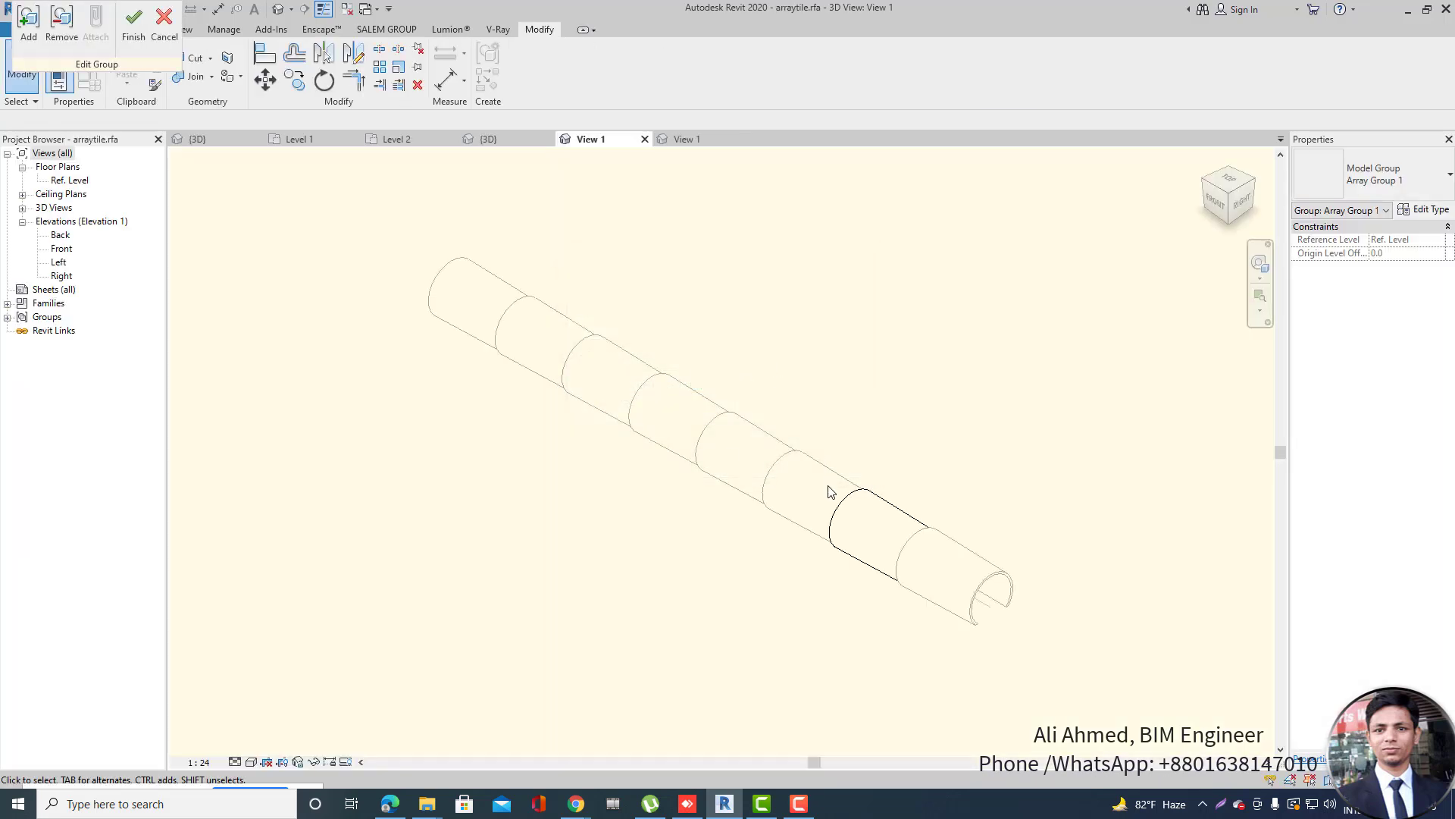
click(133, 23)
Load the arraytile family into Project1 only, overwriting the existing version, and check the hip and ridge tiles around the roof.
click(604, 74)
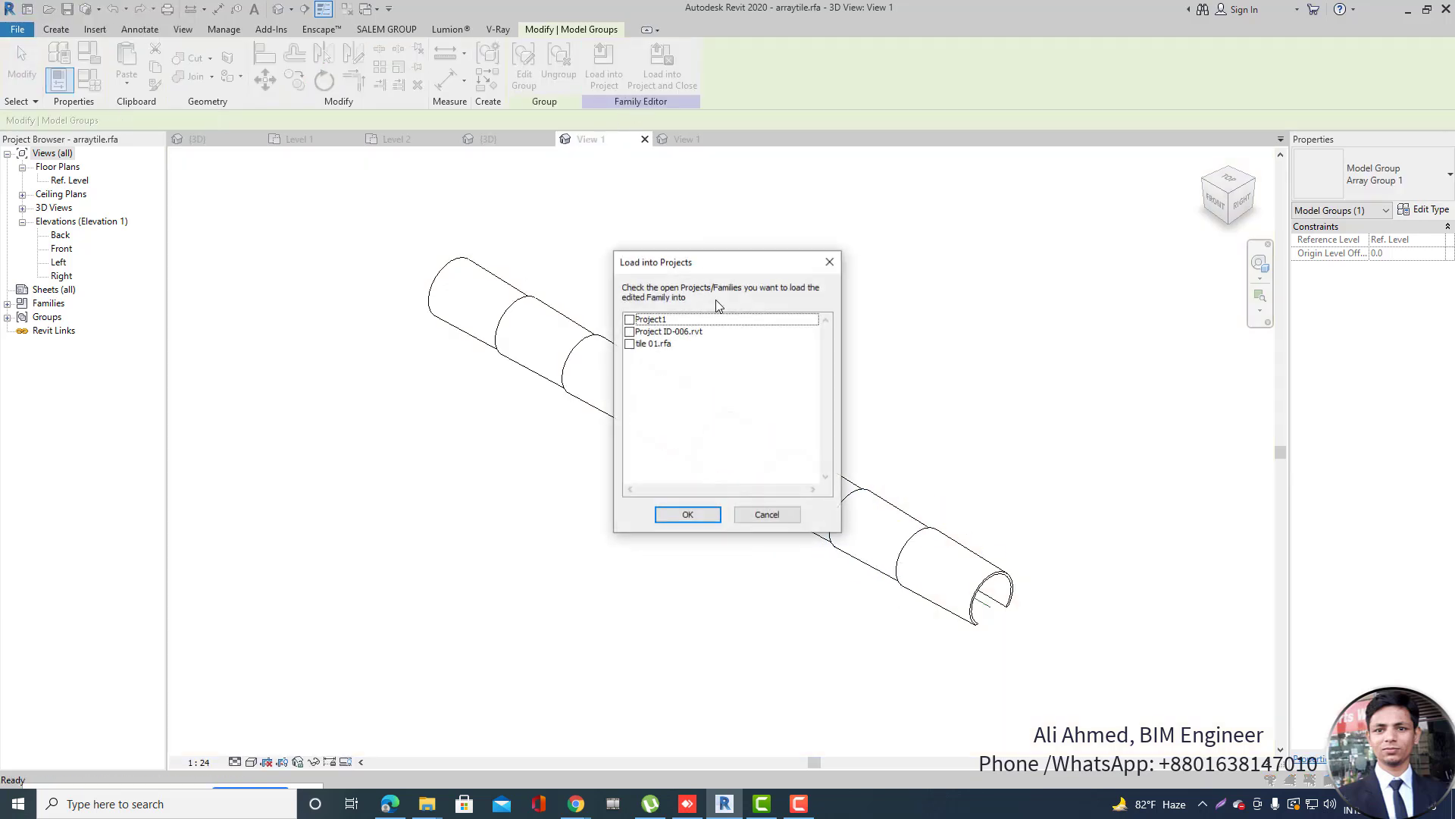
click(629, 332)
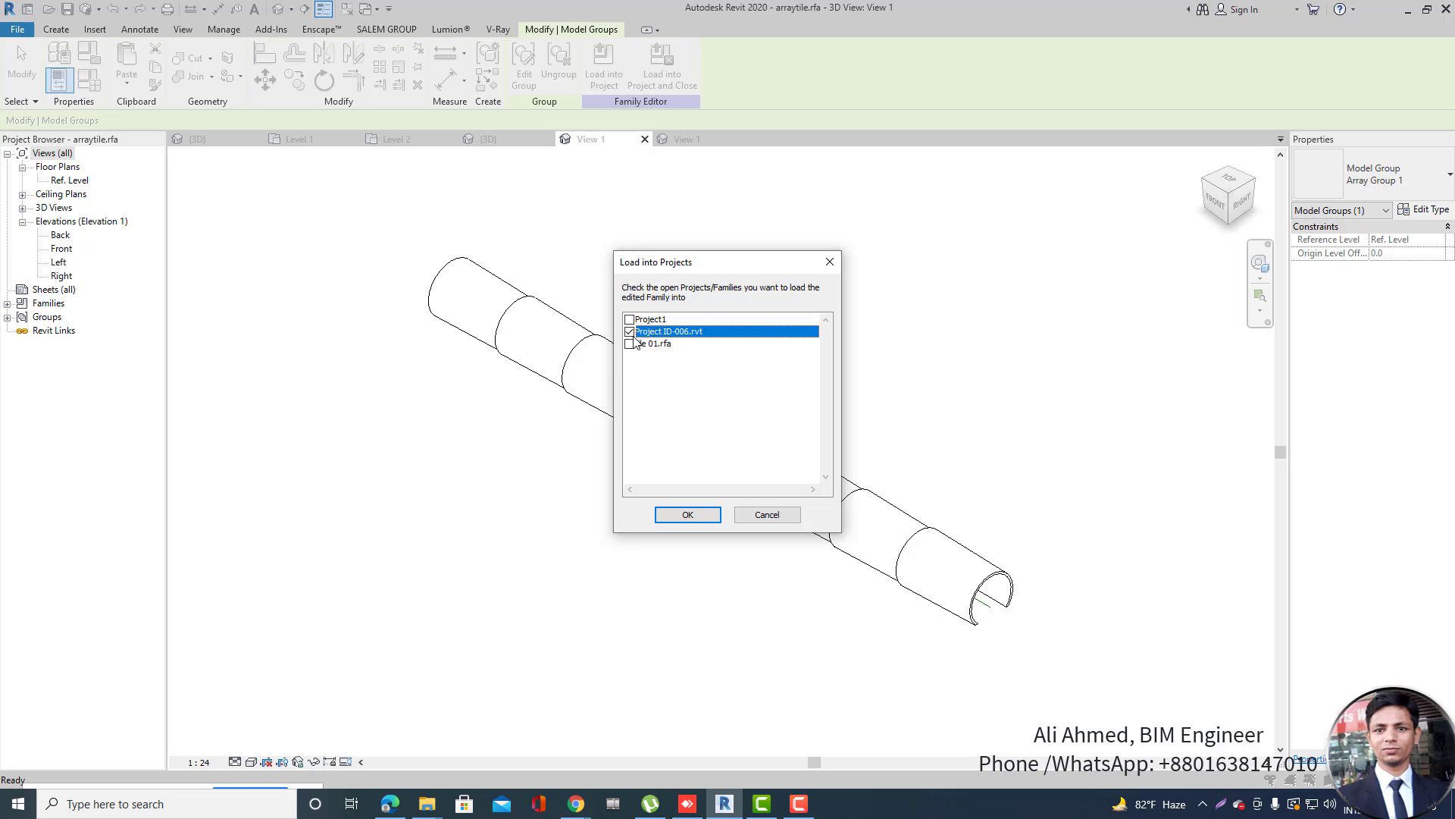
click(629, 320)
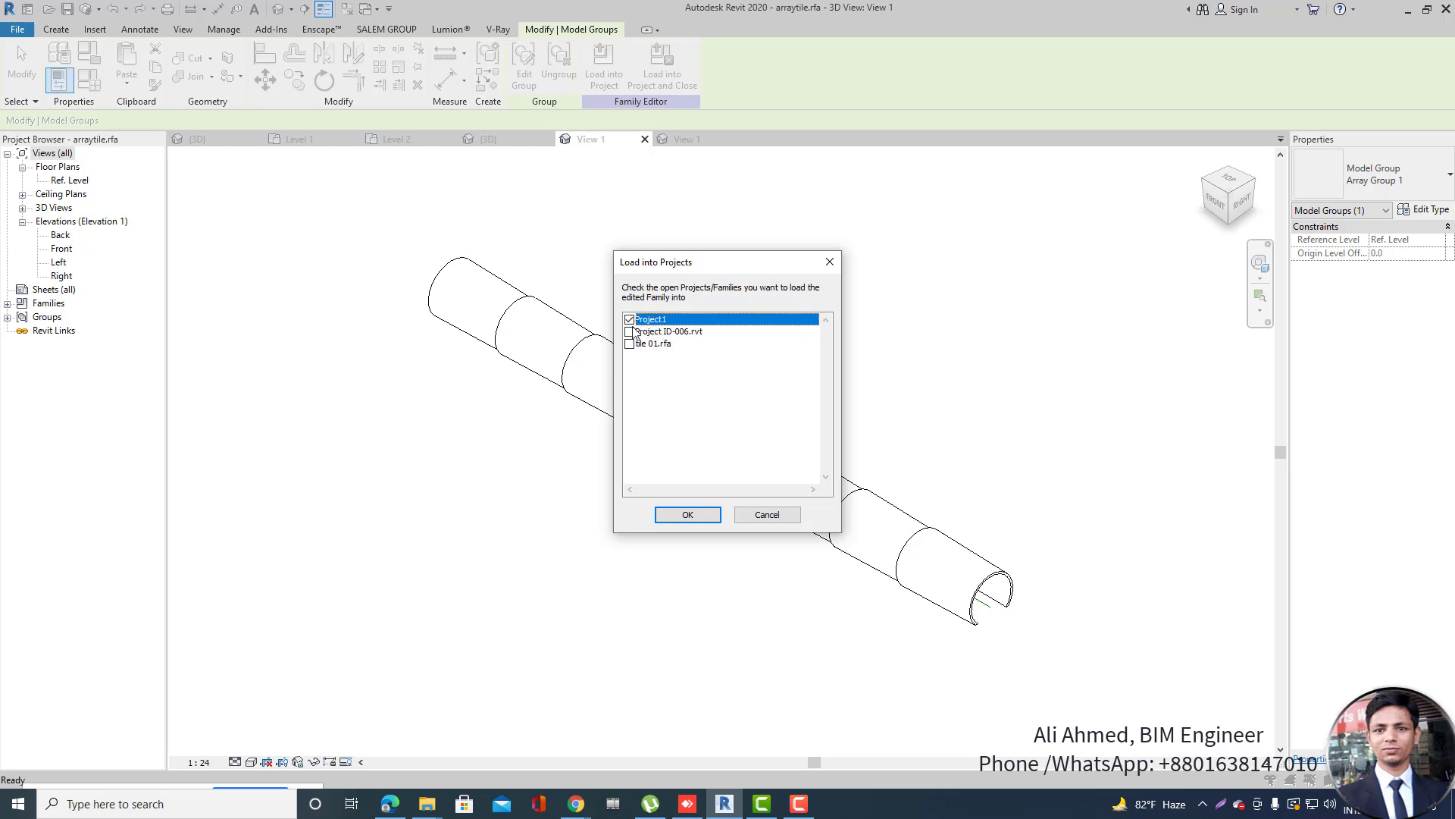
click(687, 514)
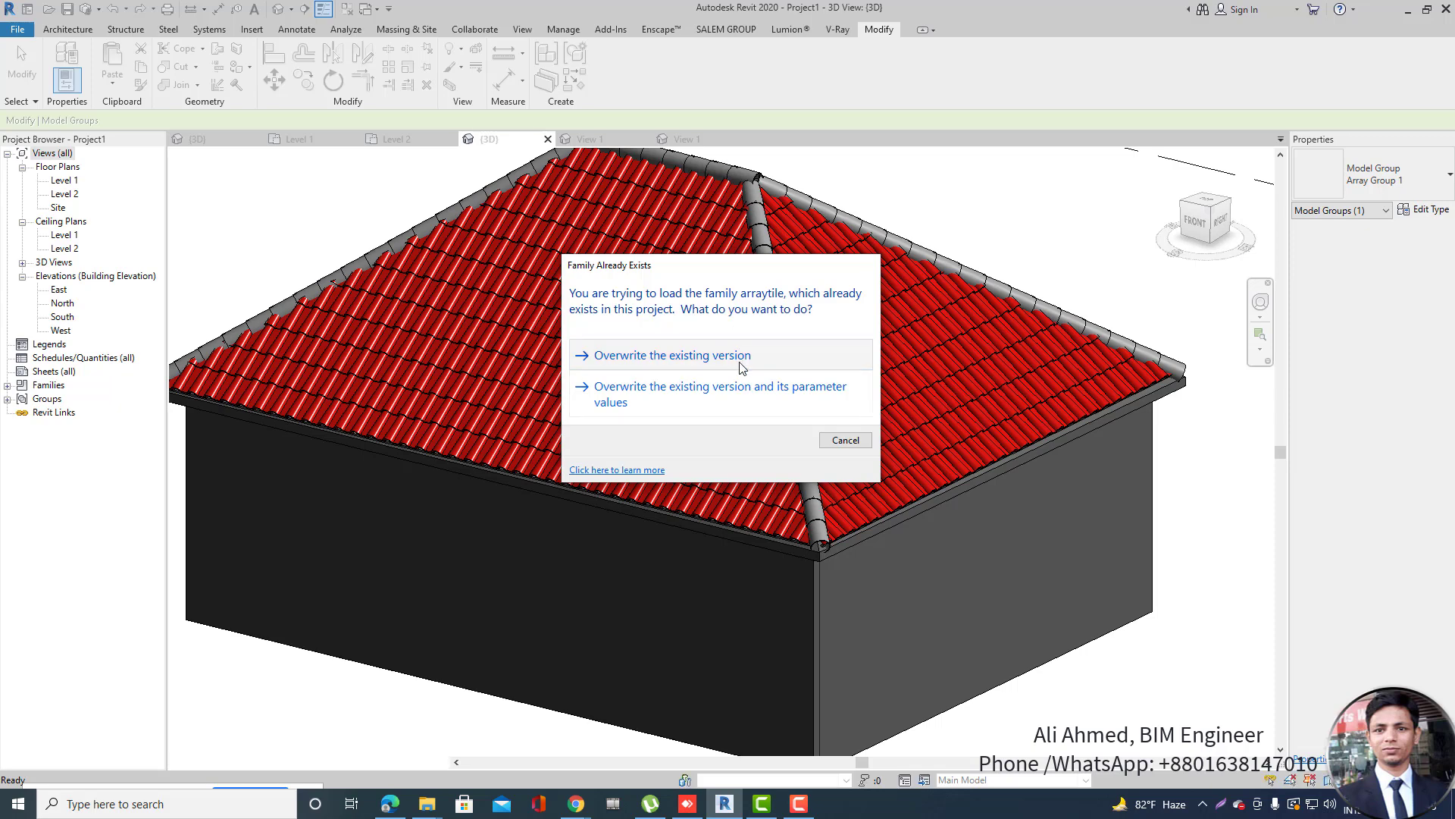
click(742, 358)
click(738, 353)
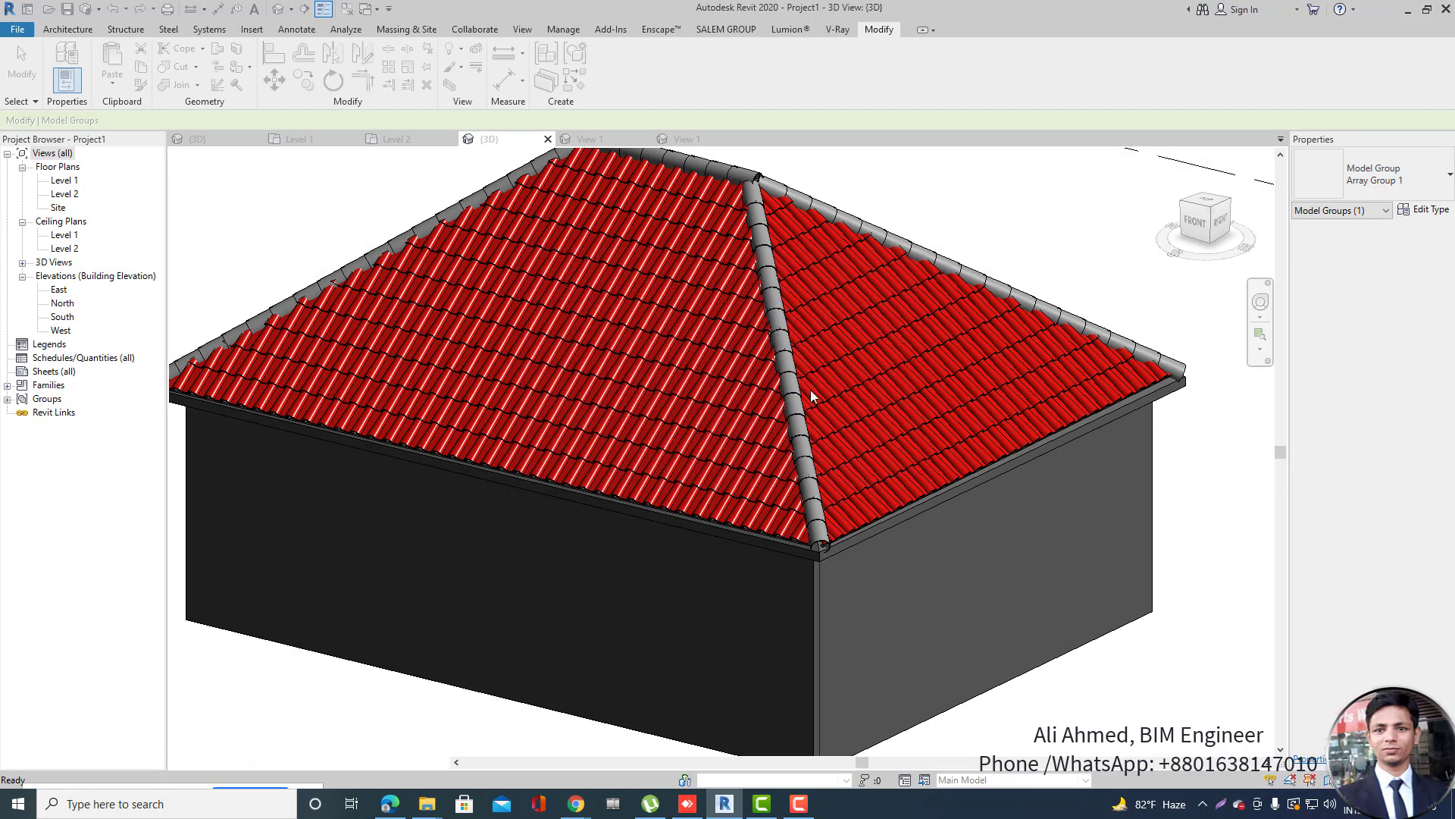
key(Escape)
scroll(783, 445, down, 3)
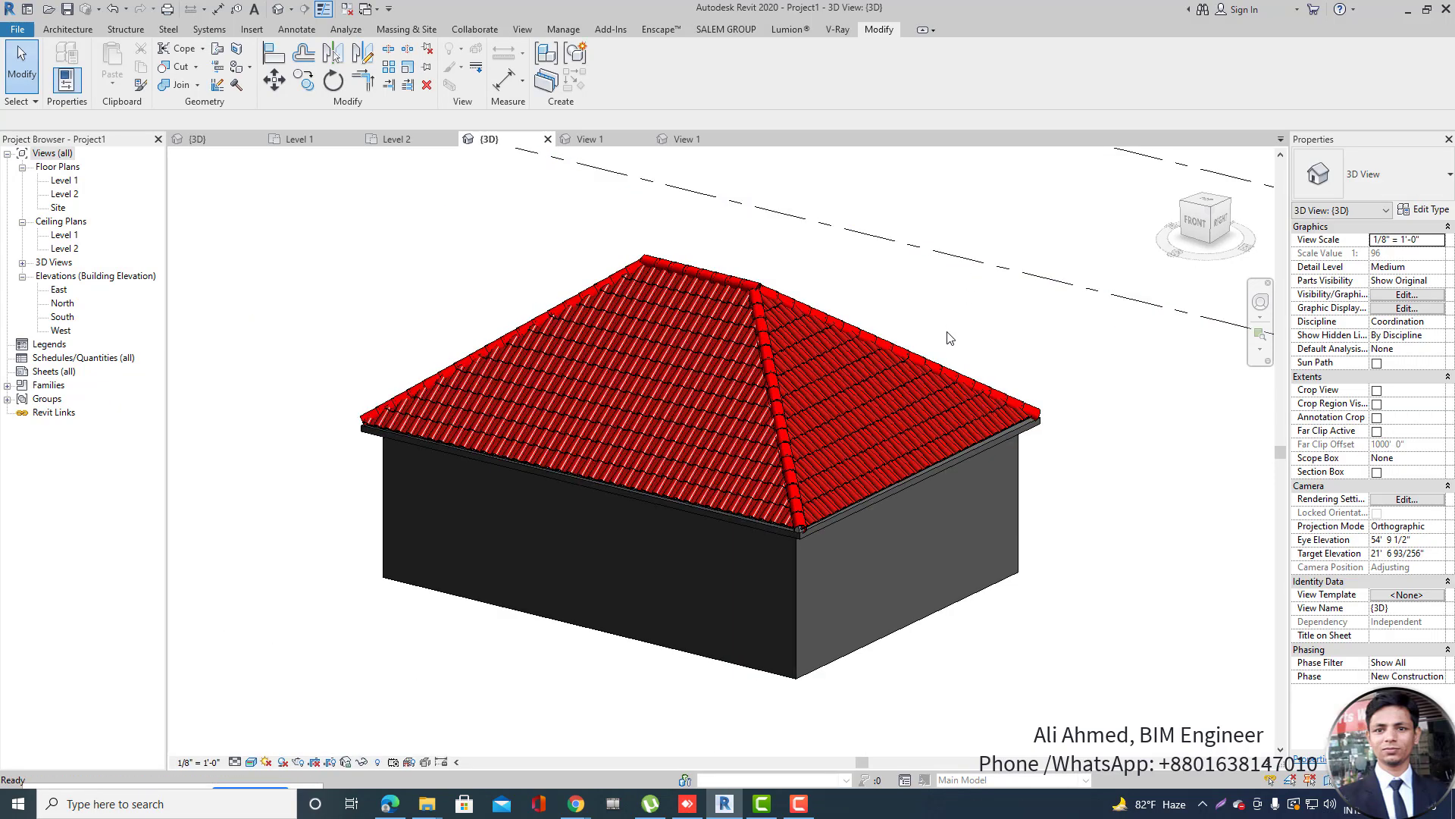
mouse_move(999, 346)
shift+middle_down()
mouse_move(1001, 448)
mouse_move(986, 373)
mouse_move(1001, 359)
shift+middle_up()
shift+middle_drag(617, 442, 890, 458)
scroll(588, 557, down, 2)
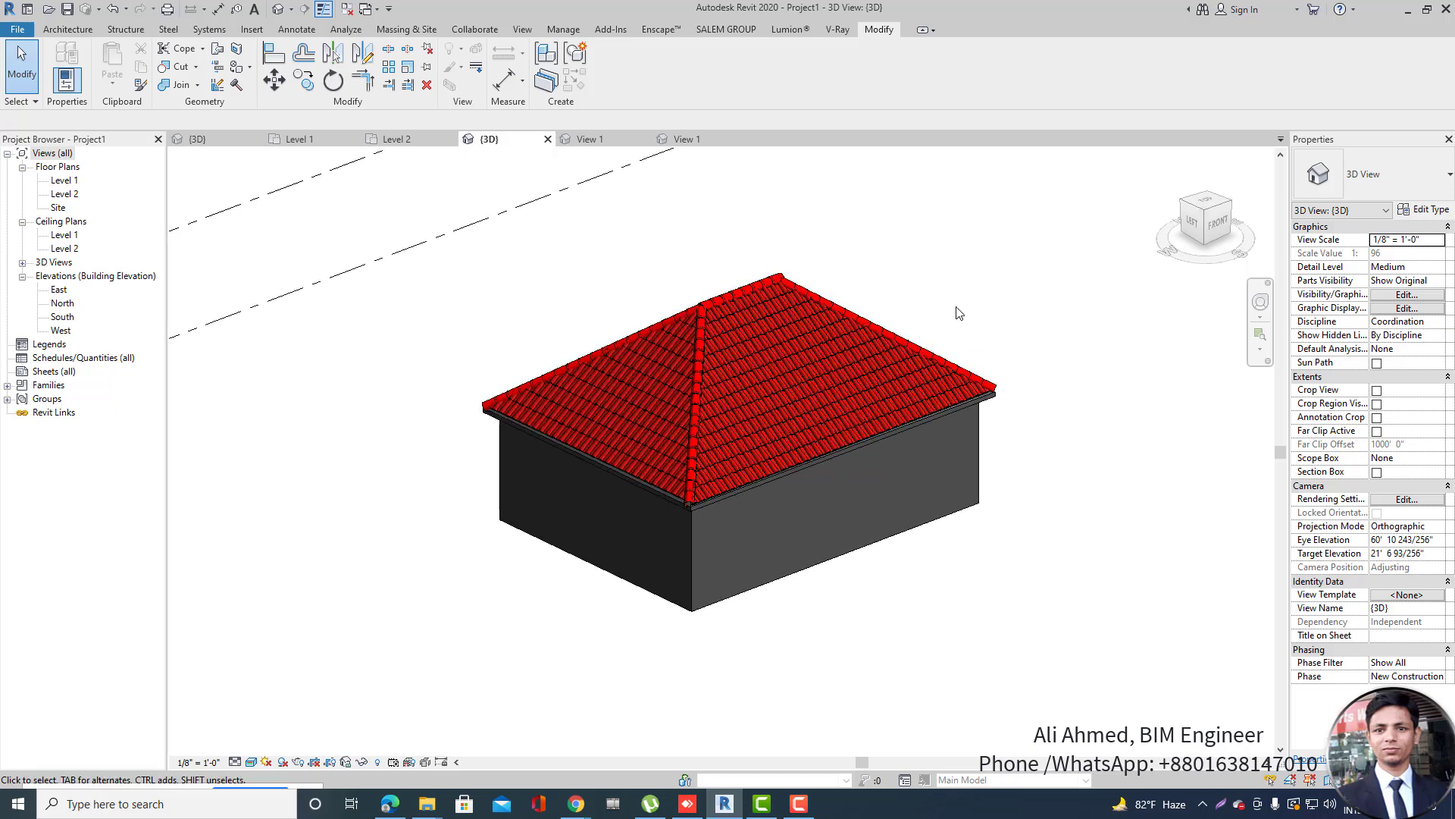